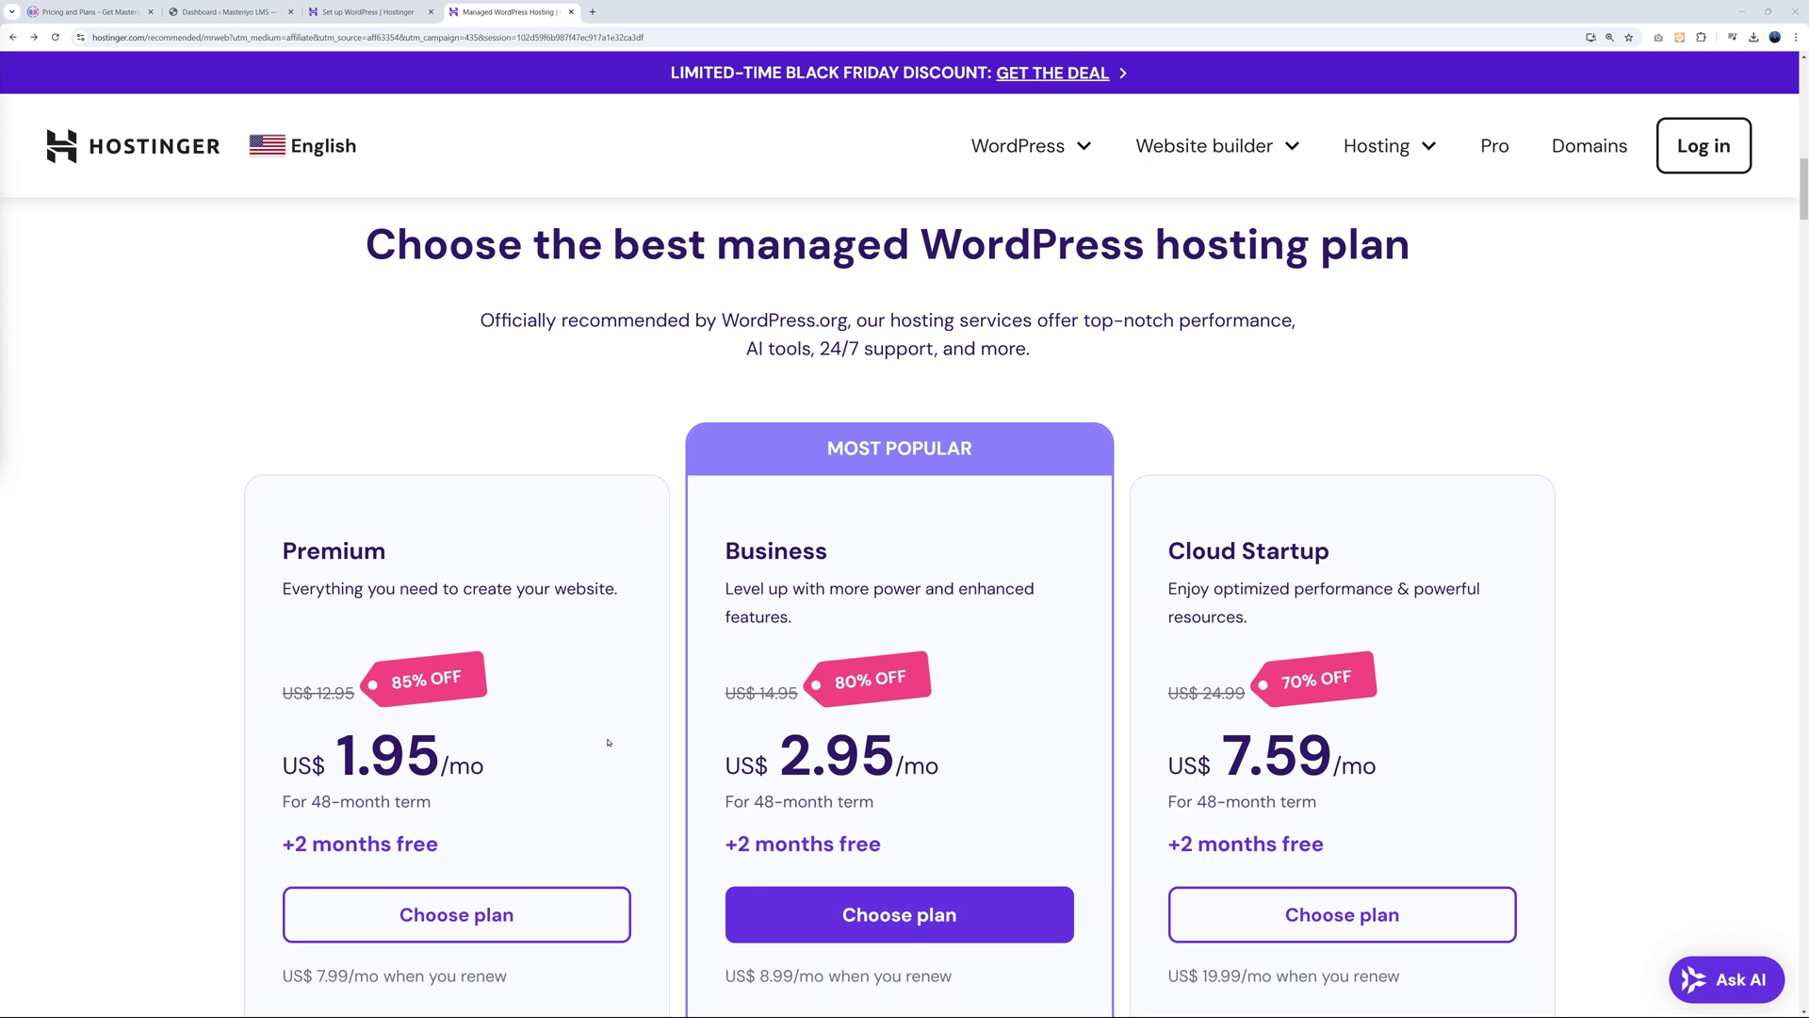
# Choose the Premium Web Hosting plan with the 48-month billing period.
pyautogui.scroll(-1, 509, 732)
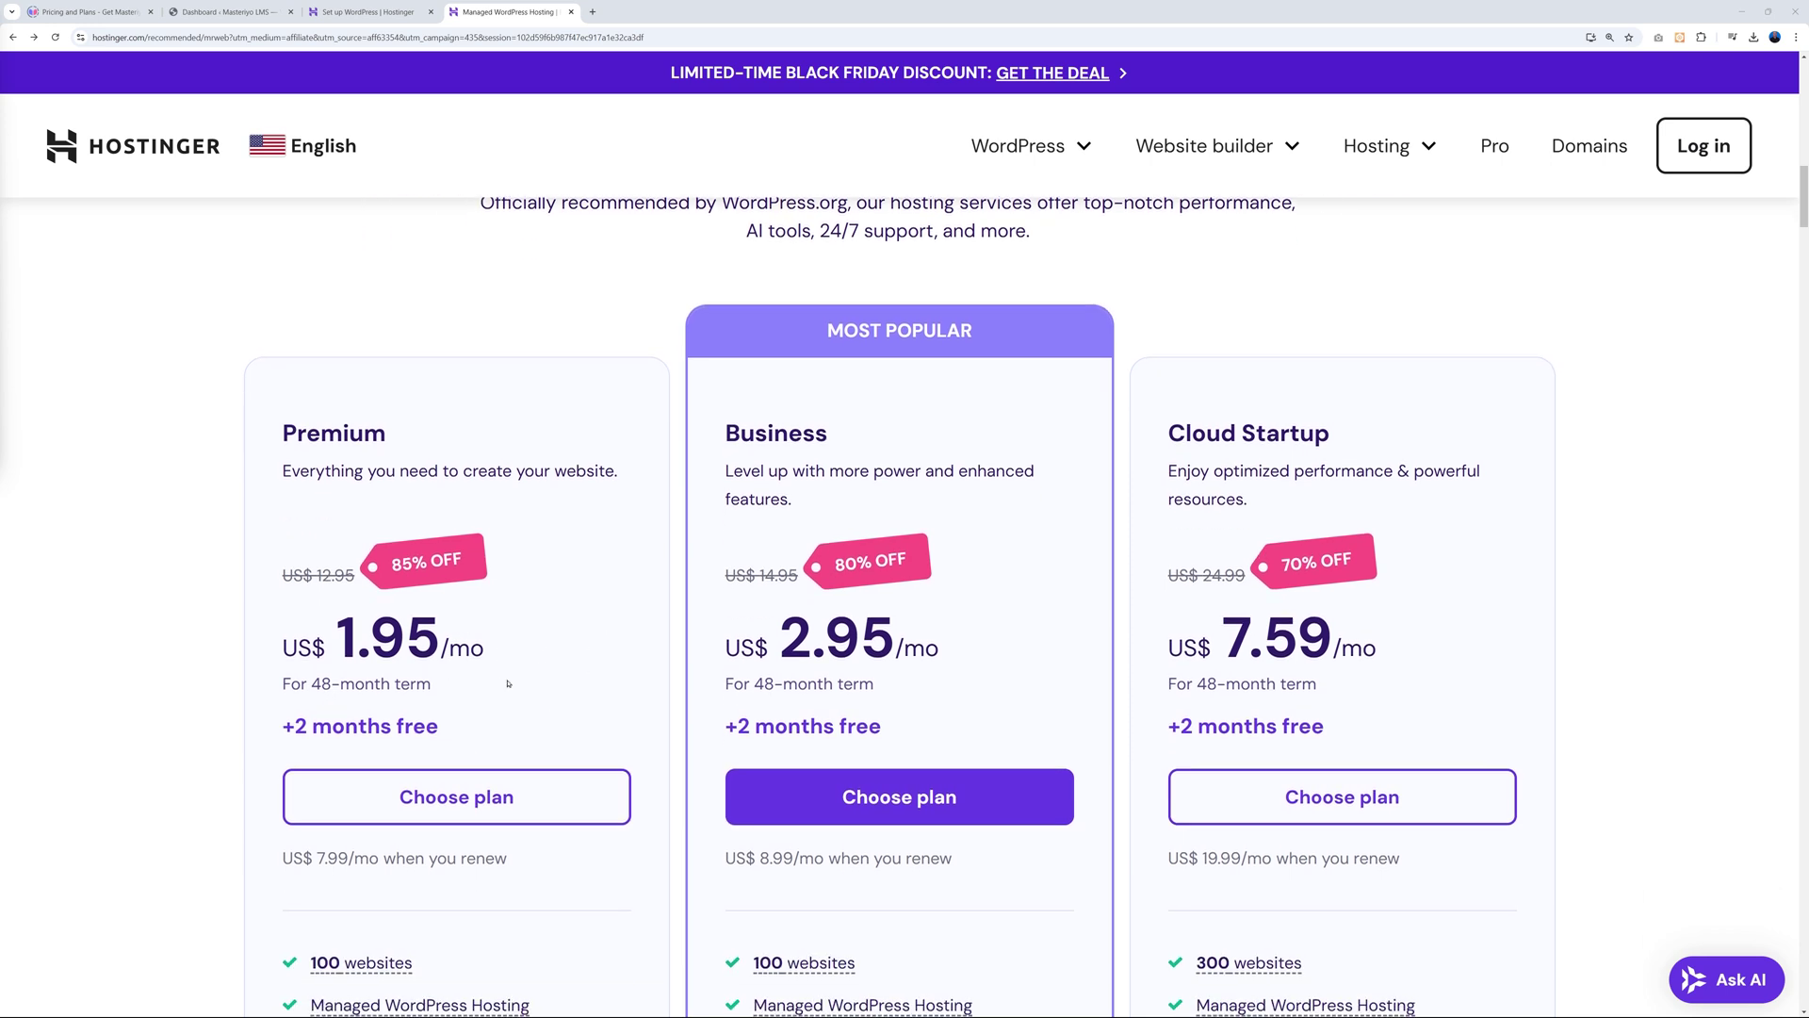
pyautogui.scroll(-3, 633, 768)
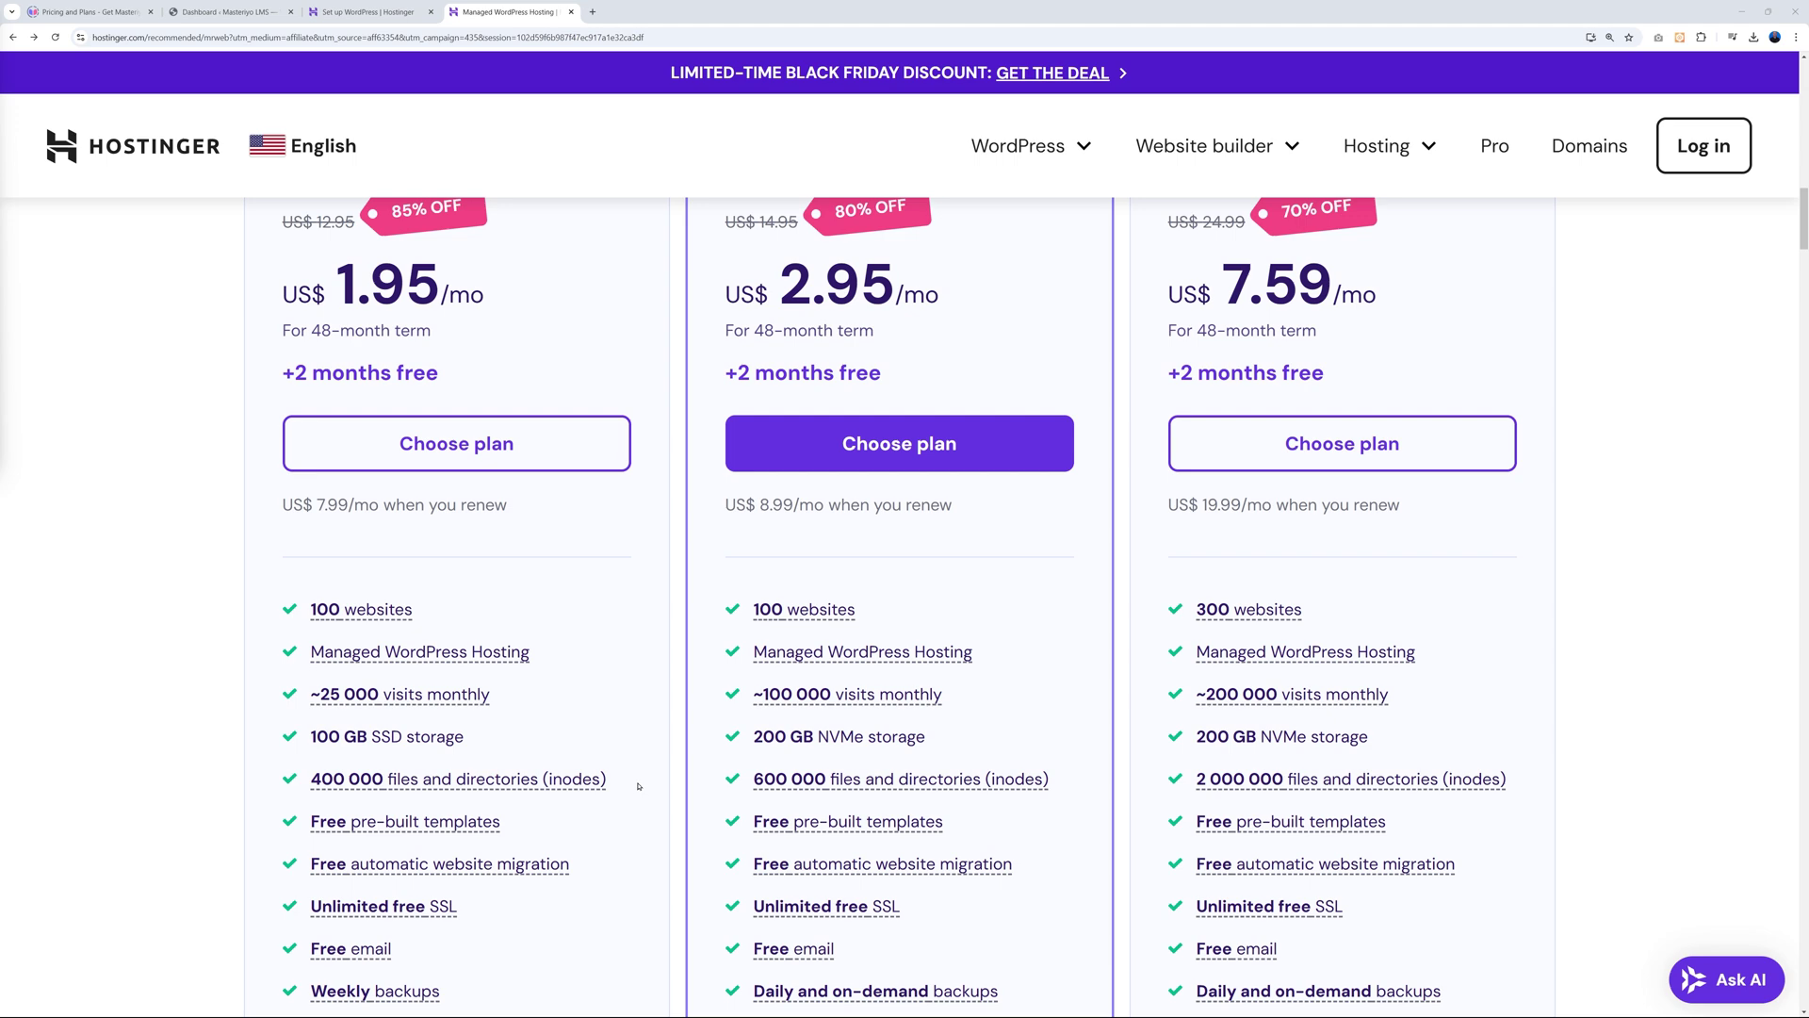
pyautogui.scroll(-1, 643, 784)
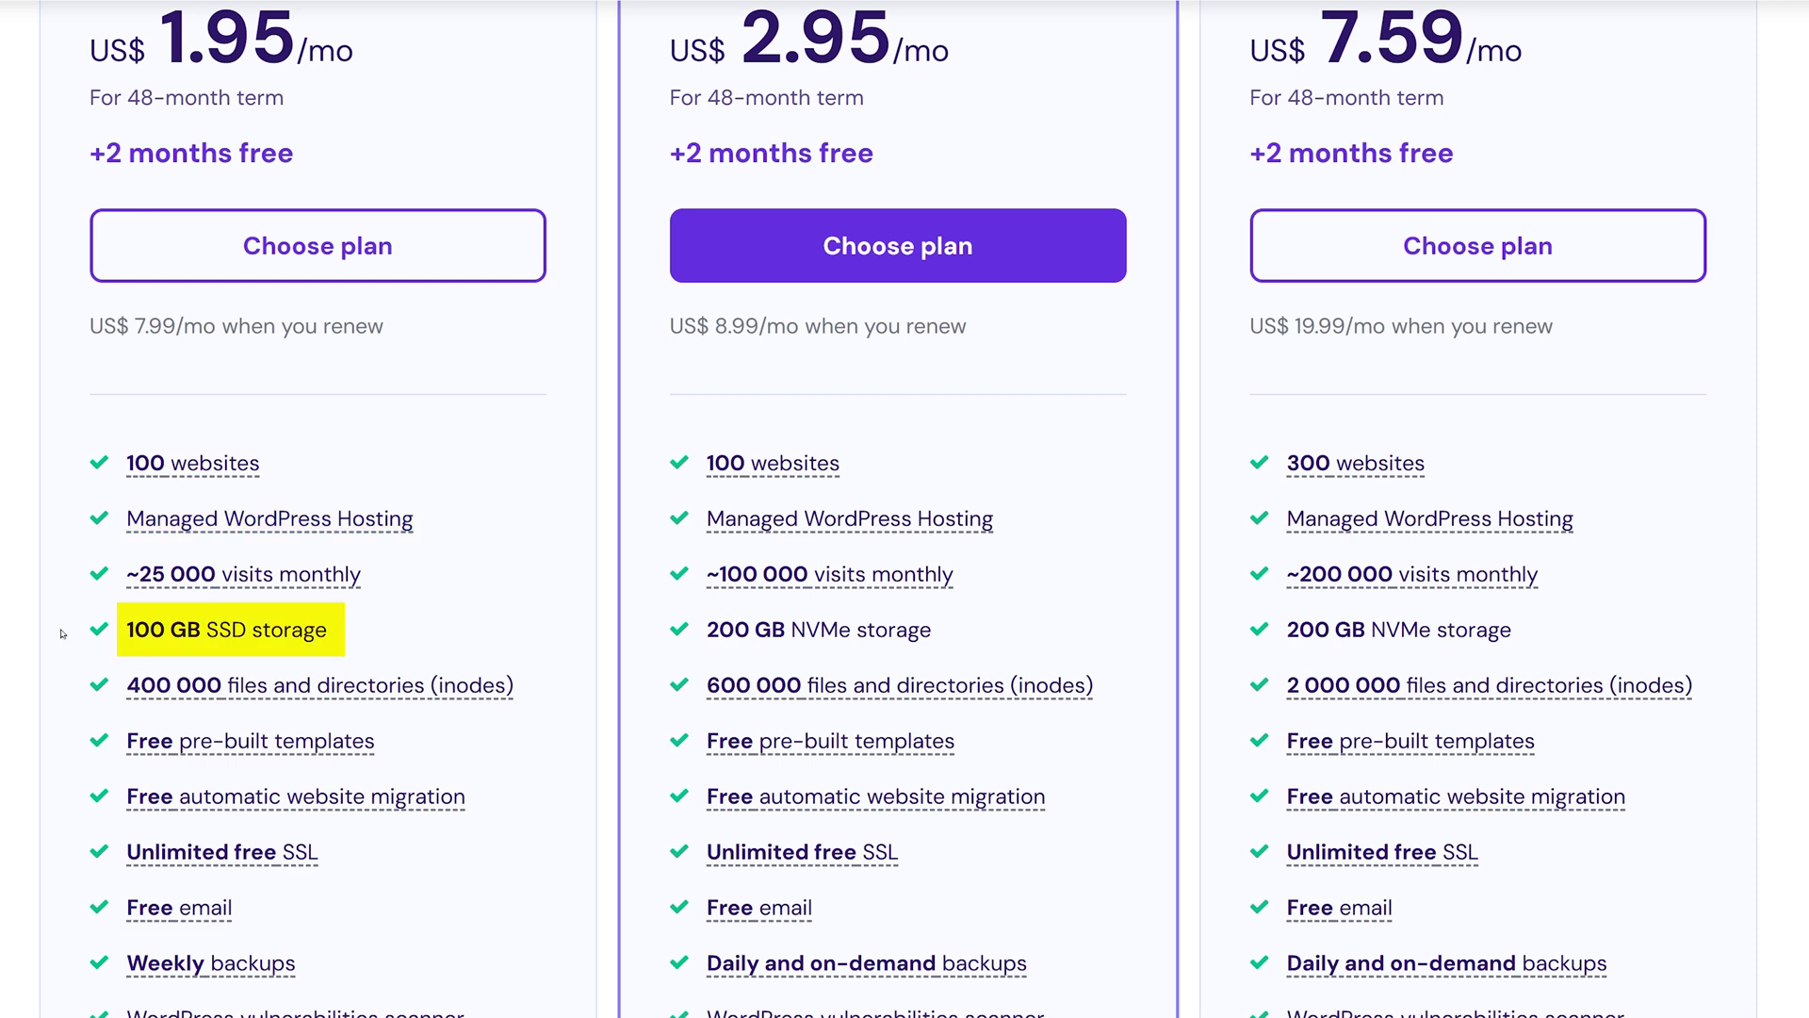
pyautogui.scroll(-4, 61, 633)
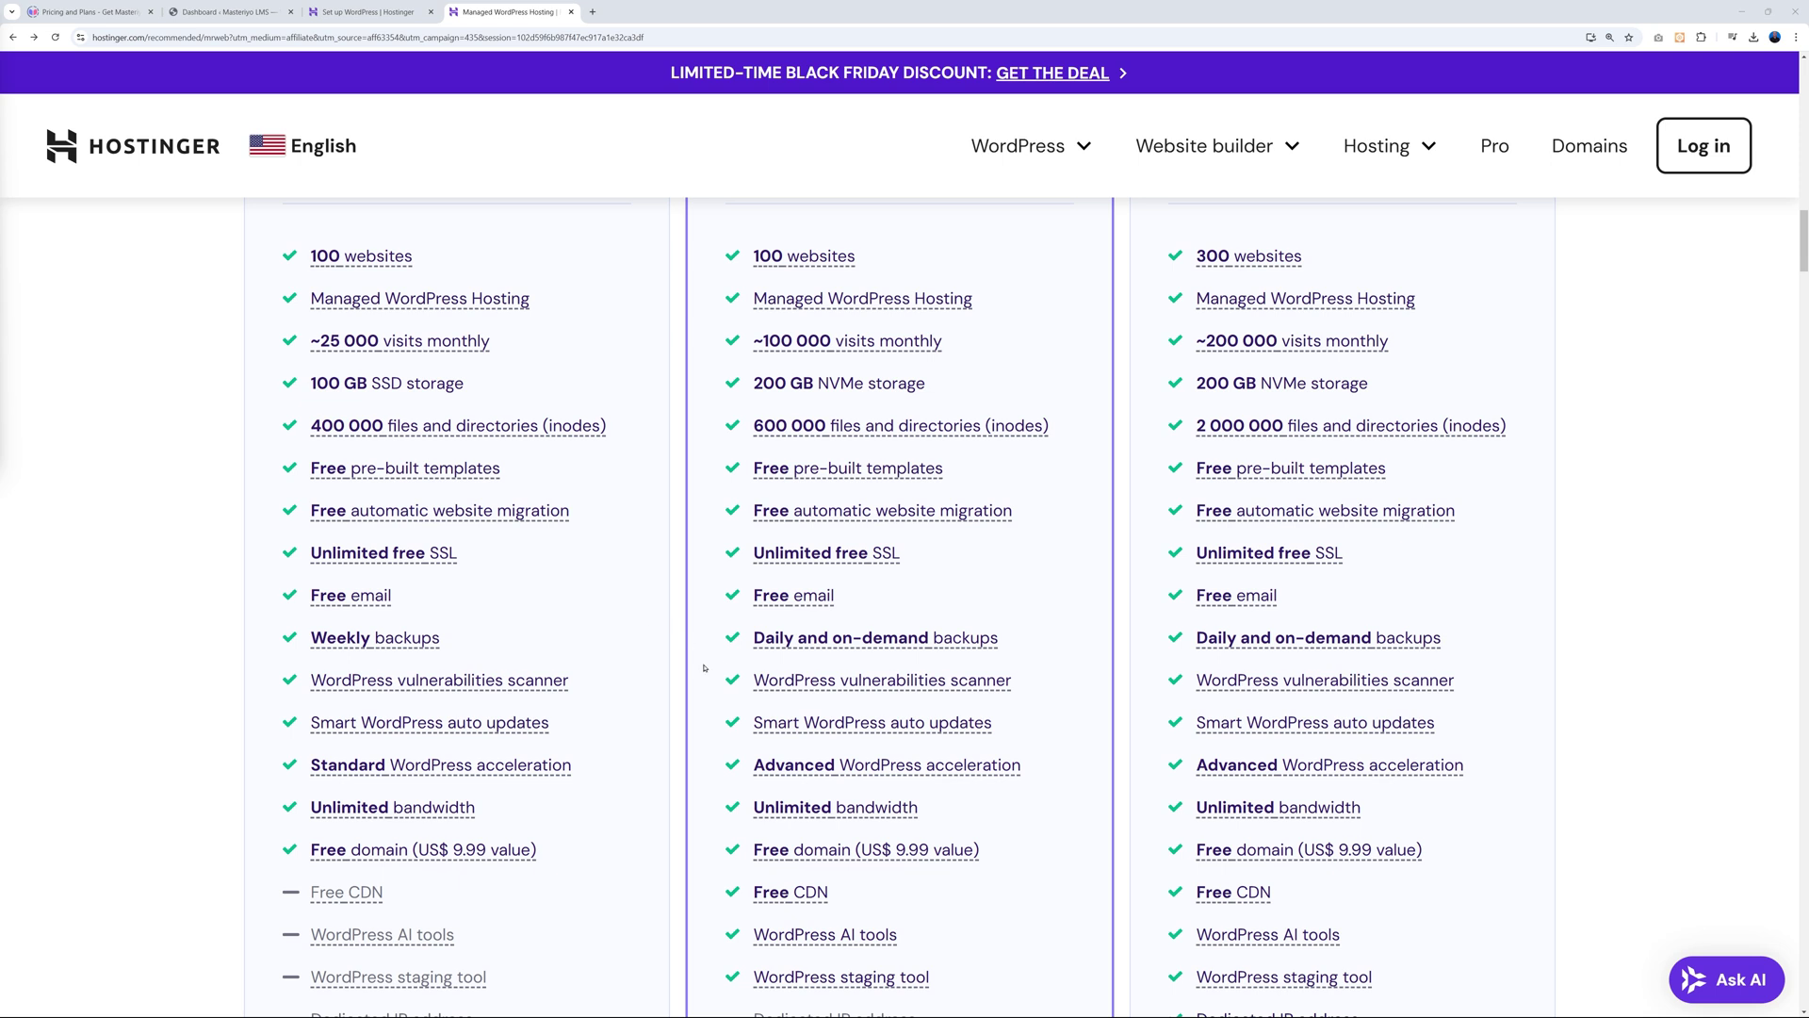
pyautogui.moveTo(823, 649)
pyautogui.scroll(5, 616, 608)
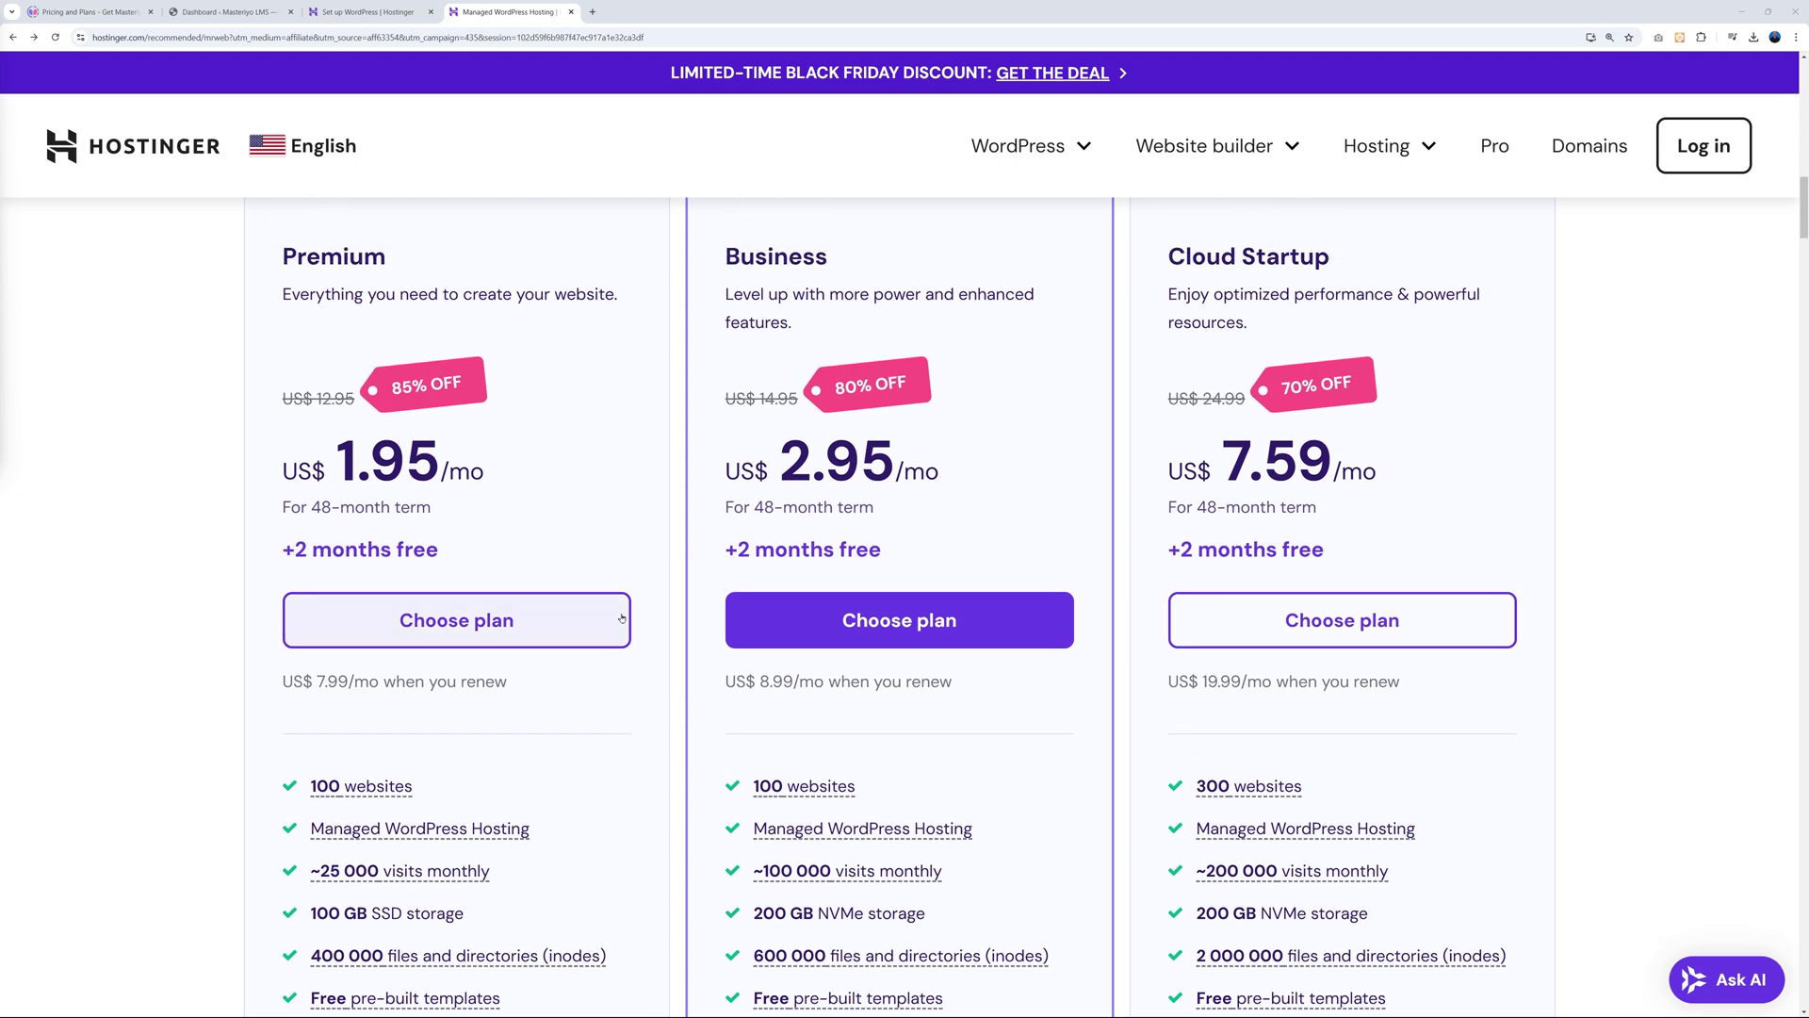
pyautogui.click(452, 623)
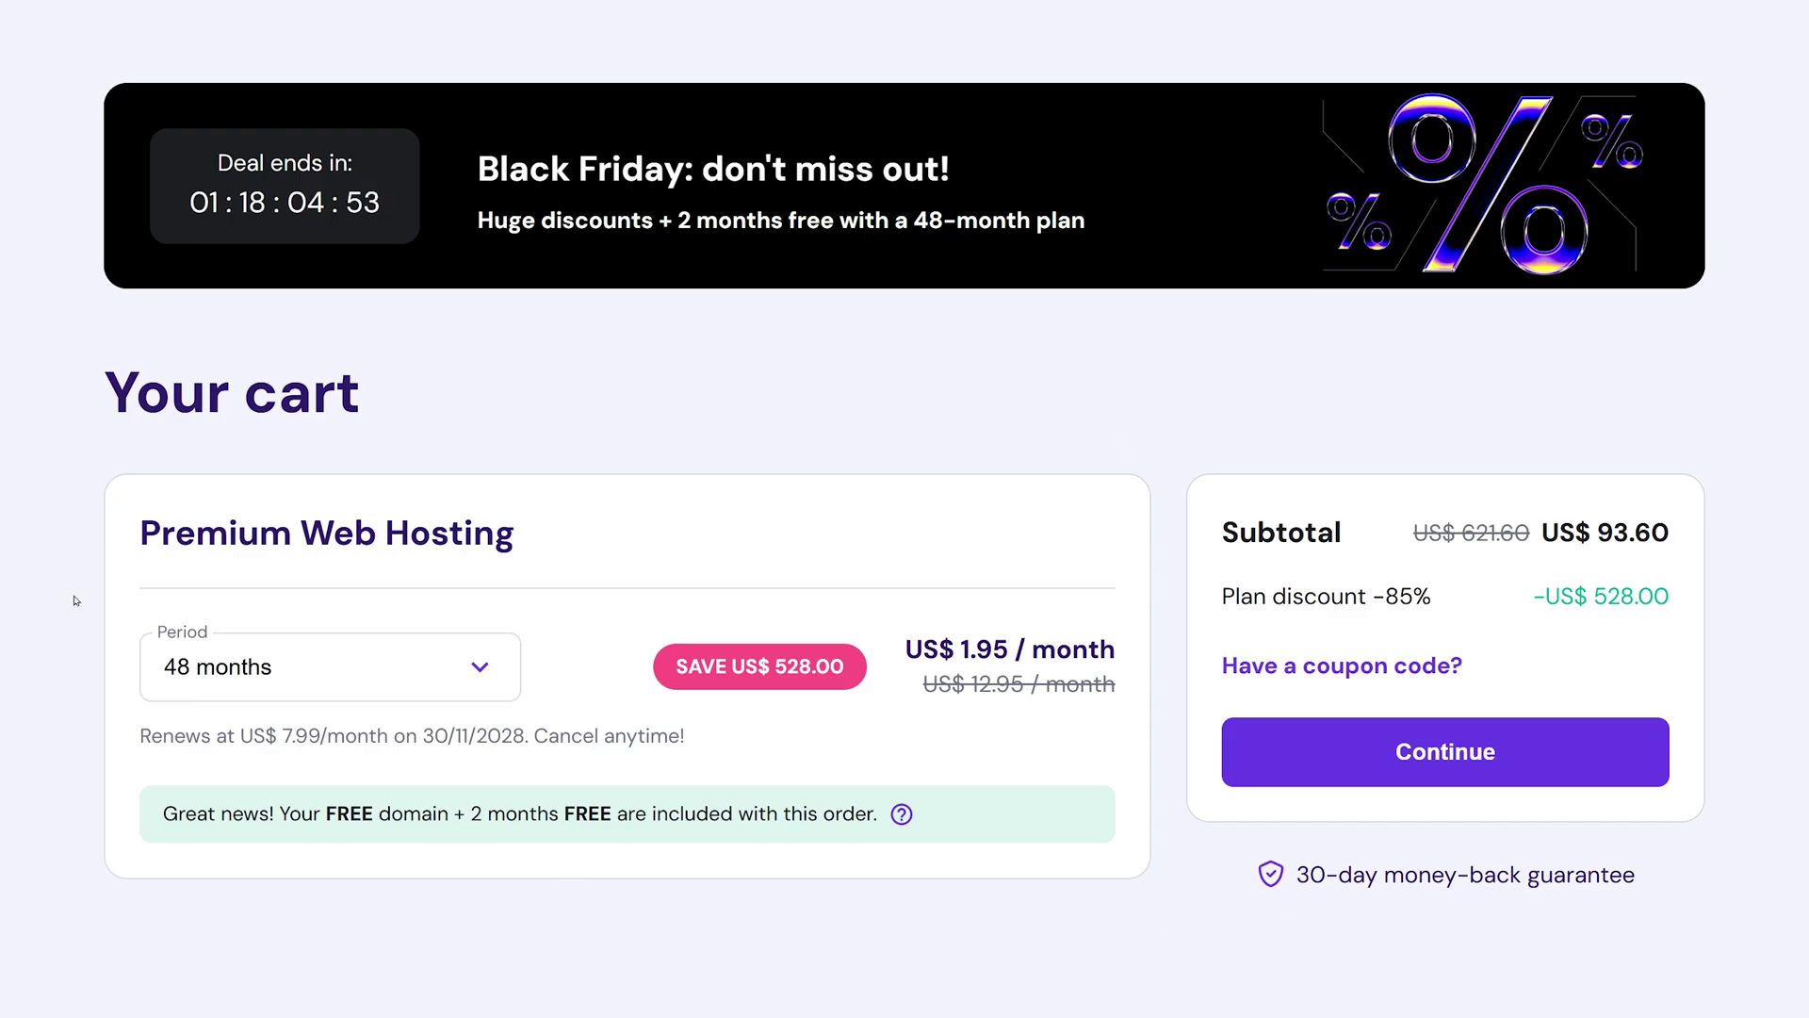
pyautogui.click(476, 668)
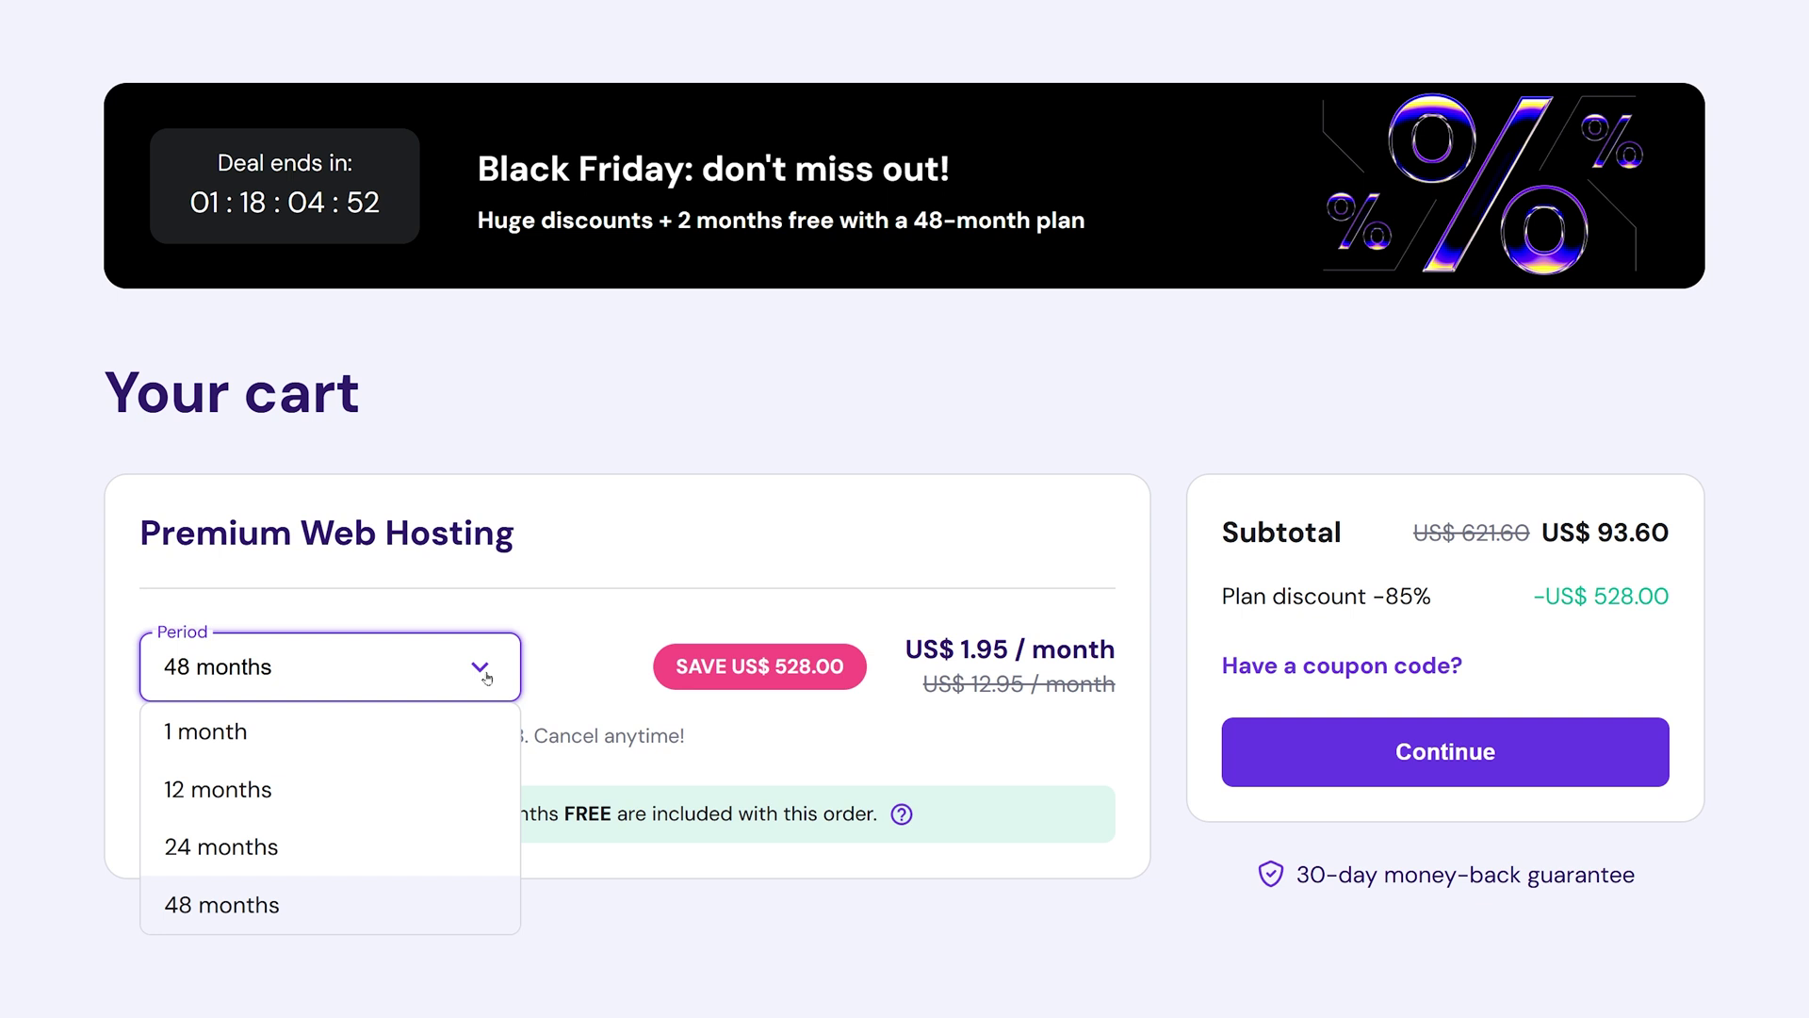
pyautogui.click(318, 915)
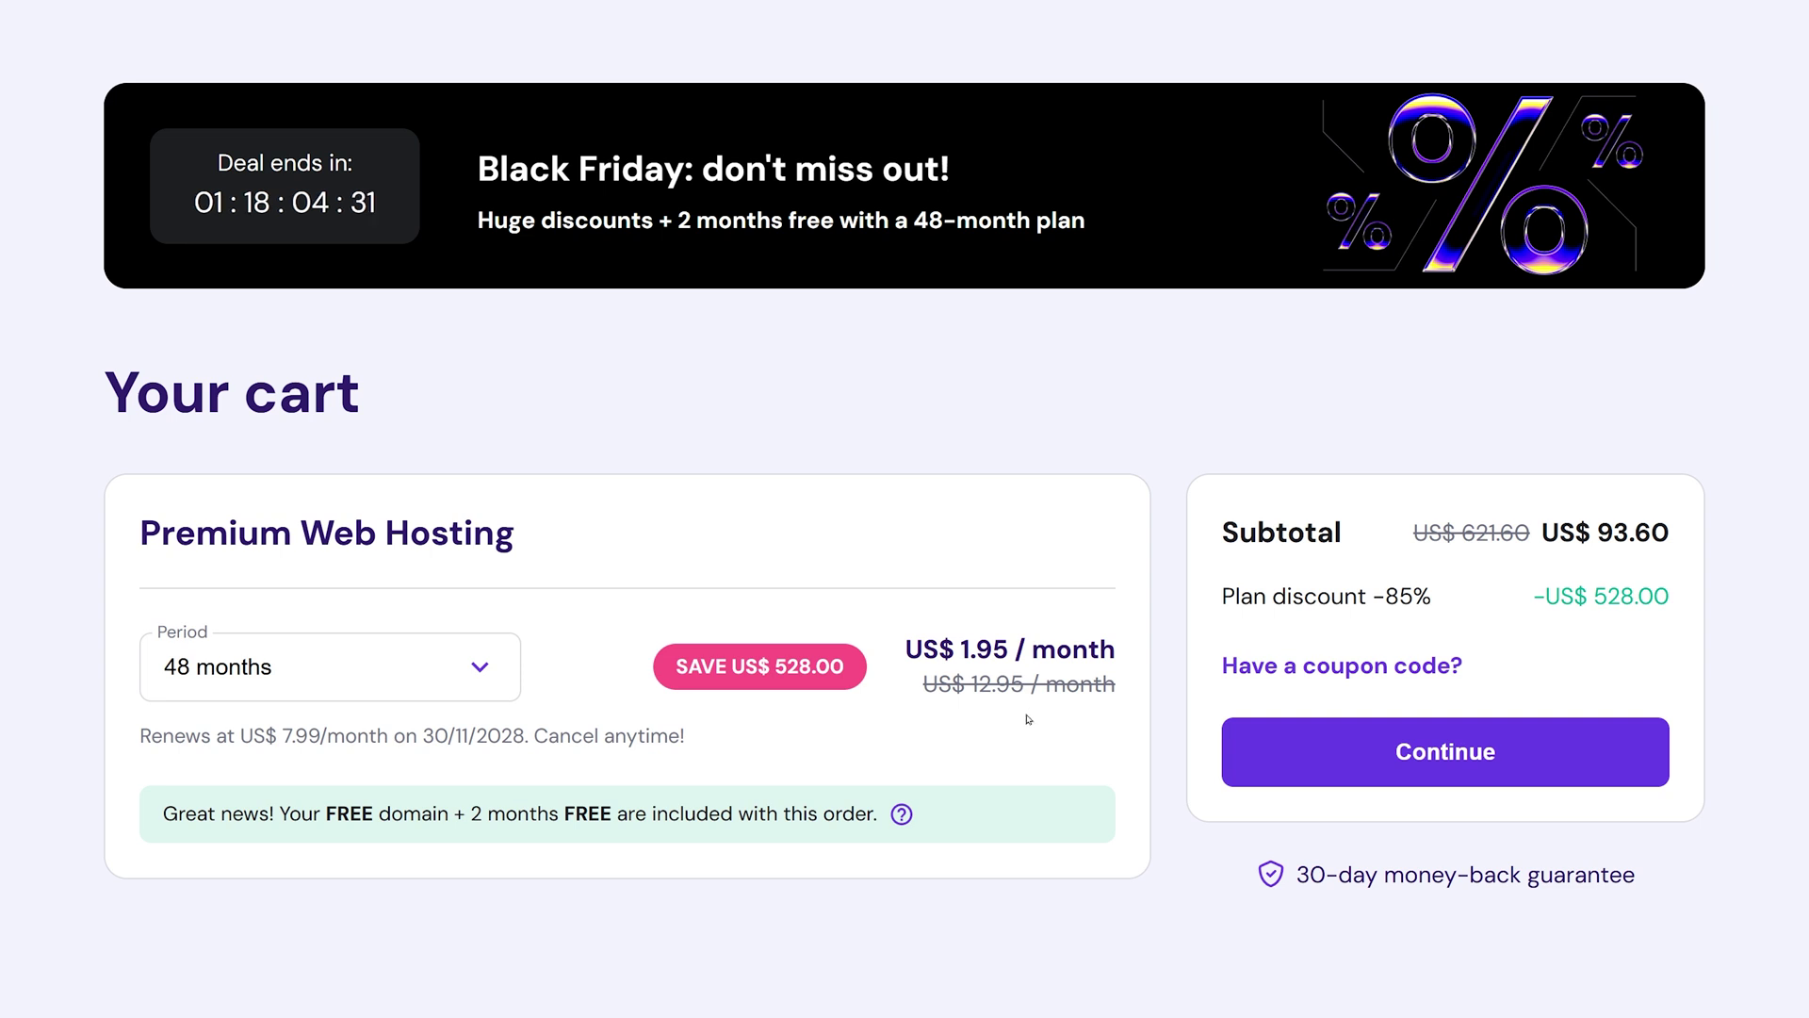
pyautogui.click(493, 668)
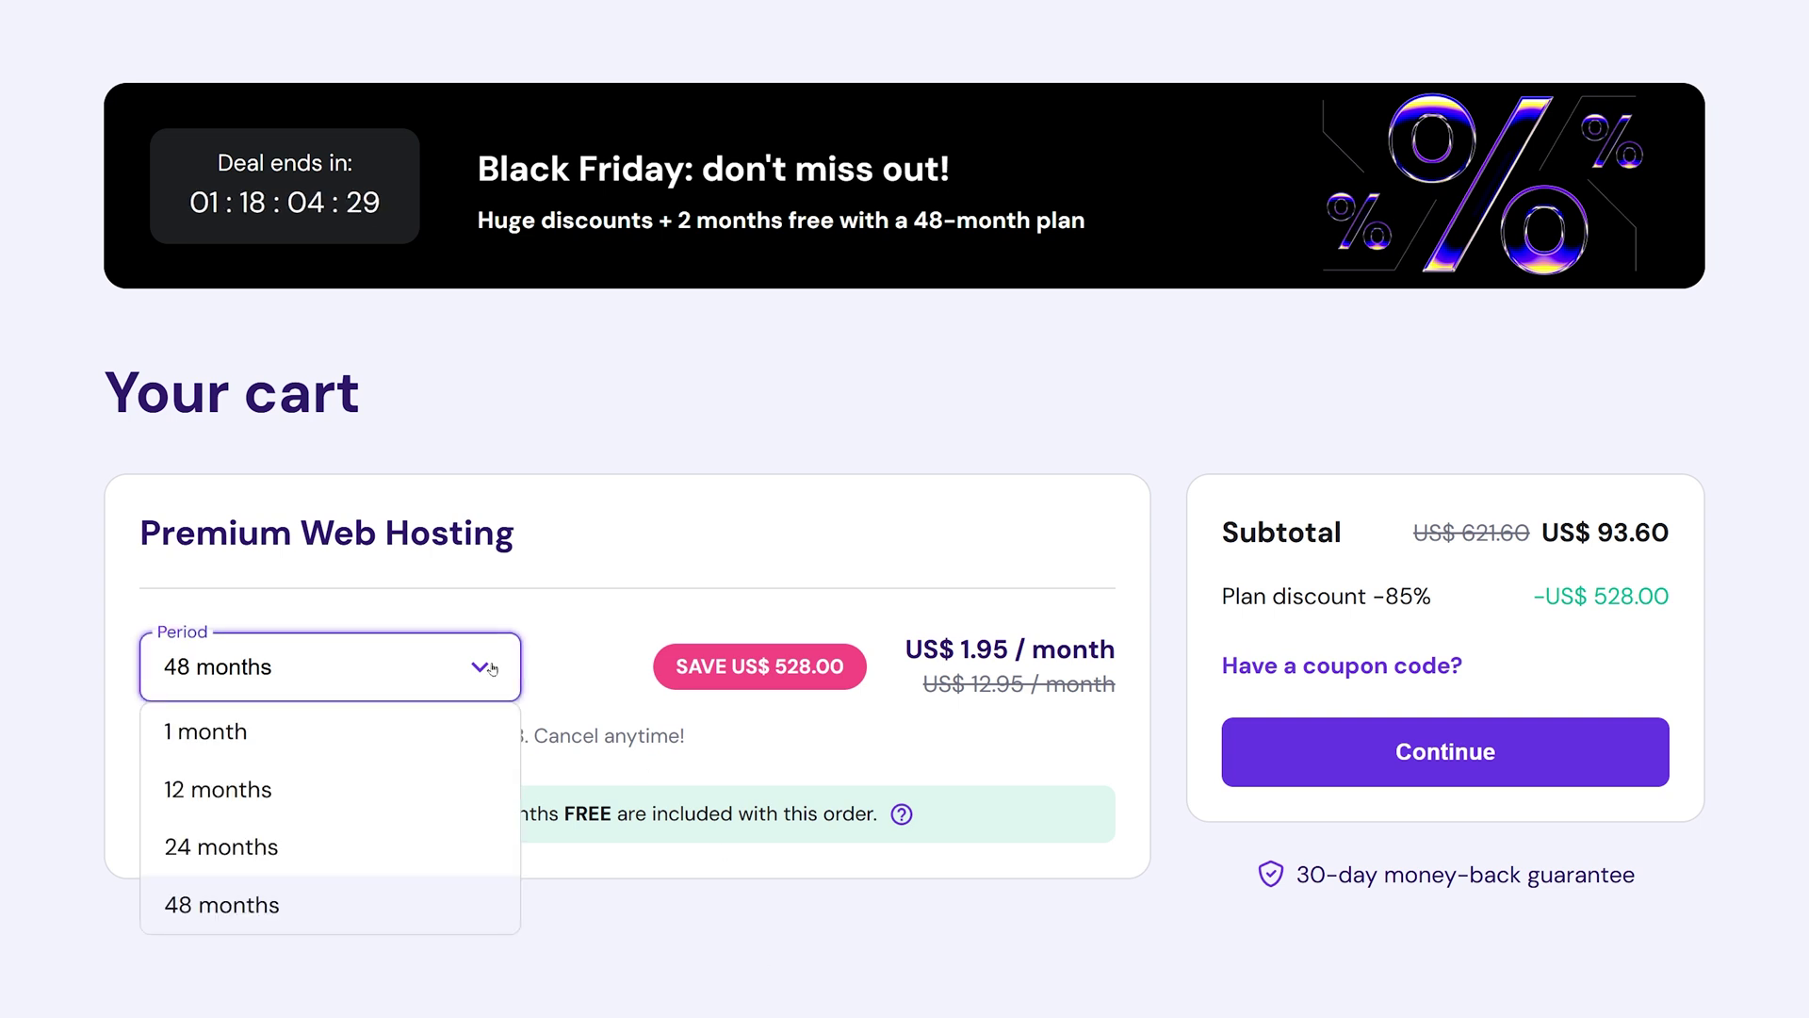
pyautogui.click(278, 916)
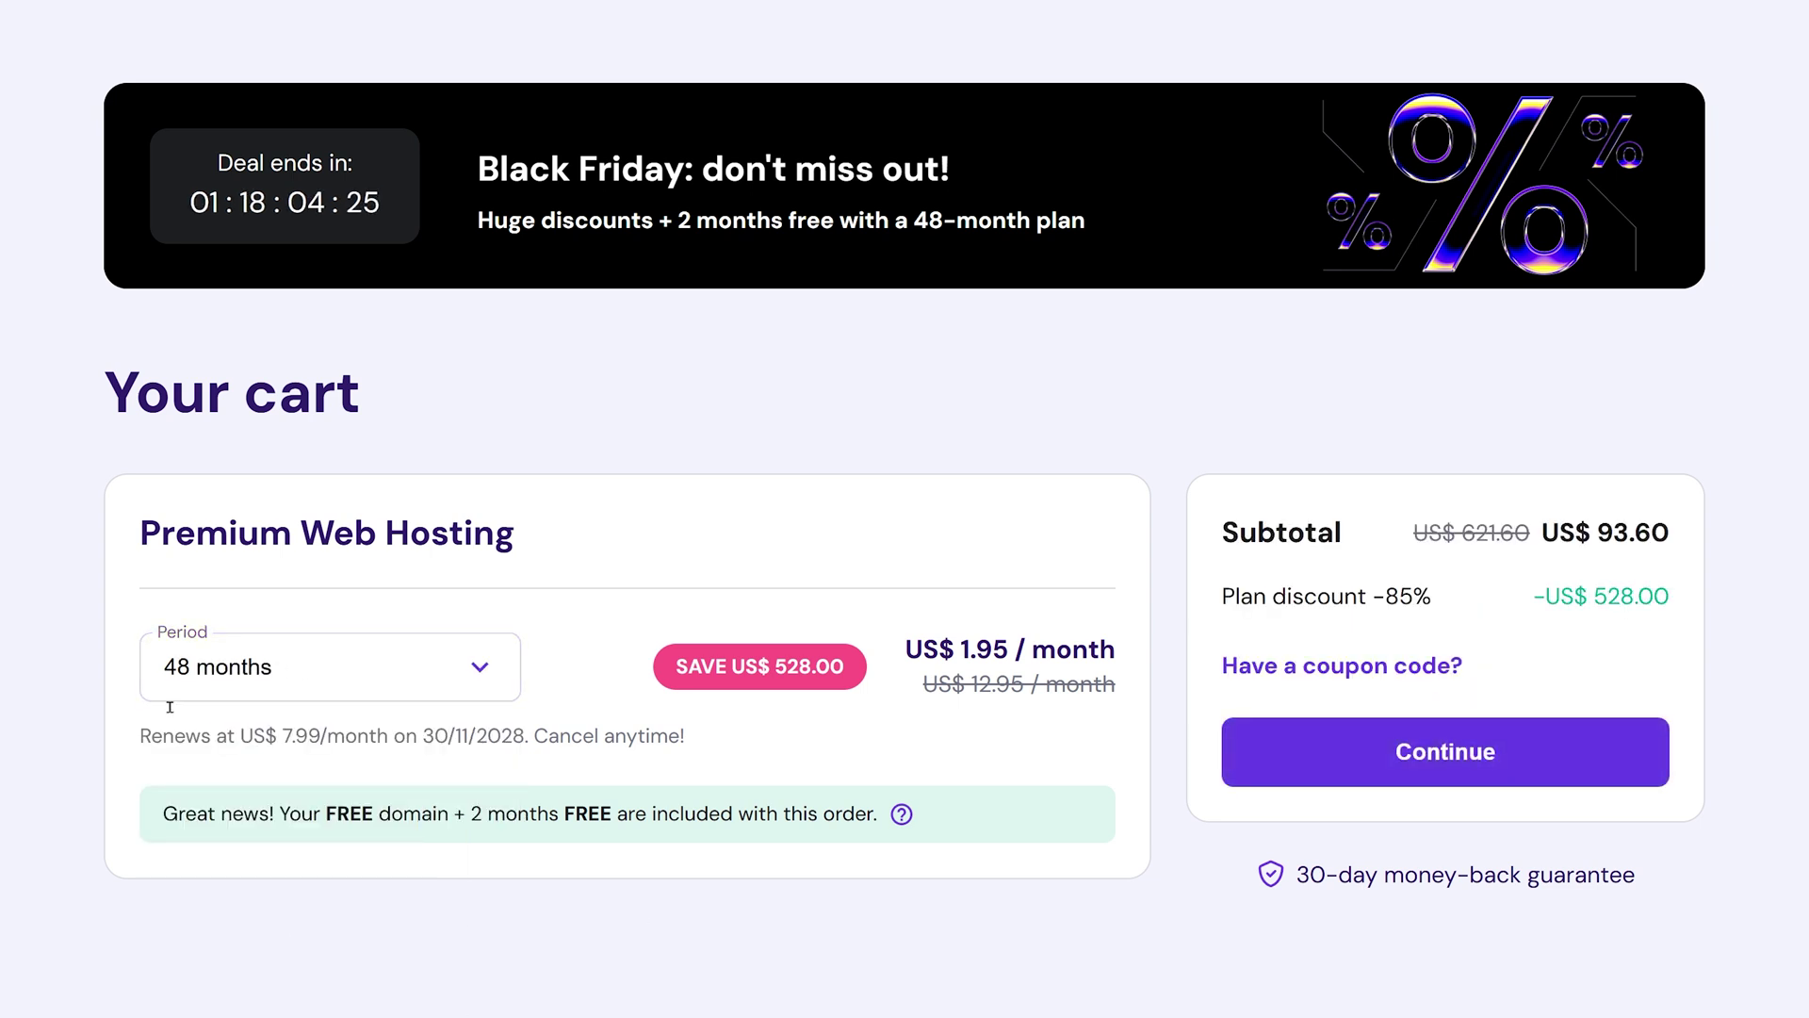
# Apply coupon MRWEB to cut the subtotal to US$ 84.24 and continue.
pyautogui.click(1375, 668)
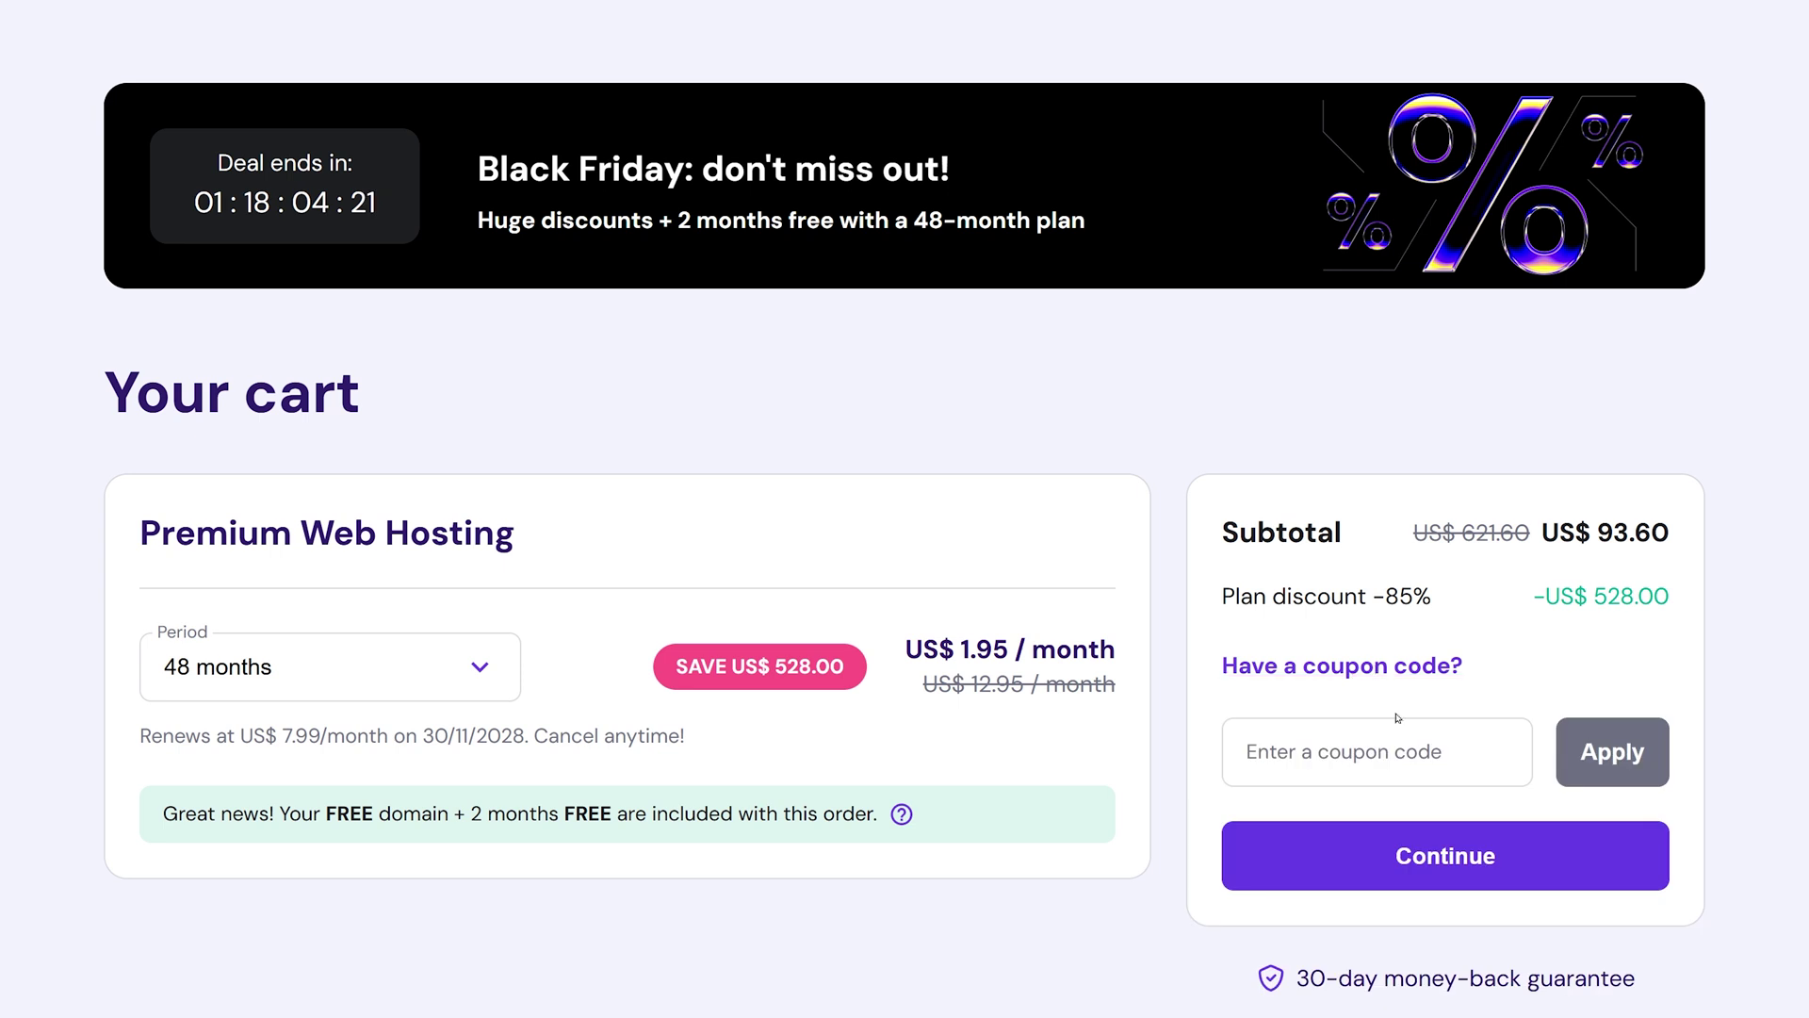
pyautogui.click(1362, 744)
pyautogui.write('MRWEB')
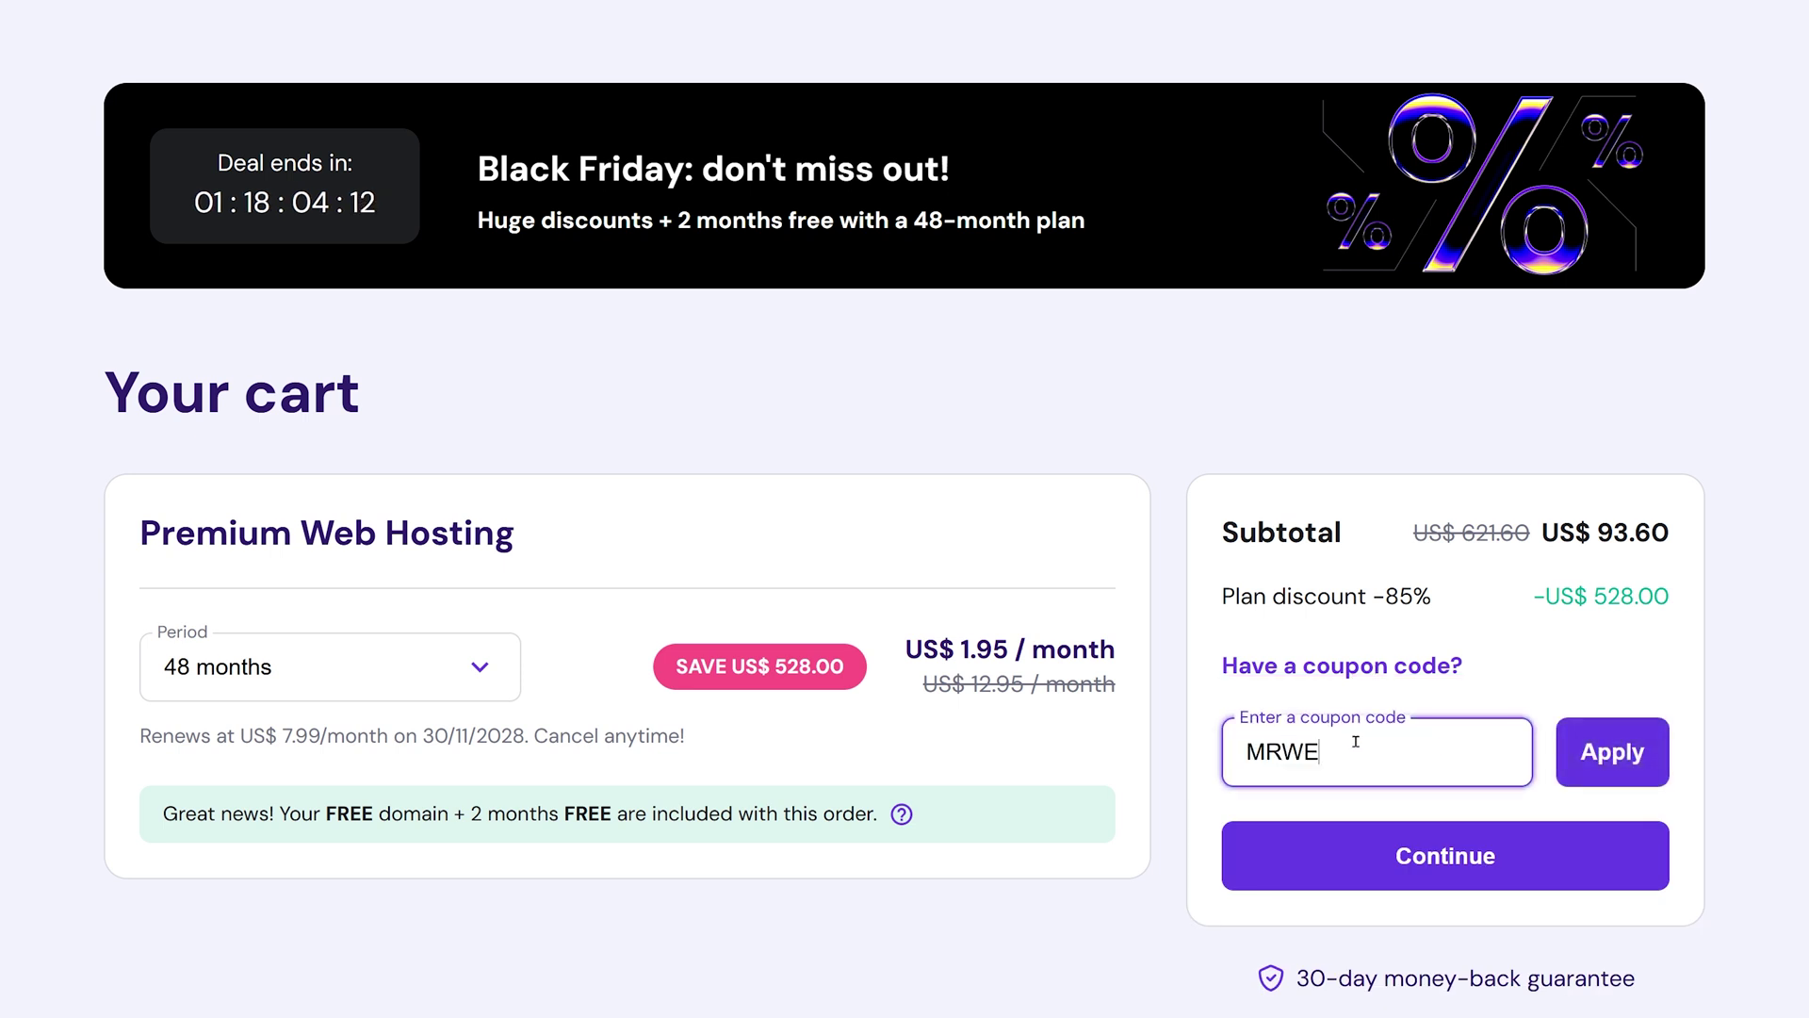
pyautogui.click(1613, 754)
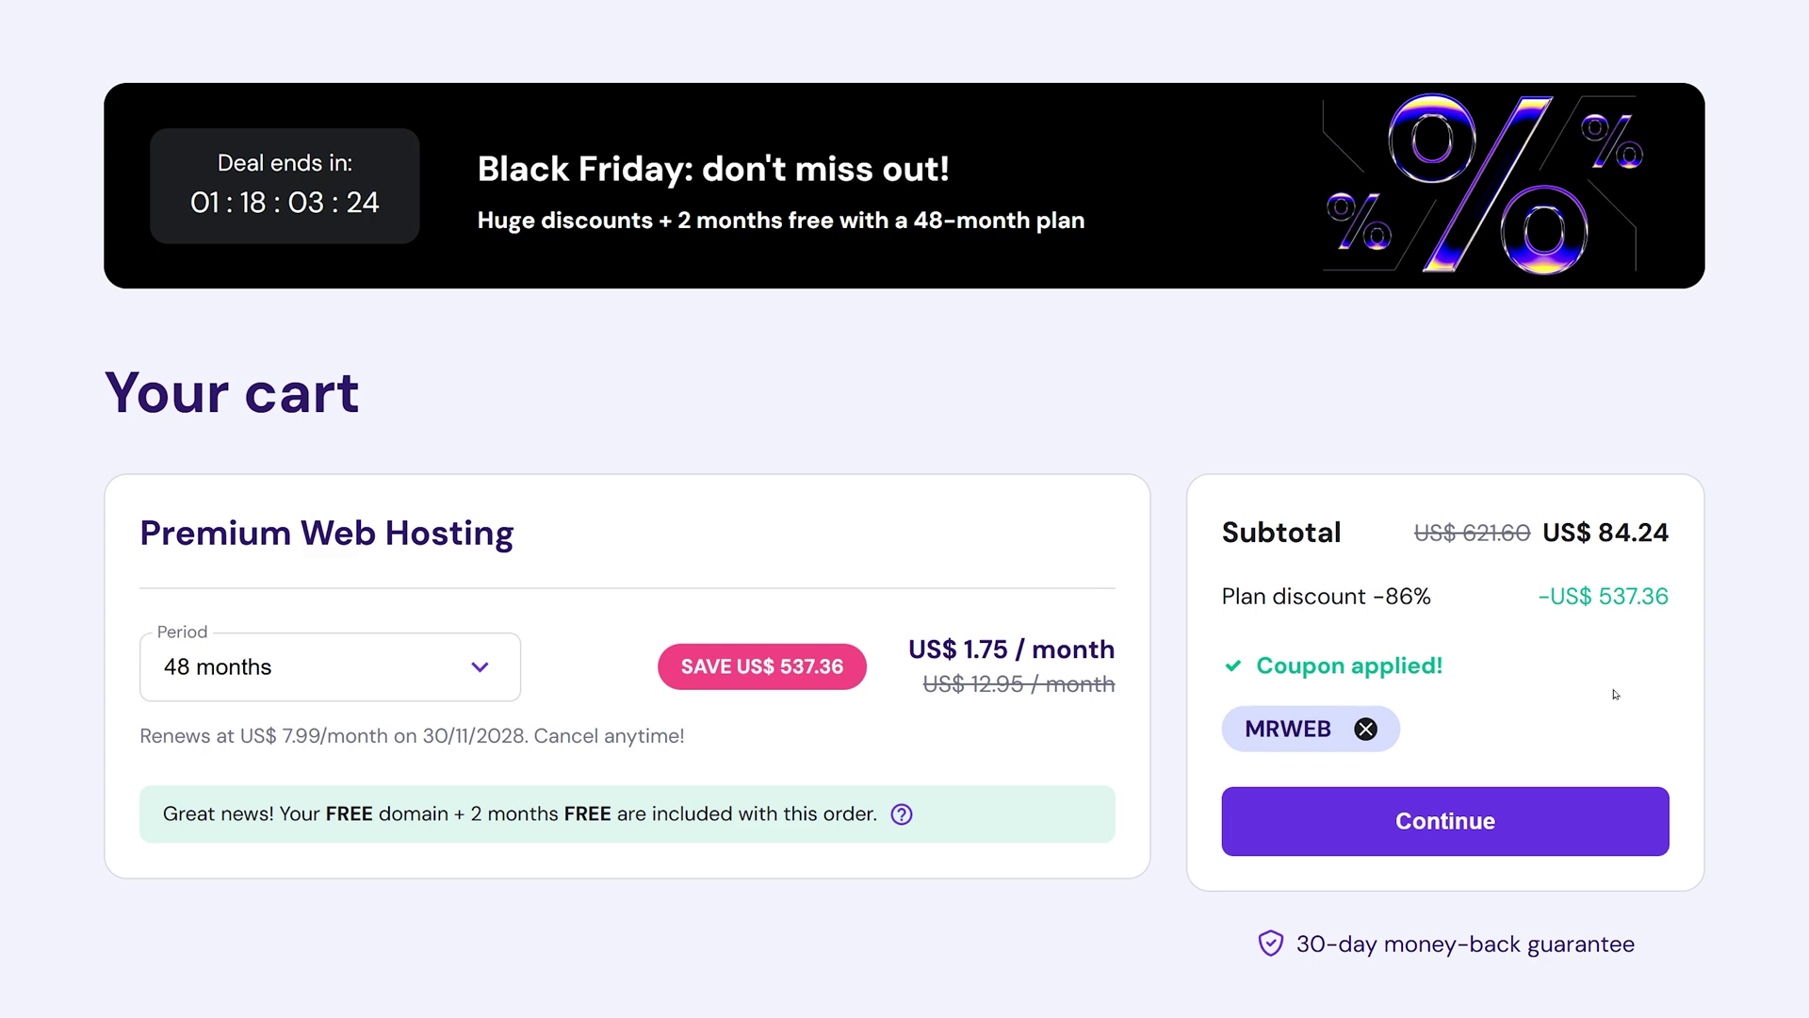
pyautogui.click(1487, 822)
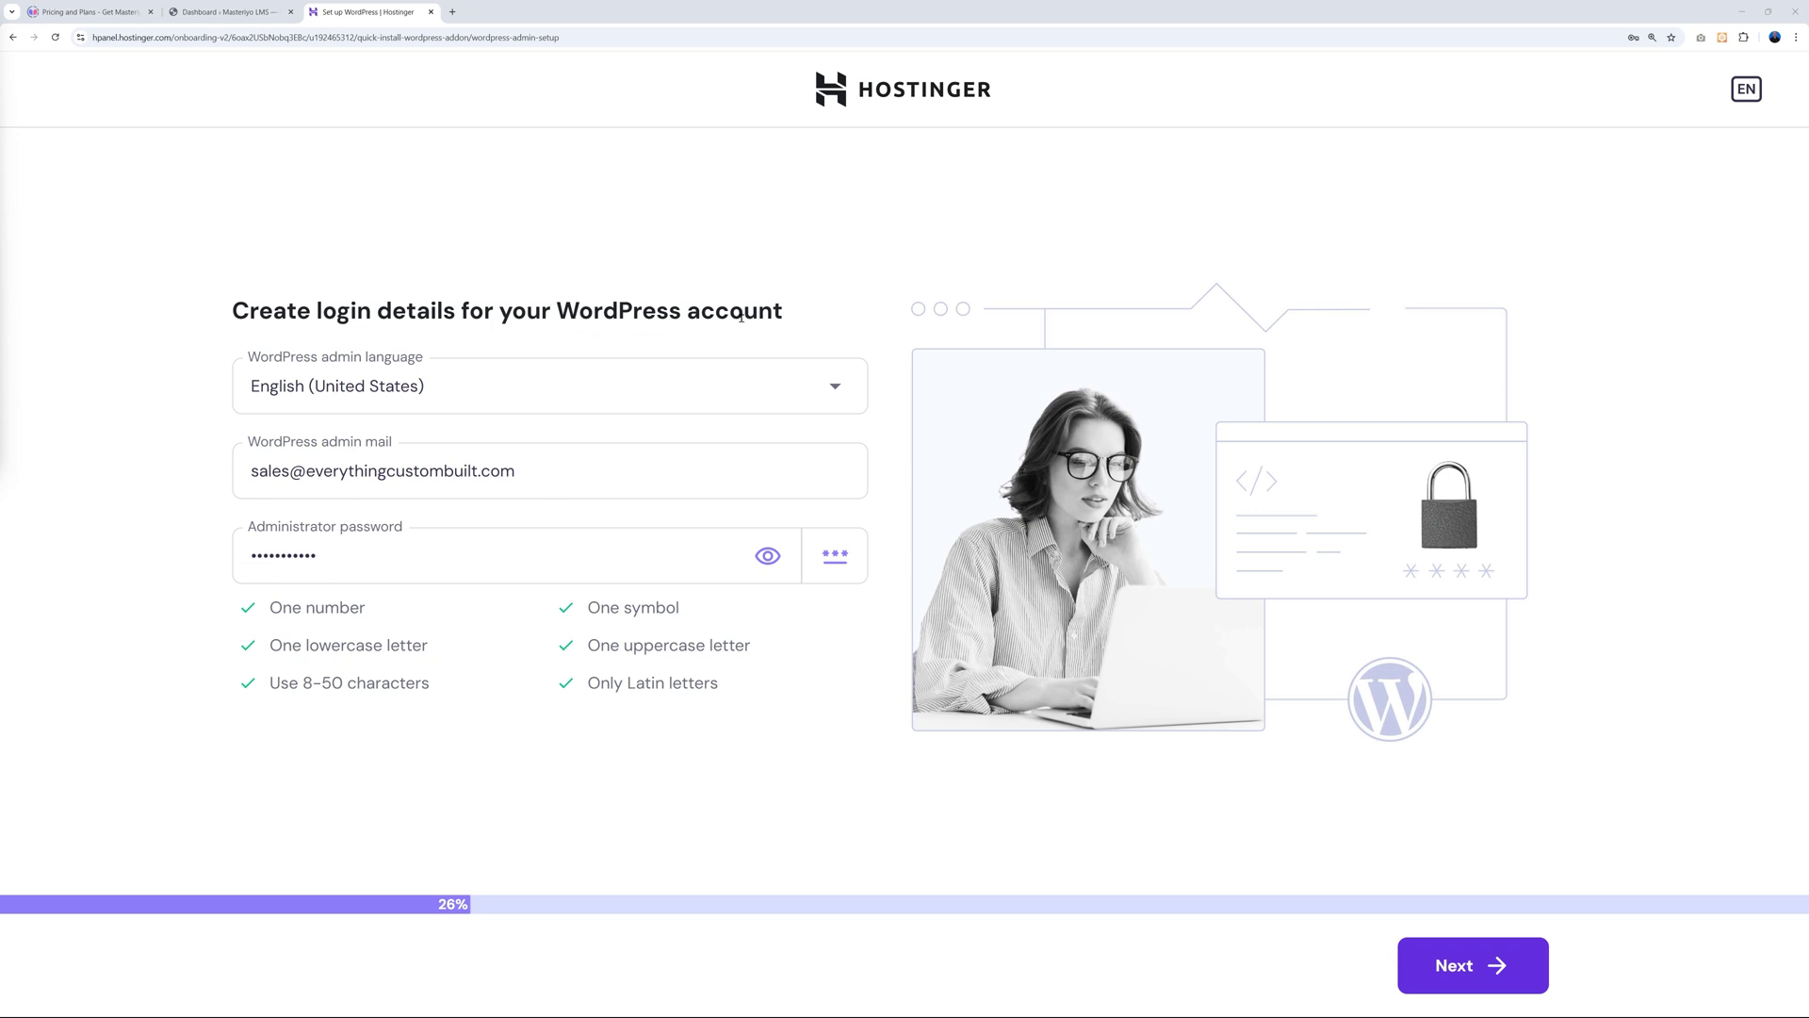
# Correct the administrator password and submit the WordPress login details.
pyautogui.press('BackSpace')
pyautogui.press('BackSpace')
pyautogui.press('BackSpace')
pyautogui.press('Return')
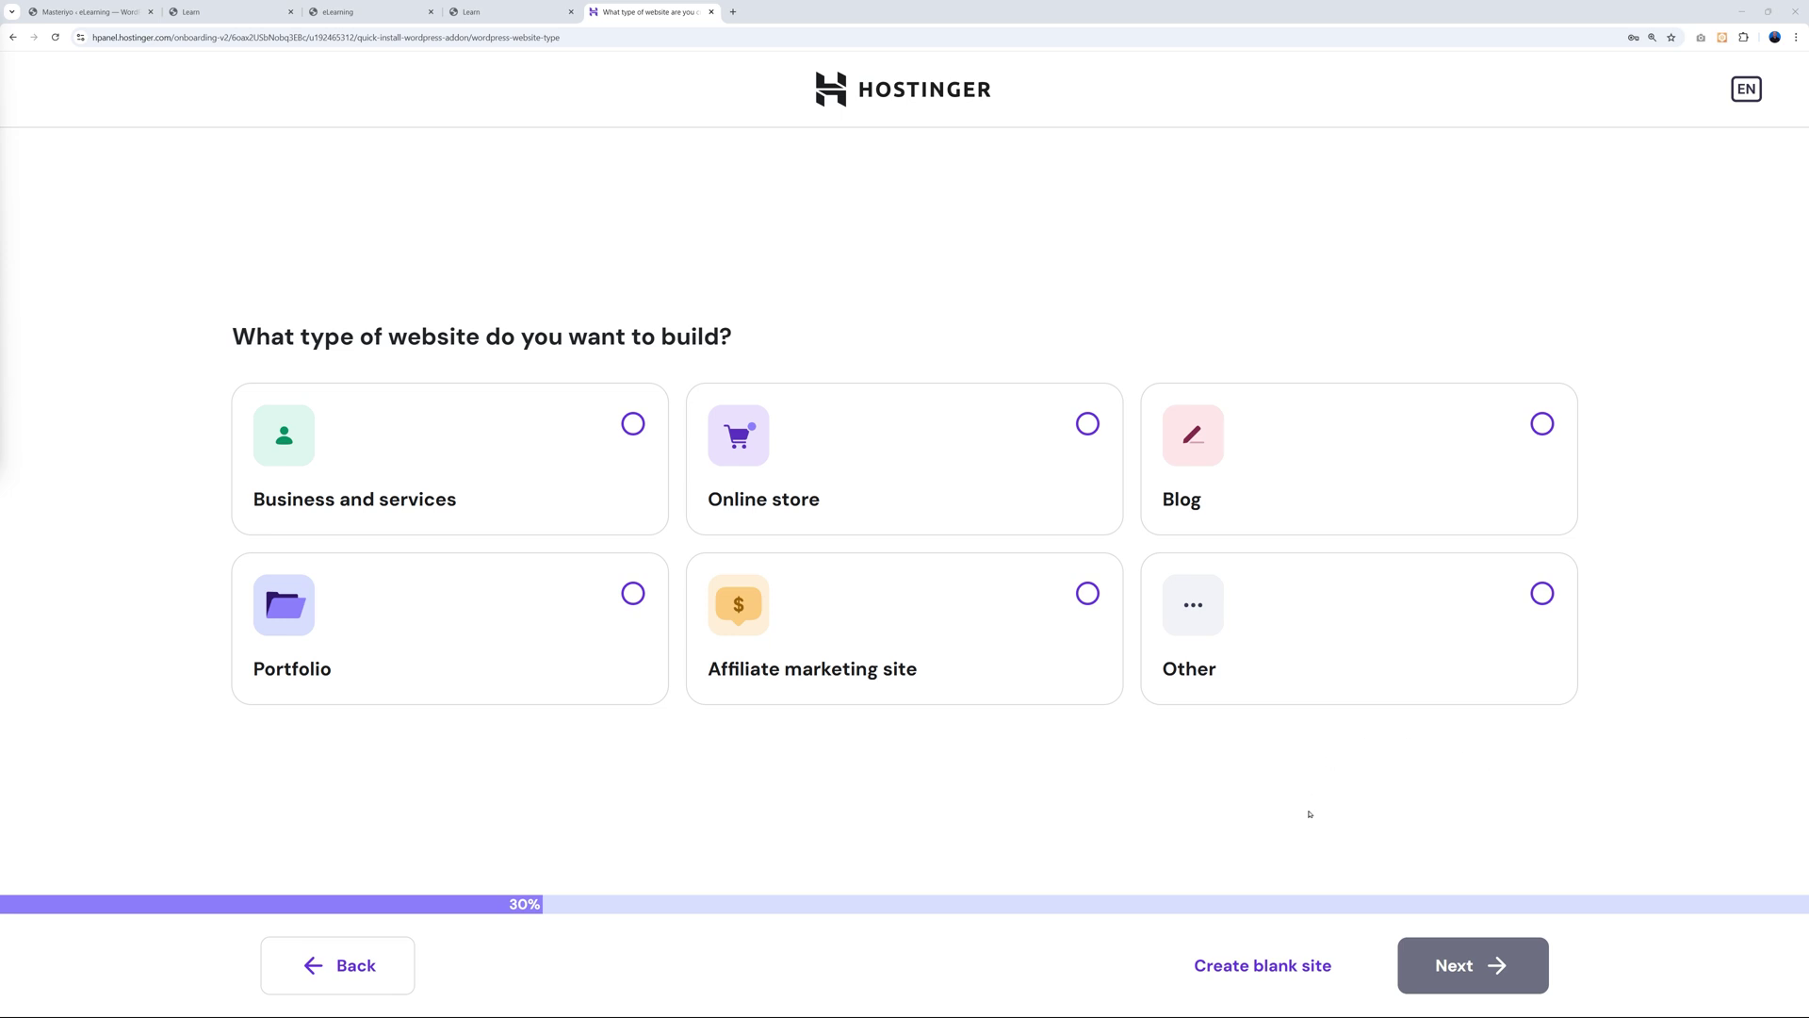
# Skip the website-type question and claim mrwebonlinecourses.com as the free .com domain.
pyautogui.click(1275, 976)
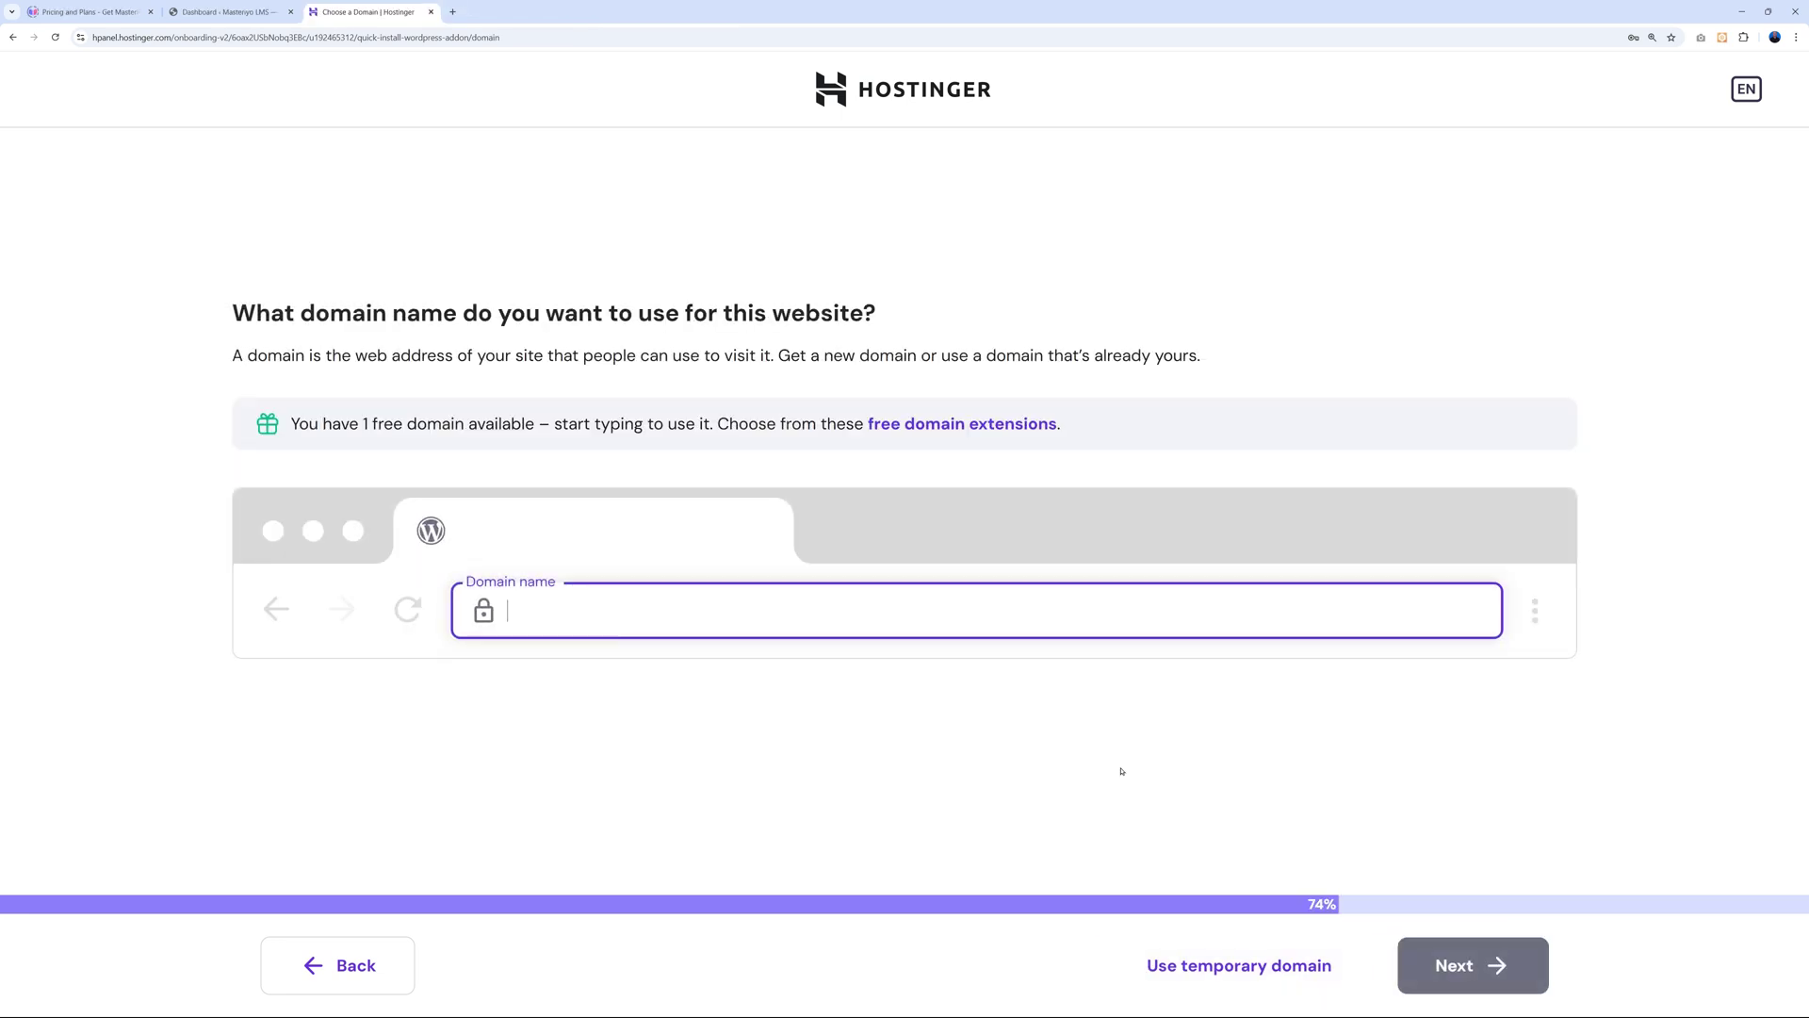
pyautogui.write('mrweb')
pyautogui.press('BackSpace')
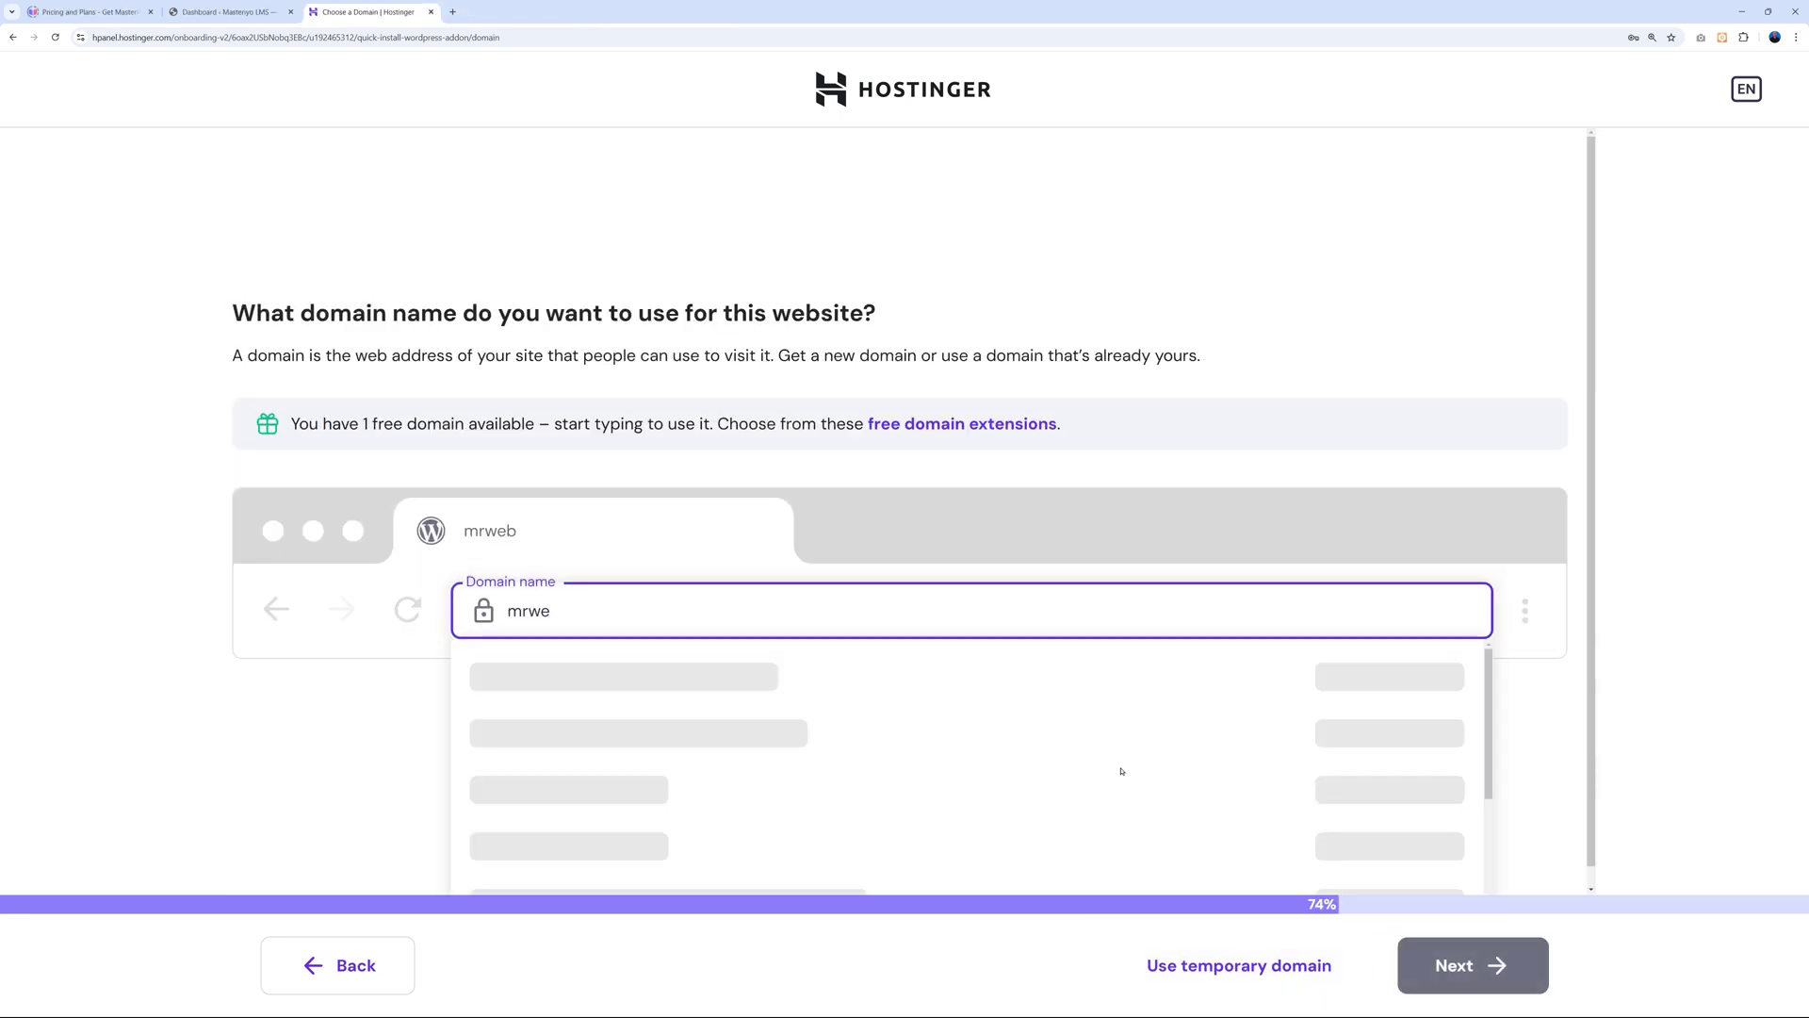
pyautogui.write('bonline')
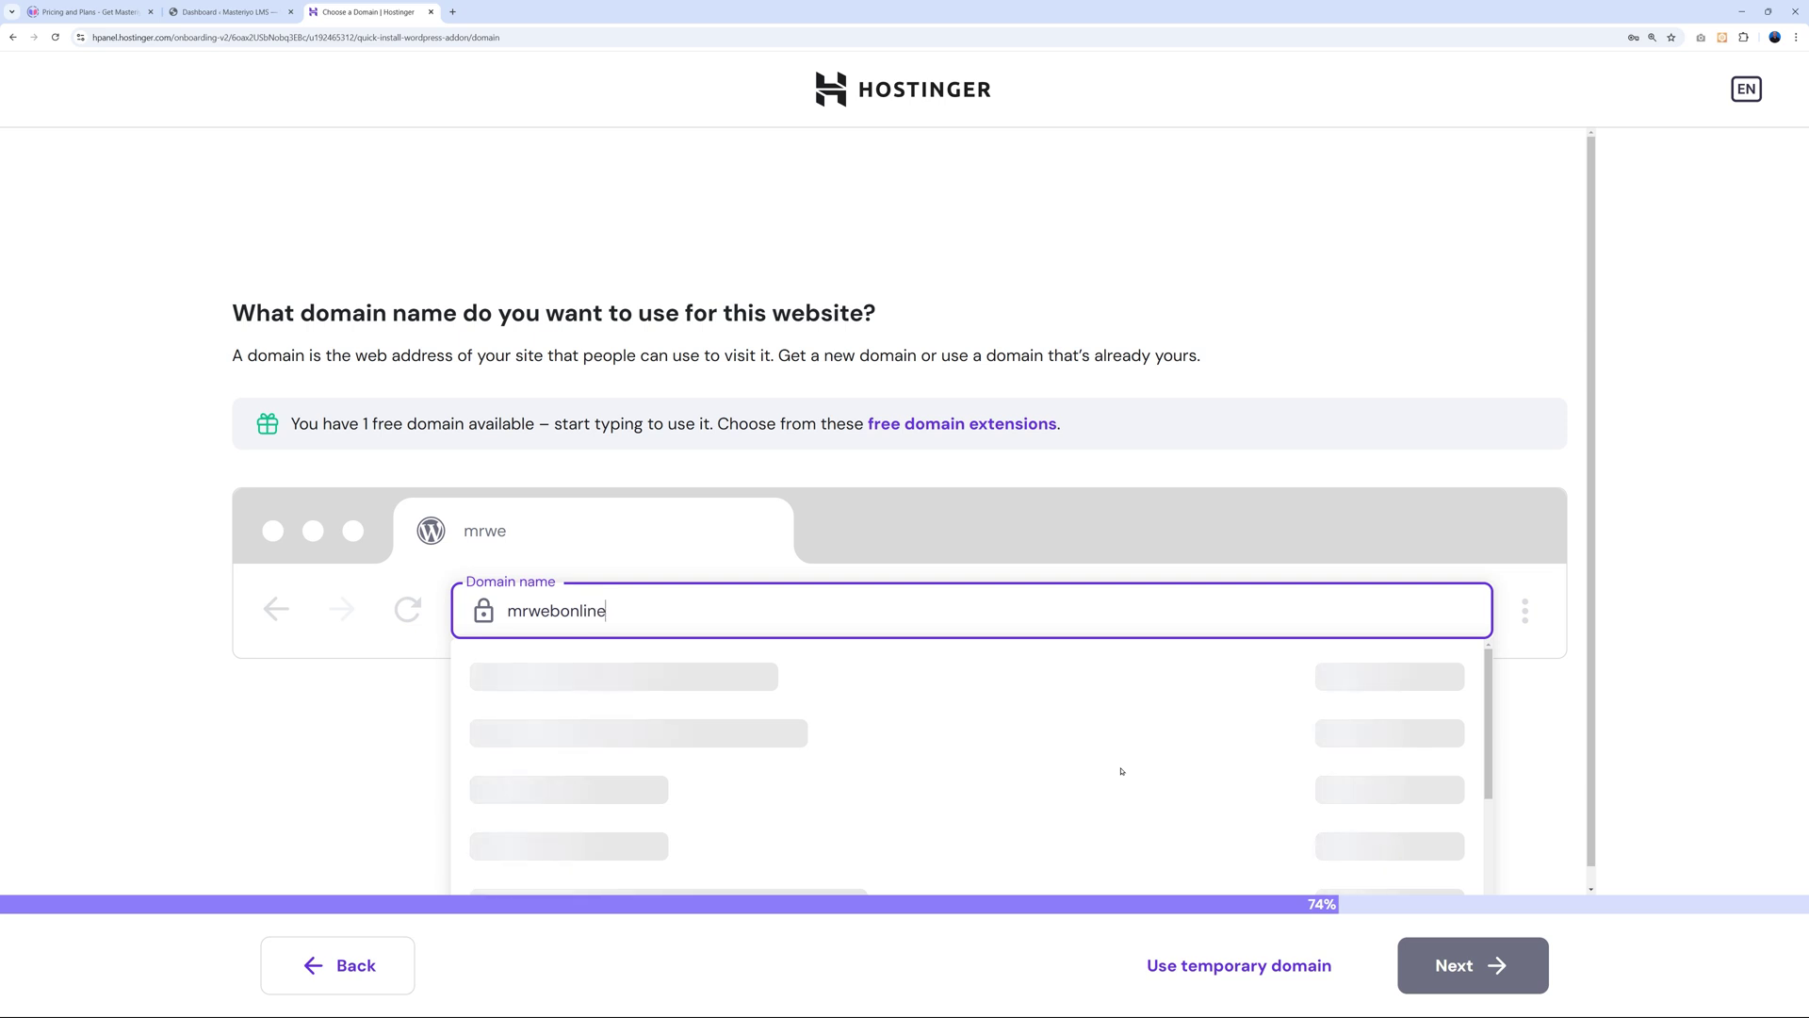
pyautogui.write('courses')
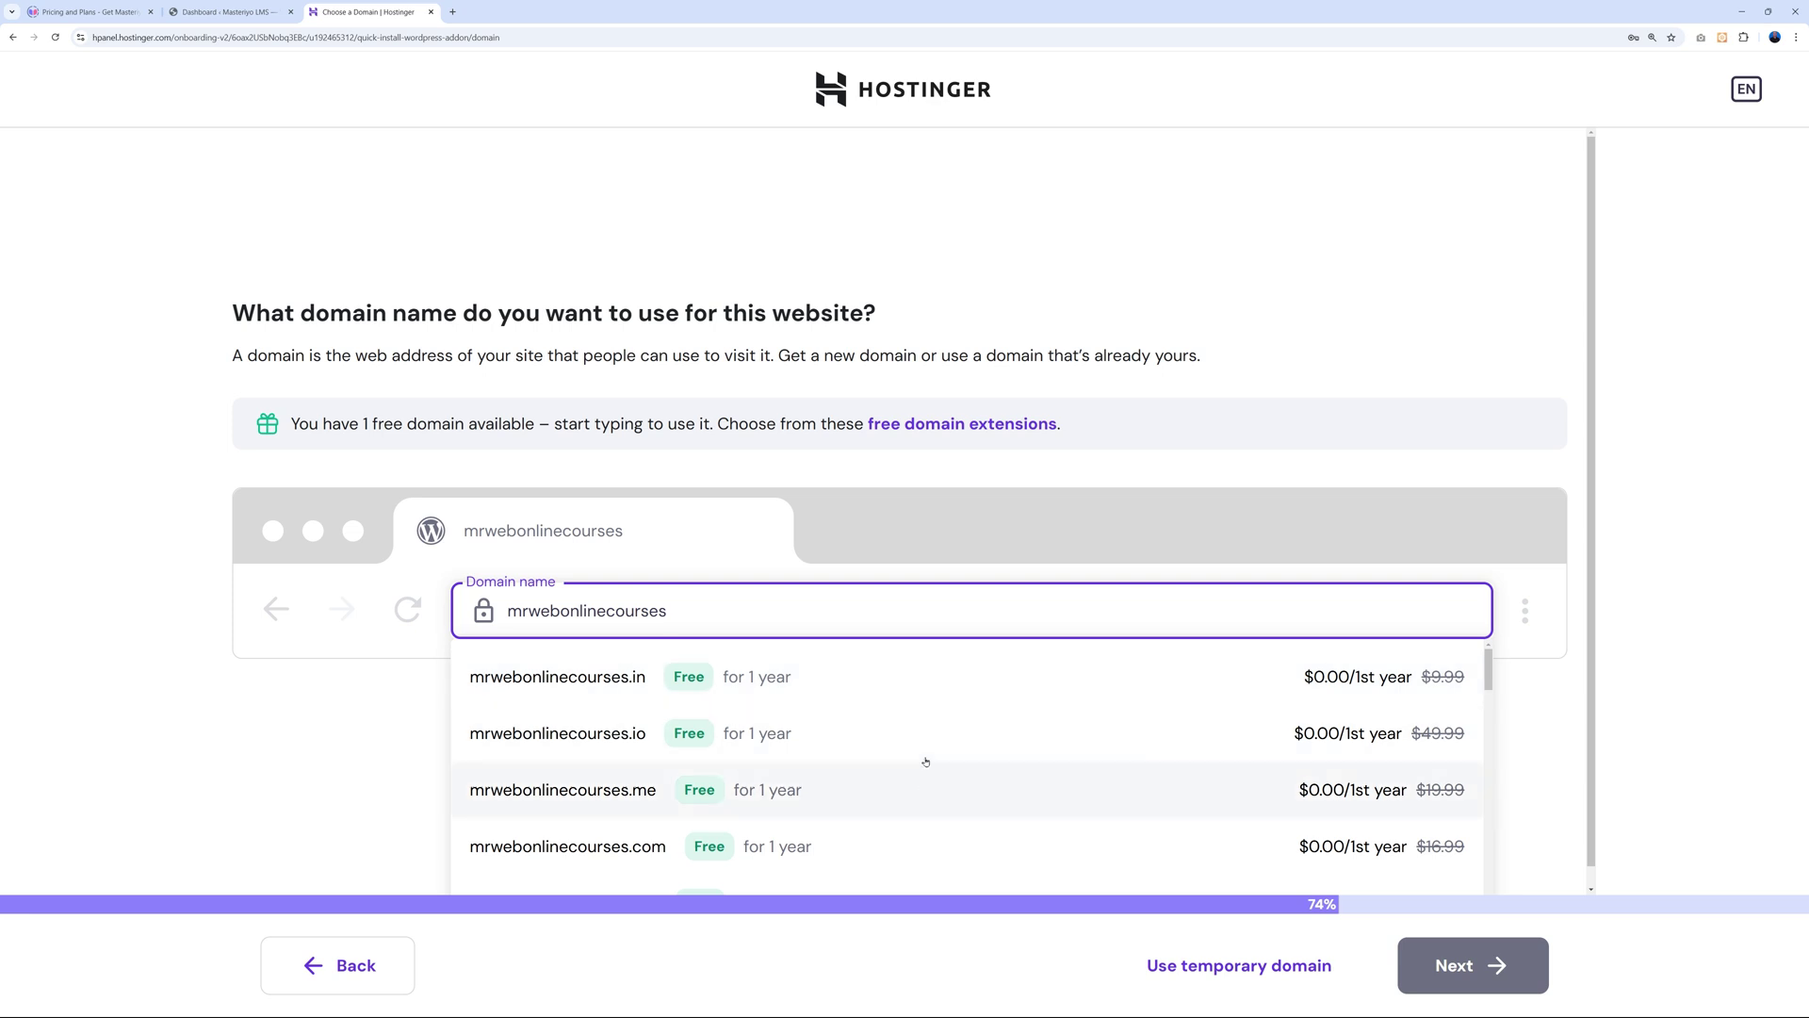
pyautogui.scroll(-1, 829, 760)
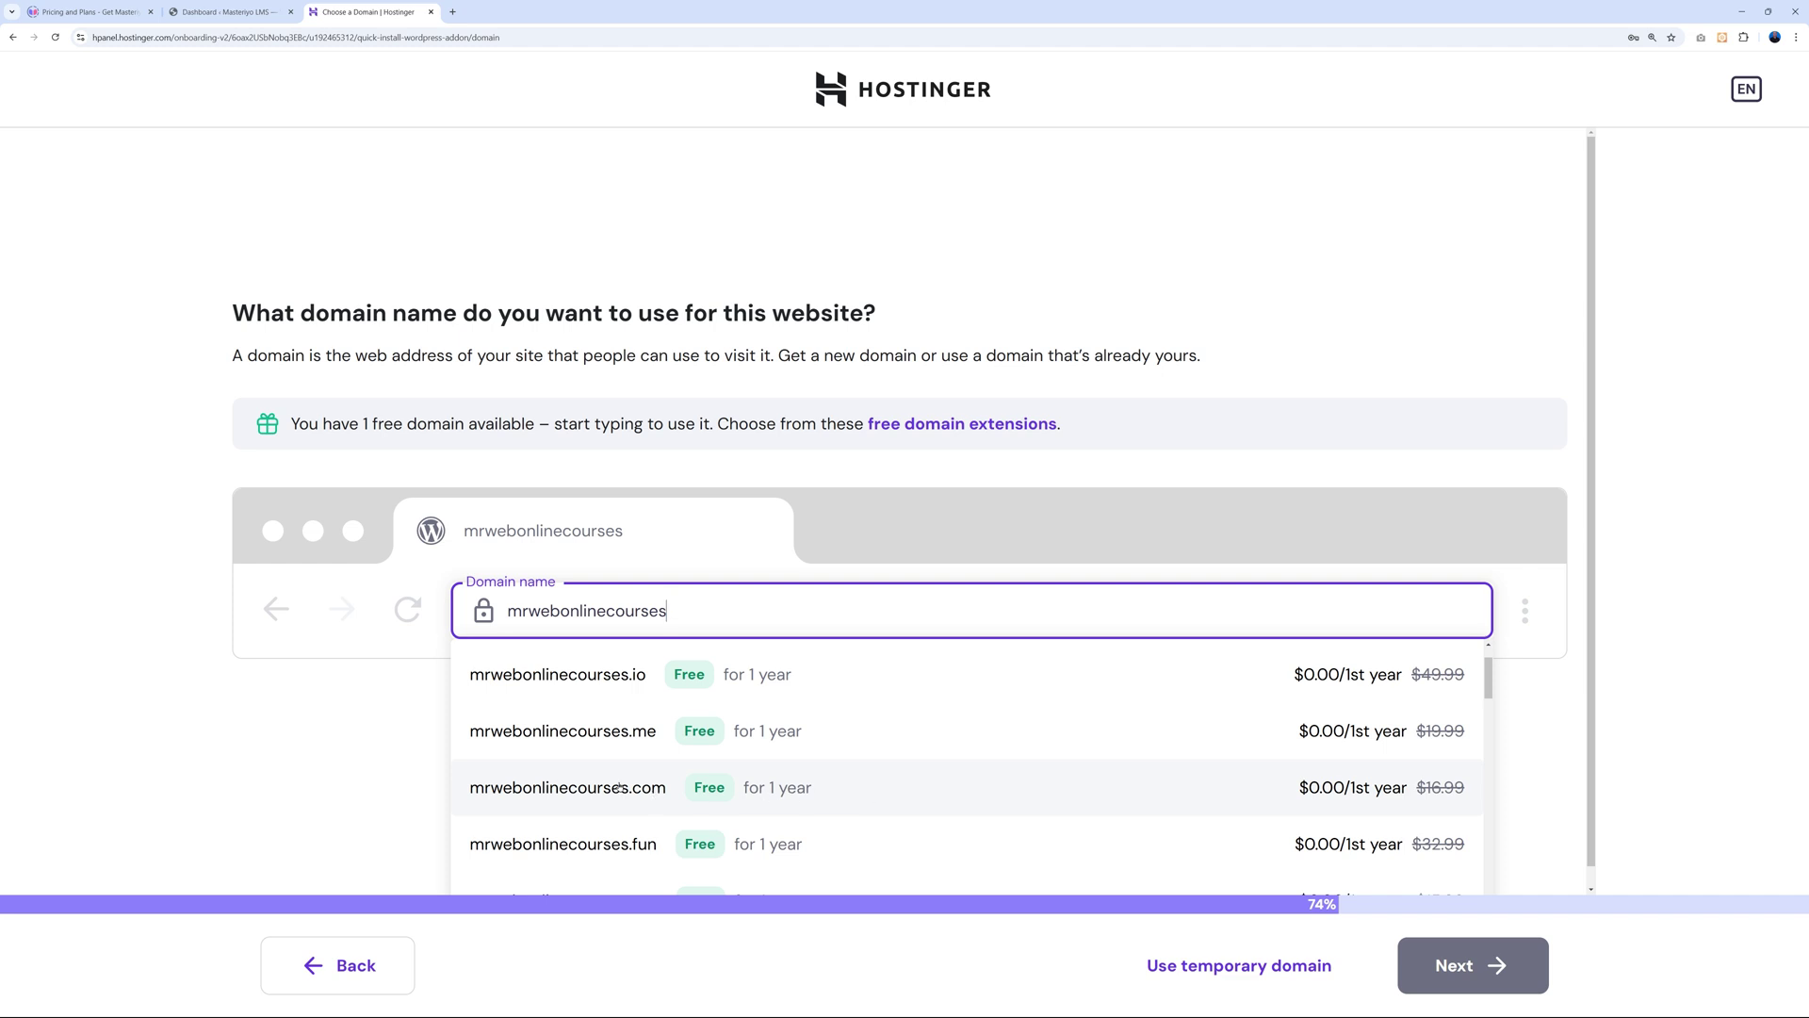
pyautogui.click(619, 787)
pyautogui.click(1534, 944)
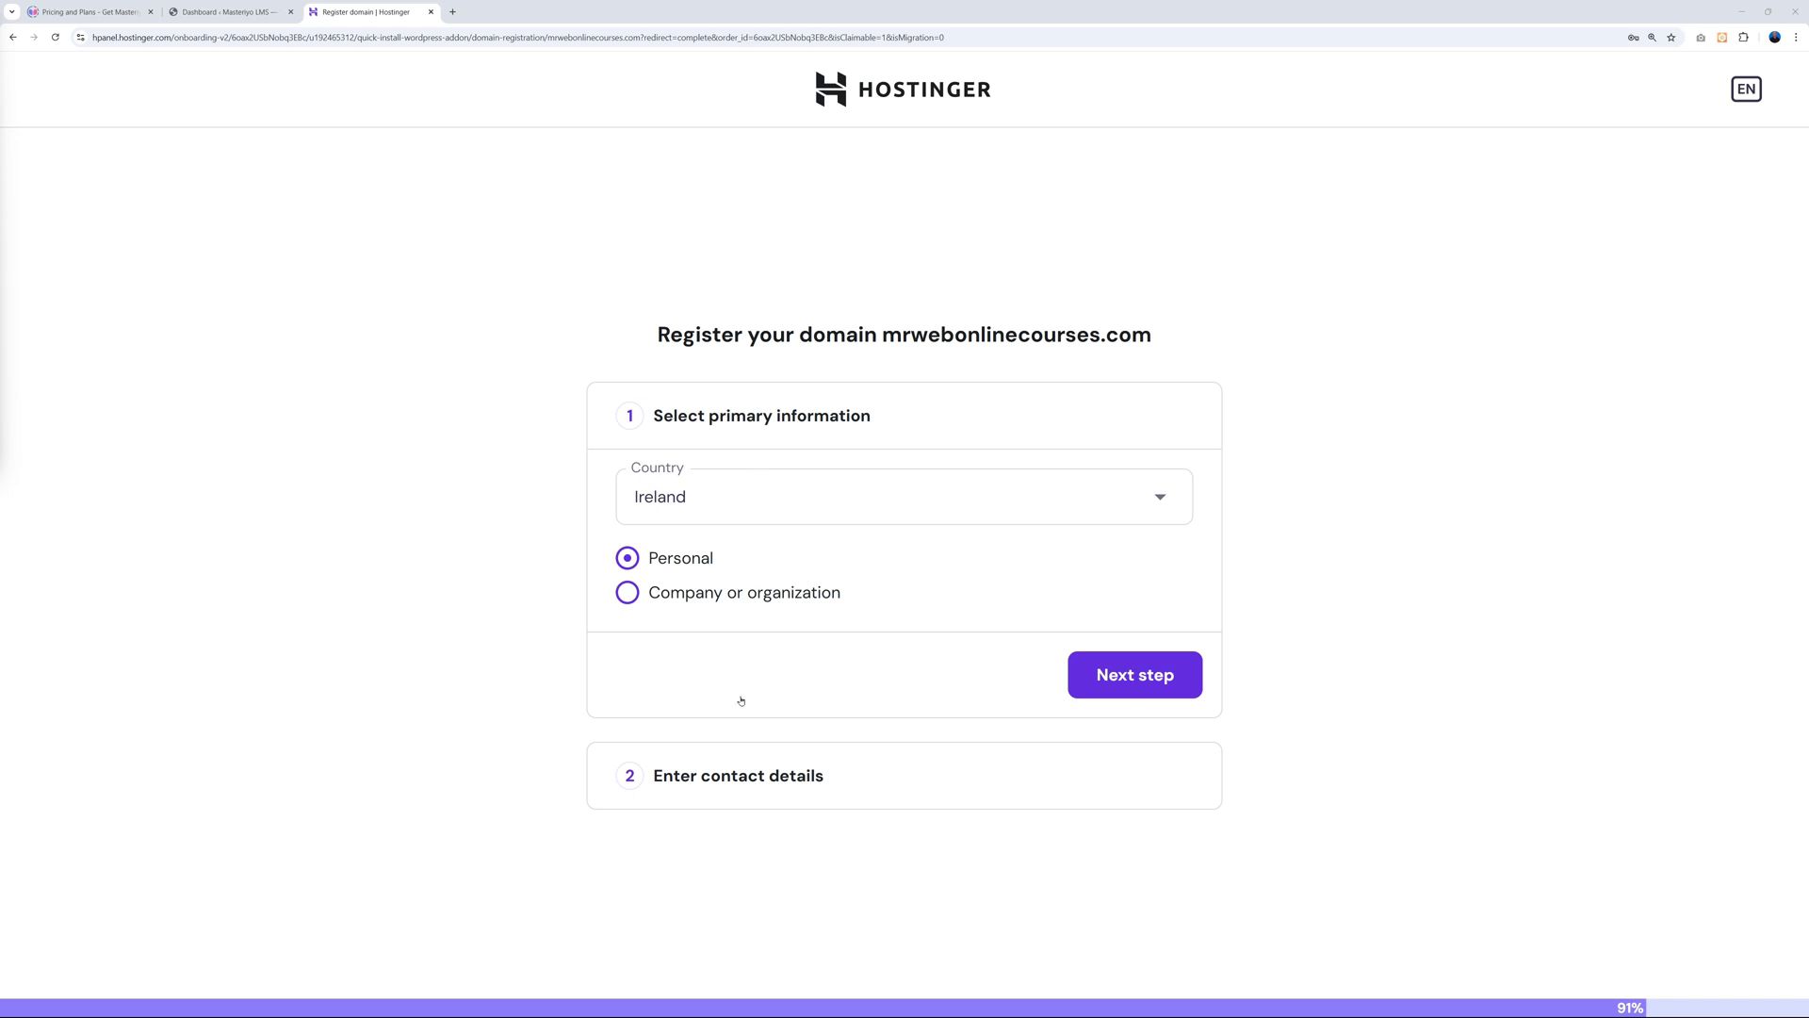
# Complete the domain registration using the prefilled contact details.
pyautogui.click(1134, 671)
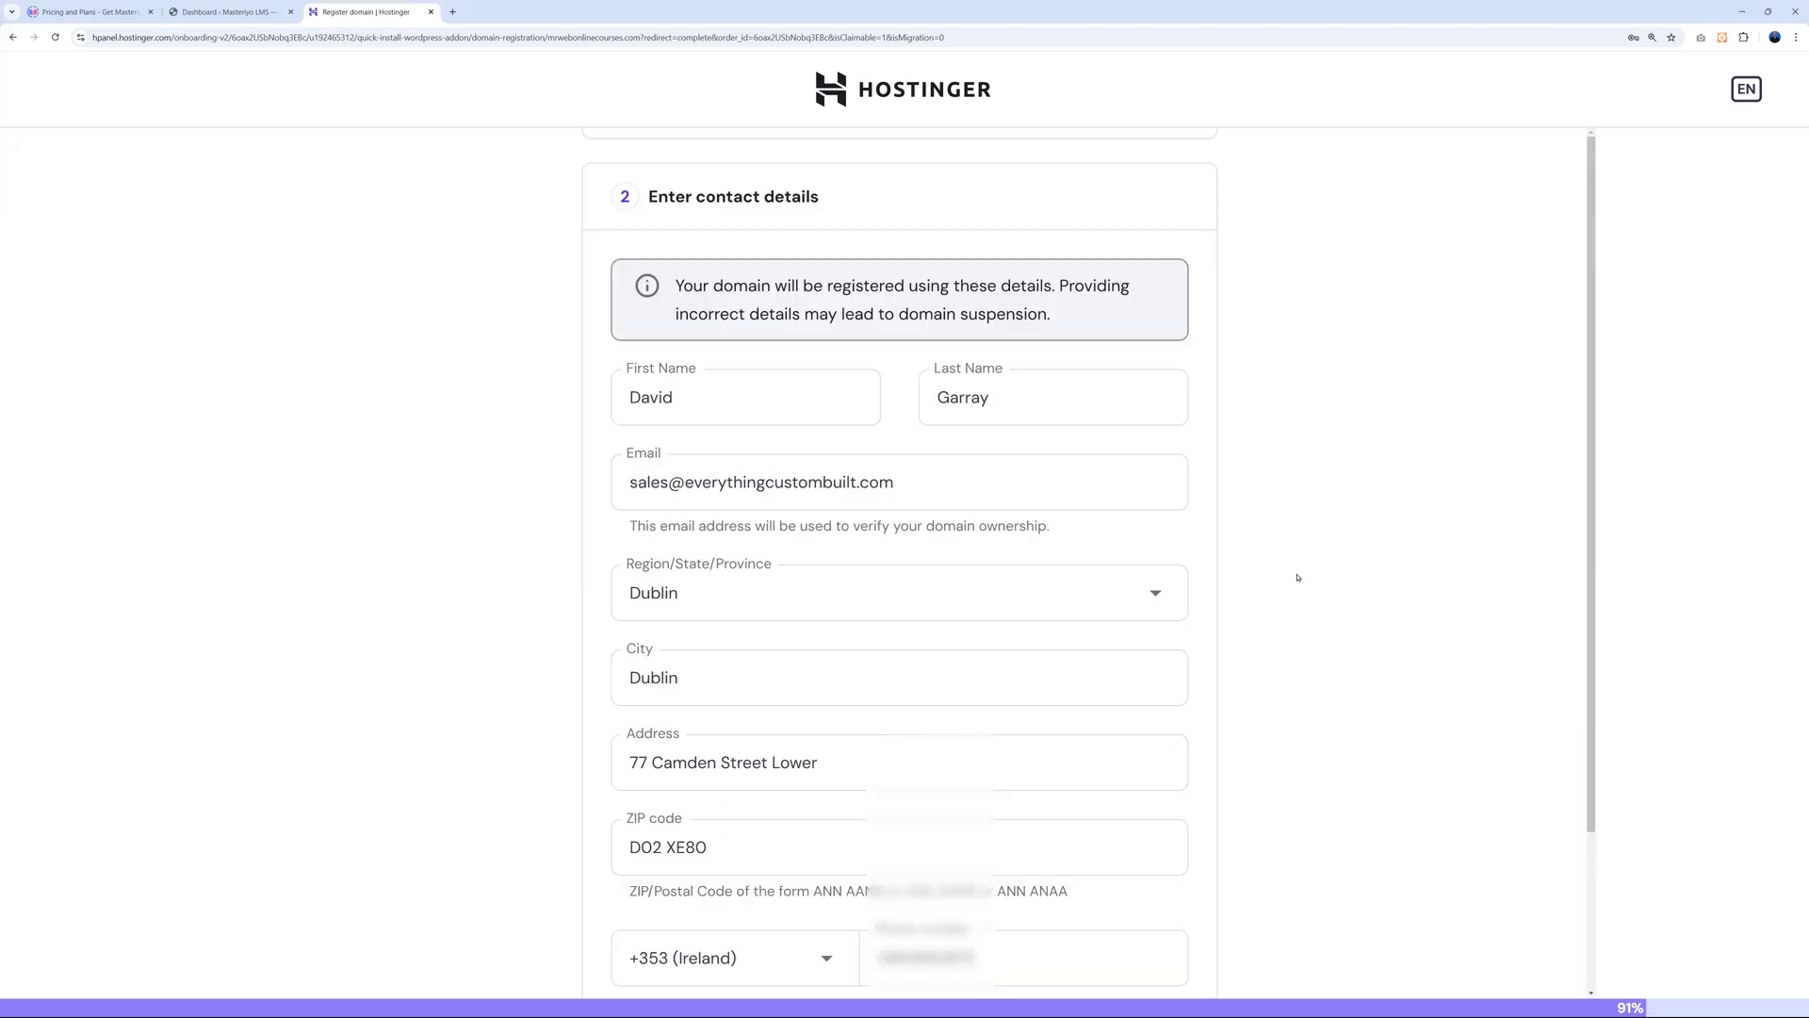
pyautogui.scroll(-2, 1297, 577)
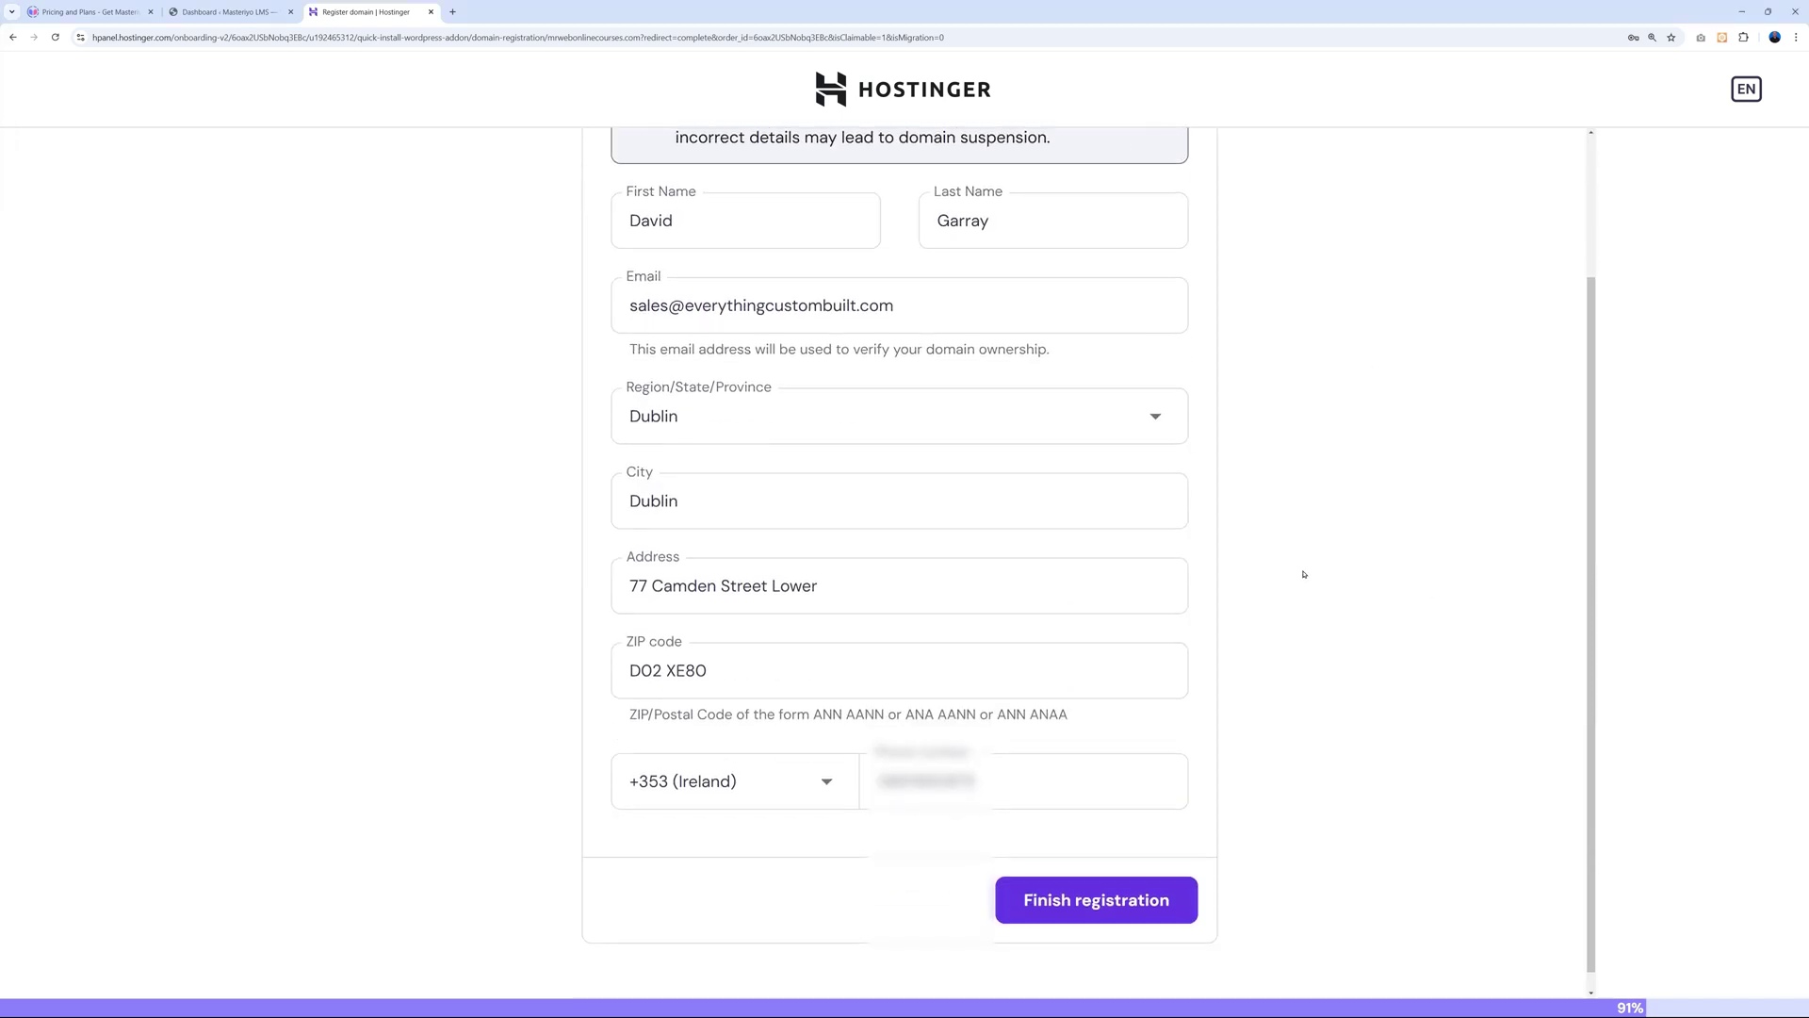
pyautogui.click(1096, 879)
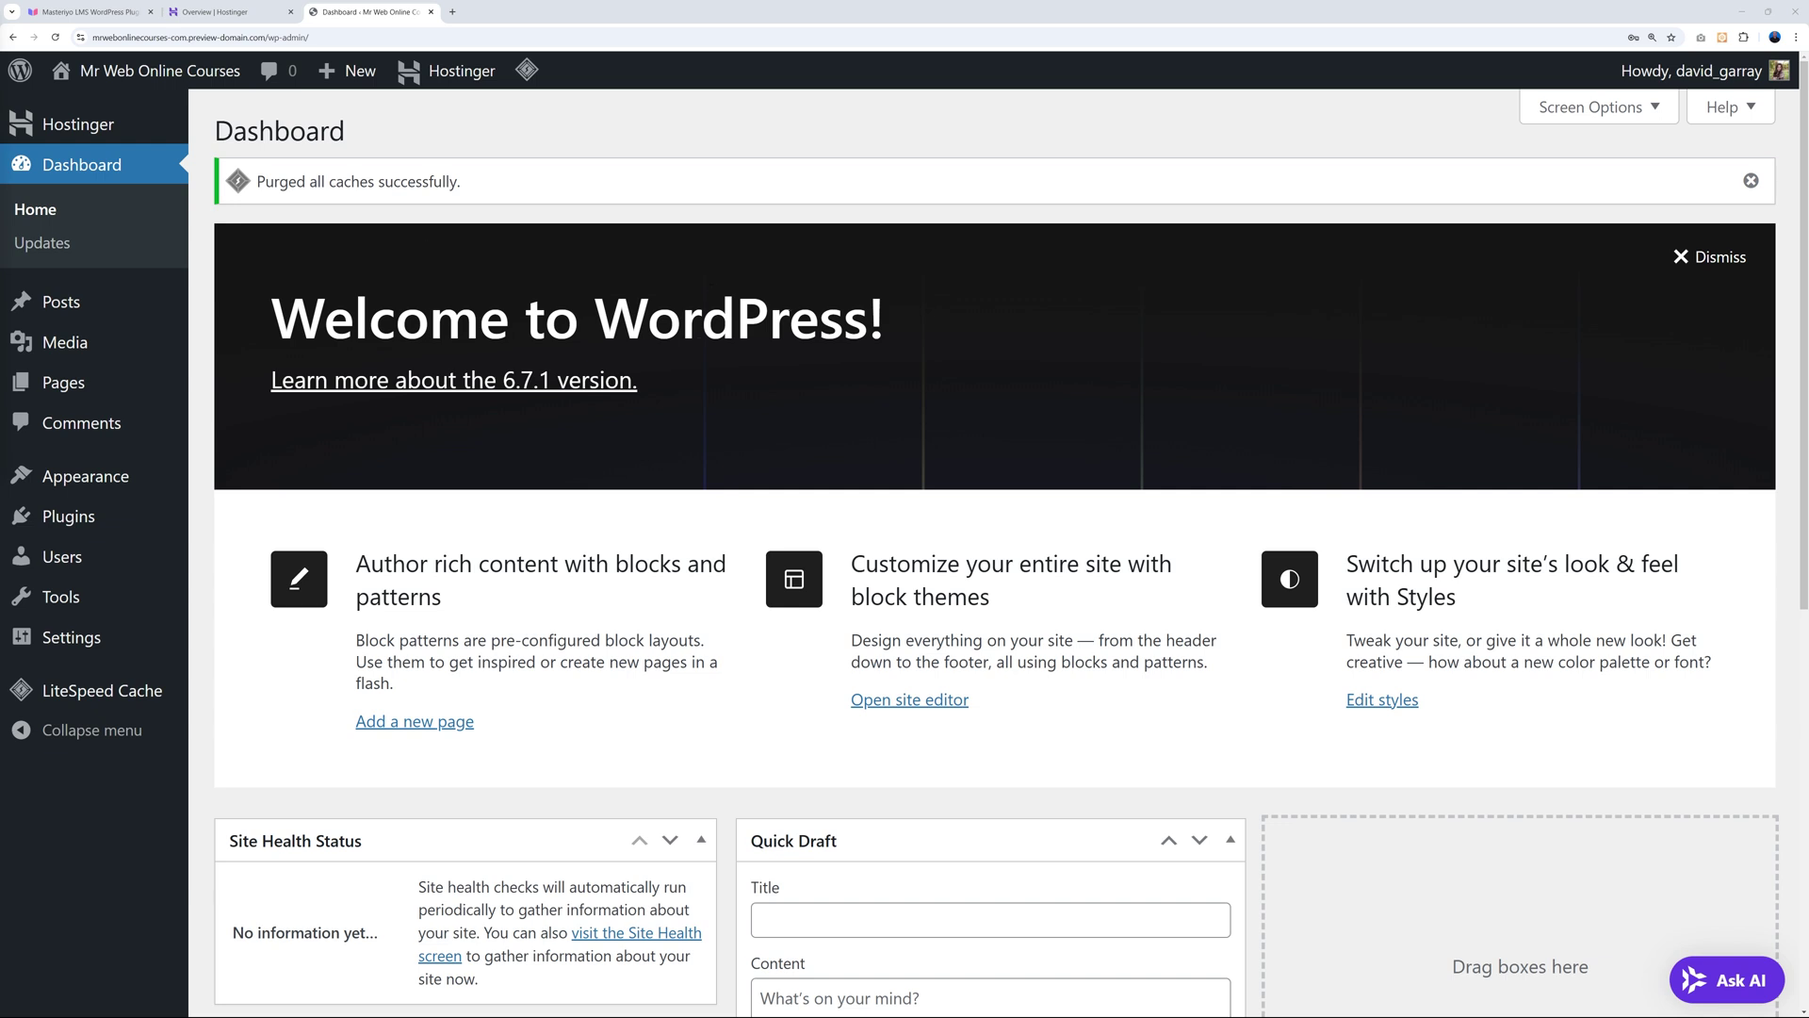
# Deactivate LiteSpeed Cache in Installed Plugins and open the live site in a new tab.
pyautogui.click(68, 515)
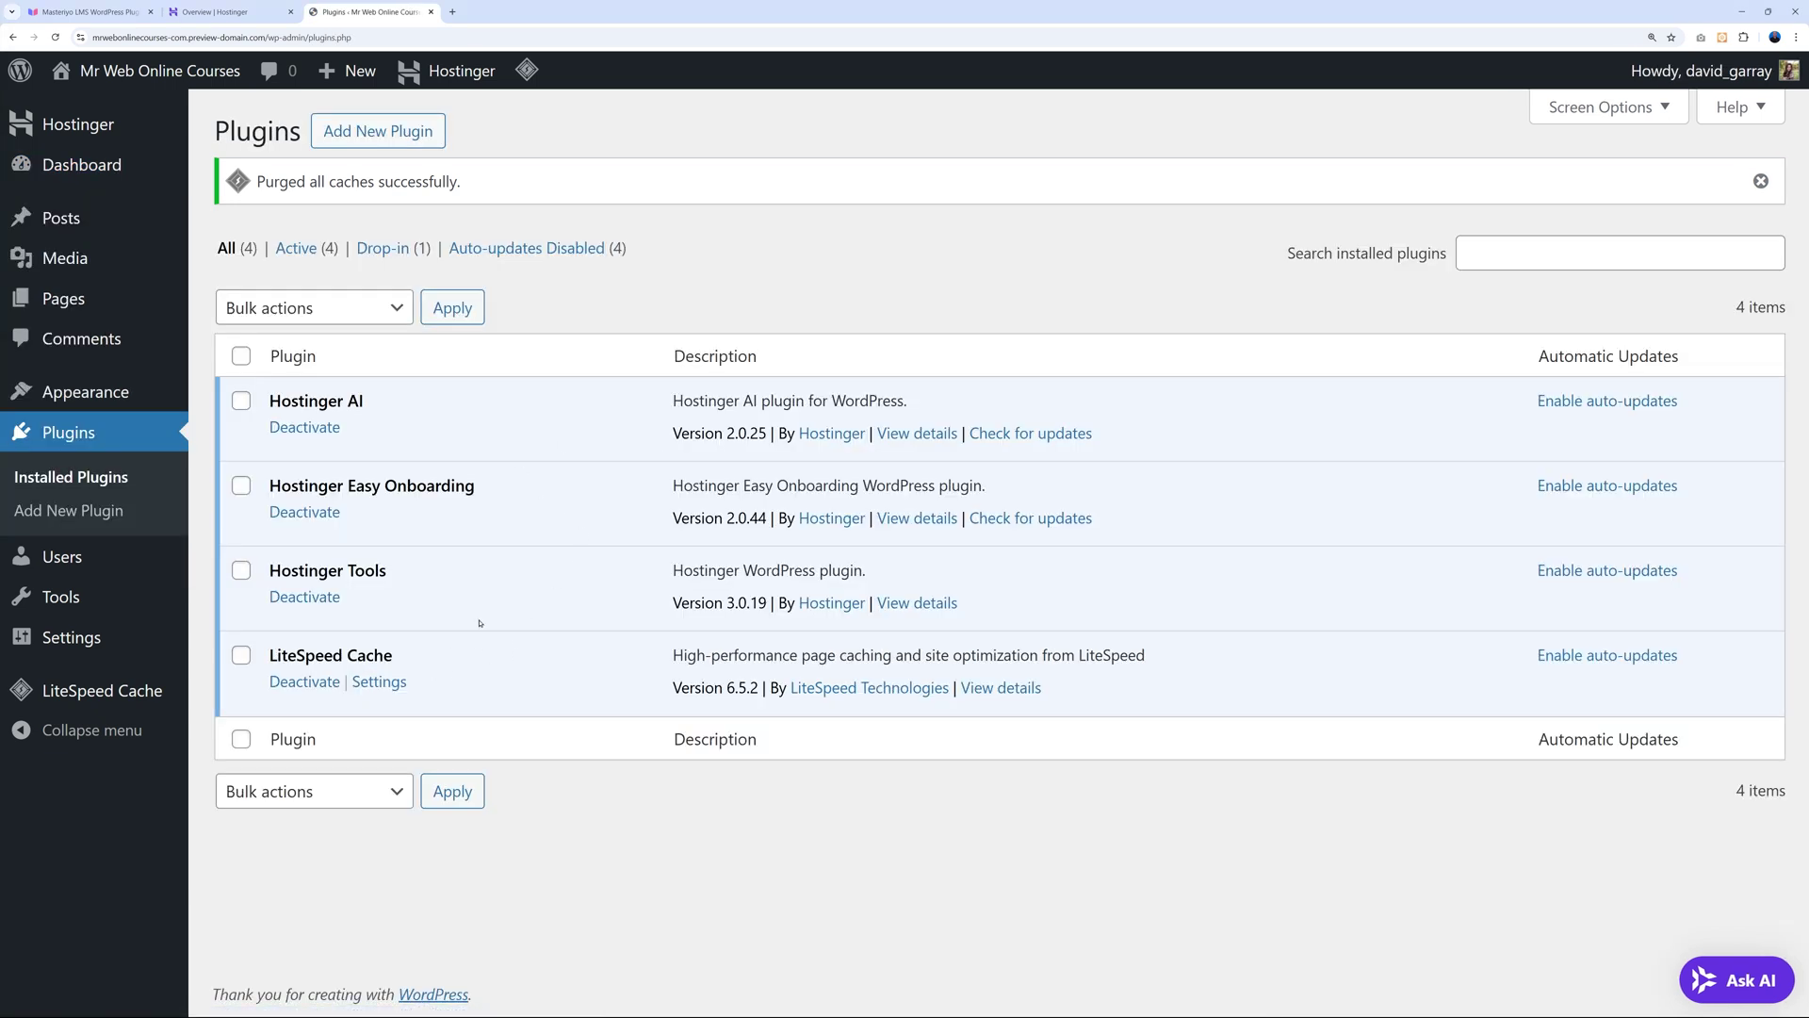
pyautogui.click(304, 681)
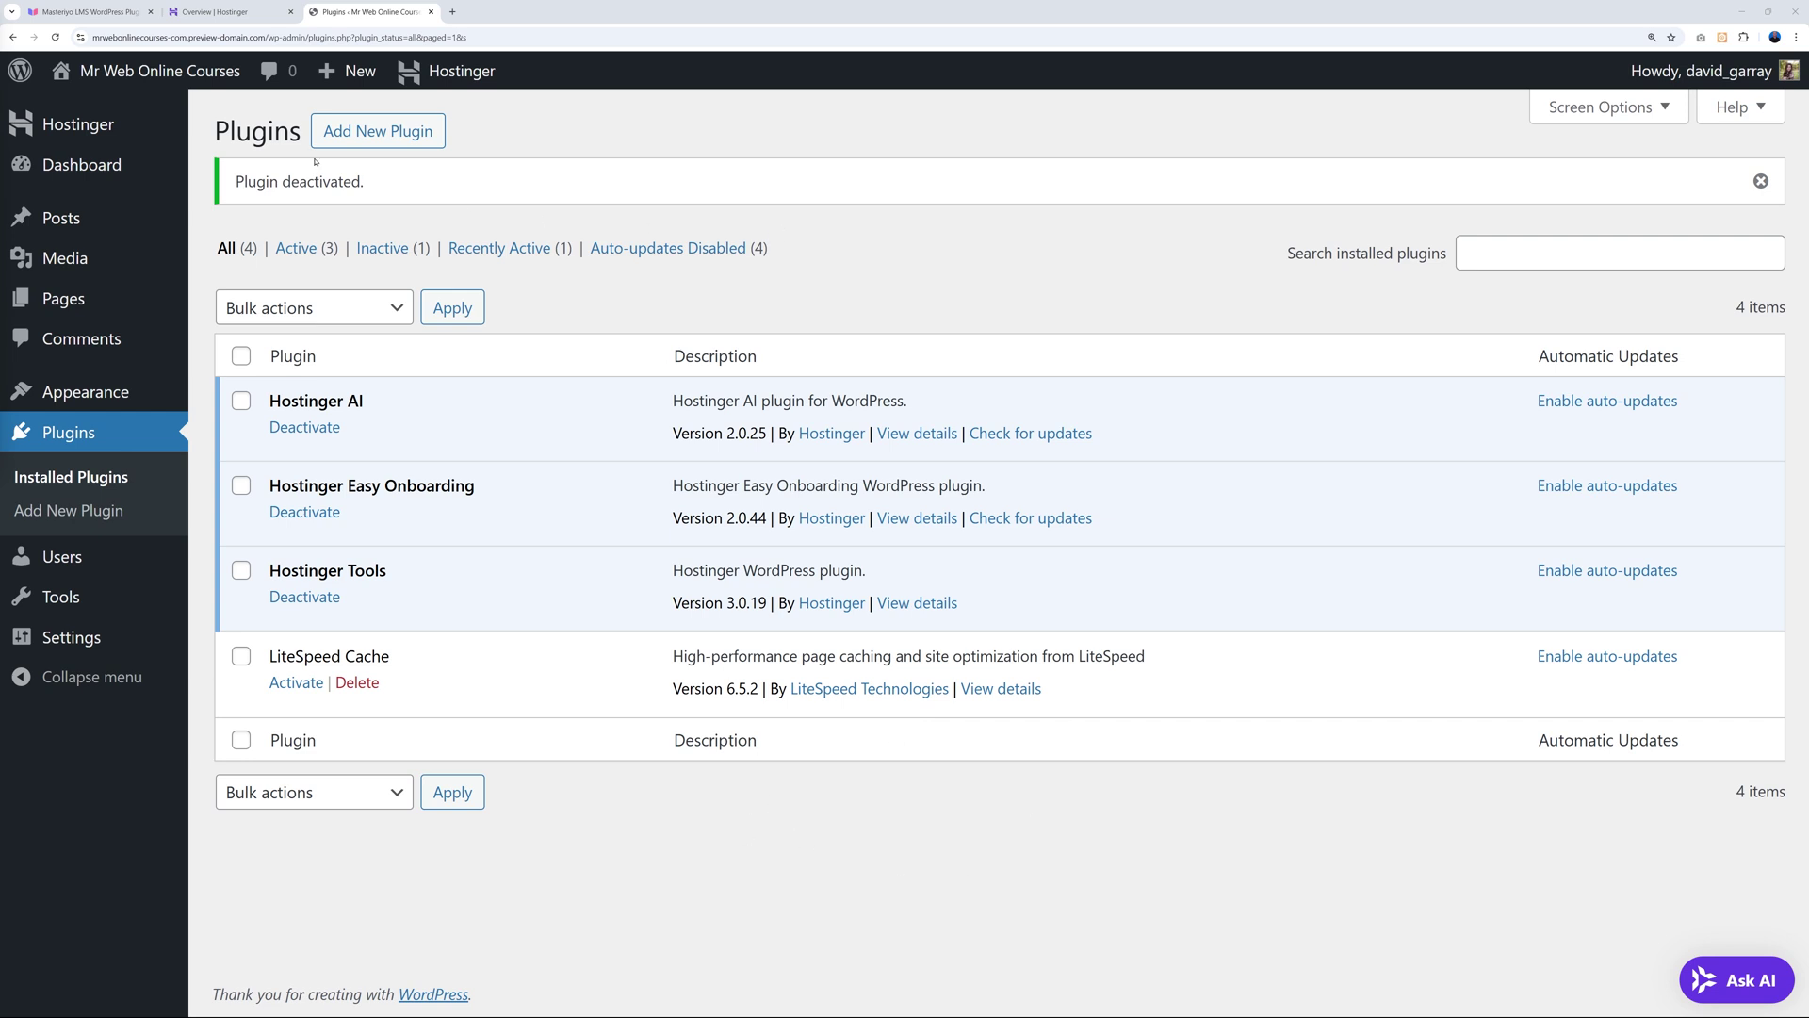
pyautogui.moveTo(132, 80)
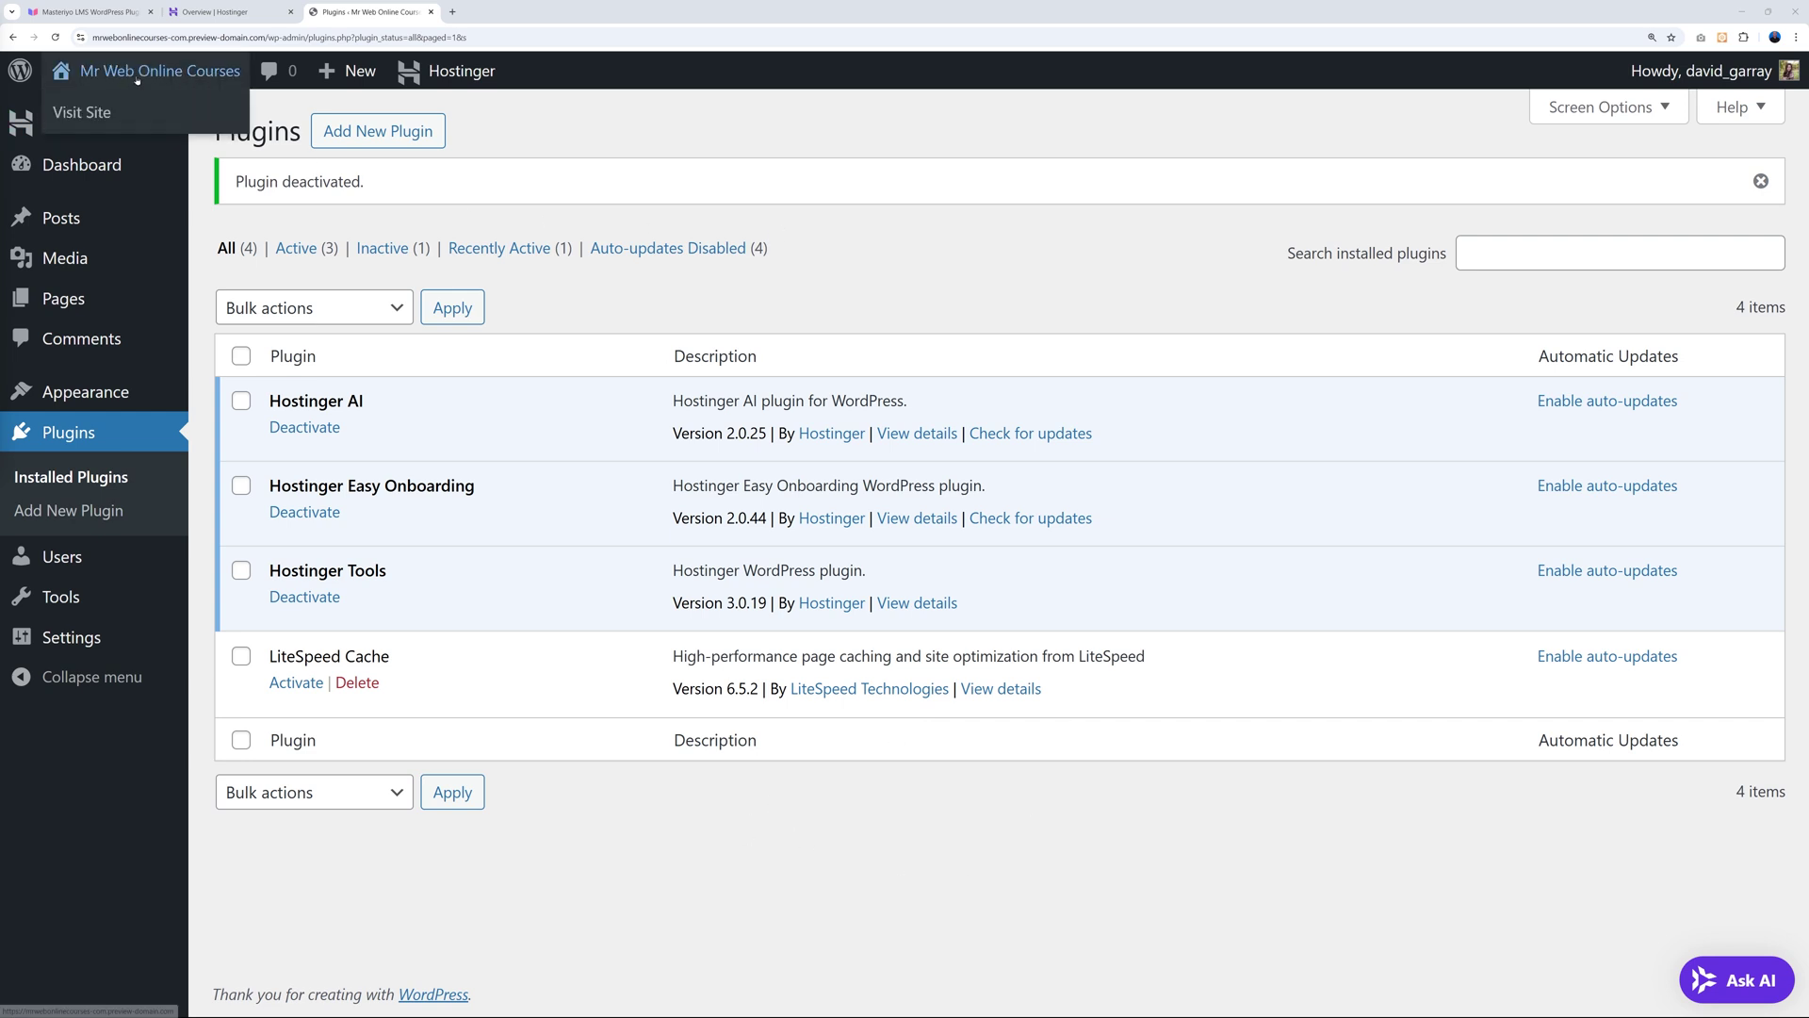
pyautogui.rightClick(94, 116)
pyautogui.click(132, 129)
pyautogui.click(525, 16)
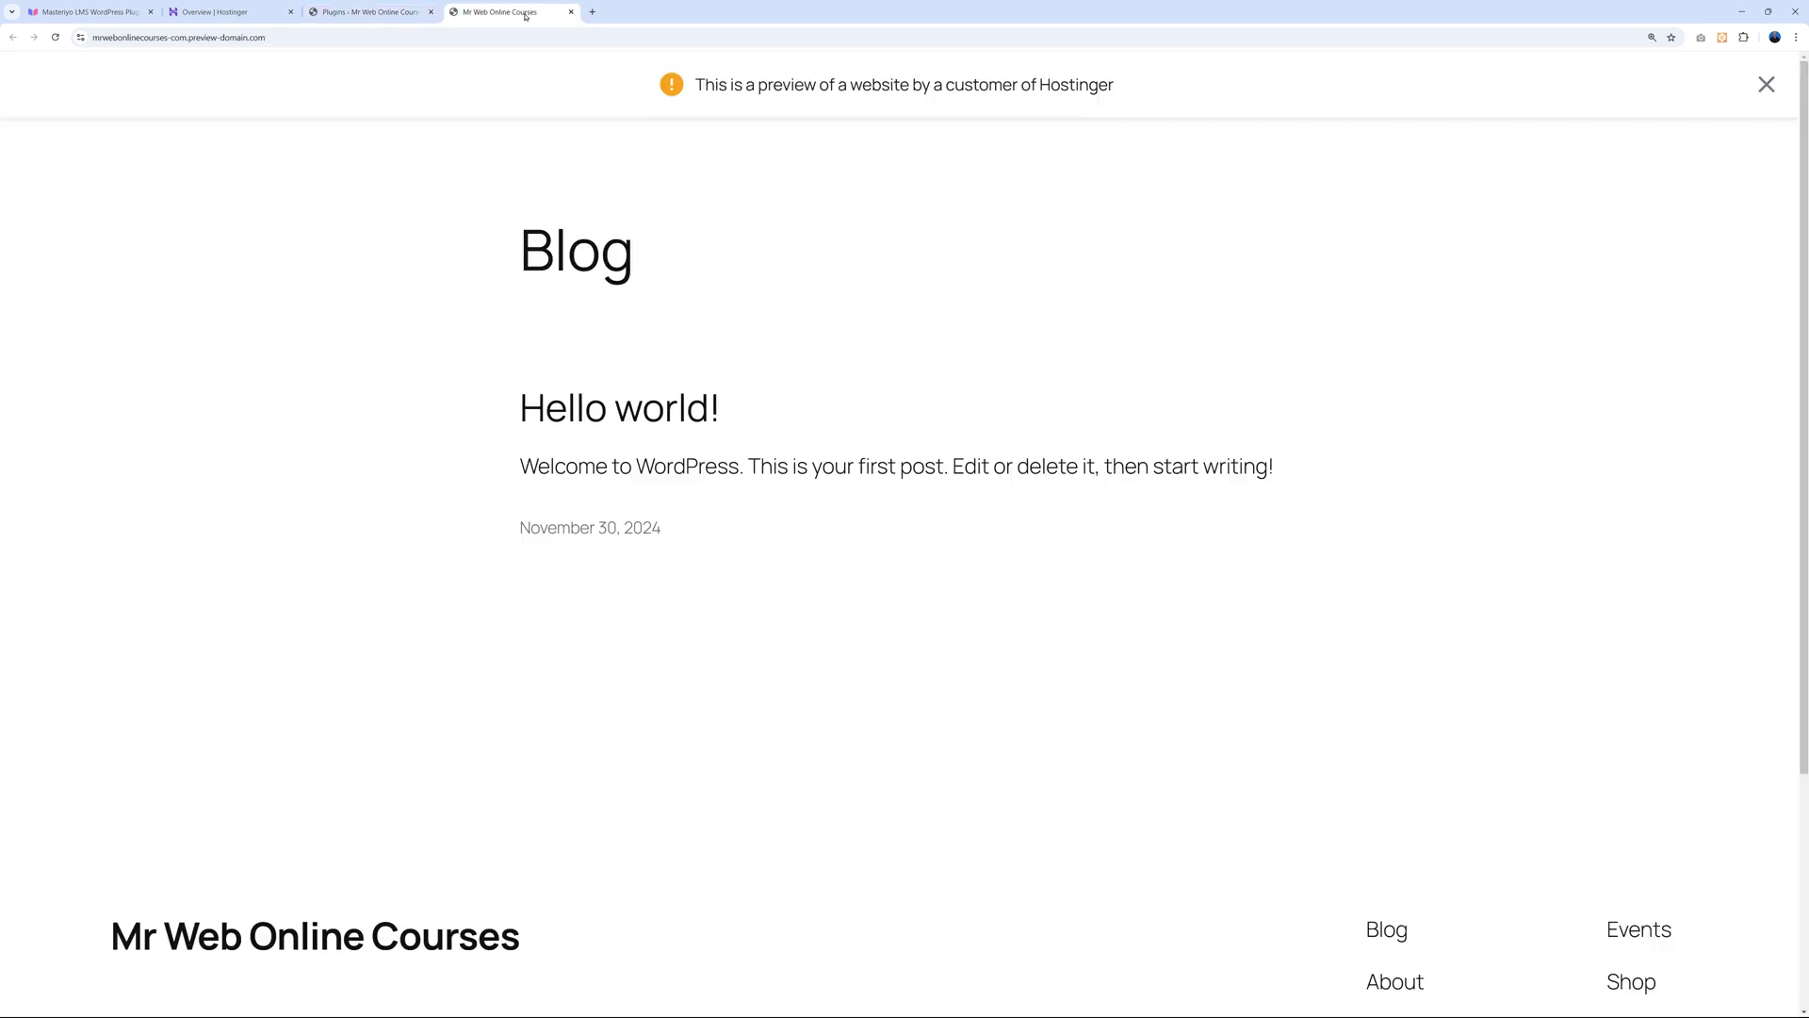
# Dismiss the hosting preview notice and switch to the Masteriyo LMS pricing page.
pyautogui.click(1768, 84)
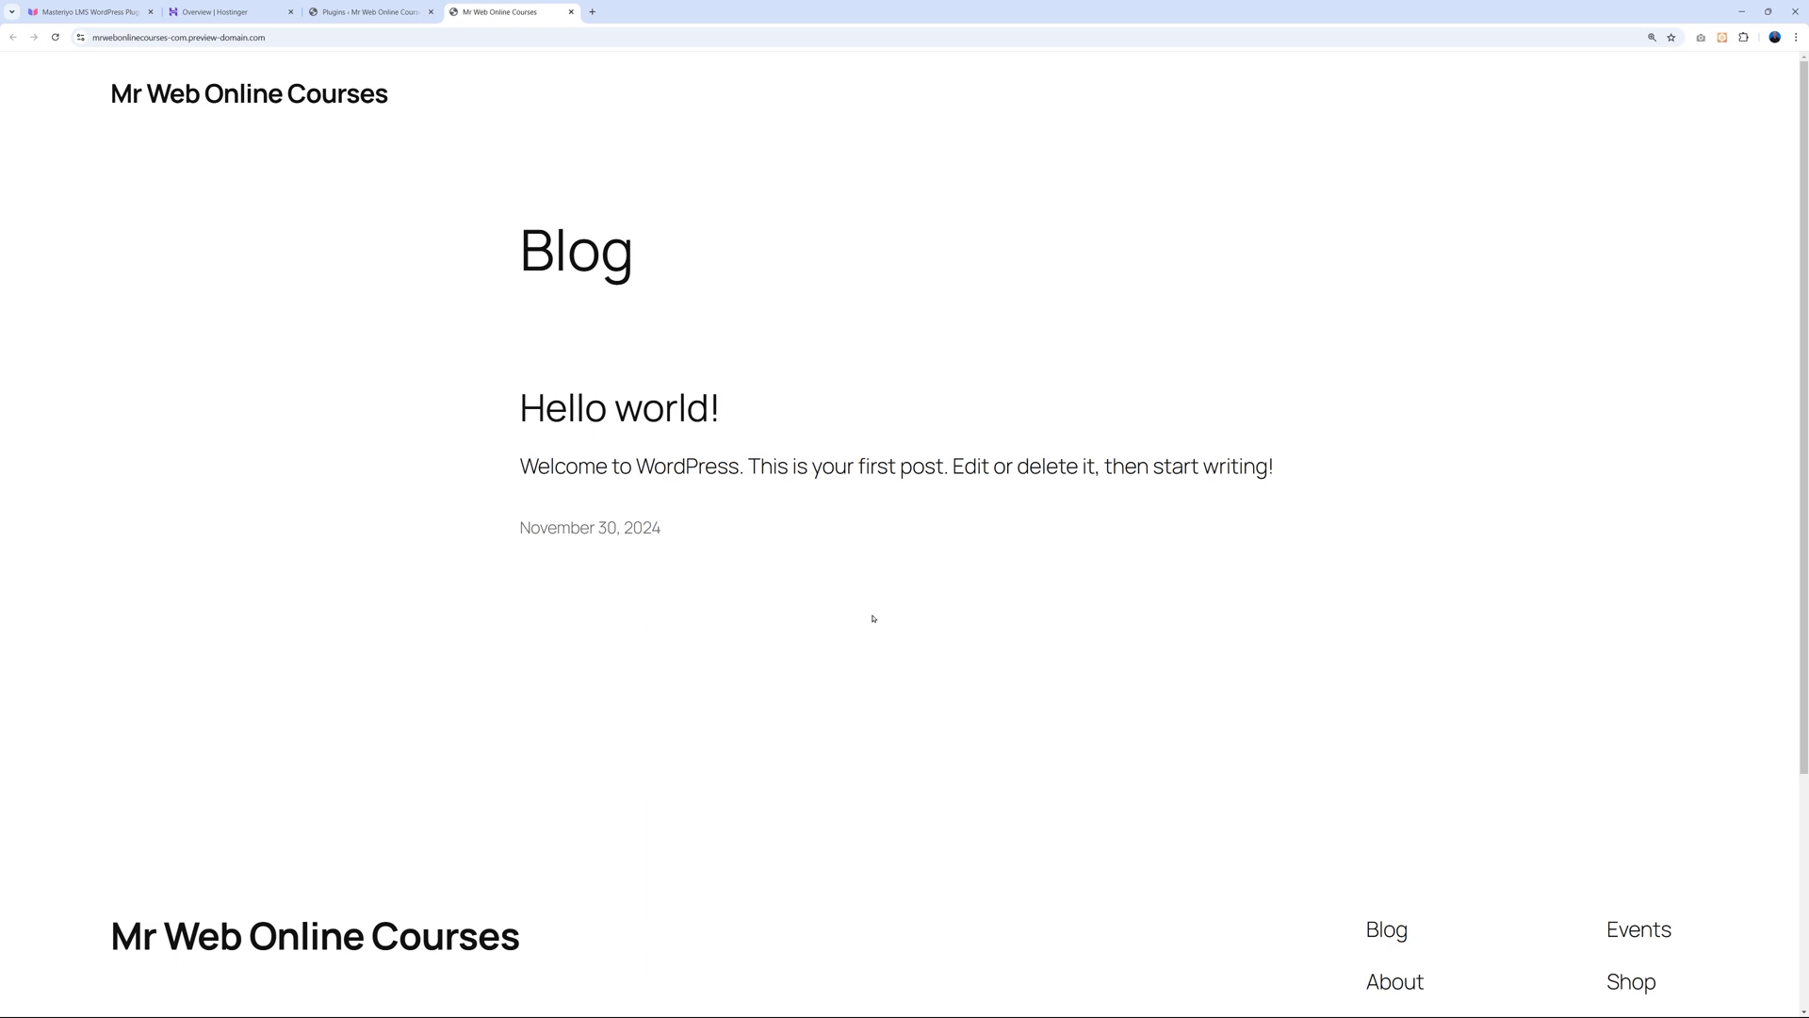
pyautogui.click(102, 11)
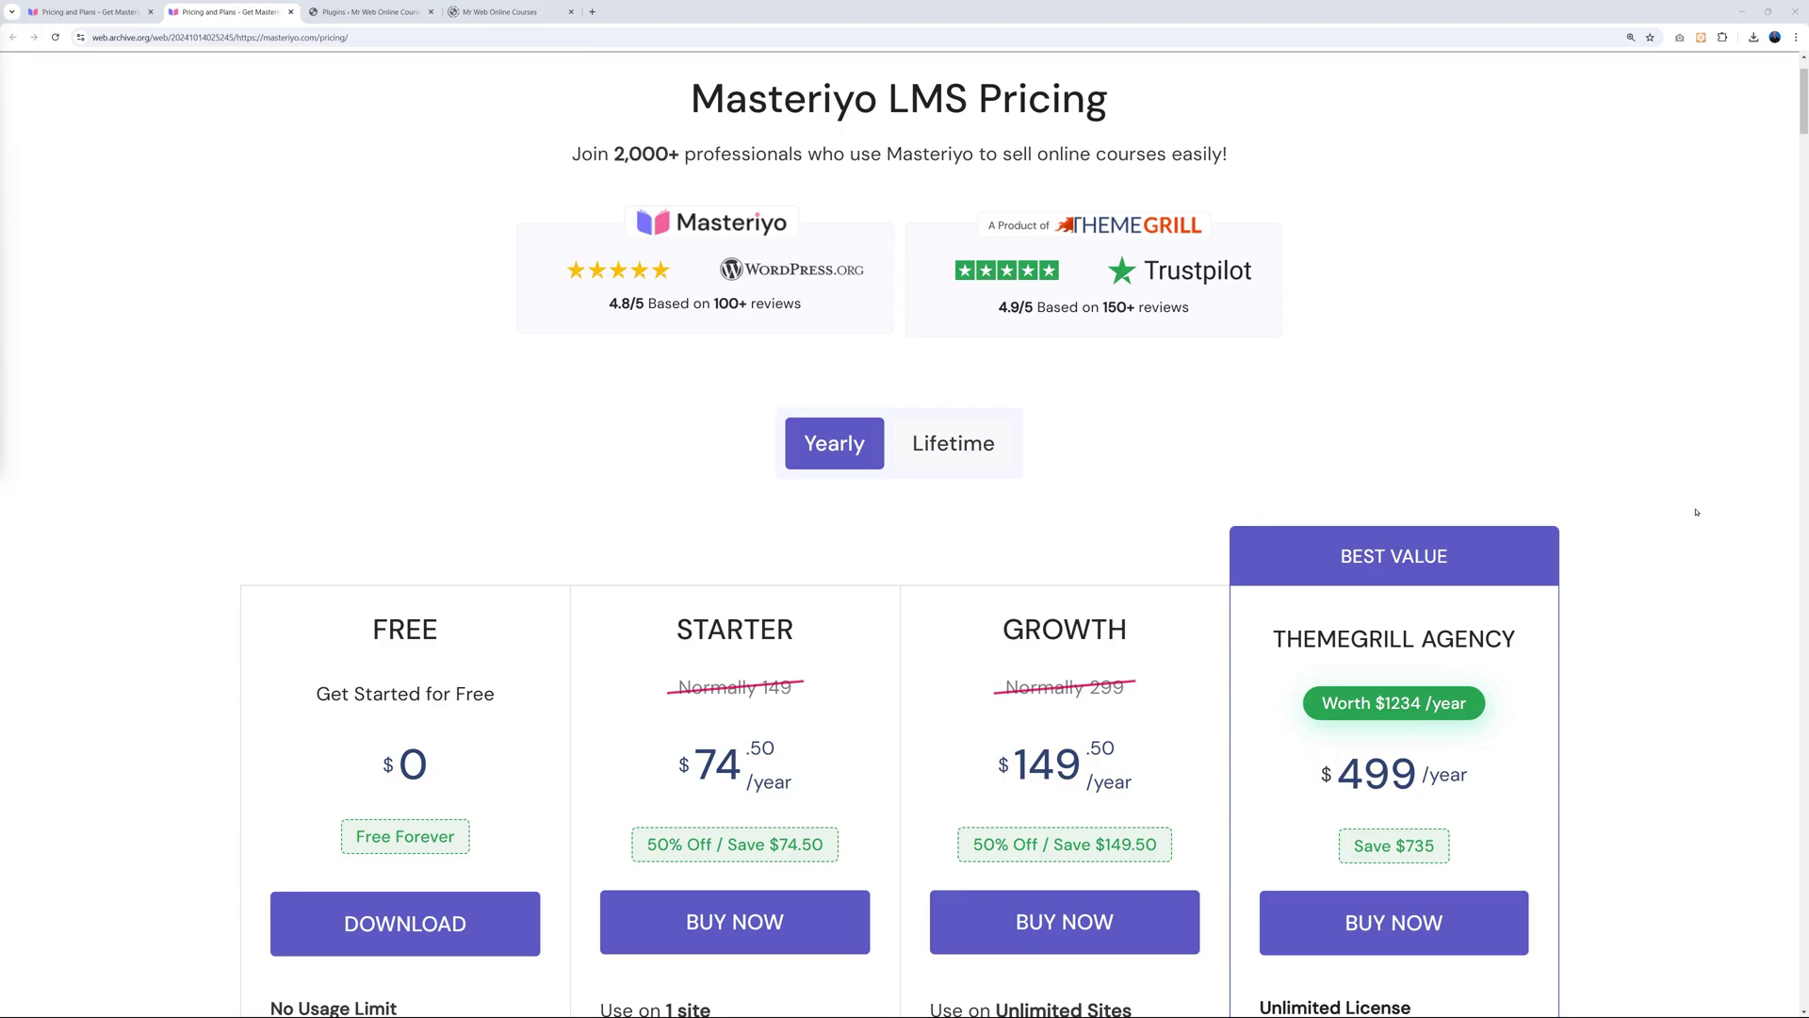
# Review the Free, Starter, Growth and Agency pricing cards, then return to the blog preview.
pyautogui.scroll(-2, 1694, 517)
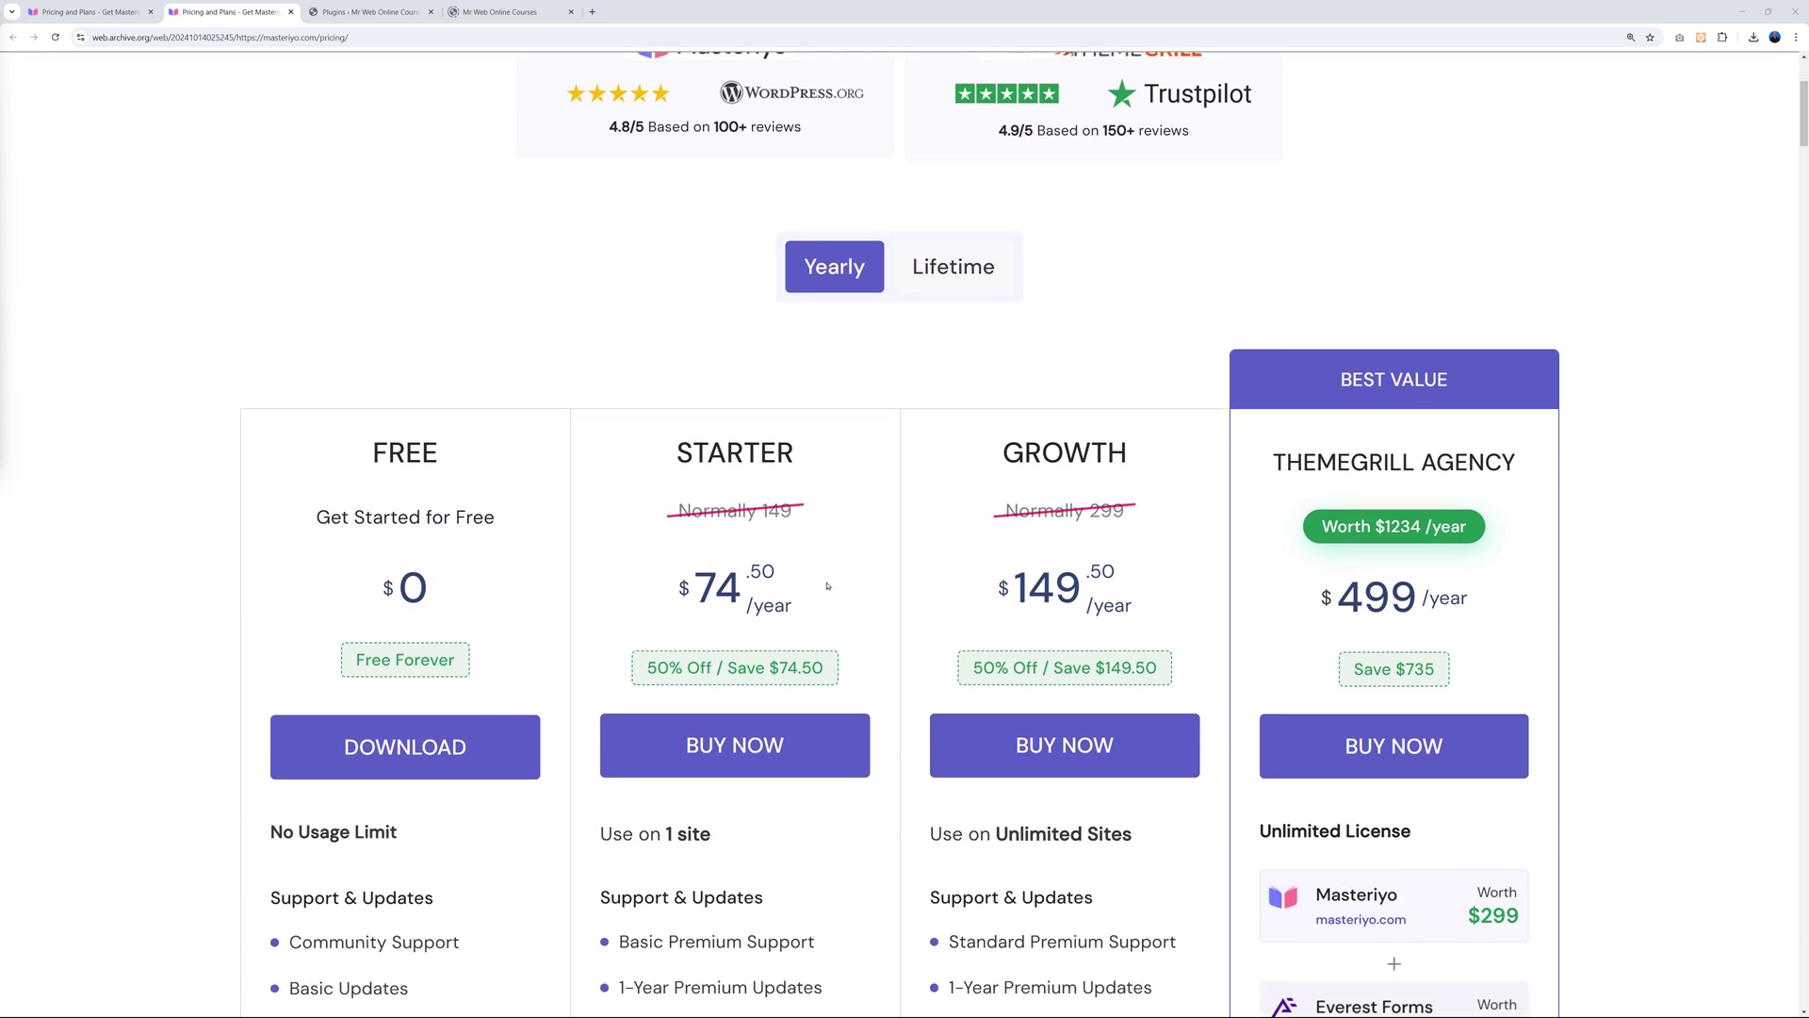
pyautogui.scroll(-1, 875, 586)
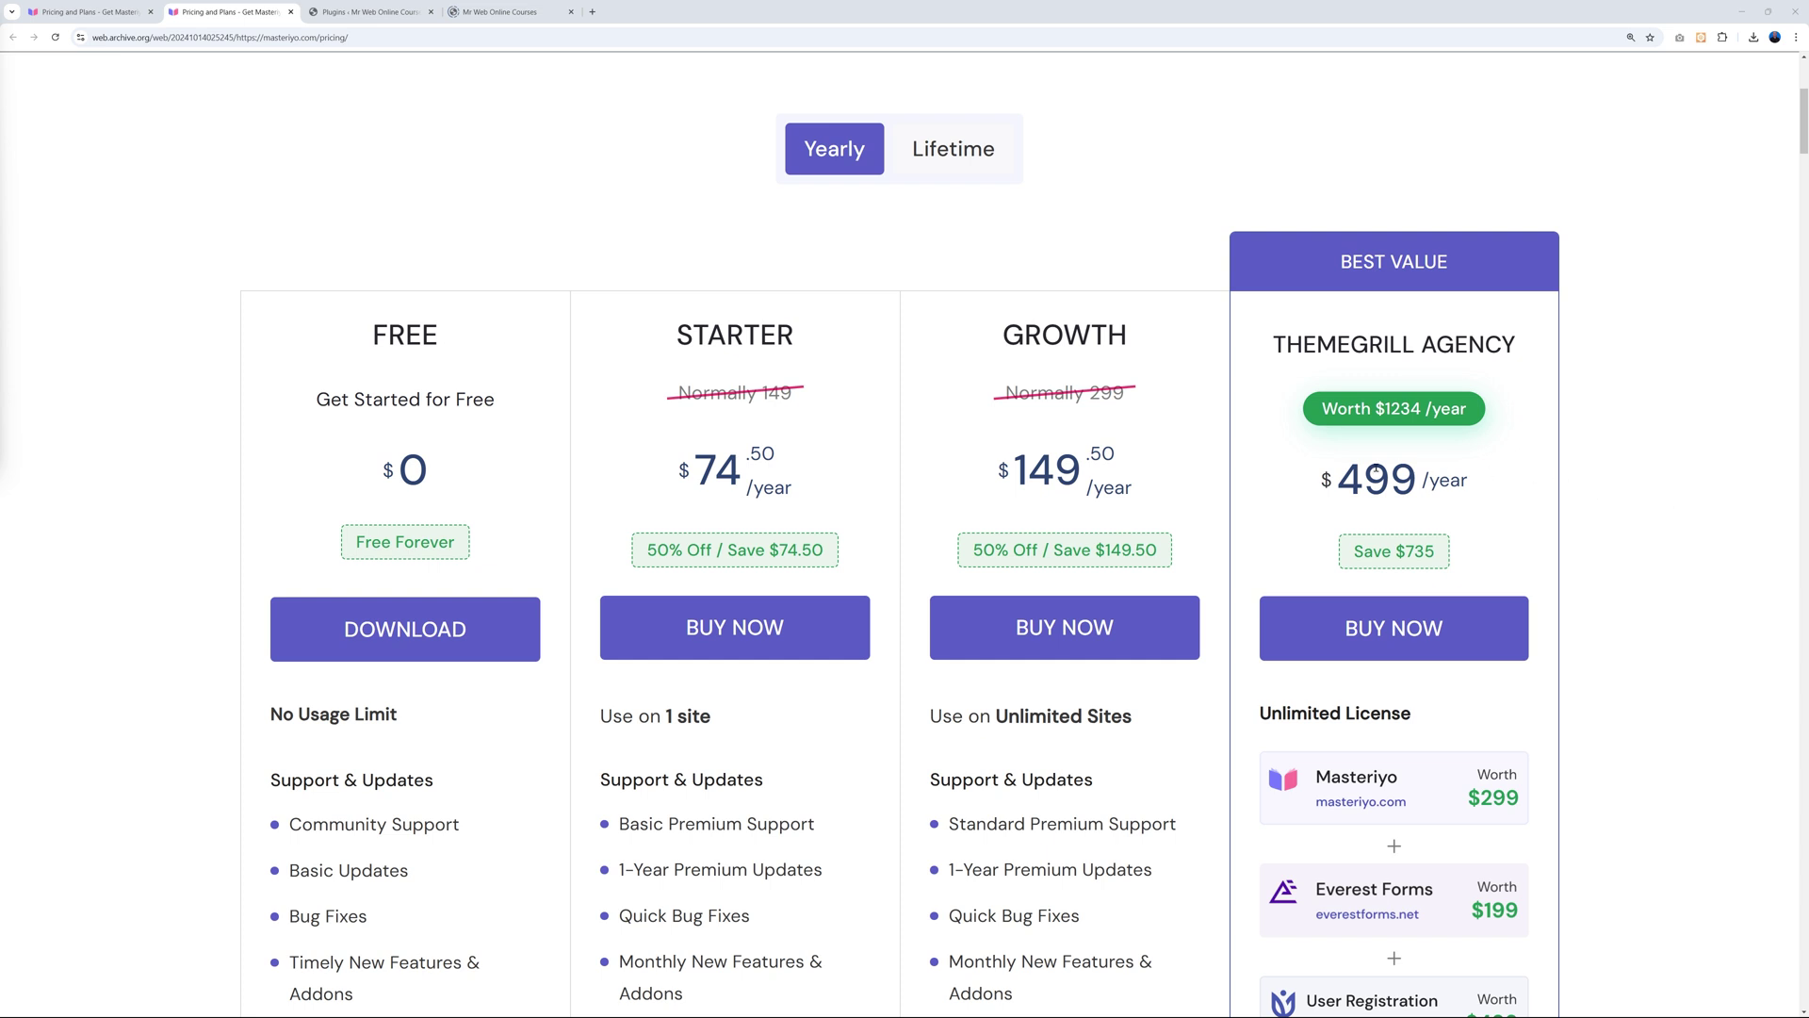
pyautogui.scroll(-2, 1688, 622)
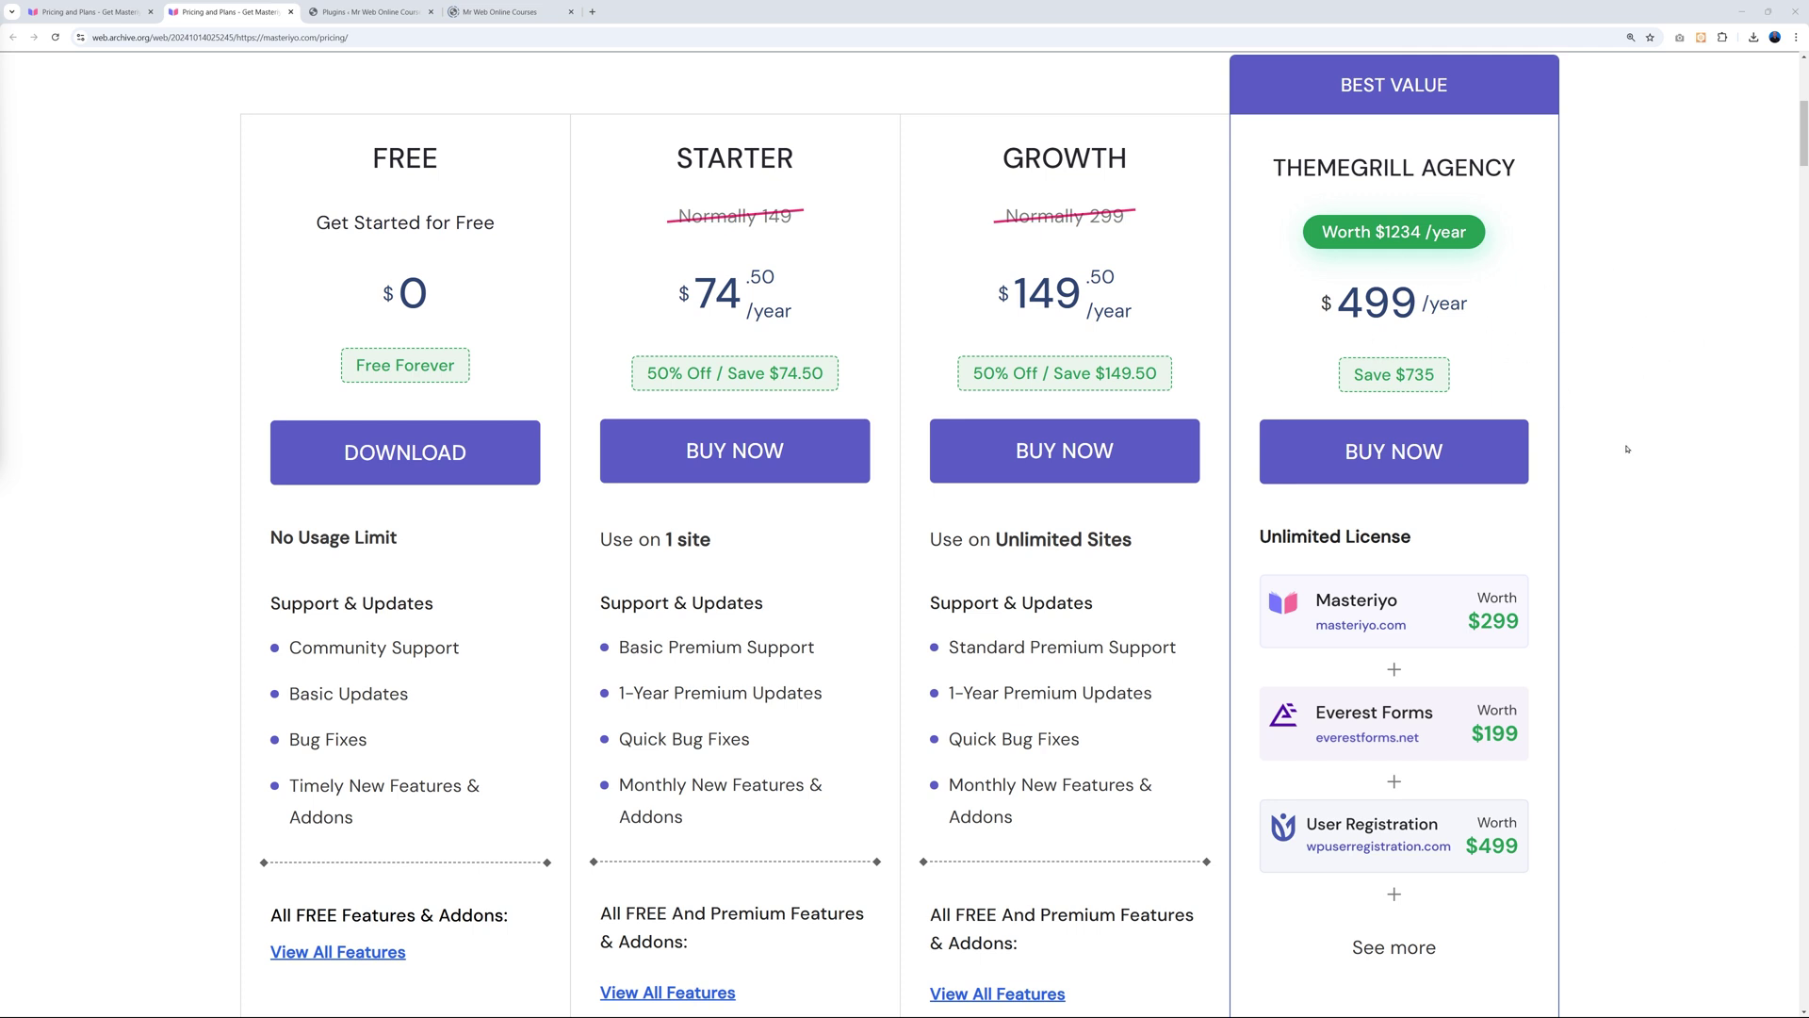
pyautogui.scroll(1, 1627, 450)
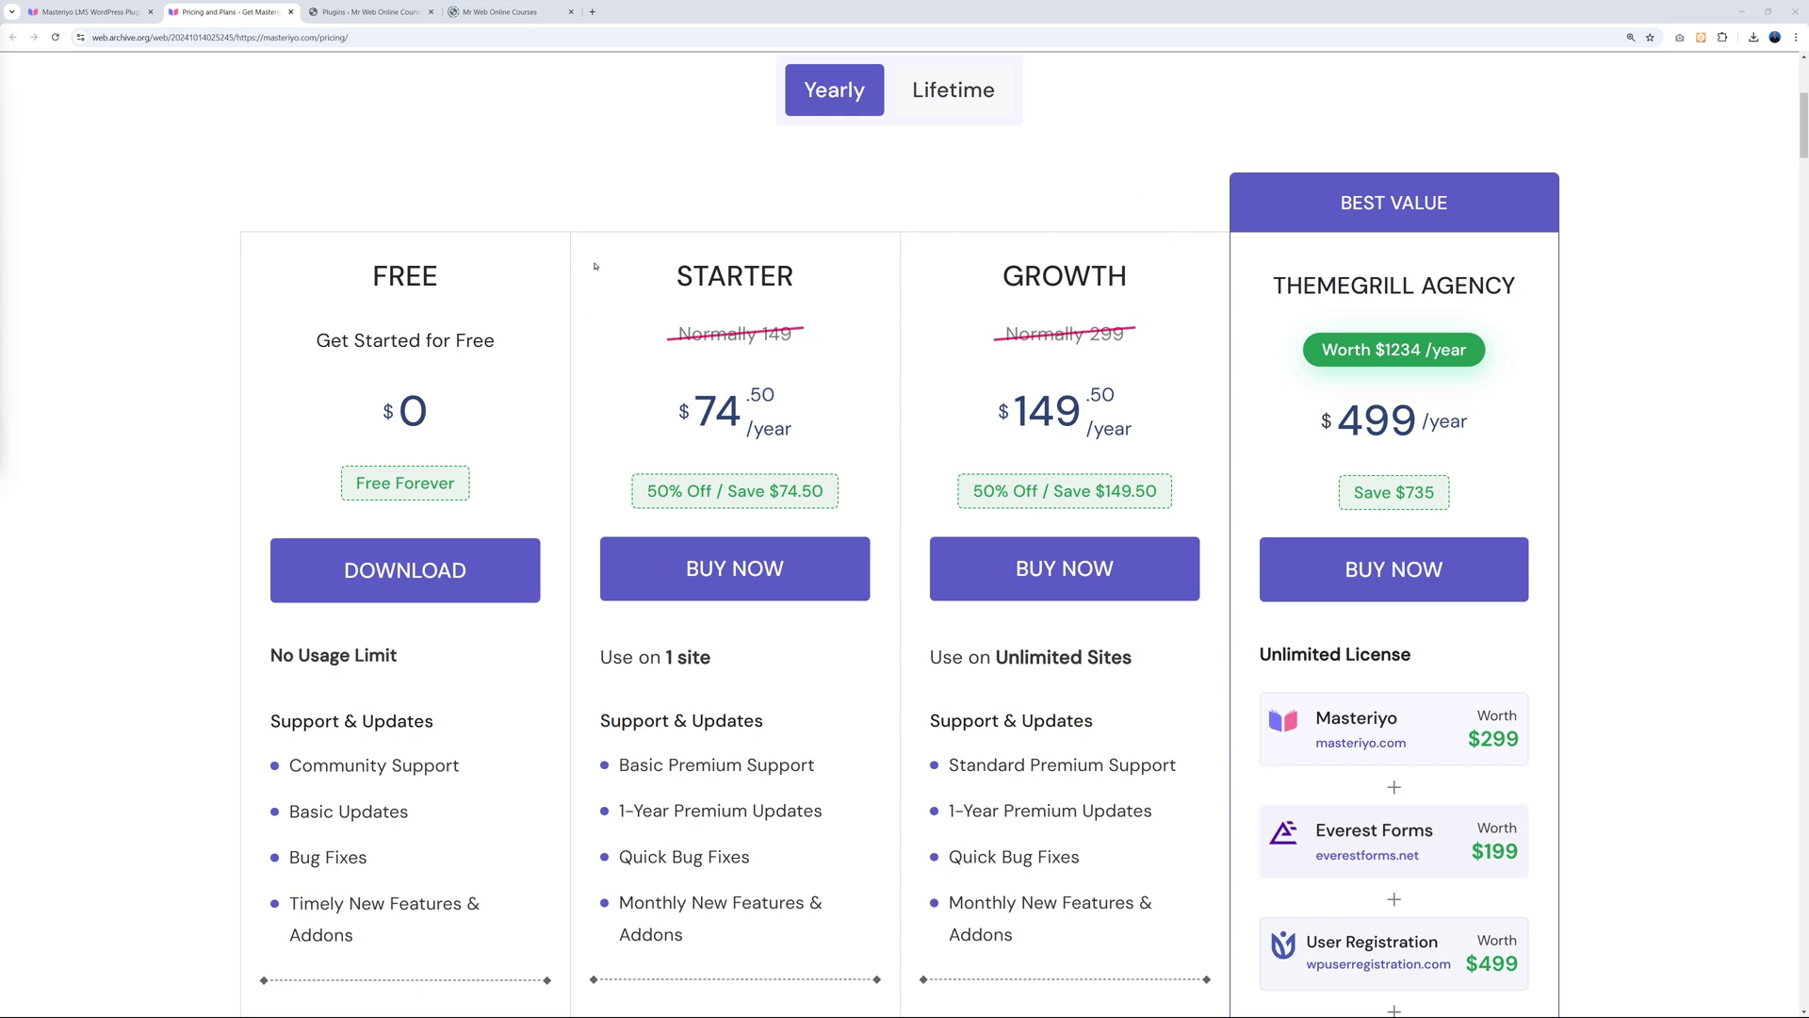
pyautogui.click(471, 12)
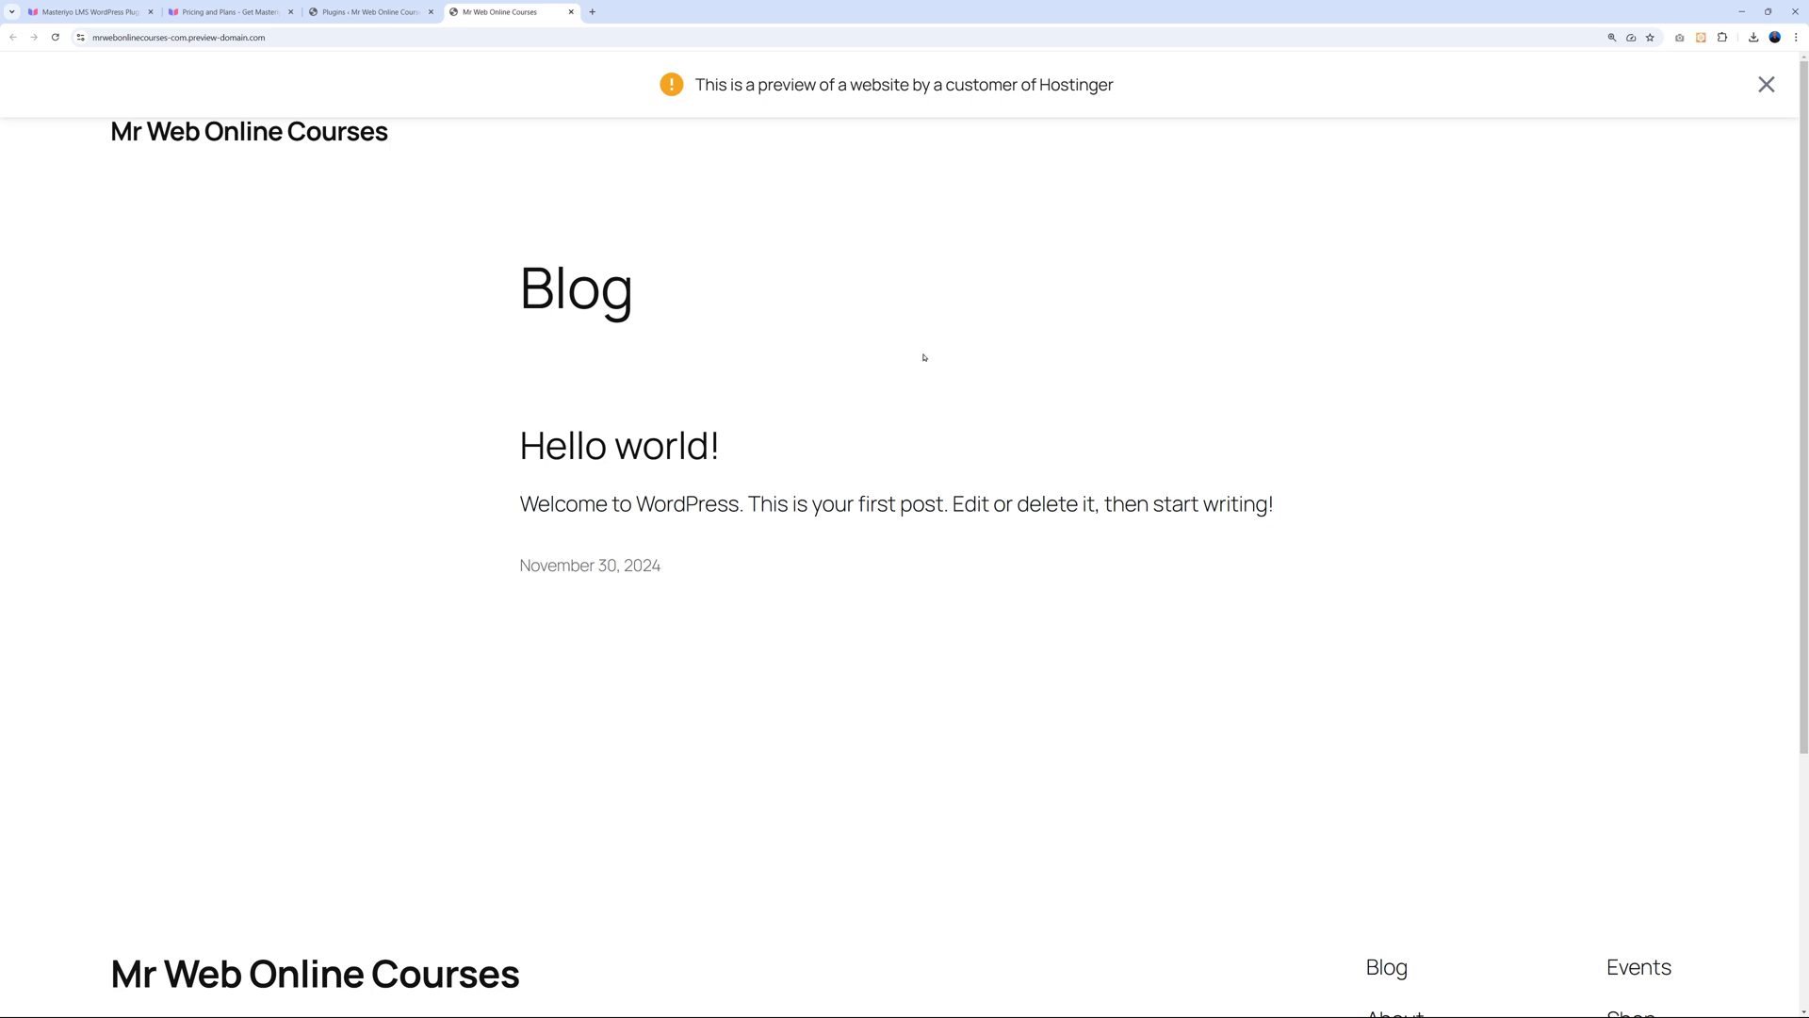
# Close the preview banner and browse Masteriyo's eLearning theme page down to its demo cards.
pyautogui.click(1767, 86)
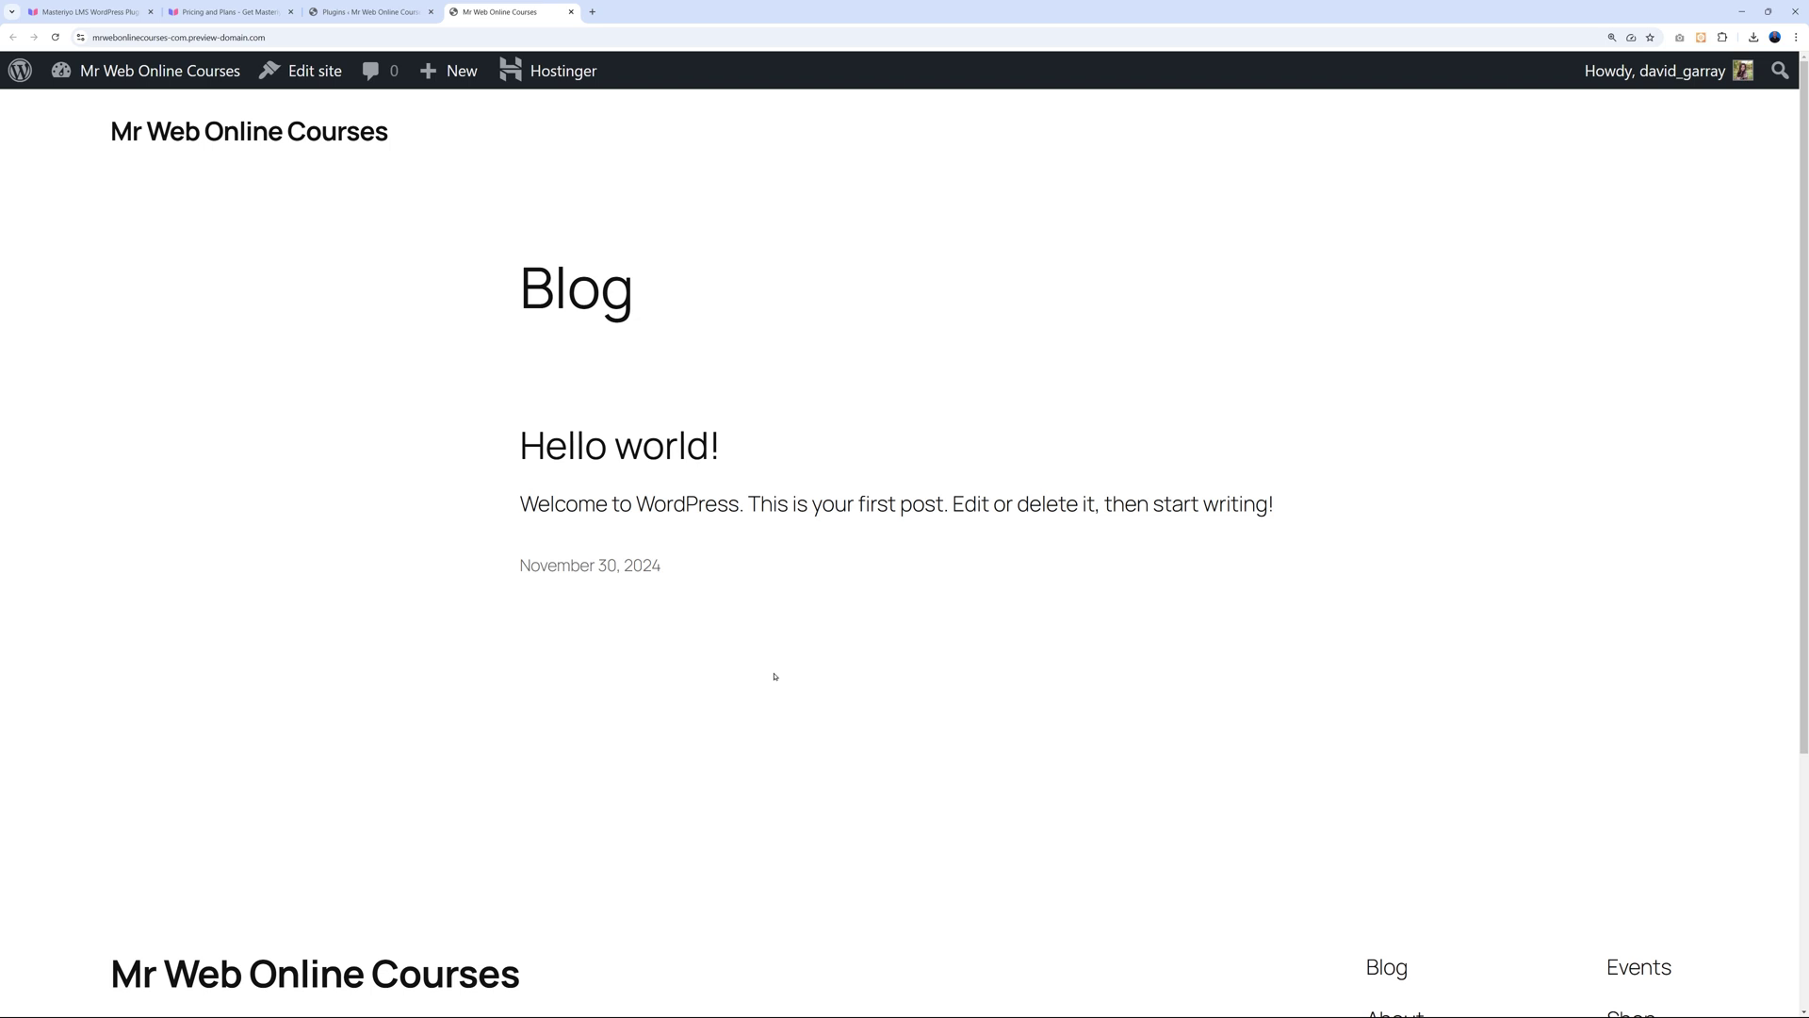
pyautogui.hotkey('ctrl', '1')
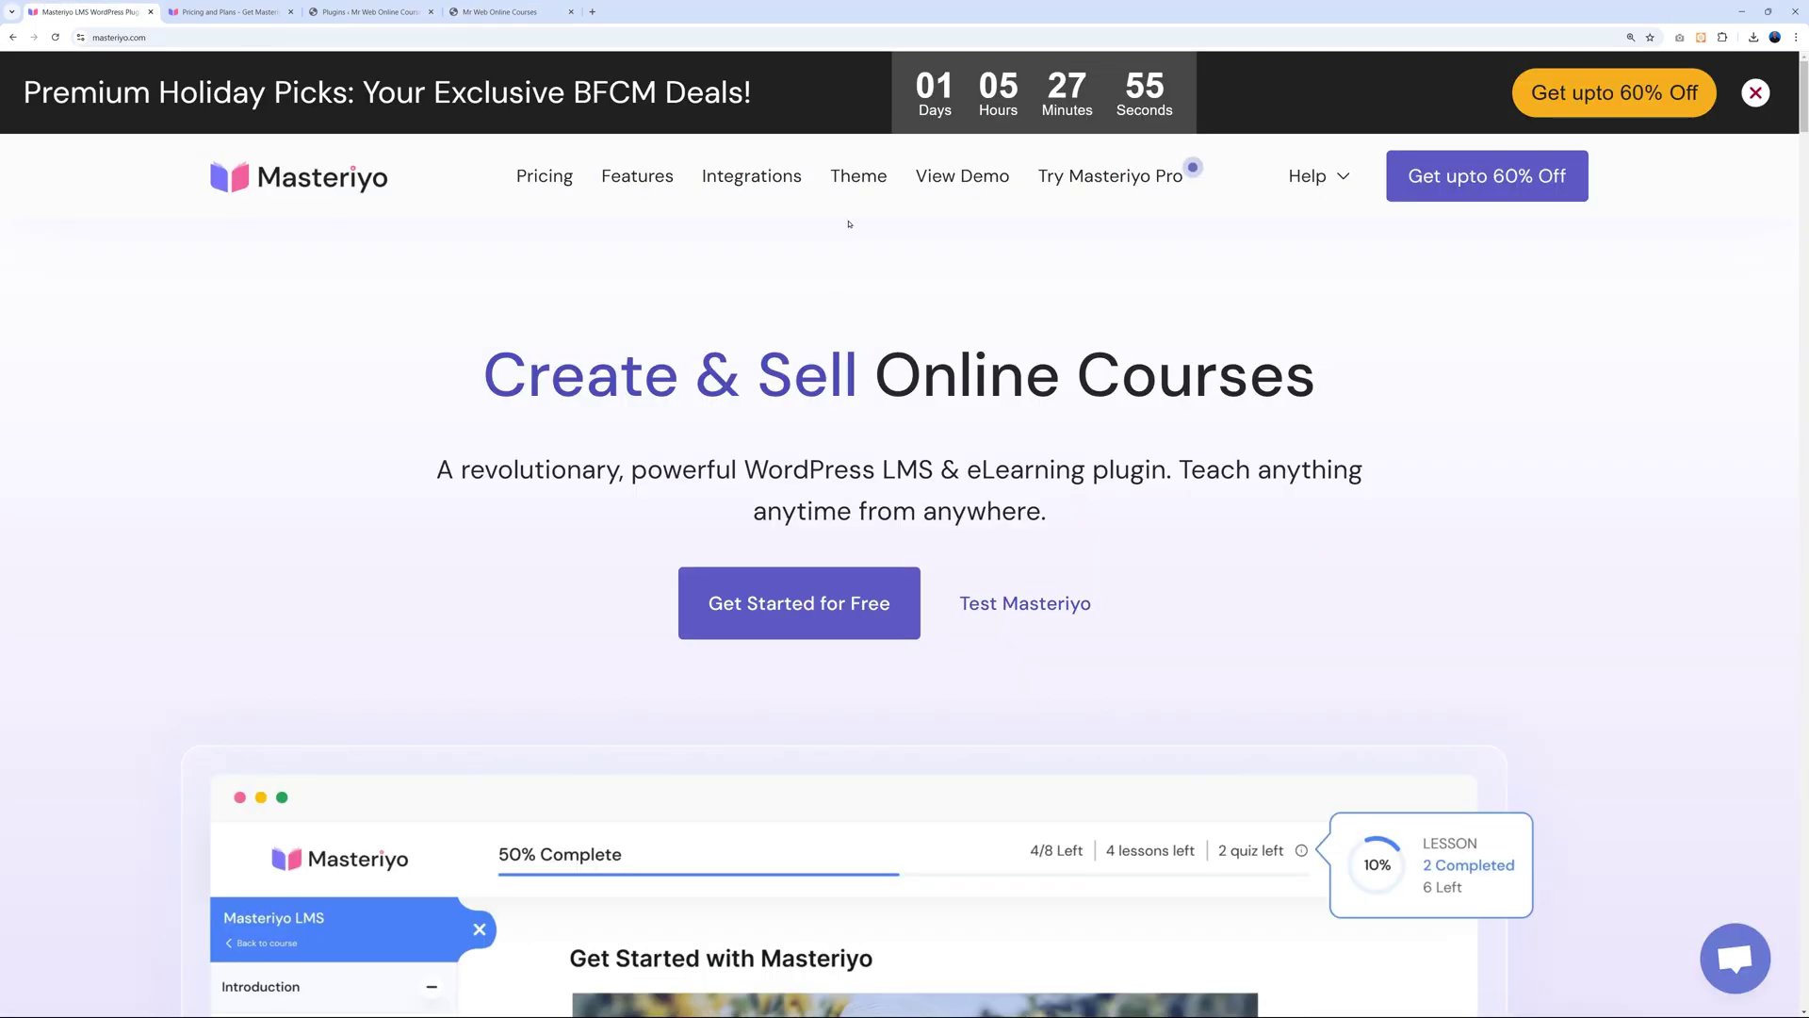
pyautogui.click(859, 176)
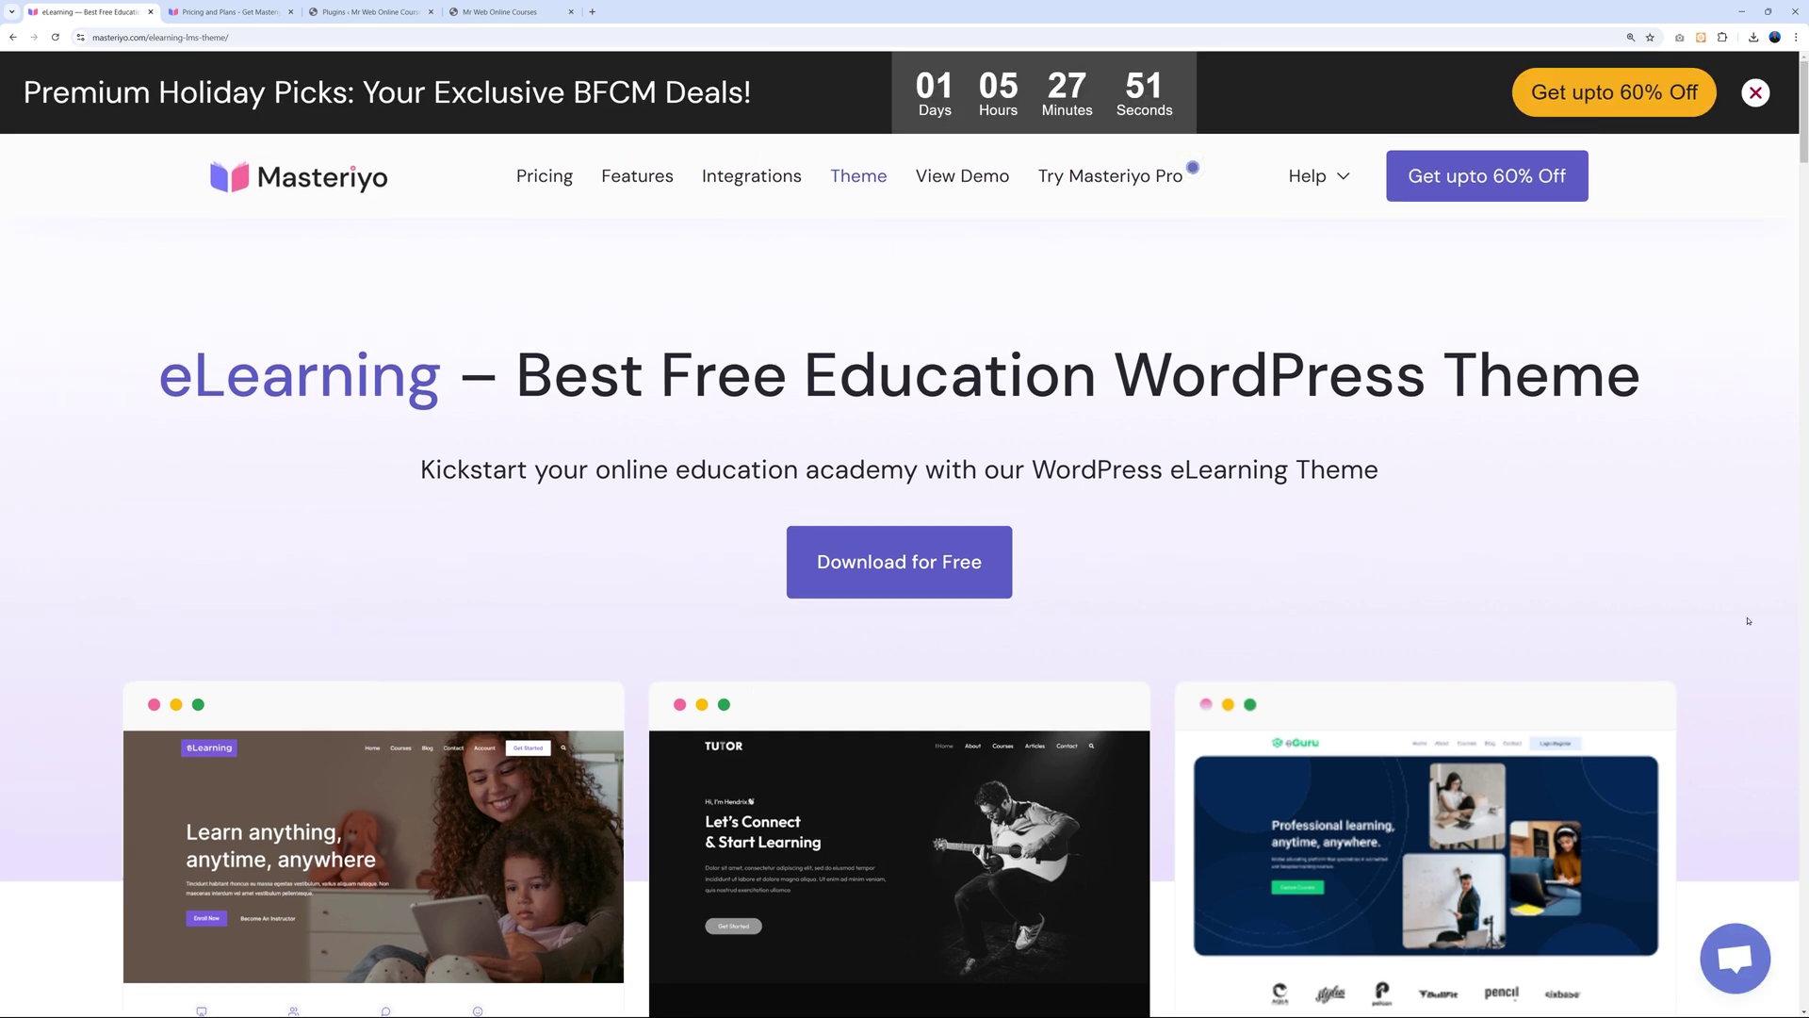
pyautogui.scroll(-2, 1756, 659)
pyautogui.scroll(-3, 1756, 658)
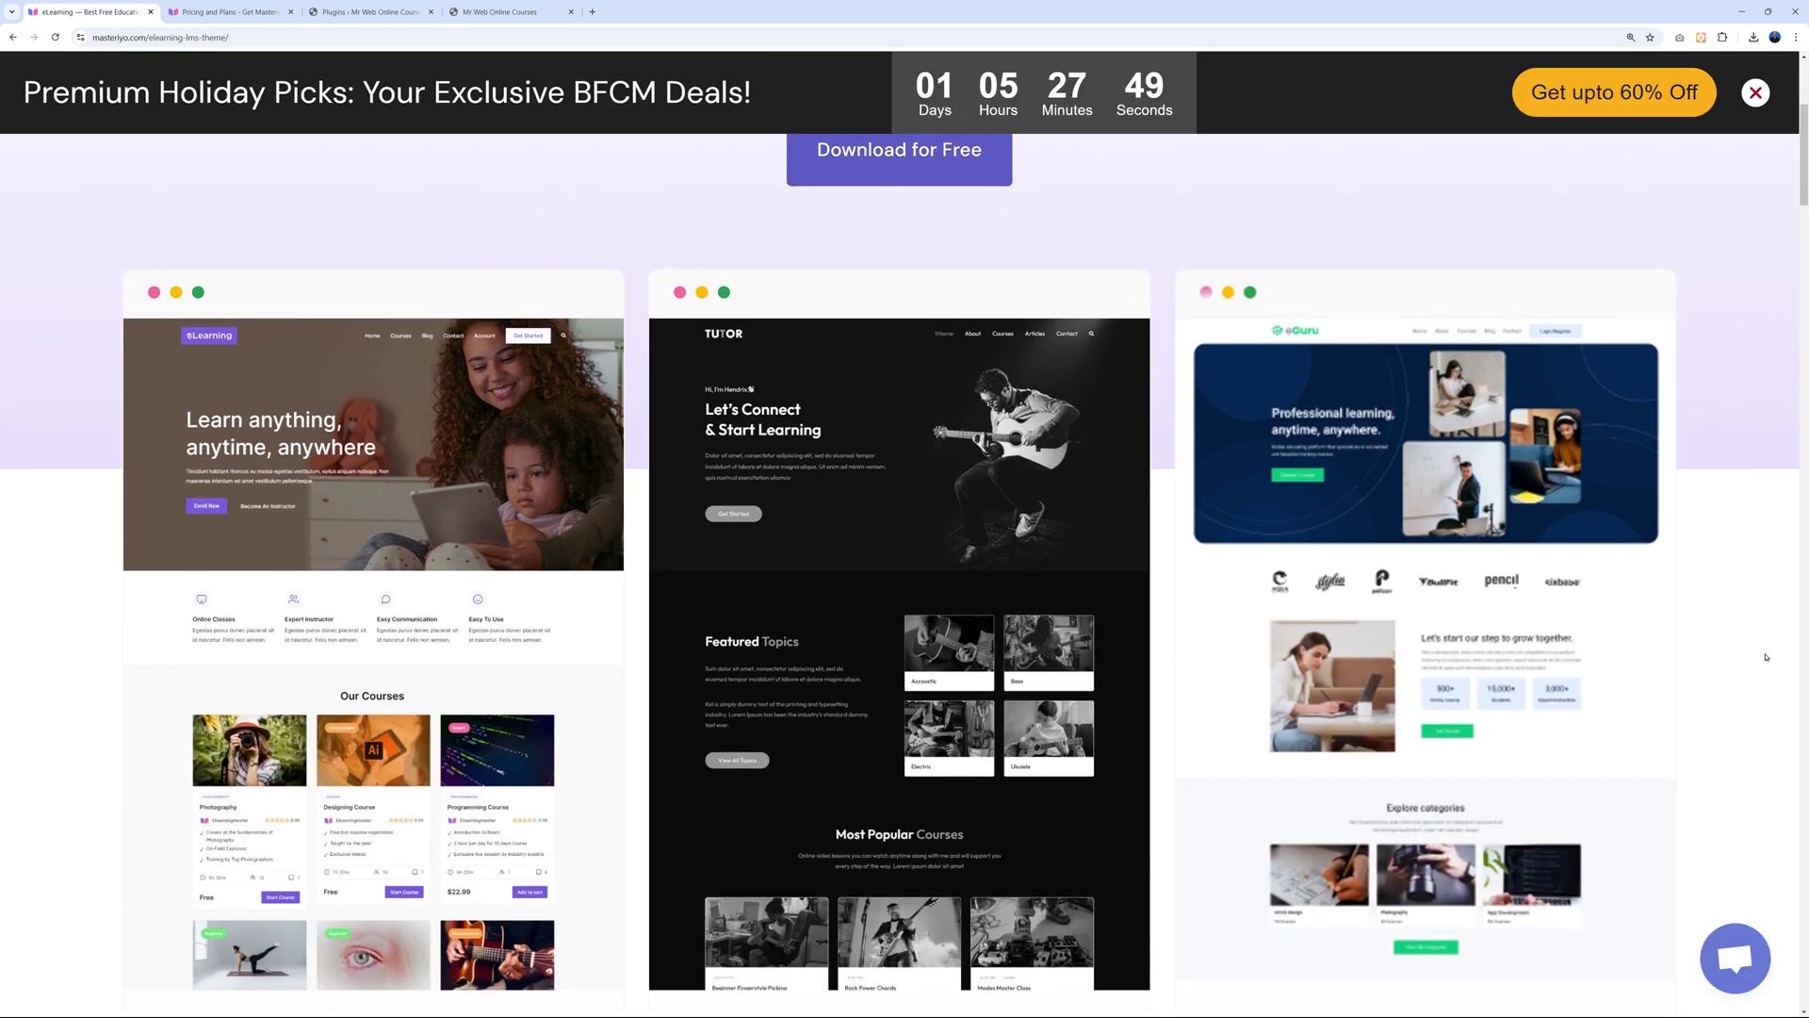
pyautogui.scroll(-1, 1766, 656)
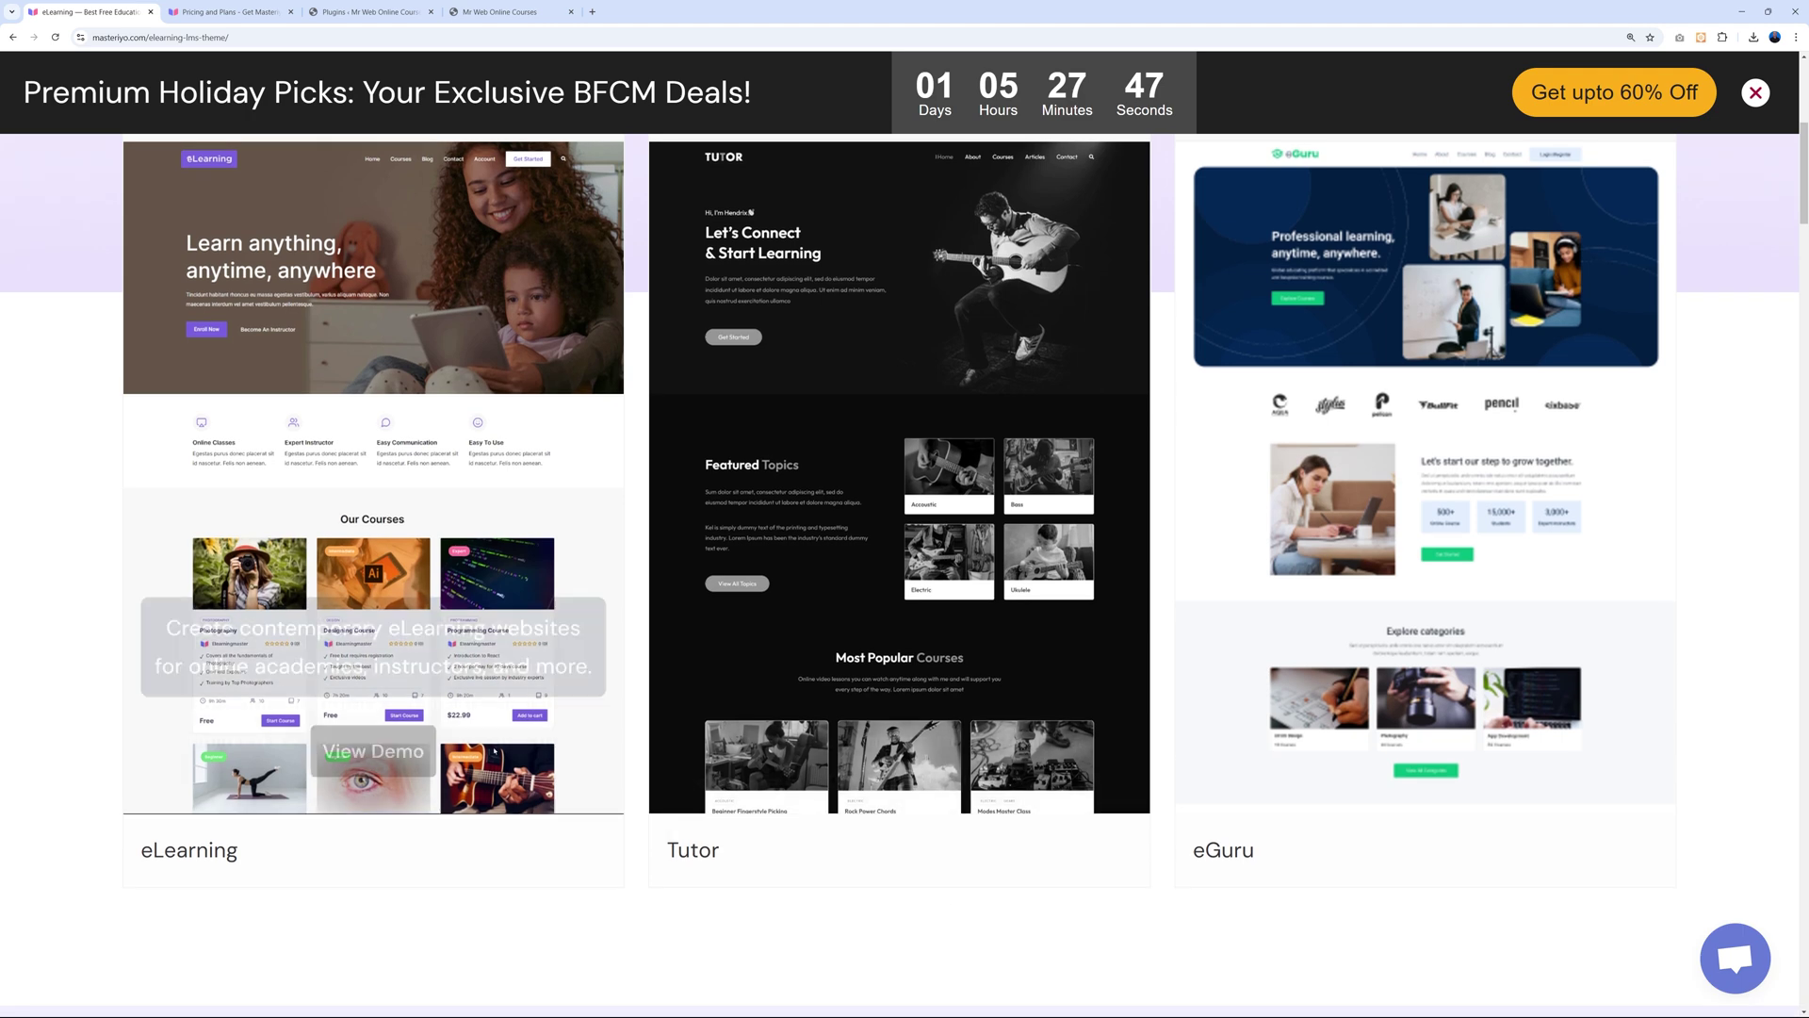
pyautogui.scroll(-3, 1413, 603)
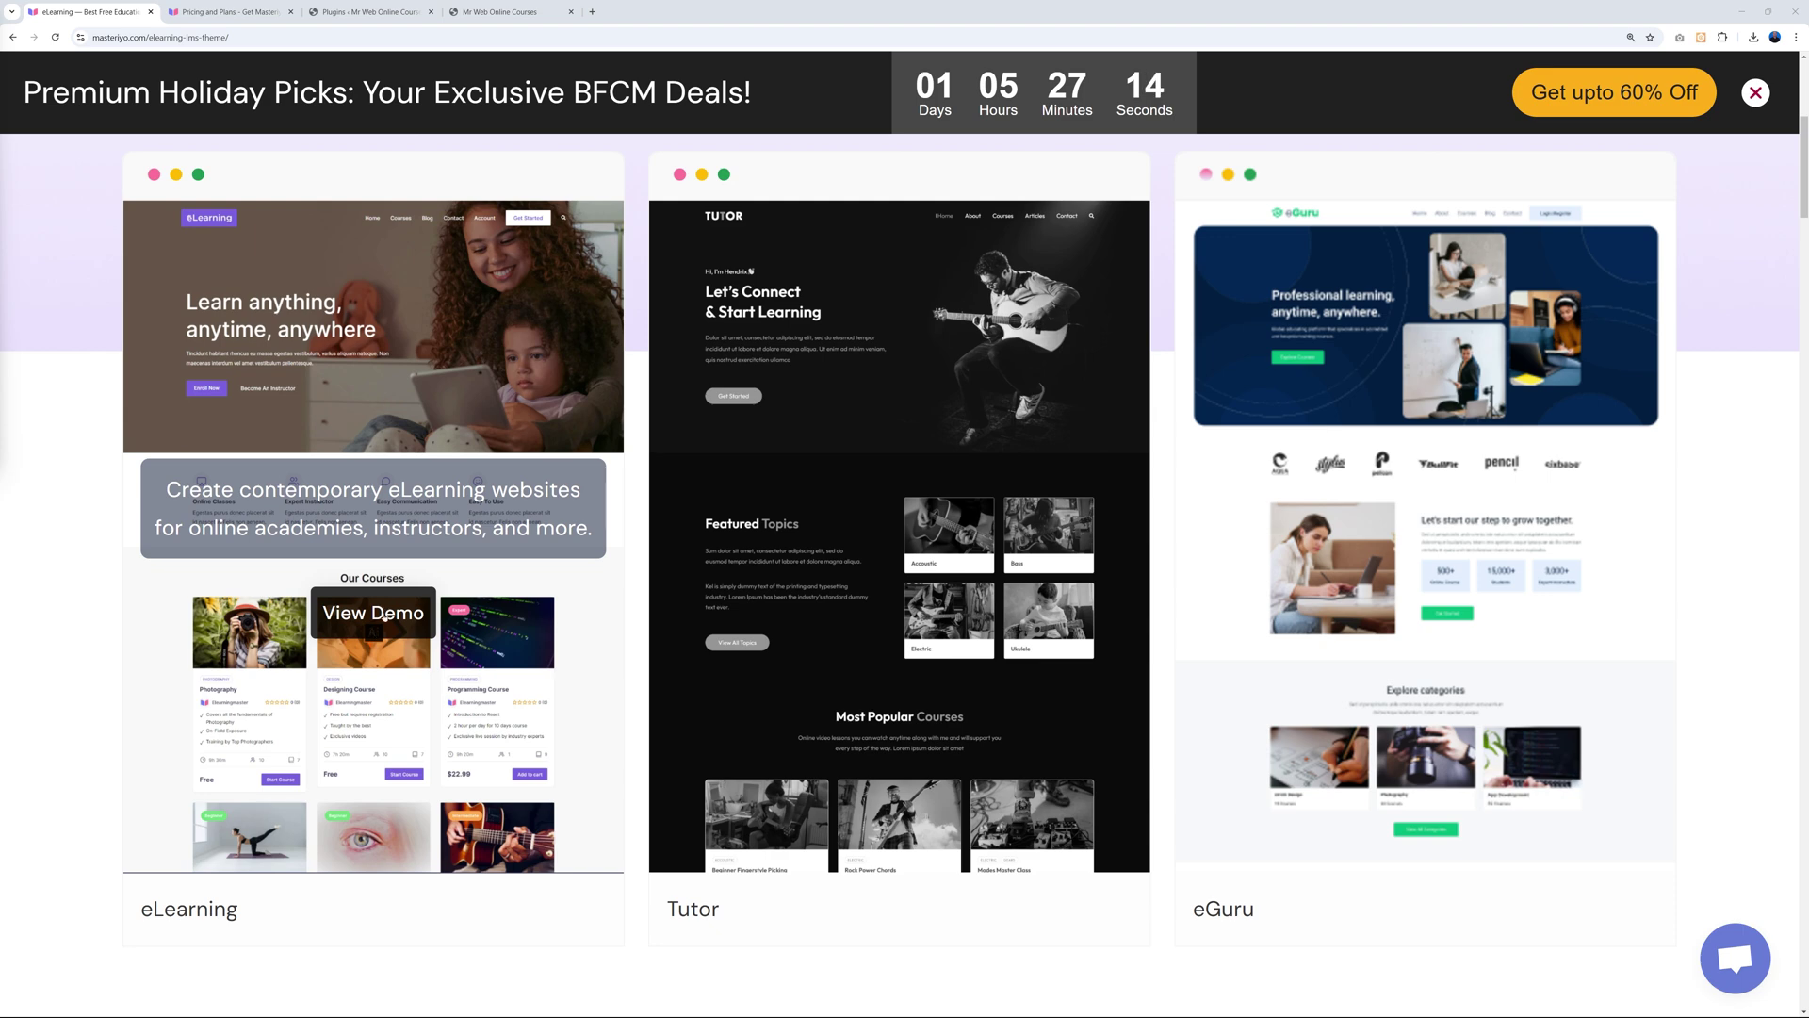
# Browse the eLearning demo's courses in a new tab, then return to the theme page.
pyautogui.click(373, 630)
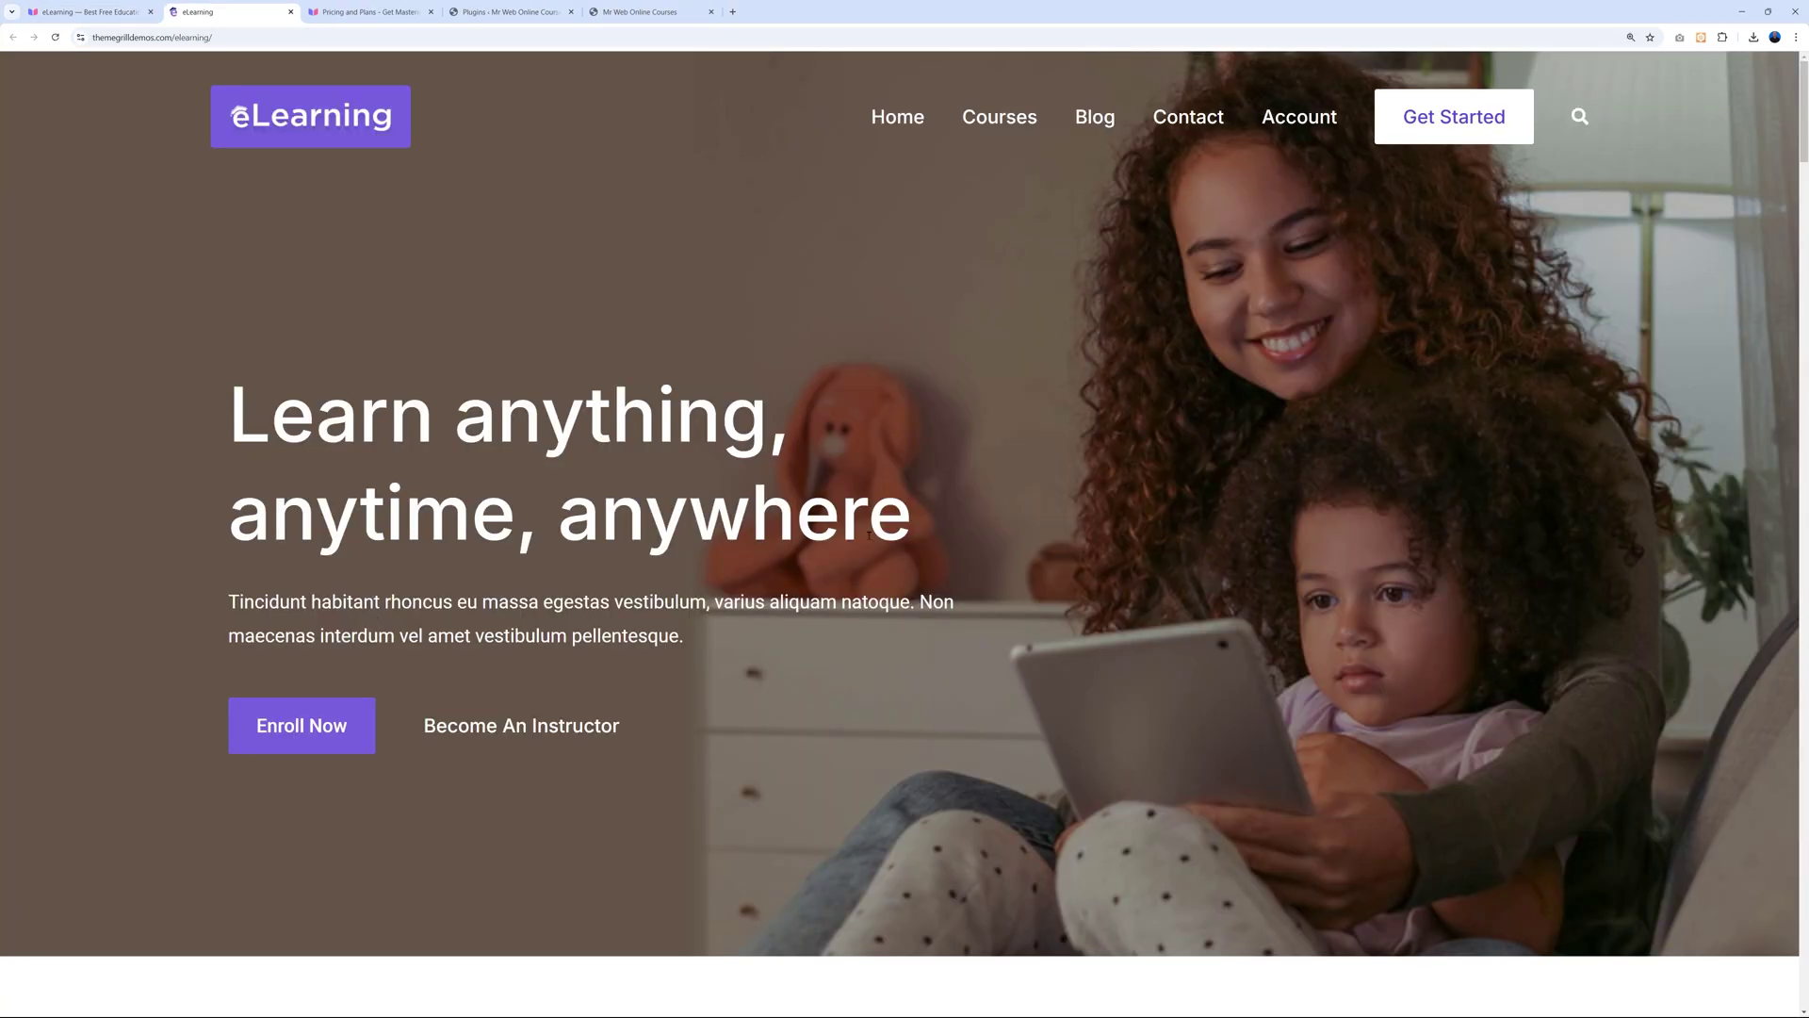
pyautogui.scroll(-8, 1504, 563)
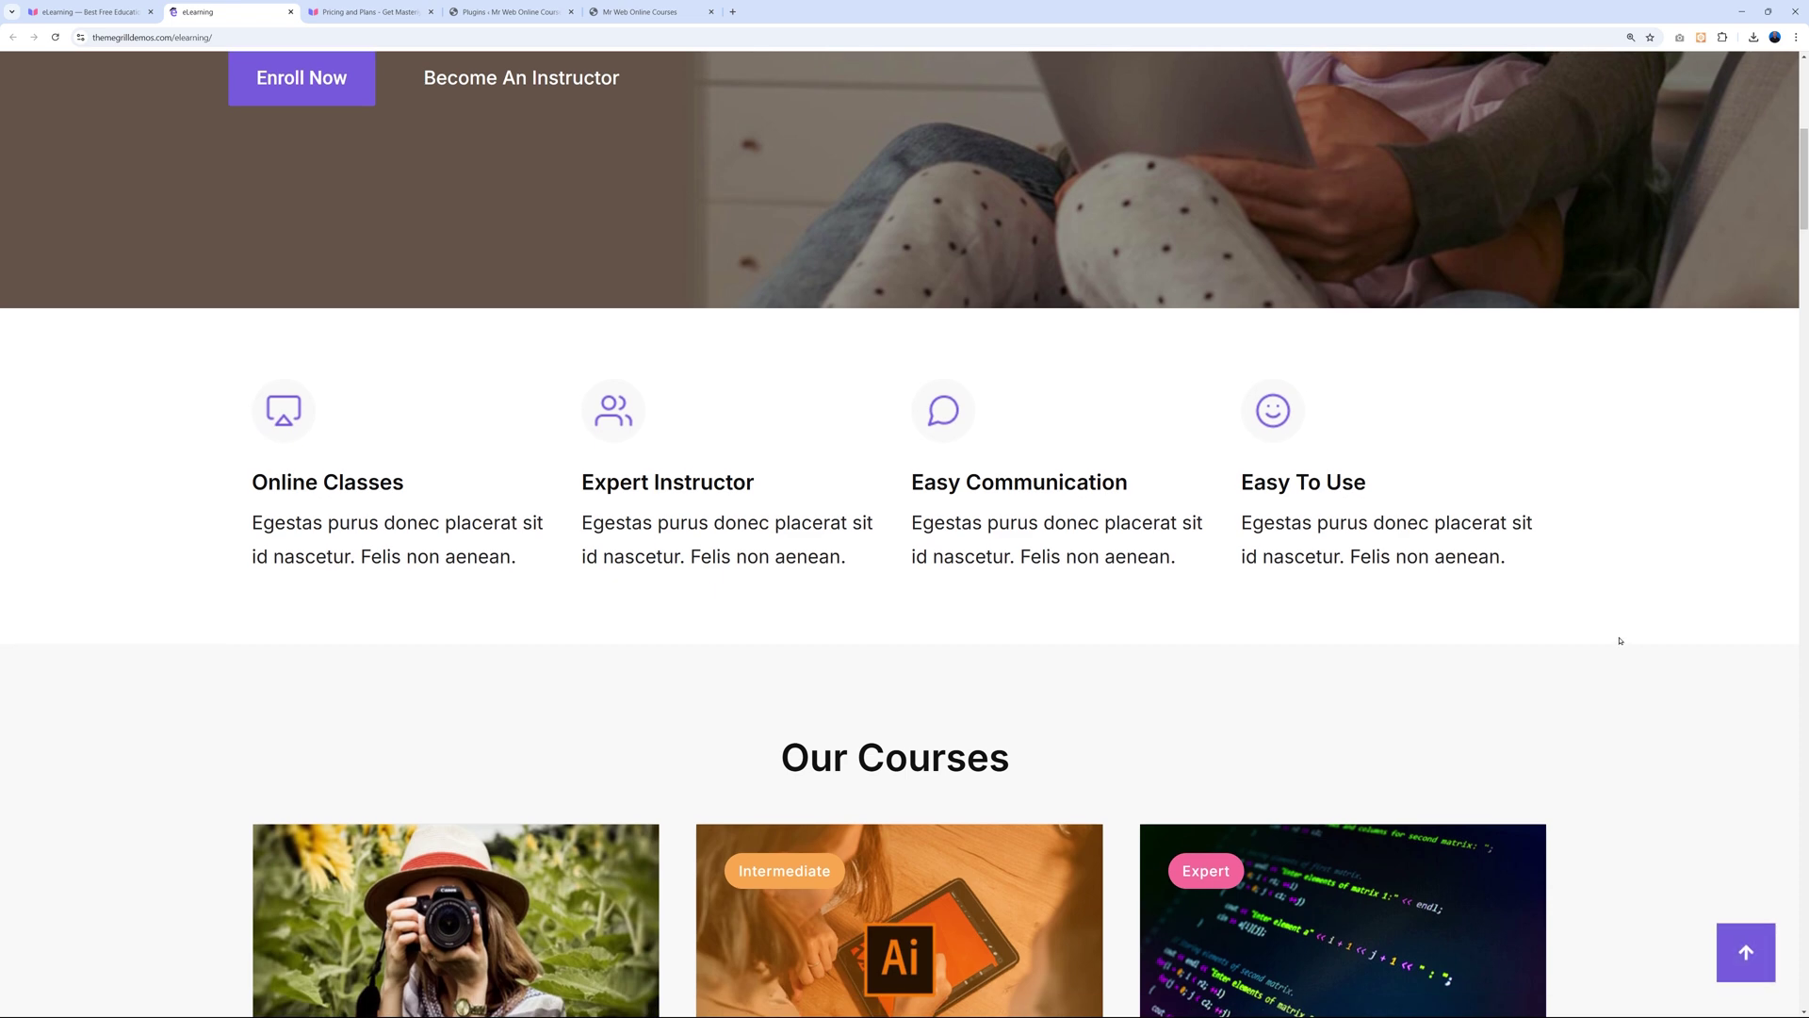
pyautogui.scroll(-7, 1617, 642)
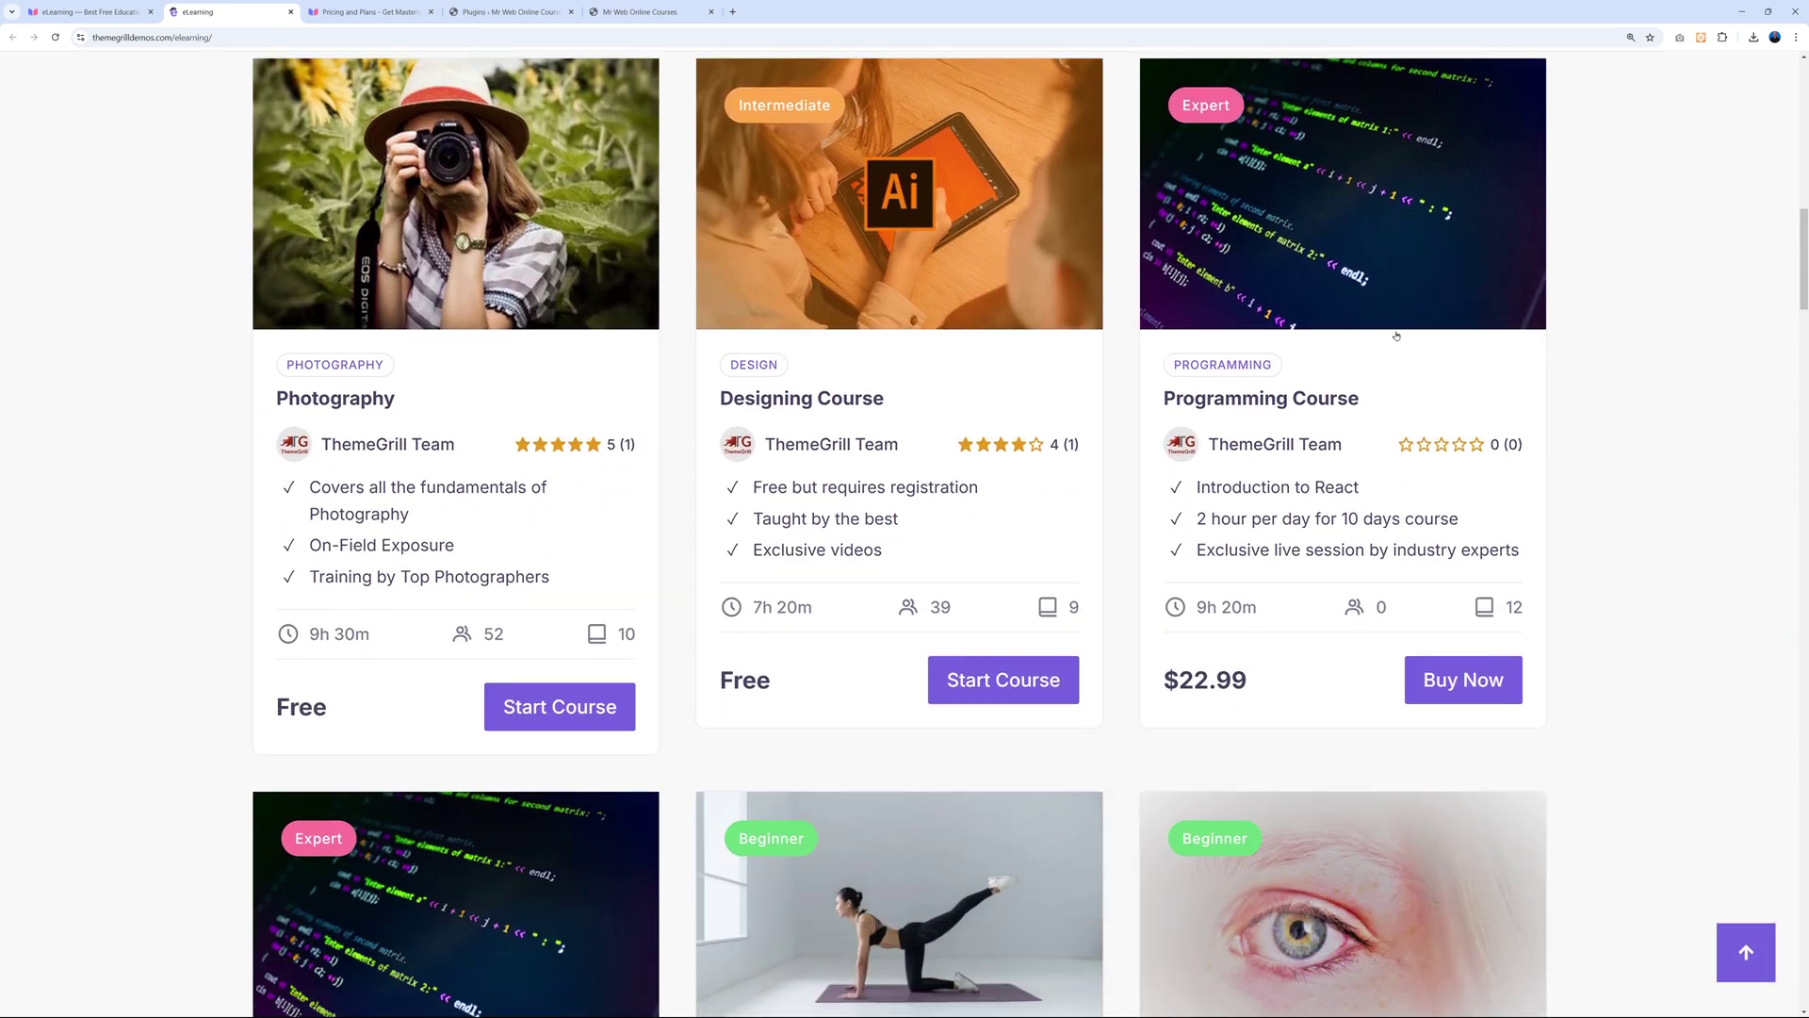
pyautogui.scroll(-10, 1696, 555)
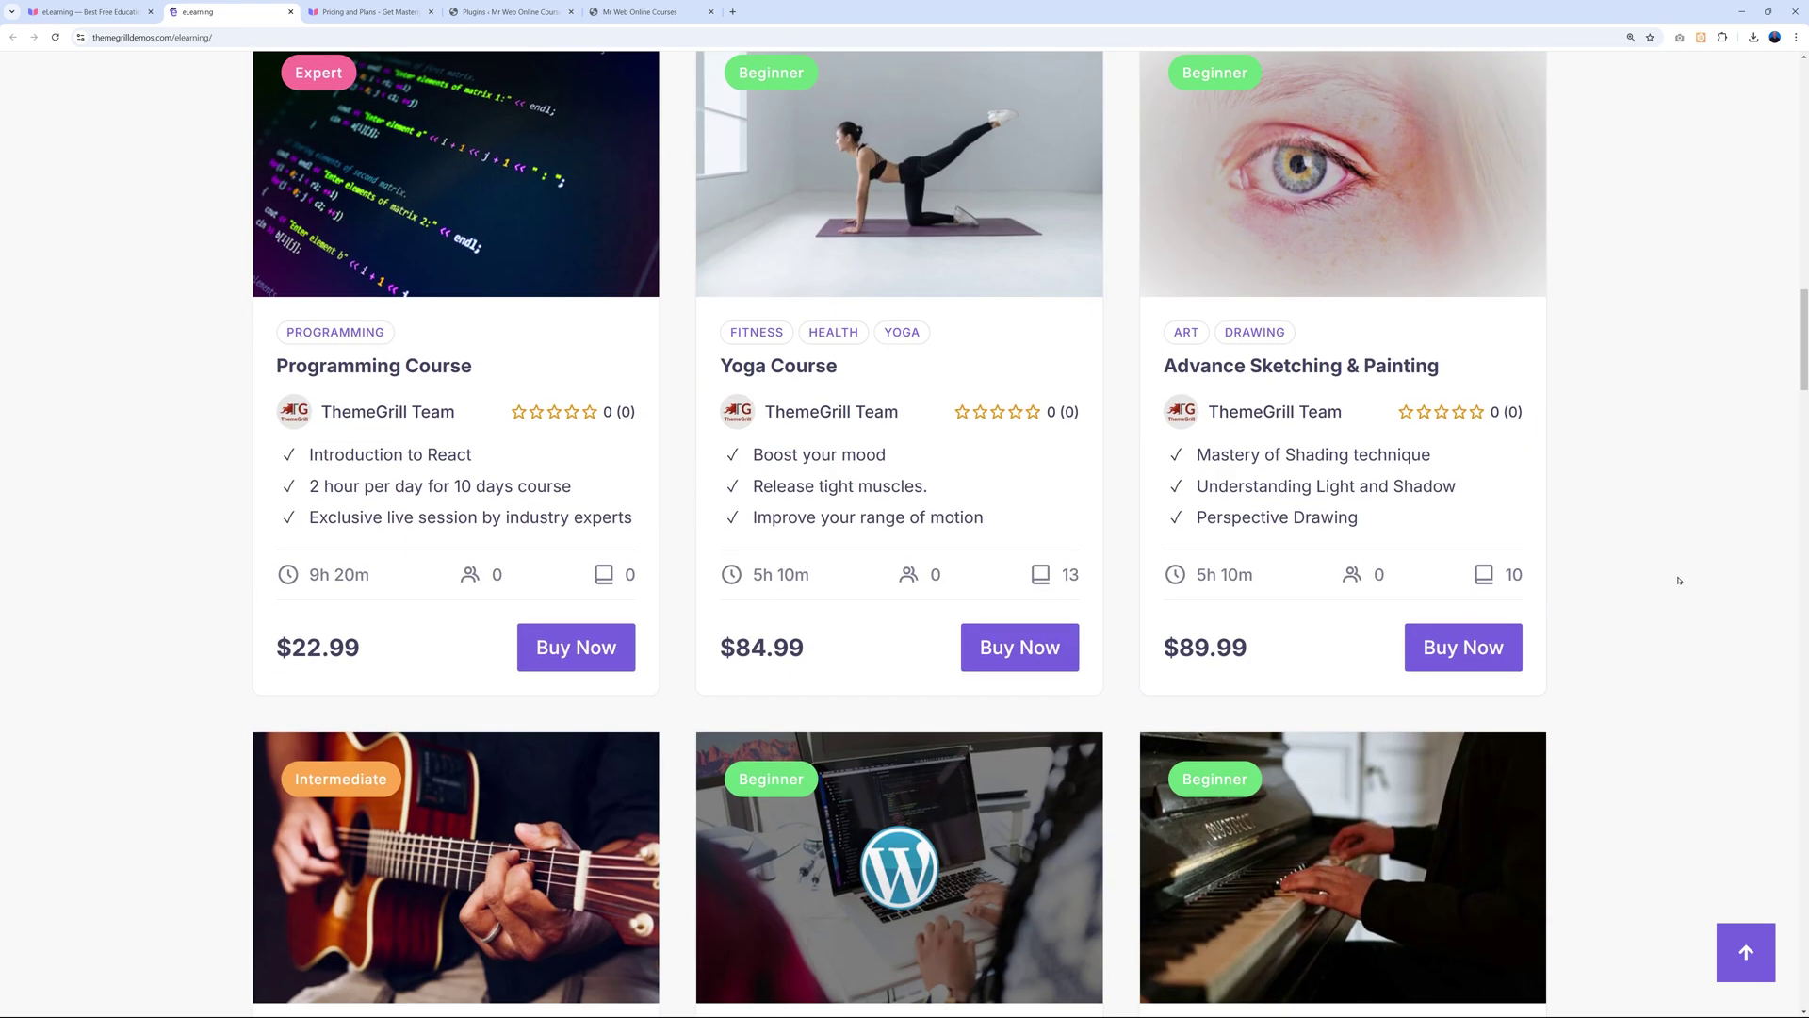
pyautogui.scroll(-12, 1678, 580)
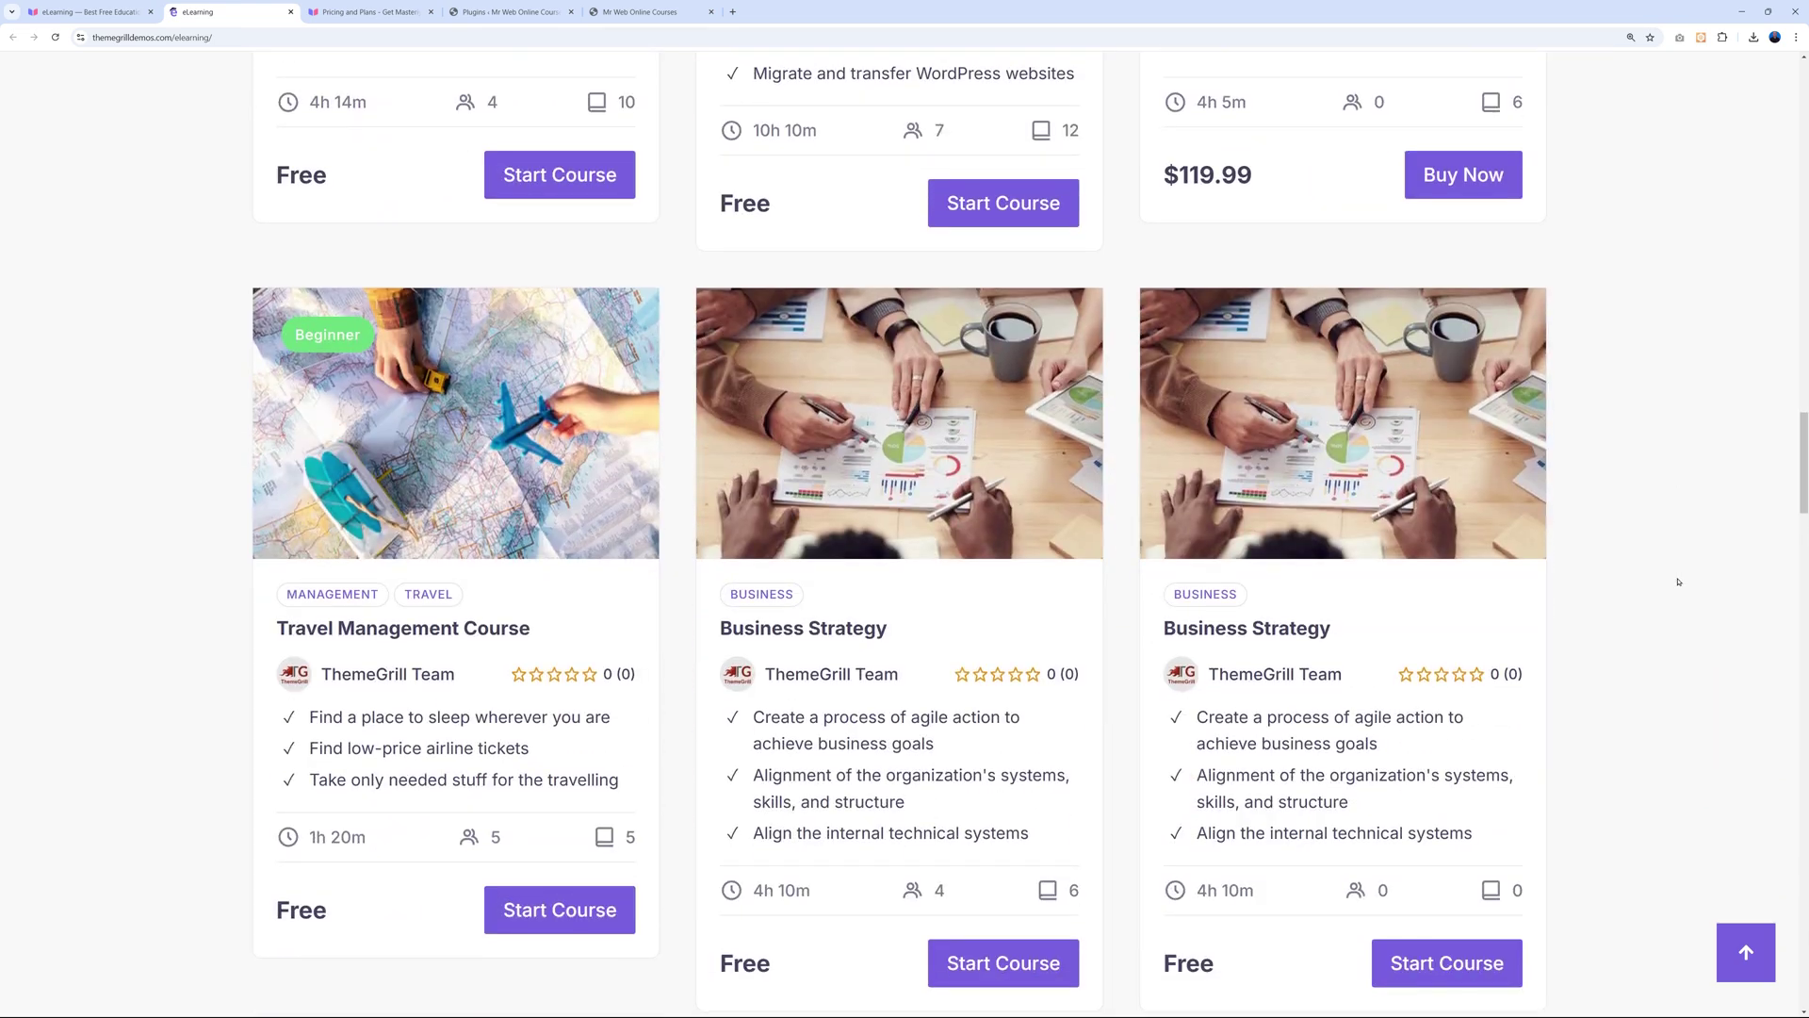
pyautogui.scroll(-9, 1679, 581)
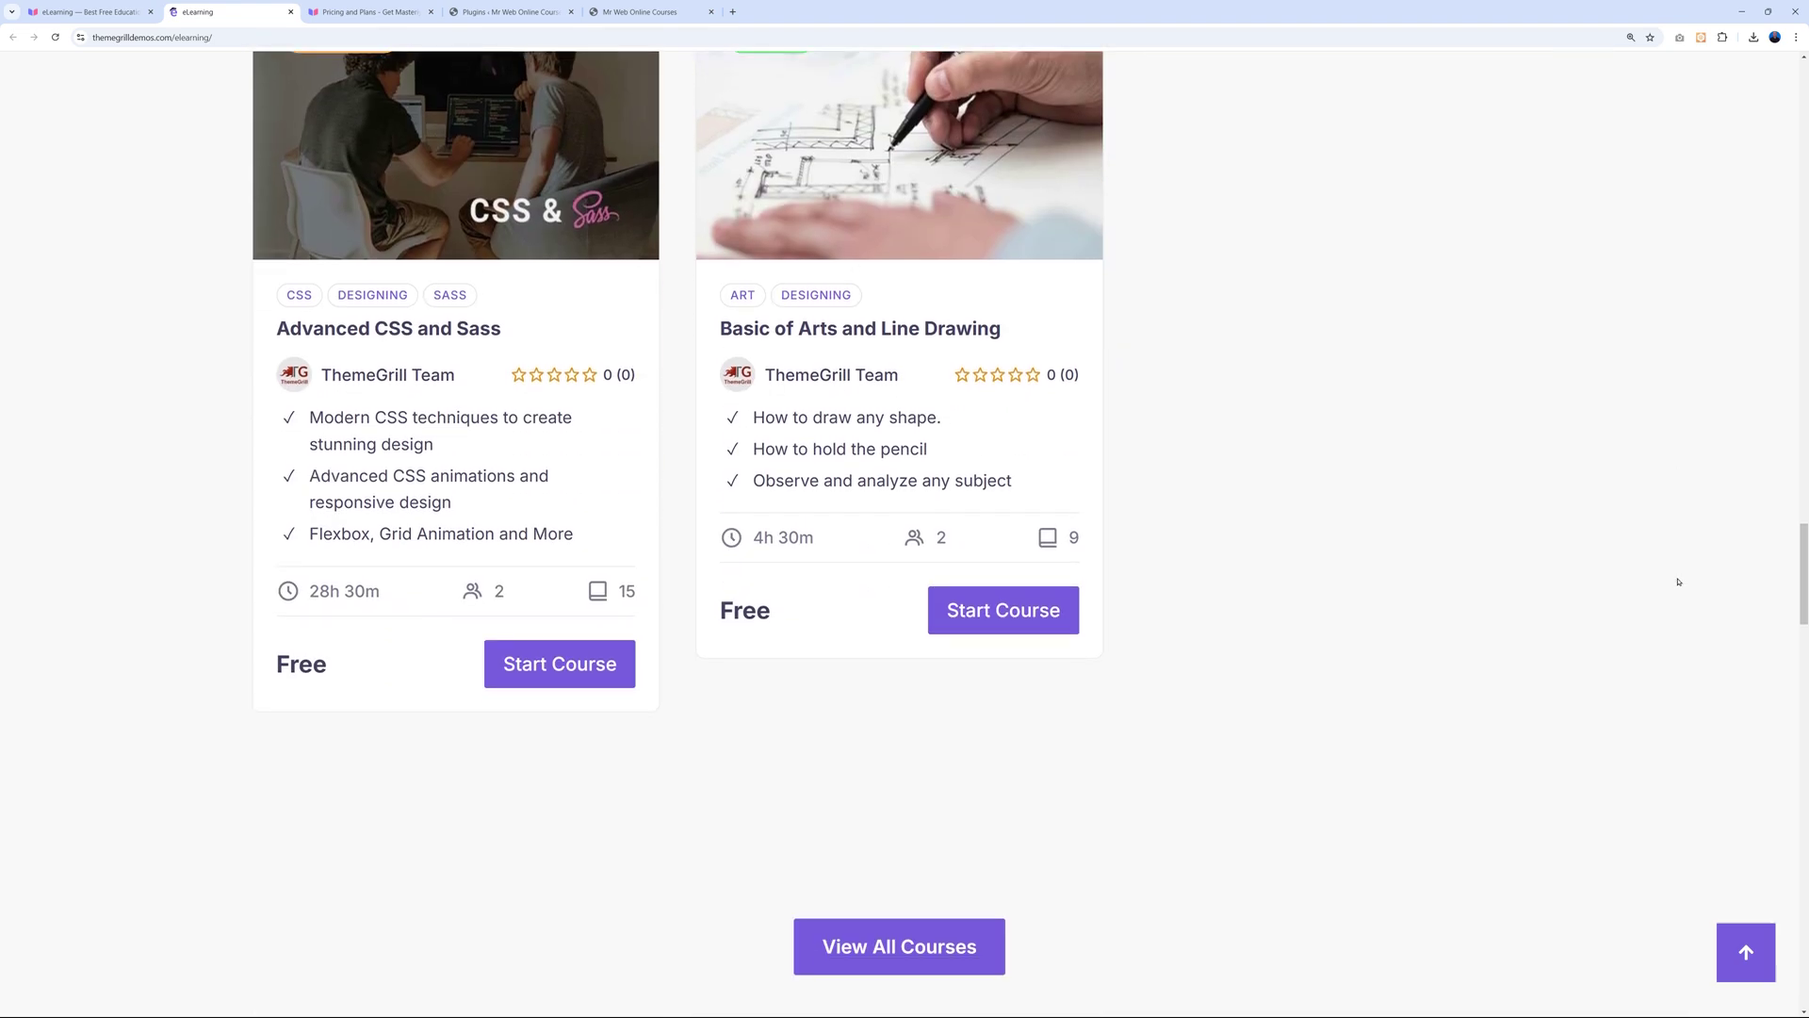
pyautogui.scroll(1, 1678, 581)
pyautogui.scroll(20, 1678, 581)
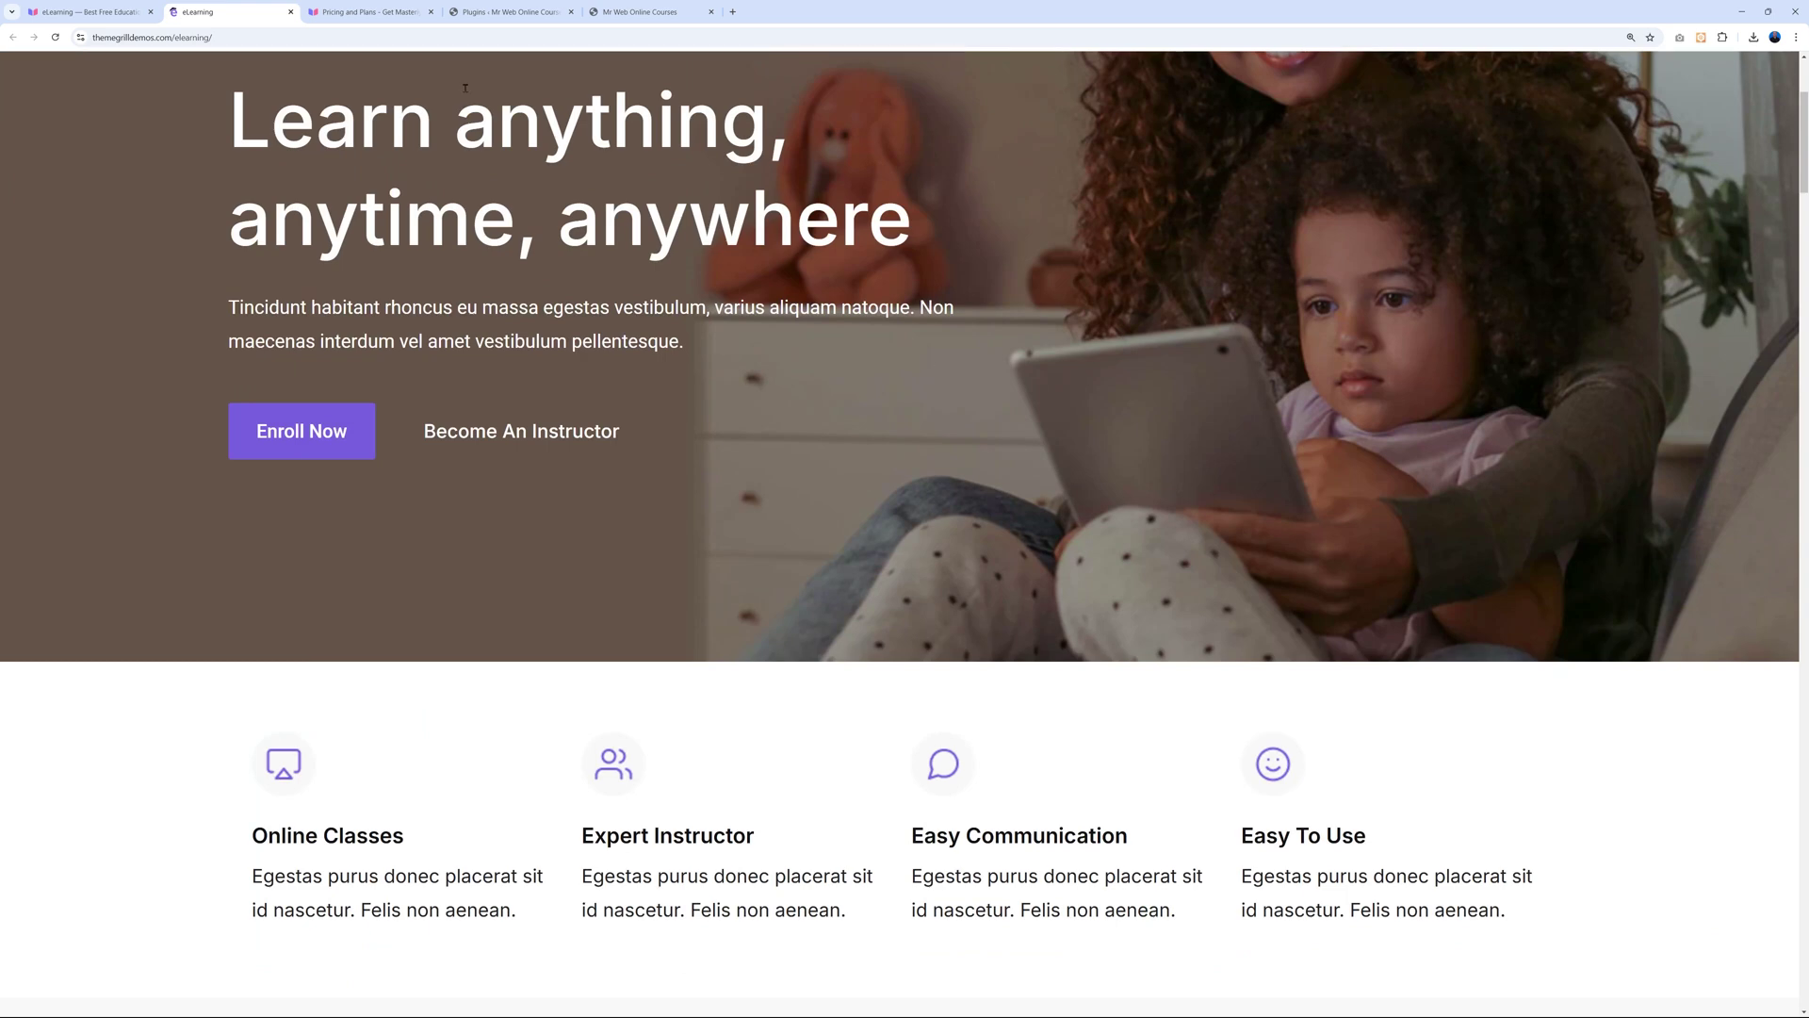
pyautogui.click(90, 11)
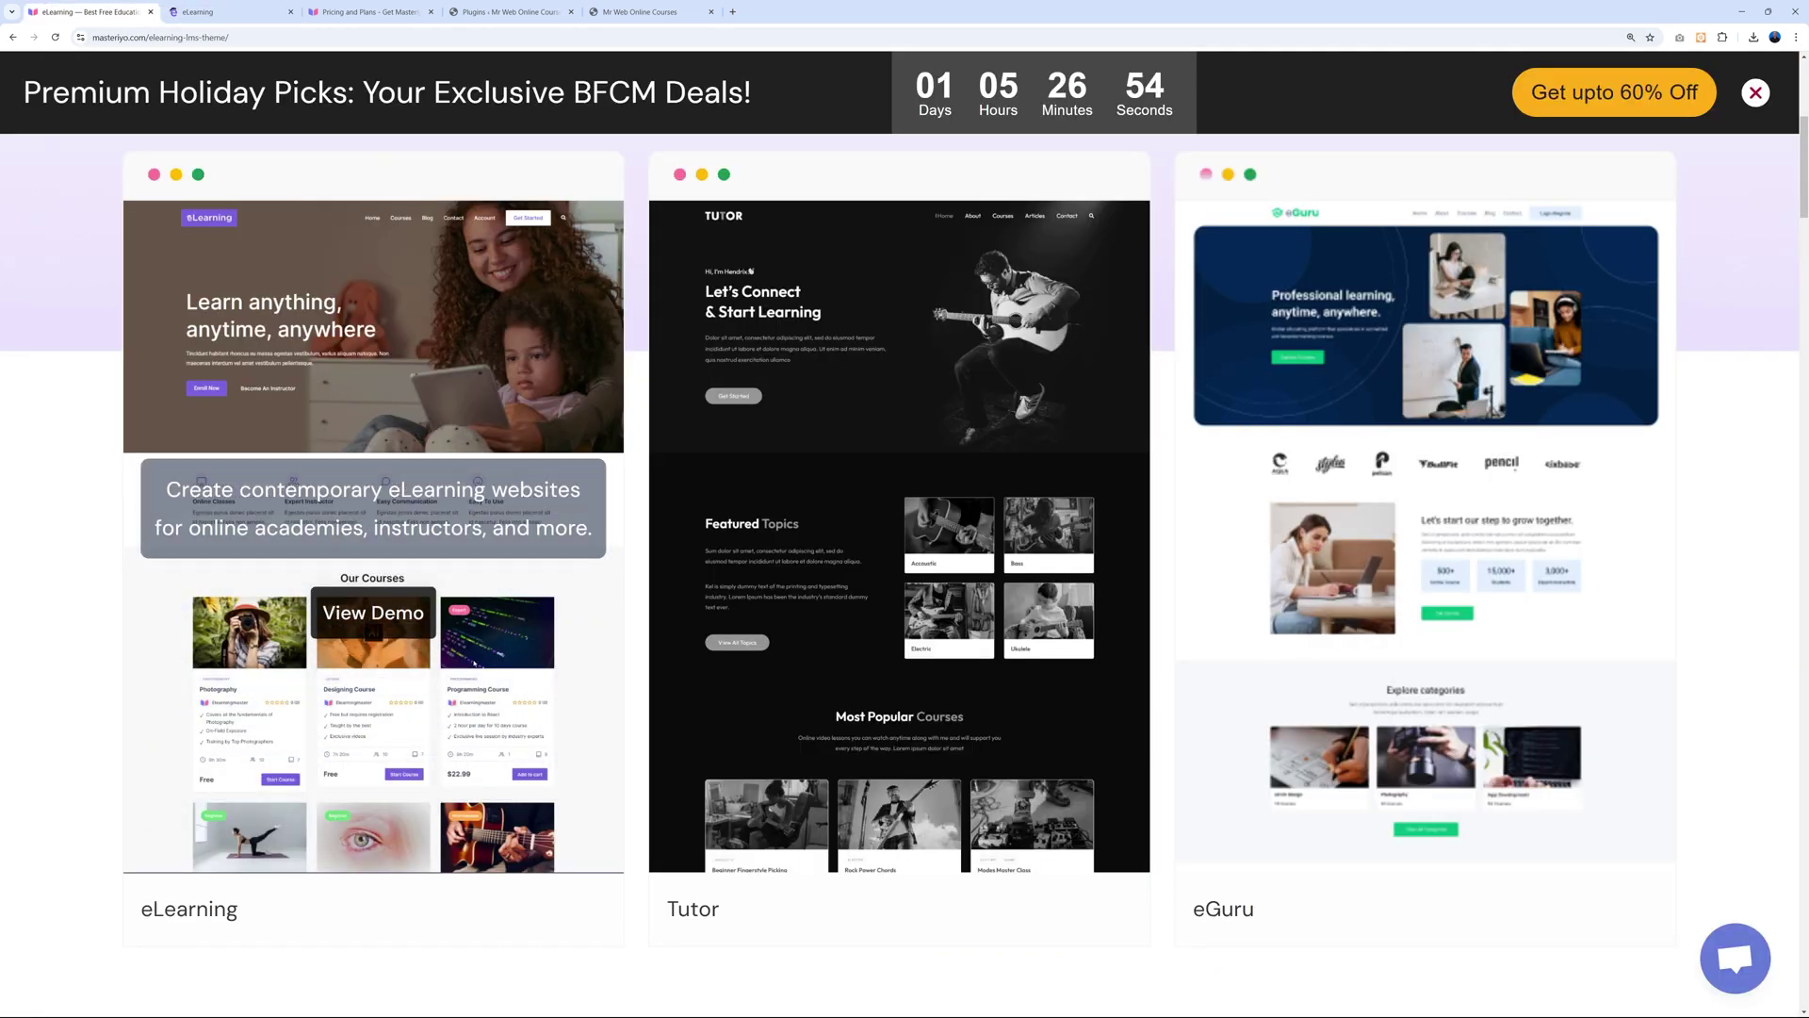
pyautogui.scroll(5, 325, 785)
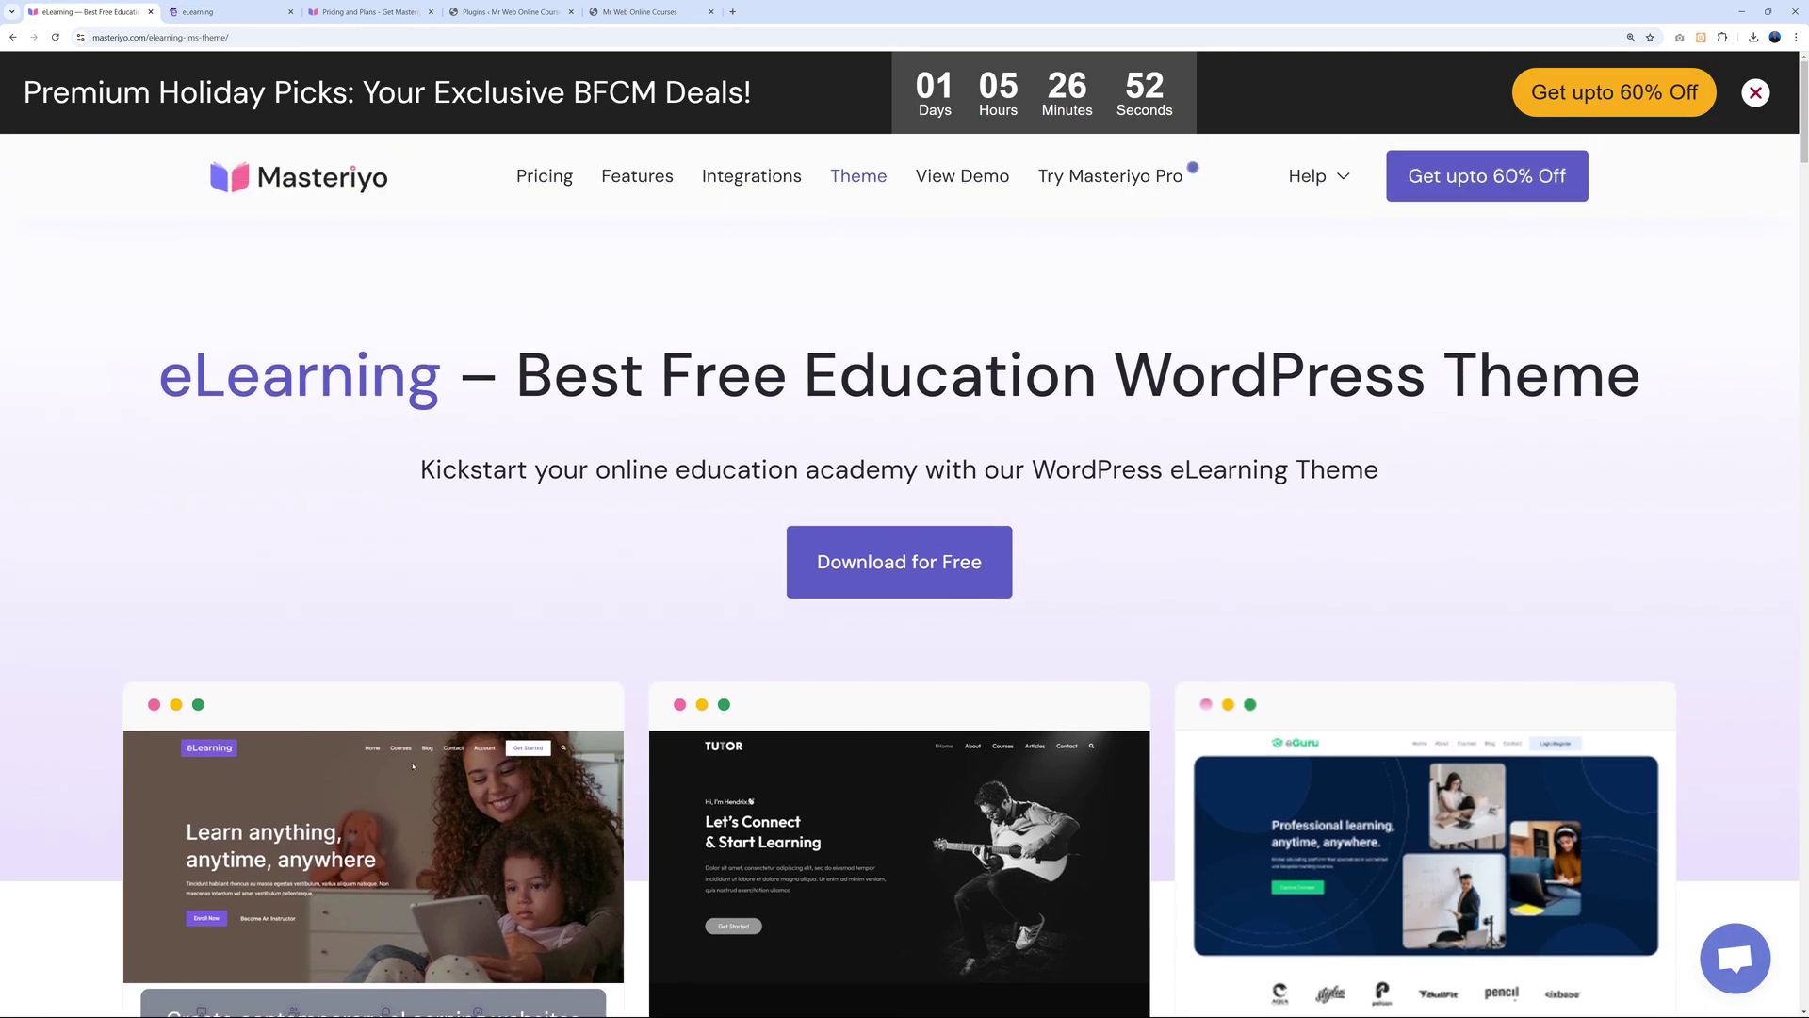
# Save the free elearning.2.0.1.zip theme to the Pics folder and return to WordPress plugins.
pyautogui.click(884, 567)
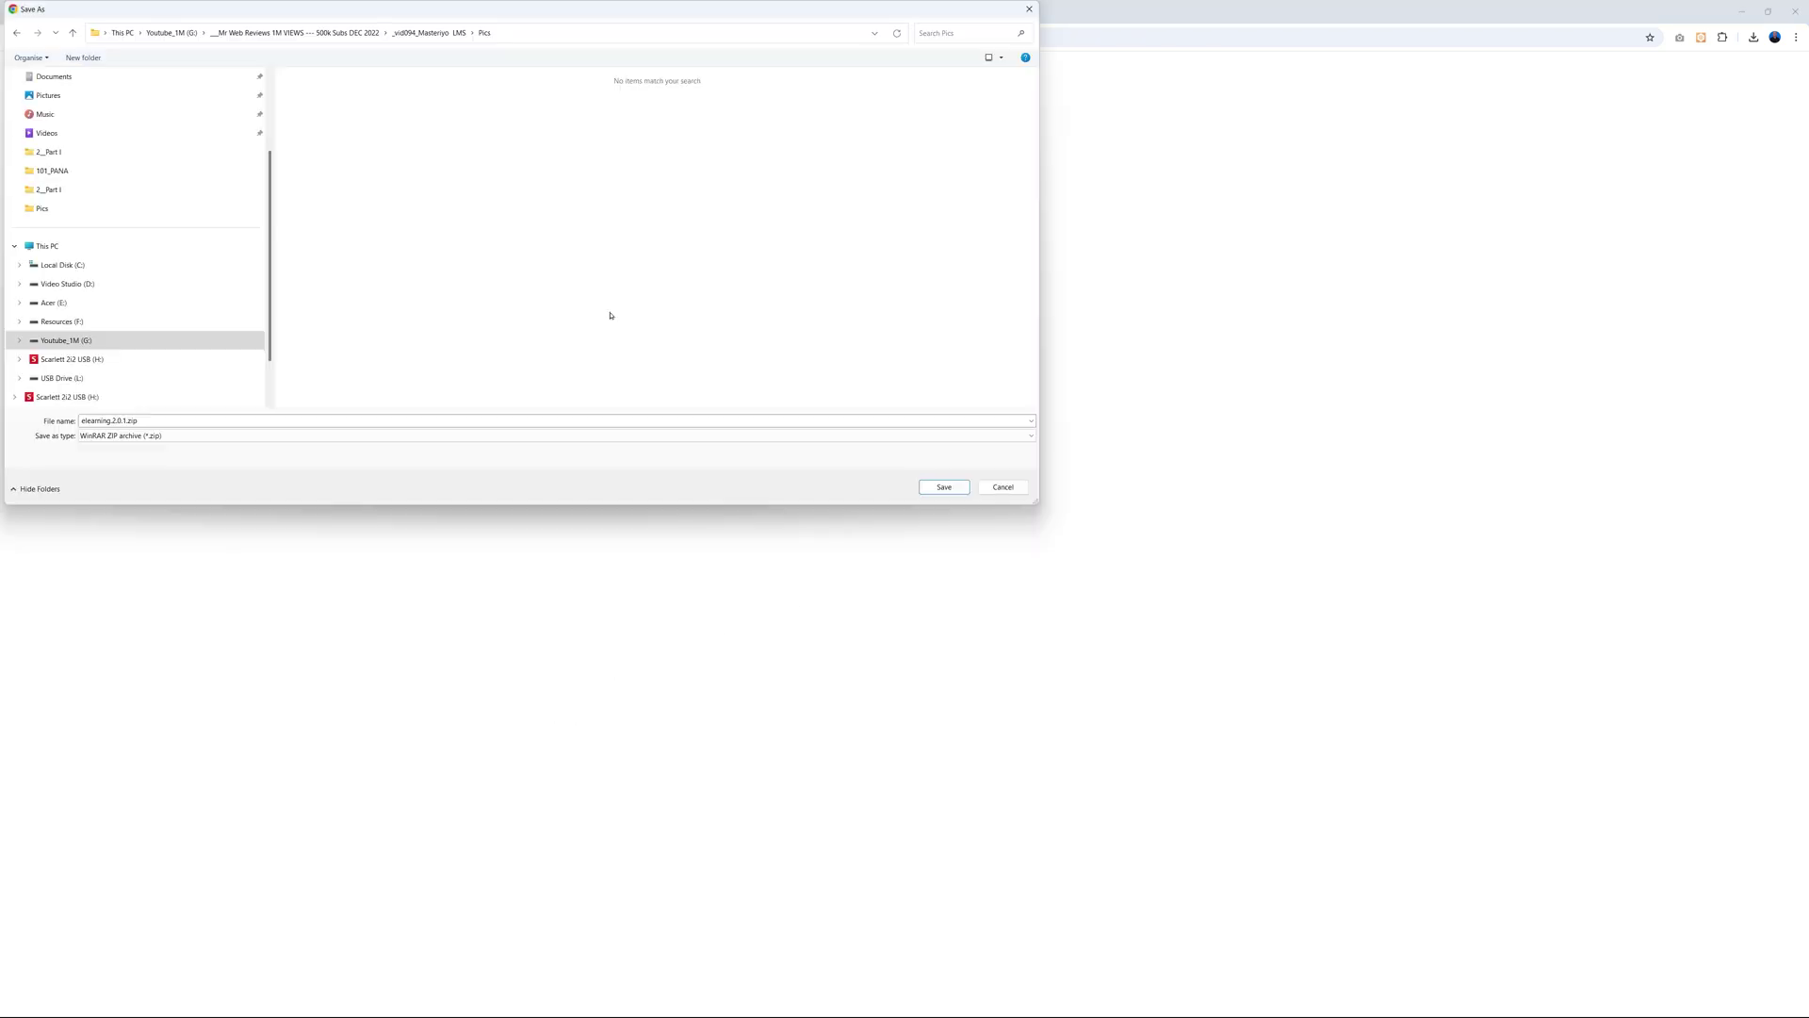
pyautogui.click(943, 487)
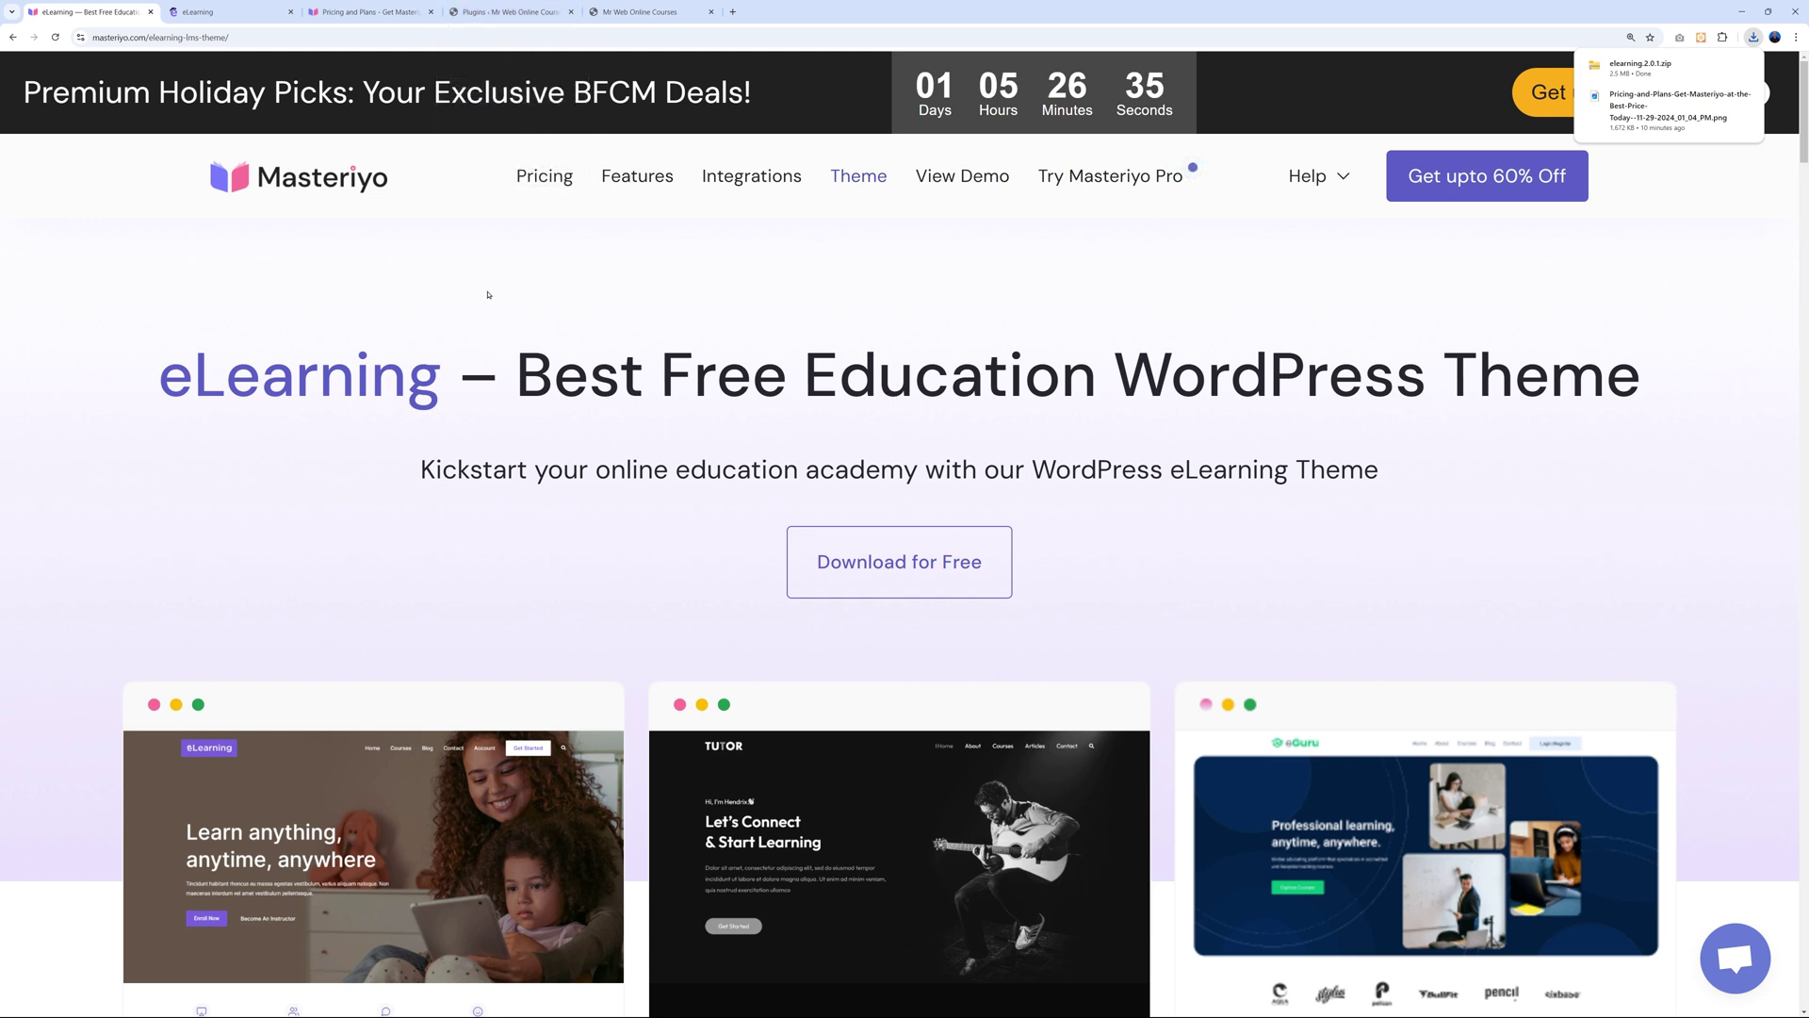
pyautogui.click(496, 11)
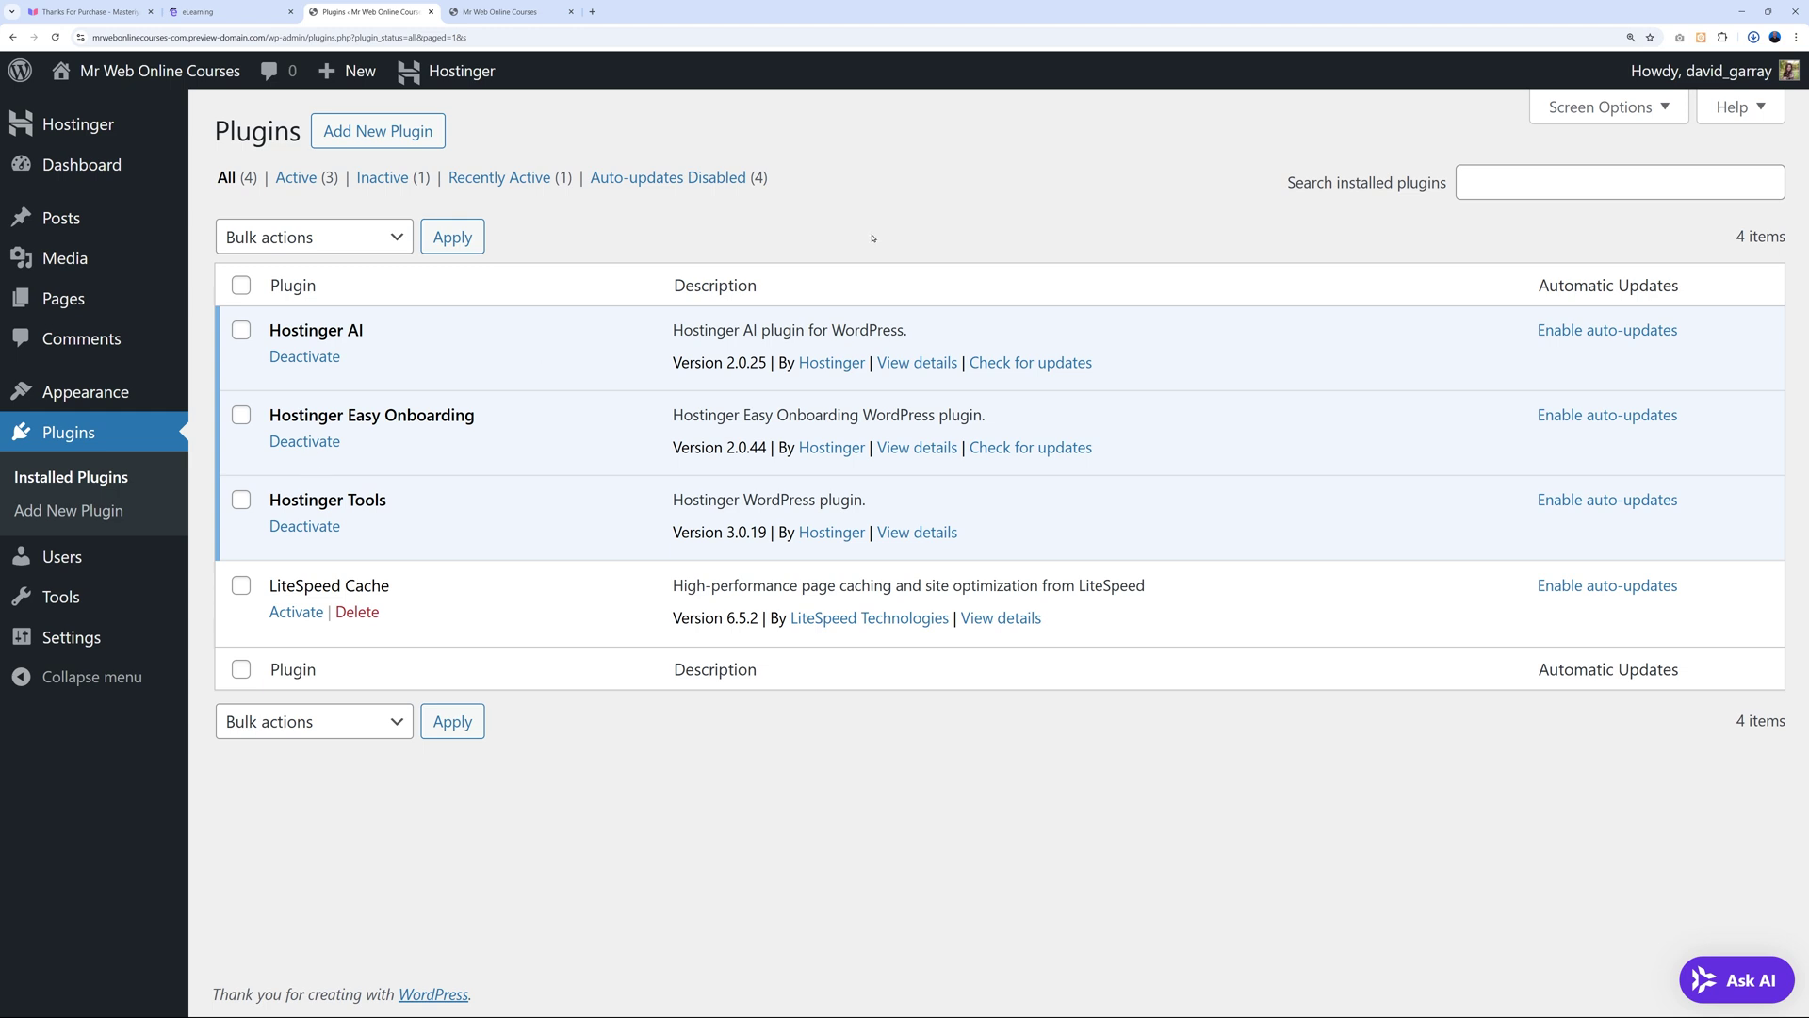
# Upload learning-management-system-pro-2.15.1.zip on the Add Plugins page and install it.
pyautogui.click(402, 139)
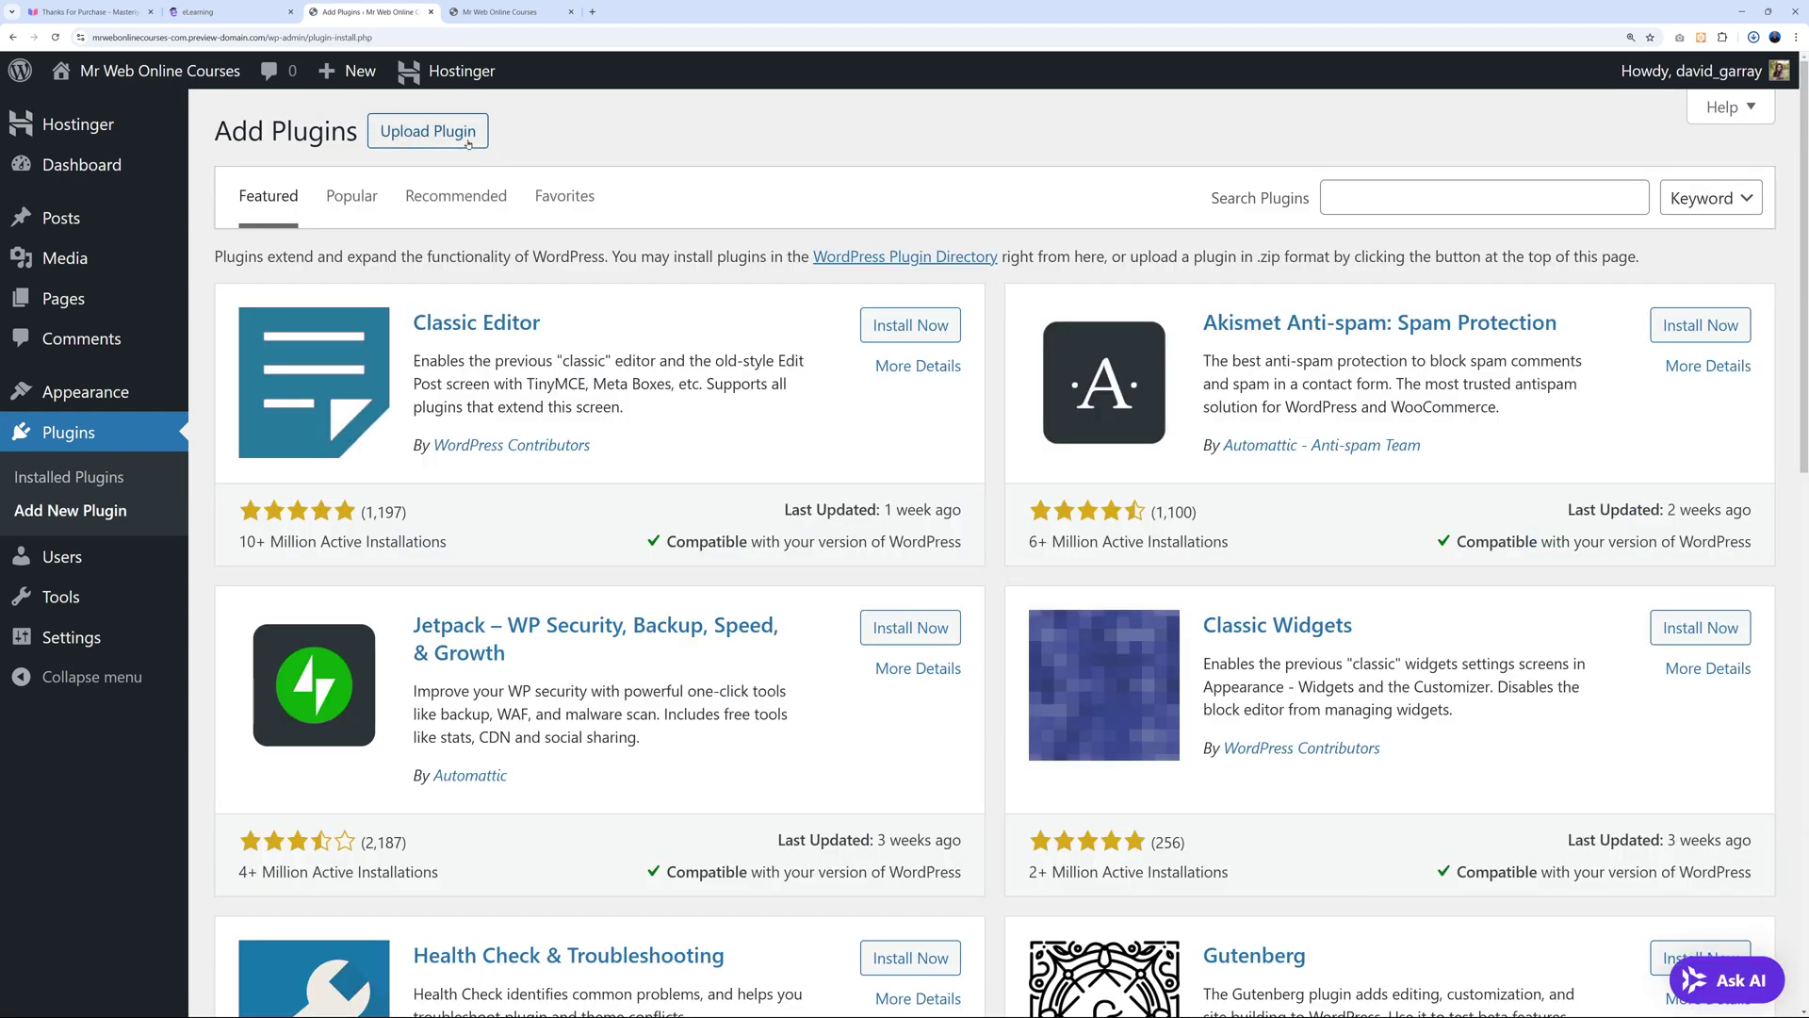
pyautogui.click(469, 143)
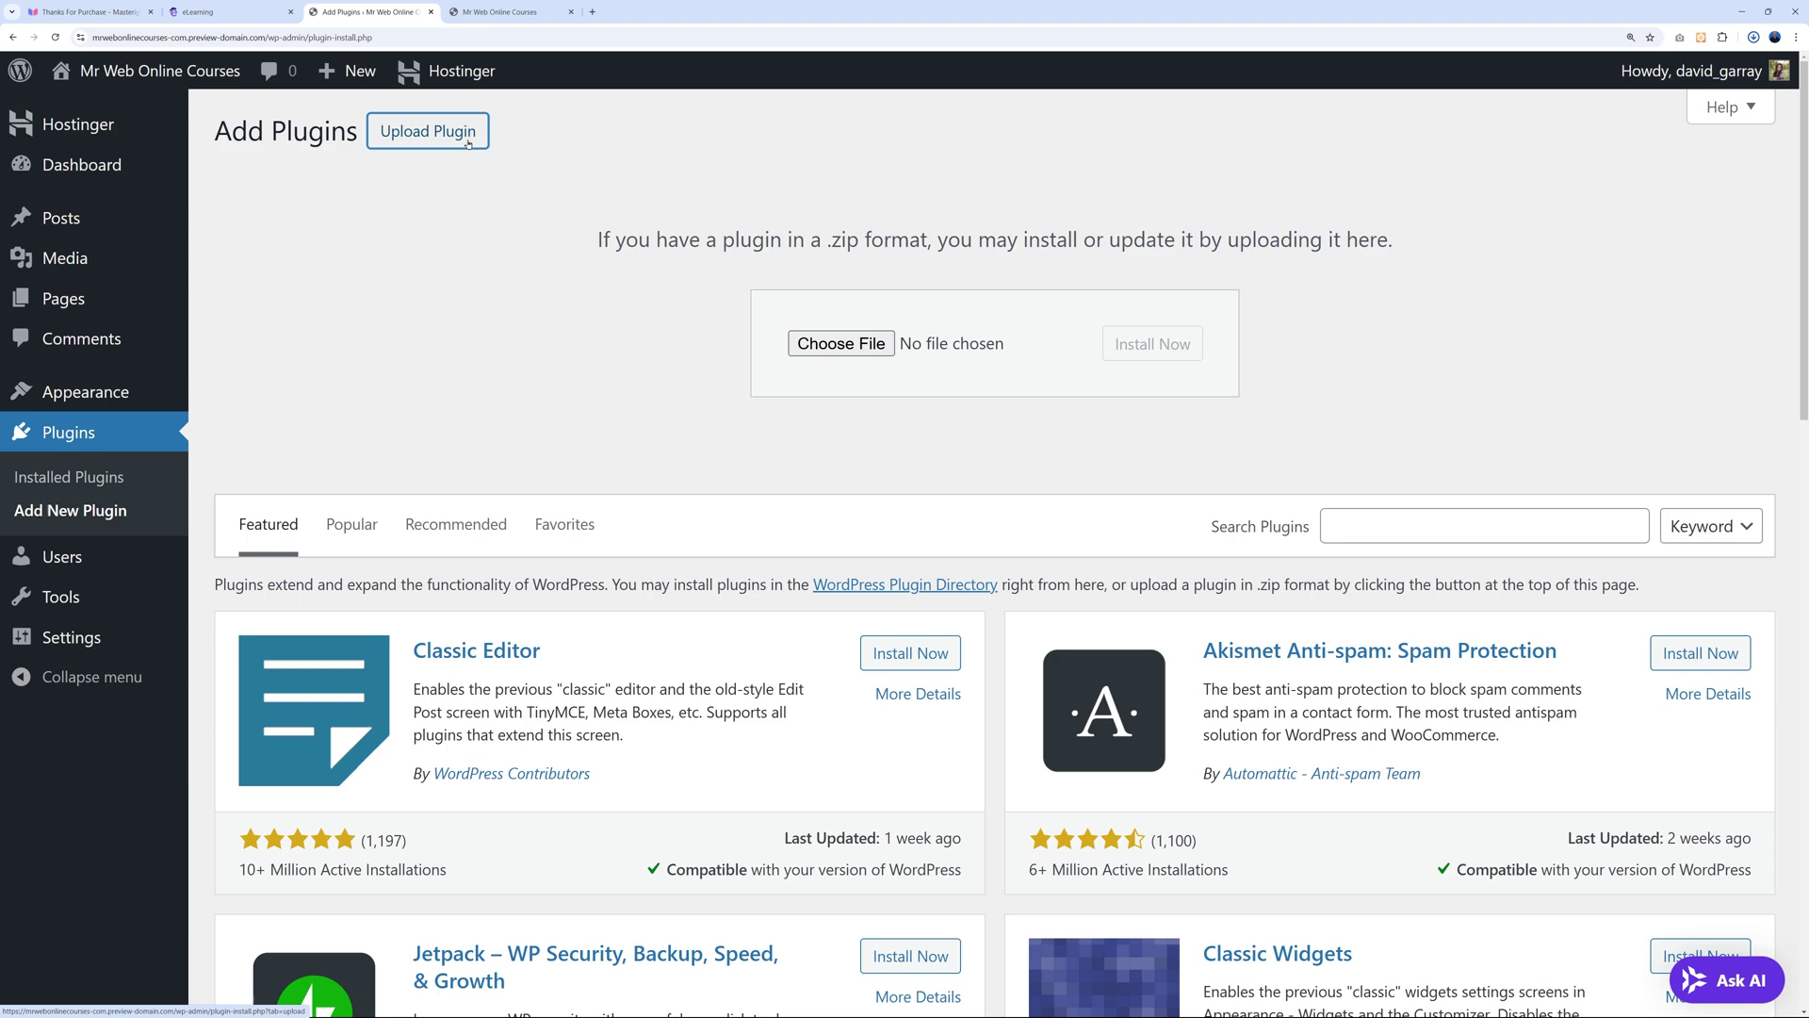
pyautogui.click(839, 344)
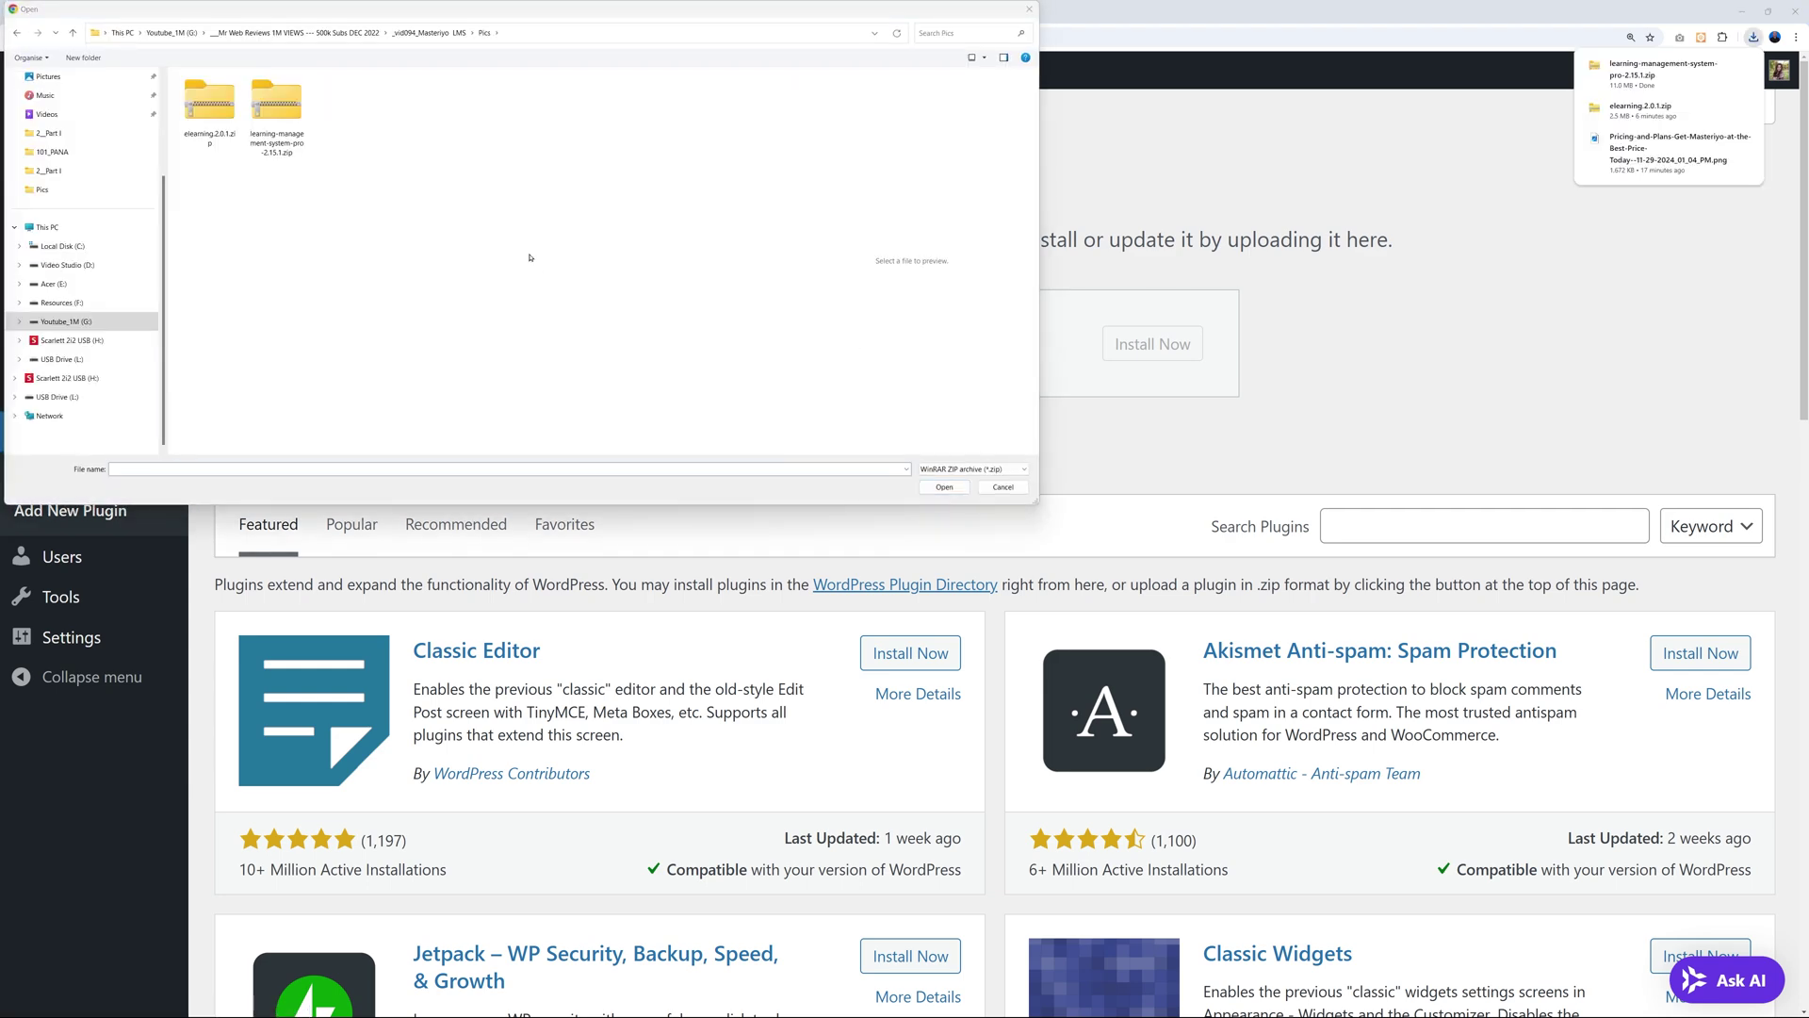
pyautogui.click(278, 112)
pyautogui.click(944, 487)
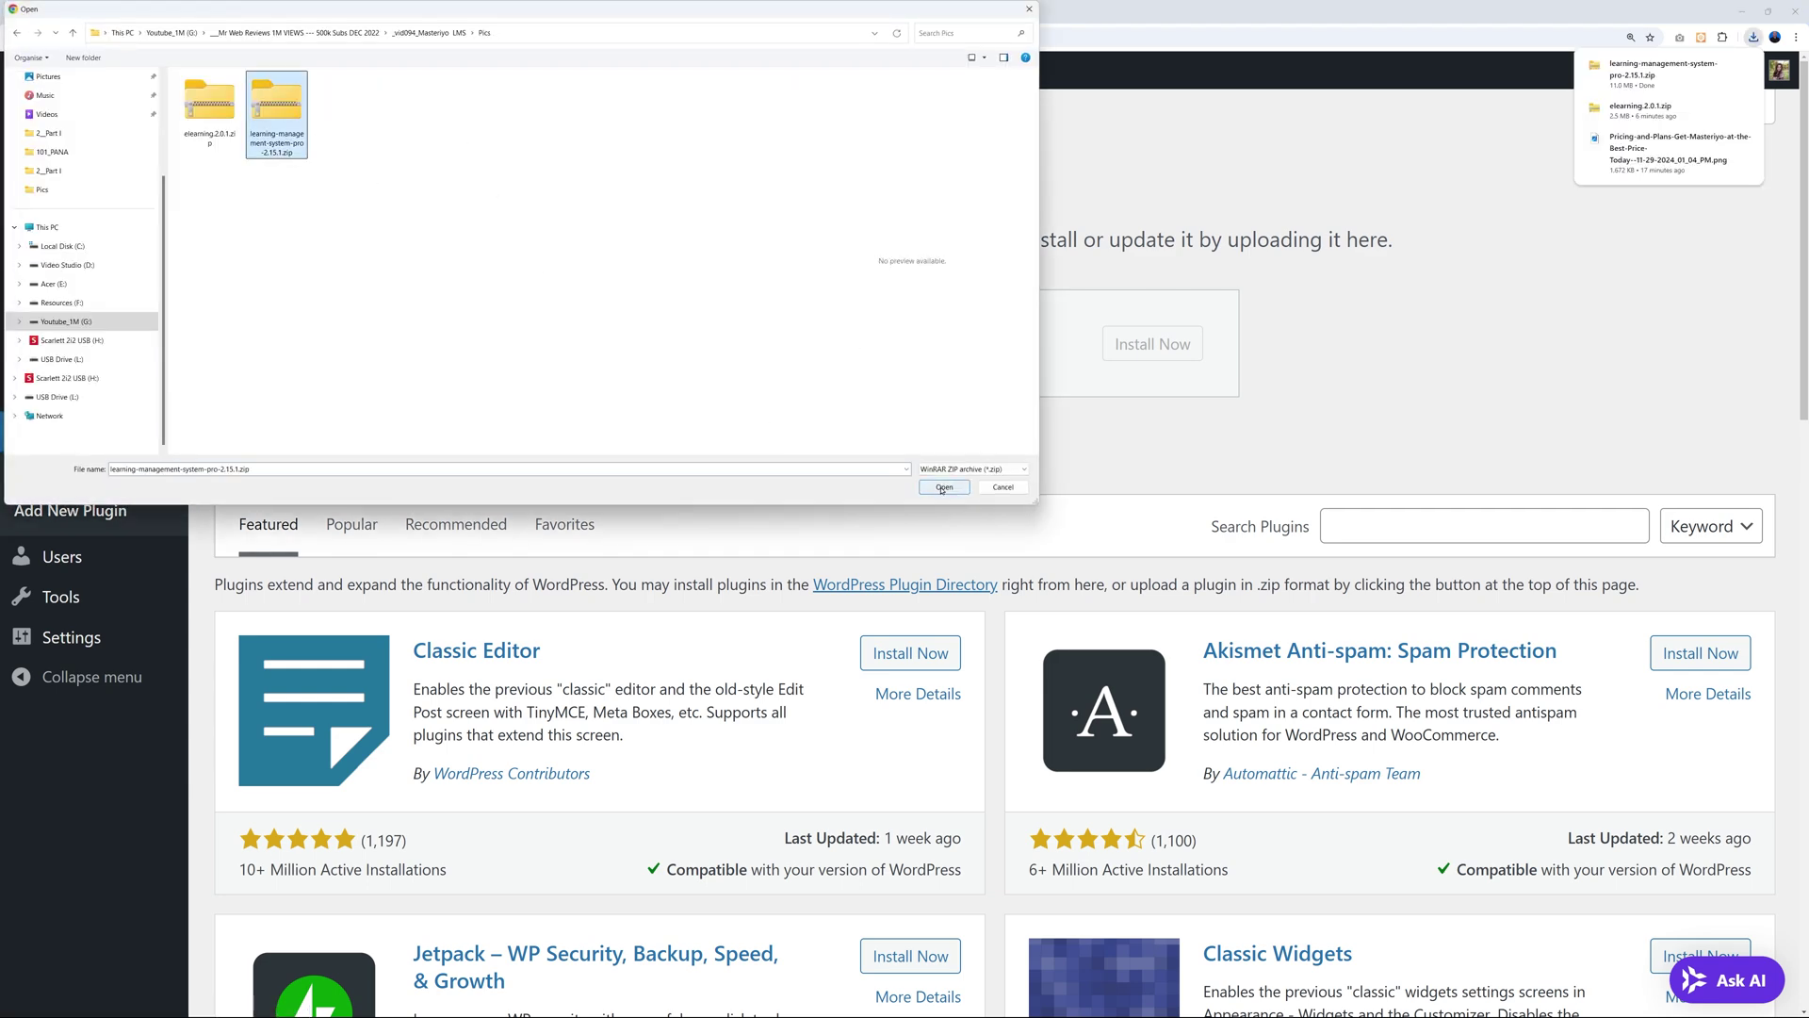
pyautogui.click(1151, 343)
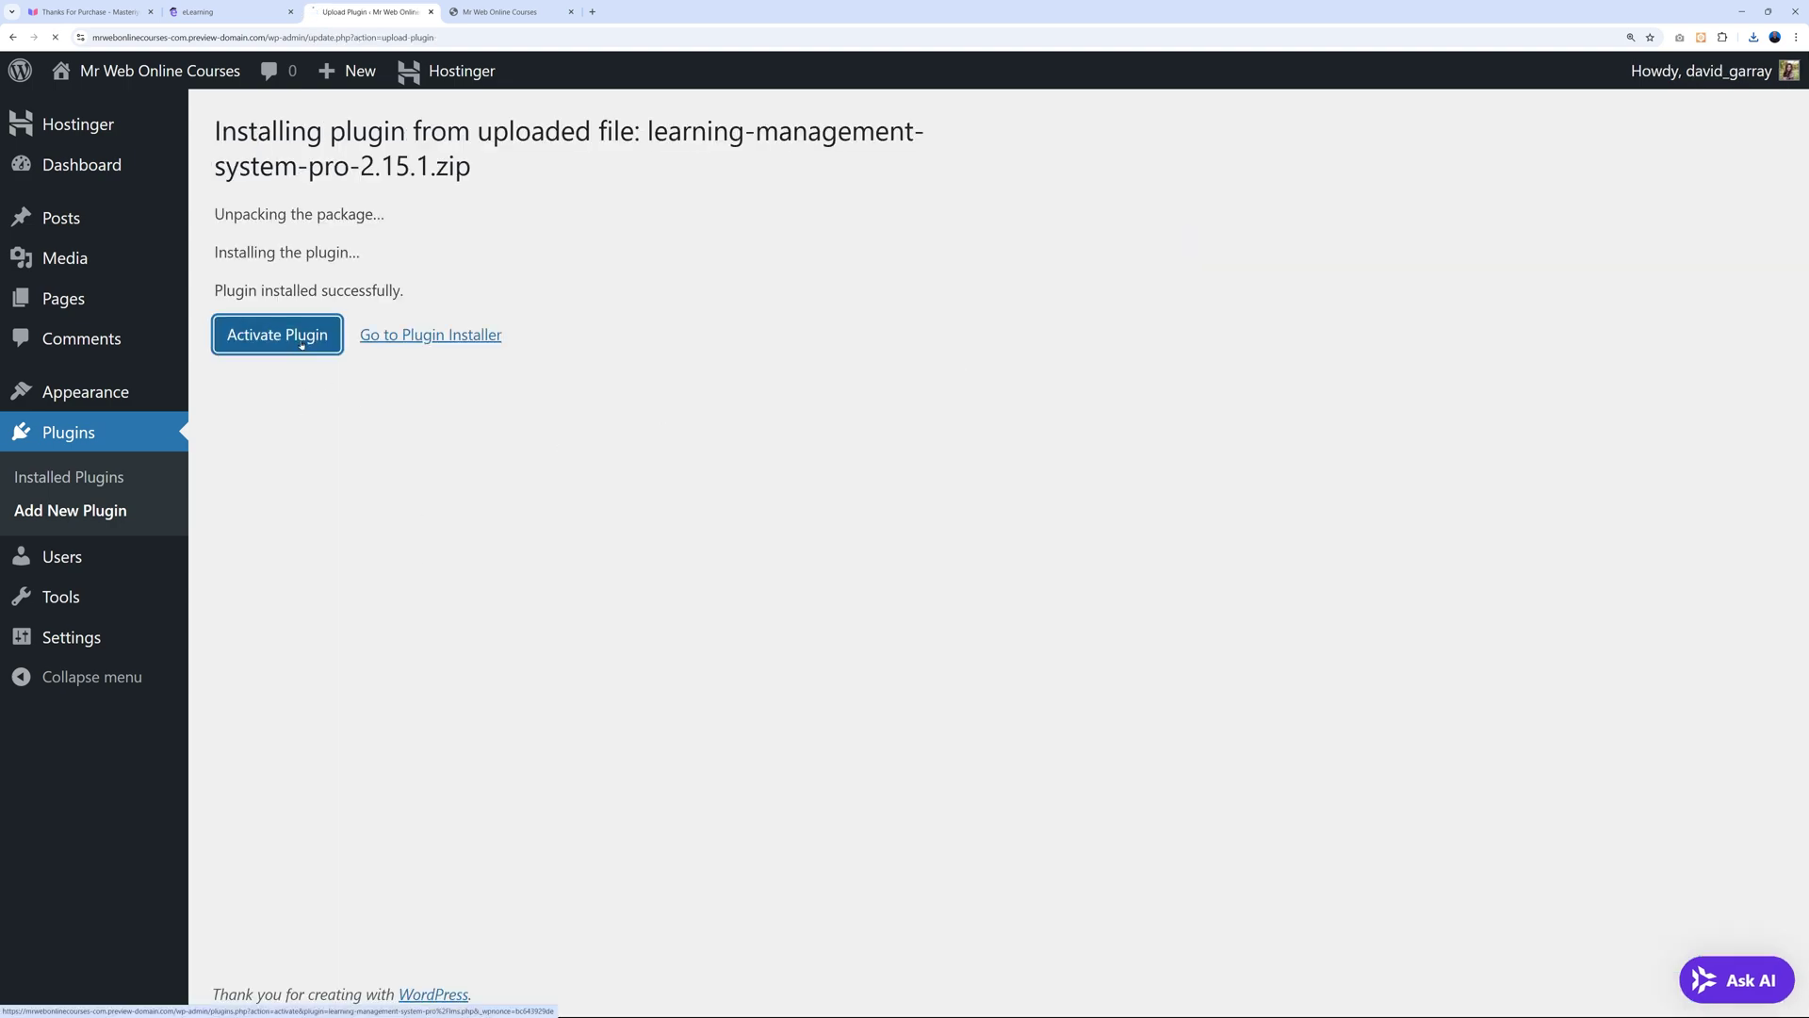
# Activate the Masteriyo plugin and launch its setup wizard with Get Started.
pyautogui.click(301, 345)
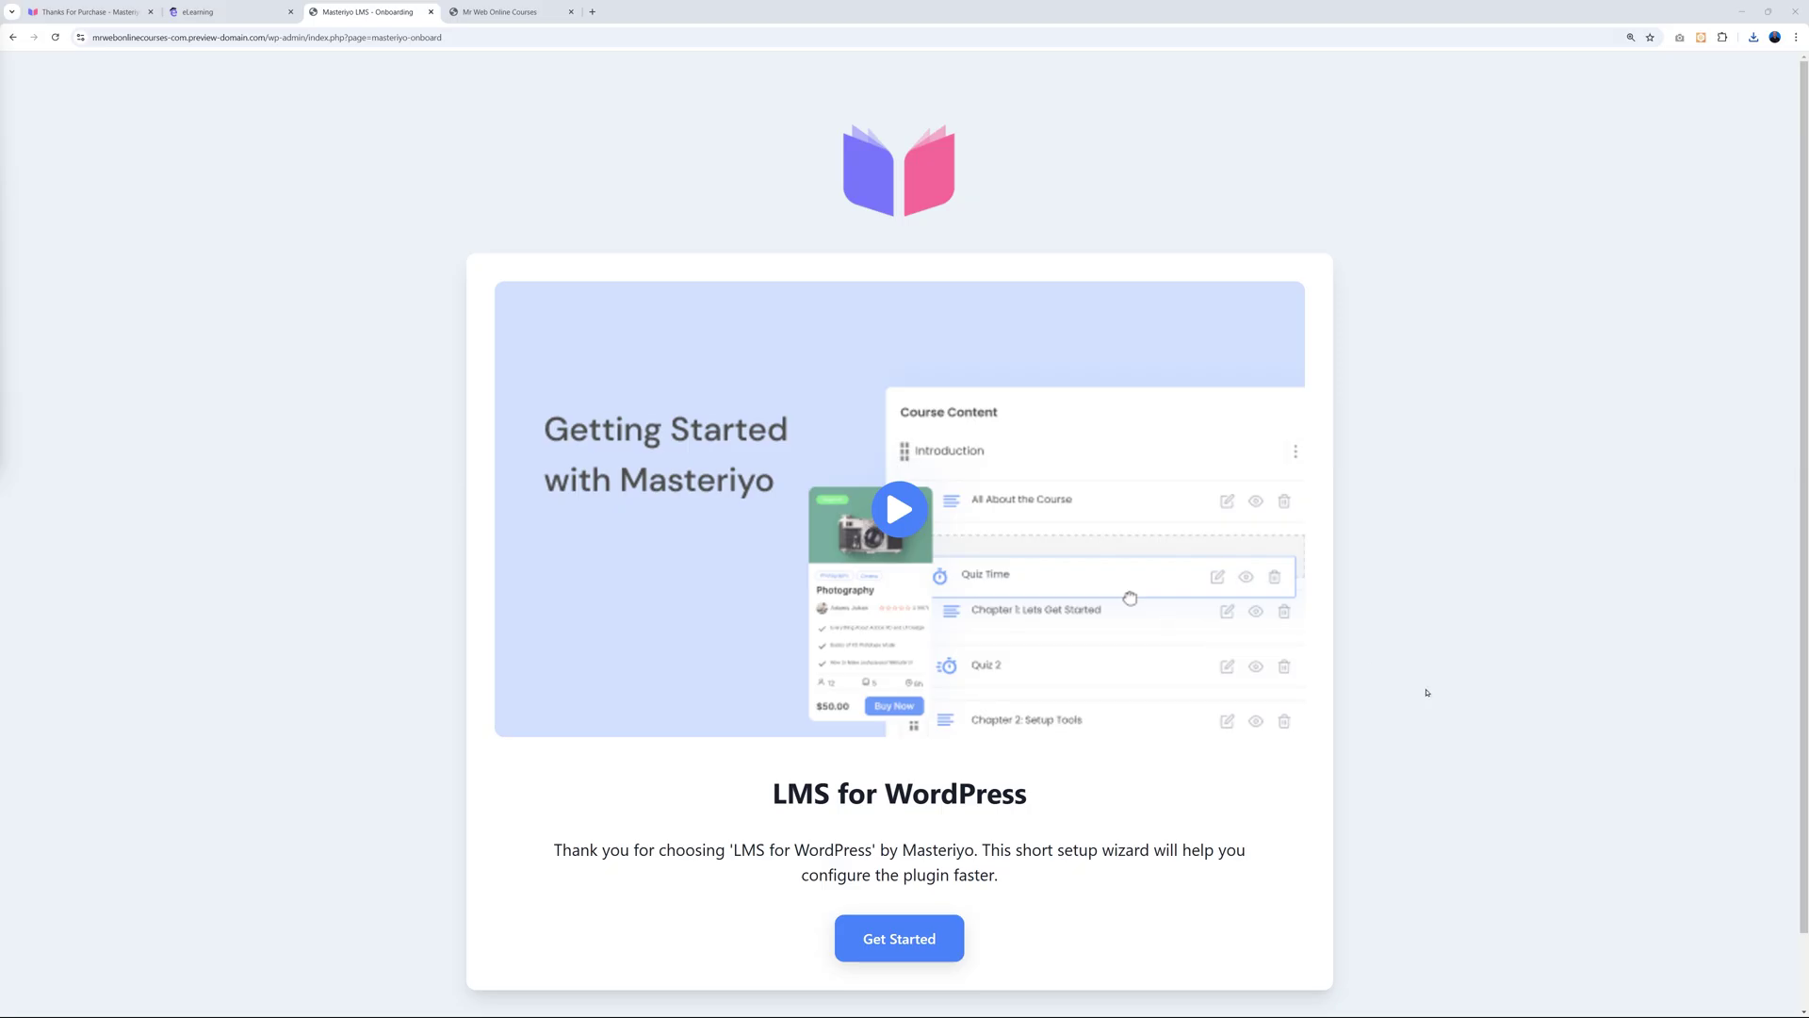
pyautogui.scroll(-1, 1433, 707)
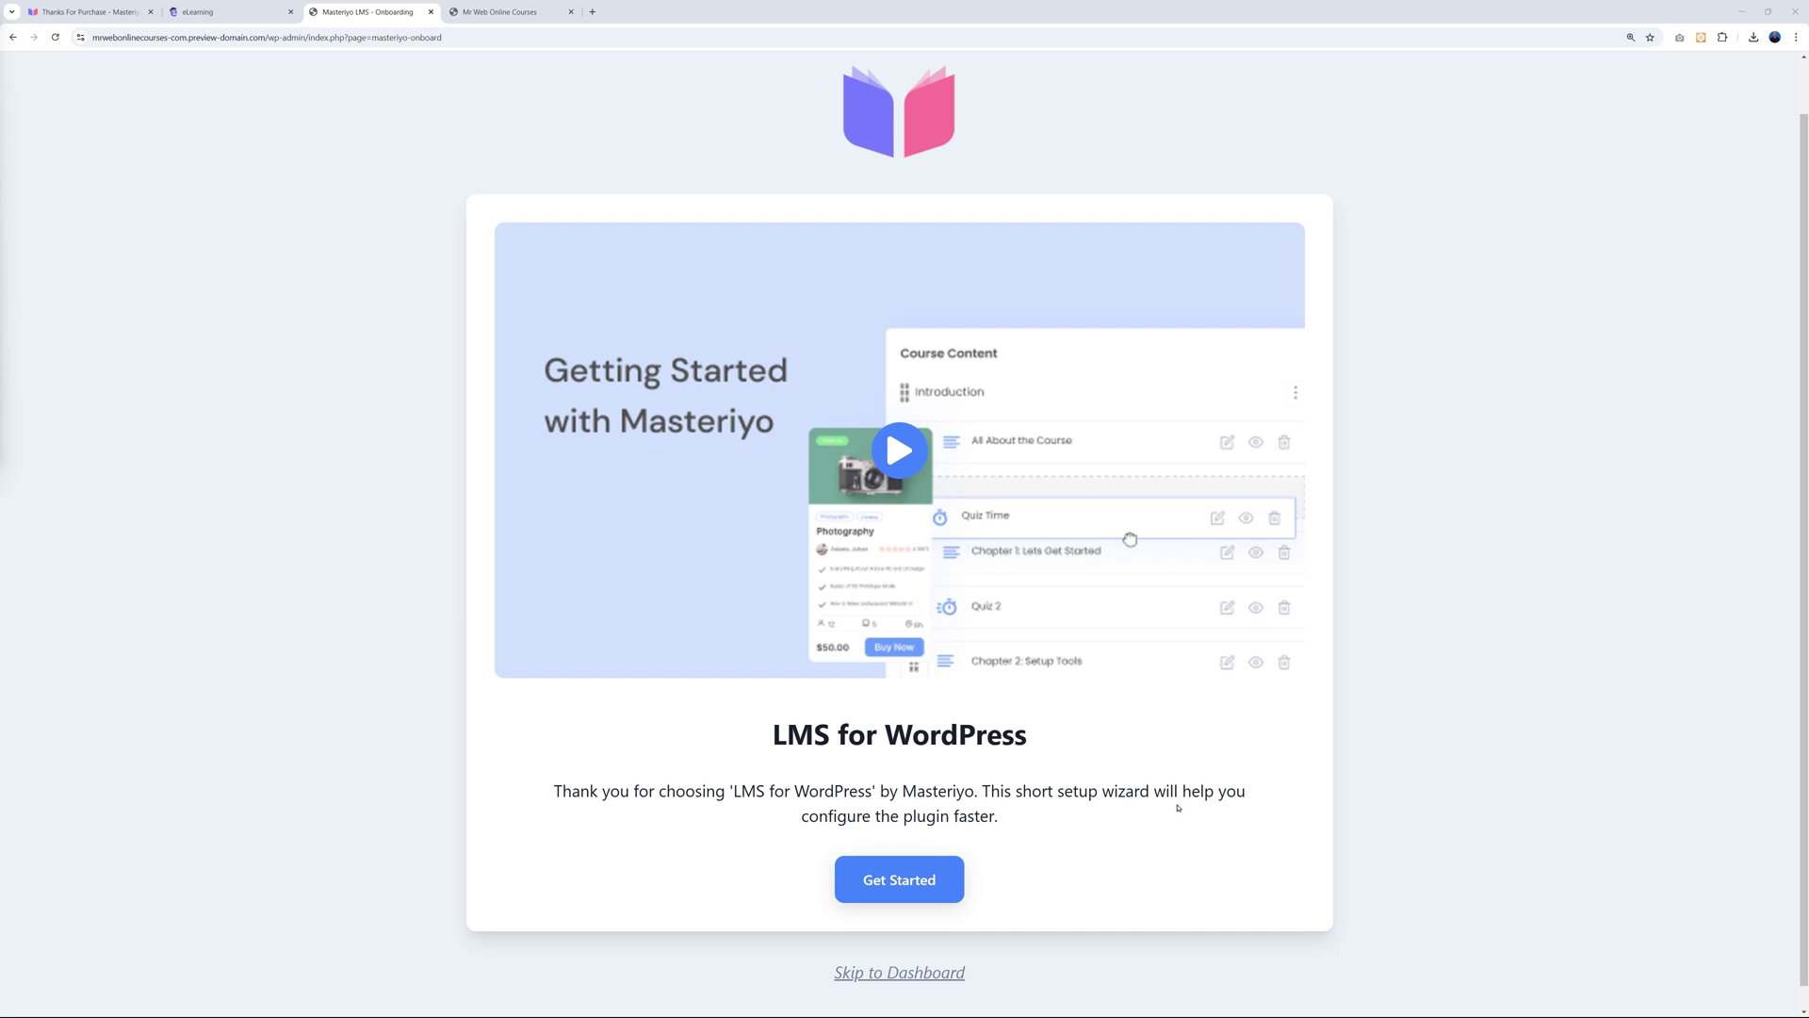
pyautogui.click(910, 875)
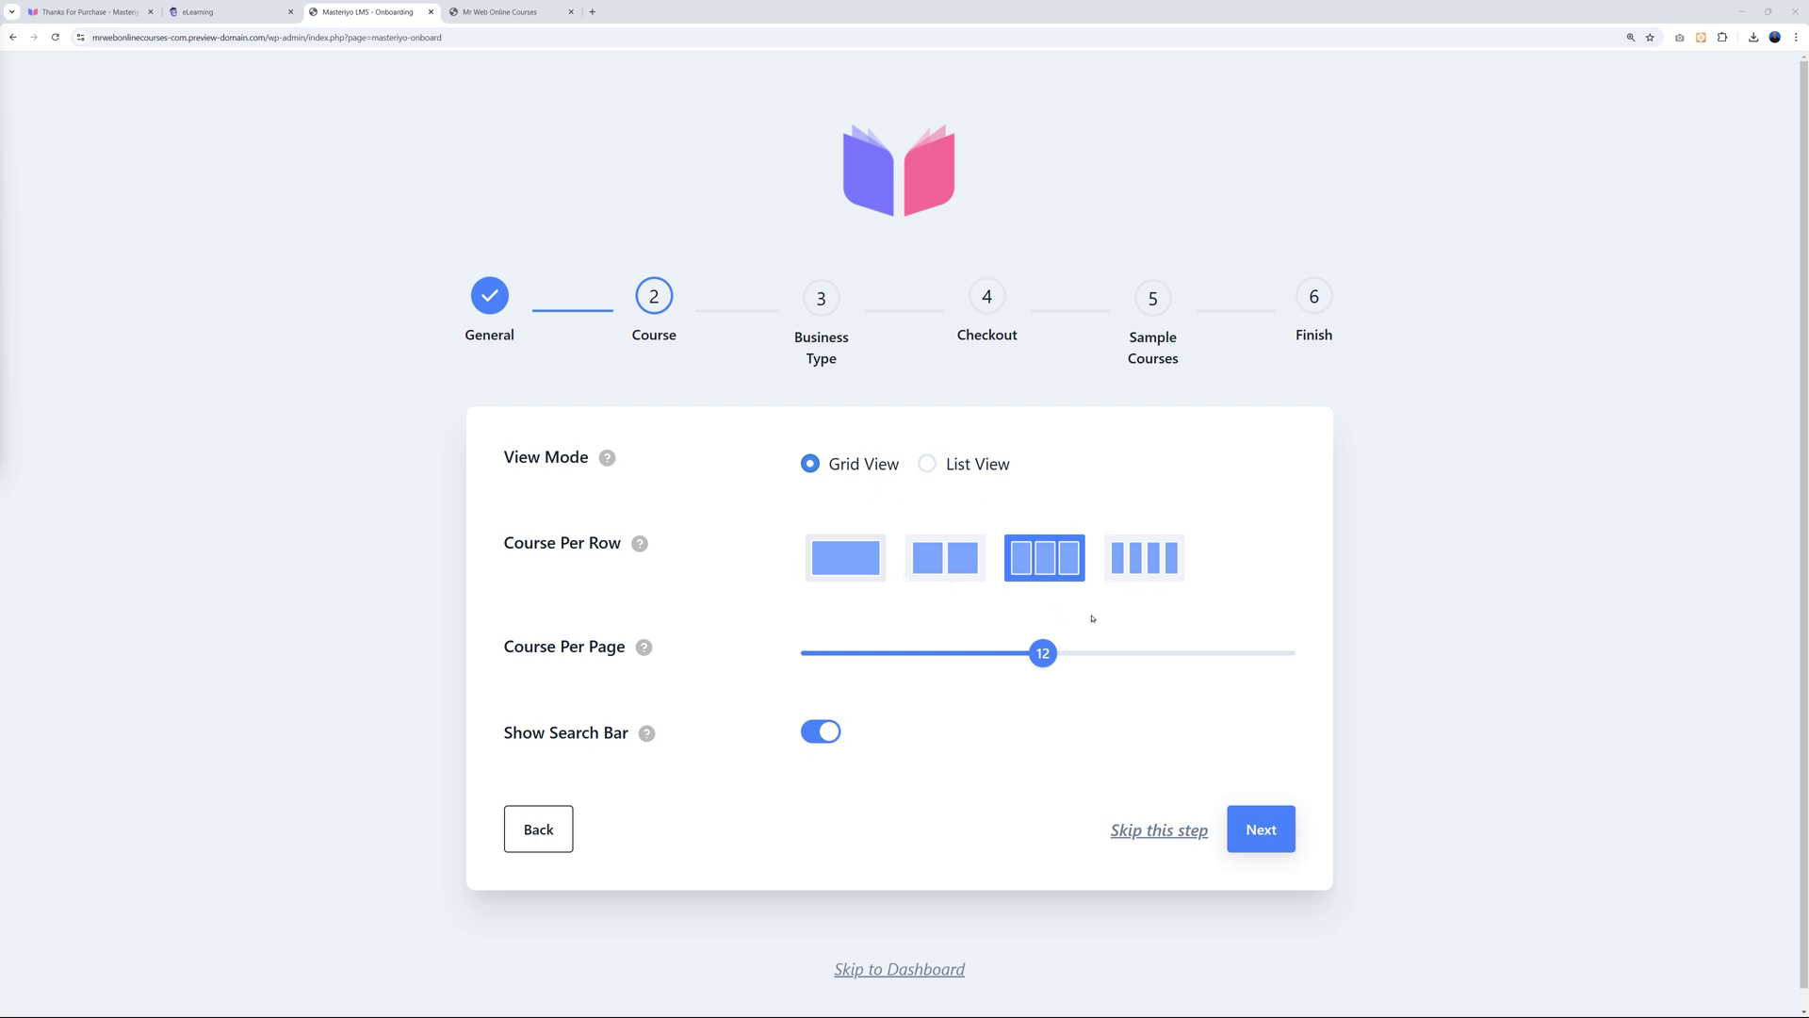
# Set the course grid to 3 per row and 10 courses per page, then continue.
pyautogui.click(1144, 565)
pyautogui.click(1055, 565)
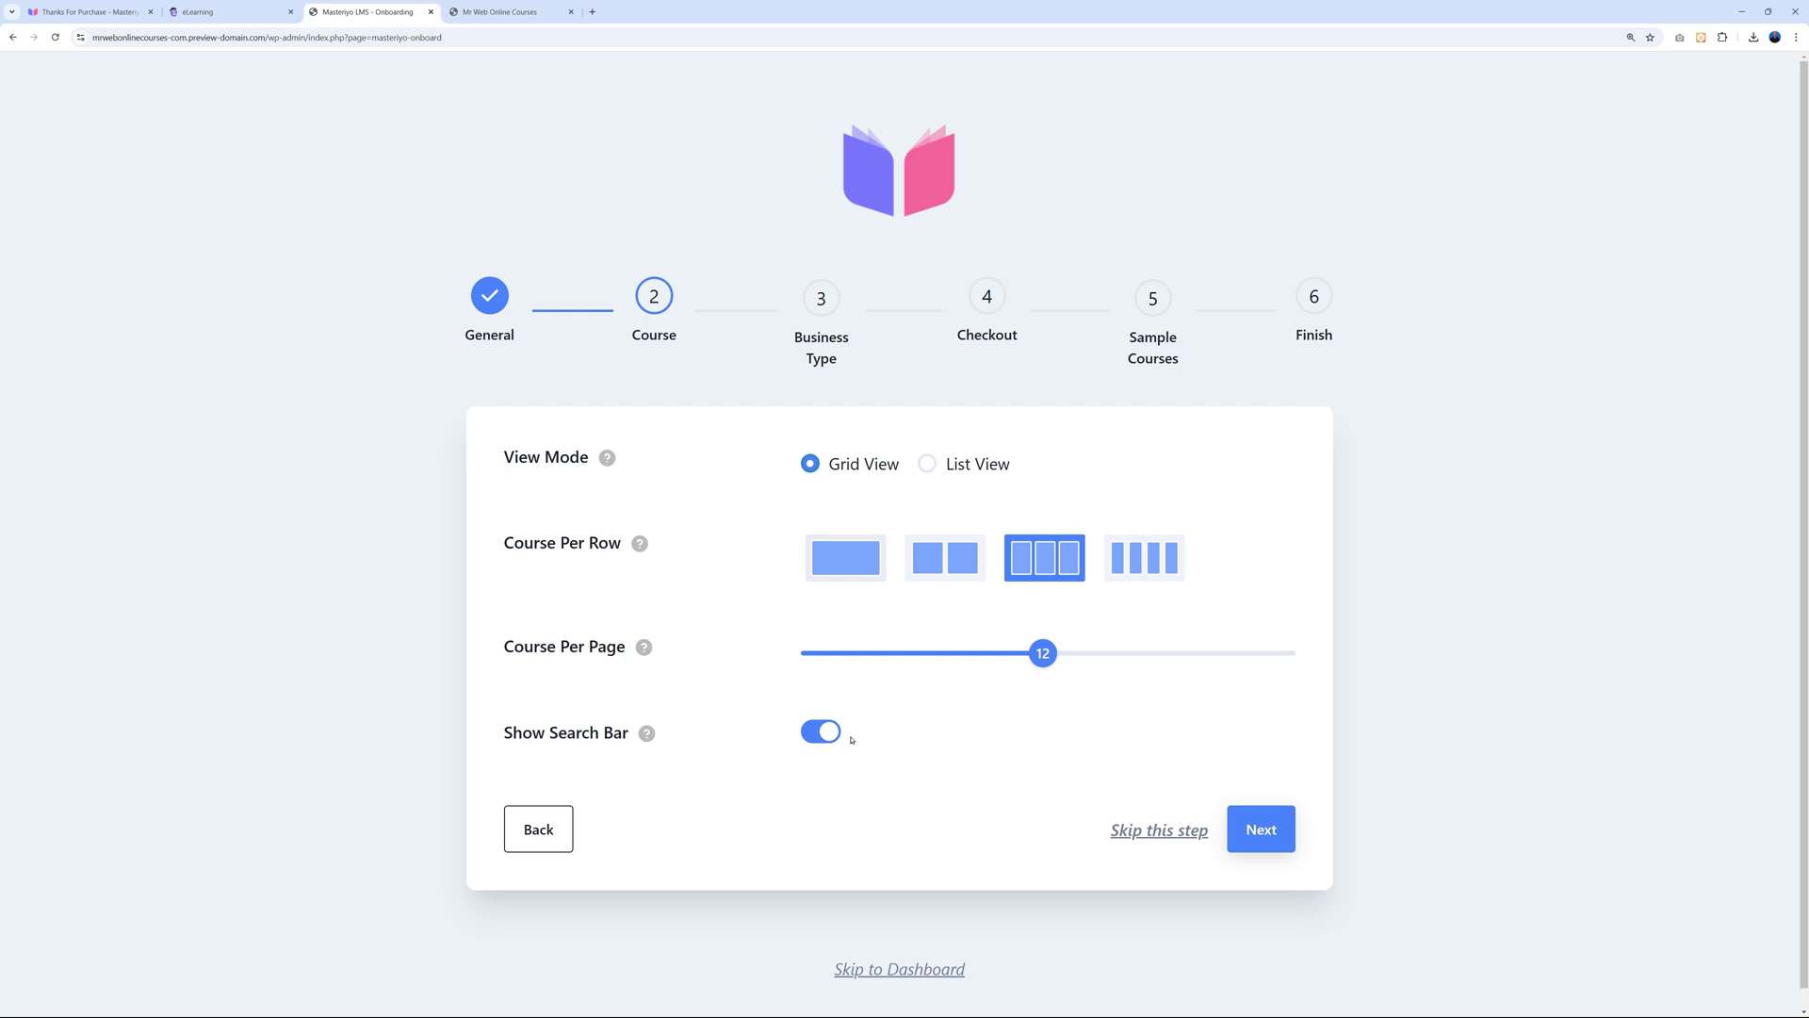
pyautogui.moveTo(1043, 663)
pyautogui.mouseDown()
pyautogui.moveTo(1151, 663)
pyautogui.moveTo(933, 670)
pyautogui.moveTo(998, 669)
pyautogui.moveTo(1044, 699)
pyautogui.mouseUp()
pyautogui.moveTo(1042, 653)
pyautogui.mouseDown()
pyautogui.moveTo(1106, 653)
pyautogui.moveTo(973, 666)
pyautogui.moveTo(1044, 660)
pyautogui.mouseUp()
pyautogui.click(1256, 829)
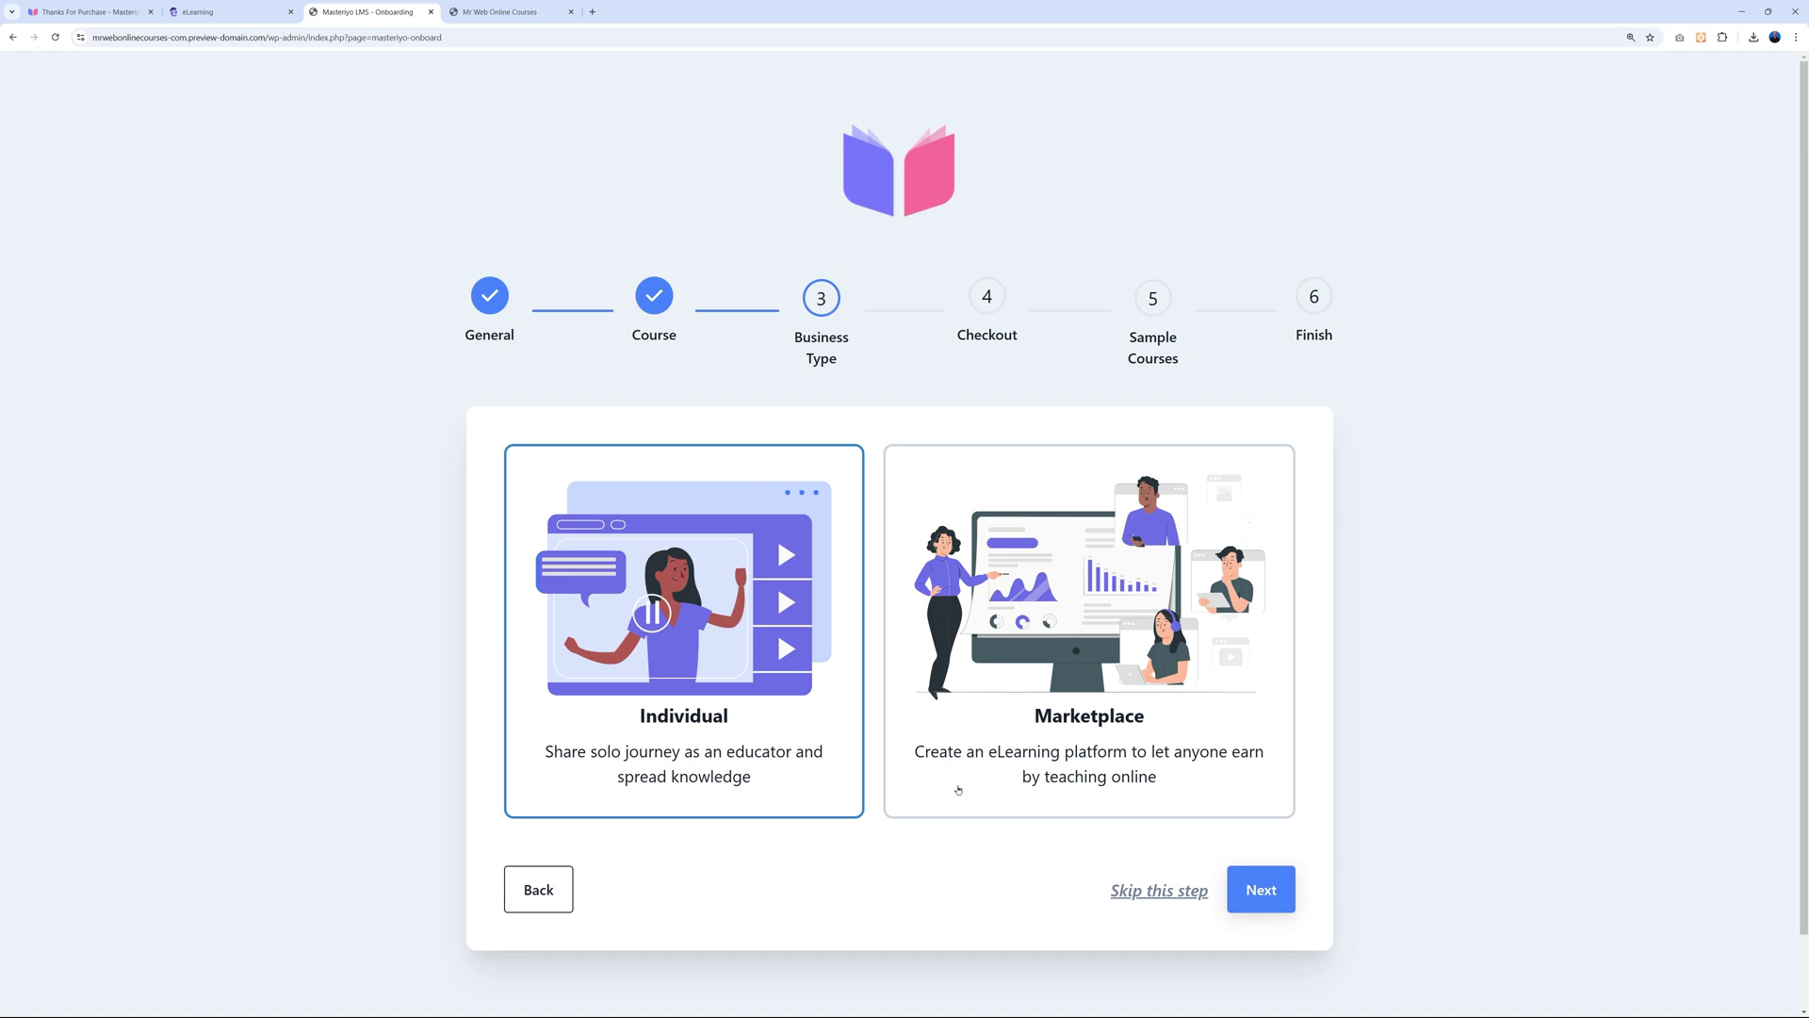
# Keep the Individual business type and default US dollar, left-positioned checkout settings.
pyautogui.click(1261, 889)
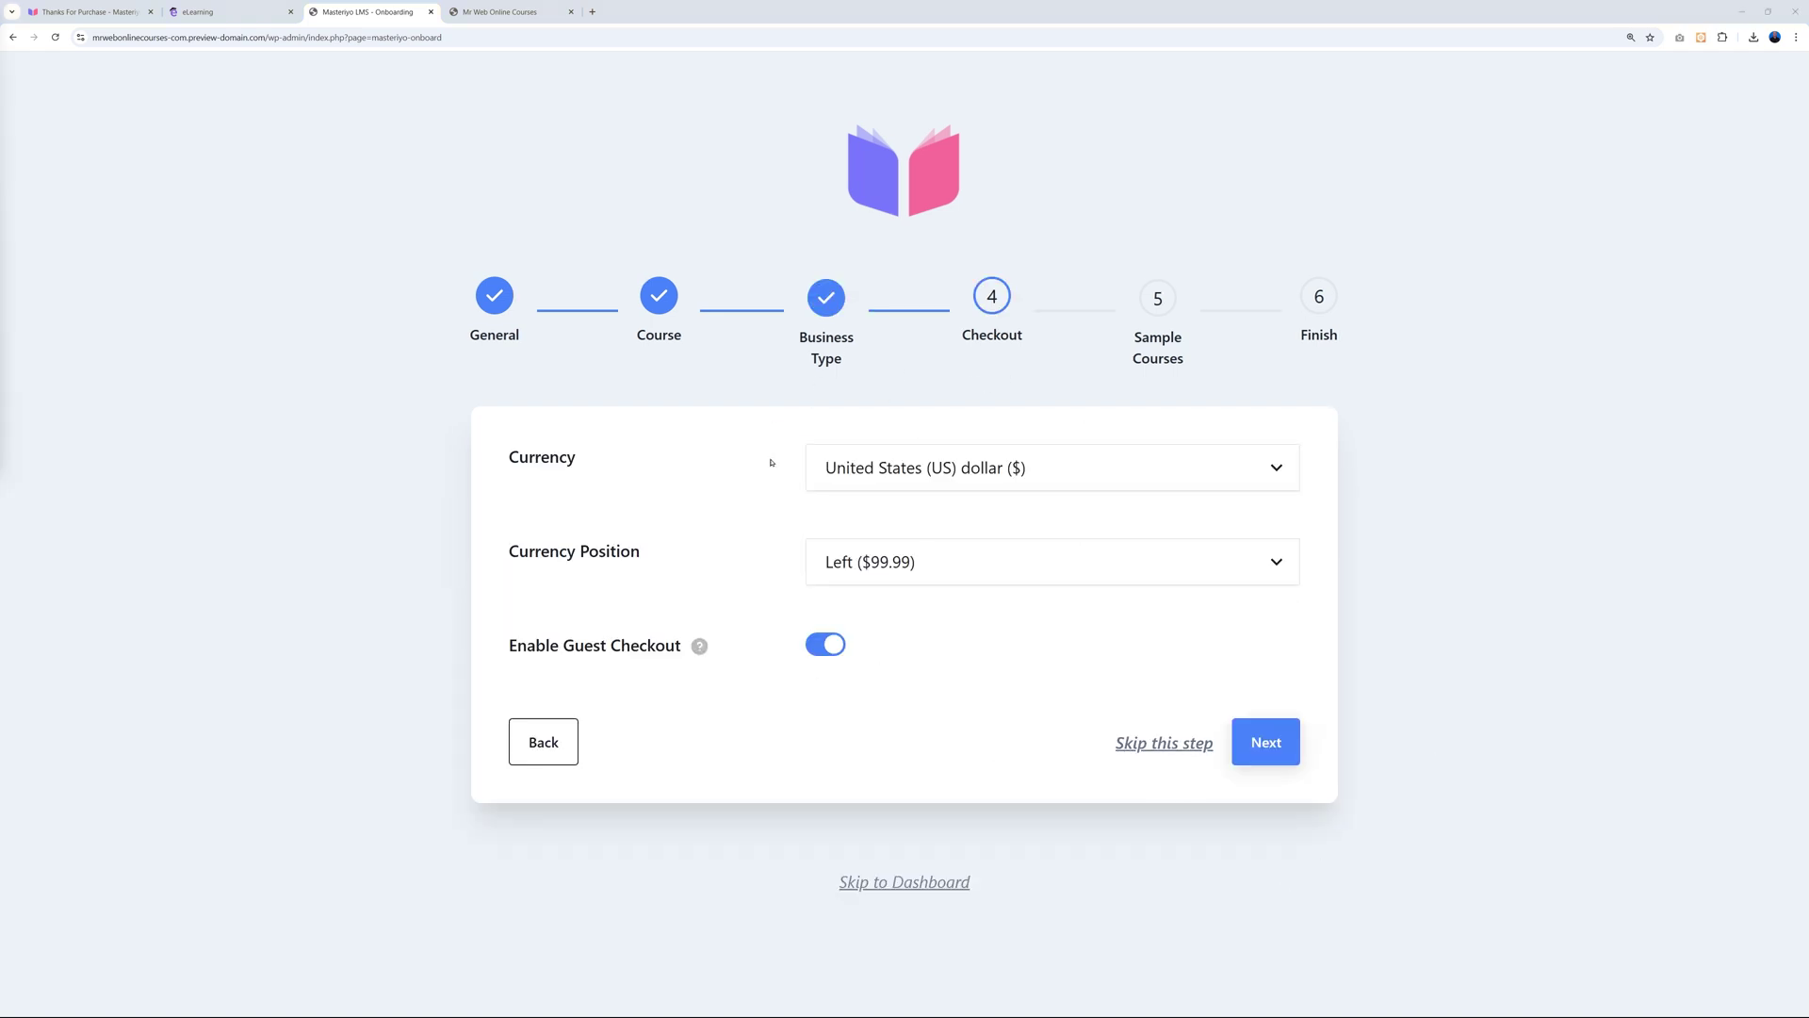
pyautogui.click(1265, 742)
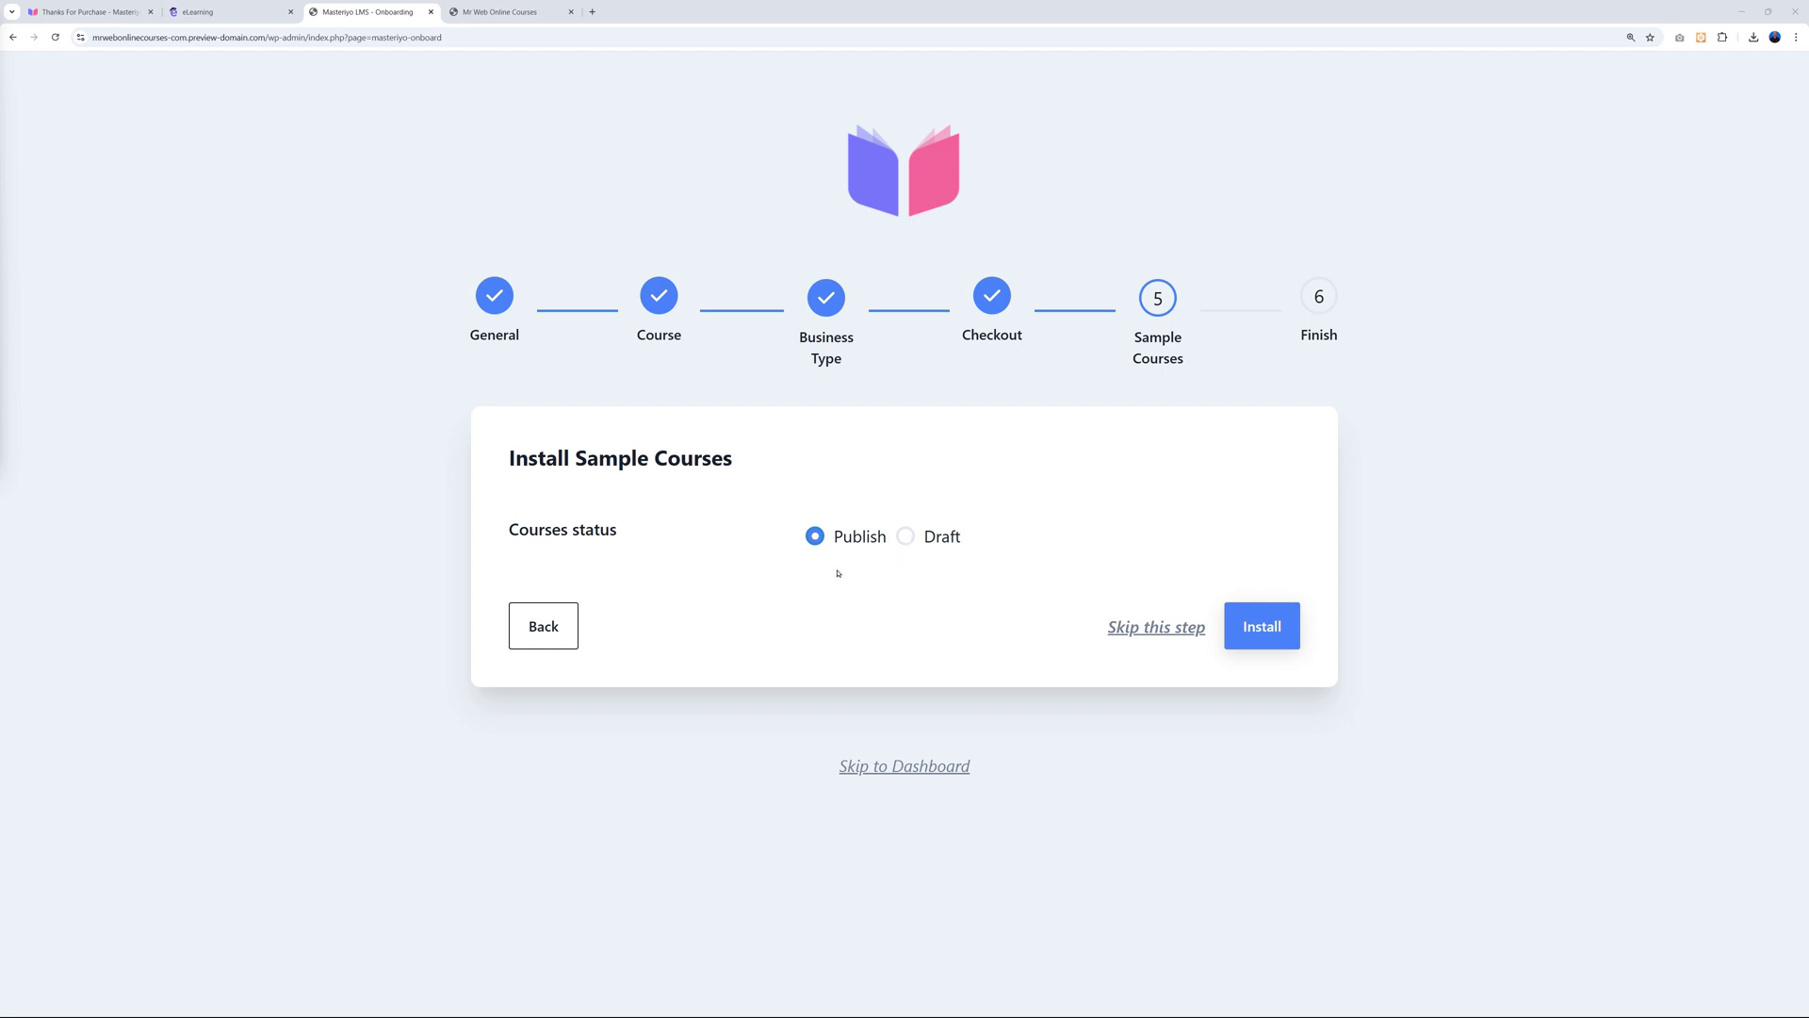
# Install the sample courses with Publish status and go back to the Masteriyo dashboard.
pyautogui.click(1293, 617)
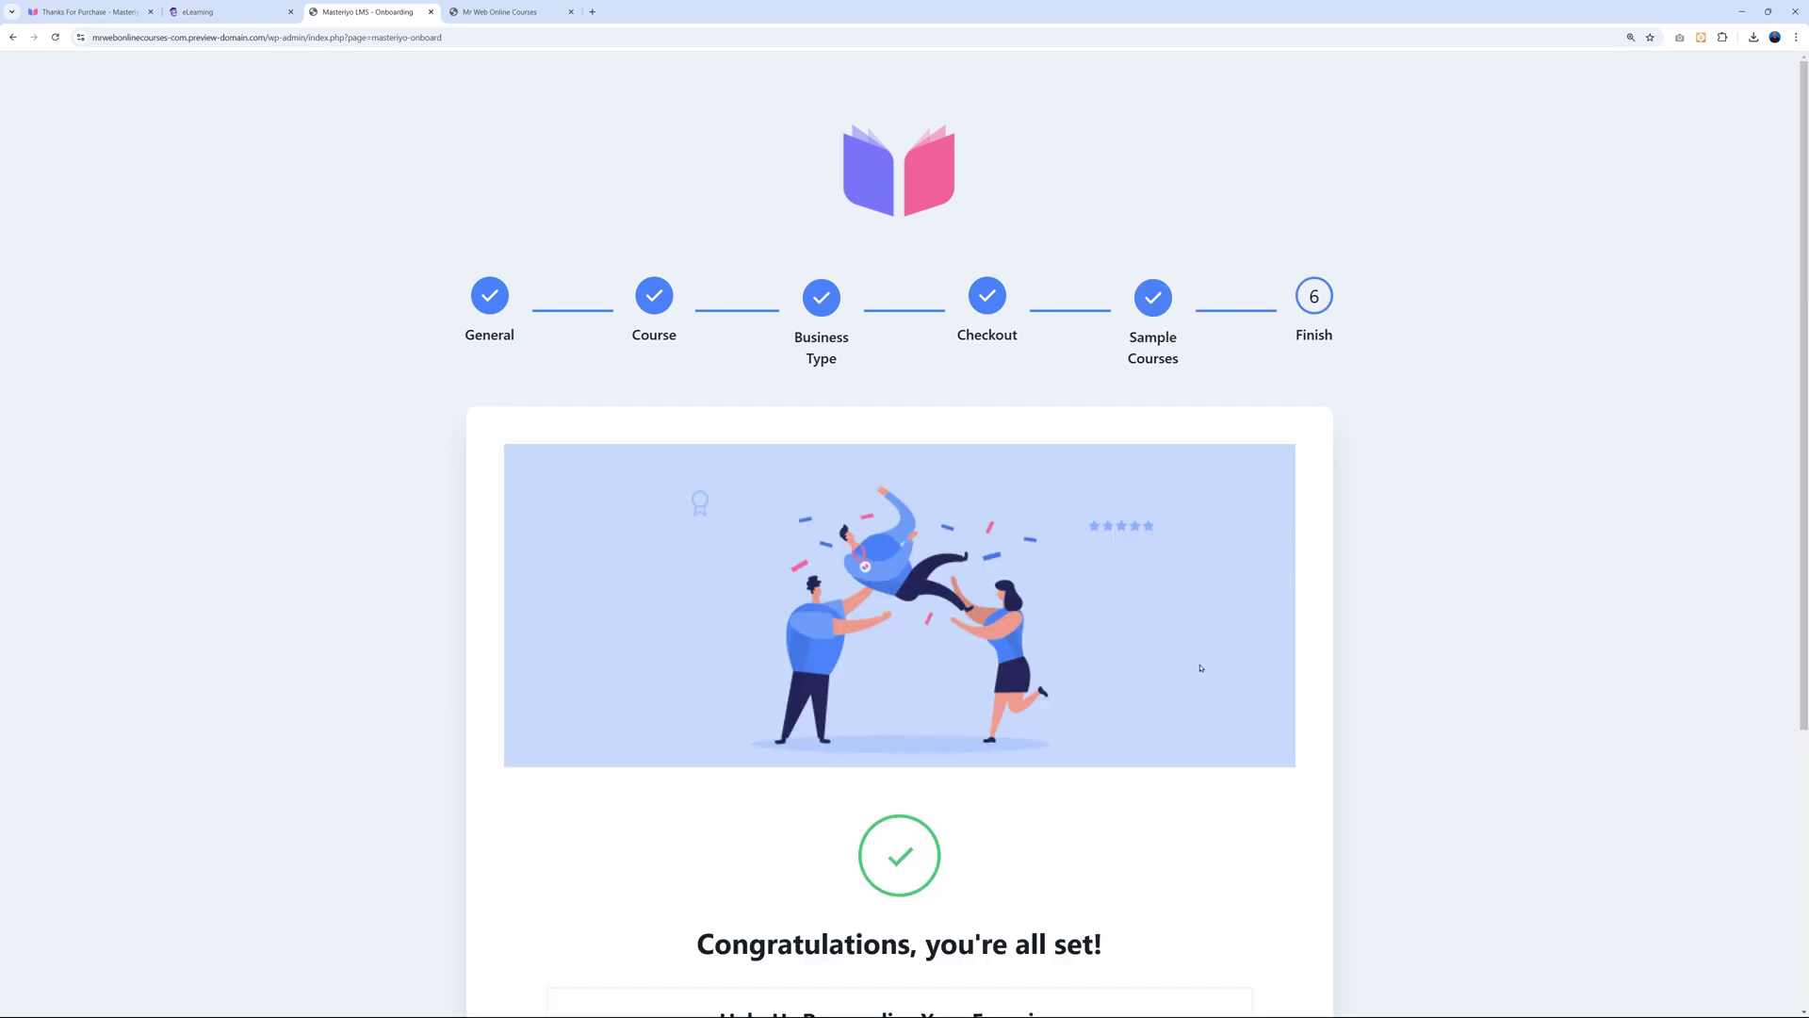
pyautogui.scroll(-4, 1250, 684)
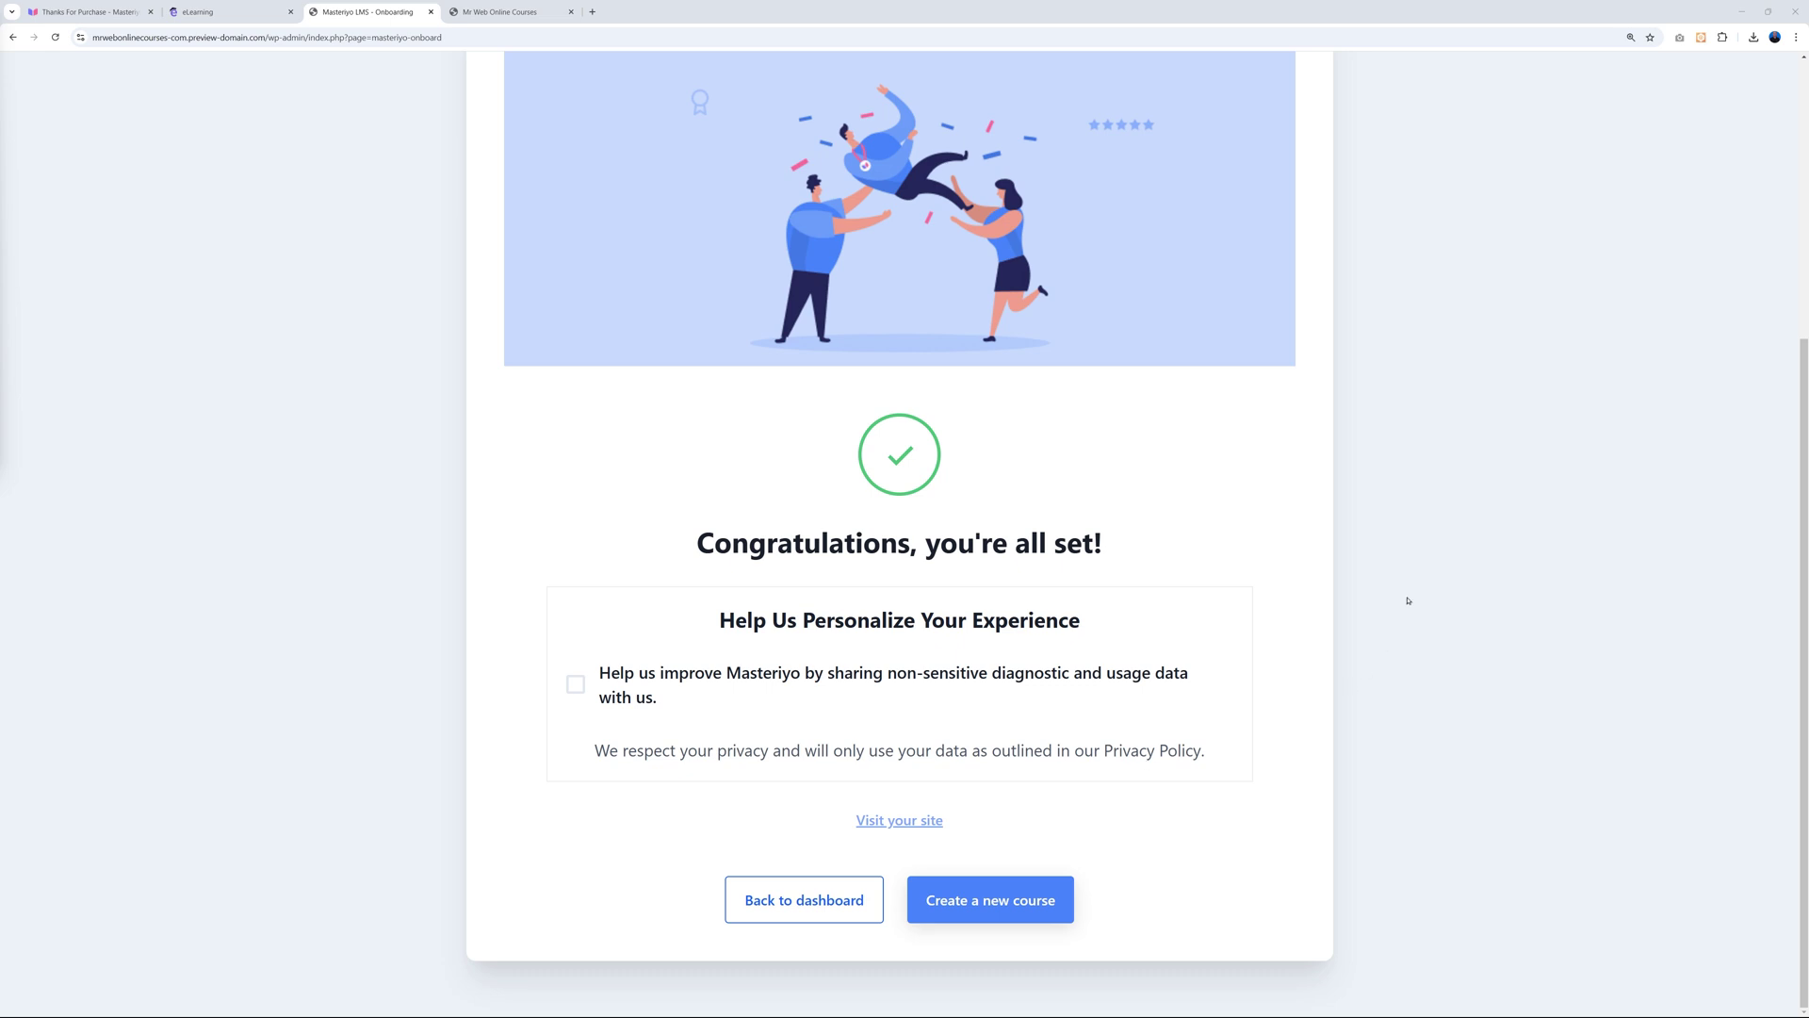
pyautogui.click(811, 914)
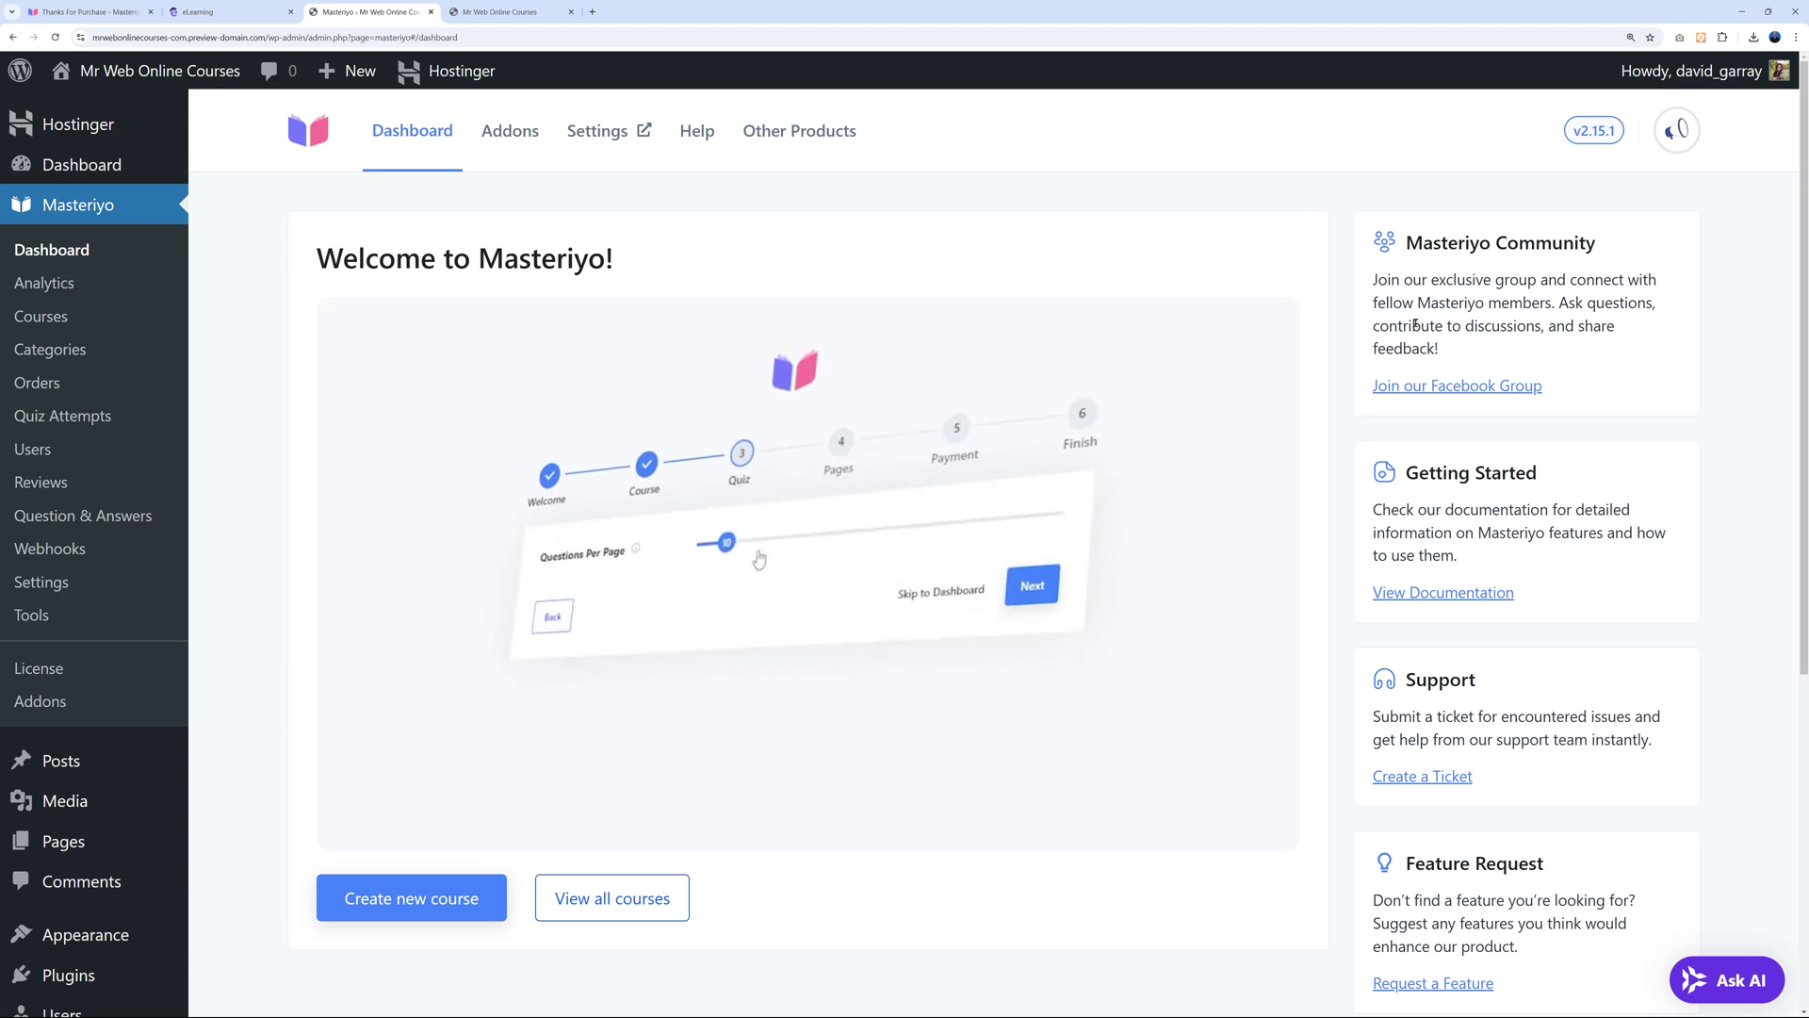
pyautogui.click(504, 11)
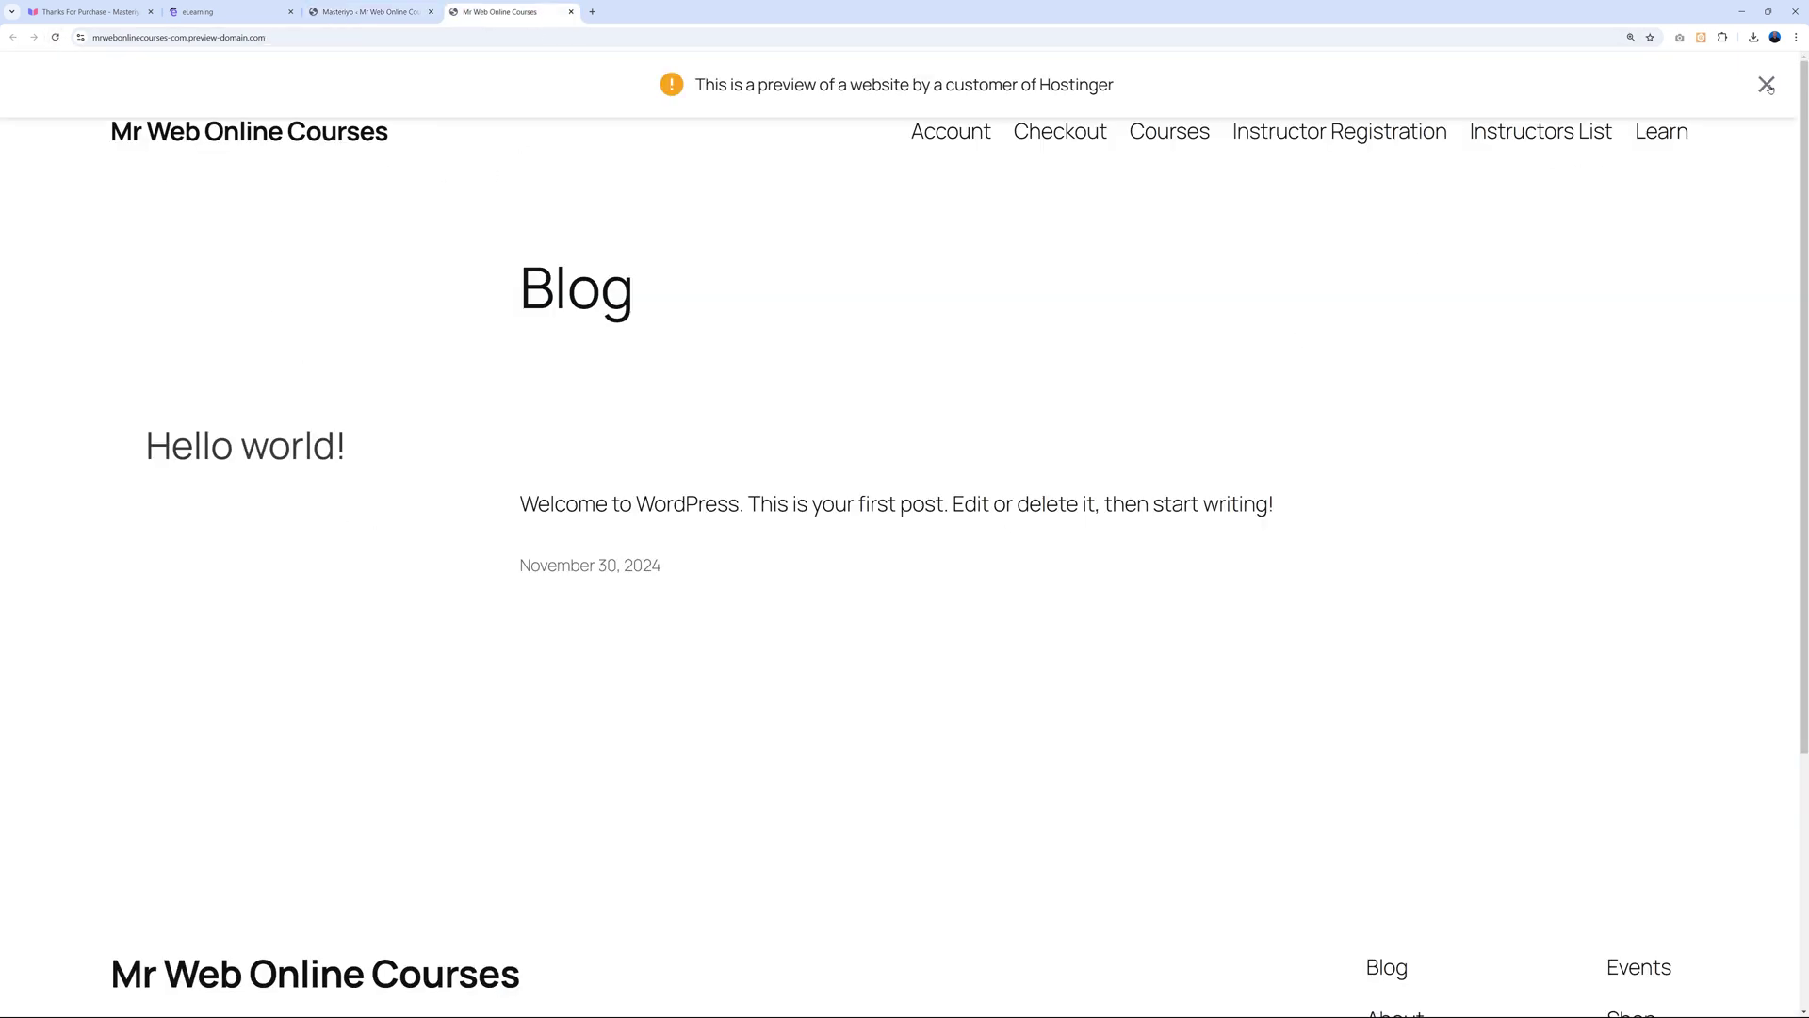
pyautogui.click(1767, 85)
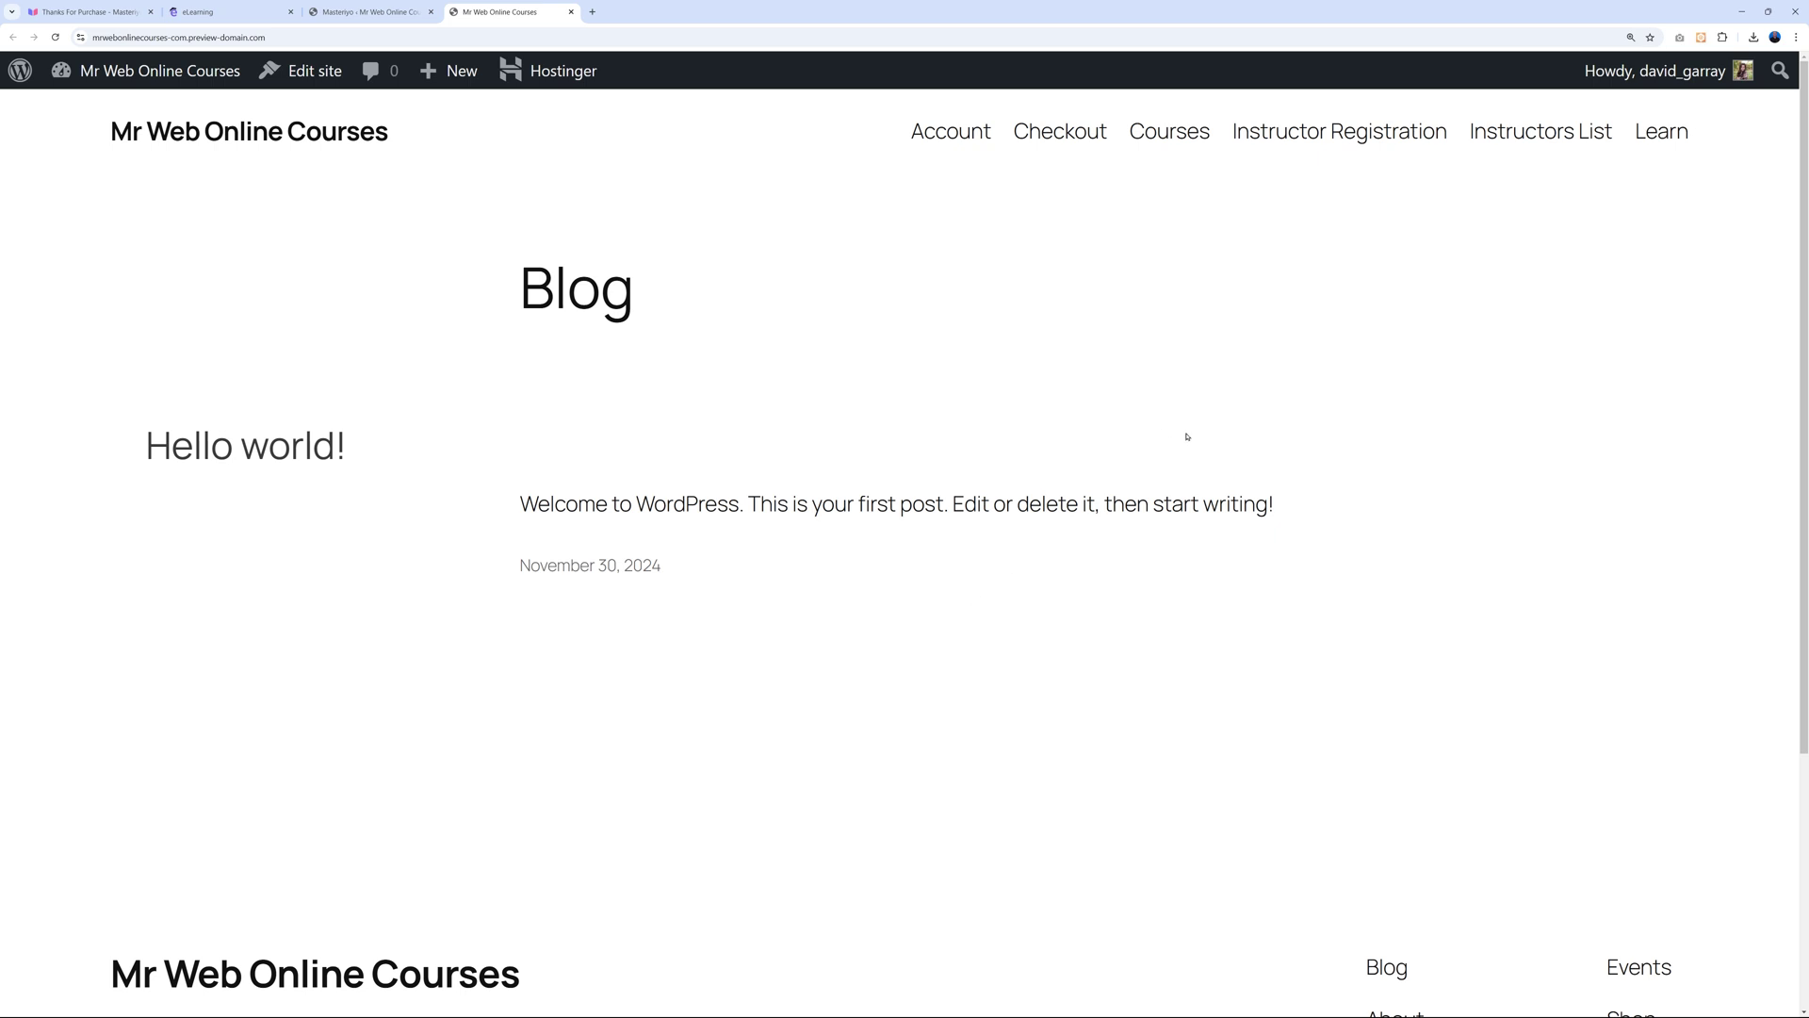
pyautogui.click(1168, 134)
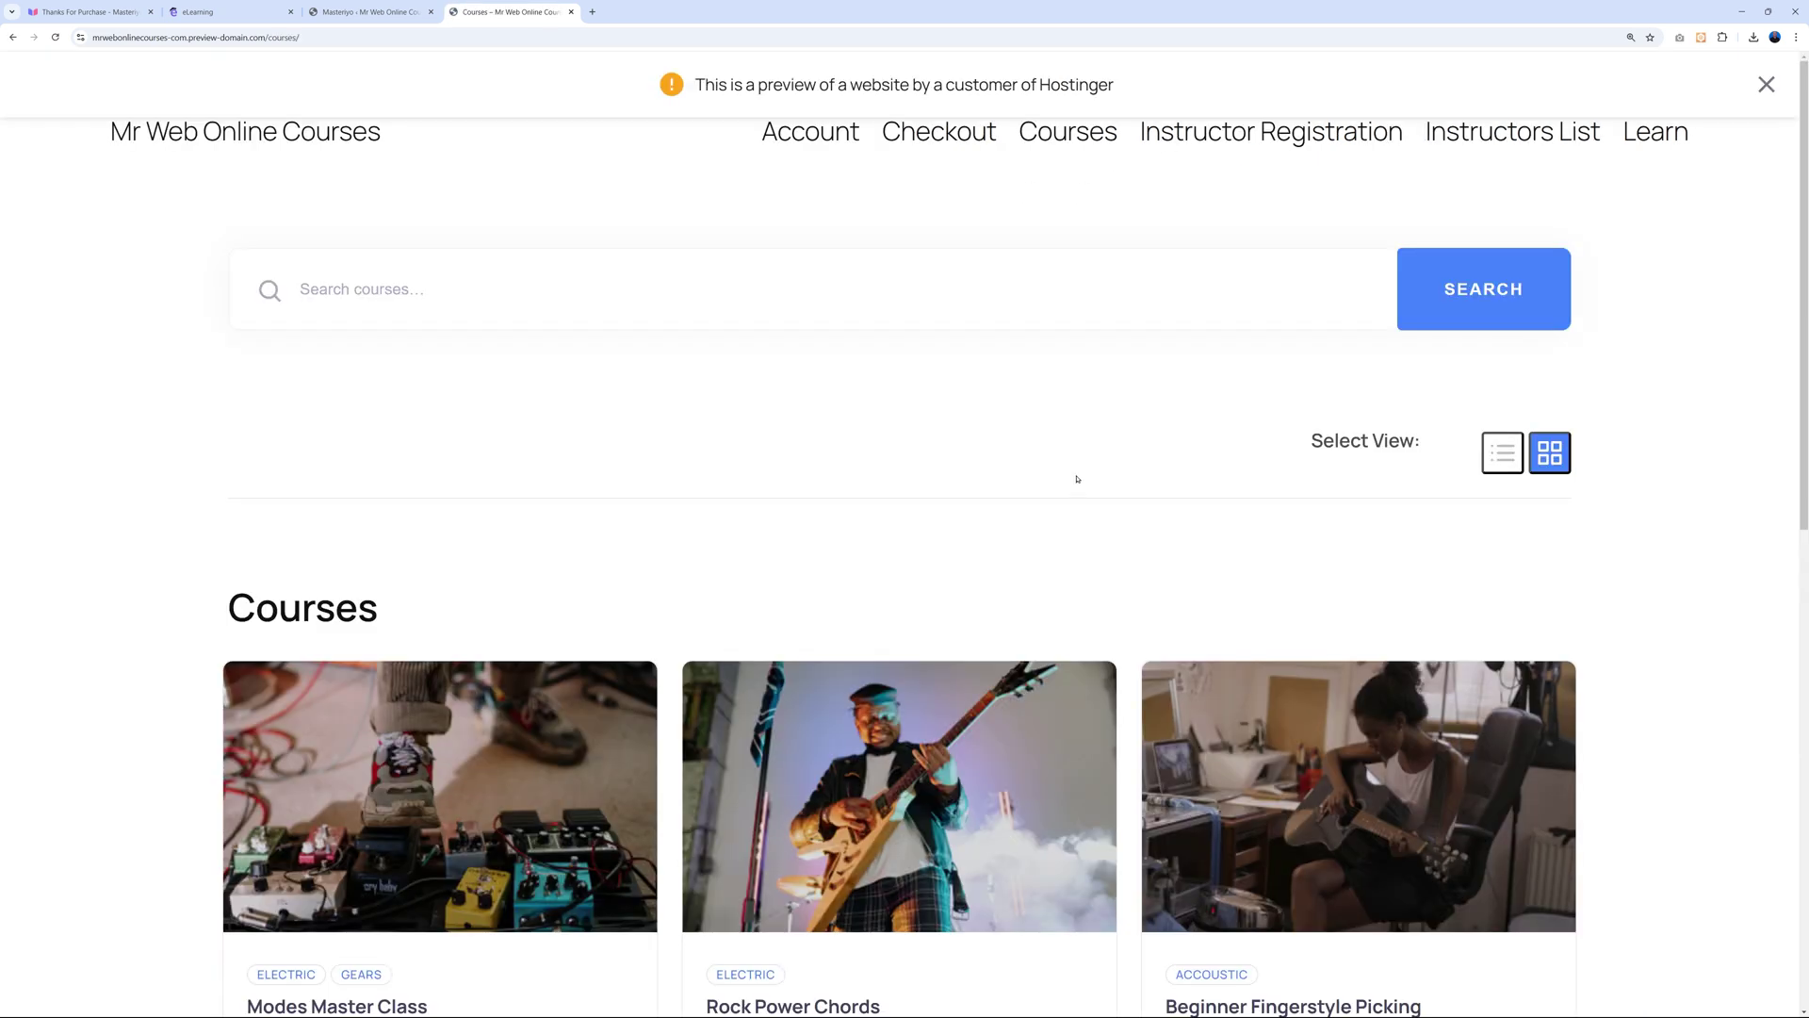
pyautogui.scroll(-9, 1643, 630)
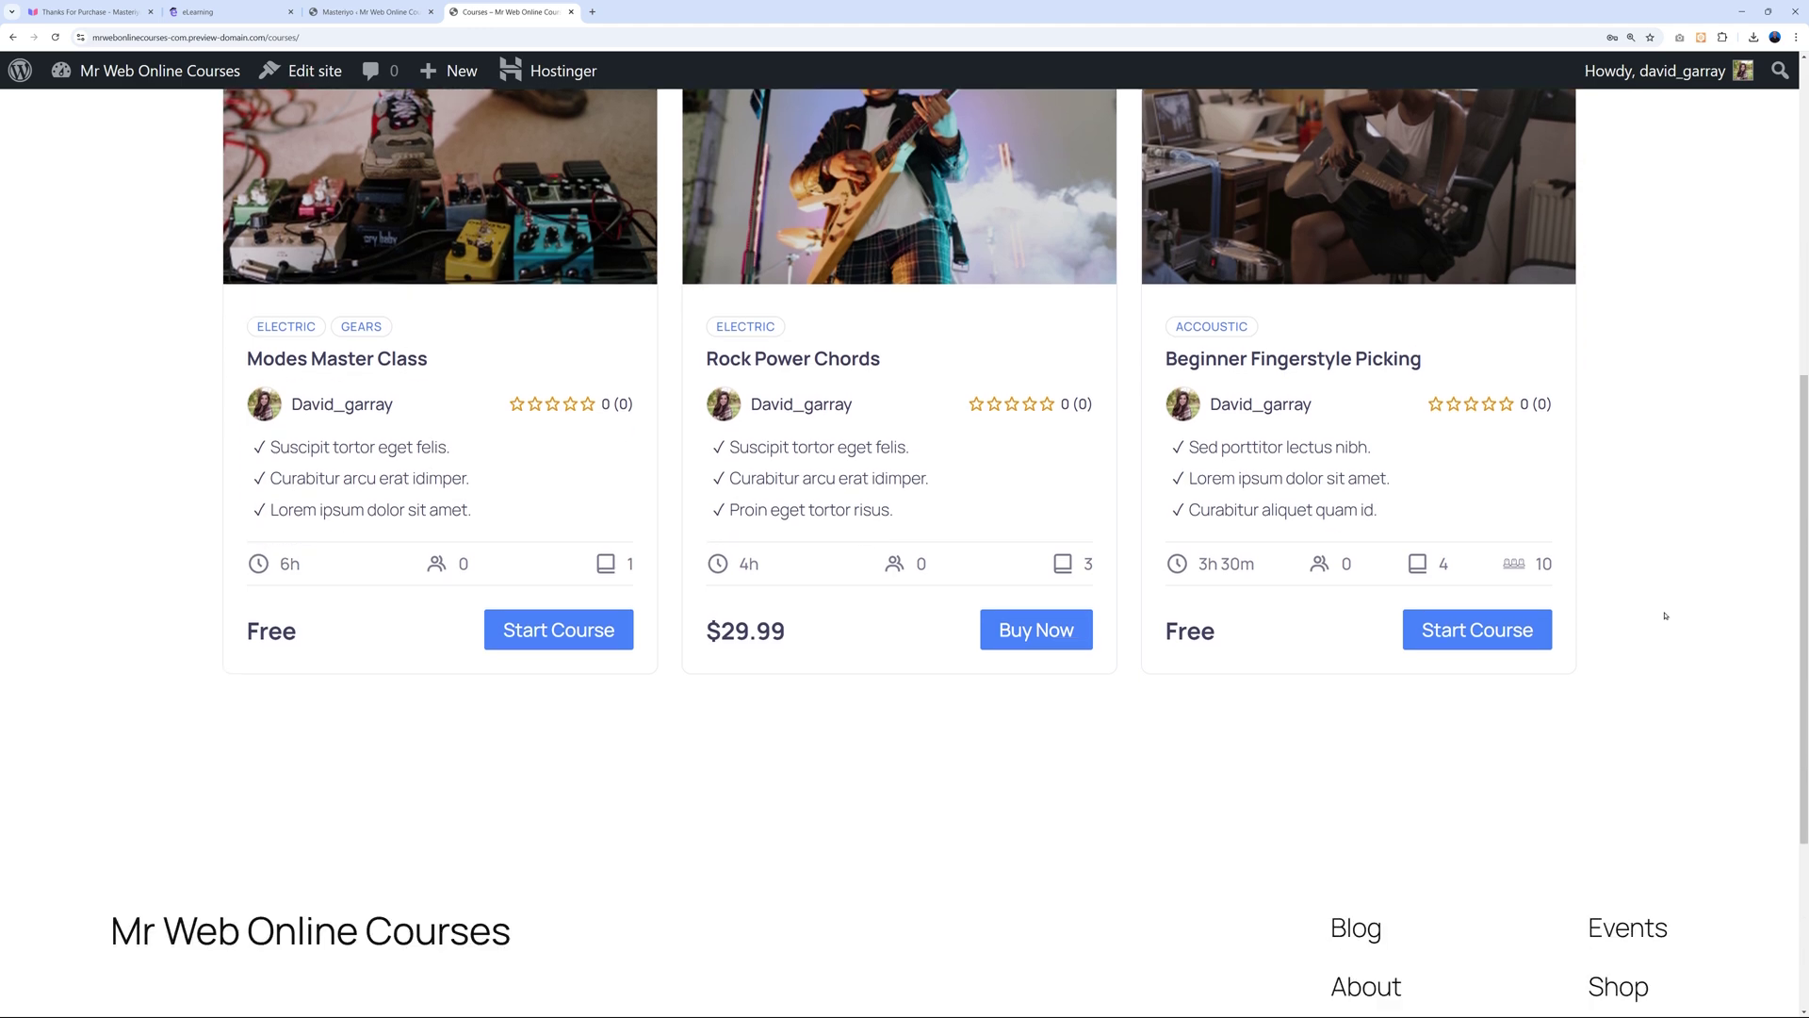
pyautogui.scroll(5, 1665, 615)
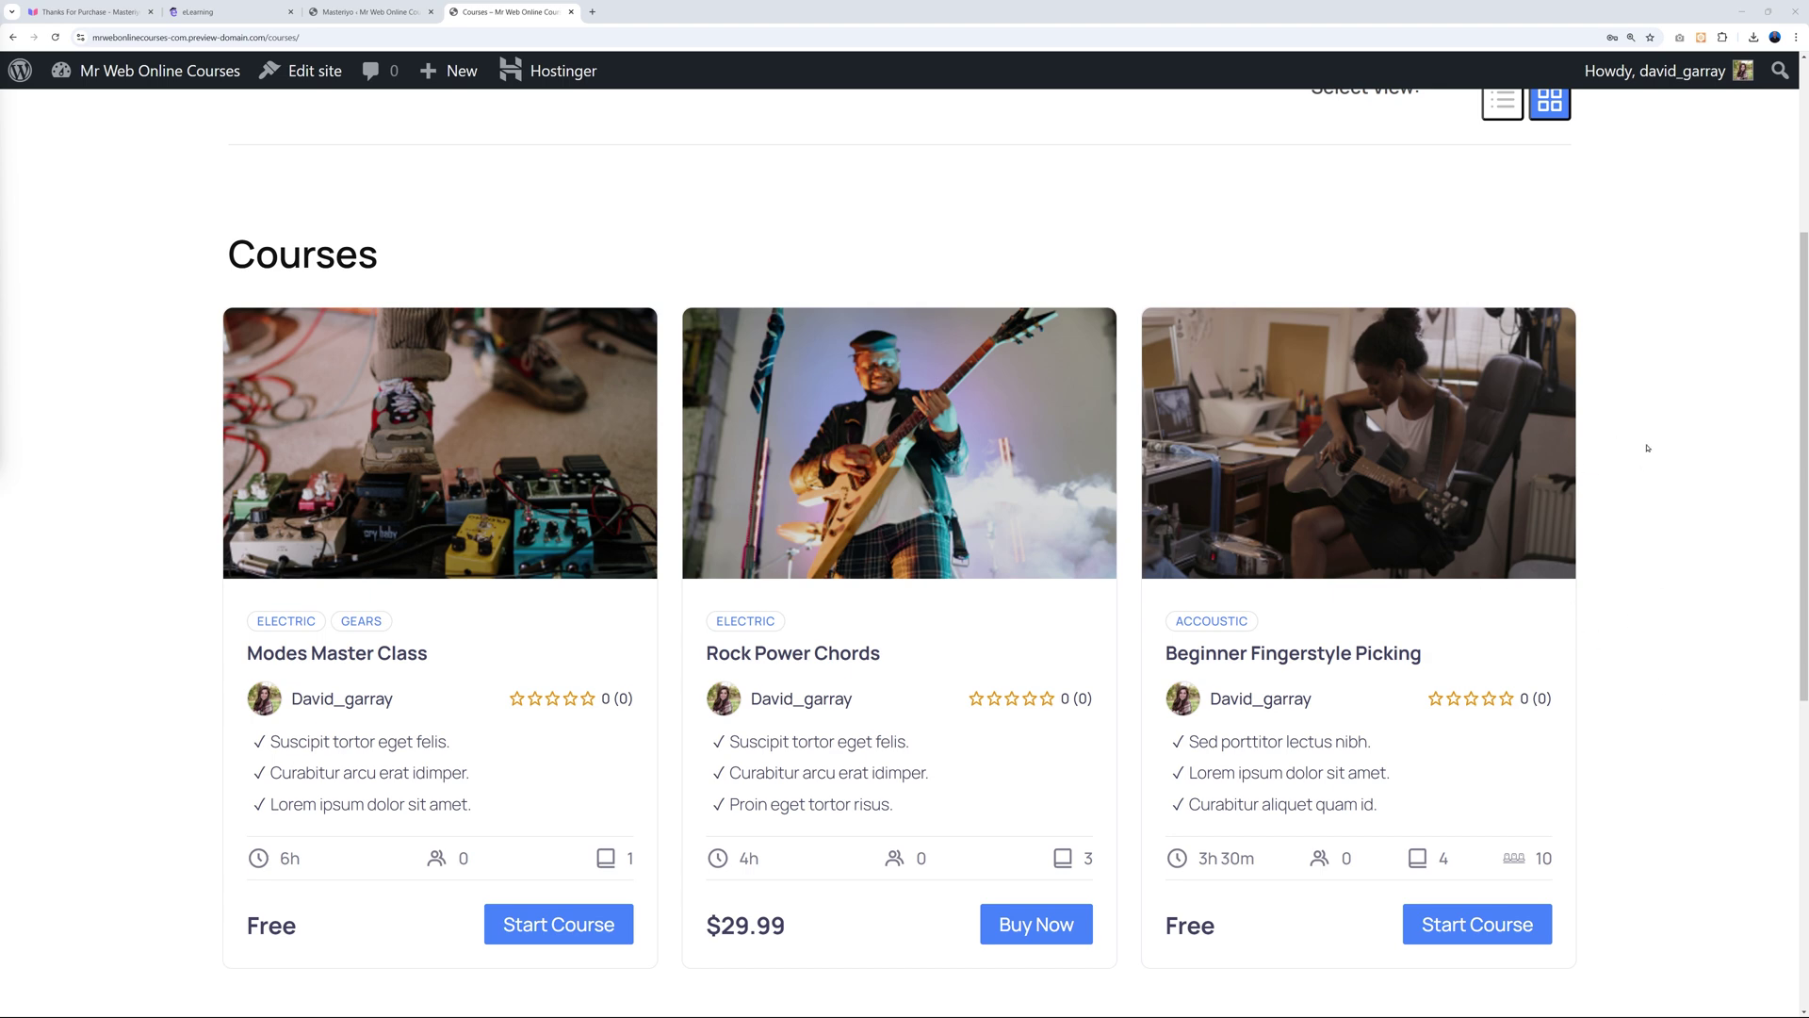
# Open Appearance > Themes to see the installed Twenty Twenty themes.
pyautogui.click(367, 12)
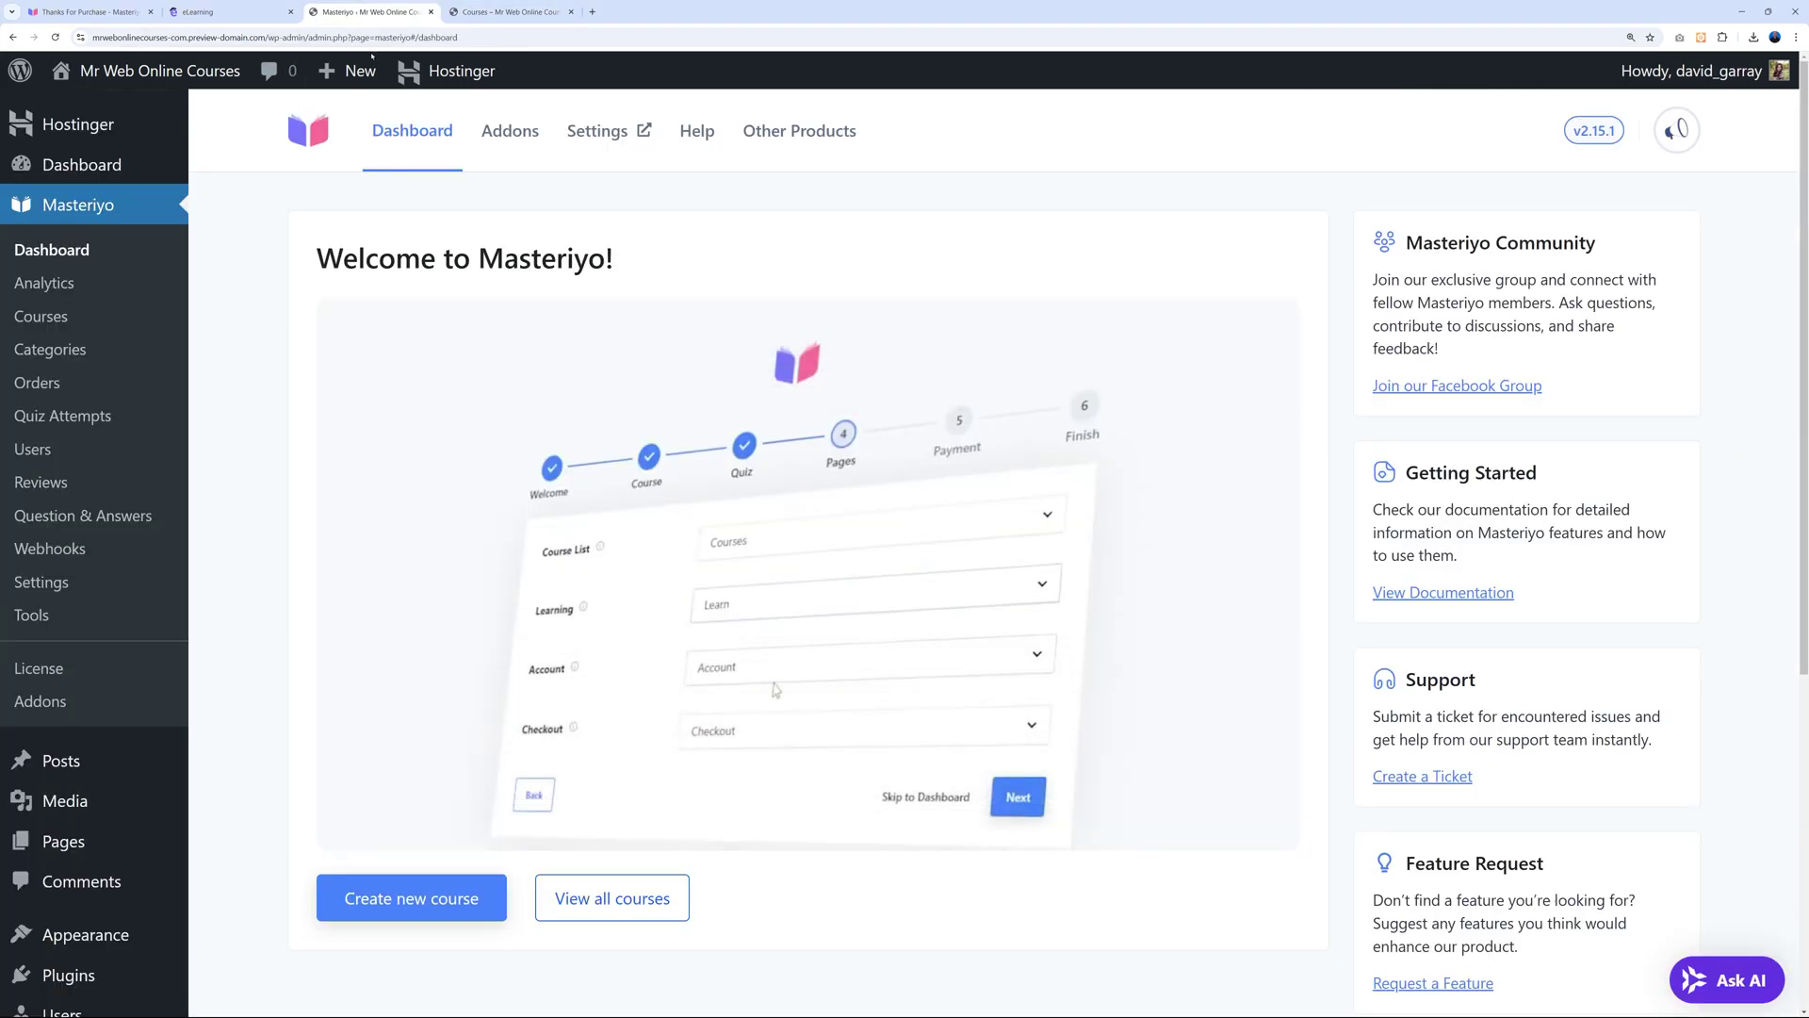
pyautogui.scroll(-4, 202, 667)
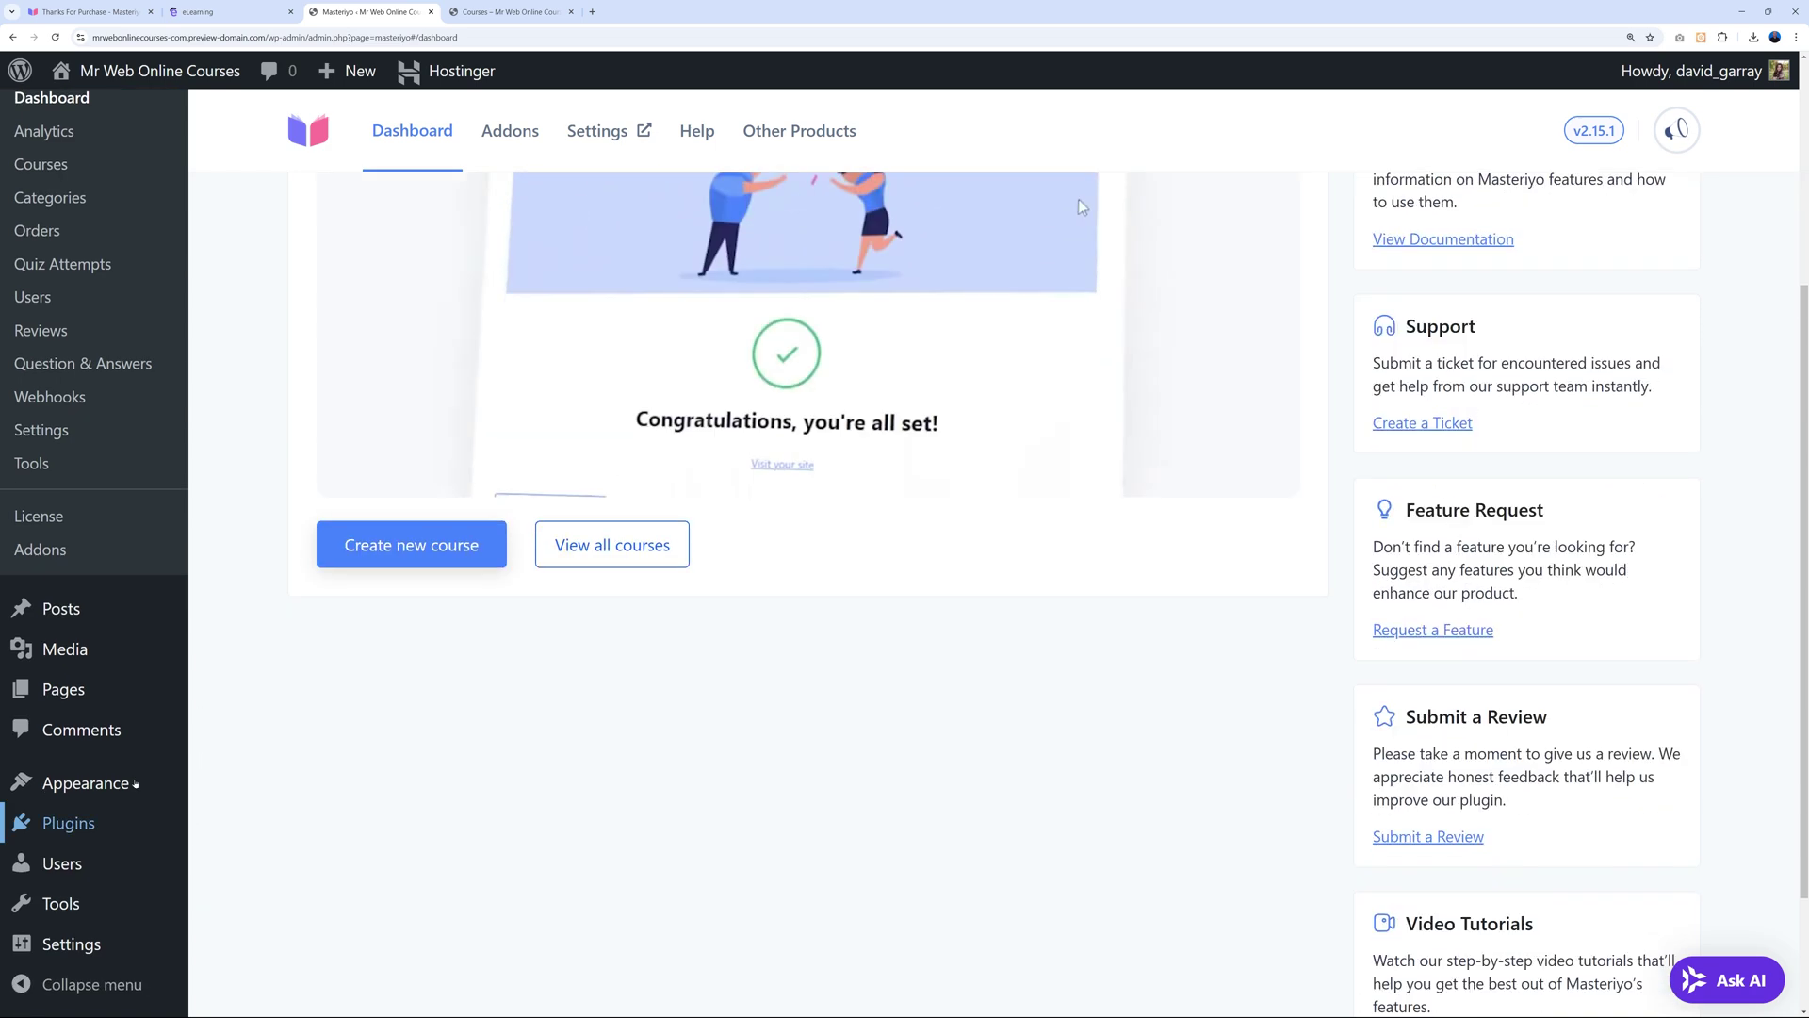
pyautogui.moveTo(113, 783)
pyautogui.click(236, 787)
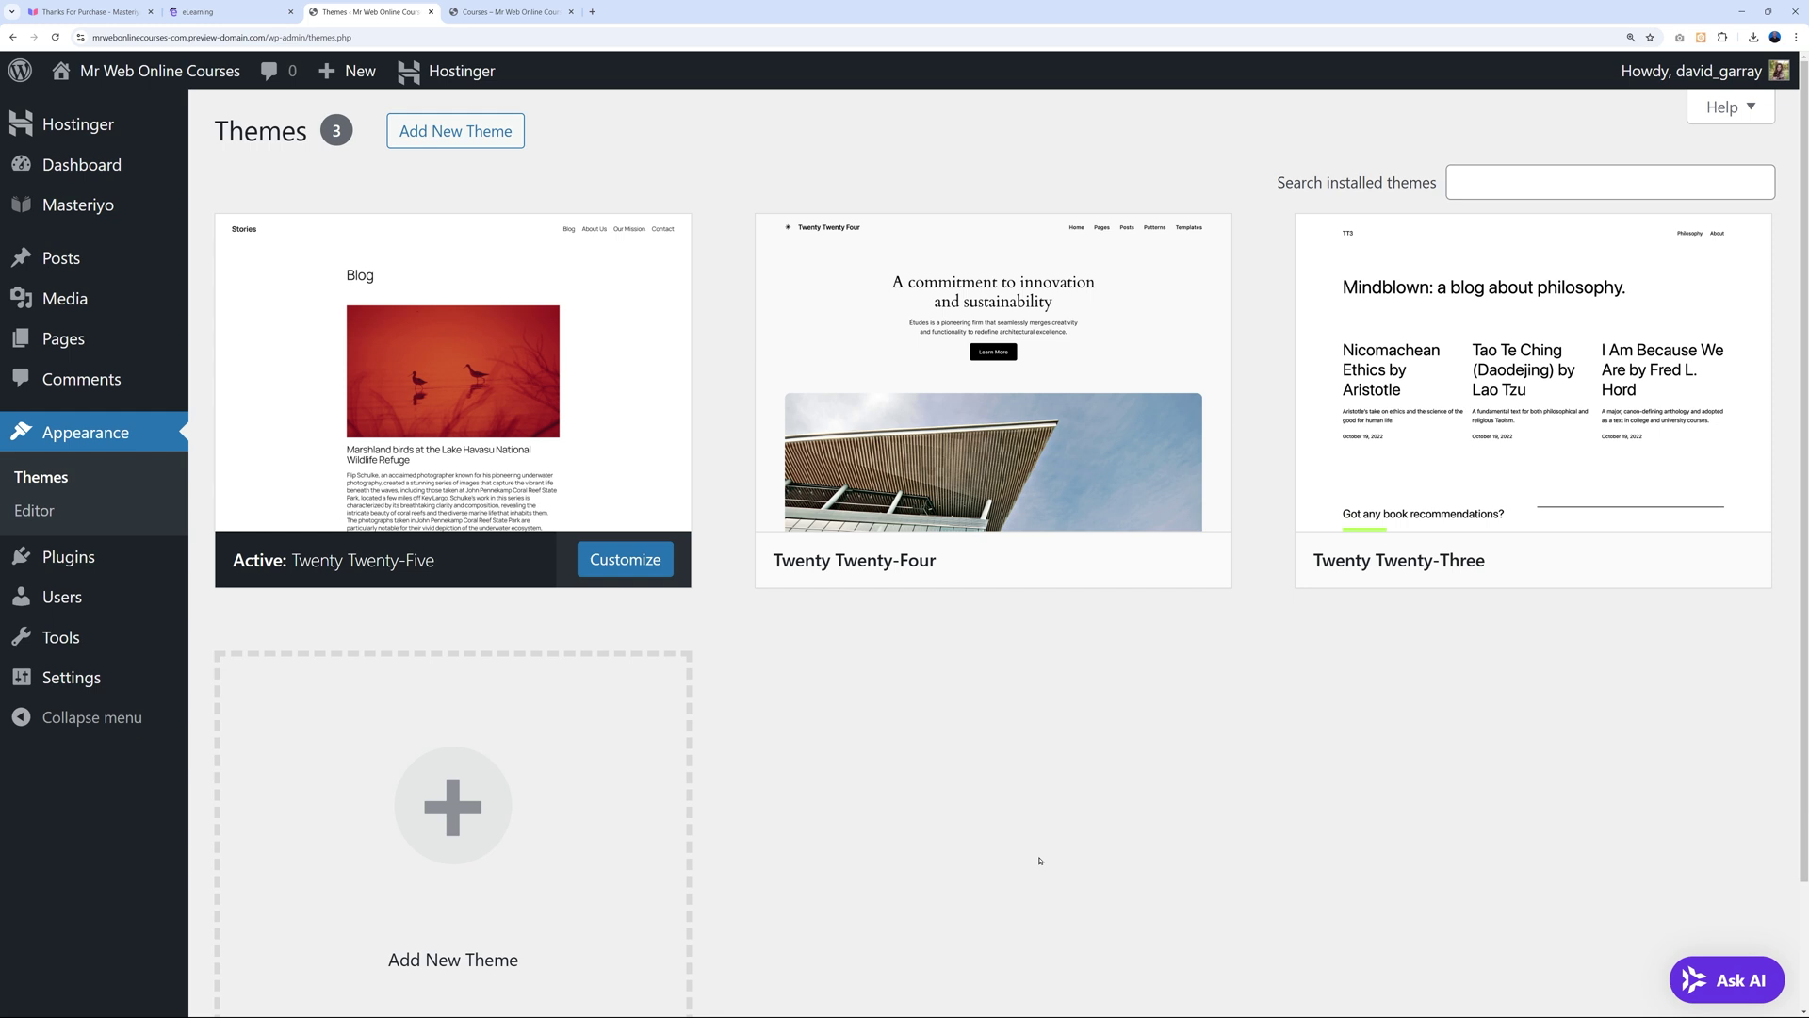
# Upload elearning.2.0.1.zip as a new theme, install it and activate it.
pyautogui.click(455, 140)
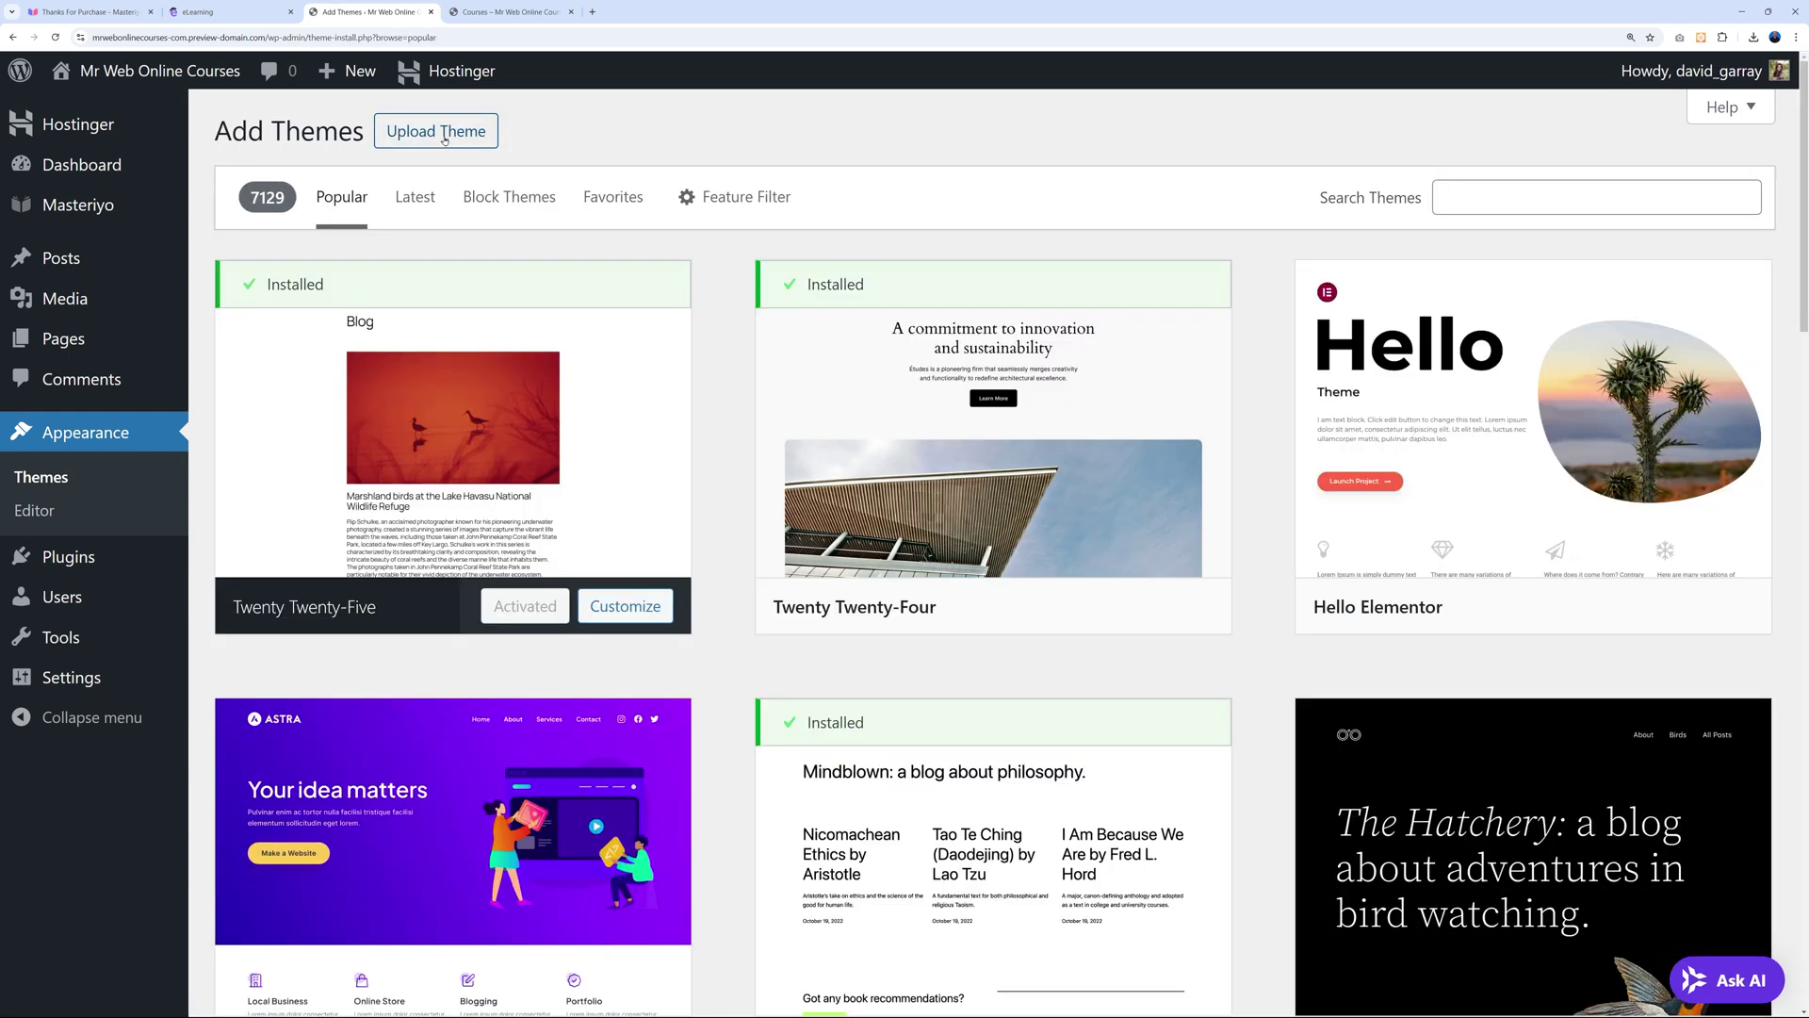
pyautogui.click(459, 132)
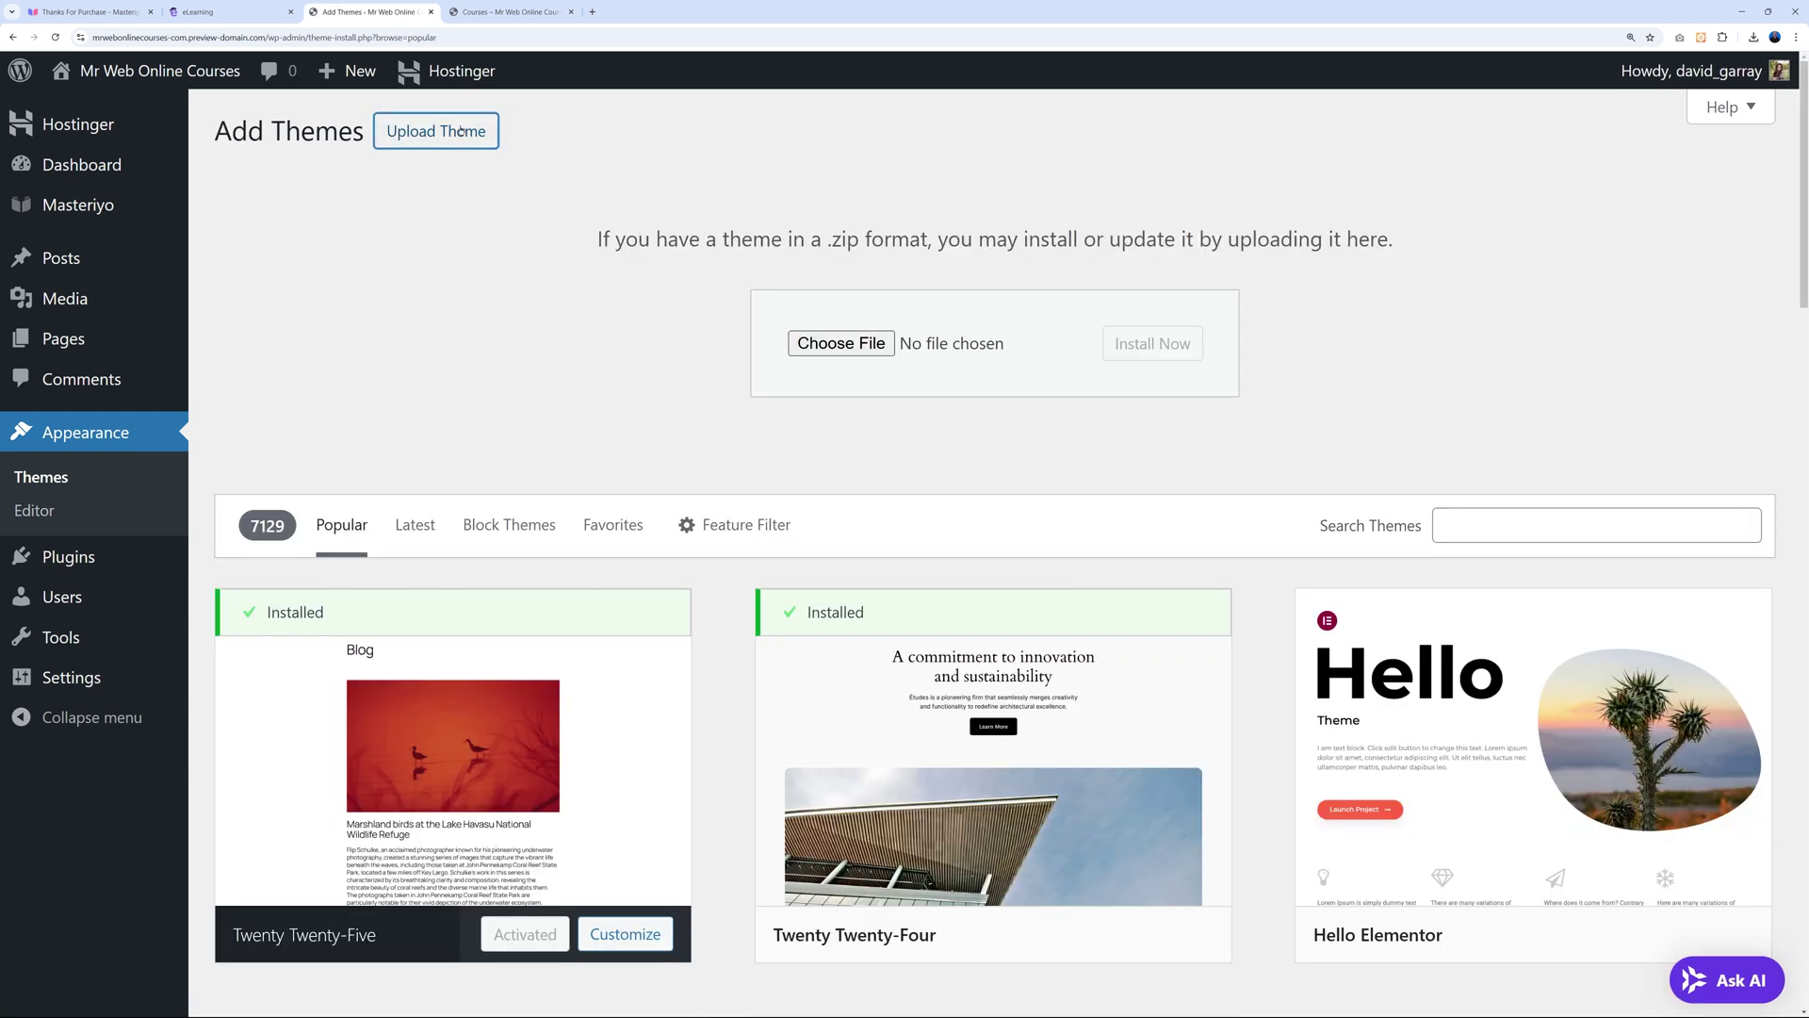
pyautogui.click(821, 345)
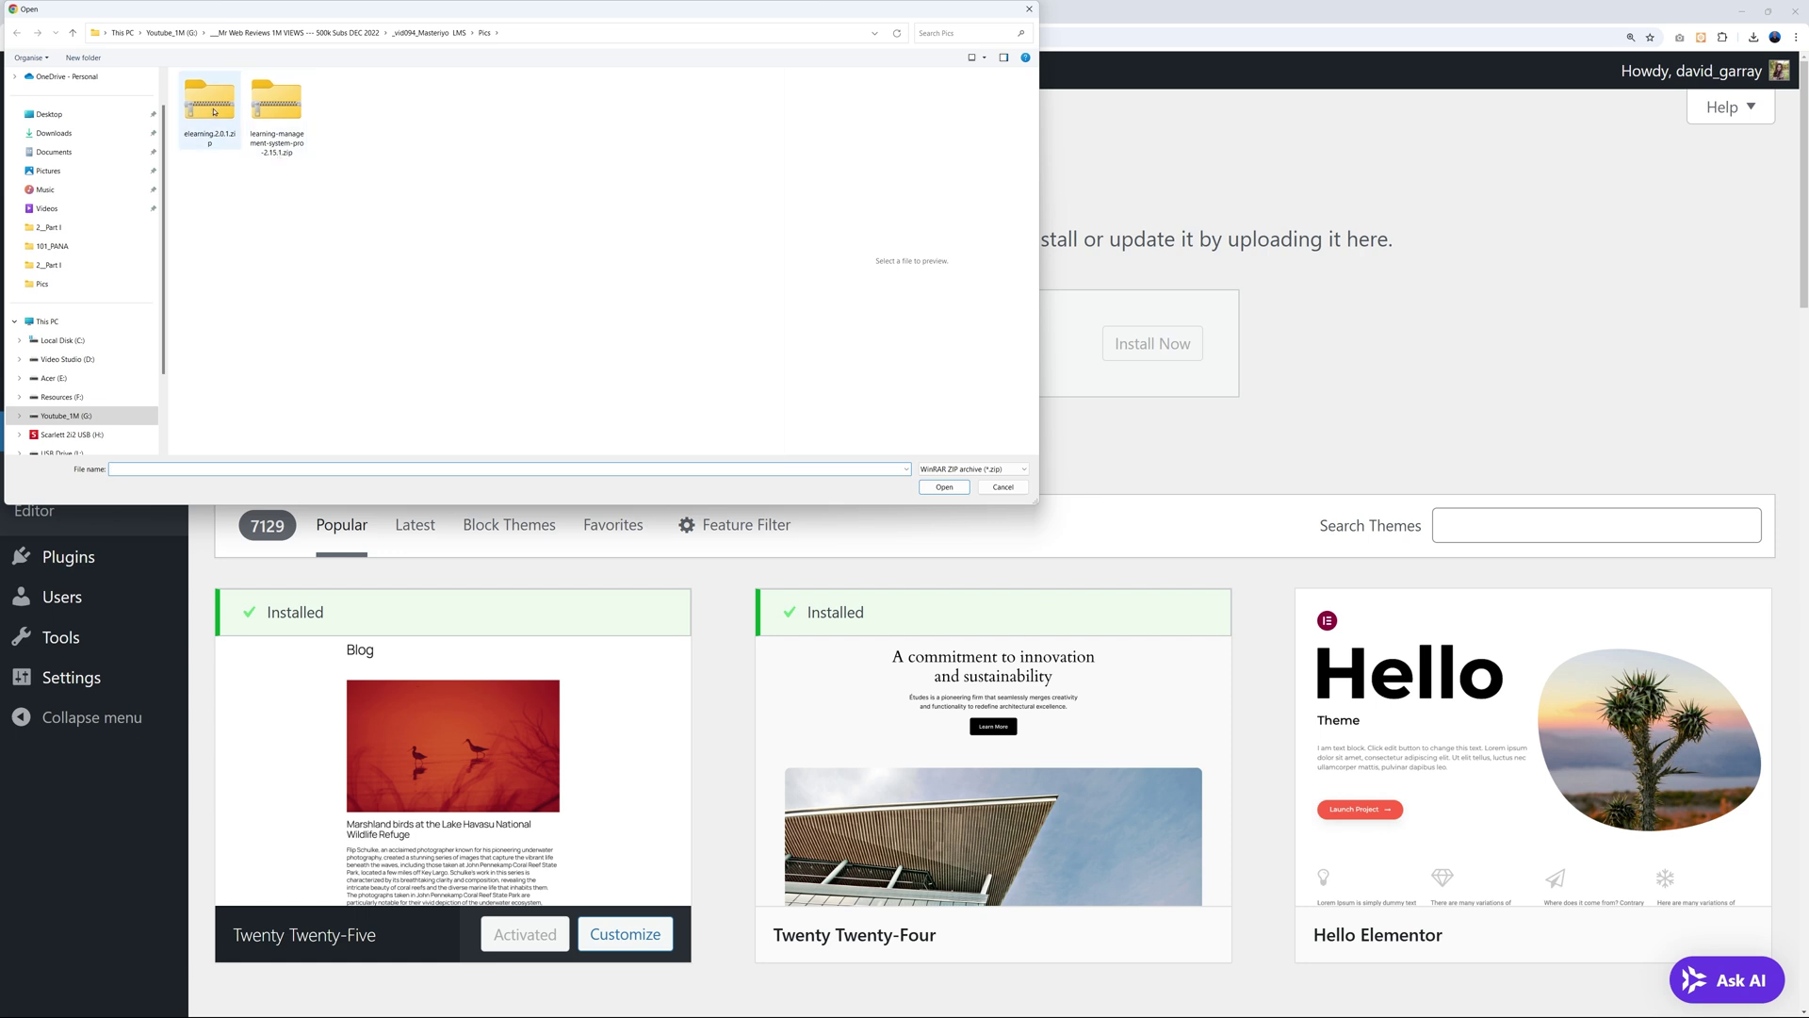
pyautogui.click(214, 112)
pyautogui.click(944, 487)
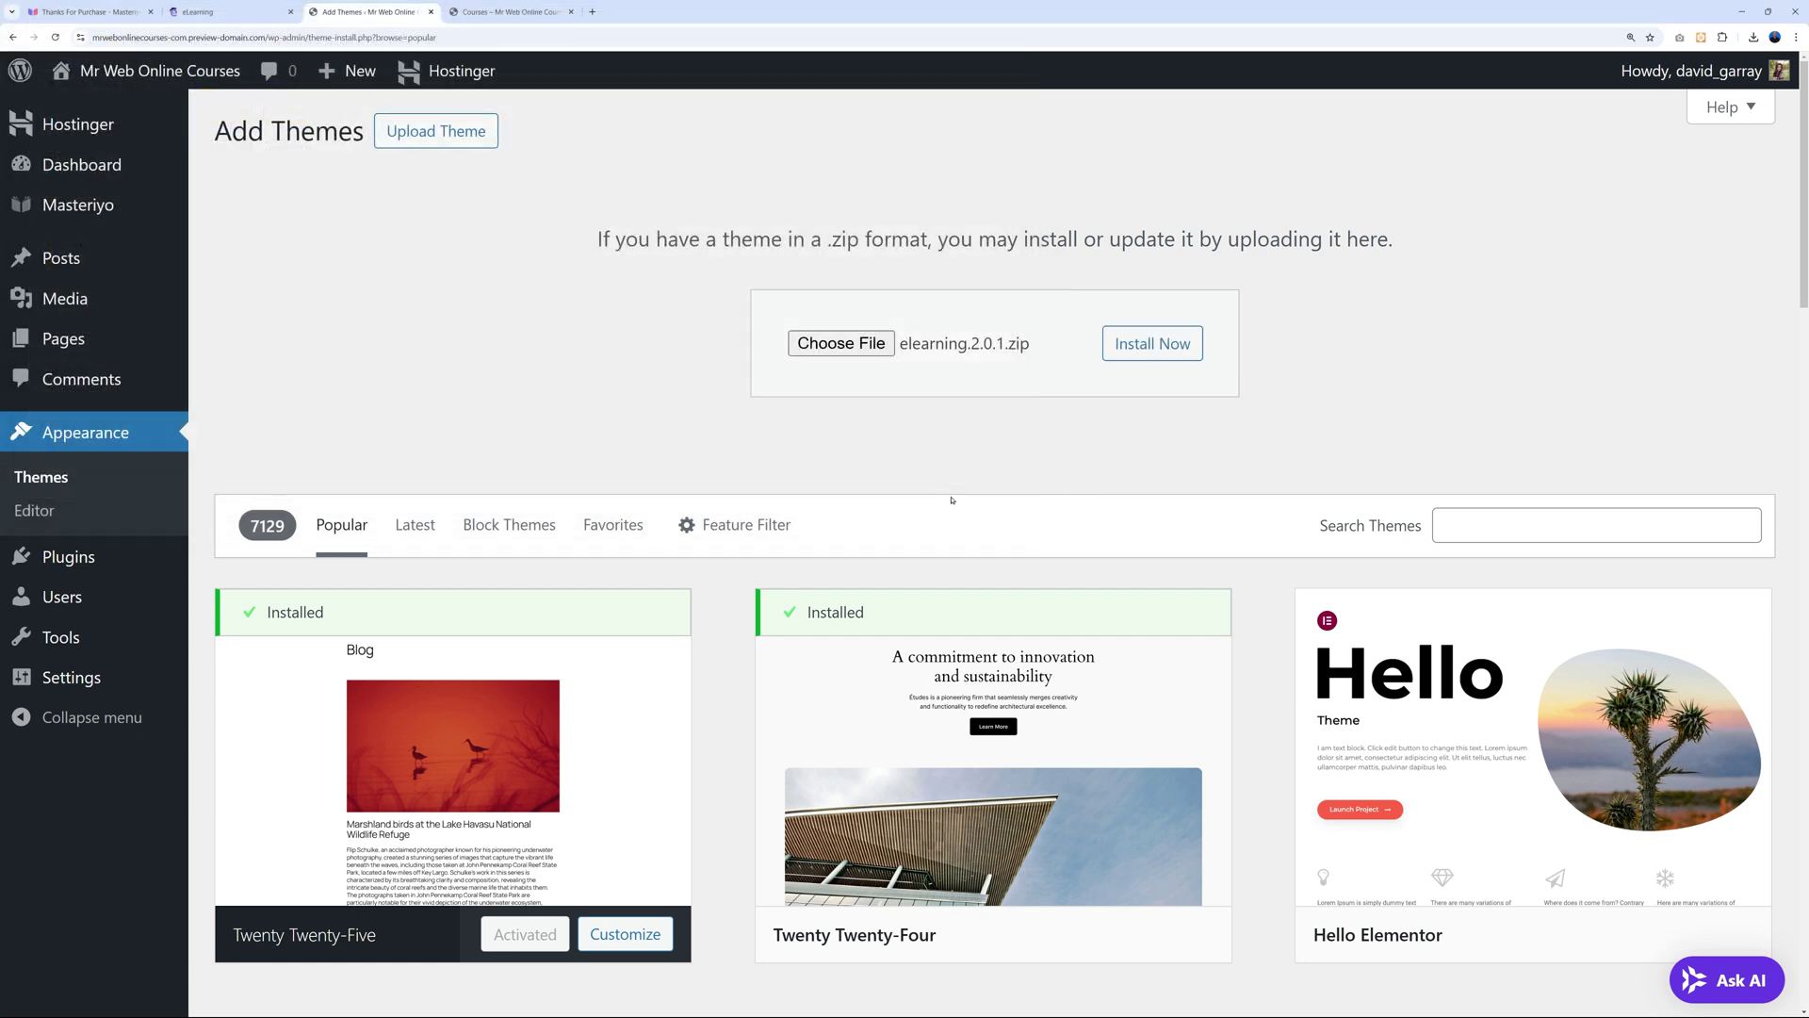
pyautogui.click(1151, 343)
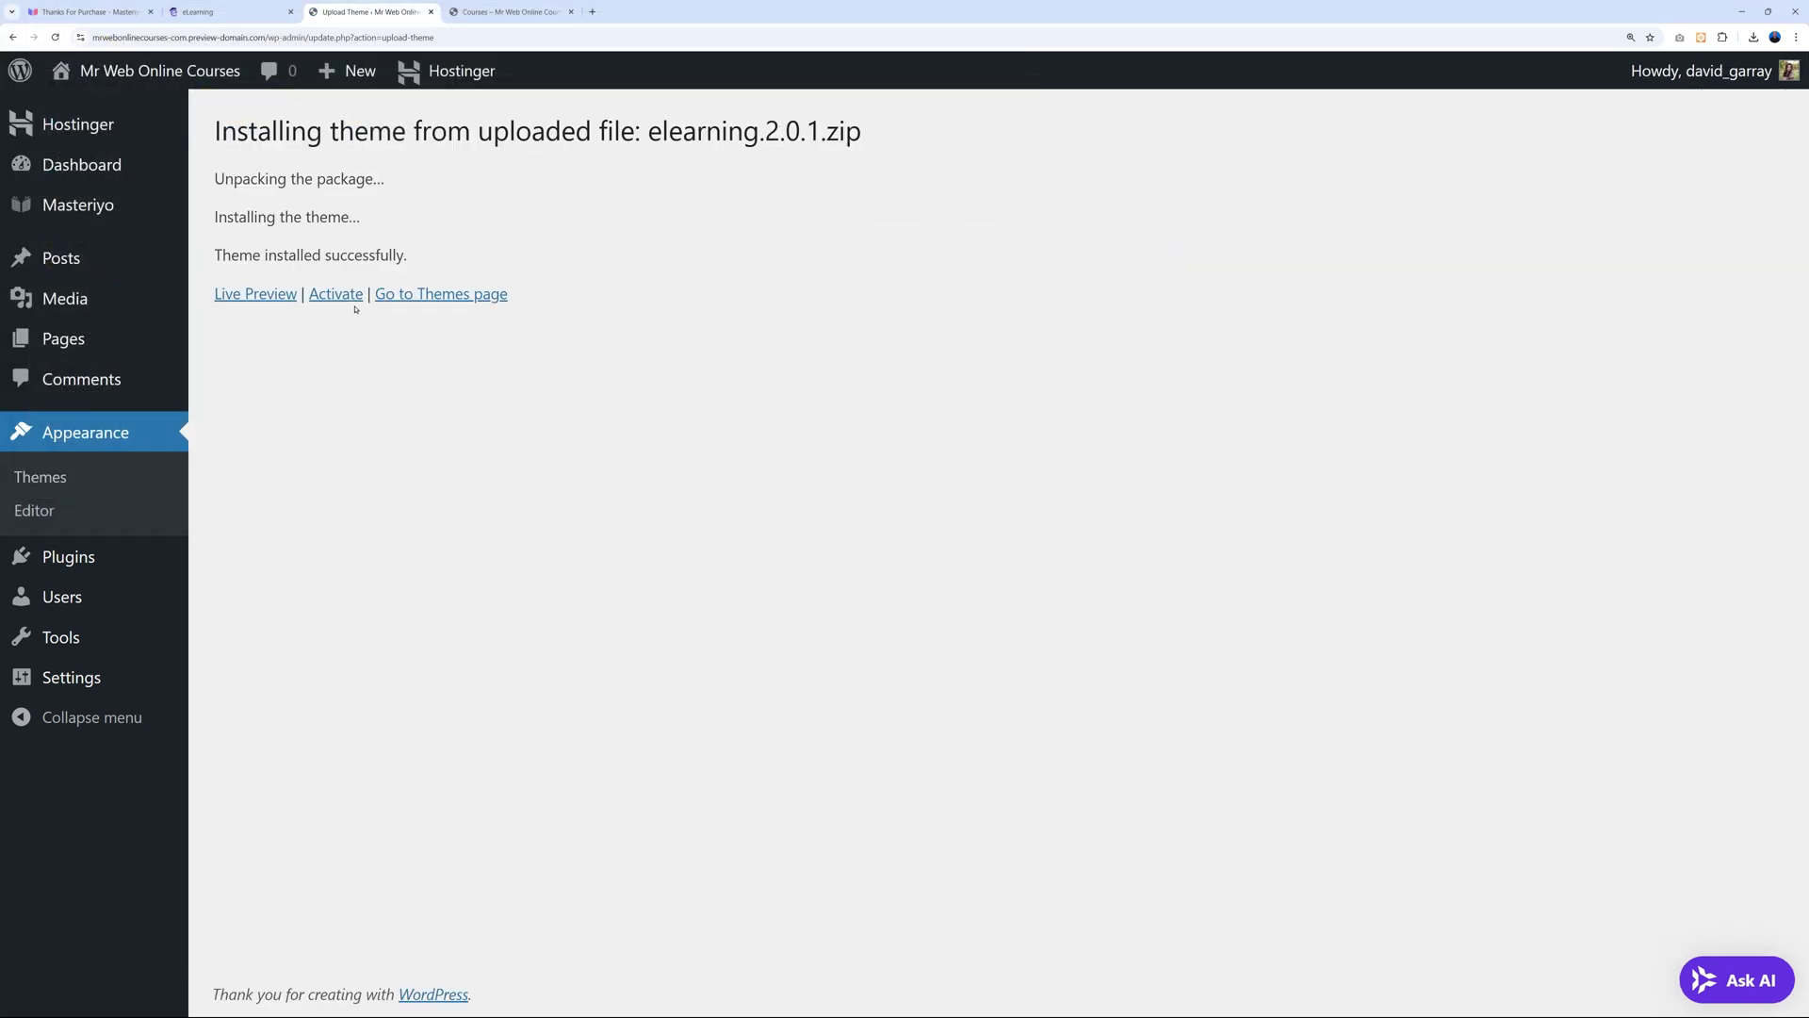
pyautogui.click(347, 295)
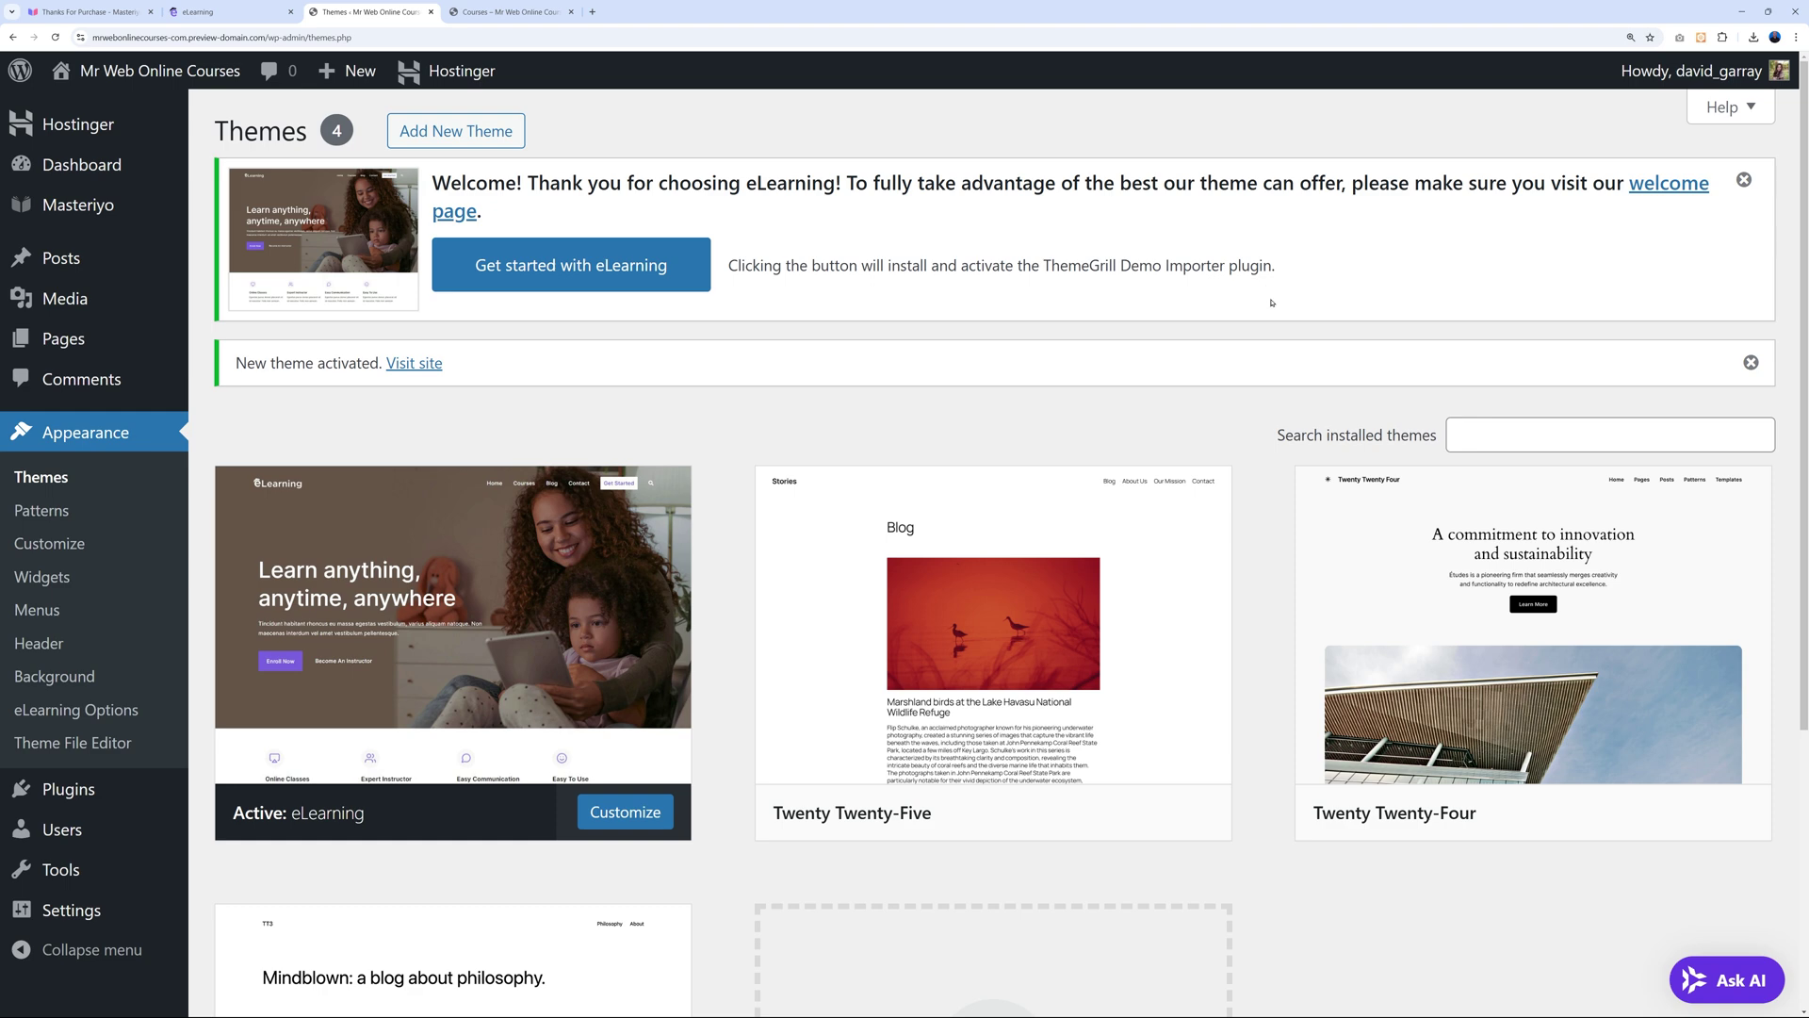
# Import the eLearning starter demo through the Demo Importer, then view the site's Courses page.
pyautogui.click(688, 265)
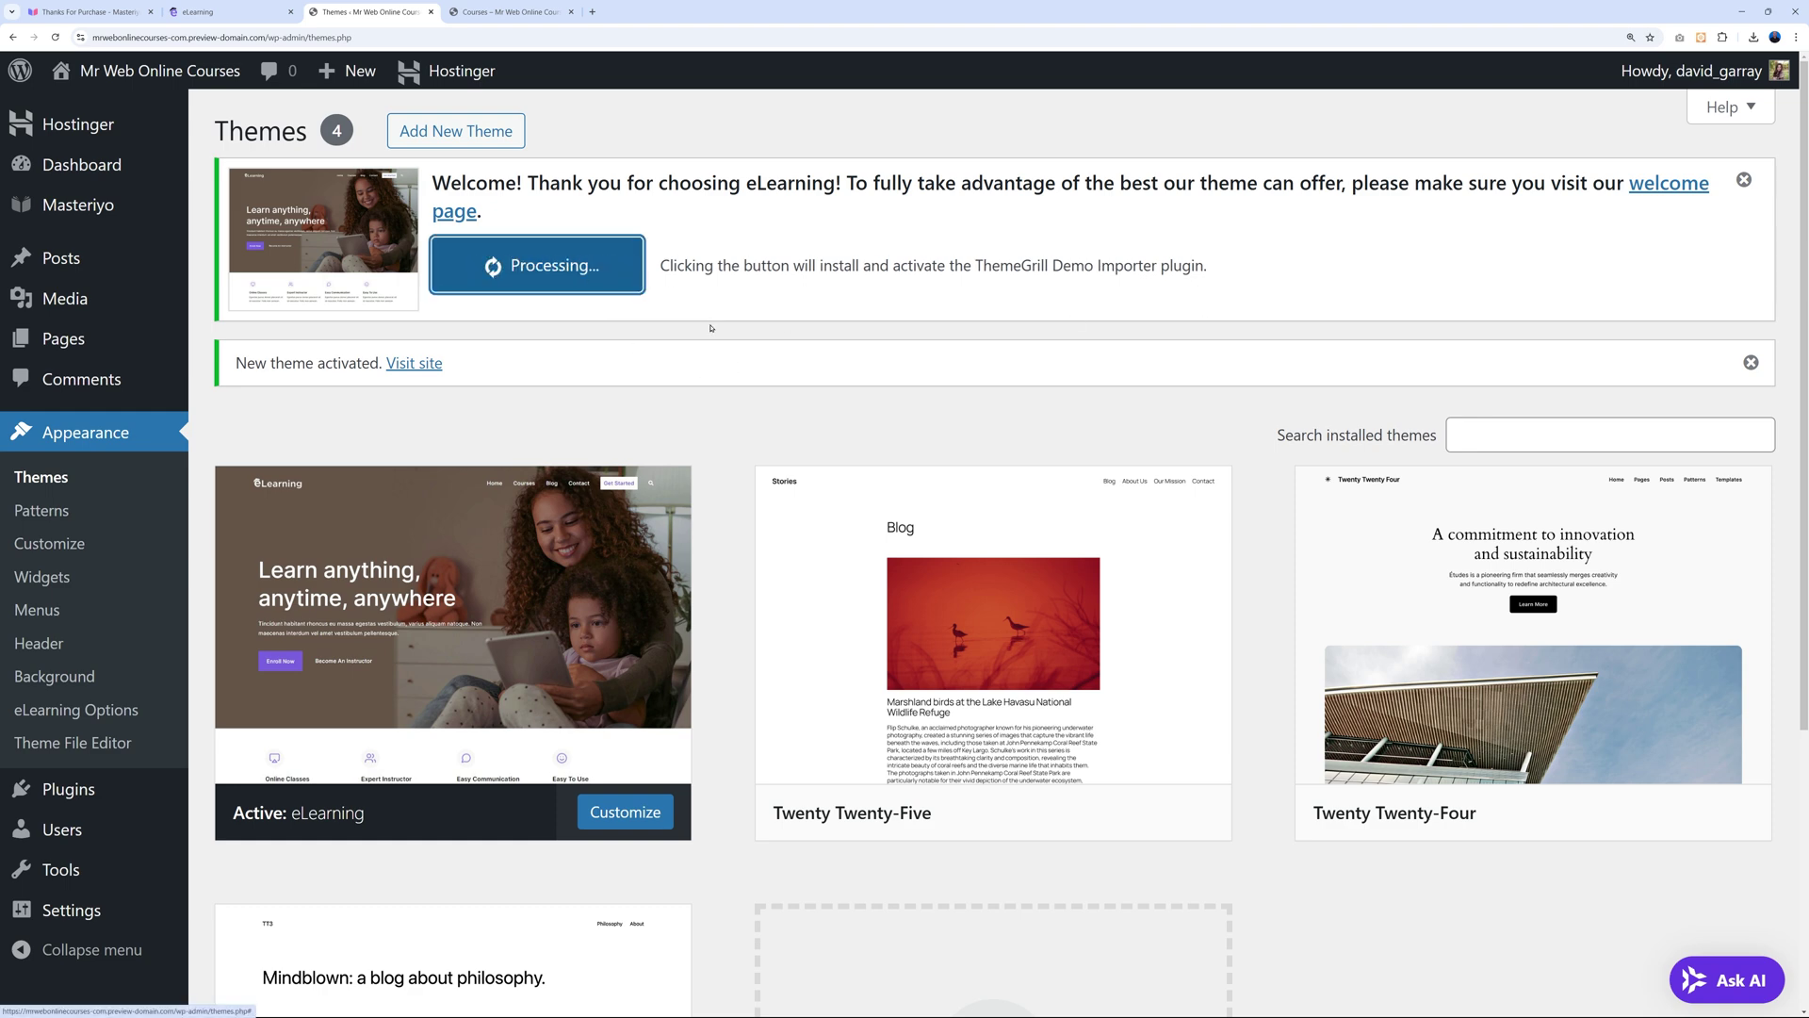
pyautogui.scroll(-7, 723, 349)
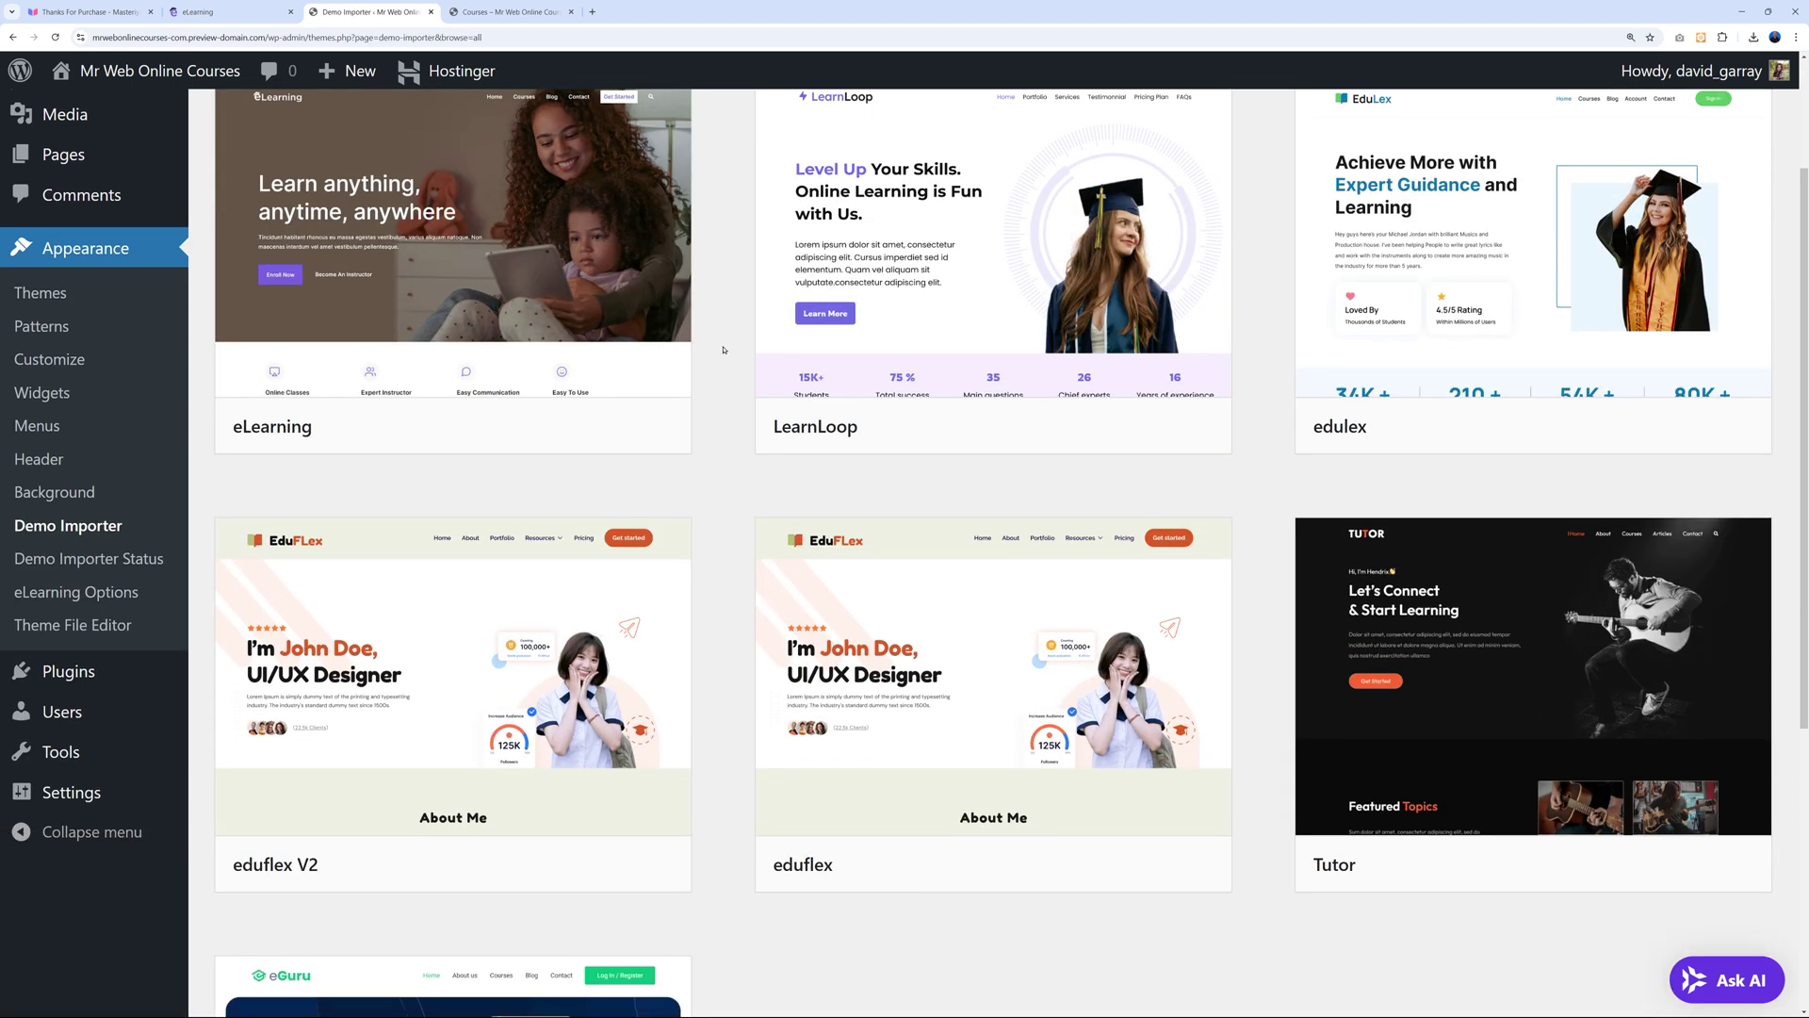
pyautogui.scroll(6, 727, 448)
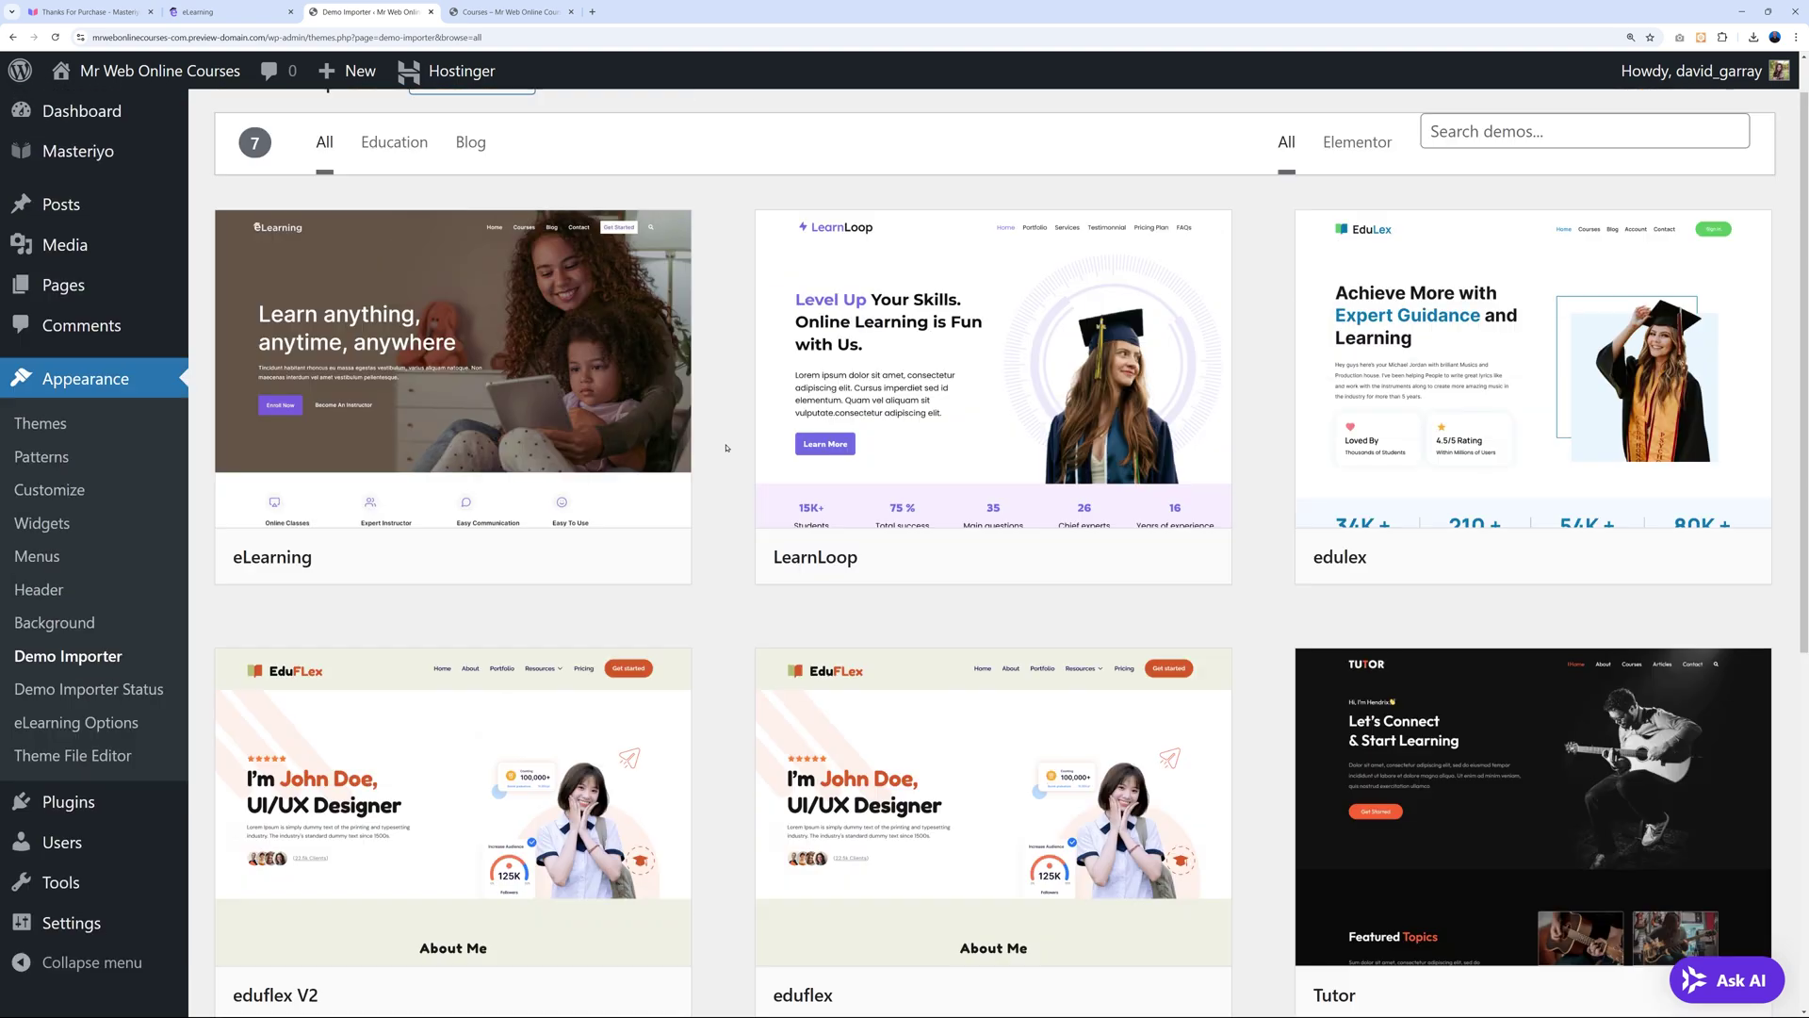
pyautogui.moveTo(466, 514)
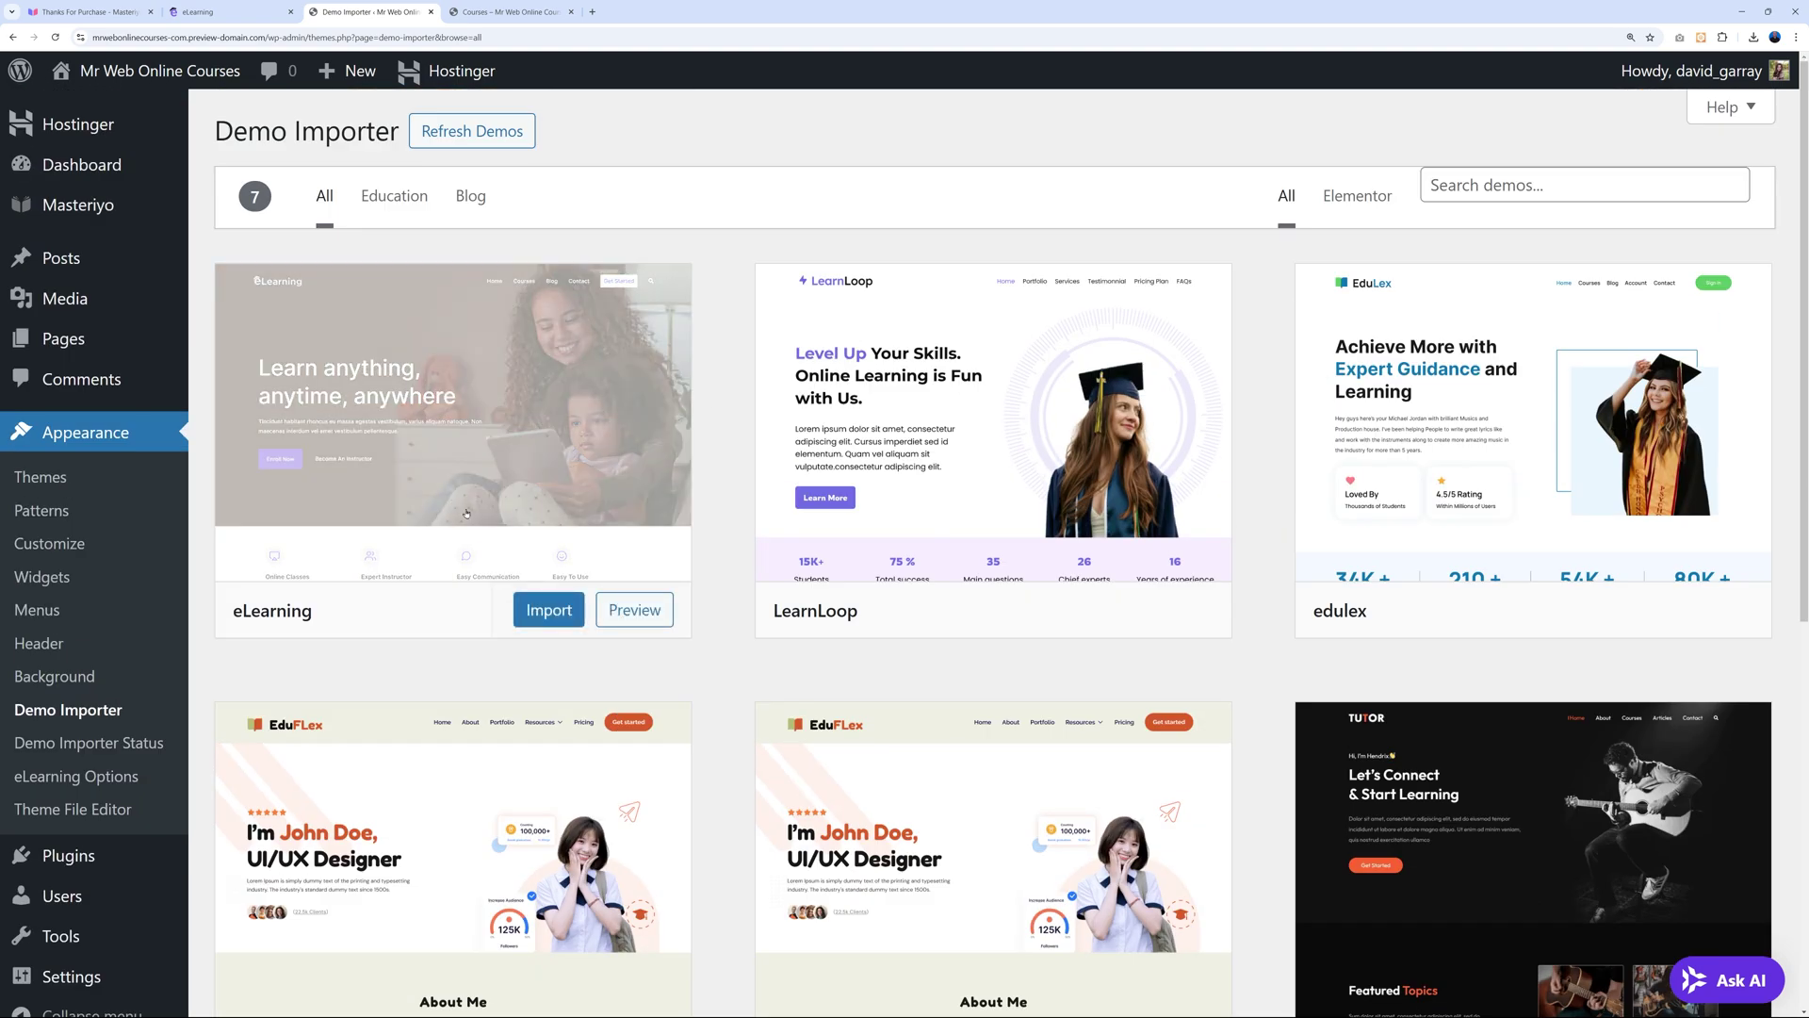
pyautogui.click(549, 610)
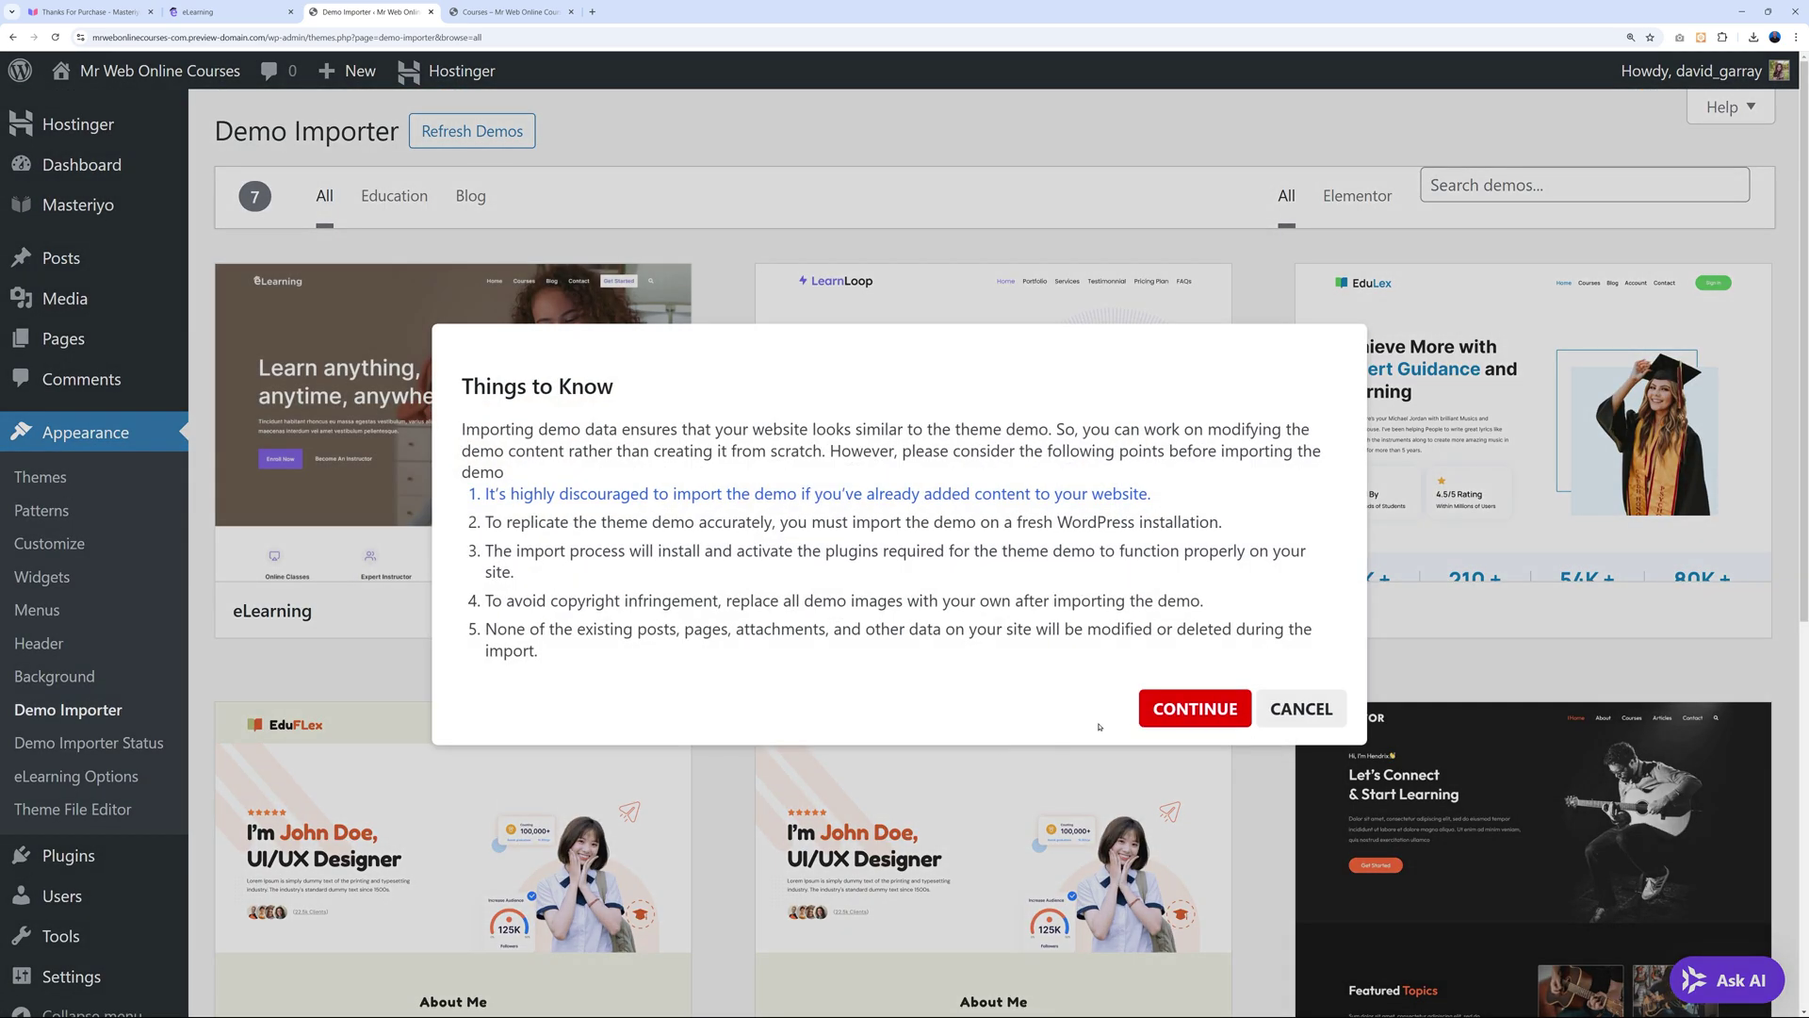
pyautogui.click(1189, 709)
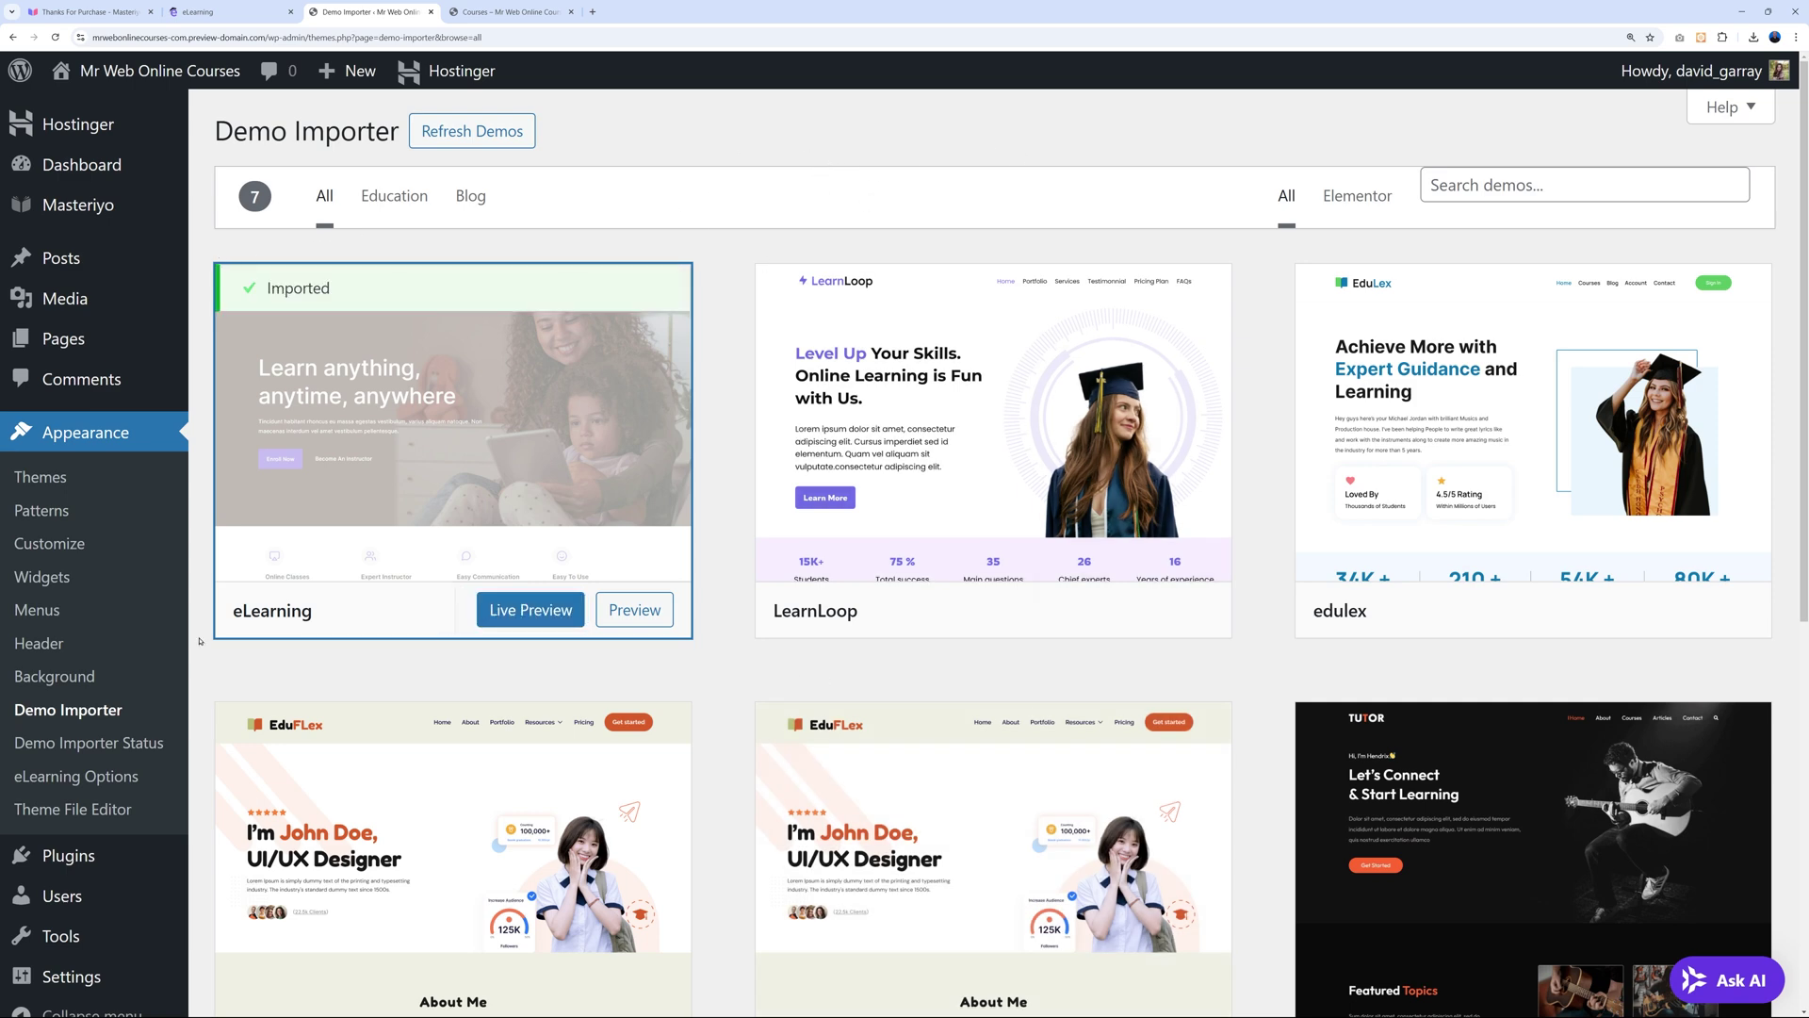
pyautogui.click(517, 13)
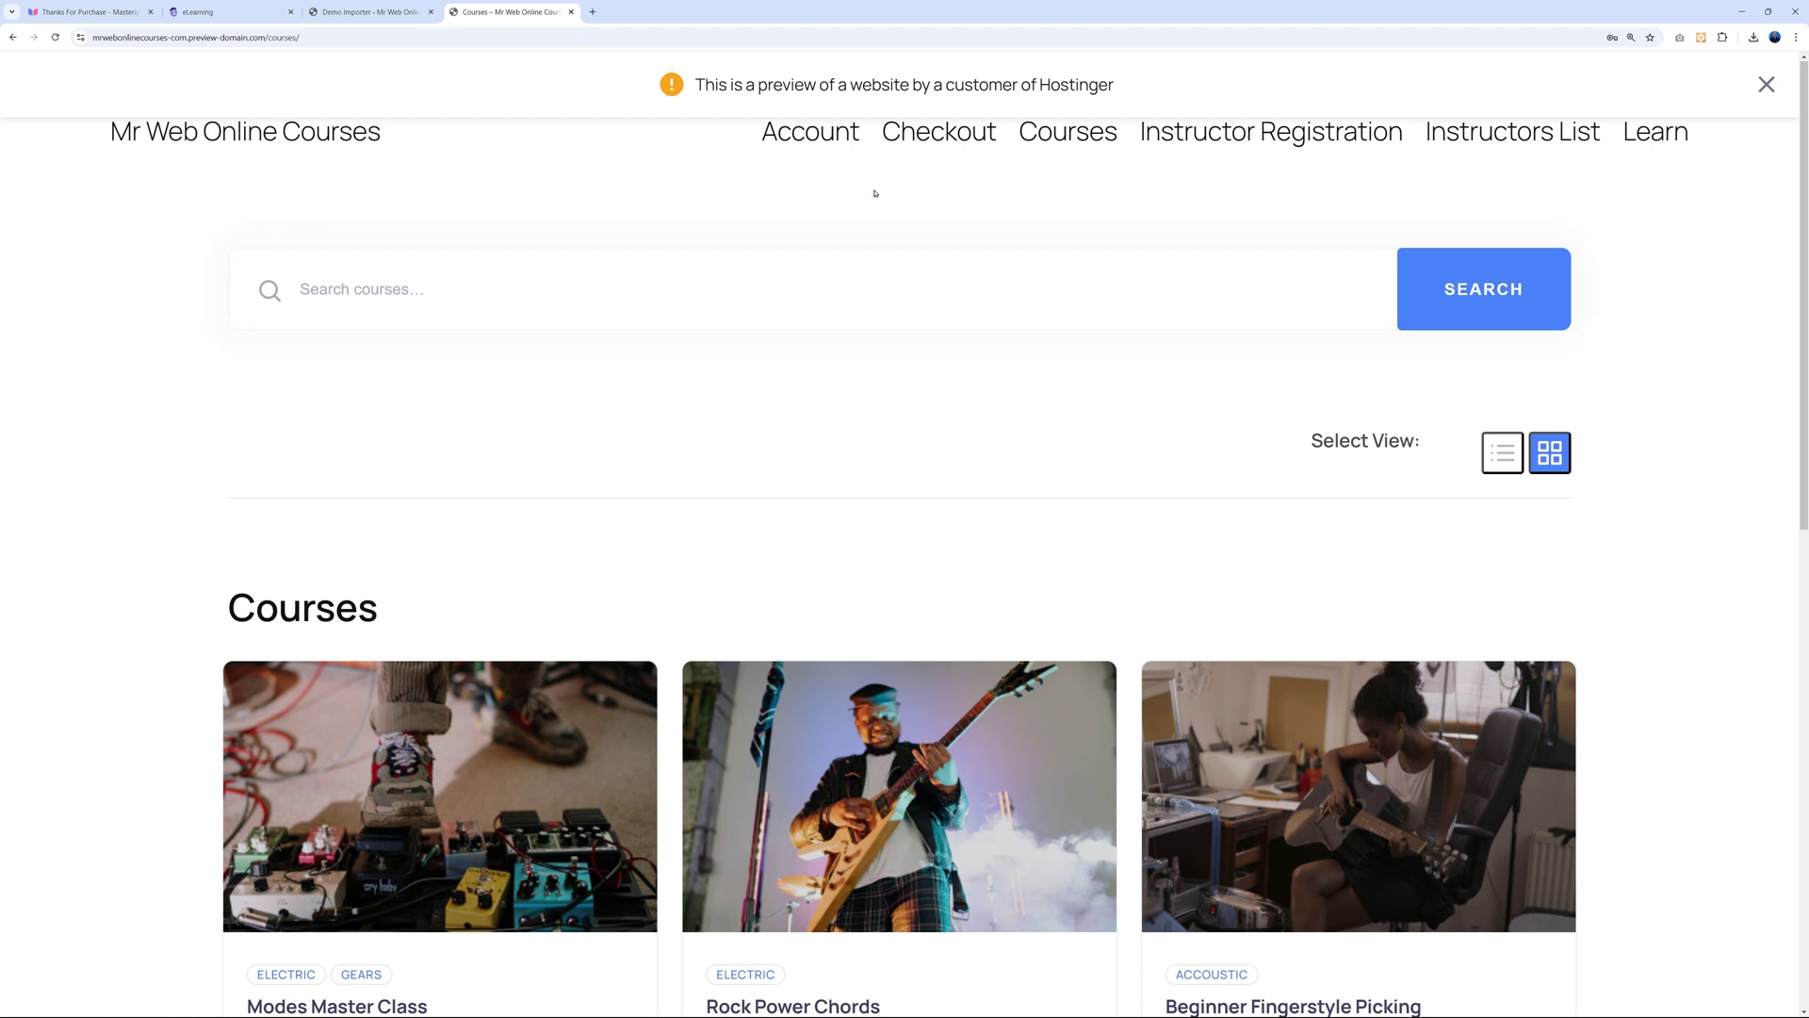
# Dismiss the Hostinger notices and browse the eLearning homepage's course and category sections.
pyautogui.click(1765, 84)
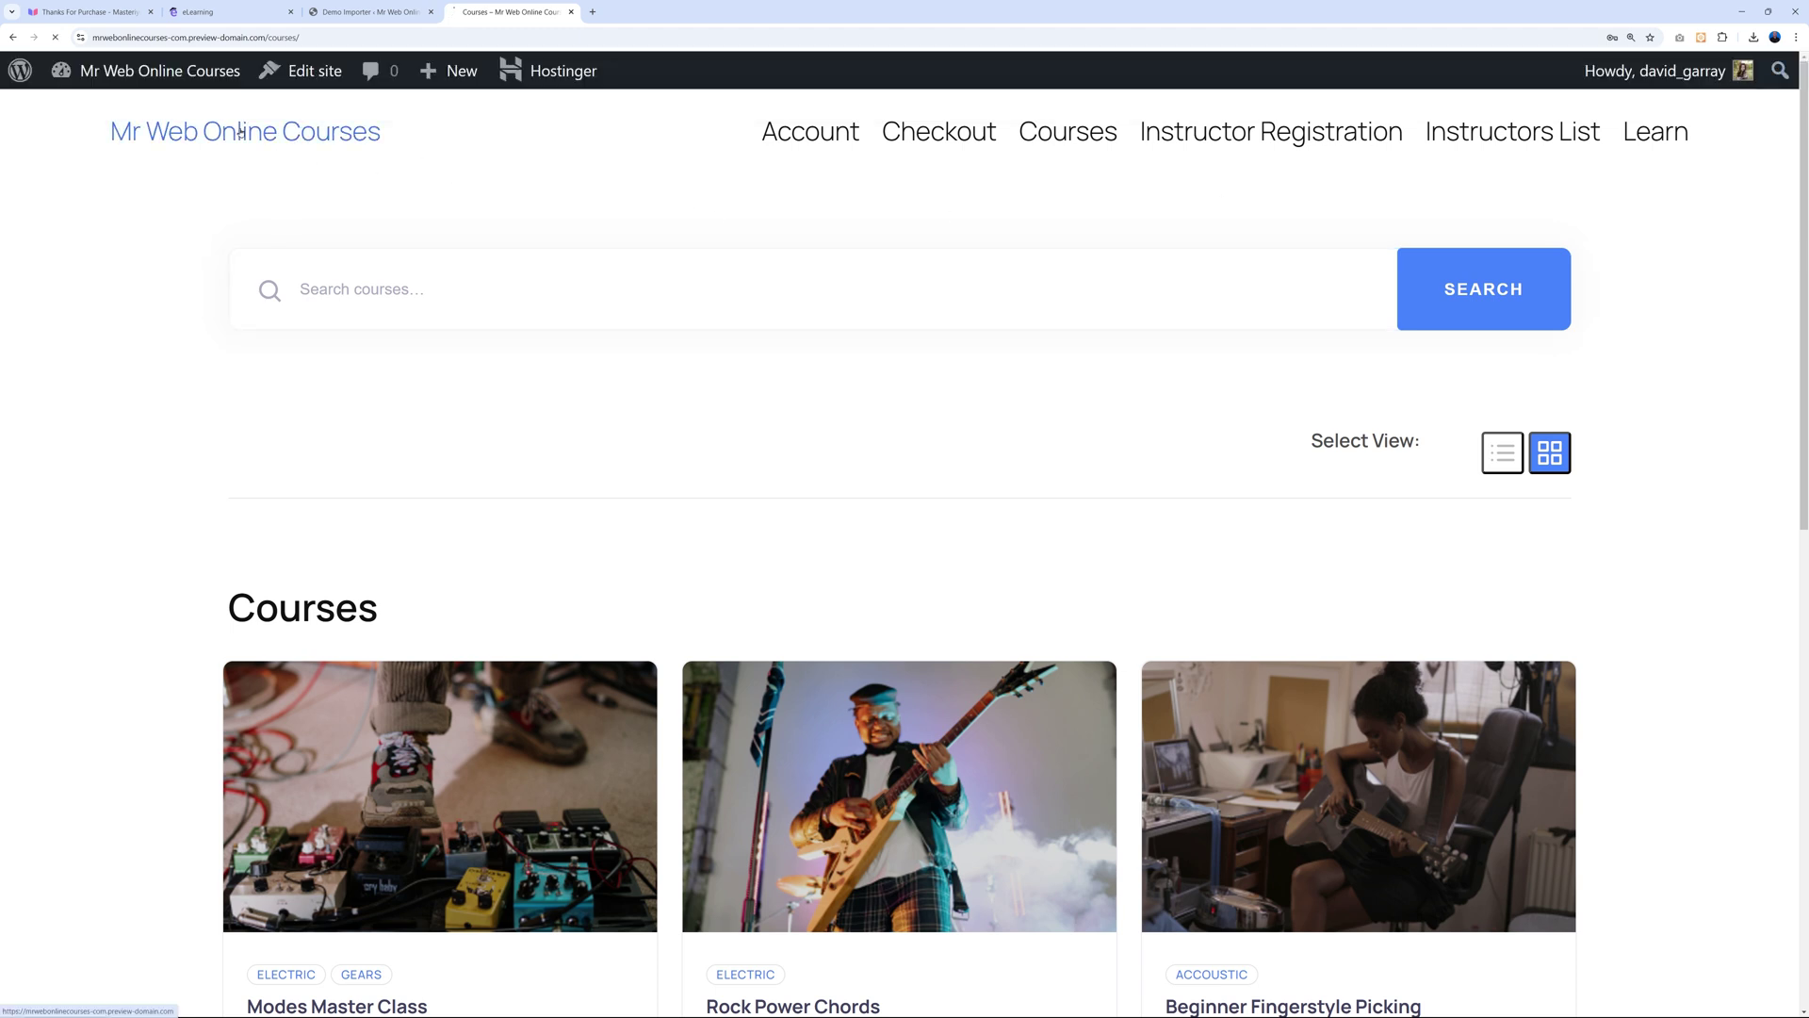
pyautogui.click(338, 134)
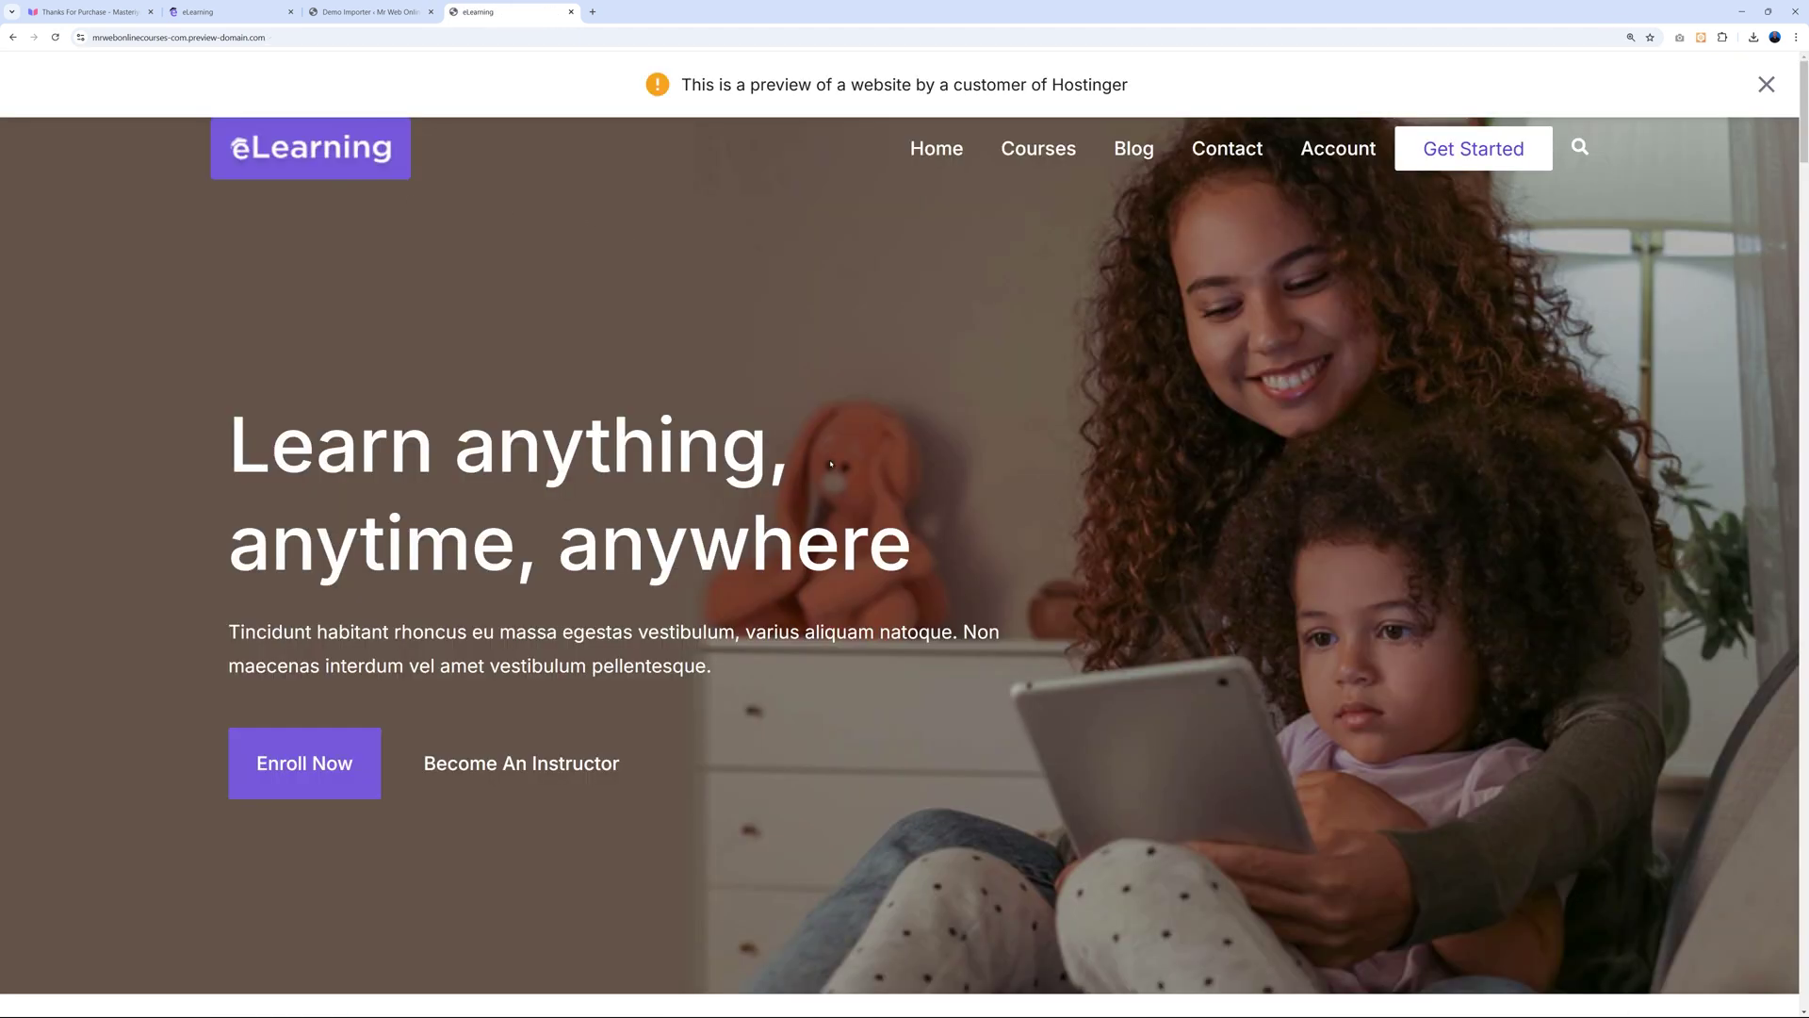
pyautogui.click(1760, 85)
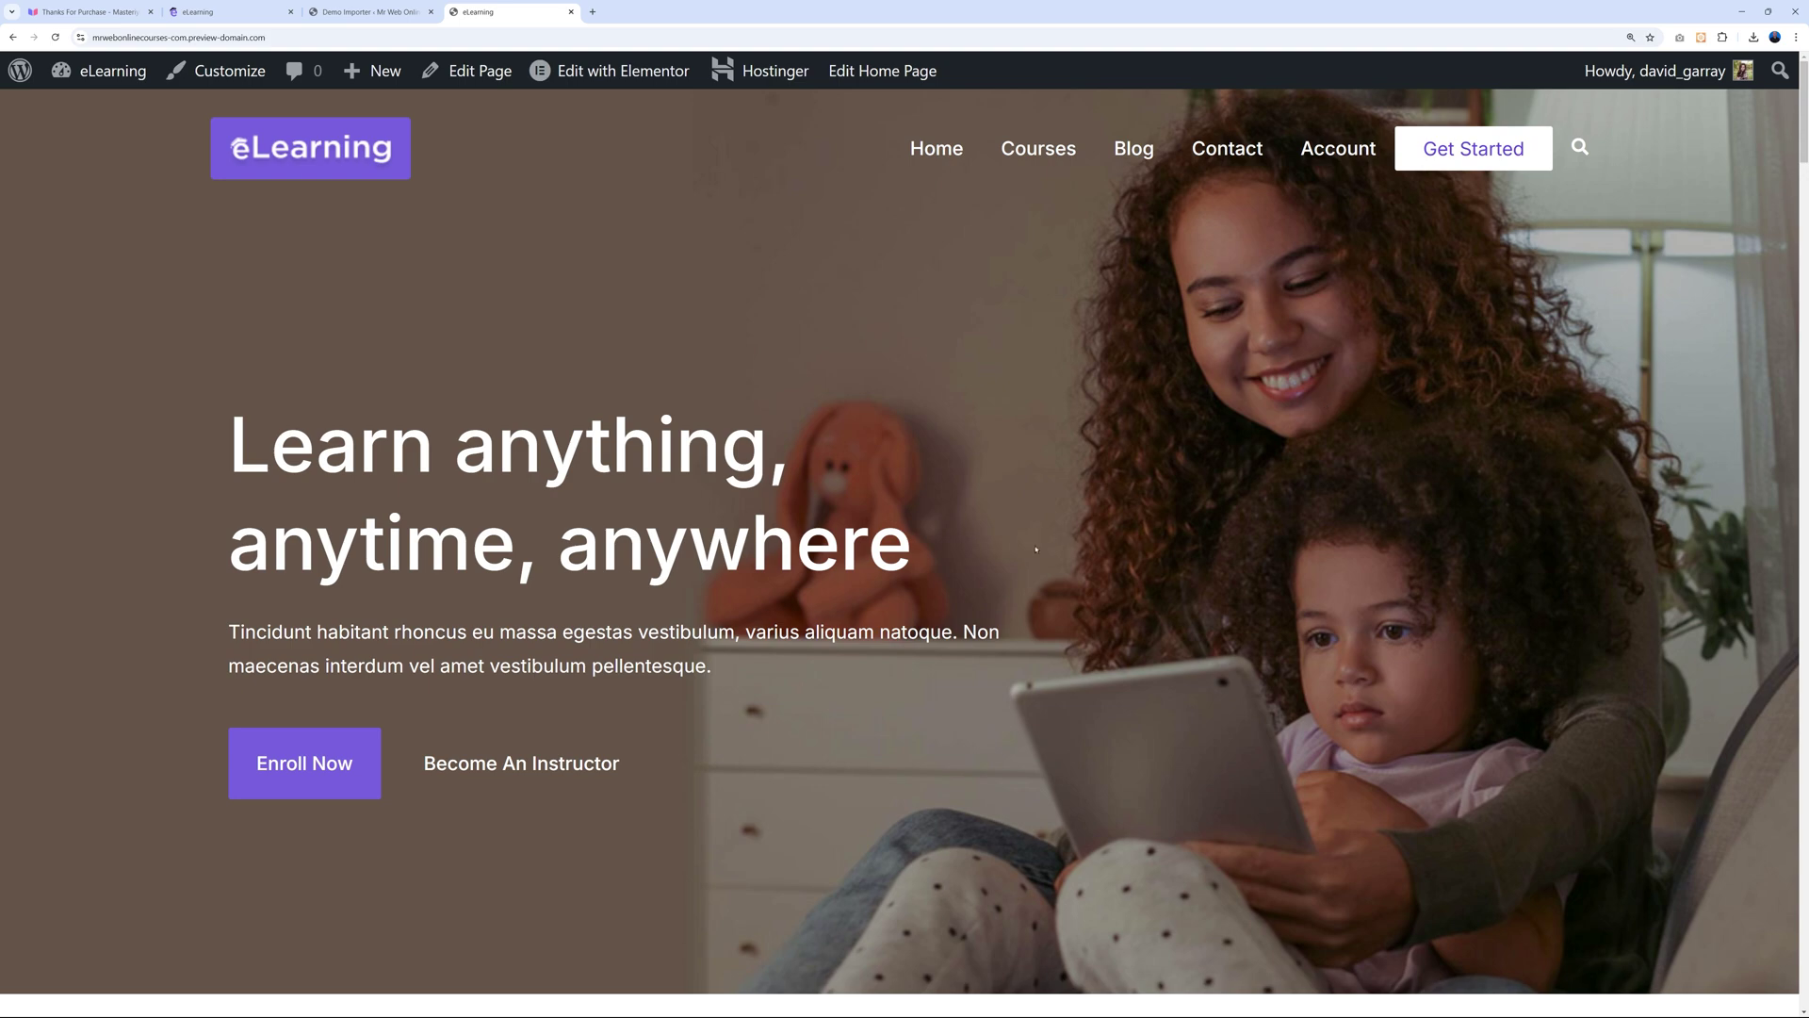
pyautogui.scroll(-10, 620, 511)
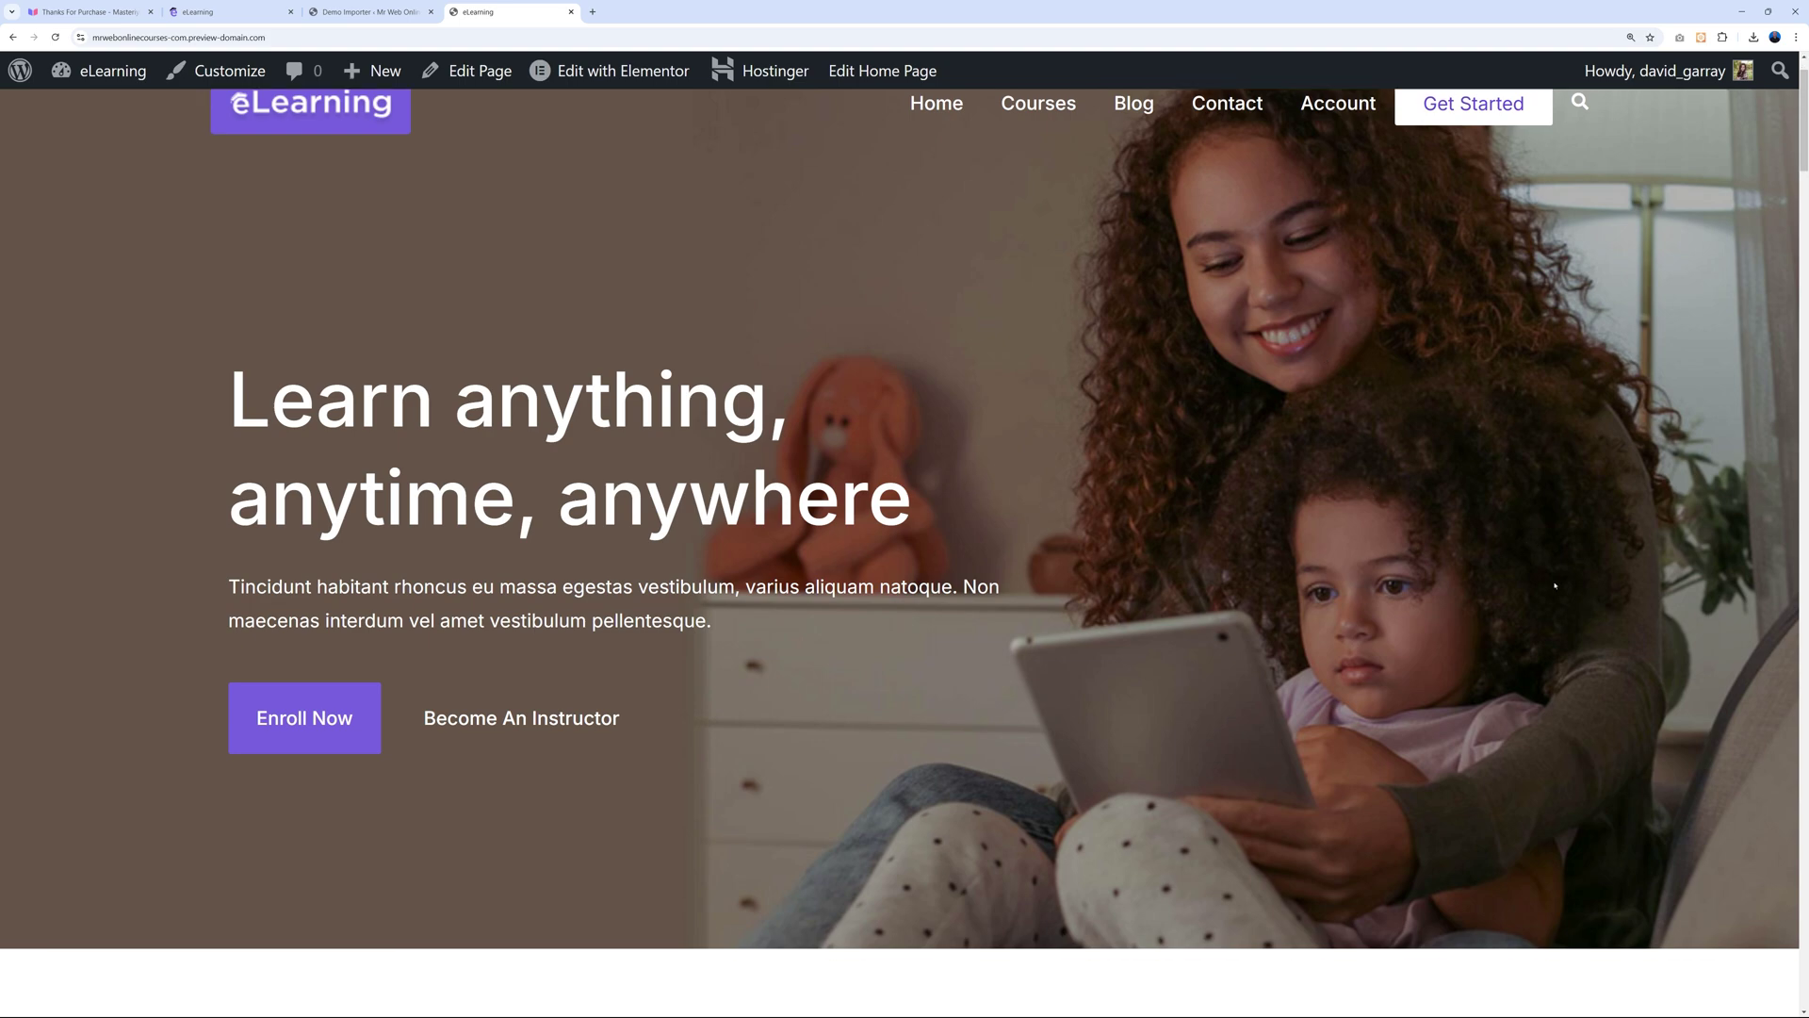
pyautogui.scroll(-15, 1688, 584)
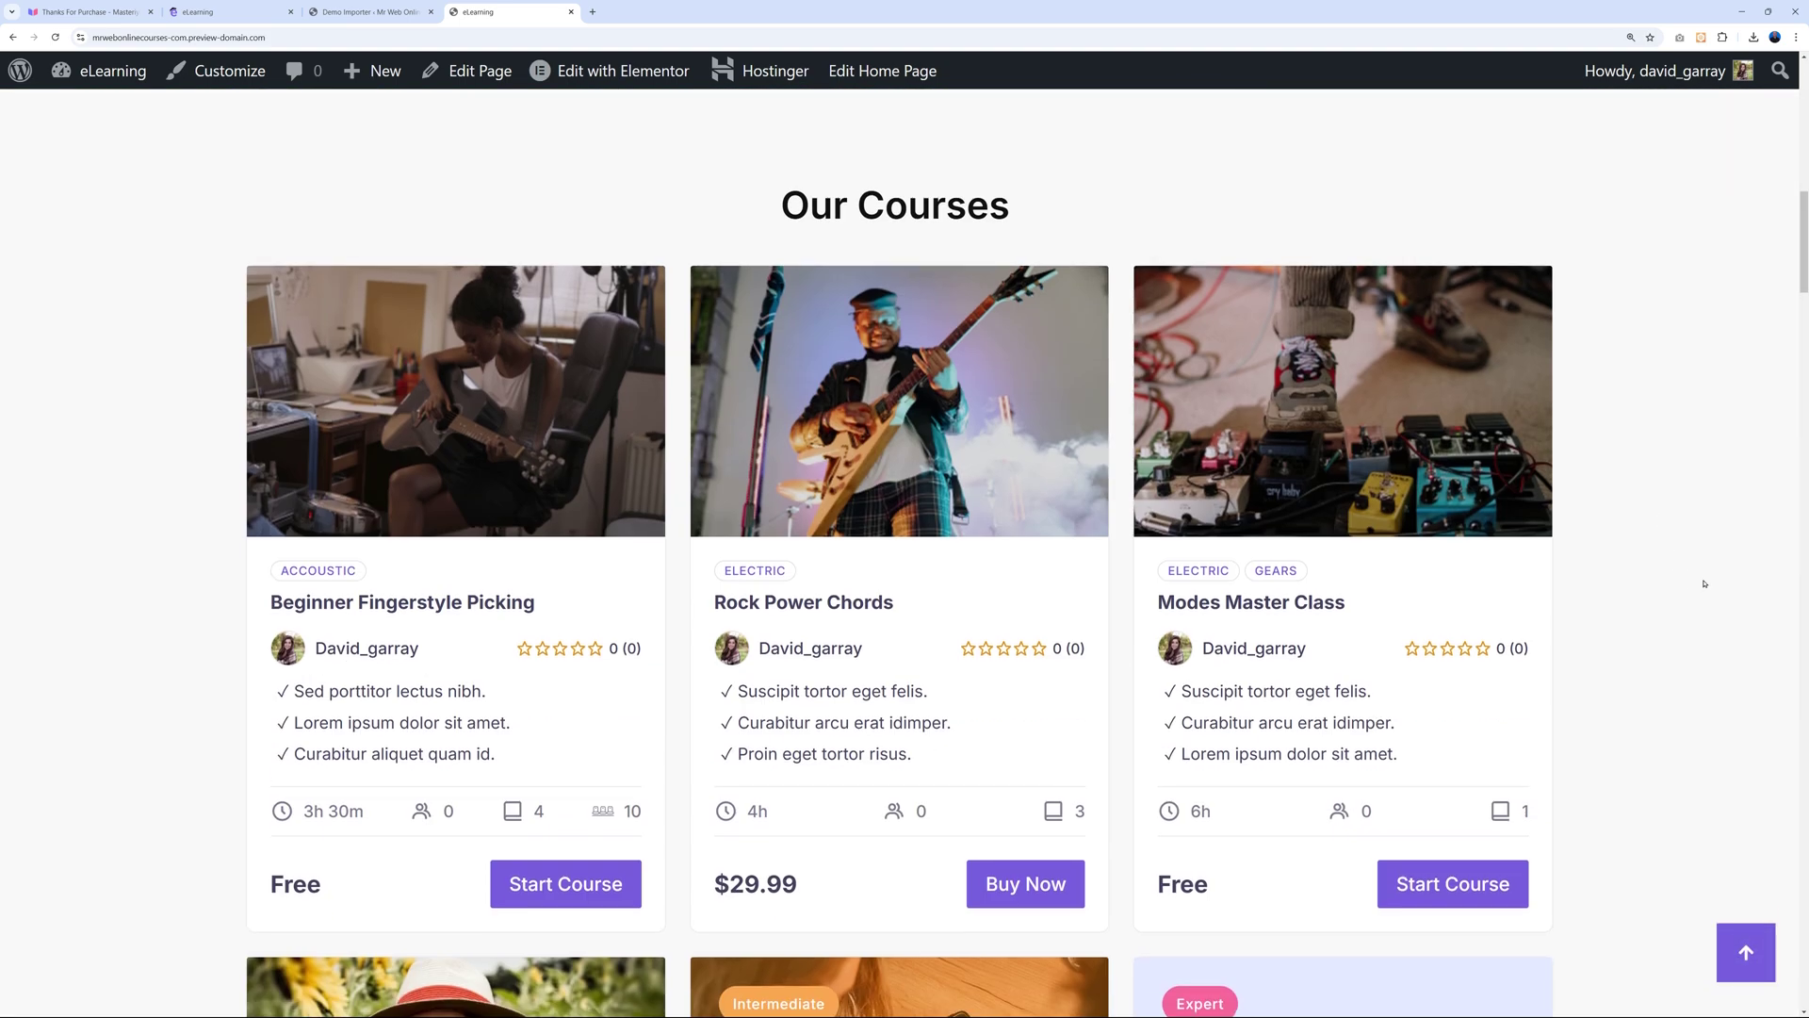
pyautogui.scroll(-14, 1701, 585)
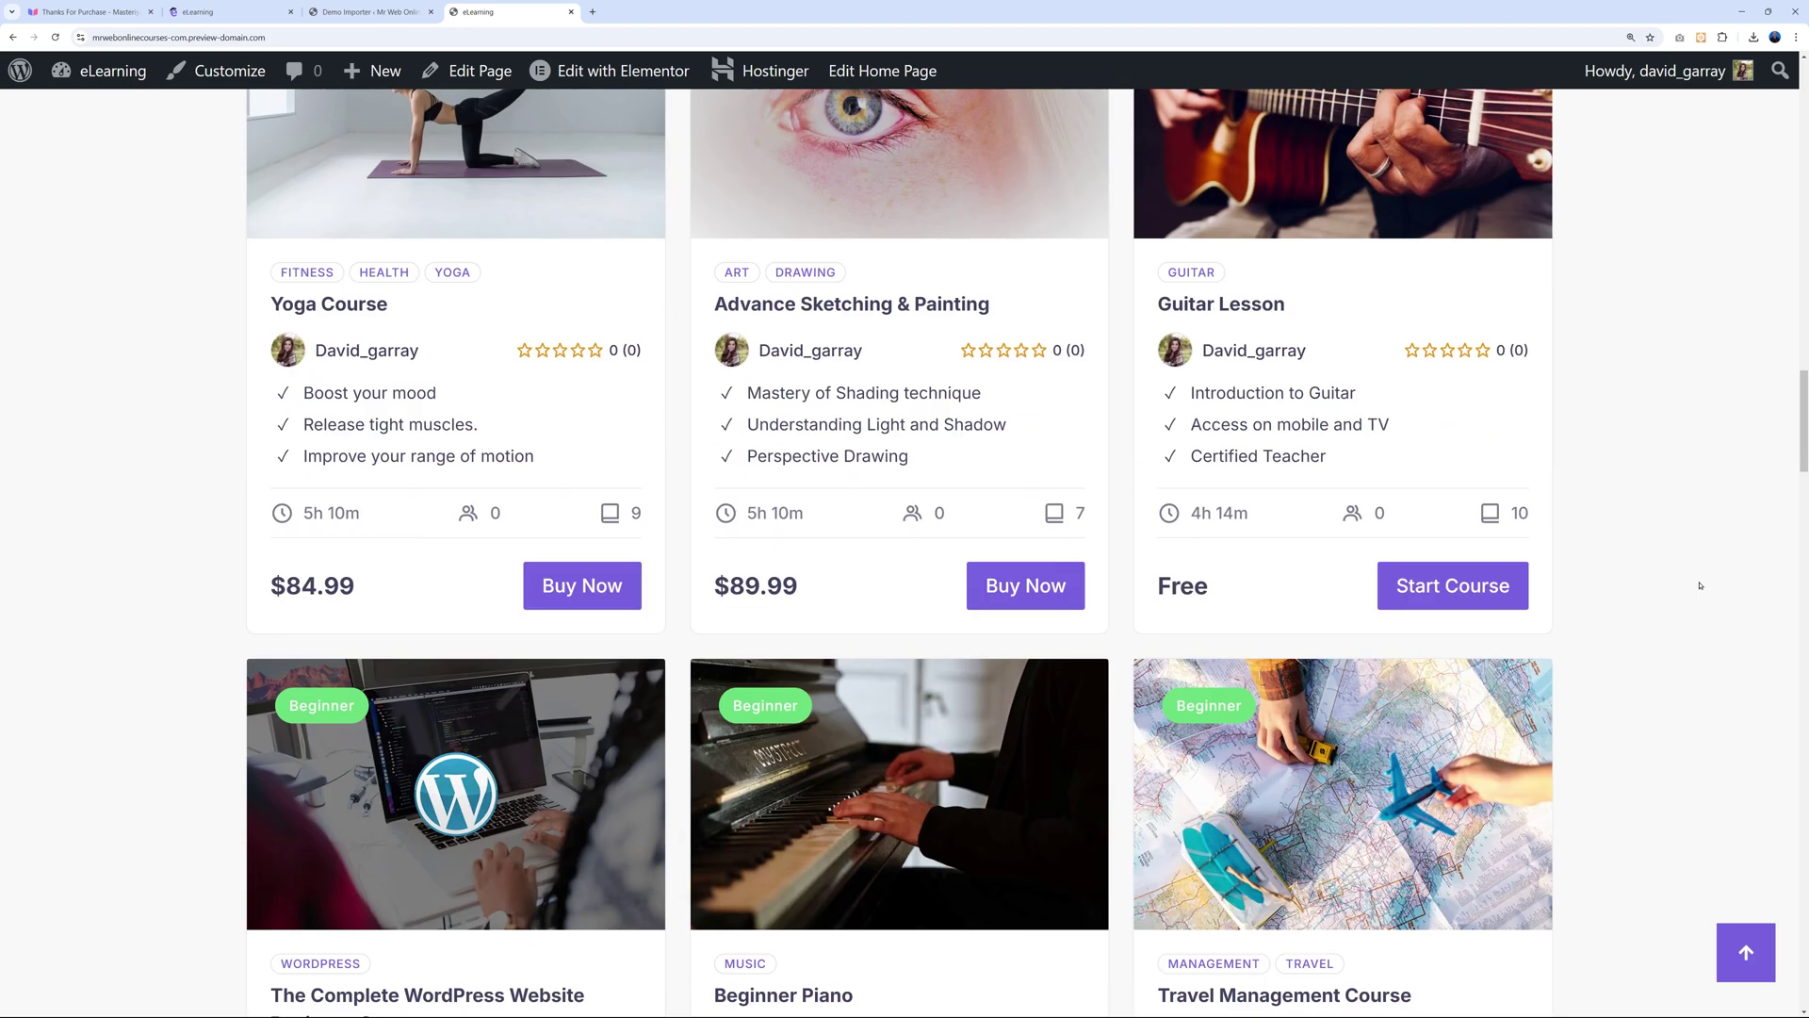
pyautogui.scroll(-16, 1701, 580)
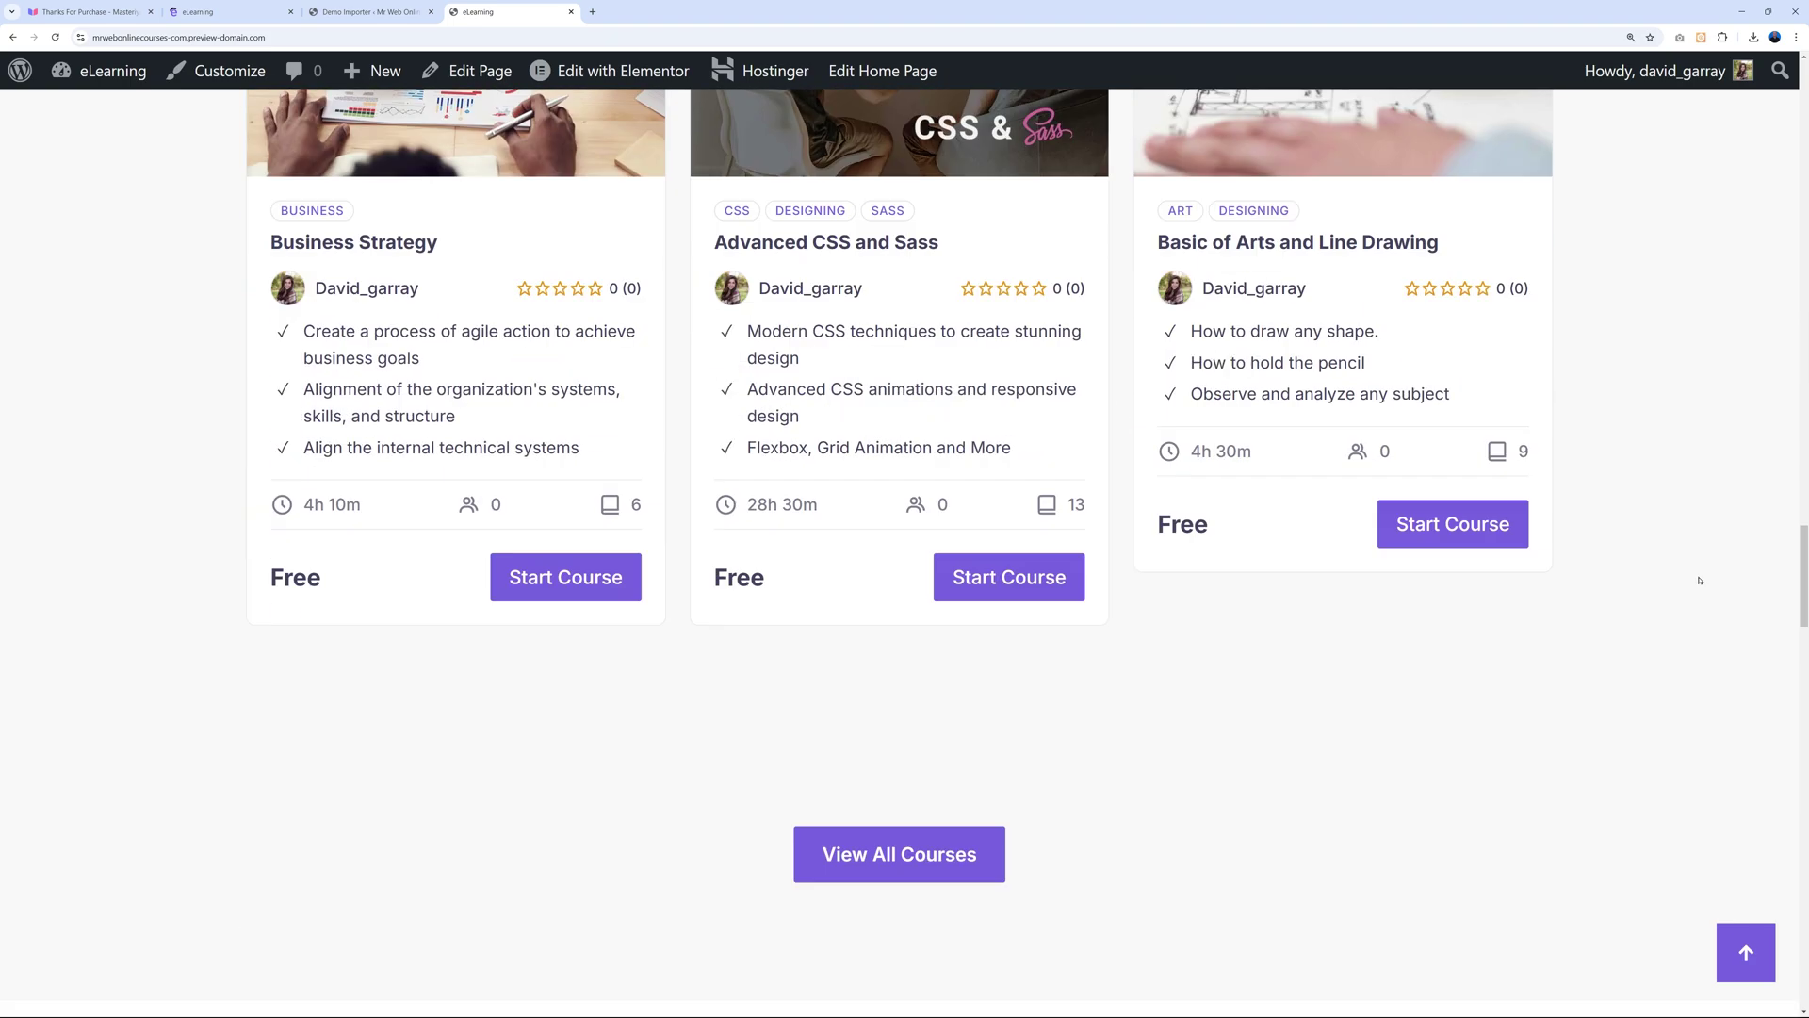
pyautogui.scroll(-15, 1700, 582)
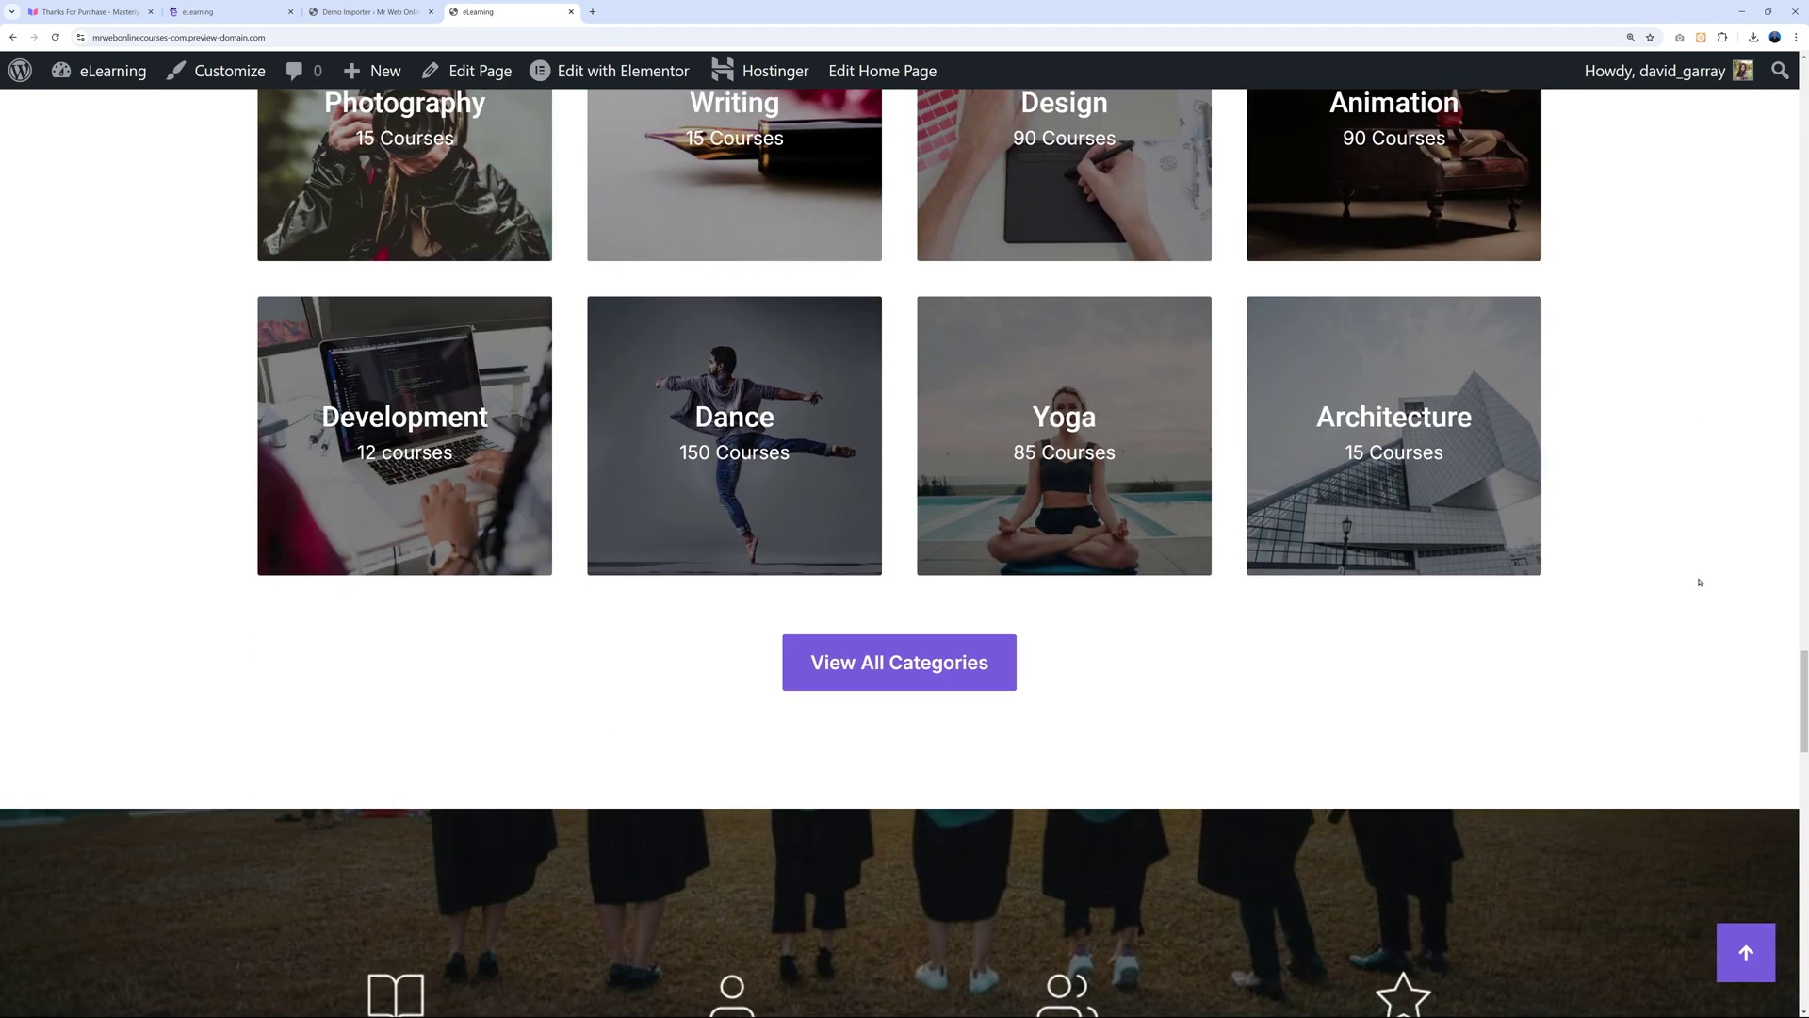
pyautogui.press('Home')
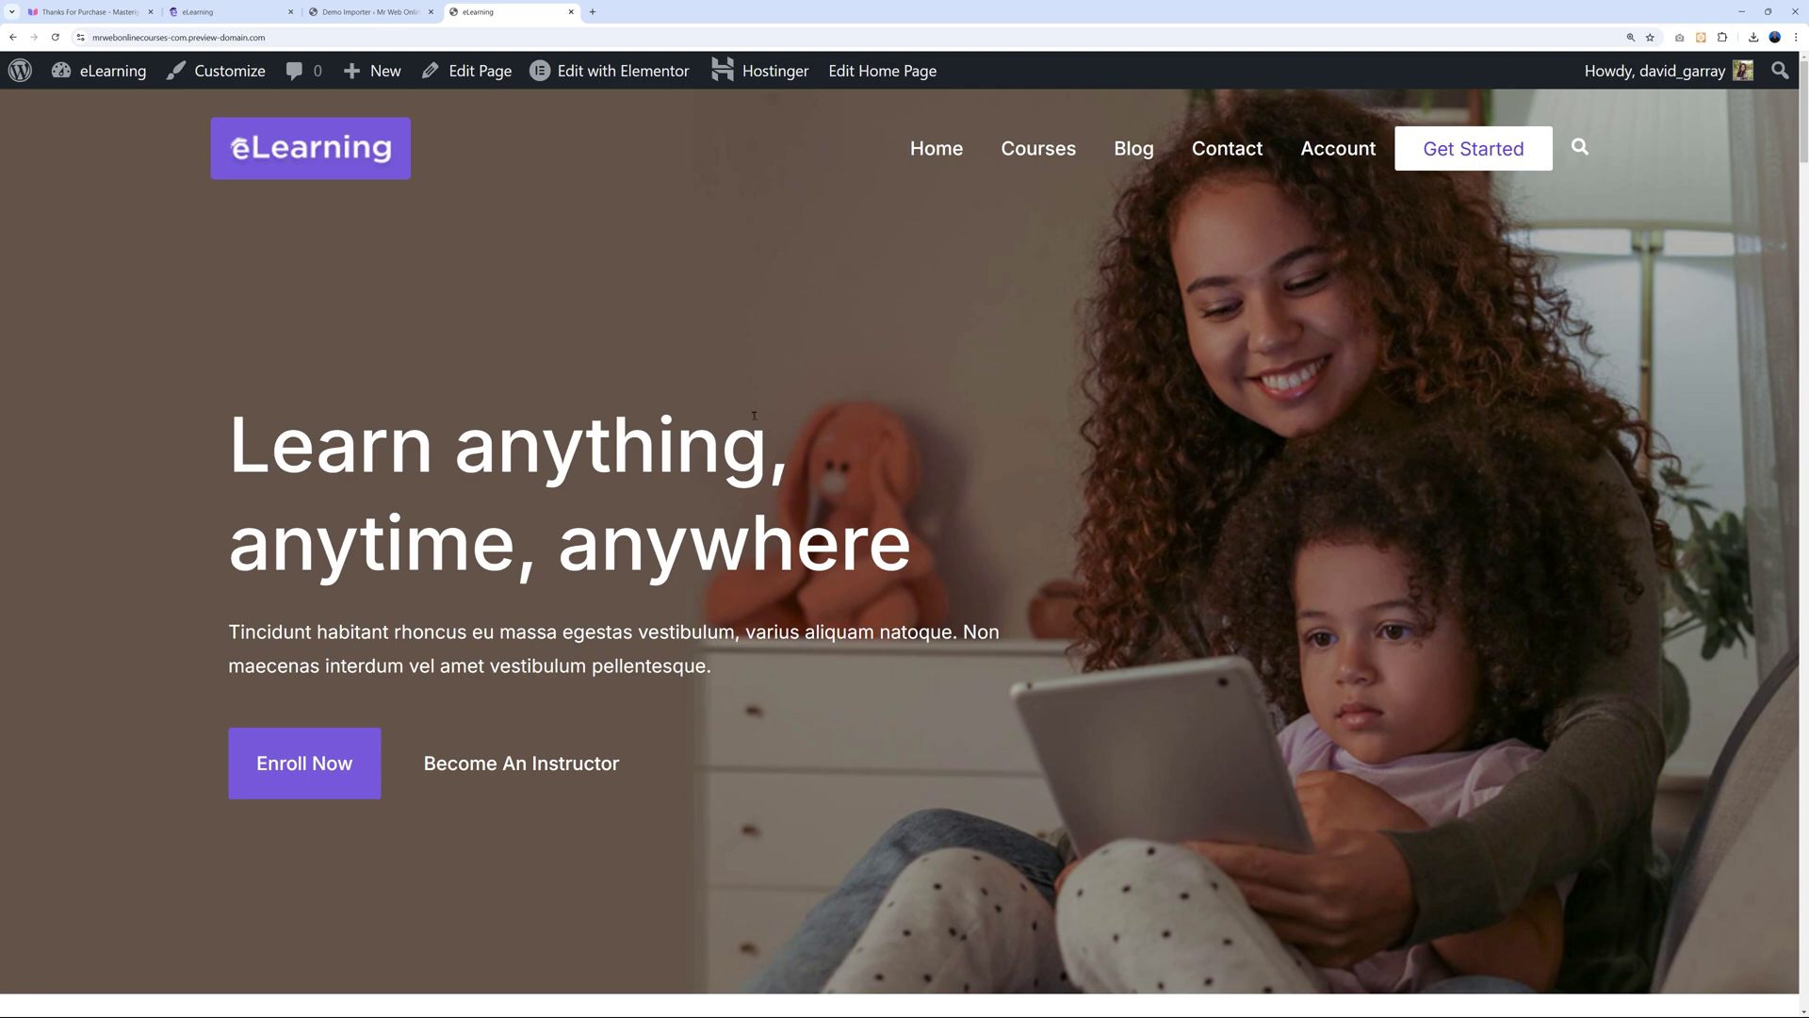
# Go back to the admin Demo Importer tab and open Masteriyo from the sidebar.
pyautogui.click(387, 13)
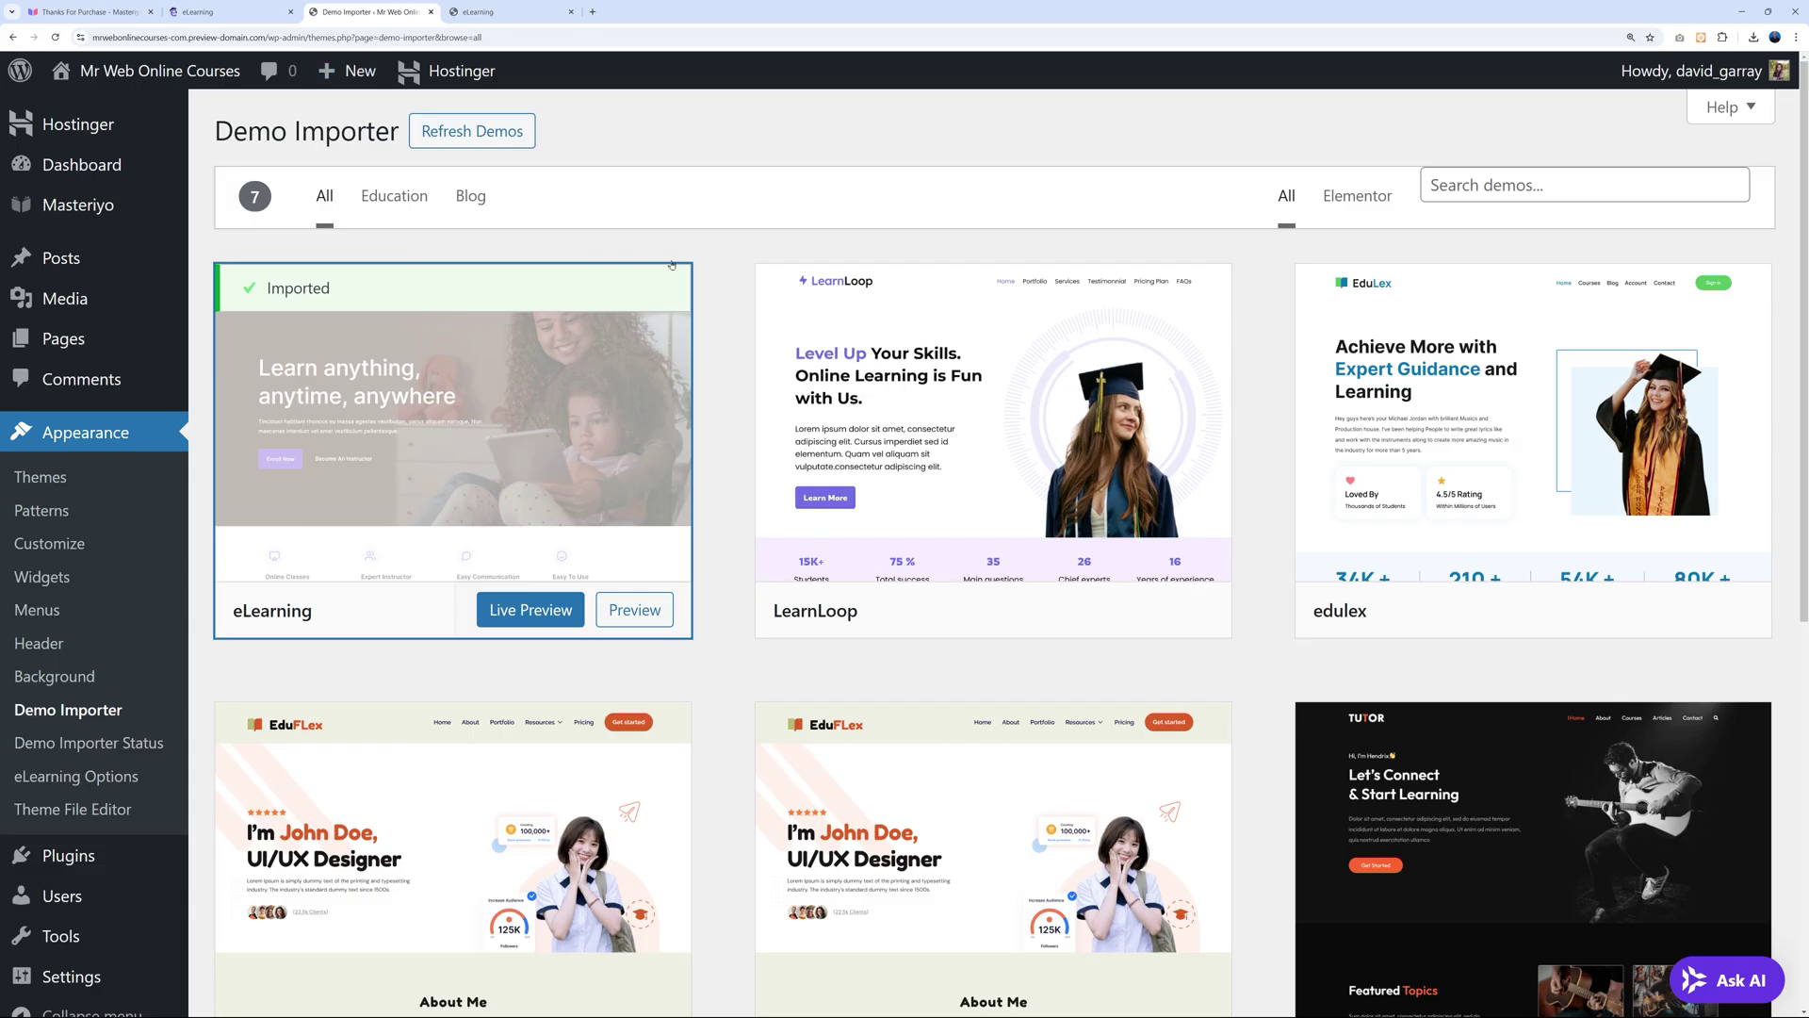
pyautogui.click(75, 209)
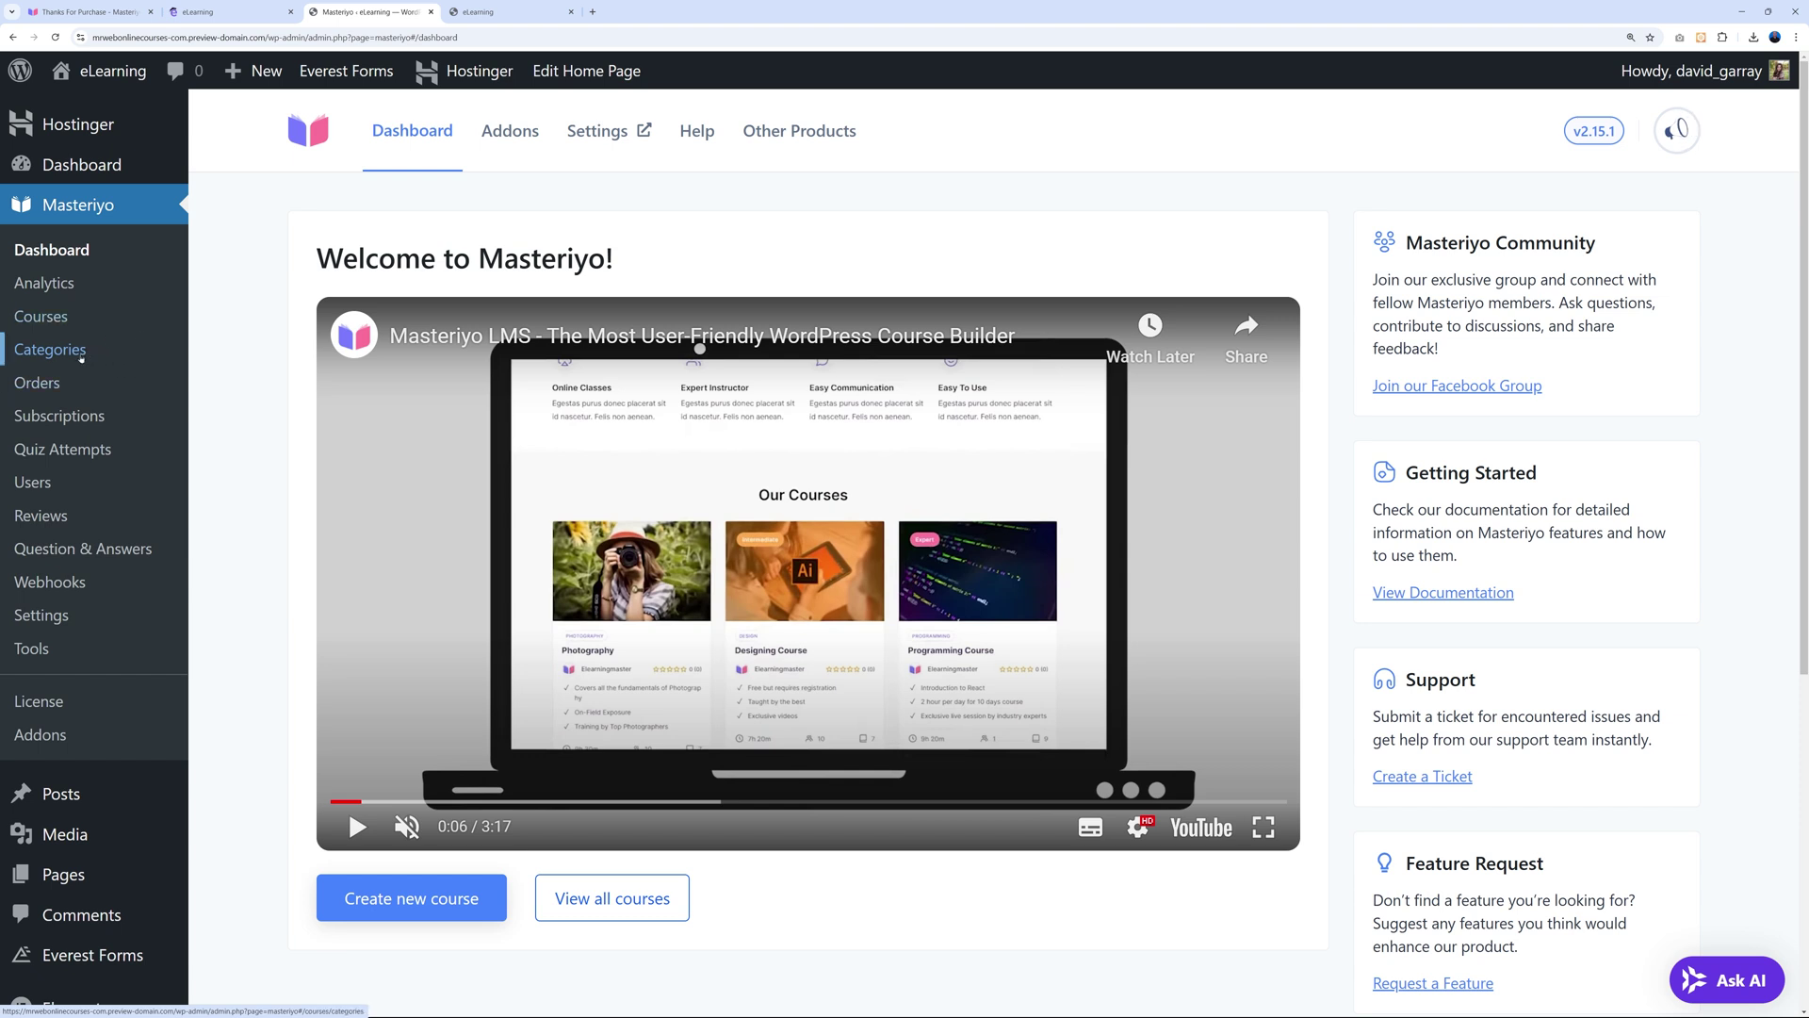
# Review the ten course categories from Yoga to Guitar, then open the Add New Course Category form.
pyautogui.click(66, 353)
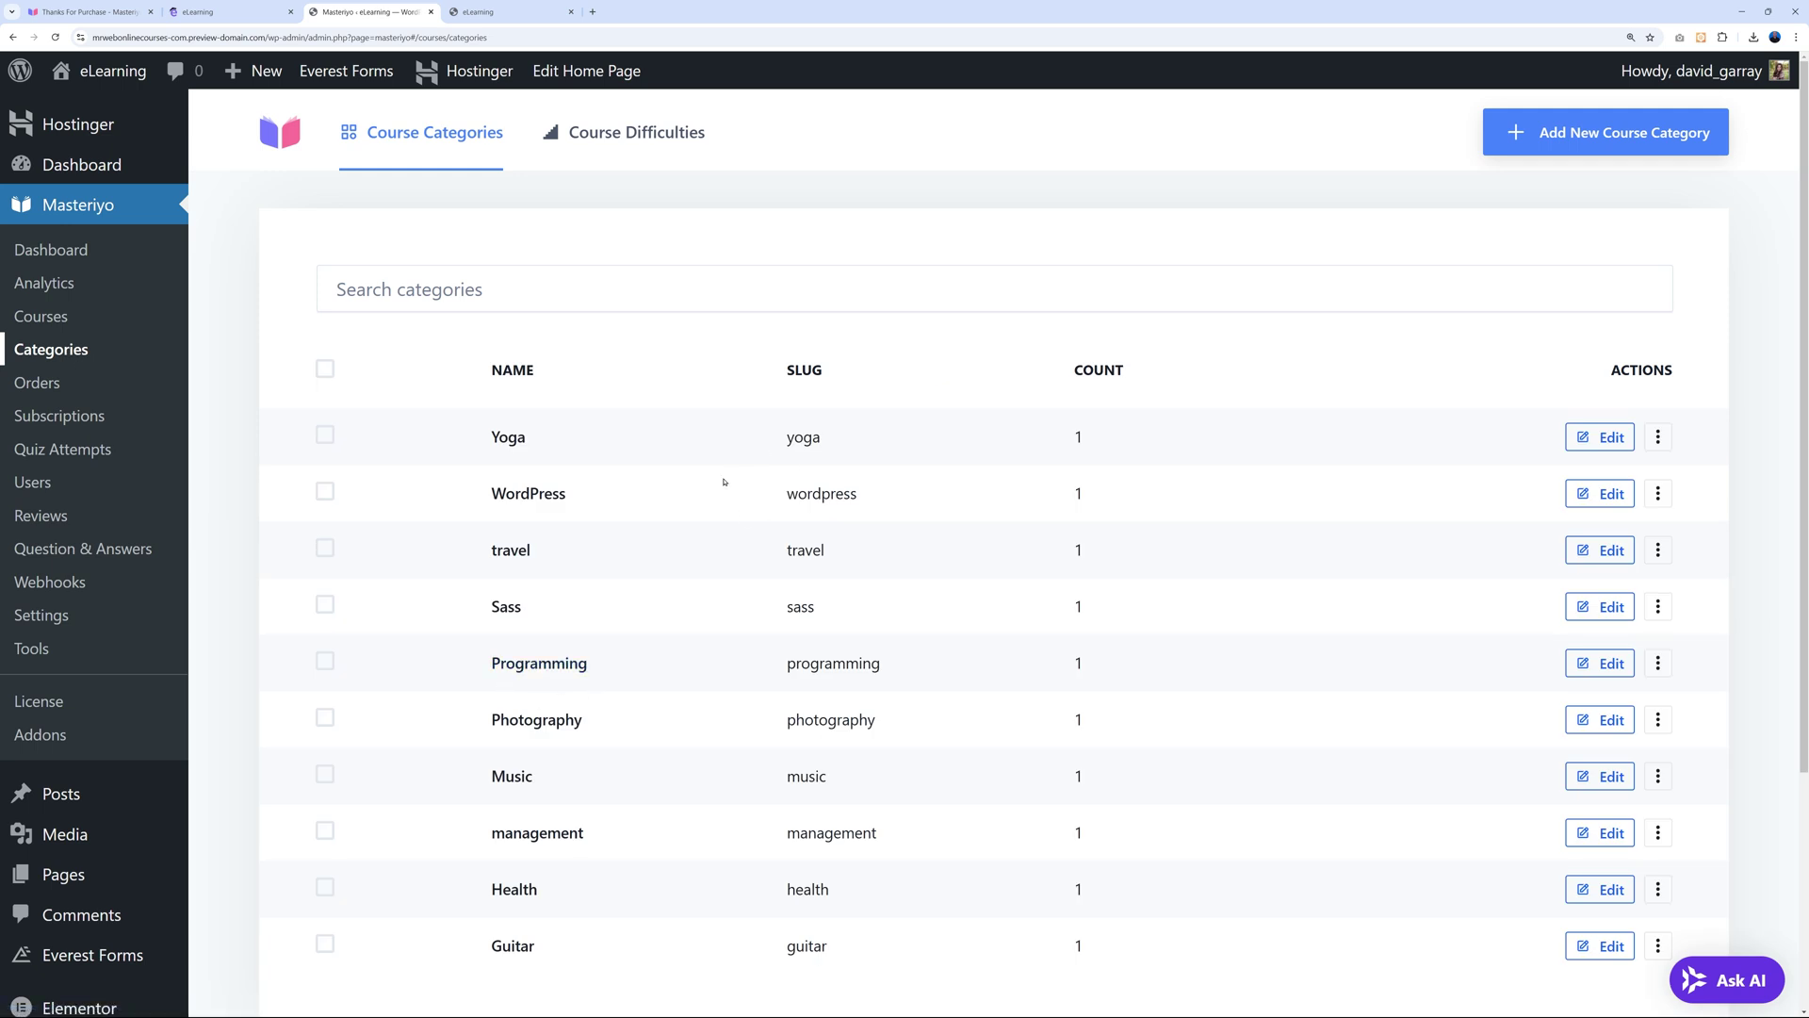
pyautogui.scroll(-1, 725, 475)
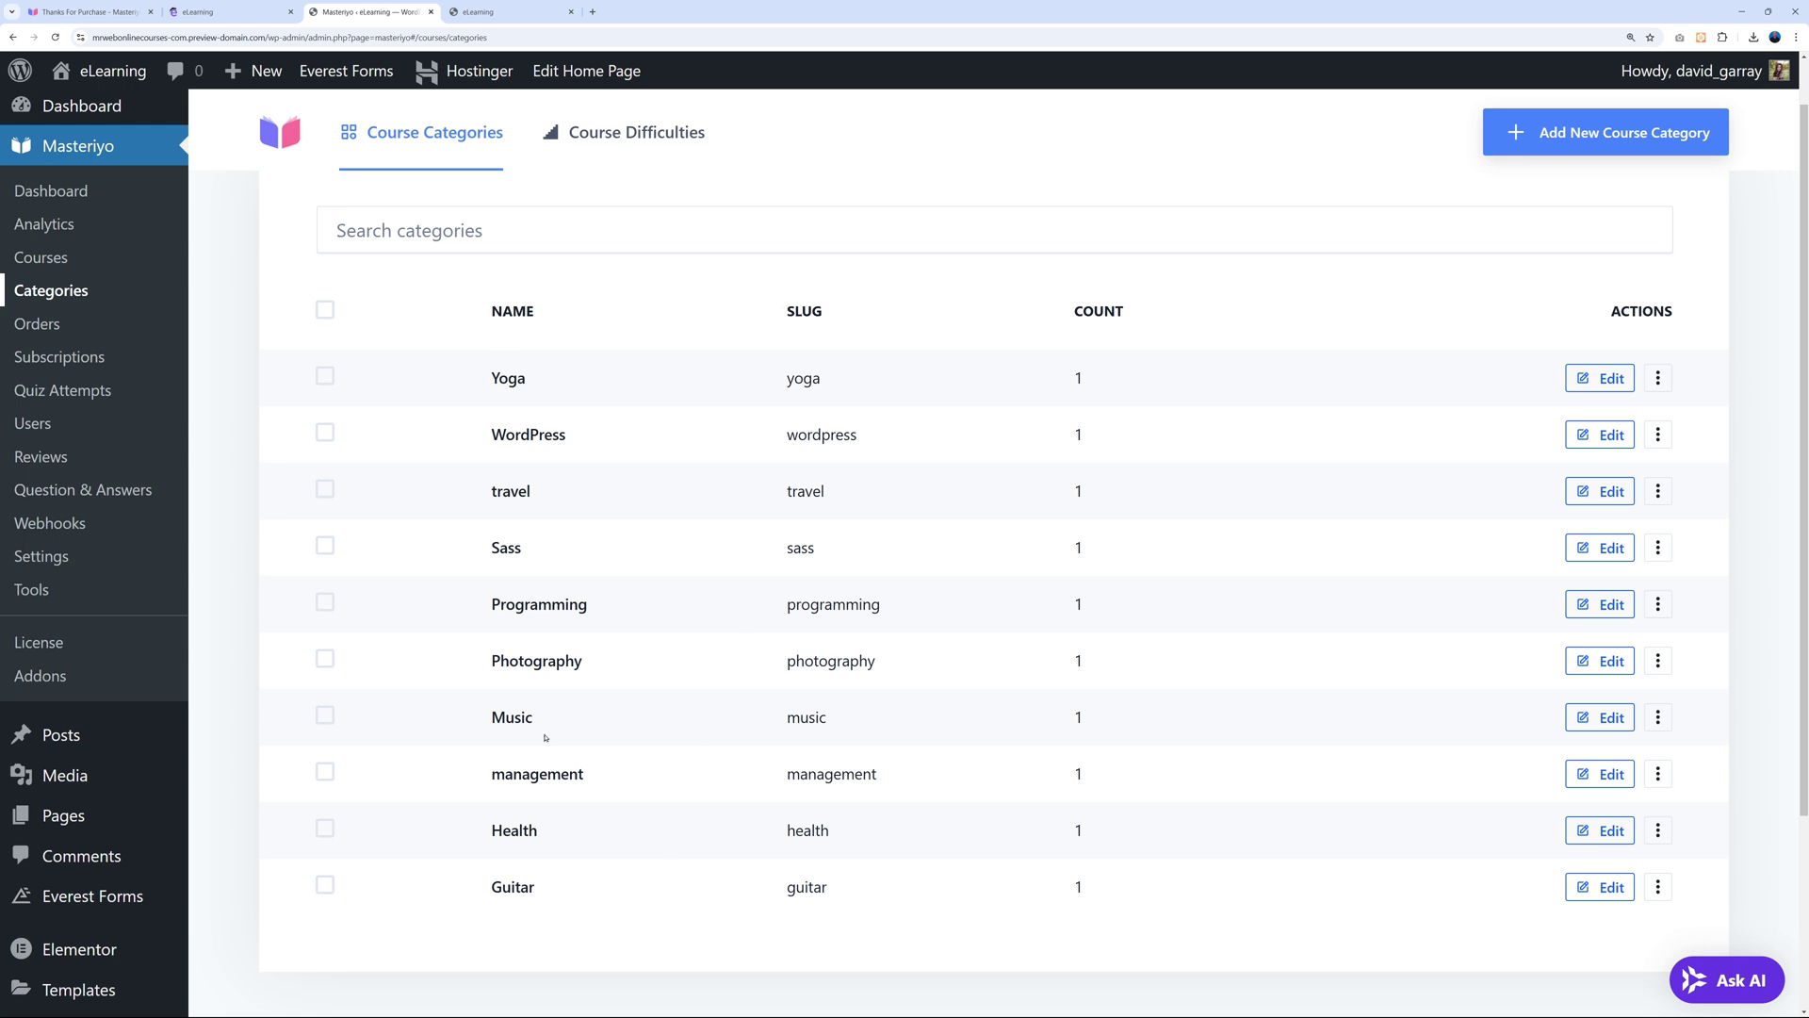
pyautogui.click(1658, 378)
pyautogui.click(1718, 471)
pyautogui.scroll(1, 1697, 629)
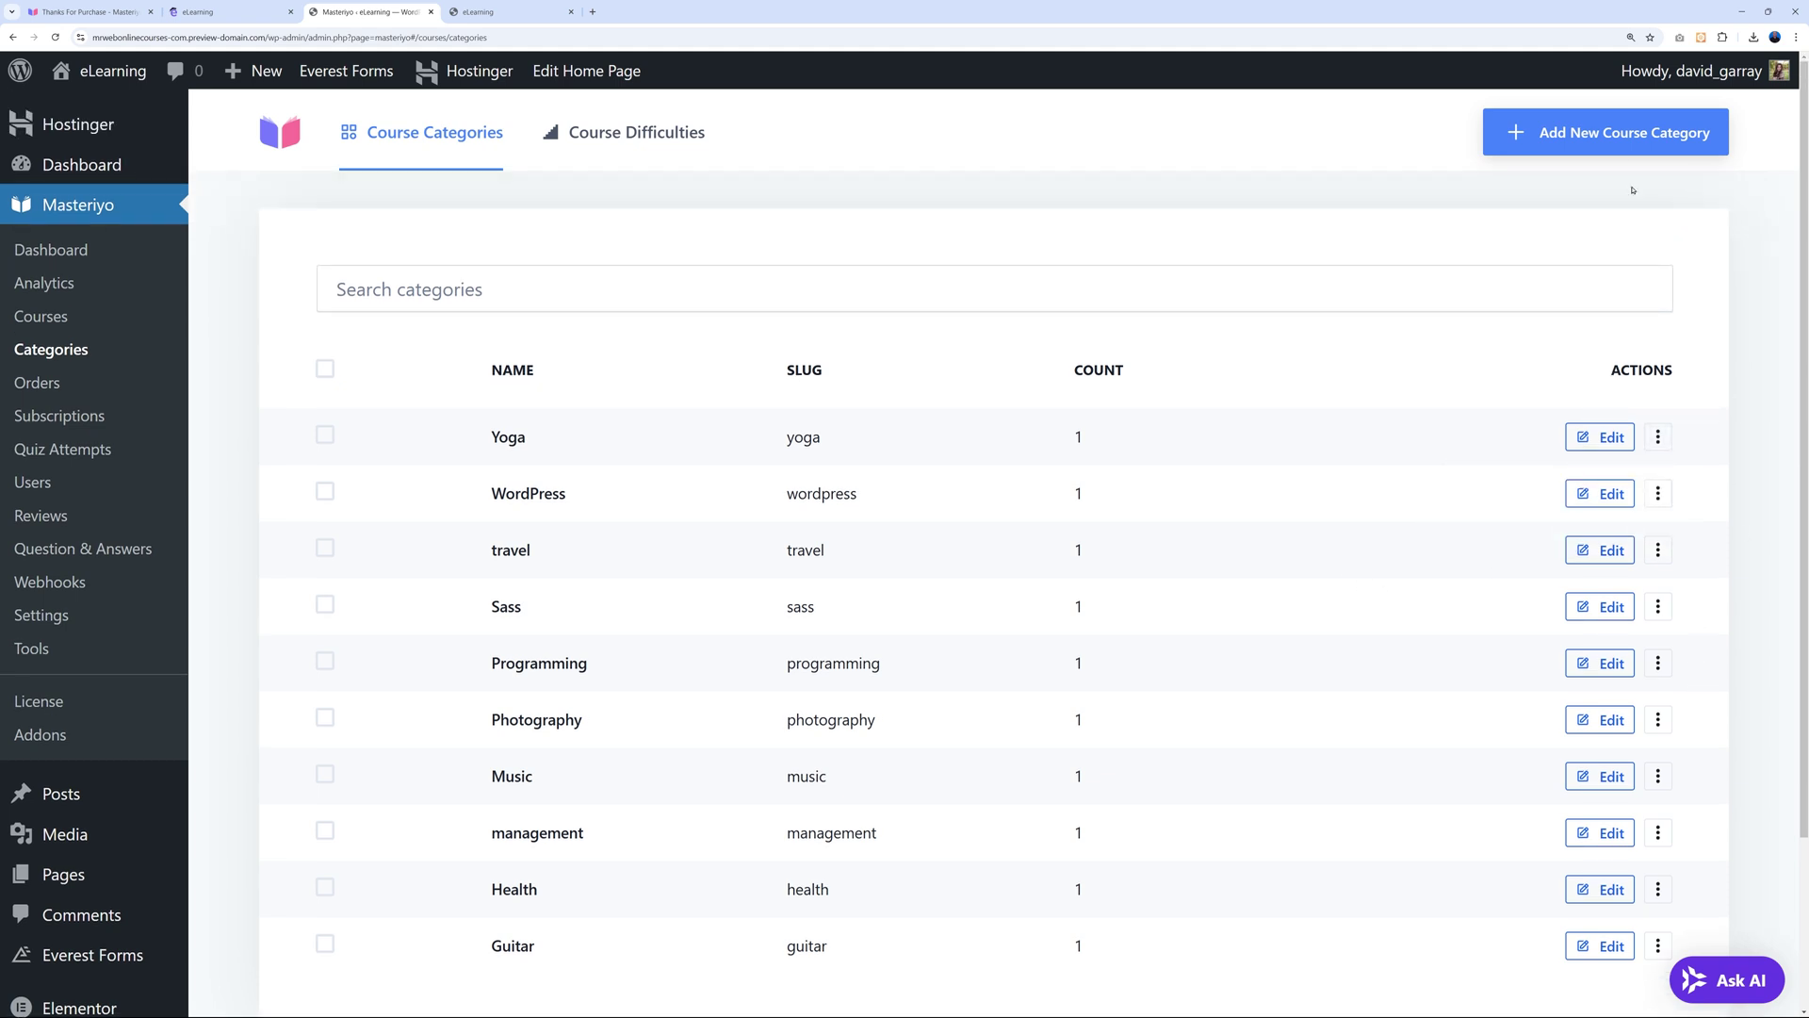
pyautogui.click(1587, 141)
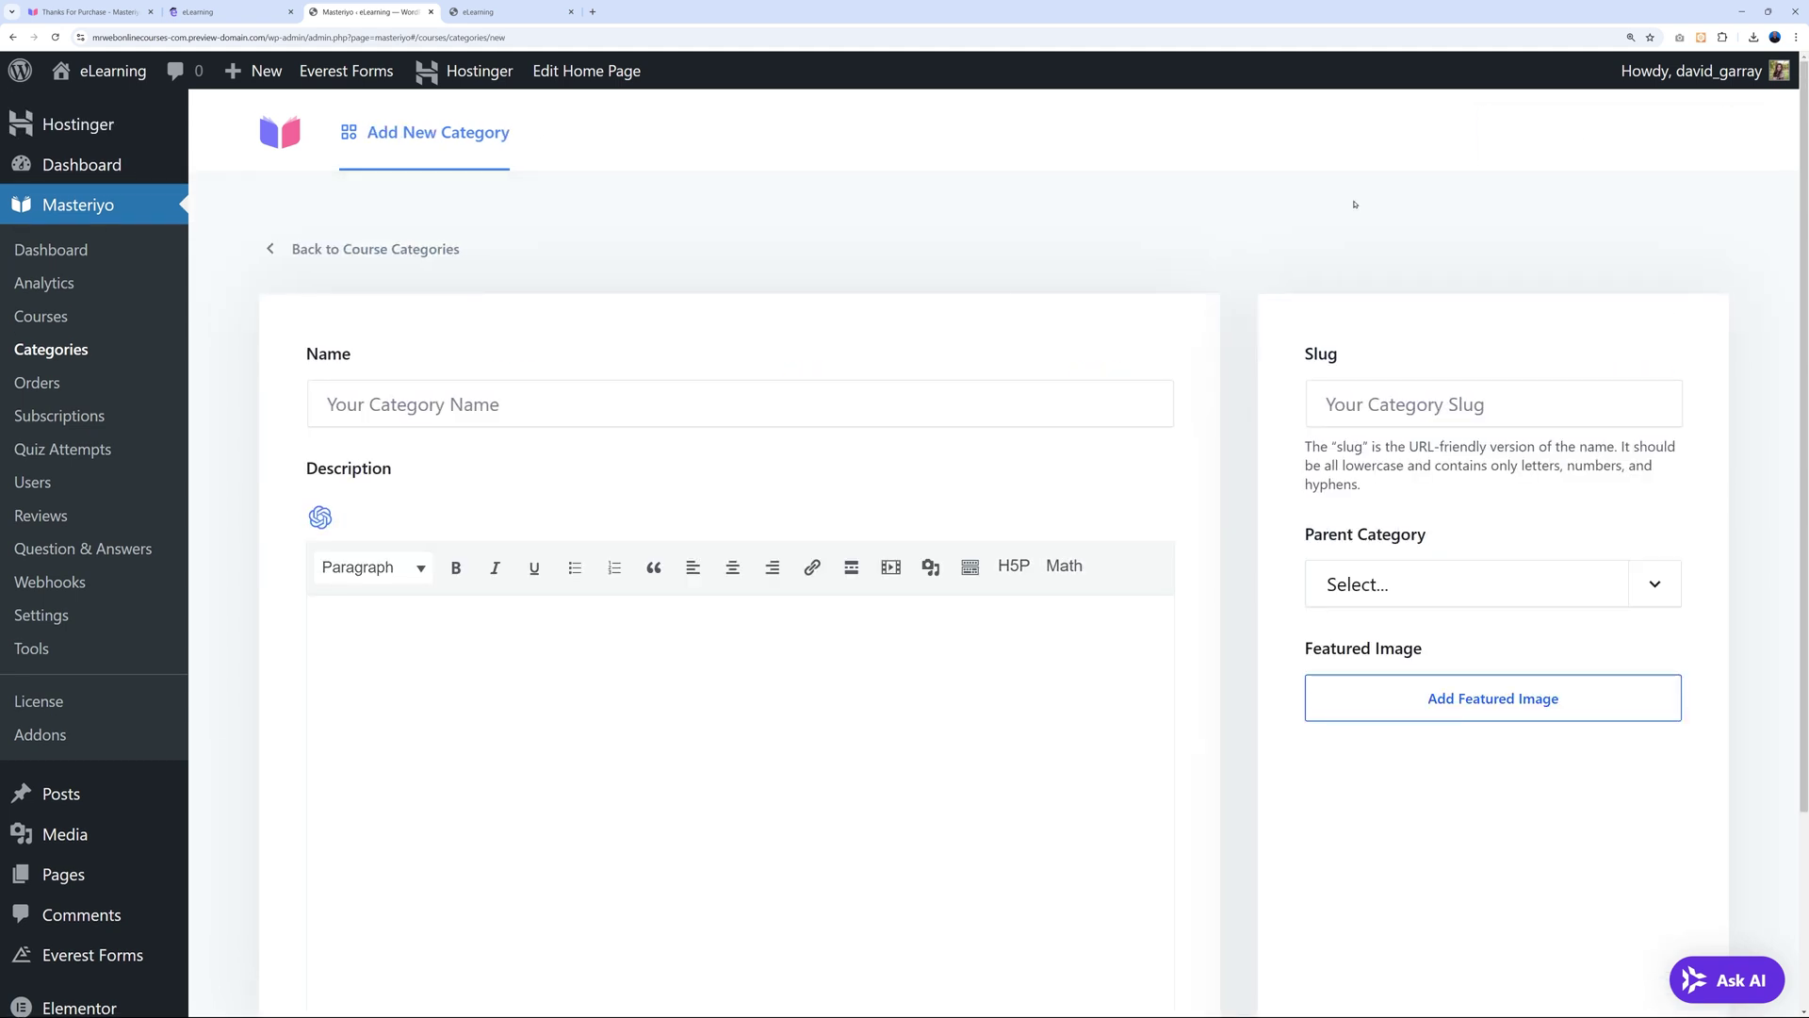
# Name the new category Joomla, confirm the auto-filled slug joomla, and leave Parent Category unset.
pyautogui.click(610, 398)
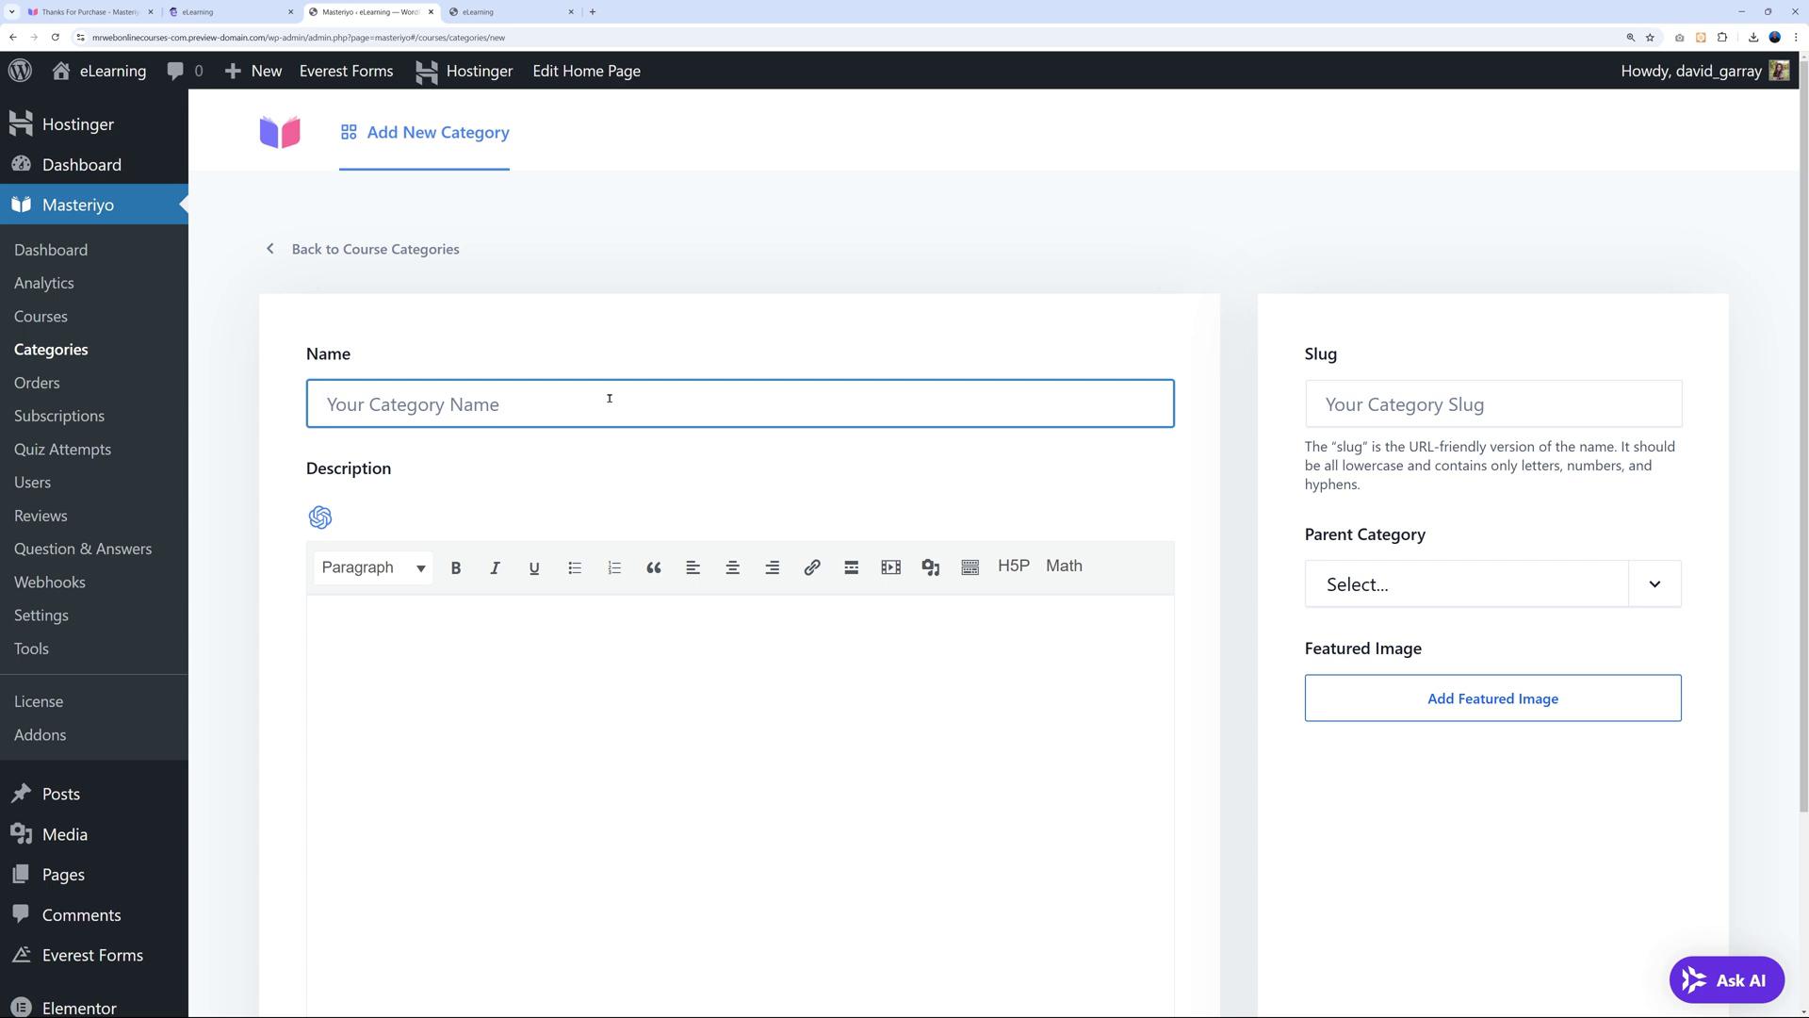
pyautogui.write('Joomla')
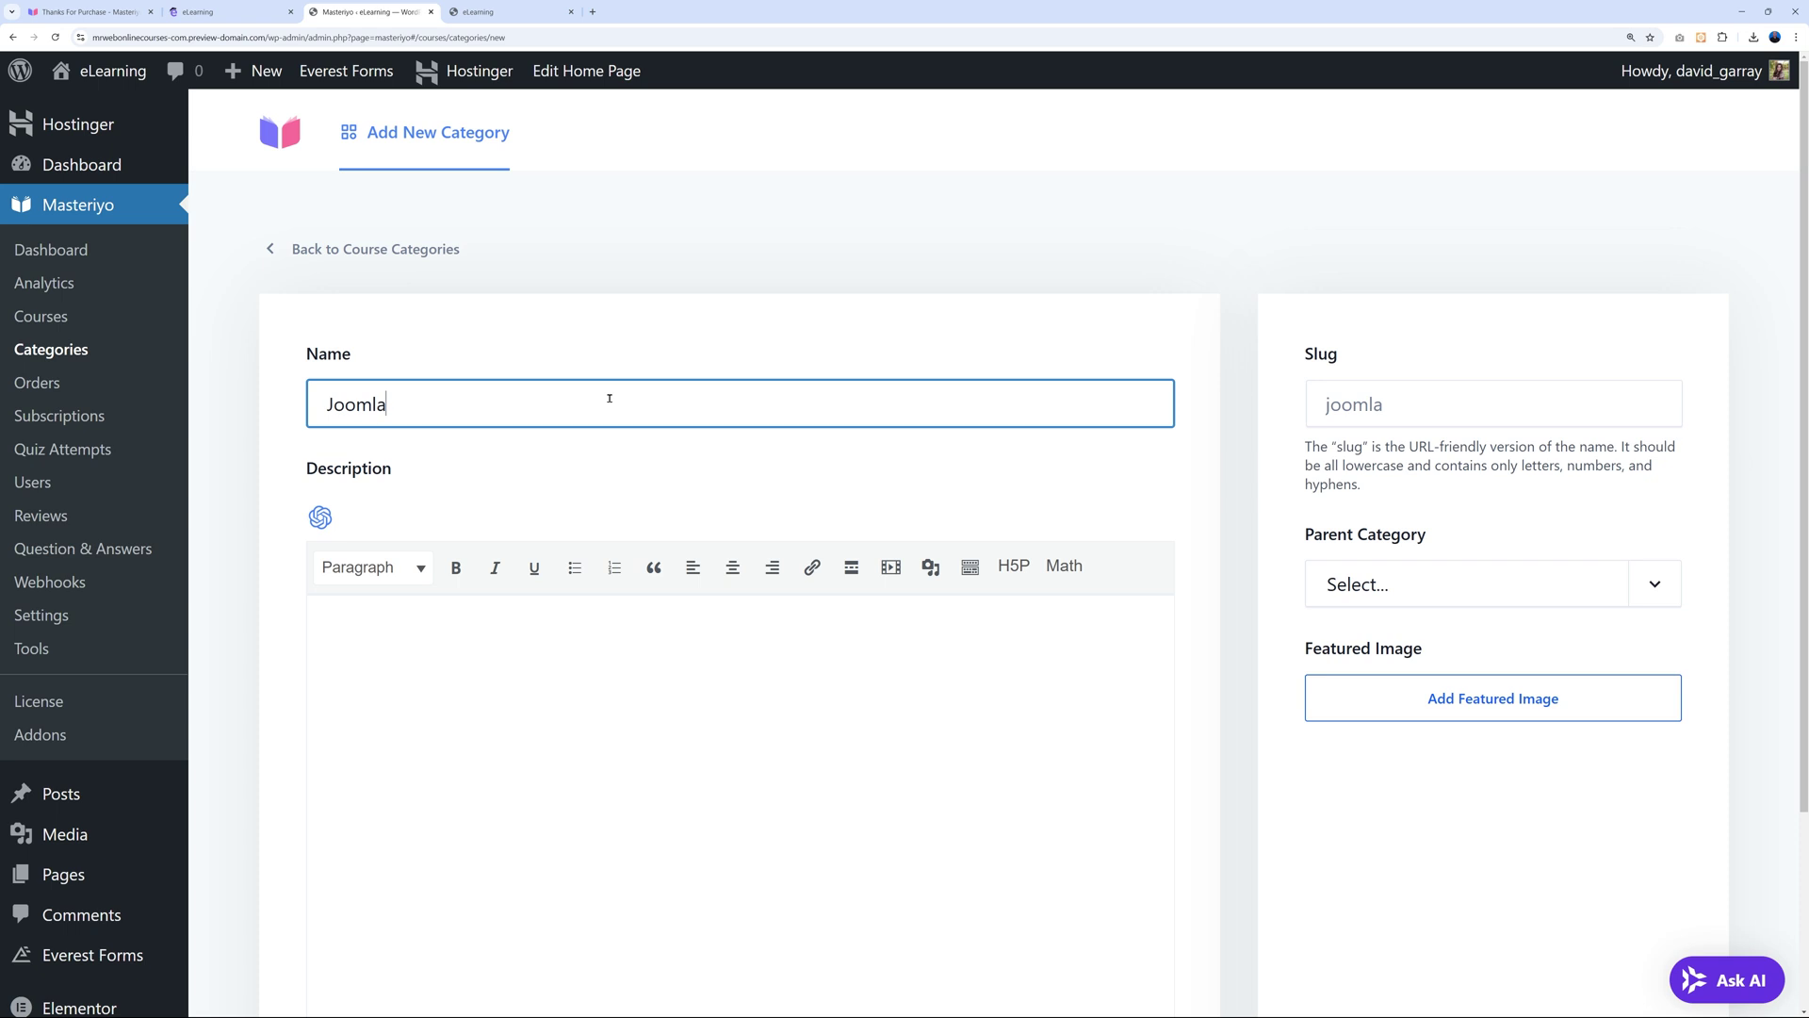
pyautogui.click(438, 752)
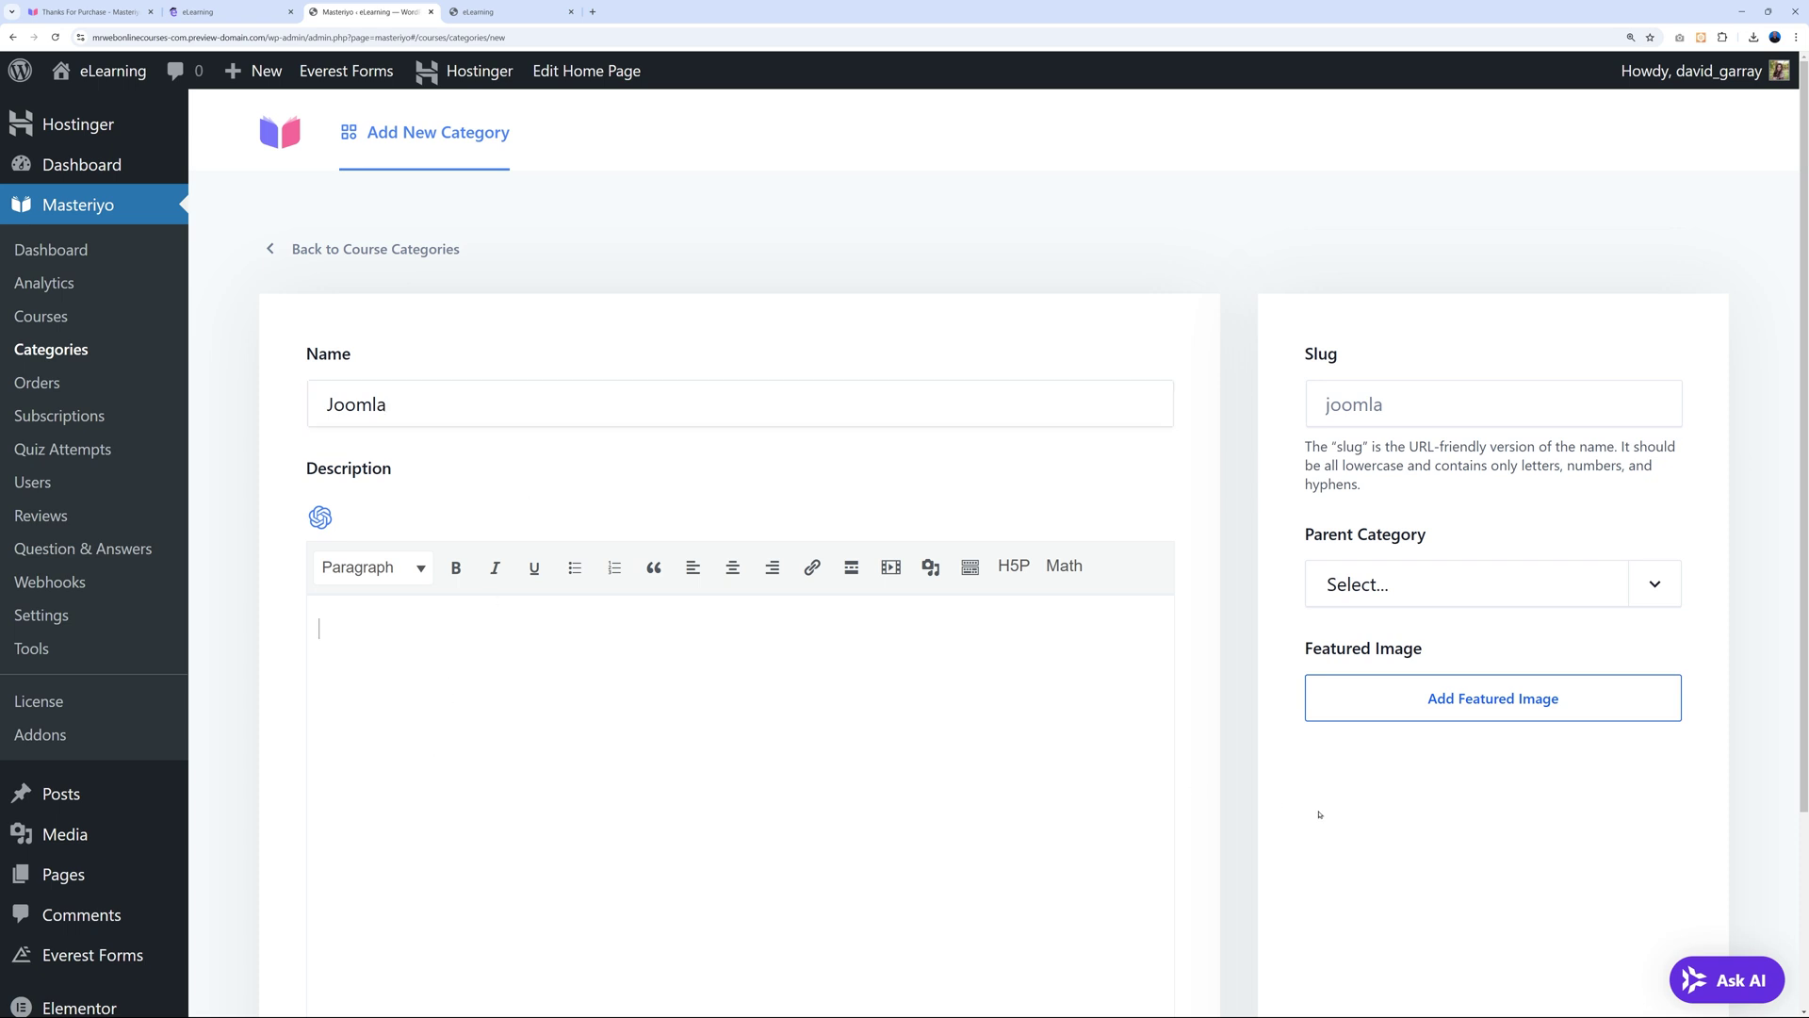
pyautogui.scroll(-2, 1319, 814)
pyautogui.scroll(1, 1219, 667)
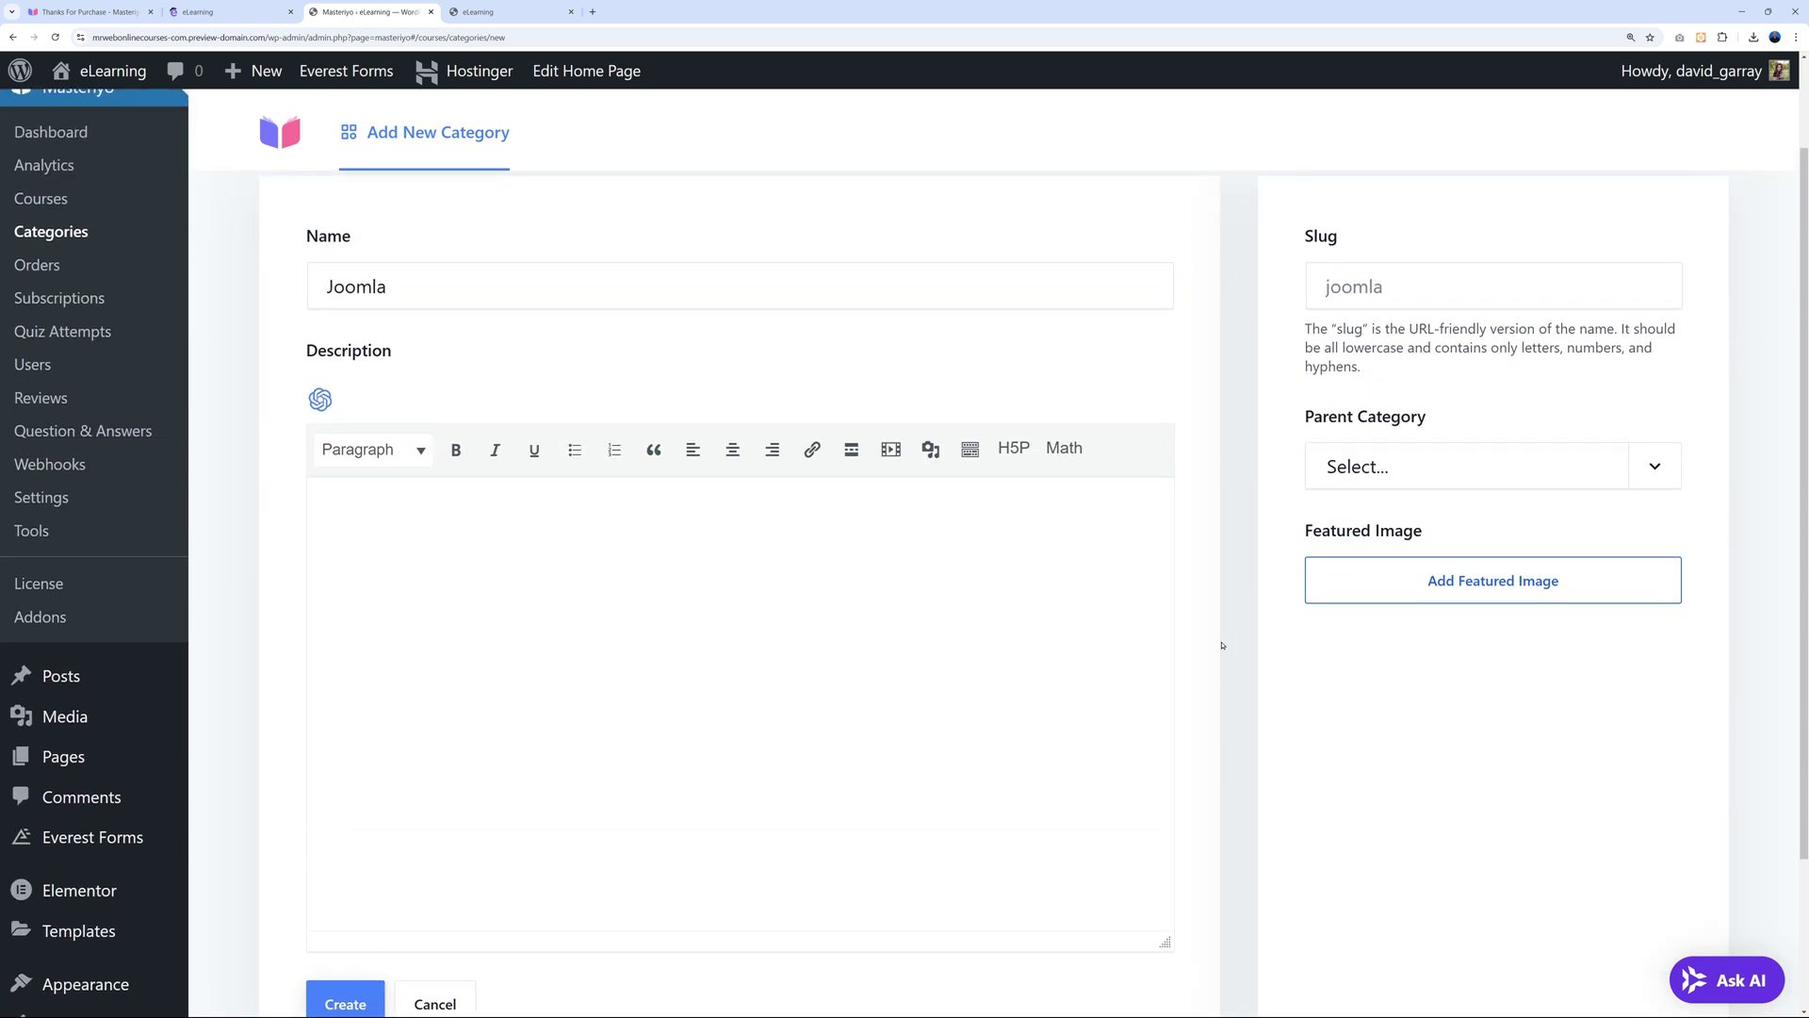
pyautogui.click(1332, 287)
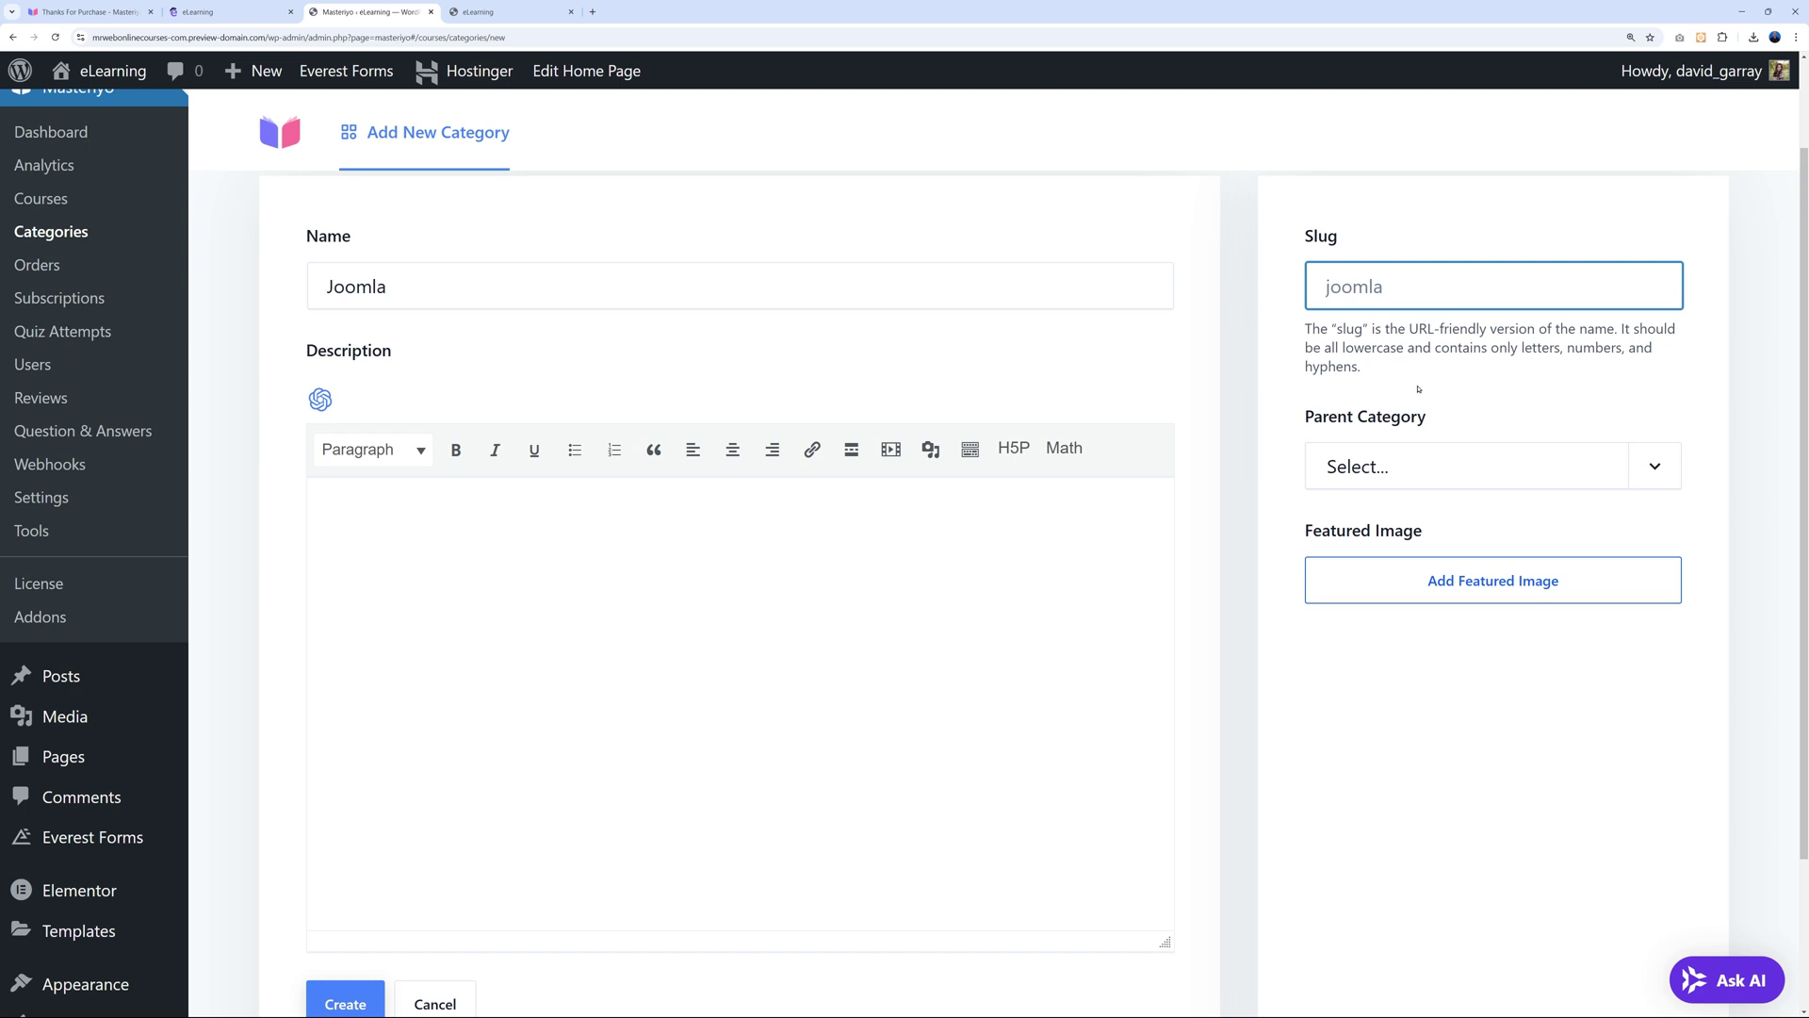
pyautogui.click(1510, 382)
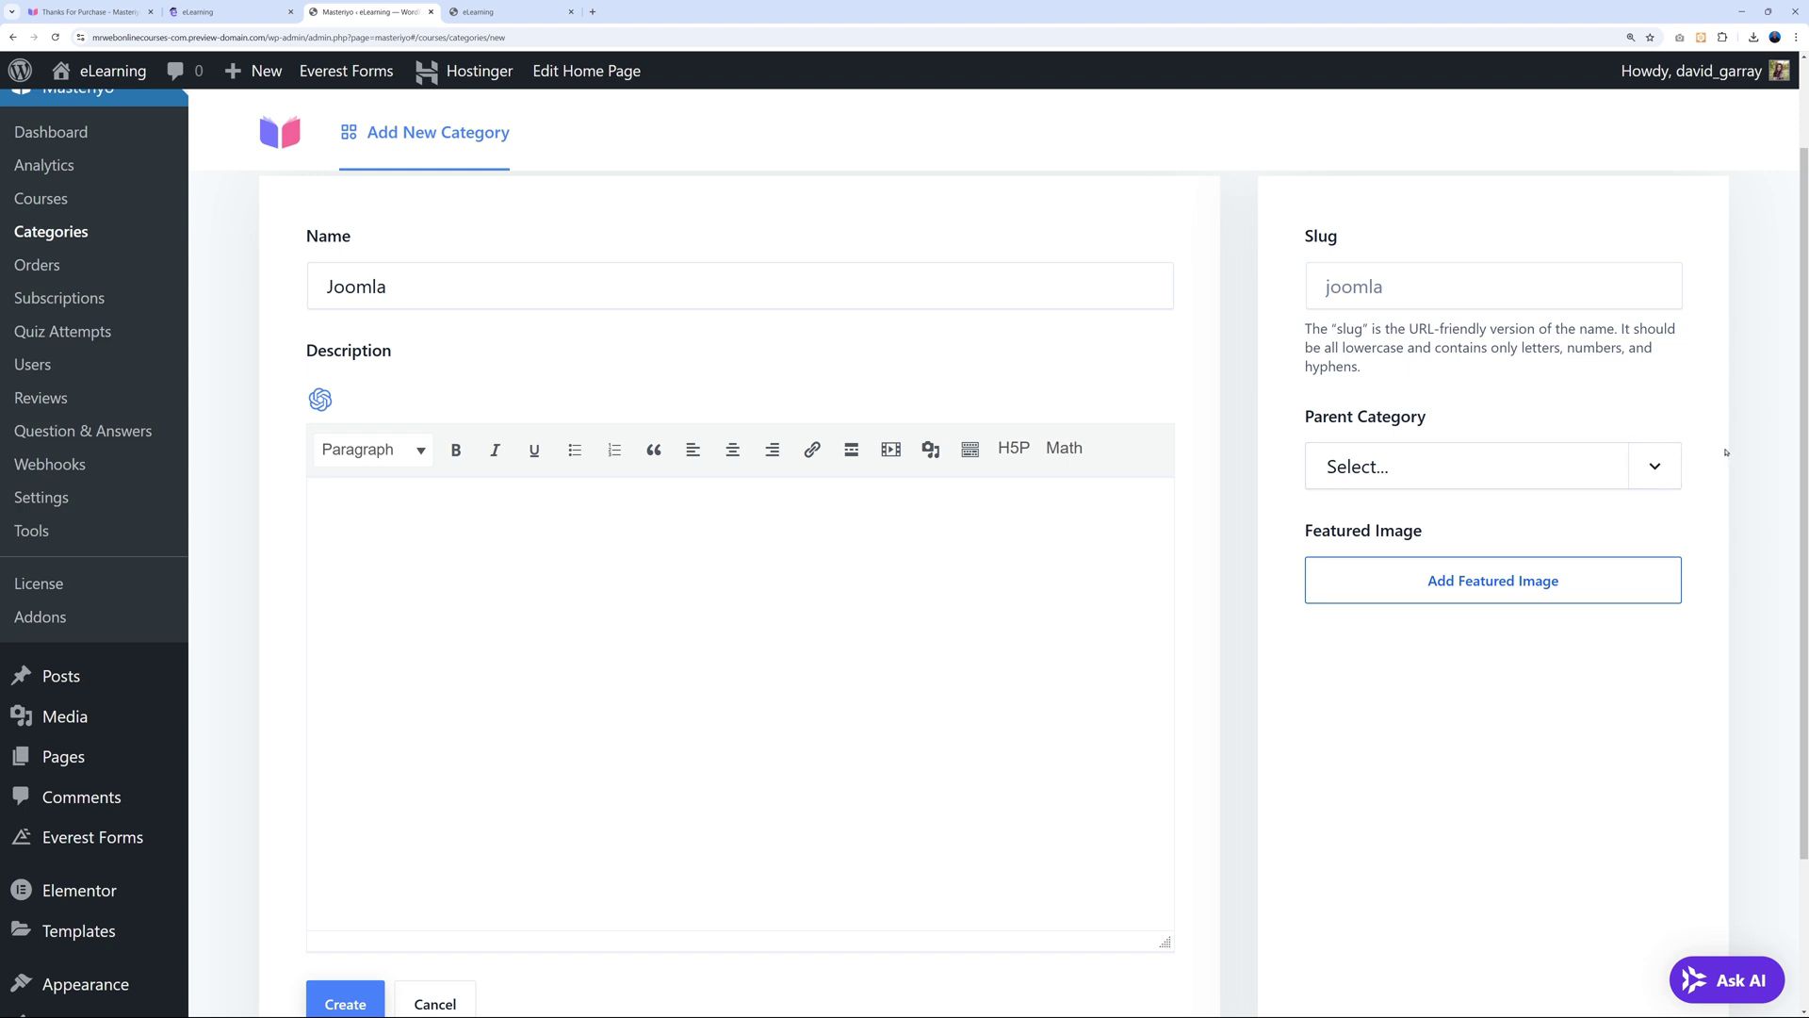
pyautogui.click(1654, 466)
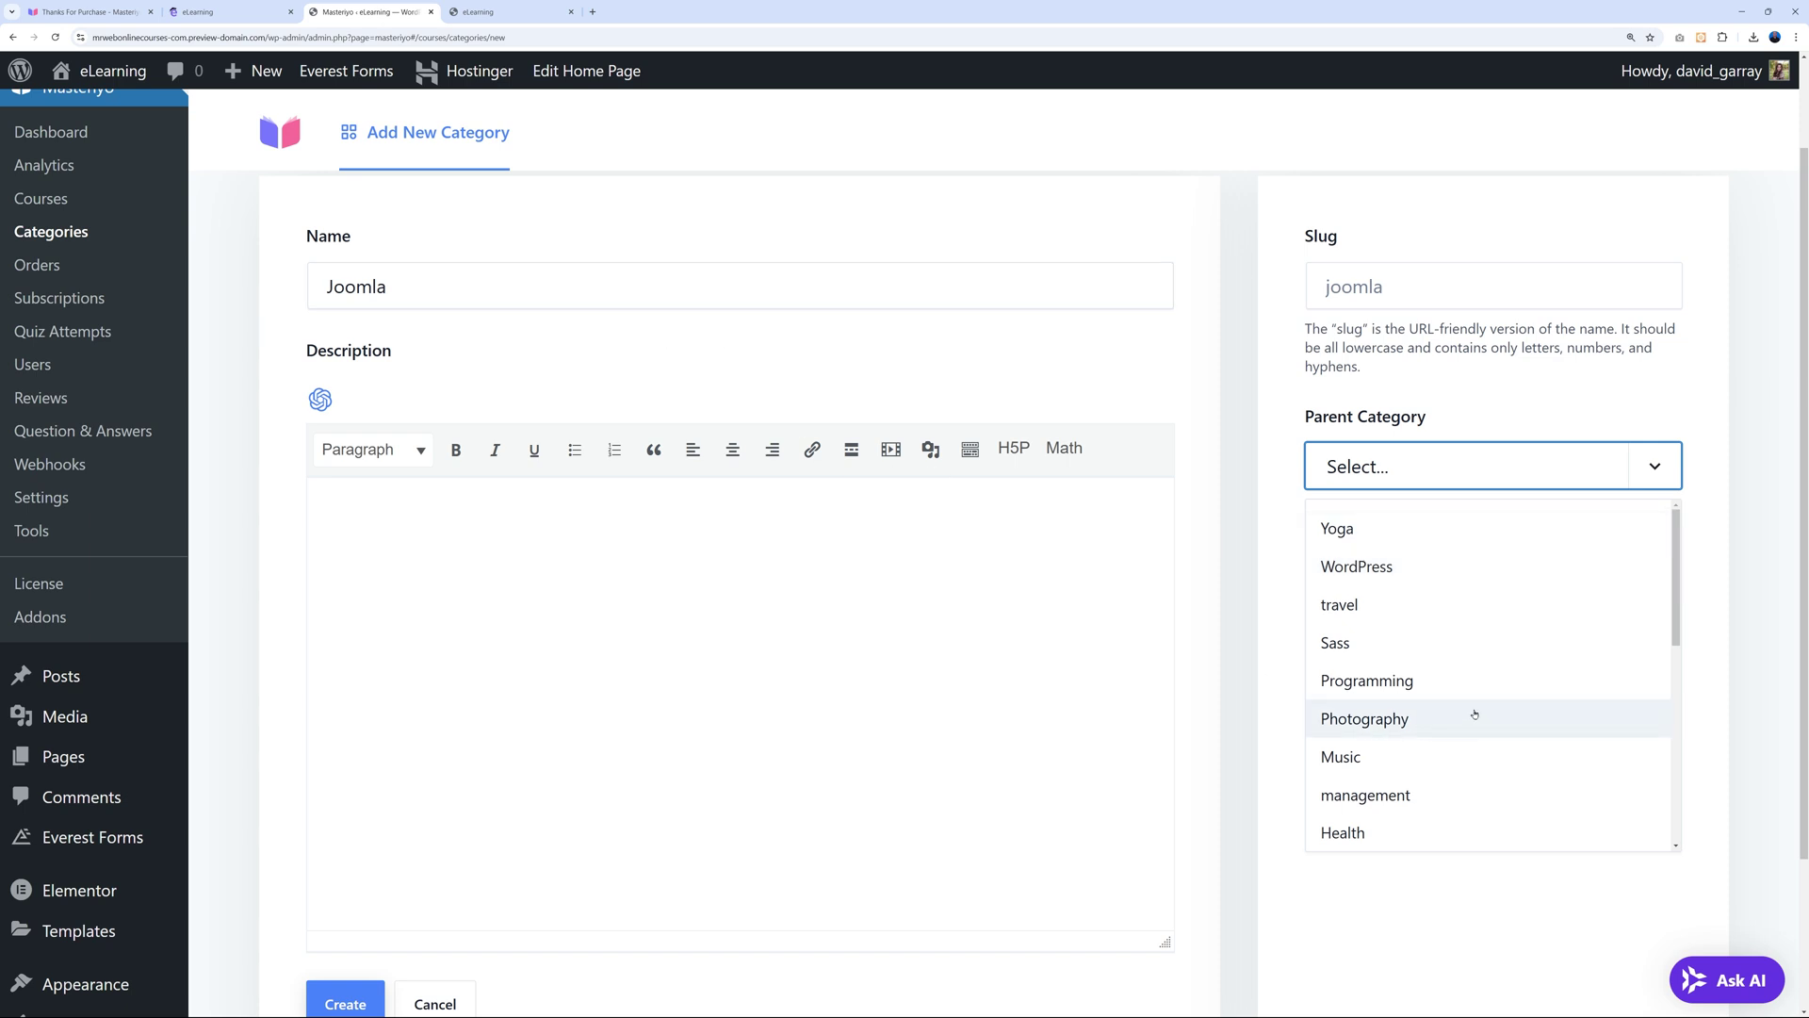
pyautogui.scroll(-3, 1471, 711)
pyautogui.scroll(4, 1467, 706)
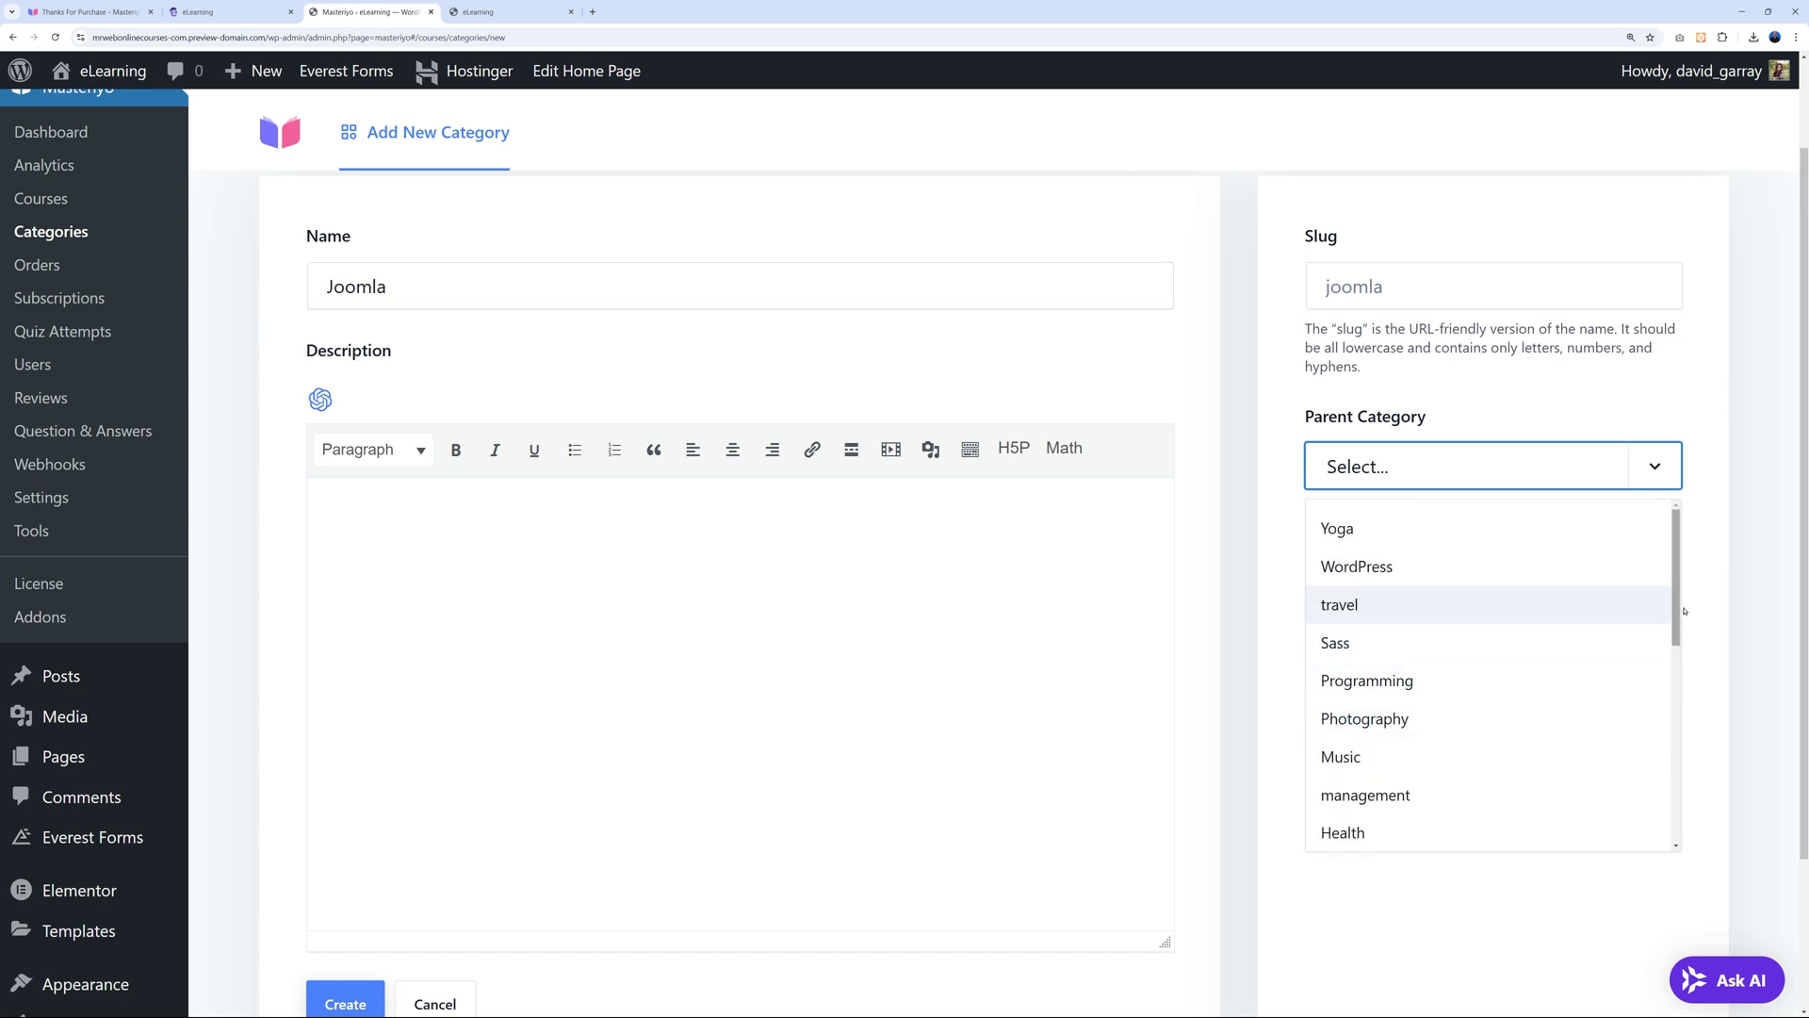
pyautogui.click(1717, 609)
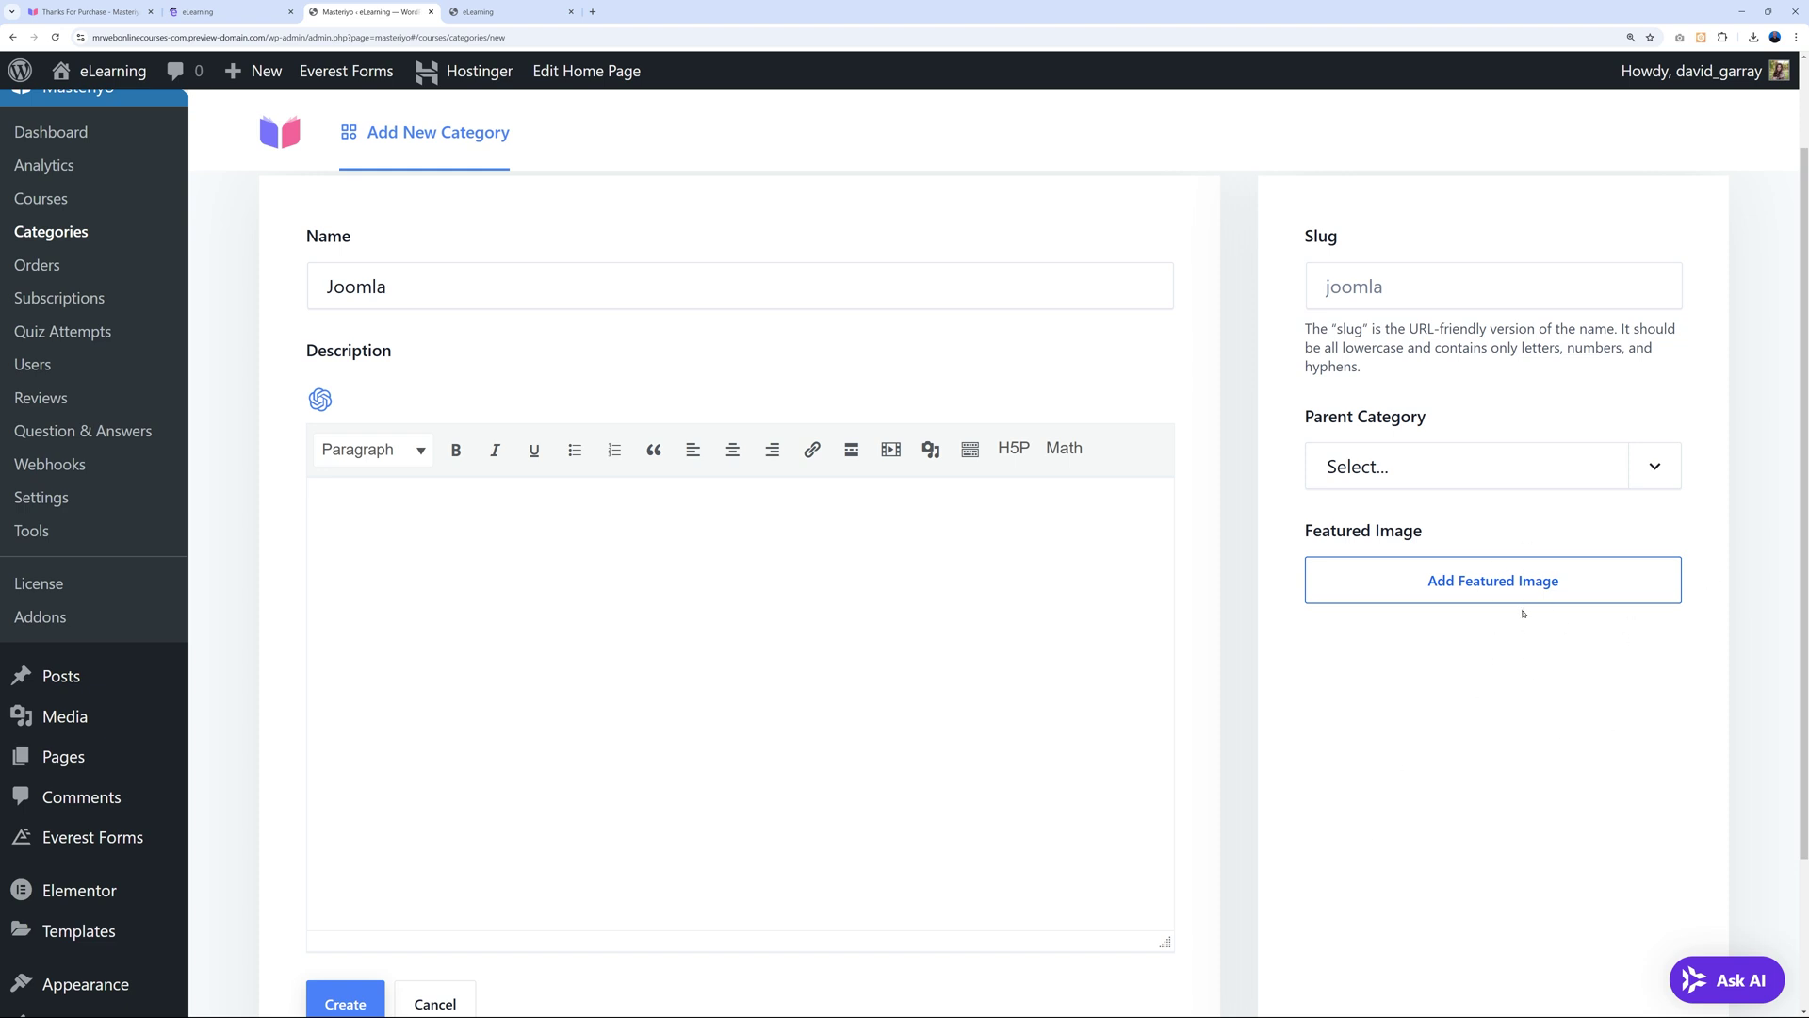
# Look over the eLearning homepage's Popular Categories, then return to the Joomla category form.
pyautogui.click(513, 19)
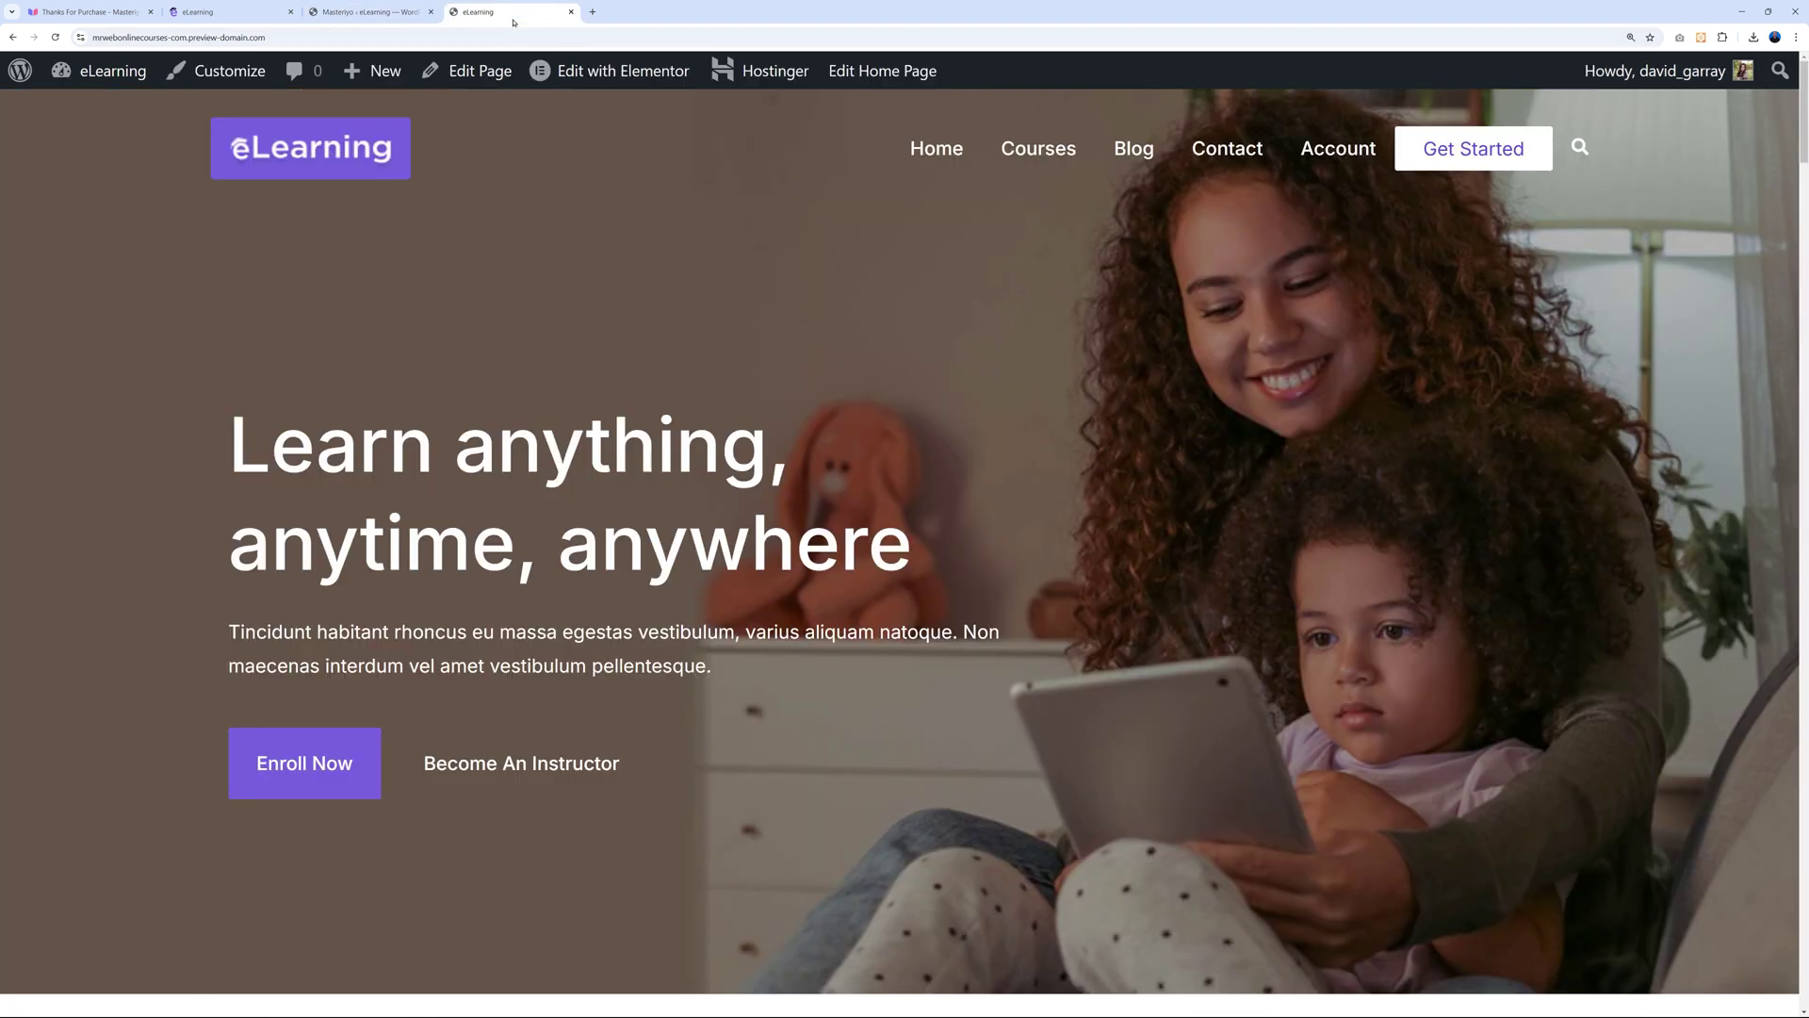
pyautogui.scroll(-20, 1382, 579)
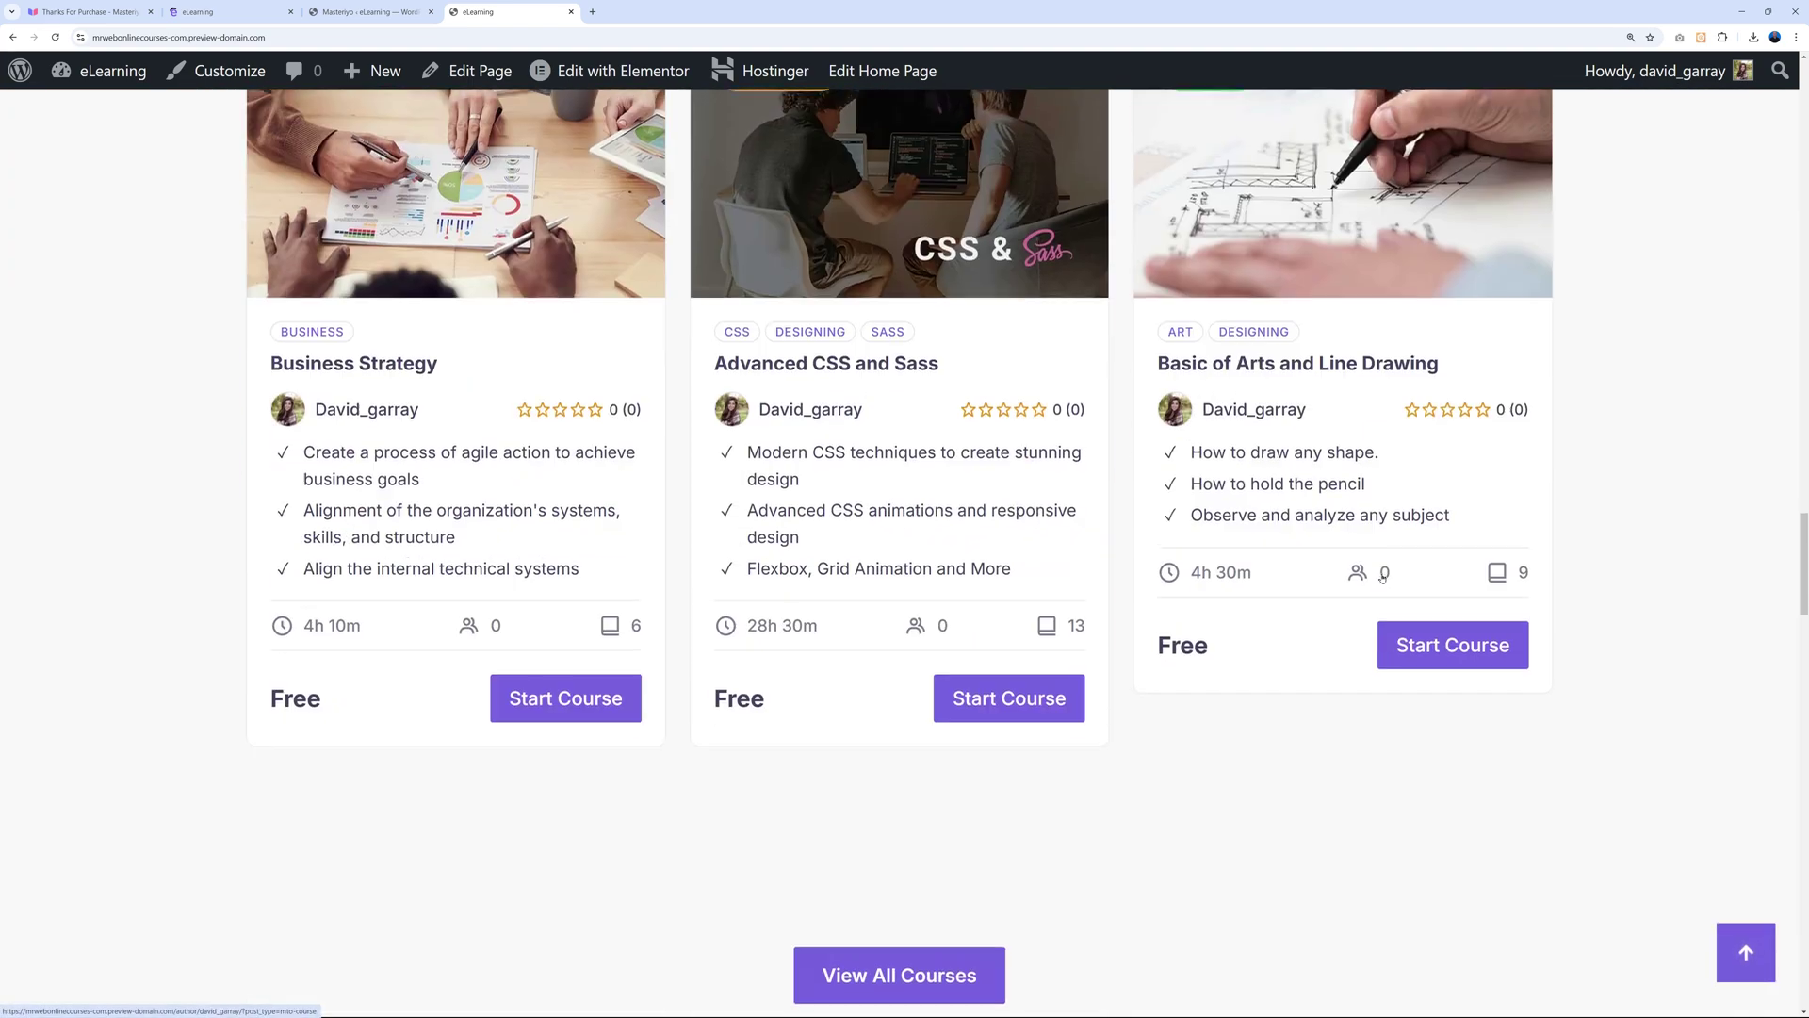
pyautogui.scroll(5, 1382, 581)
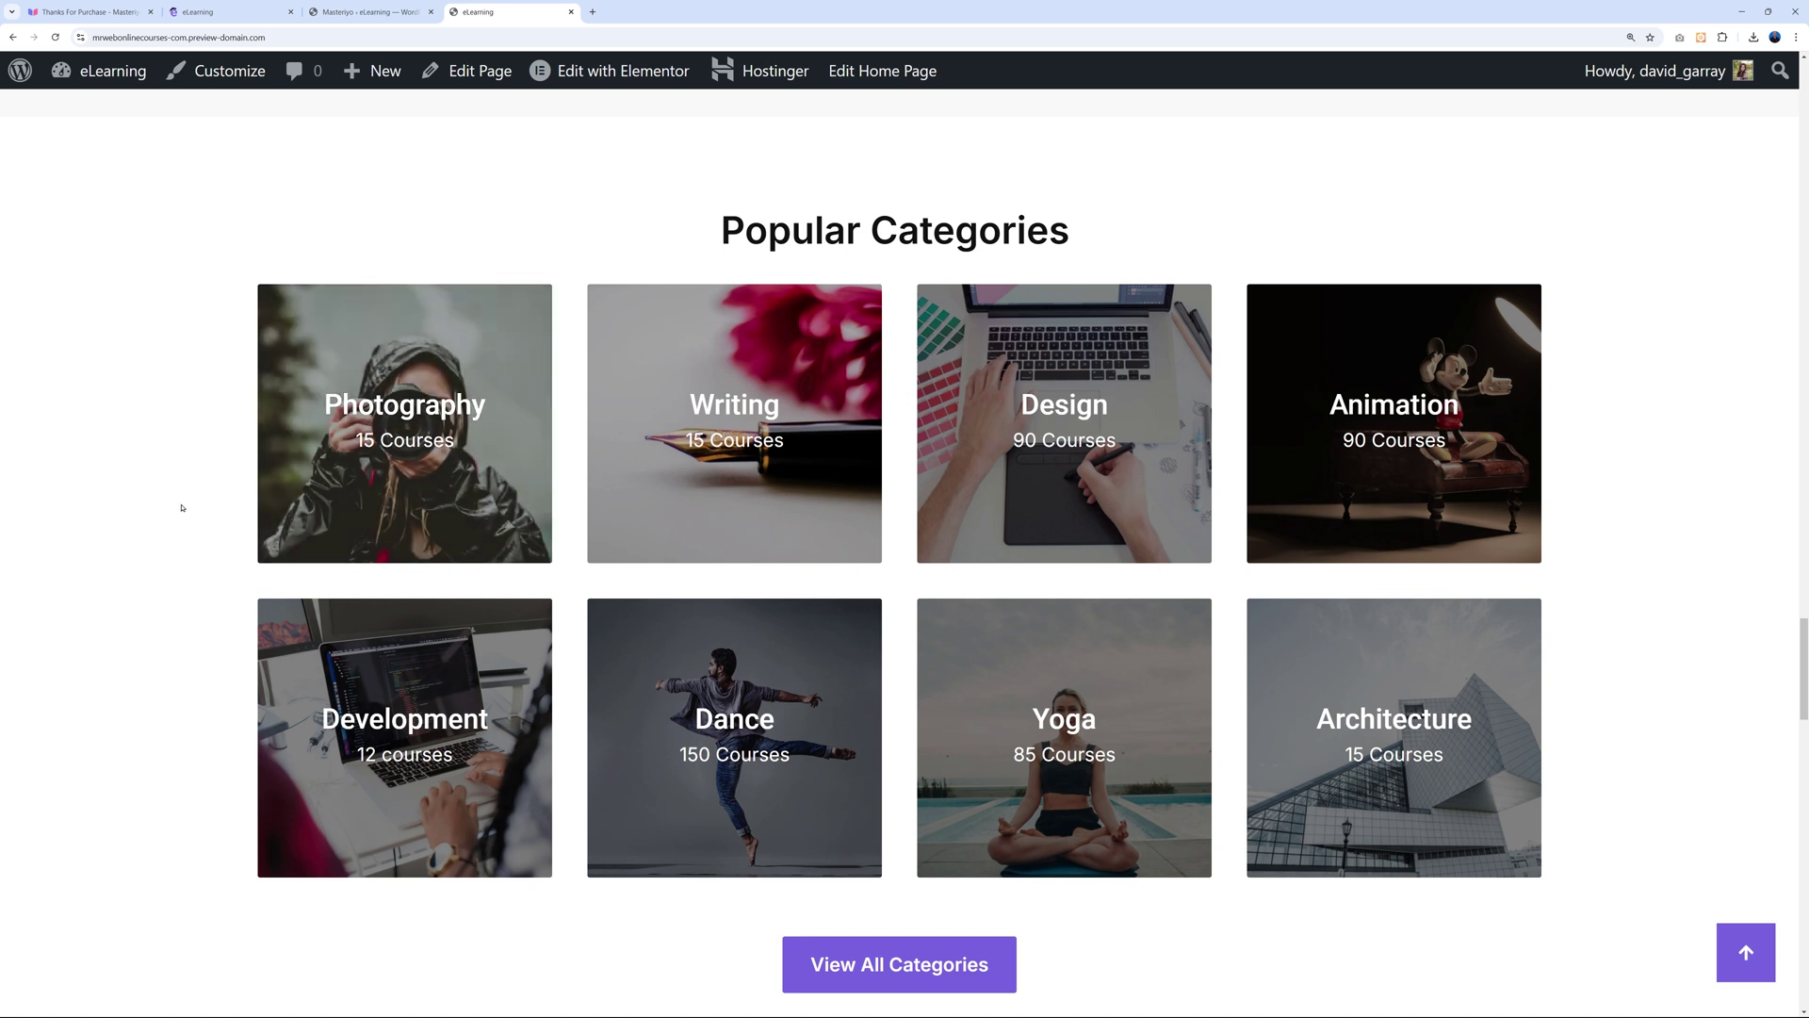
pyautogui.click(373, 12)
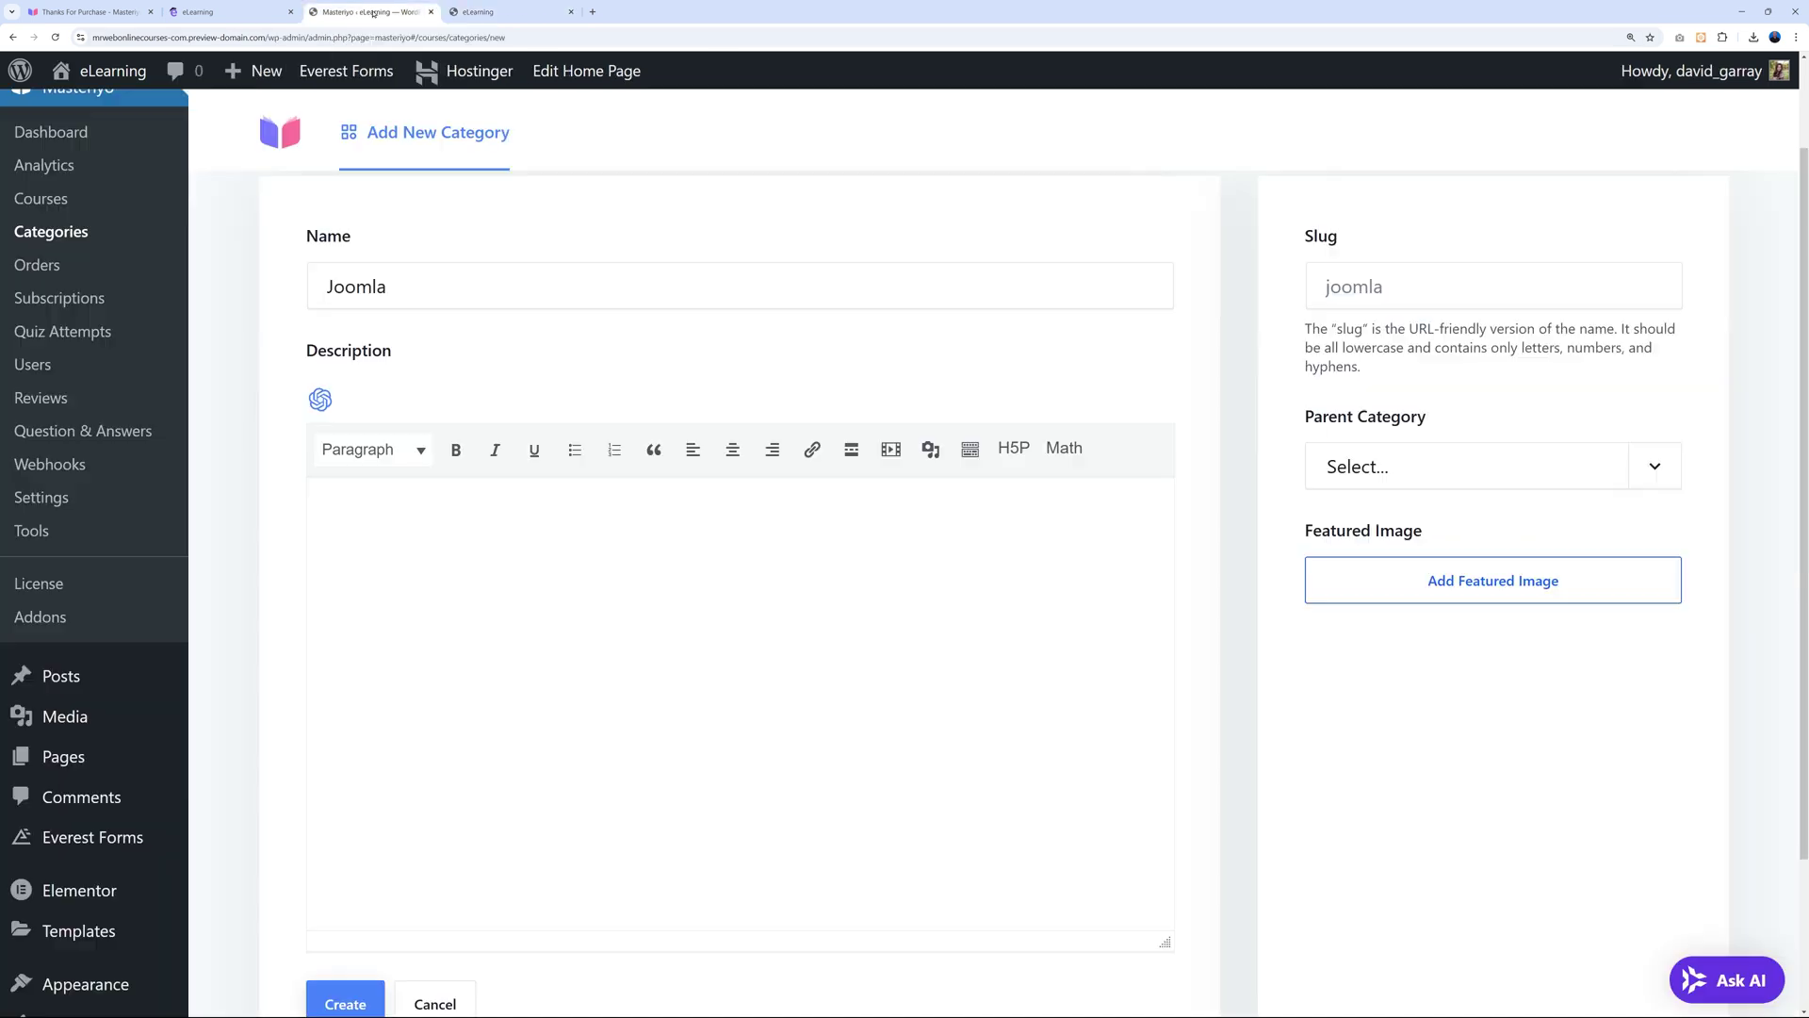
# Choose programming-course.jpg from the Media Library as the Joomla category's featured image.
pyautogui.click(1484, 595)
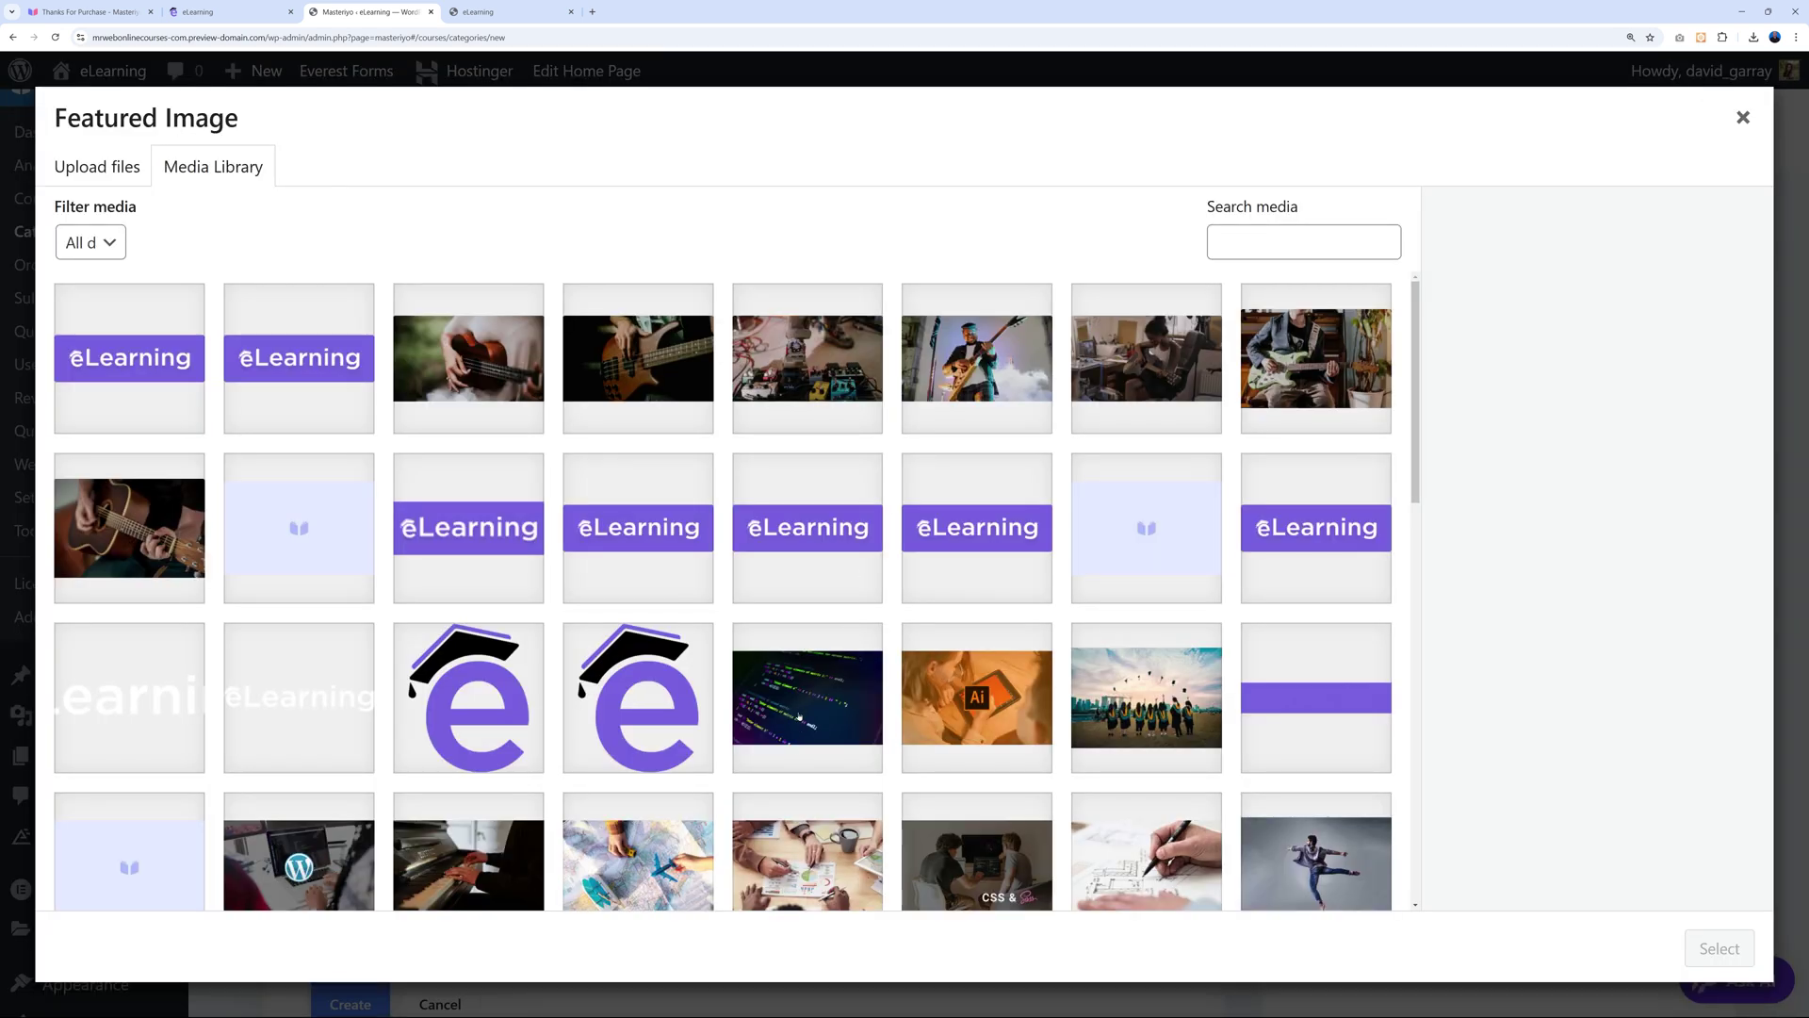
pyautogui.click(818, 697)
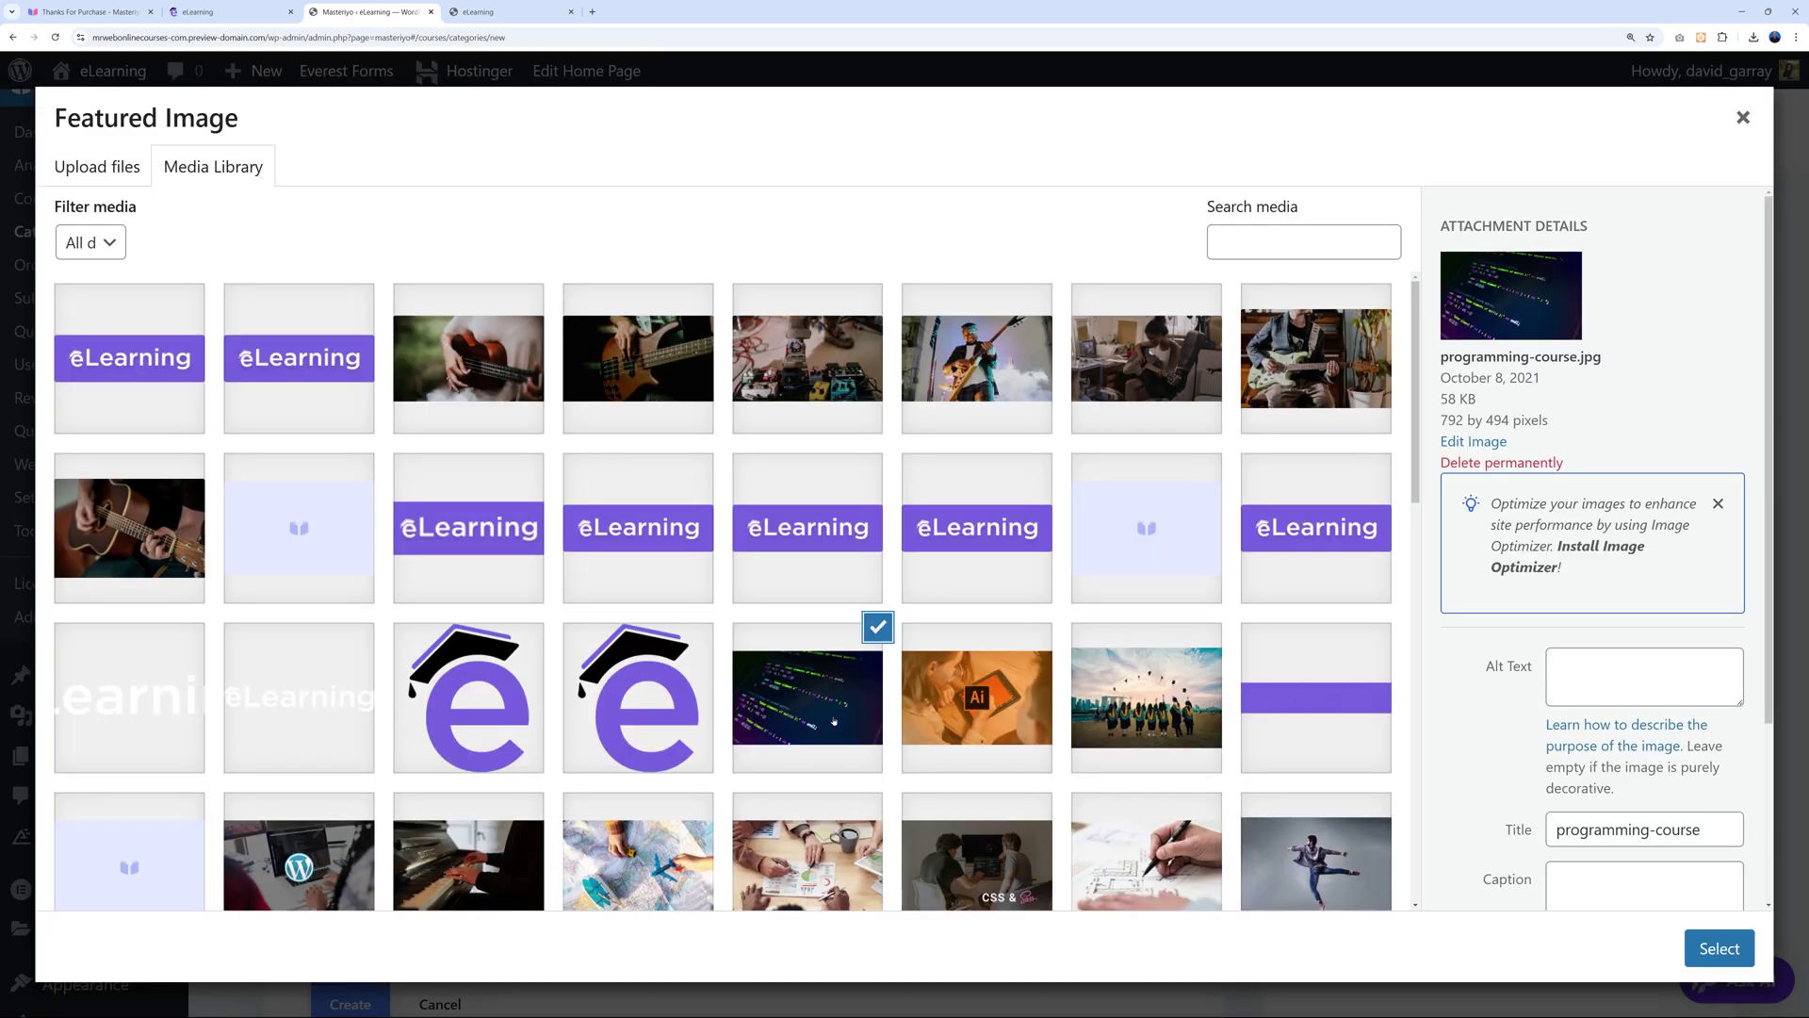
pyautogui.click(97, 167)
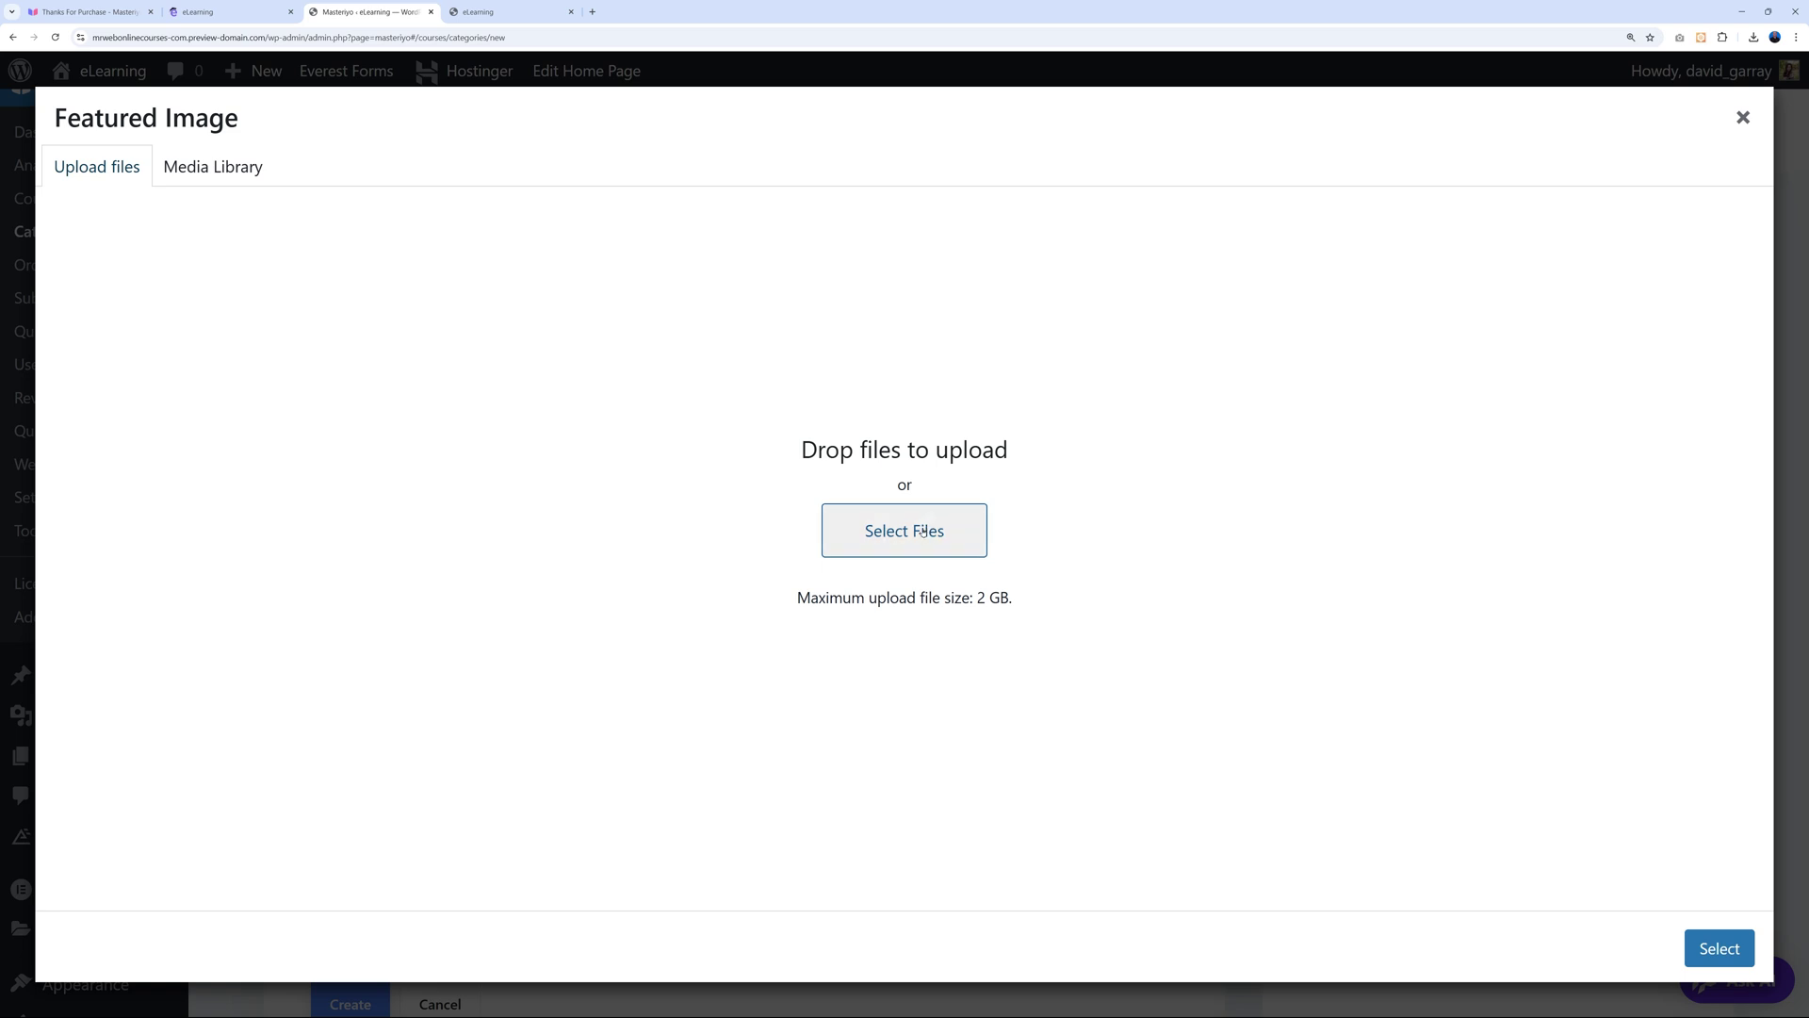
pyautogui.click(230, 178)
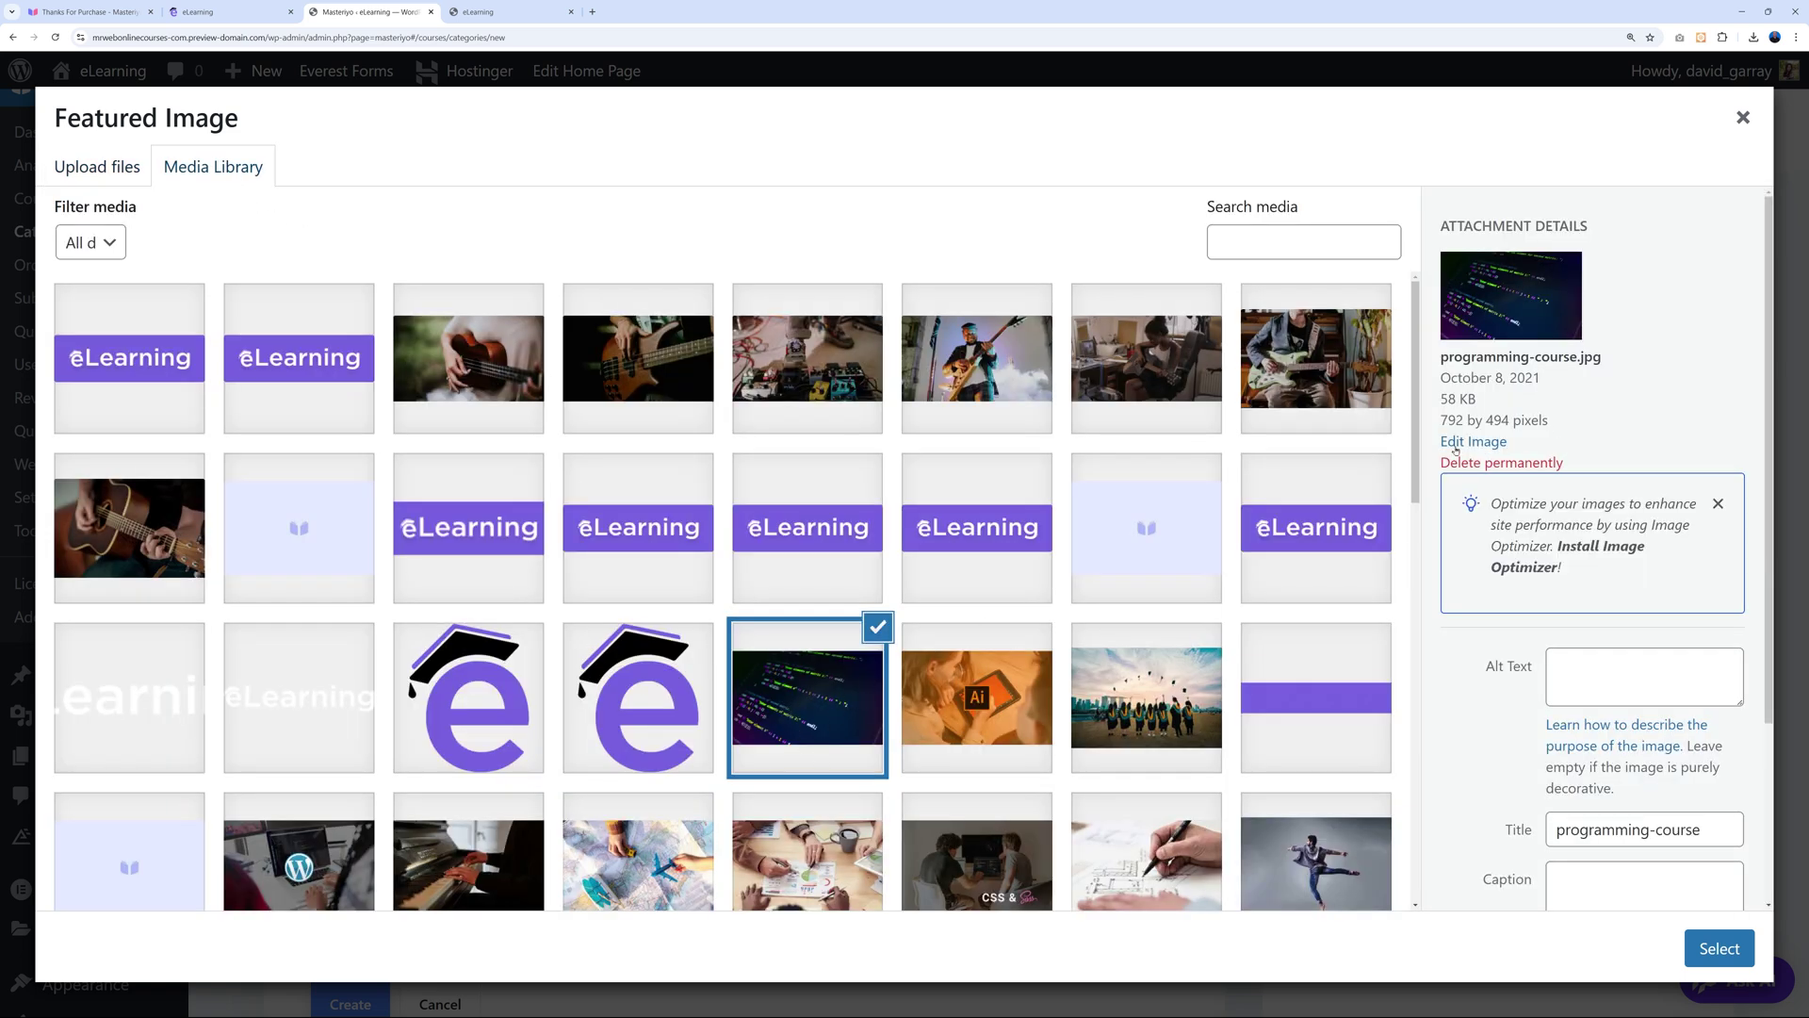
pyautogui.click(988, 721)
pyautogui.click(1121, 717)
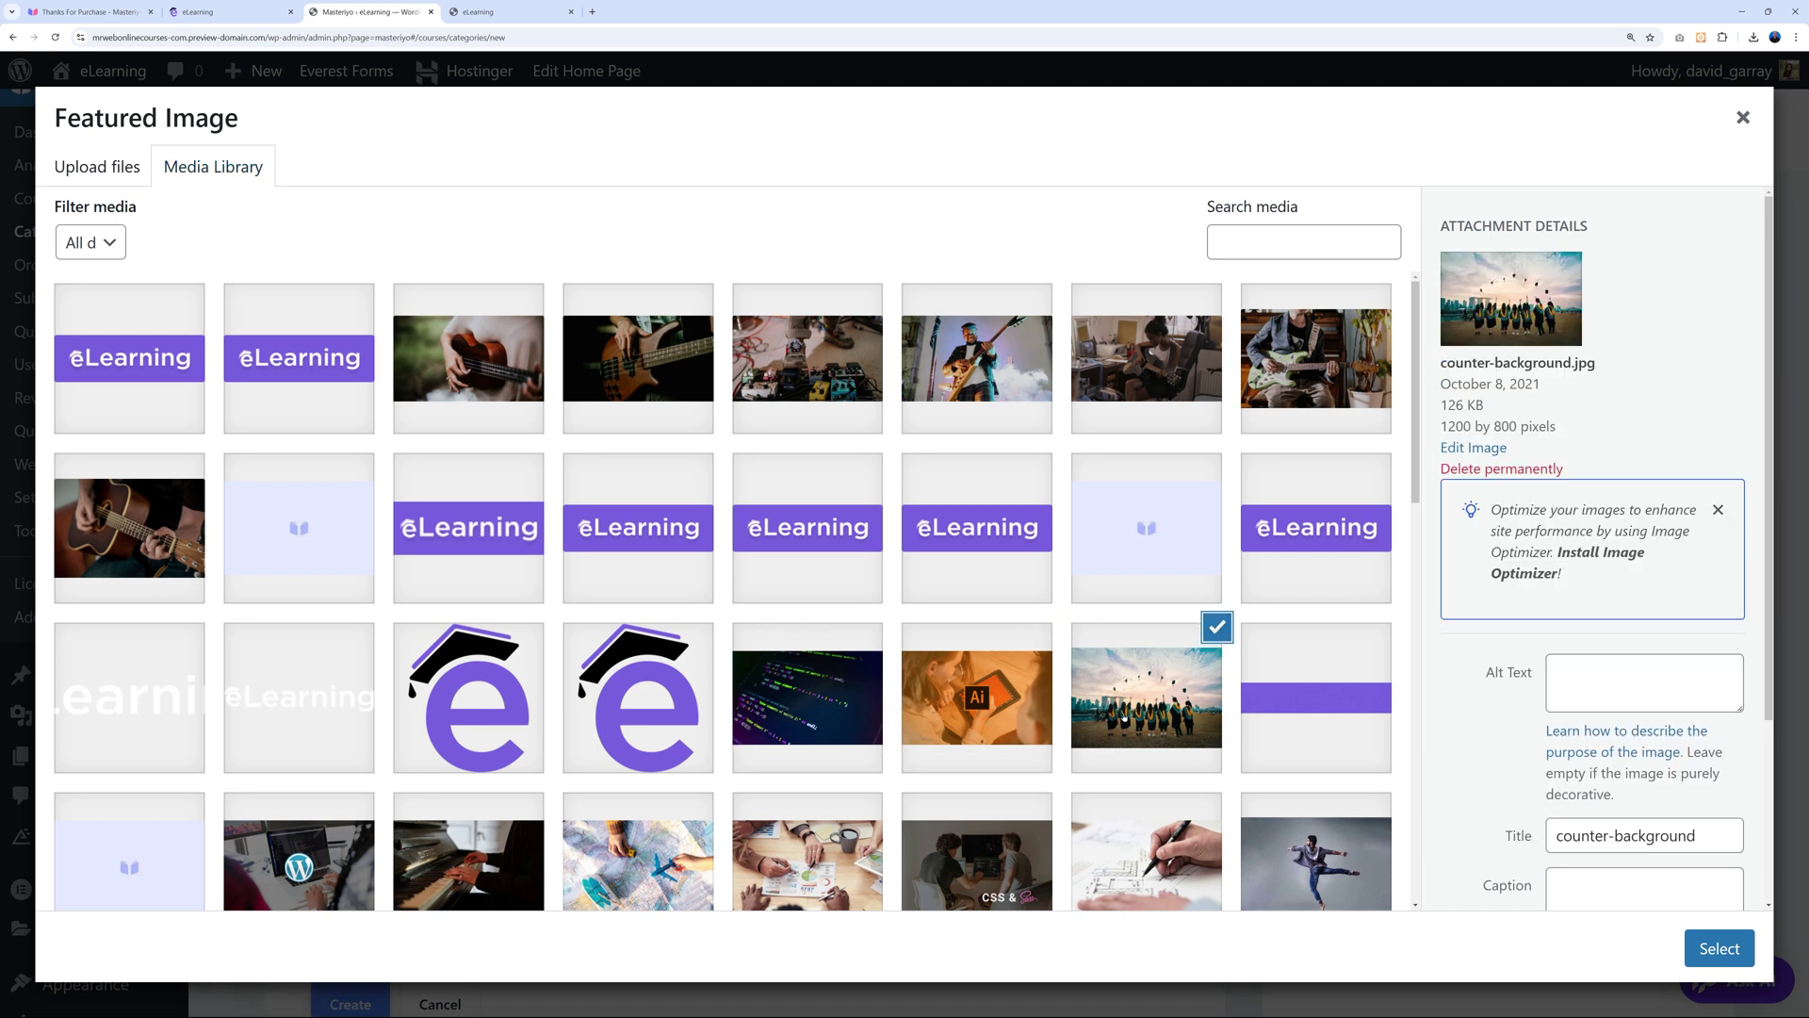
pyautogui.click(872, 709)
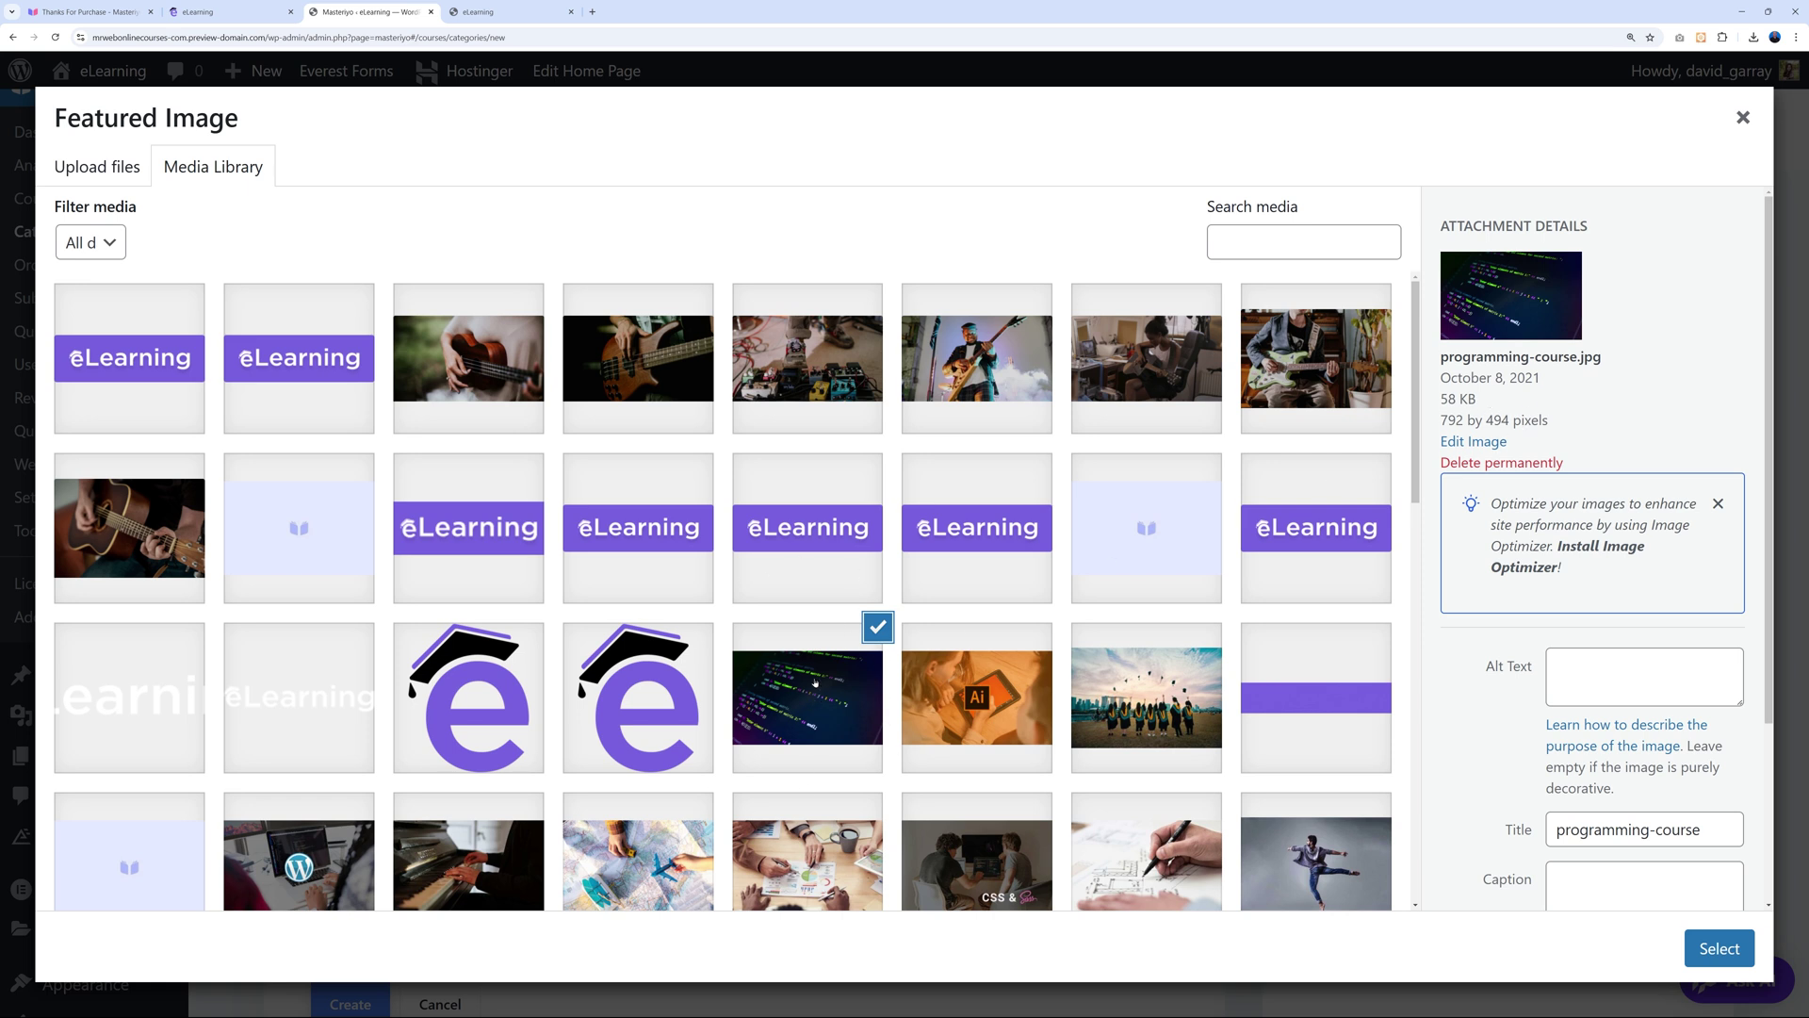
pyautogui.click(1686, 941)
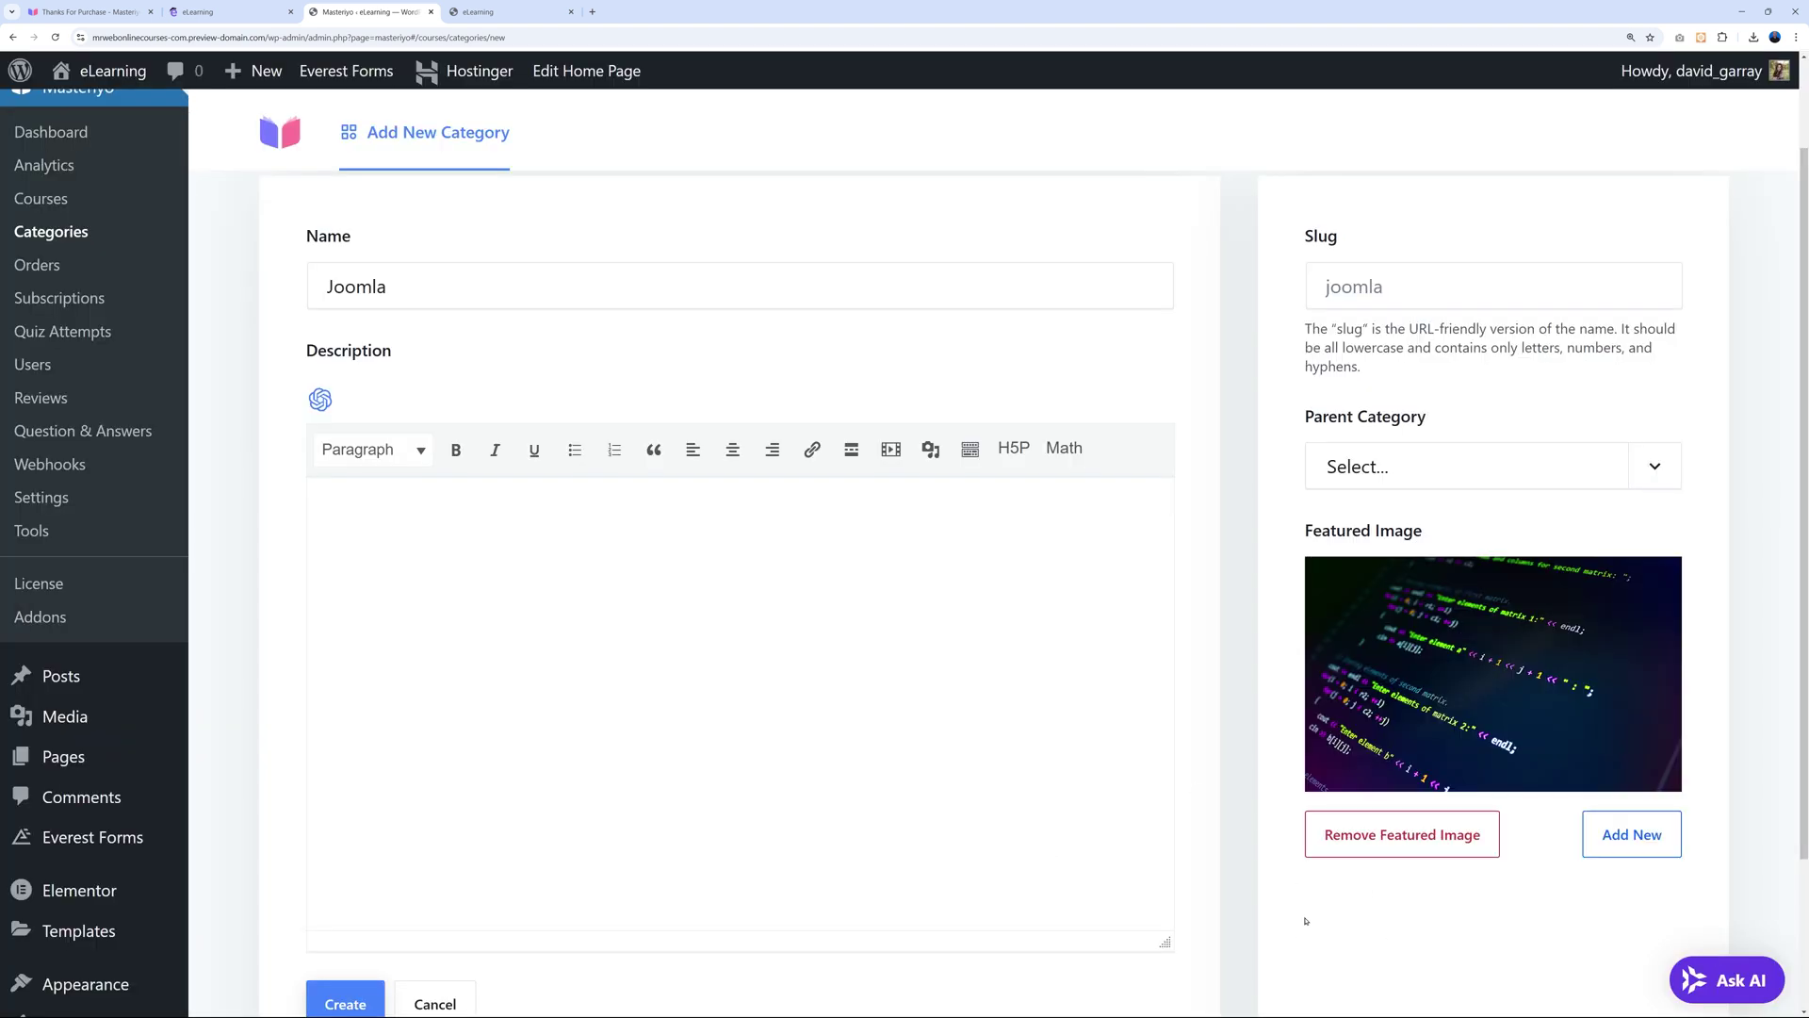
pyautogui.scroll(-2, 1305, 920)
# Save the Joomla category and show the Course Difficulties list.
pyautogui.click(330, 889)
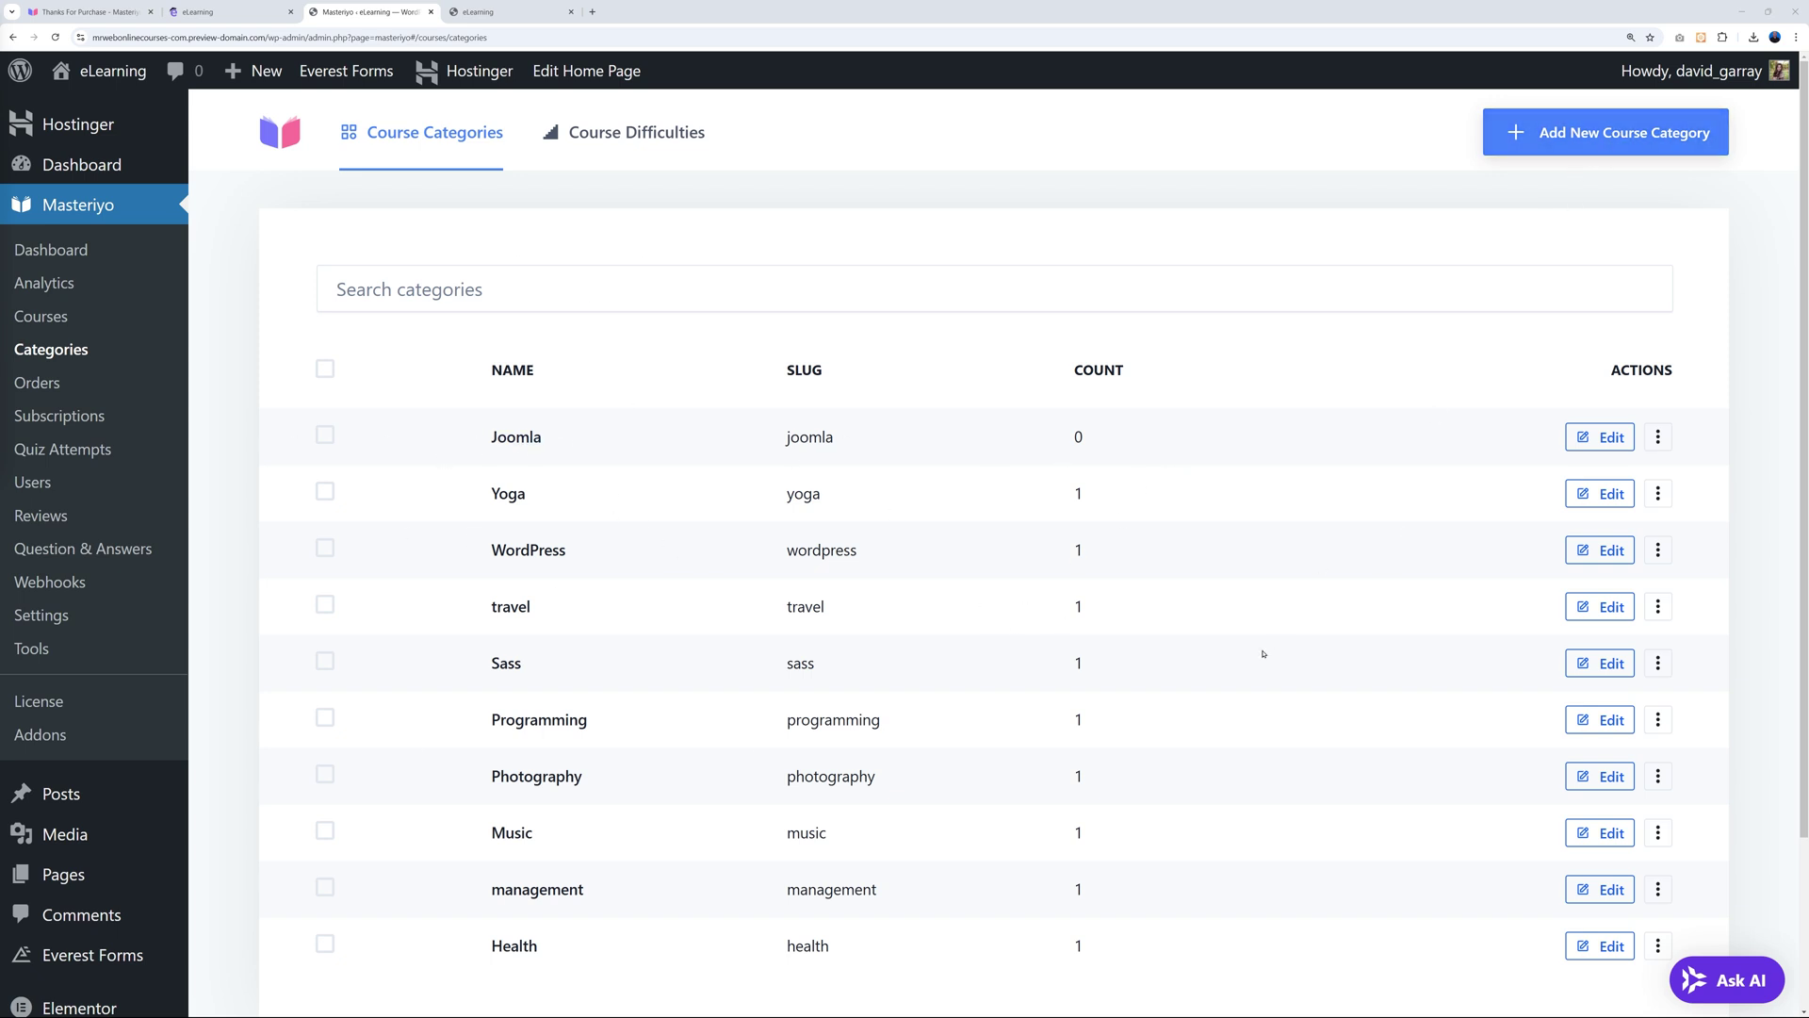
pyautogui.click(621, 142)
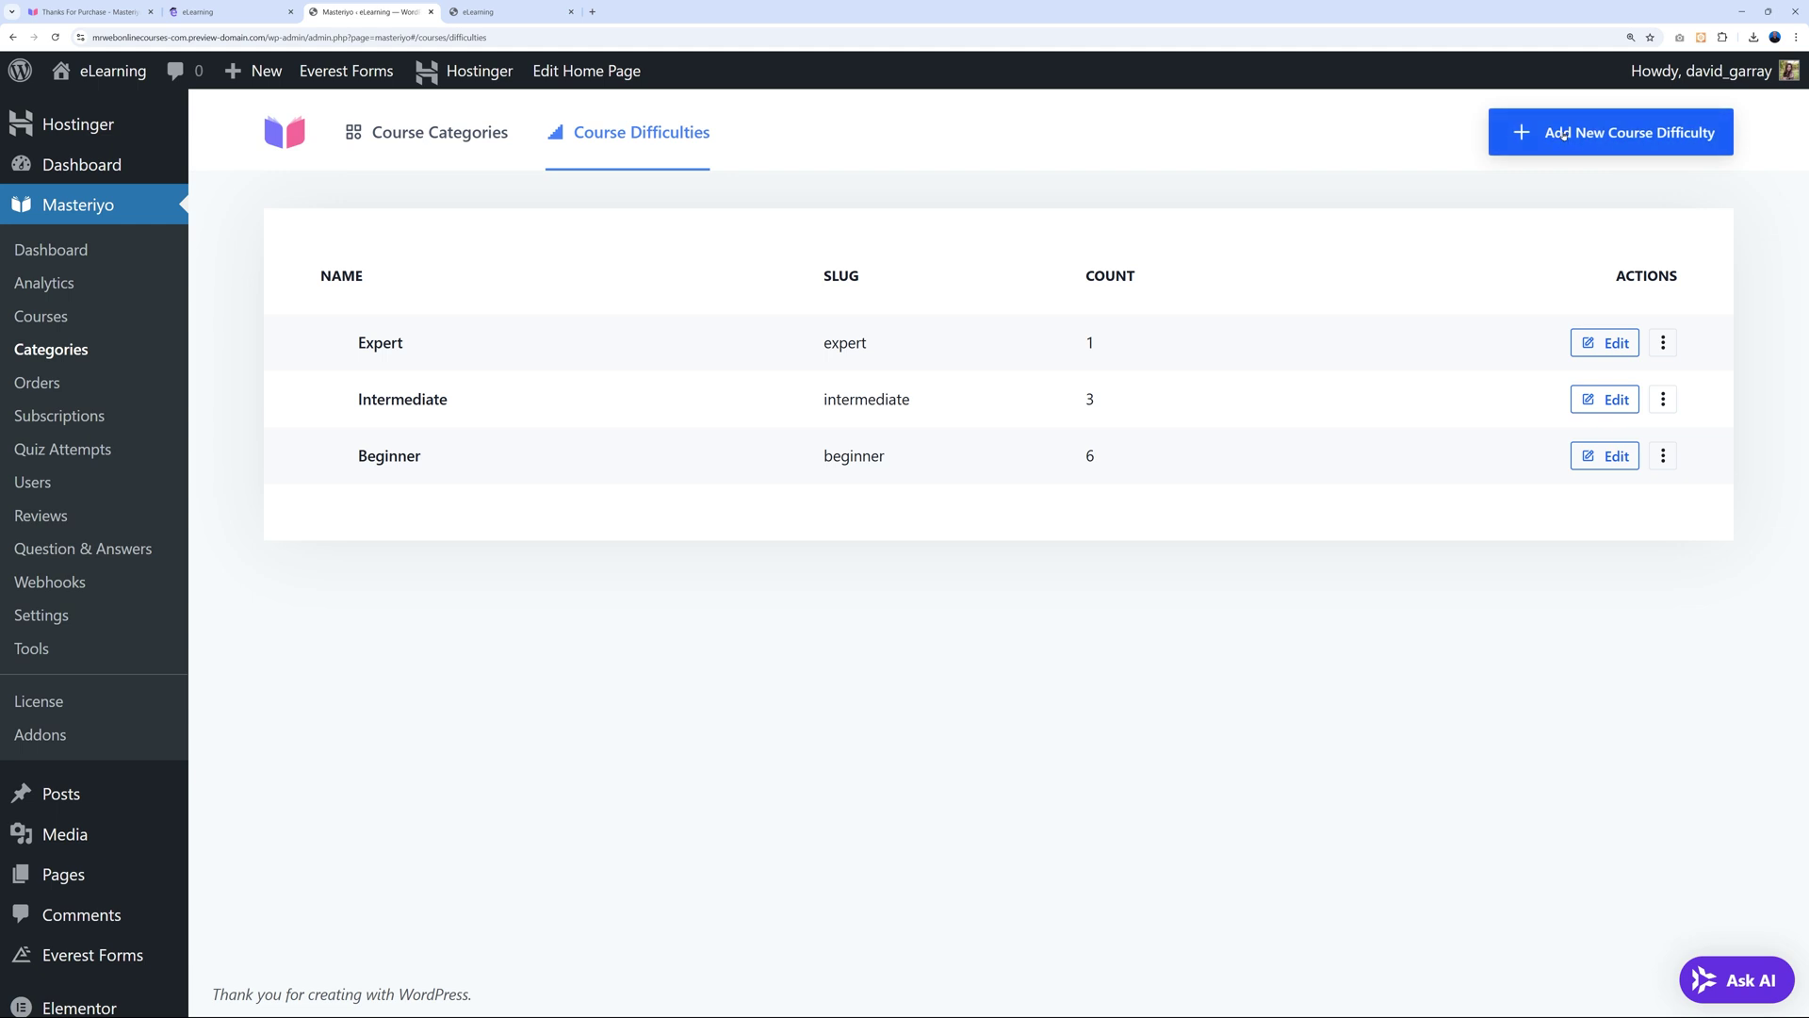
# Leave the Expert difficulty unchanged and go to the All Courses list.
pyautogui.click(1663, 350)
pyautogui.click(1535, 711)
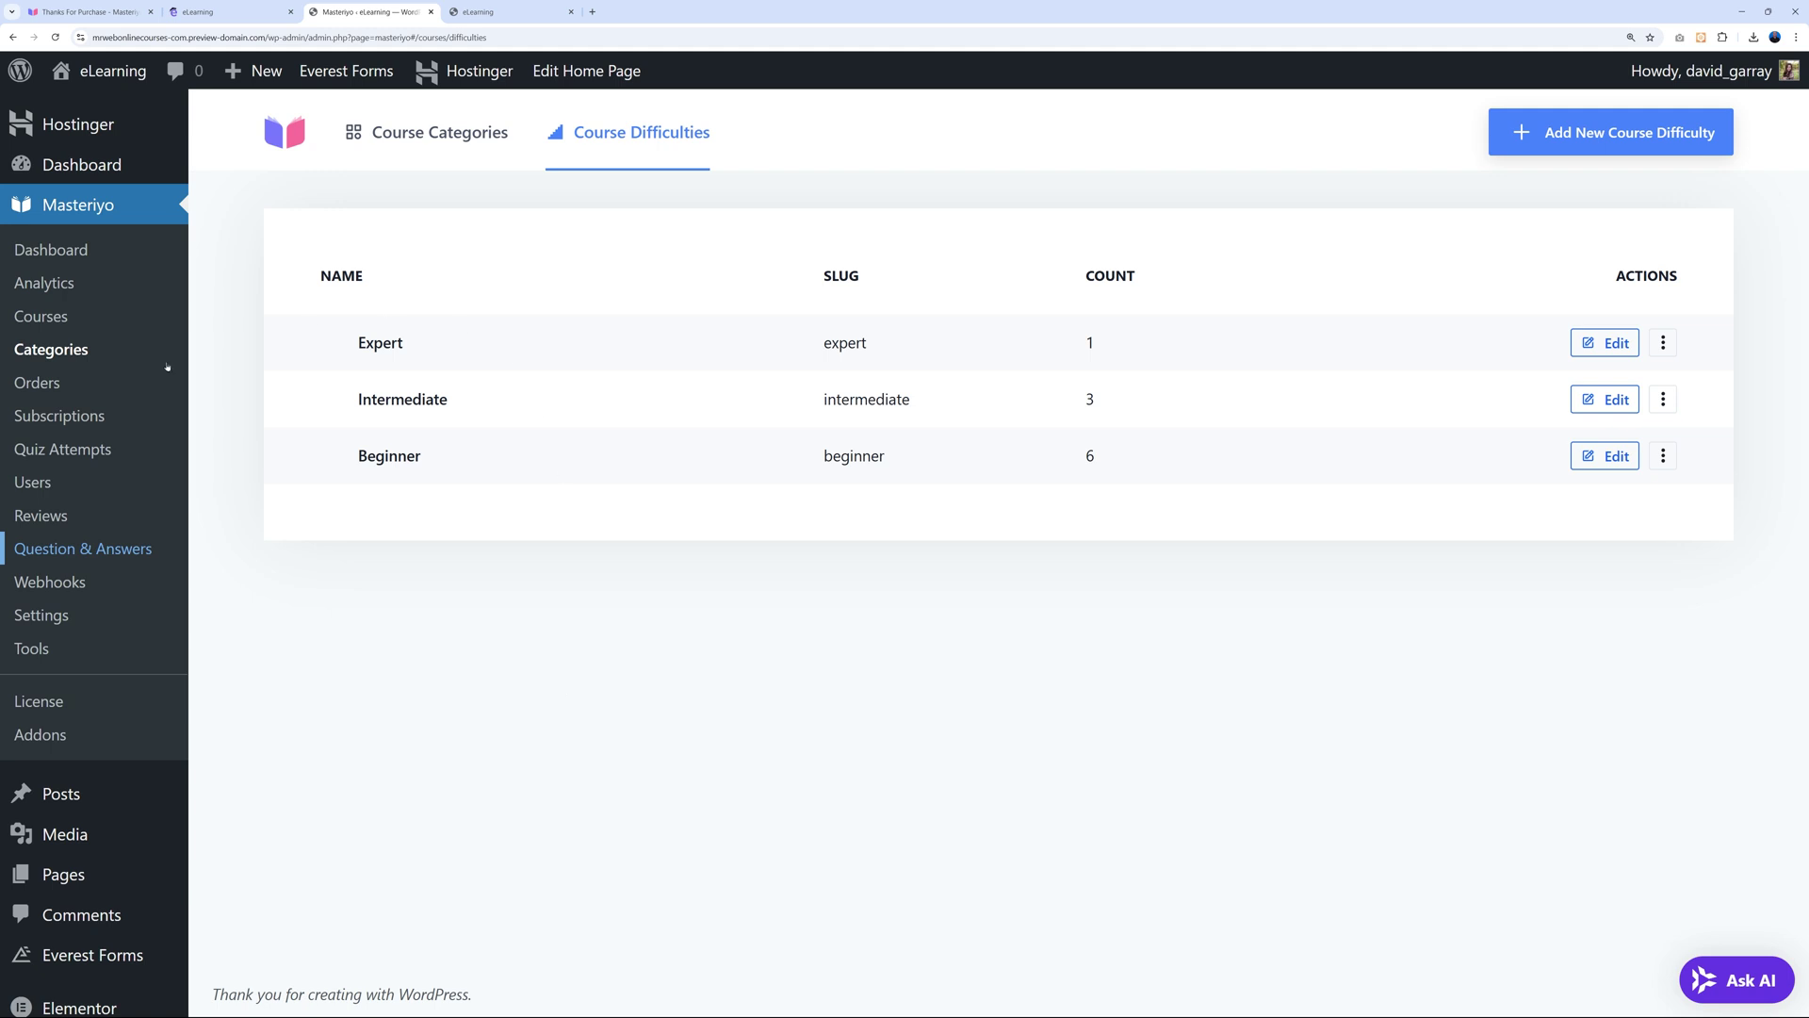
pyautogui.click(40, 315)
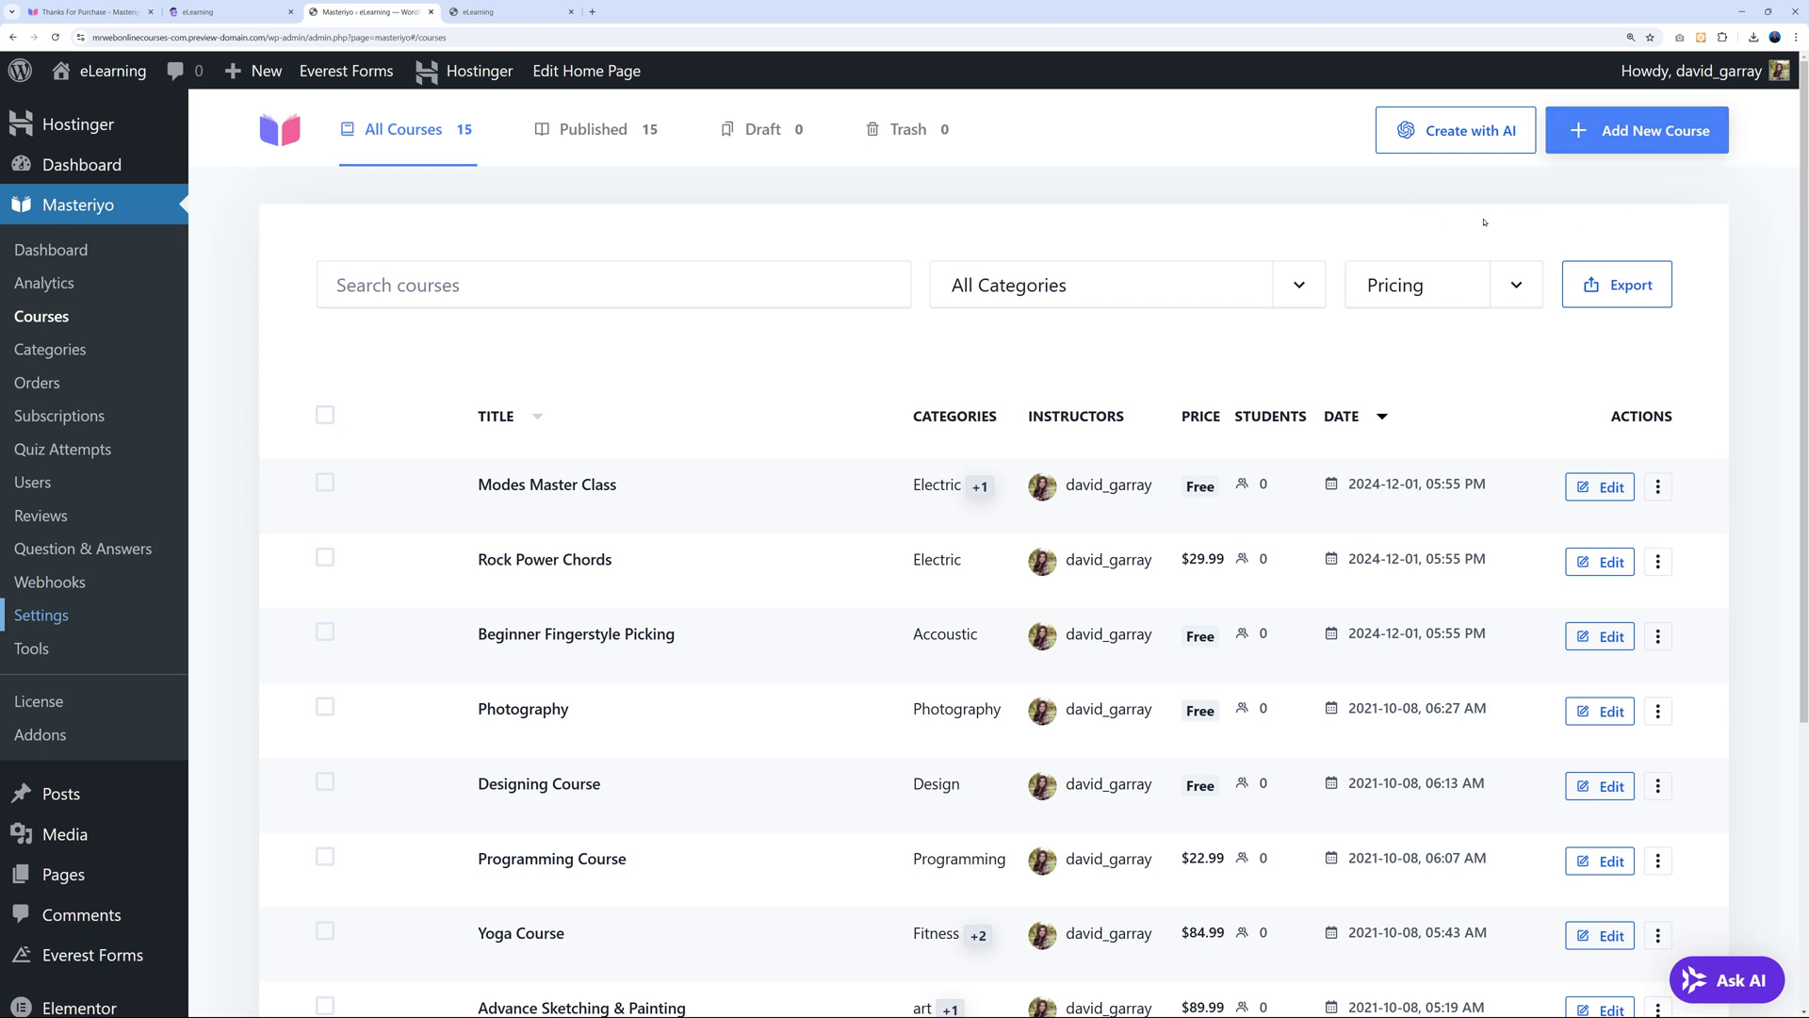
# Try Create with AI, then follow the missing-API-key error's Settings link.
pyautogui.click(1461, 142)
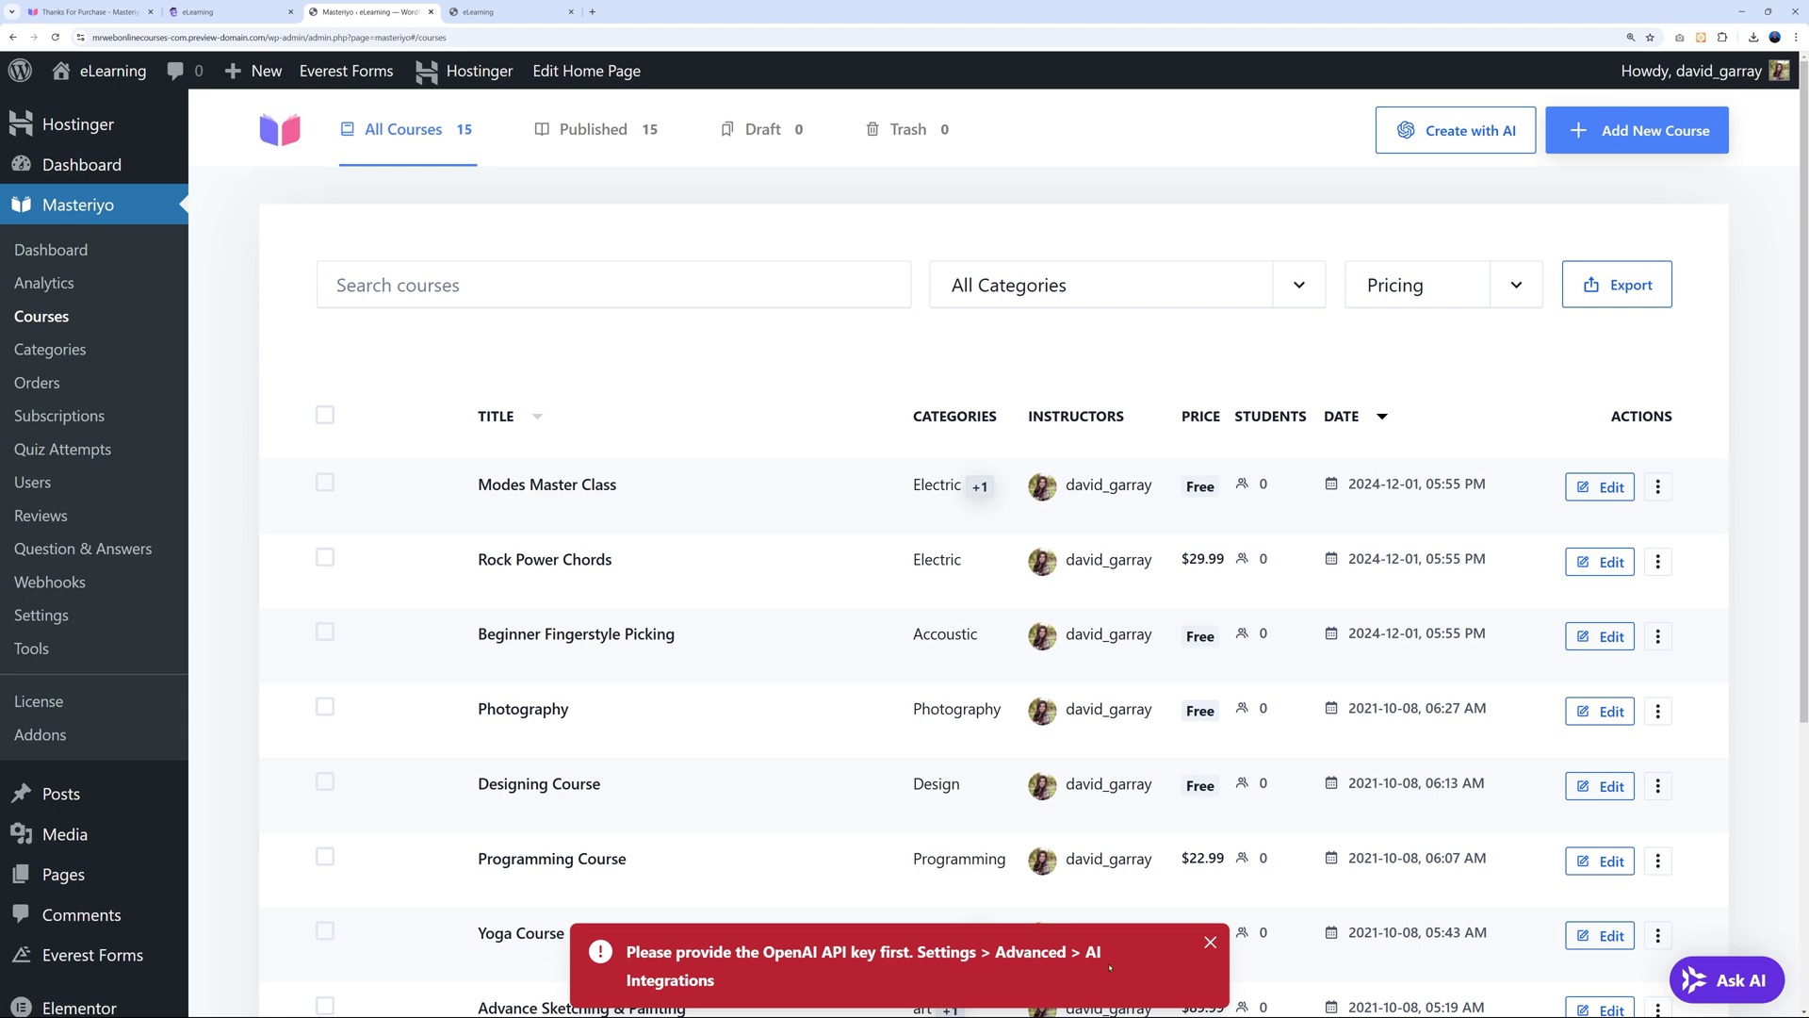
pyautogui.click(950, 953)
# Open Masteriyo's AI Integrations settings and follow the link to OpenAI's API keys page.
pyautogui.click(508, 14)
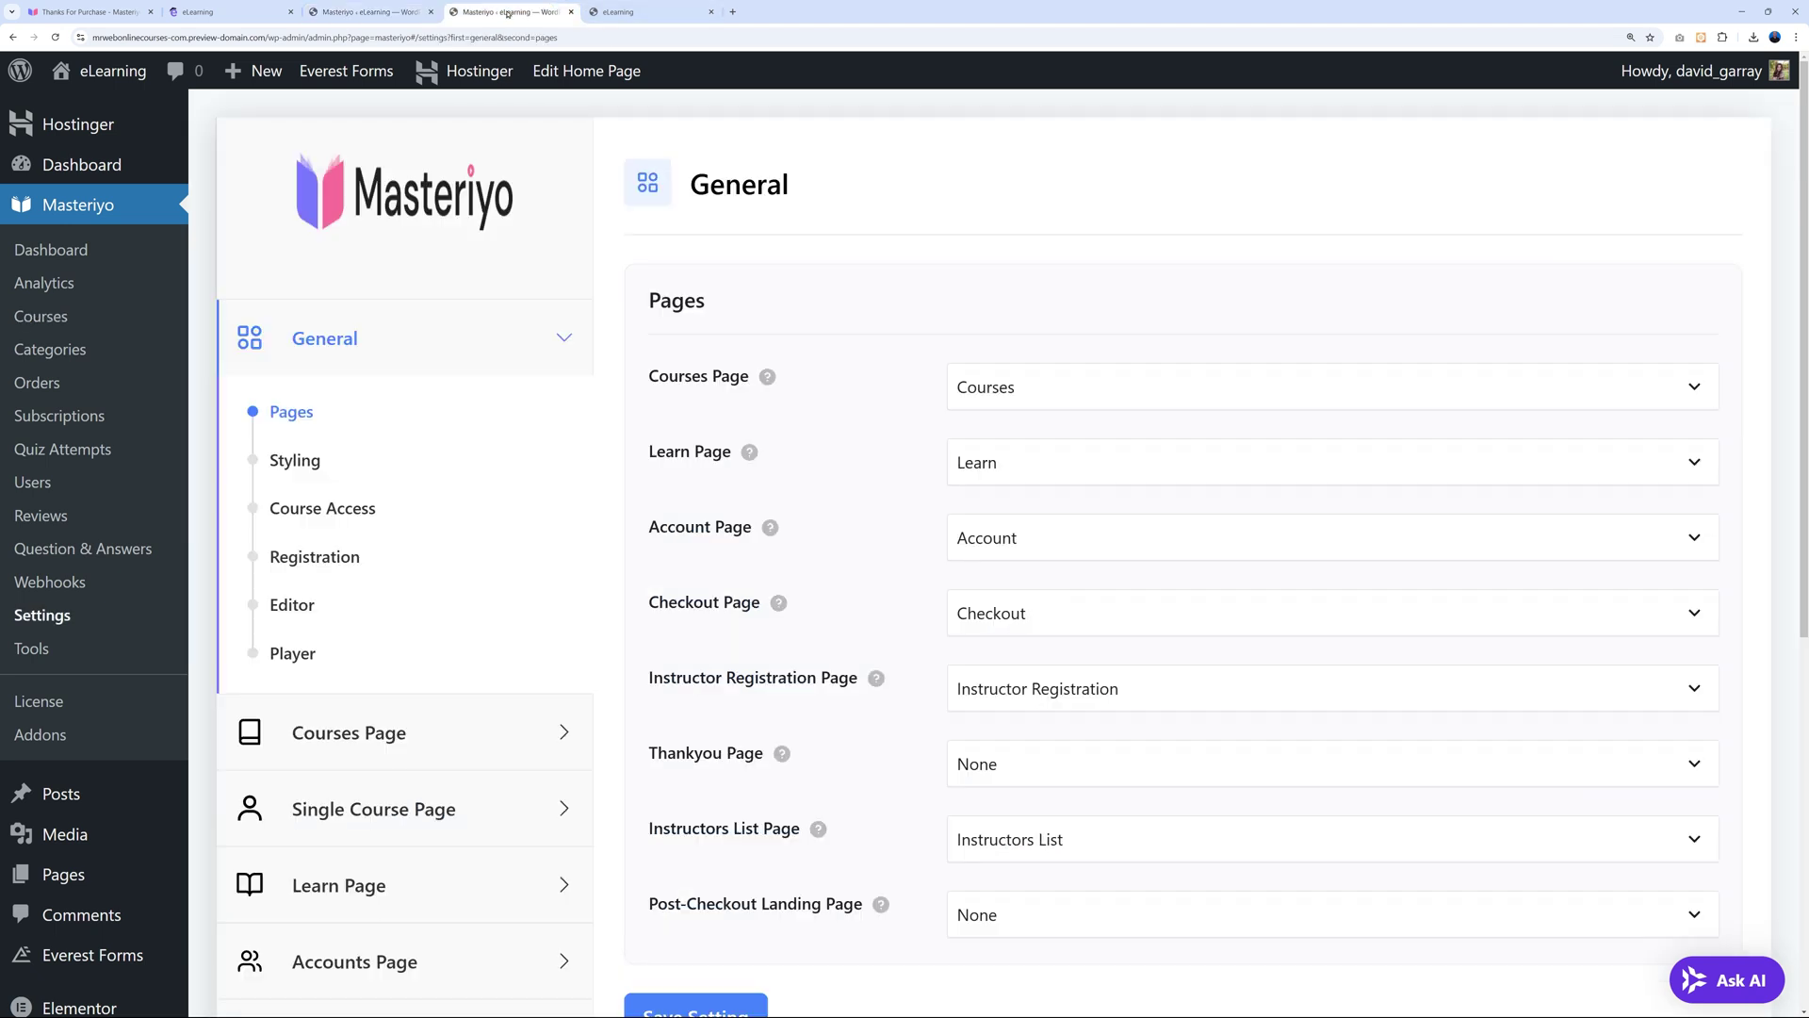
pyautogui.scroll(-4, 603, 622)
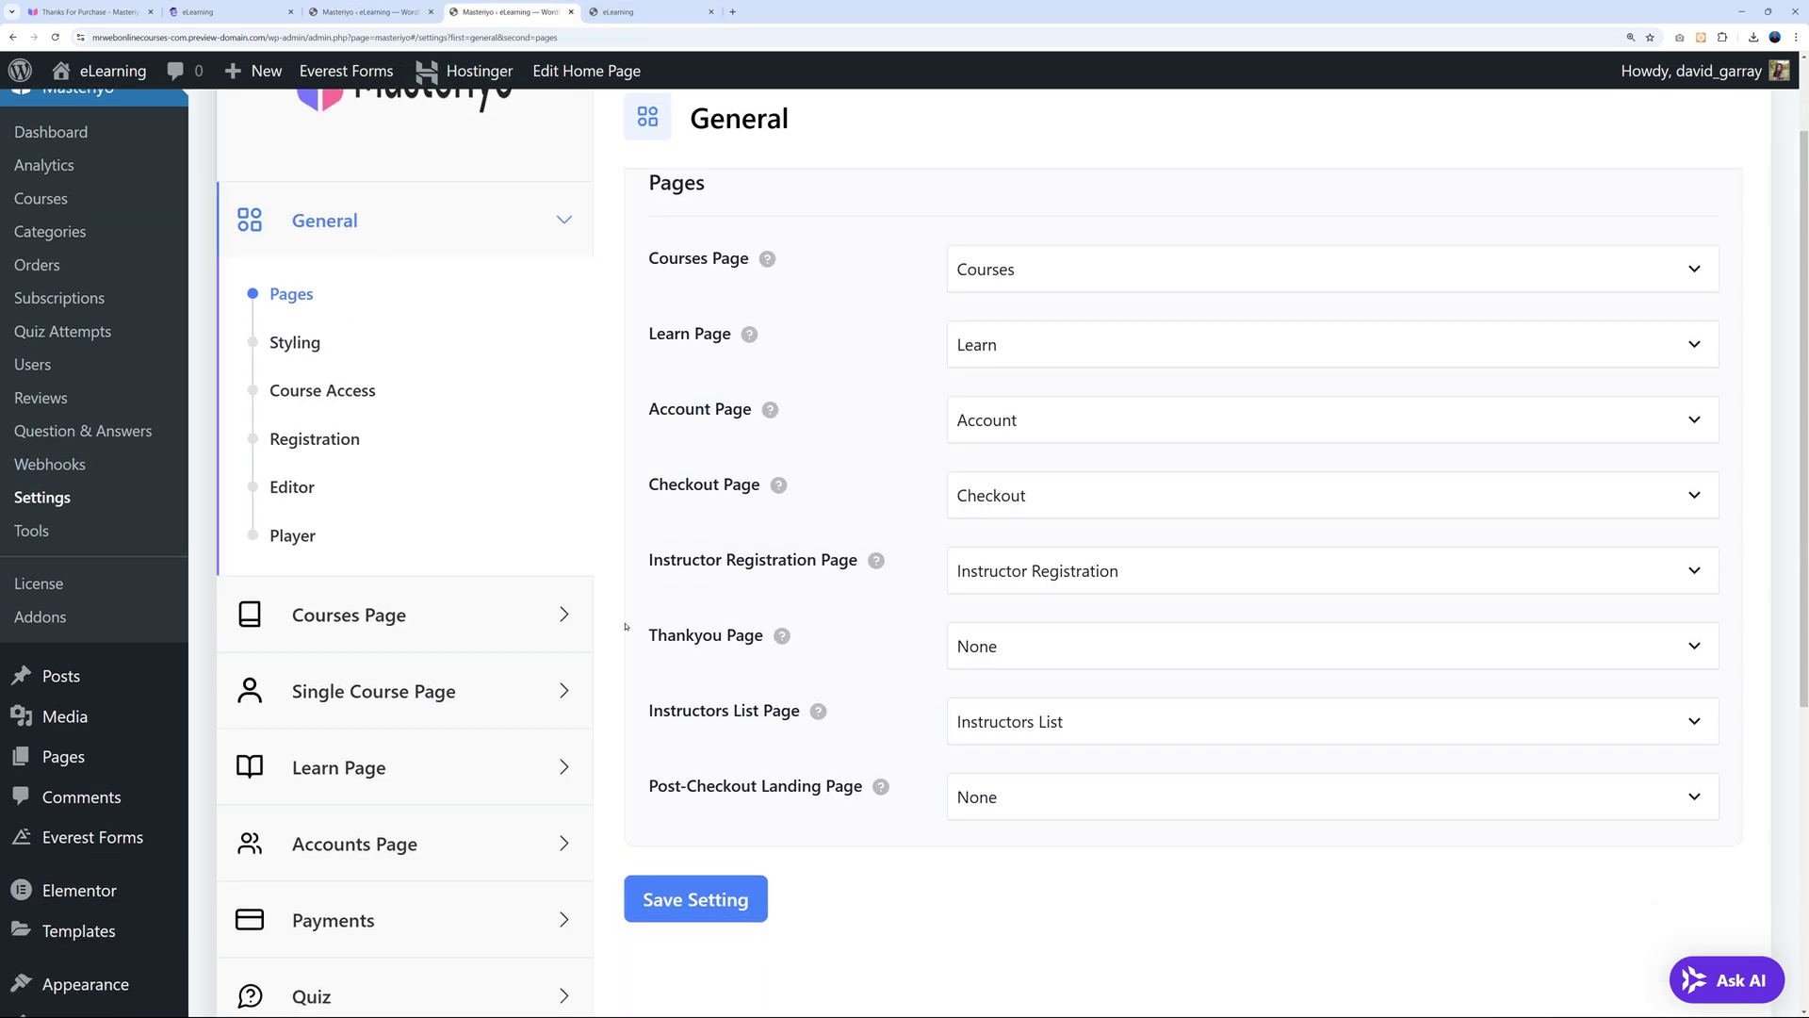
pyautogui.scroll(-2, 650, 754)
pyautogui.click(566, 666)
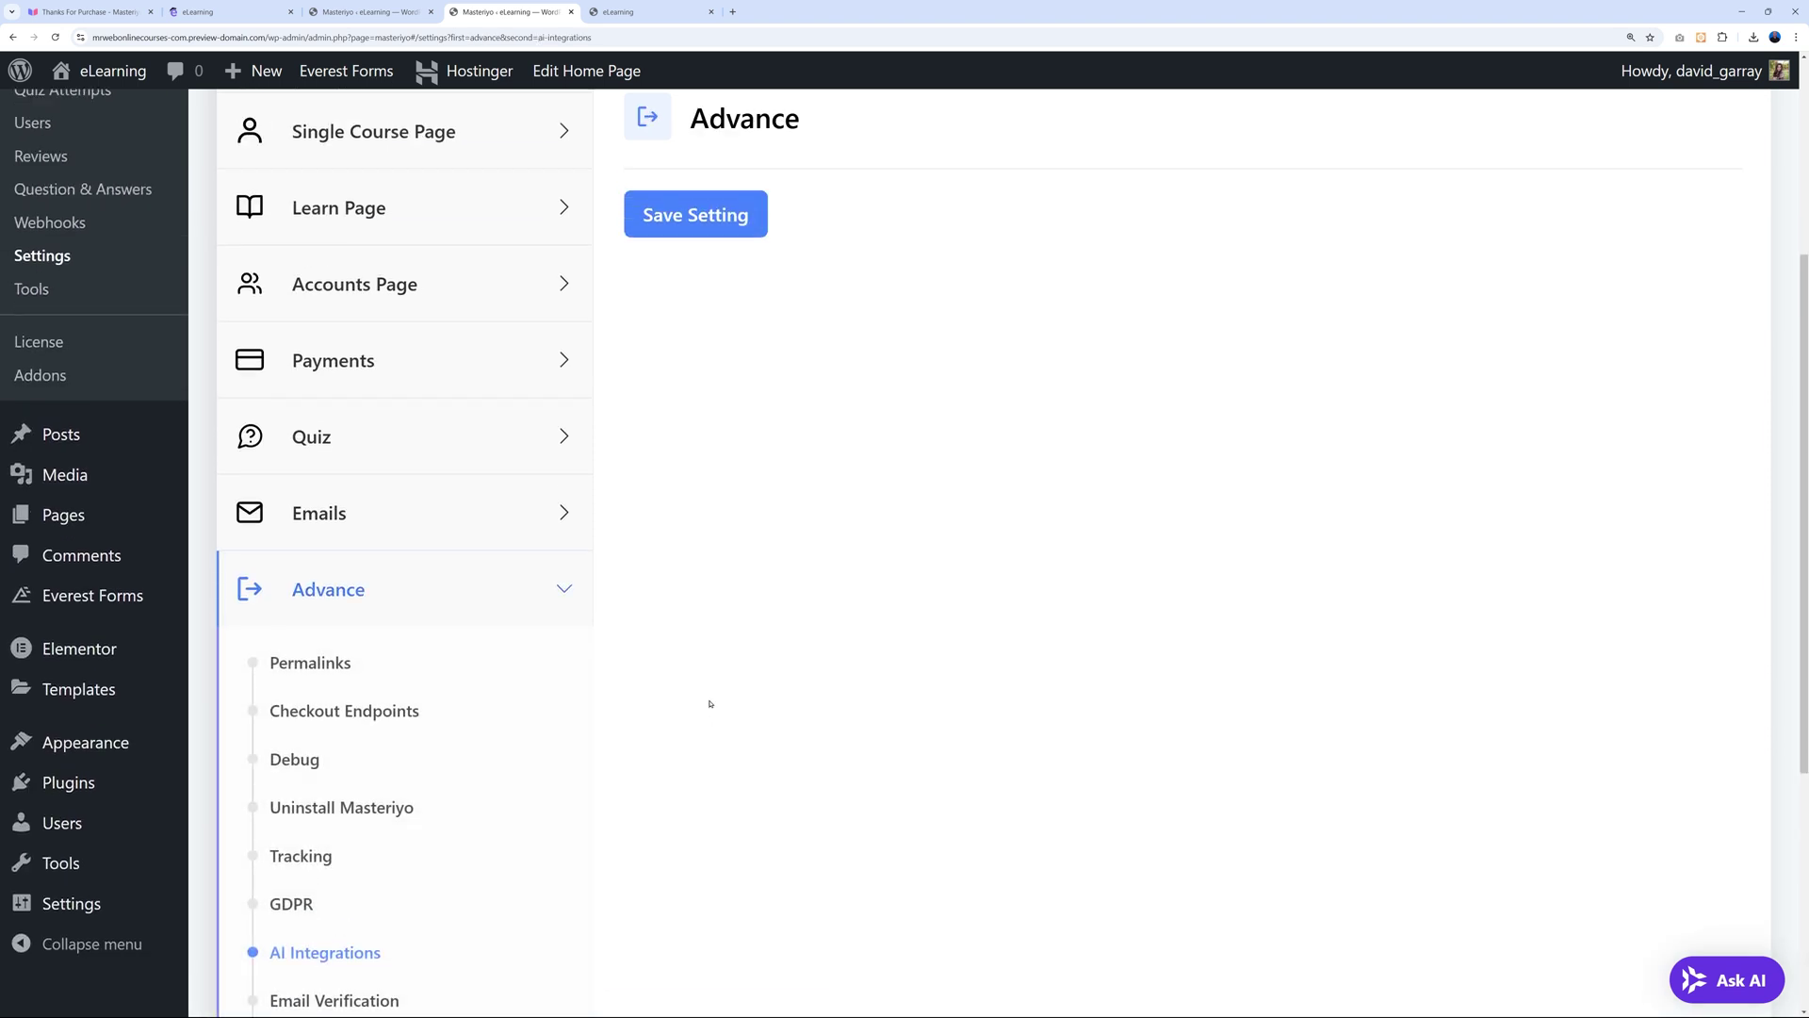
pyautogui.scroll(-3, 710, 703)
pyautogui.click(348, 686)
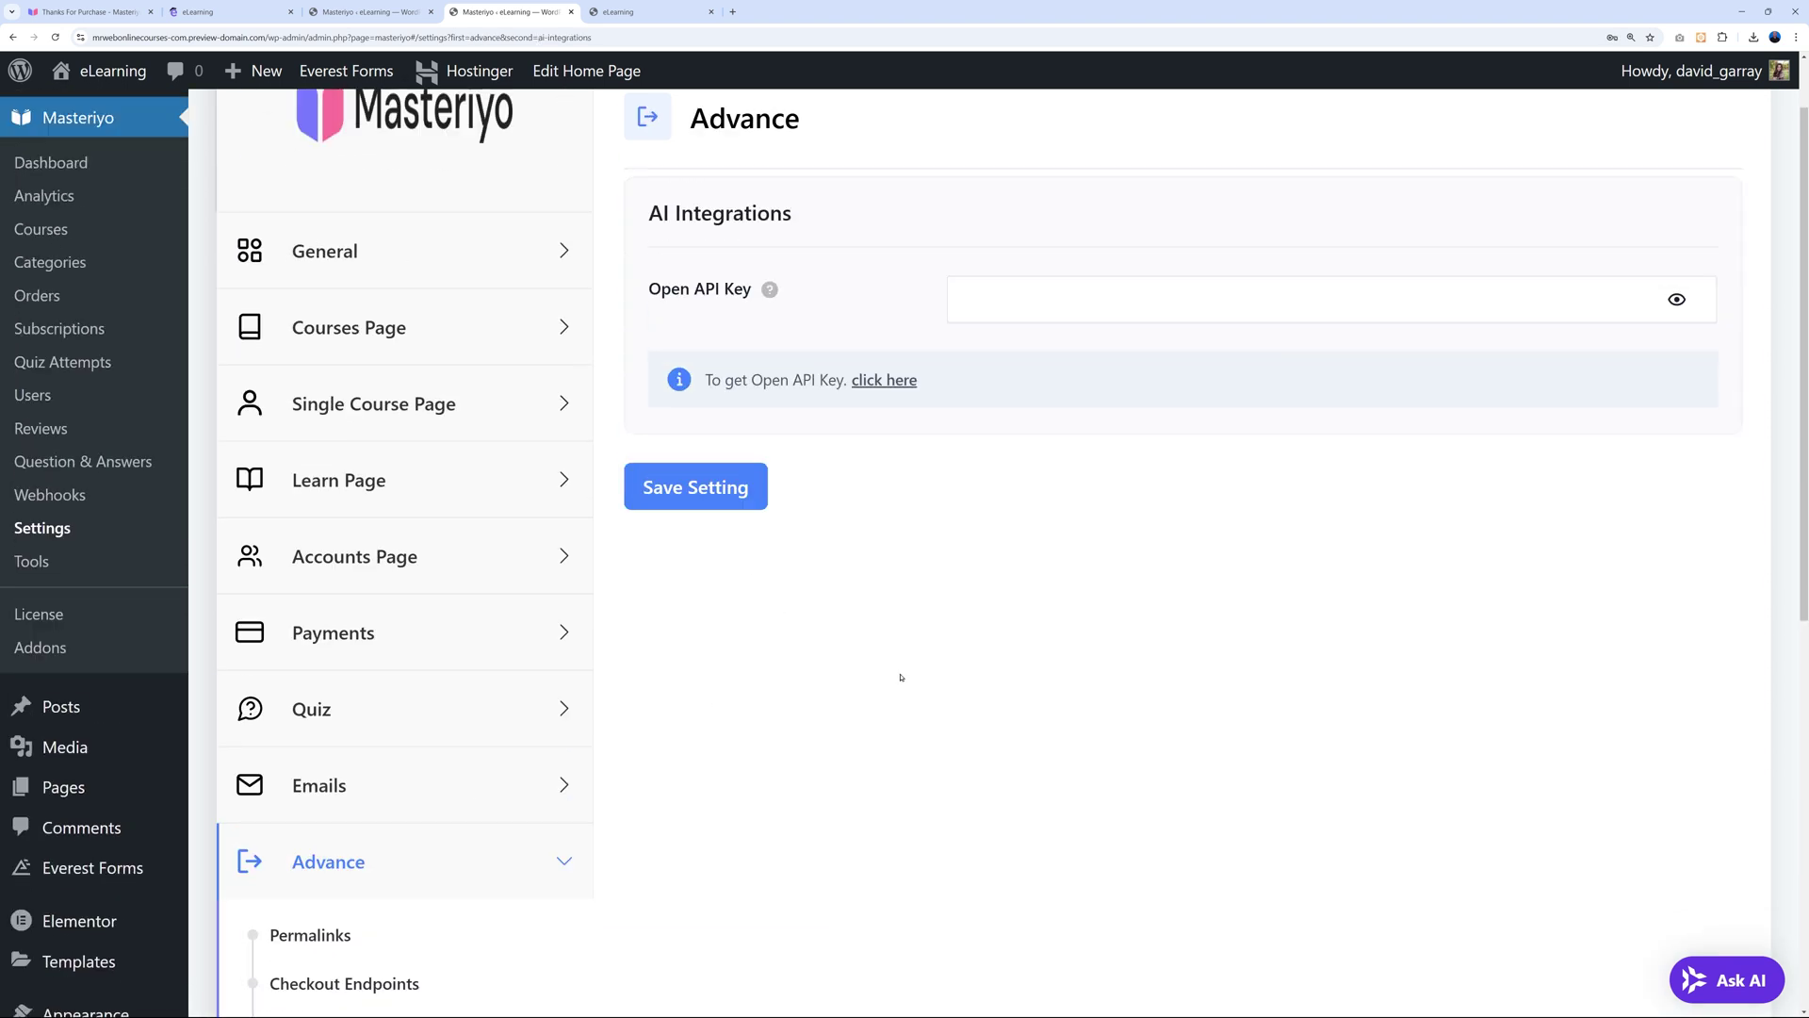
pyautogui.moveTo(751, 378)
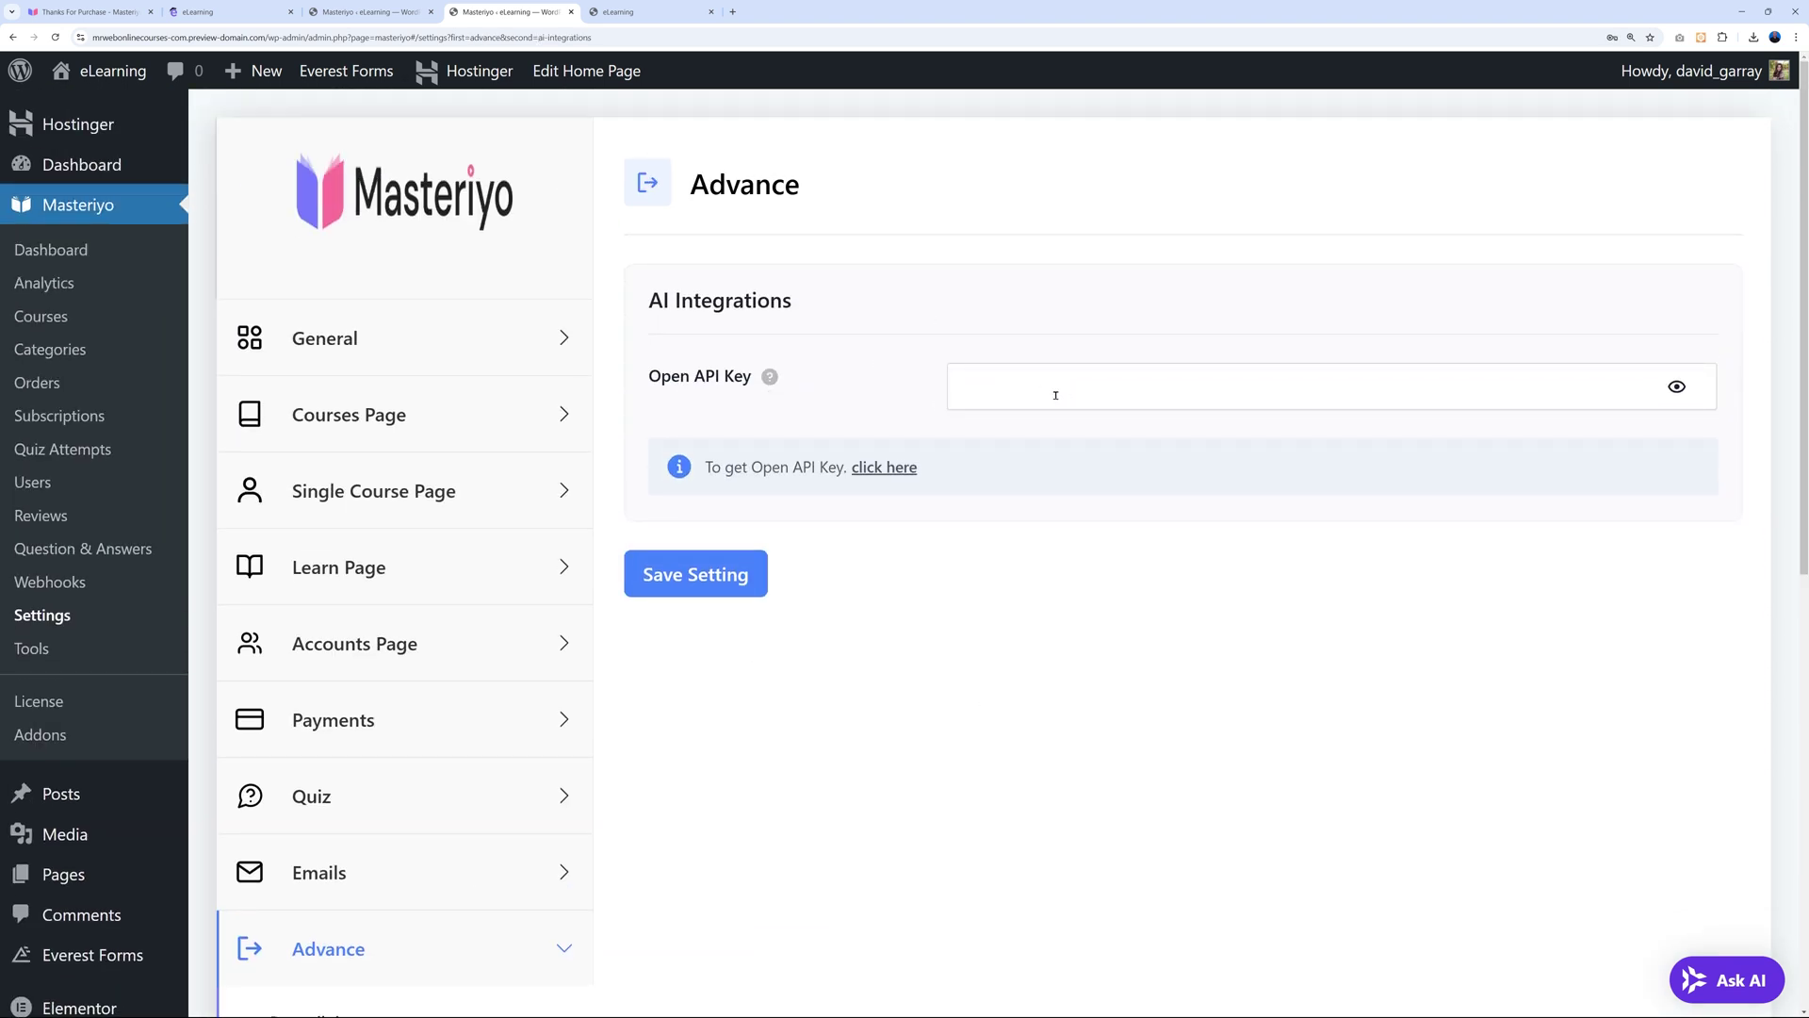
pyautogui.click(882, 468)
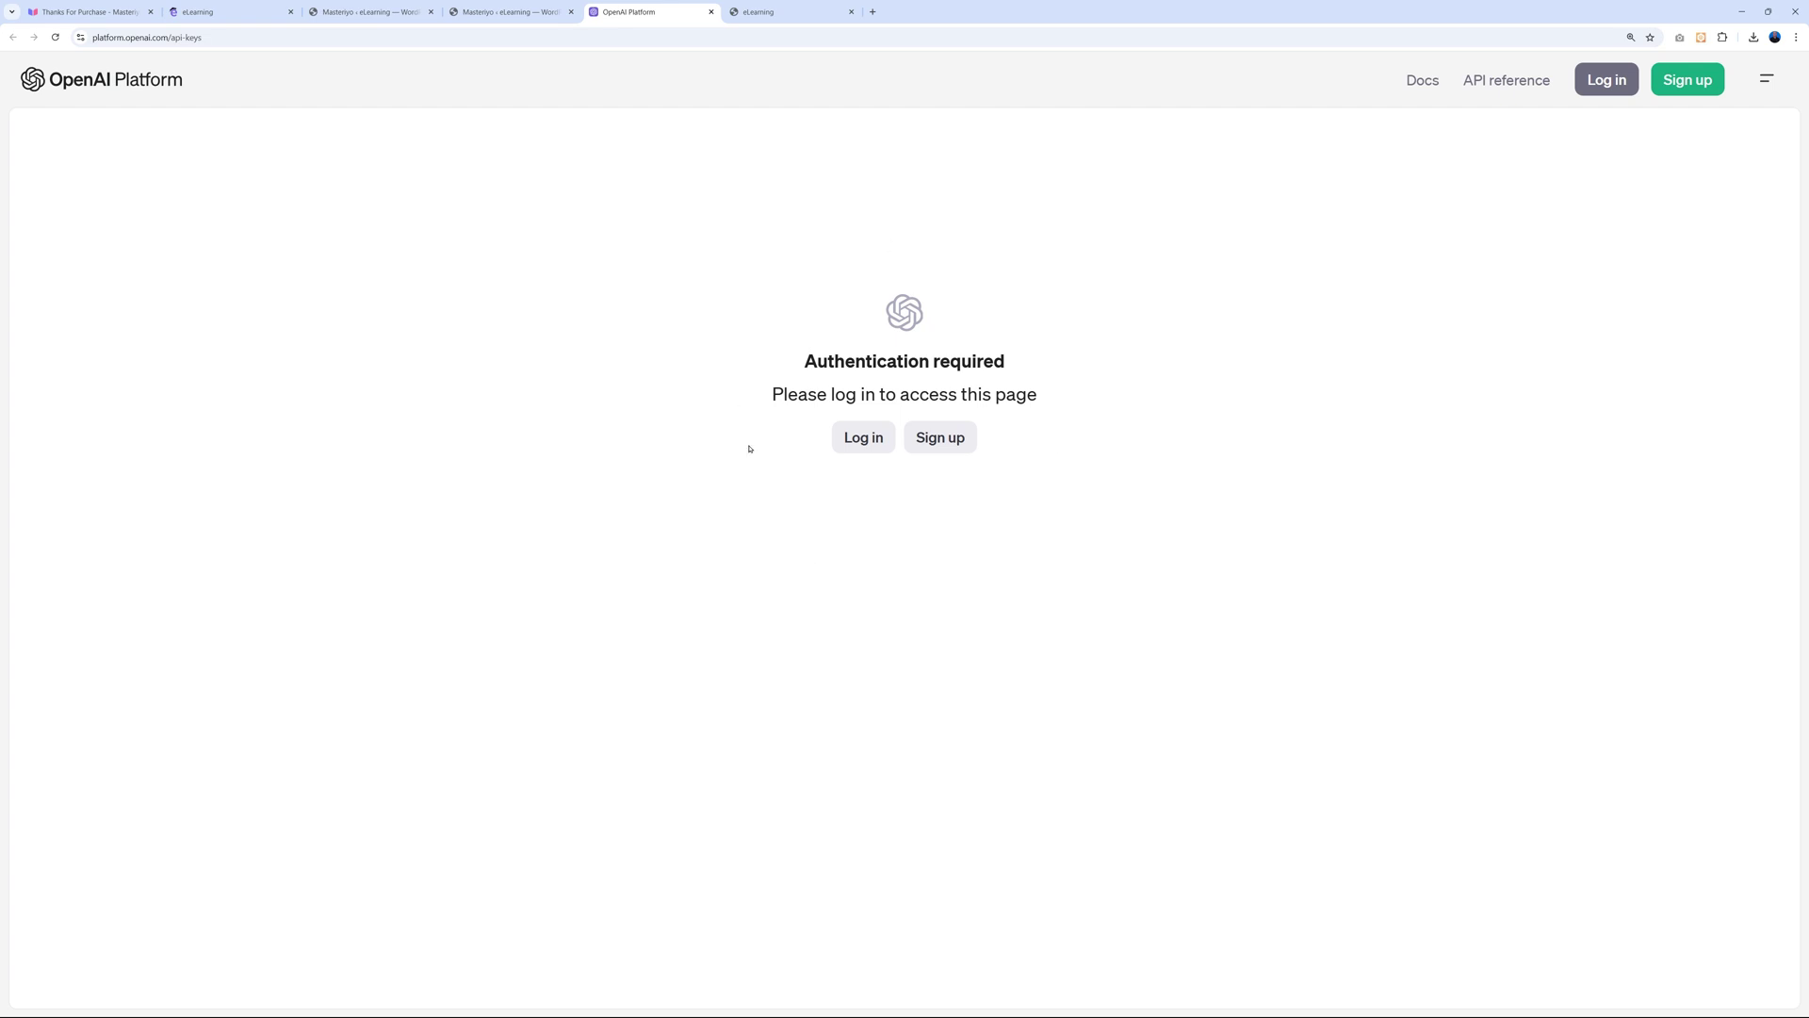
# Sign in to OpenAI Platform using the saved account e-mail and password.
pyautogui.click(867, 443)
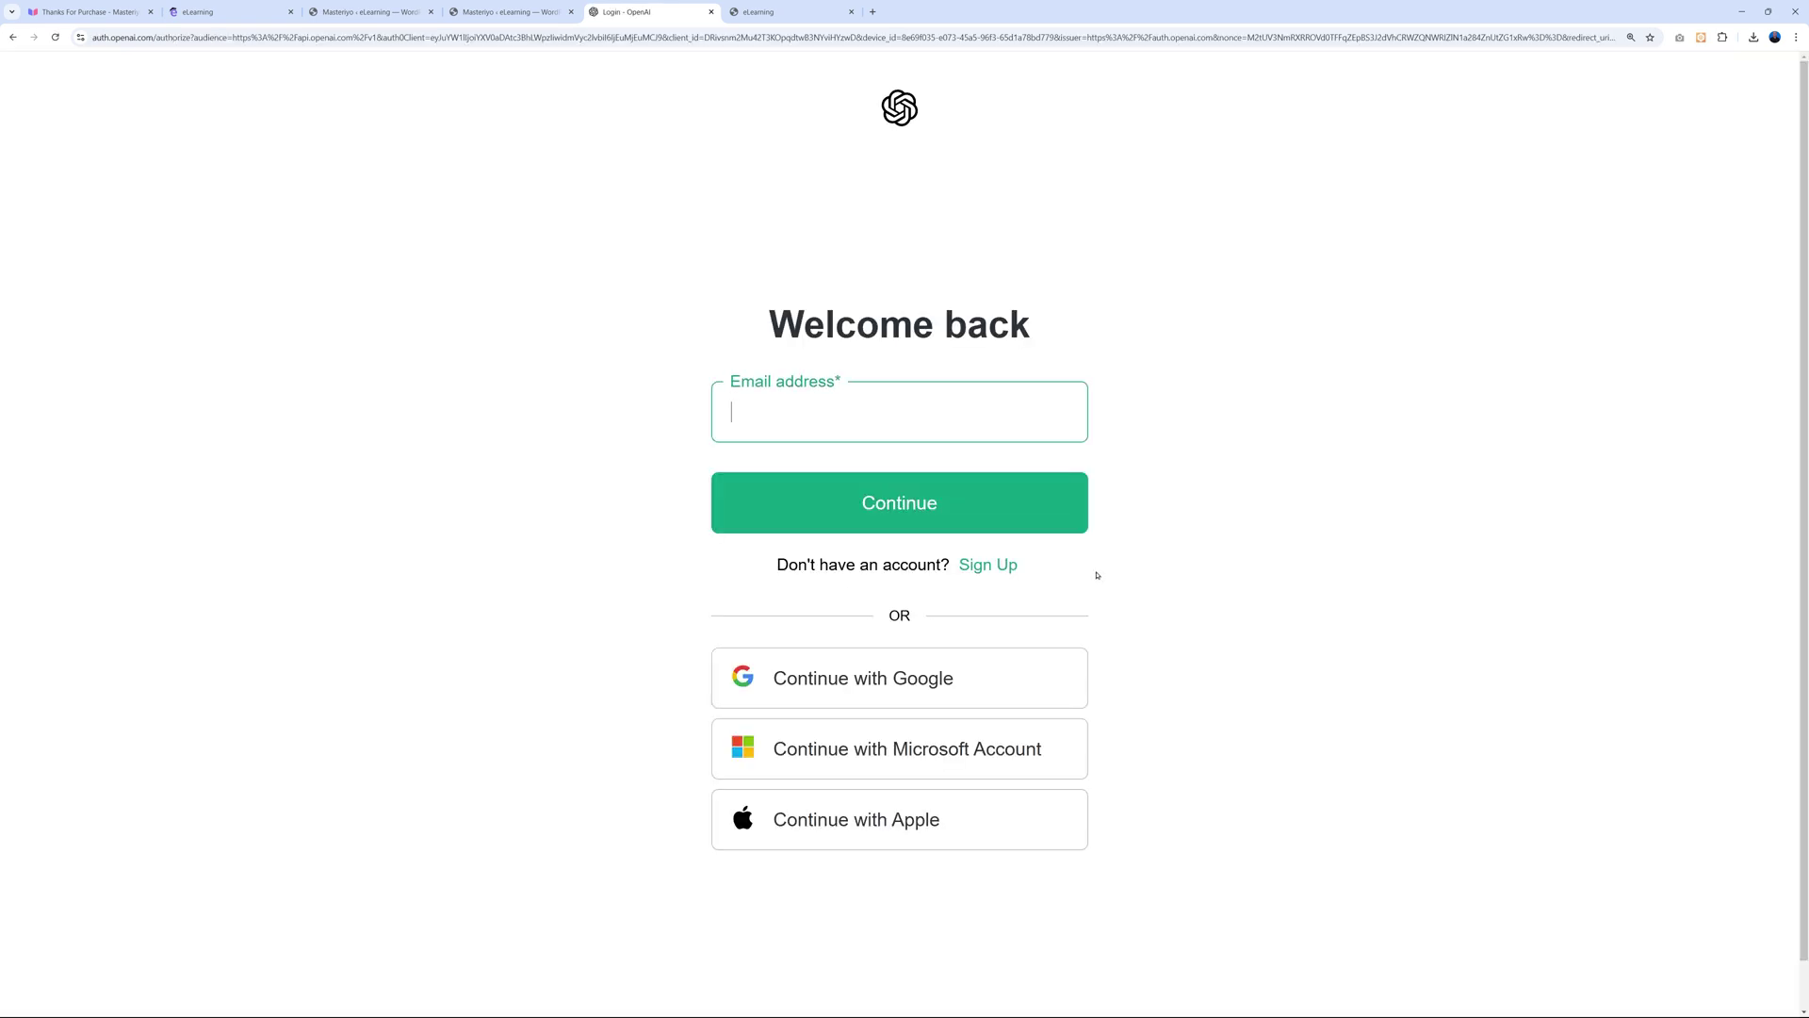
pyautogui.click(902, 420)
pyautogui.click(848, 456)
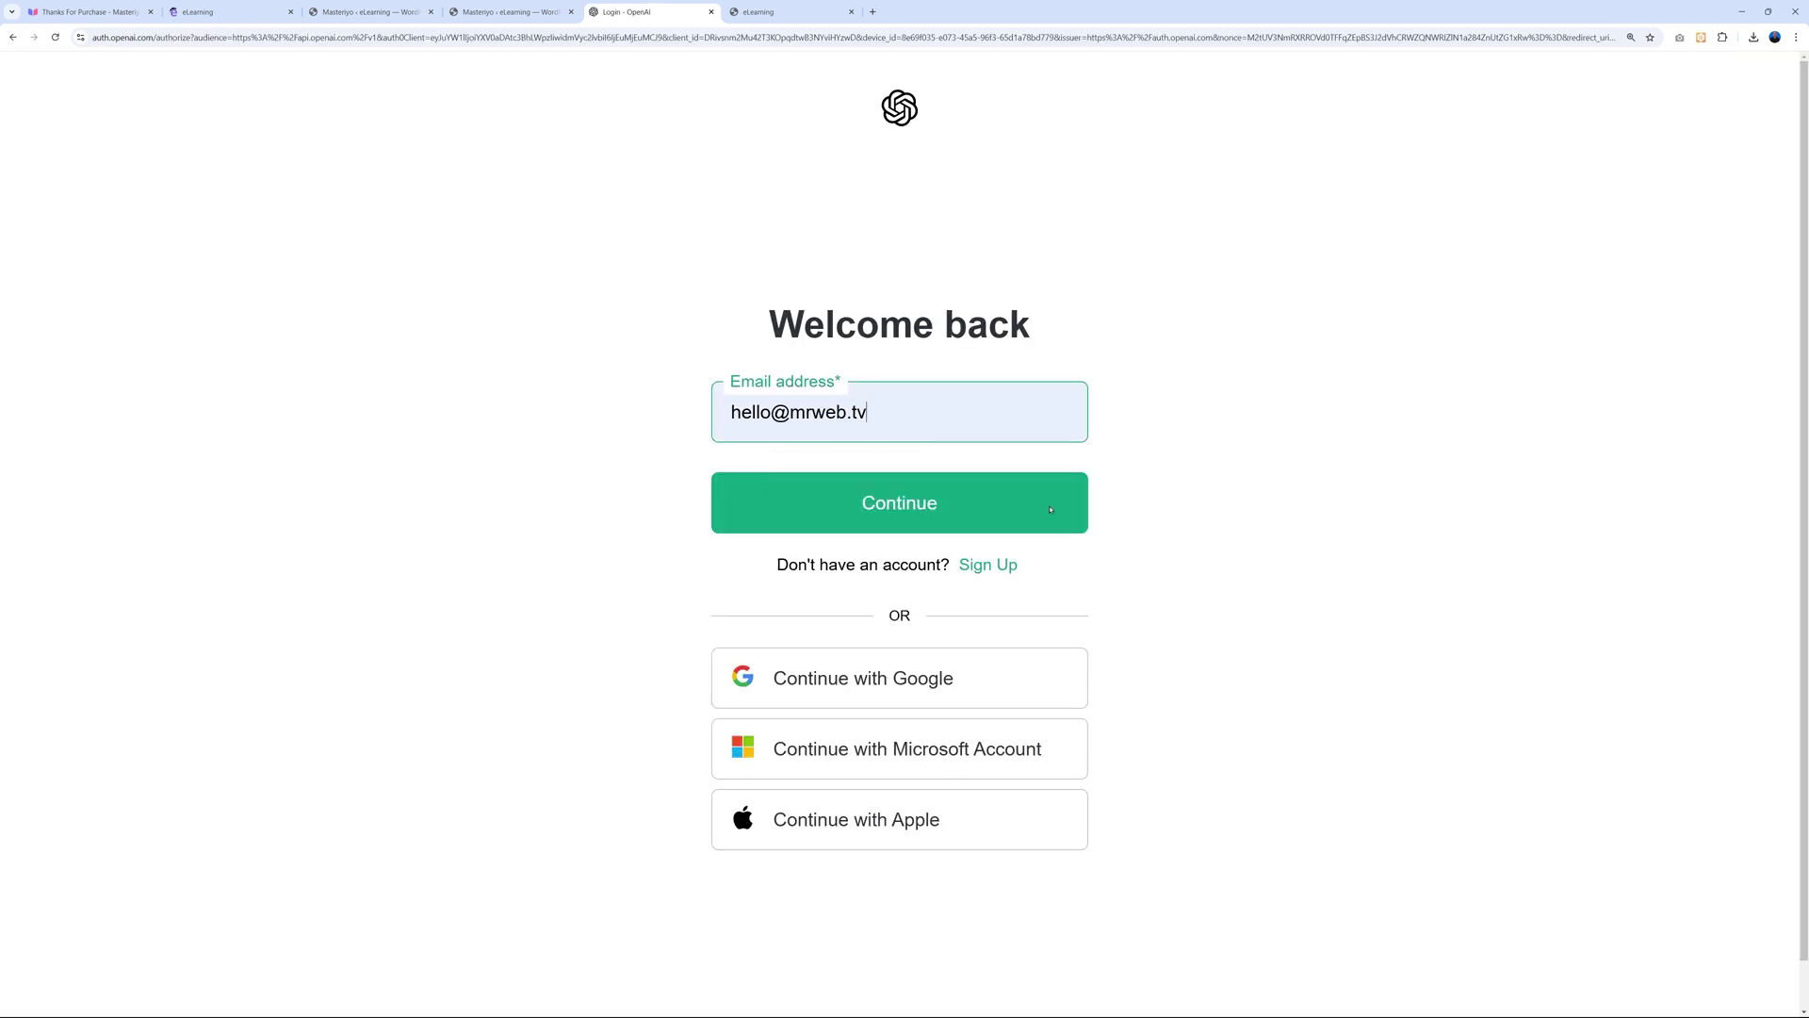
pyautogui.click(959, 506)
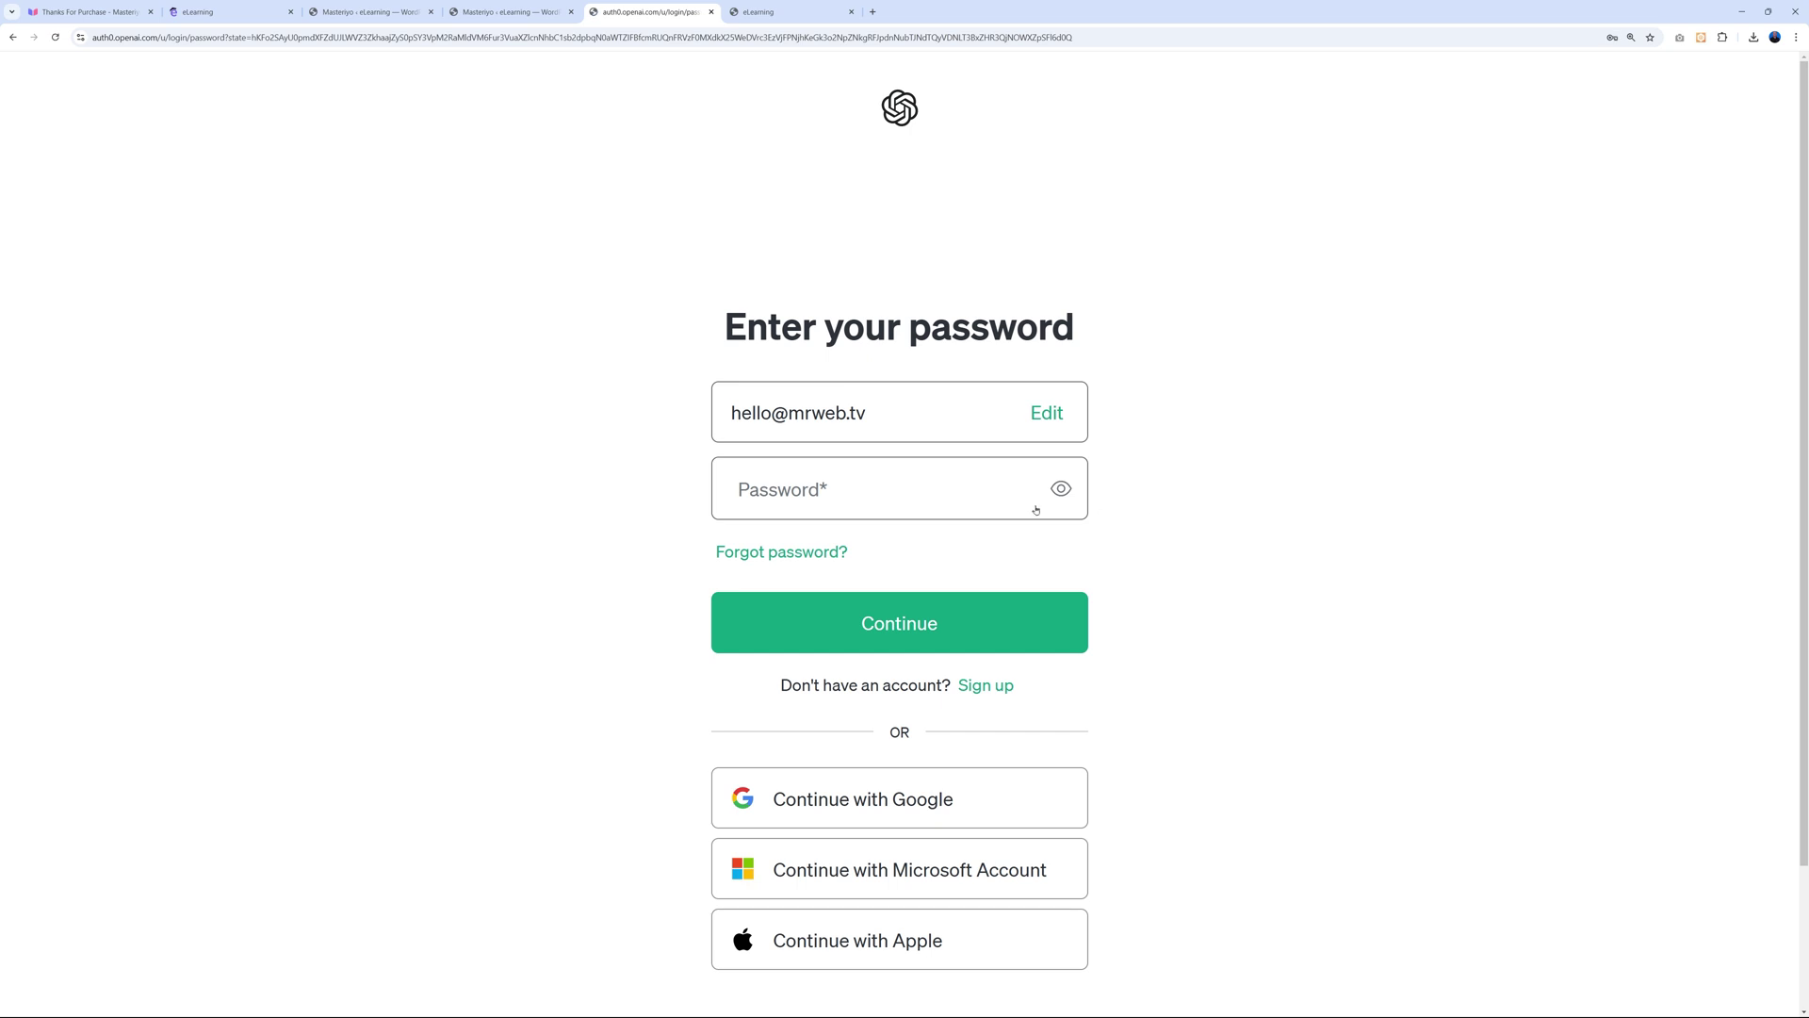
pyautogui.click(1036, 510)
pyautogui.click(829, 530)
pyautogui.click(899, 622)
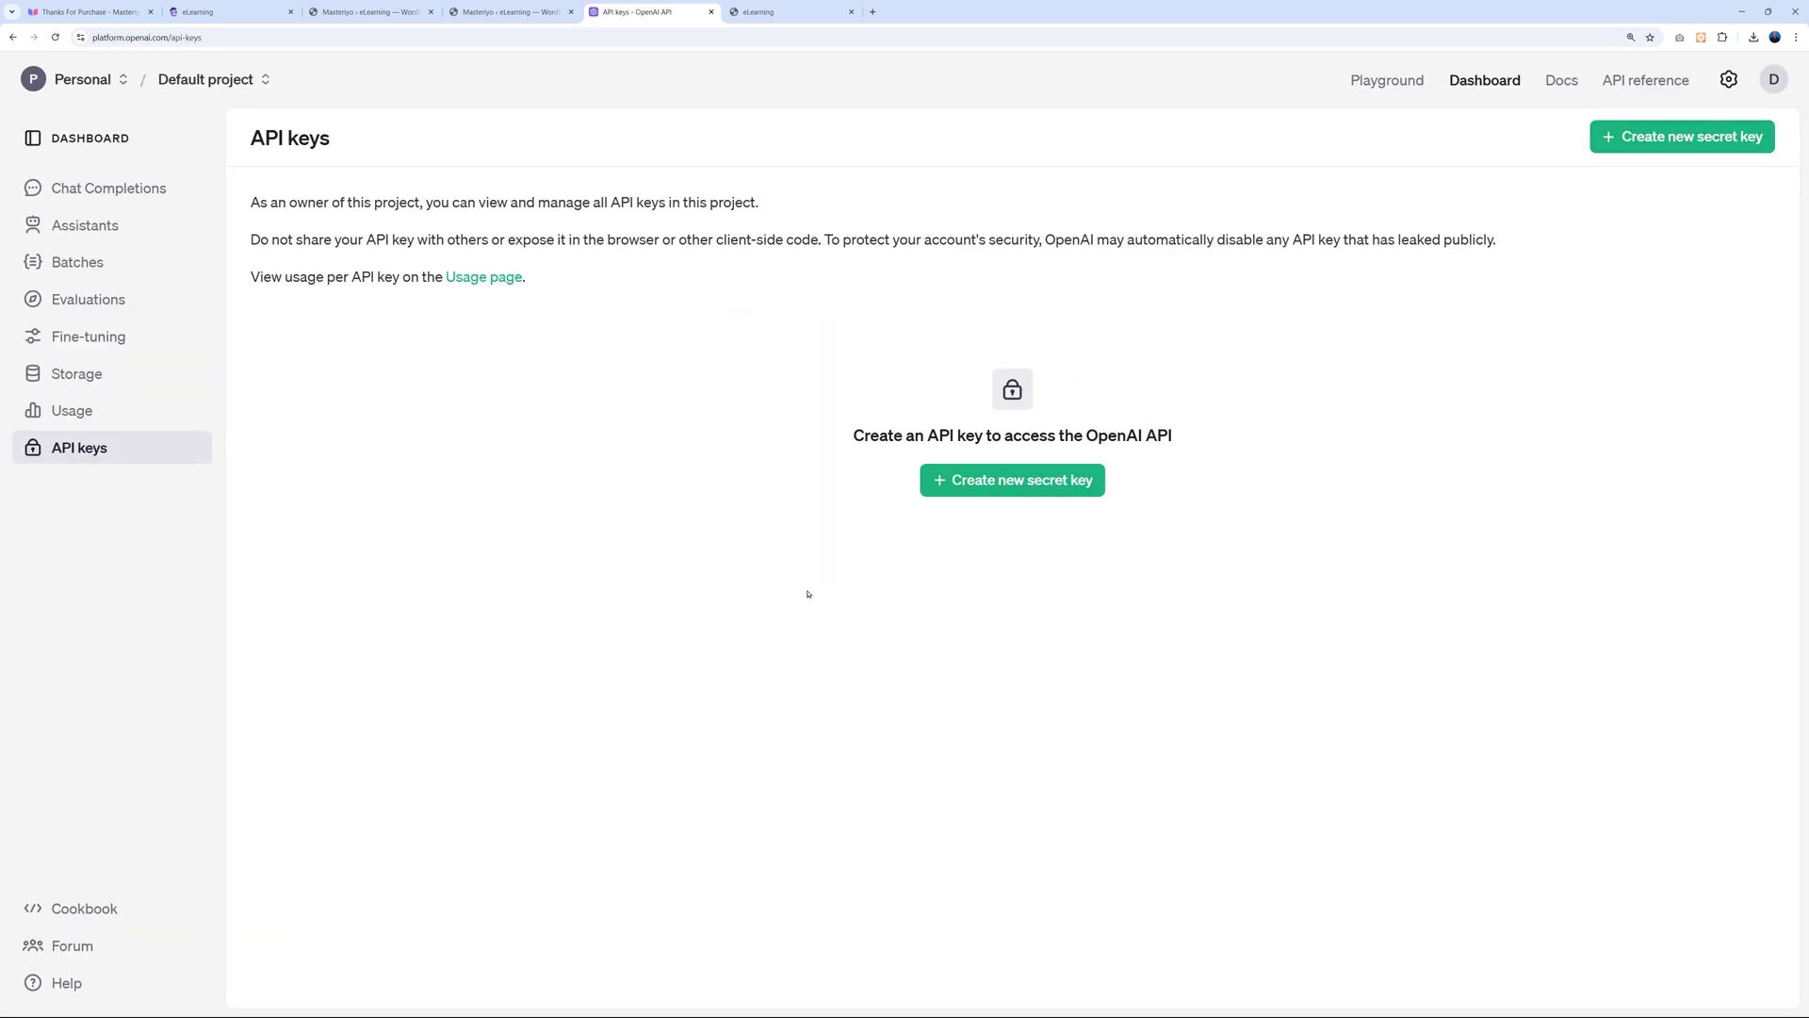
# Create a secret key named 'Mr Web Online Courses' in the Default project and copy it.
pyautogui.click(1069, 490)
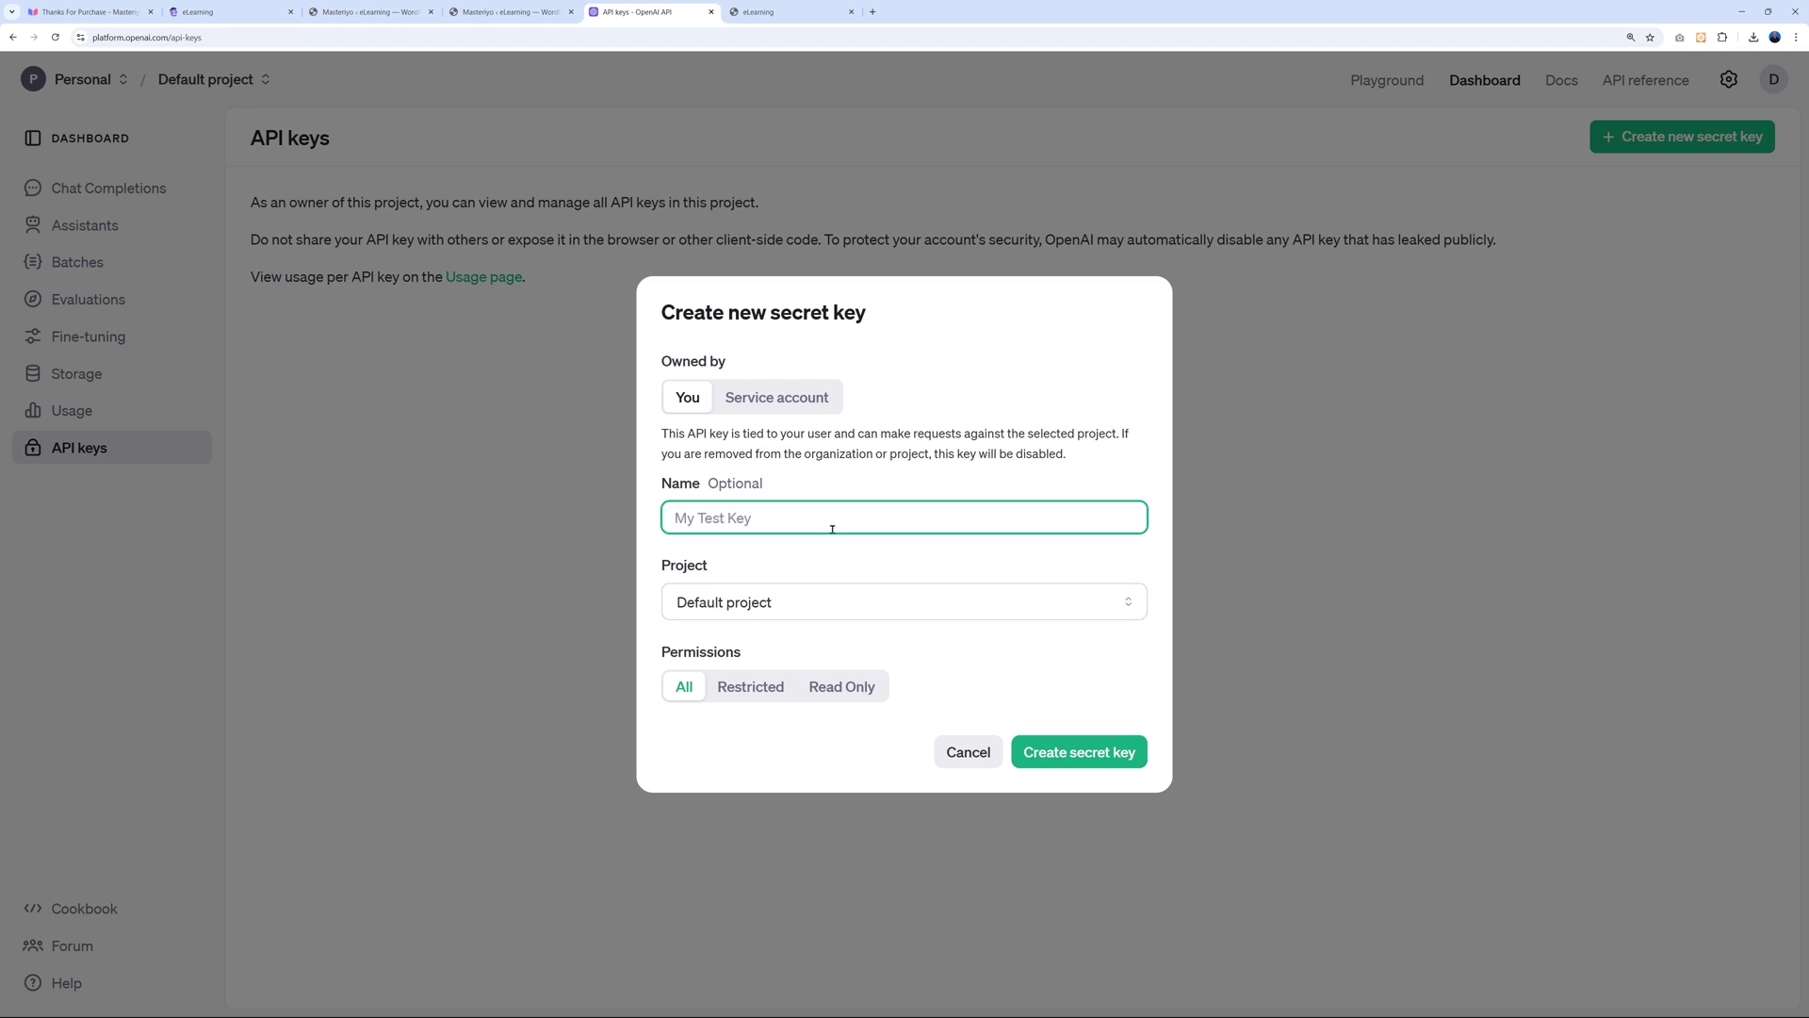
pyautogui.write('Mr Web Online Courses')
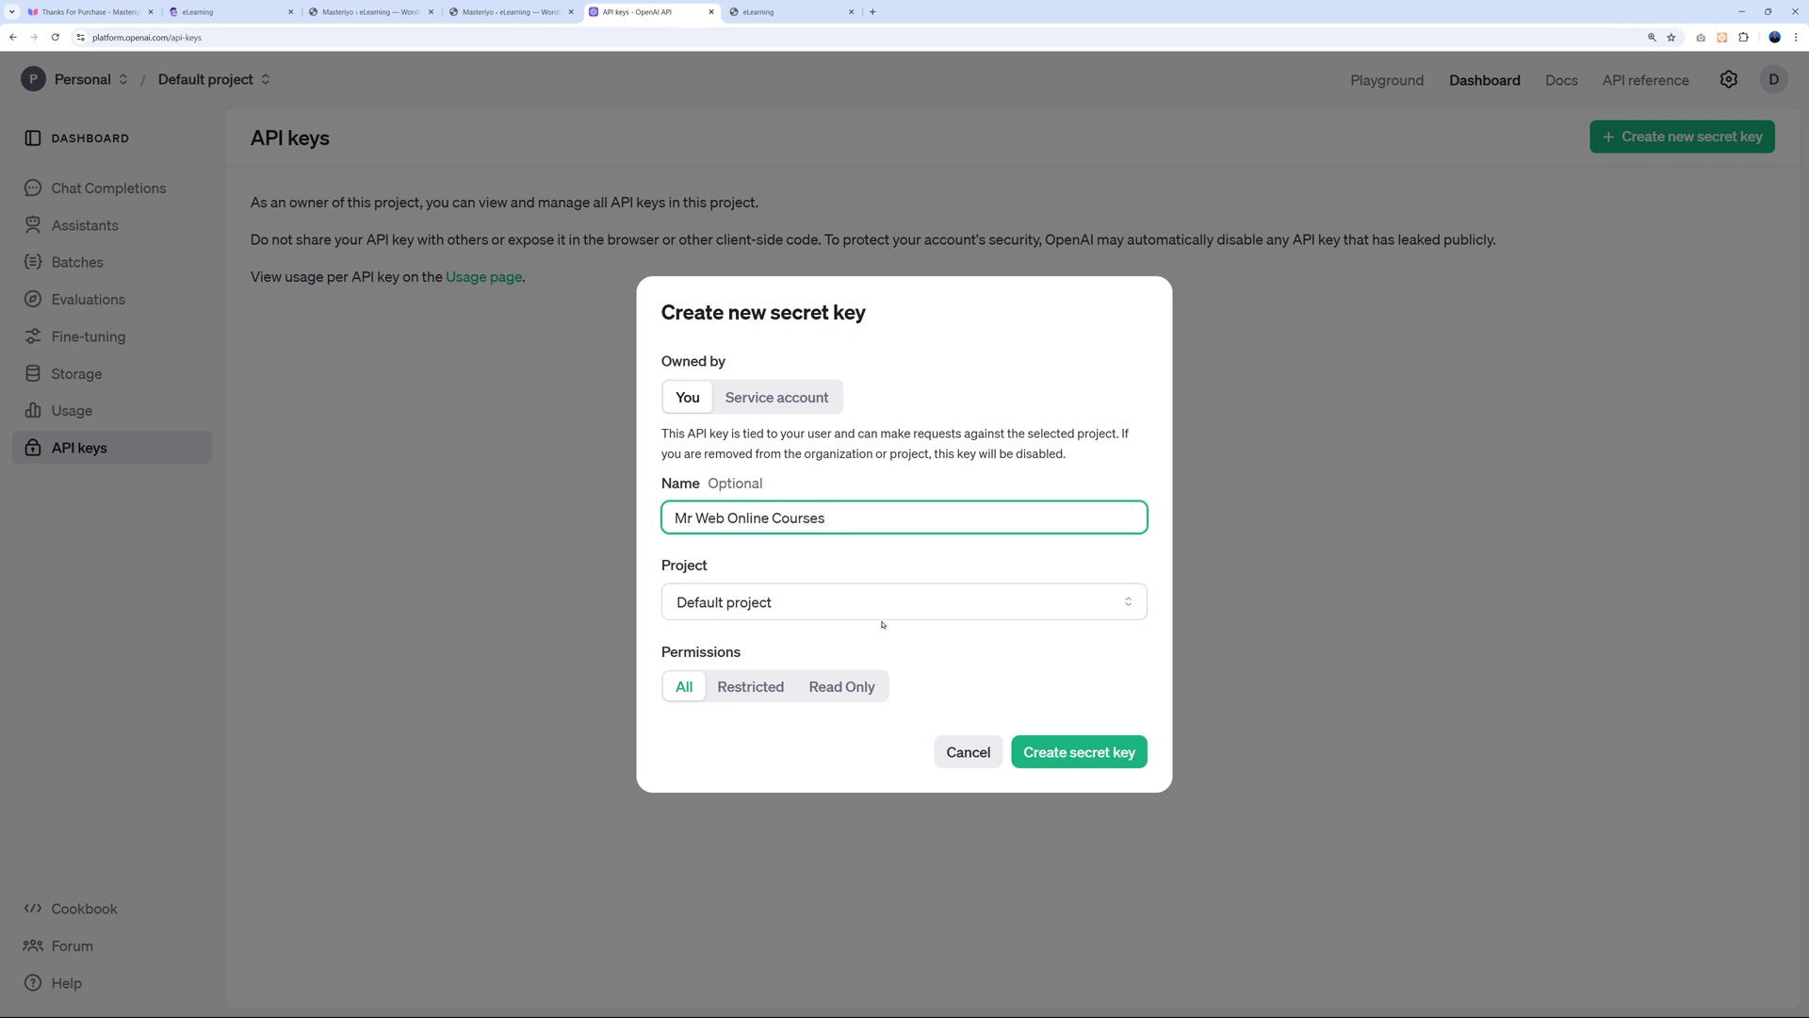
pyautogui.click(967, 602)
pyautogui.click(949, 644)
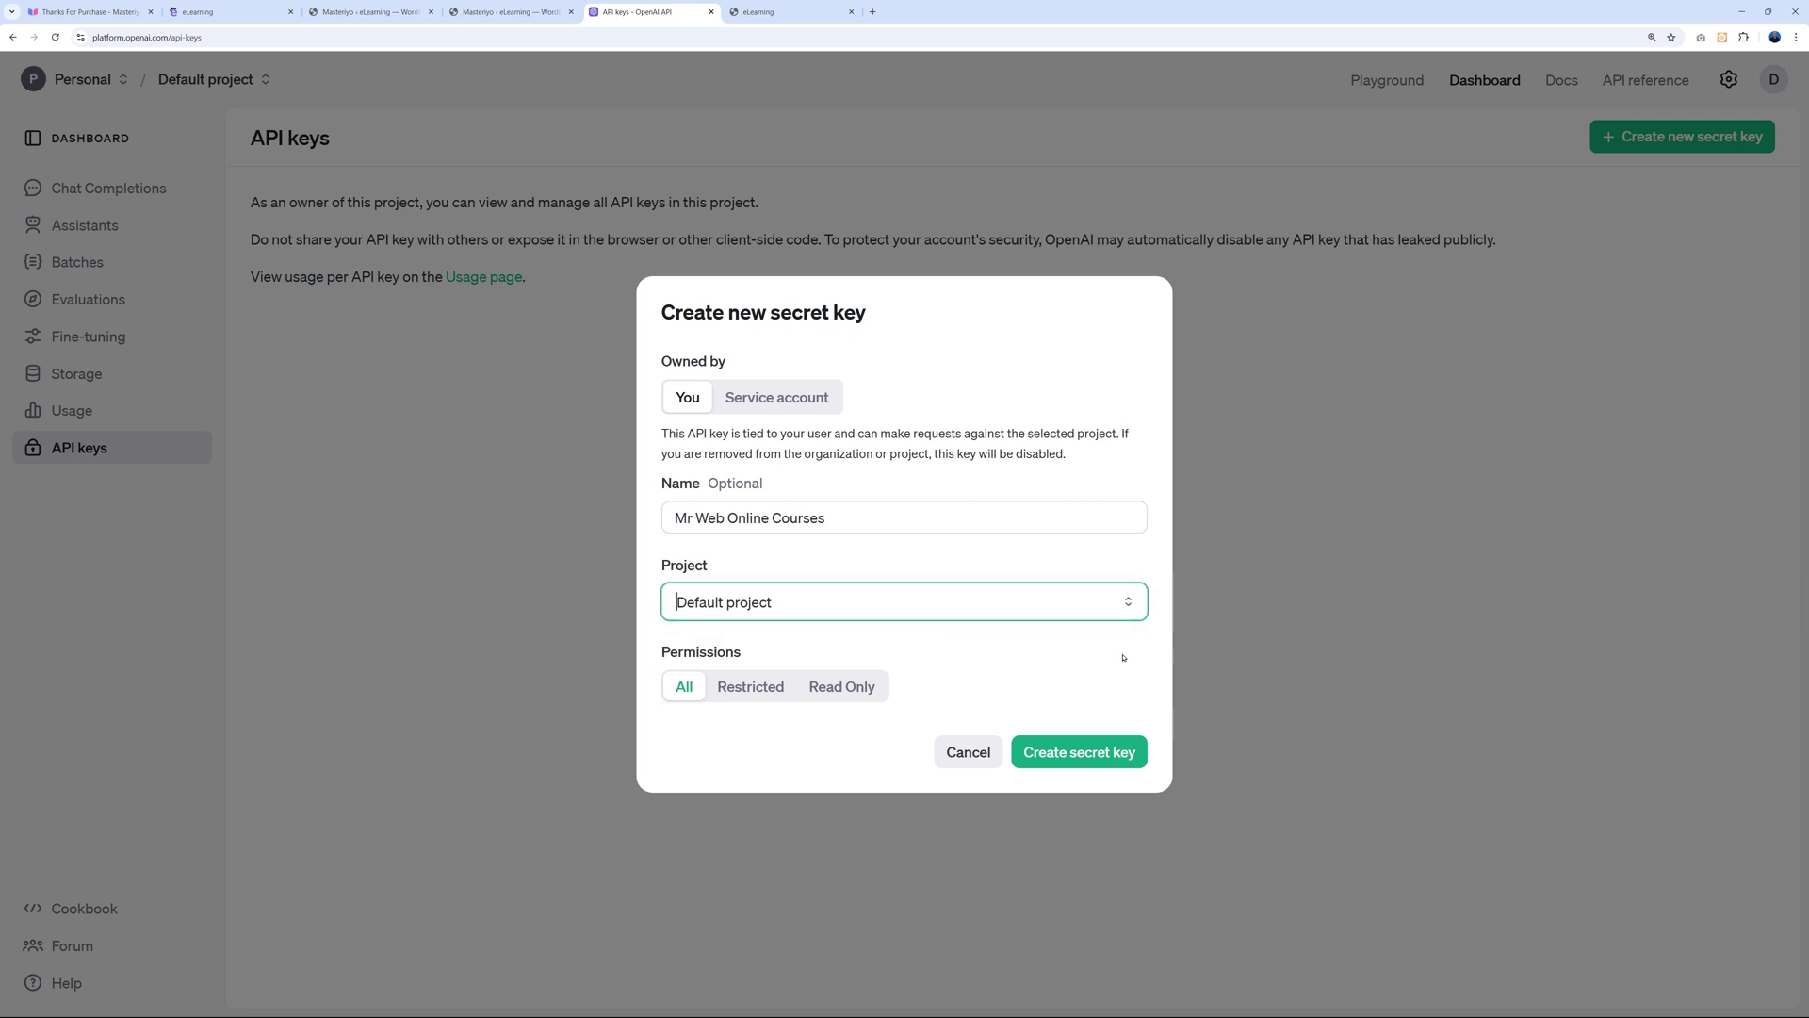
pyautogui.click(1084, 754)
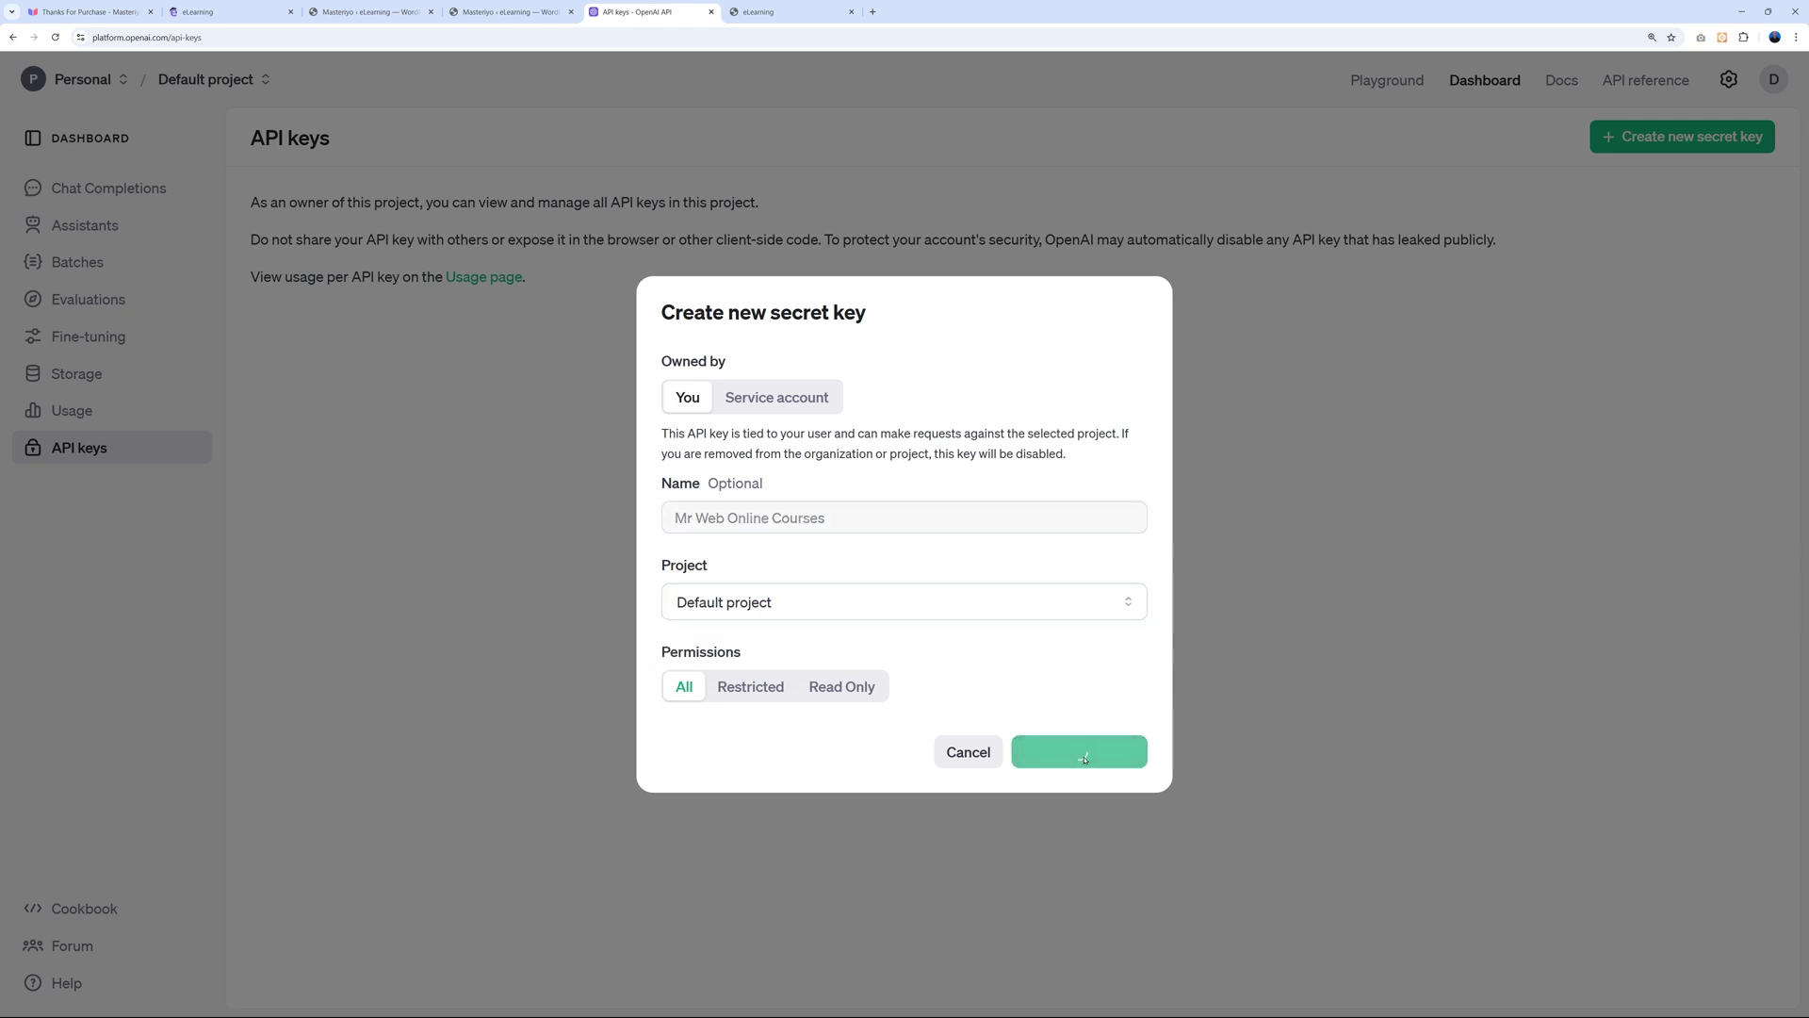
pyautogui.click(1075, 541)
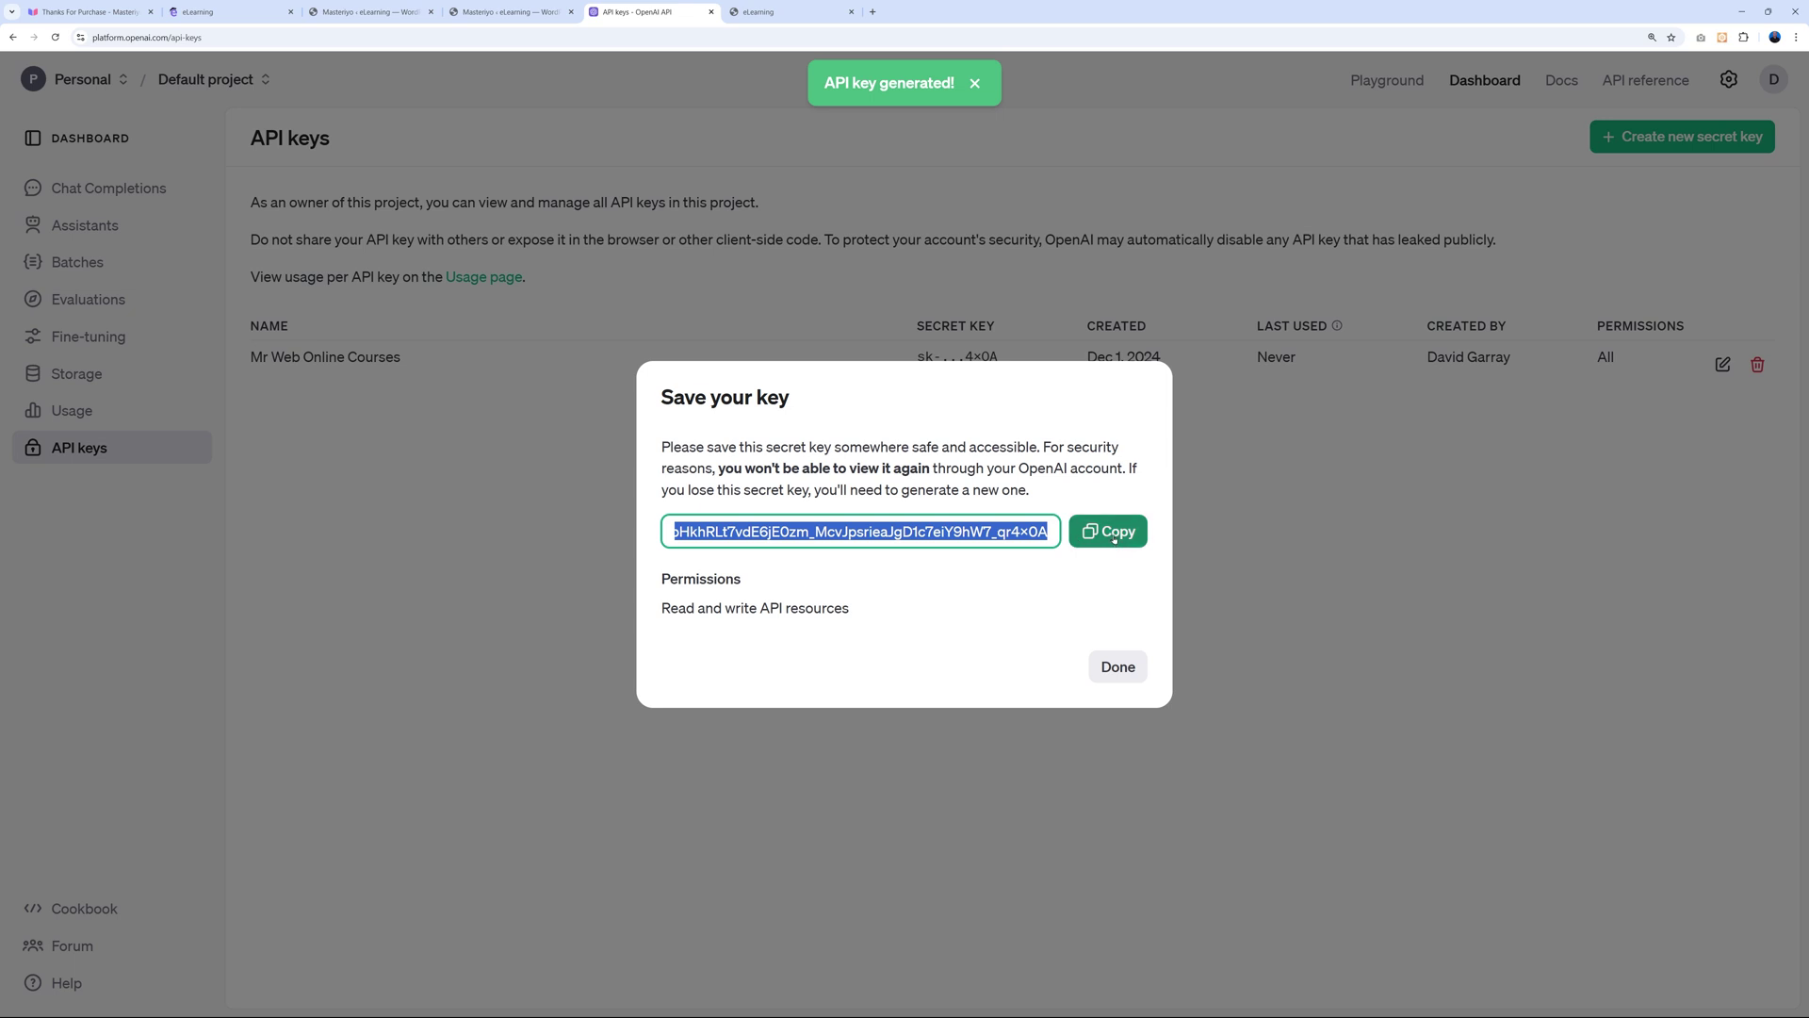
# Paste the copied OpenAI key into the Open API Key field and save the settings.
pyautogui.click(504, 11)
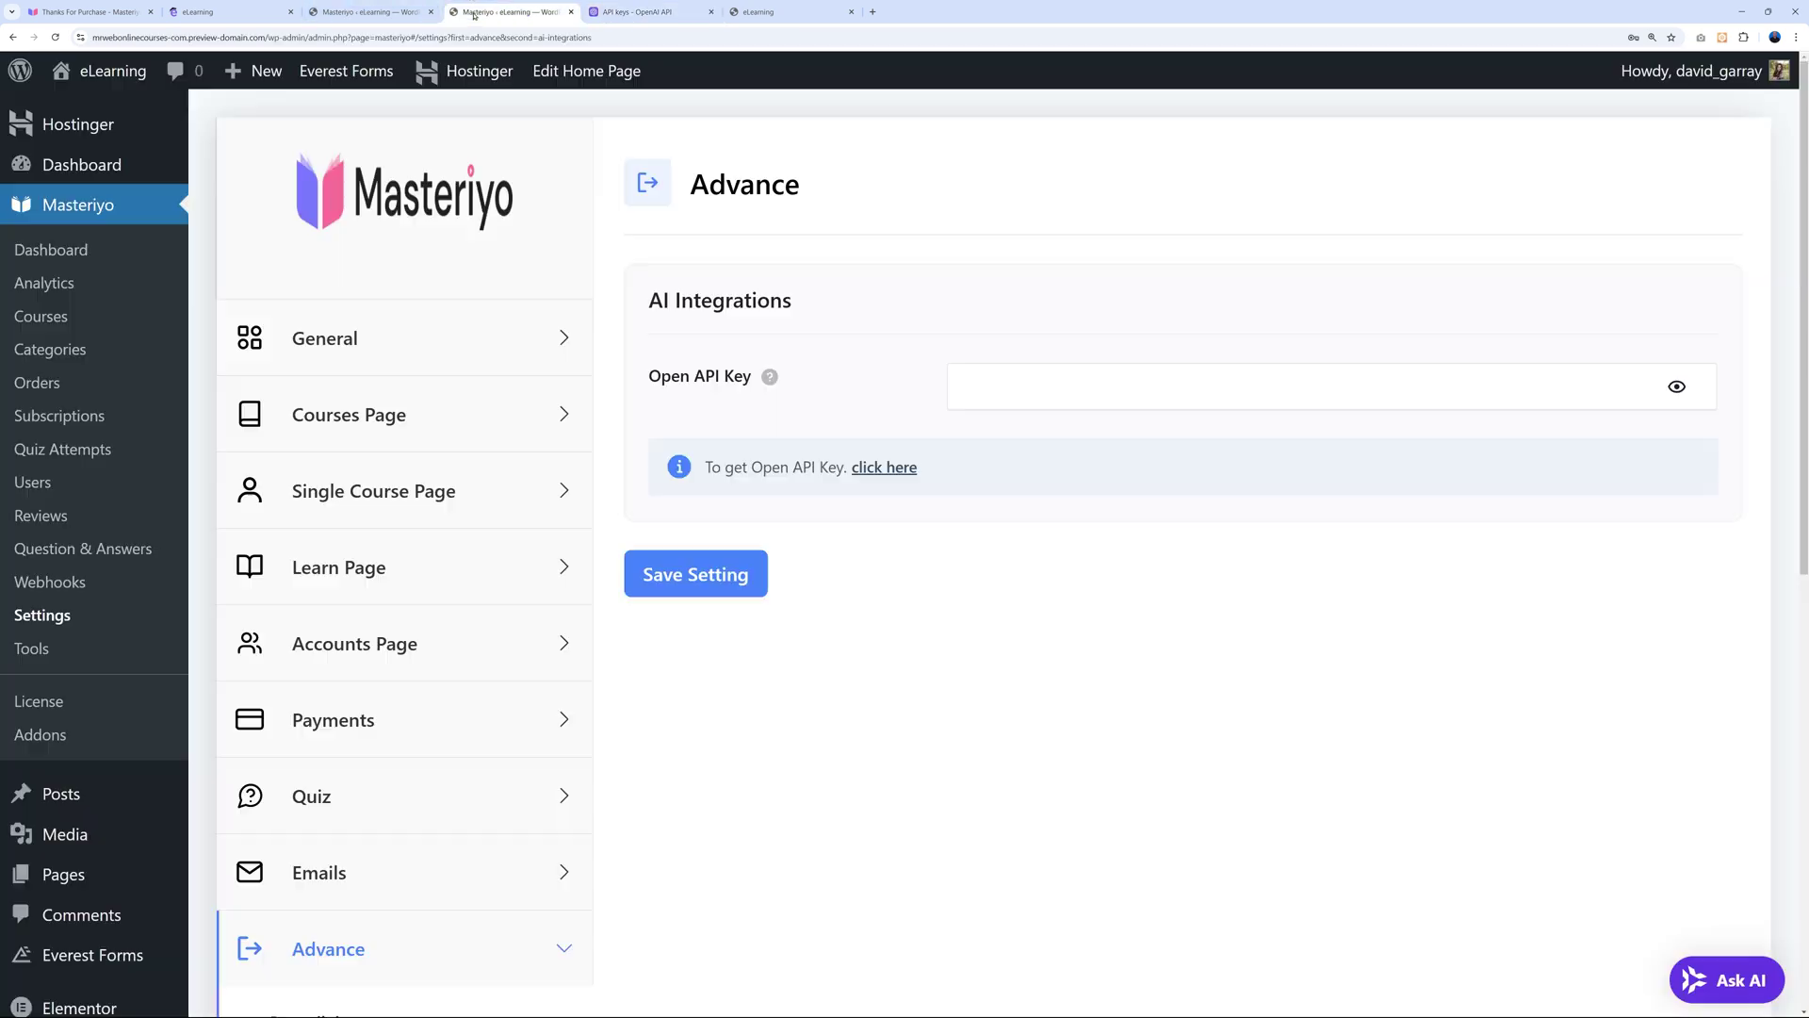
pyautogui.click(1178, 386)
pyautogui.hotkey('ctrl', 'v')
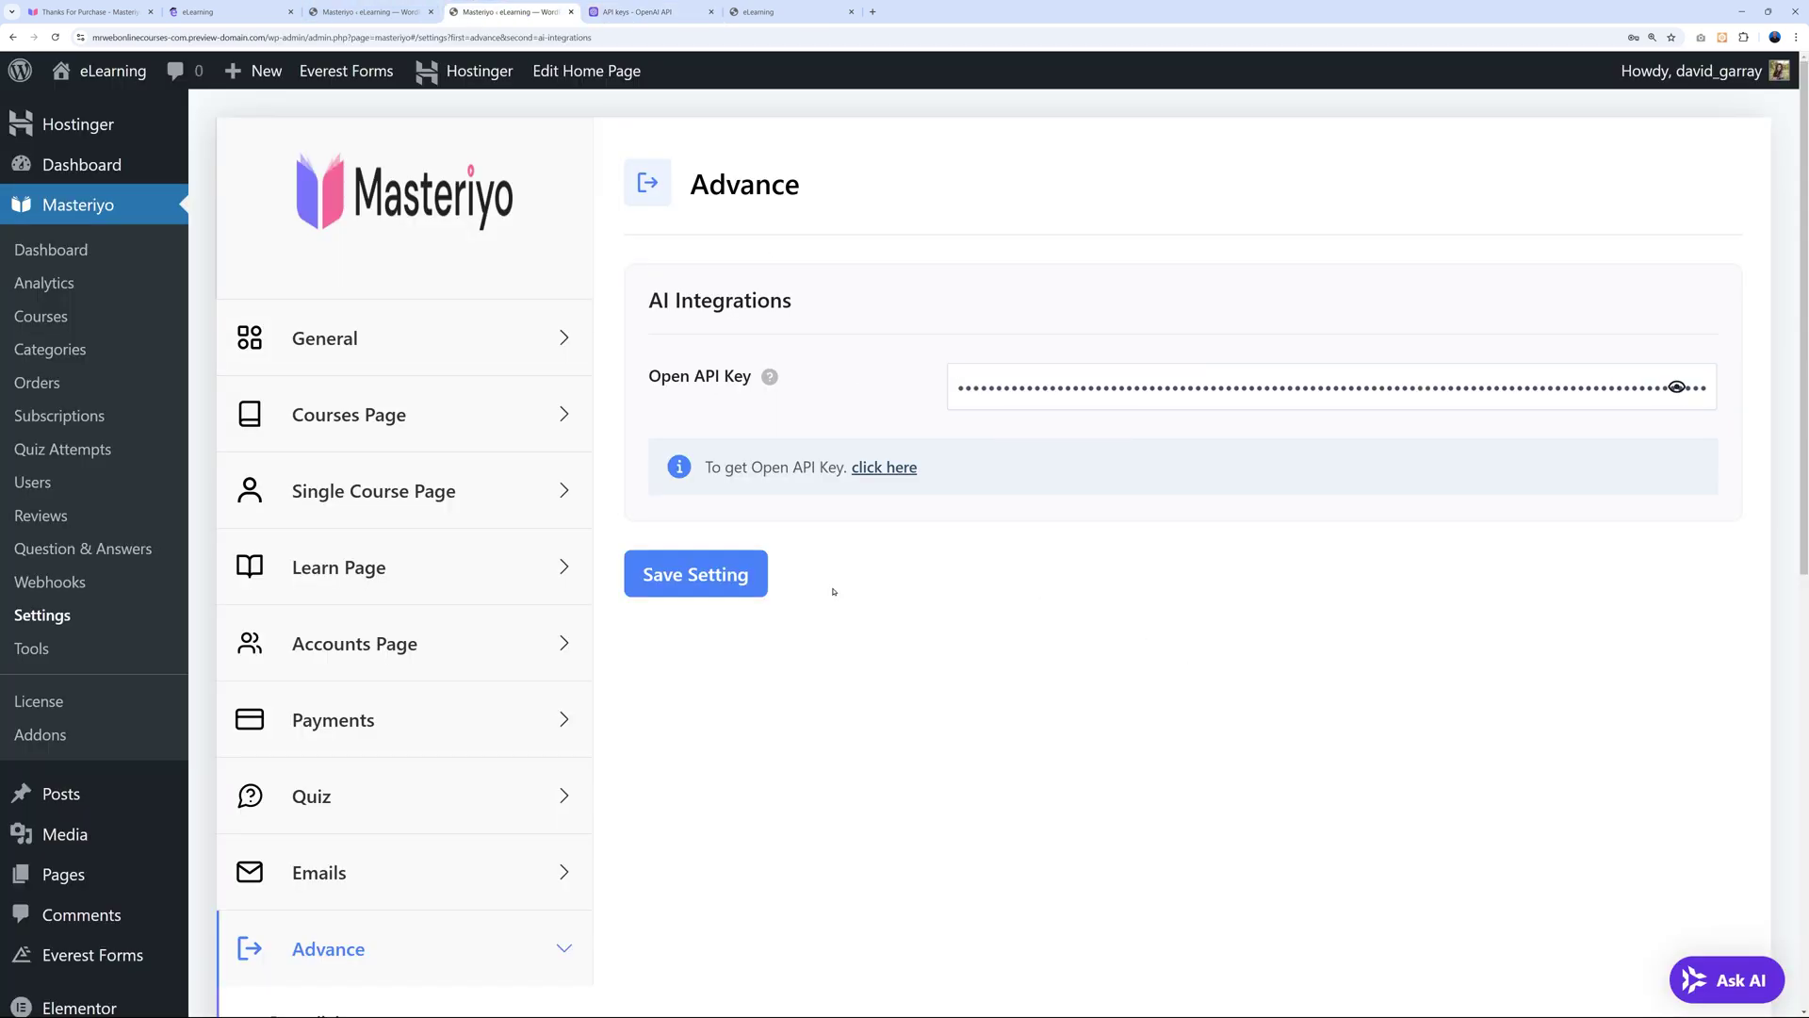
pyautogui.click(735, 577)
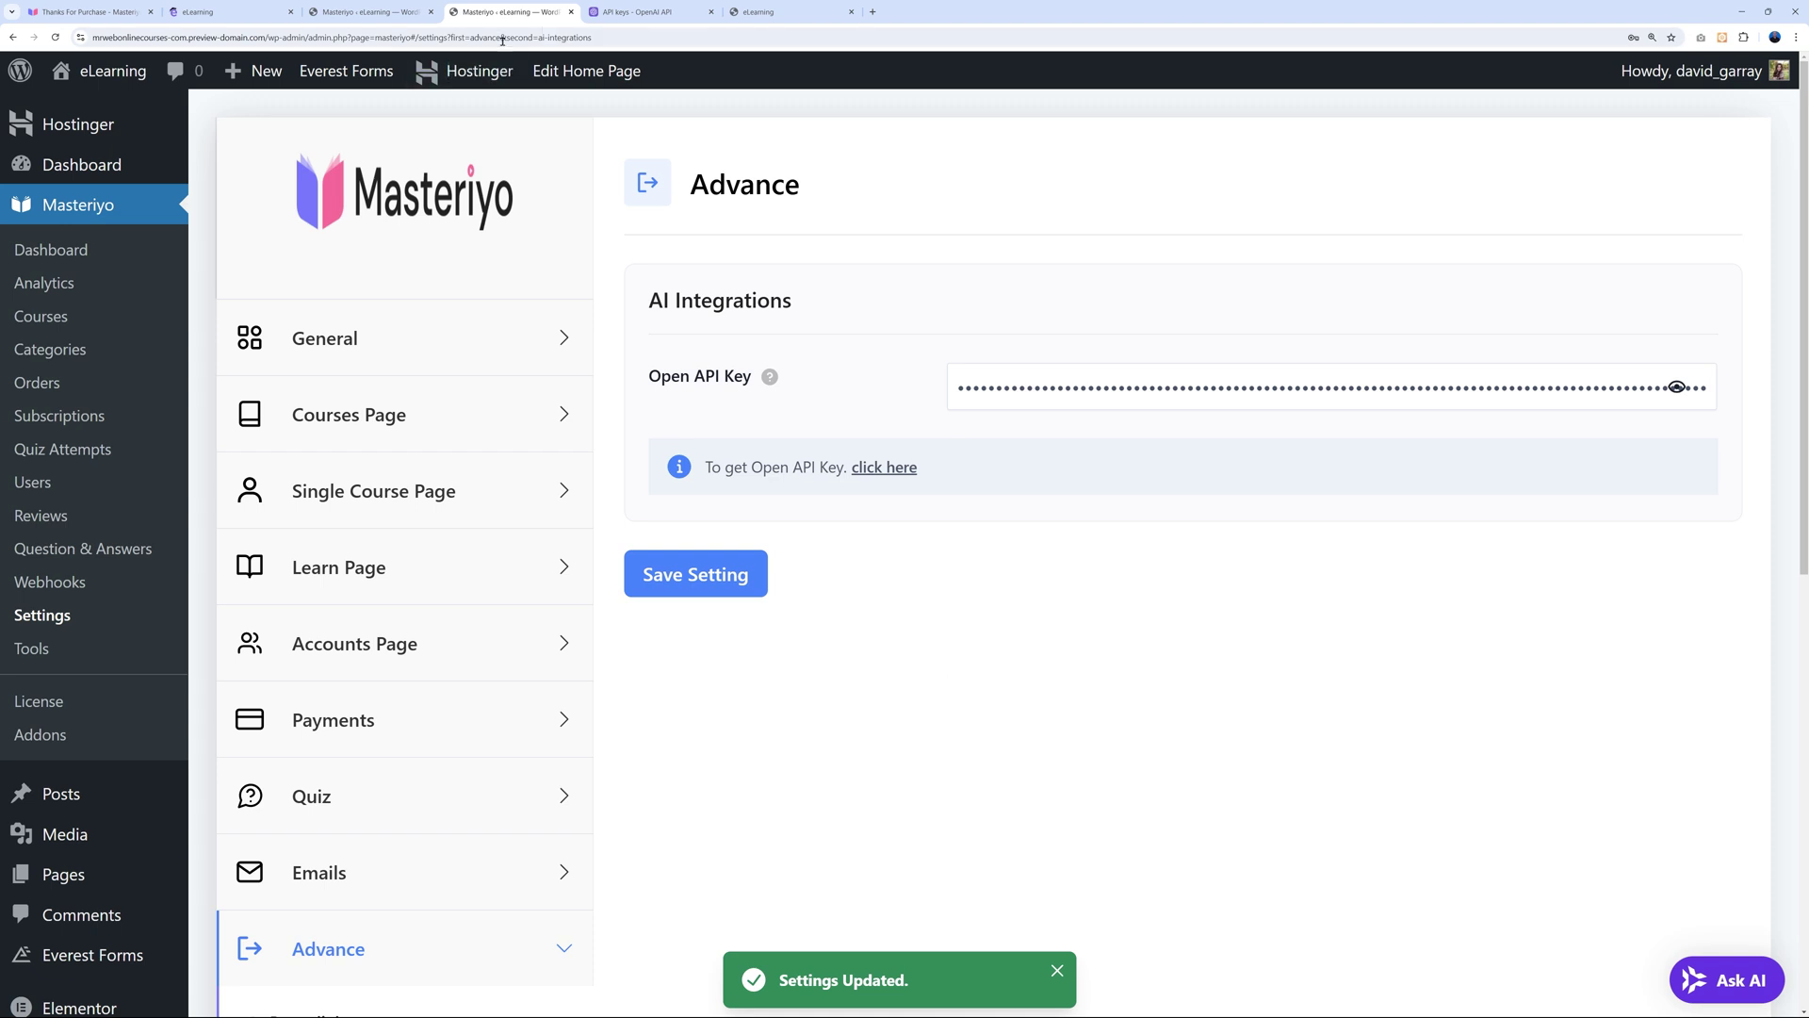
# Close the settings tab and refresh the All Courses list with F5.
pyautogui.click(571, 11)
pyautogui.click(367, 11)
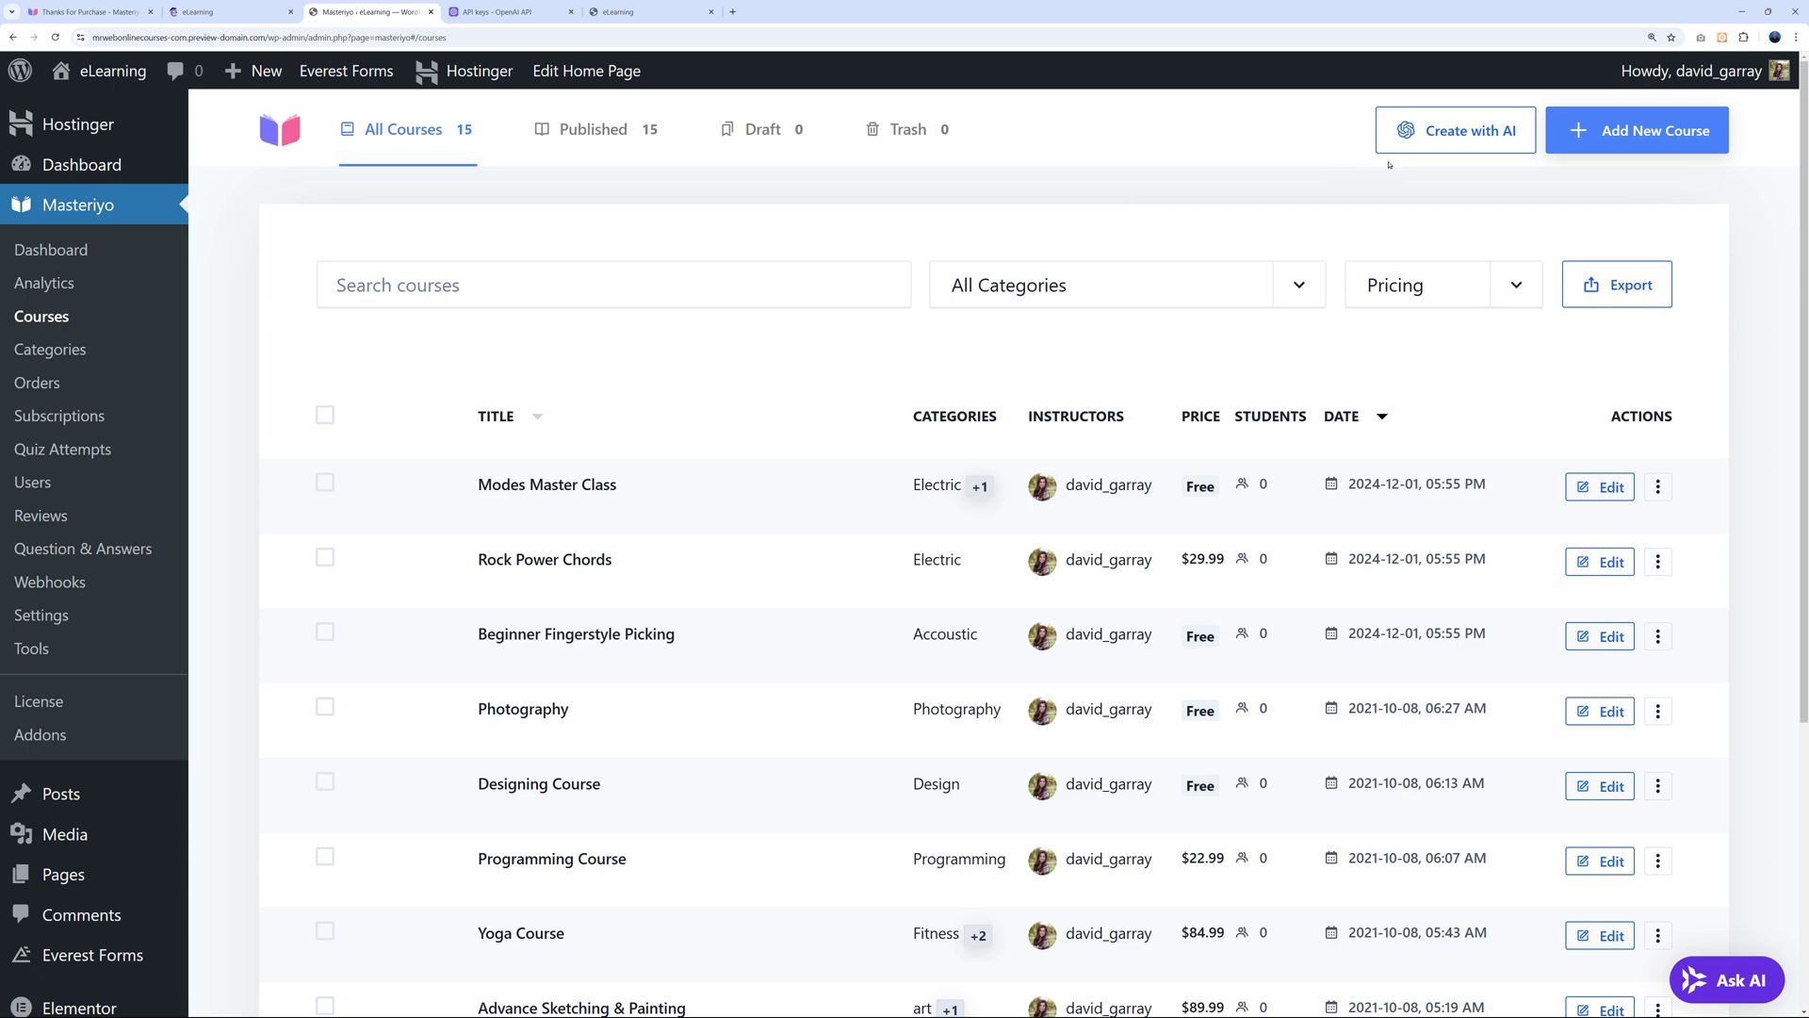
pyautogui.press('F5')
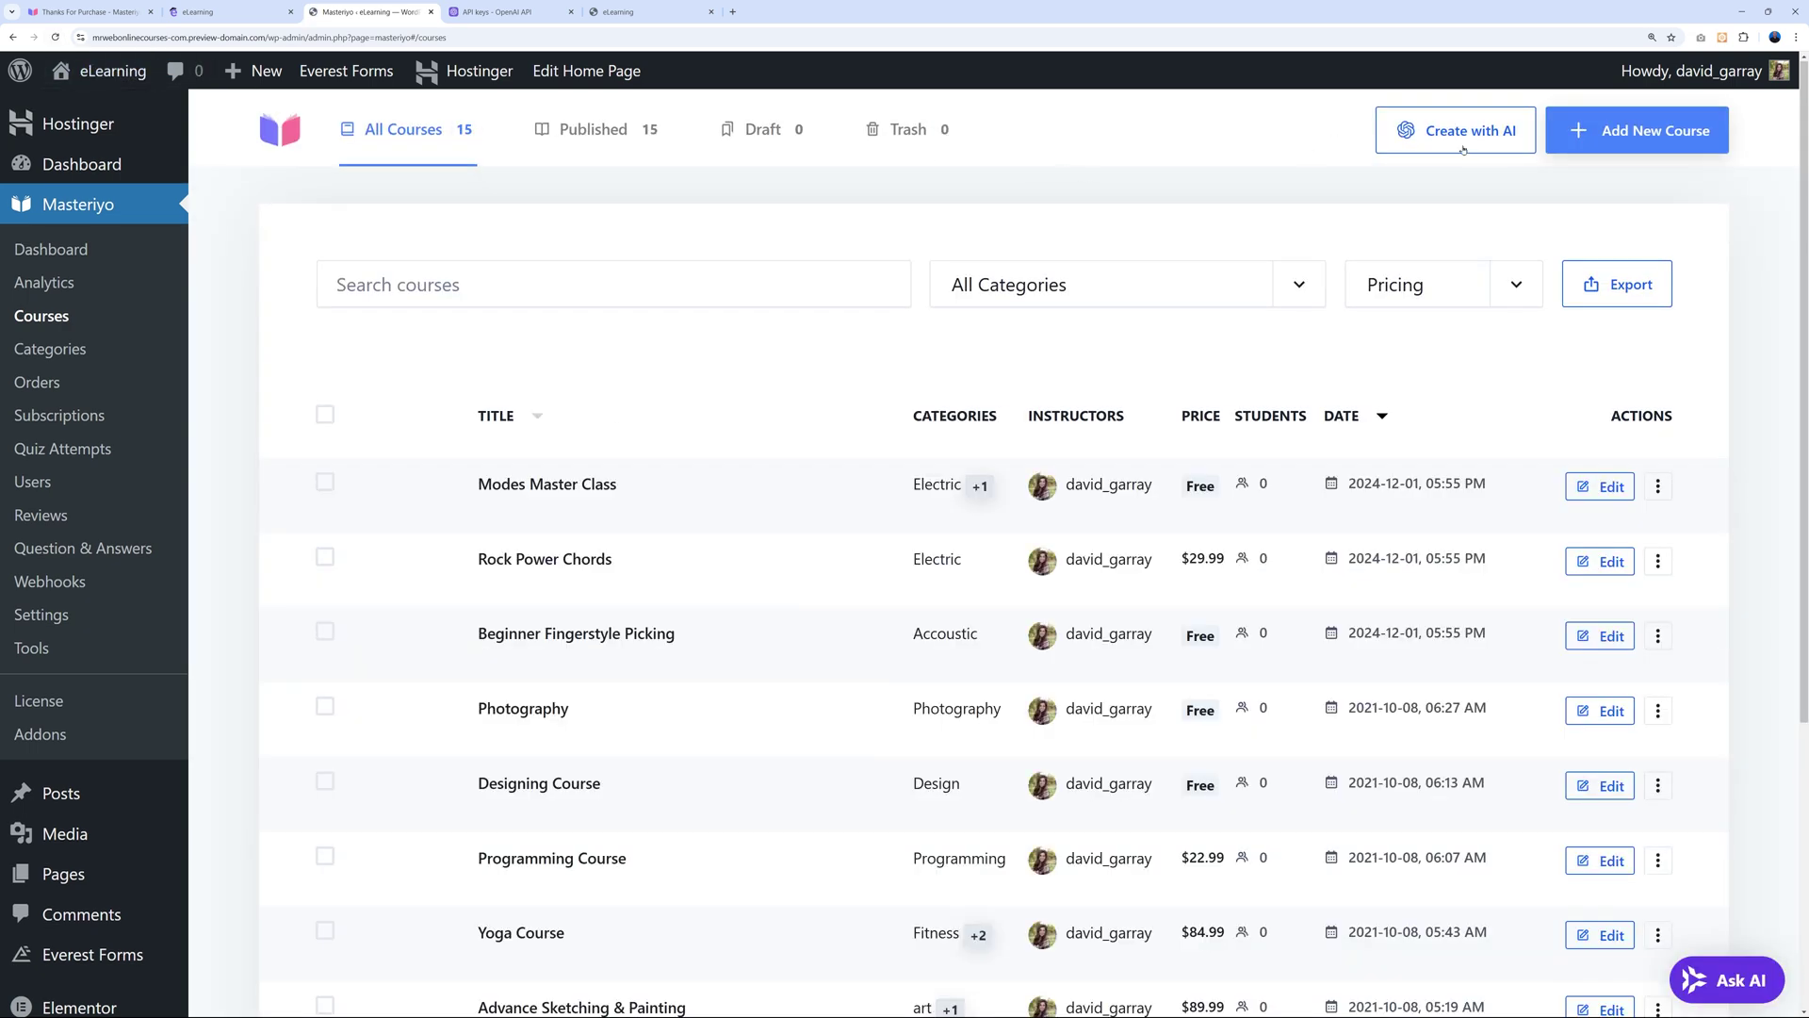
# Start an AI course and paste the title 'How to Make a Website in WordPress for Complete Beginners' and the course idea.
pyautogui.click(1463, 149)
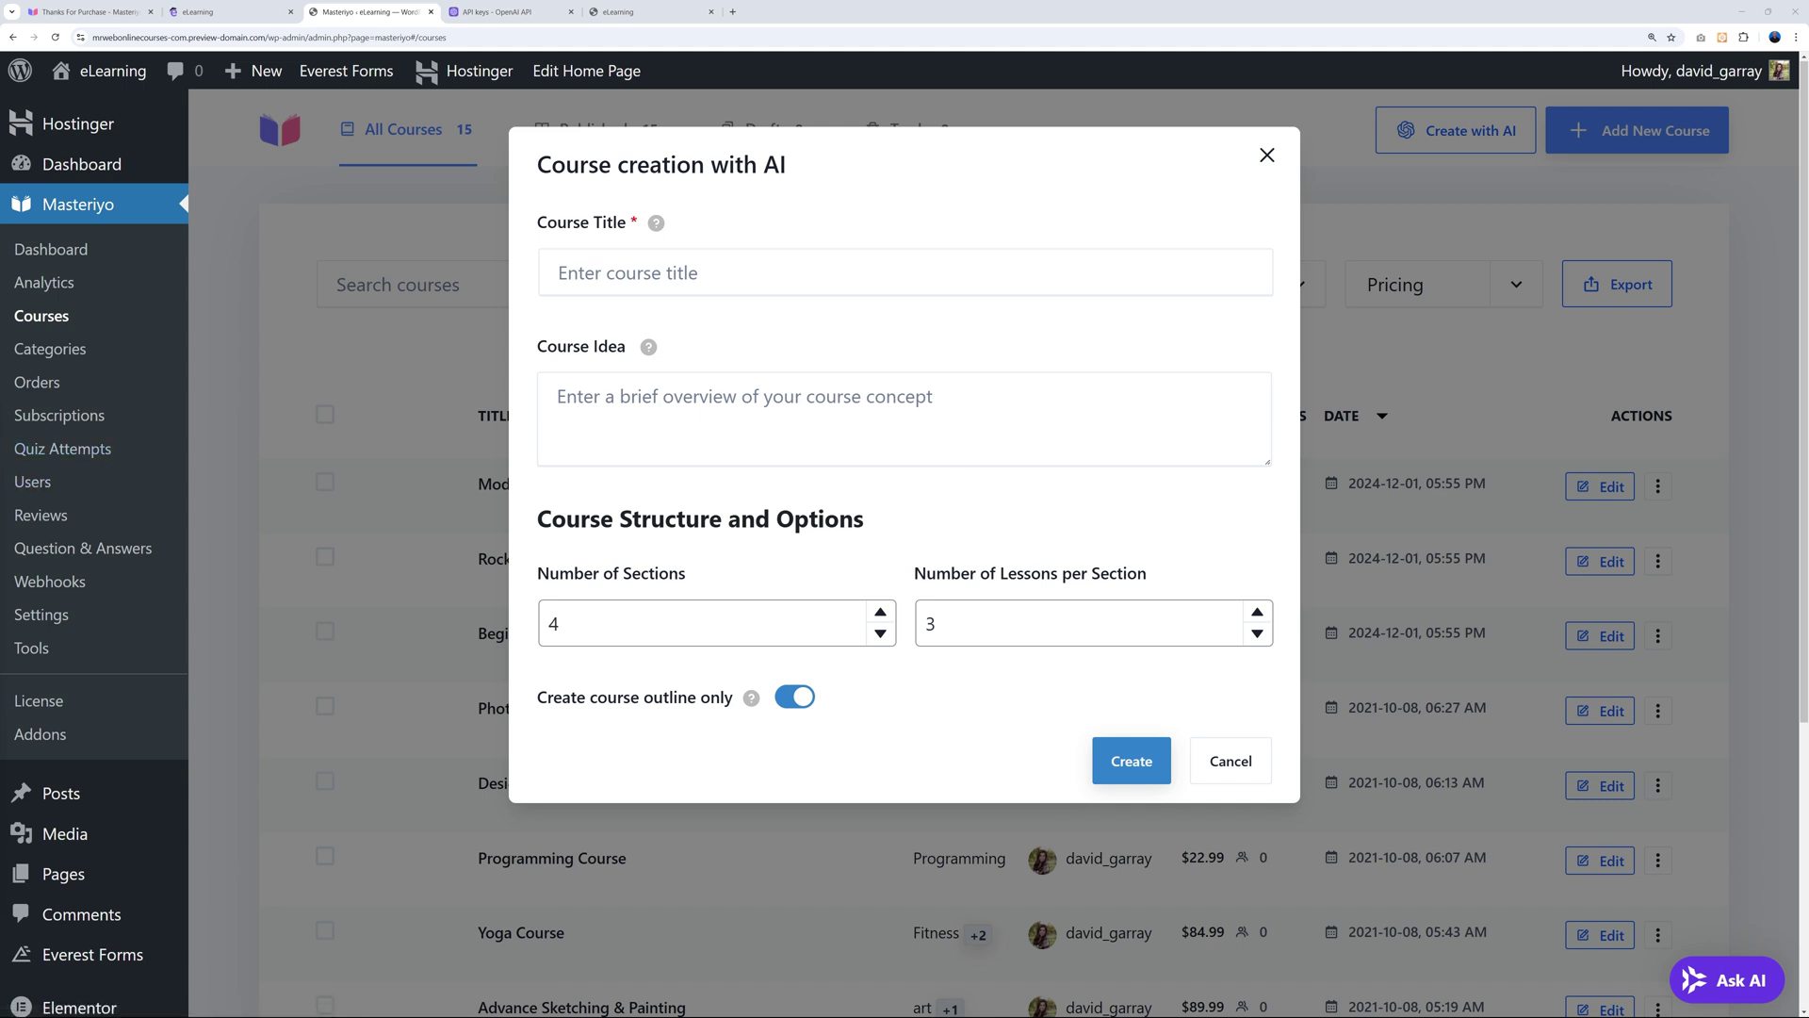
pyautogui.click(716, 275)
pyautogui.hotkey('ctrl', 'v')
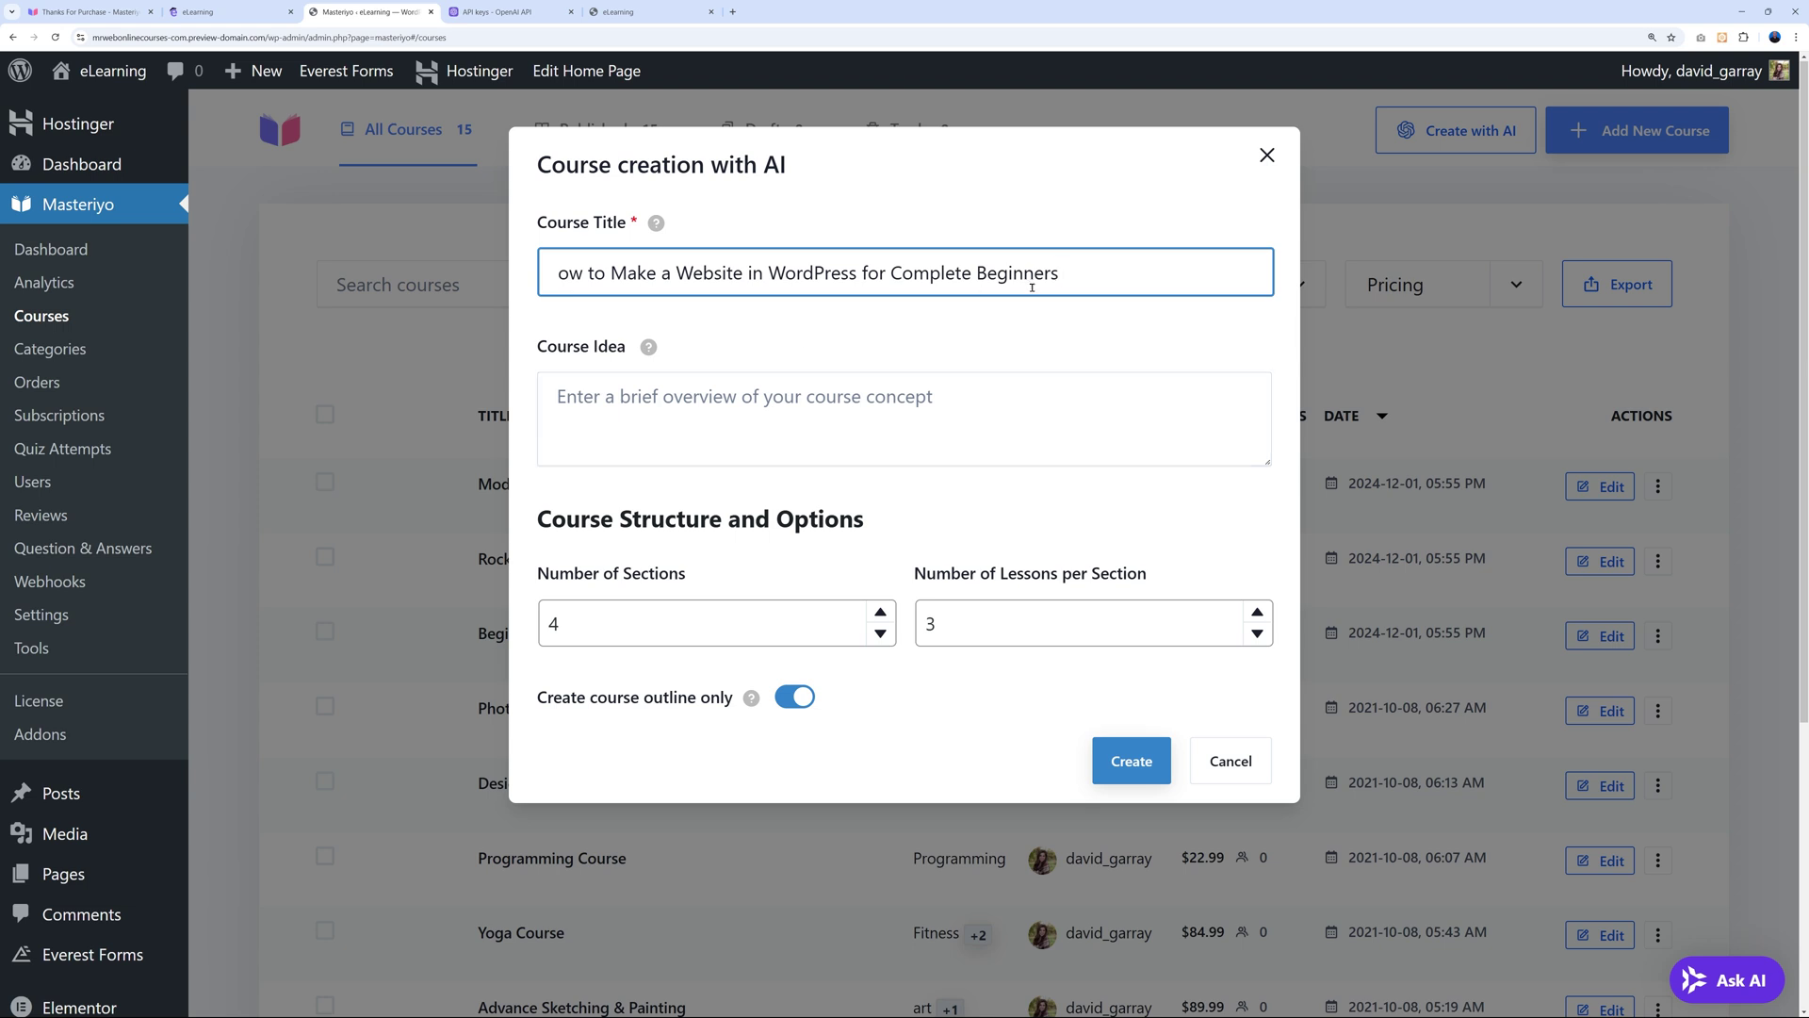
pyautogui.press('Home')
pyautogui.write('H')
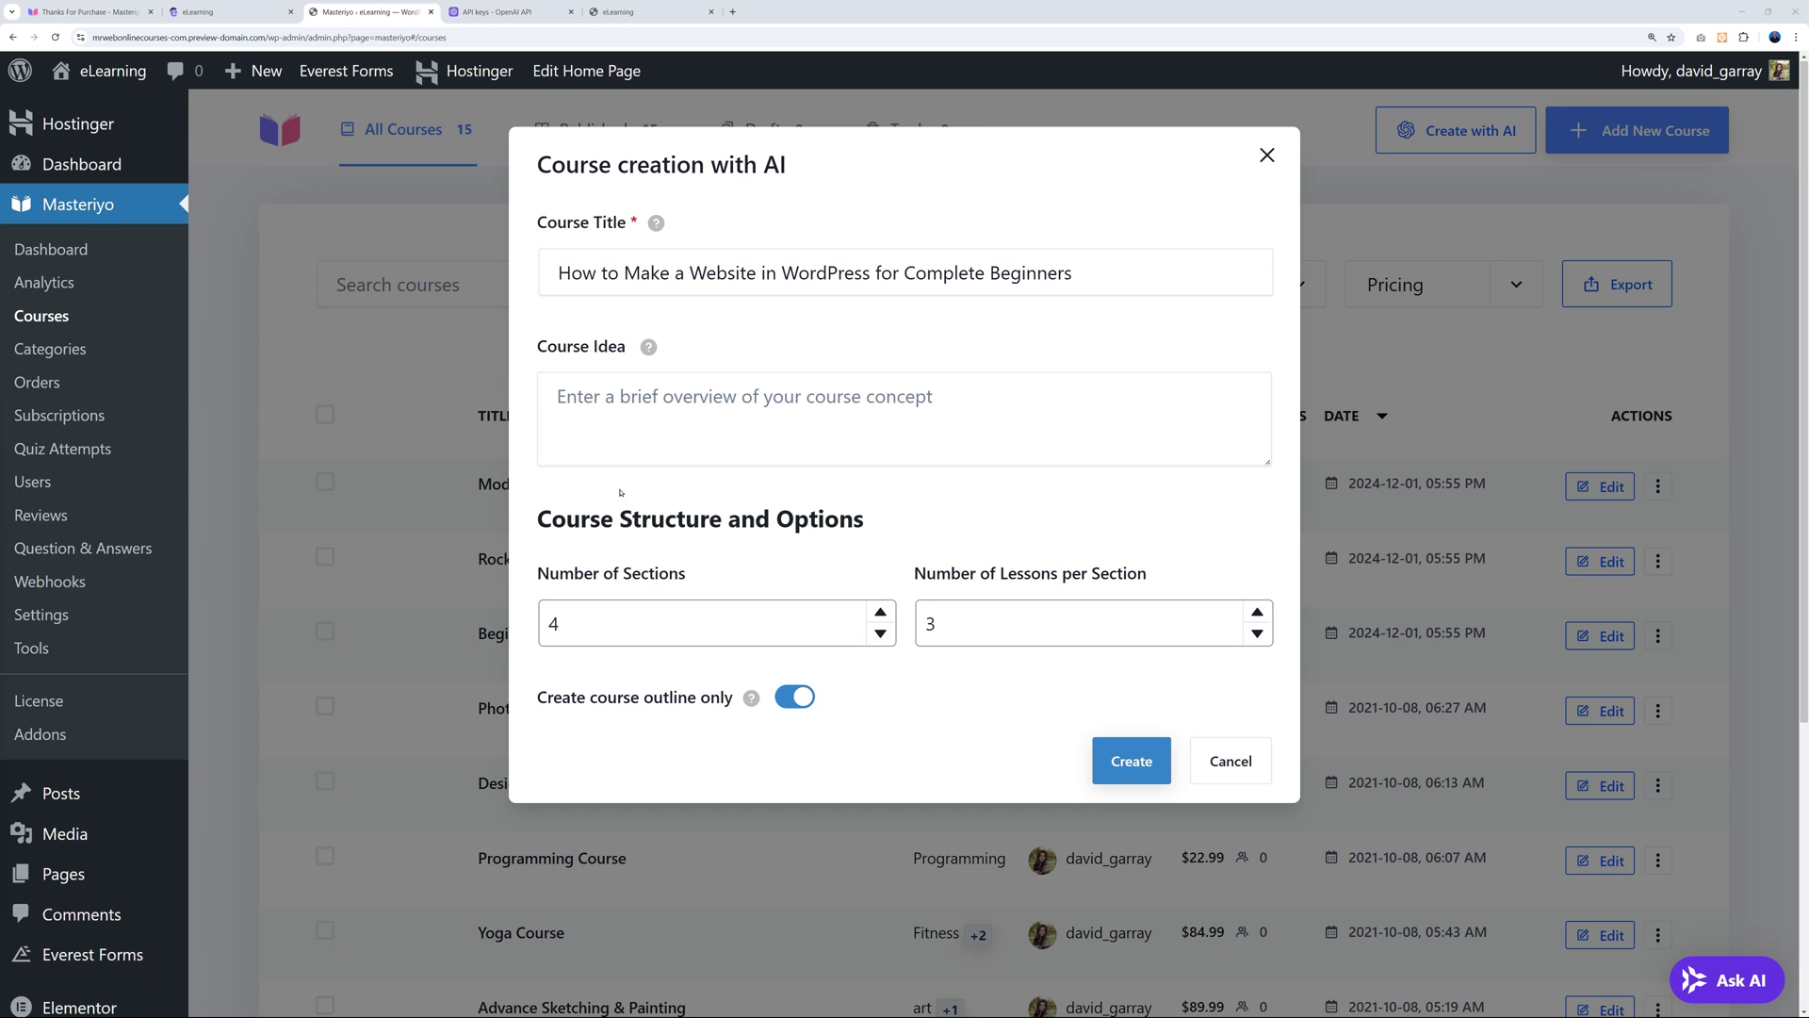
pyautogui.click(660, 443)
pyautogui.hotkey('ctrl', 'v')
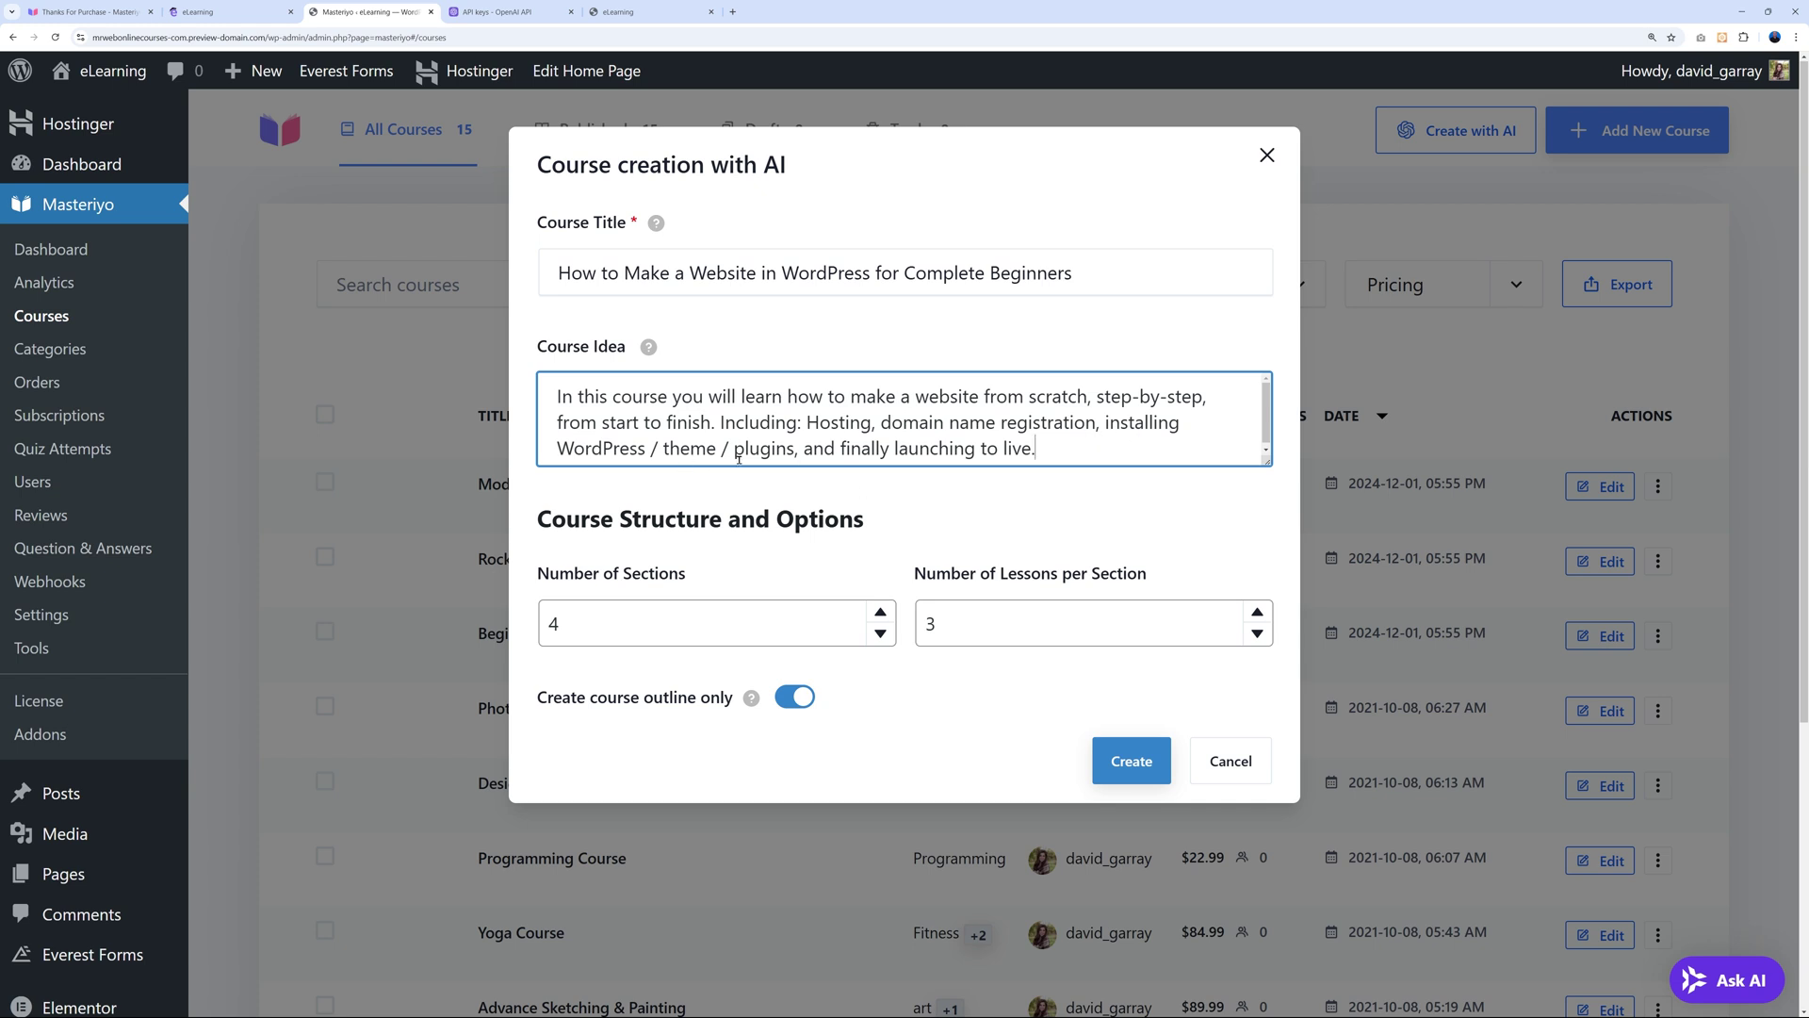
# Set the outline to 6 sections with 2 lessons per section.
pyautogui.click(880, 612)
pyautogui.click(880, 613)
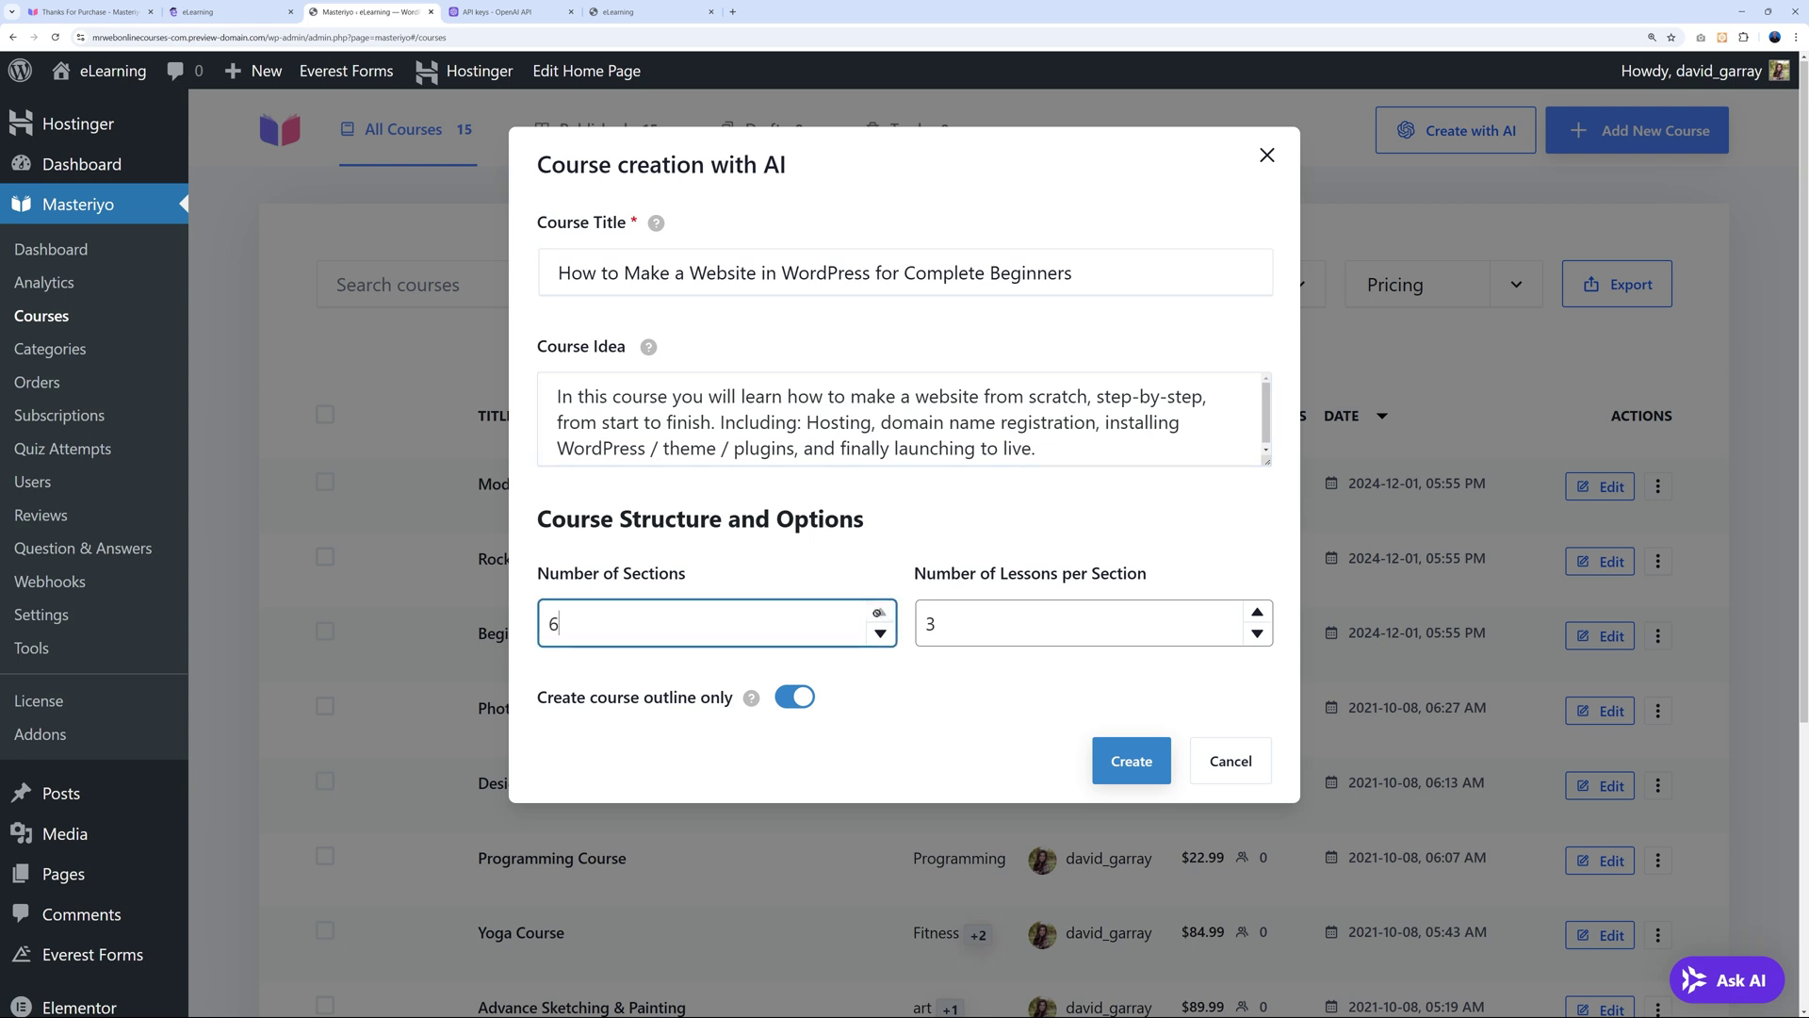
pyautogui.click(1257, 633)
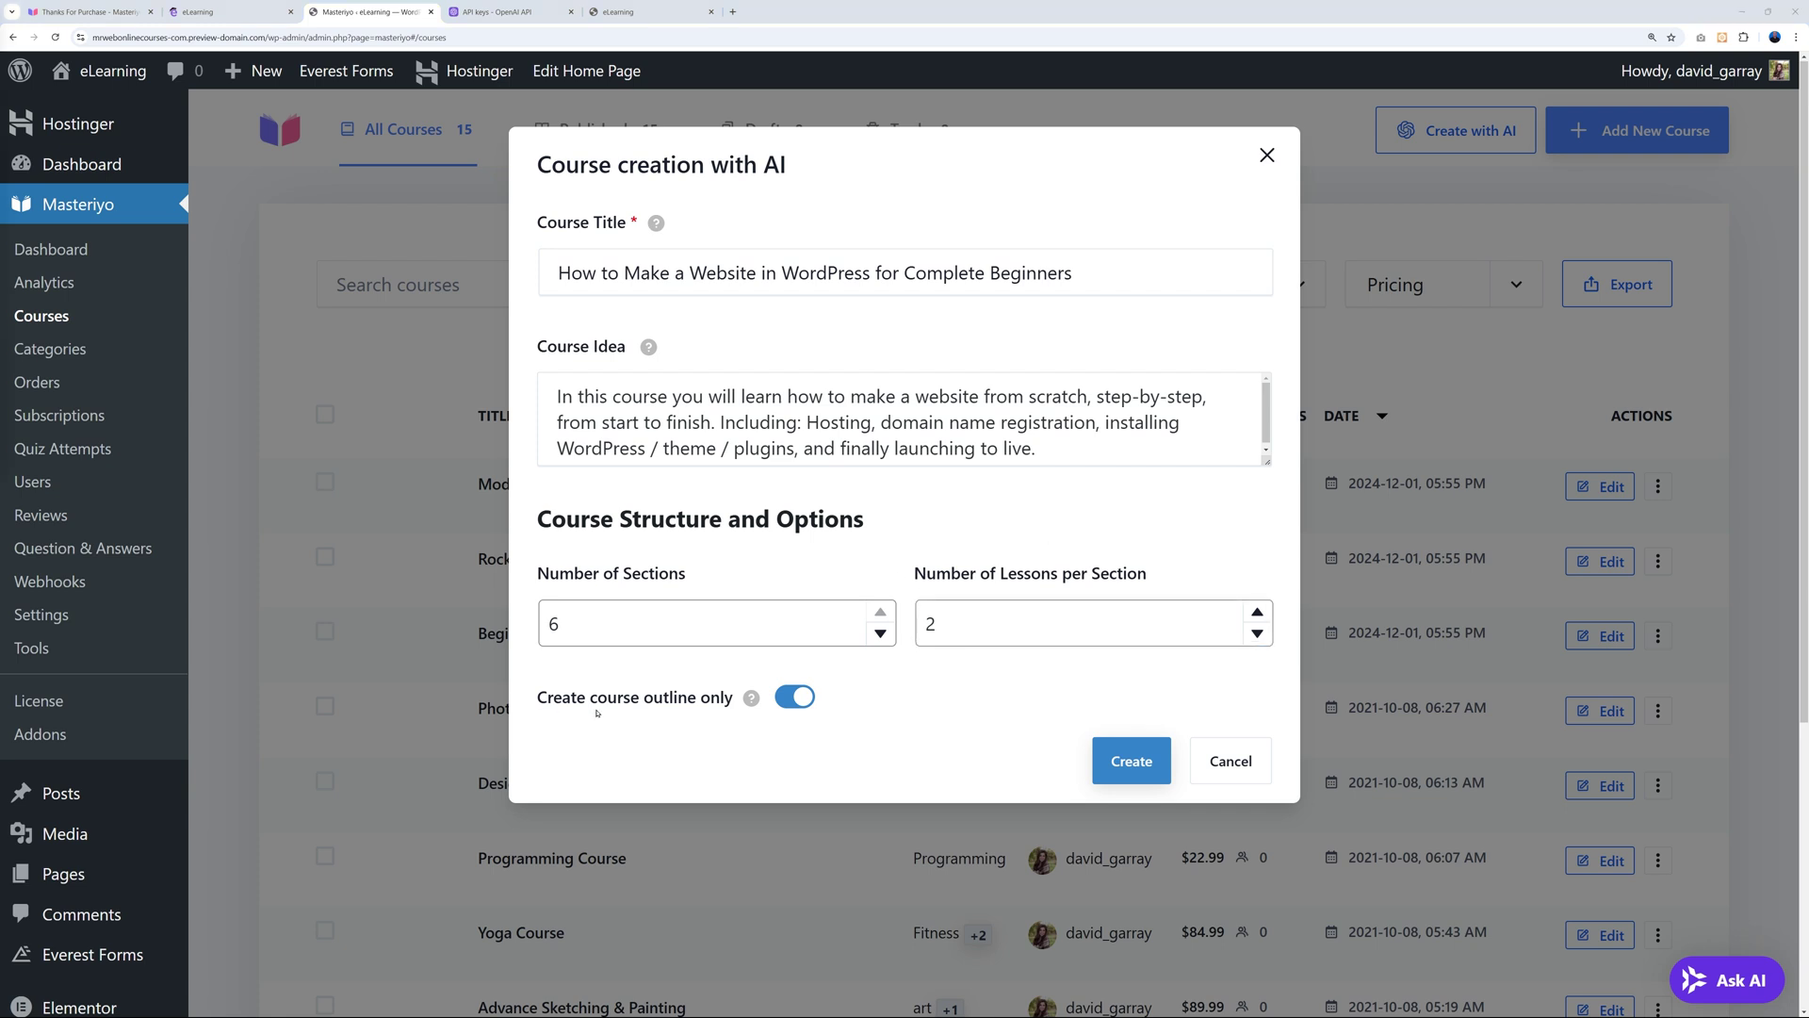
pyautogui.moveTo(751, 699)
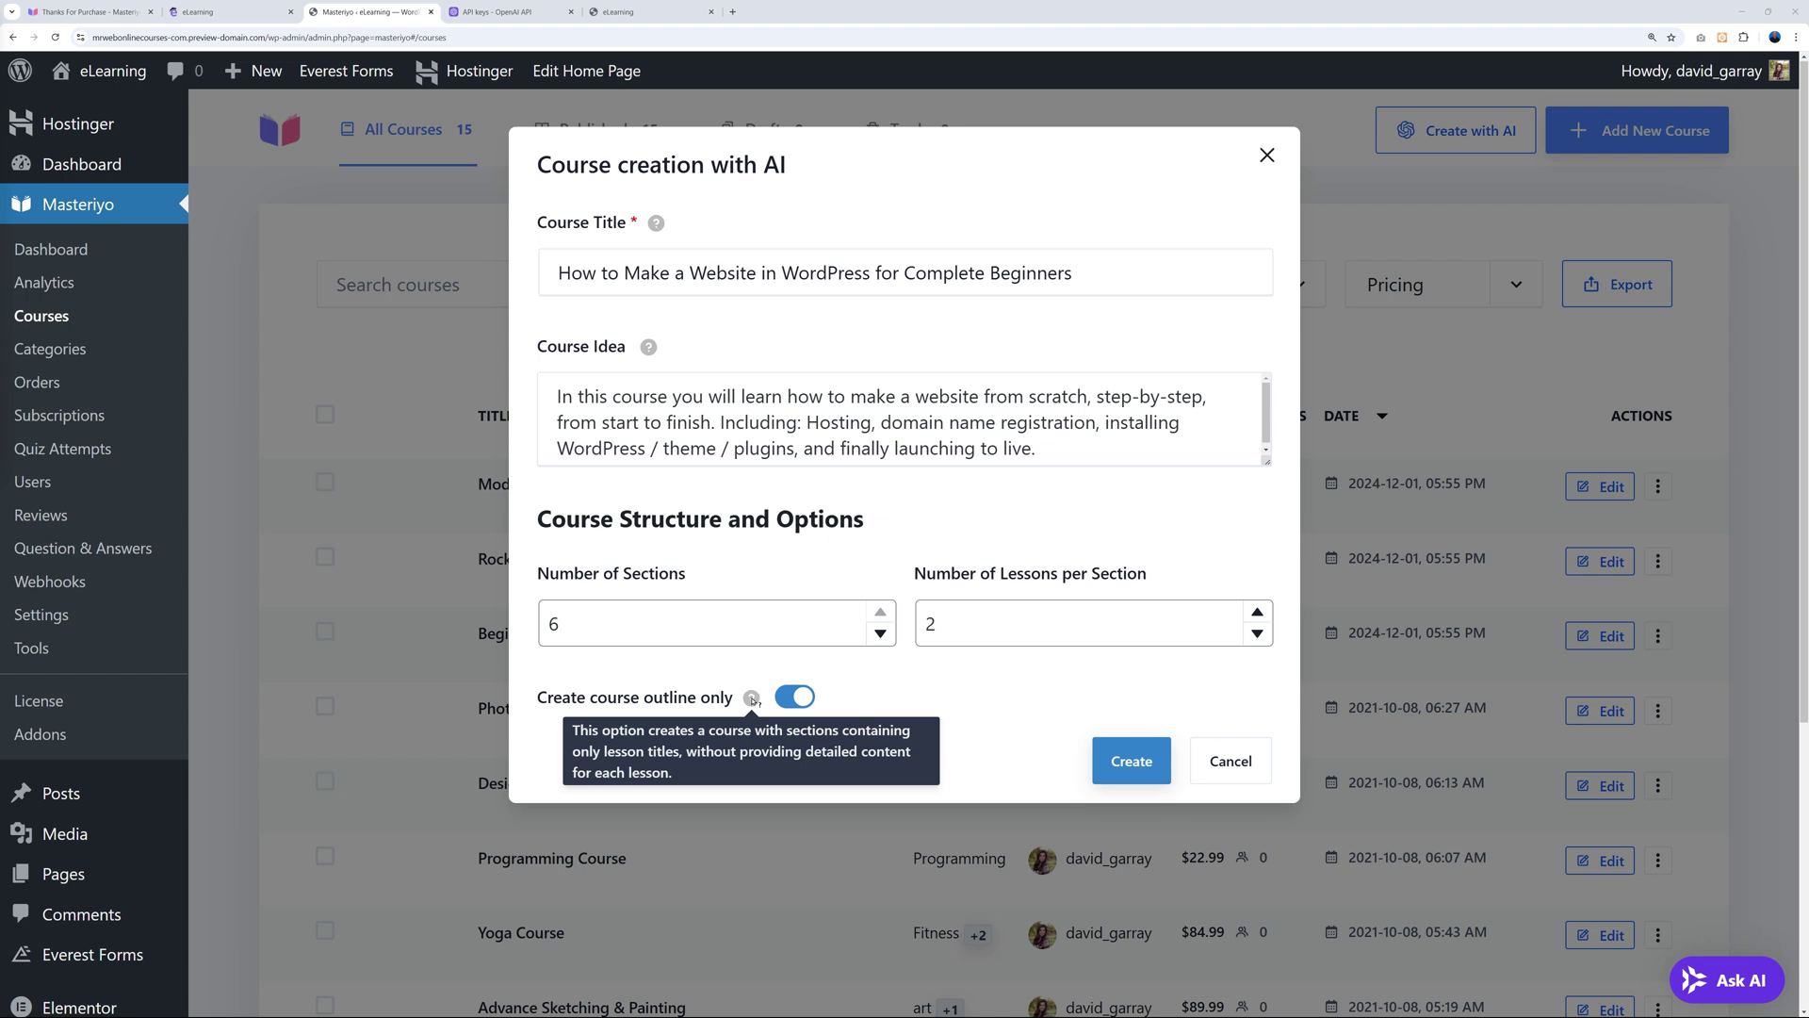
# Turn off outline-only, keep 4 highlight points, 3 description paragraphs and no quiz, then generate.
pyautogui.click(795, 696)
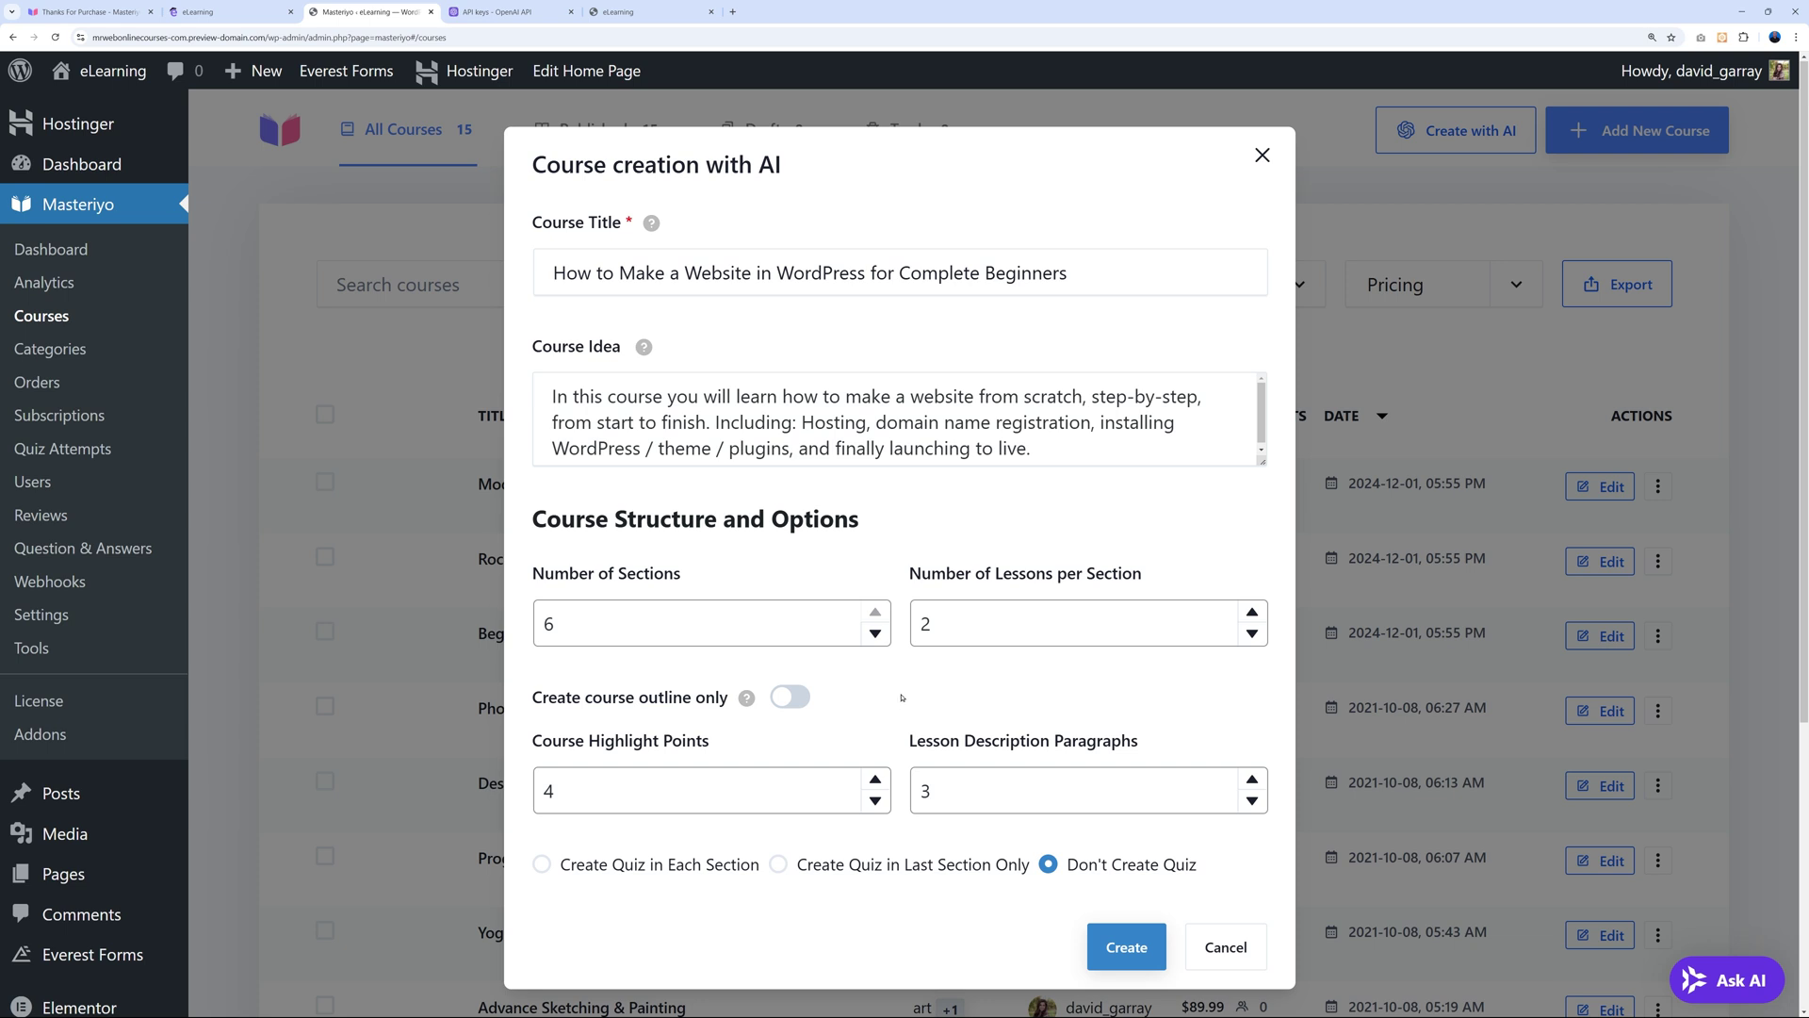
pyautogui.scroll(-1, 901, 697)
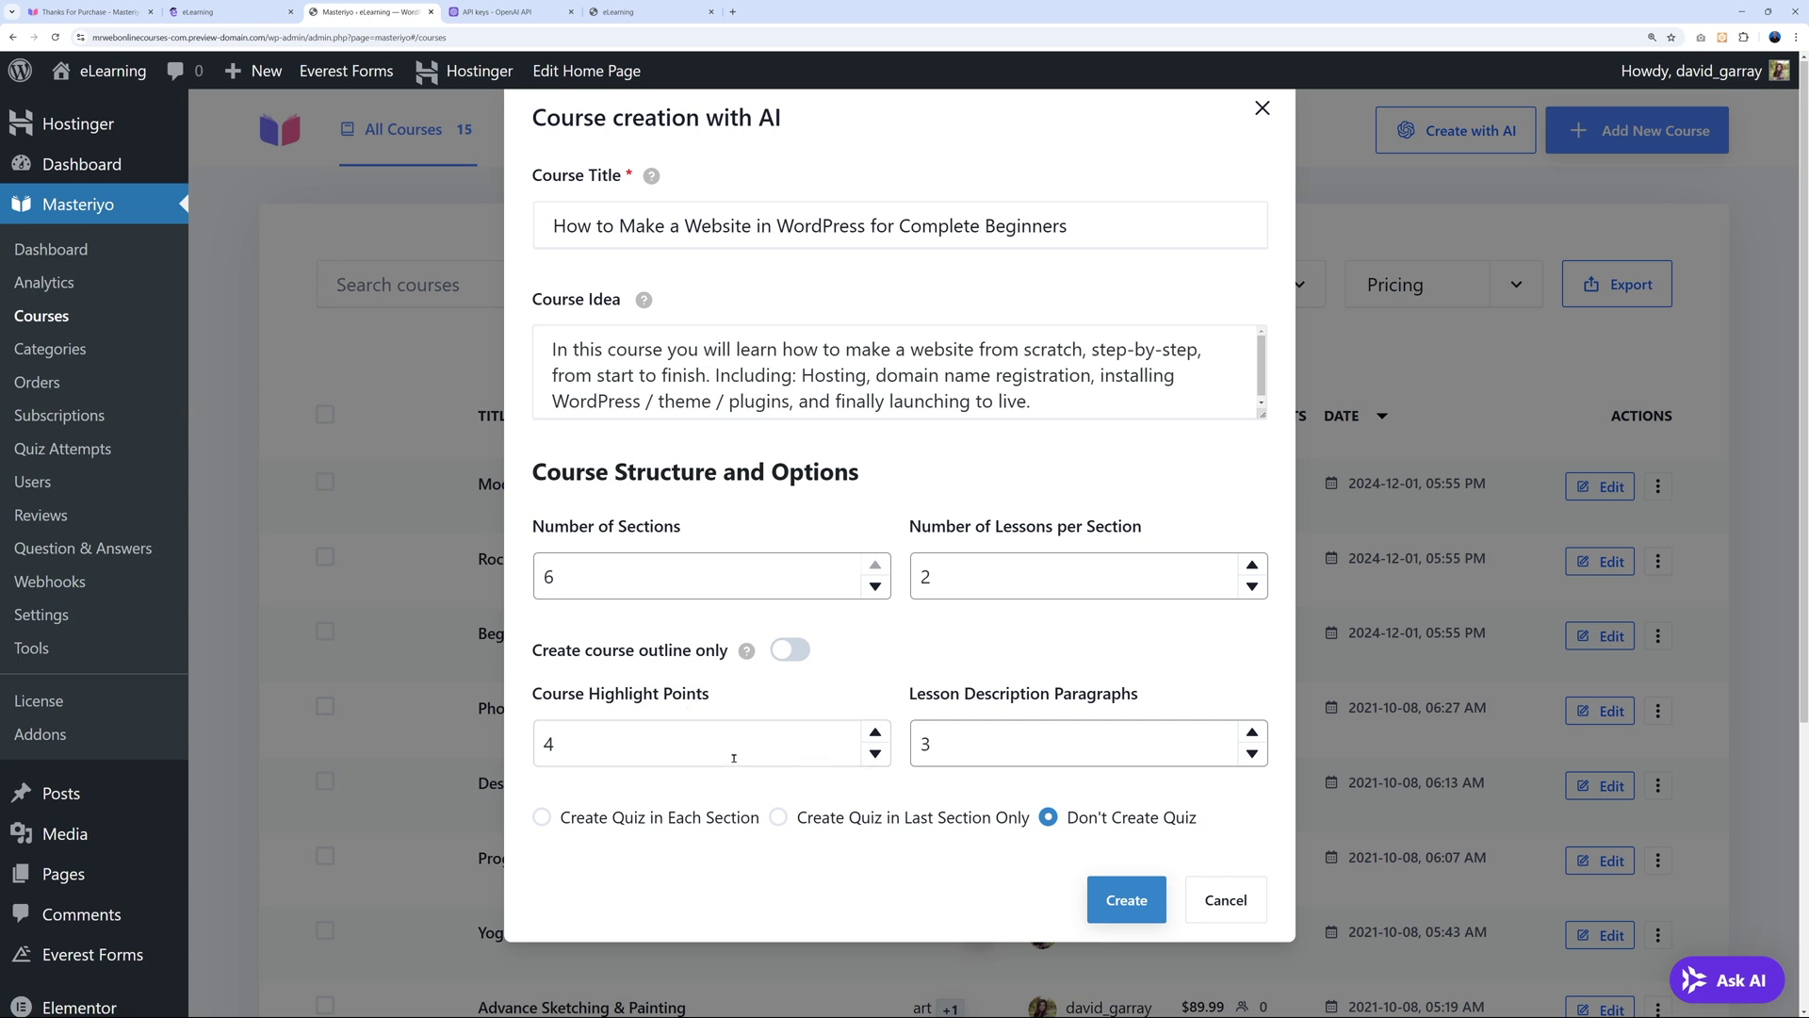
pyautogui.click(876, 753)
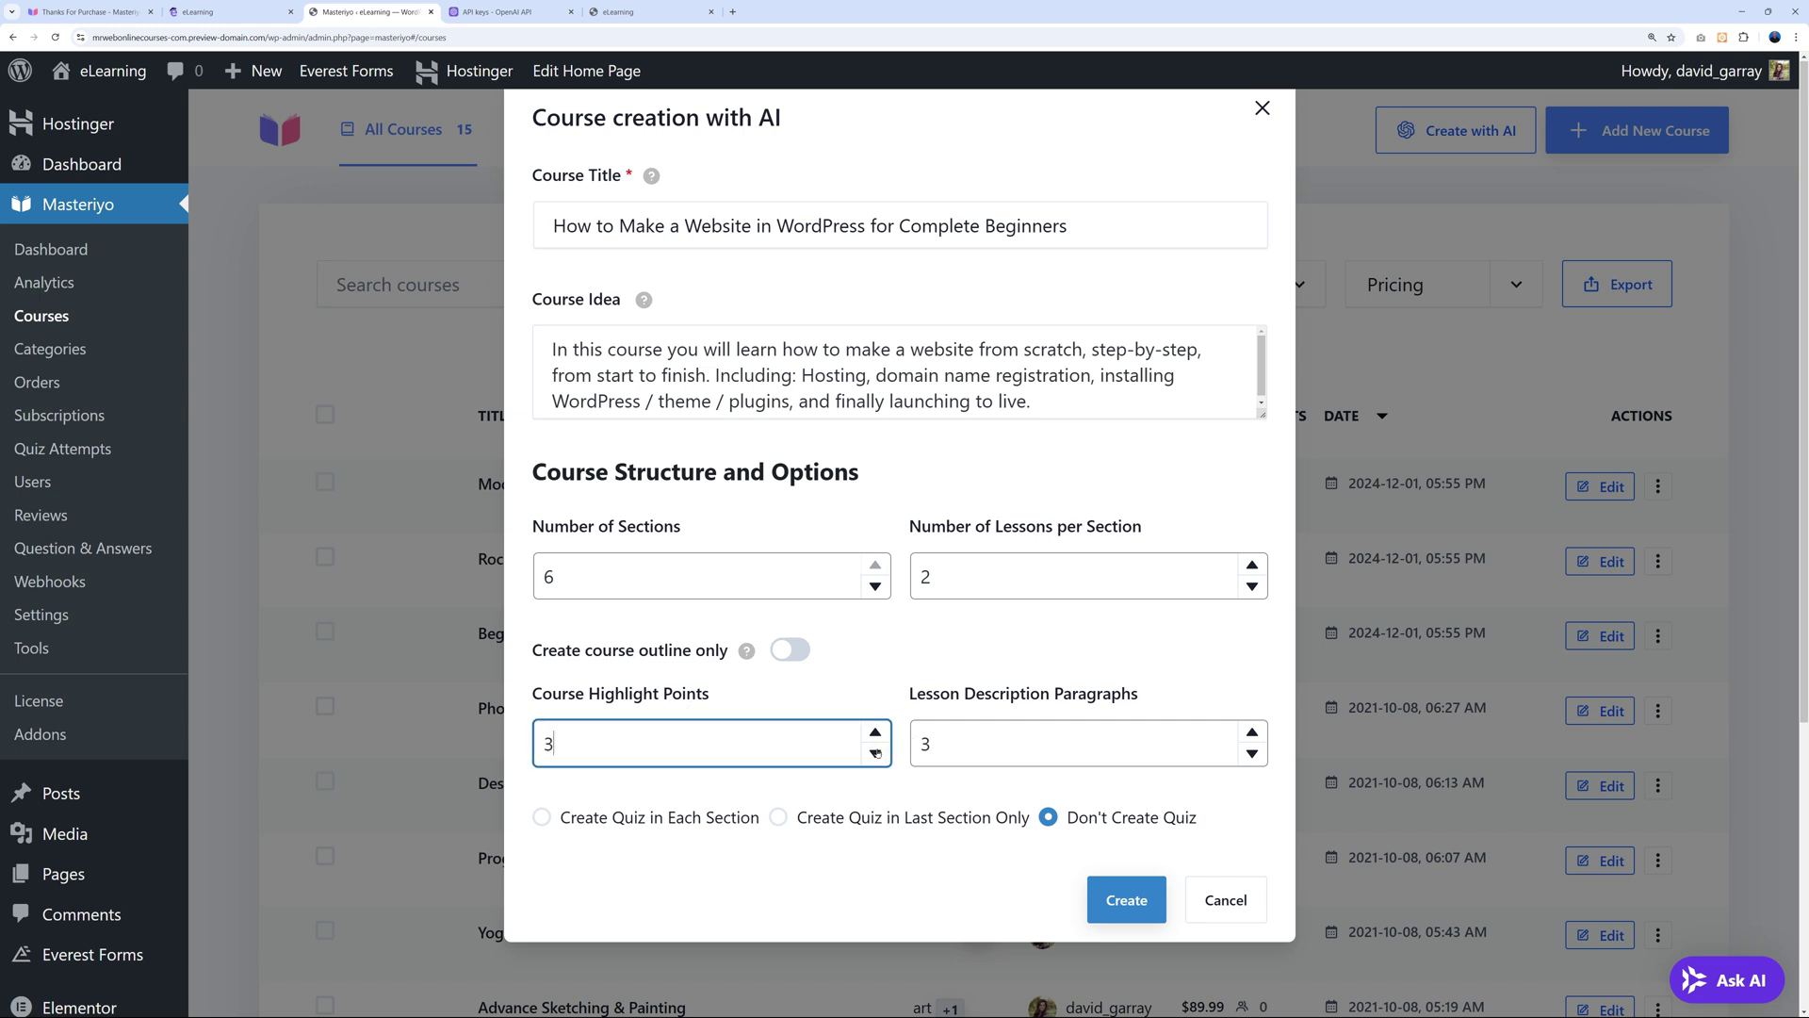
pyautogui.click(1252, 754)
pyautogui.click(1252, 732)
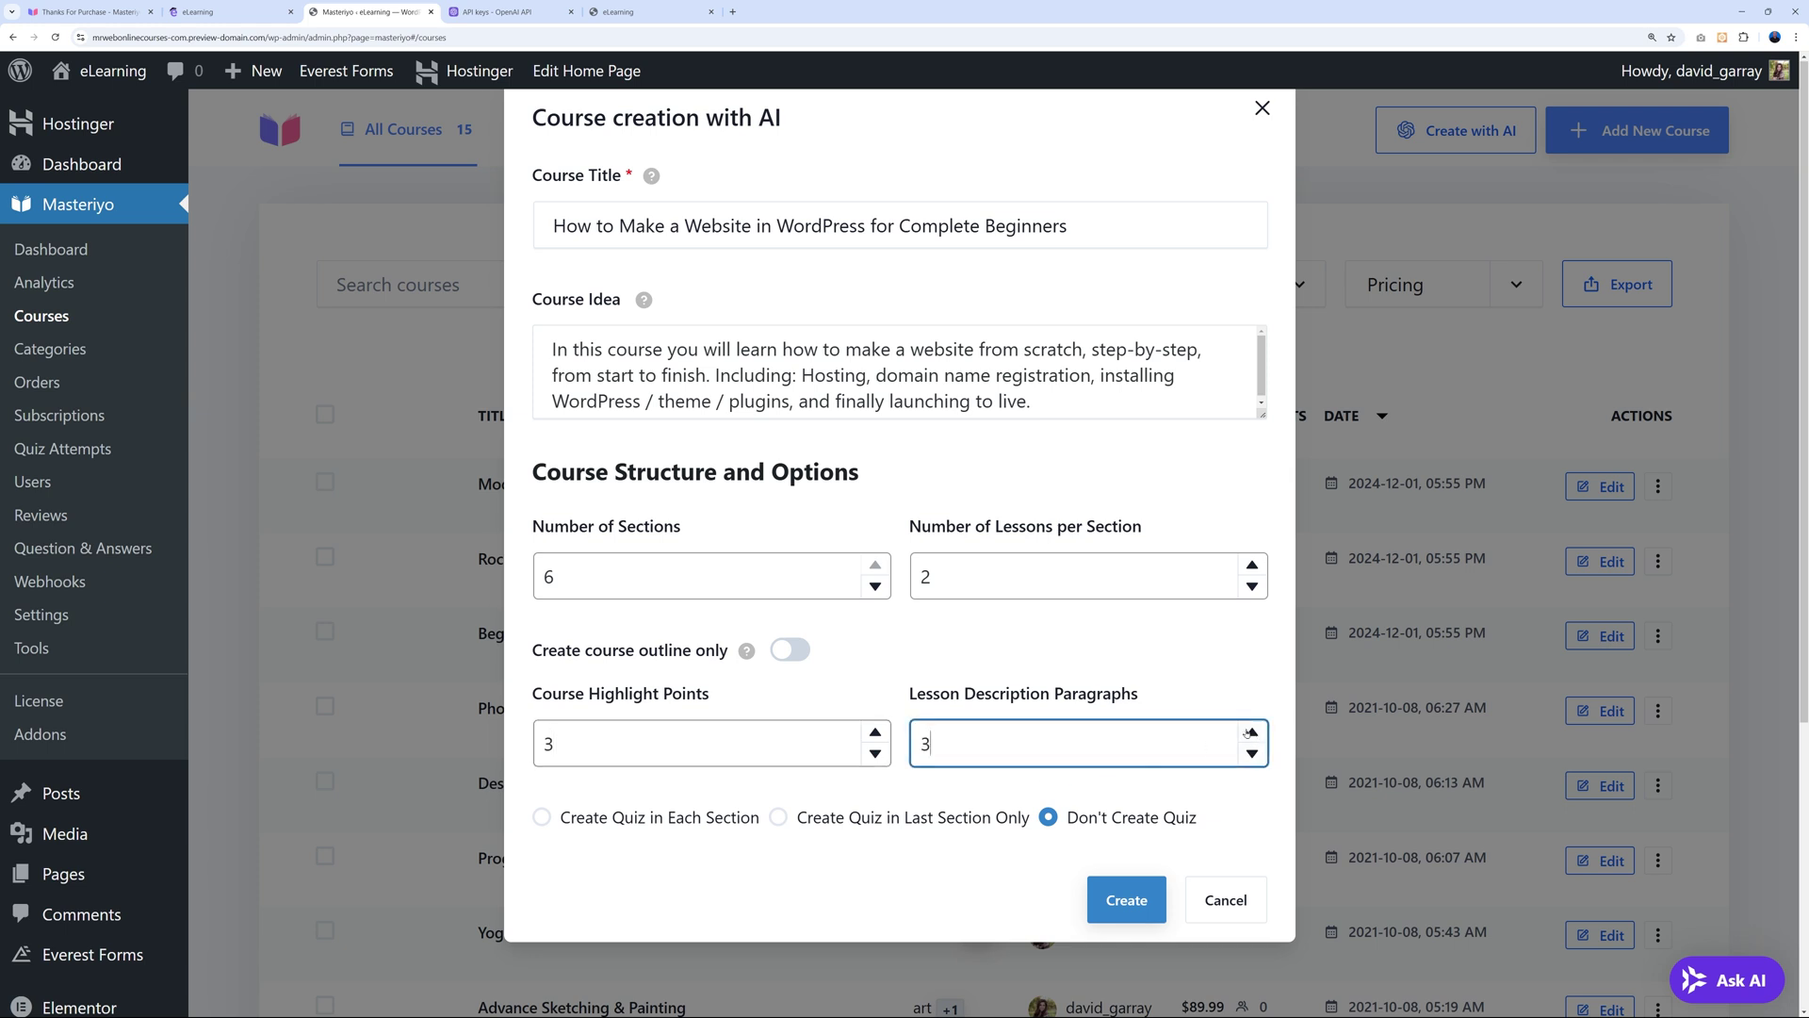
pyautogui.click(875, 732)
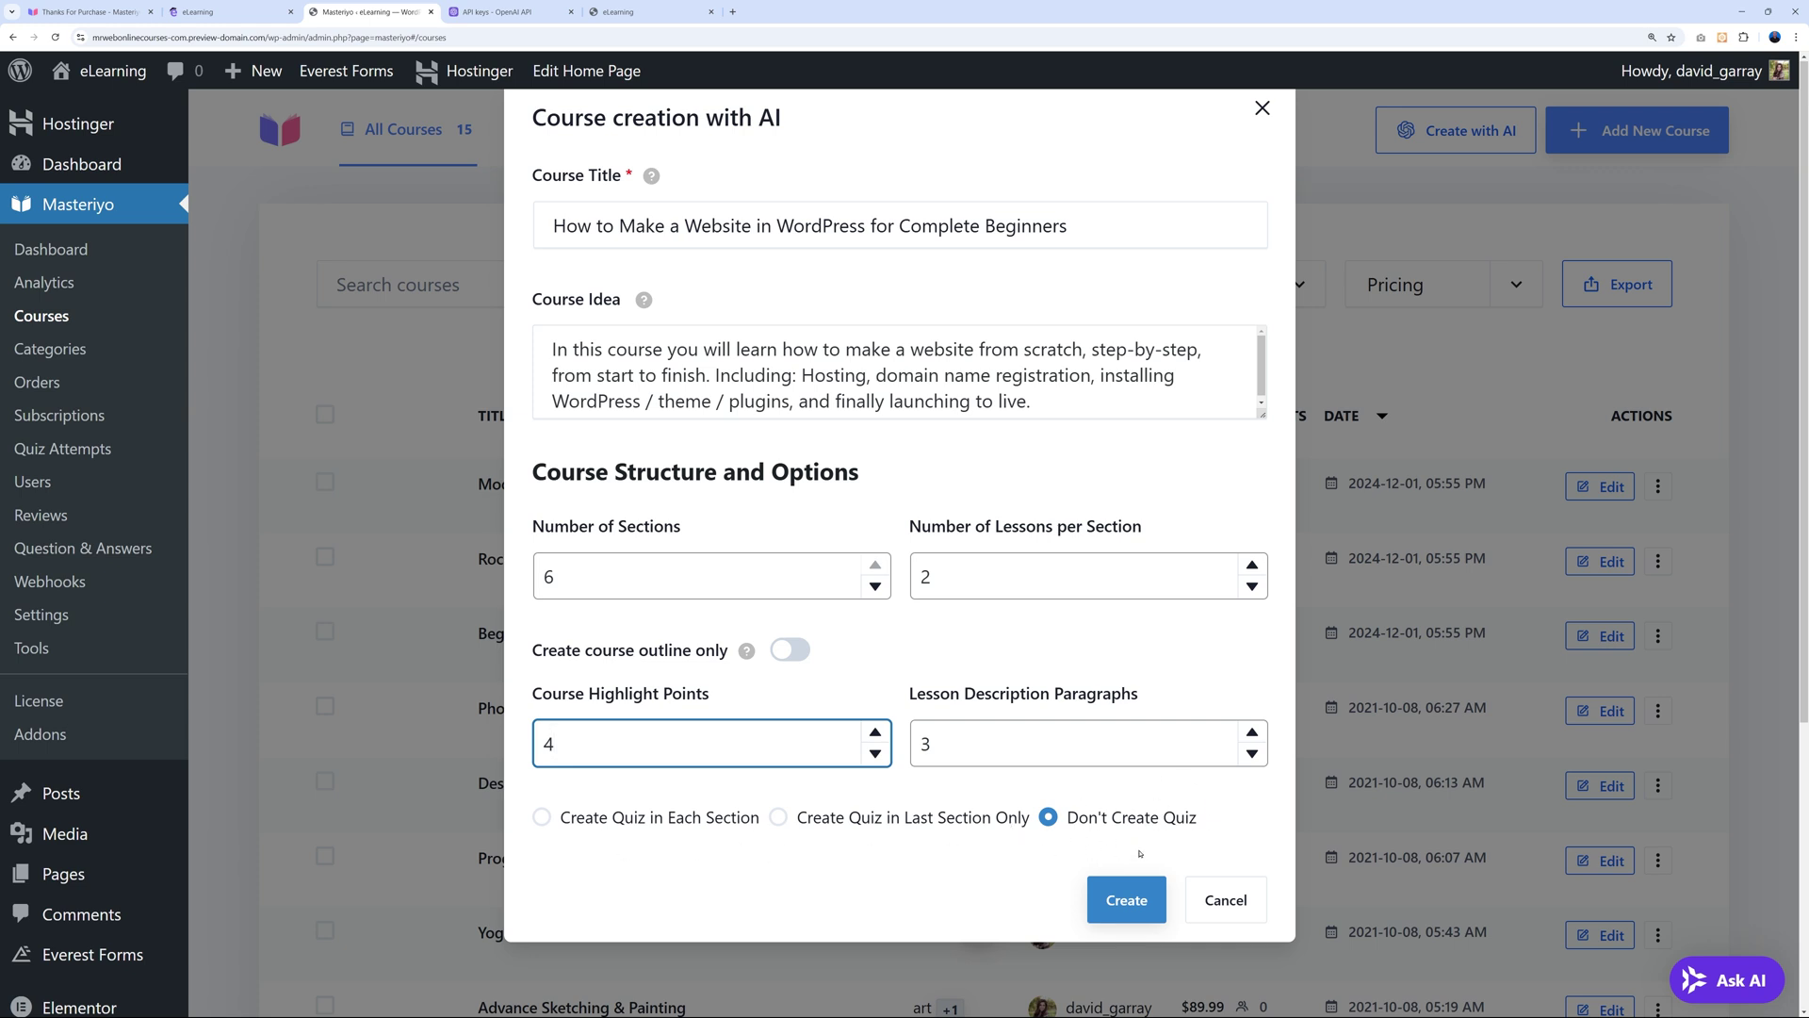
pyautogui.click(1127, 901)
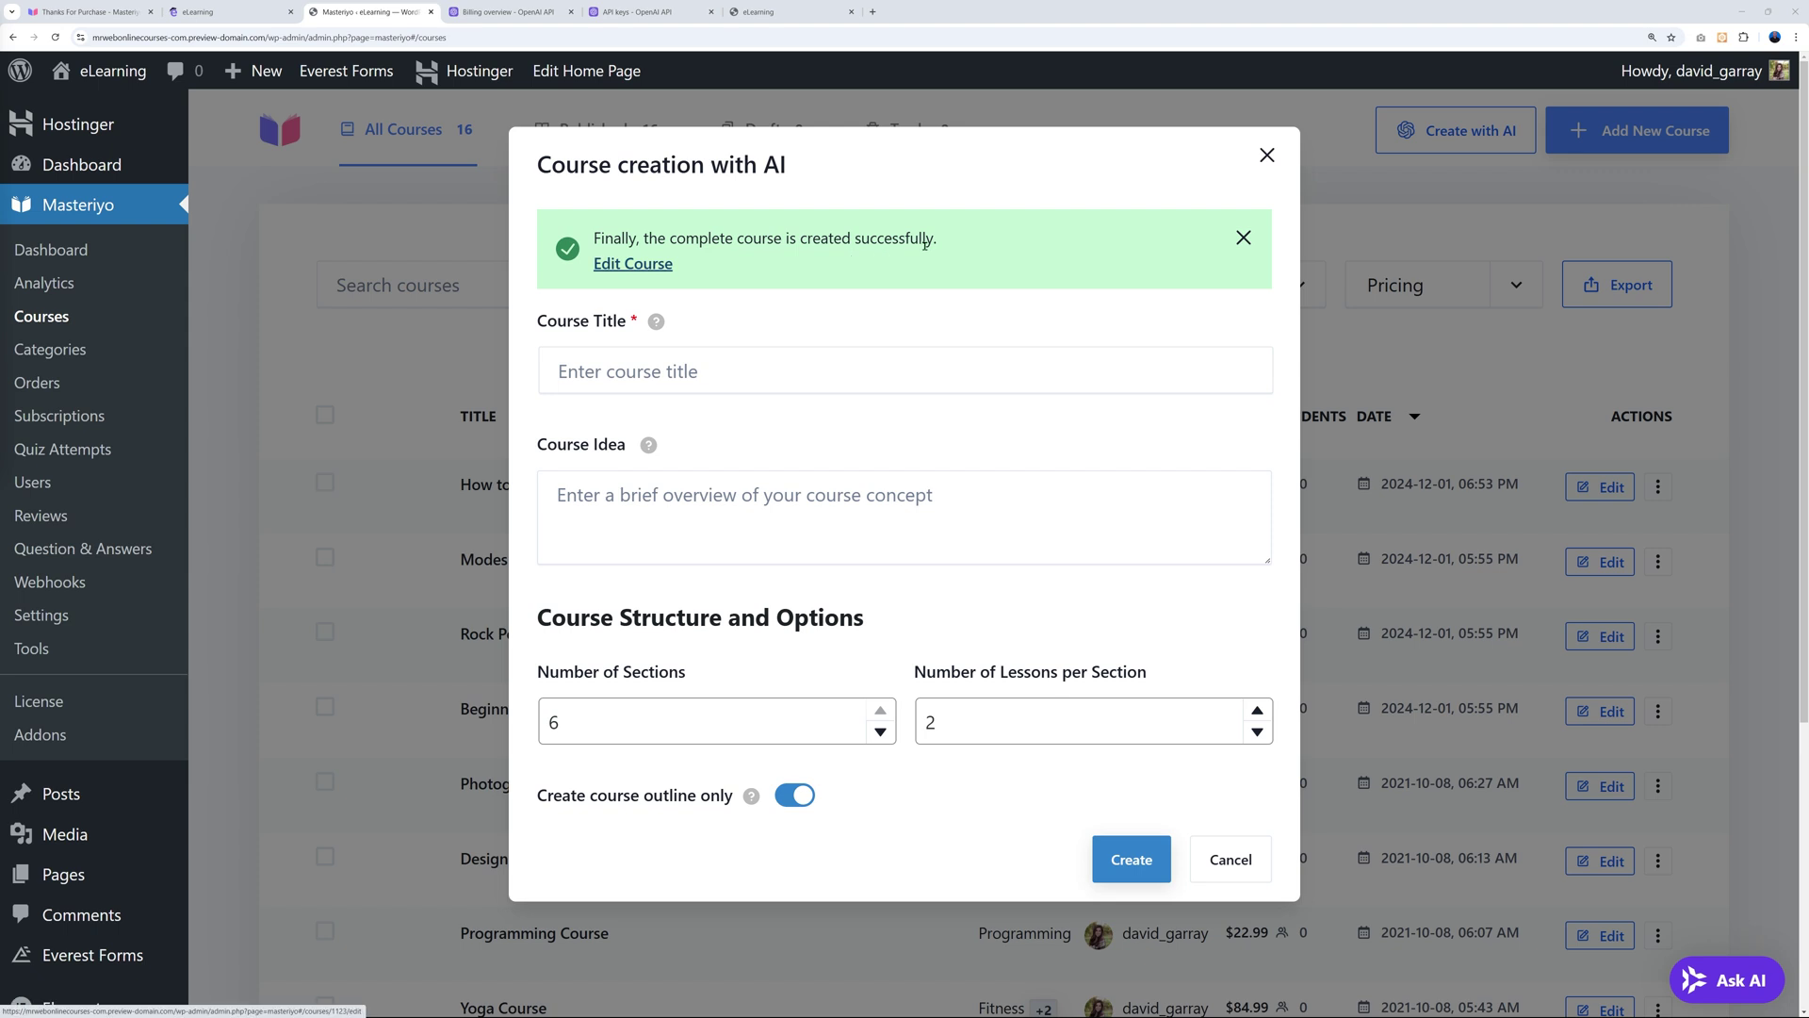
# Open the generated course for editing, review it, and view its Builder curriculum.
pyautogui.click(645, 270)
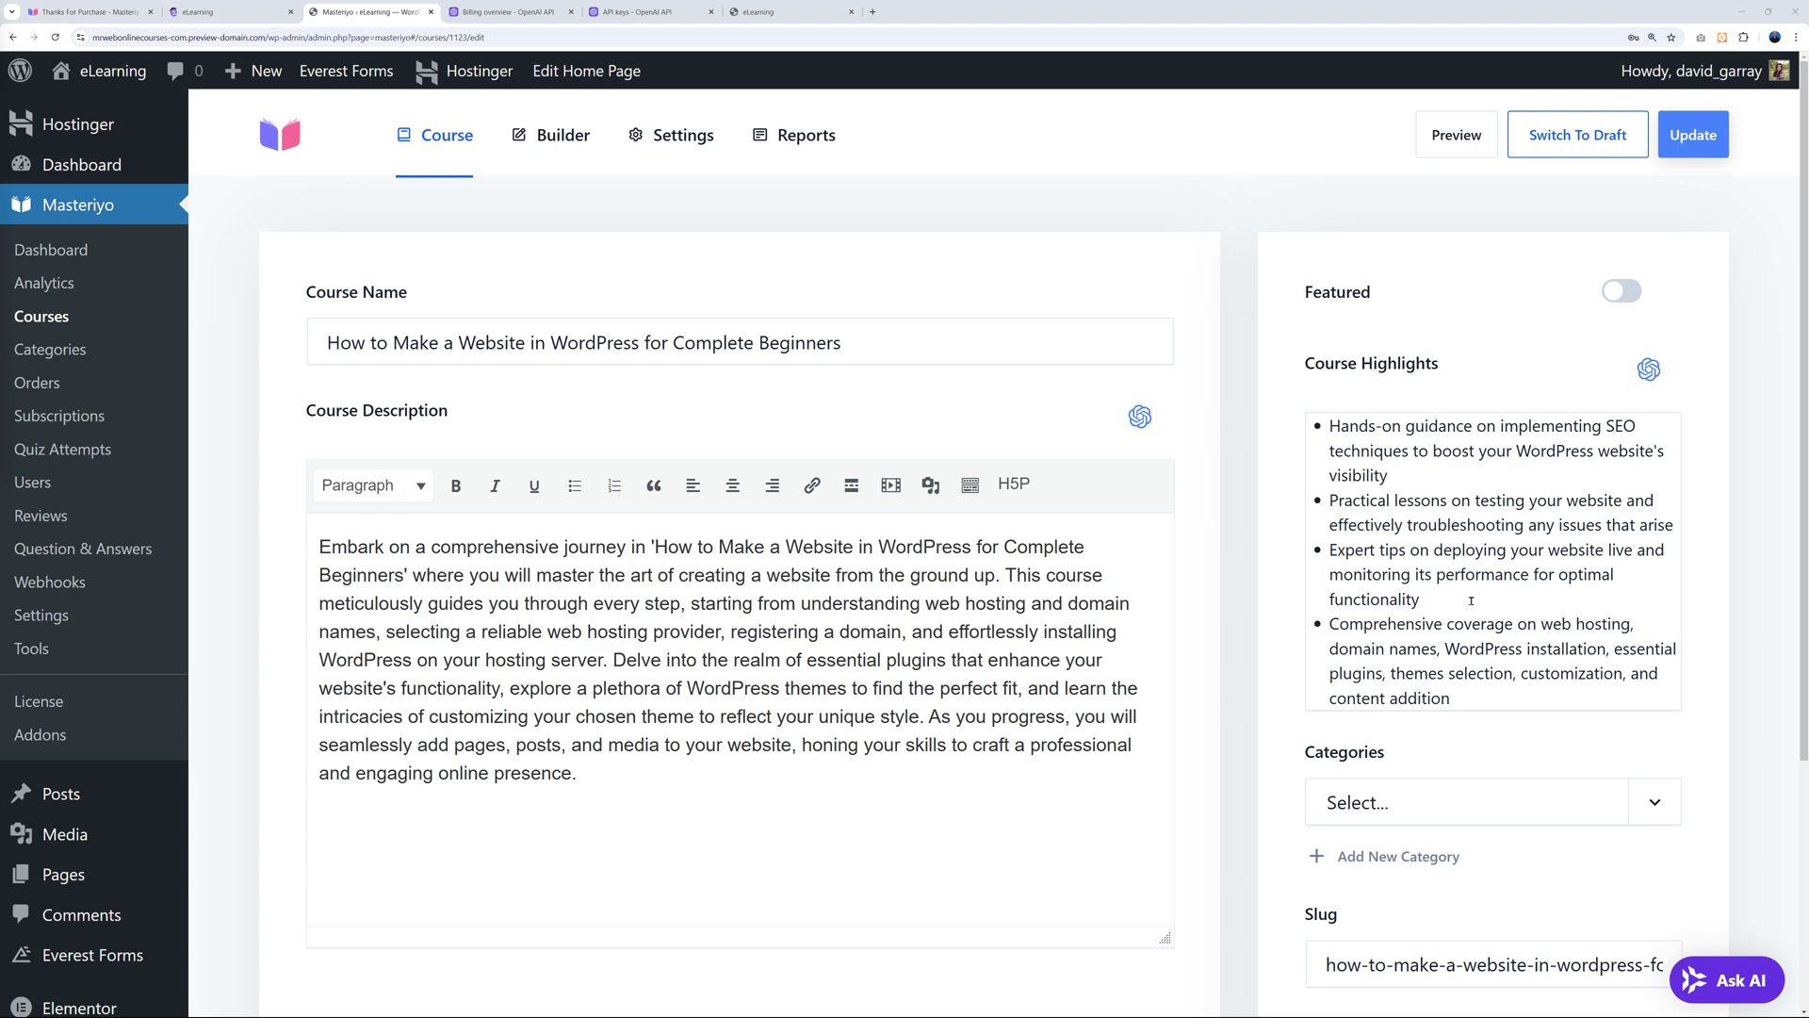
pyautogui.scroll(-4, 1471, 600)
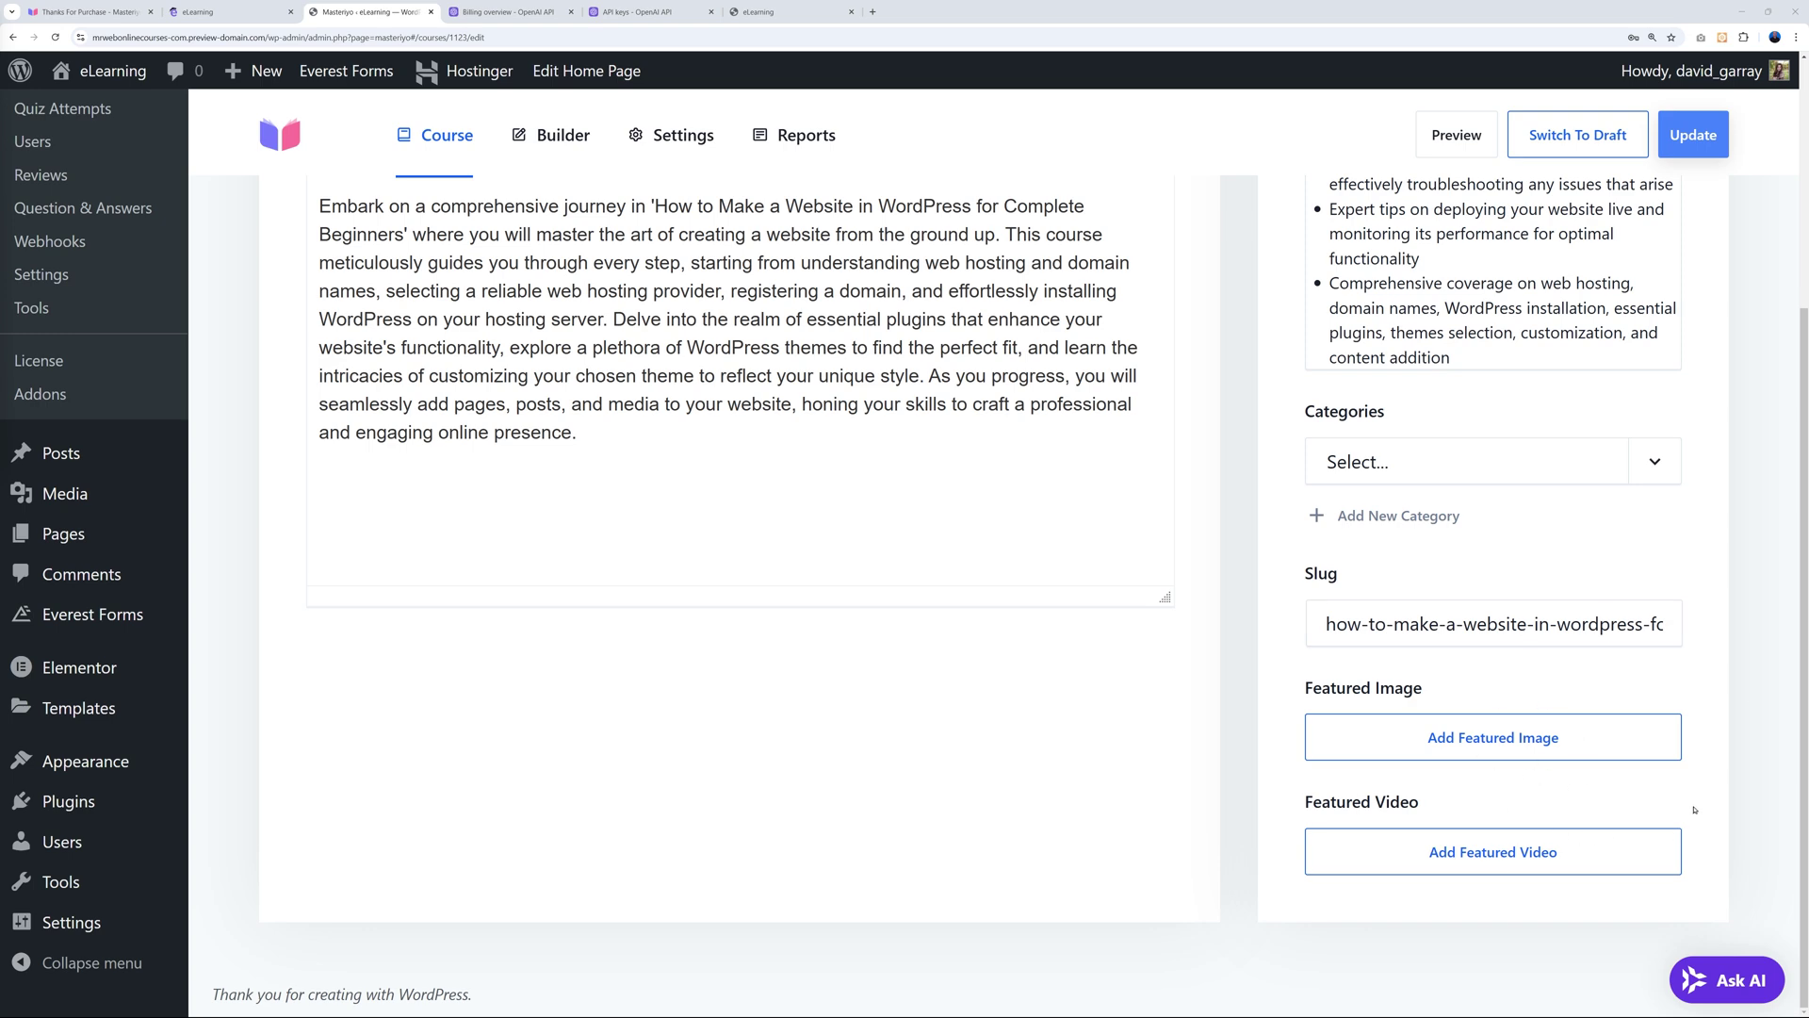
pyautogui.scroll(4, 1694, 810)
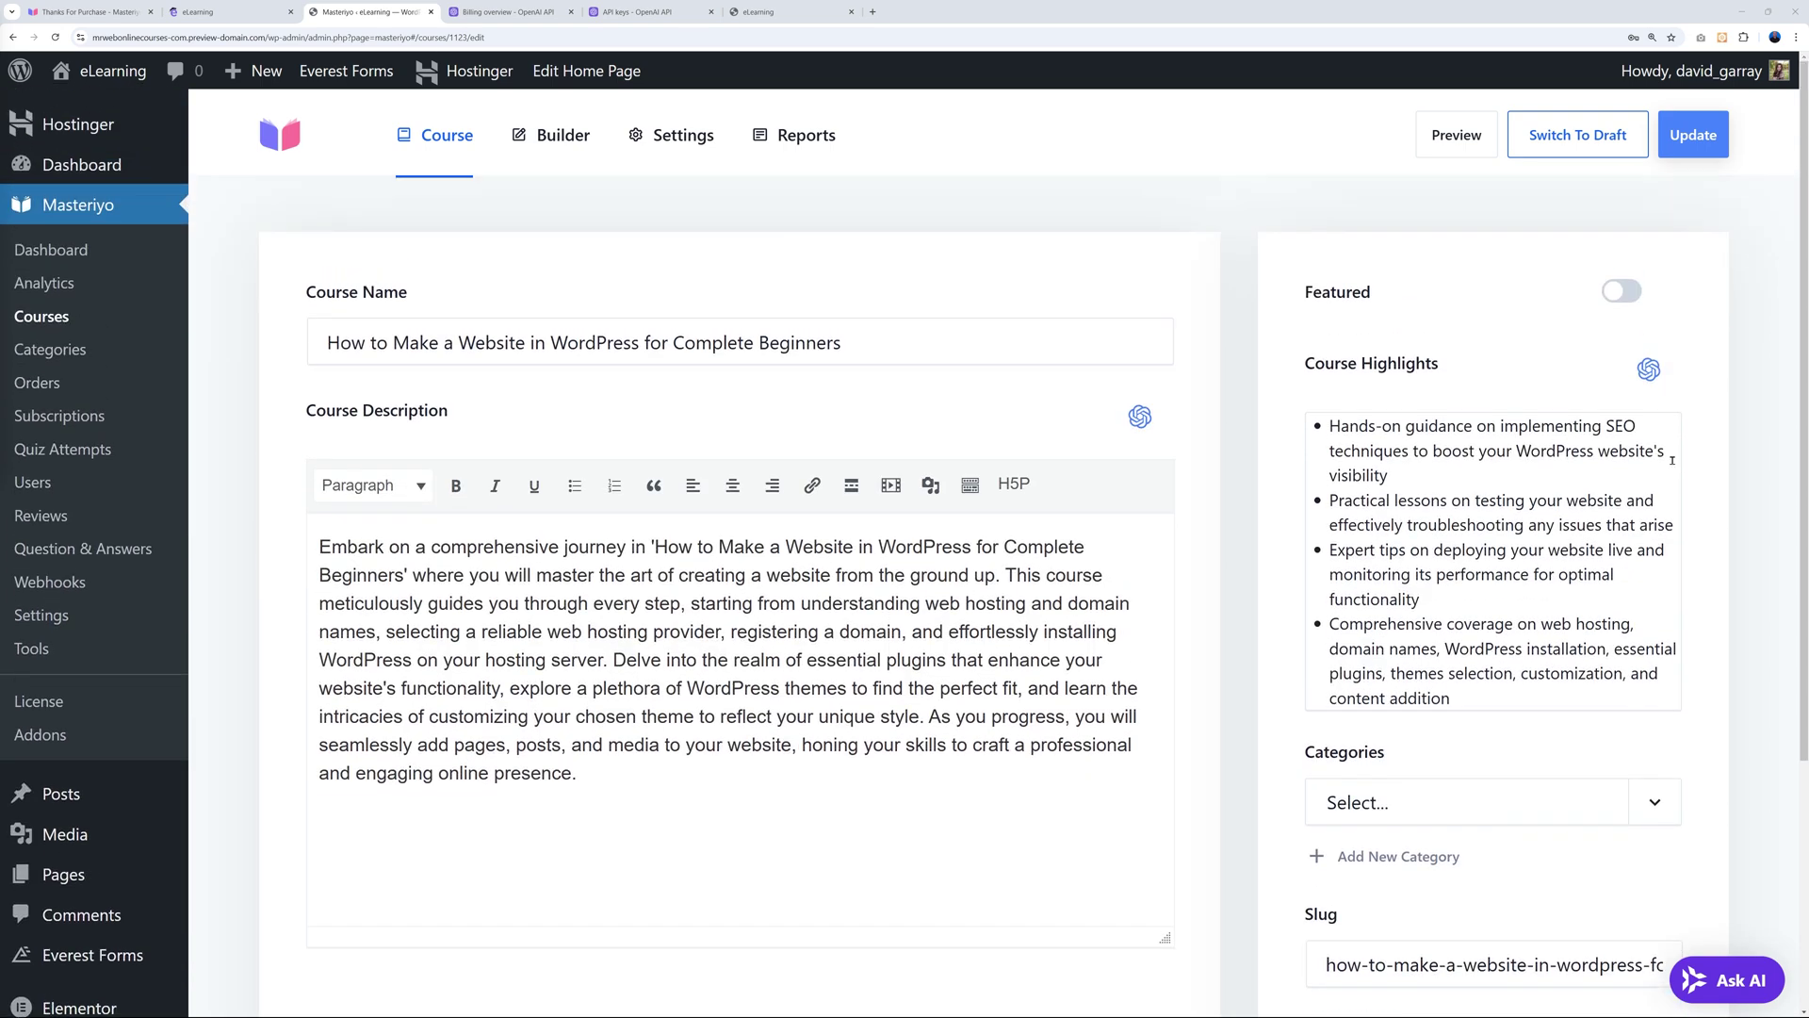
pyautogui.click(562, 144)
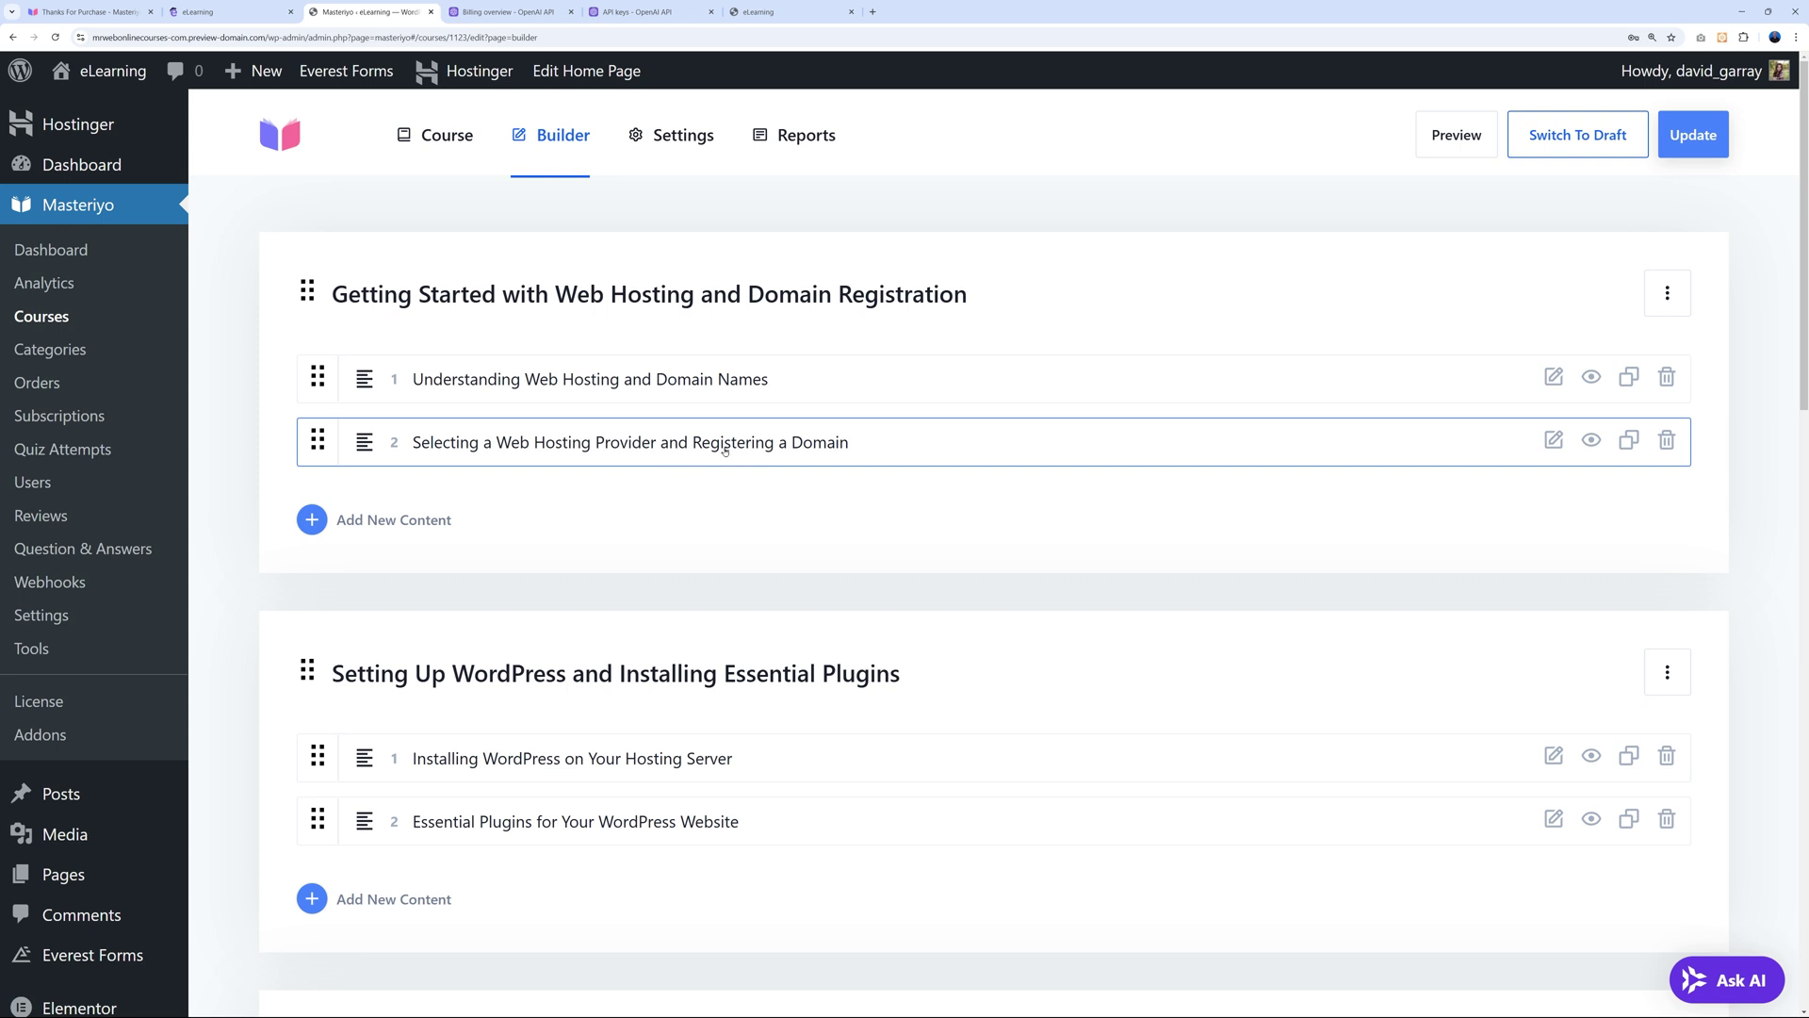
pyautogui.click(458, 379)
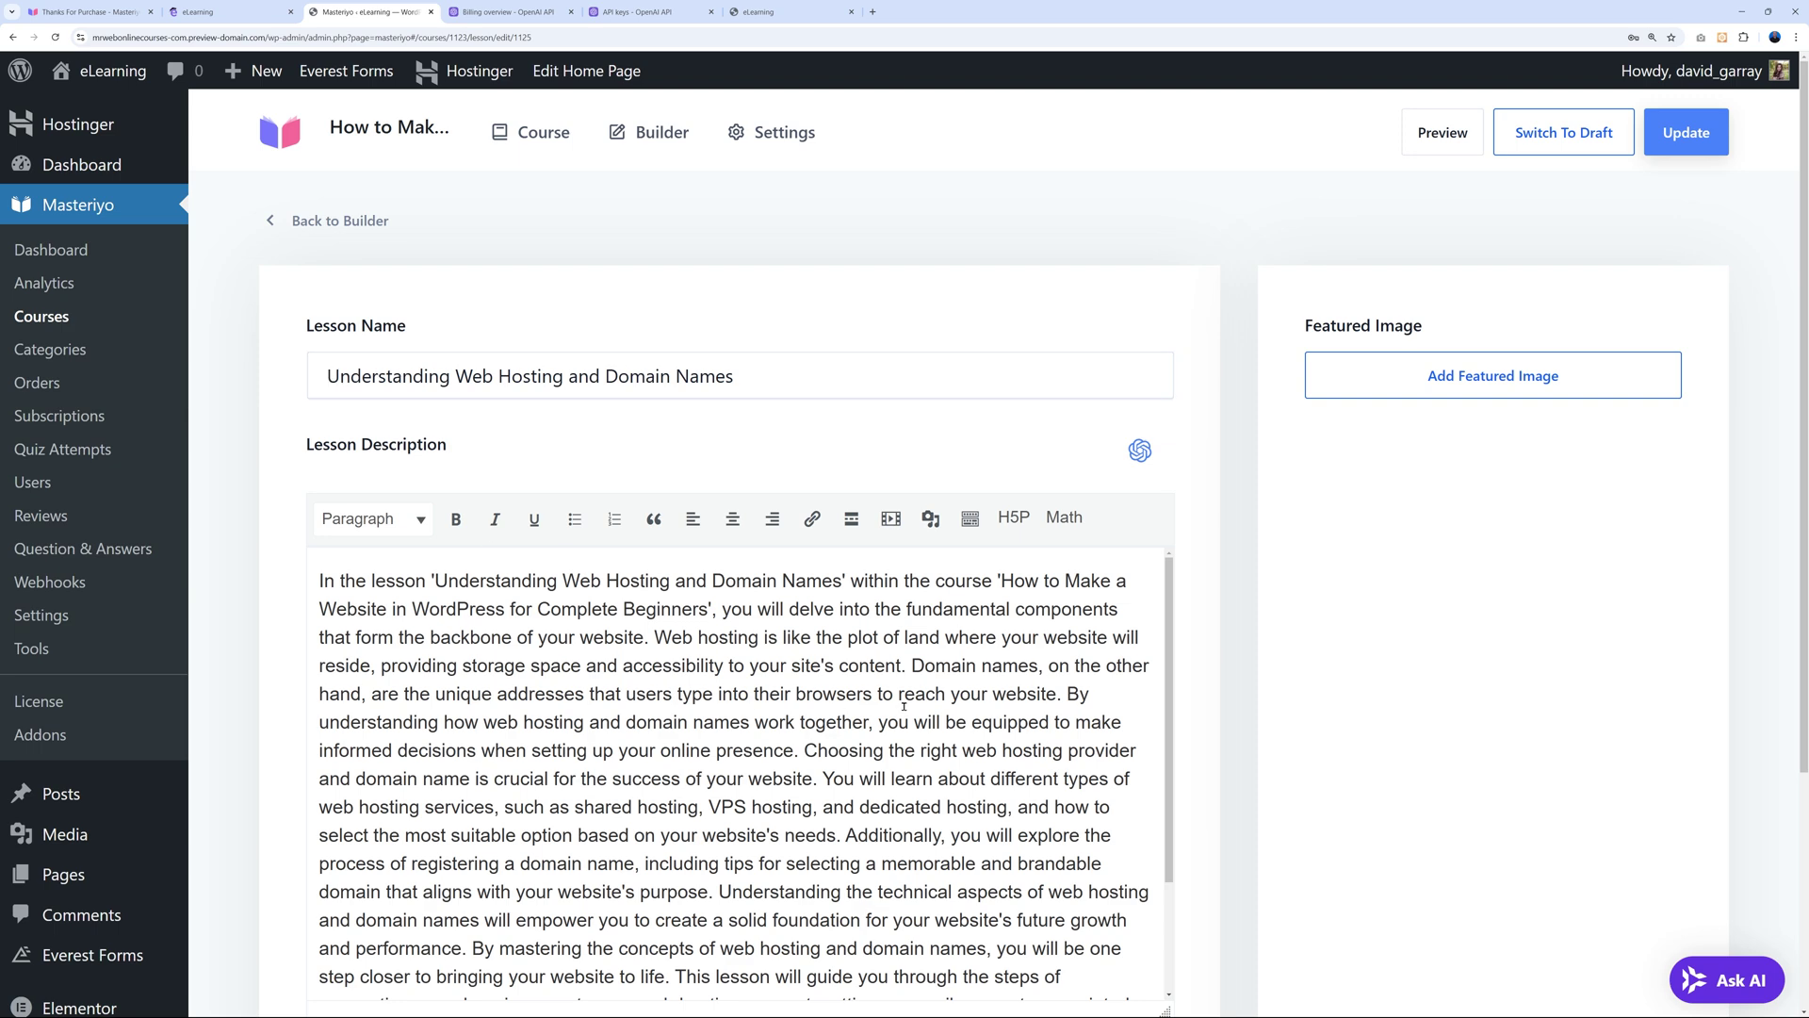
pyautogui.scroll(-5, 903, 705)
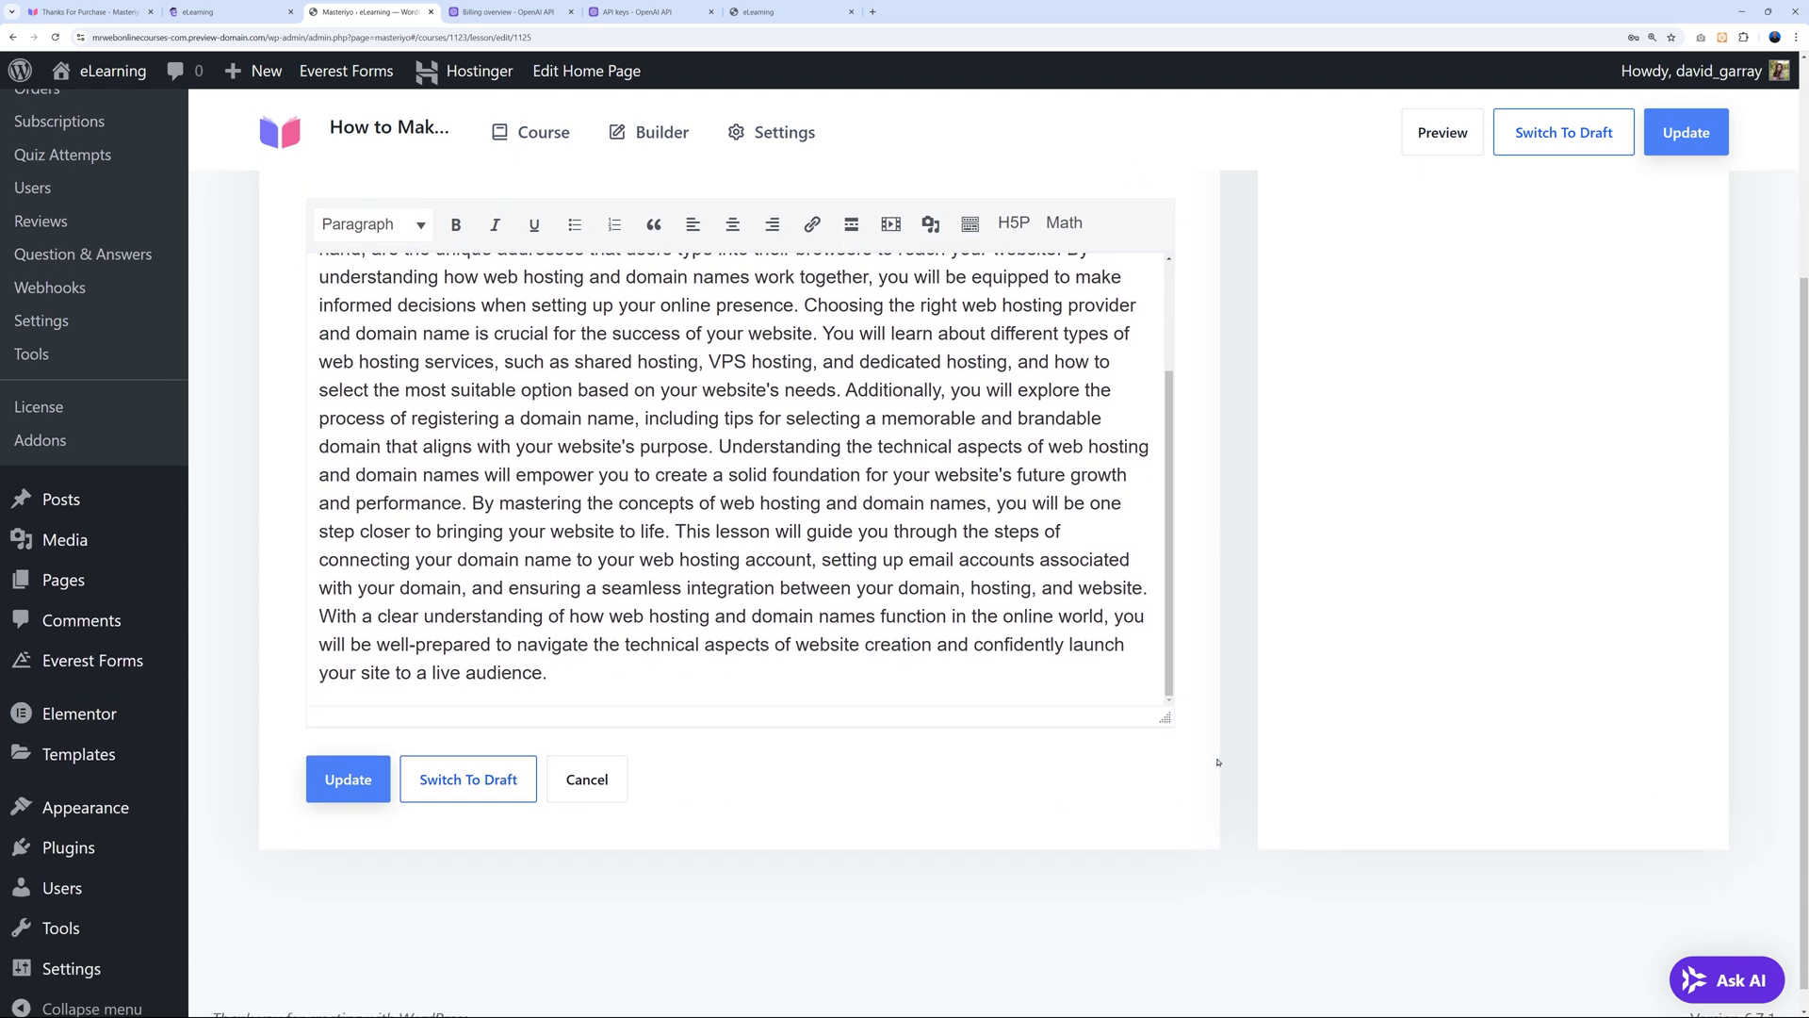
pyautogui.scroll(3, 1217, 762)
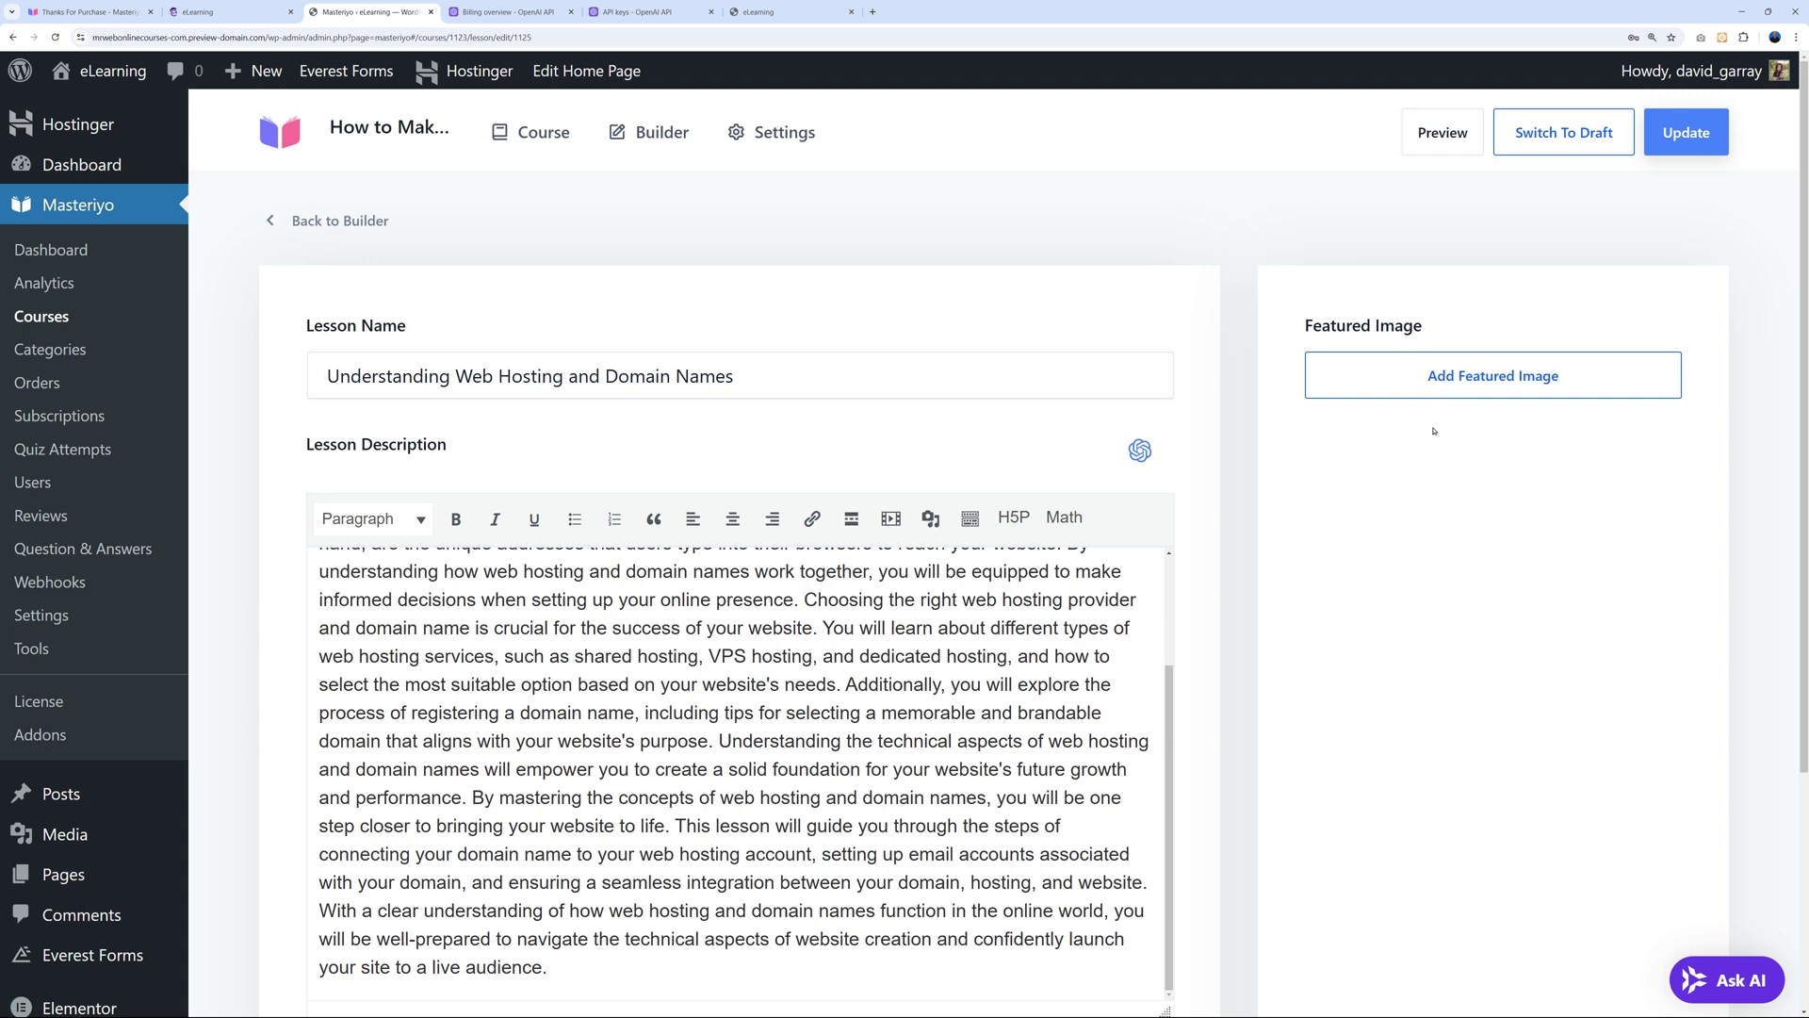
pyautogui.click(359, 222)
pyautogui.scroll(-3, 693, 276)
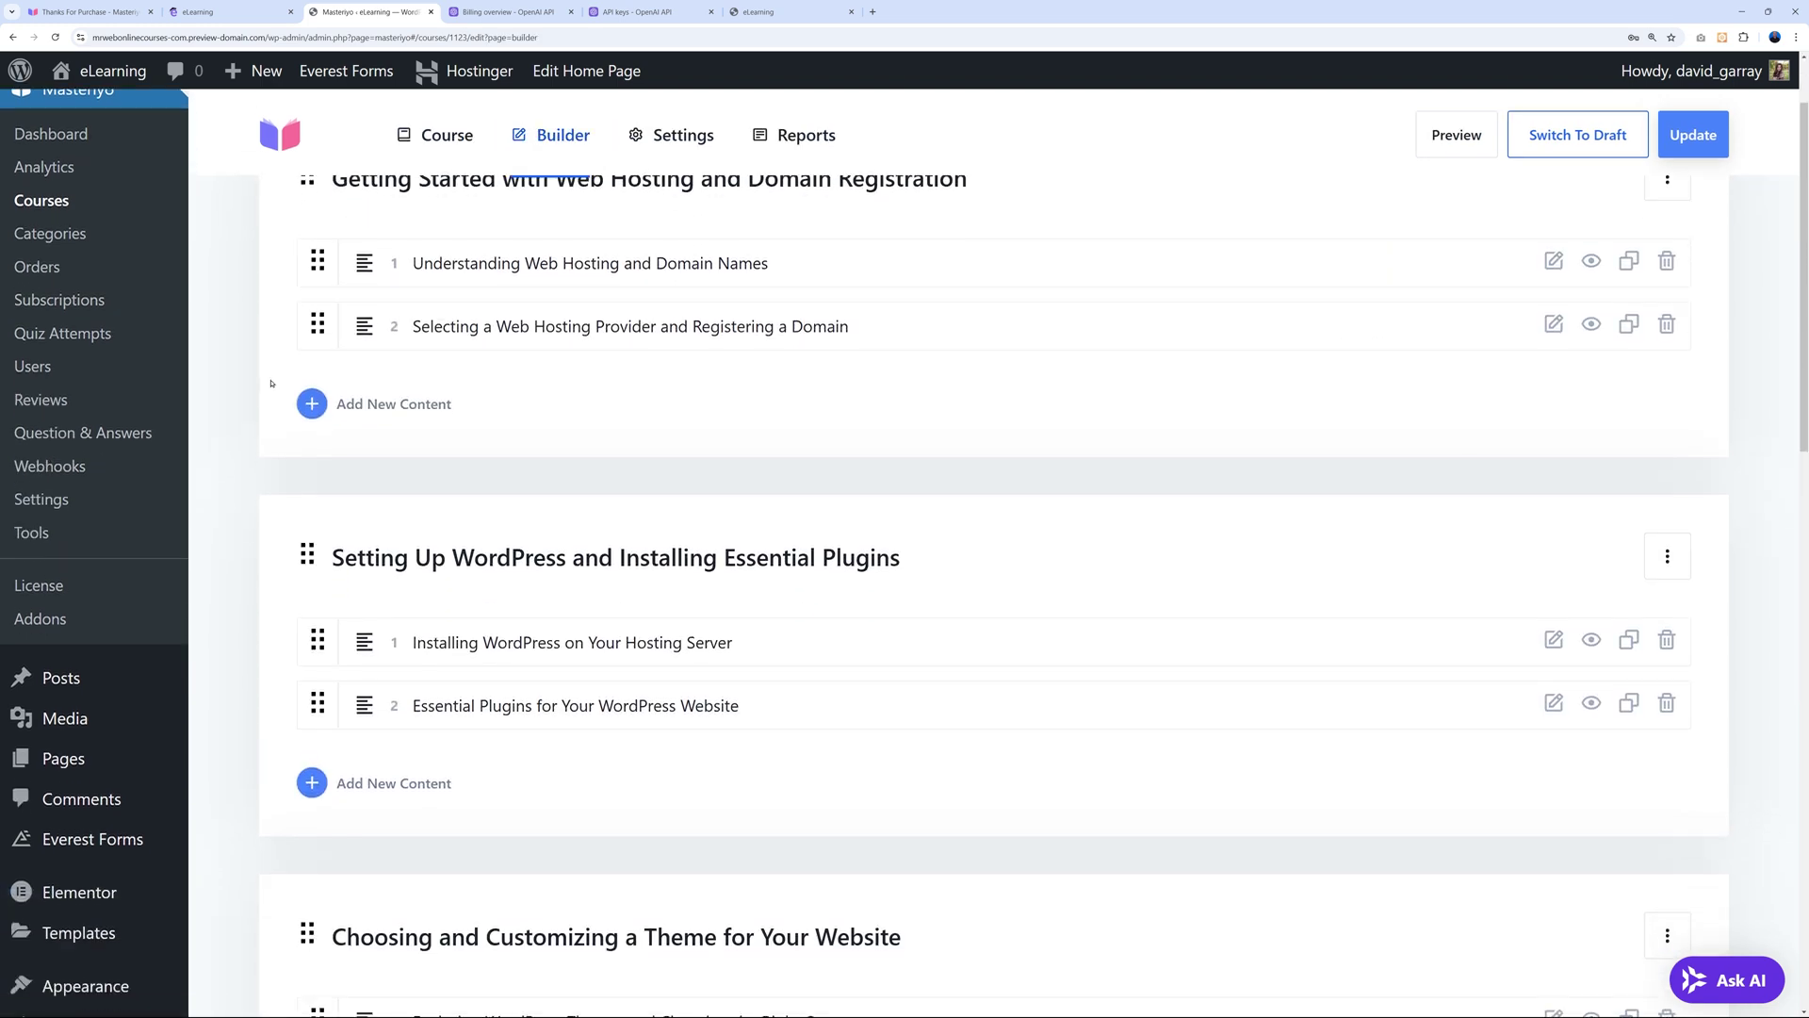
pyautogui.scroll(-10, 749, 404)
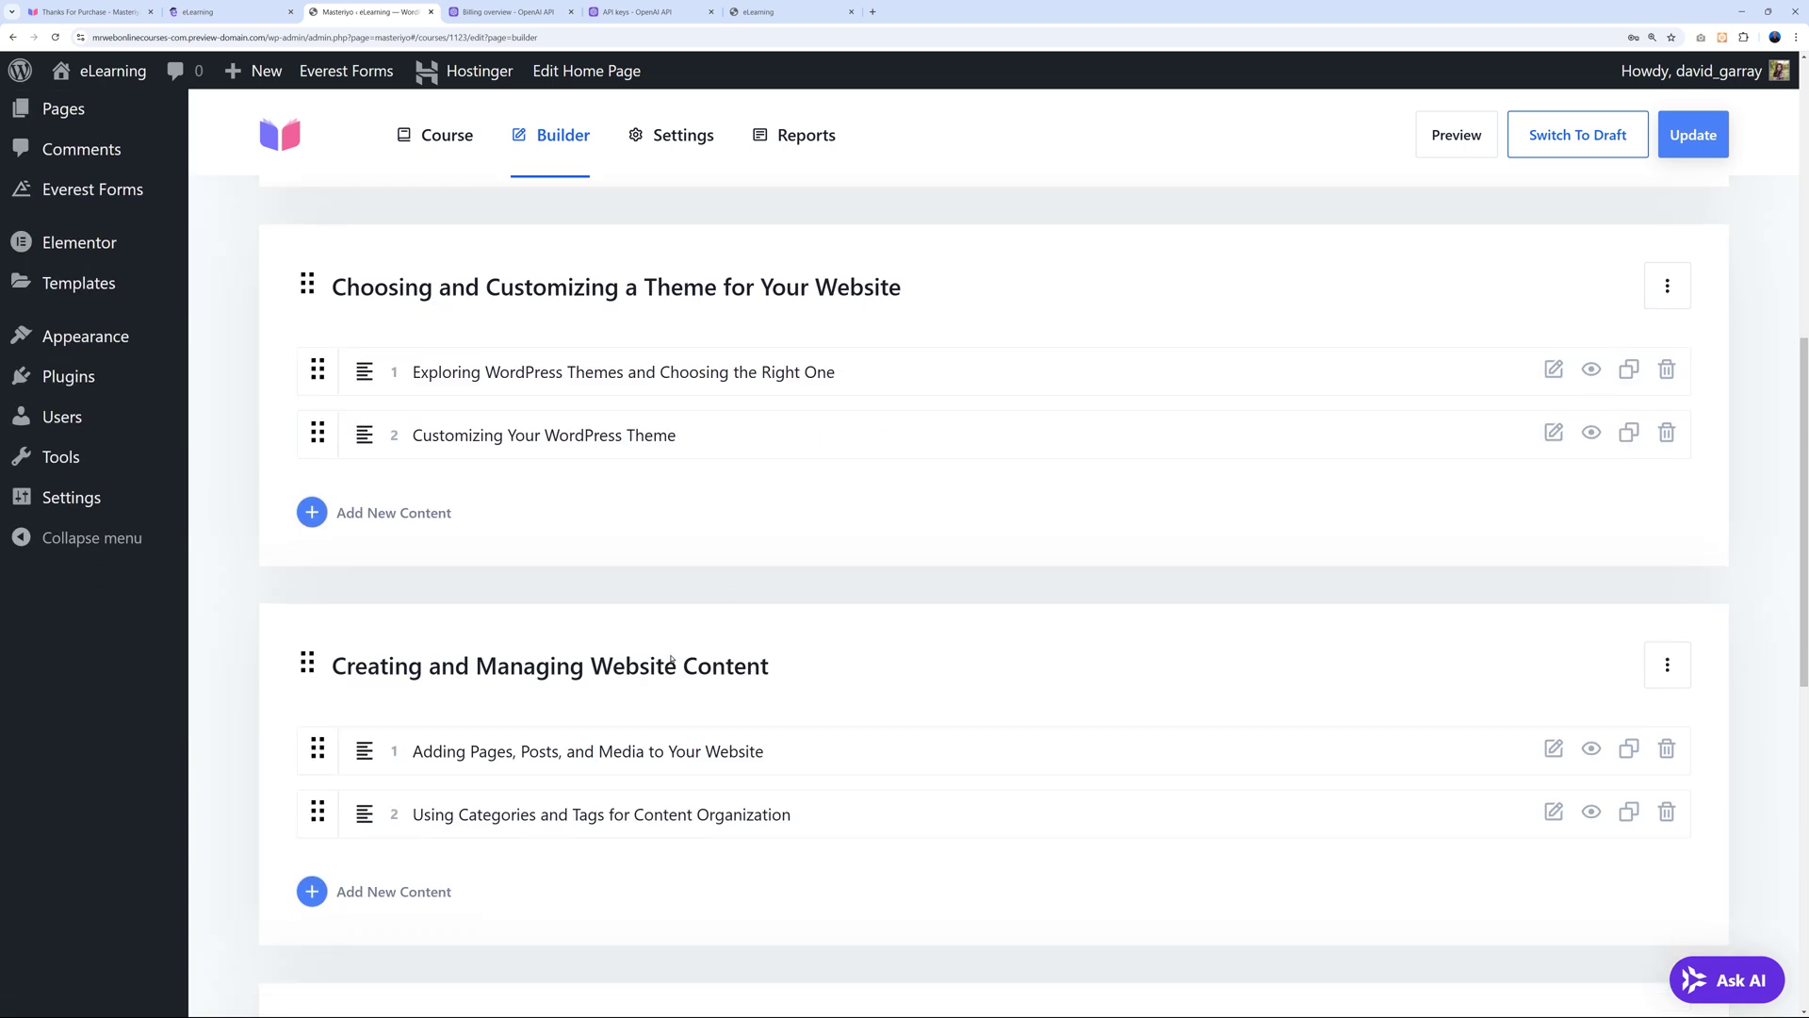
pyautogui.scroll(-3, 607, 756)
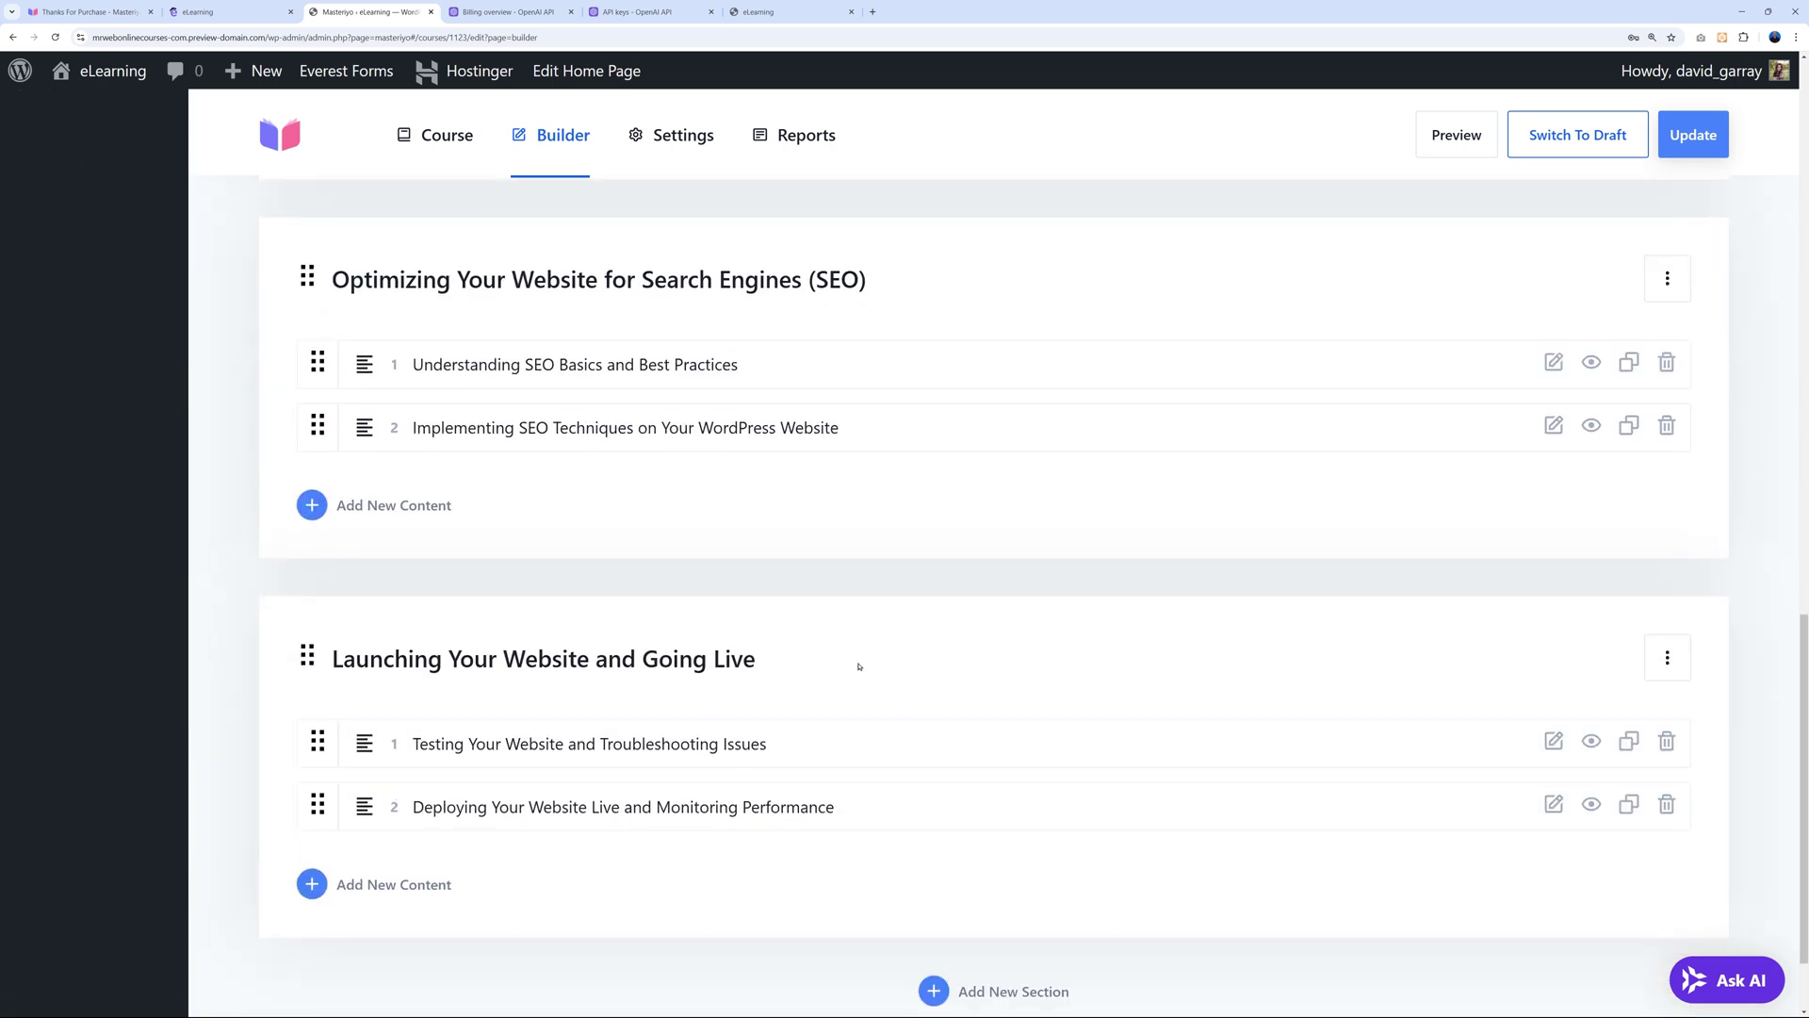
pyautogui.scroll(5, 856, 660)
pyautogui.scroll(10, 941, 728)
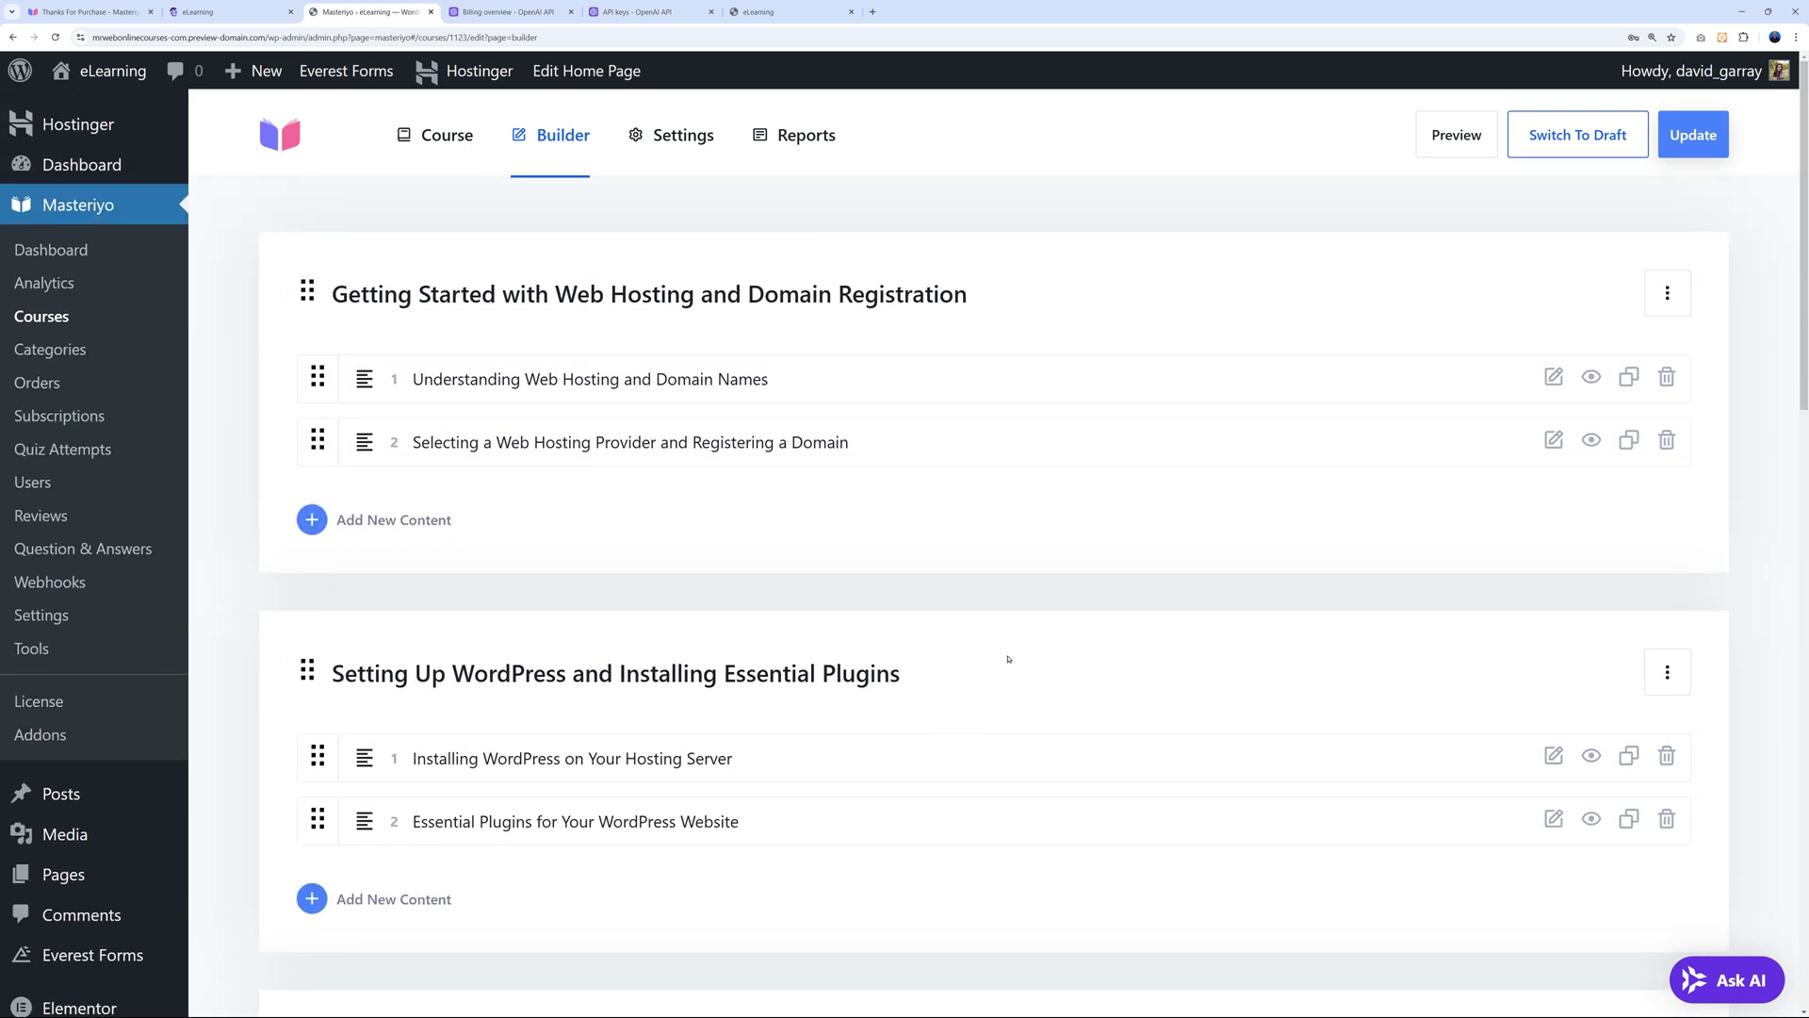
# Preview the course on the live site and look over its public page.
pyautogui.click(1457, 134)
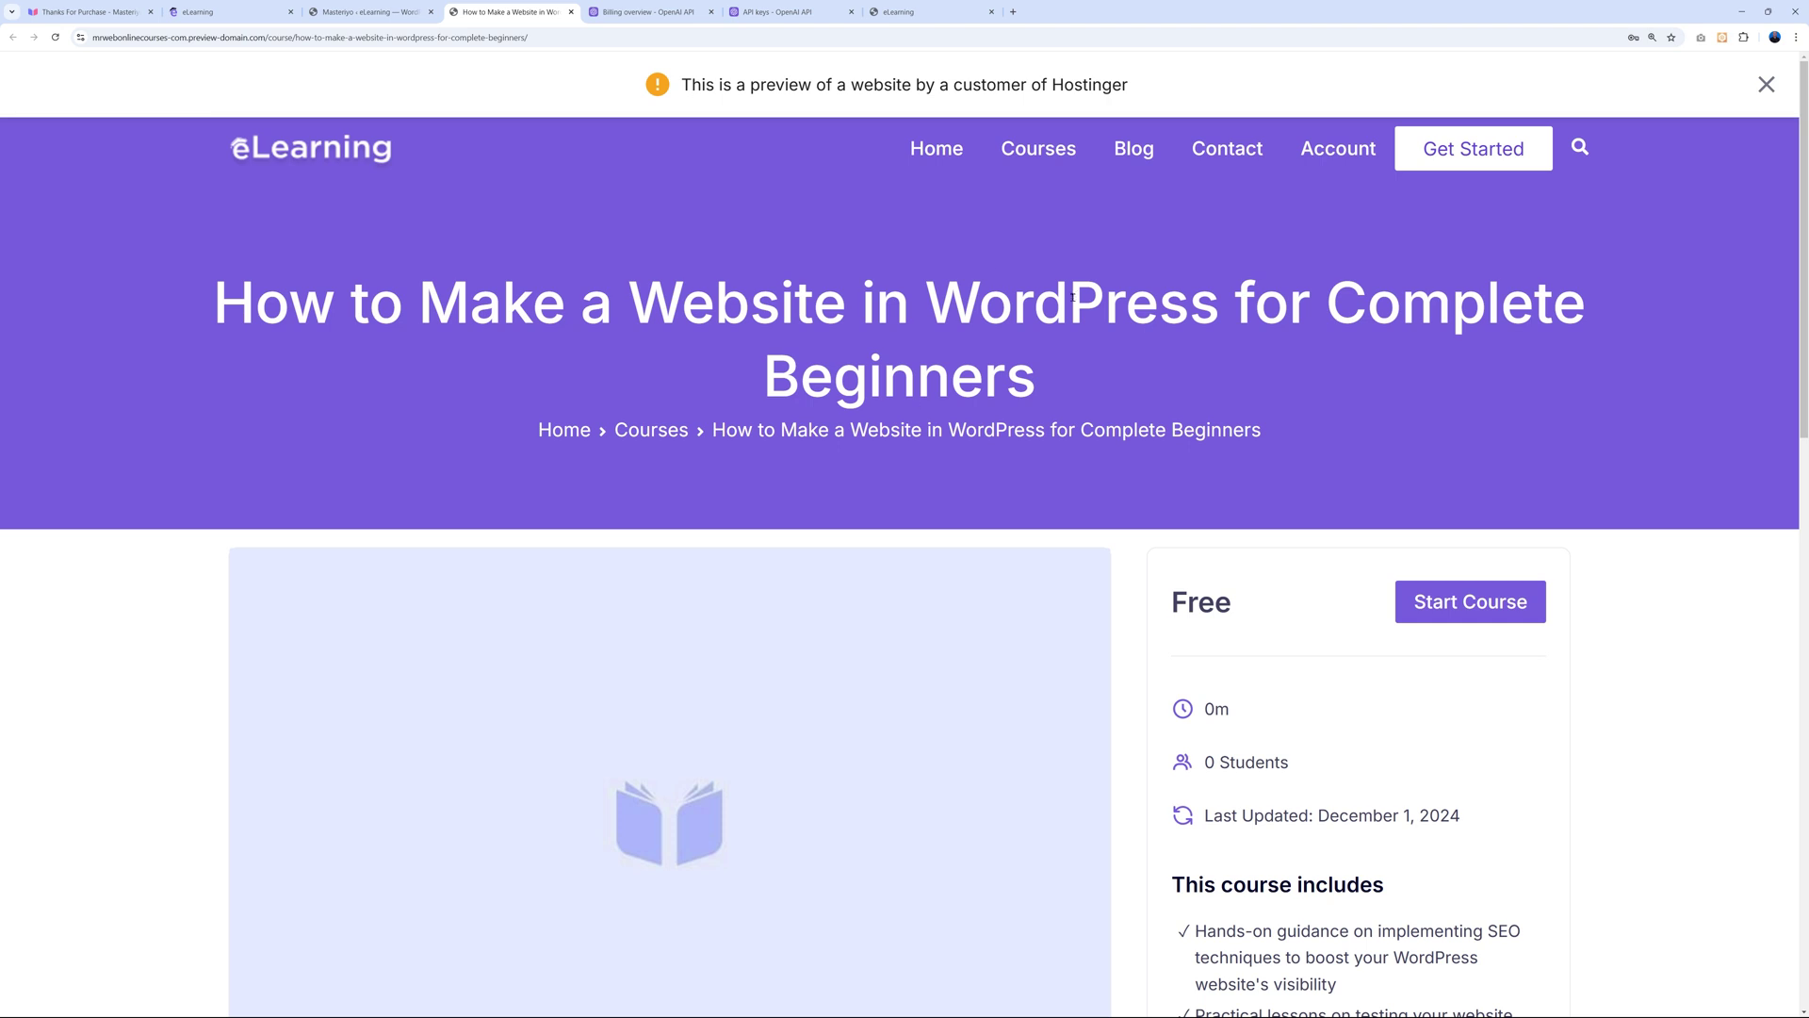
pyautogui.moveTo(233, 306); pyautogui.dragTo(1037, 382)
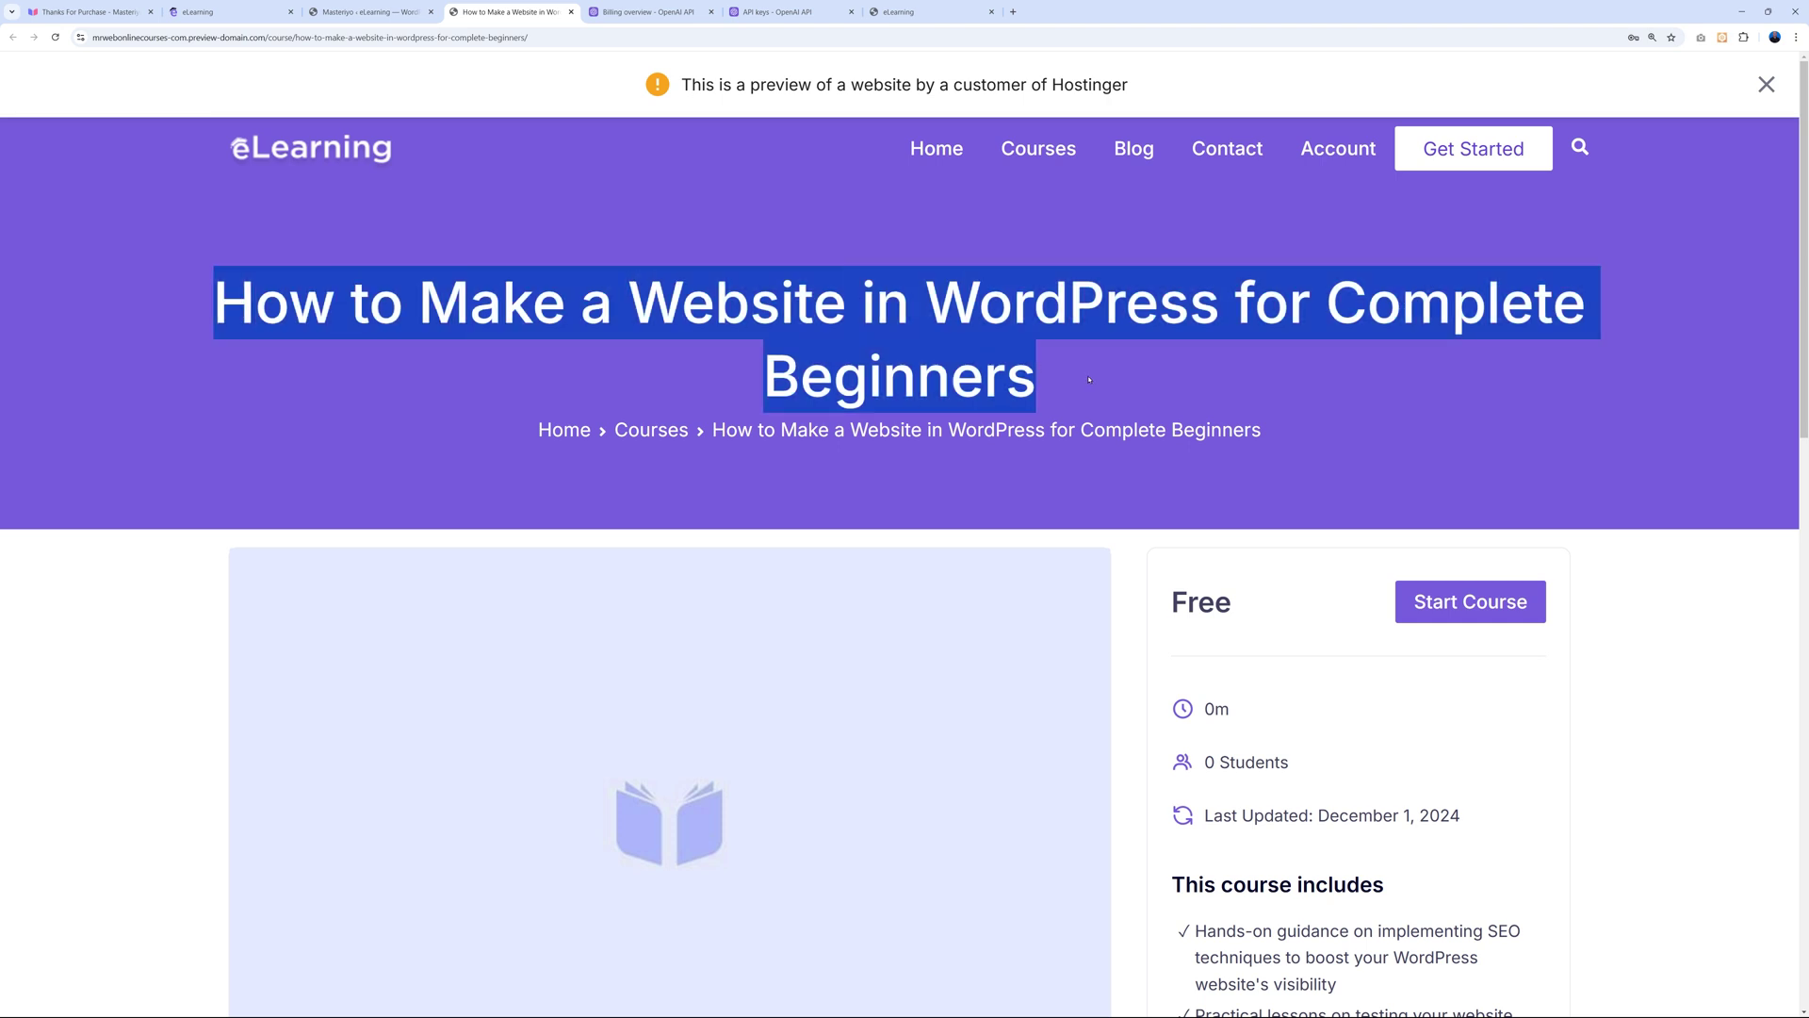
pyautogui.click(935, 350)
pyautogui.scroll(-4, 1689, 498)
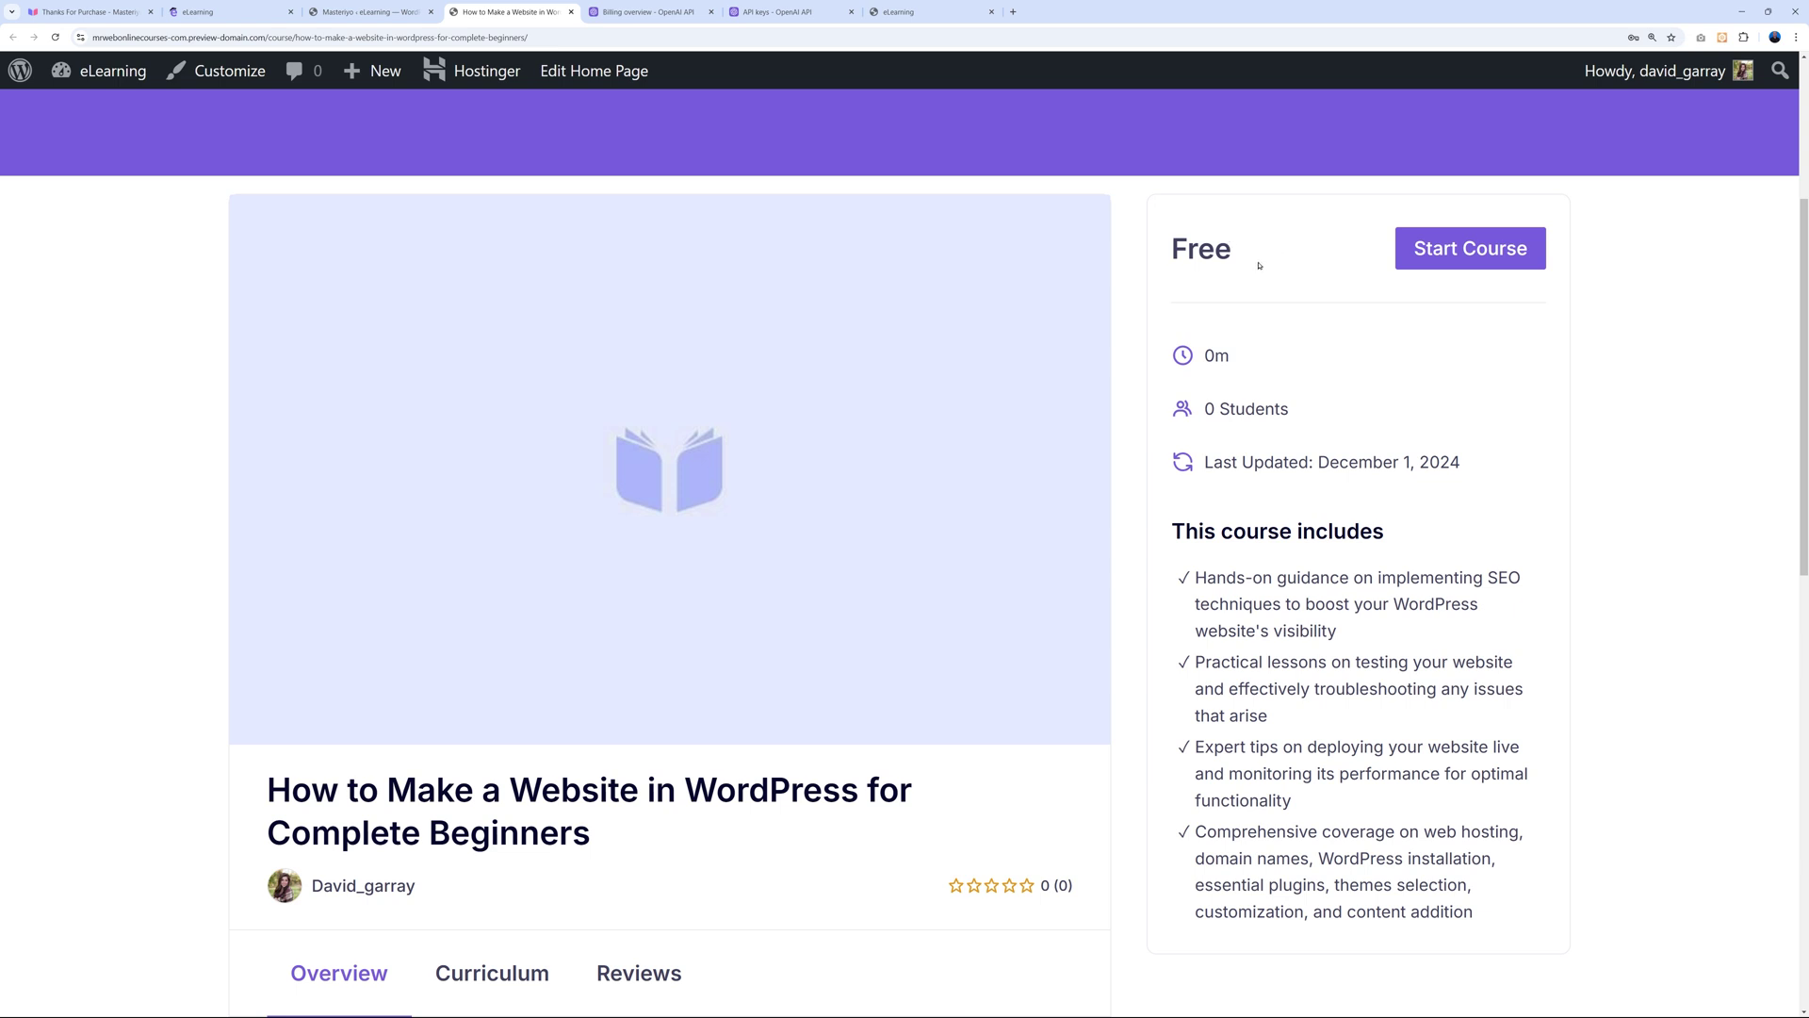
pyautogui.scroll(1, 1470, 569)
pyautogui.scroll(-2, 1478, 452)
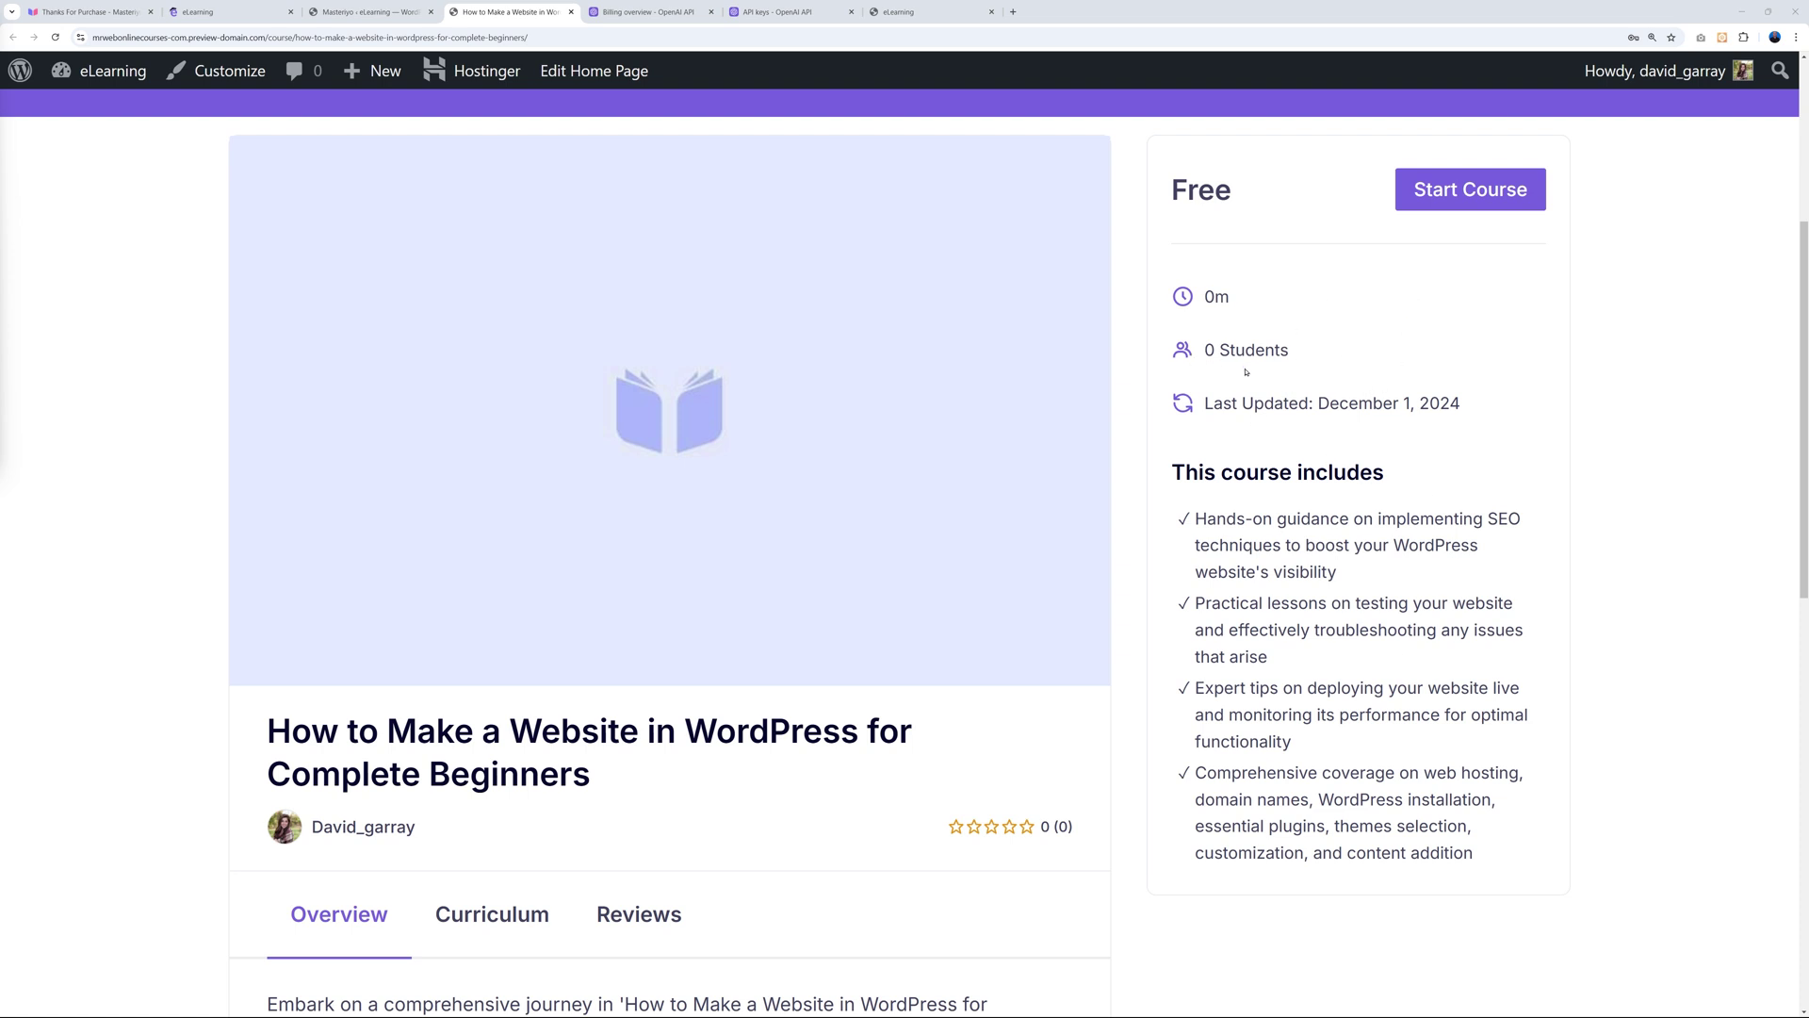
pyautogui.scroll(-1, 1643, 545)
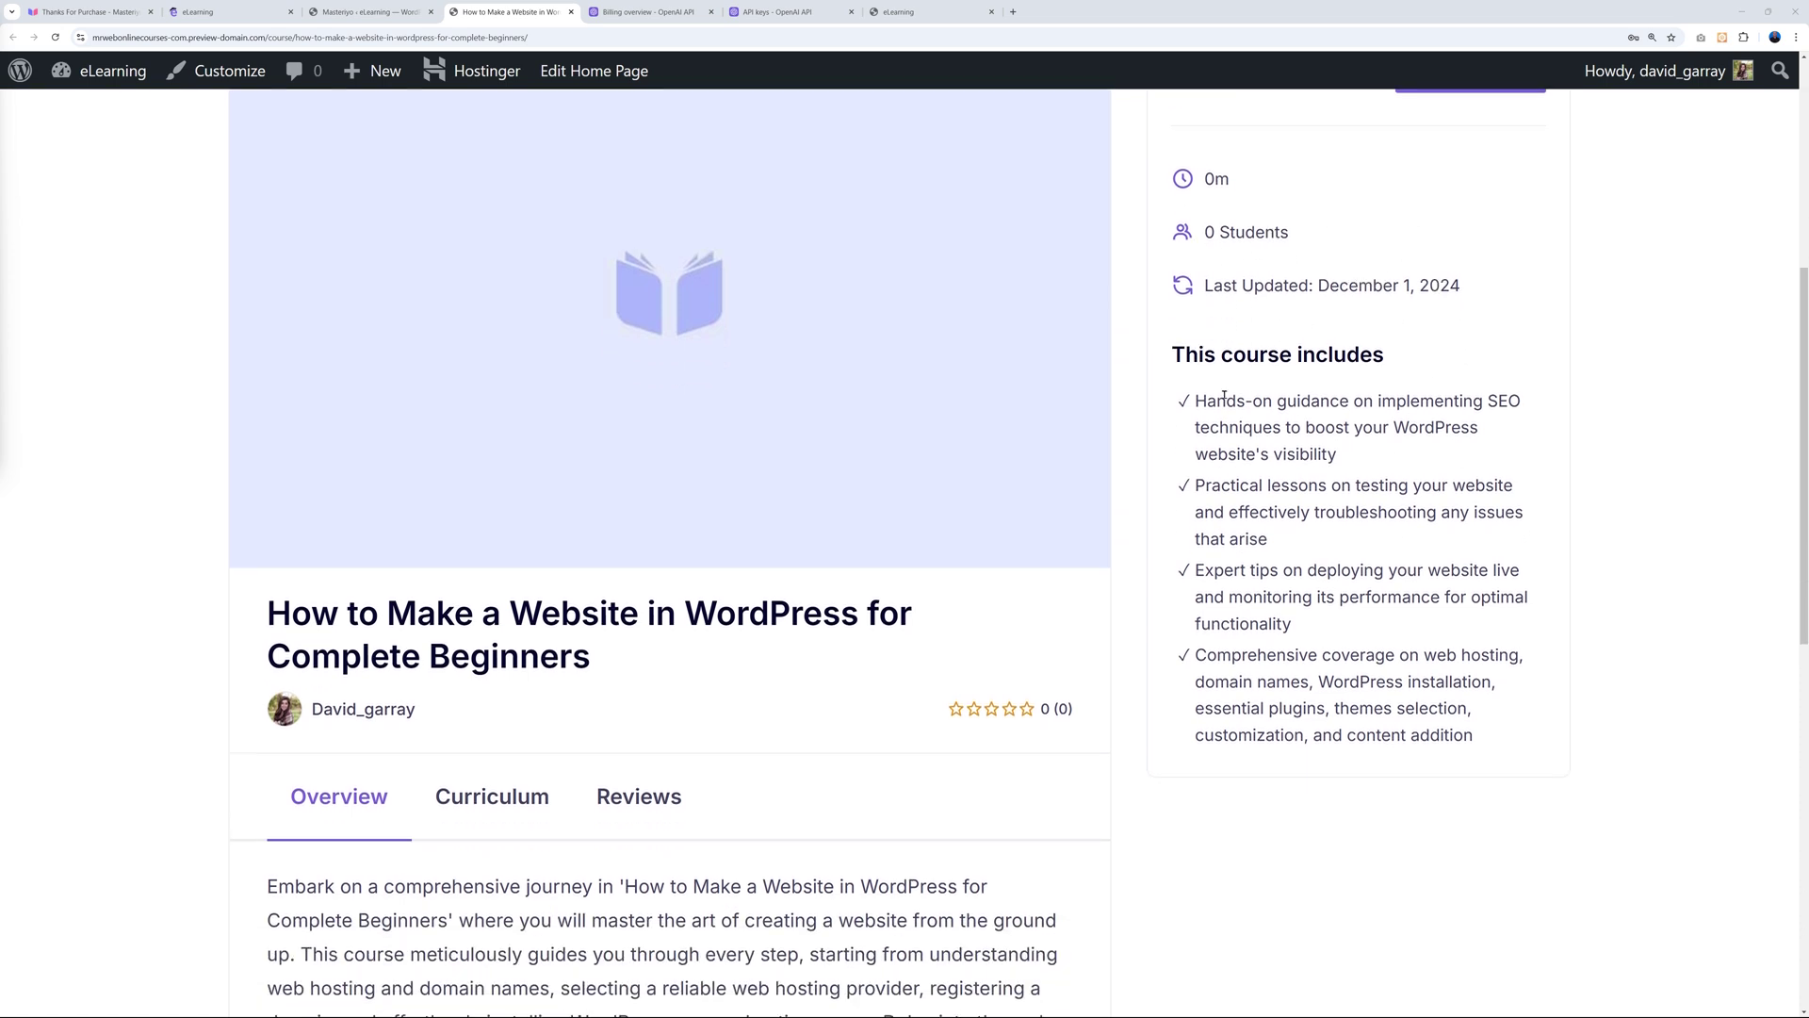
pyautogui.scroll(-4, 1348, 636)
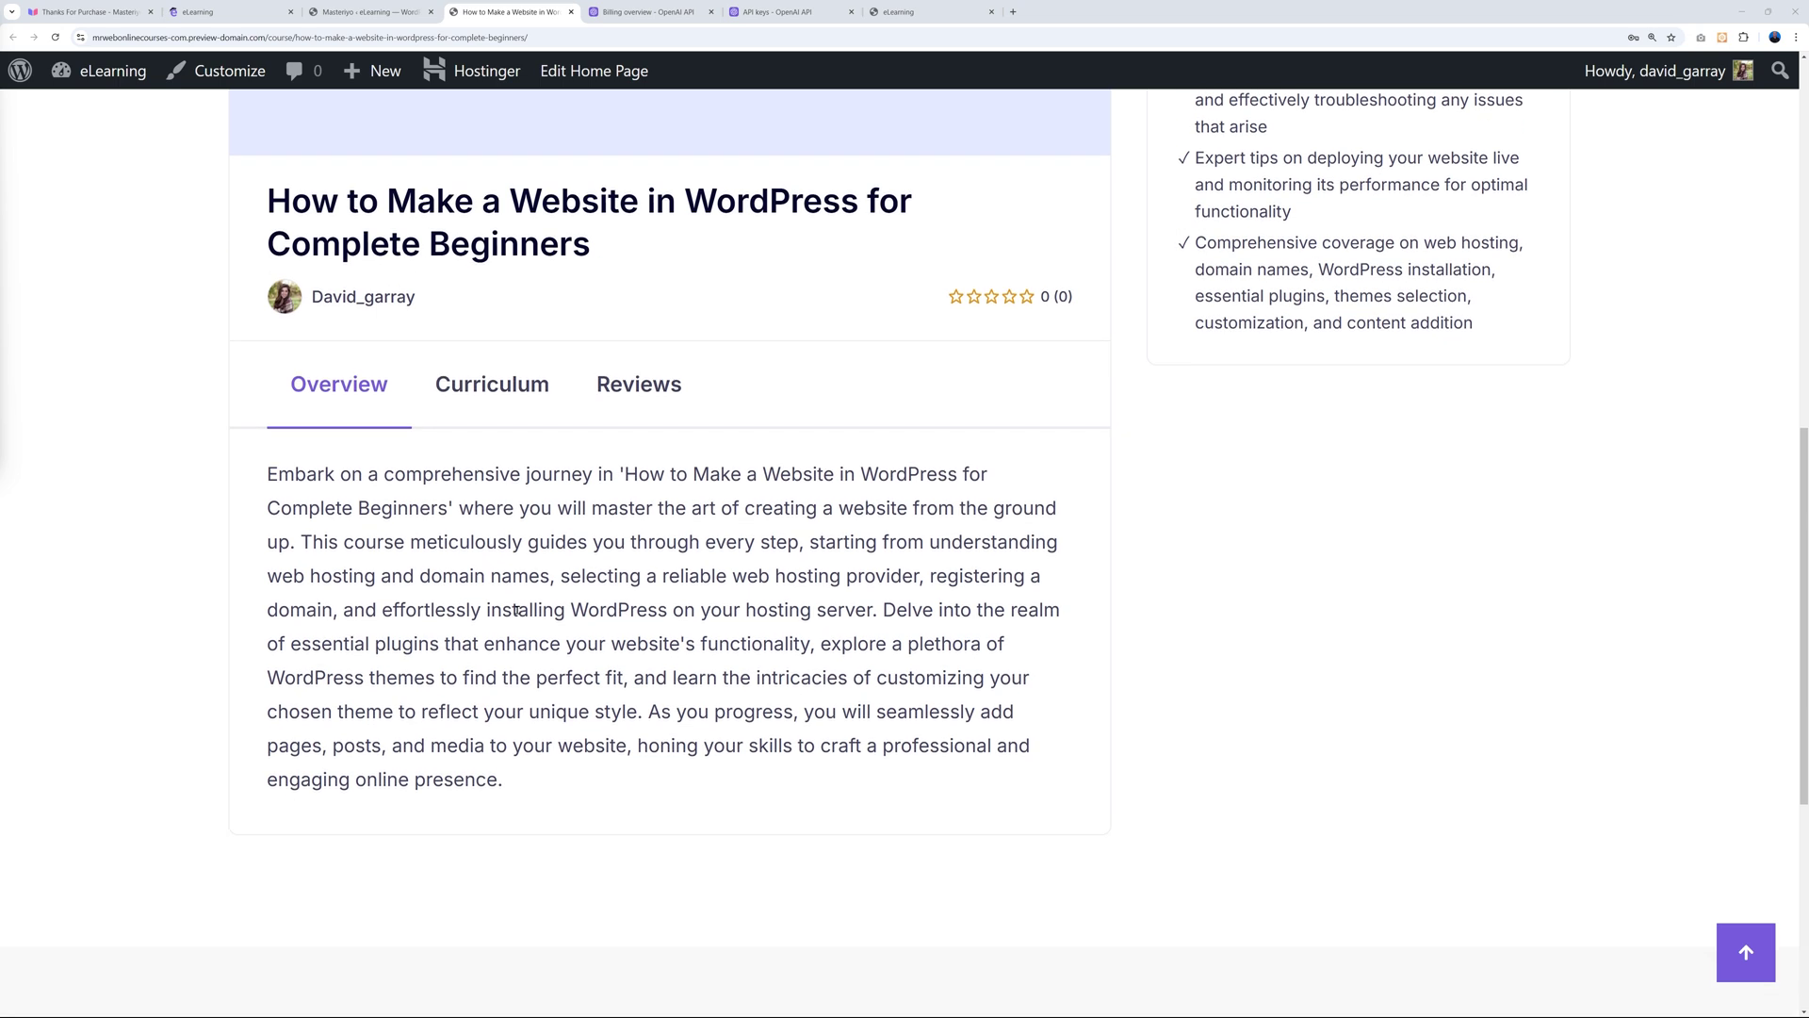
# Show the Curriculum and expand 'Setting Up WordPress and Installing Essential Plugins' to list its lessons.
pyautogui.click(500, 386)
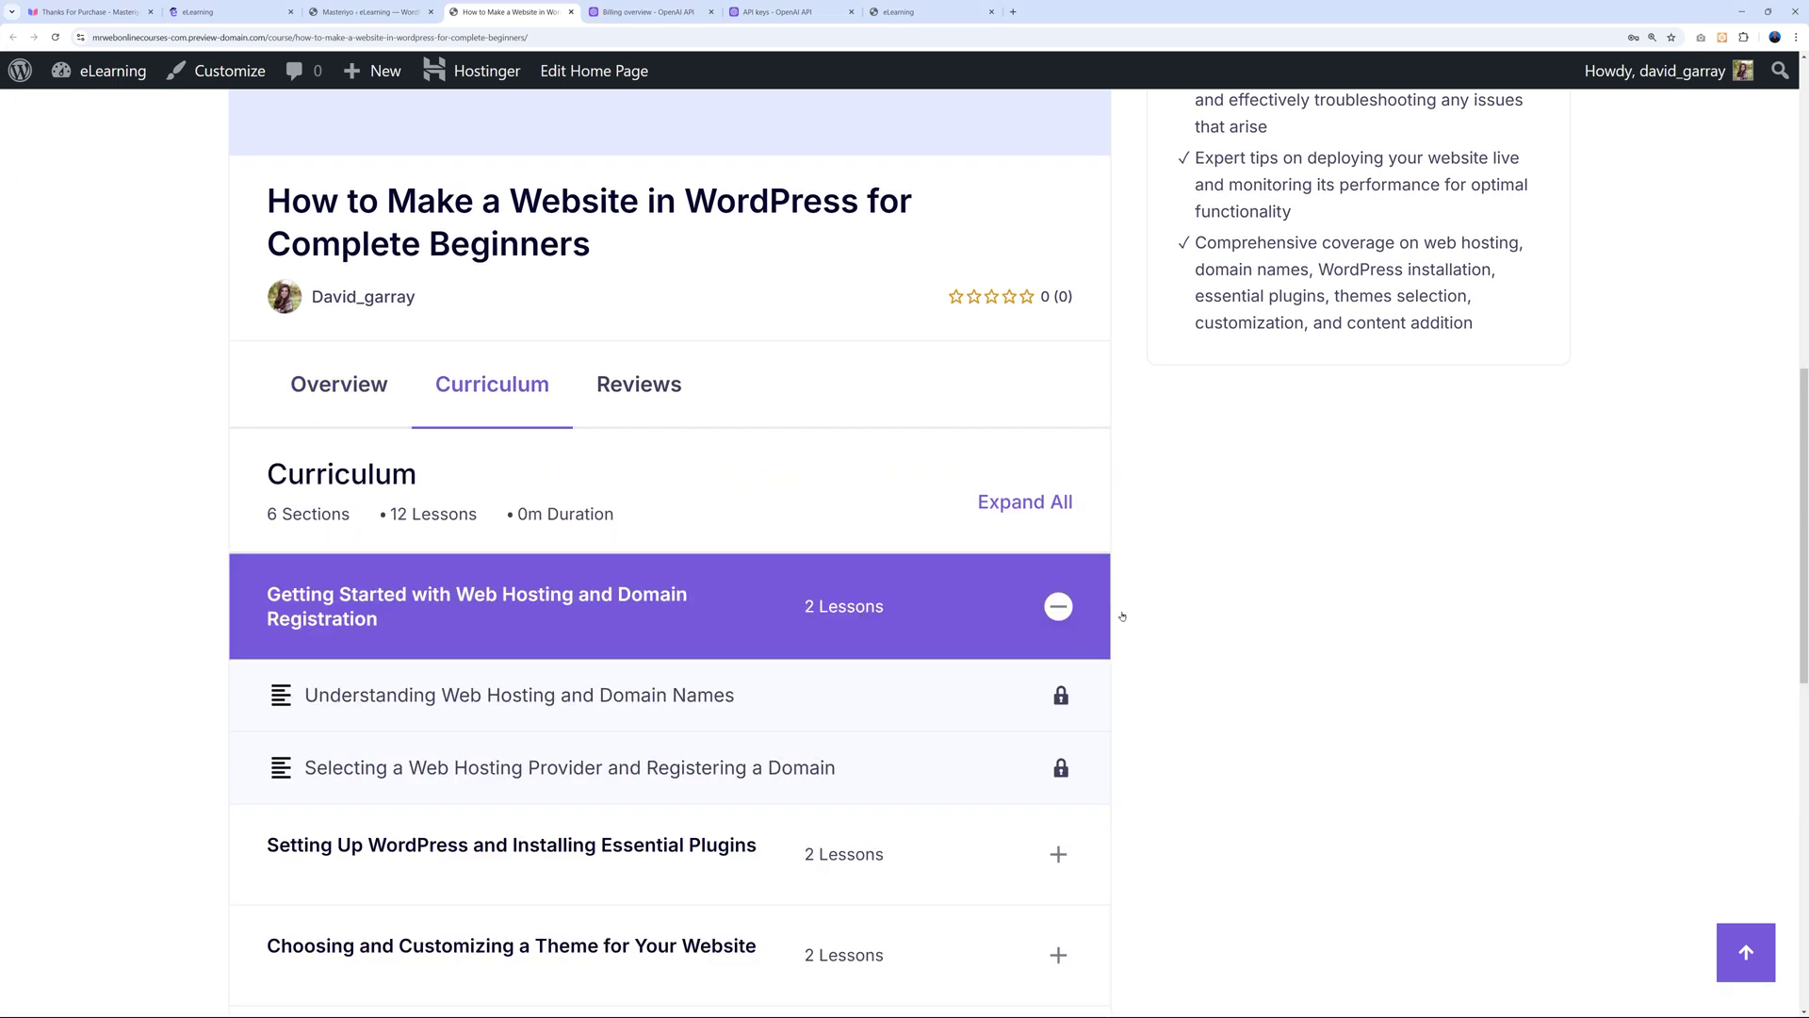
pyautogui.scroll(-1, 1274, 623)
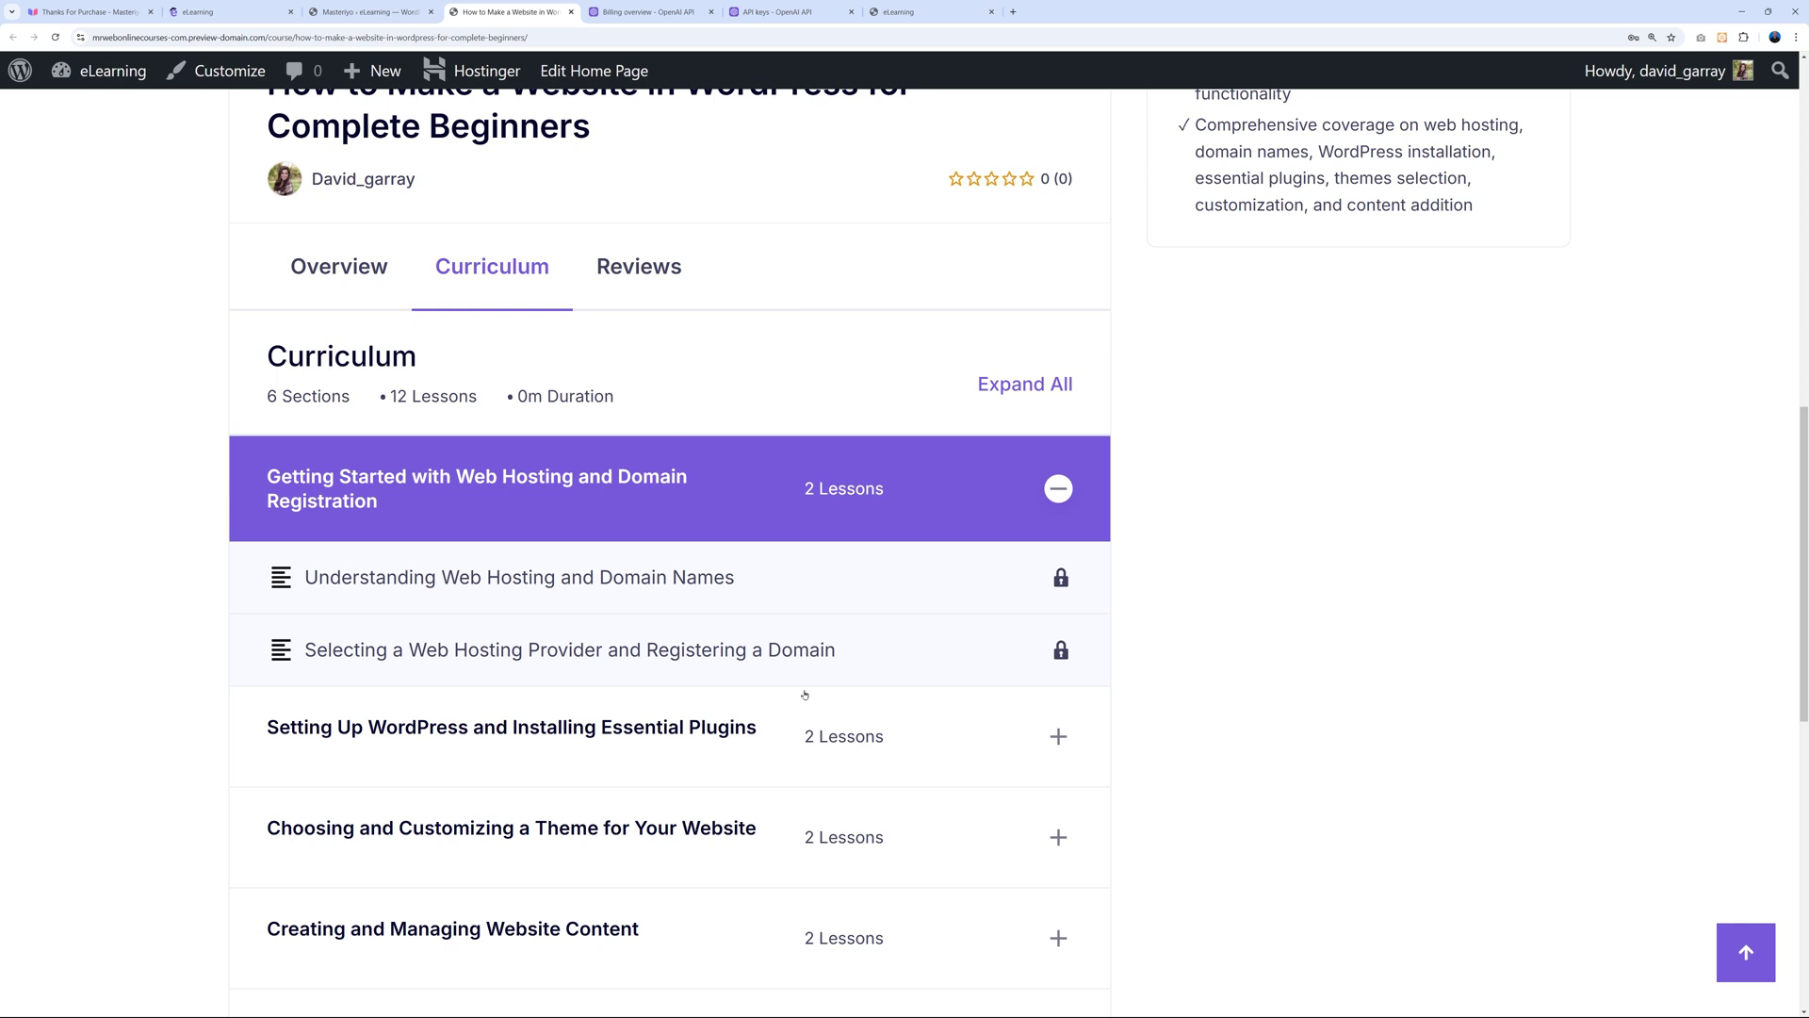
pyautogui.scroll(-2, 1269, 678)
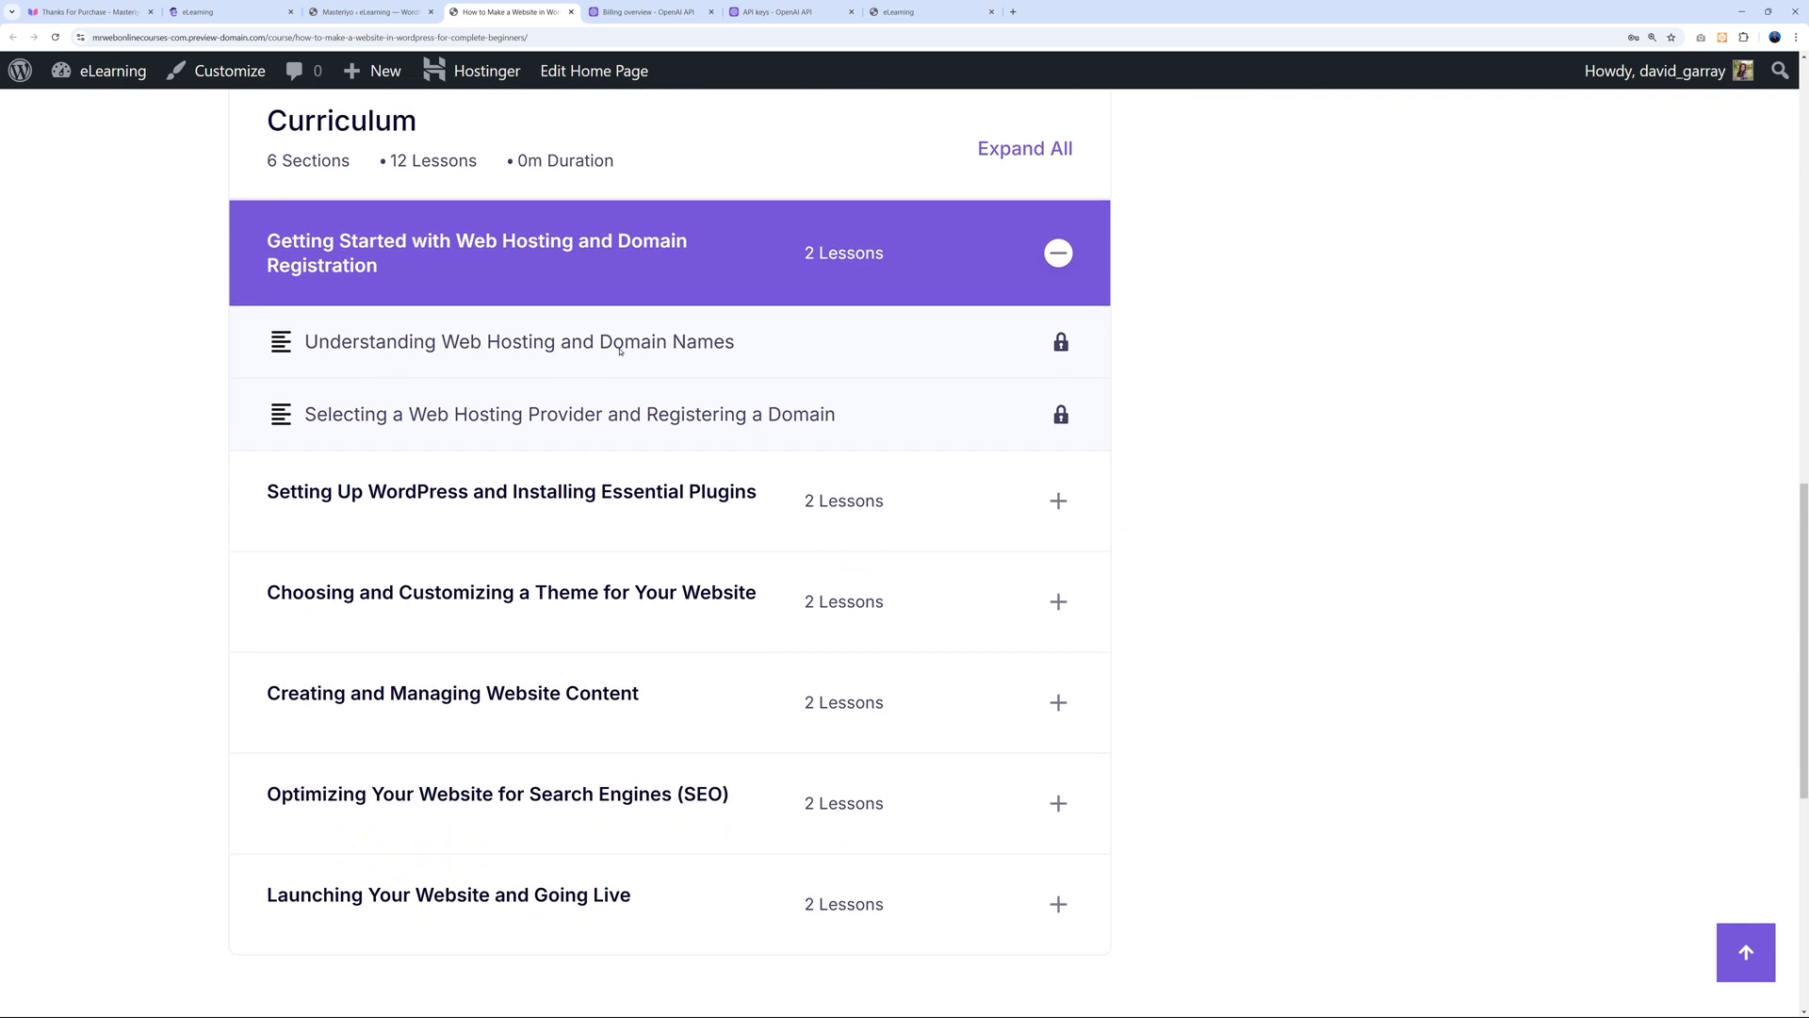
pyautogui.scroll(-1, 1264, 557)
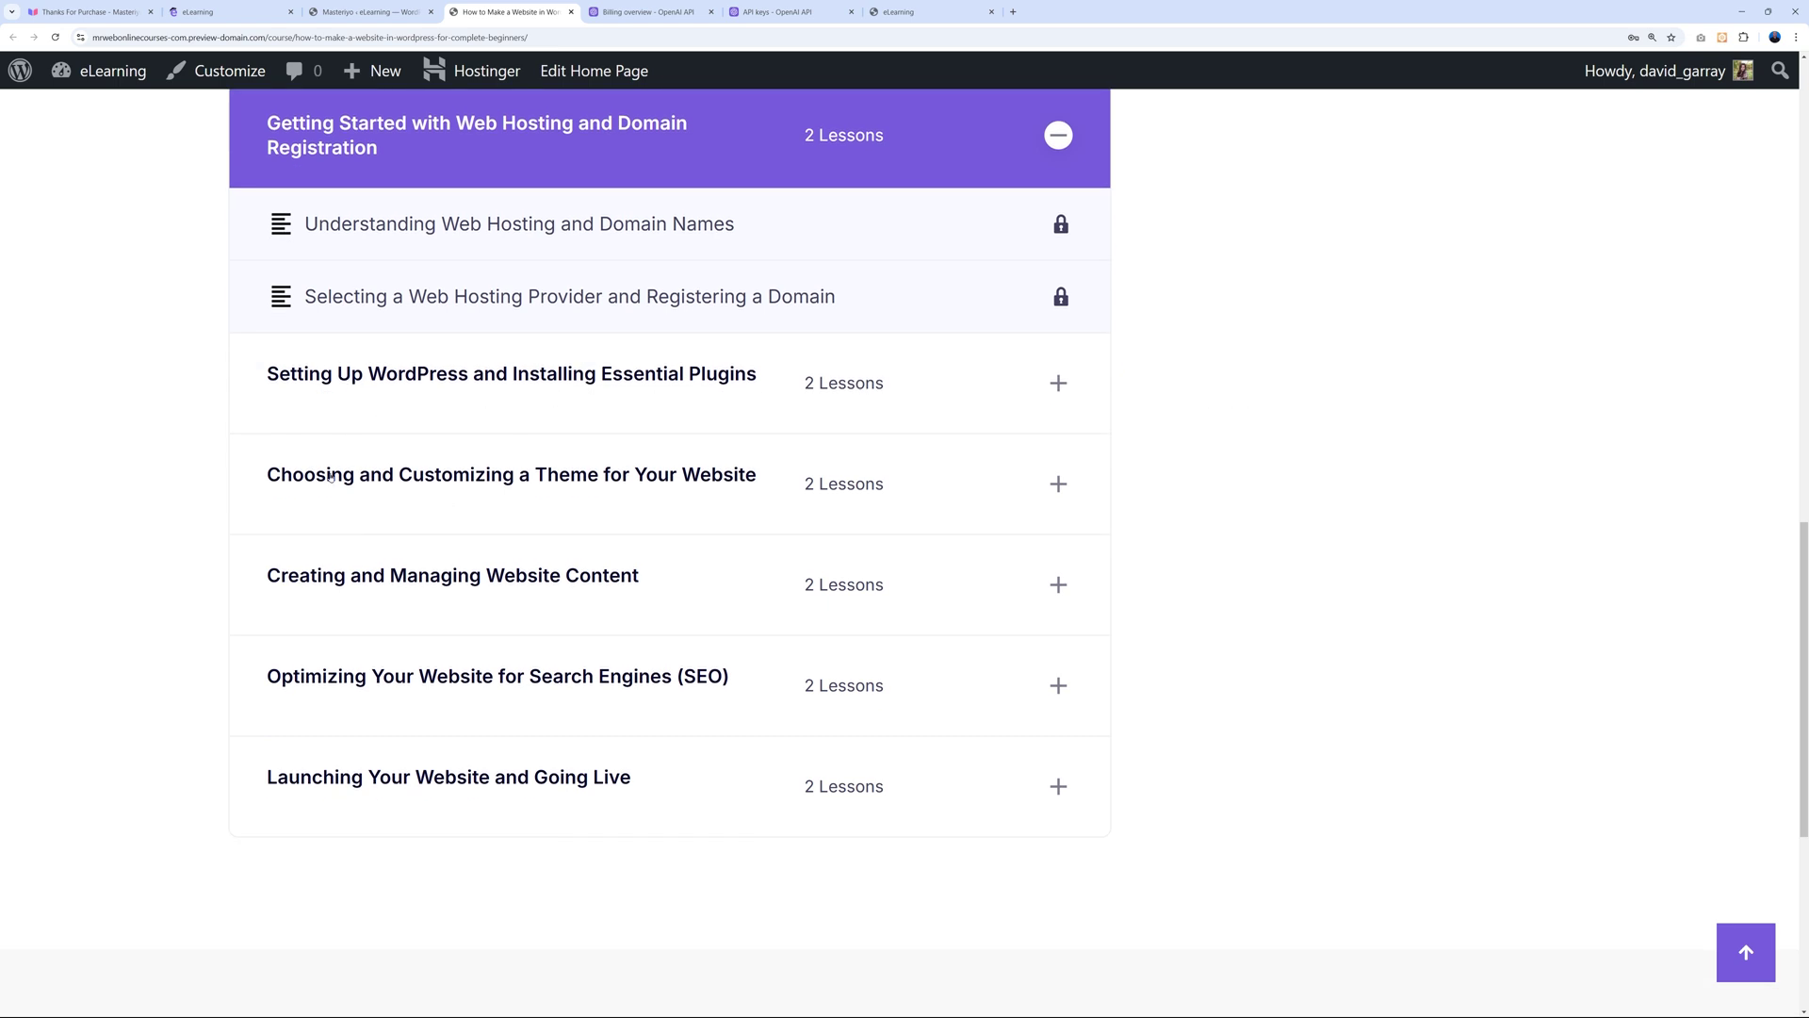
pyautogui.click(463, 385)
pyautogui.scroll(-1, 1203, 513)
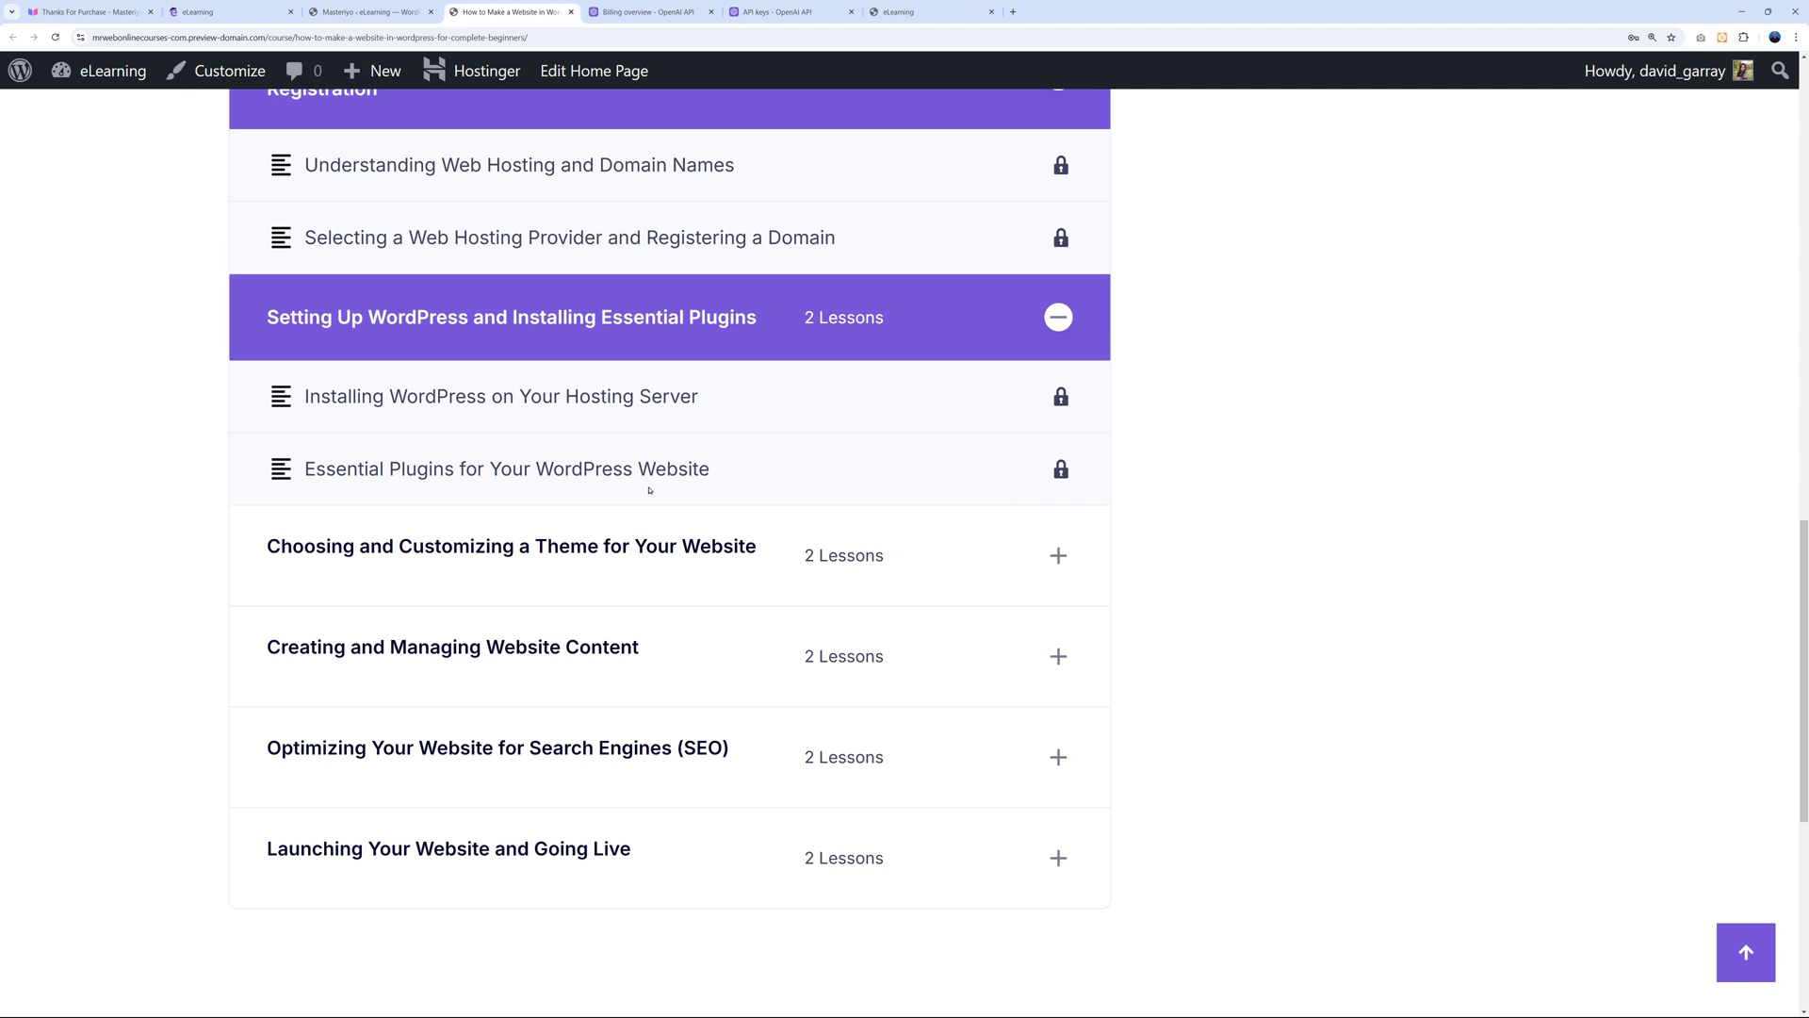
pyautogui.scroll(7, 1280, 648)
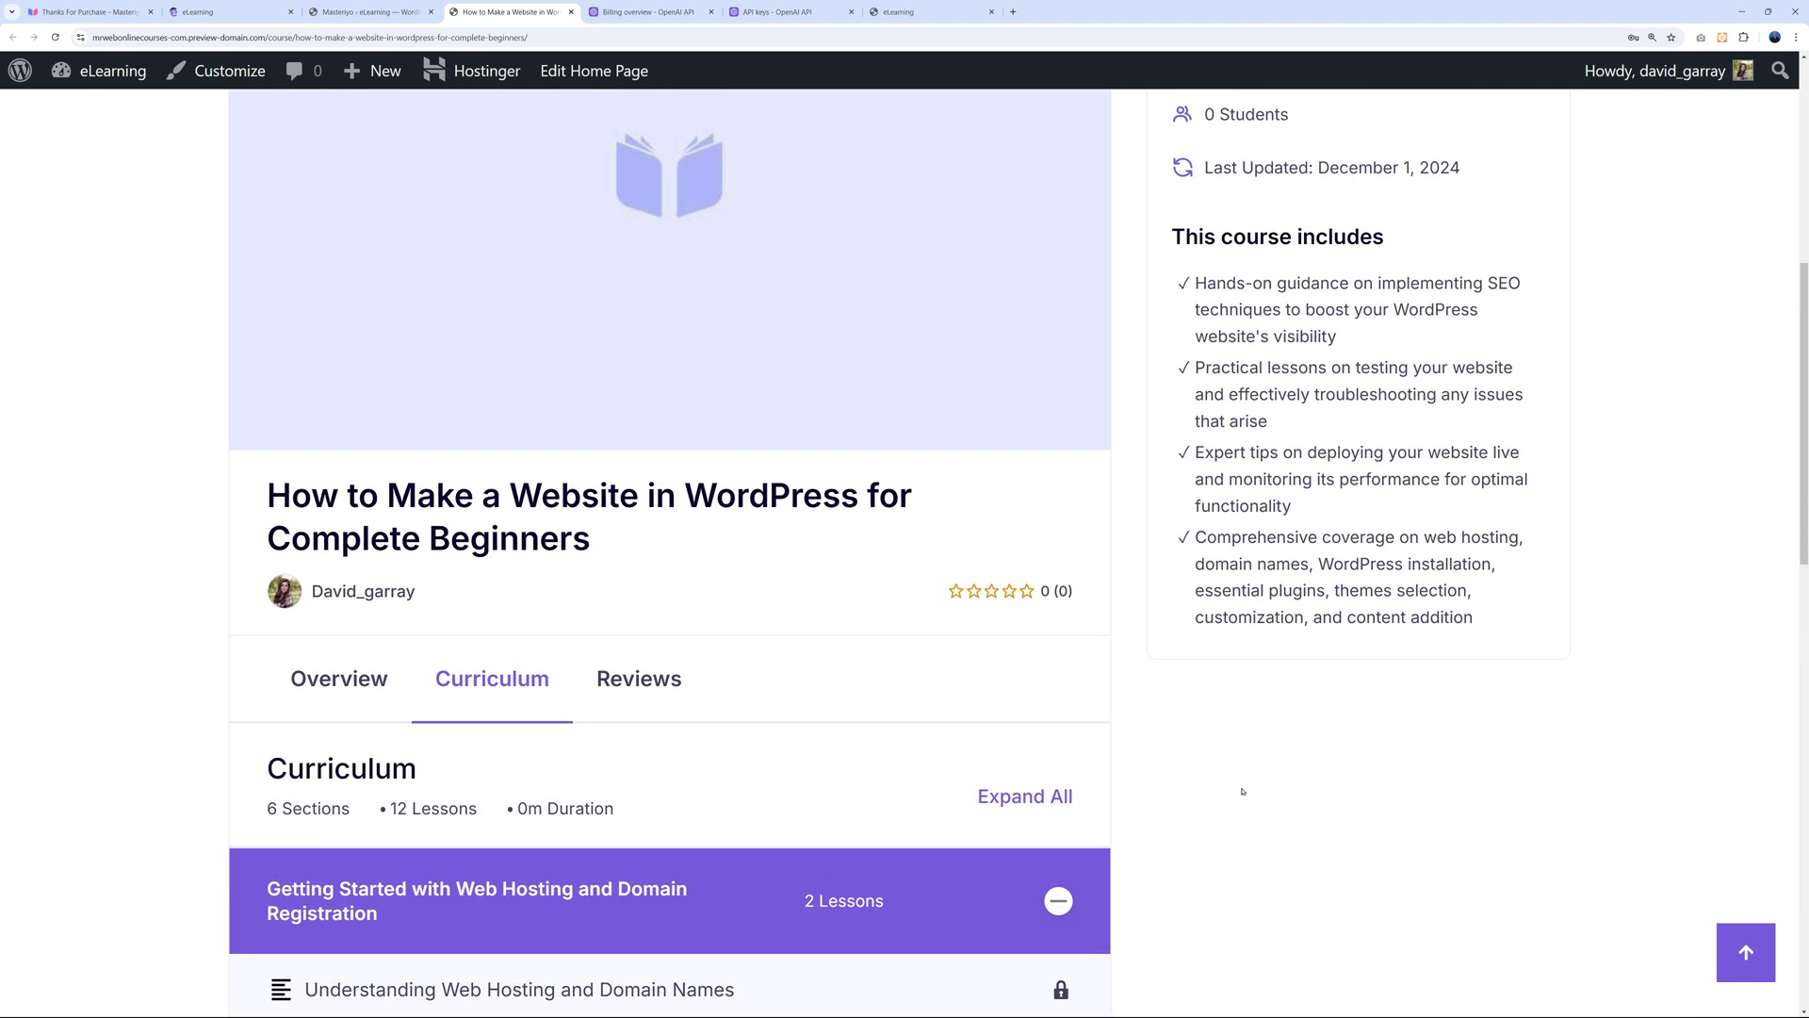
pyautogui.scroll(3, 1242, 791)
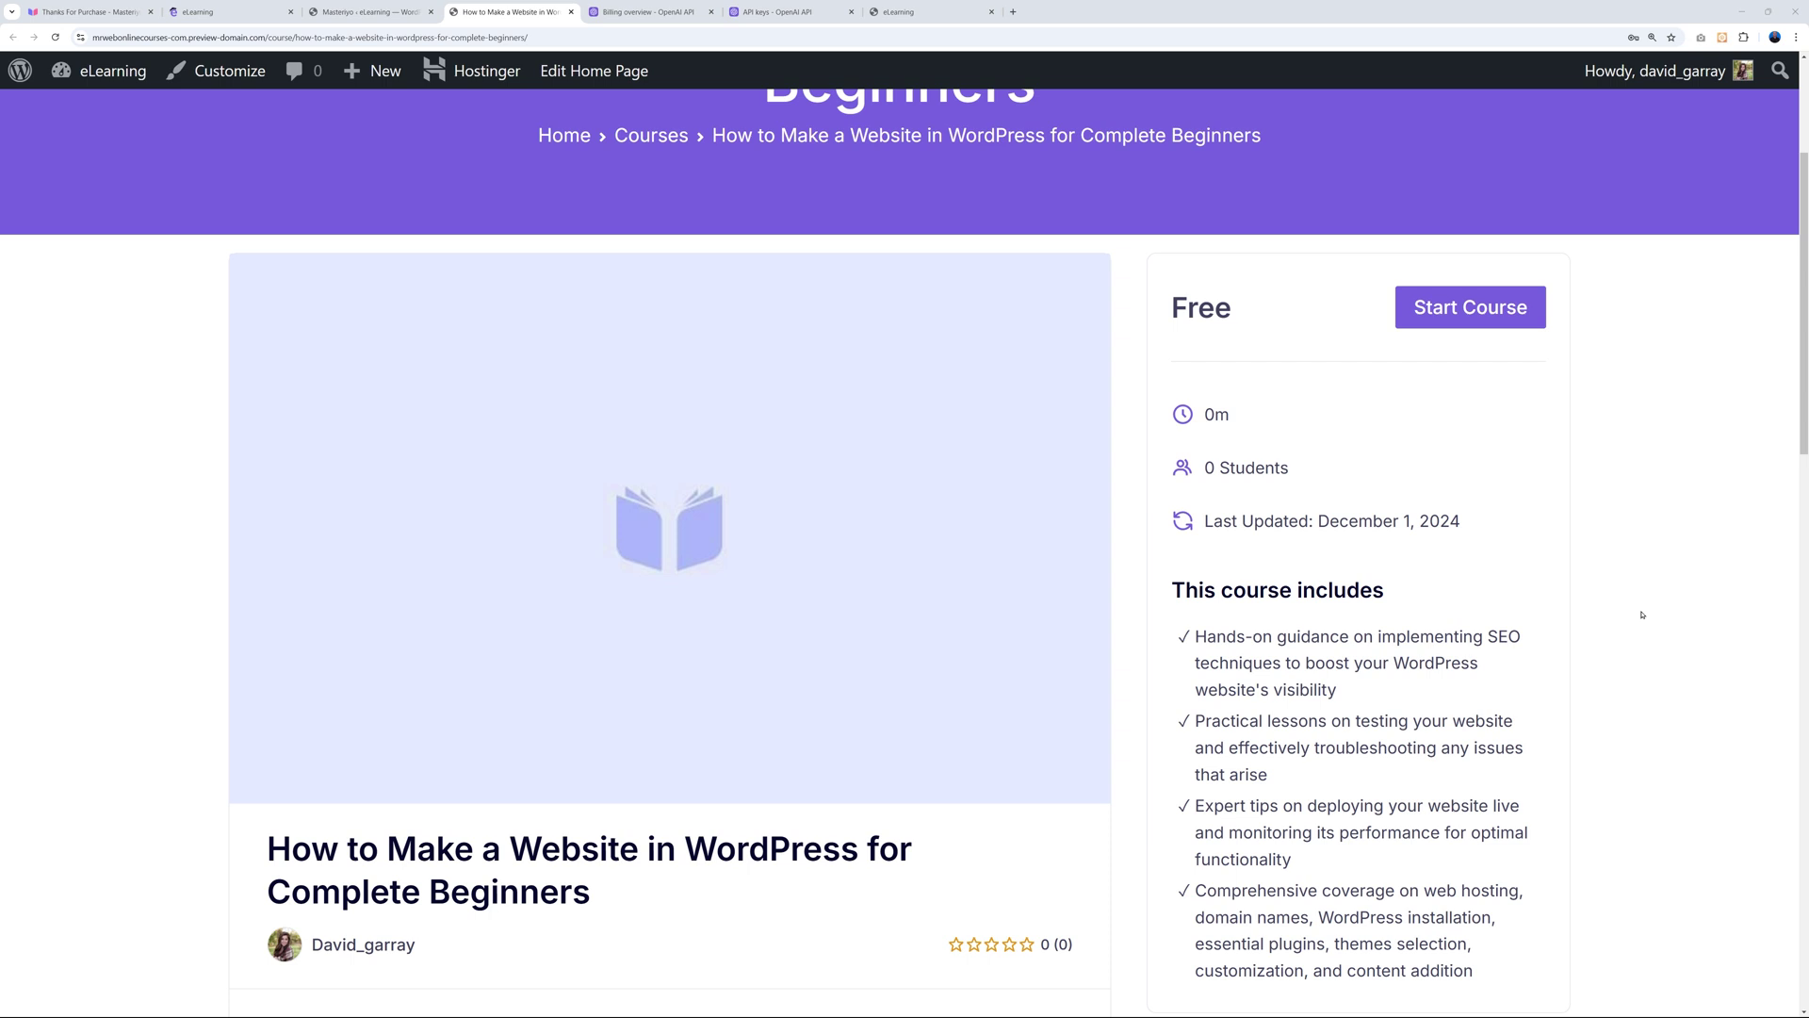
# Start the course as a learner, dismiss the preview notice, and mark the first lesson complete.
pyautogui.click(1465, 308)
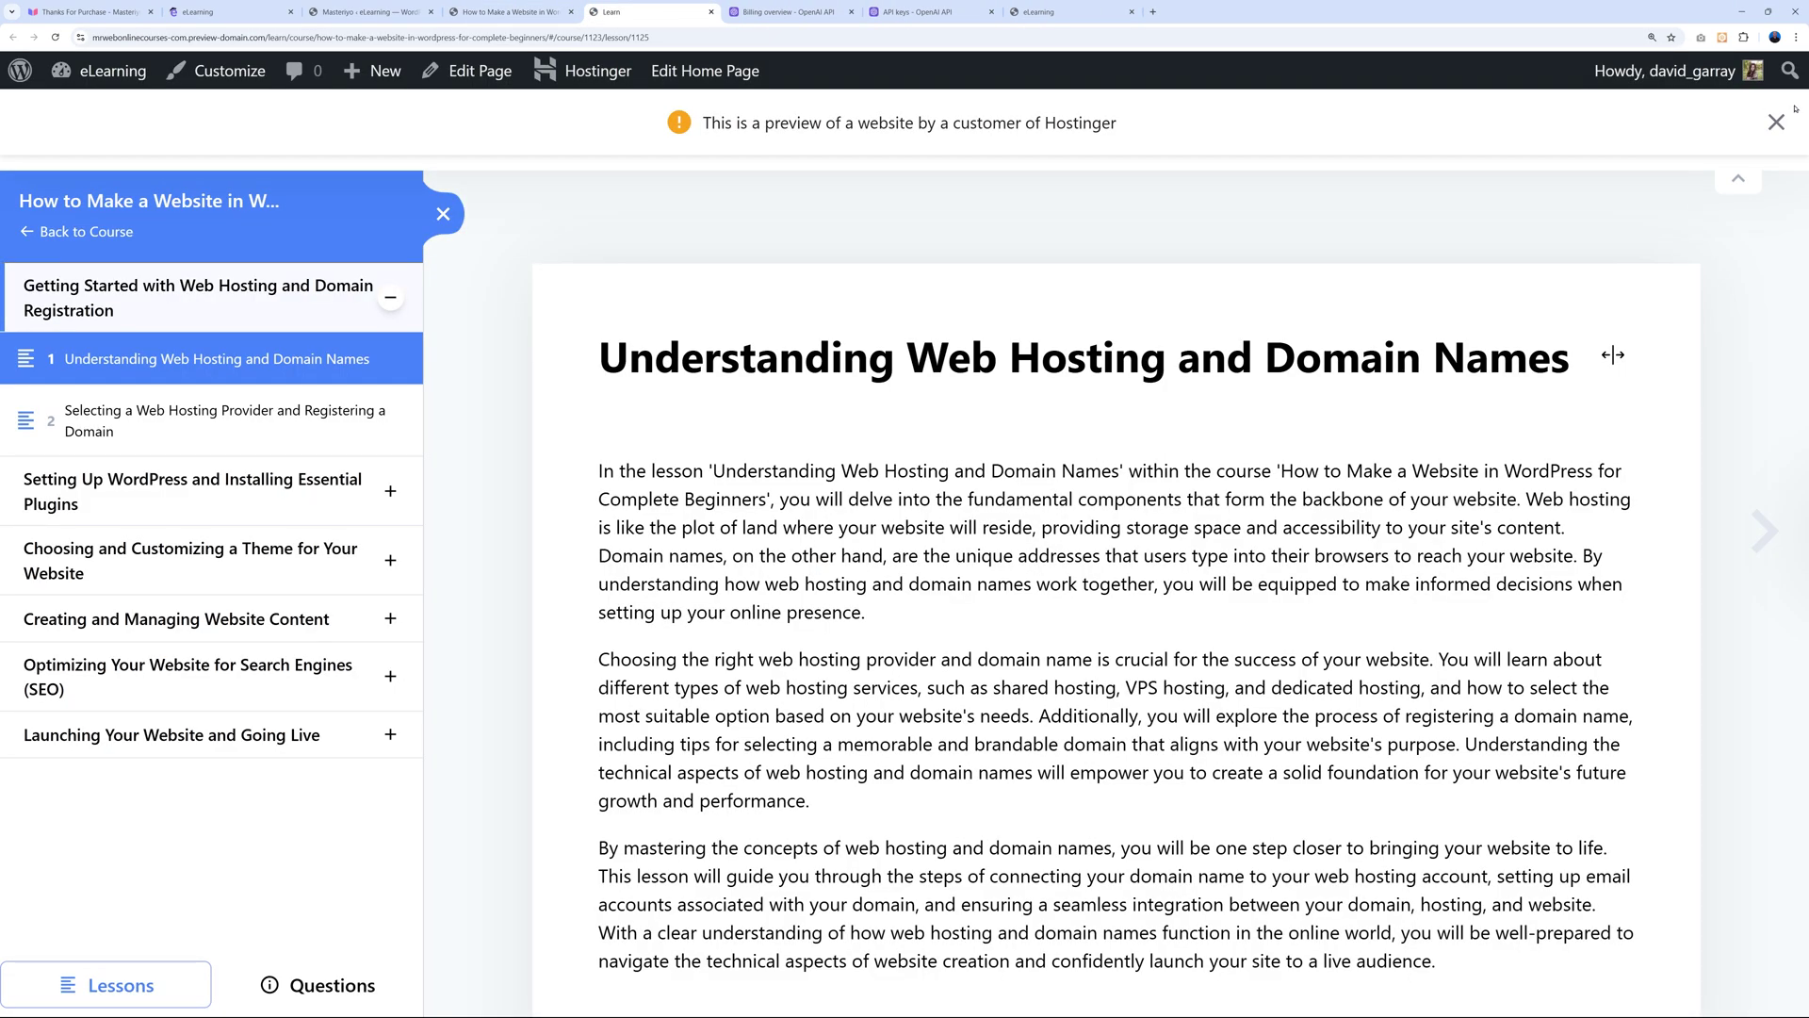
pyautogui.click(1773, 126)
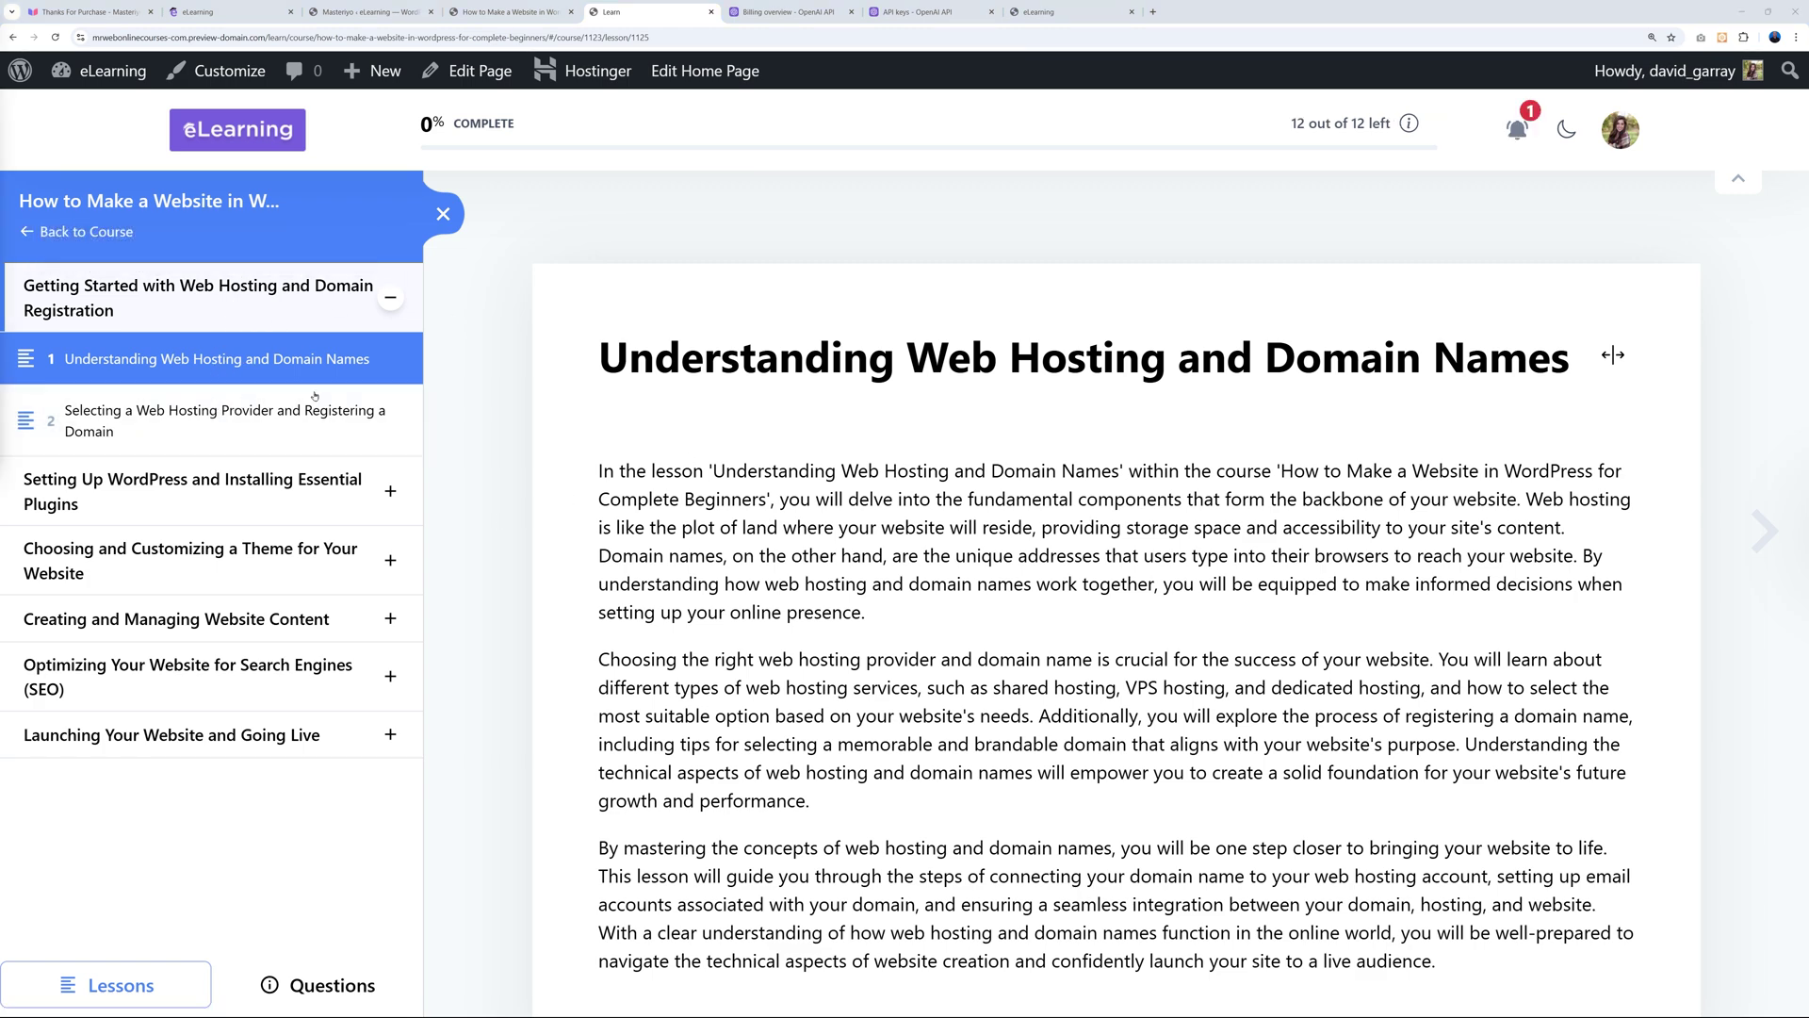
pyautogui.click(253, 417)
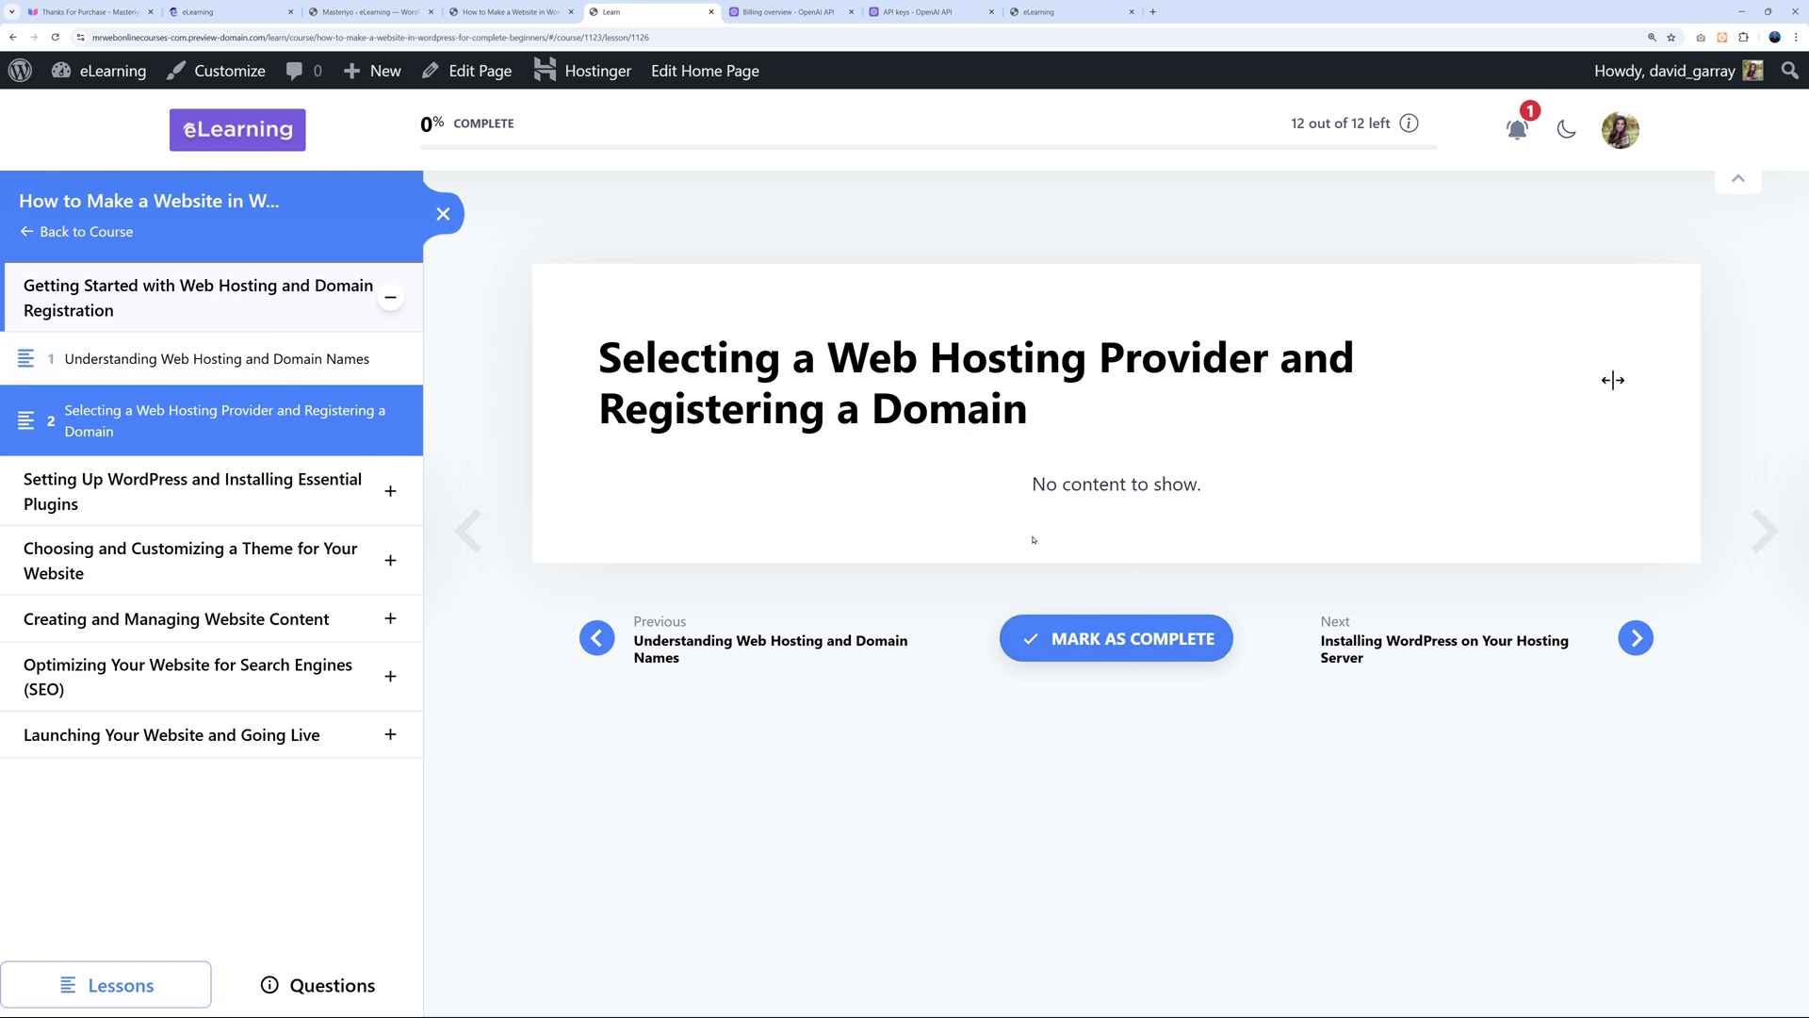
pyautogui.click(220, 367)
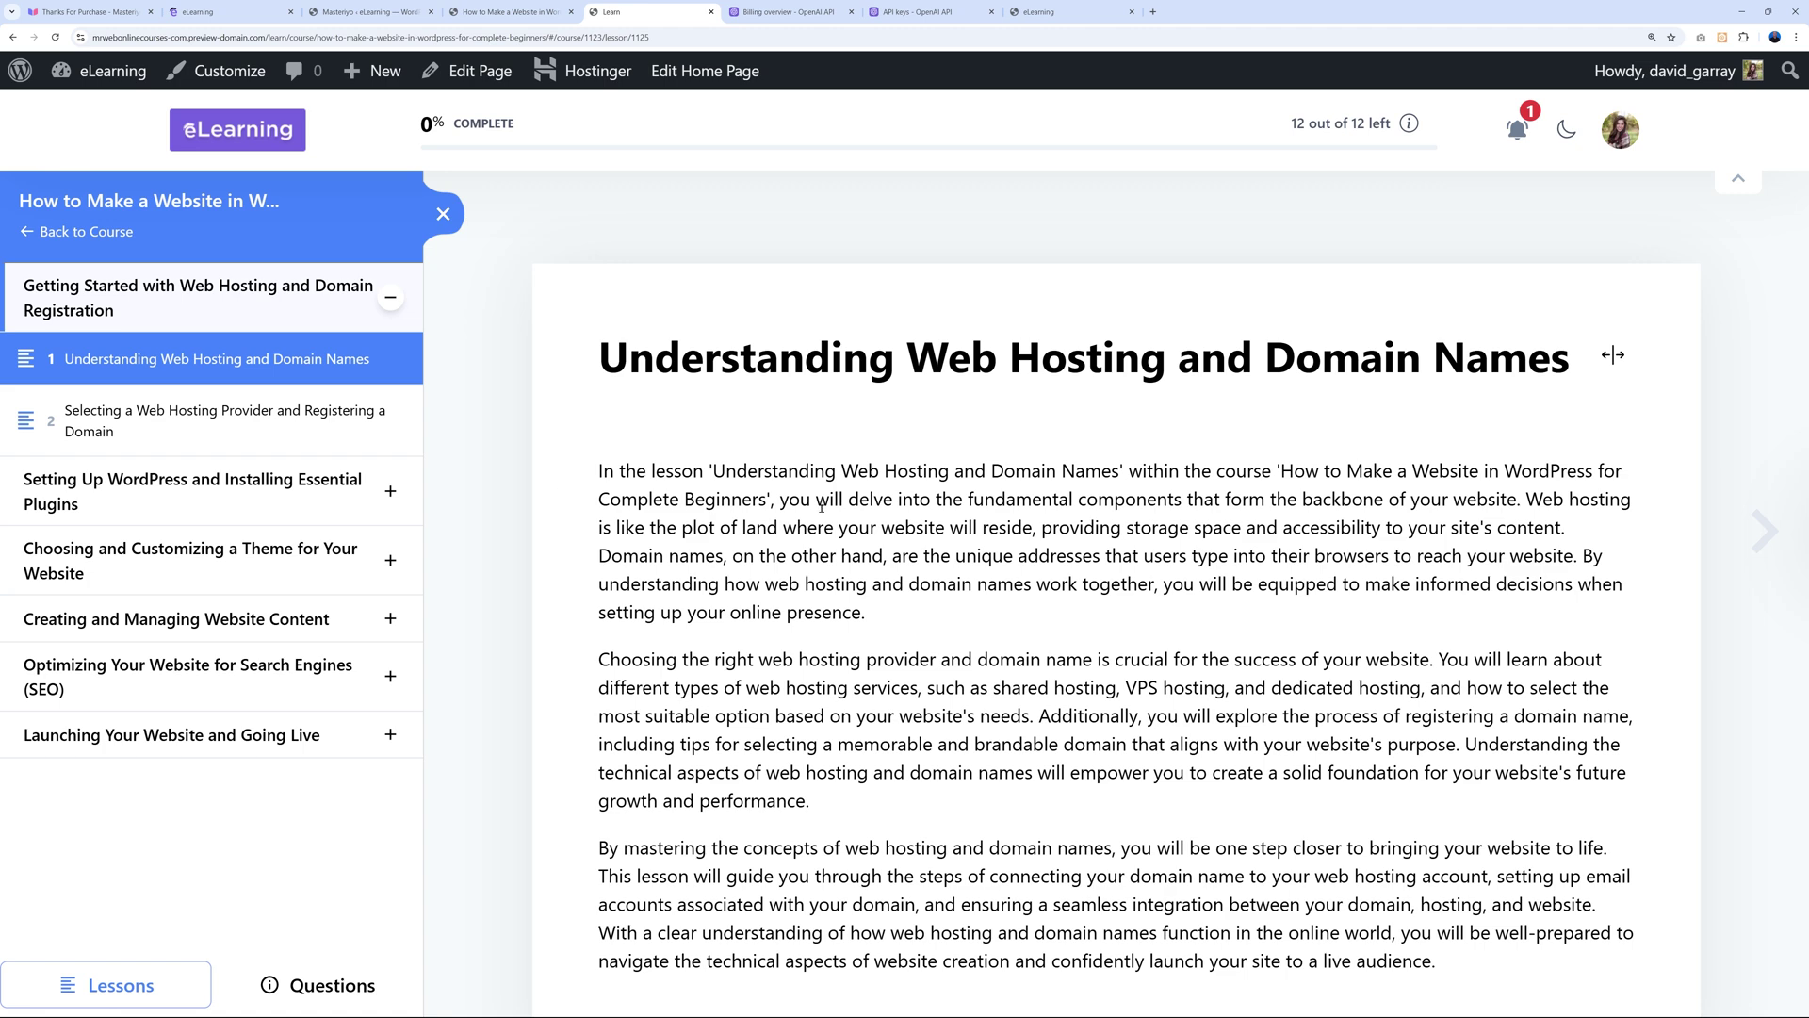
pyautogui.scroll(-3, 821, 508)
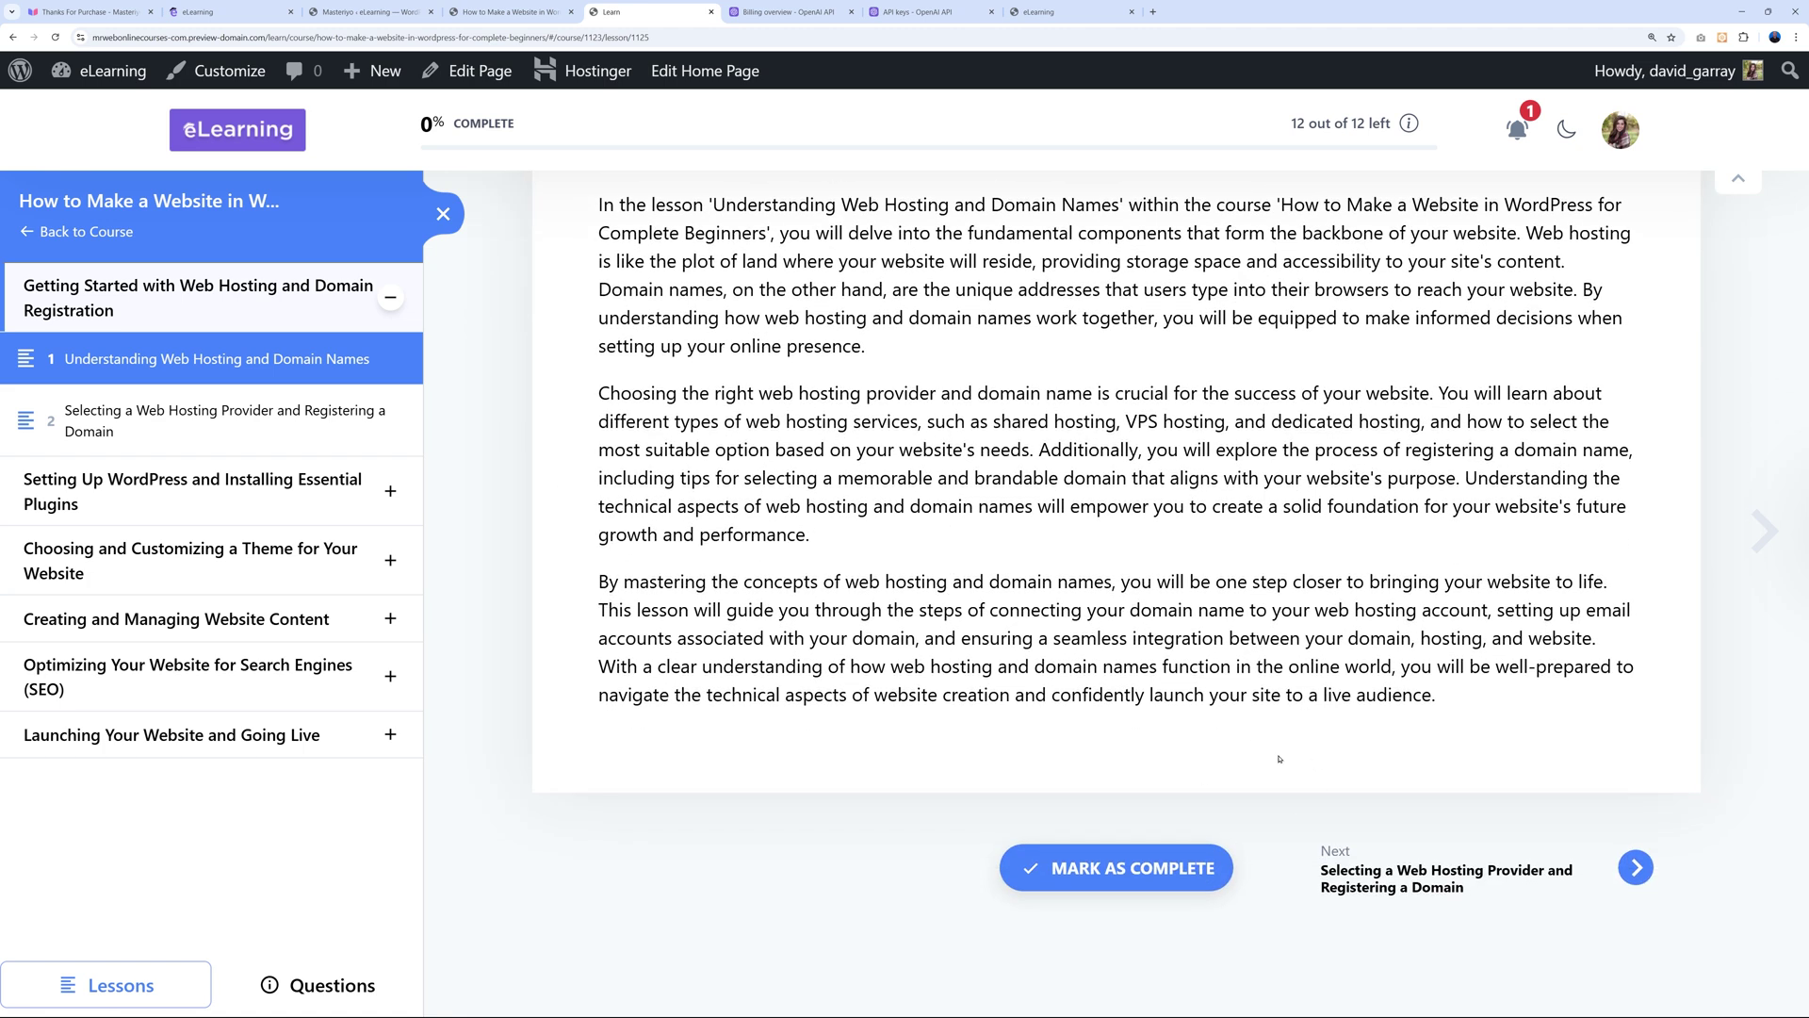
pyautogui.click(1118, 850)
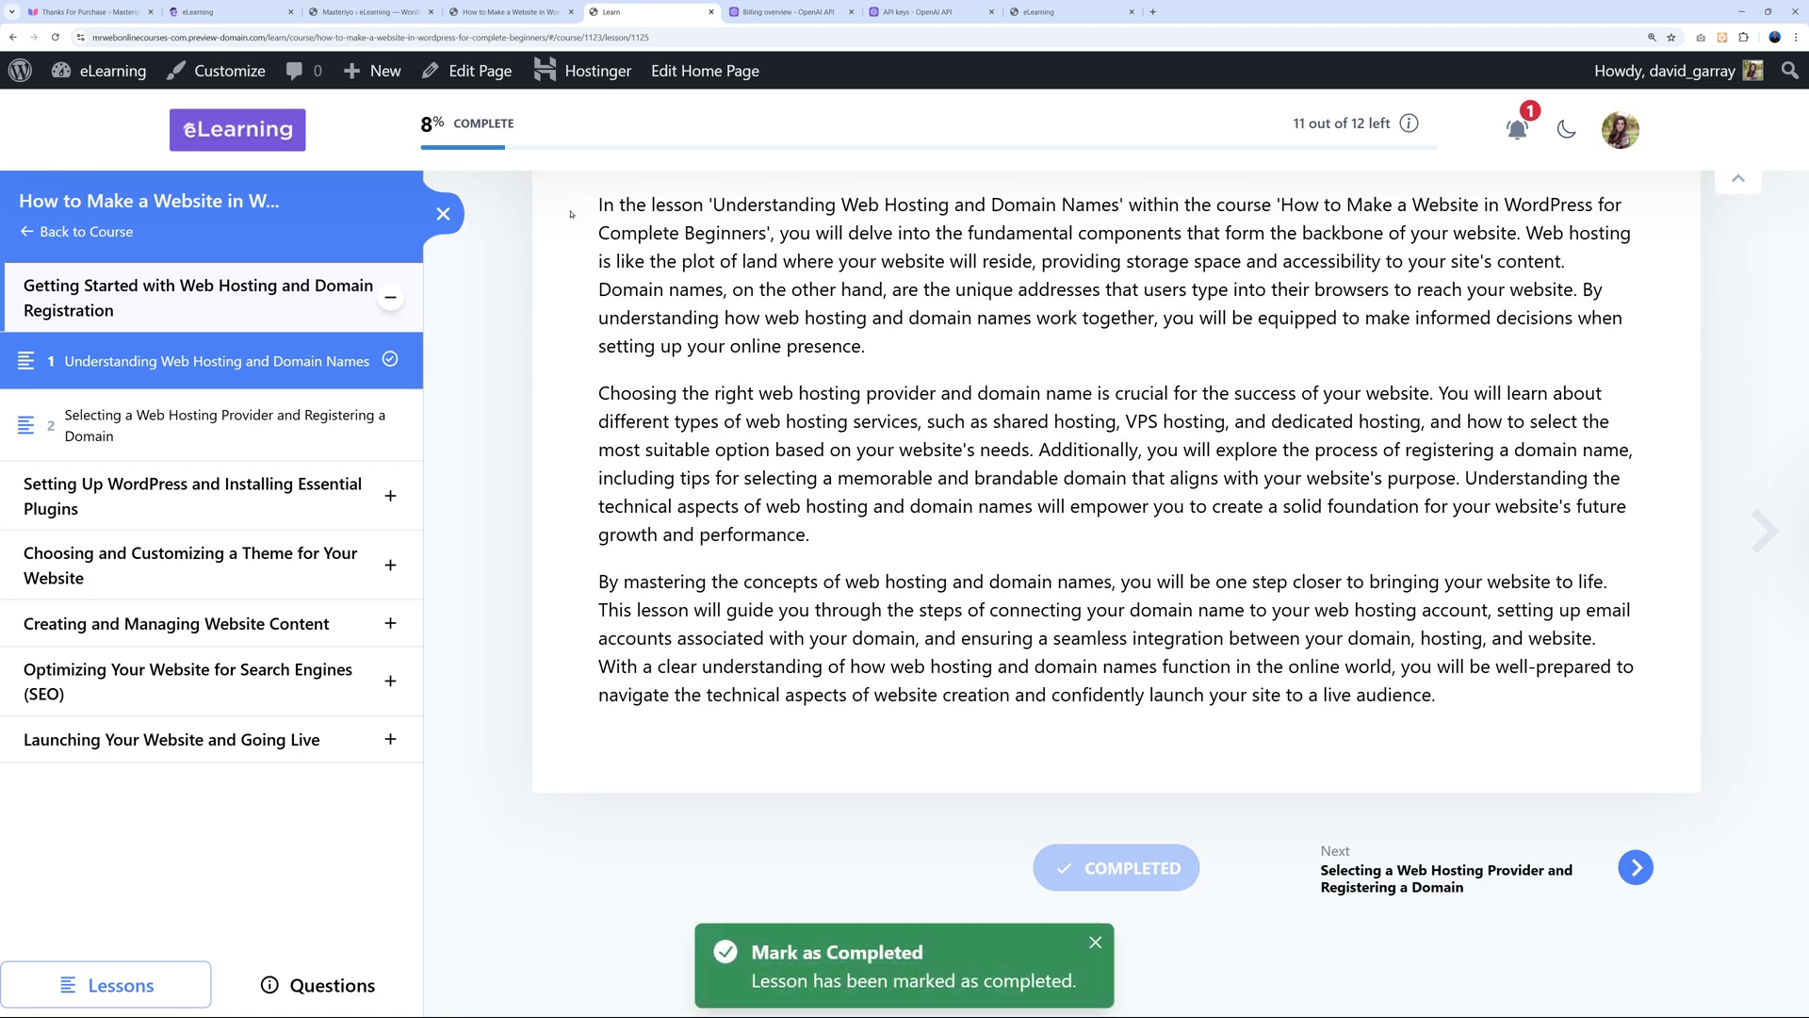
# Mark the second lesson complete and continue to 'Installing WordPress on Your Hosting Server'.
pyautogui.click(1330, 903)
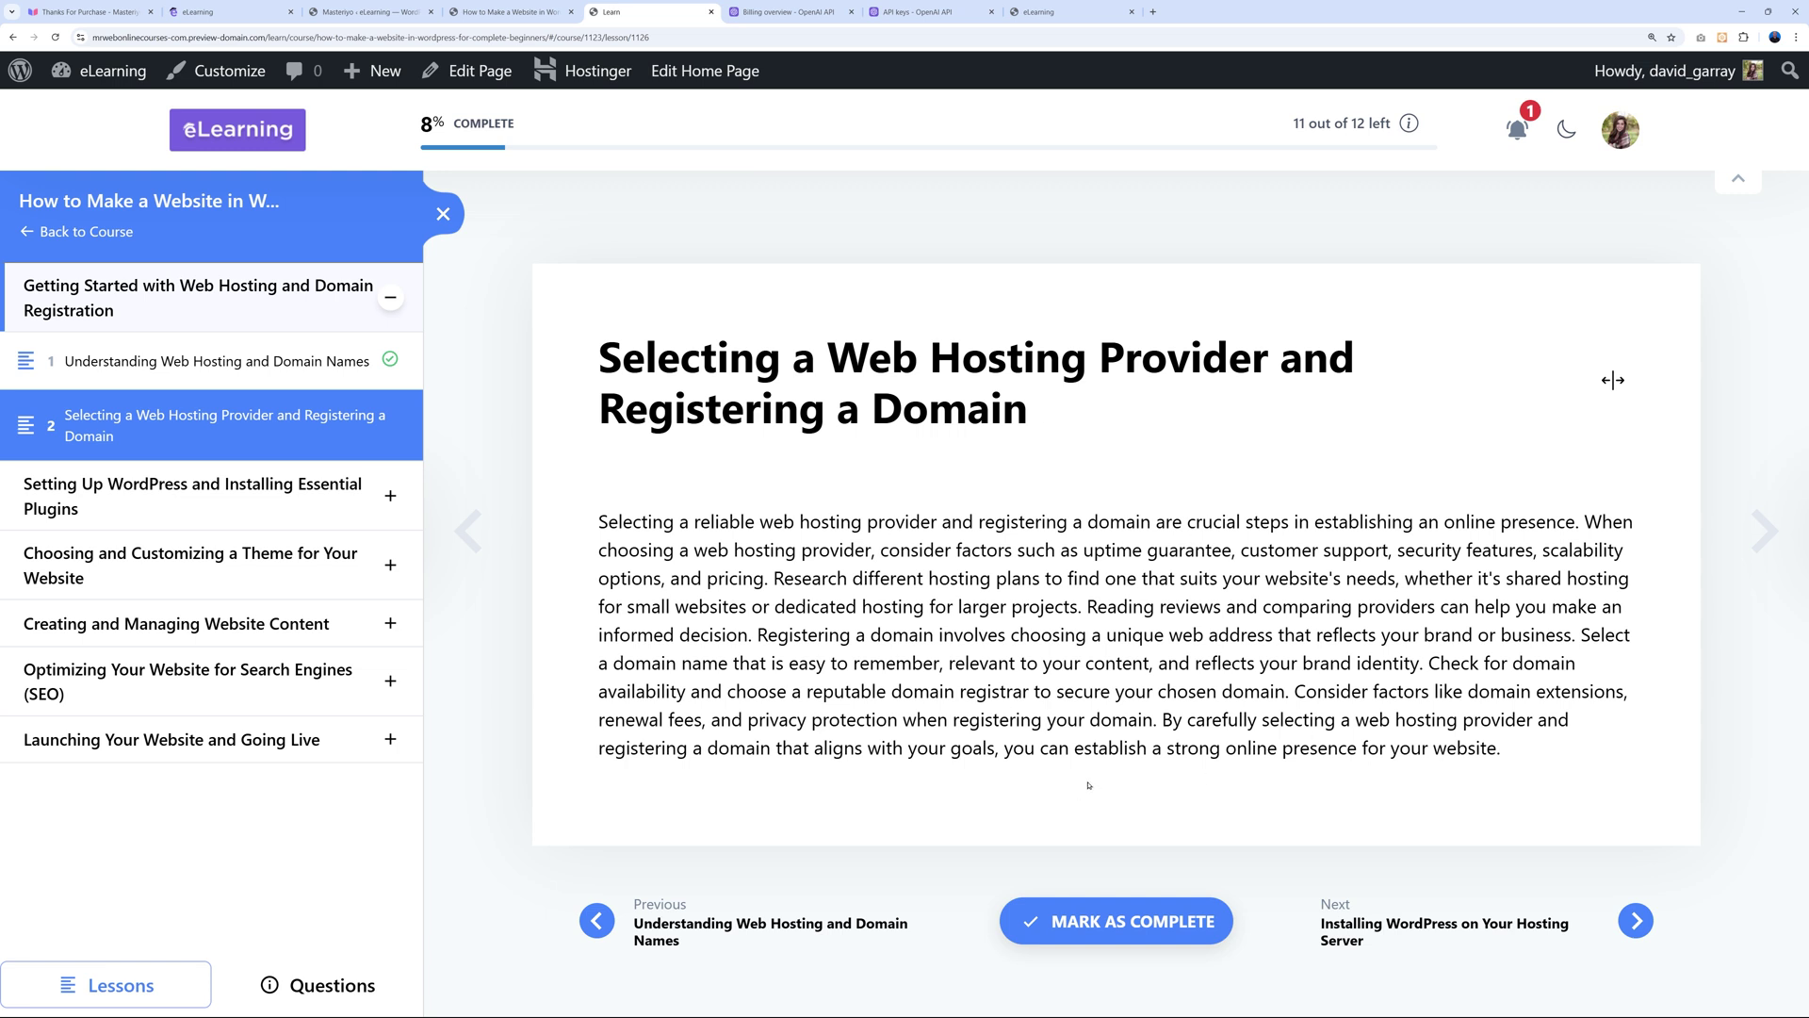
pyautogui.click(1116, 921)
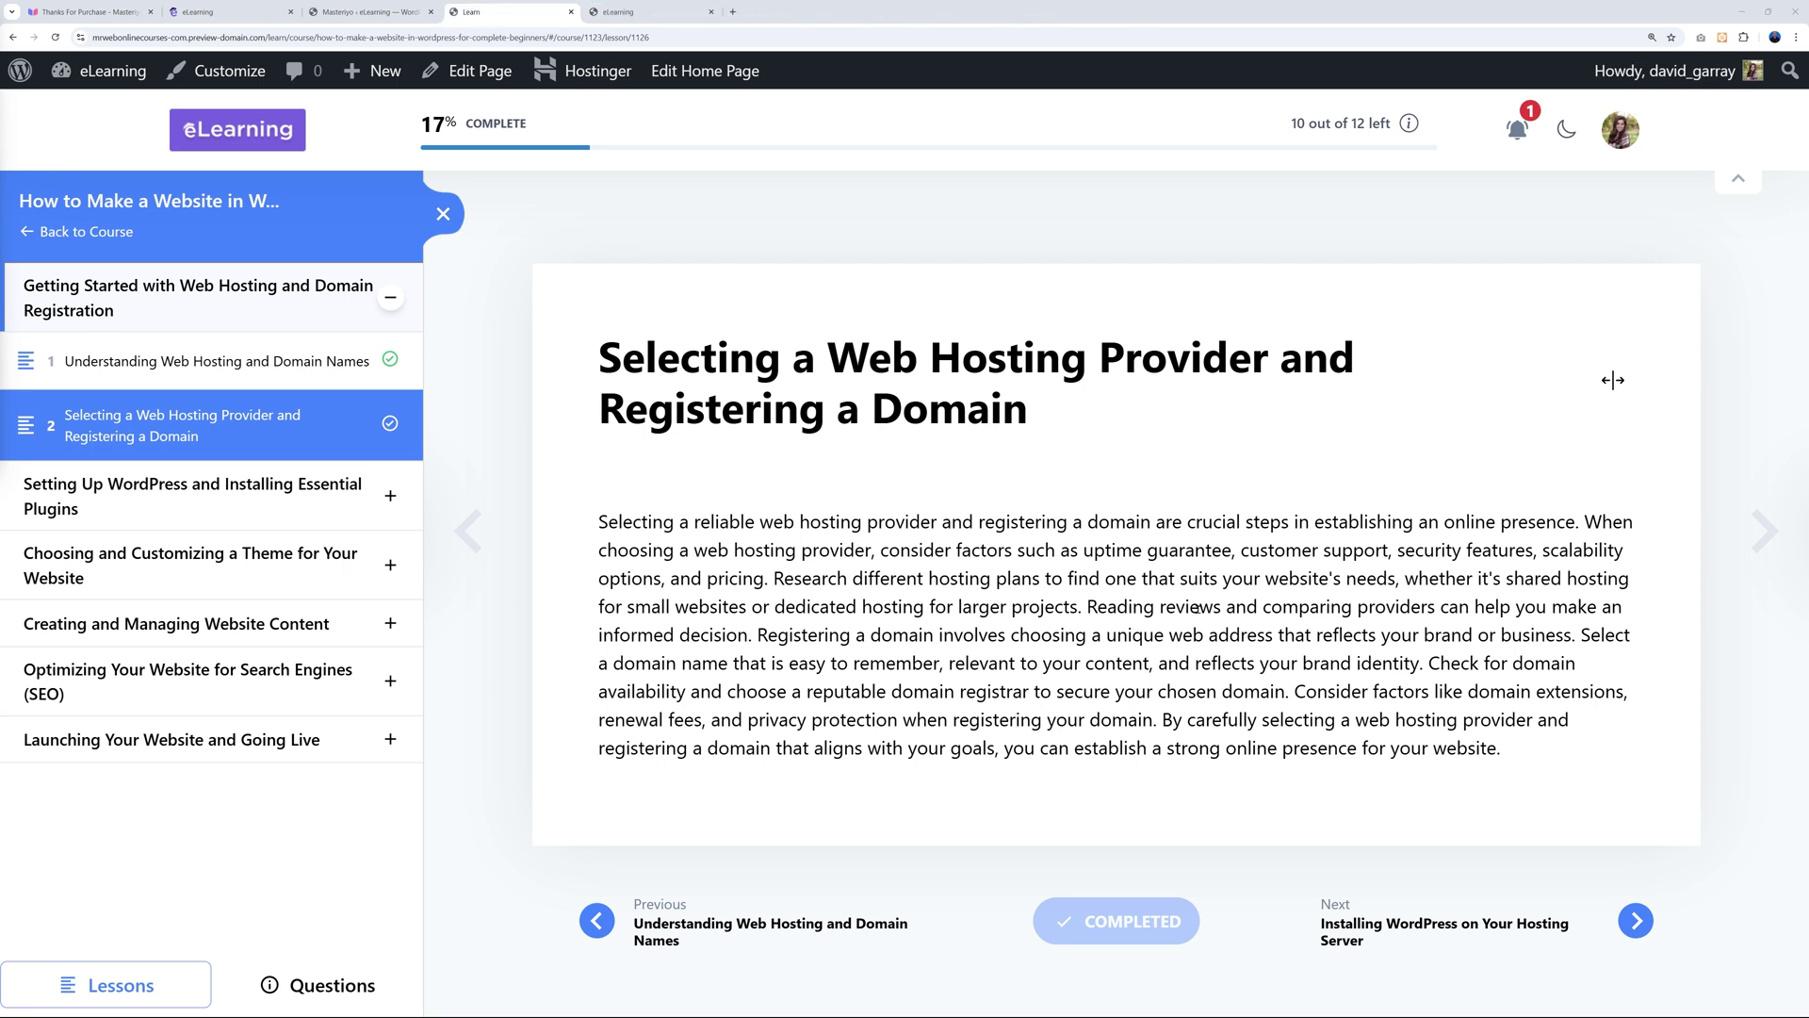
pyautogui.click(1424, 936)
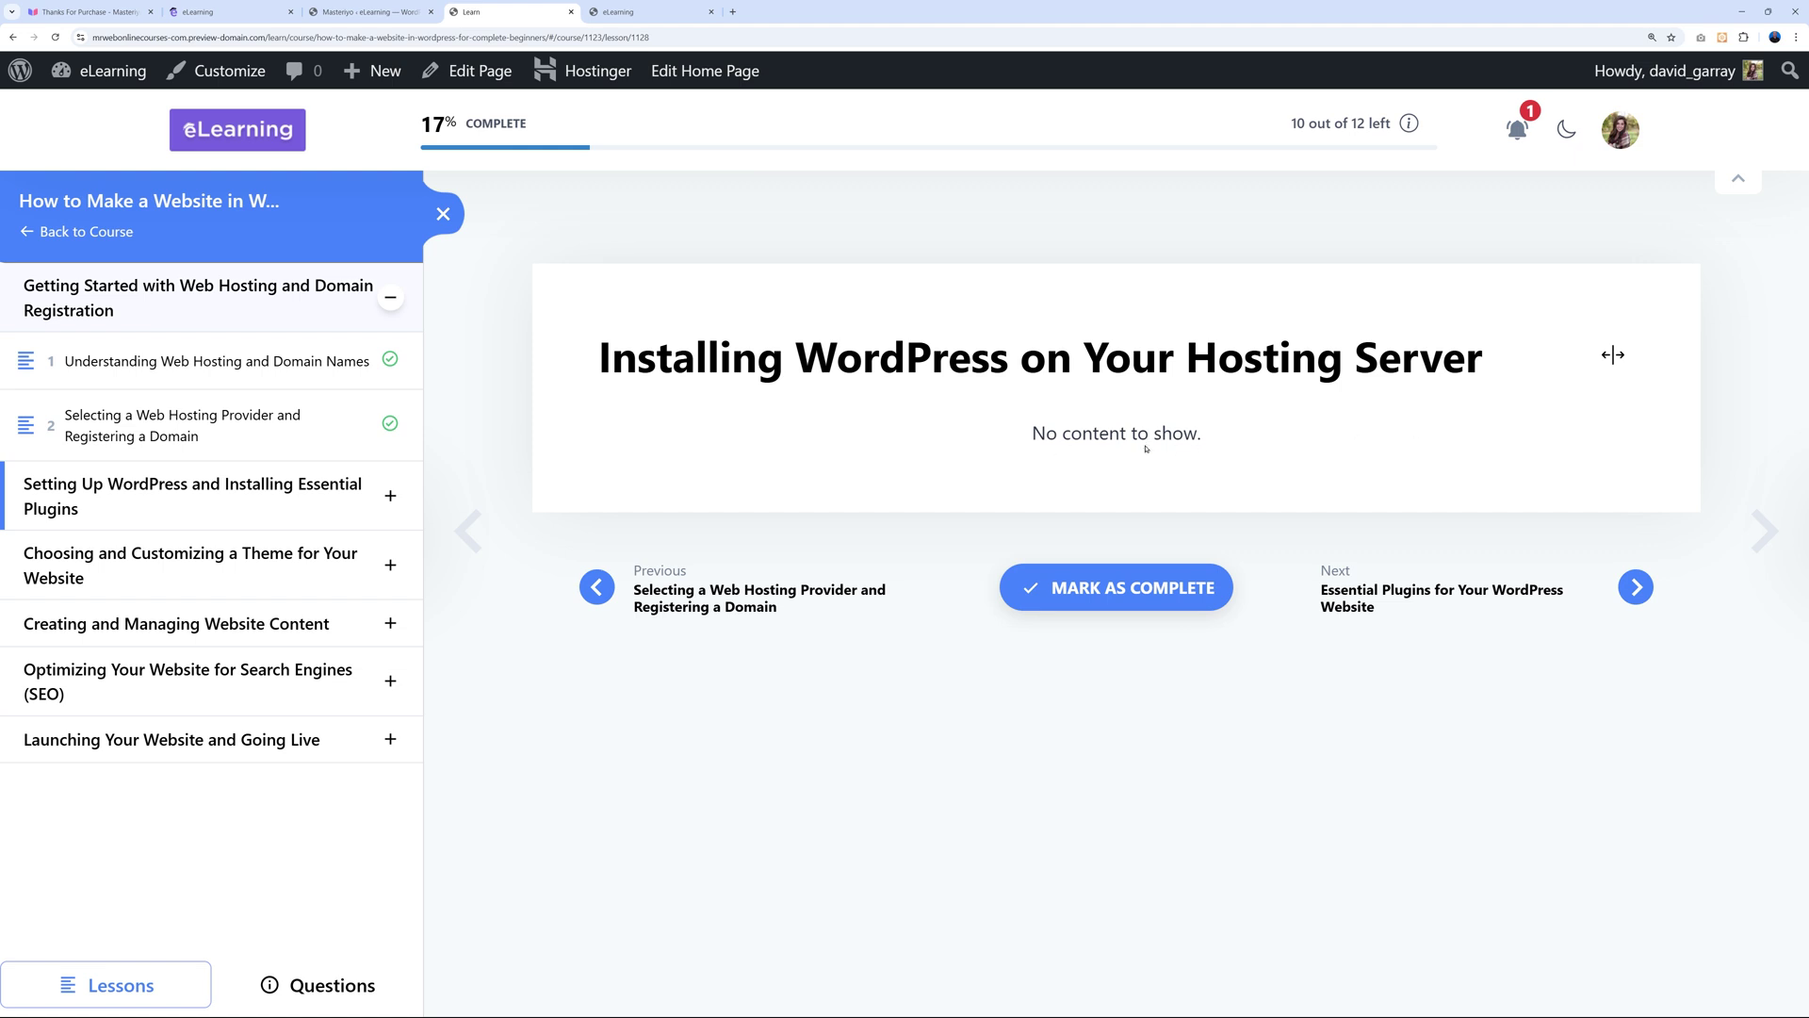
# Open the 'Installing WordPress on Your Hosting Server' lesson in the Builder and launch AI description generation.
pyautogui.click(387, 13)
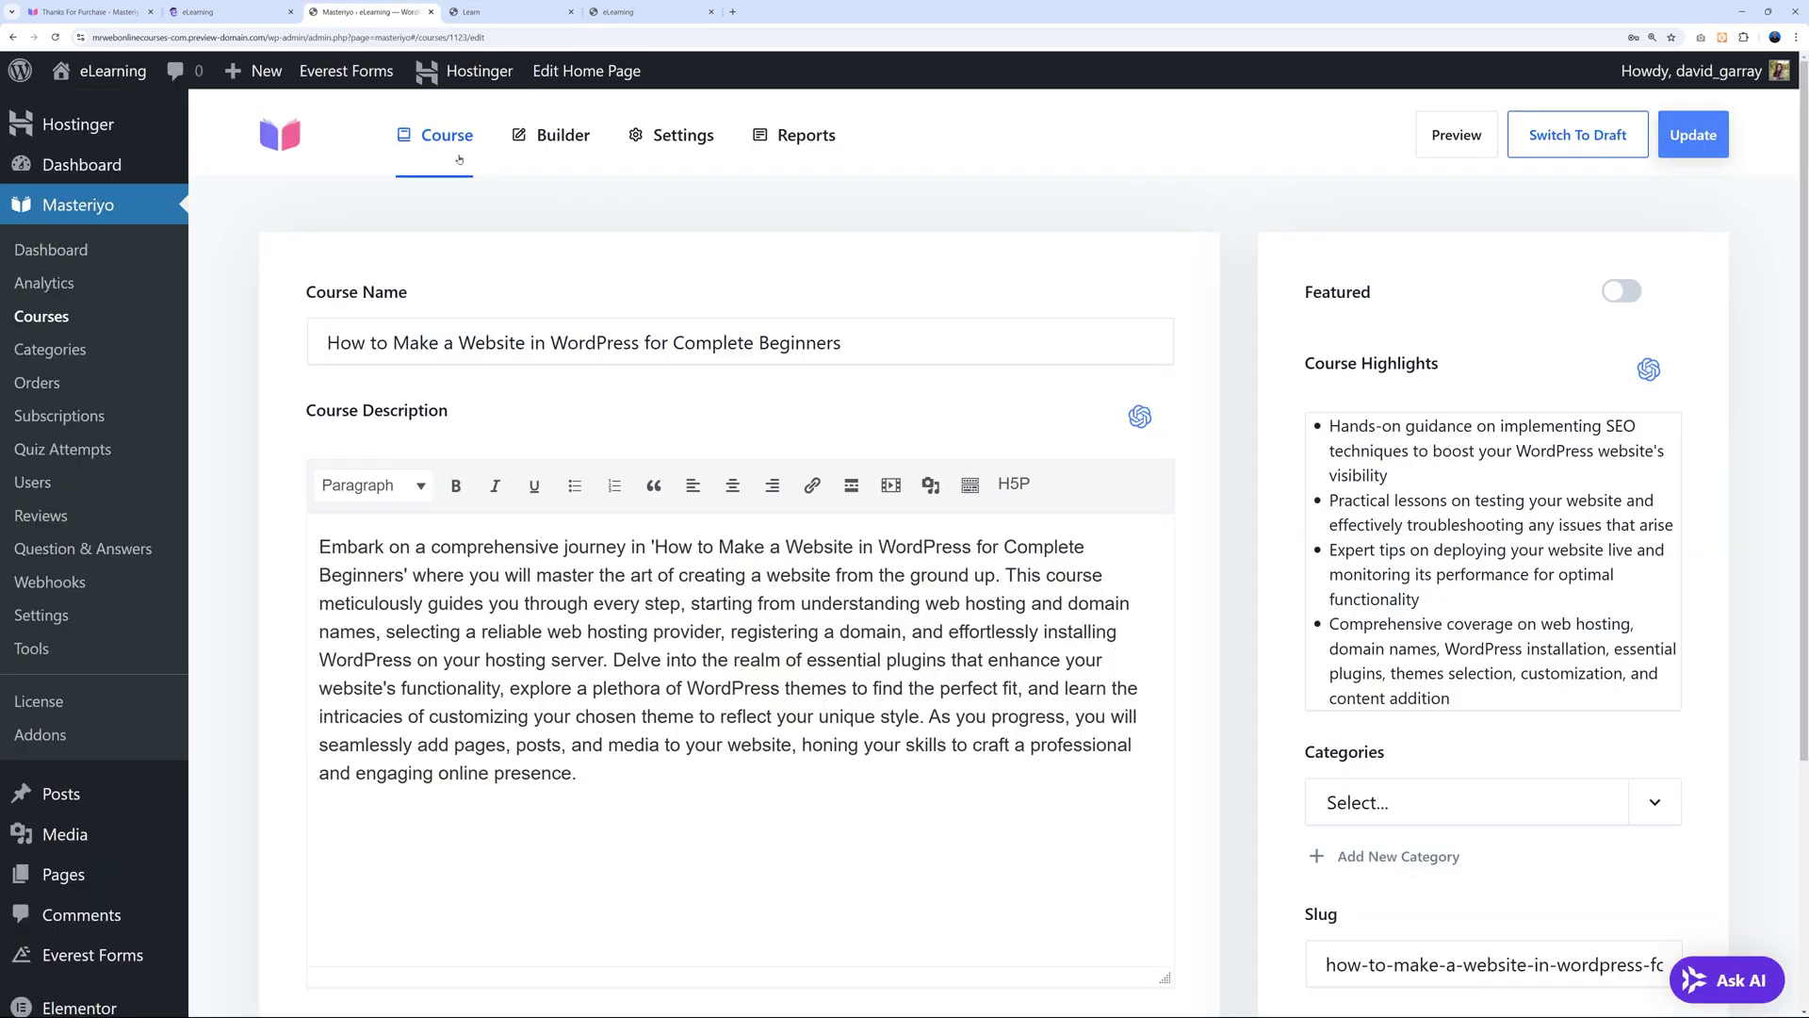
pyautogui.click(561, 135)
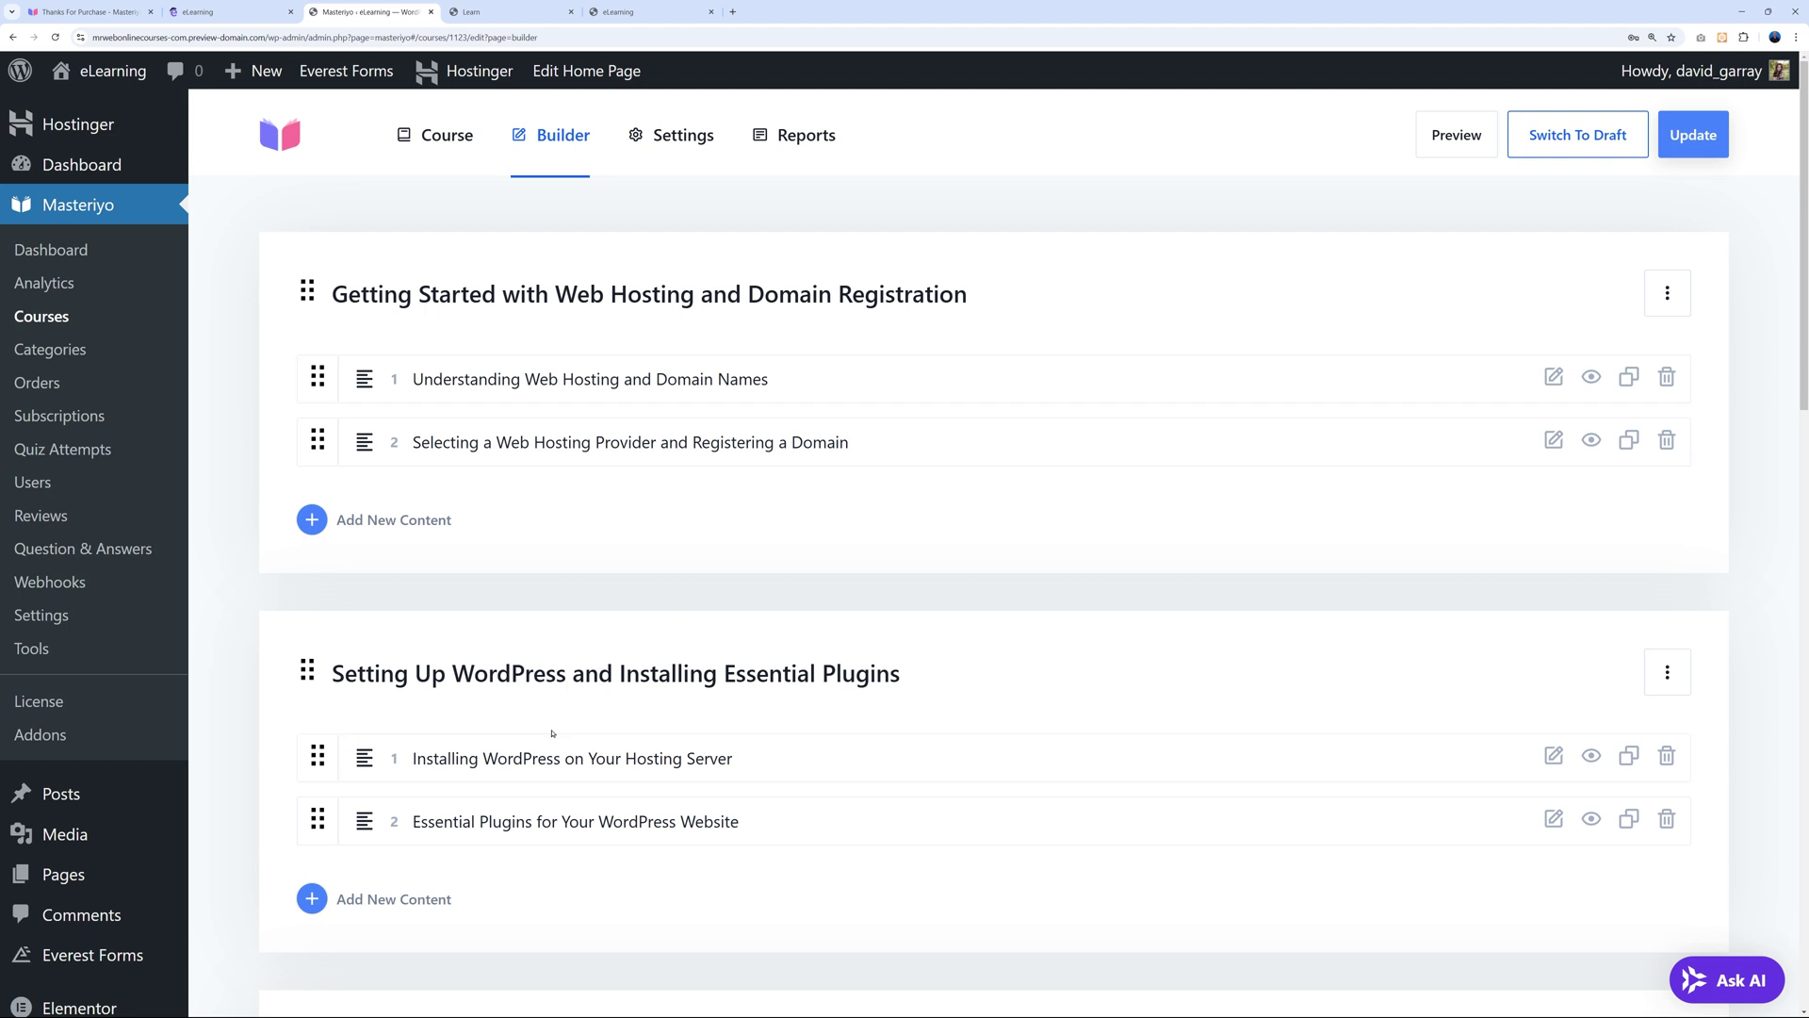
pyautogui.click(524, 759)
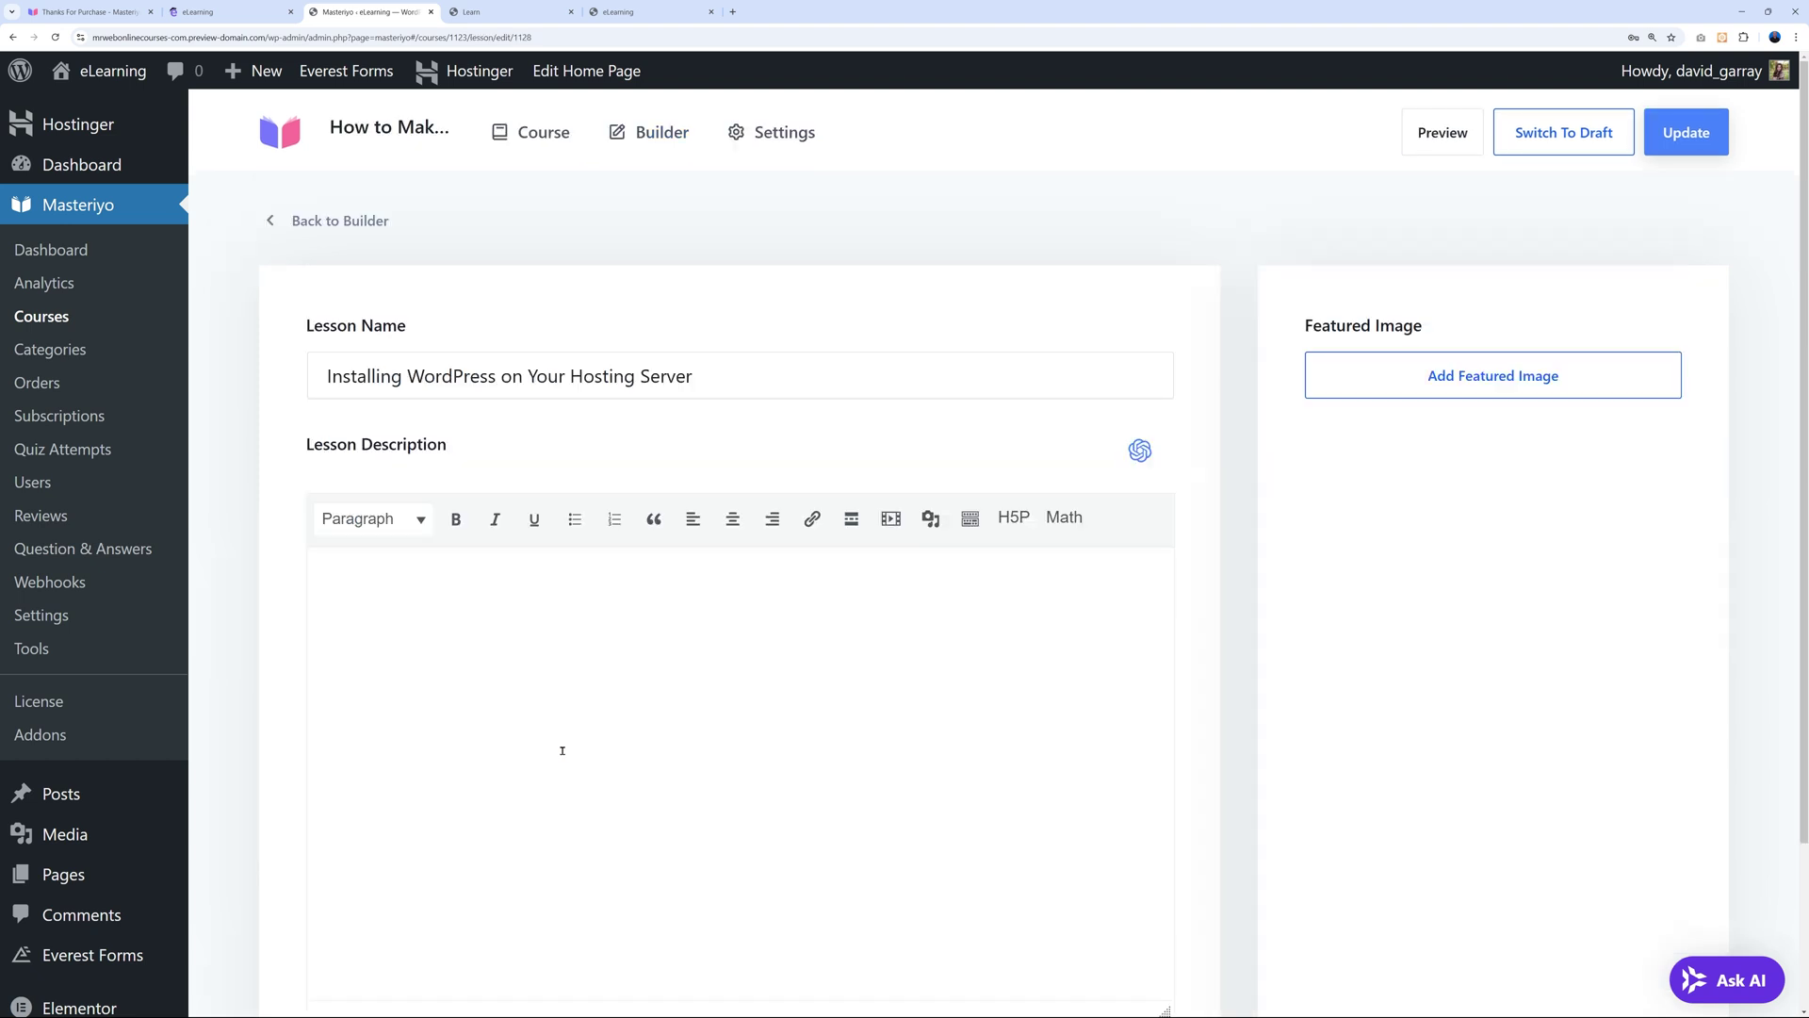
pyautogui.scroll(-2, 1179, 686)
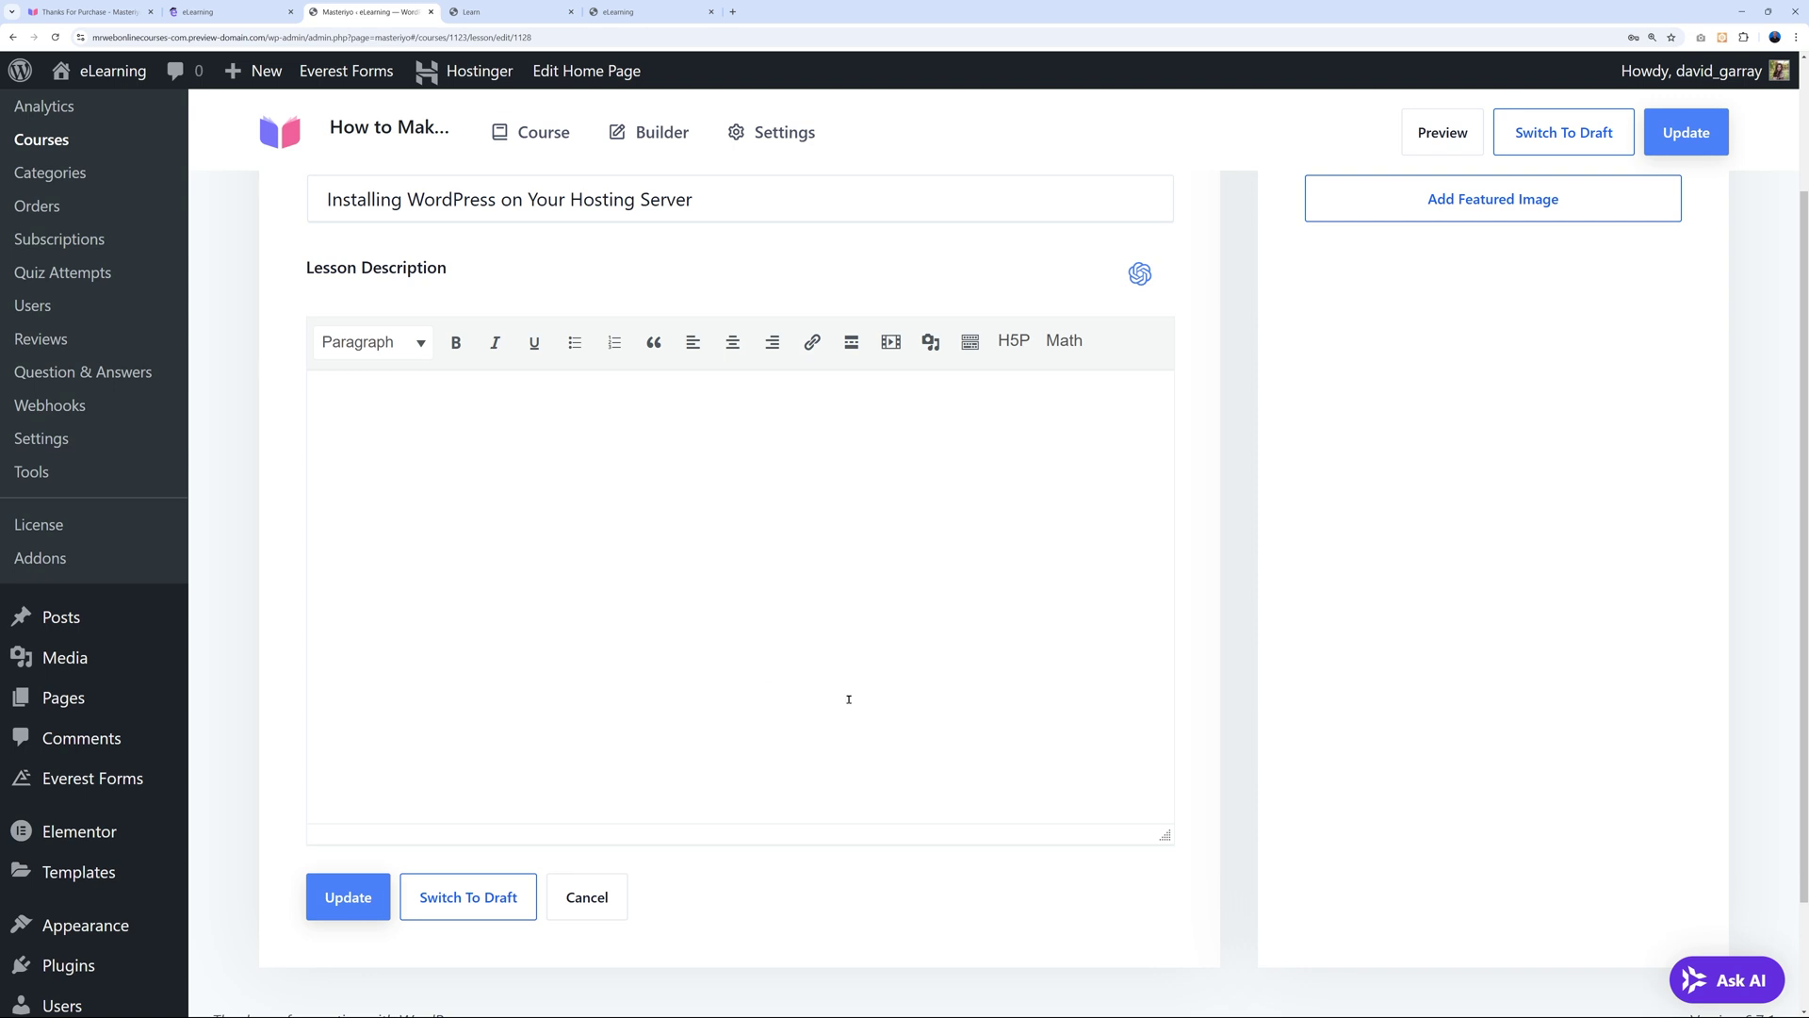
pyautogui.scroll(2, 848, 698)
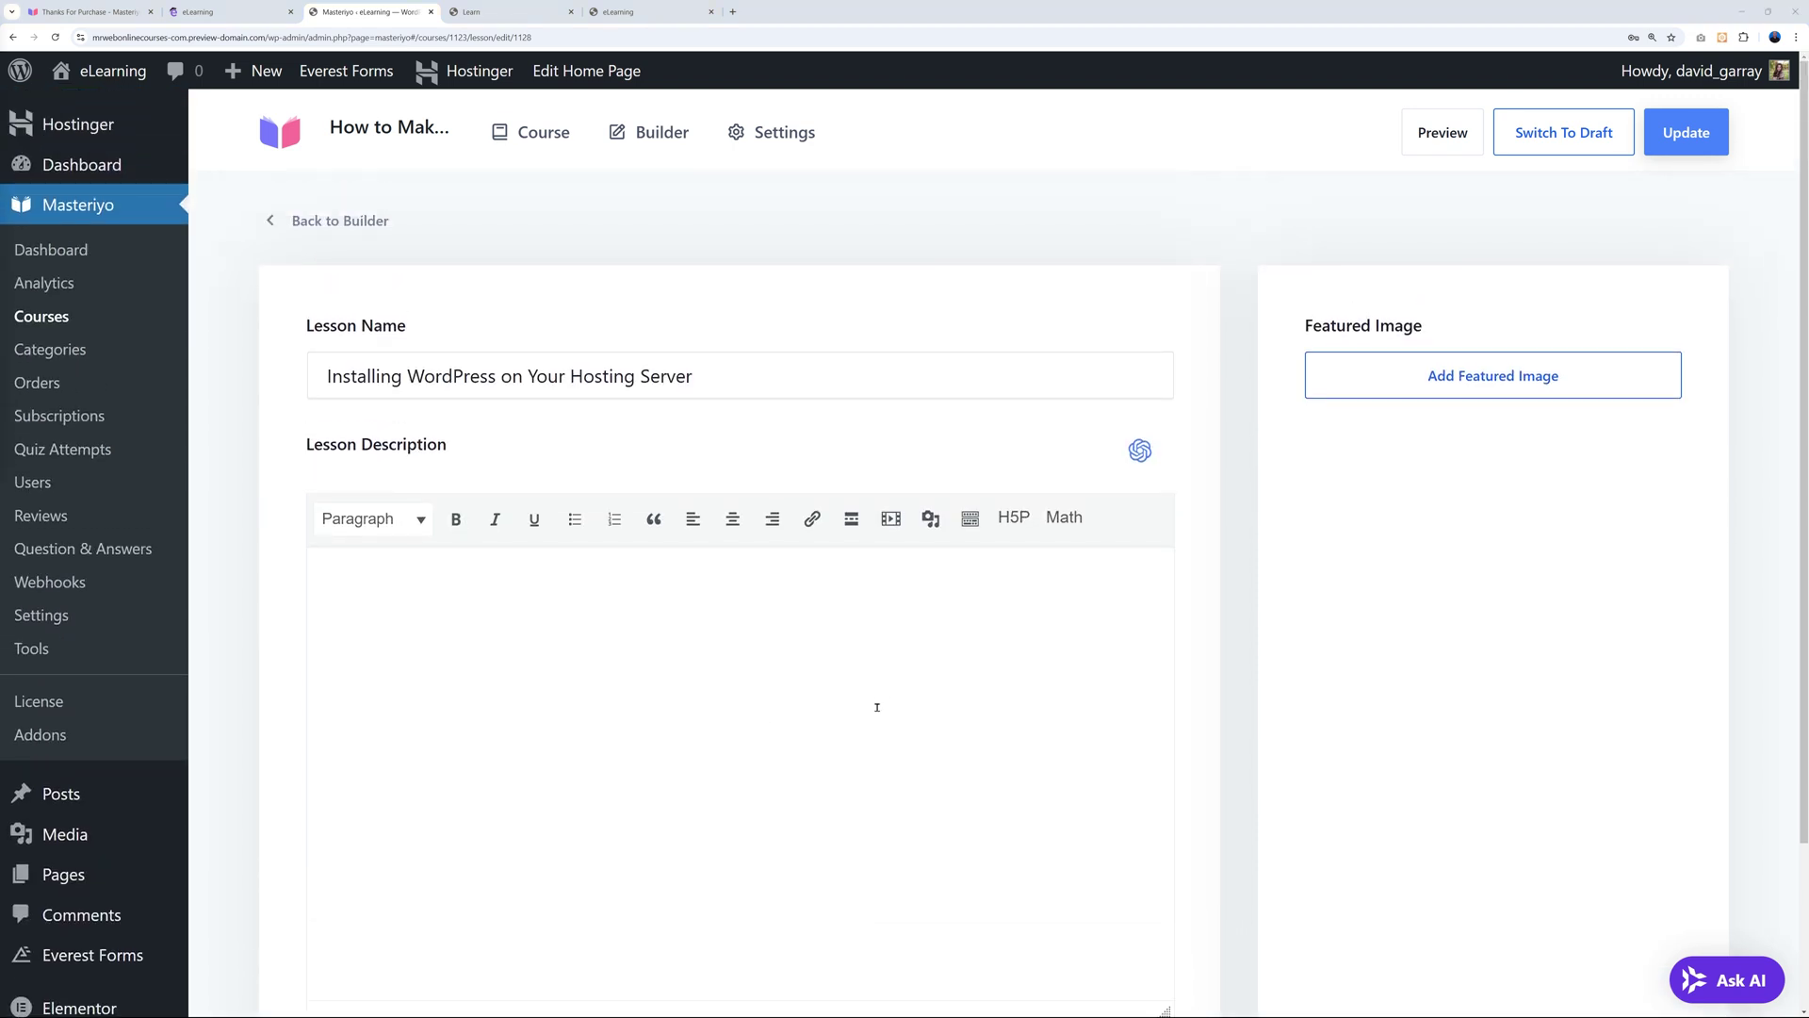
pyautogui.scroll(-1, 864, 708)
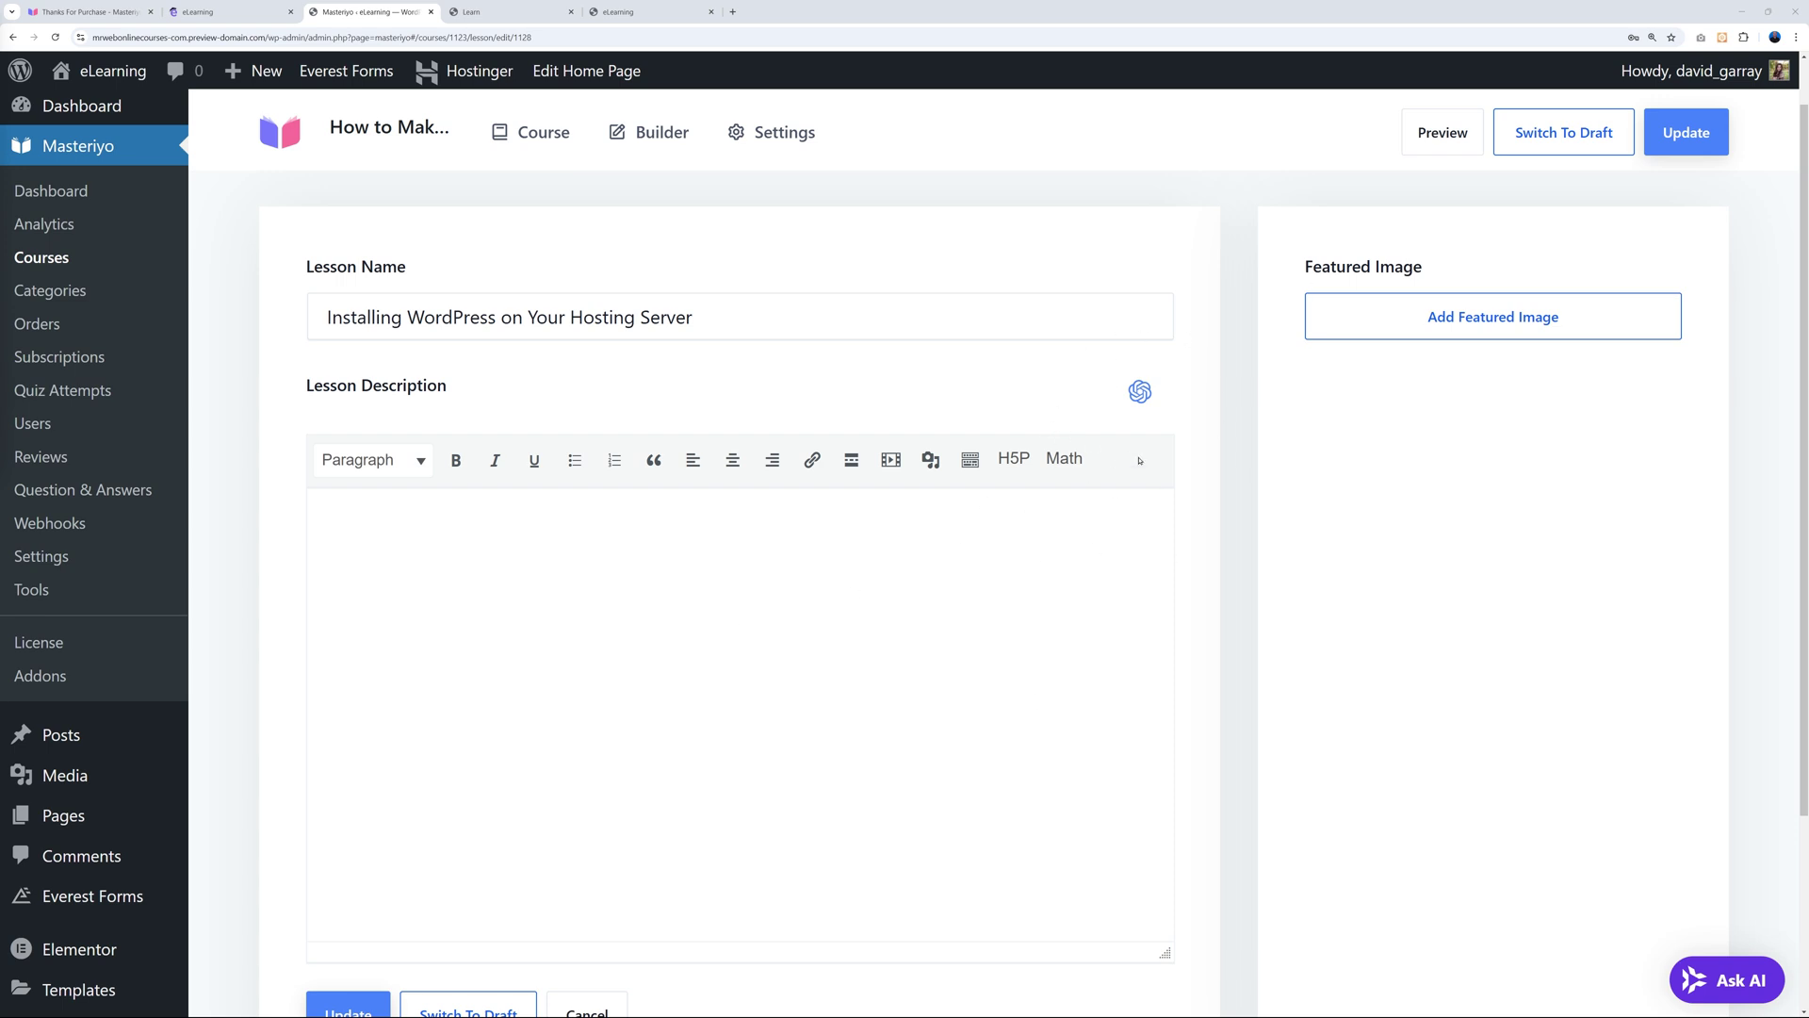
pyautogui.click(1138, 394)
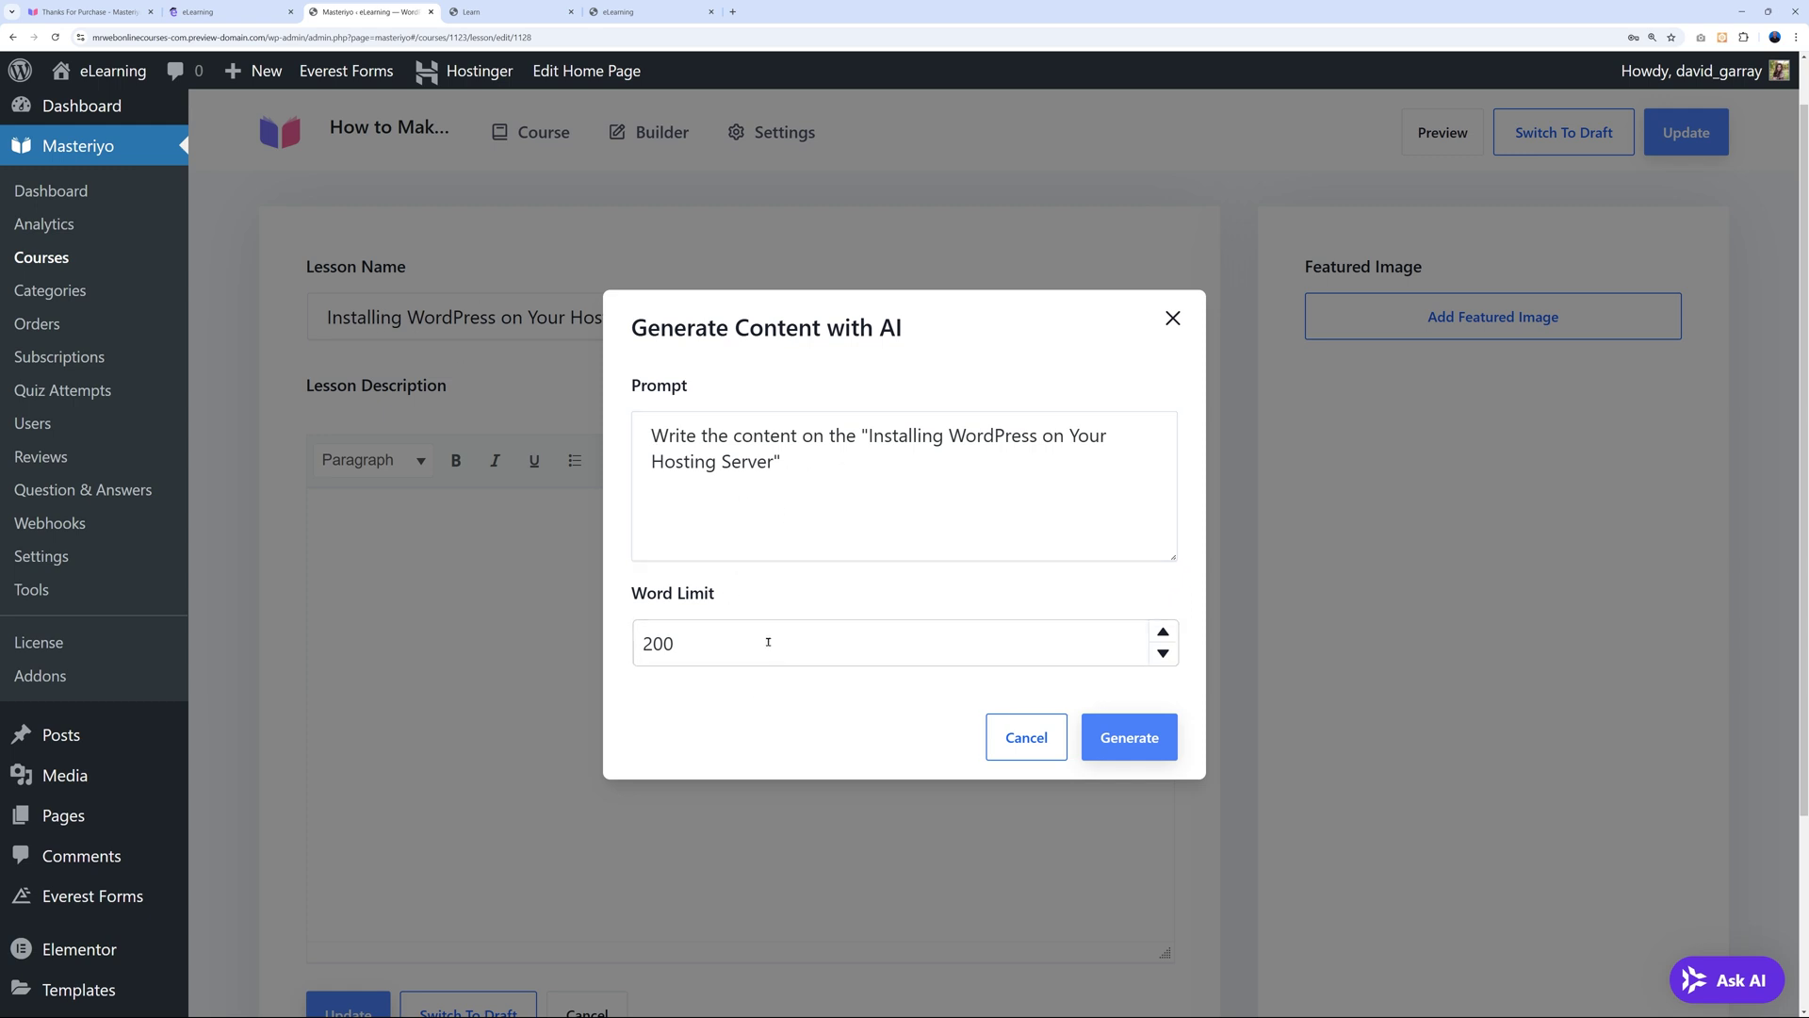
# Generate the lesson description with AI, split it into two paragraphs, and bring up Insert/edit media.
pyautogui.click(1136, 740)
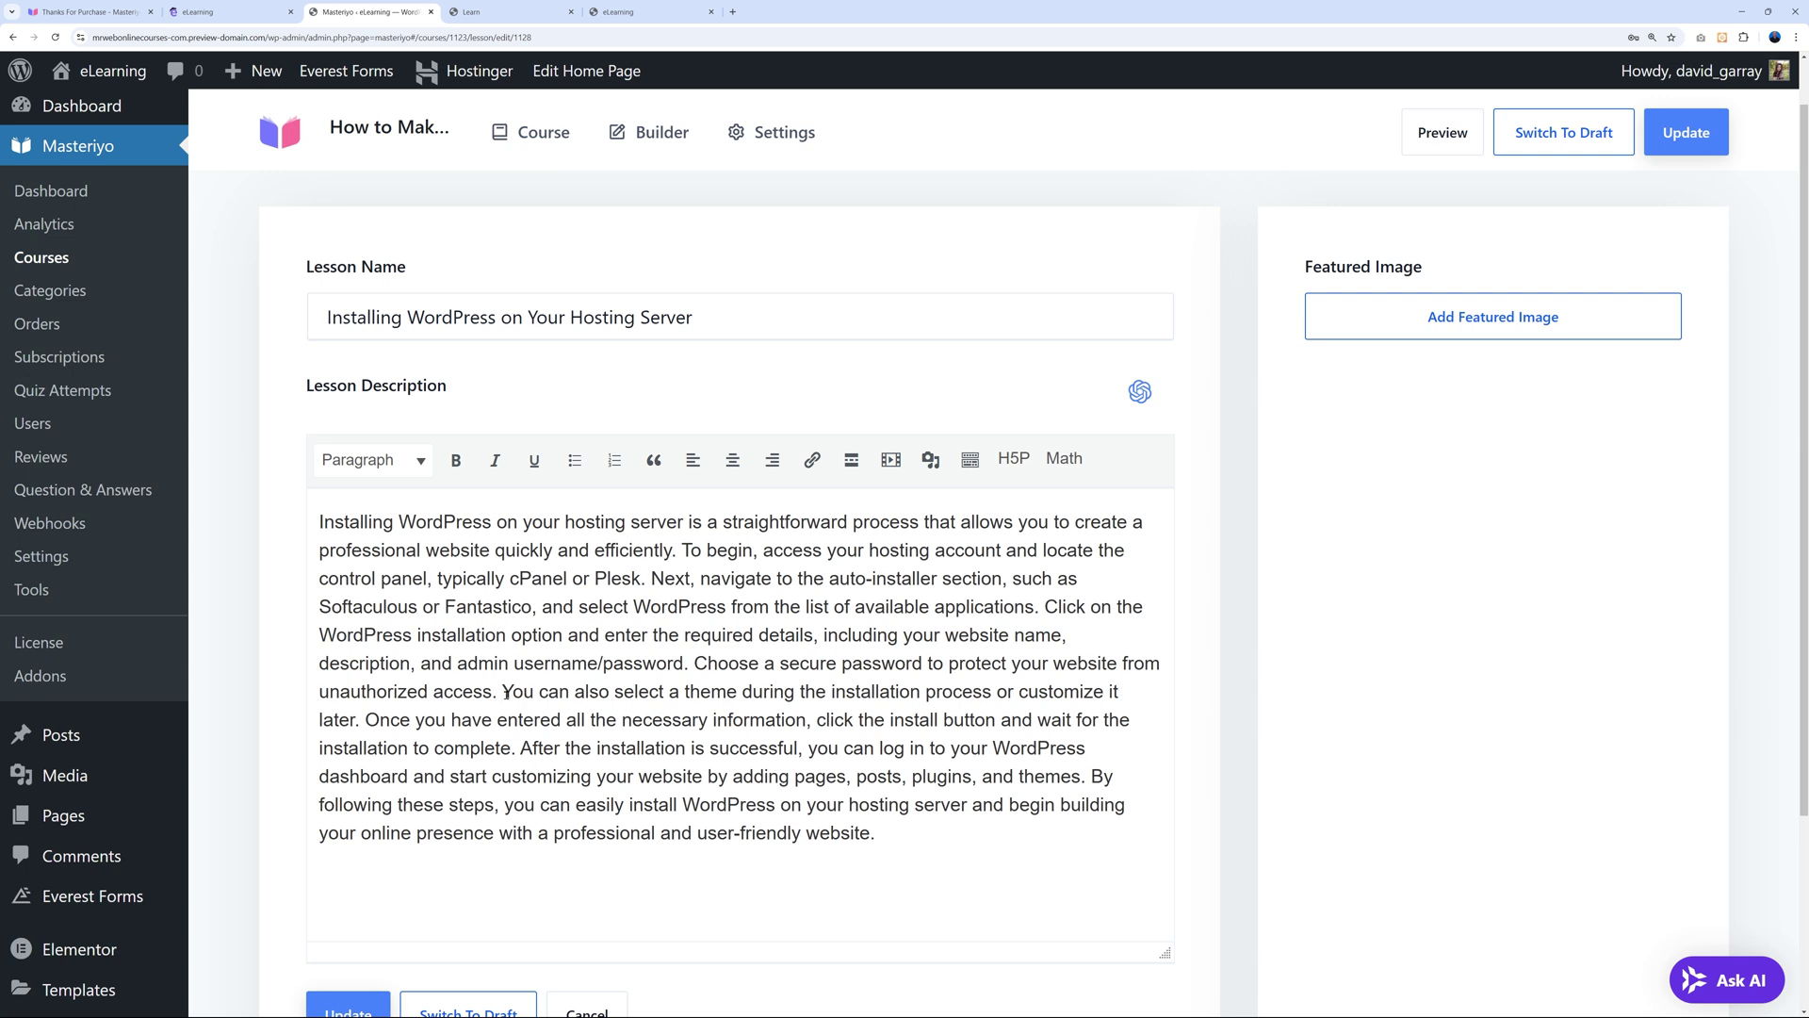
pyautogui.press('Return')
pyautogui.press('Return')
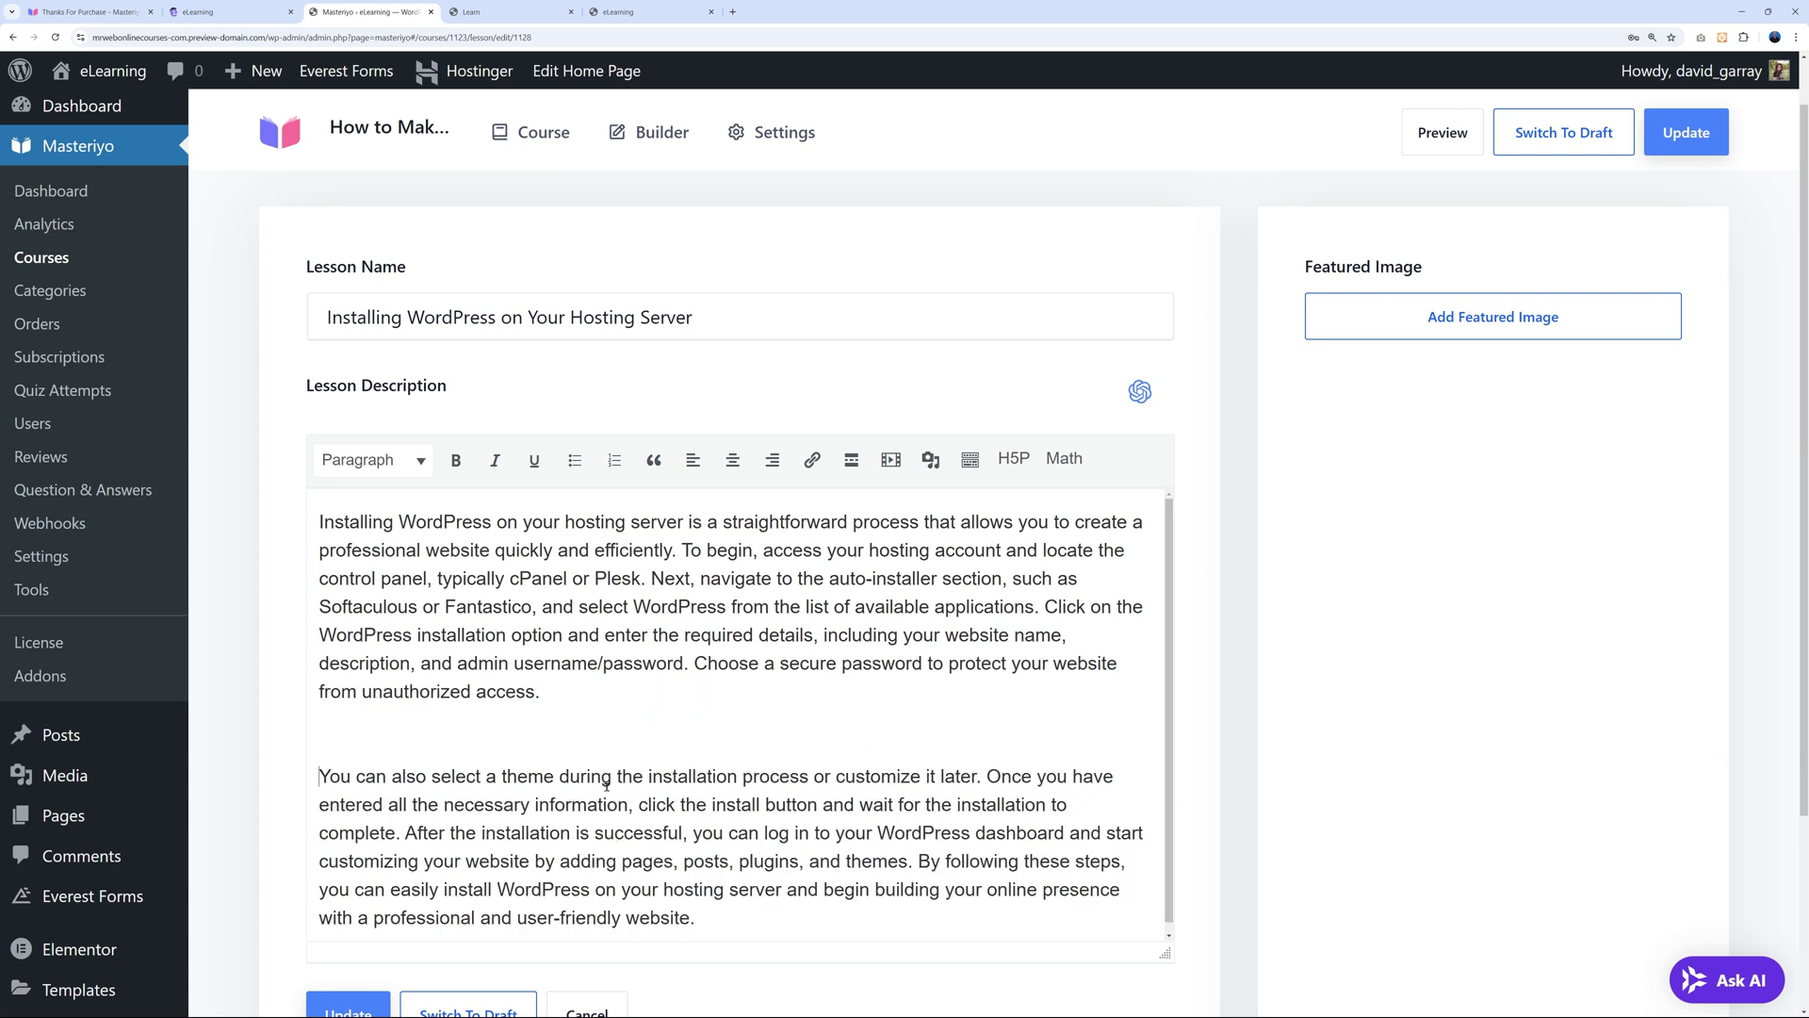
pyautogui.press('Return')
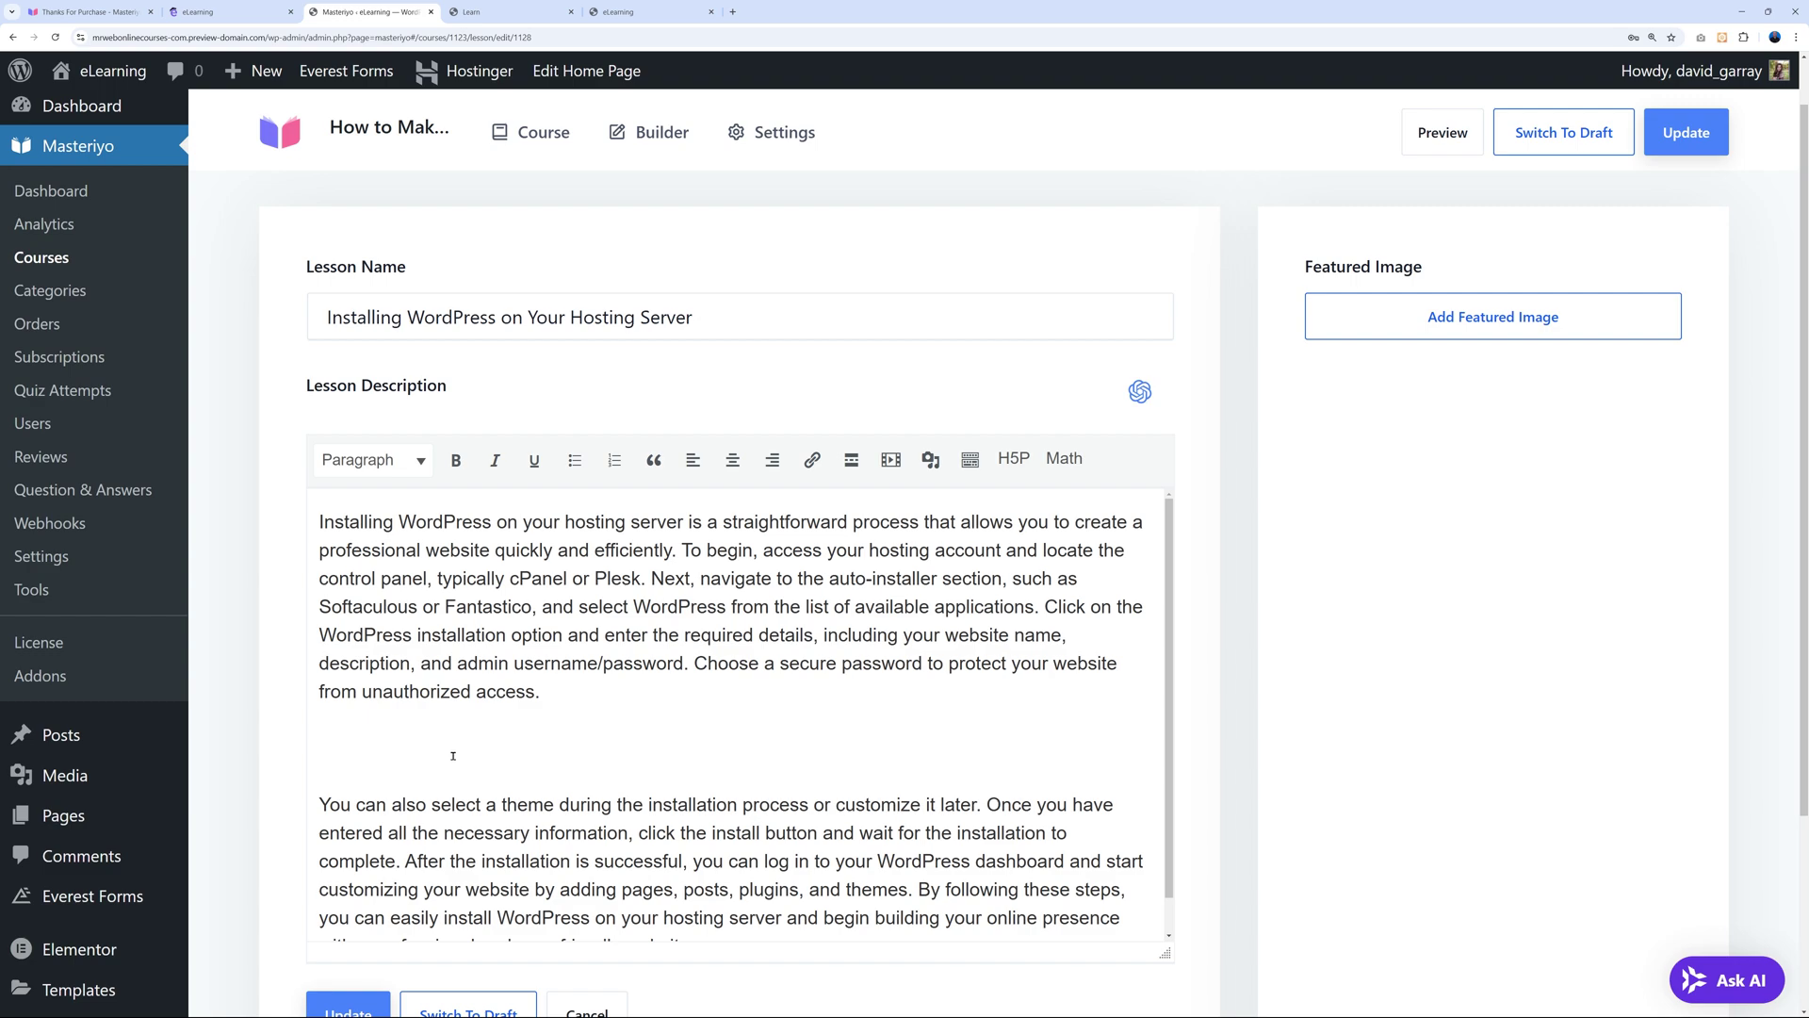
pyautogui.click(890, 460)
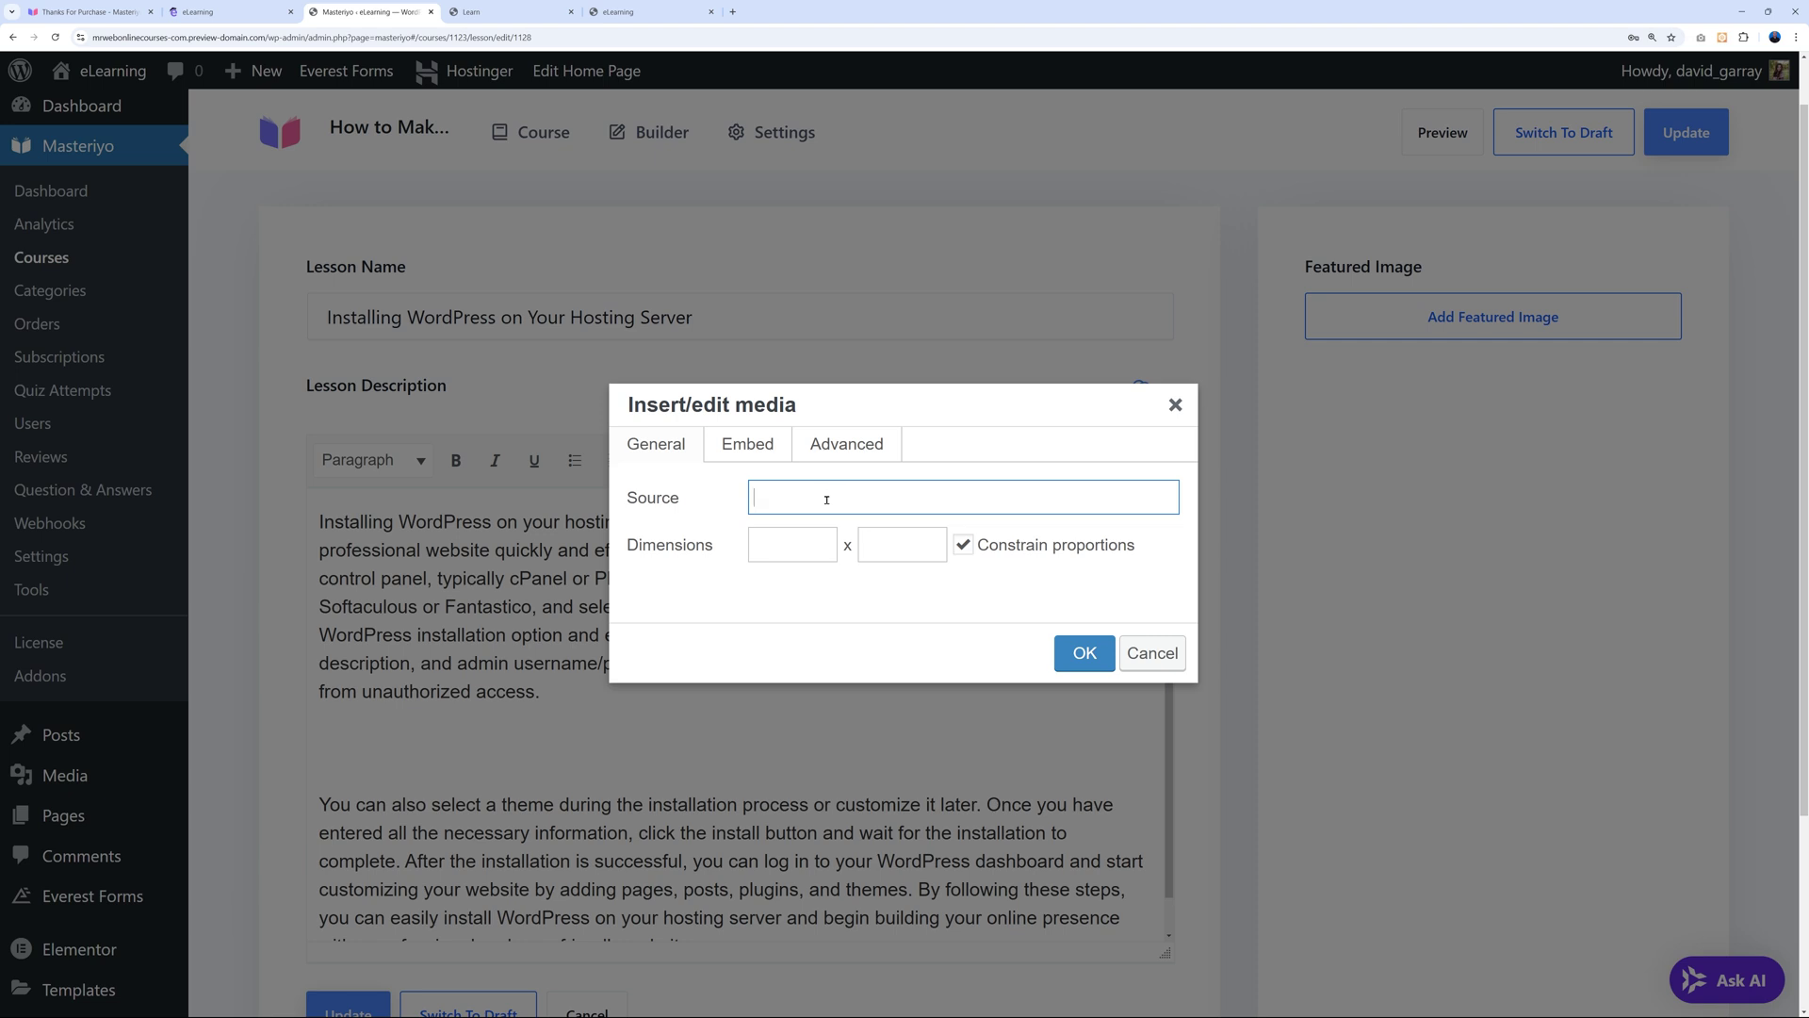
# Embed the YouTube link in the lesson description, update the lesson, and switch to the learner view.
pyautogui.write('https://www.youtube.com/watch?v=zbm2RrgZqol')
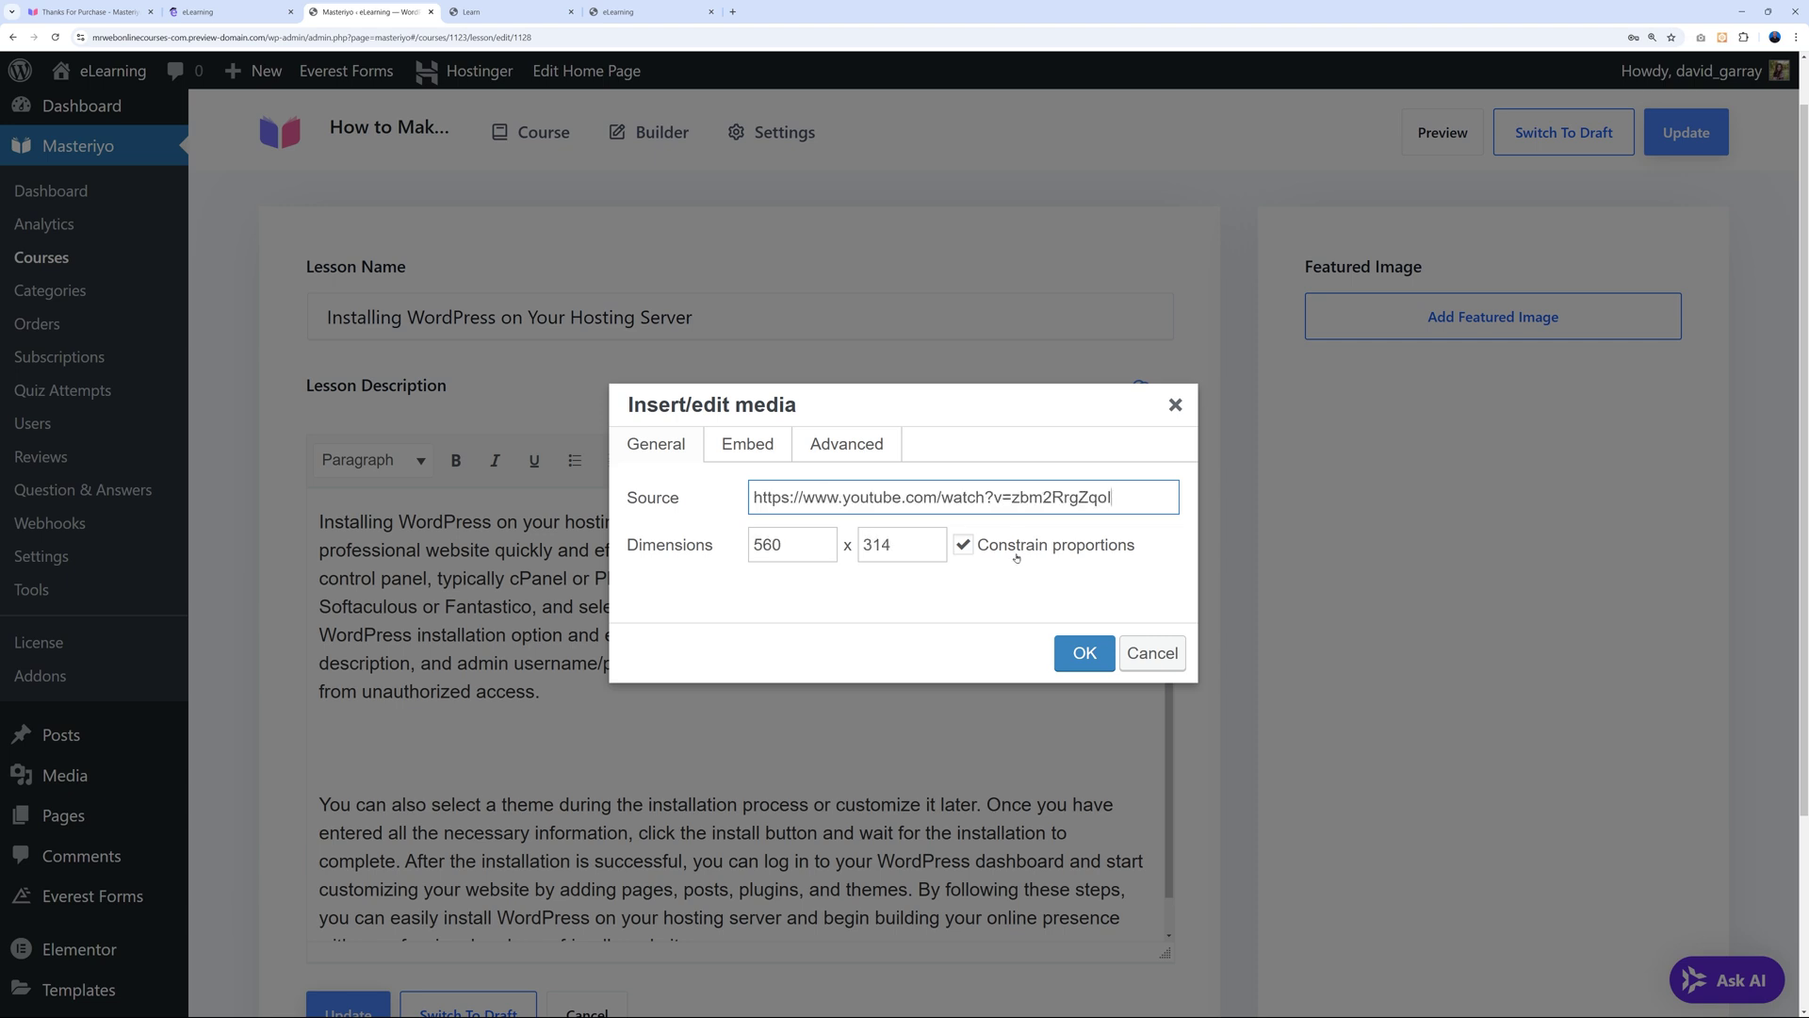
pyautogui.click(1084, 653)
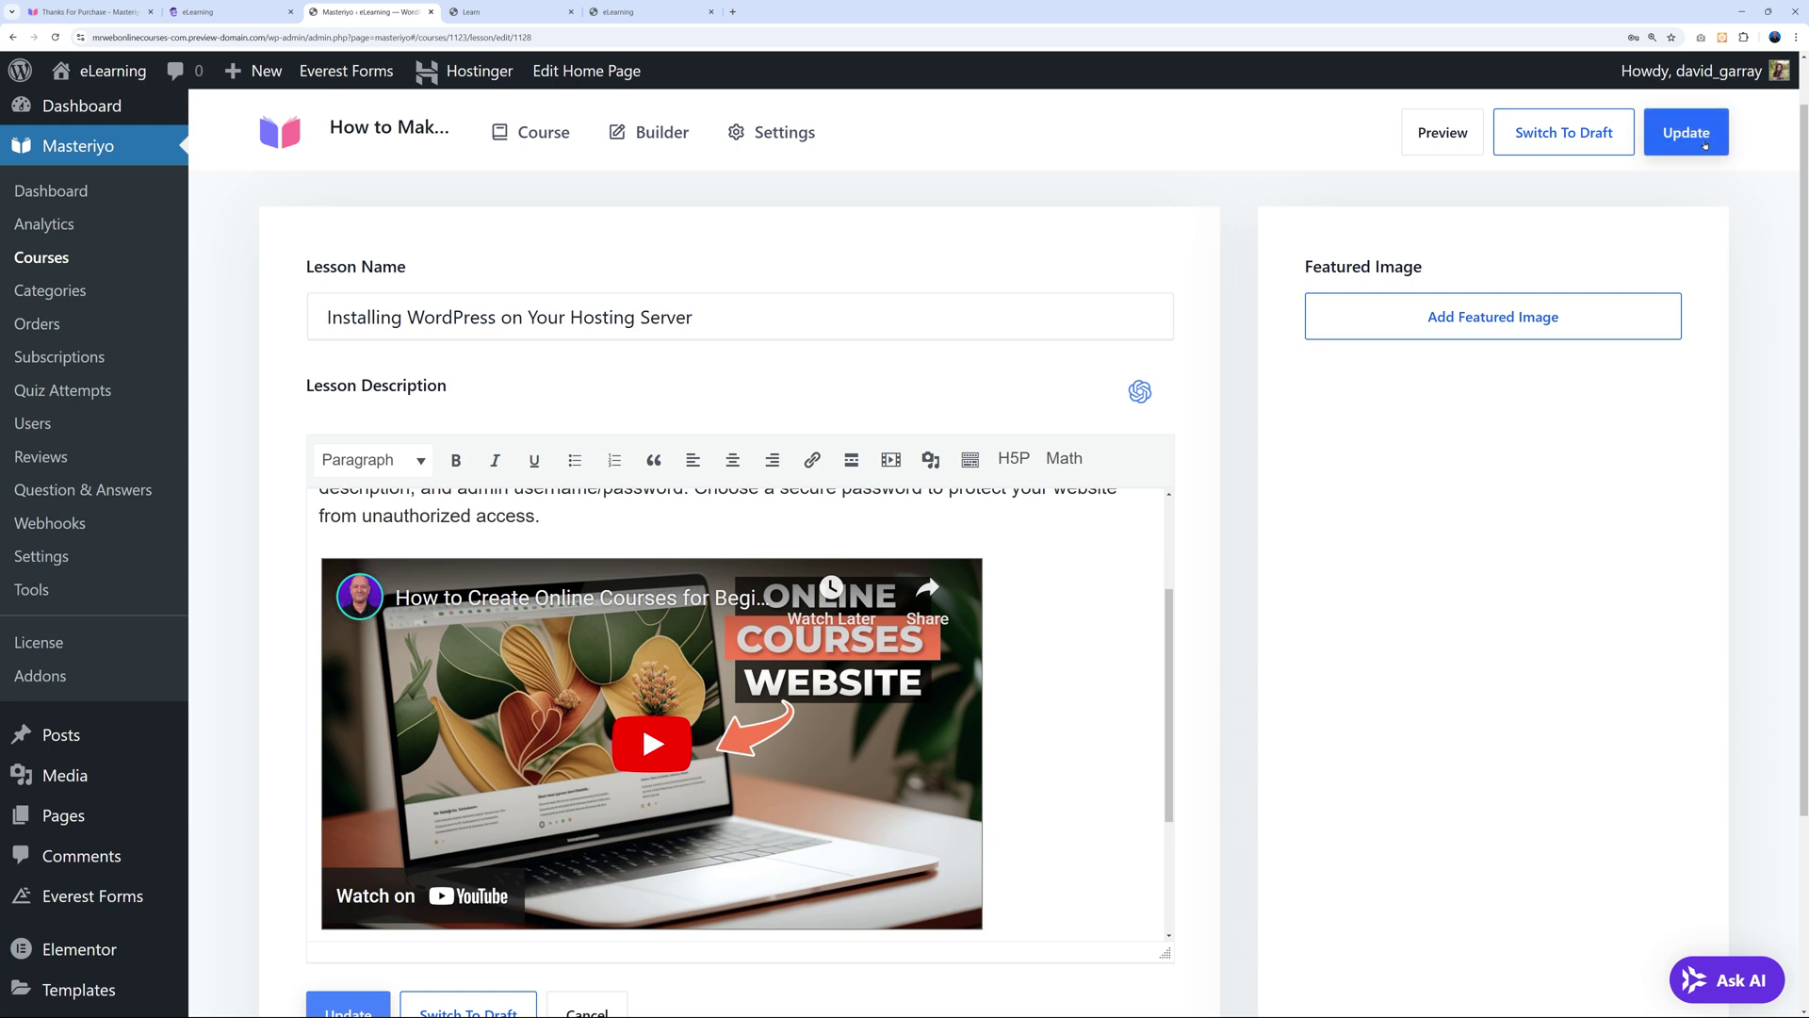
pyautogui.click(1701, 140)
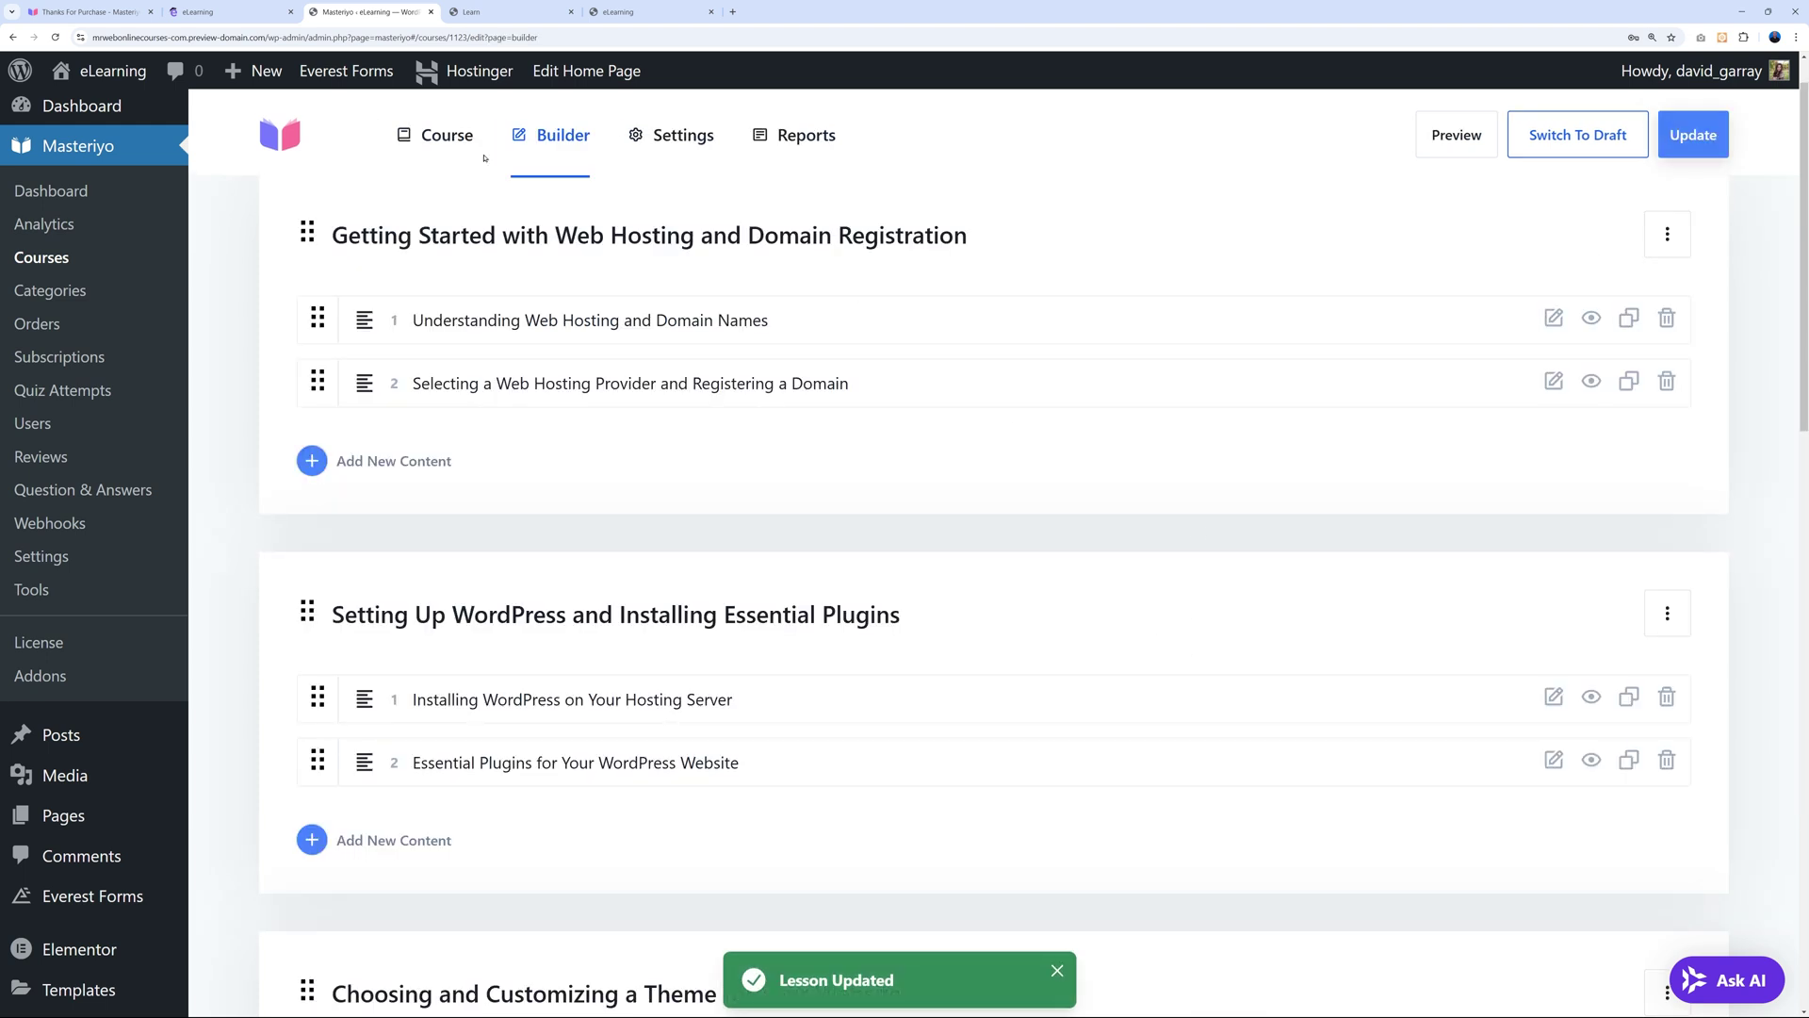
pyautogui.click(553, 21)
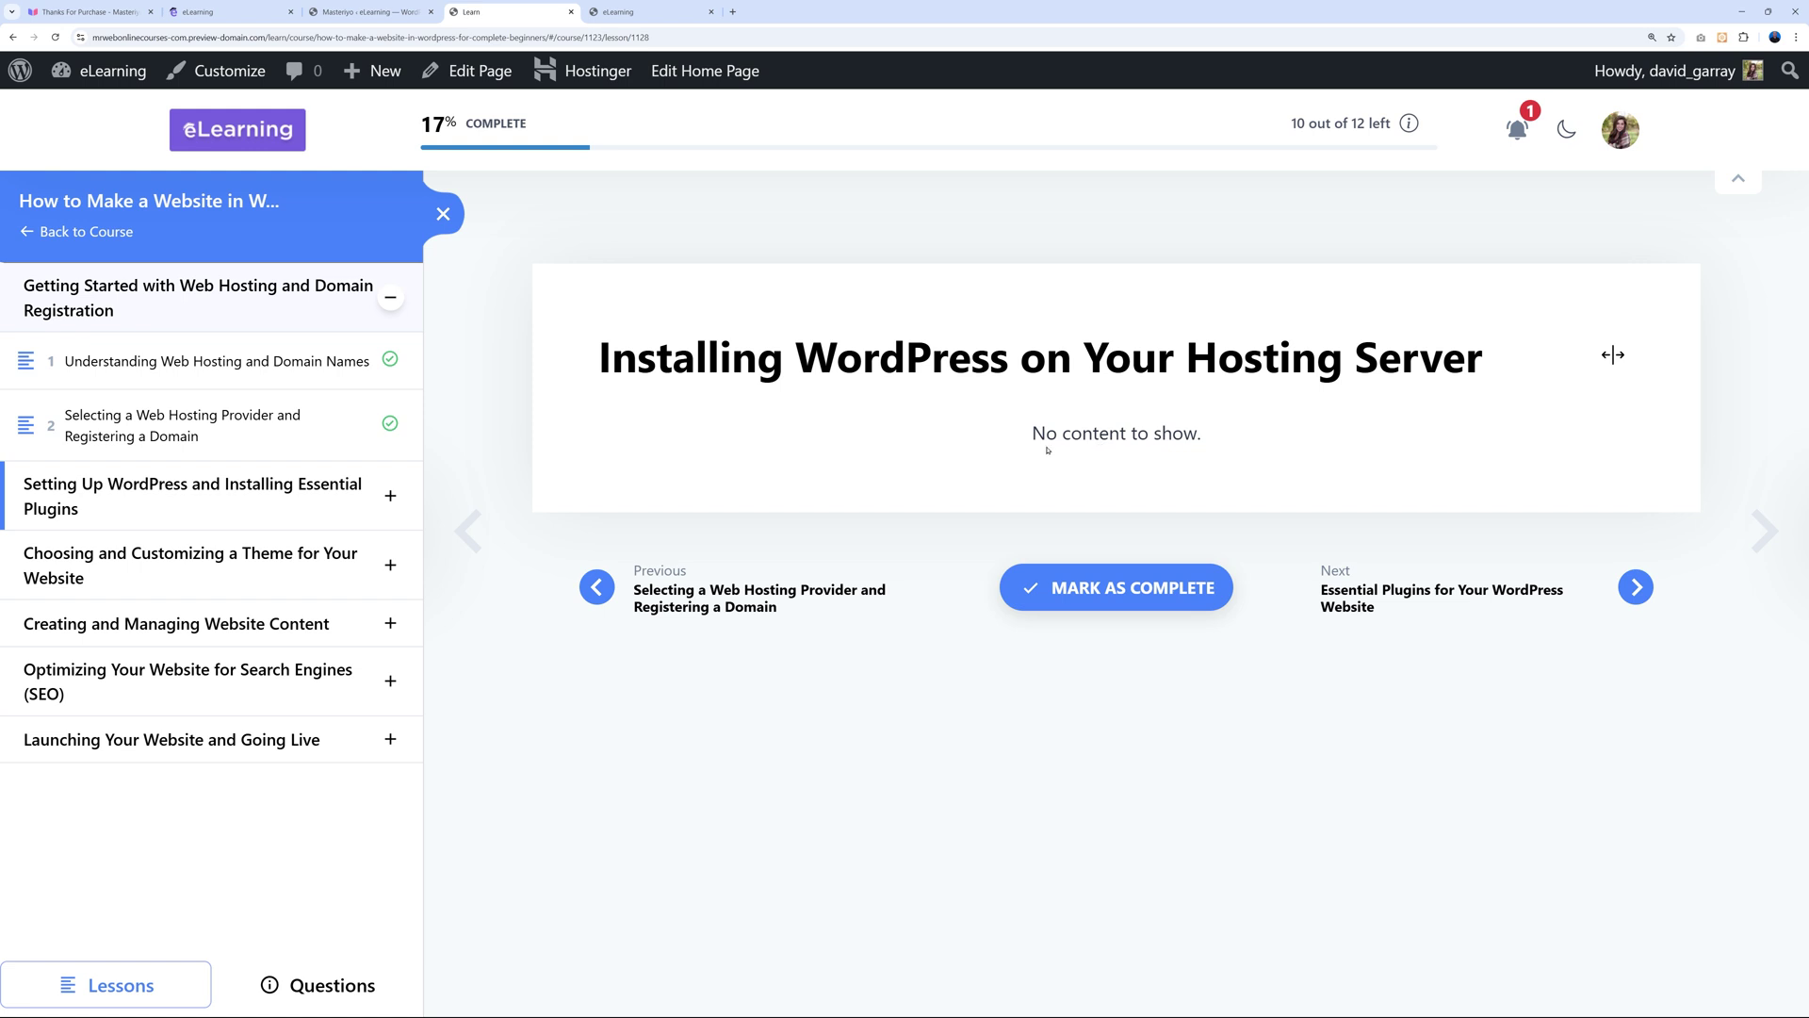
# Reload the learner lesson page to check the embedded video and text, then return to the editor.
pyautogui.click(55, 37)
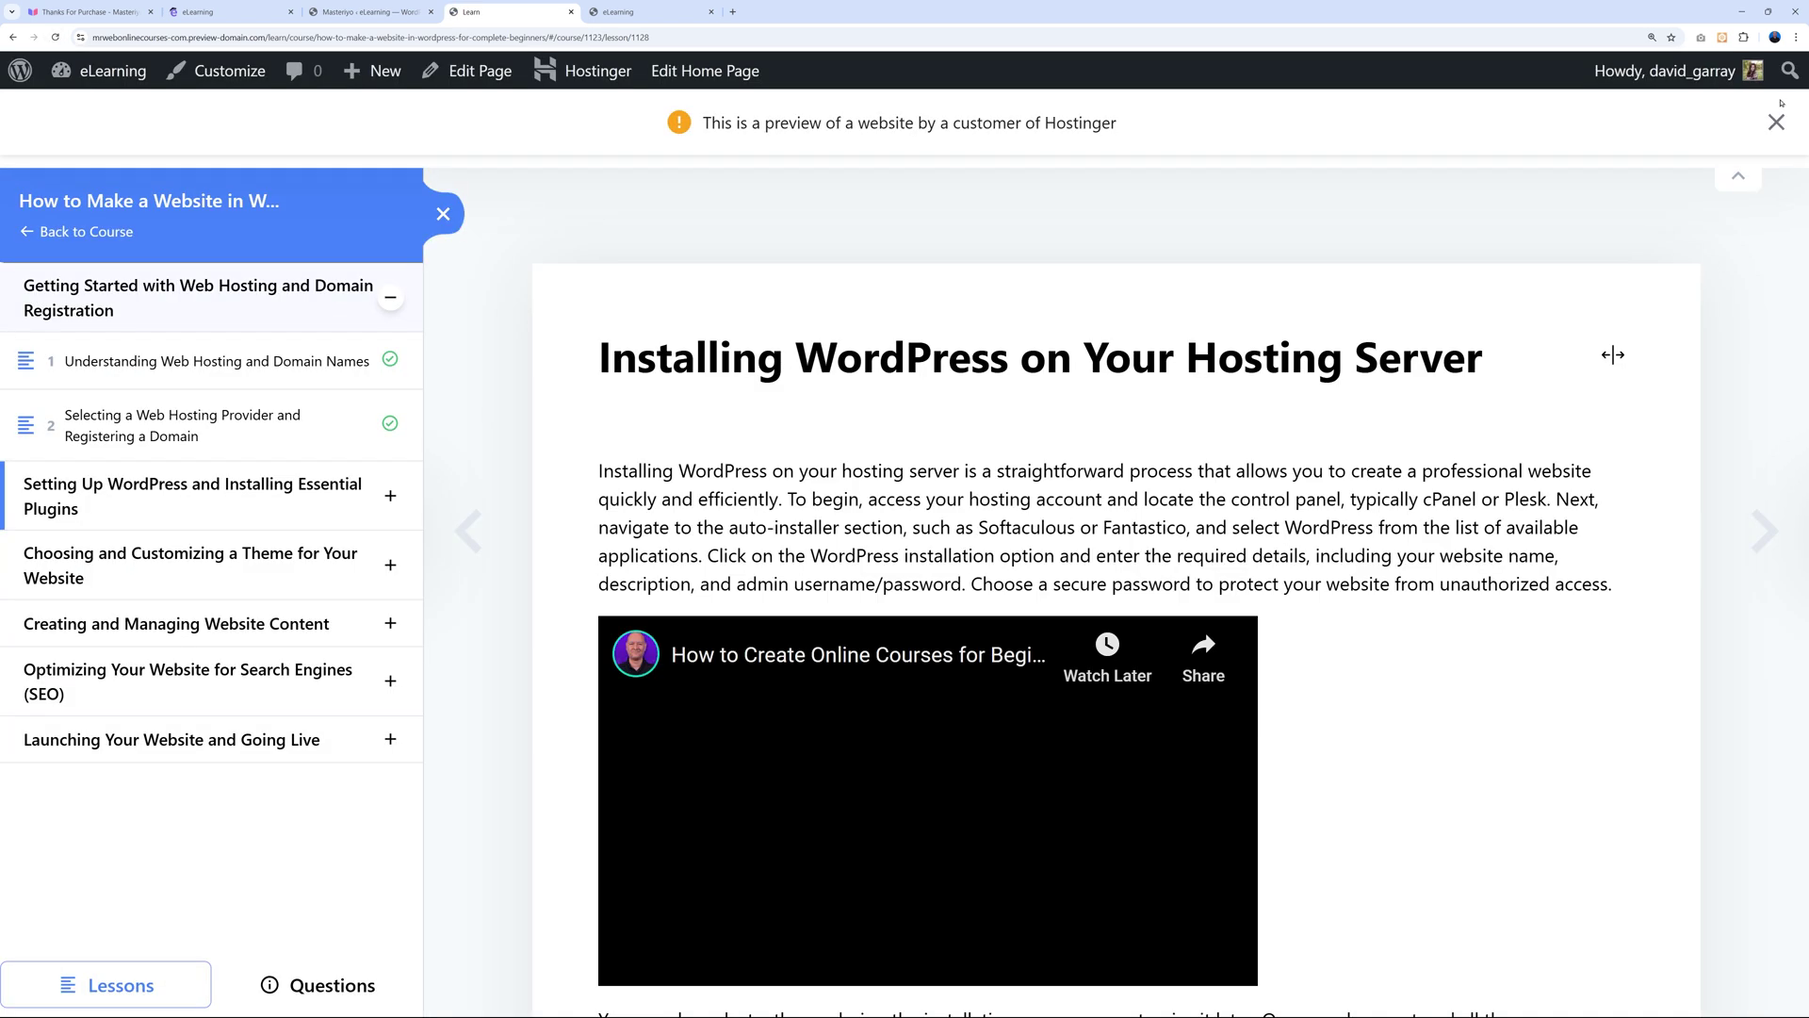
pyautogui.scroll(-1, 1479, 840)
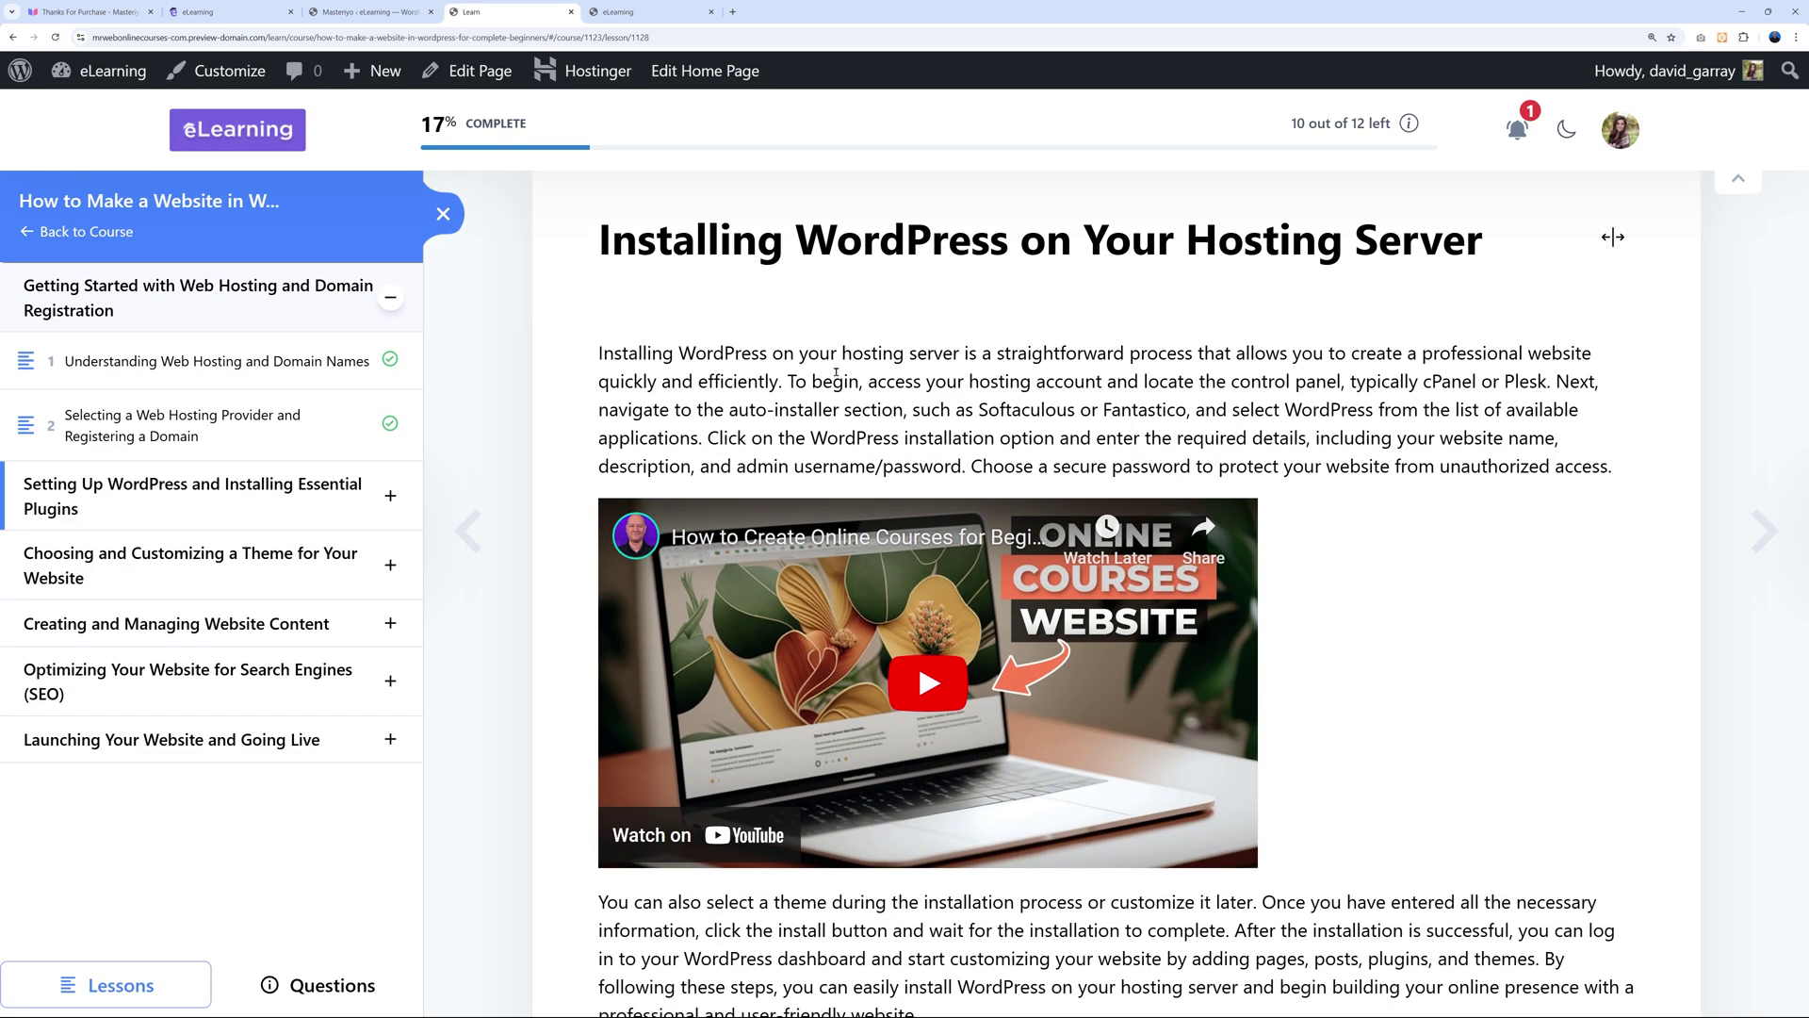
pyautogui.scroll(-2, 837, 823)
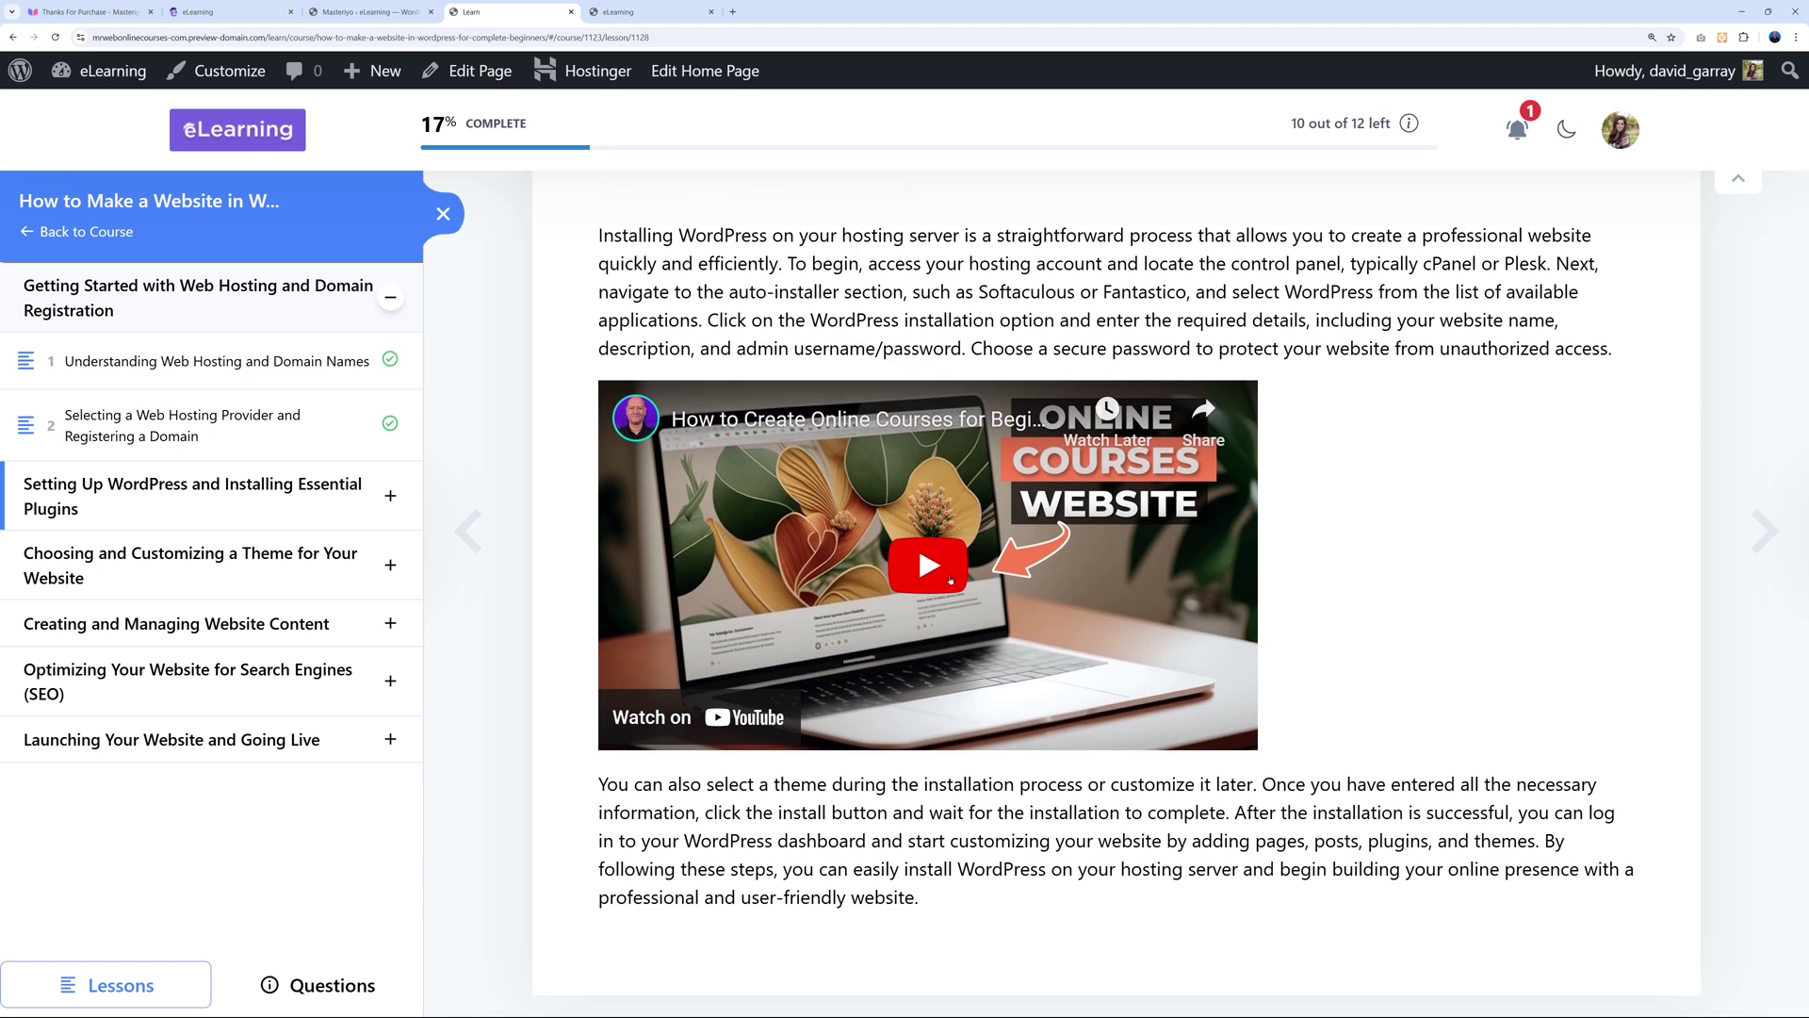
pyautogui.scroll(2, 1269, 774)
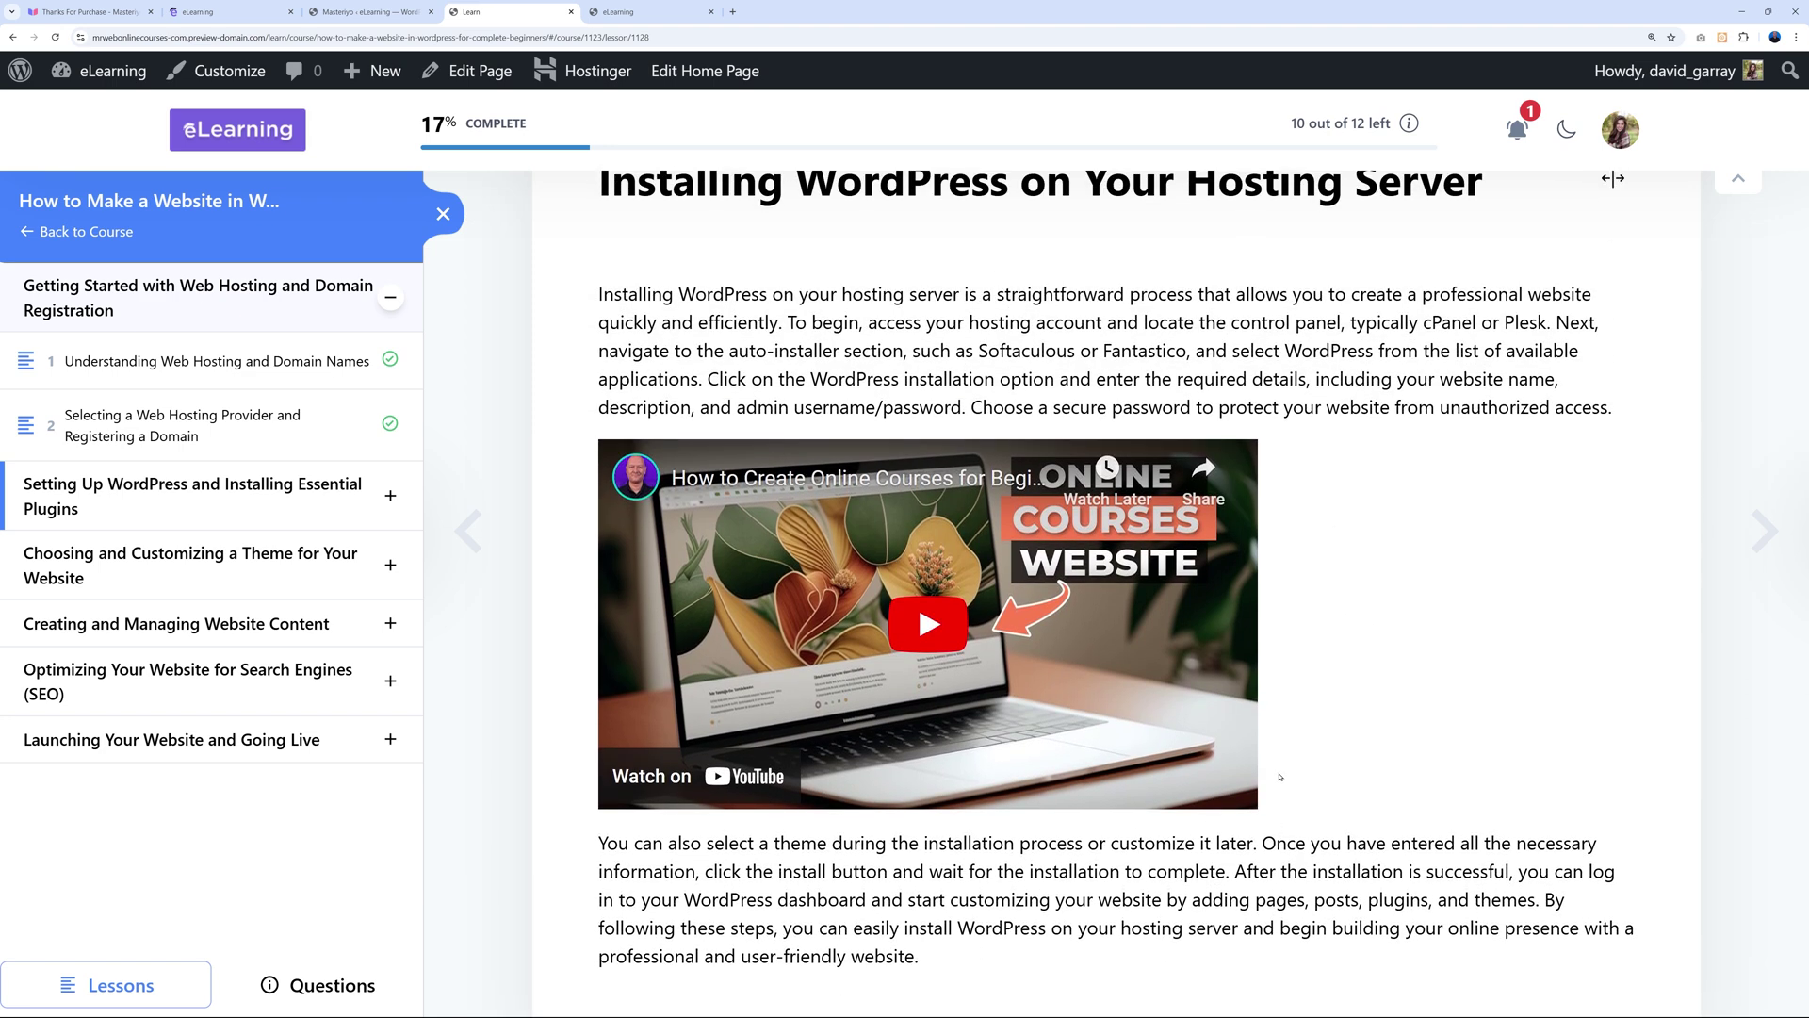
pyautogui.scroll(1, 1282, 779)
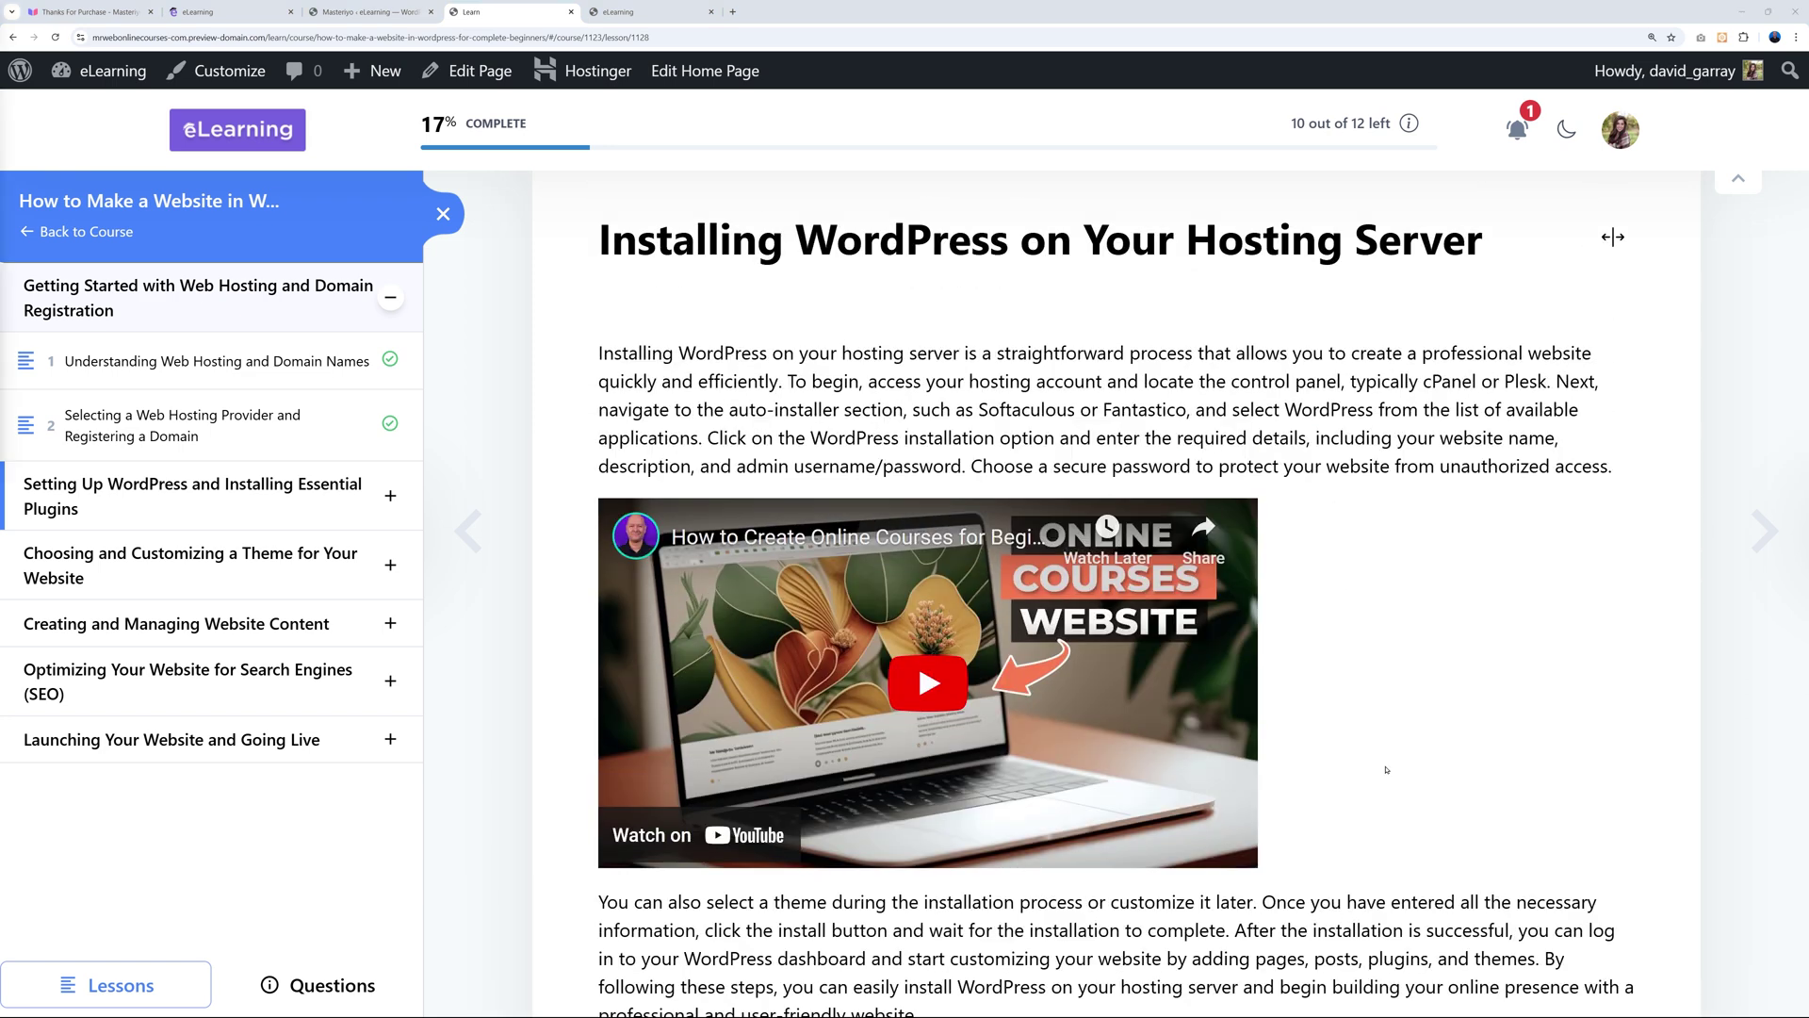
pyautogui.scroll(-2, 1338, 772)
pyautogui.scroll(2, 1385, 769)
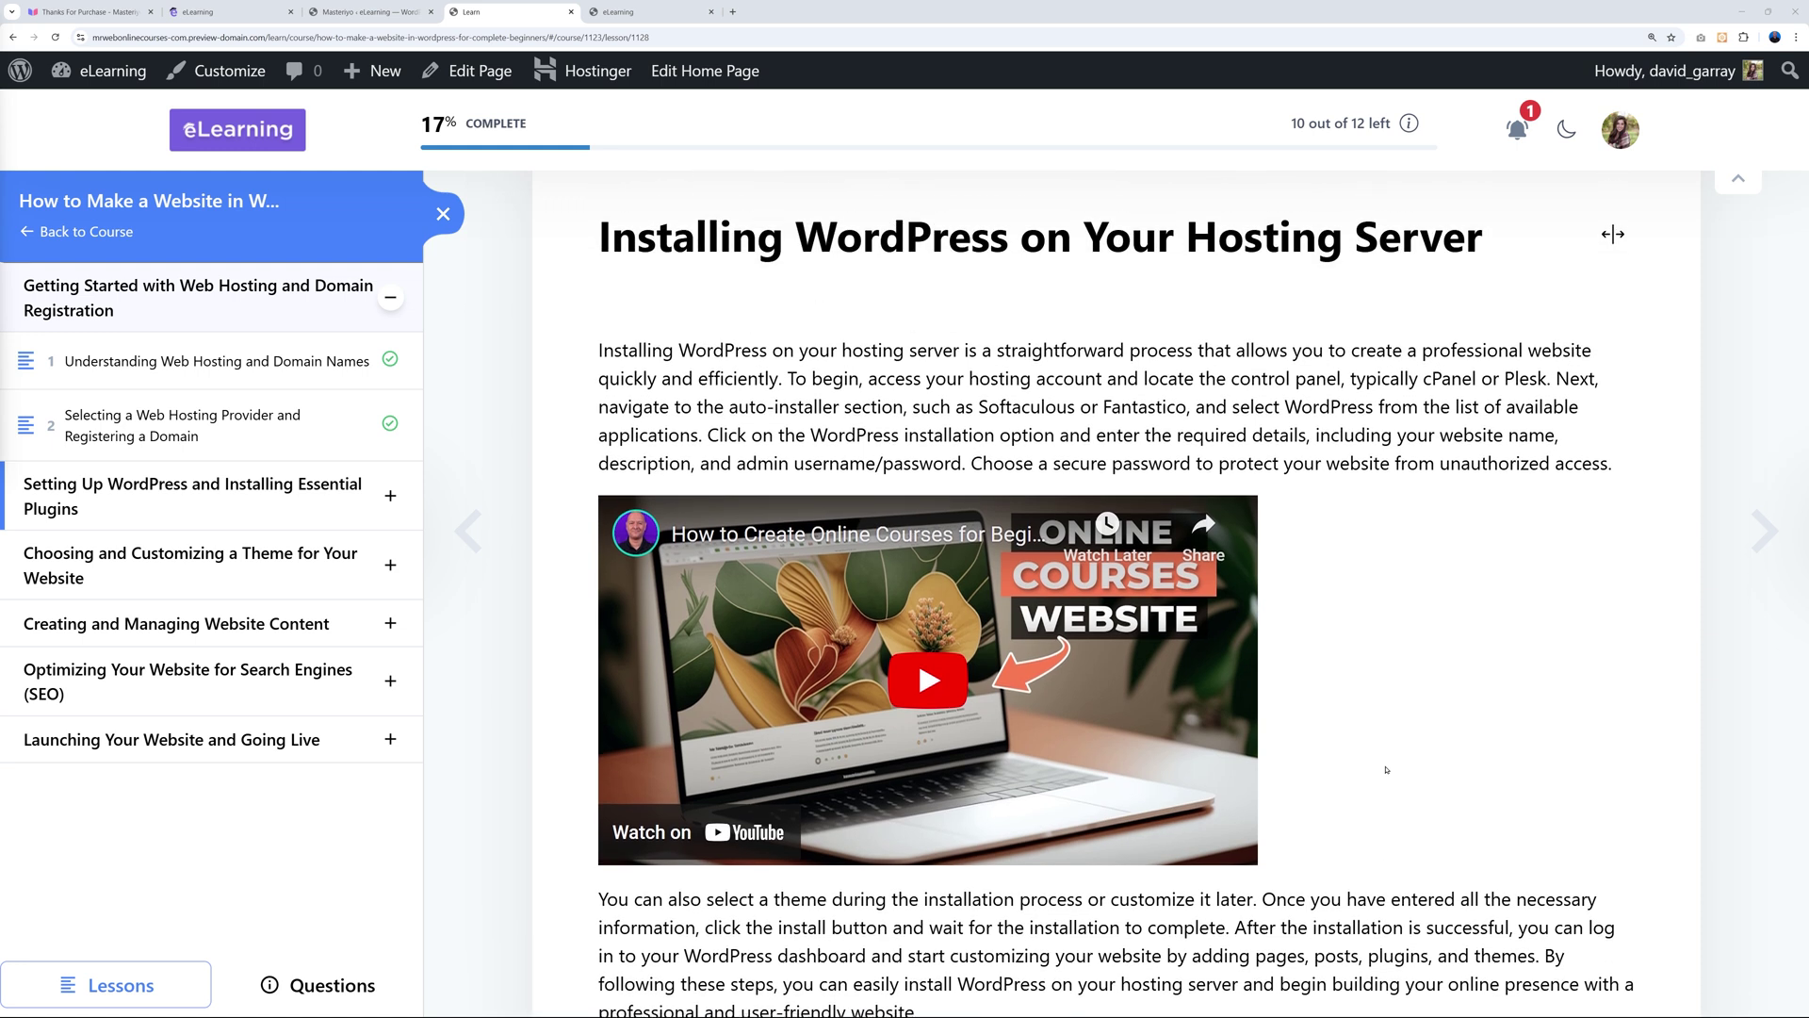
pyautogui.scroll(1, 1386, 770)
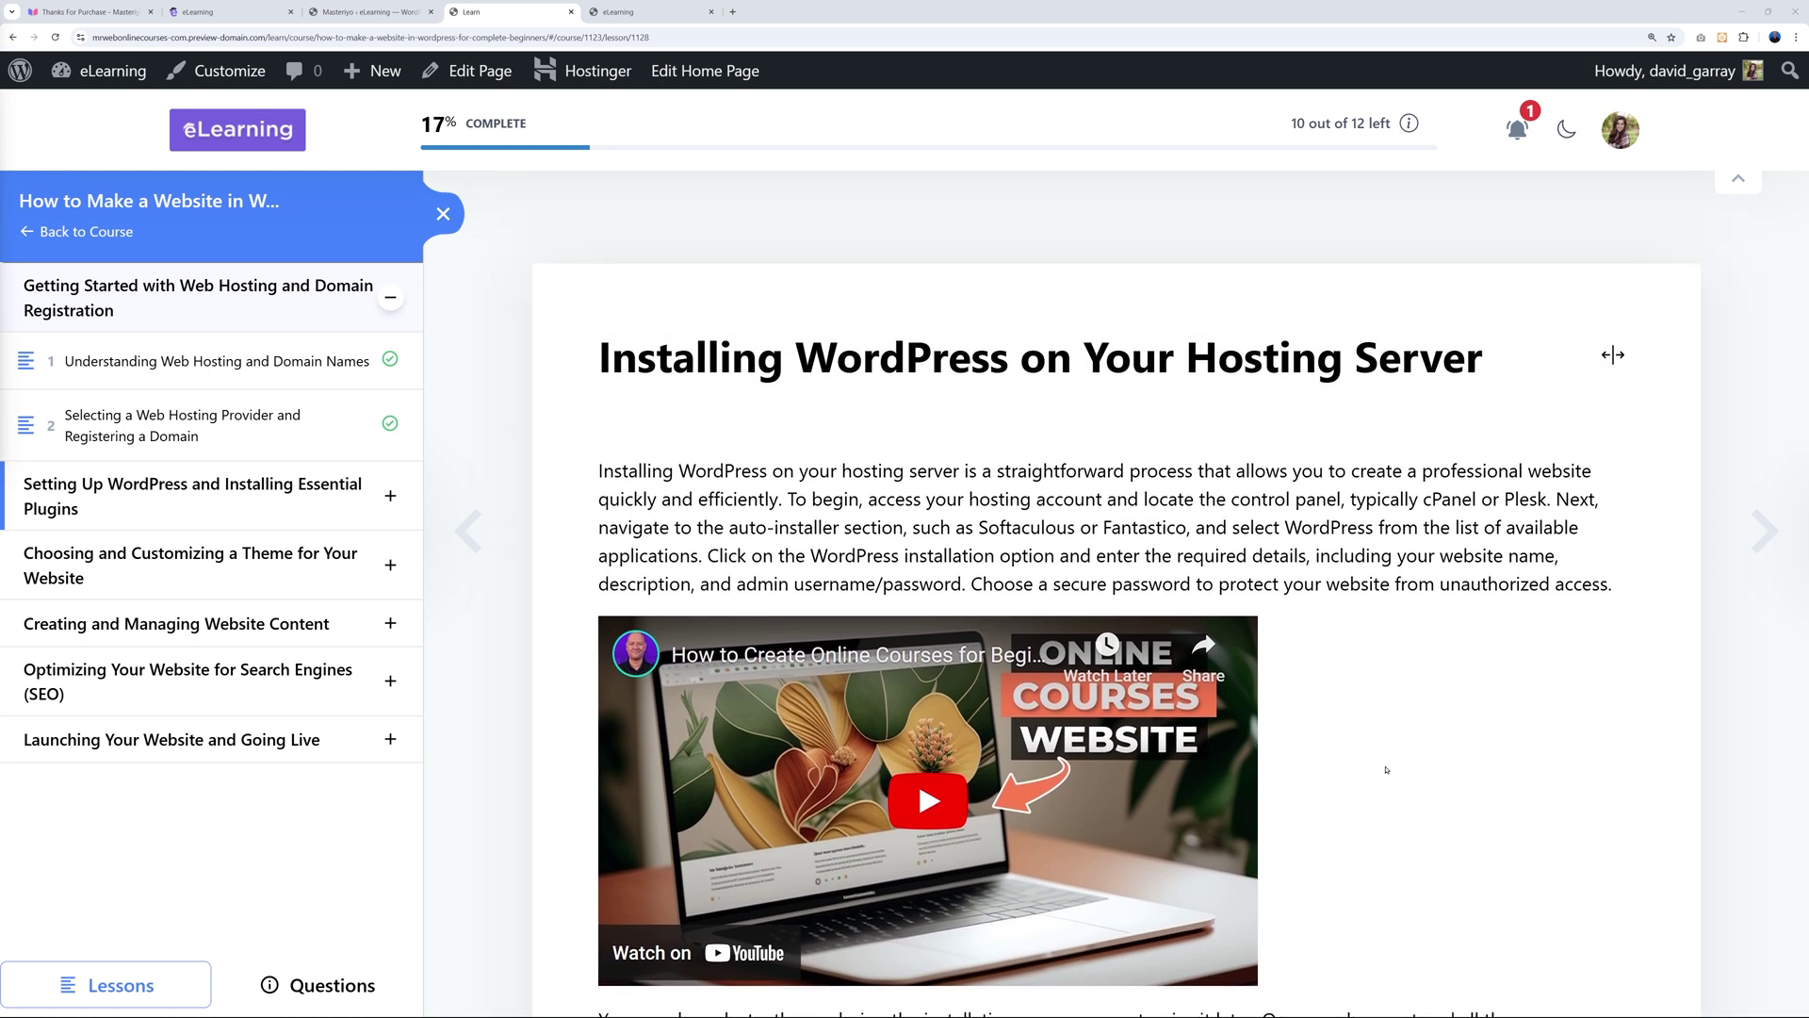
pyautogui.click(377, 13)
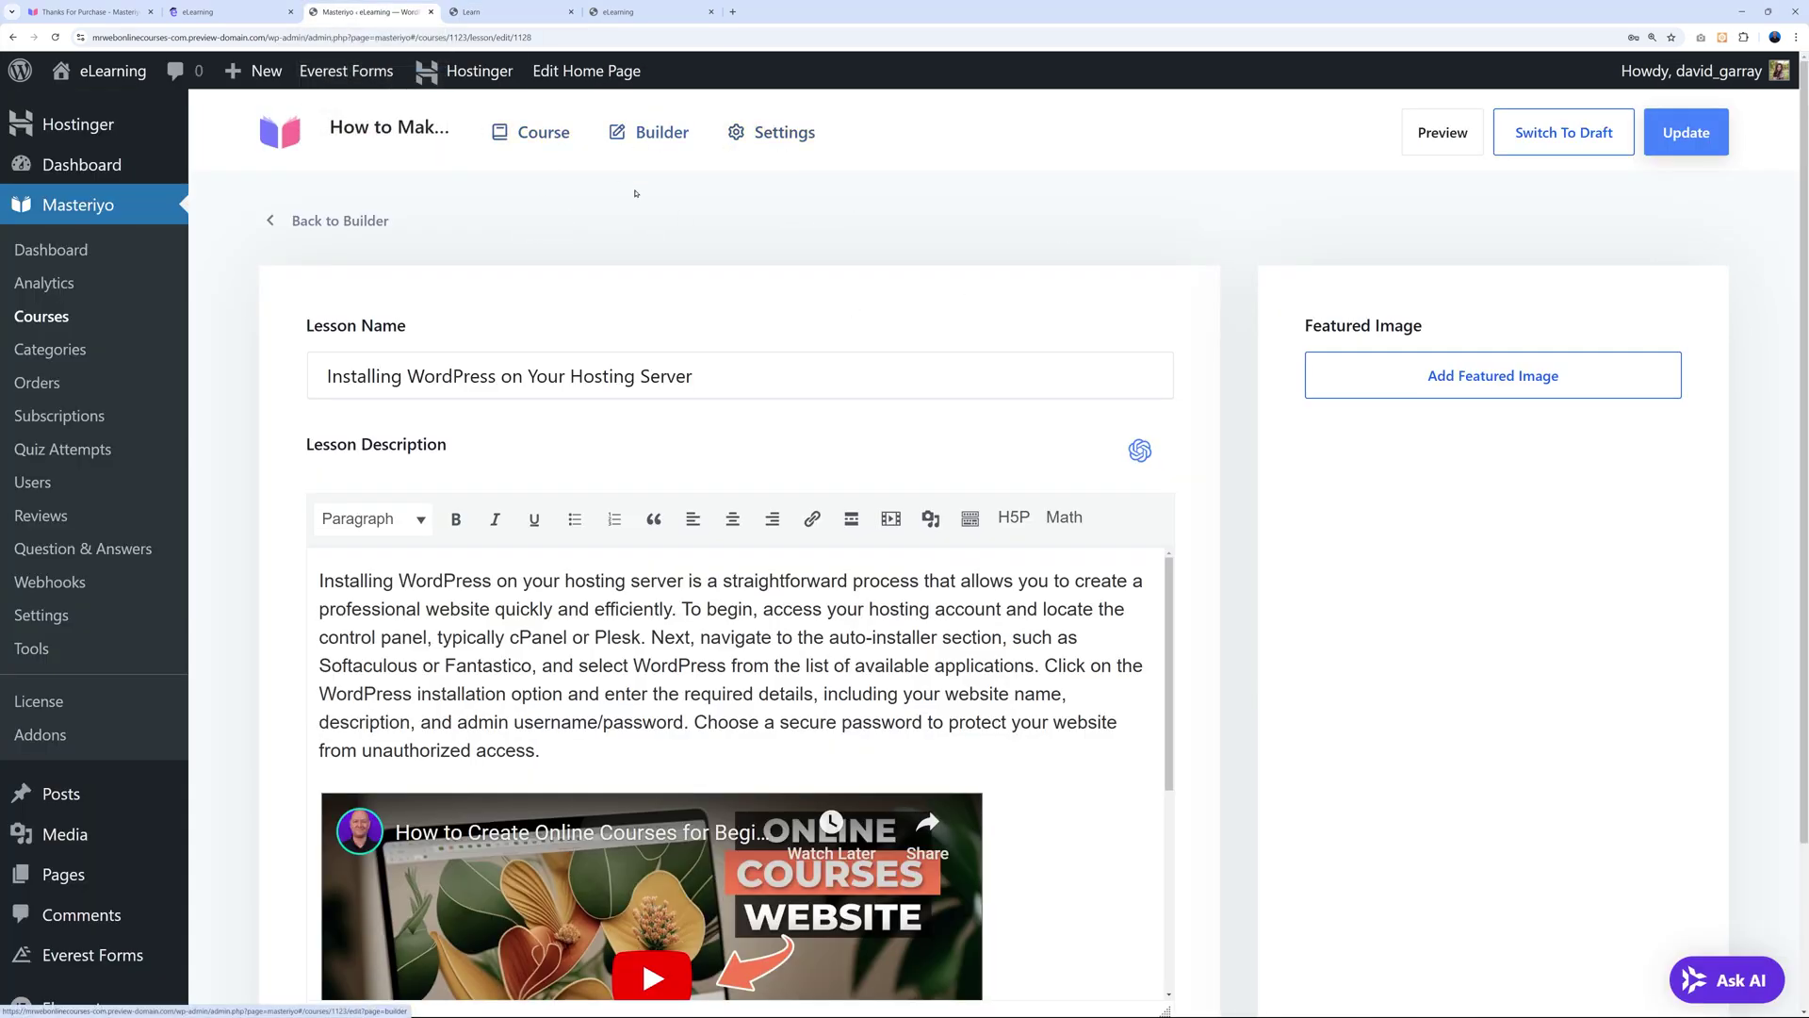
# Set the course difficulty to Beginner and the duration to 3 hours 20 minutes.
pyautogui.click(804, 146)
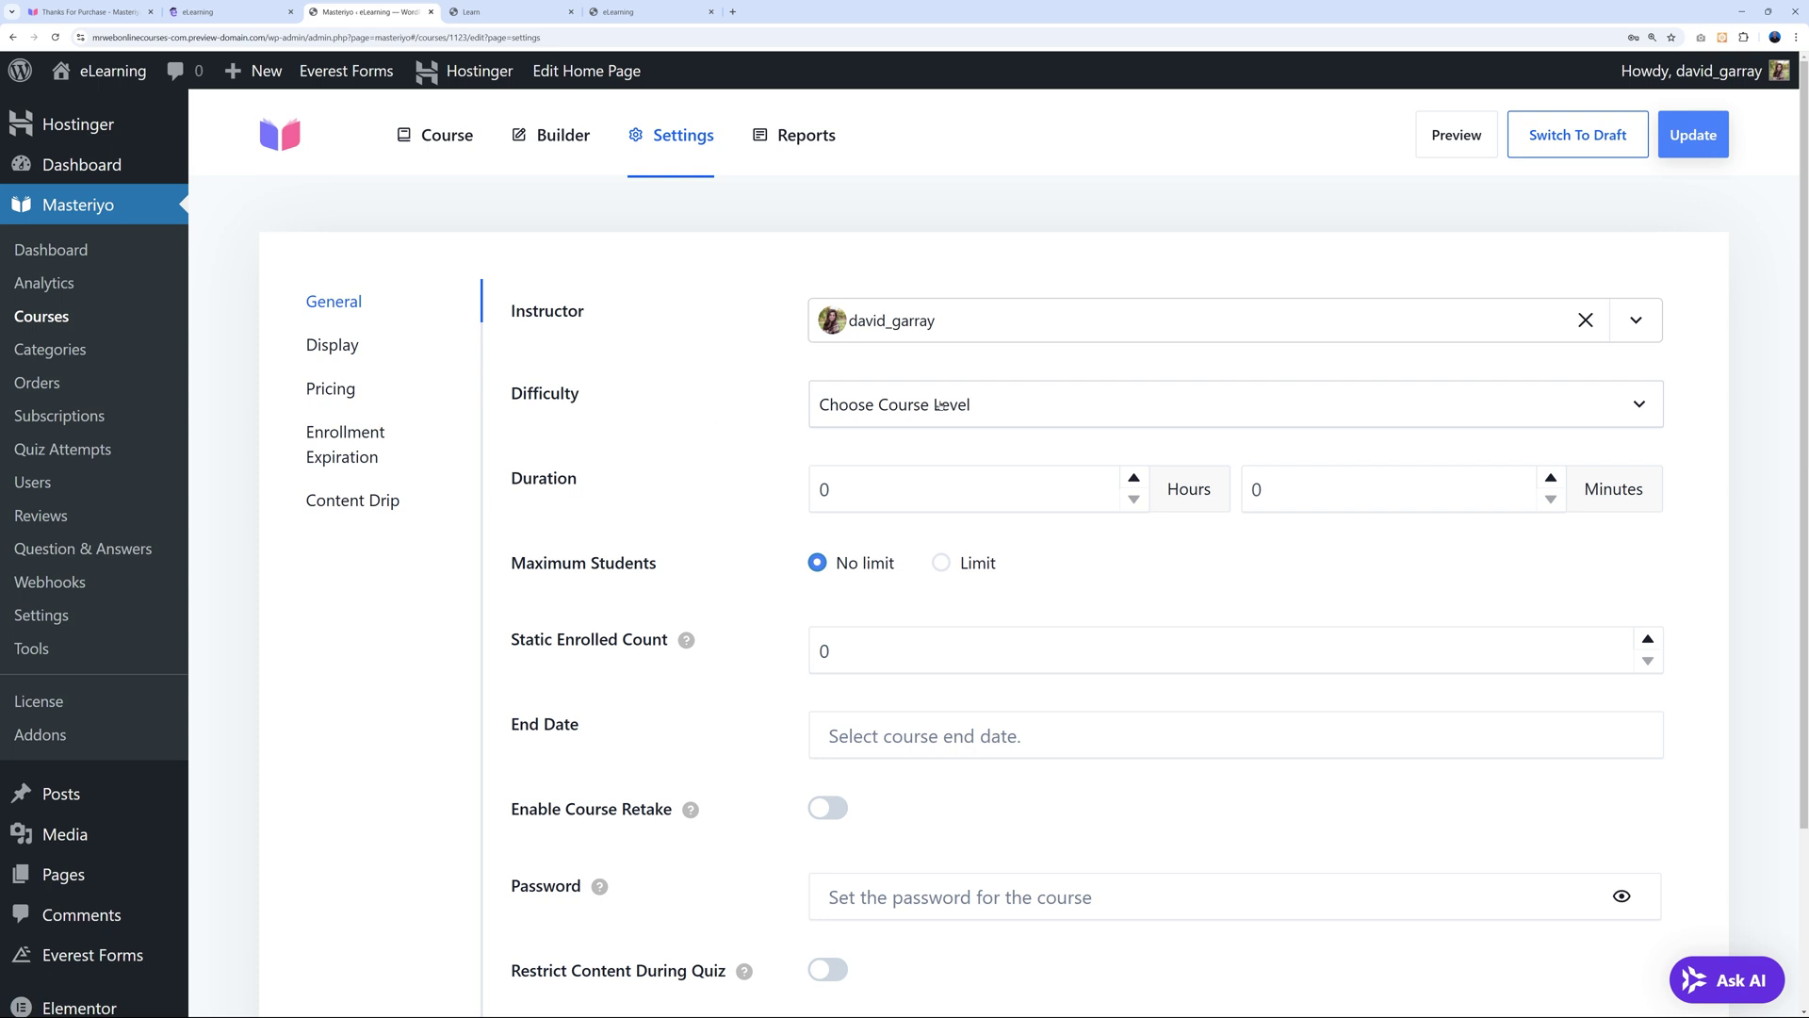
pyautogui.click(1030, 415)
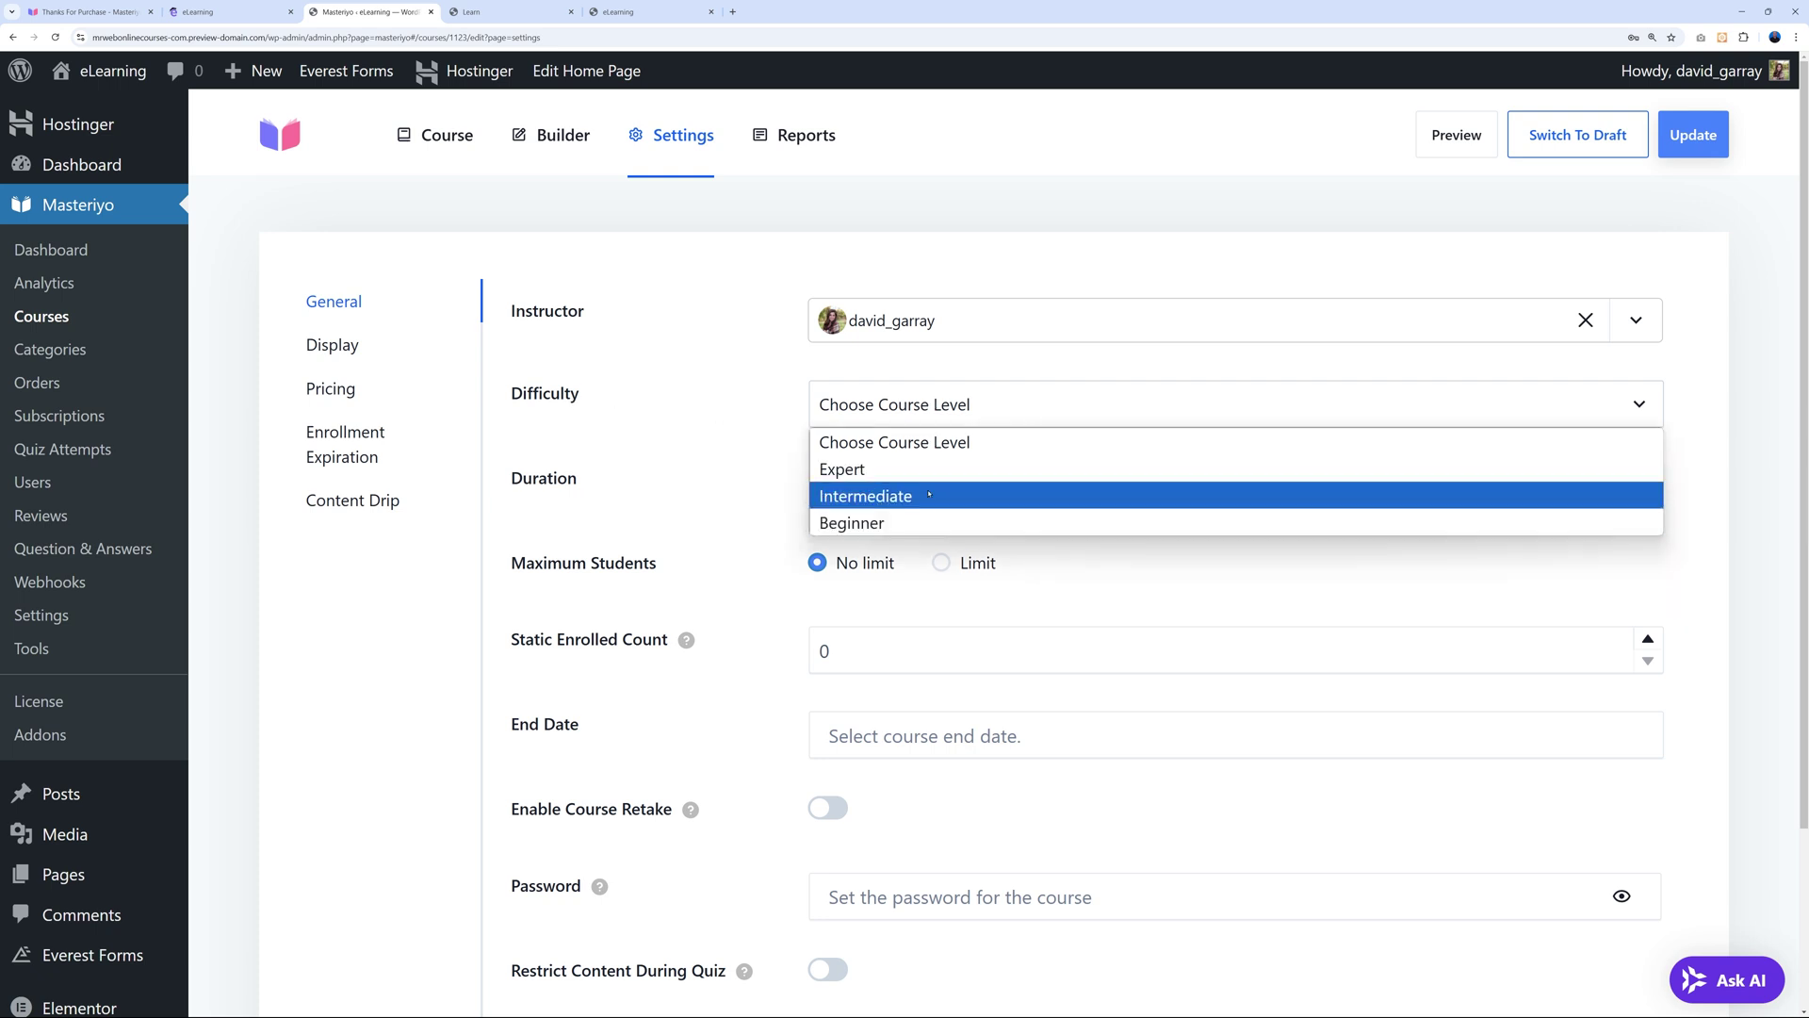
pyautogui.click(921, 523)
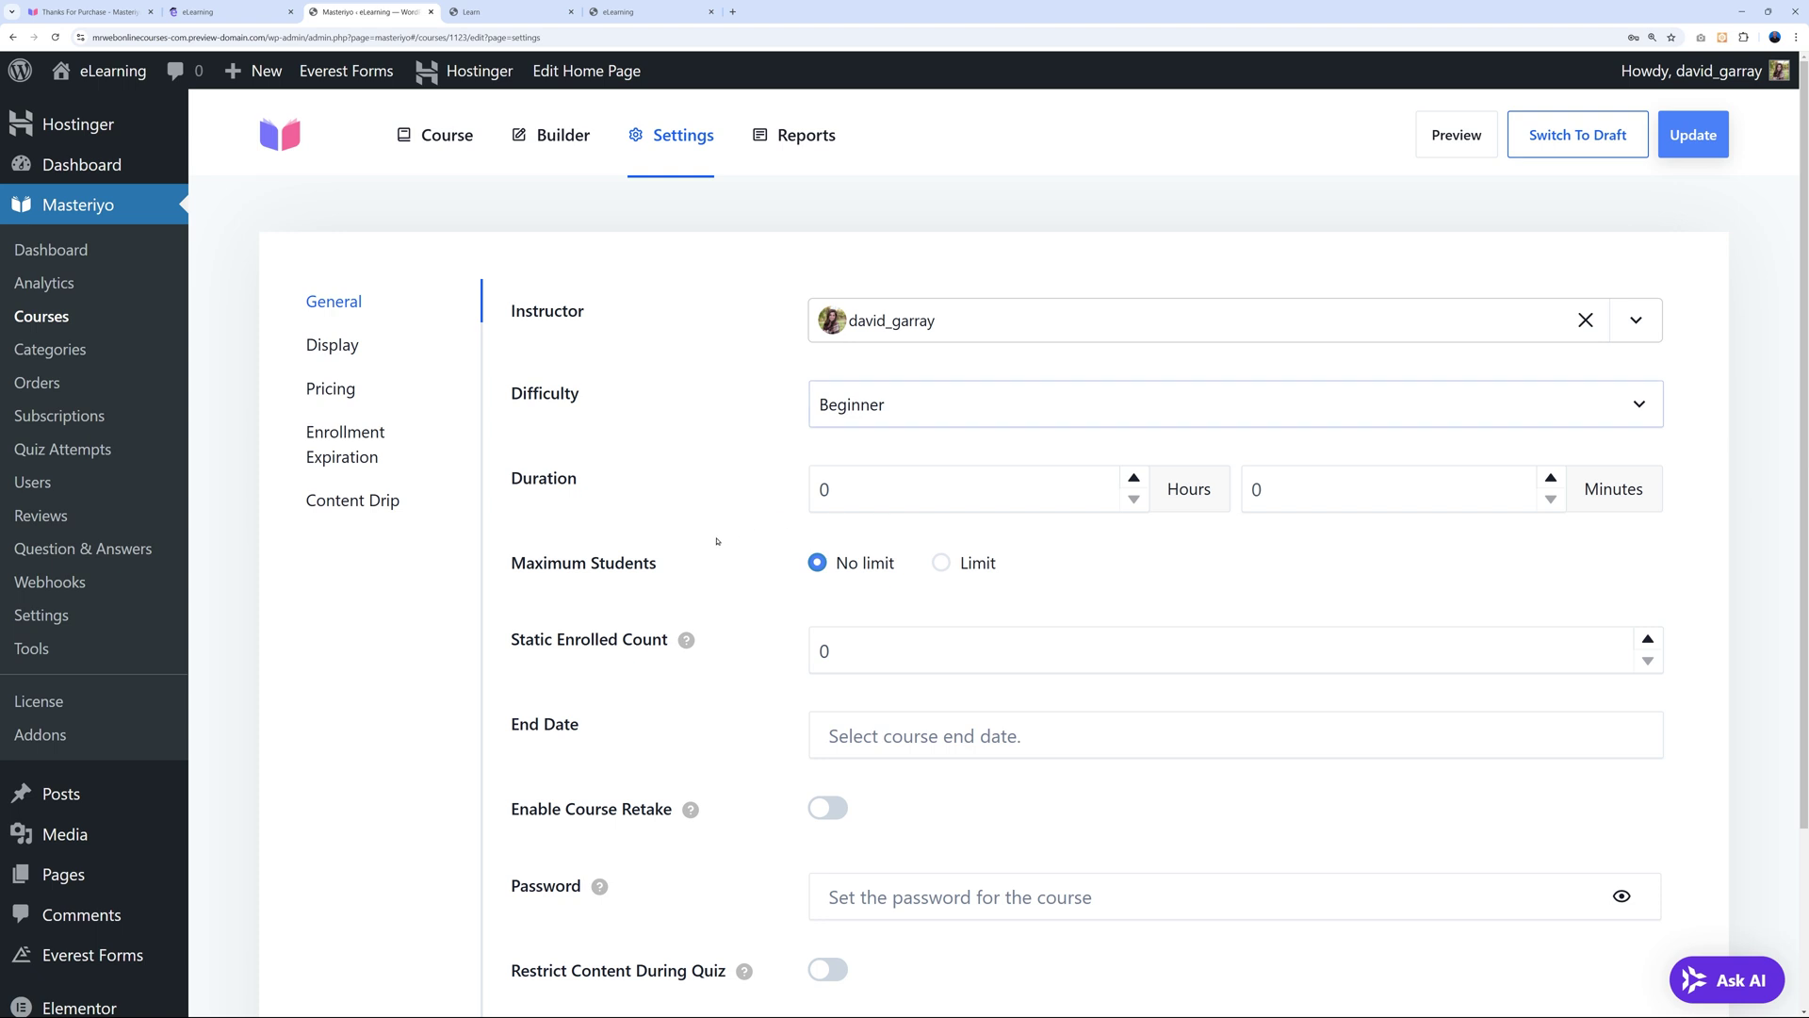
pyautogui.click(1135, 478)
pyautogui.click(1136, 478)
pyautogui.click(1136, 480)
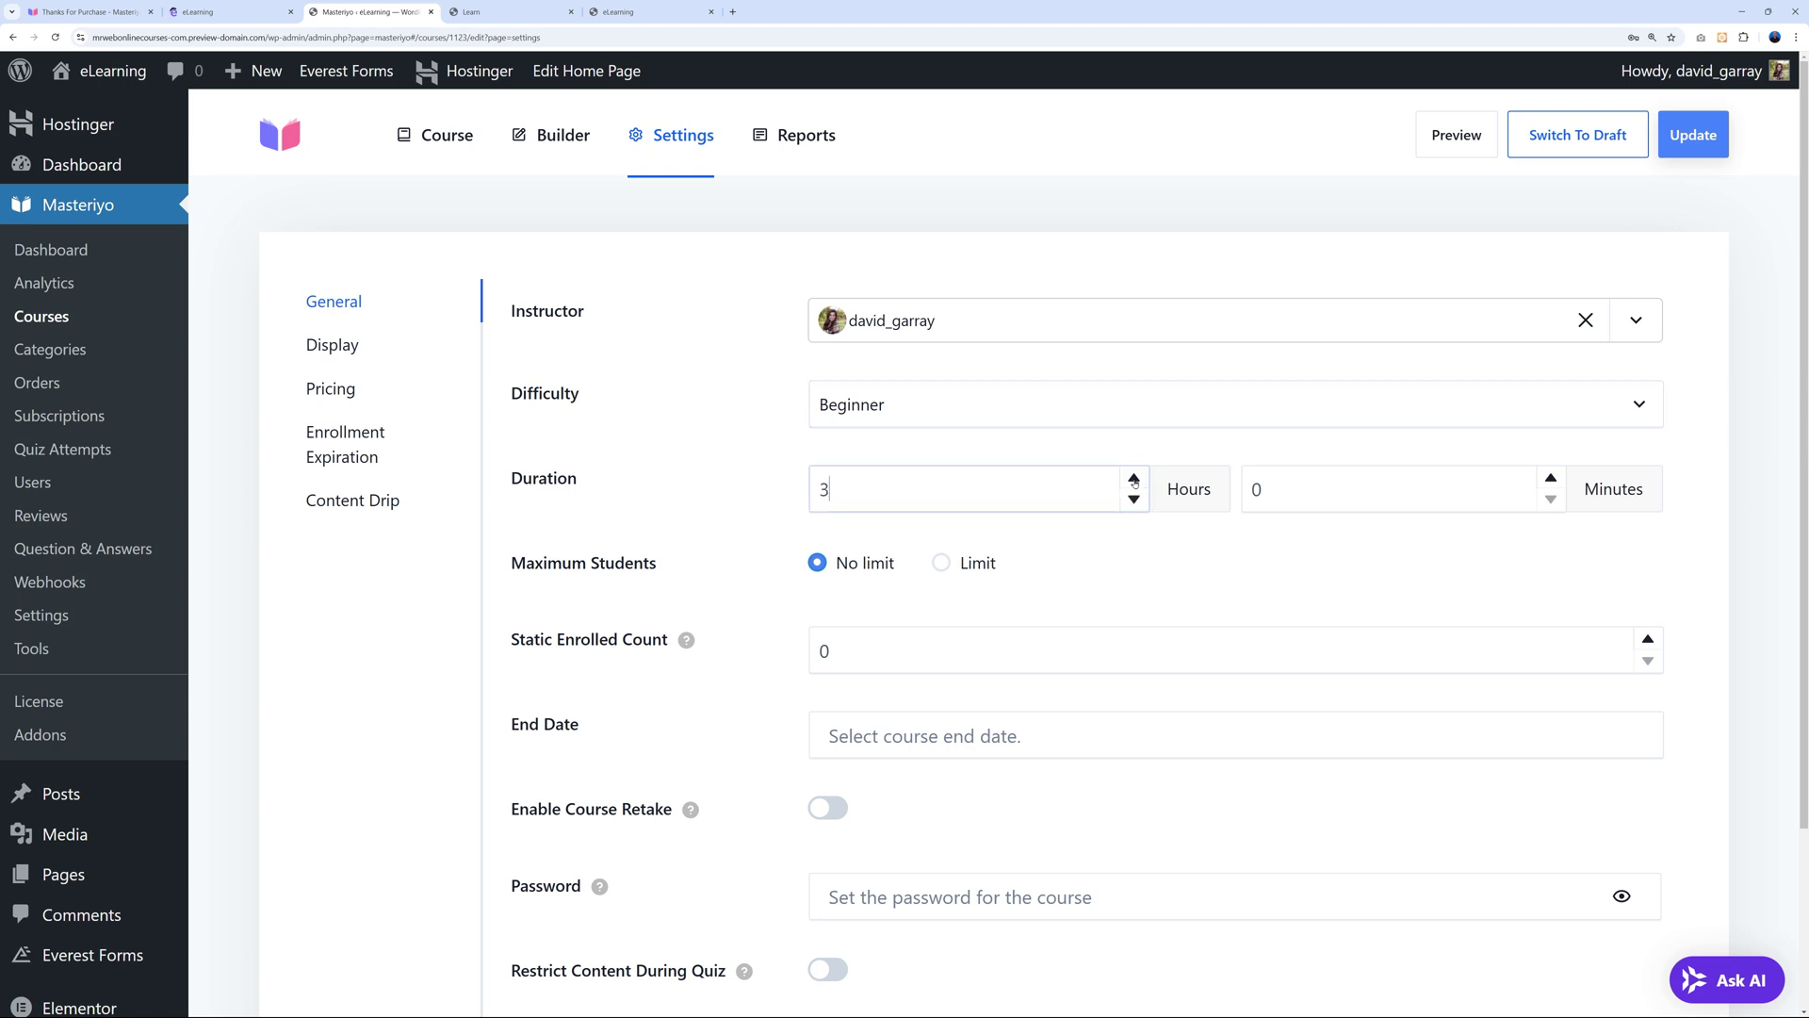
pyautogui.click(731, 510)
pyautogui.doubleClick(1256, 489)
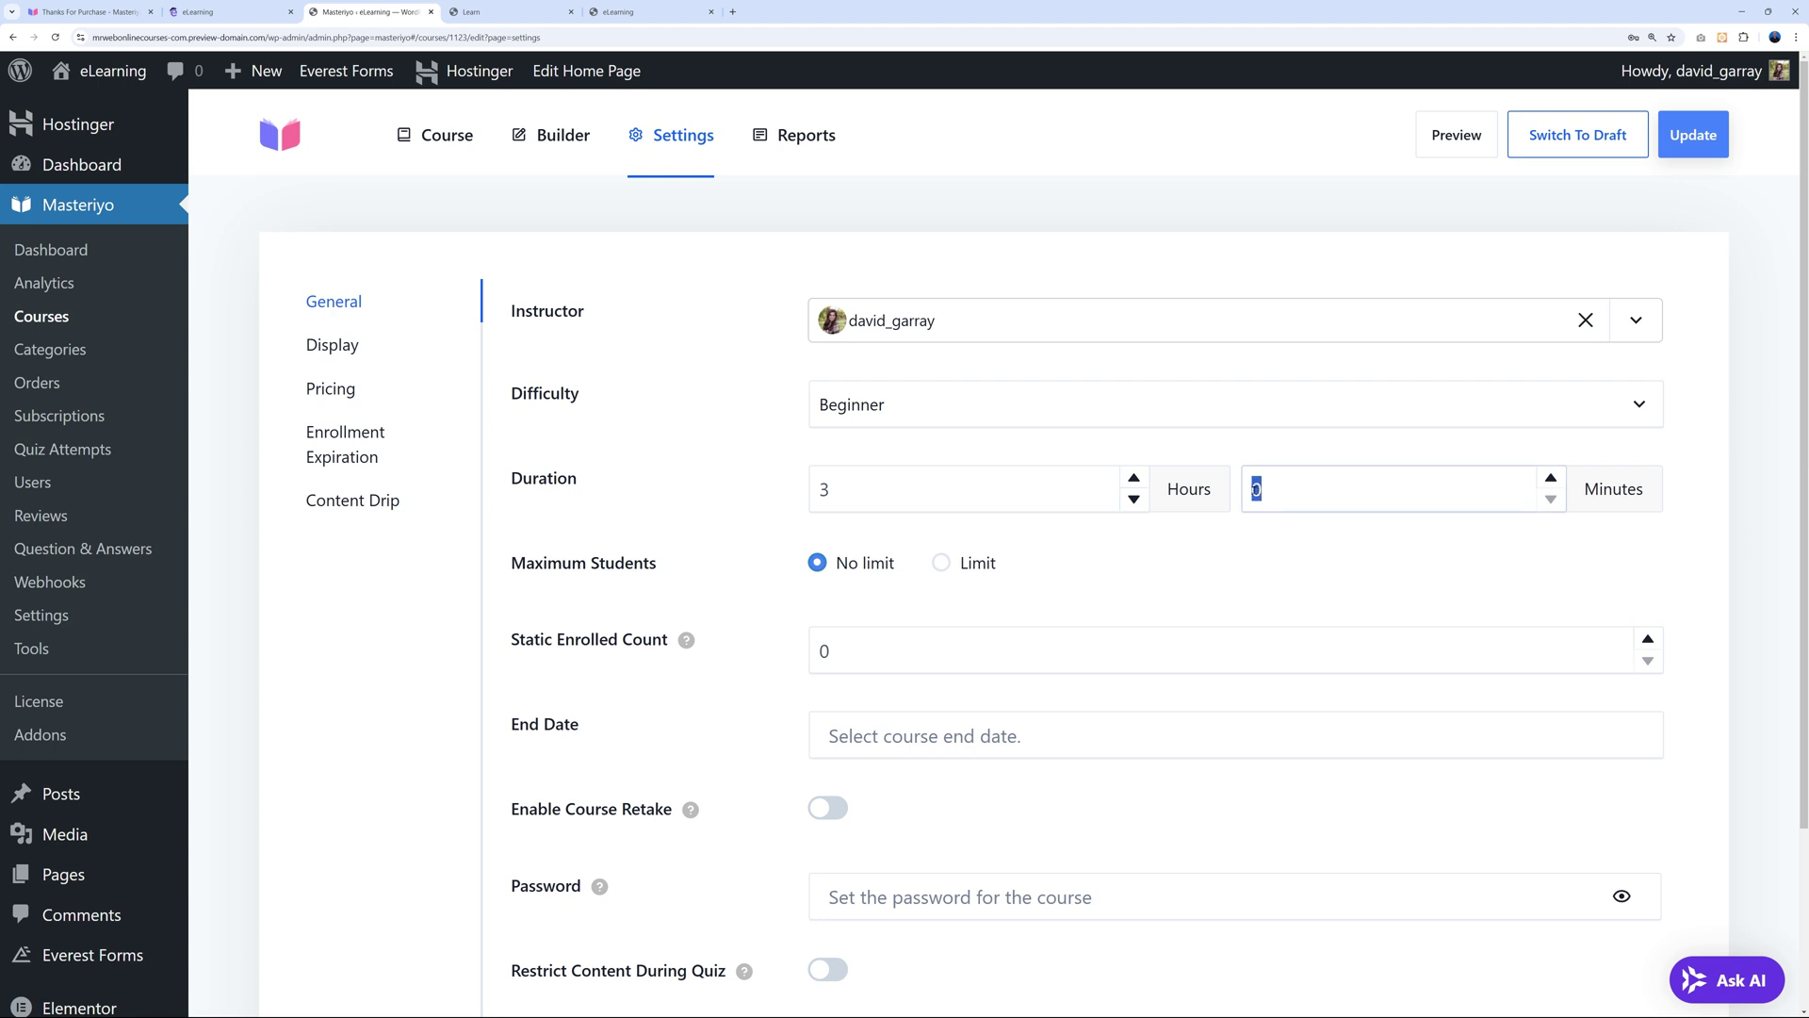
pyautogui.write('20')
pyautogui.click(701, 510)
# Try a 10-student cap, then leave Maximum Students at No limit.
pyautogui.click(941, 564)
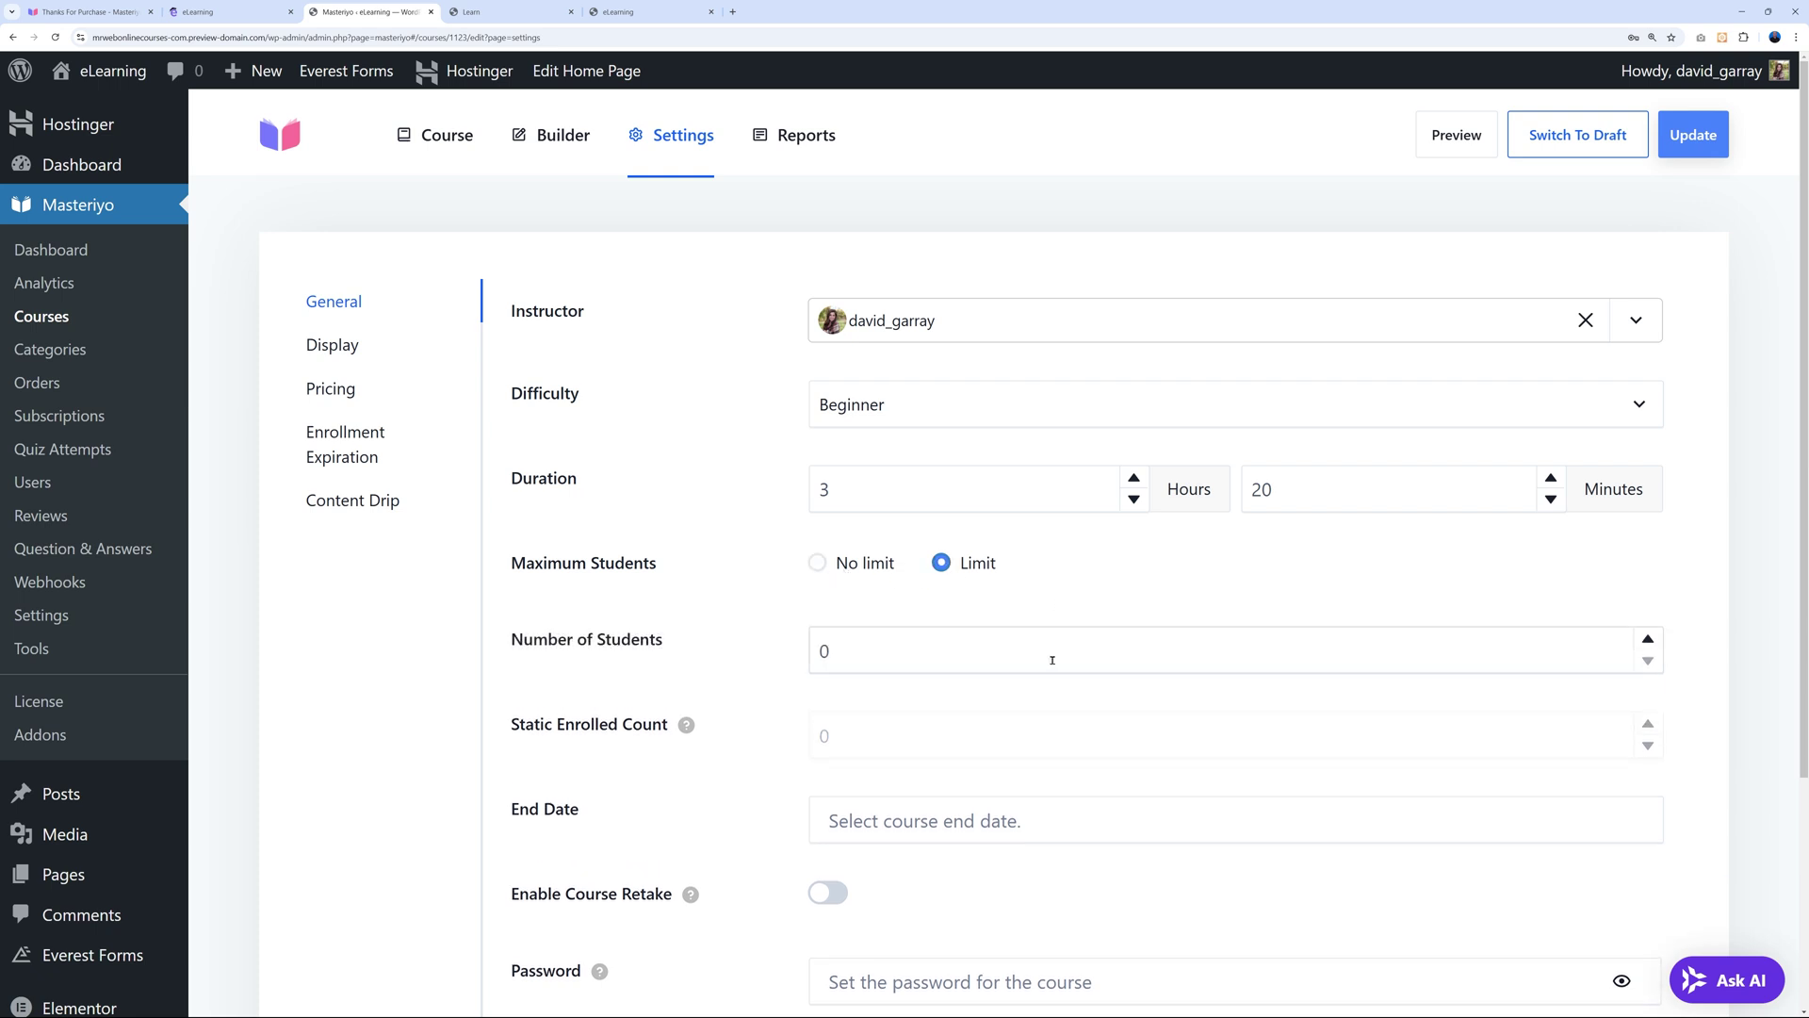
pyautogui.click(1647, 639)
pyautogui.click(1647, 639)
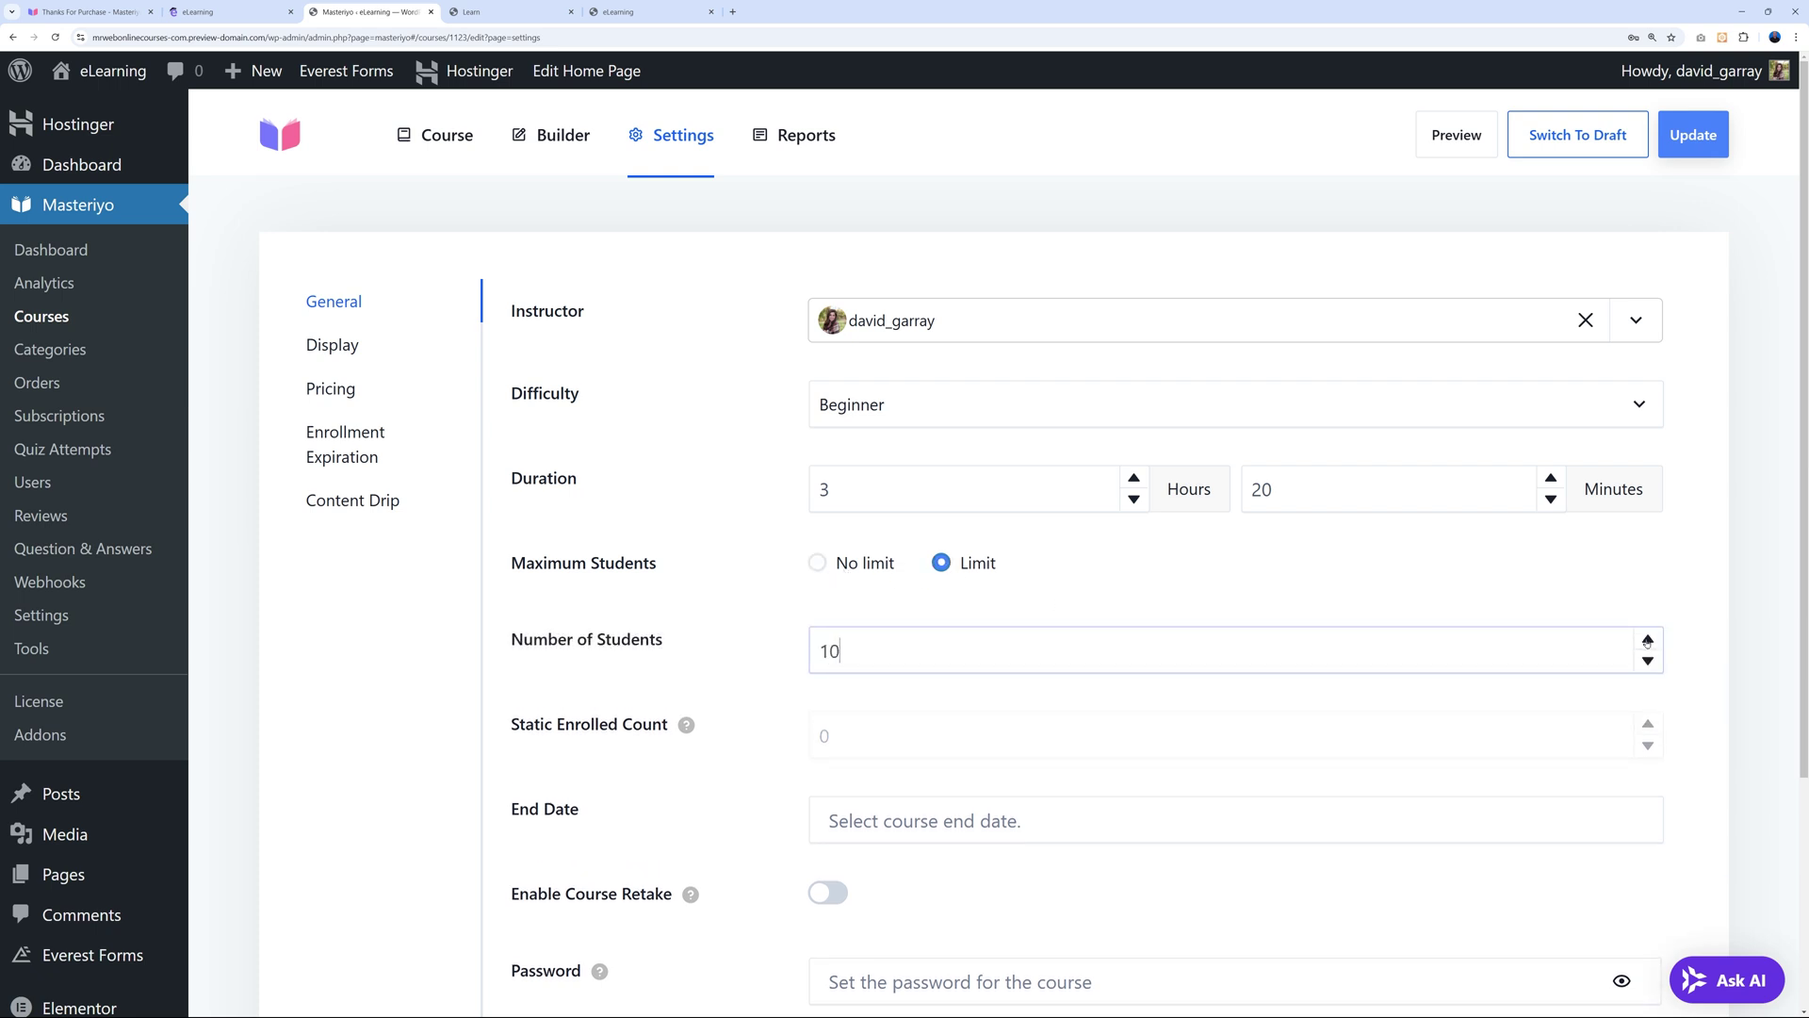
pyautogui.click(818, 563)
pyautogui.scroll(-2, 757, 617)
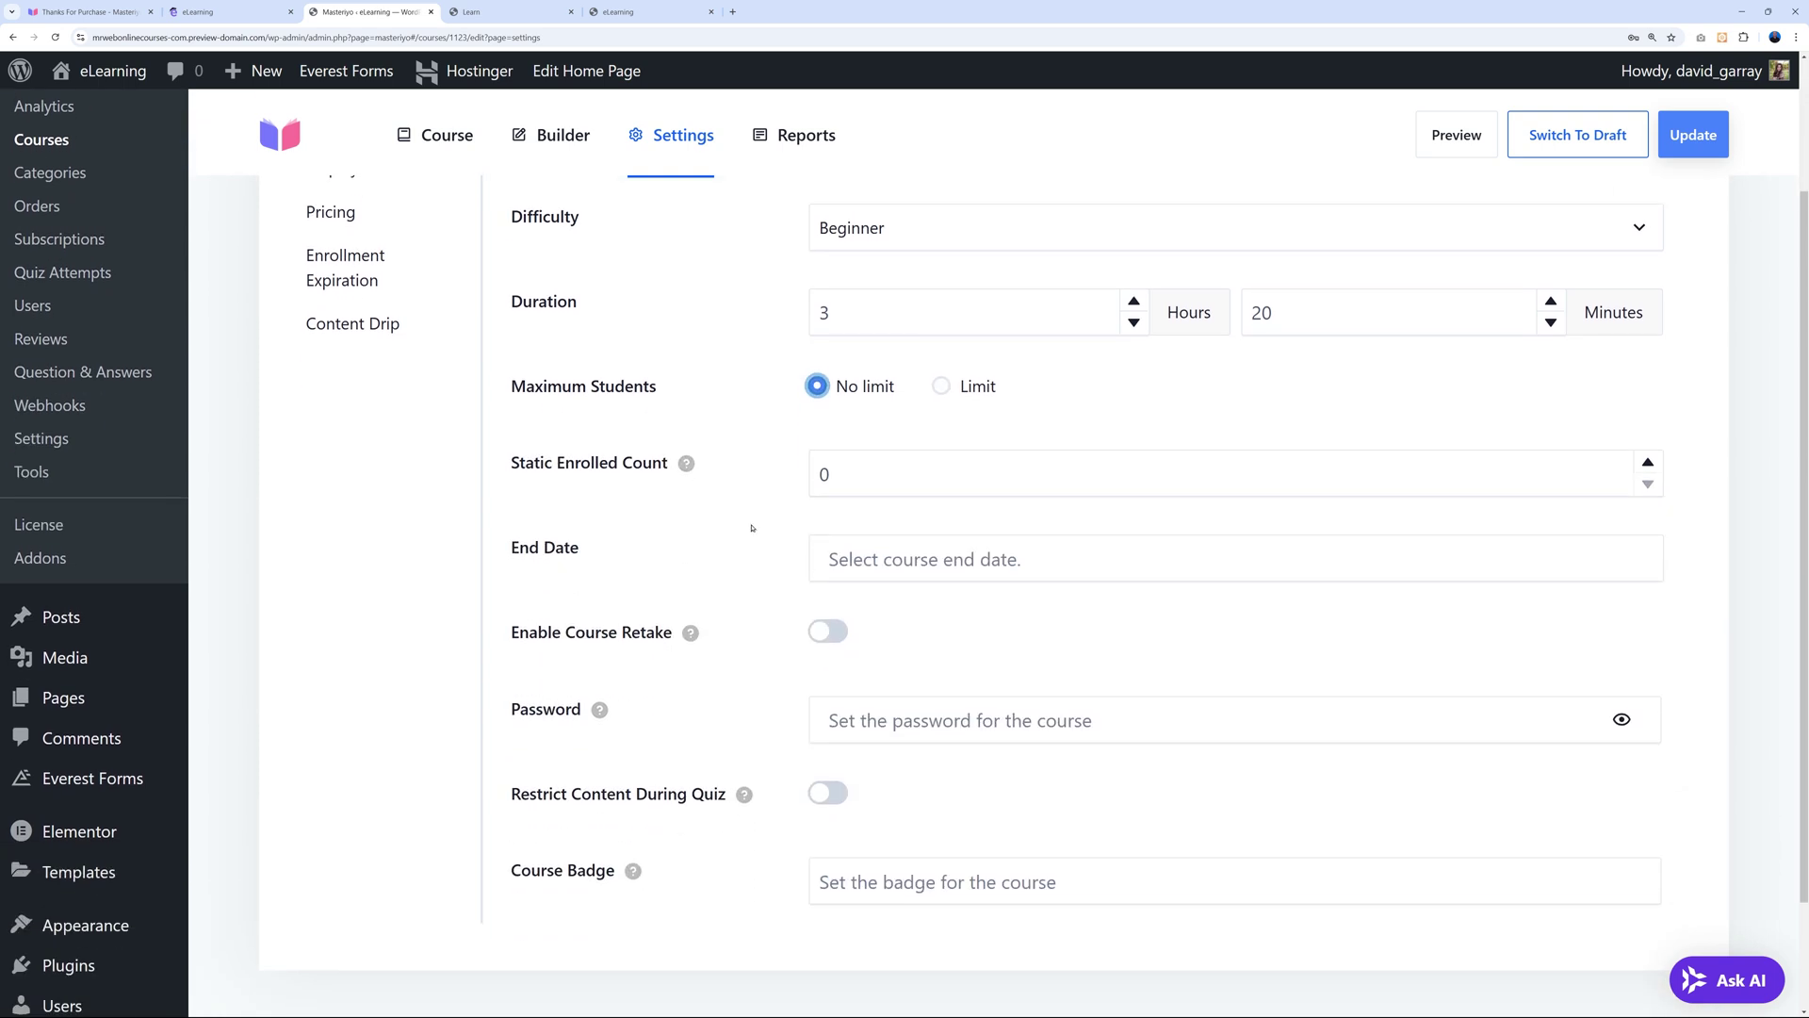
pyautogui.moveTo(689, 466)
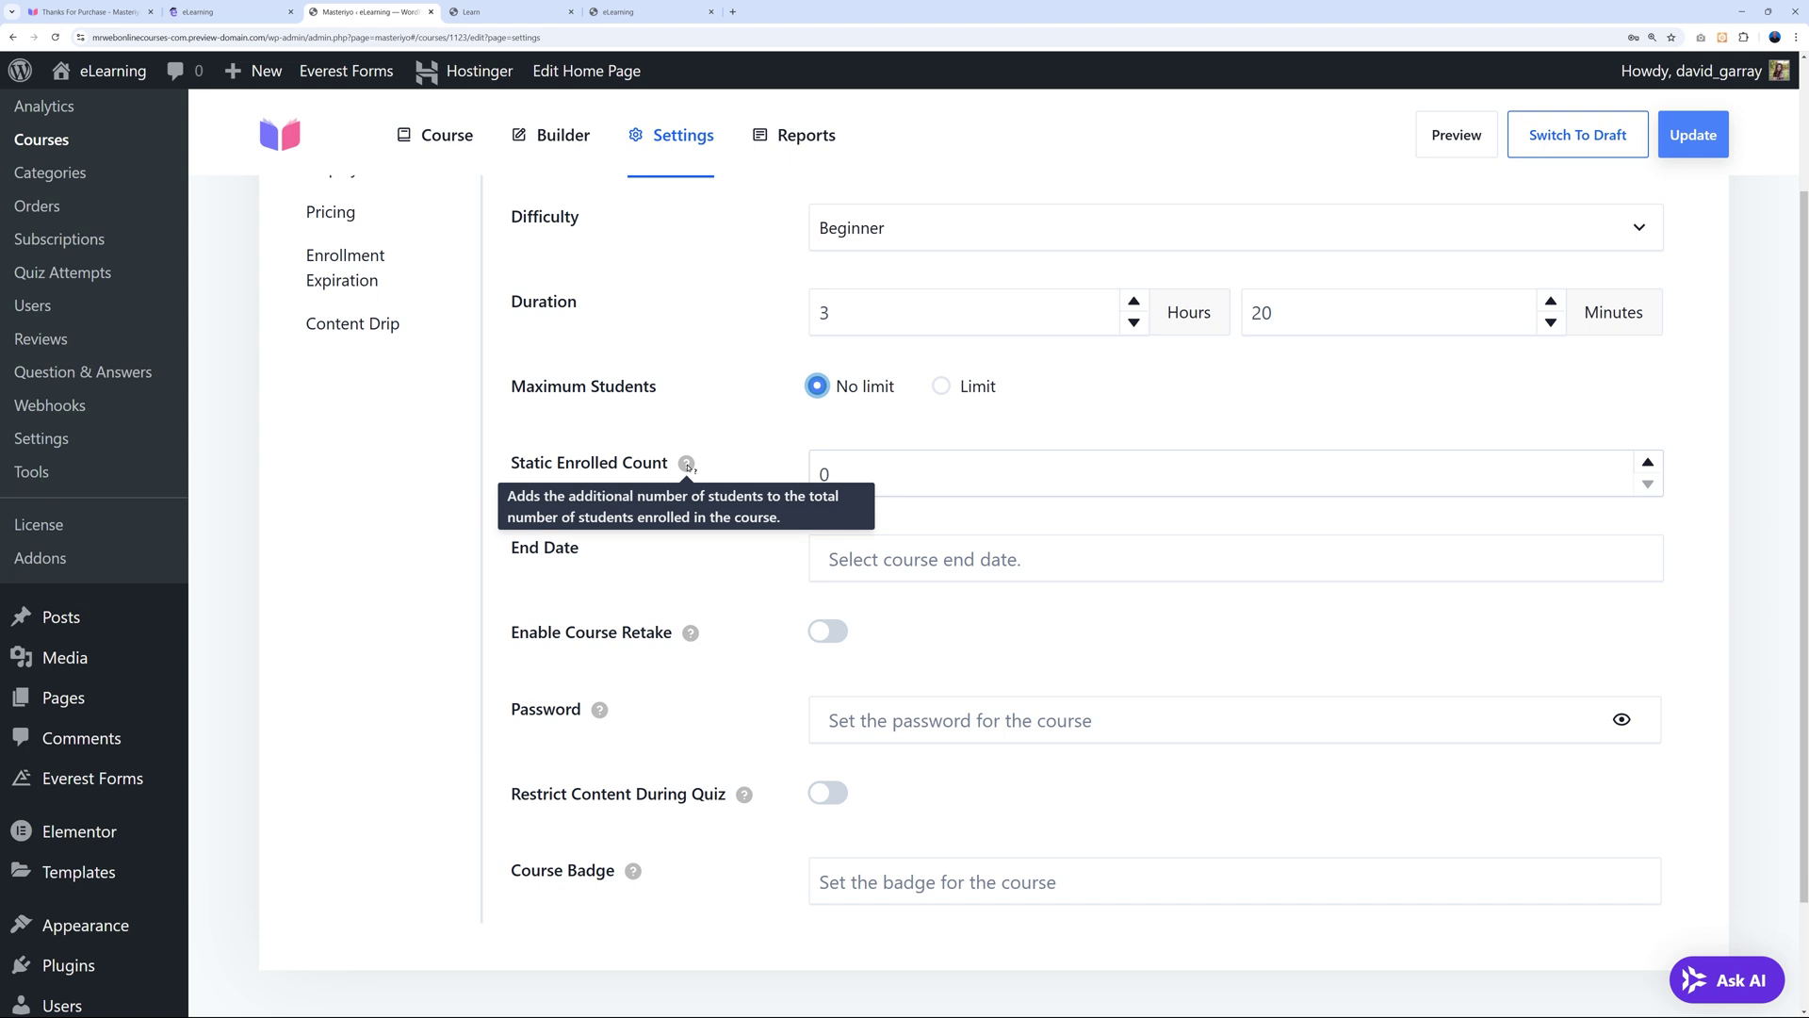
pyautogui.press('Tab')
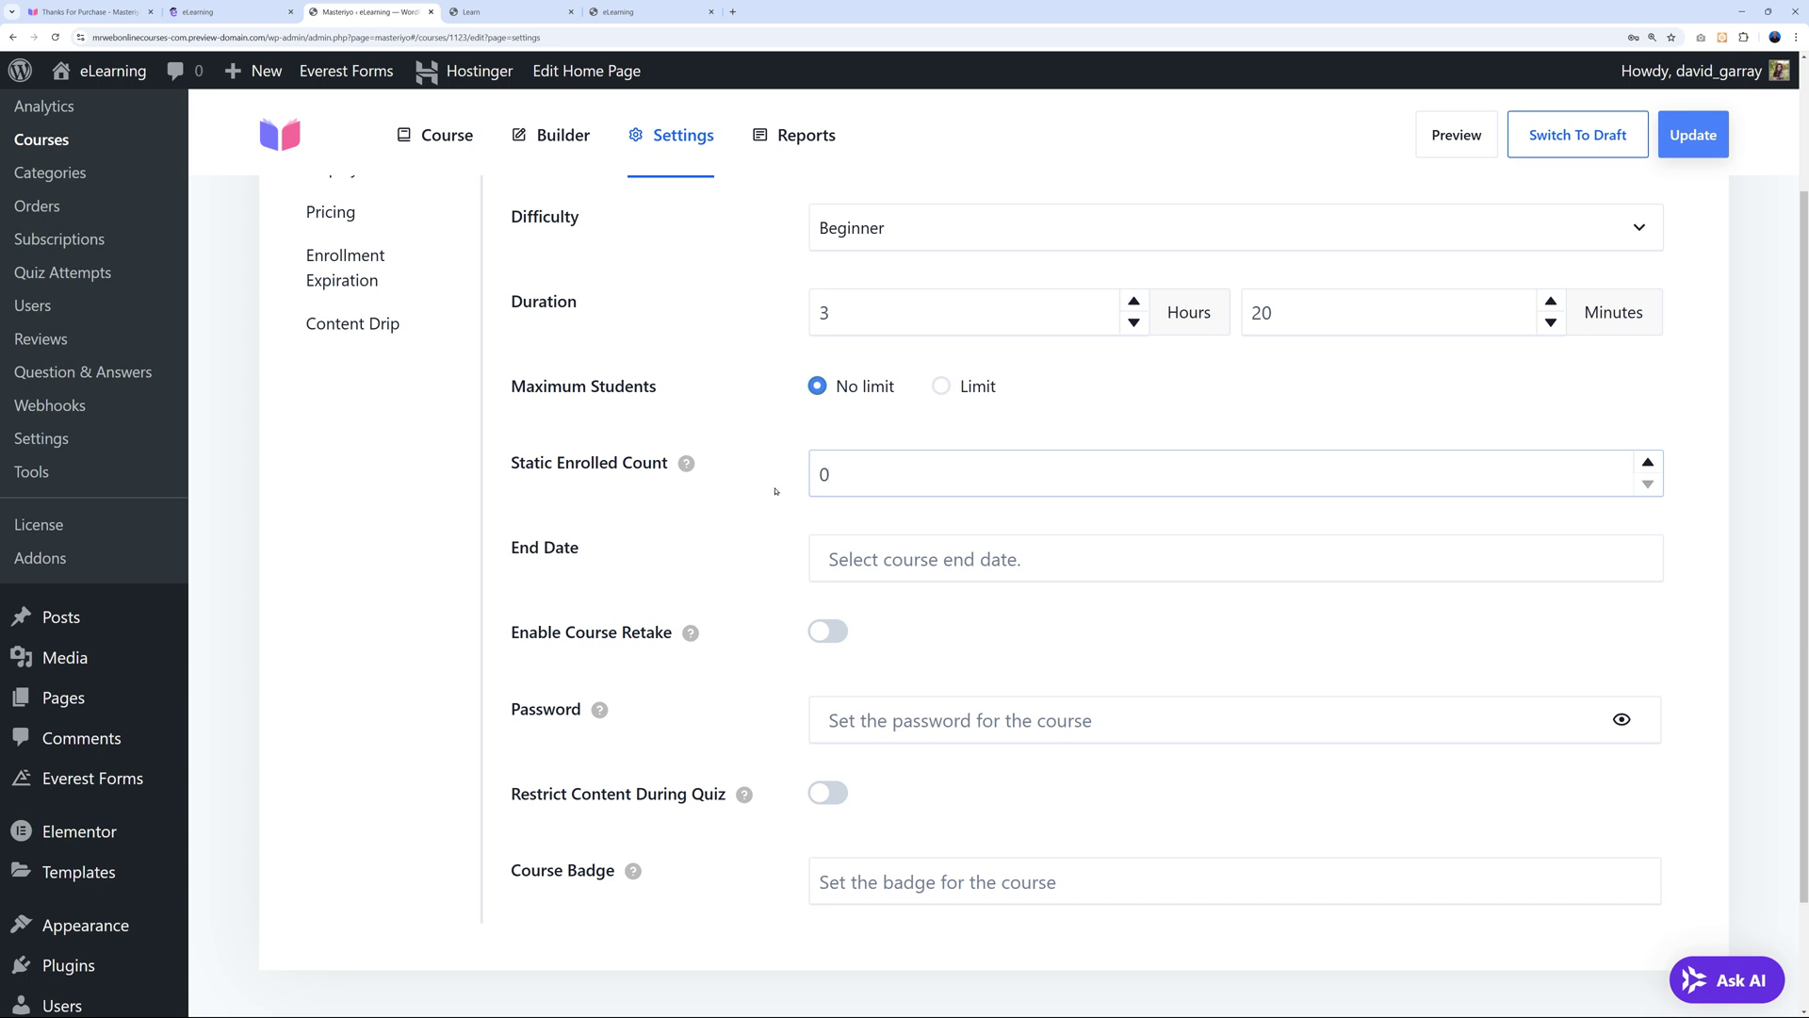
pyautogui.doubleClick(818, 476)
pyautogui.write('200')
pyautogui.moveTo(823, 473); pyautogui.dragTo(853, 474)
pyautogui.write('0')
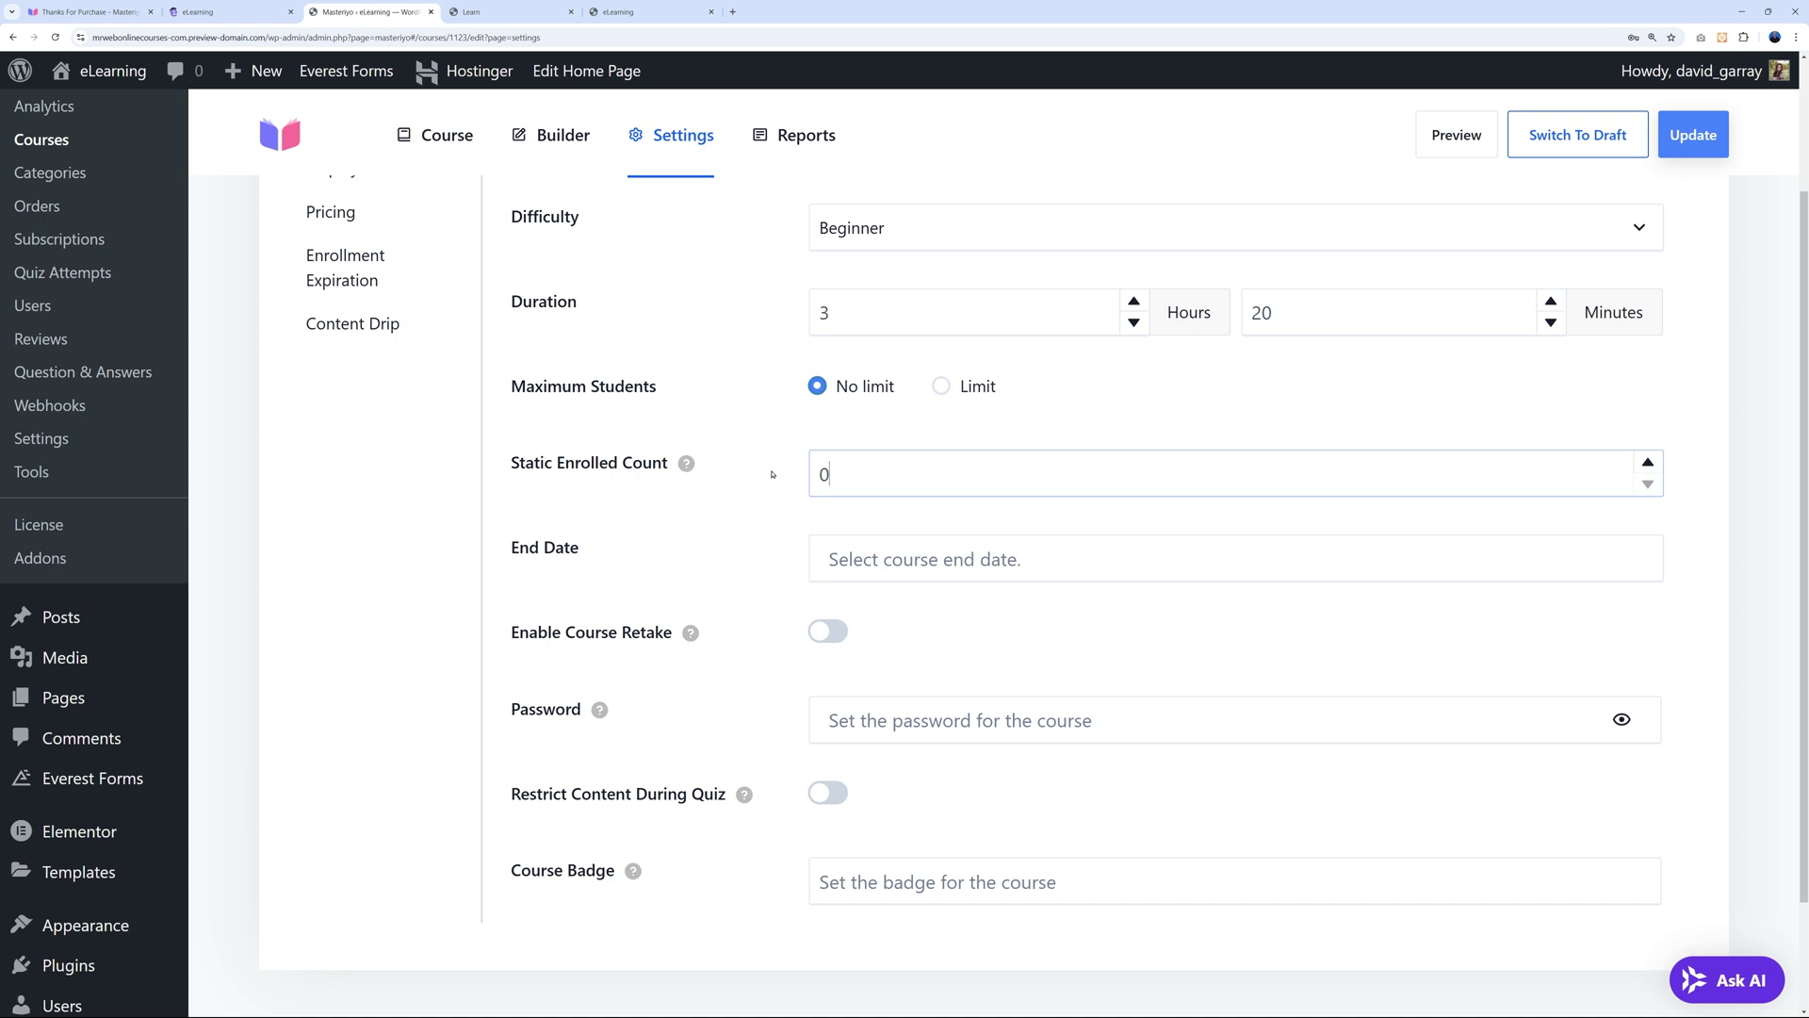
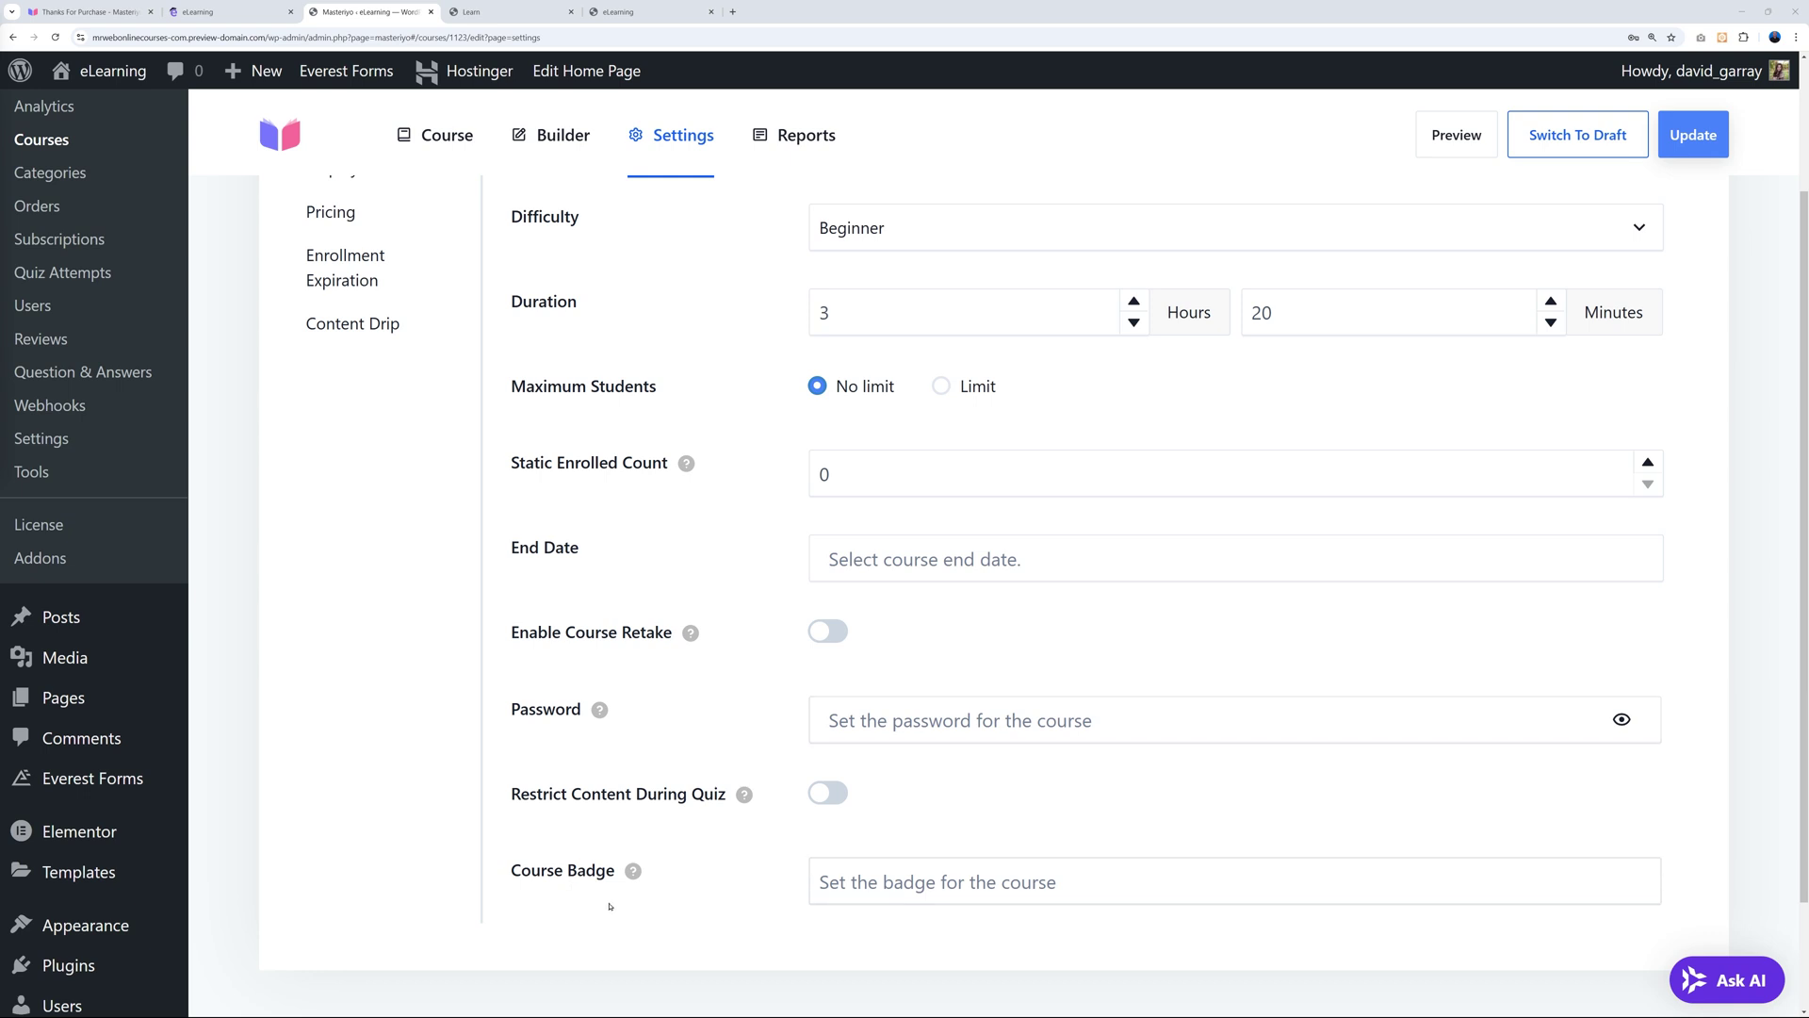
# Show the course's Display settings: curriculum always visible, reviews enabled.
pyautogui.scroll(2, 650, 730)
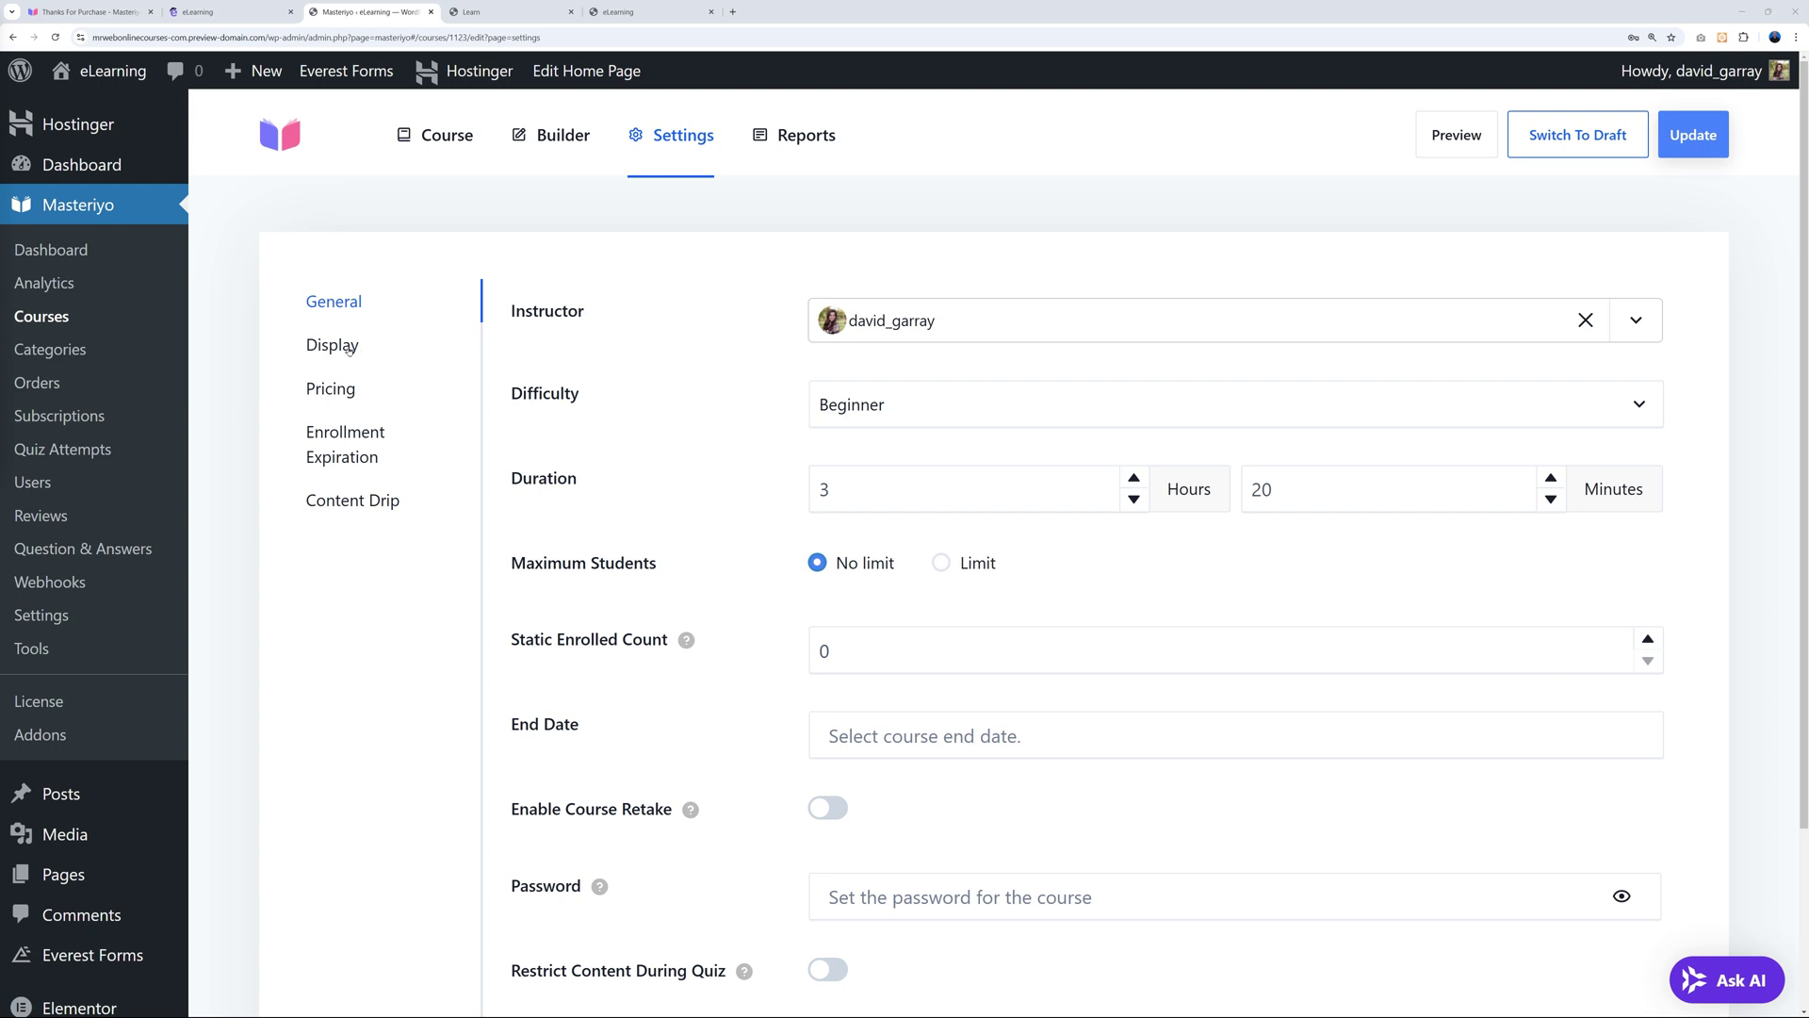
pyautogui.click(348, 348)
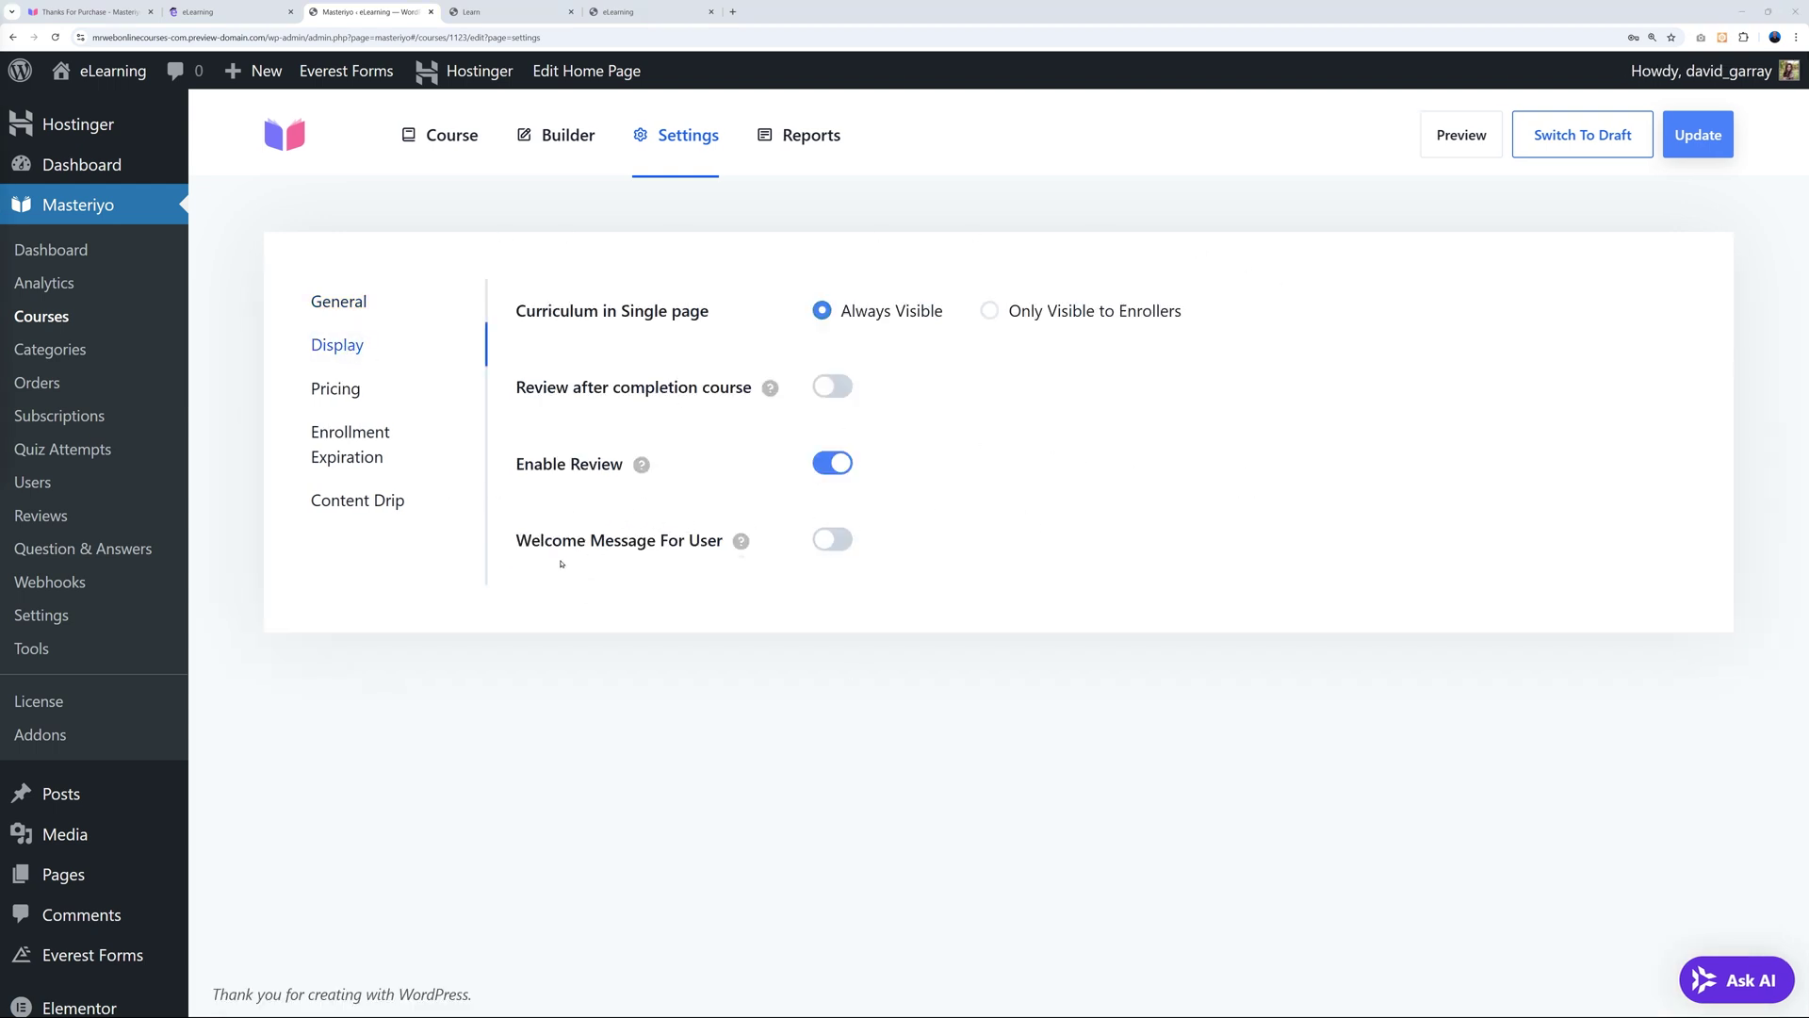
# Try the Welcome Message For User toggle, leave it off, and bring up Pricing.
pyautogui.click(827, 542)
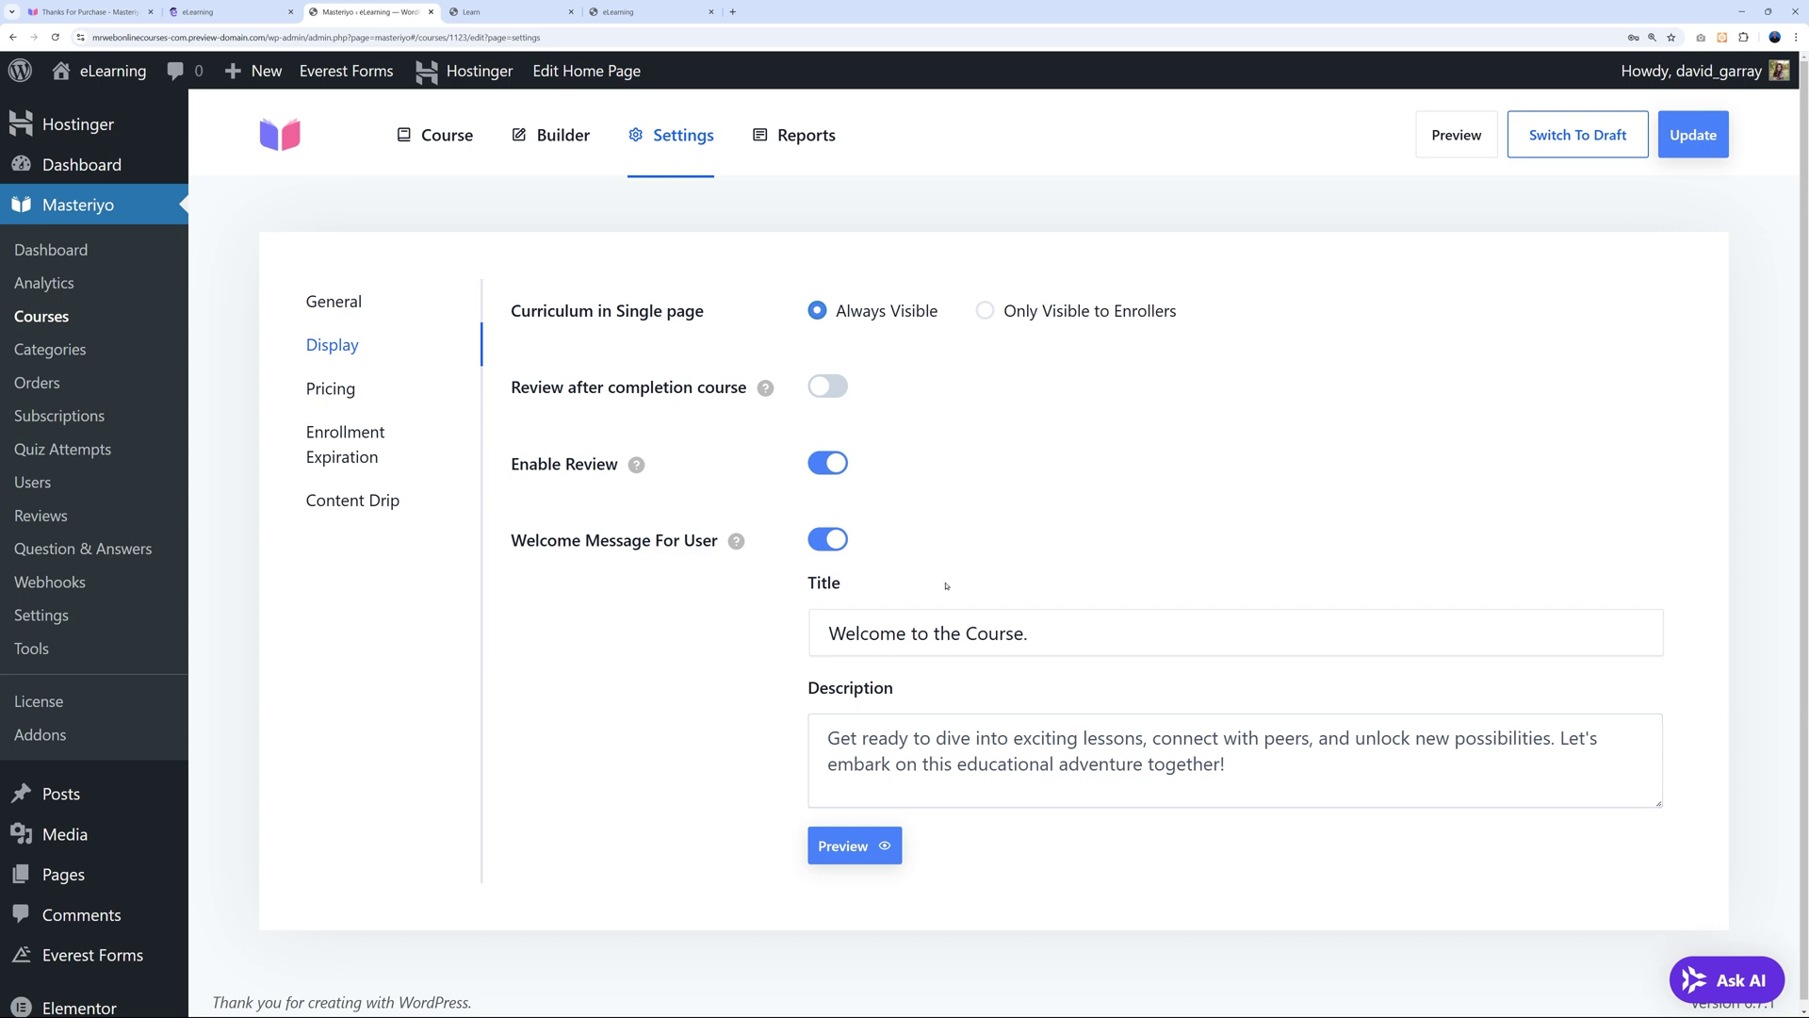
pyautogui.click(829, 540)
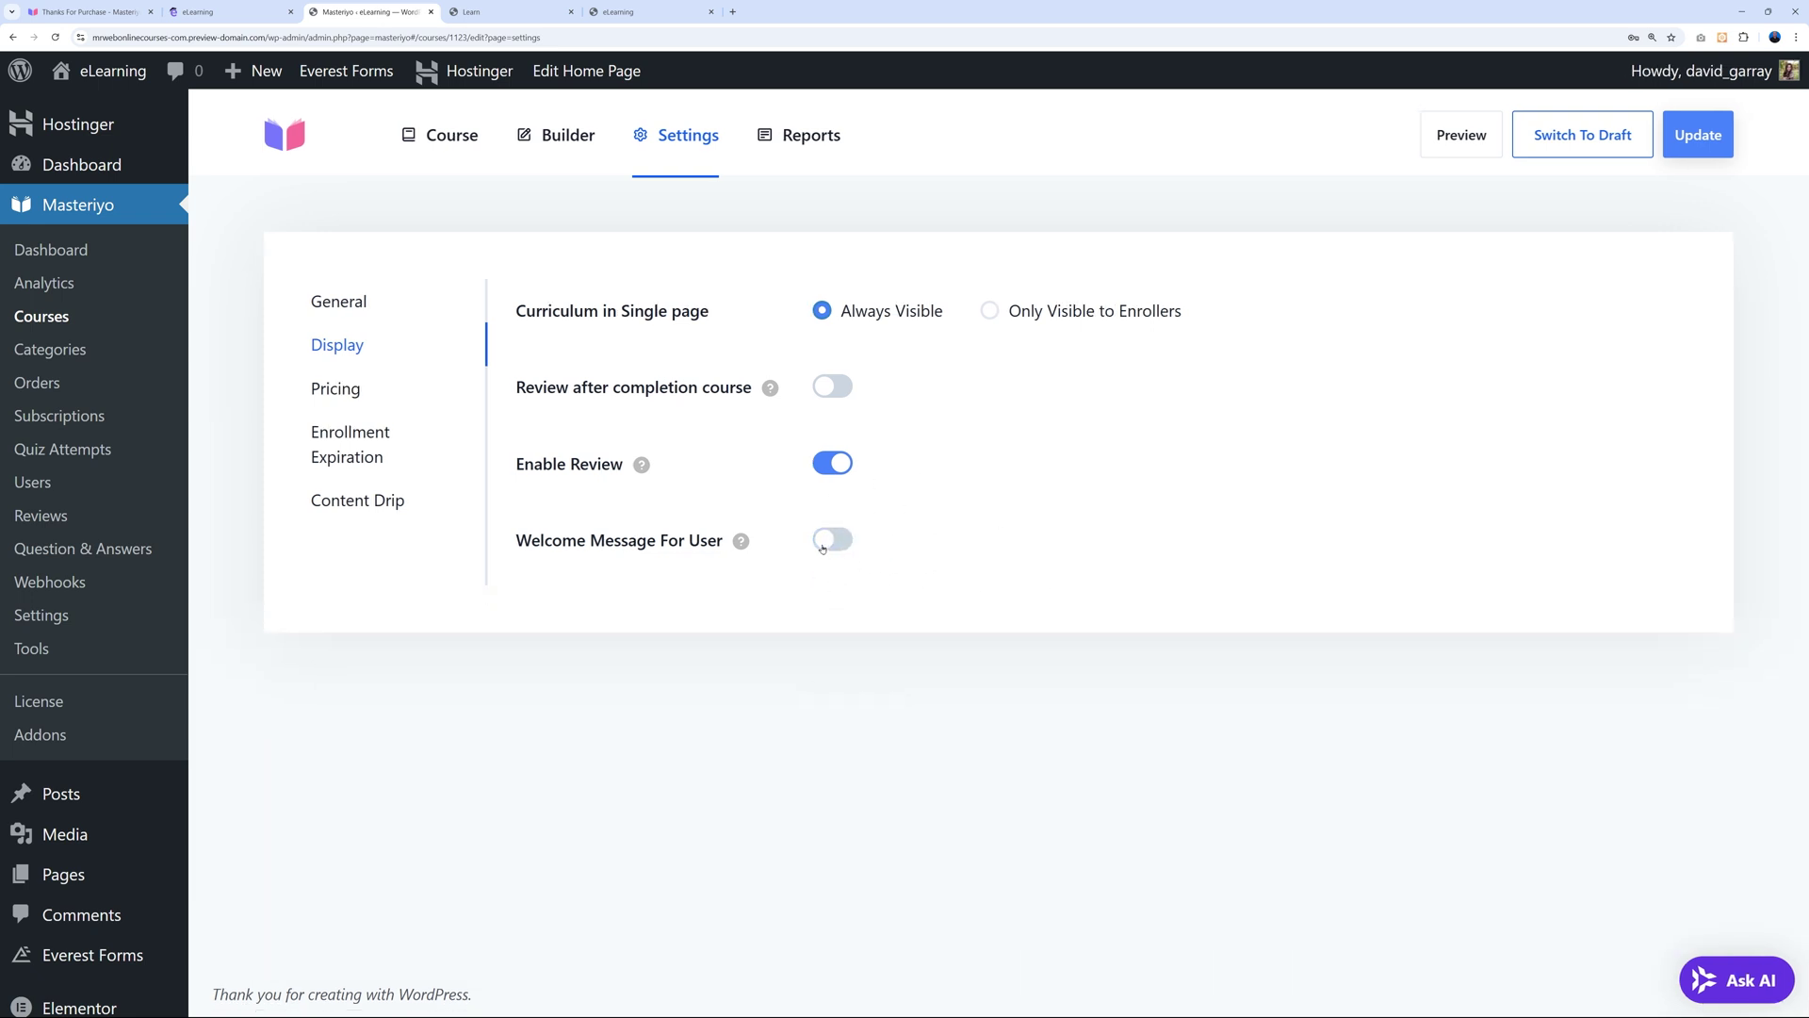
pyautogui.click(332, 394)
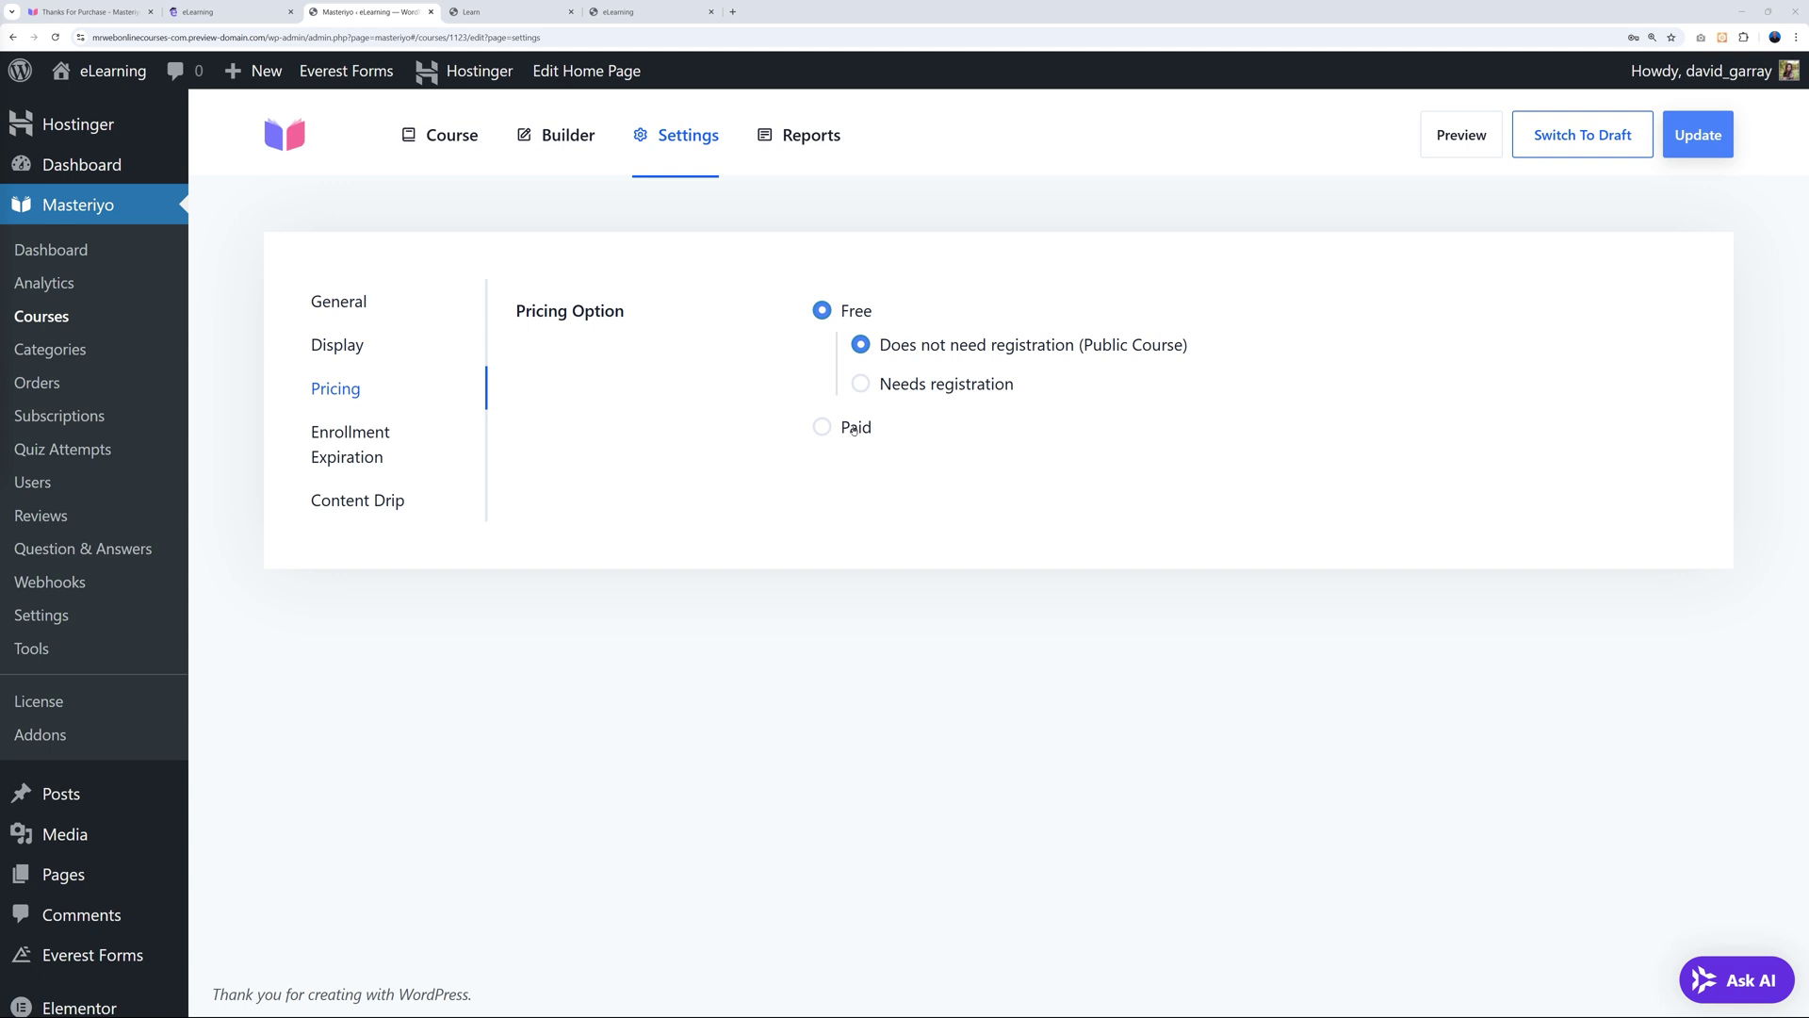
# Make the course Paid with a one-time fee of 29.99 and a sale price of 24.99.
pyautogui.click(820, 428)
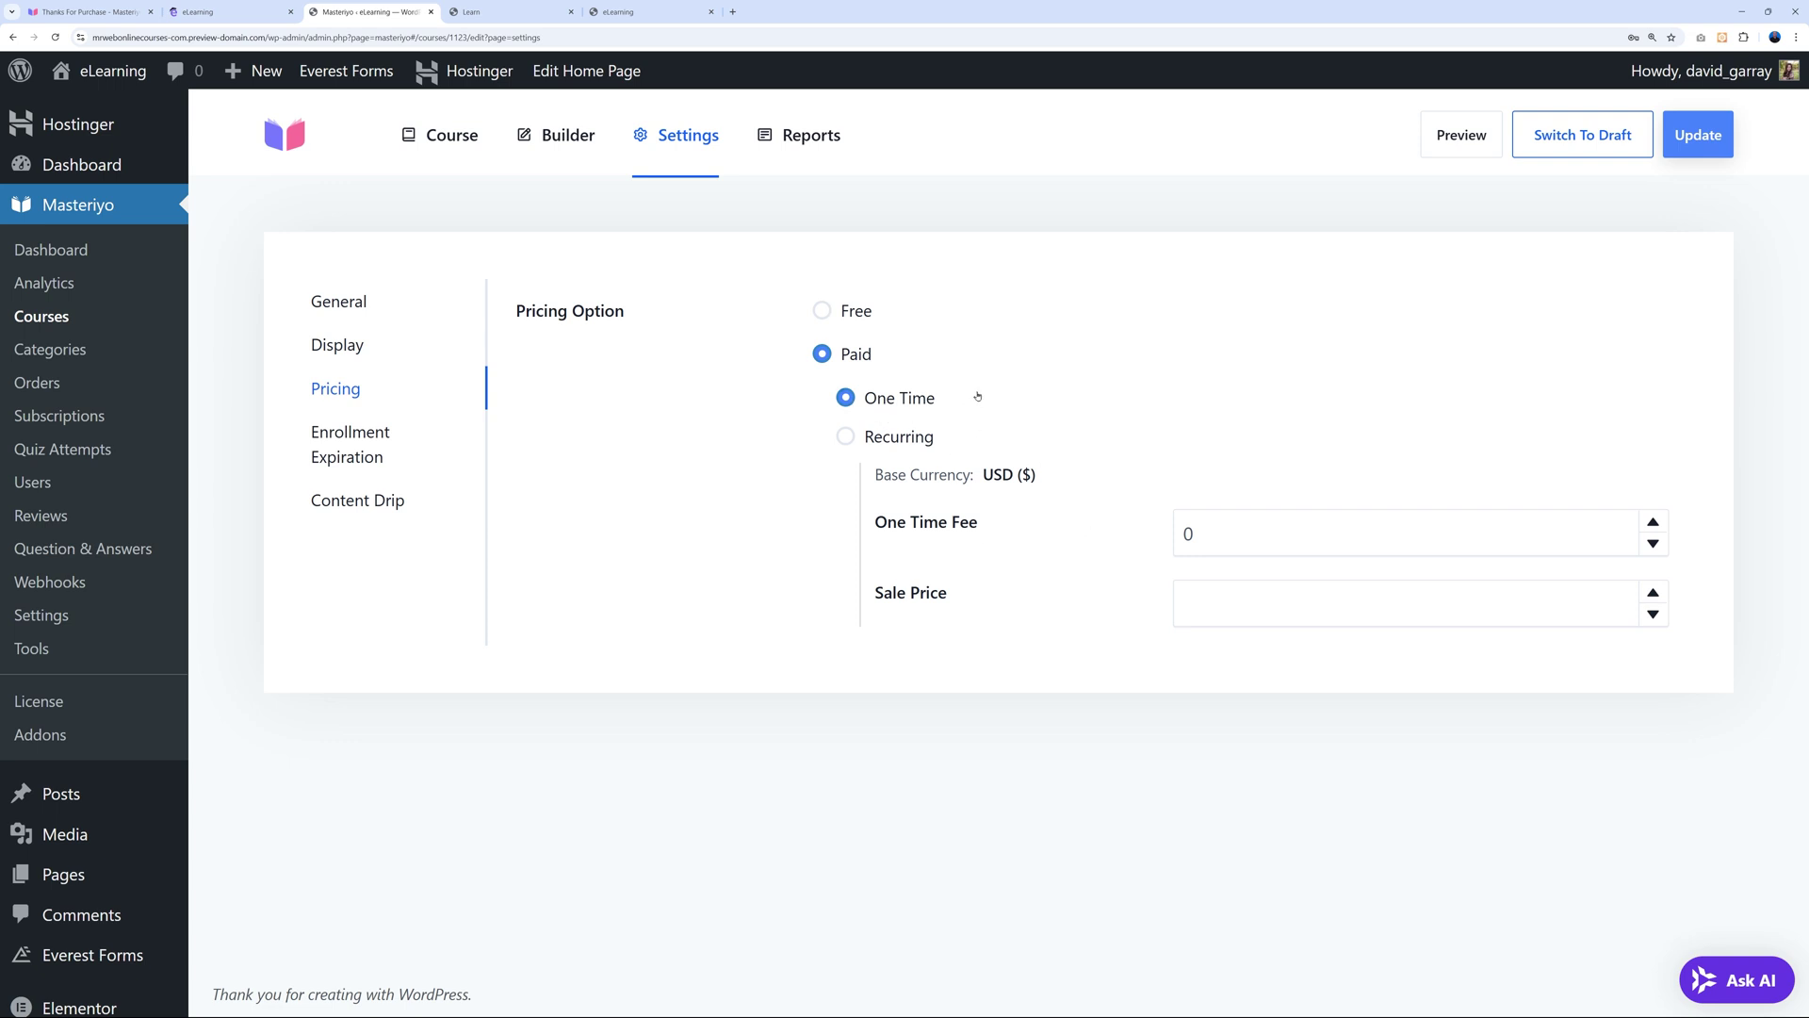
pyautogui.doubleClick(1184, 532)
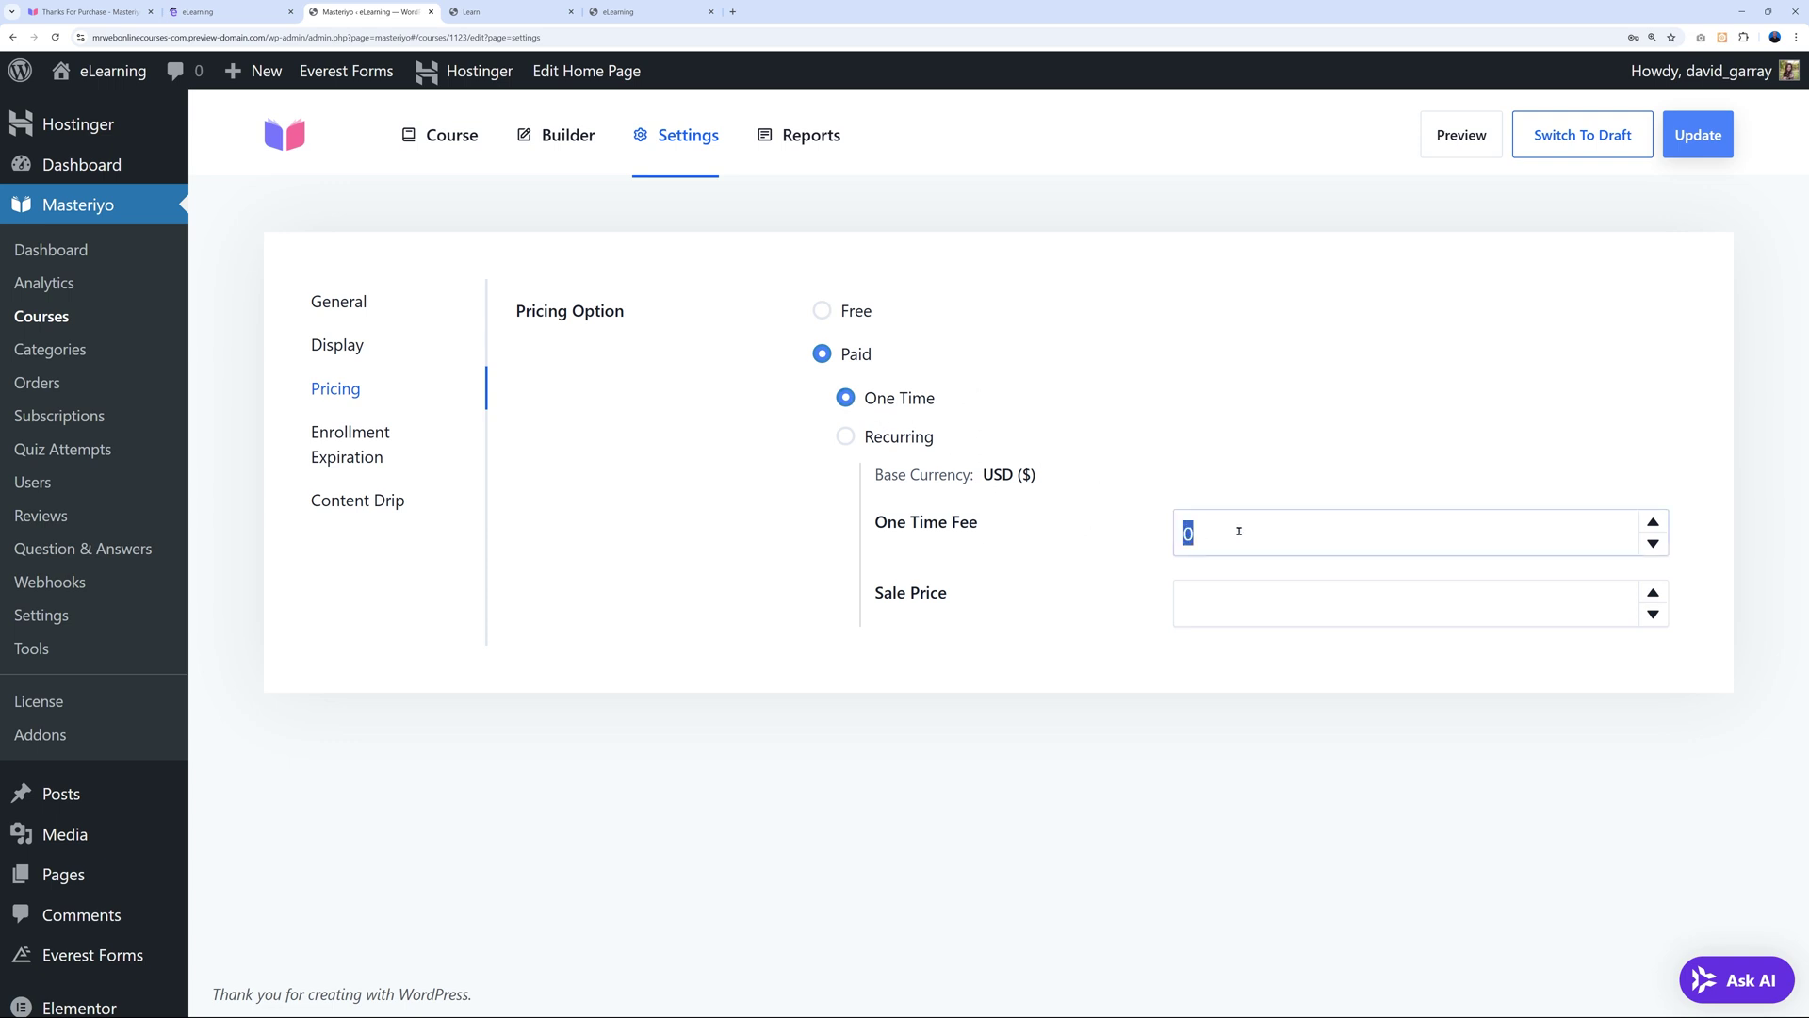
pyautogui.write('29.99')
pyautogui.click(1256, 593)
pyautogui.write('24.99')
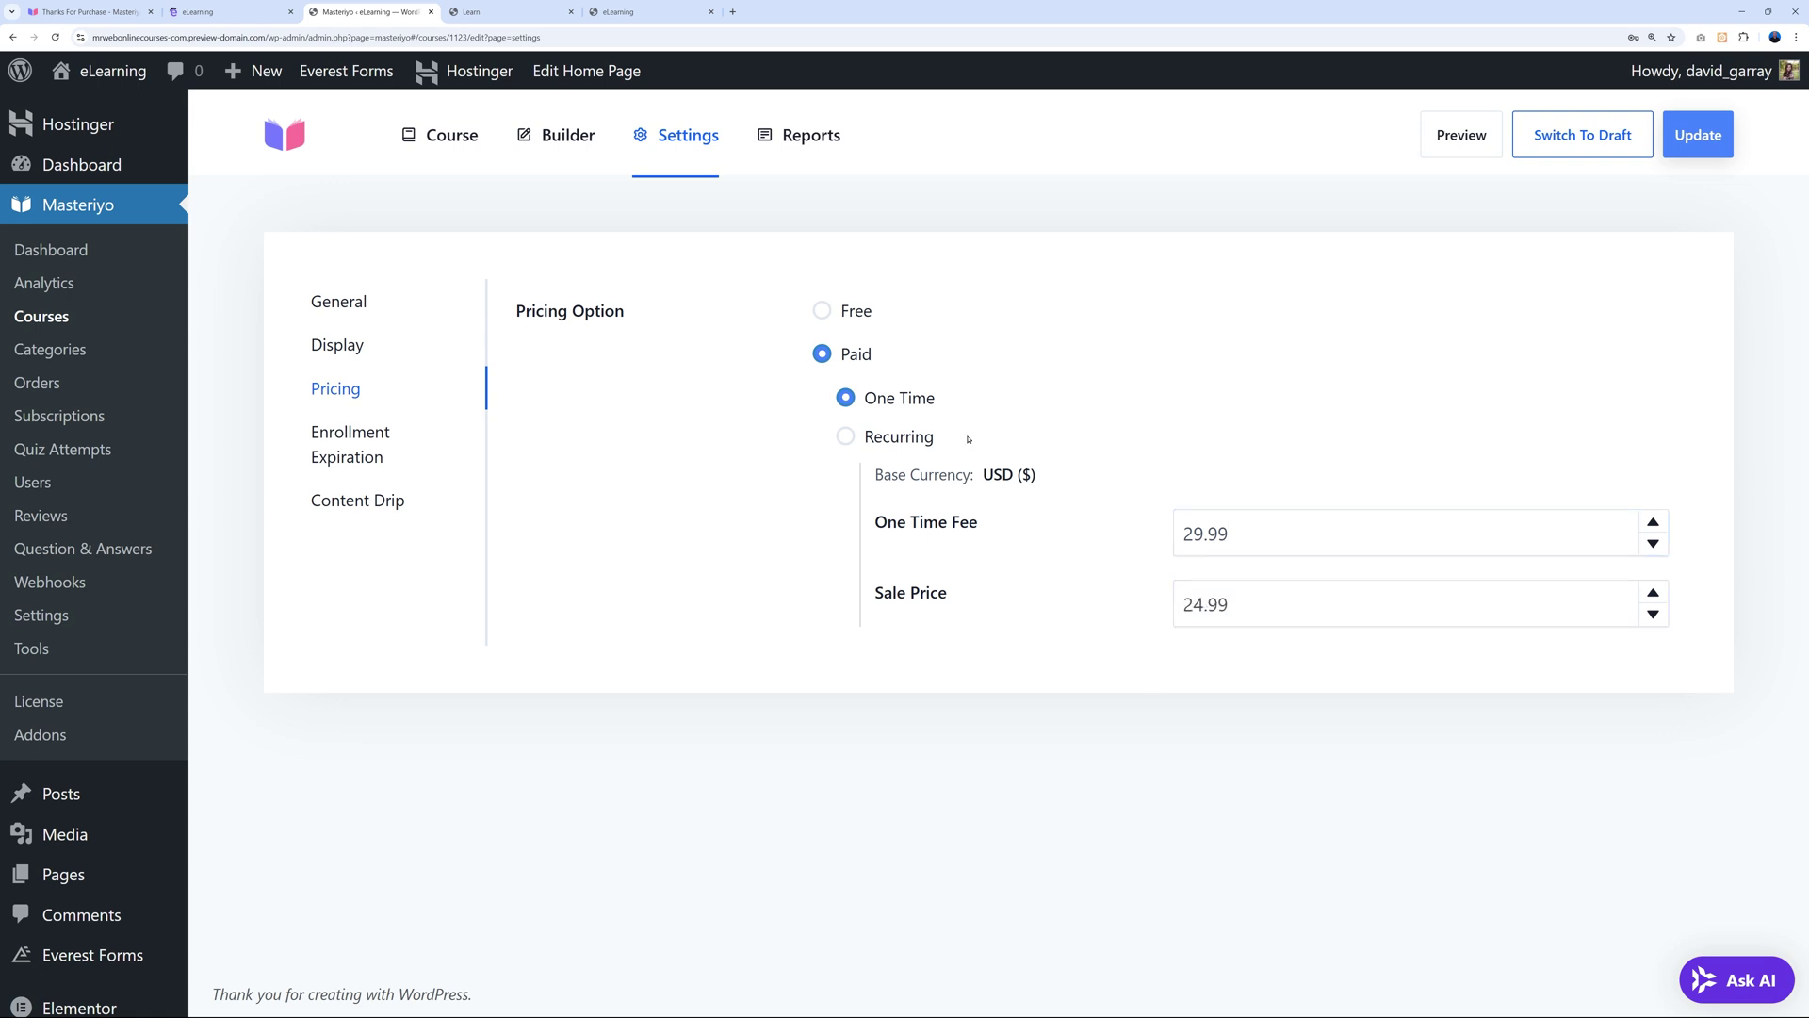
# Preview recurring pricing (Month/Year periods, expiry), revert to One Time, and show Enrollment Expiration.
pyautogui.click(846, 436)
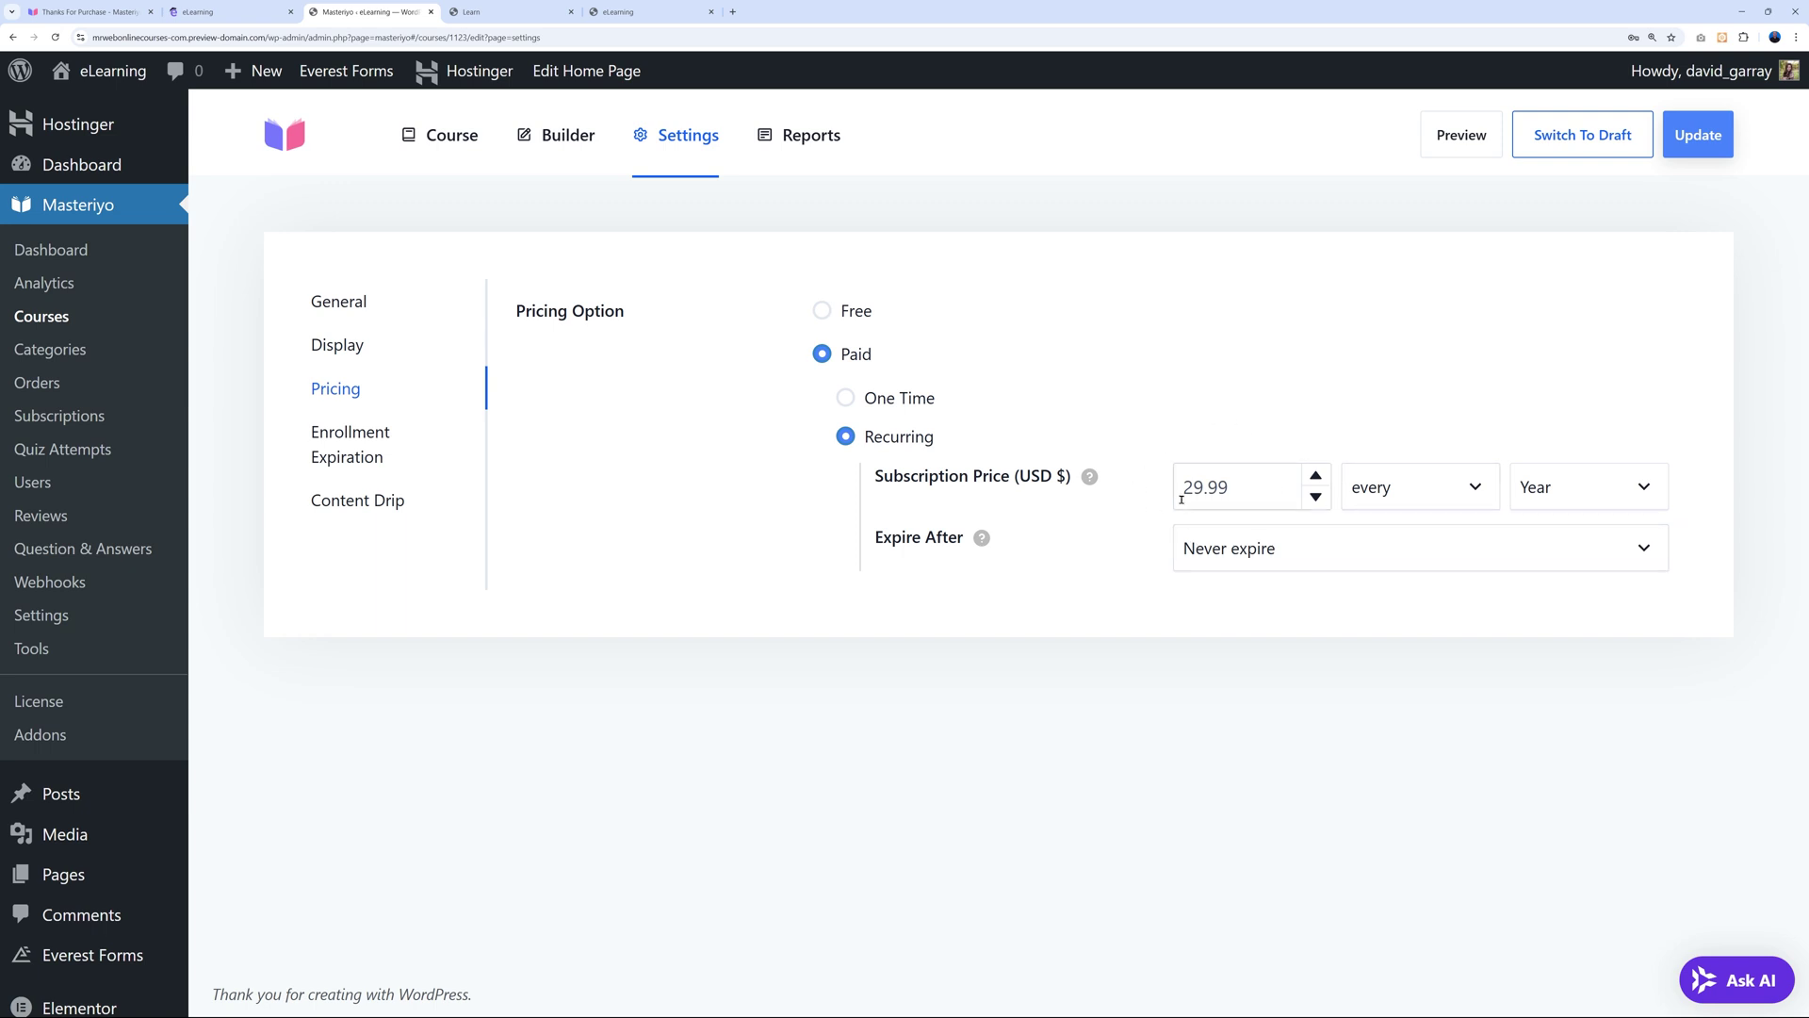
pyautogui.click(1483, 500)
pyautogui.click(1471, 491)
pyautogui.click(1594, 484)
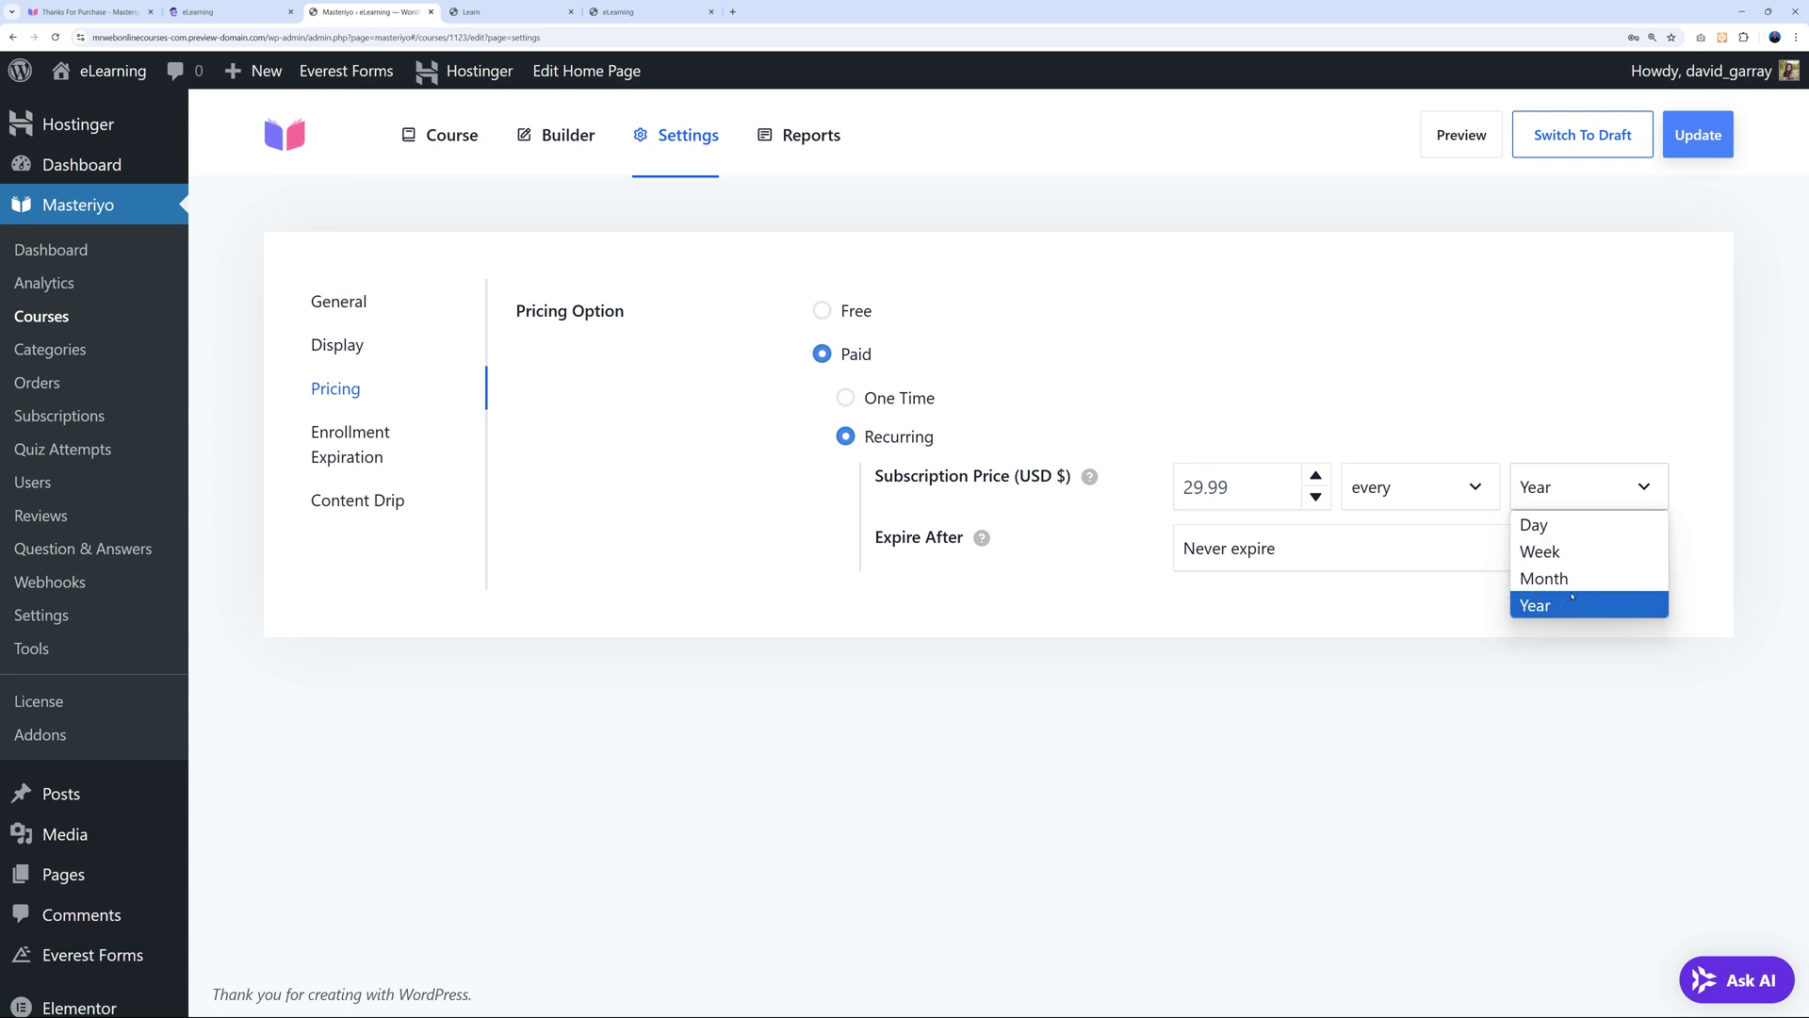
pyautogui.click(1578, 587)
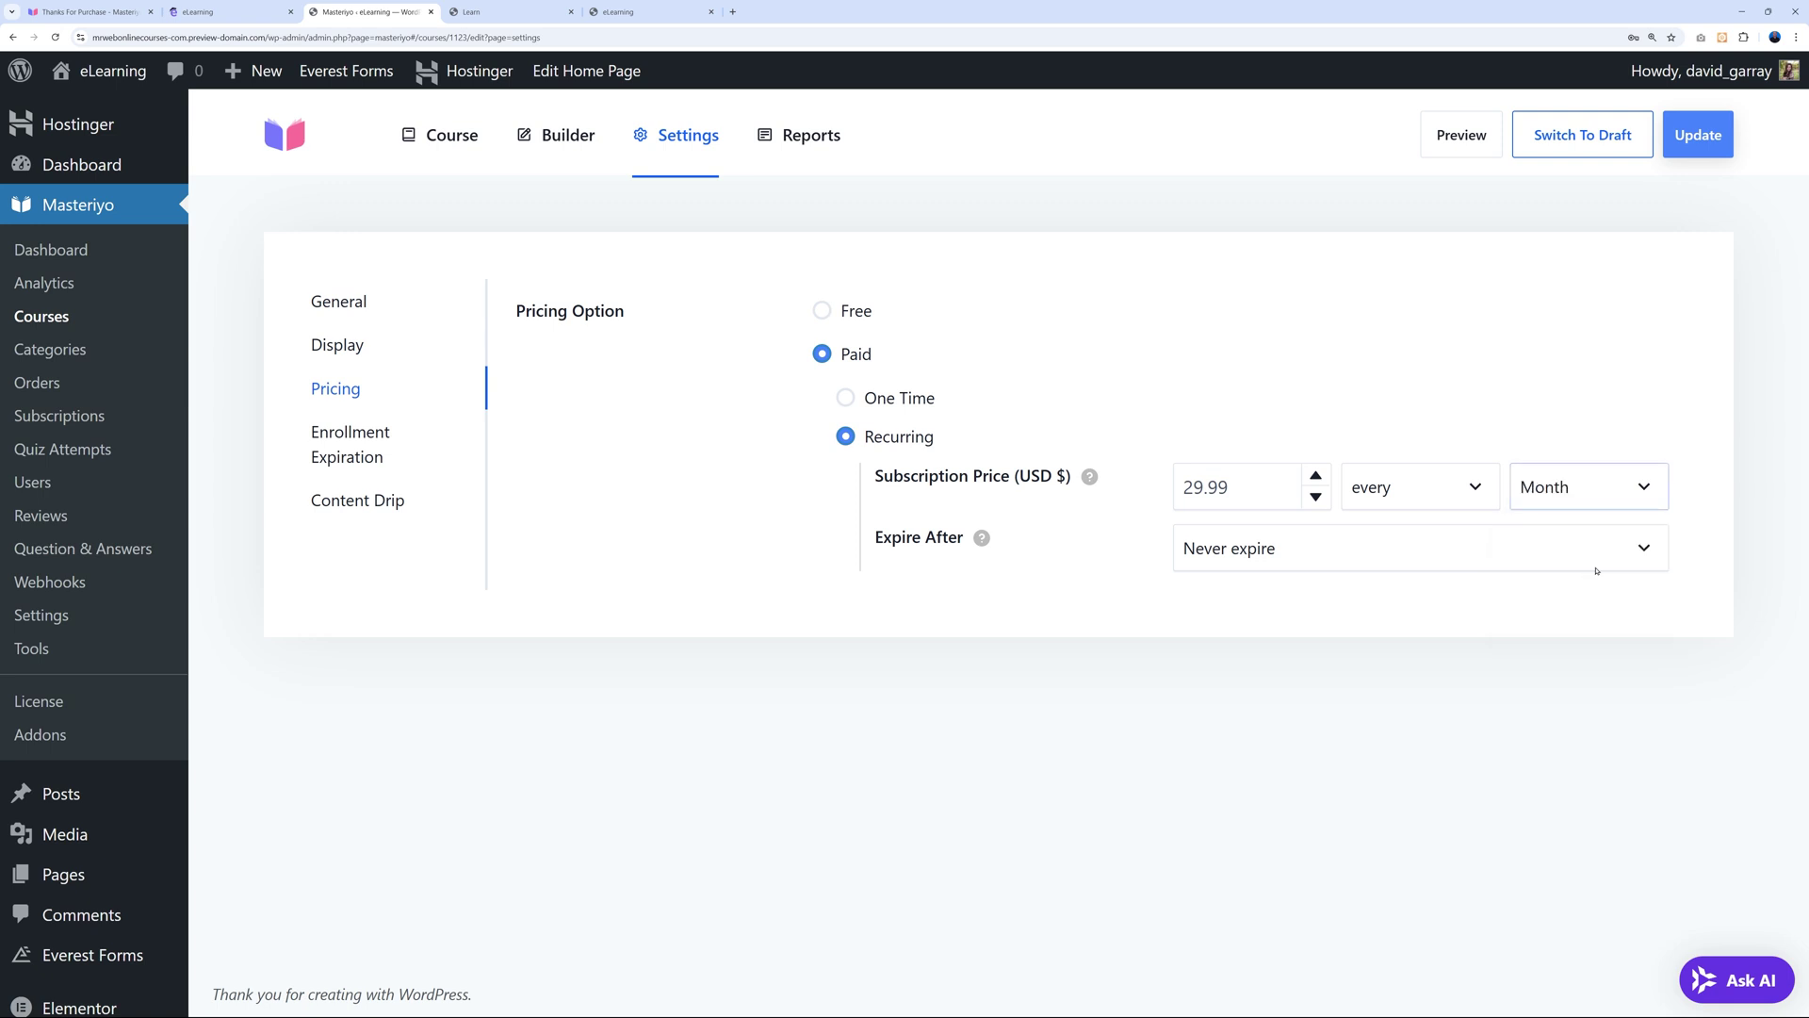
pyautogui.click(1624, 487)
pyautogui.click(1564, 605)
pyautogui.click(1334, 557)
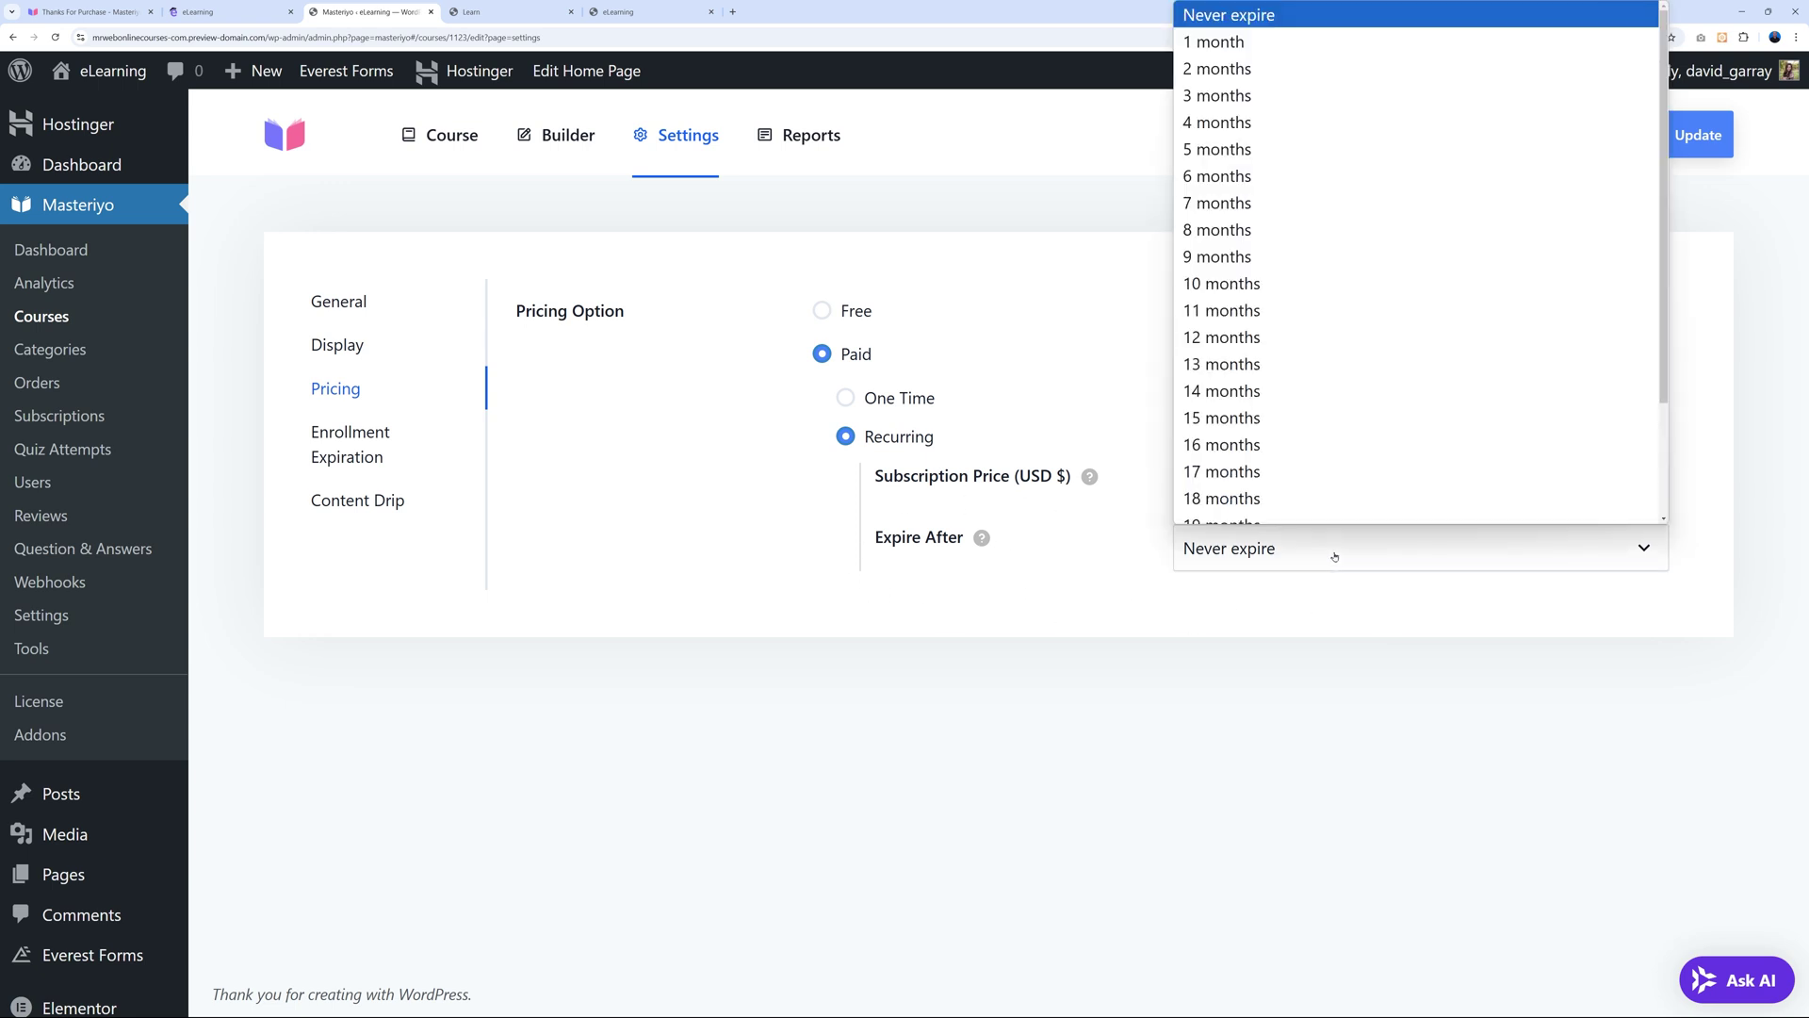
pyautogui.click(1328, 555)
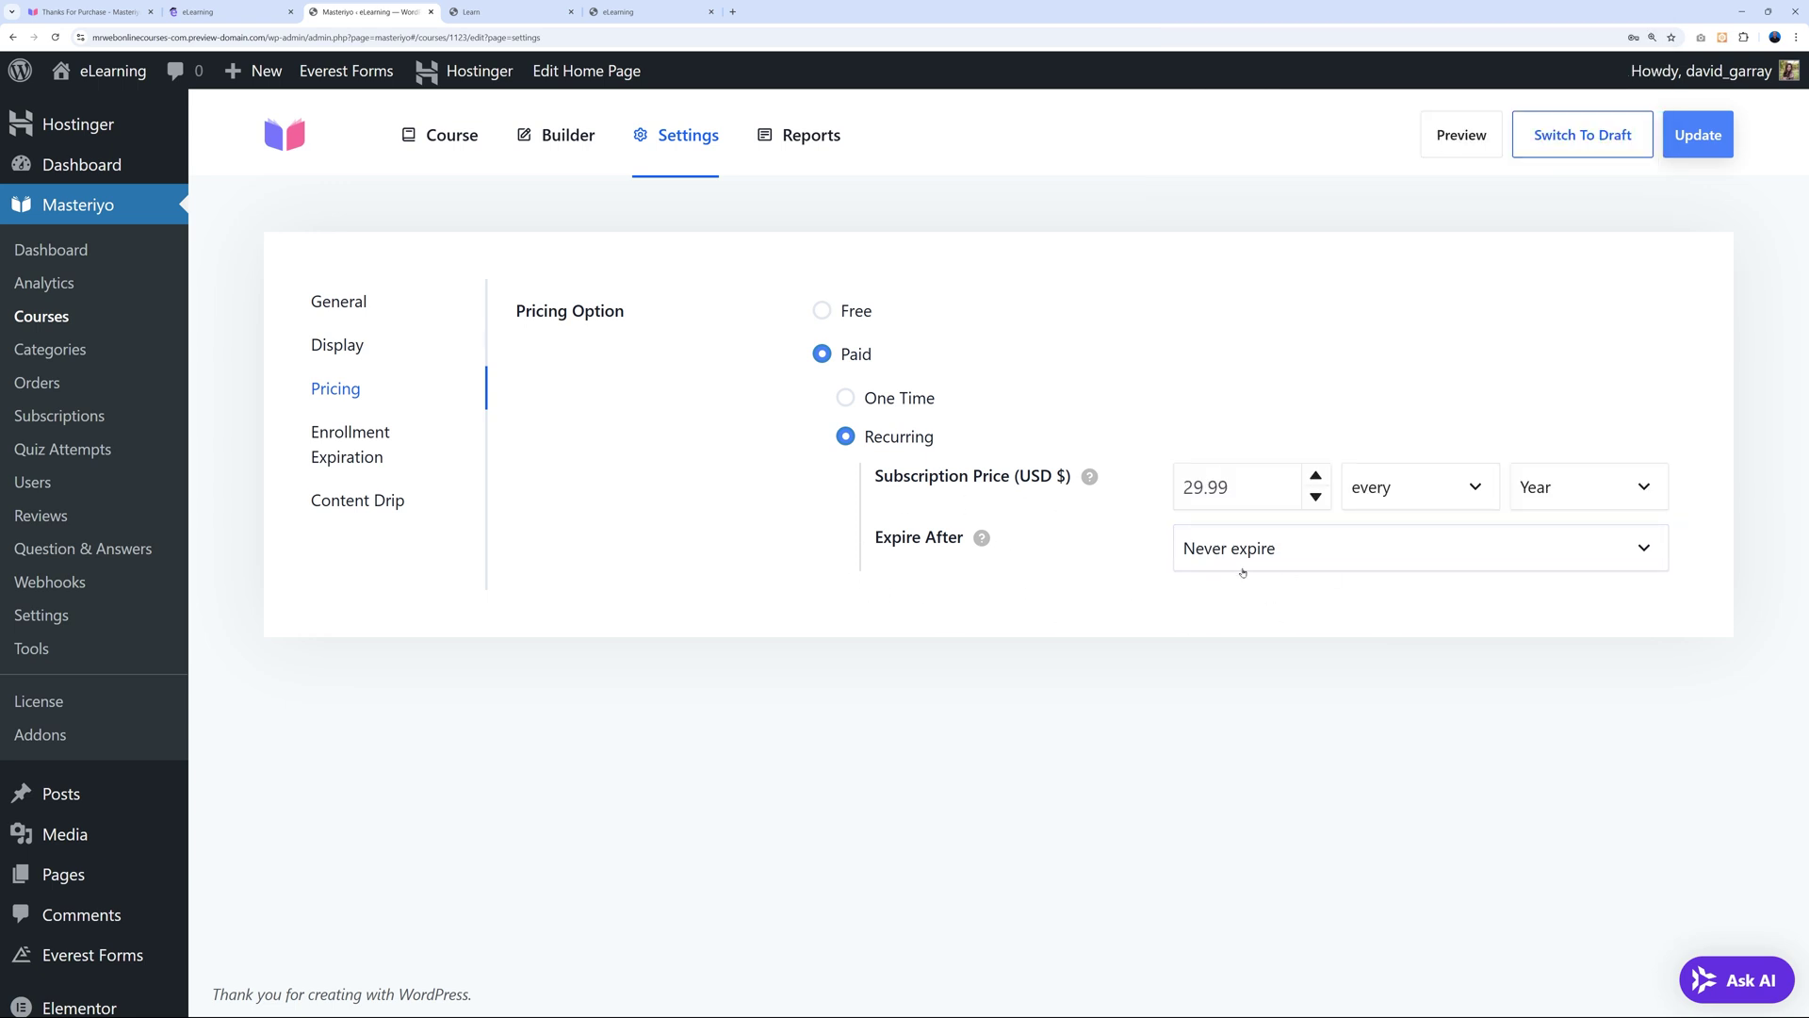
pyautogui.click(877, 401)
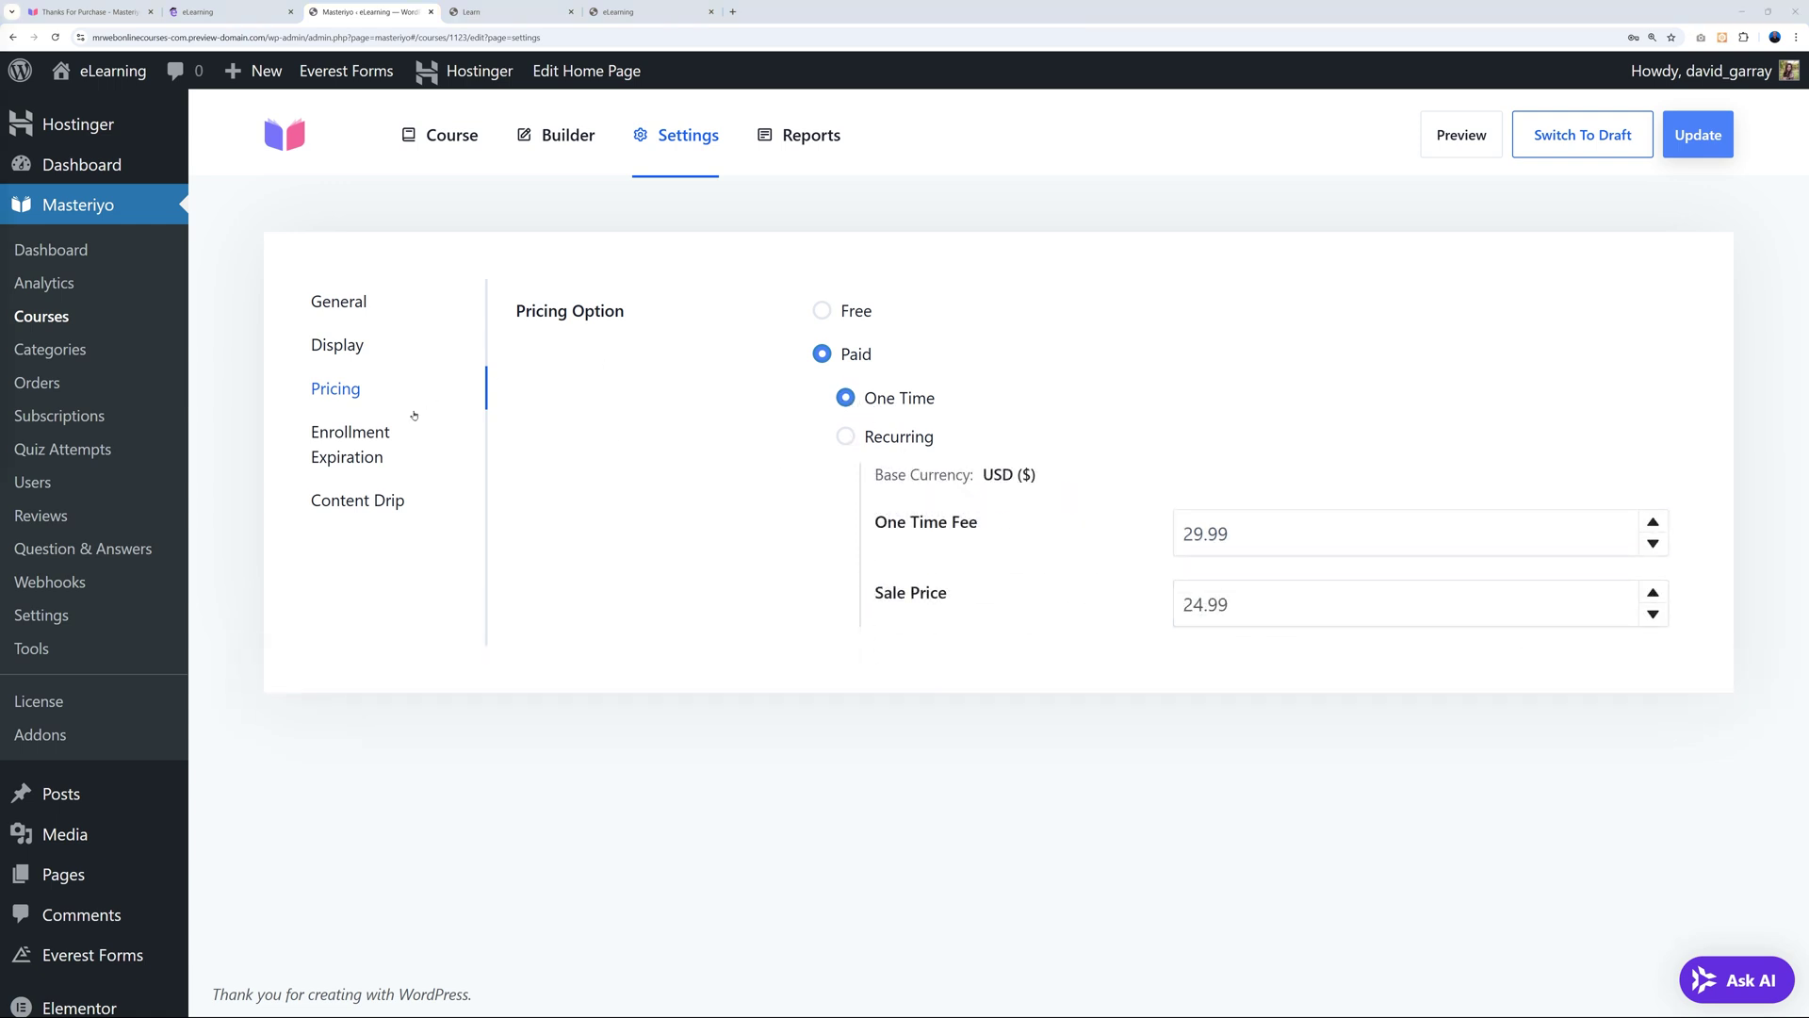
pyautogui.click(387, 435)
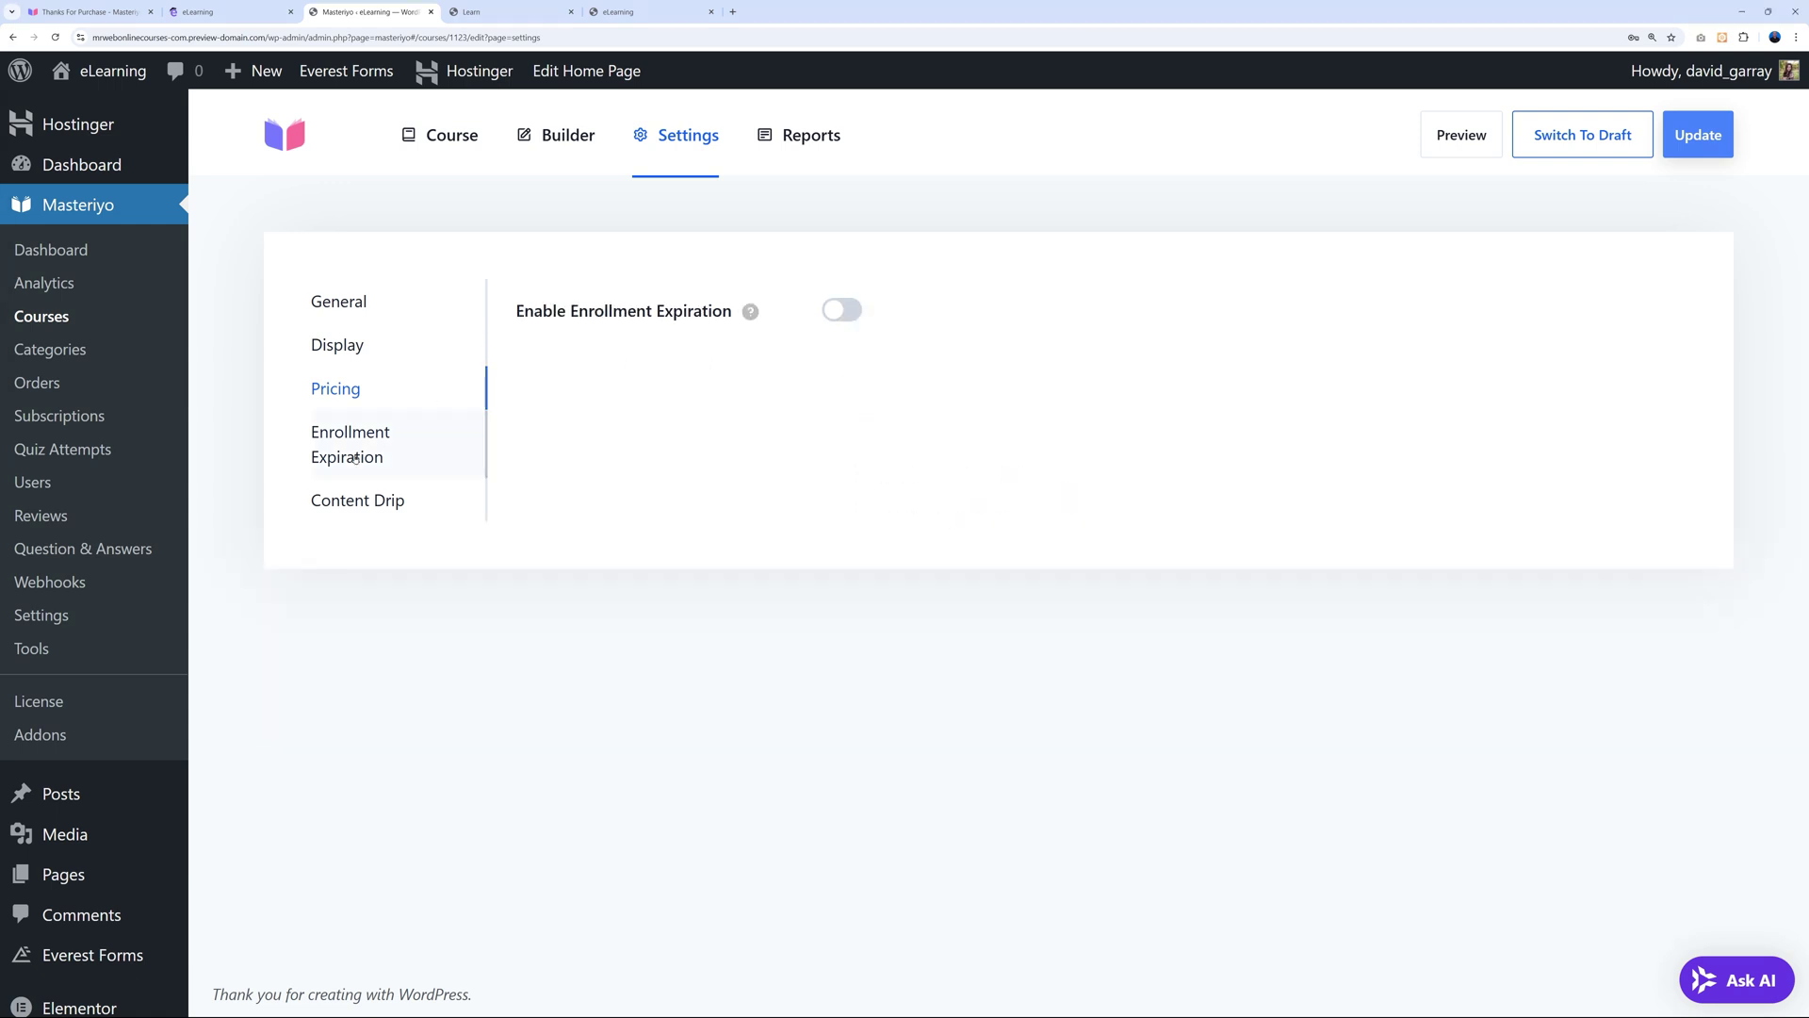
# Try enrollment expiration at 7 days, disable it again, check Content Drip, then go to the Dashboard.
pyautogui.click(858, 319)
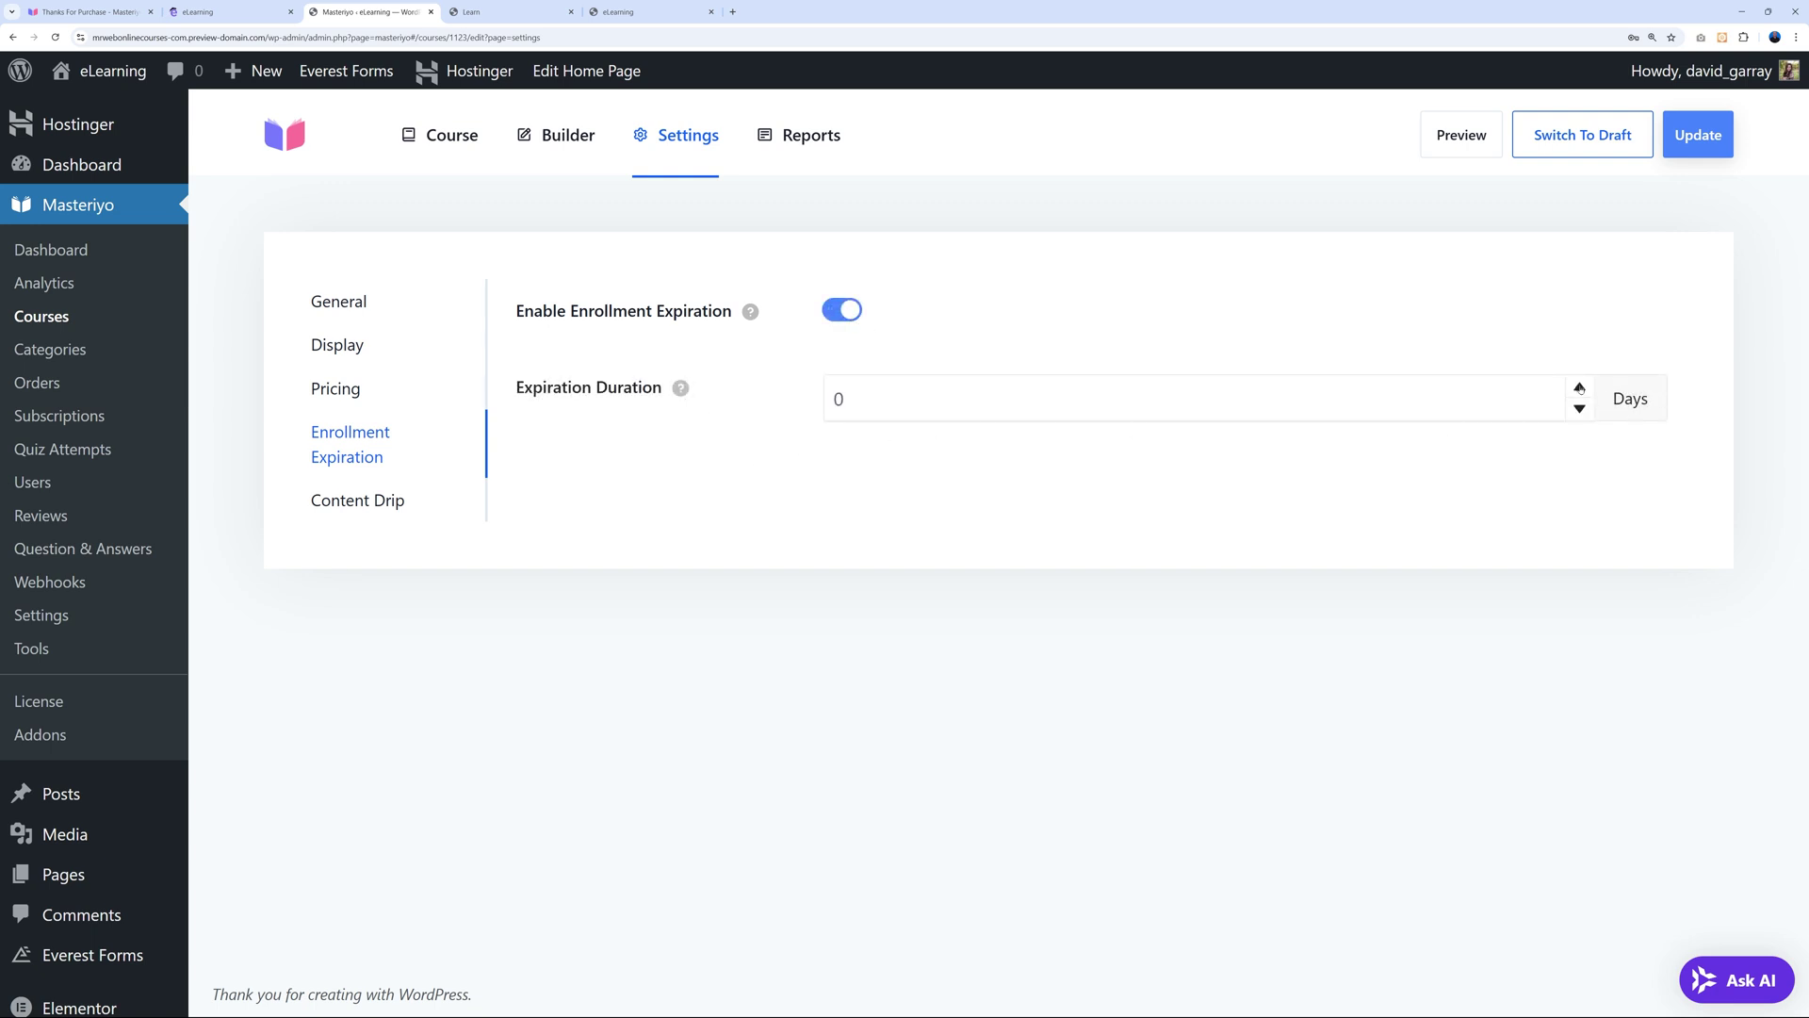
pyautogui.click(1579, 387)
pyautogui.click(1579, 387)
pyautogui.click(1579, 387)
pyautogui.click(1581, 389)
pyautogui.click(1581, 389)
pyautogui.click(1583, 391)
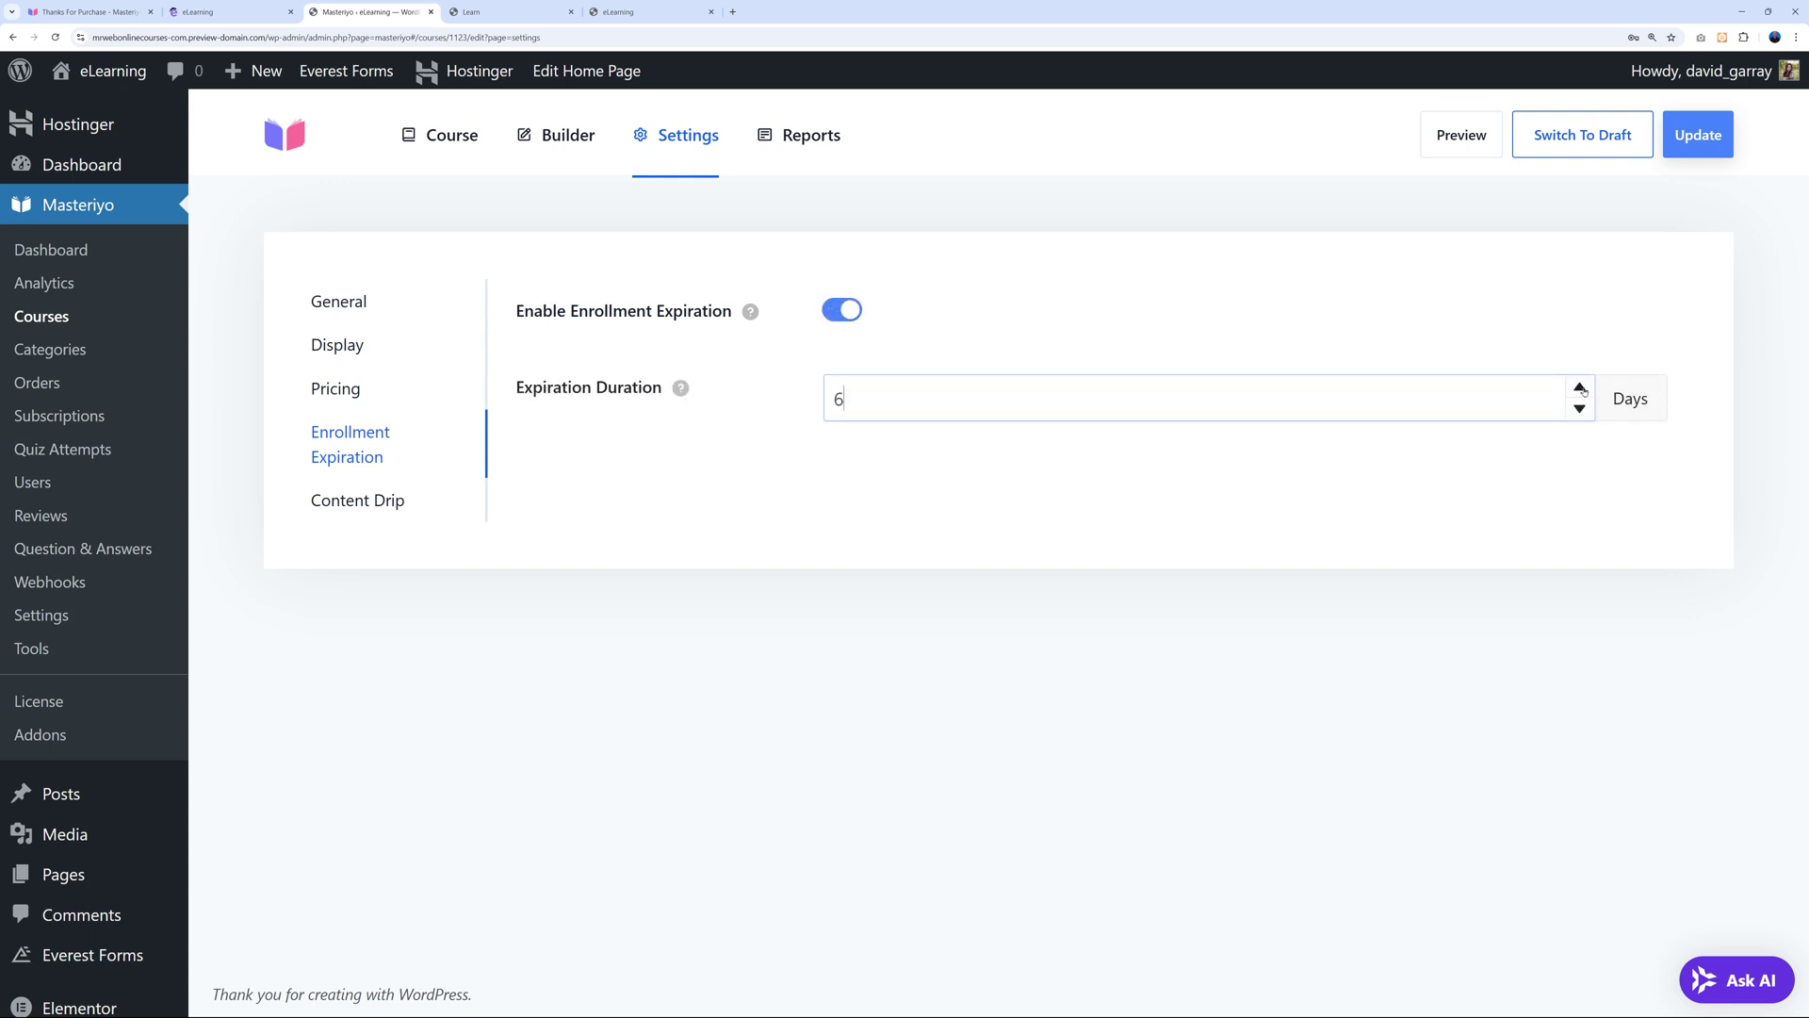
pyautogui.click(1584, 391)
pyautogui.click(846, 309)
pyautogui.click(360, 500)
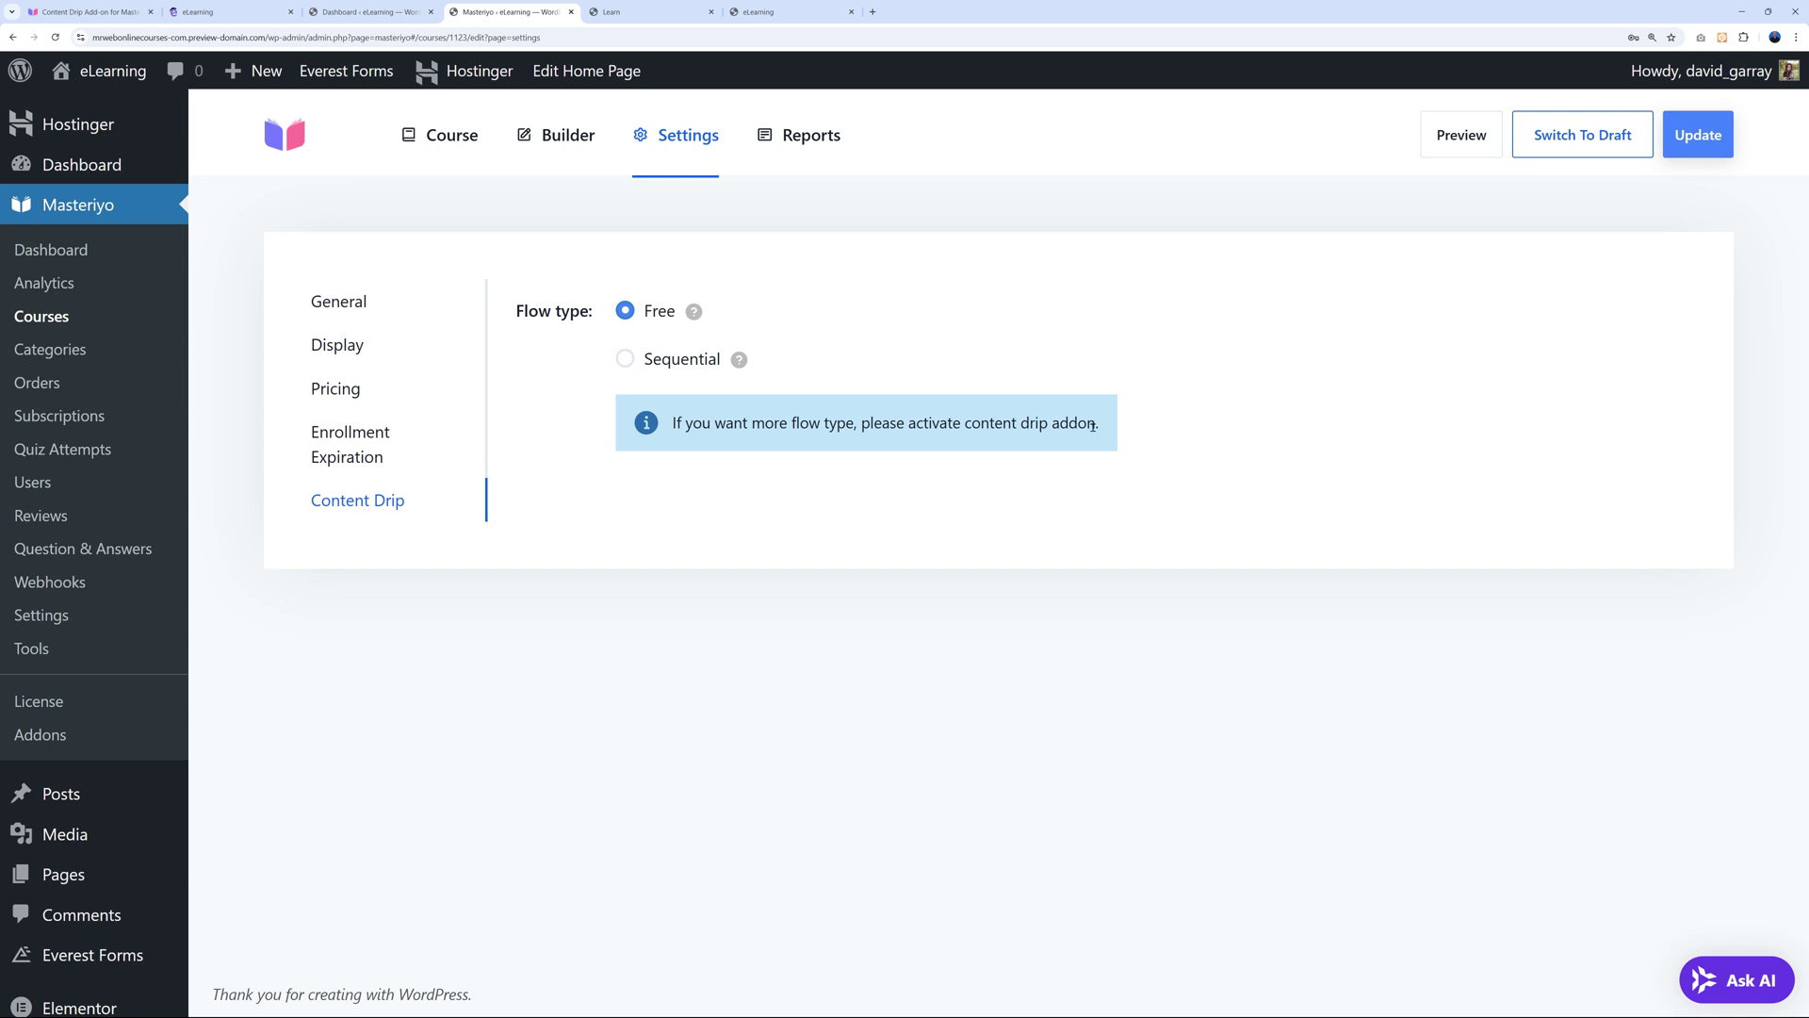
pyautogui.click(342, 13)
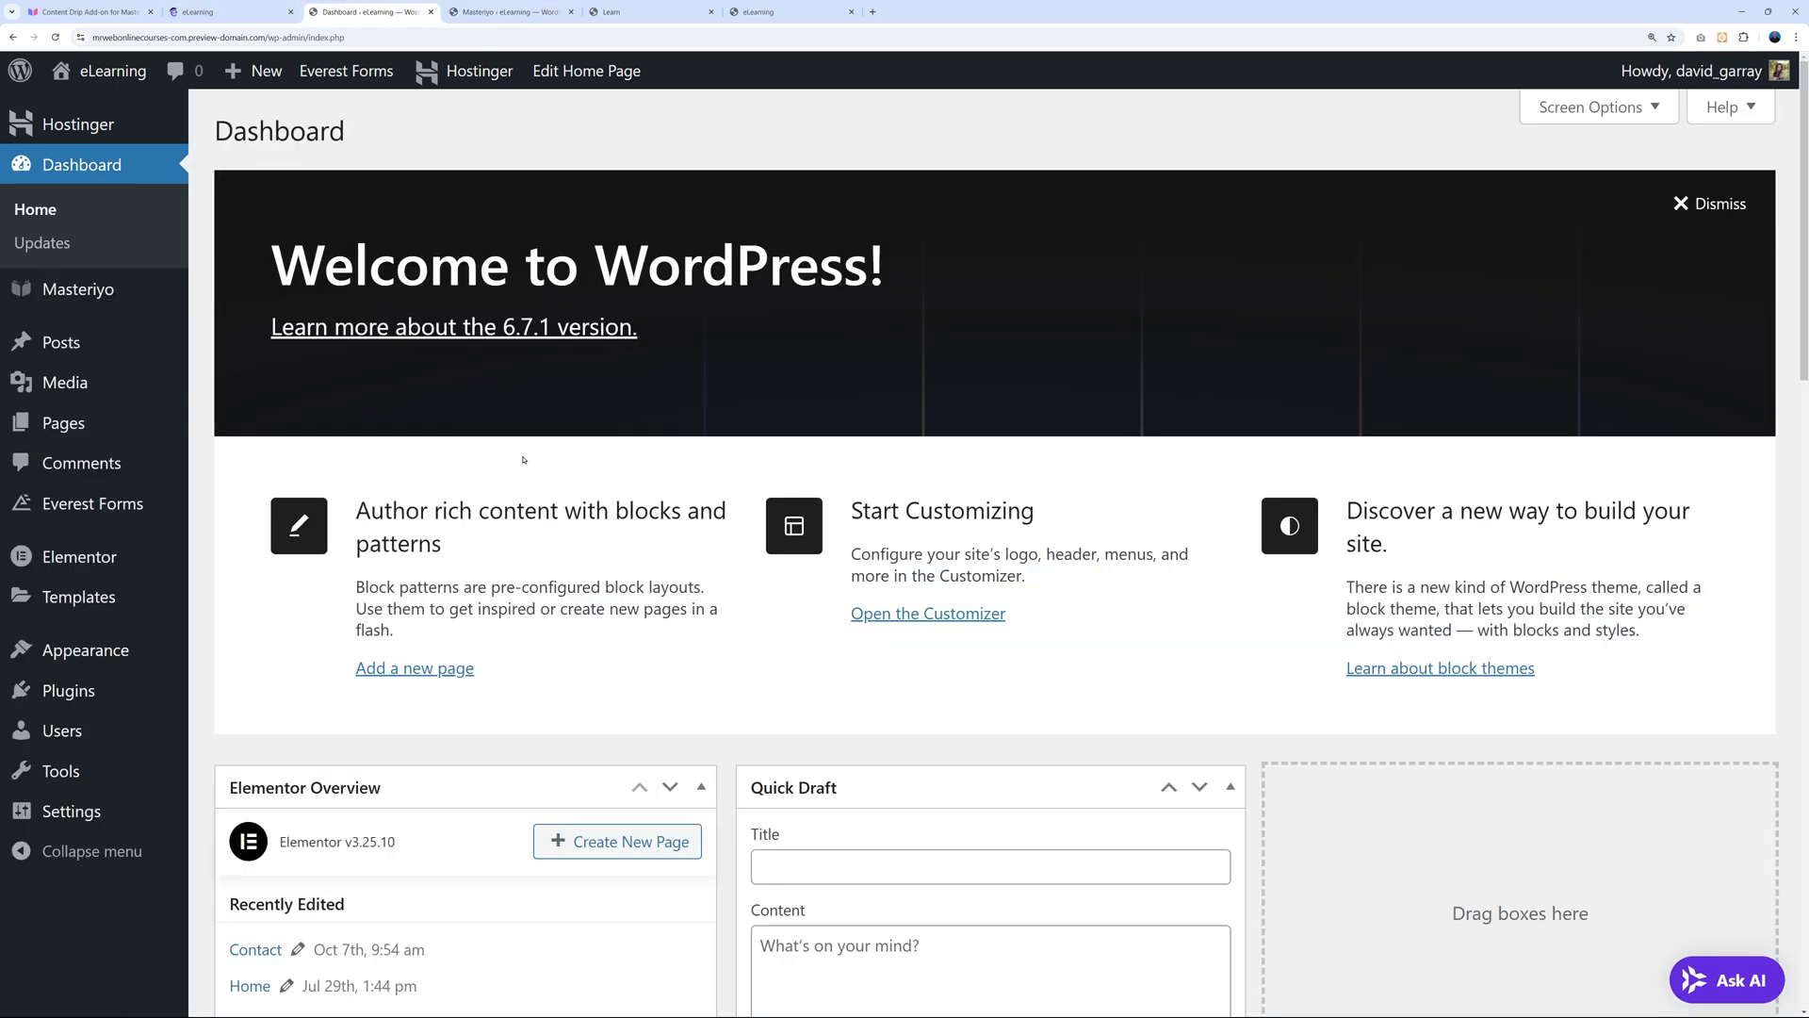
# Activate the Content Drip addon from Masteriyo Addons (search 'drip') and reload the course settings.
pyautogui.moveTo(80, 294)
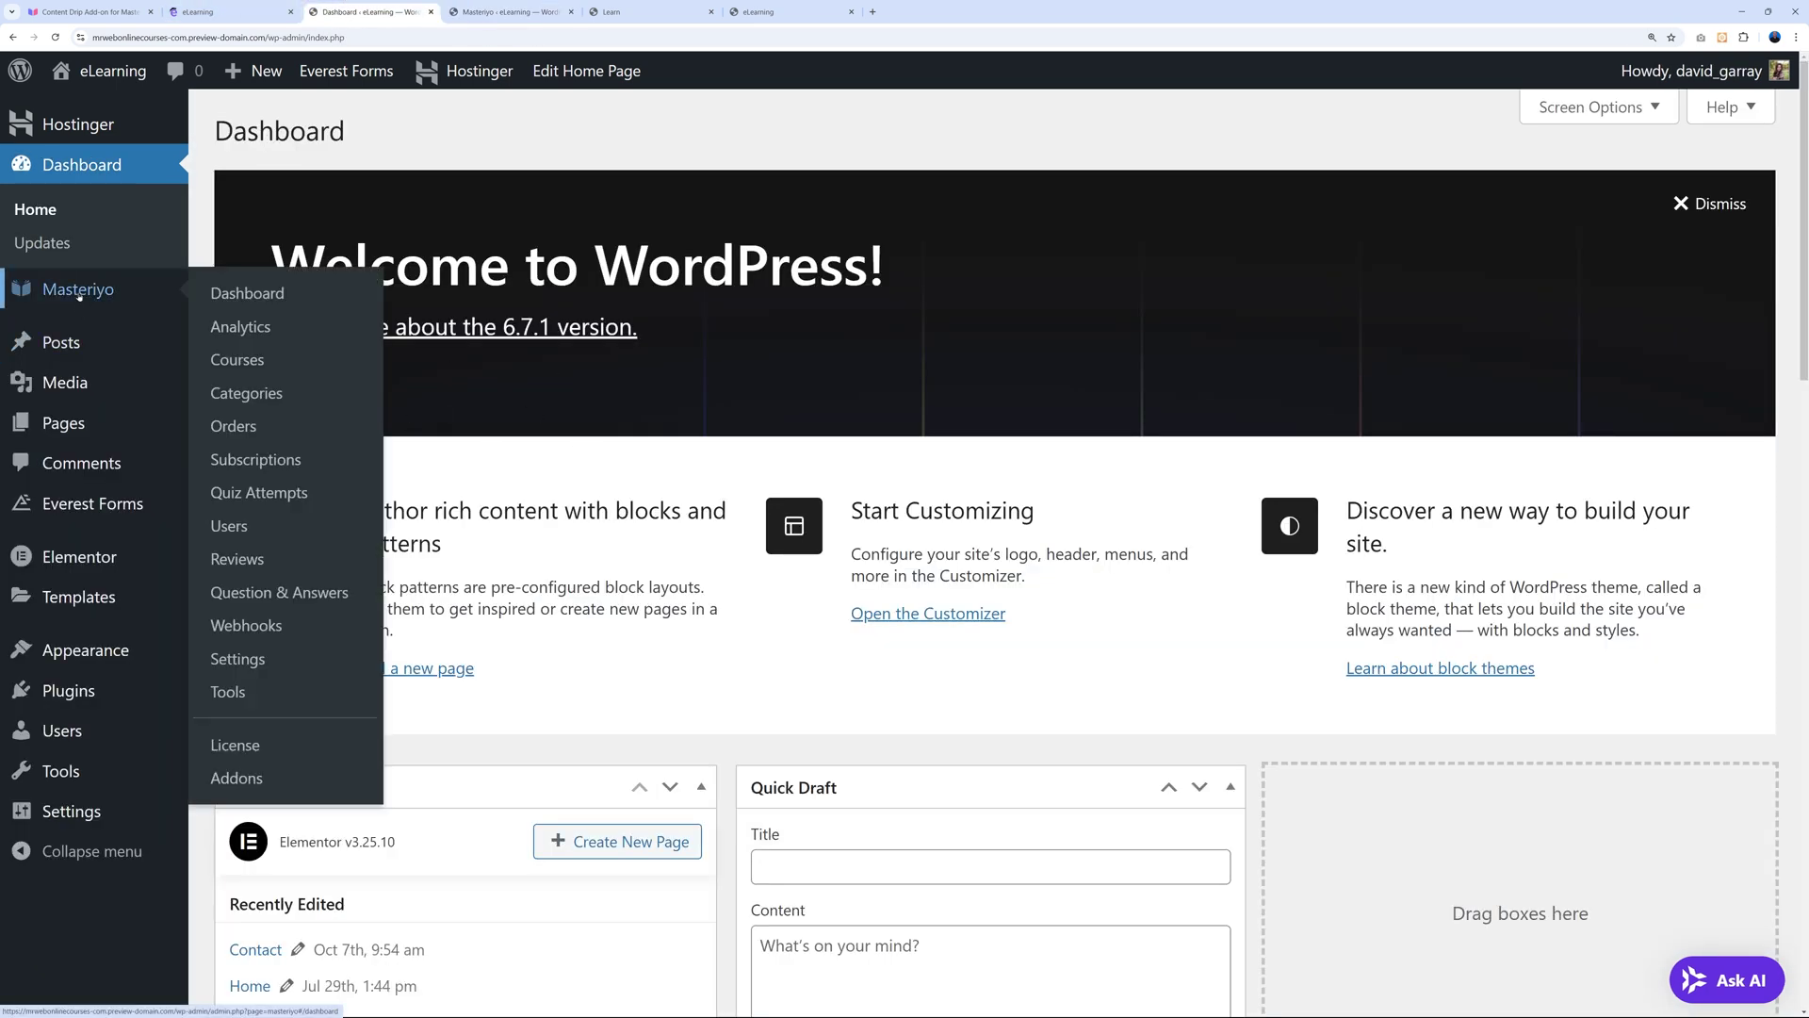
pyautogui.click(237, 779)
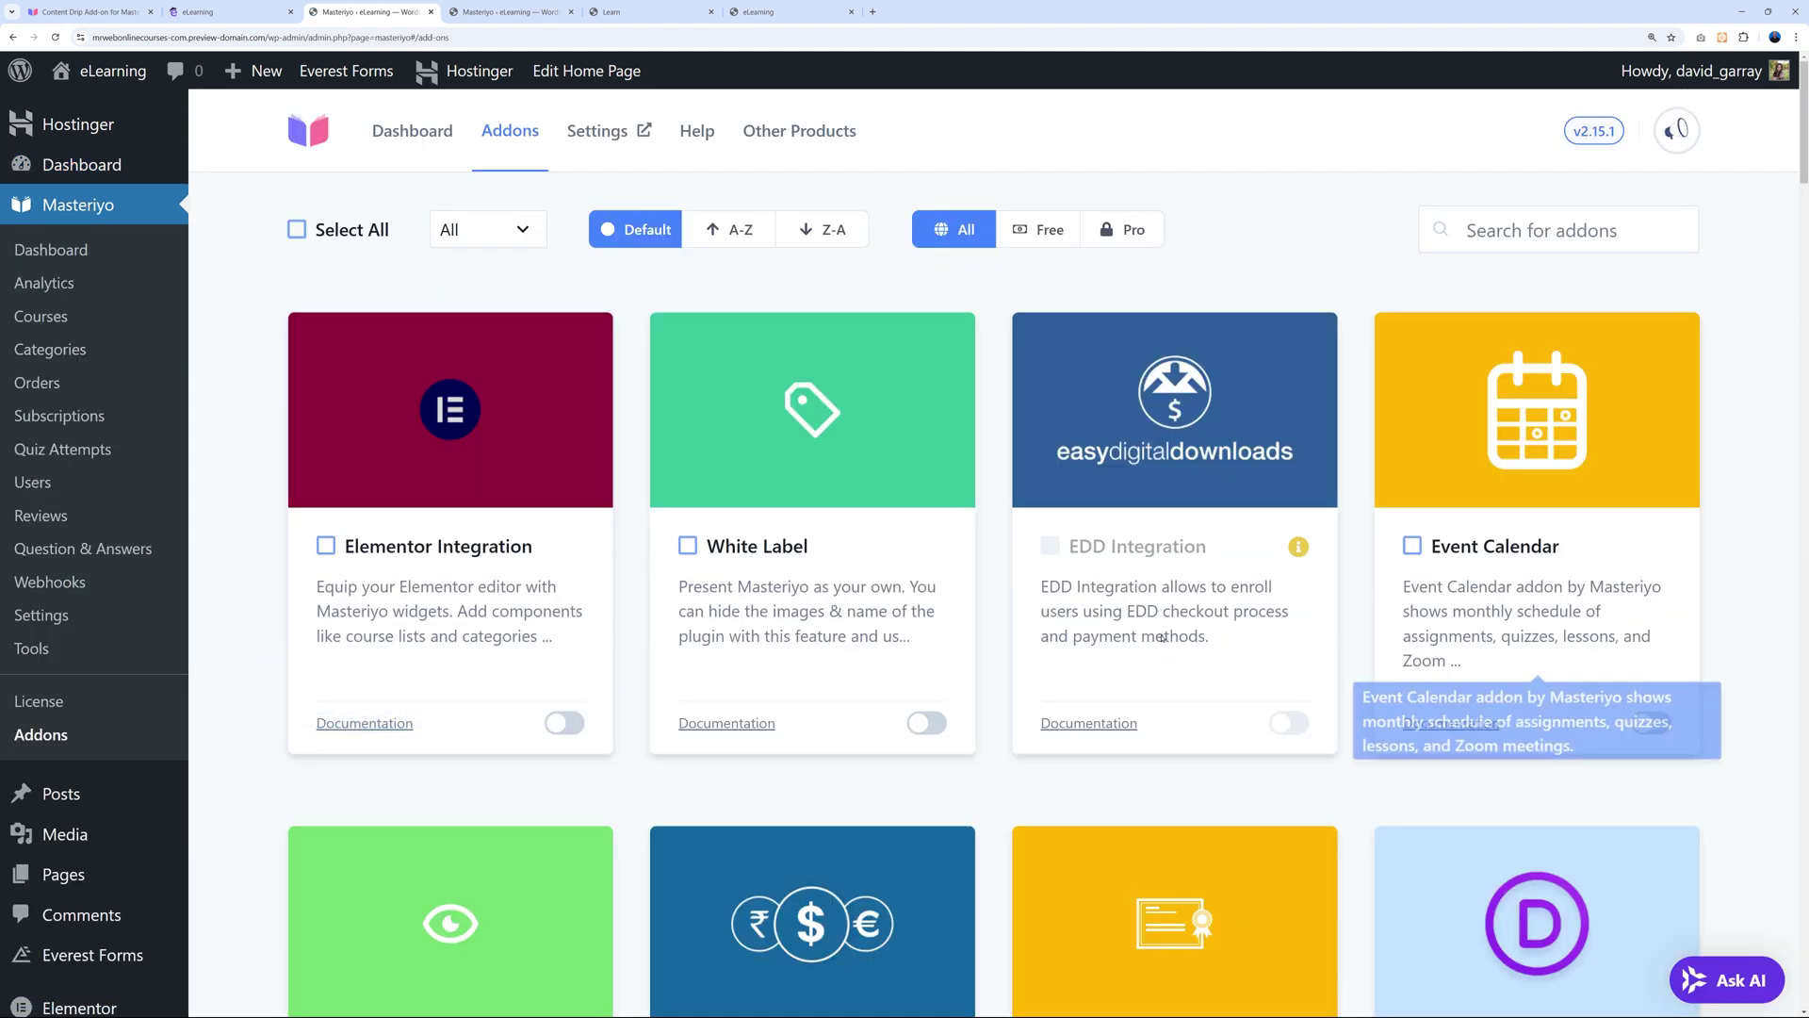
pyautogui.click(1571, 243)
pyautogui.write('drip')
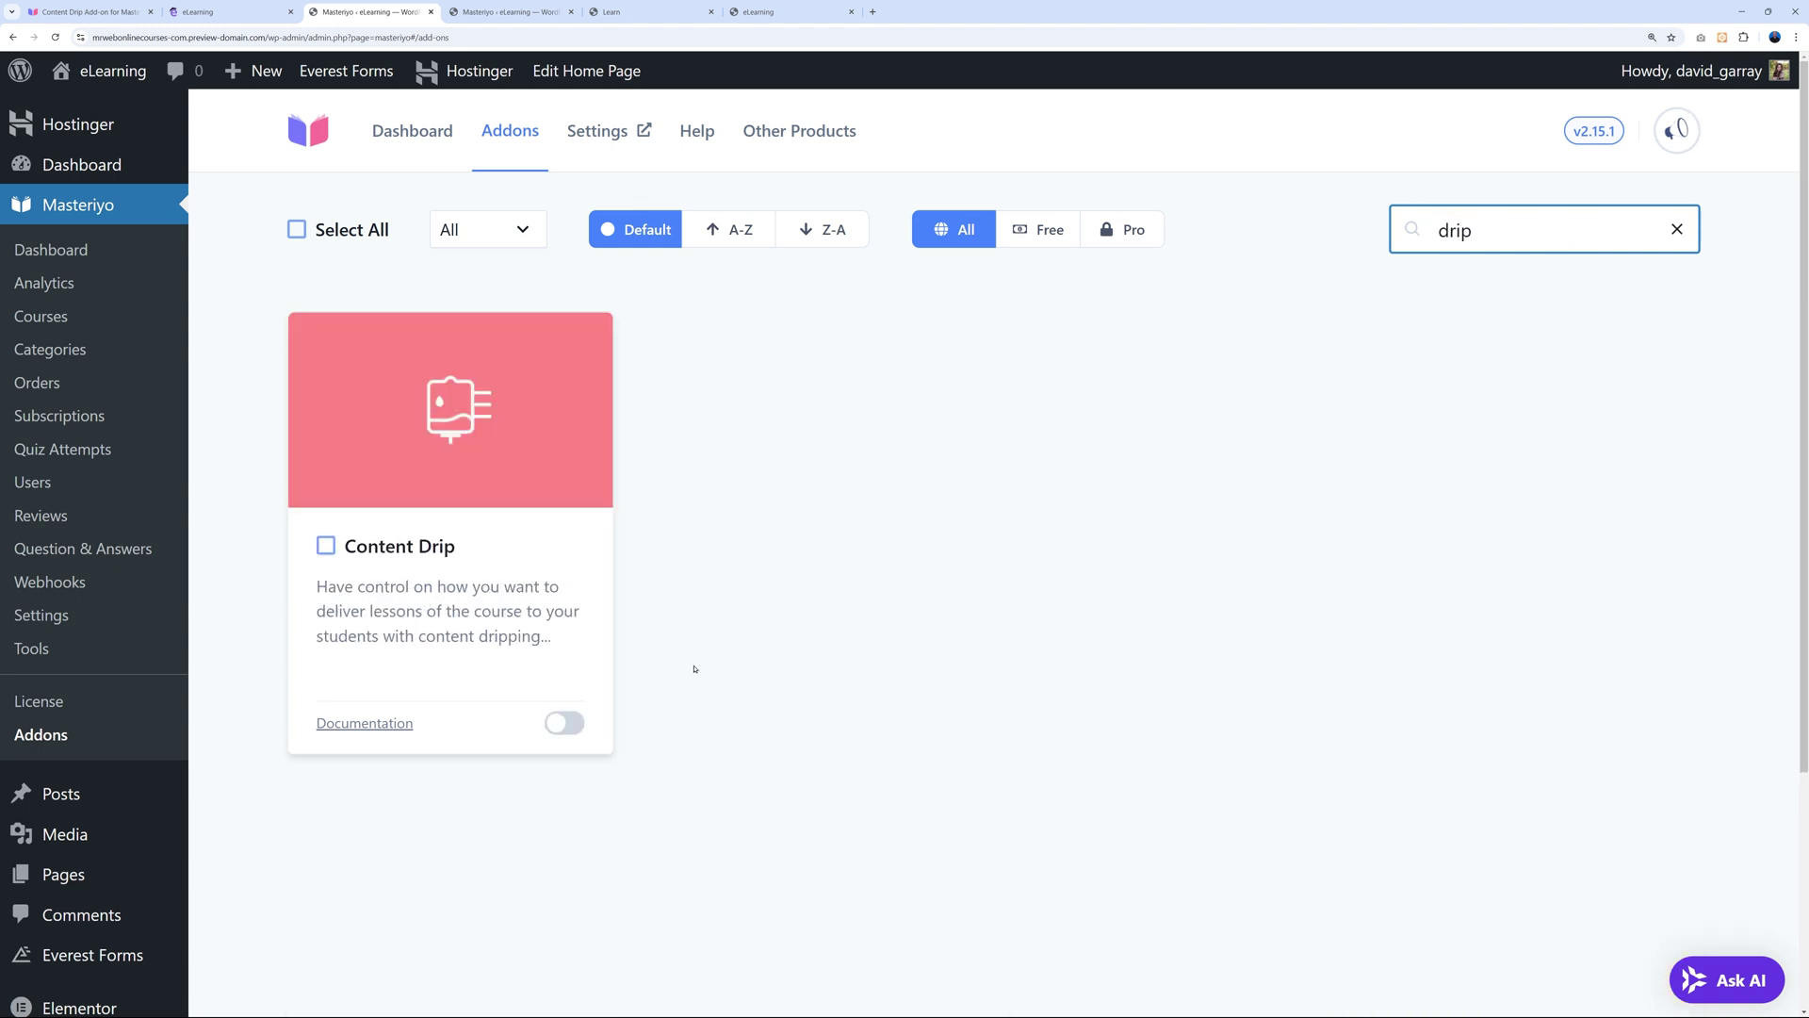
pyautogui.click(562, 726)
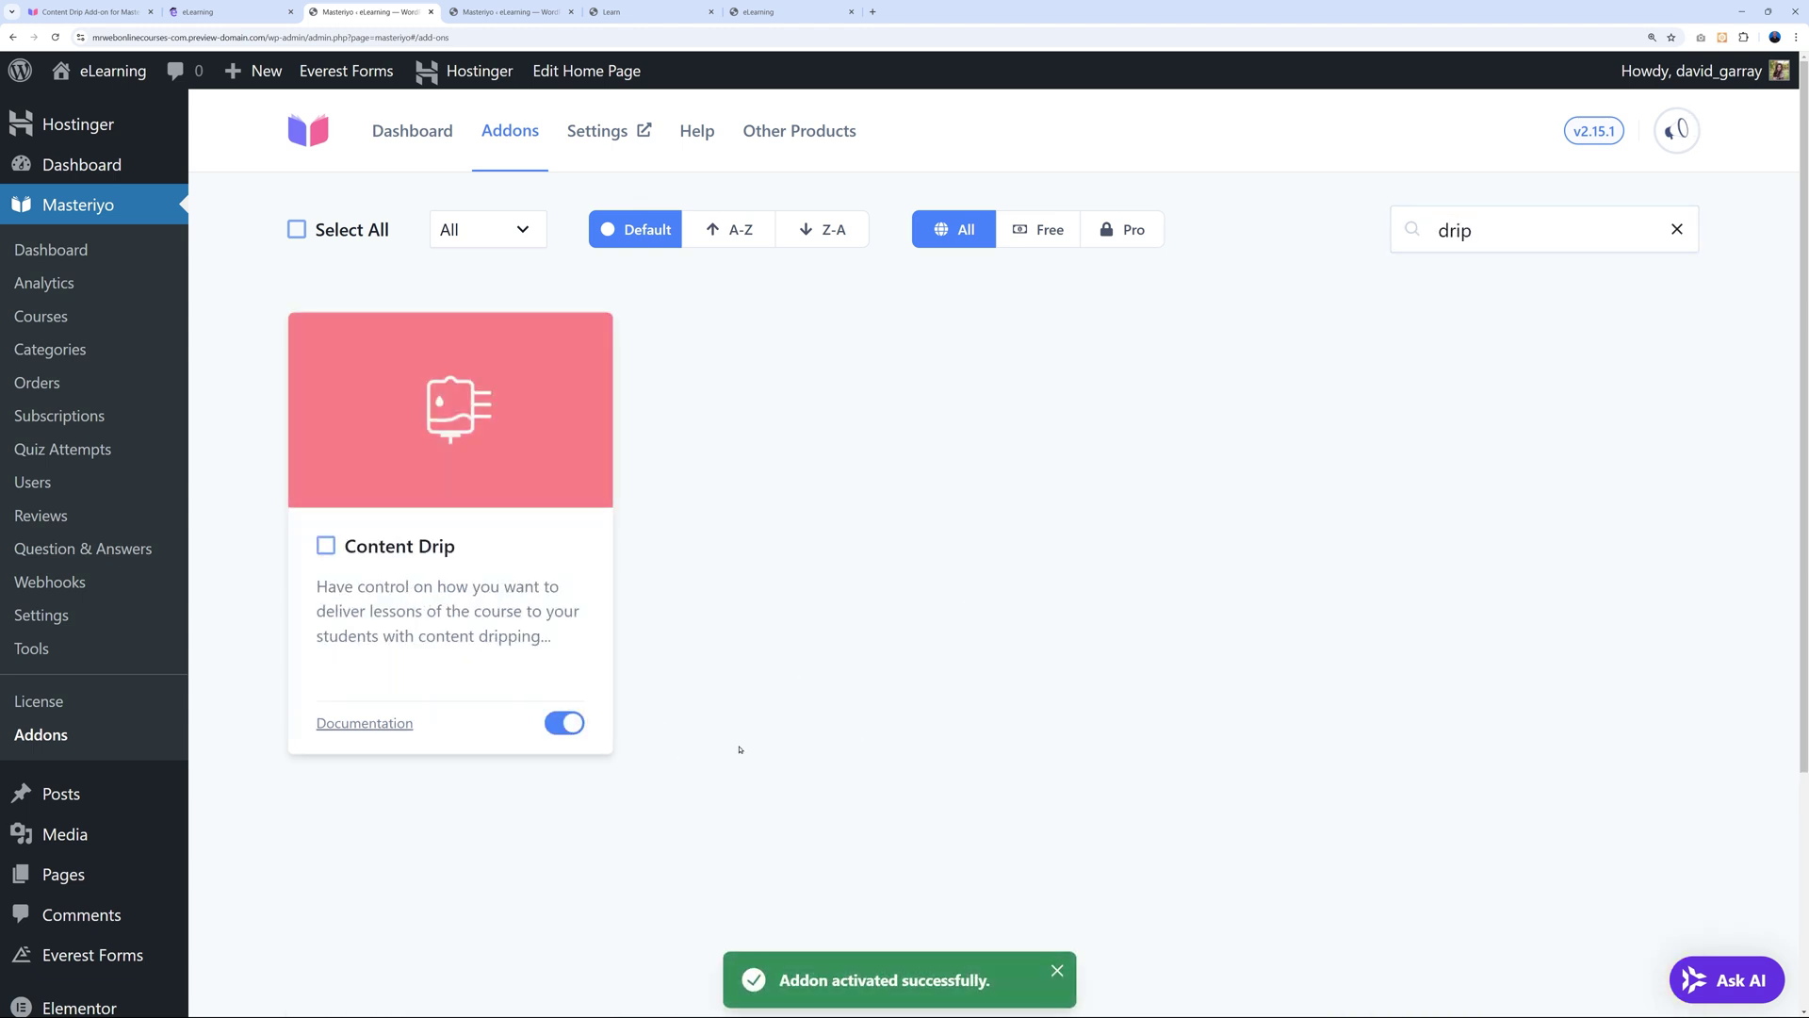
pyautogui.click(509, 11)
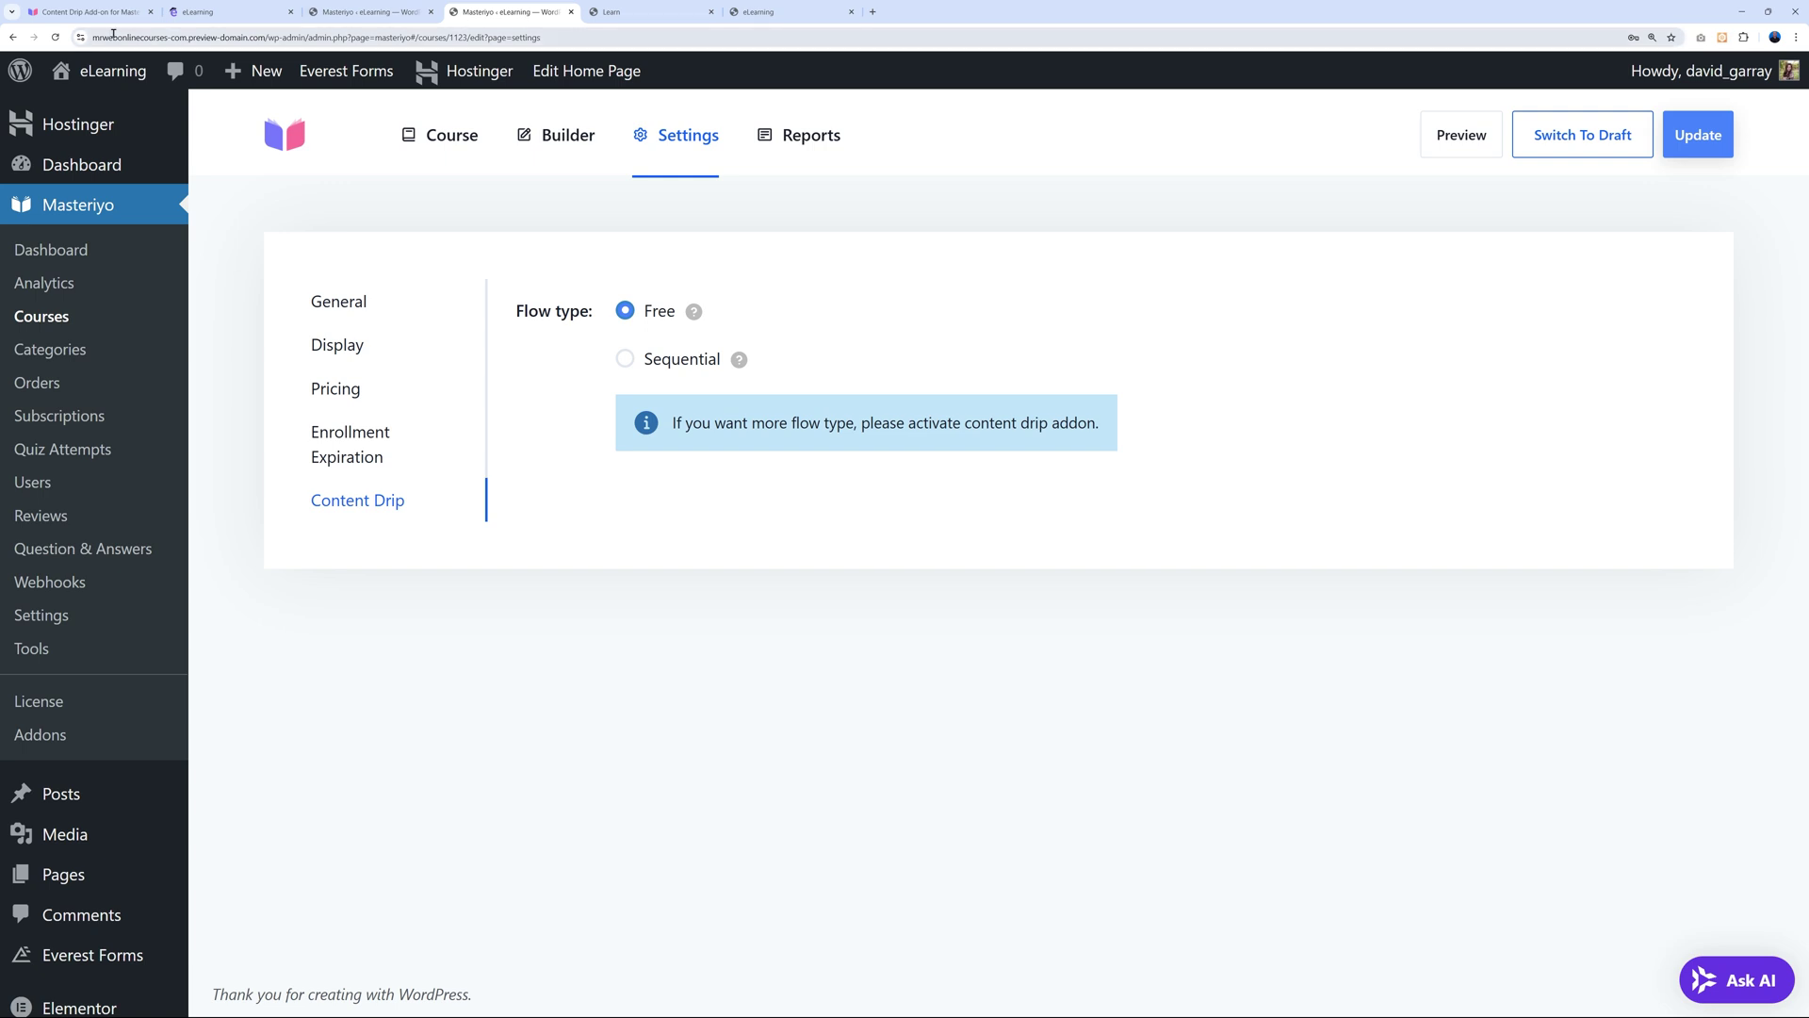
pyautogui.click(55, 36)
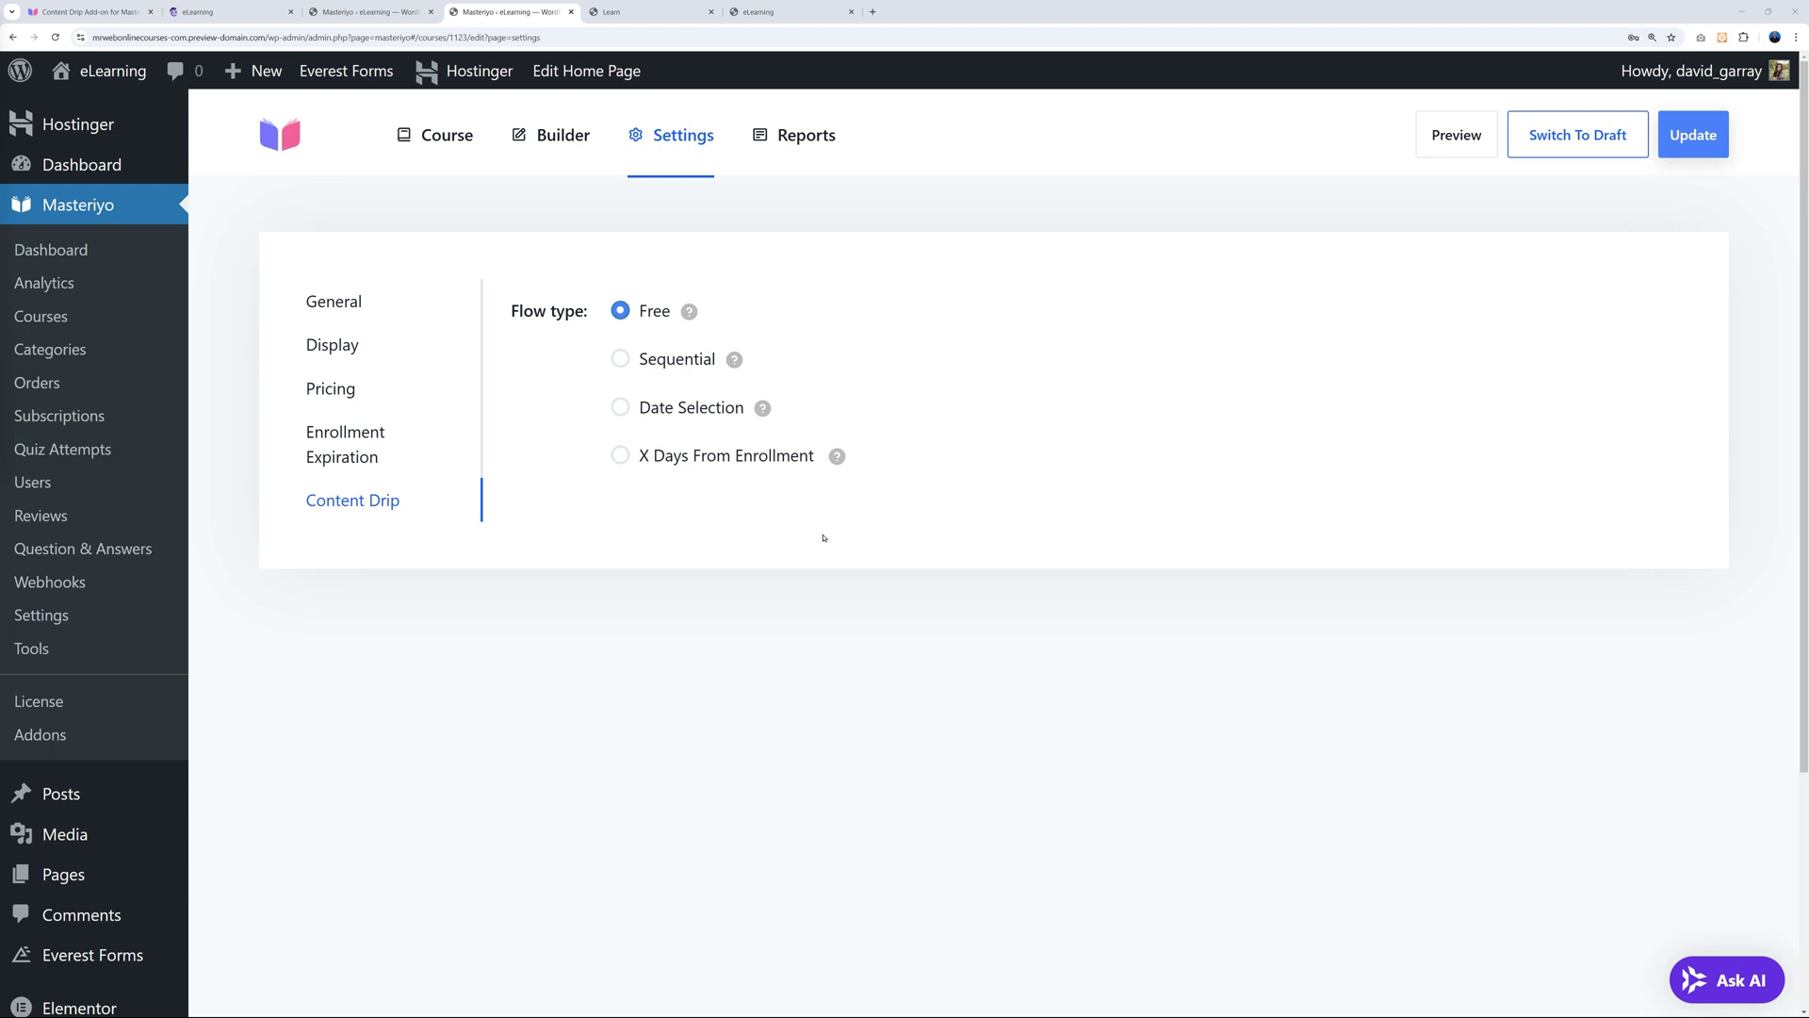
pyautogui.click(641, 13)
# Browse the hosting lessons, then open 'Essential Plugins for Your WordPress Website' under Setting Up WordPress.
pyautogui.click(216, 361)
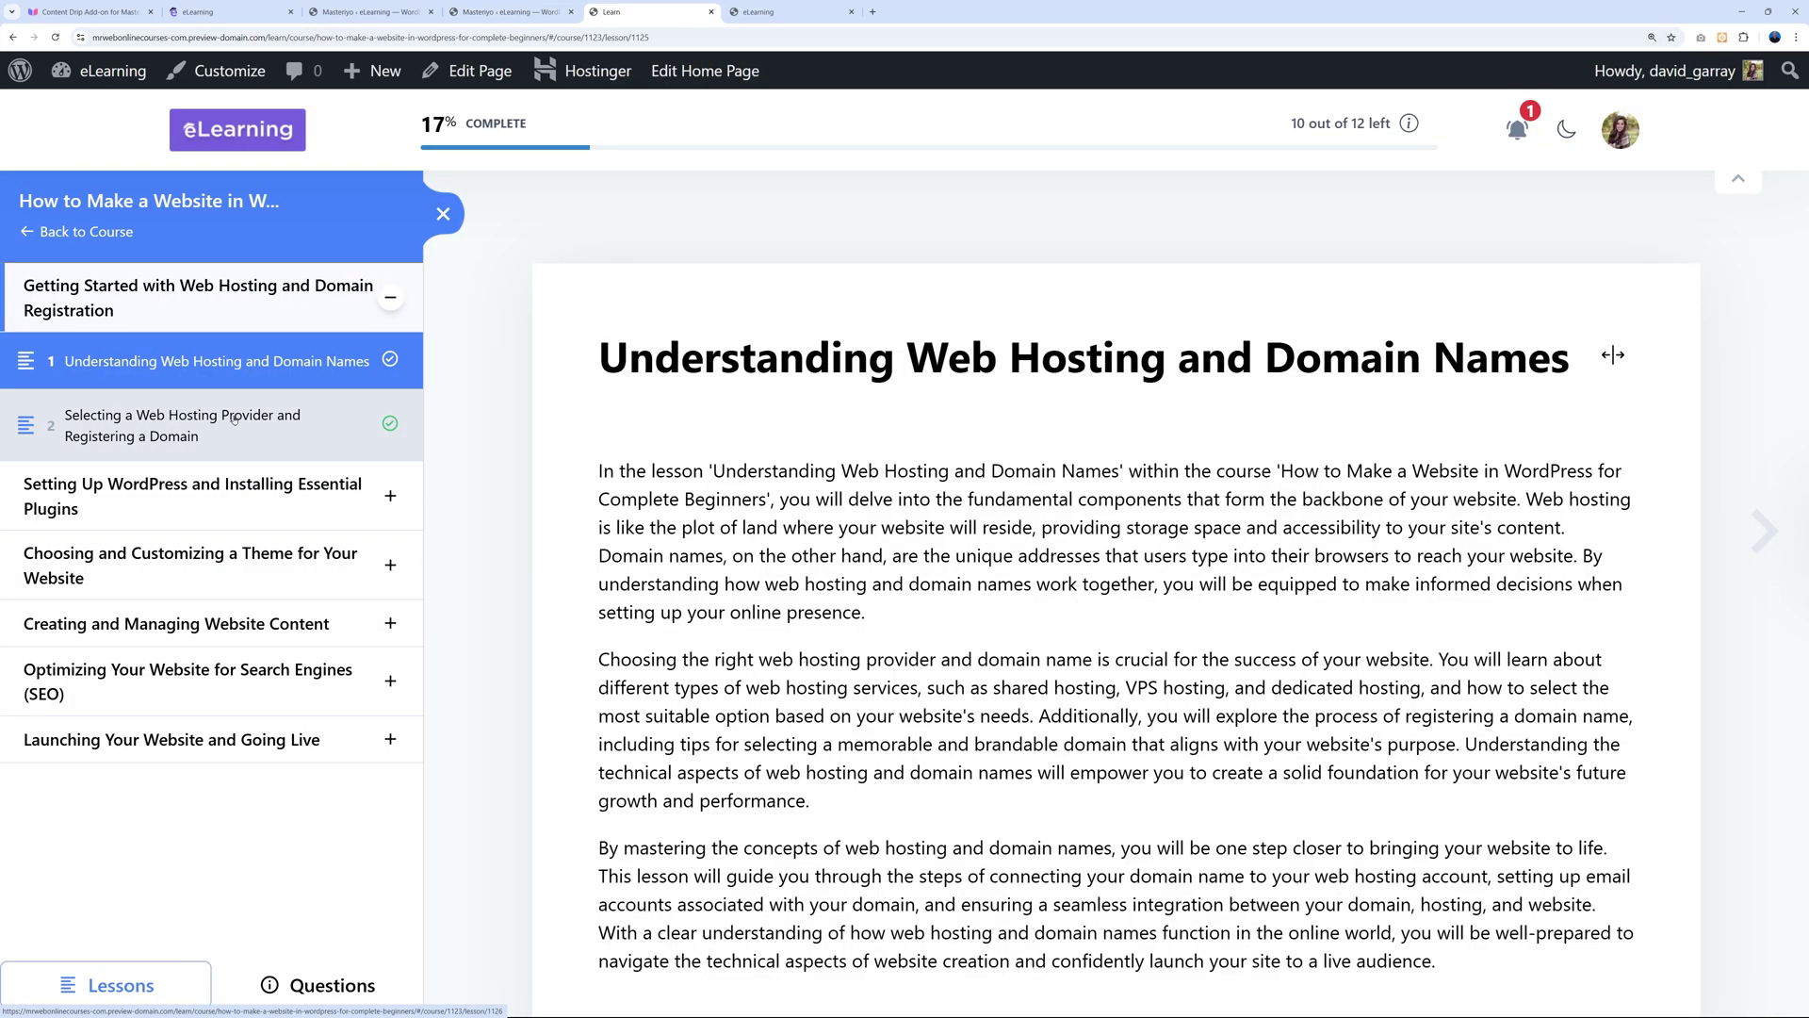
pyautogui.click(235, 418)
pyautogui.click(237, 368)
pyautogui.click(283, 424)
pyautogui.click(389, 497)
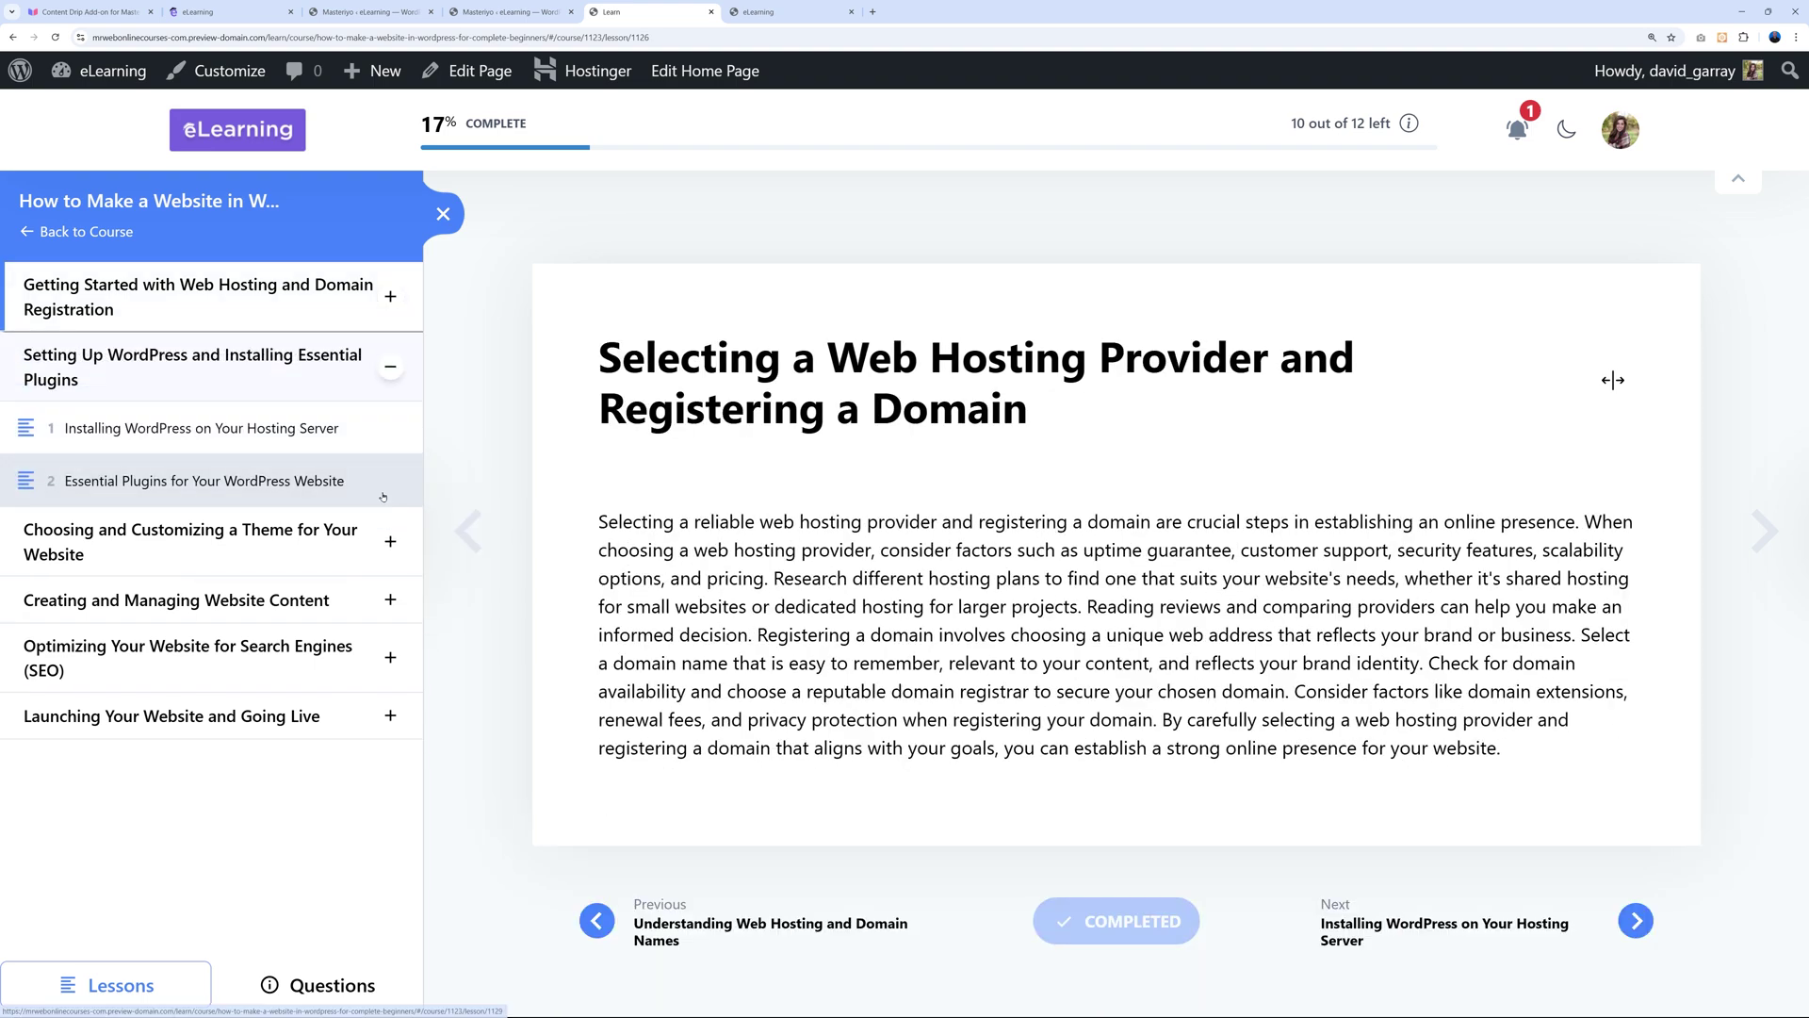
pyautogui.click(259, 480)
pyautogui.scroll(-1, 1158, 733)
pyautogui.scroll(-5, 1158, 732)
pyautogui.scroll(5, 1178, 738)
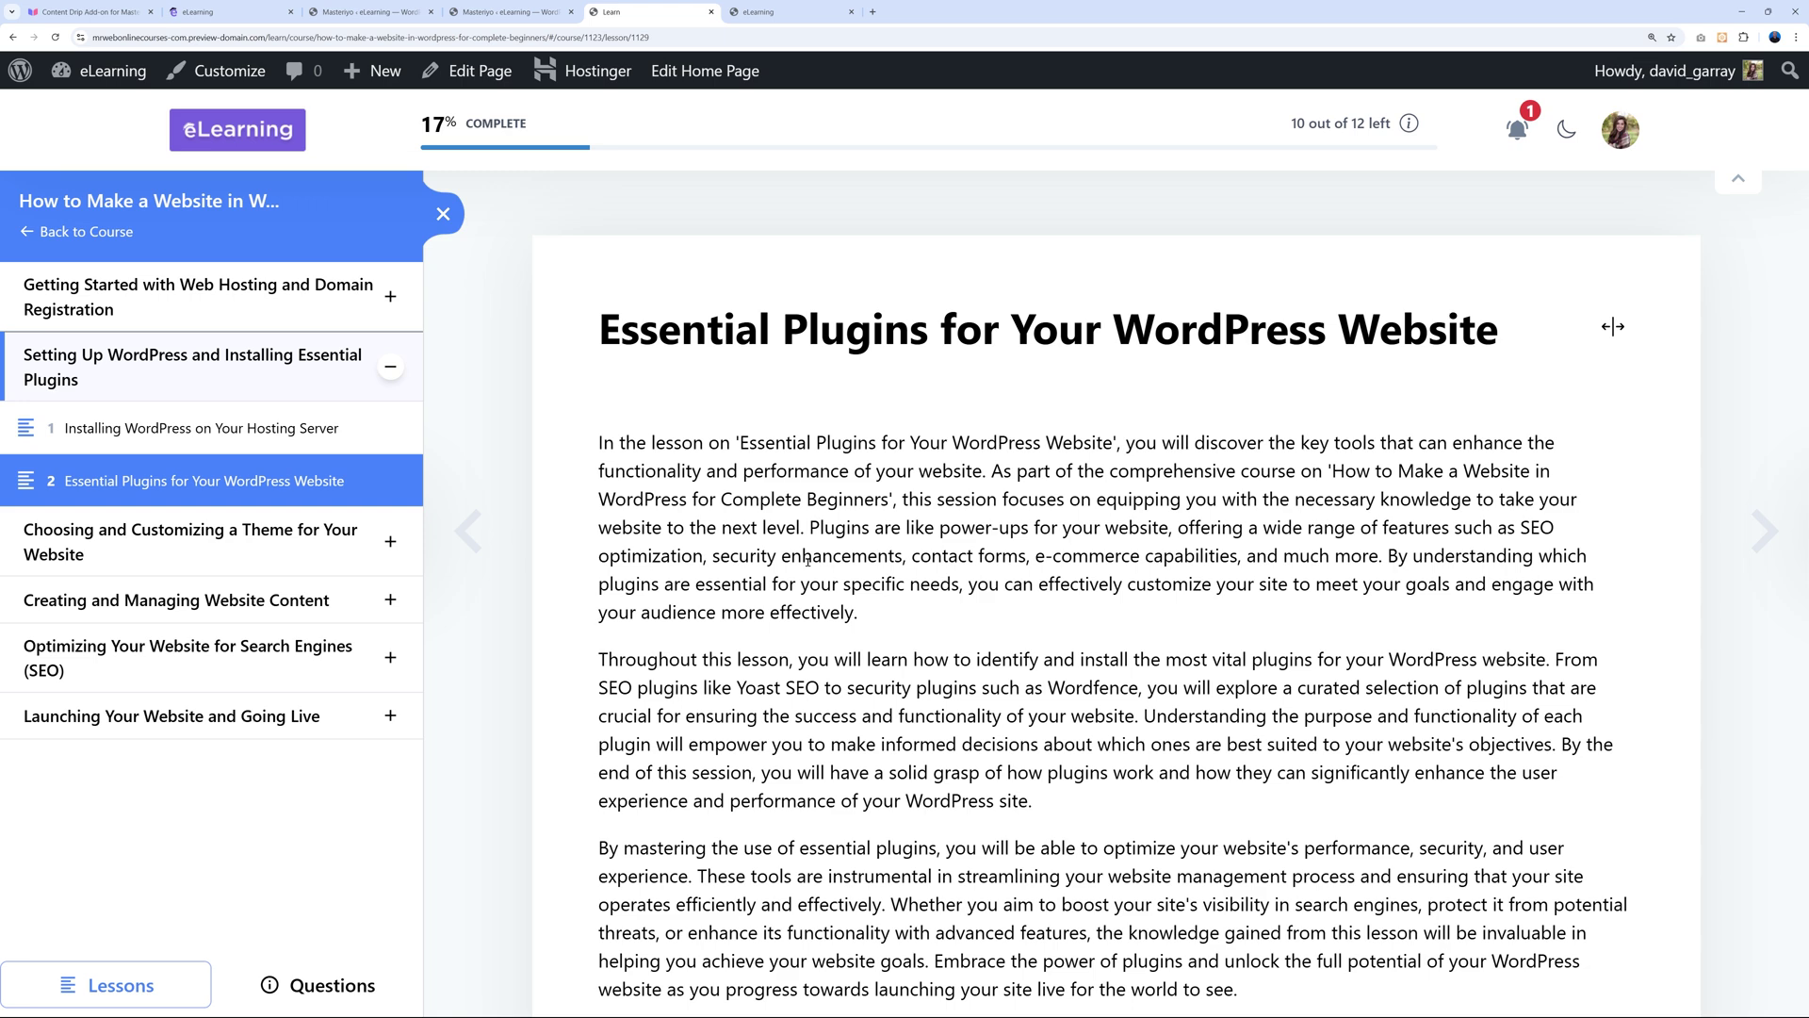
# Return to the course's Content Drip settings and read the help for each of the four flow types.
pyautogui.click(509, 12)
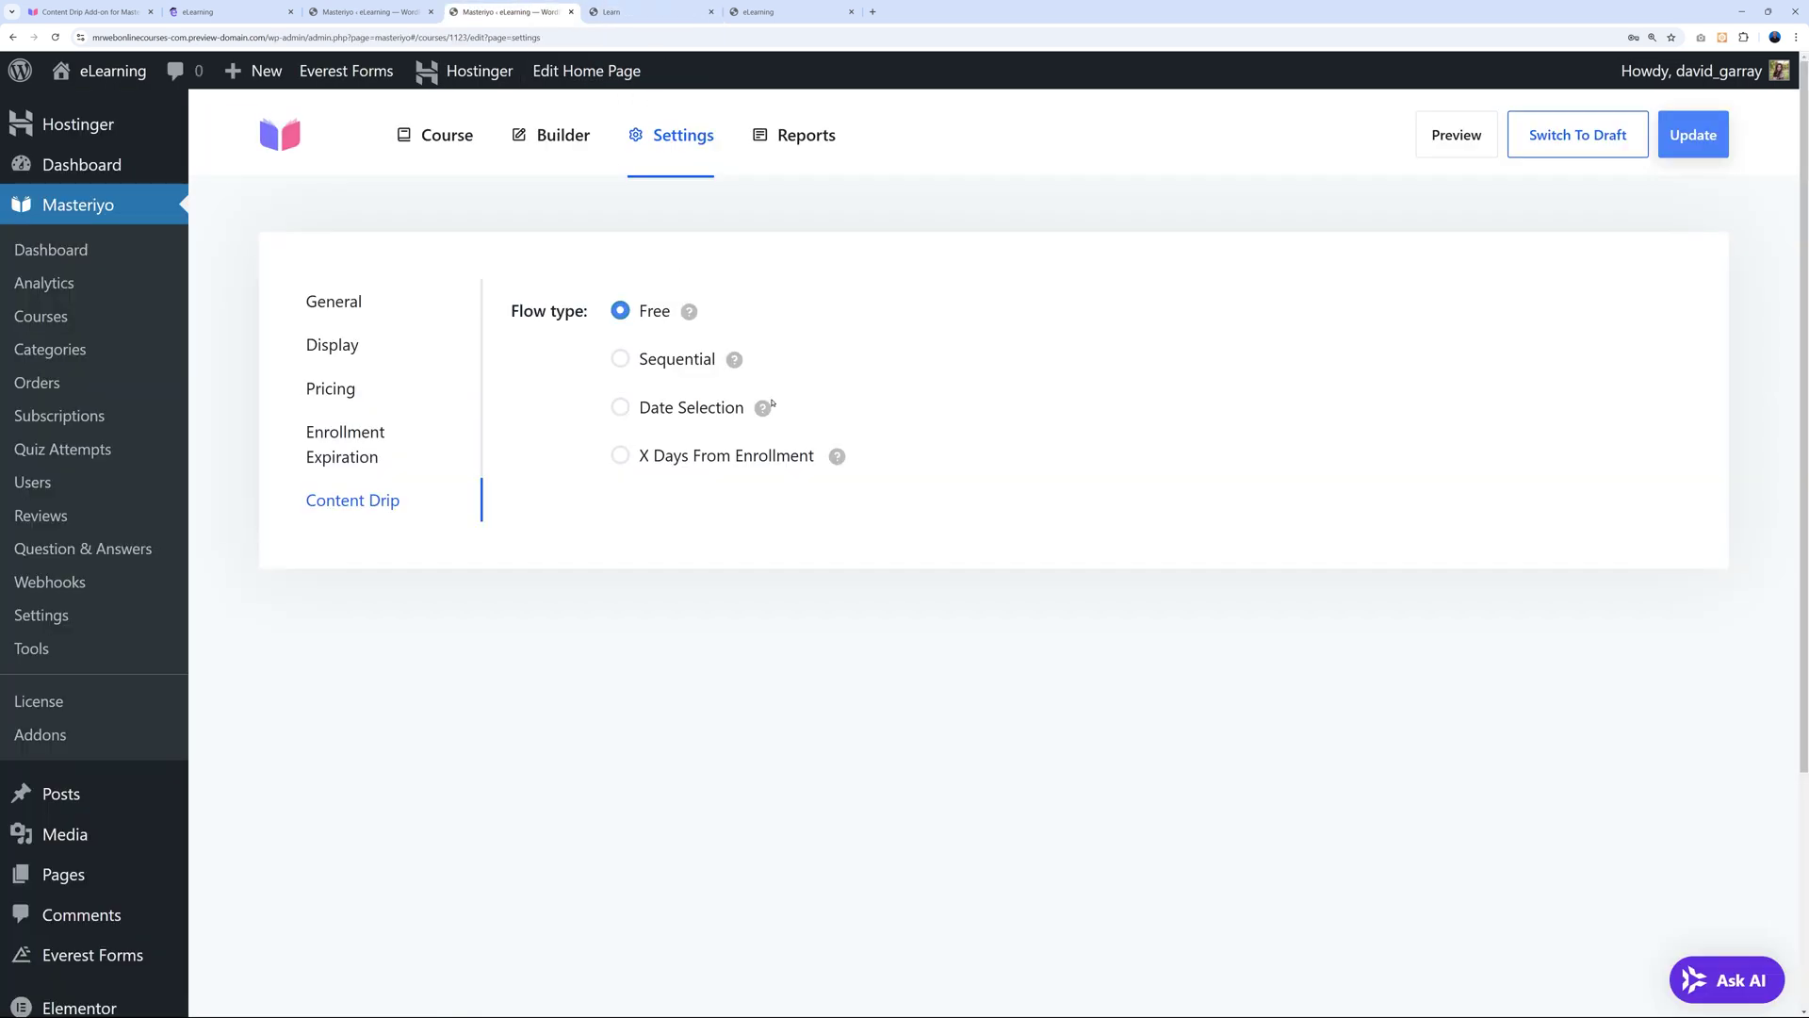
pyautogui.moveTo(692, 313)
pyautogui.moveTo(735, 361)
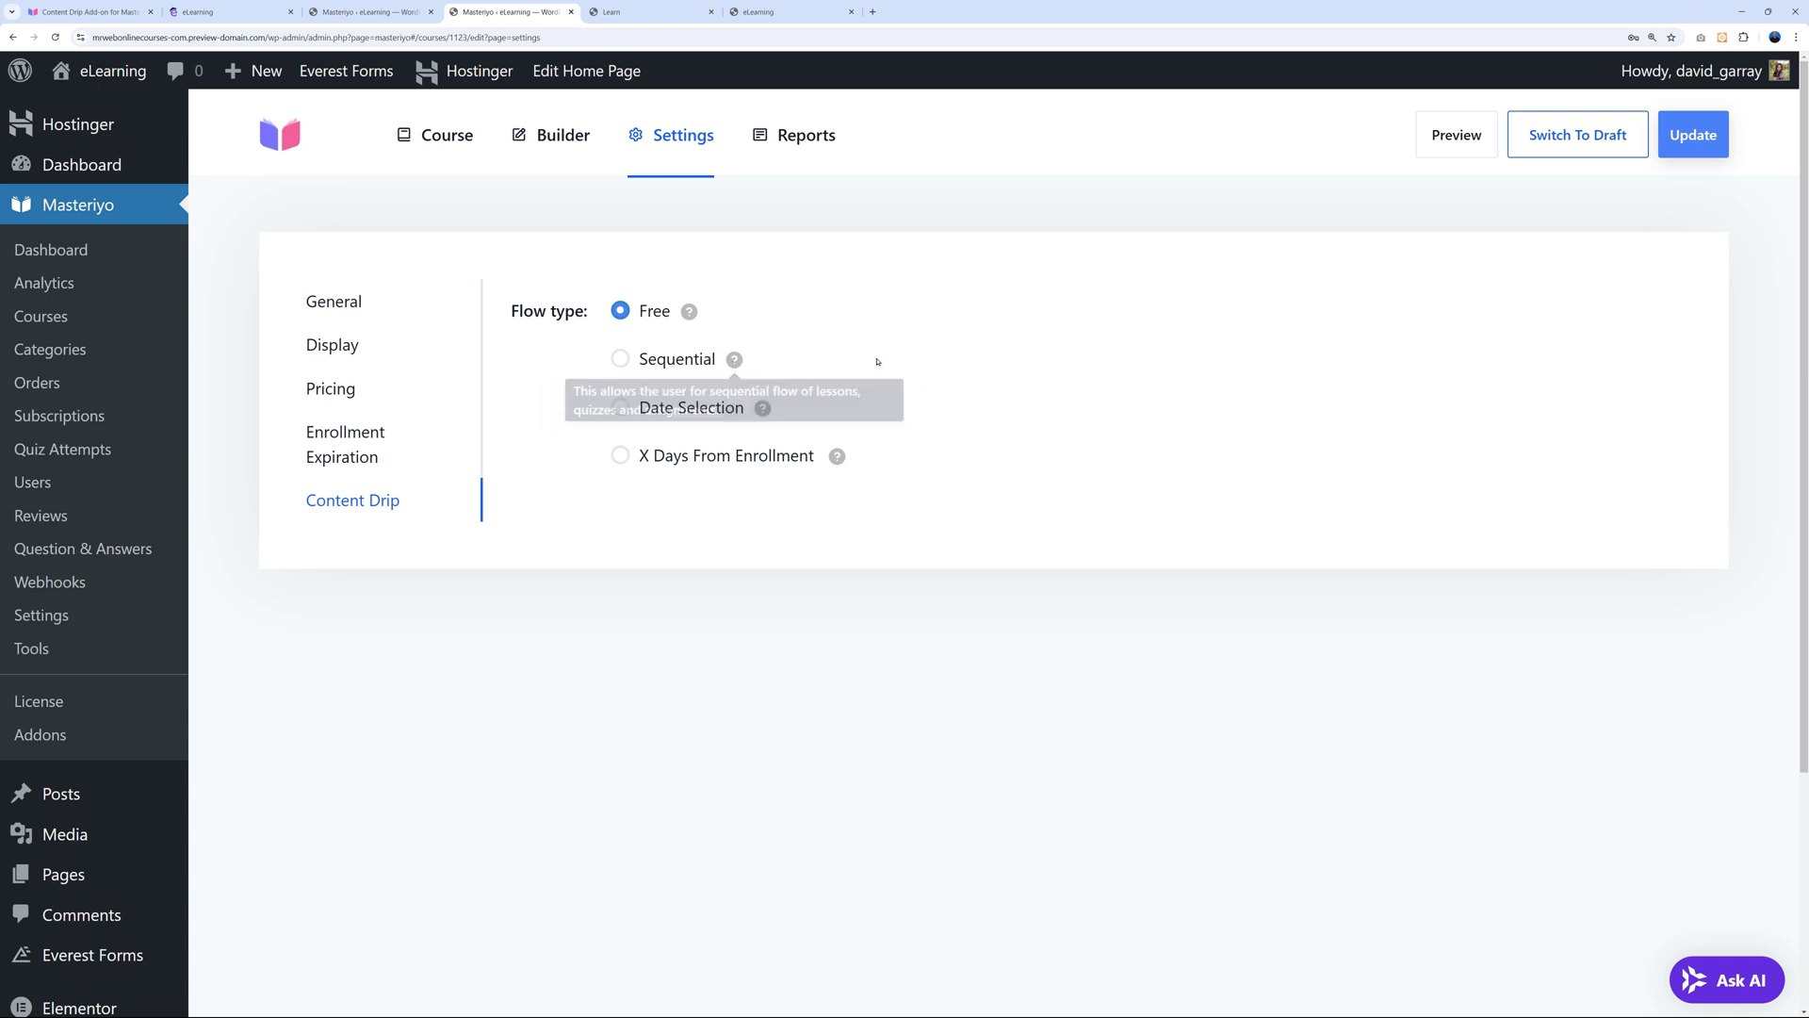
pyautogui.moveTo(766, 412)
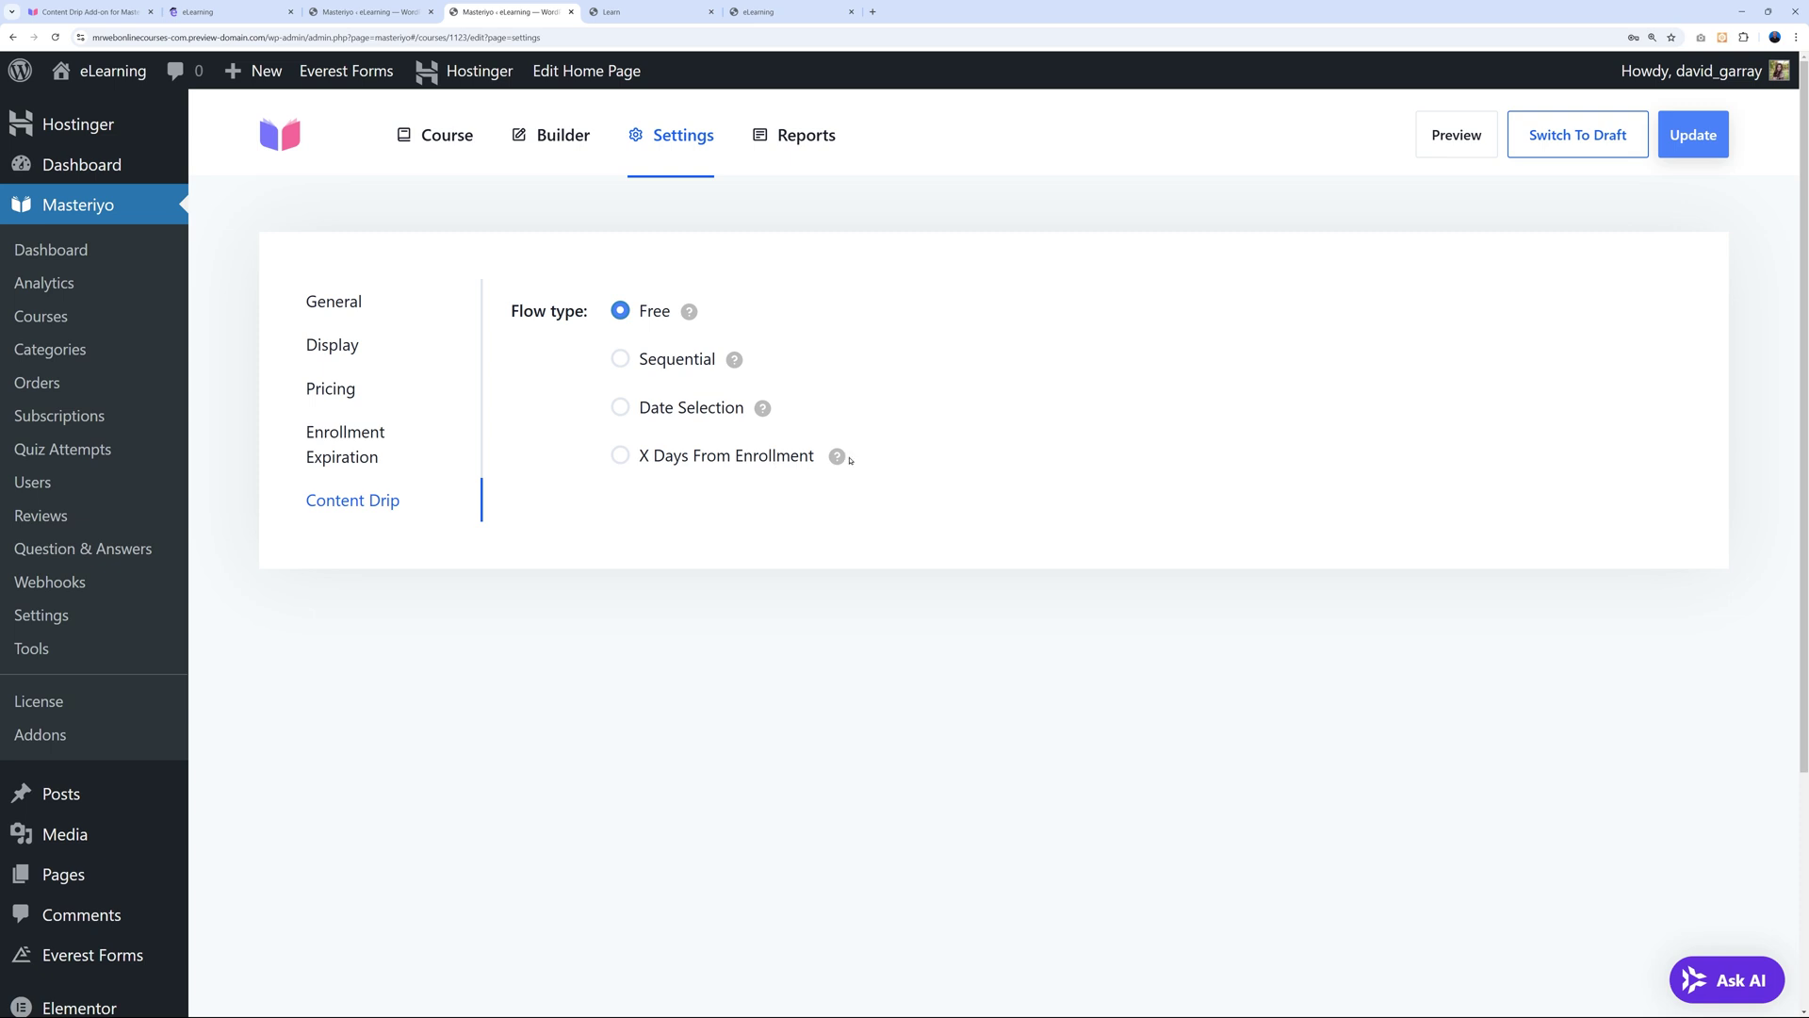
pyautogui.moveTo(840, 458)
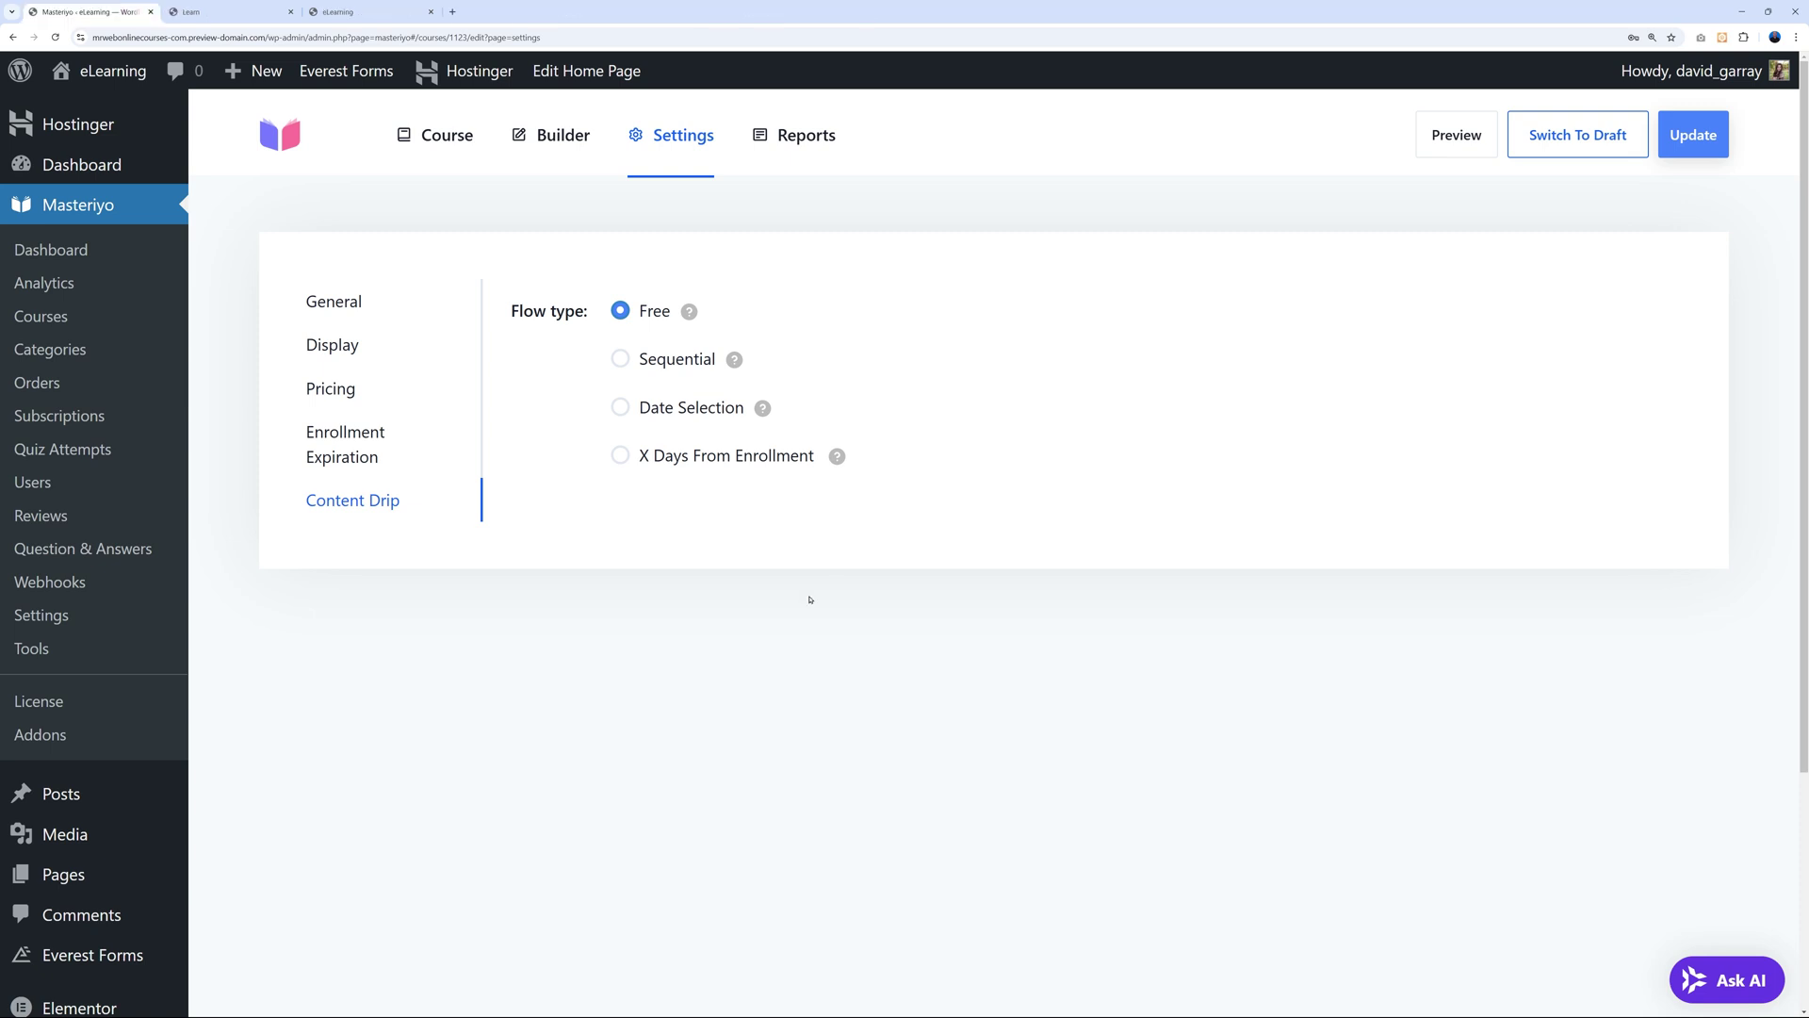
# View the course's sales analytics report.
pyautogui.click(819, 141)
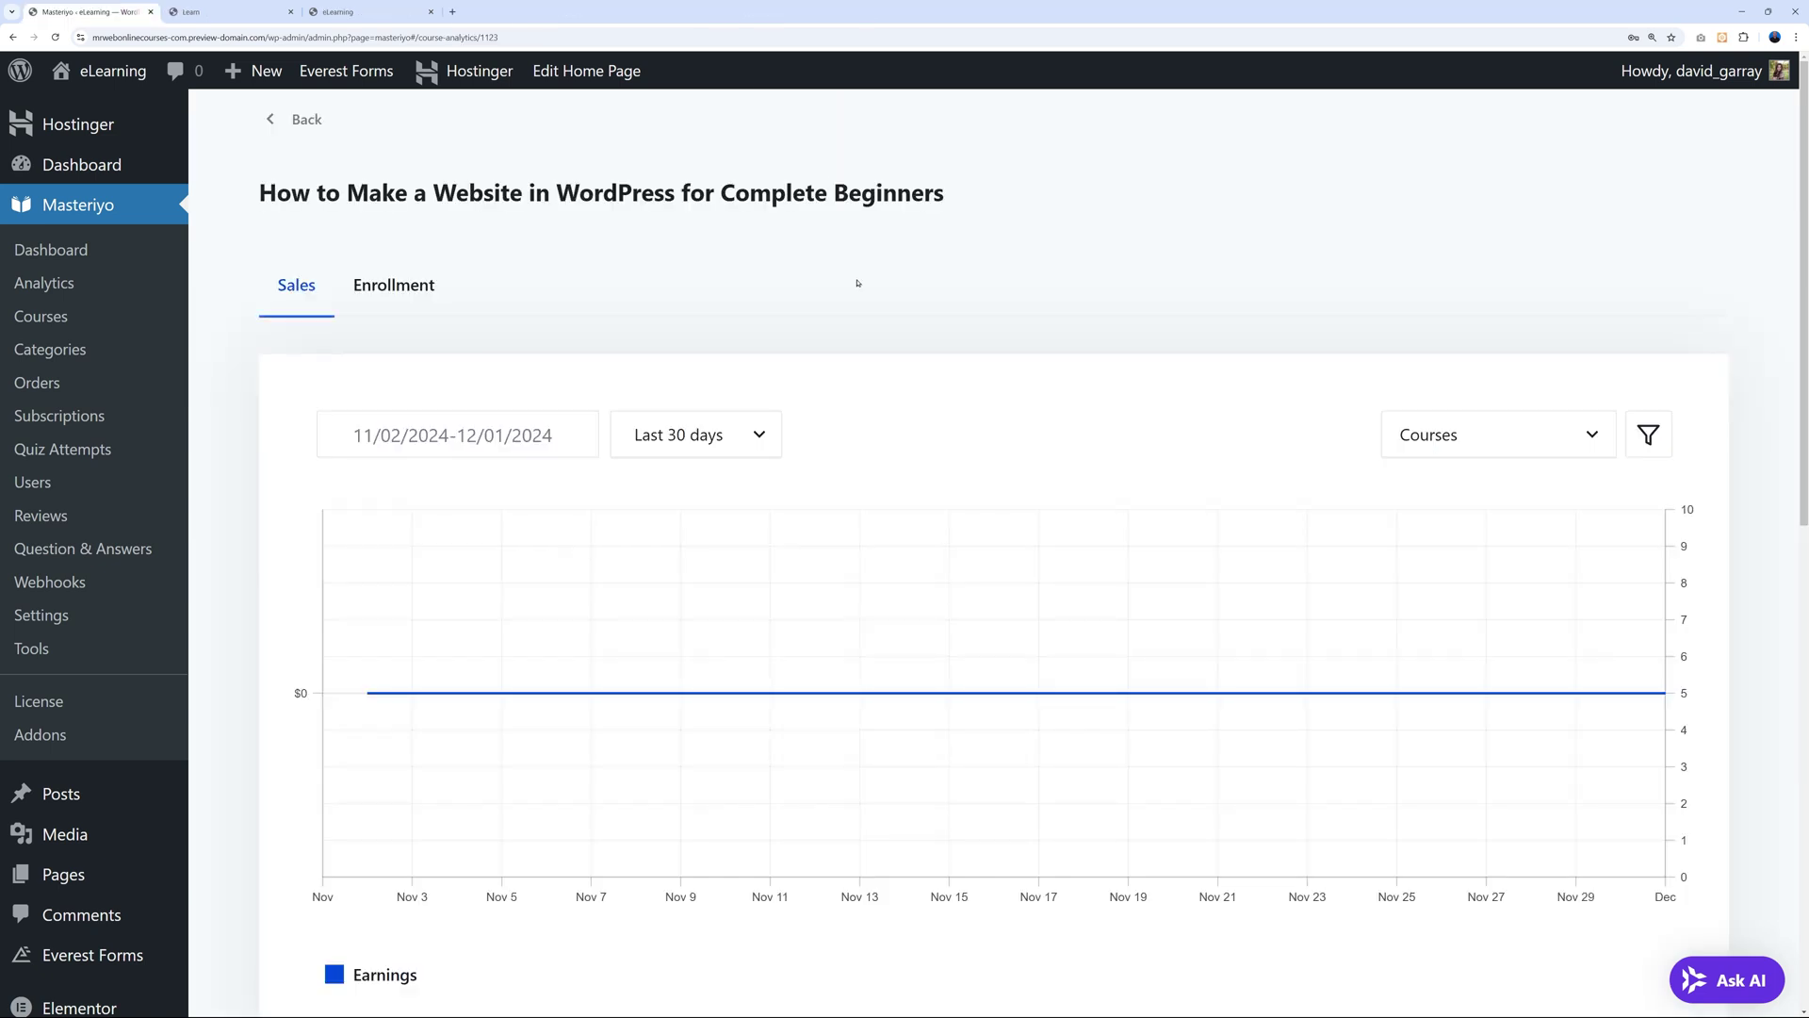
pyautogui.scroll(-2, 978, 415)
pyautogui.scroll(1, 973, 408)
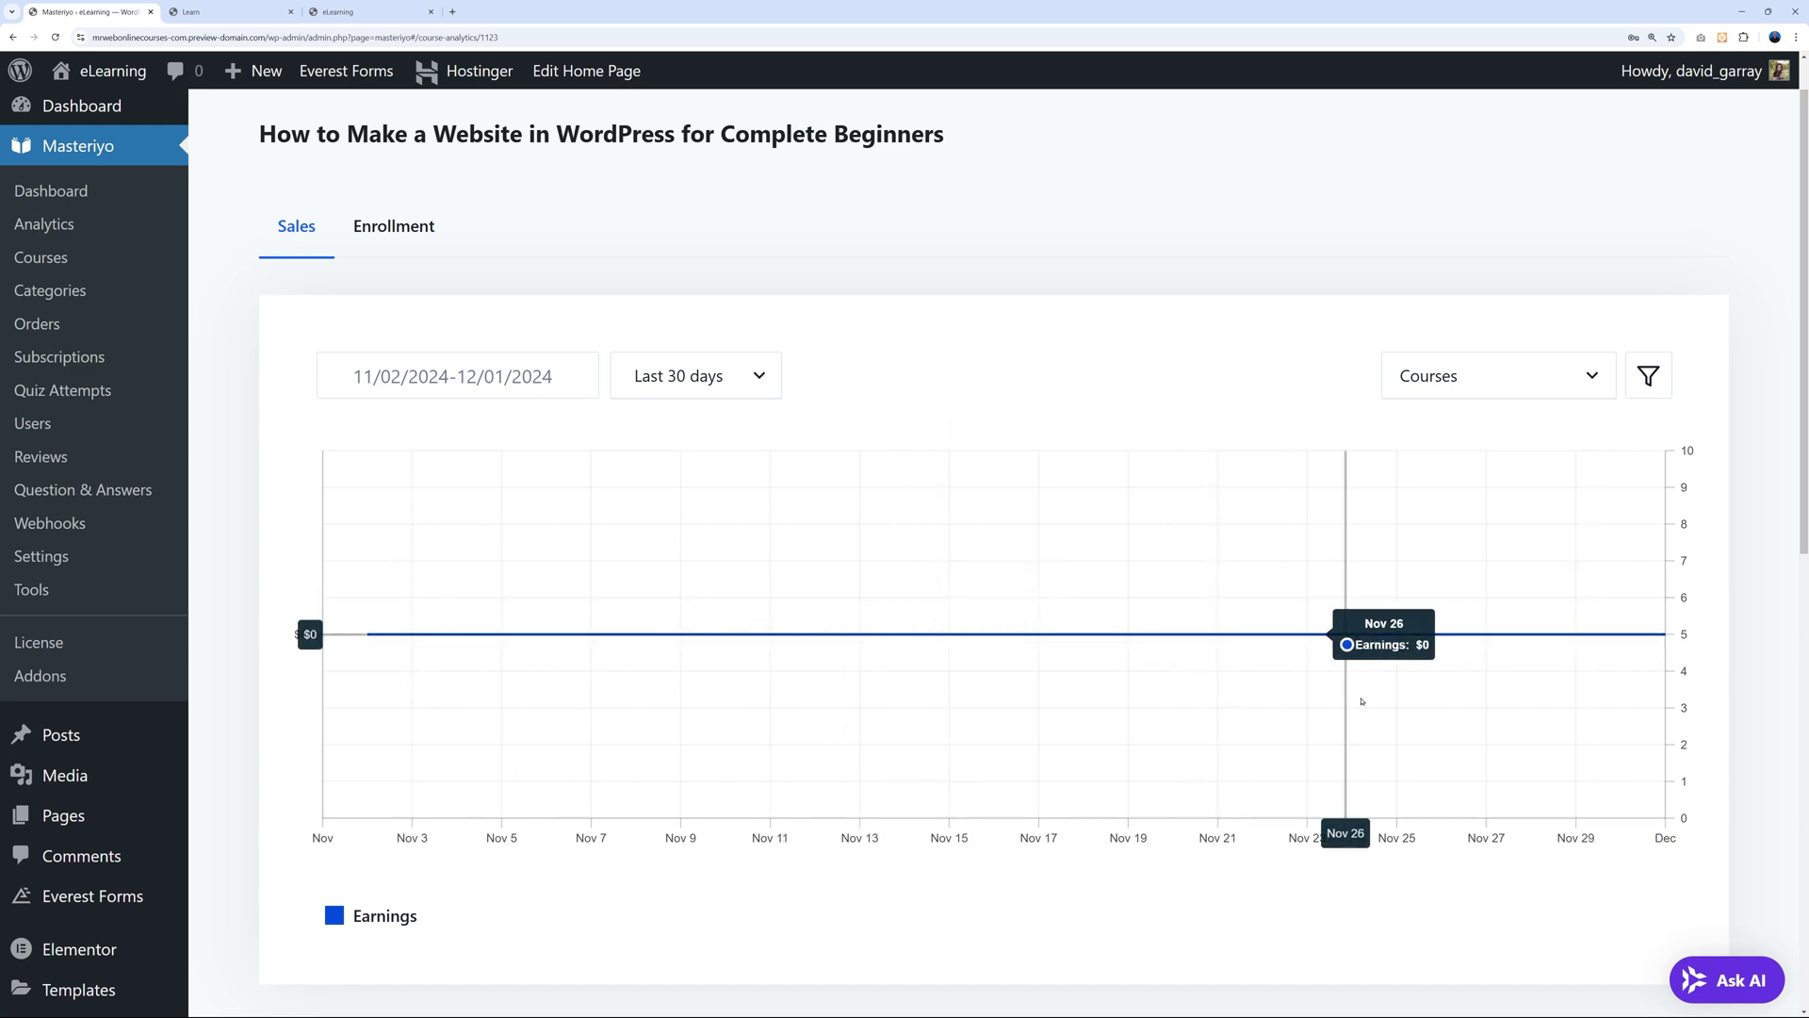
pyautogui.scroll(1, 905, 274)
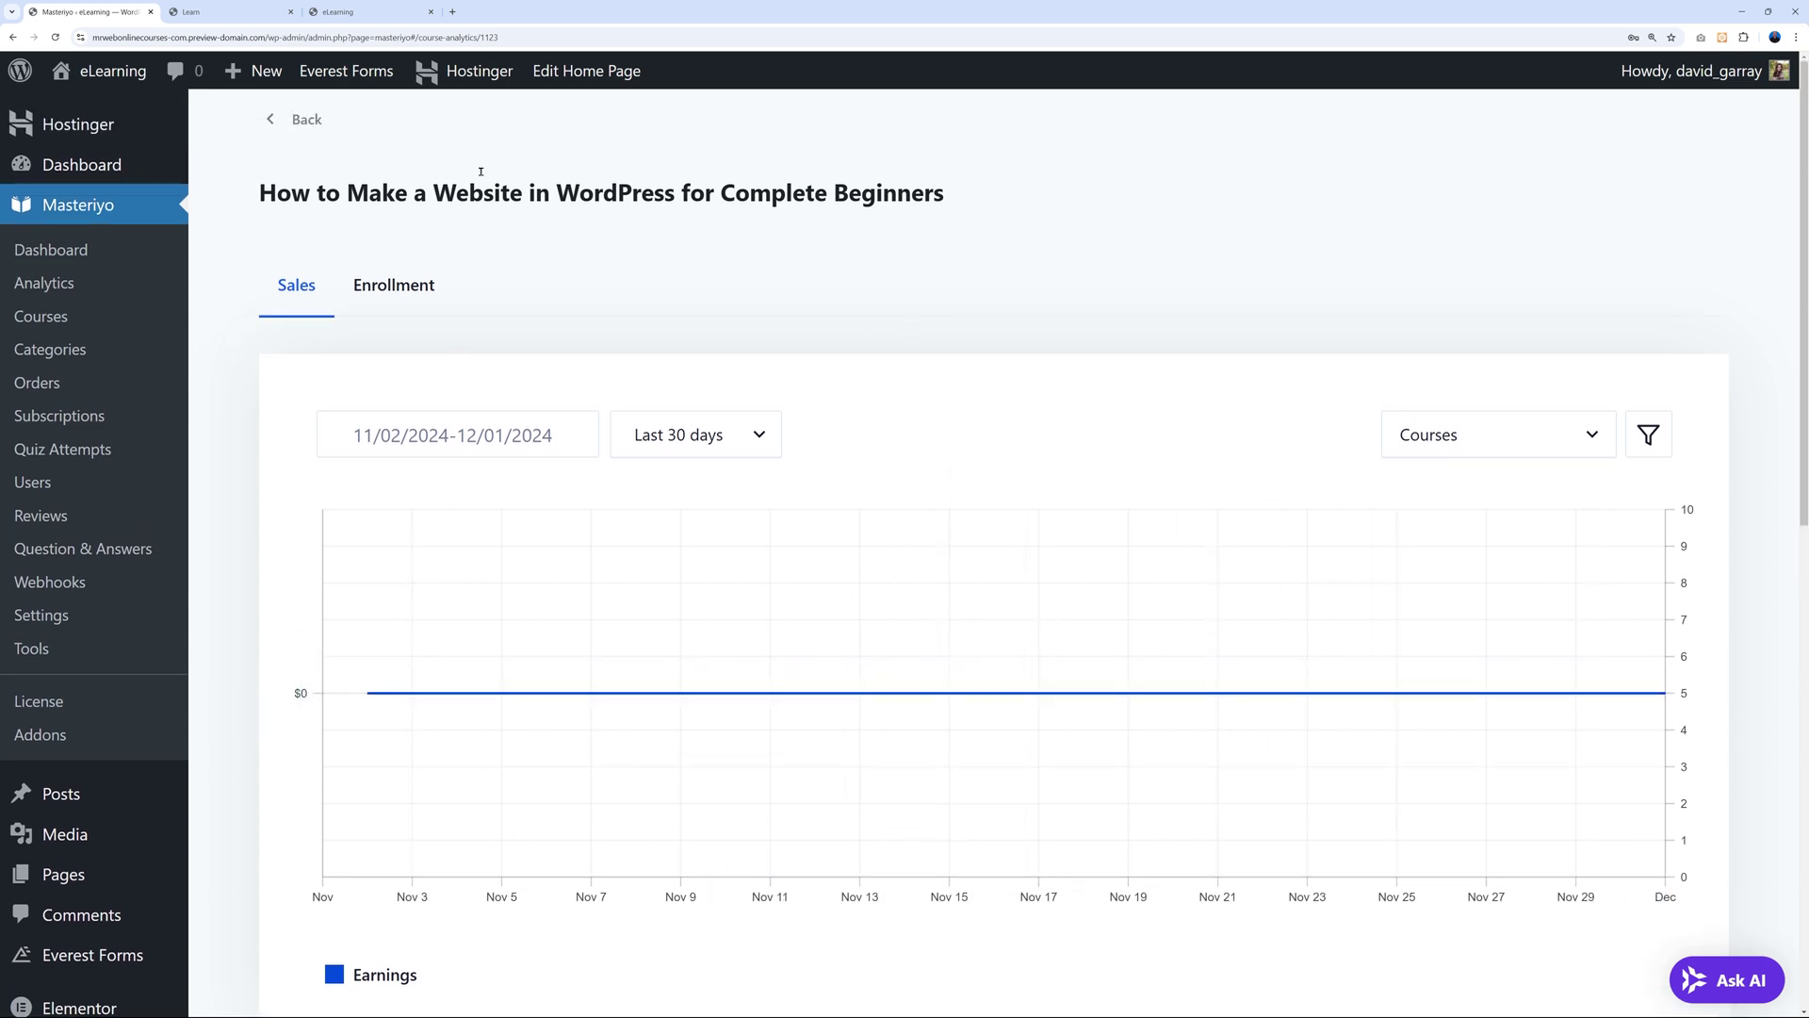
# Go back to the course details form and click Update to get 'Course Updated'.
pyautogui.click(290, 122)
pyautogui.click(451, 138)
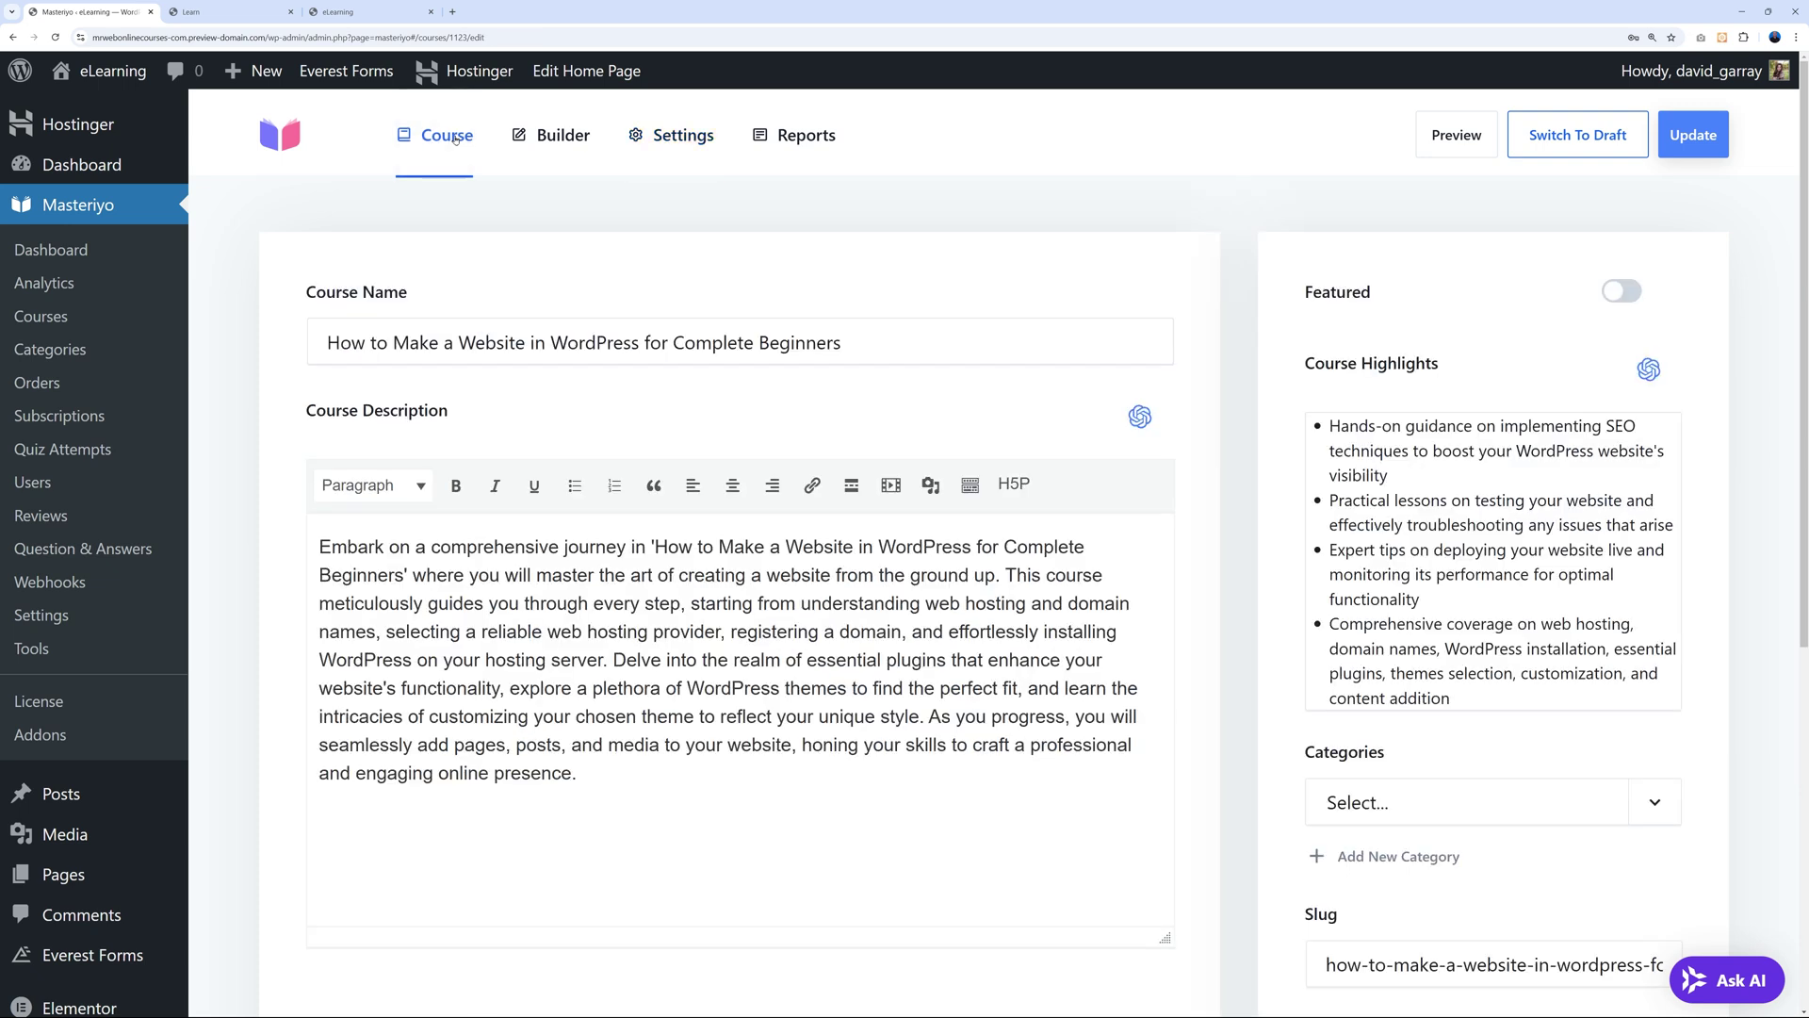
pyautogui.scroll(-5, 1239, 385)
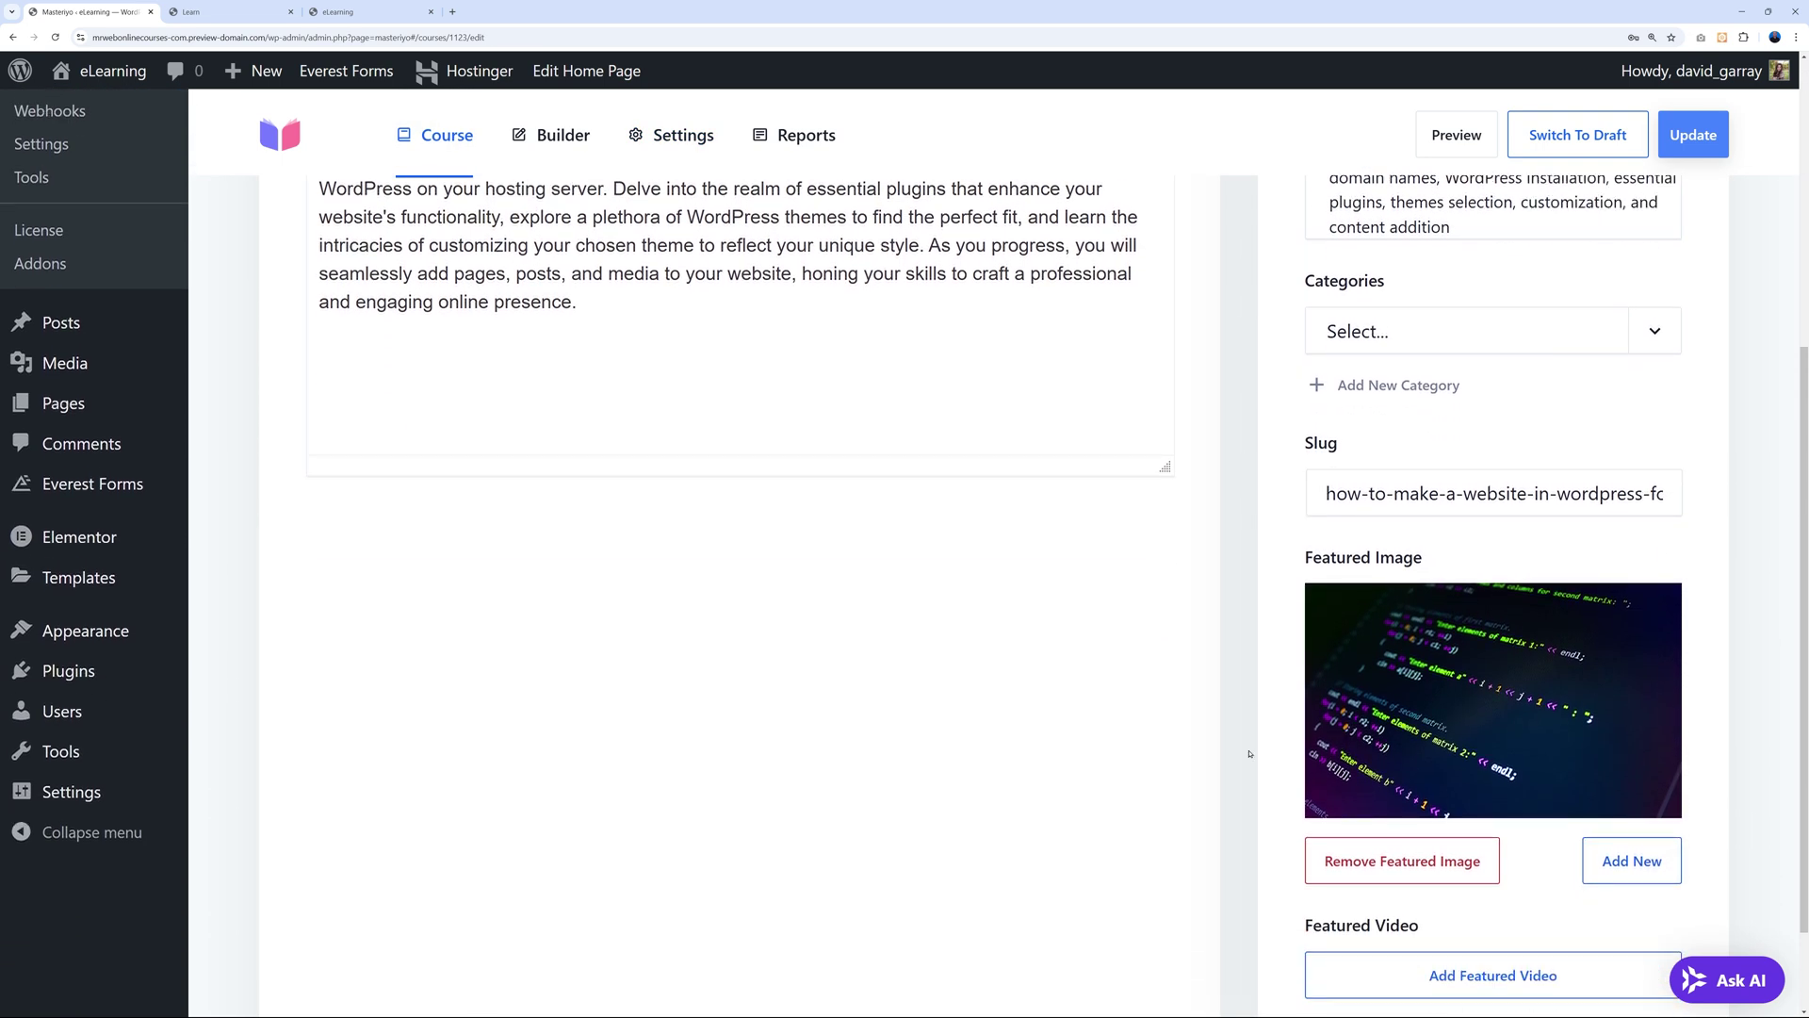
pyautogui.scroll(-2, 1249, 754)
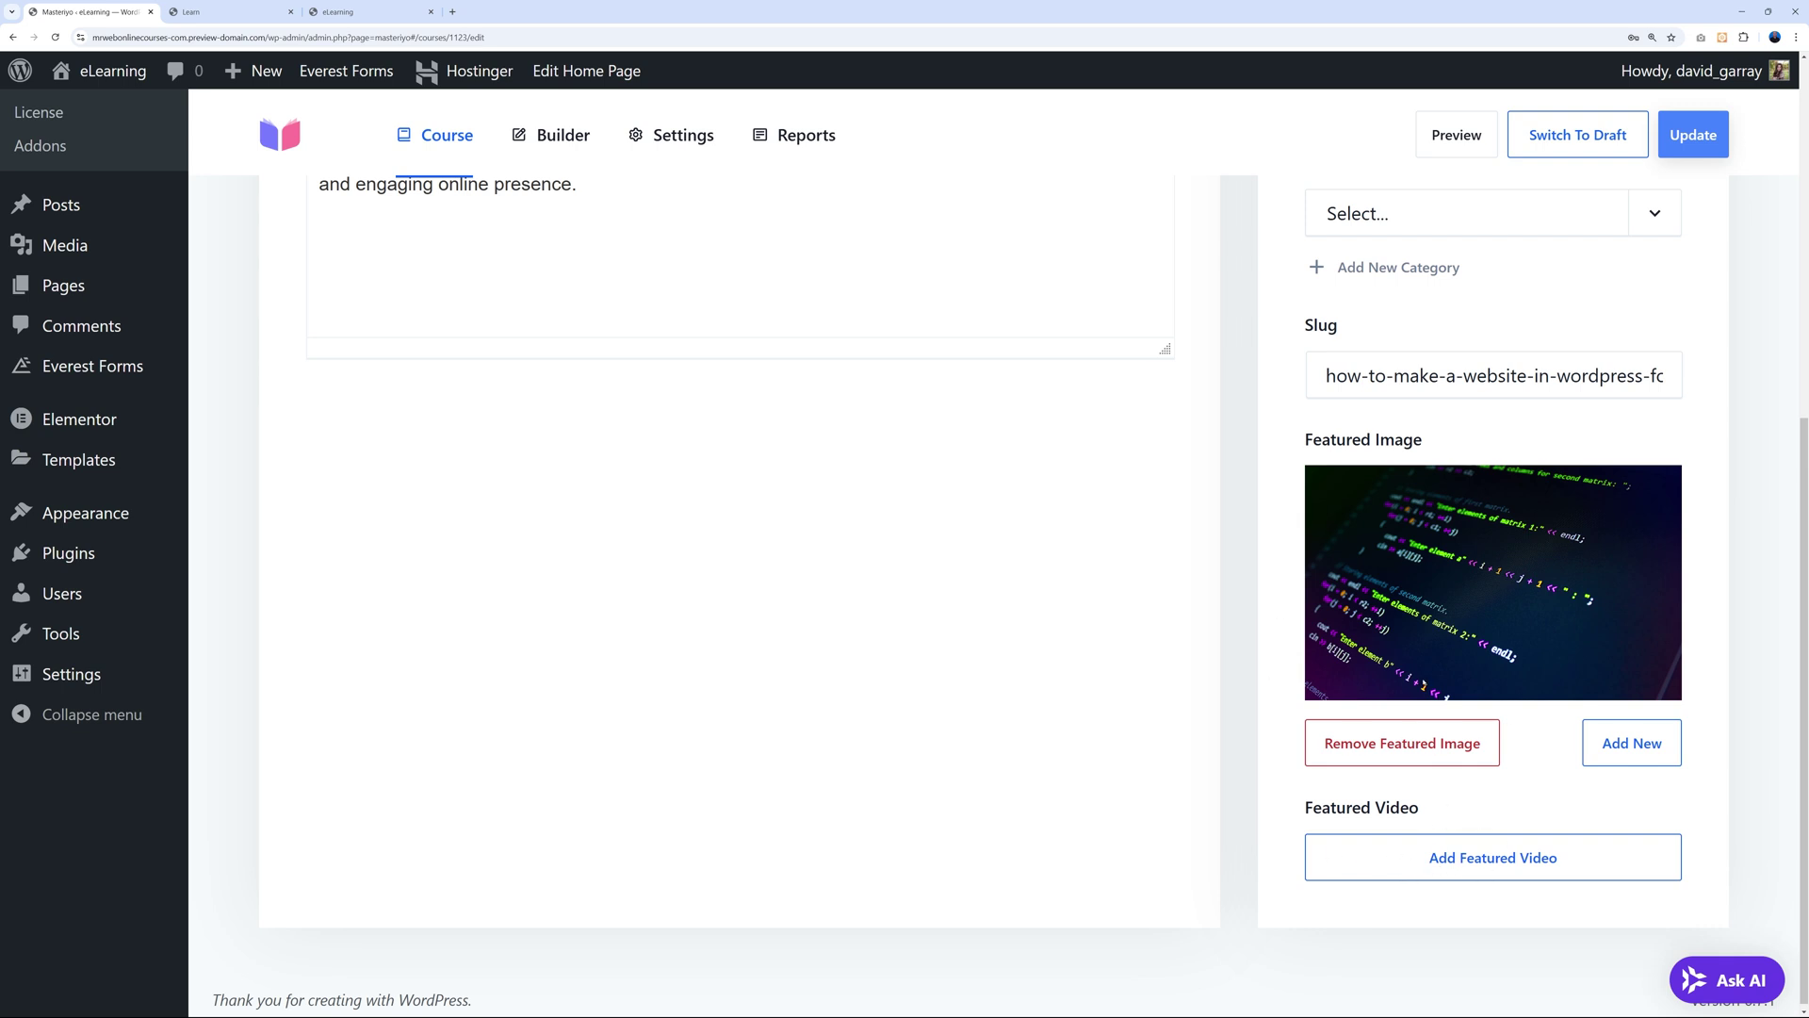
pyautogui.click(1693, 134)
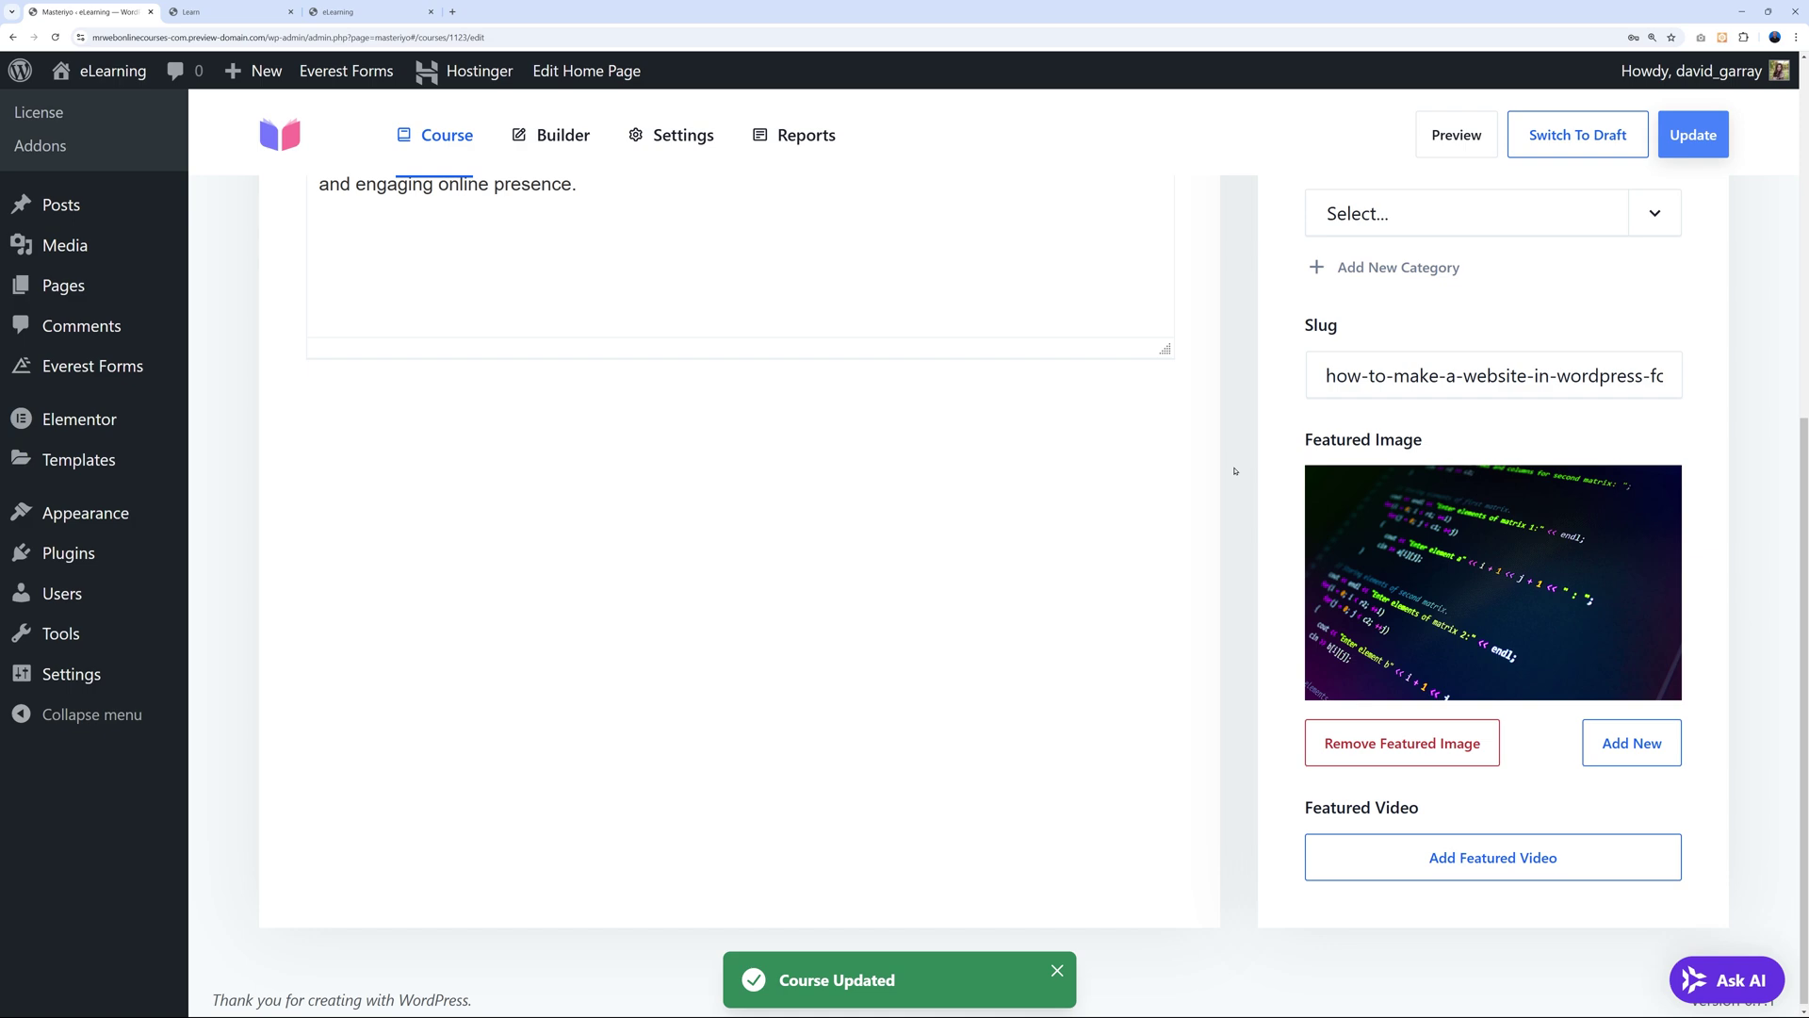
pyautogui.scroll(5, 1234, 471)
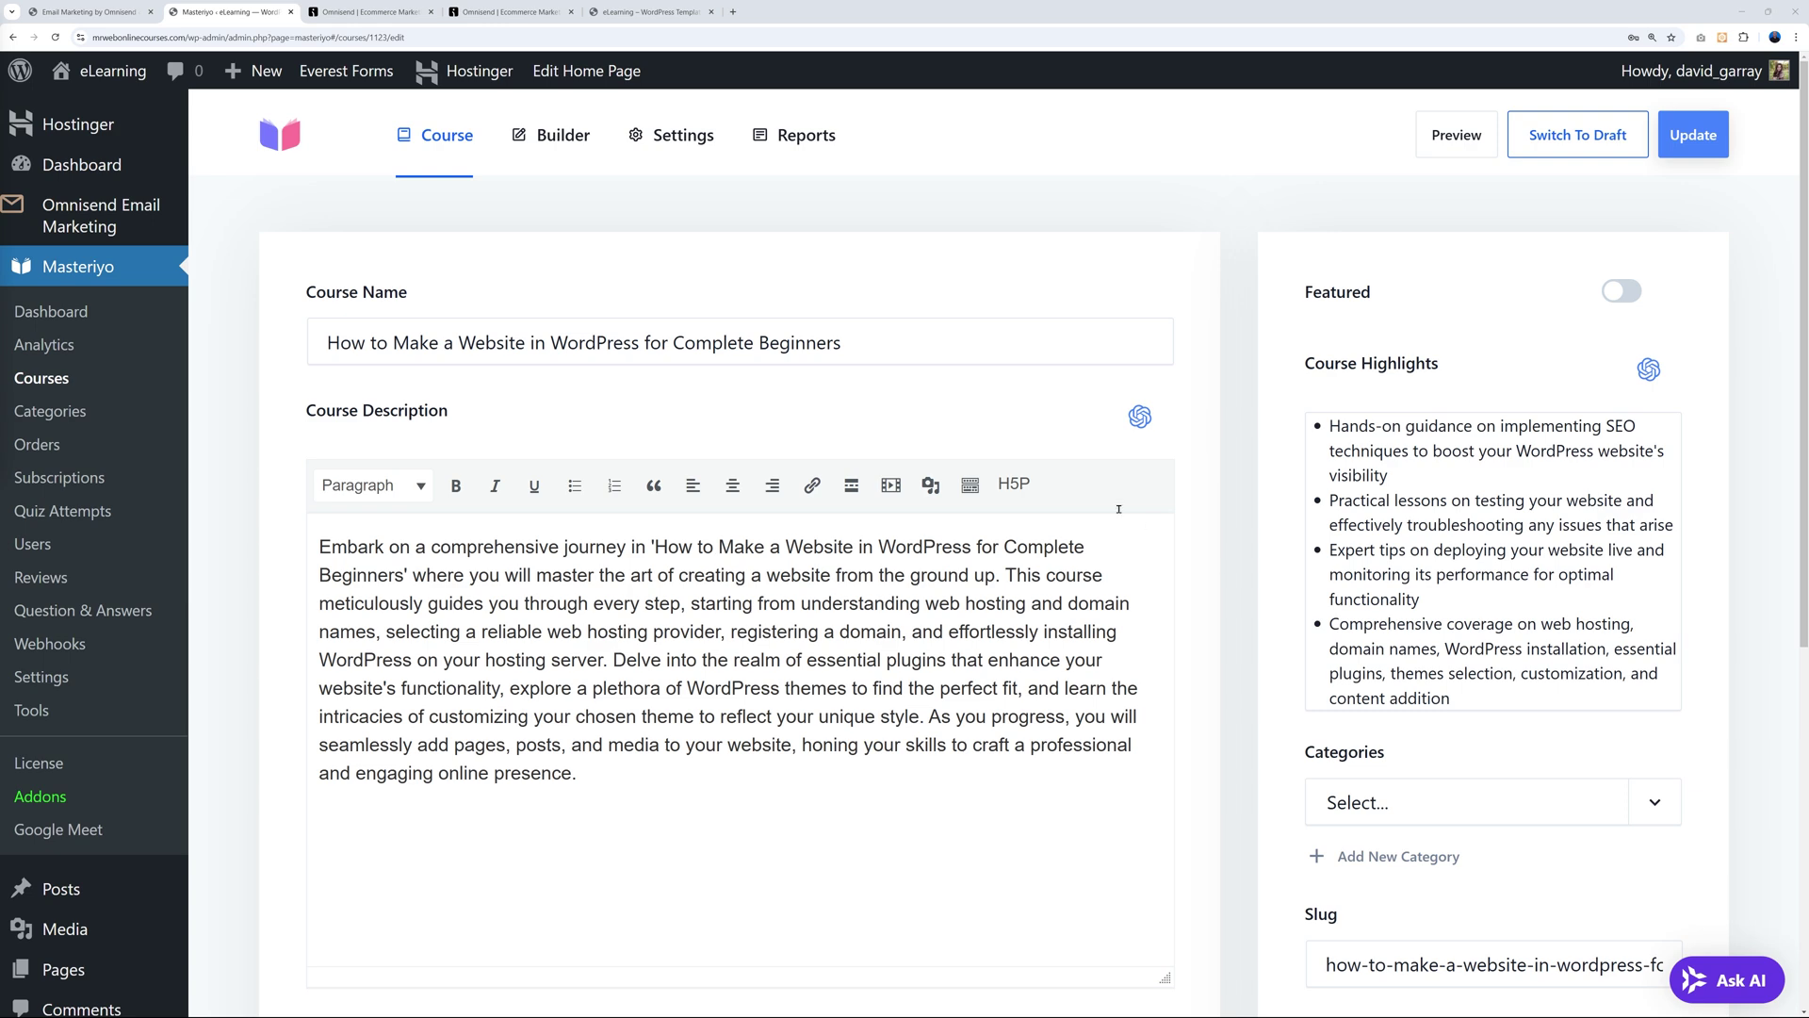
pyautogui.tripleClick(780, 347)
pyautogui.doubleClick(780, 347)
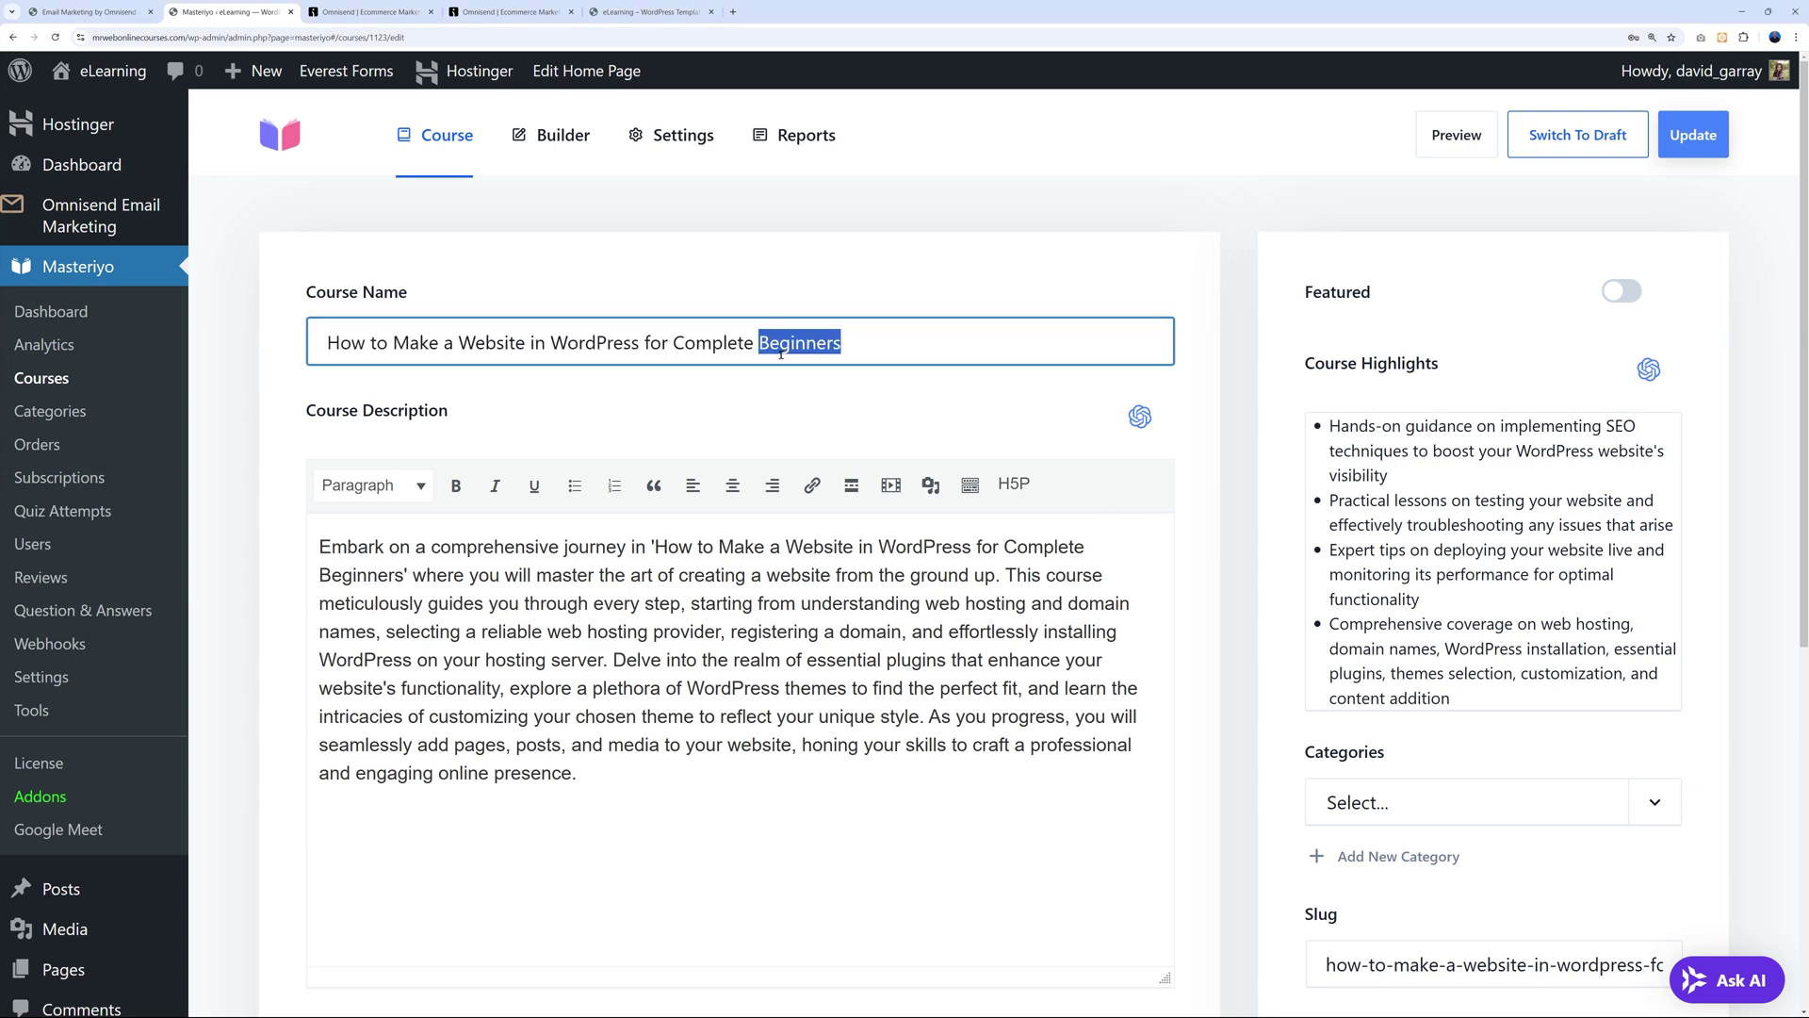
pyautogui.tripleClick(659, 676)
pyautogui.tripleClick(1568, 550)
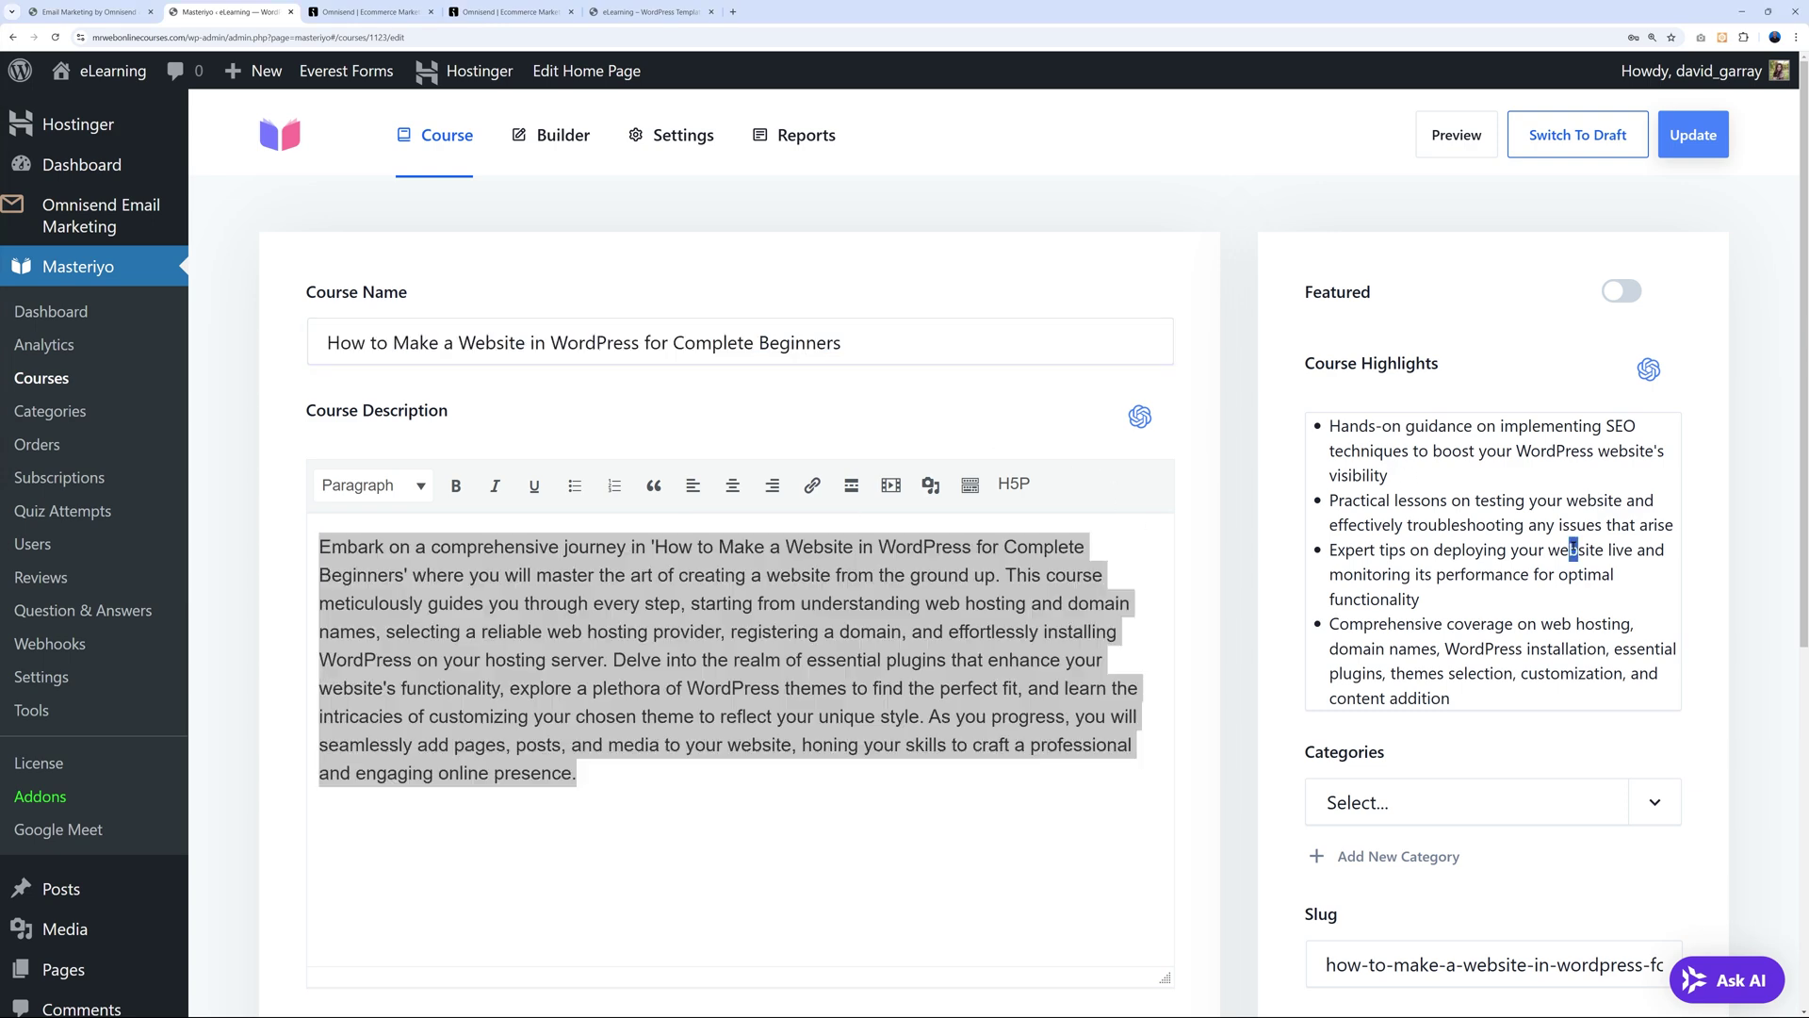
pyautogui.click(1569, 549)
pyautogui.scroll(-5, 1715, 556)
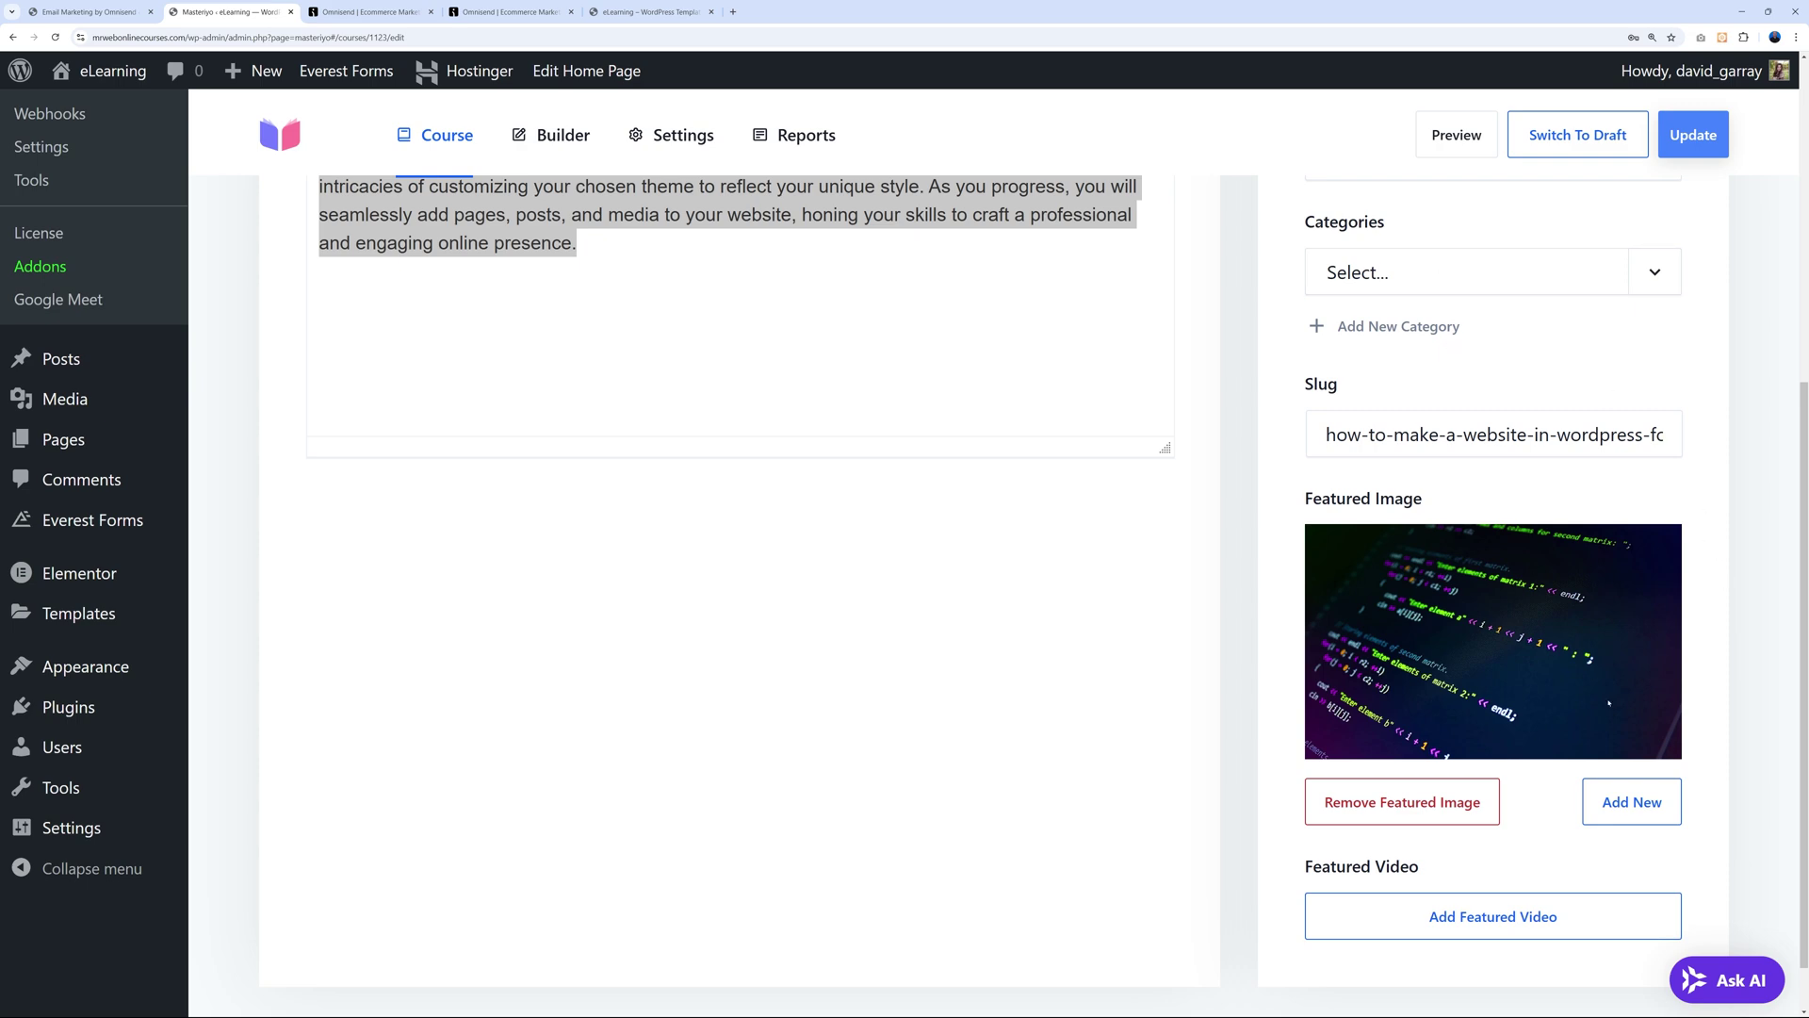
pyautogui.scroll(5, 1609, 702)
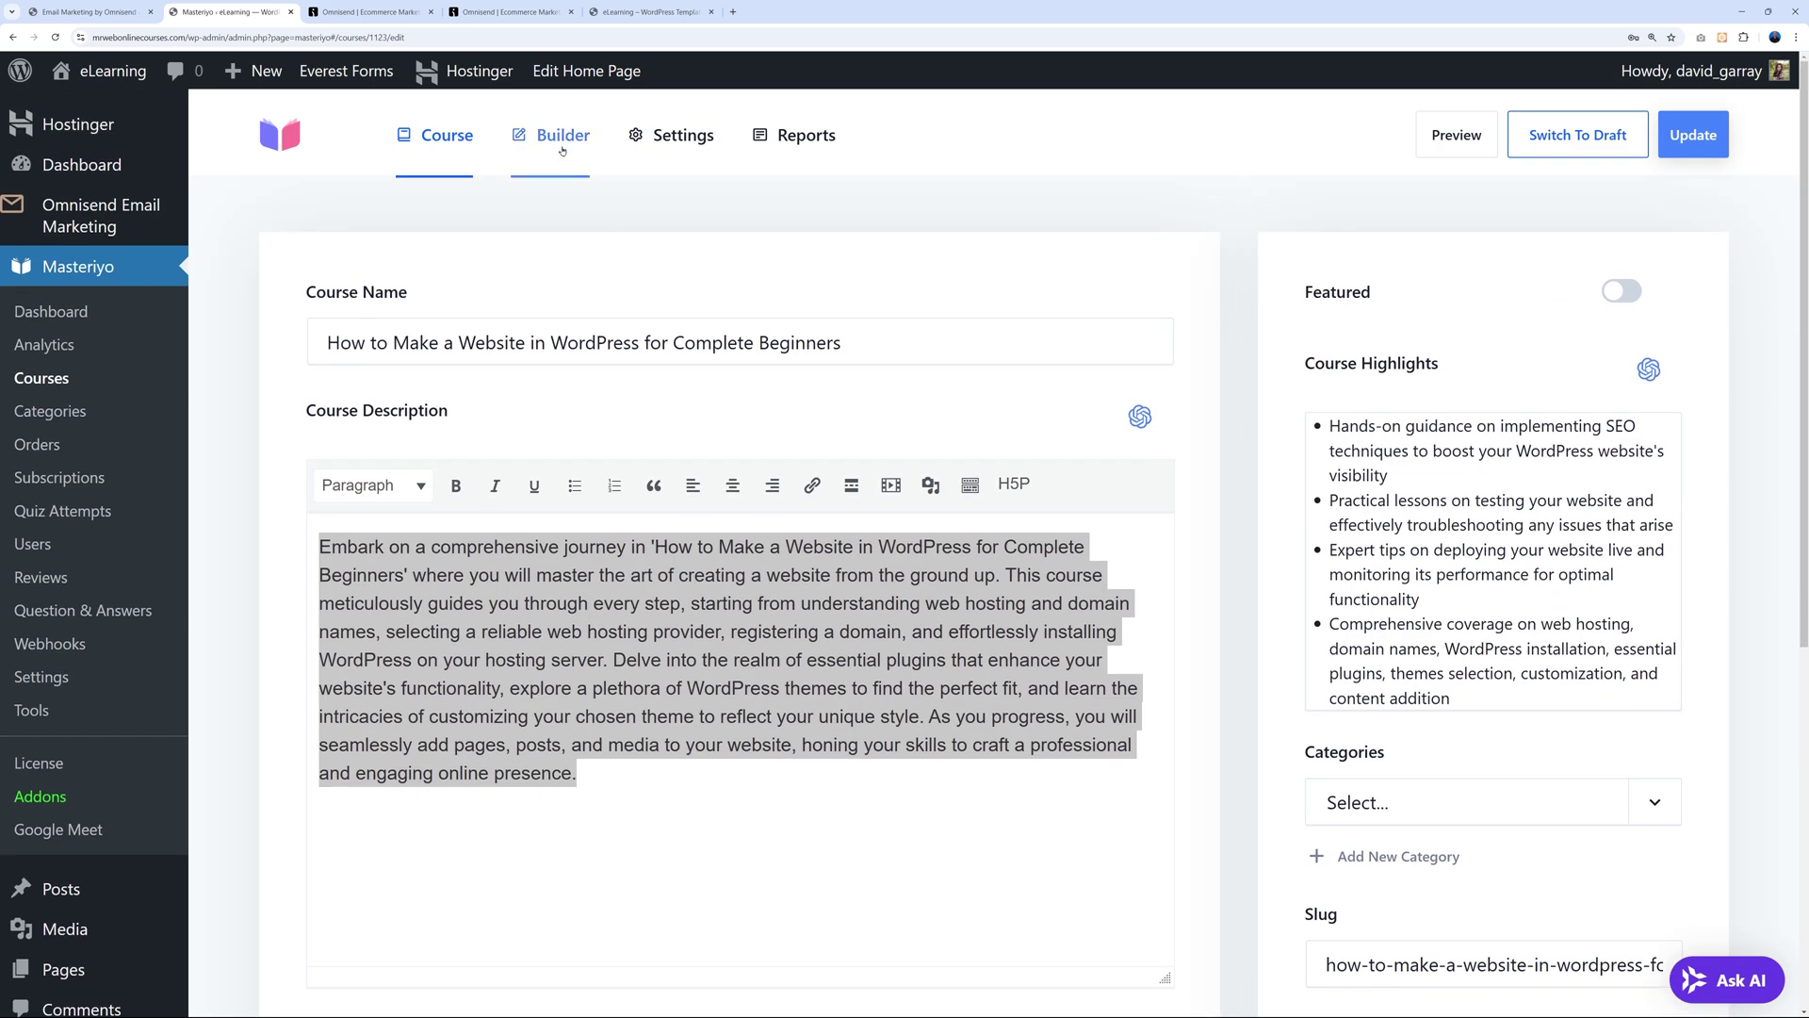
# In the Builder, add a section named 'Section #1' at the end and start adding content to it.
pyautogui.click(562, 140)
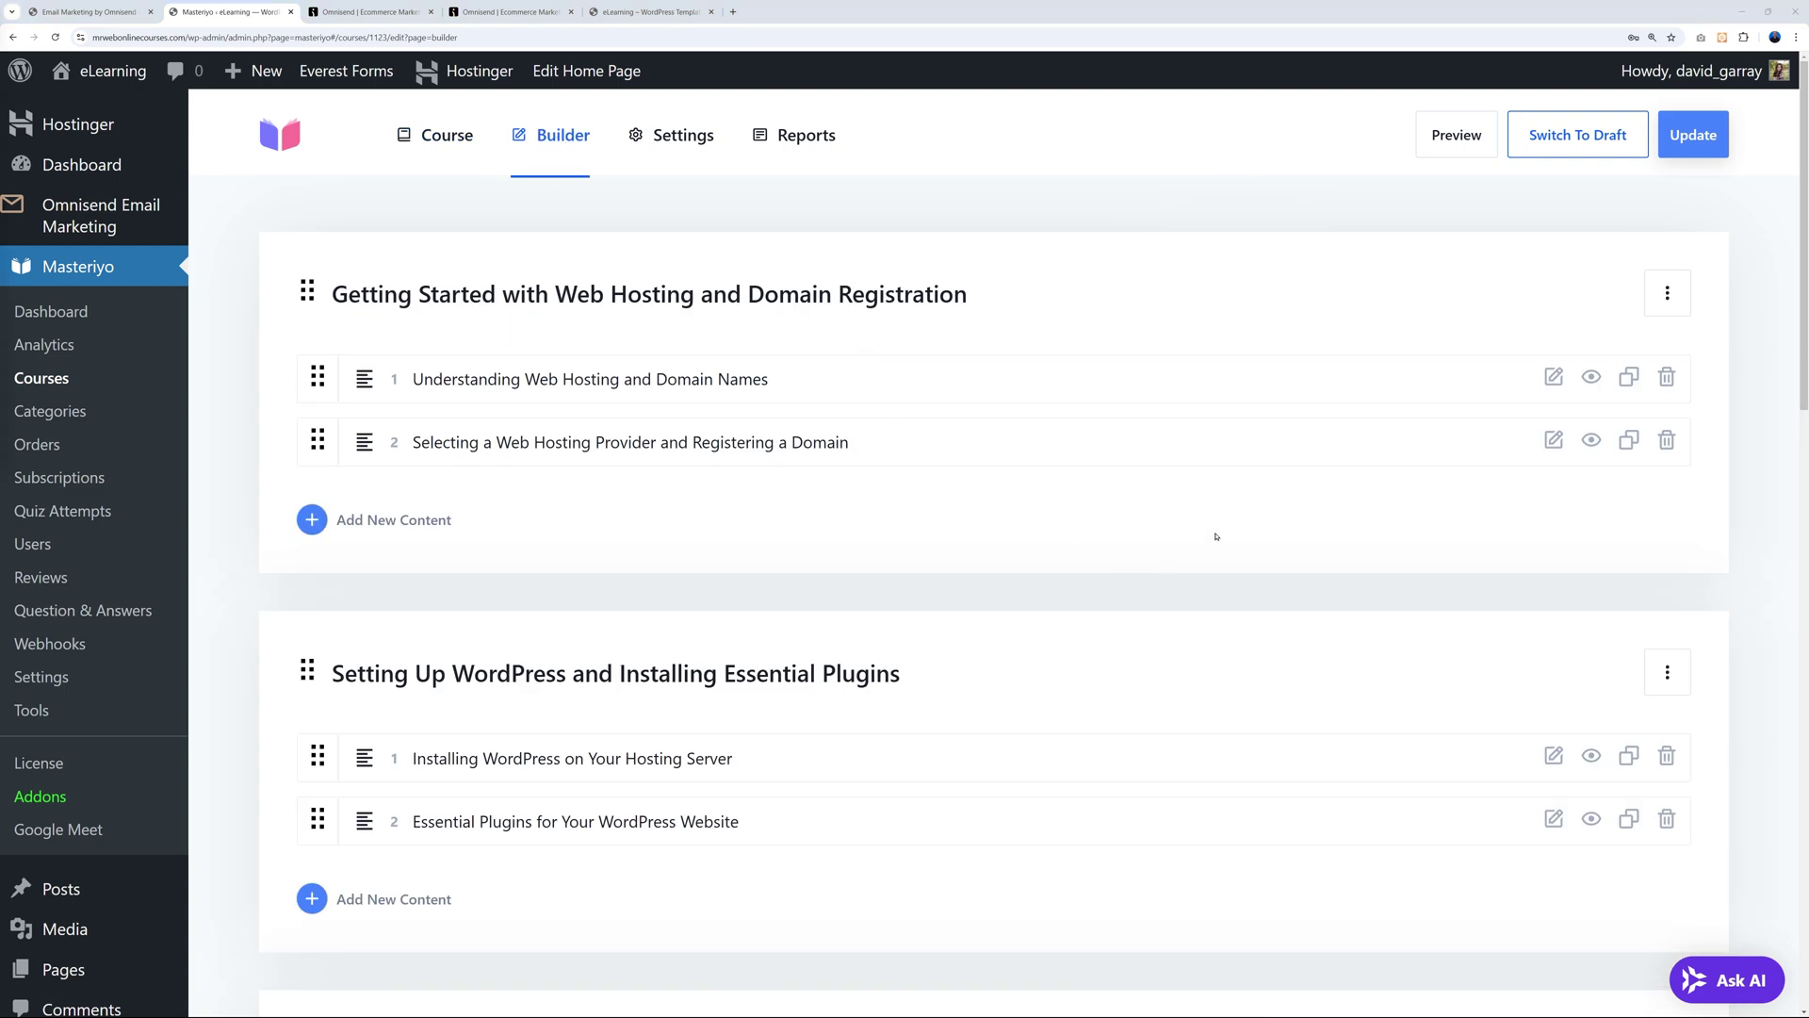
pyautogui.scroll(-10, 1042, 223)
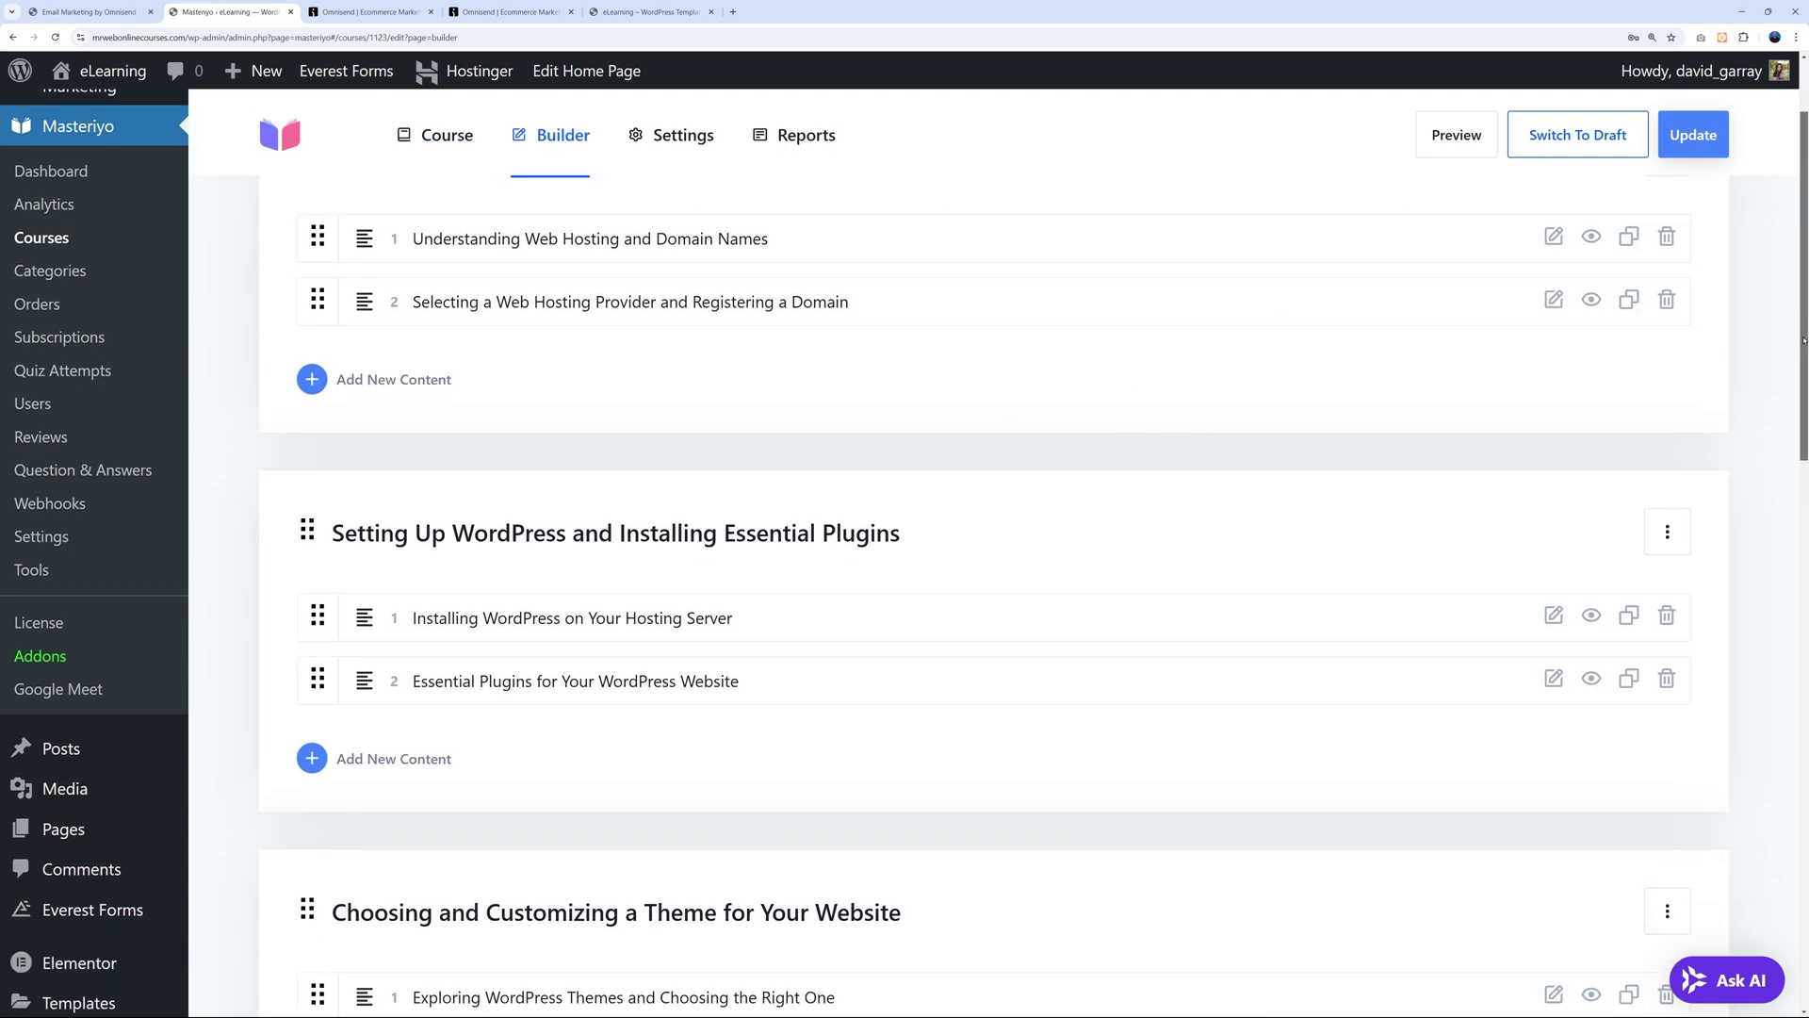
pyautogui.scroll(-5, 1027, 871)
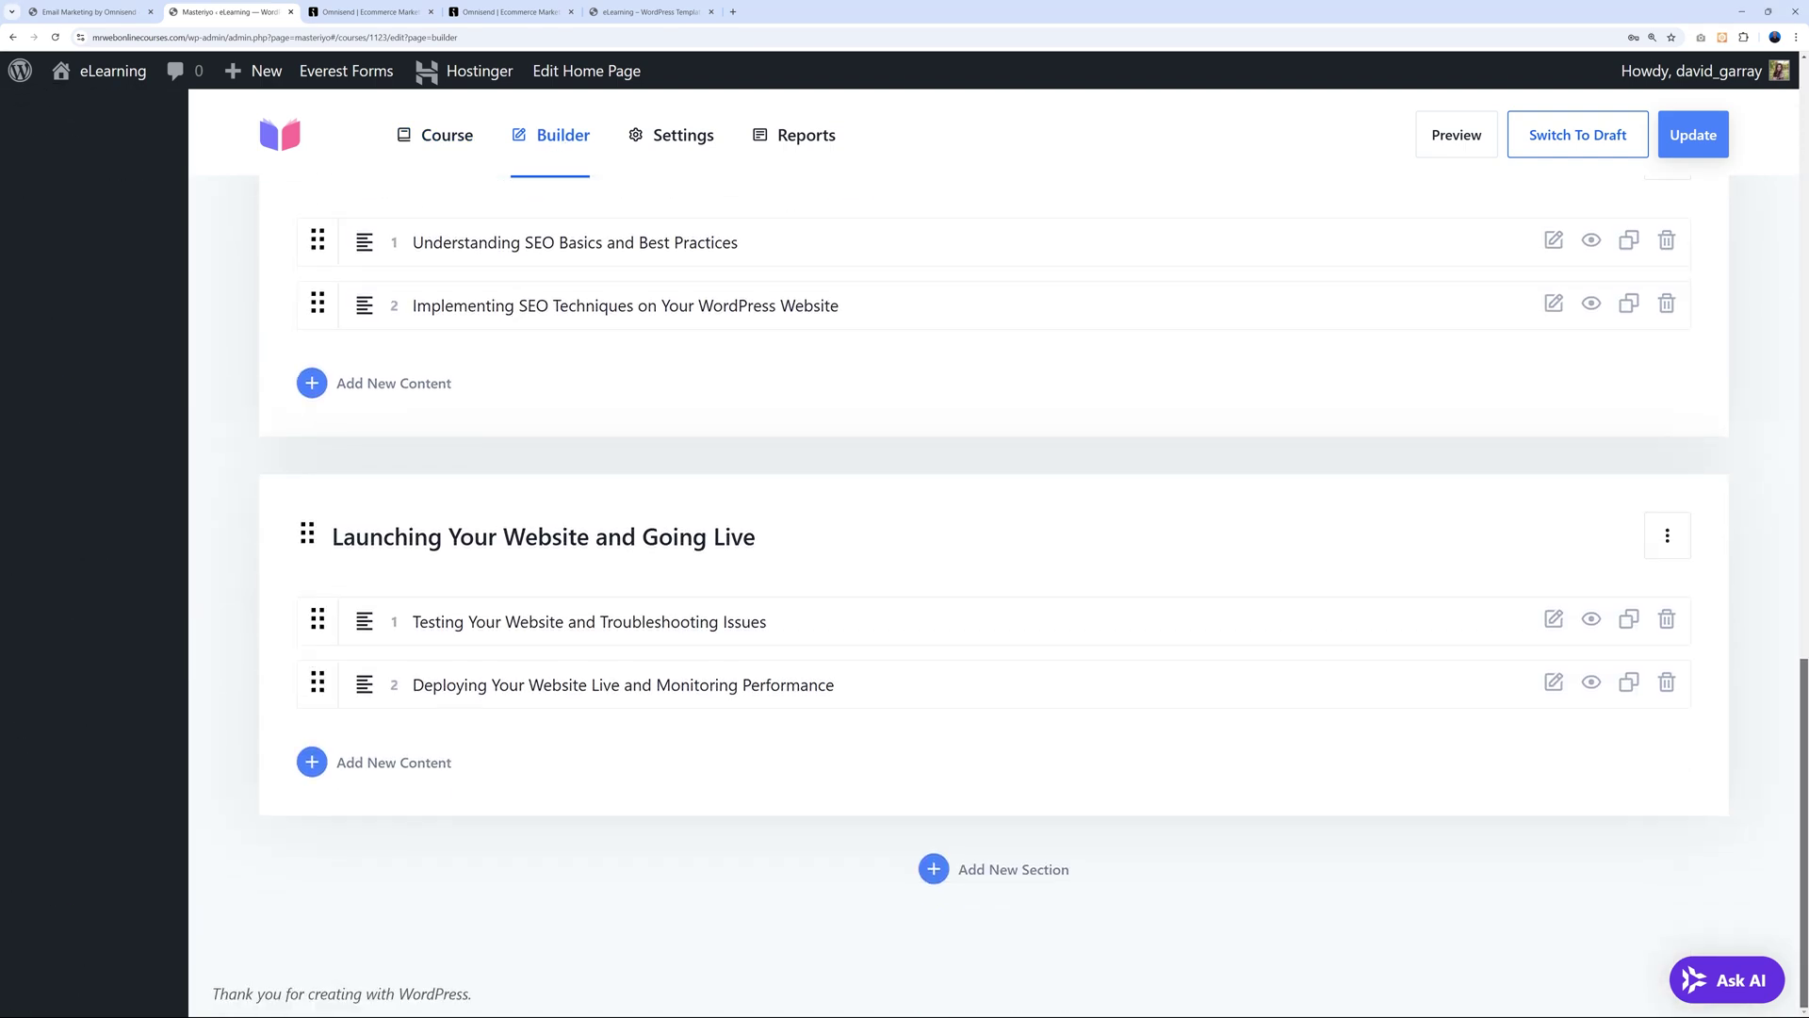
pyautogui.click(1027, 869)
pyautogui.scroll(-3, 1027, 871)
pyautogui.click(643, 684)
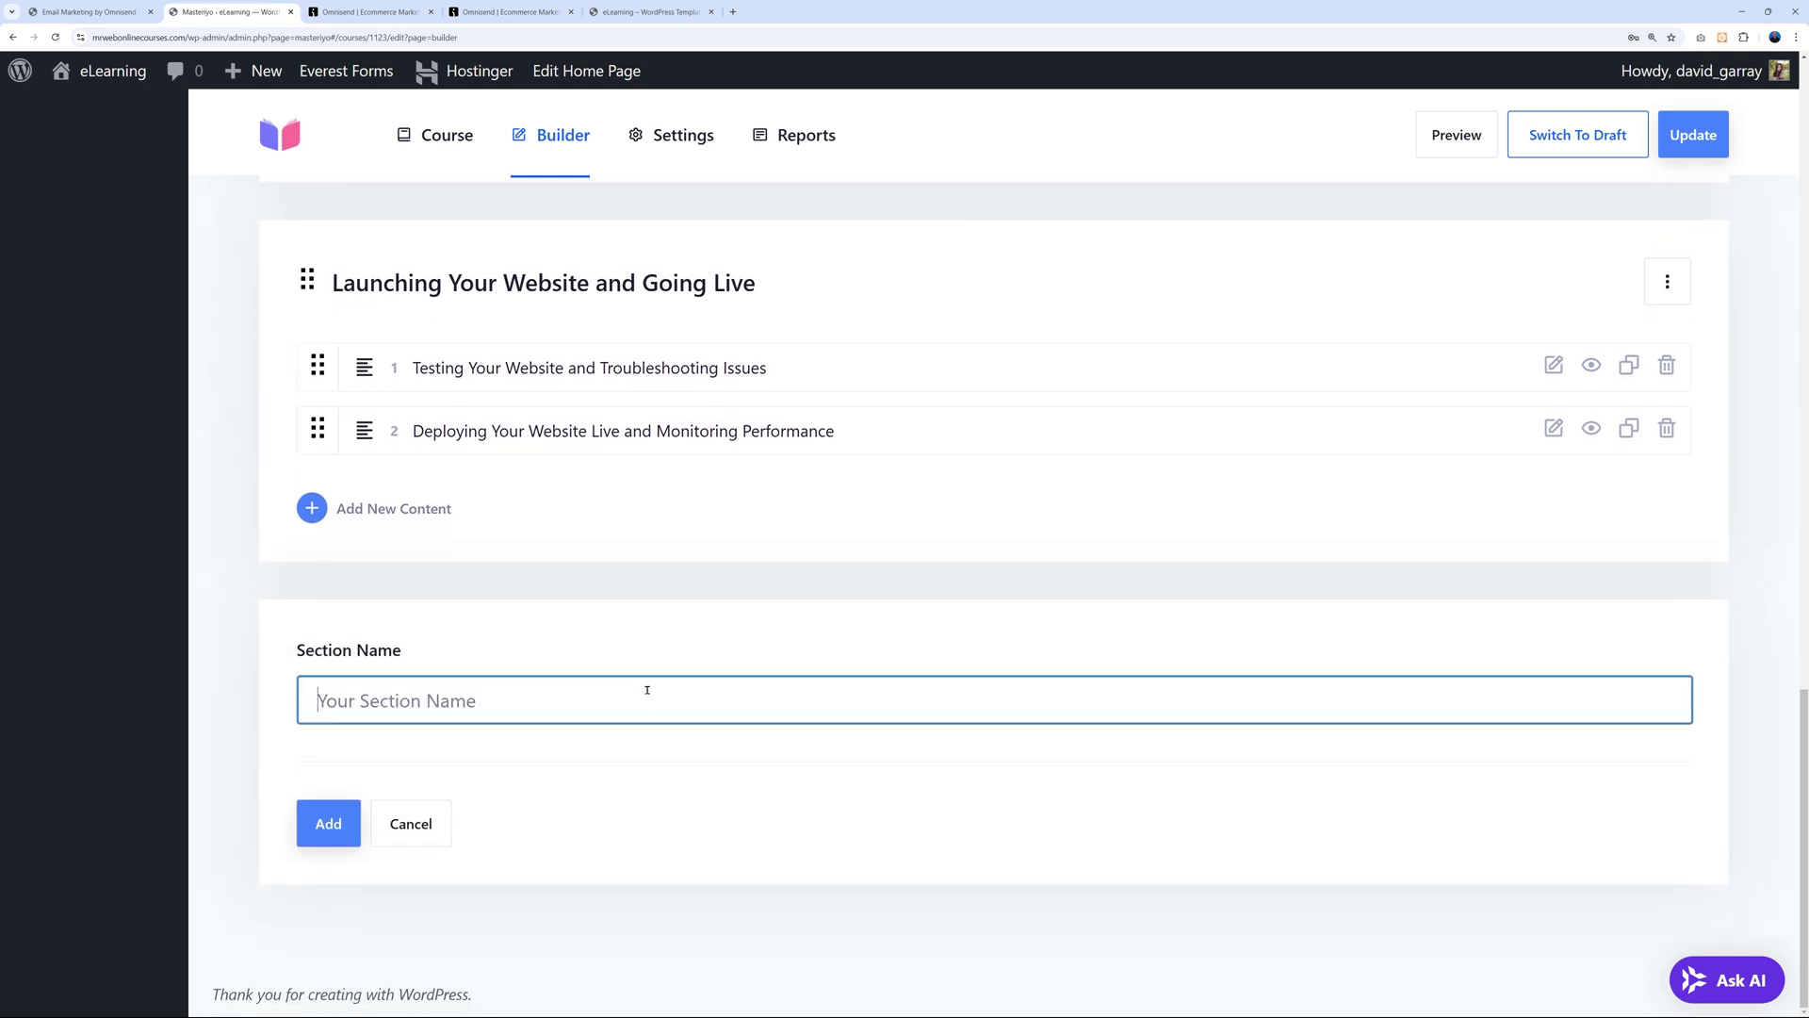
pyautogui.write('Section #1')
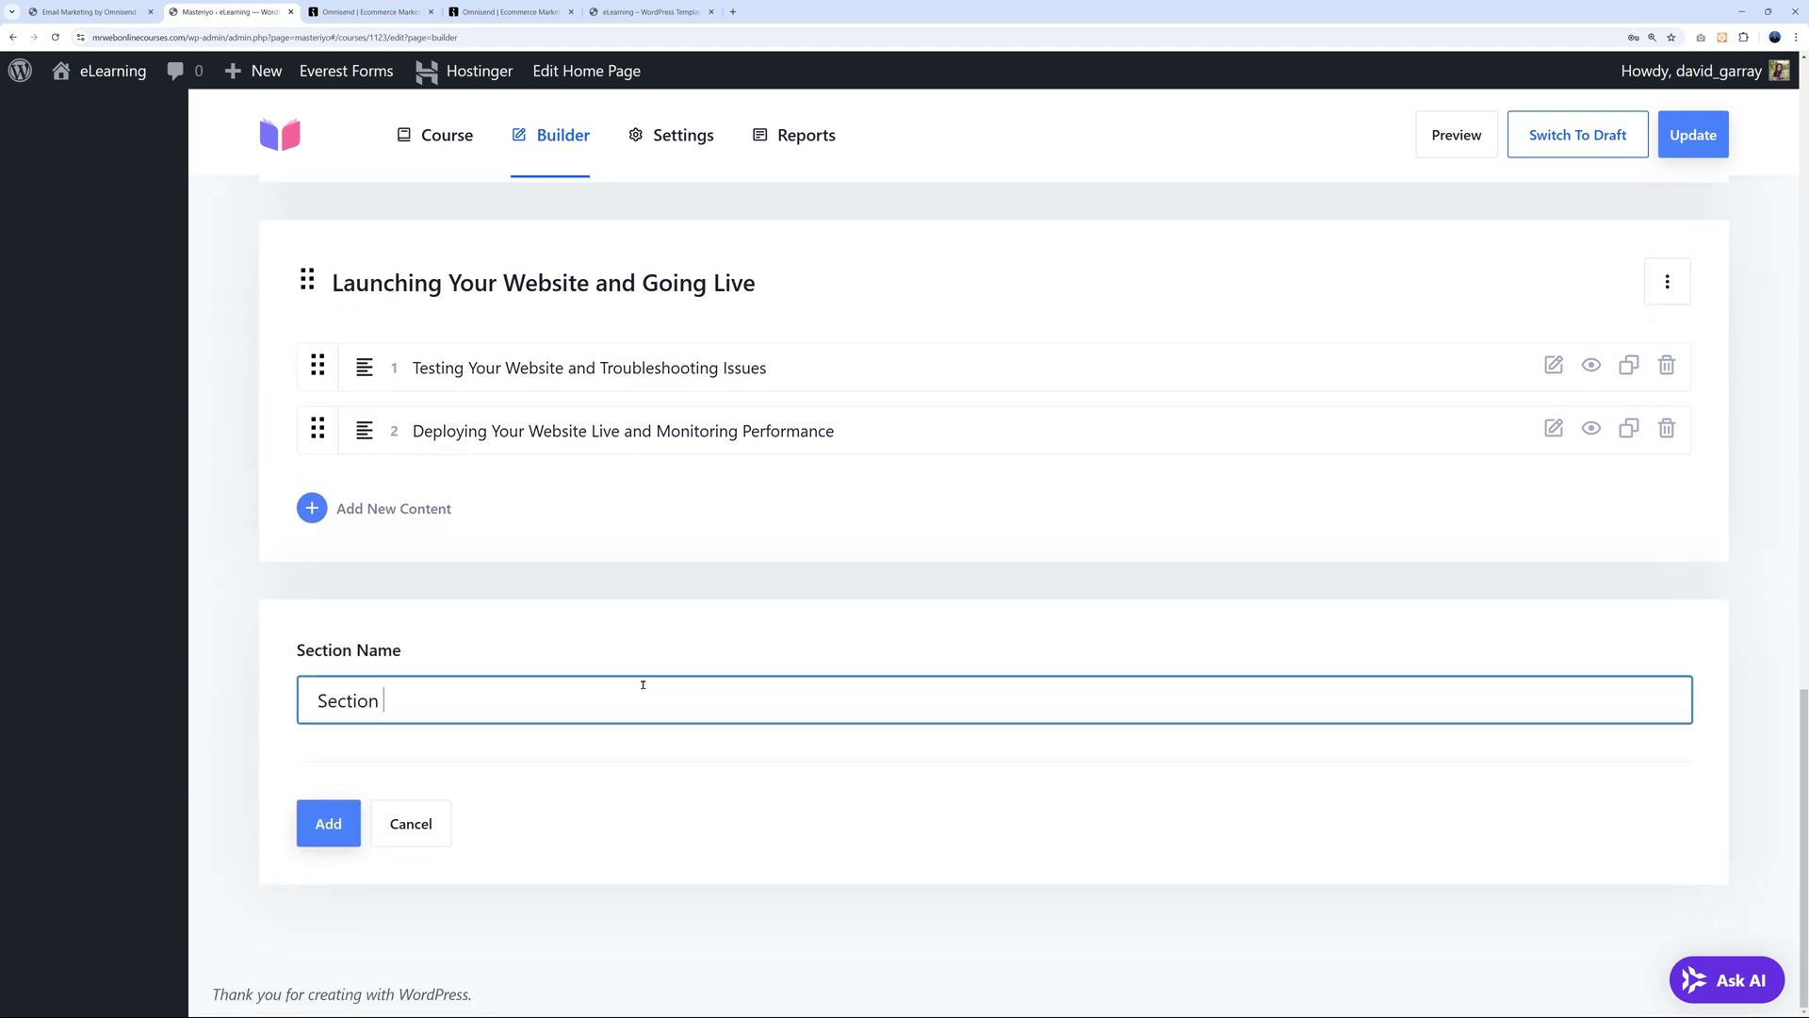
pyautogui.click(328, 824)
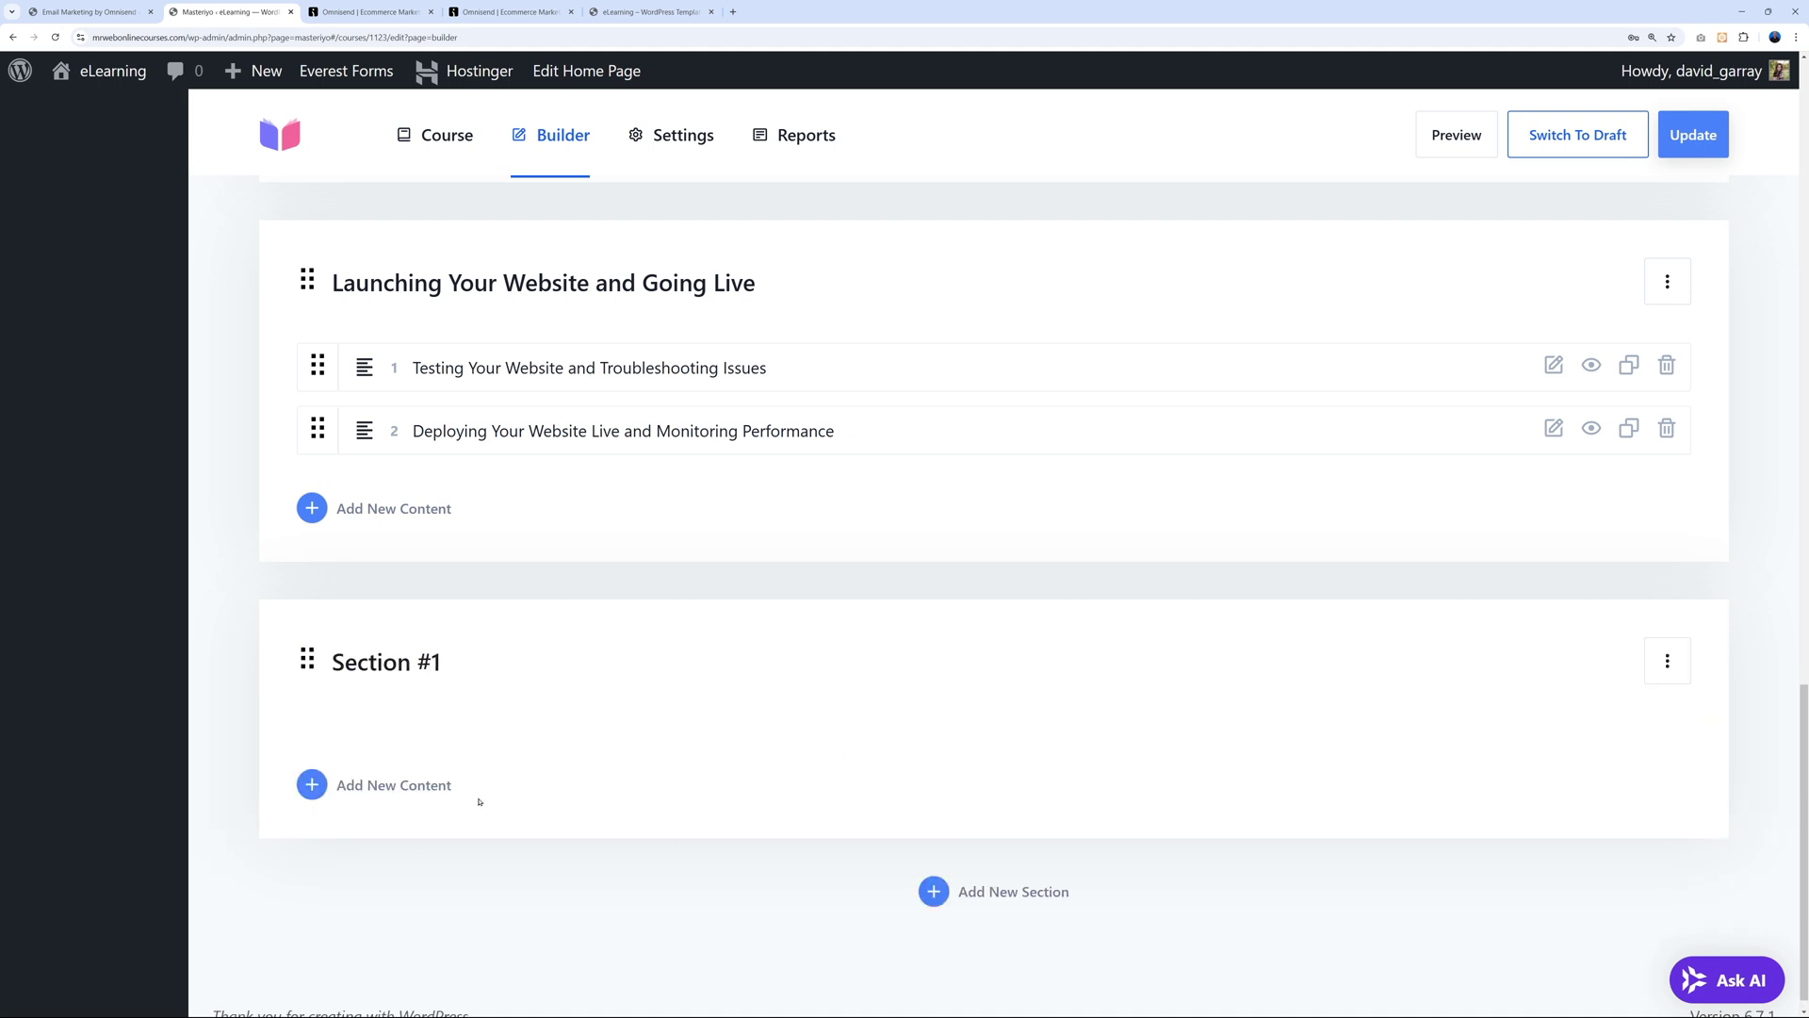
pyautogui.click(441, 791)
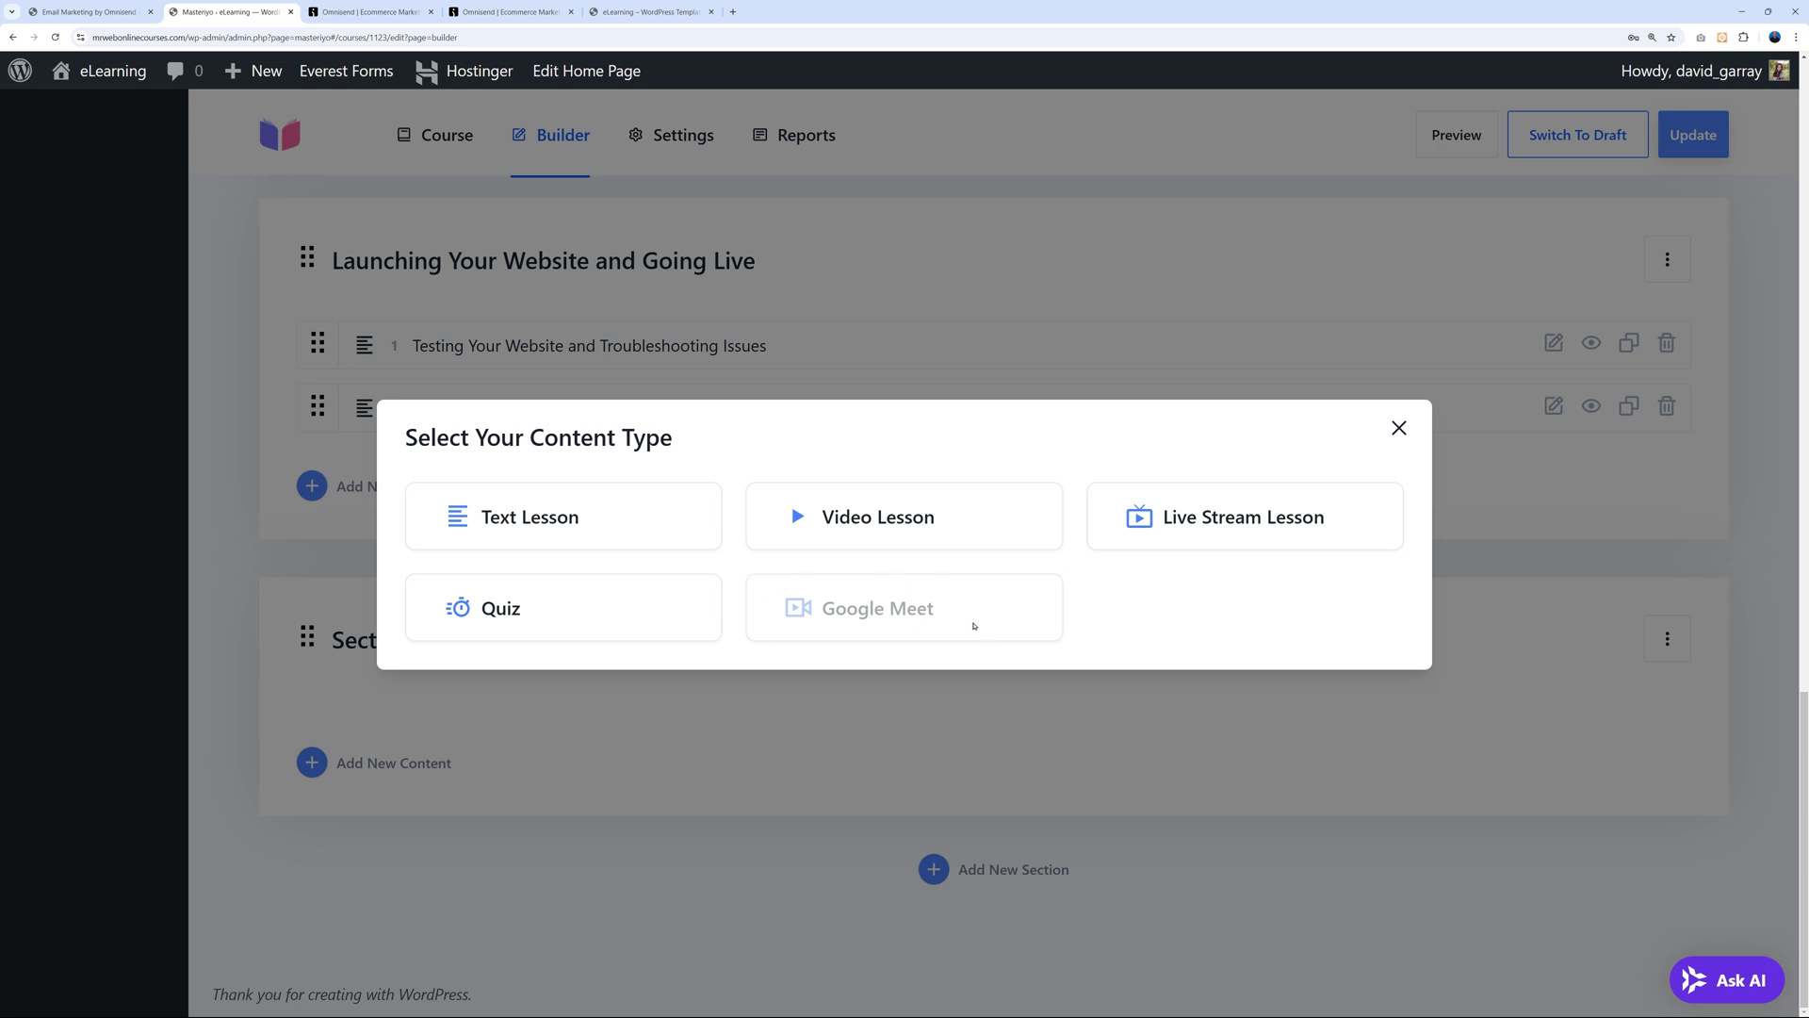
# Make the new content a video lesson with YouTube as source and paste the video URL.
pyautogui.click(881, 518)
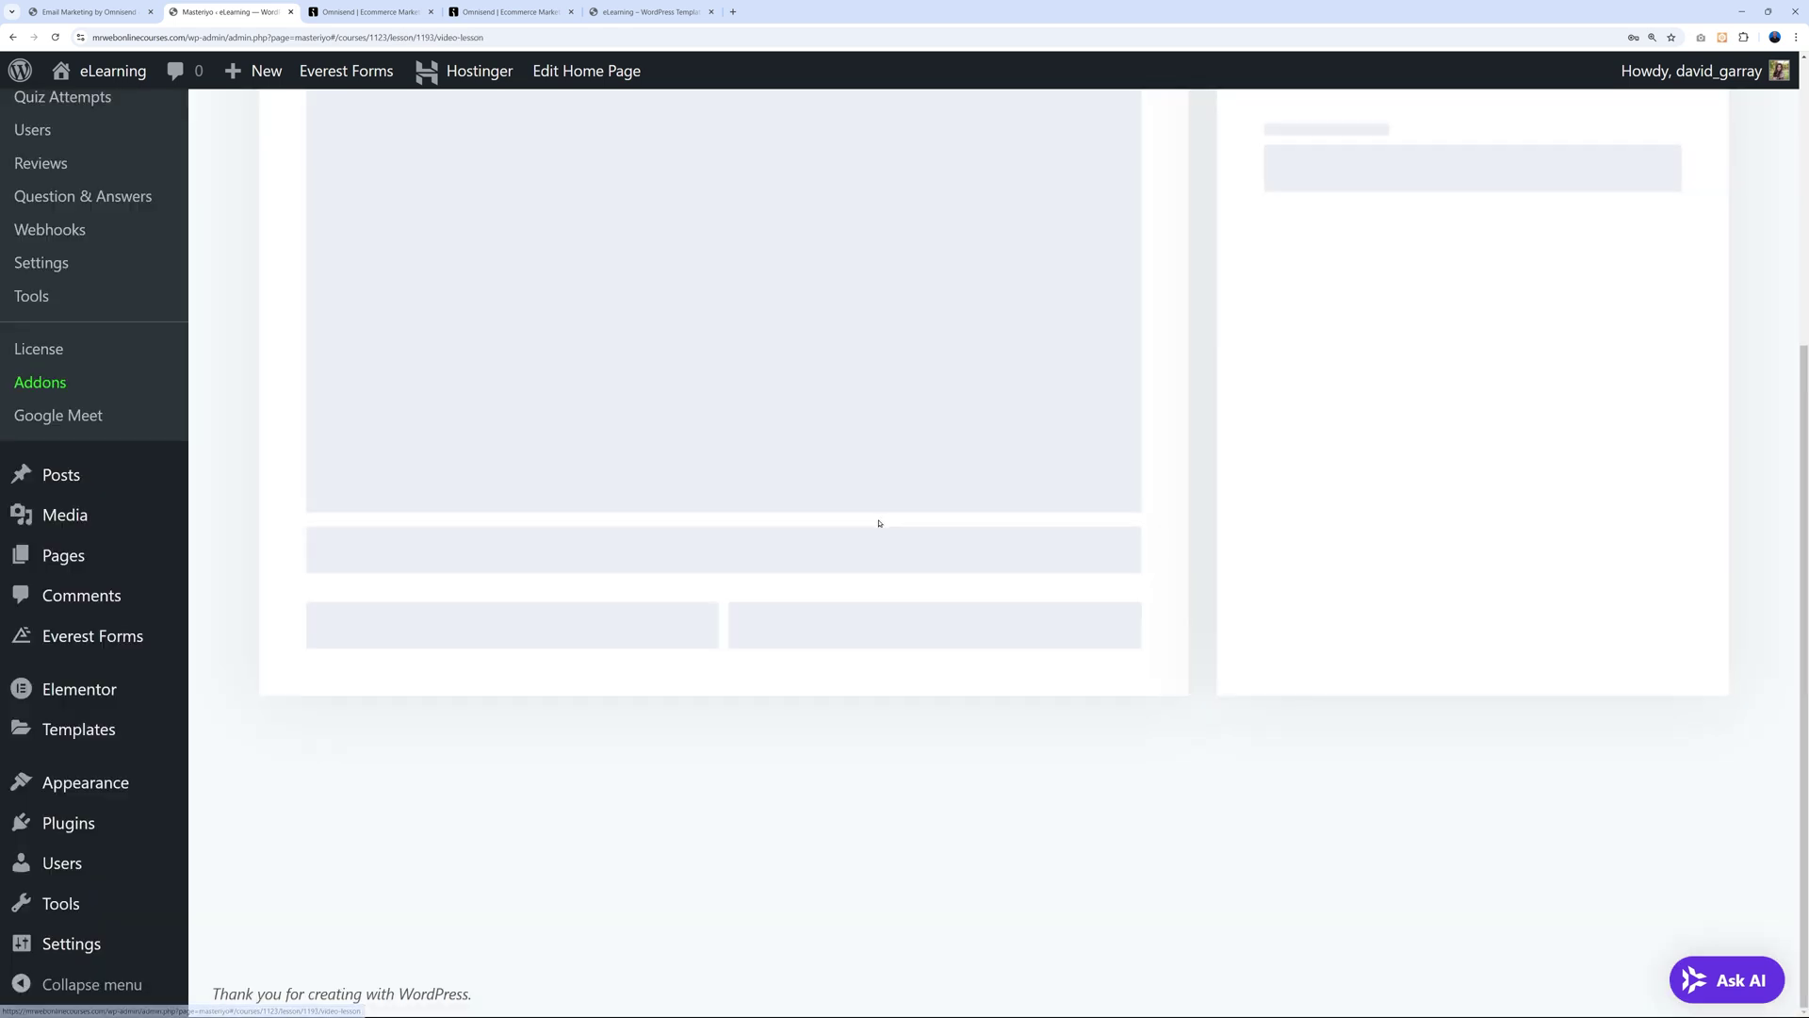
pyautogui.scroll(3, 670, 194)
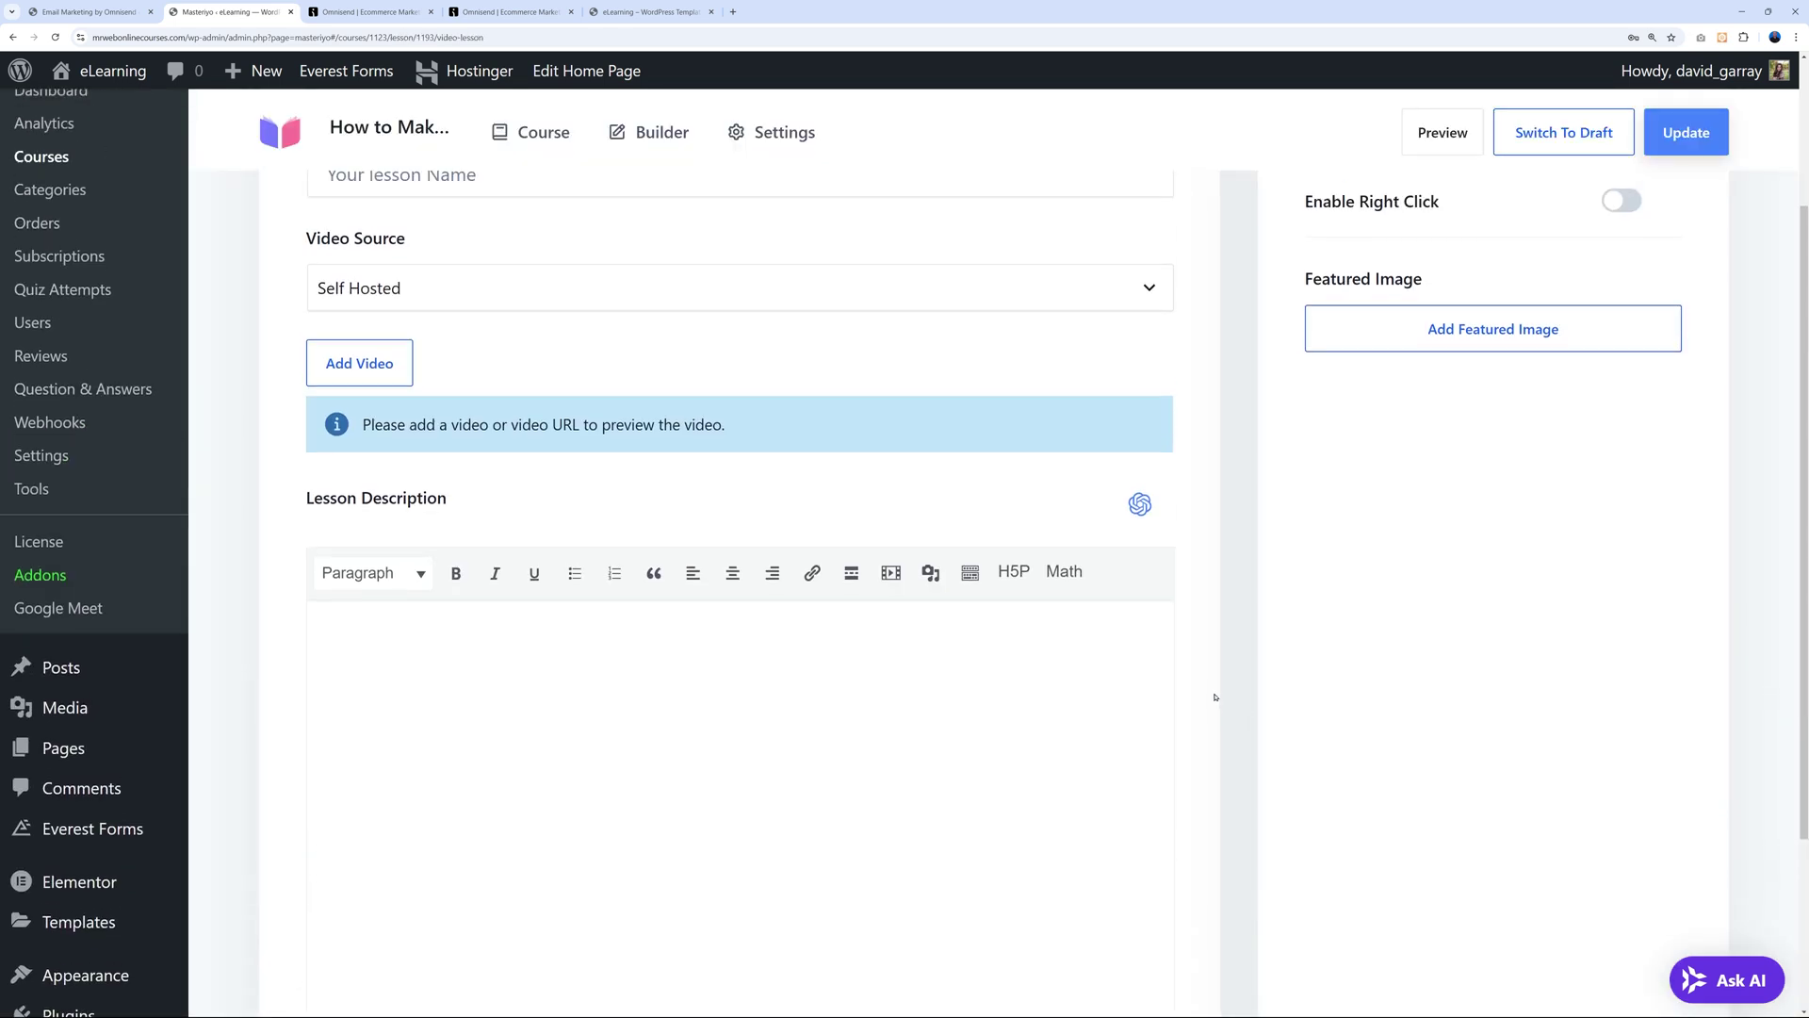
pyautogui.scroll(2, 749, 567)
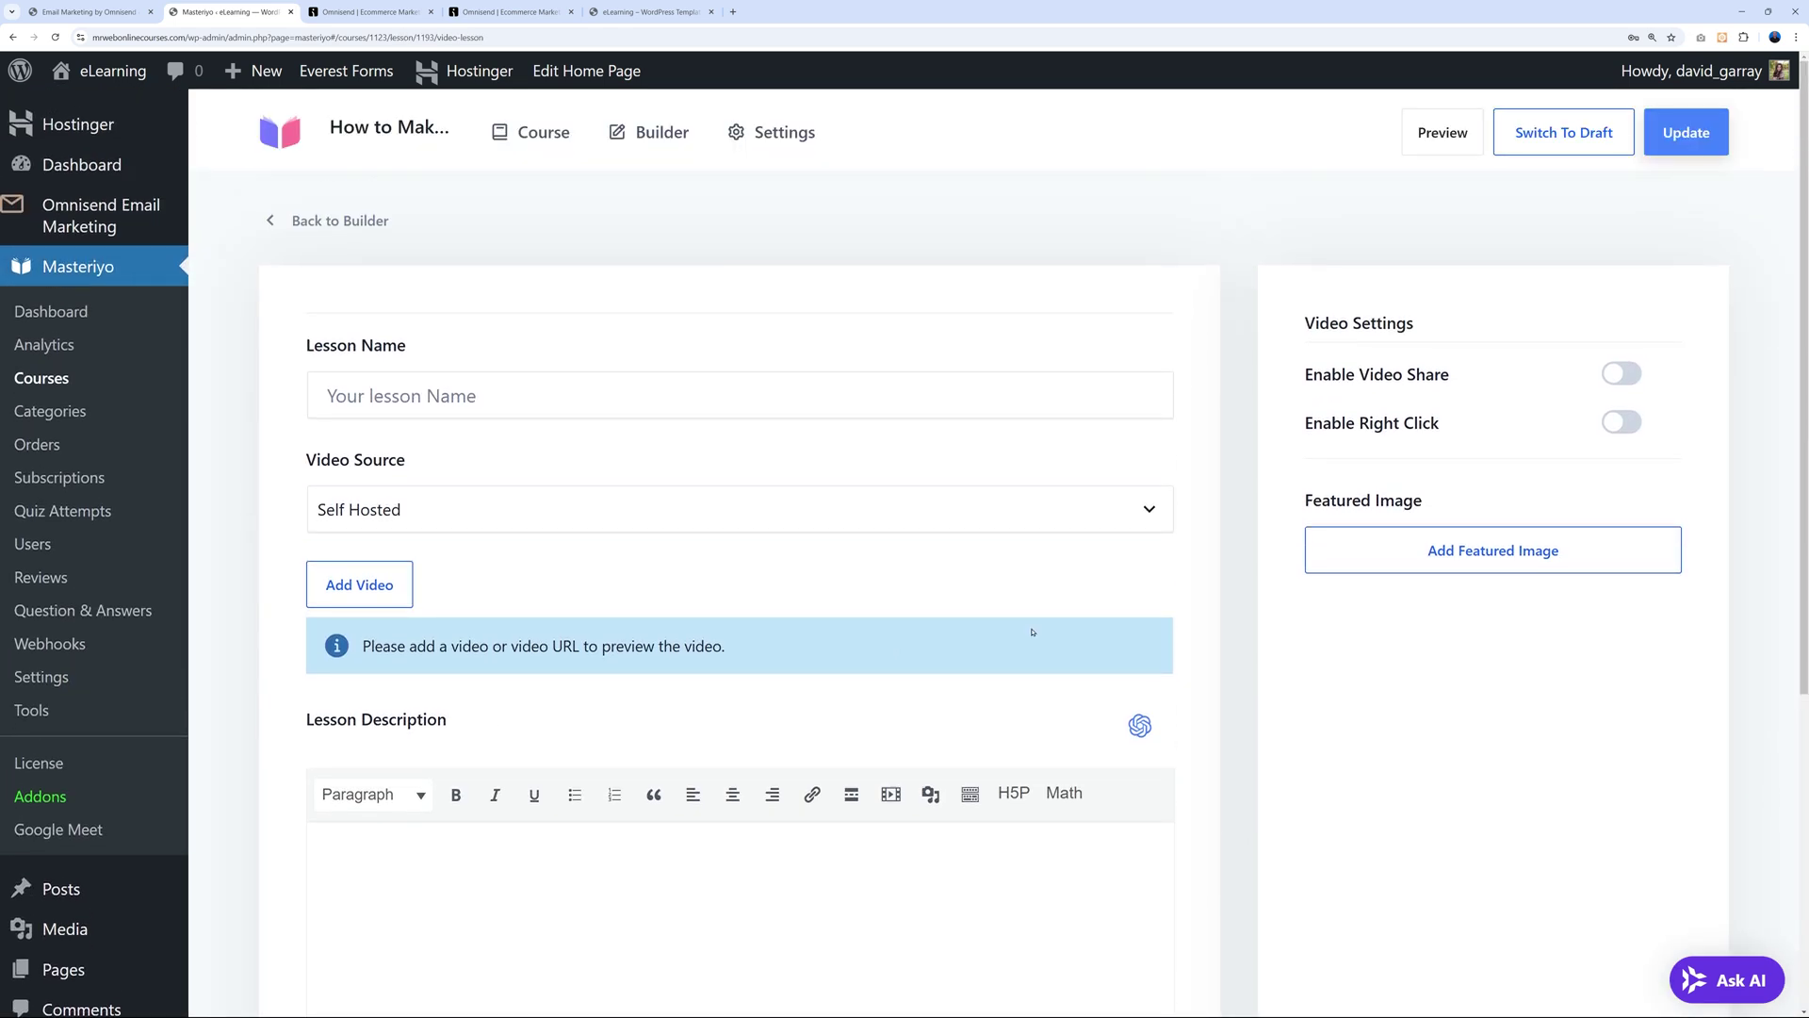
pyautogui.click(509, 516)
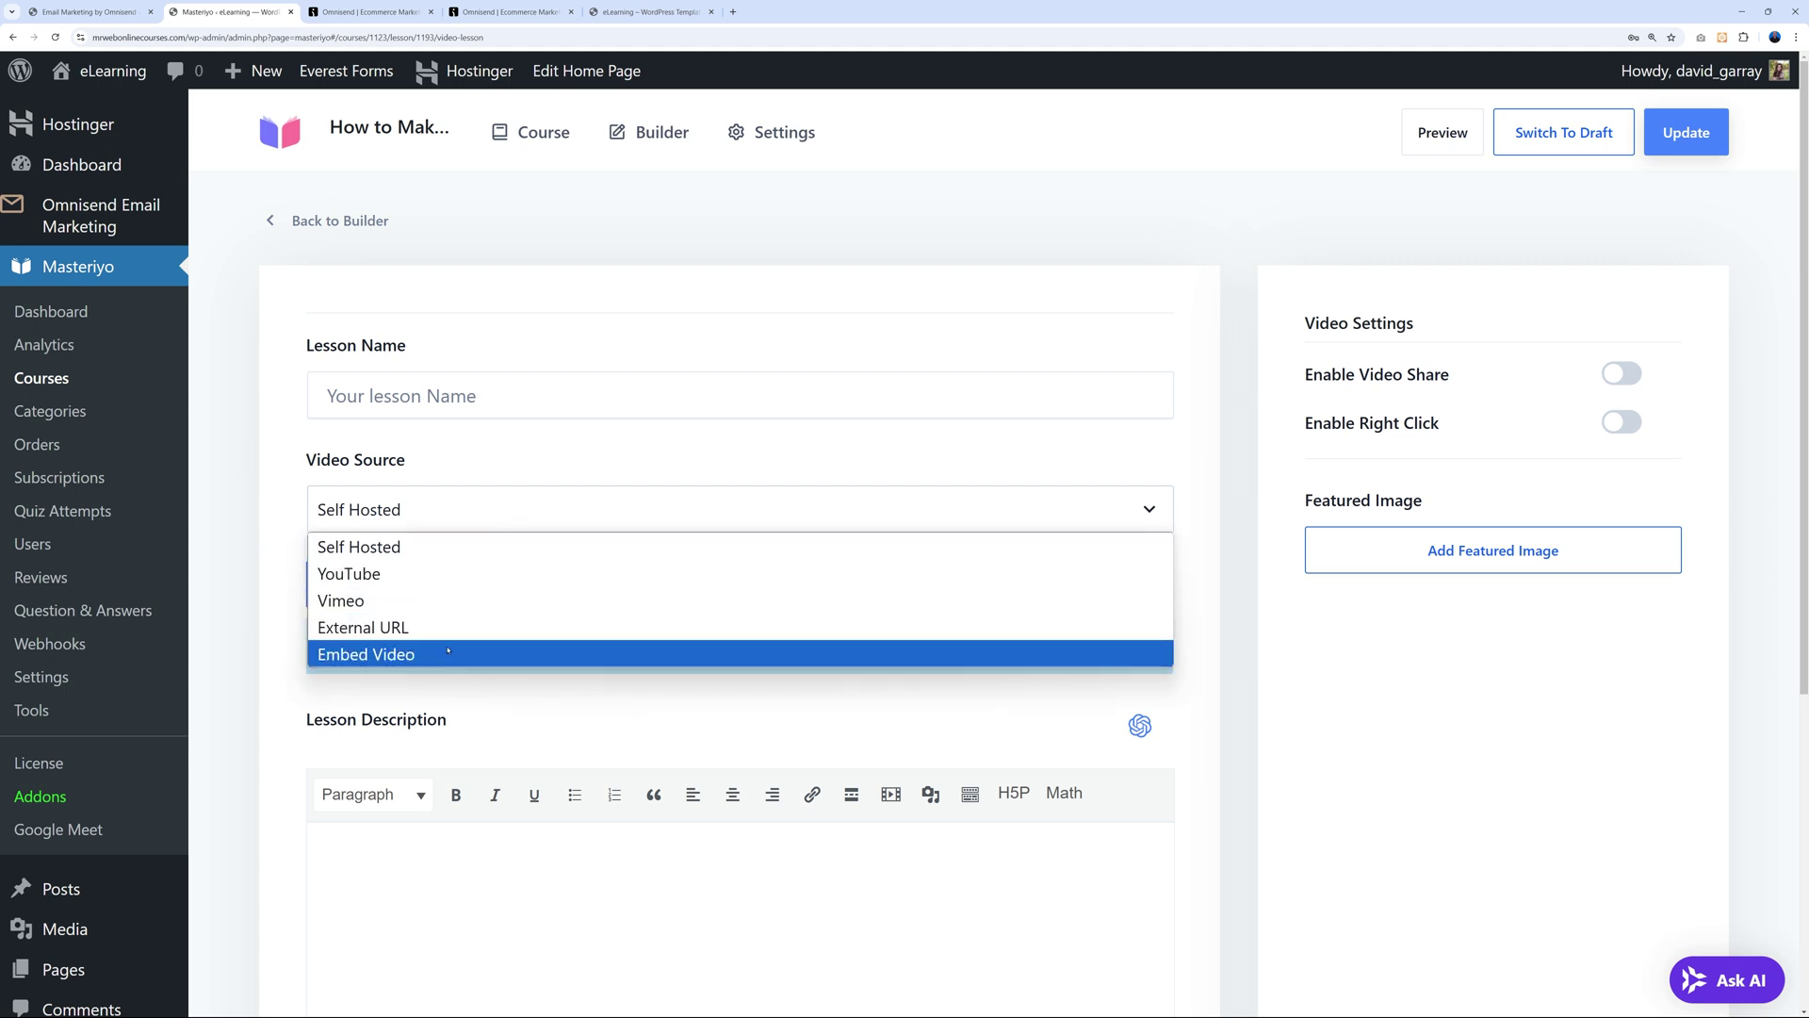
pyautogui.click(444, 549)
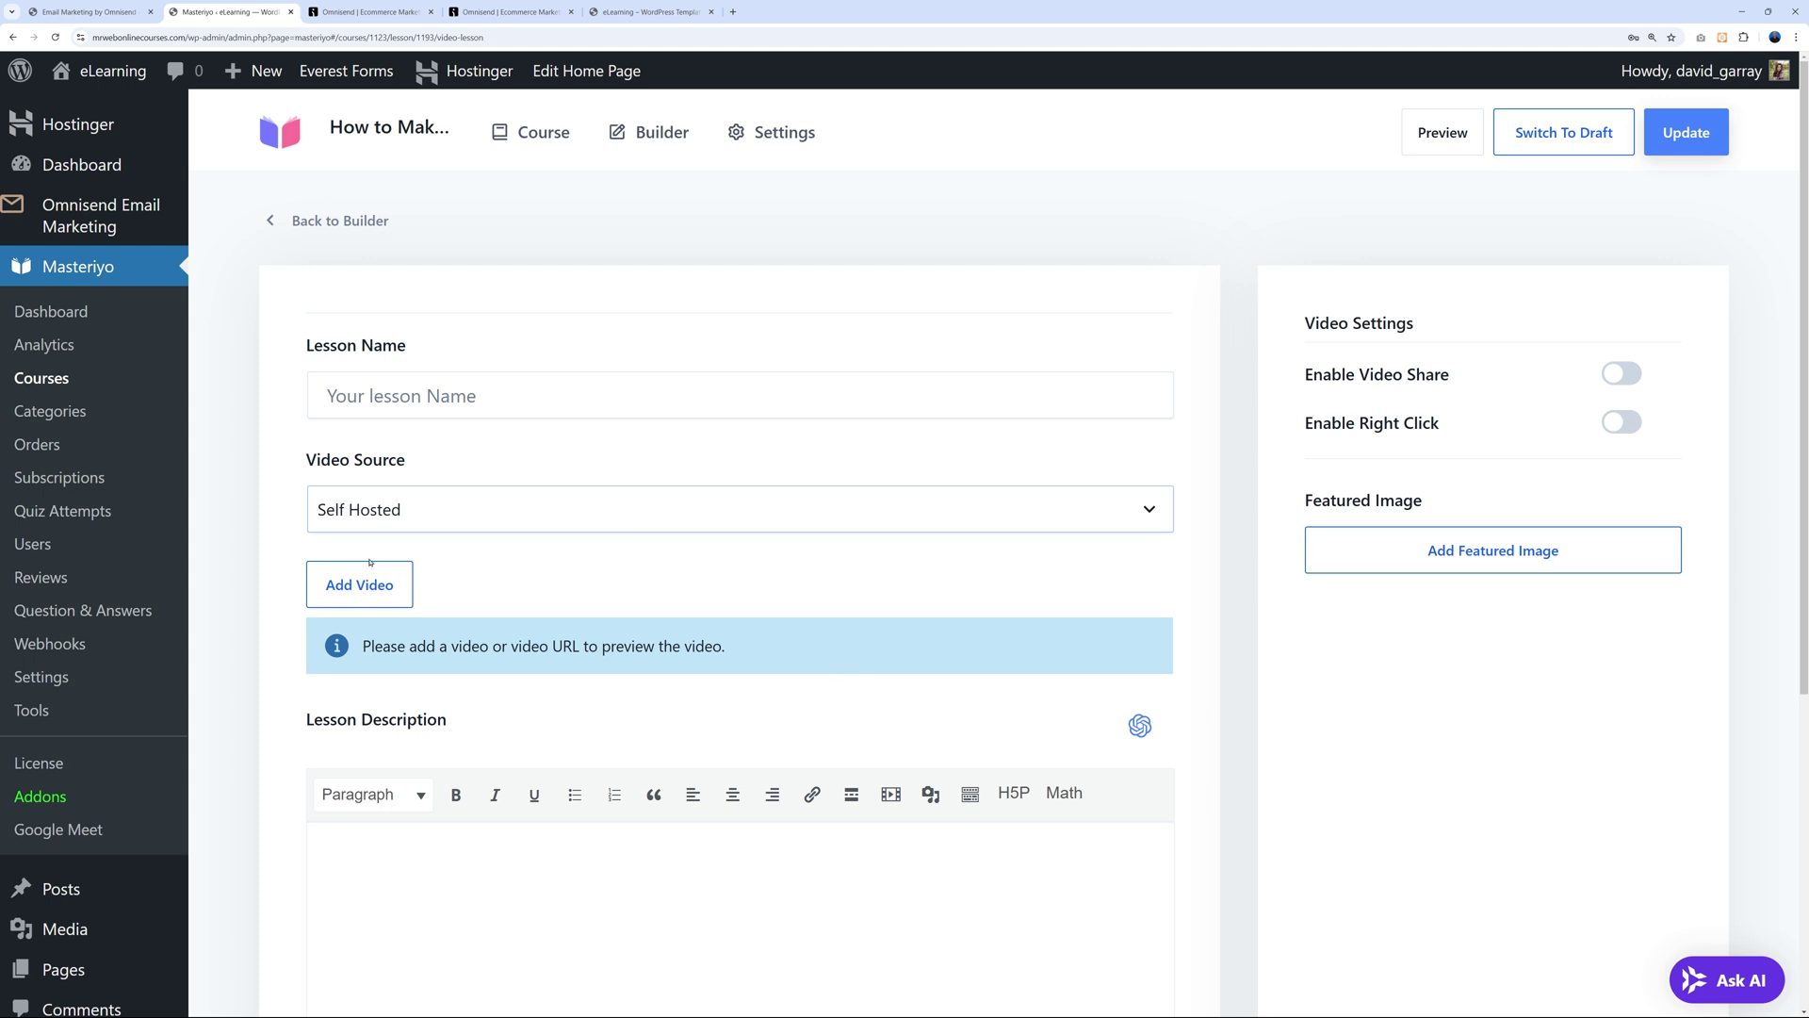
pyautogui.click(461, 521)
pyautogui.click(603, 569)
pyautogui.click(865, 517)
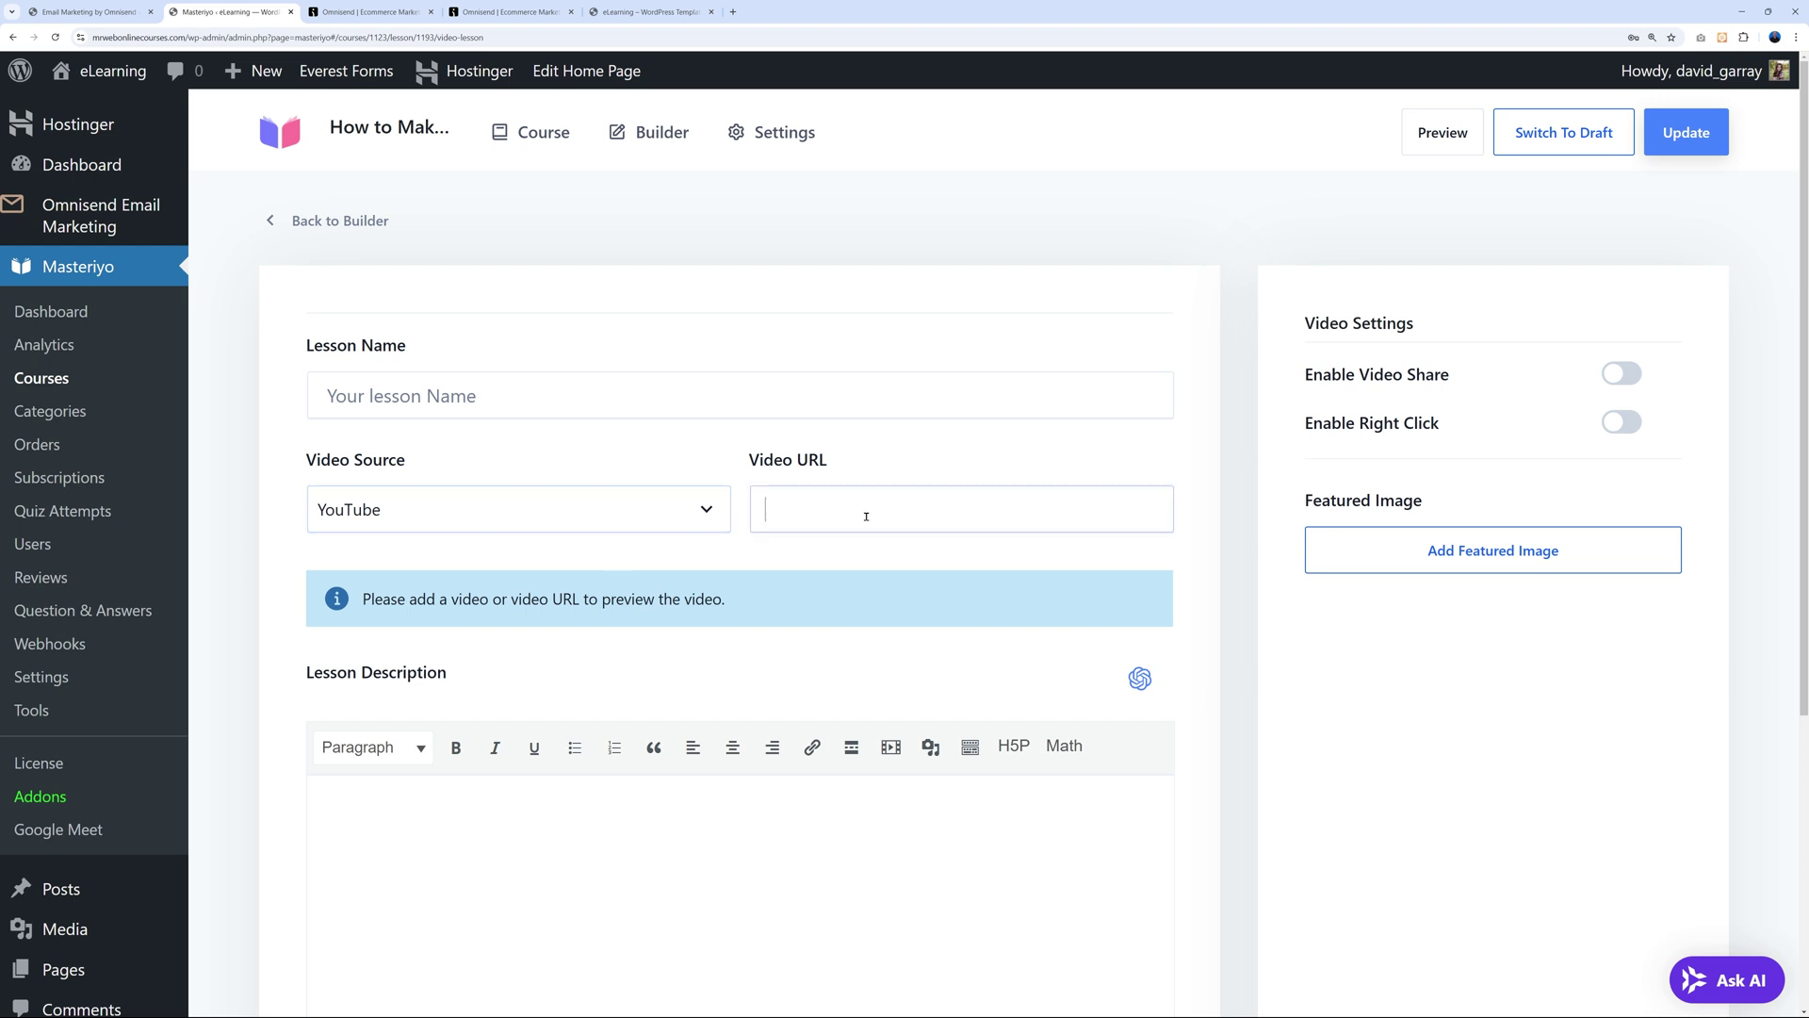
pyautogui.write('https://www.youtube.com/watch?v=jal5K9OGNBM&t=4s')
# Name the lesson 'Lesson #1', then return to the course builder.
pyautogui.scroll(-3, 1168, 583)
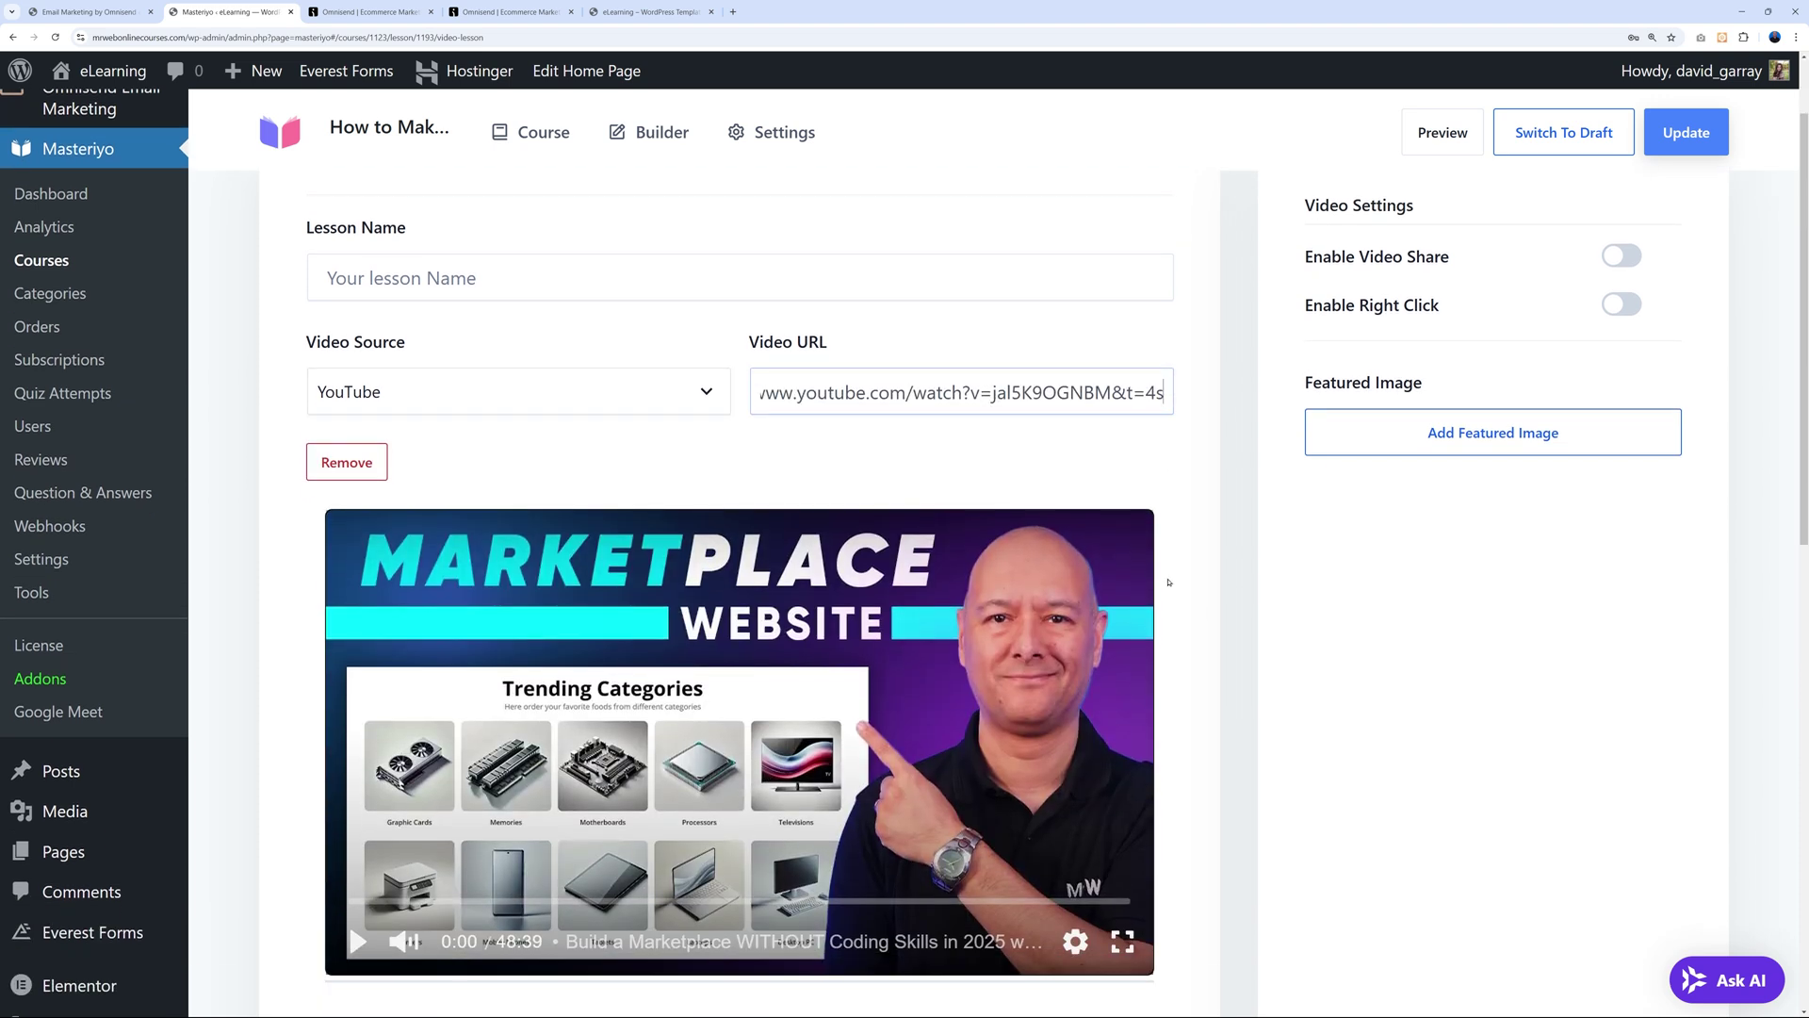
pyautogui.scroll(-4, 1166, 580)
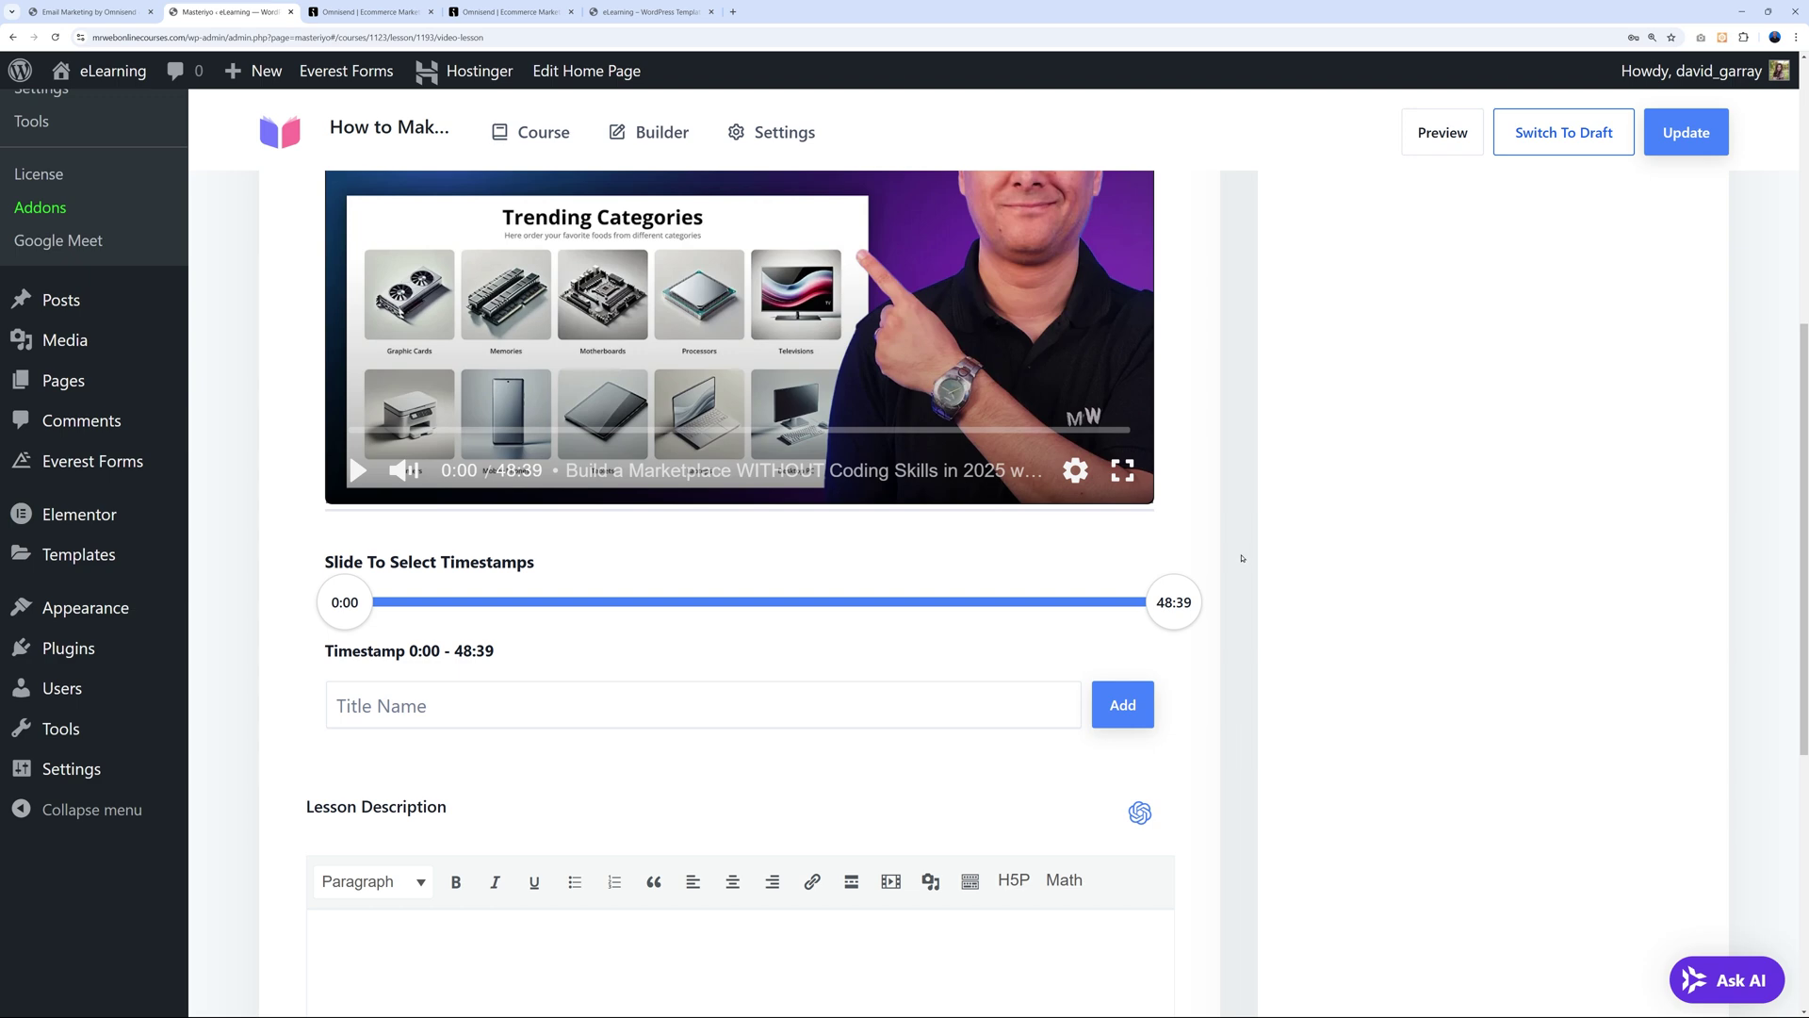
pyautogui.scroll(7, 1225, 561)
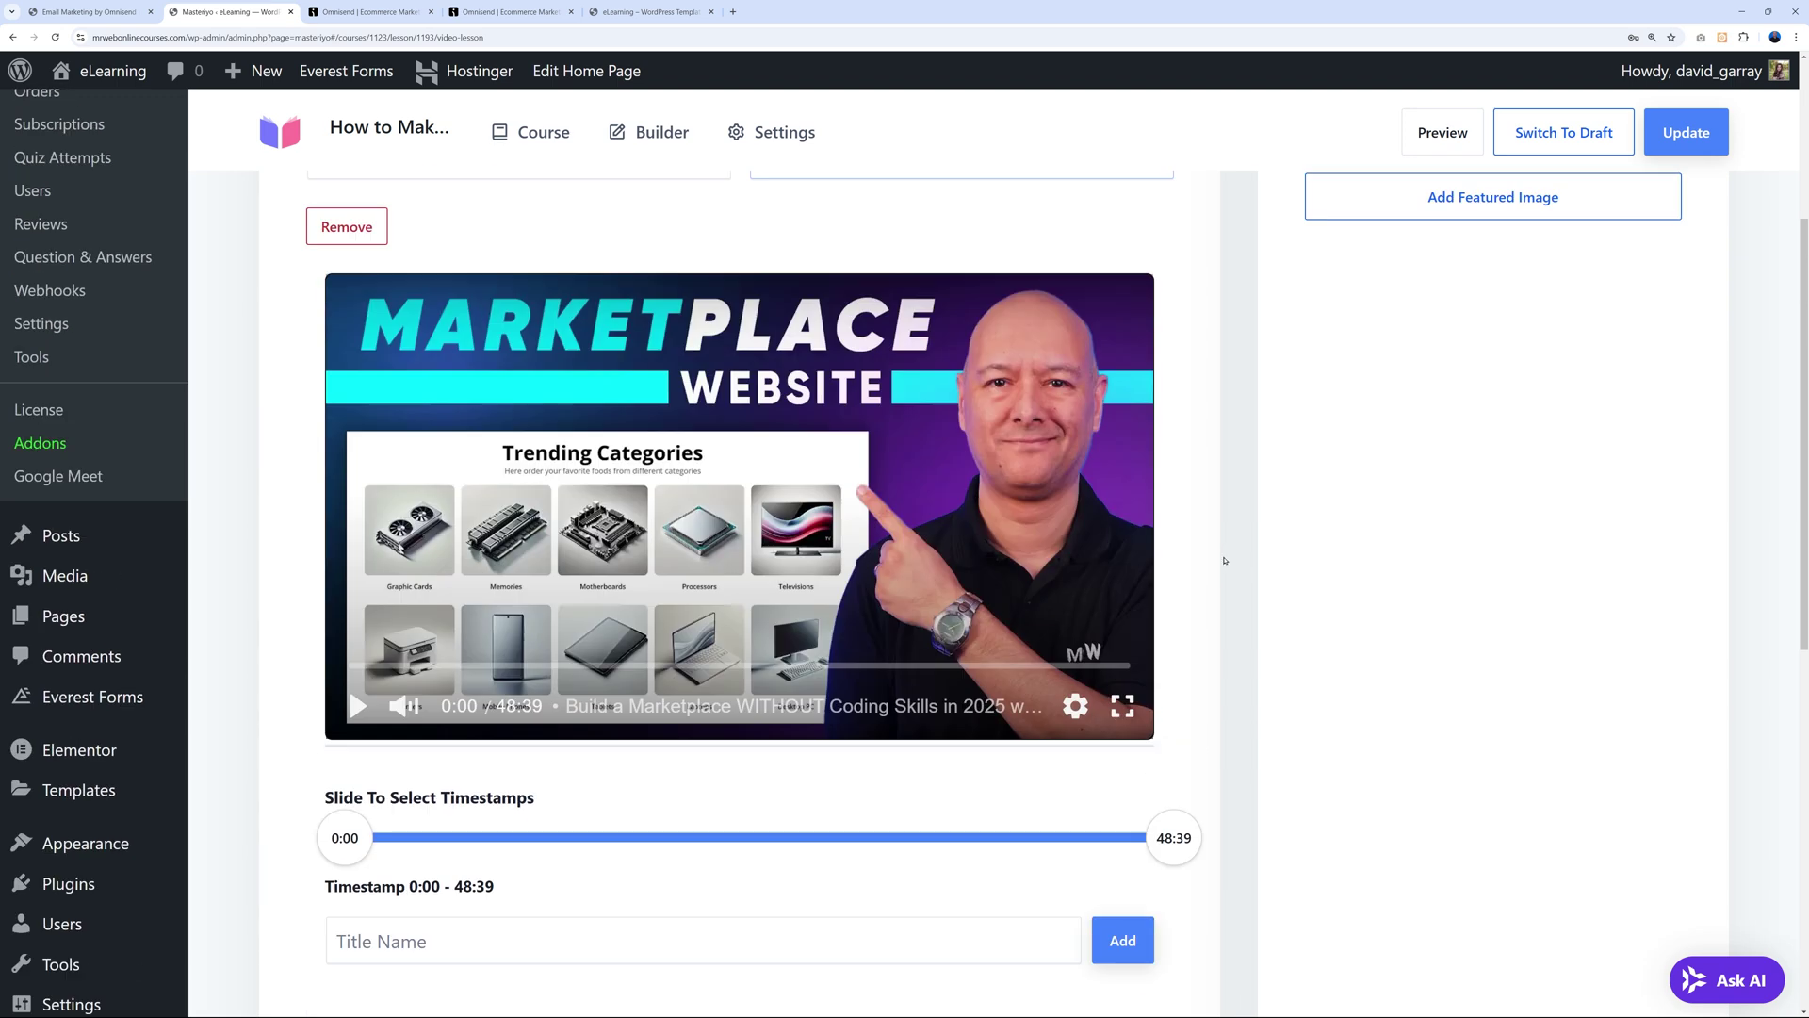
pyautogui.click(616, 384)
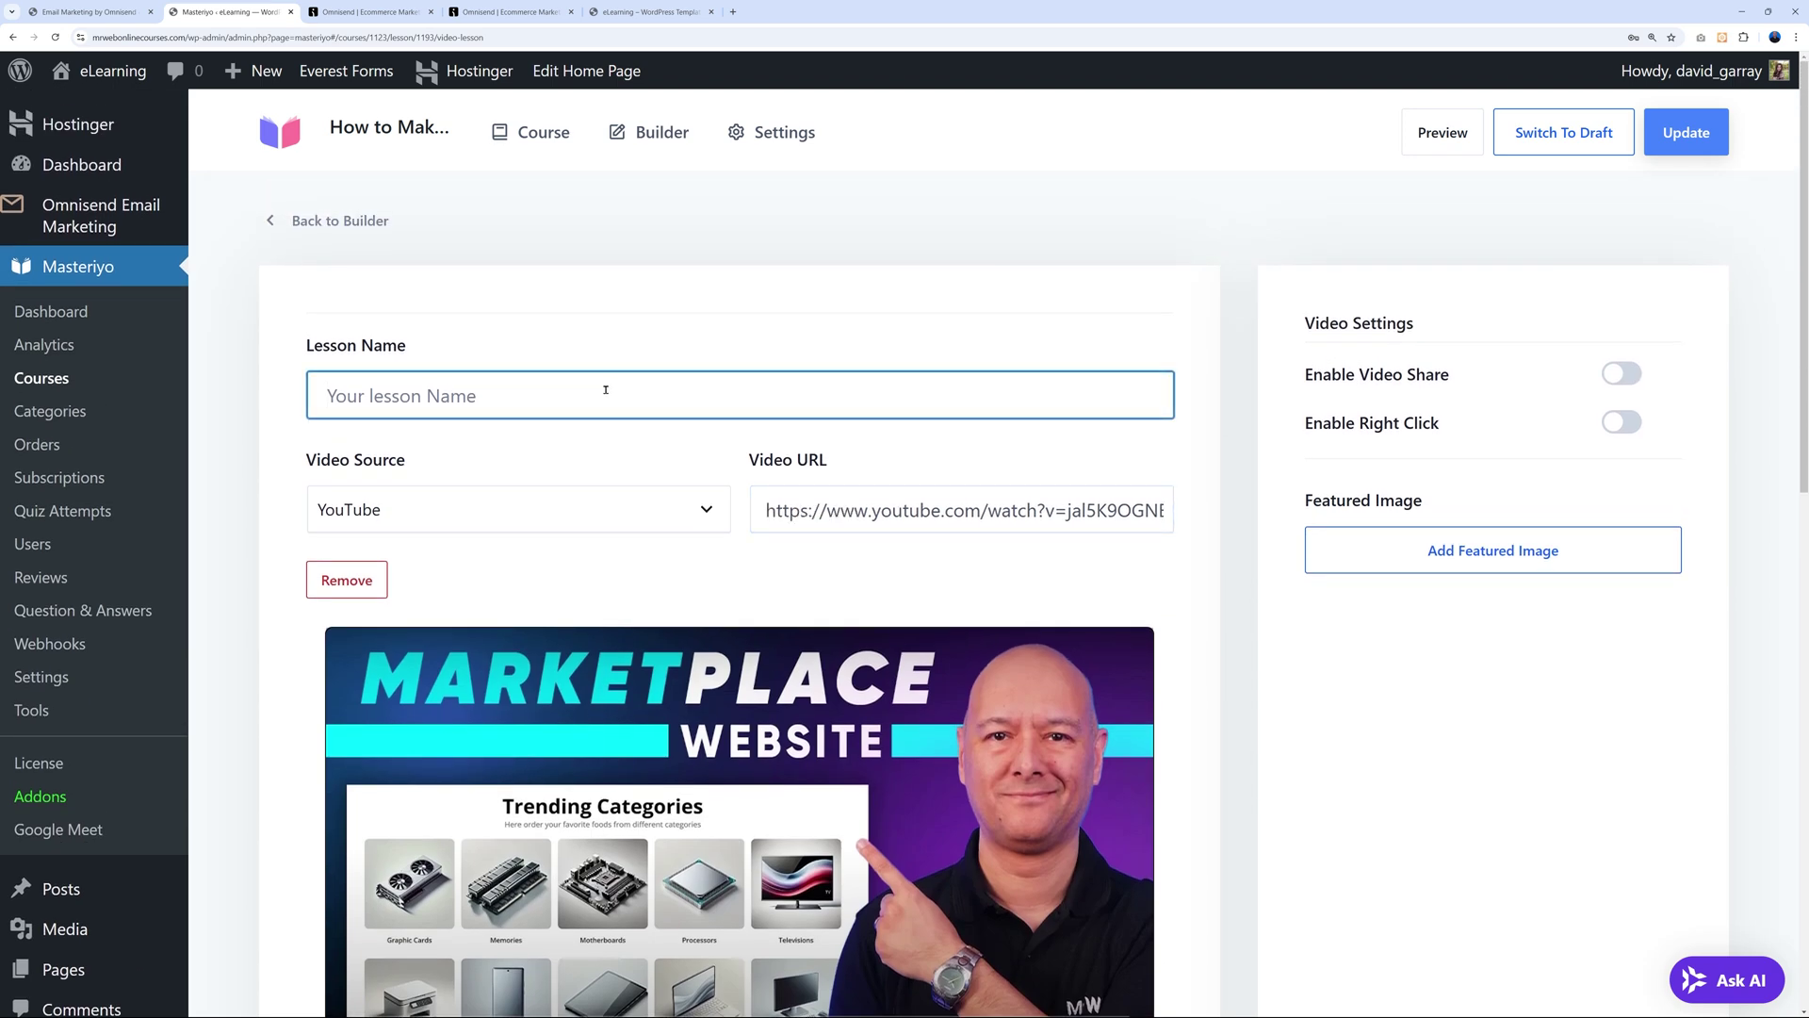
pyautogui.write('Lesson #1')
pyautogui.scroll(-10, 1236, 647)
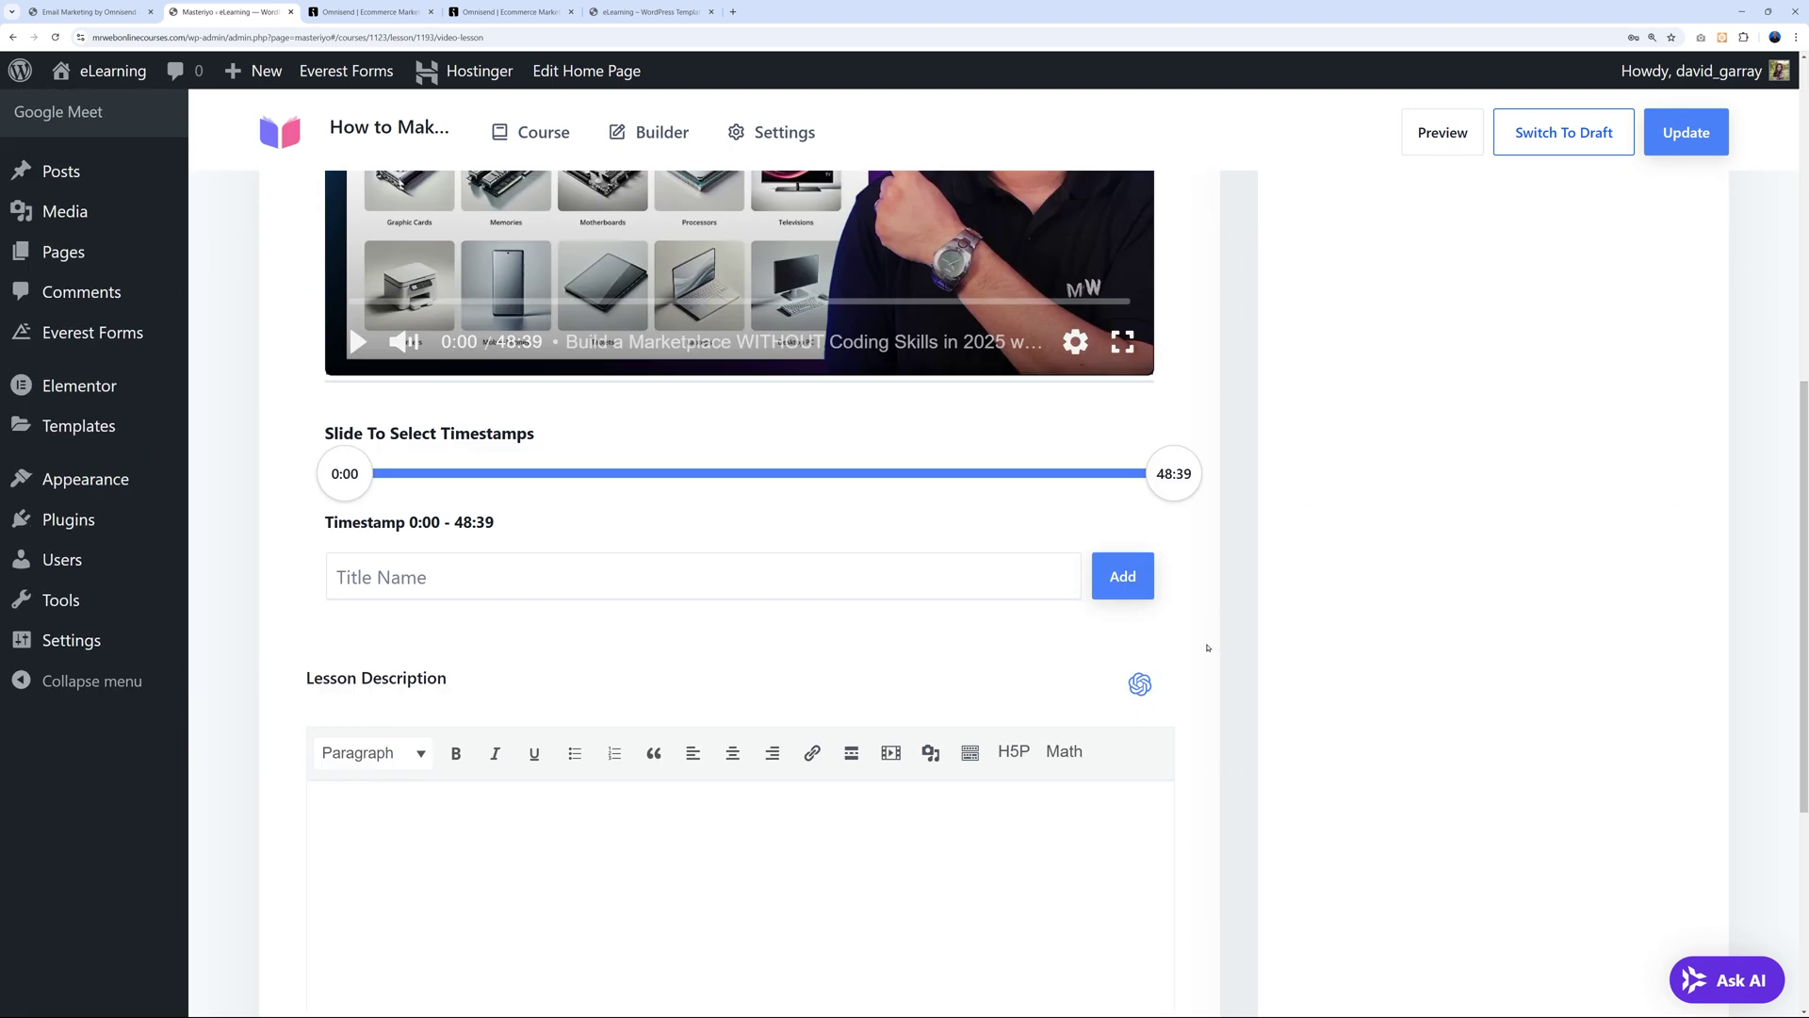
pyautogui.click(1034, 688)
pyautogui.scroll(-2, 961, 692)
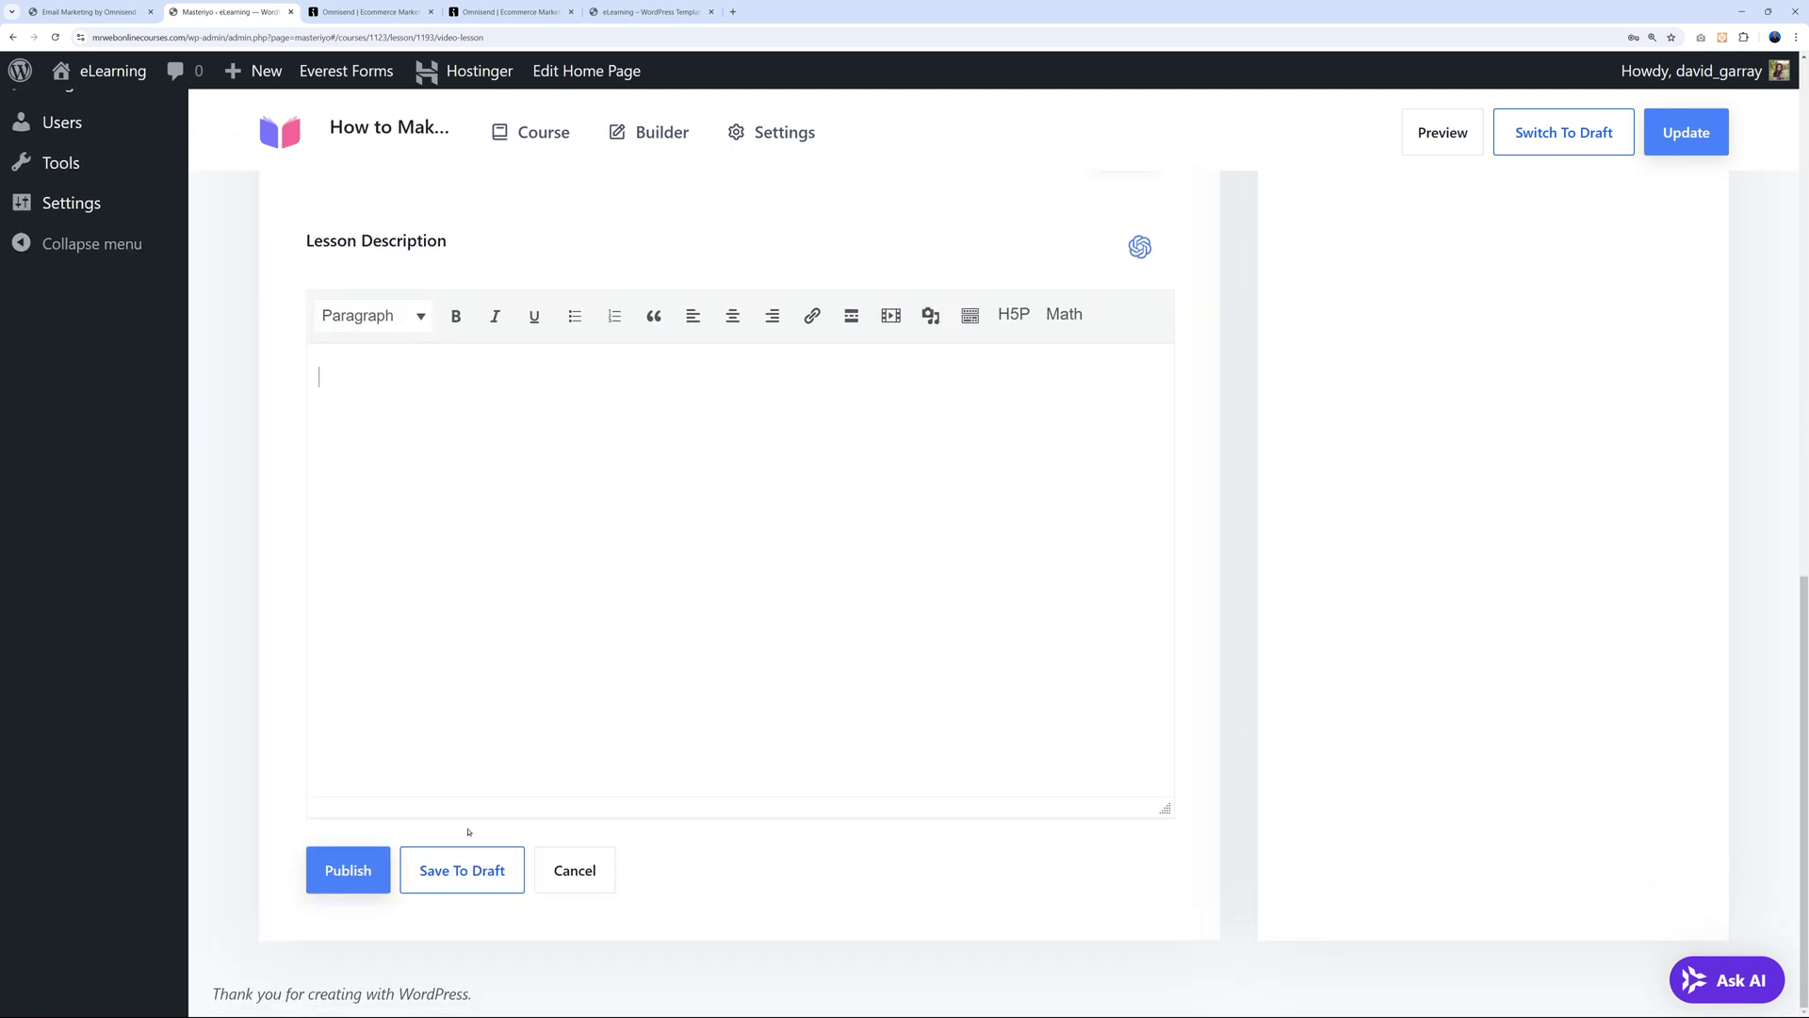
pyautogui.scroll(10, 914, 838)
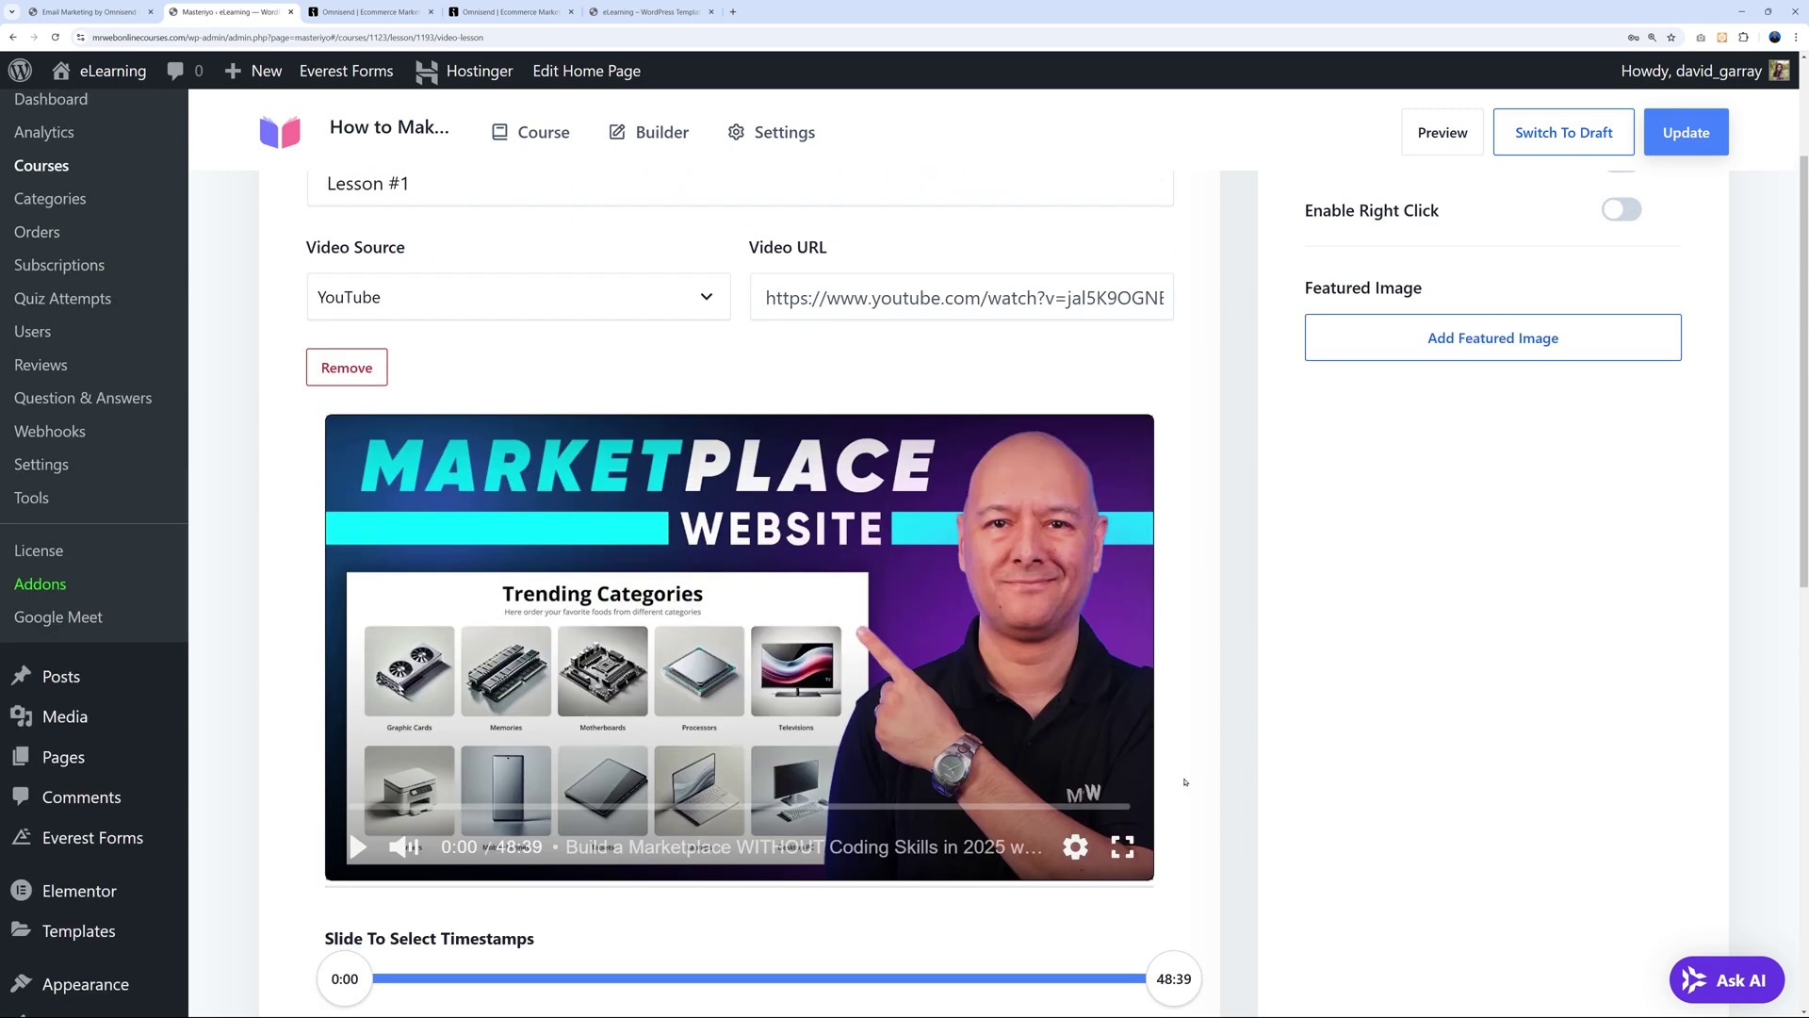
pyautogui.scroll(3, 1186, 779)
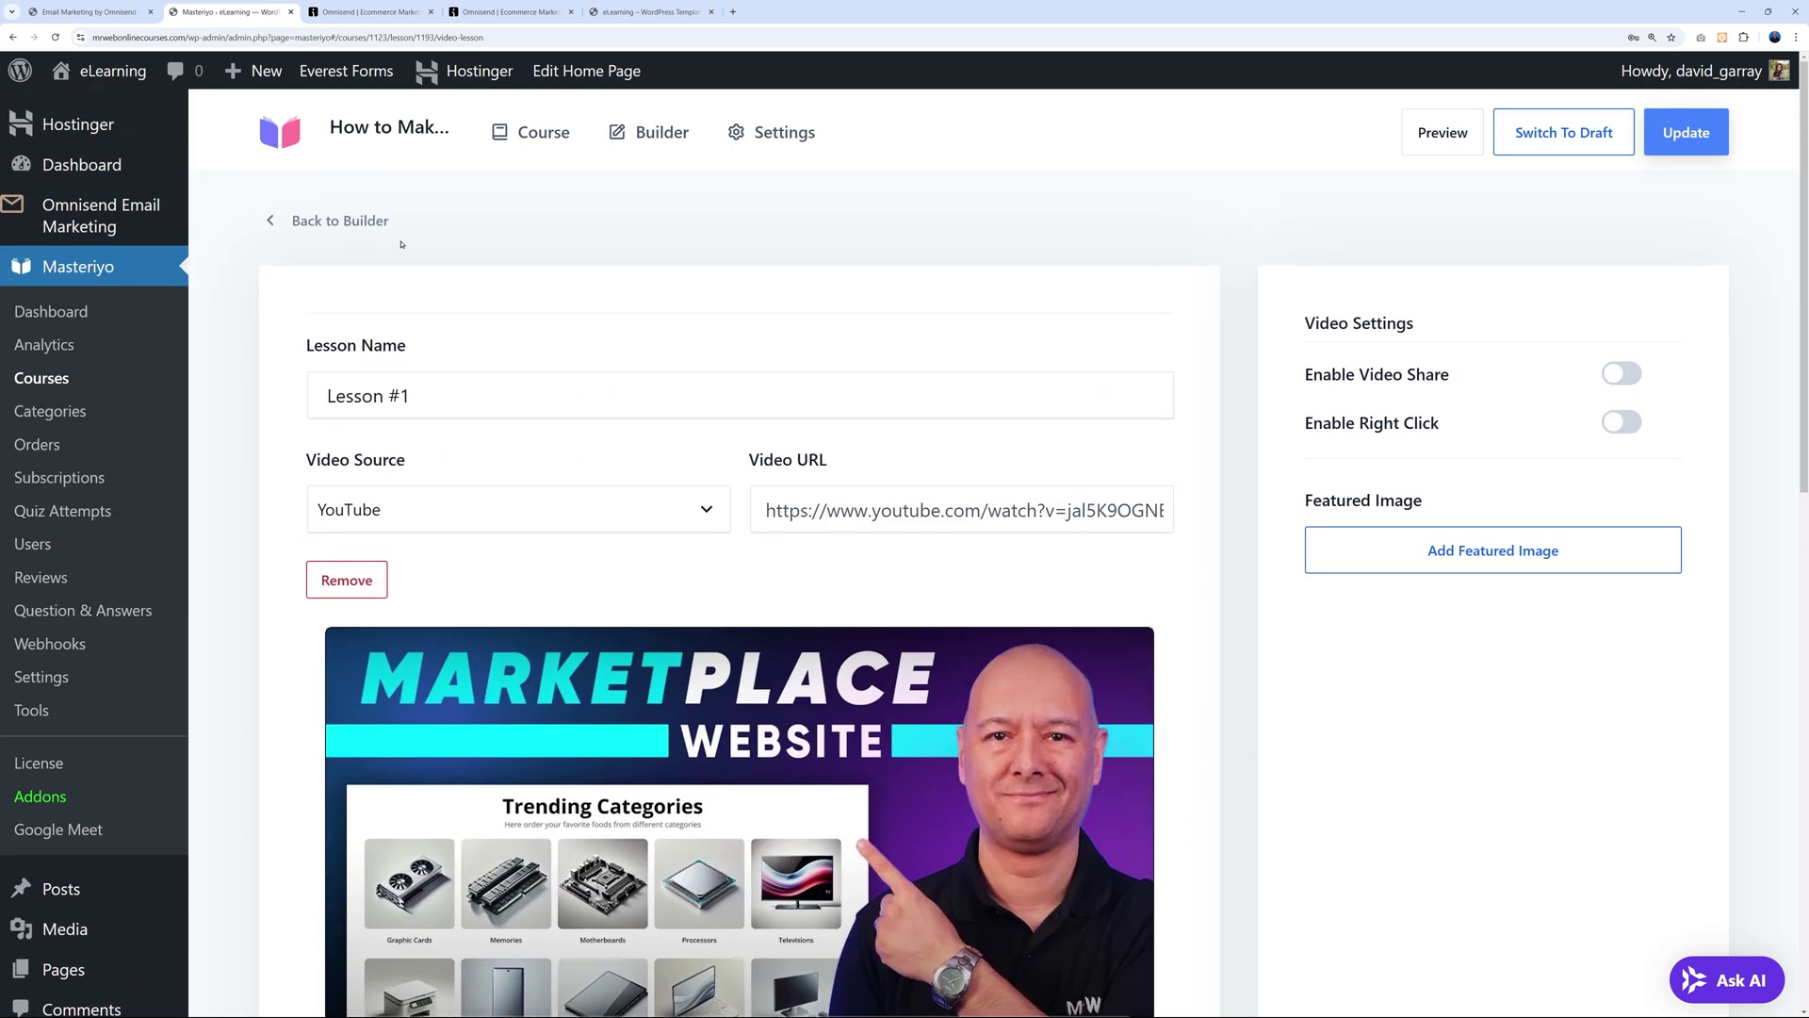
pyautogui.click(379, 221)
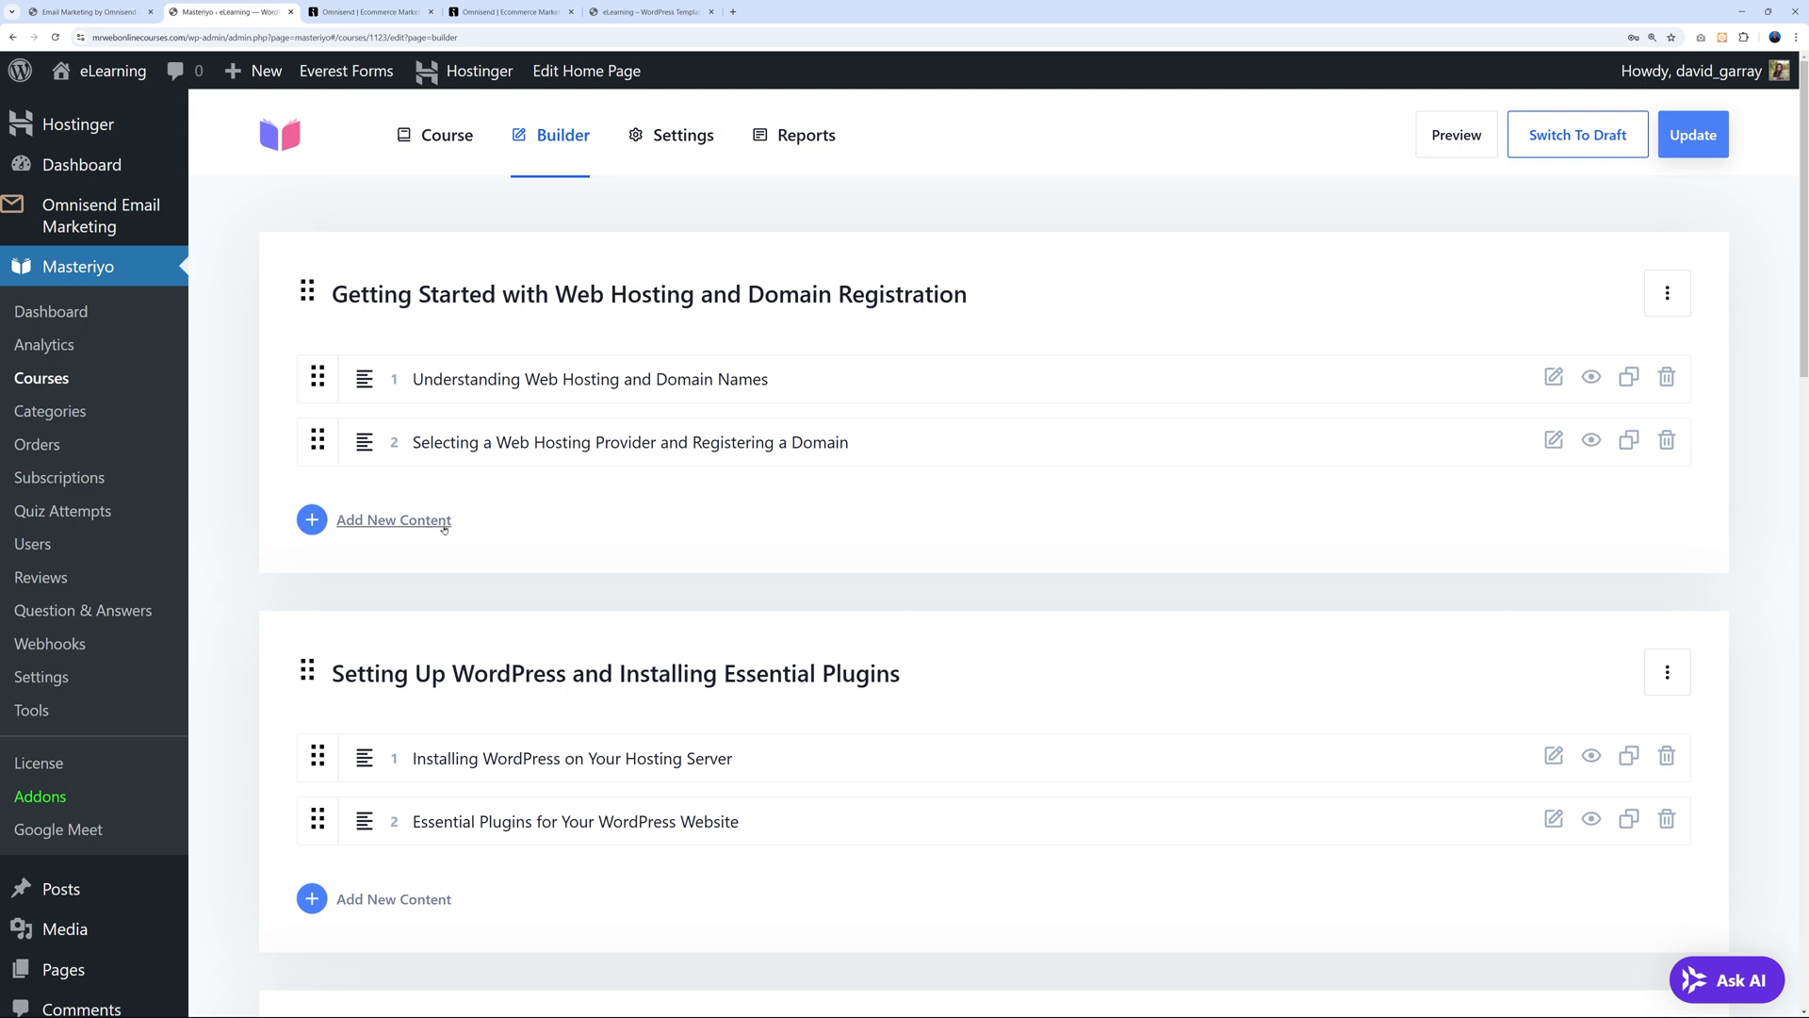
# Add a Live Stream Lesson to the first section with the pasted YouTube URL, then go back to the builder.
pyautogui.click(312, 519)
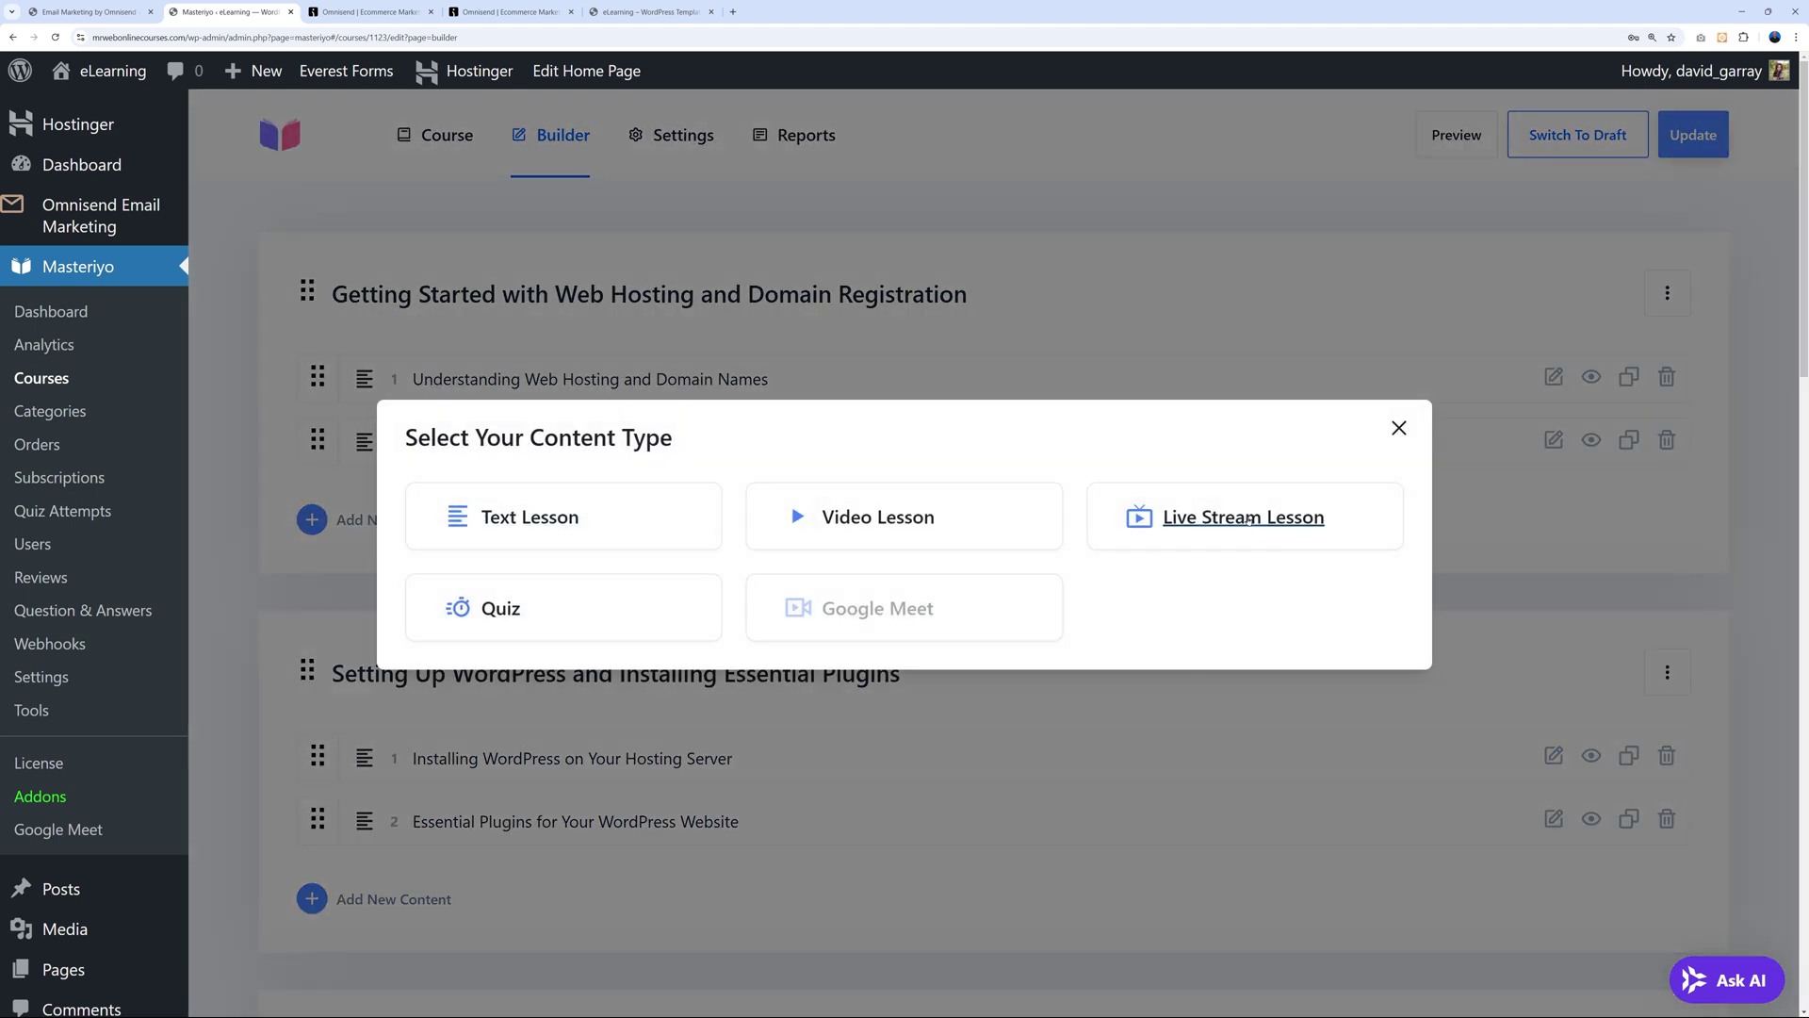
pyautogui.click(1250, 524)
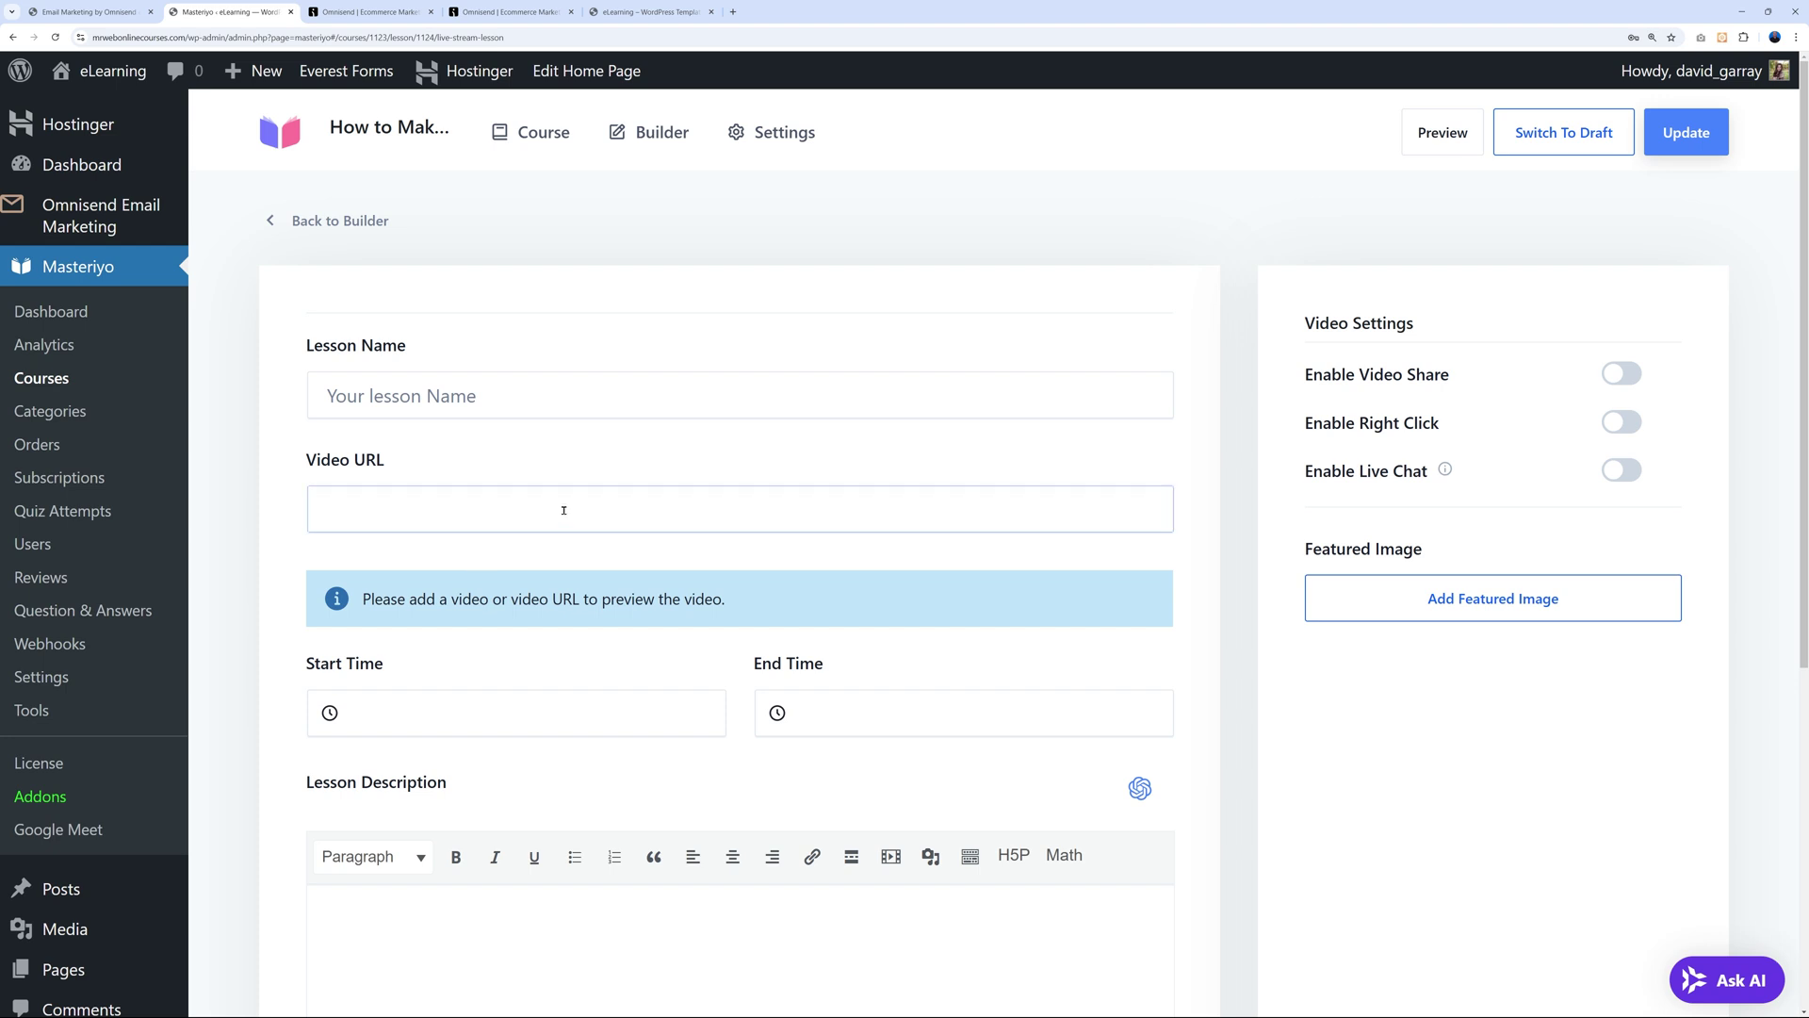
pyautogui.write('https://www.youtube.com/watch?v=jal5K9OGNBM')
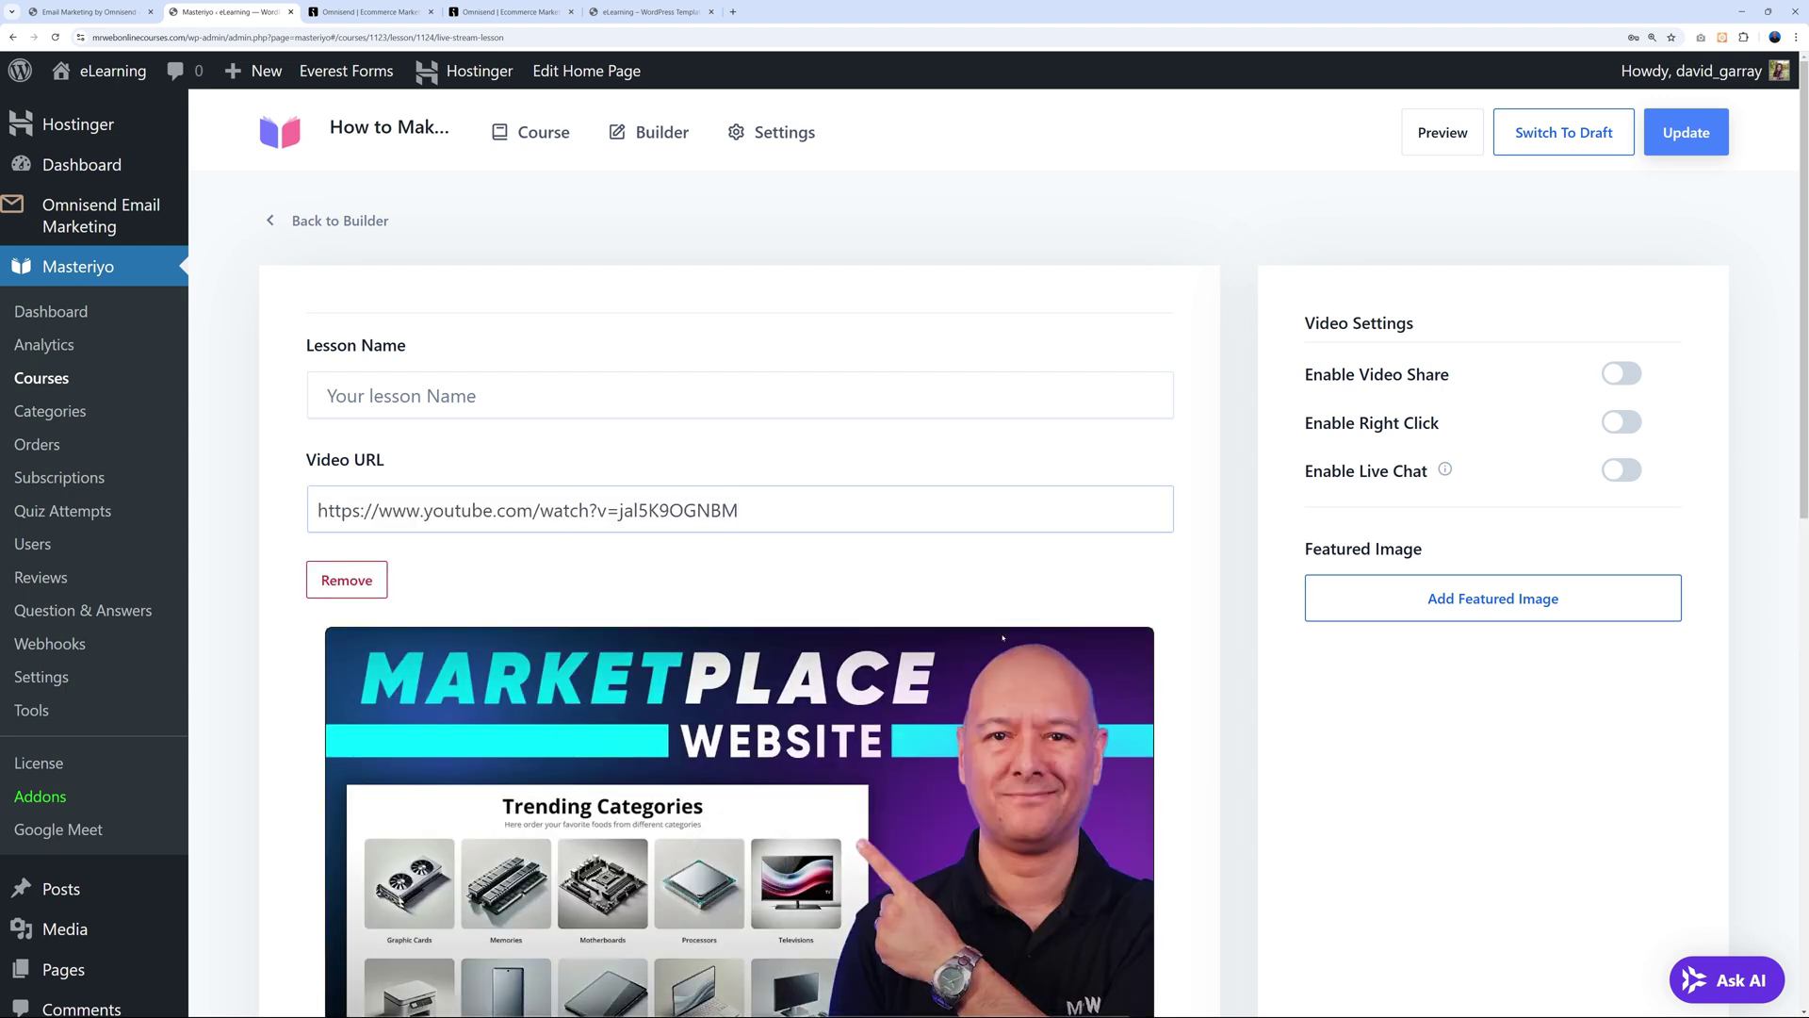
pyautogui.scroll(-3, 1128, 702)
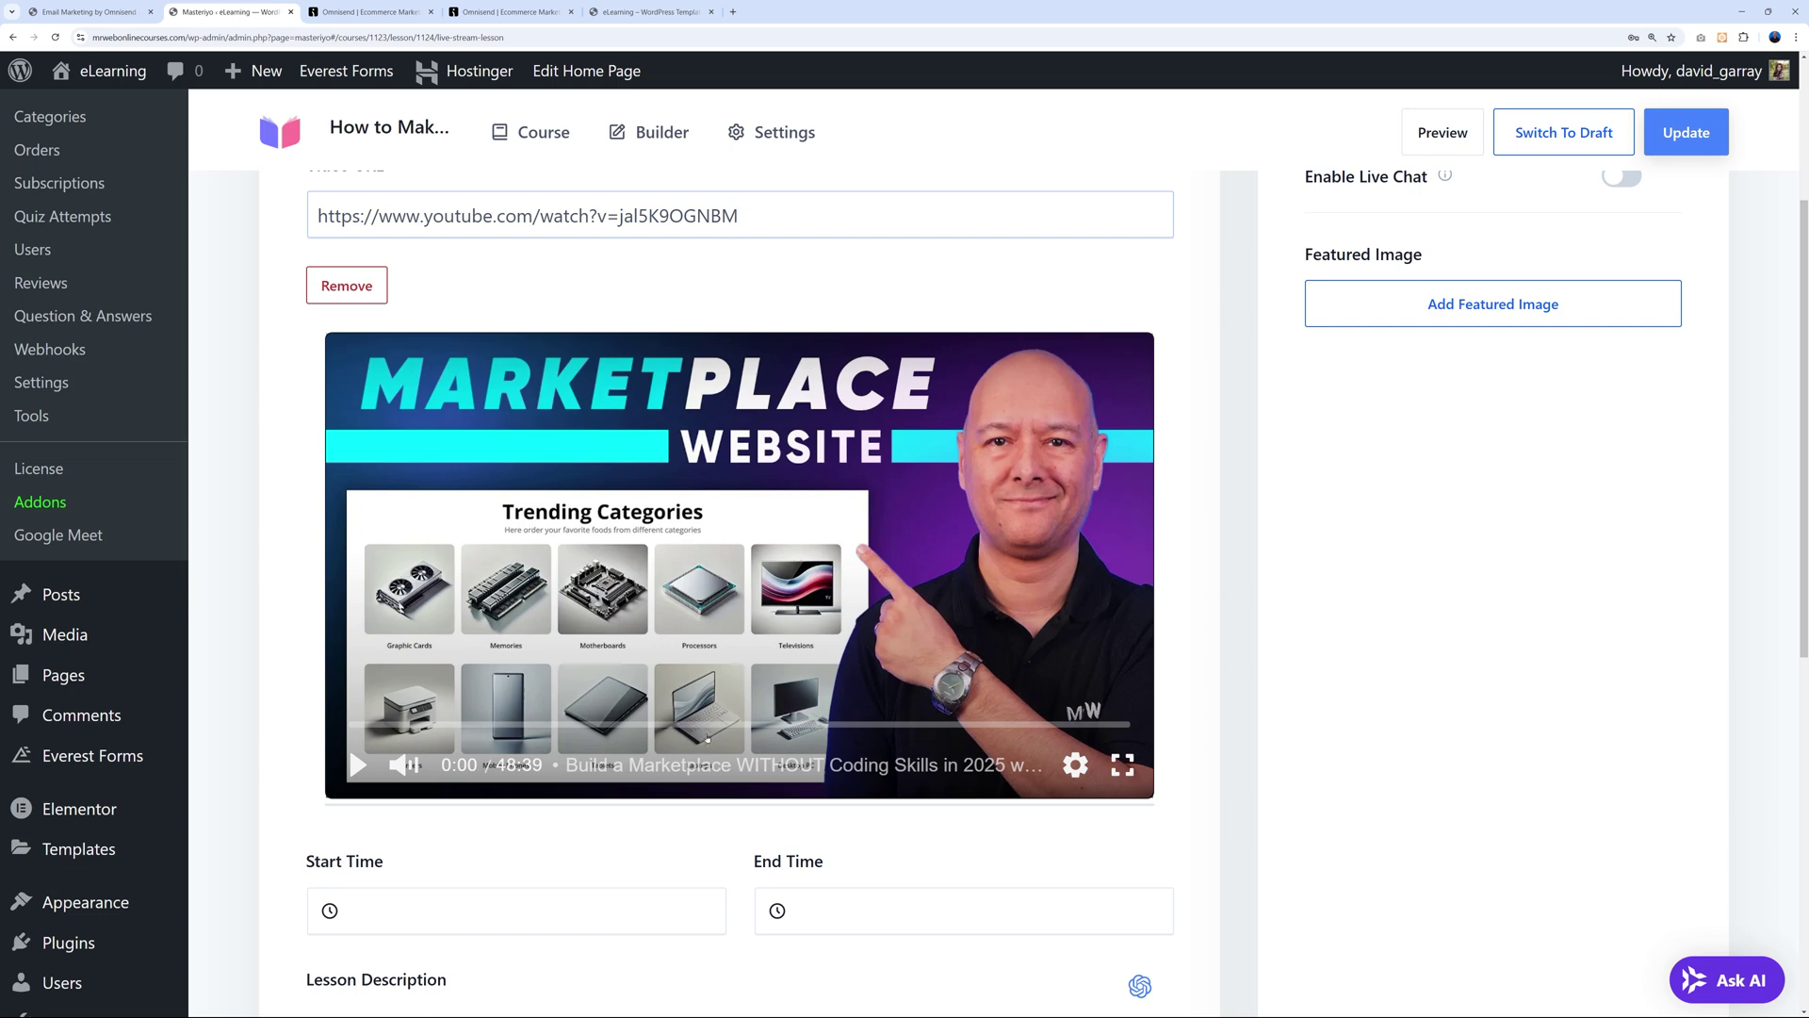
pyautogui.scroll(3, 1162, 646)
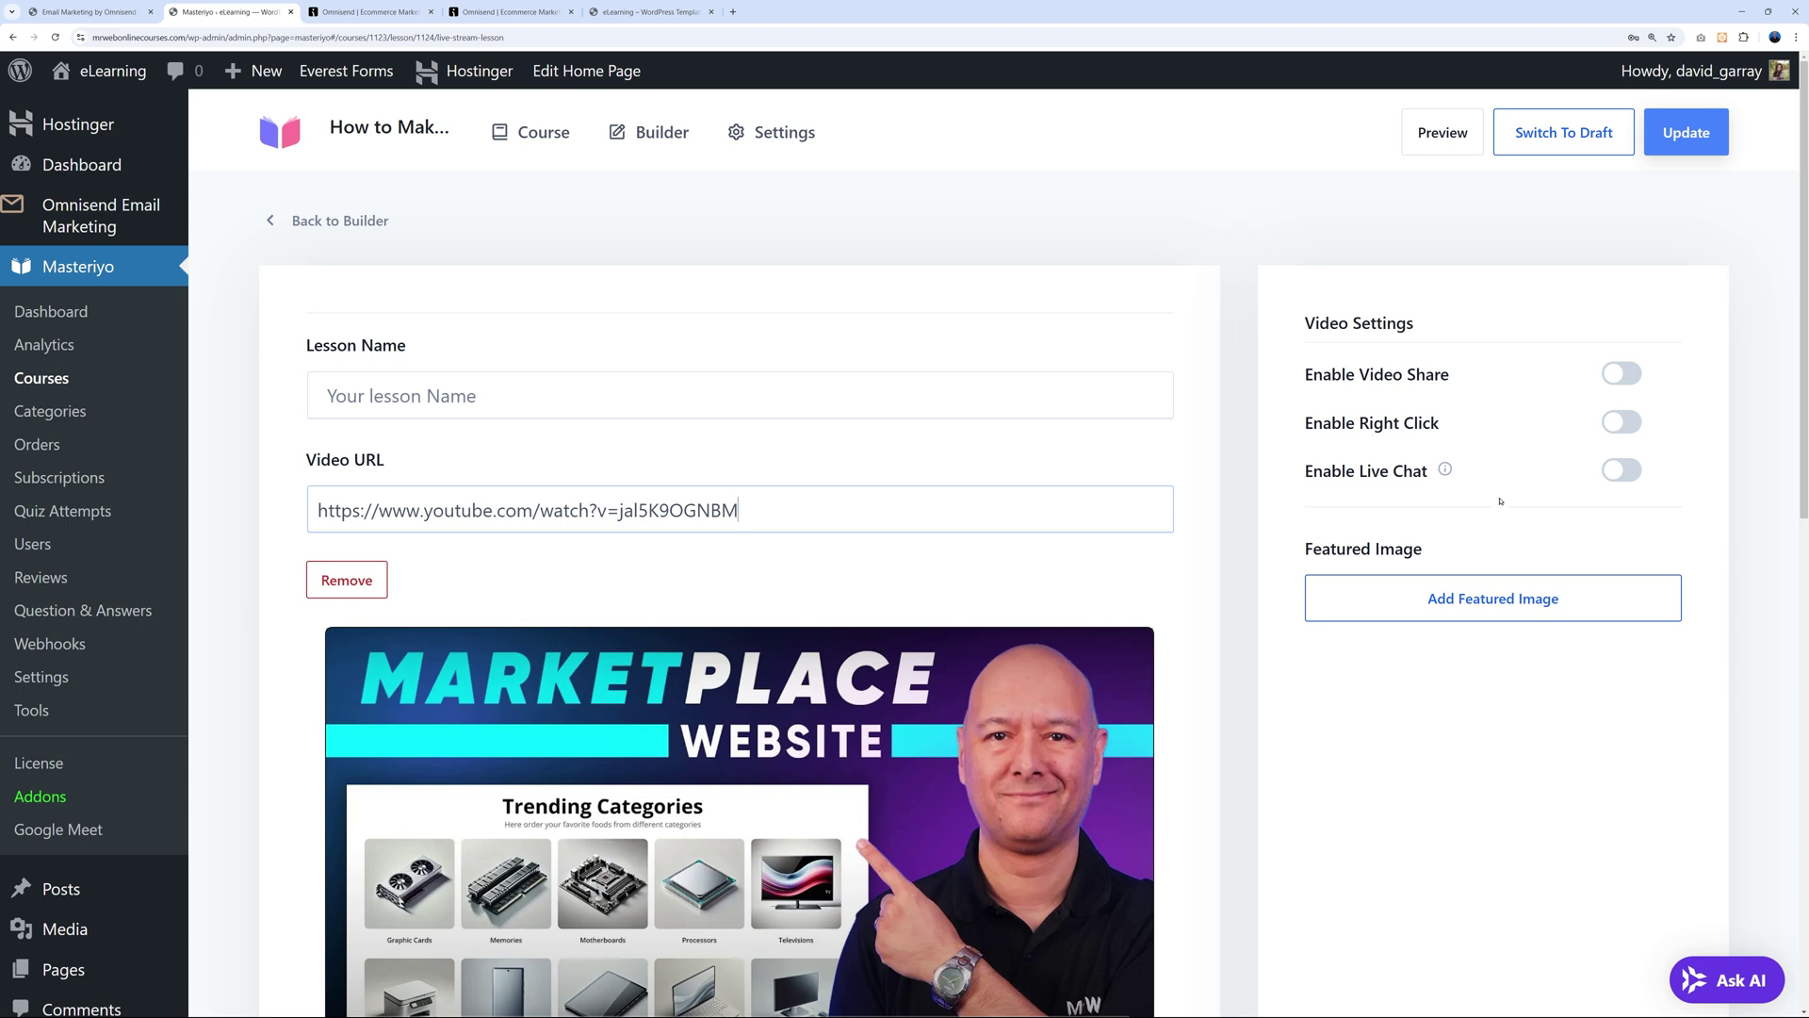
pyautogui.moveTo(1447, 471)
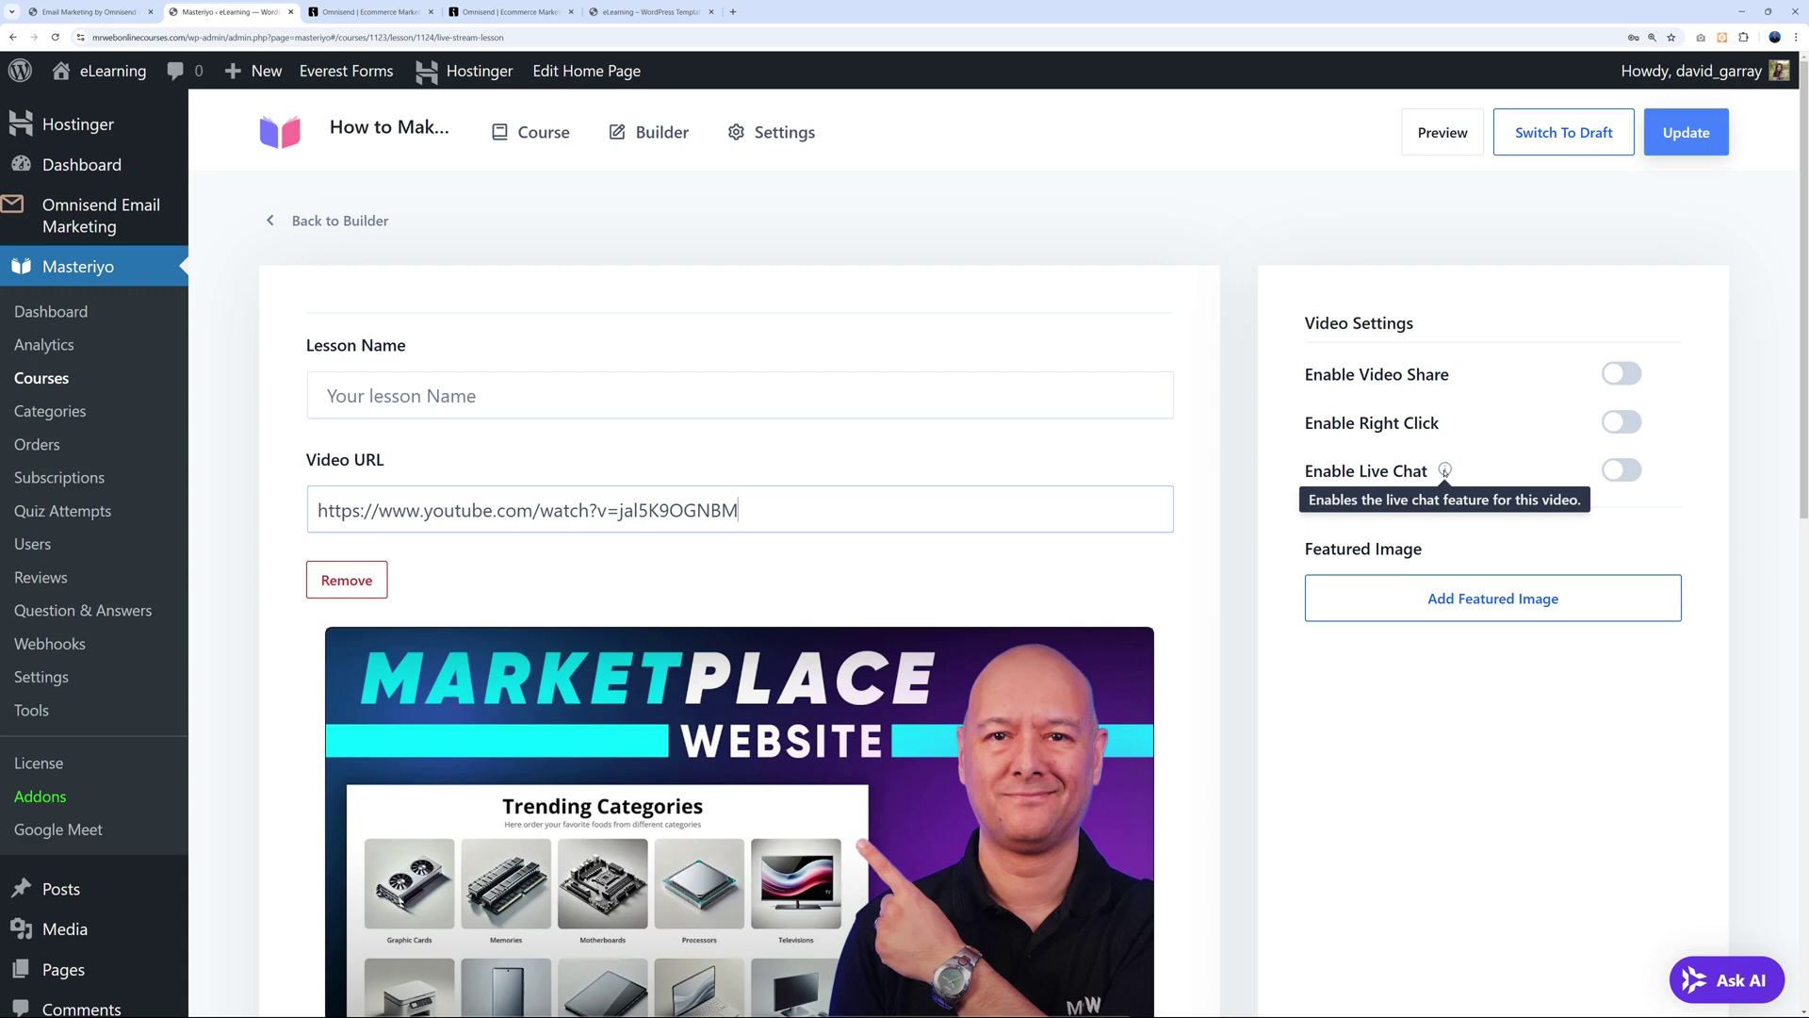
pyautogui.scroll(-6, 1309, 610)
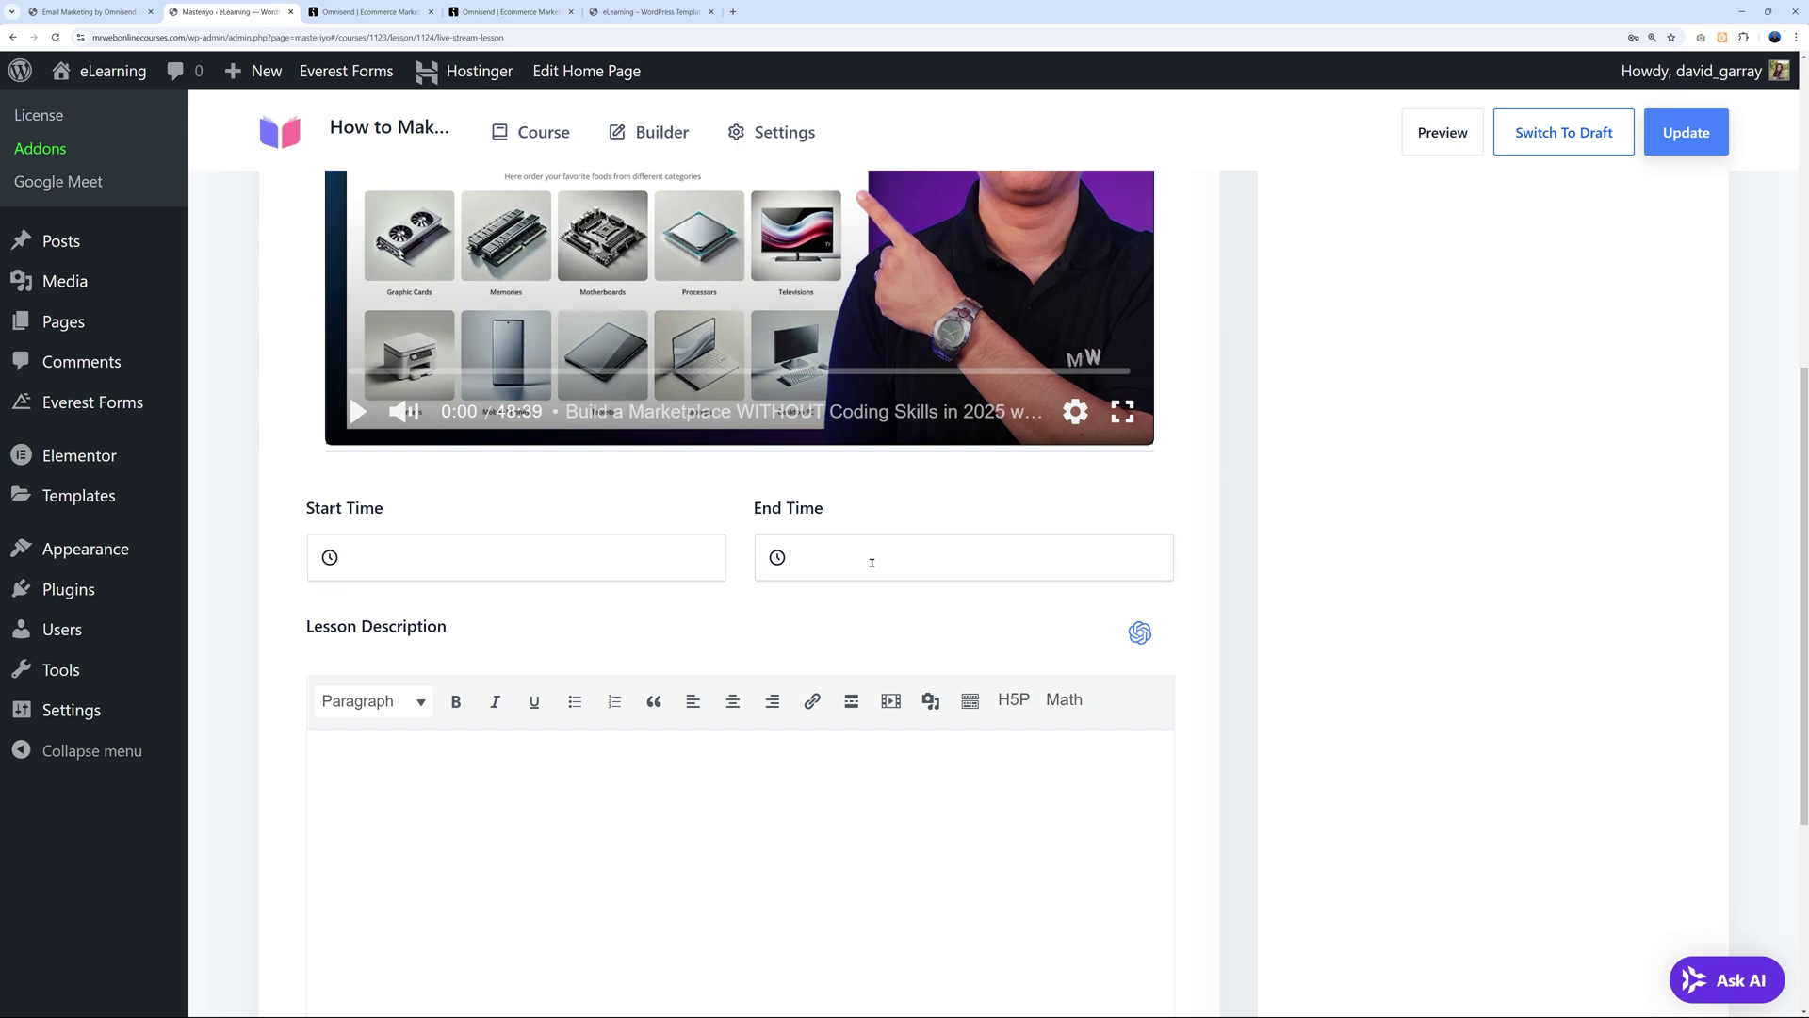
pyautogui.scroll(-4, 1272, 597)
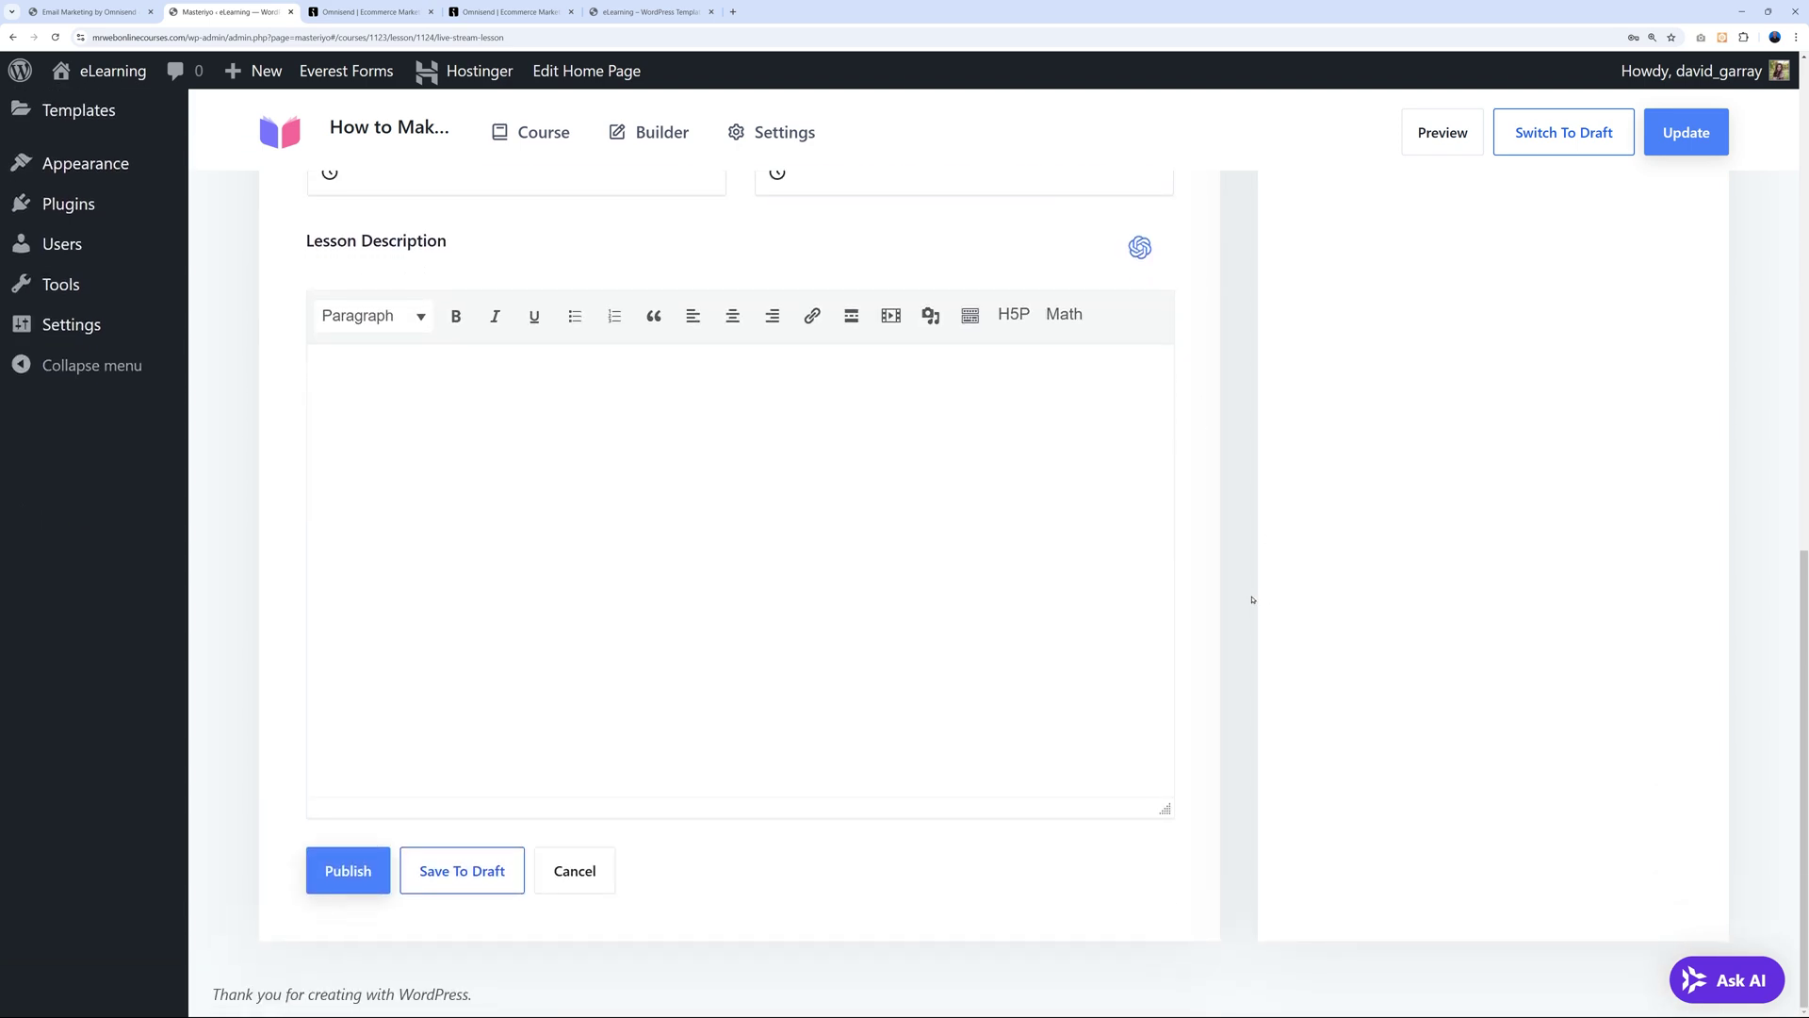
pyautogui.scroll(7, 1235, 738)
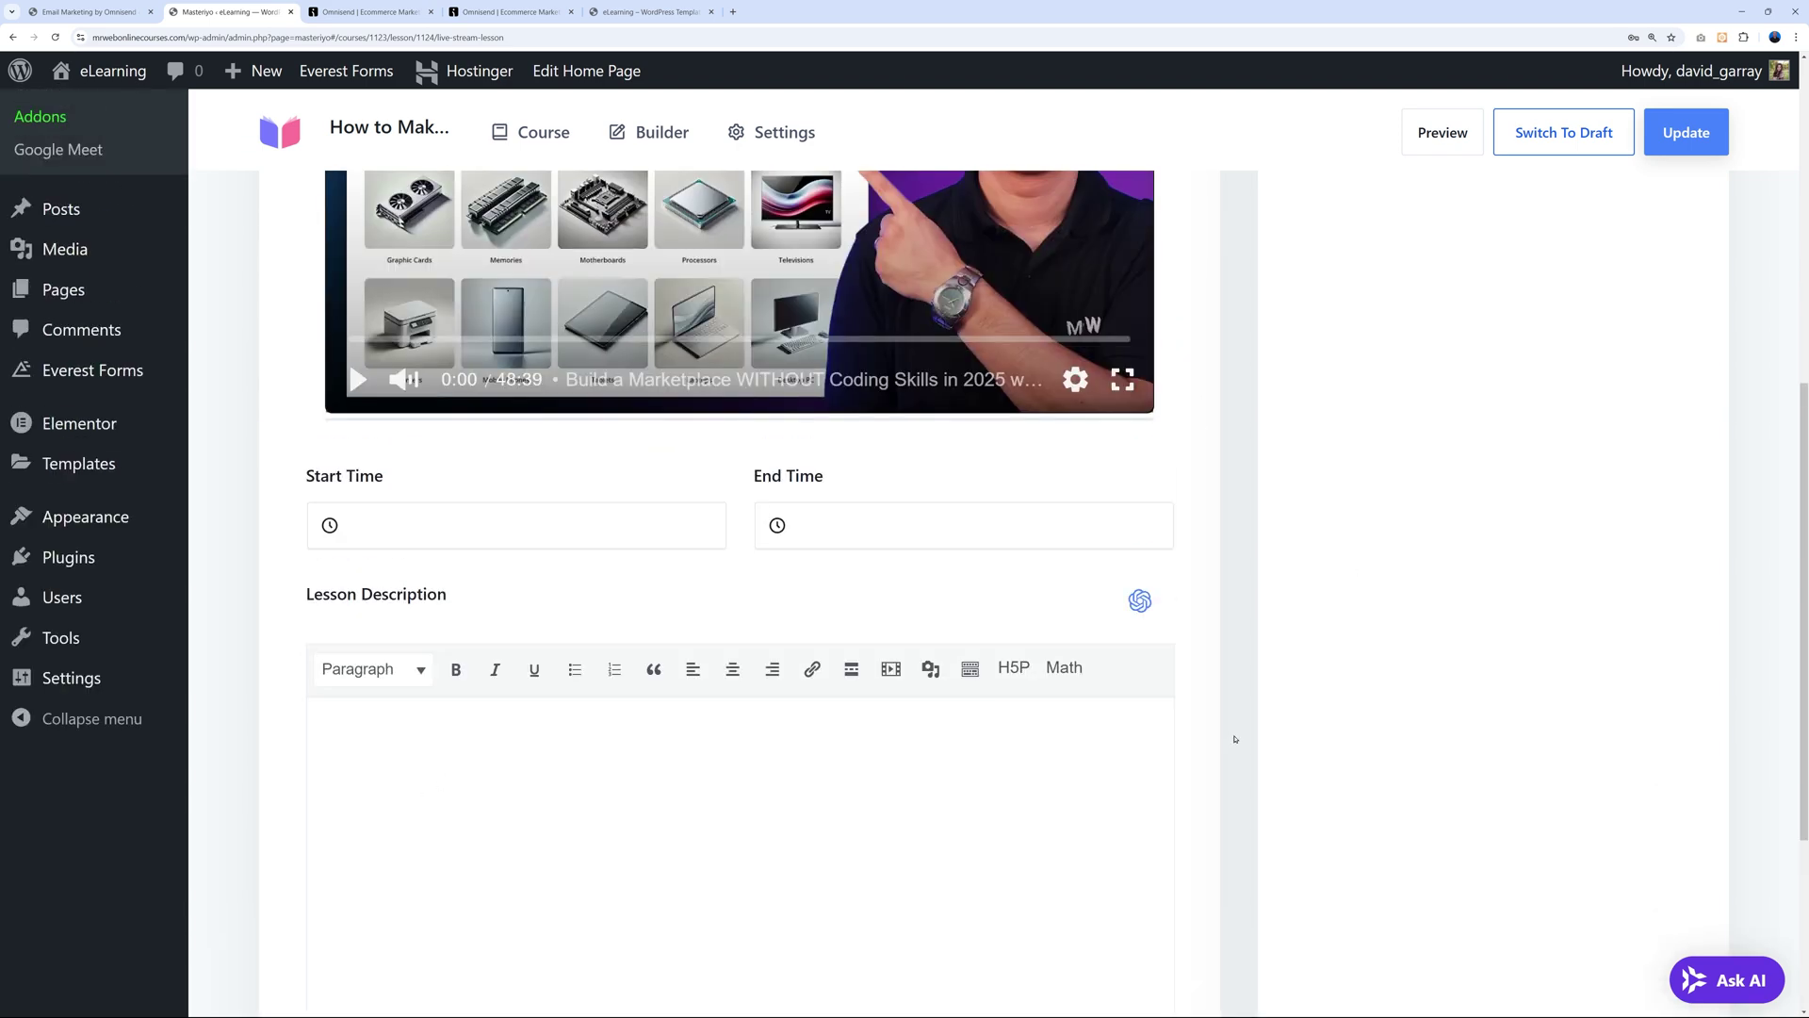
pyautogui.scroll(3, 1234, 739)
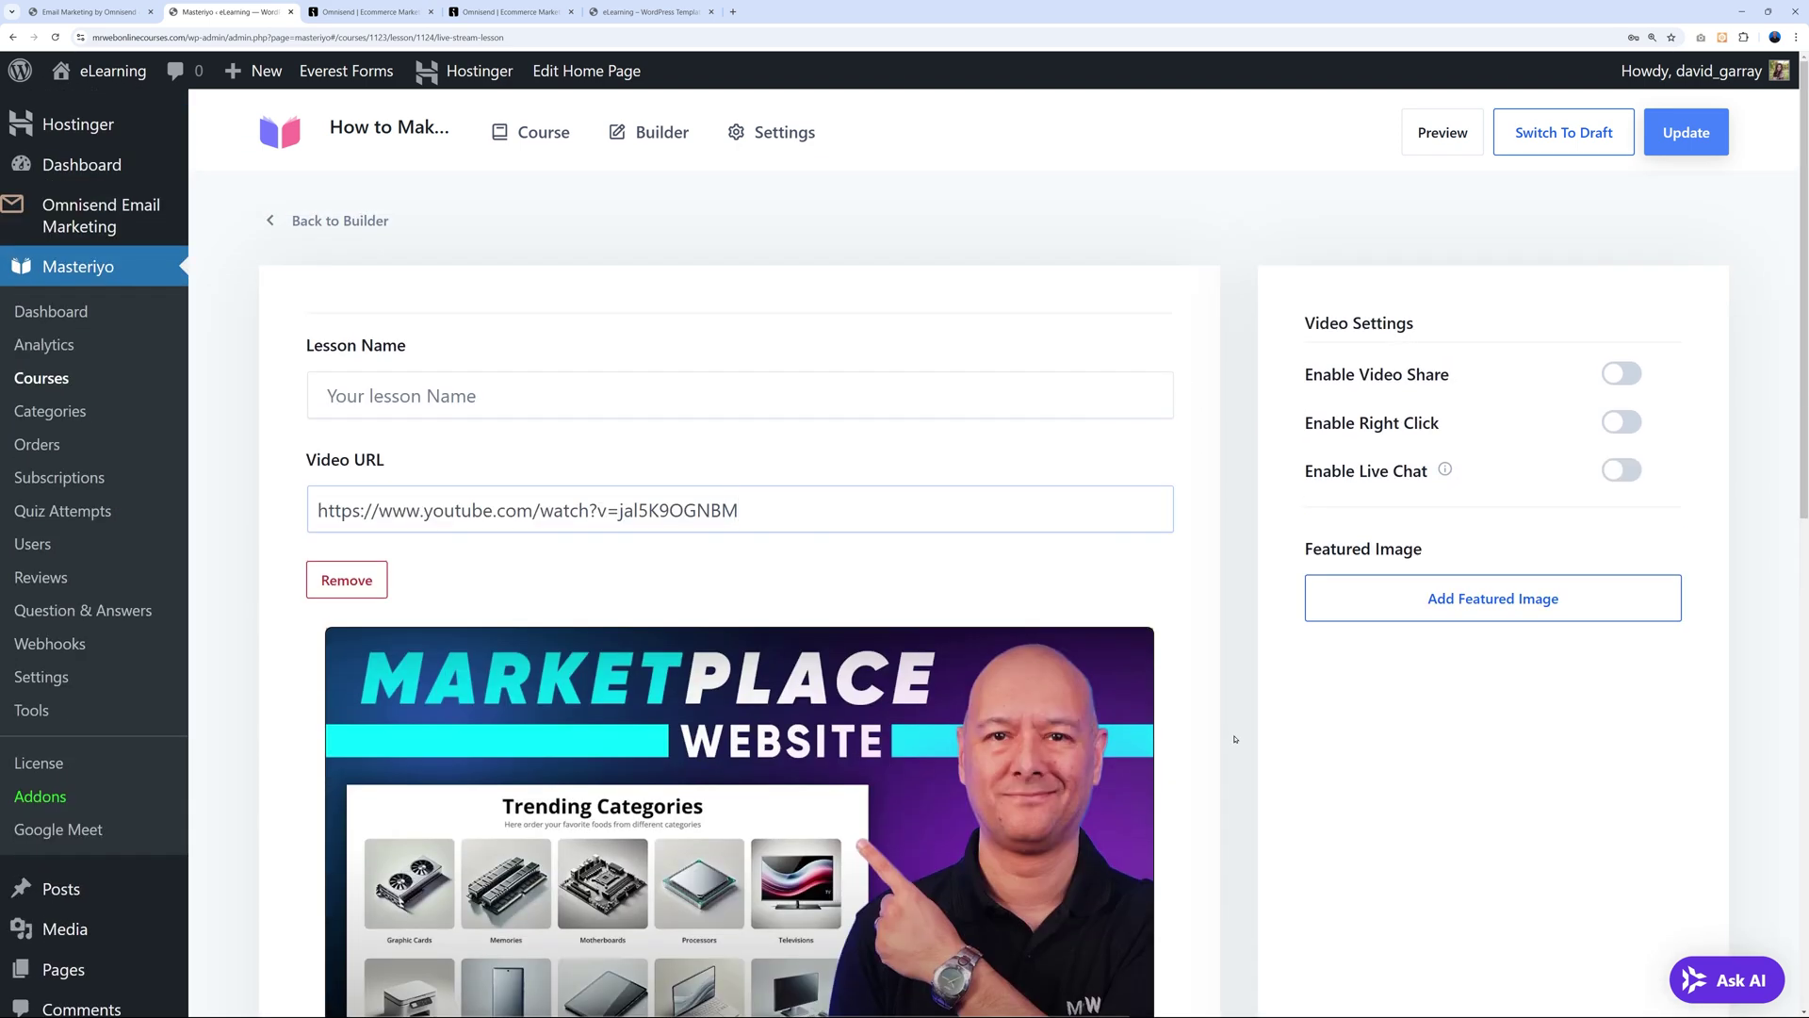
pyautogui.click(382, 231)
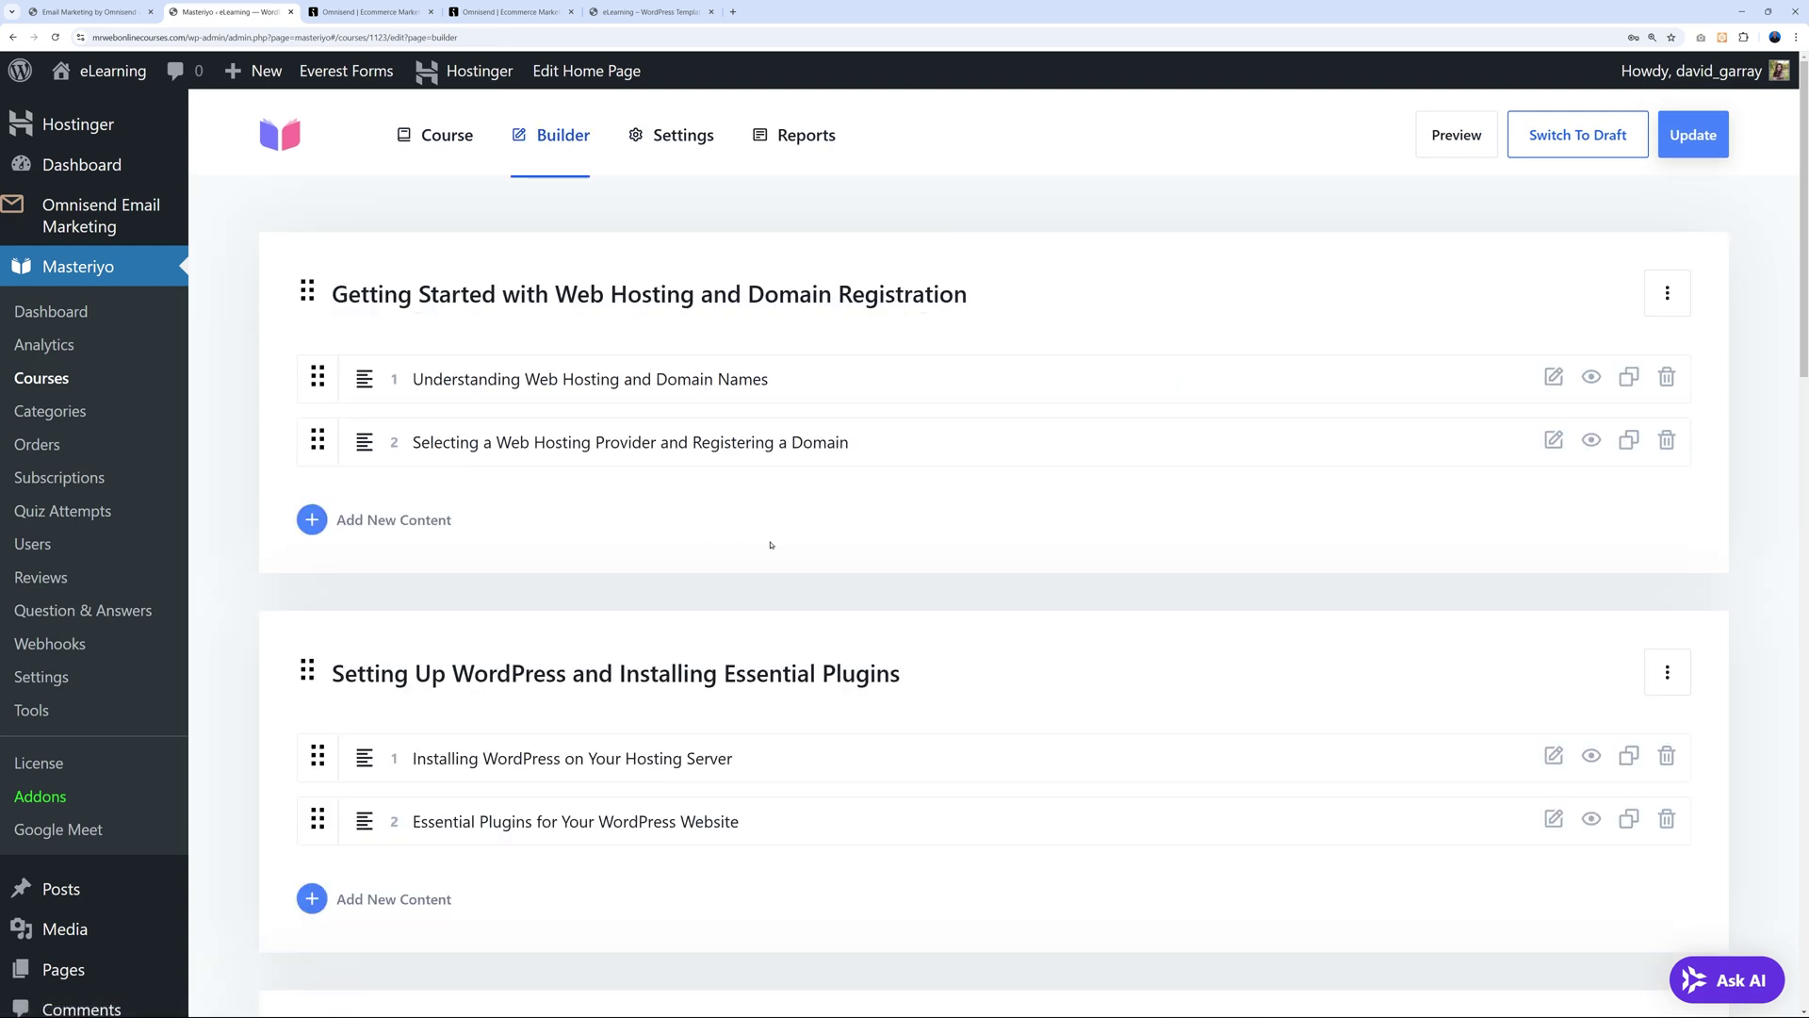
# Create a new quiz named 'Title of your quiz' in the first section.
pyautogui.click(442, 523)
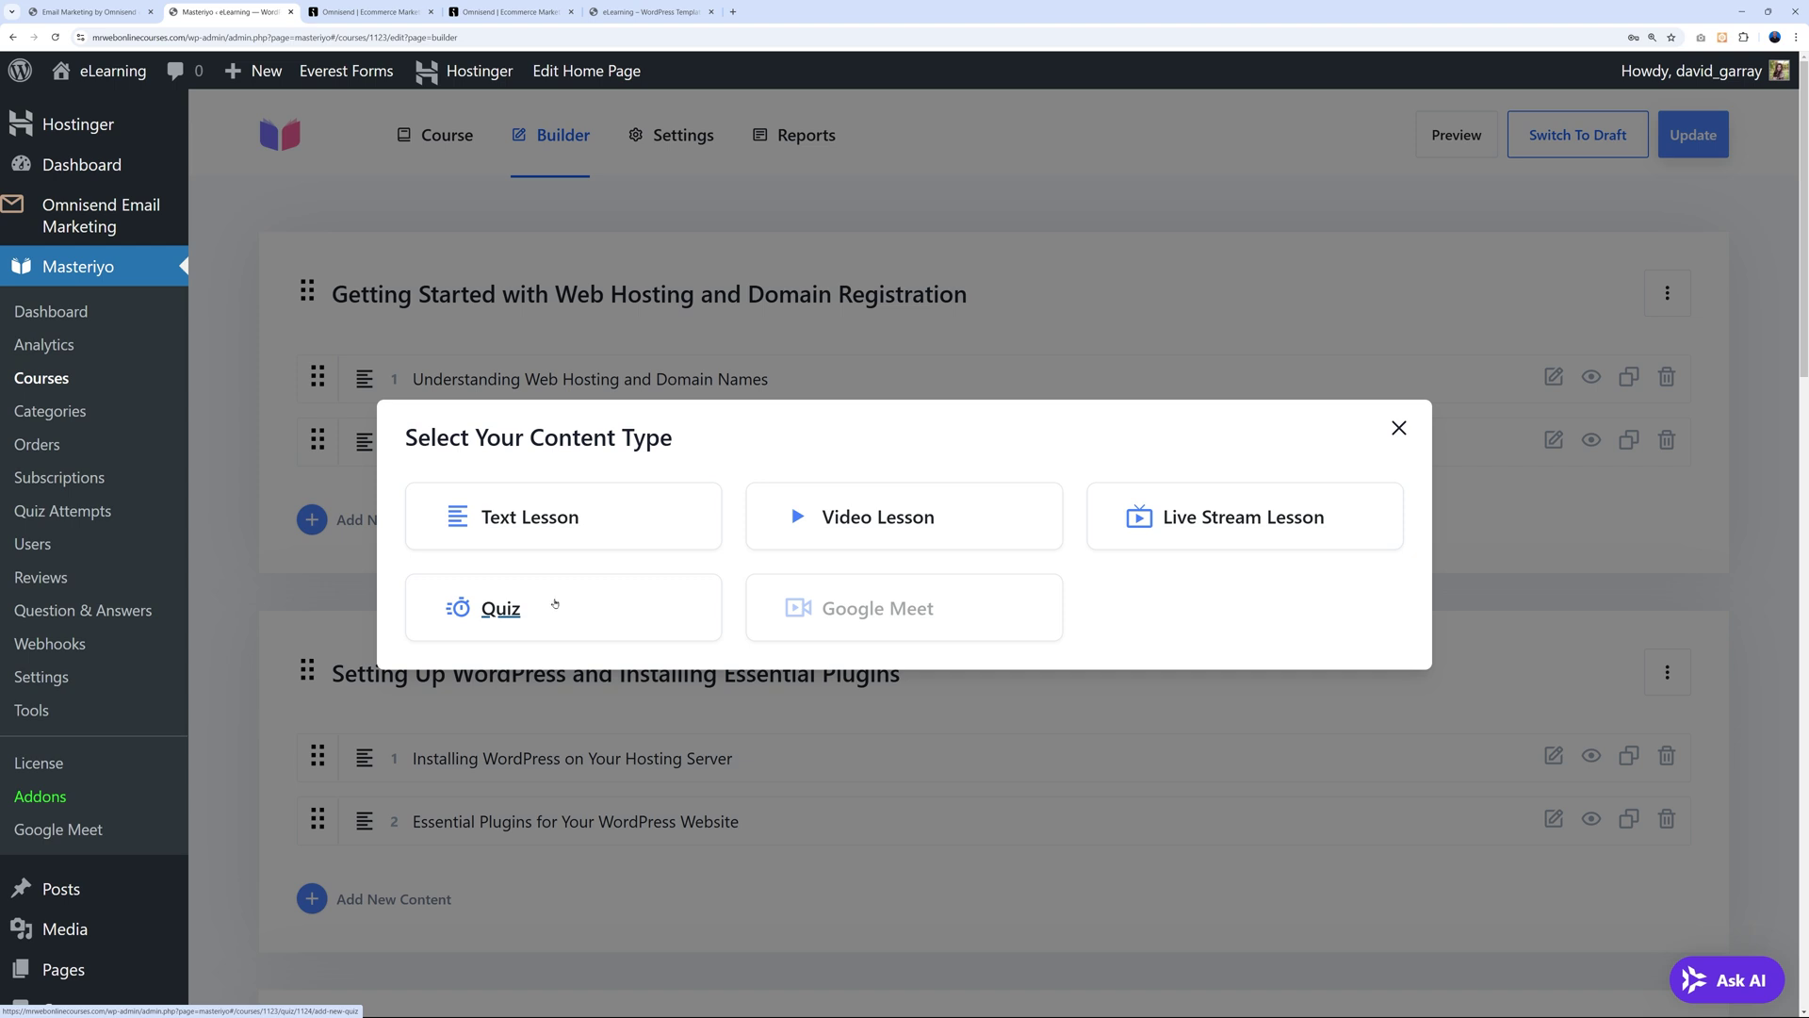
pyautogui.click(526, 611)
pyautogui.click(479, 466)
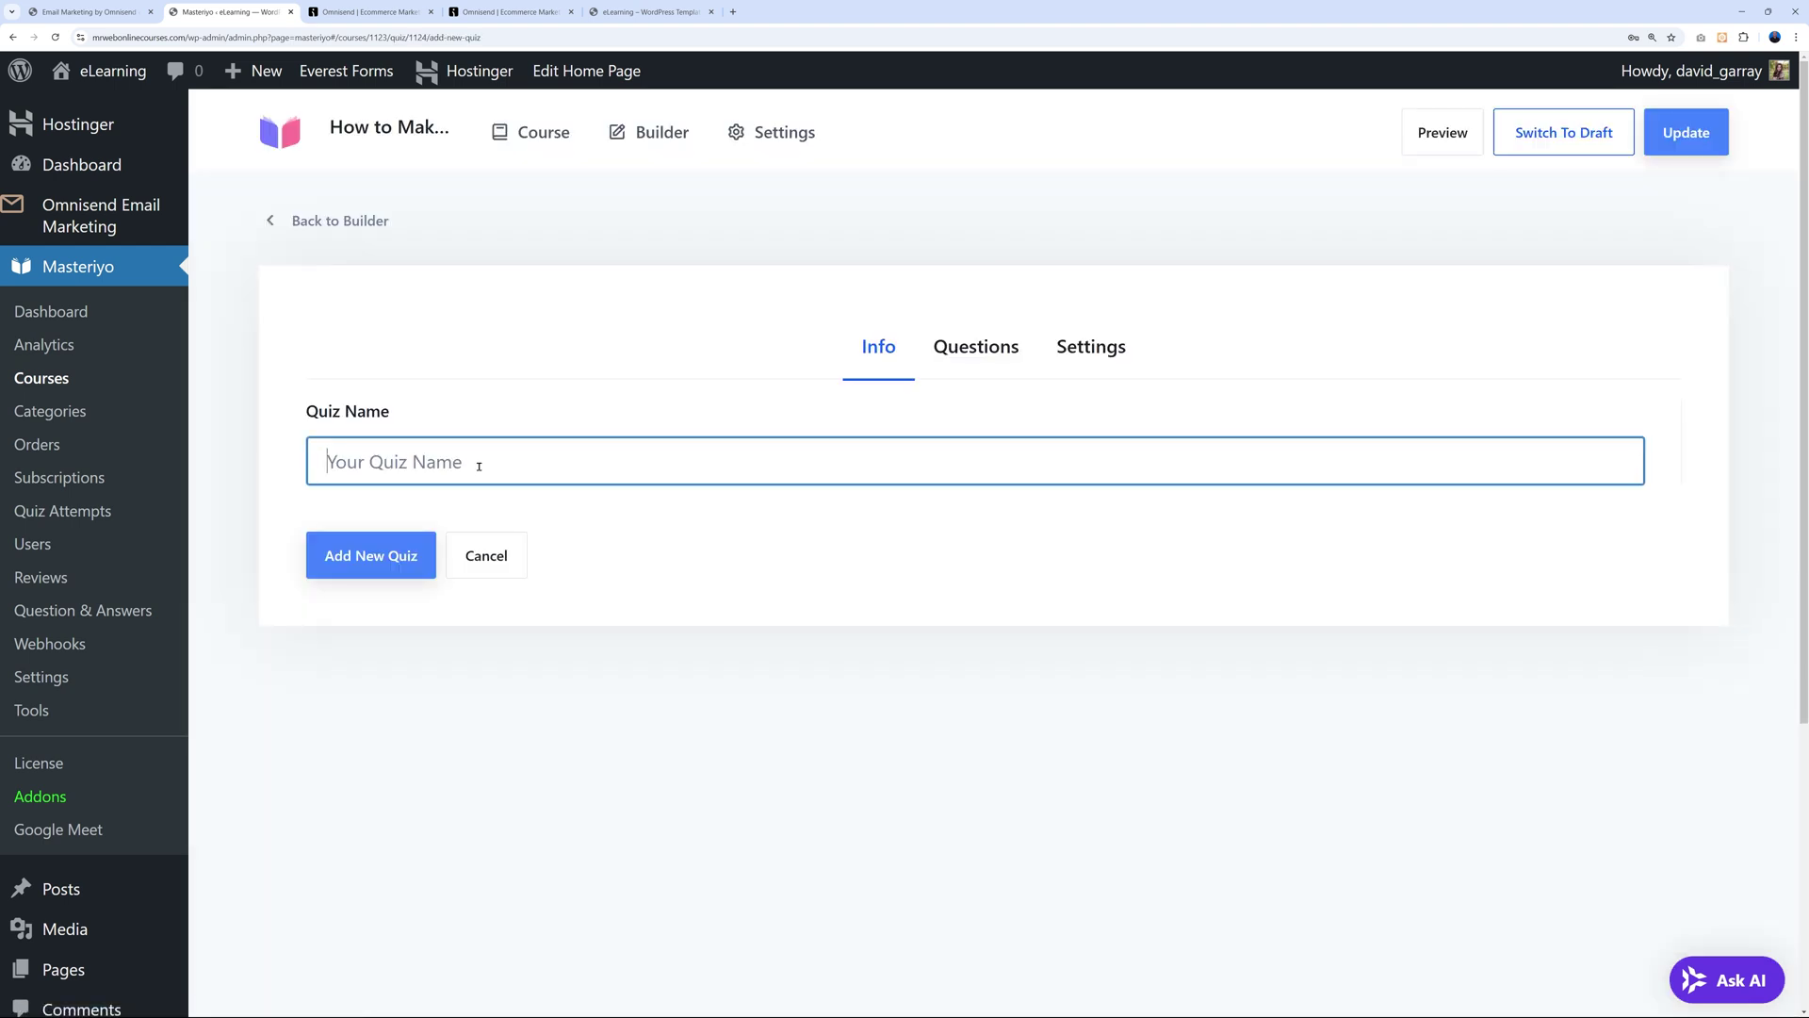
pyautogui.write('Title of your quiz')
pyautogui.click(371, 555)
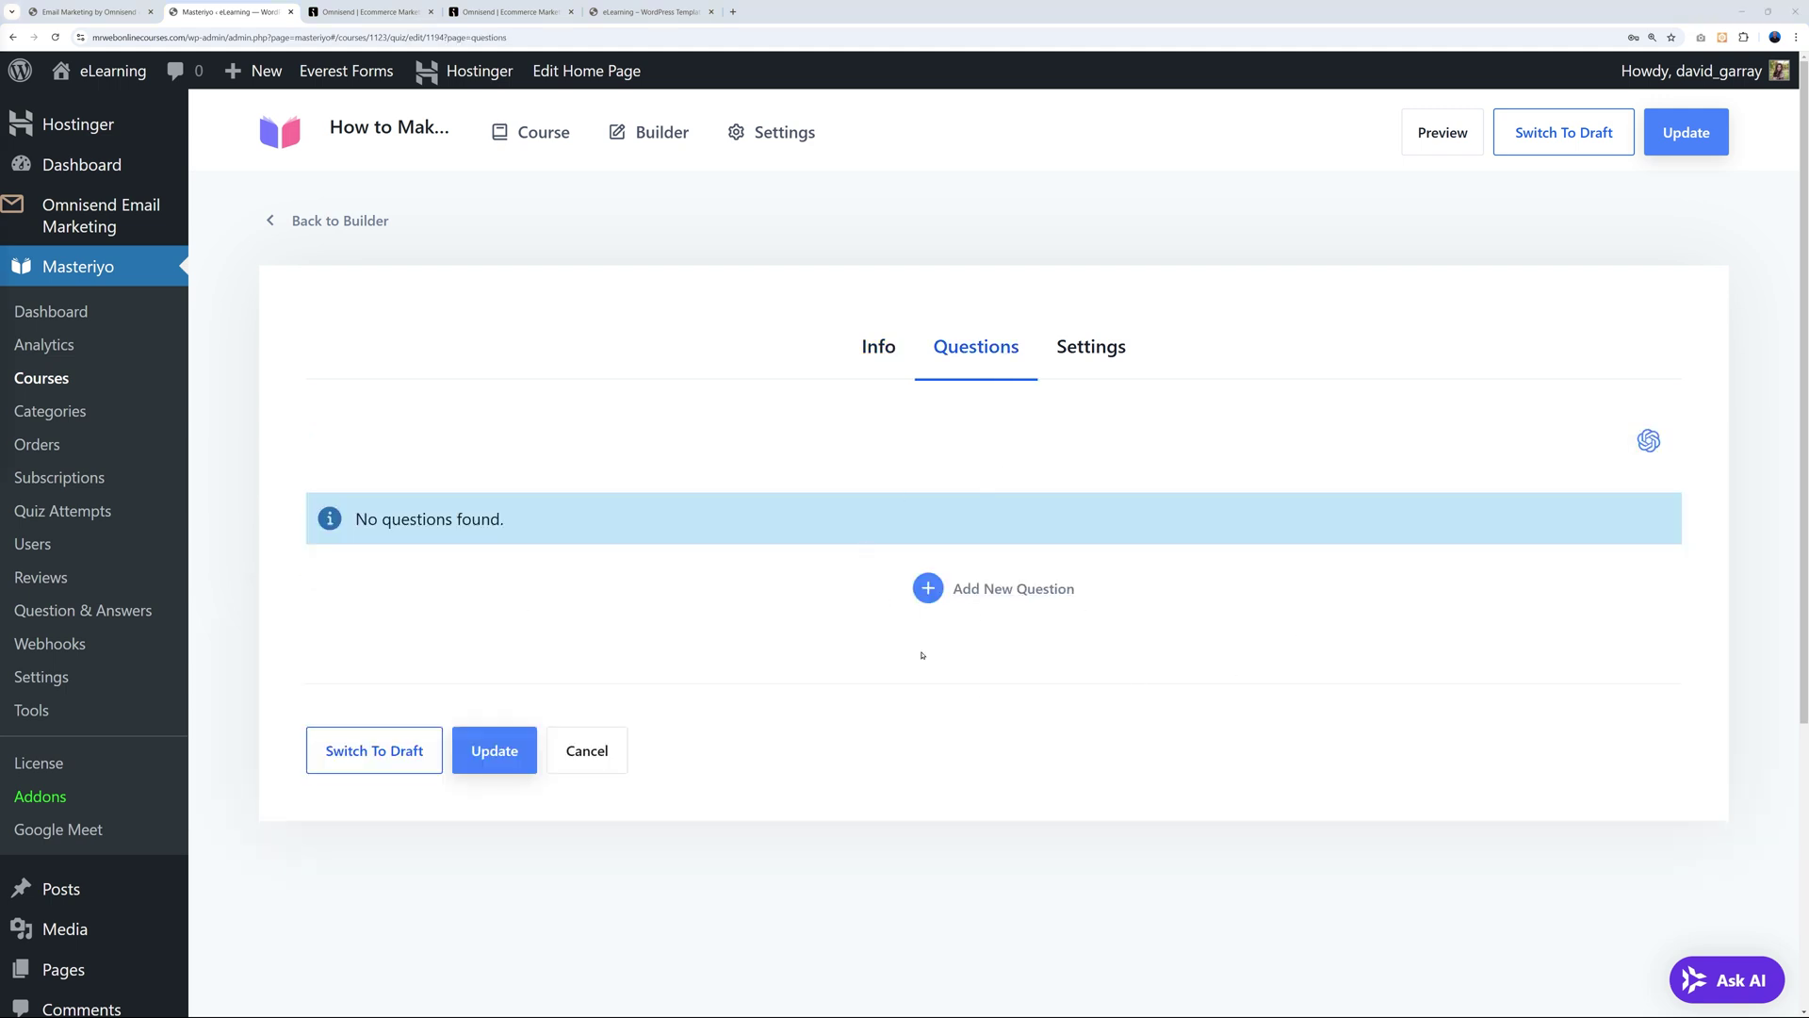
# Add a new question to the quiz and rename it 'Question #1'.
pyautogui.click(1041, 591)
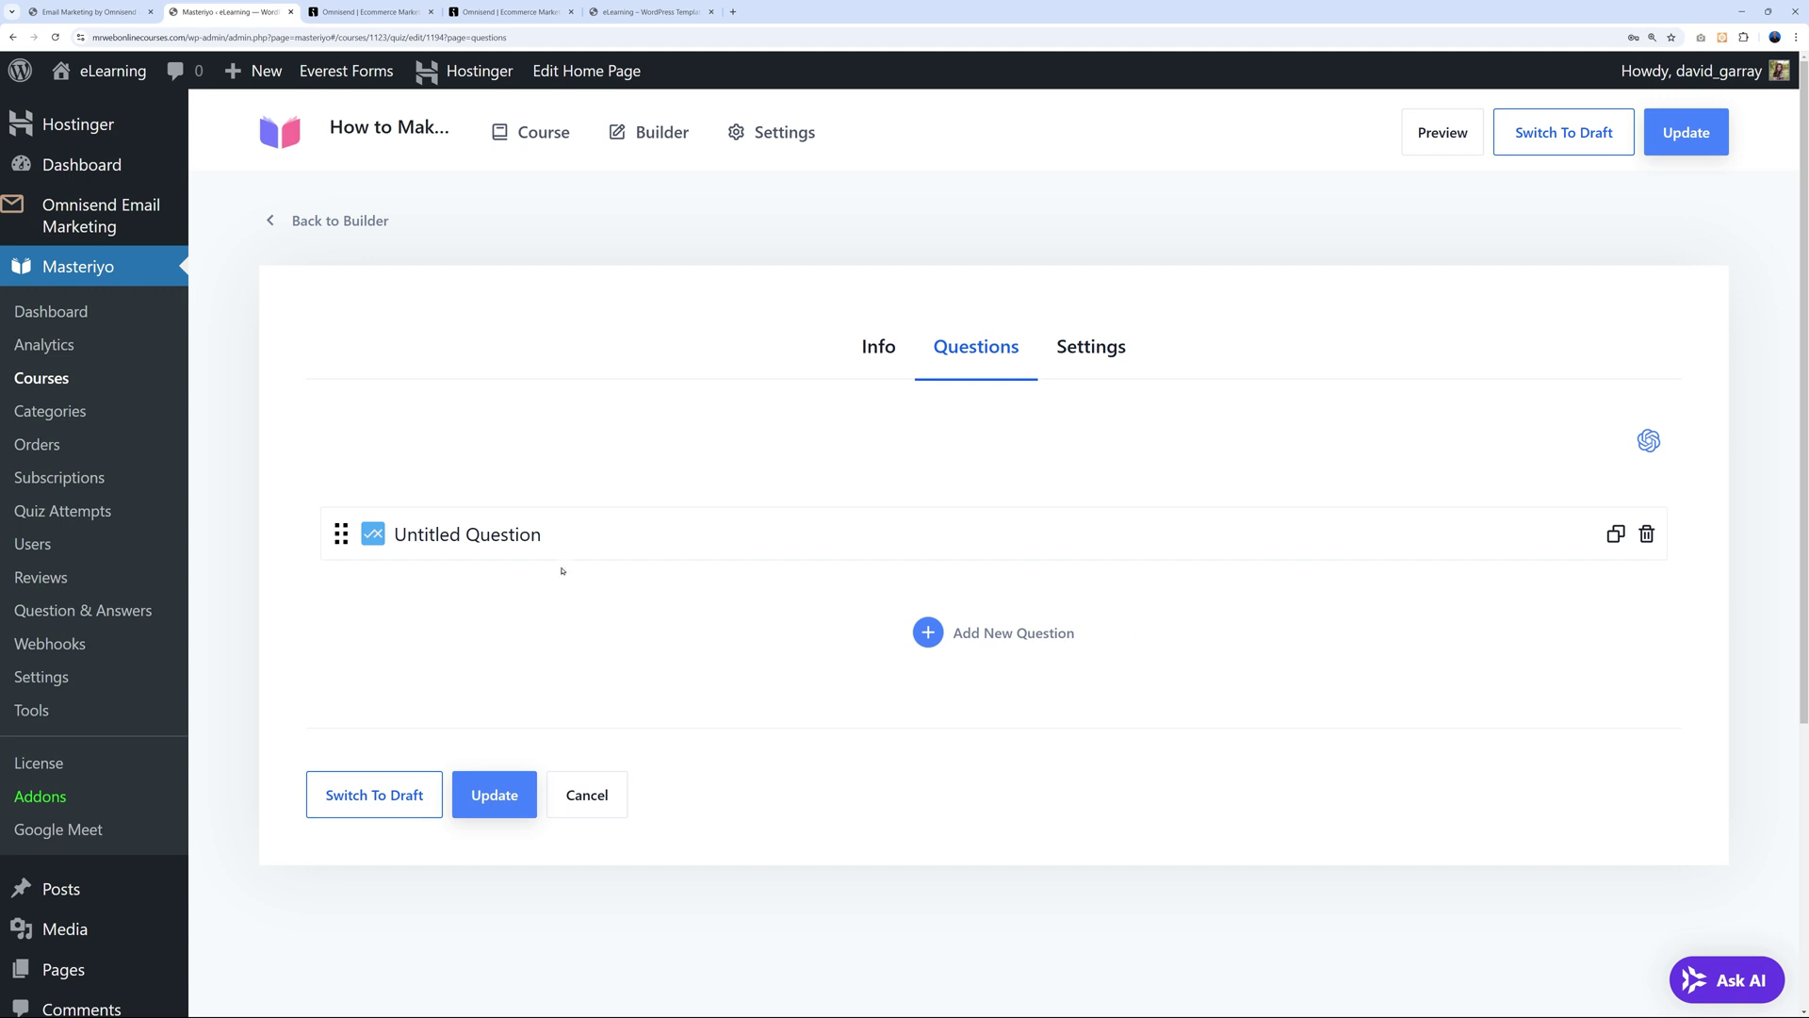
pyautogui.click(513, 535)
pyautogui.moveTo(566, 731); pyautogui.dragTo(367, 734)
pyautogui.click(451, 734)
pyautogui.press('BackSpace')
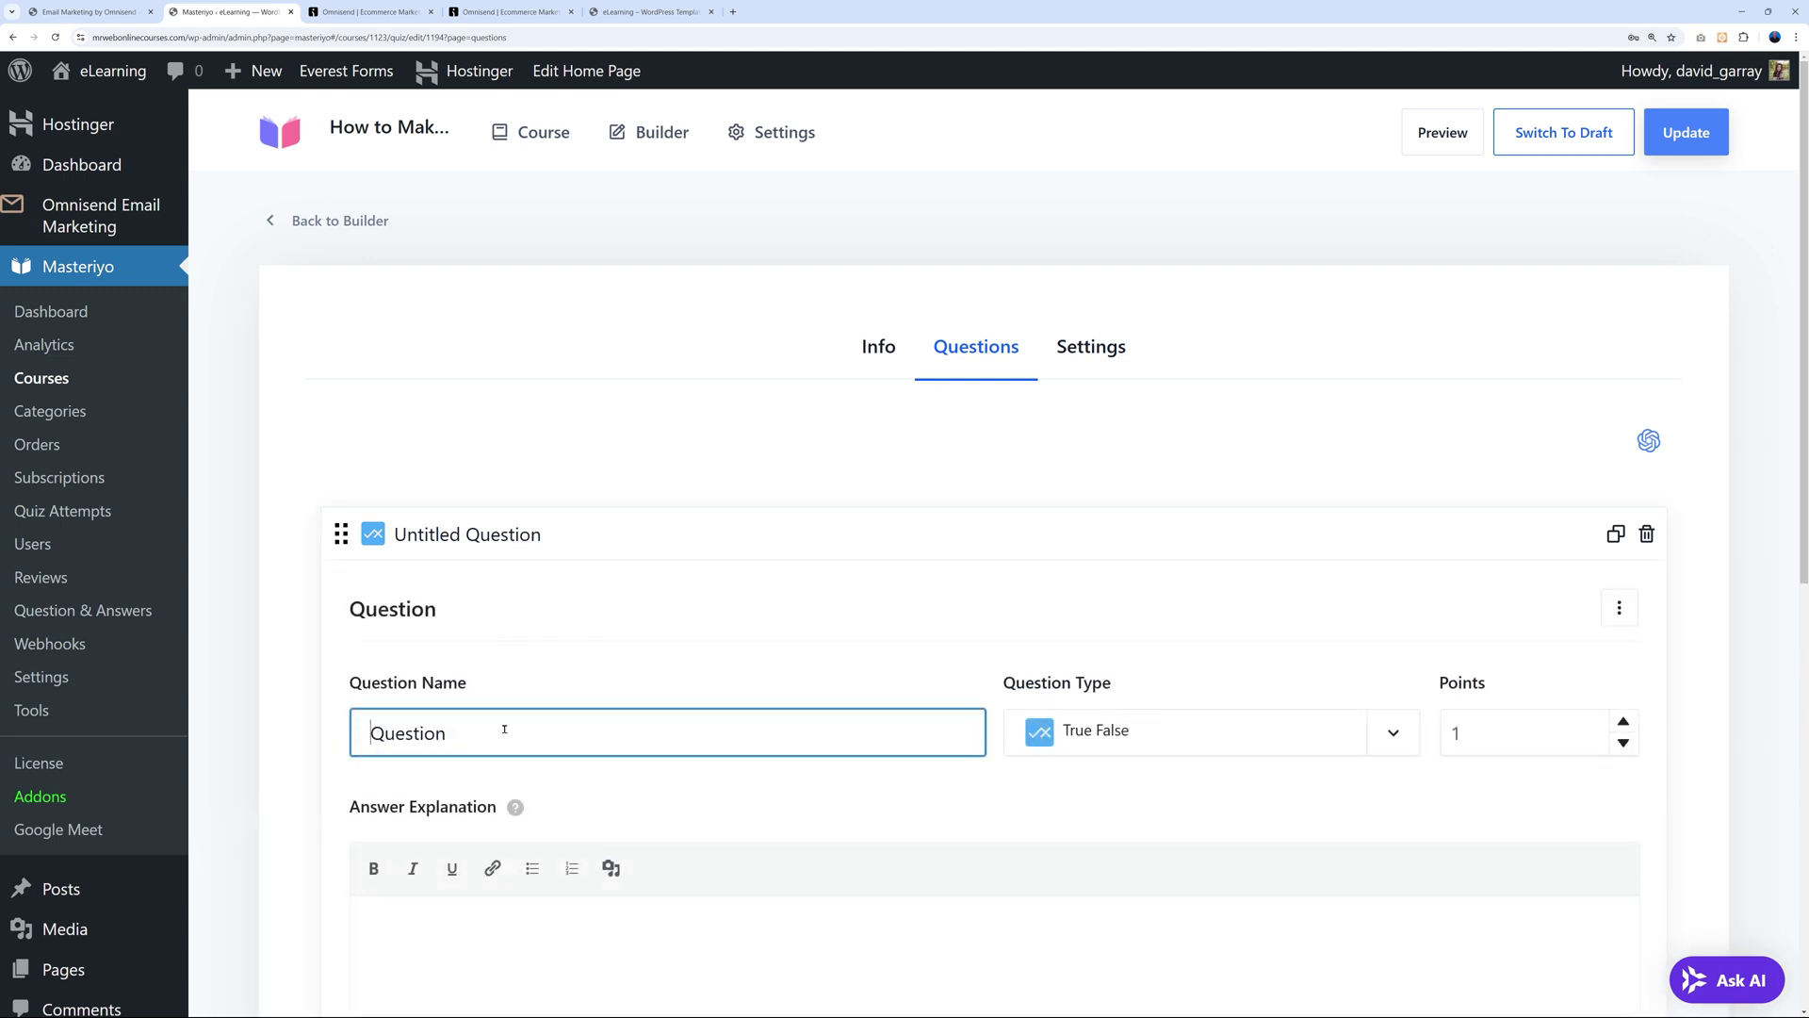
pyautogui.write('#1')
# Set the question type to Match the Following and view its answer matching options.
pyautogui.scroll(-2, 963, 728)
pyautogui.scroll(-1, 964, 728)
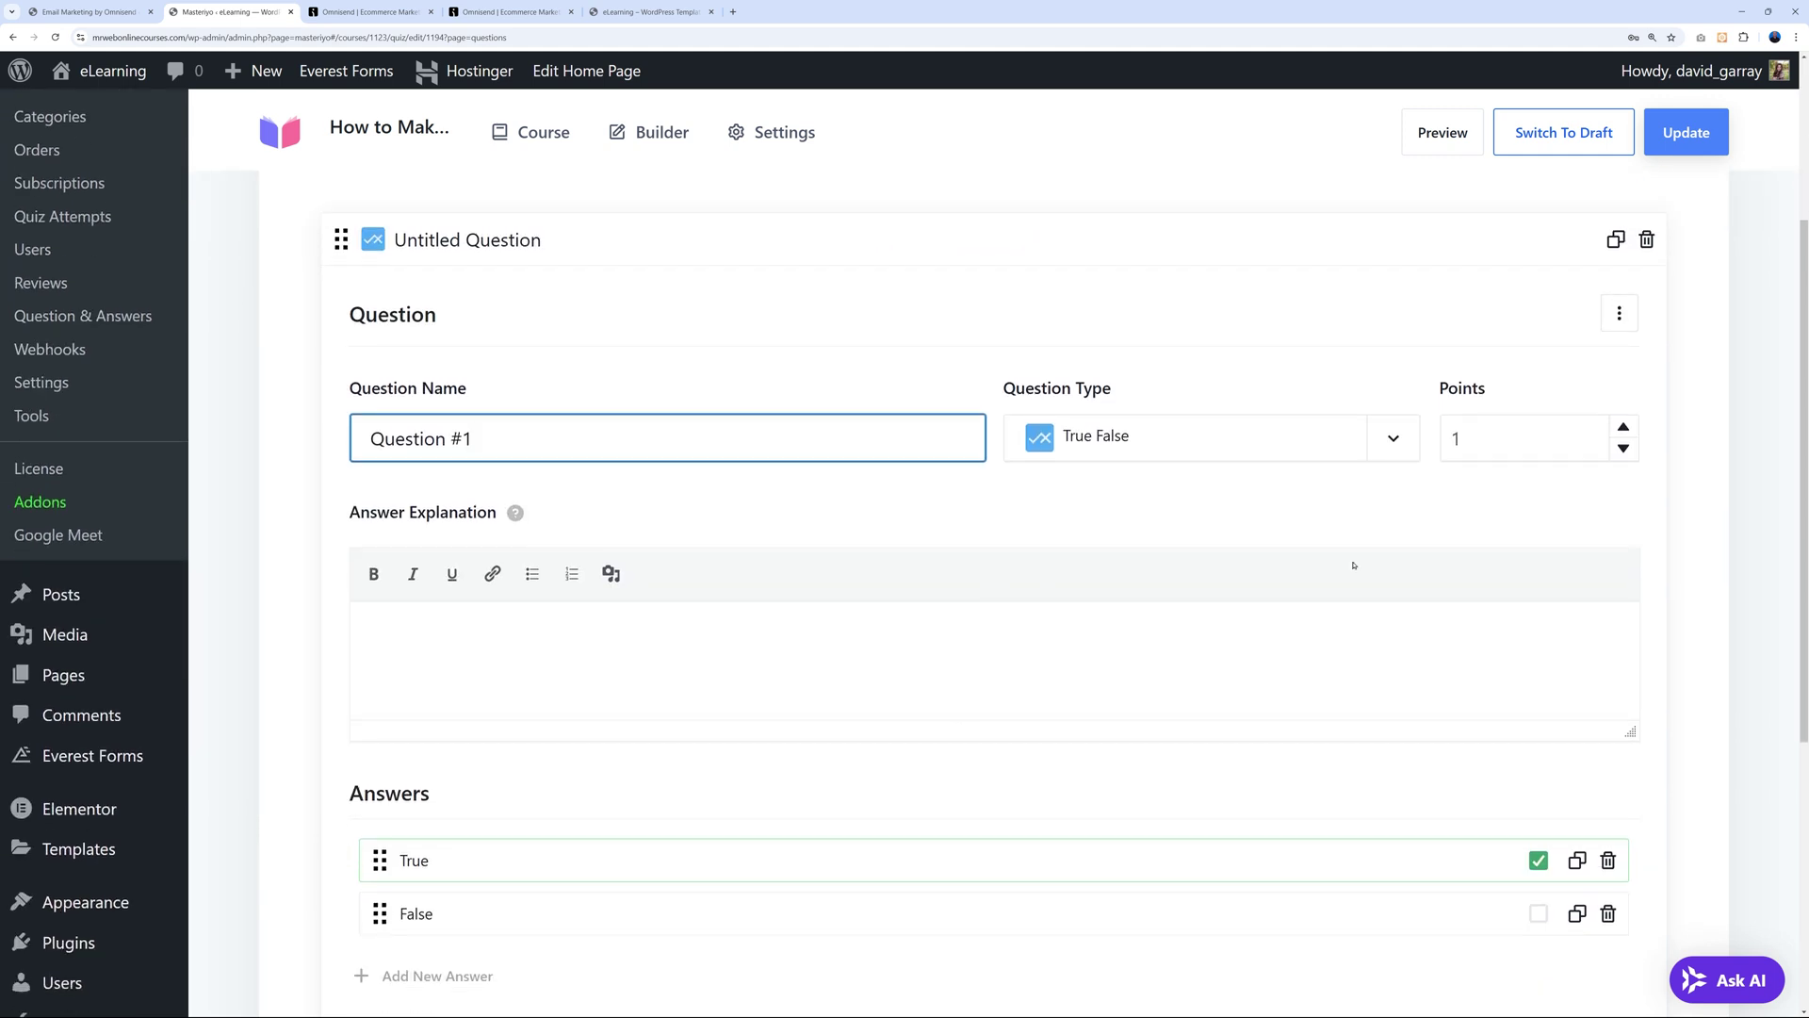
pyautogui.click(1177, 438)
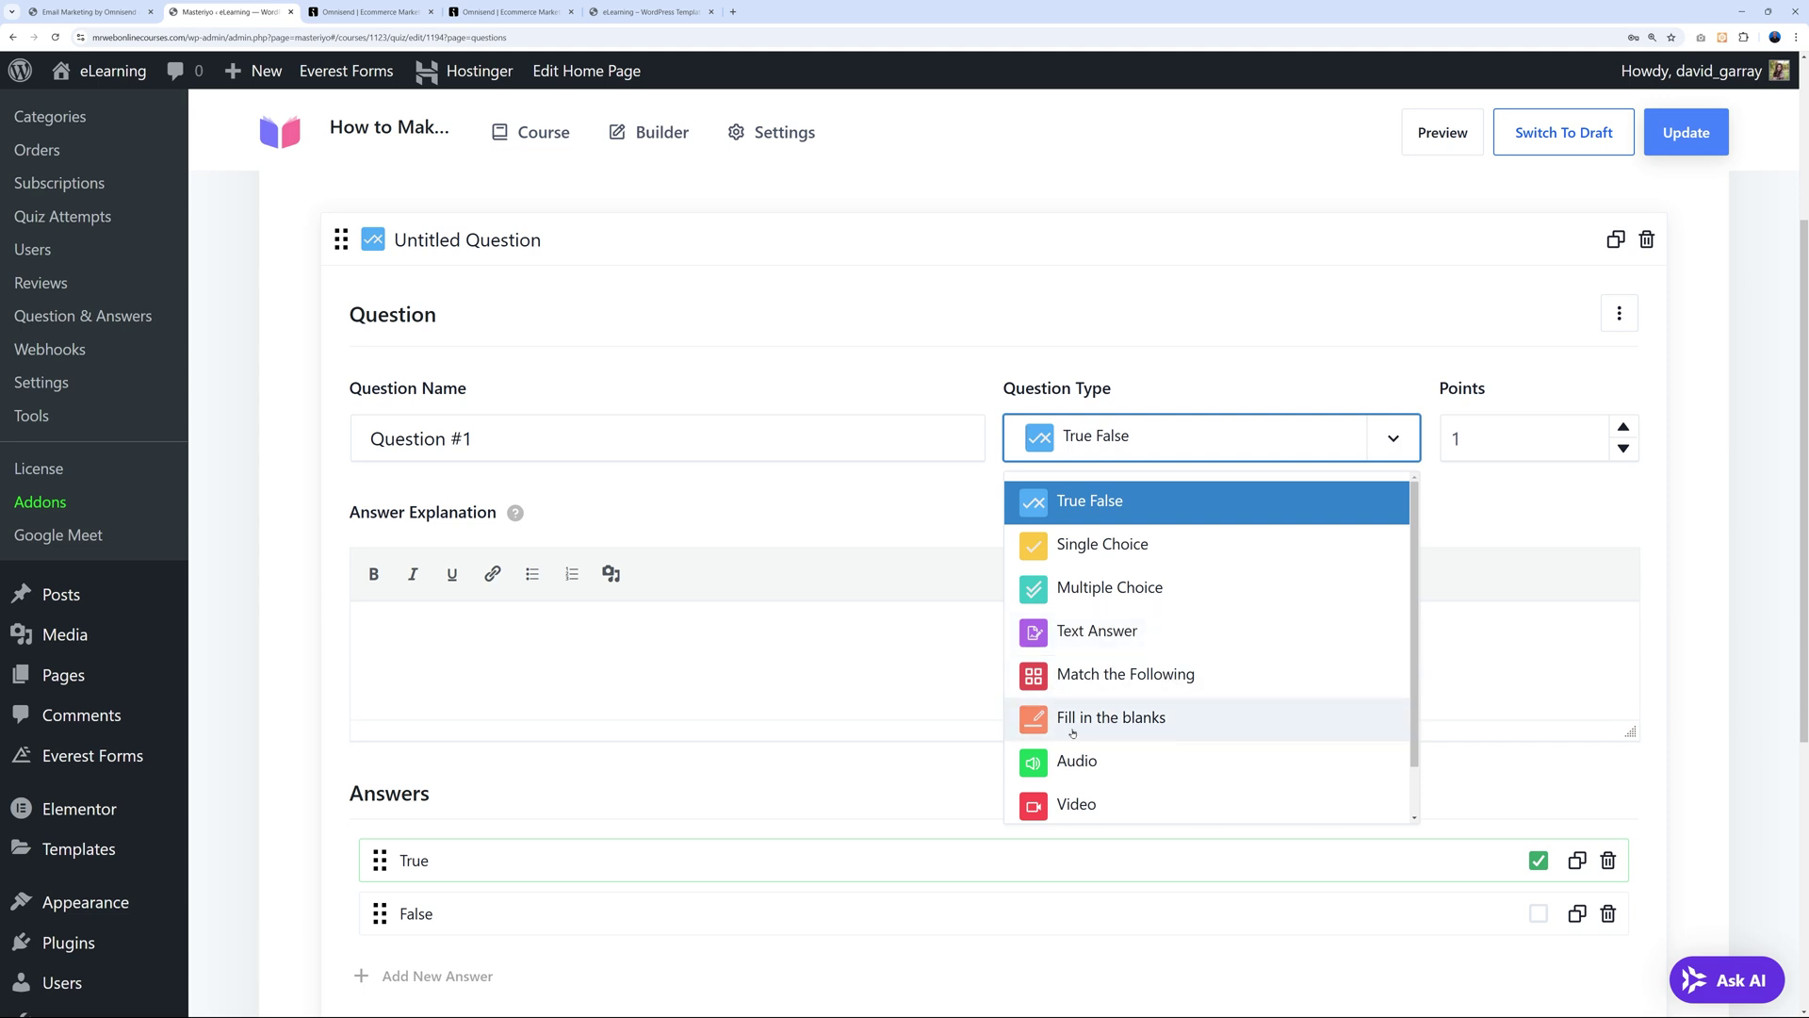
pyautogui.scroll(-1, 1246, 777)
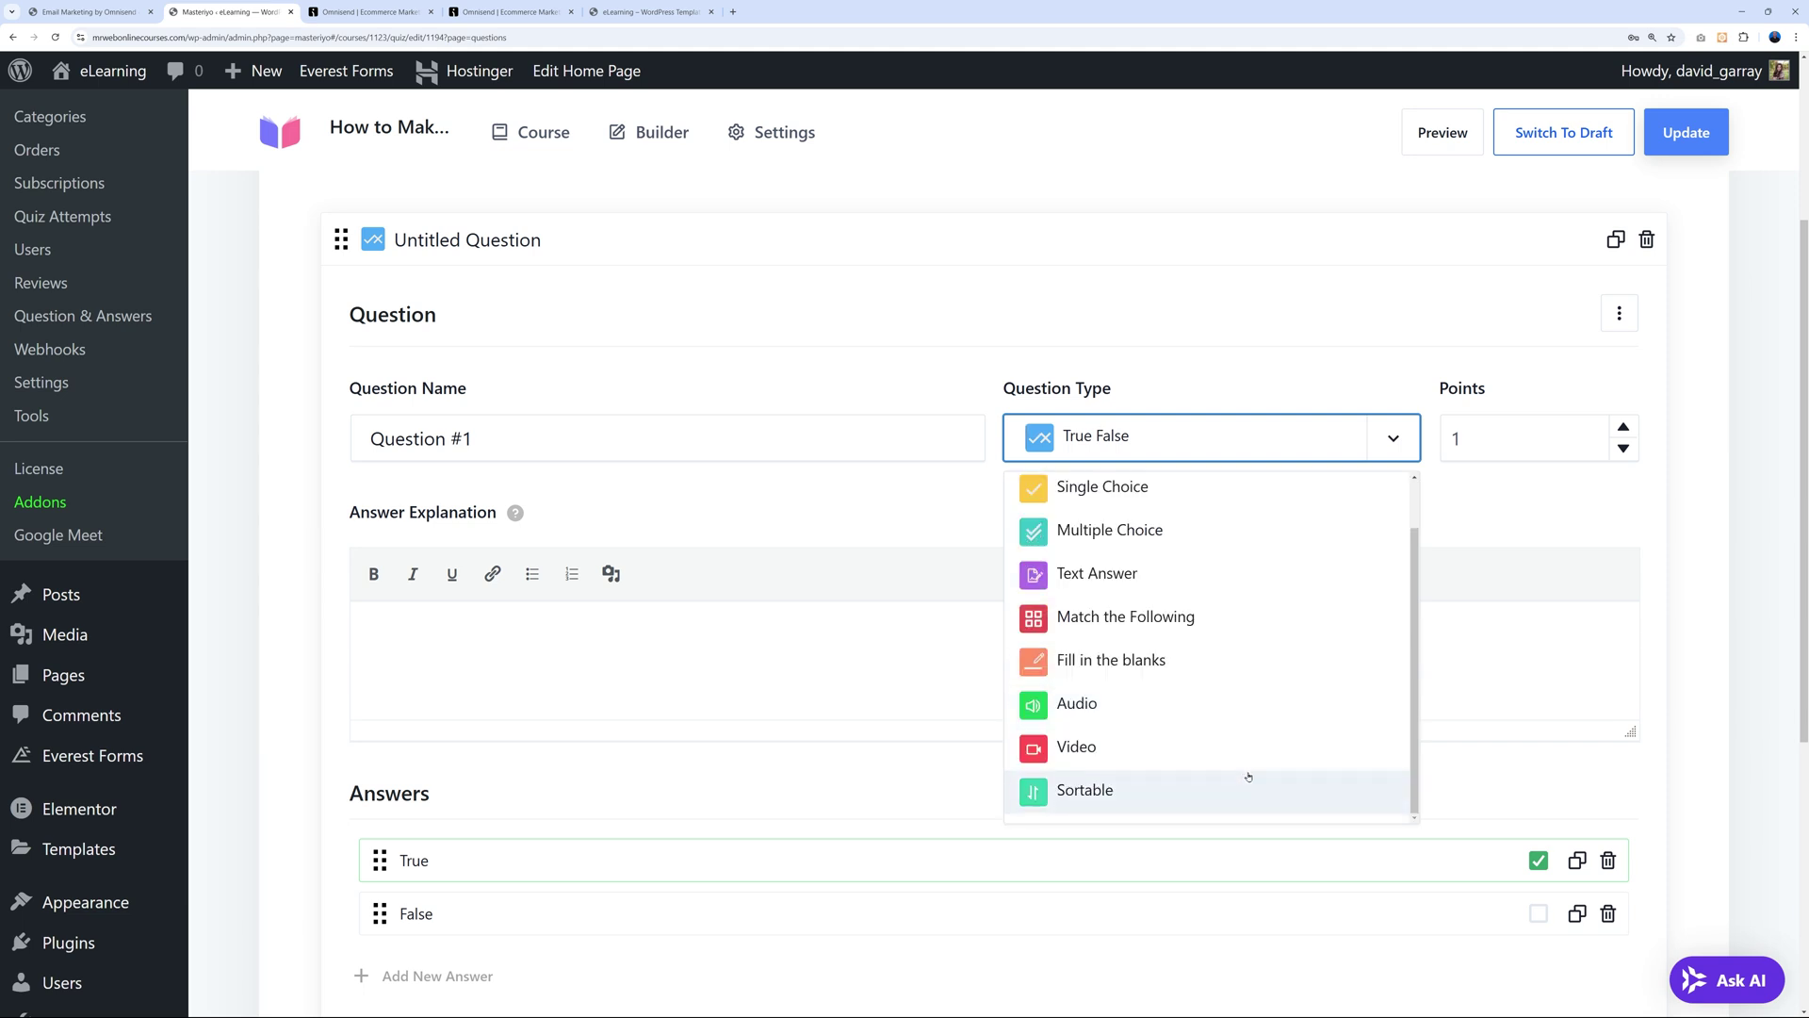
pyautogui.scroll(1, 1266, 678)
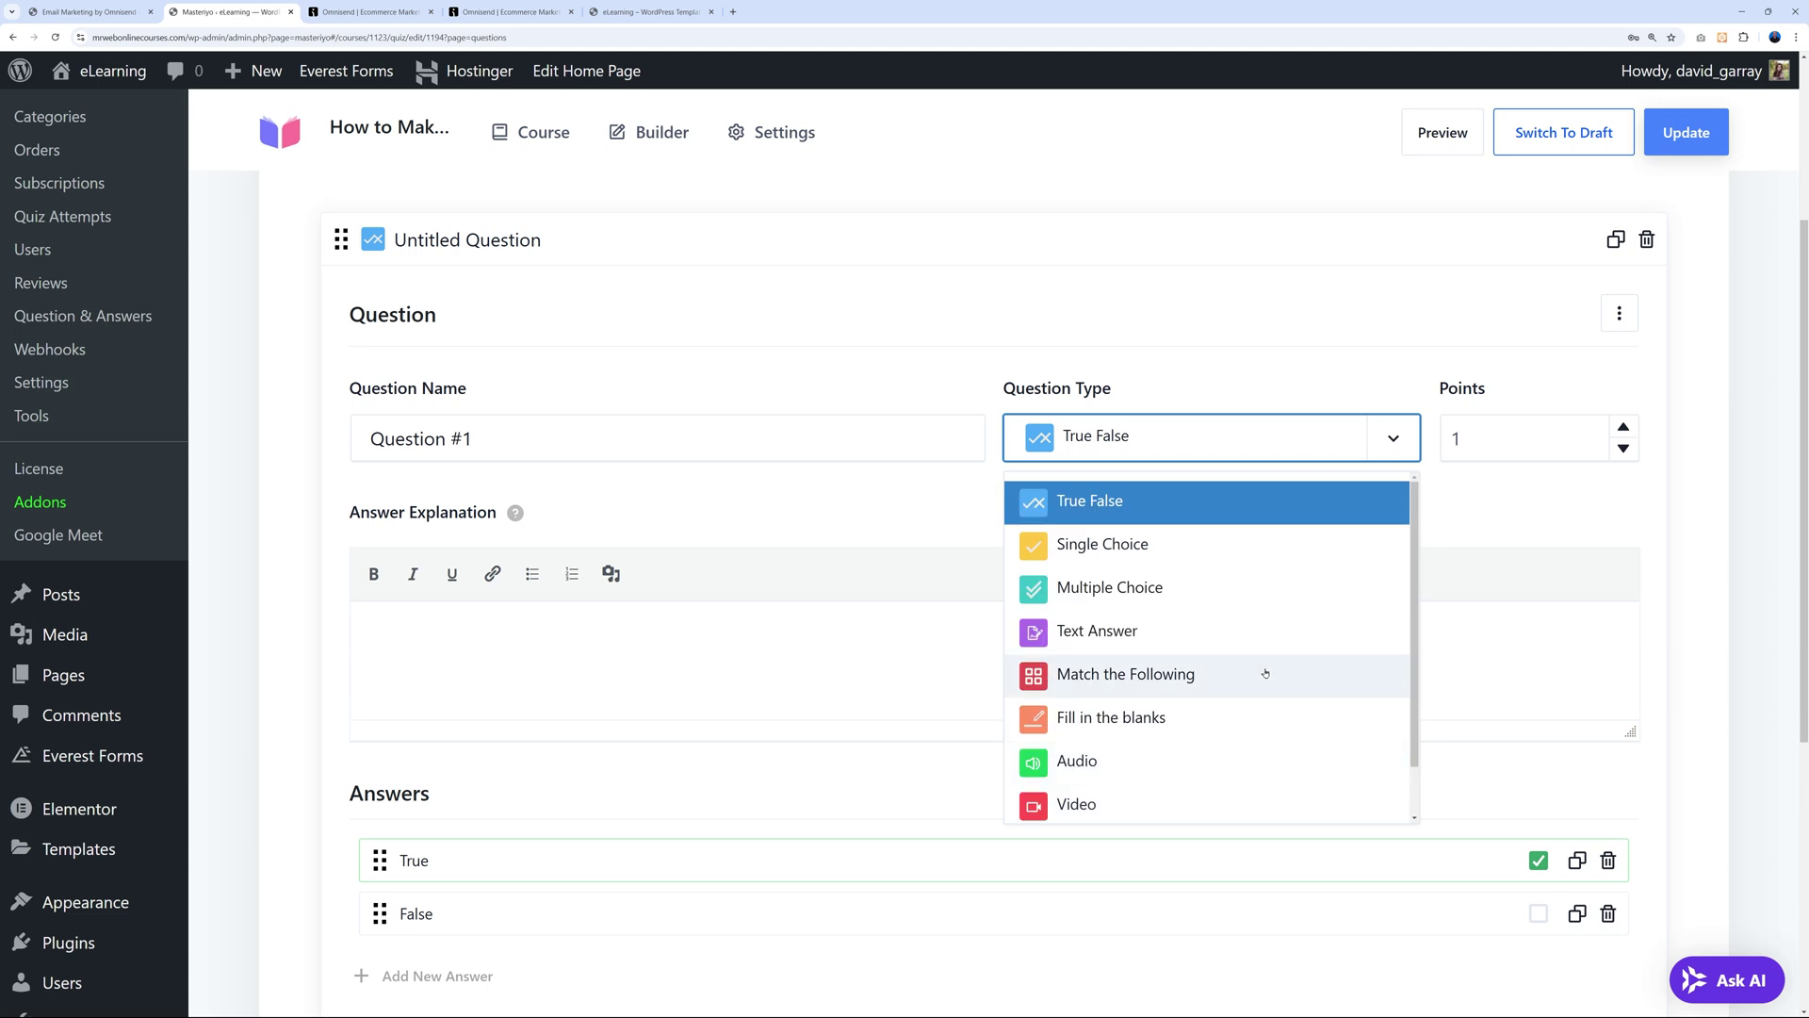
pyautogui.click(1201, 691)
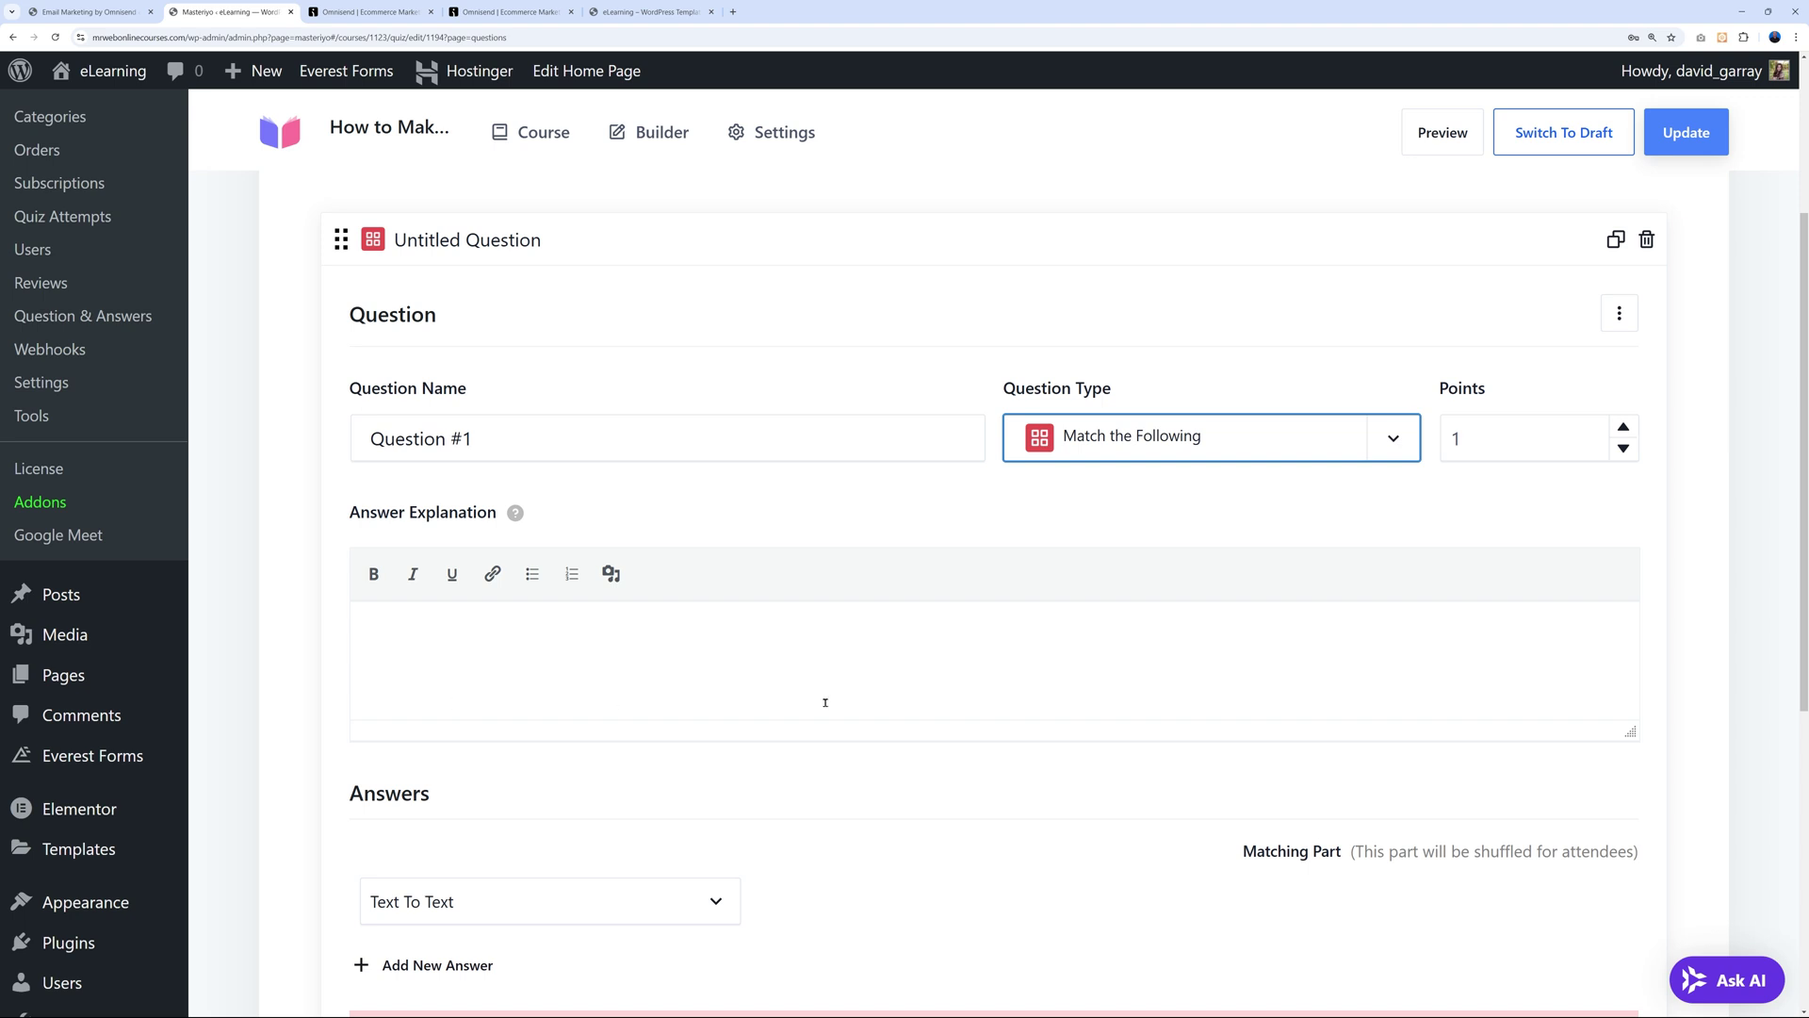
pyautogui.scroll(-4, 957, 710)
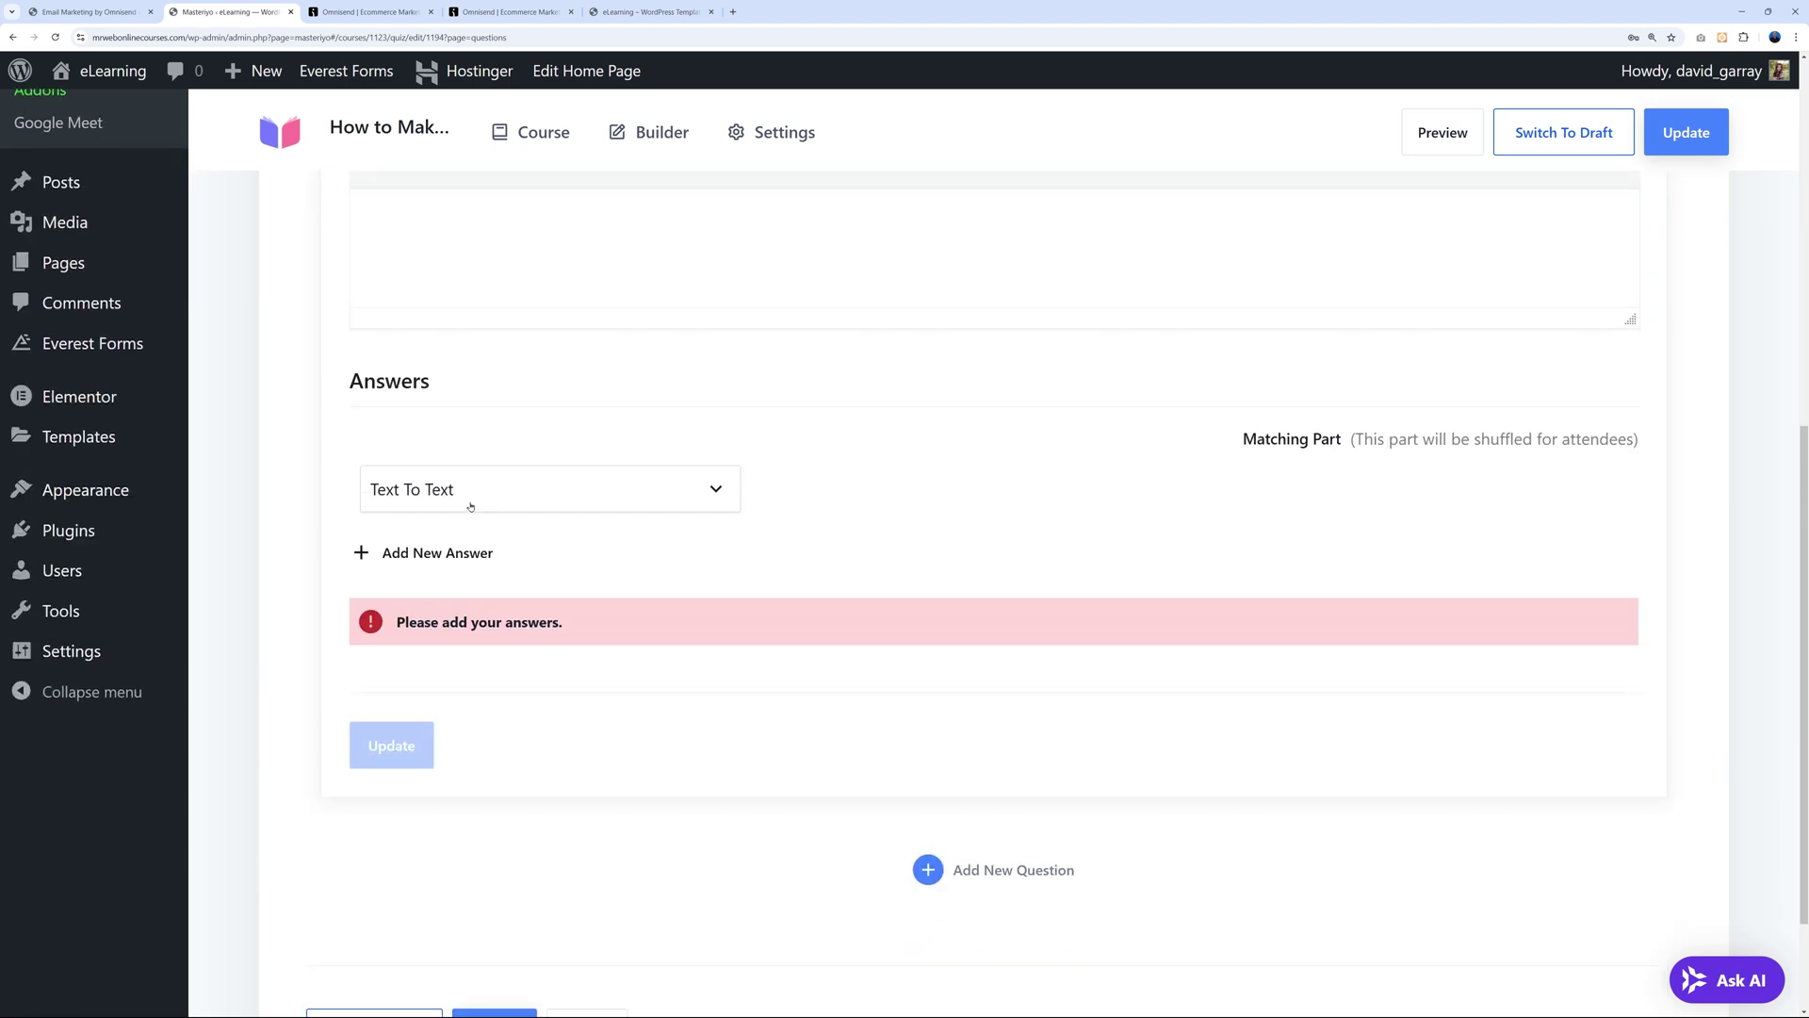
pyautogui.click(710, 501)
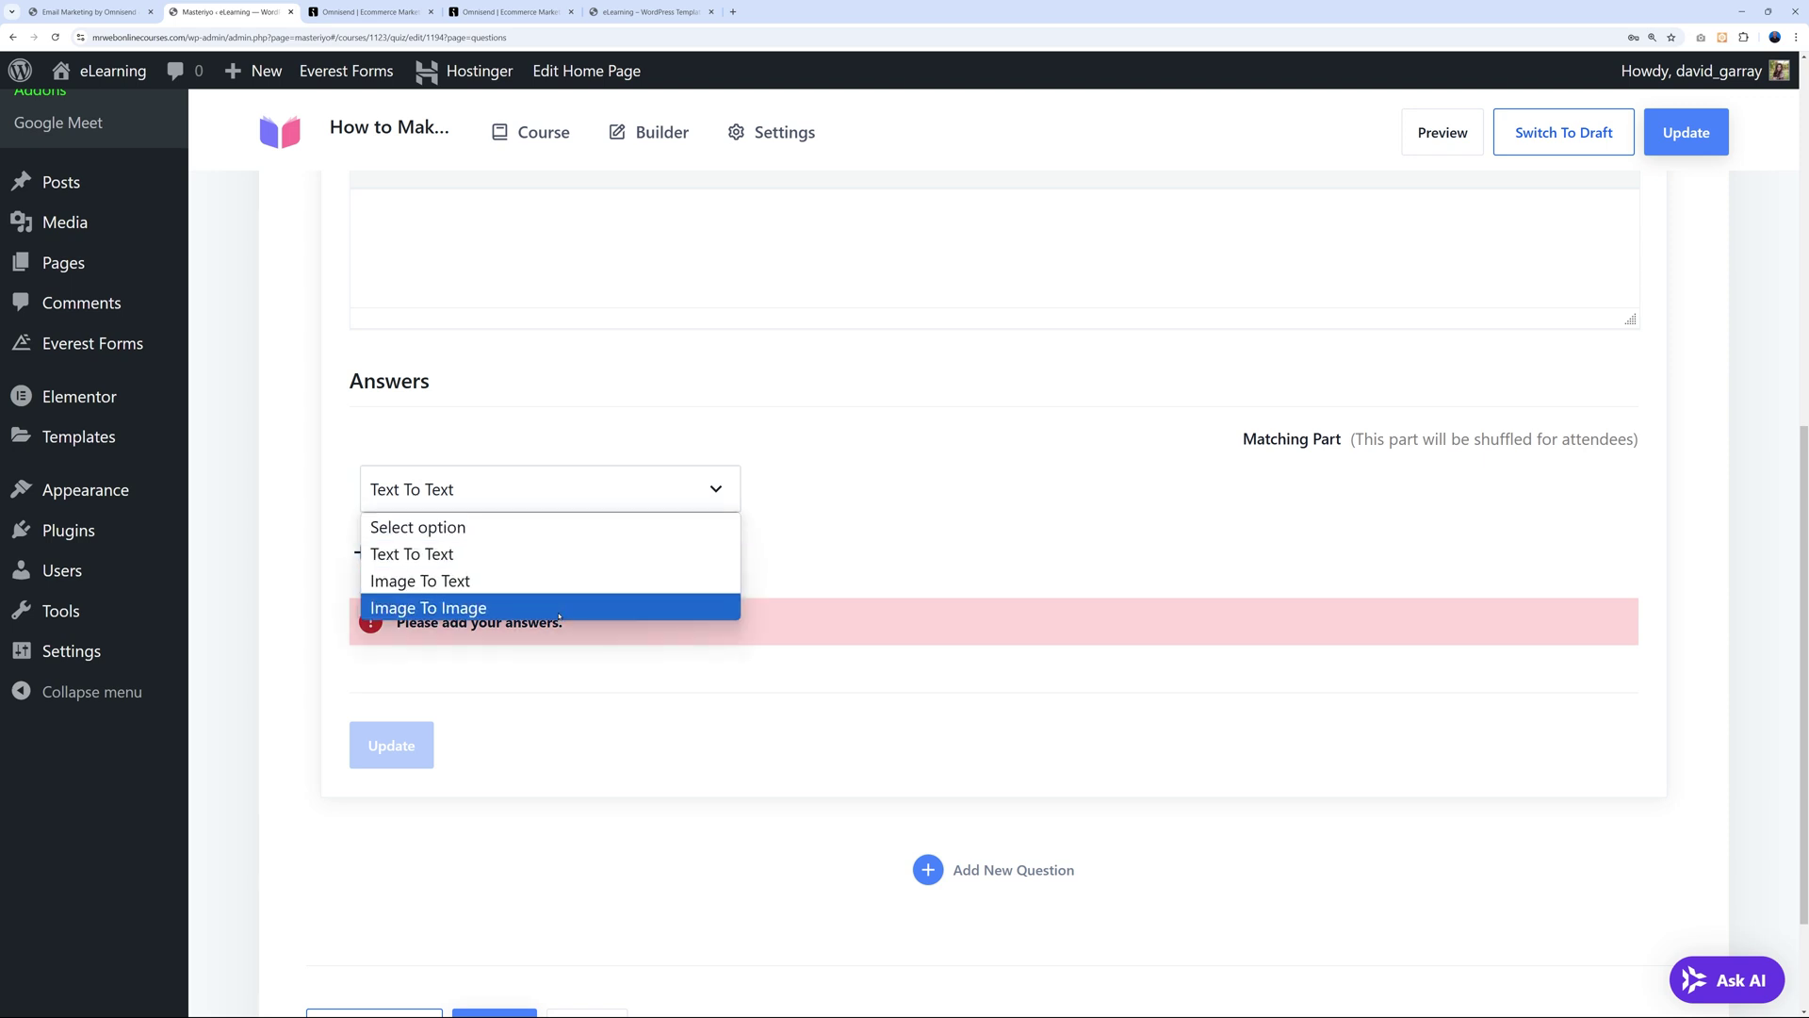
# Keep Text To Text matching and add the first pair, Prompt 1 with Match 1.
pyautogui.click(520, 557)
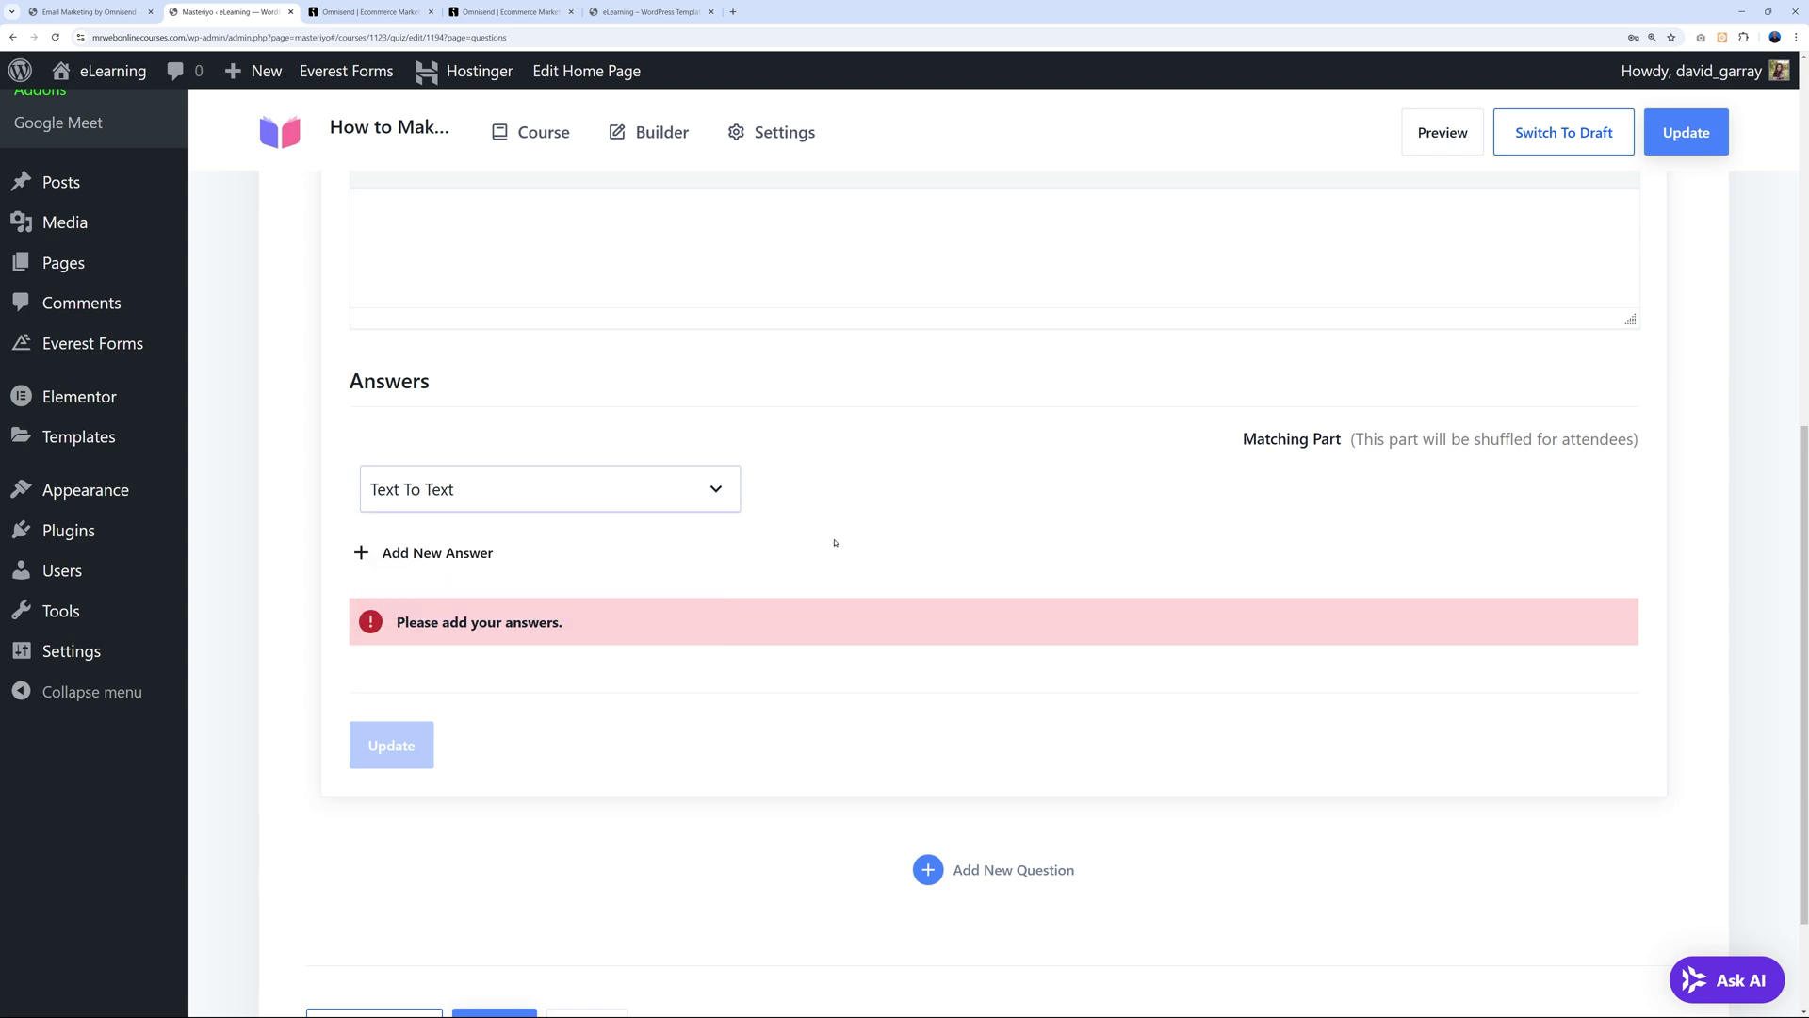
pyautogui.click(415, 554)
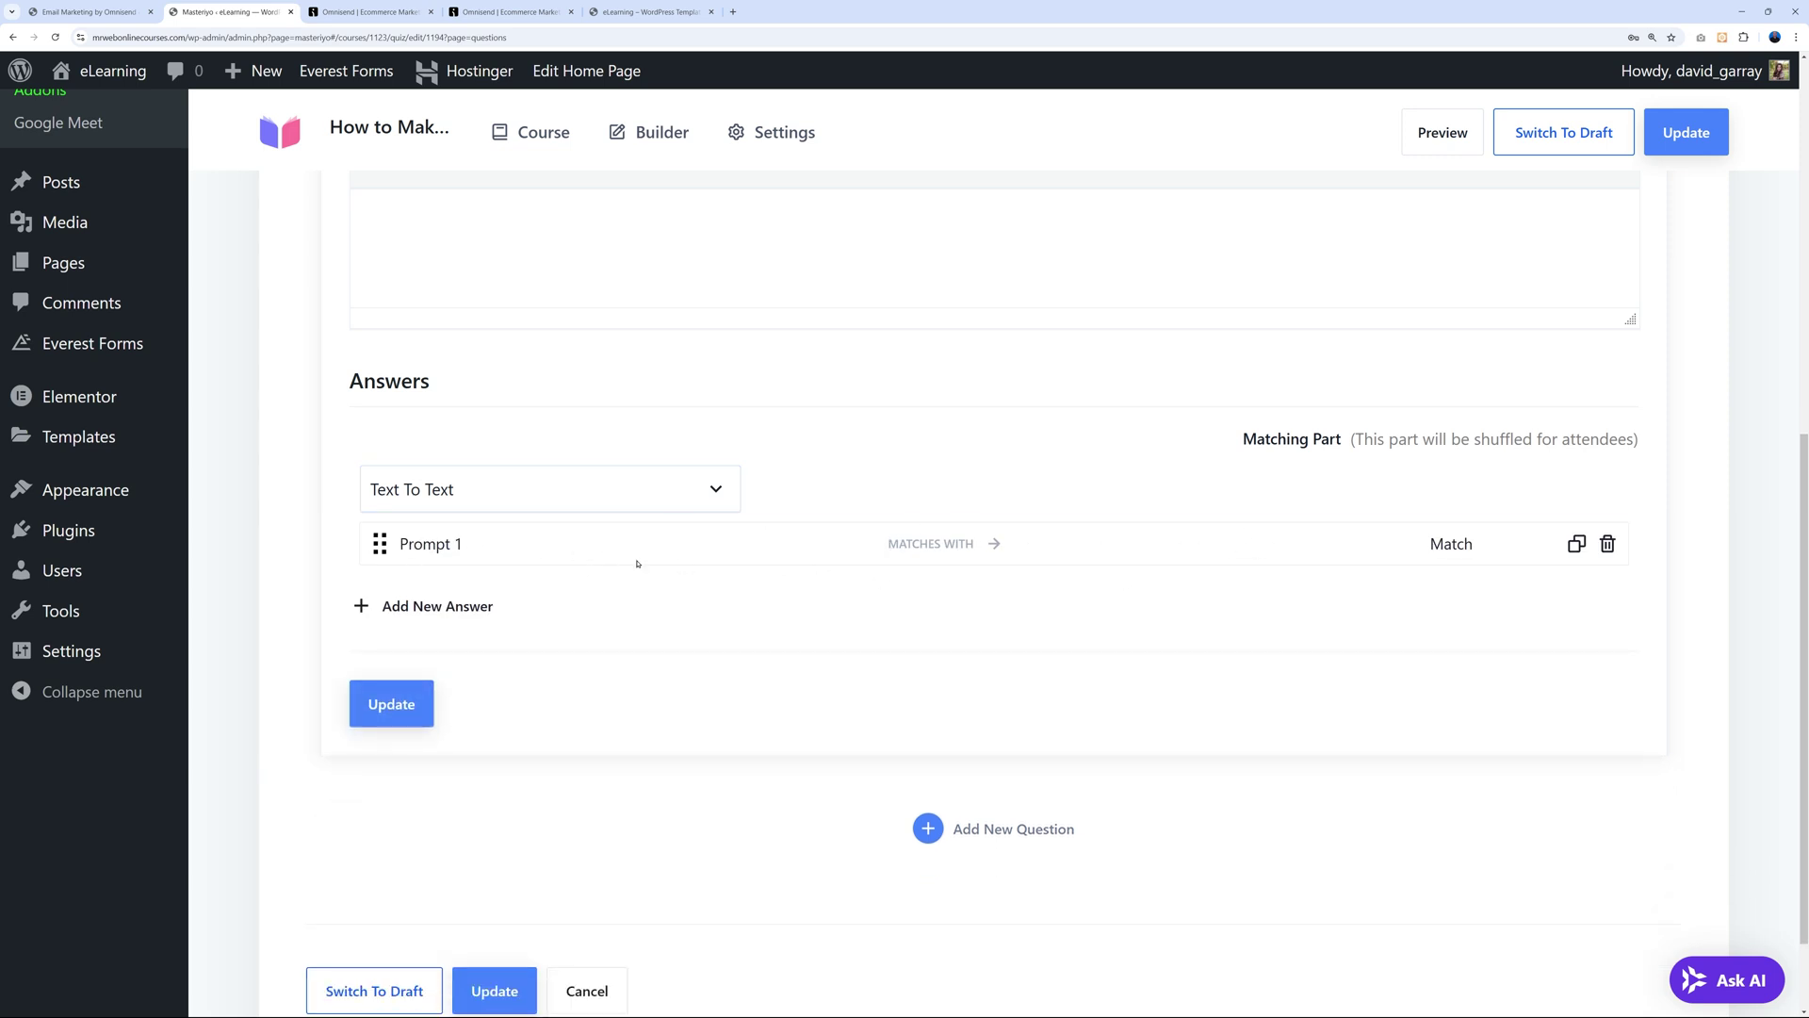
pyautogui.click(450, 544)
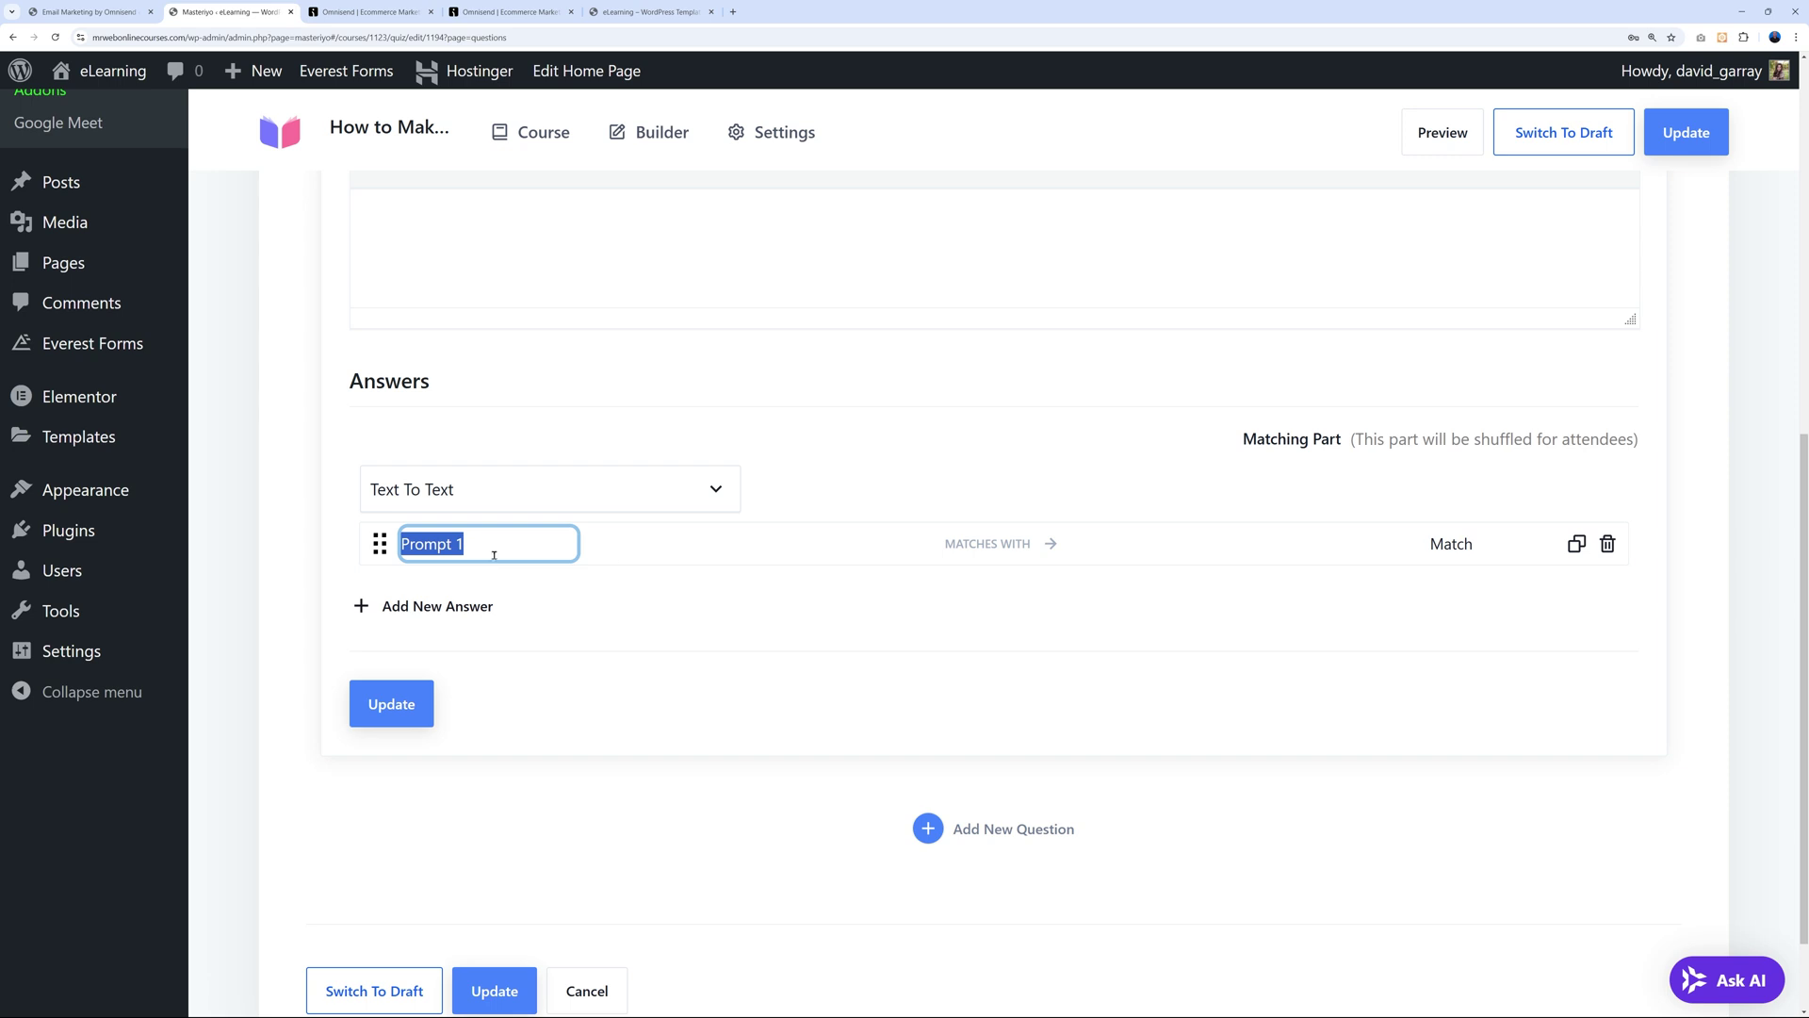
pyautogui.click(1451, 543)
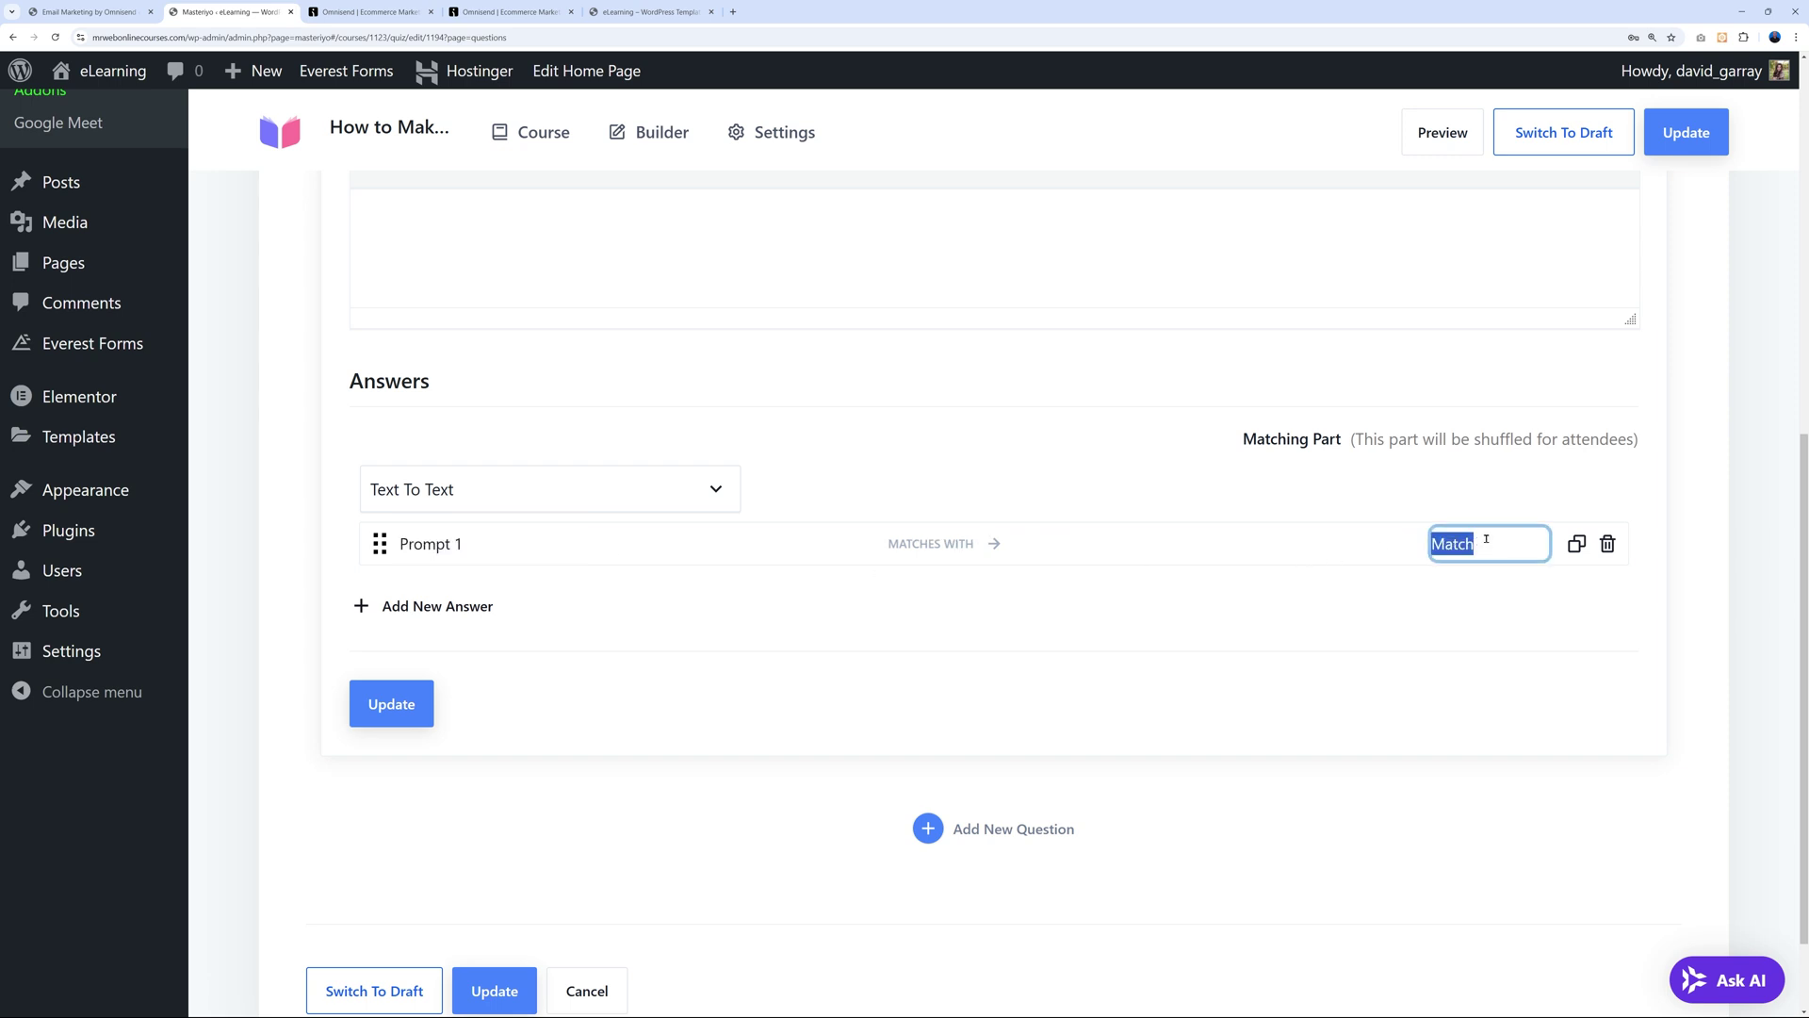
pyautogui.click(1486, 538)
pyautogui.write('1')
pyautogui.click(1144, 588)
# Add the second and third pairs with Match 2 and Match 3, then update the quiz.
pyautogui.click(492, 607)
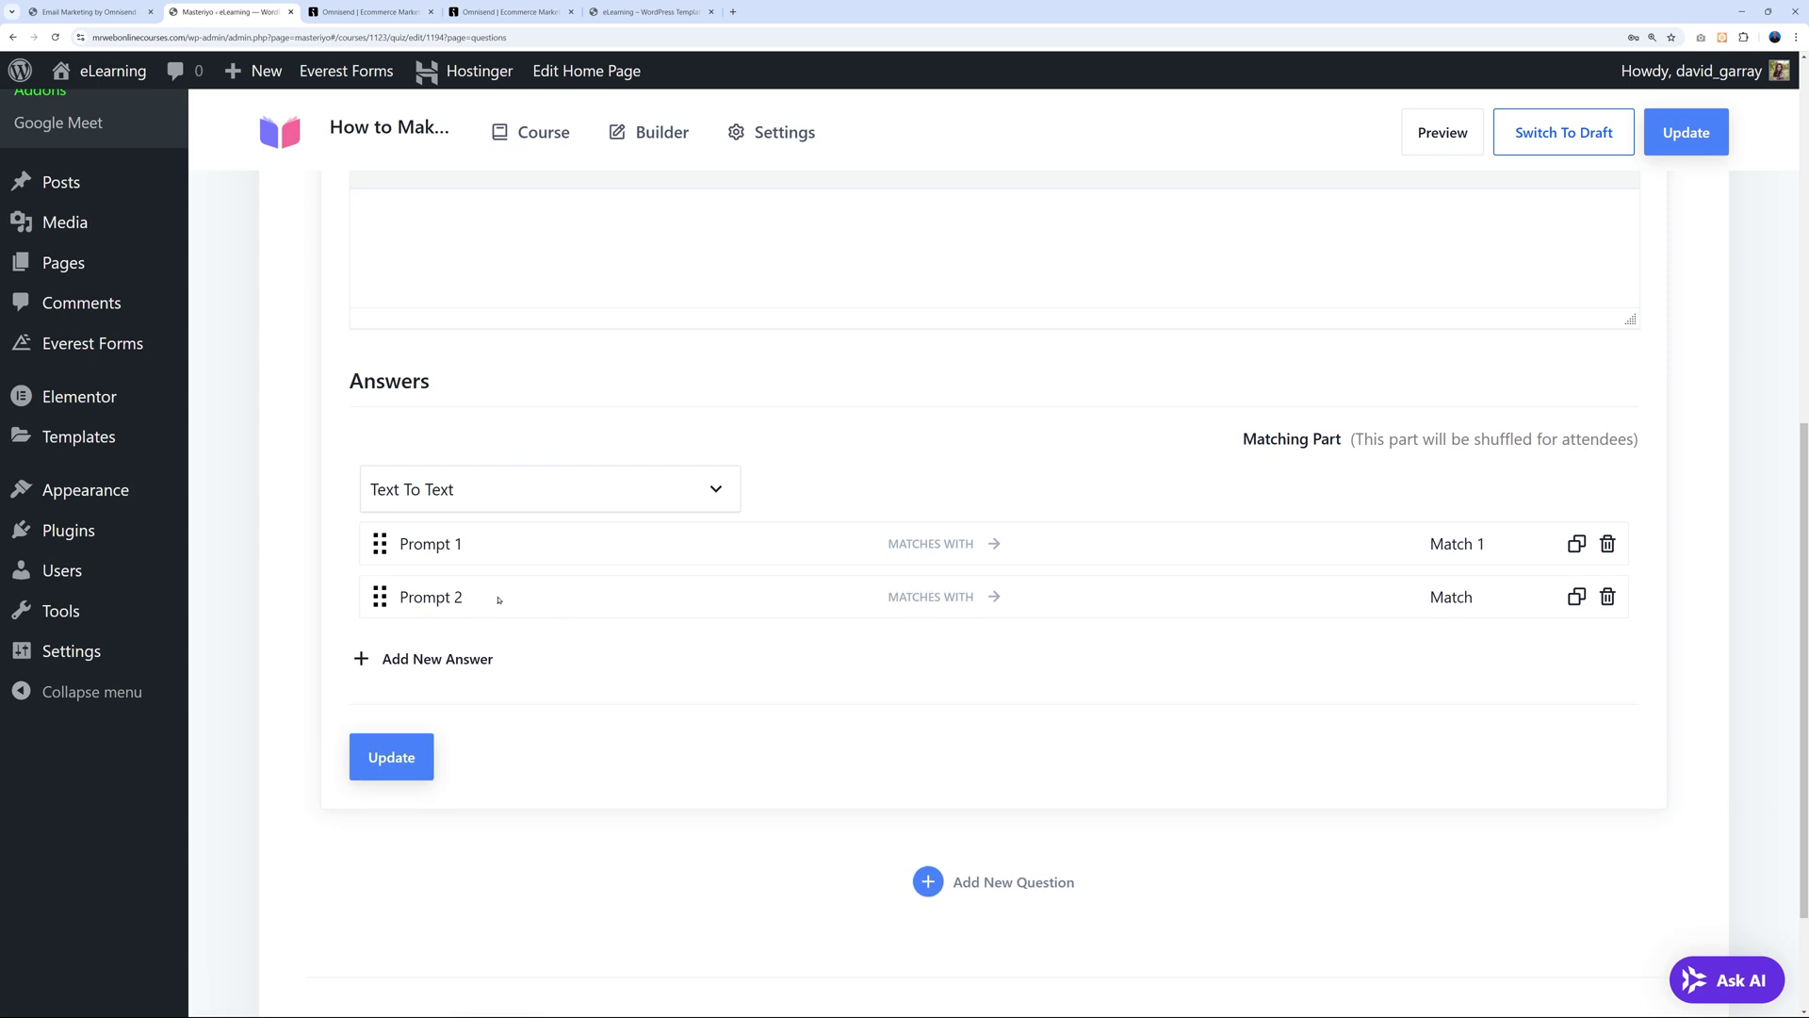
pyautogui.click(1494, 596)
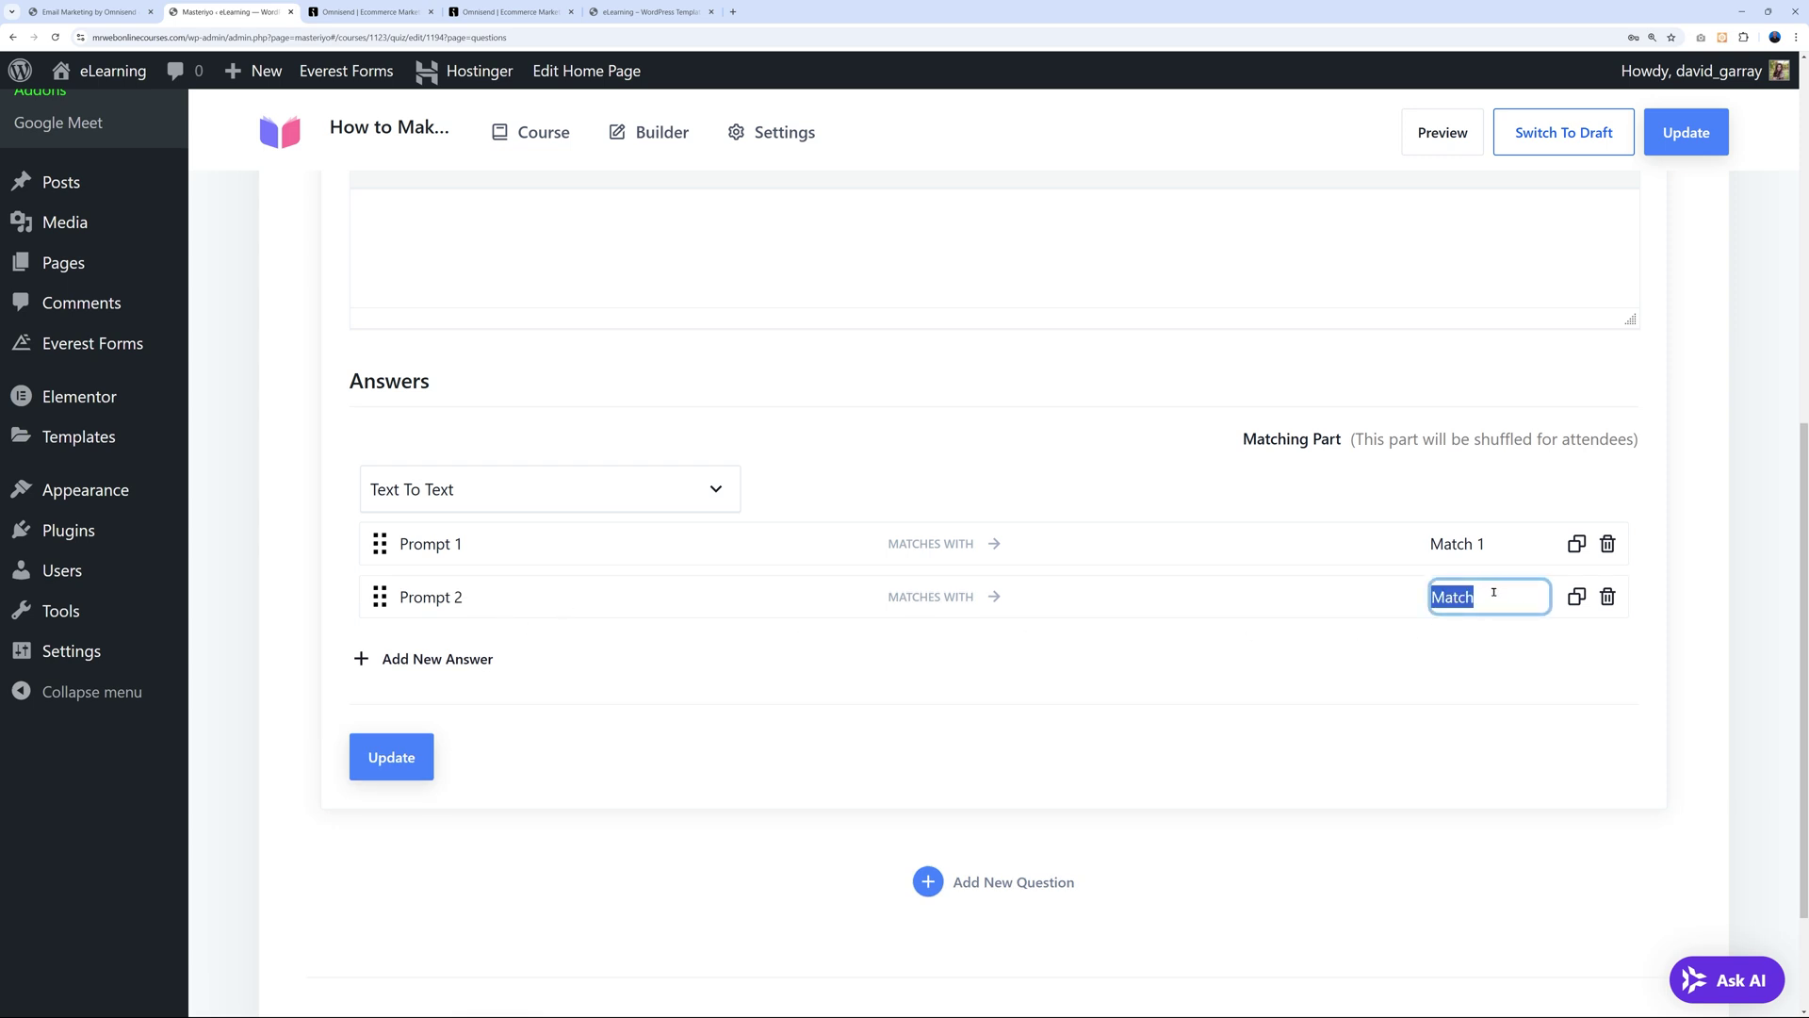
pyautogui.write('Match 2')
pyautogui.click(482, 659)
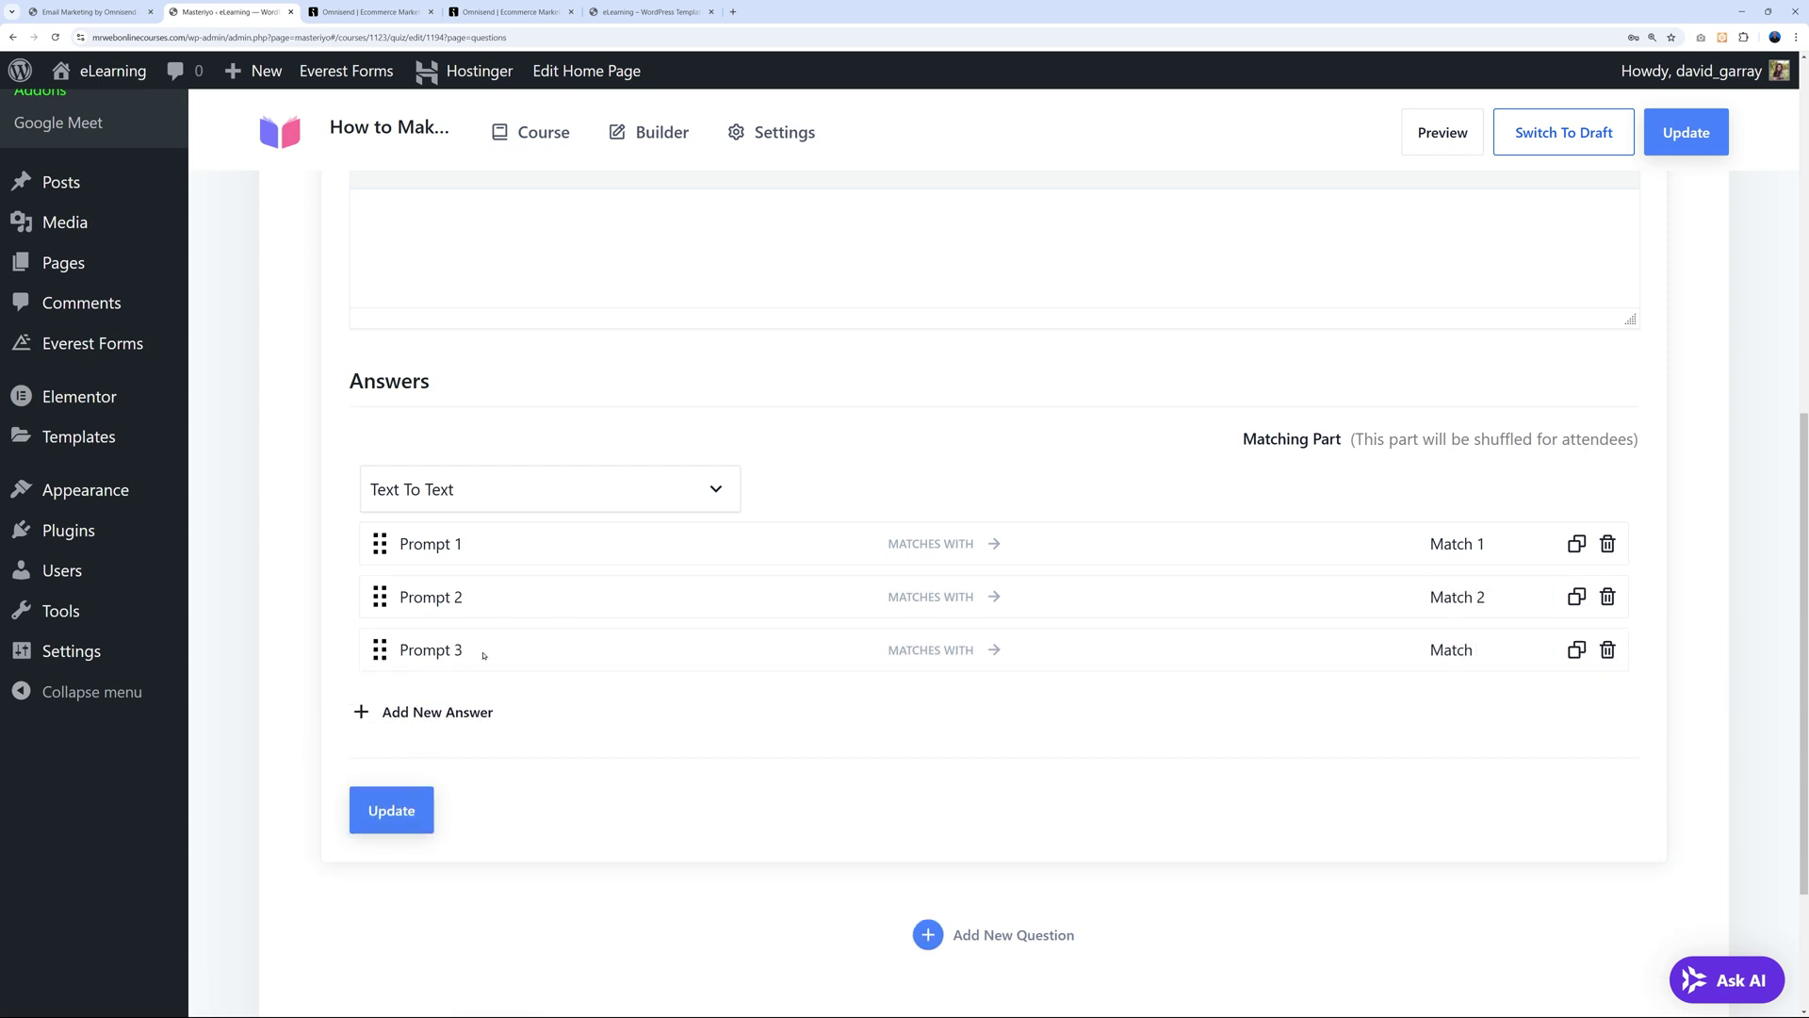
pyautogui.click(1447, 657)
pyautogui.write('3')
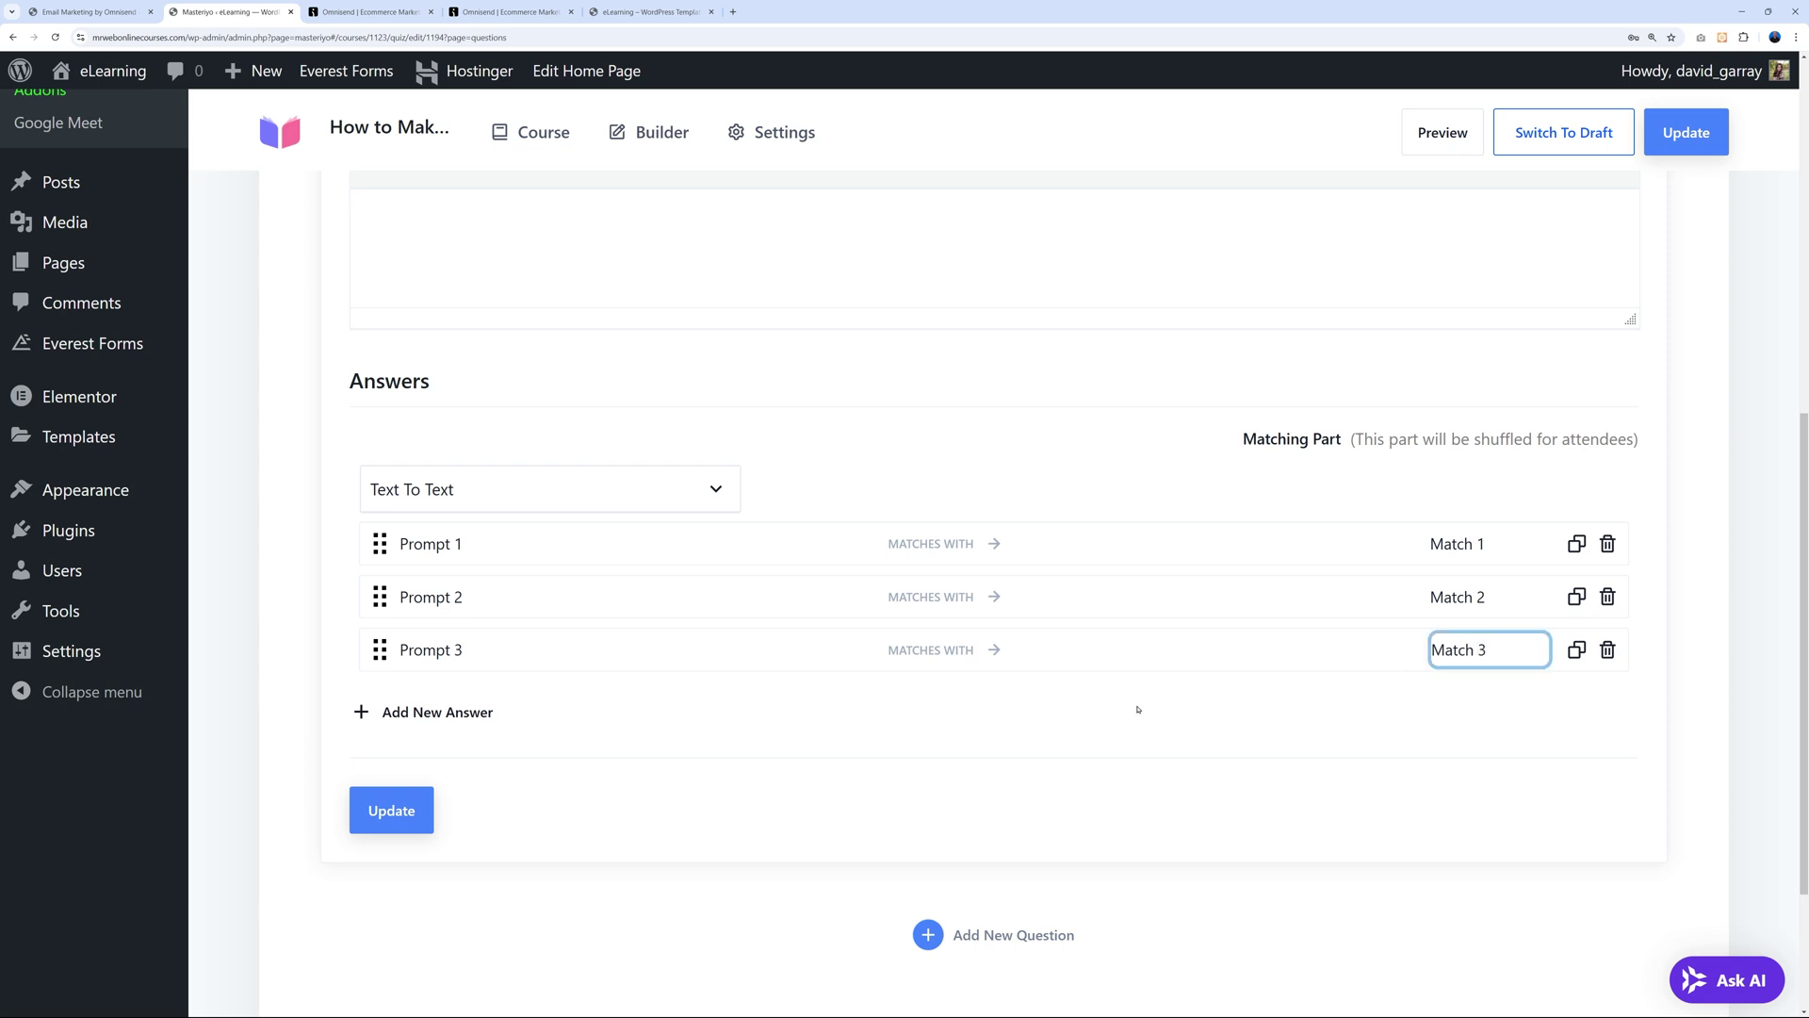
pyautogui.click(1130, 712)
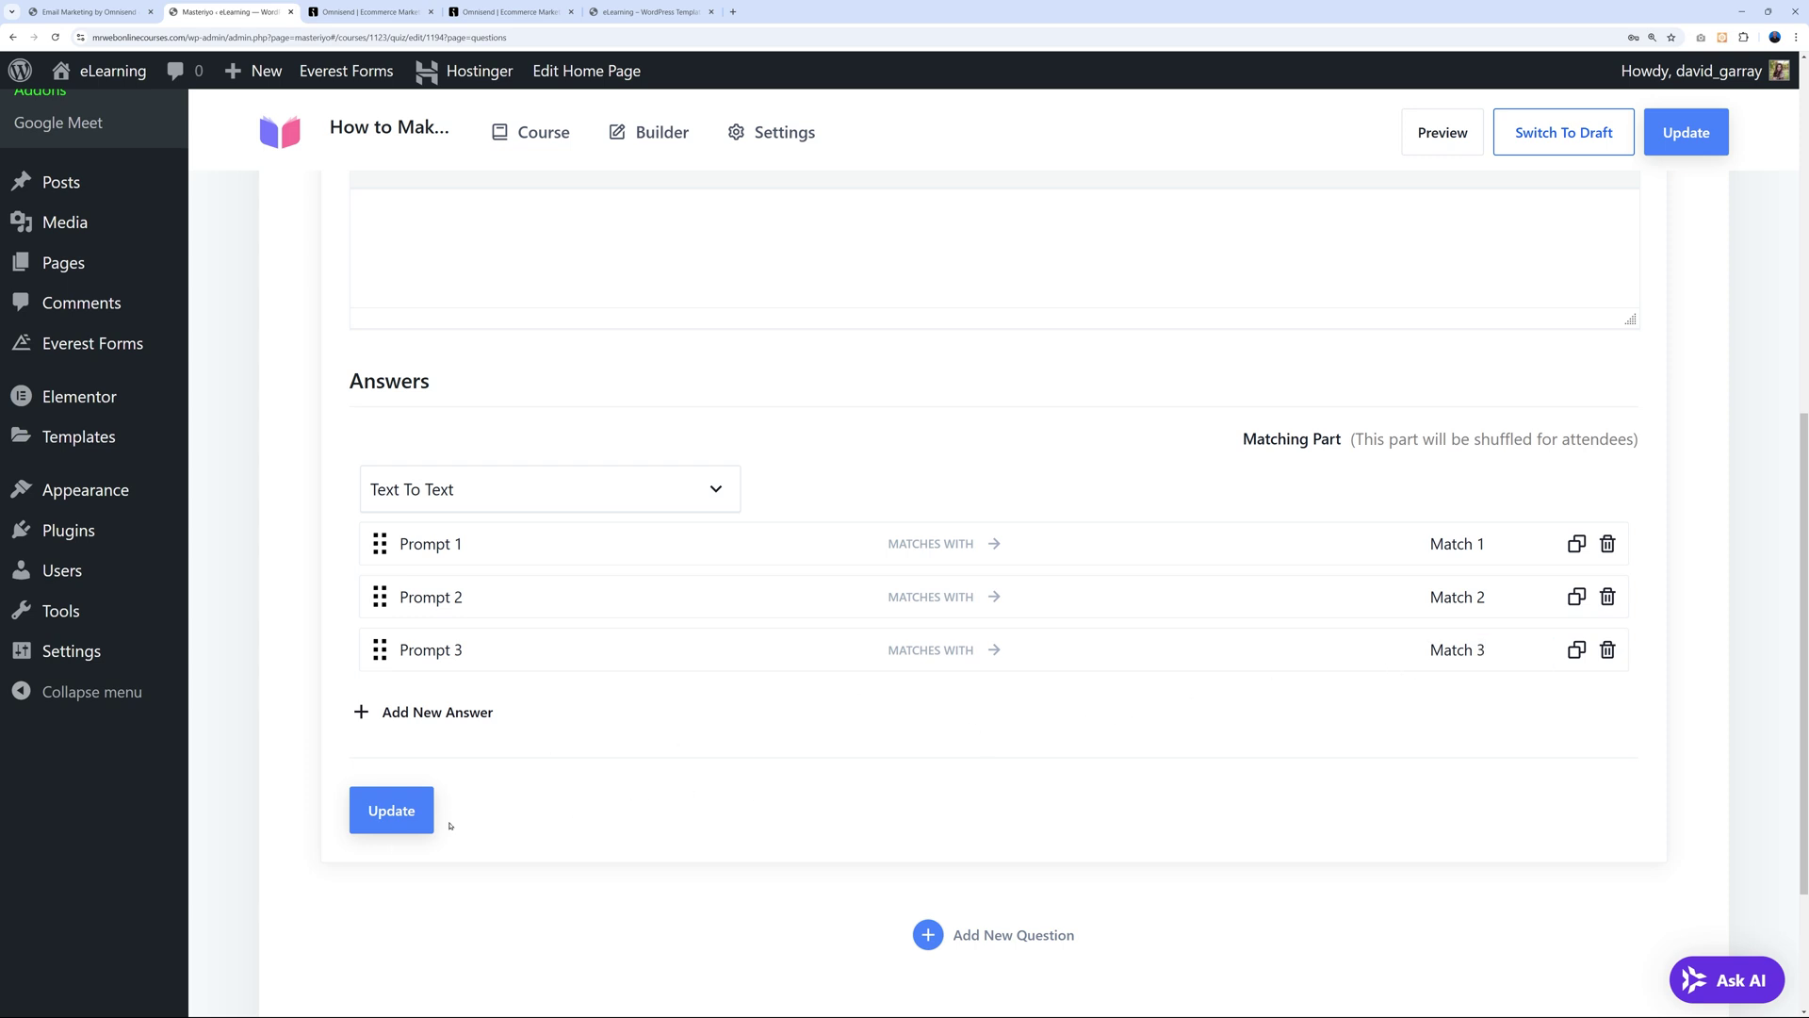
pyautogui.click(396, 813)
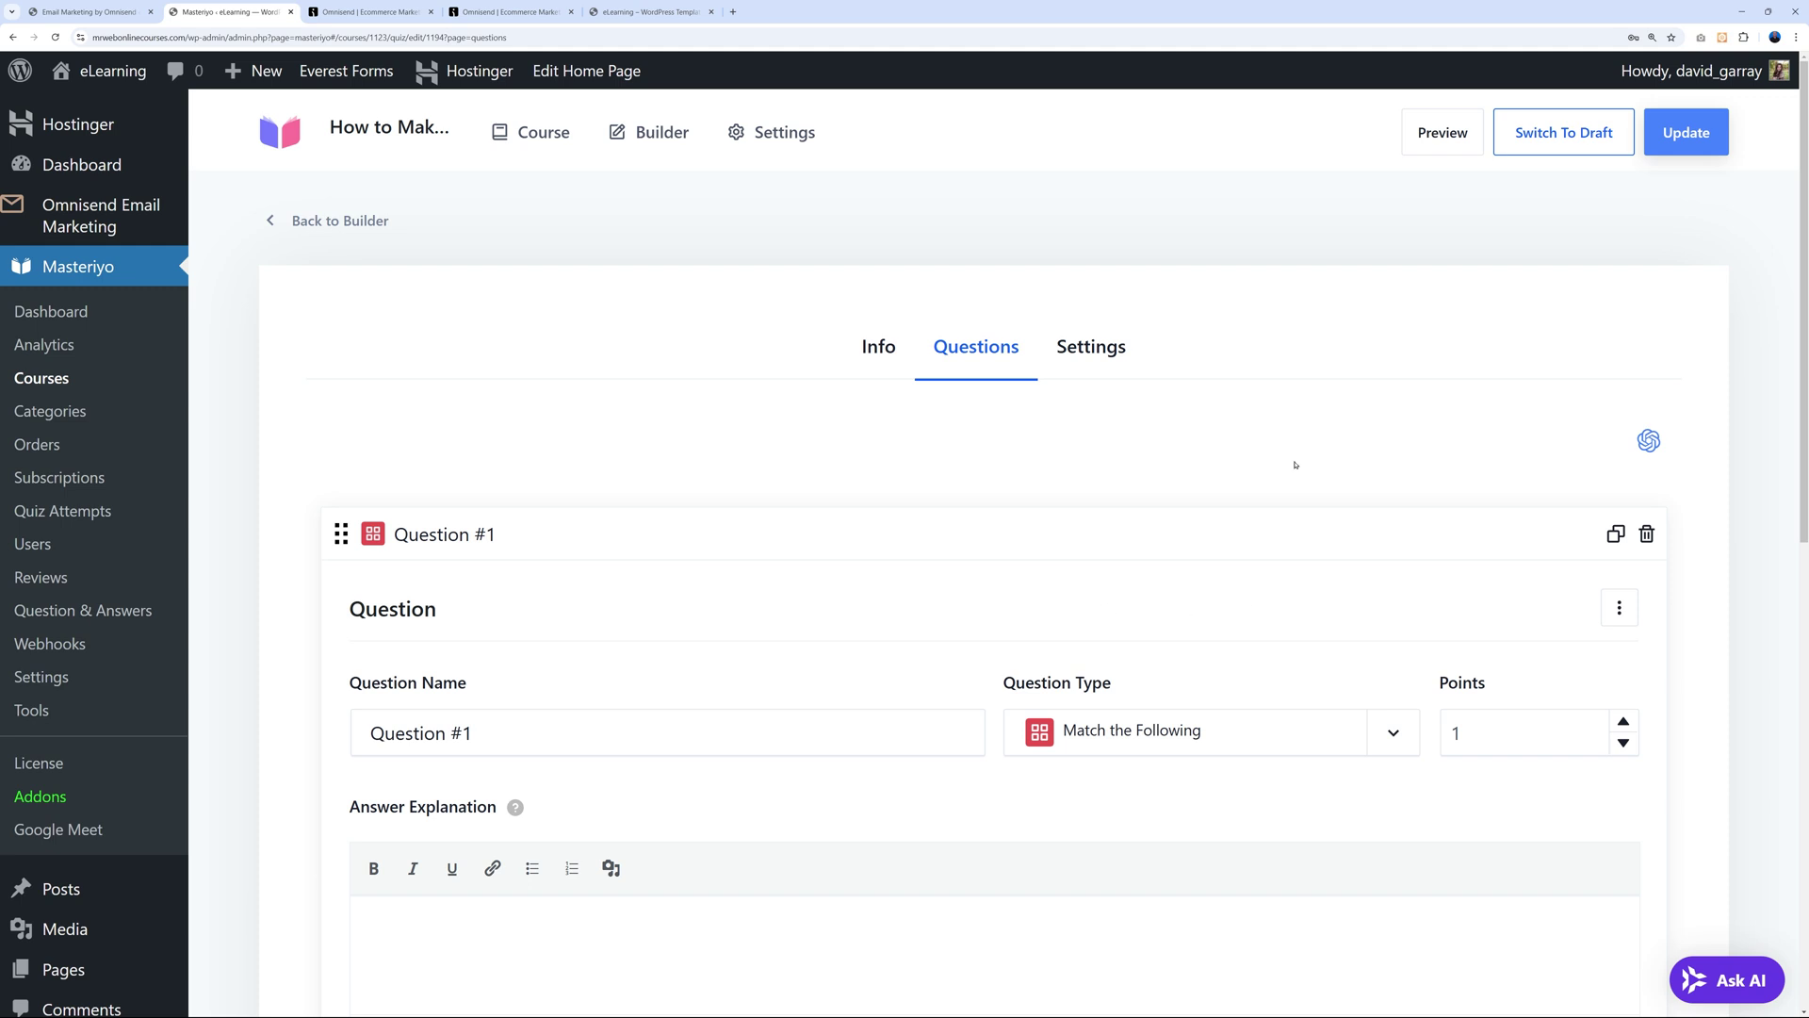
# Open the quiz preview in a new browser tab.
pyautogui.rightClick(1438, 133)
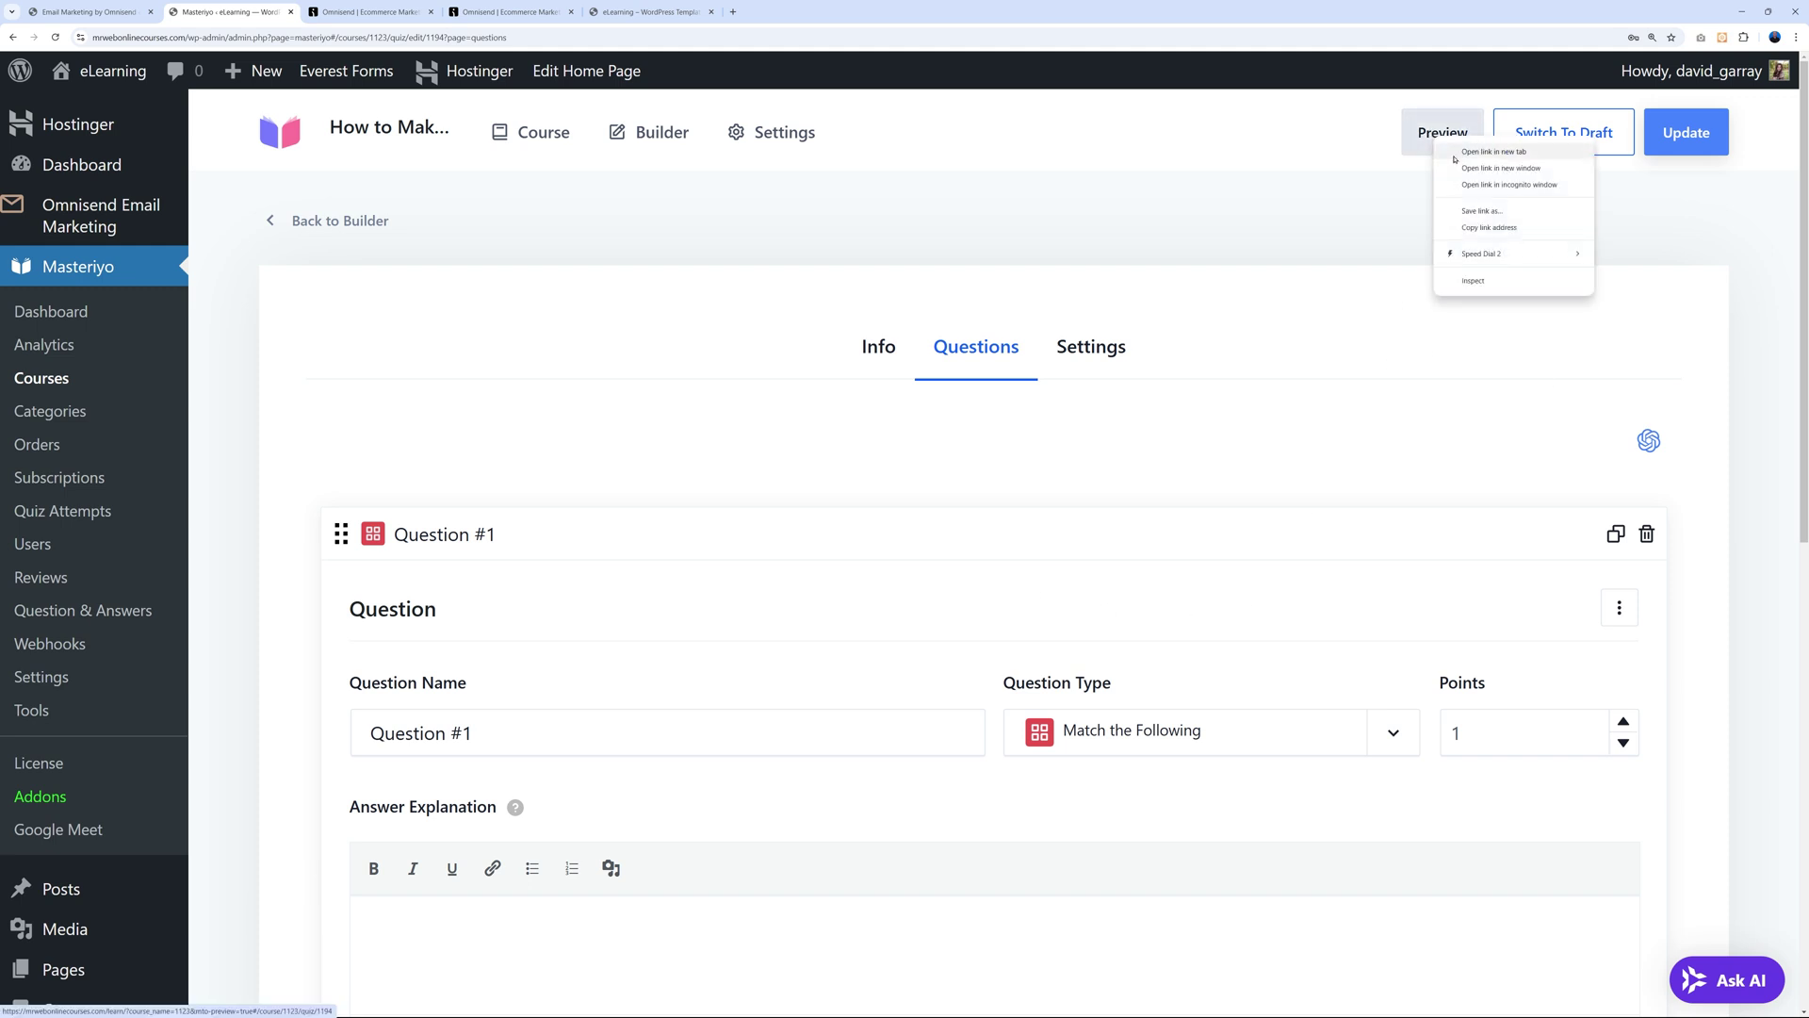
pyautogui.click(1498, 151)
pyautogui.click(368, 12)
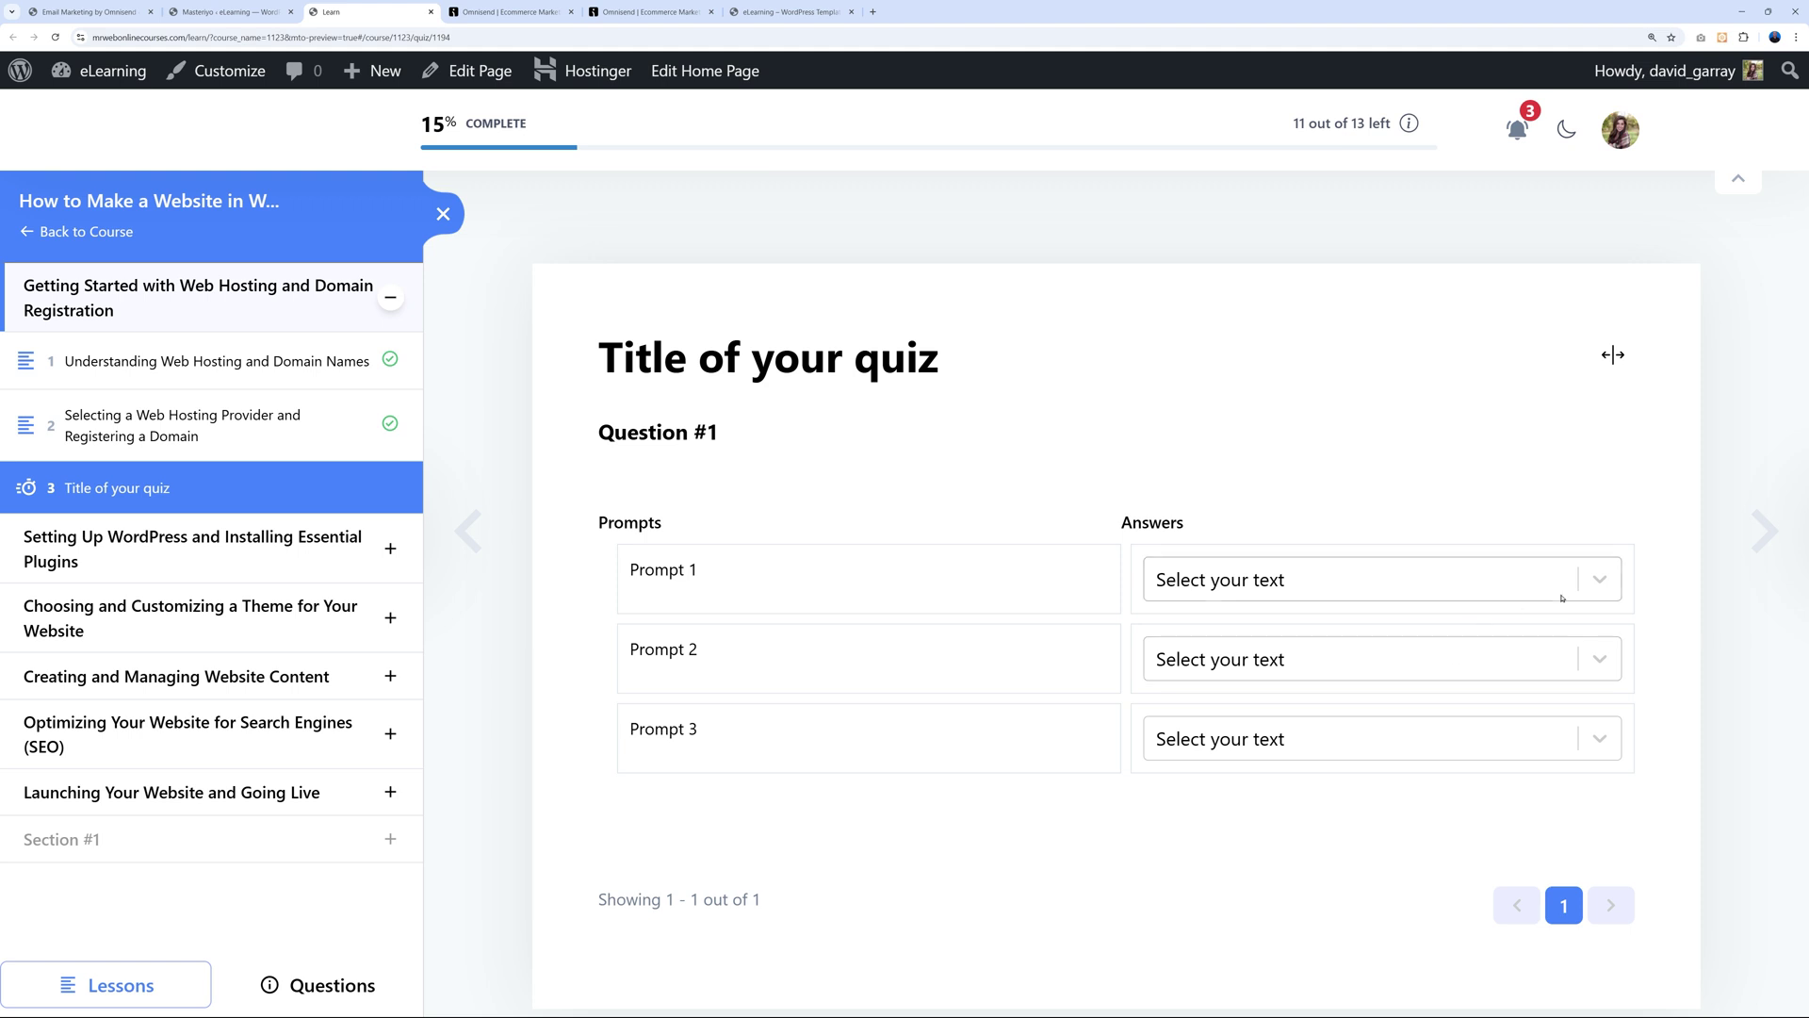
# In the preview, answer Prompt 1, 2 and 3 with Match 1, 2 and 3.
pyautogui.click(1601, 579)
pyautogui.click(1271, 645)
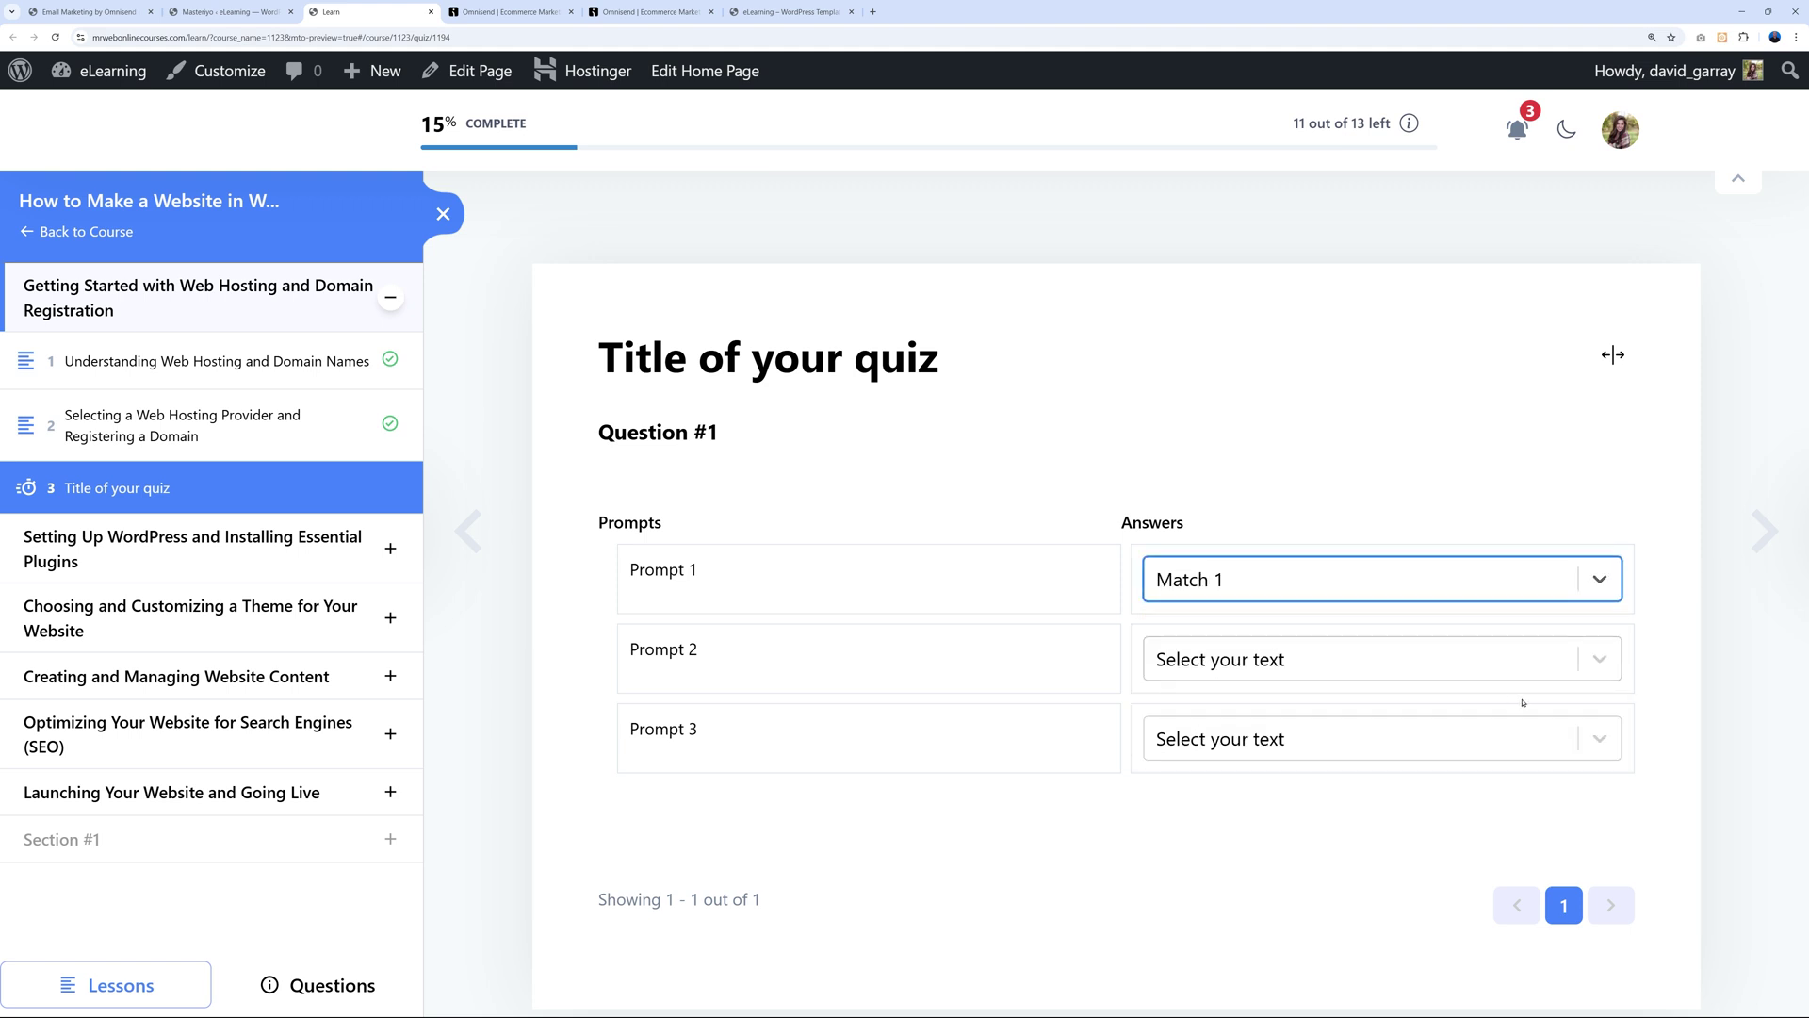
pyautogui.click(1583, 663)
pyautogui.click(1239, 739)
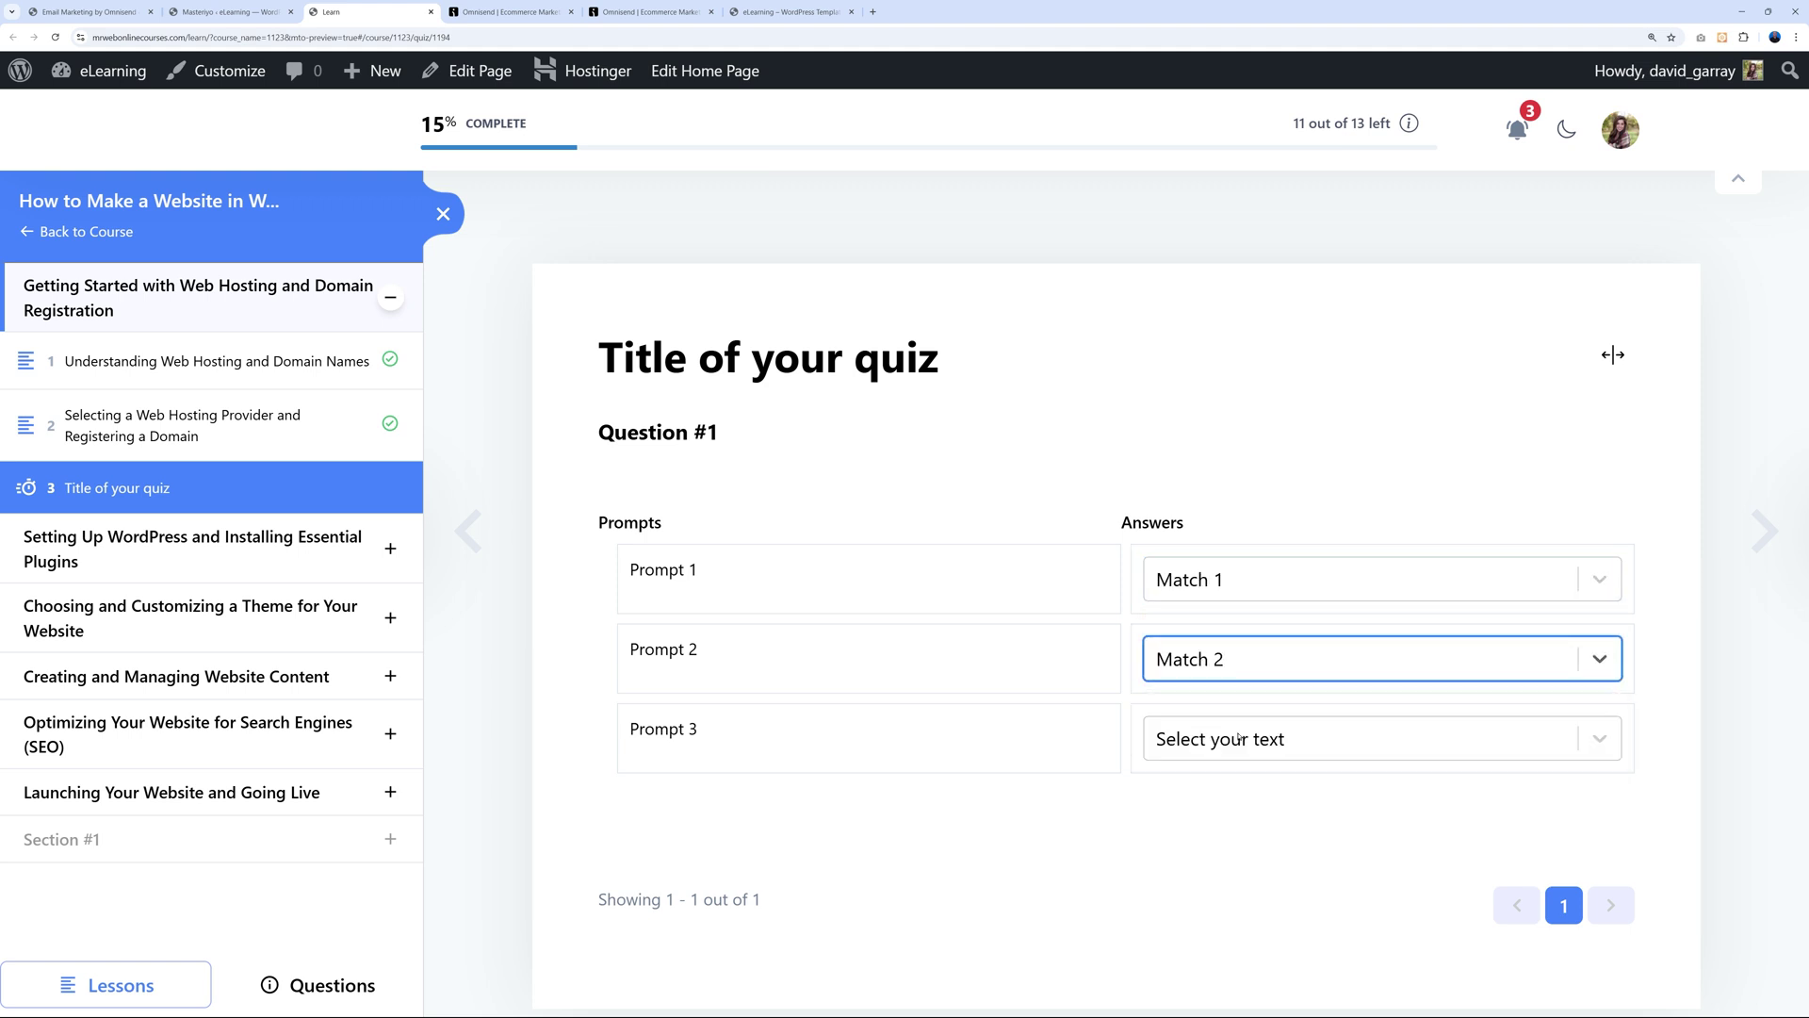
pyautogui.click(1612, 745)
pyautogui.click(1258, 891)
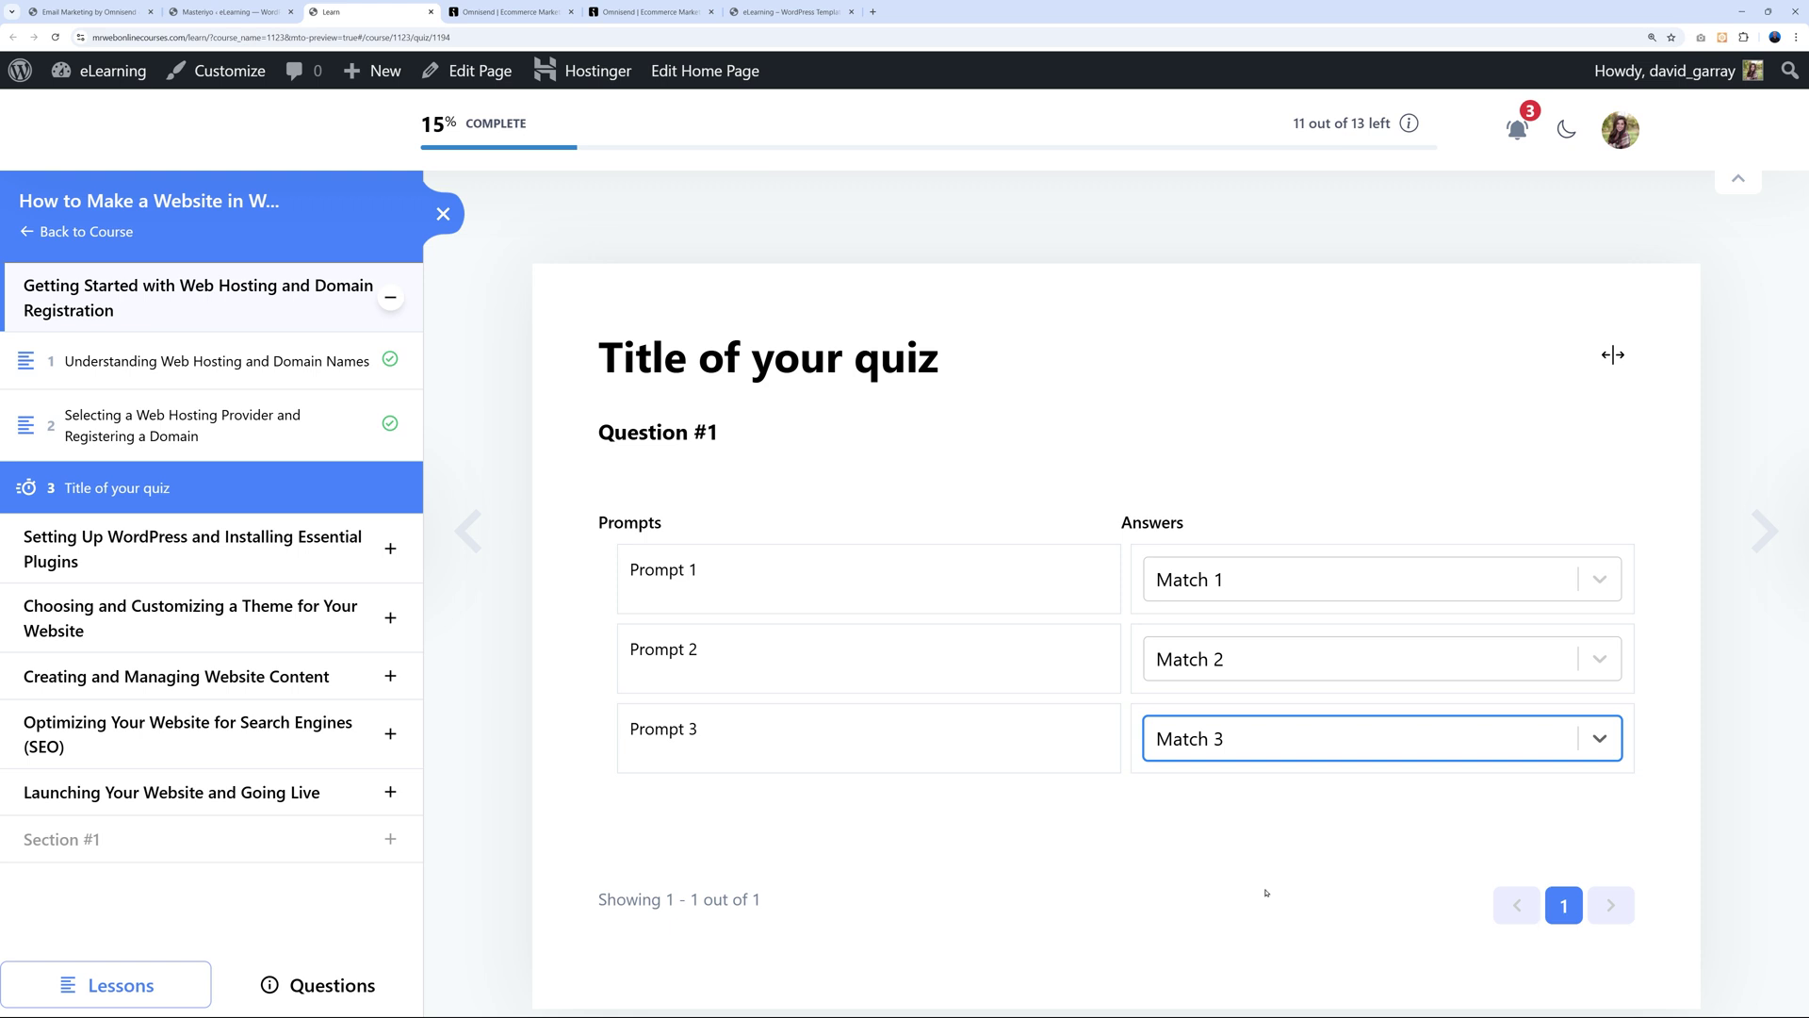
pyautogui.click(1270, 888)
pyautogui.scroll(-3, 1250, 885)
pyautogui.scroll(3, 1244, 882)
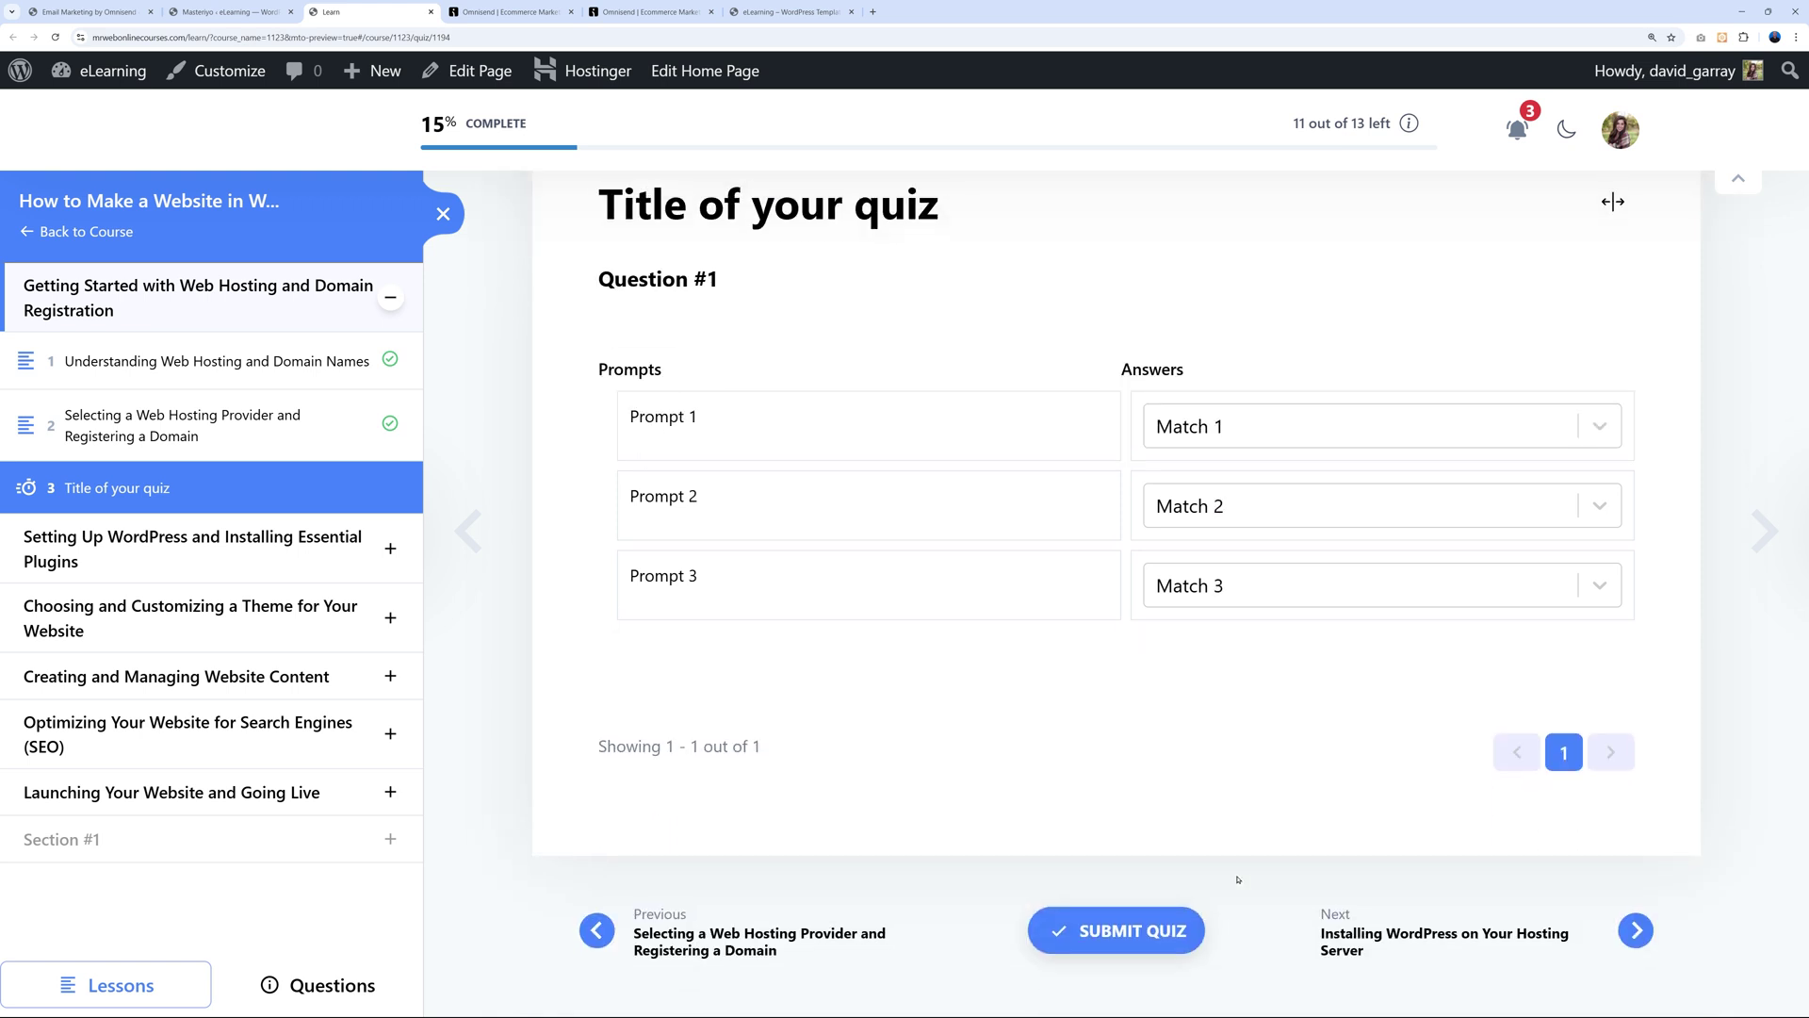
# Return to the quiz editor, leave the question type unchanged, and open the quiz Settings.
pyautogui.click(261, 14)
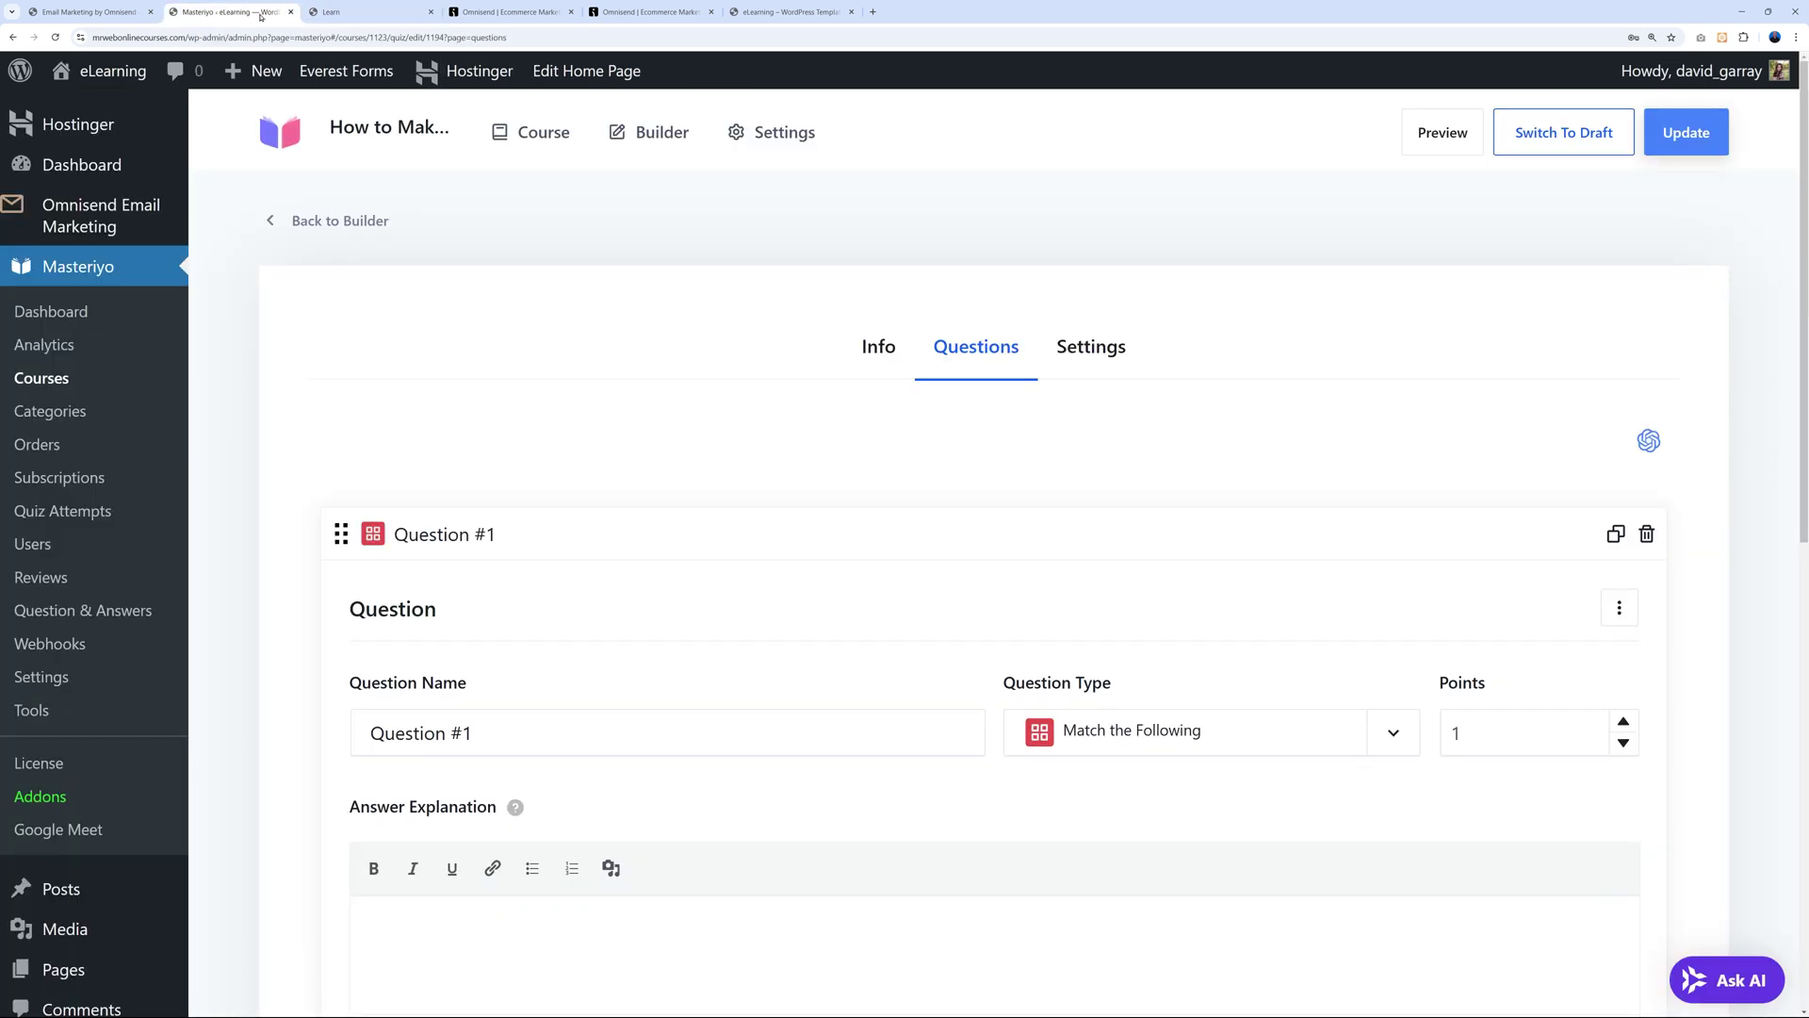
pyautogui.click(1392, 734)
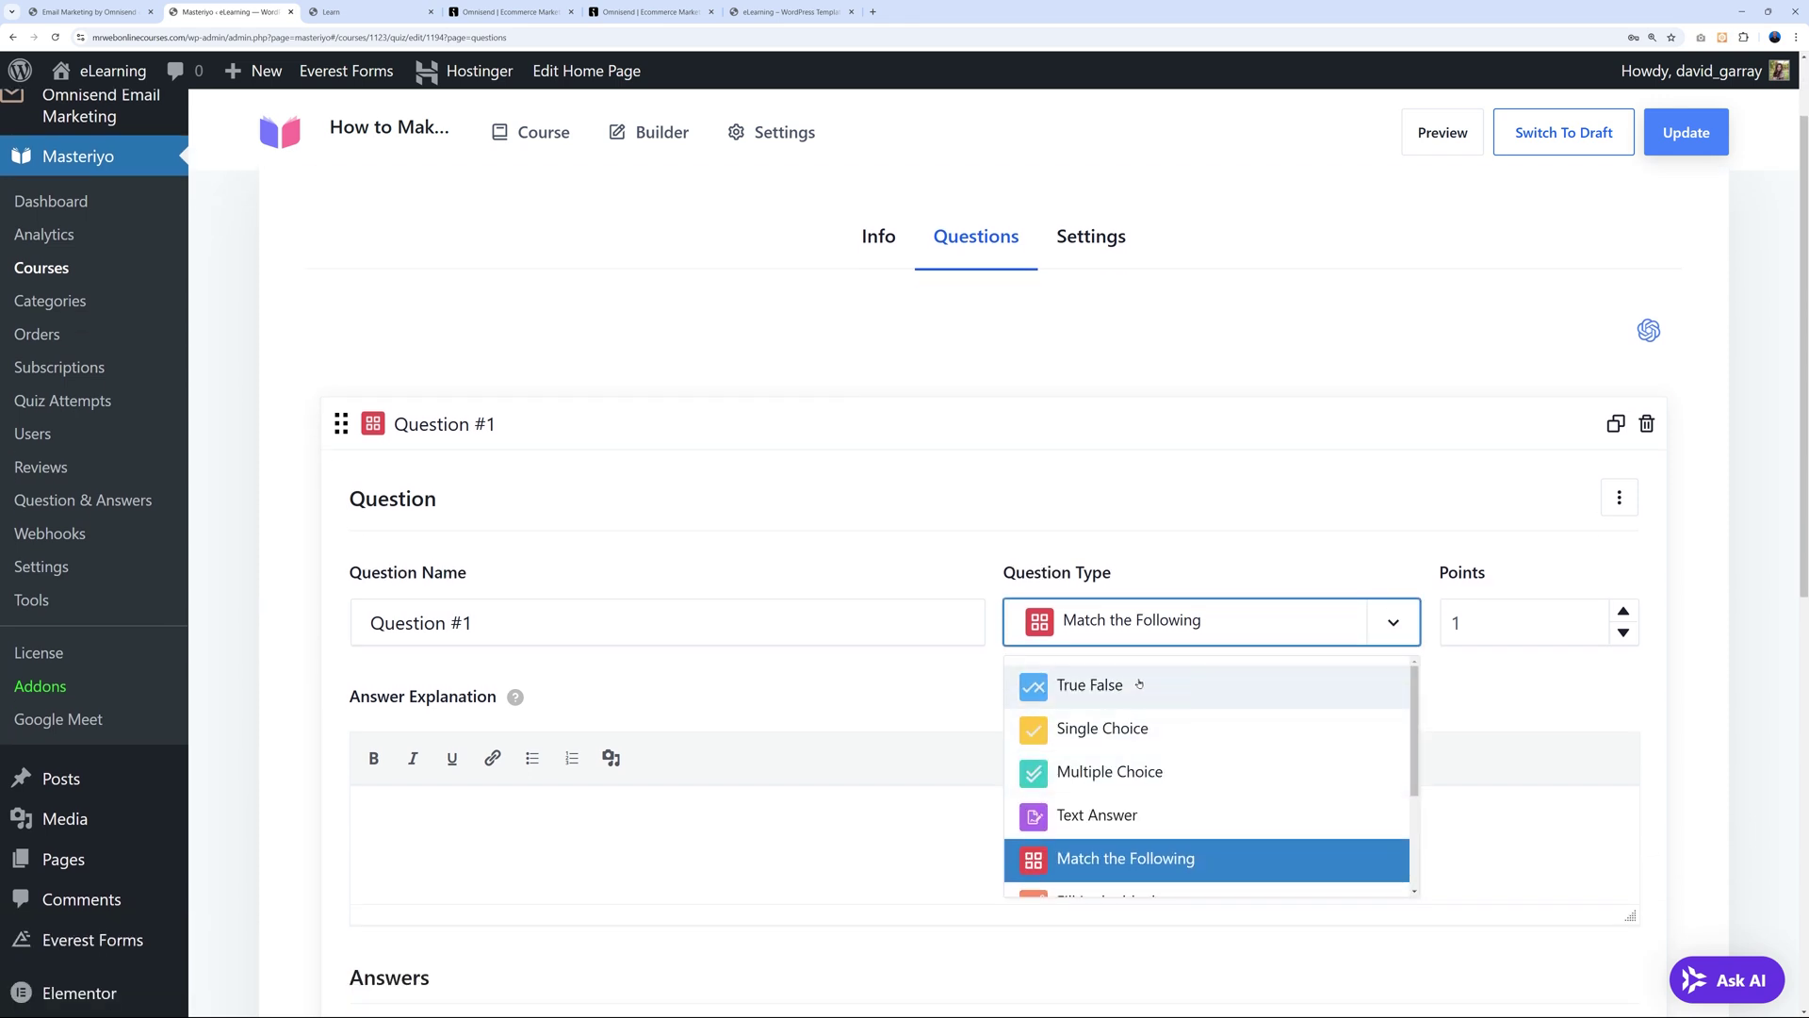
pyautogui.scroll(-2, 1252, 772)
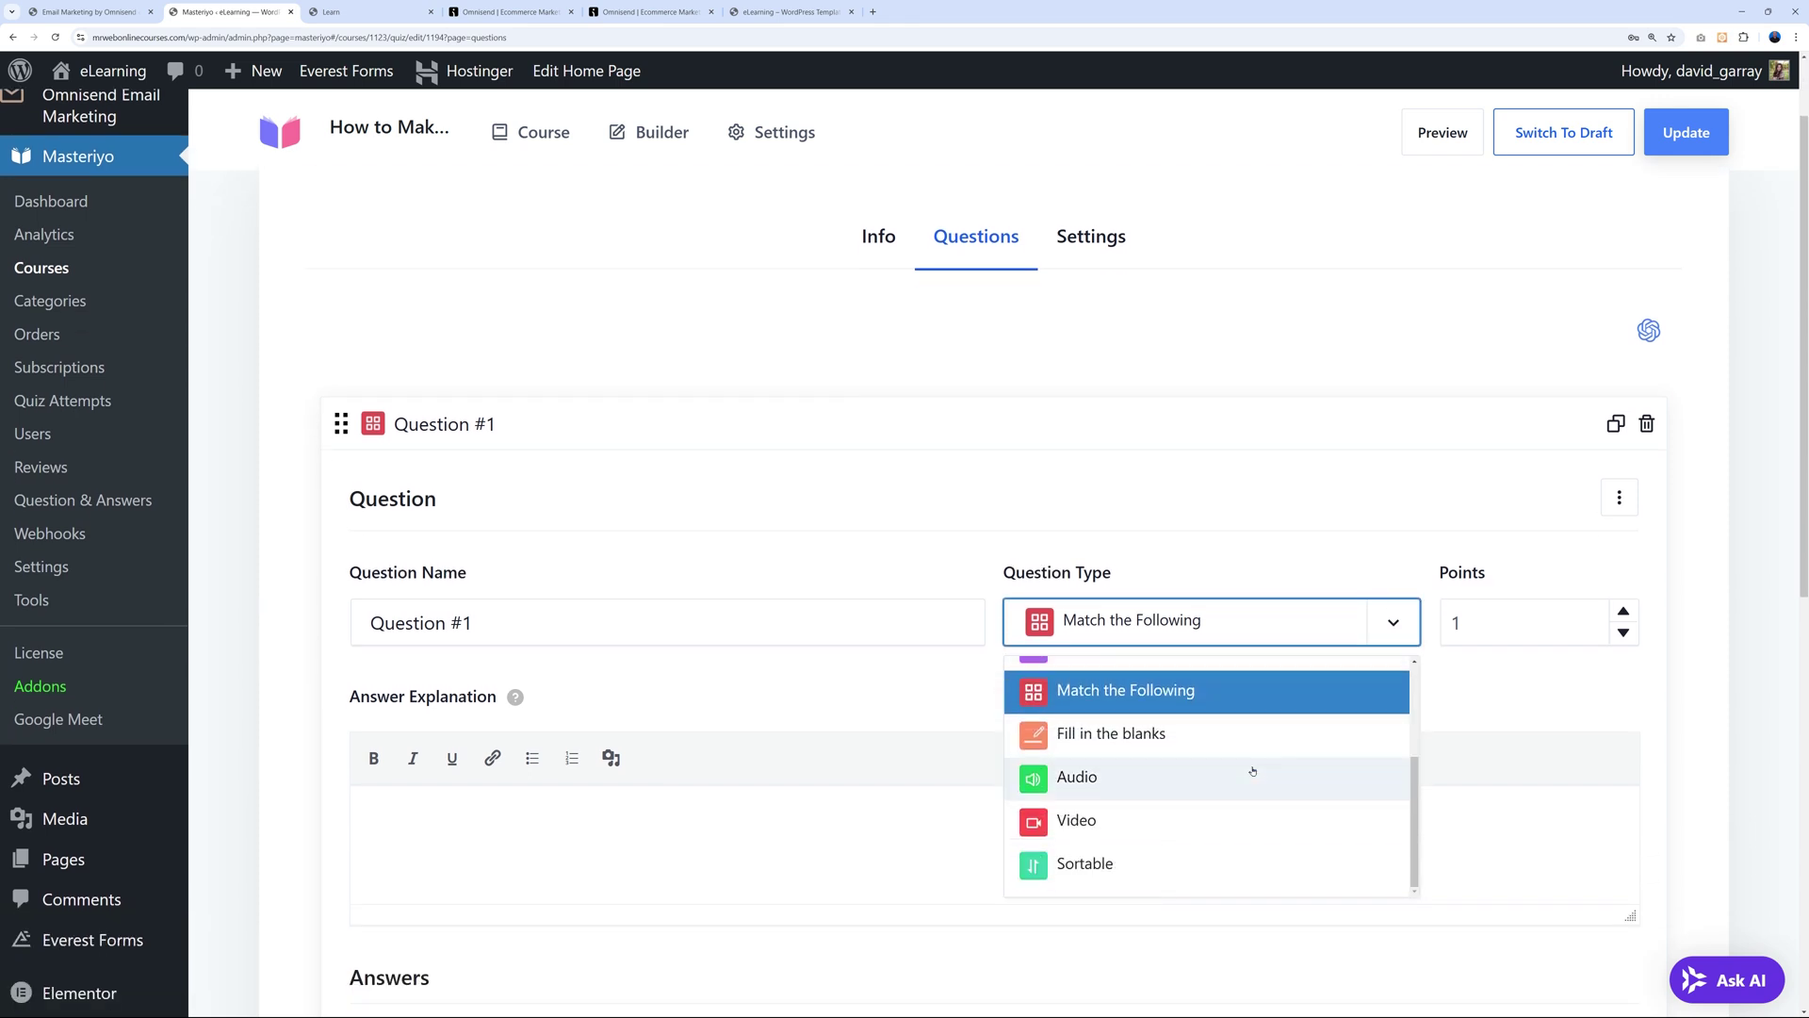
pyautogui.click(670, 493)
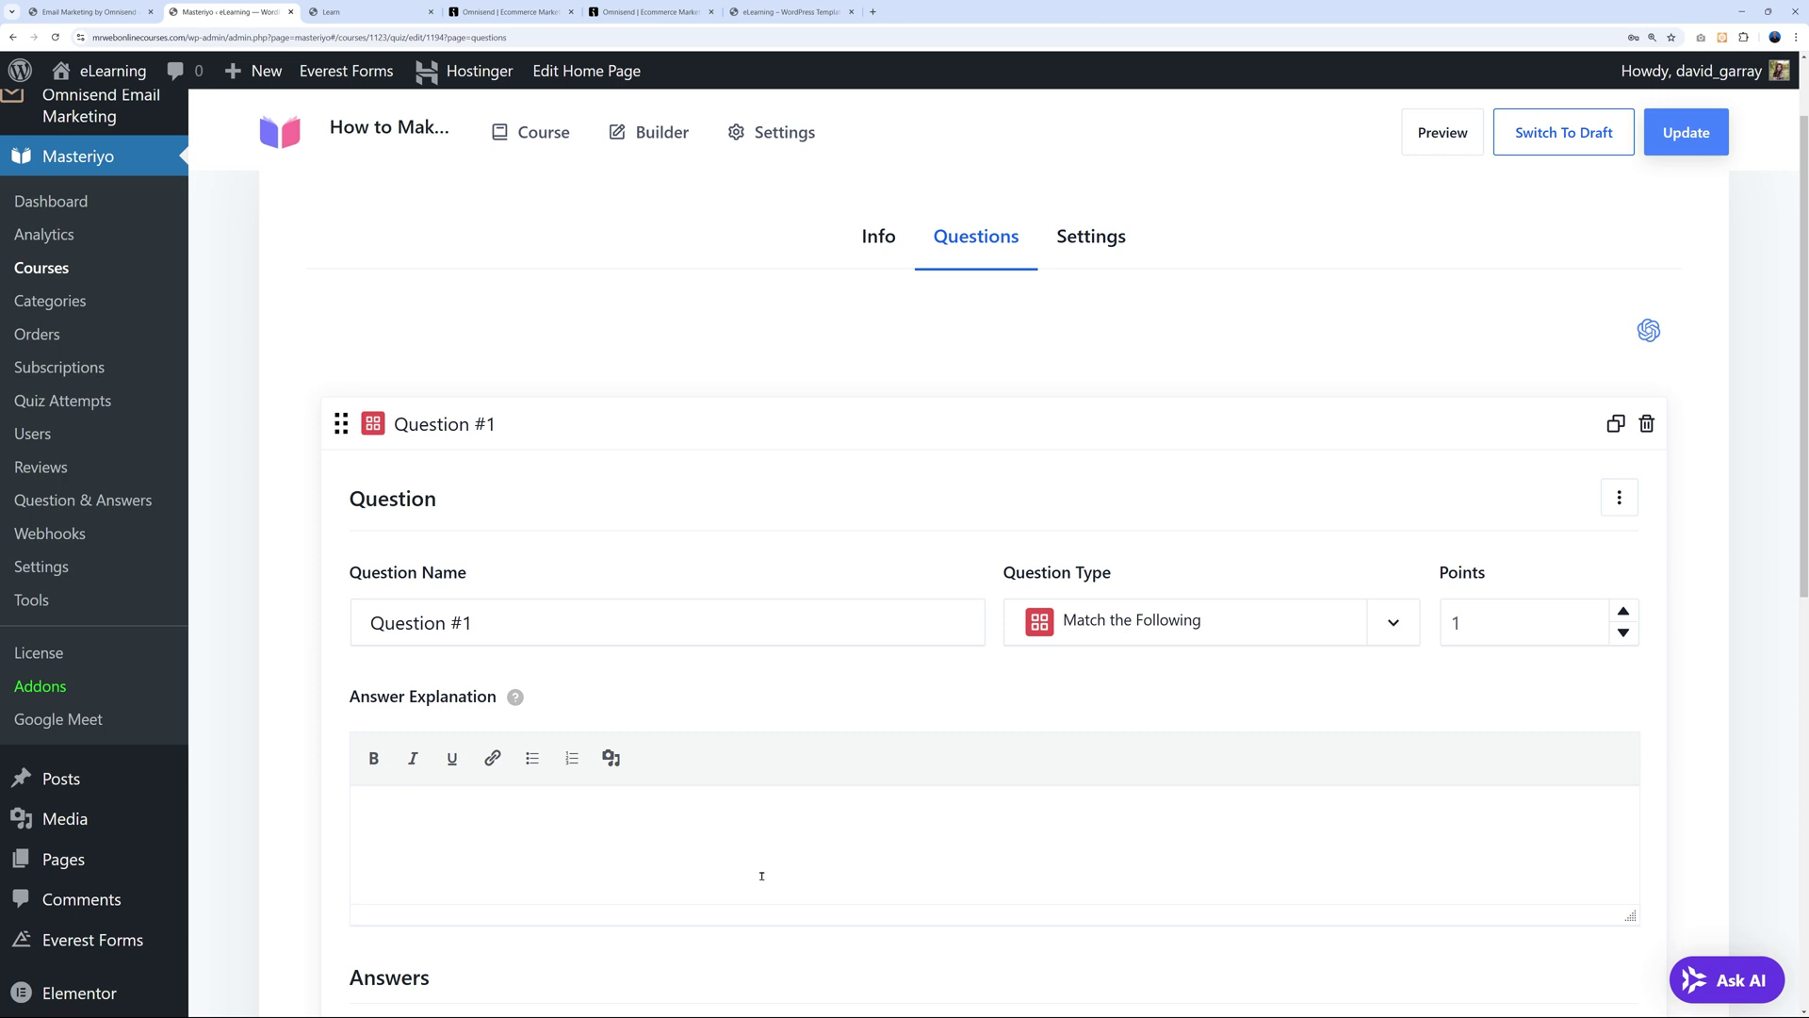
pyautogui.click(1106, 243)
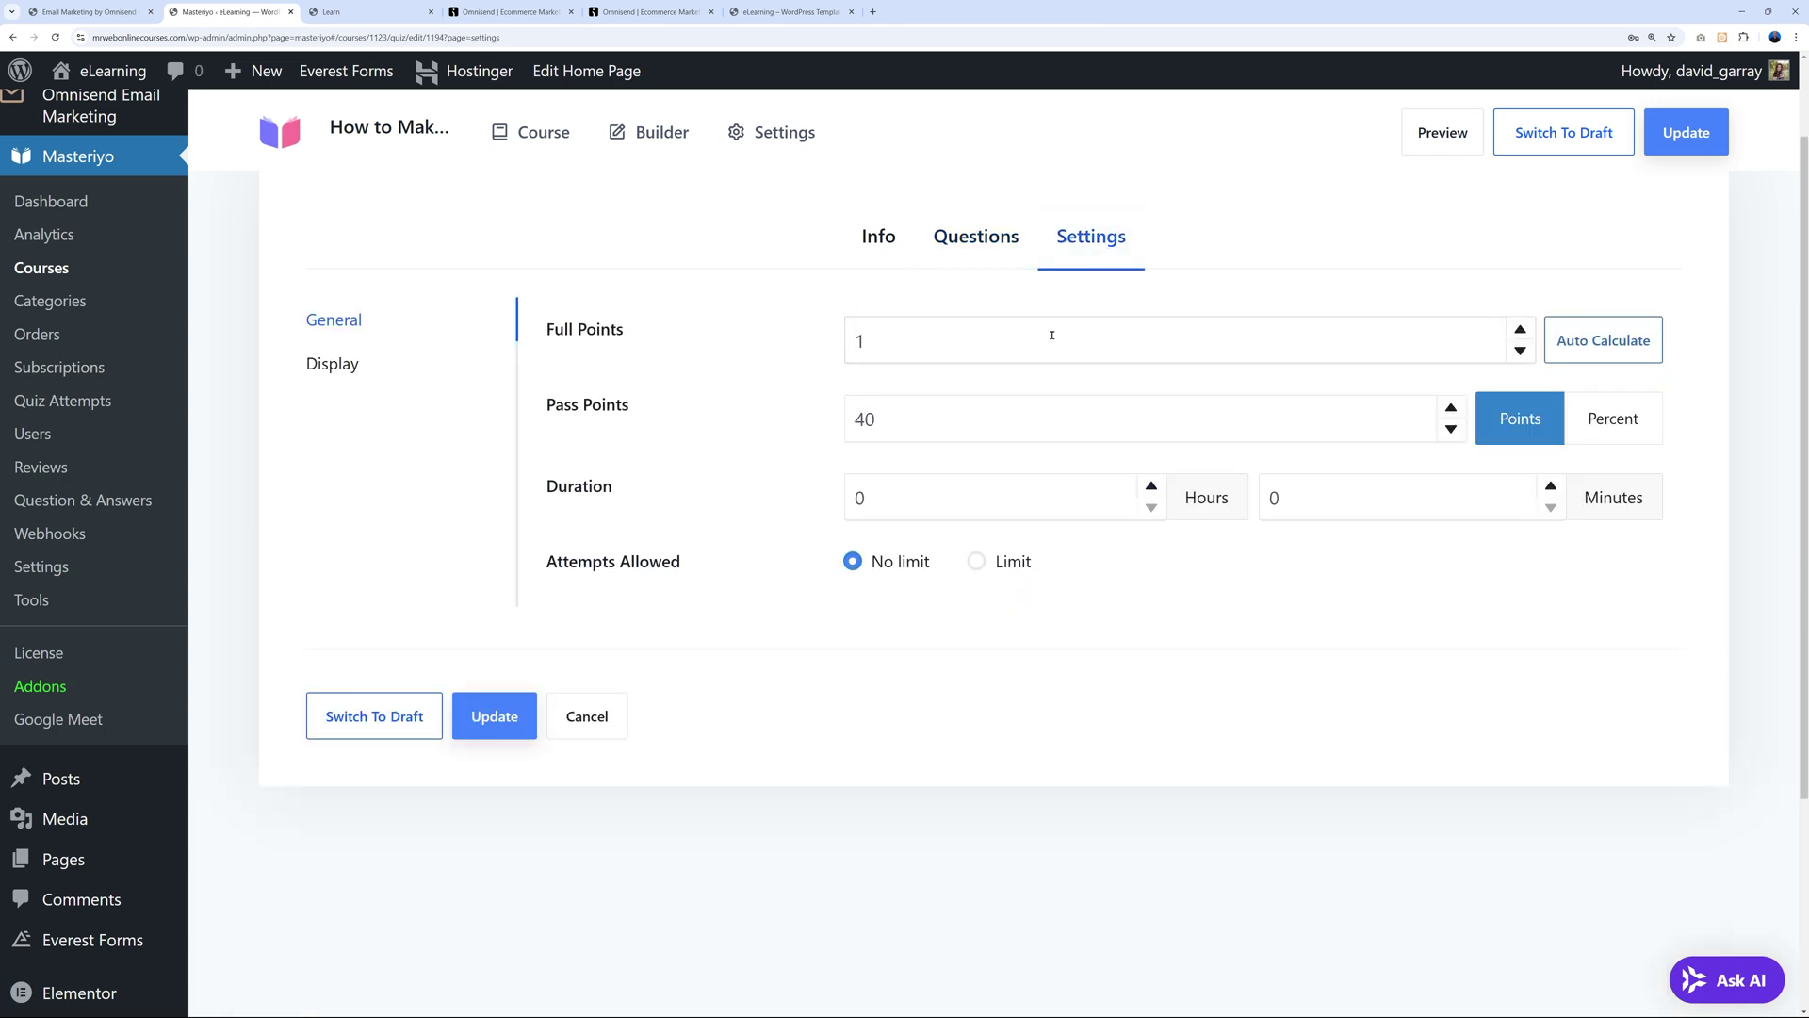
# Set the quiz Pass Points to 70 as a percentage.
pyautogui.click(942, 344)
pyautogui.write('00')
pyautogui.doubleClick(859, 419)
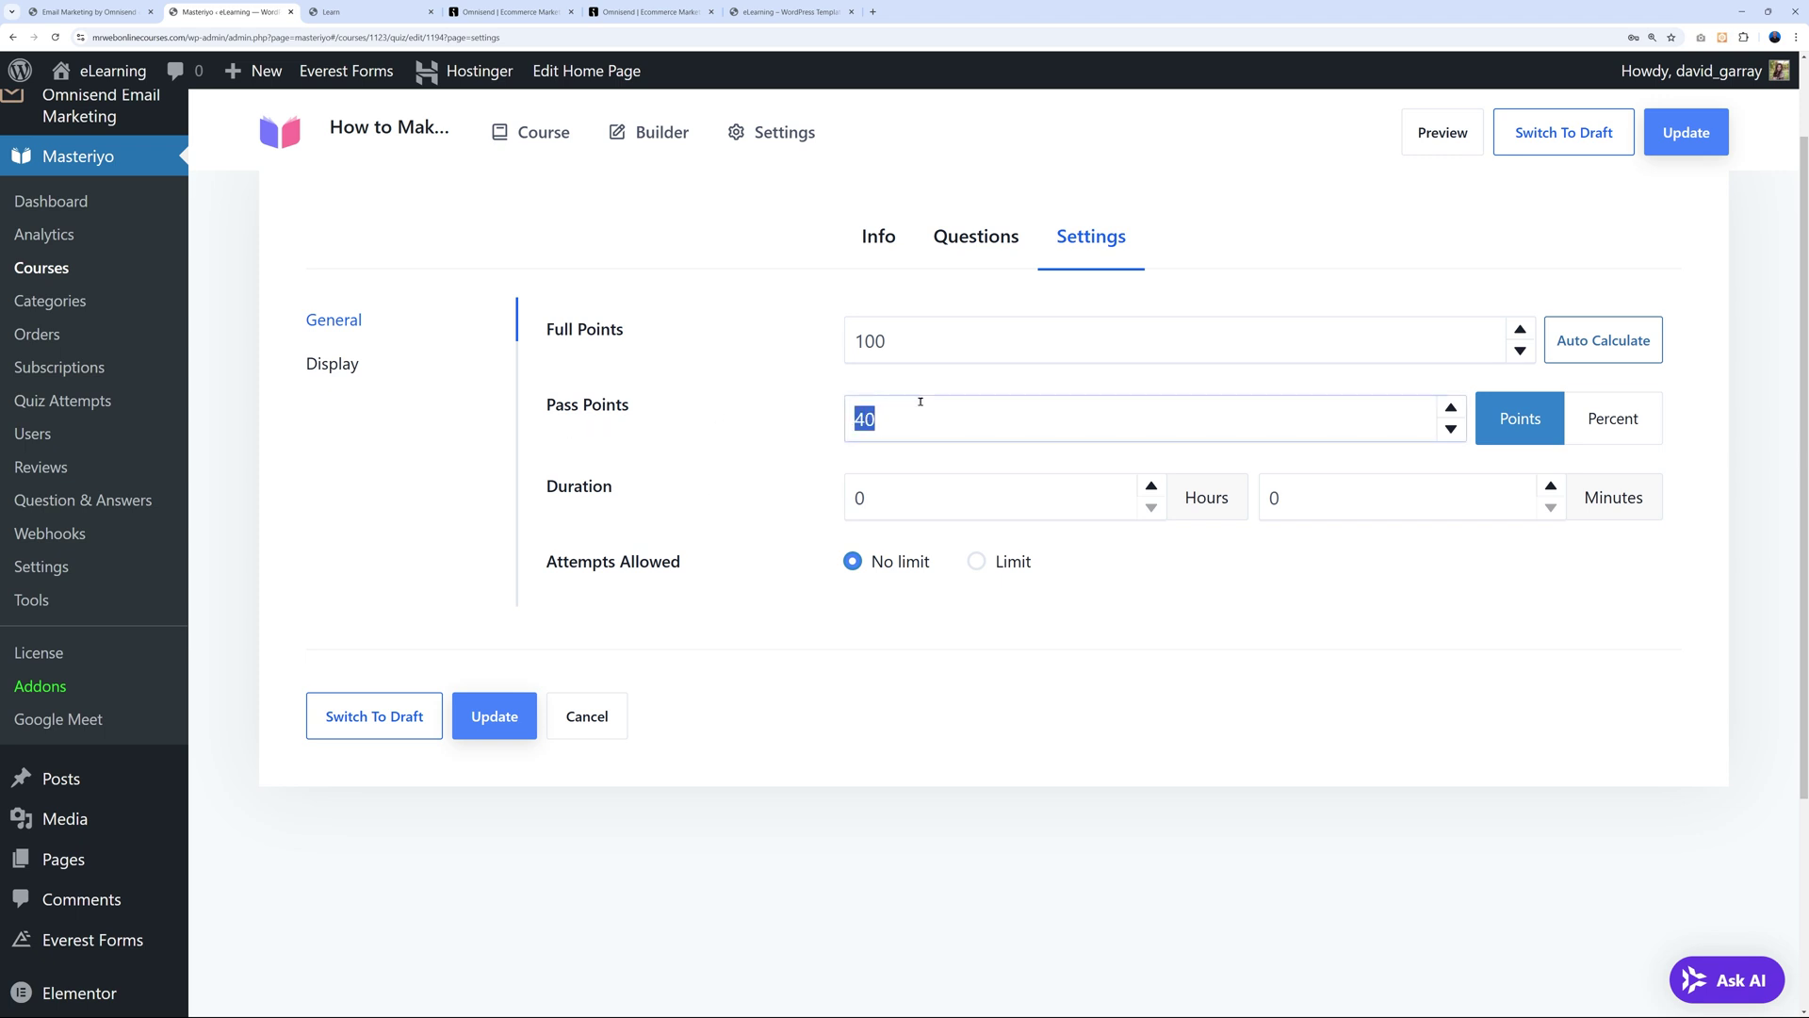
pyautogui.write('70')
pyautogui.click(781, 446)
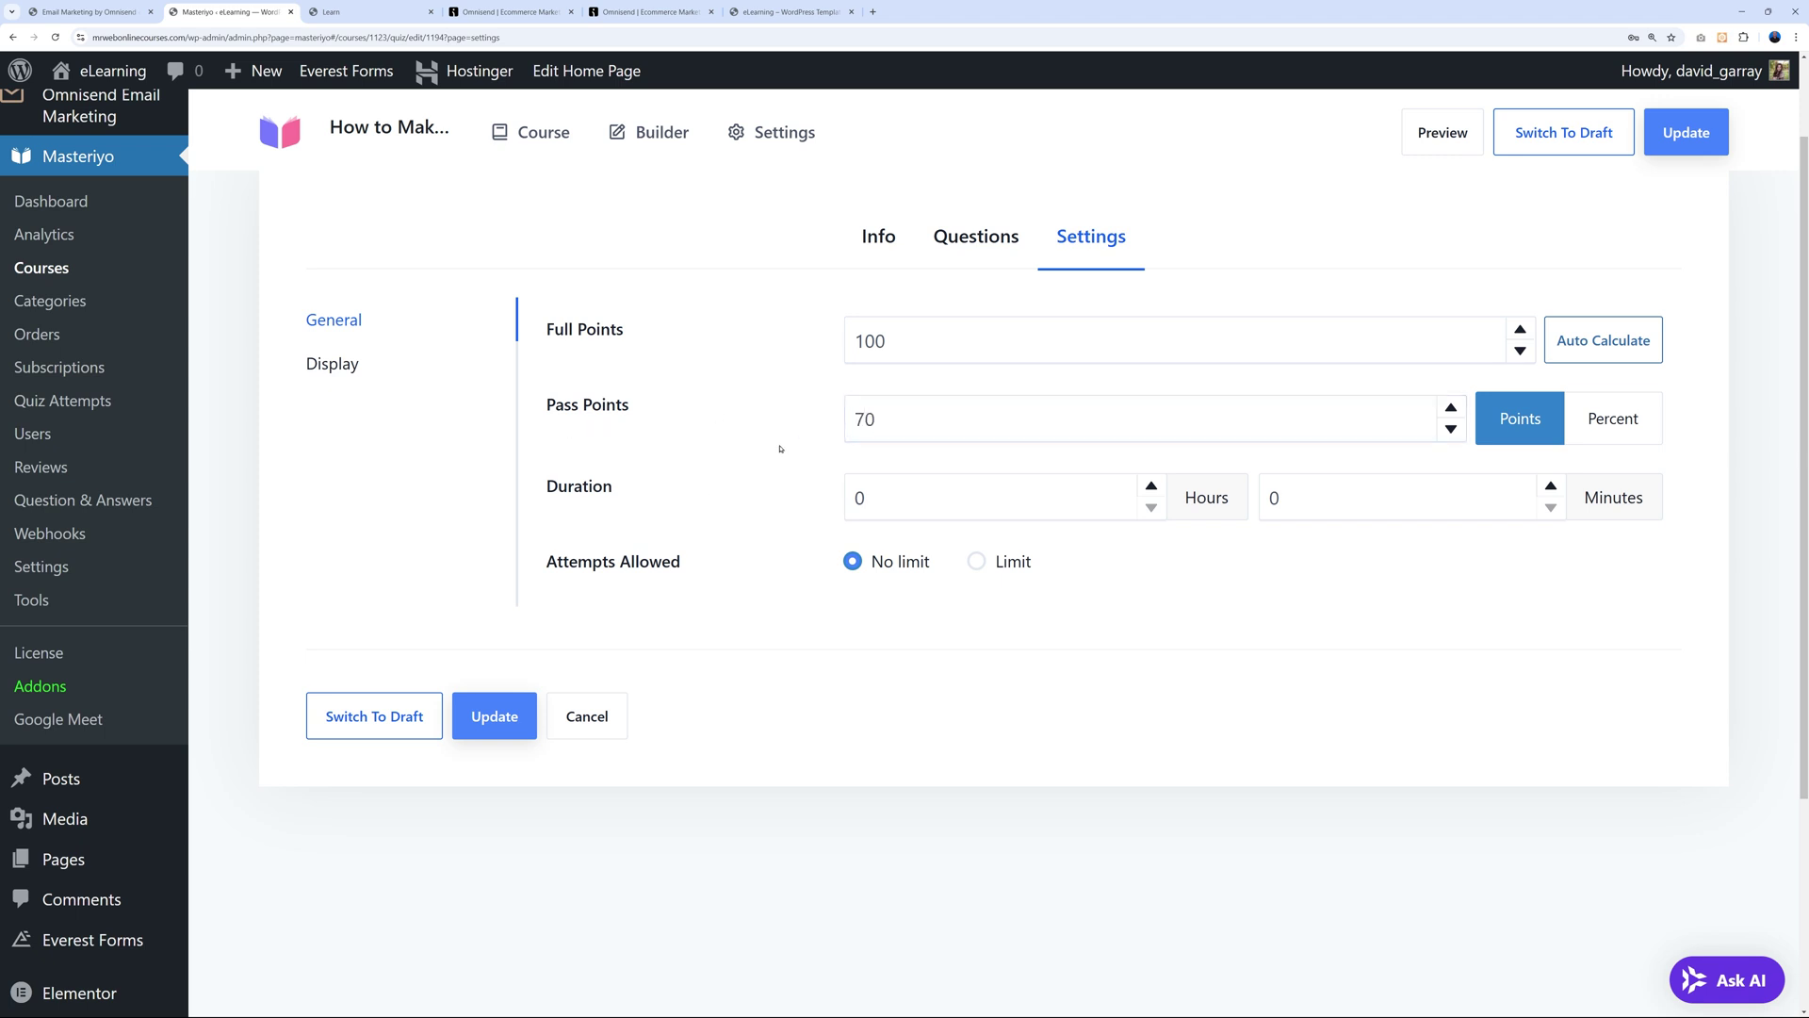
pyautogui.moveTo(855, 417); pyautogui.dragTo(876, 418)
pyautogui.click(1147, 434)
pyautogui.click(1628, 427)
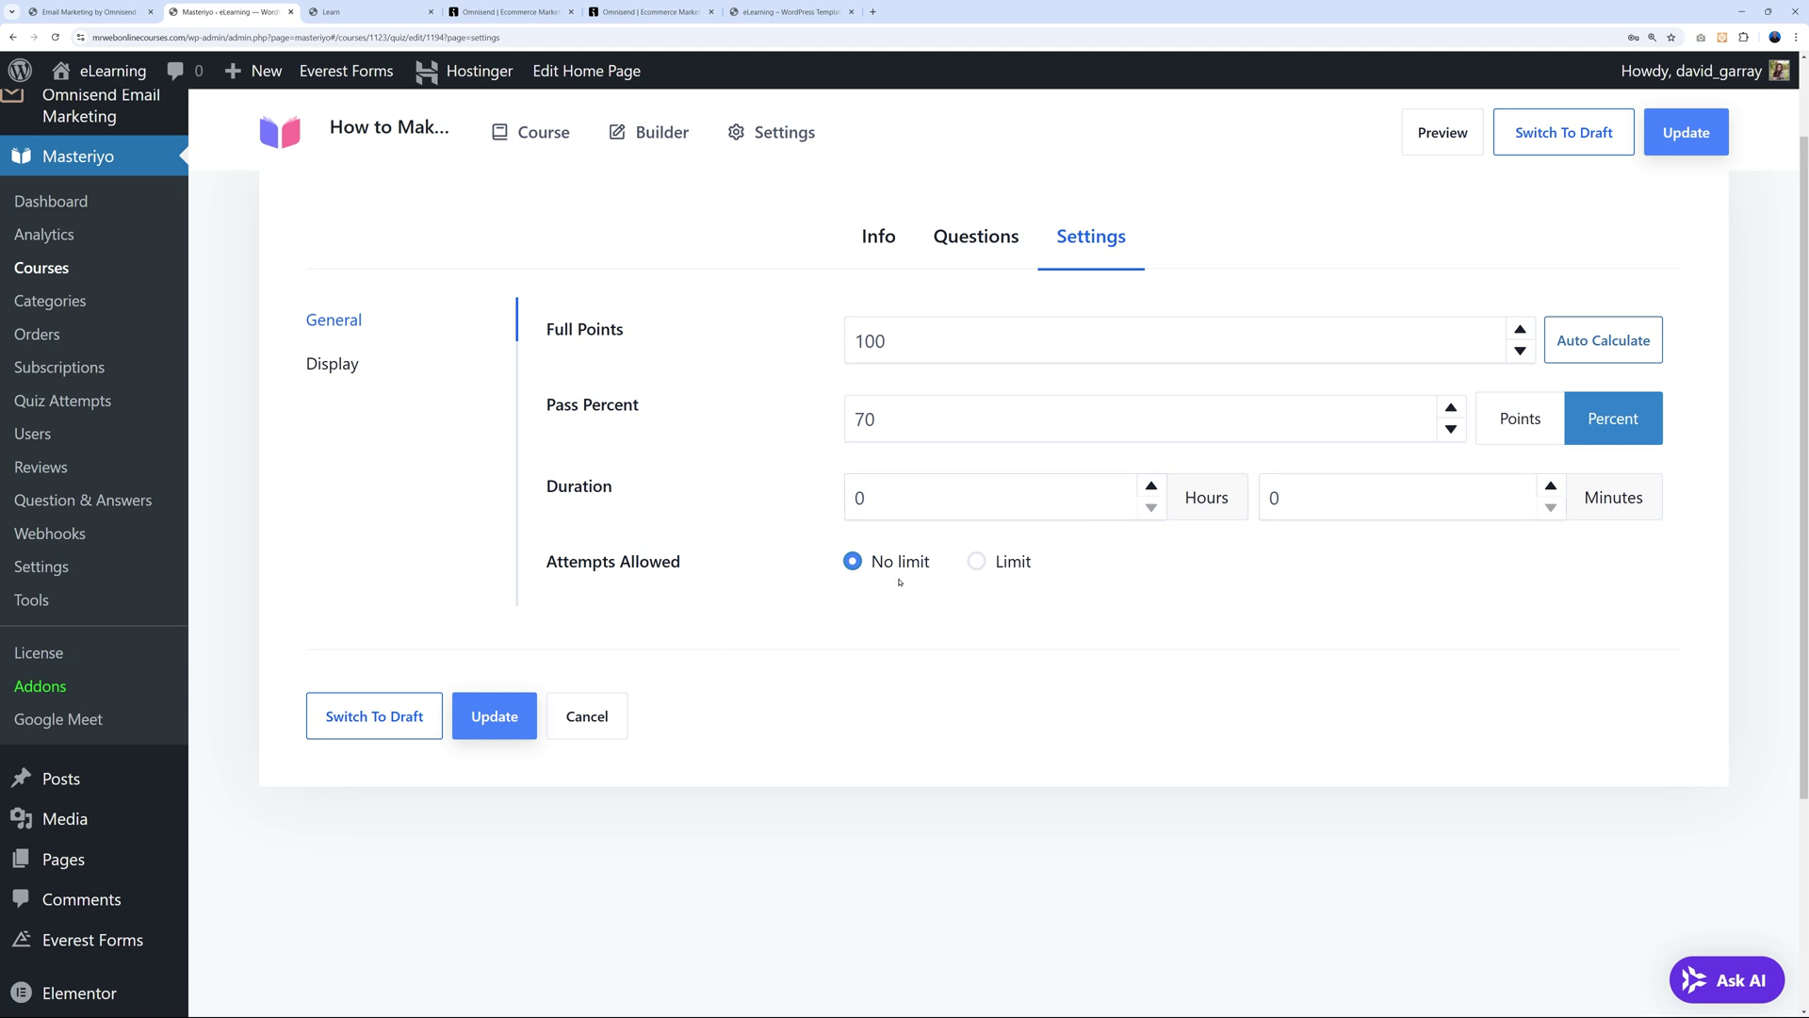
# Keep No limit attempts and question randomizing off, then save the quiz settings.
pyautogui.click(976, 562)
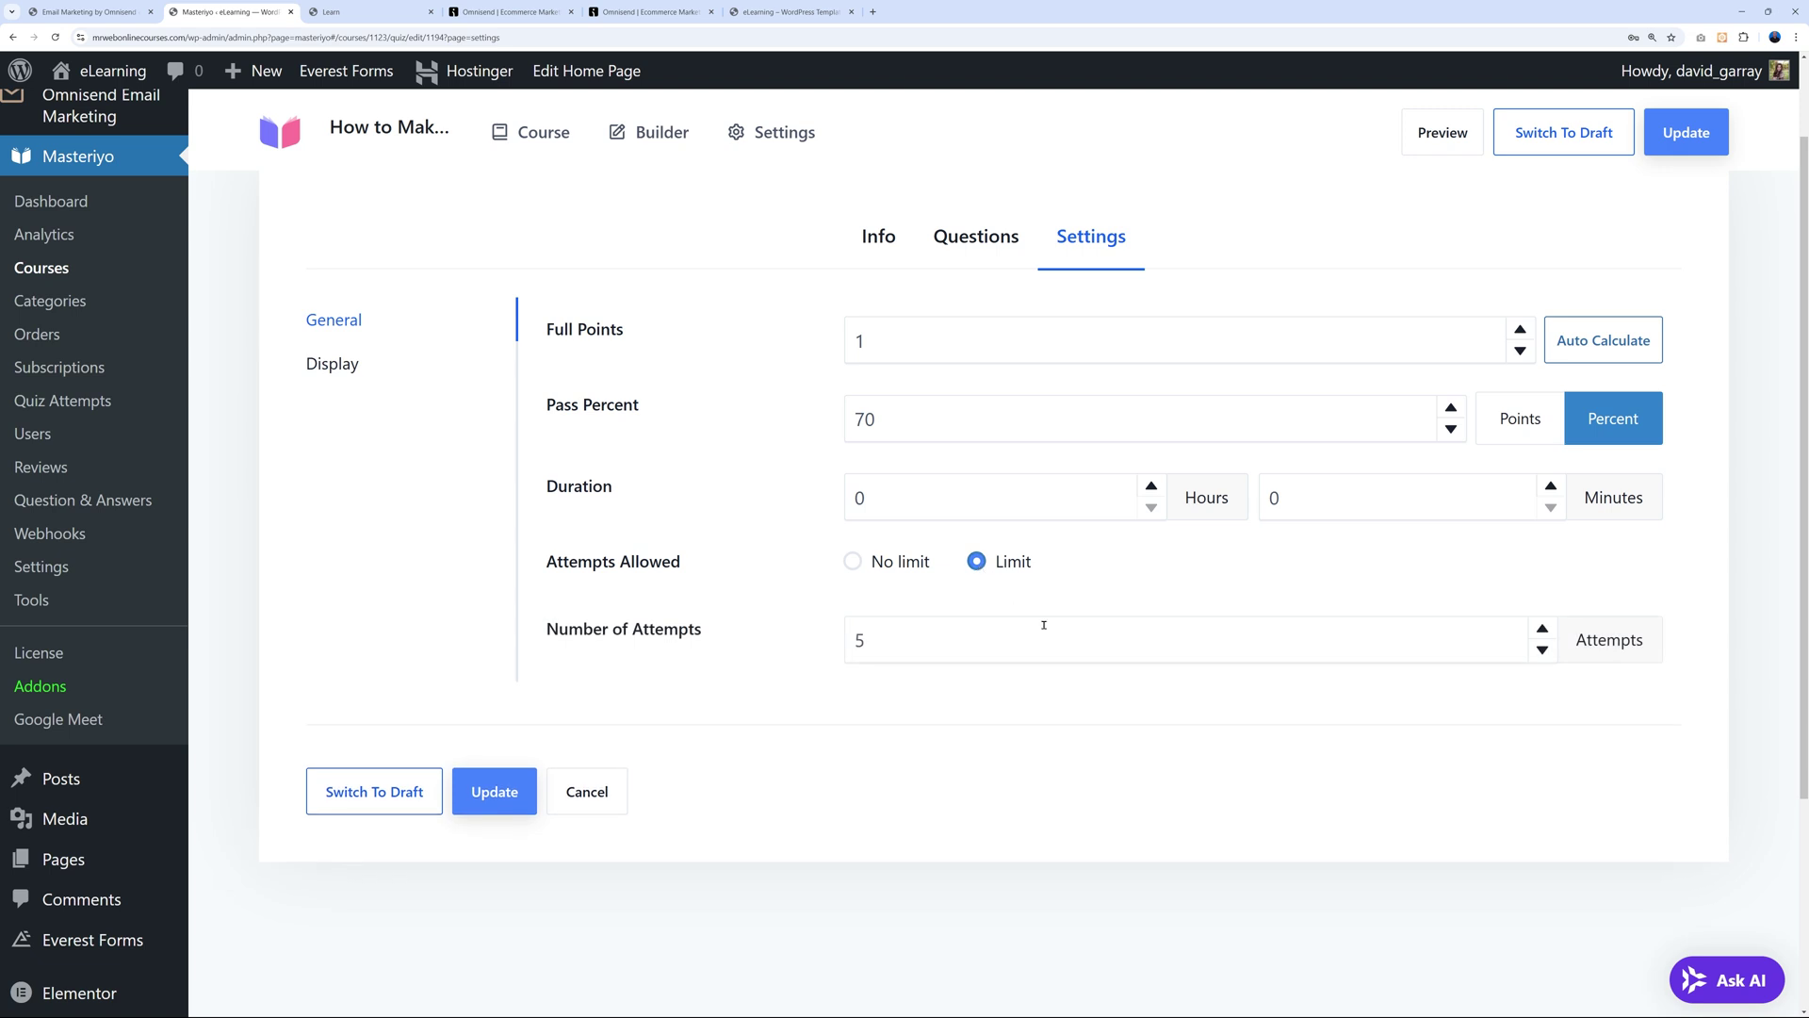
pyautogui.click(1543, 651)
pyautogui.click(1544, 652)
pyautogui.click(854, 563)
pyautogui.click(345, 363)
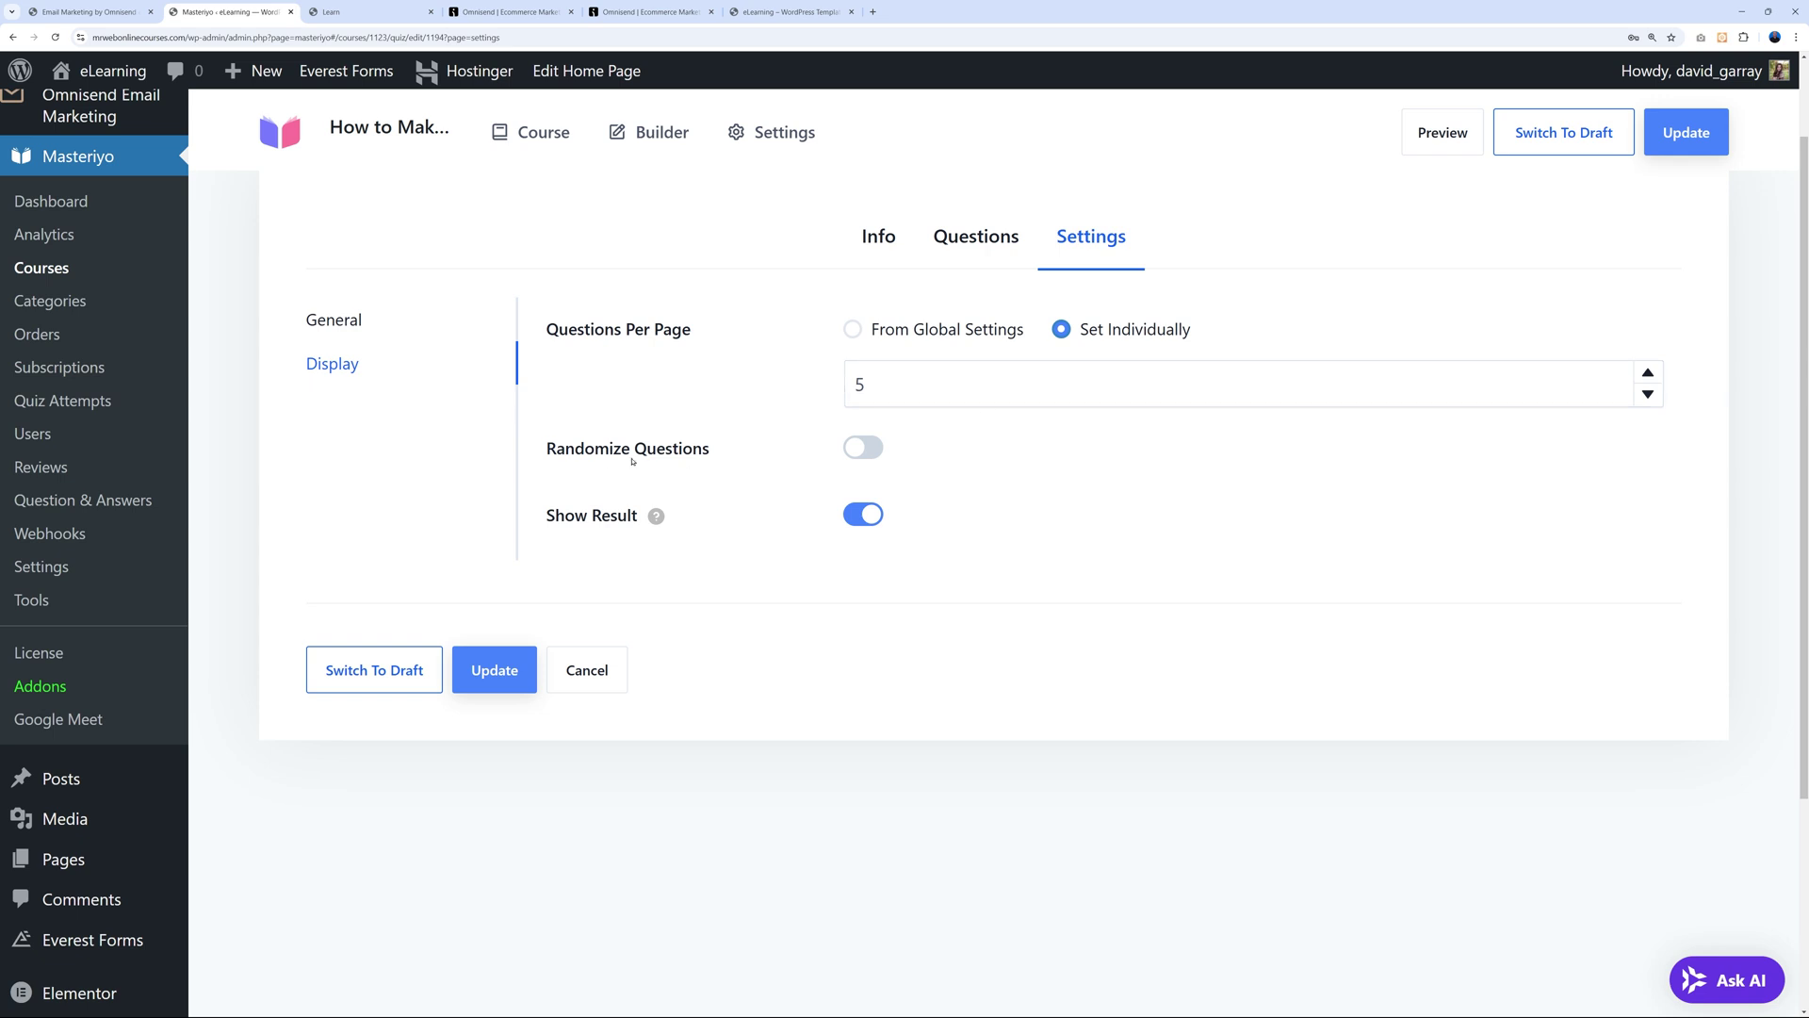
pyautogui.click(872, 448)
pyautogui.click(874, 457)
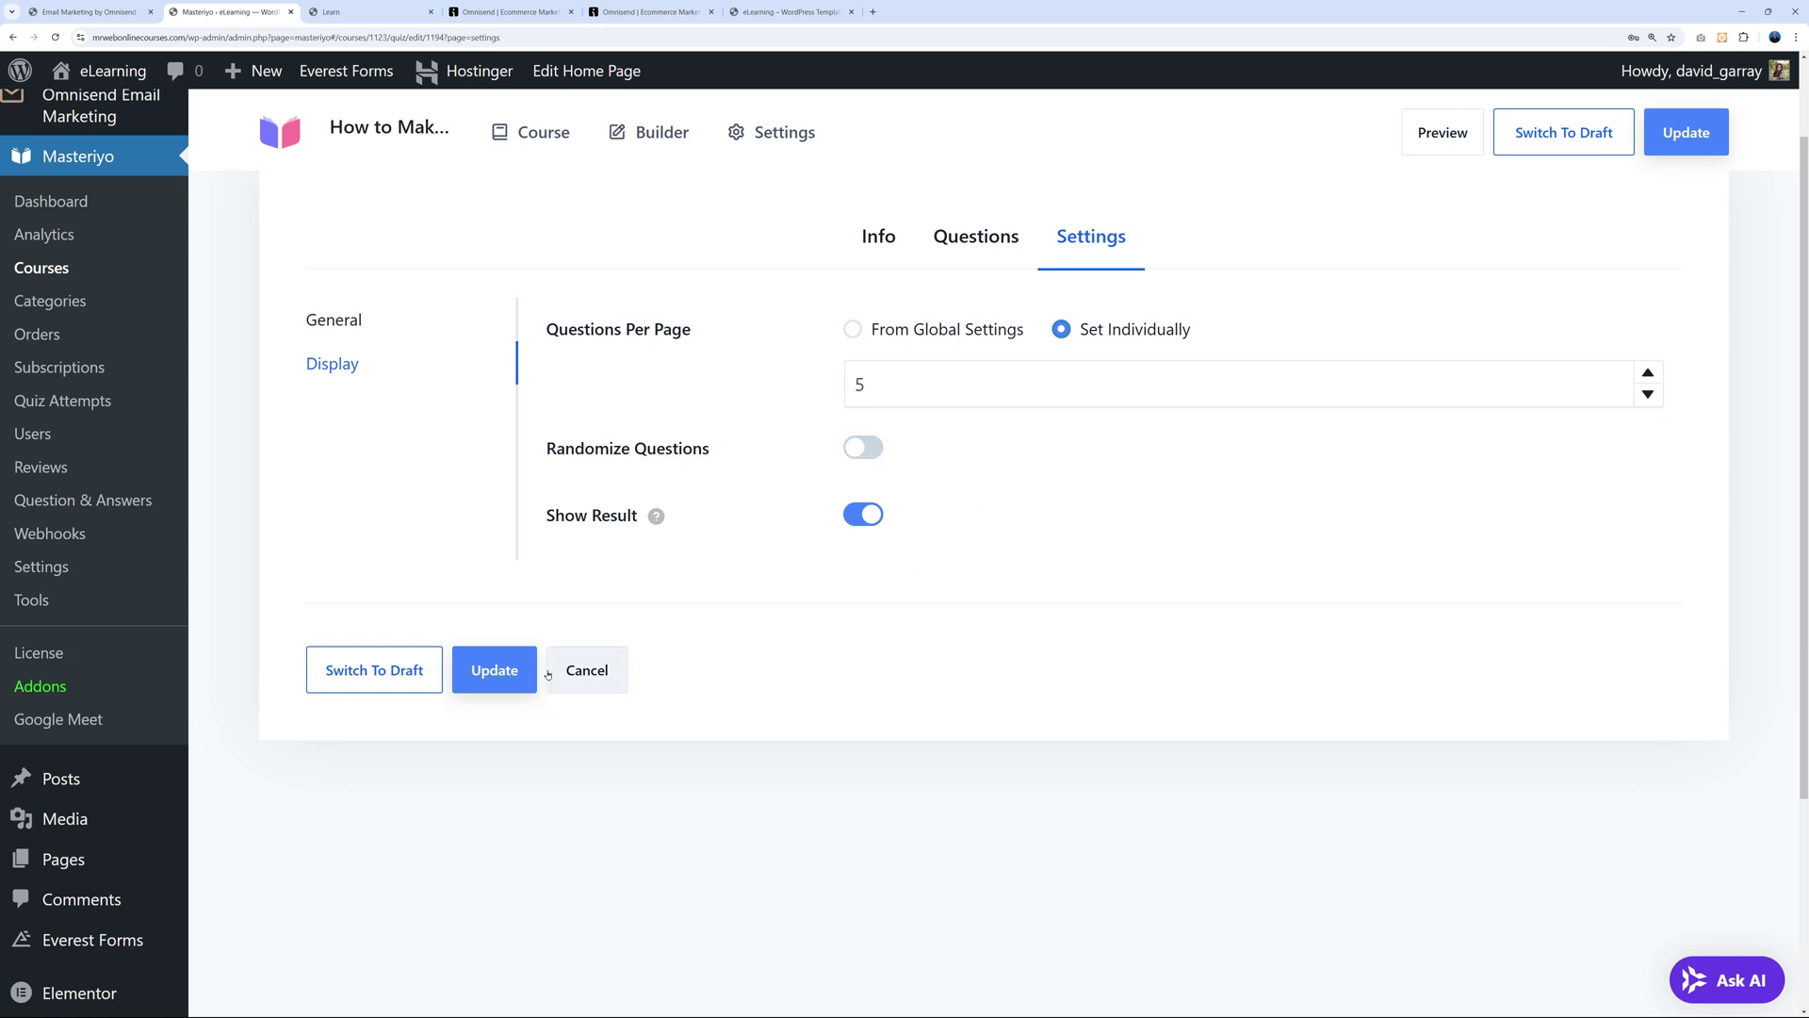
pyautogui.click(490, 670)
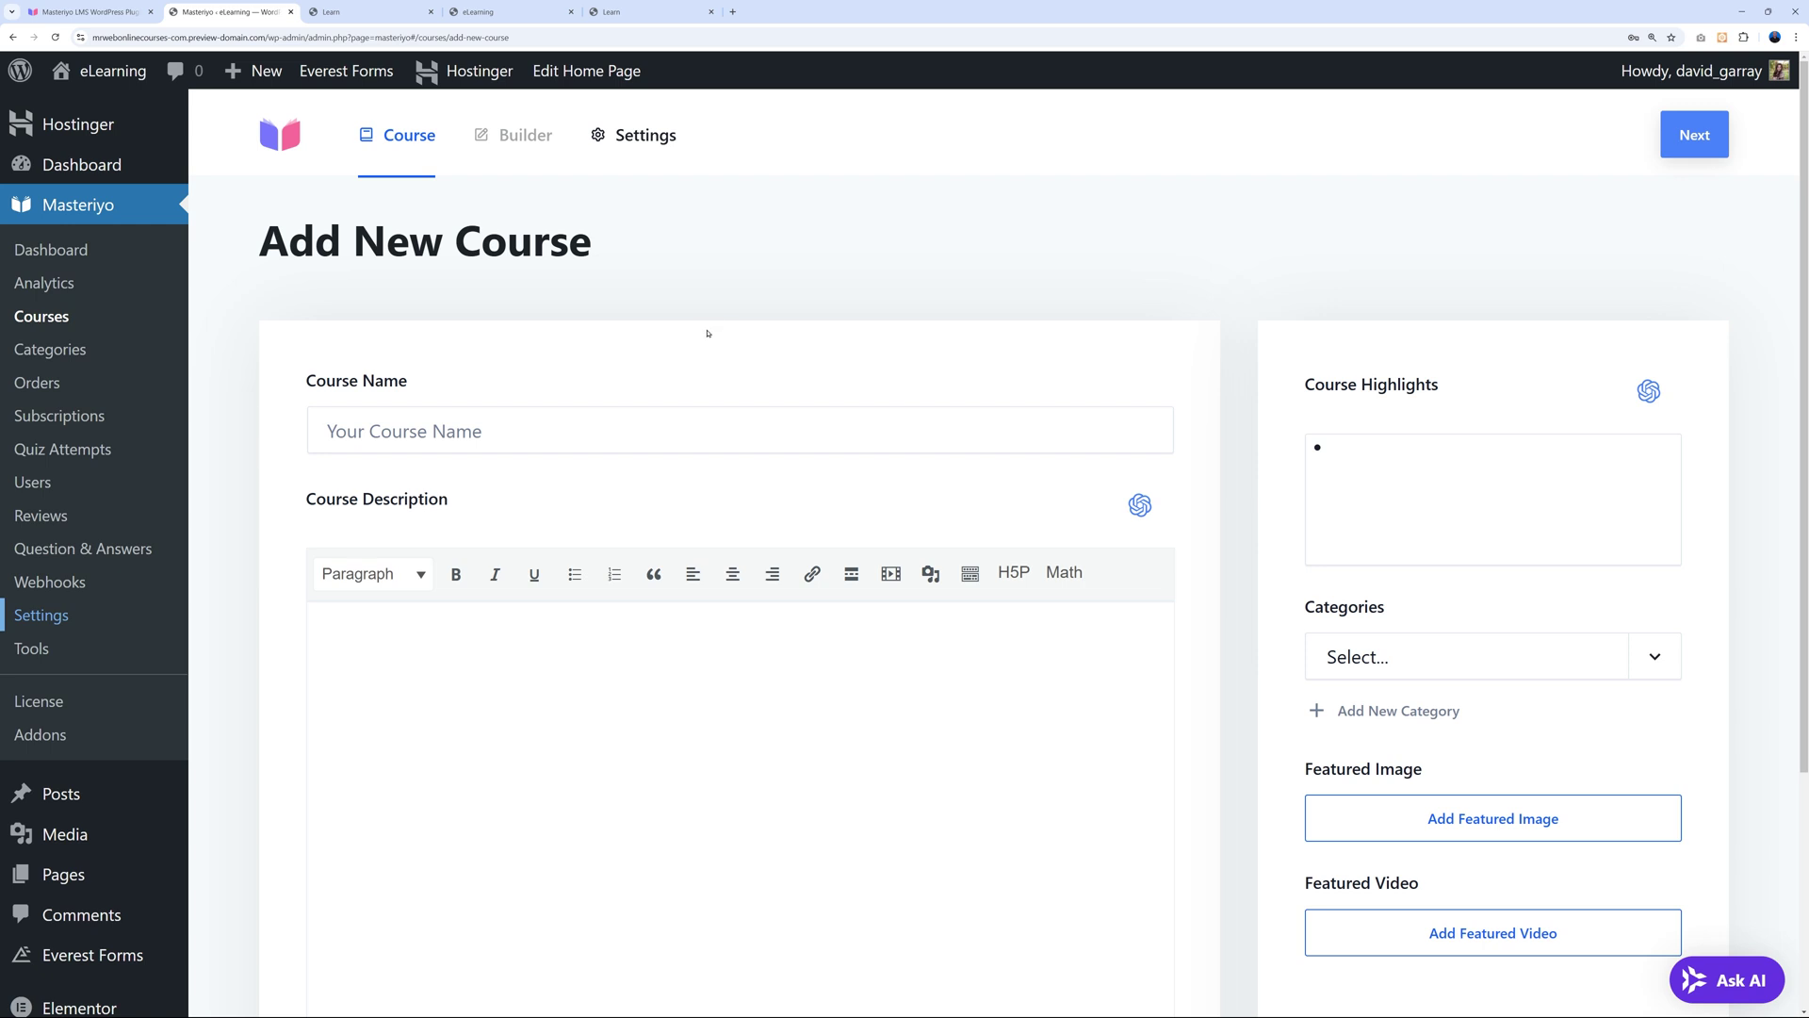
# In Masteriyo Payments settings, review Currency and Checkout Fields, ending on Standard PayPal.
pyautogui.click(30, 624)
pyautogui.scroll(-1, 654, 588)
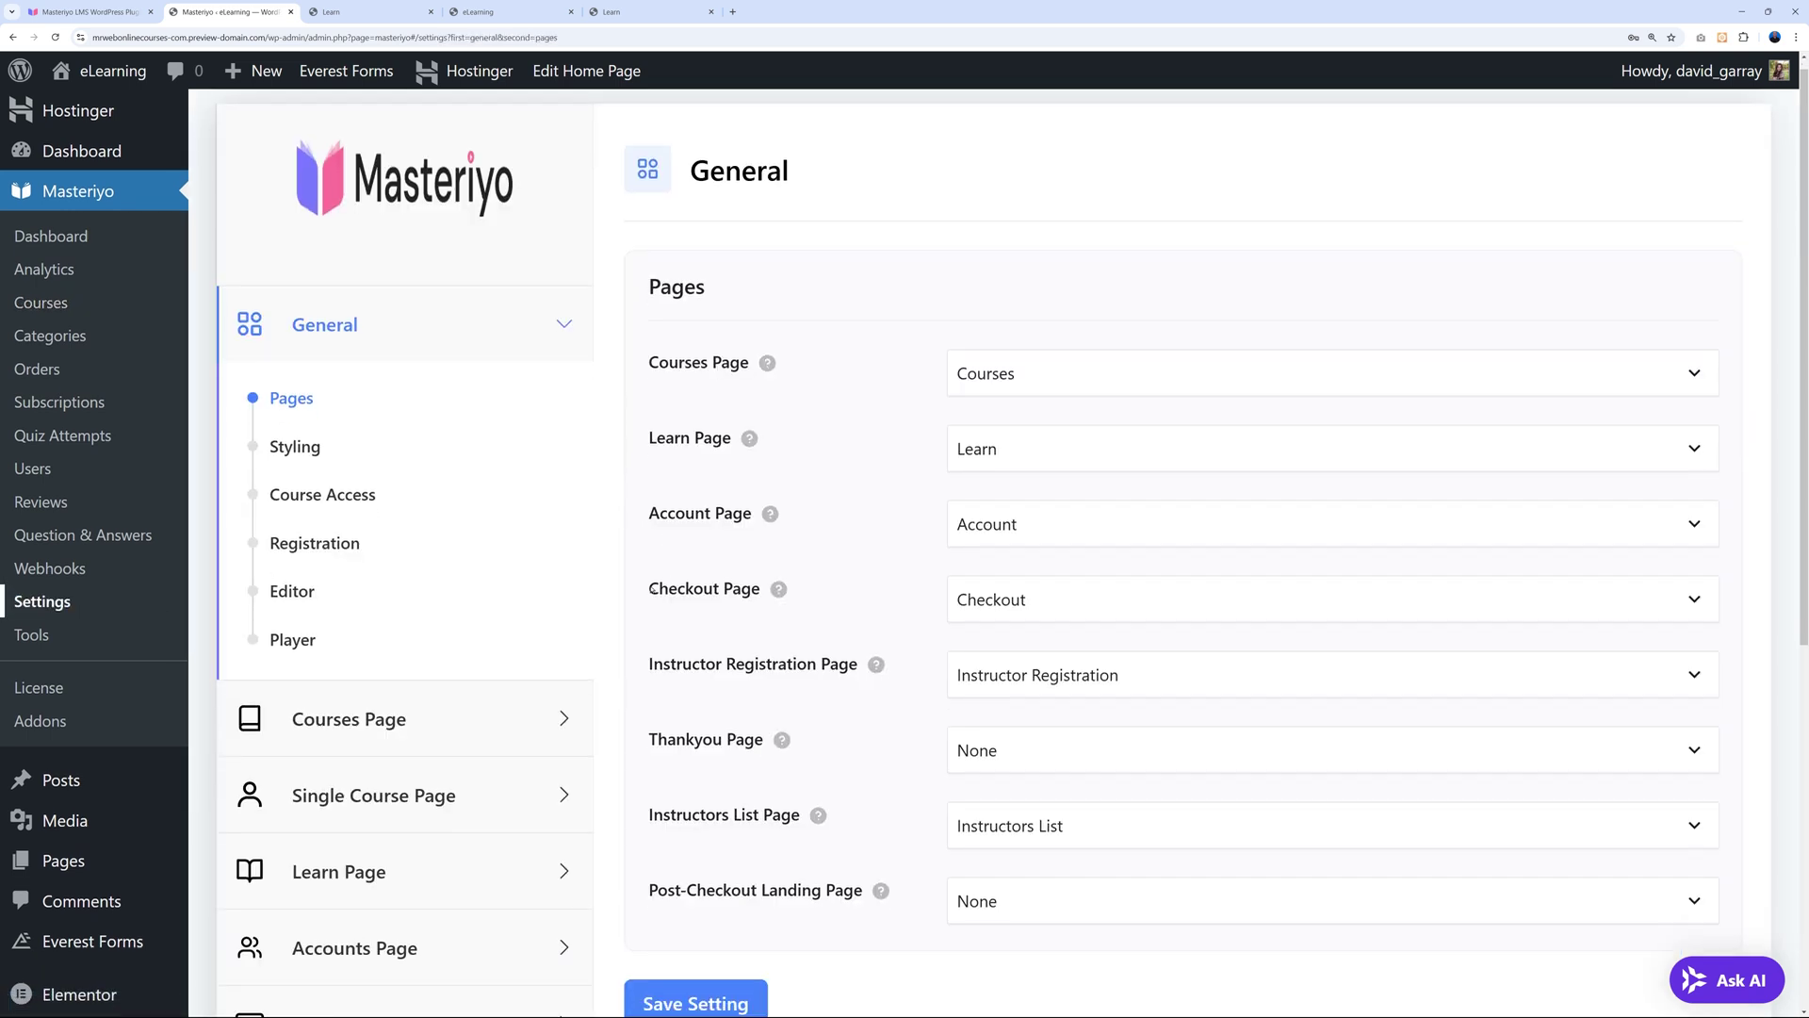
pyautogui.scroll(-5, 652, 587)
pyautogui.click(568, 583)
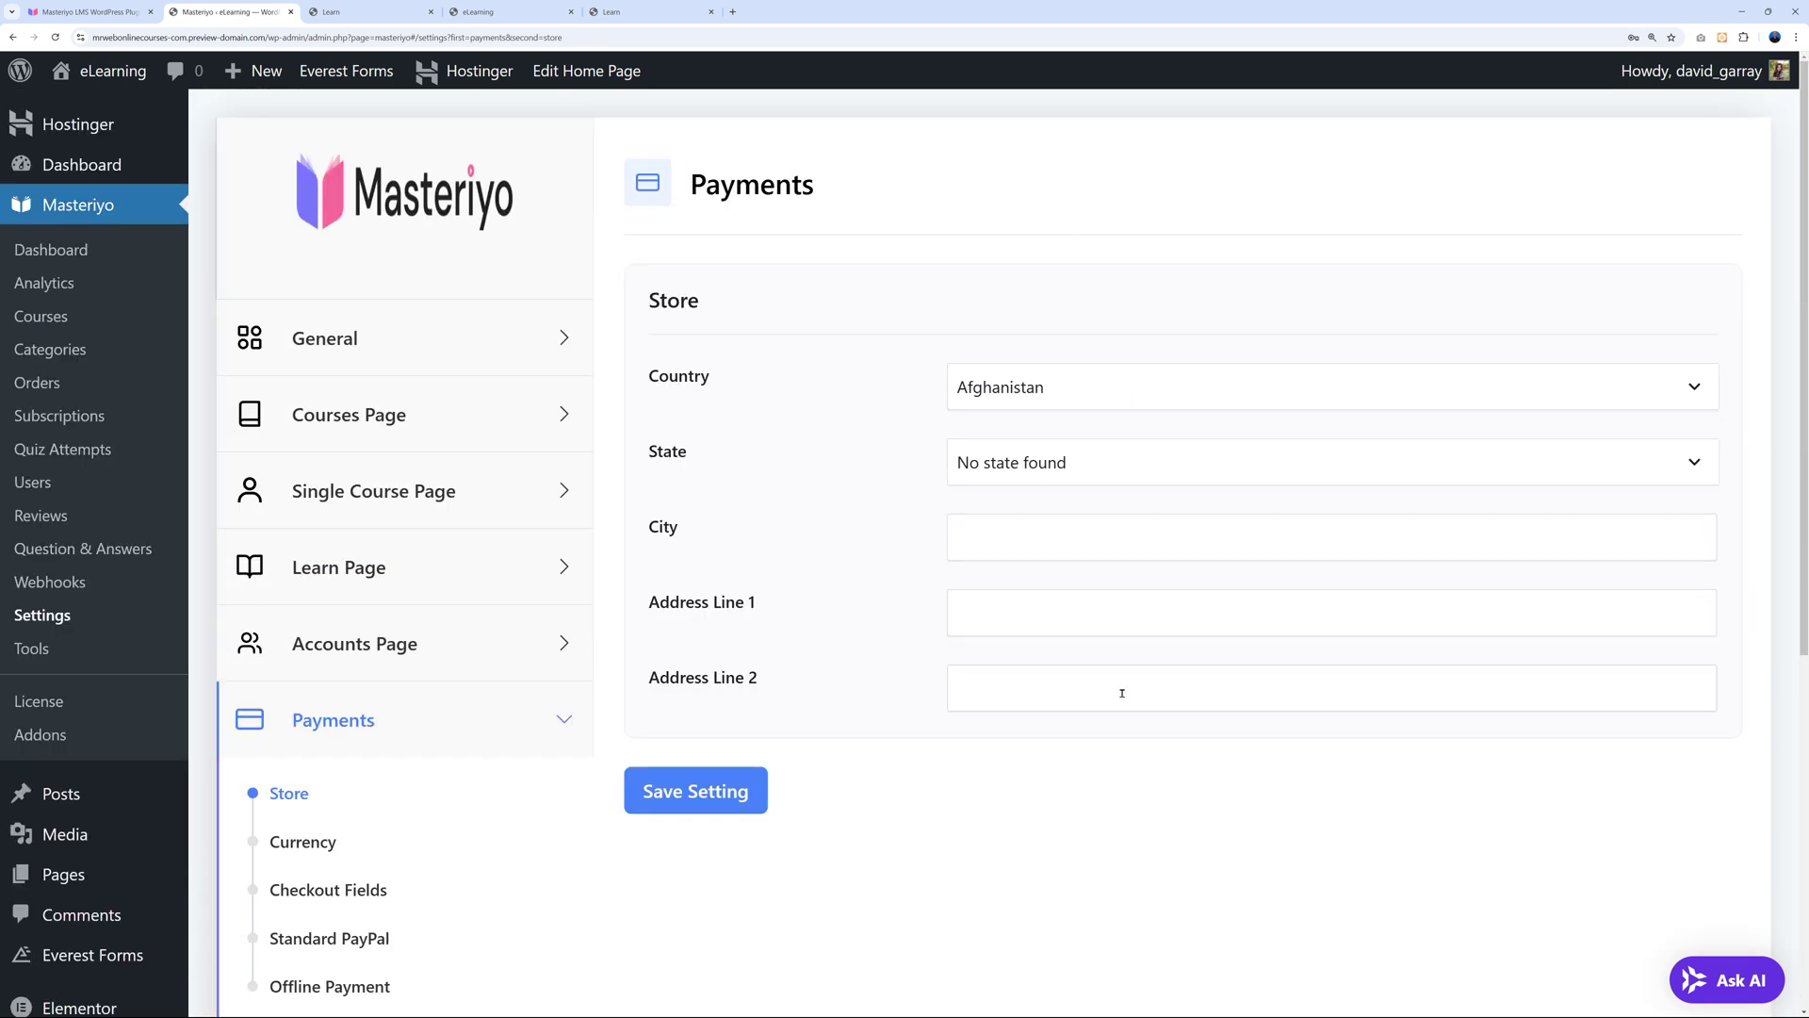
pyautogui.scroll(-2, 1002, 800)
pyautogui.click(301, 665)
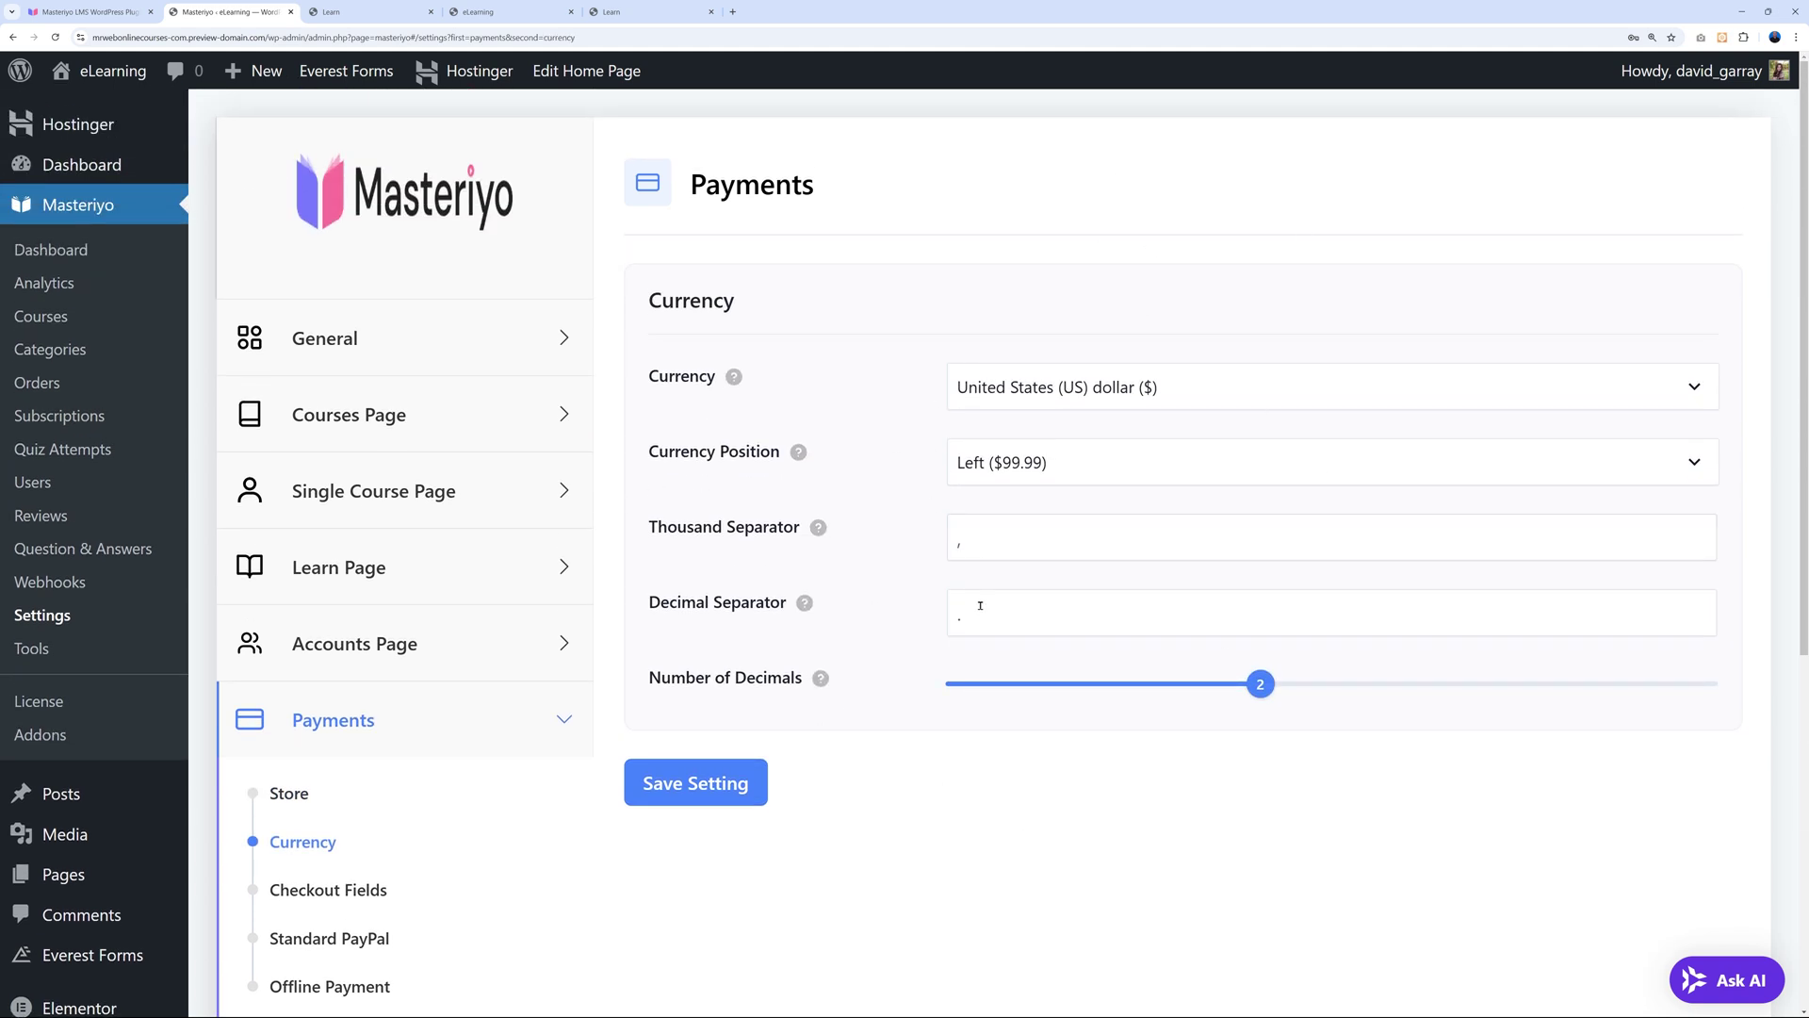
pyautogui.scroll(-1, 932, 736)
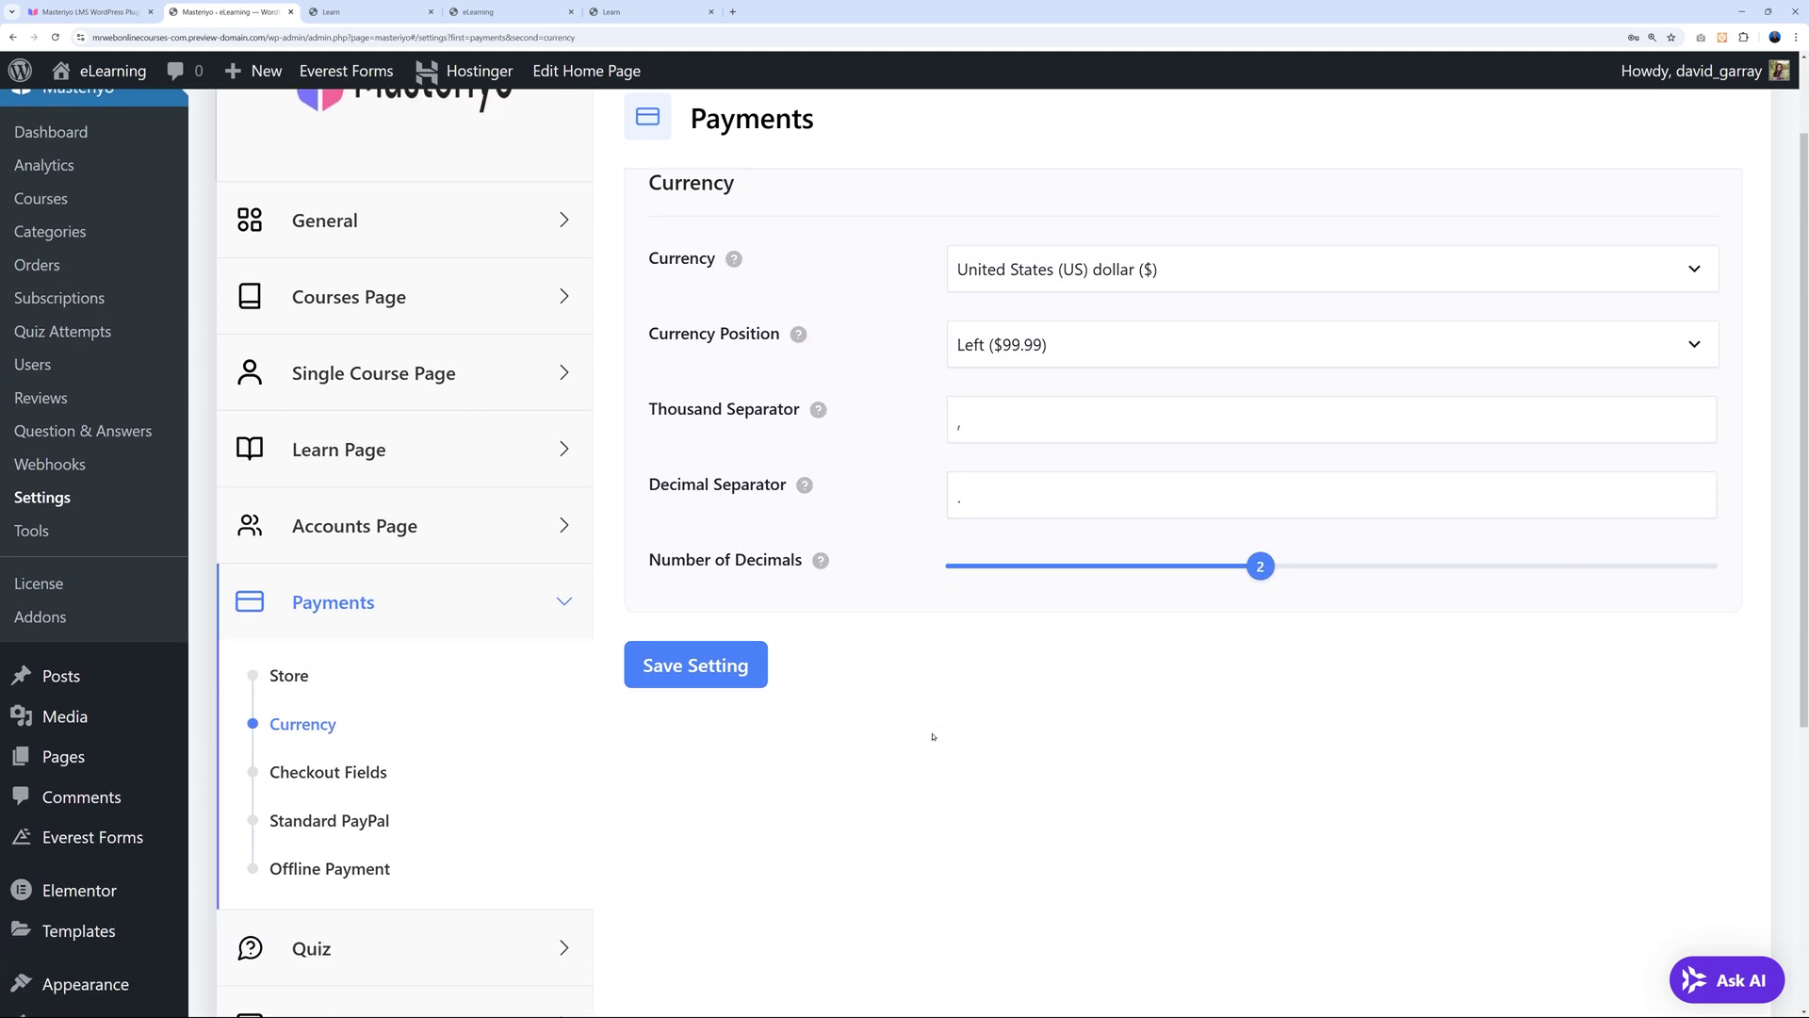
pyautogui.click(384, 782)
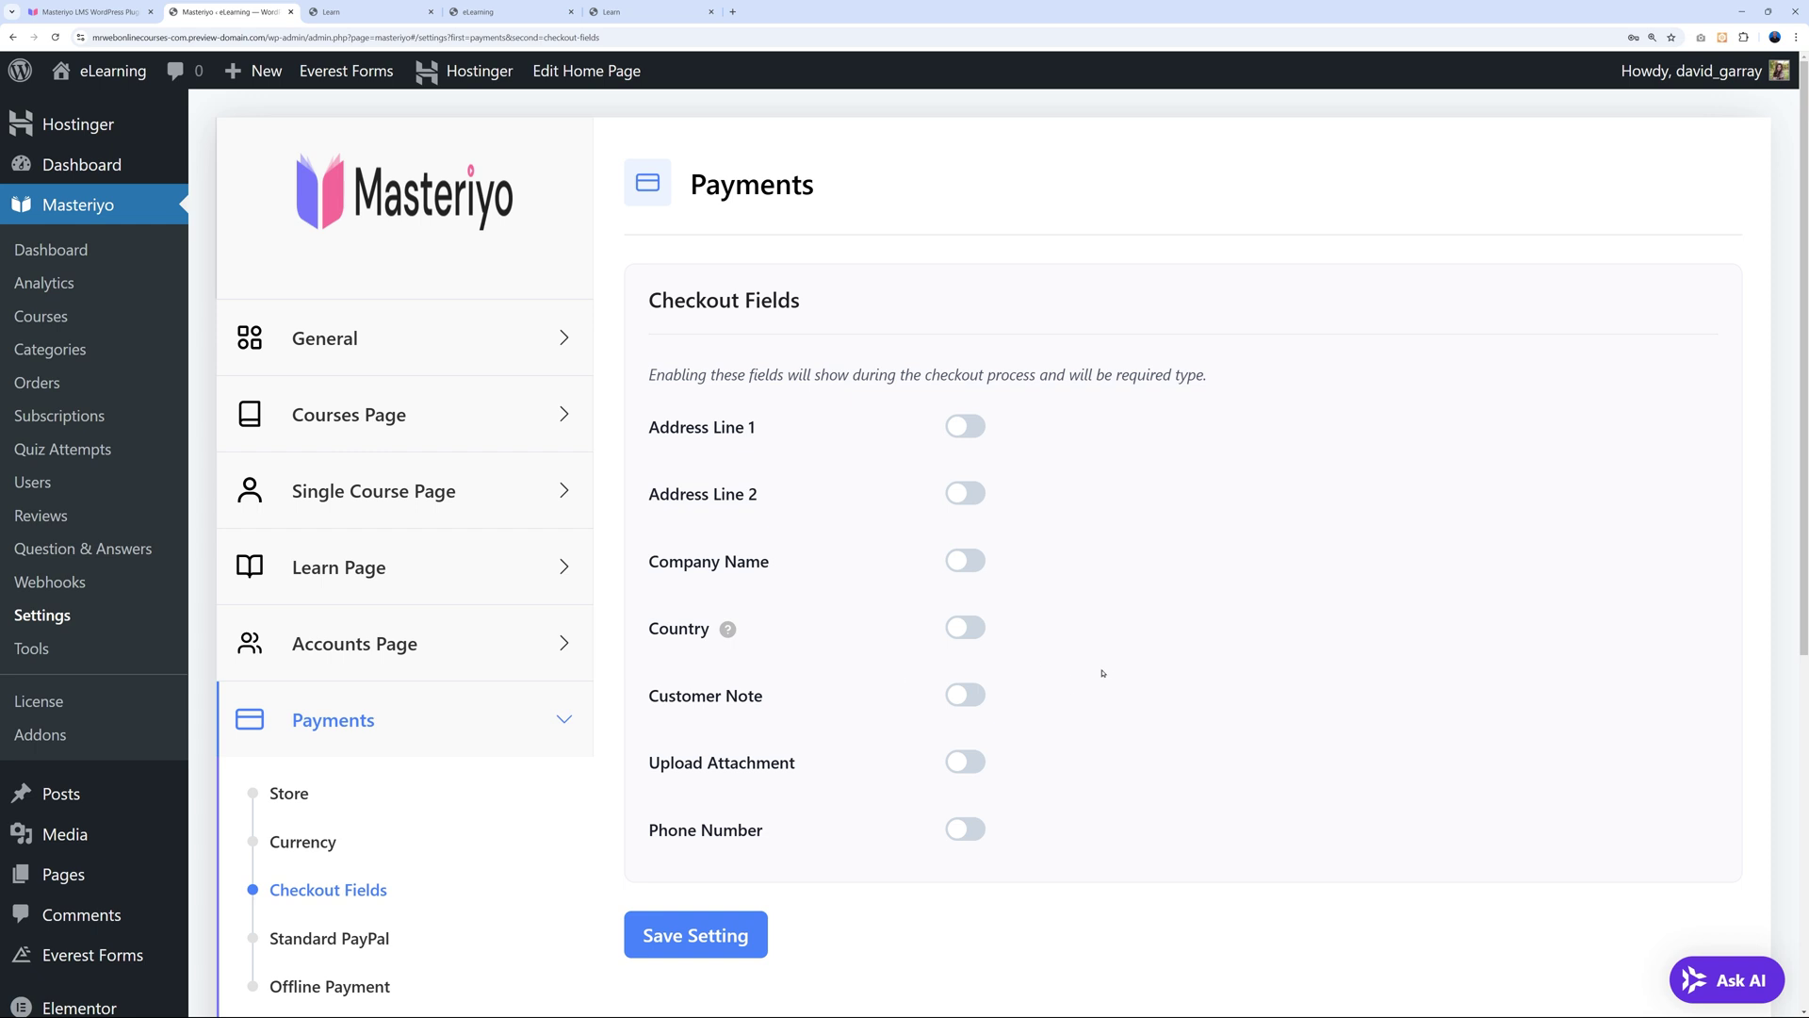
pyautogui.scroll(-2, 1104, 668)
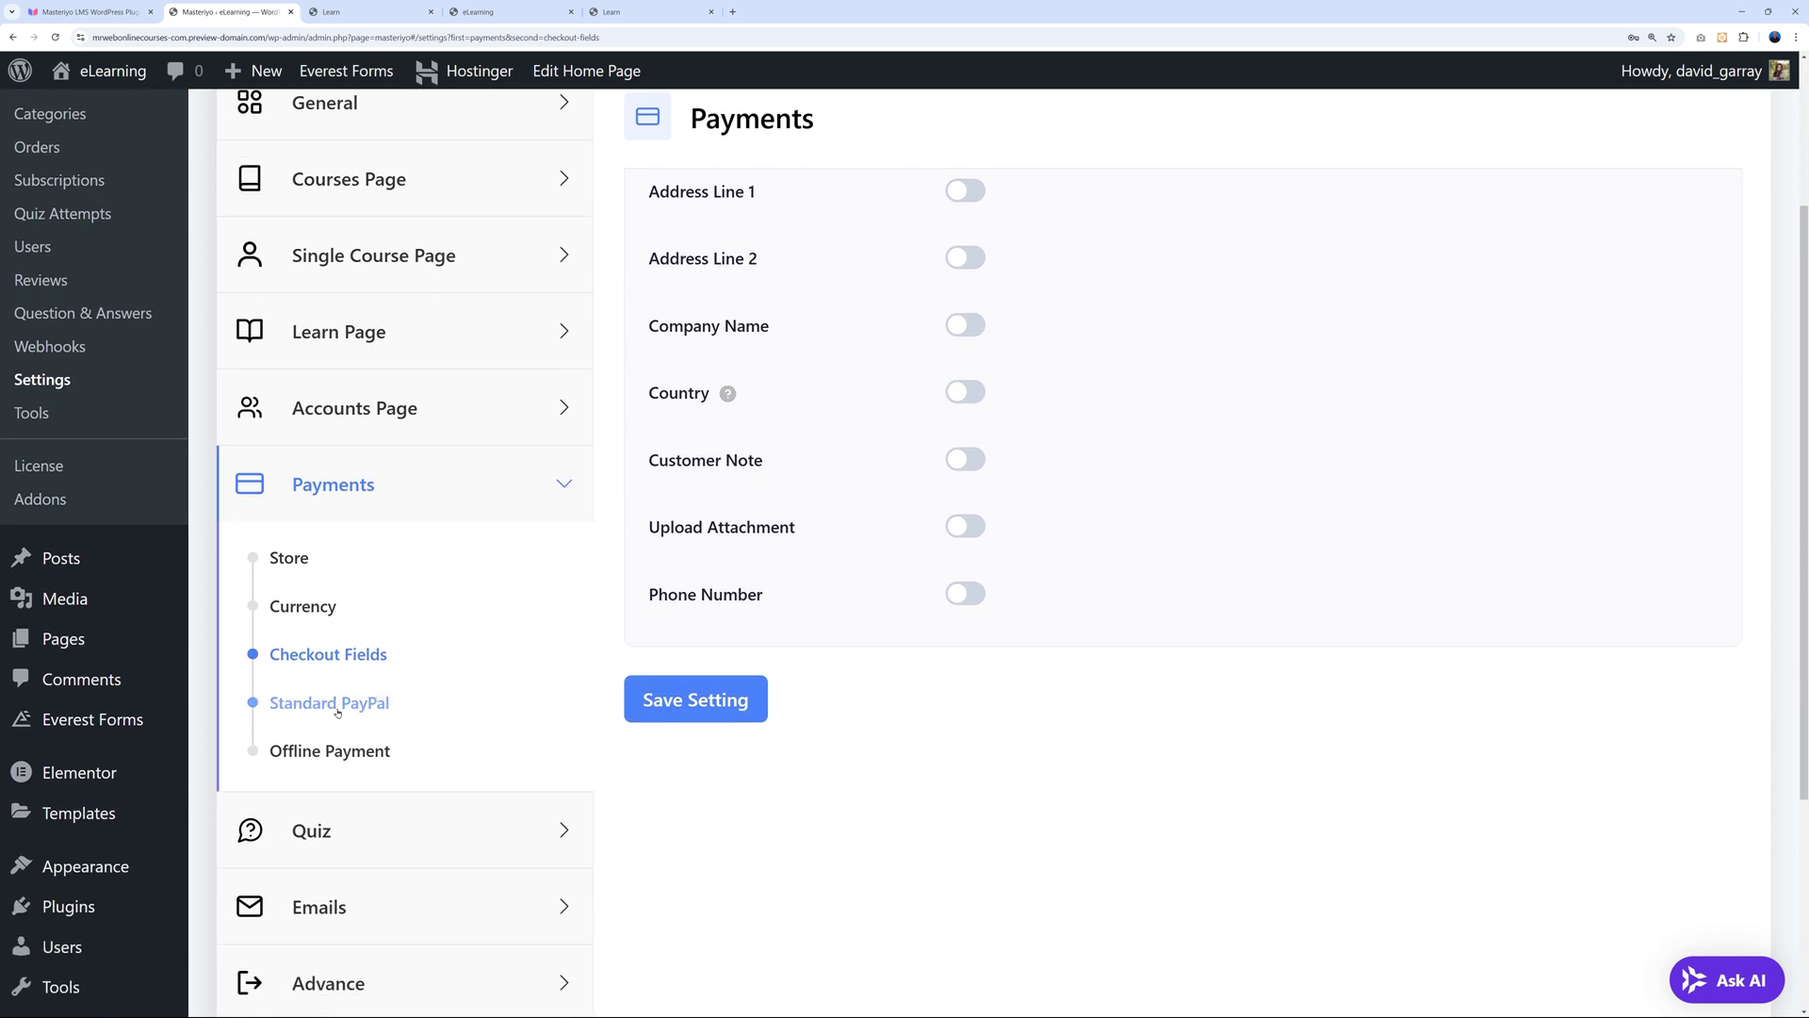
pyautogui.click(340, 713)
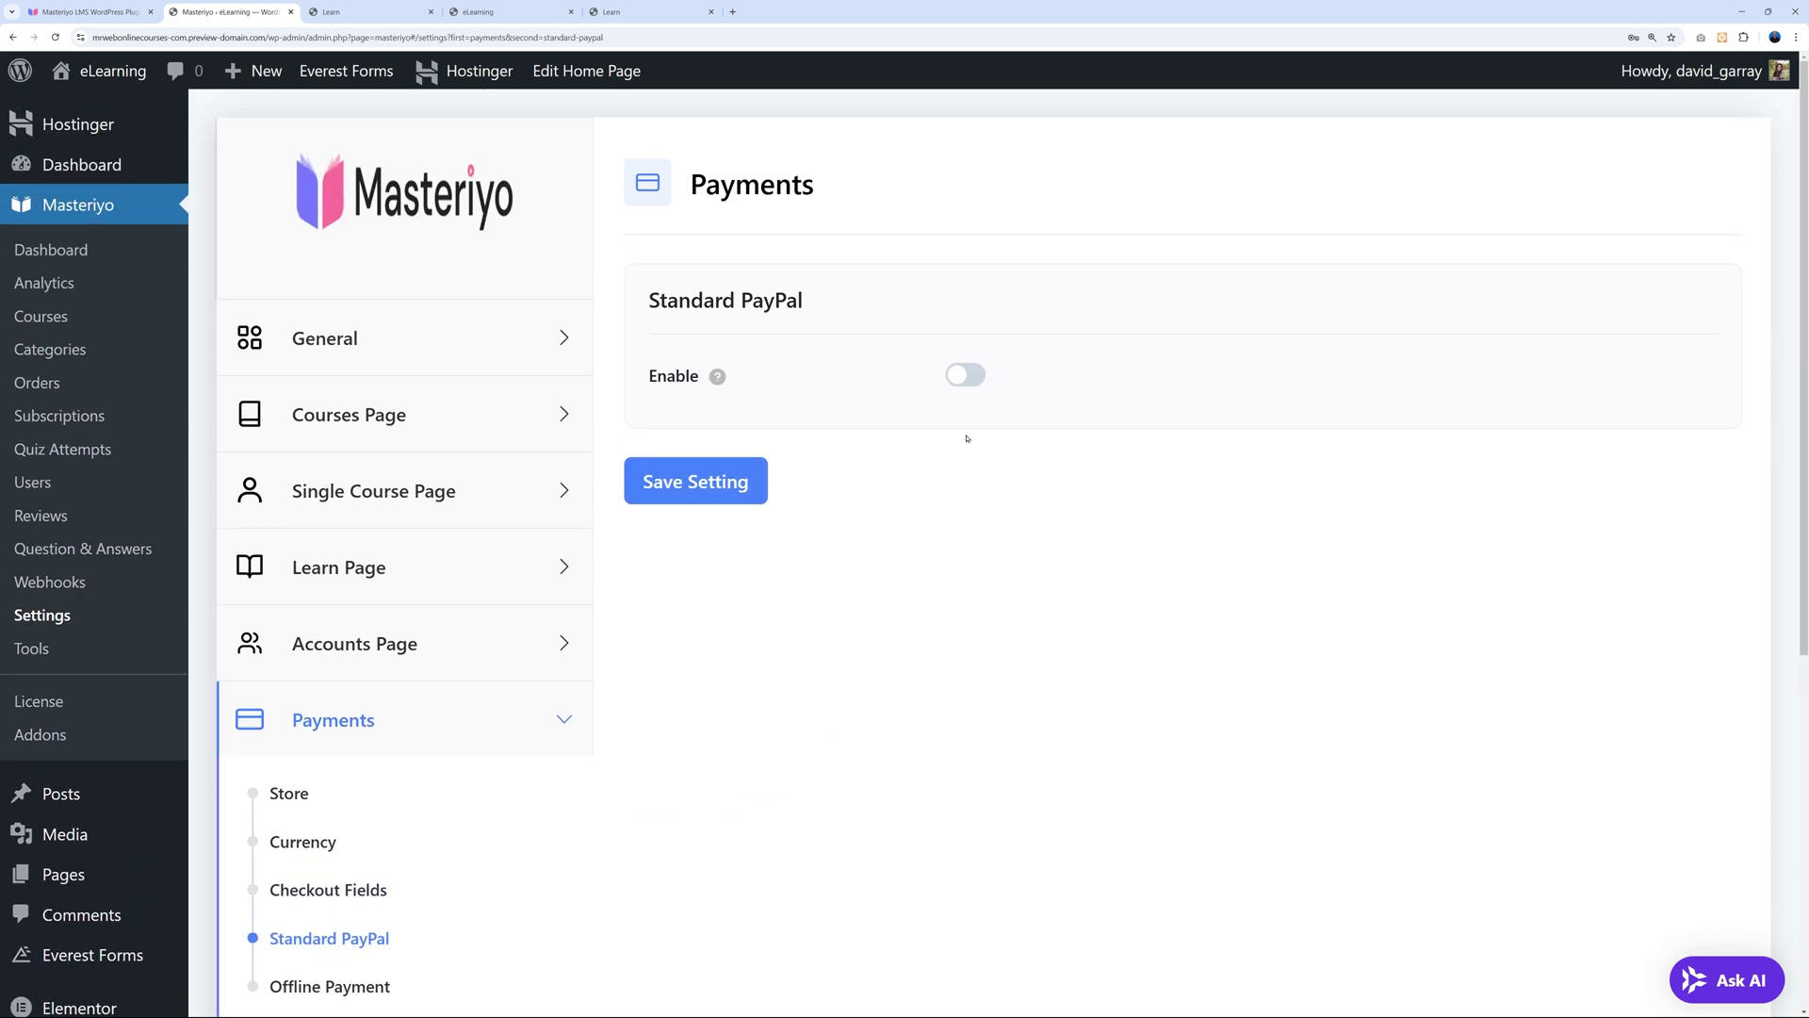
# Turn on Standard PayPal, review its fields, then switch to the masteriyo.com tab.
pyautogui.click(963, 377)
pyautogui.scroll(-5, 1137, 479)
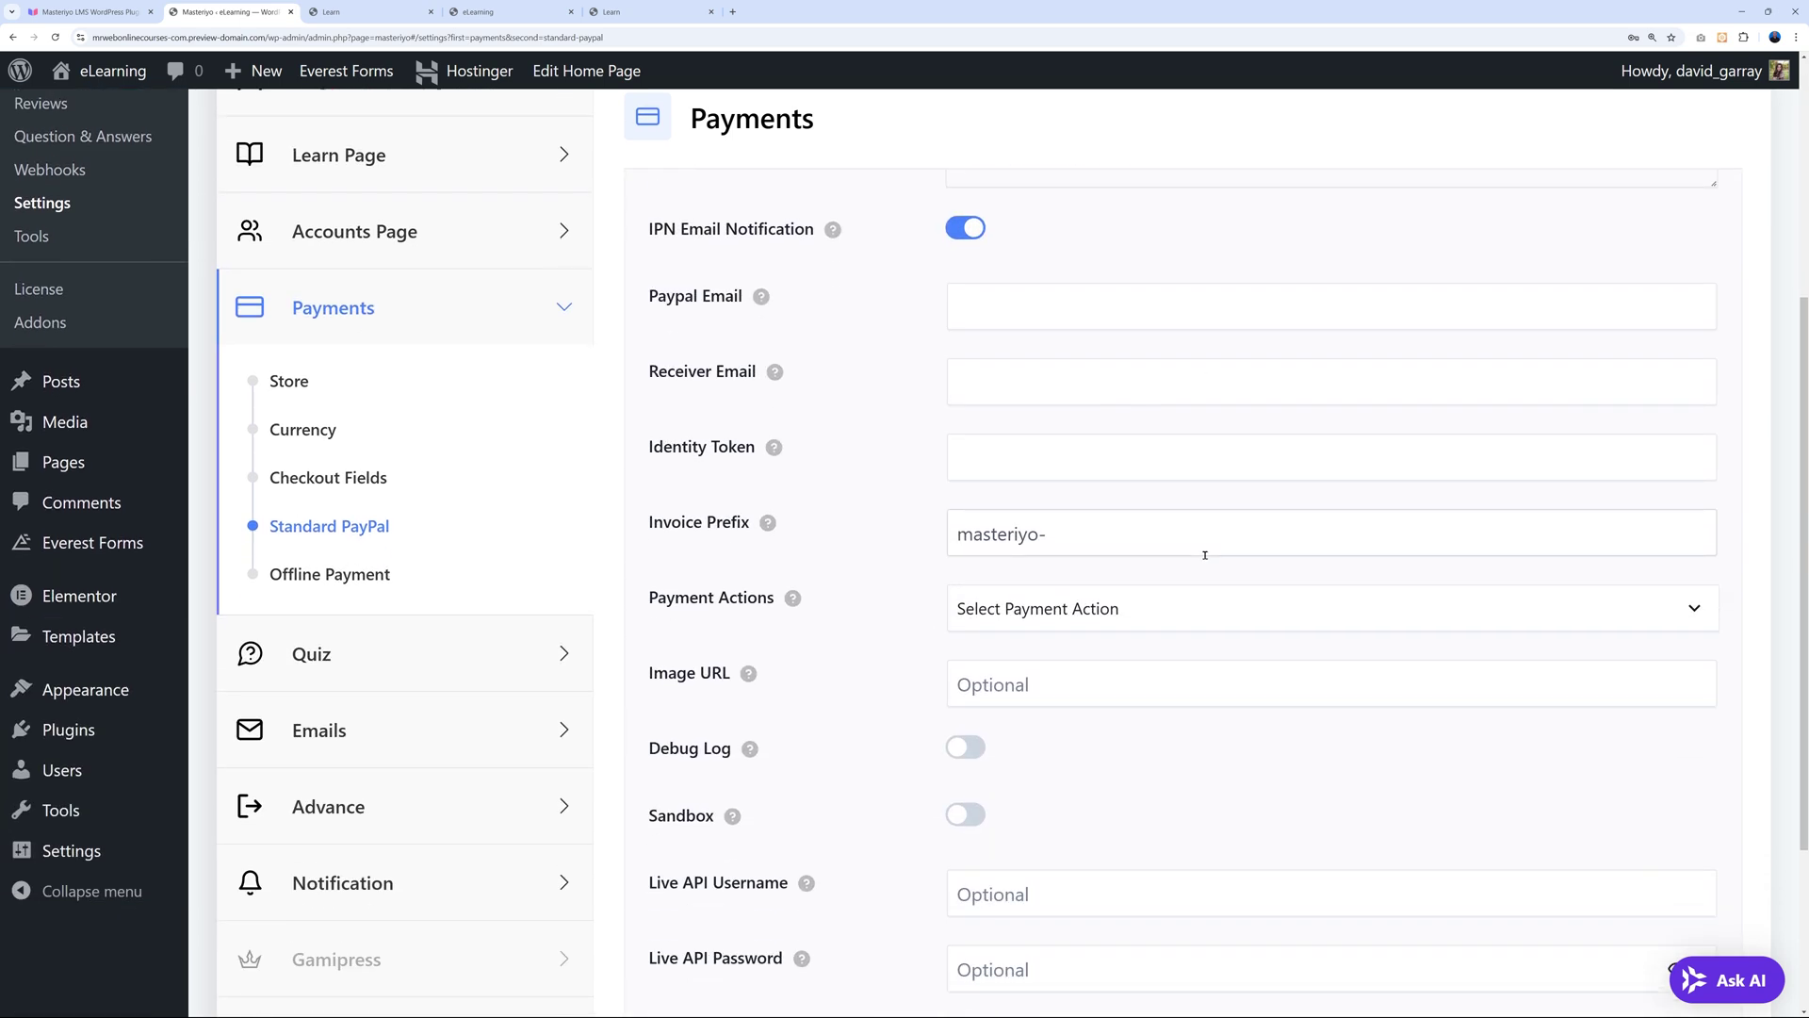
pyautogui.scroll(-2, 1205, 554)
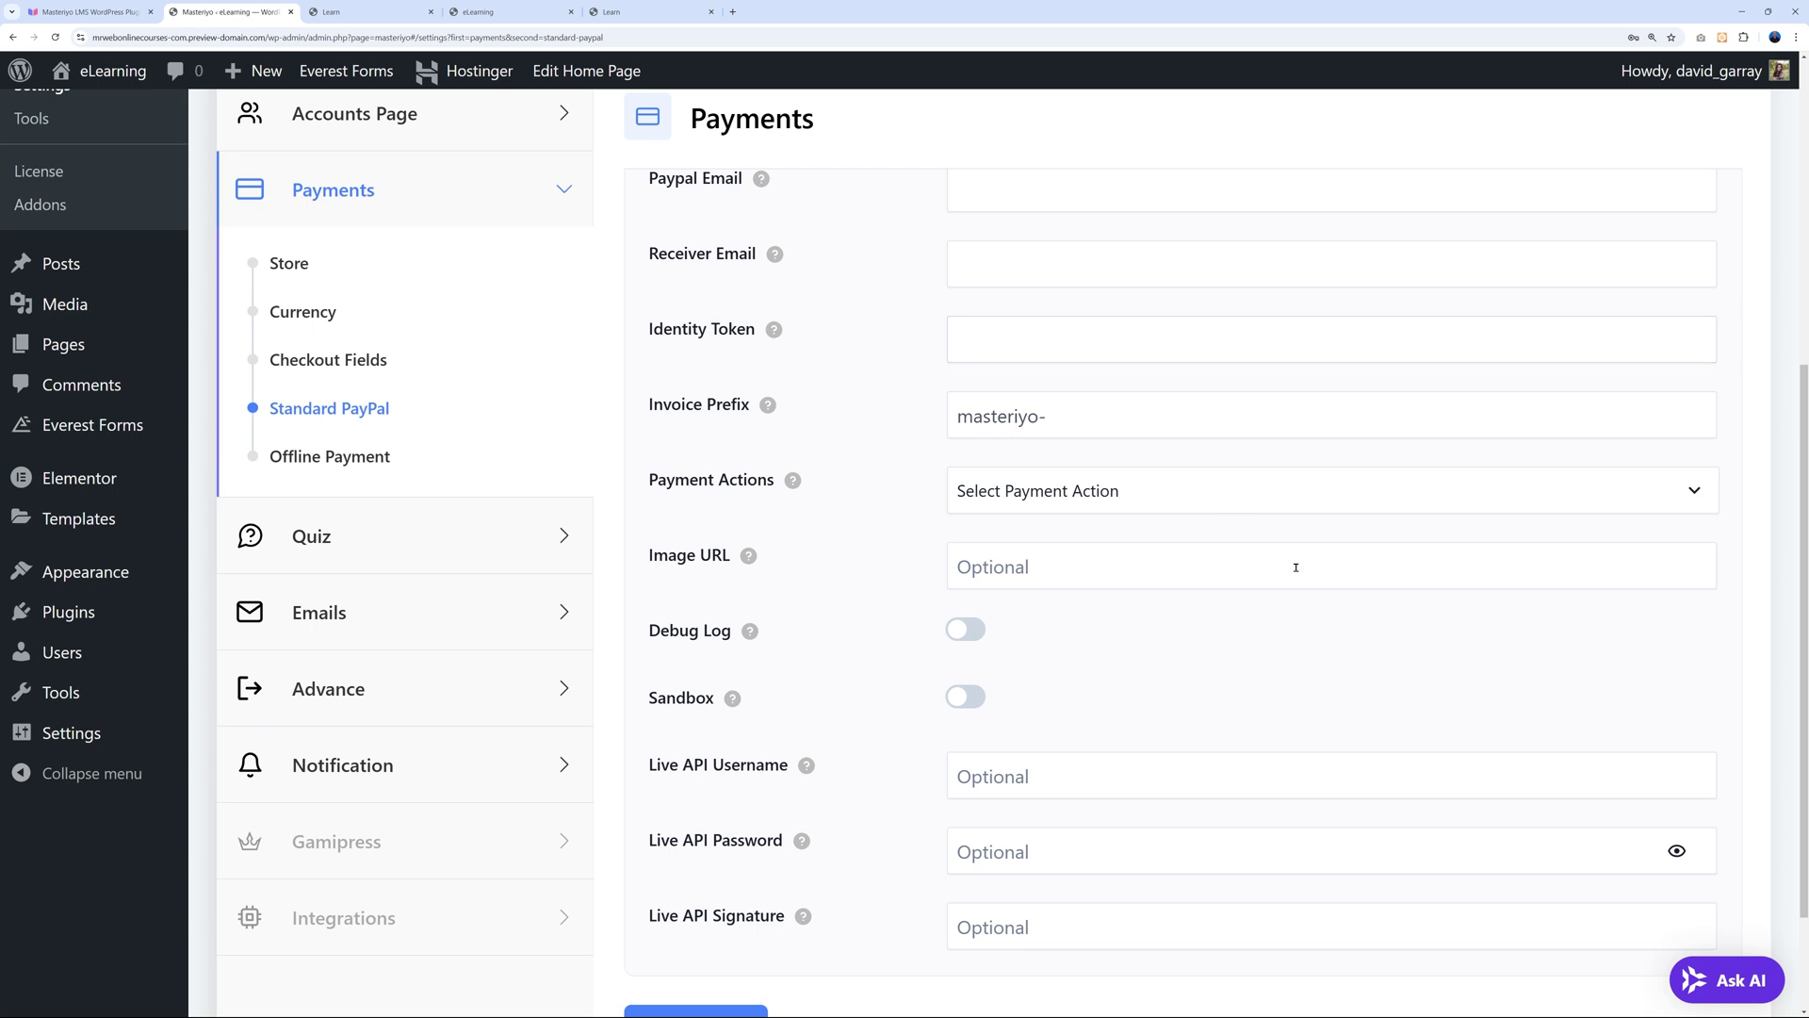
pyautogui.scroll(-2, 1296, 567)
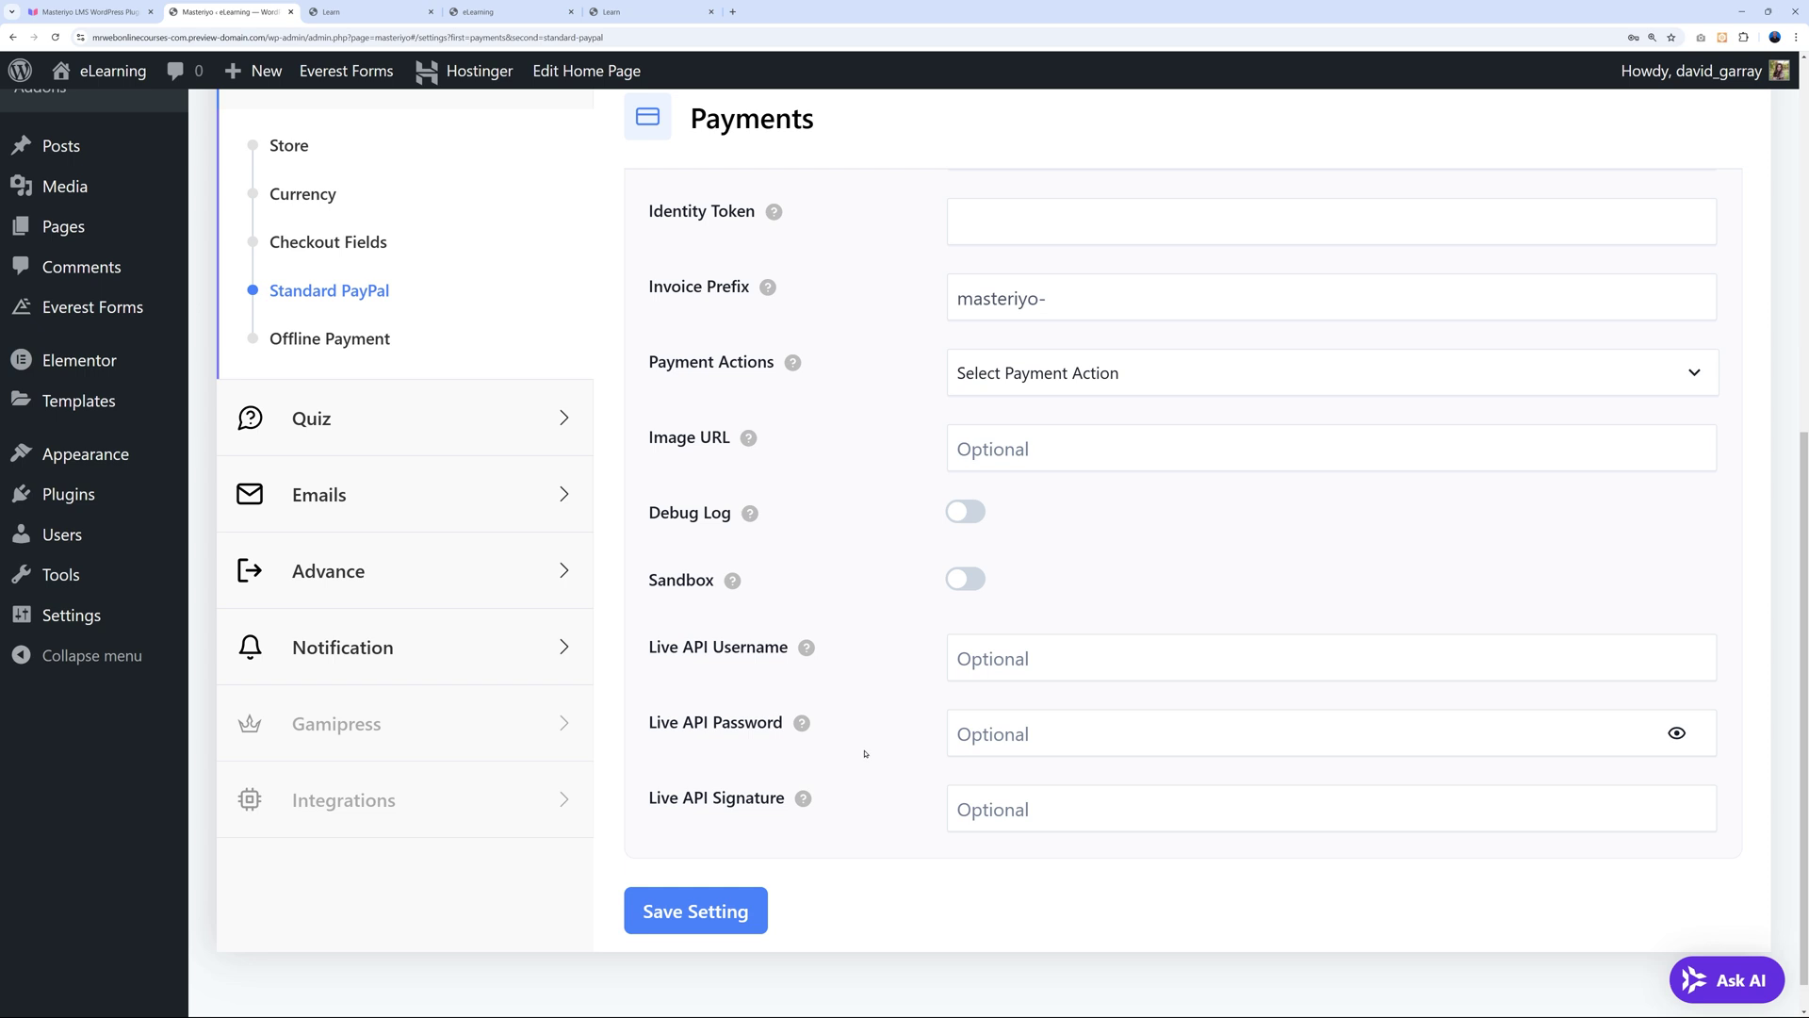
pyautogui.scroll(4, 865, 753)
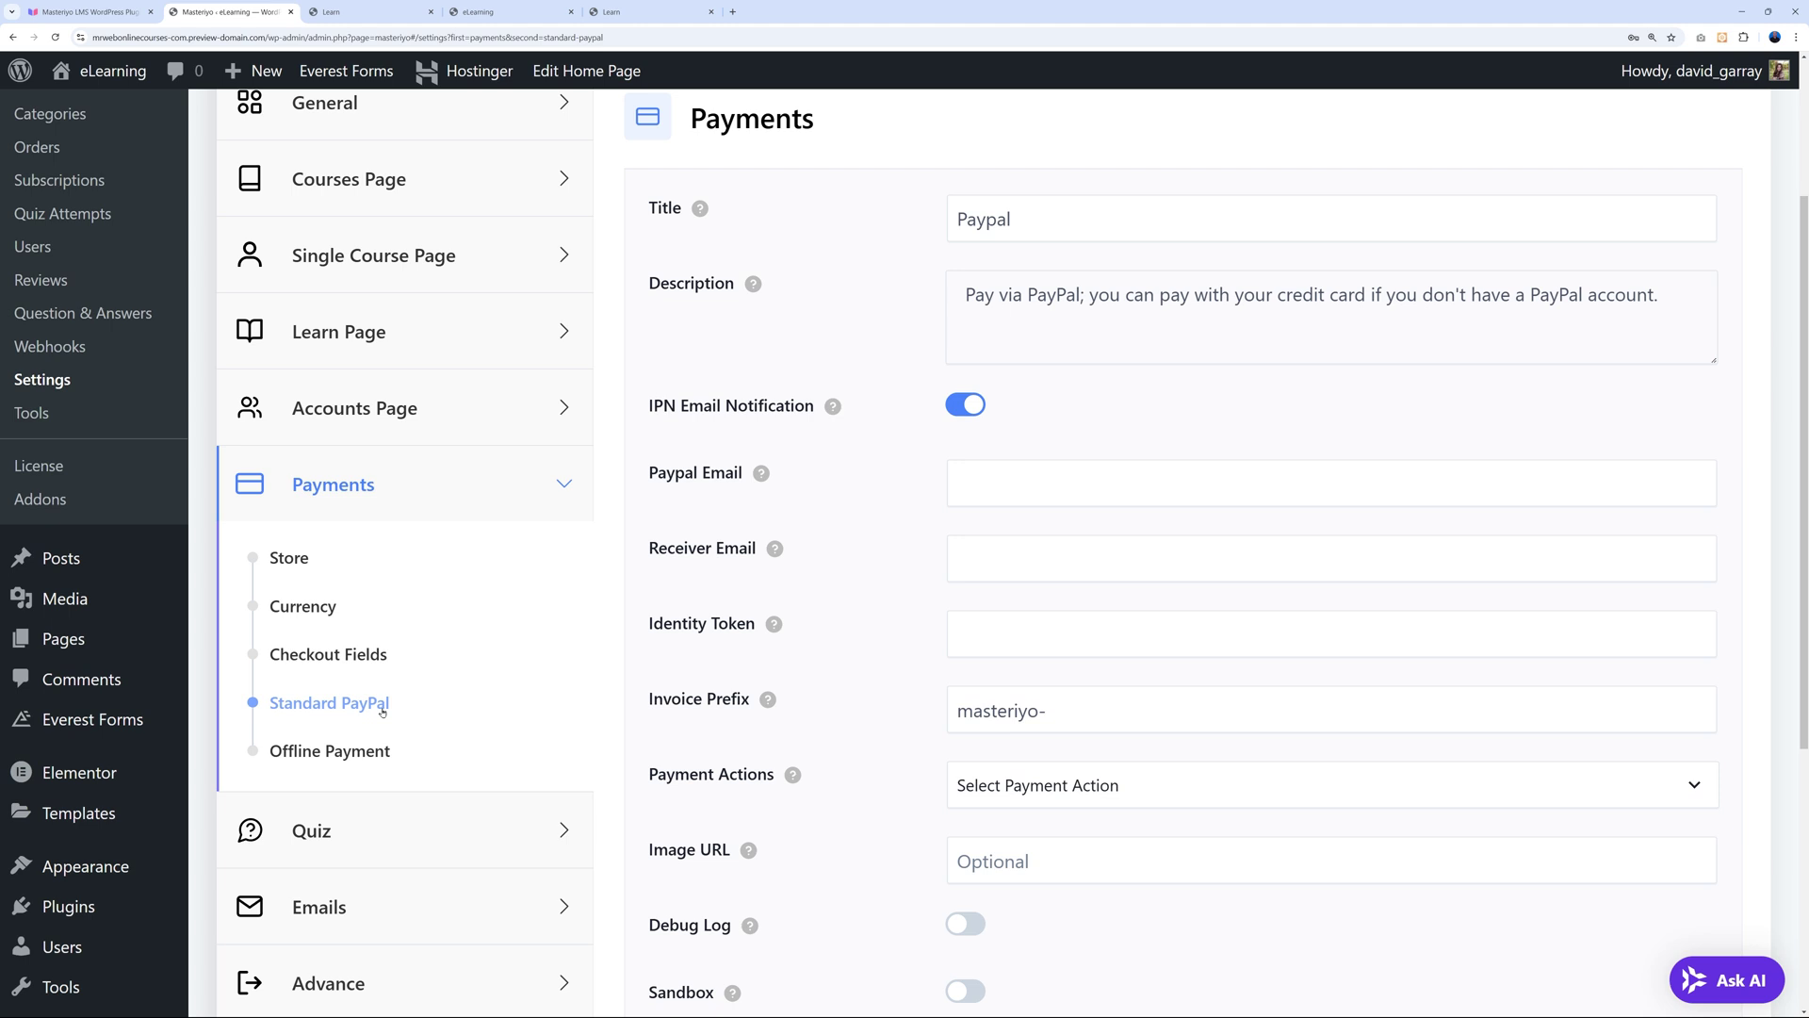
pyautogui.click(89, 12)
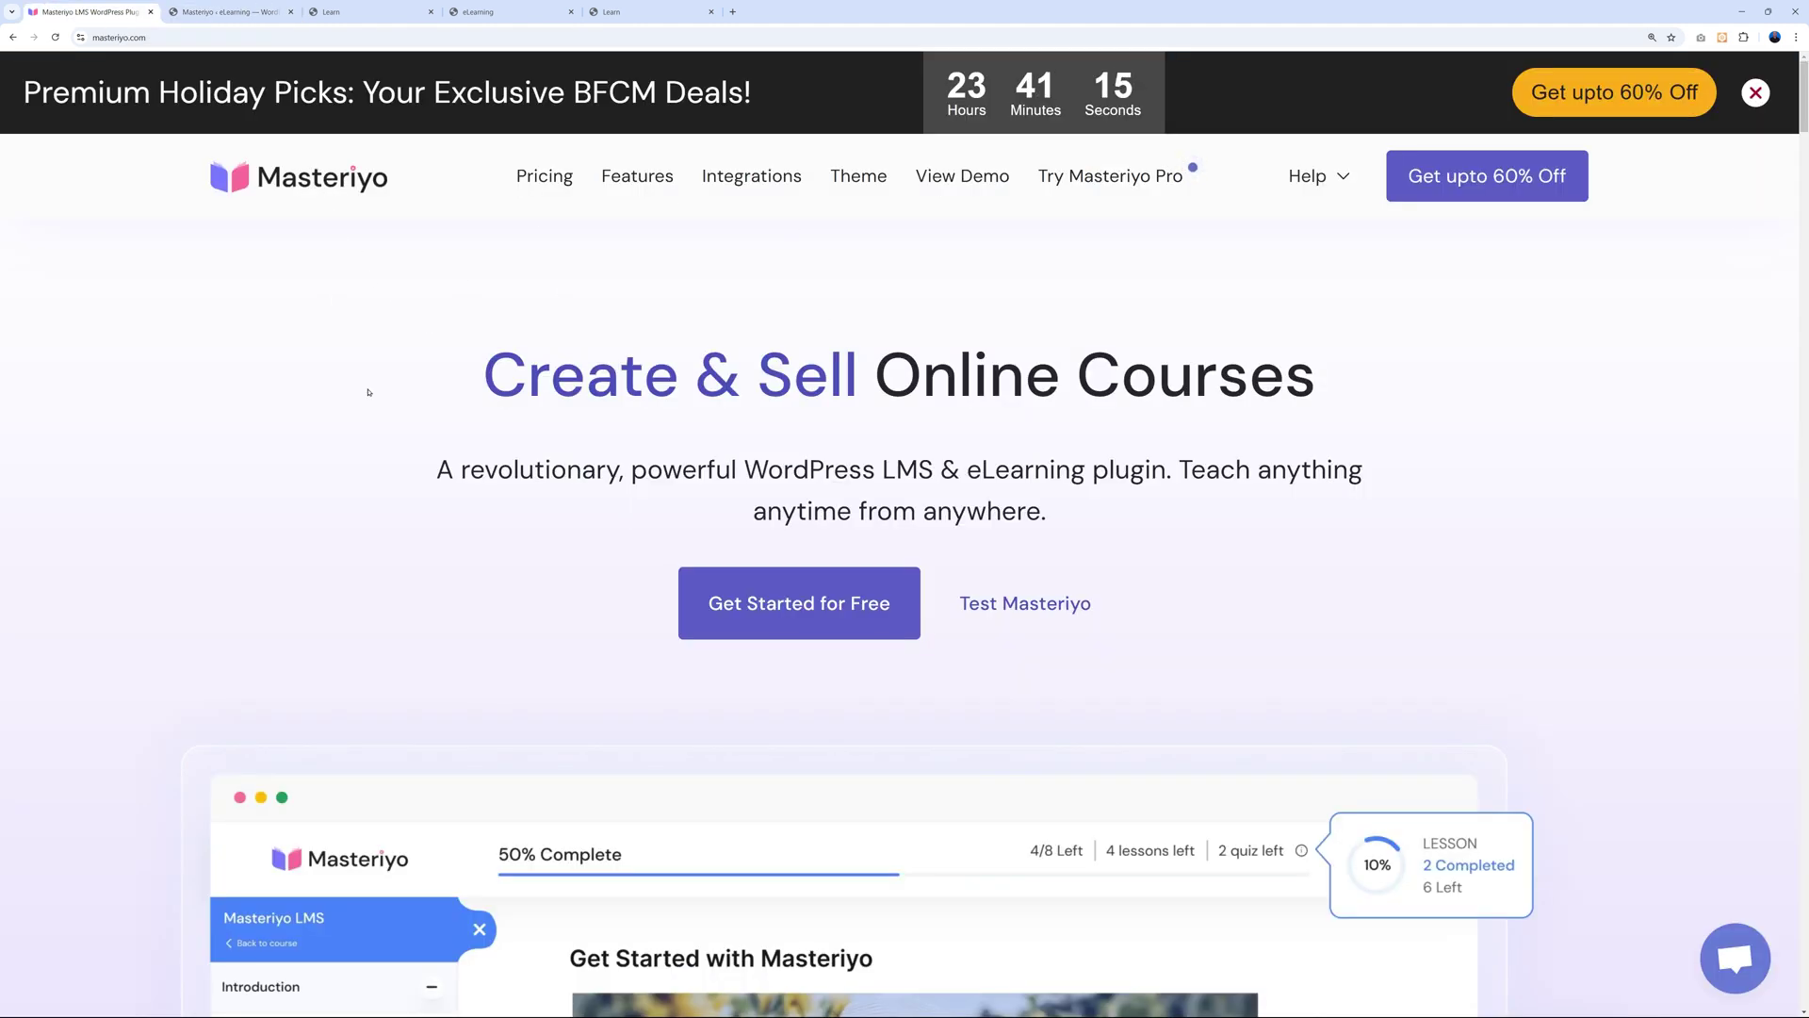
# Read the WooCommerce card's 300+ payment gateways on masteriyo.com Integrations, then return to WordPress.
pyautogui.click(751, 181)
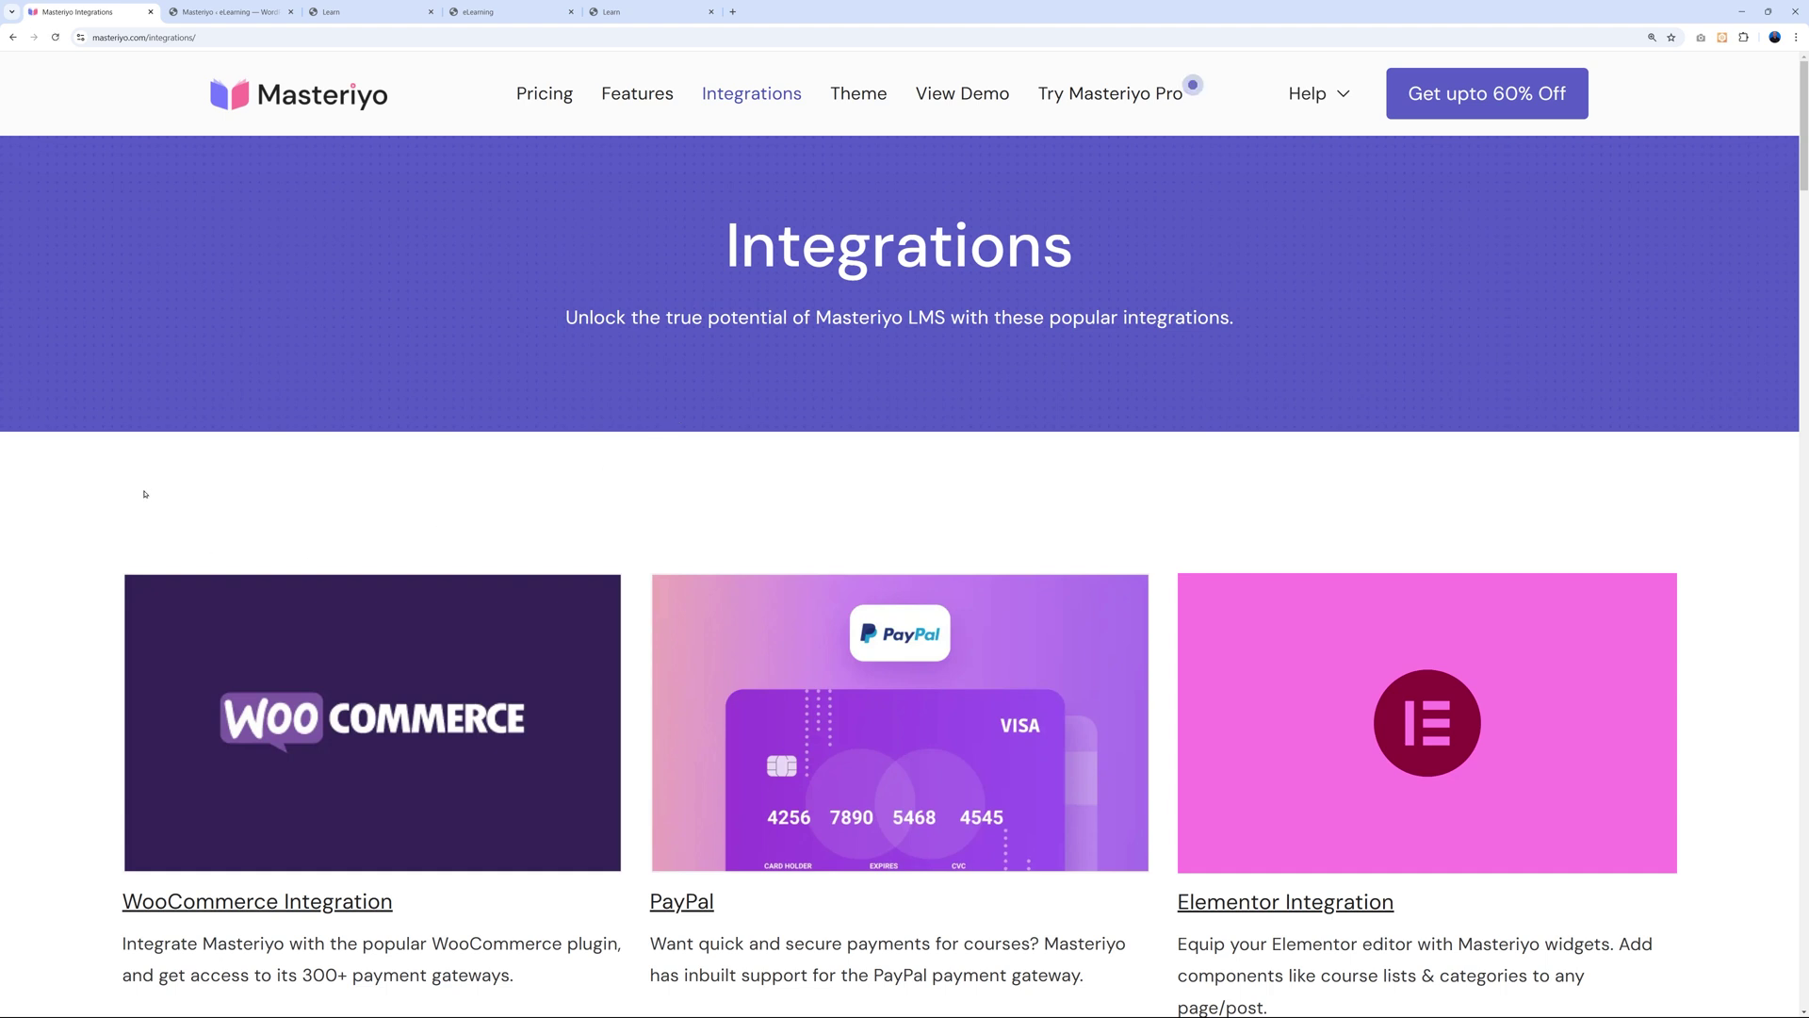
pyautogui.scroll(-3, 113, 471)
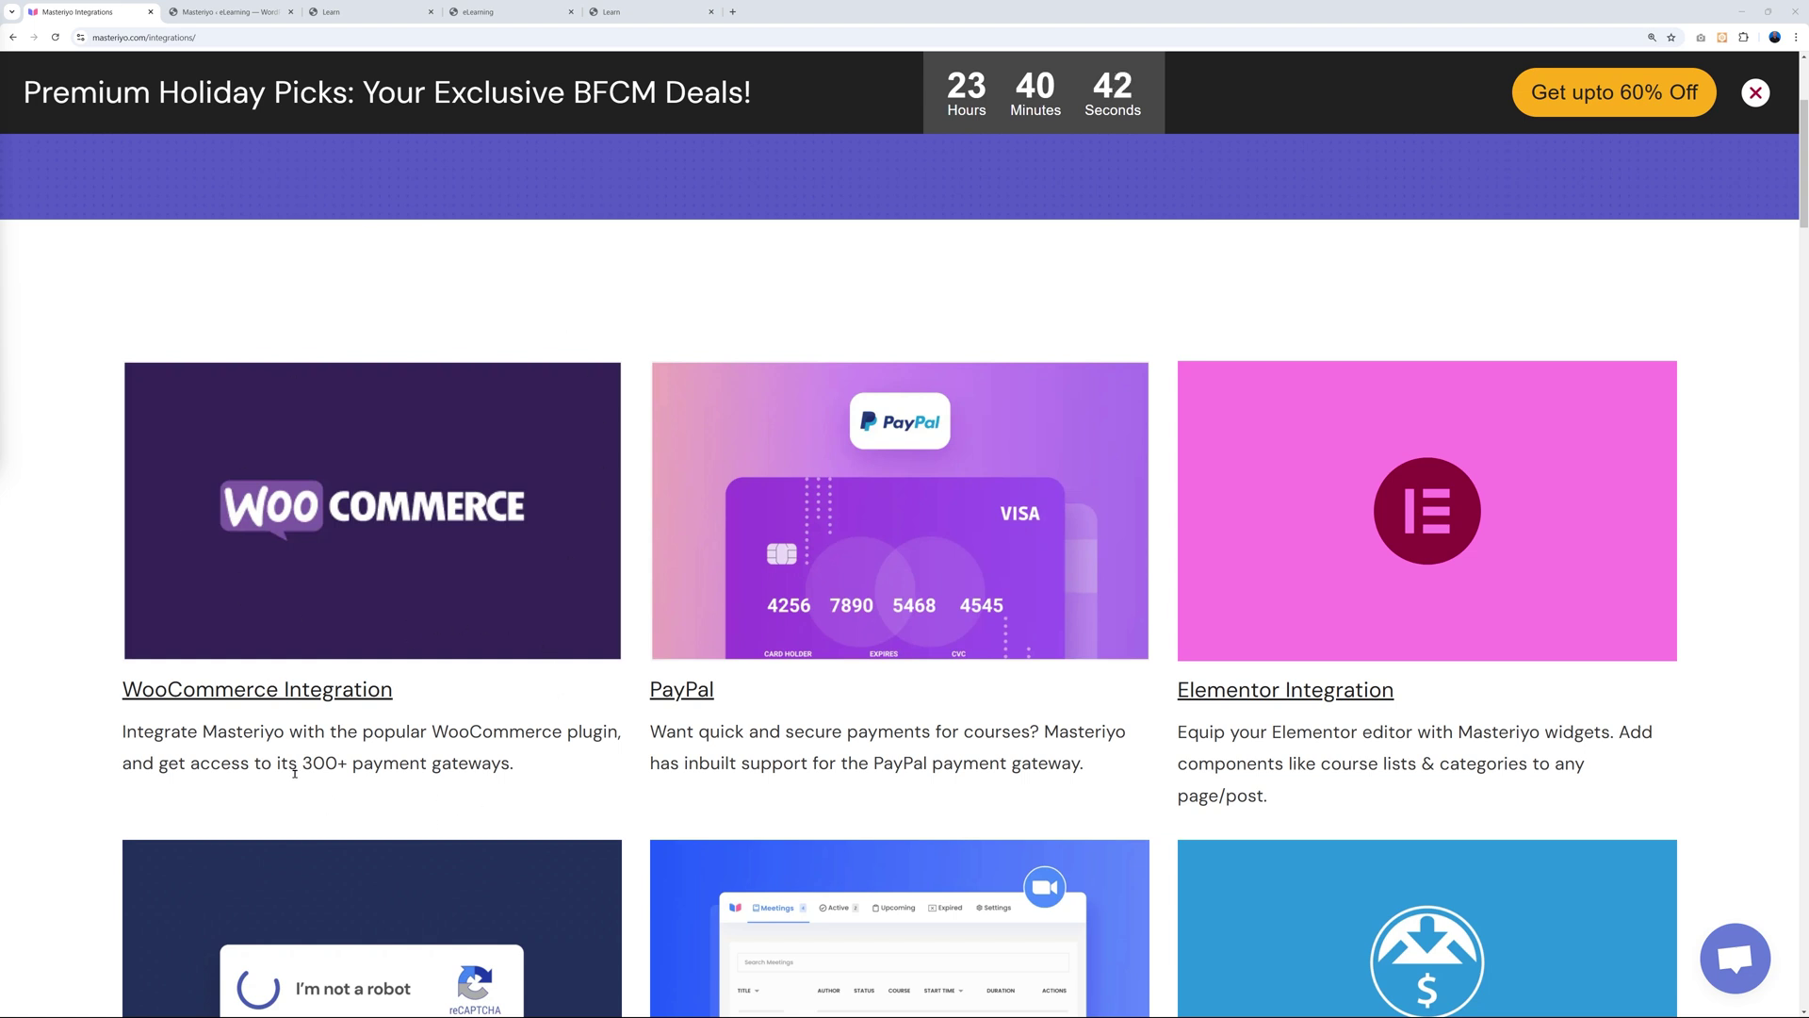
pyautogui.moveTo(301, 763); pyautogui.dragTo(659, 784)
pyautogui.click(583, 786)
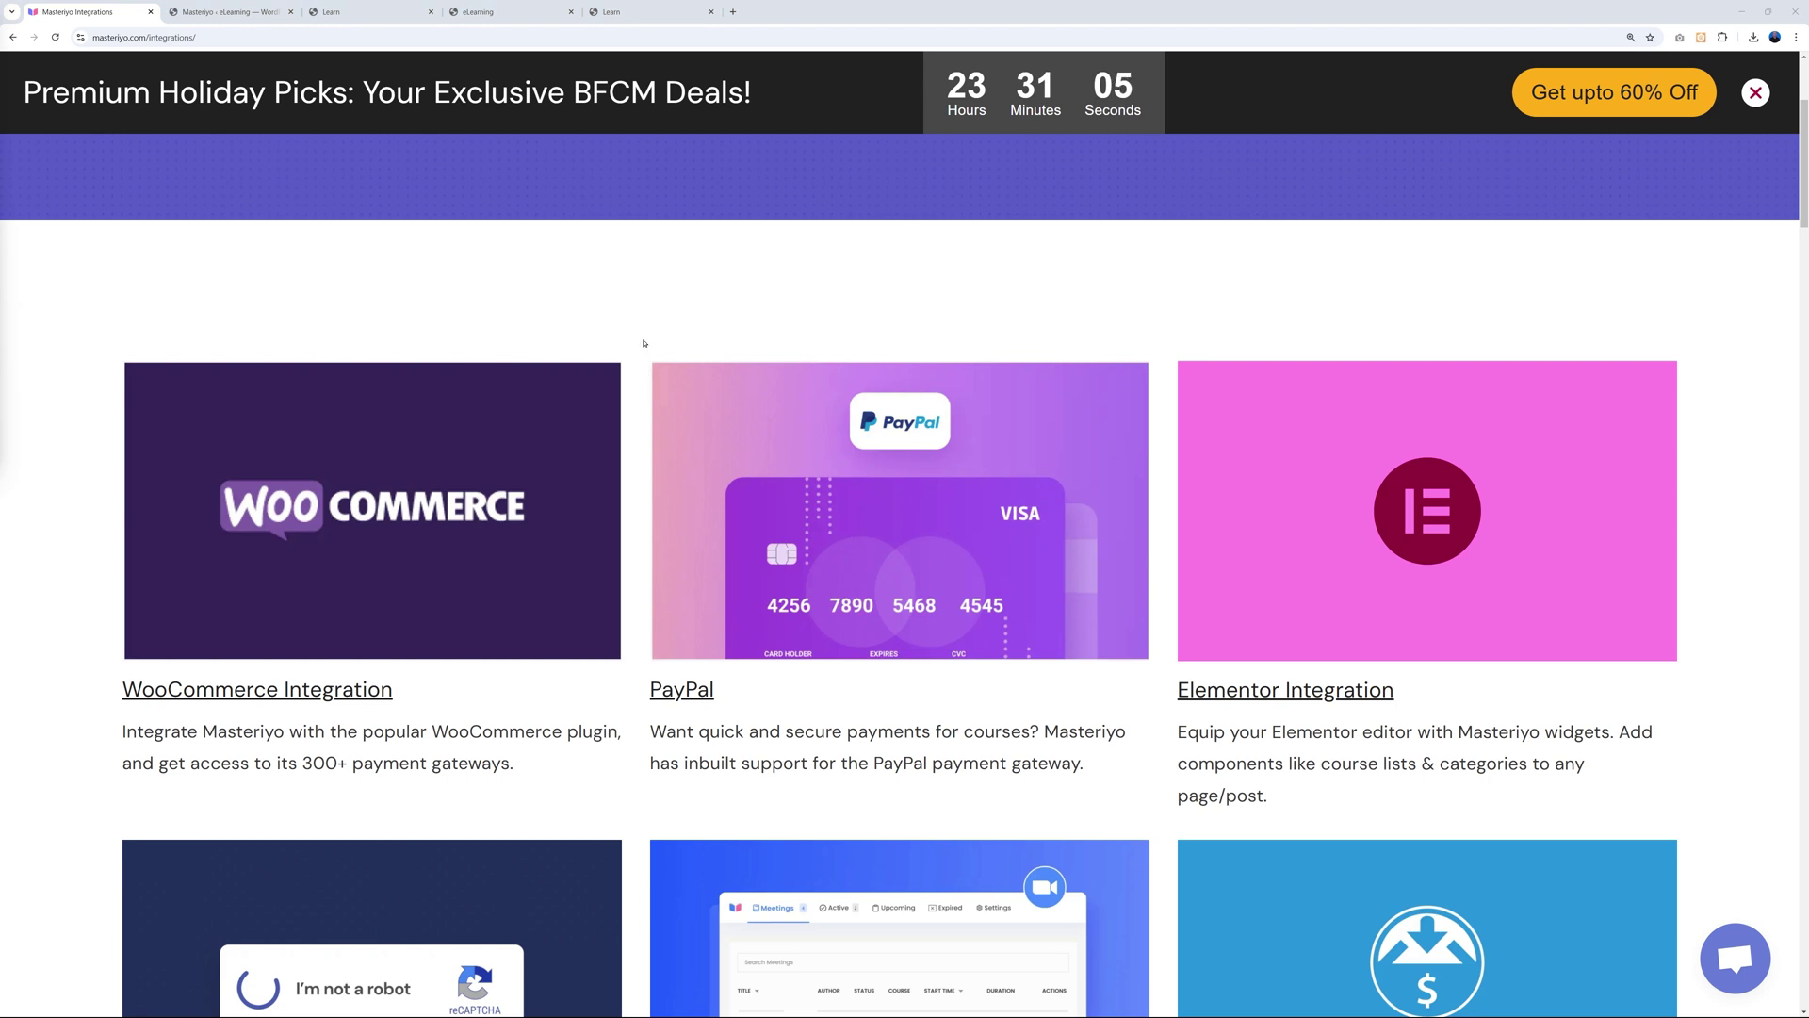
pyautogui.click(221, 11)
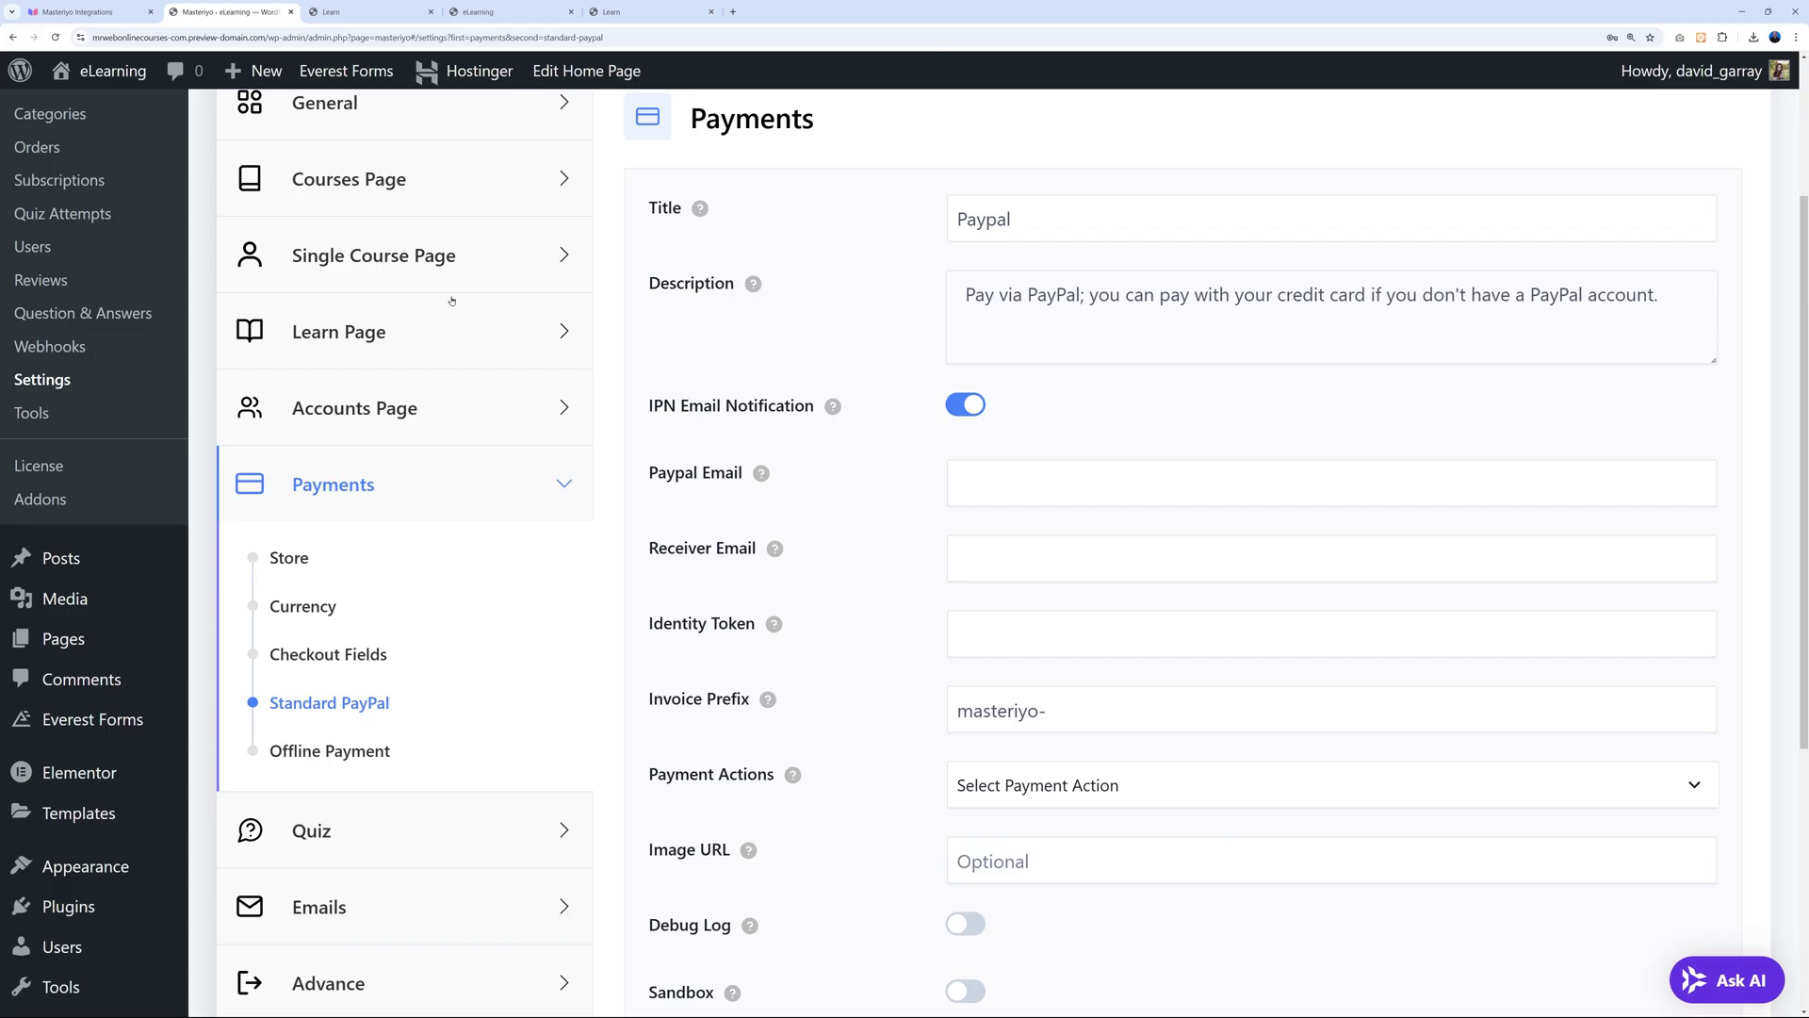
# Search Masteriyo addons for 'woo' and try enabling the WooCommerce Integration addon.
pyautogui.click(66, 498)
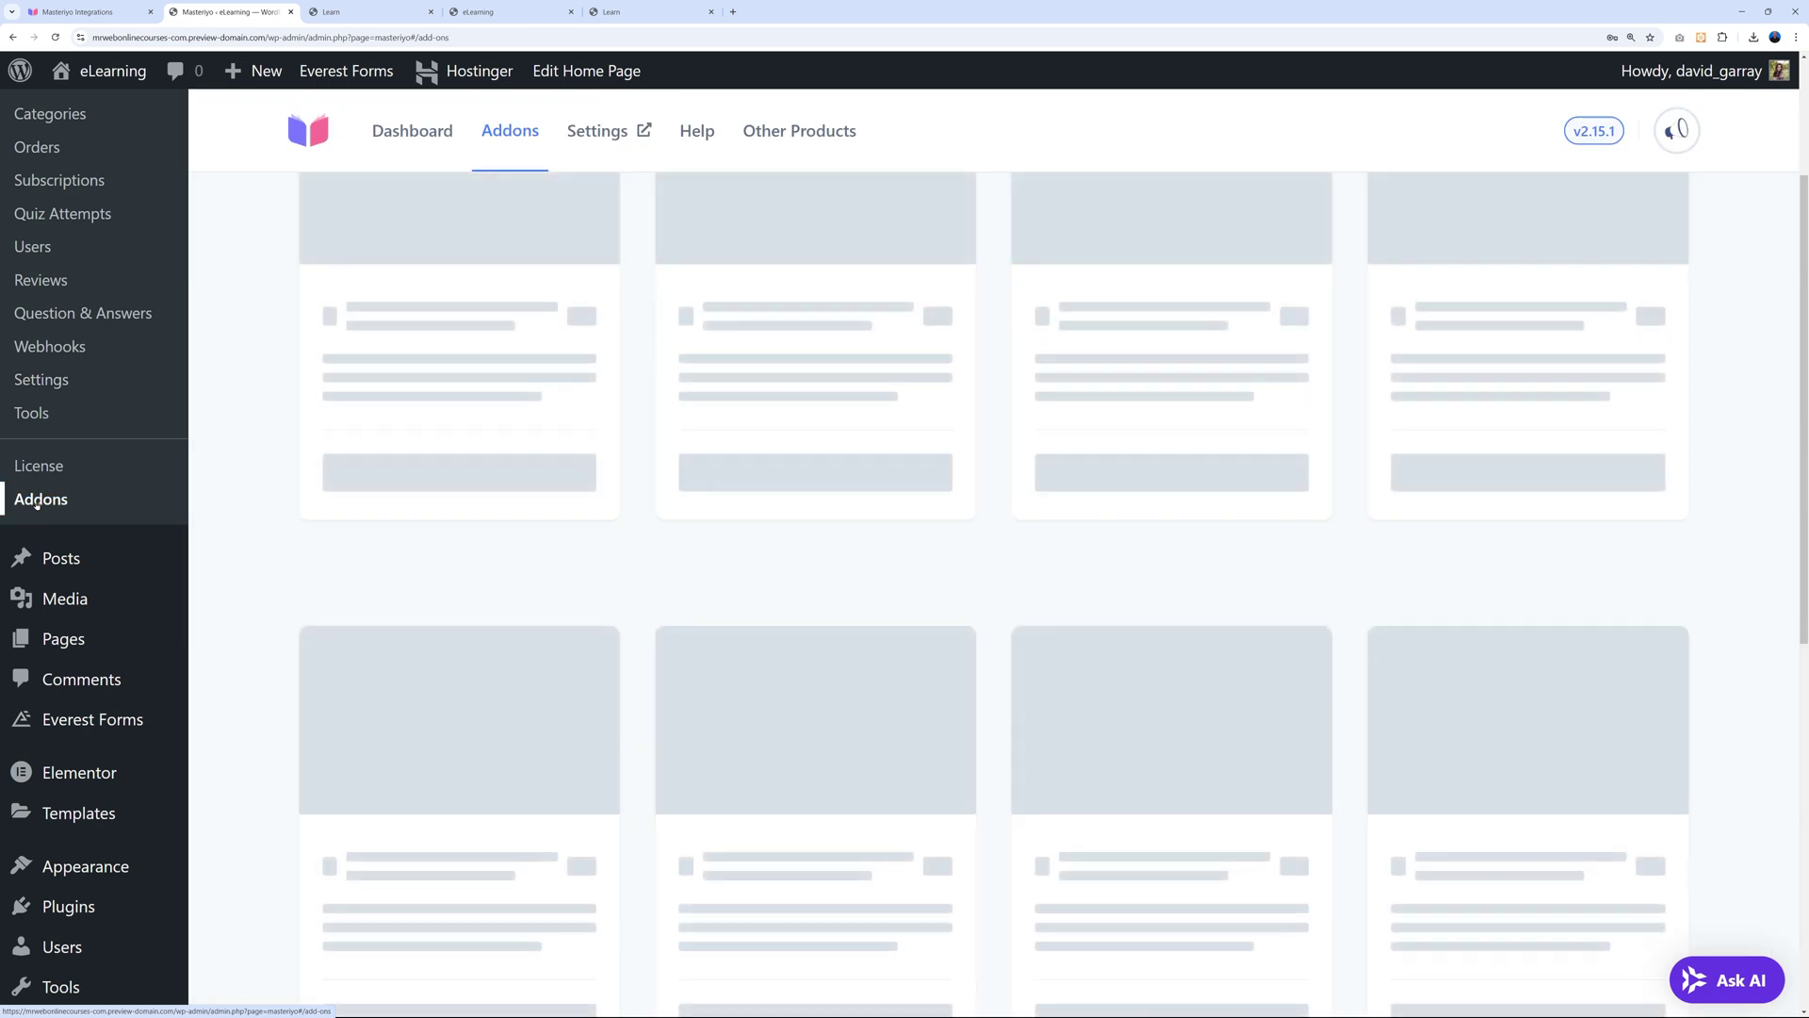
pyautogui.scroll(1, 354, 592)
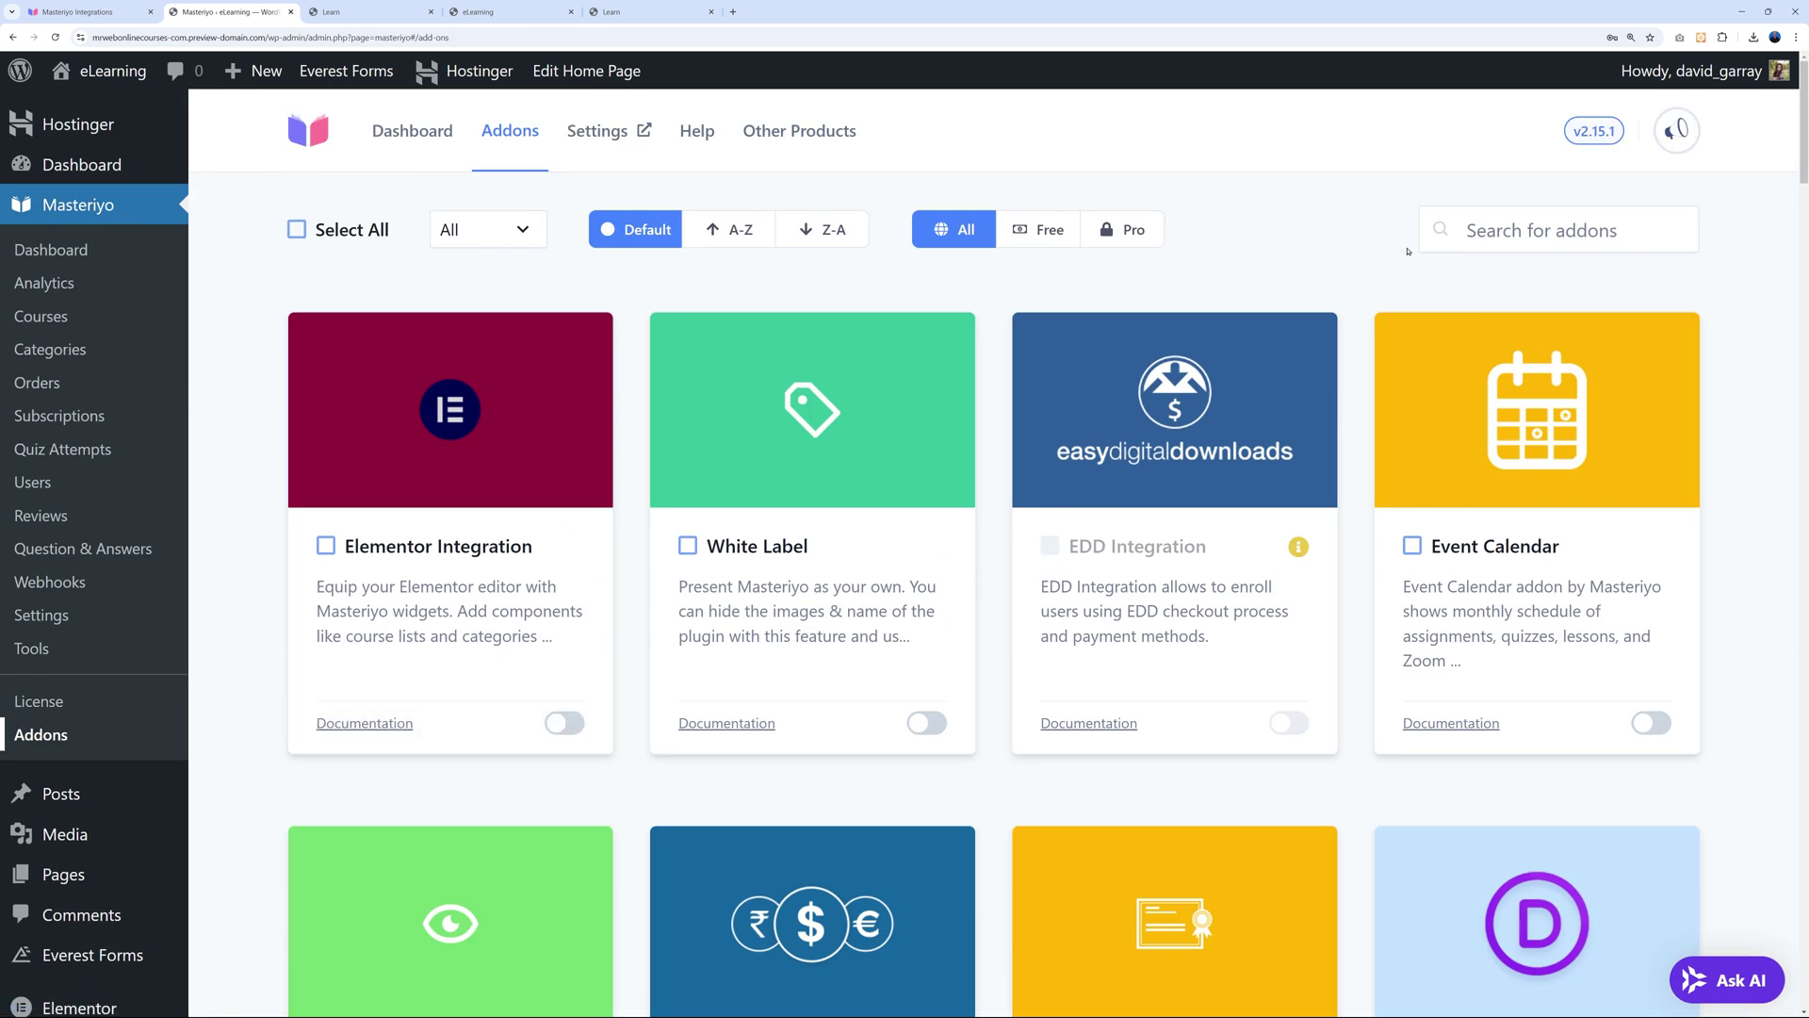
pyautogui.click(1489, 245)
pyautogui.write('woo')
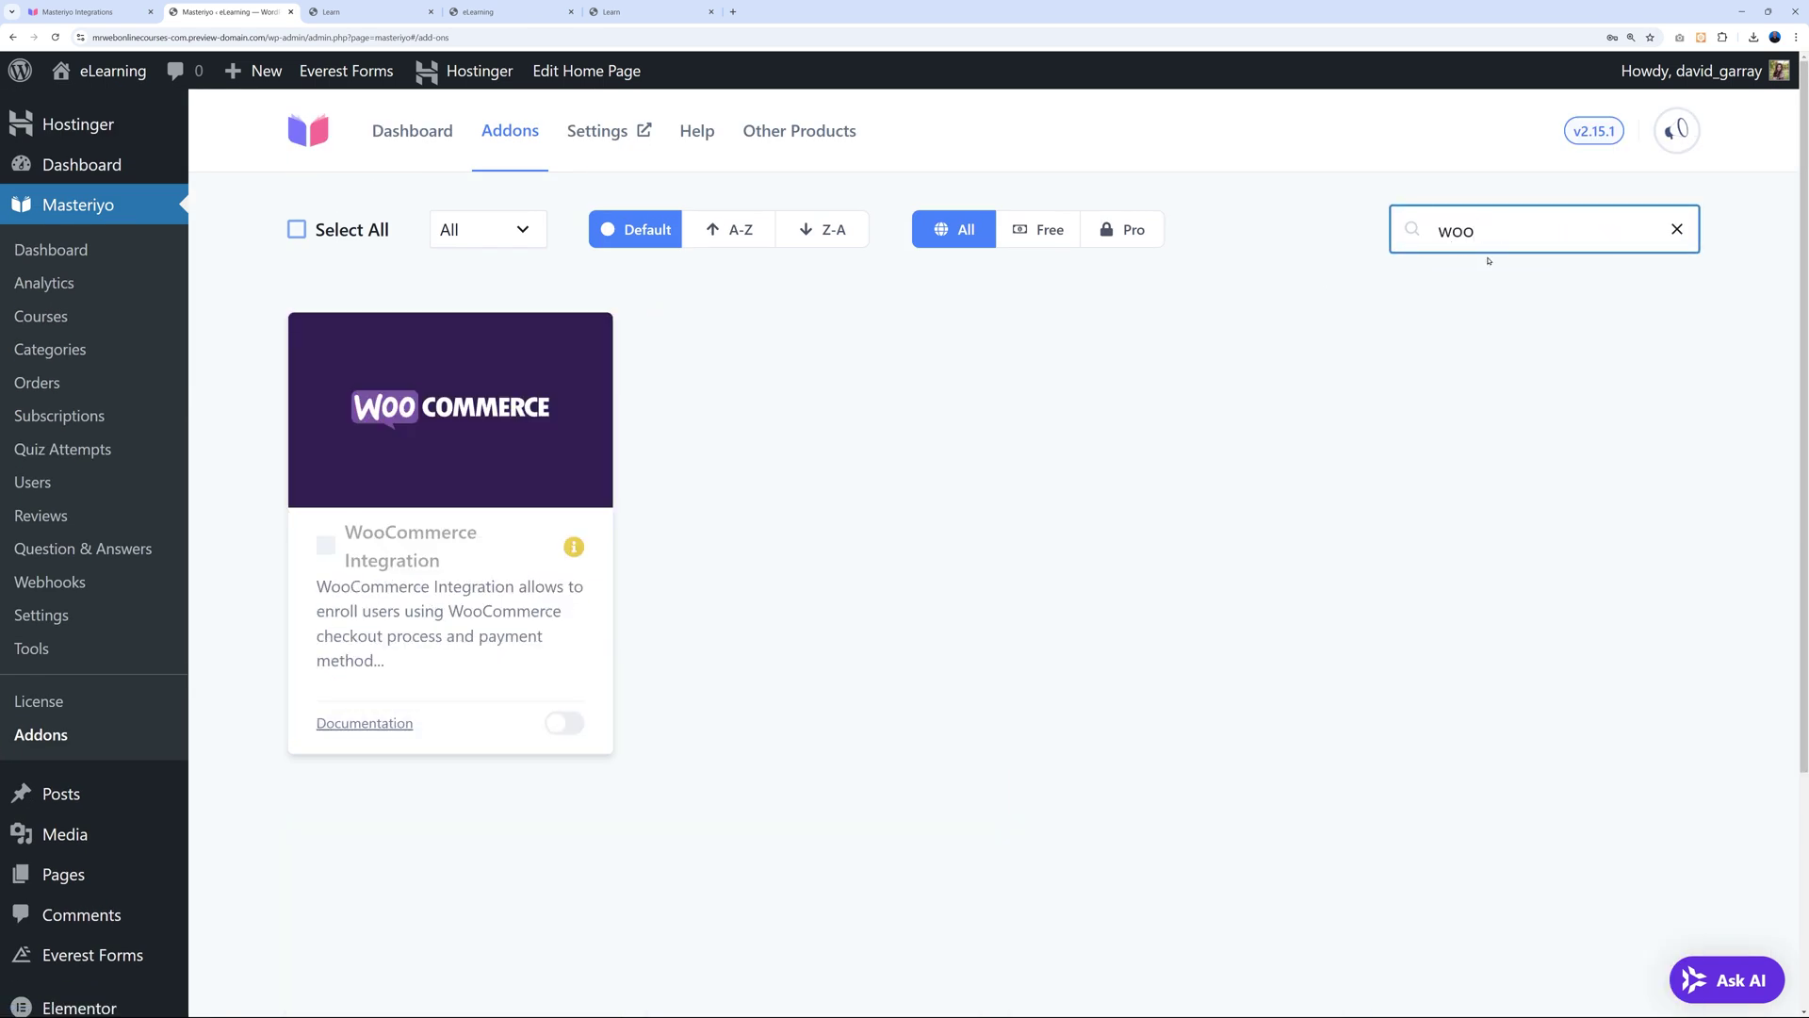
pyautogui.click(563, 722)
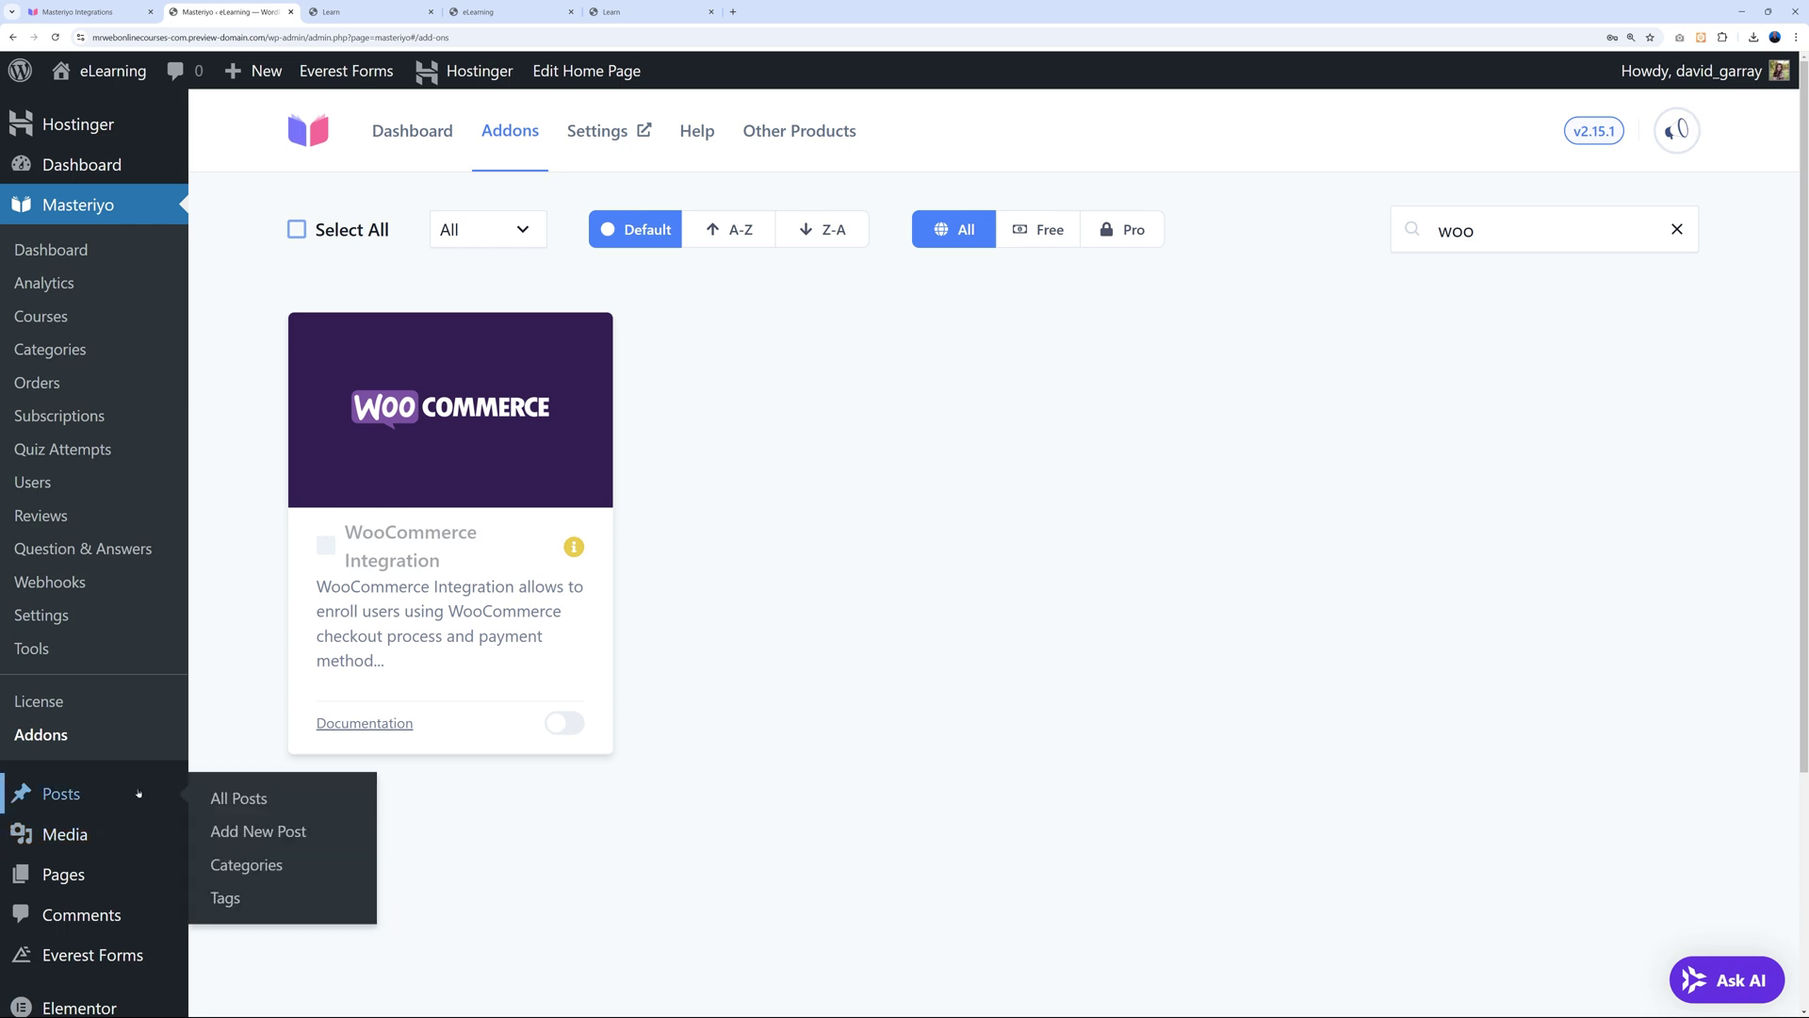
# Install and activate the WooCommerce plugin from Add New Plugin in a separate tab, then close it.
pyautogui.scroll(-3, 142, 848)
pyautogui.moveTo(141, 848)
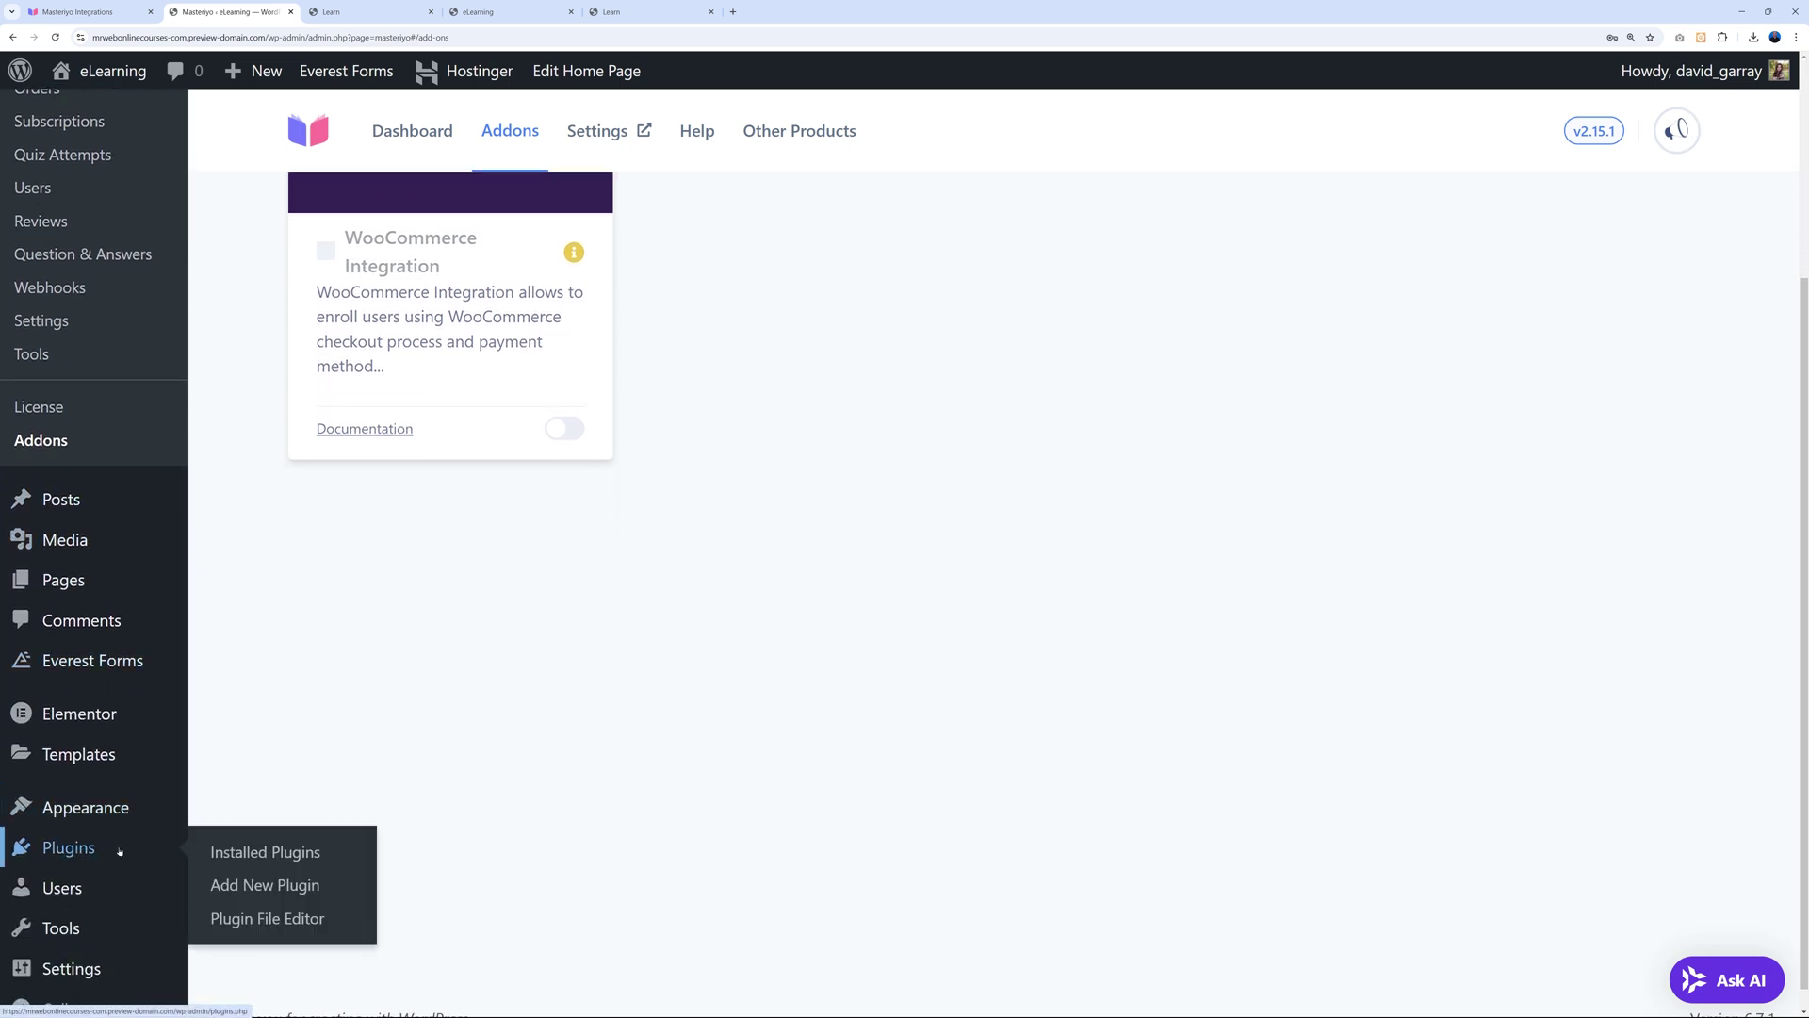
pyautogui.rightClick(233, 889)
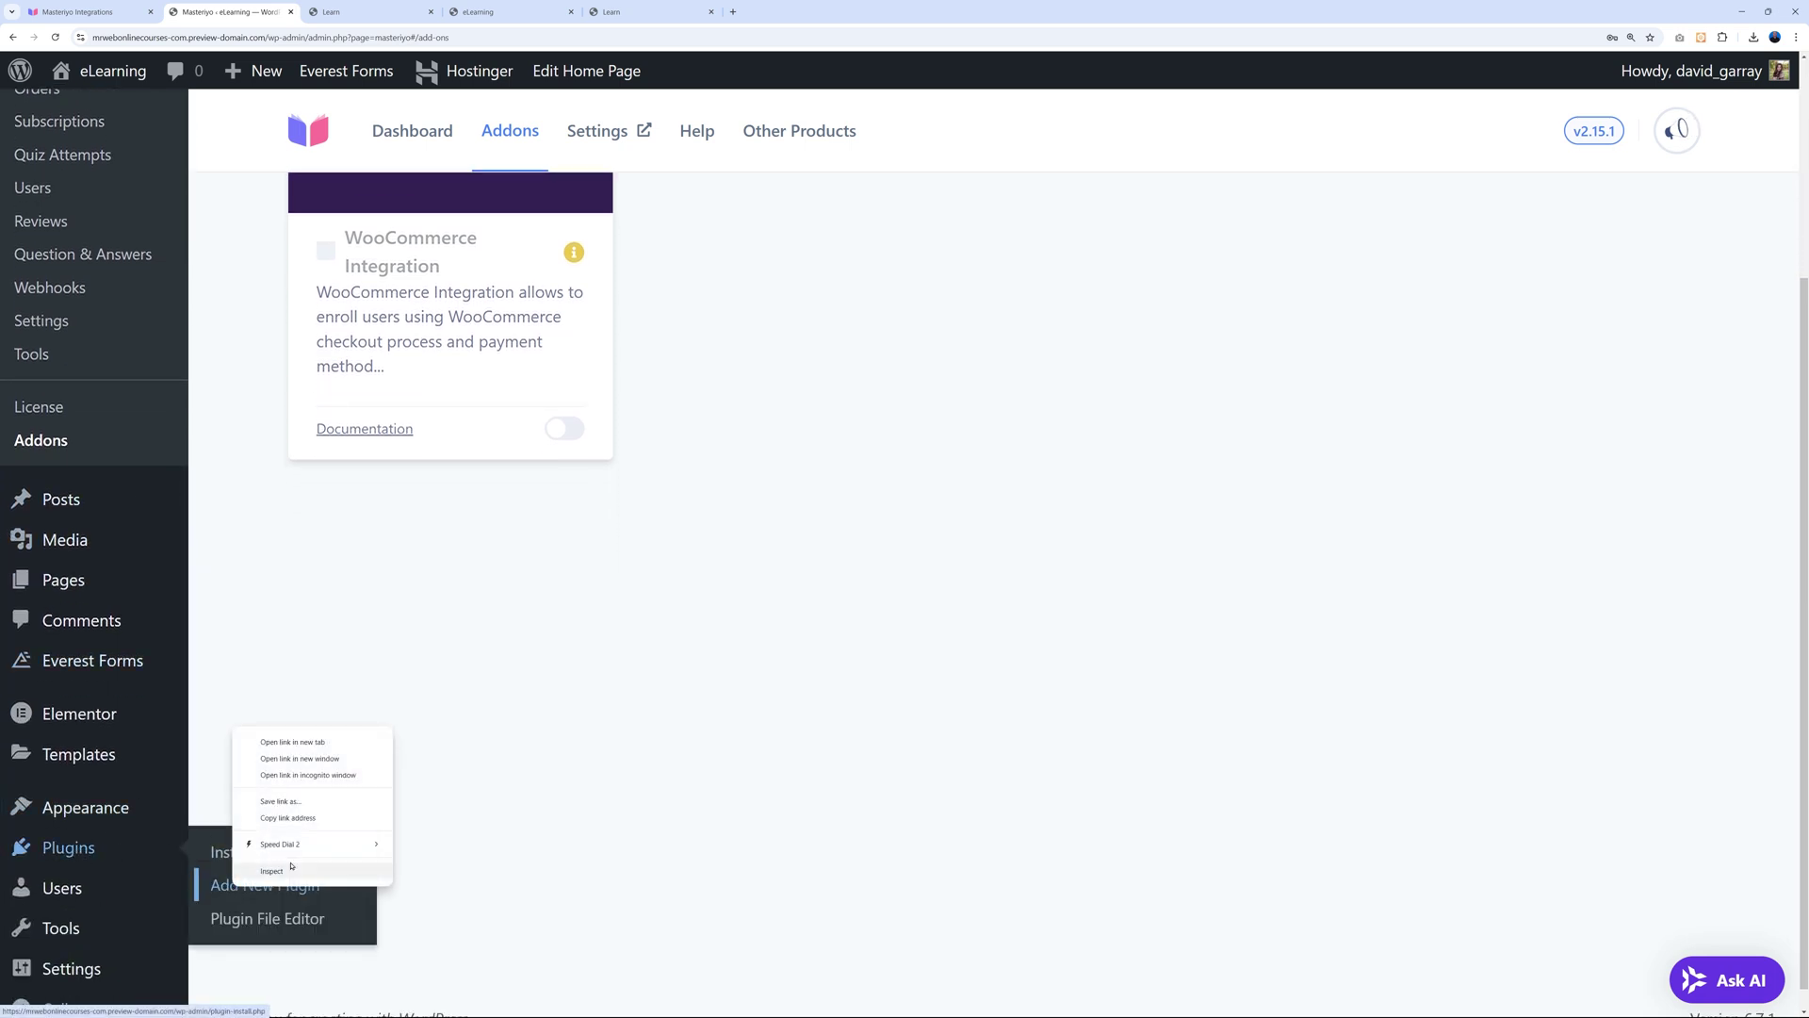
pyautogui.click(278, 744)
pyautogui.hotkey('ctrl', 'Tab')
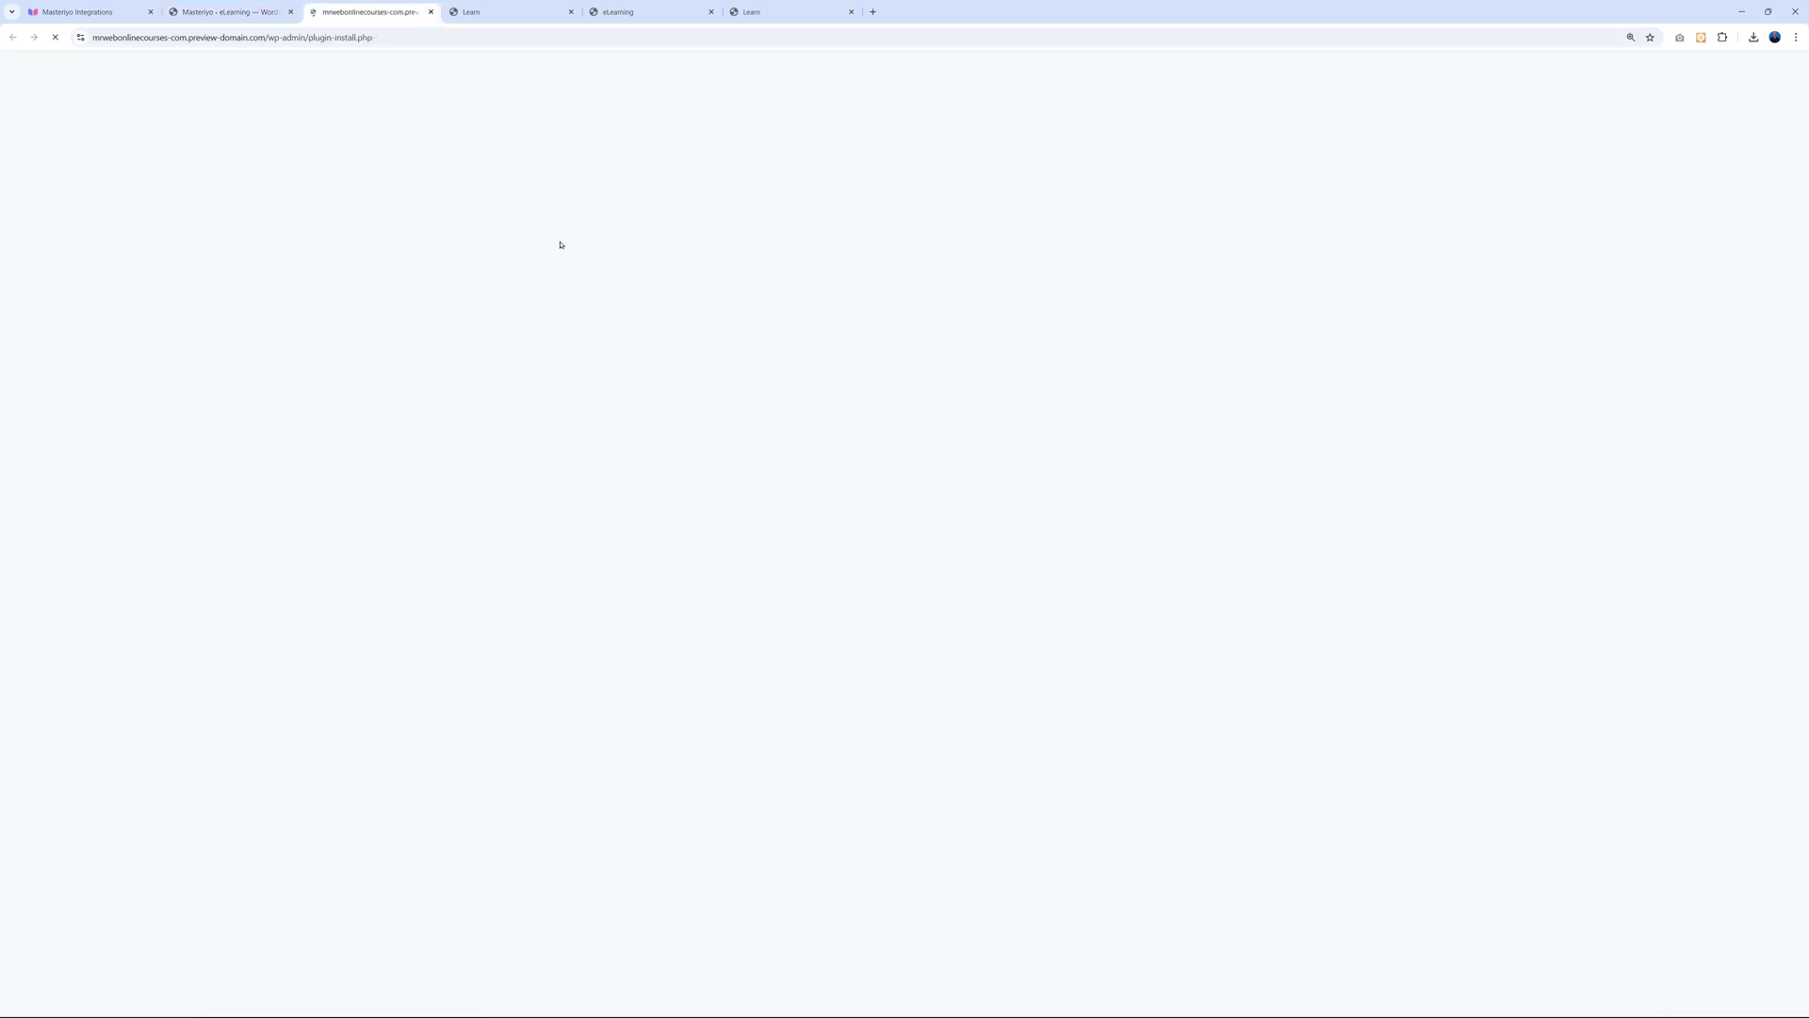
pyautogui.click(1408, 203)
pyautogui.write('woocommerce')
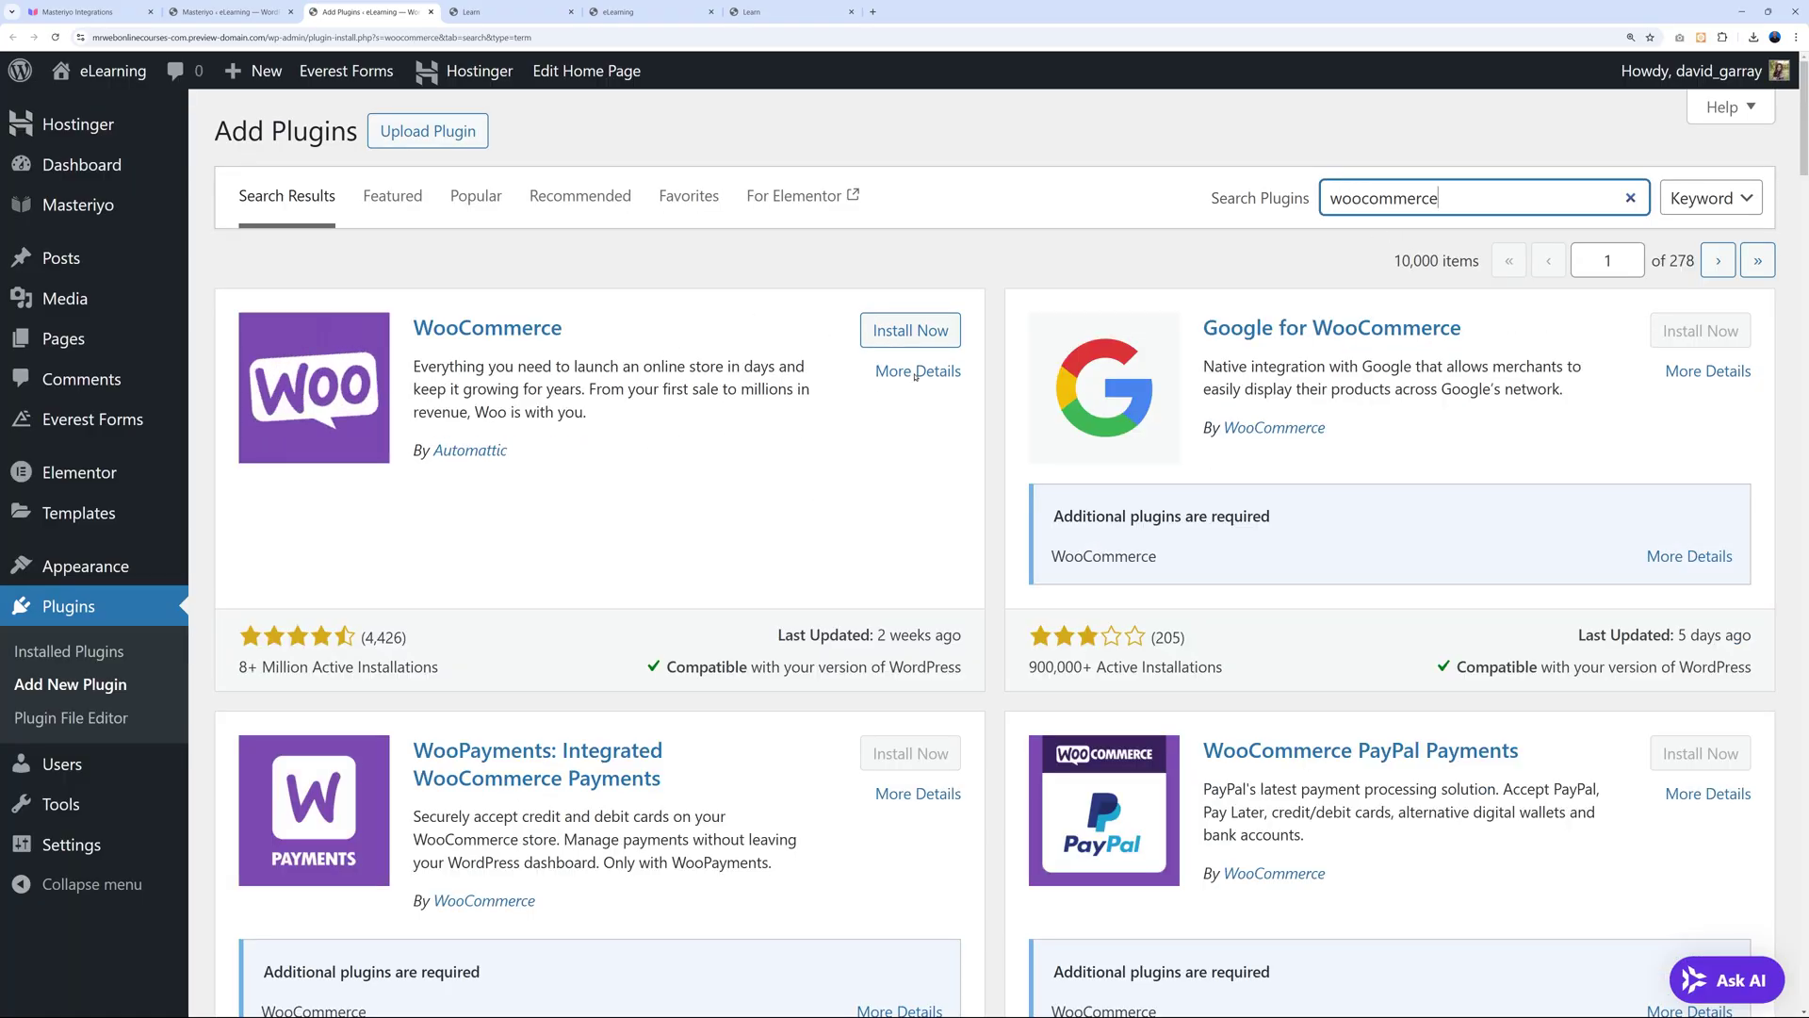
pyautogui.click(910, 330)
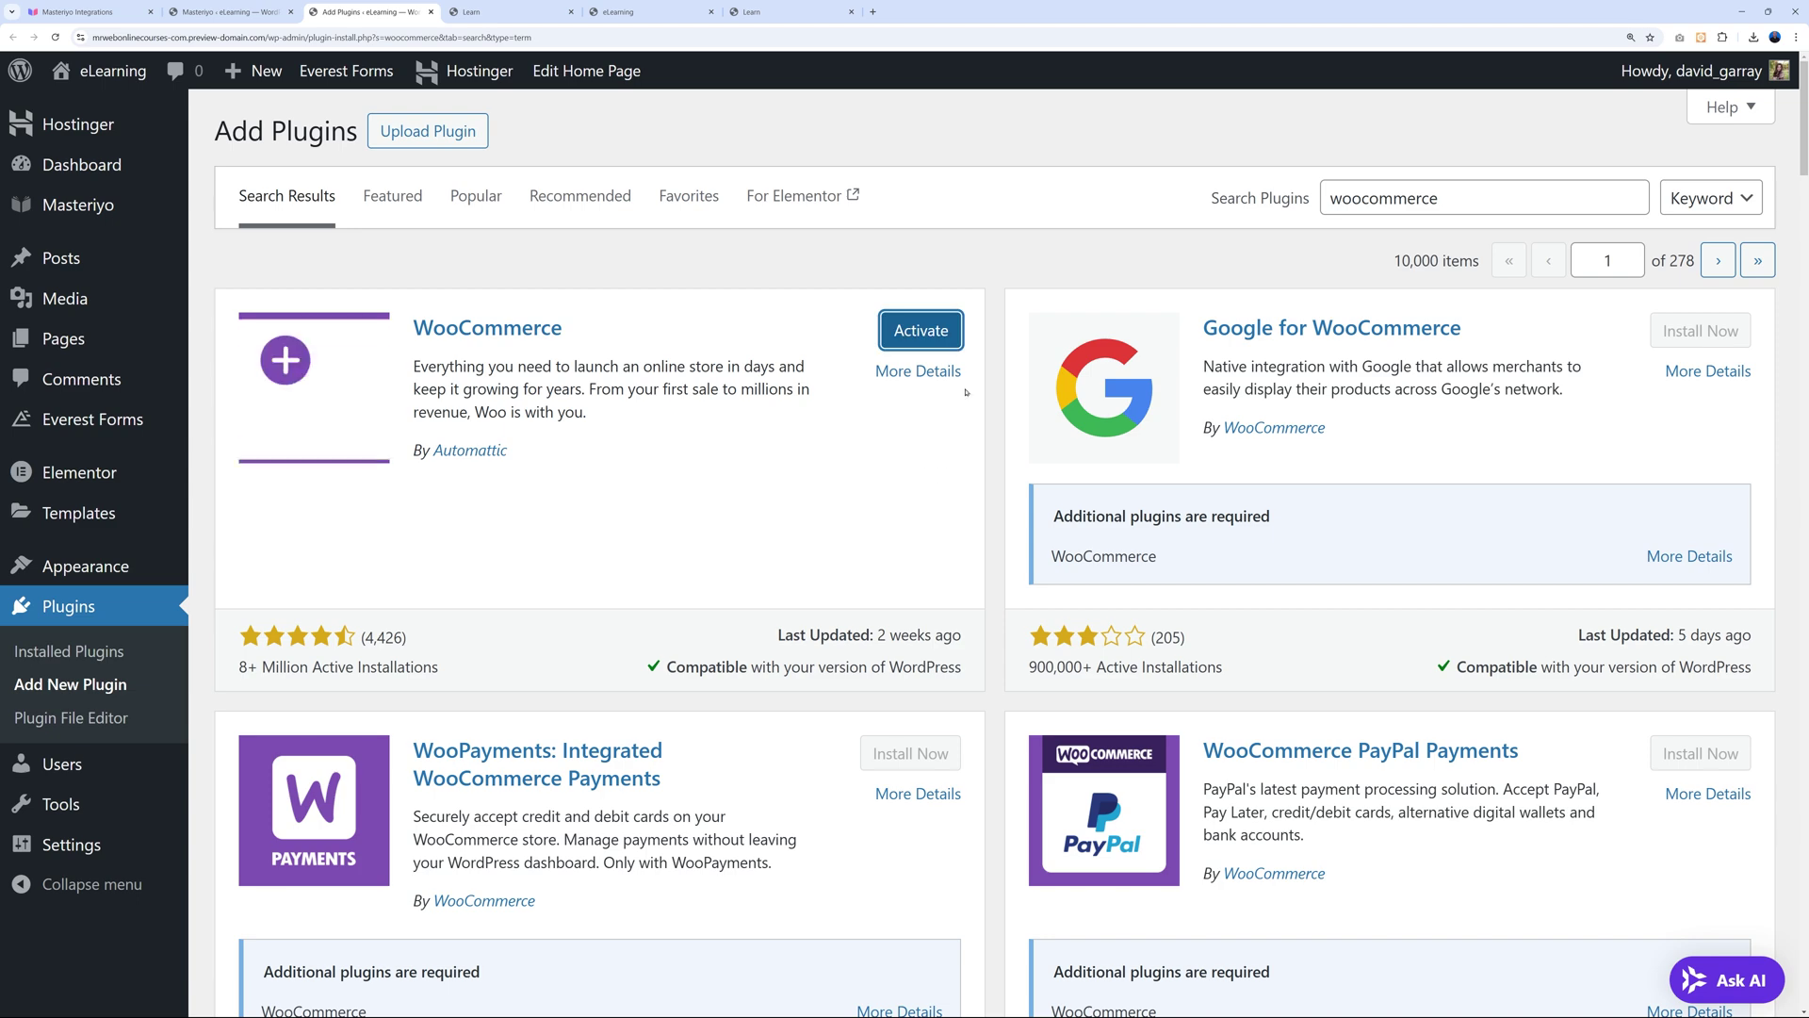
pyautogui.click(920, 330)
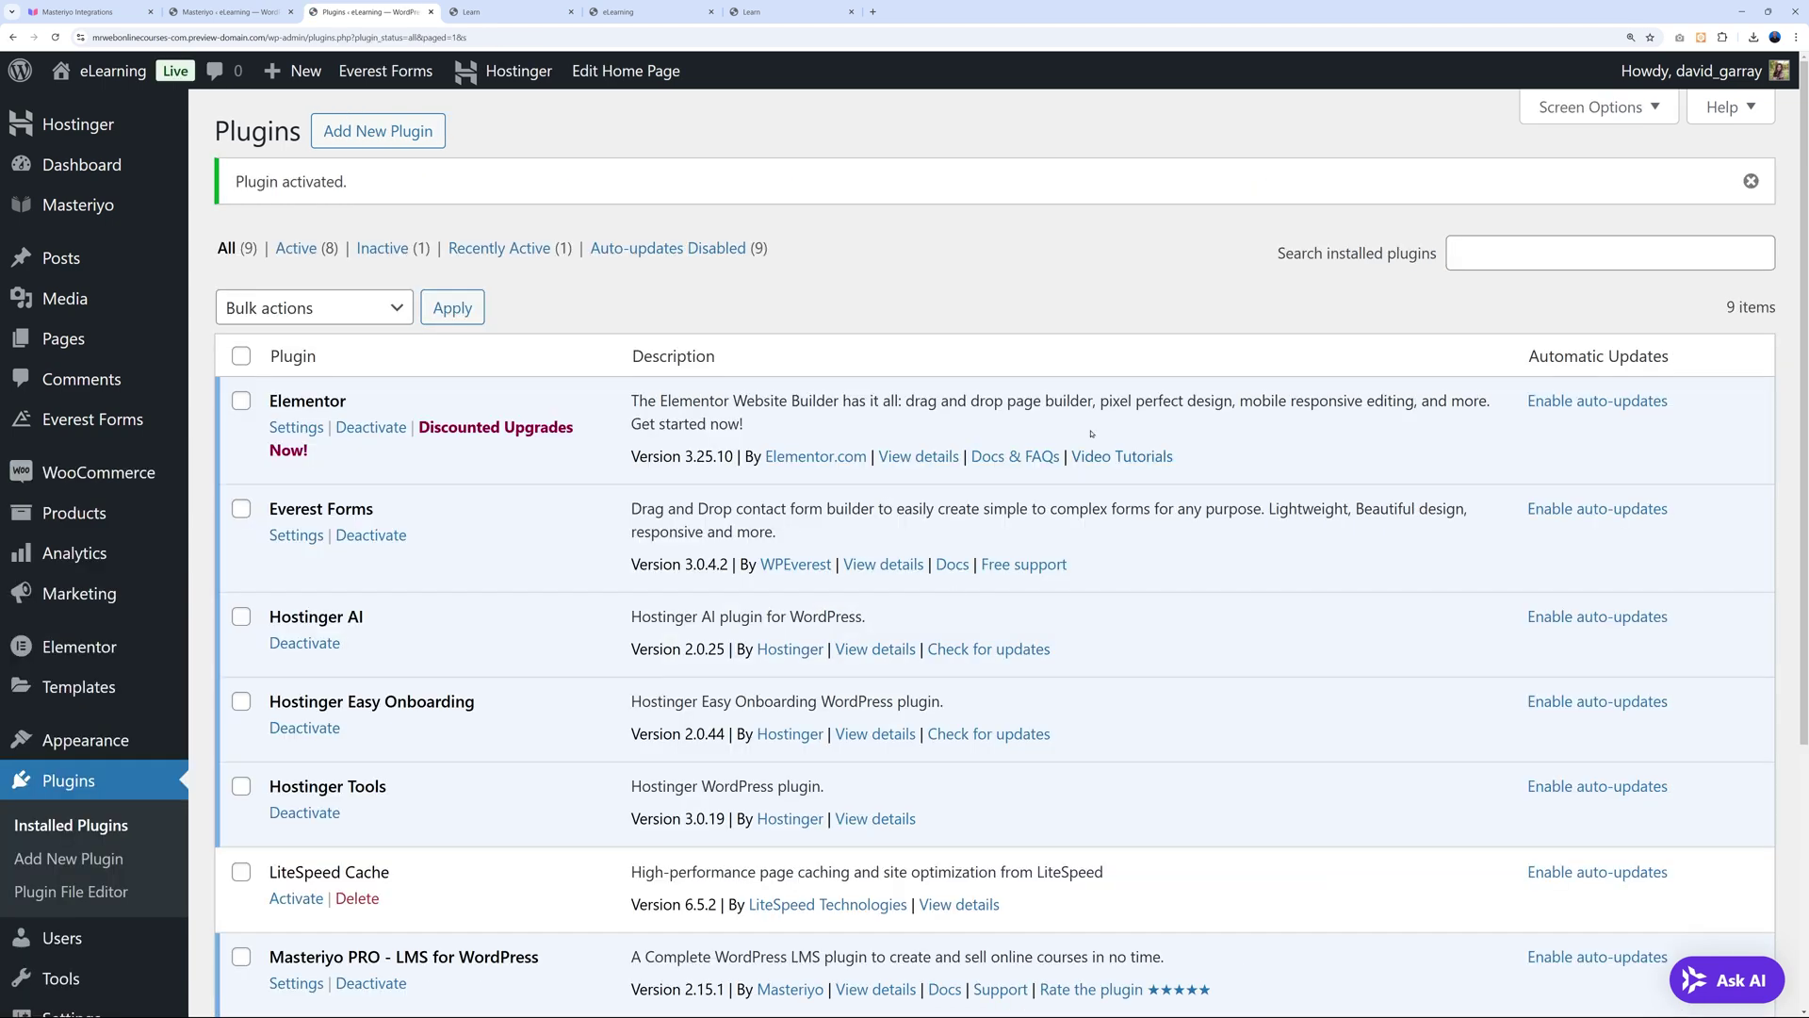
pyautogui.scroll(-4, 706, 672)
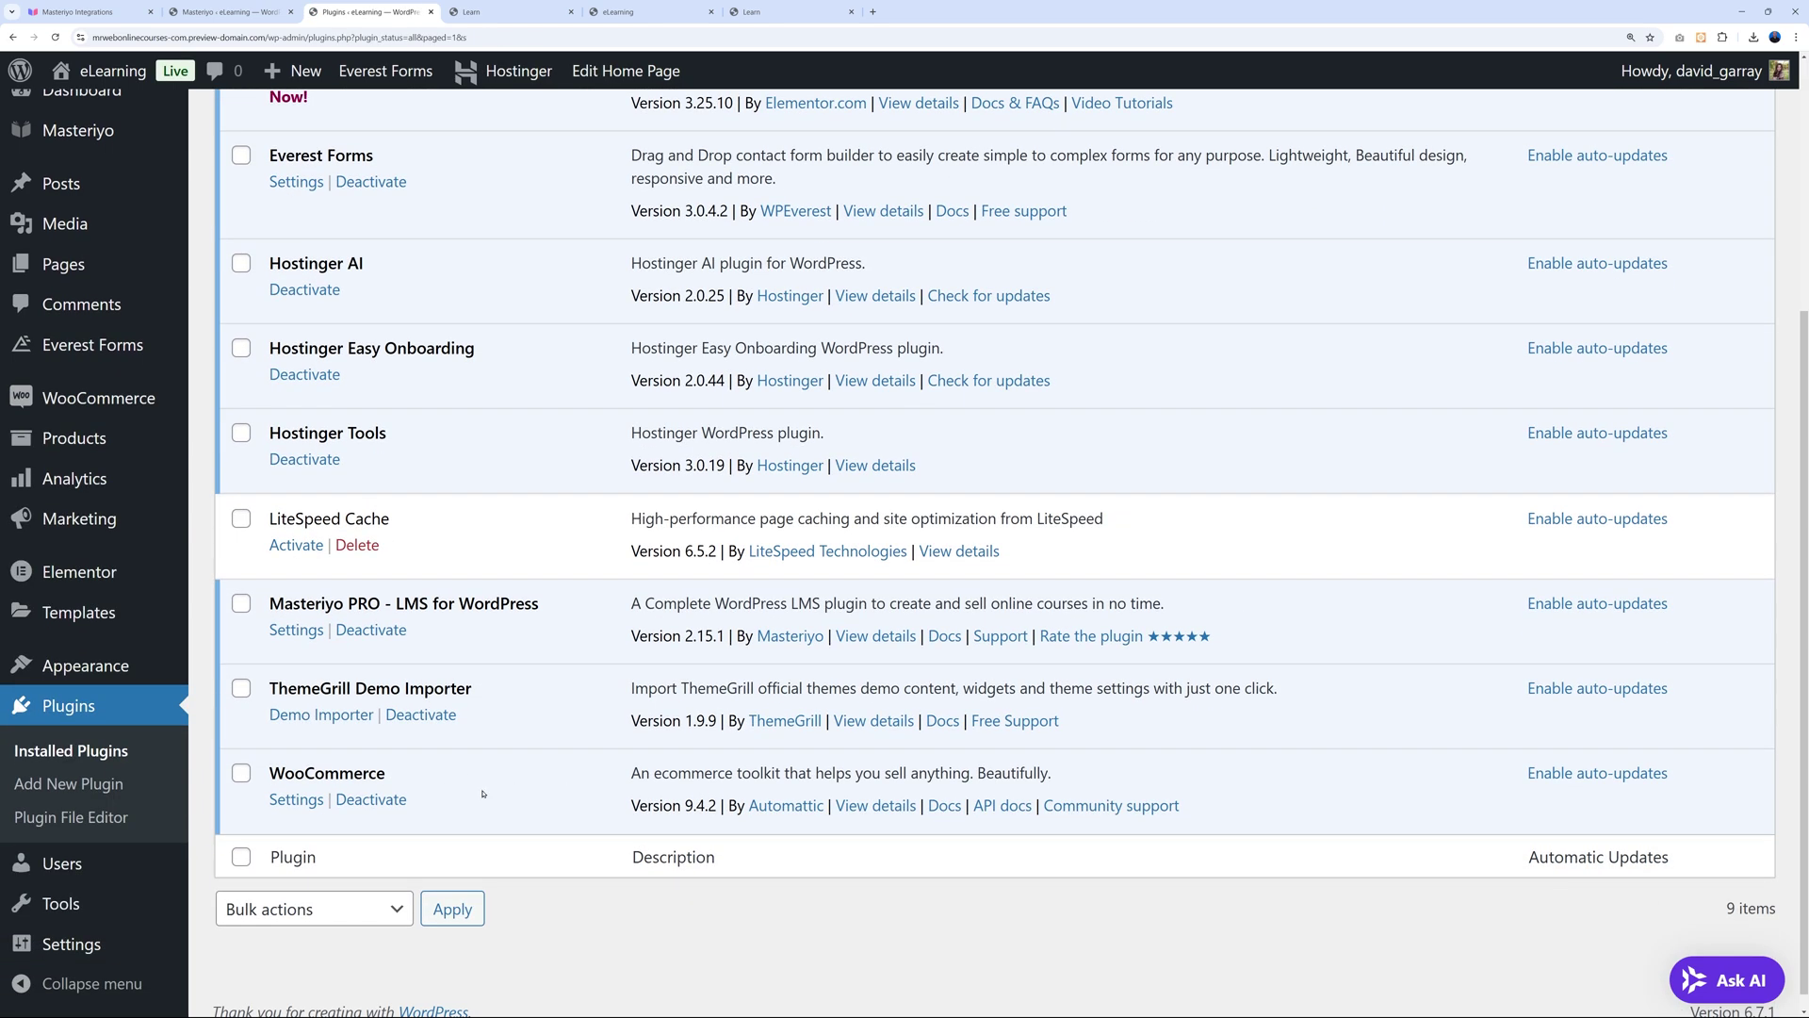
pyautogui.click(431, 11)
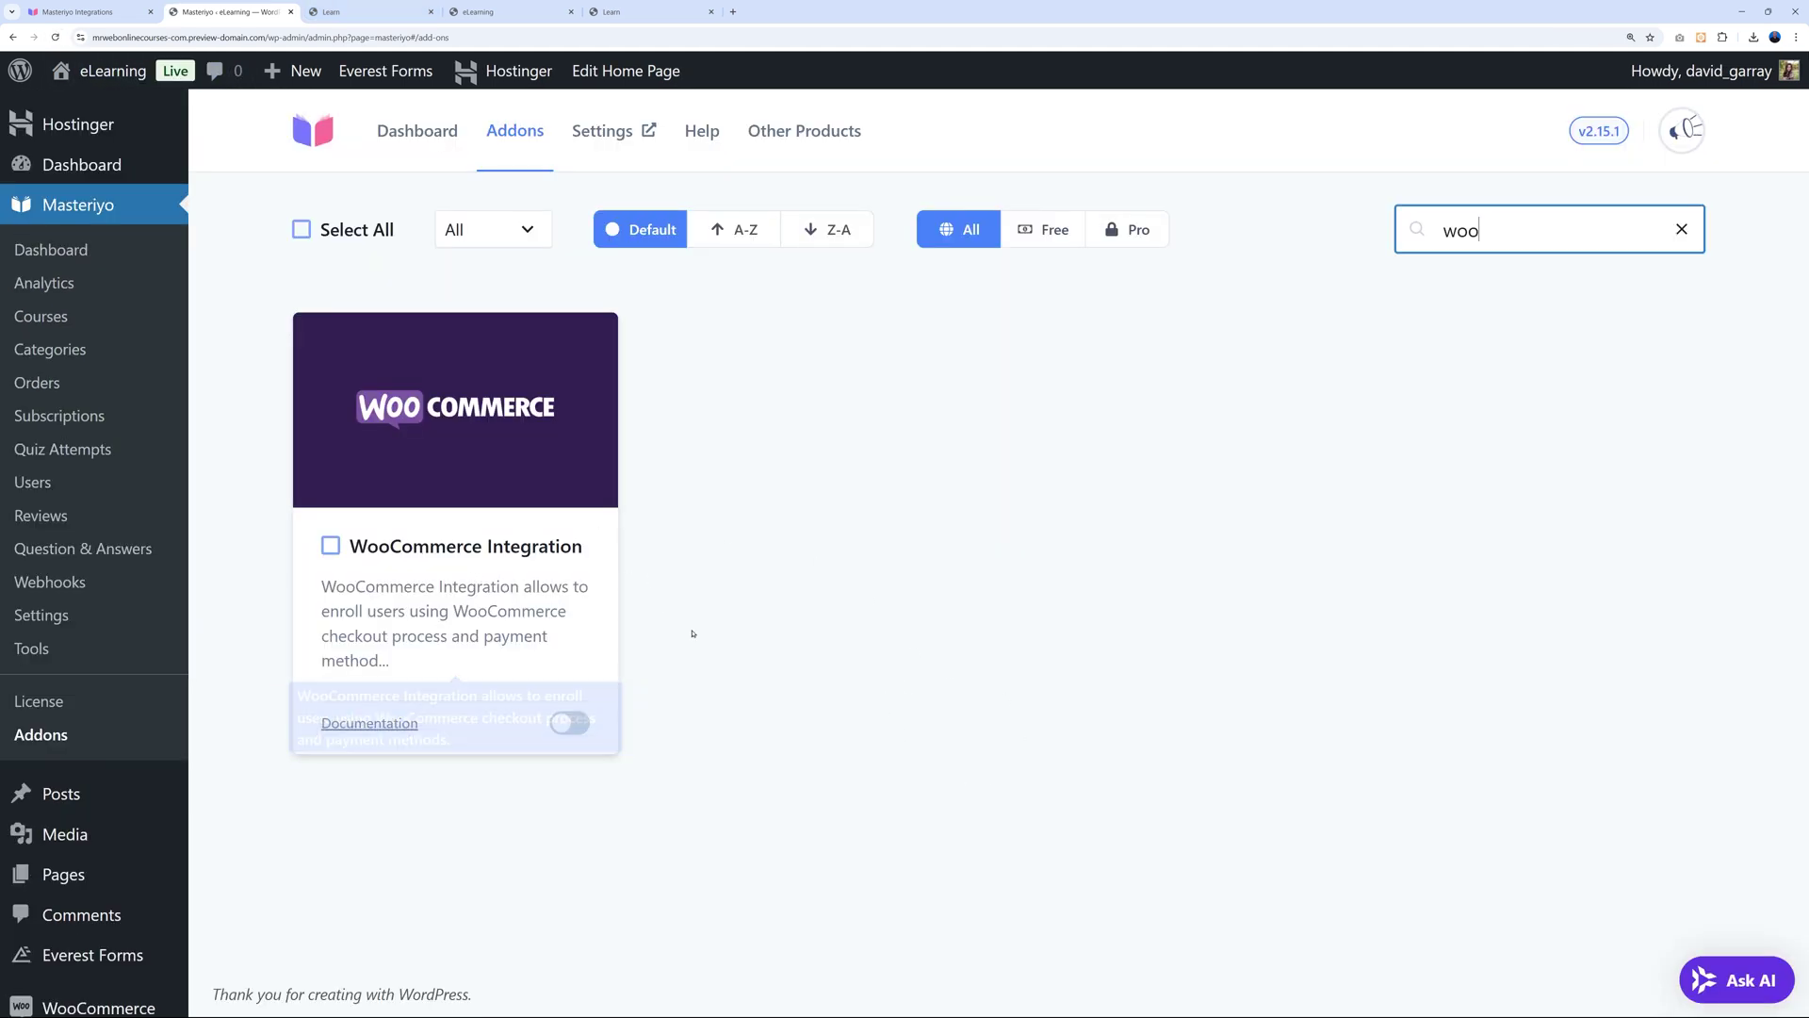
# Enable the WooCommerce Integration addon and set WooCommerce to redirect to the cart after adding products.
pyautogui.click(576, 725)
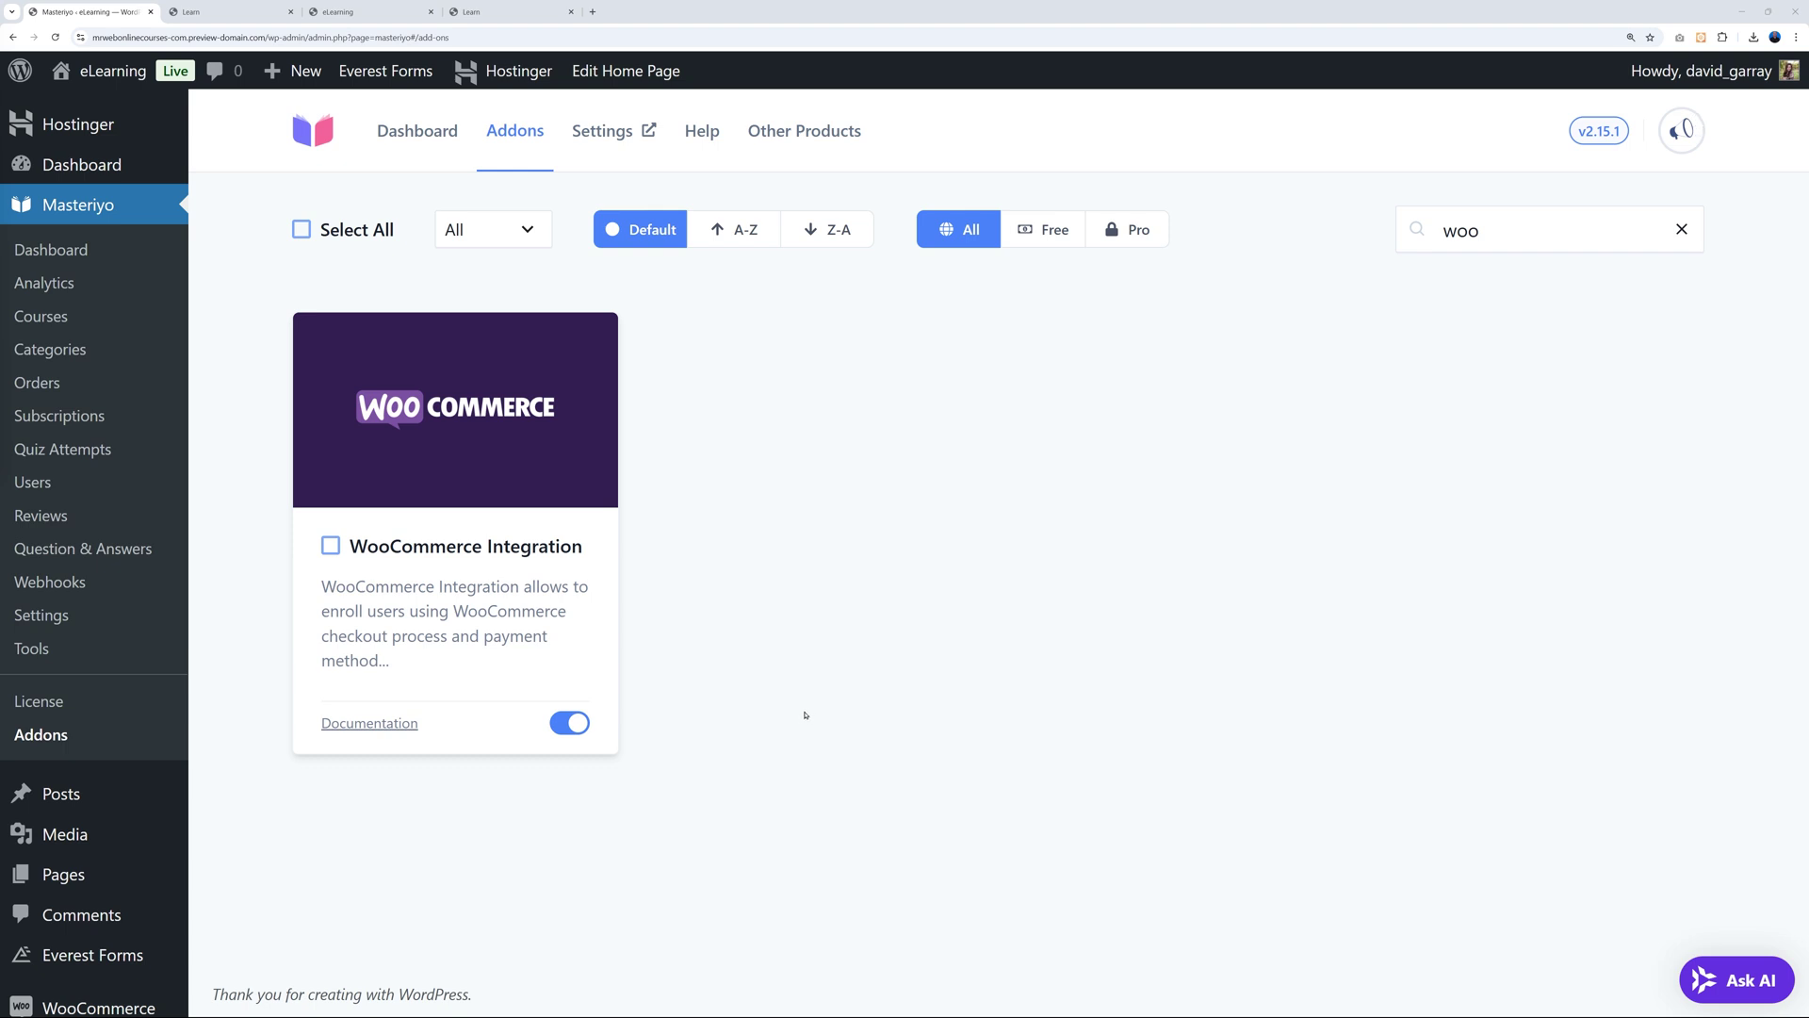
pyautogui.moveTo(102, 1006)
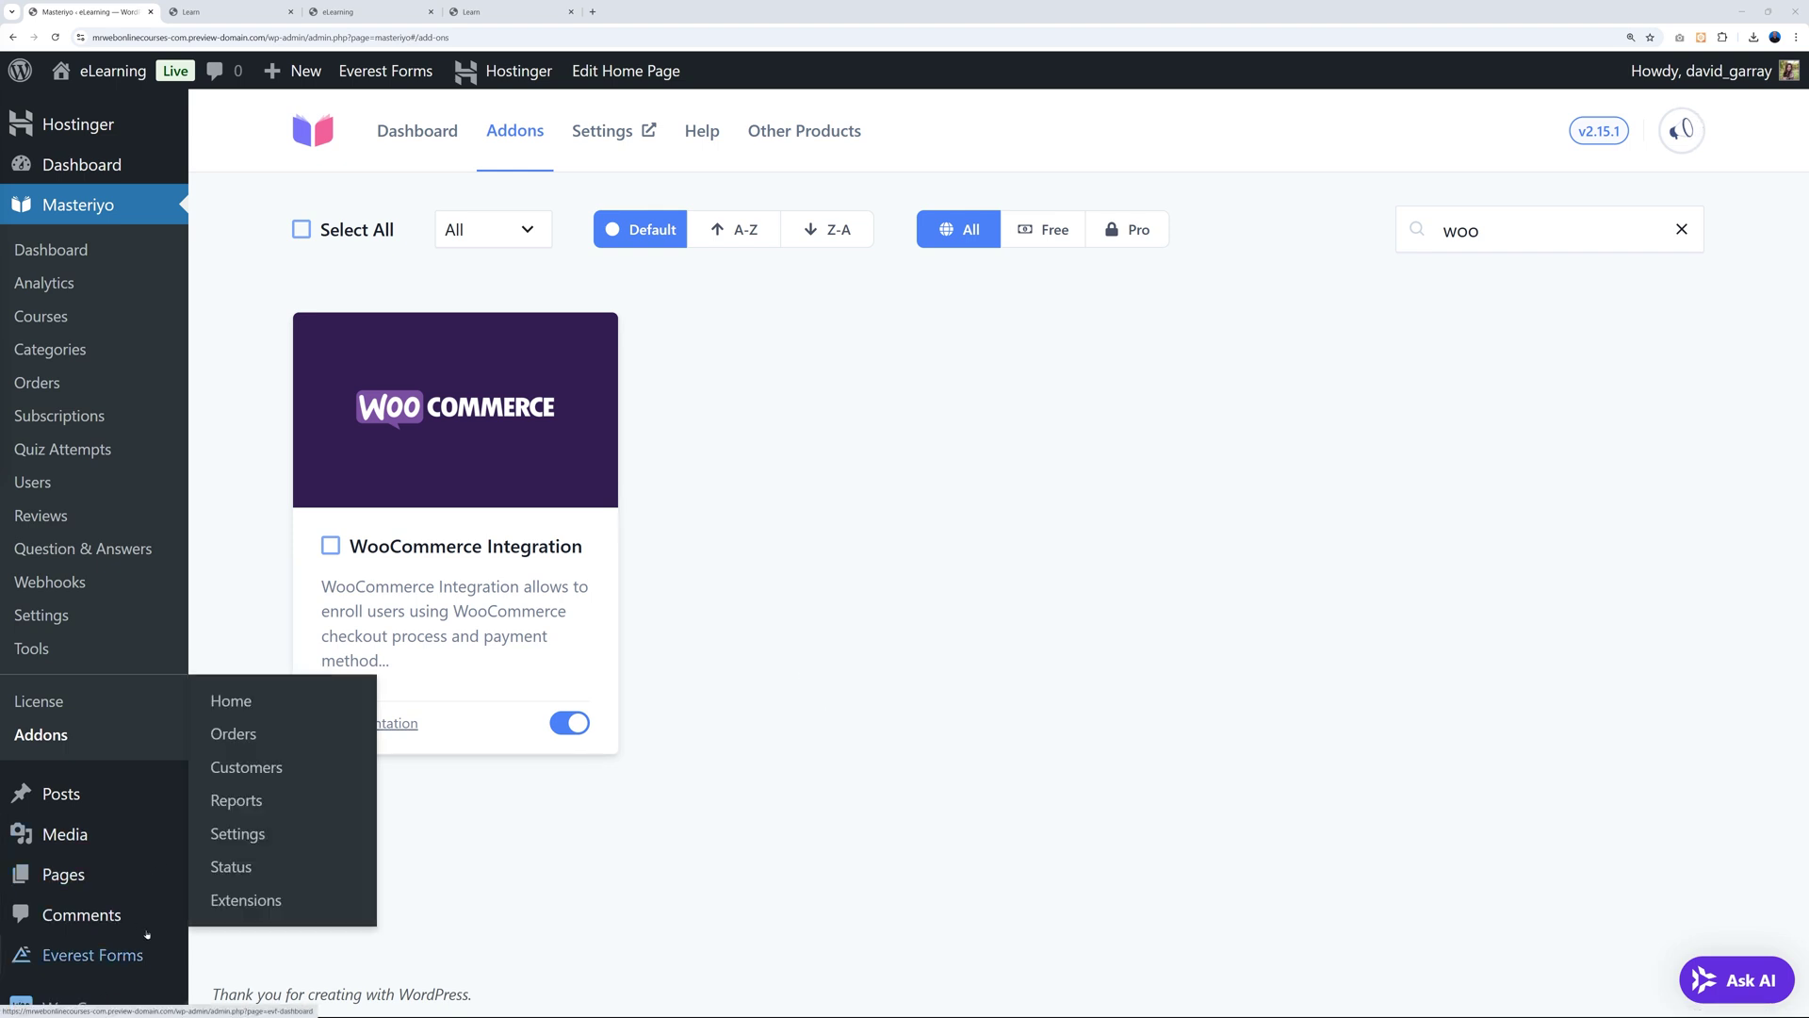
pyautogui.click(244, 837)
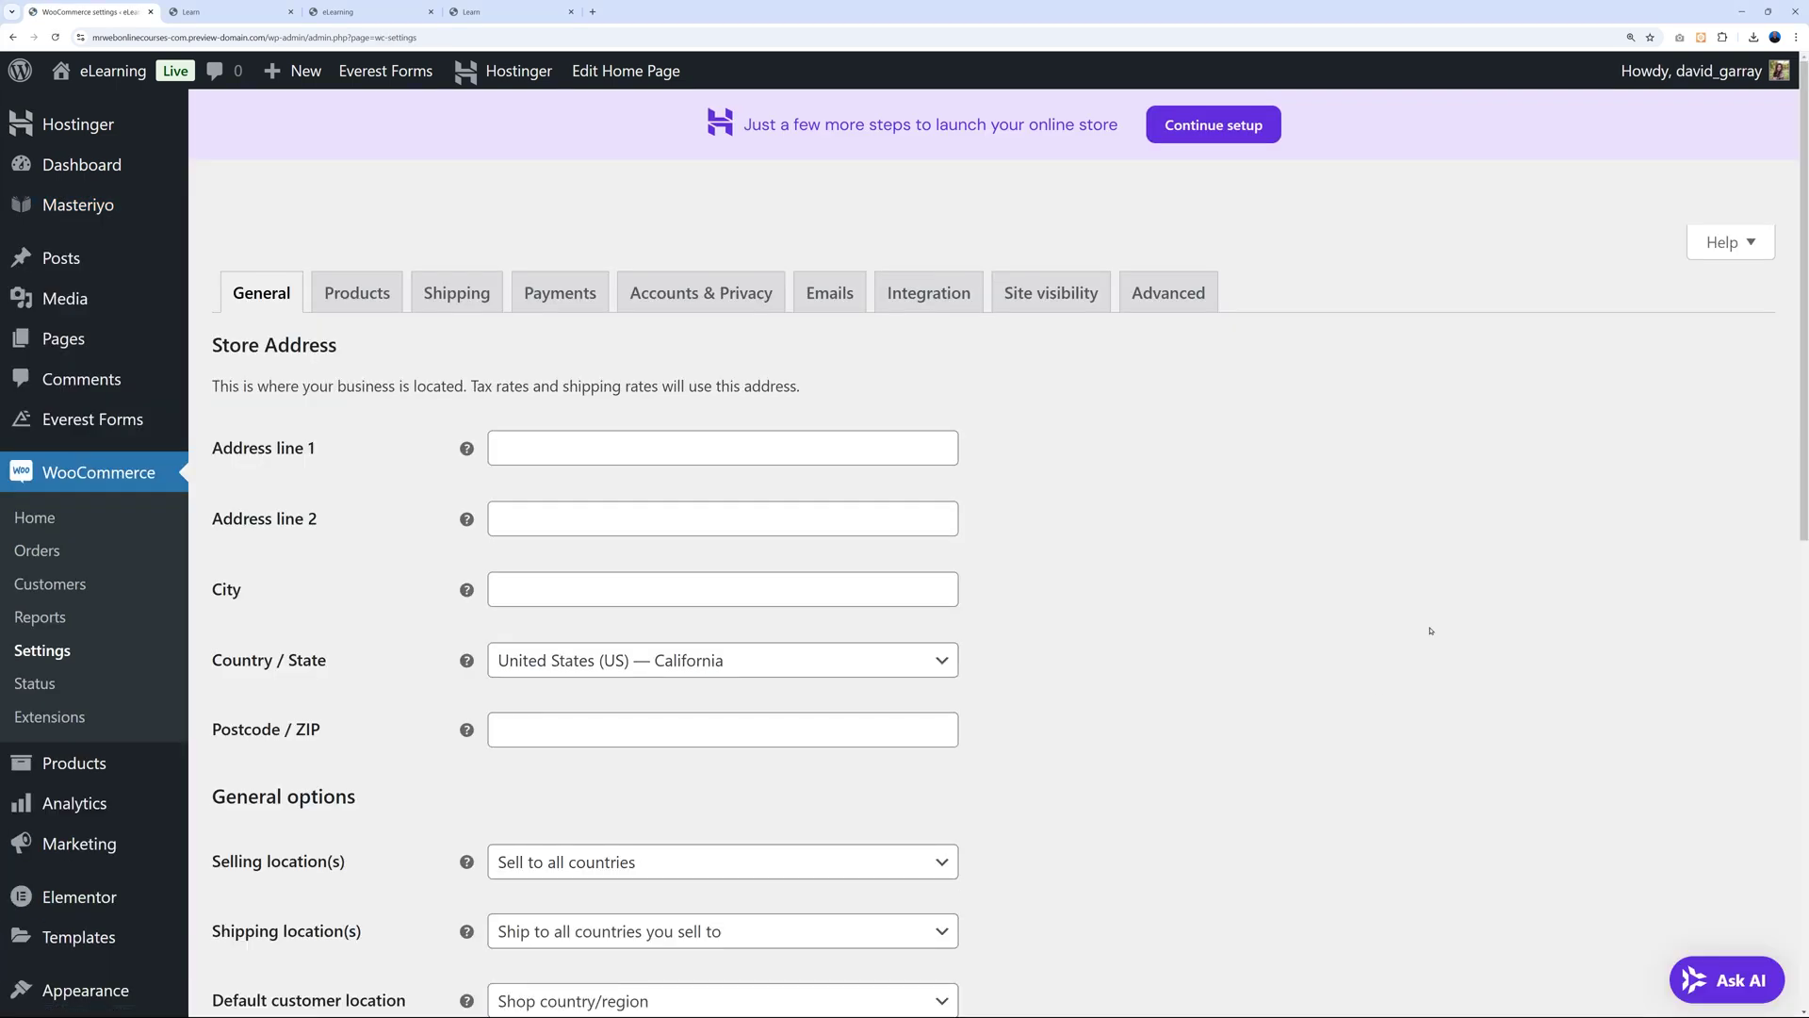
pyautogui.click(358, 300)
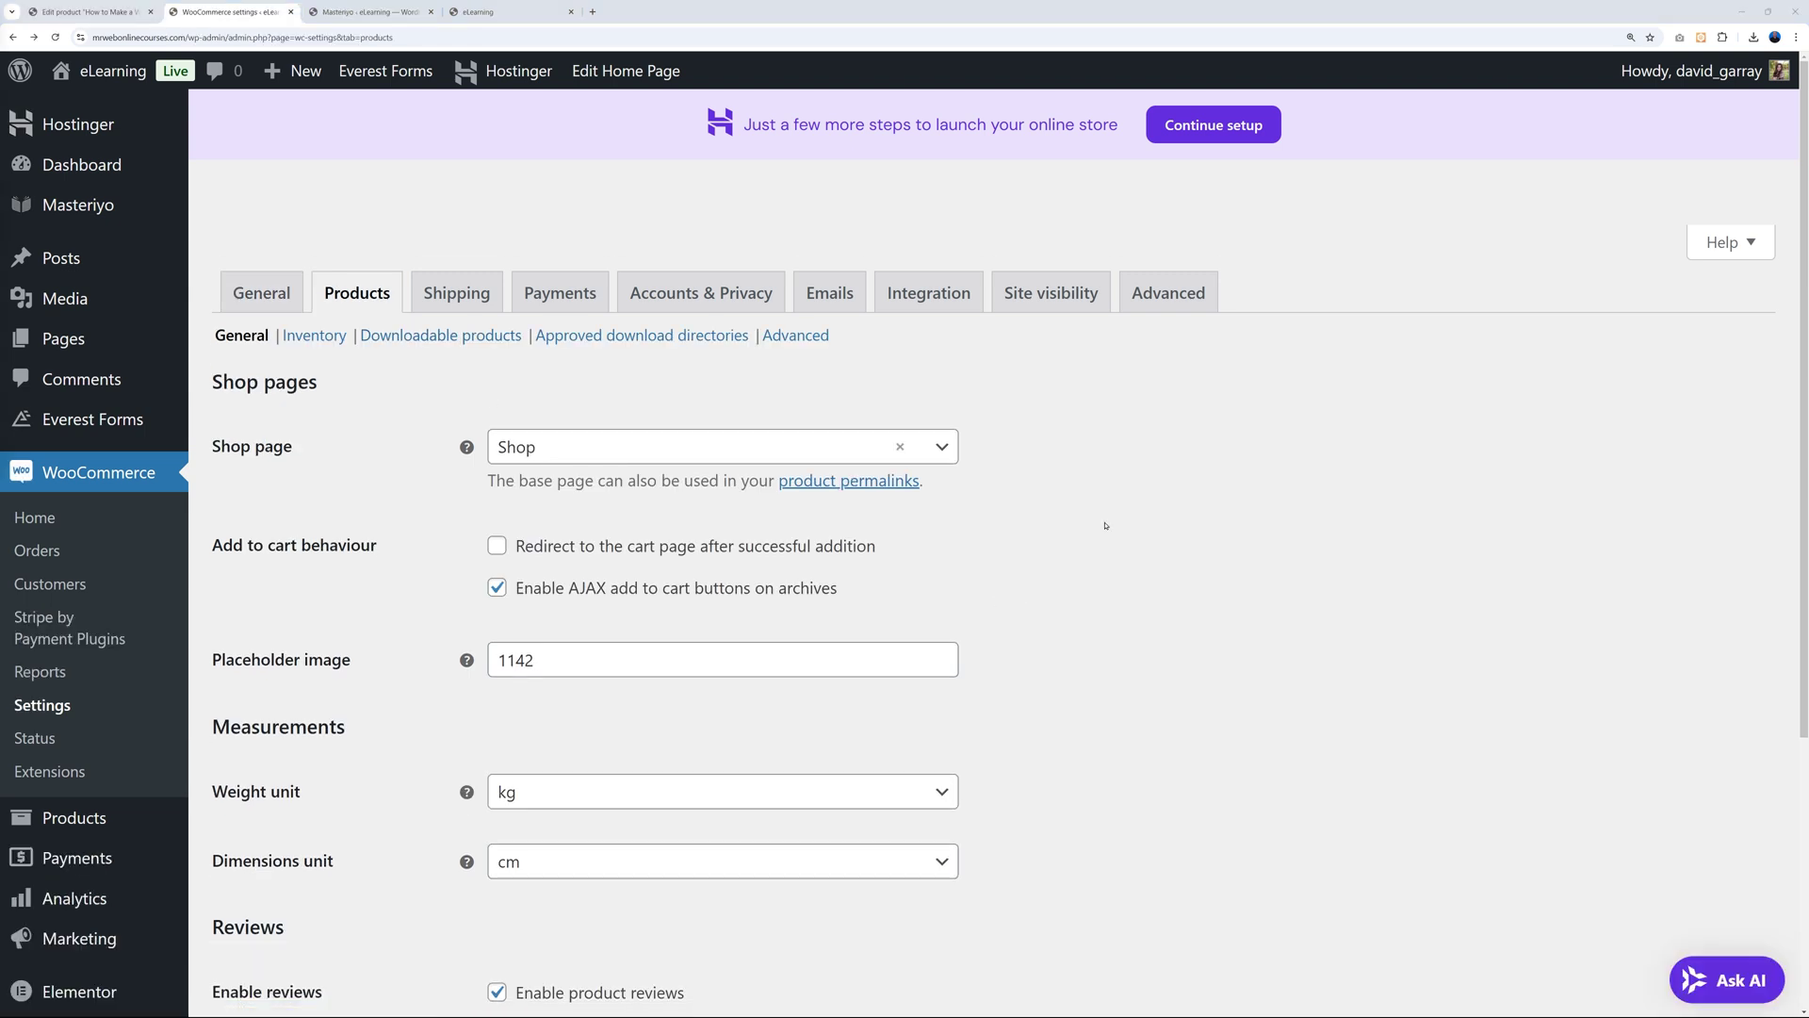
pyautogui.click(498, 547)
# Disable guest checkout, allow log-in during checkout, save, and view the payment methods list.
pyautogui.click(689, 298)
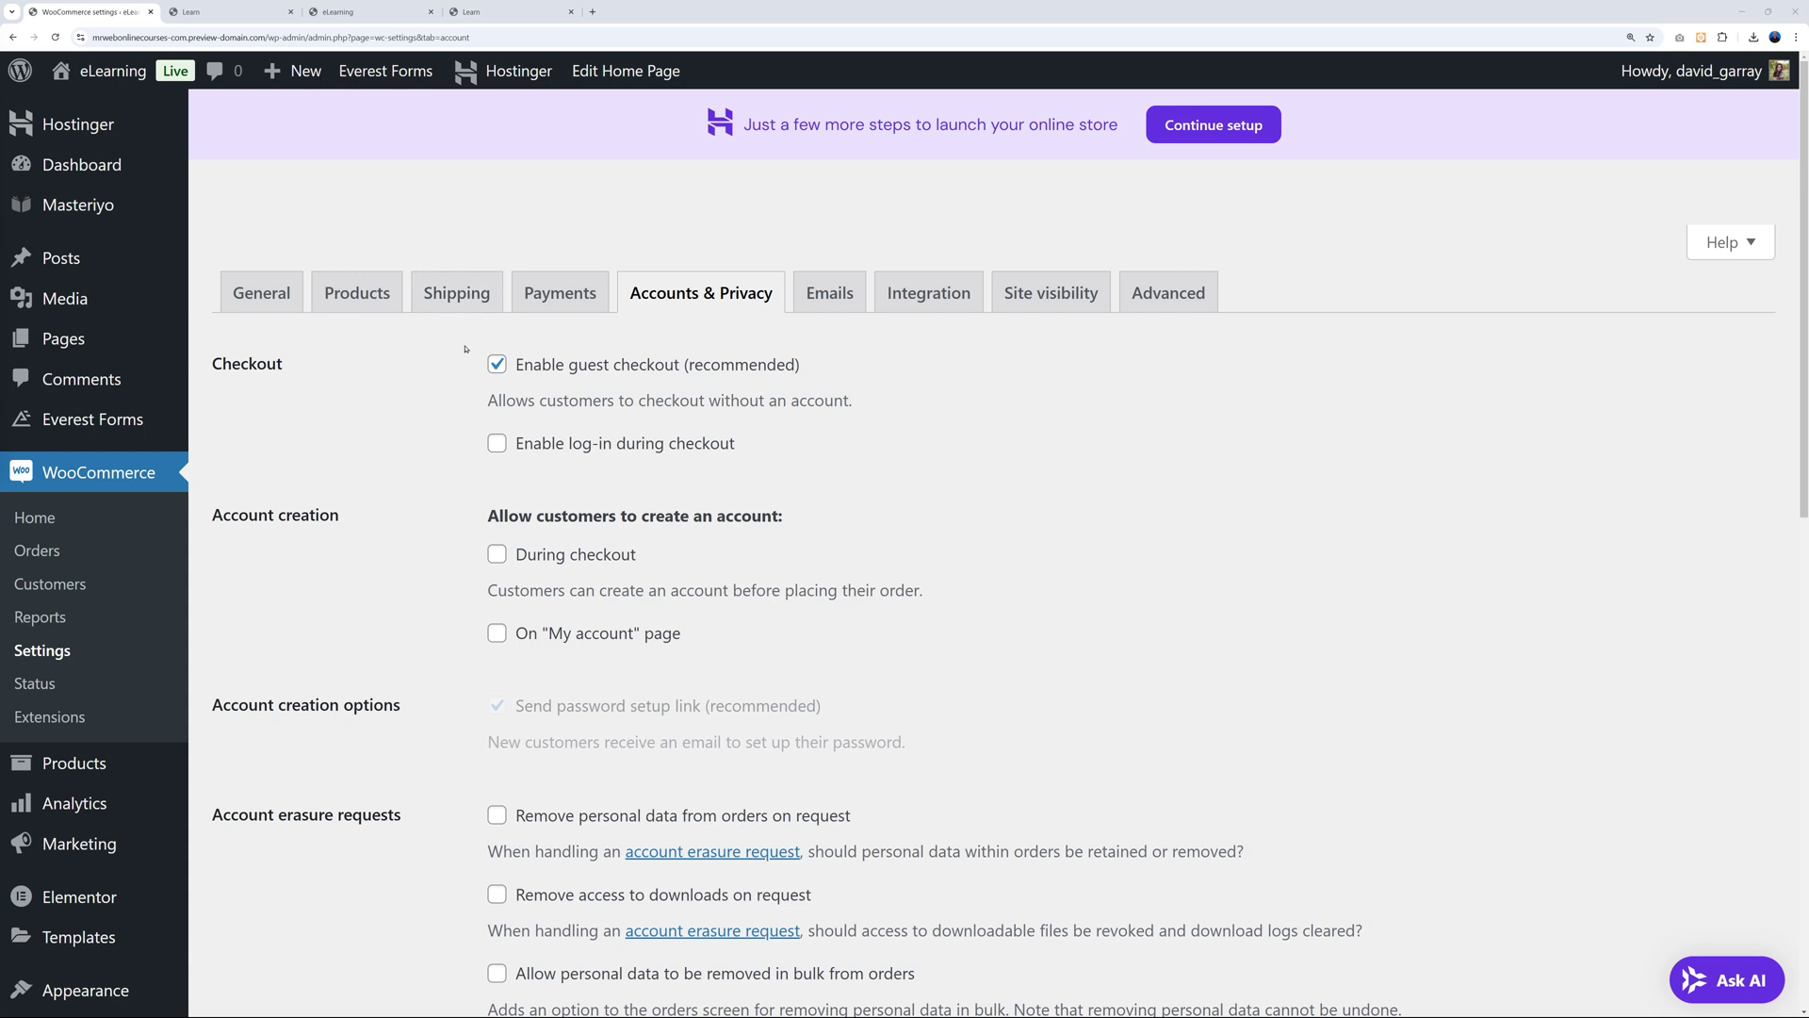
pyautogui.click(492, 371)
pyautogui.click(540, 446)
pyautogui.scroll(-12, 1021, 581)
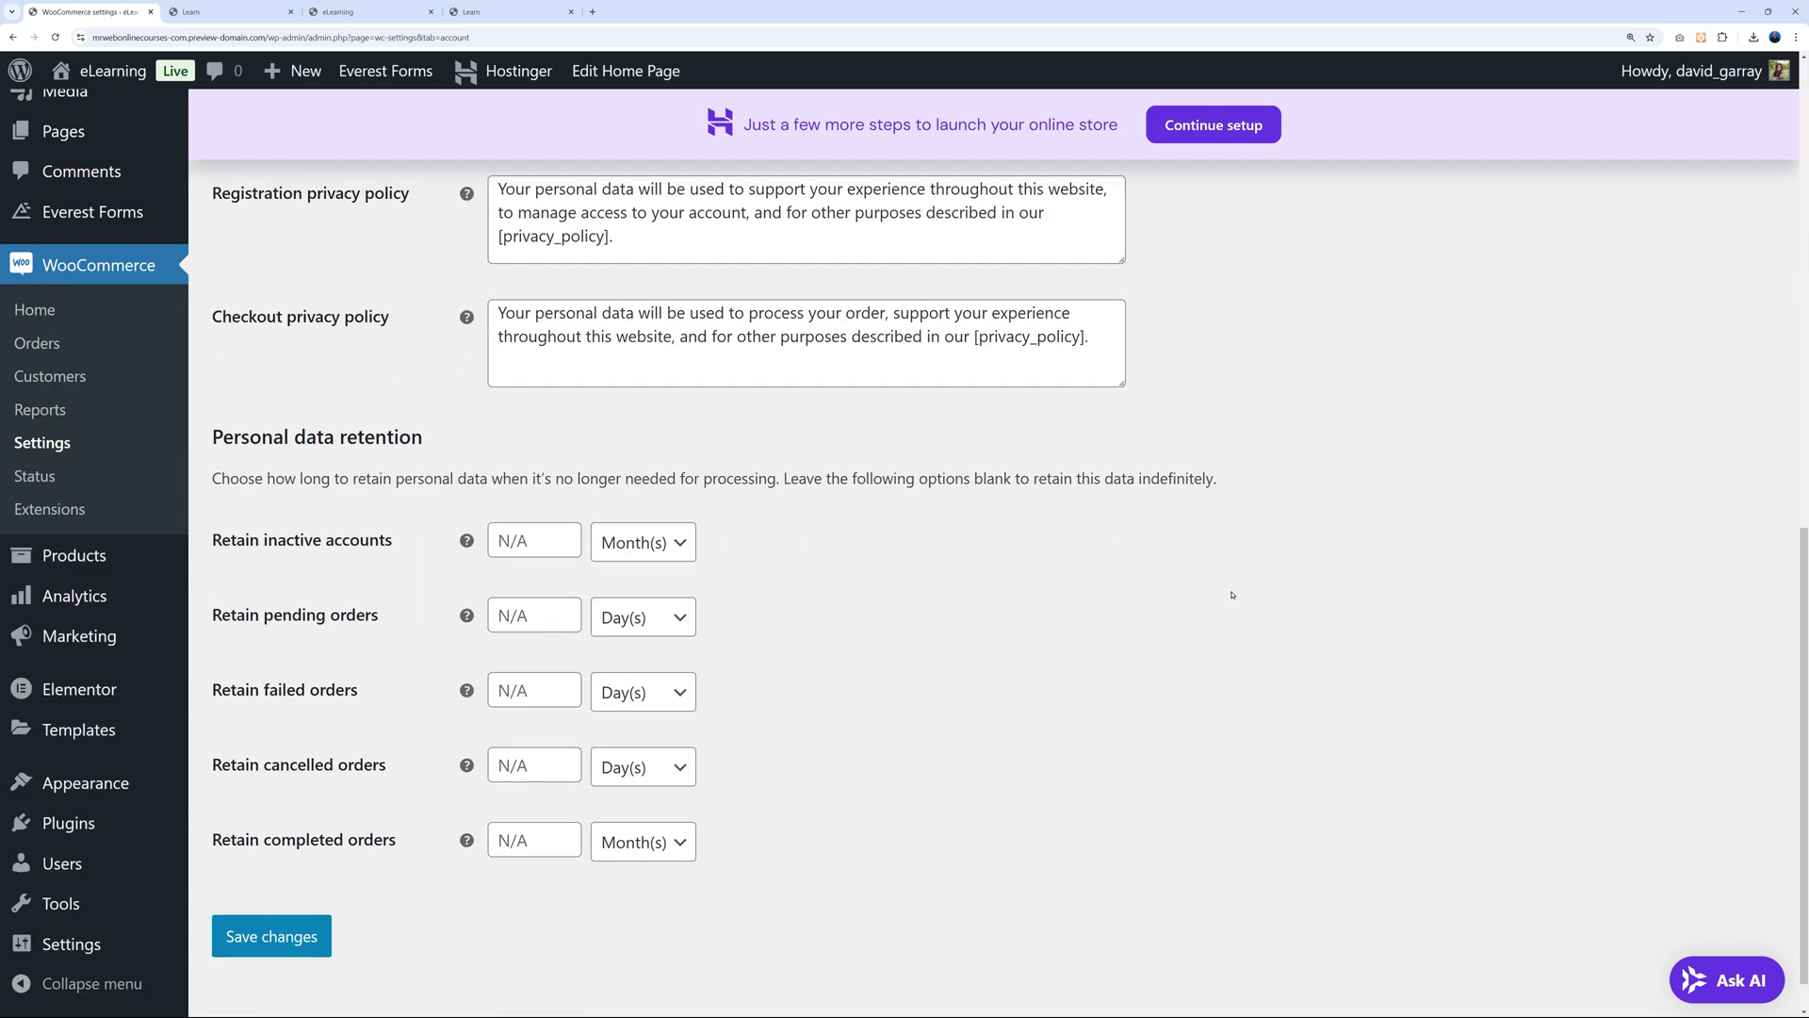
pyautogui.click(311, 886)
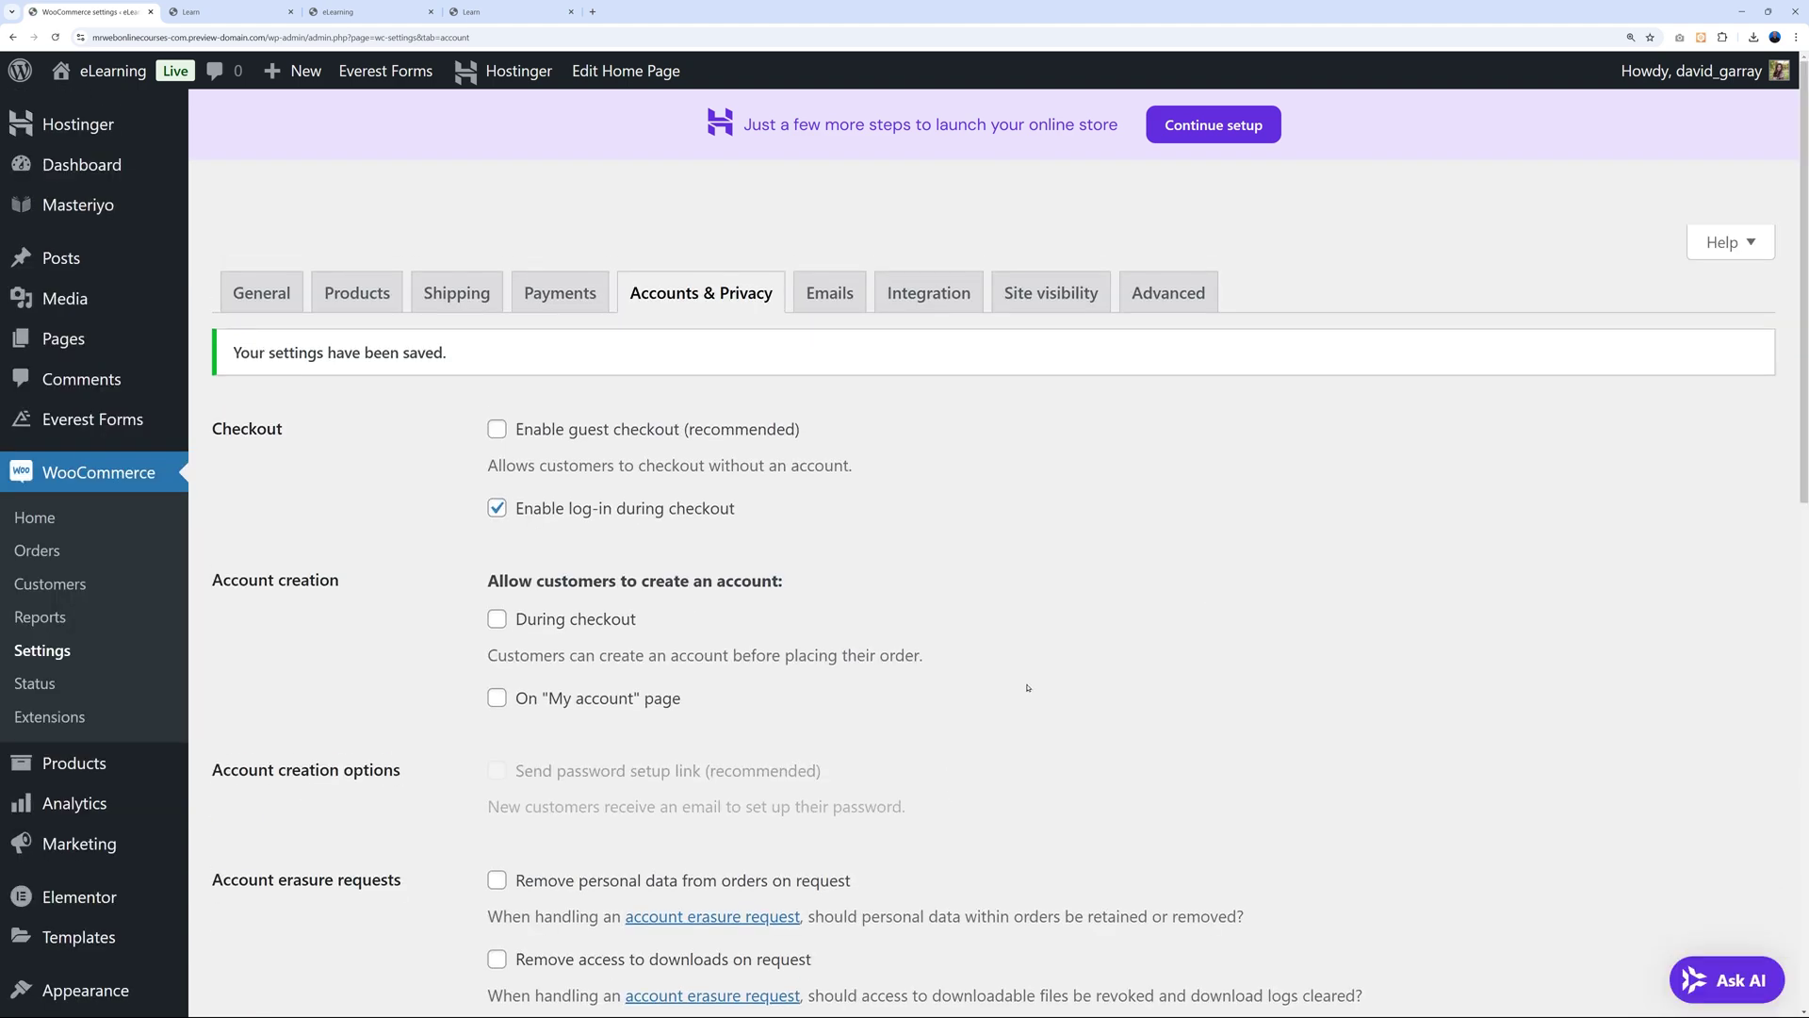
pyautogui.click(565, 303)
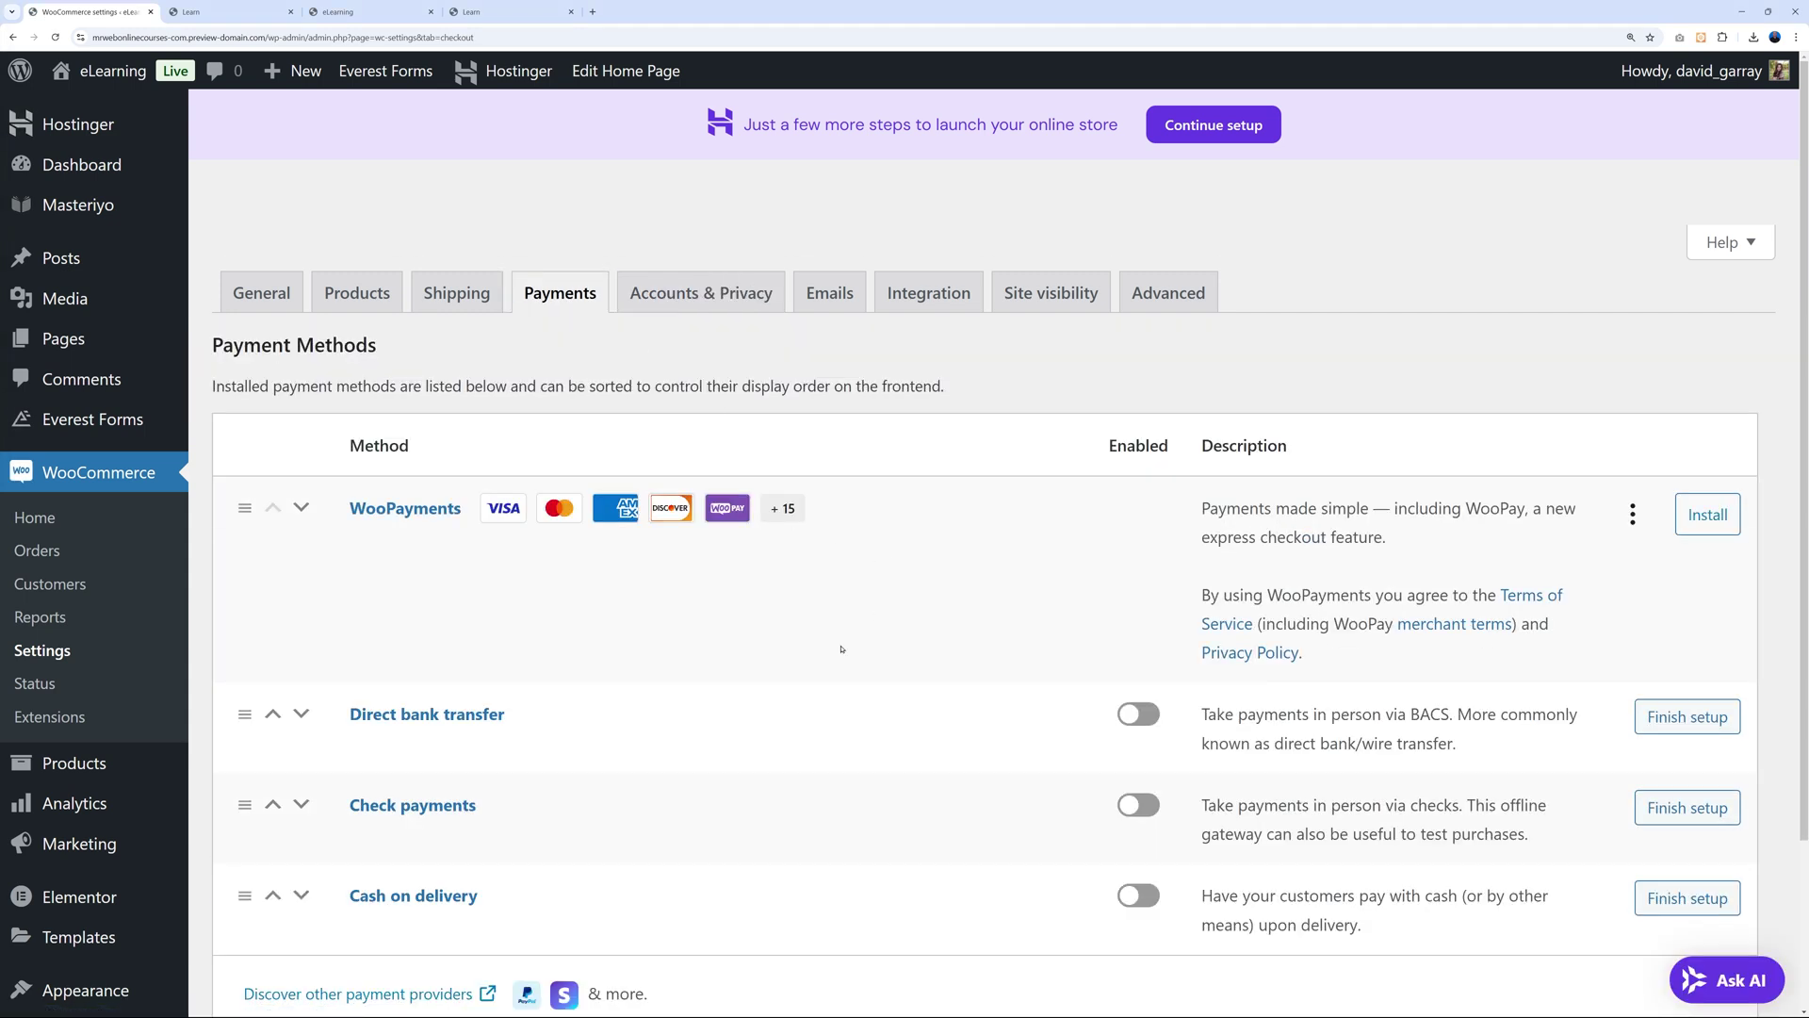
pyautogui.scroll(-1, 841, 649)
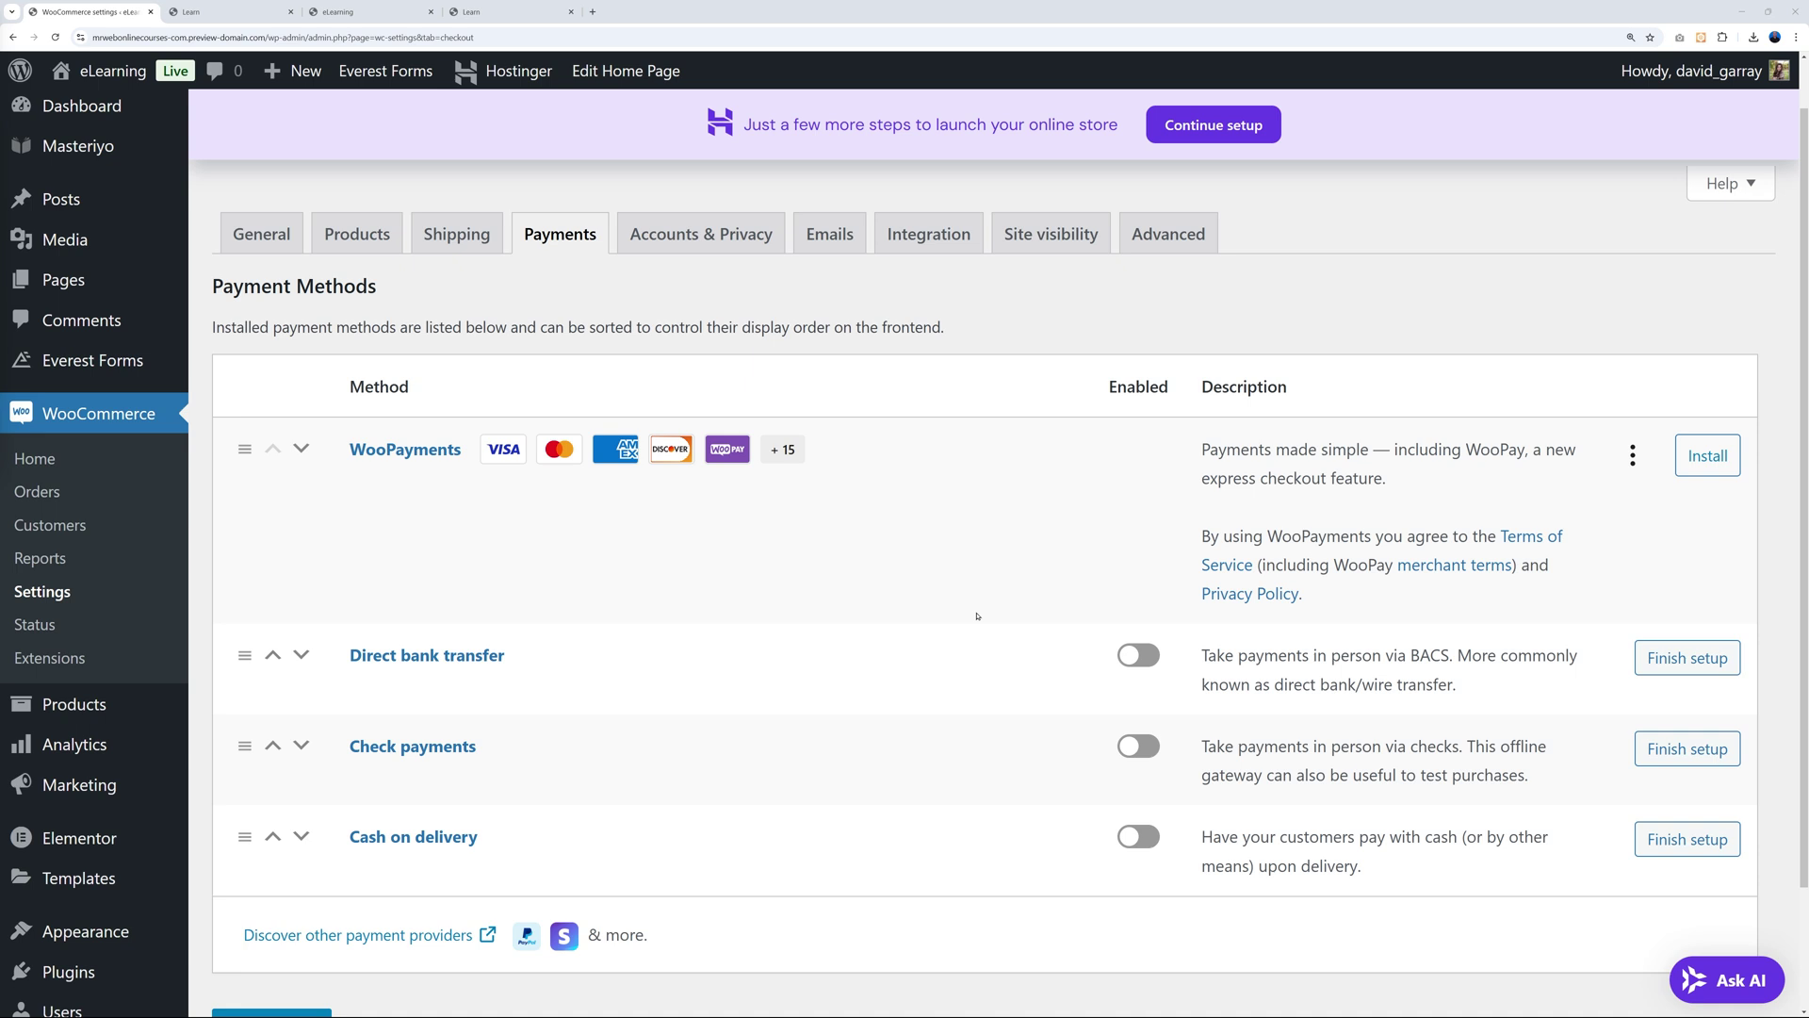
# Search plugins for 'woocommerce stripe', then install and activate Payment Plugins for Stripe WooCommerce 3.3.78.
pyautogui.moveTo(81, 978)
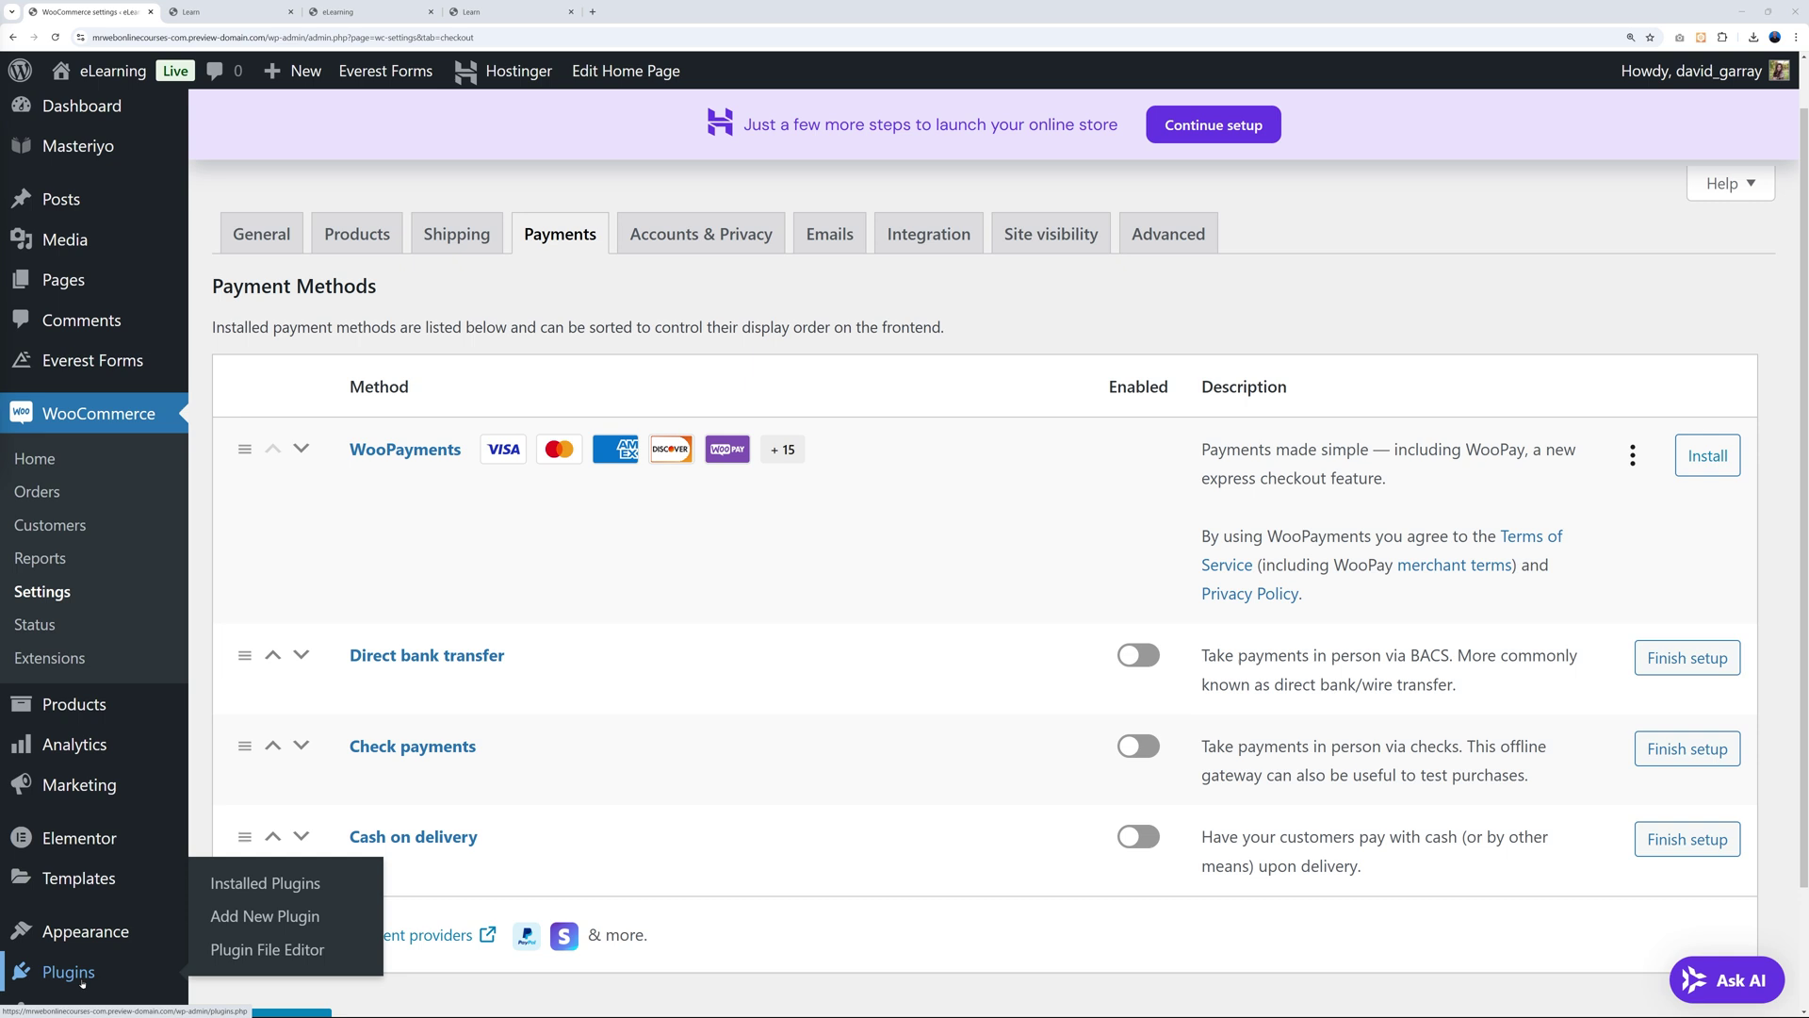
pyautogui.click(258, 924)
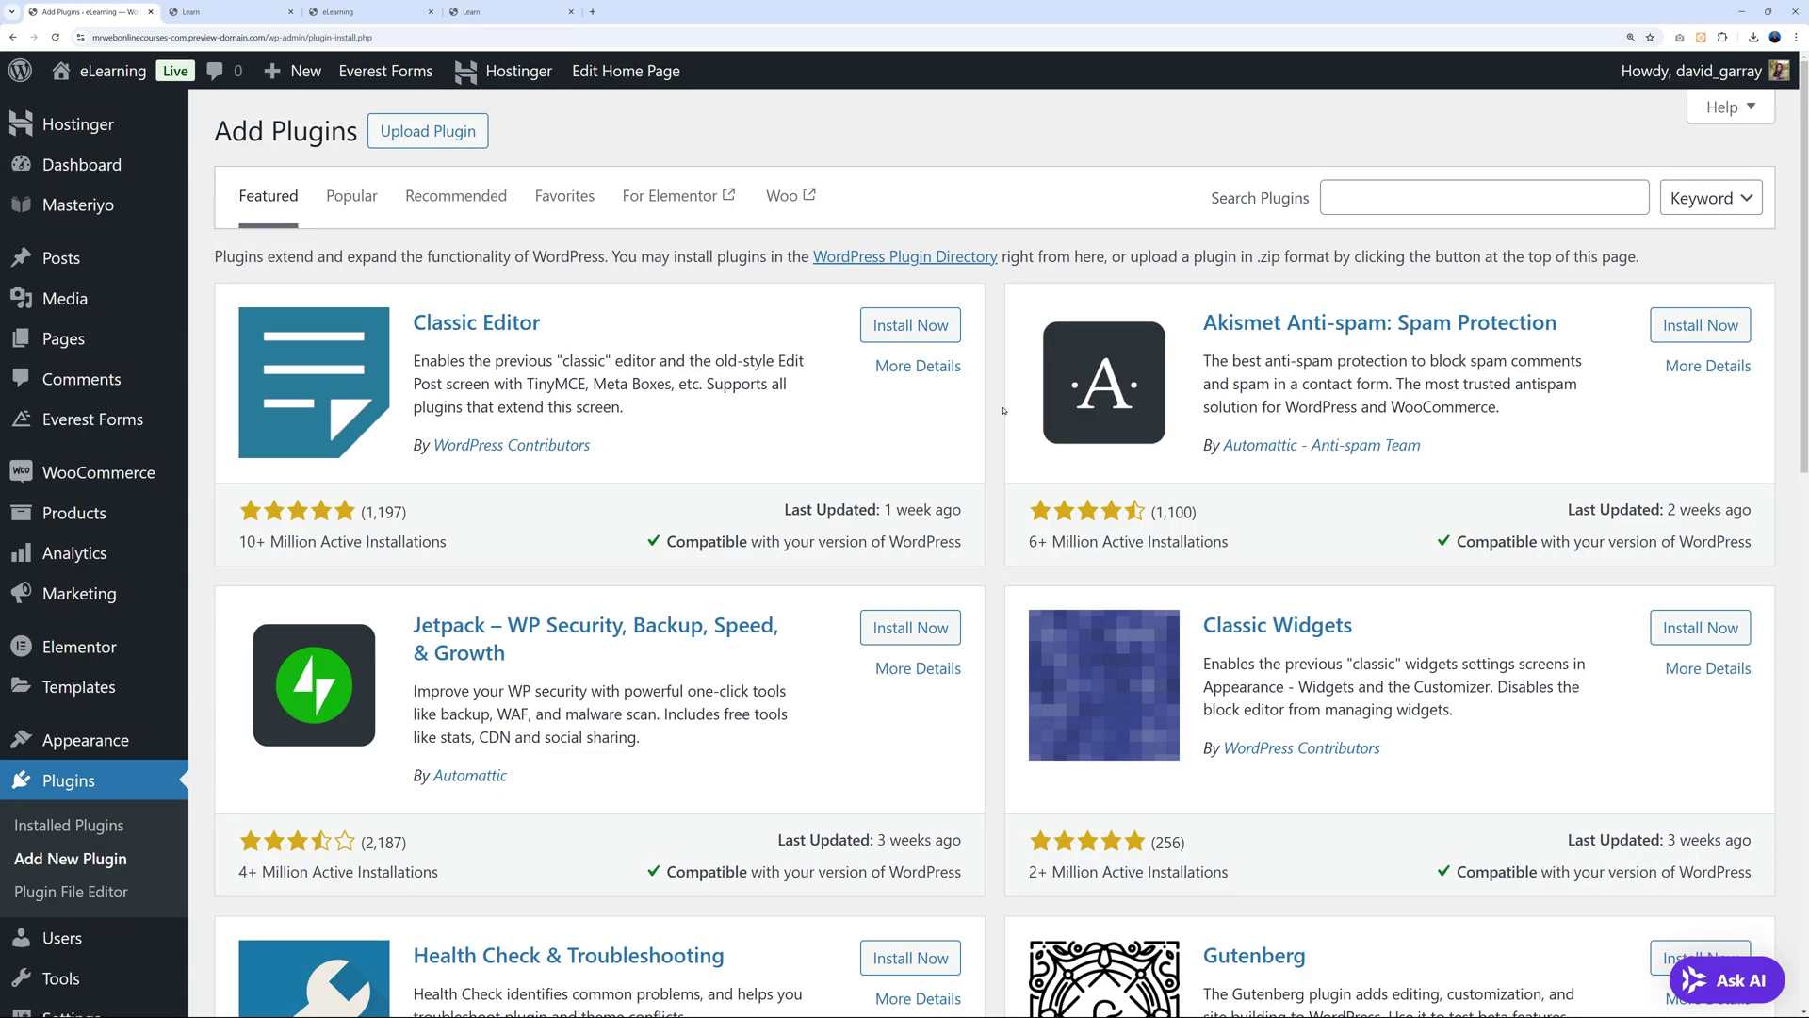
pyautogui.click(1406, 202)
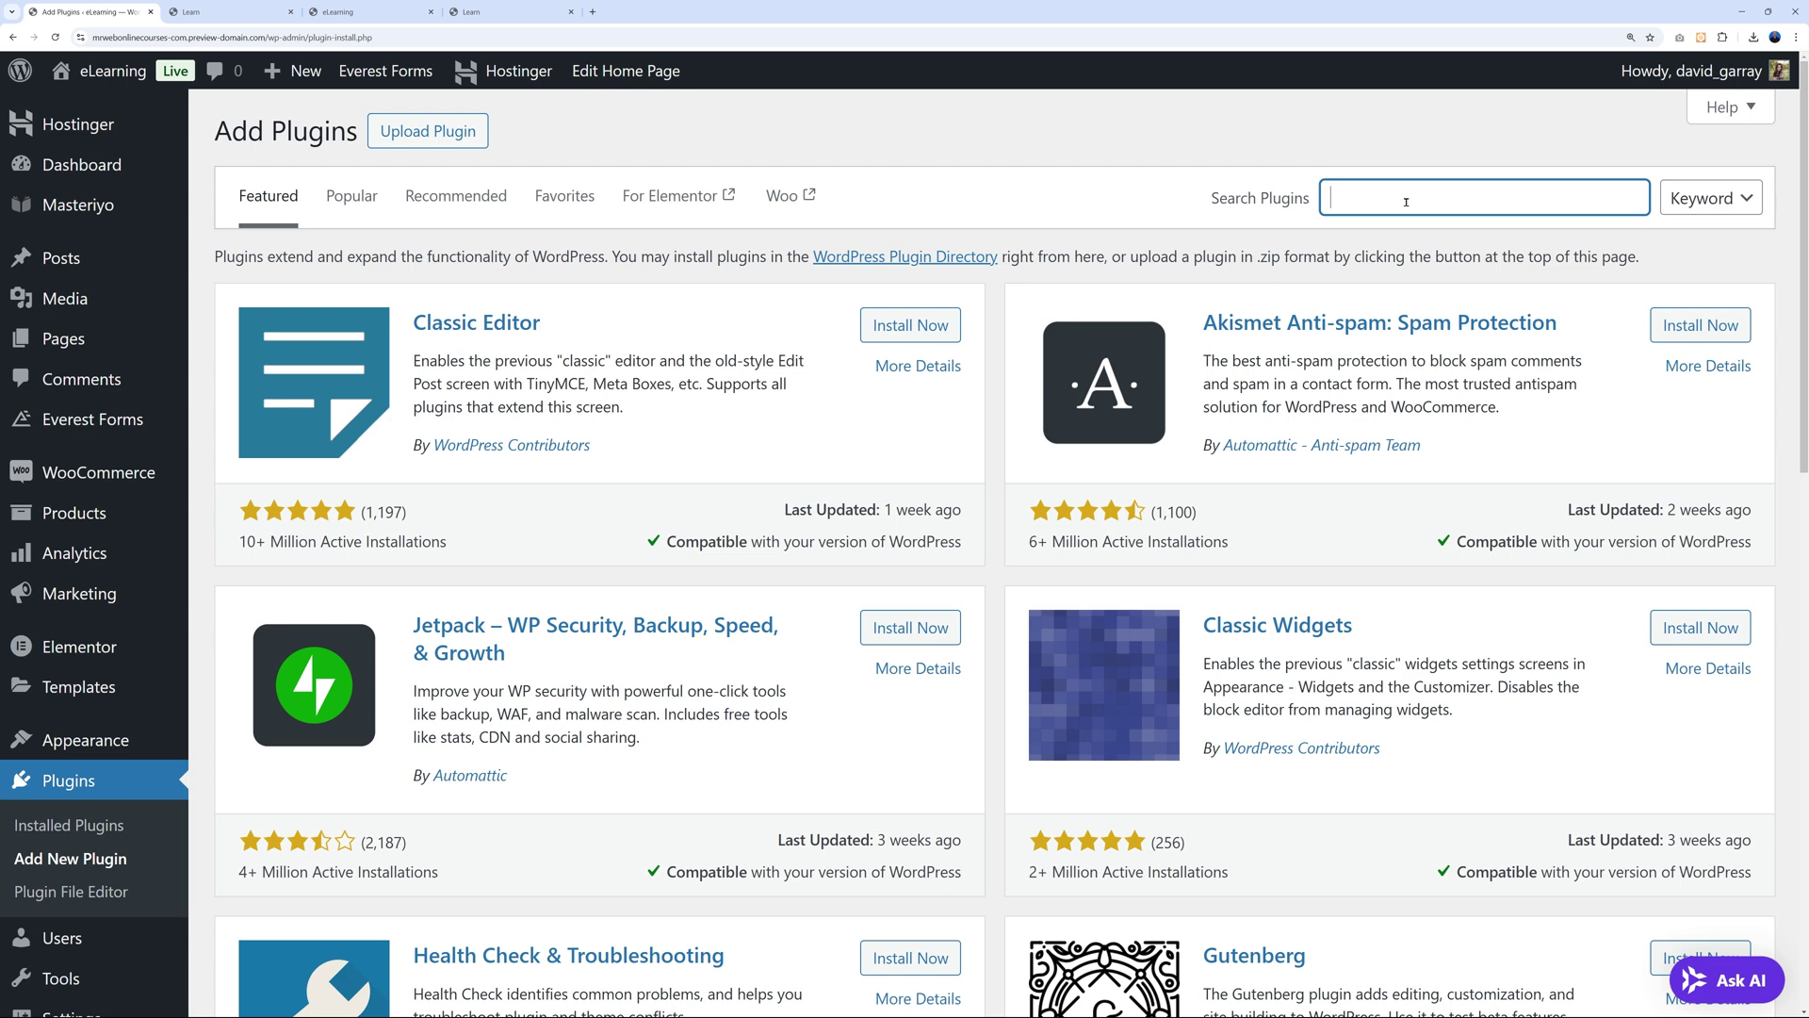
pyautogui.write('woocommerce stripe')
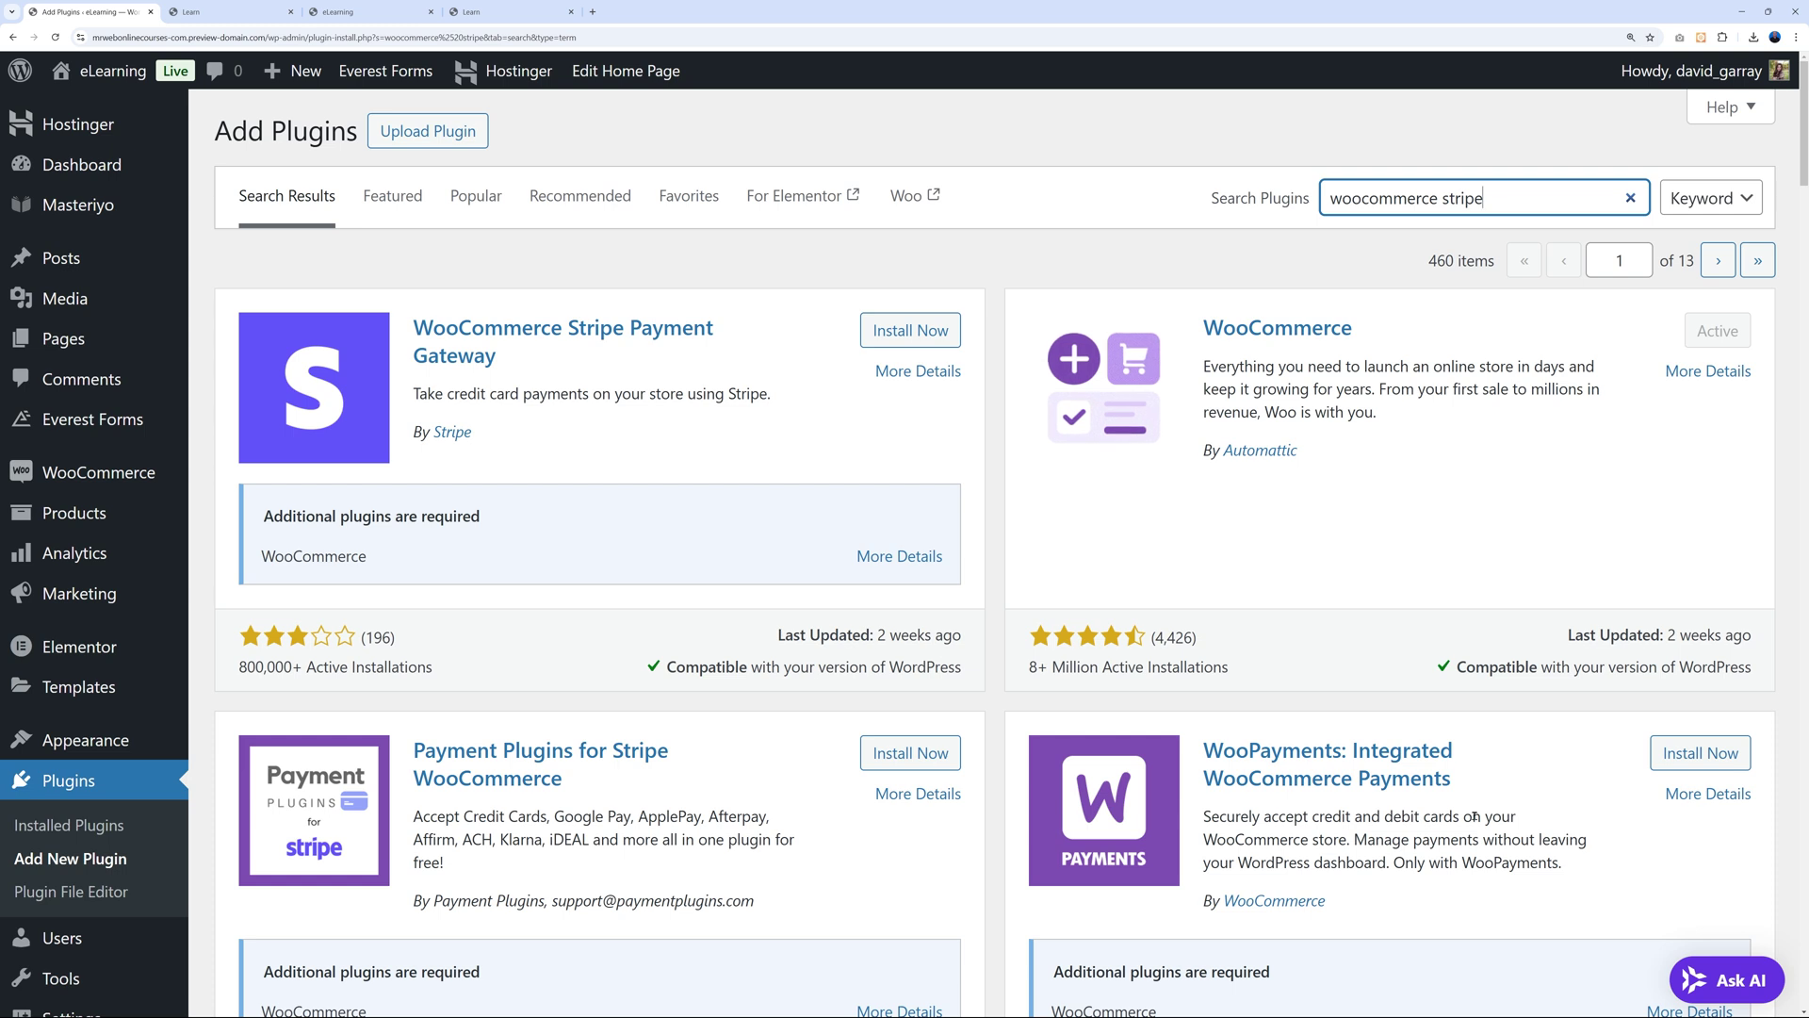
pyautogui.click(1378, 574)
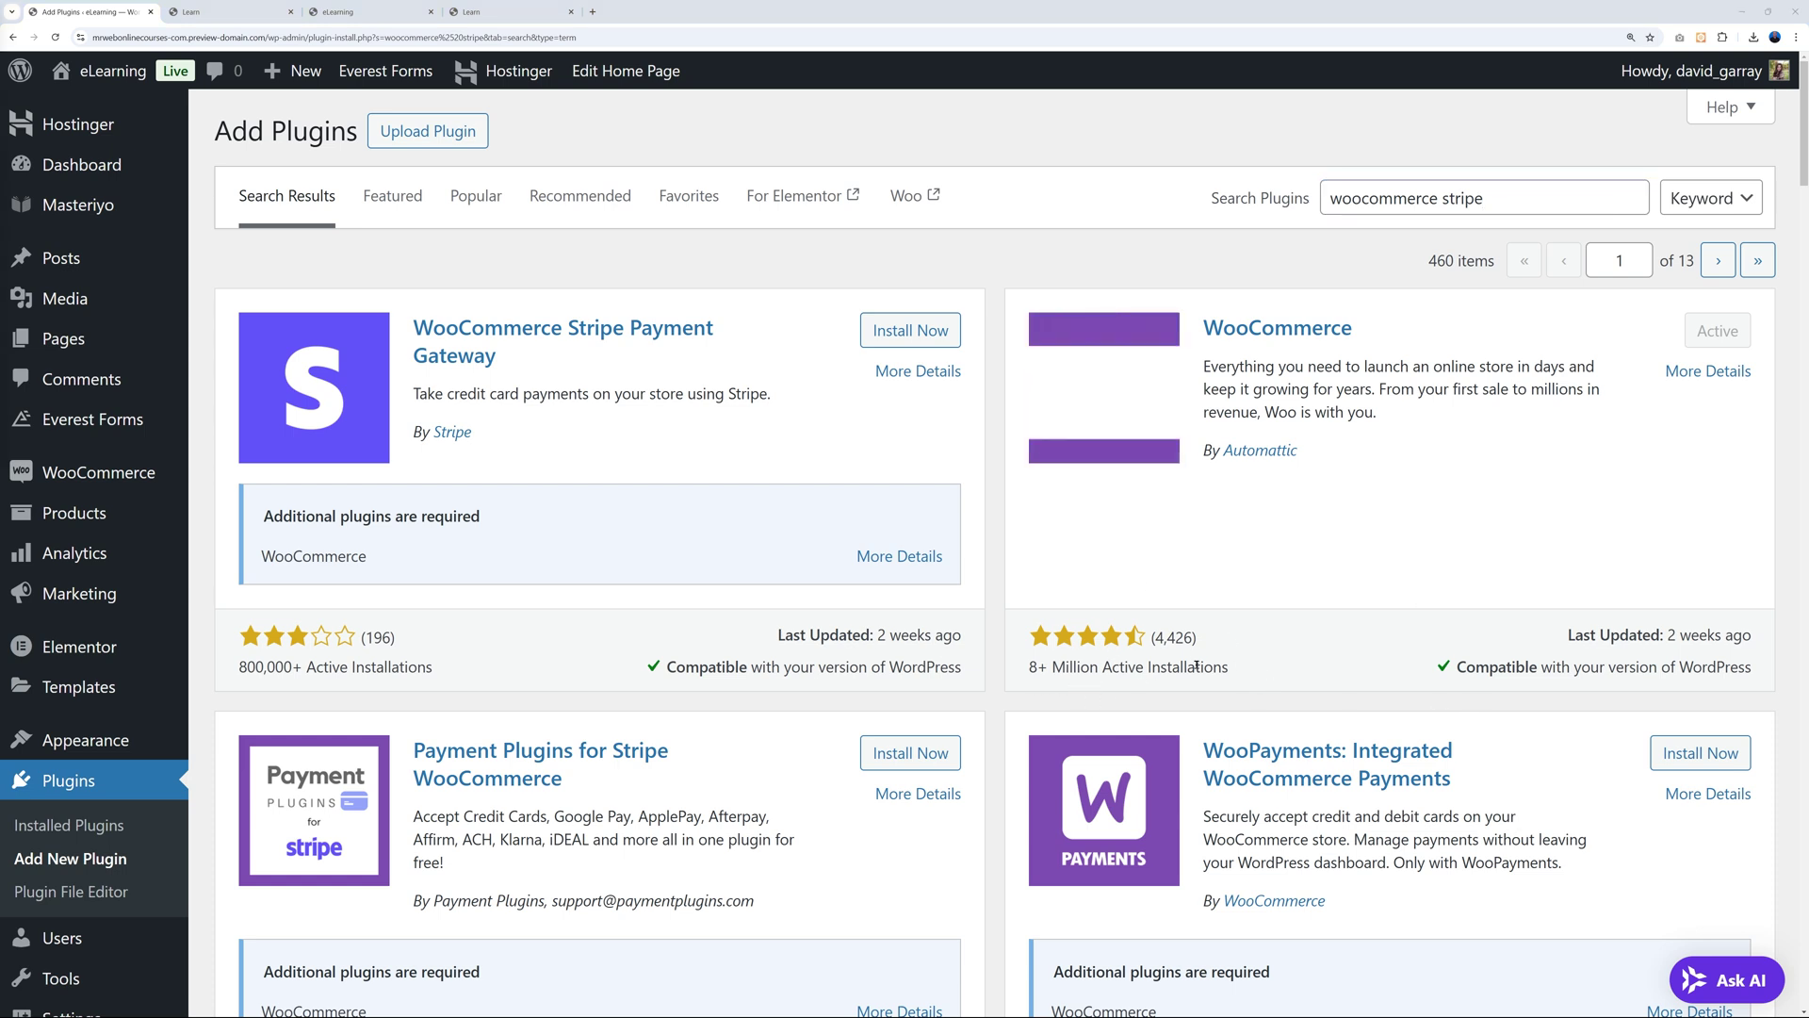
pyautogui.scroll(-1, 1352, 578)
pyautogui.scroll(-2, 1352, 578)
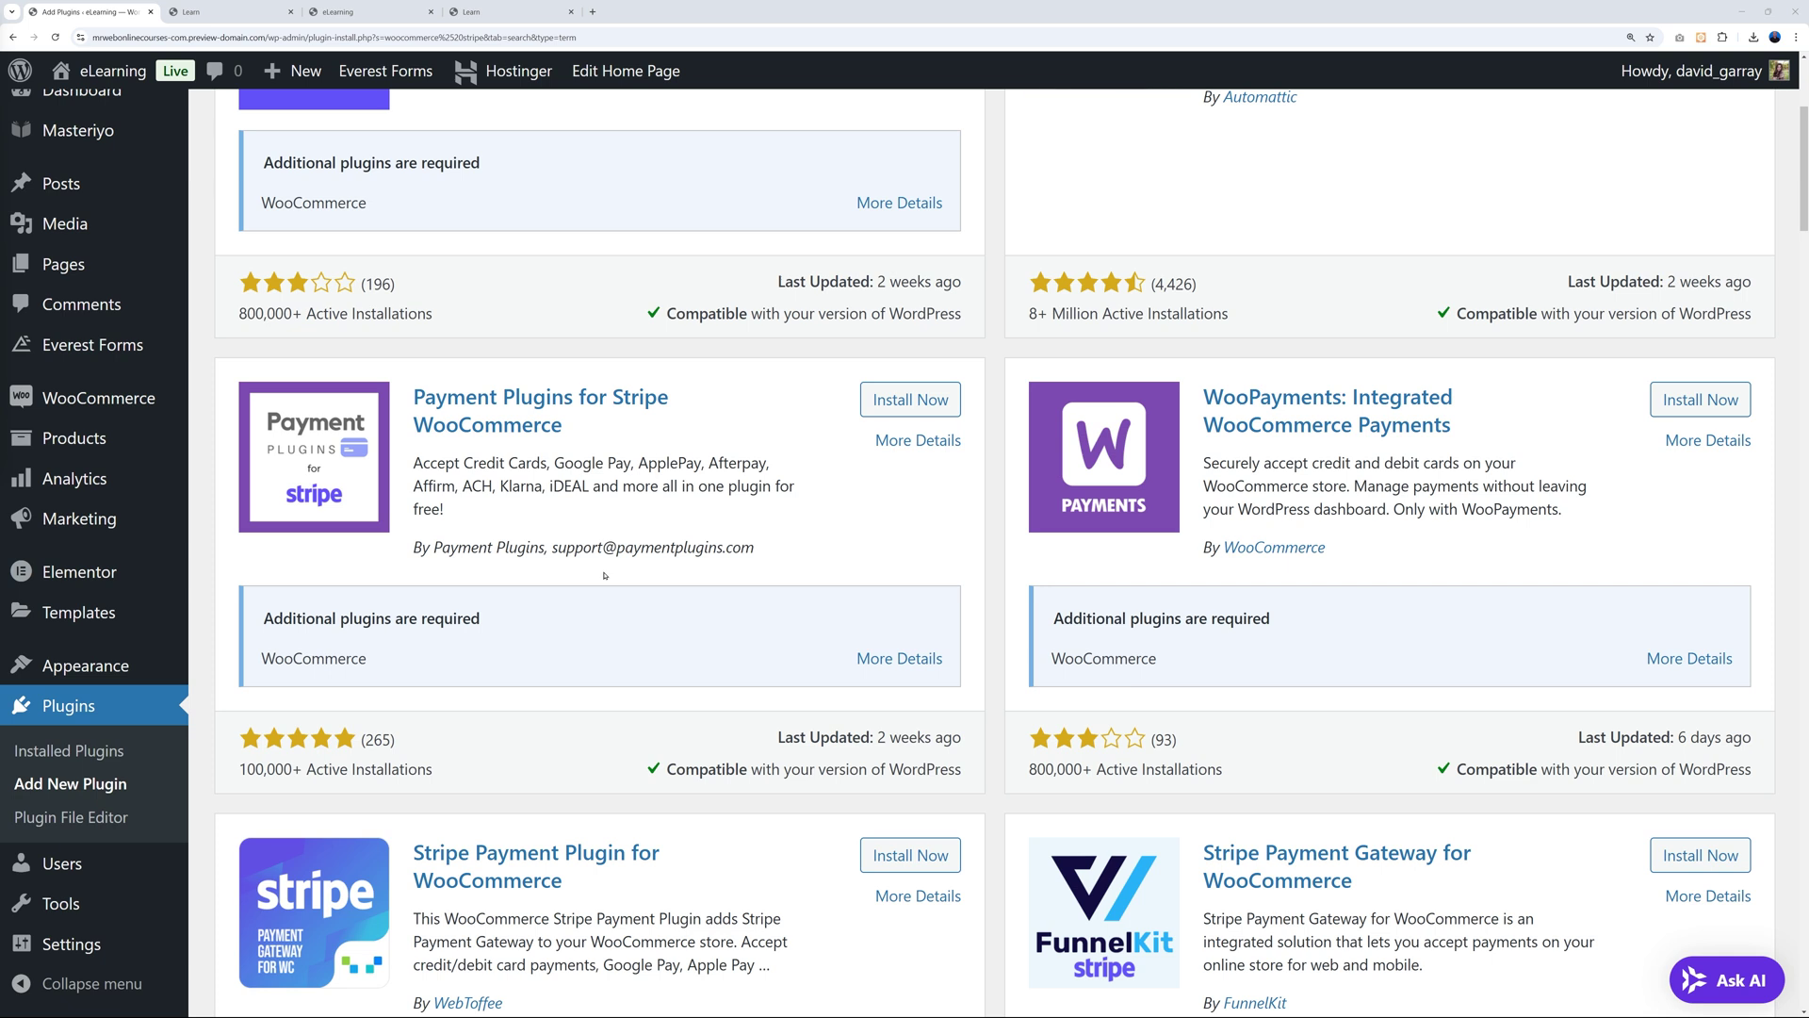
pyautogui.click(910, 400)
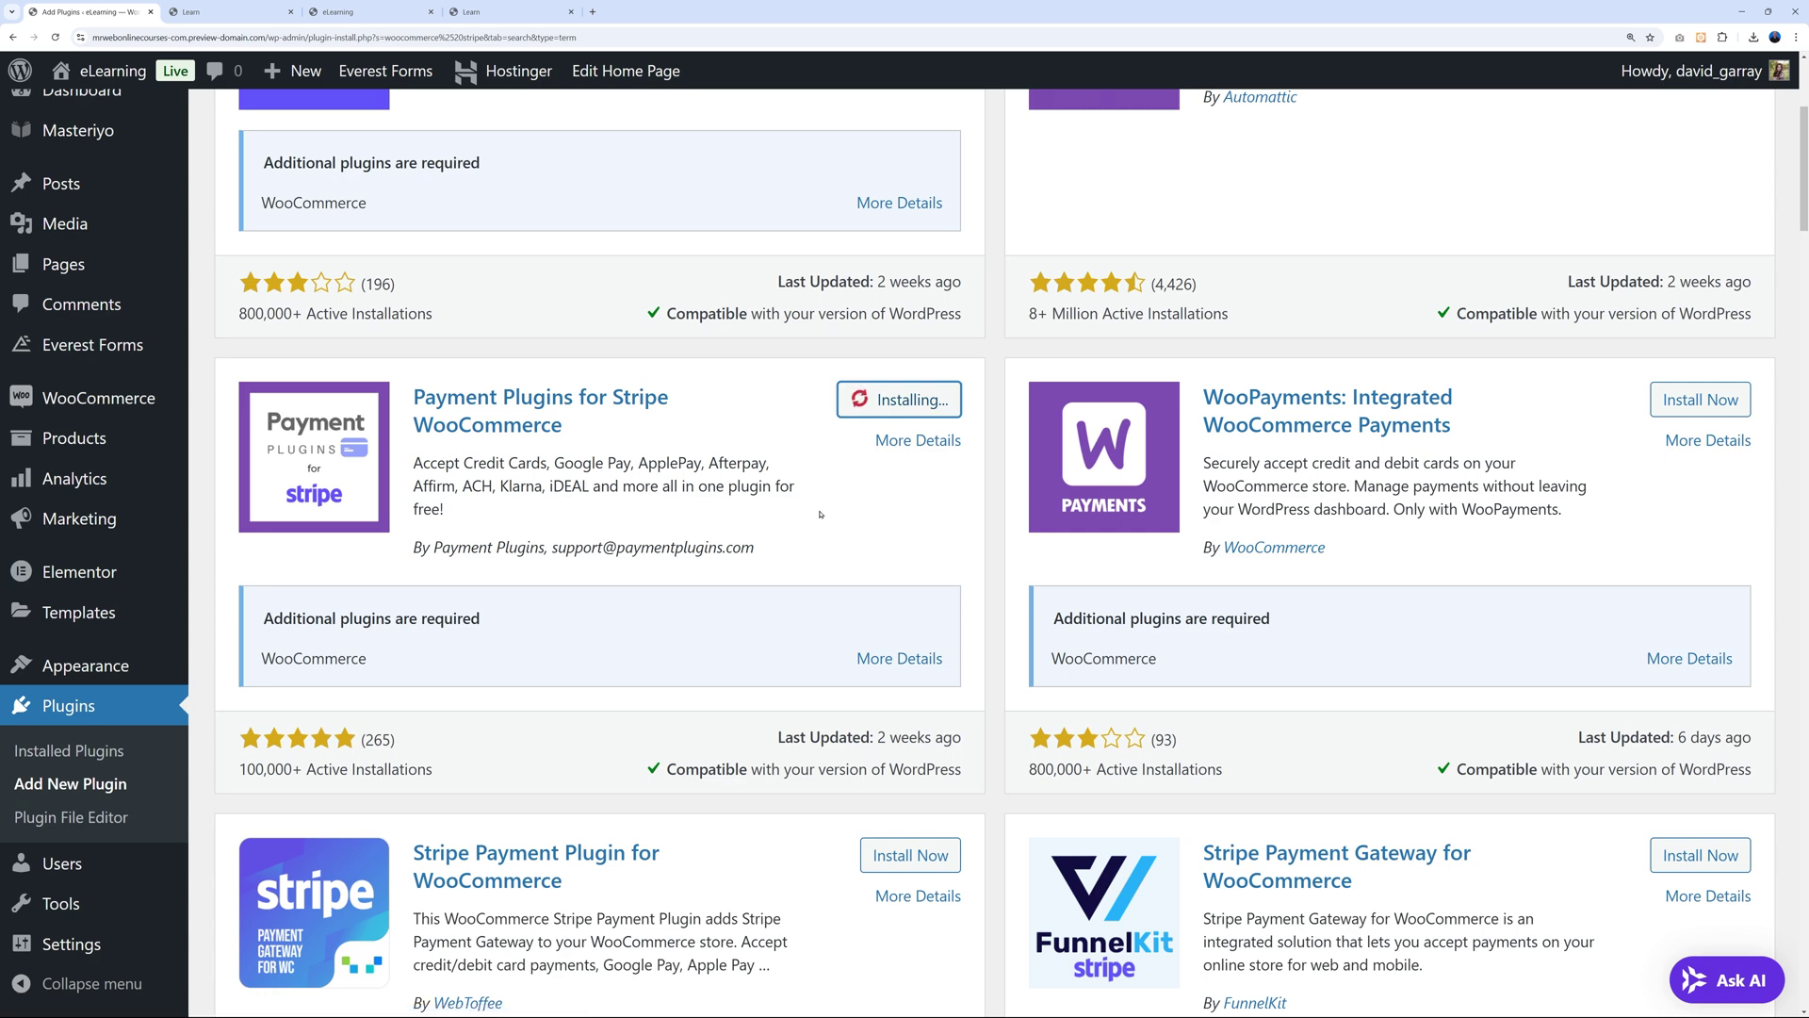
pyautogui.click(899, 400)
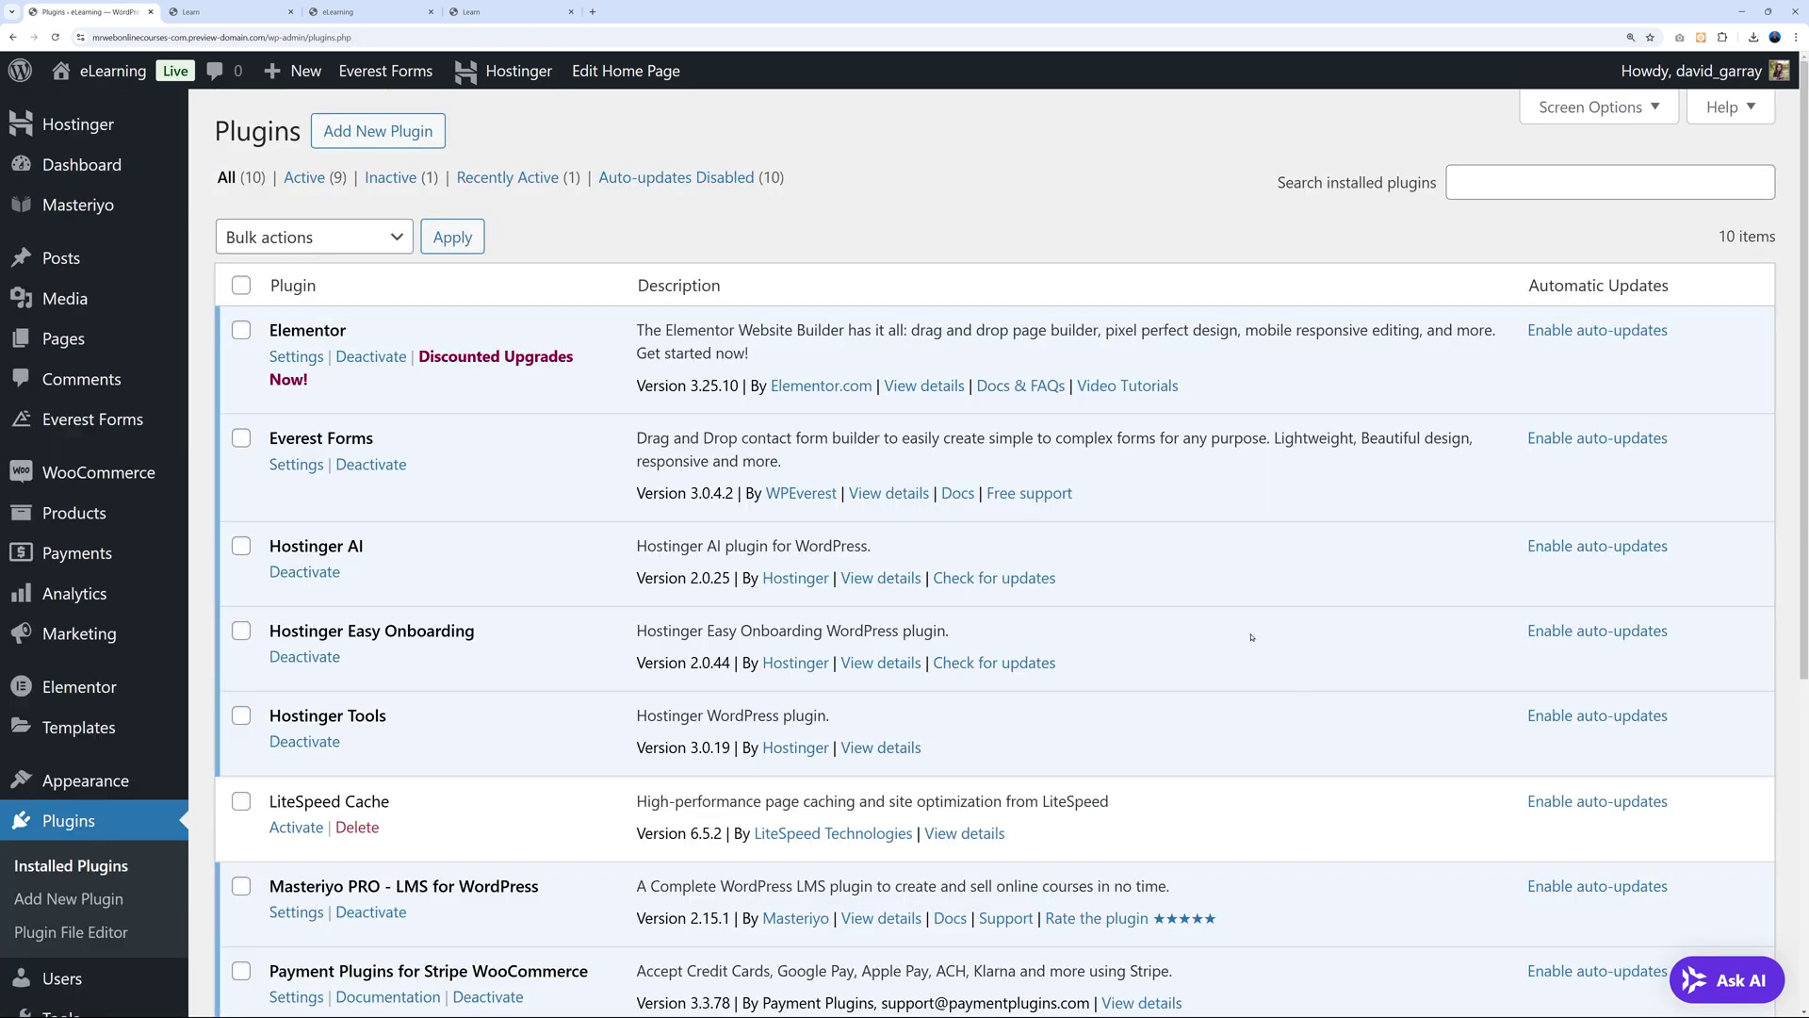
pyautogui.scroll(-3, 1251, 637)
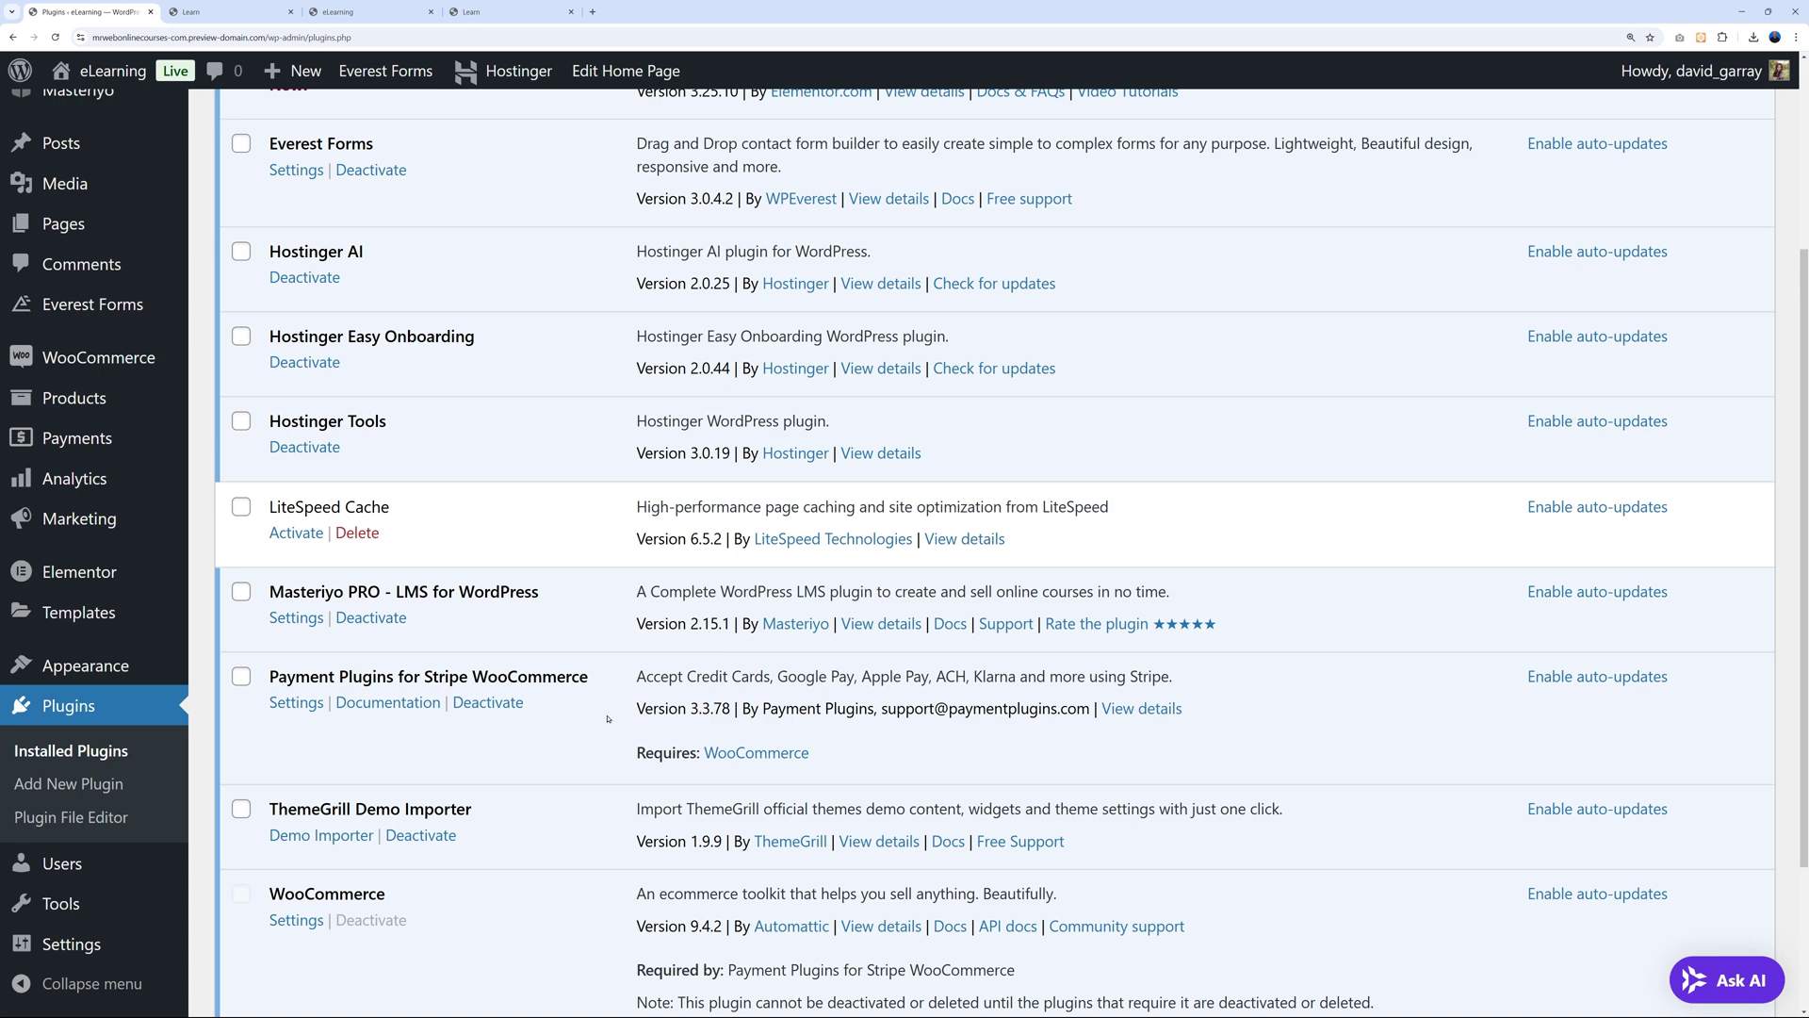
pyautogui.scroll(1, 684, 812)
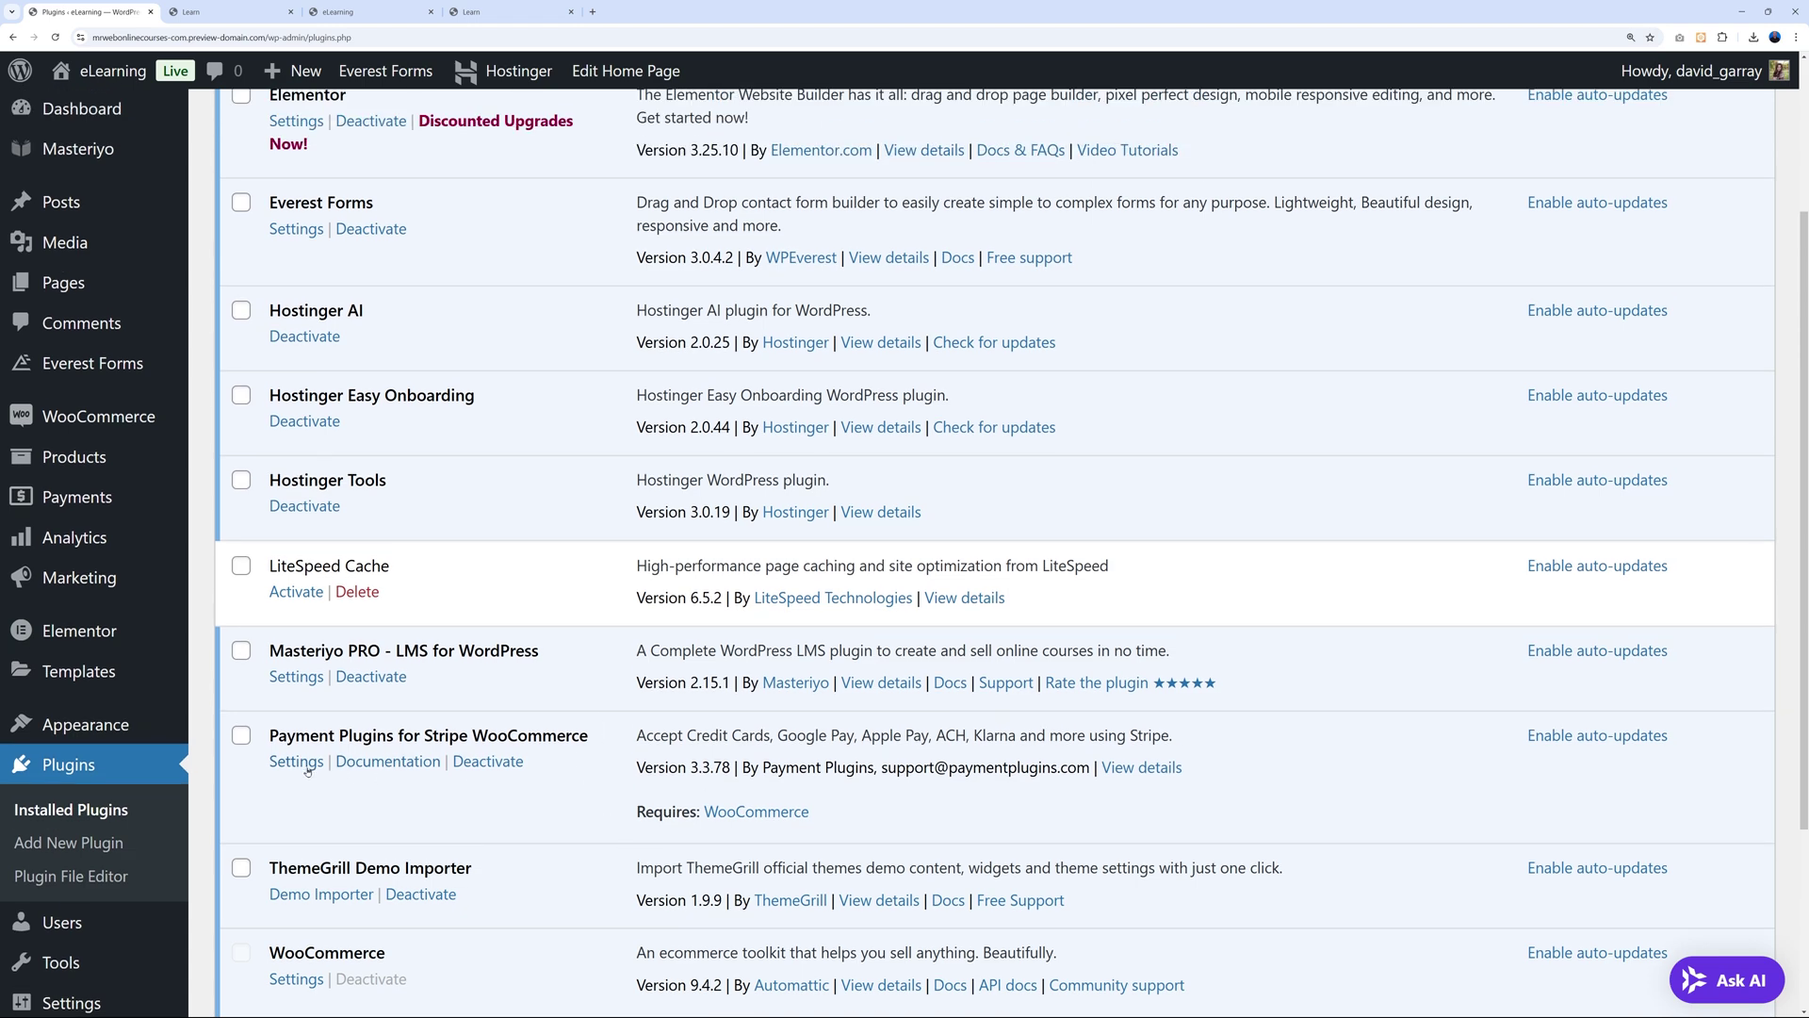
# Open the Stripe credit card gateway's API Settings under WooCommerce Payments.
pyautogui.moveTo(103, 415)
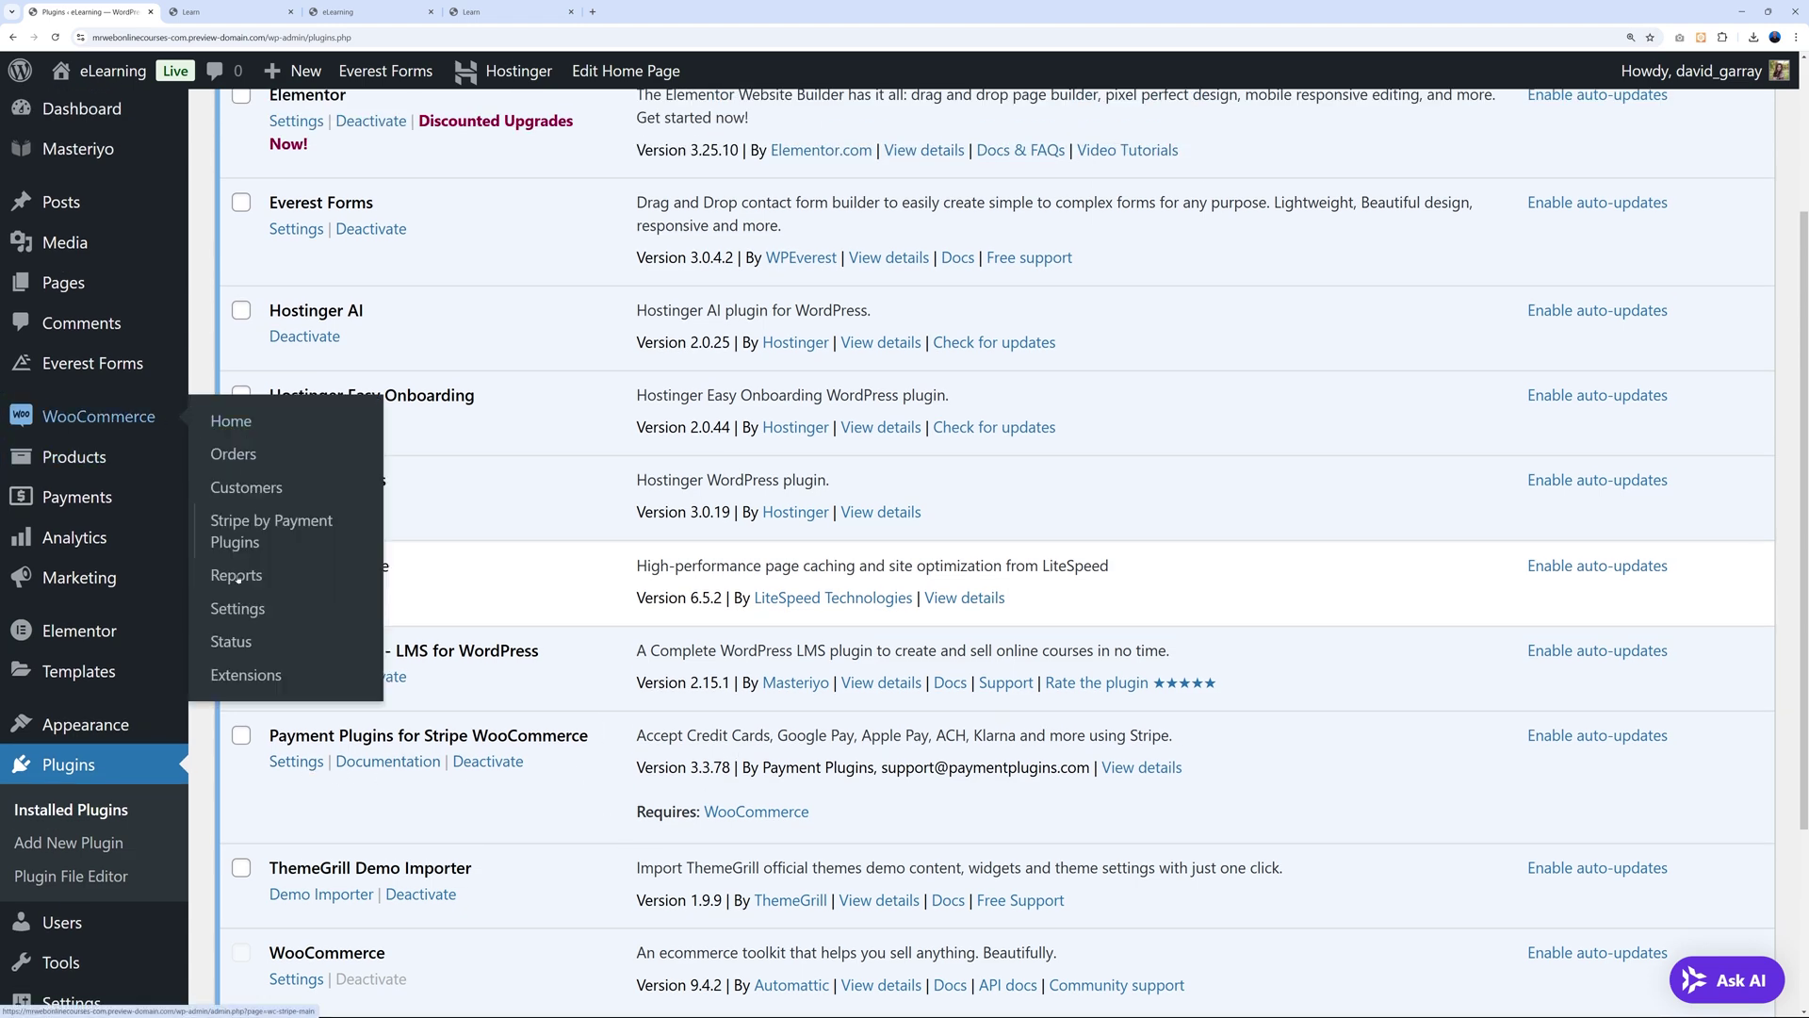
pyautogui.click(236, 608)
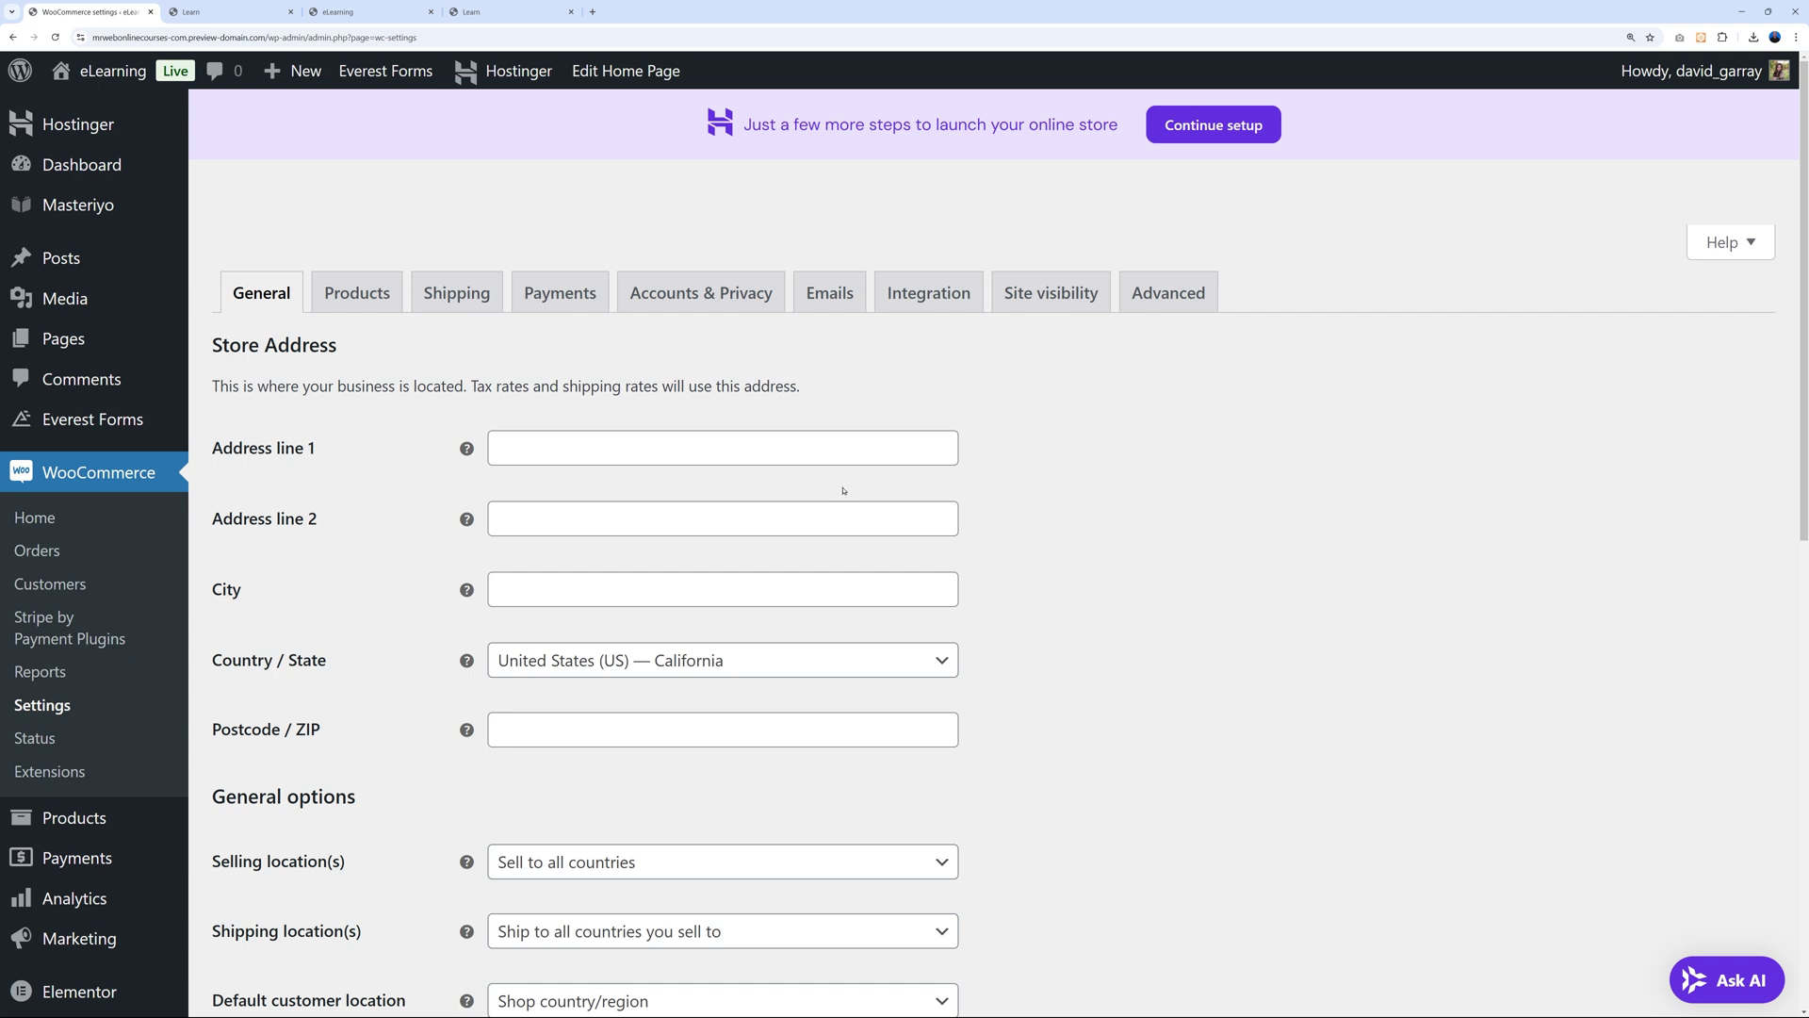
pyautogui.click(559, 292)
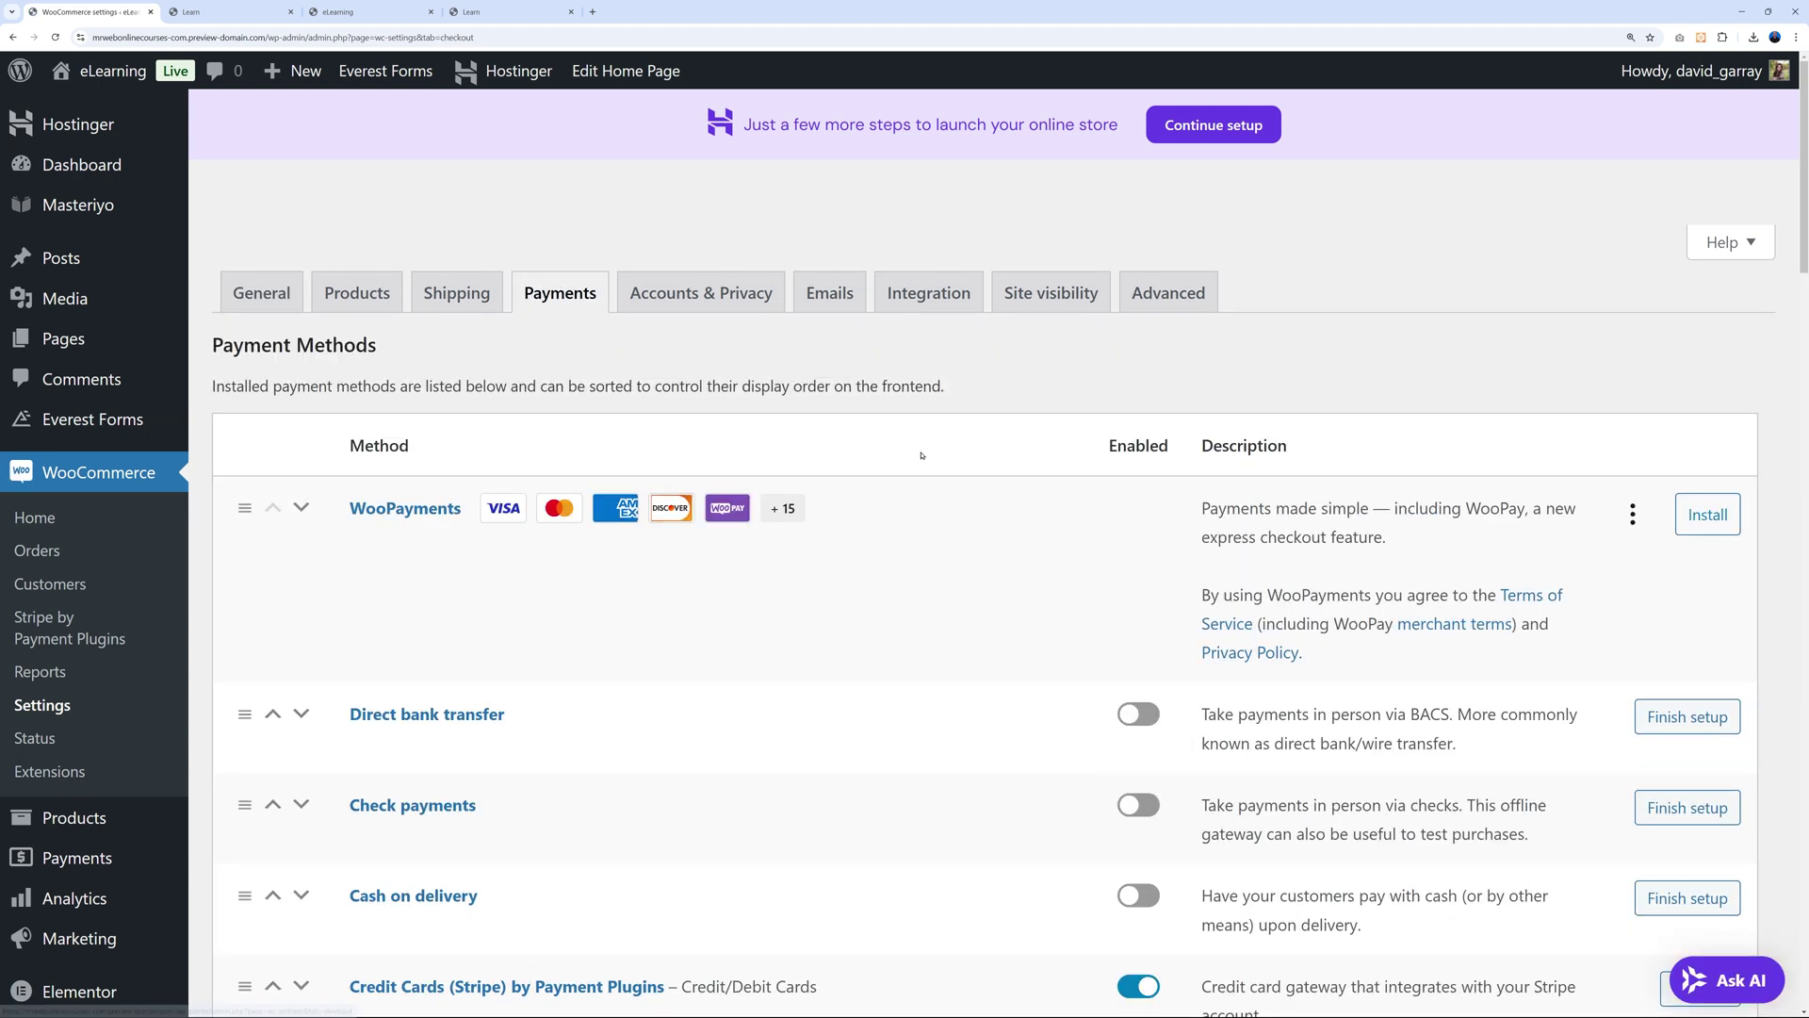
pyautogui.scroll(-5, 1037, 600)
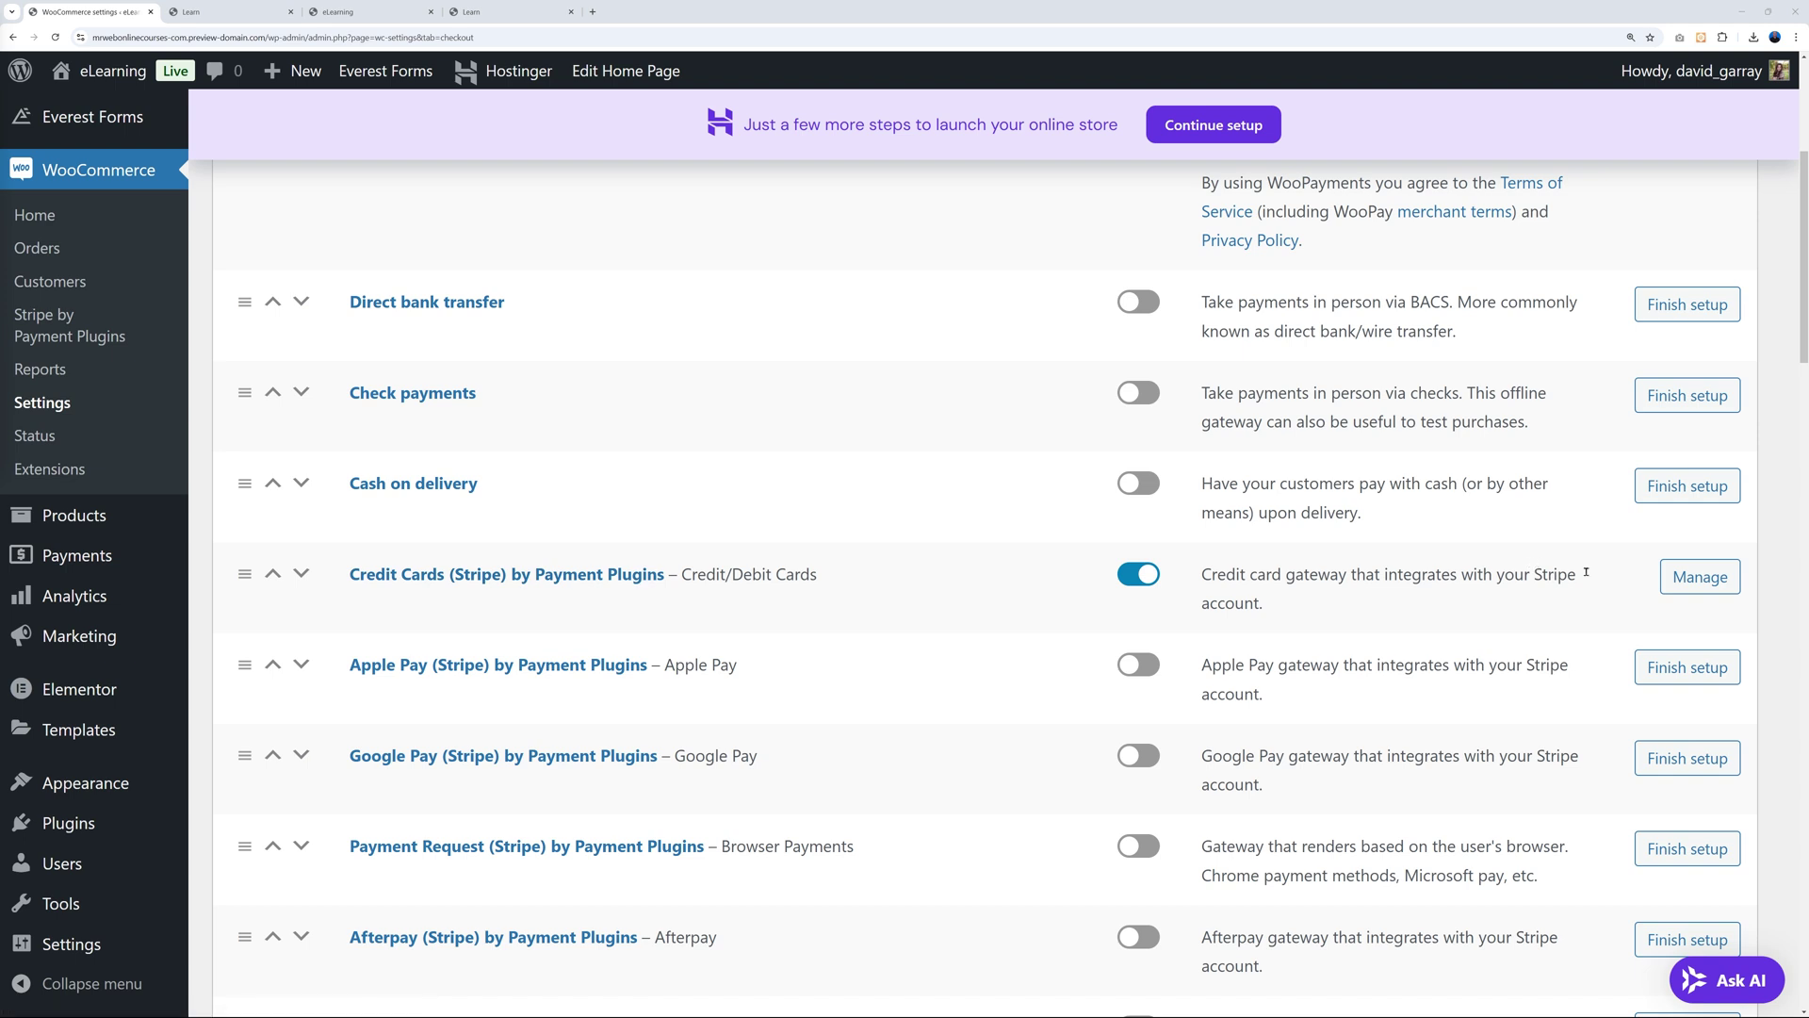
pyautogui.click(1700, 577)
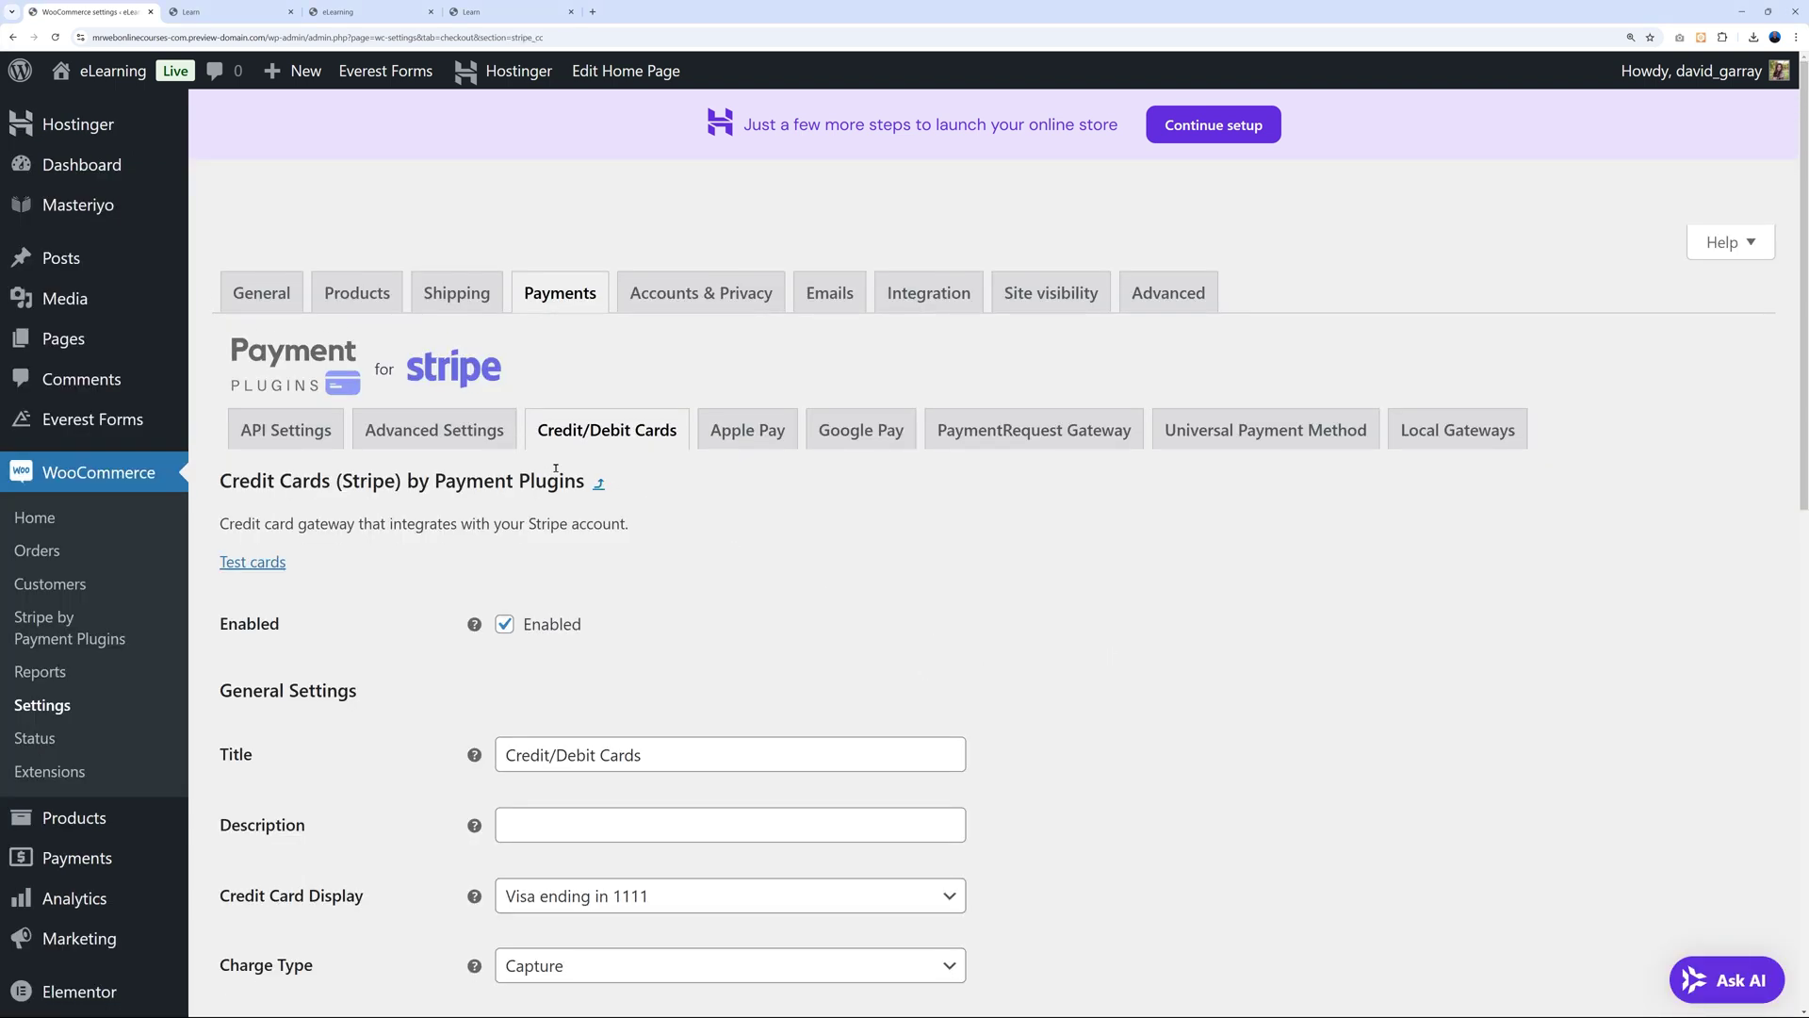
pyautogui.click(285, 430)
pyautogui.scroll(-1, 1025, 721)
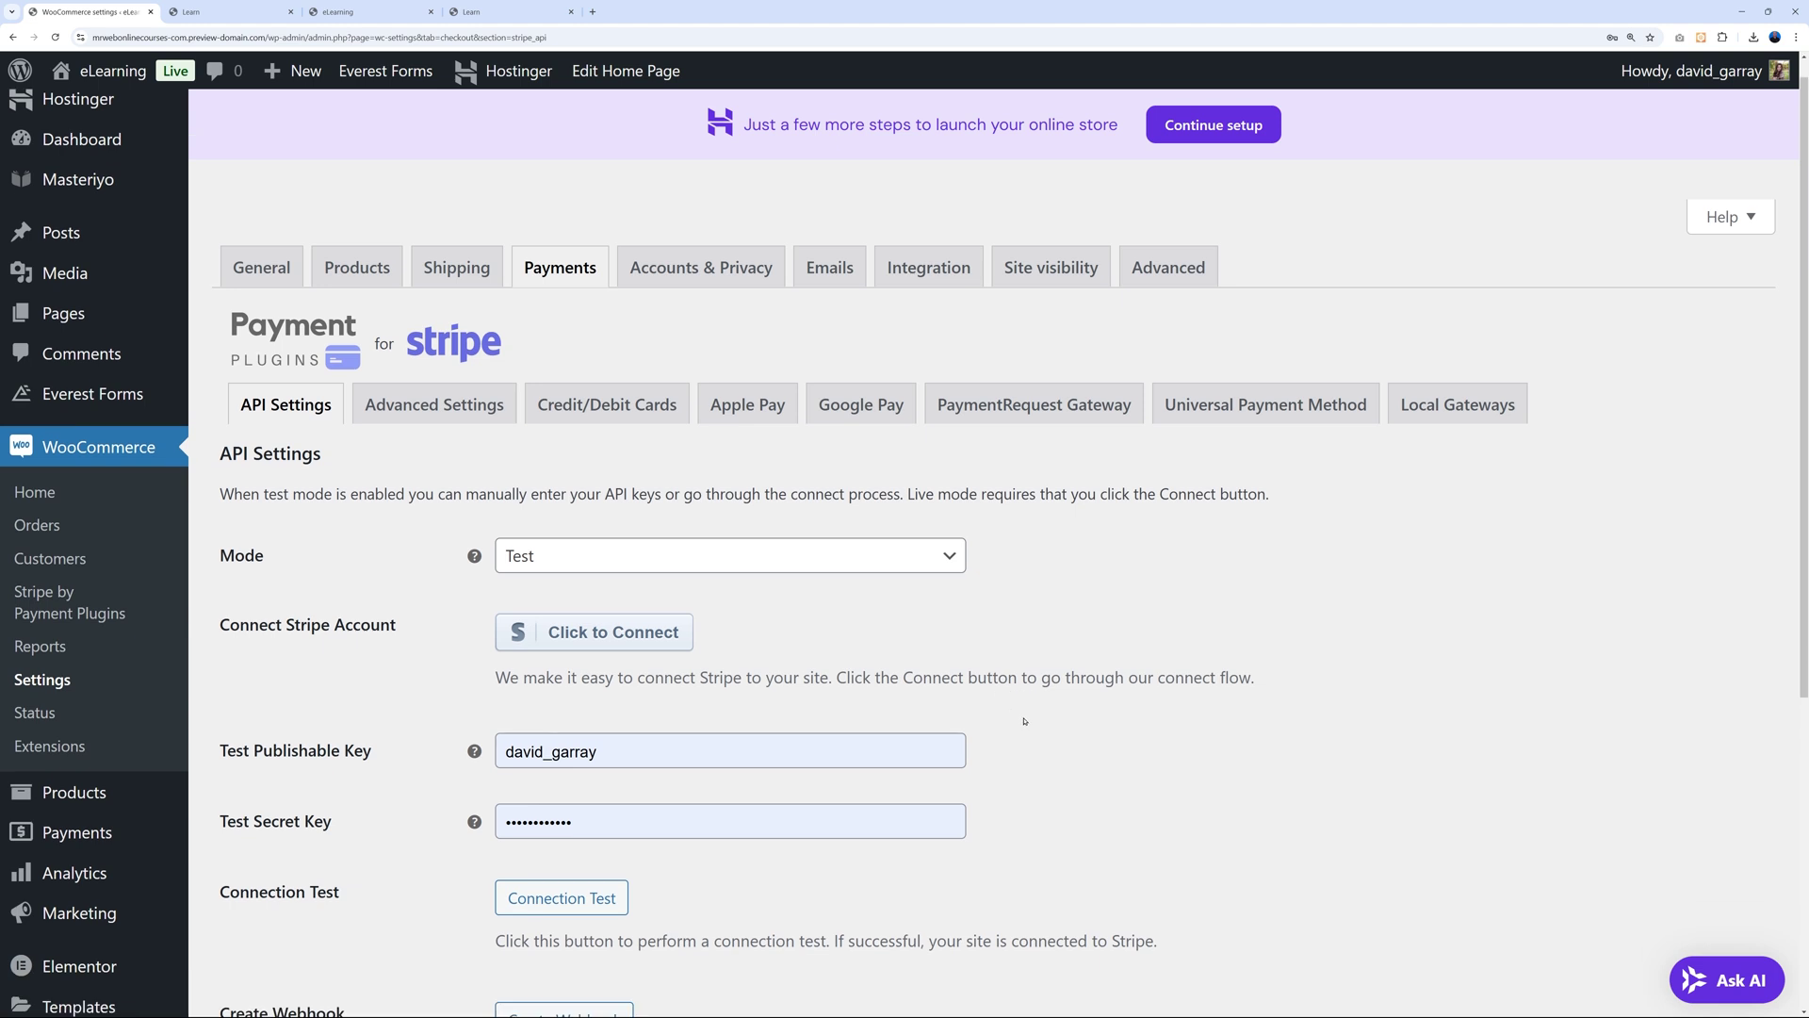
pyautogui.scroll(-1, 1025, 722)
# Start the Stripe test-mode account connection, leaving the page and authorising the site on Stripe.
pyautogui.click(618, 544)
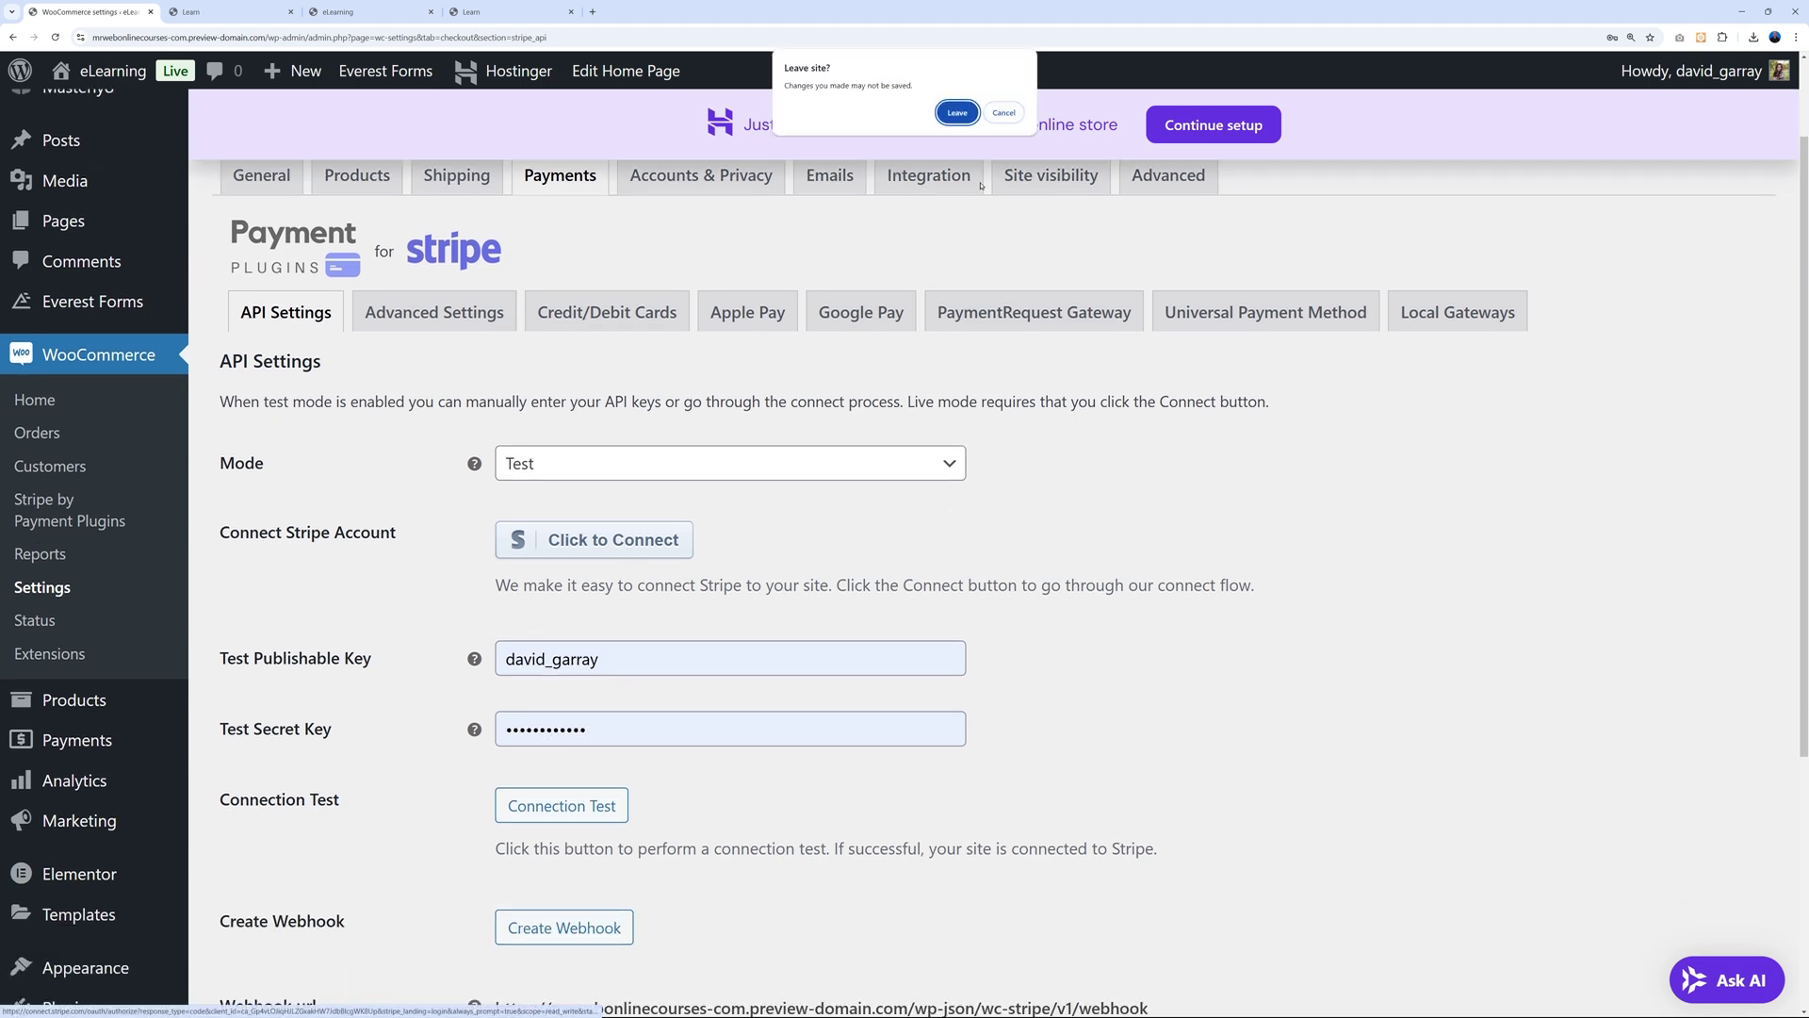
pyautogui.click(957, 115)
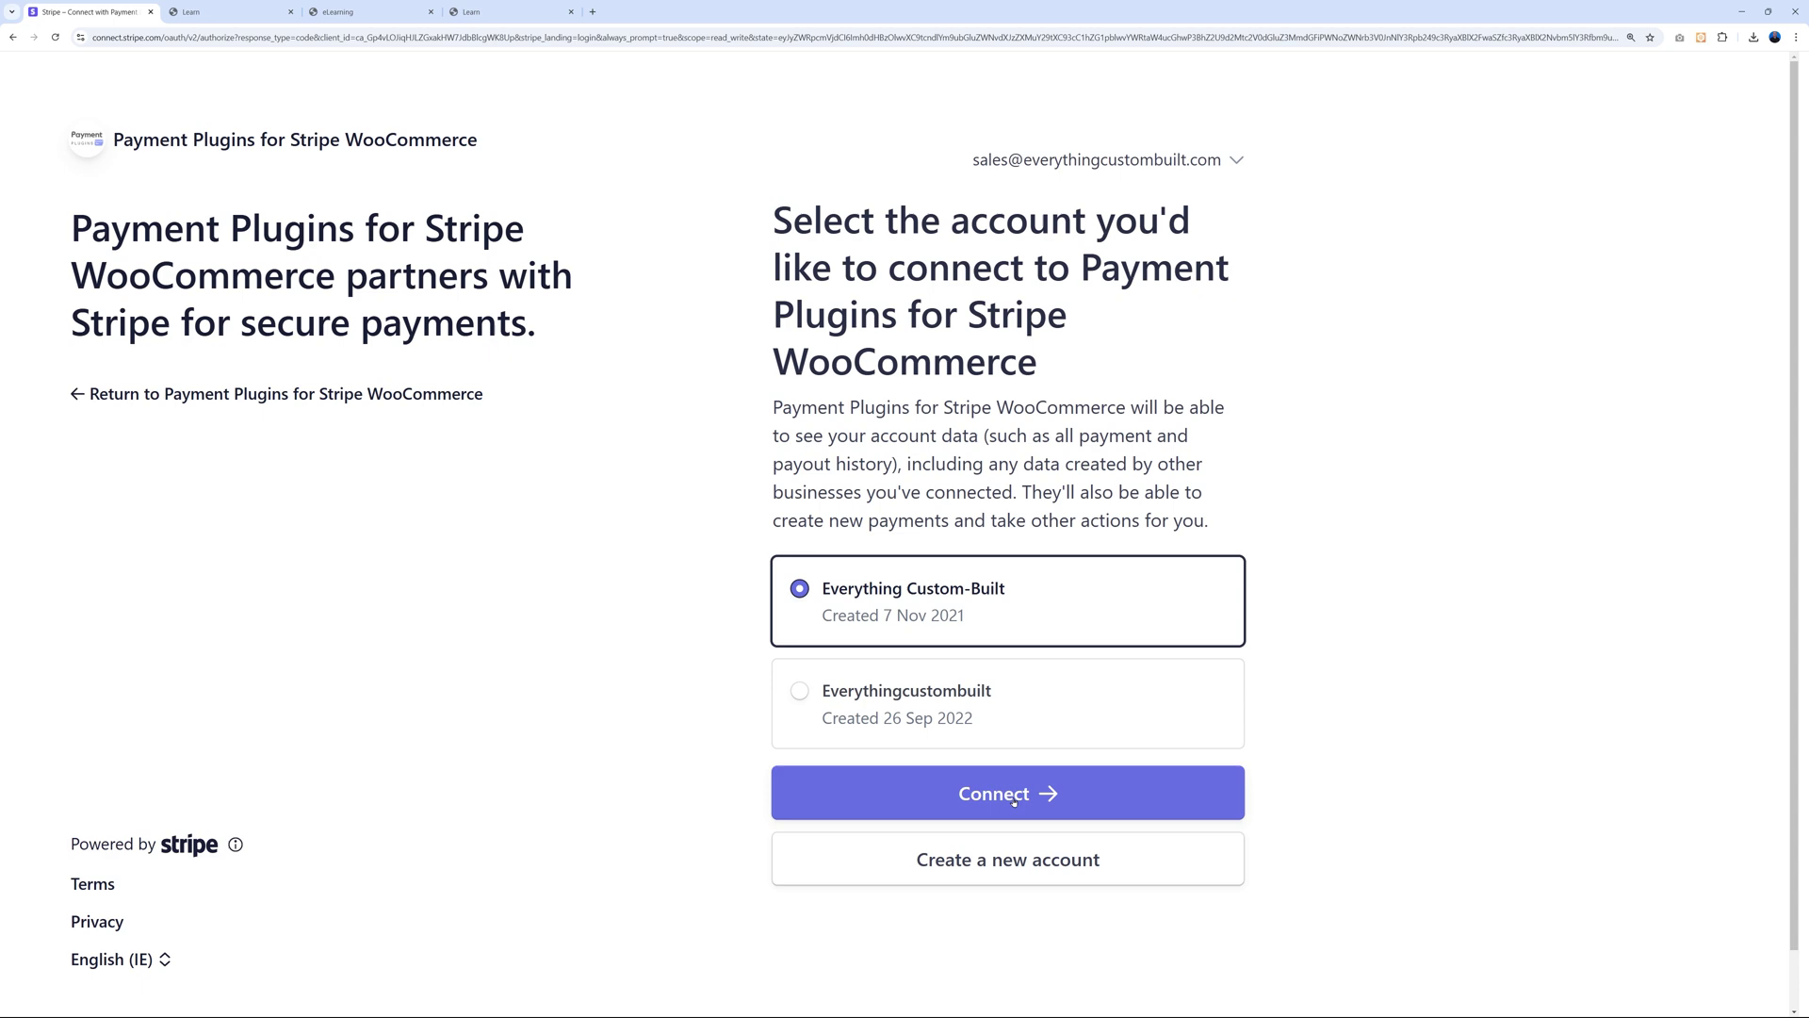
pyautogui.click(1225, 809)
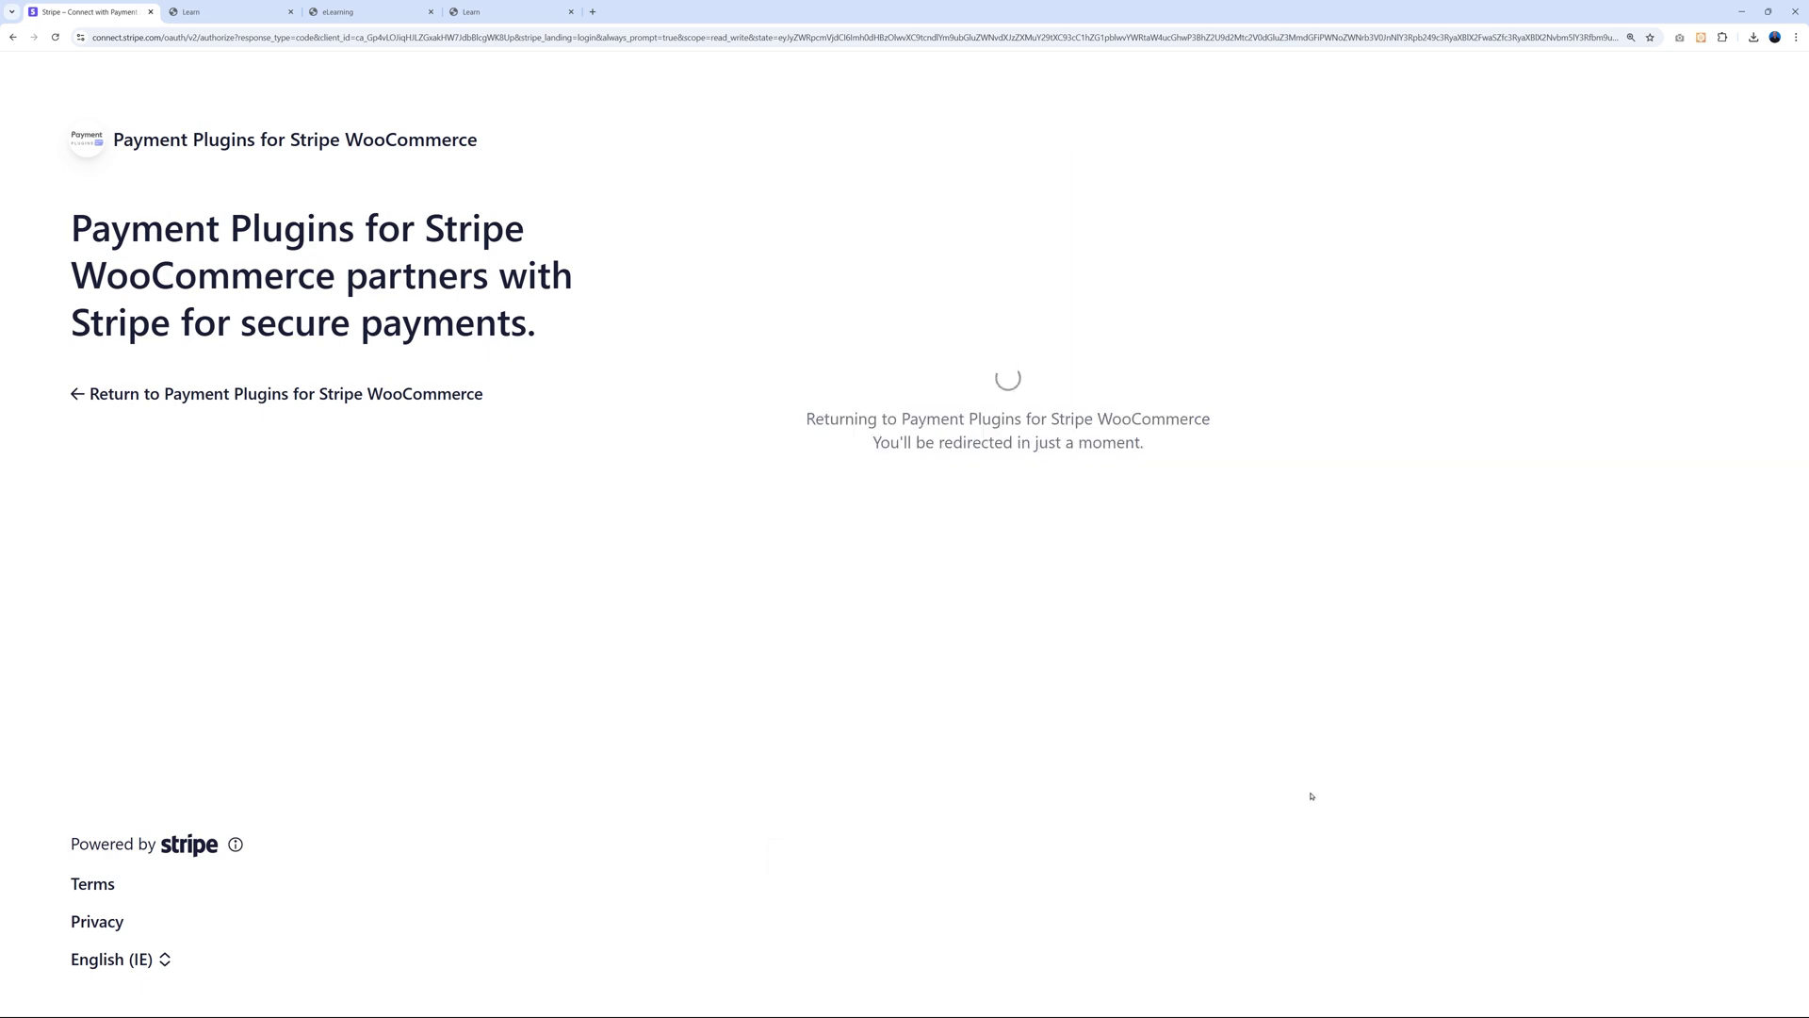
pyautogui.scroll(-3, 815, 576)
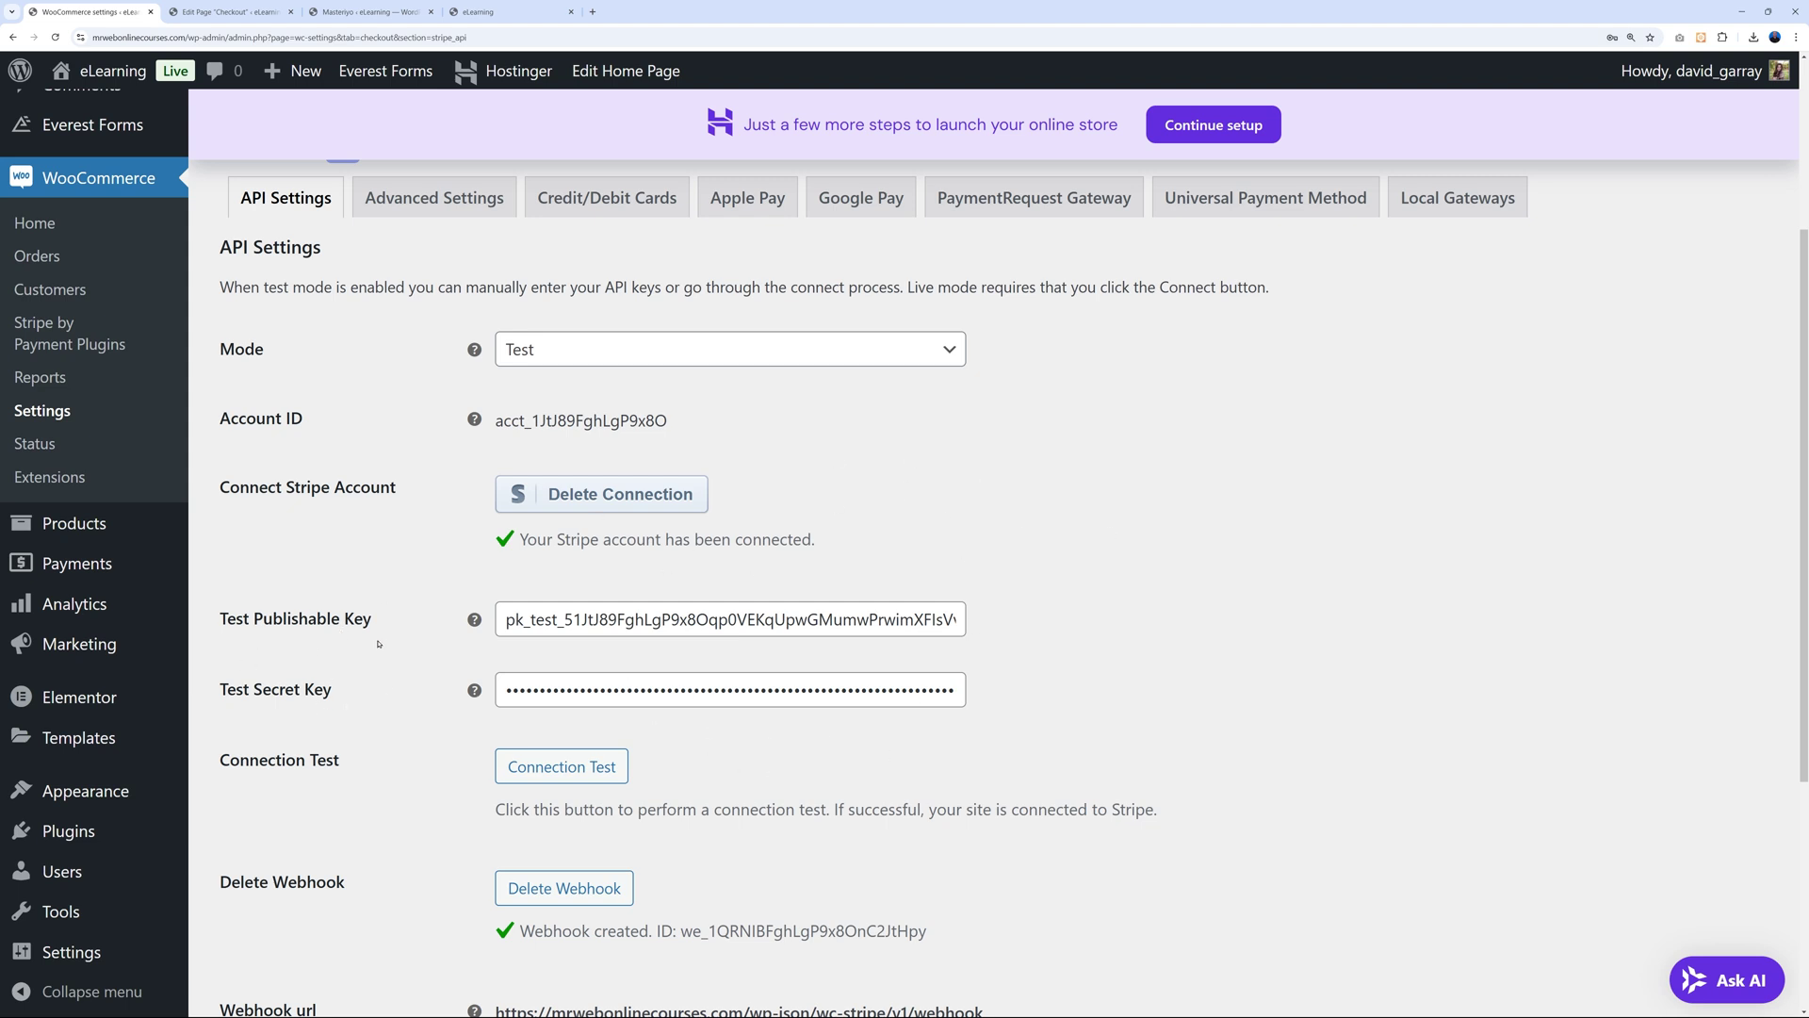
pyautogui.scroll(3, 1018, 784)
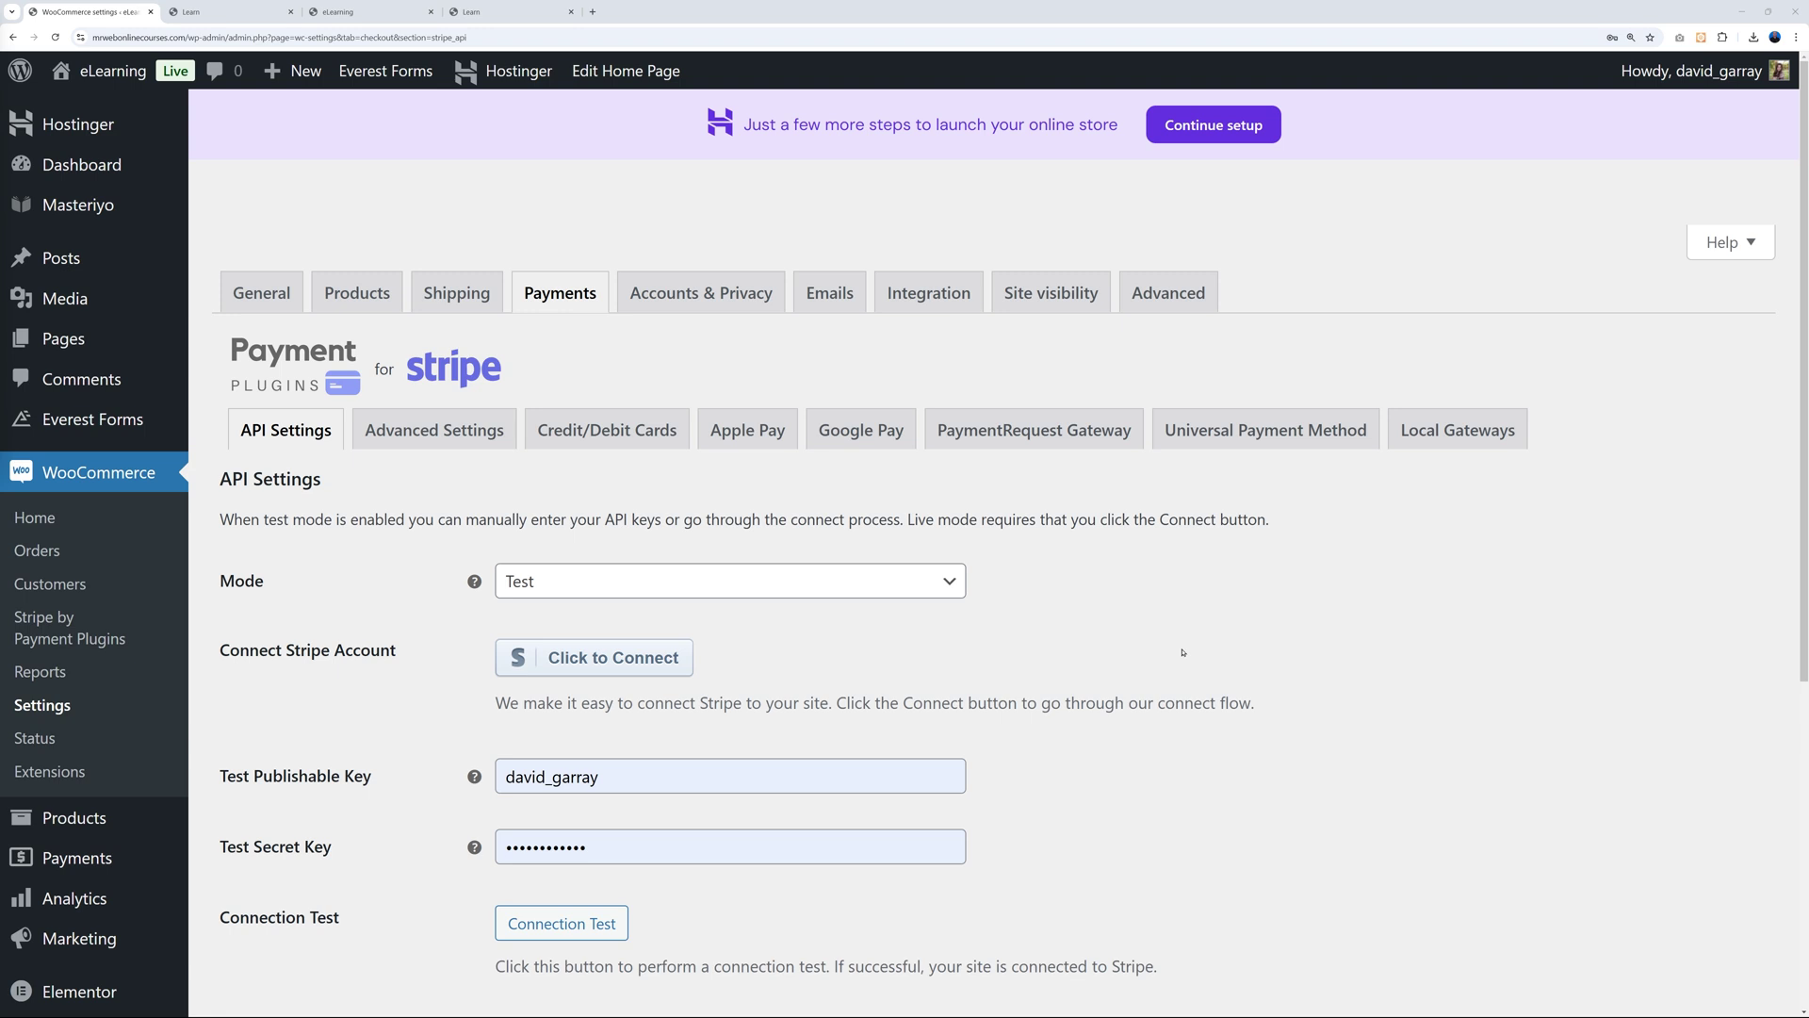
# Open Masteriyo's Courses list in a new tab, view it, then return to the Stripe settings tab.
pyautogui.moveTo(170, 205)
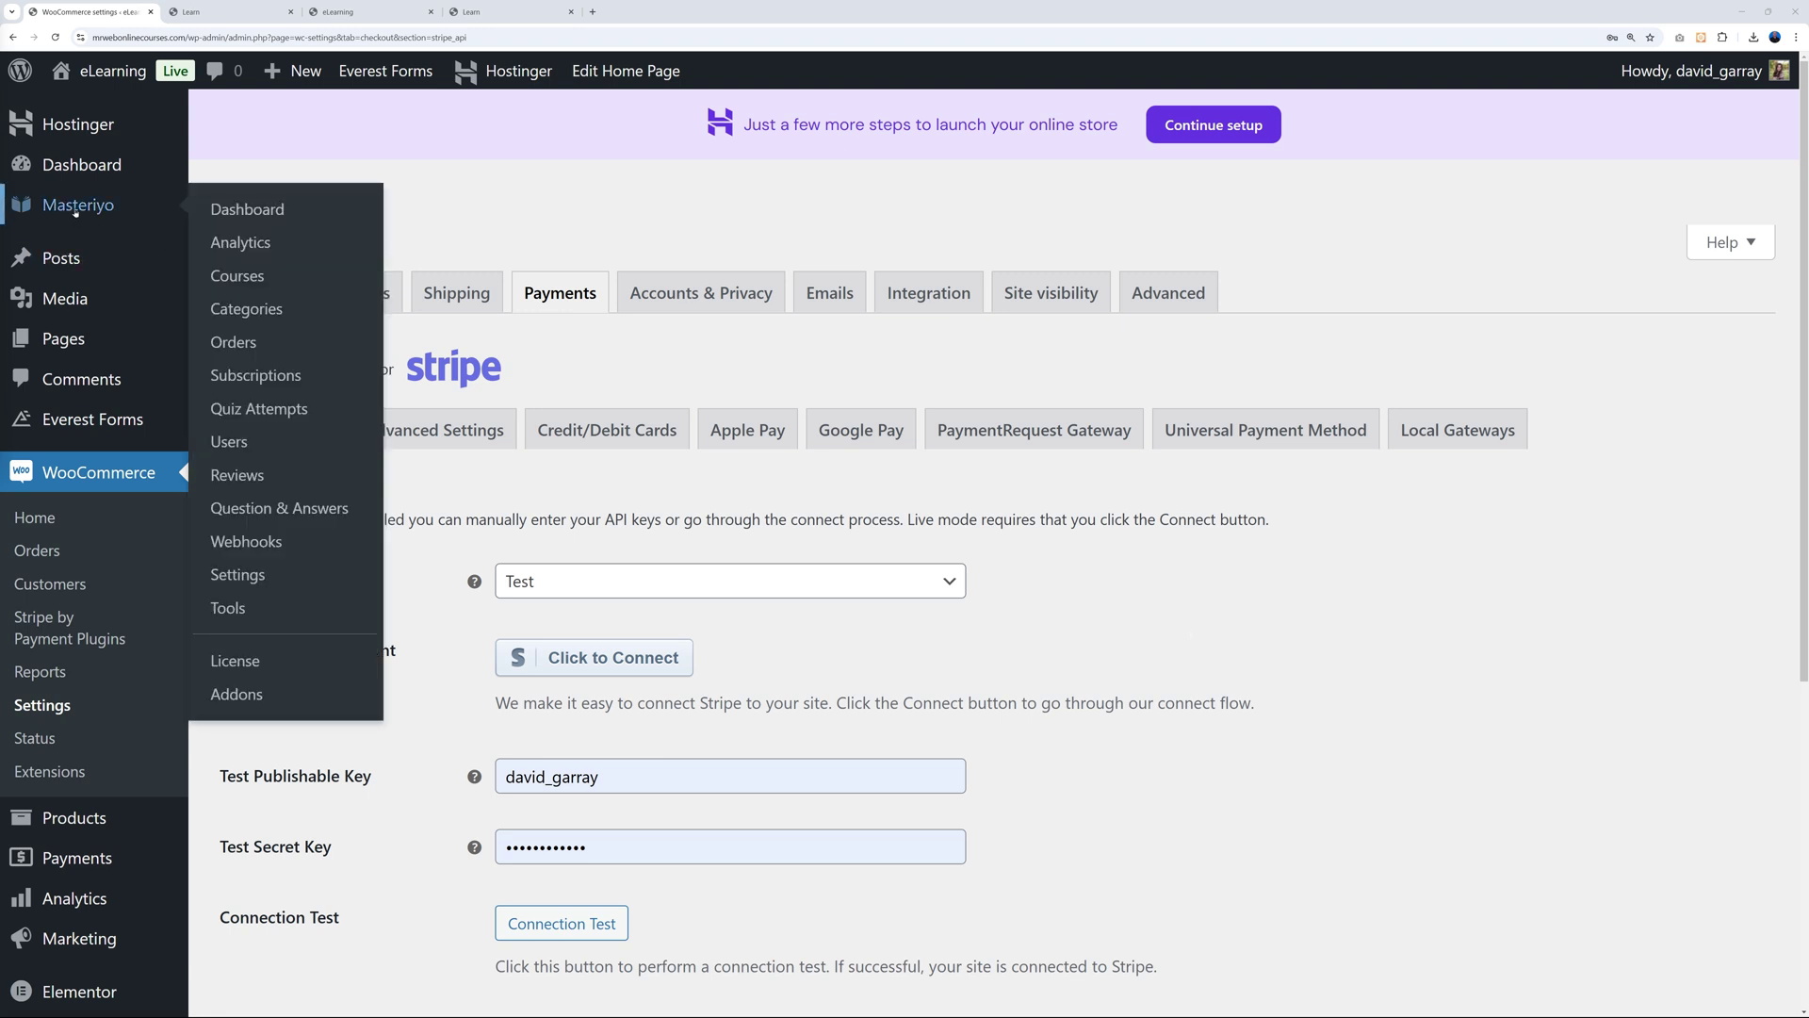
pyautogui.rightClick(252, 275)
pyautogui.click(282, 291)
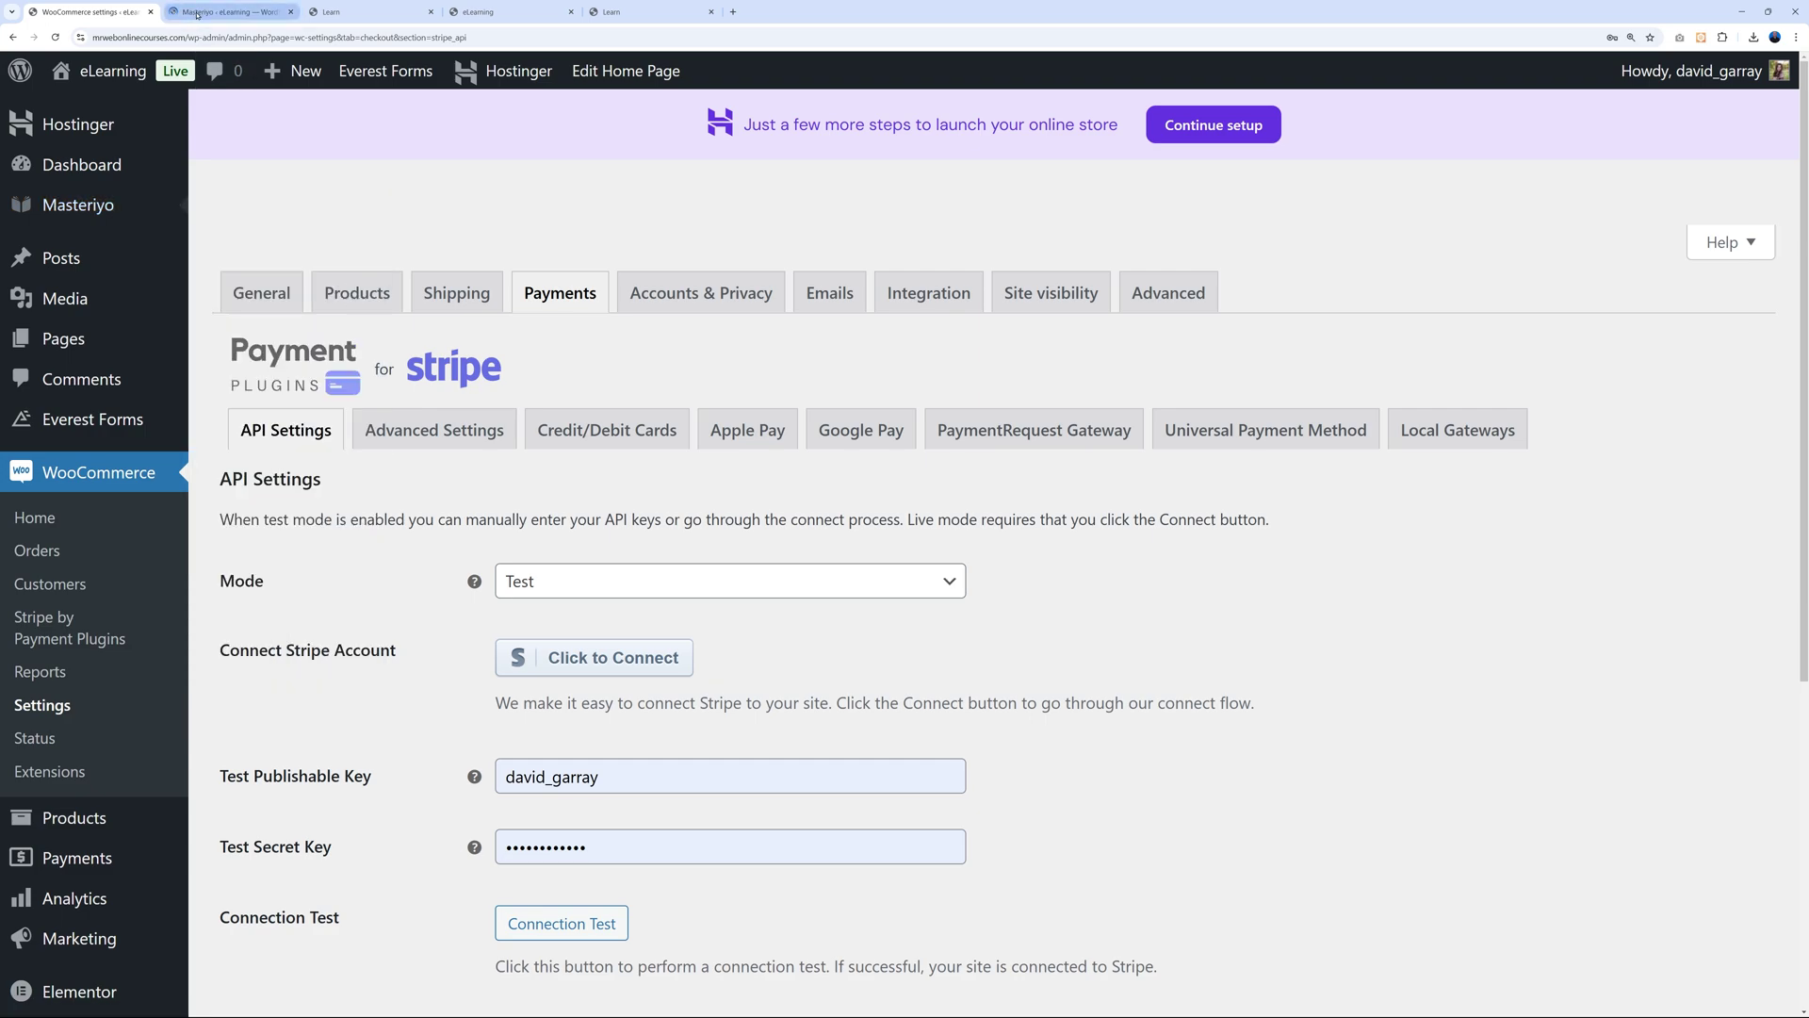
pyautogui.click(200, 13)
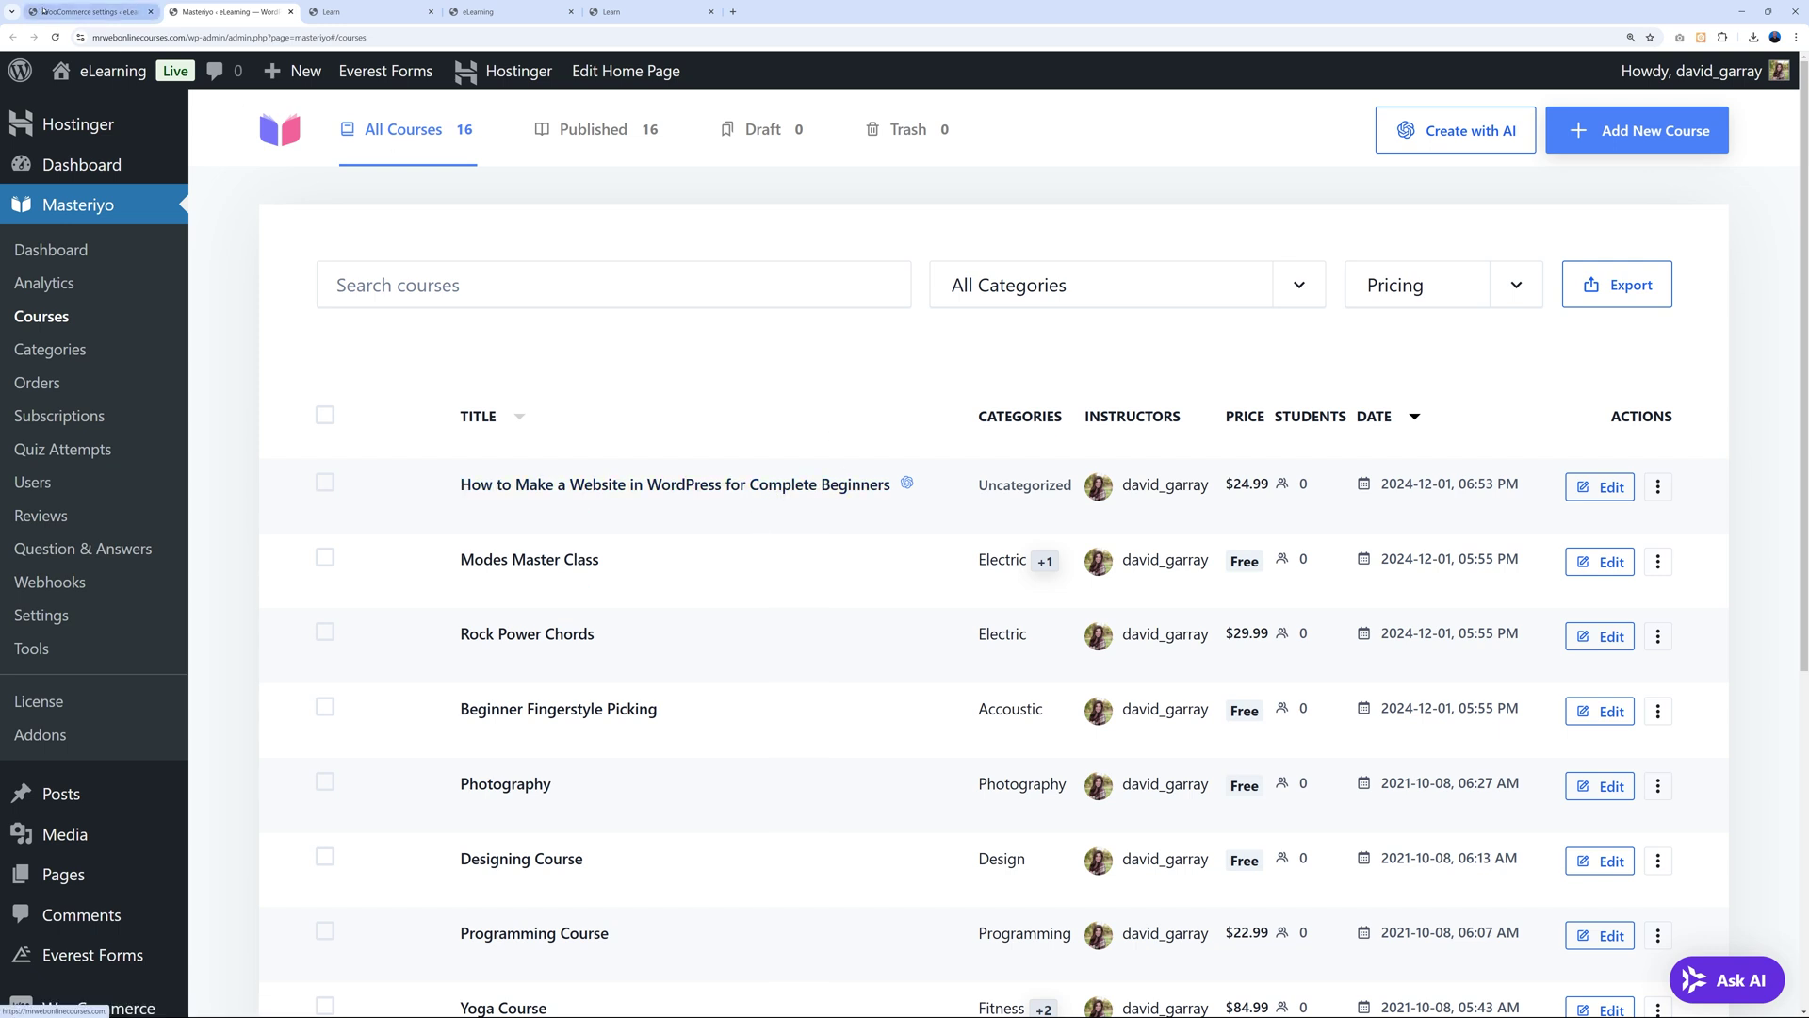
pyautogui.click(90, 12)
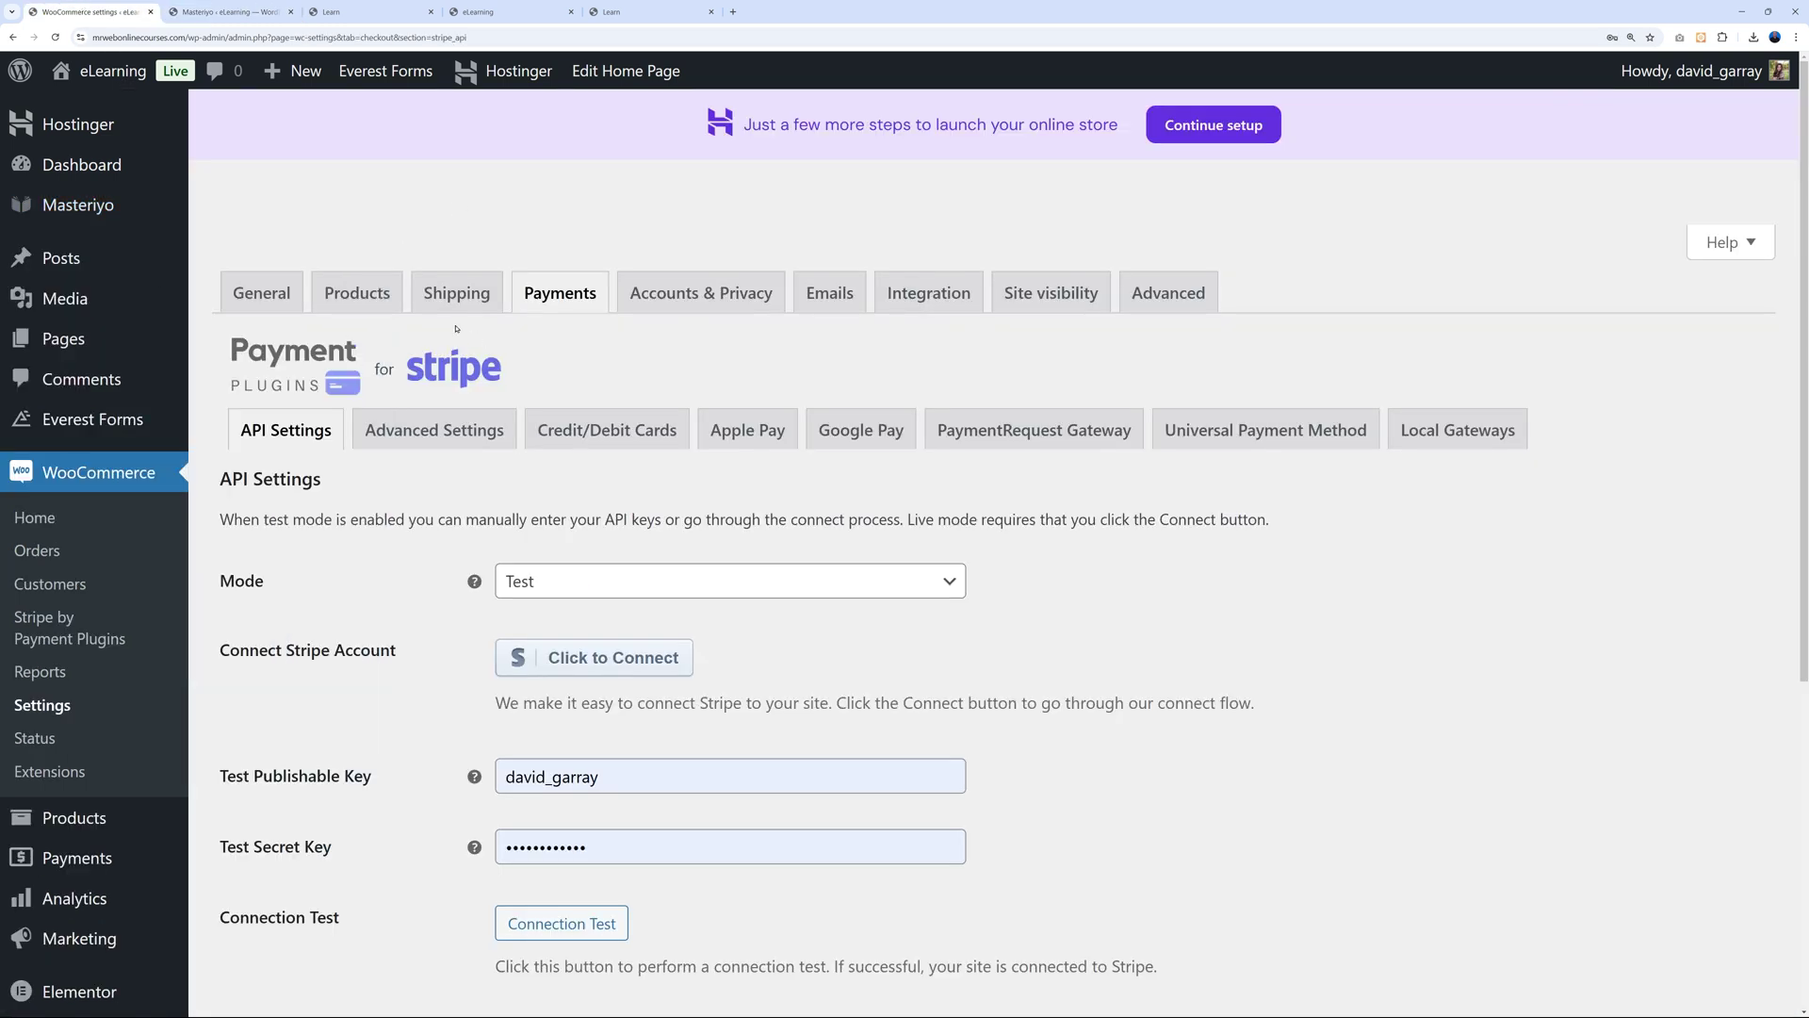
# Go to All Products, confirm leaving the Stripe settings, and start a new product.
pyautogui.moveTo(99, 825)
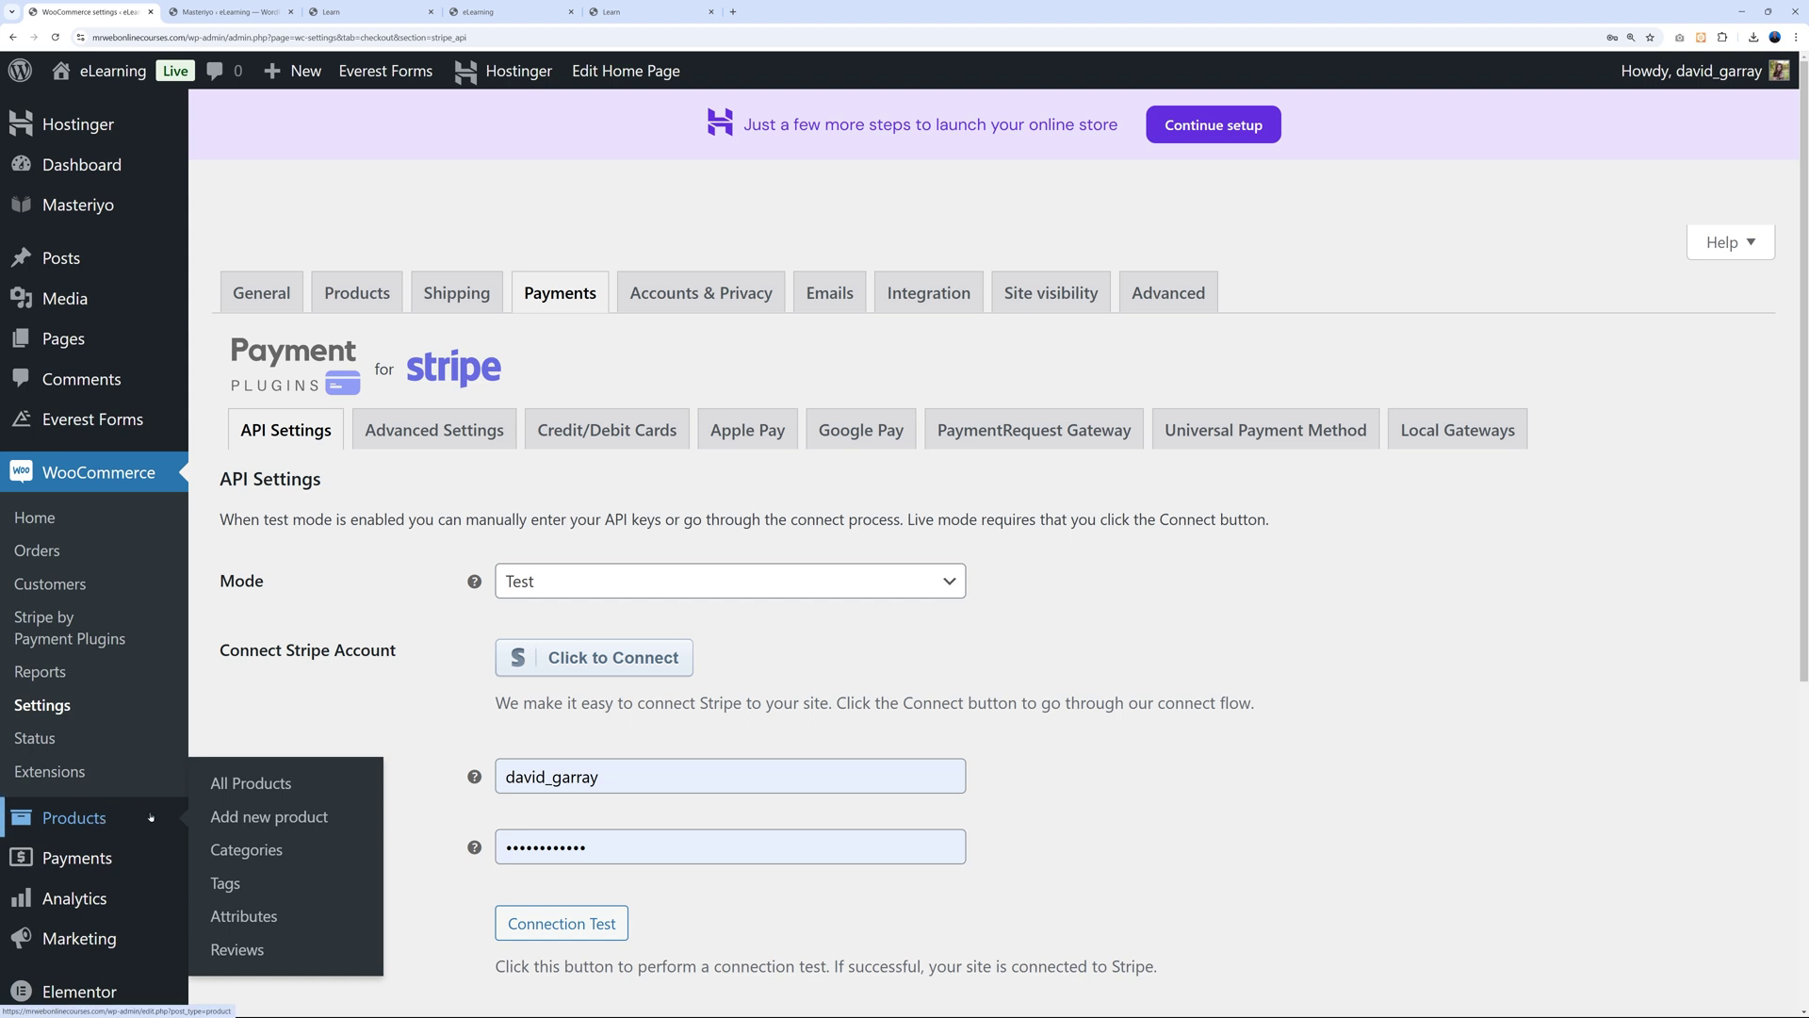
pyautogui.click(235, 783)
pyautogui.press('Return')
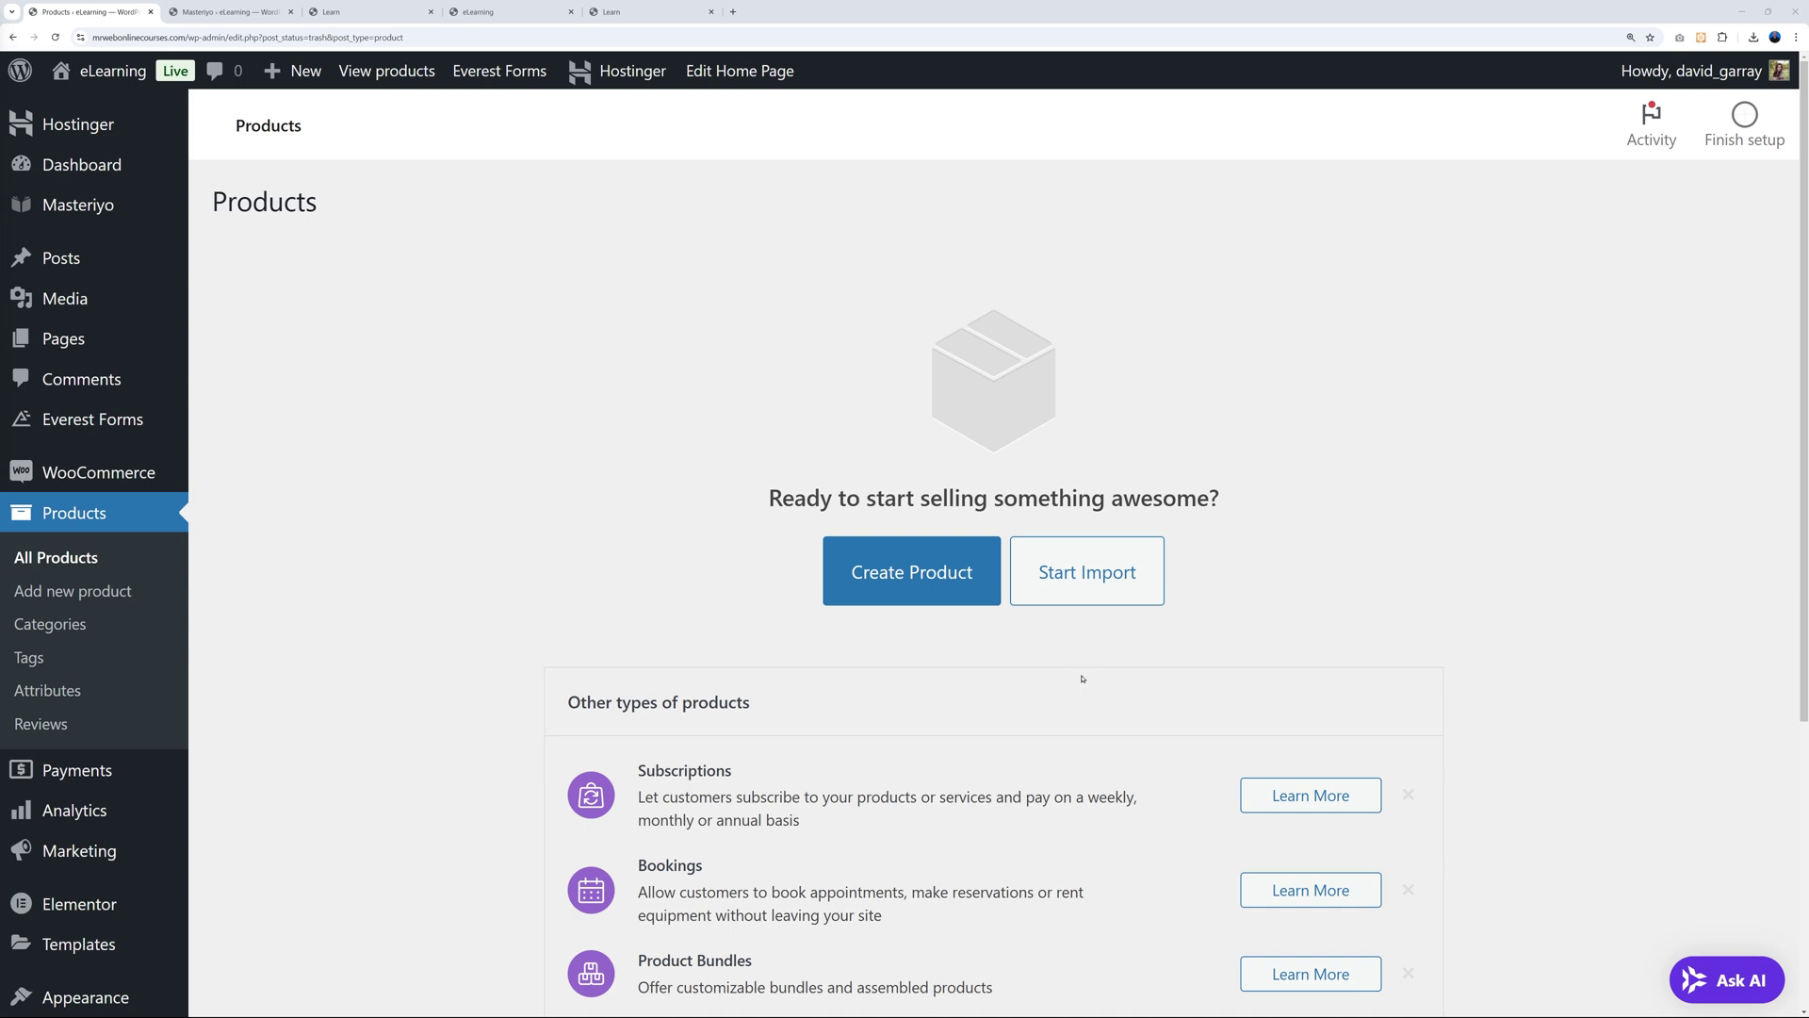
pyautogui.click(935, 571)
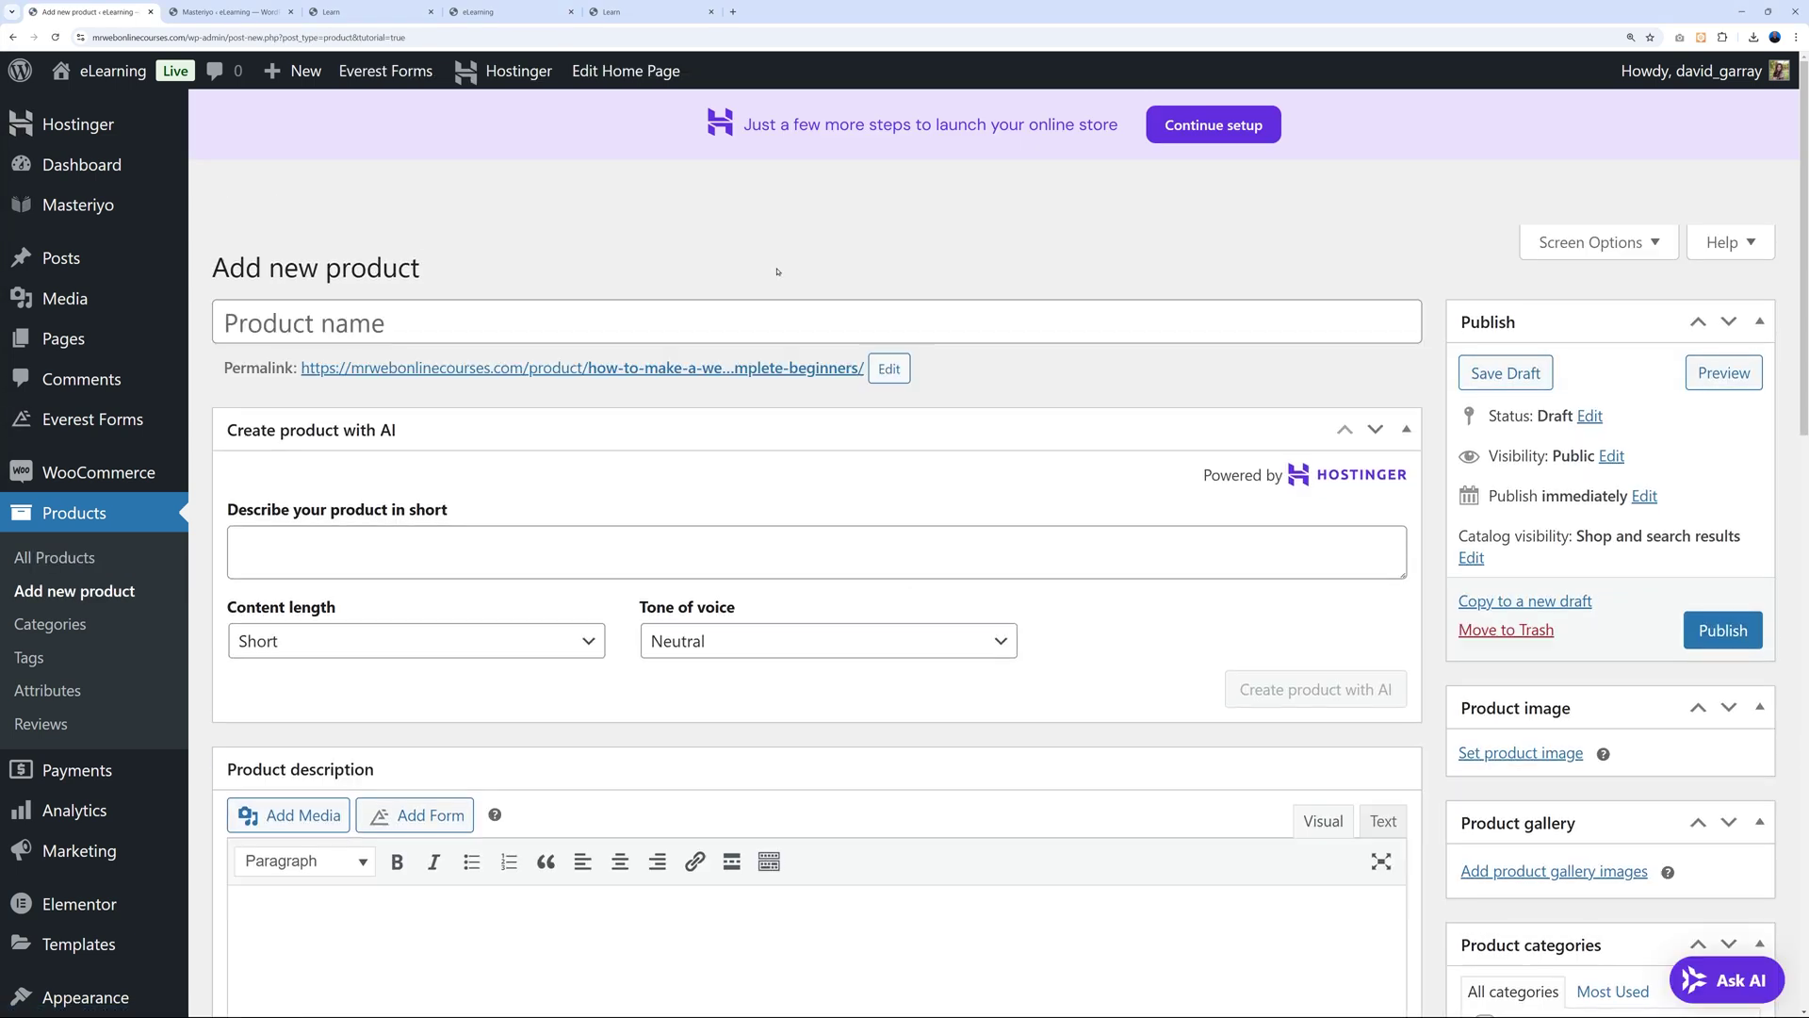
# Paste 'How to Make a Website in WordPress for Complete Beginners' as the product name.
pyautogui.click(776, 334)
pyautogui.write('How to Make a Website in WordPress for Complete Beginners')
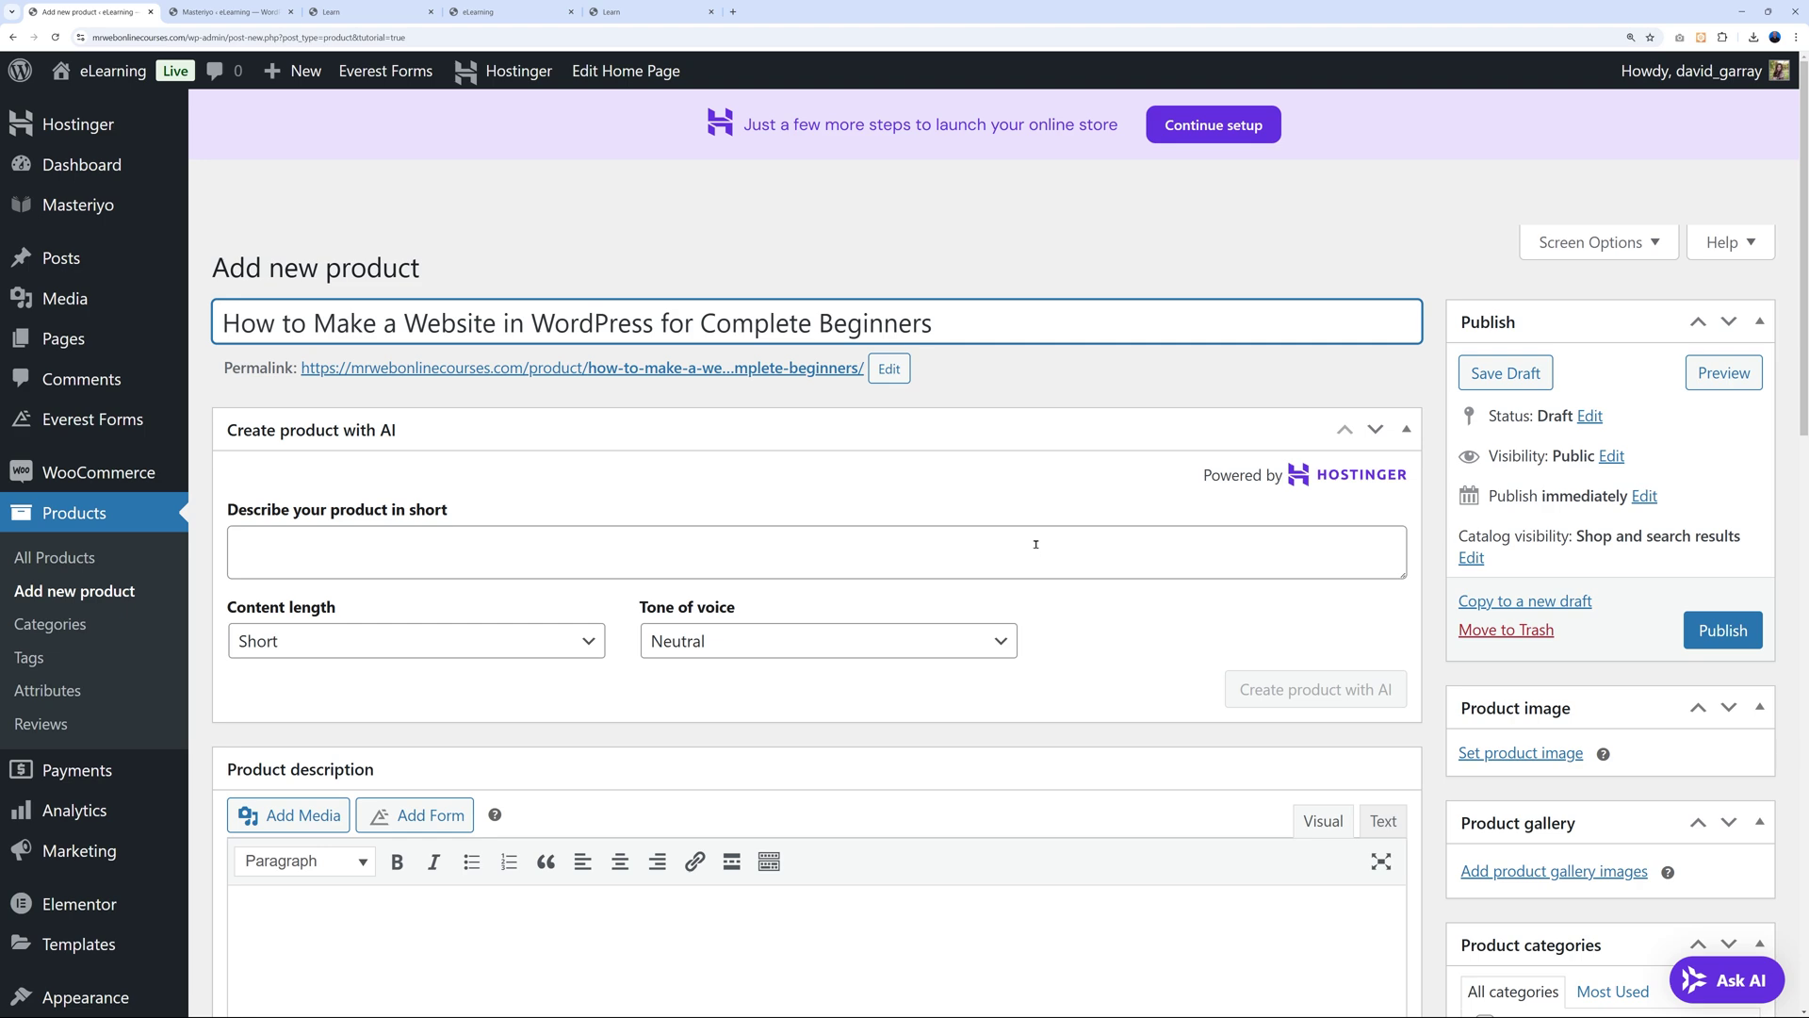
pyautogui.scroll(-5, 1035, 544)
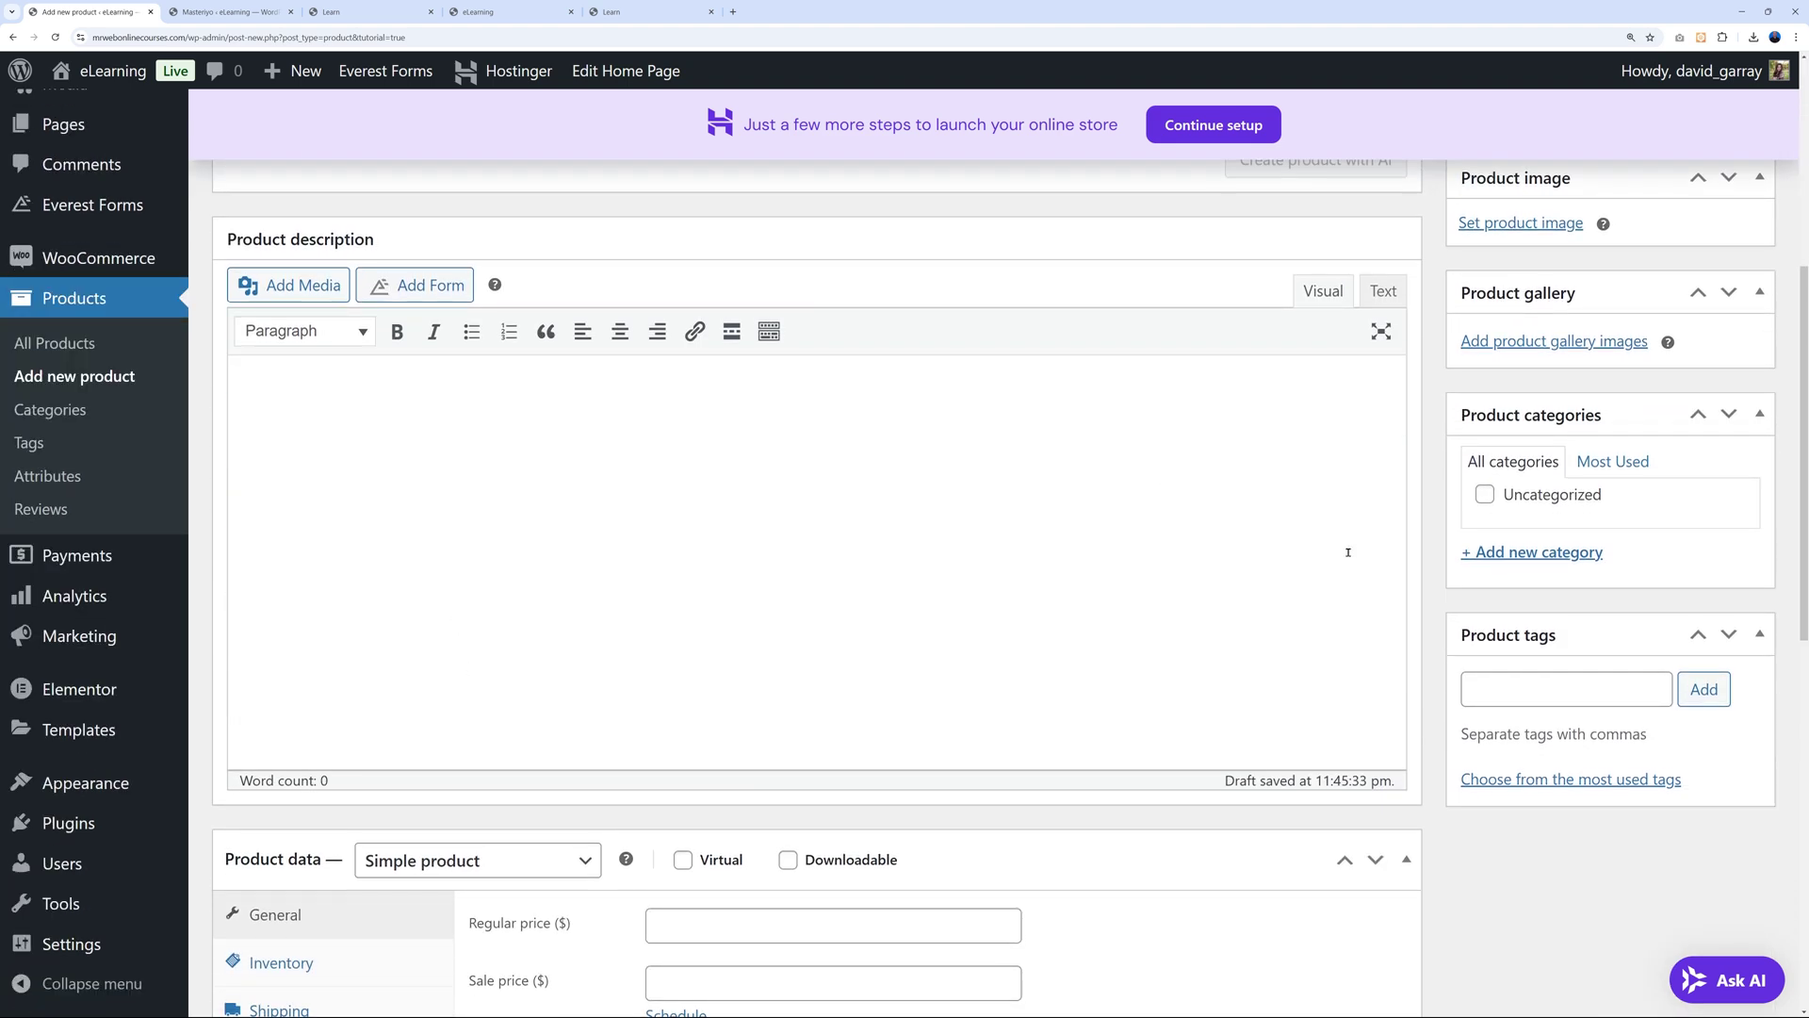
pyautogui.scroll(-4, 1348, 552)
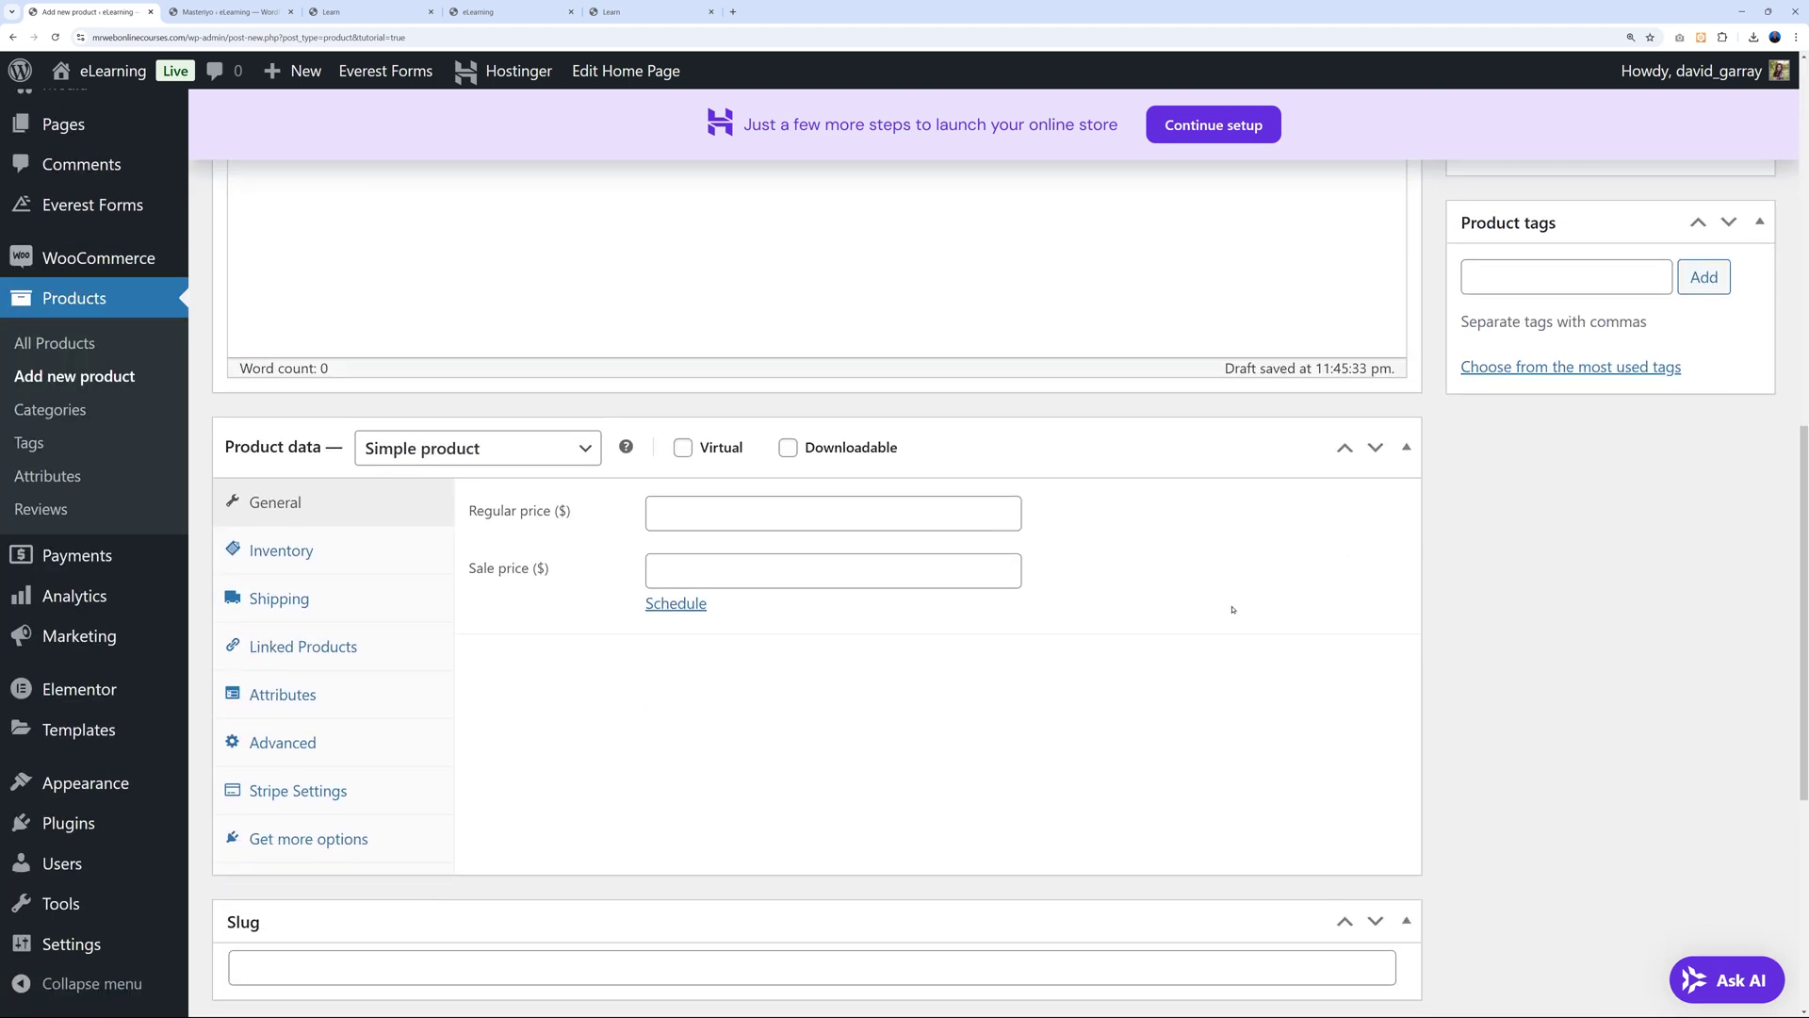
# Set the product type to Masteriyo Course, link the matching course, and publish the product.
pyautogui.click(576, 450)
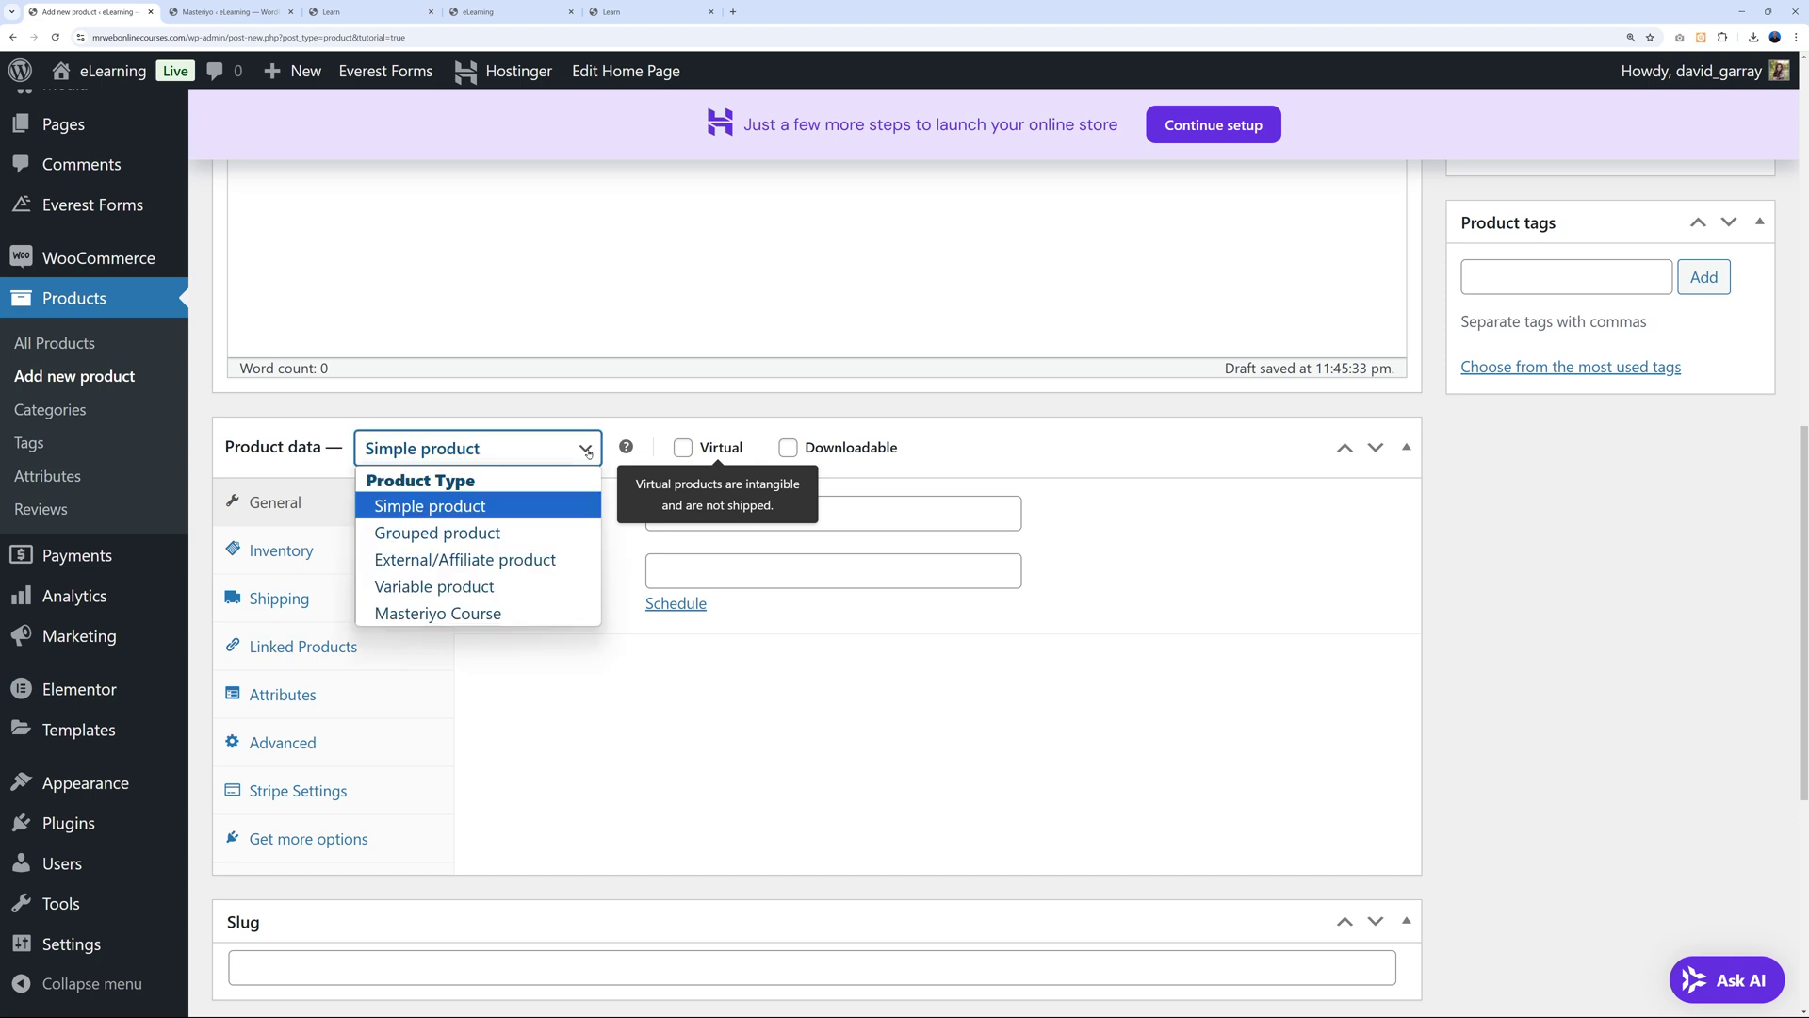
pyautogui.click(475, 614)
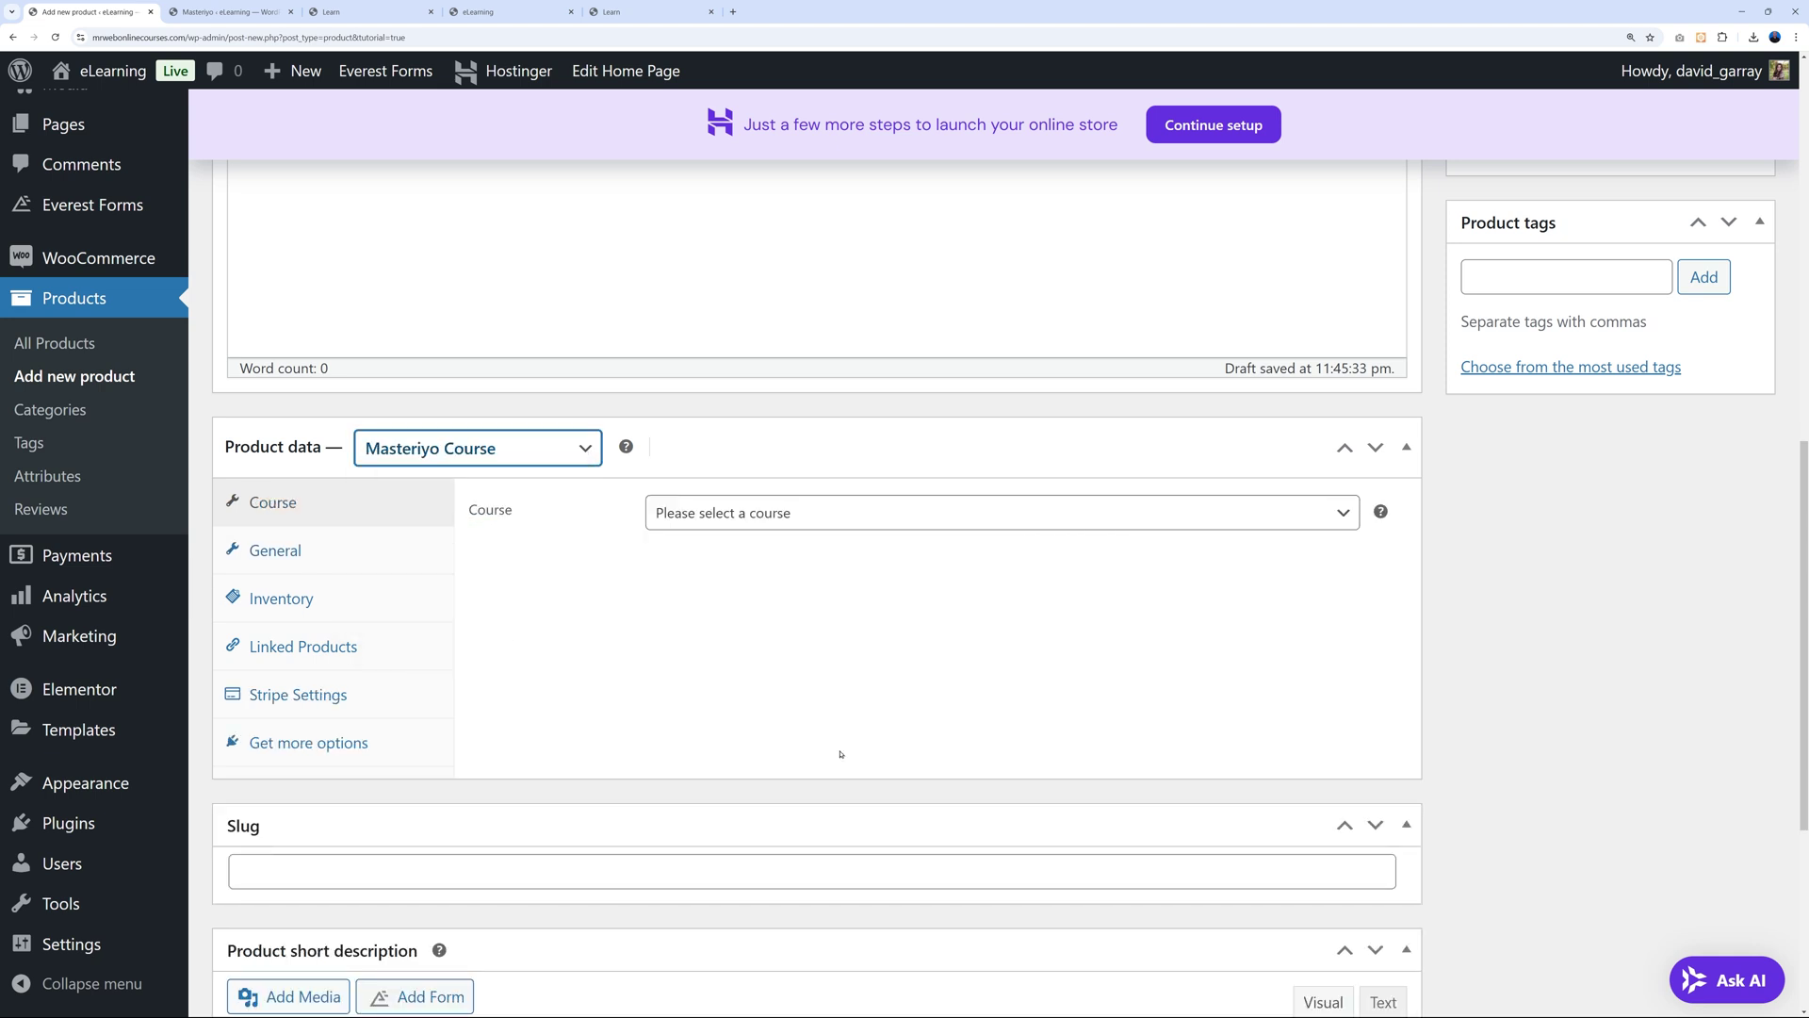
pyautogui.click(1335, 515)
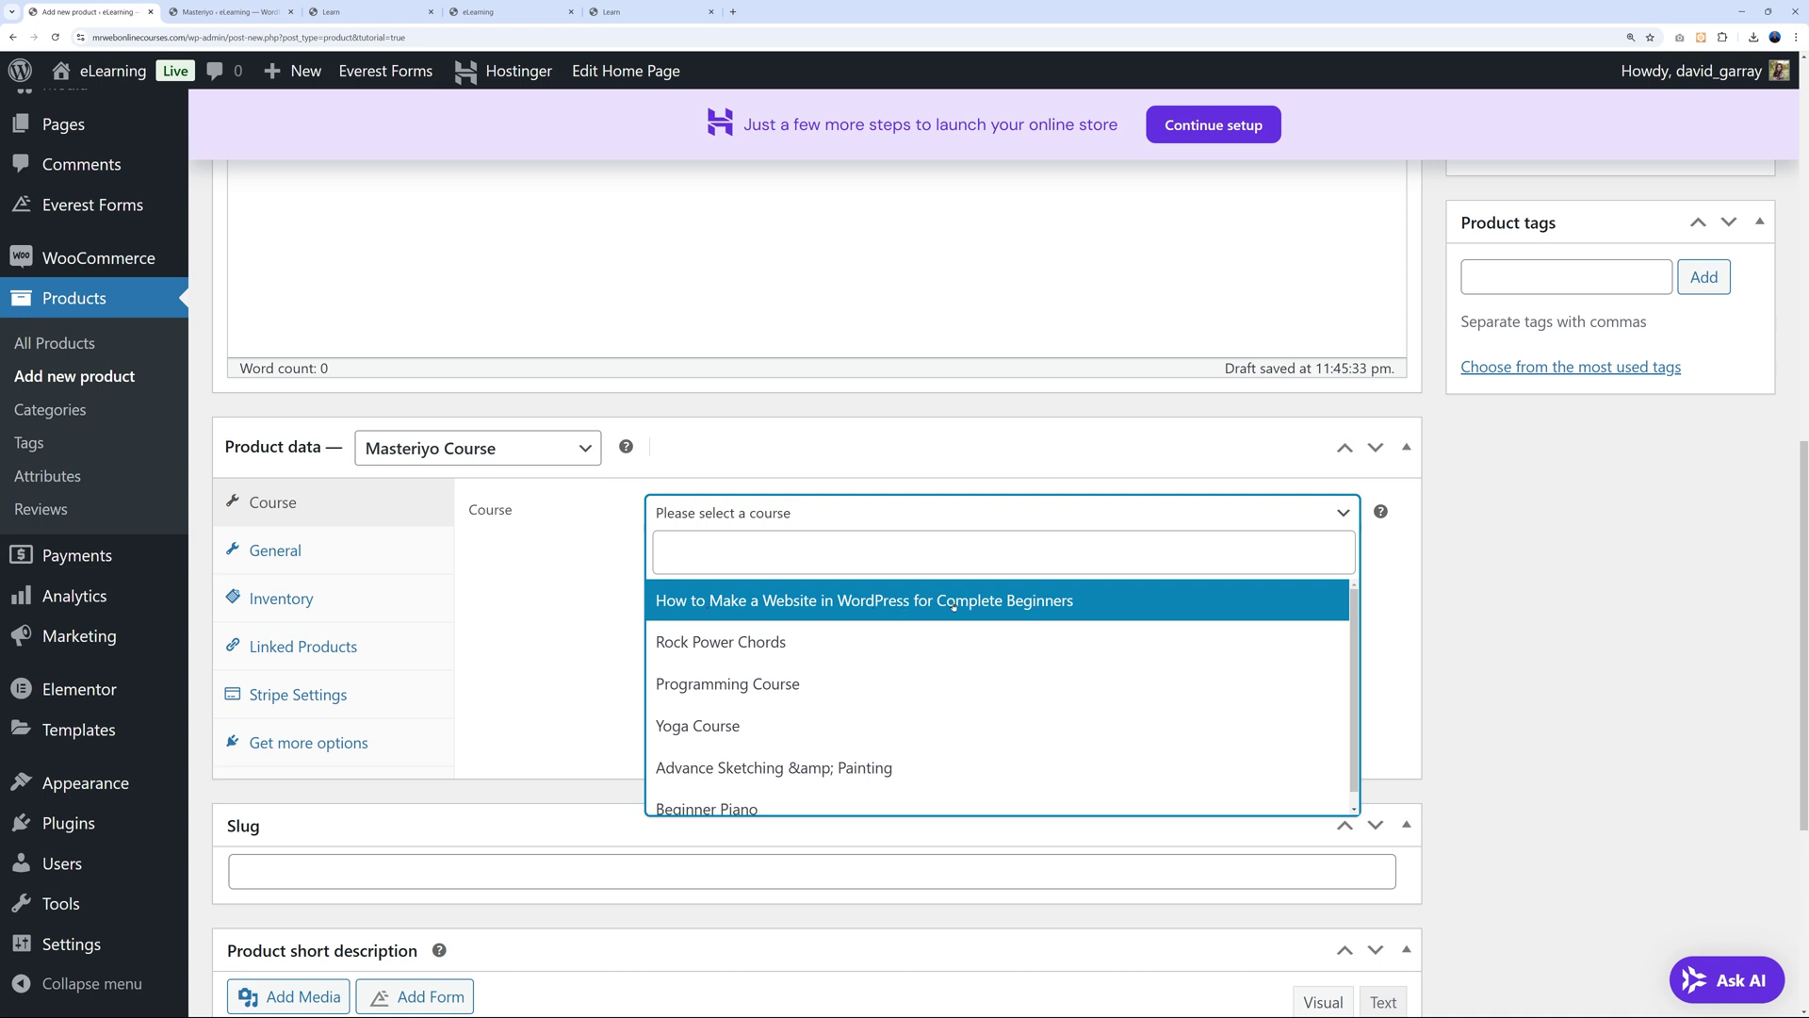
pyautogui.click(923, 603)
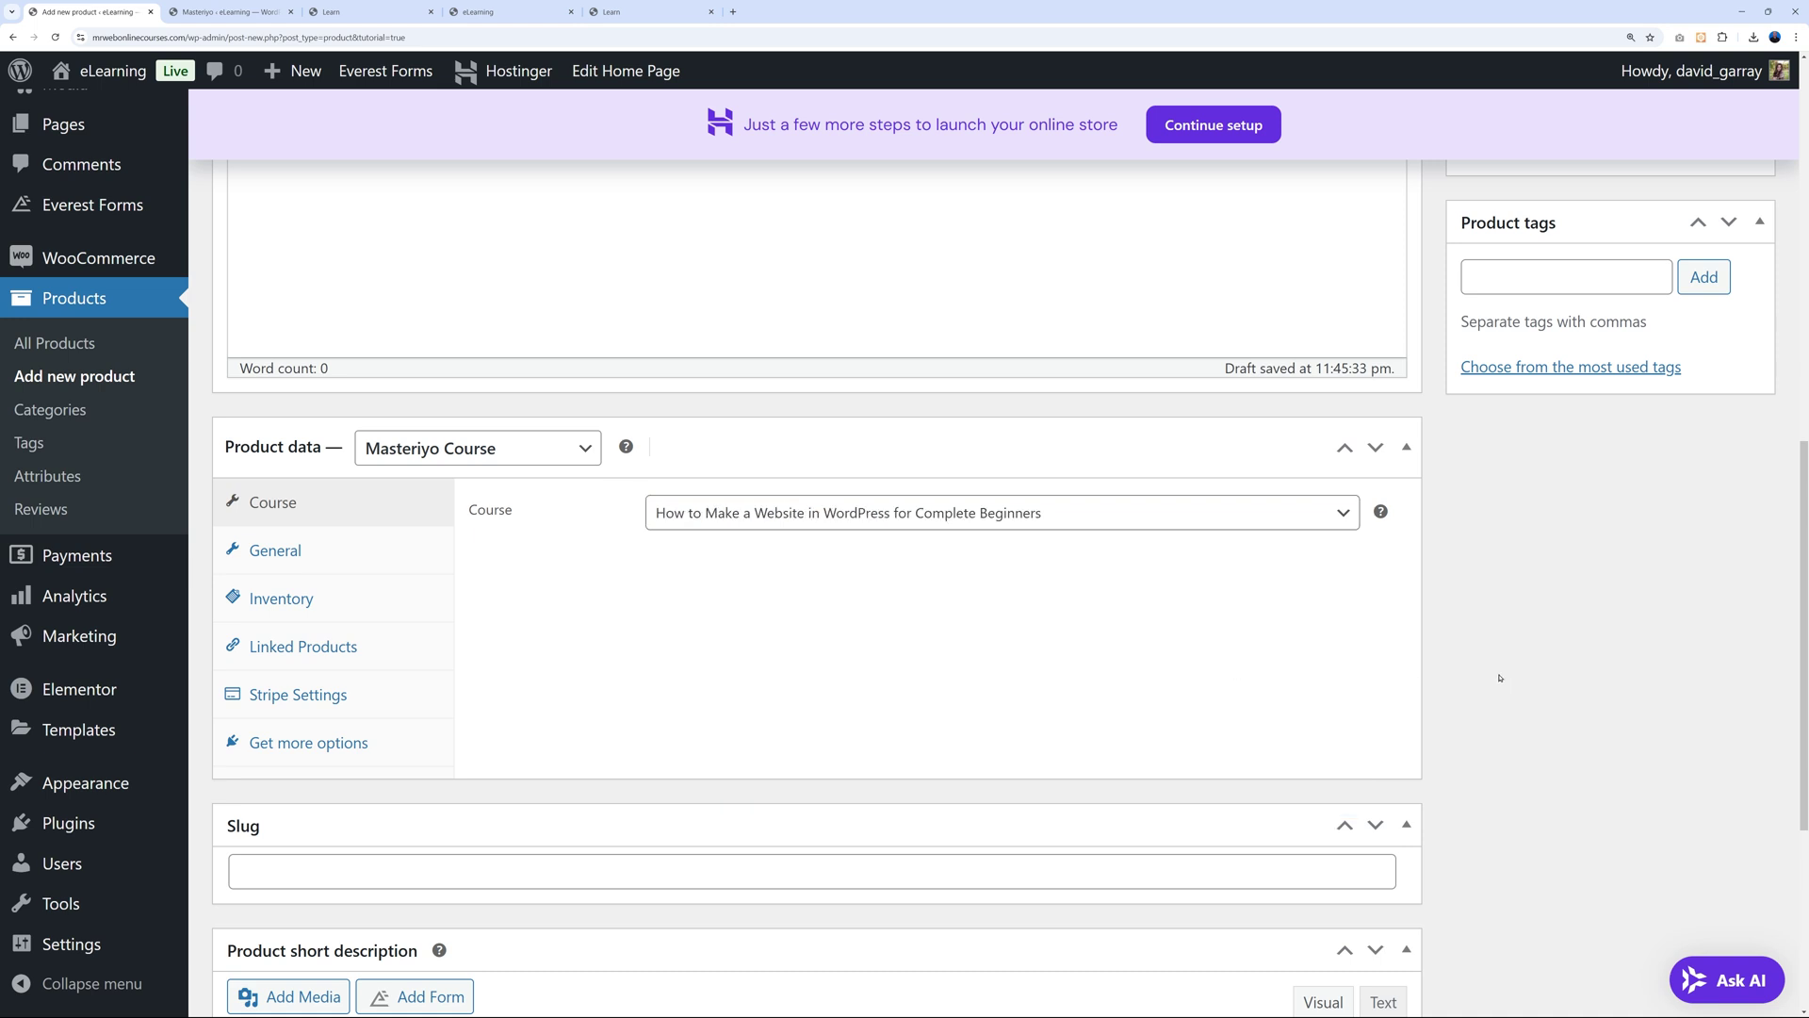
pyautogui.scroll(10, 1493, 679)
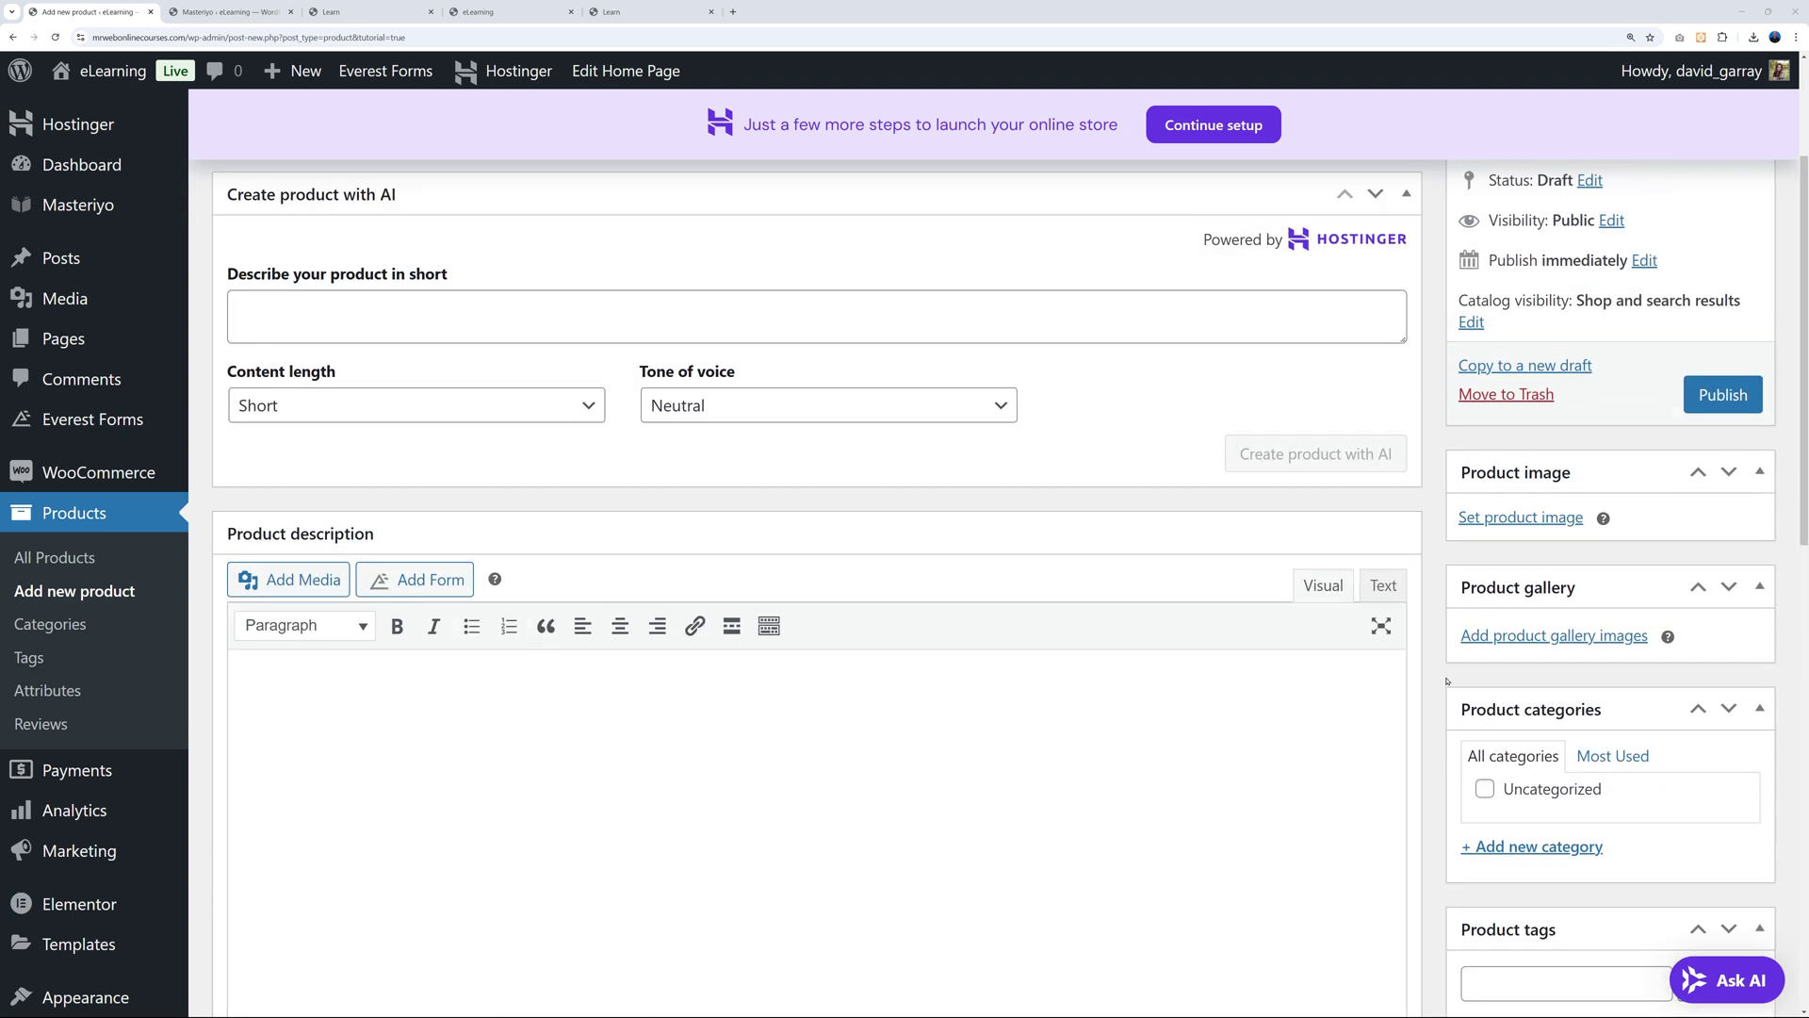
pyautogui.click(1720, 571)
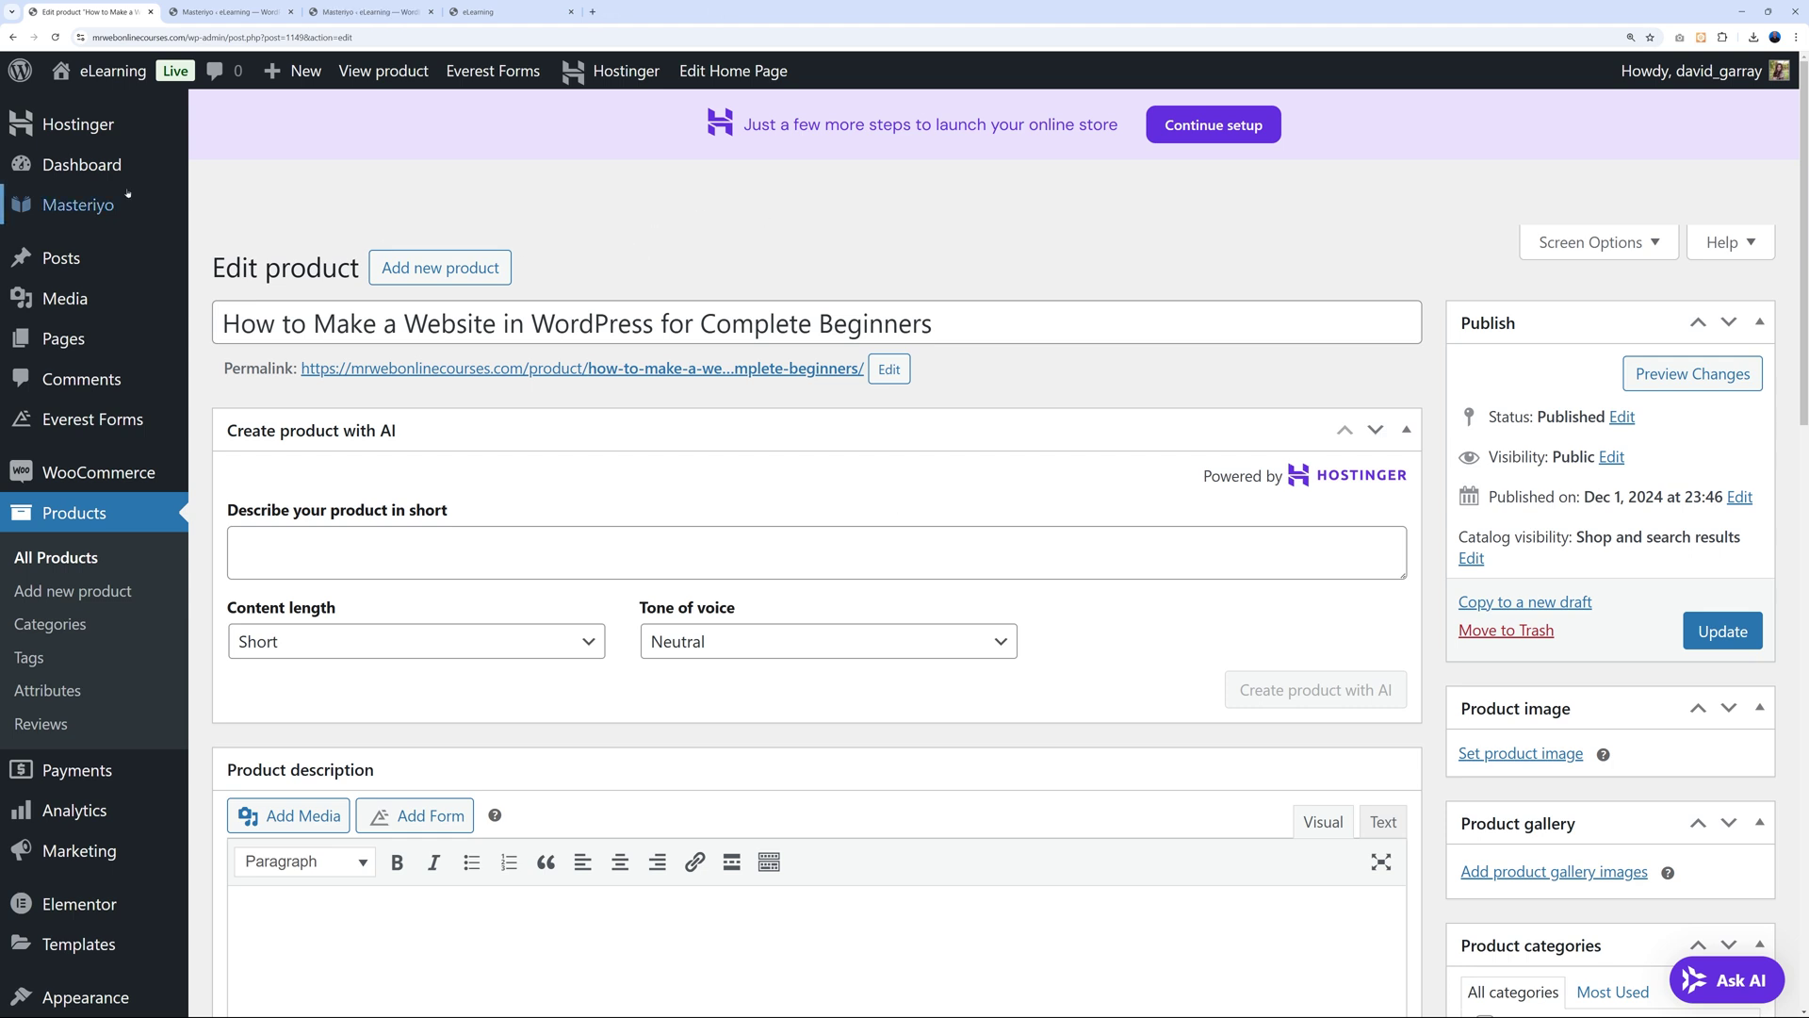
# Turn on Enable Add to Cart in Masteriyo's Integrations settings and save the setting.
pyautogui.moveTo(91, 212)
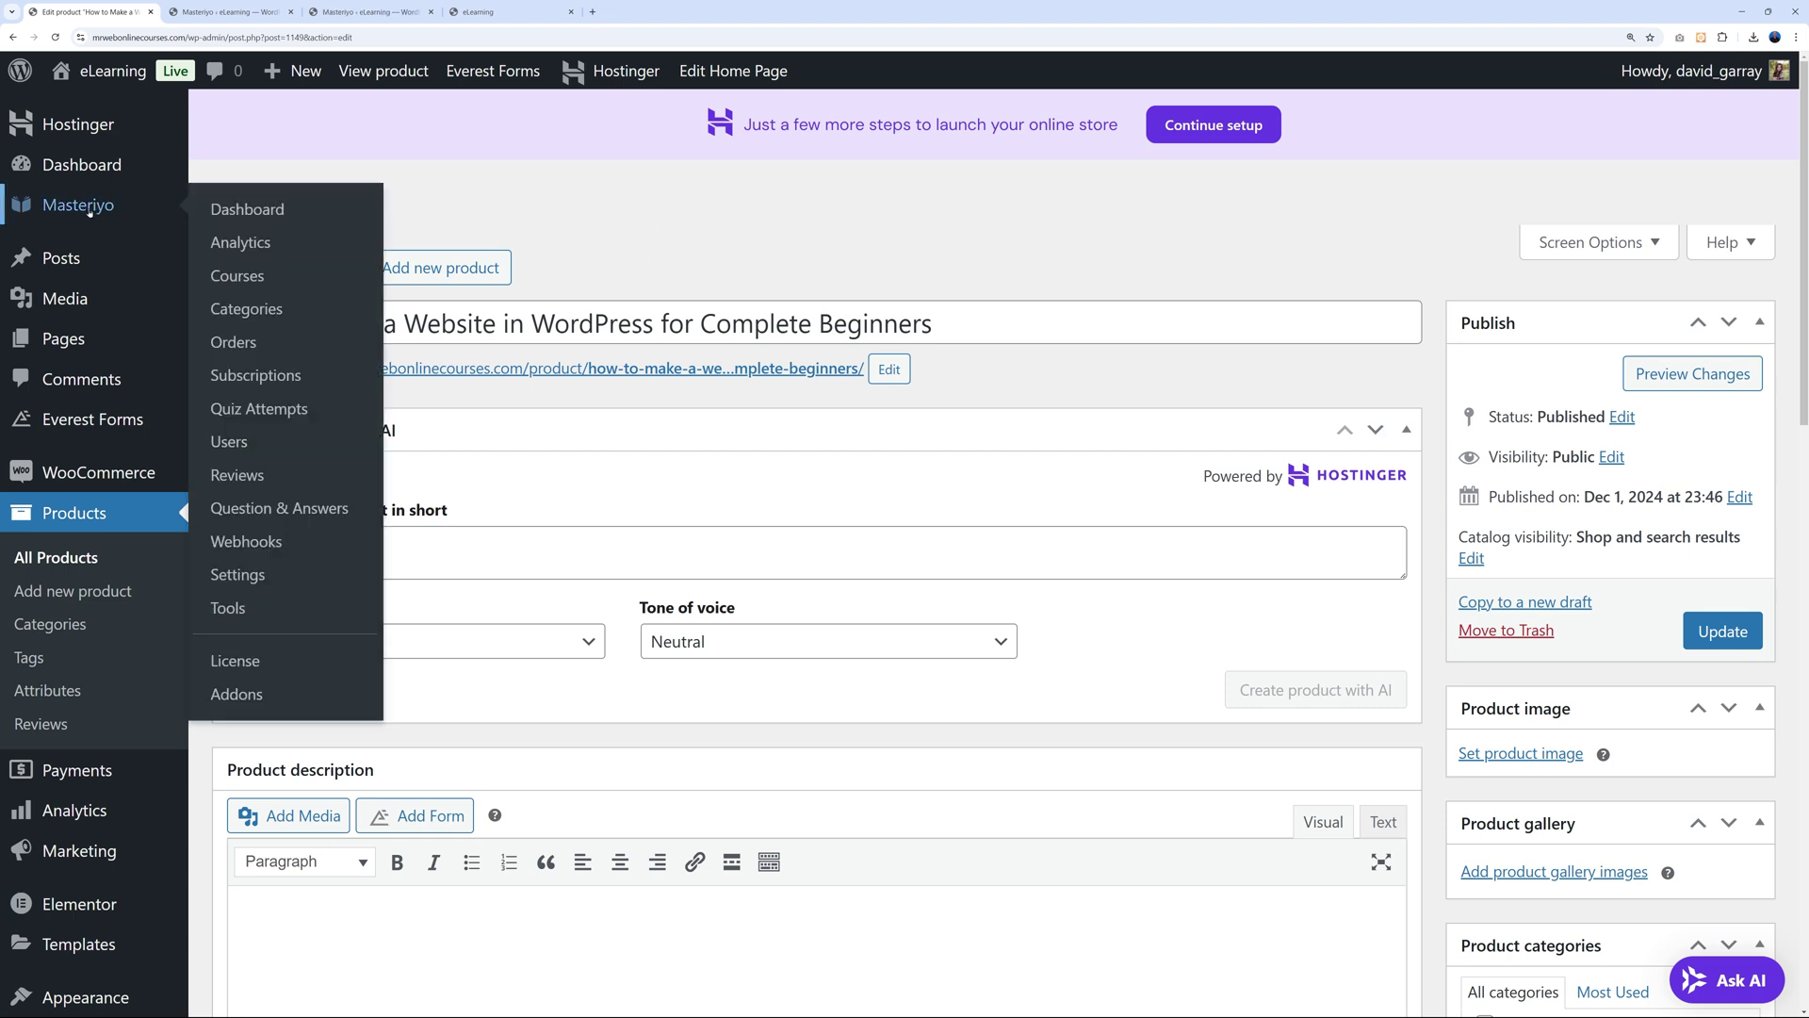
pyautogui.click(237, 574)
pyautogui.scroll(-7, 584, 544)
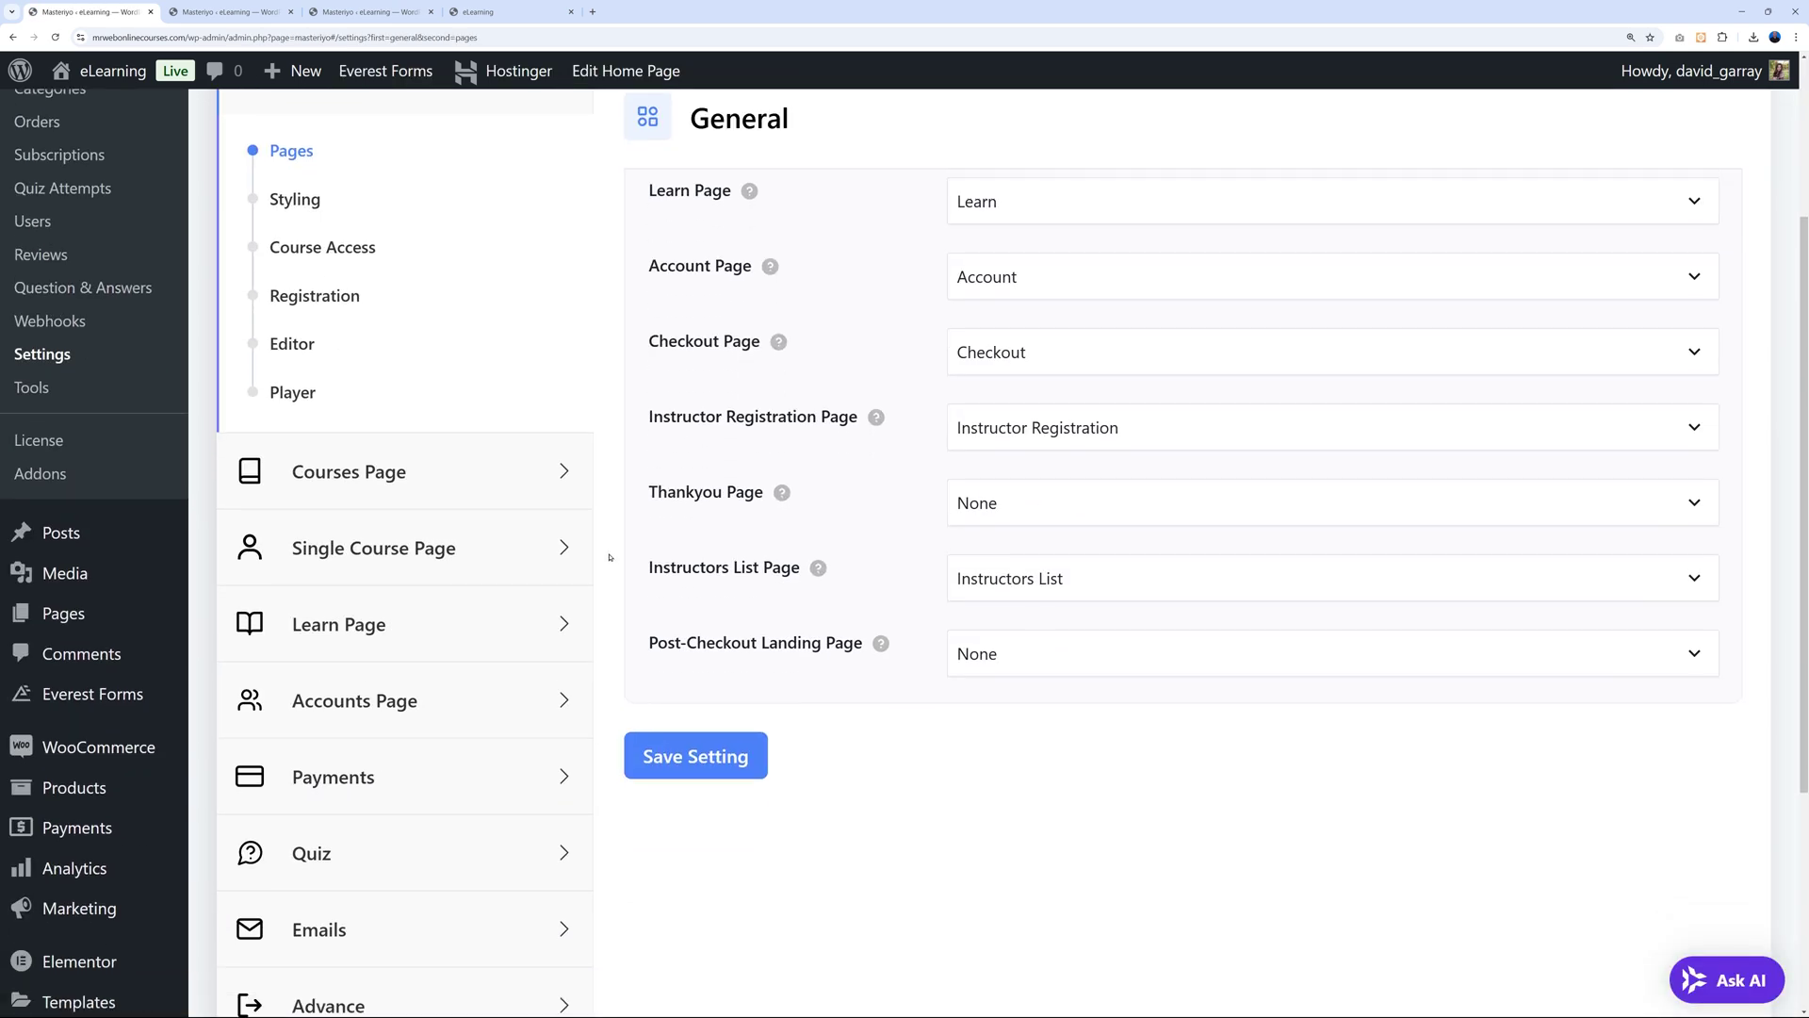
pyautogui.click(410, 874)
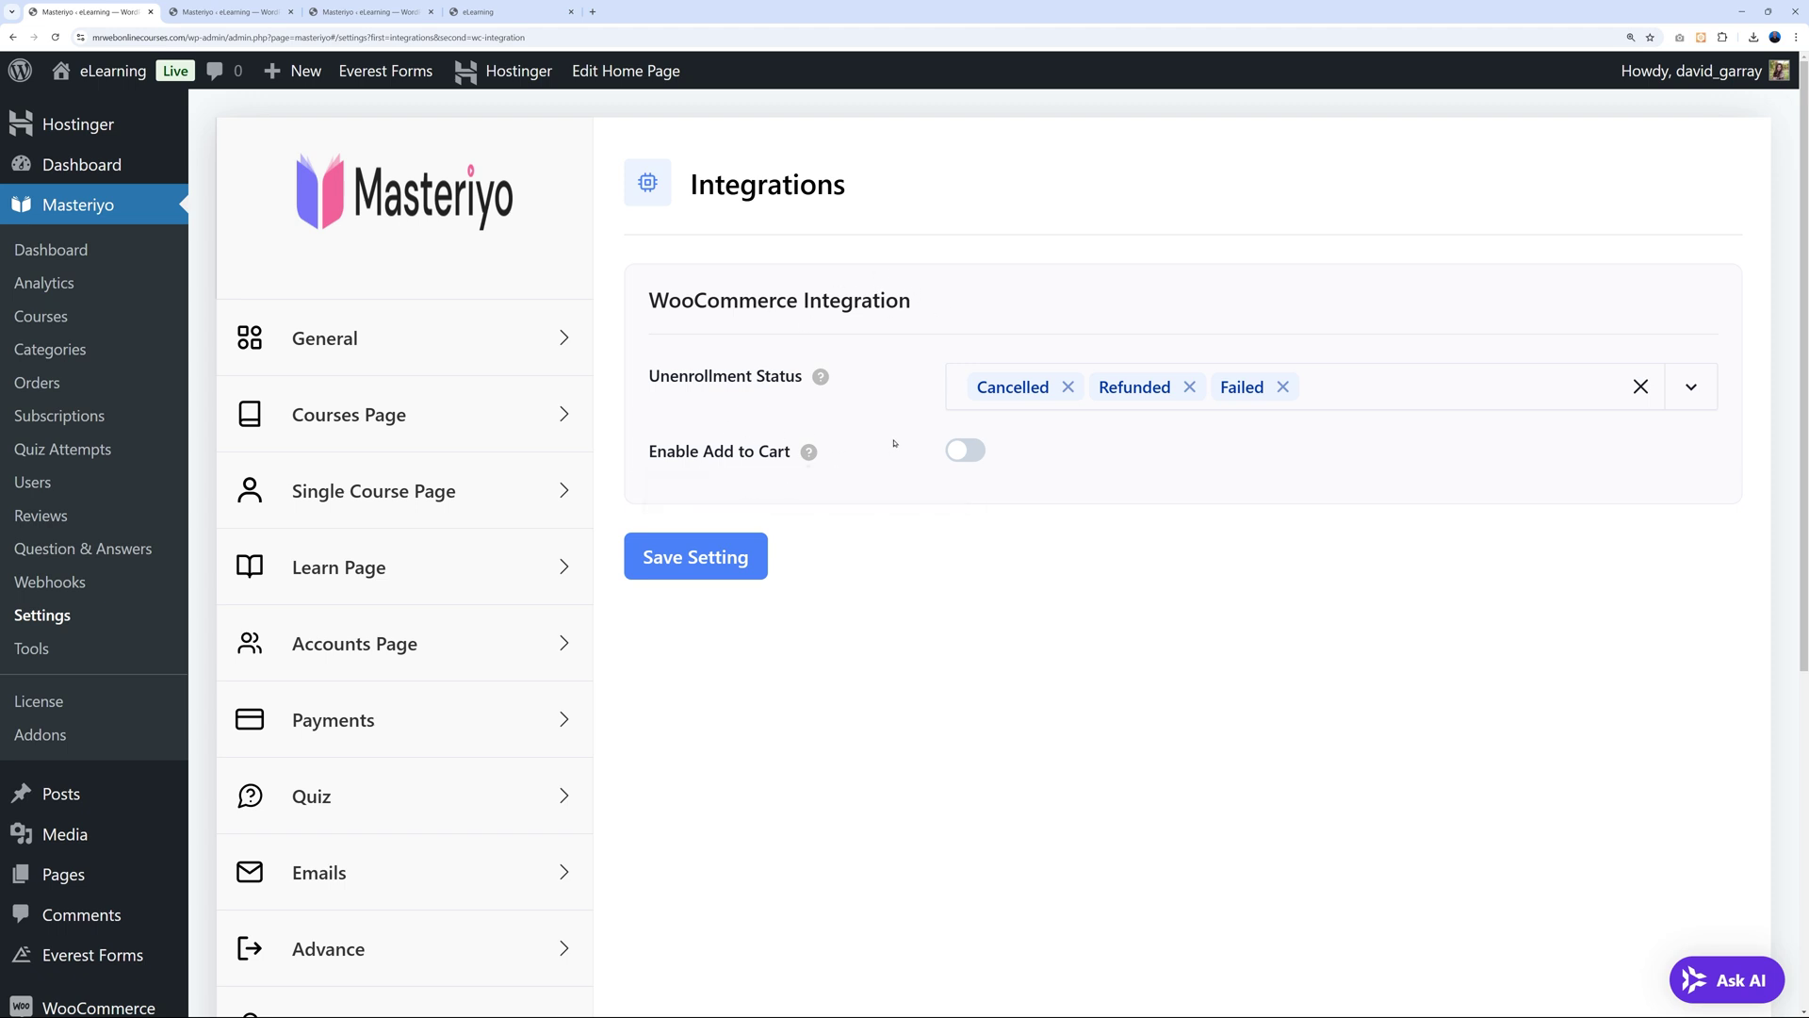
pyautogui.click(966, 452)
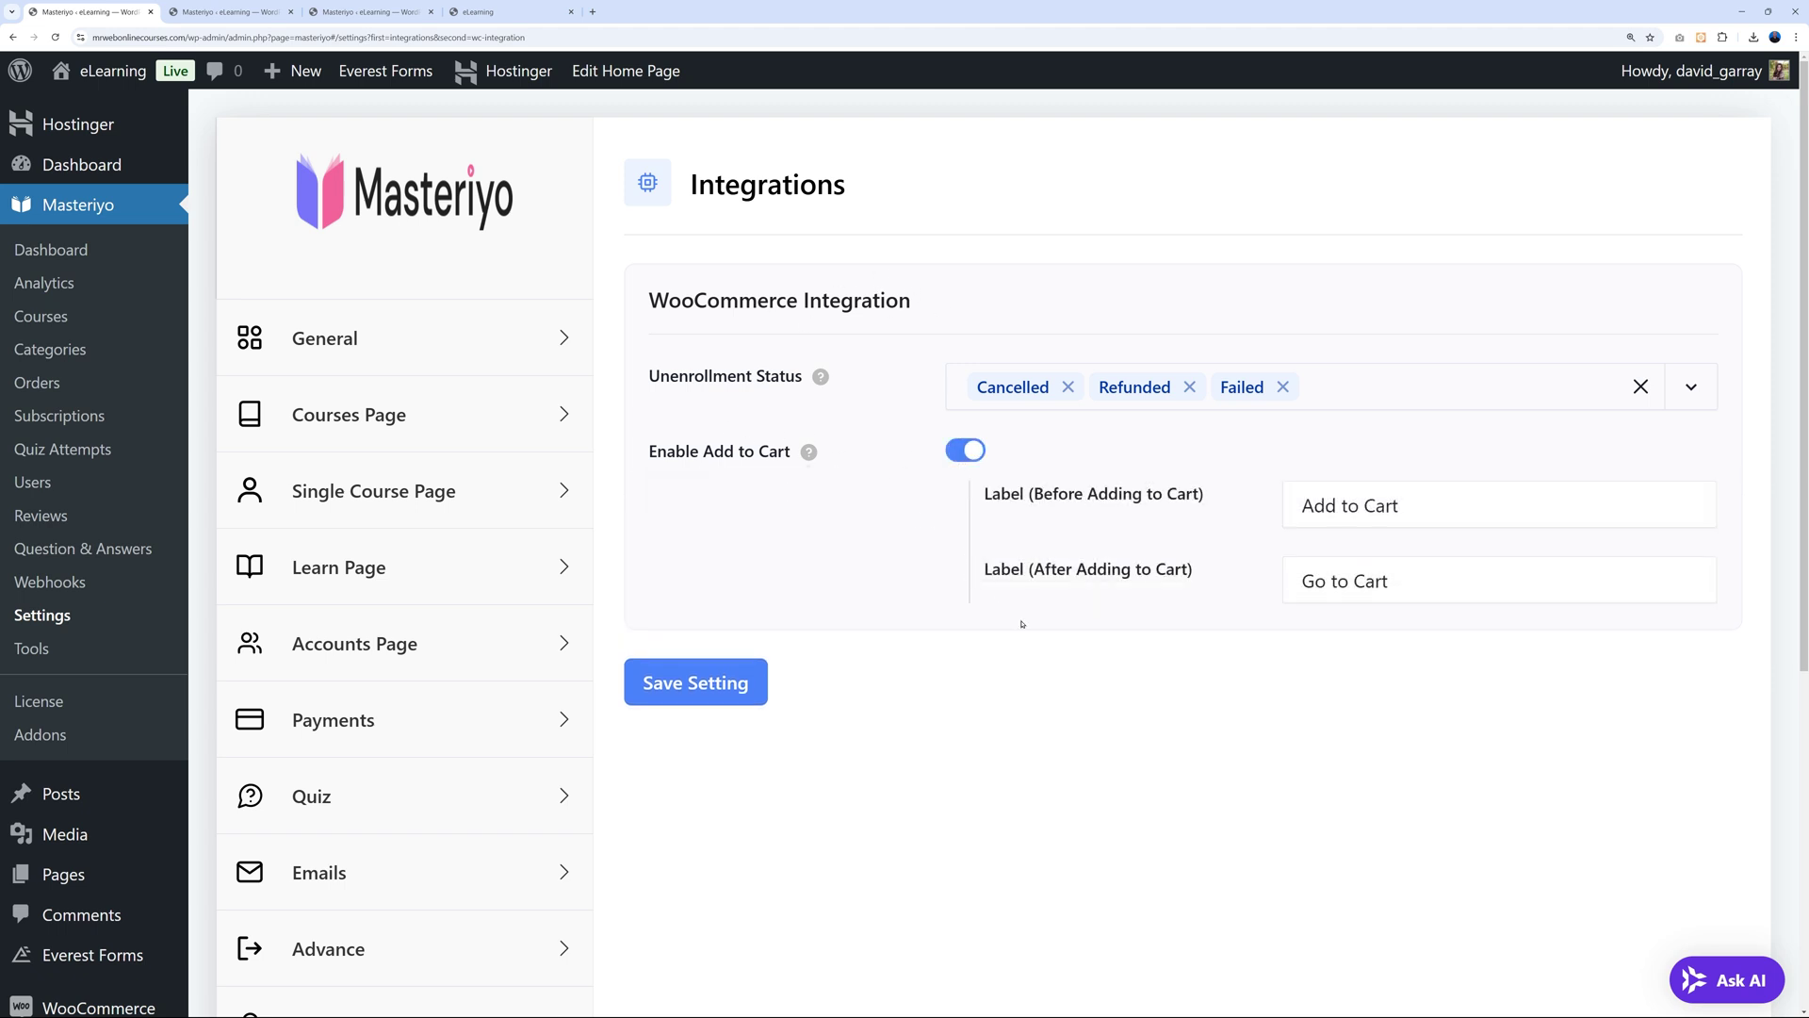
pyautogui.click(745, 687)
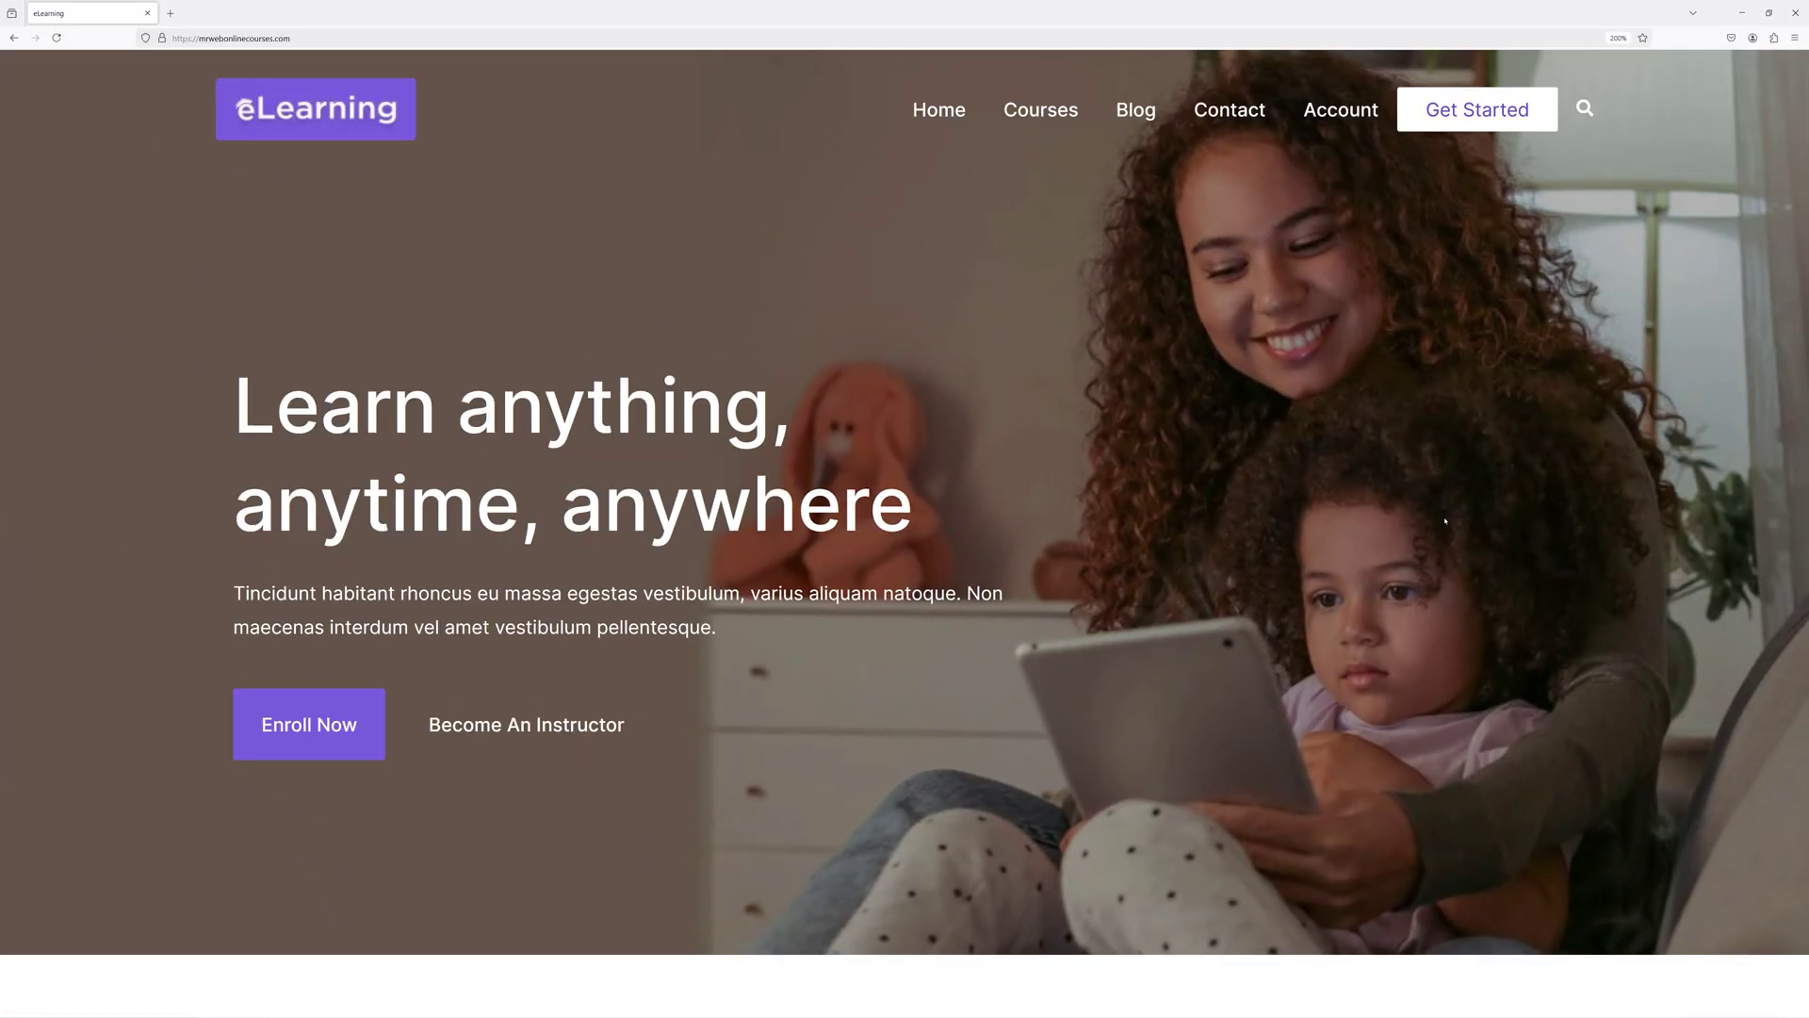
# Open the website-building course, add it to the cart, and proceed to checkout at $24.99.
pyautogui.scroll(-10, 1444, 520)
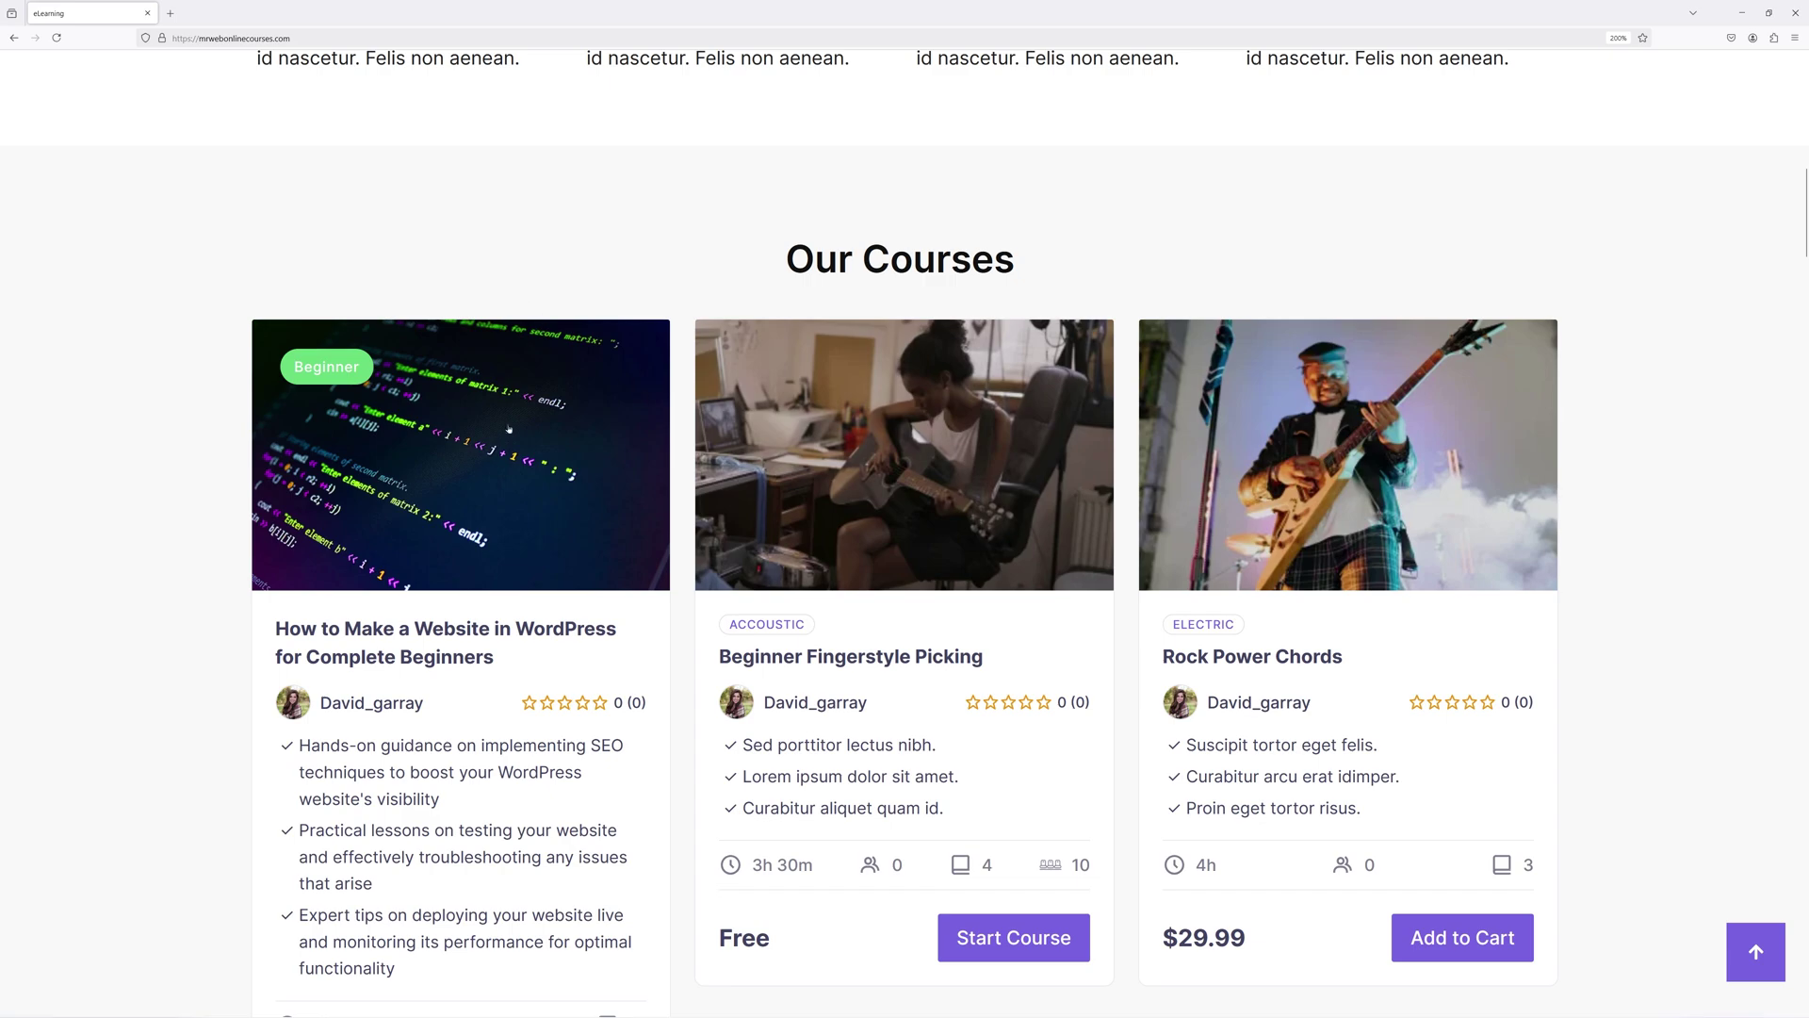
pyautogui.click(509, 429)
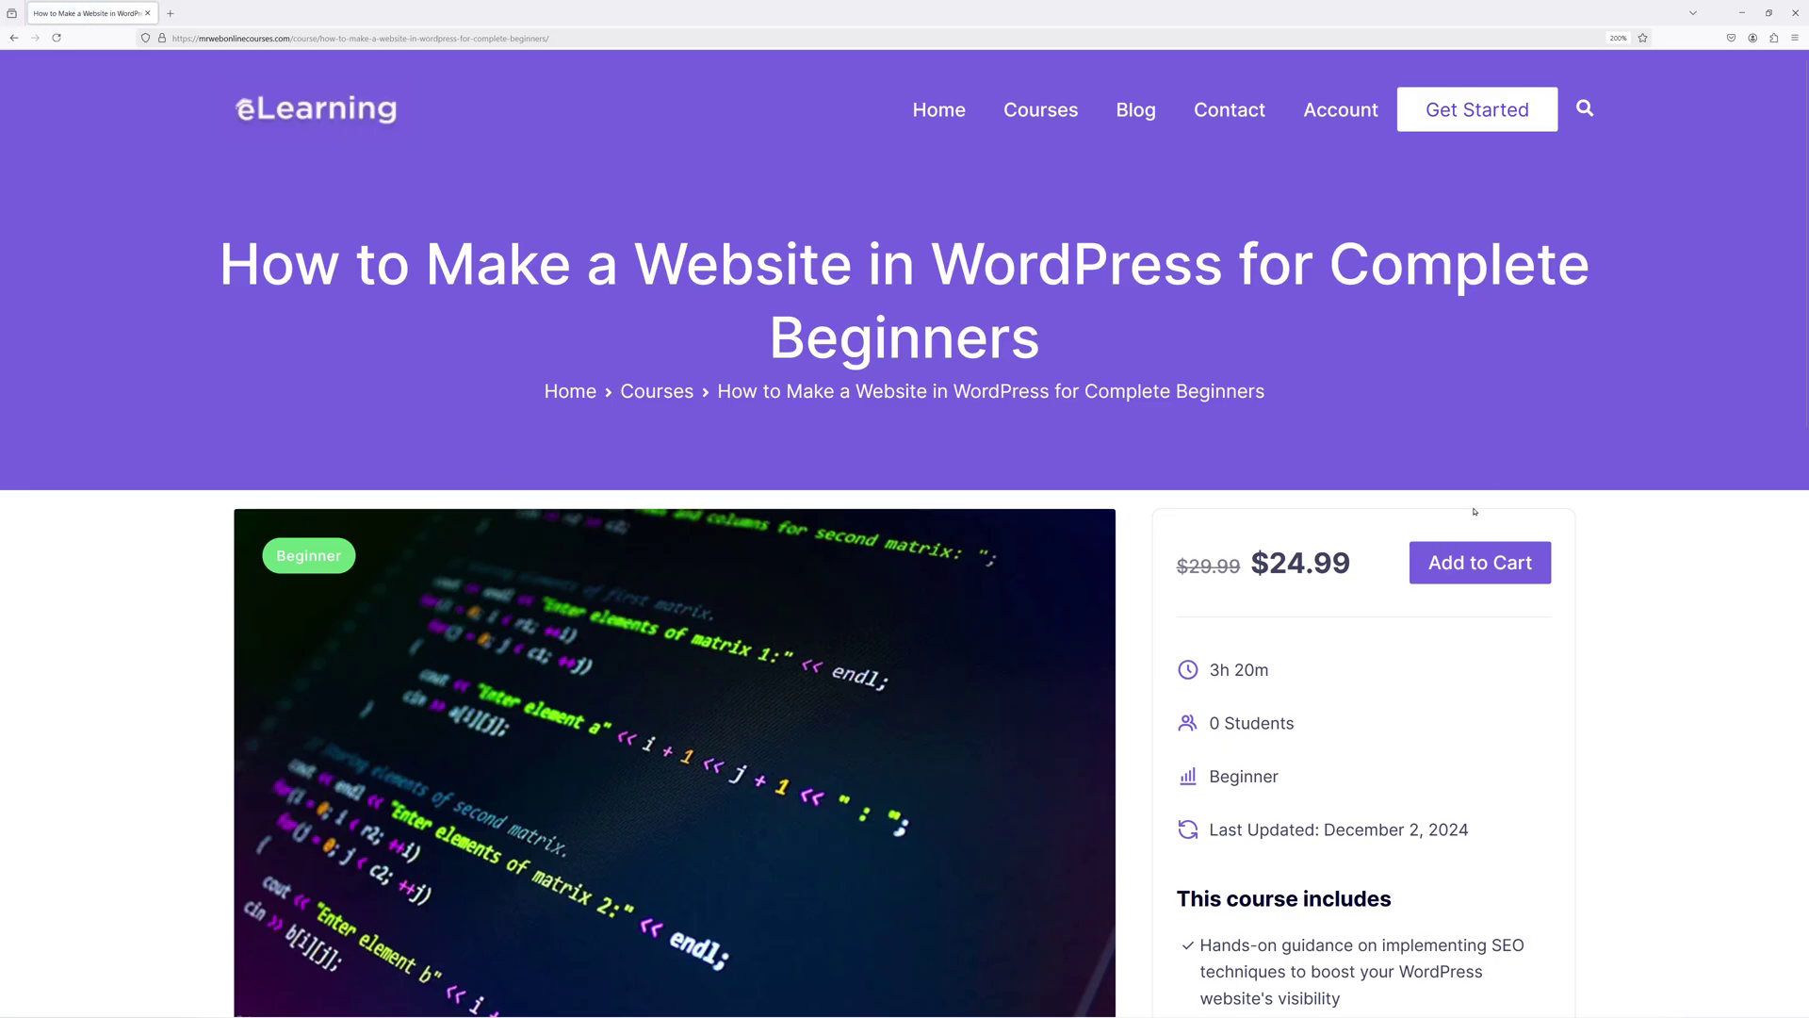
pyautogui.click(1481, 565)
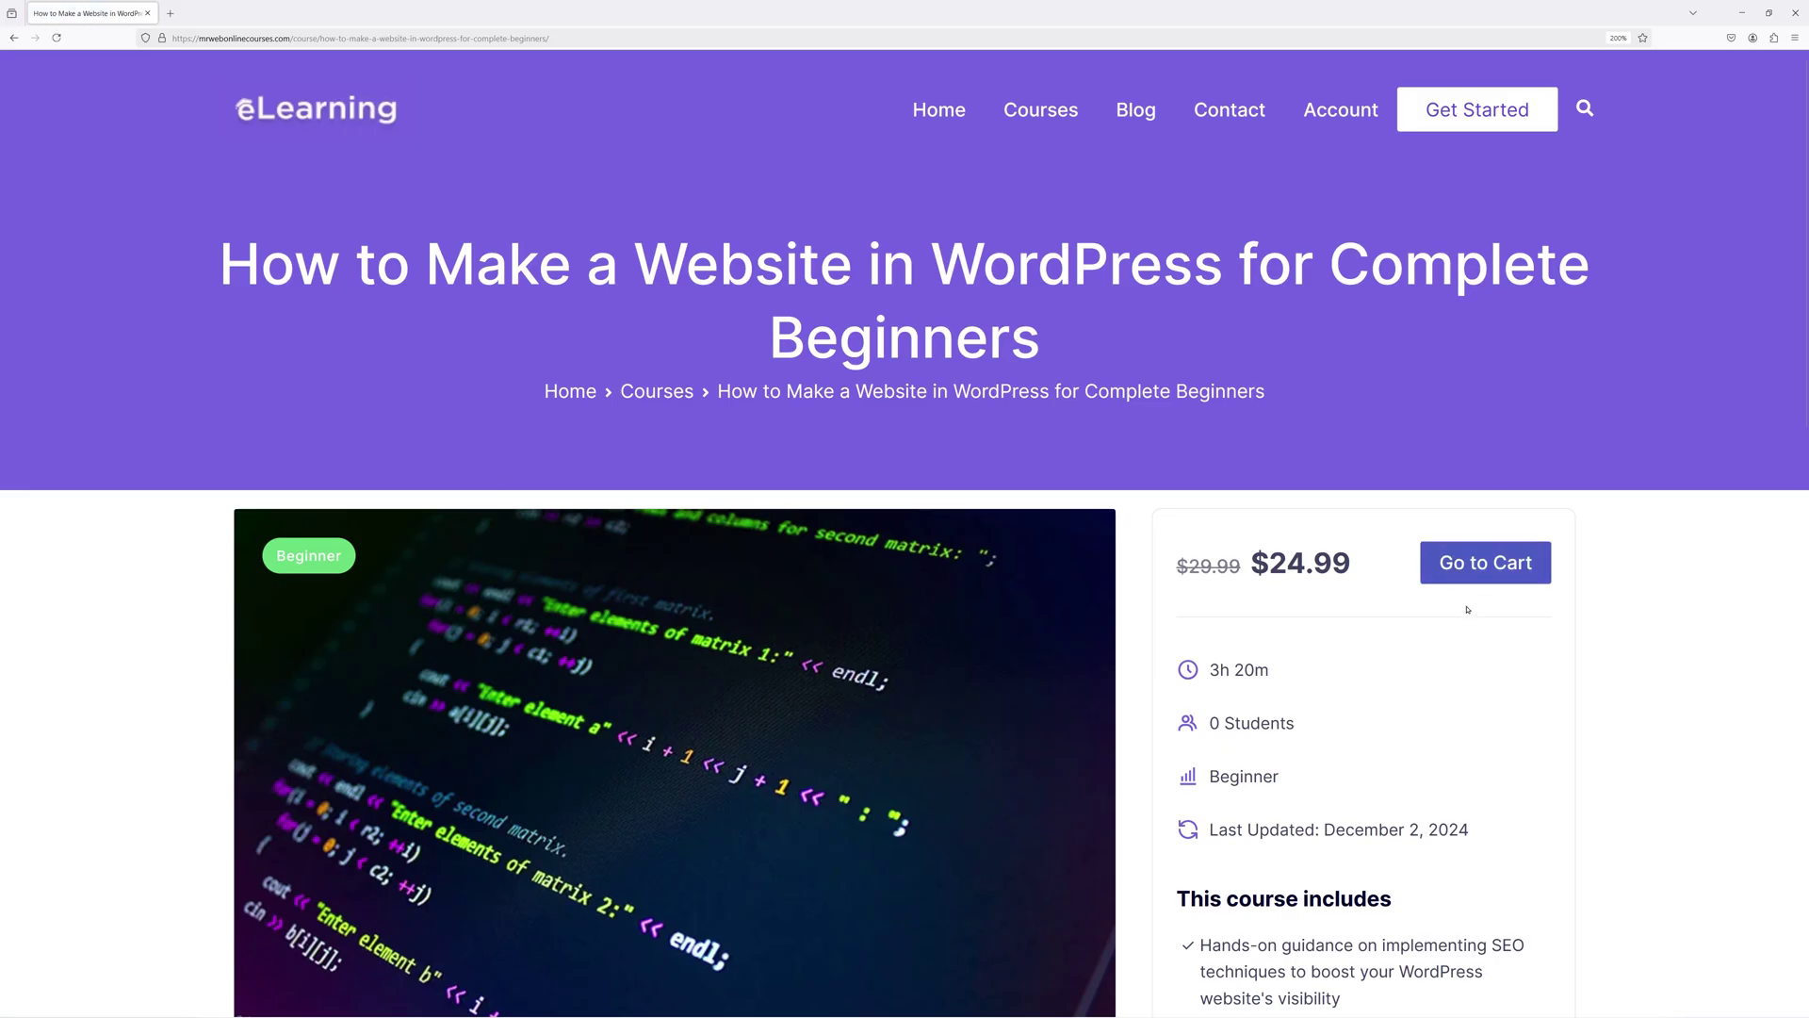
pyautogui.click(1482, 569)
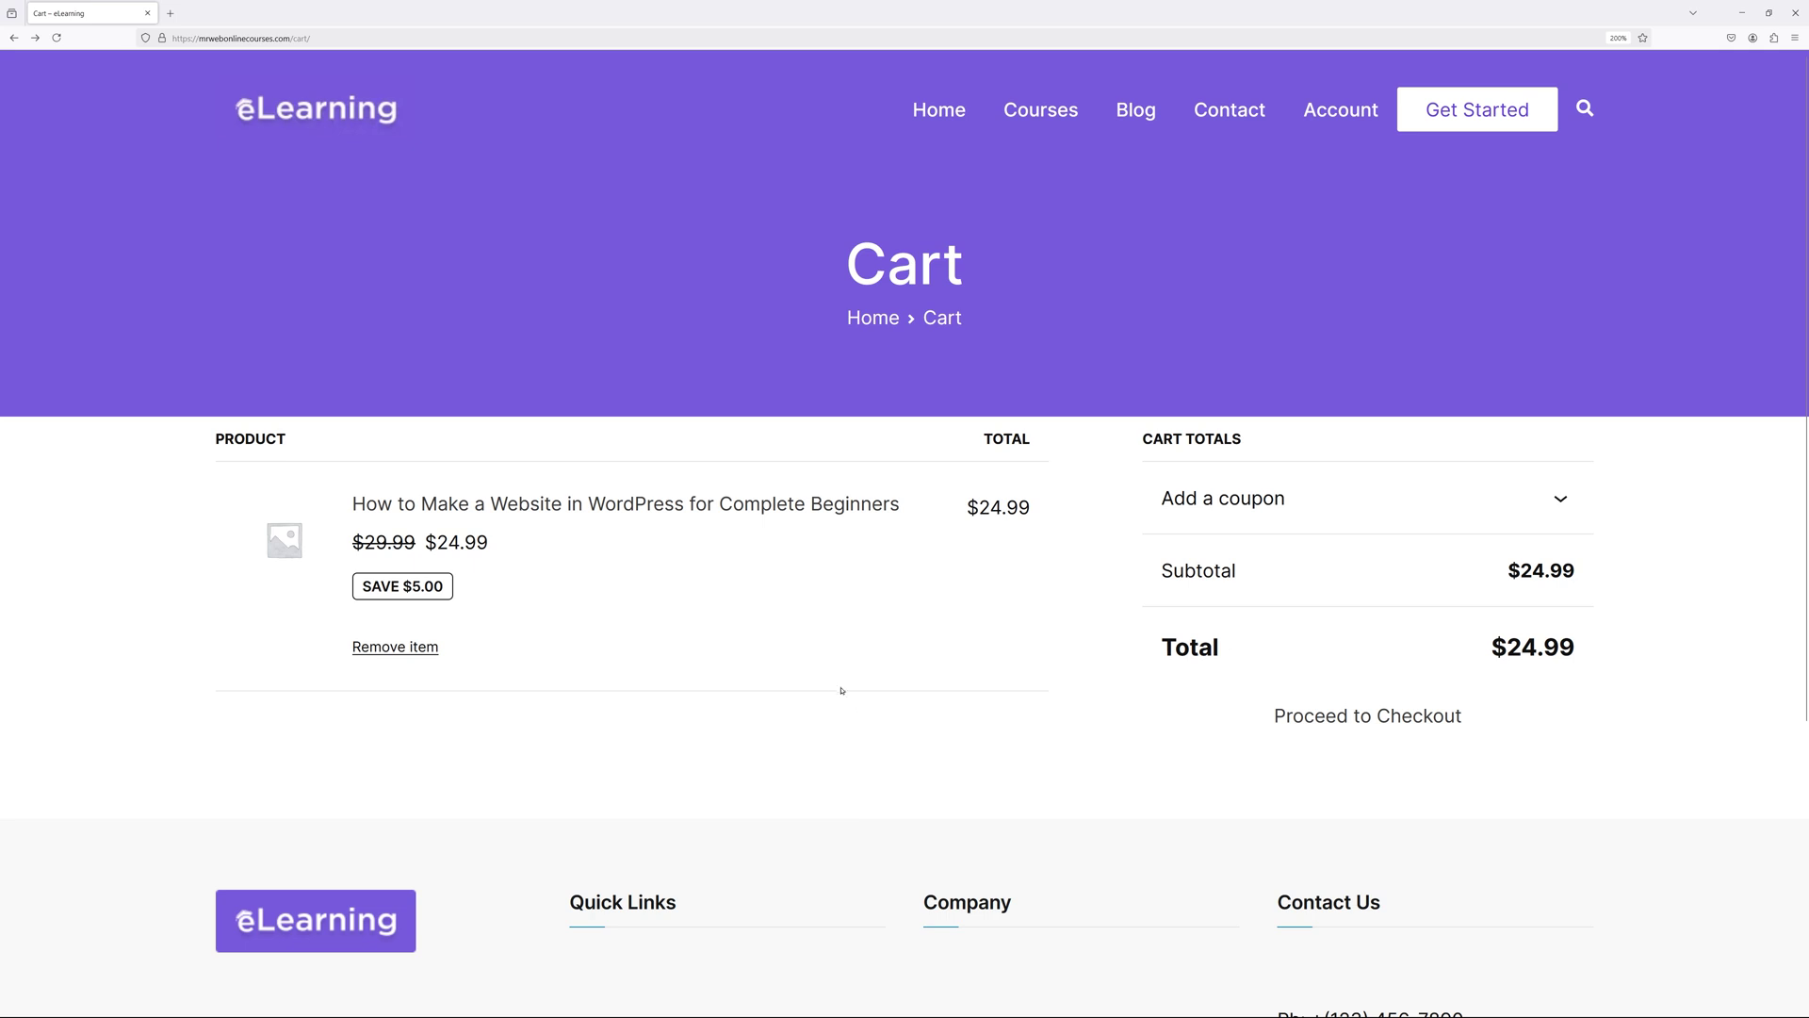
pyautogui.click(1367, 718)
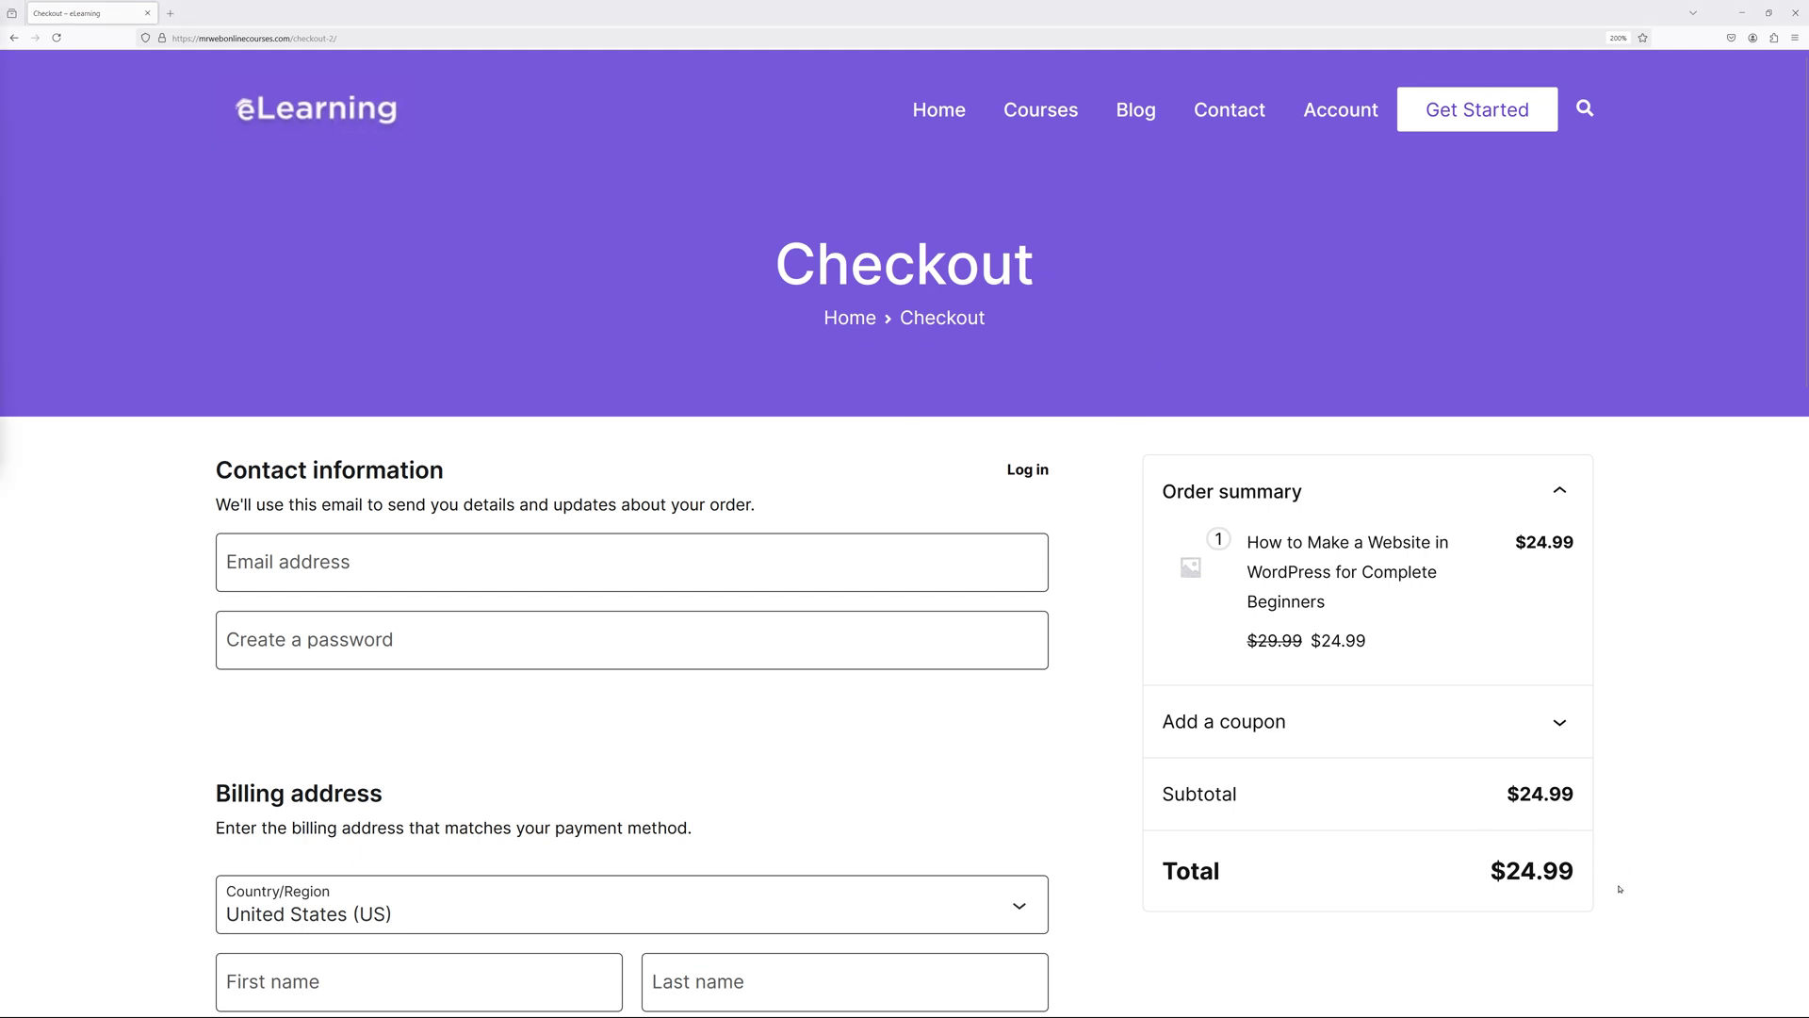
pyautogui.scroll(-10, 1140, 716)
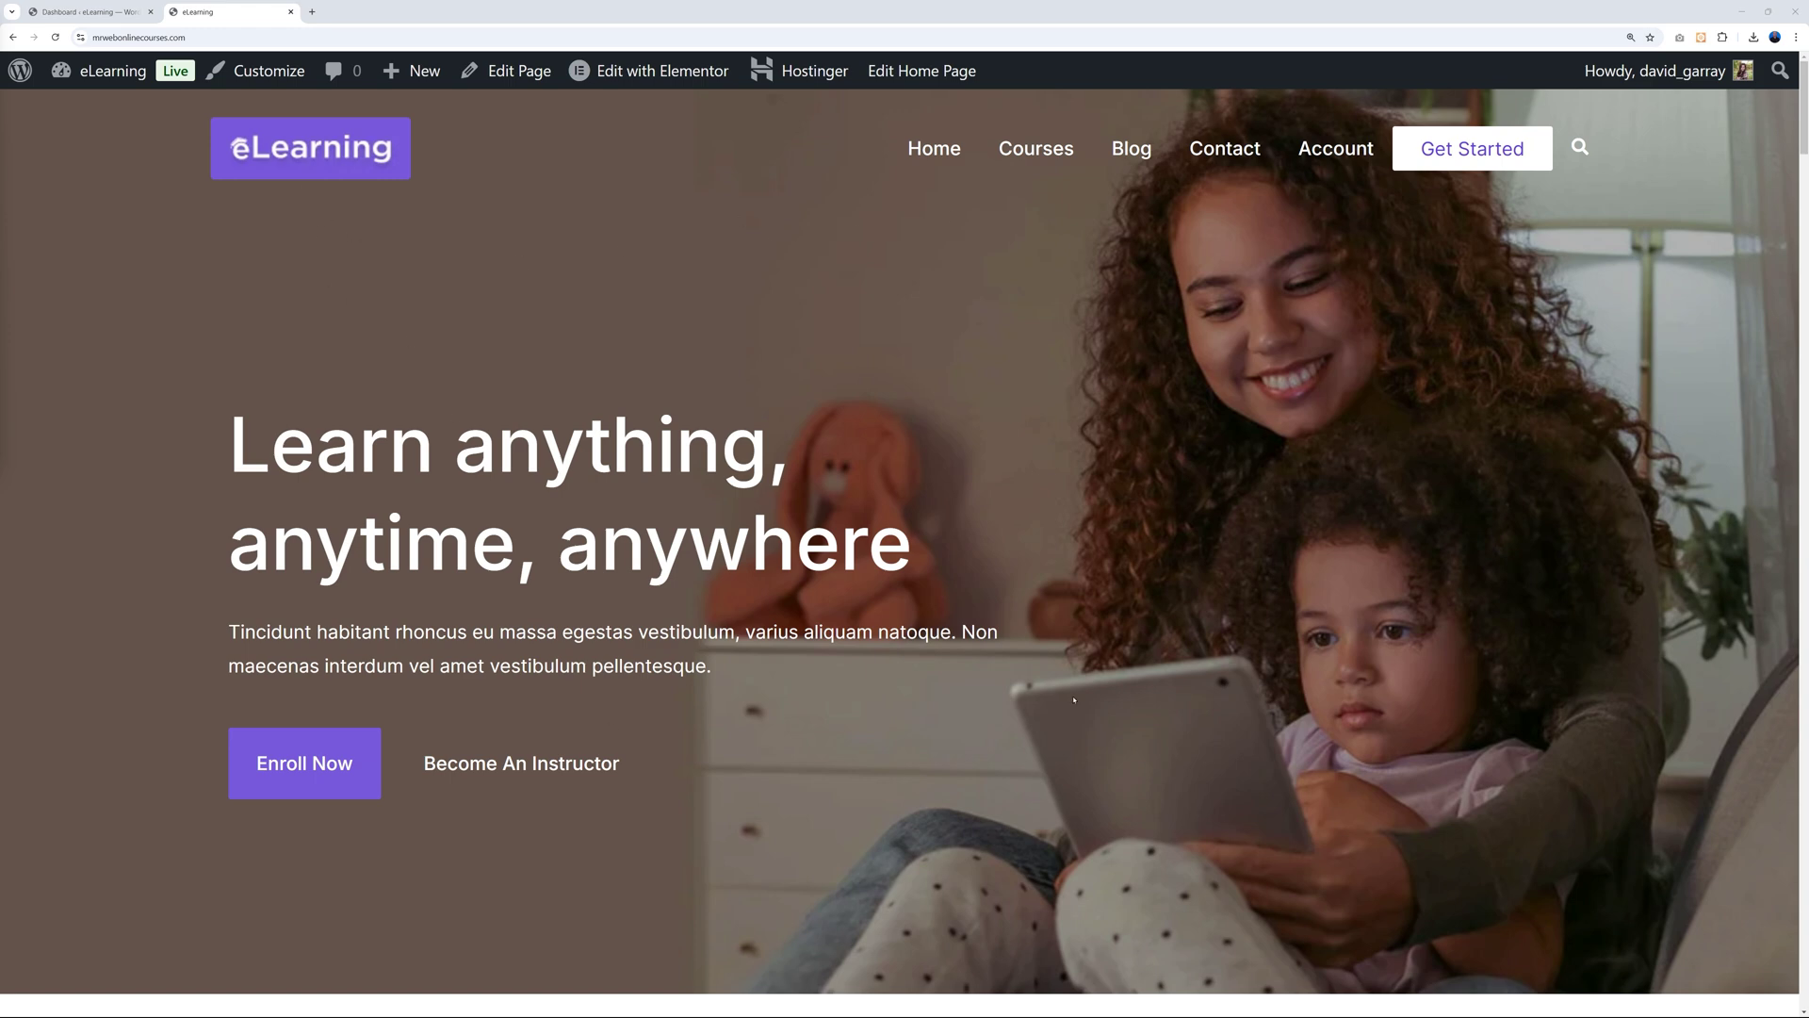
# From All Pages, open the Home page's Edit with Elementor link in a new tab.
pyautogui.scroll(-6, 1073, 699)
pyautogui.scroll(-3, 1616, 731)
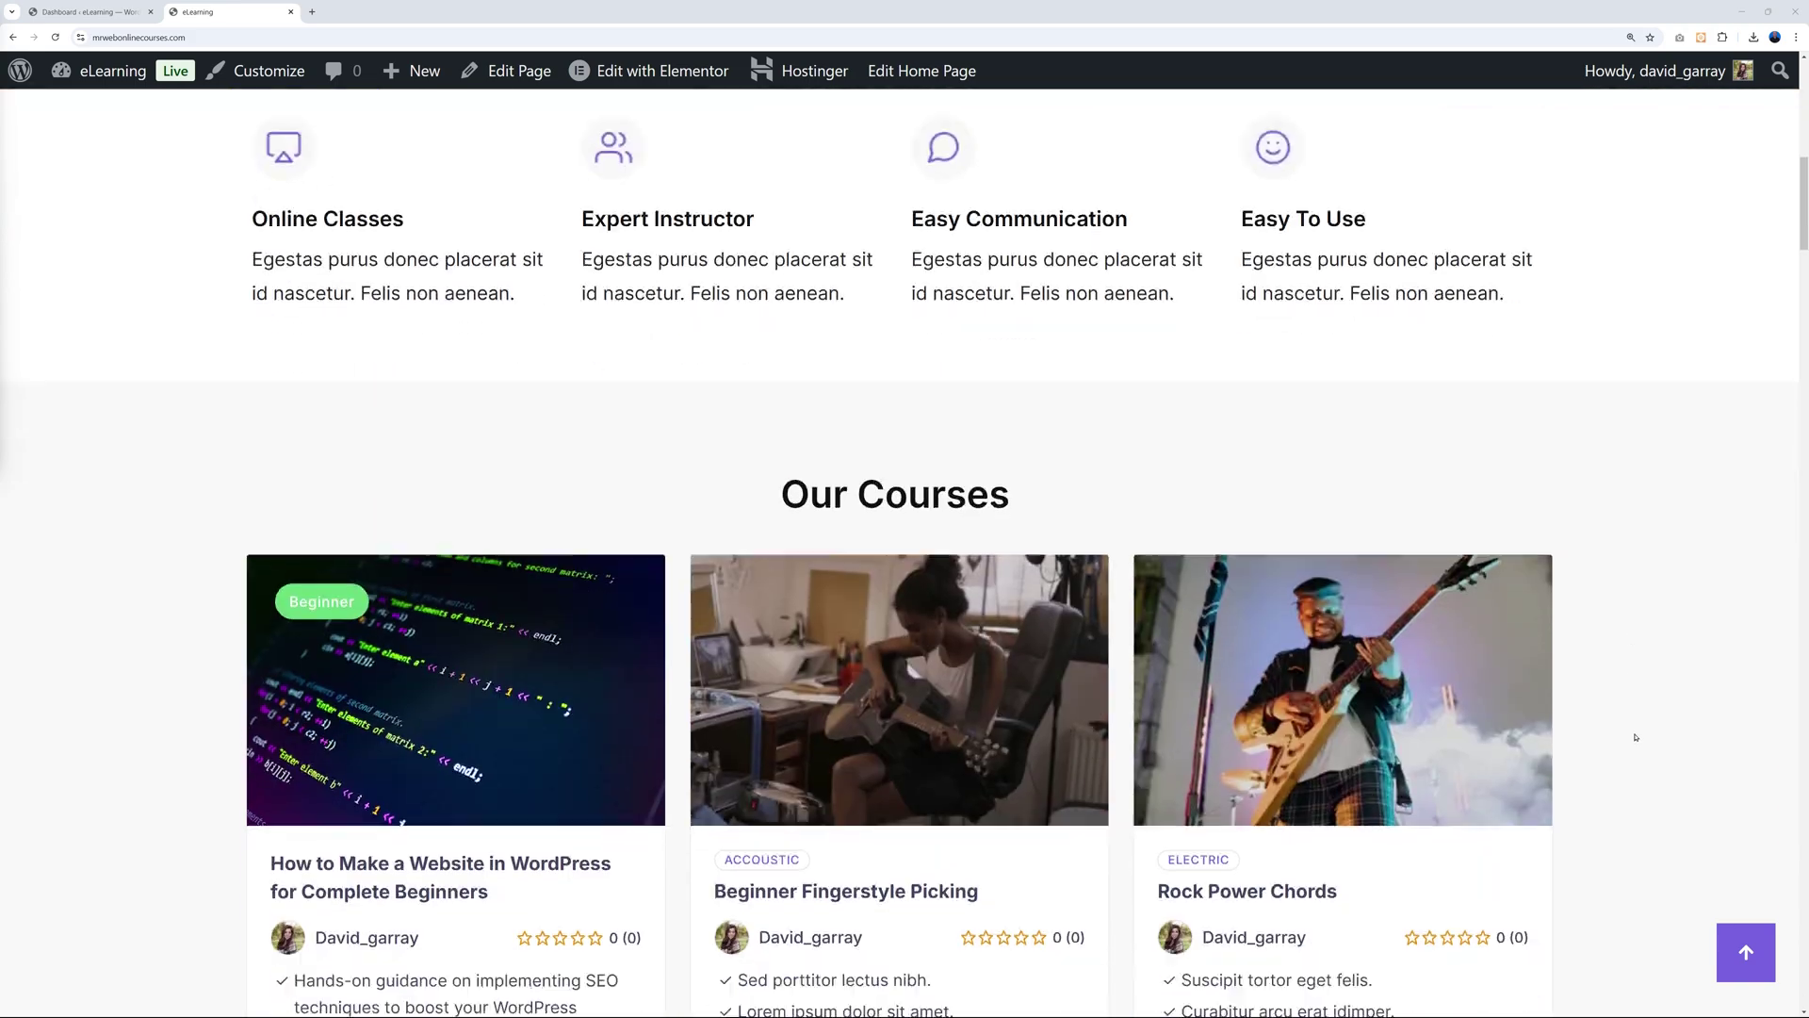
pyautogui.scroll(-20, 1636, 737)
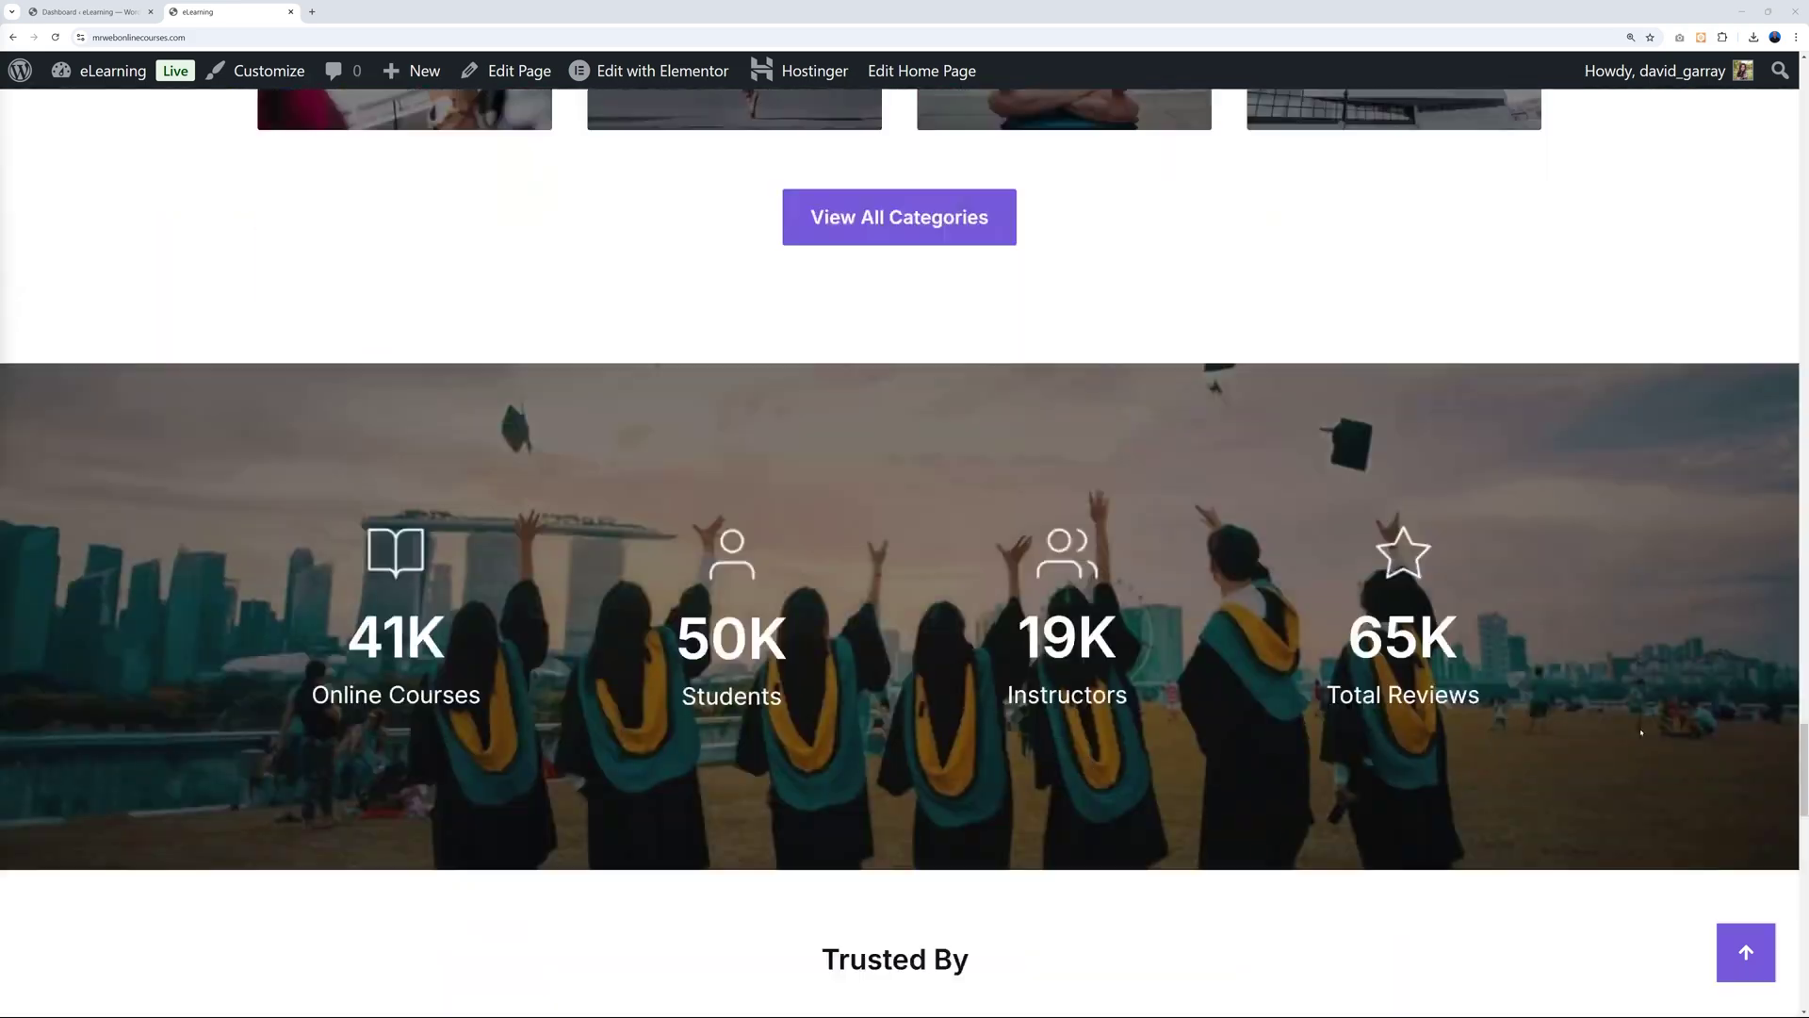
pyautogui.scroll(-10, 1641, 732)
pyautogui.scroll(20, 1608, 703)
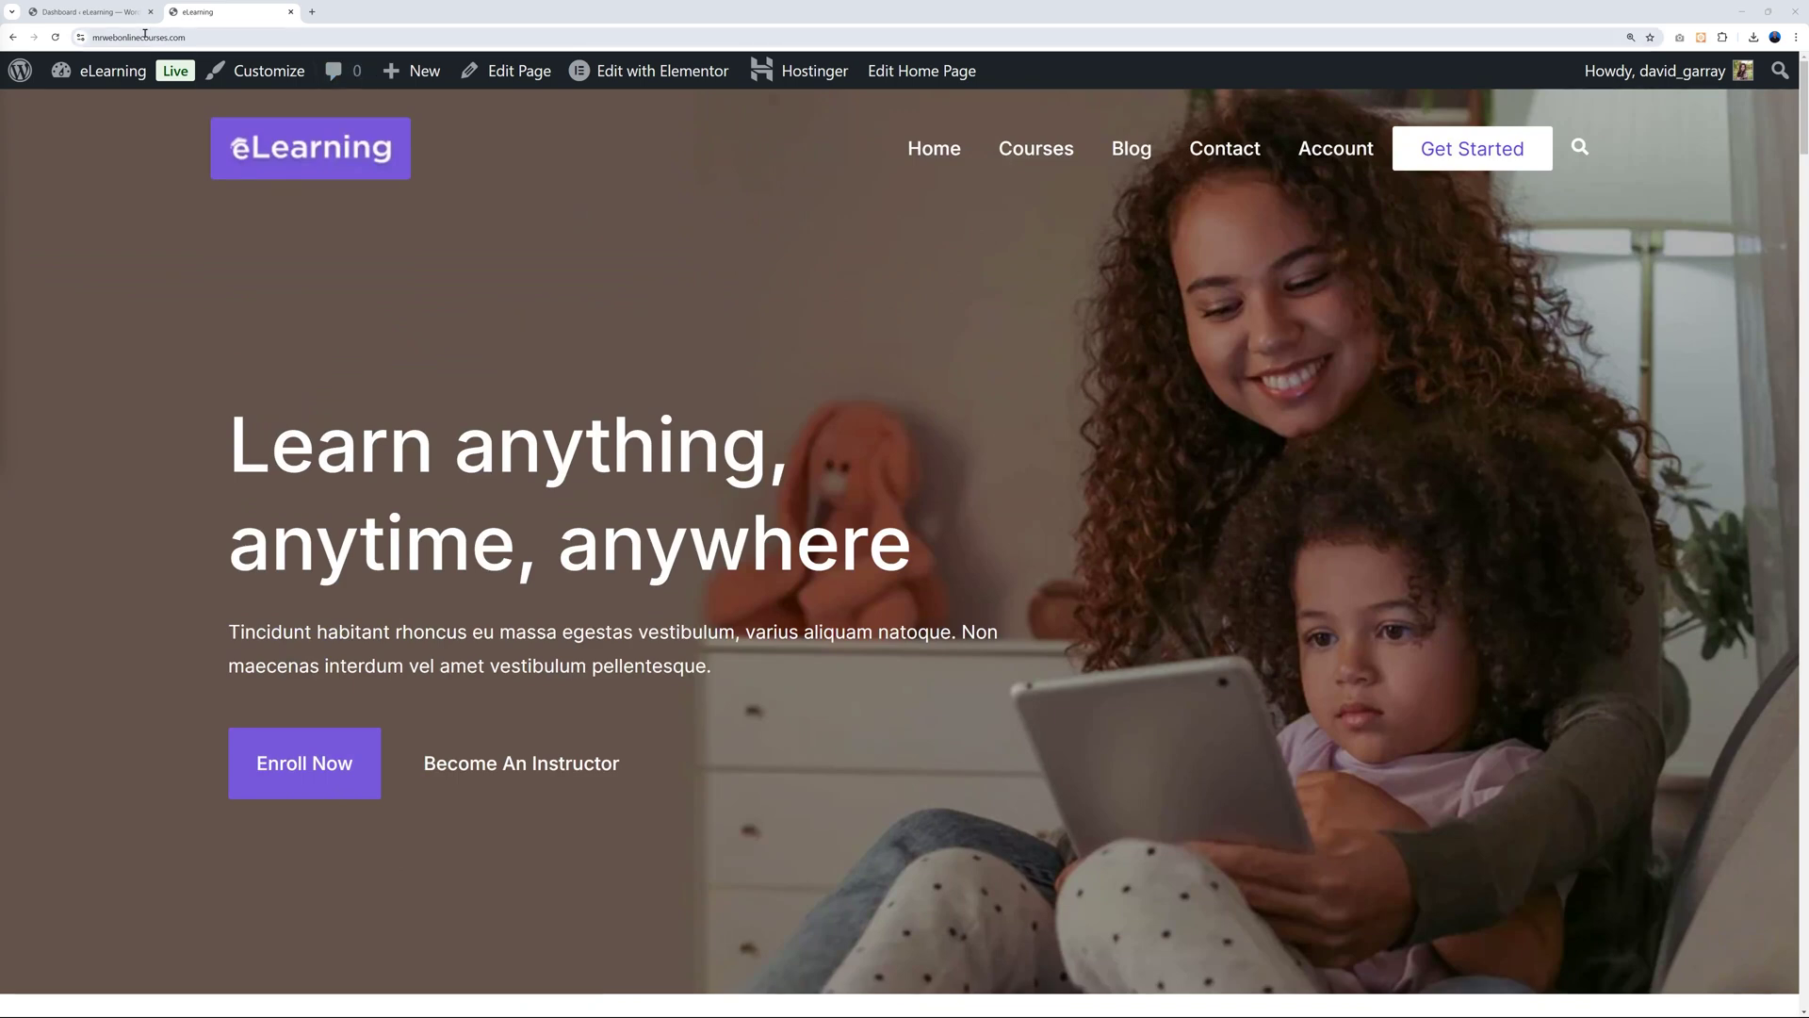
pyautogui.click(94, 11)
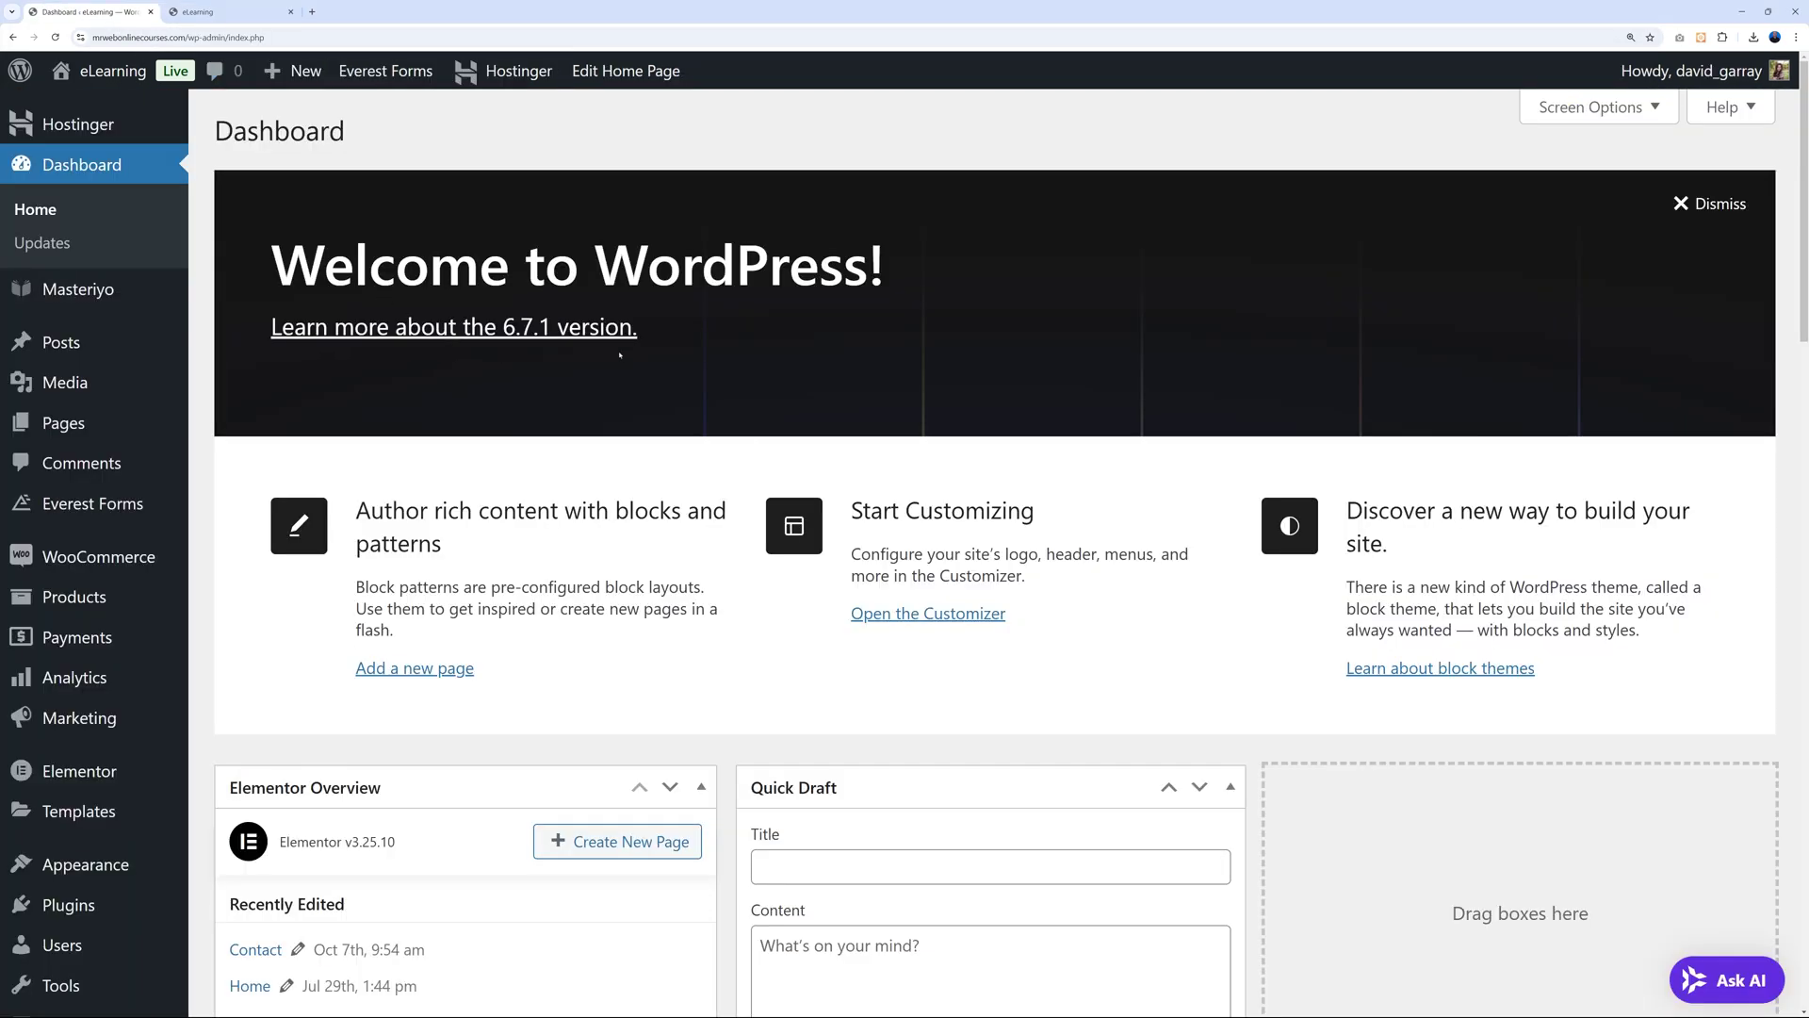
pyautogui.moveTo(66, 423)
pyautogui.click(232, 429)
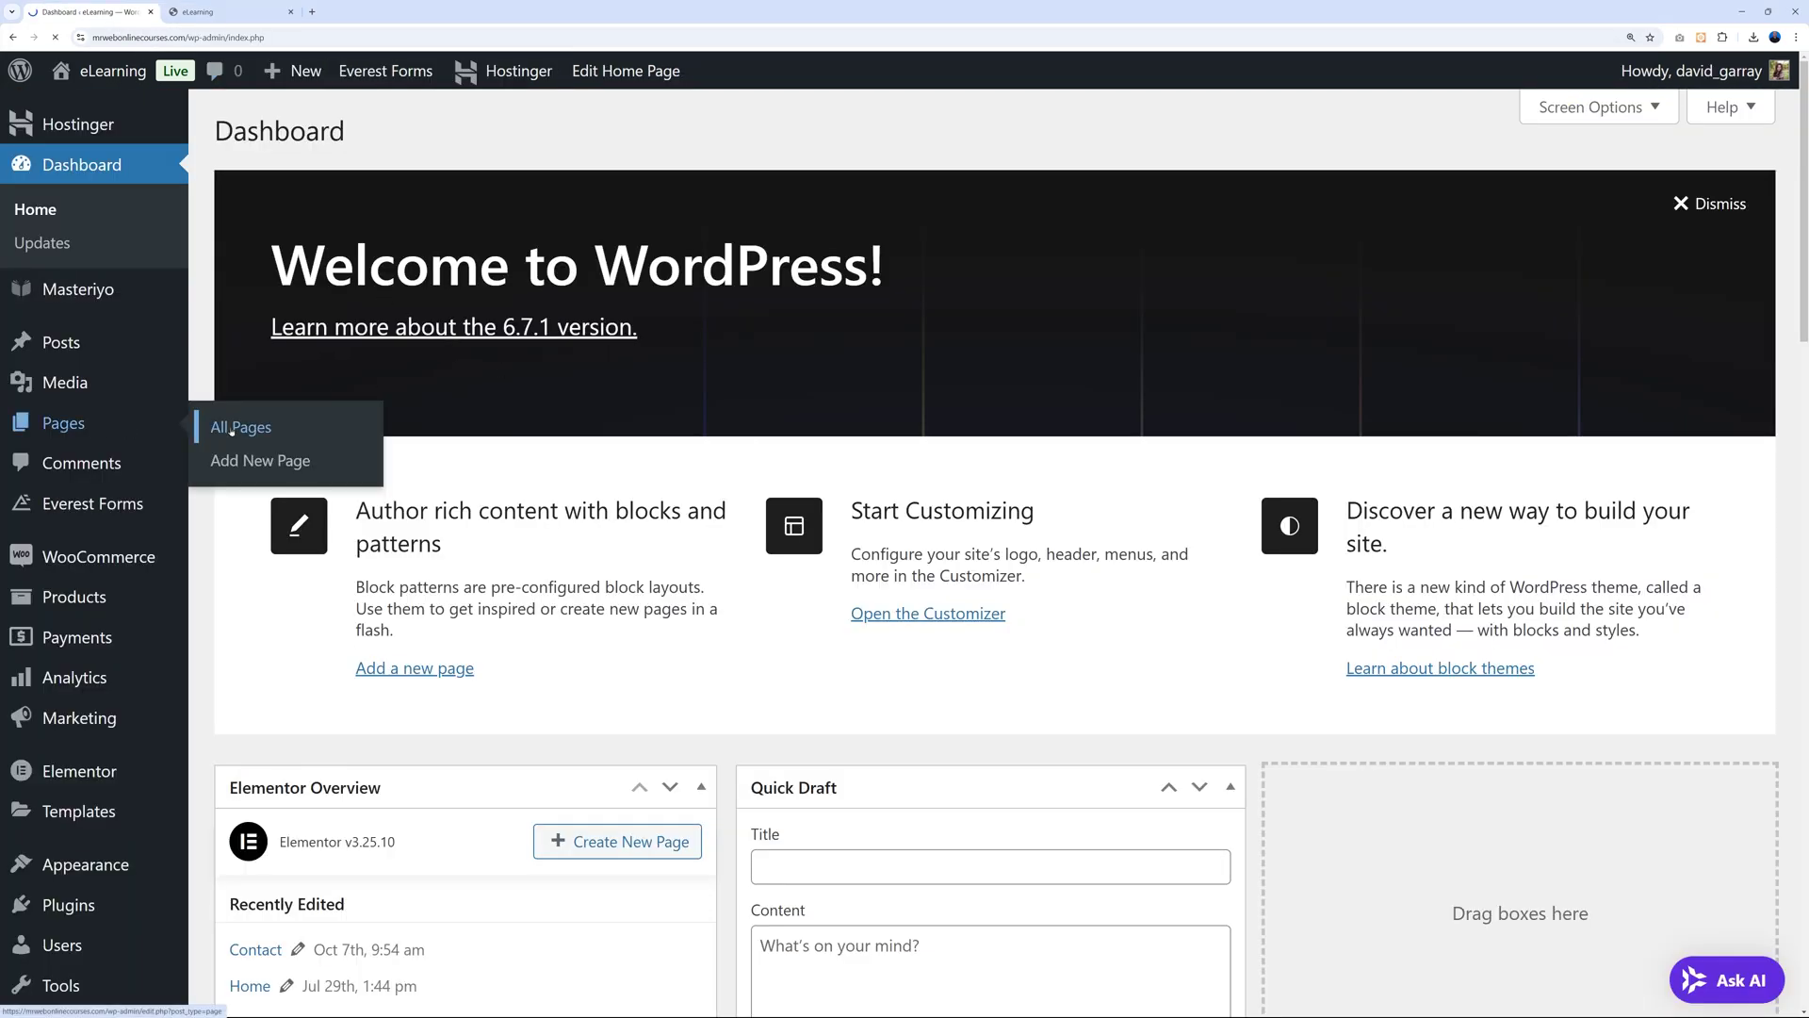
pyautogui.scroll(-3, 942, 518)
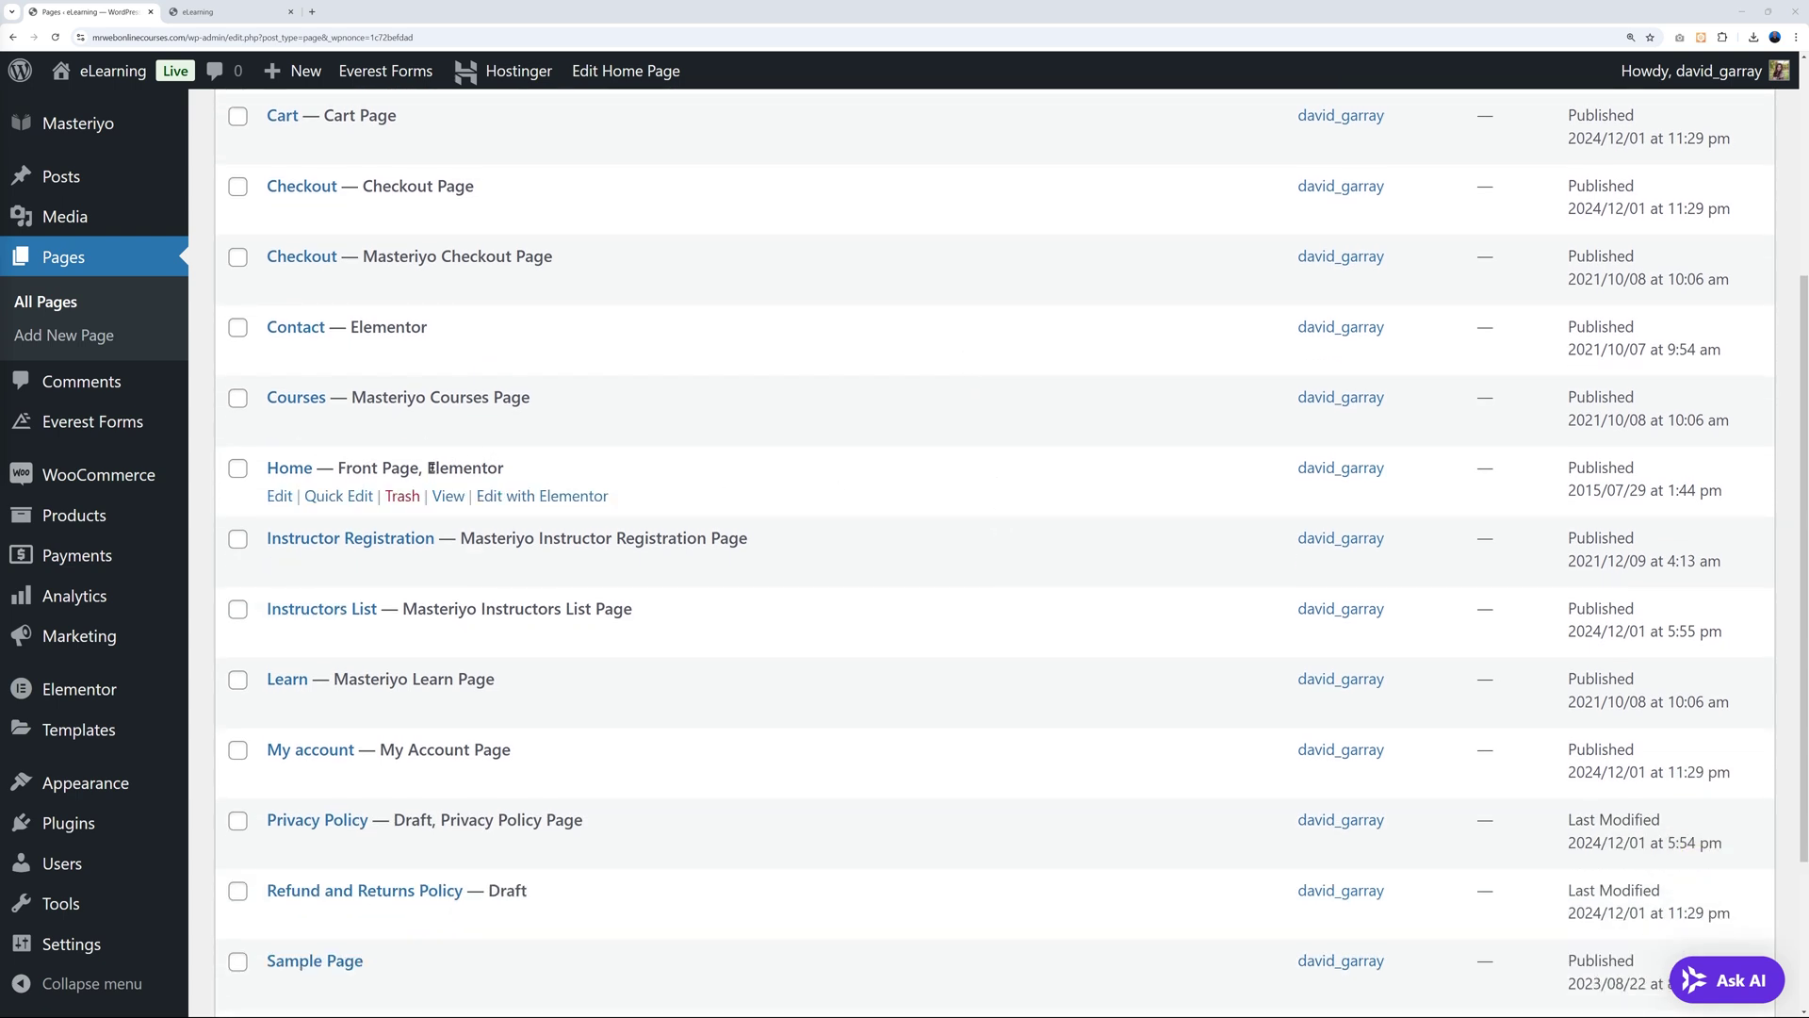
pyautogui.rightClick(536, 499)
pyautogui.click(594, 515)
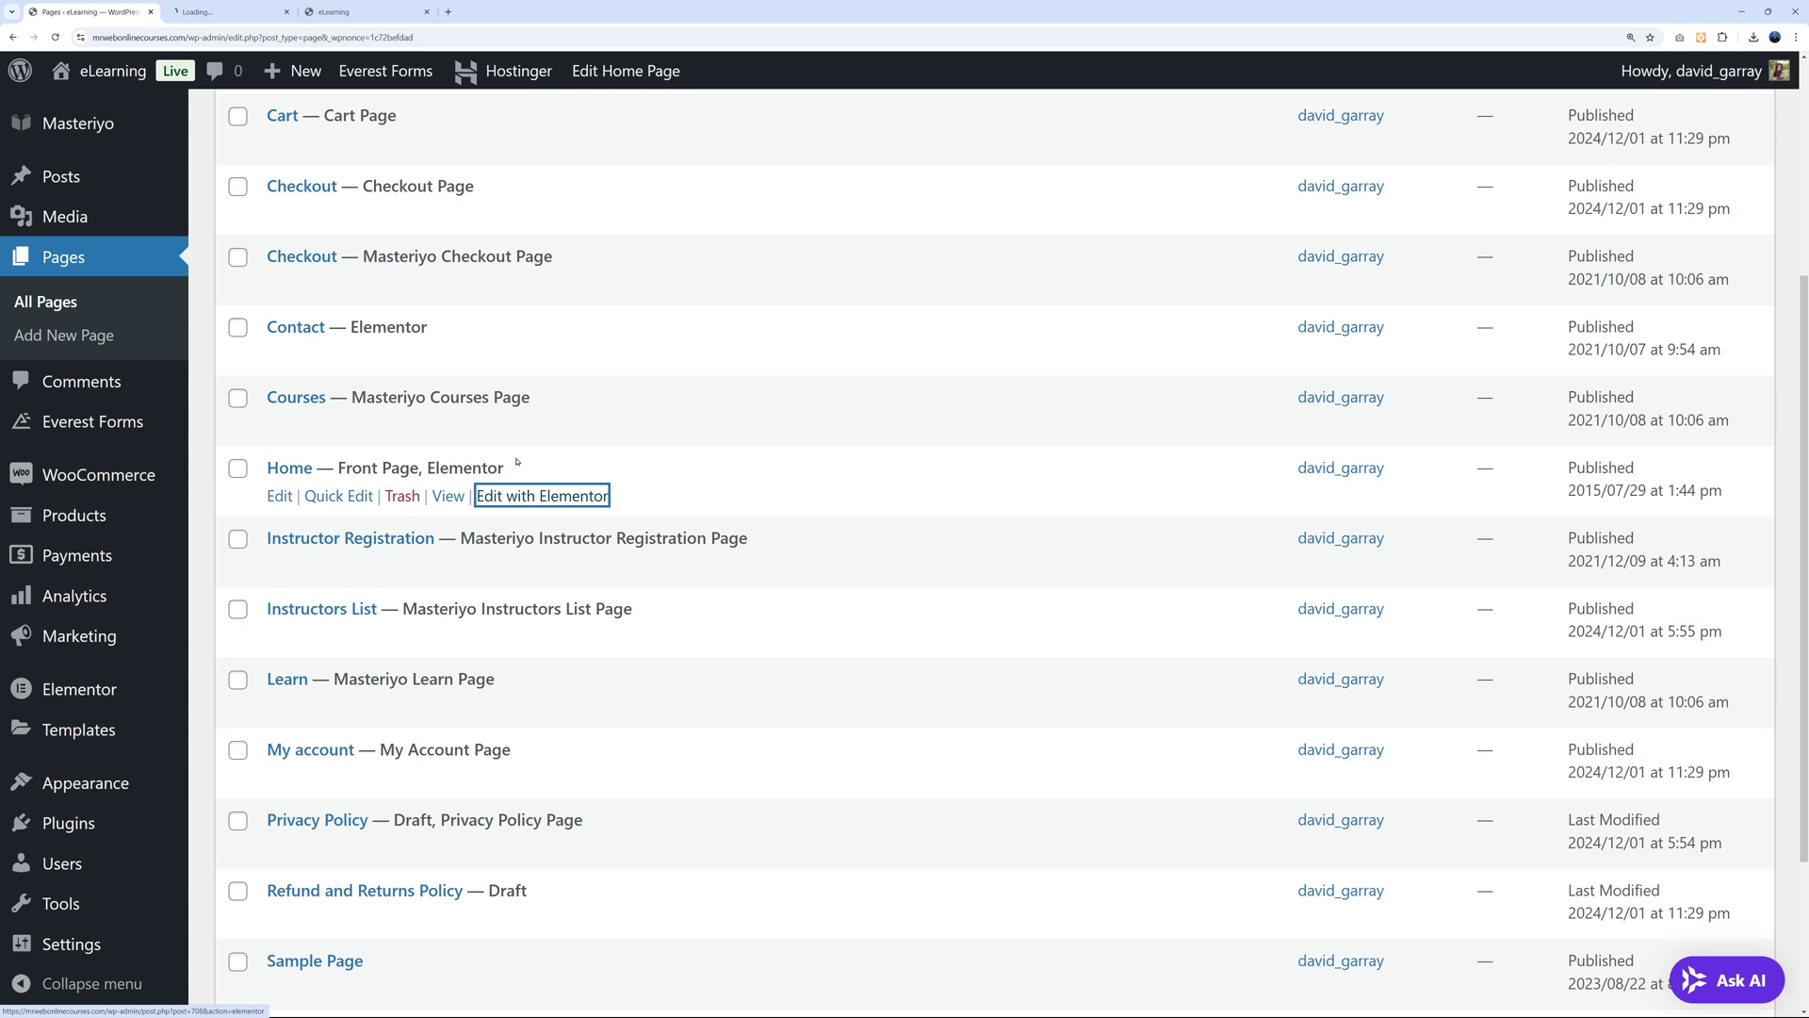
pyautogui.click(216, 12)
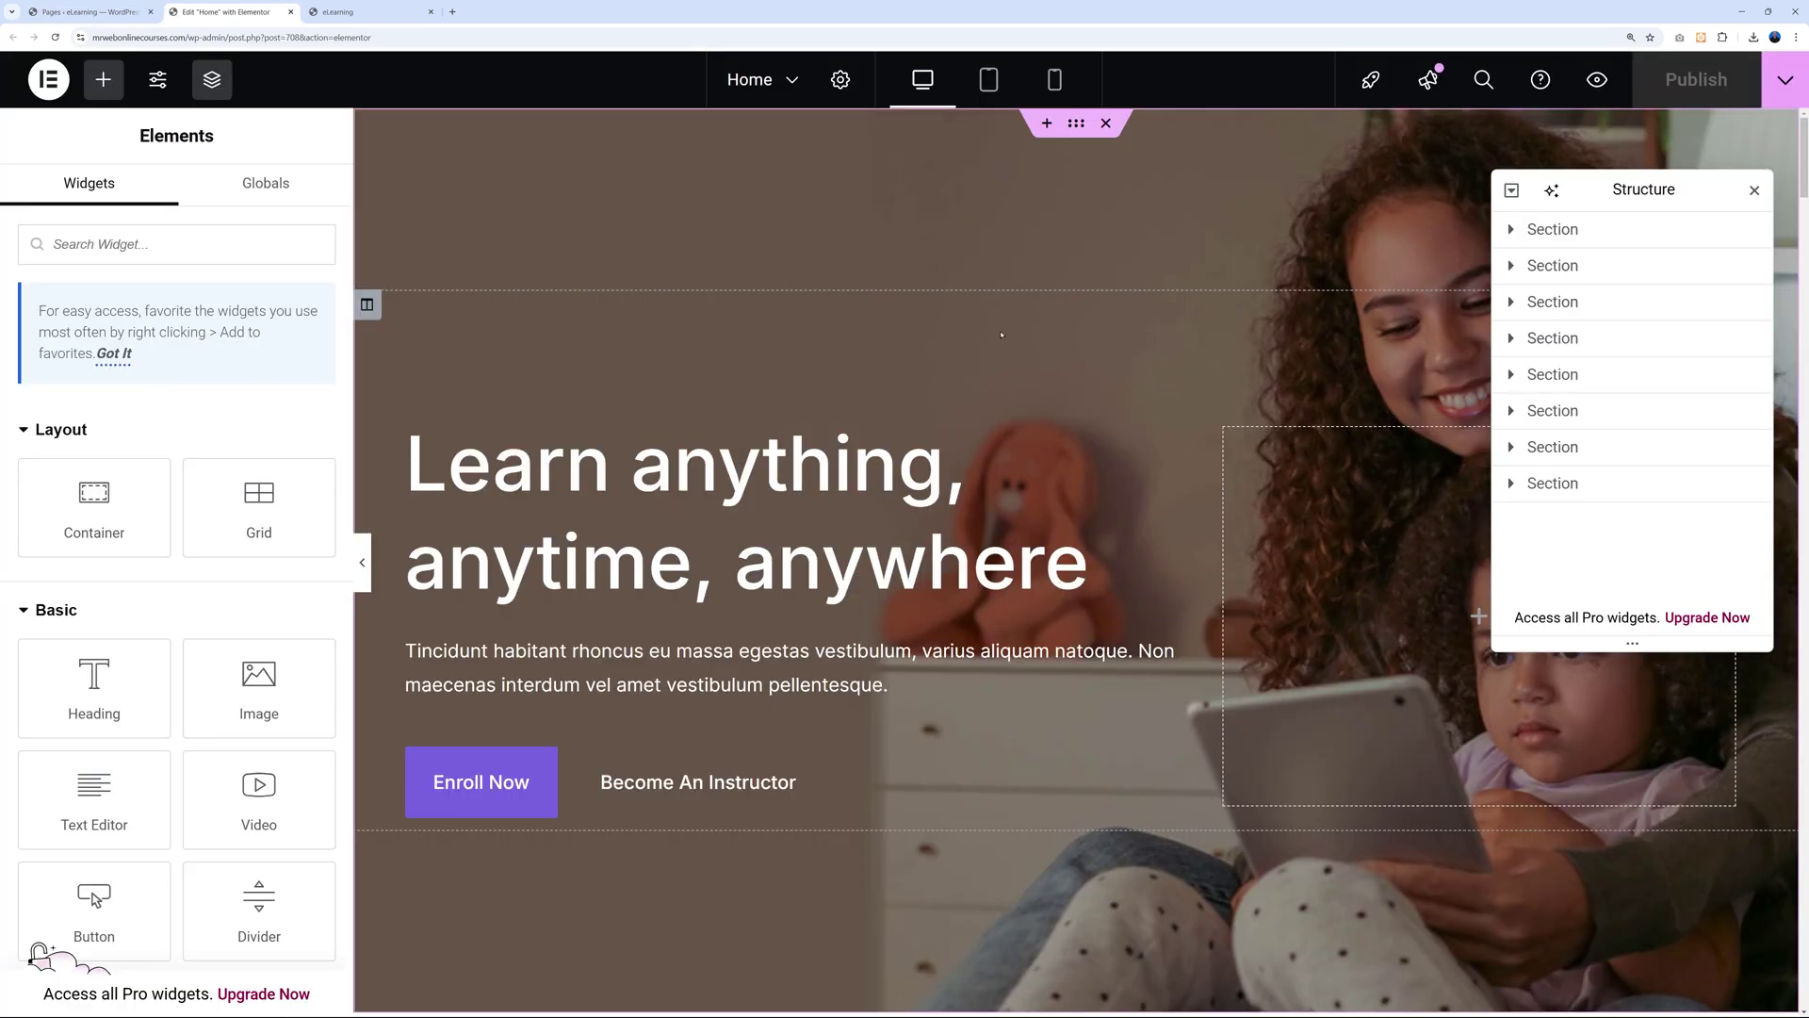
# Close the structure overview and inspect the hero heading's Style and Content settings.
pyautogui.click(1754, 190)
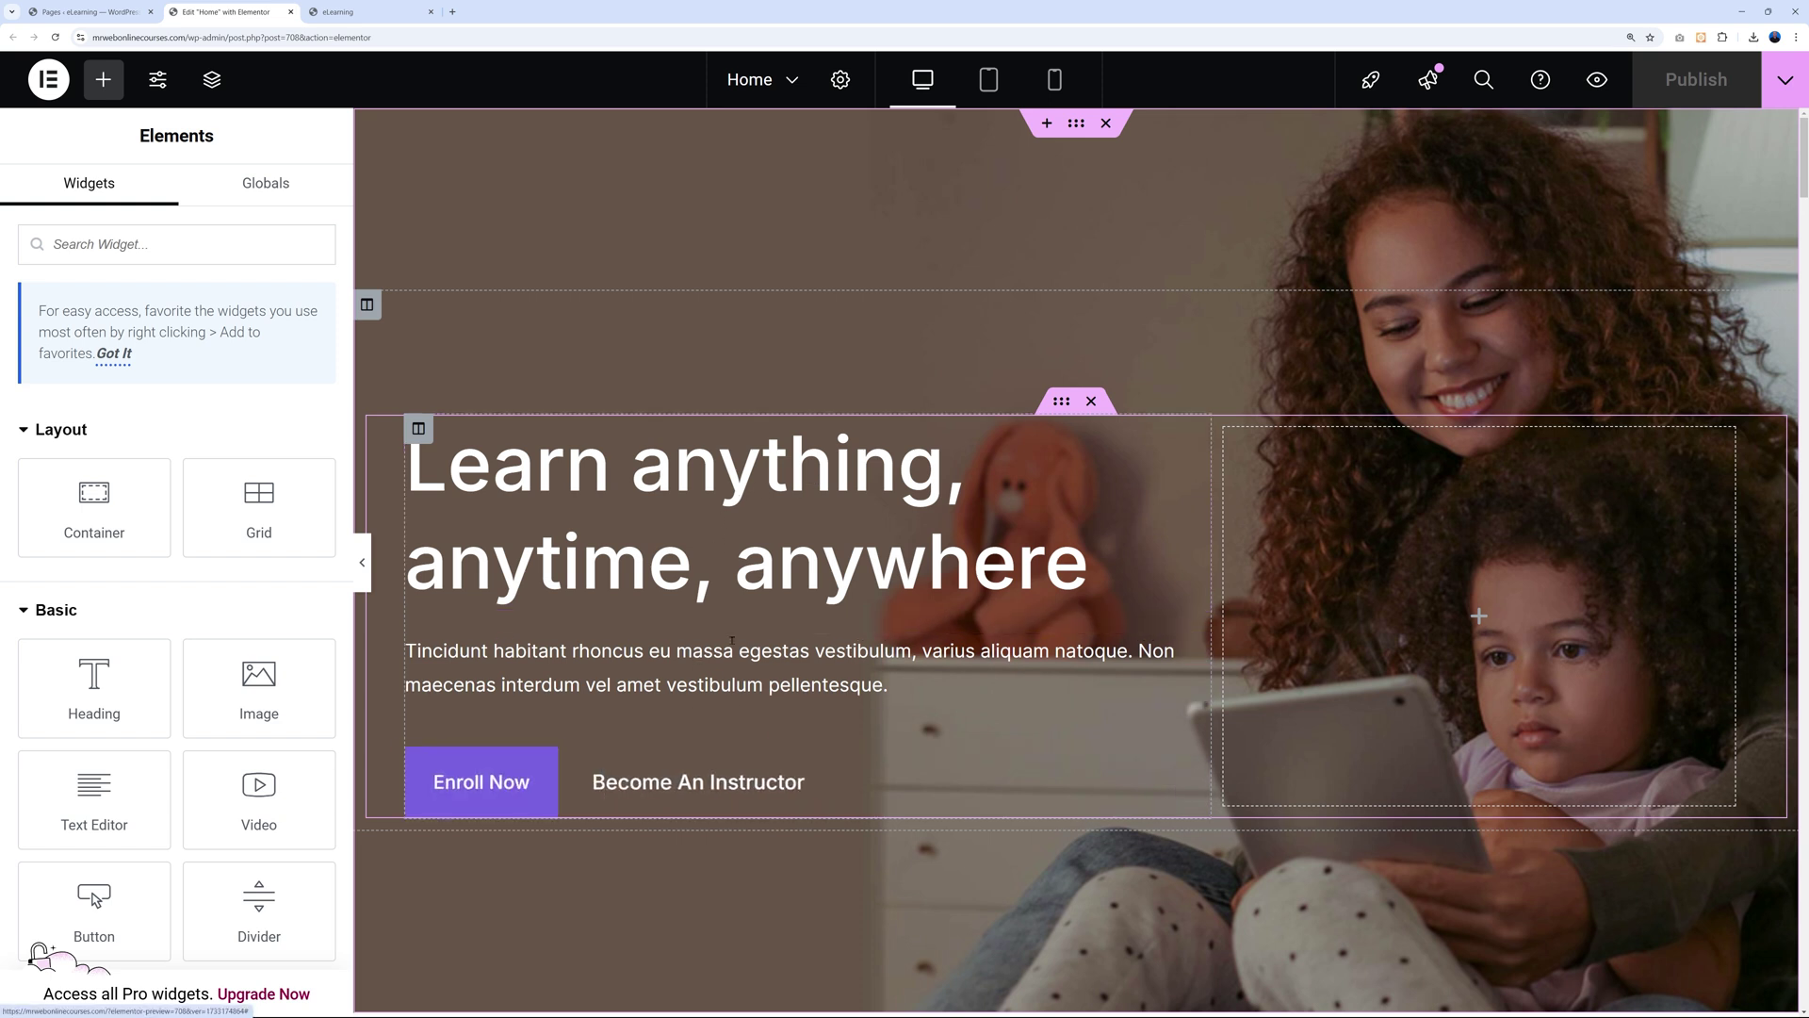
pyautogui.click(566, 528)
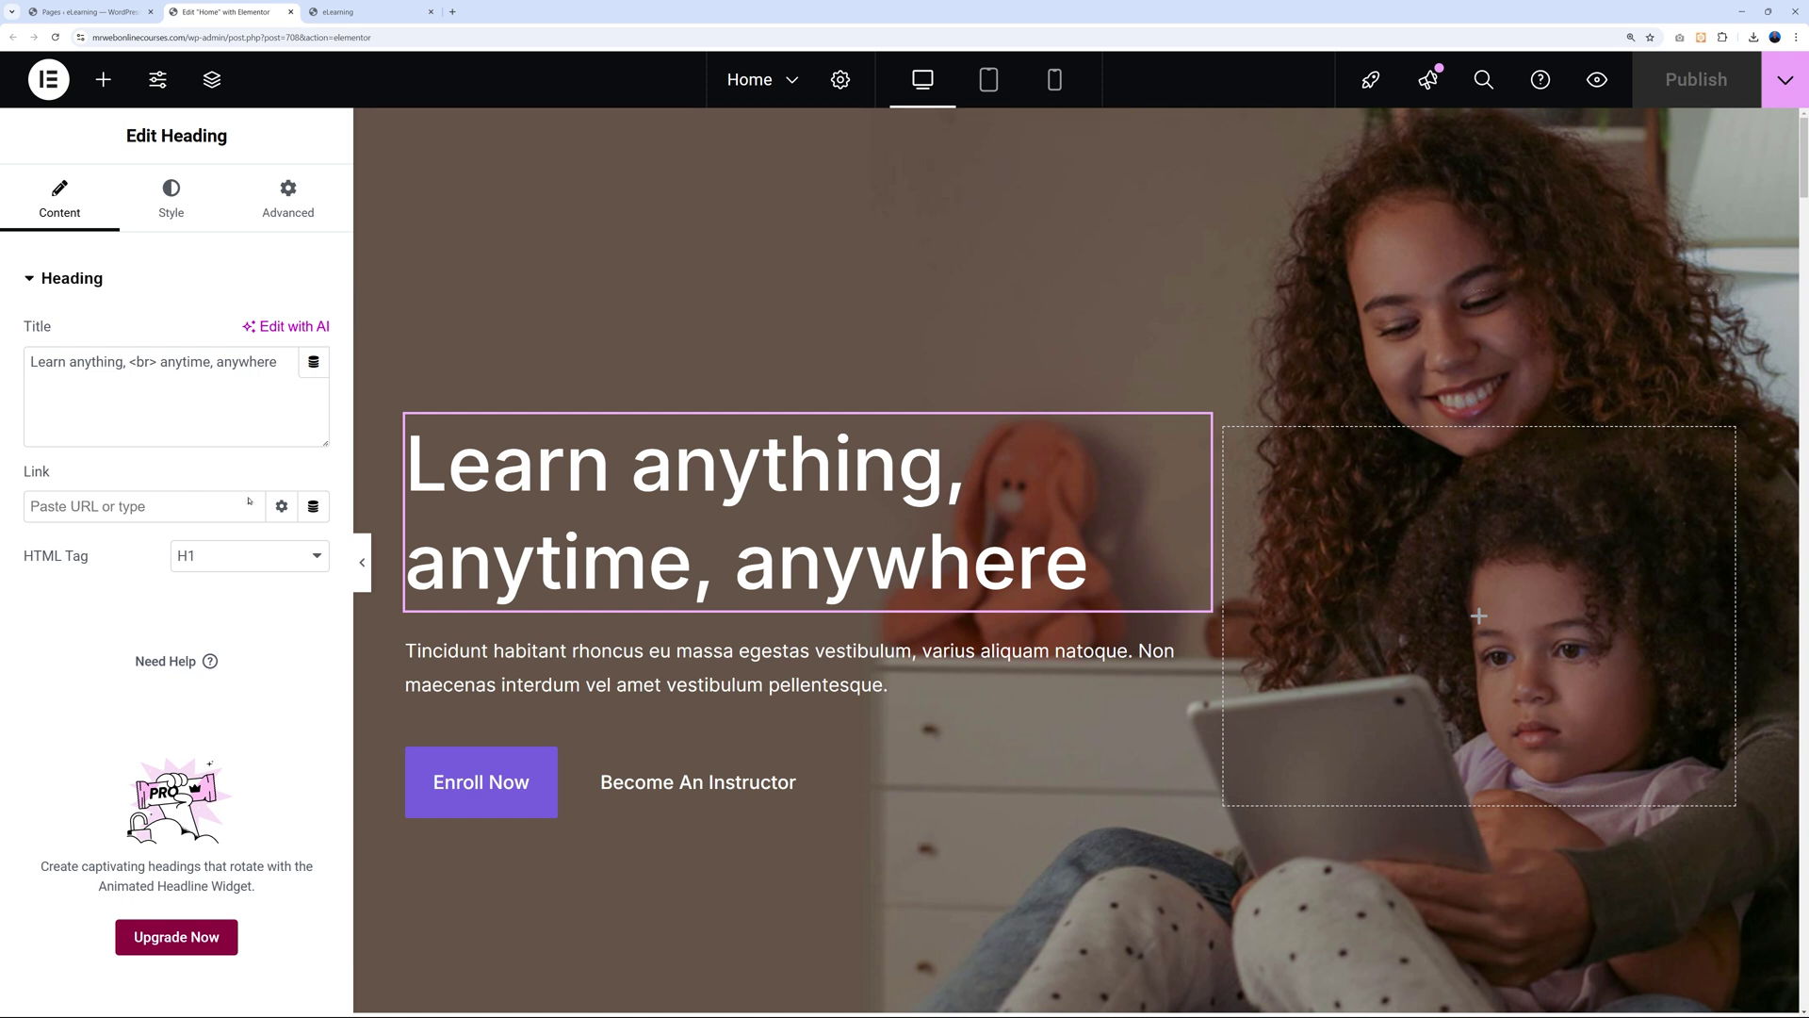
pyautogui.click(170, 199)
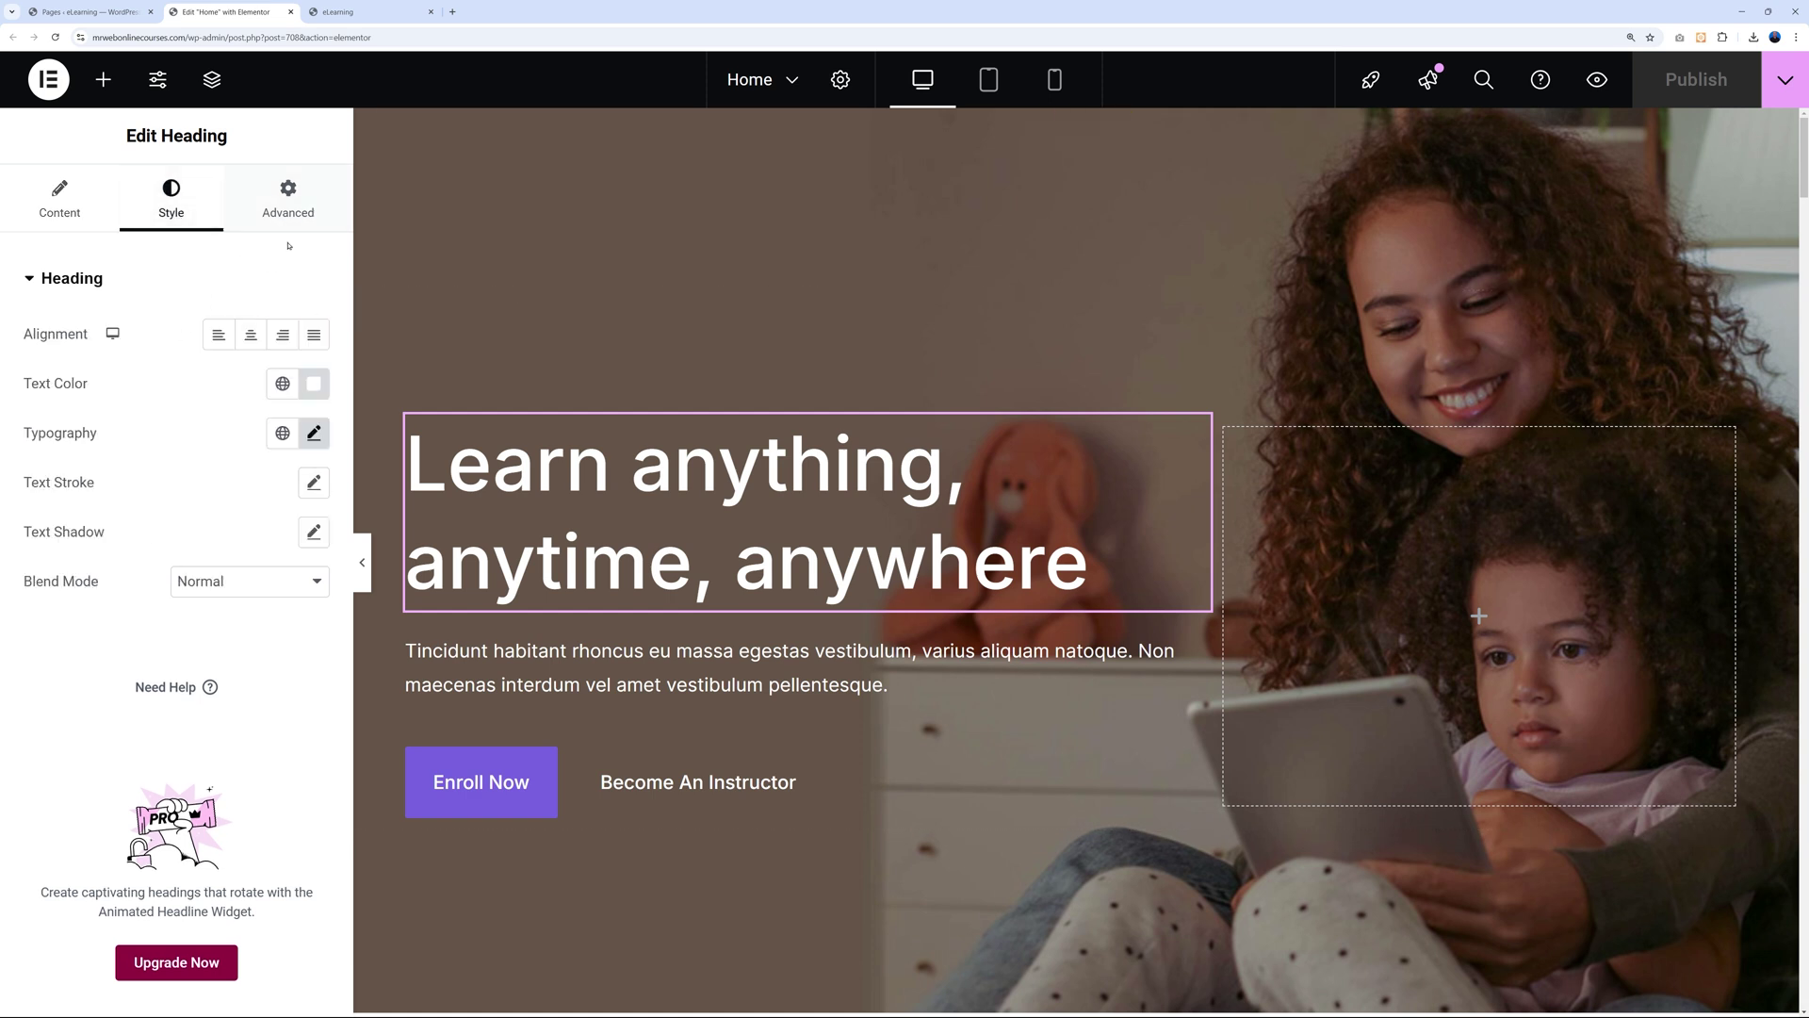
pyautogui.click(81, 213)
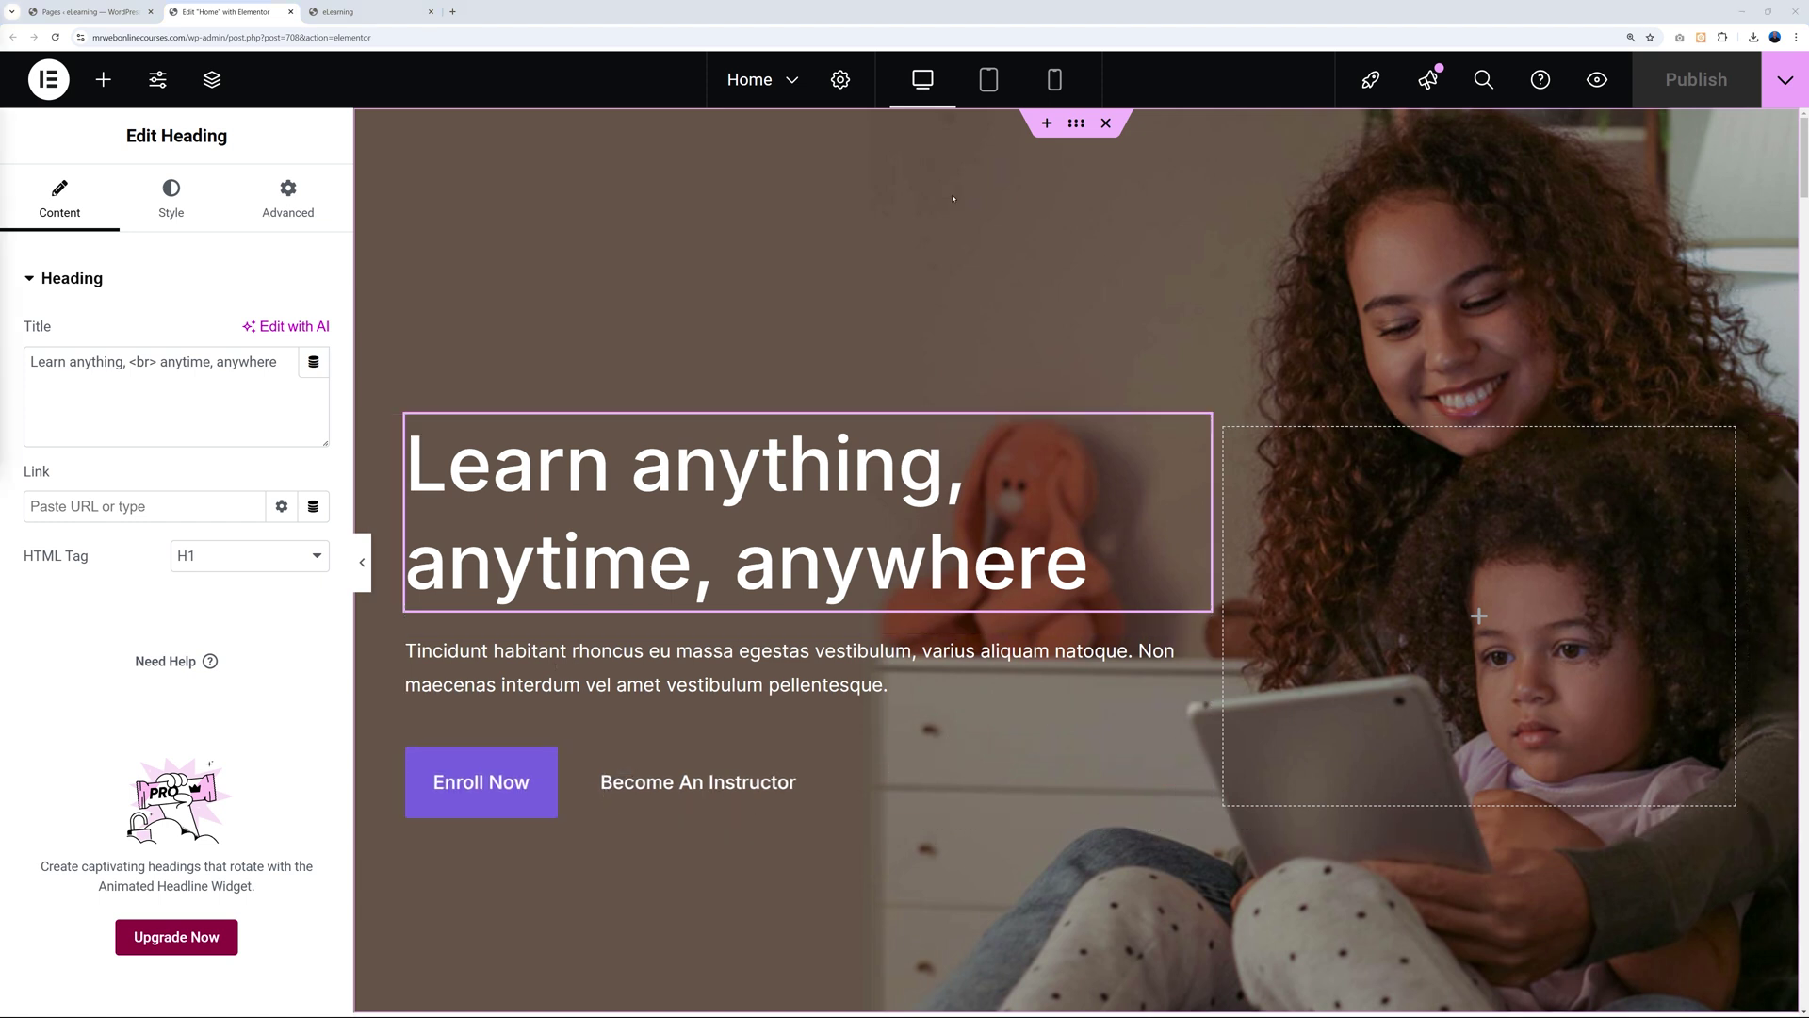
# Select the whole hero section and open its Style tab background settings.
pyautogui.click(1079, 133)
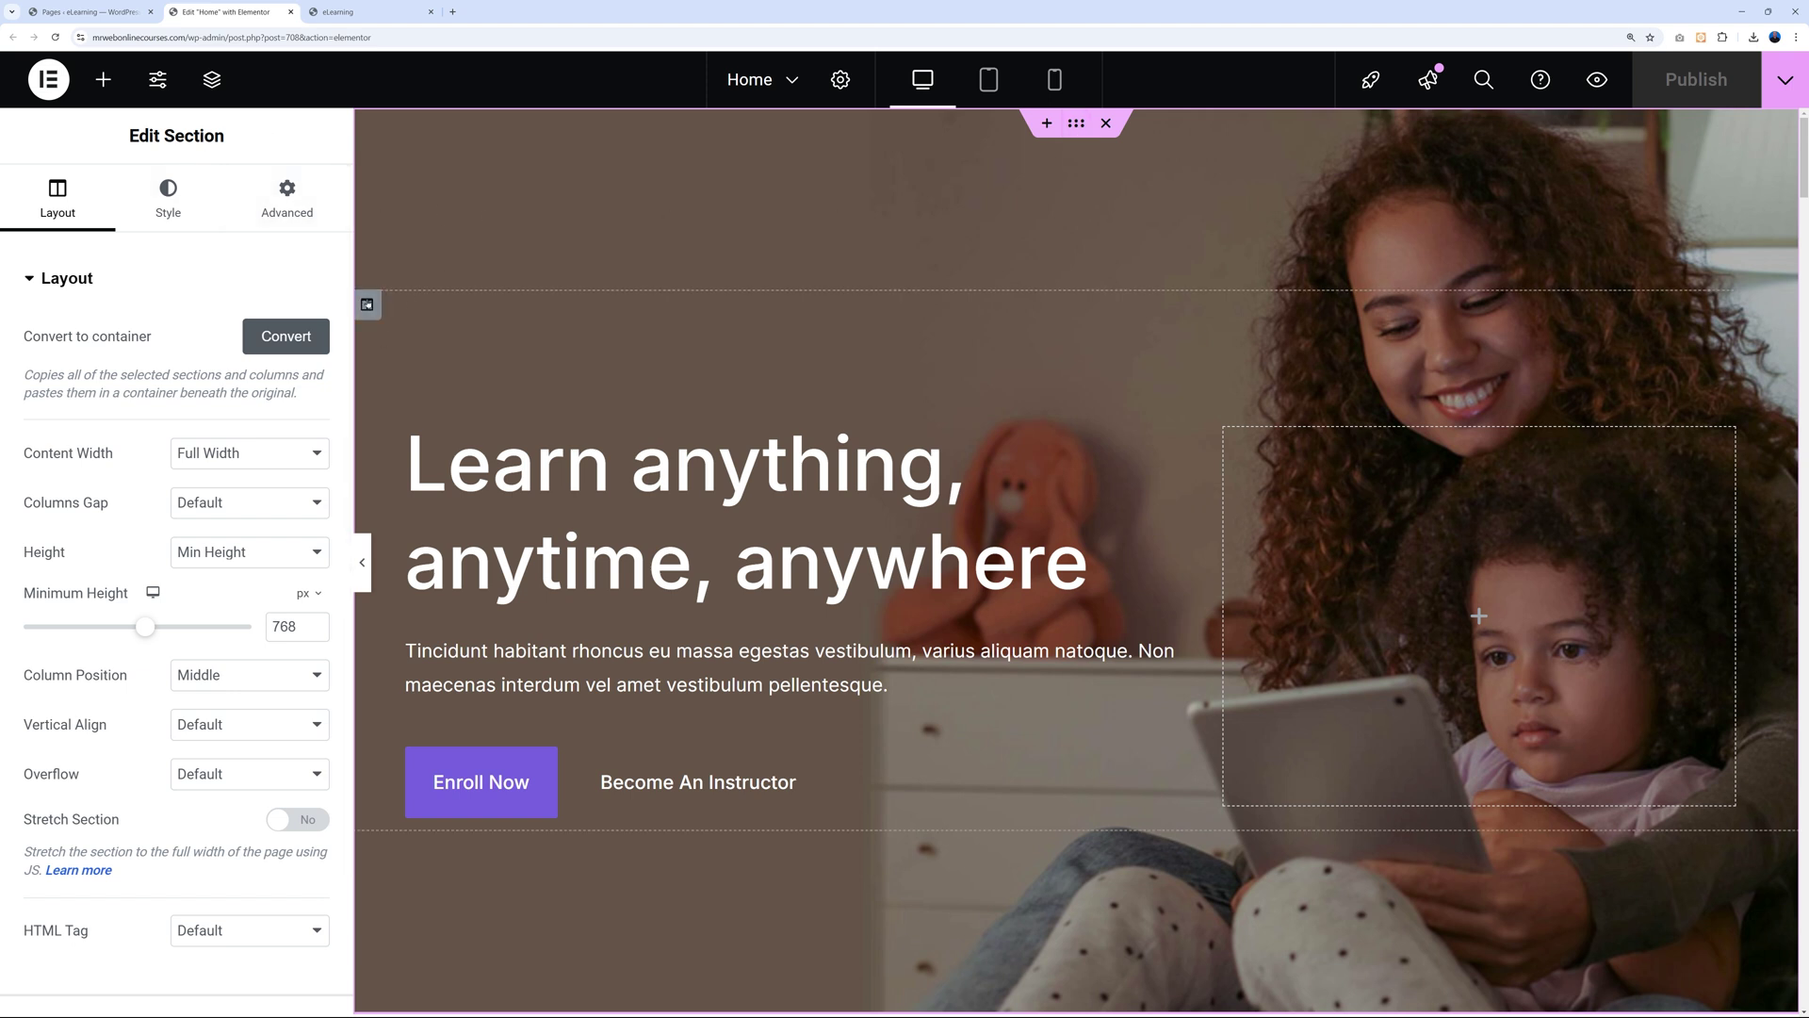
pyautogui.click(367, 304)
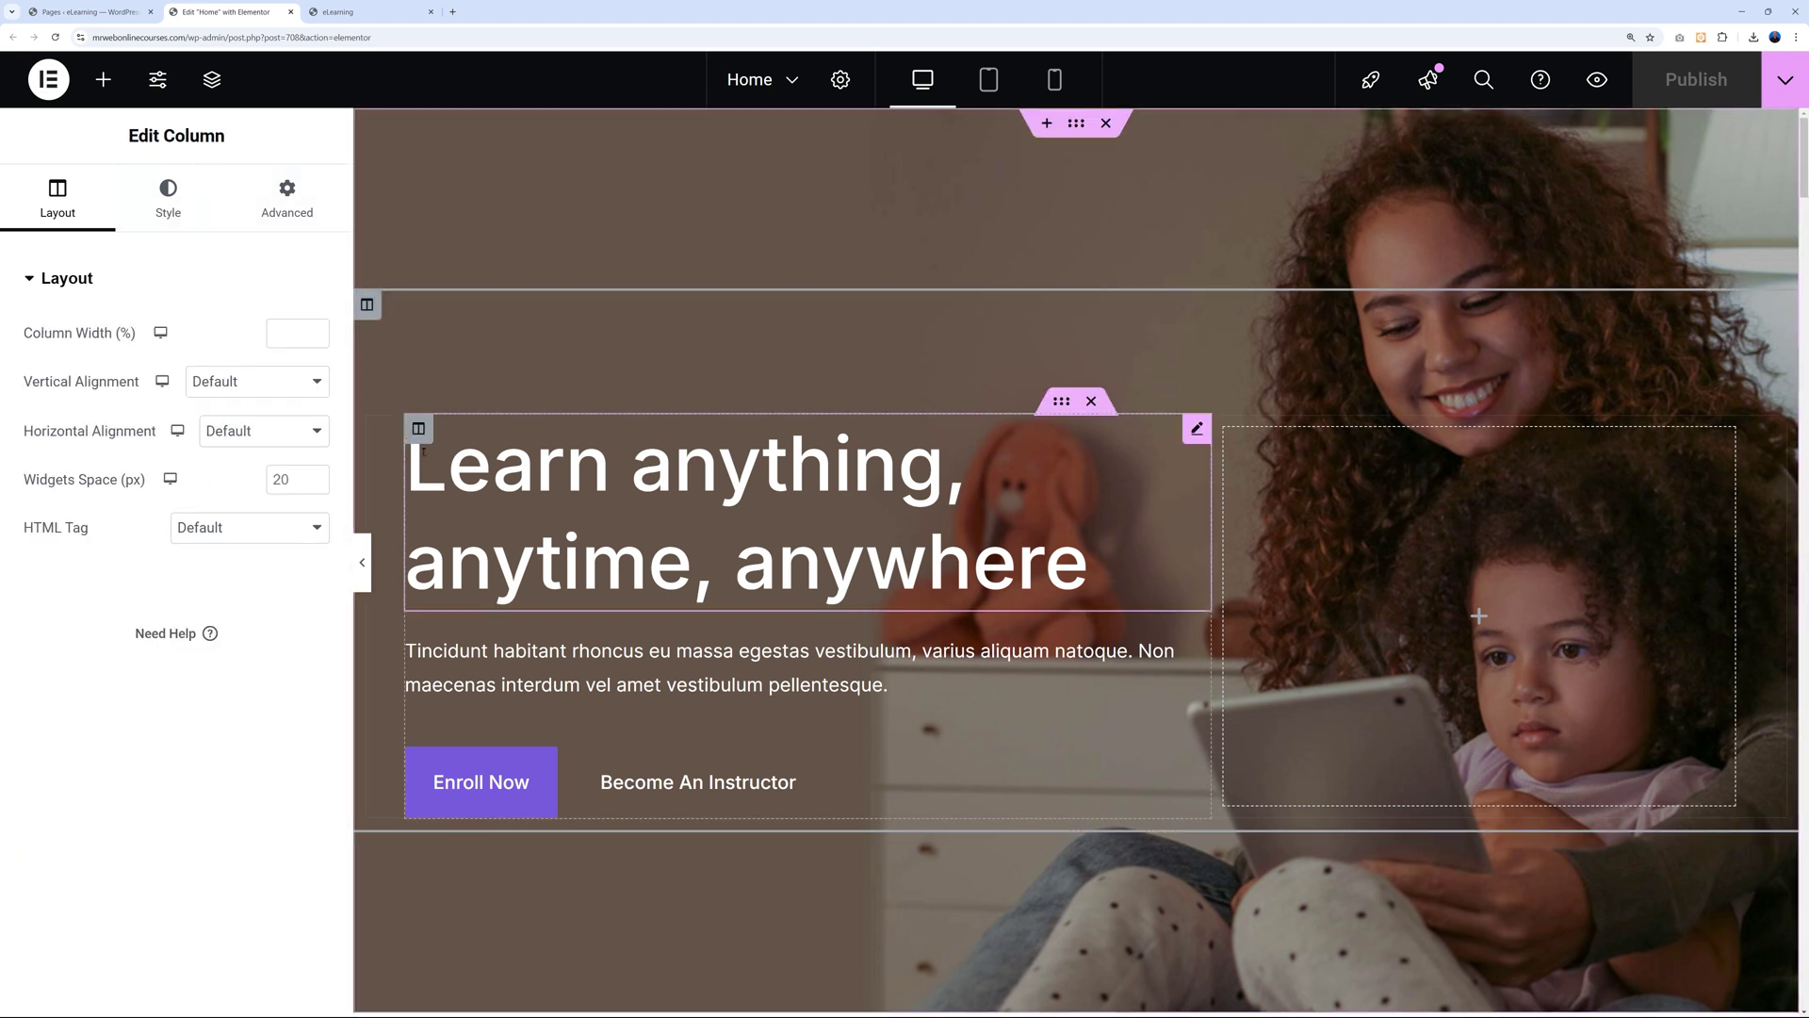
pyautogui.click(1198, 430)
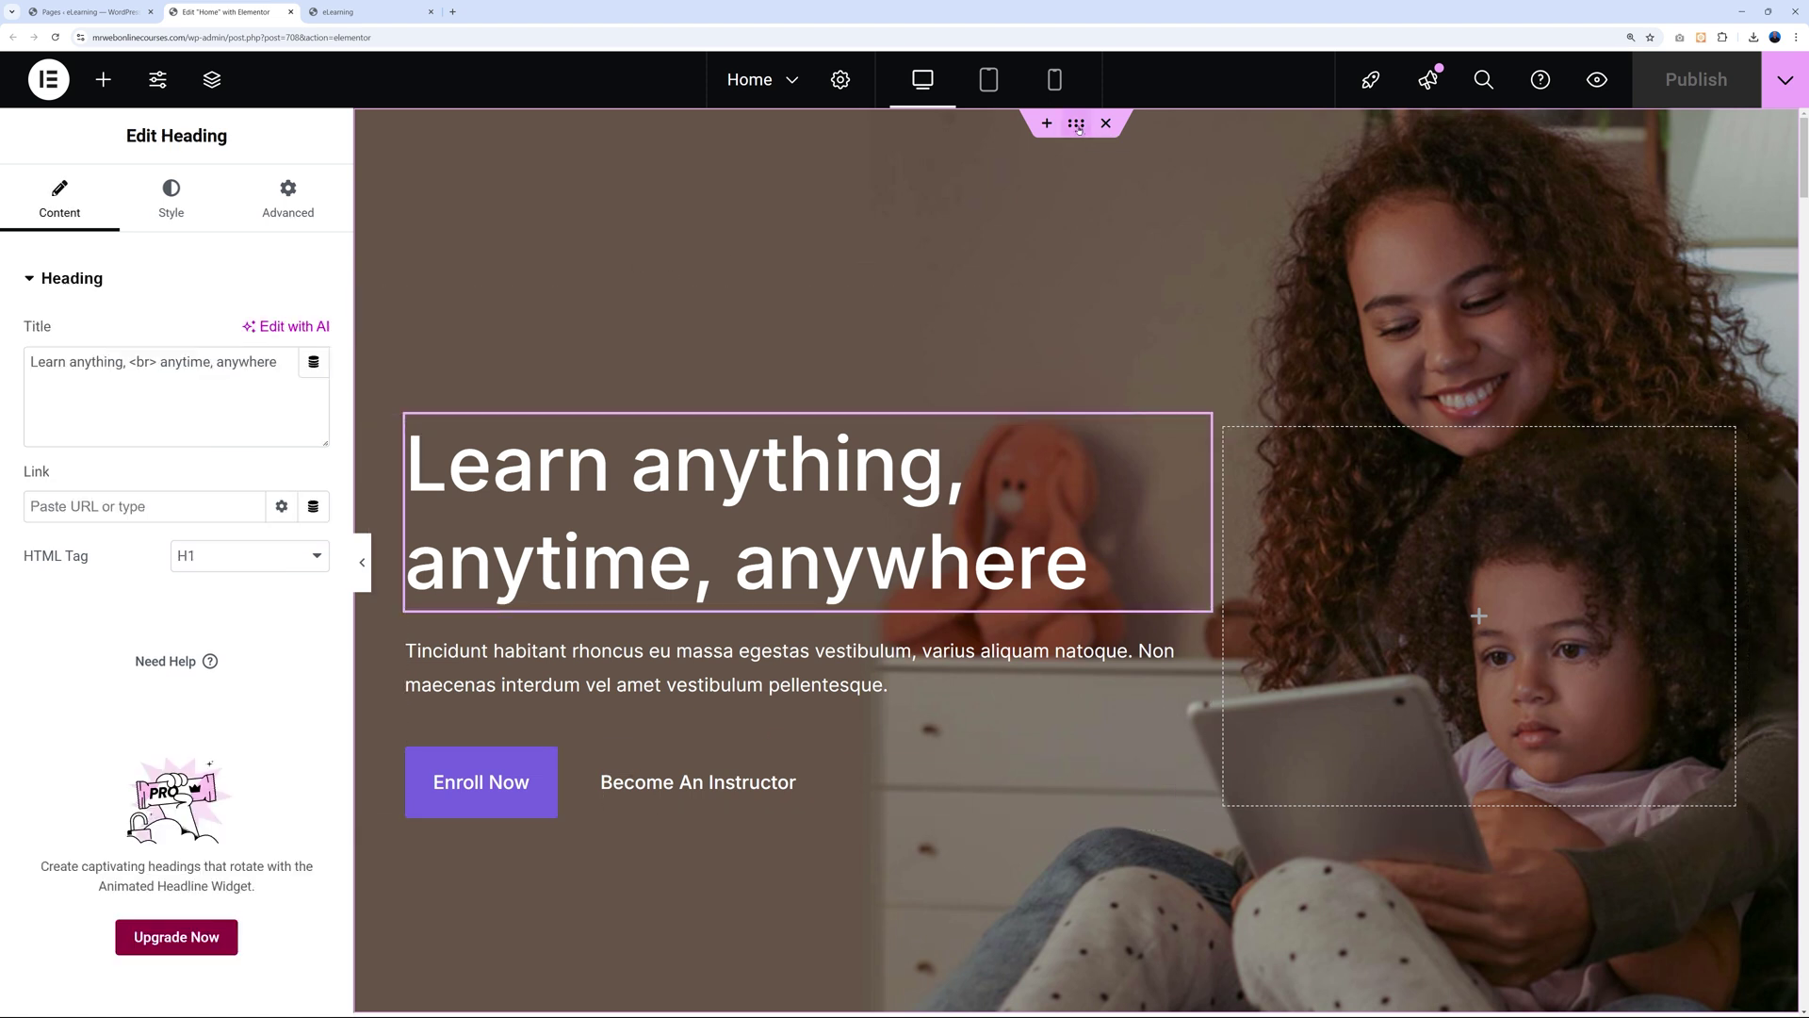
pyautogui.click(1077, 124)
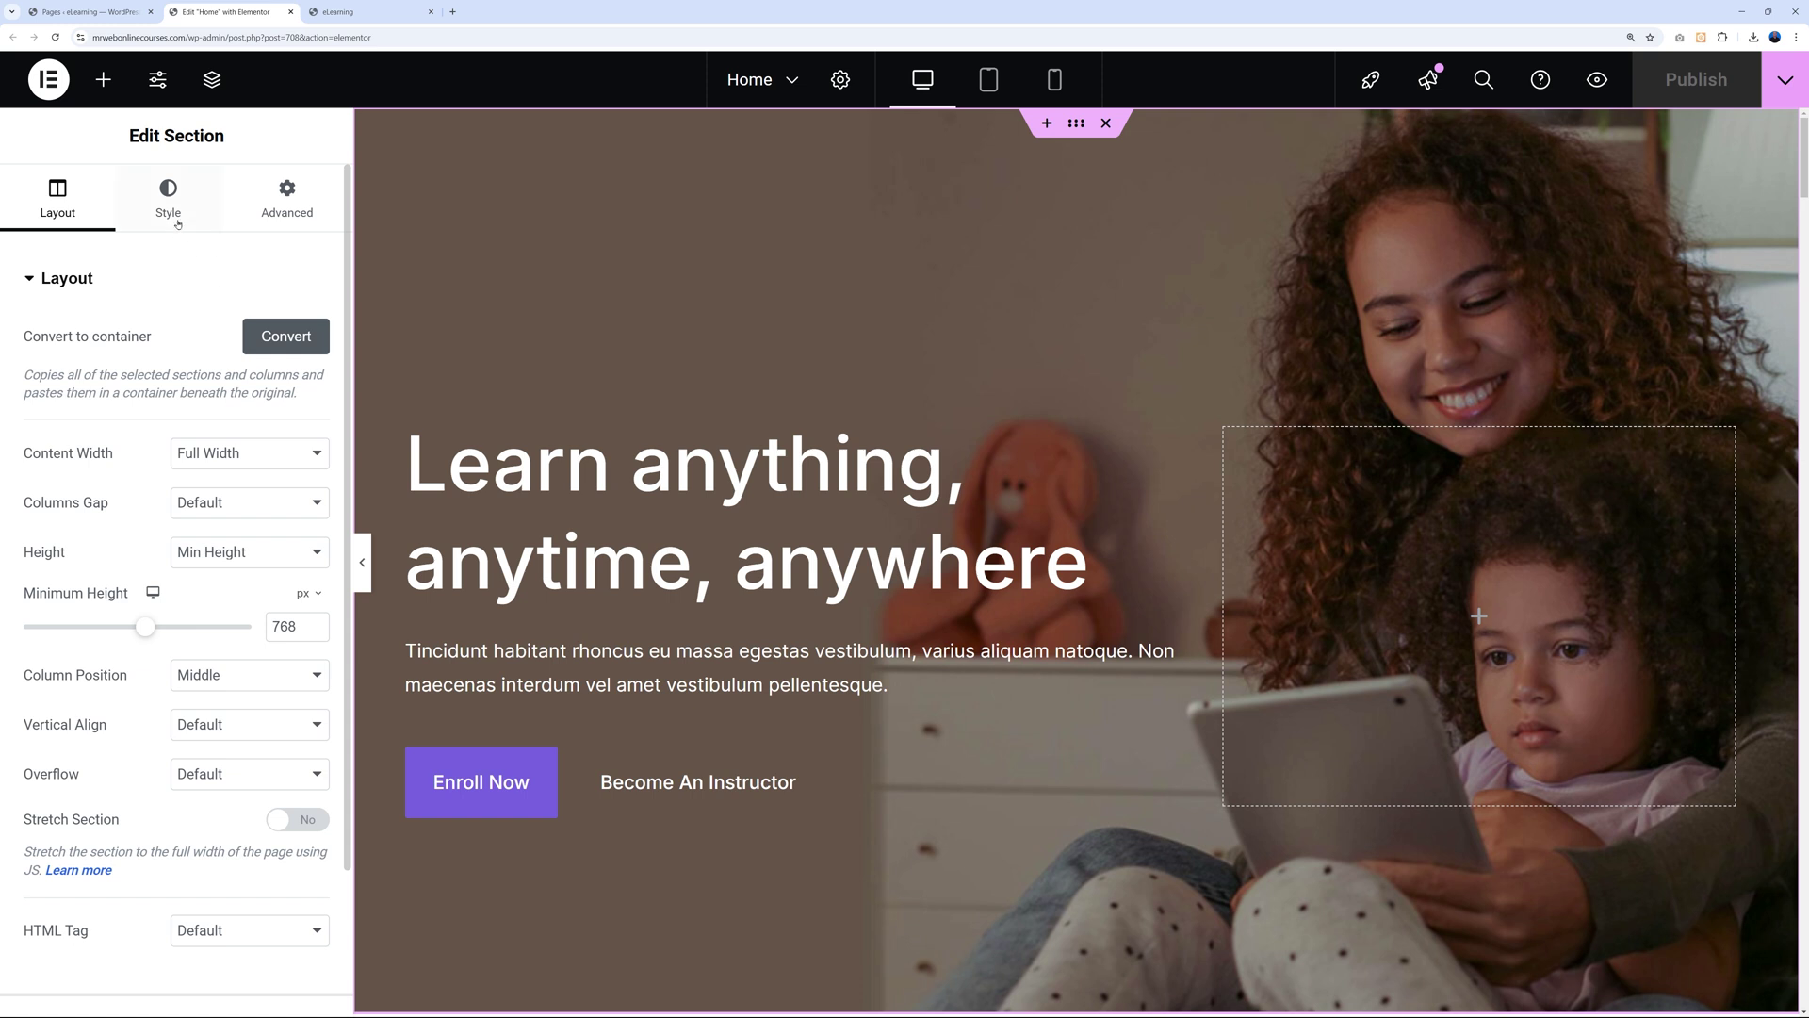
pyautogui.click(171, 211)
pyautogui.moveTo(212, 585)
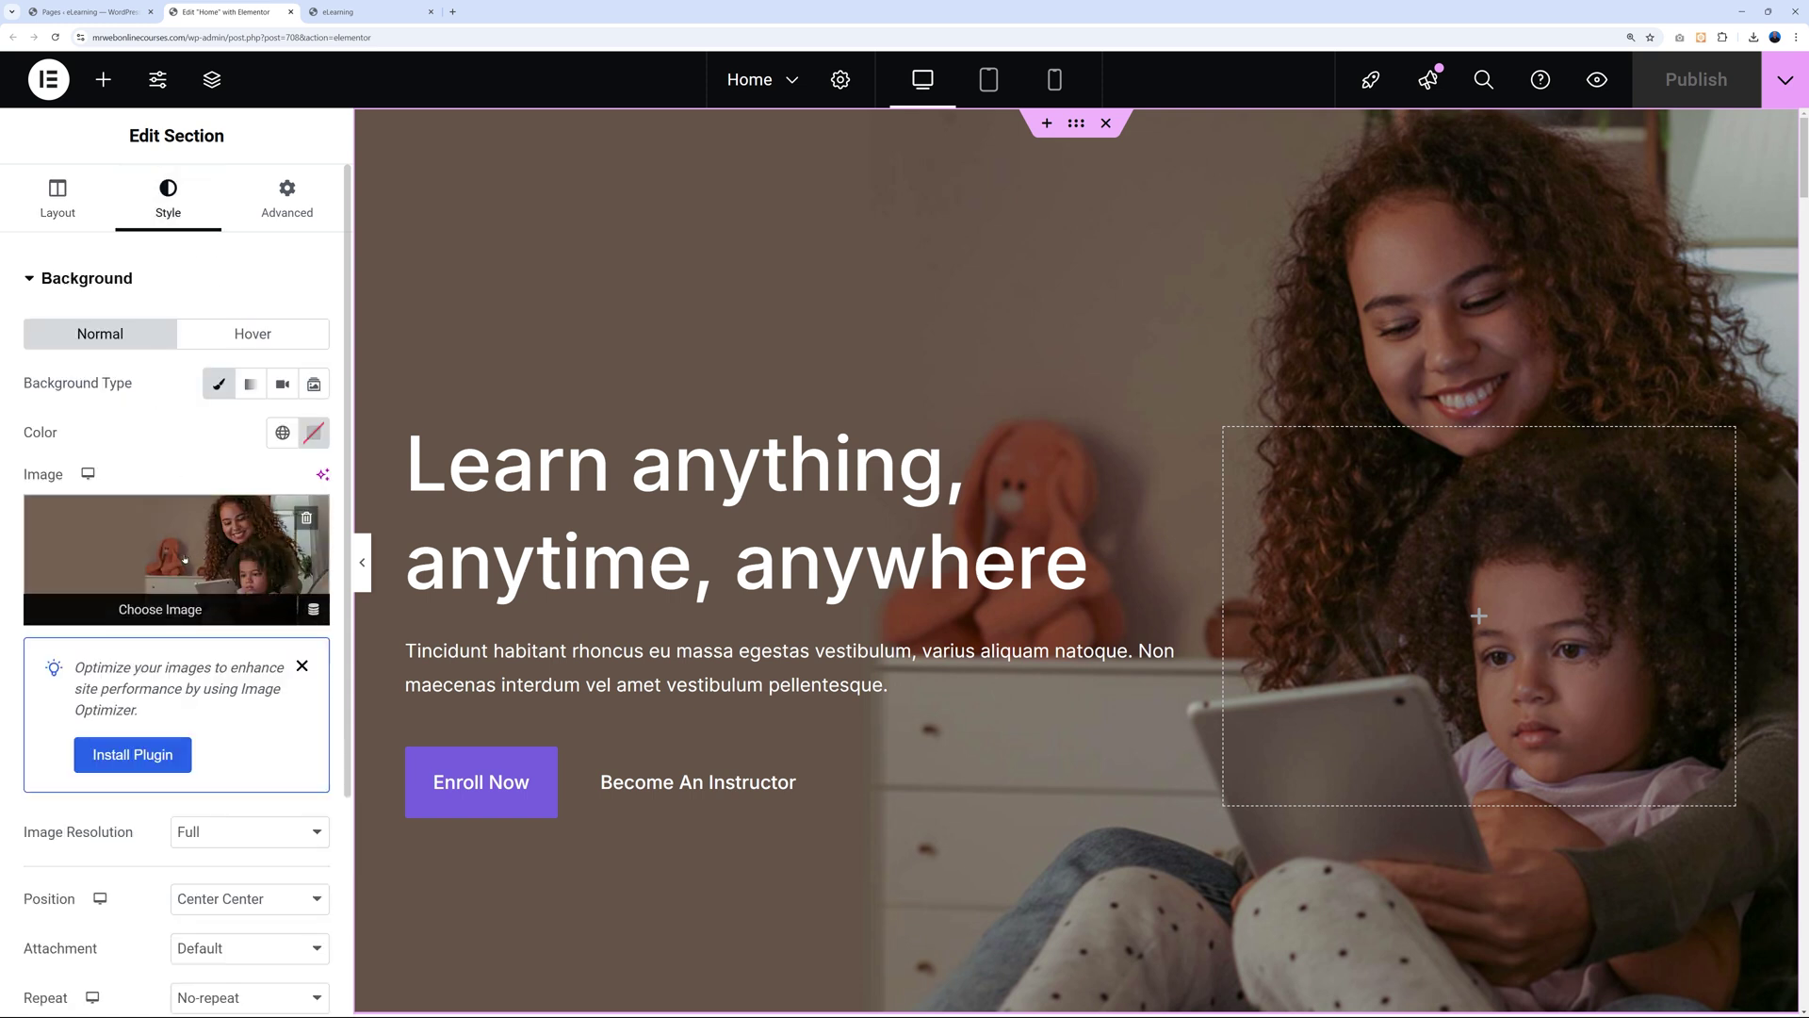
# Upload the web design image and set it as the hero background.
pyautogui.click(201, 562)
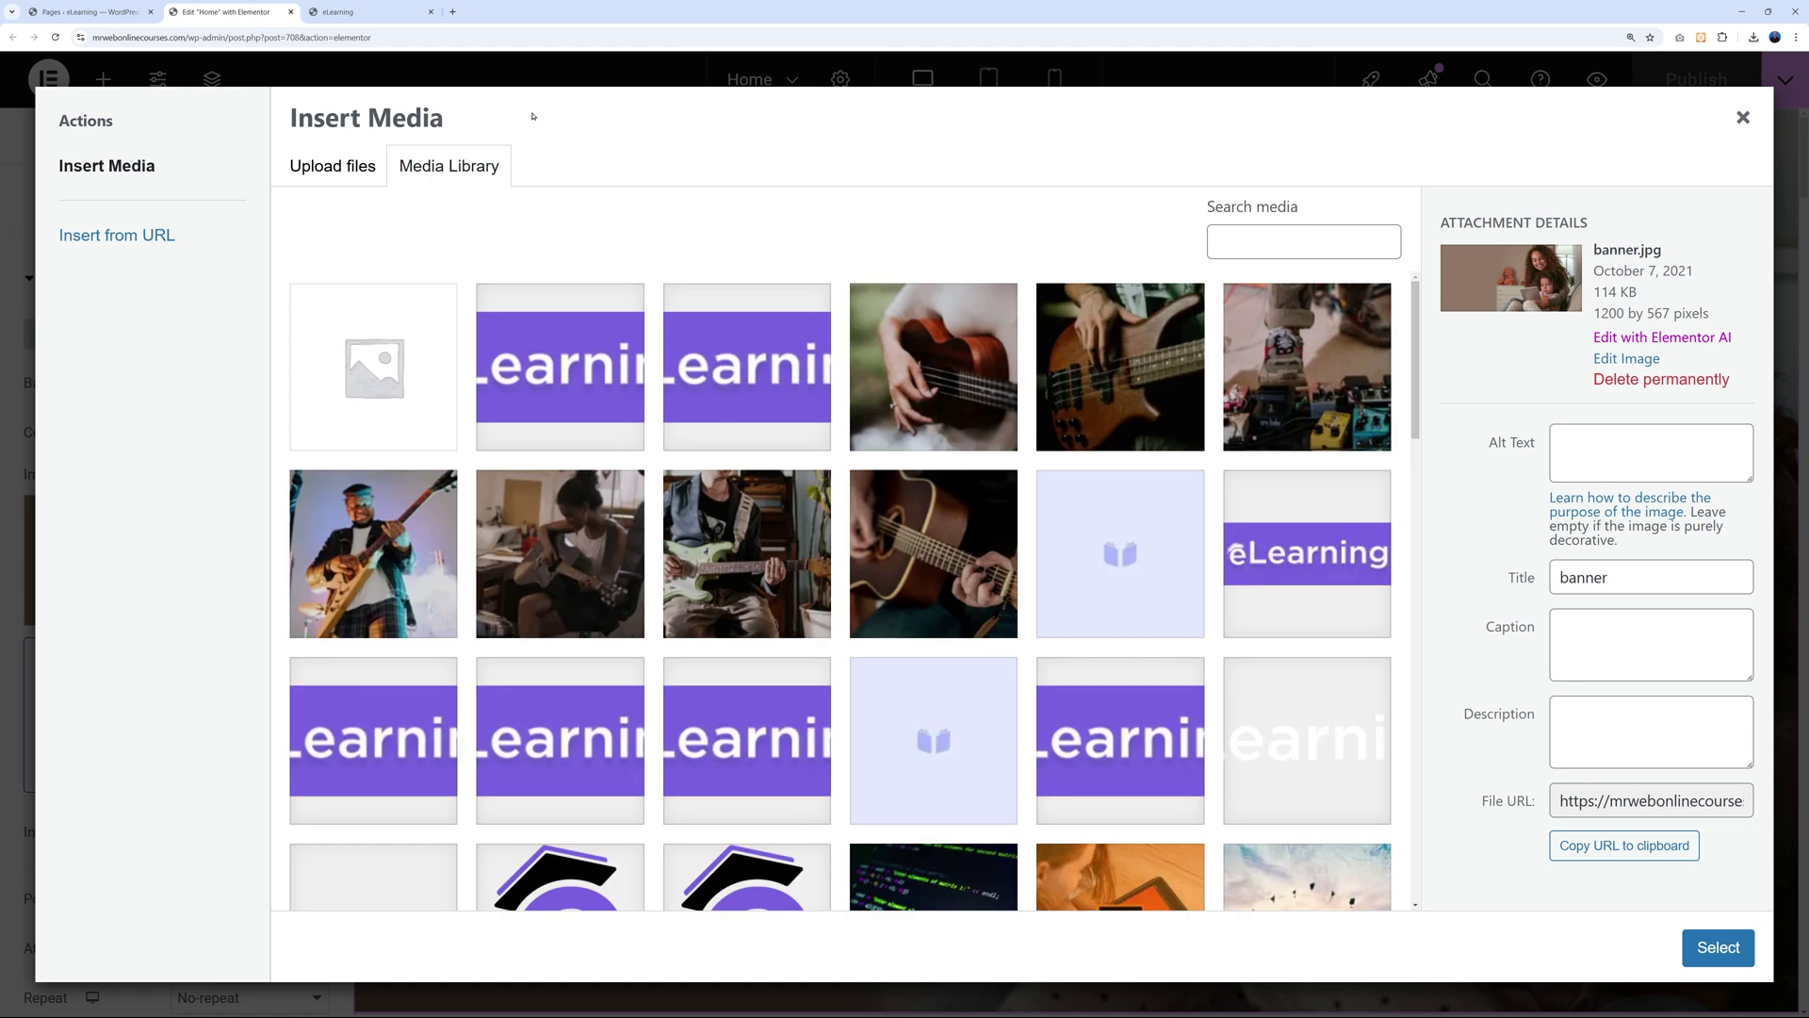
pyautogui.click(332, 166)
pyautogui.click(1023, 520)
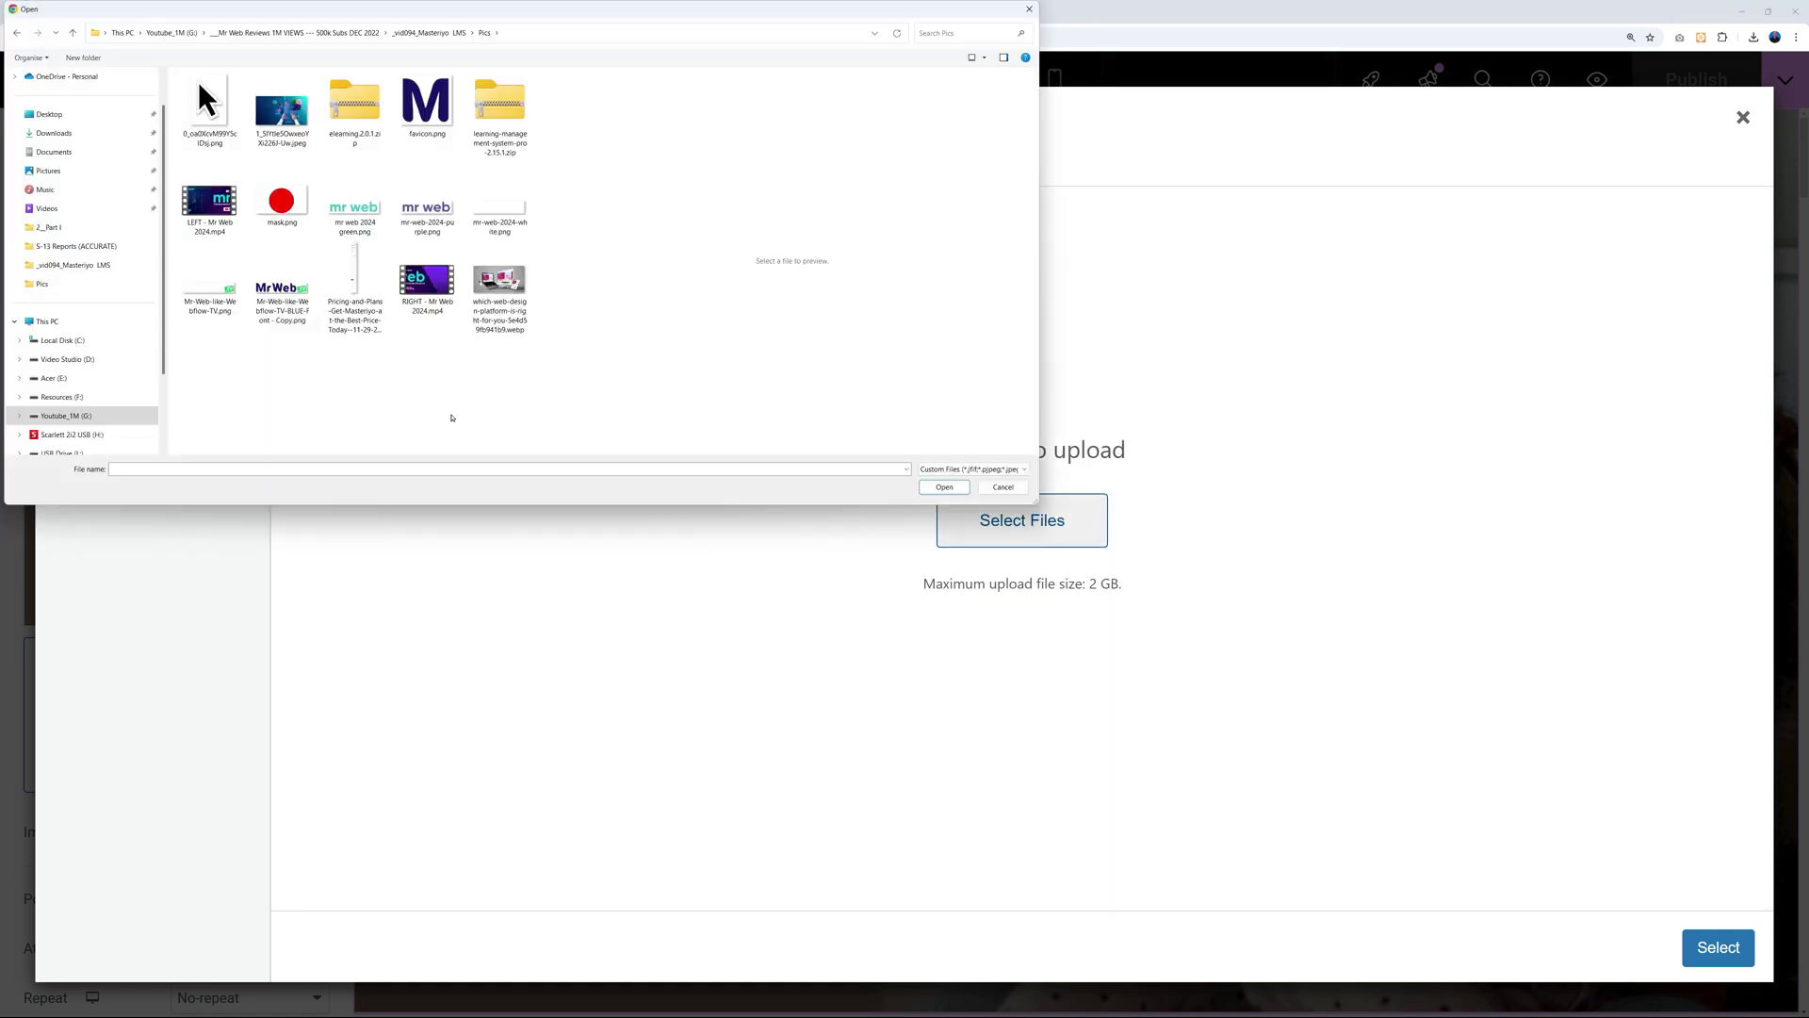
pyautogui.click(500, 282)
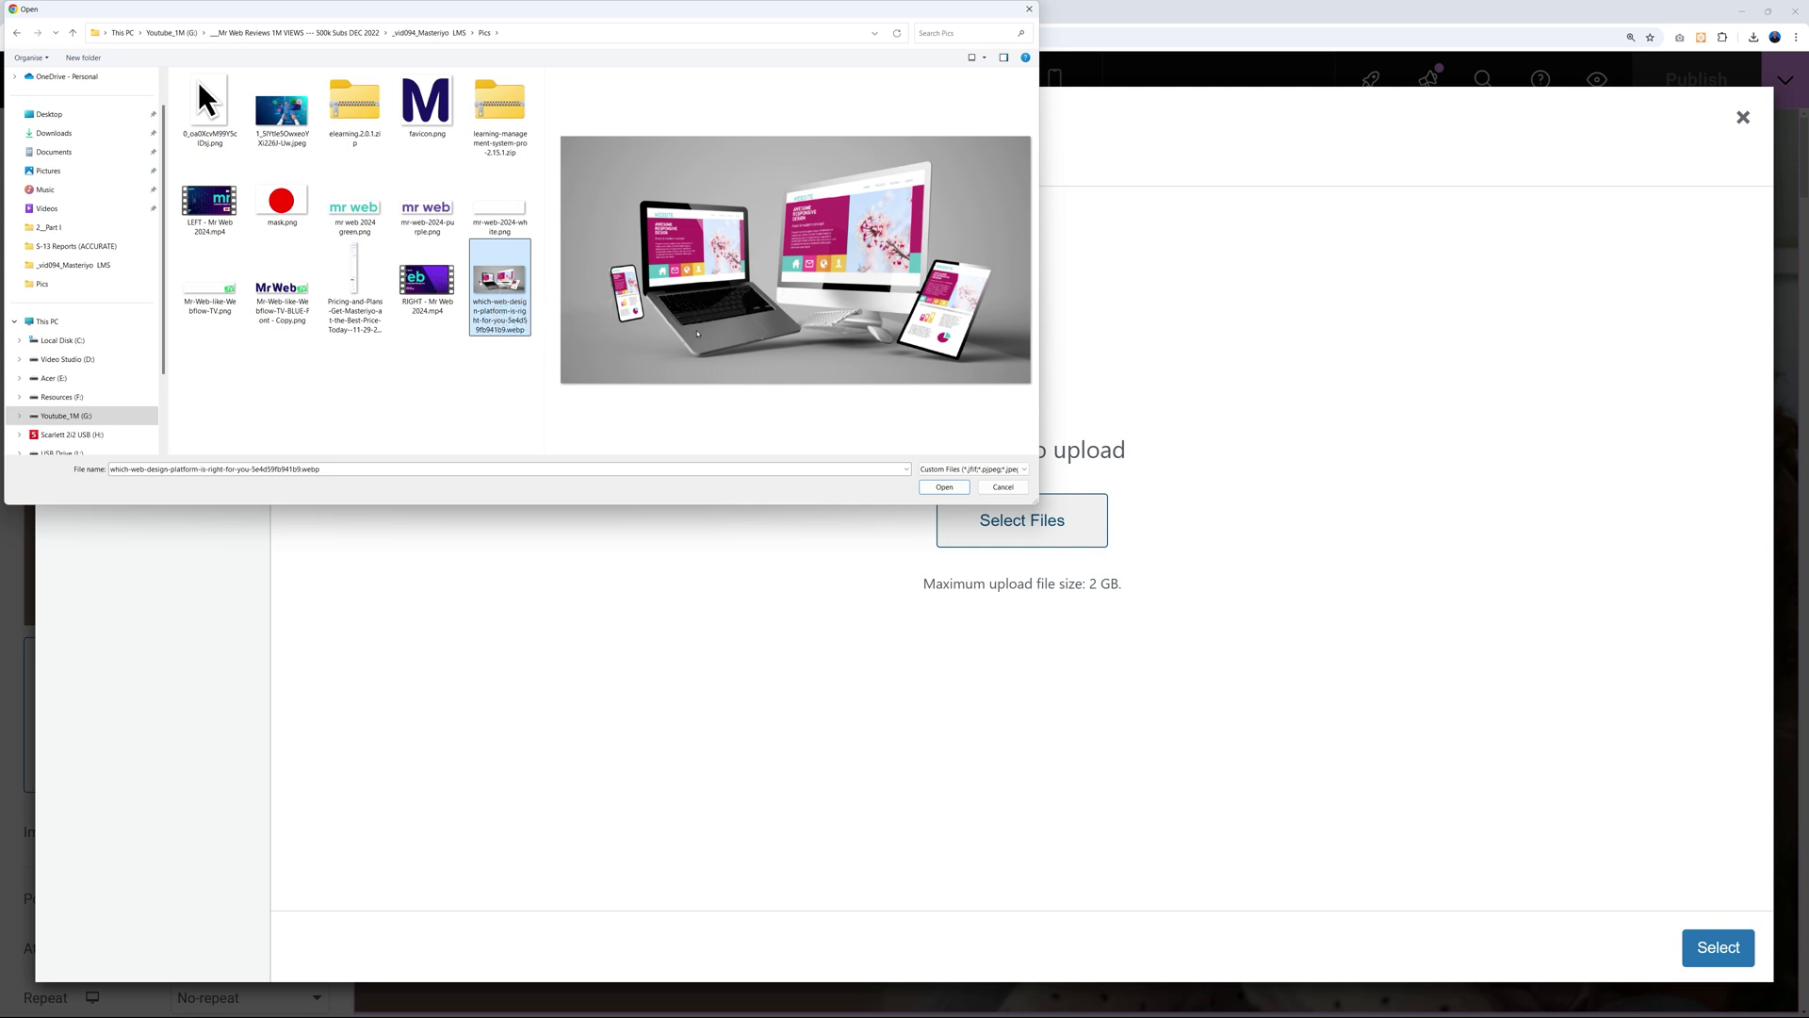
pyautogui.click(282, 120)
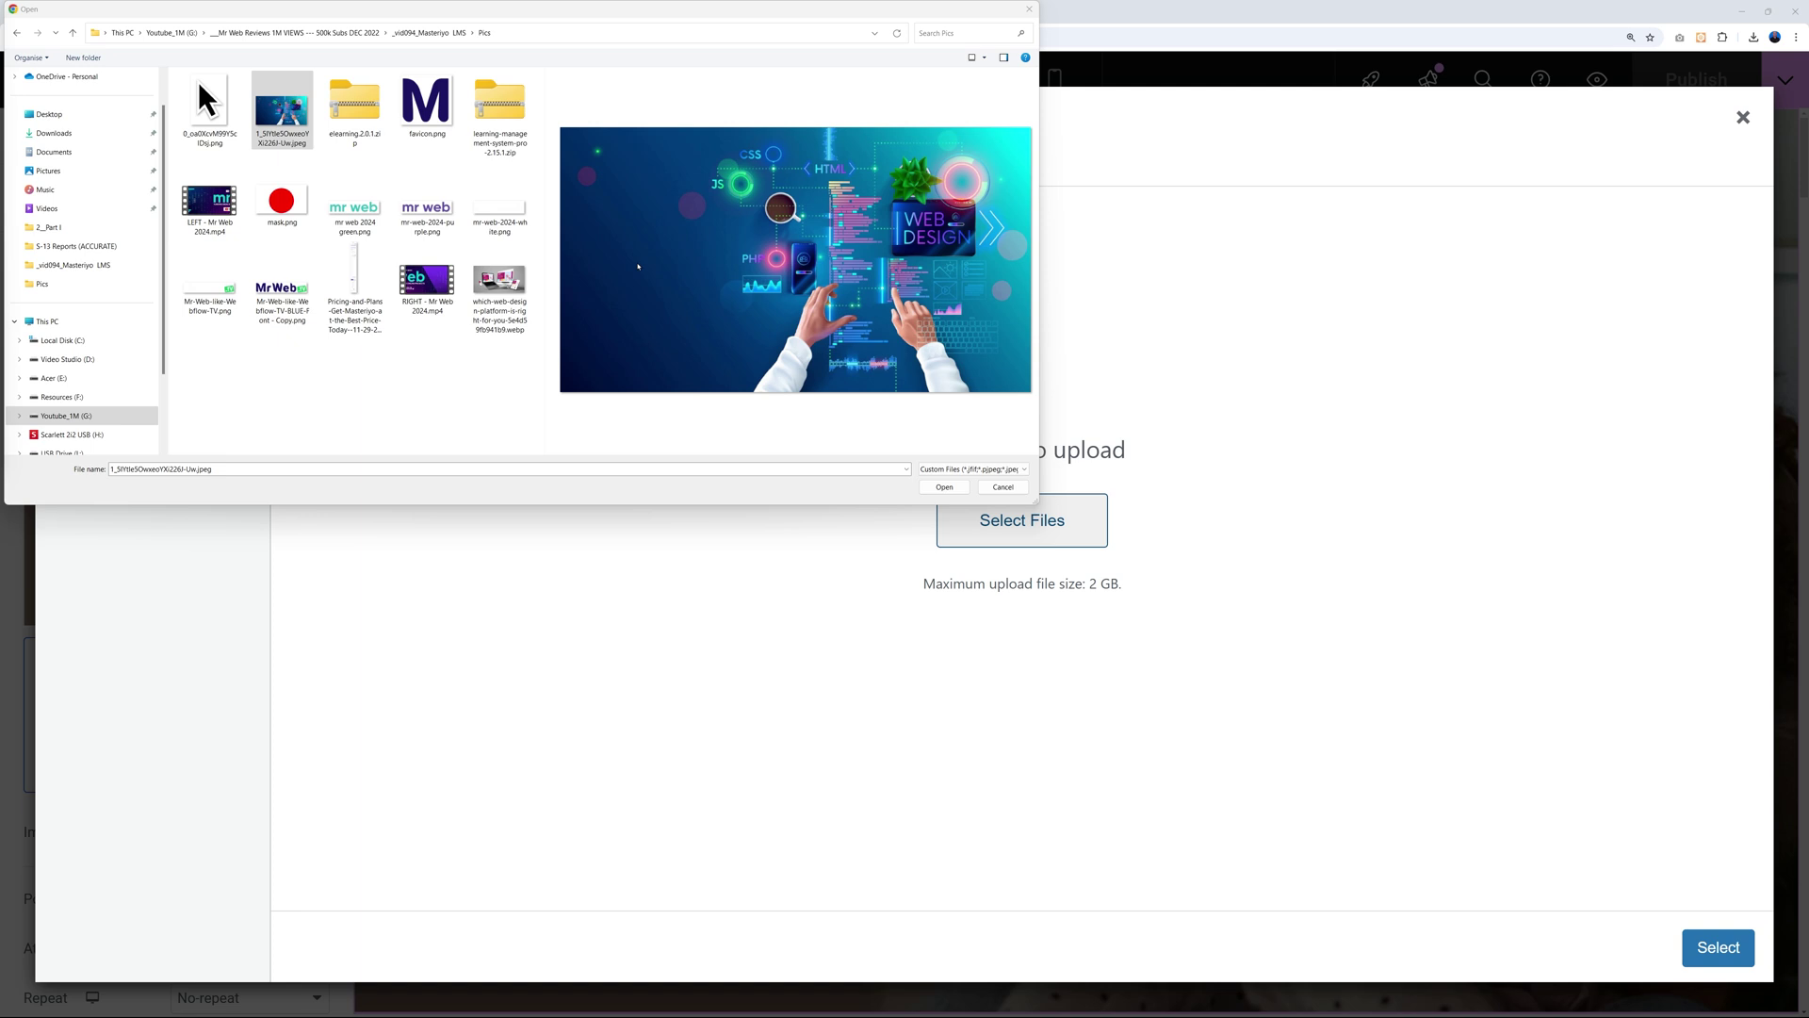
pyautogui.click(498, 286)
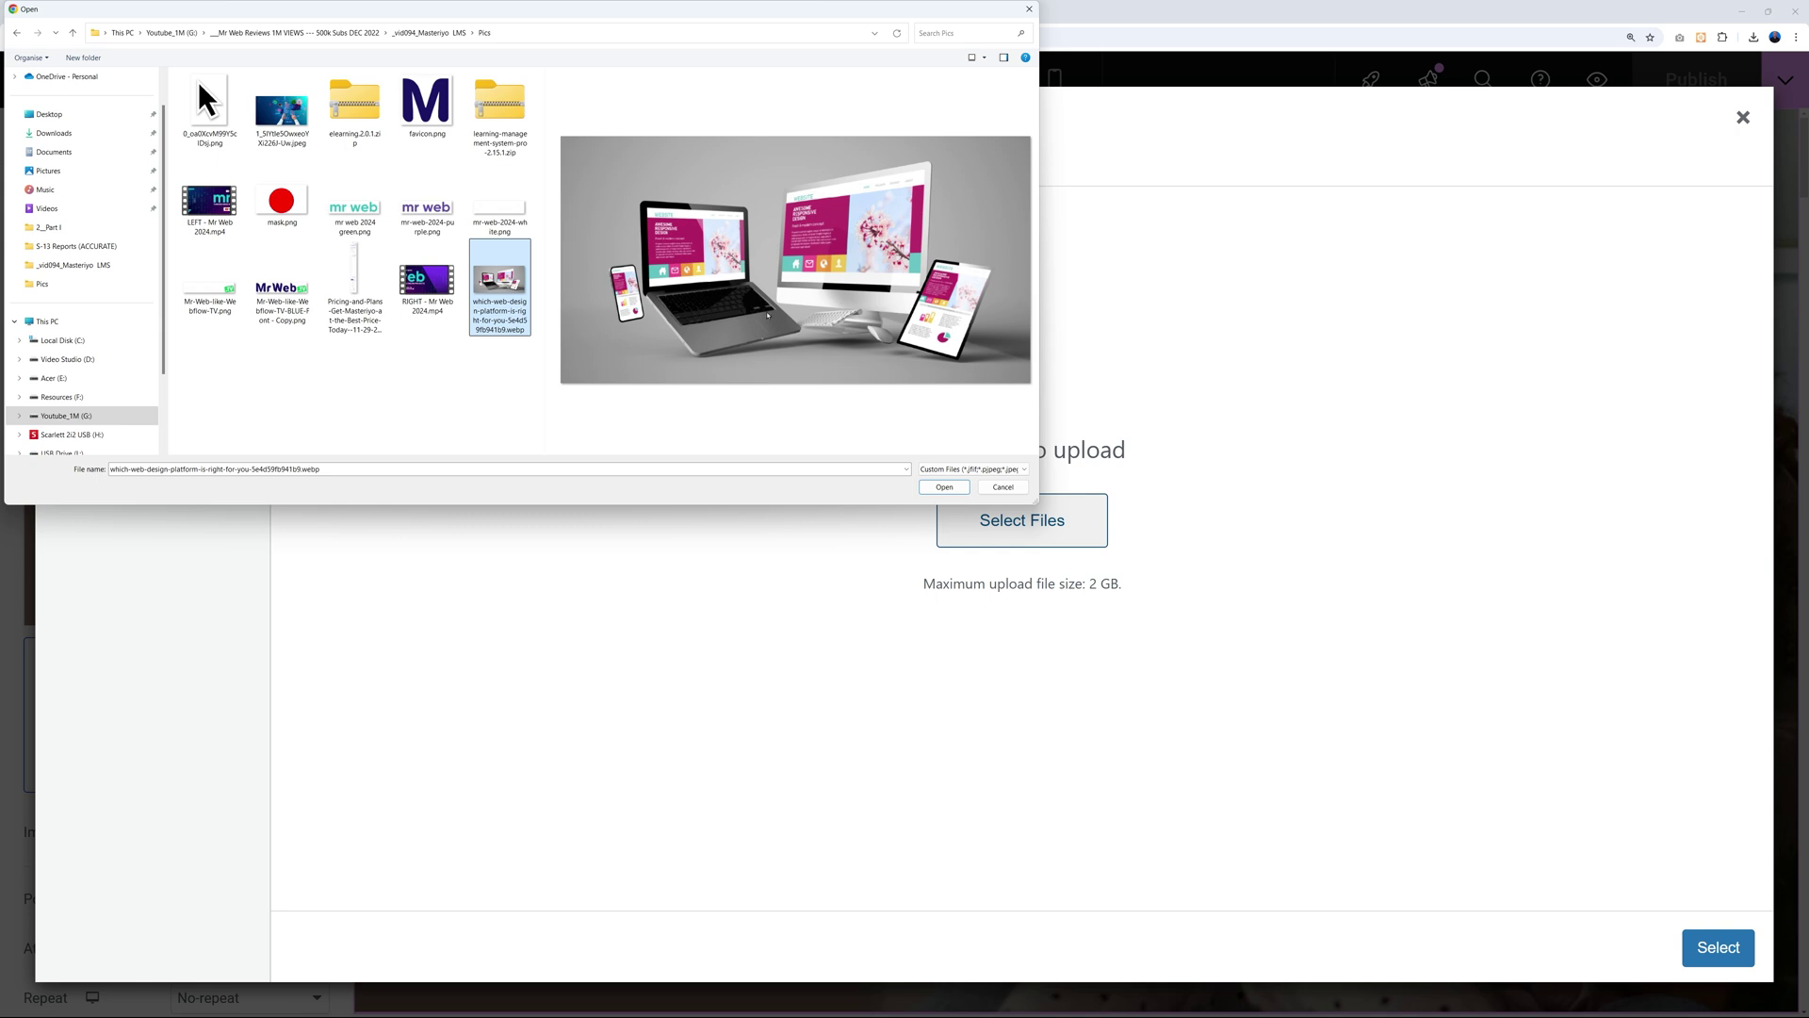
pyautogui.click(295, 120)
pyautogui.click(944, 487)
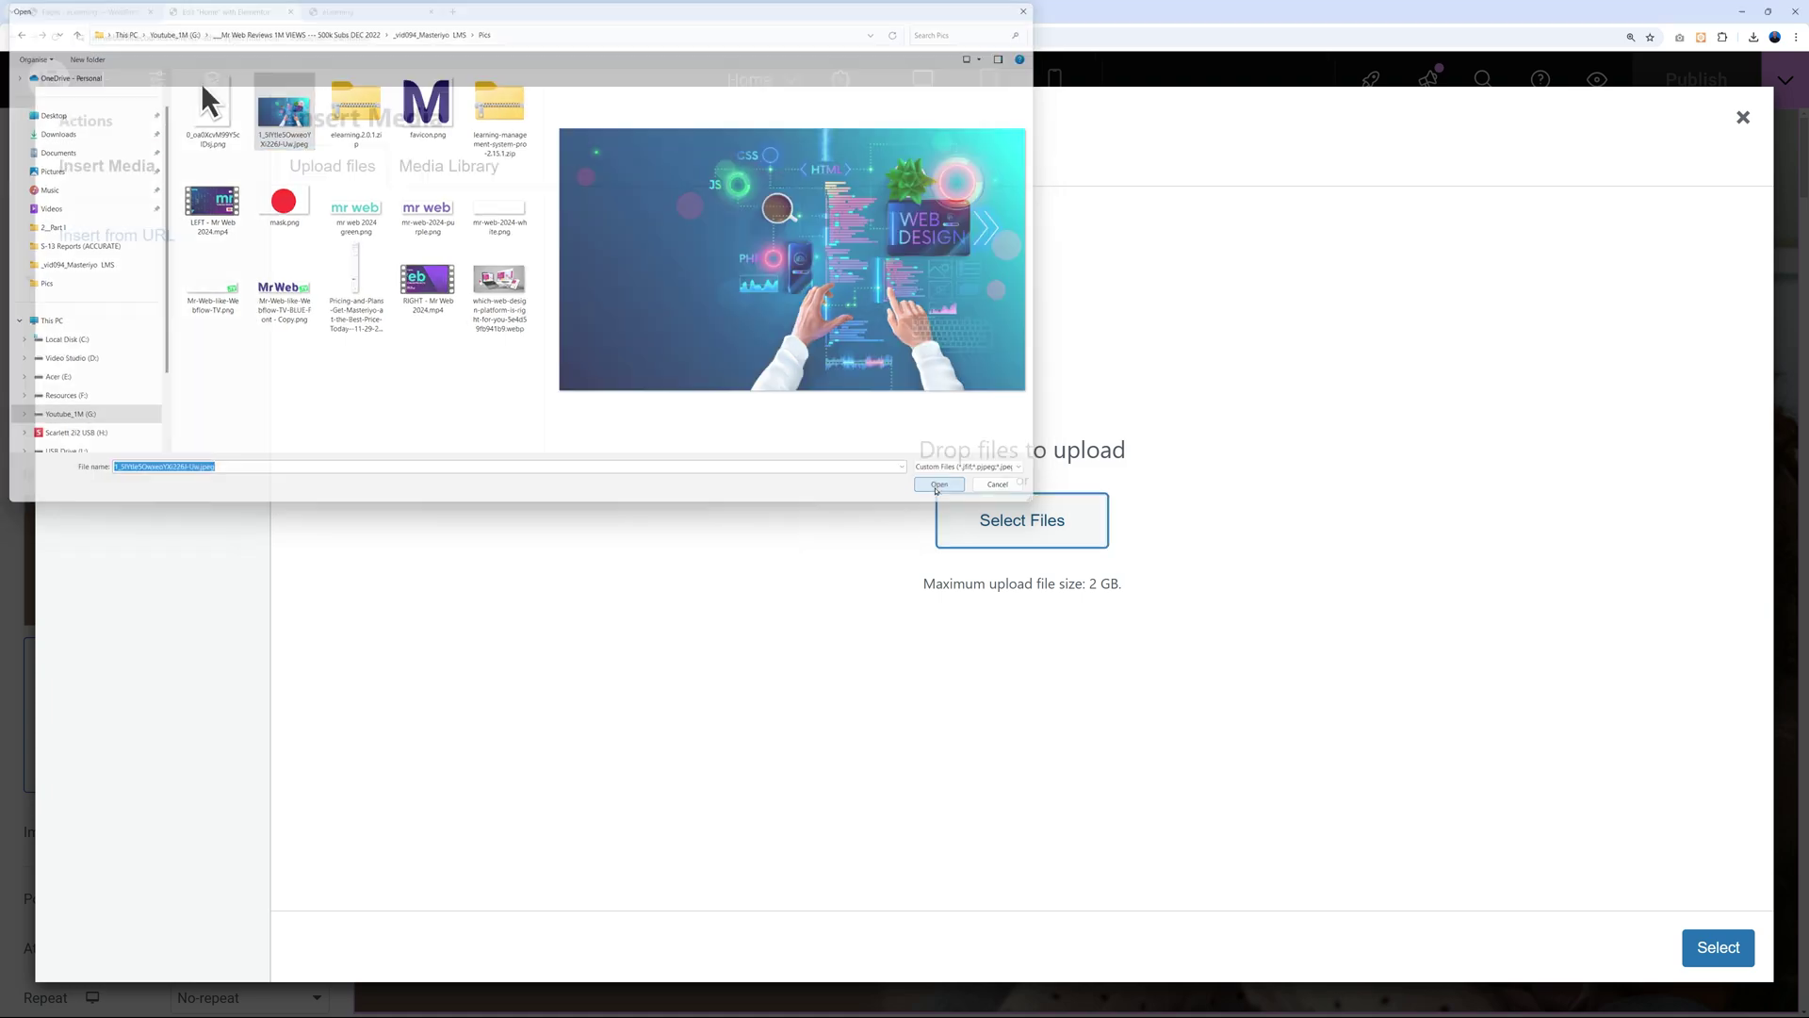
pyautogui.click(1718, 946)
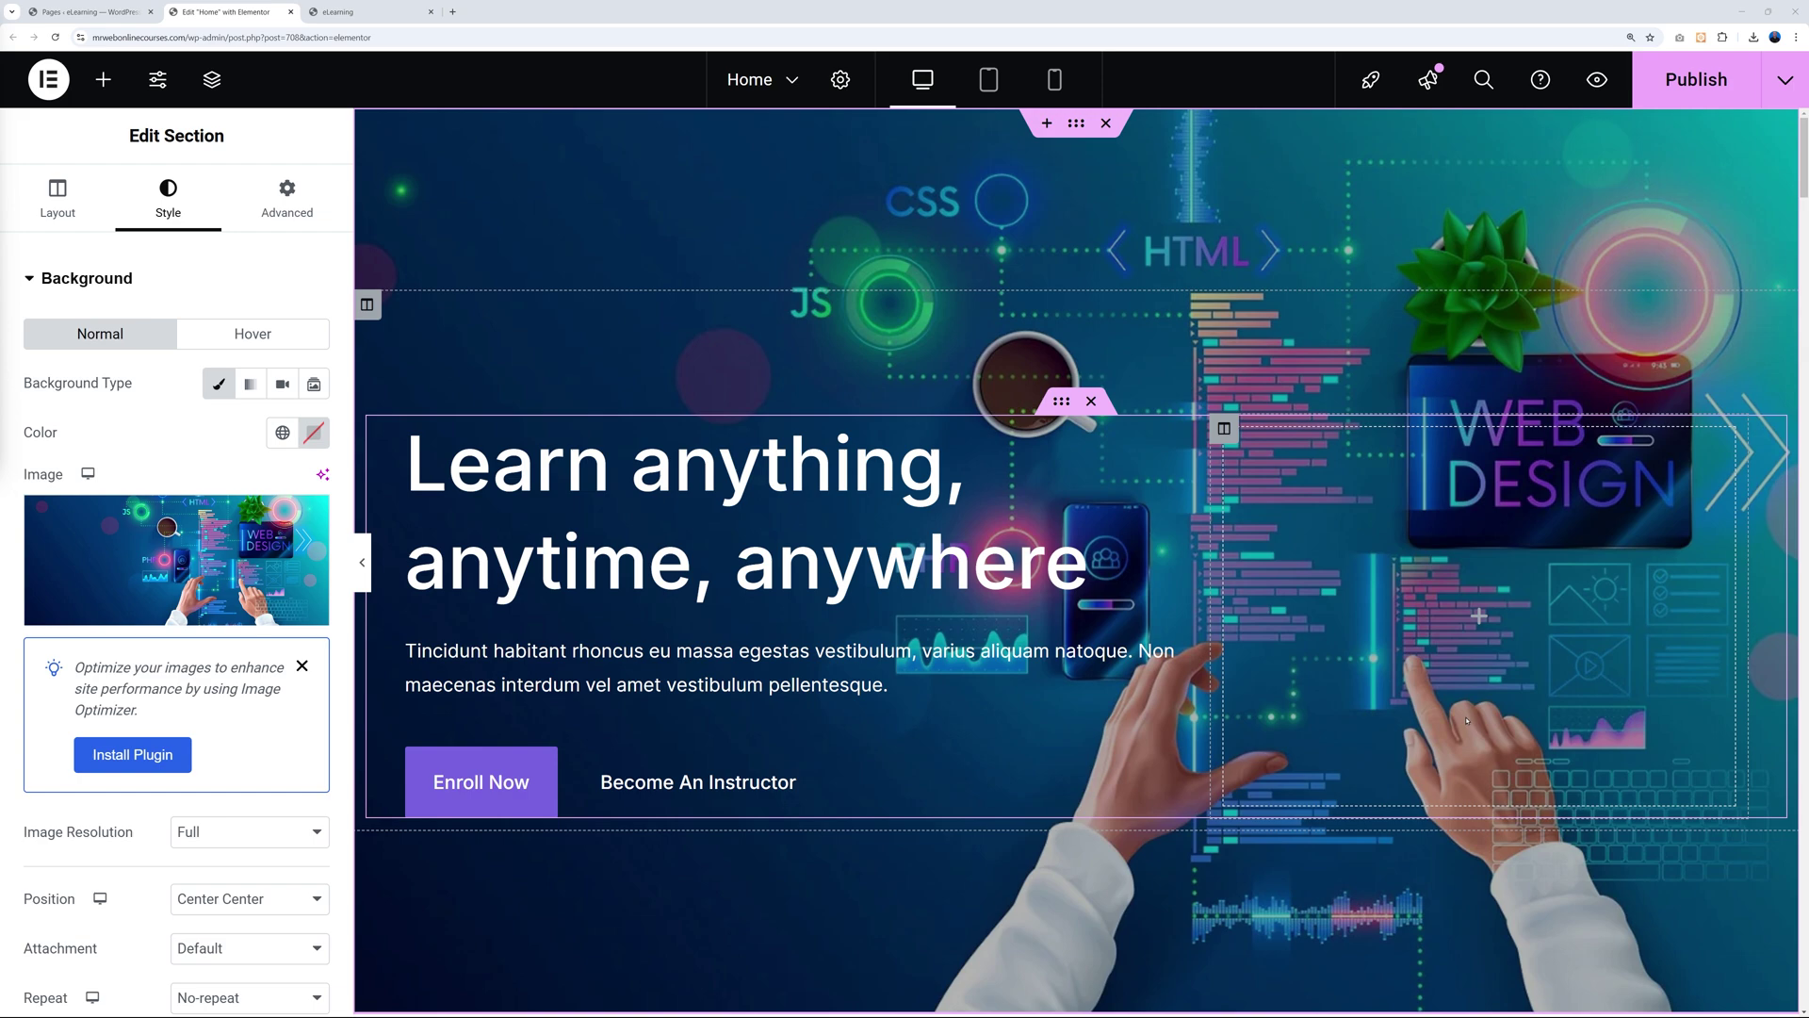
# Replace that background with the uploaded devices image (laptop, monitor, tablet, phone).
pyautogui.click(236, 556)
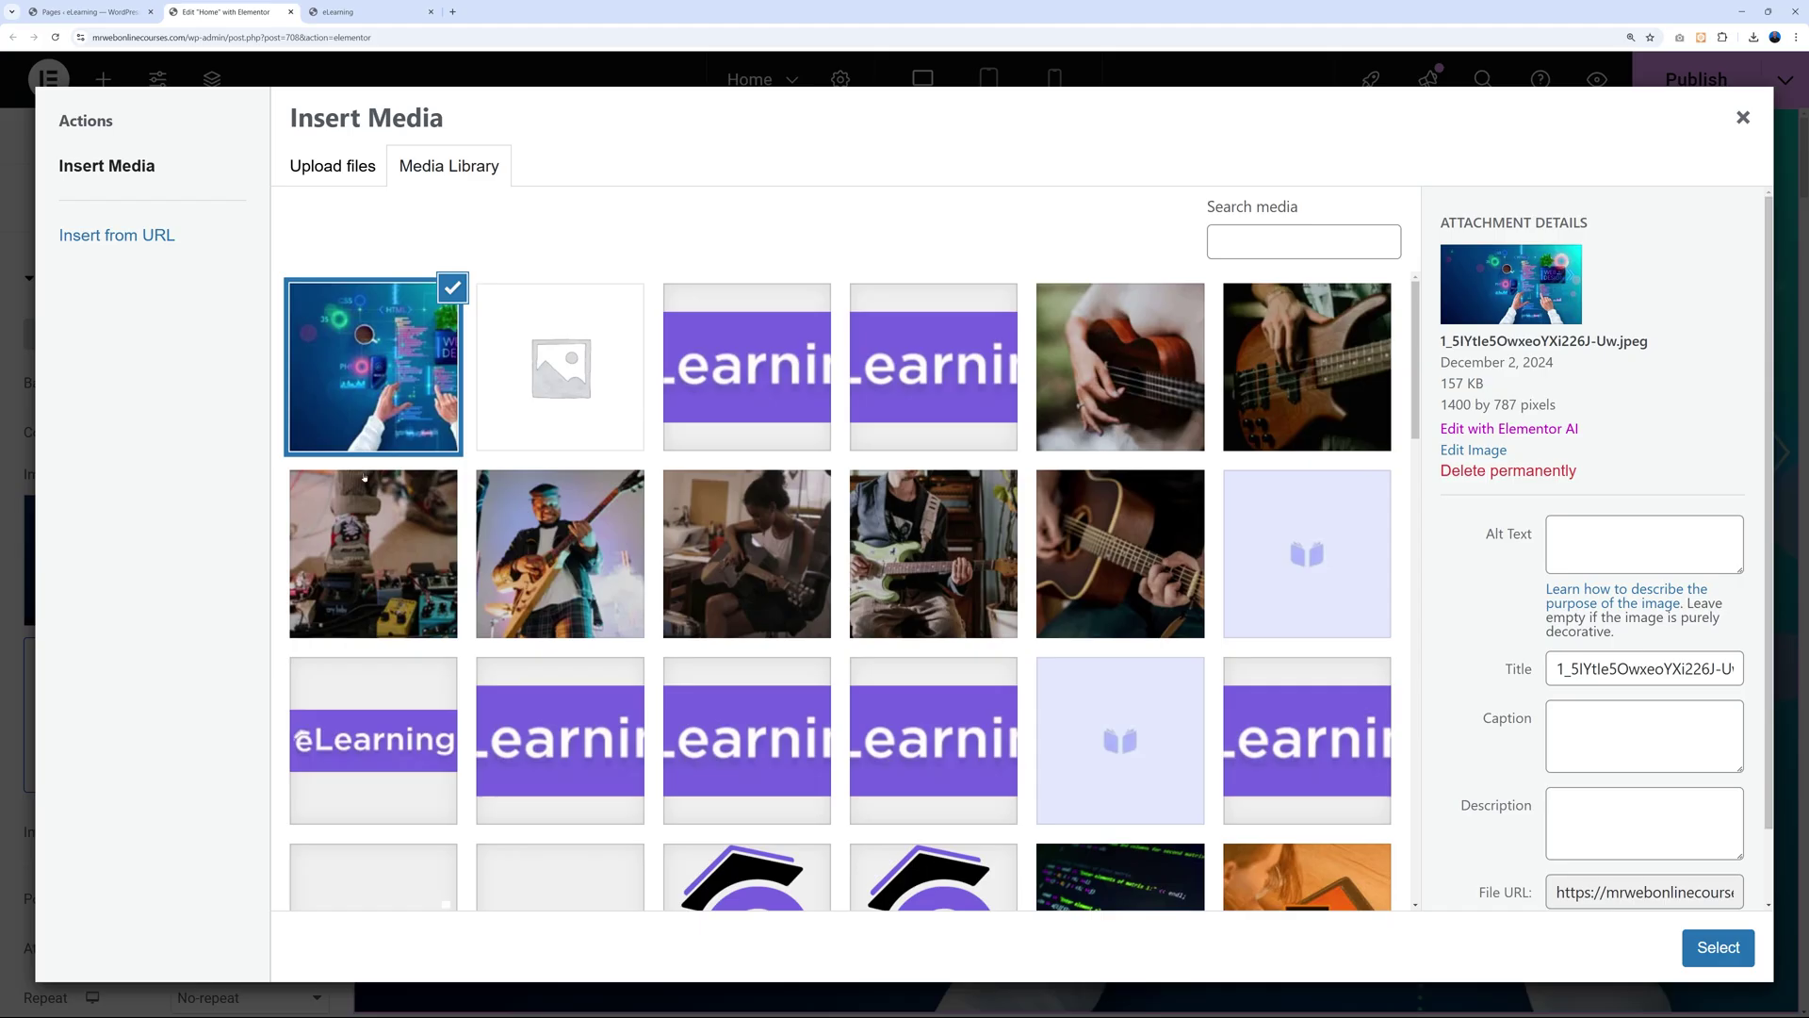
pyautogui.click(382, 171)
pyautogui.click(997, 527)
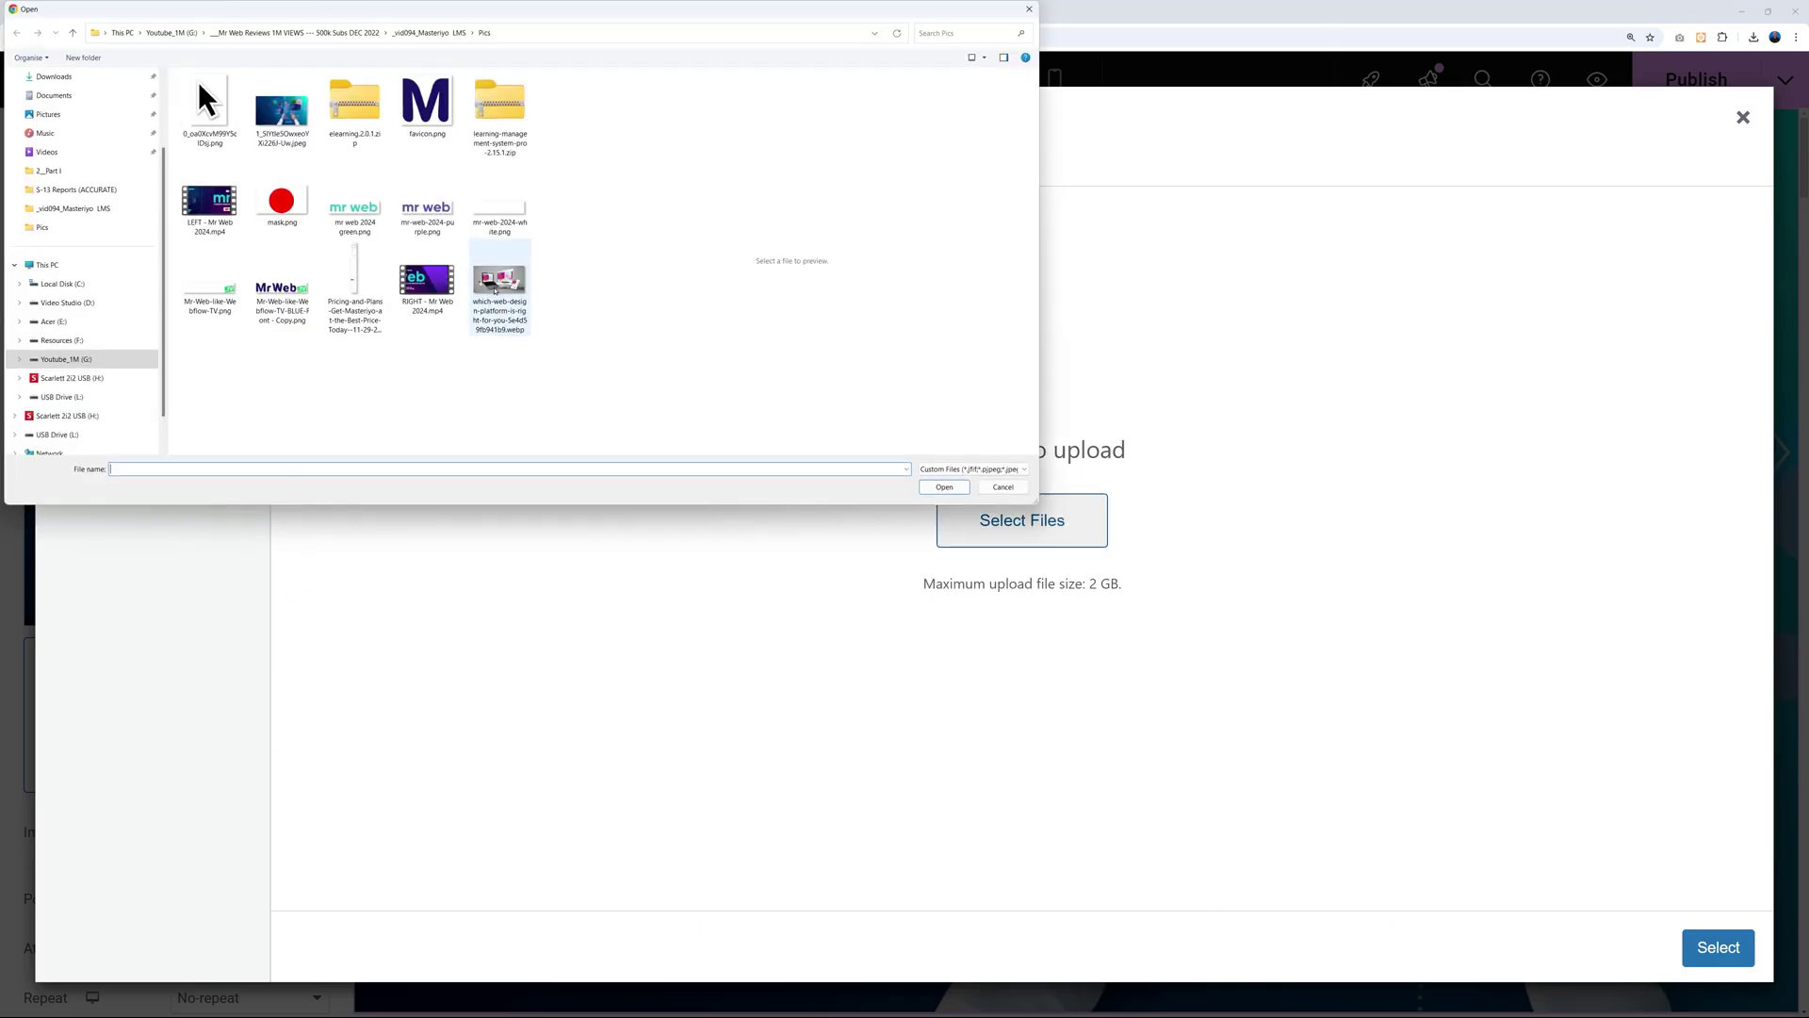
pyautogui.click(944, 487)
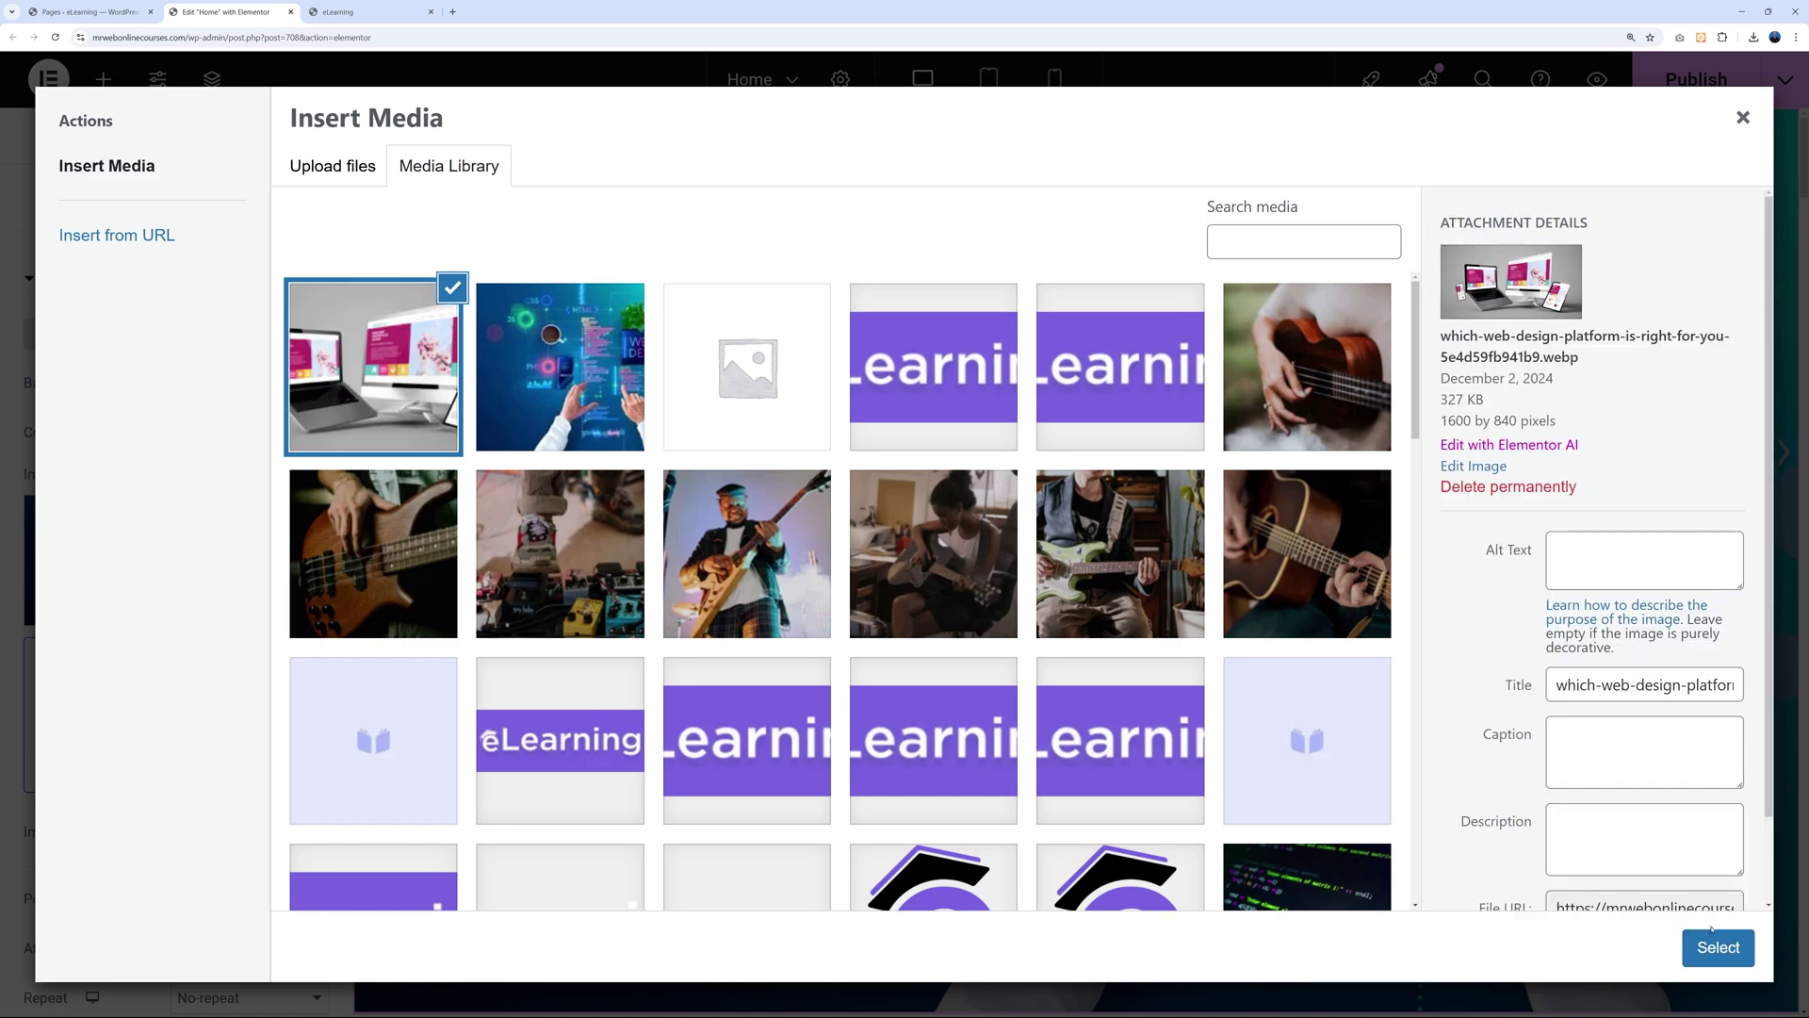
pyautogui.click(1717, 947)
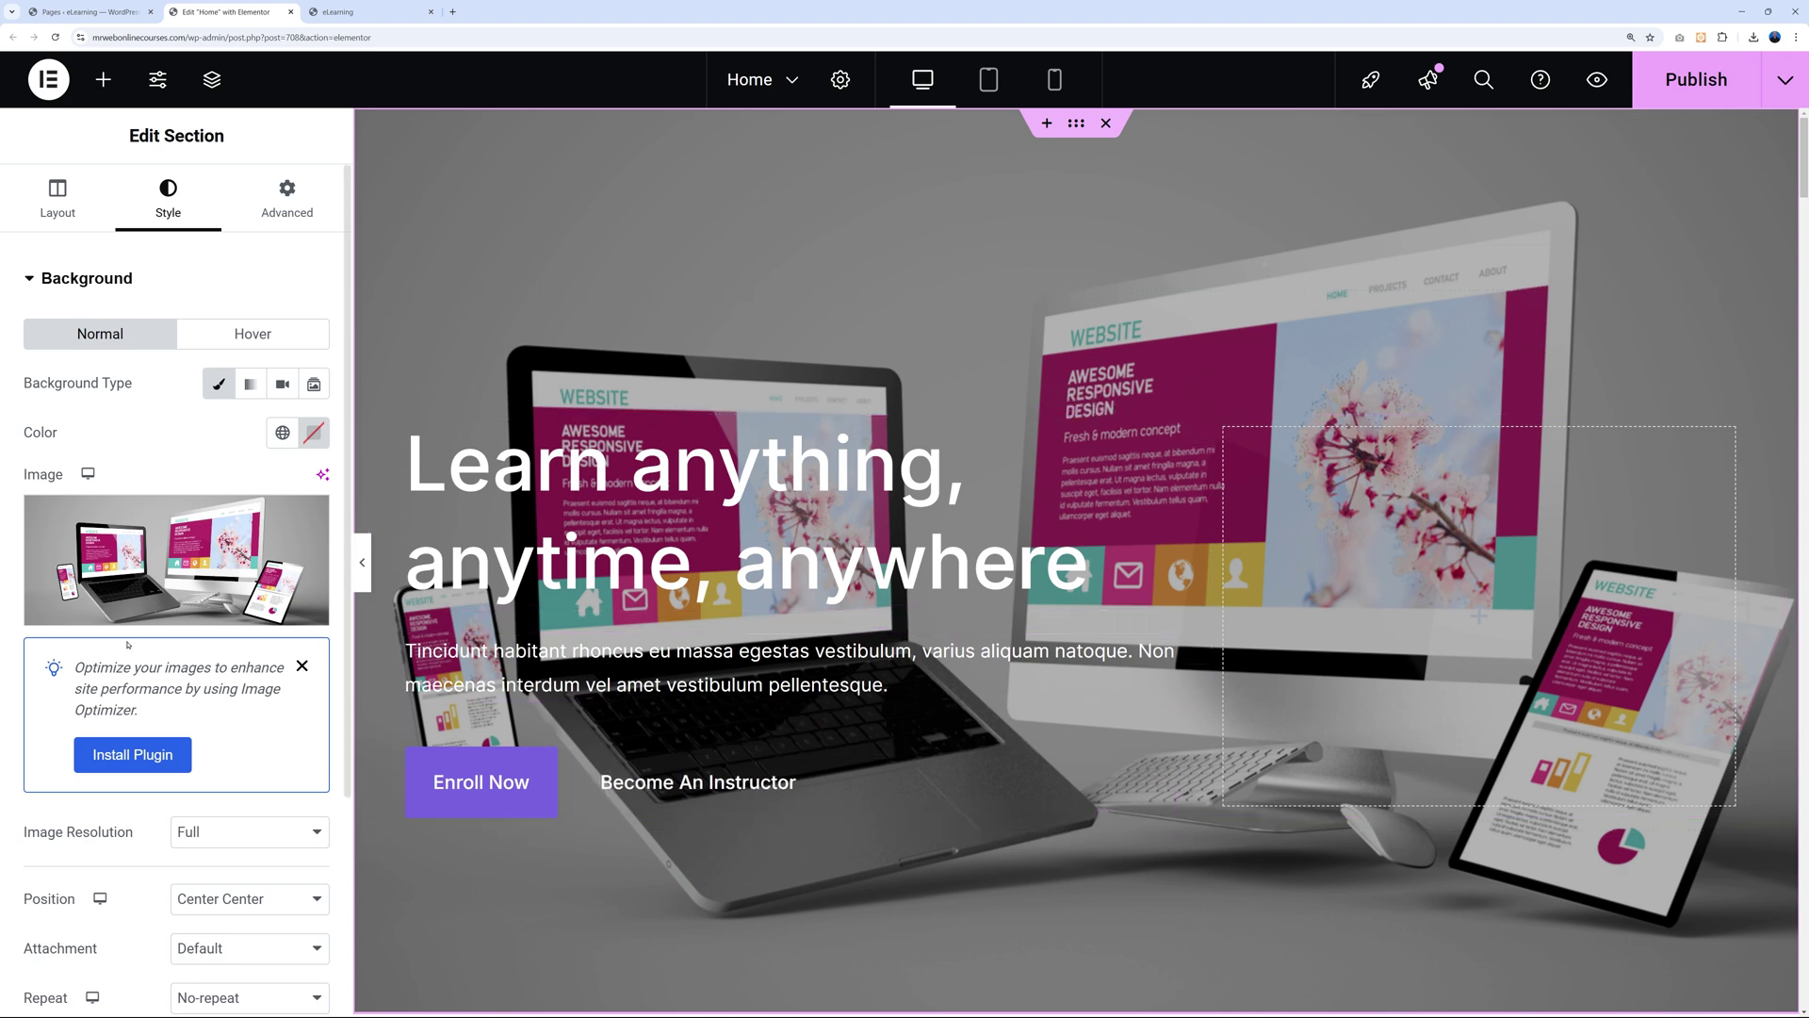
# Darken the hero's devices photo with a black background overlay at 0.7 opacity.
pyautogui.scroll(-5, 157, 611)
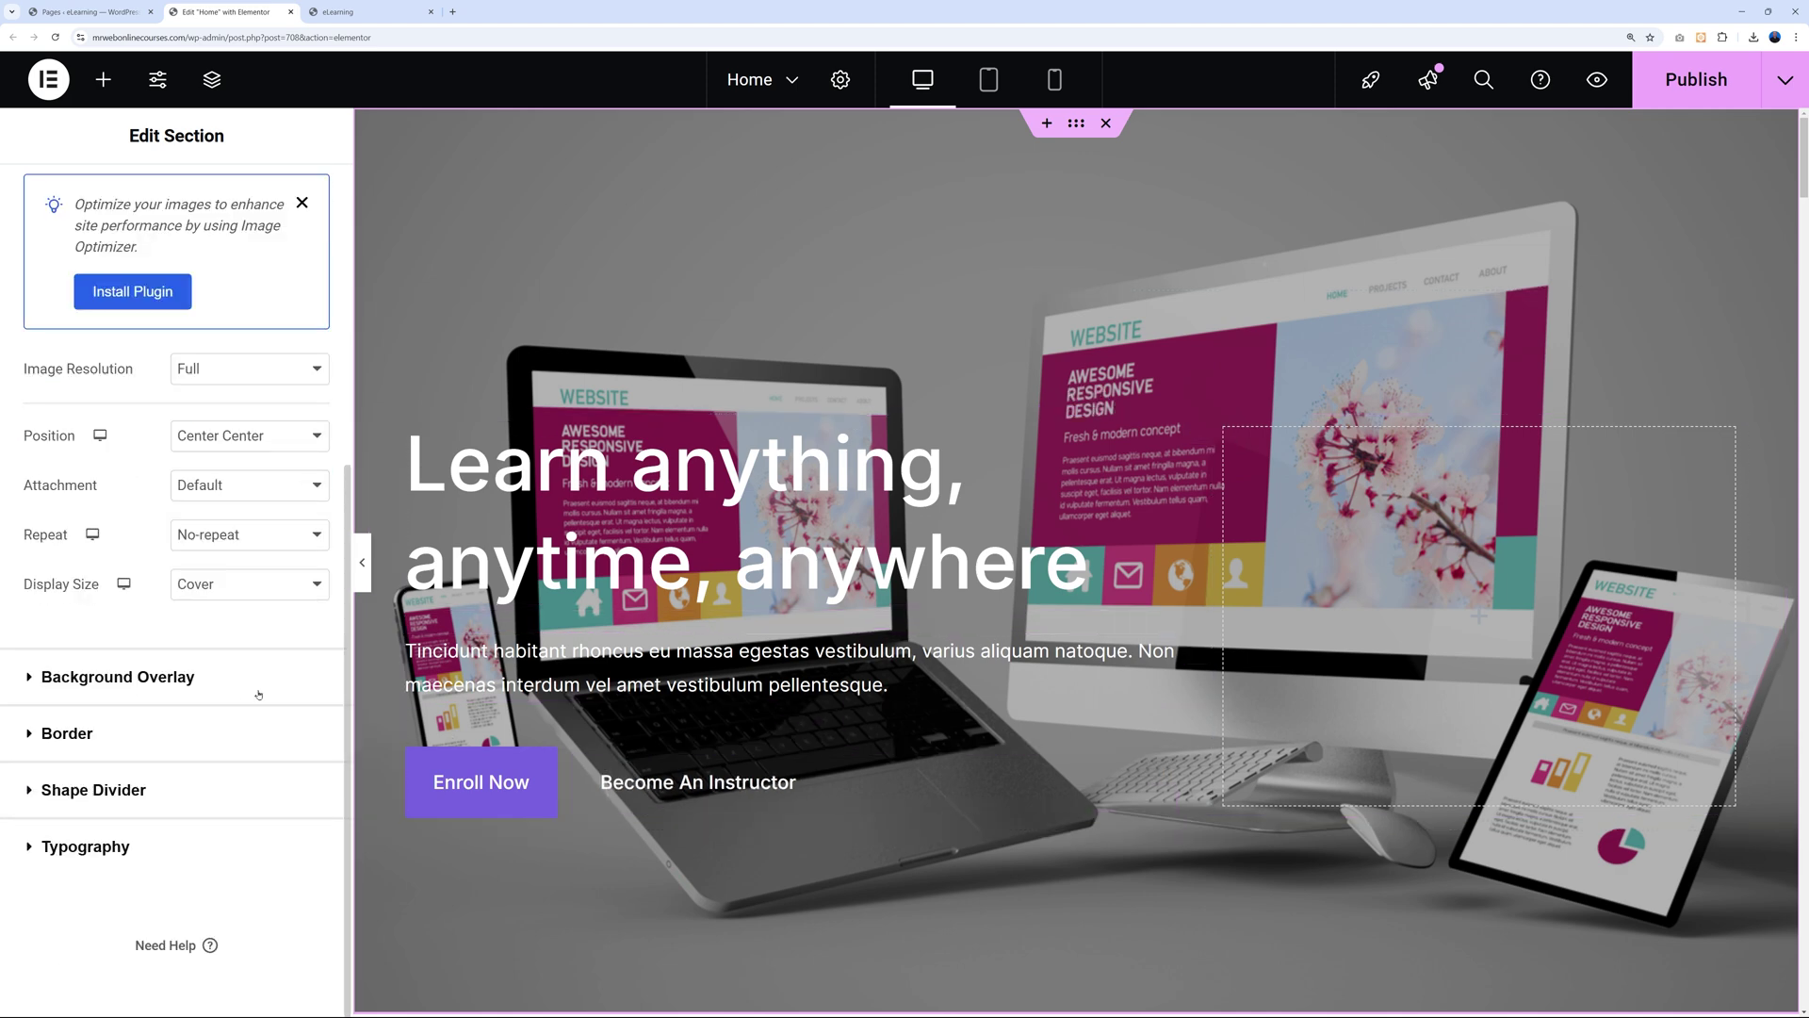
pyautogui.click(259, 691)
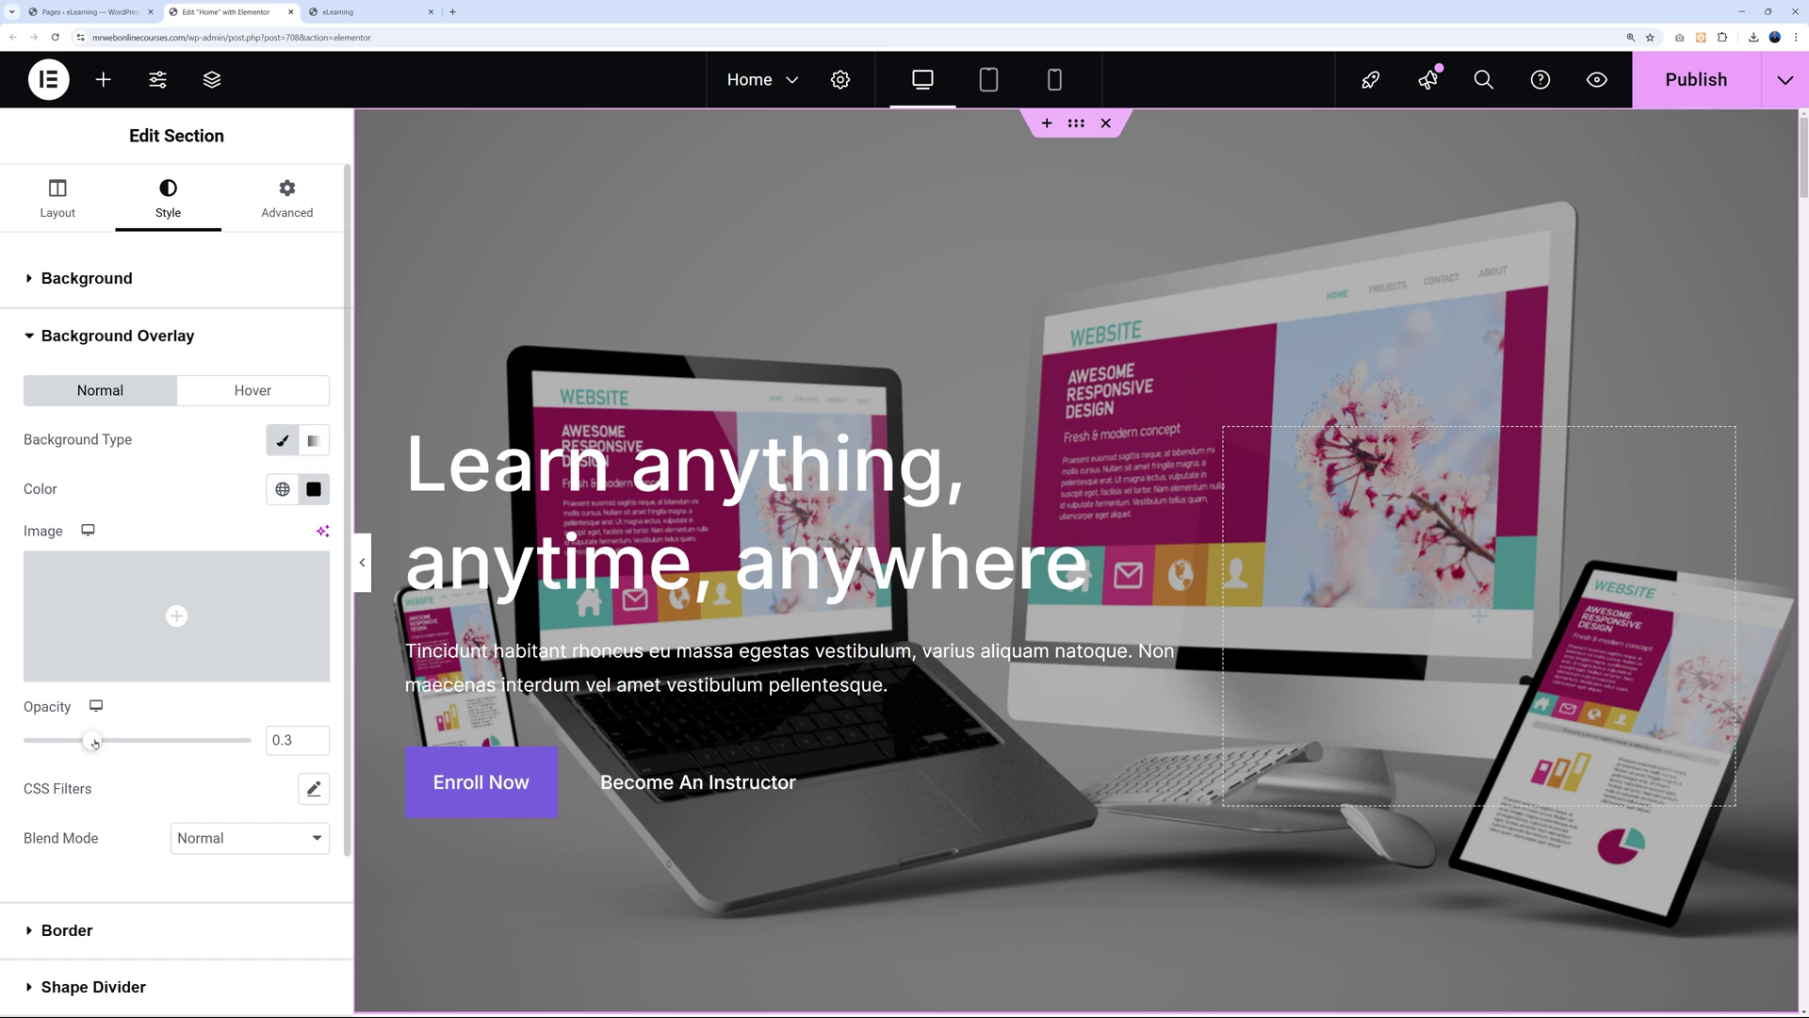
pyautogui.moveTo(92, 741); pyautogui.dragTo(186, 748)
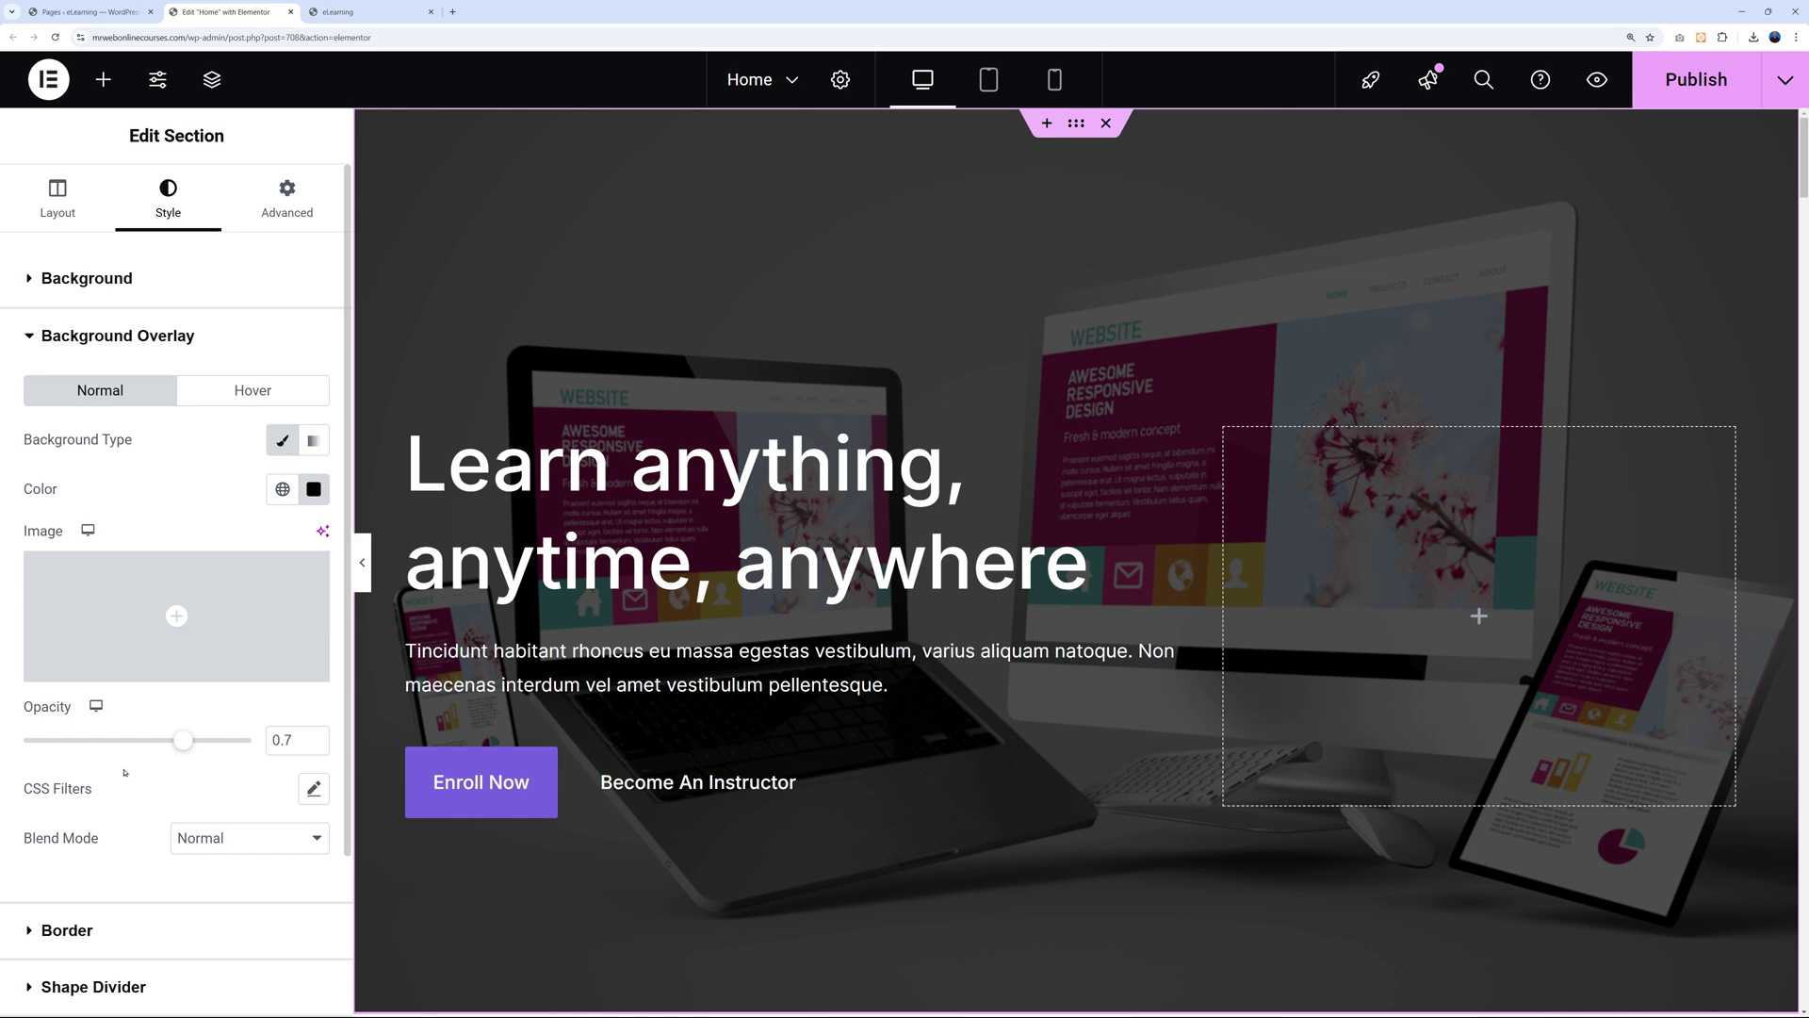
# Change the hero overlay colour from black to blue, keeping the 0.7 opacity.
pyautogui.click(314, 489)
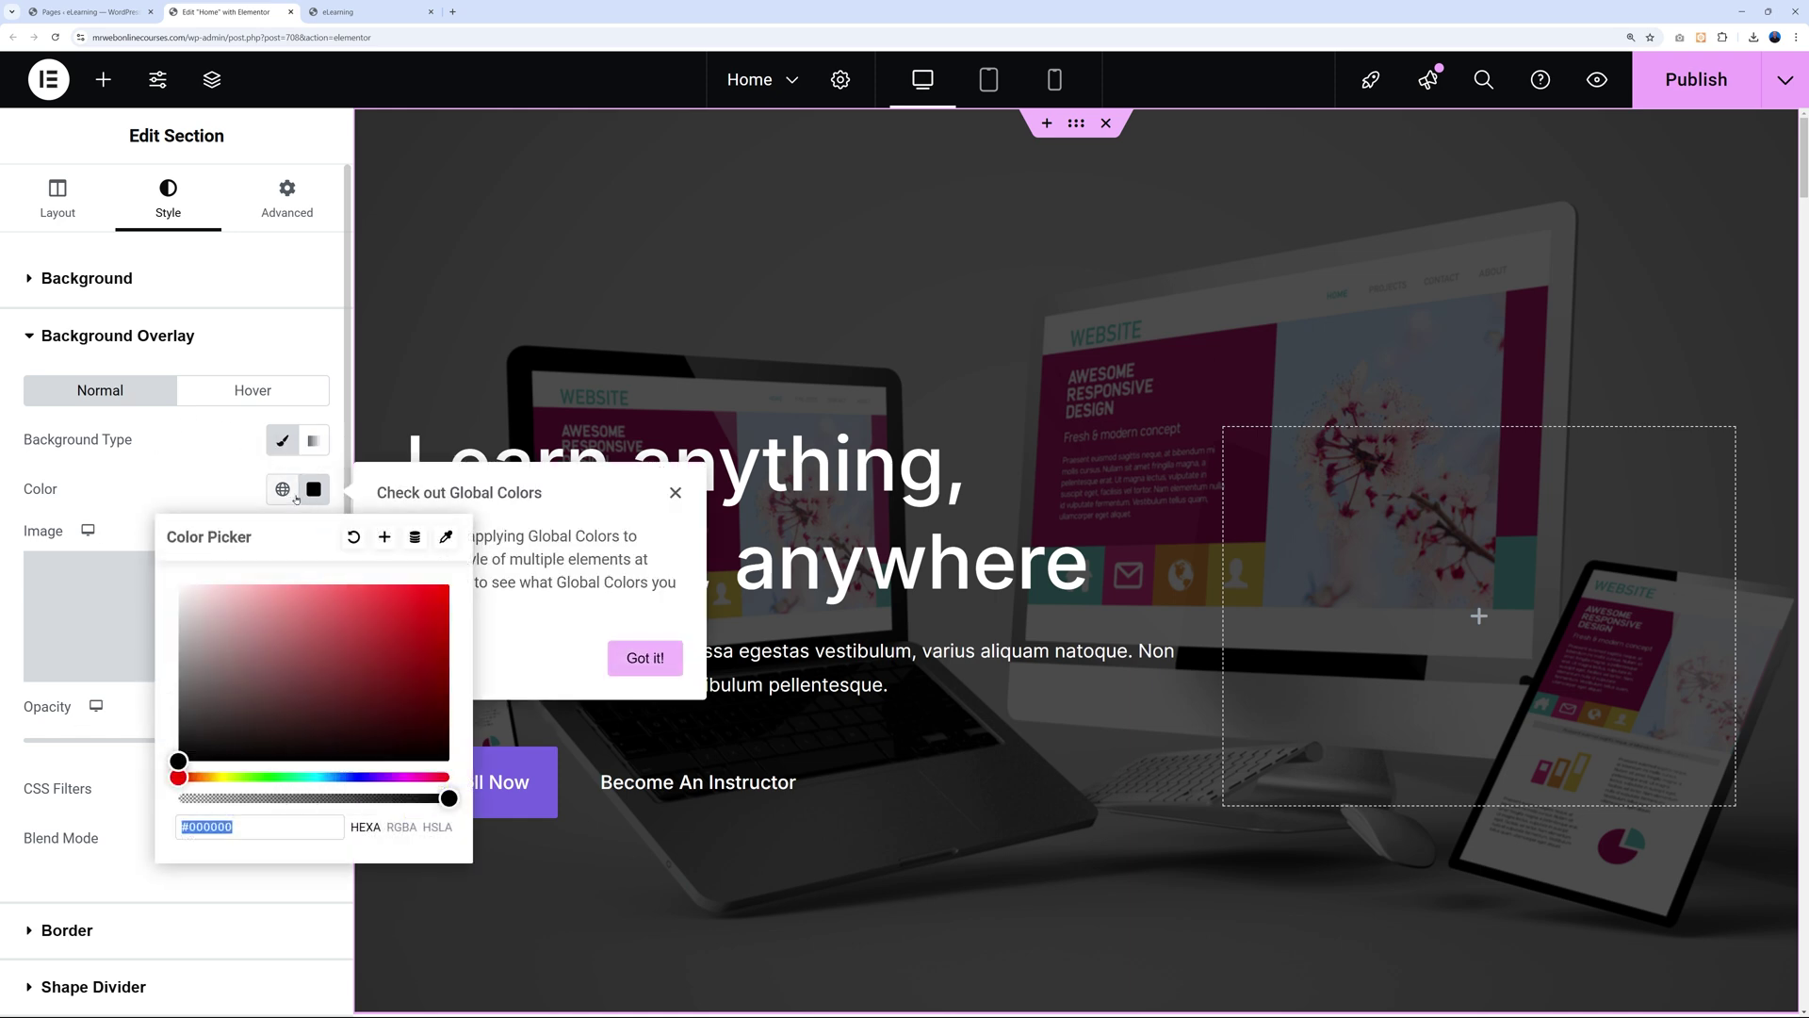
pyautogui.moveTo(310, 777); pyautogui.dragTo(448, 609)
pyautogui.click(382, 686)
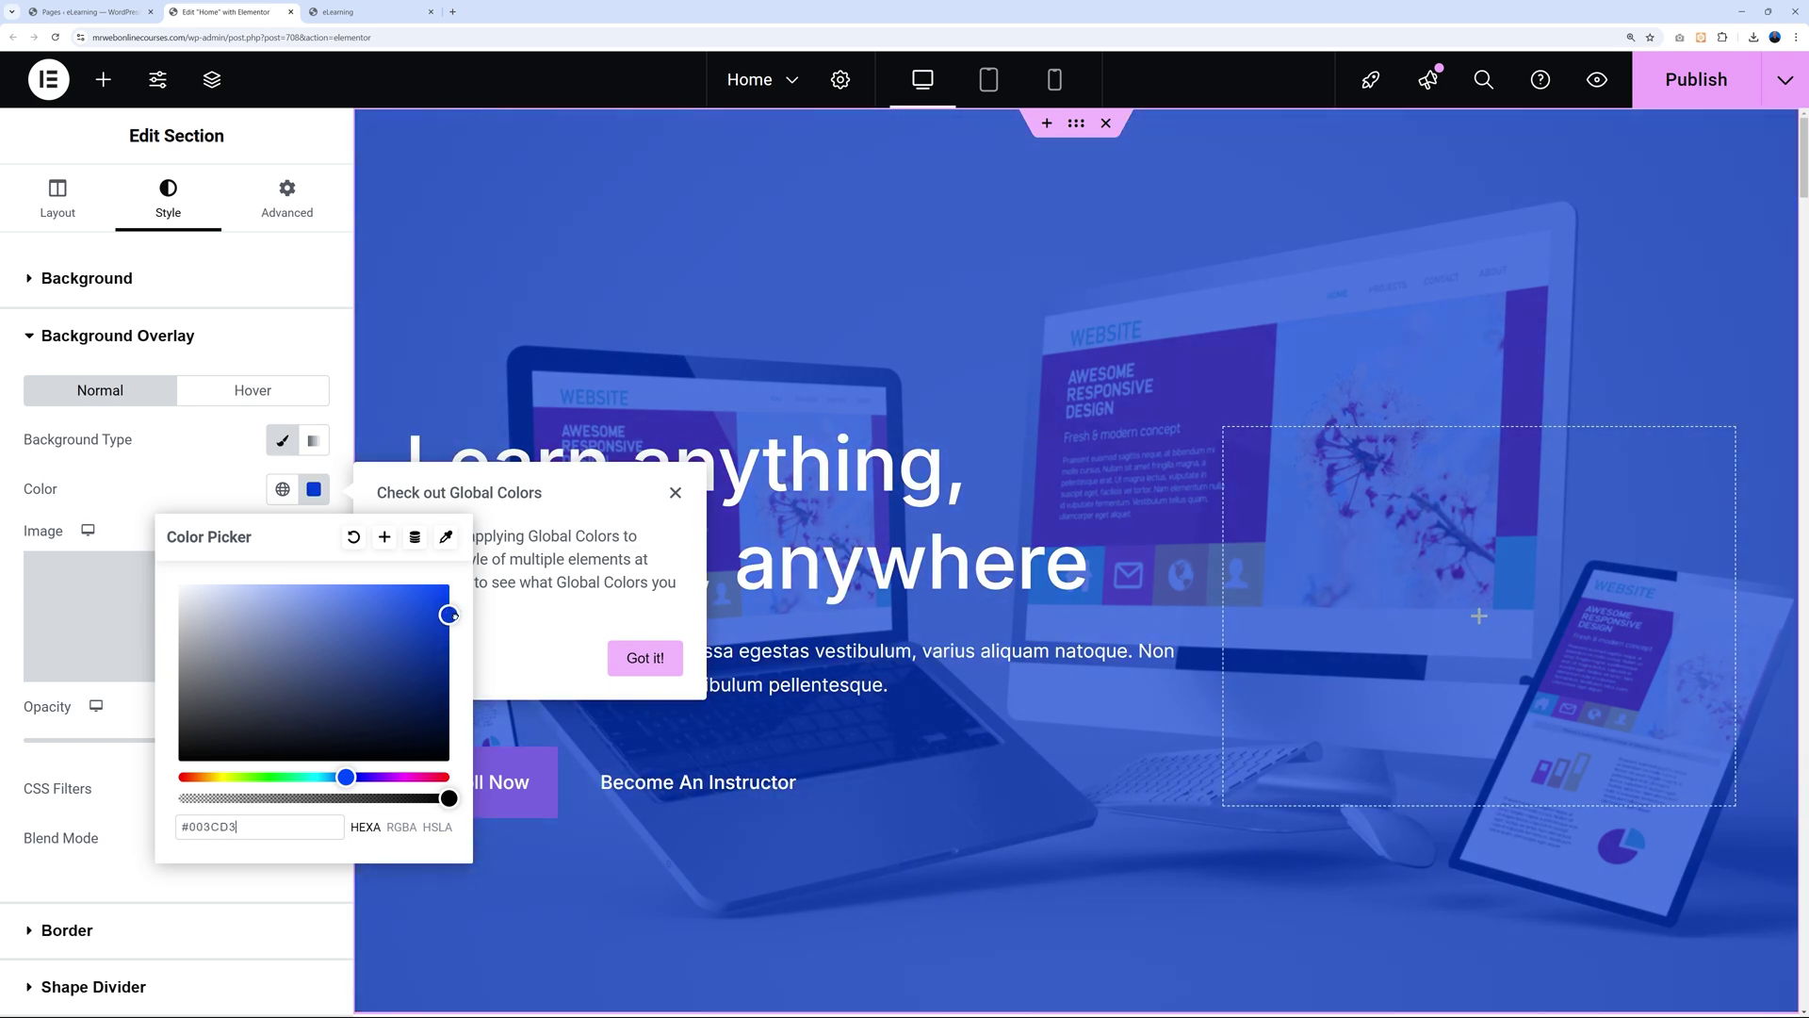
pyautogui.click(1329, 300)
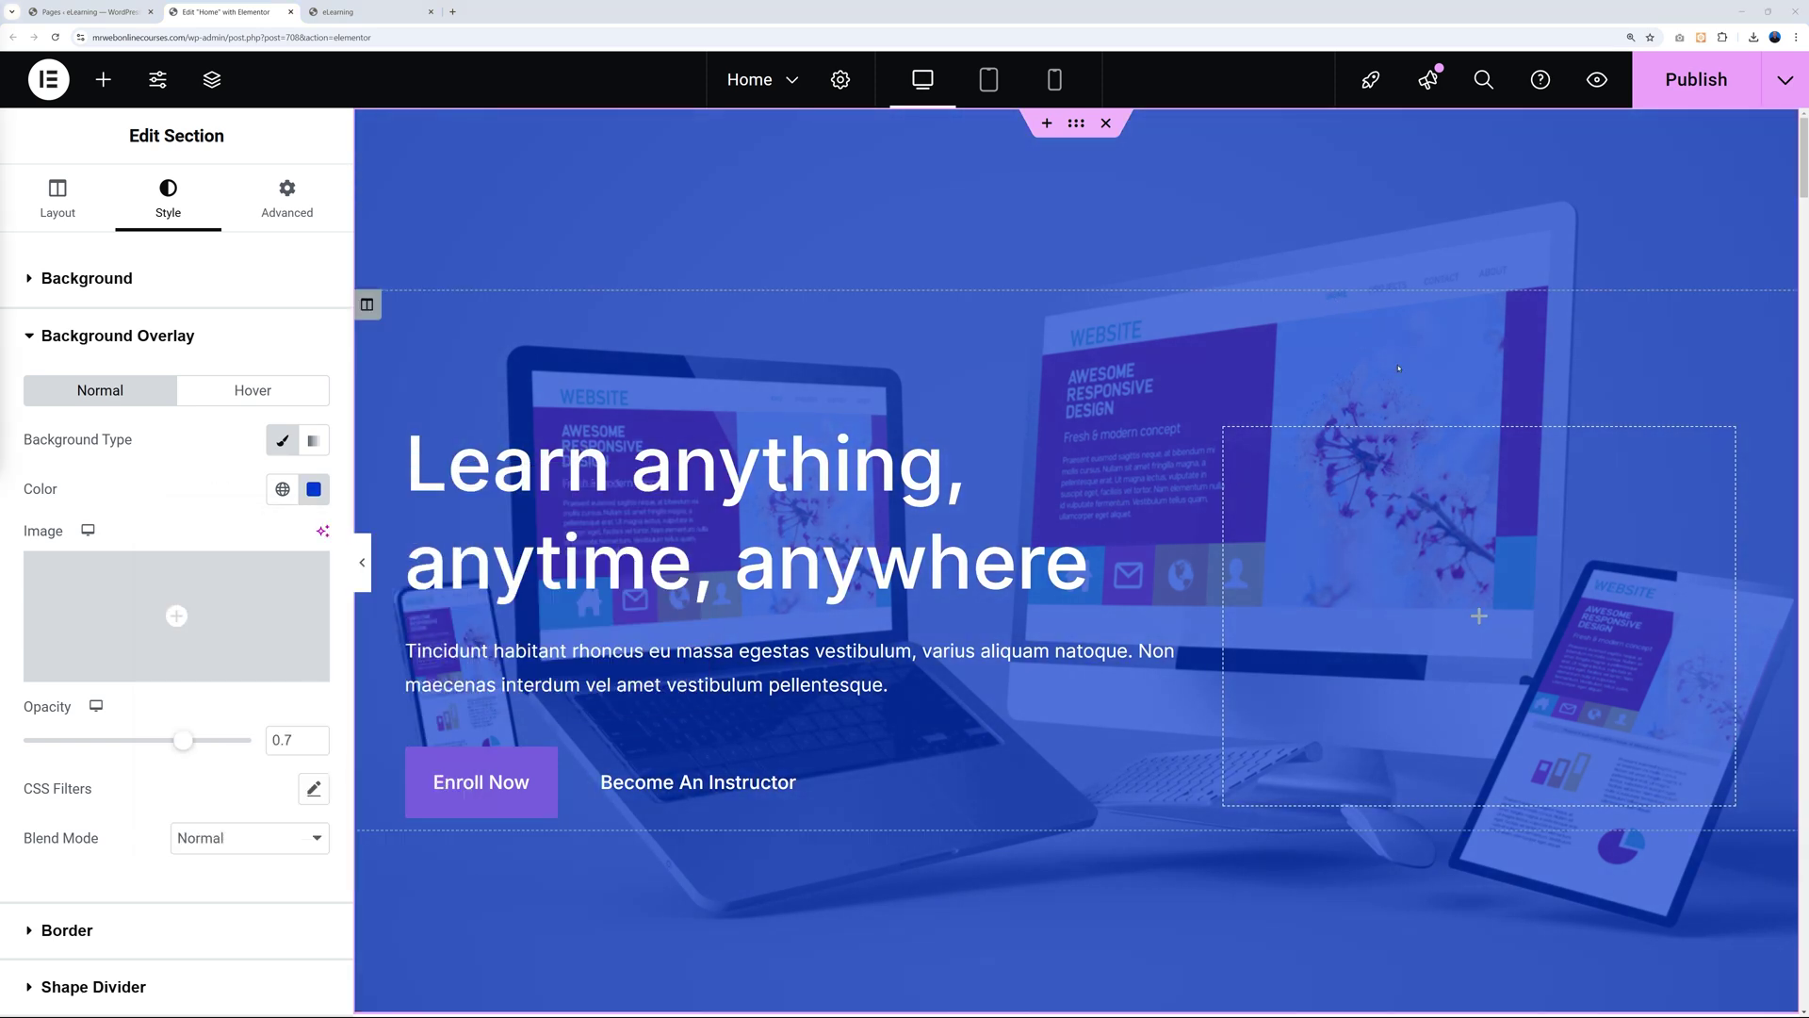
pyautogui.scroll(-3, 1508, 443)
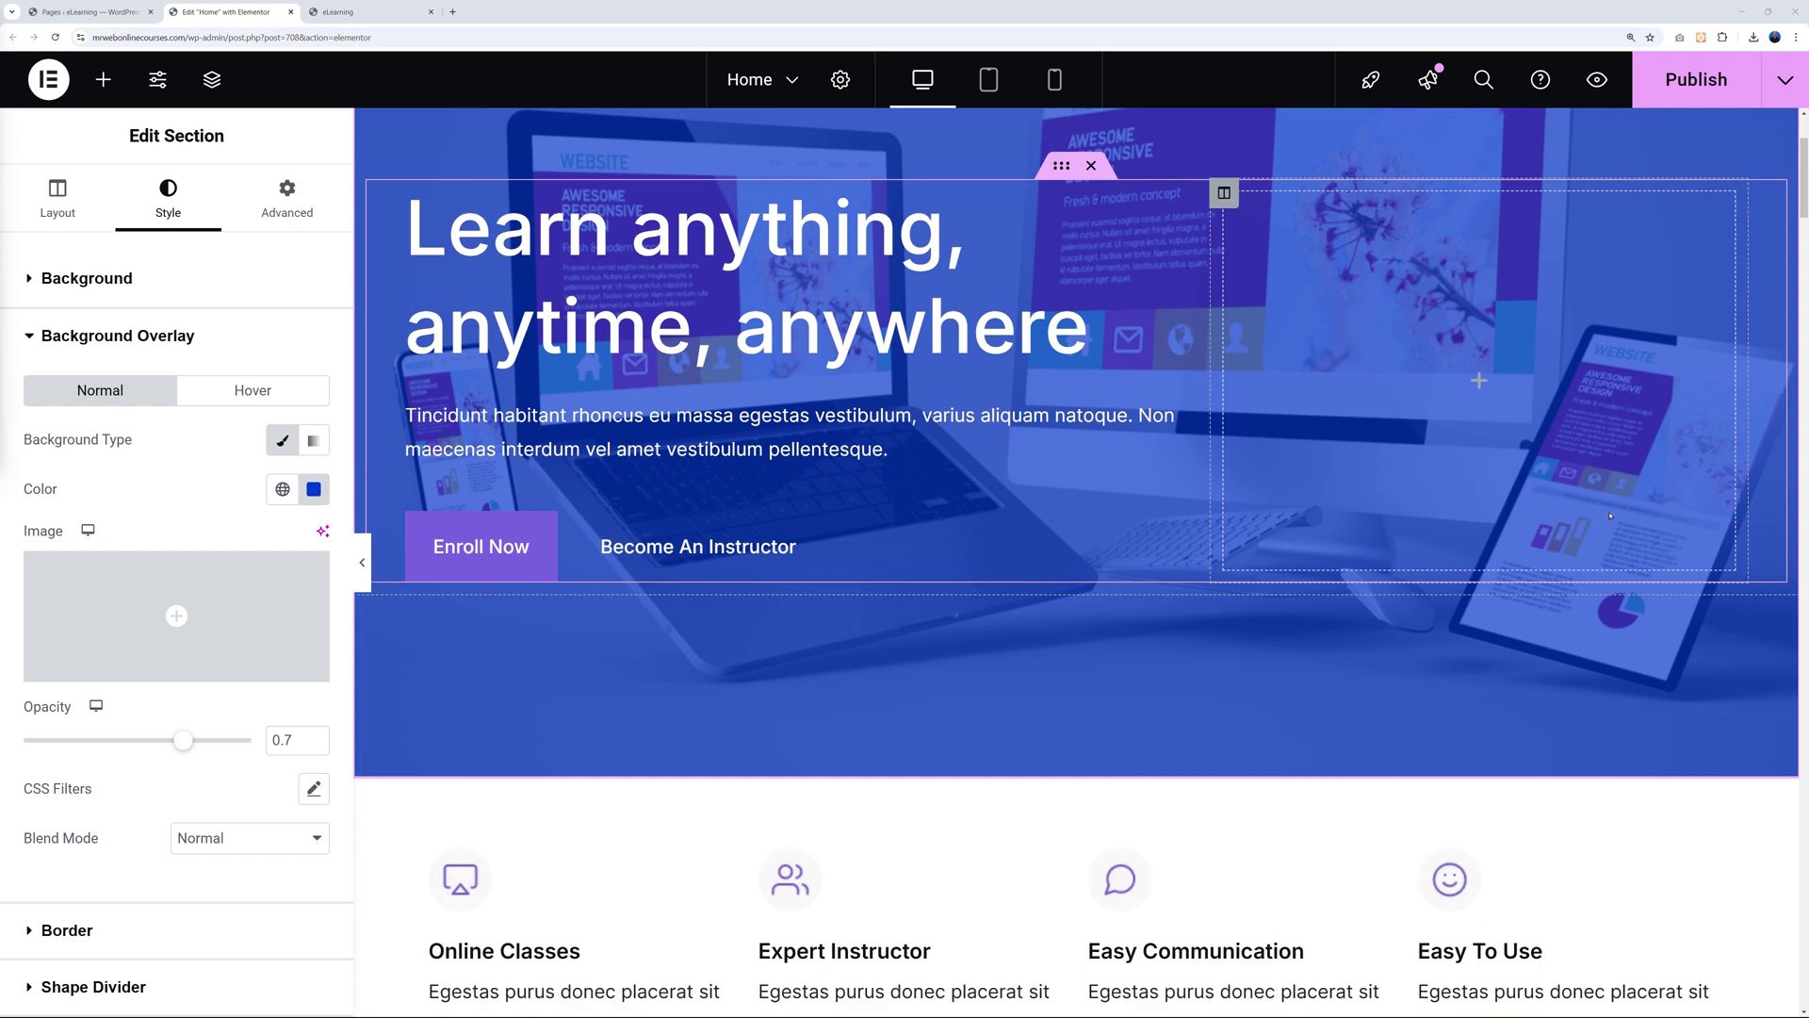
pyautogui.scroll(-8, 1610, 516)
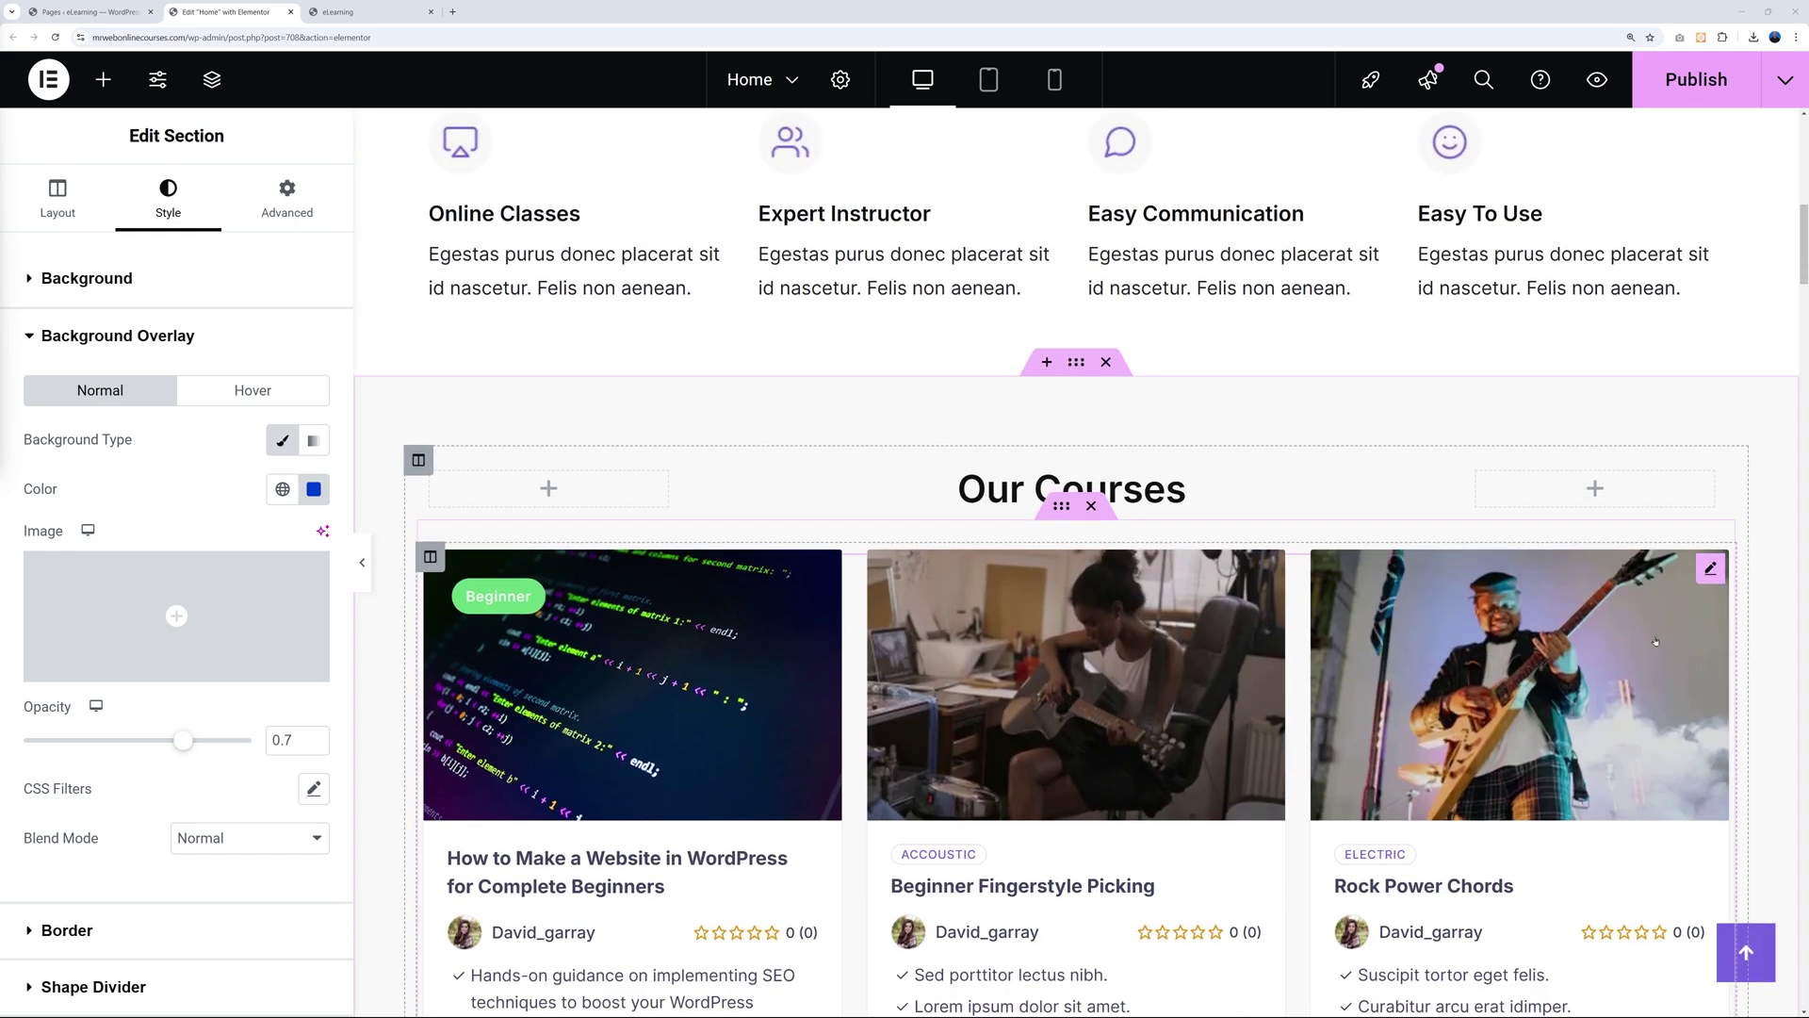
pyautogui.scroll(-2, 1656, 642)
pyautogui.scroll(12, 1655, 642)
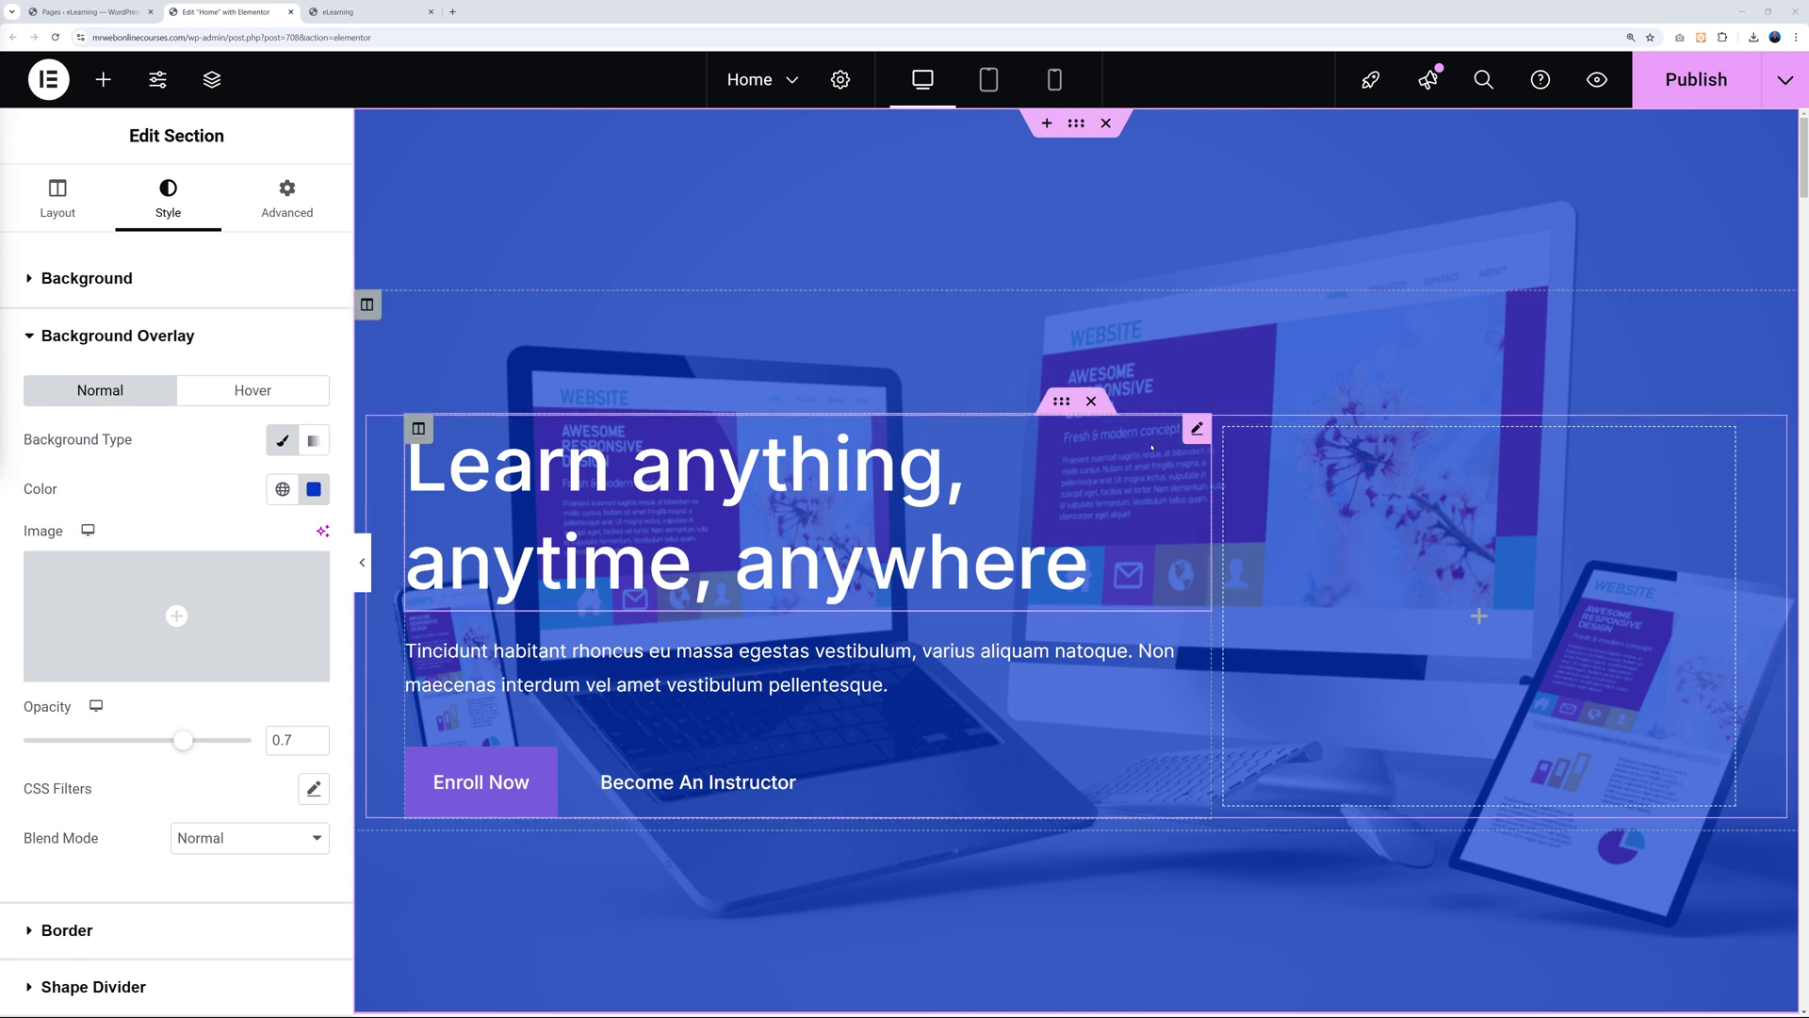
# Replace the hero heading title with 'Learn How to Build WEBSITES'.
pyautogui.click(1197, 431)
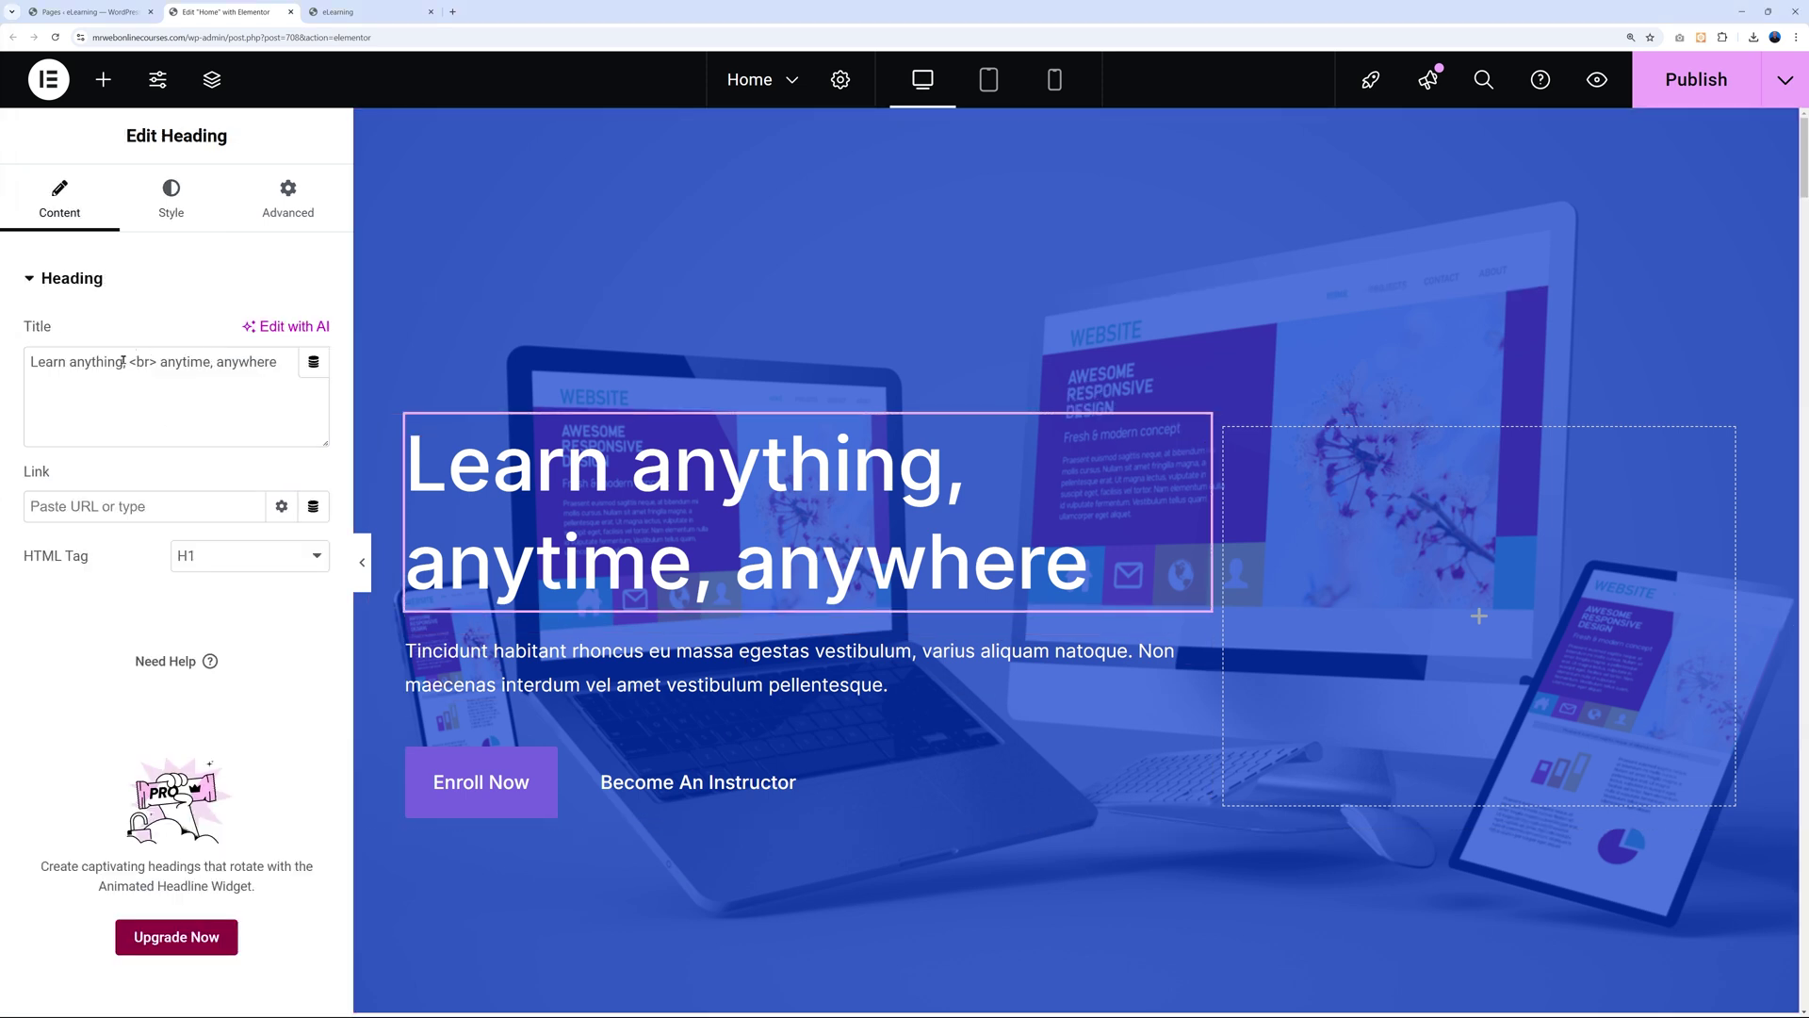
pyautogui.click(125, 361)
pyautogui.hotkey('shift', 'Home')
pyautogui.tripleClick(172, 365)
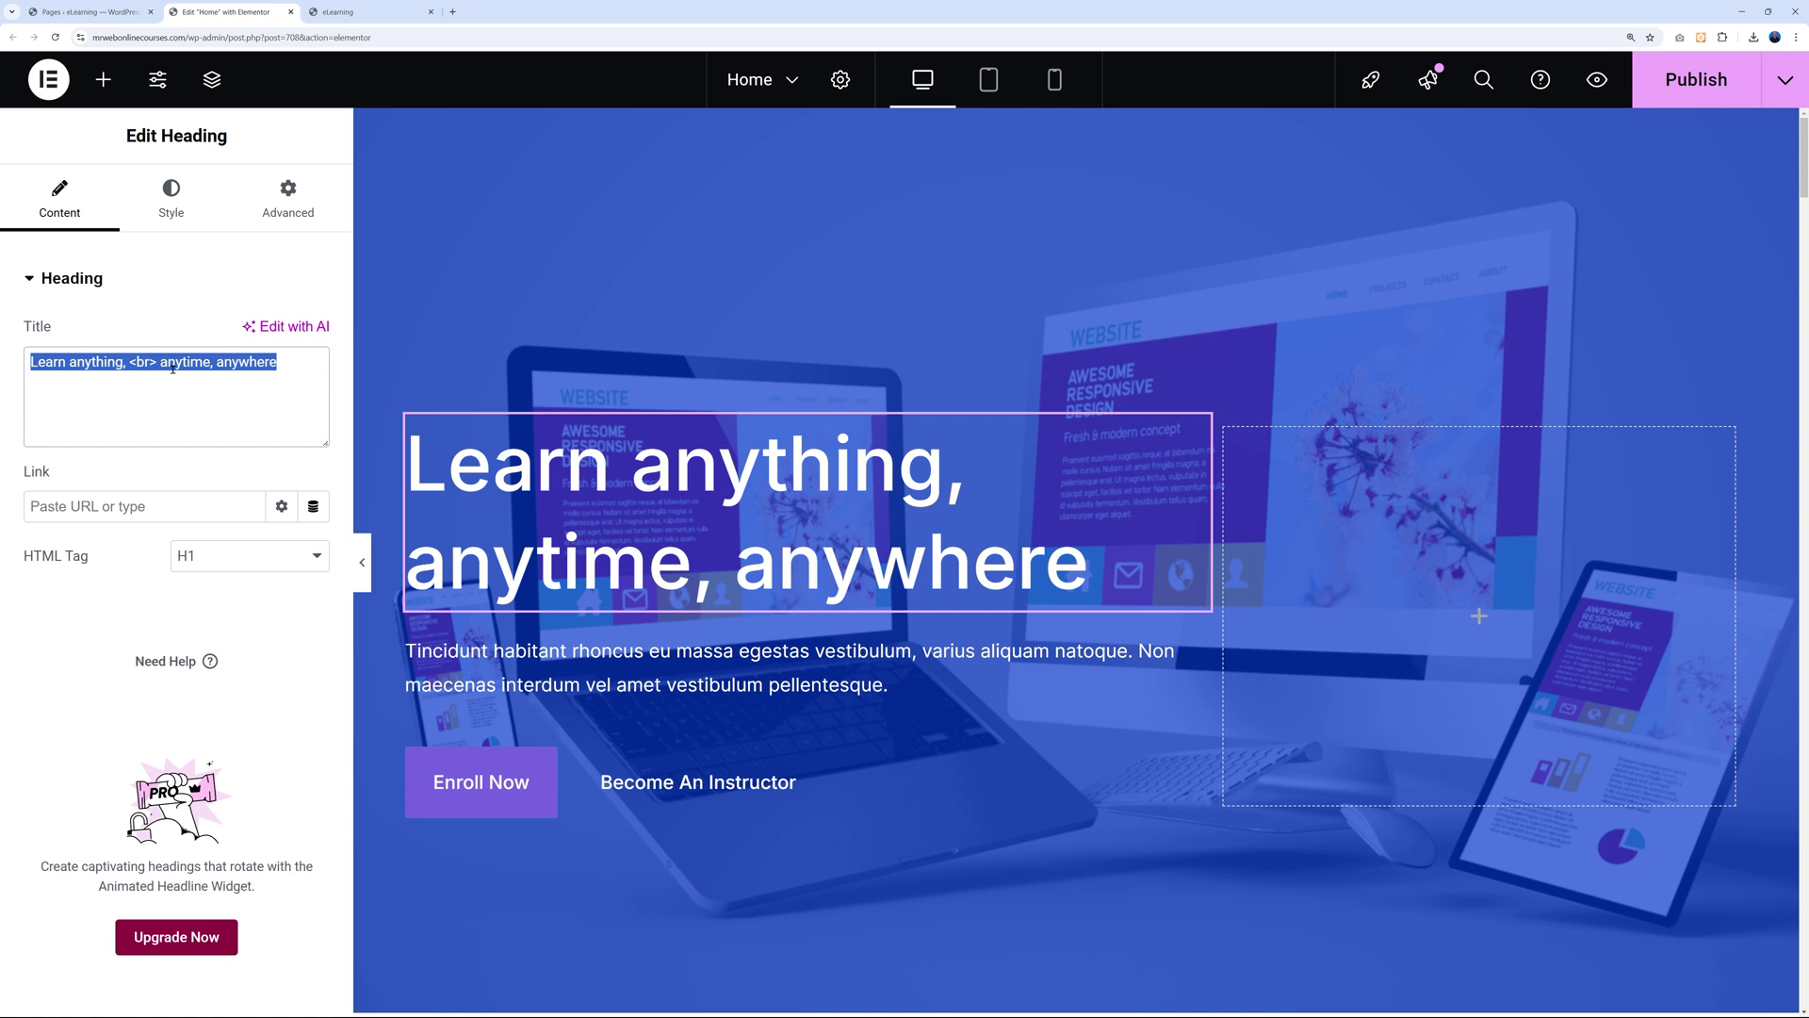
pyautogui.write('Learn How to Build WEBSITES')
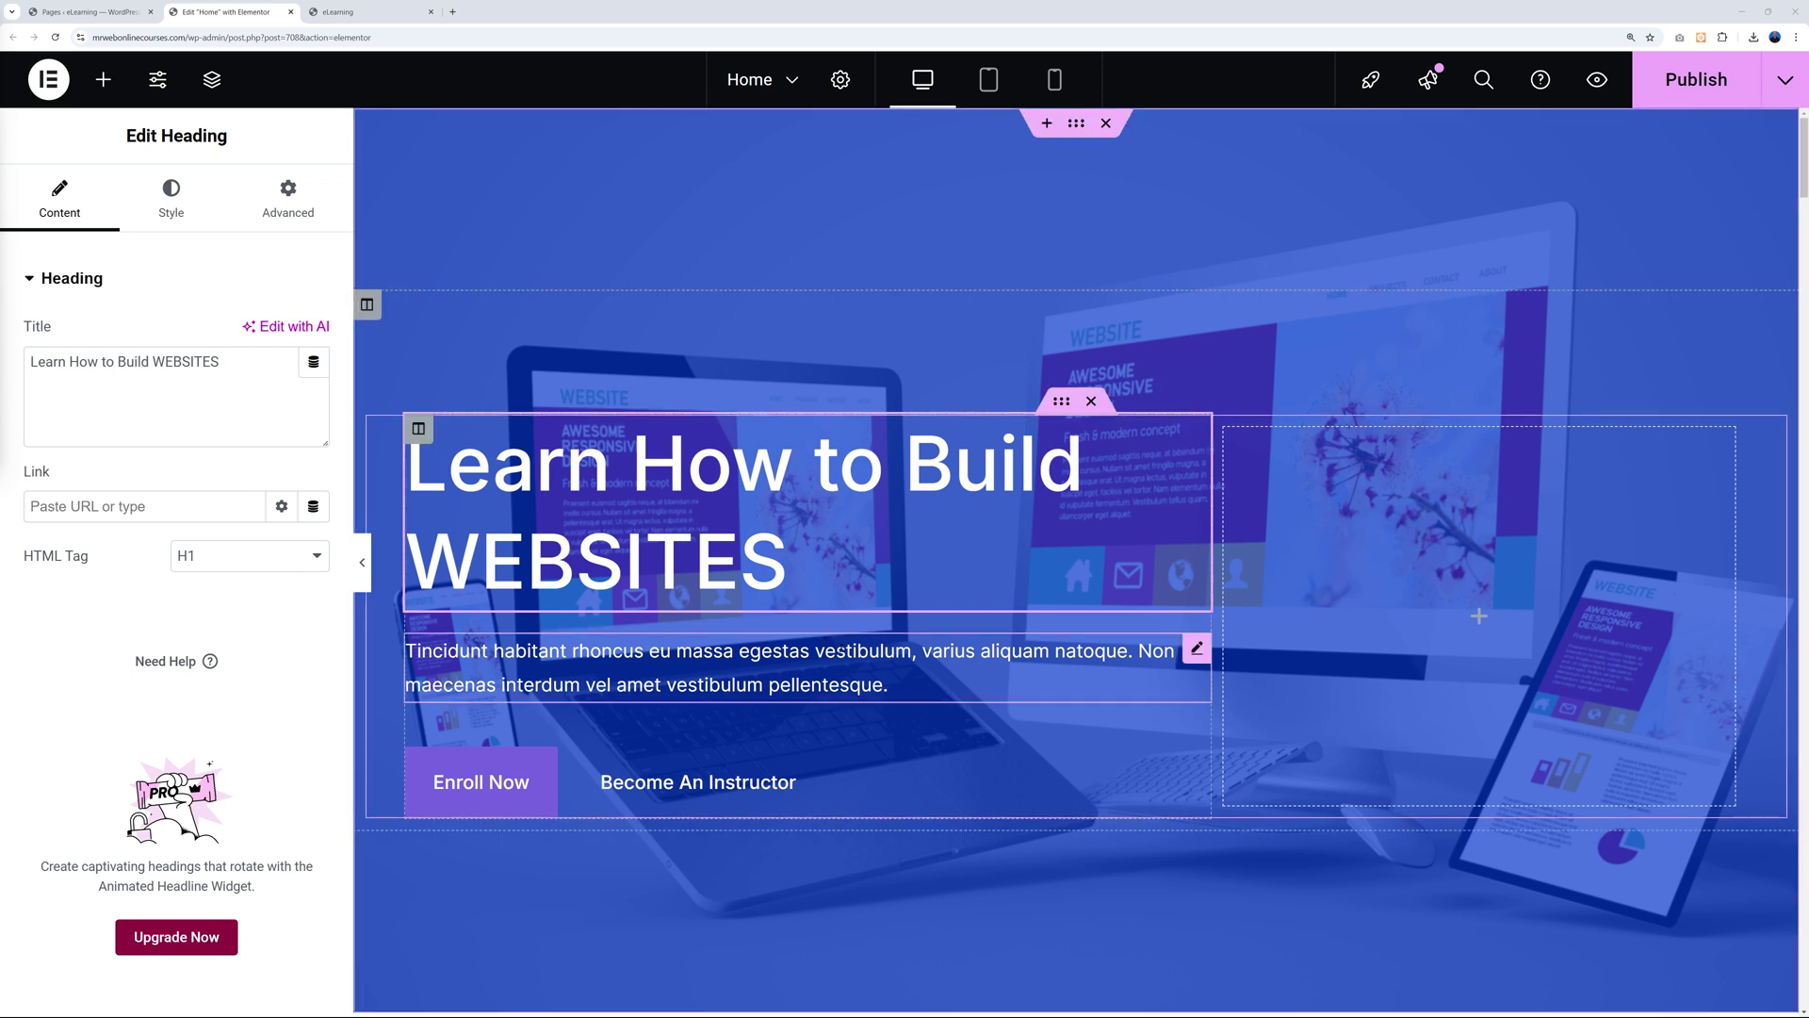
# Replace the hero paragraph with the 'Master the Art of Web Design!' course blurb.
pyautogui.click(1196, 650)
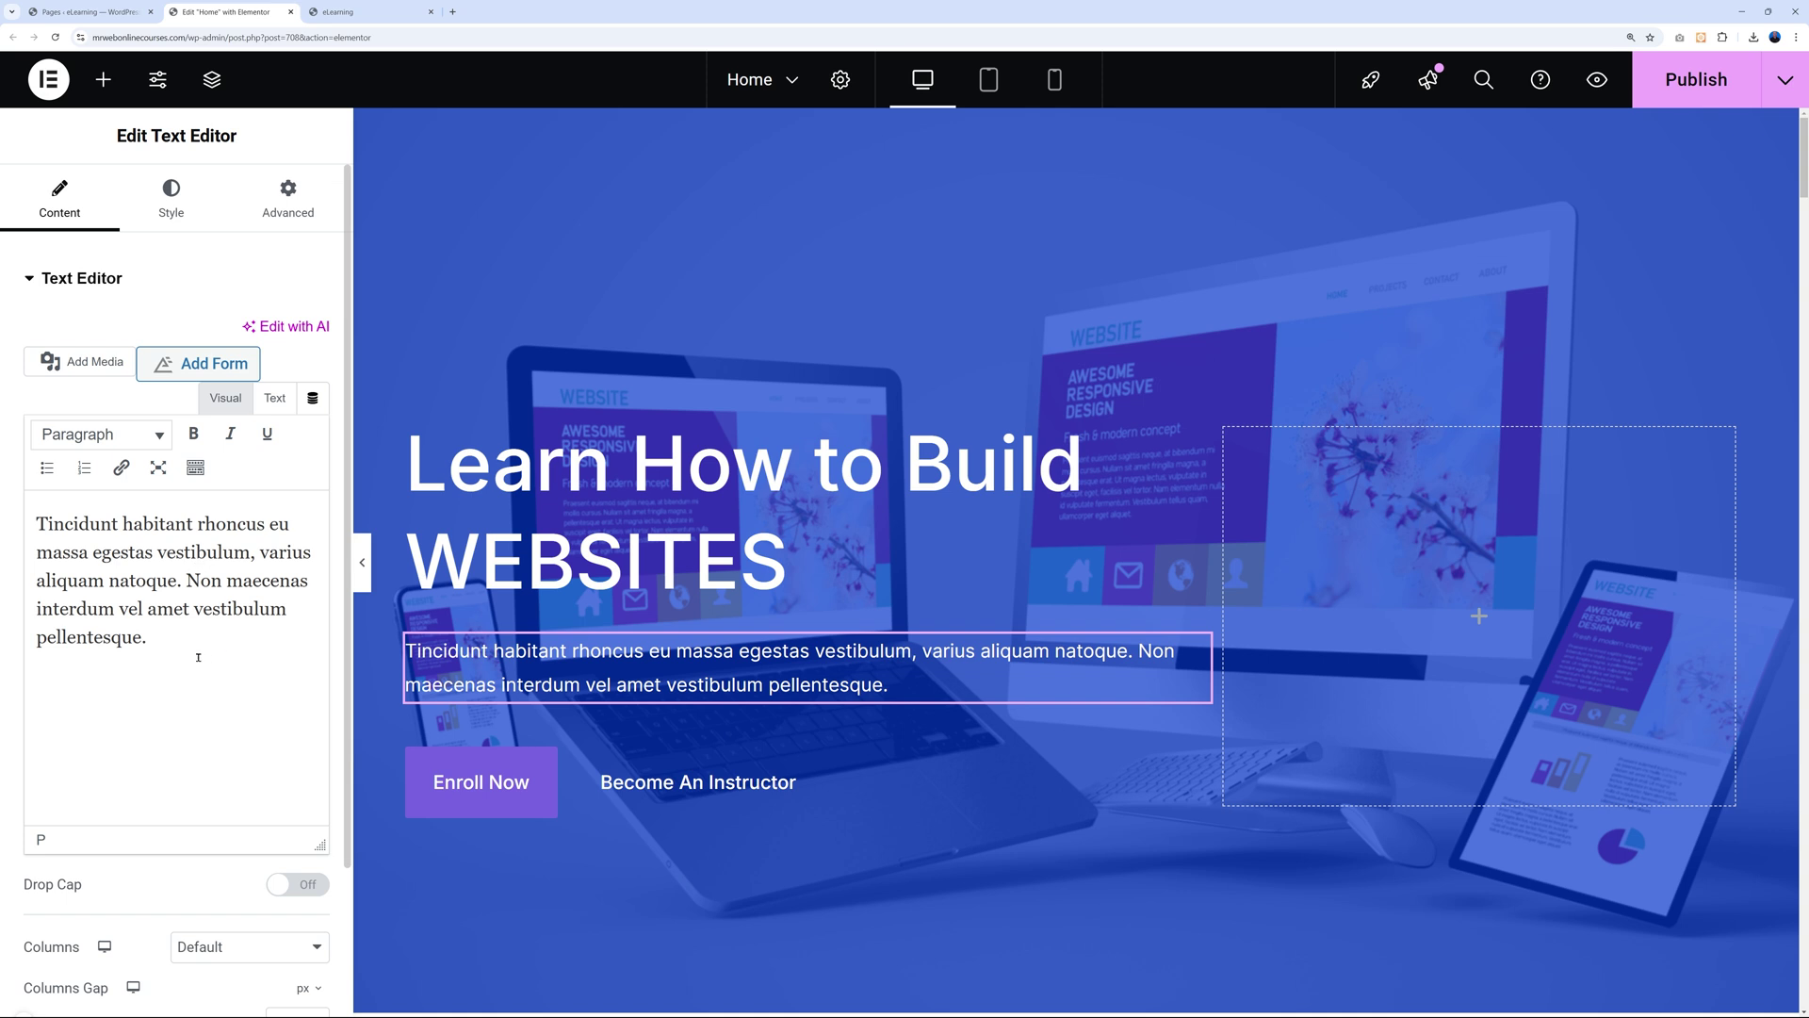
pyautogui.hotkey('ctrl', 'a')
pyautogui.write("Master the Art of Web Design! 🚀 Learn how to create stunning, professional websites from scratch with our step-by-step online courses. Whether you're a beginner or looking to enhance your skills, our platform provides all the tools, tutorials, and support you need to succeed. Start building your dream projects today!")
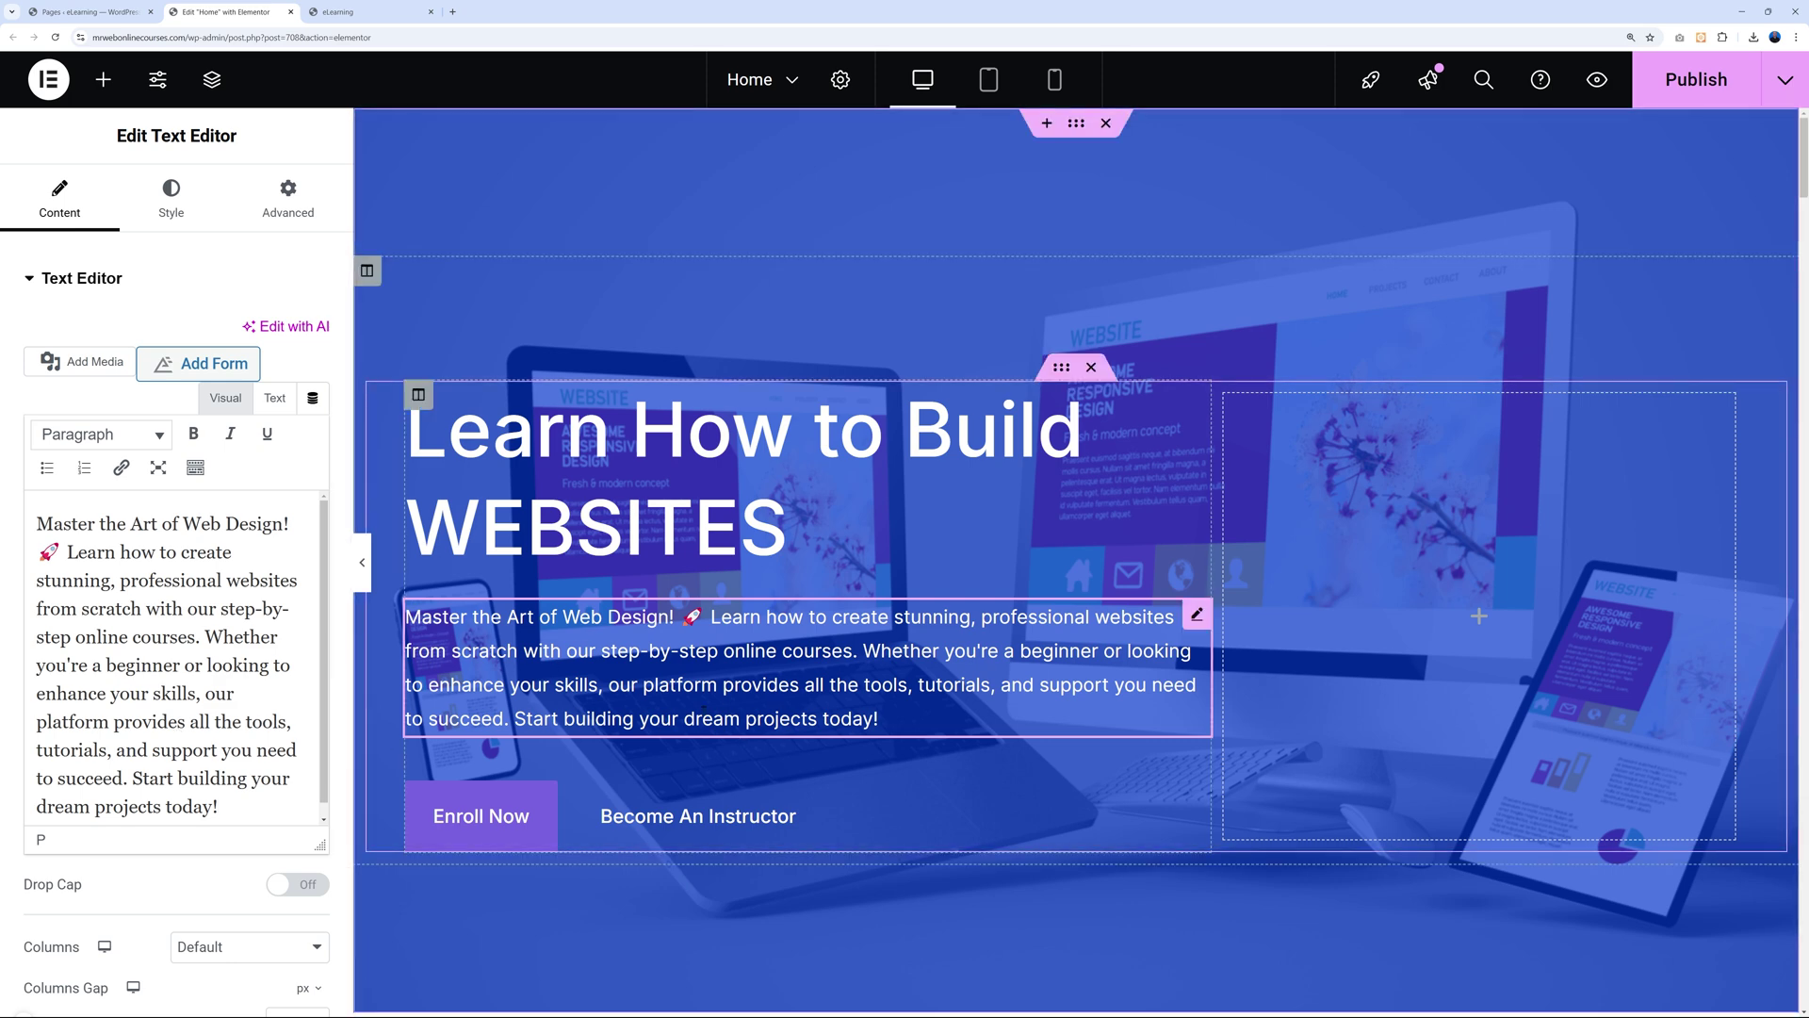
pyautogui.click(1195, 395)
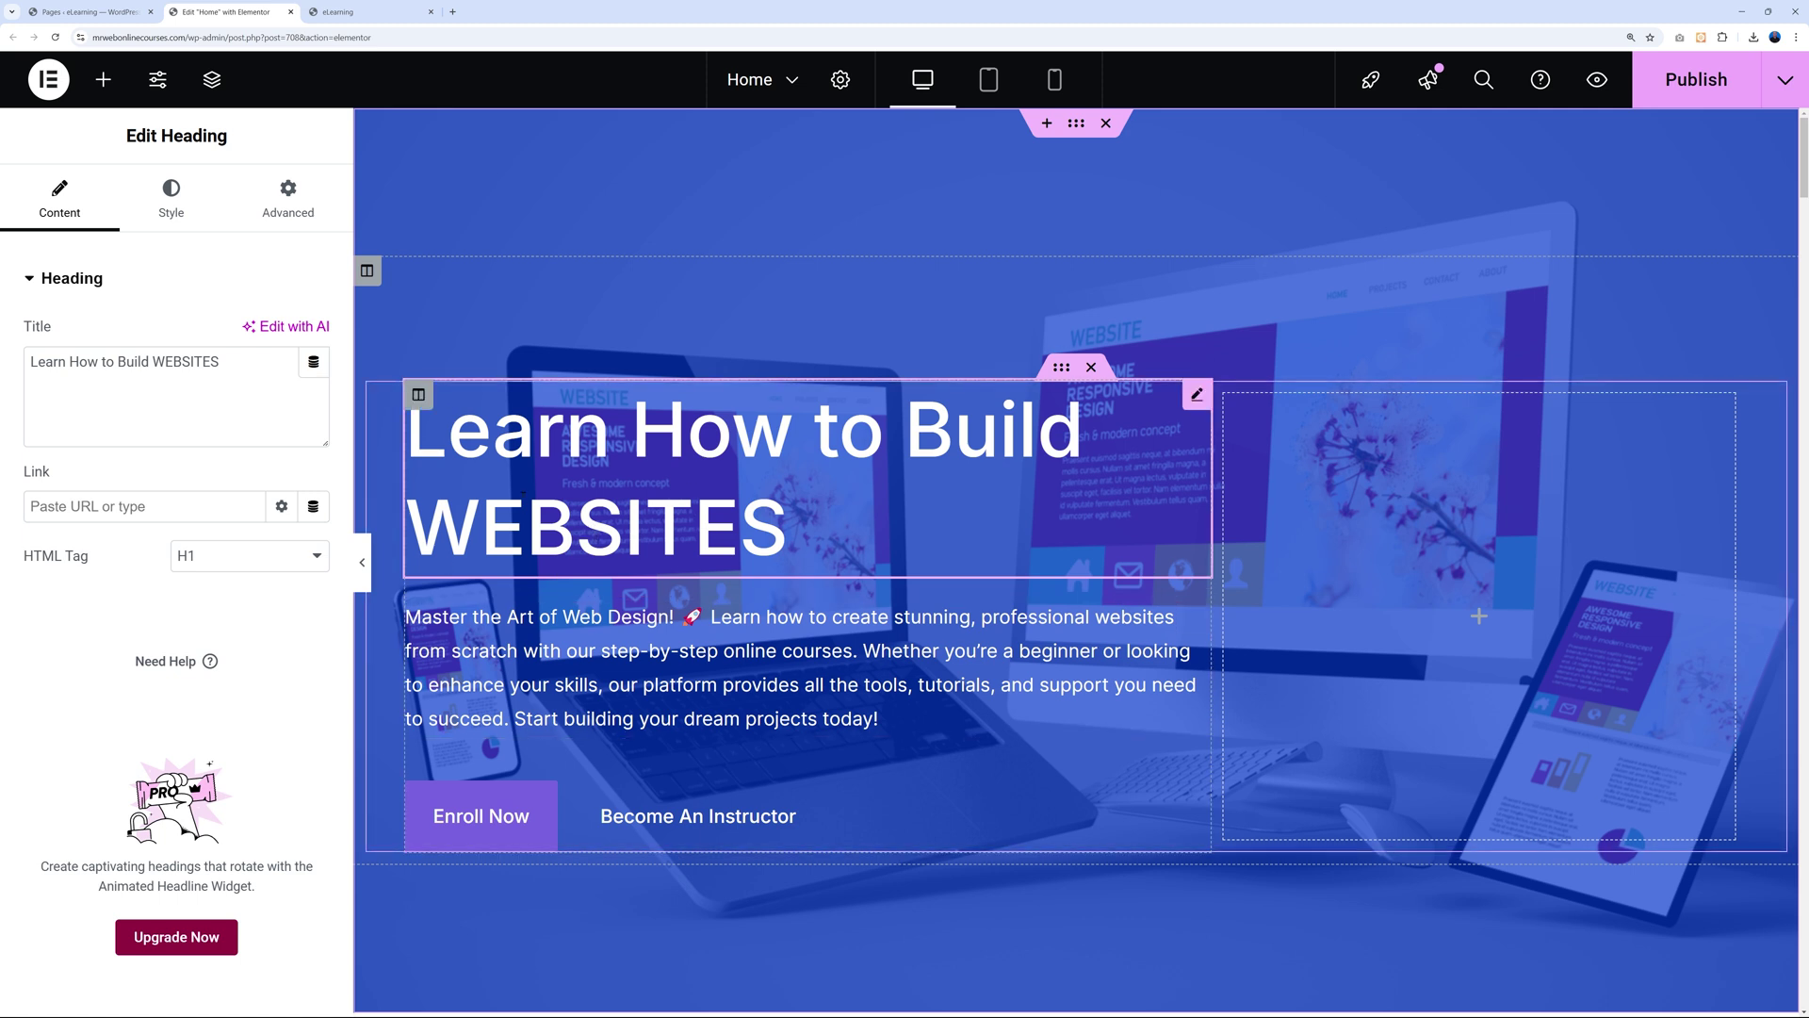
# Left-align the hero heading after trying the other alignment options.
pyautogui.click(171, 200)
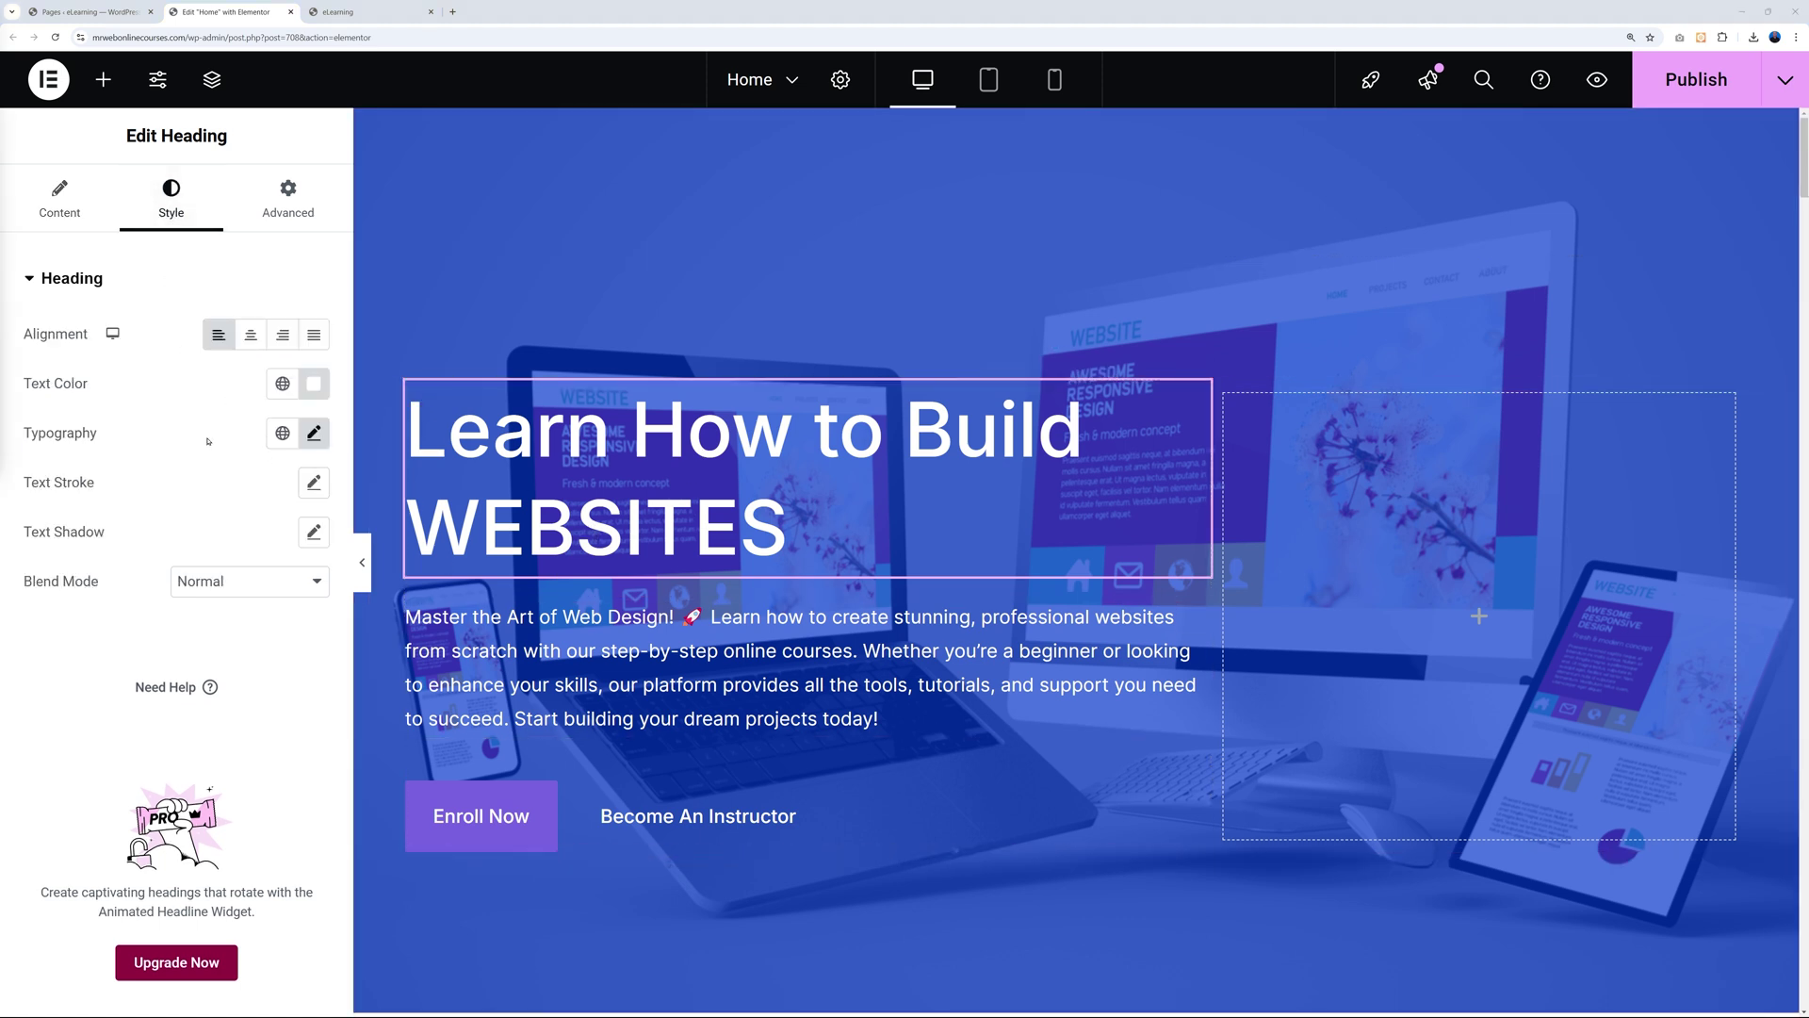
pyautogui.click(250, 336)
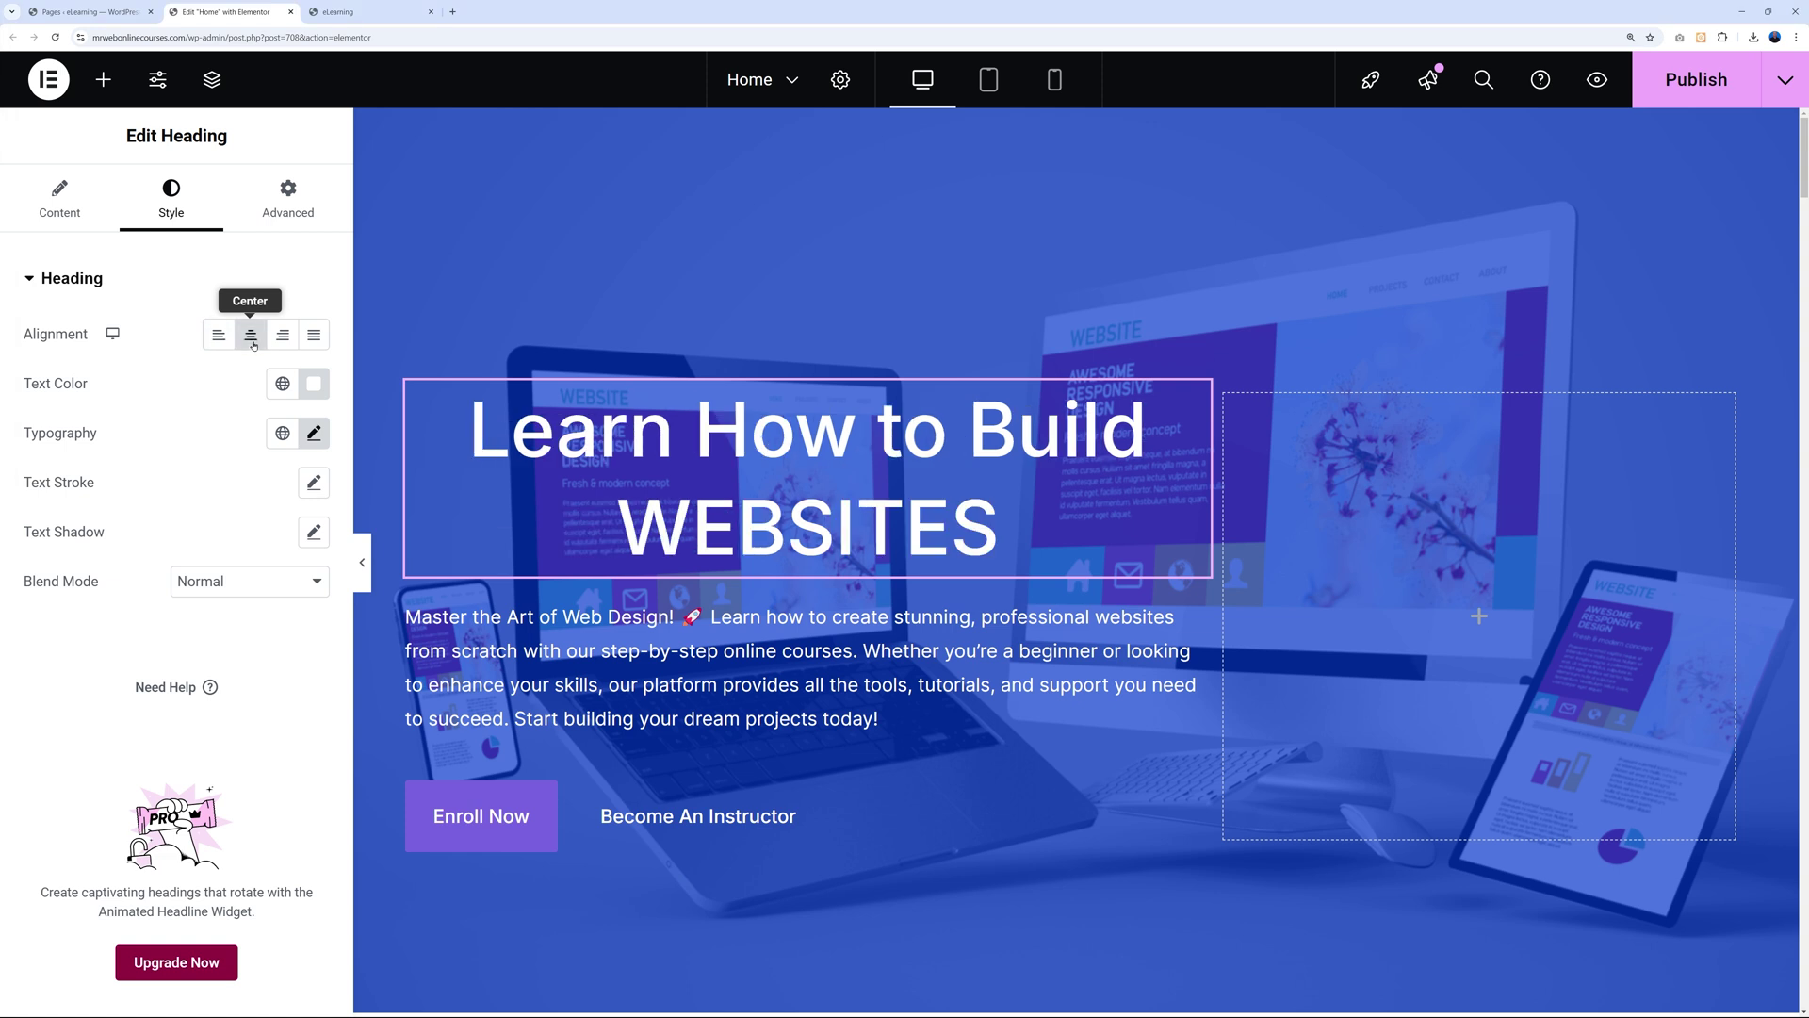
pyautogui.click(220, 336)
pyautogui.click(283, 337)
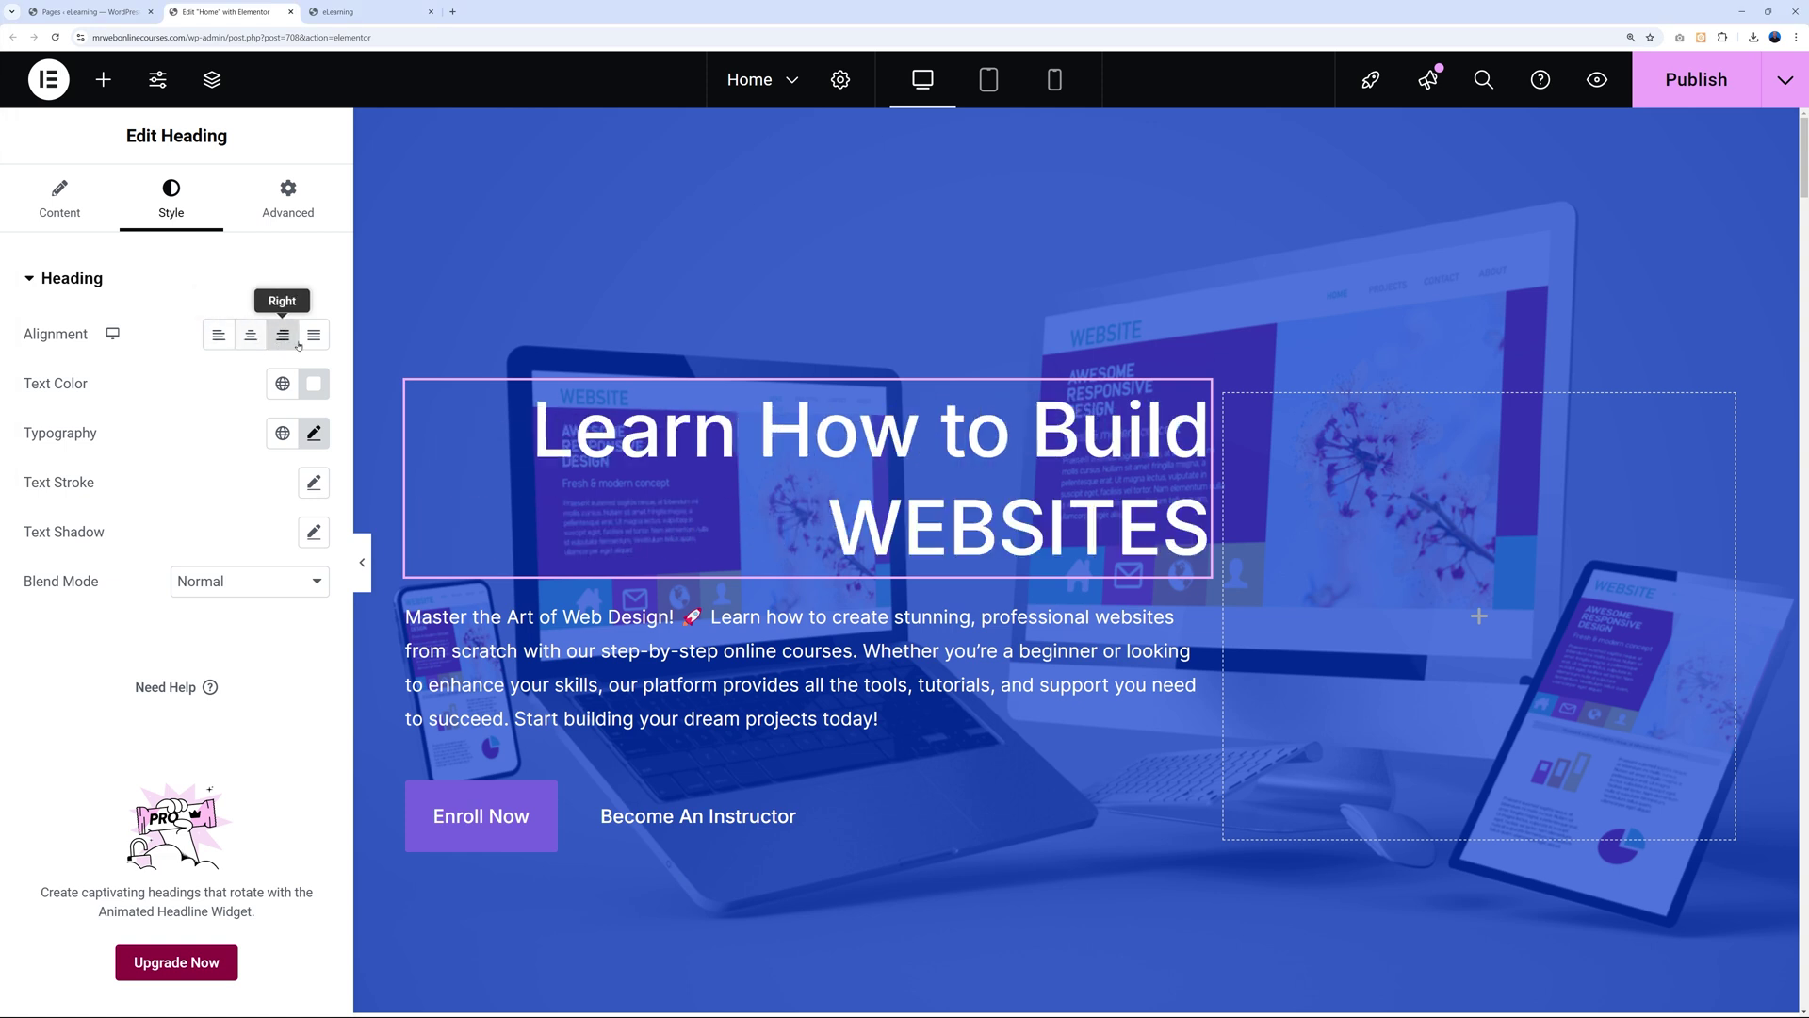
pyautogui.click(314, 337)
pyautogui.click(251, 336)
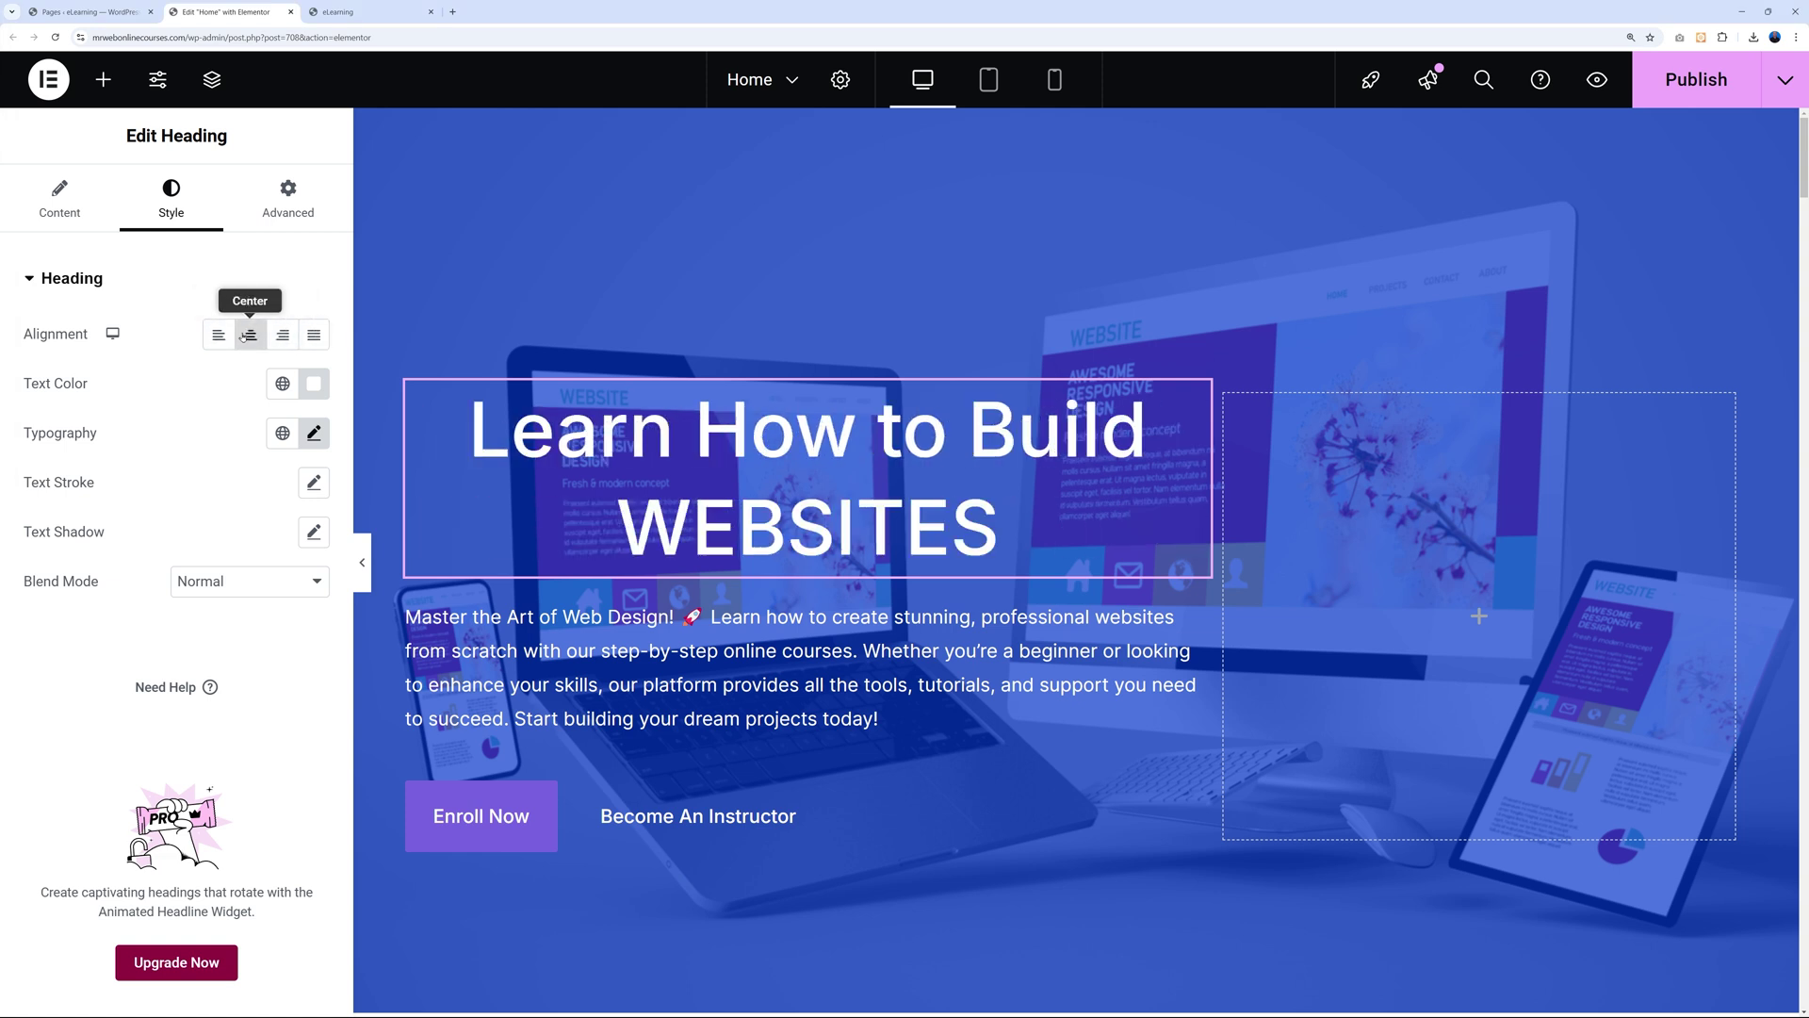
pyautogui.click(219, 336)
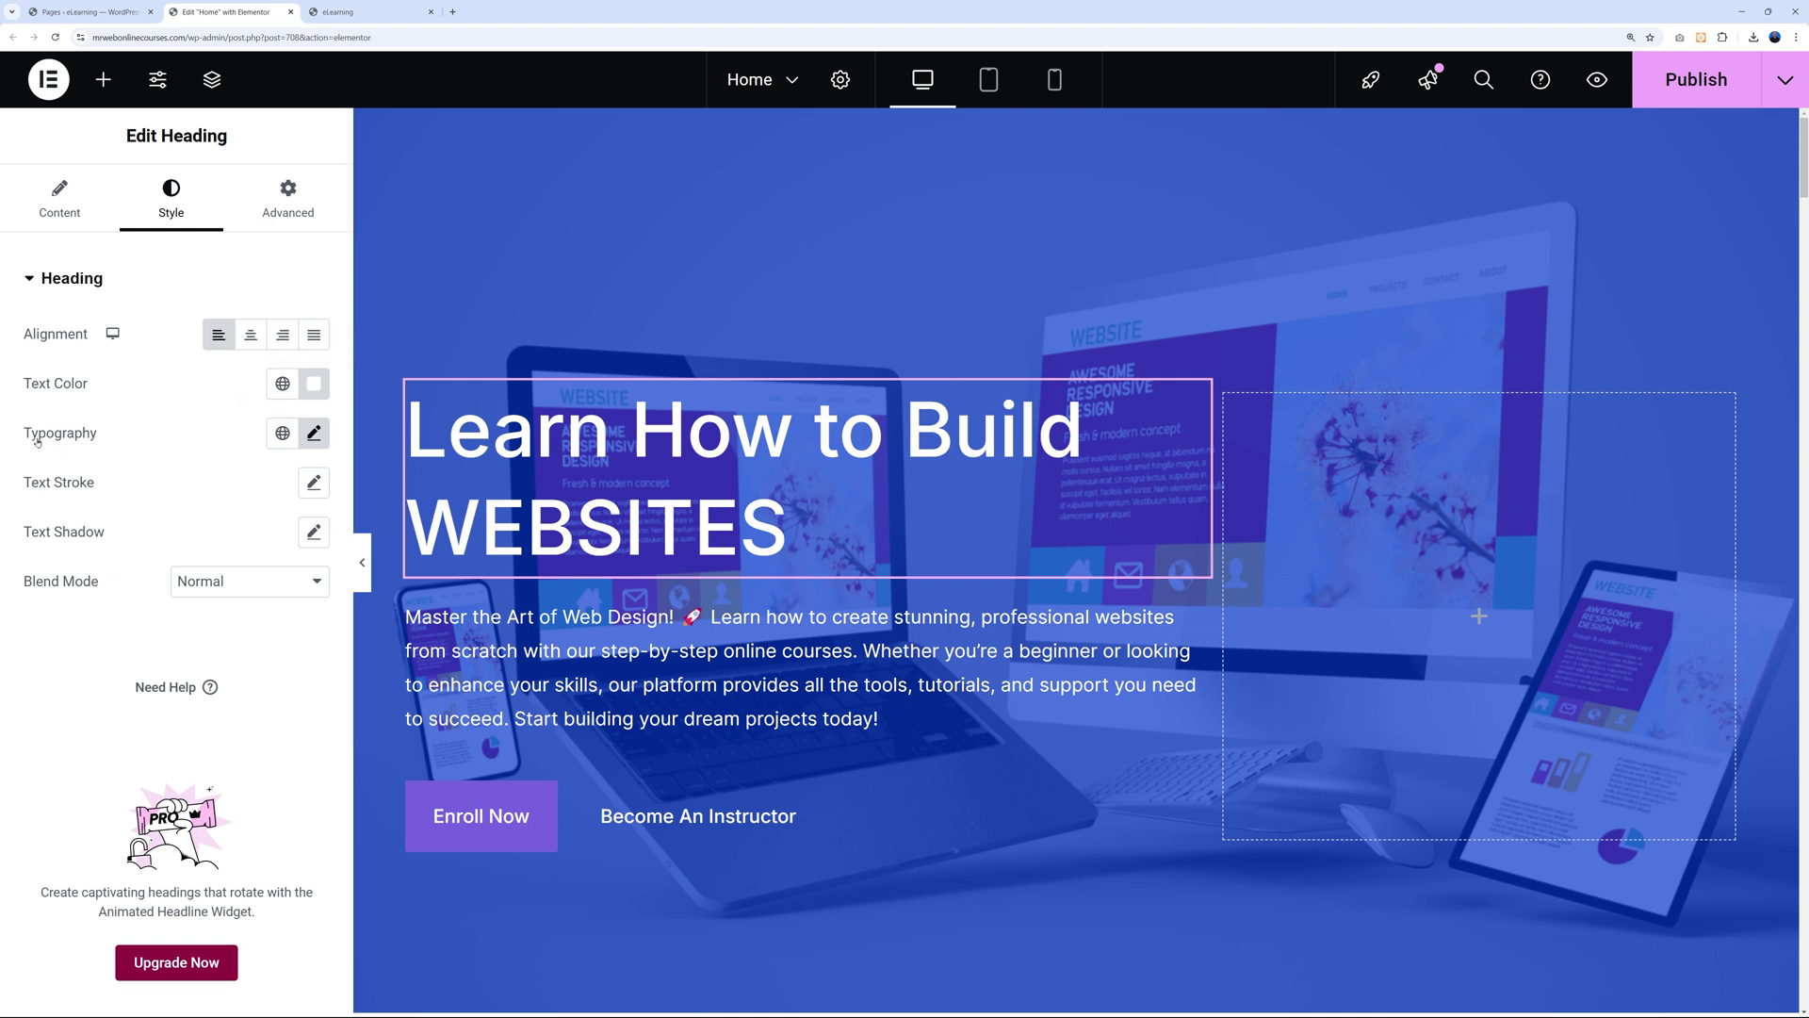
# Set a custom heading typography with a 44 px font size.
pyautogui.click(314, 435)
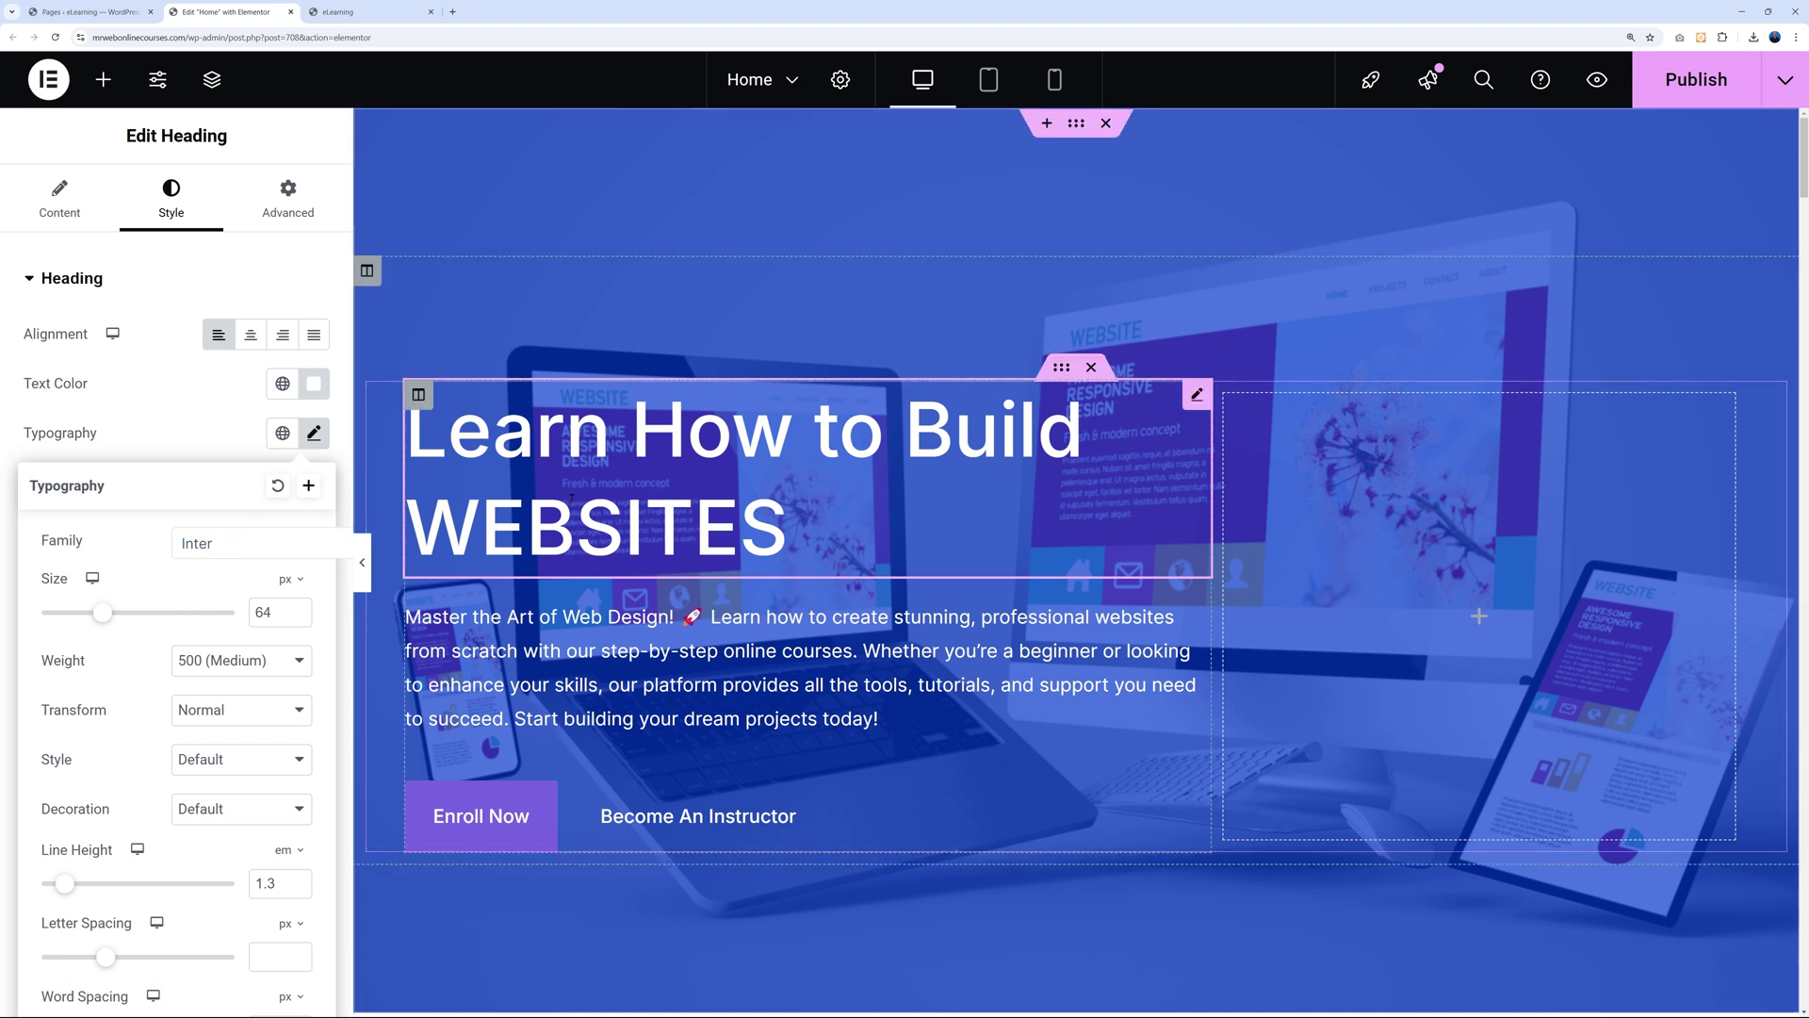
pyautogui.click(224, 541)
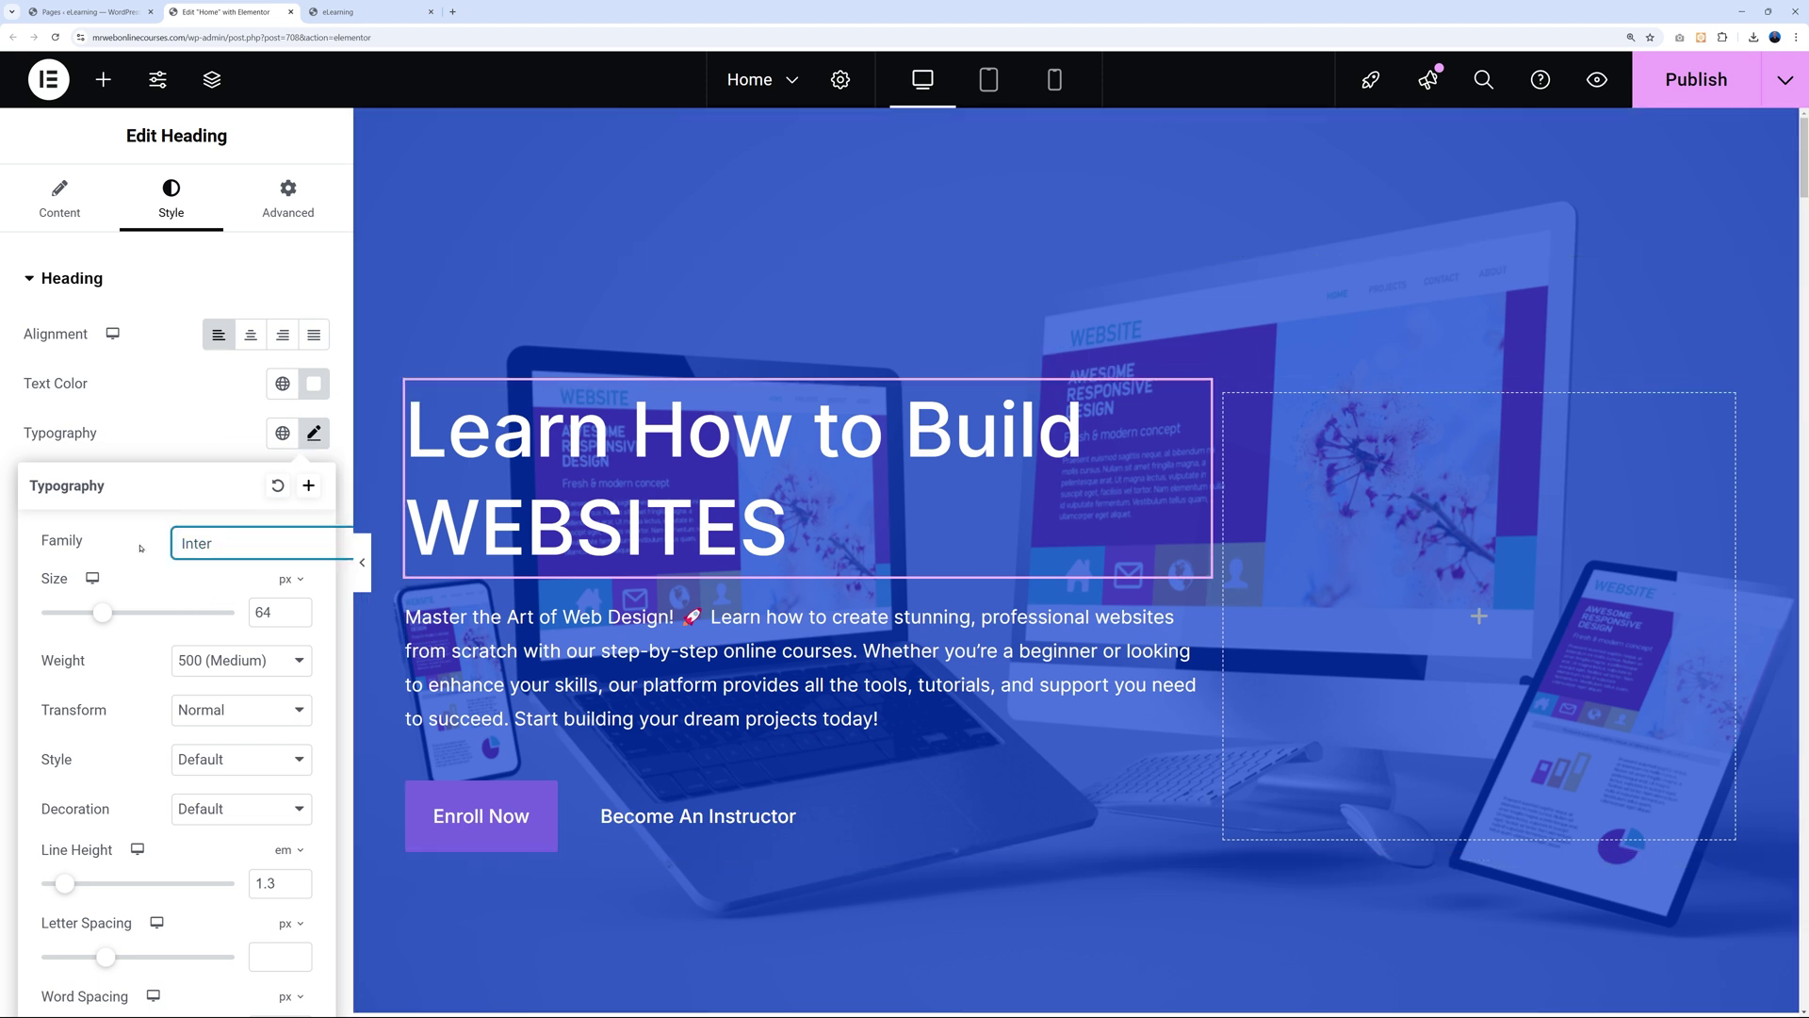
pyautogui.moveTo(103, 613); pyautogui.dragTo(83, 614)
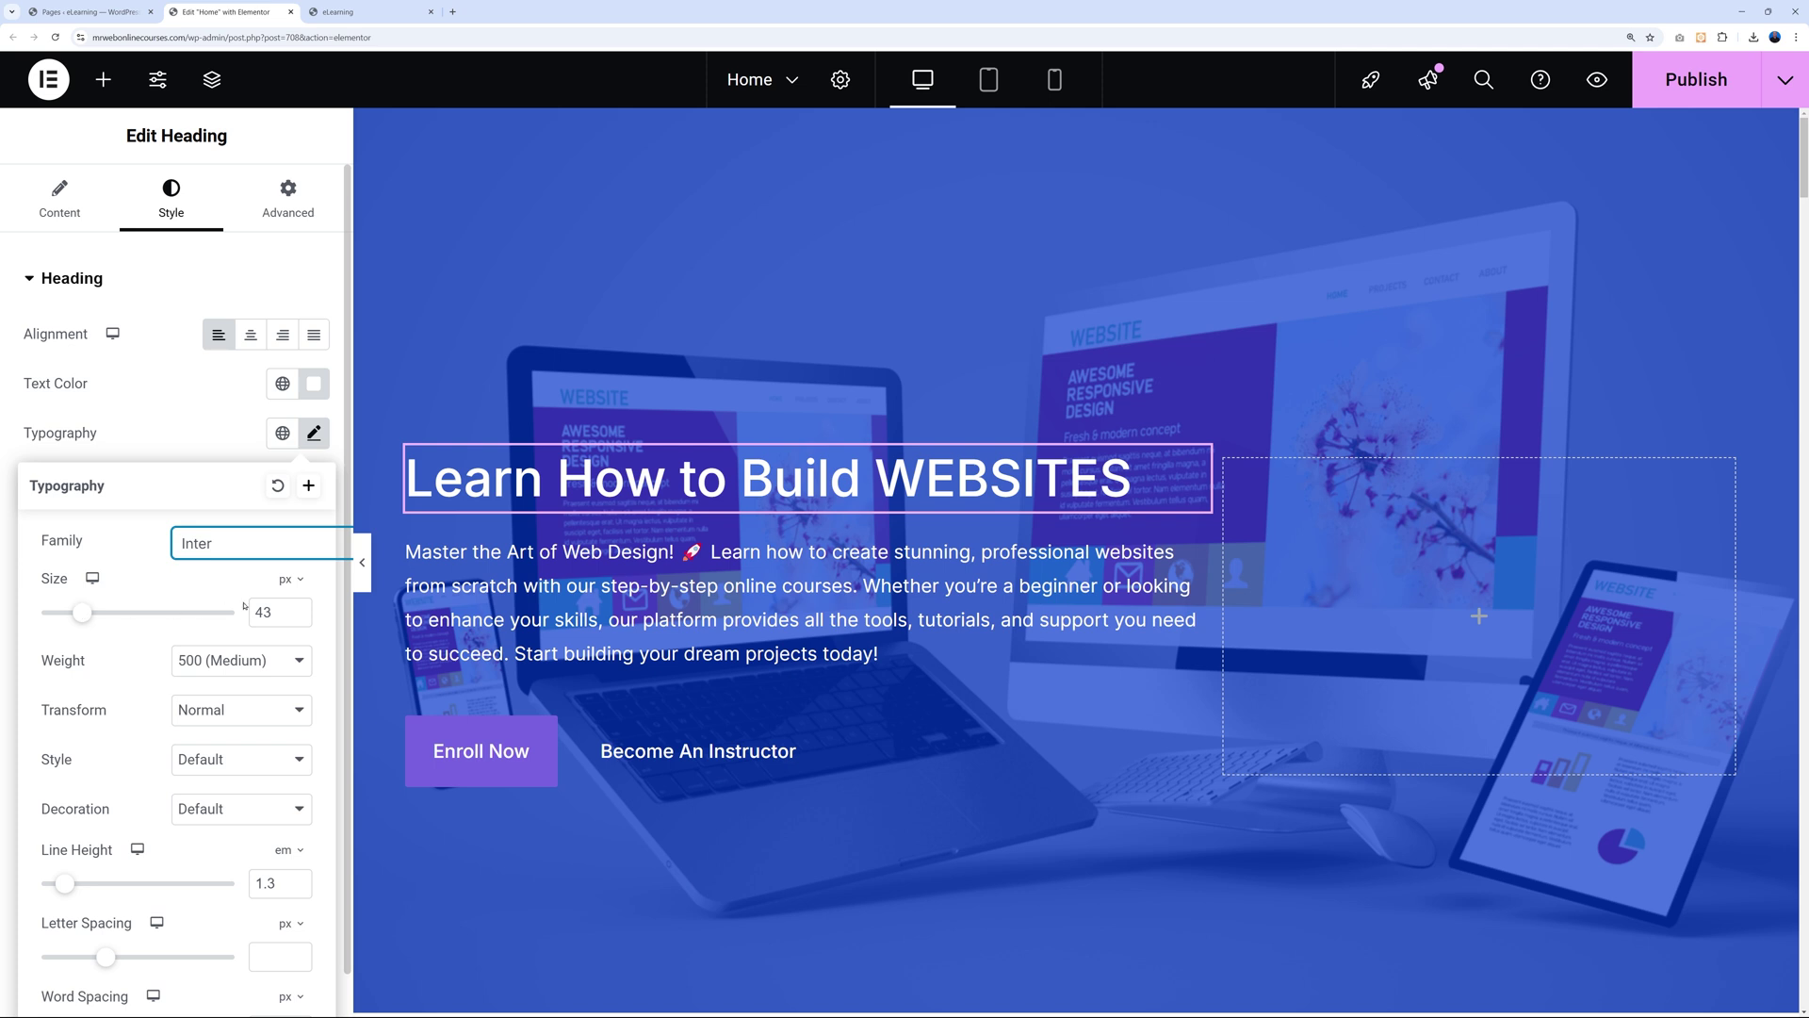
pyautogui.scroll(1, 264, 612)
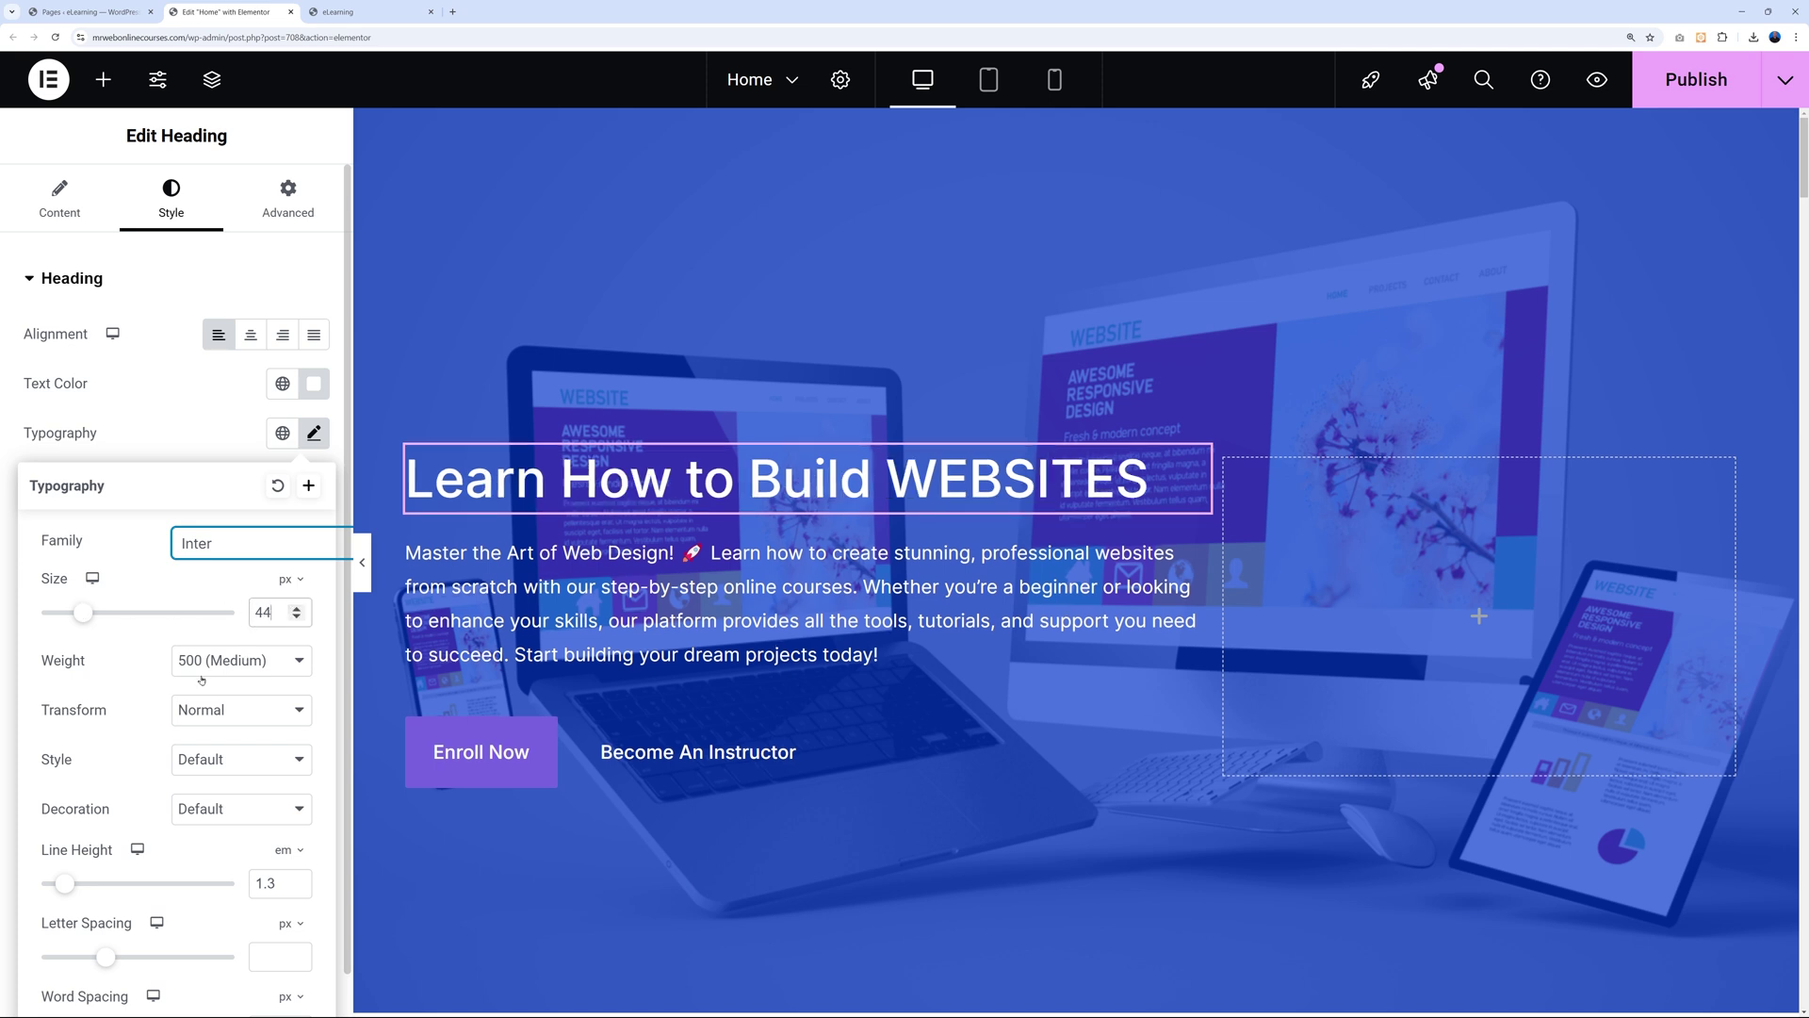
# Set the heading font weight to 700 (Bold) after briefly trying 900 (Black).
pyautogui.click(285, 662)
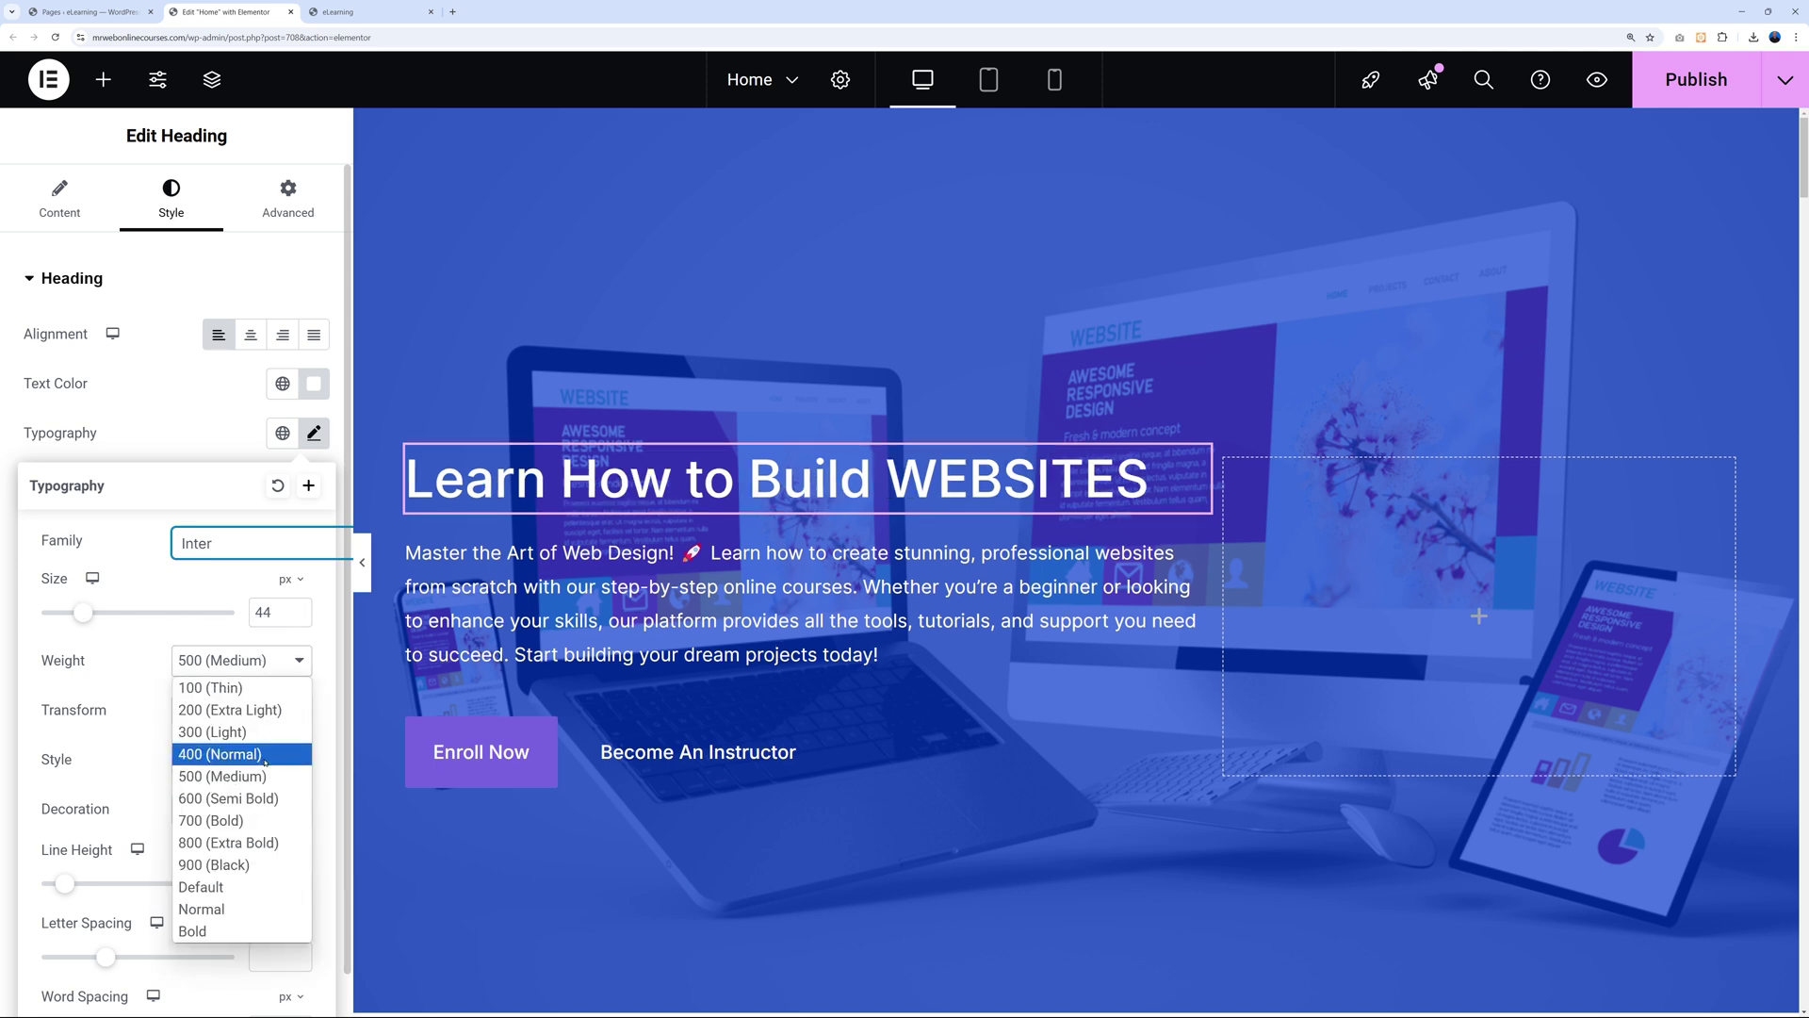
pyautogui.press('Down')
pyautogui.press('Down')
pyautogui.press('Return')
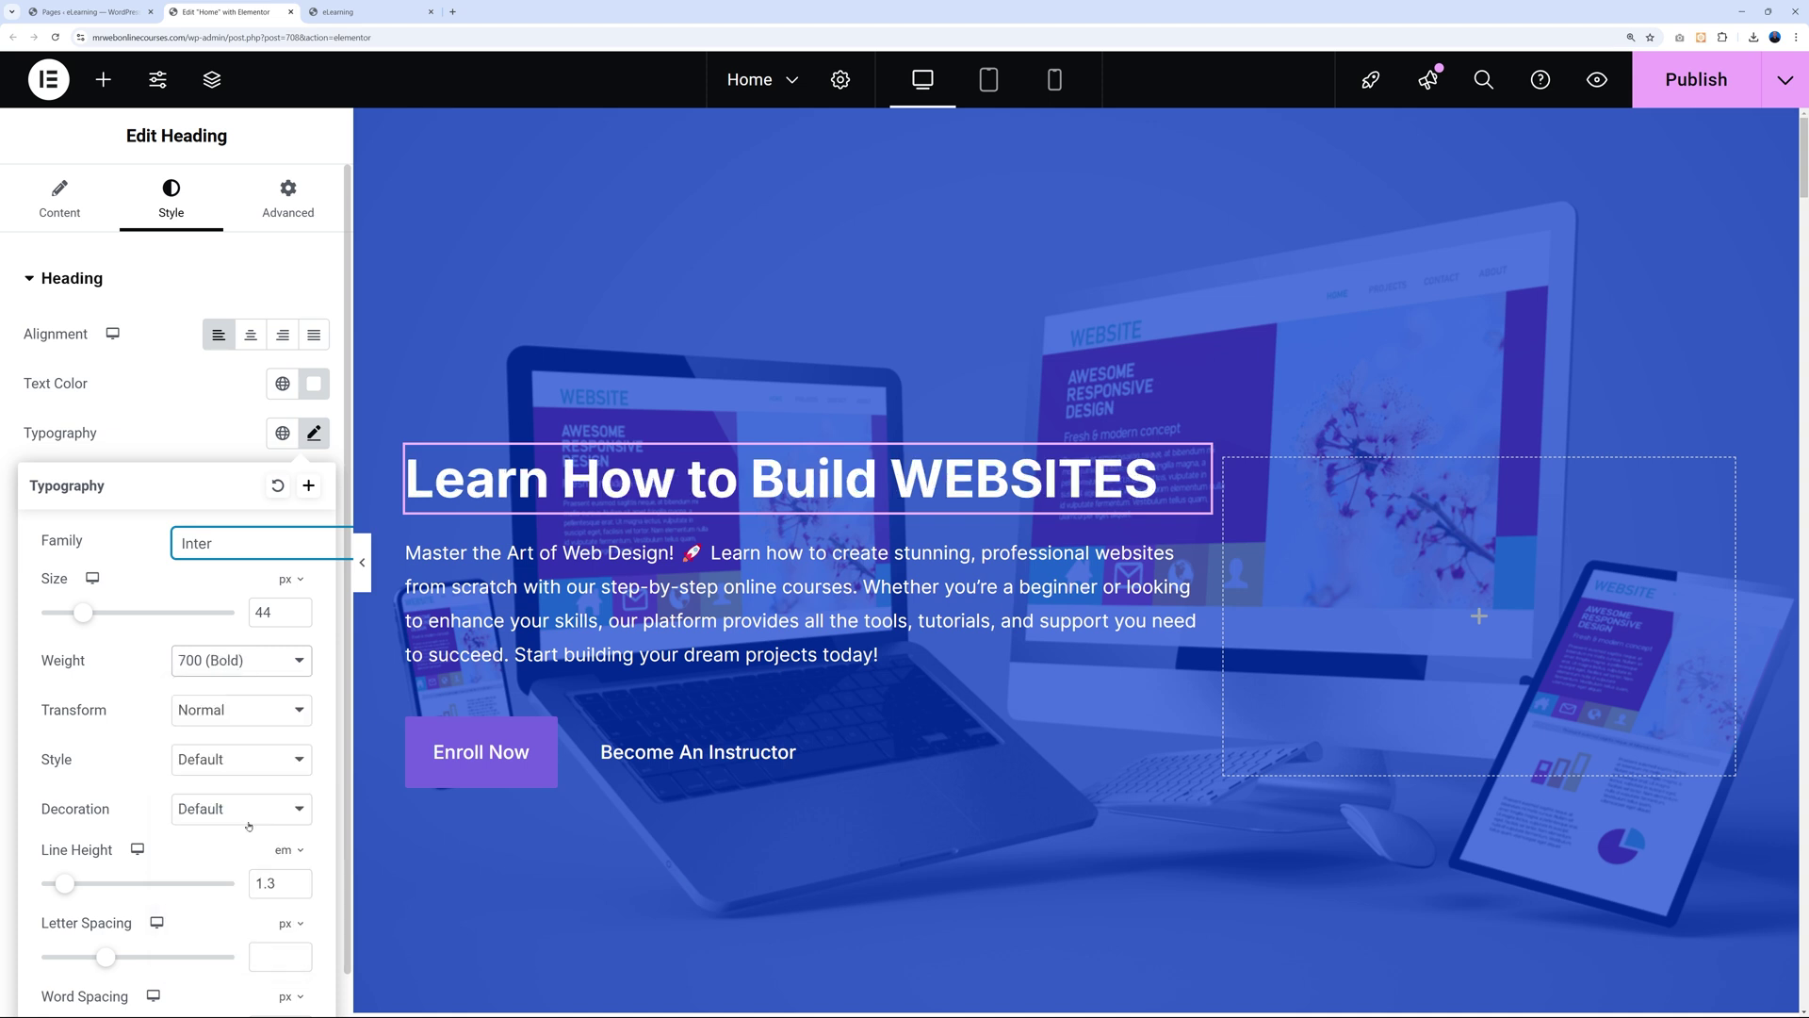
pyautogui.hotkey('alt', 'Down')
pyautogui.press('Up')
pyautogui.press('Up')
pyautogui.press('Up')
pyautogui.press('Down')
pyautogui.press('Down')
pyautogui.press('Down')
pyautogui.press('Down')
pyautogui.press('Down')
pyautogui.press('Return')
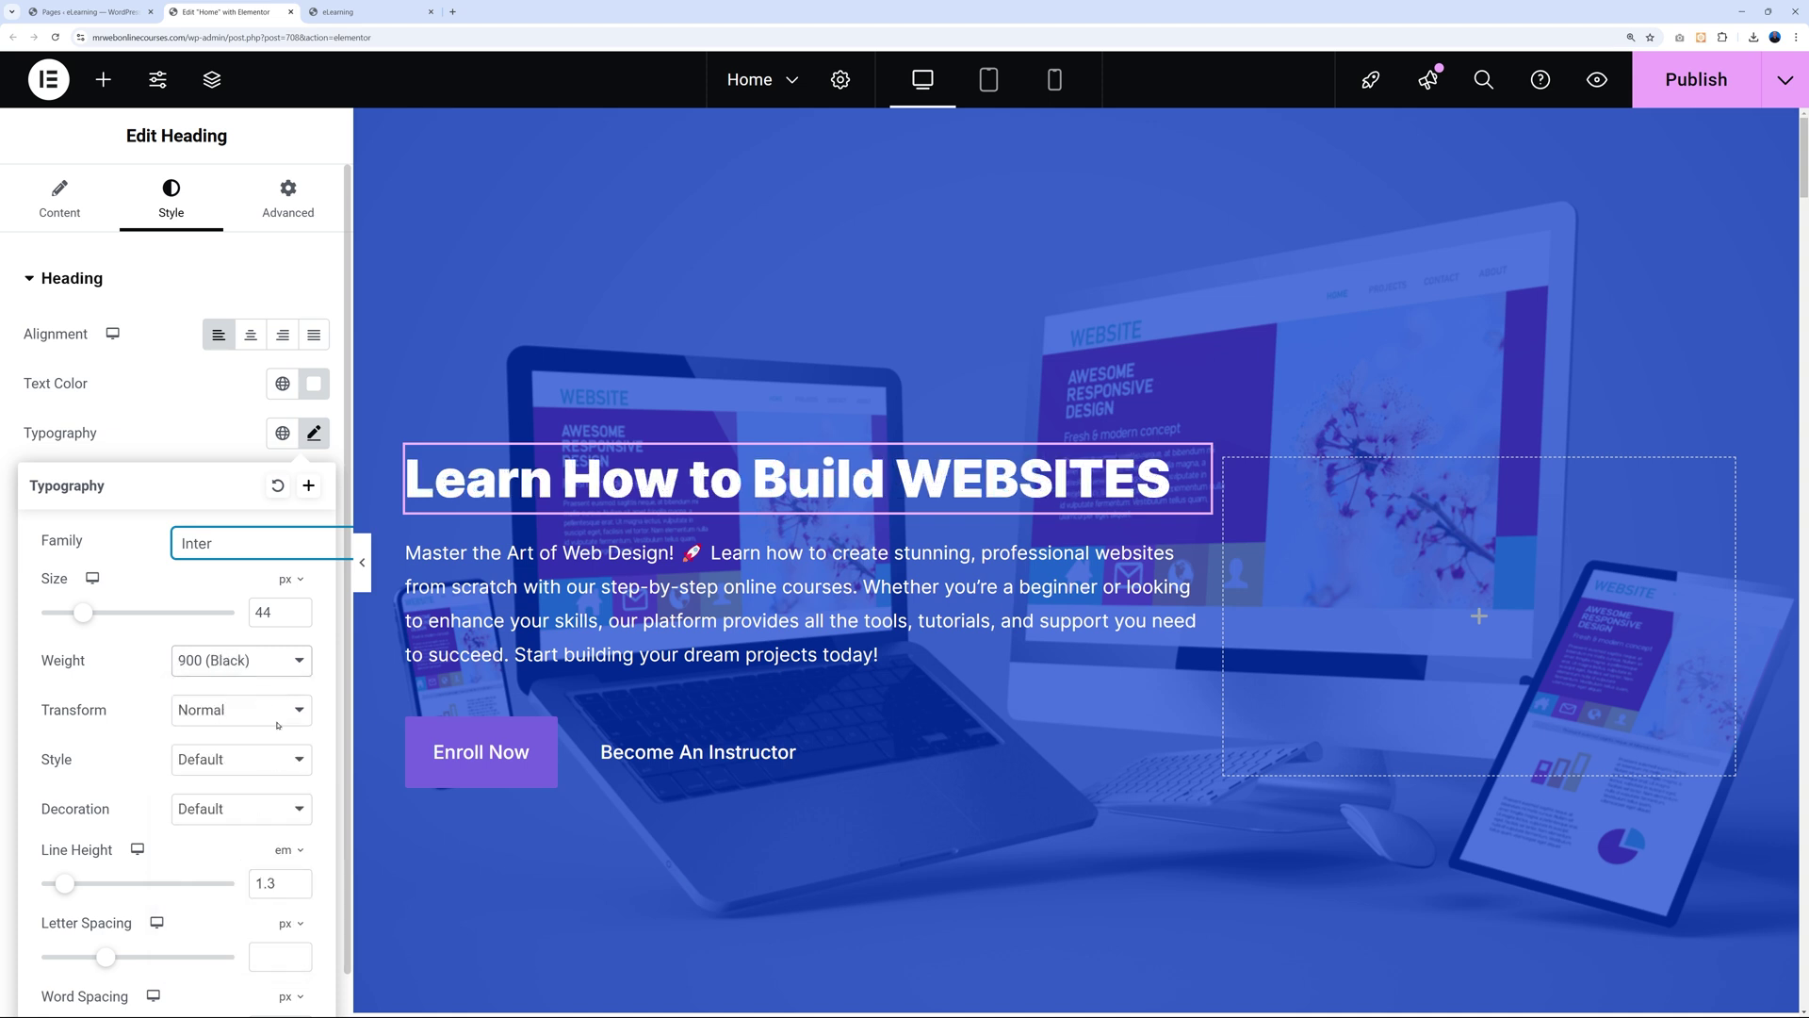
pyautogui.click(288, 664)
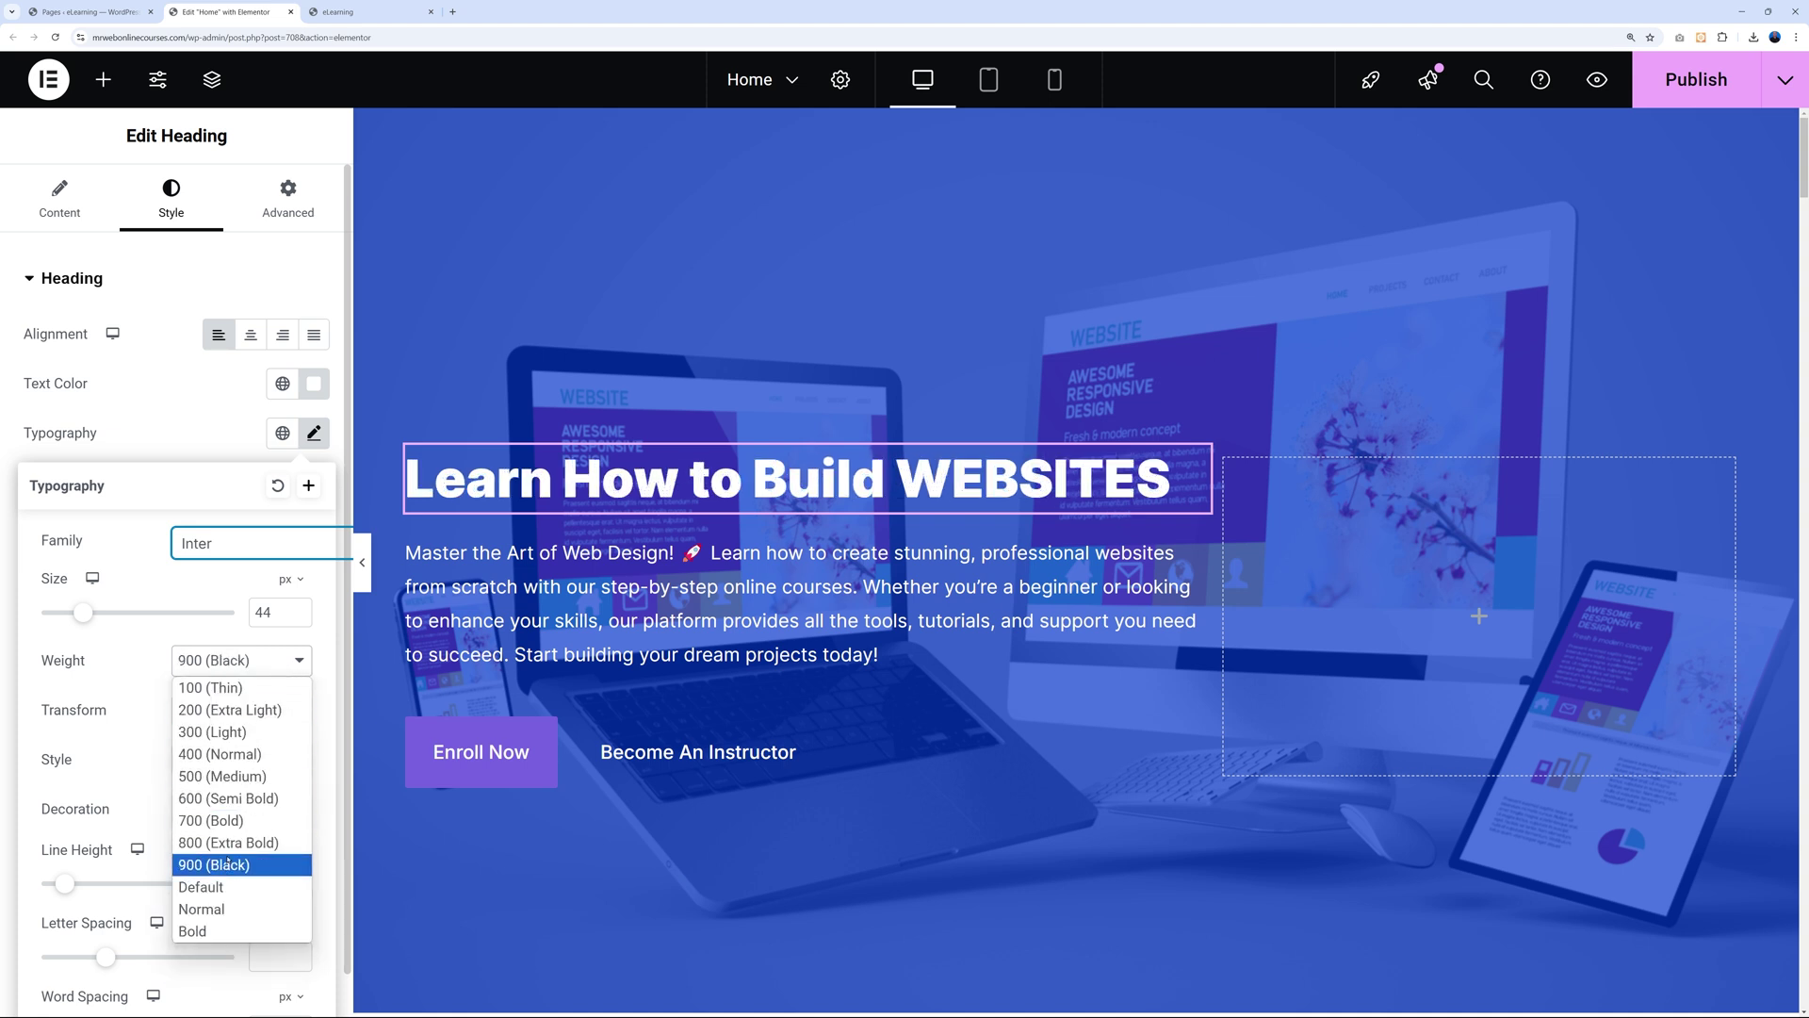
pyautogui.click(232, 827)
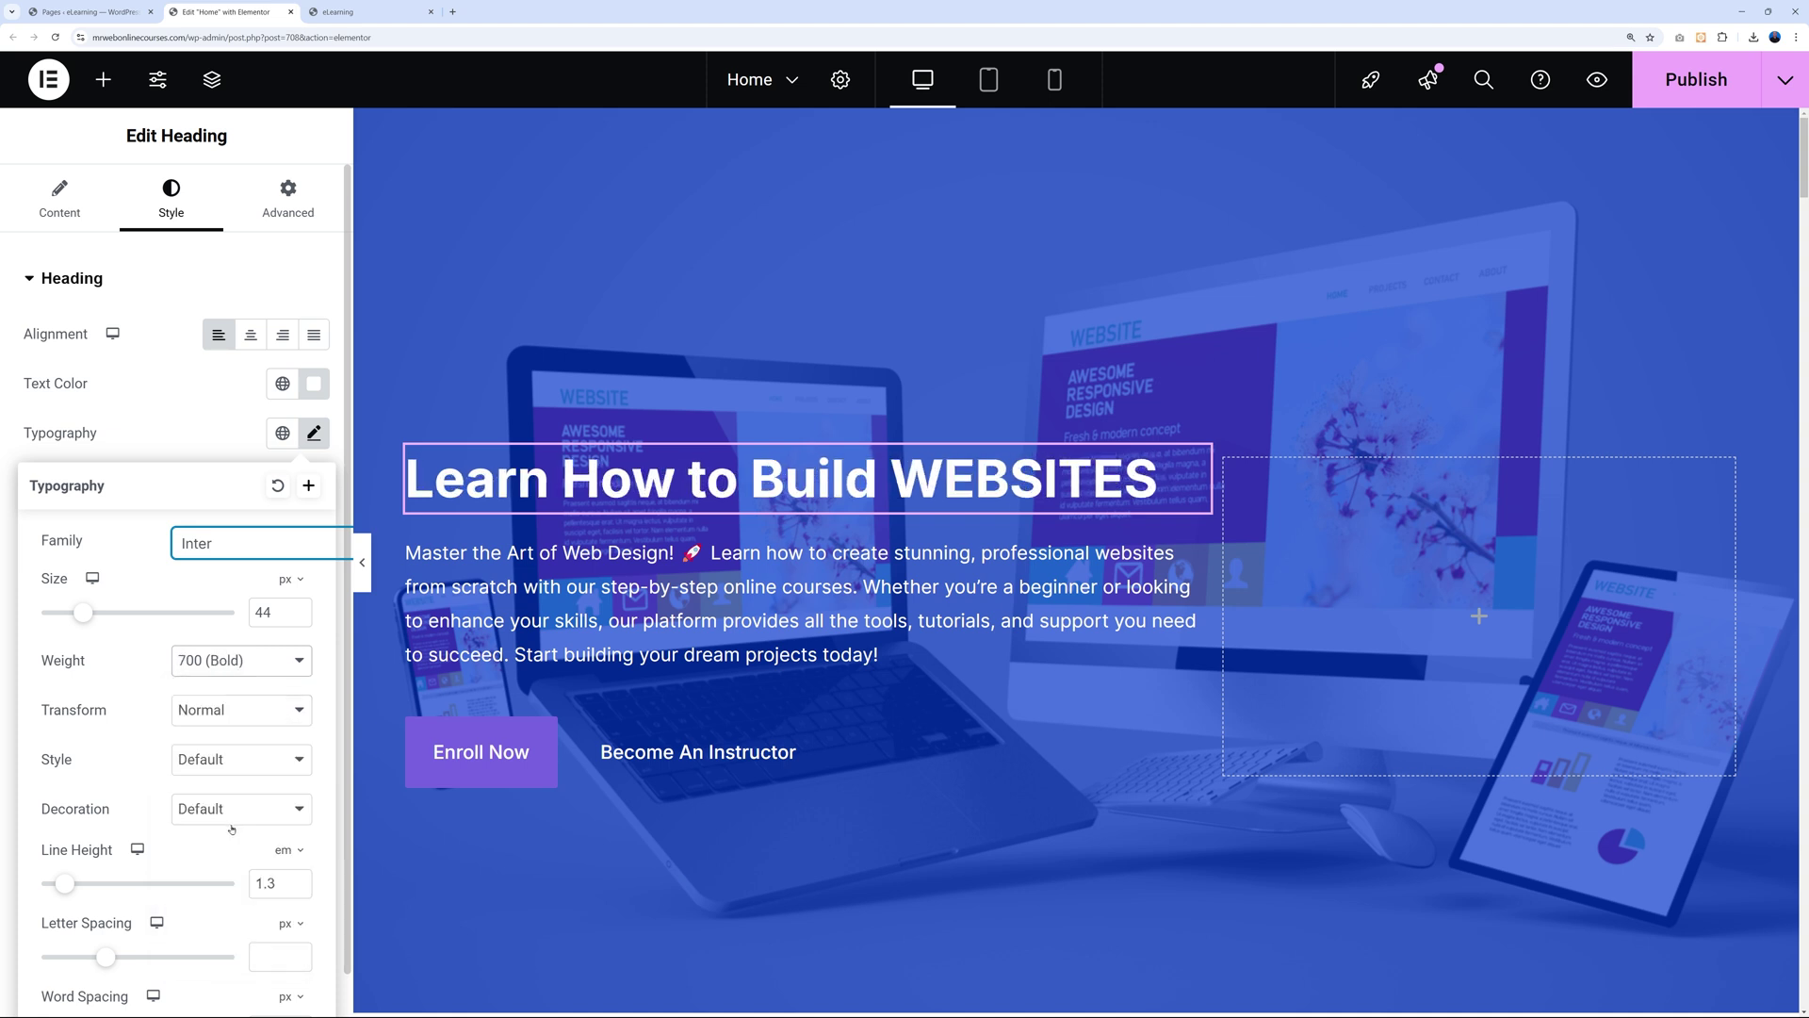
# Keep the heading's Normal transform and Default, non-italic style after testing italic.
pyautogui.click(245, 717)
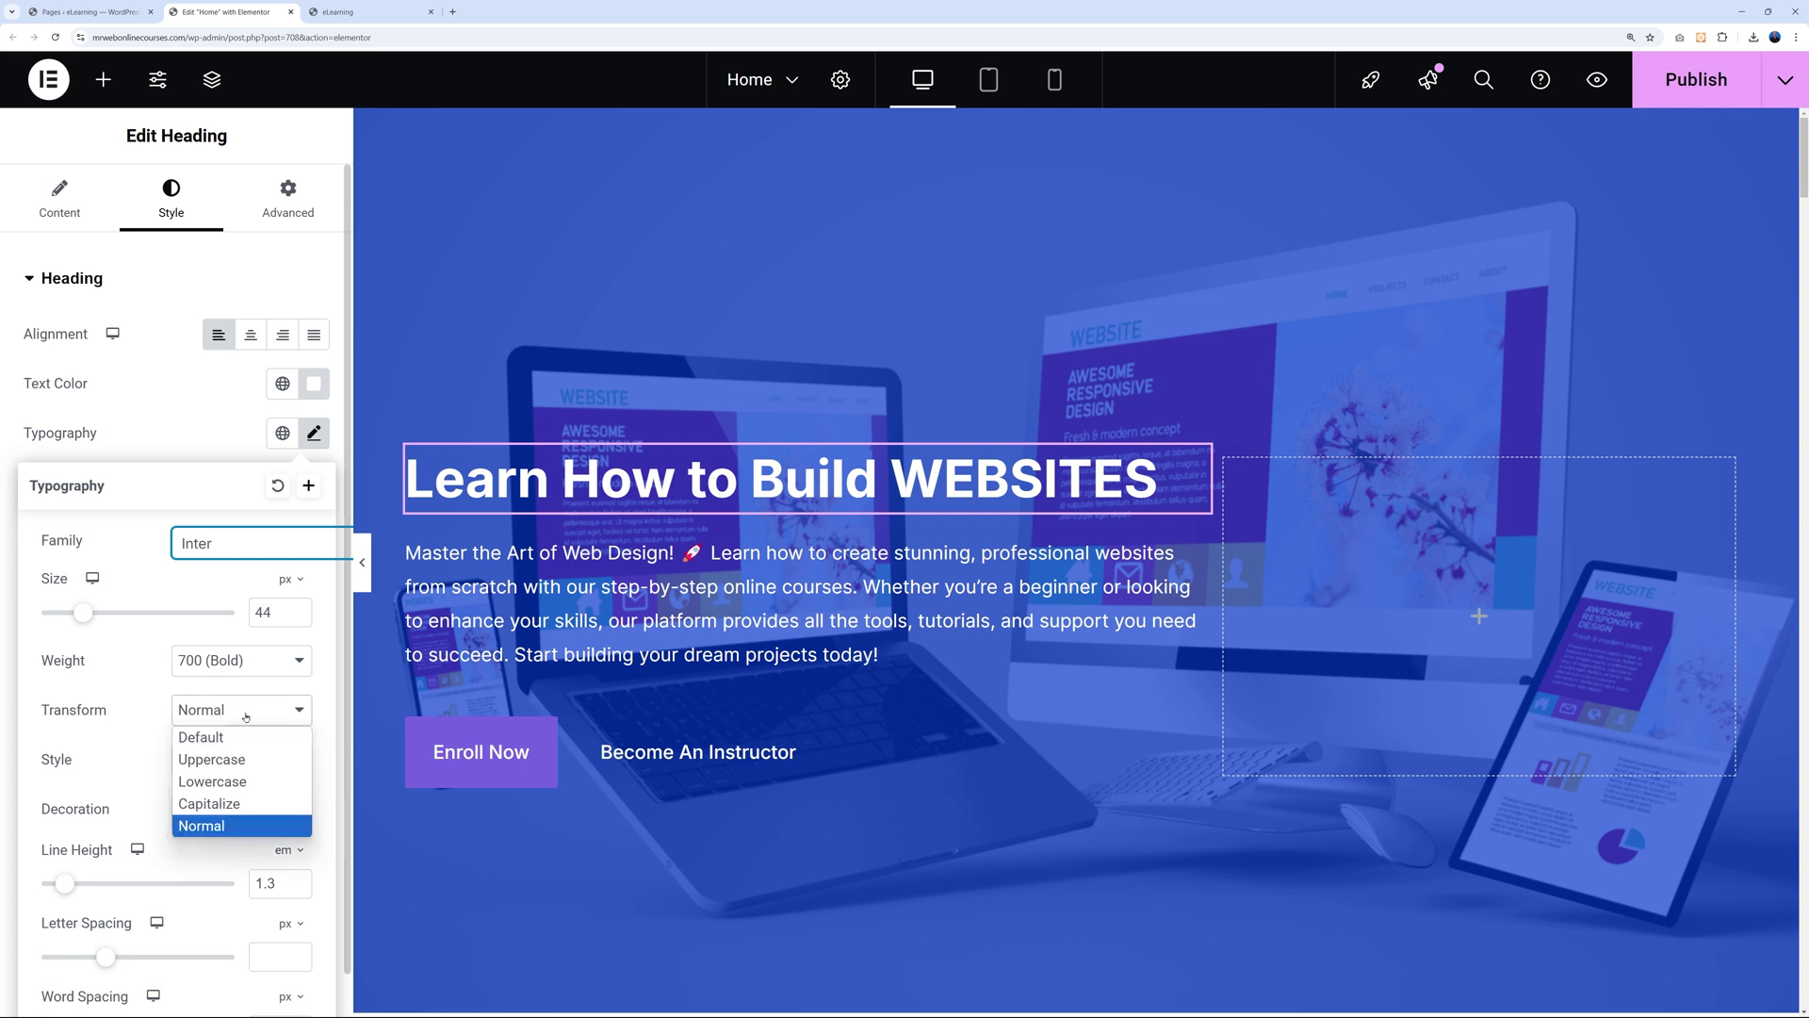
pyautogui.click(249, 717)
pyautogui.click(264, 759)
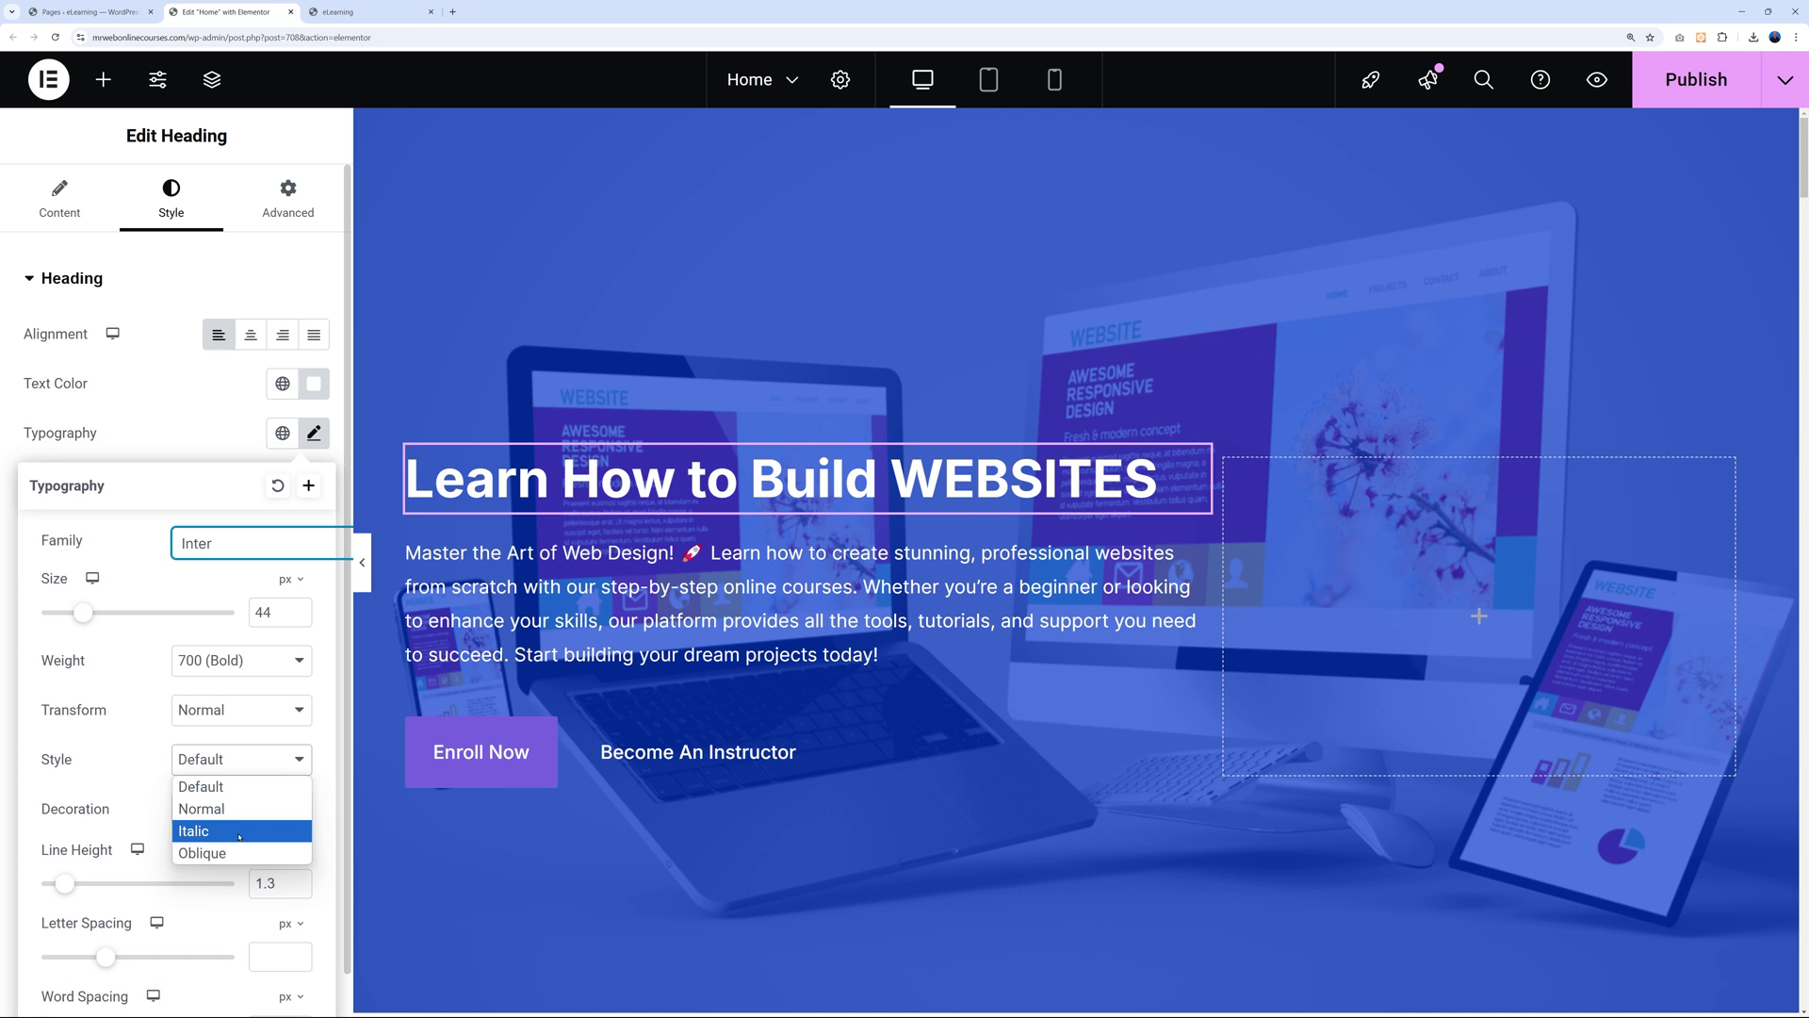
pyautogui.click(240, 836)
pyautogui.click(241, 760)
pyautogui.click(234, 788)
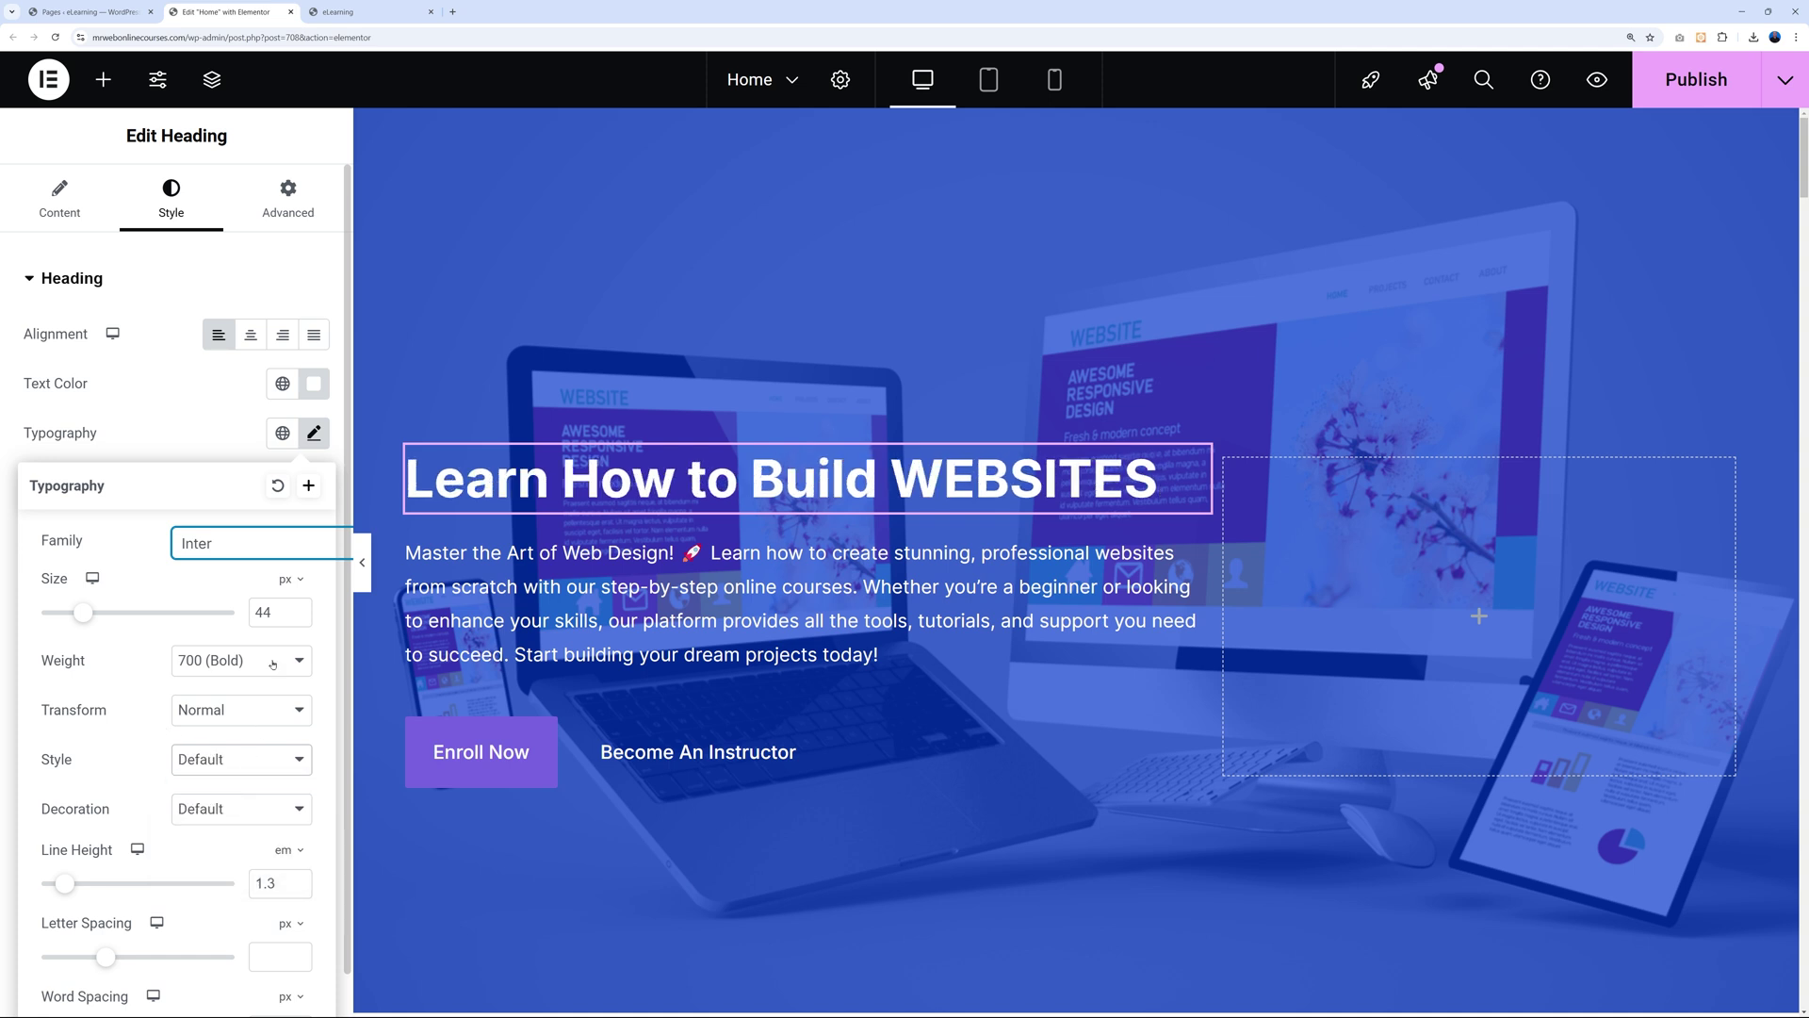
pyautogui.click(198, 429)
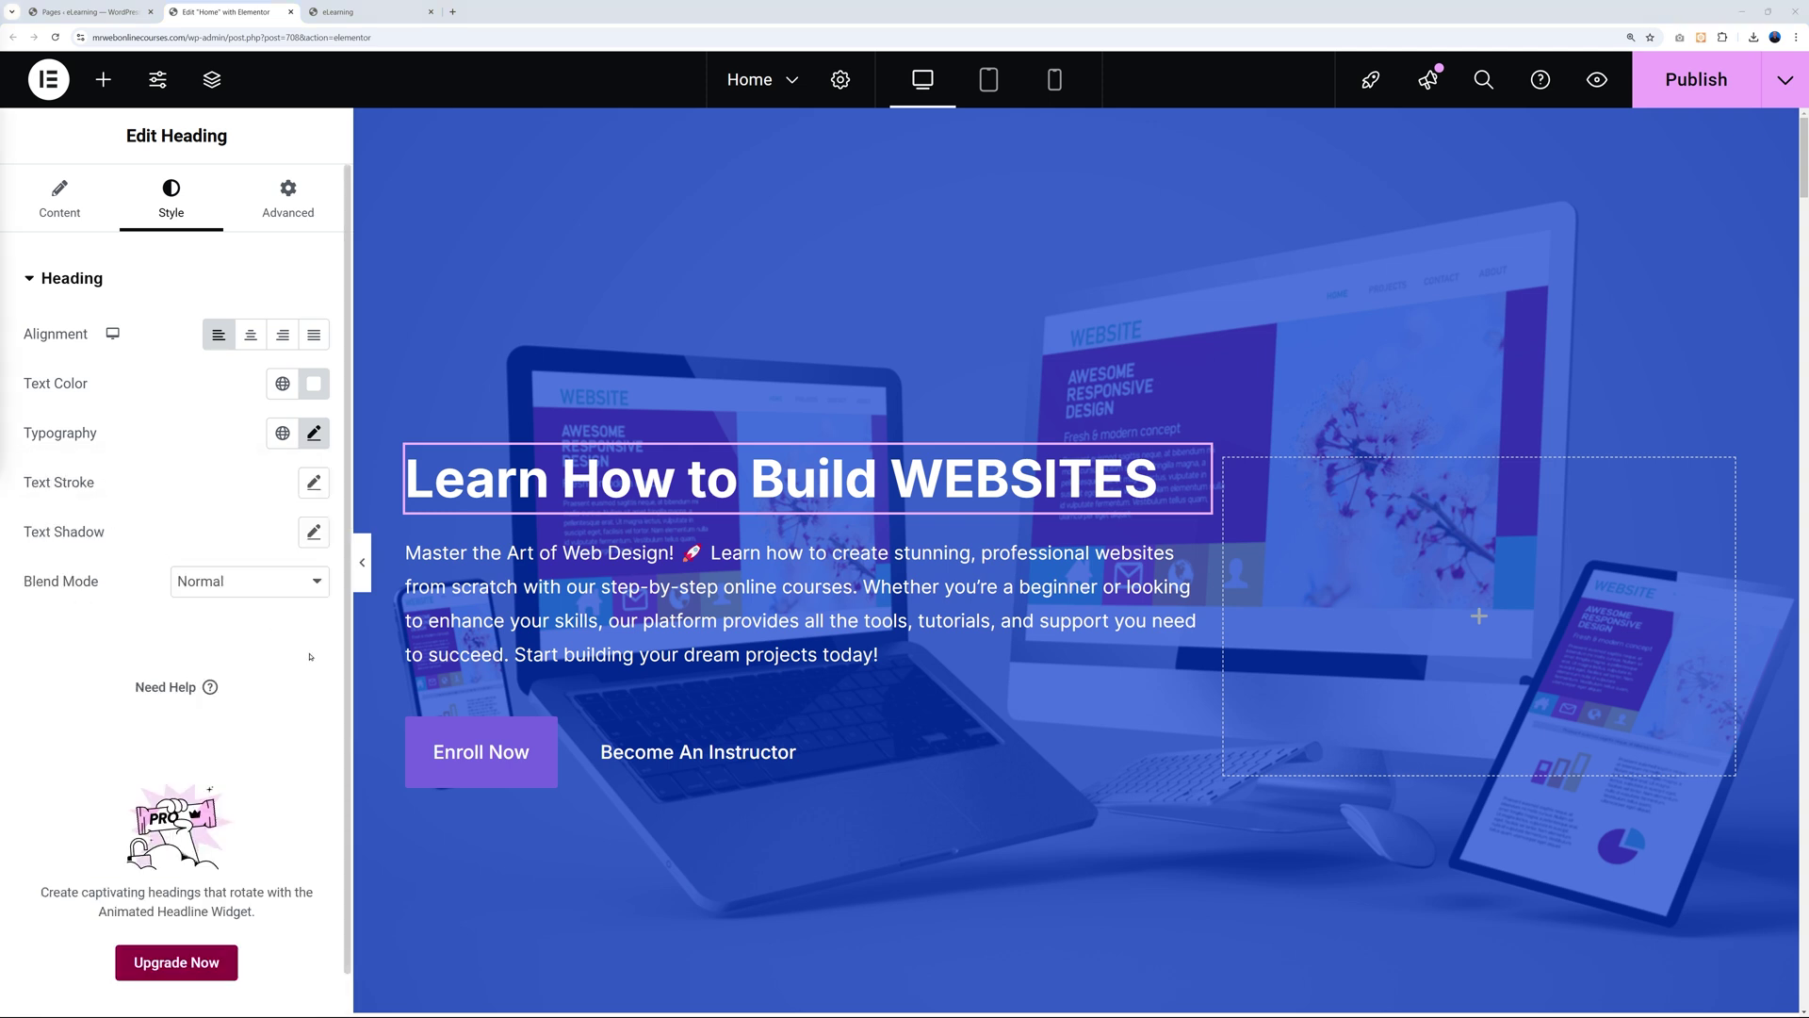
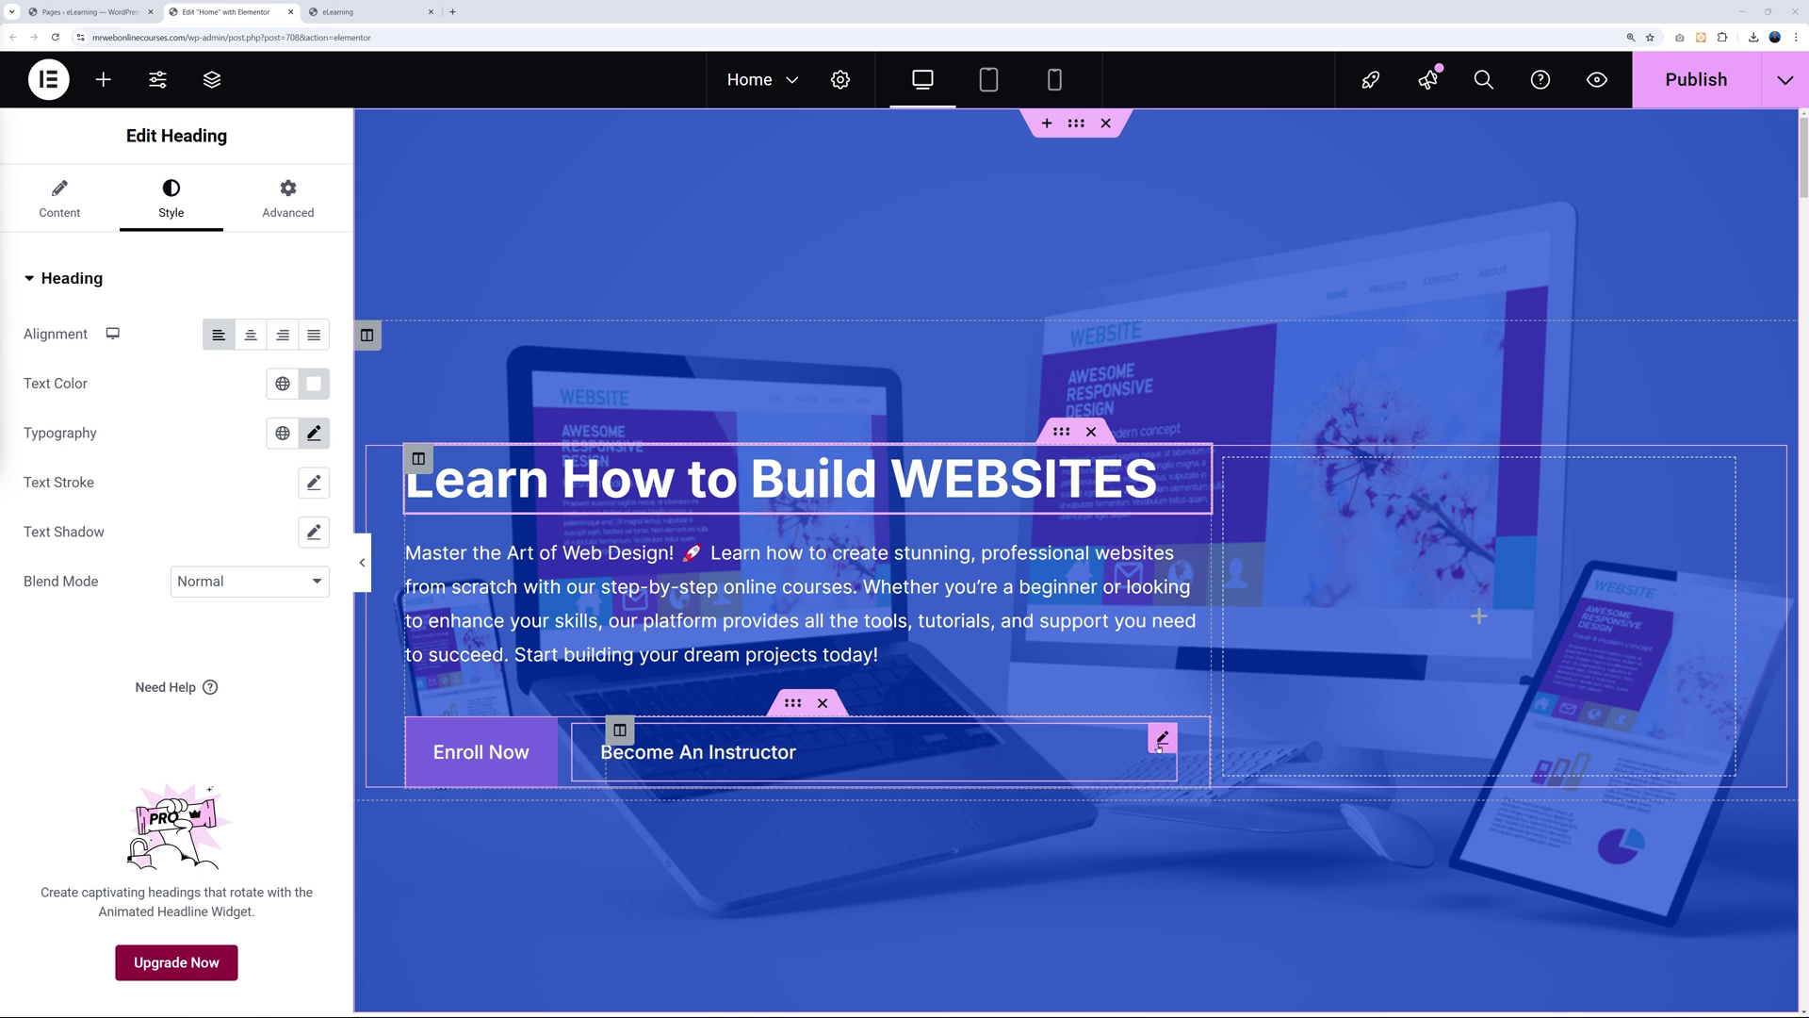
# Delete the Become An Instructor button from the hero and select the Enroll Now button.
pyautogui.rightClick(1162, 743)
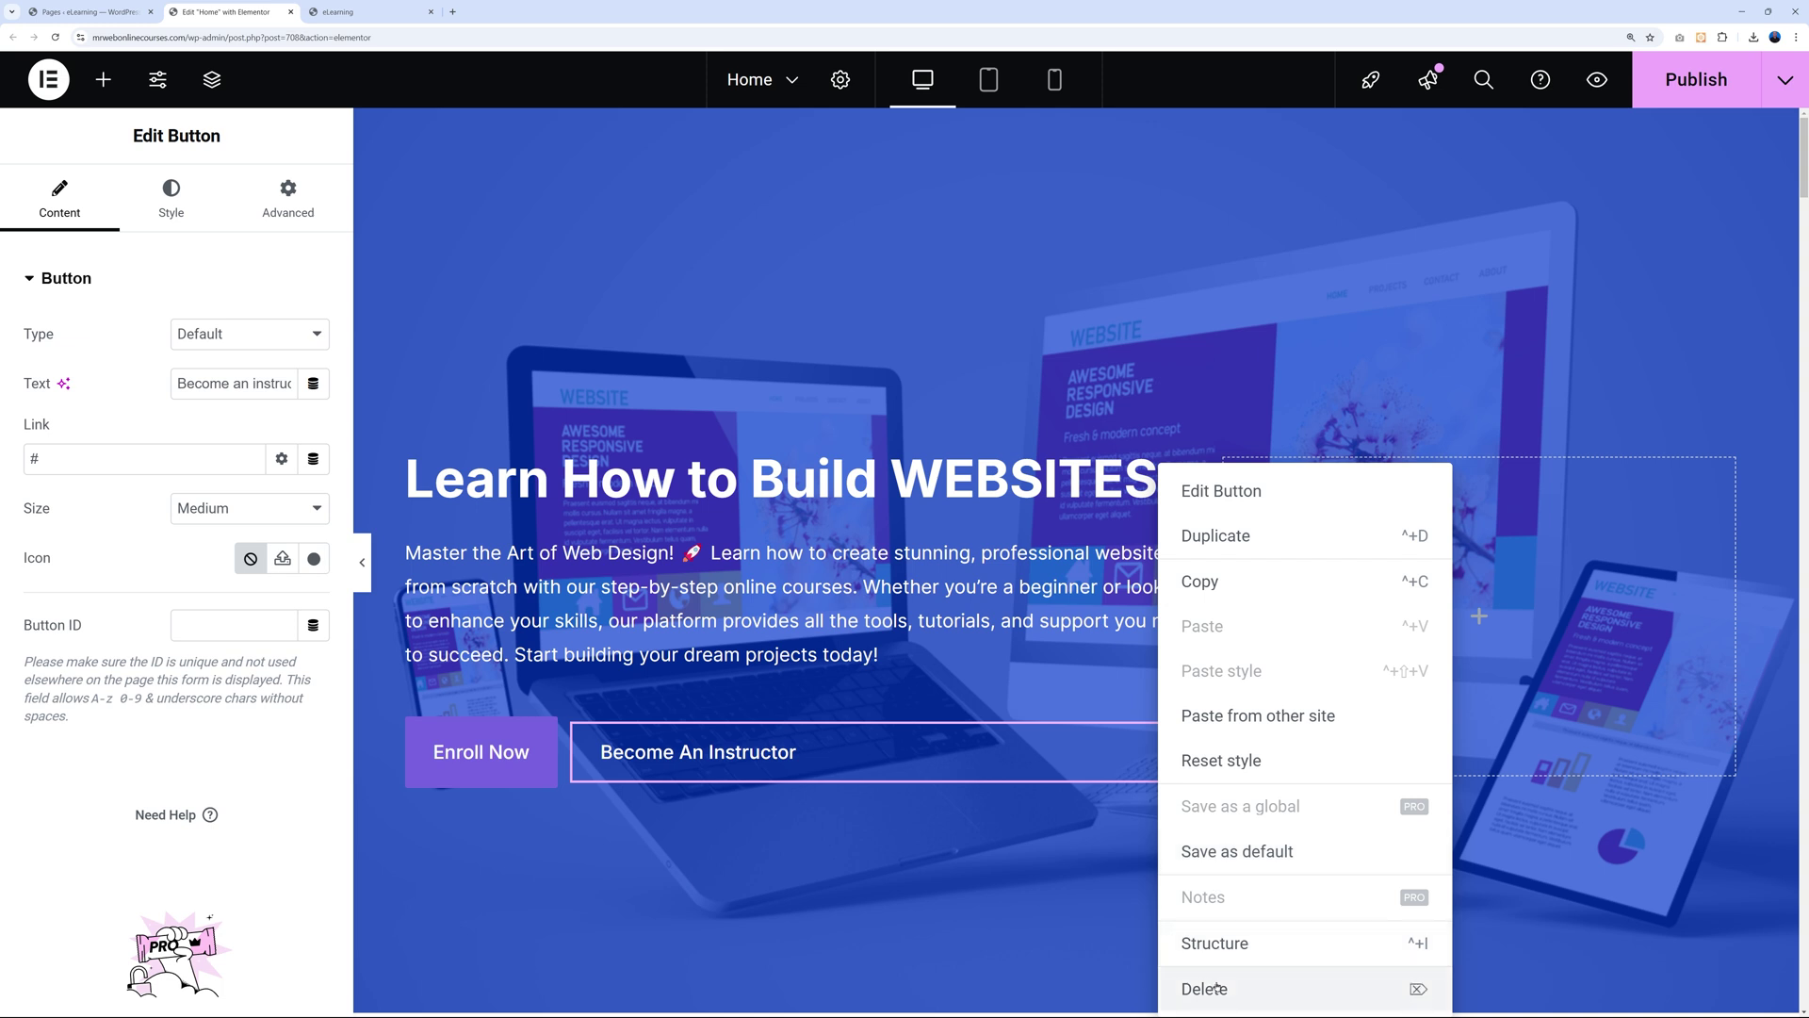
pyautogui.click(1195, 985)
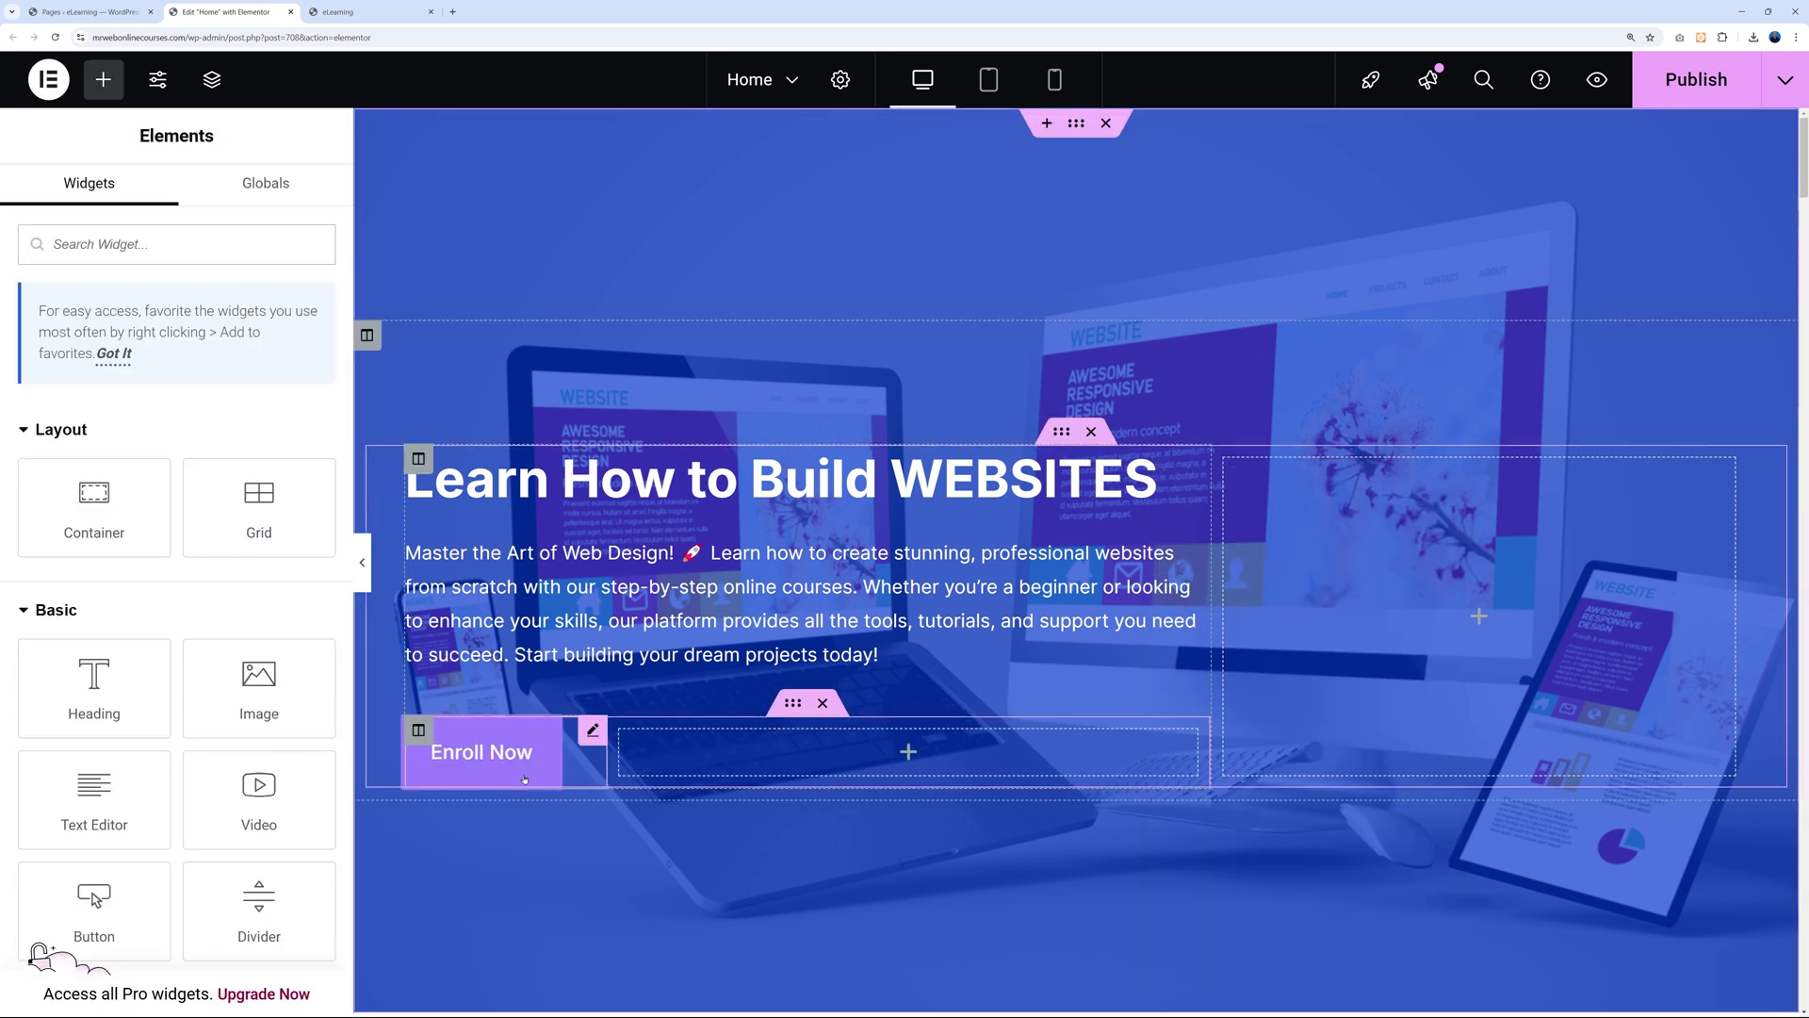
pyautogui.click(438, 759)
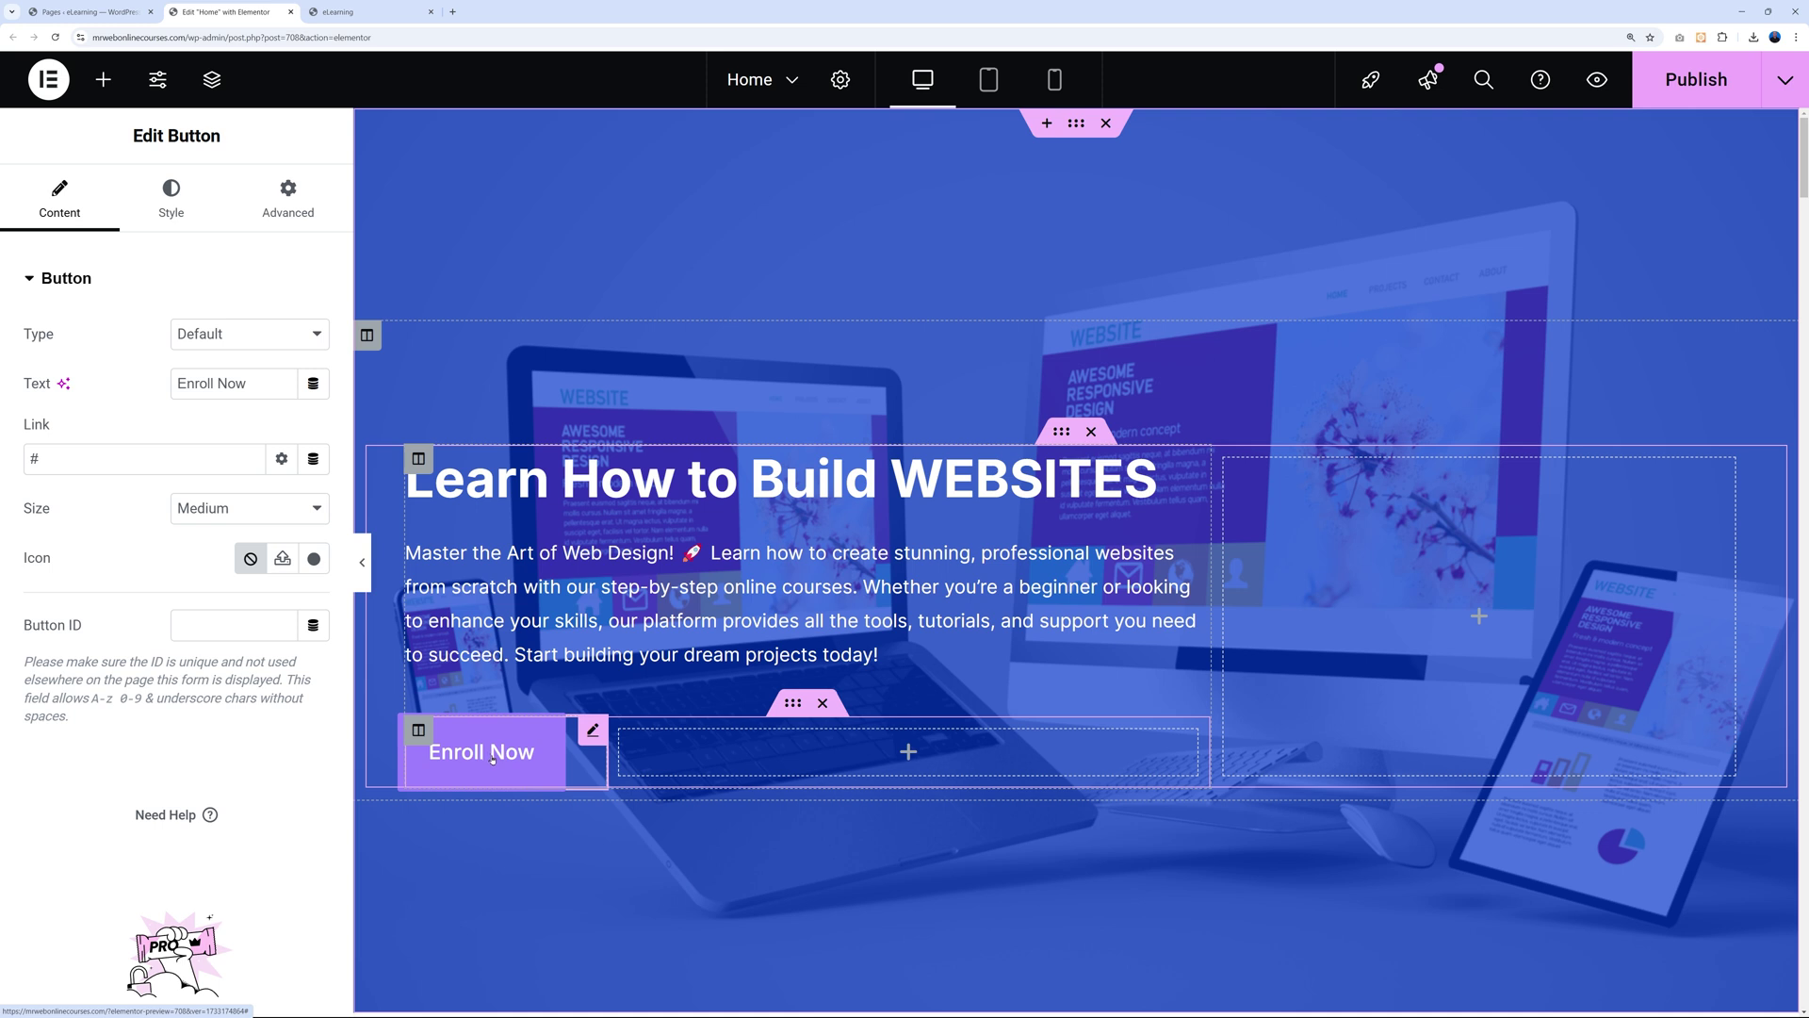
# Open the live site's Courses page and select /courses/ in its web address.
pyautogui.click(370, 12)
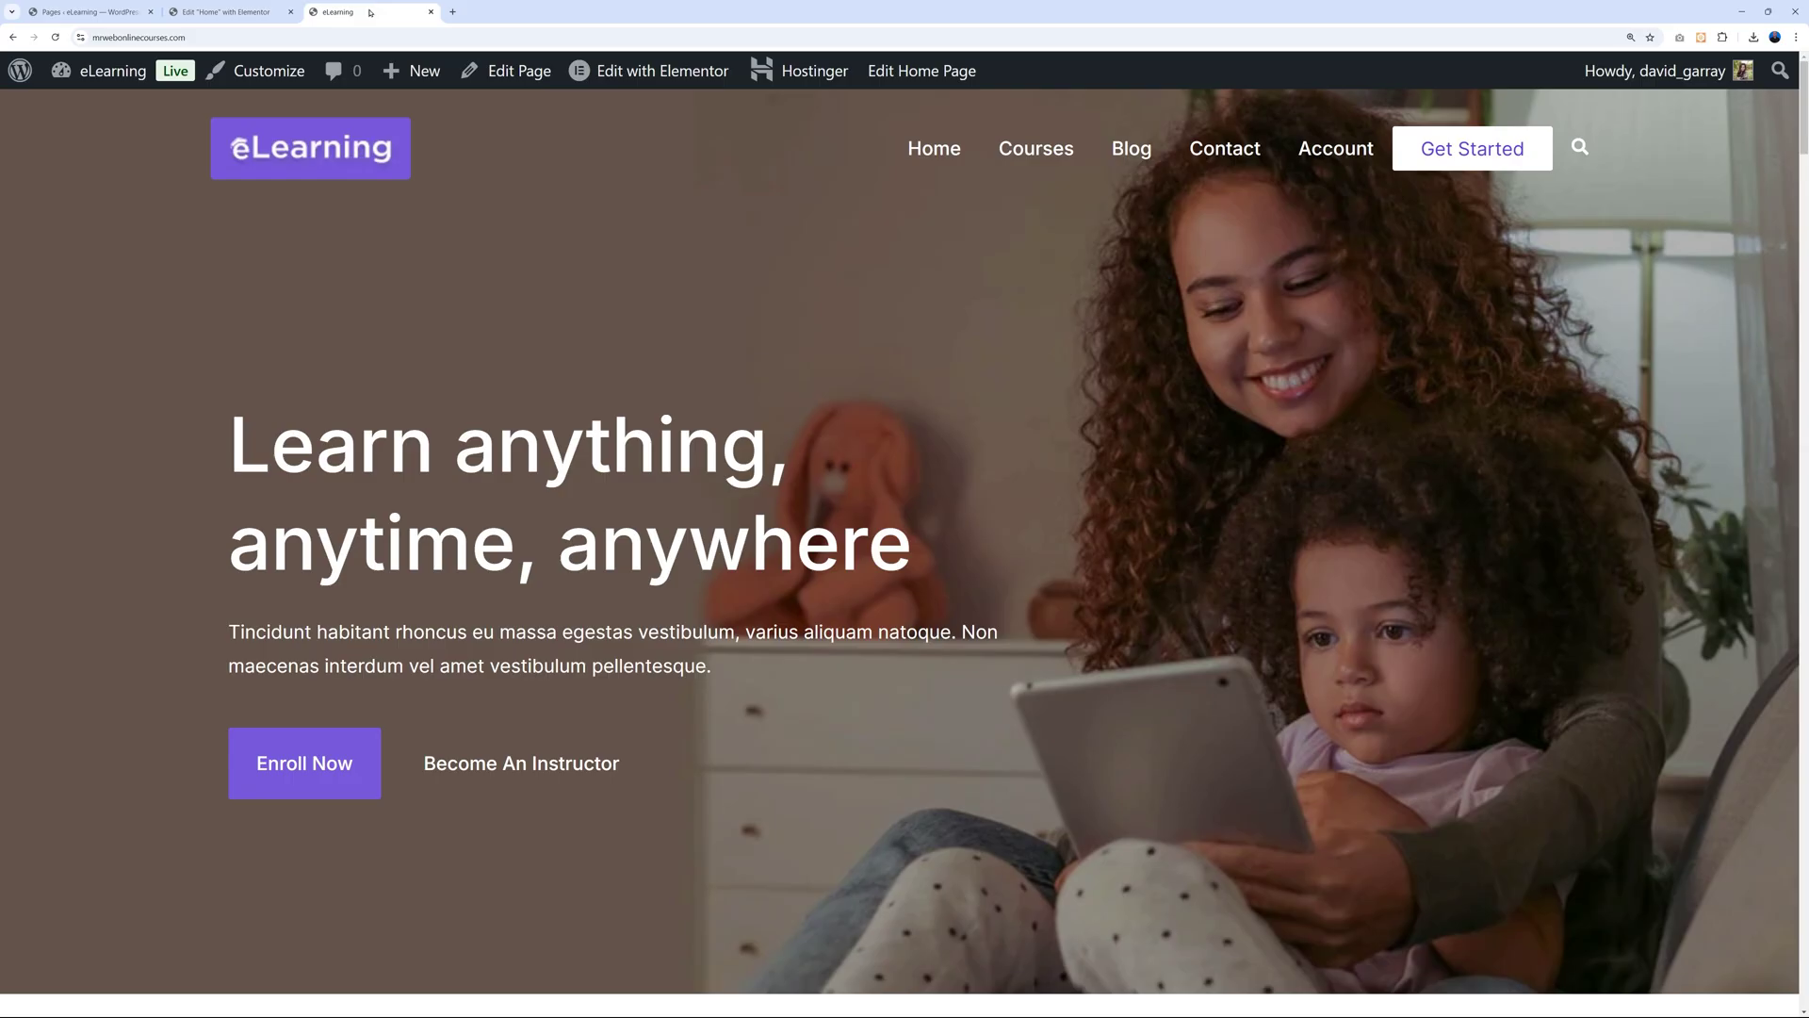
pyautogui.click(1035, 151)
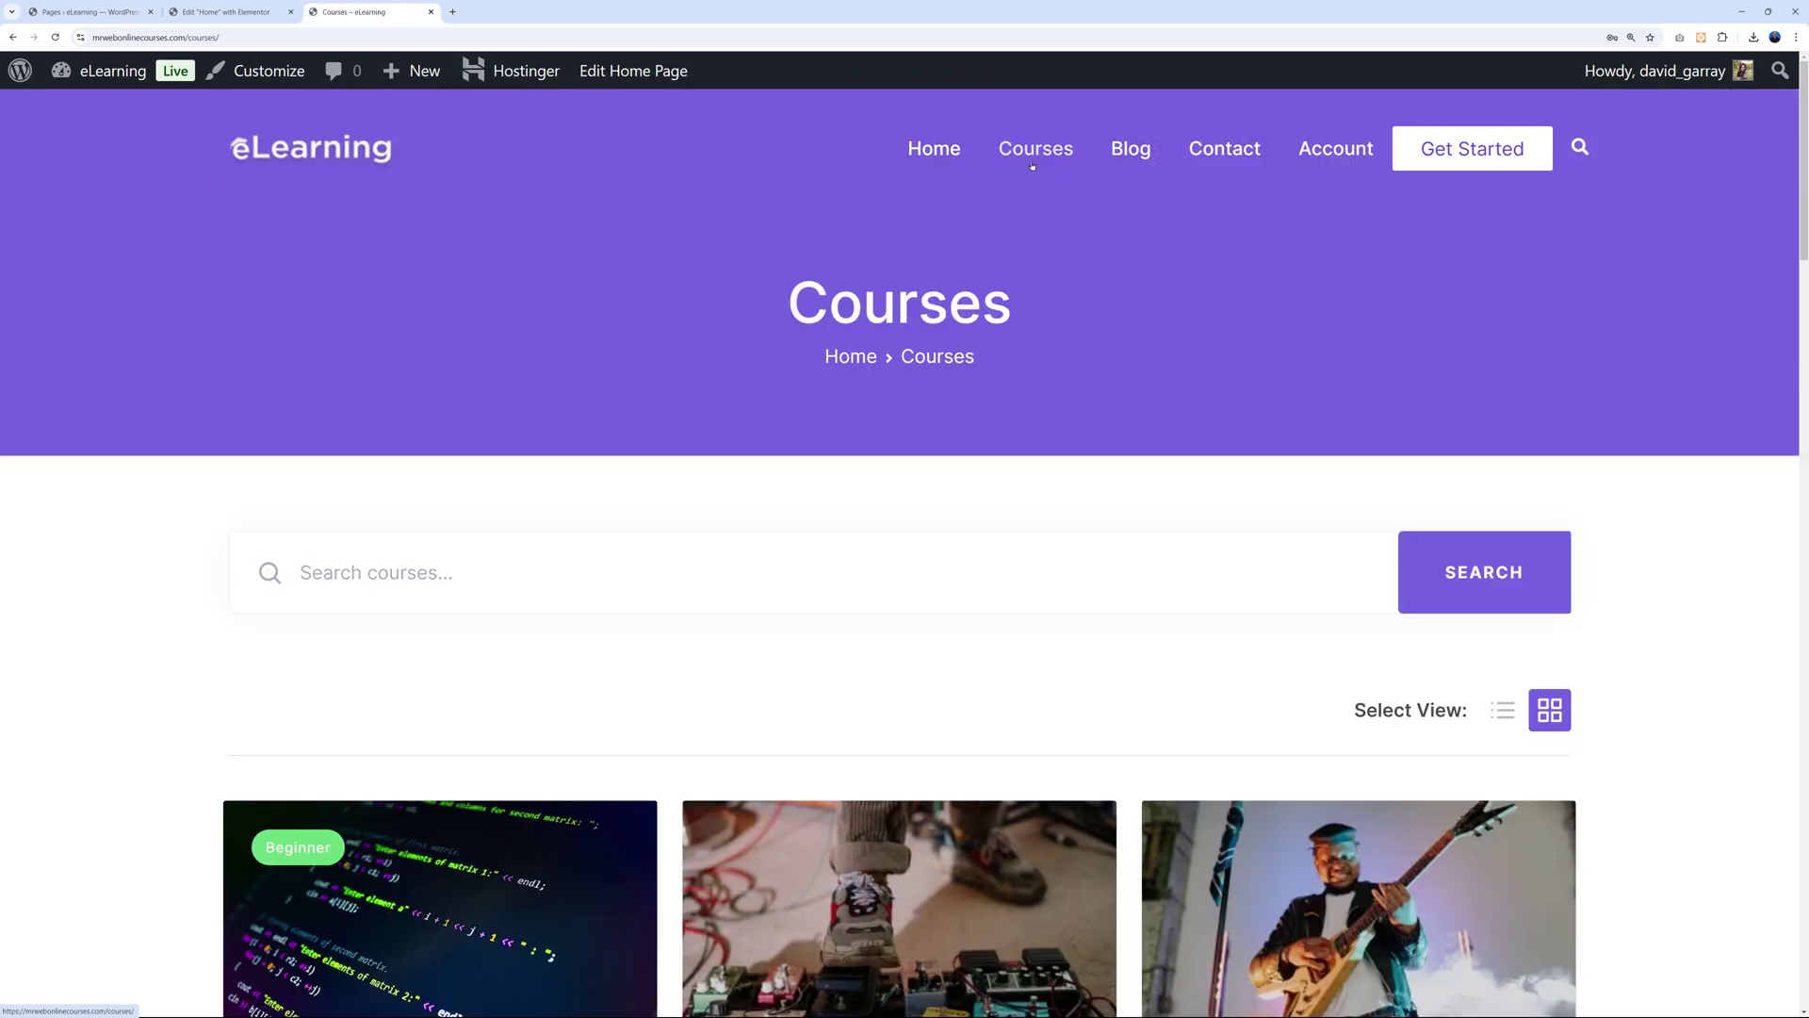
pyautogui.scroll(-5, 849, 481)
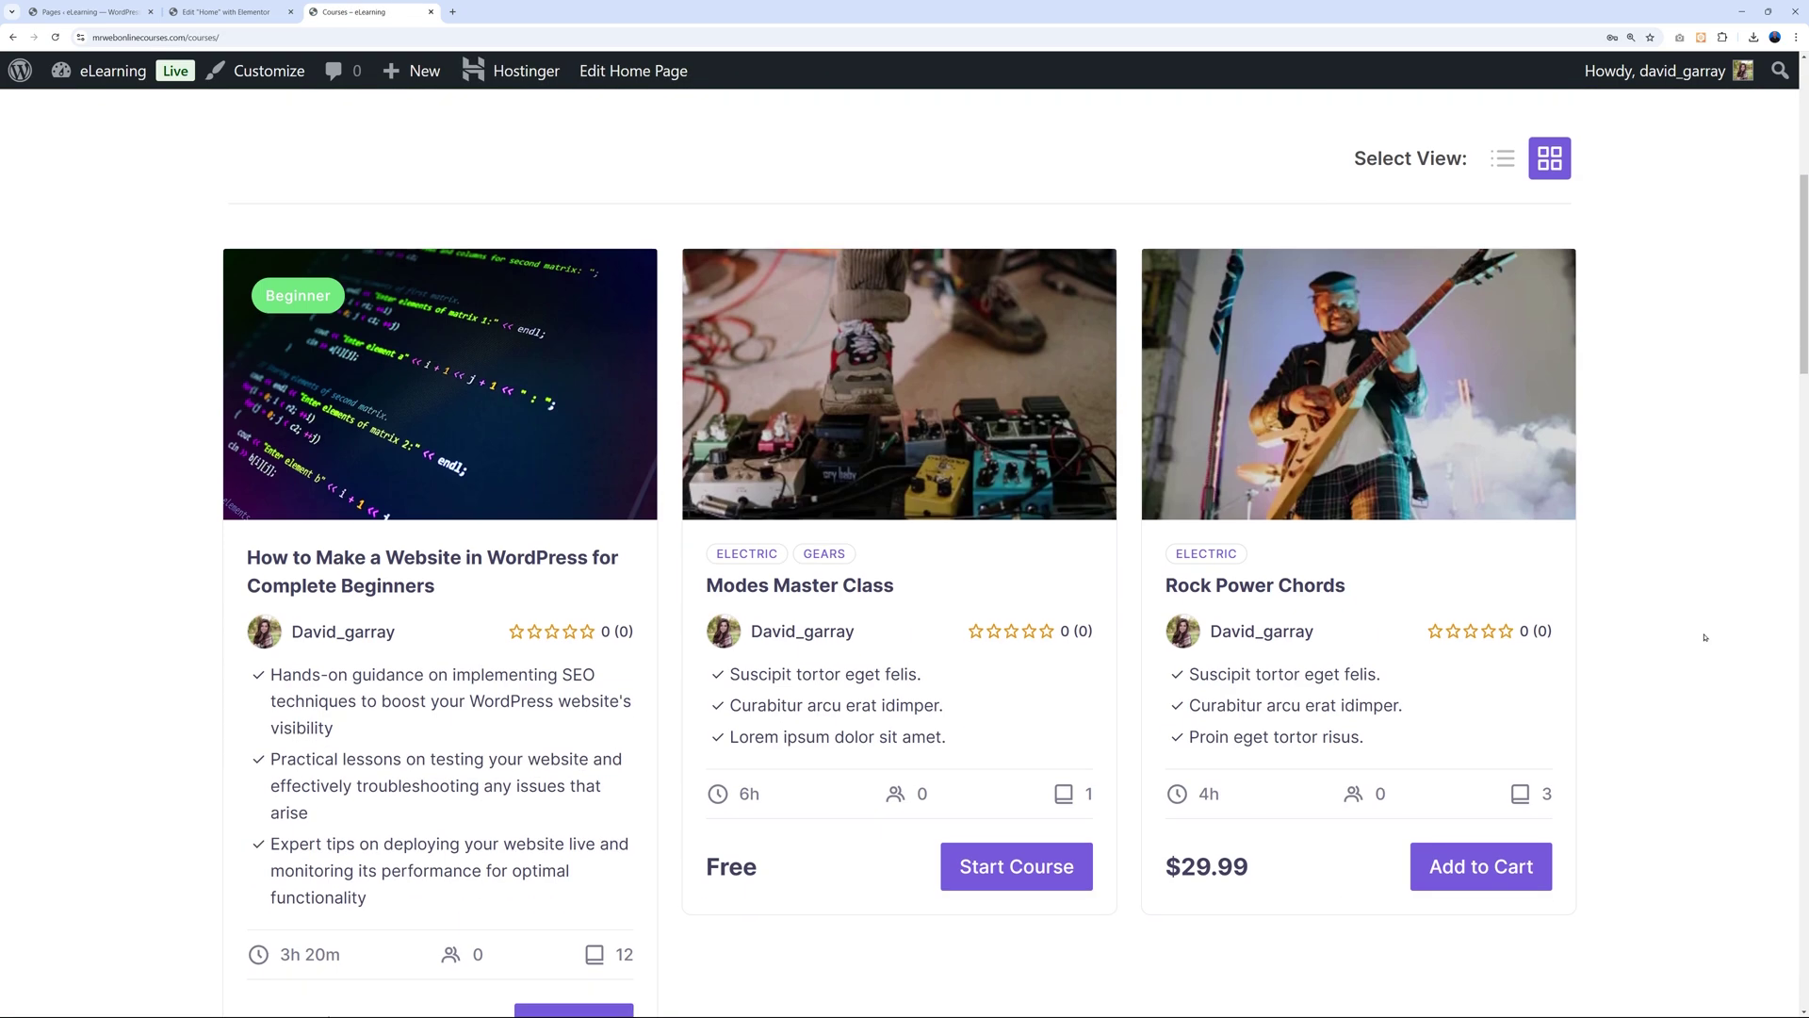
pyautogui.scroll(-2, 1703, 635)
pyautogui.scroll(-4, 1702, 635)
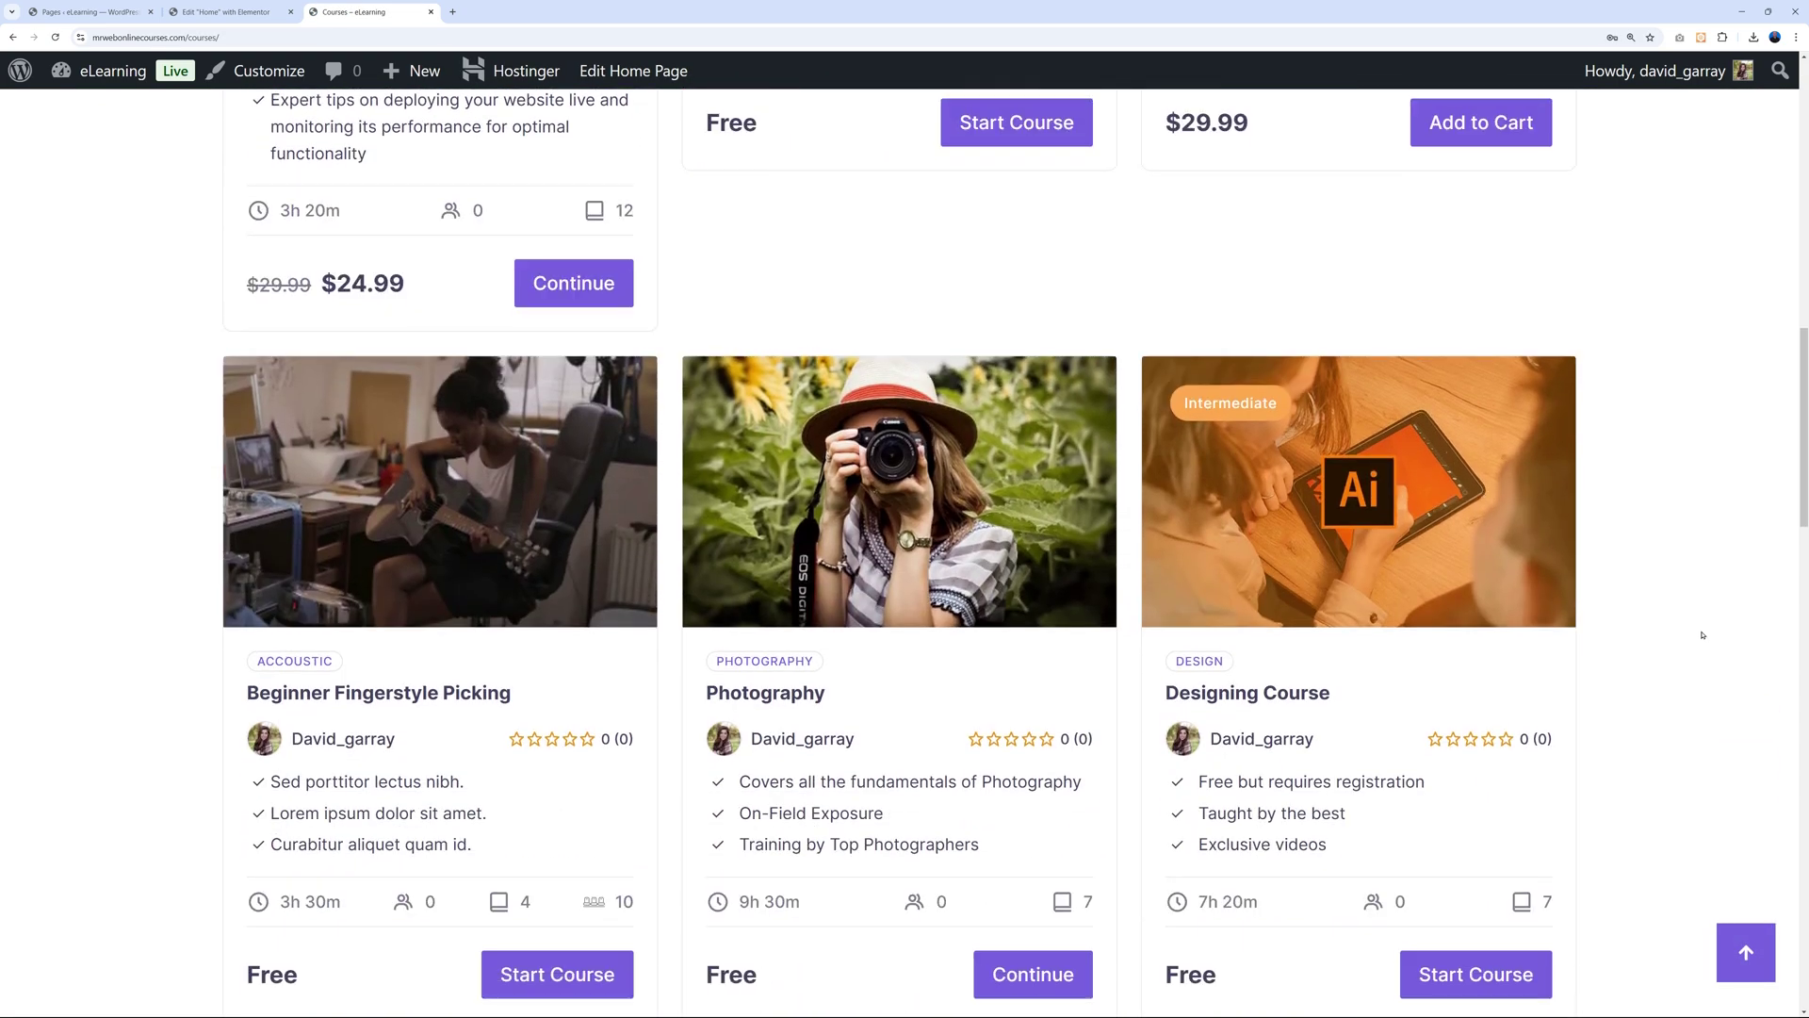
pyautogui.scroll(10, 1703, 635)
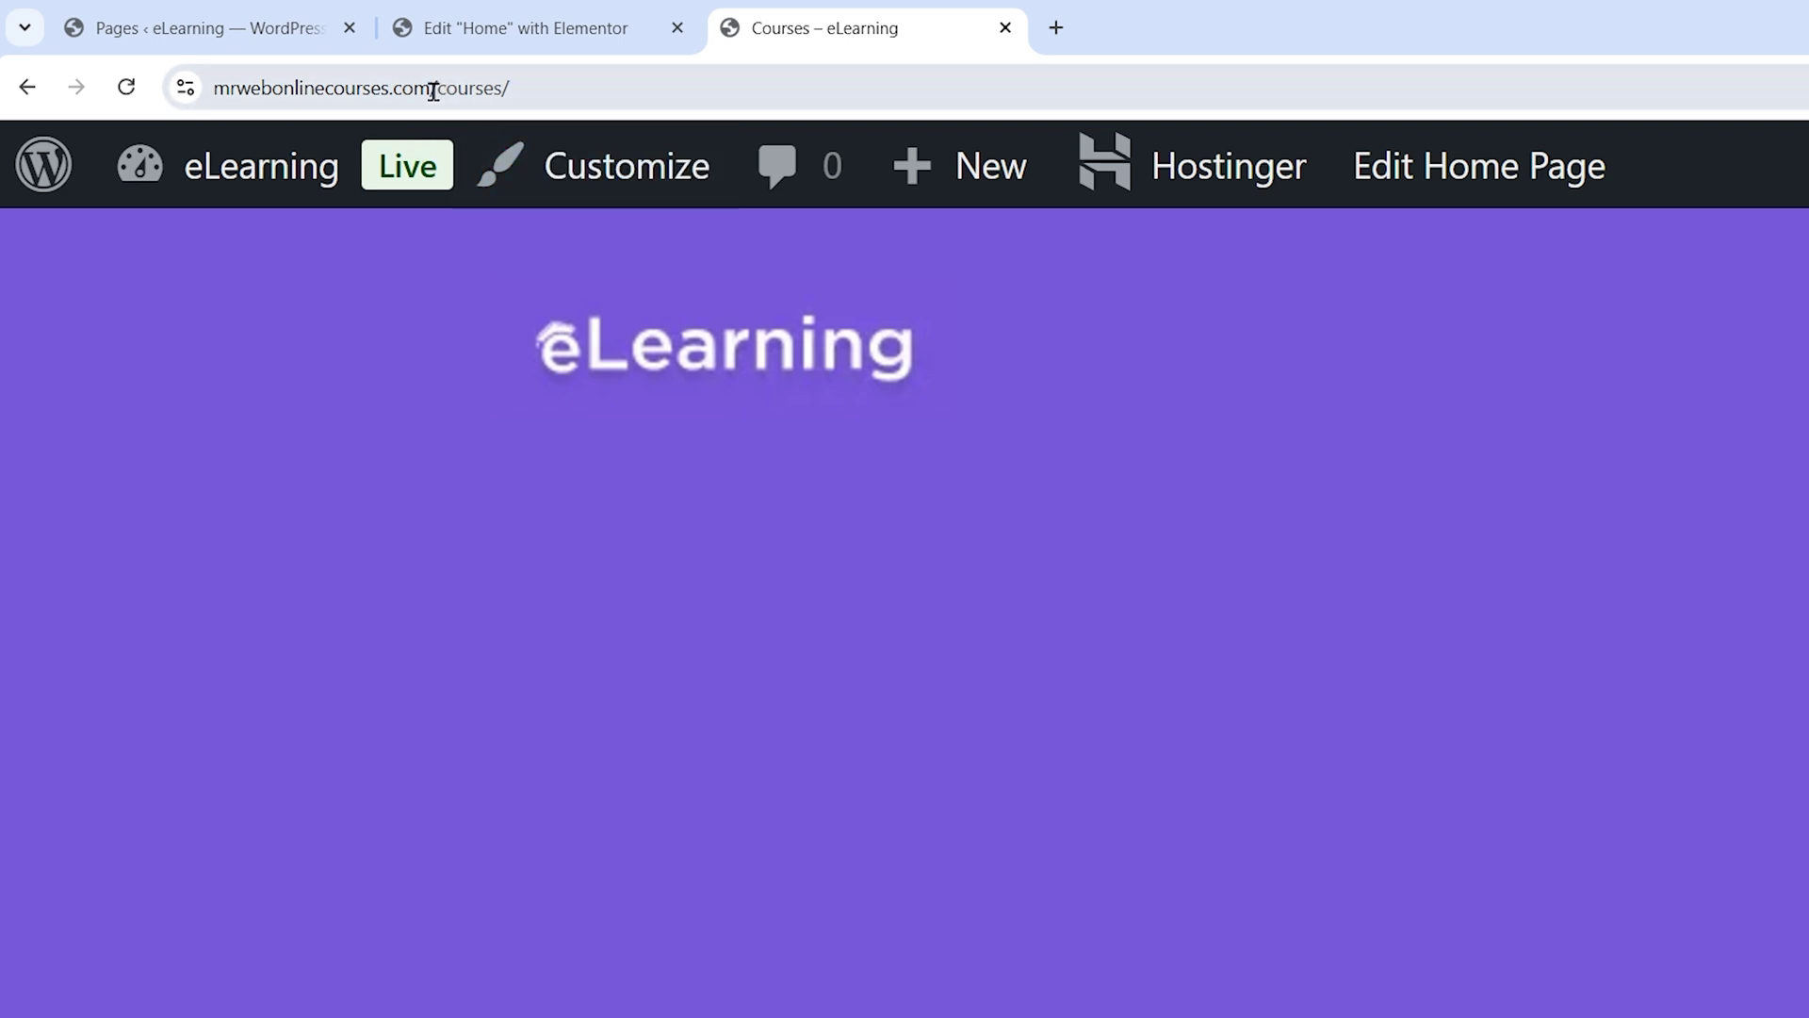
pyautogui.moveTo(450, 88); pyautogui.dragTo(572, 89)
pyautogui.hotkey('ctrl', 'c')
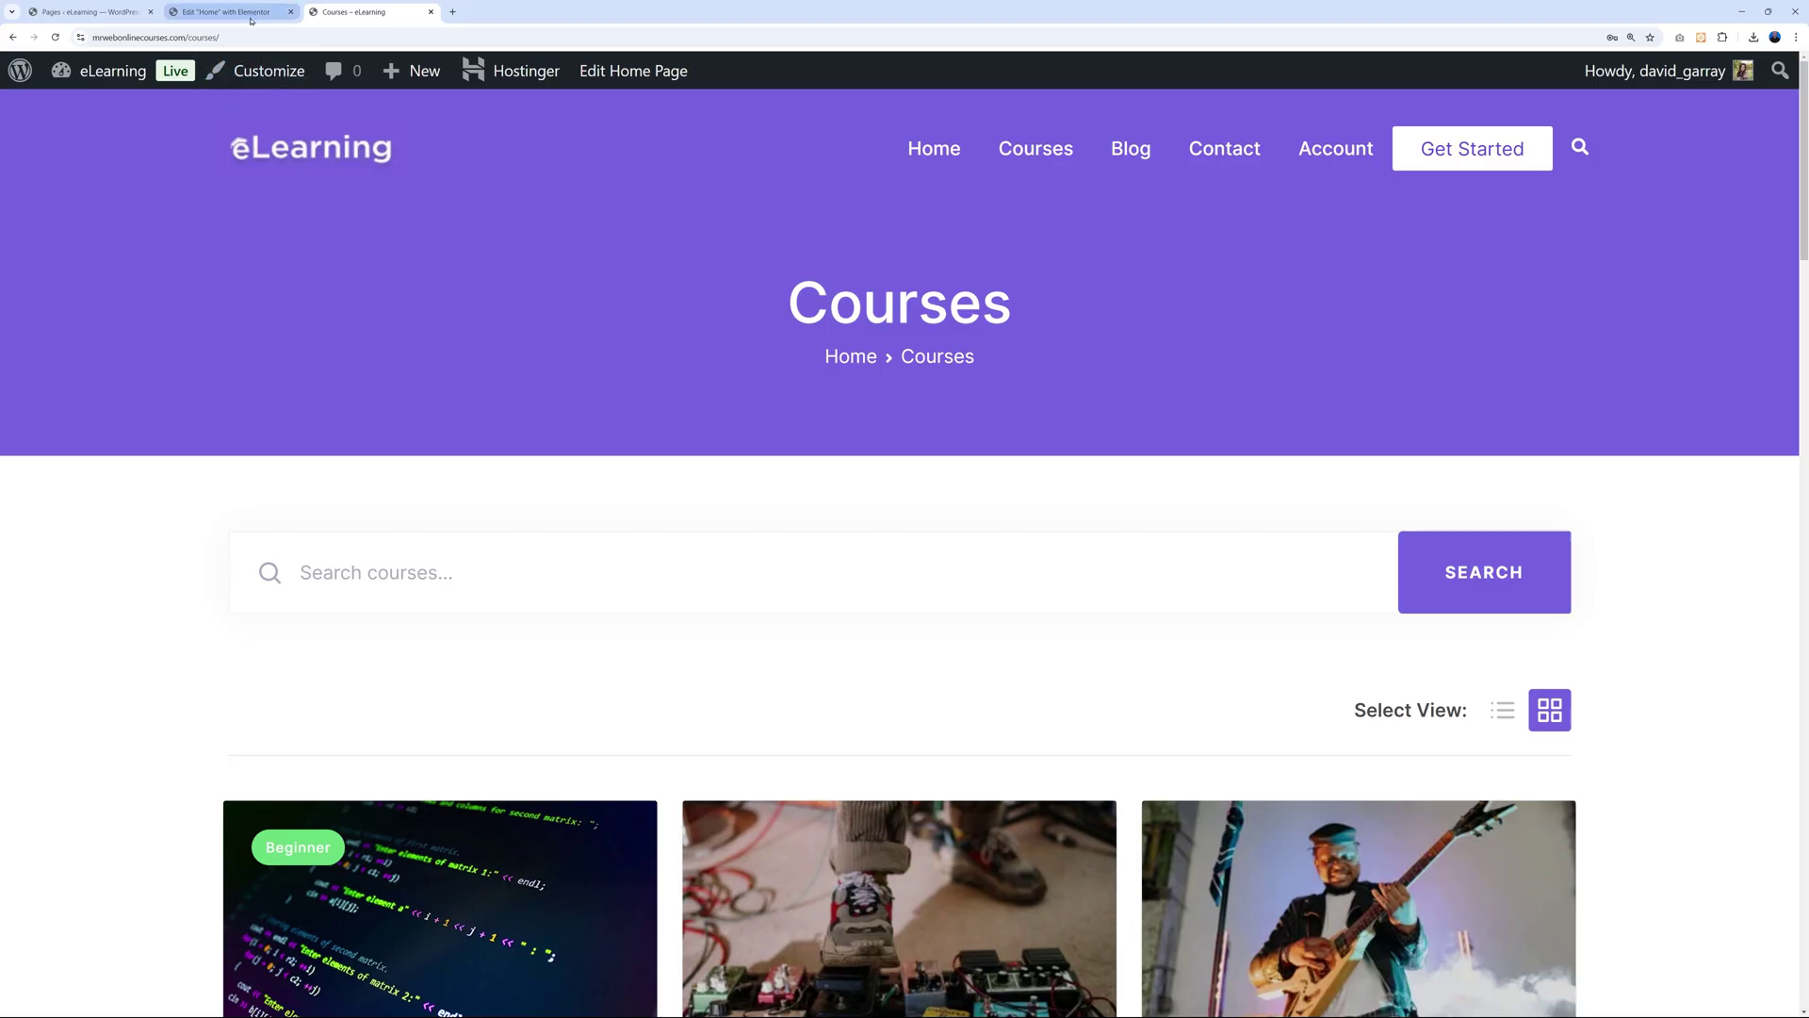
# Link the hero button to /courses/ and relabel it 'See Our Courses'.
pyautogui.click(226, 11)
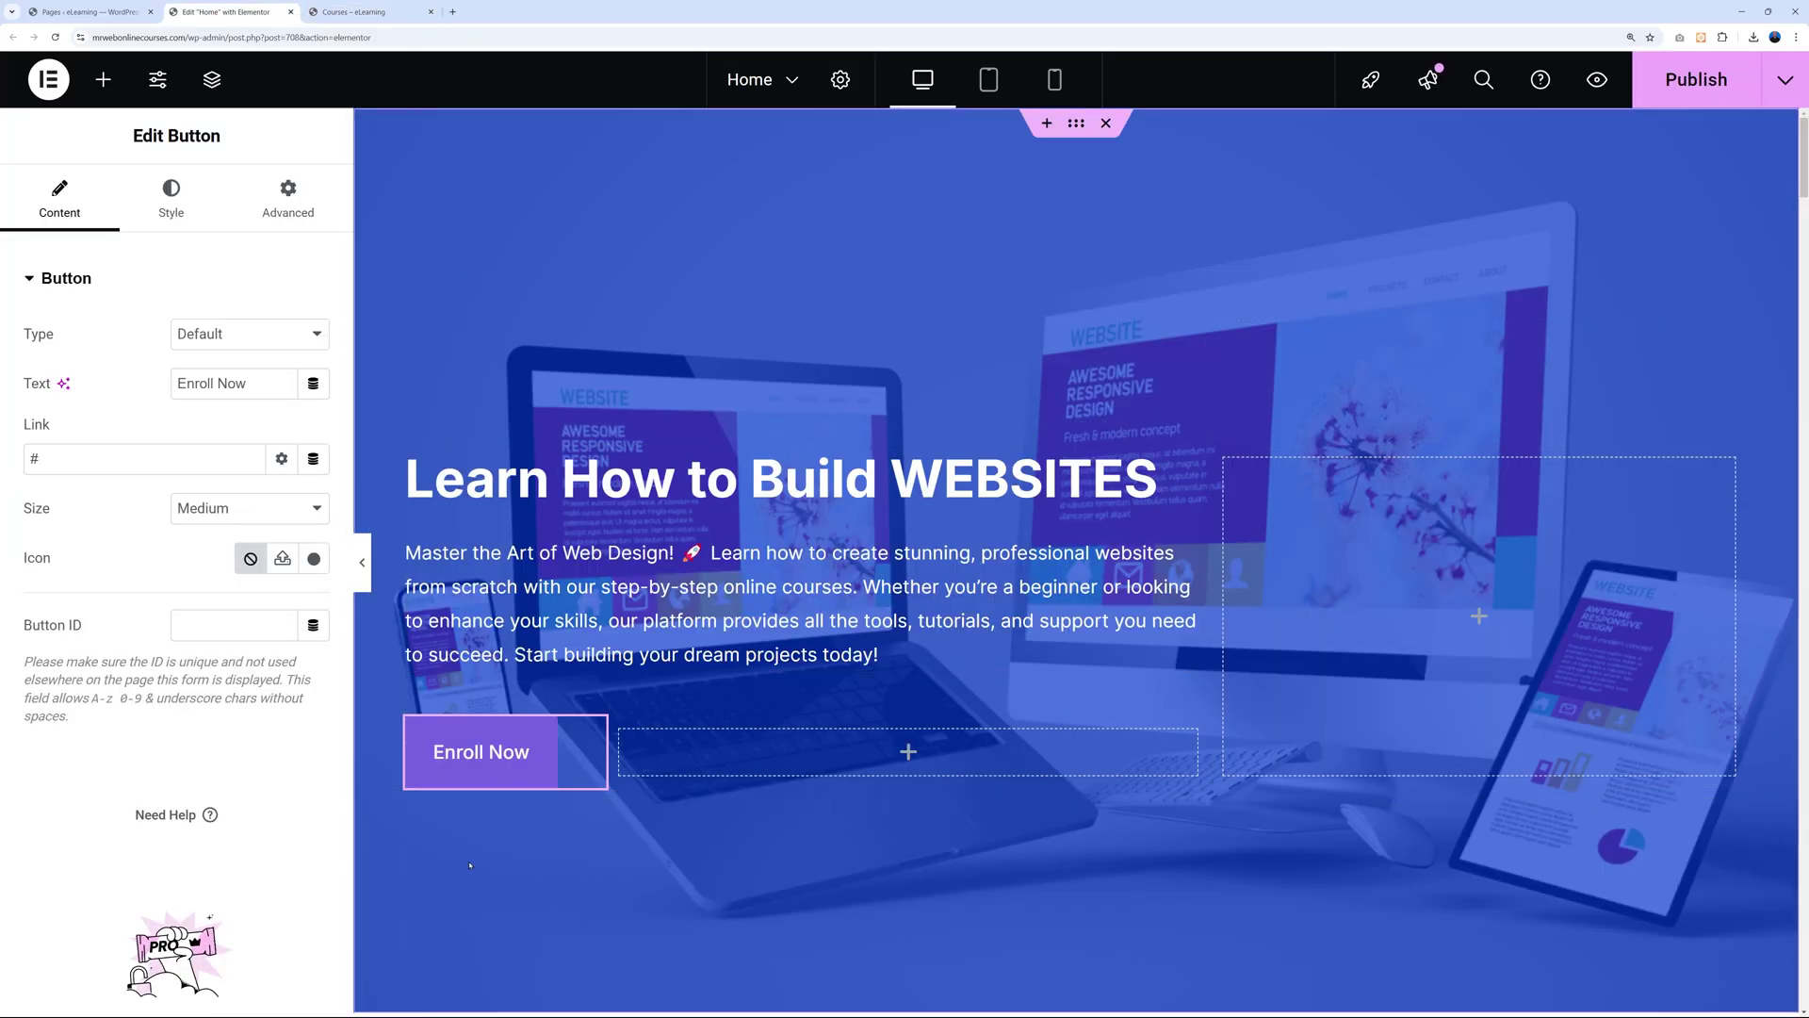
pyautogui.doubleClick(34, 458)
pyautogui.hotkey('ctrl', 'v')
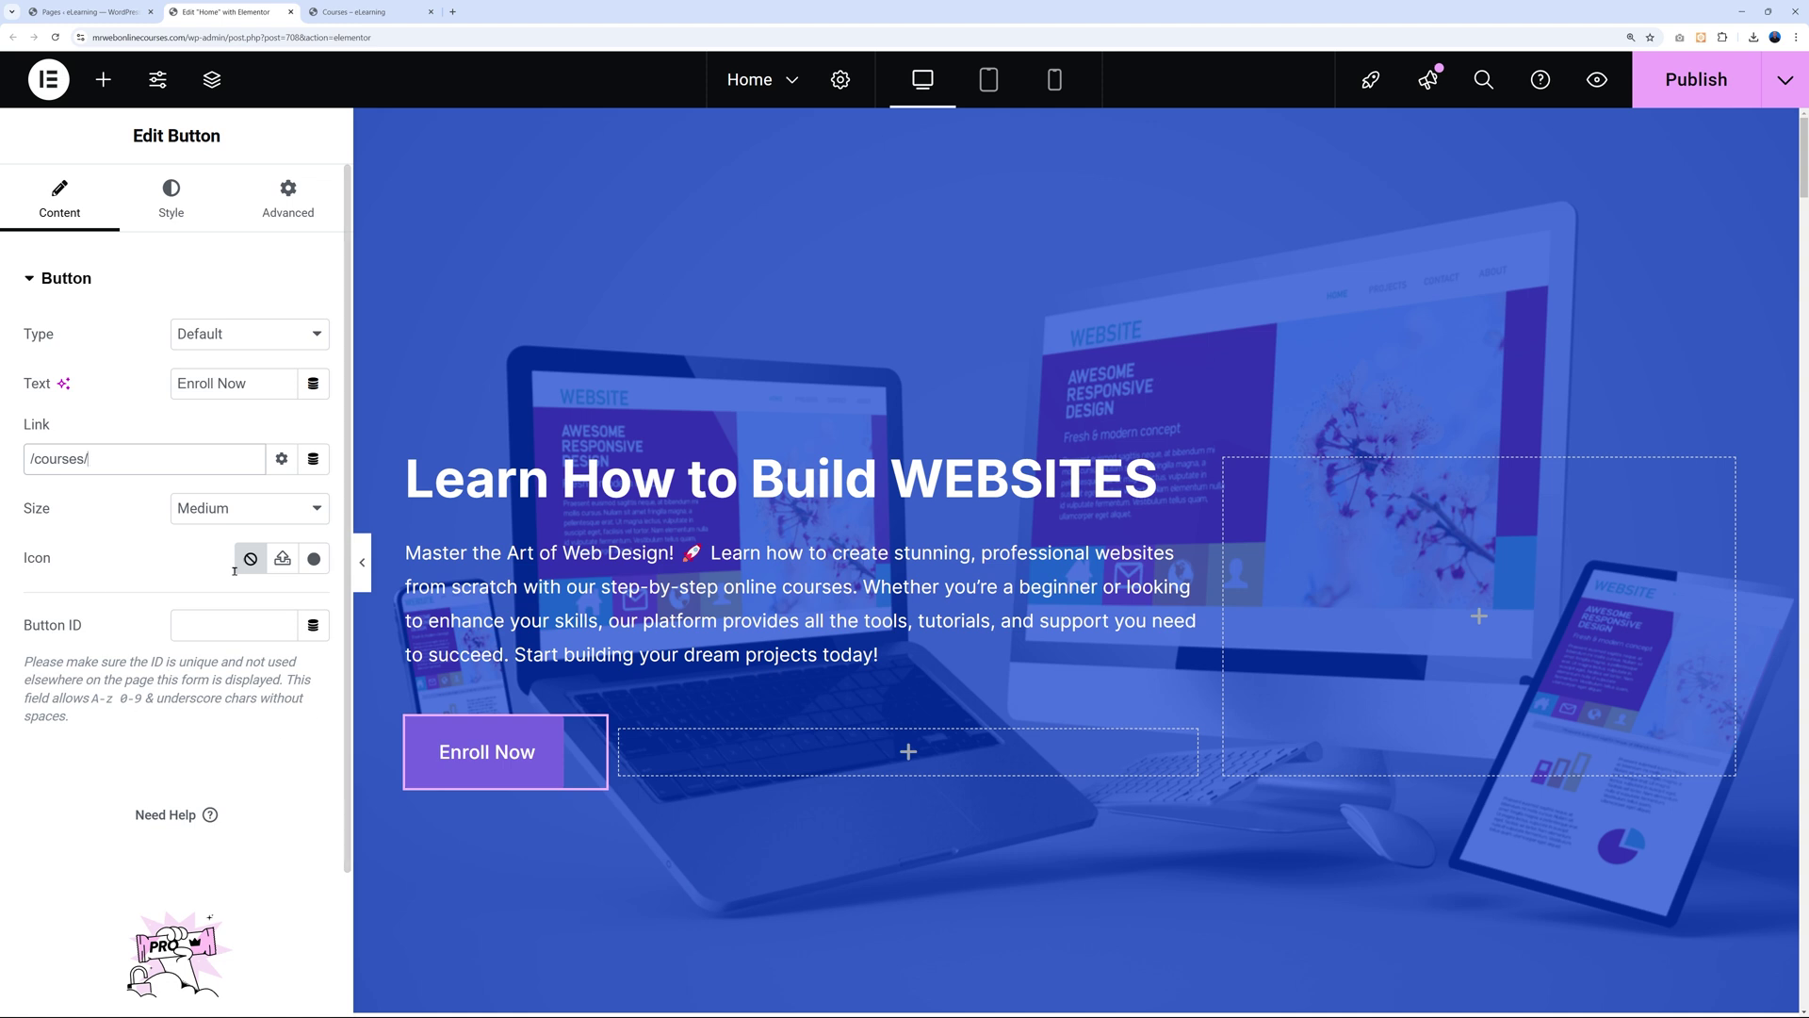
pyautogui.moveTo(259, 387); pyautogui.dragTo(152, 402)
pyautogui.write('See Our Cou')
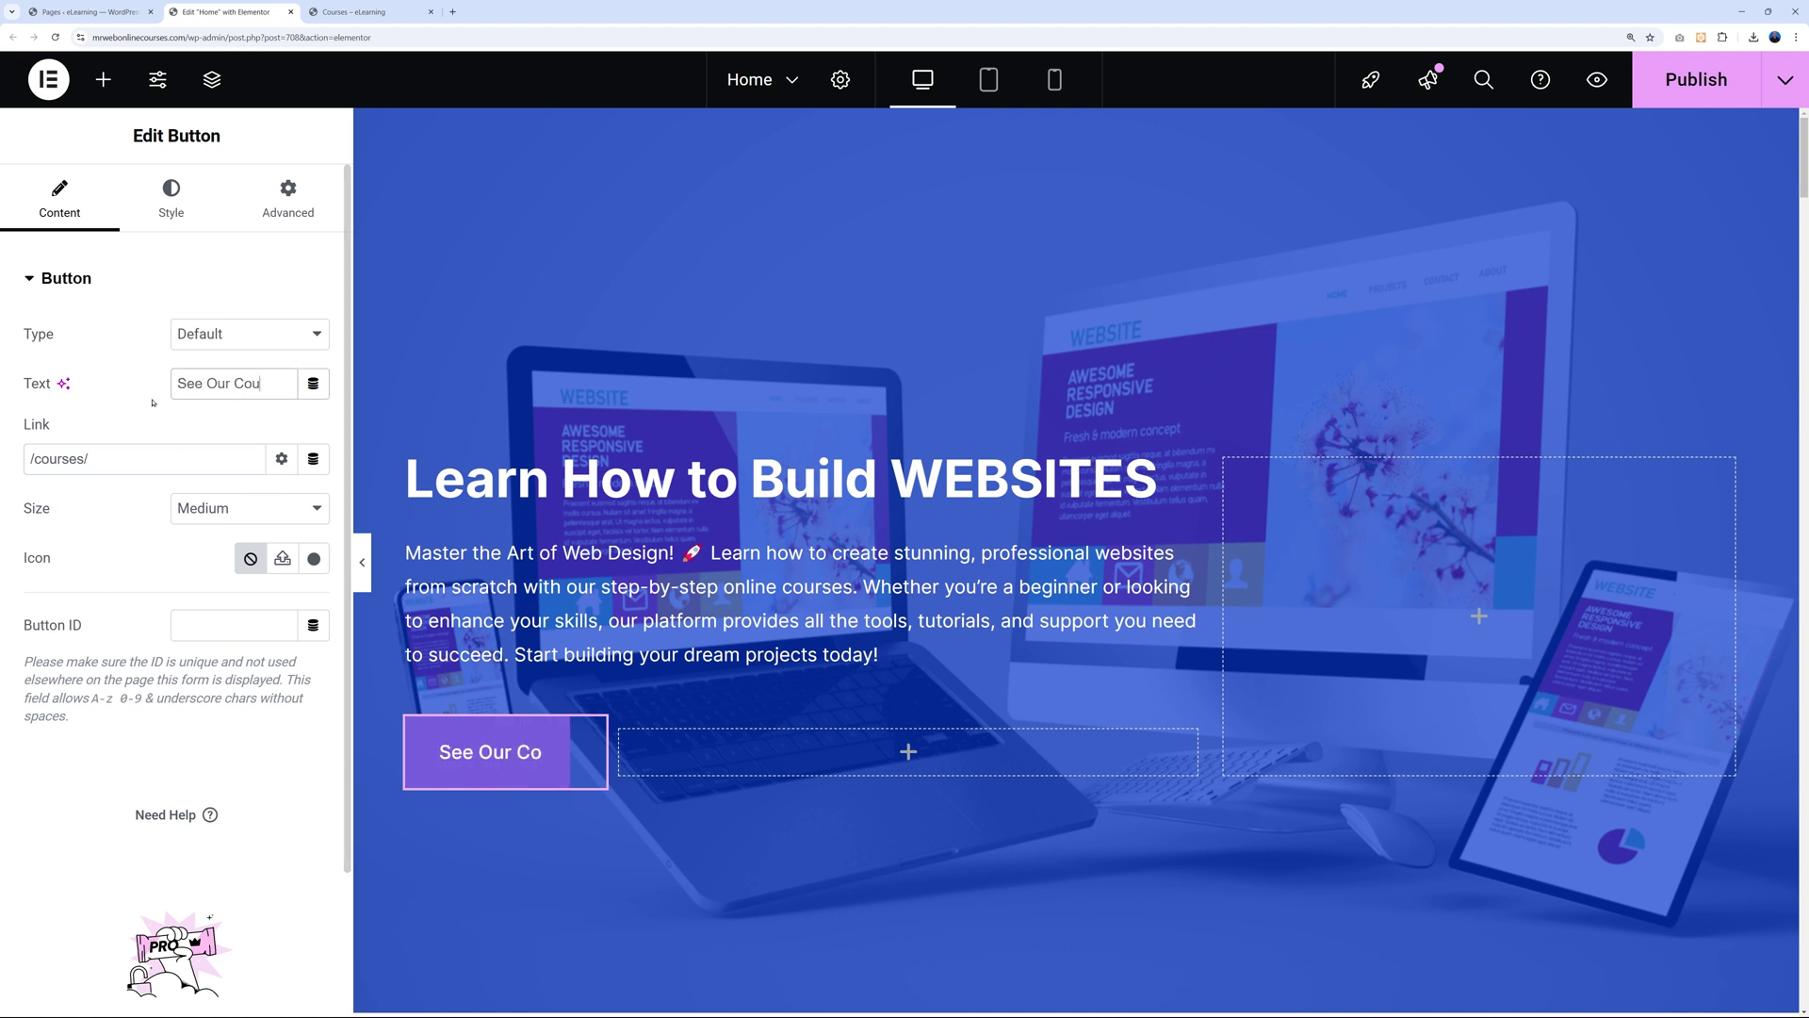
pyautogui.write('rses')
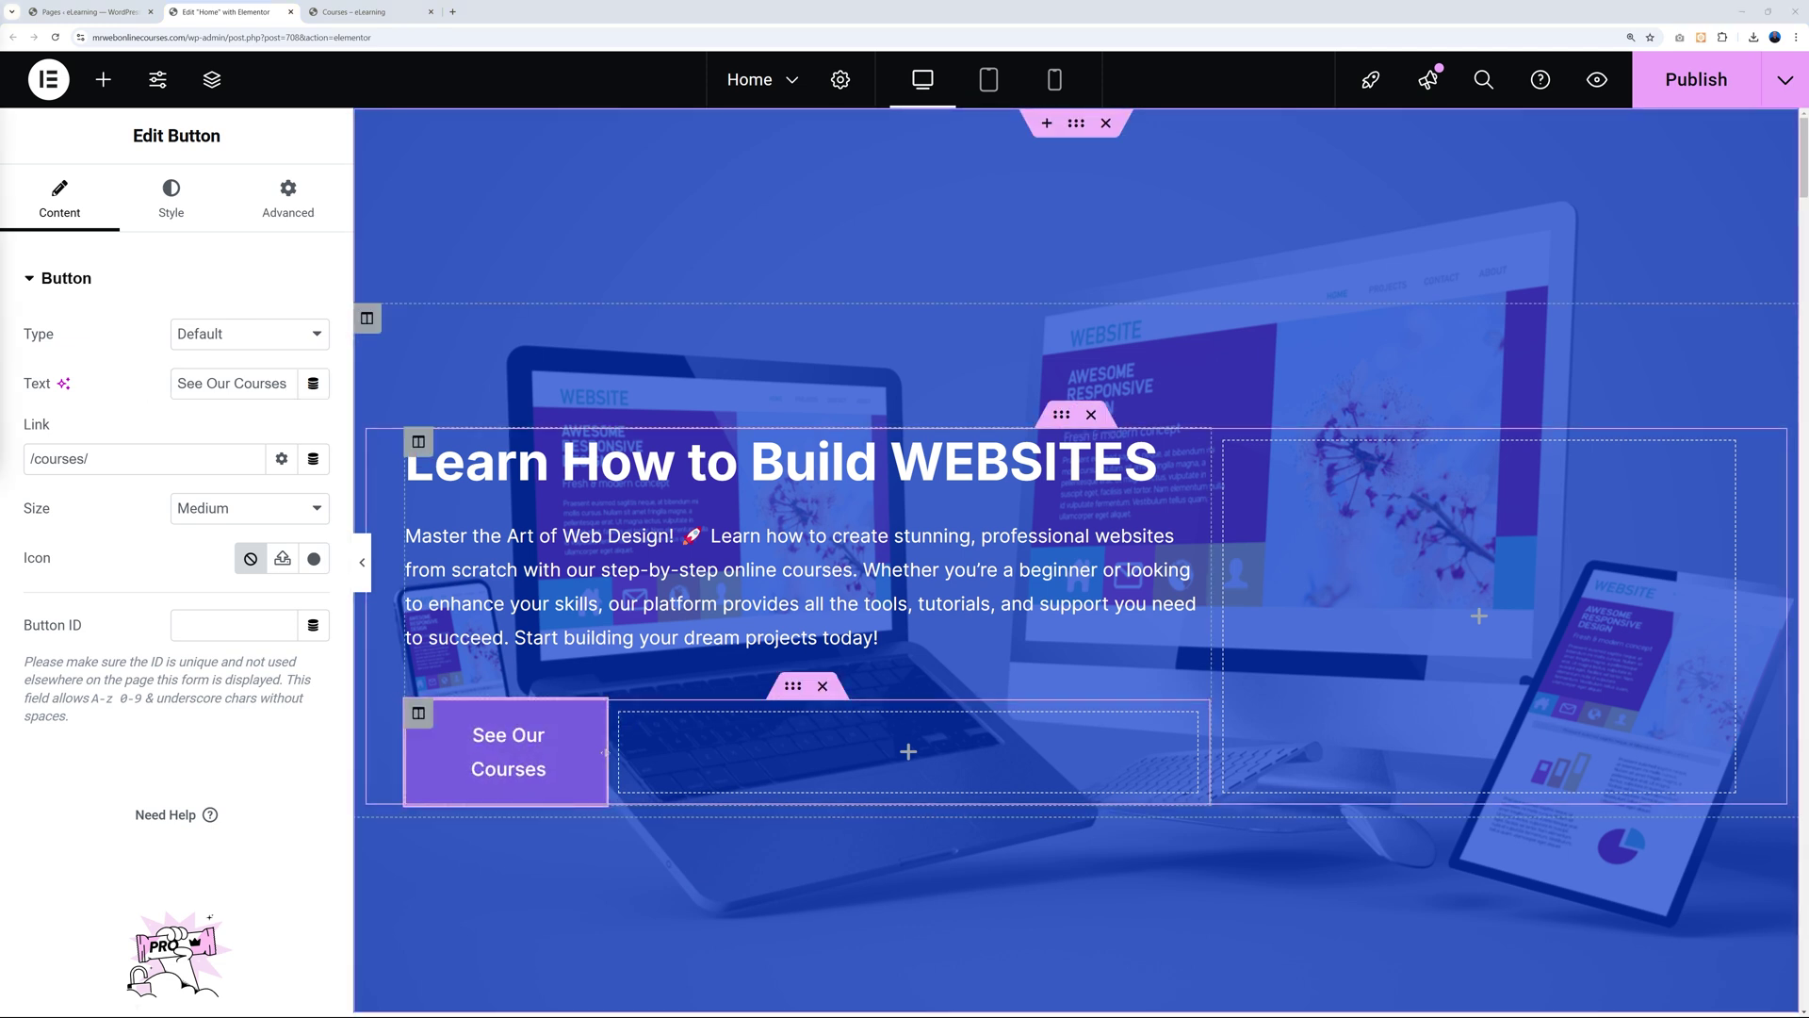
# Widen the button's column to about half the row and publish the Home page.
pyautogui.moveTo(617, 754); pyautogui.dragTo(671, 751)
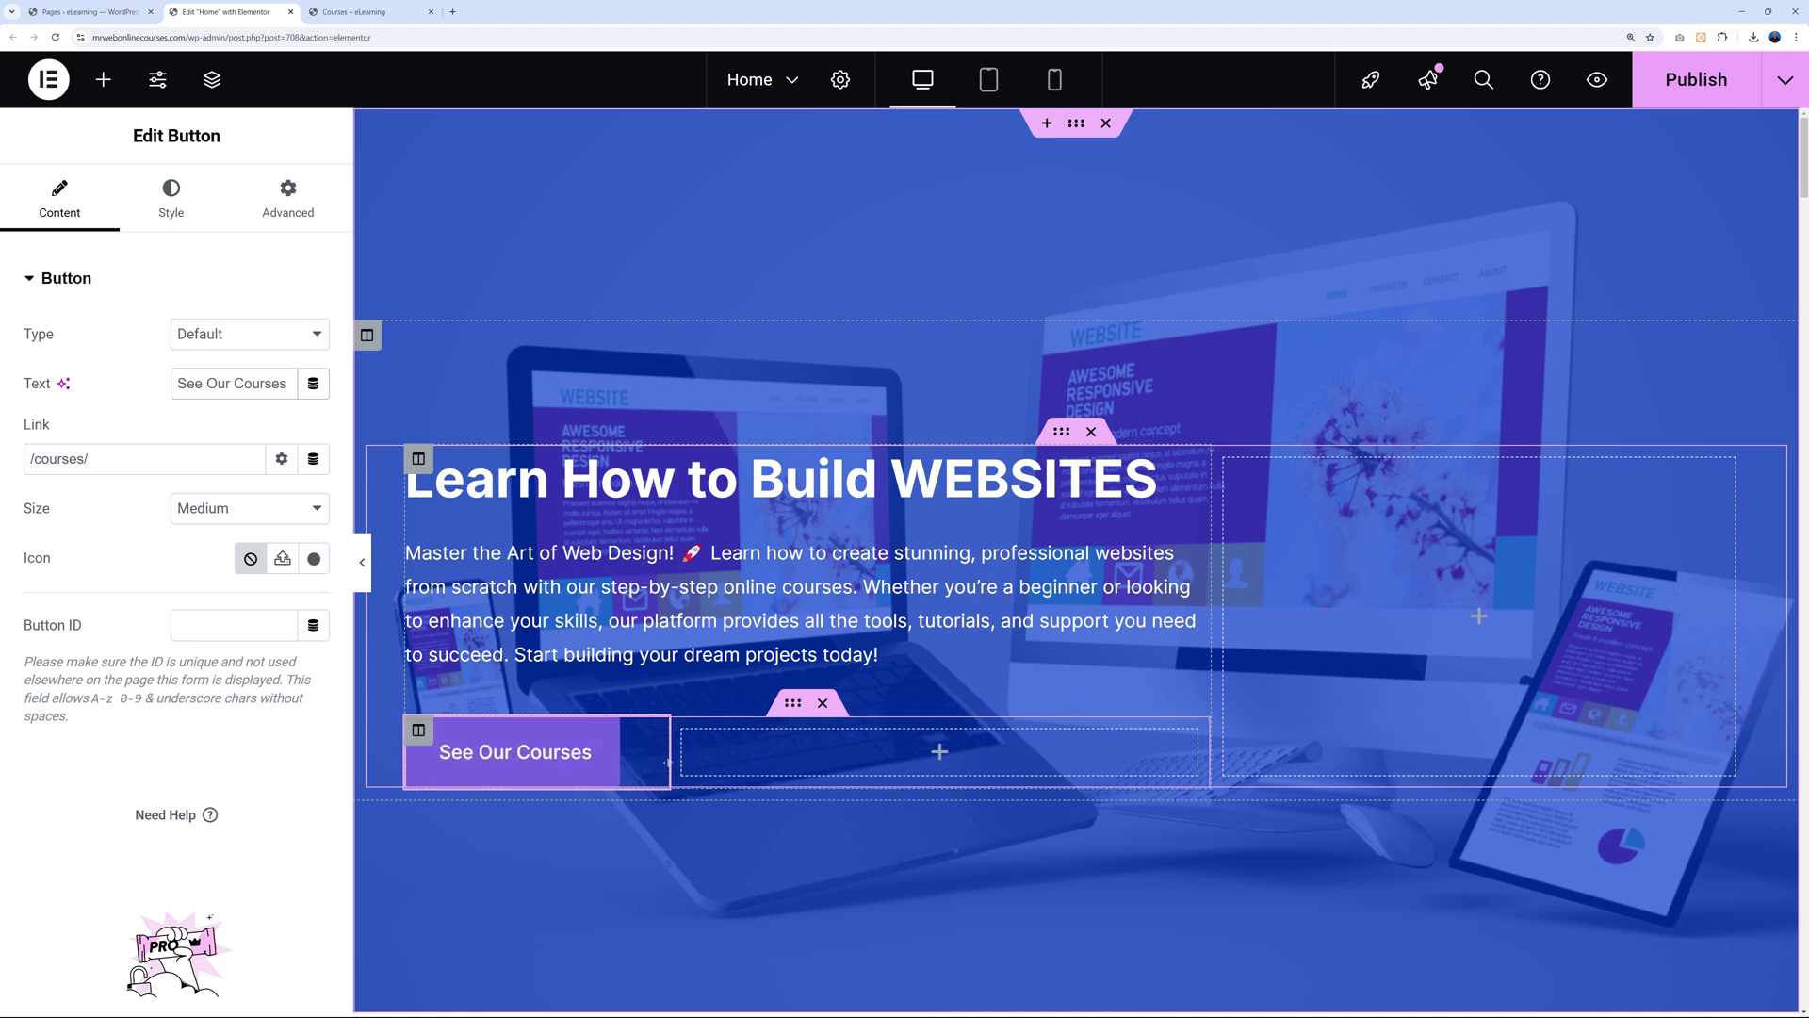
pyautogui.moveTo(667, 763); pyautogui.dragTo(799, 764)
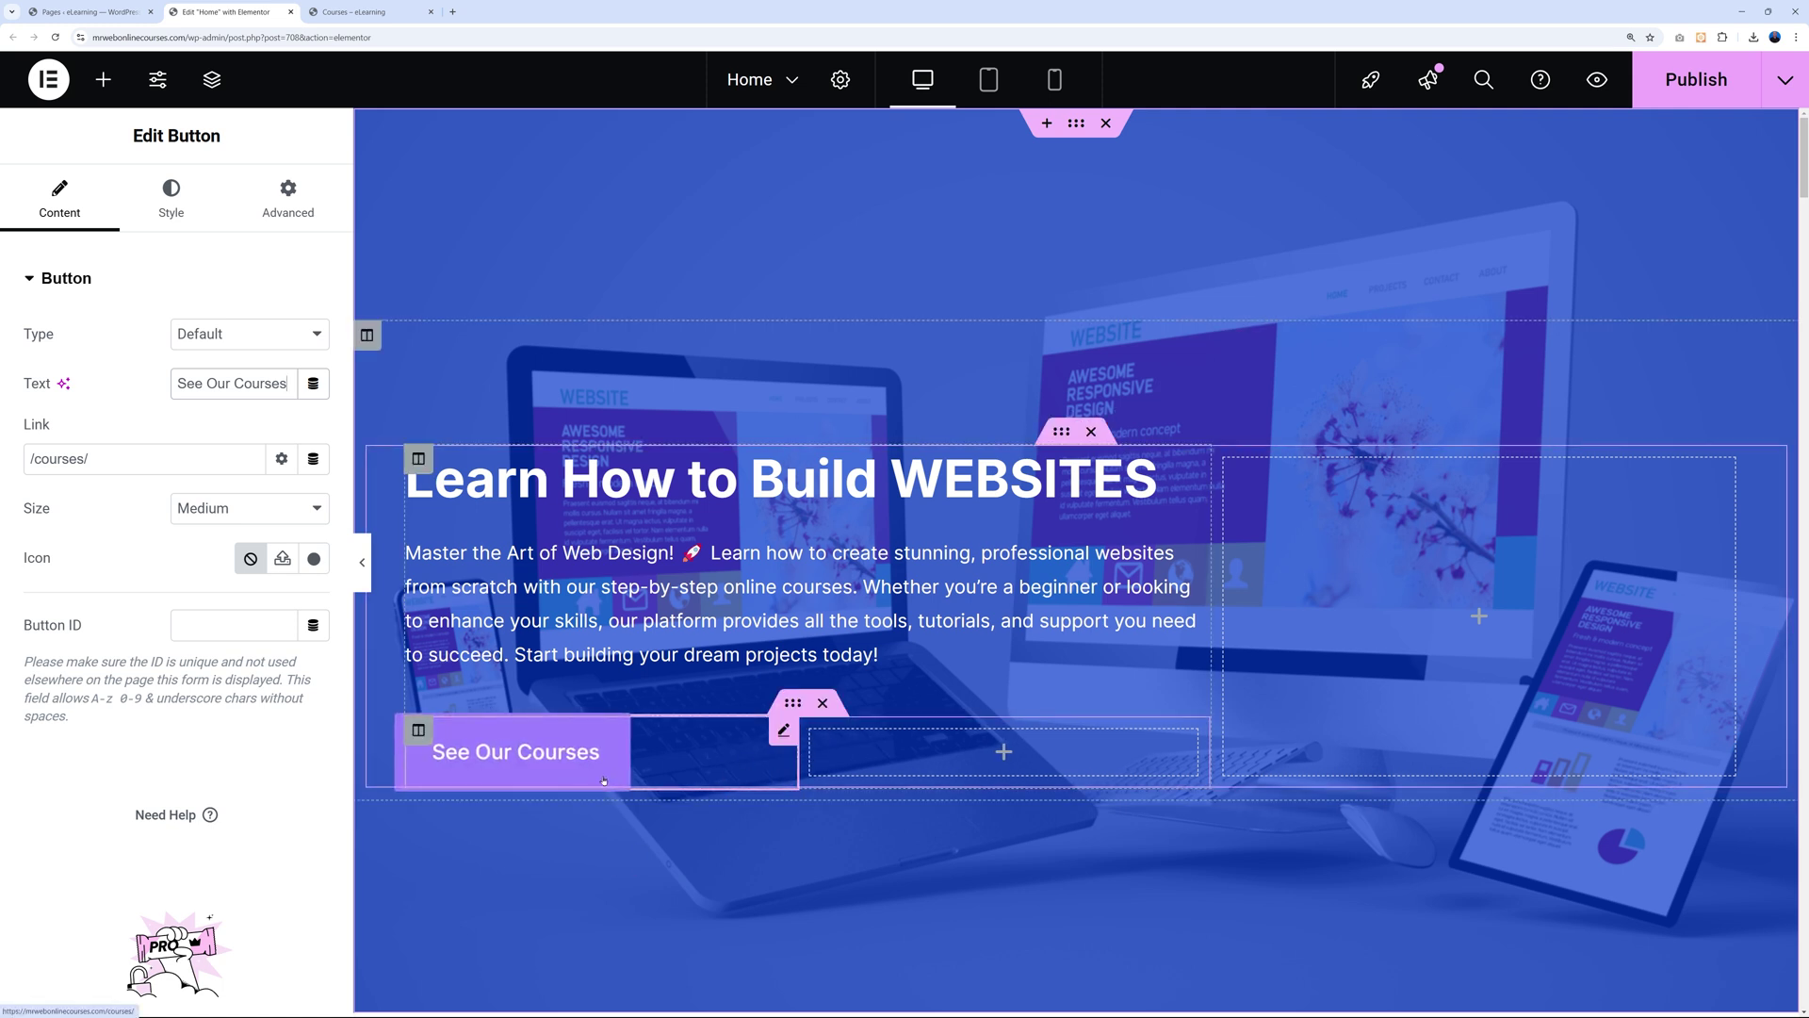
pyautogui.click(1703, 83)
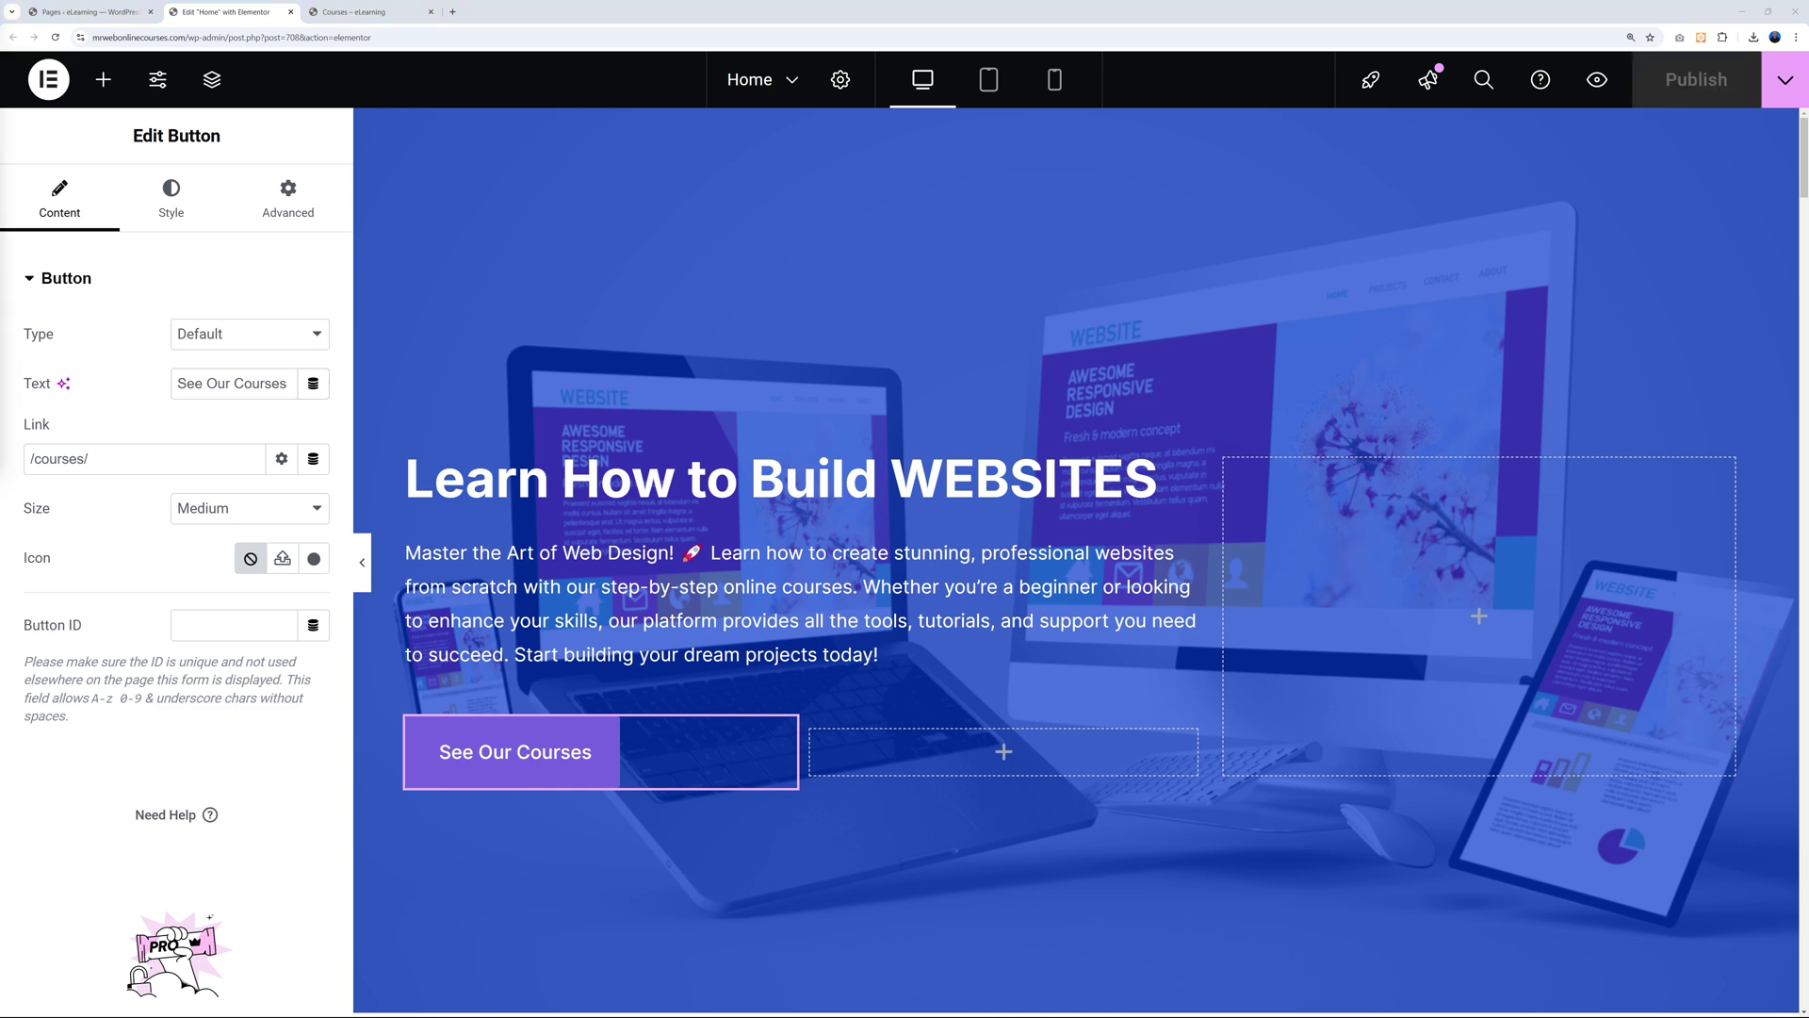
pyautogui.click(381, 15)
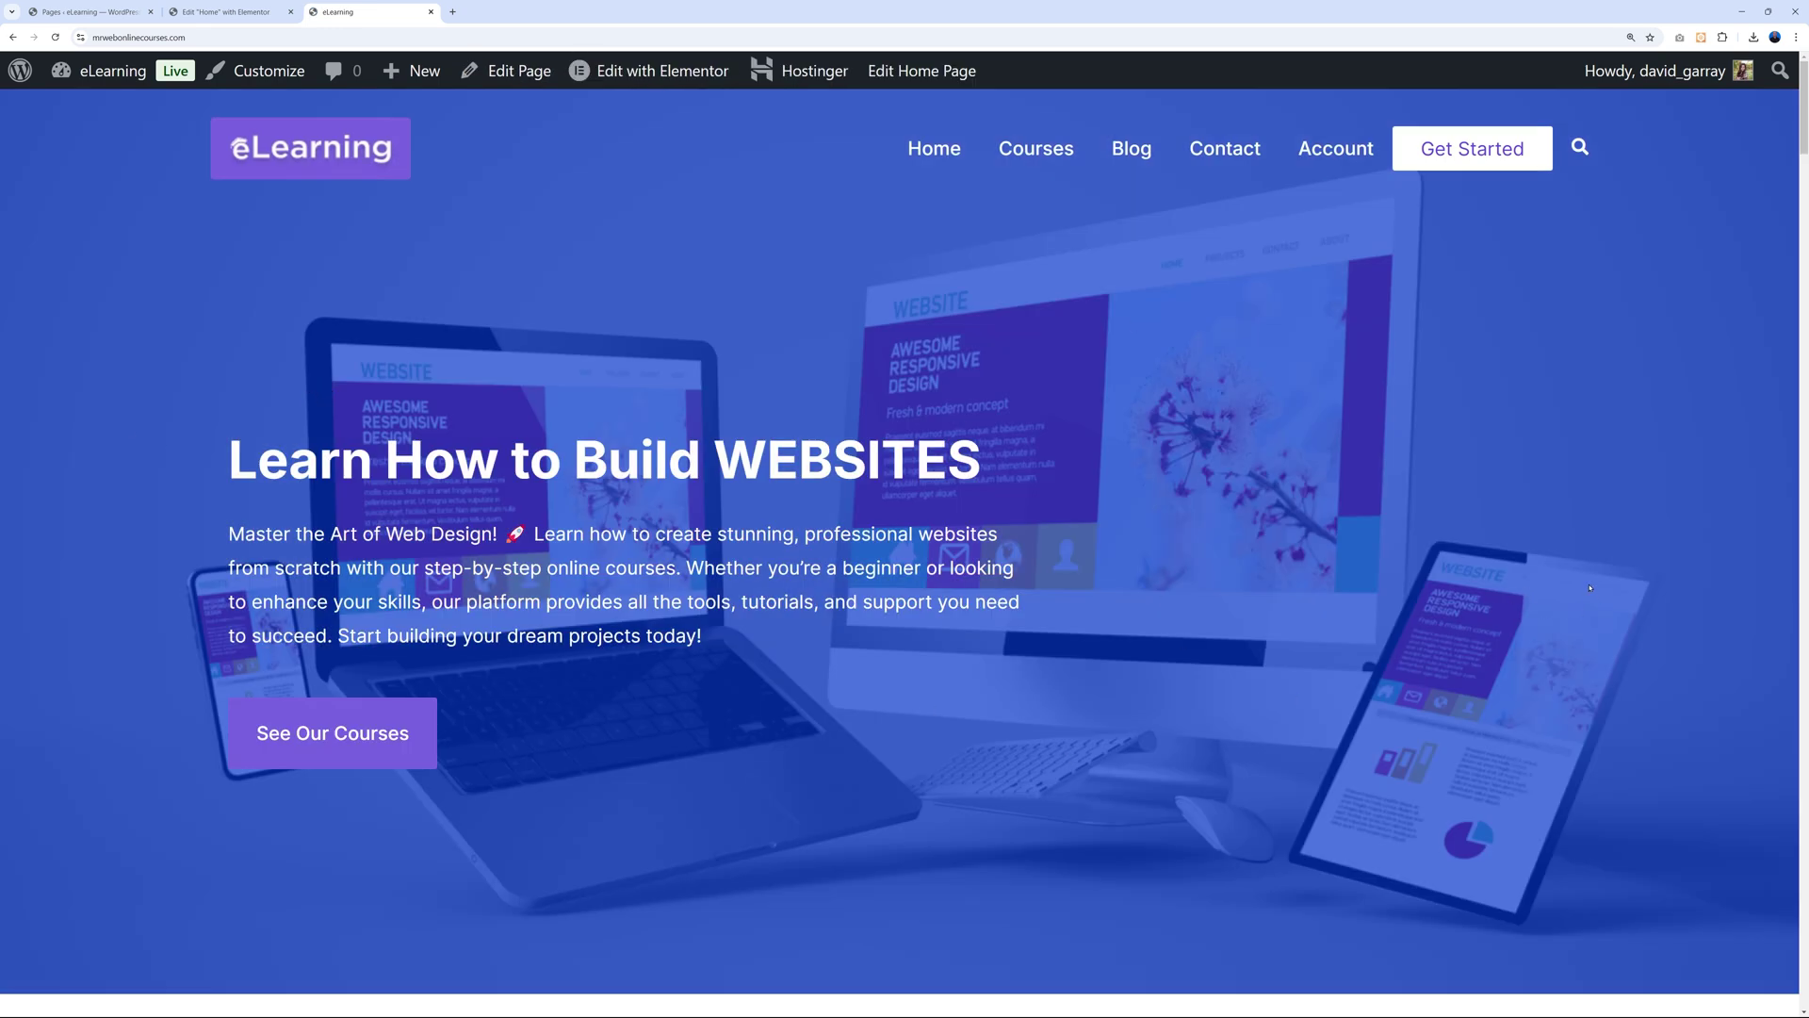
# Confirm See Our Courses opens the Courses page, return Home, then go back to Elementor.
pyautogui.scroll(-5, 1602, 590)
pyautogui.scroll(5, 1637, 592)
pyautogui.click(355, 739)
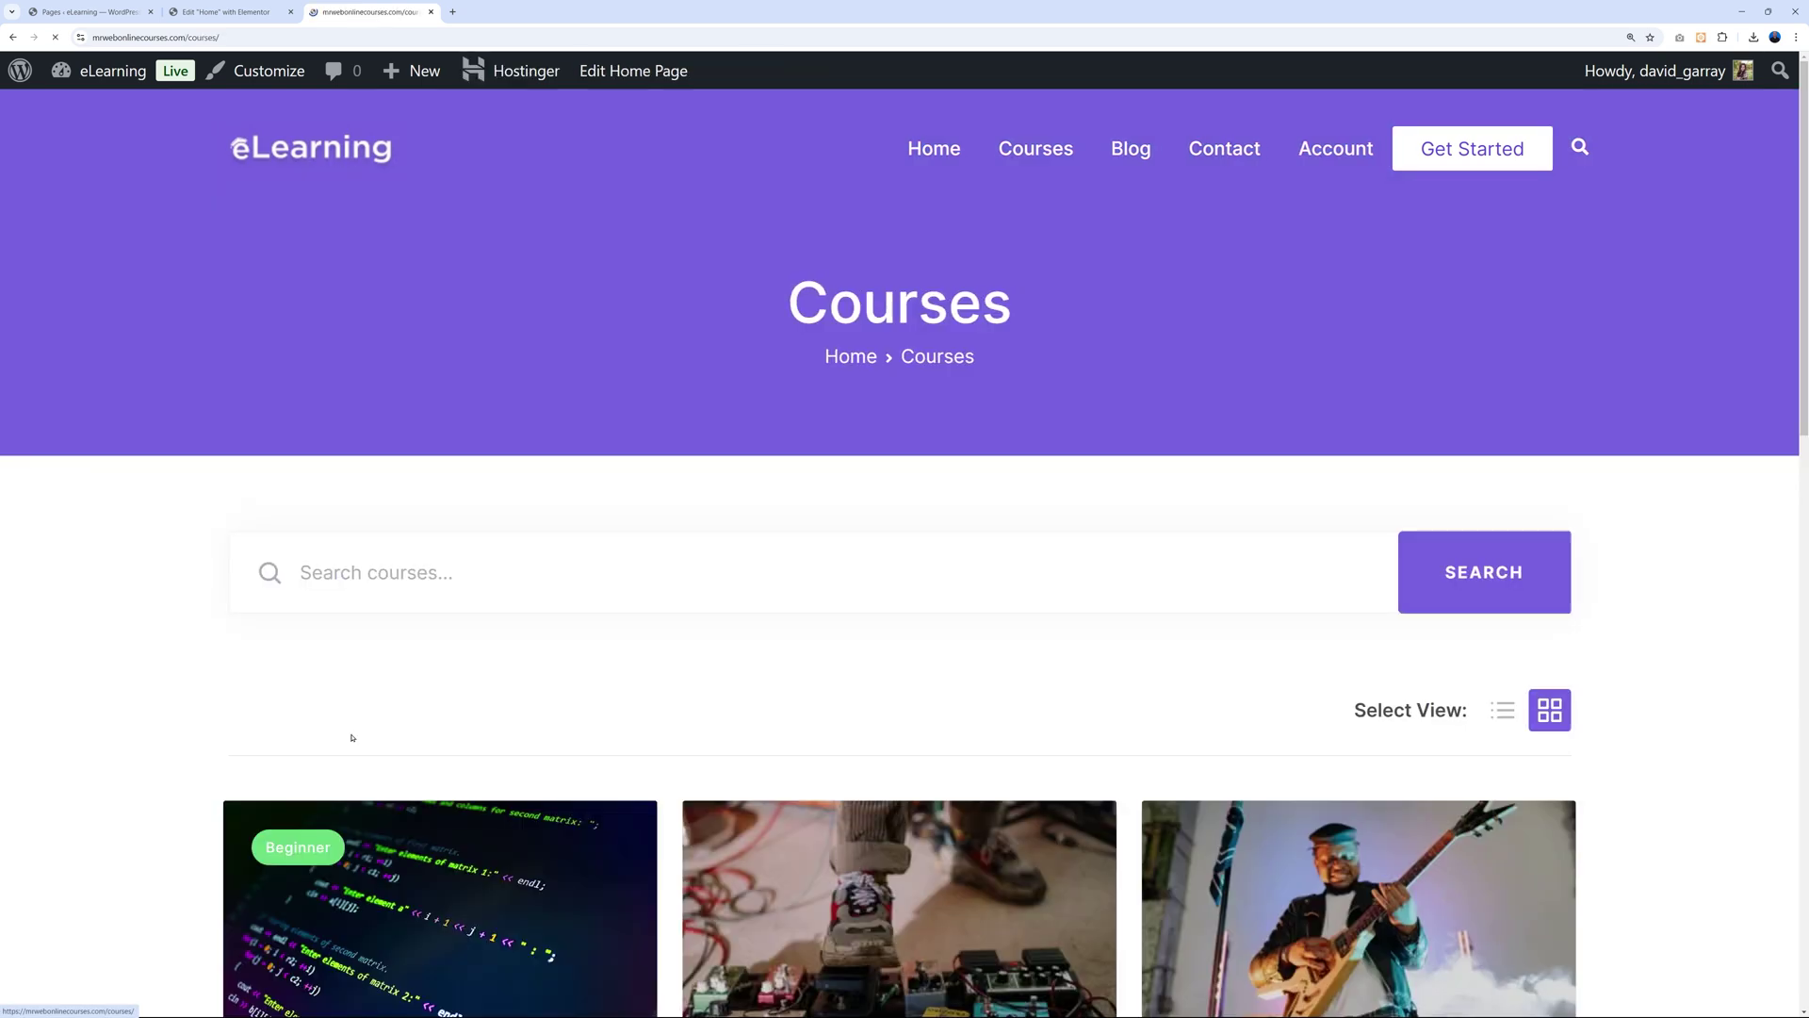
pyautogui.scroll(-5, 1187, 619)
pyautogui.scroll(5, 898, 234)
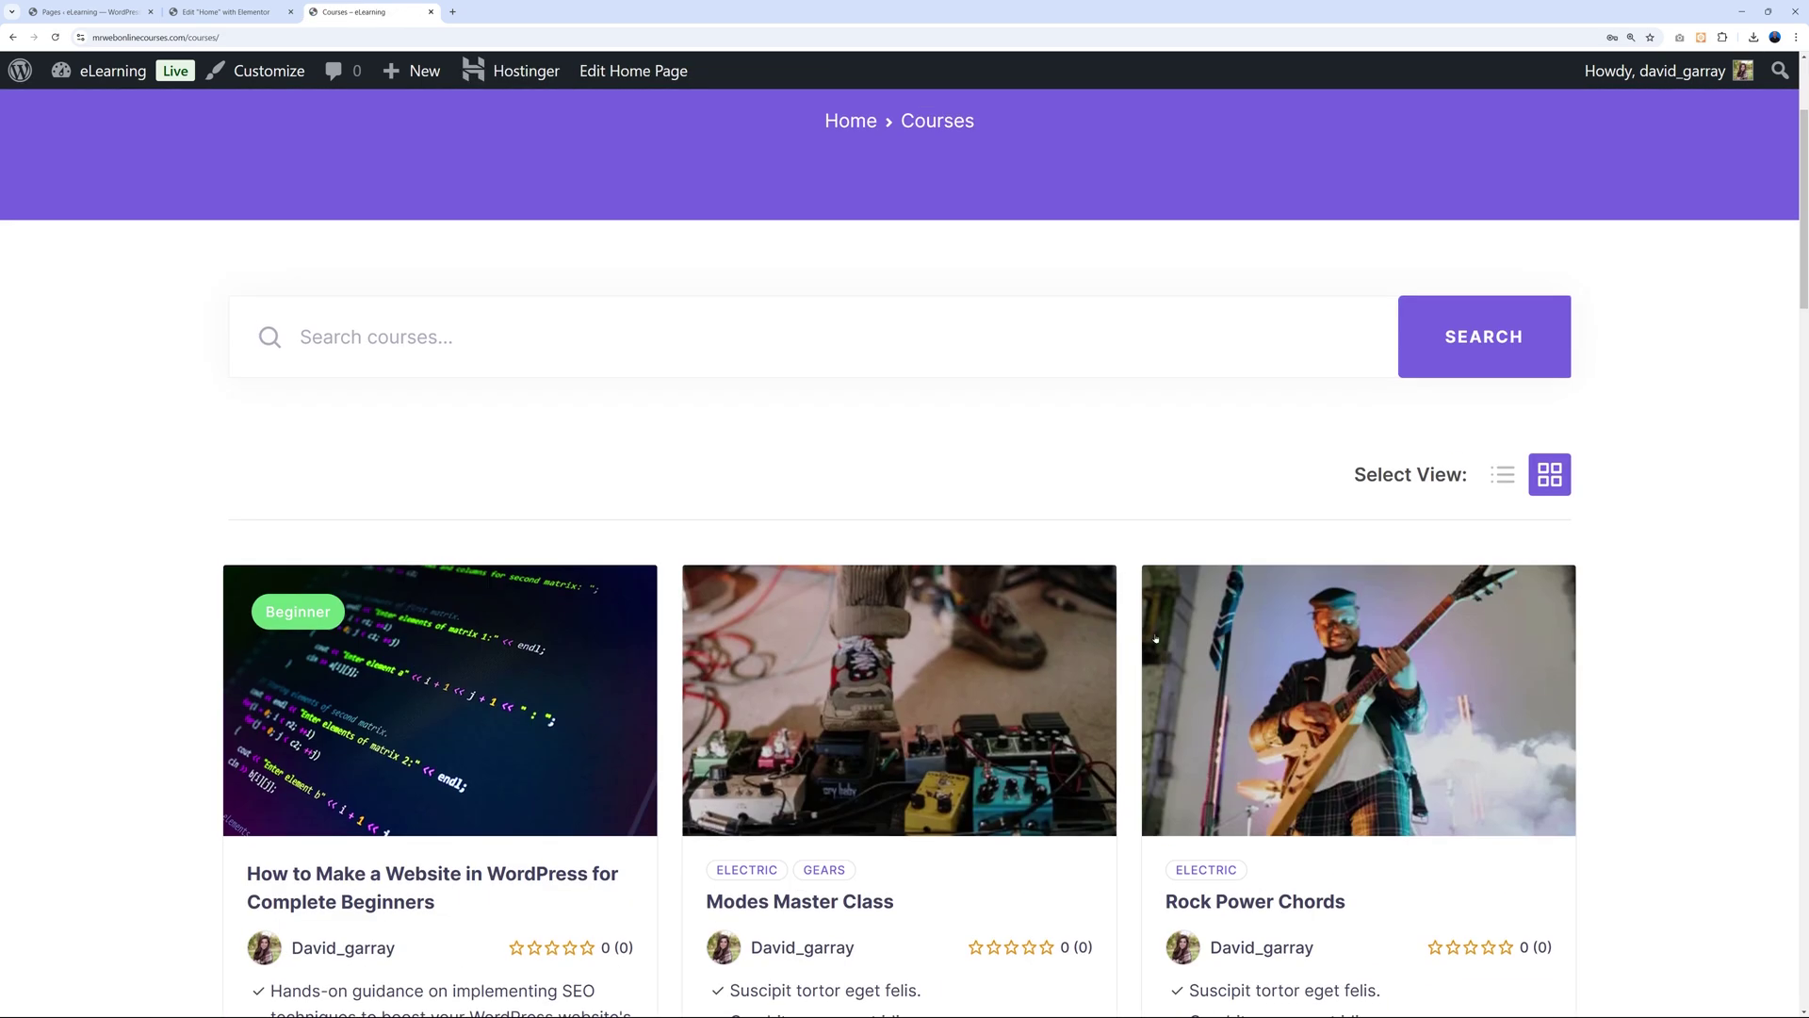
pyautogui.click(934, 148)
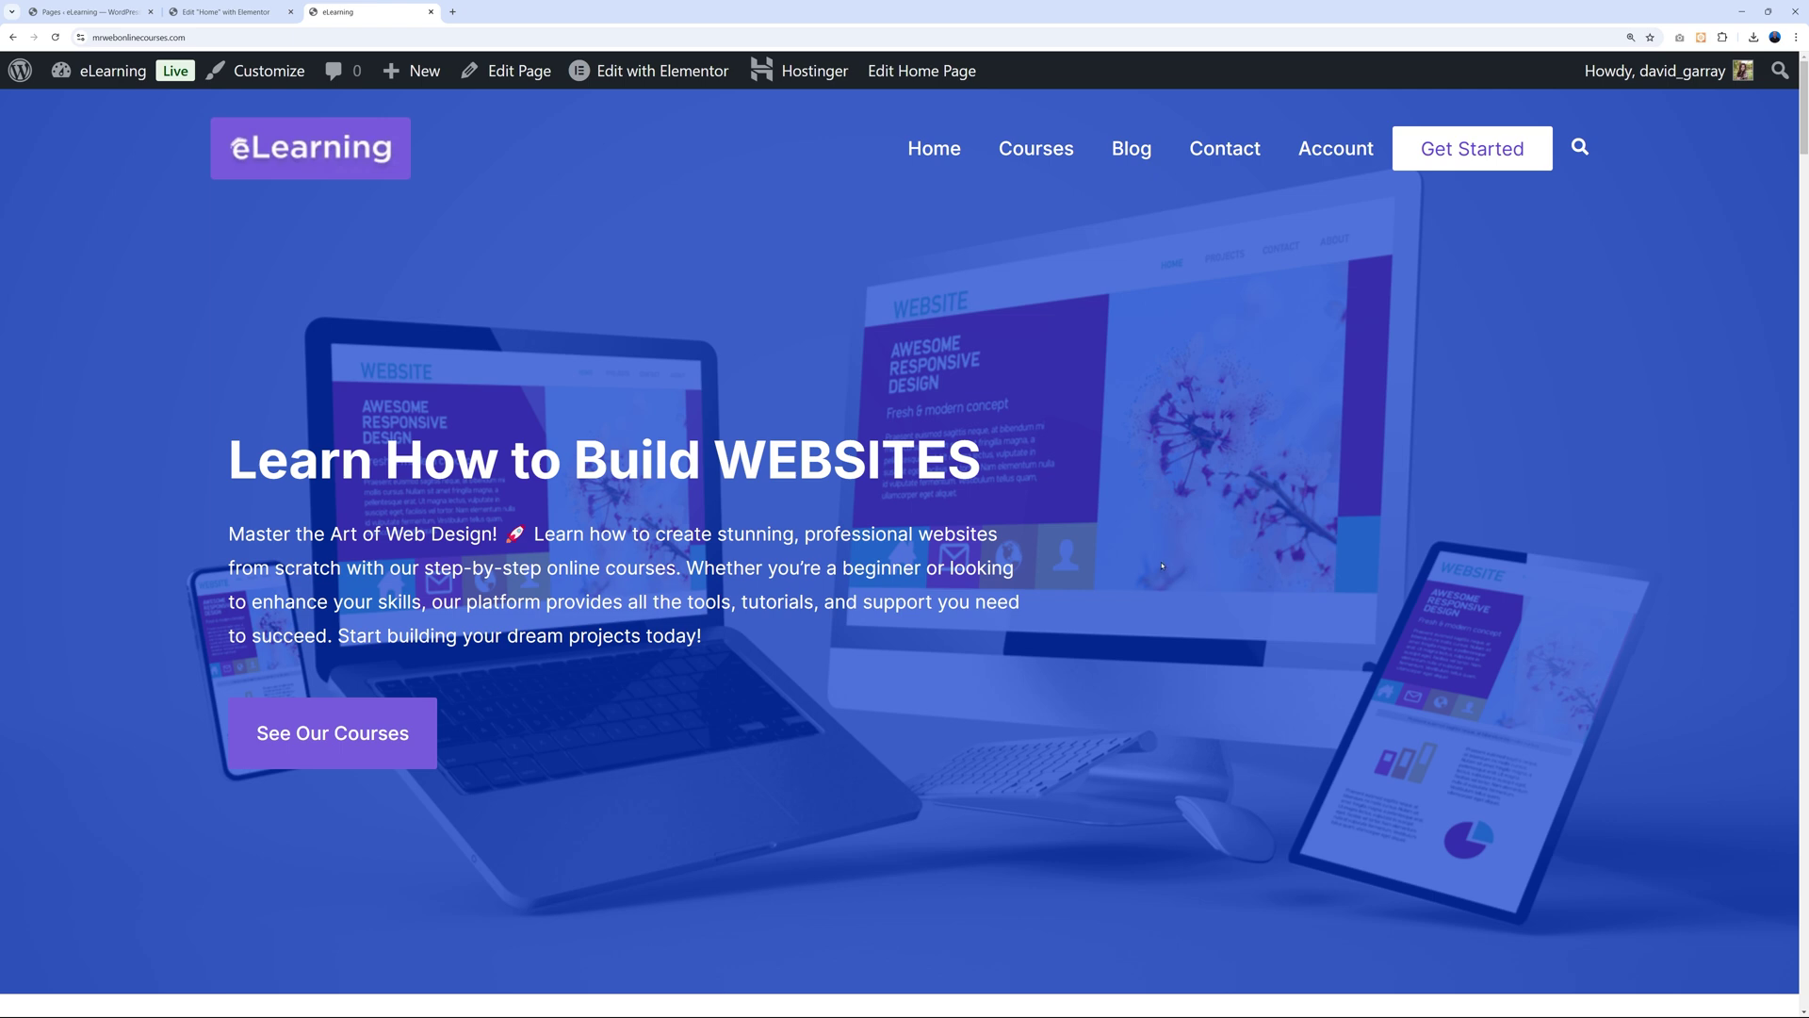
pyautogui.scroll(-8, 1115, 542)
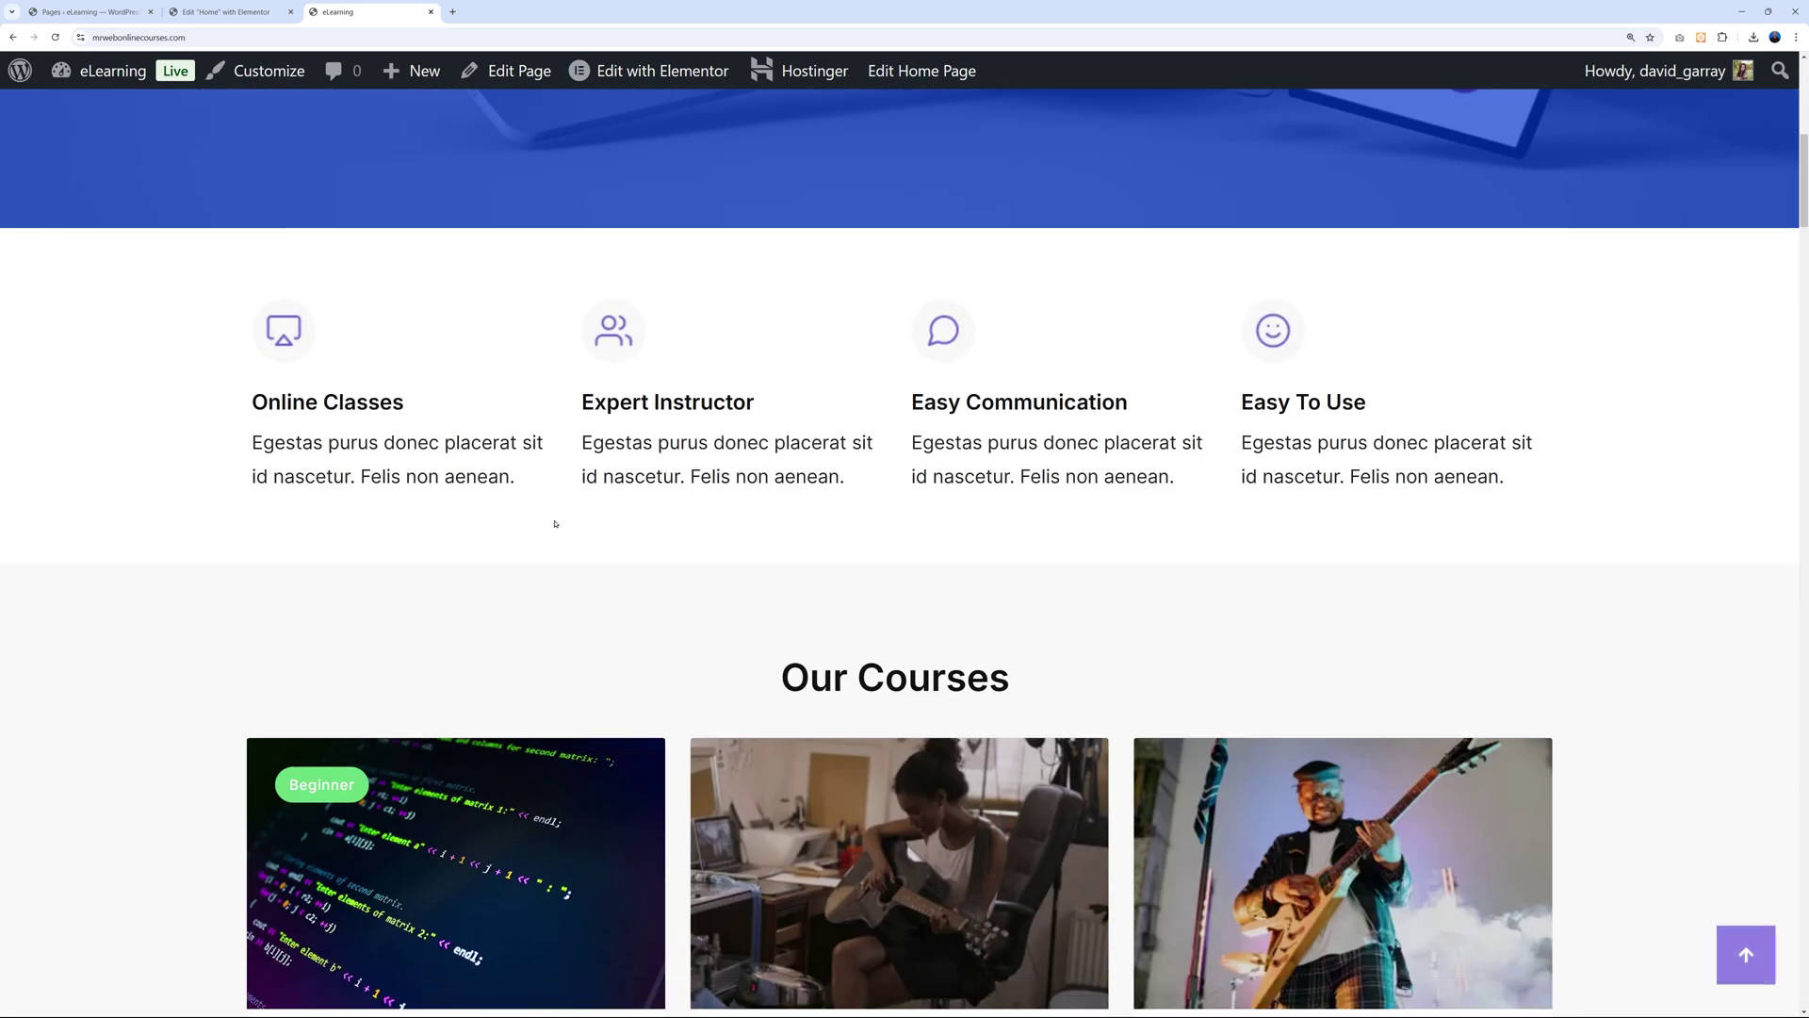
pyautogui.click(226, 11)
pyautogui.scroll(-8, 1170, 545)
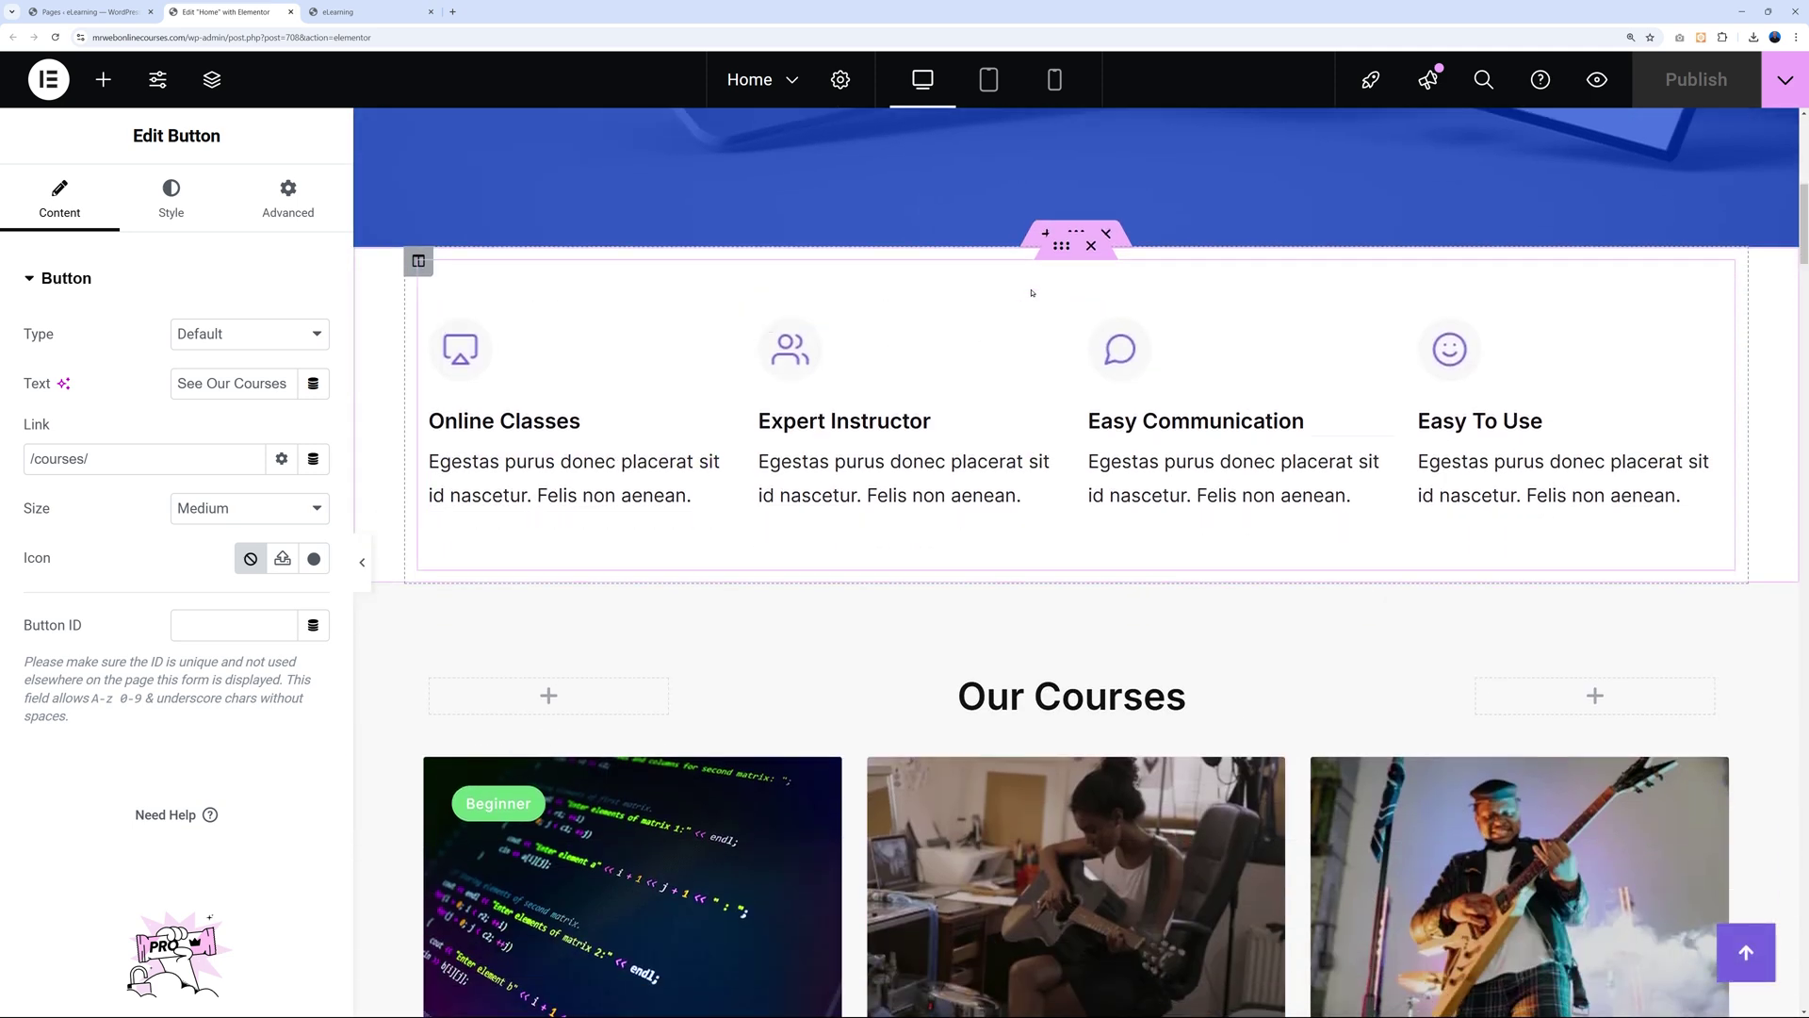
# Select the Online Classes feature box's widgets down to its placeholder description text.
pyautogui.click(1057, 257)
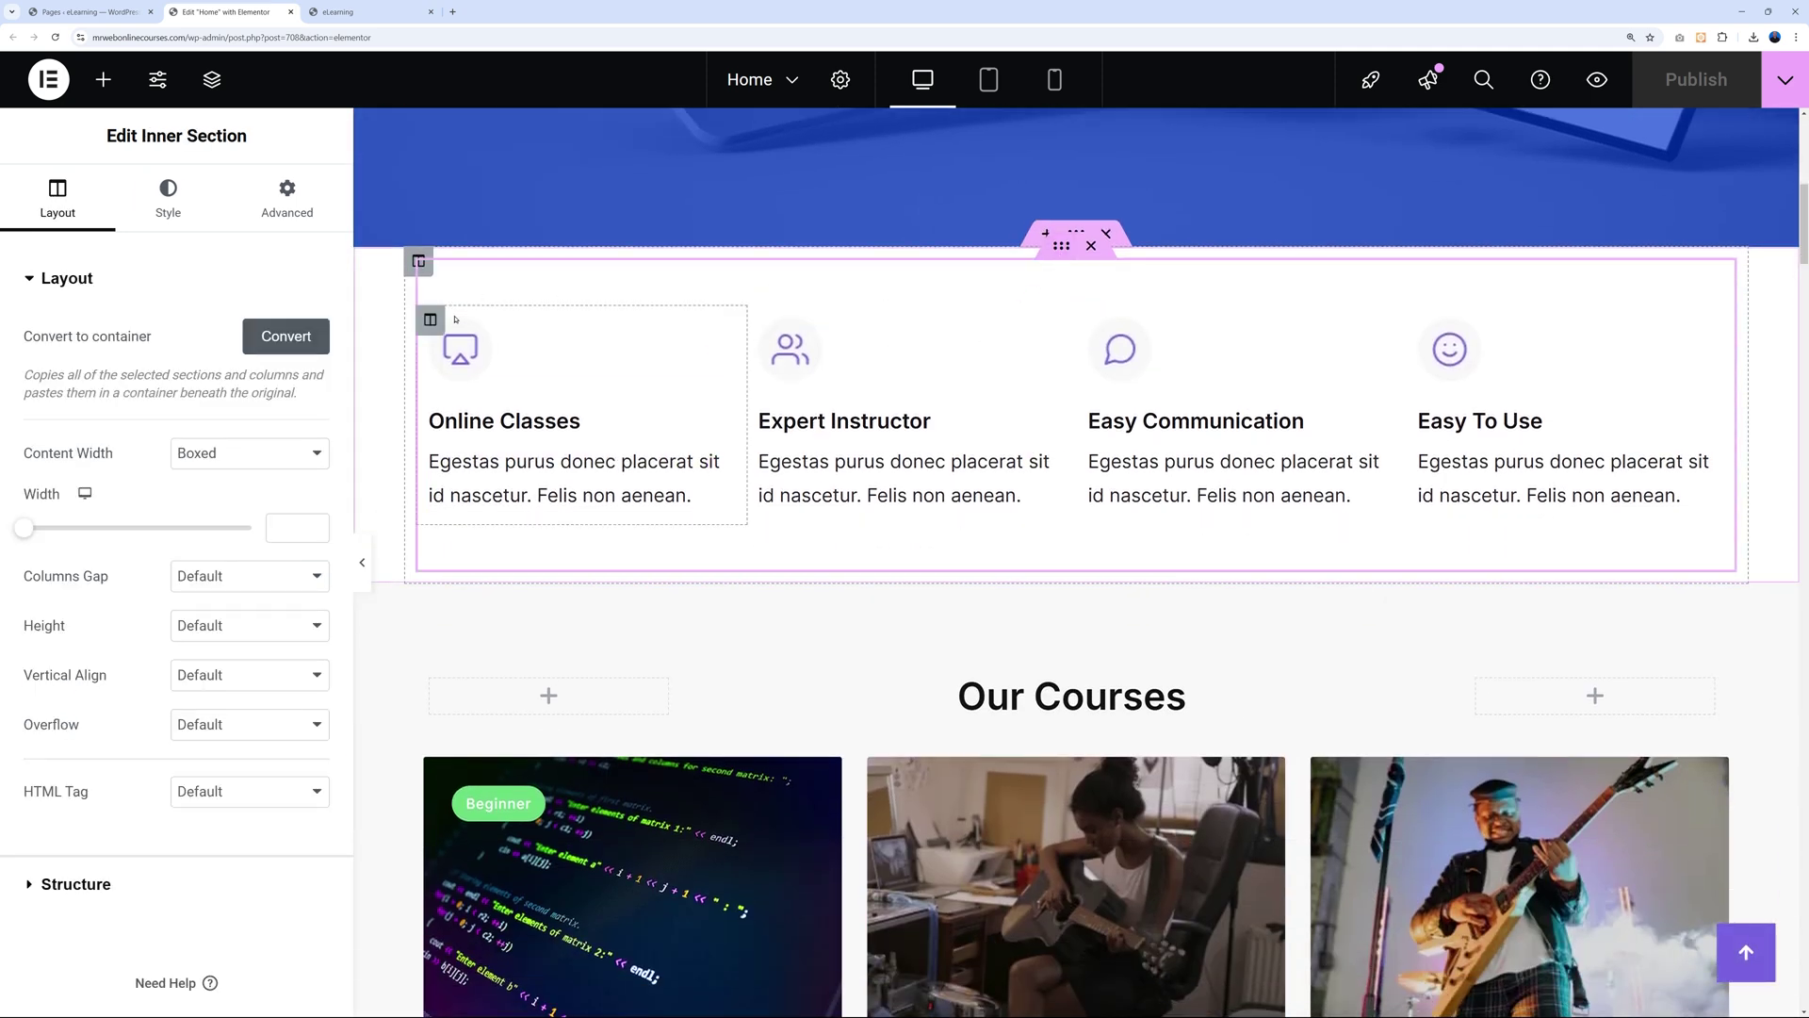
pyautogui.click(432, 321)
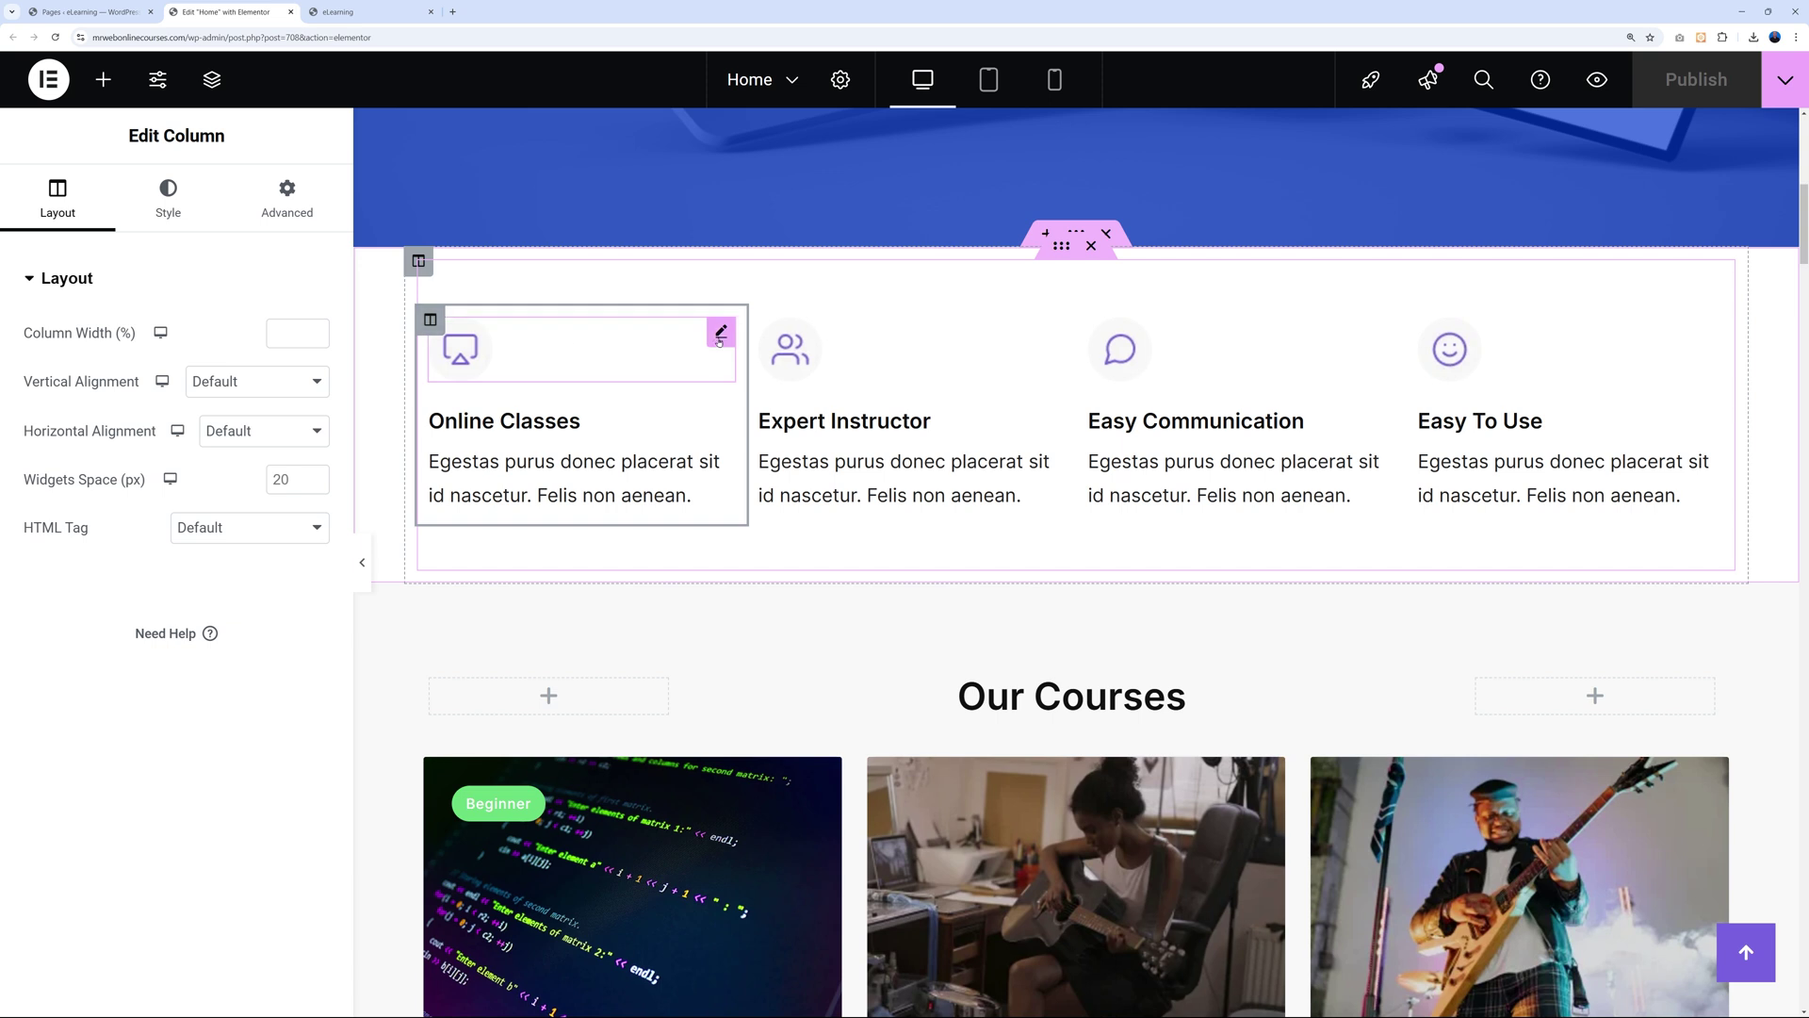
pyautogui.click(720, 336)
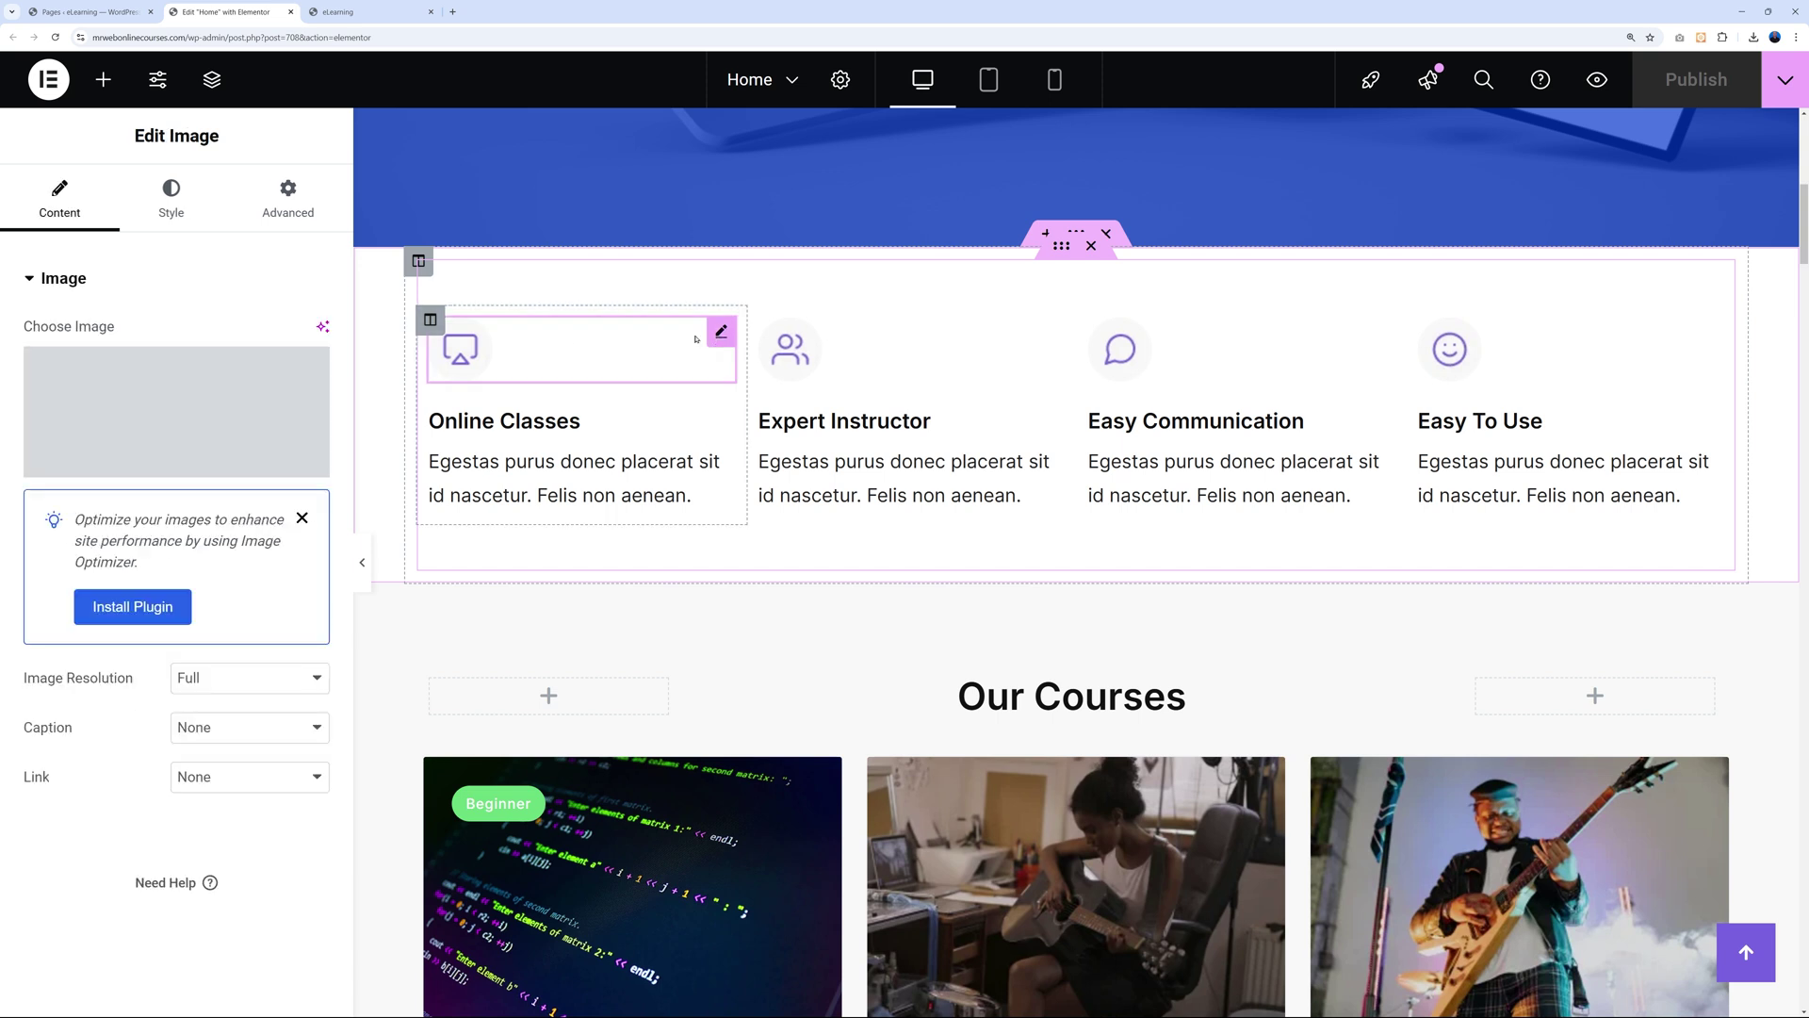
pyautogui.click(721, 420)
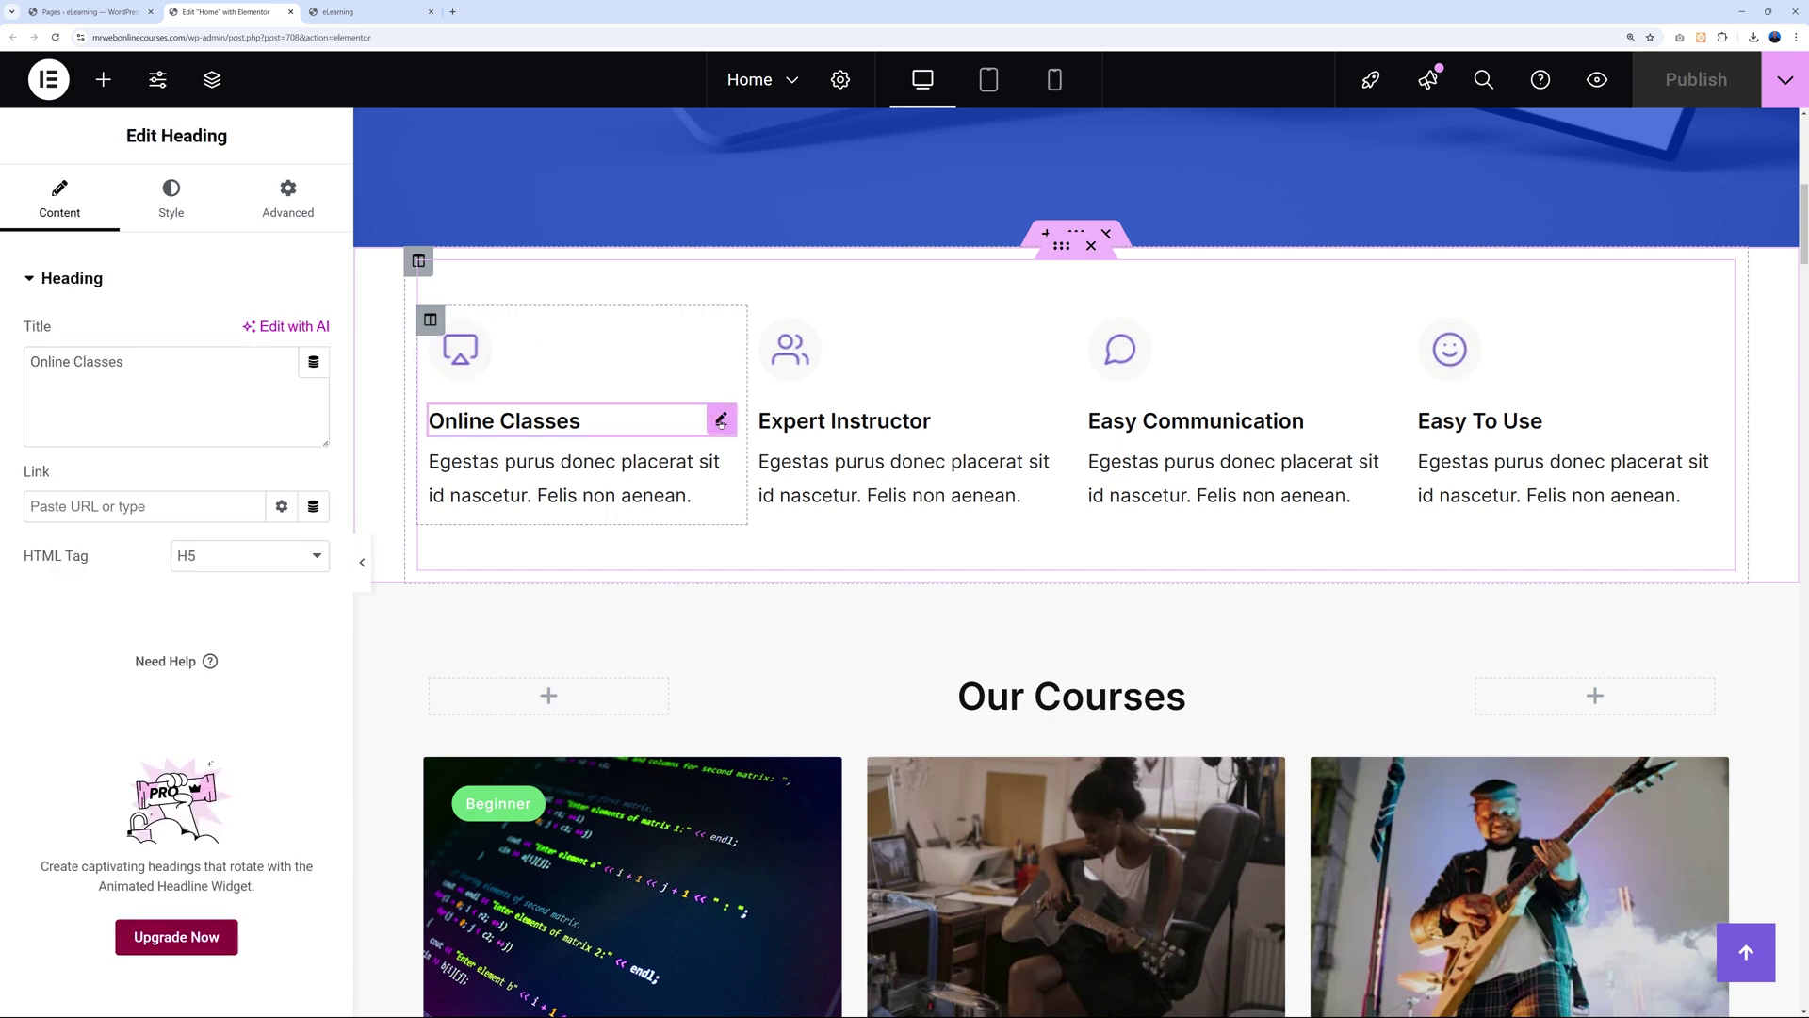
pyautogui.click(721, 472)
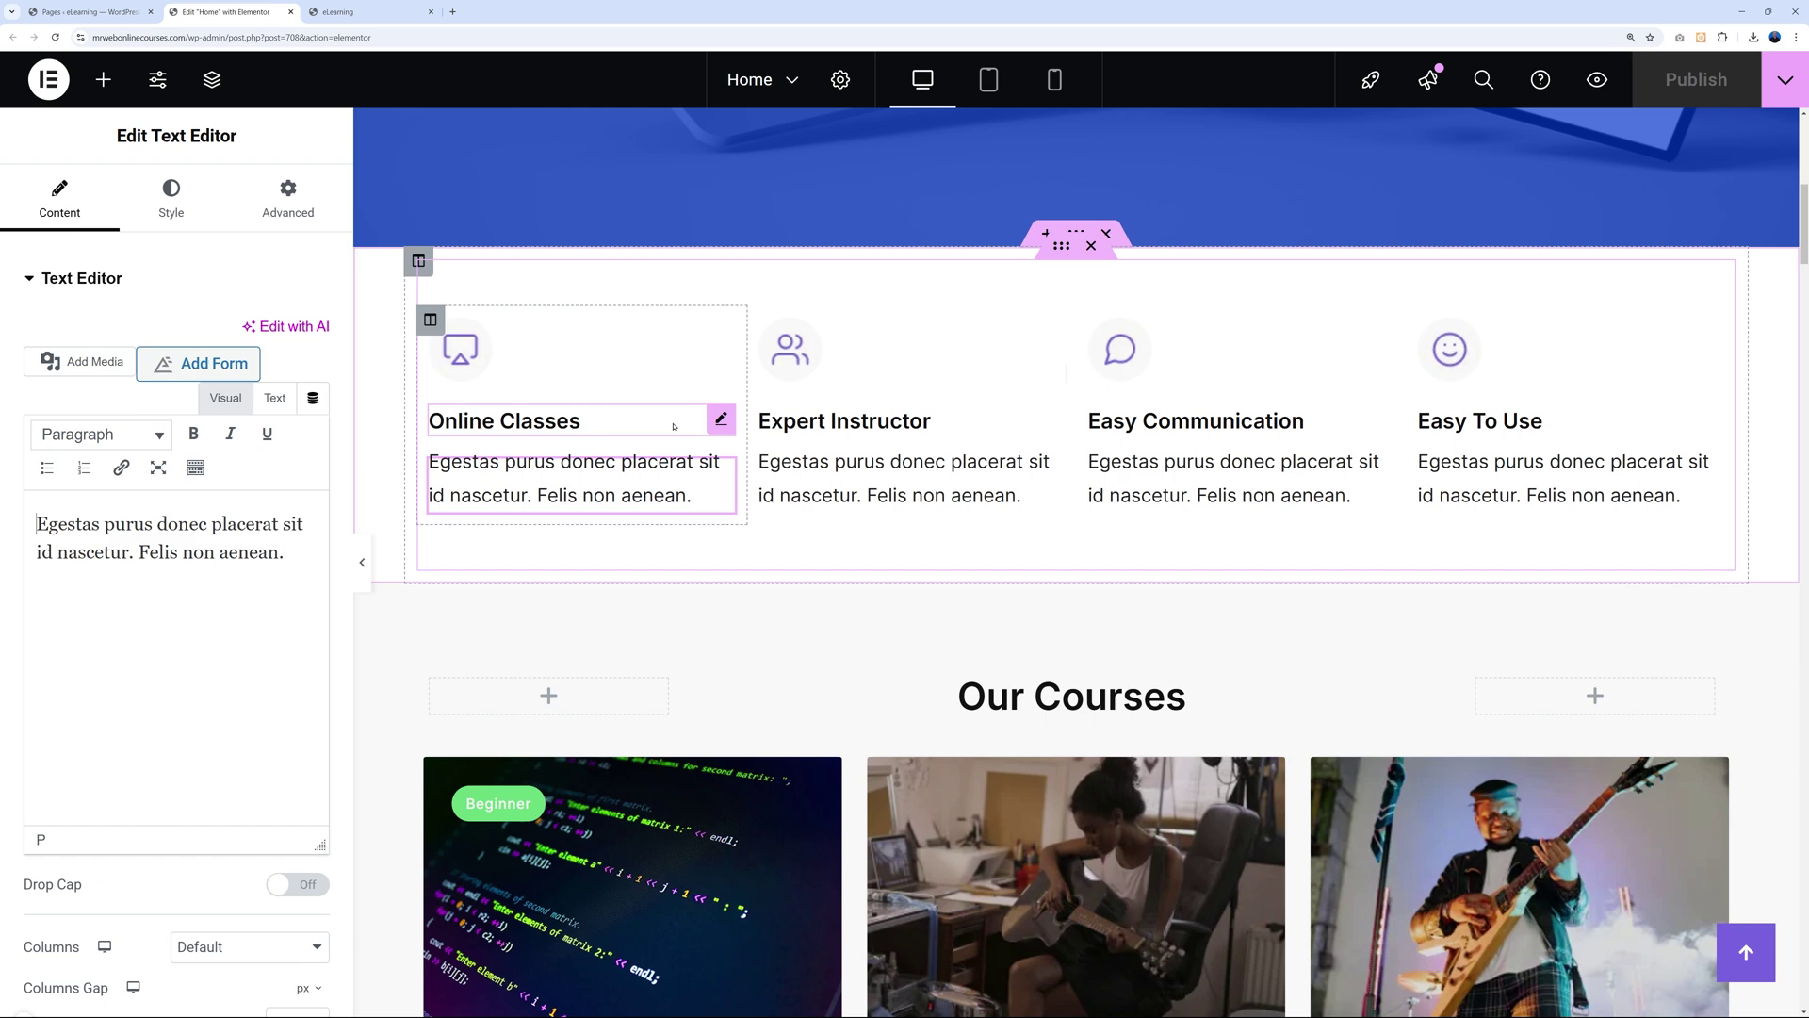
pyautogui.scroll(4, 675, 426)
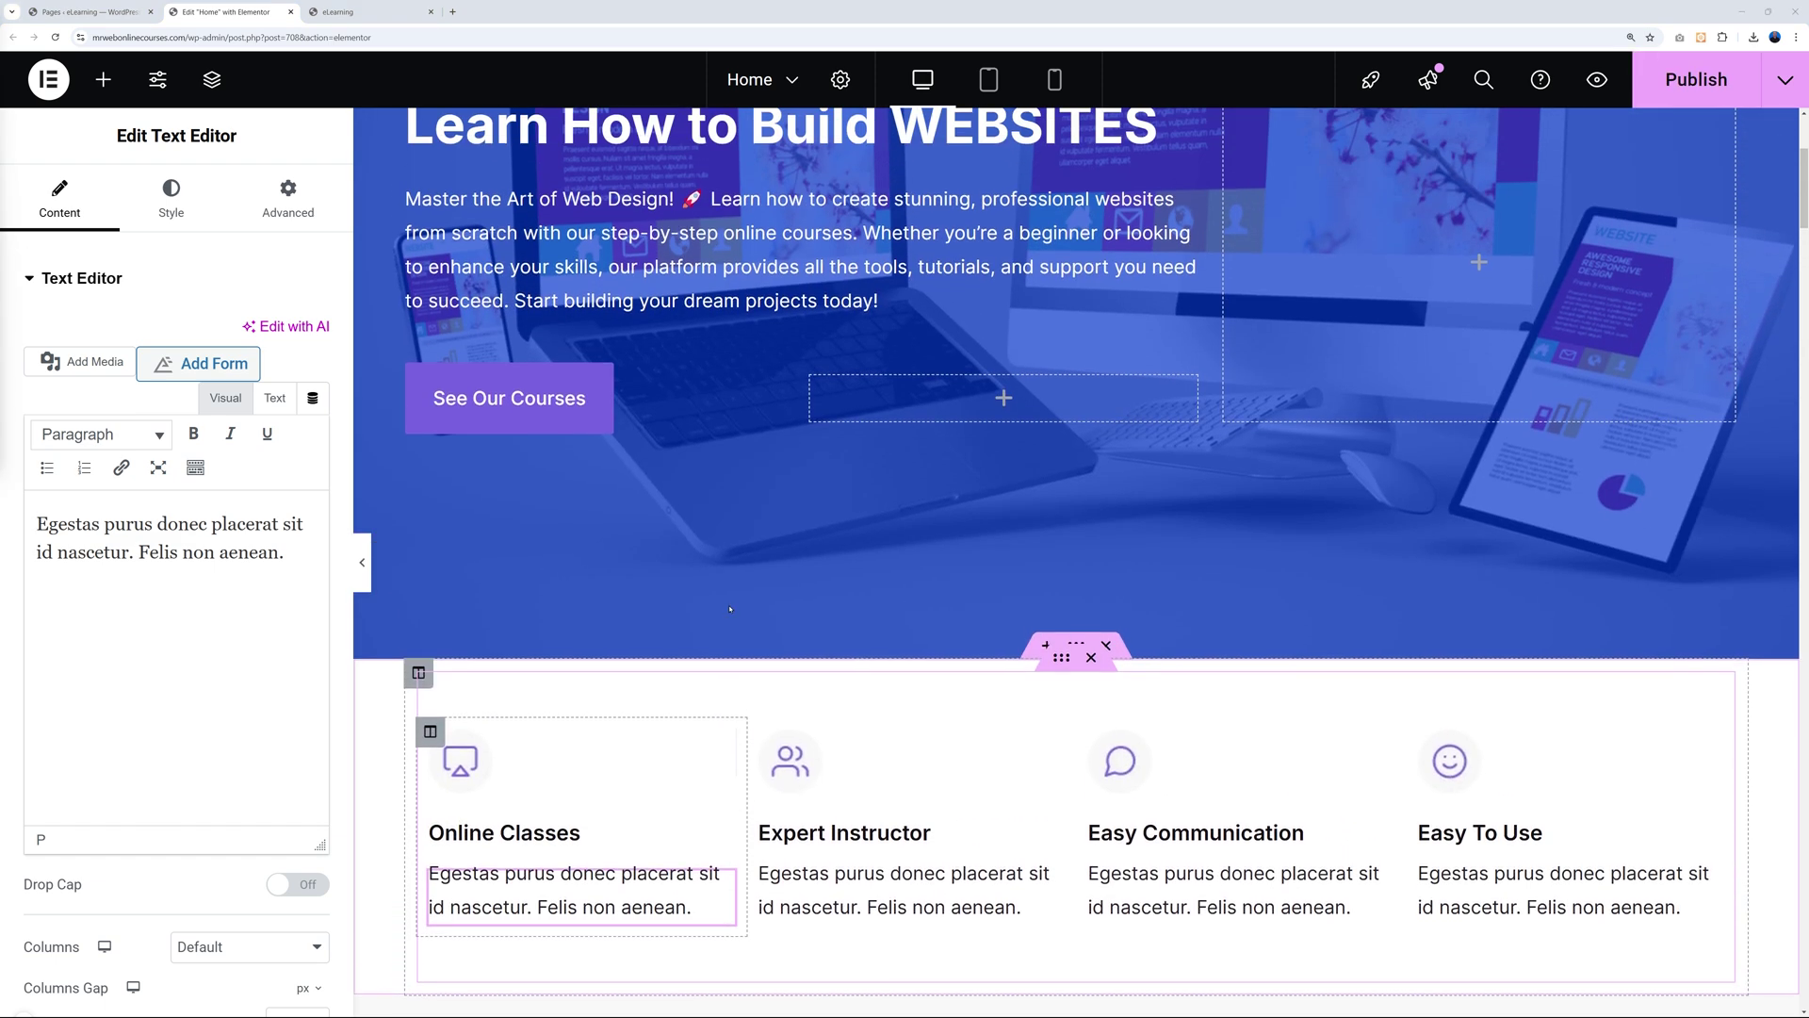
pyautogui.scroll(1, 729, 608)
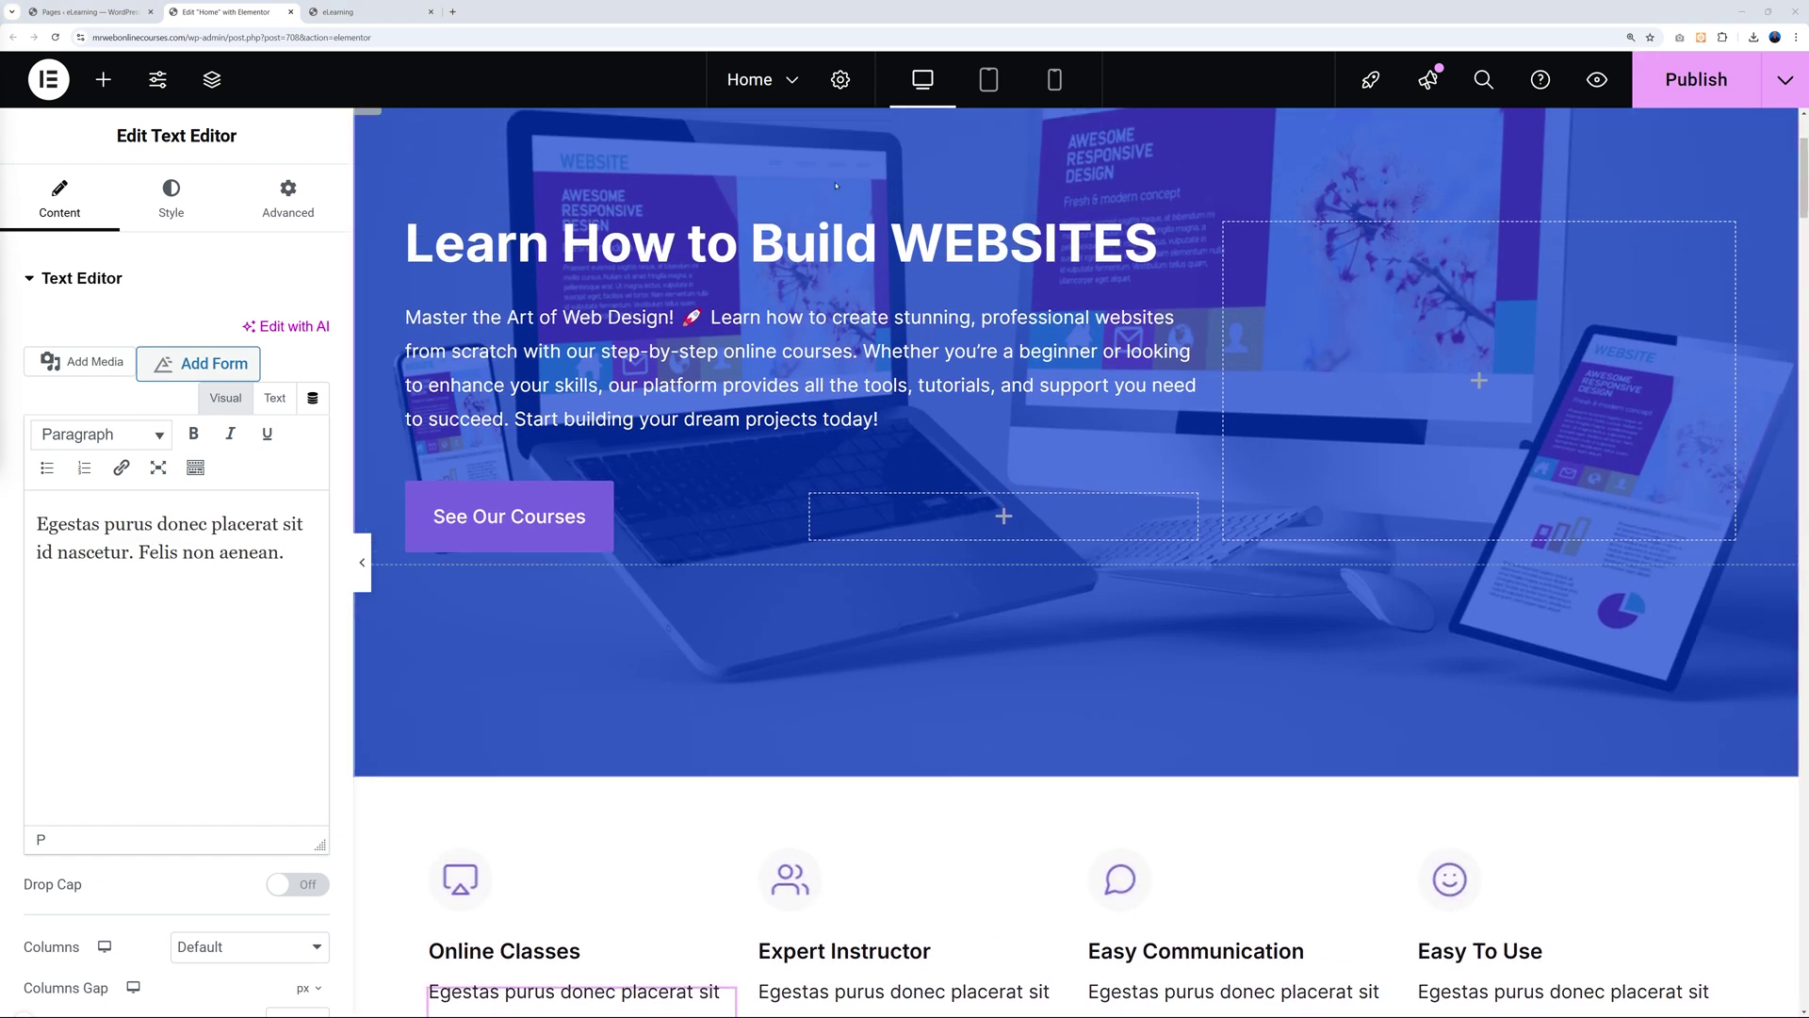
pyautogui.scroll(-1, 778, 595)
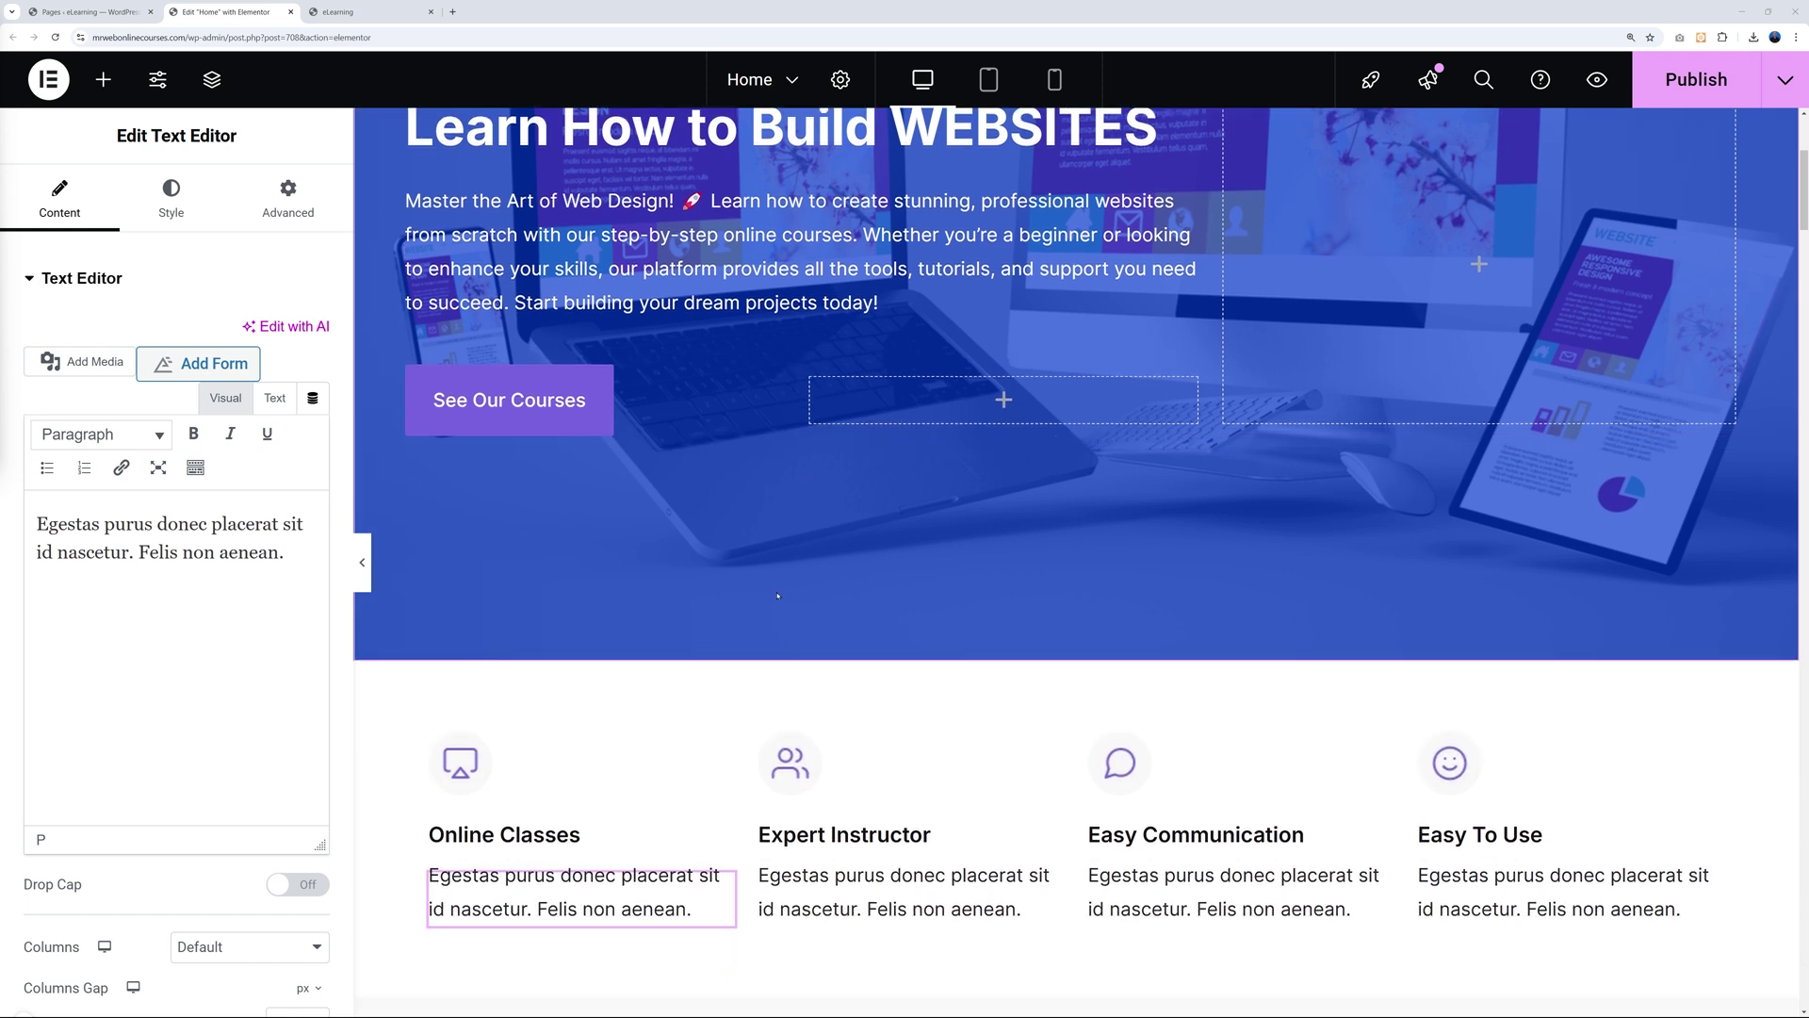
pyautogui.scroll(-1, 777, 595)
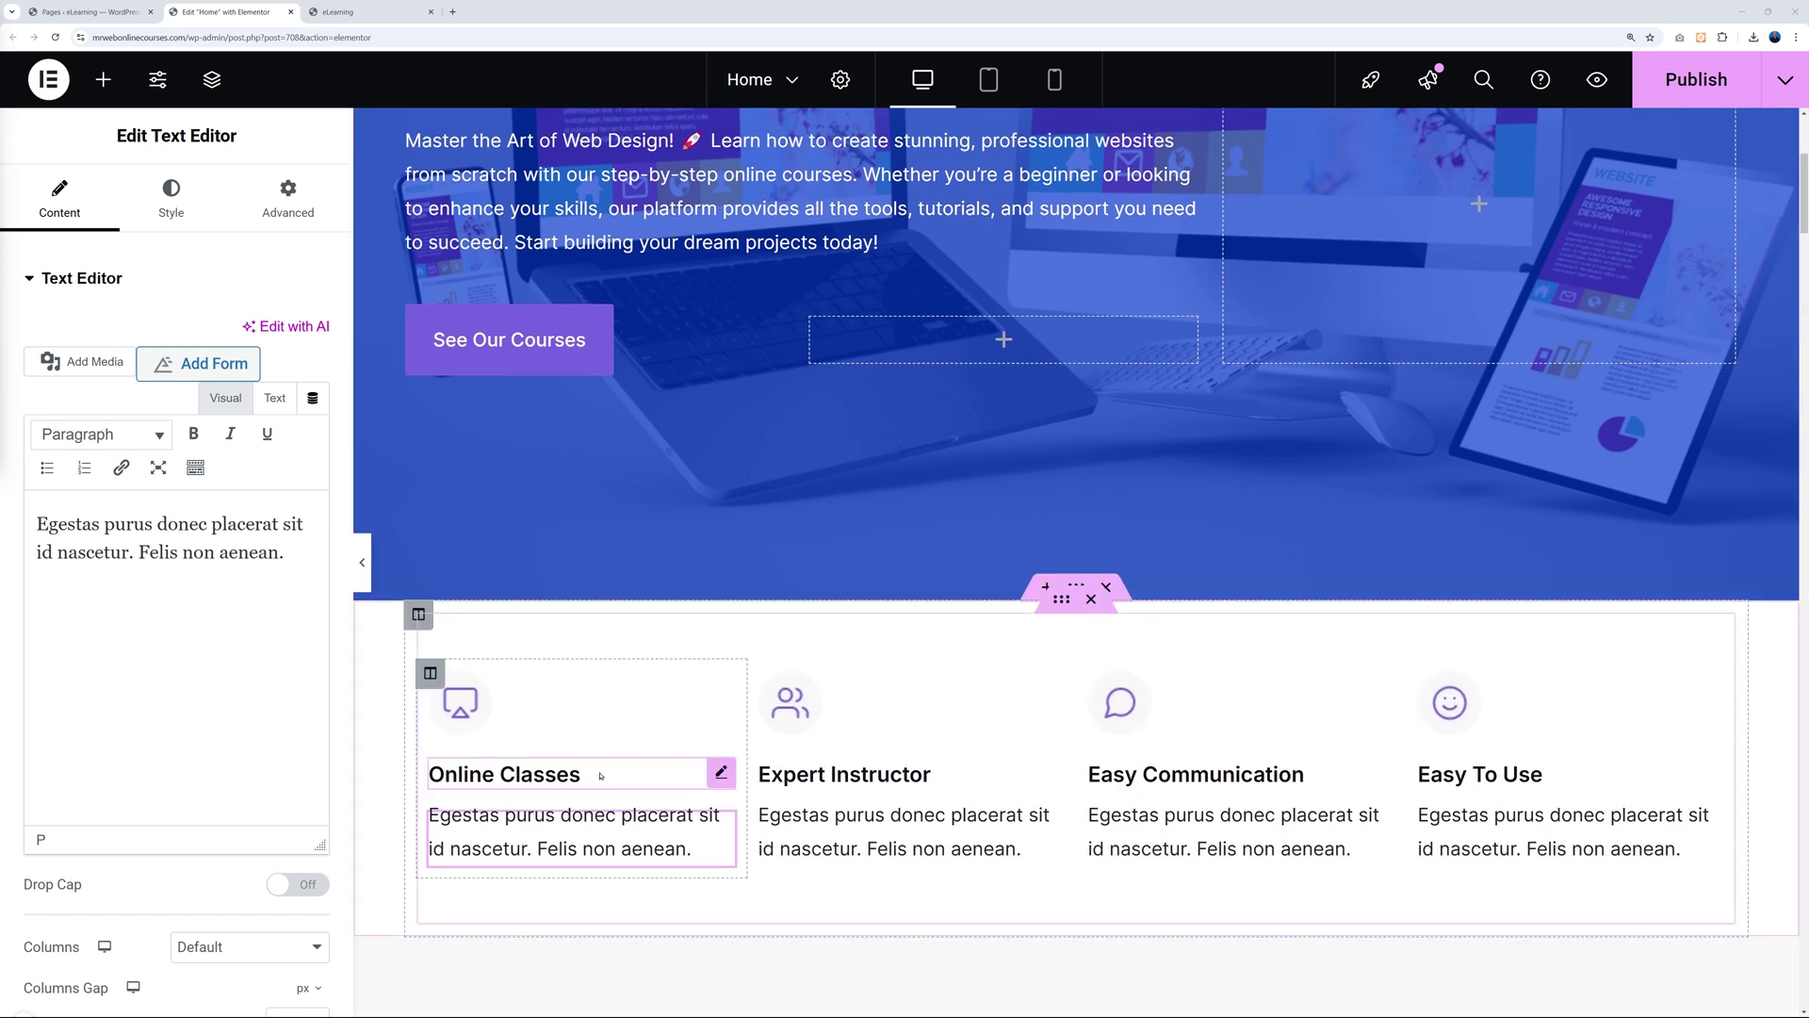
pyautogui.scroll(-1, 600, 776)
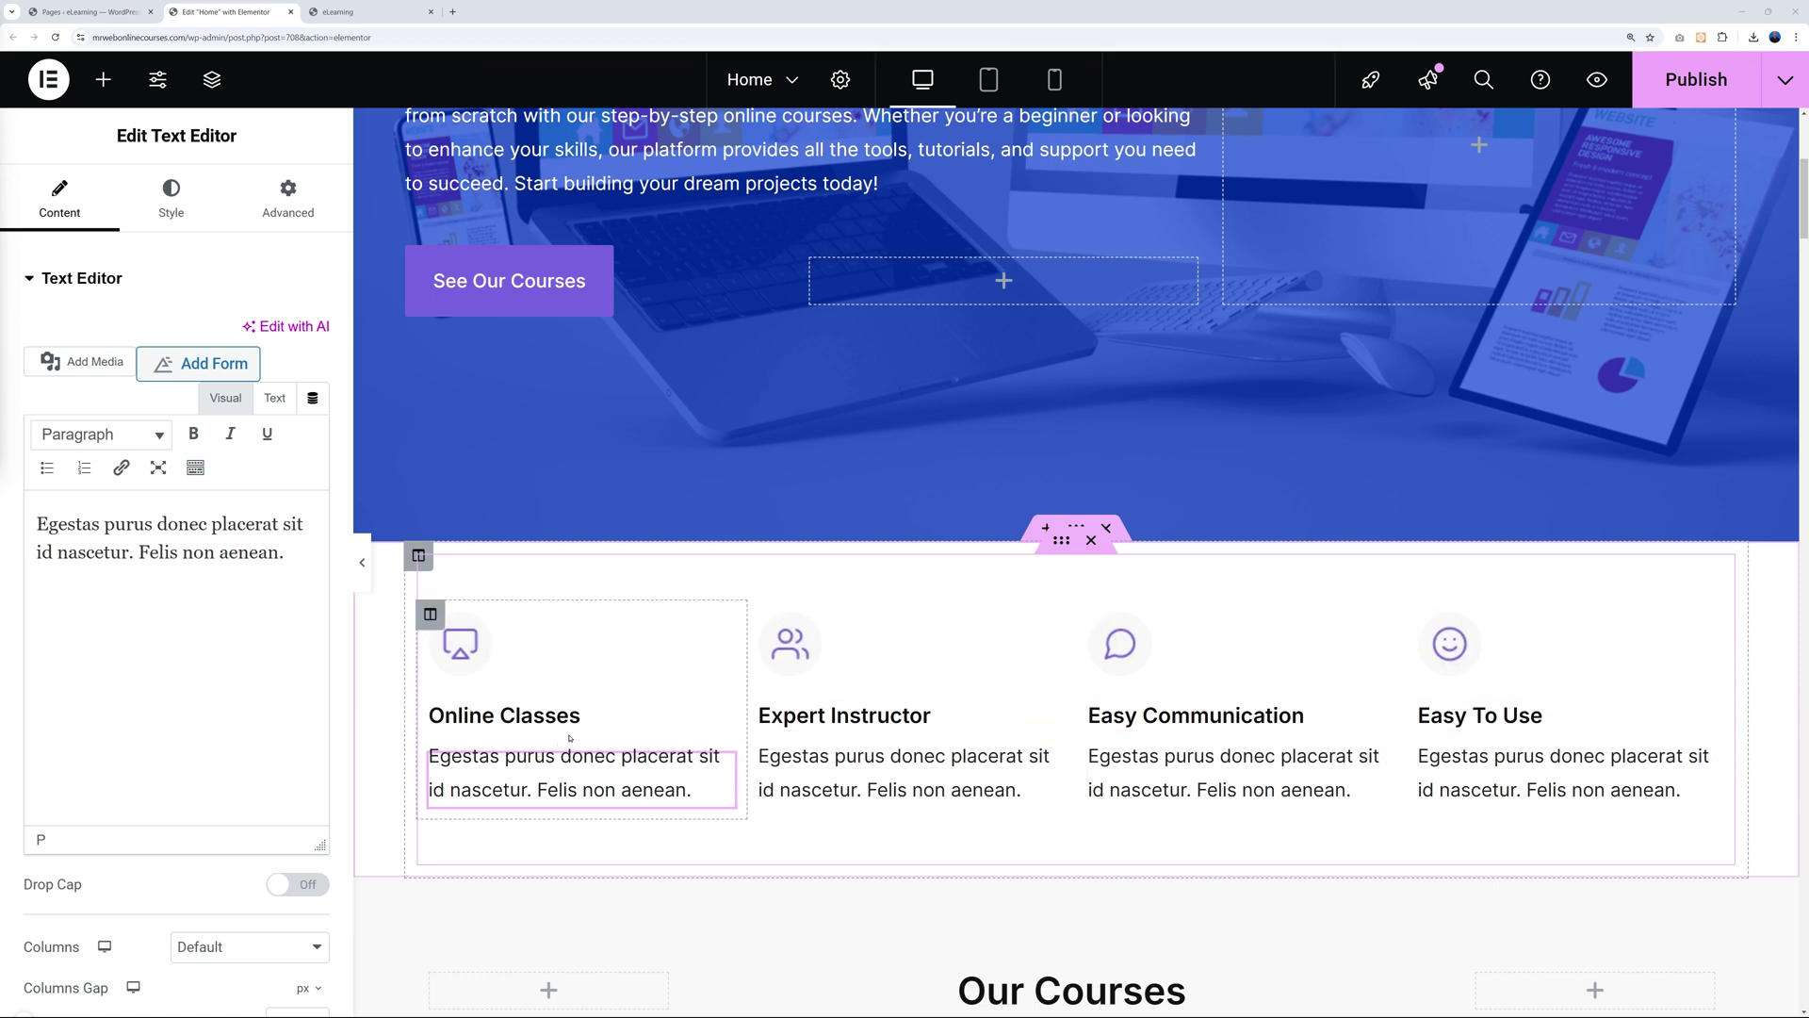
# Rename the Online Classes heading to 'Web Design'.
pyautogui.click(721, 713)
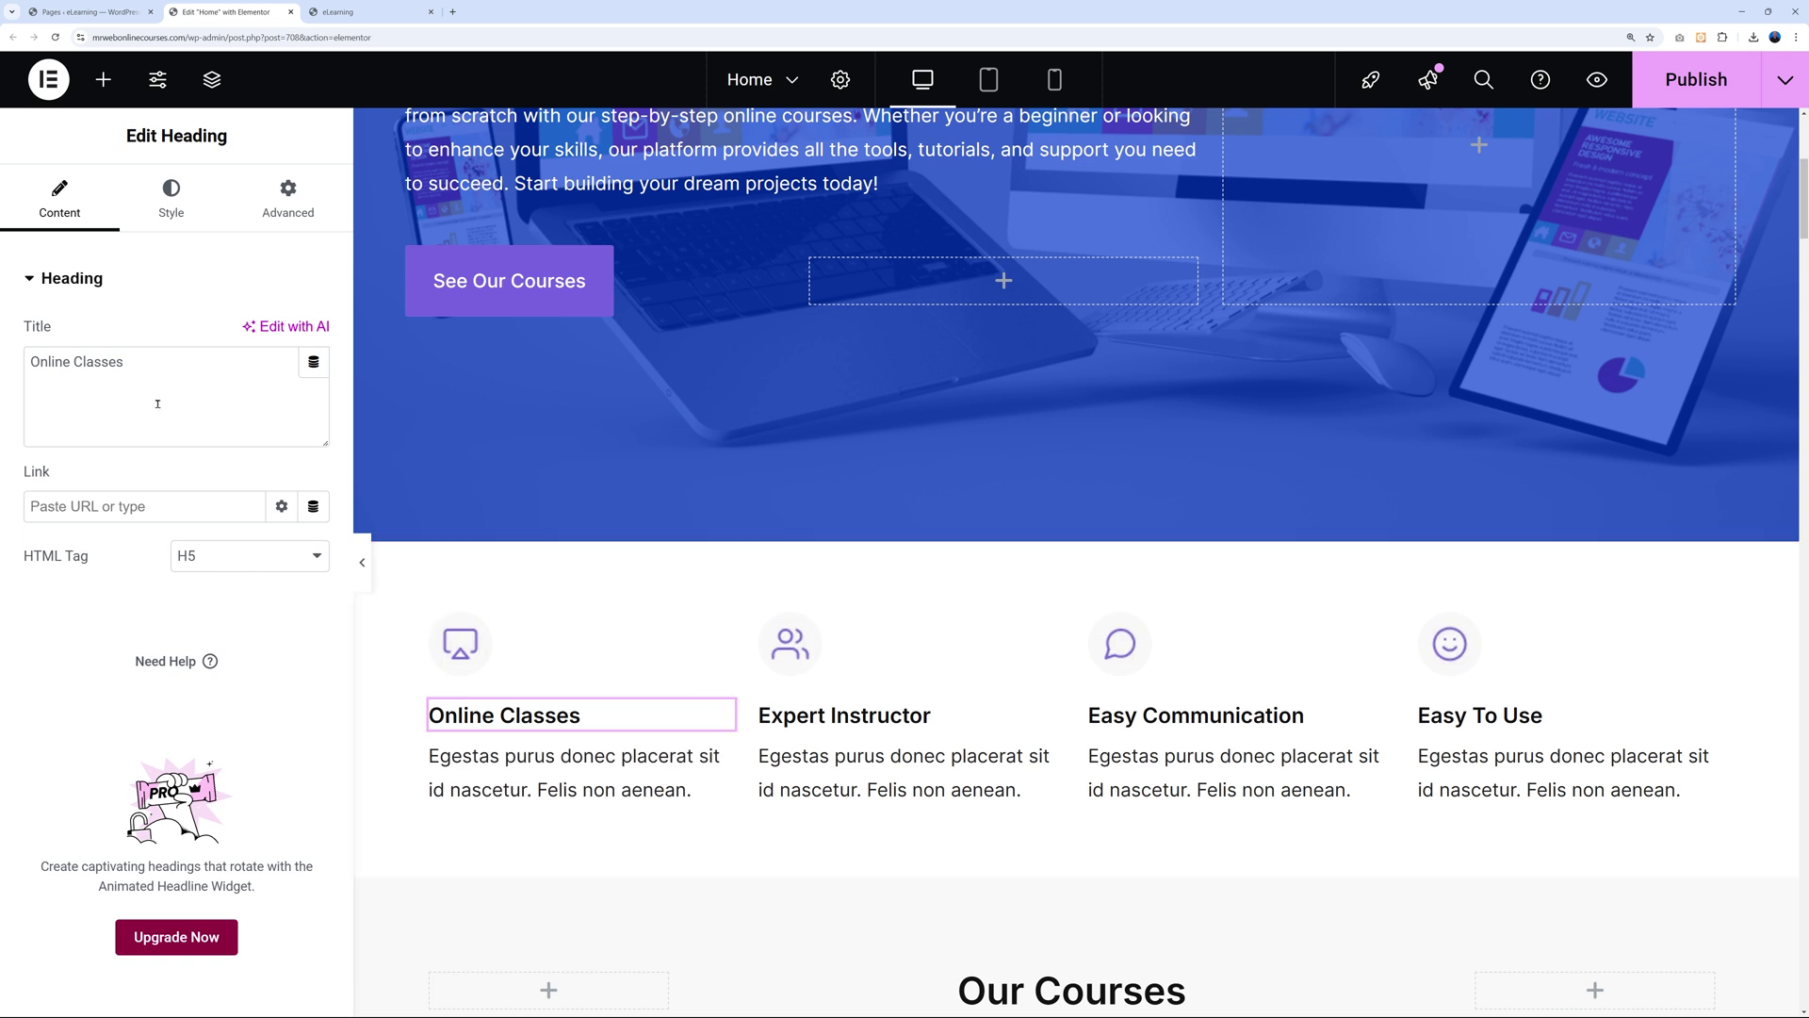
pyautogui.moveTo(126, 363); pyautogui.dragTo(39, 399)
pyautogui.write('Web Design')
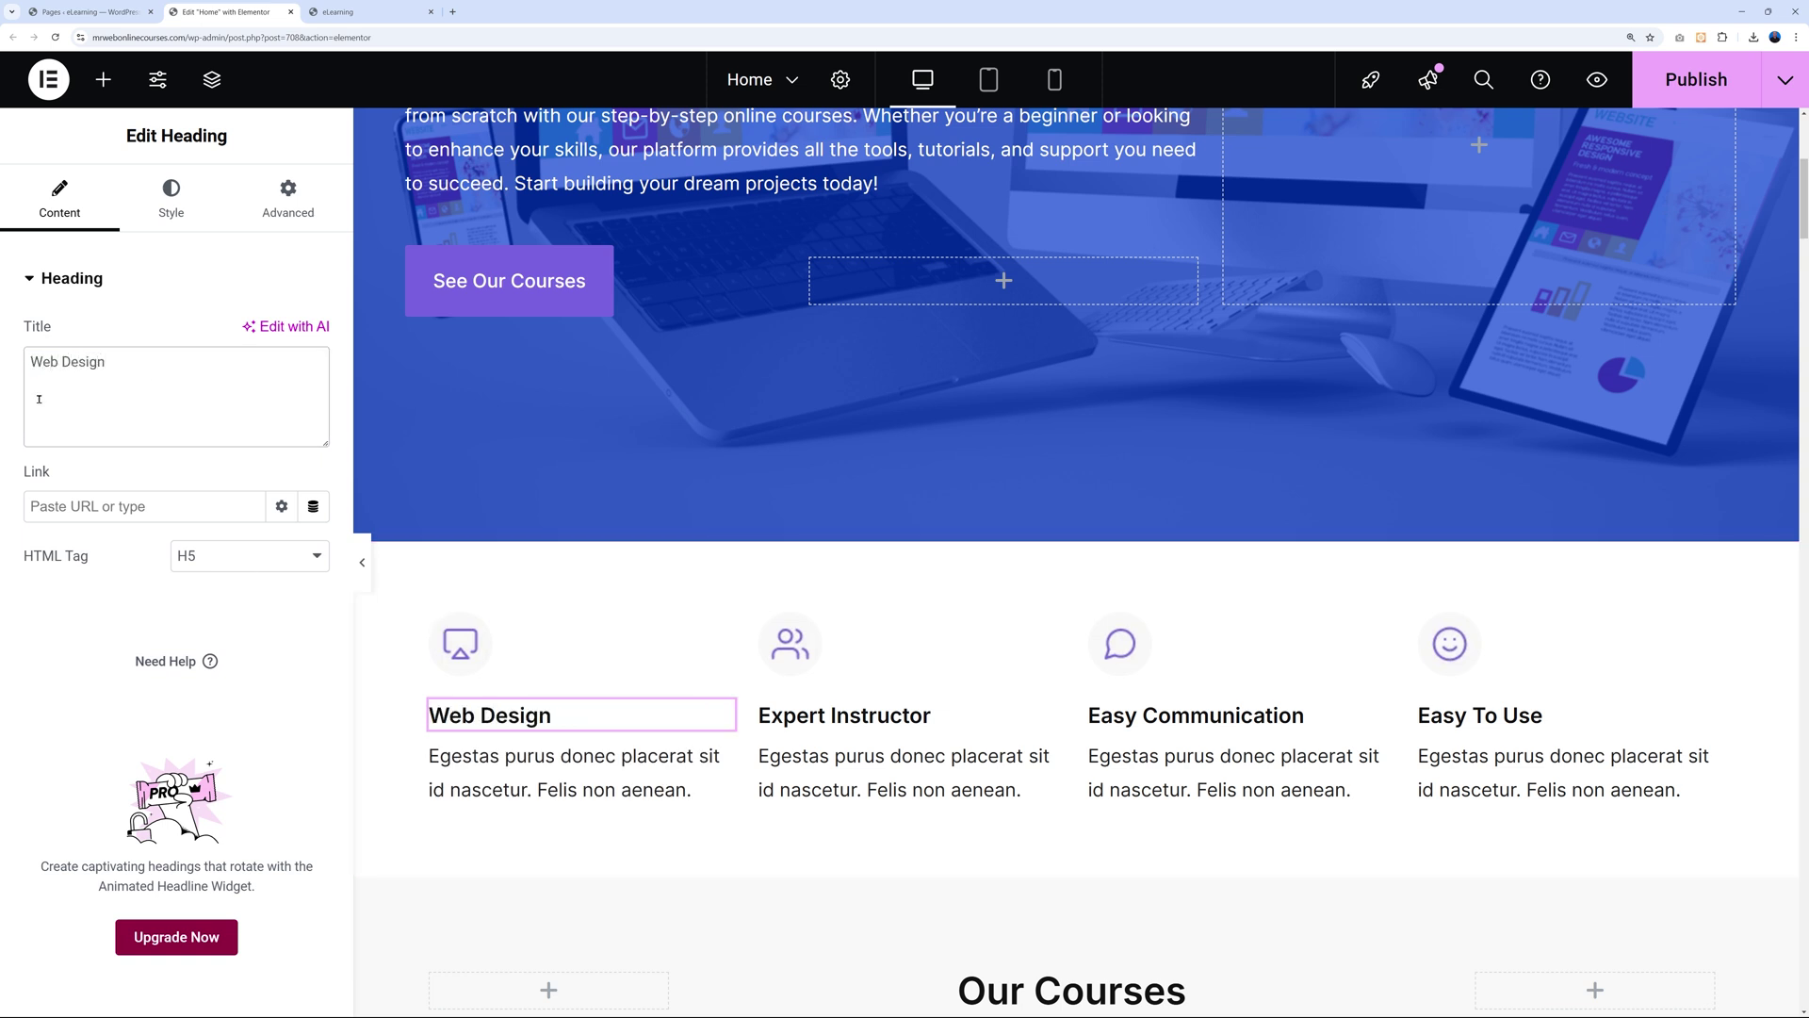
# Replace the description with 'Access over 40 in-depth web design courses.'.
pyautogui.click(719, 755)
pyautogui.moveTo(285, 552); pyautogui.dragTo(47, 526)
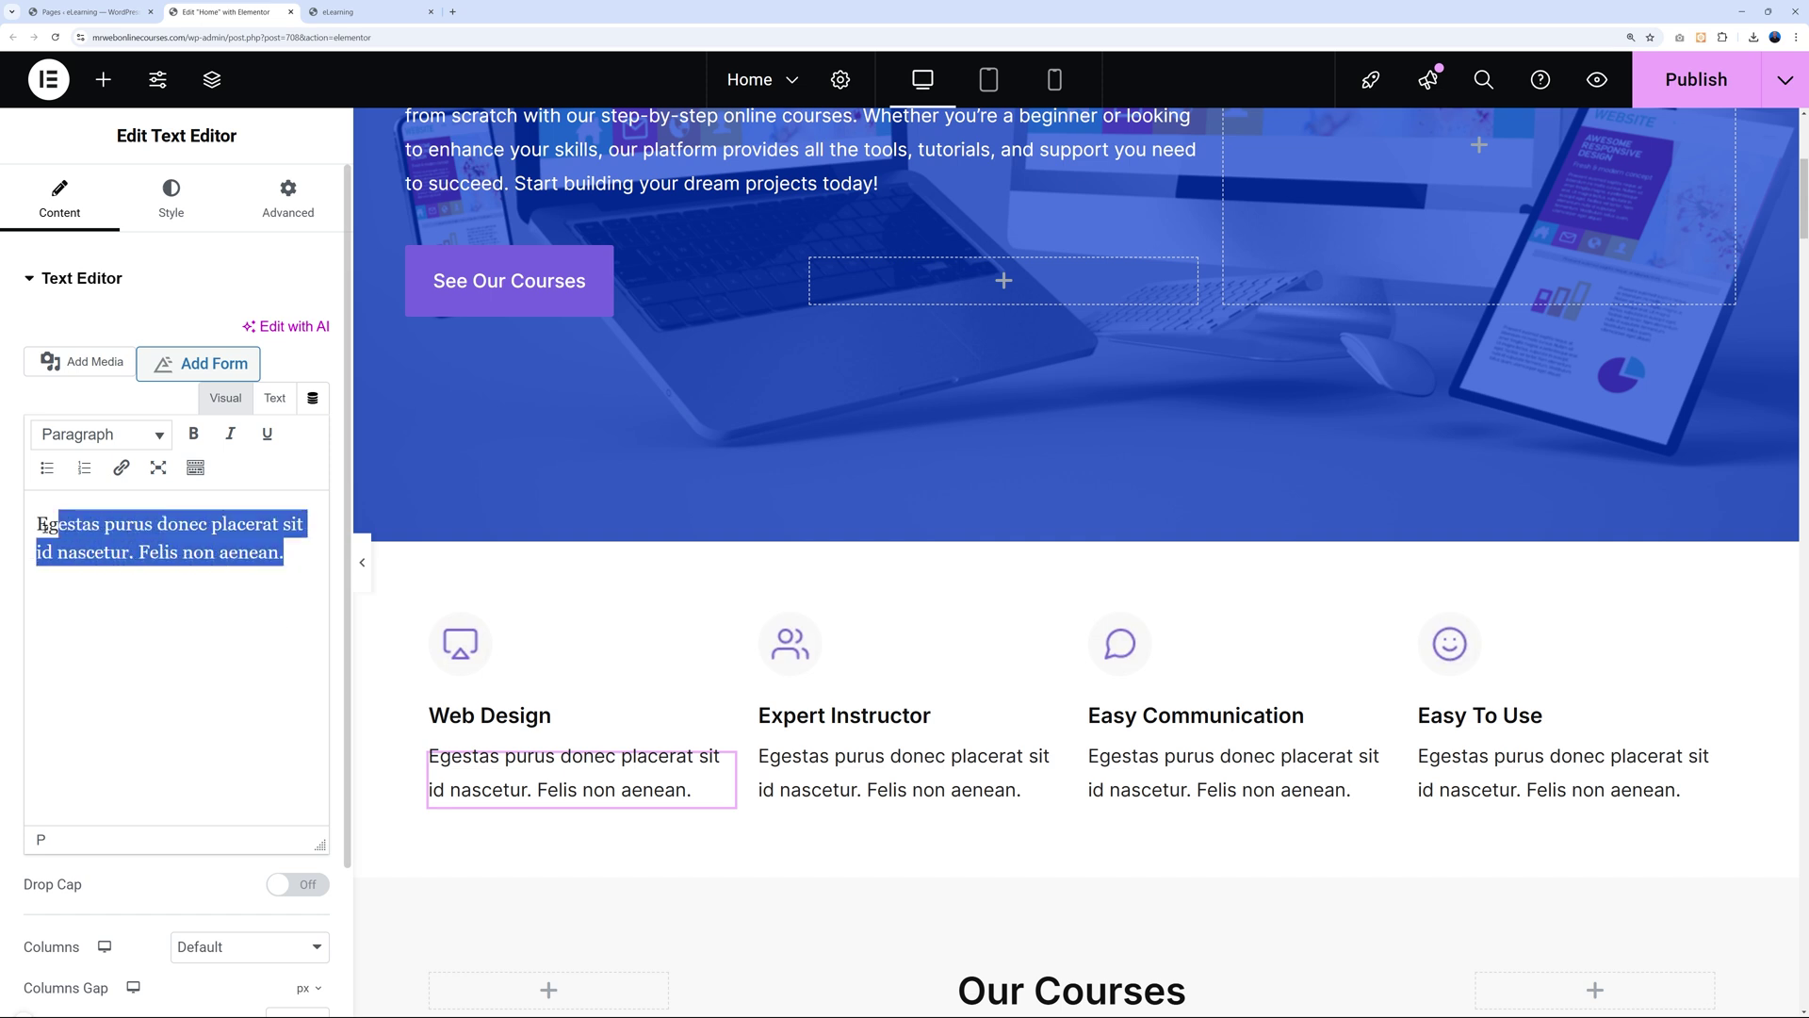
pyautogui.write('Access over 40 in-depth web design courses.')
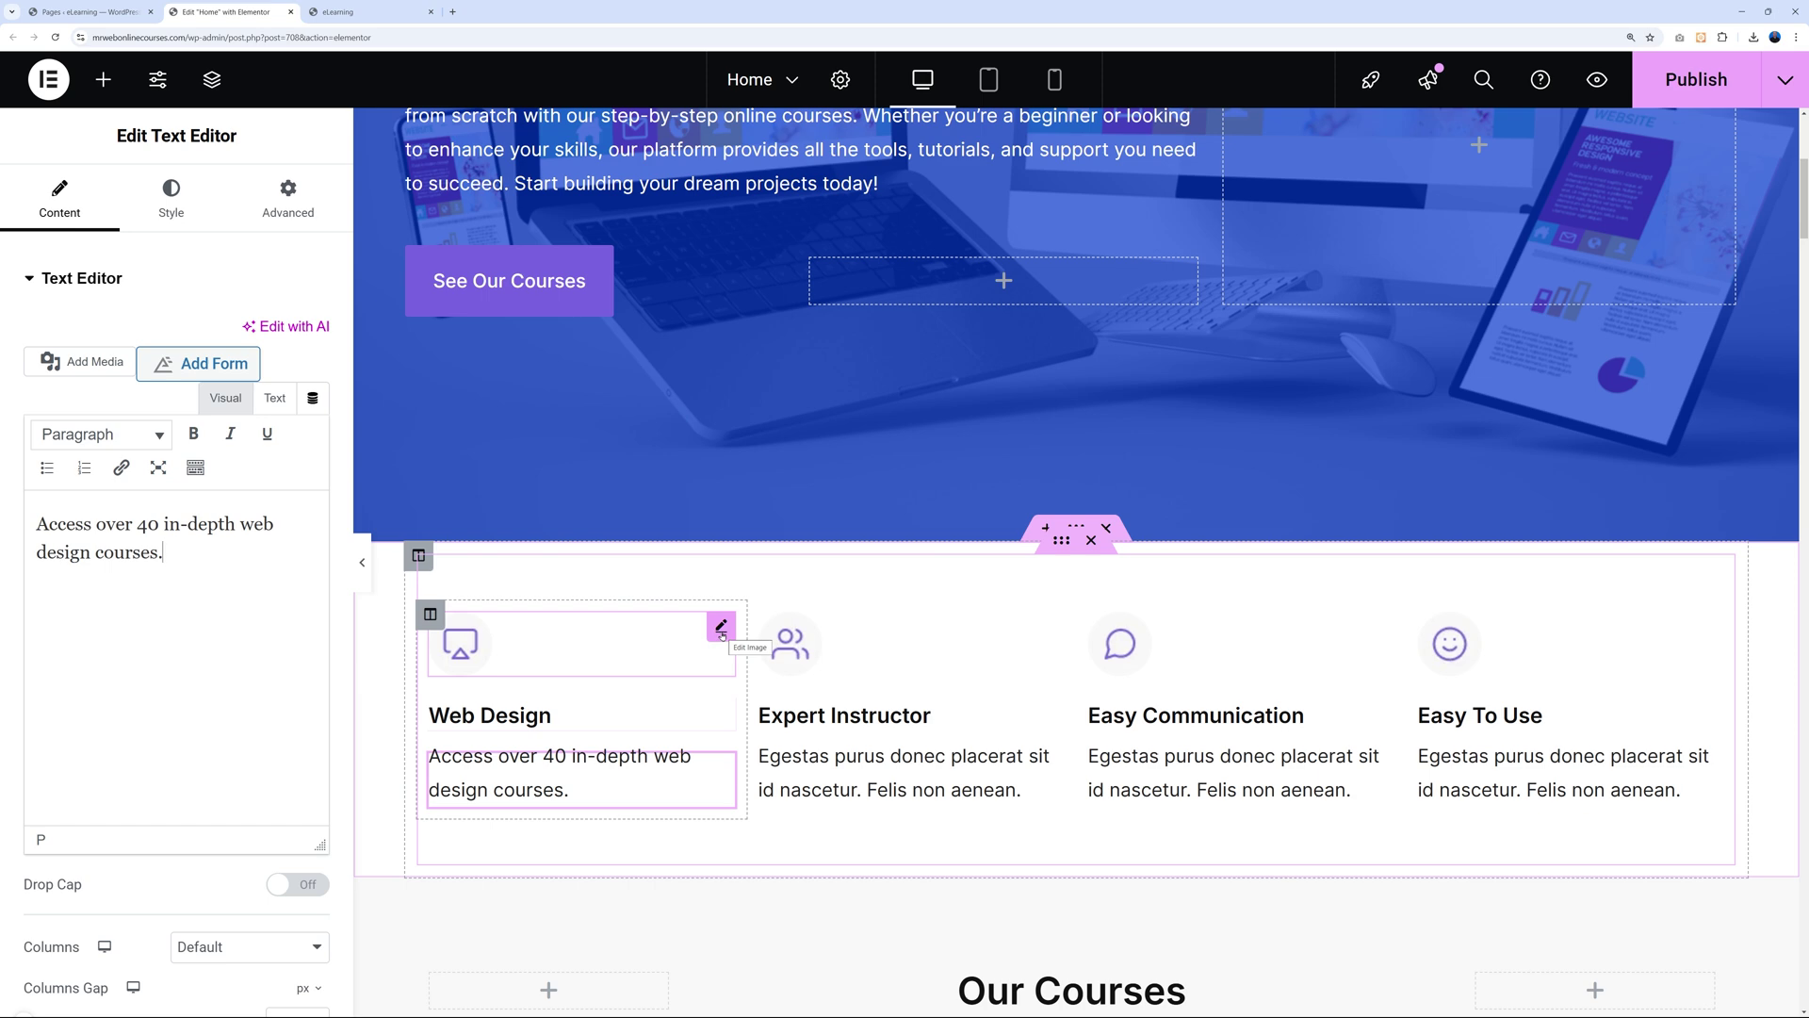
pyautogui.click(722, 626)
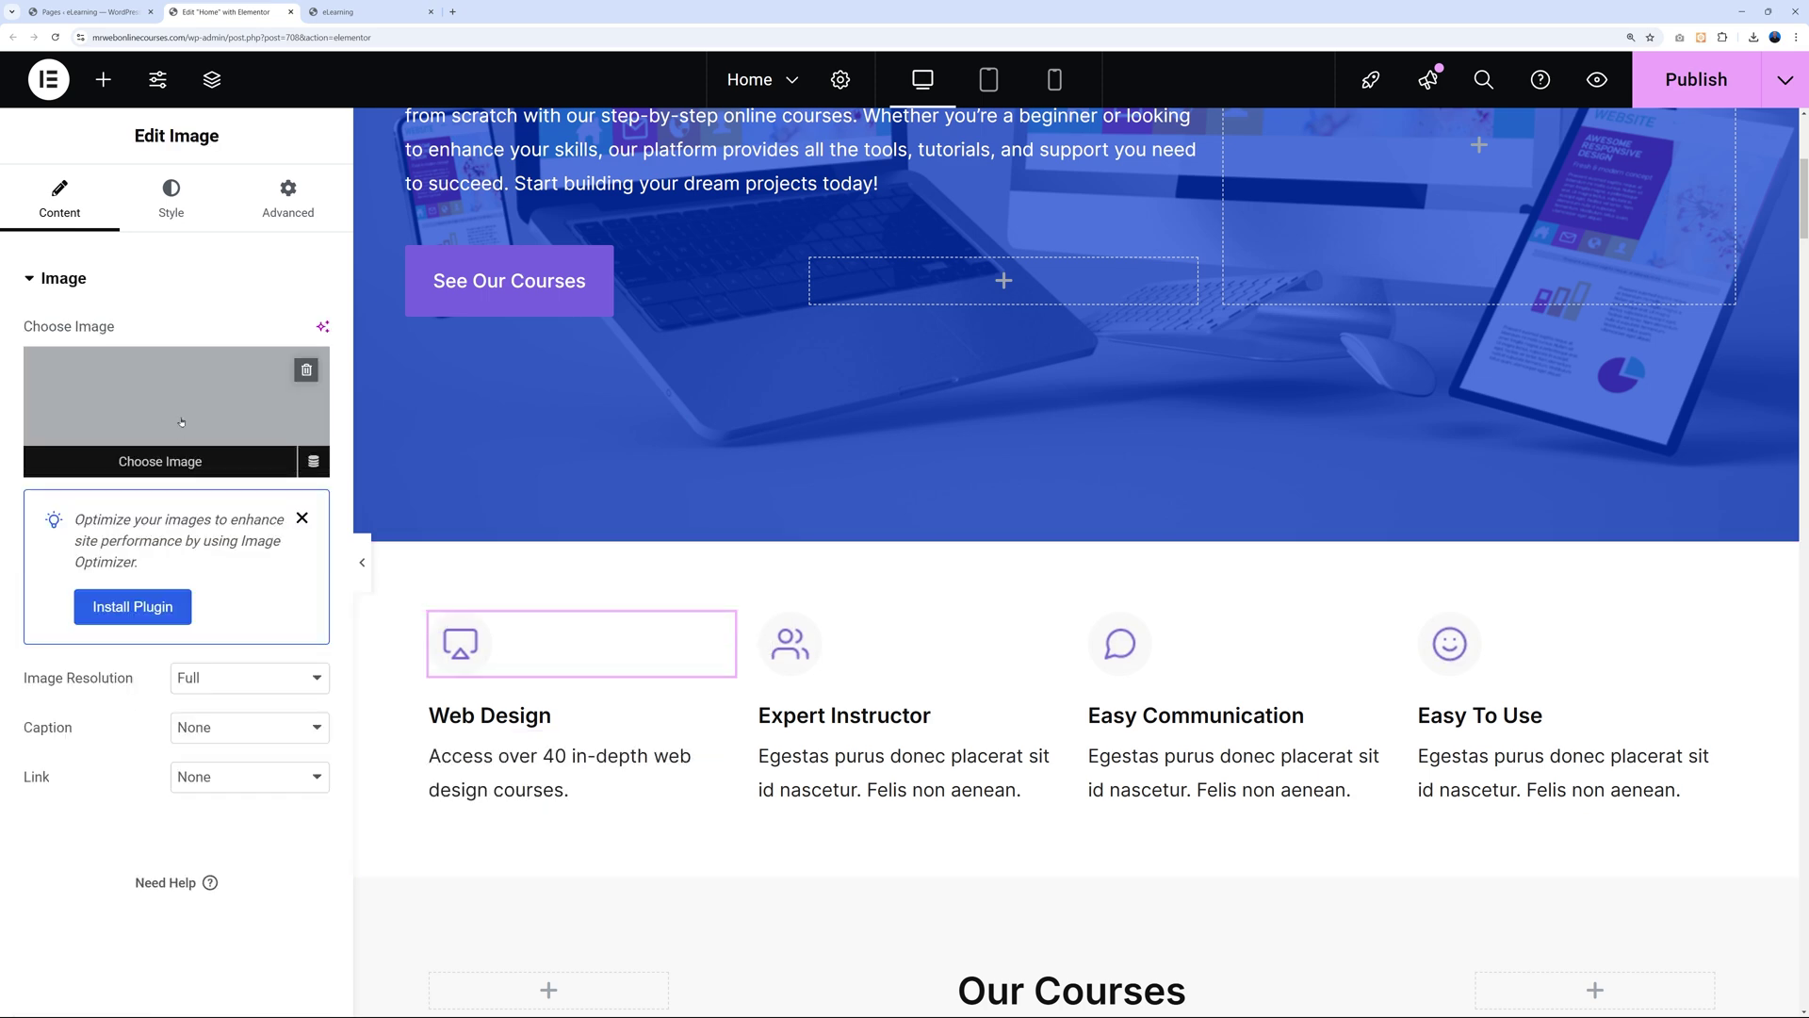
# Open the icon's media picker on Upload files, then switch to Flaticon's library icon results.
pyautogui.click(180, 409)
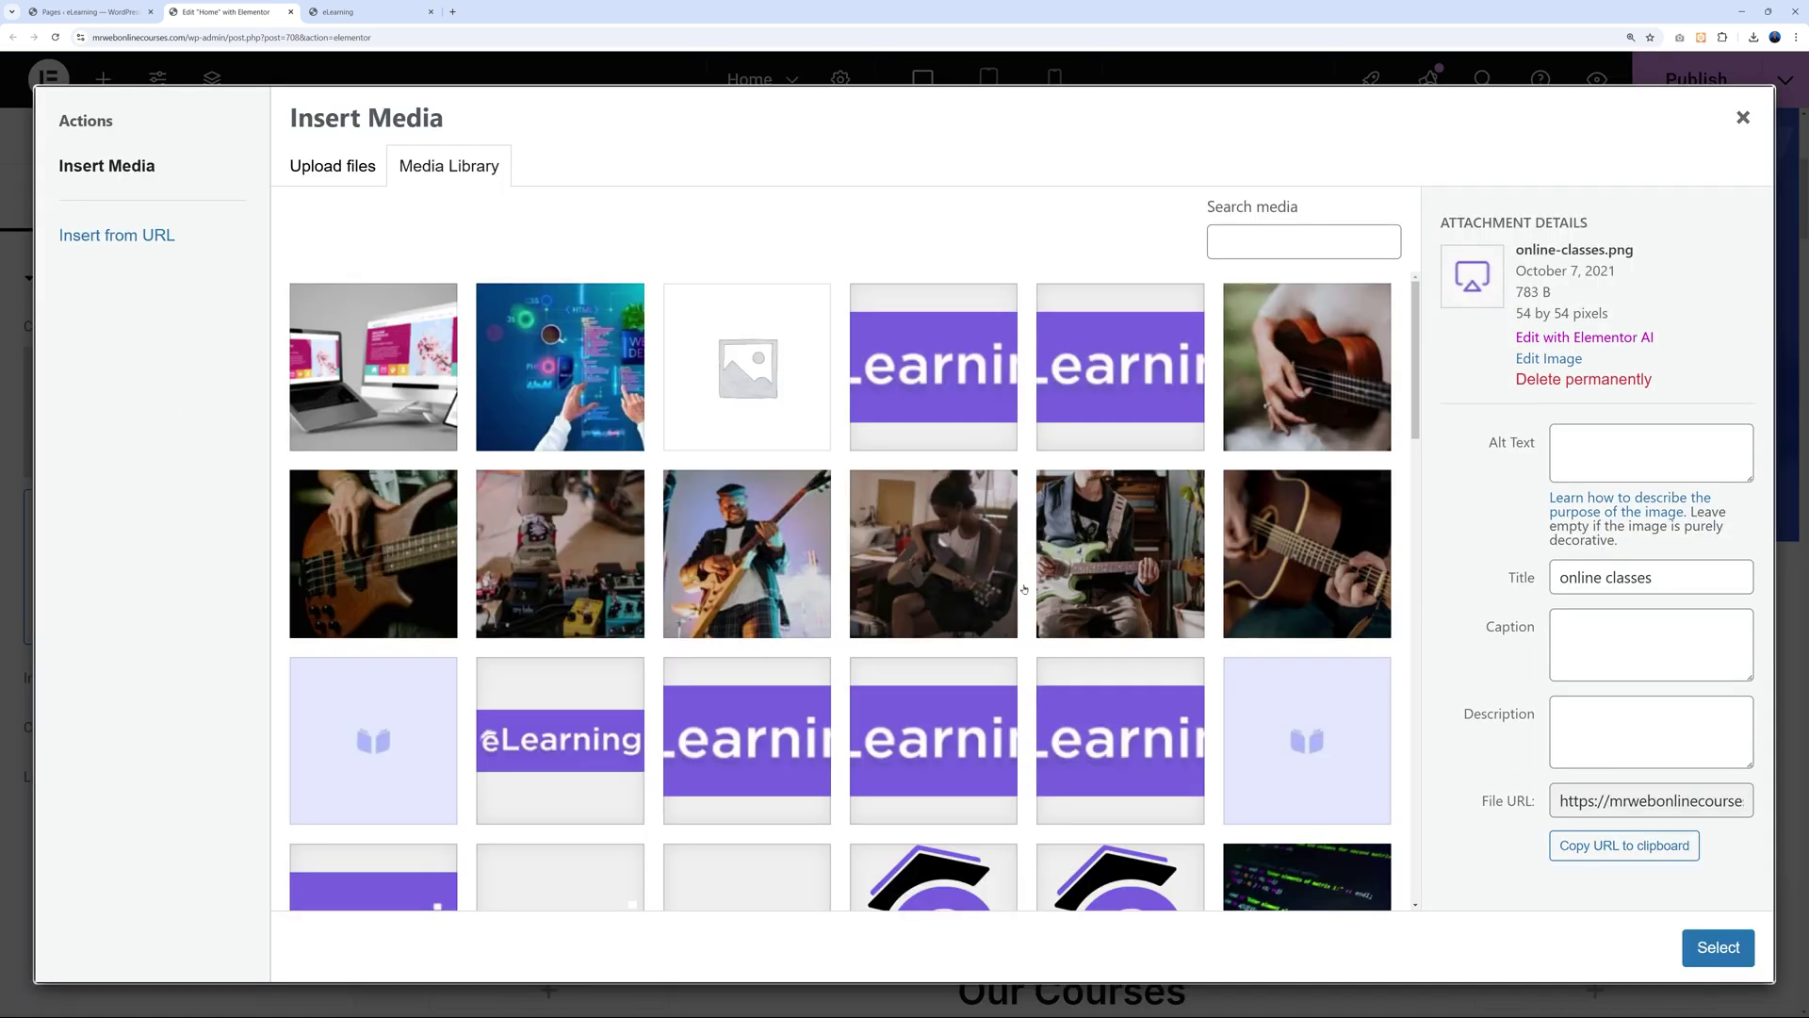
pyautogui.scroll(-6, 1027, 603)
pyautogui.scroll(6, 1042, 678)
pyautogui.click(343, 171)
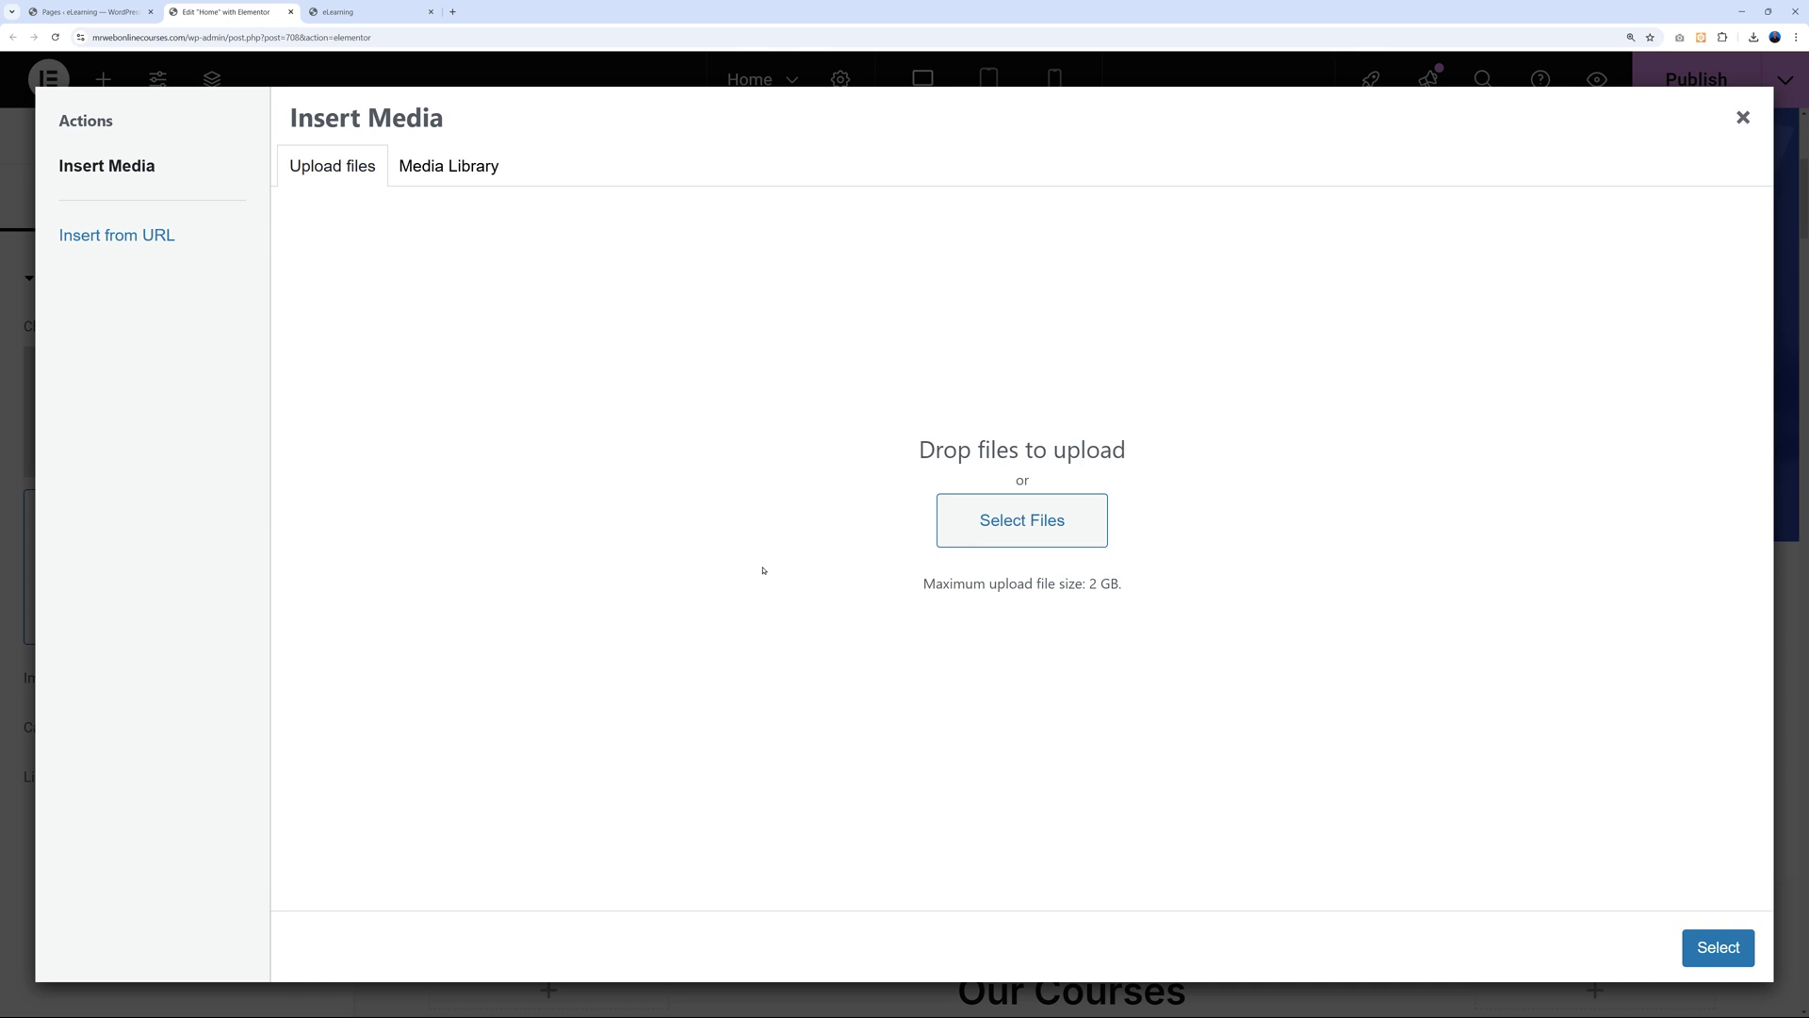
pyautogui.click(494, 12)
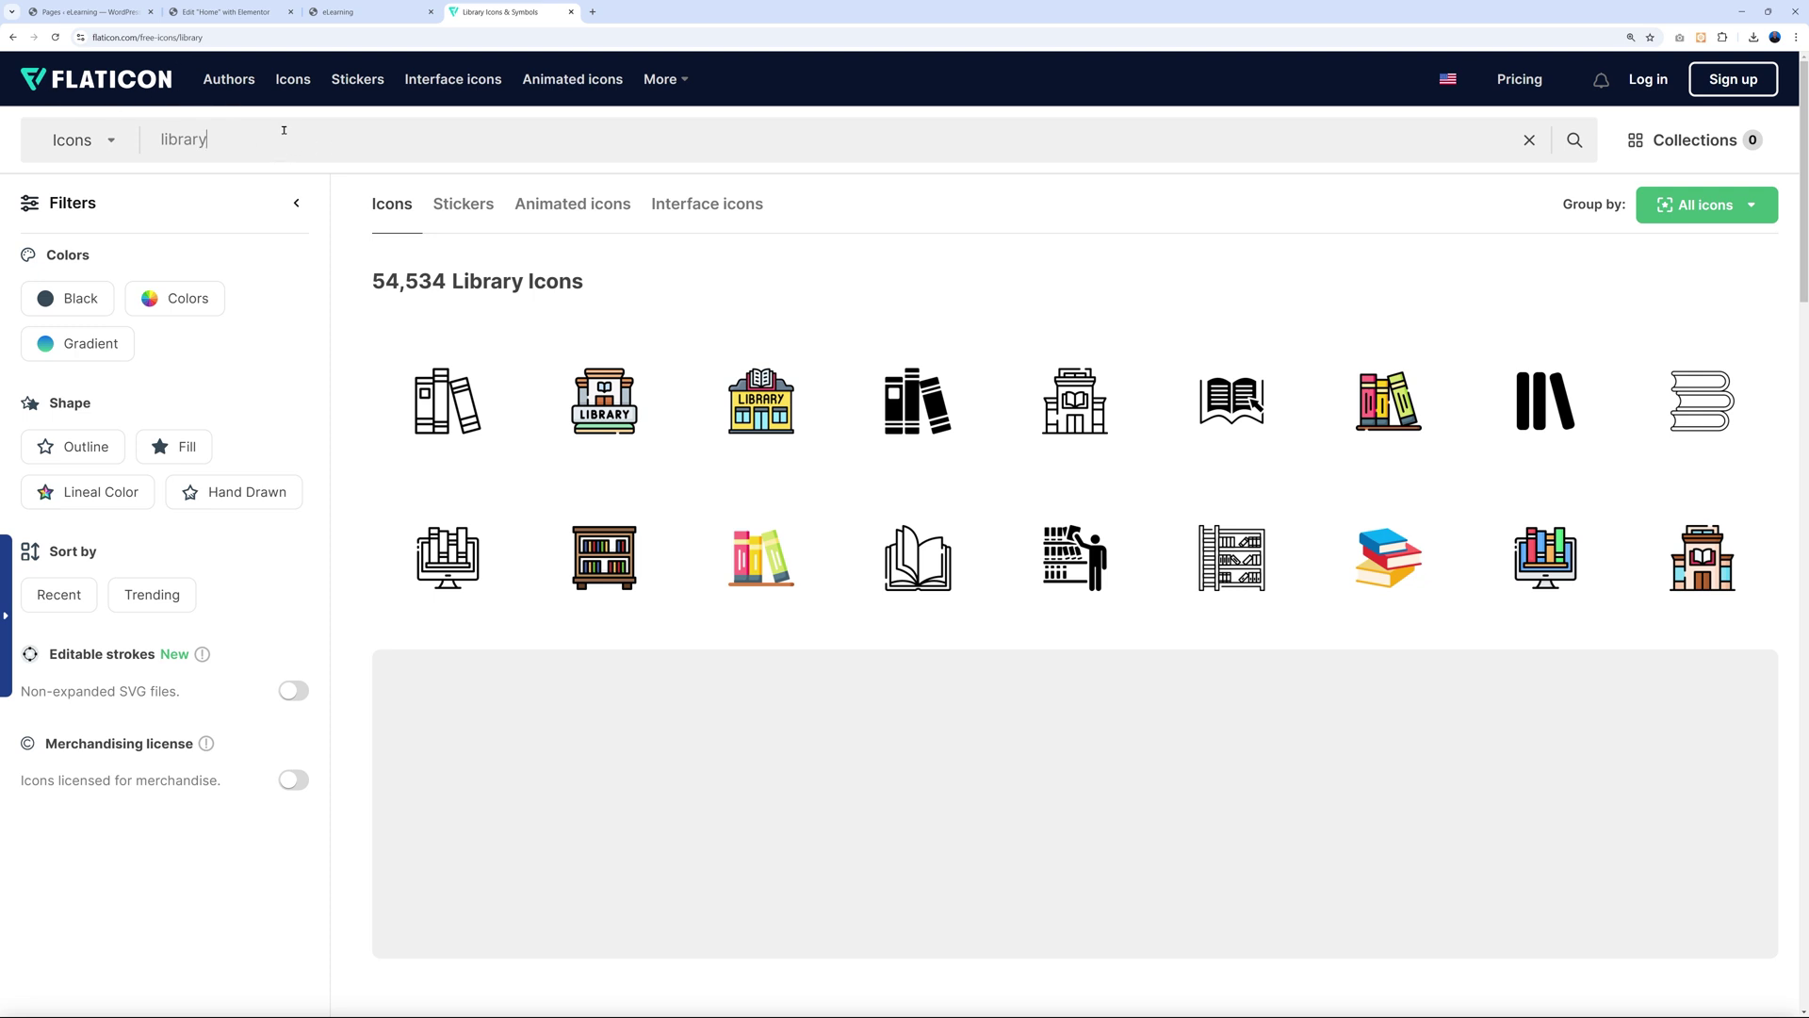
# Search Flaticon for 'web design' icons and scroll through the results.
pyautogui.press('BackSpace')
pyautogui.press('BackSpace')
pyautogui.press('BackSpace')
pyautogui.press('BackSpace')
pyautogui.press('BackSpace')
pyautogui.press('BackSpace')
pyautogui.press('BackSpace')
pyautogui.write('web design')
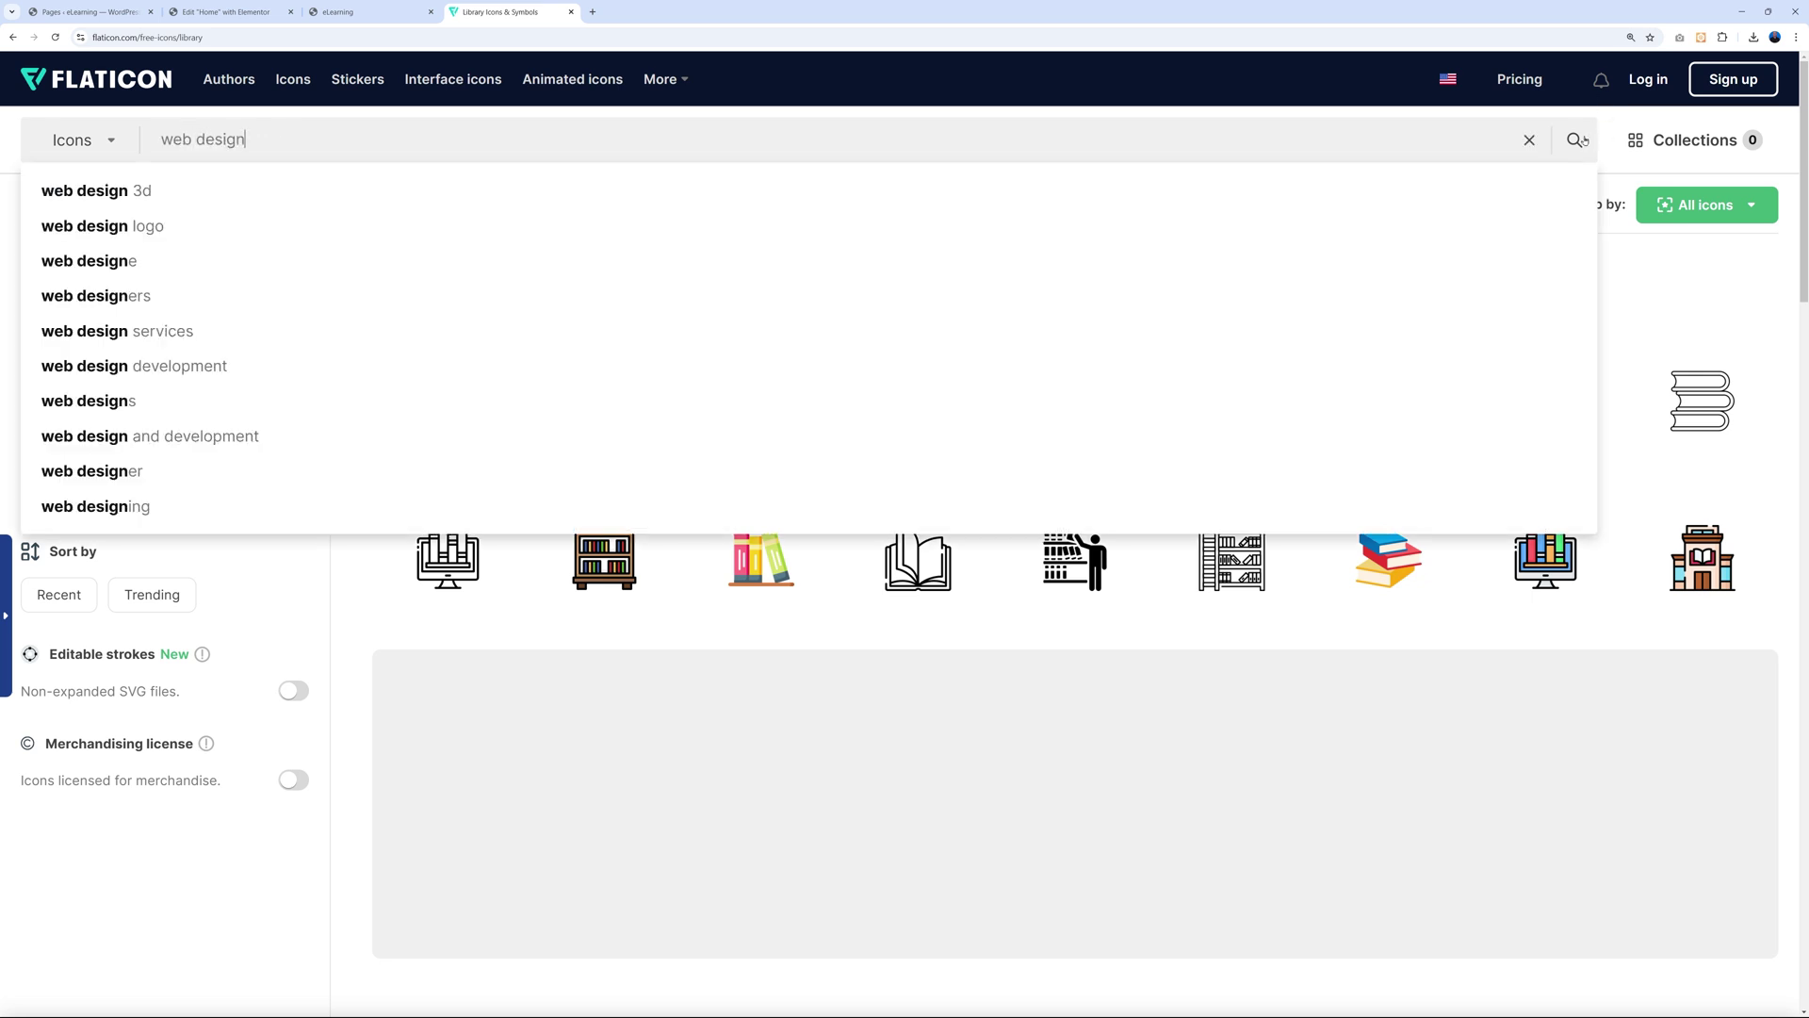
pyautogui.click(1576, 139)
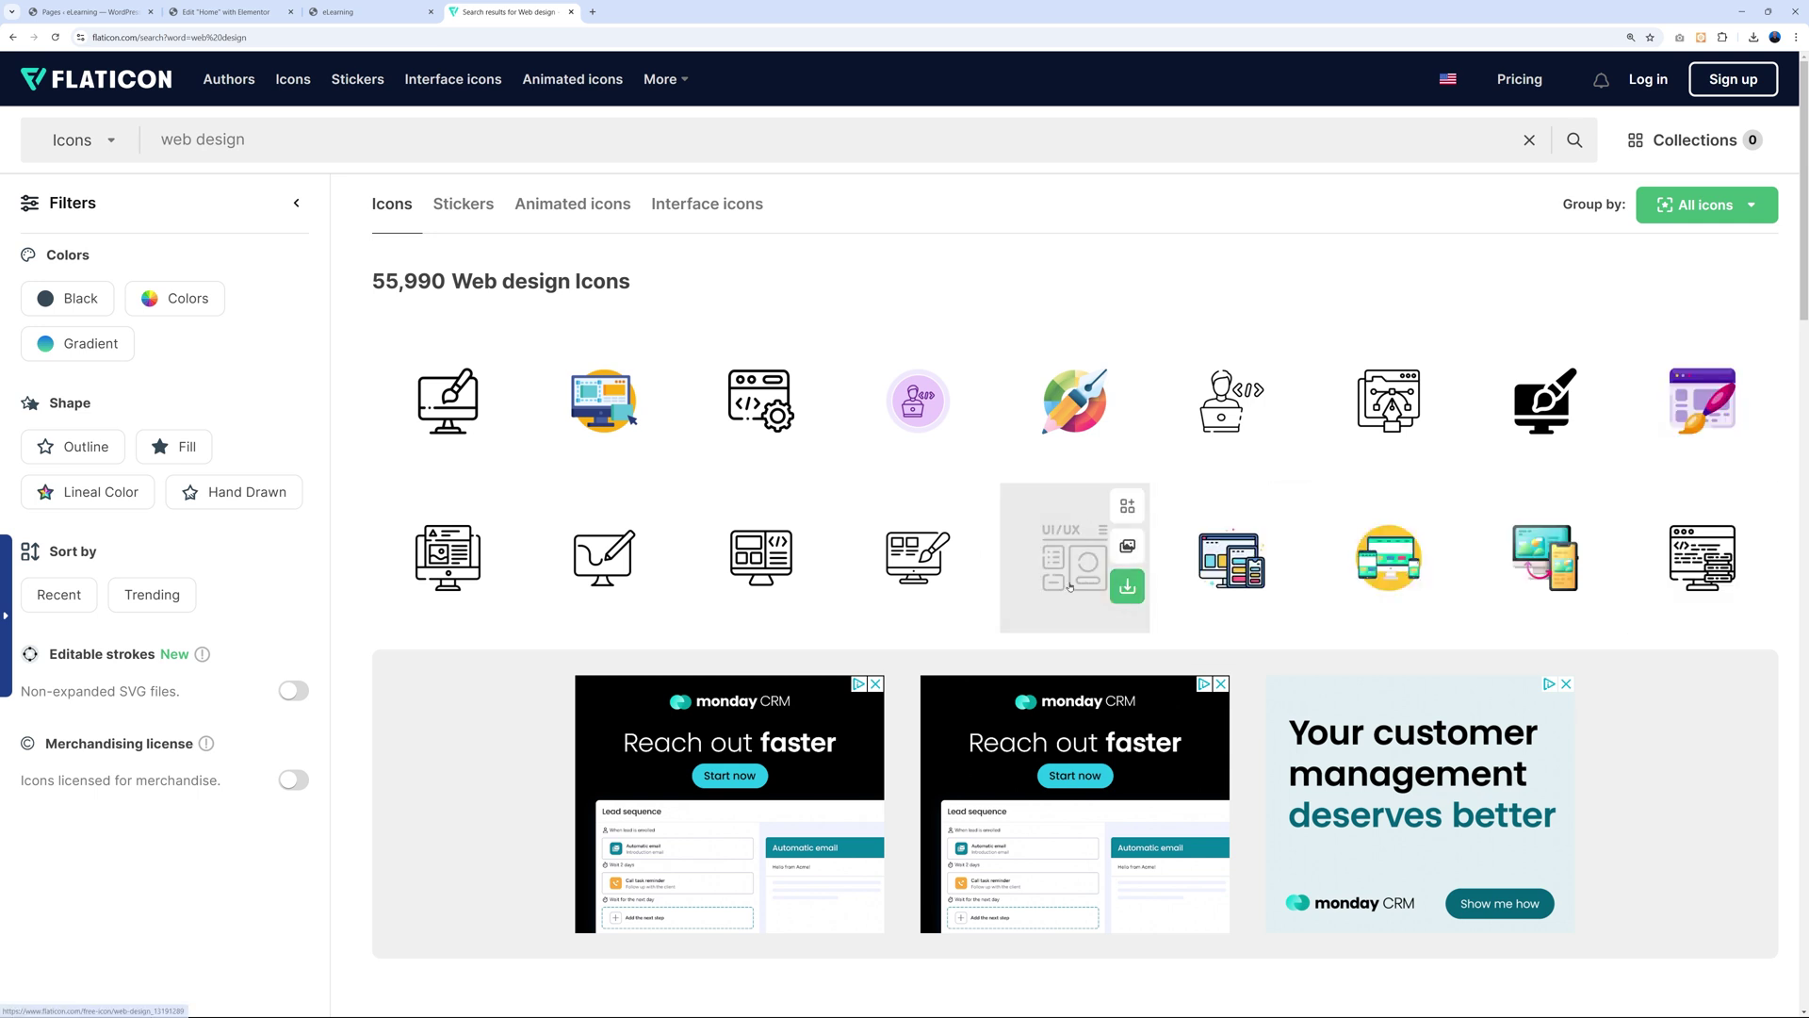
pyautogui.scroll(-2, 1794, 606)
pyautogui.scroll(-5, 1795, 606)
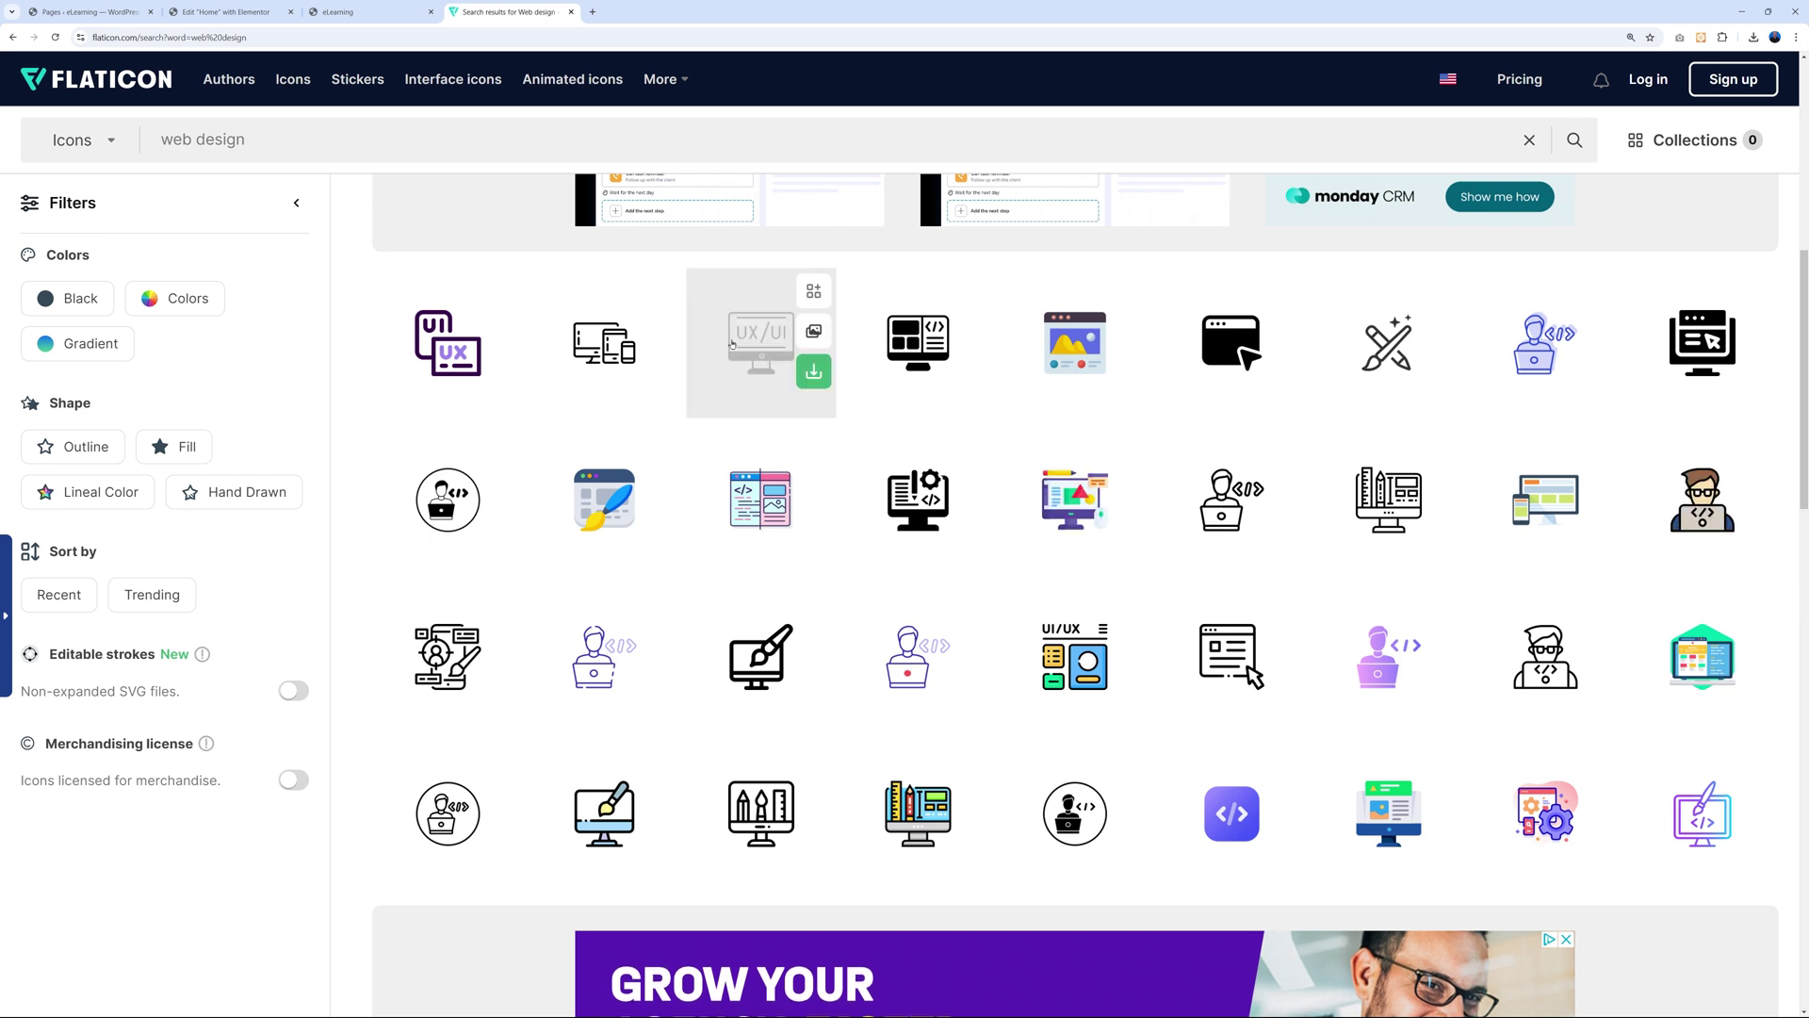
pyautogui.moveTo(929, 453)
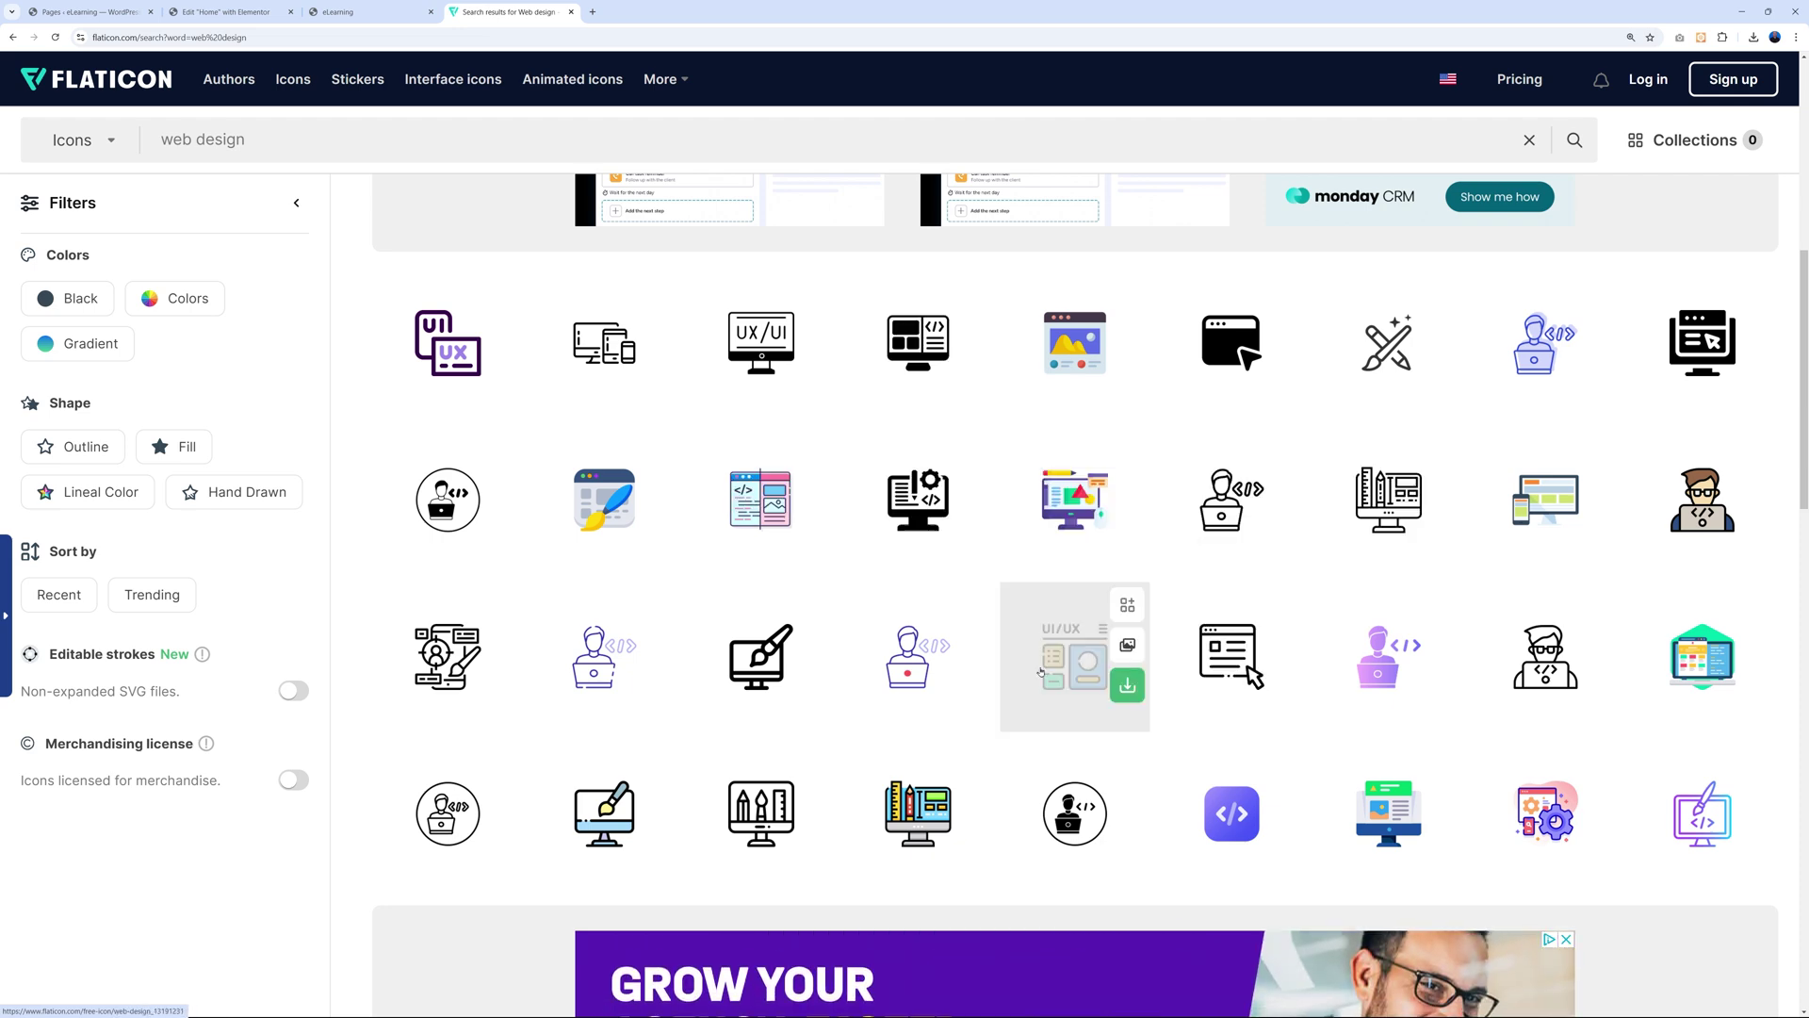
pyautogui.scroll(-10, 1805, 681)
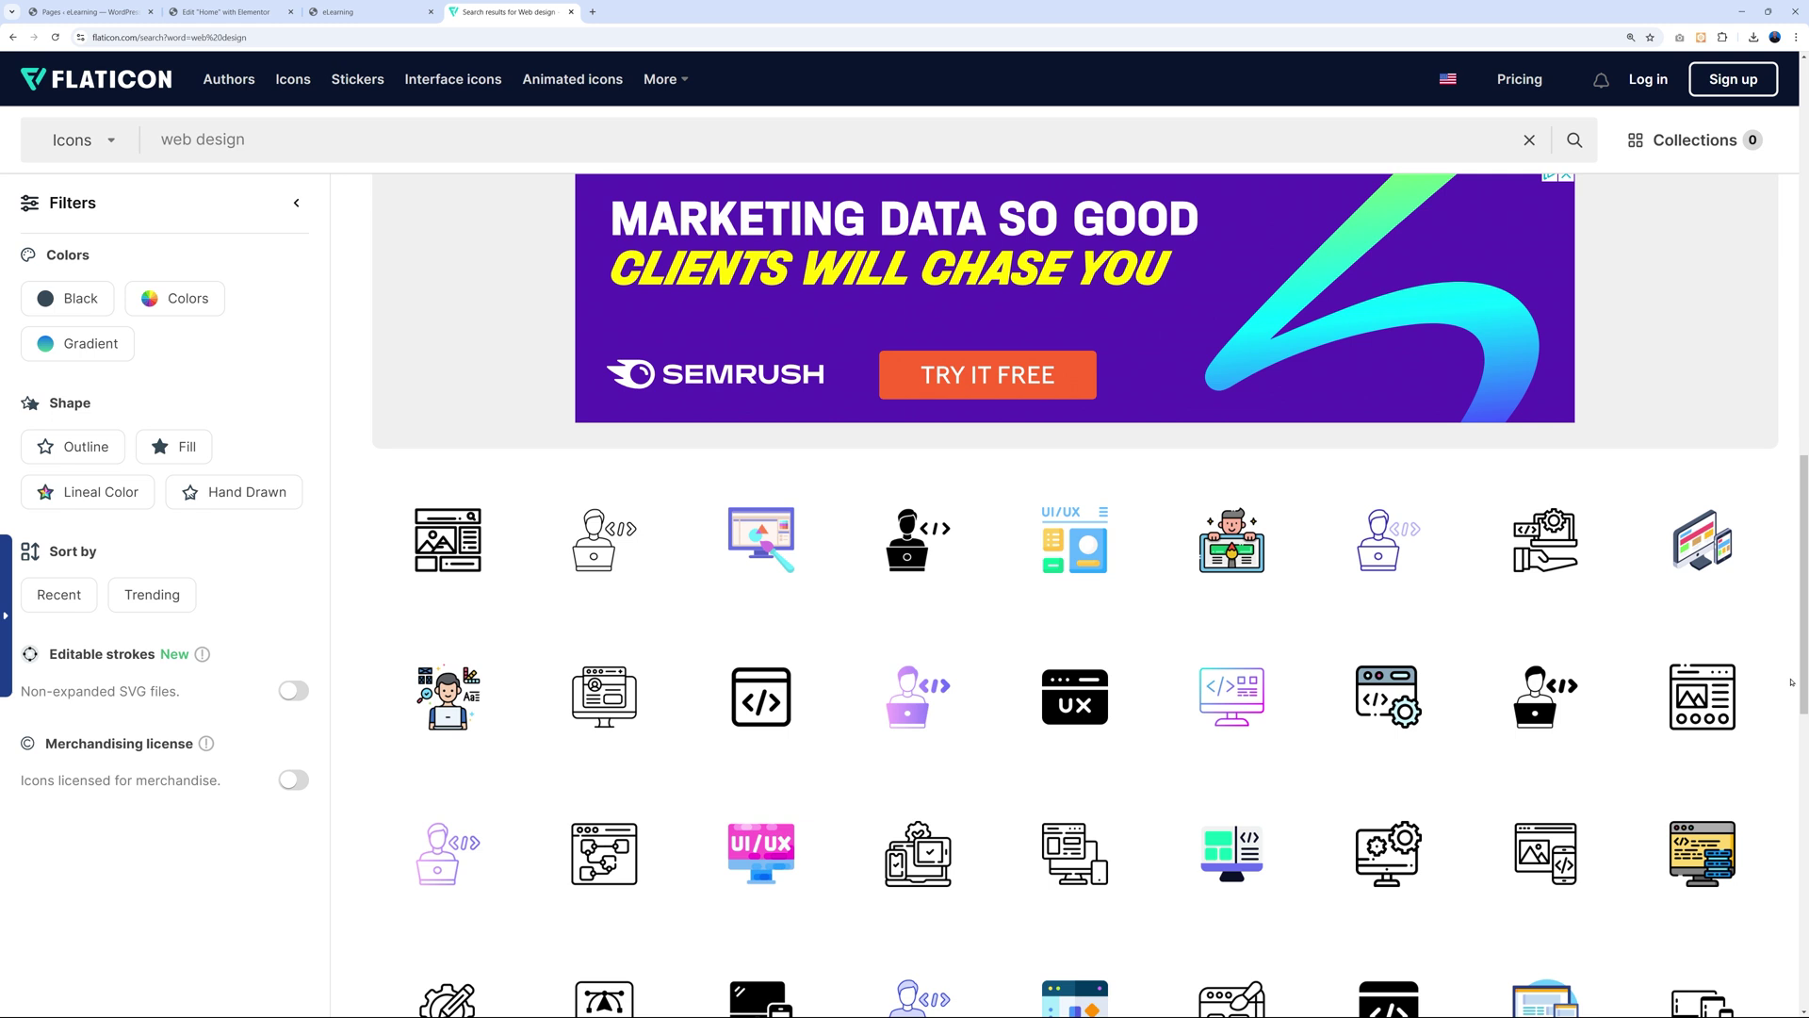
pyautogui.scroll(-1, 1791, 681)
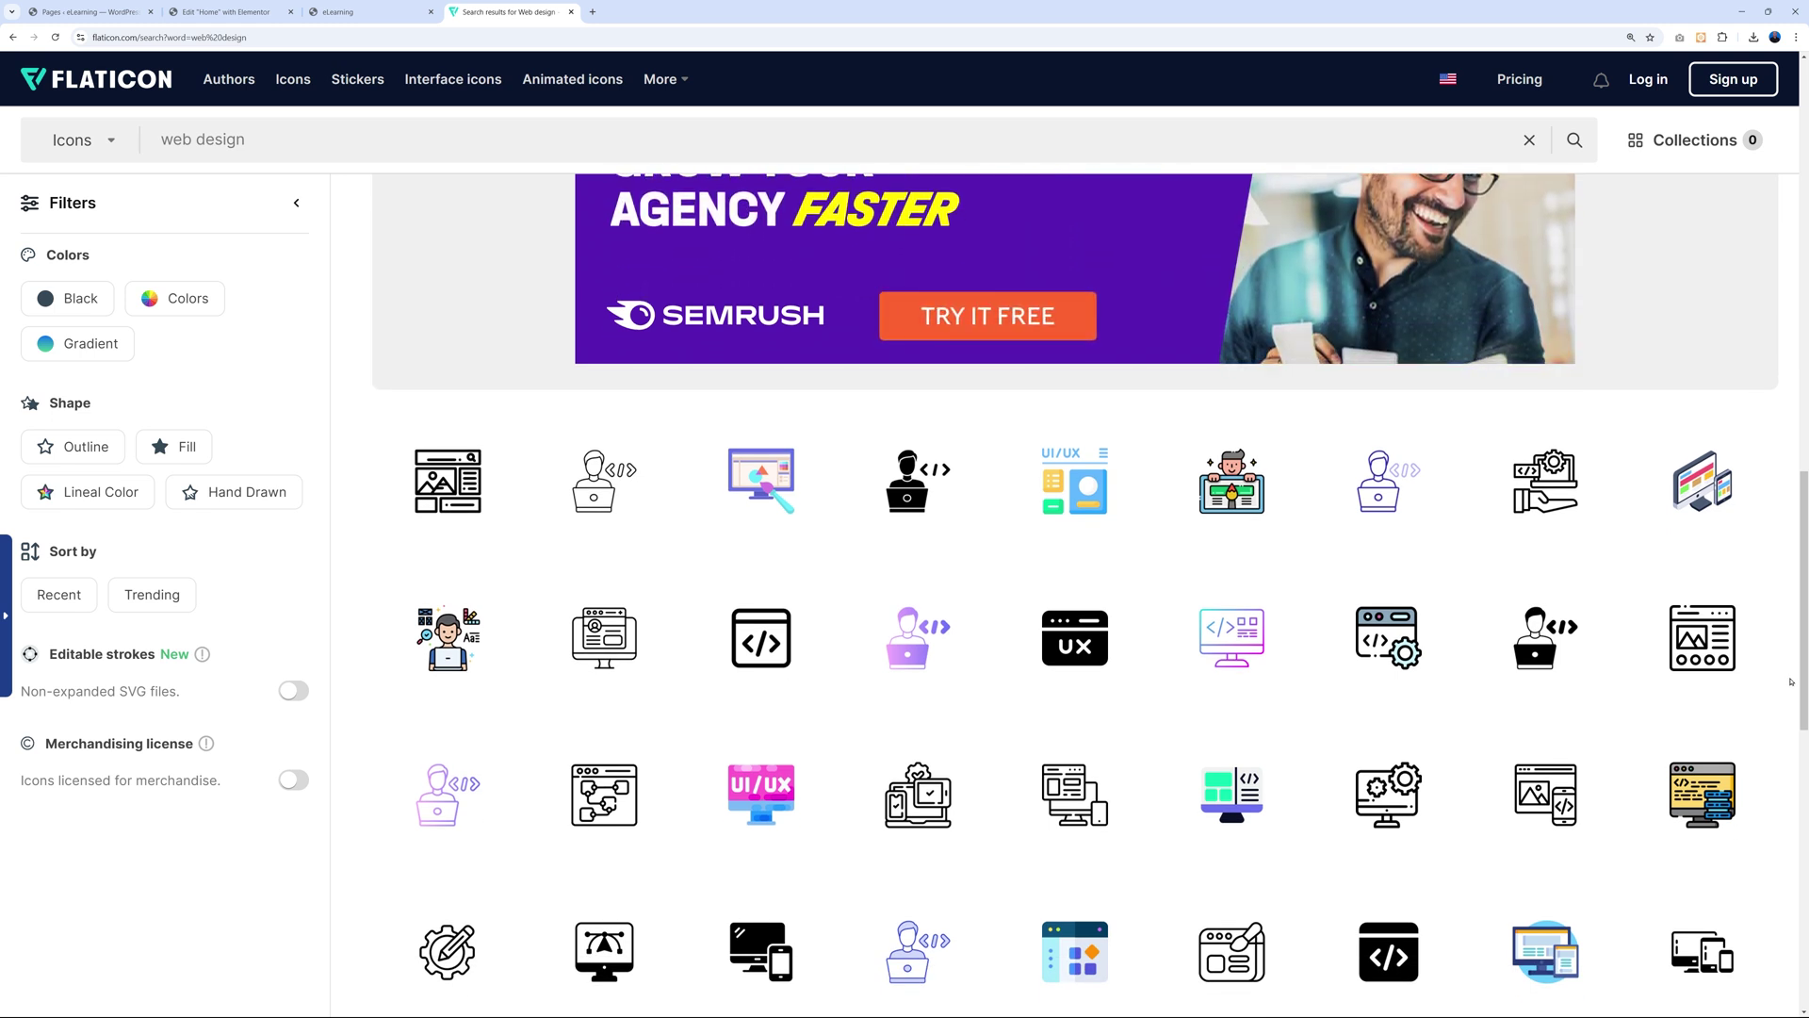
# Upload ux.png and three web-design PNGs, inserting web-design.png as the first box's icon.
pyautogui.hotkey('ctrl', '2')
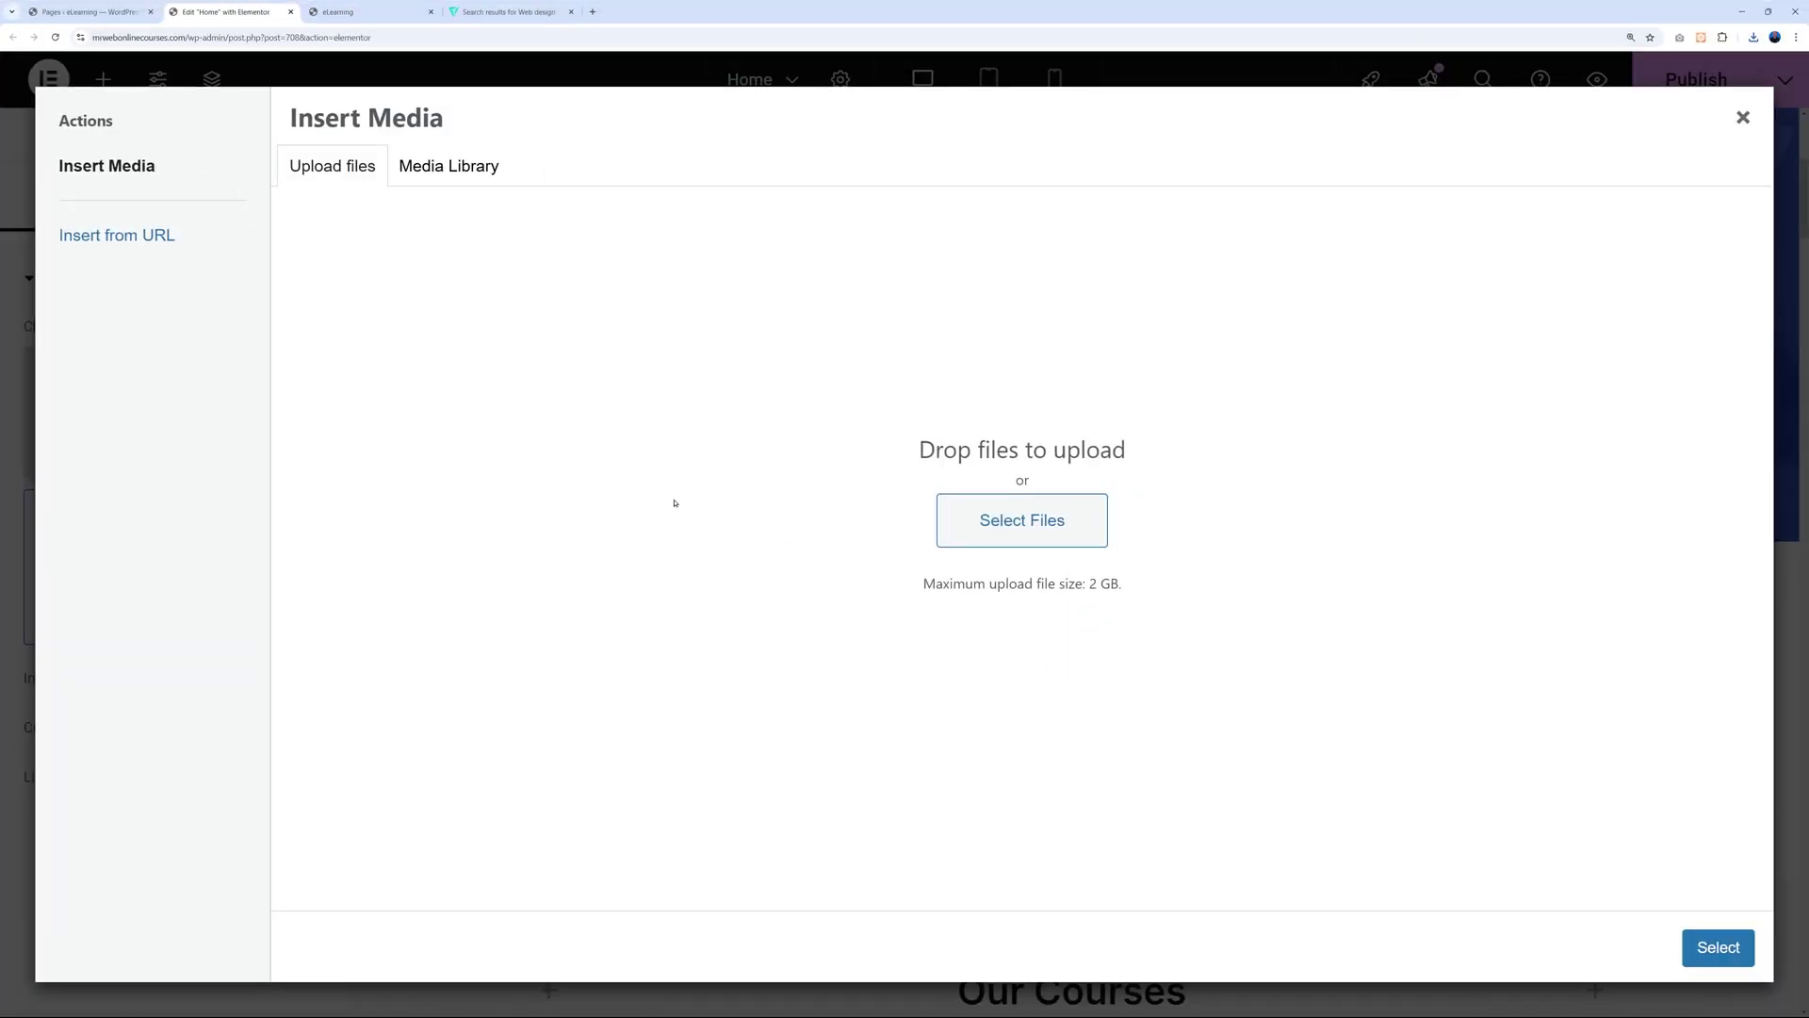
pyautogui.click(1005, 526)
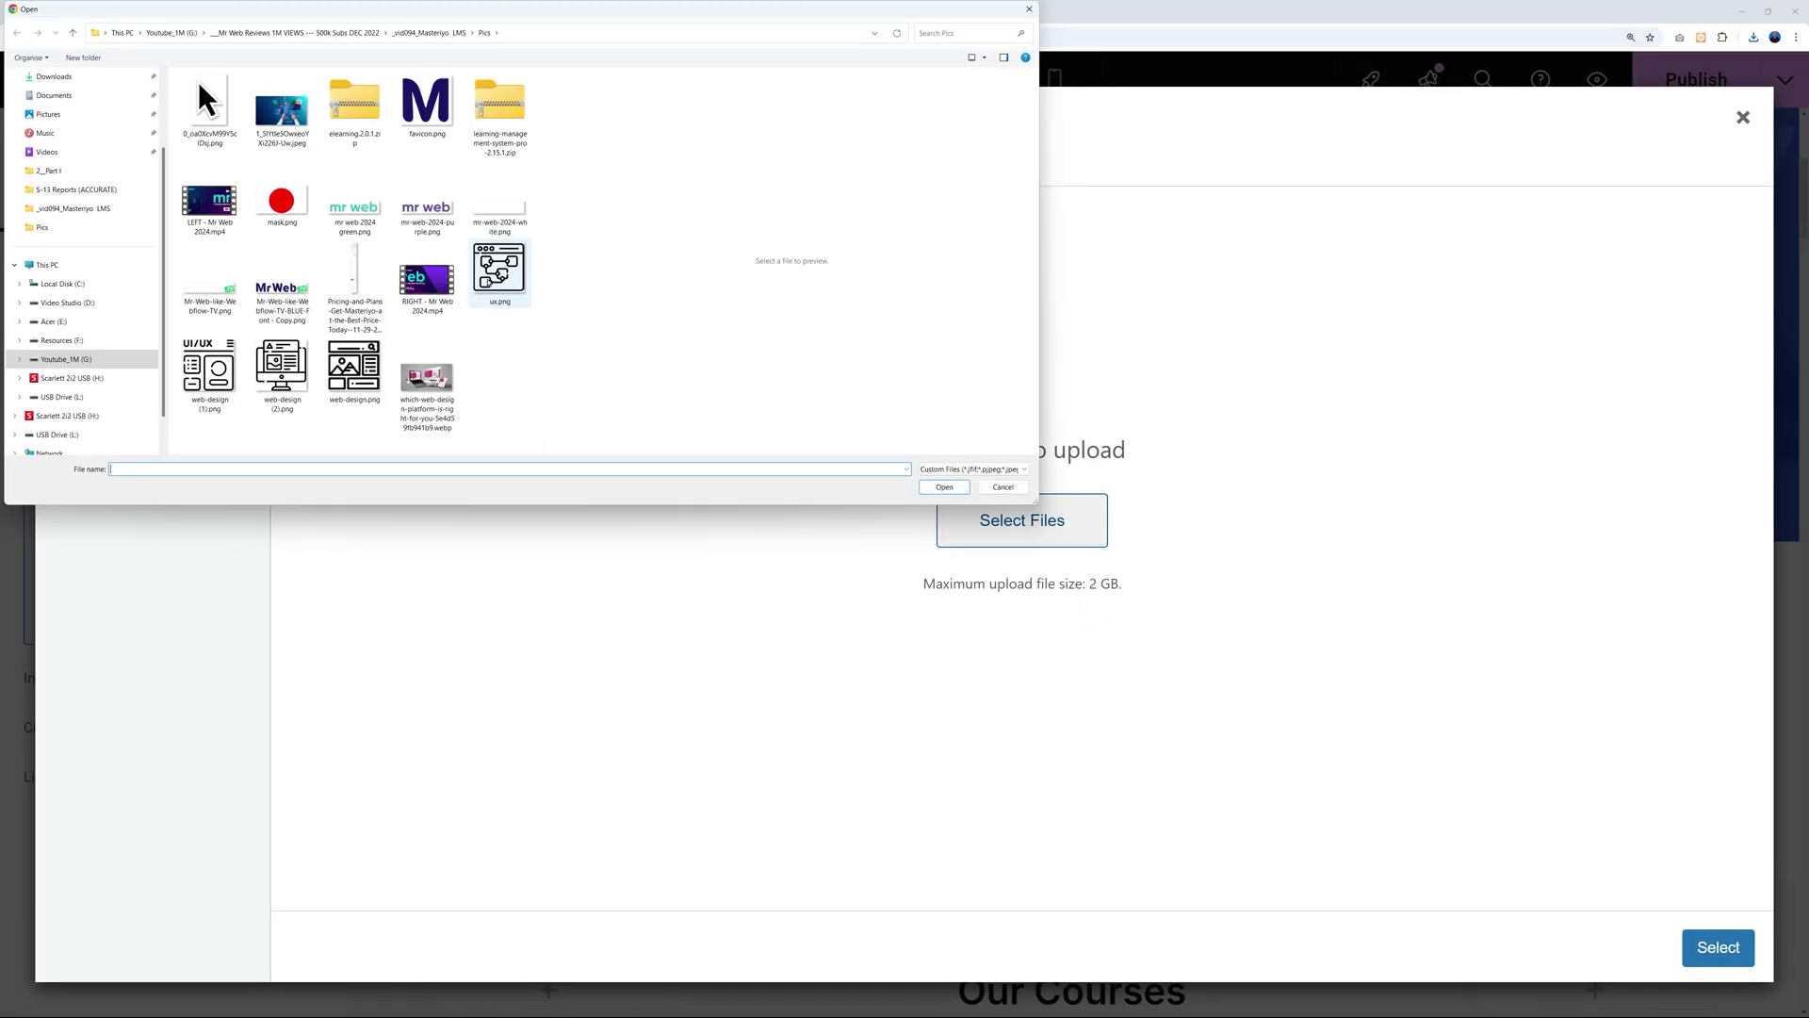
pyautogui.click(509, 300)
pyautogui.keyDown('ctrl'); pyautogui.click(354, 372); pyautogui.keyUp('ctrl')
pyautogui.keyDown('ctrl'); pyautogui.click(281, 375); pyautogui.keyUp('ctrl')
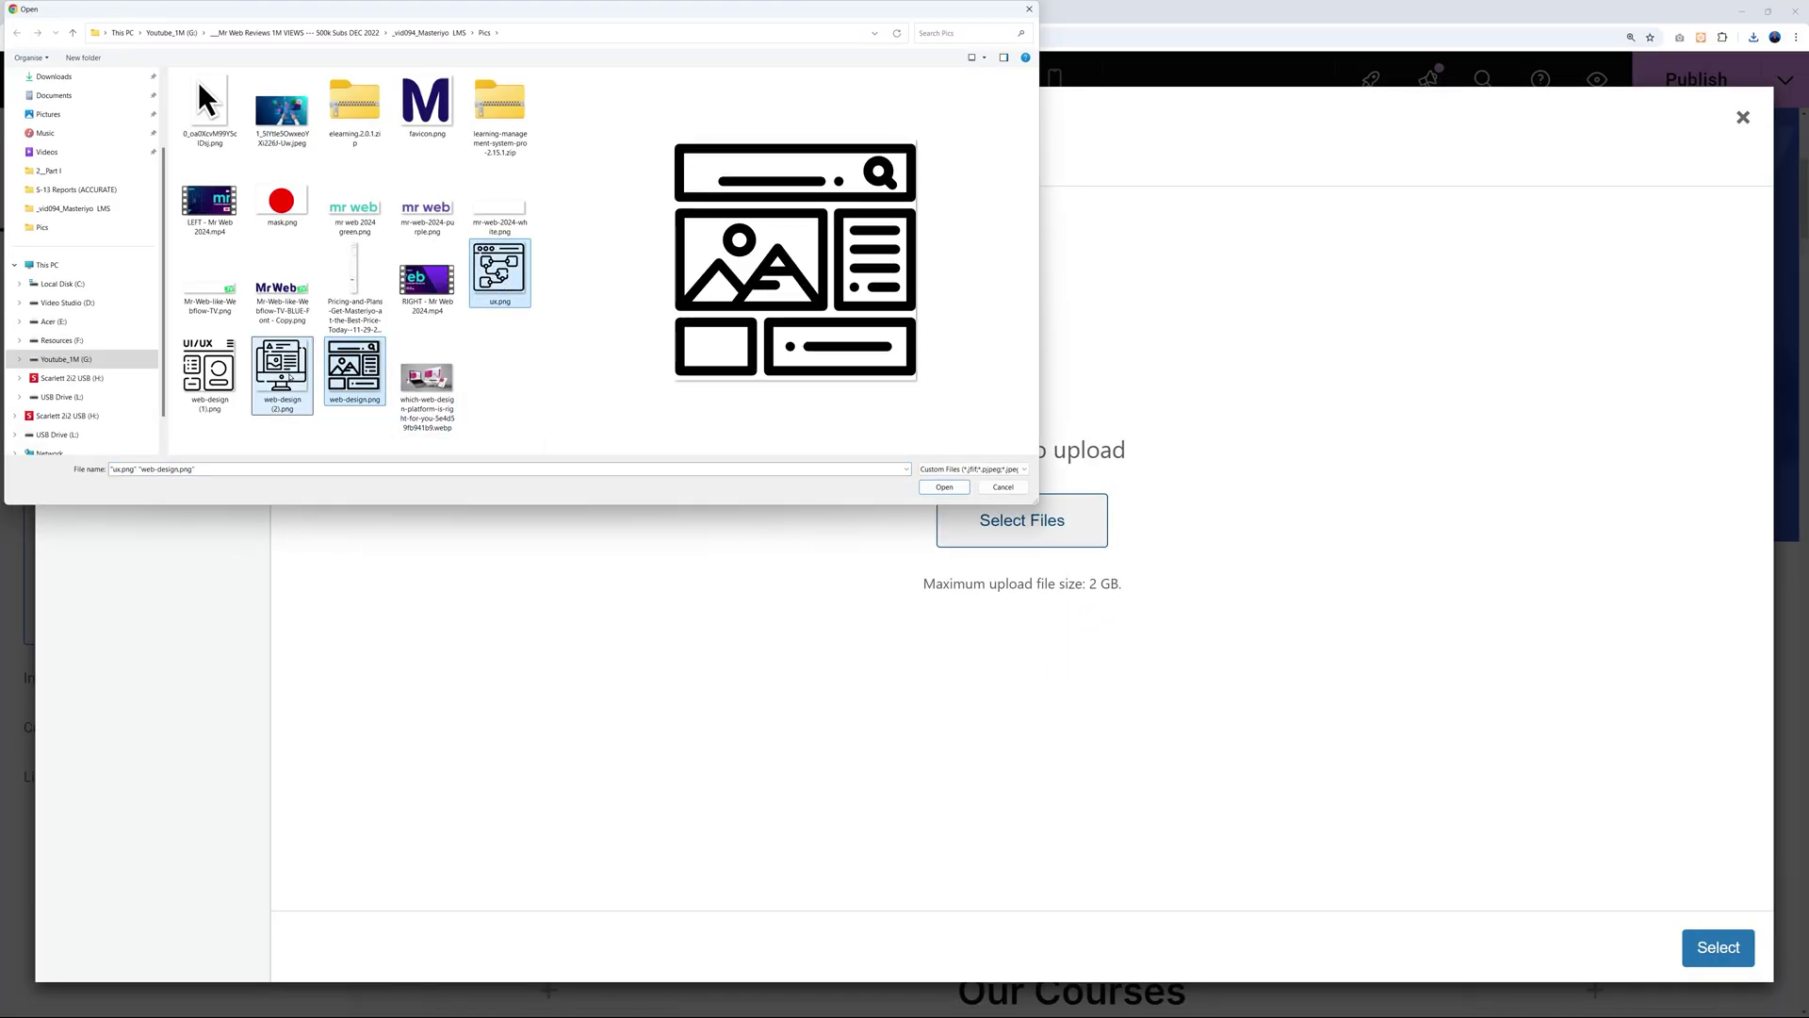
pyautogui.keyDown('ctrl'); pyautogui.click(206, 381); pyautogui.keyUp('ctrl')
pyautogui.click(944, 486)
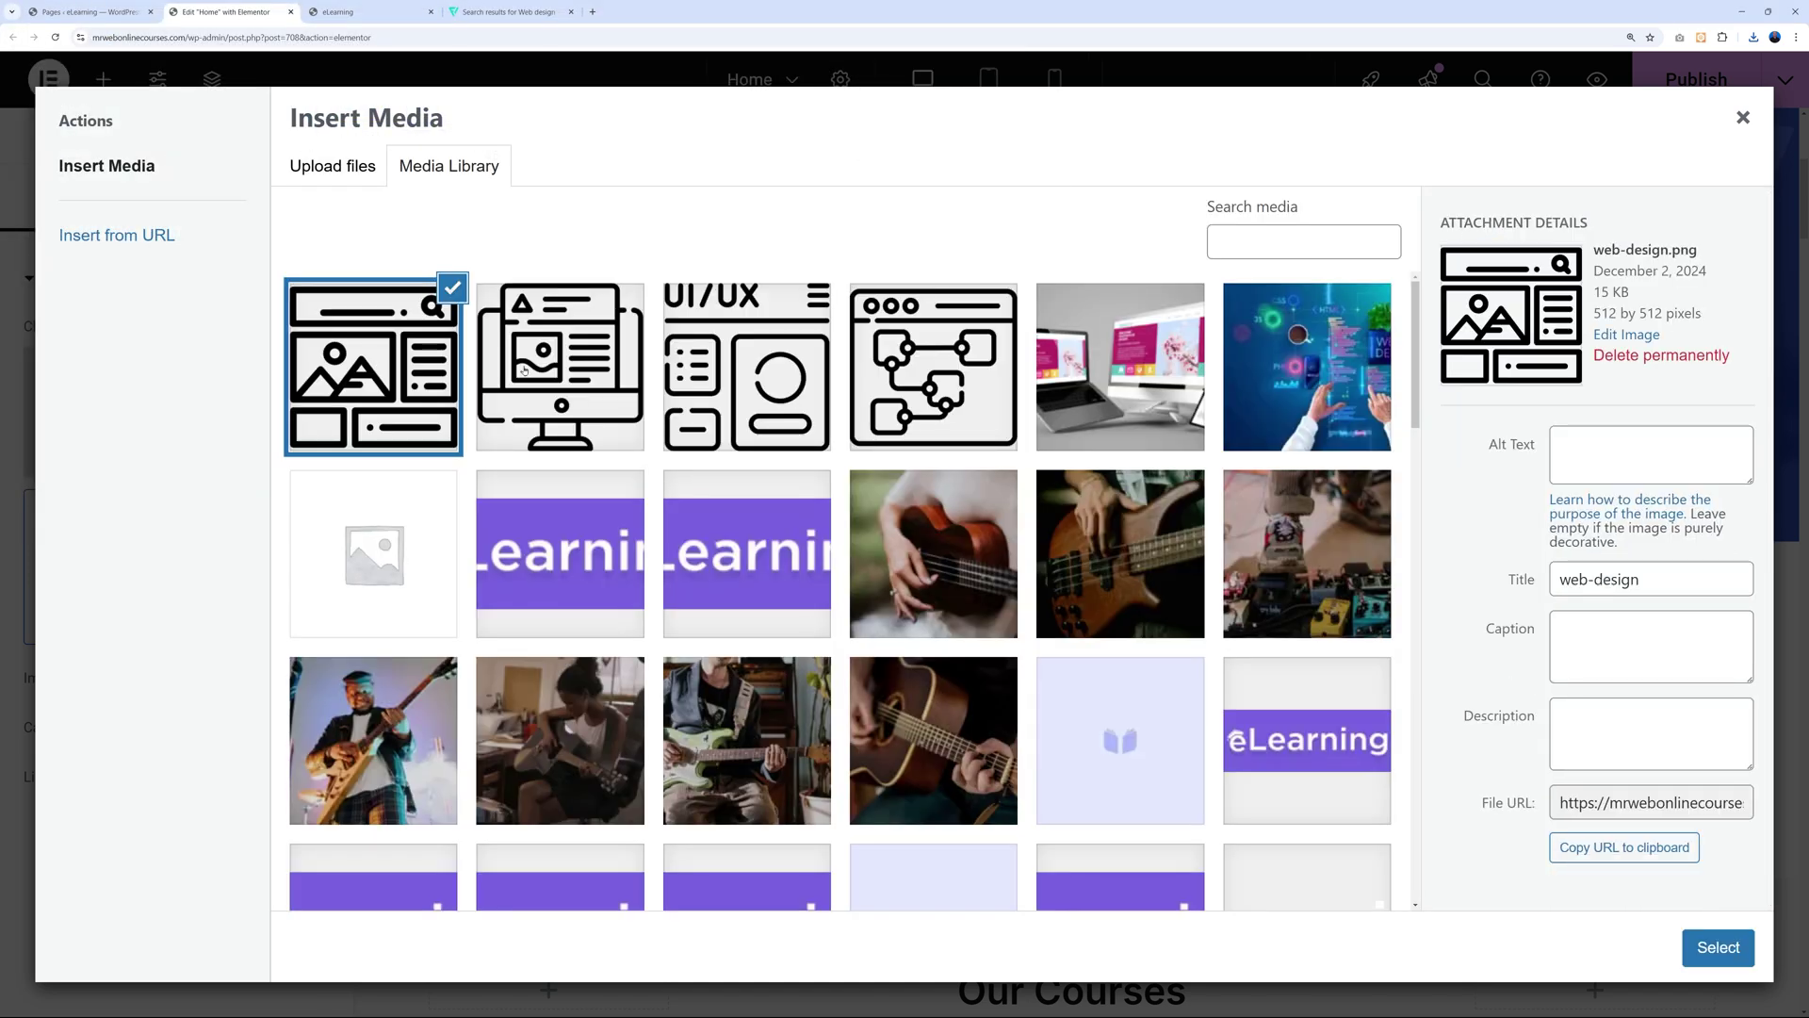
pyautogui.click(1718, 946)
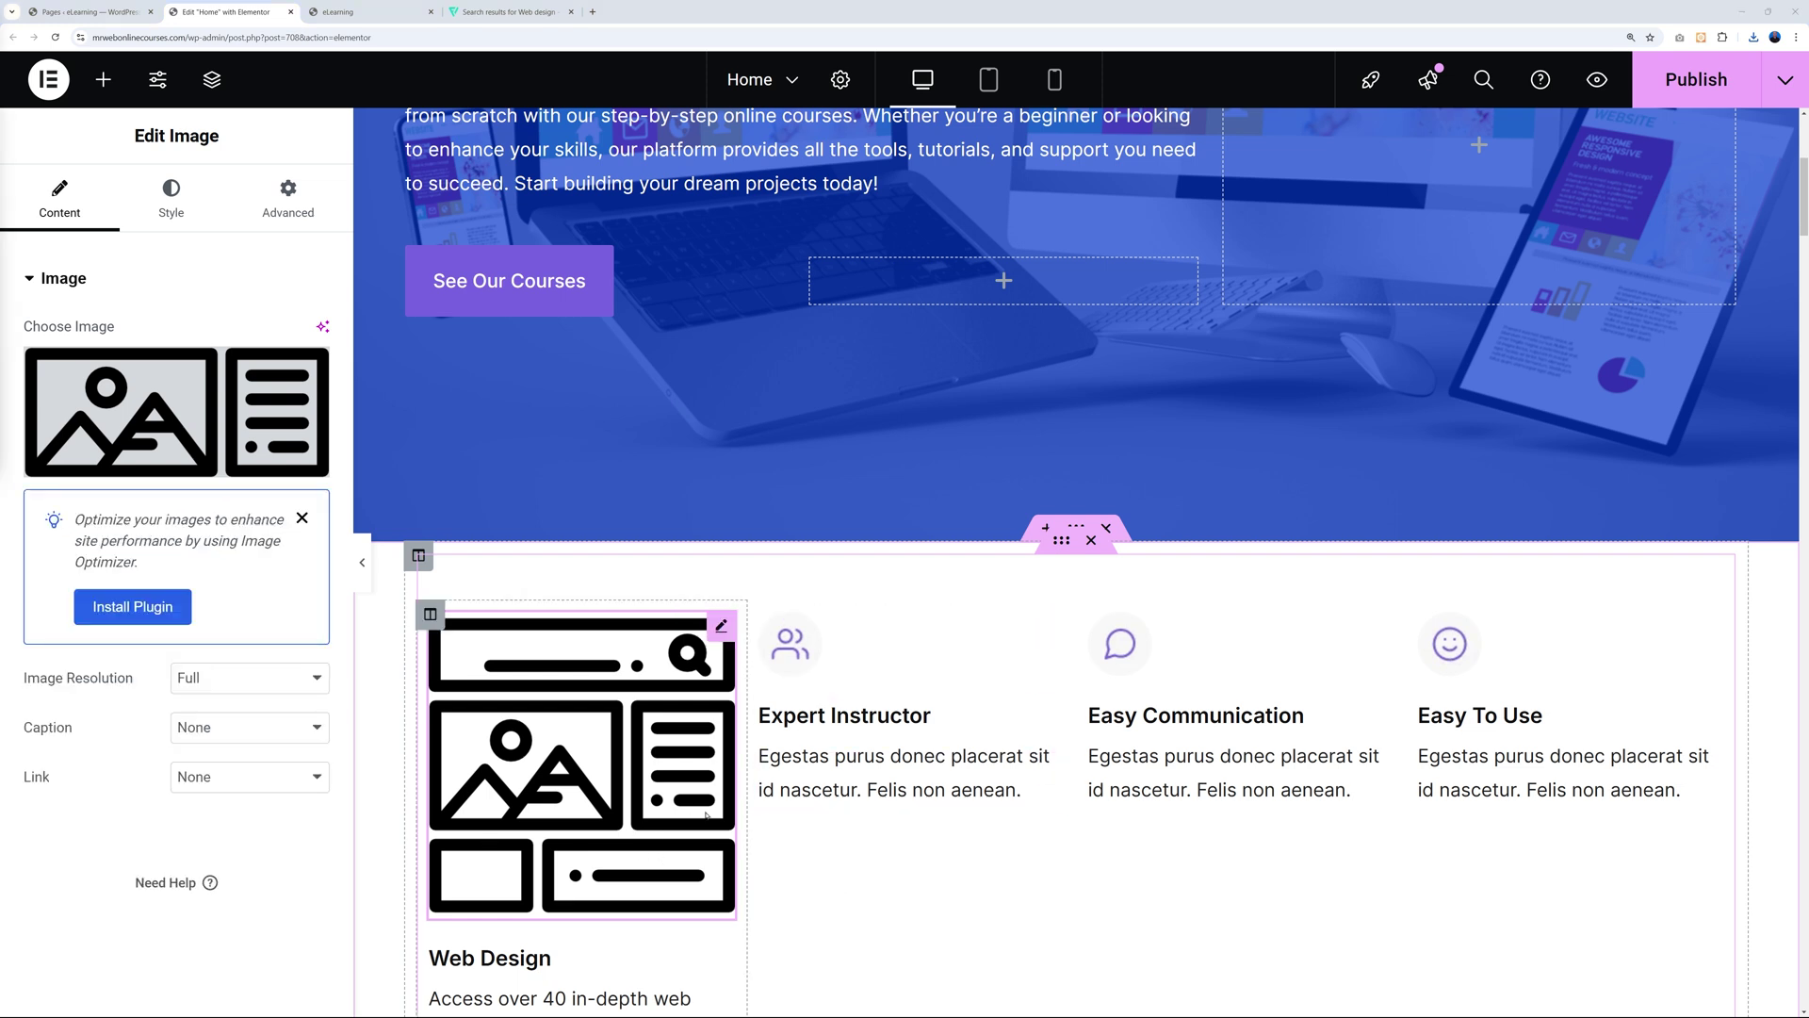
# Set the Web Design icon's width to 20 and save the page.
pyautogui.click(171, 200)
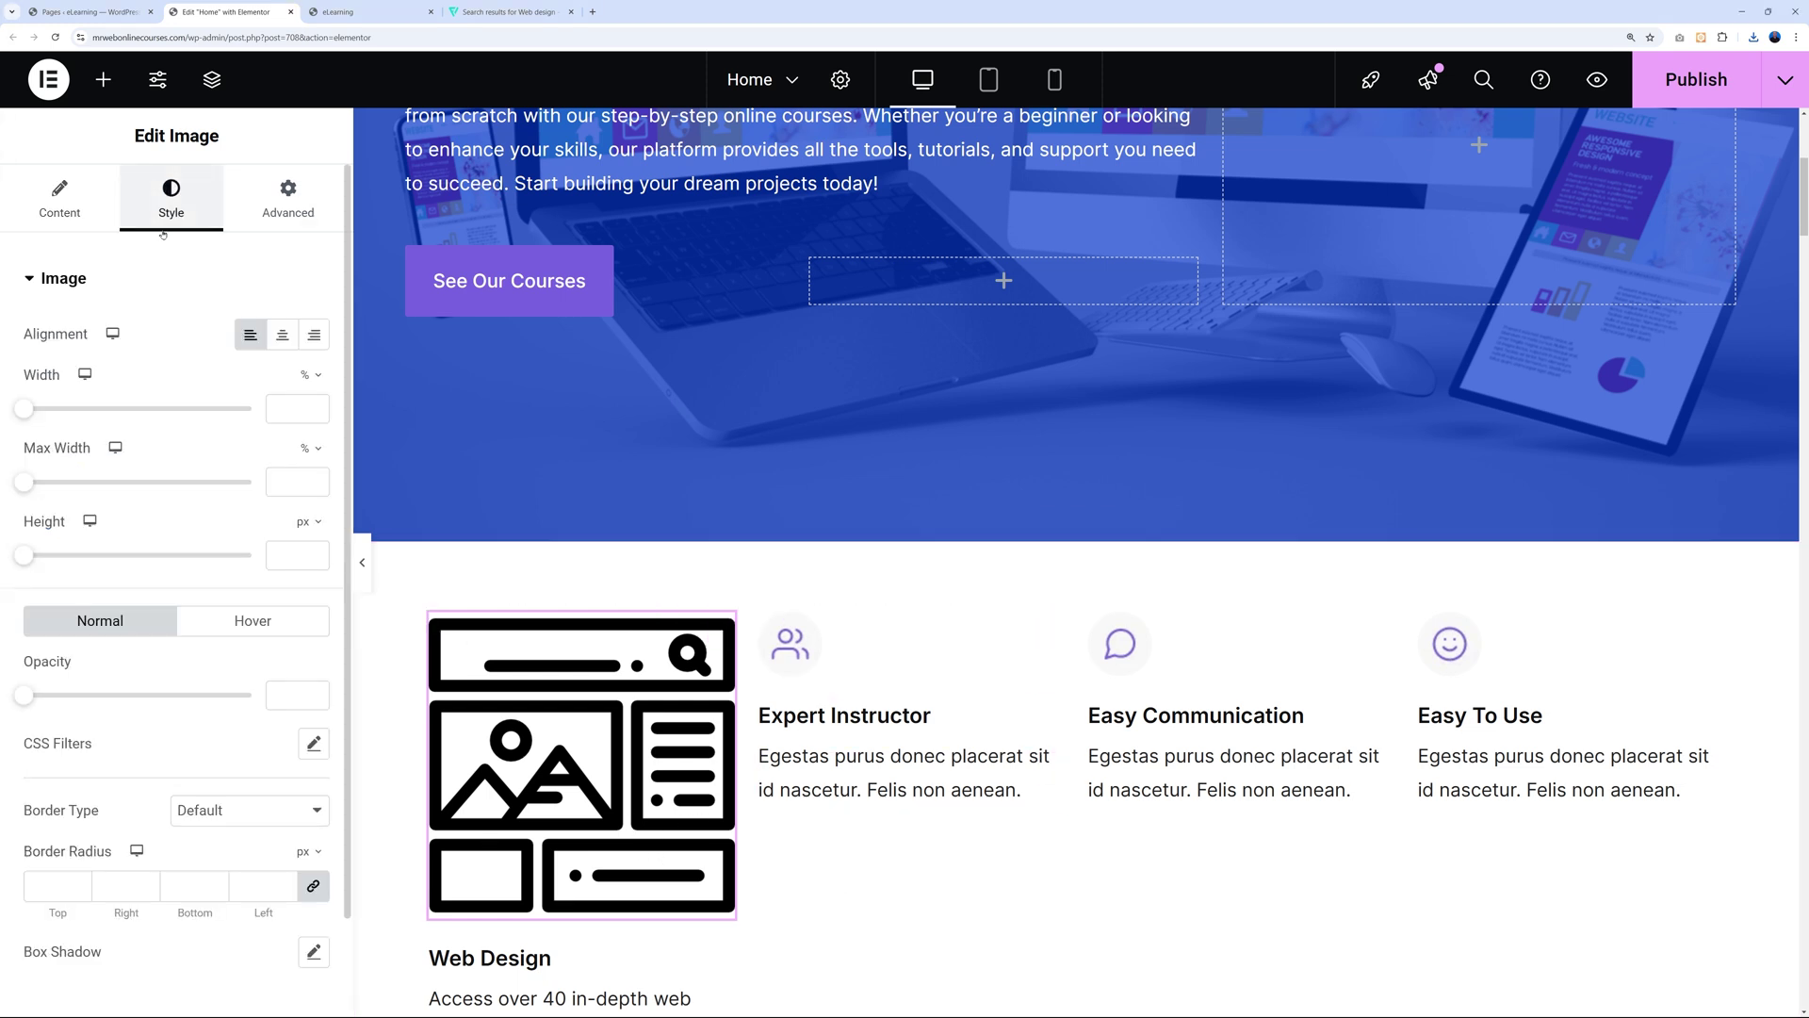
pyautogui.moveTo(25, 410); pyautogui.dragTo(66, 420)
pyautogui.click(270, 418)
pyautogui.press('Up')
pyautogui.press('Up')
pyautogui.press('Up')
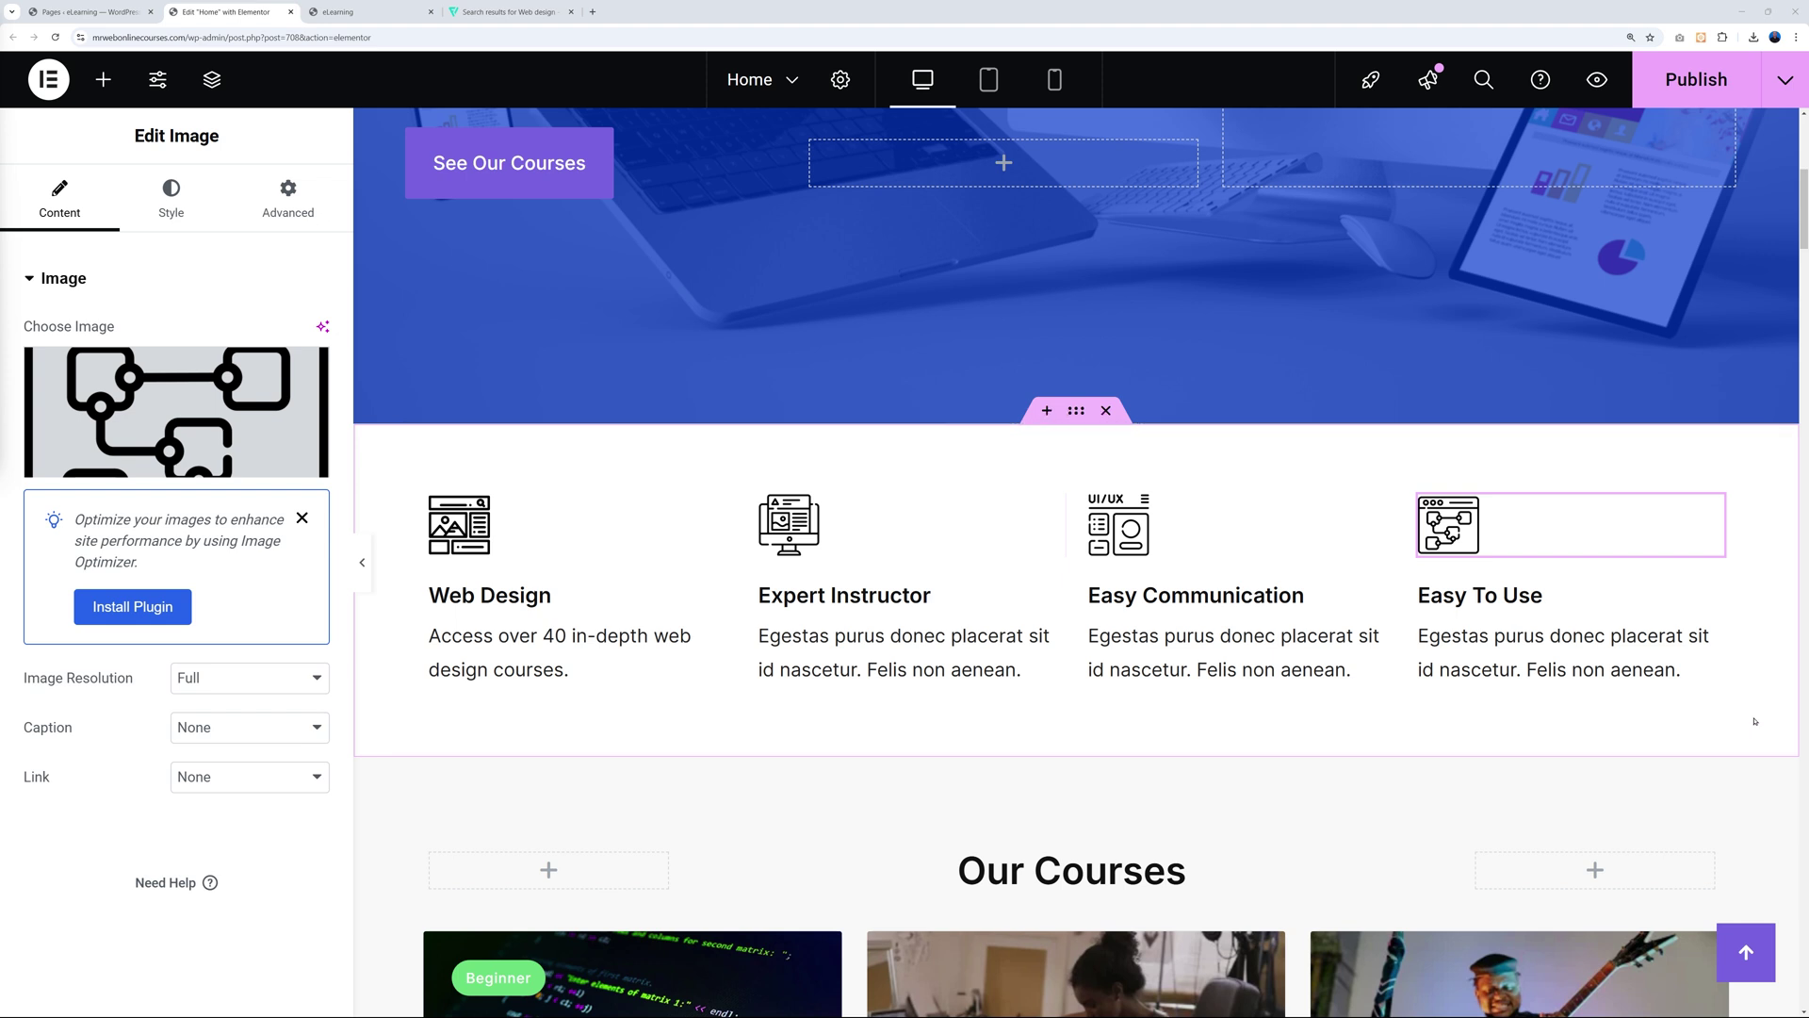
pyautogui.hotkey('ctrl', 's')
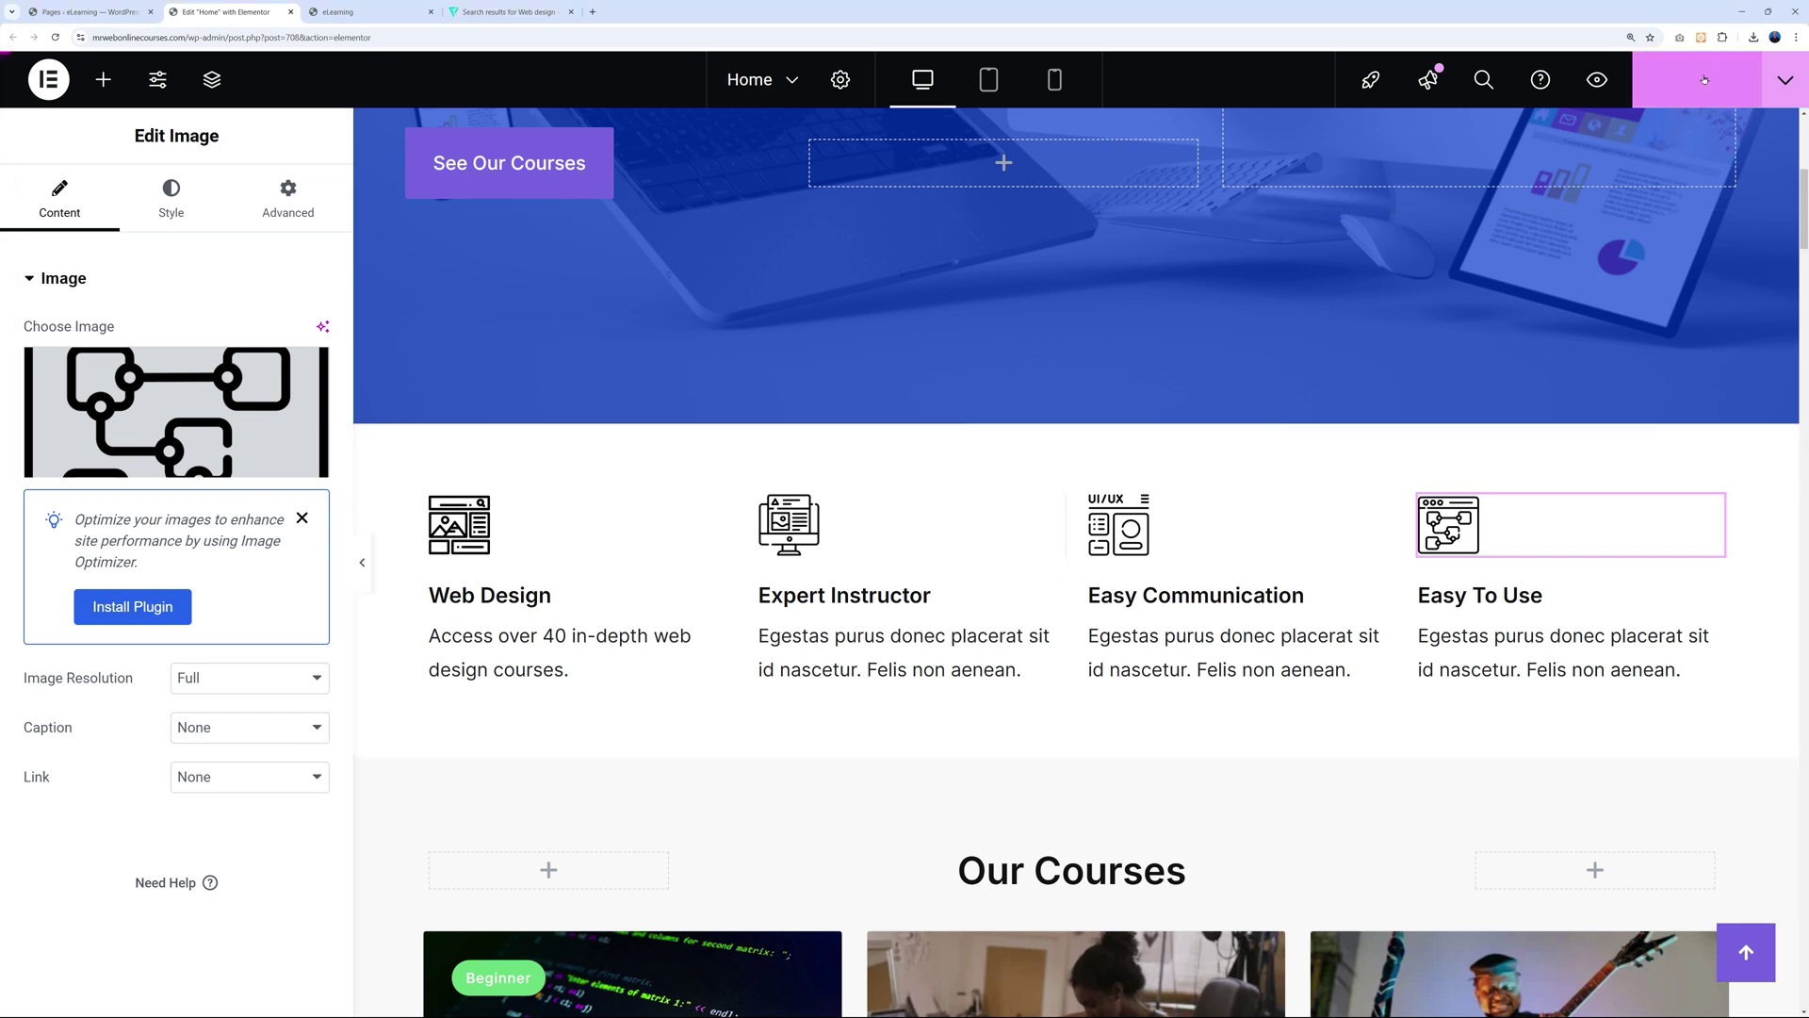
# Inspect the Our Courses grid's shortcode settings, then go to the WordPress Pages list.
pyautogui.scroll(-6, 1717, 536)
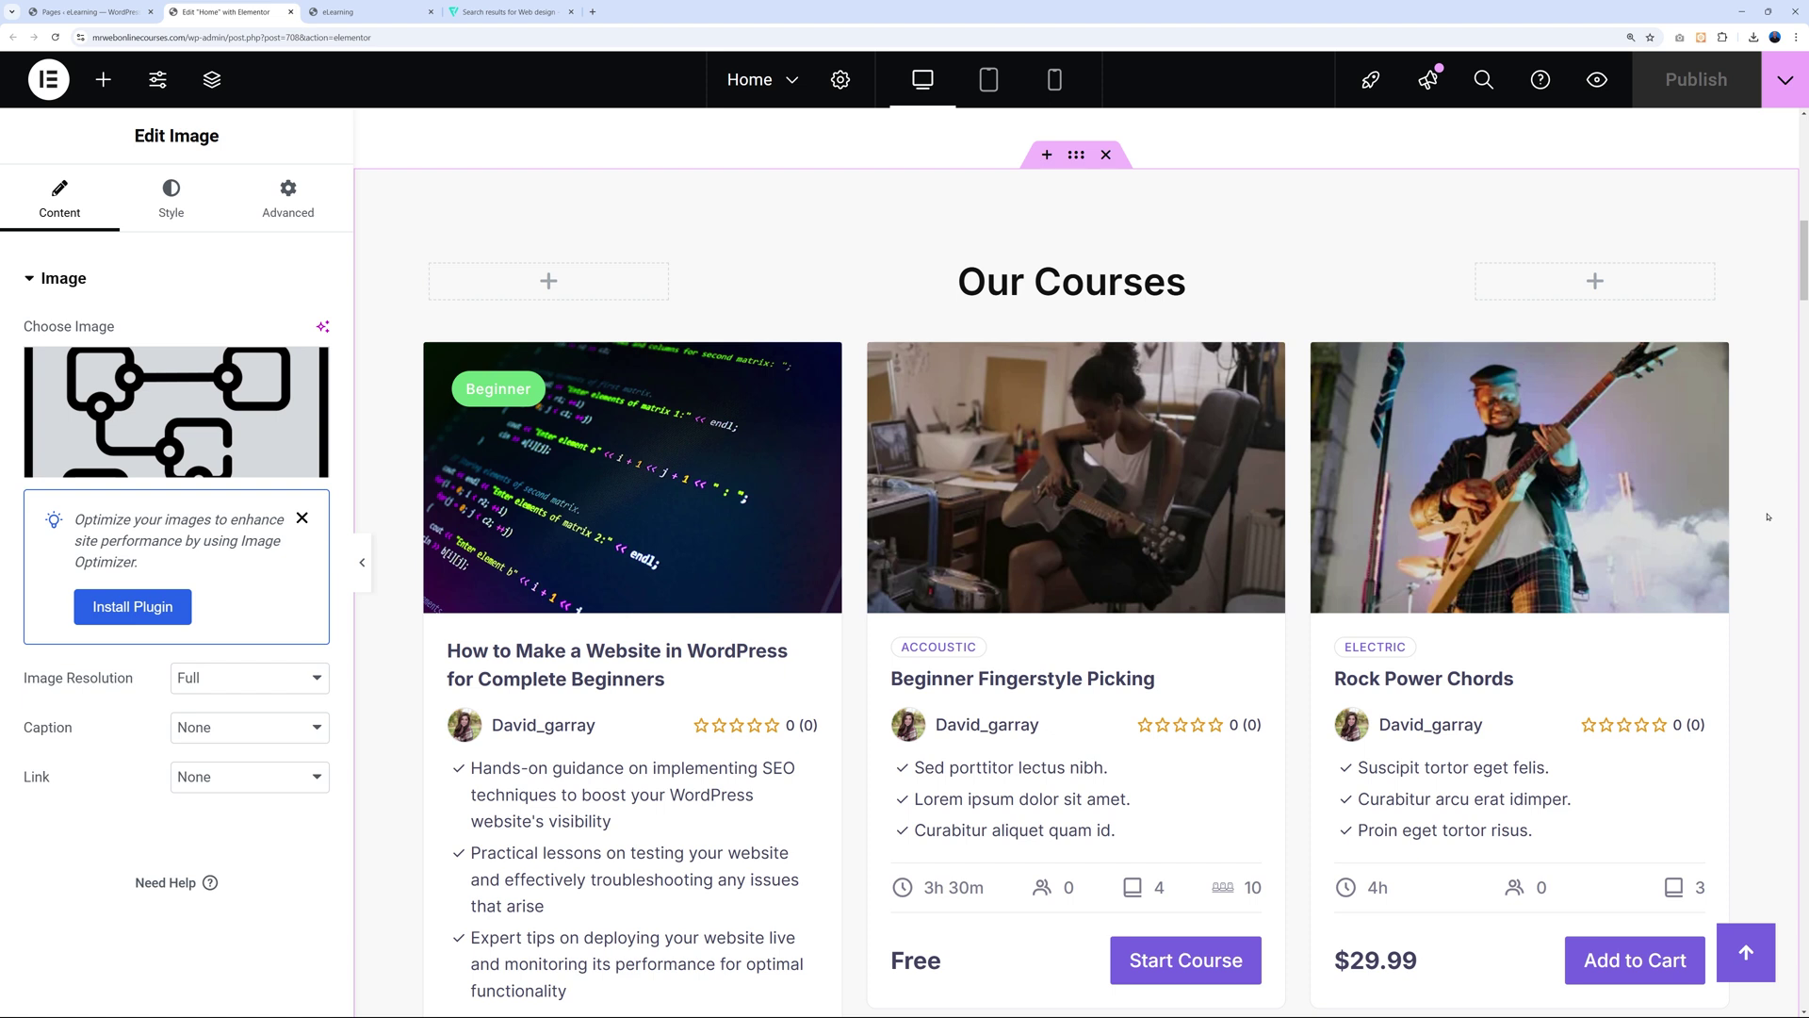
pyautogui.scroll(-1, 1768, 516)
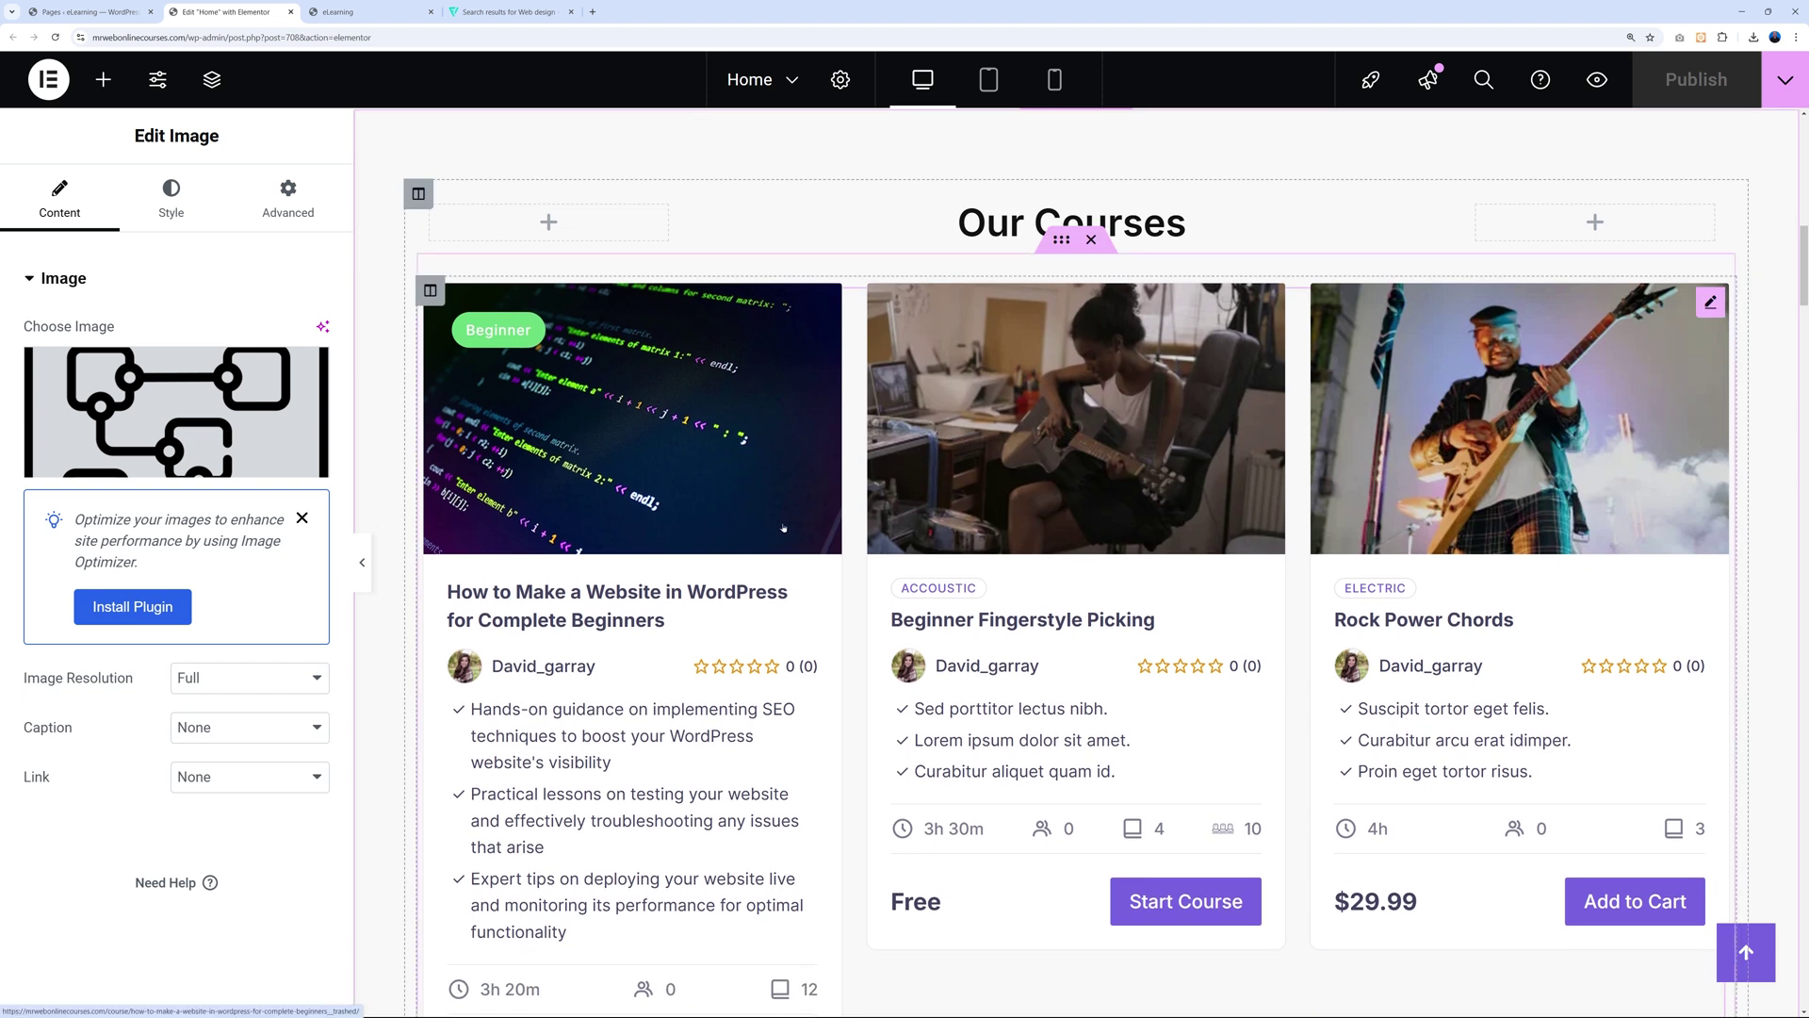
pyautogui.click(860, 606)
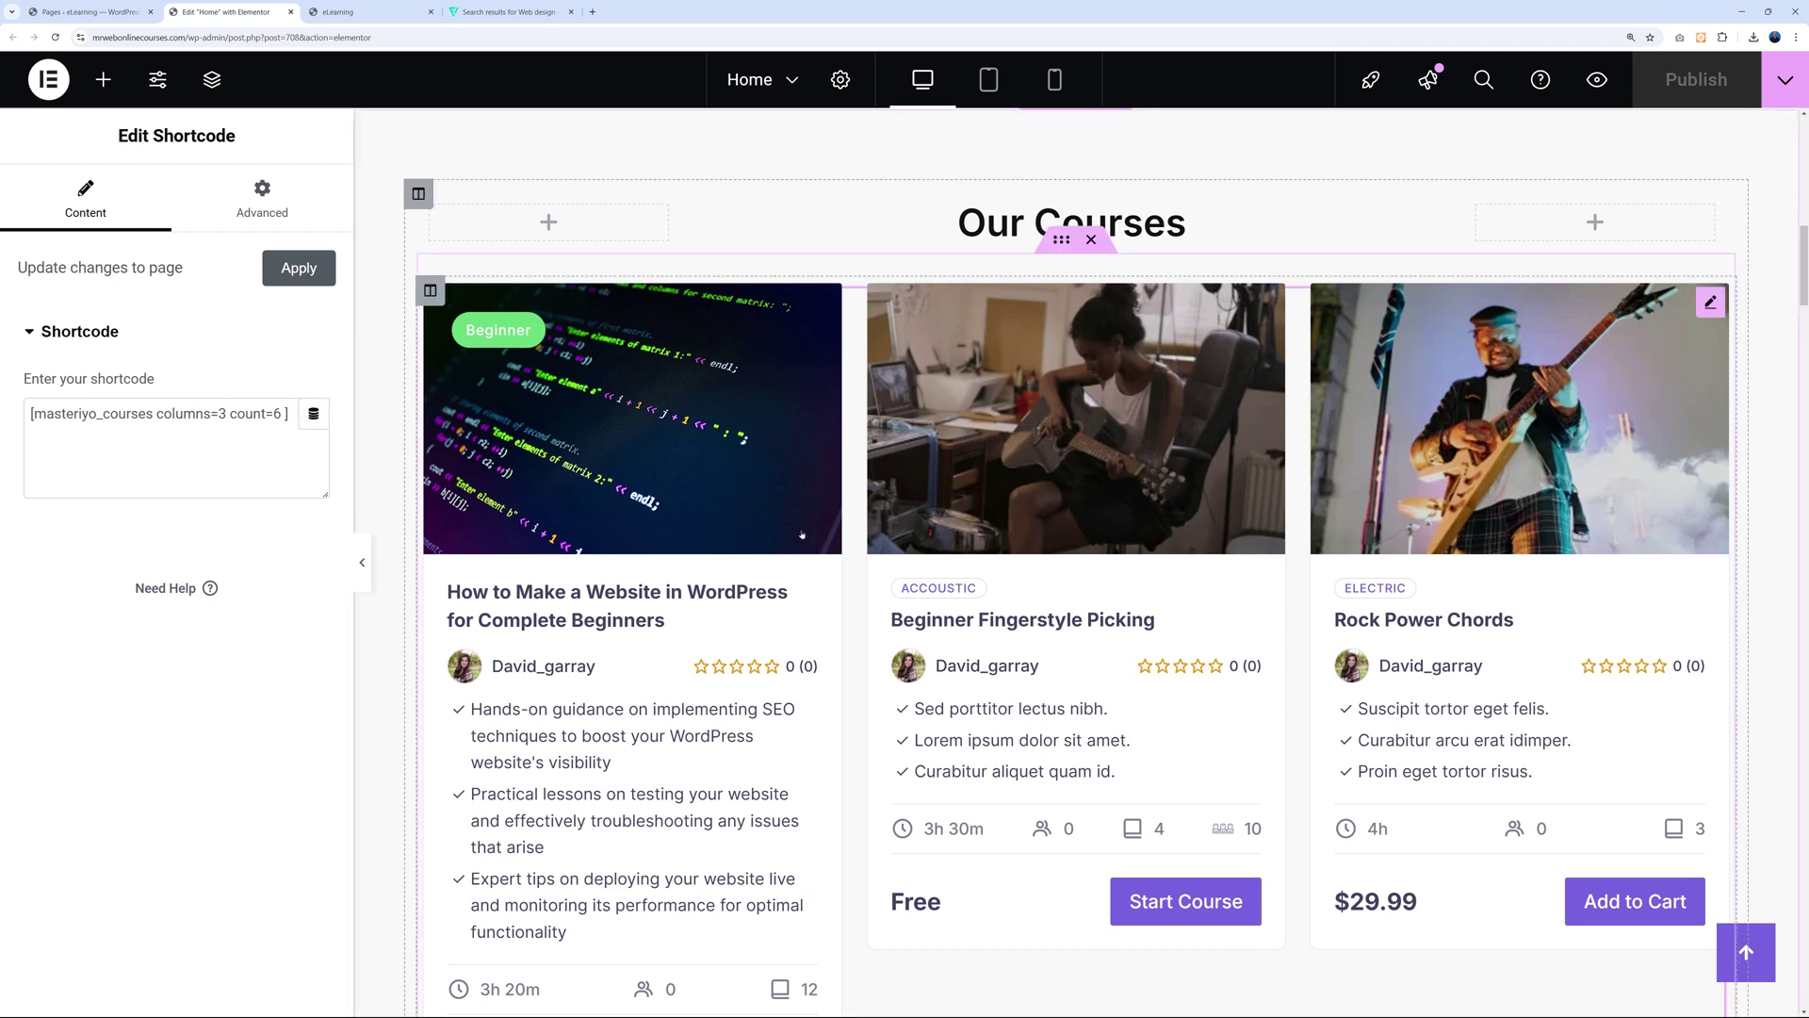
pyautogui.click(114, 15)
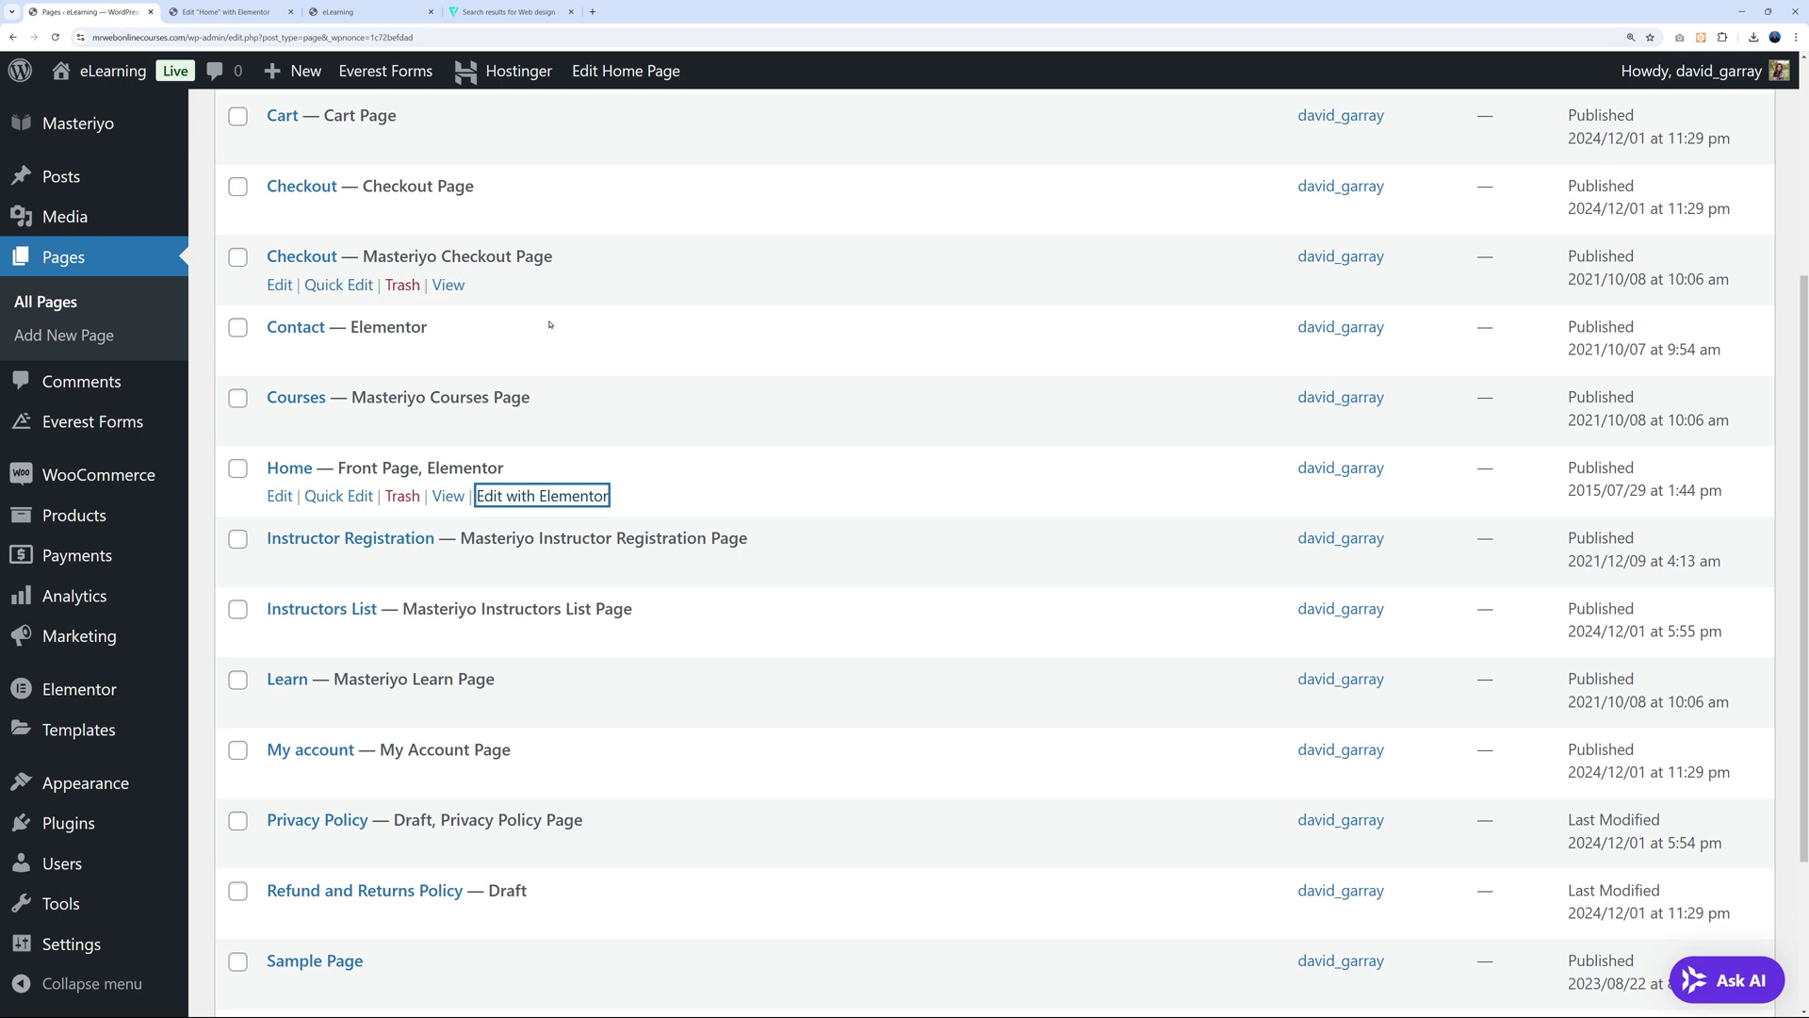
# Review the shortcode list on Masteriyo's Tools page, then go back to the Home page editor.
pyautogui.scroll(3, 752, 437)
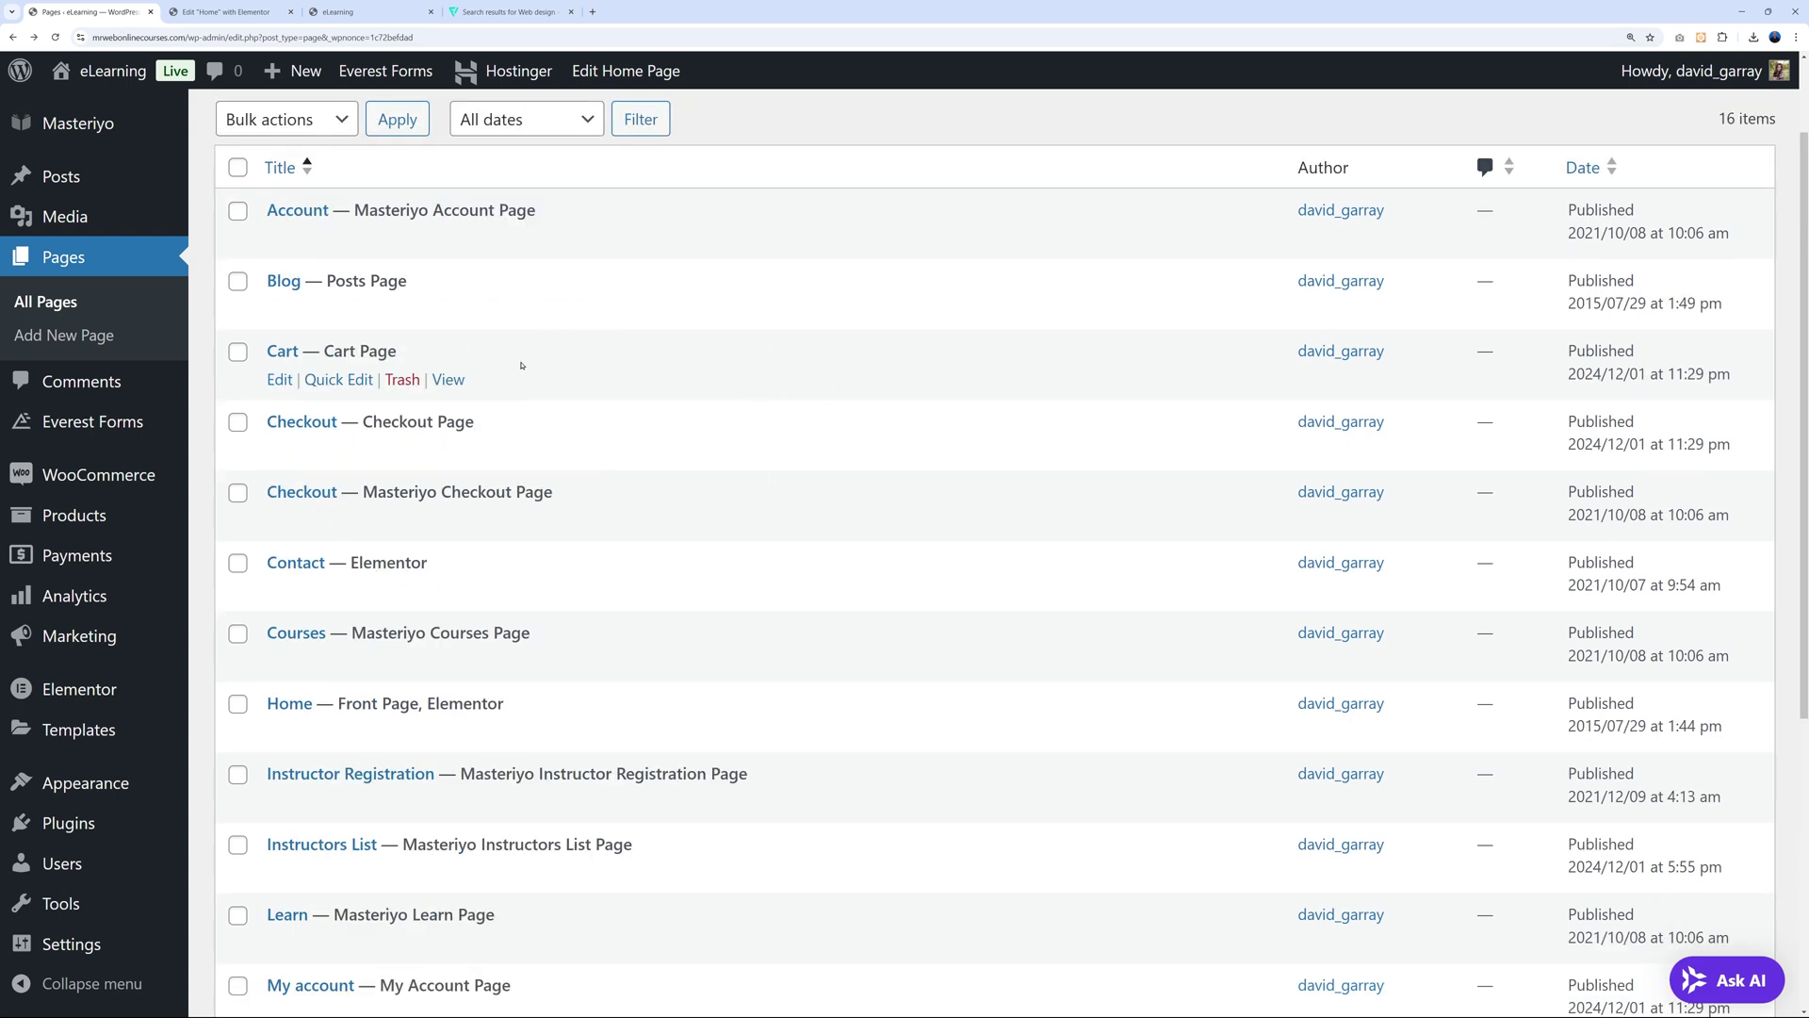
pyautogui.moveTo(78, 124)
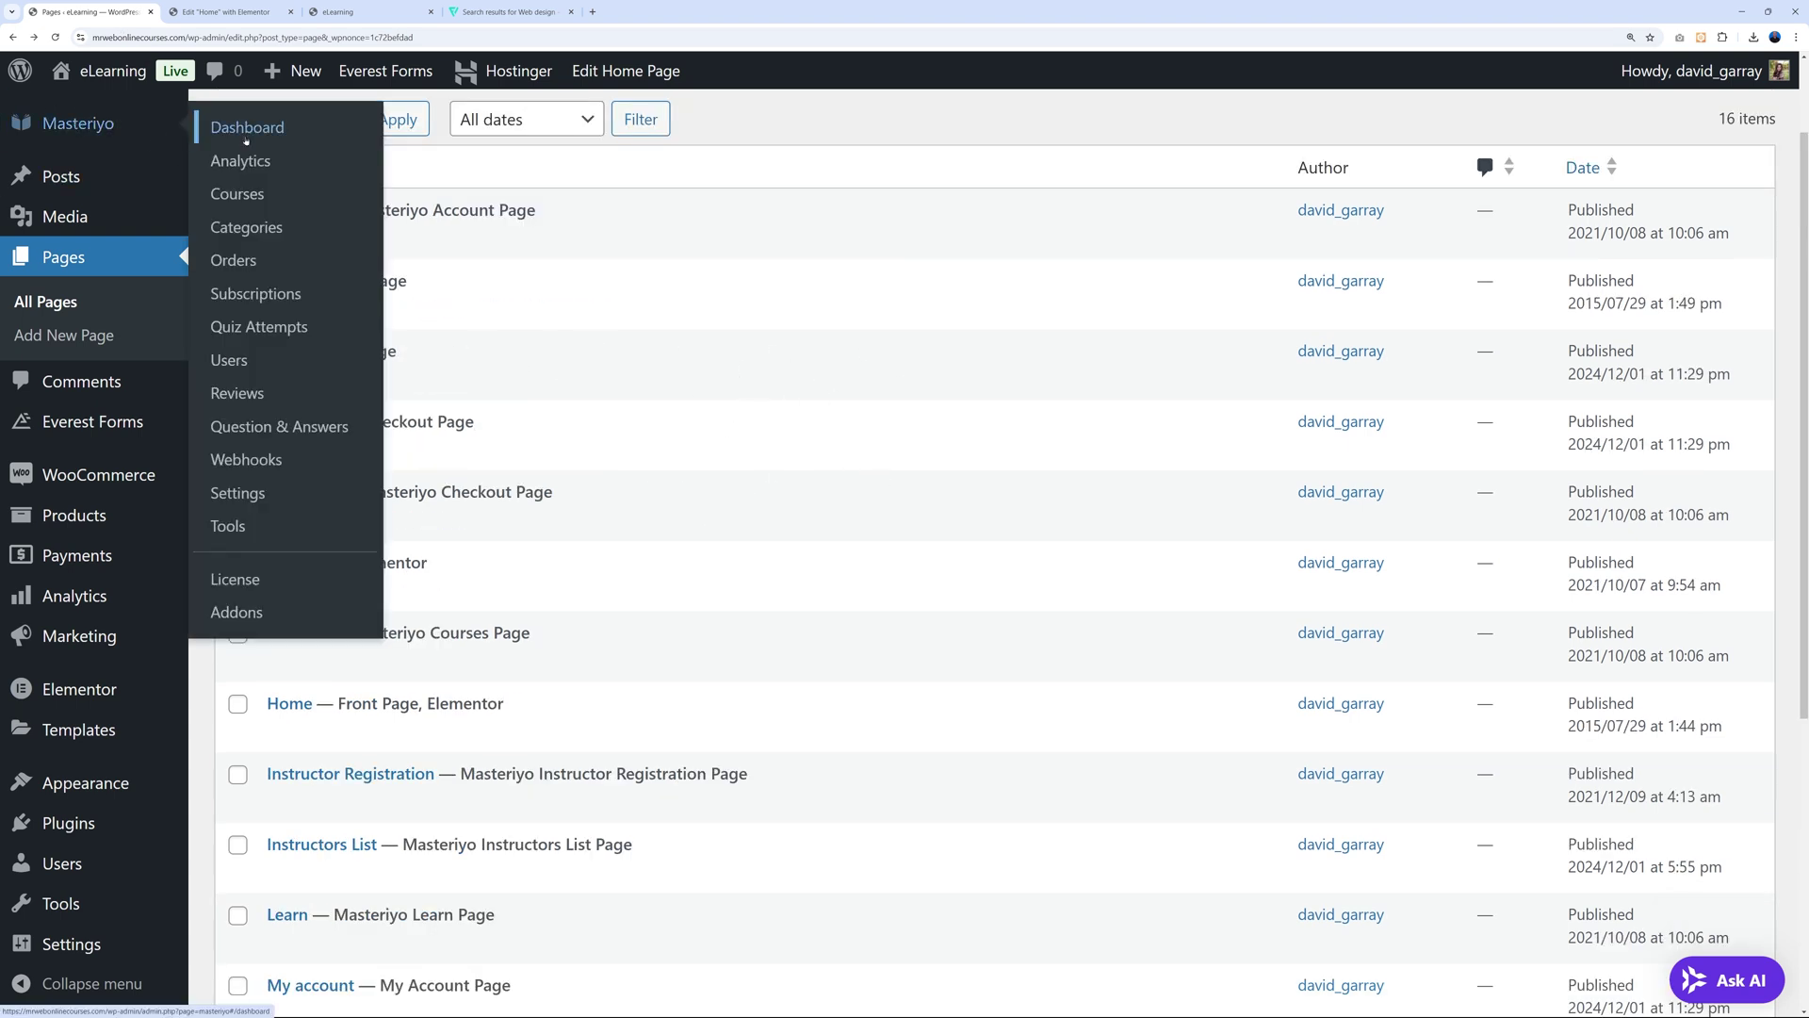
pyautogui.click(228, 527)
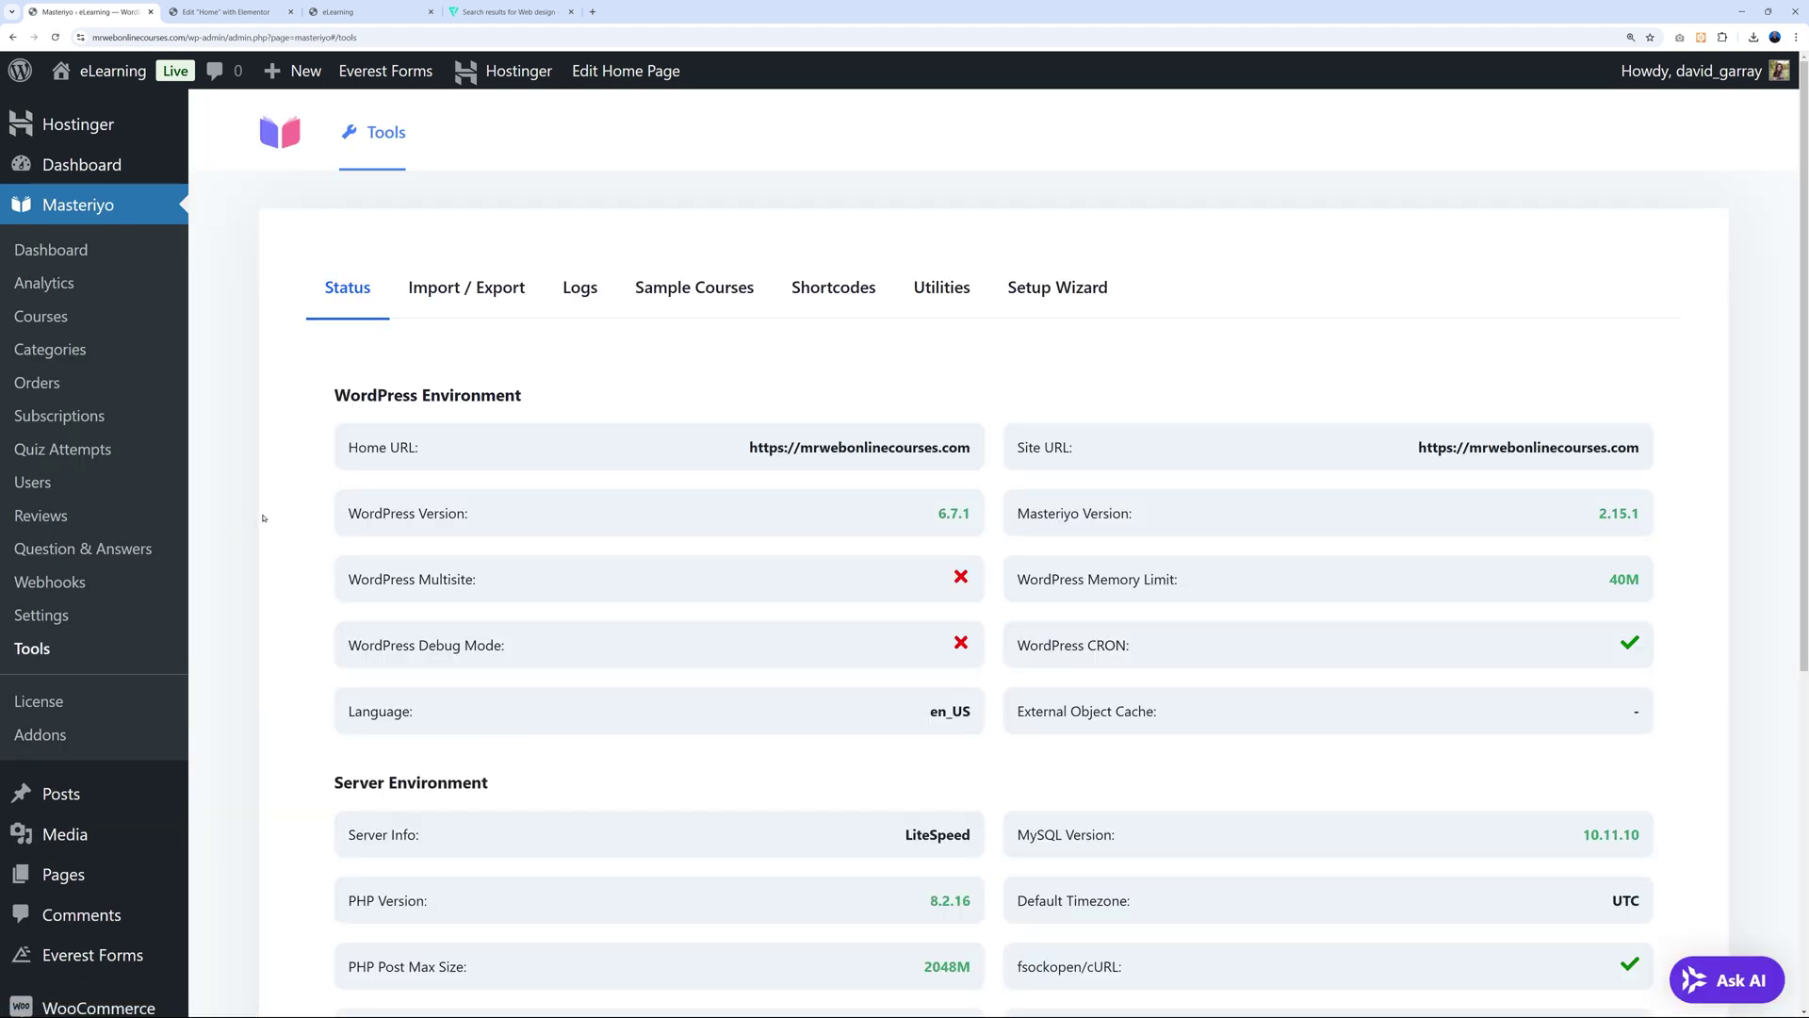
pyautogui.click(829, 296)
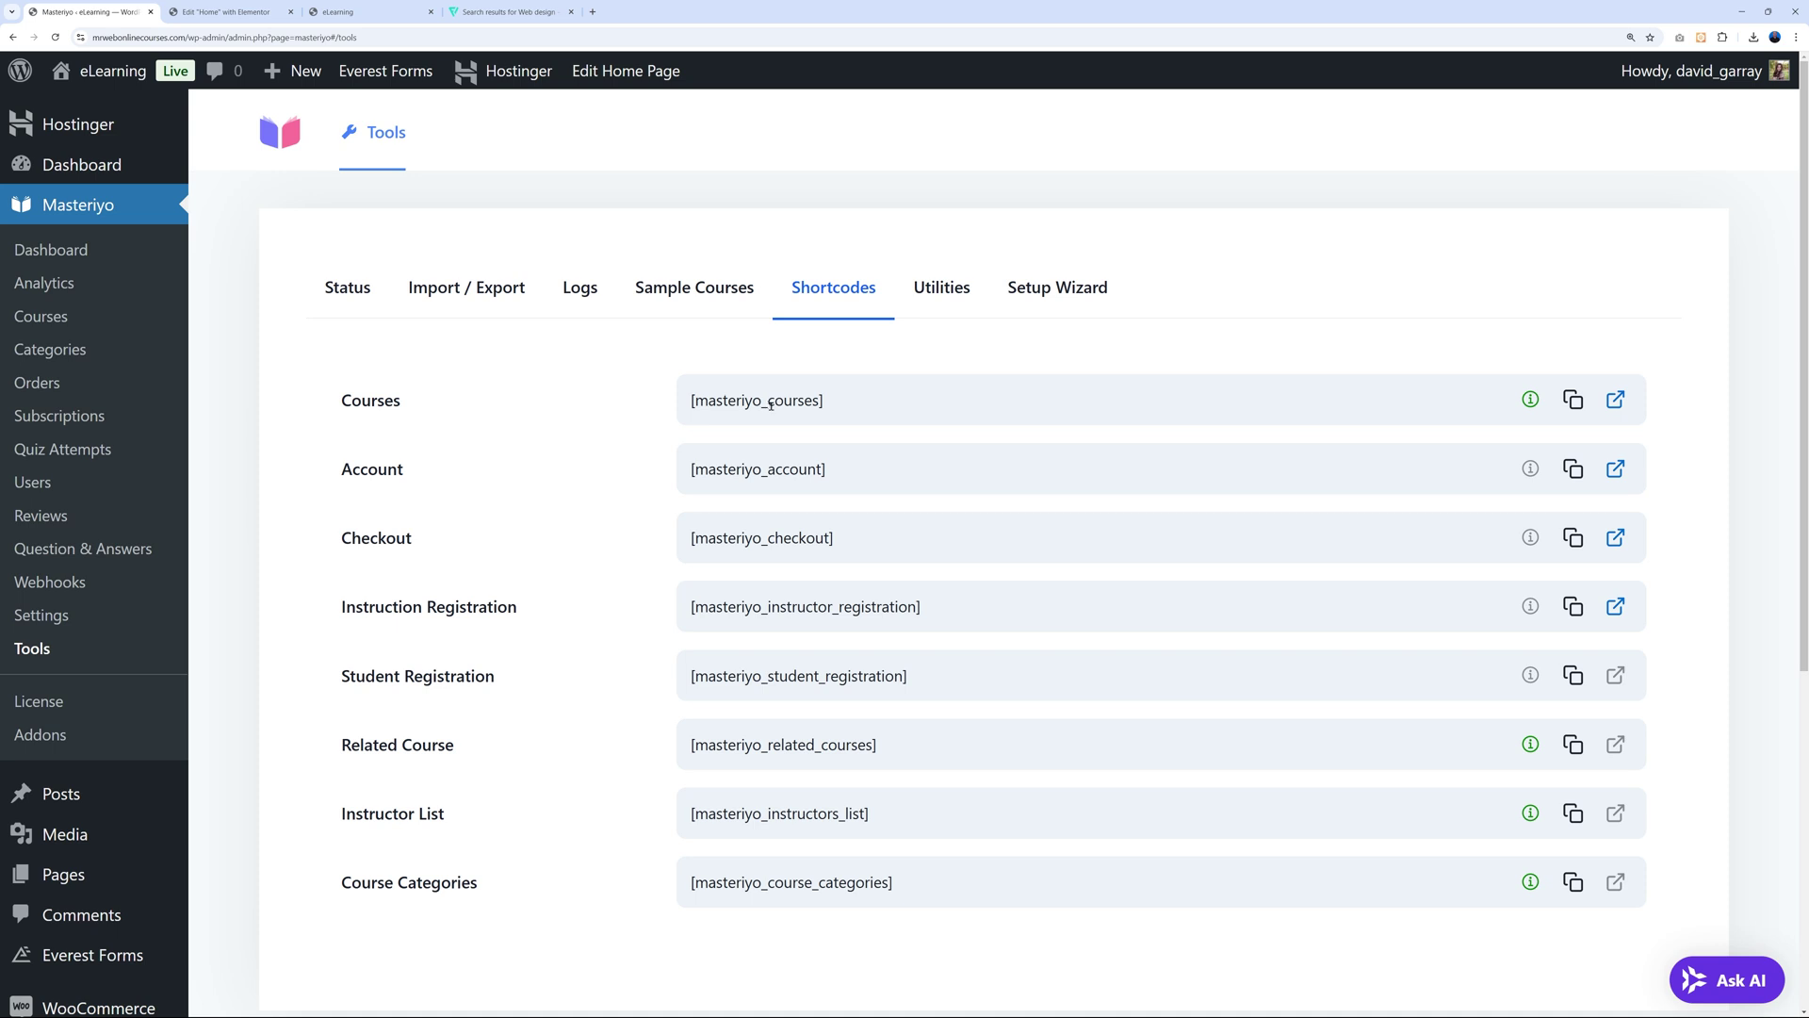
pyautogui.click(226, 12)
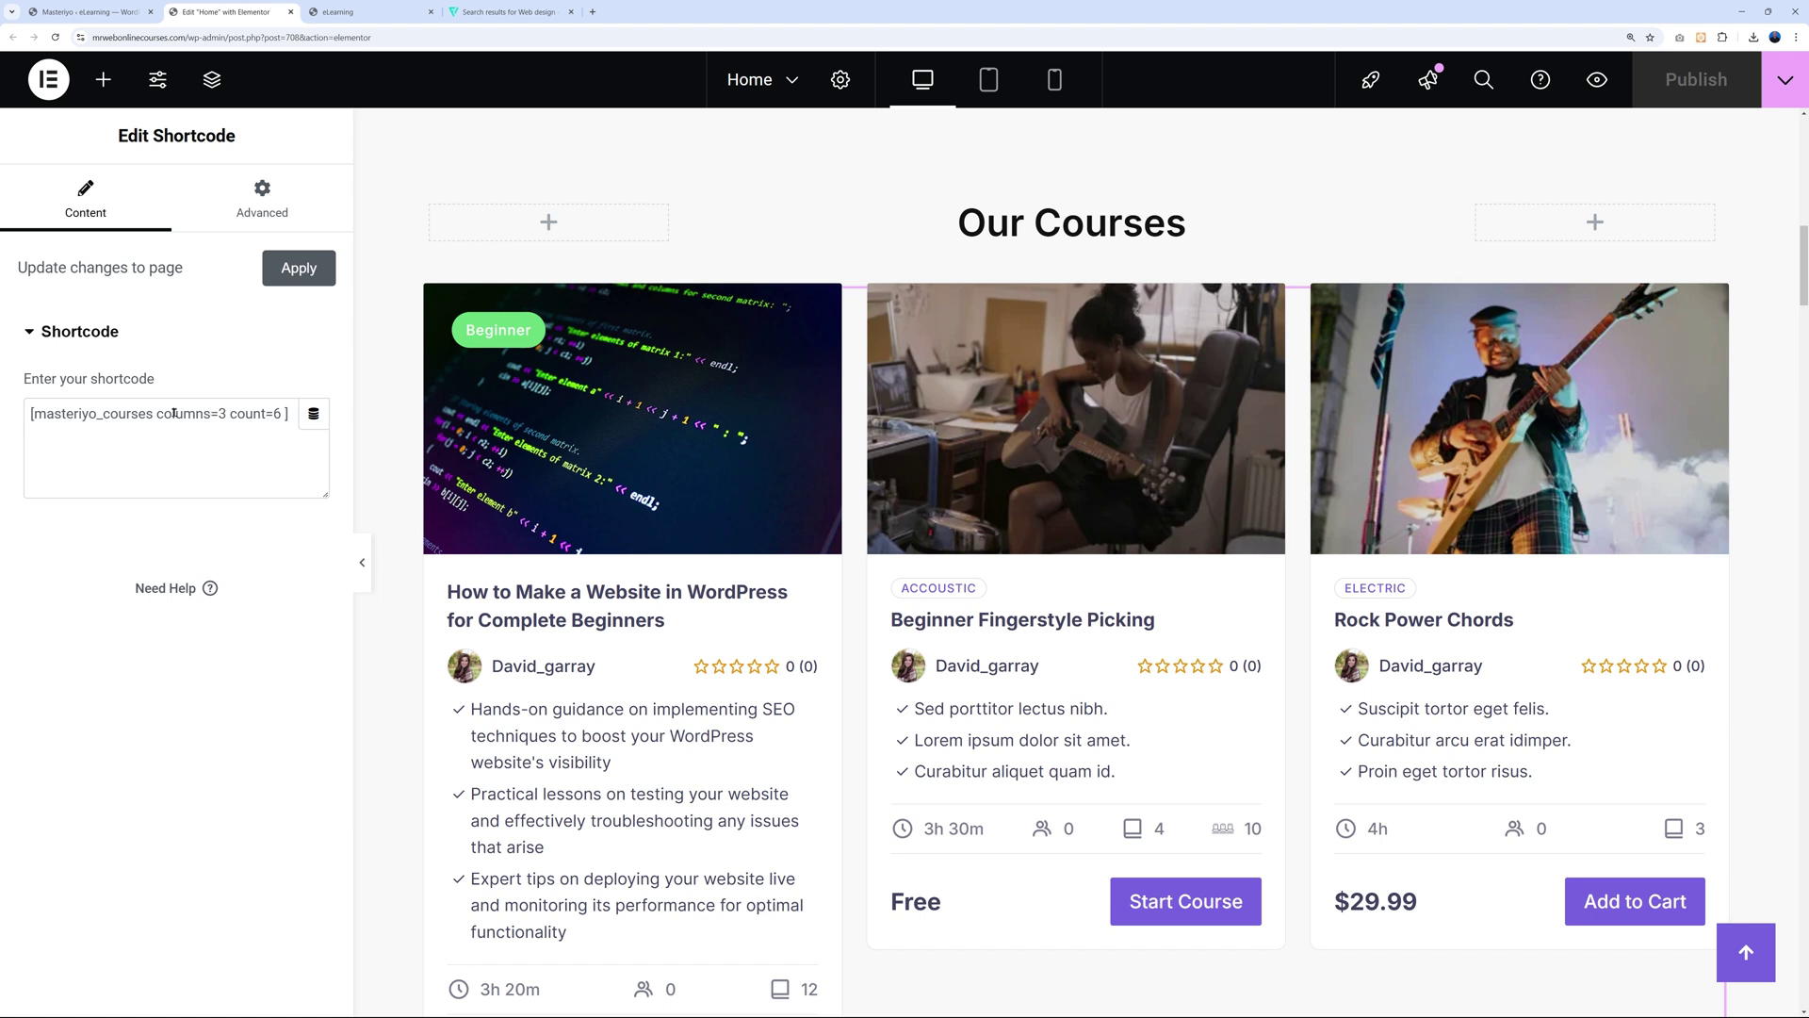
# Try changing the course shortcode to 4 columns and 8 courses.
pyautogui.moveTo(157, 414); pyautogui.dragTo(278, 414)
pyautogui.click(262, 413)
pyautogui.doubleClick(222, 413)
pyautogui.write('4')
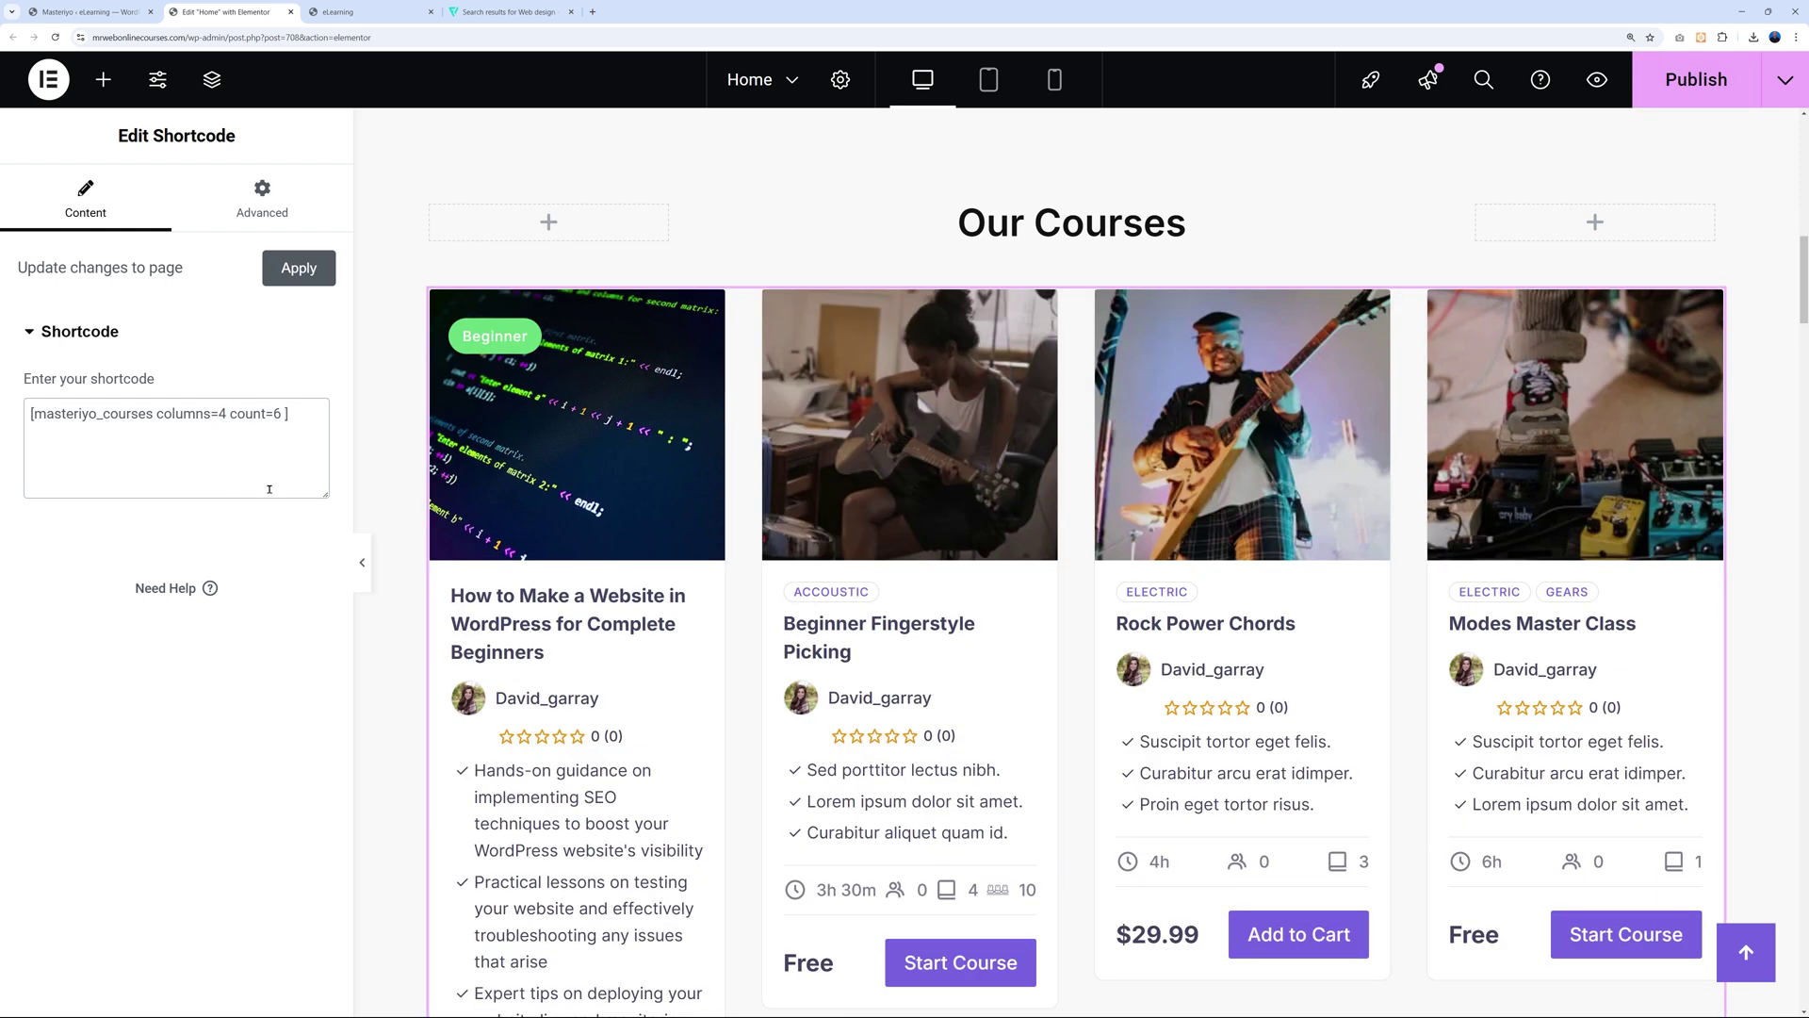
pyautogui.press('BackSpace')
pyautogui.write('8')
# Check the preview and undo the edit, keeping [masteriyo_courses columns=3 count=6].
pyautogui.scroll(-6, 1410, 688)
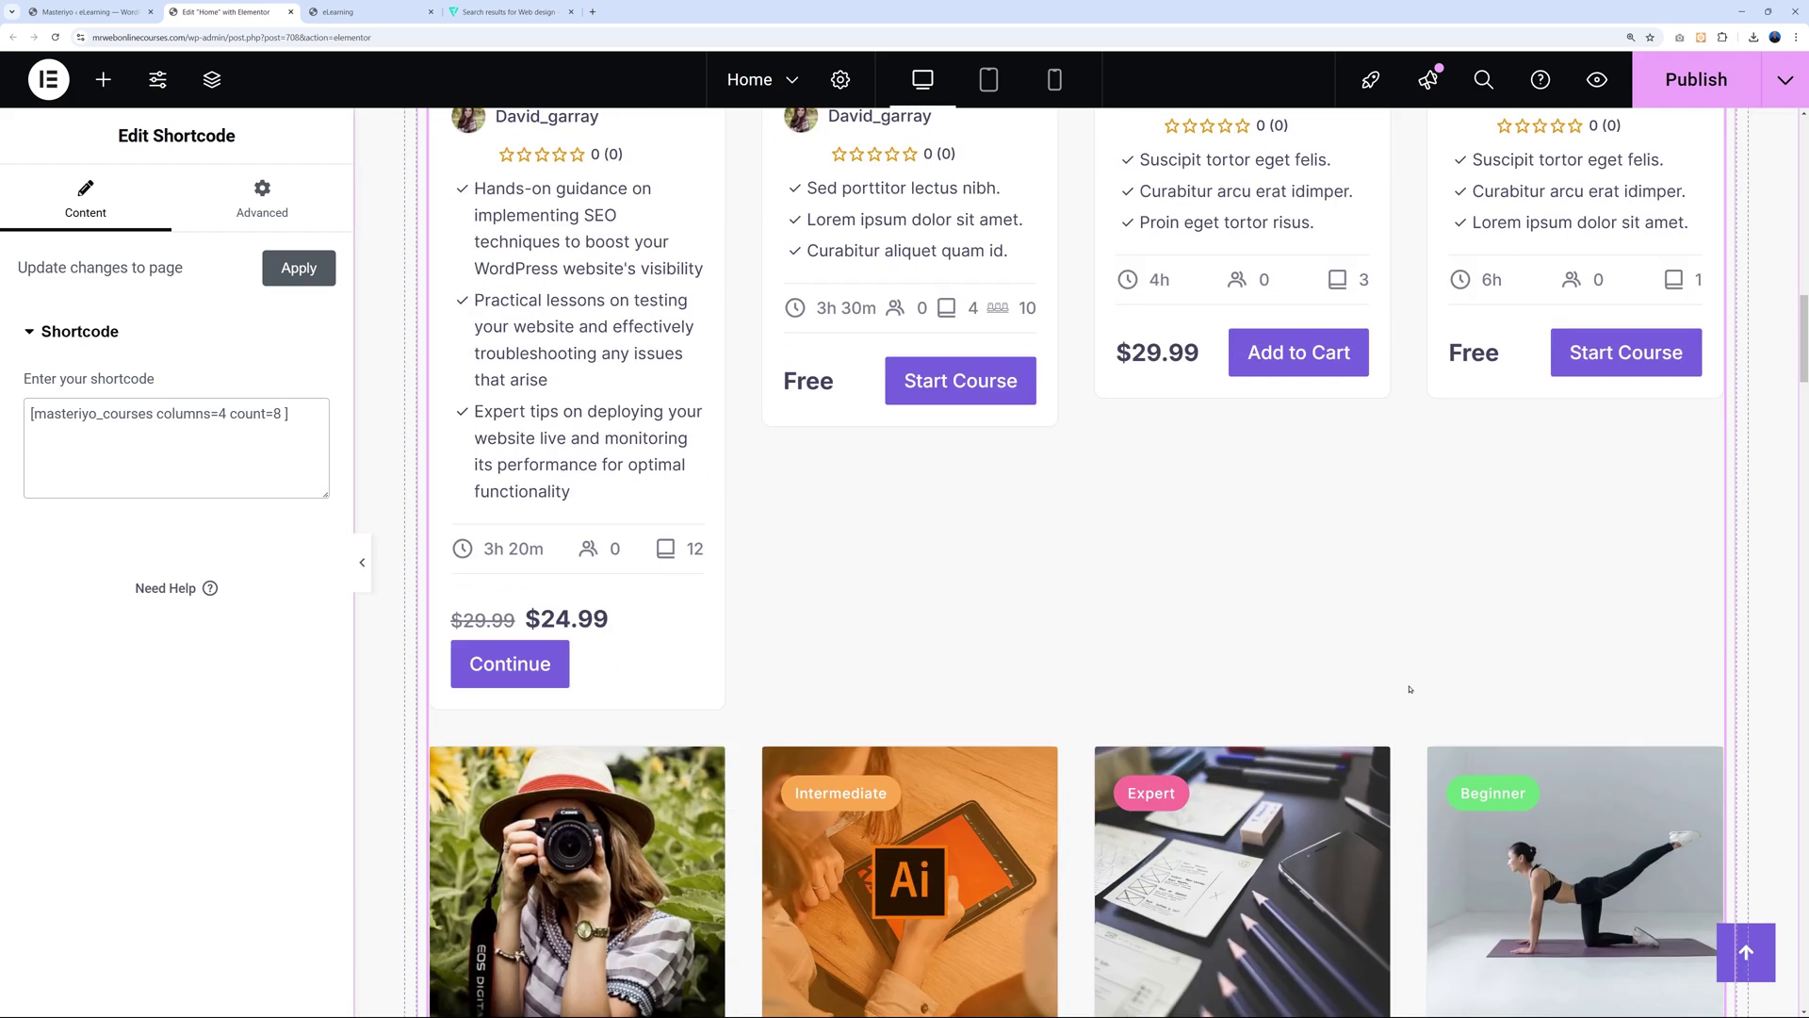
pyautogui.scroll(-8, 1410, 689)
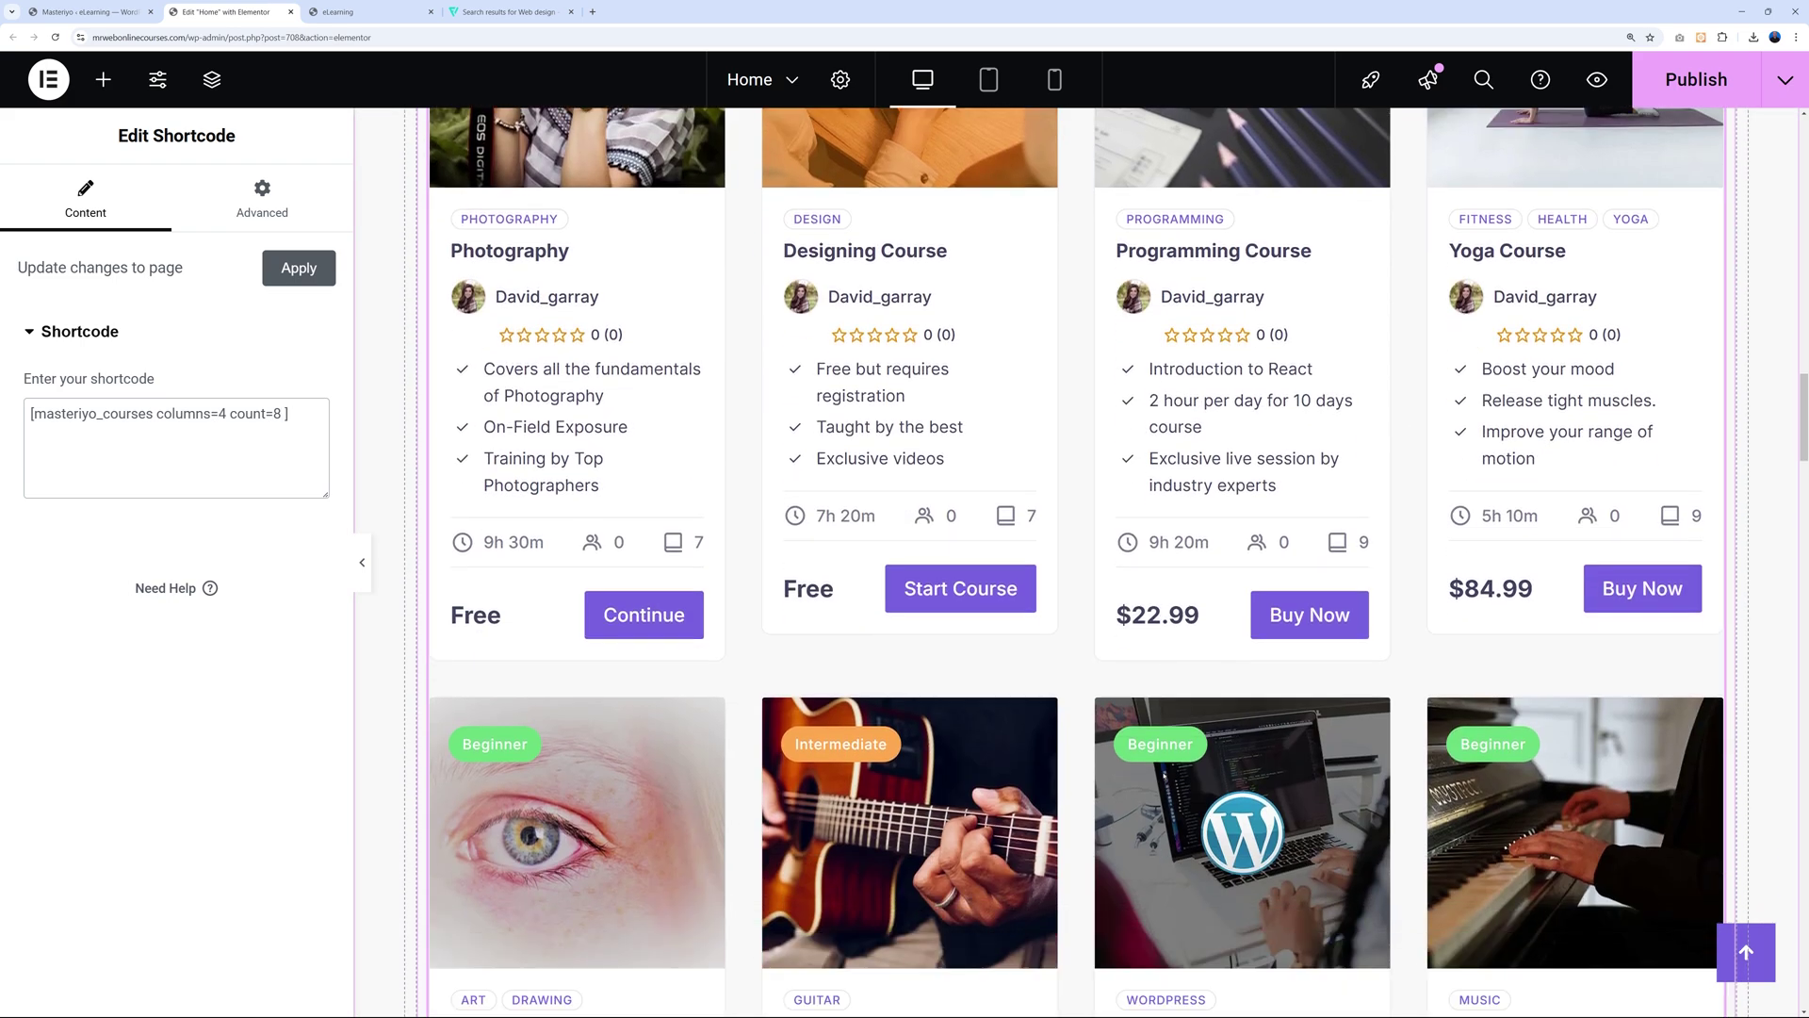
pyautogui.scroll(10, 1161, 776)
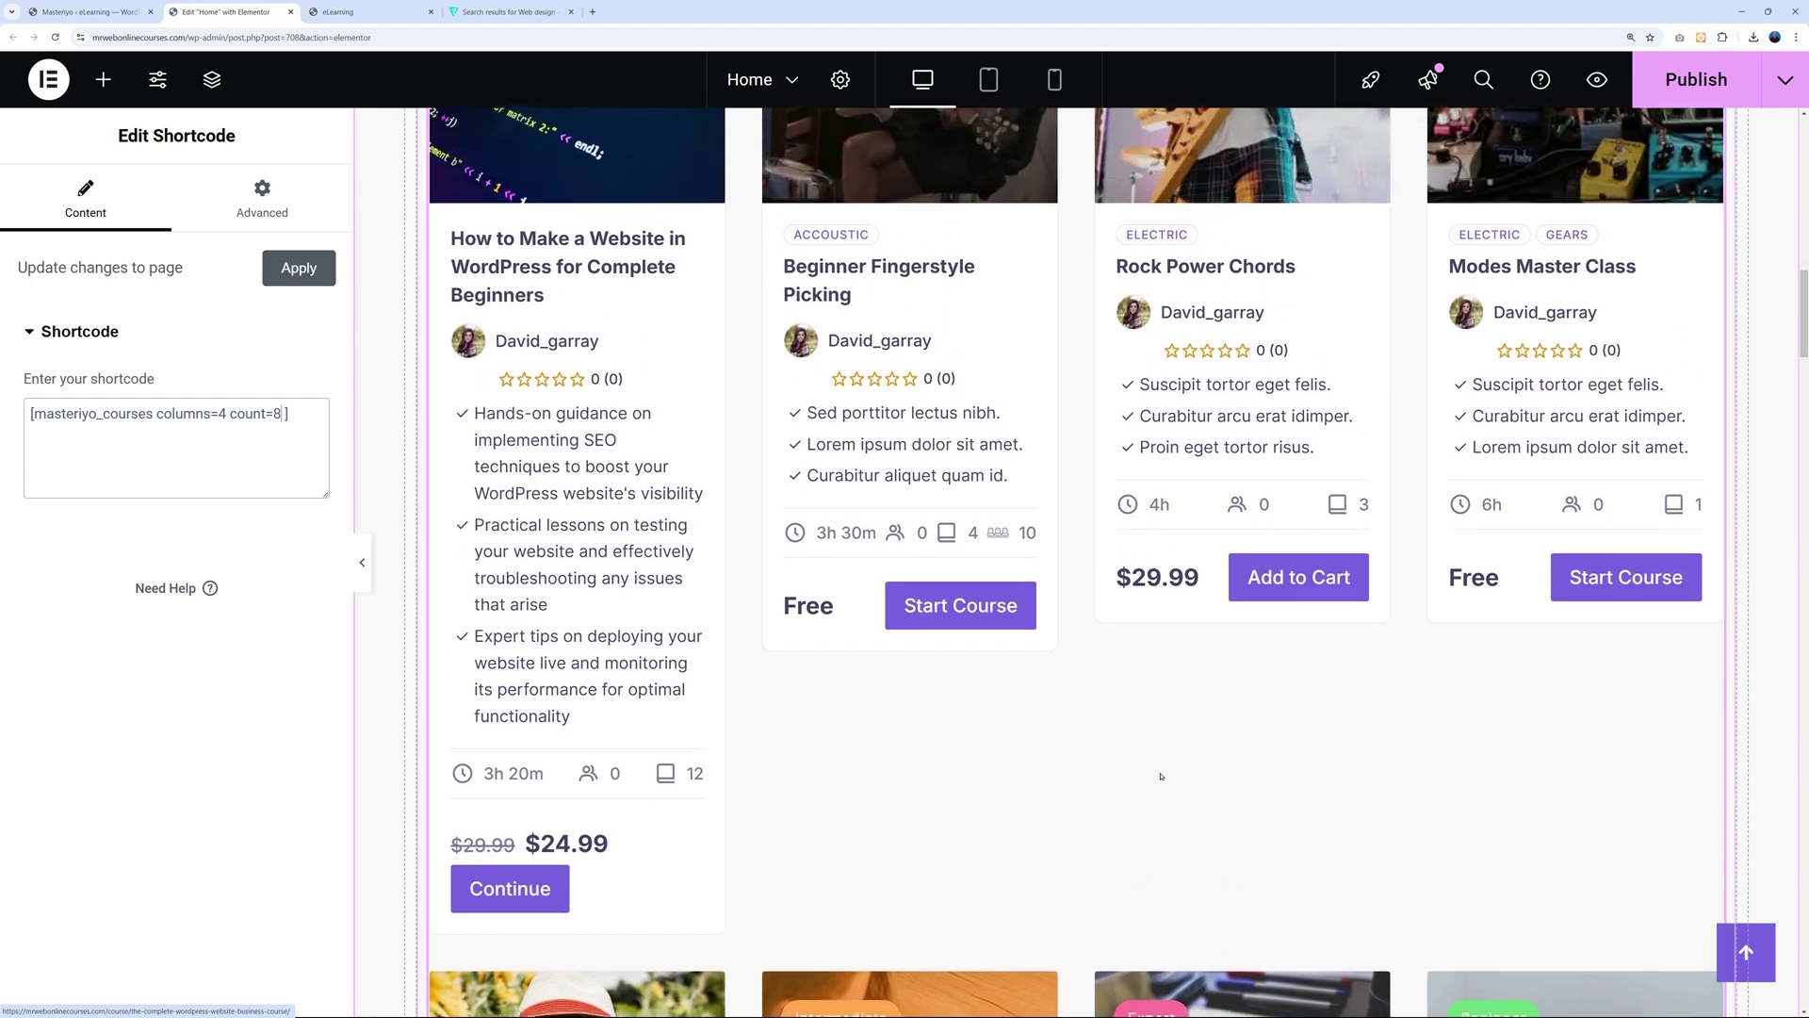
pyautogui.scroll(1, 1160, 775)
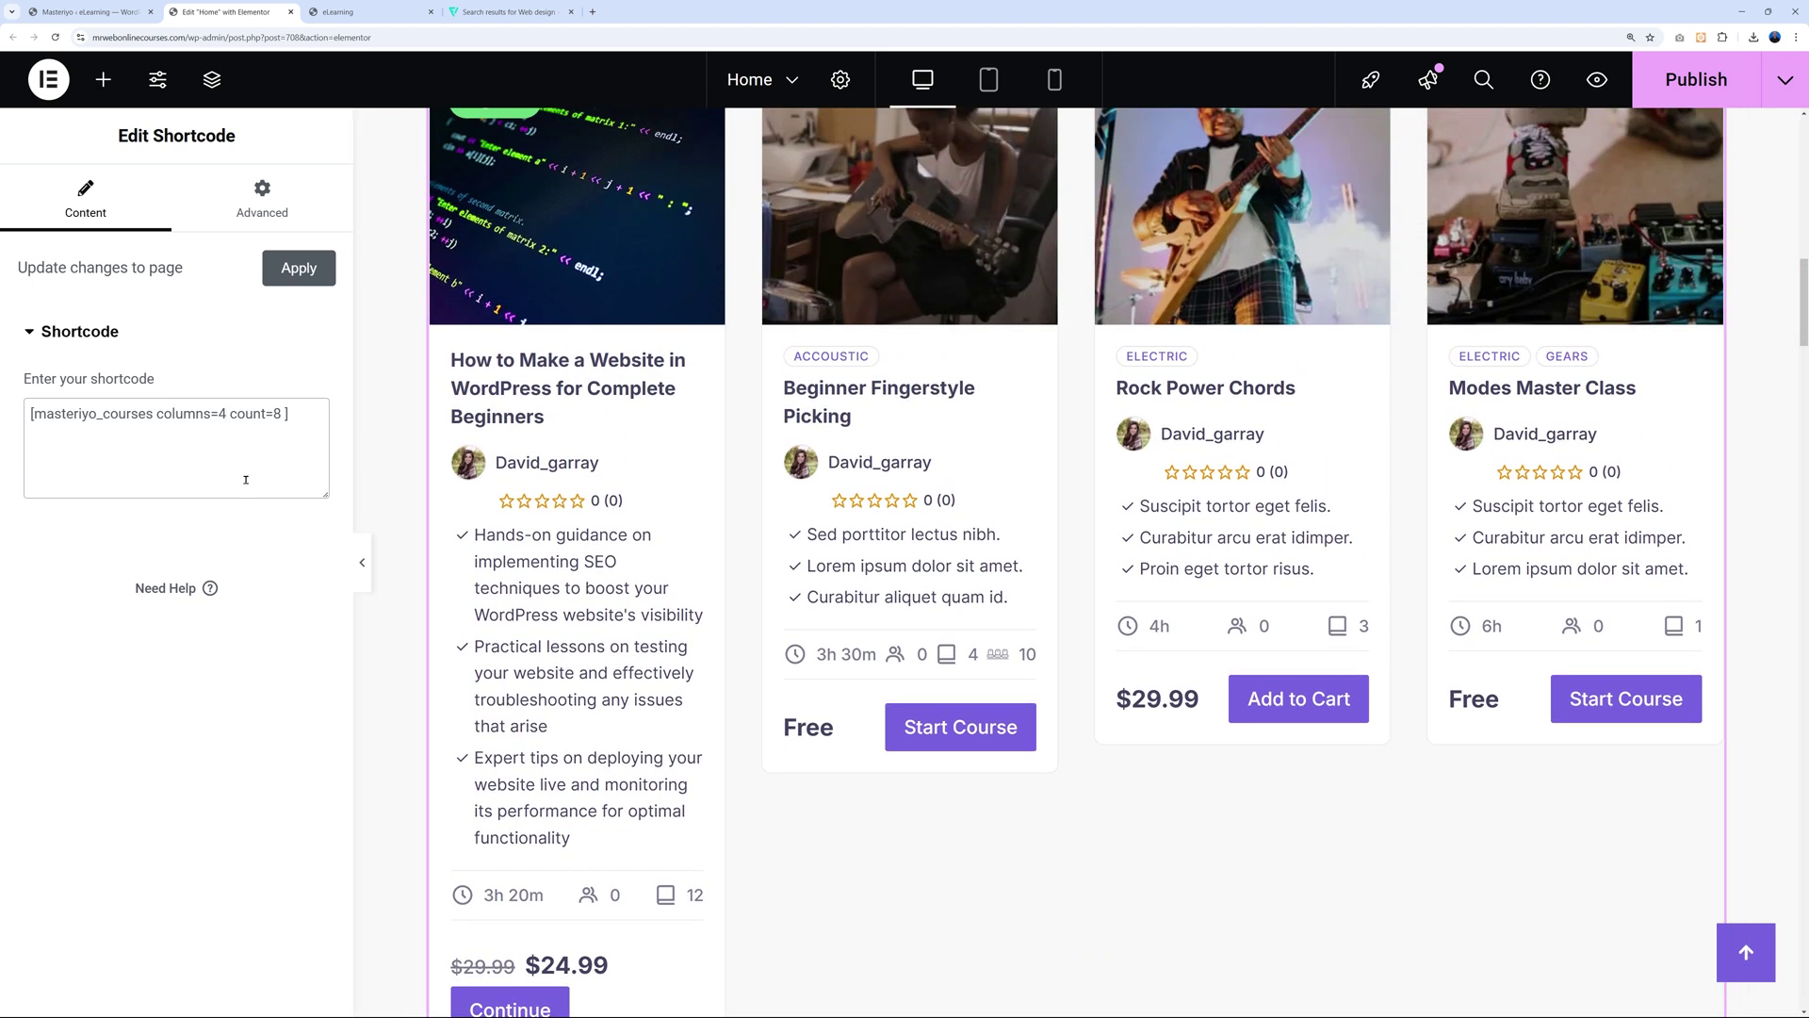
pyautogui.hotkey('ctrl', 'z')
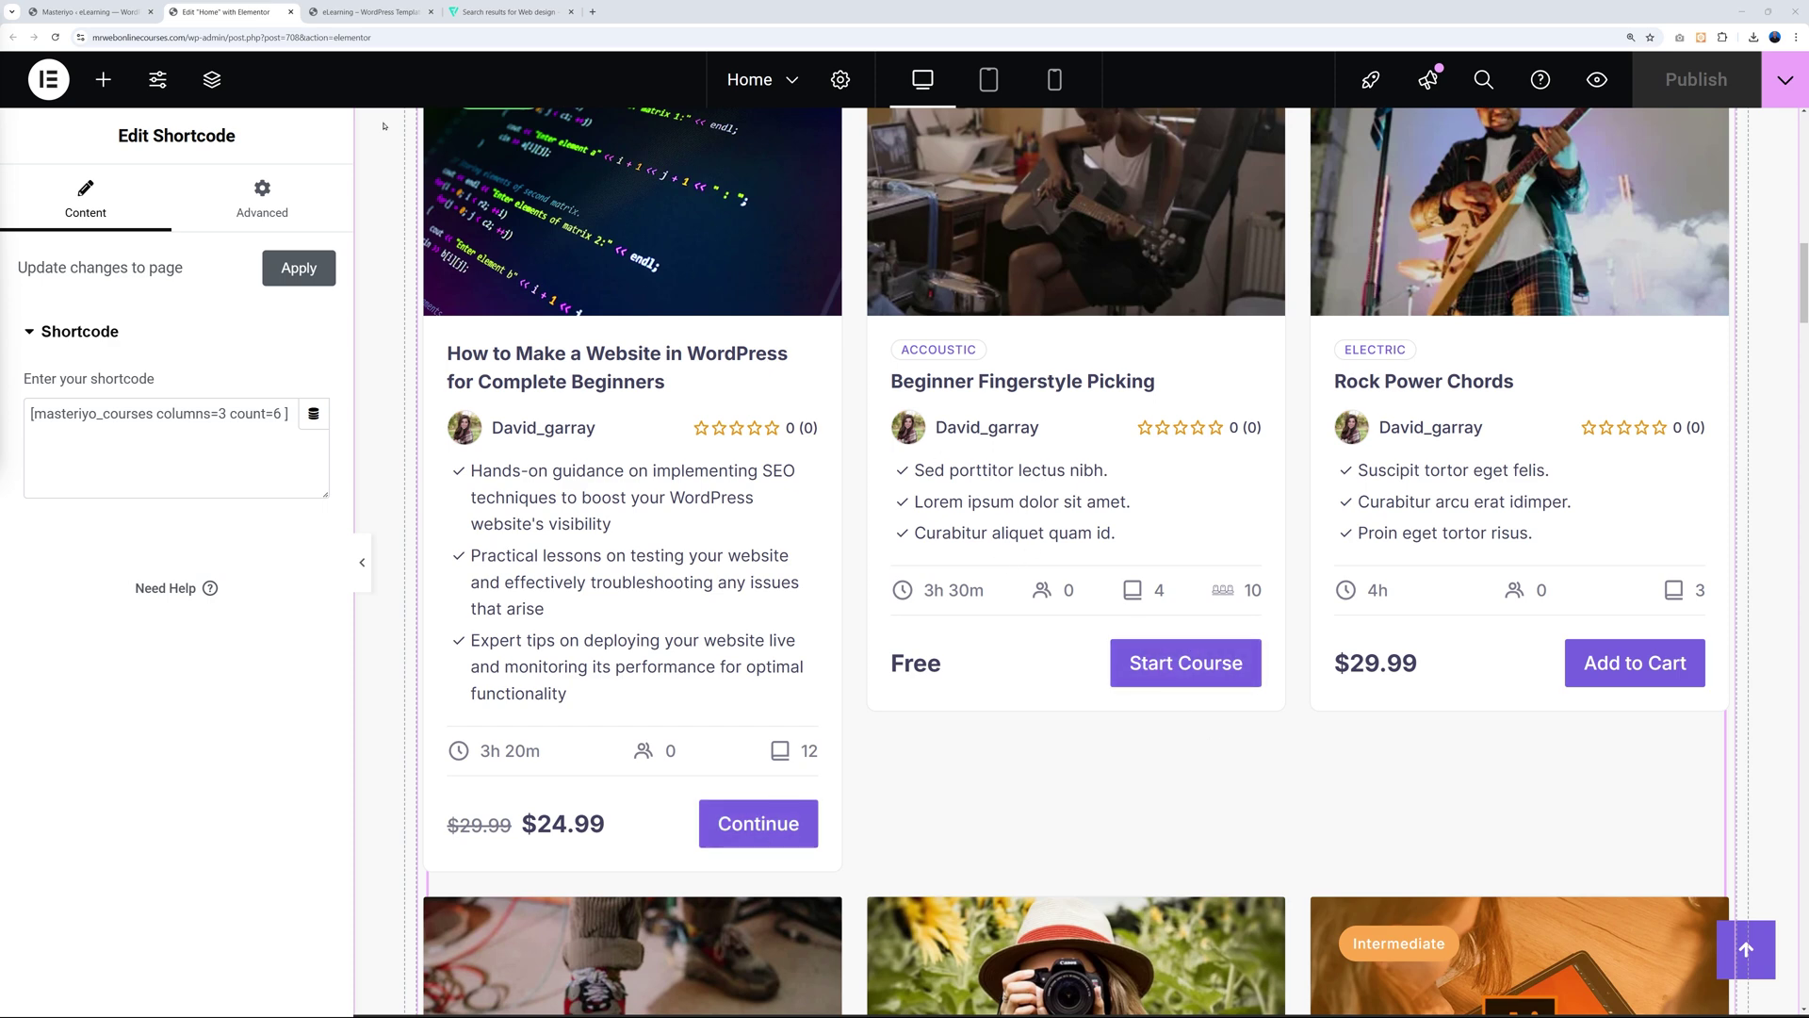
pyautogui.click(93, 13)
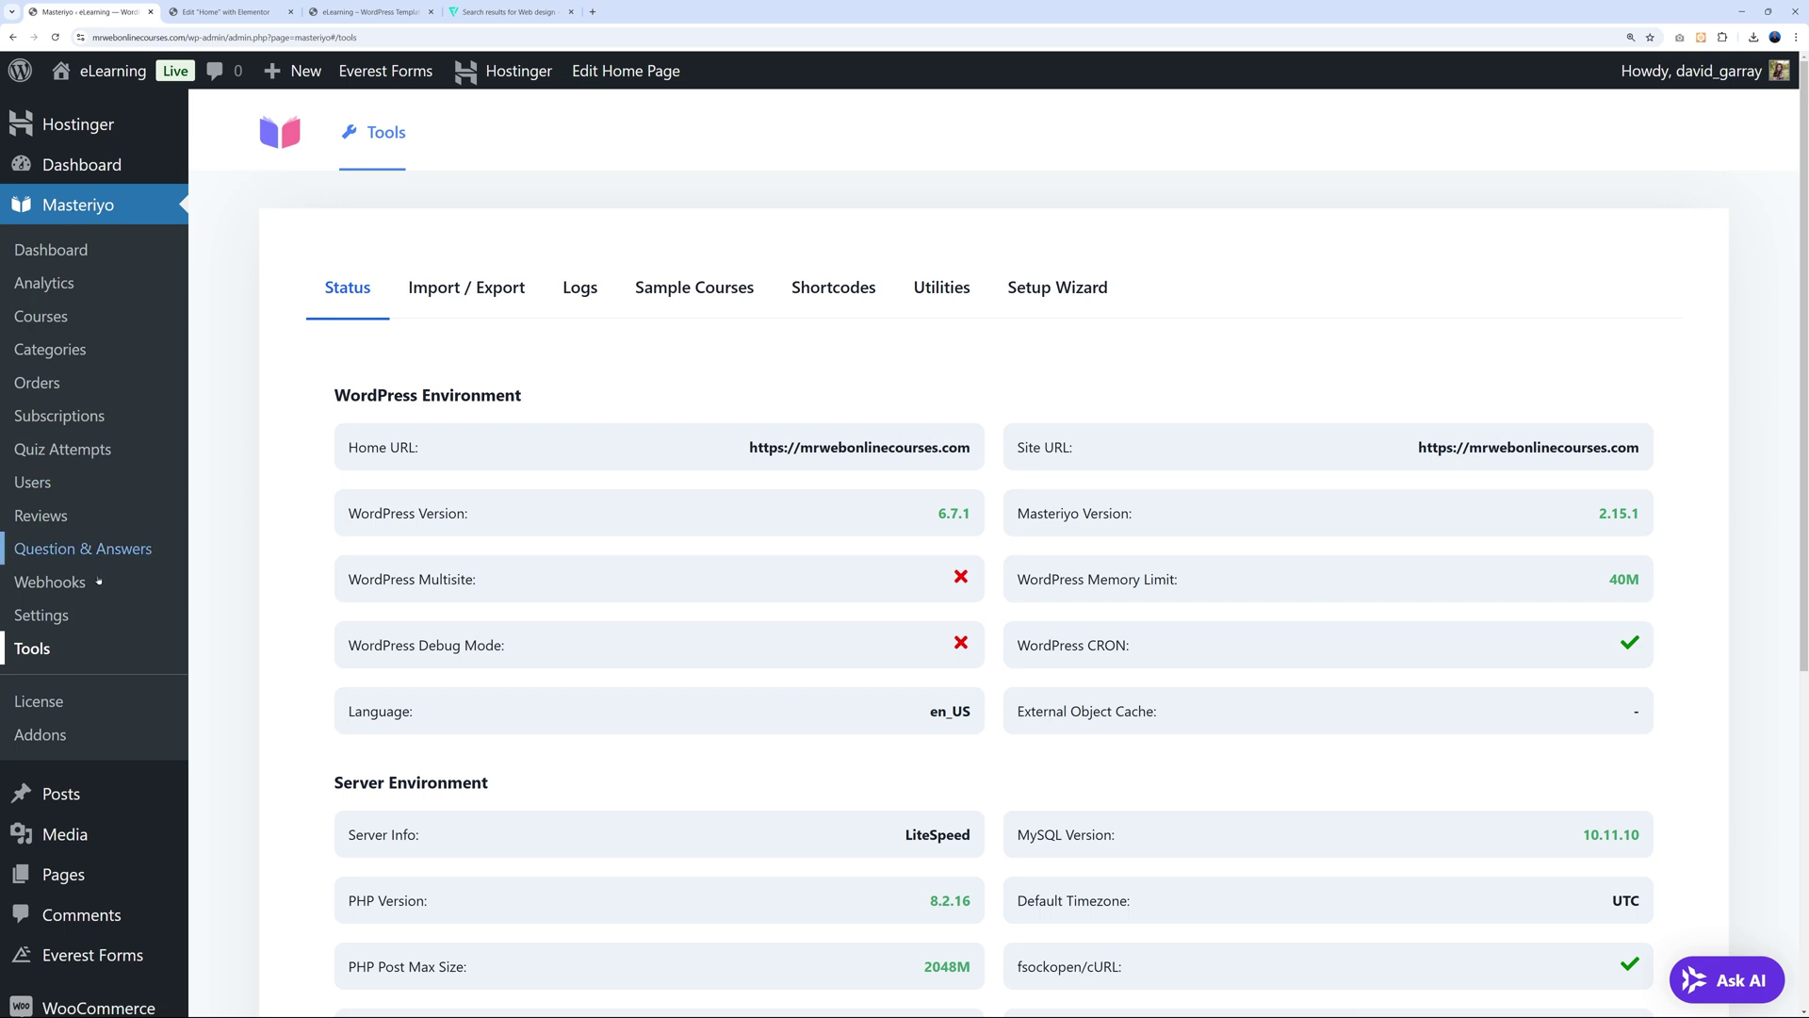
# Set Masteriyo's Styling primary colour to dark navy 05098d and save the settings.
pyautogui.click(55, 615)
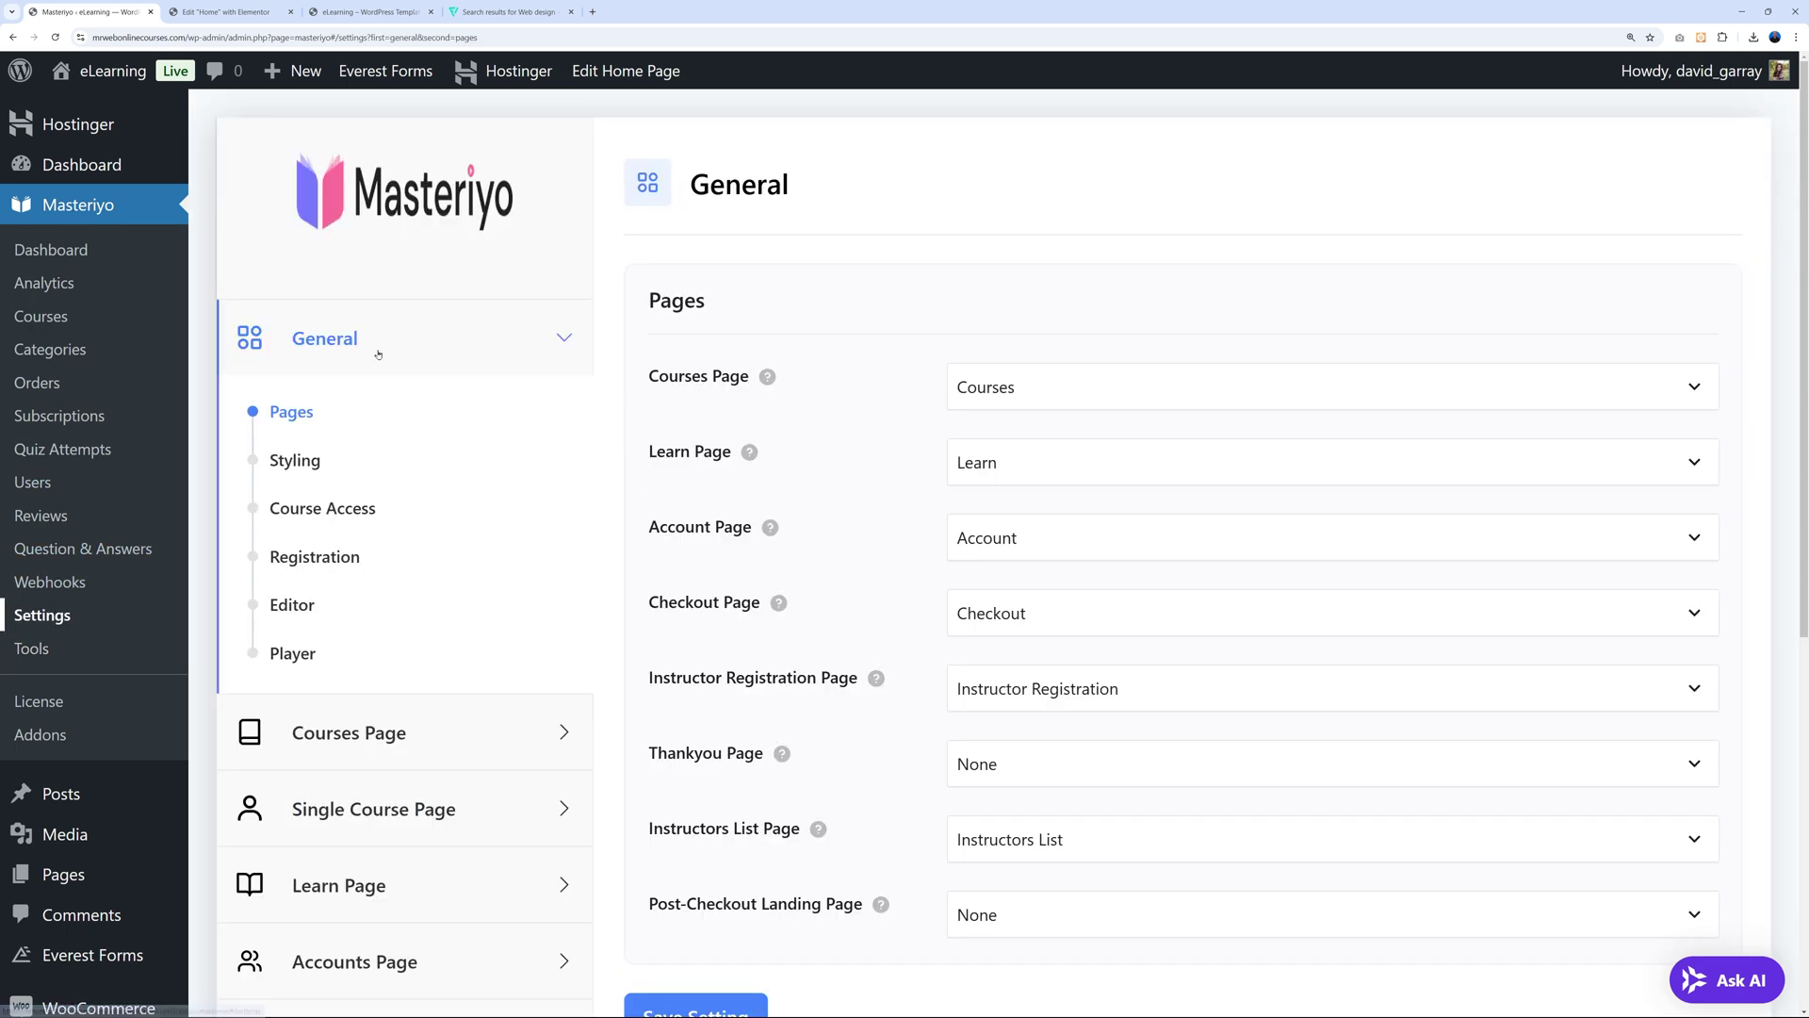
pyautogui.click(295, 459)
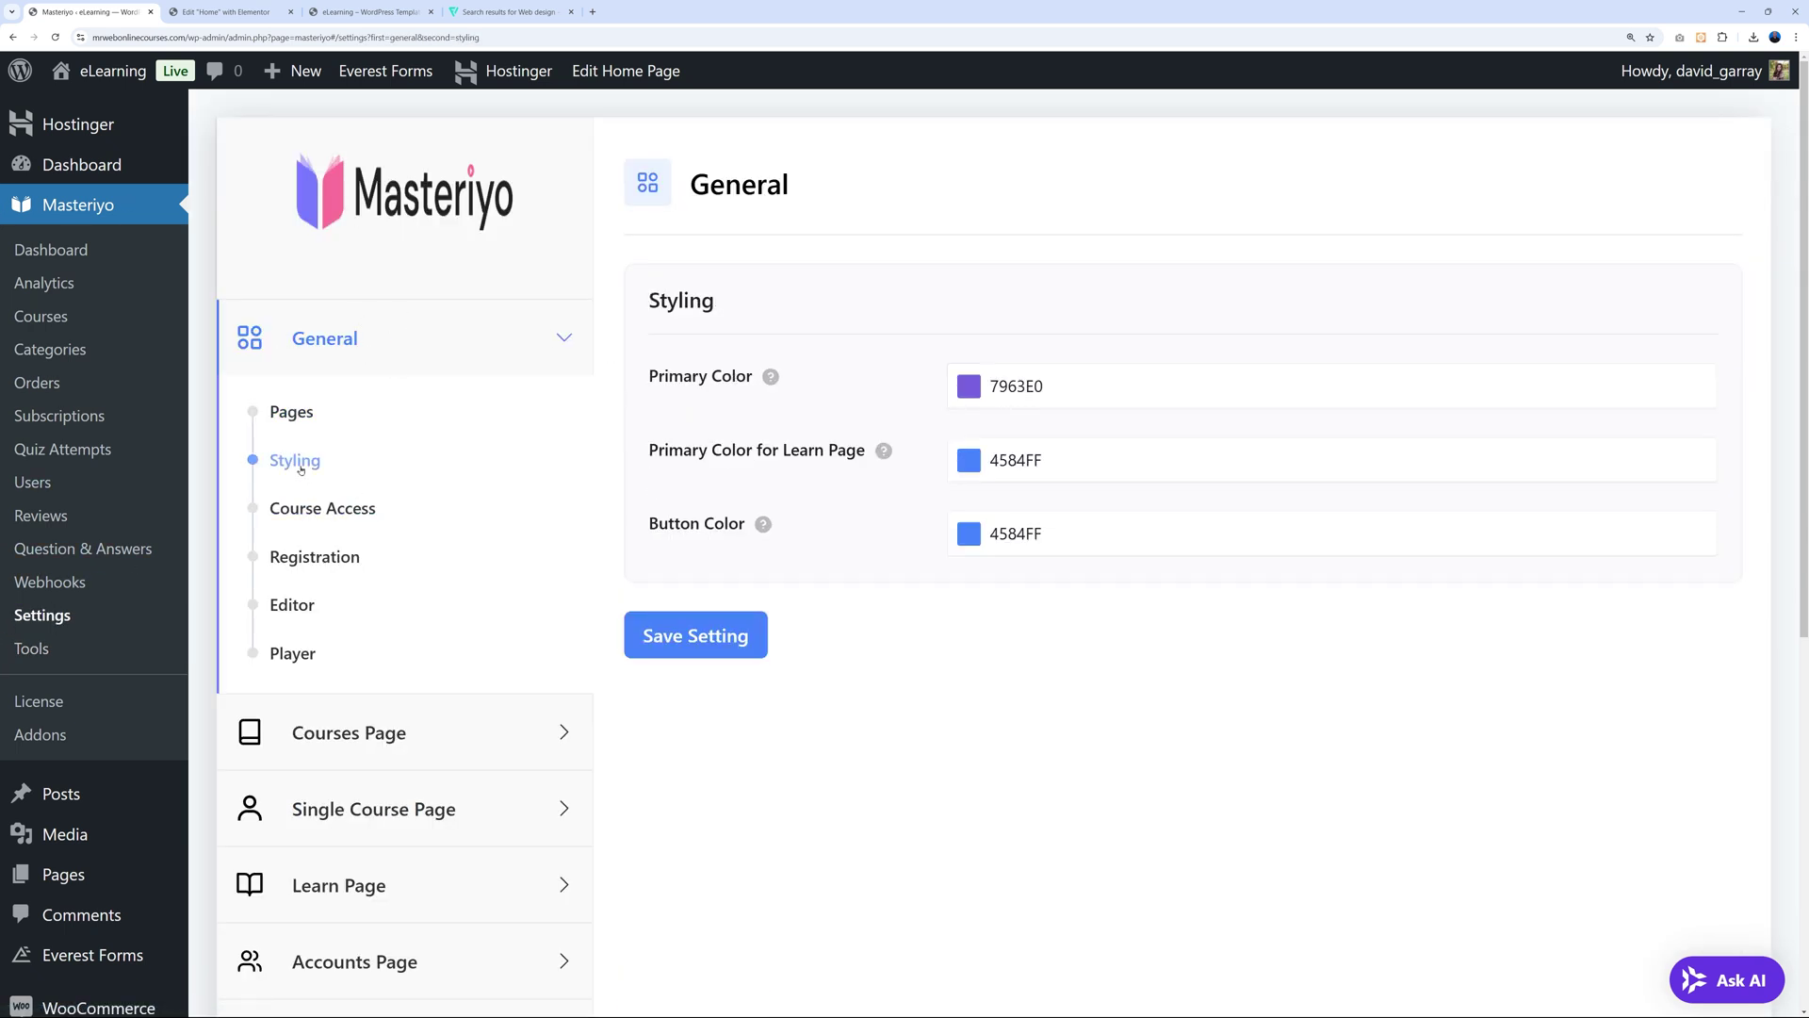
pyautogui.click(967, 388)
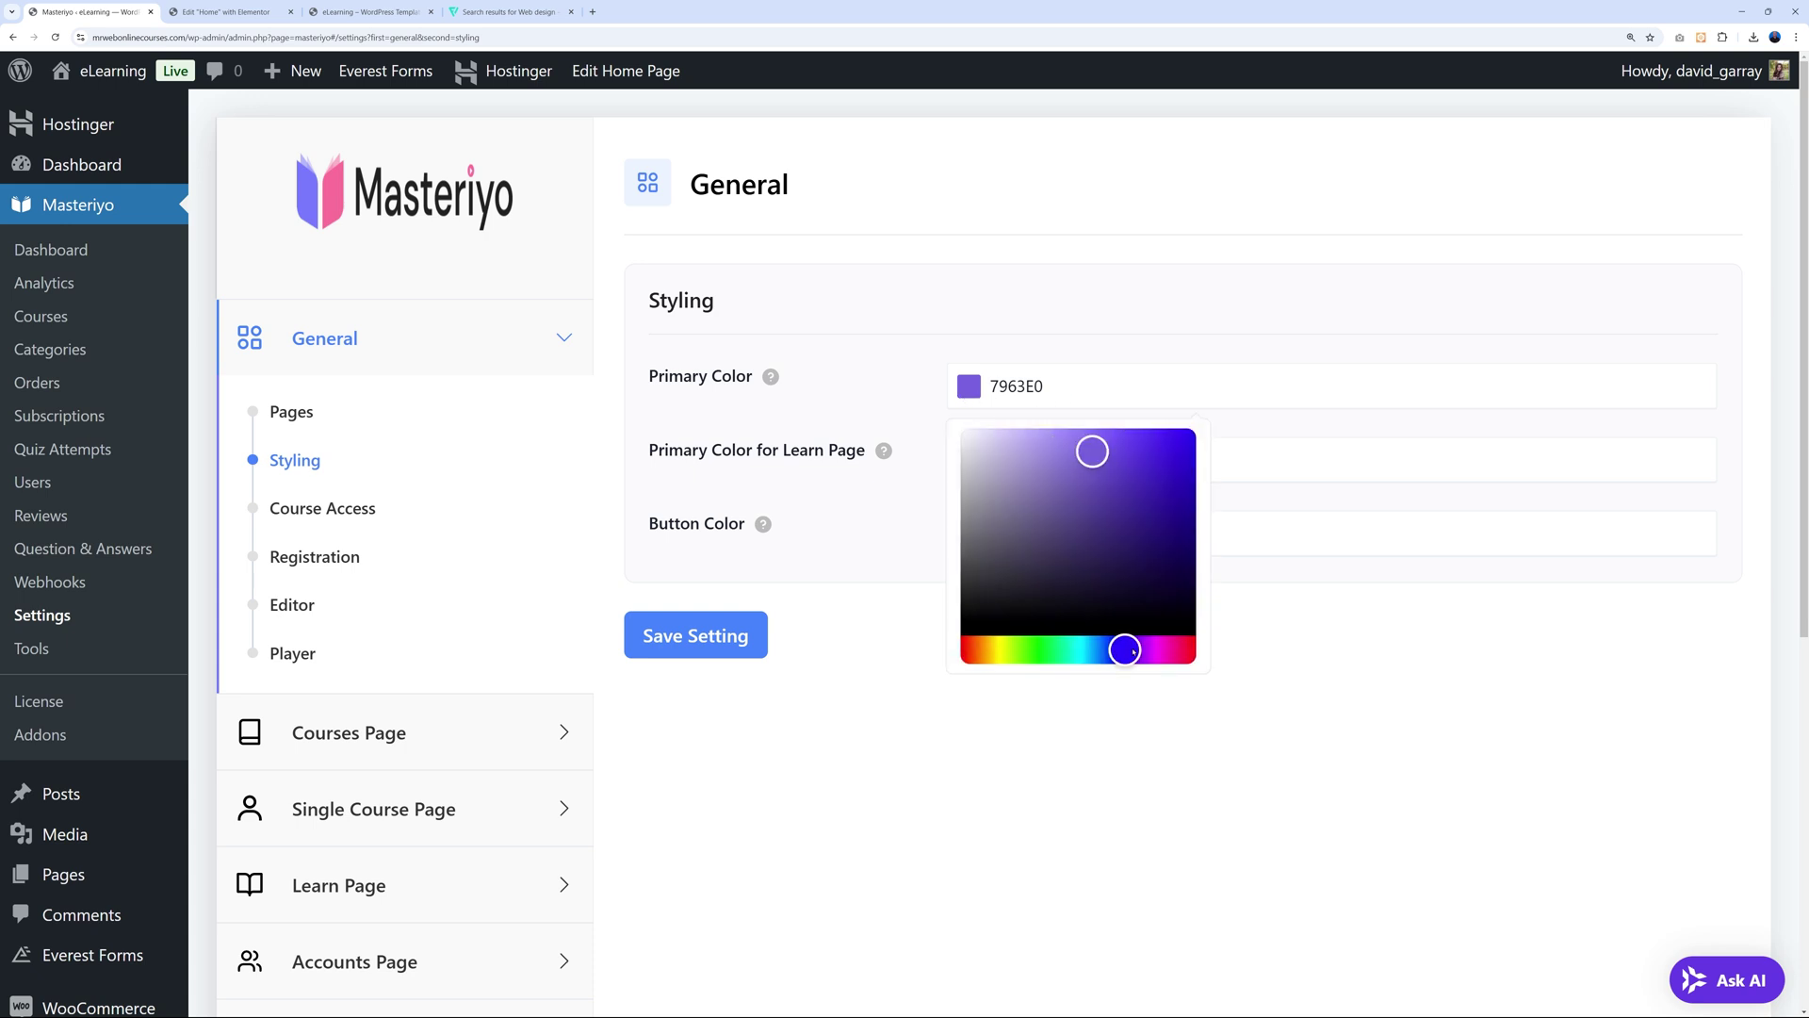
pyautogui.moveTo(1134, 652); pyautogui.dragTo(1116, 651)
pyautogui.moveTo(1123, 471); pyautogui.dragTo(1190, 519)
pyautogui.click(1081, 406)
pyautogui.click(1037, 389)
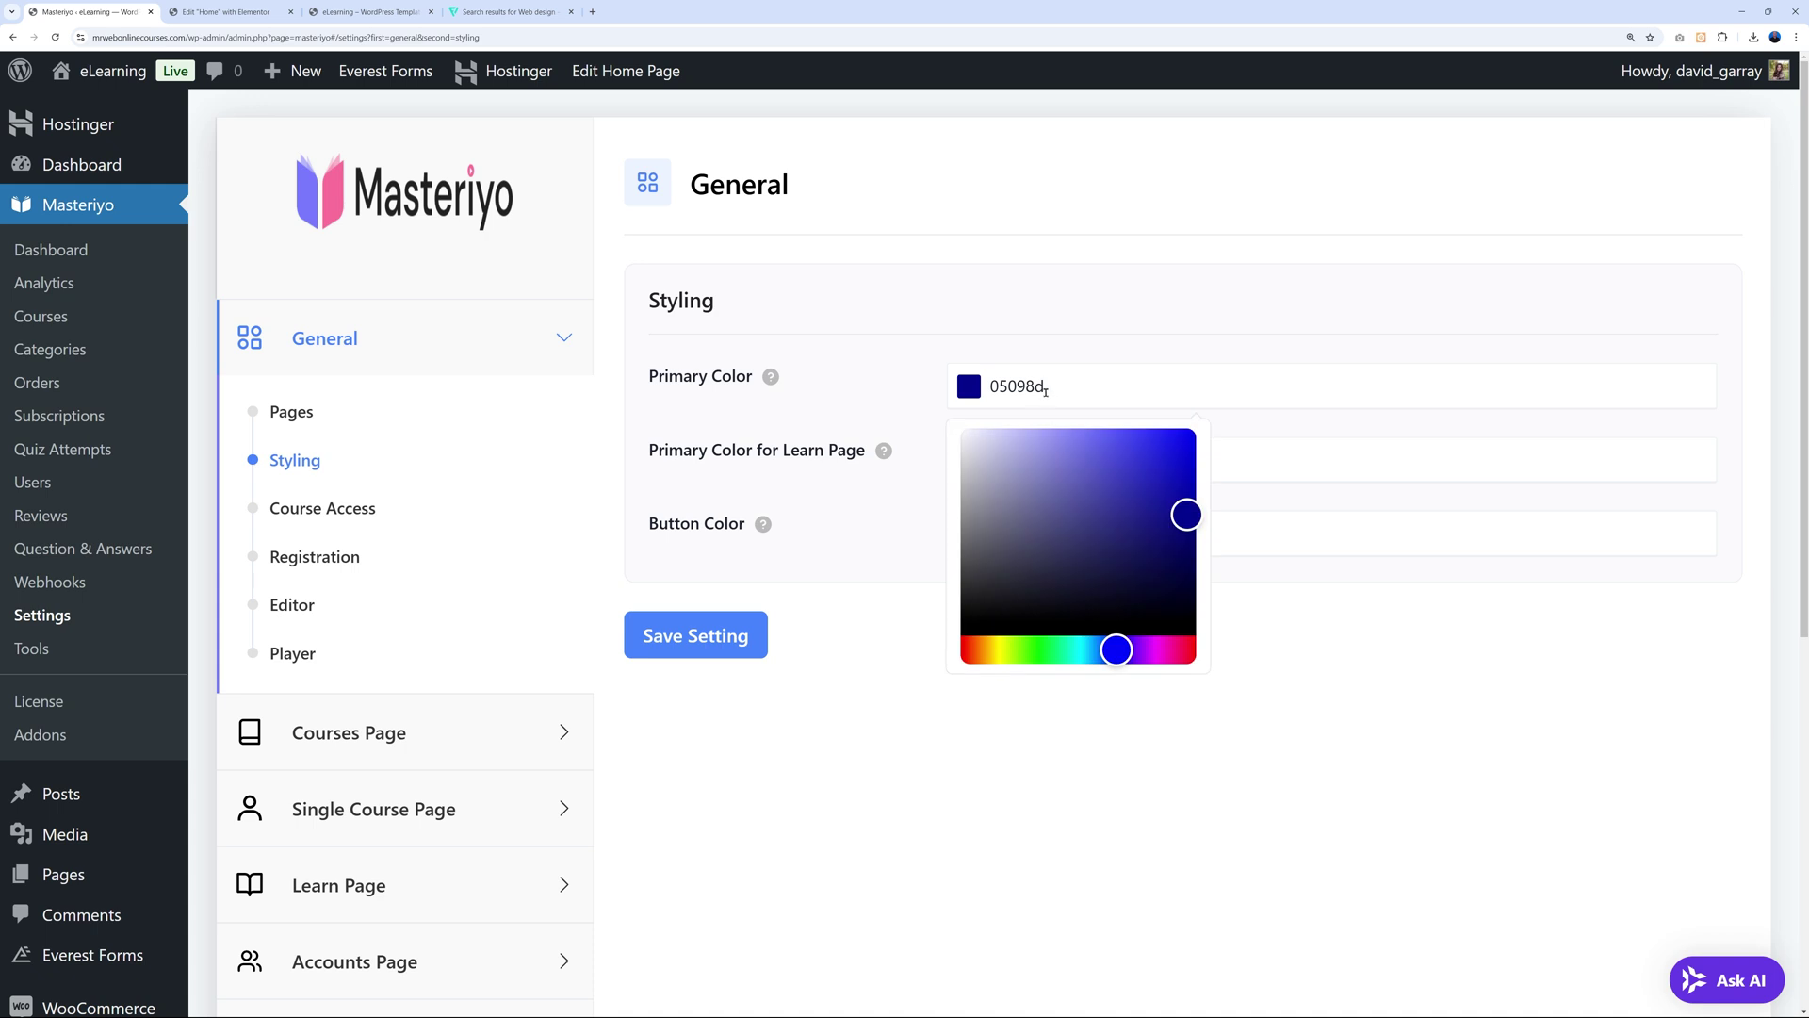
pyautogui.doubleClick(1028, 385)
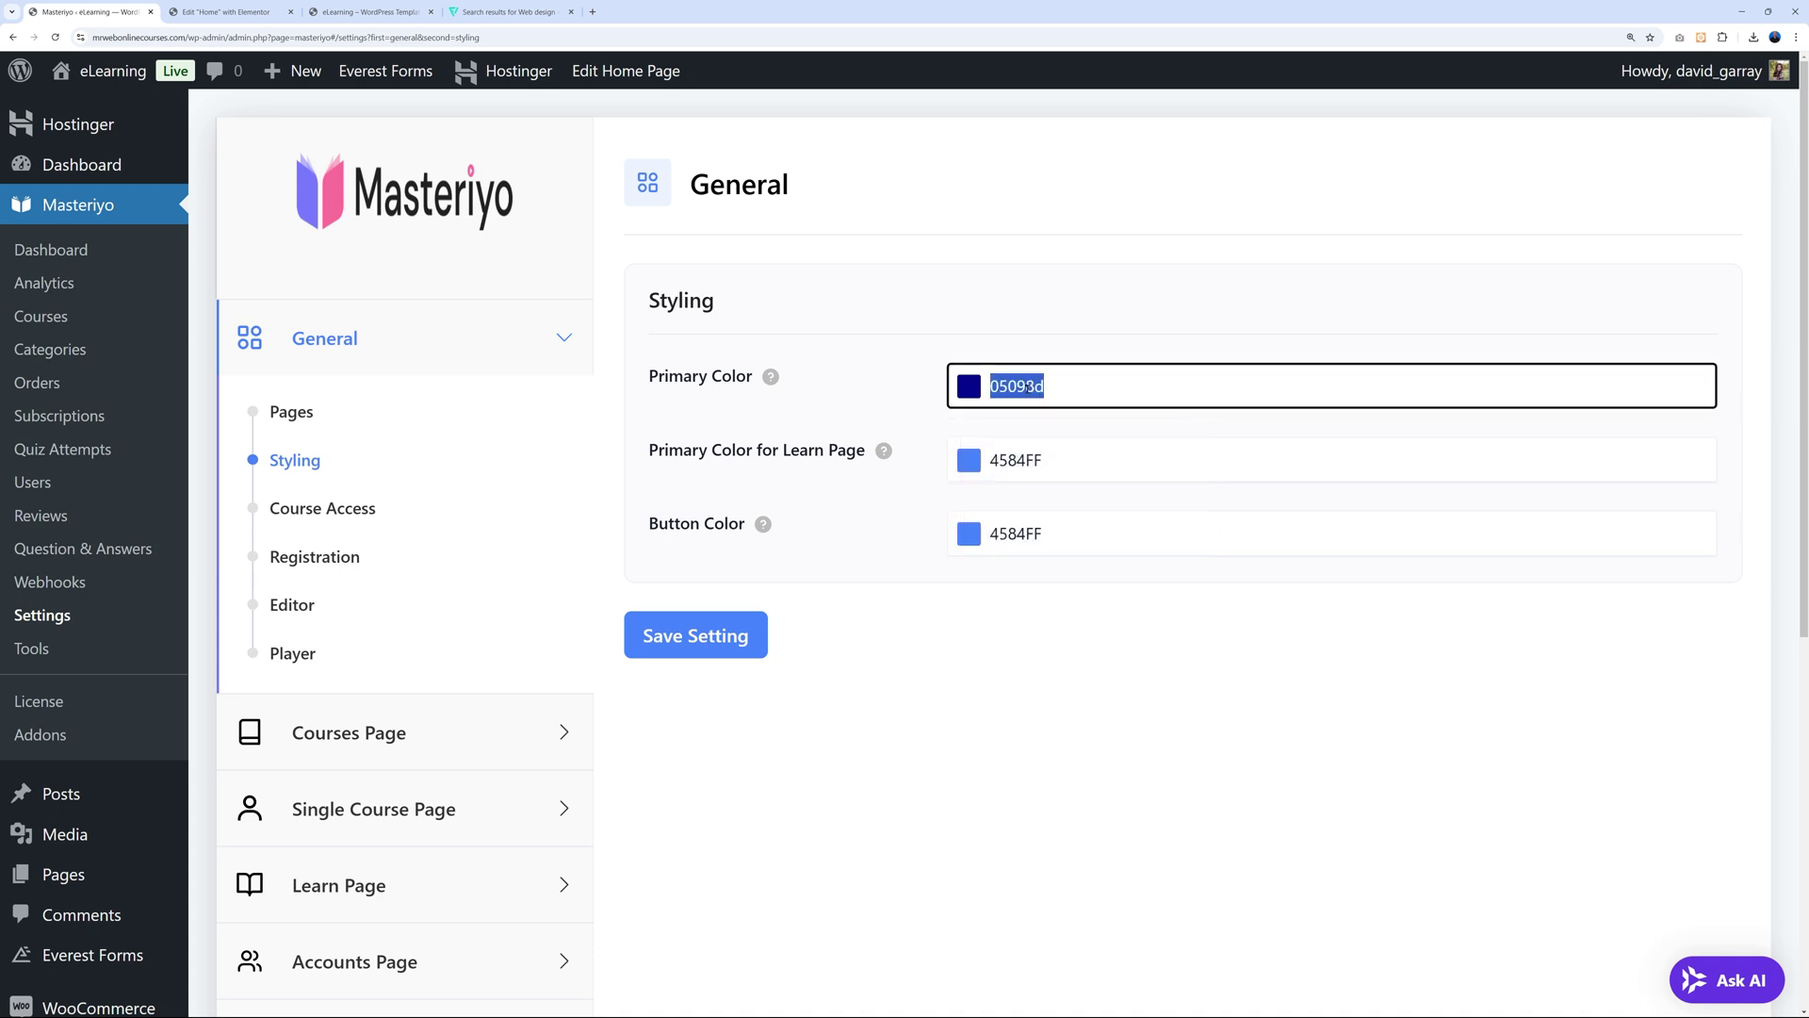
pyautogui.click(1090, 779)
pyautogui.click(759, 643)
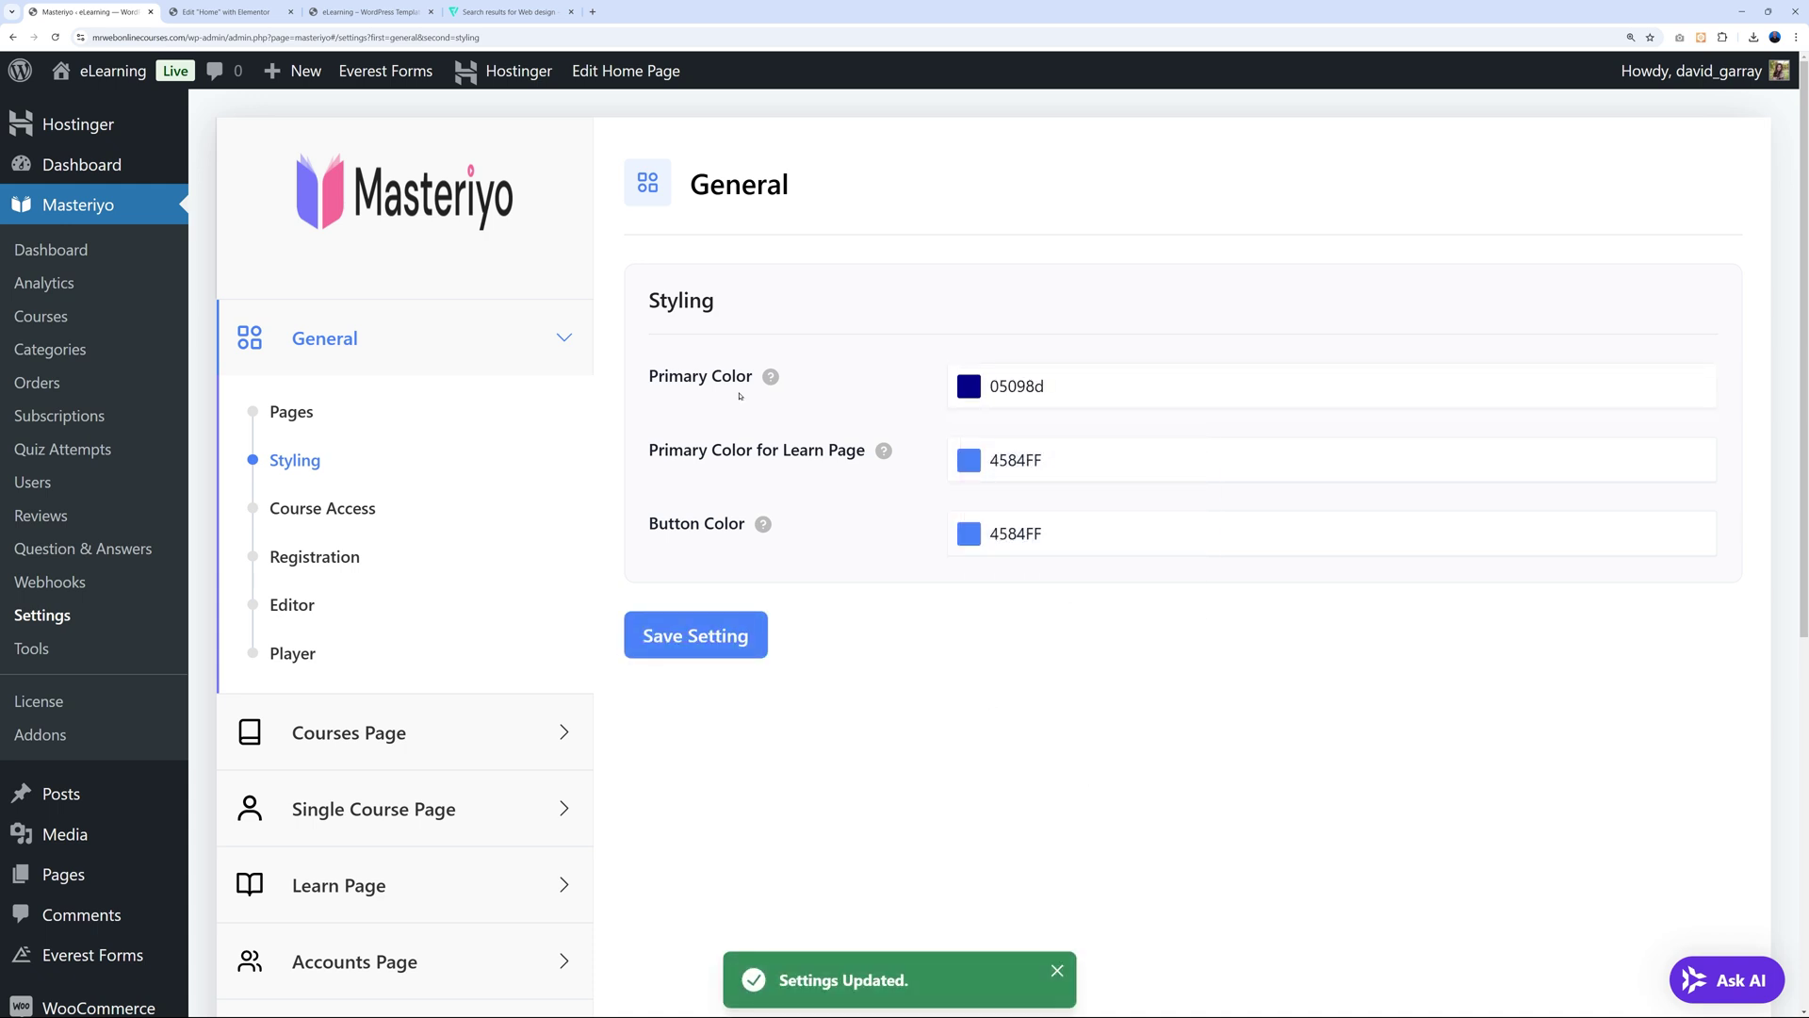
pyautogui.click(238, 11)
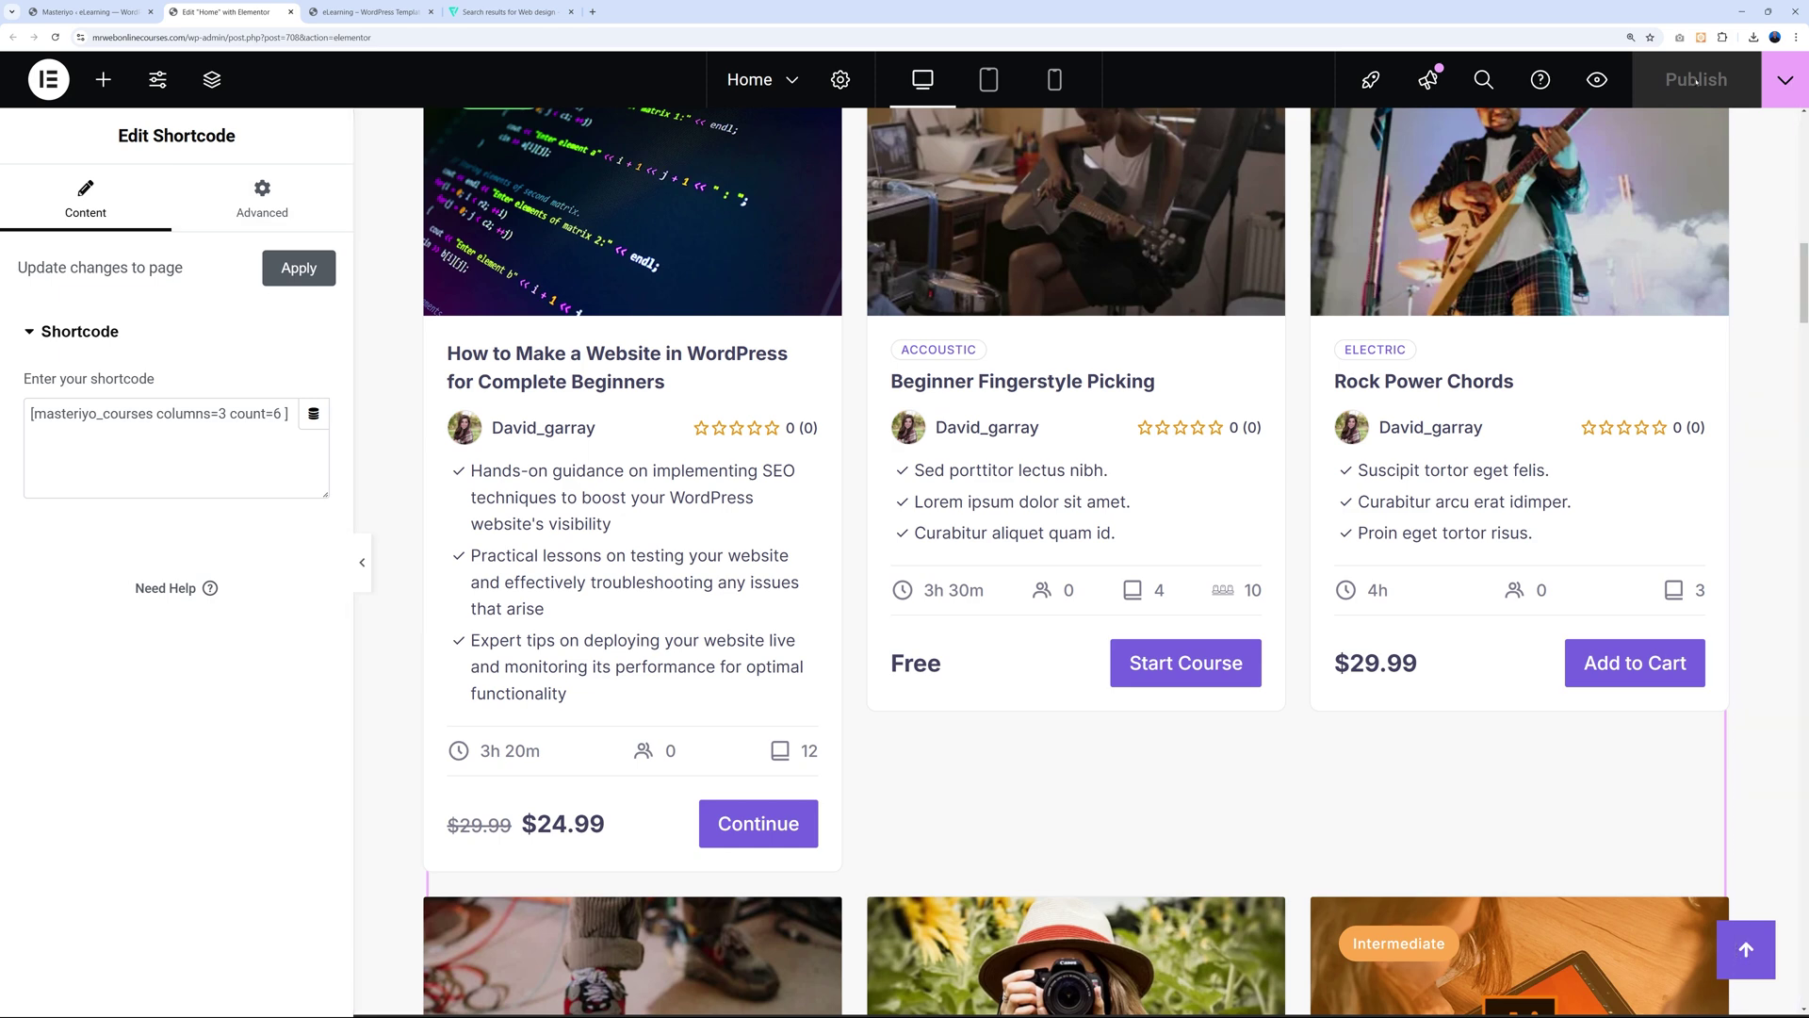
# Reload the editor and change the See Our Courses button background from #7963E0 to navy.
pyautogui.click(55, 38)
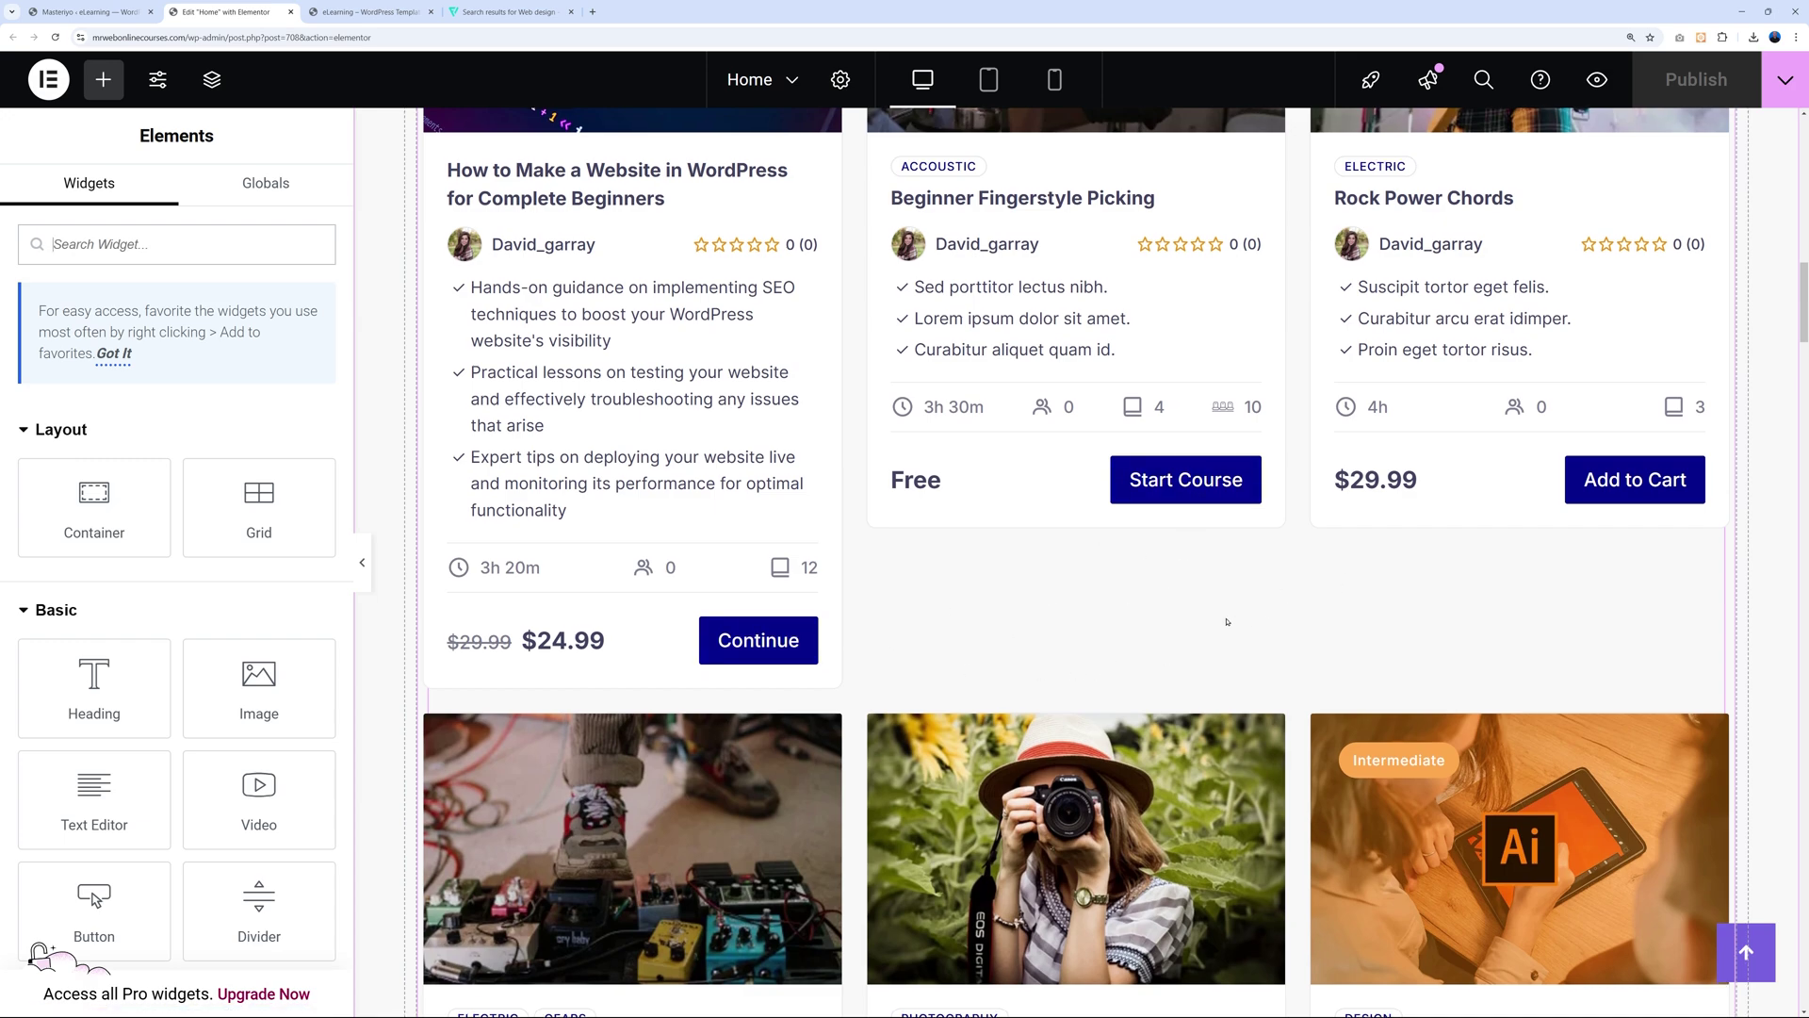
pyautogui.scroll(15, 1223, 617)
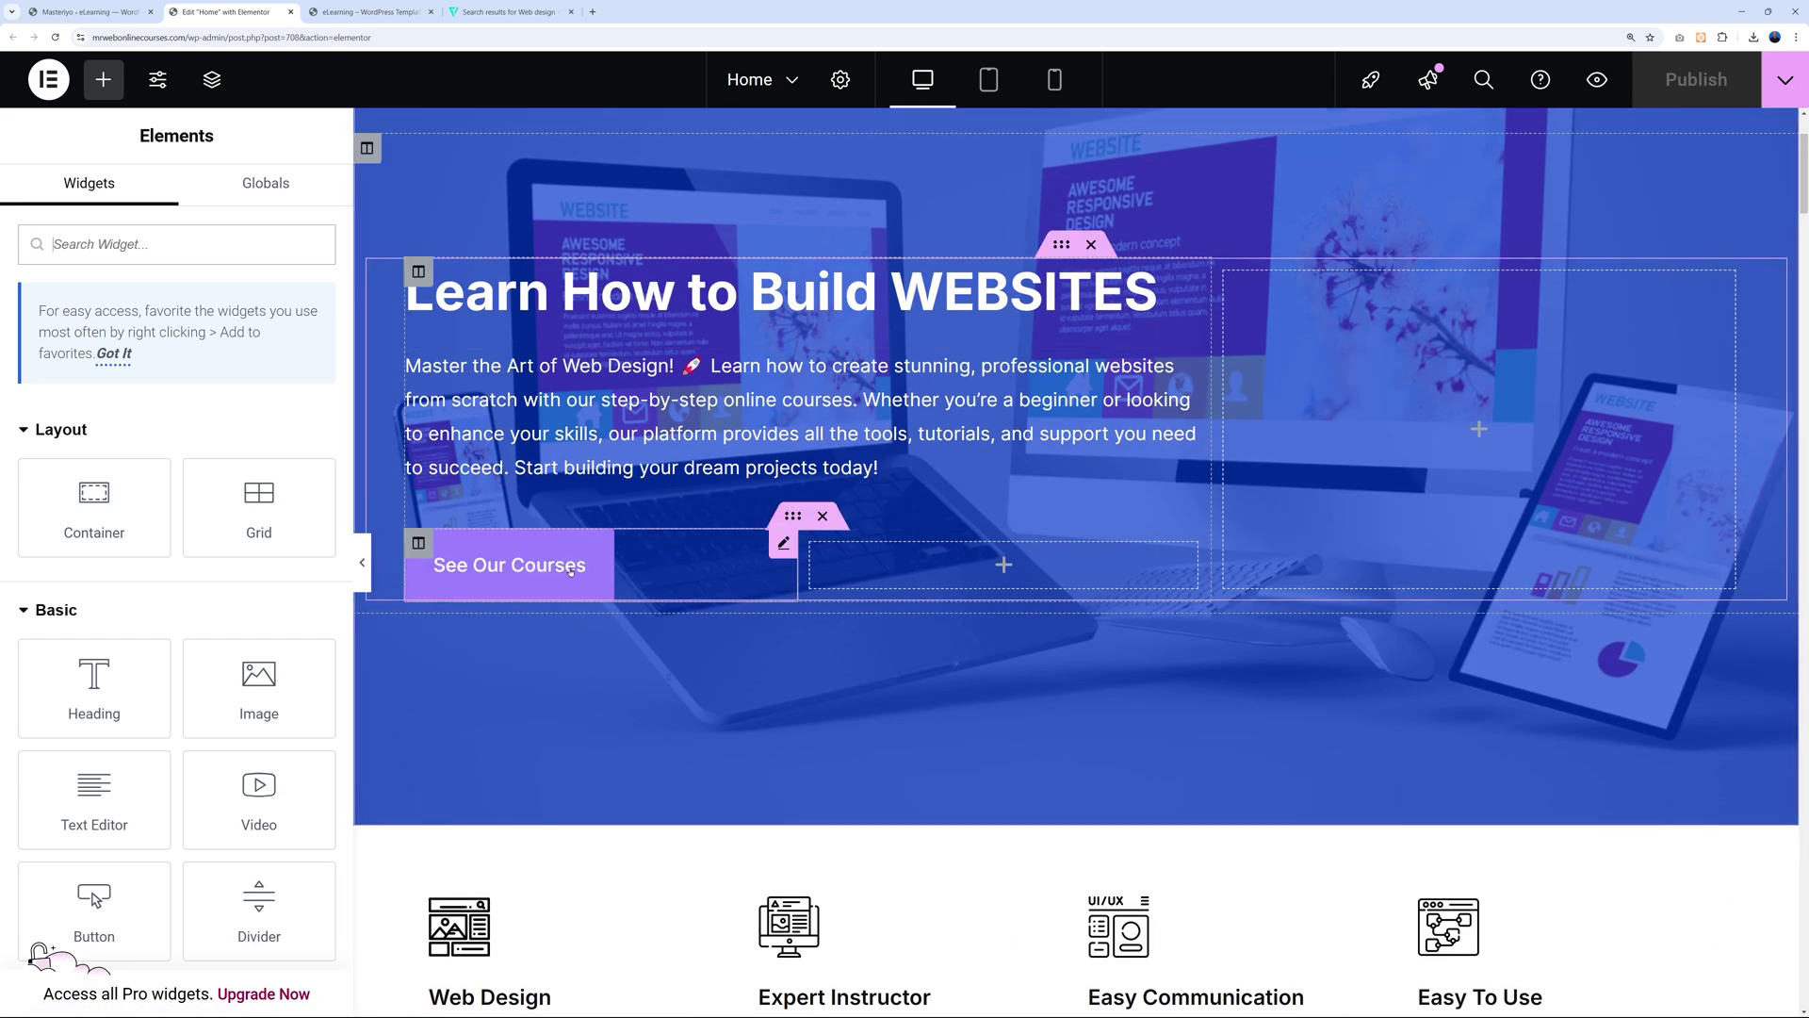
pyautogui.click(784, 545)
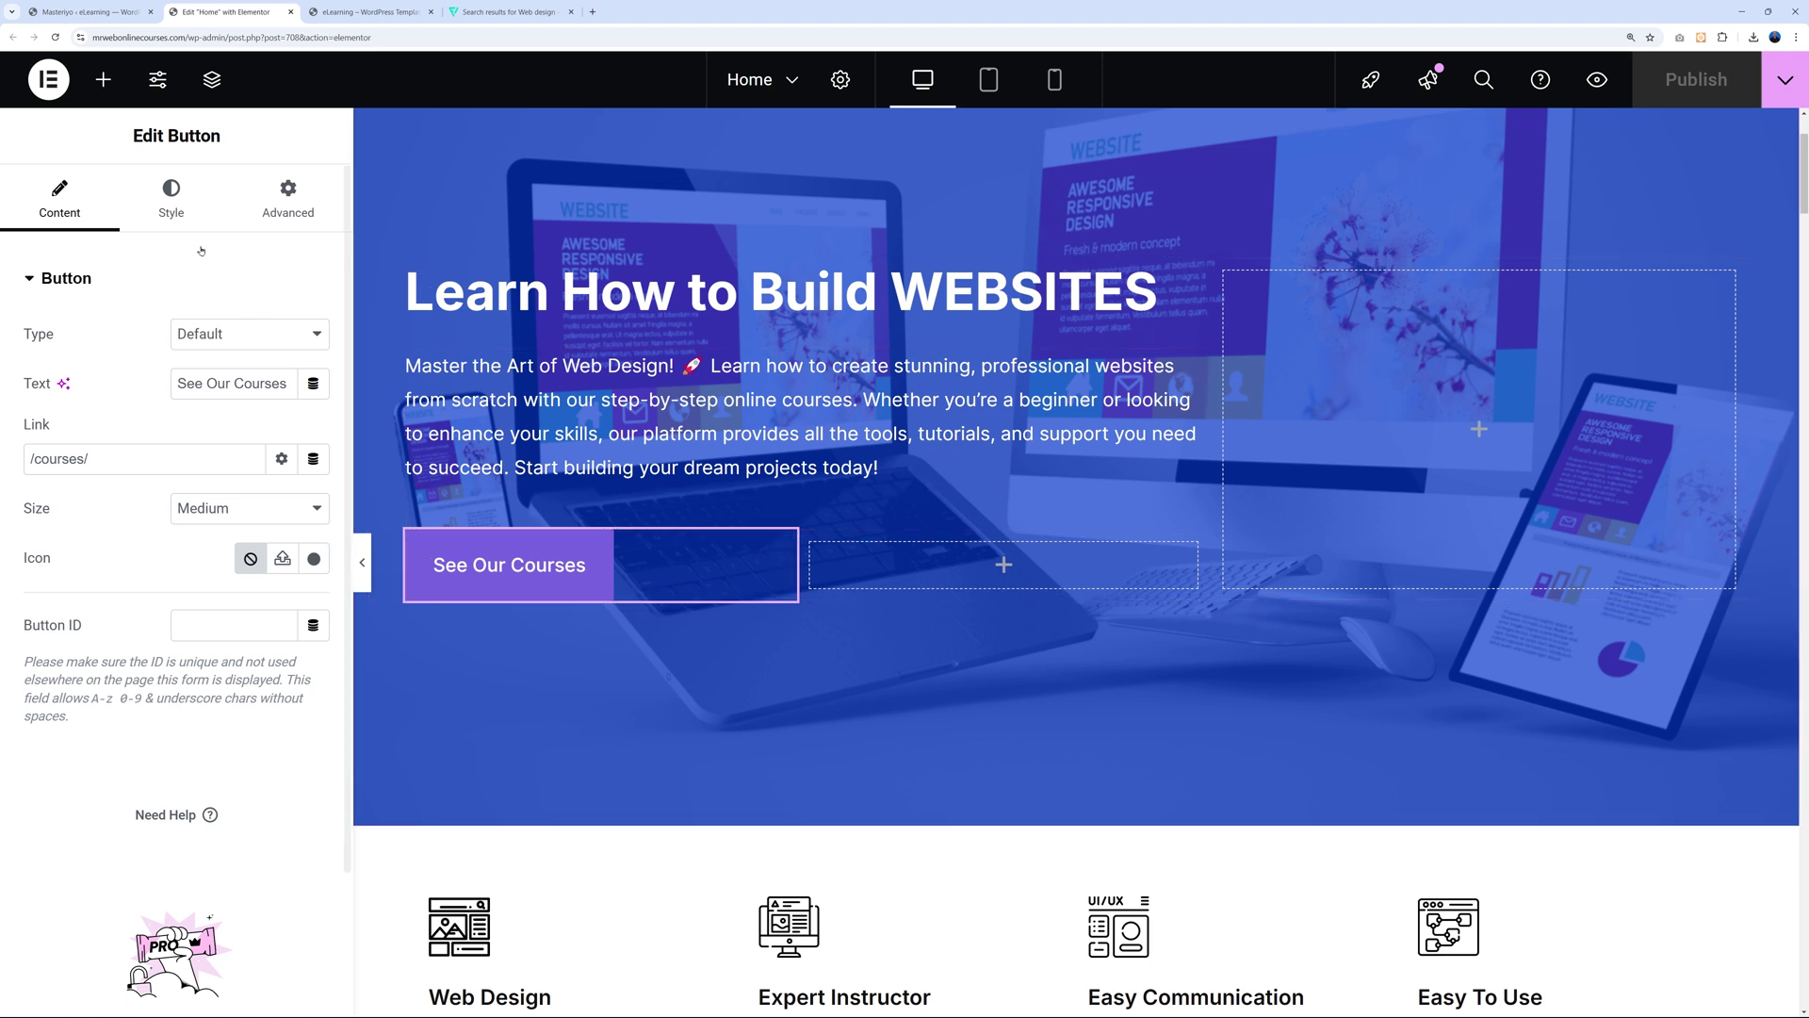
pyautogui.click(175, 215)
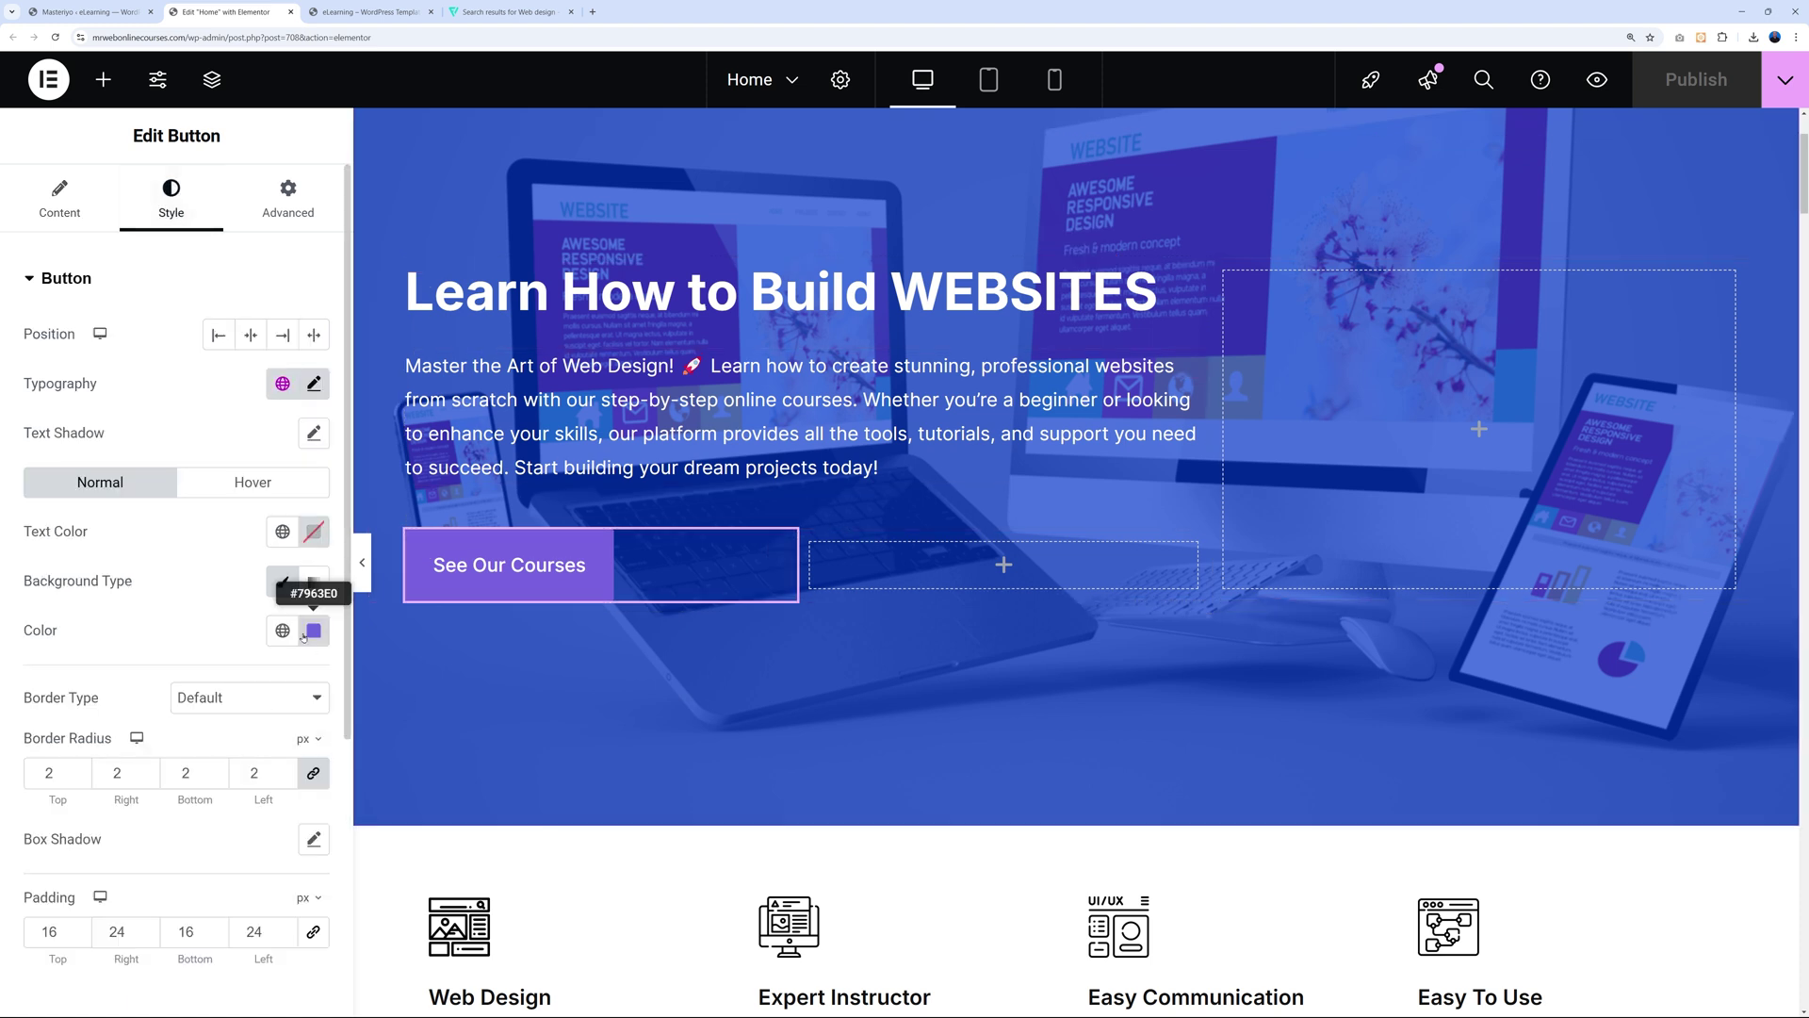
pyautogui.click(314, 630)
pyautogui.click(186, 971)
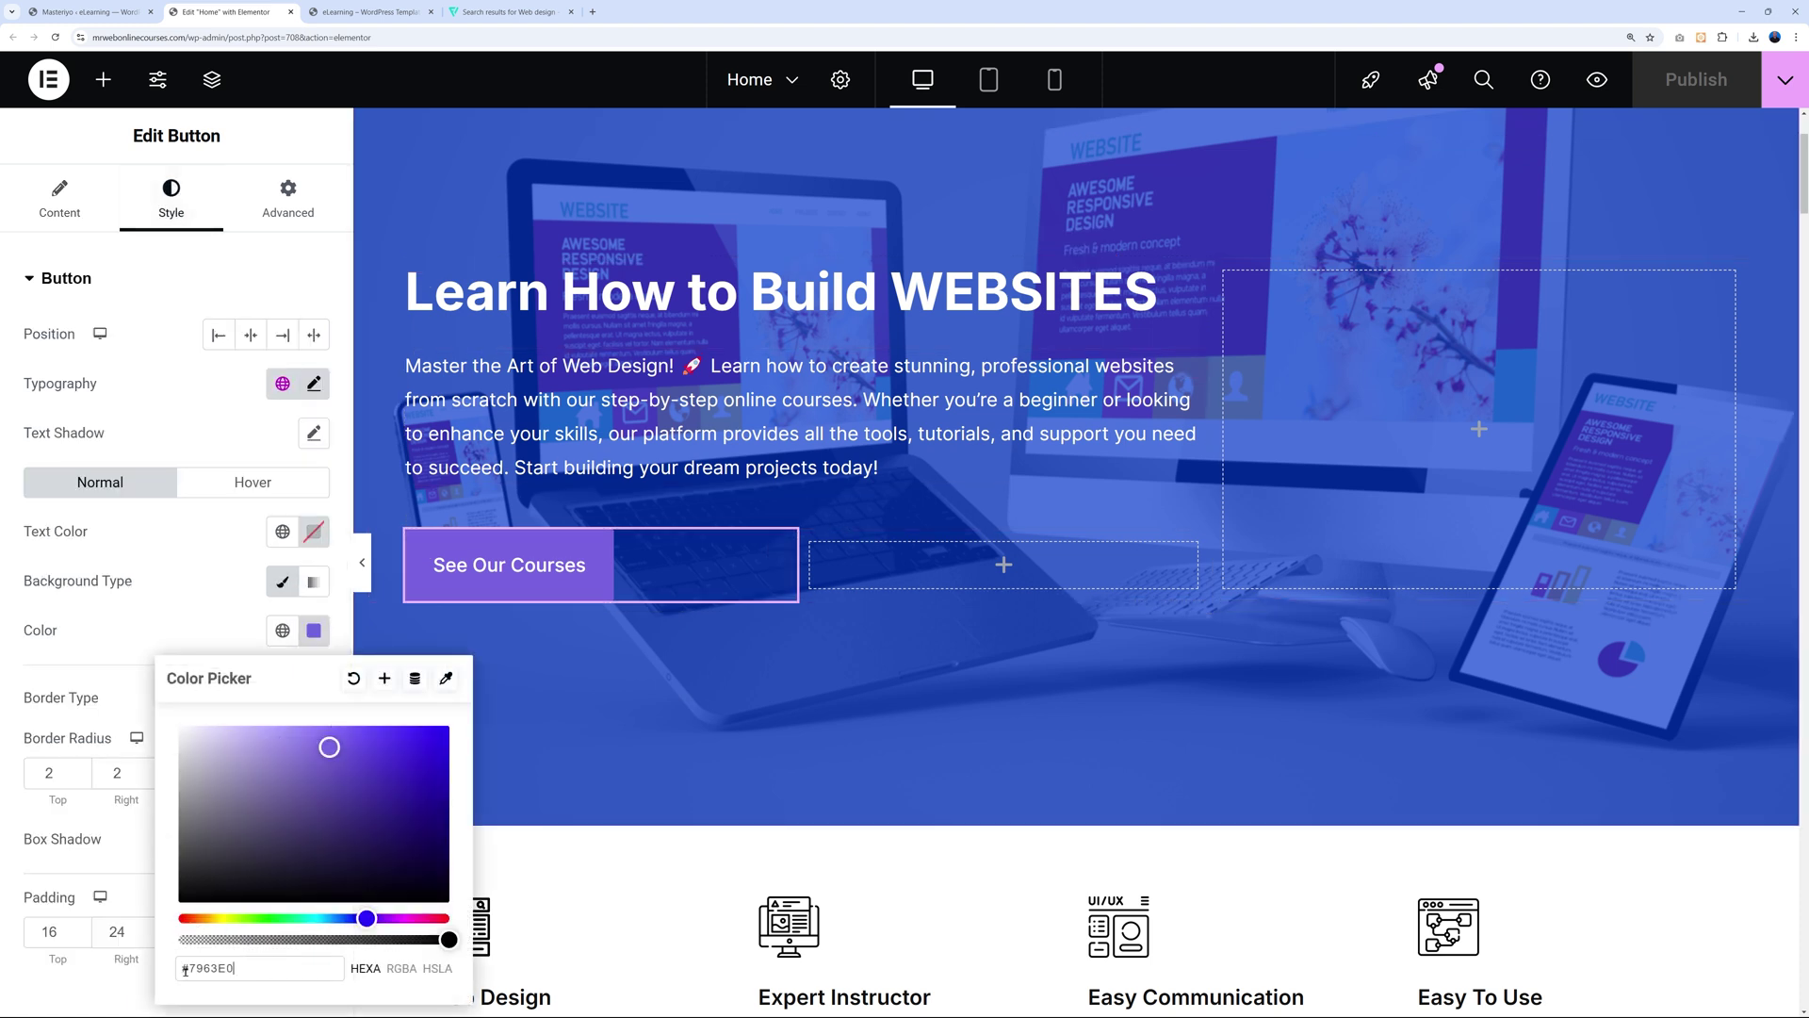
pyautogui.hotkey('ctrl', 'a')
pyautogui.hotkey('ctrl', 'v')
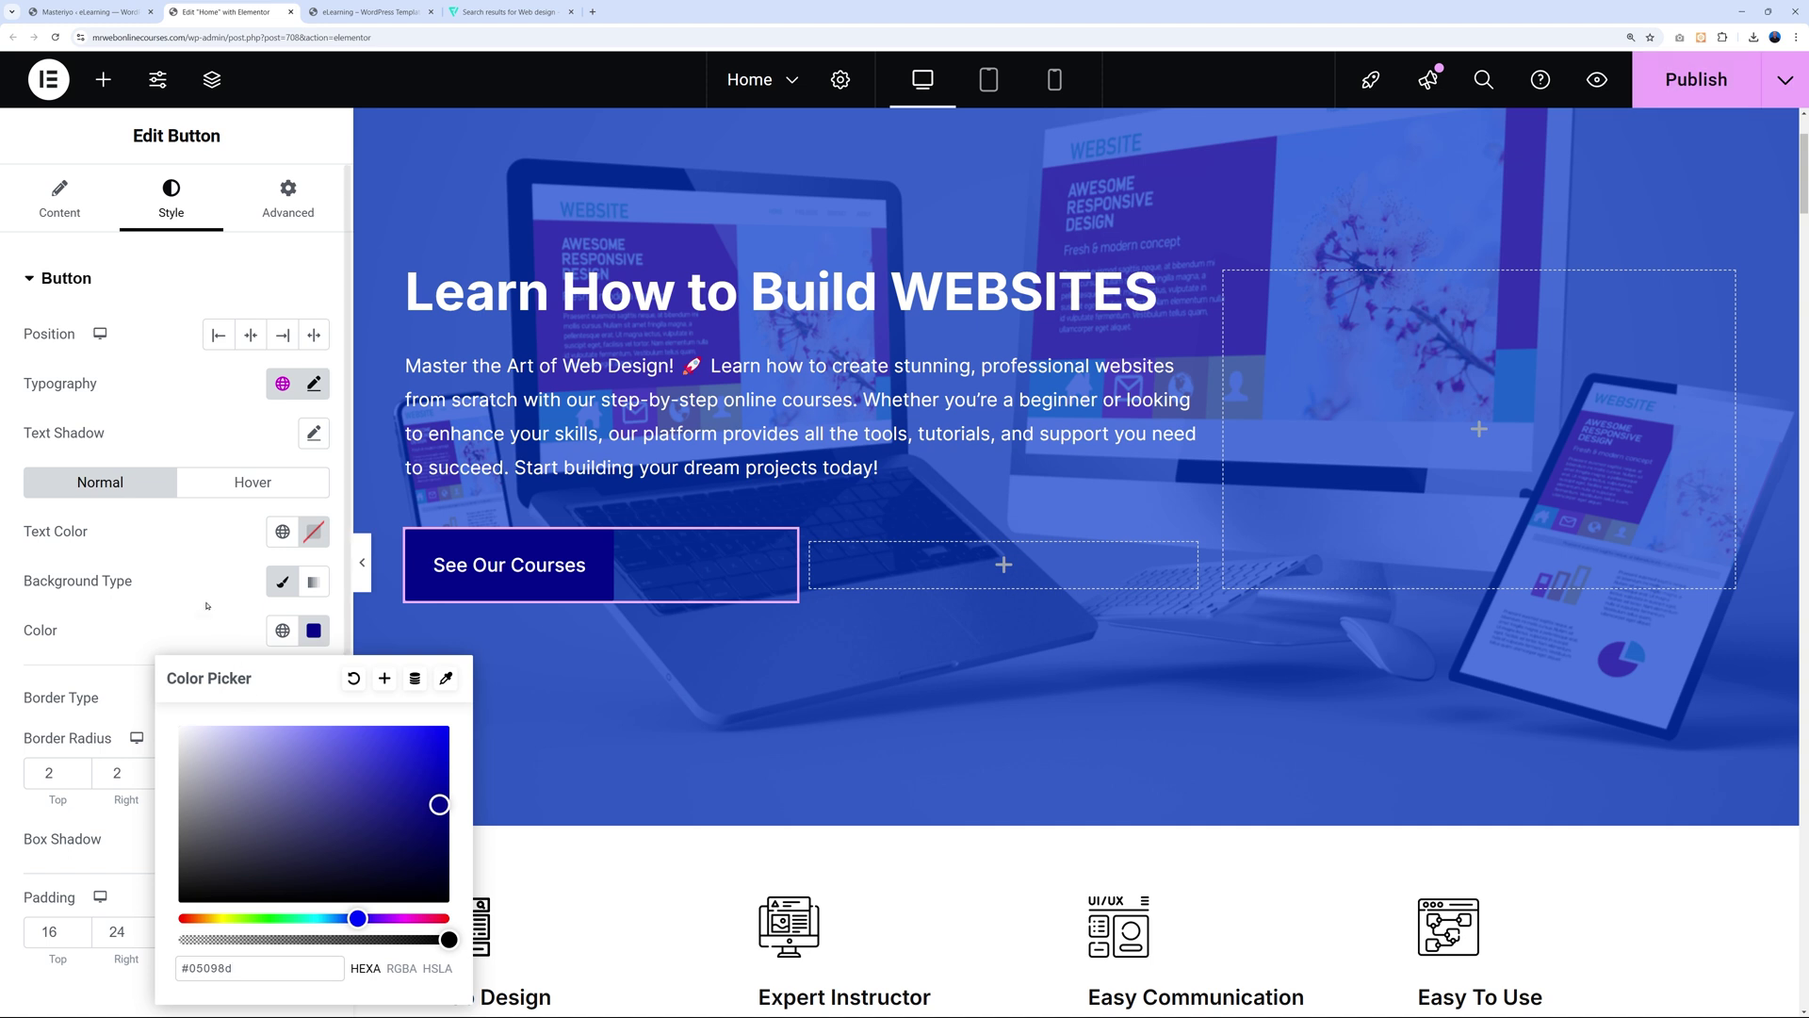
pyautogui.click(548, 629)
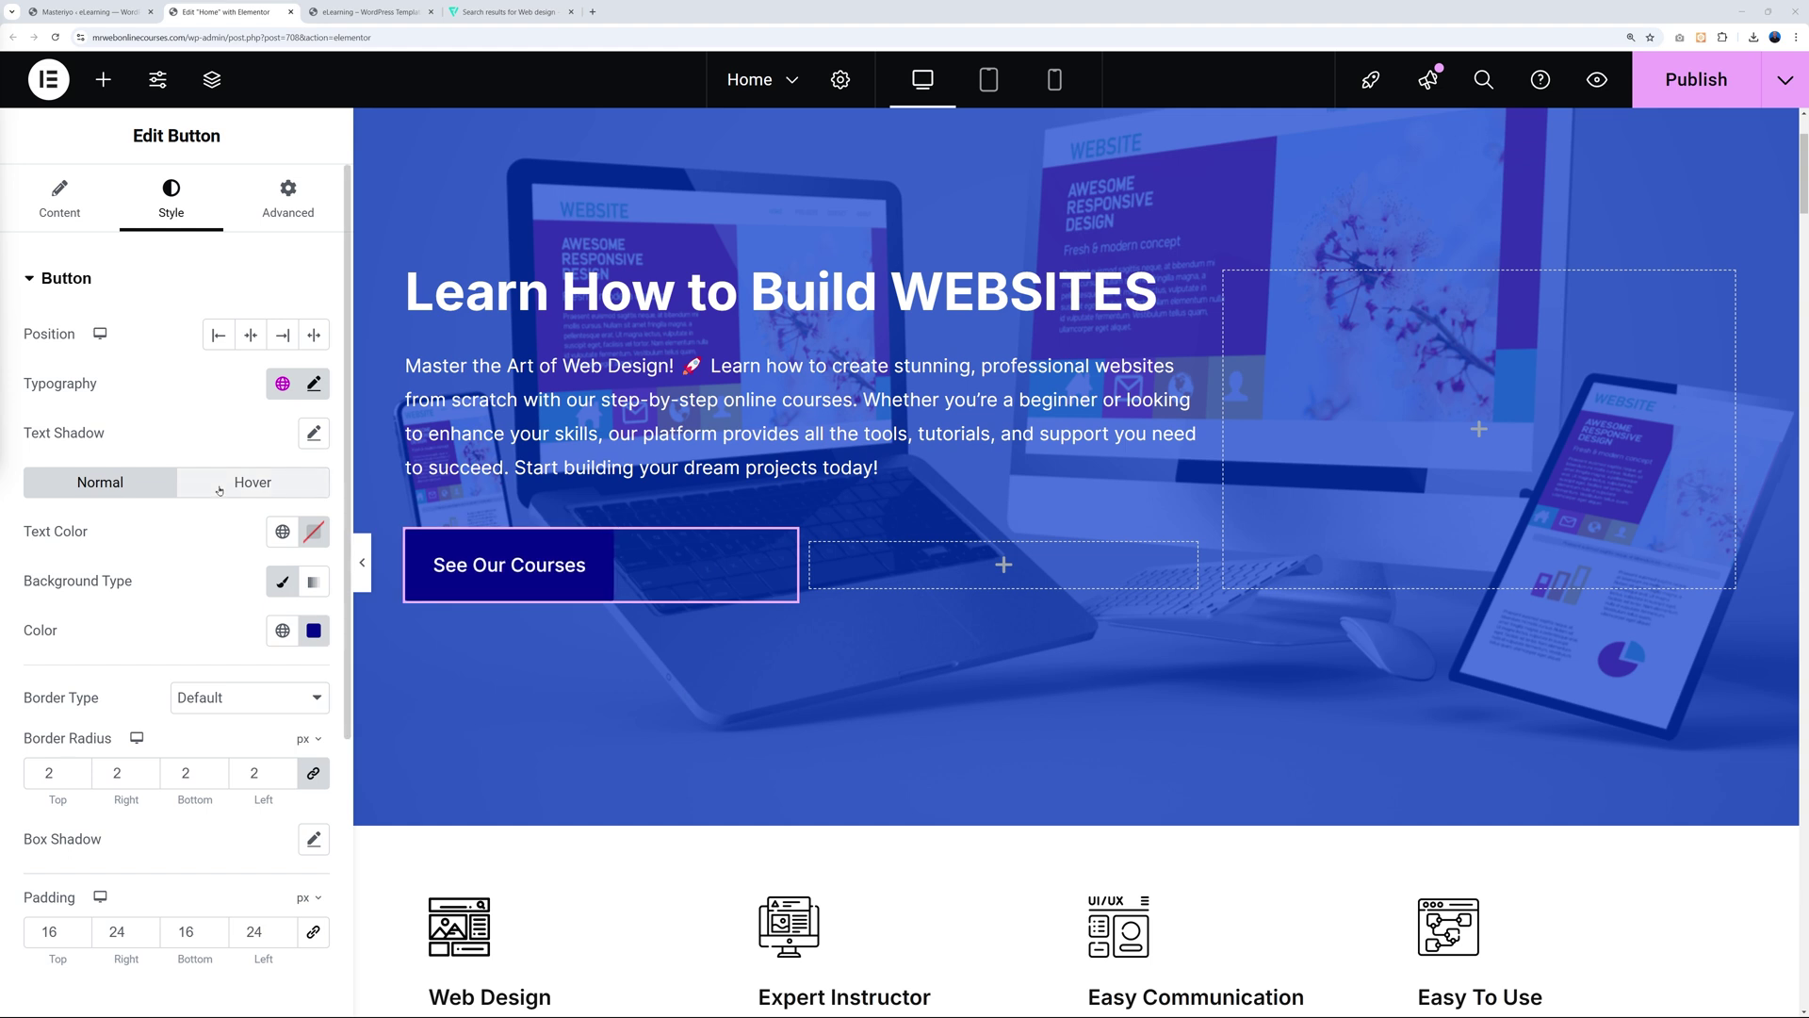
# Lighten the button's normal background to bright blue #4A73FF.
pyautogui.click(313, 630)
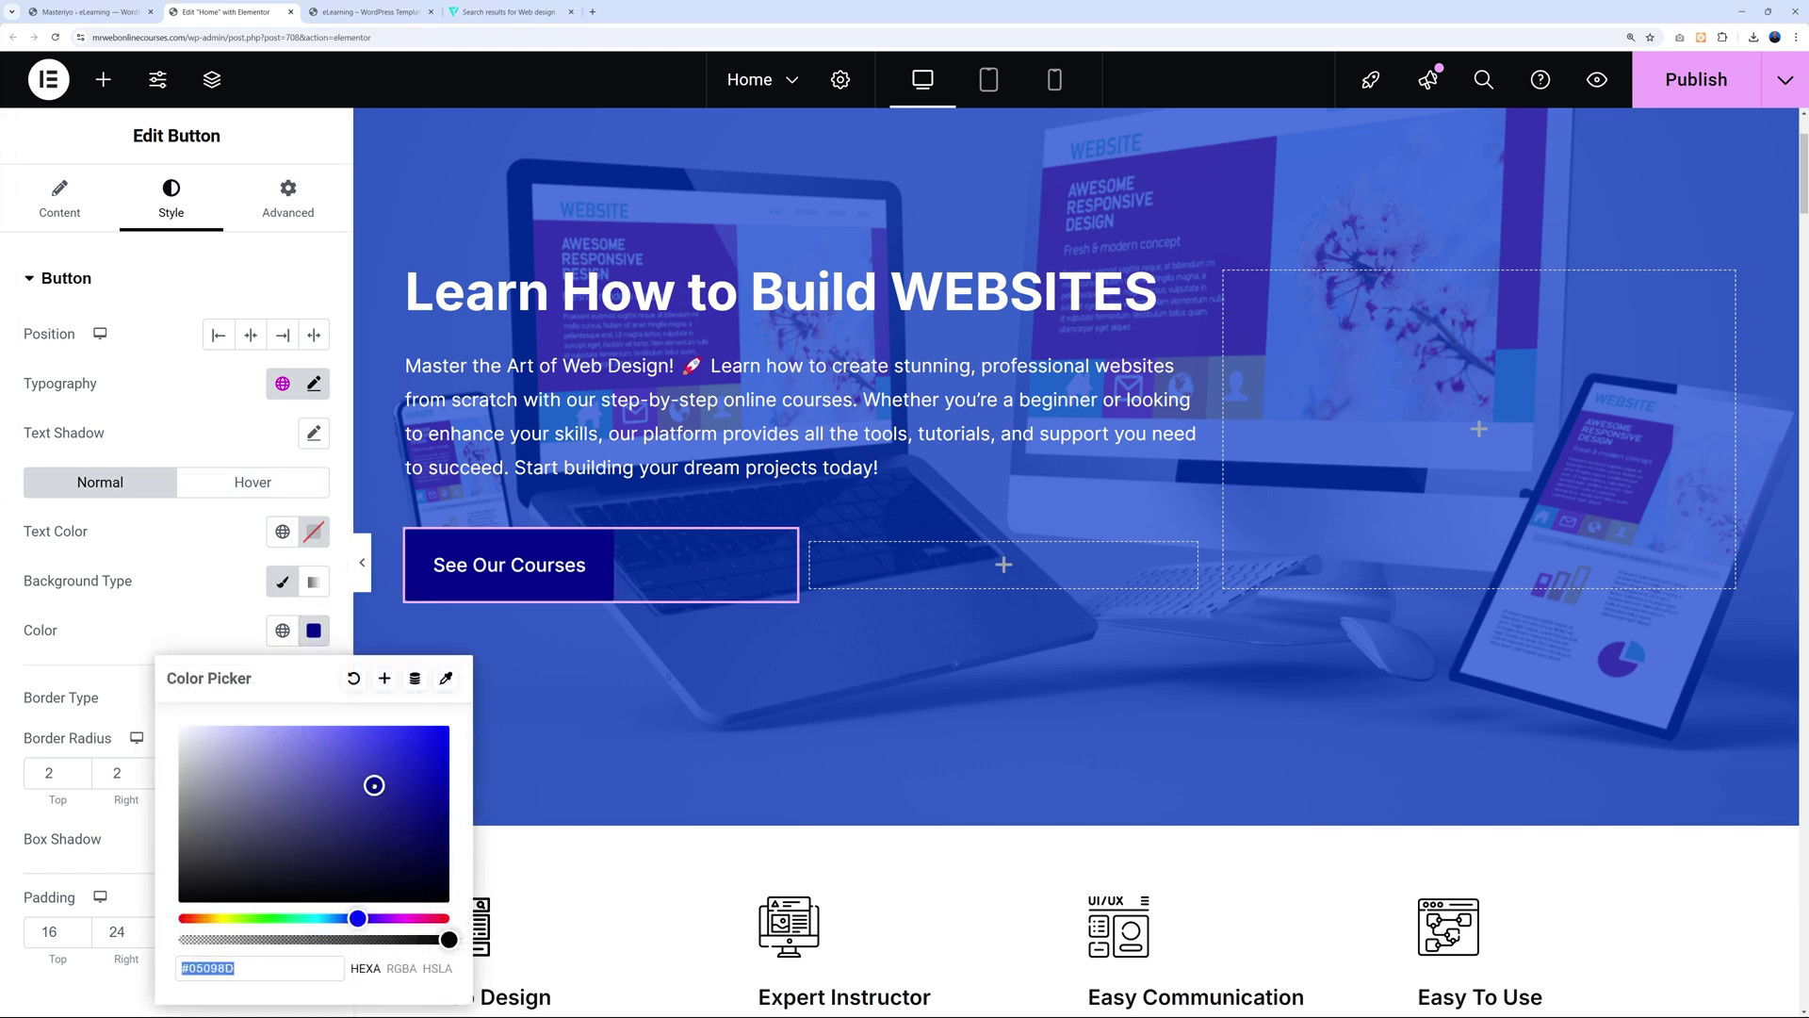
pyautogui.moveTo(374, 785); pyautogui.dragTo(371, 723)
pyautogui.moveTo(363, 916); pyautogui.dragTo(341, 917)
pyautogui.click(238, 469)
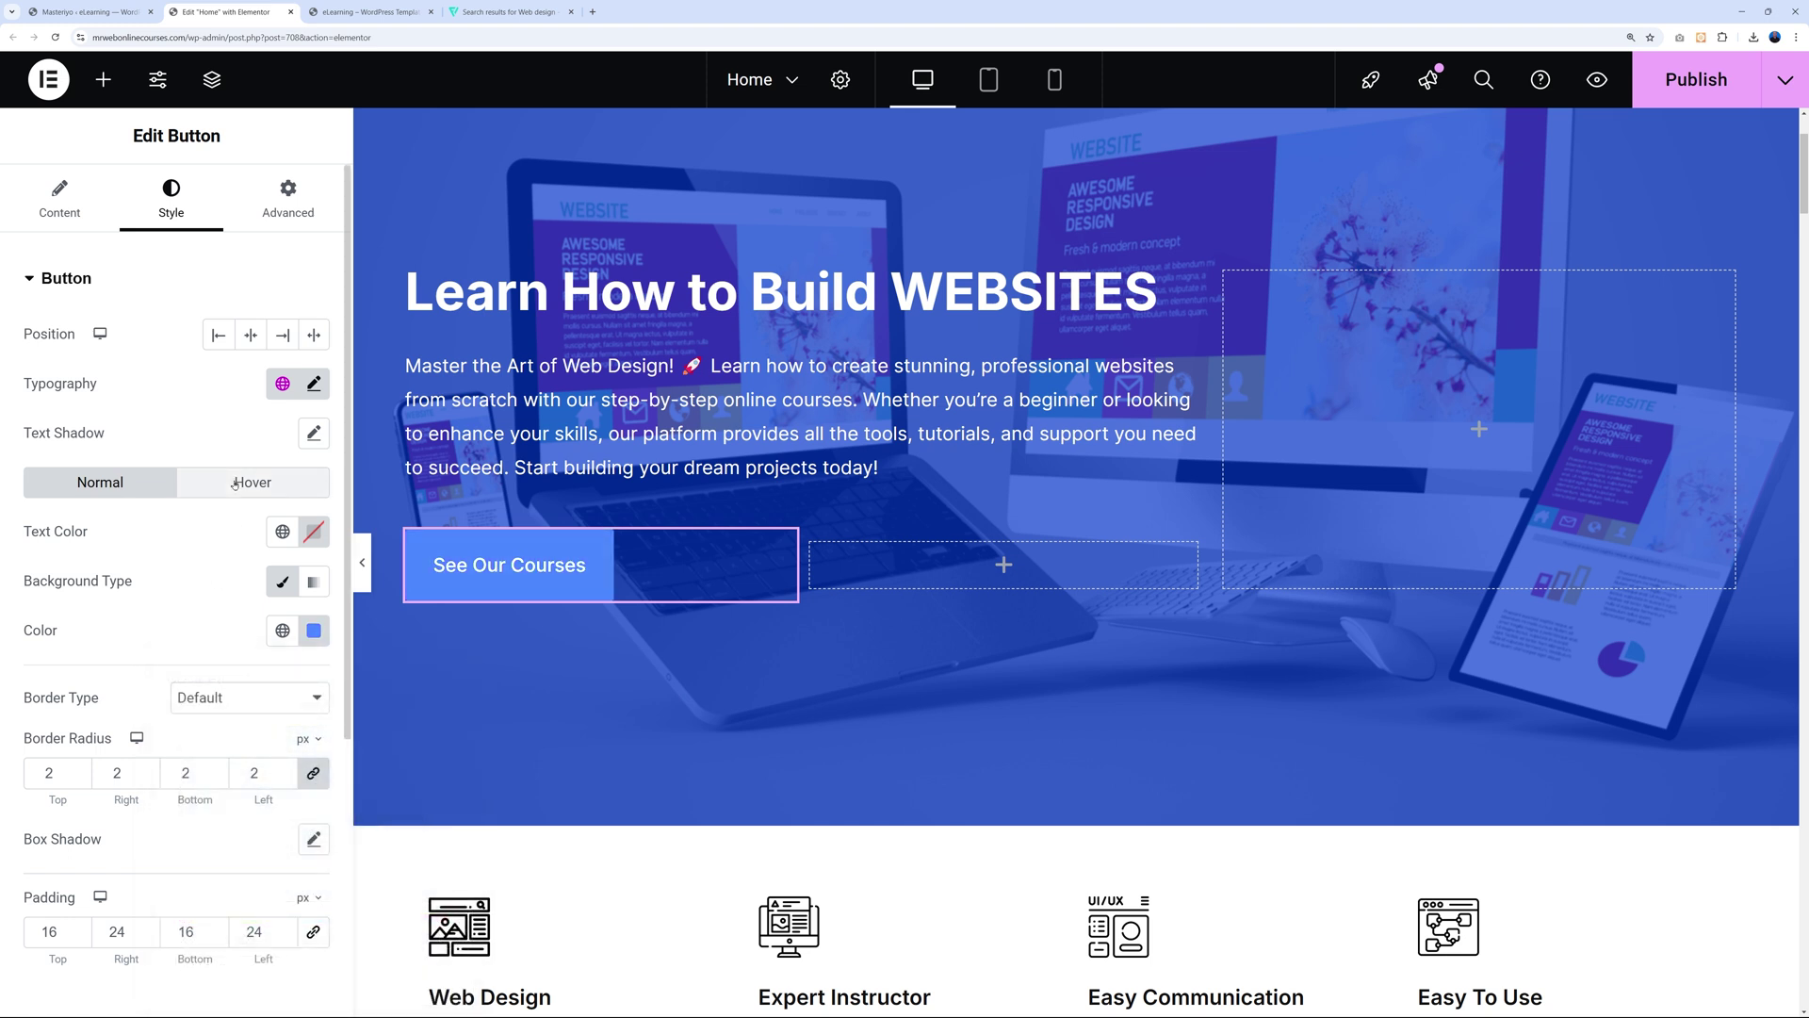
# Set the button's hover background from #9D80FF to dark navy #05098d.
pyautogui.click(247, 481)
pyautogui.click(314, 630)
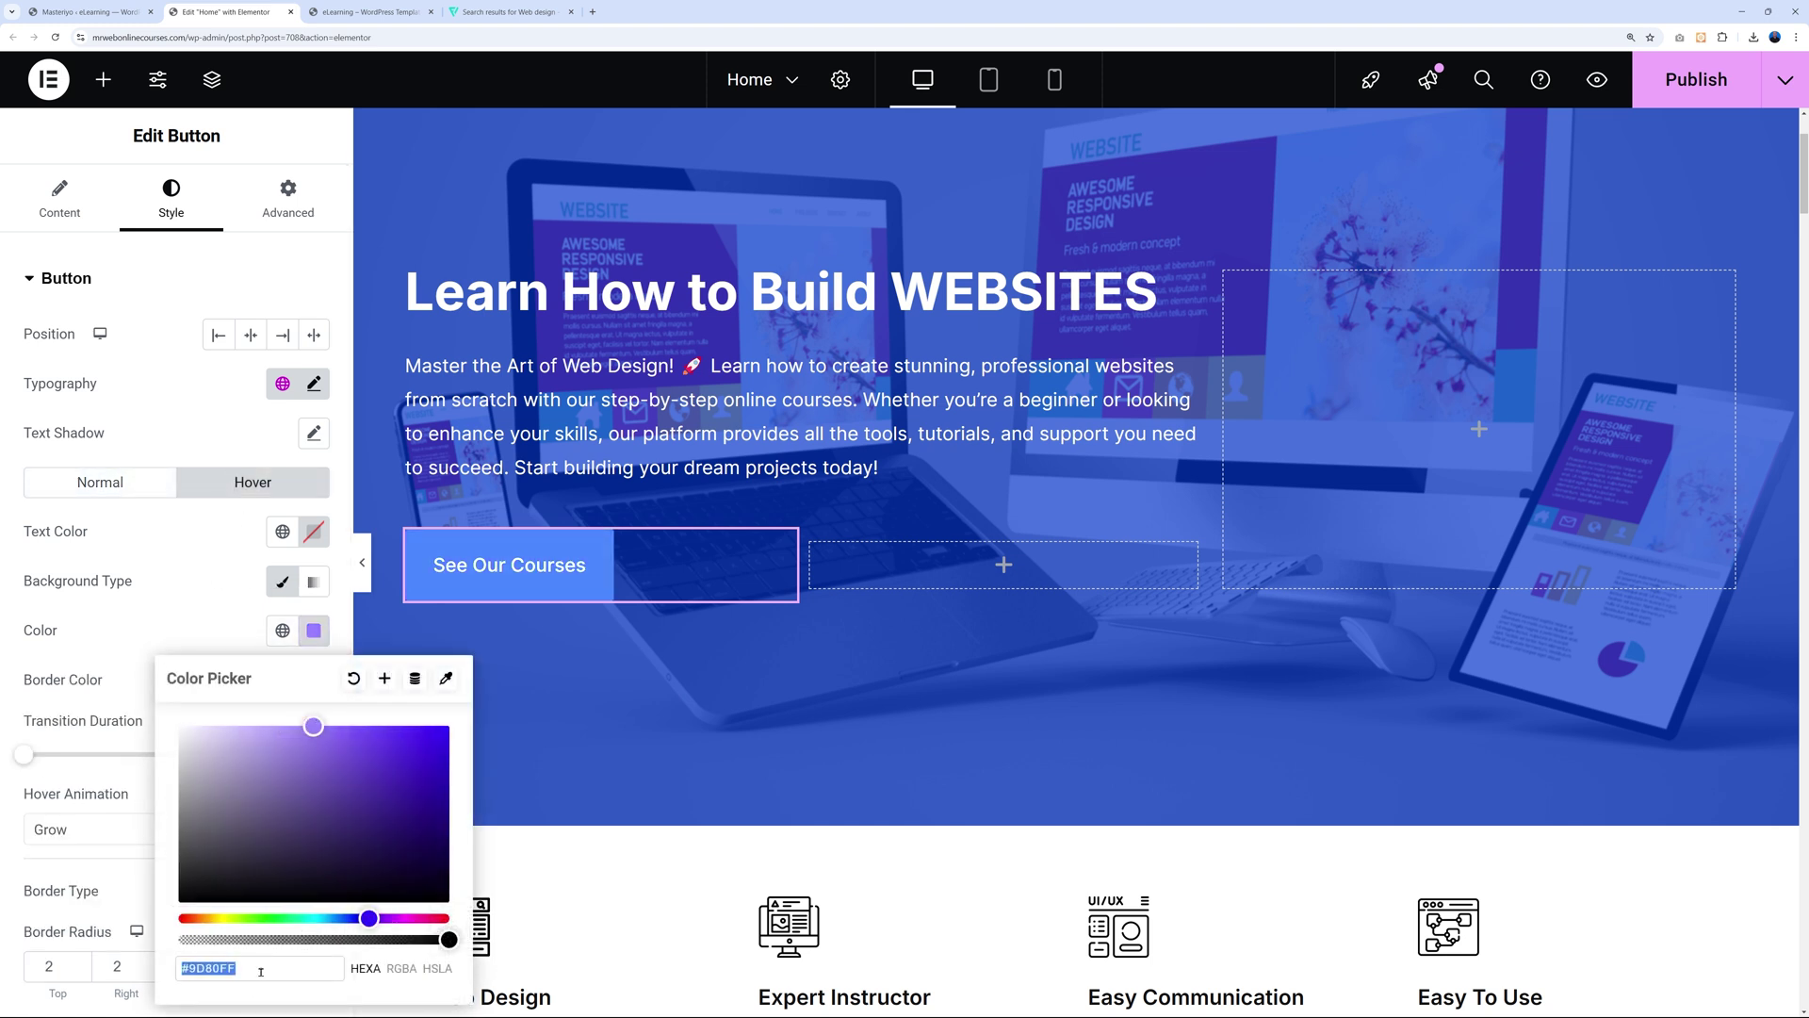
pyautogui.click(203, 969)
pyautogui.moveTo(193, 969); pyautogui.dragTo(240, 969)
pyautogui.hotkey('ctrl', 'v')
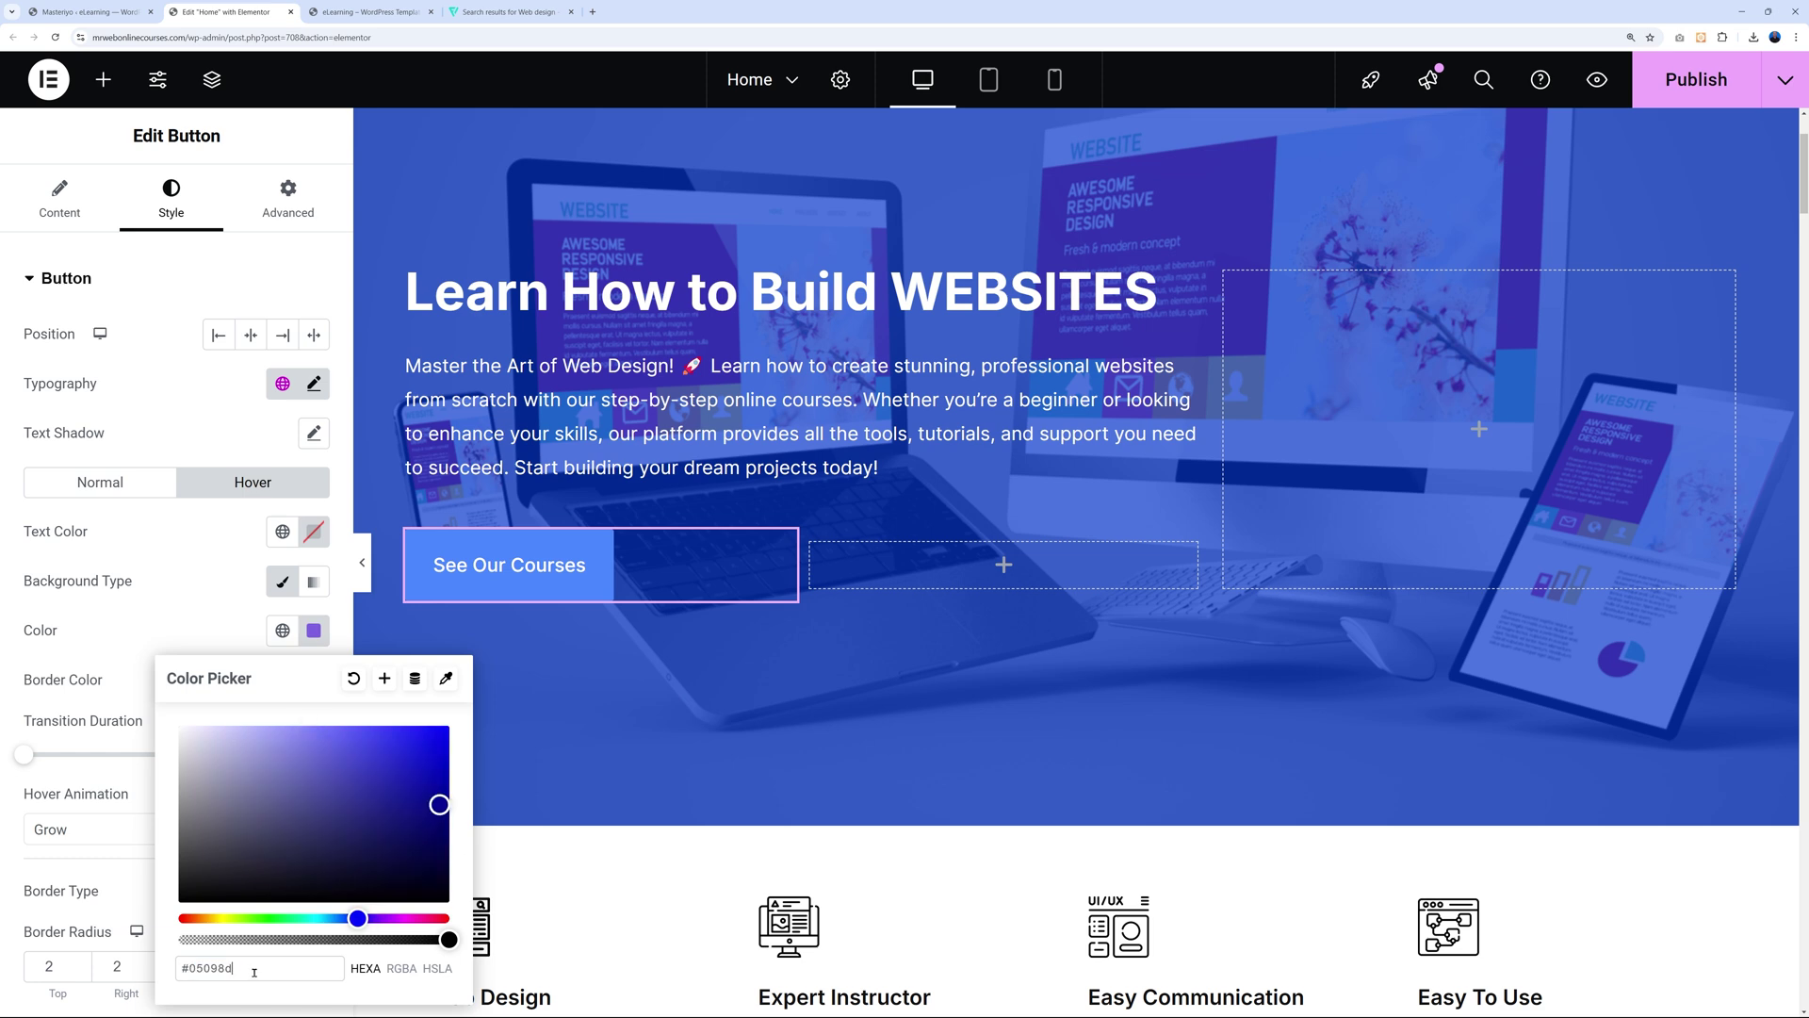
pyautogui.click(591, 706)
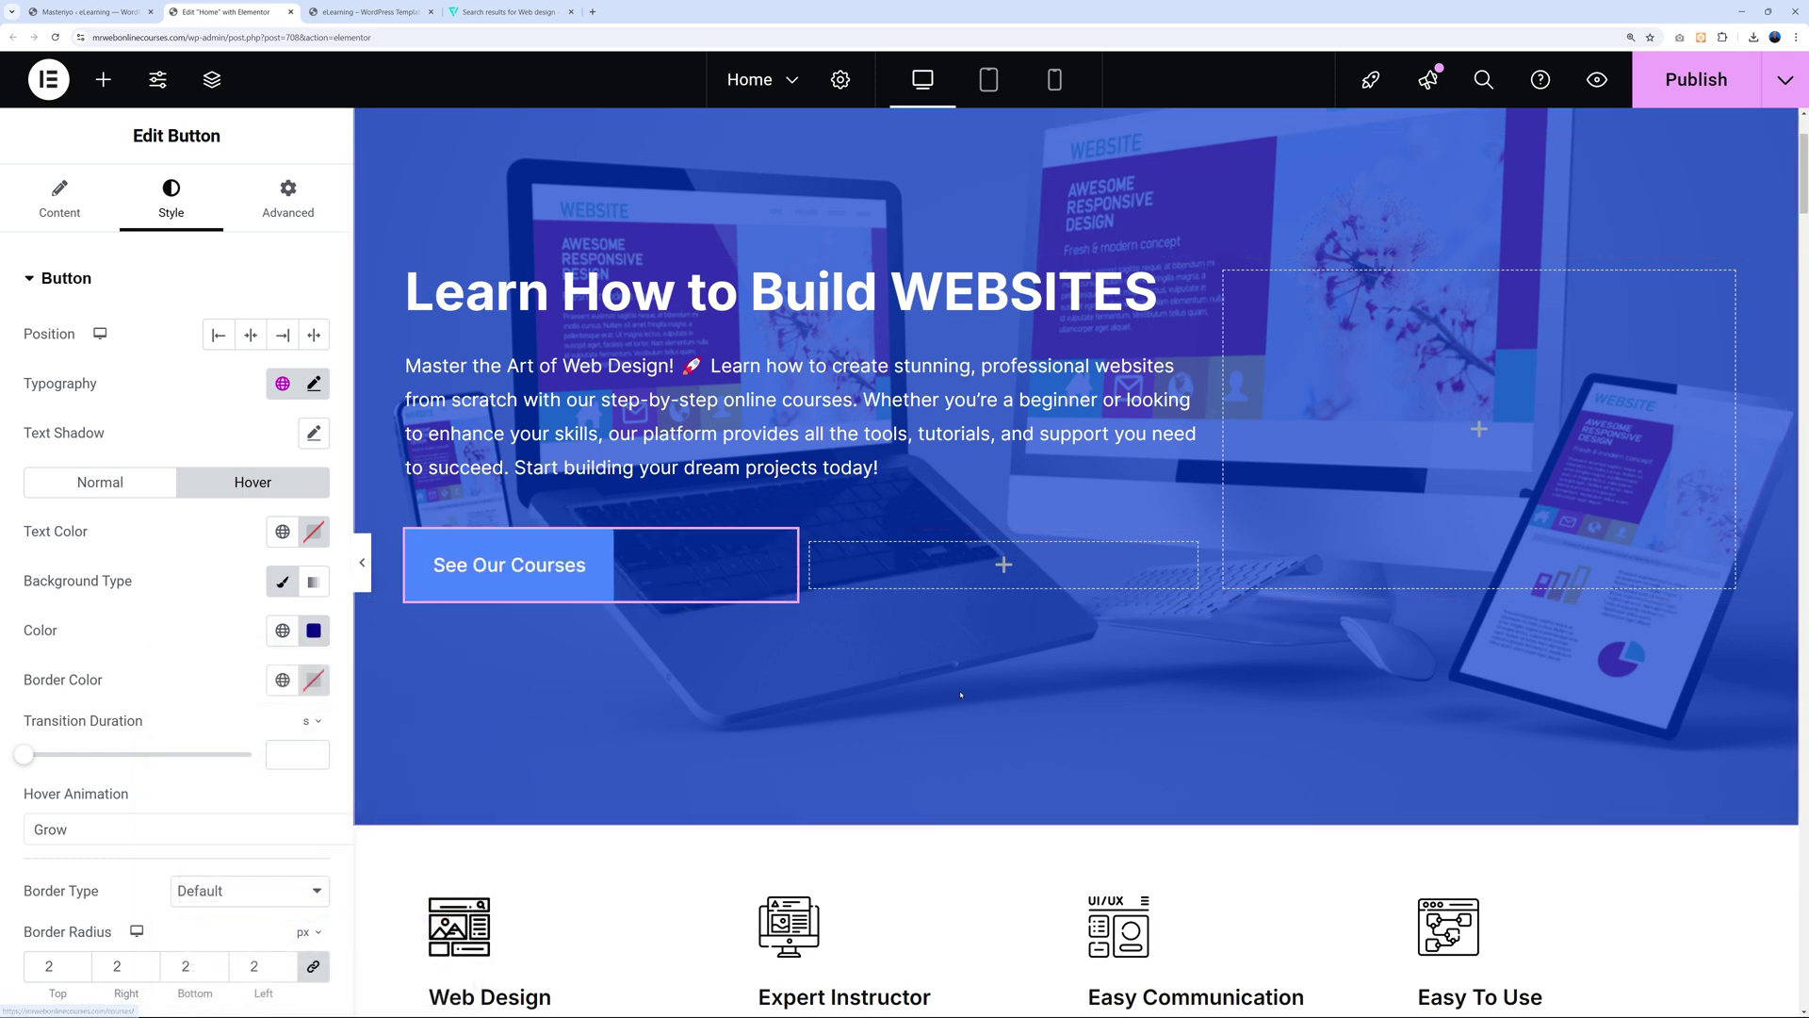
# Link the View All Courses button to /courses/ and bring up its style settings.
pyautogui.scroll(-12, 959, 695)
pyautogui.scroll(-5, 958, 694)
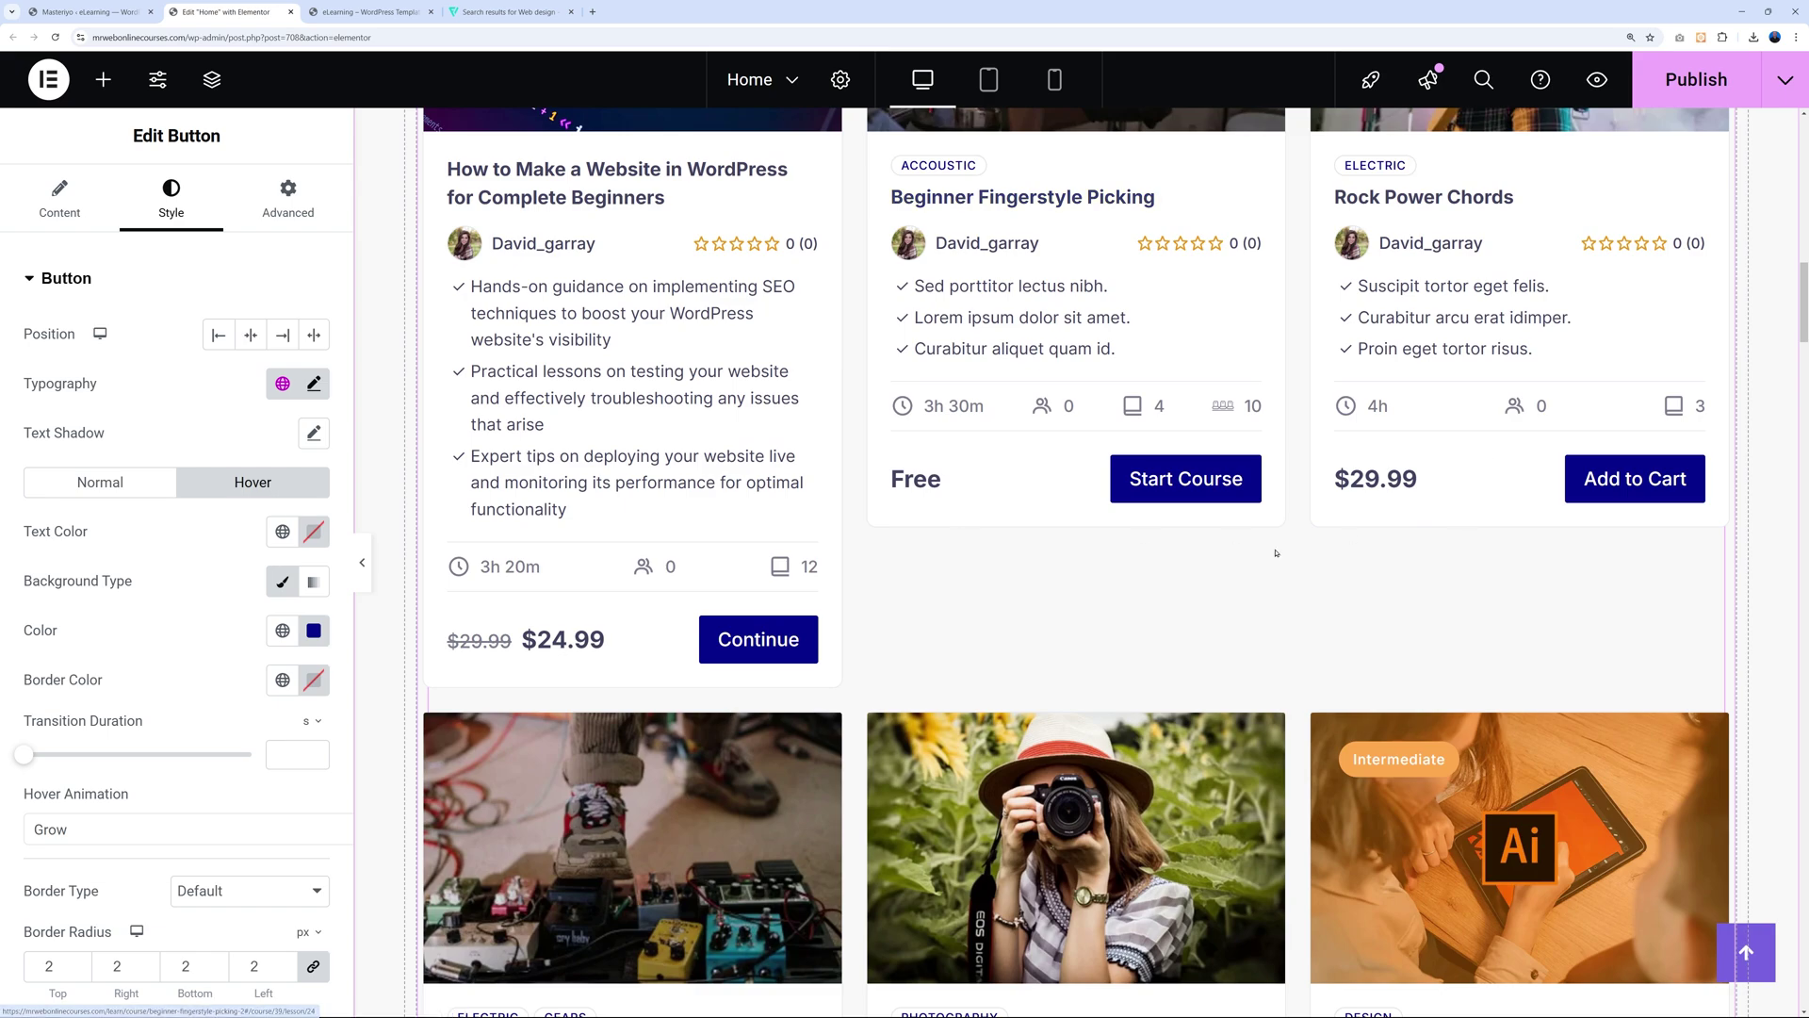
pyautogui.scroll(-15, 1487, 589)
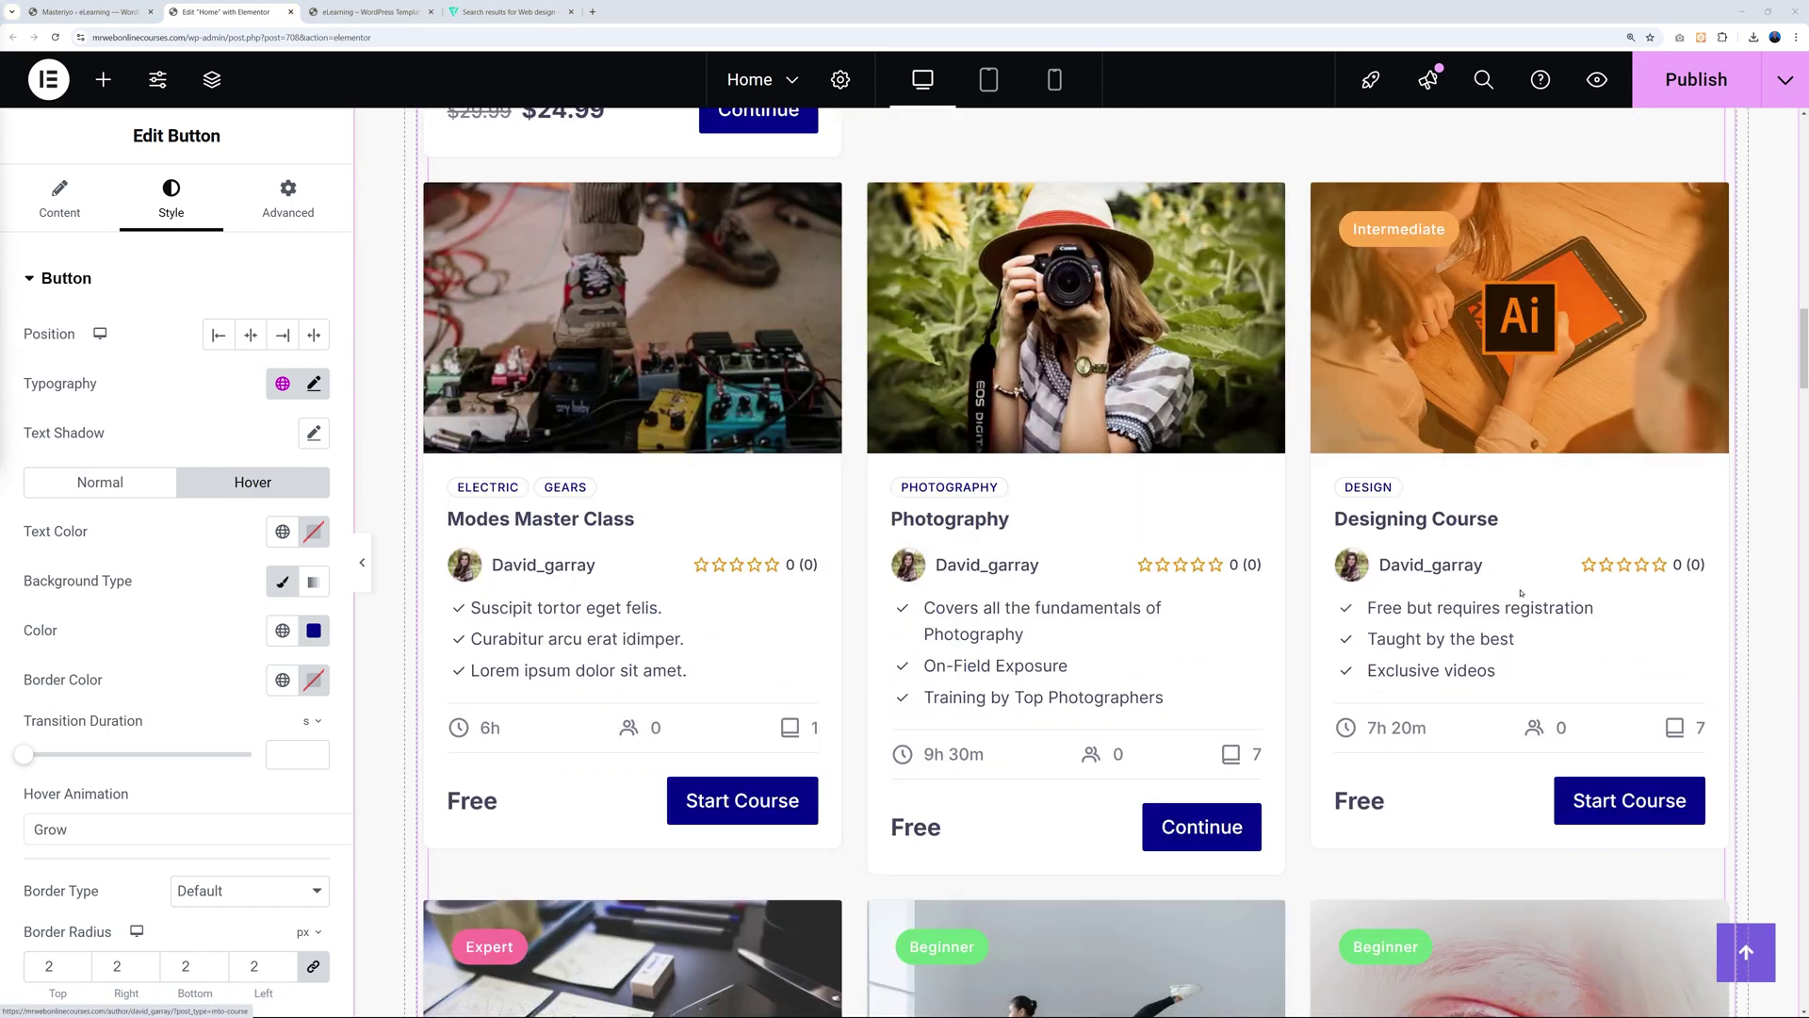
pyautogui.scroll(-20, 1428, 642)
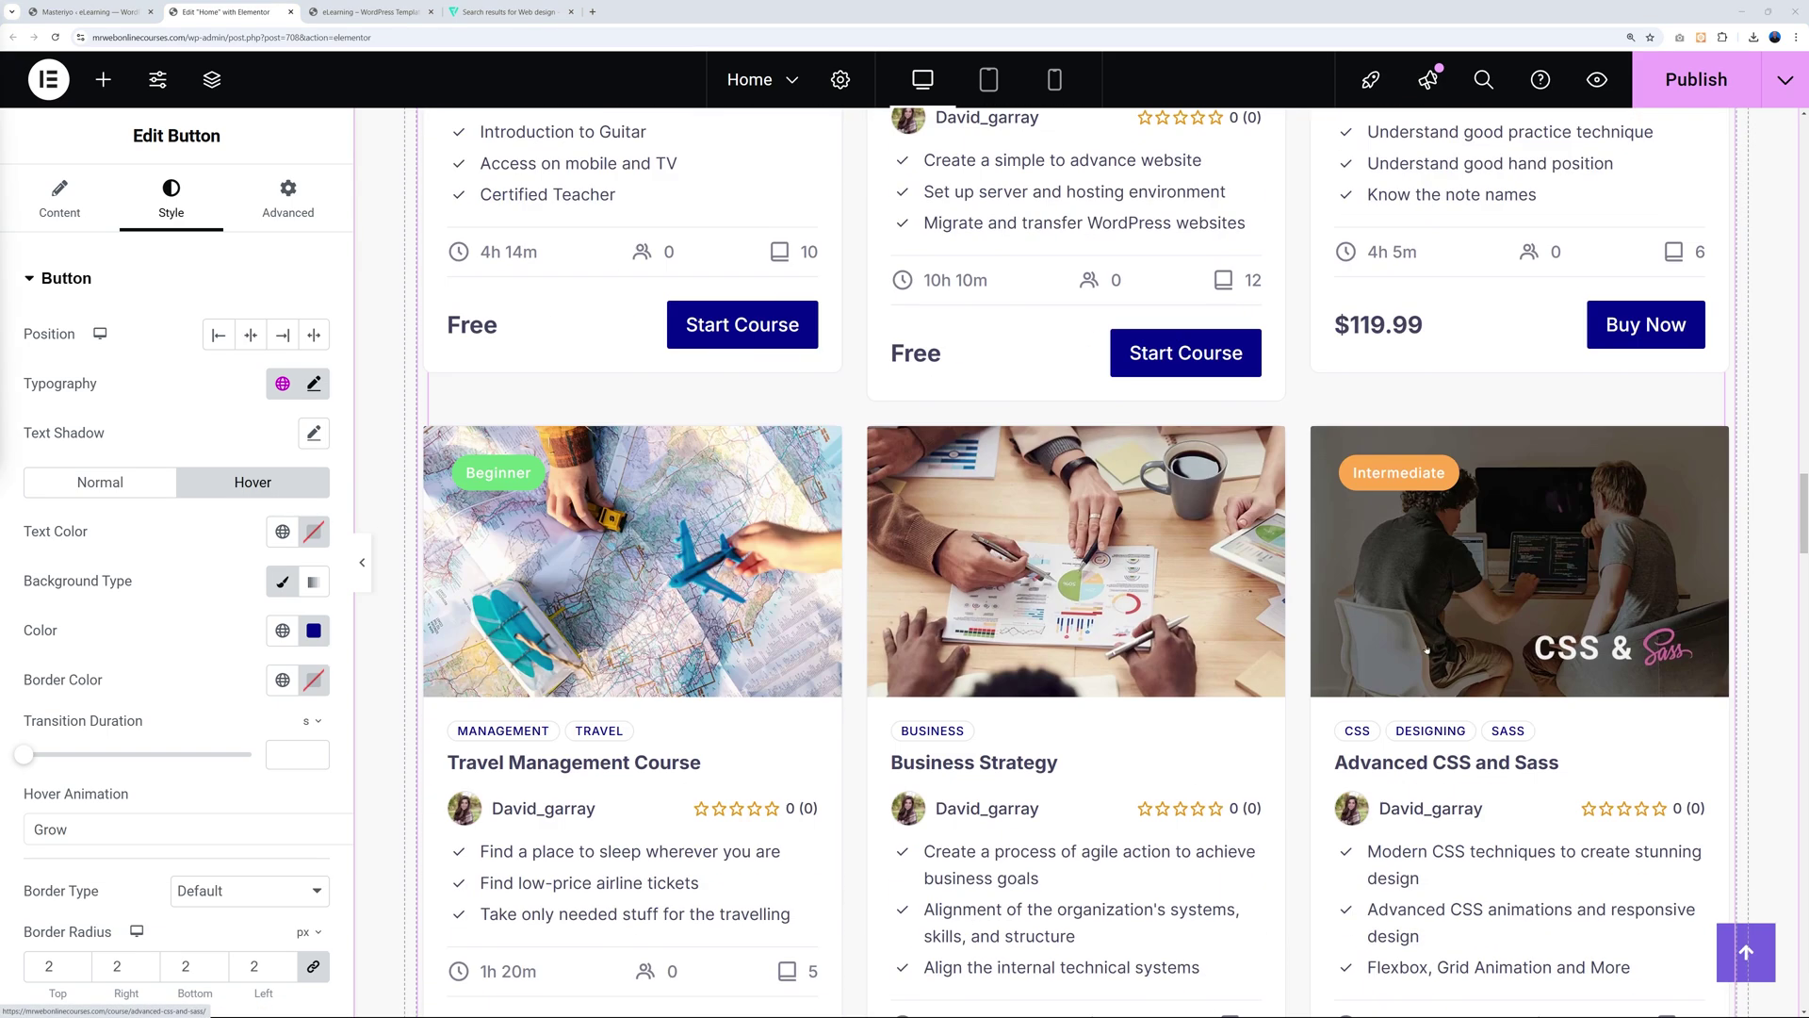
pyautogui.scroll(-5, 1426, 656)
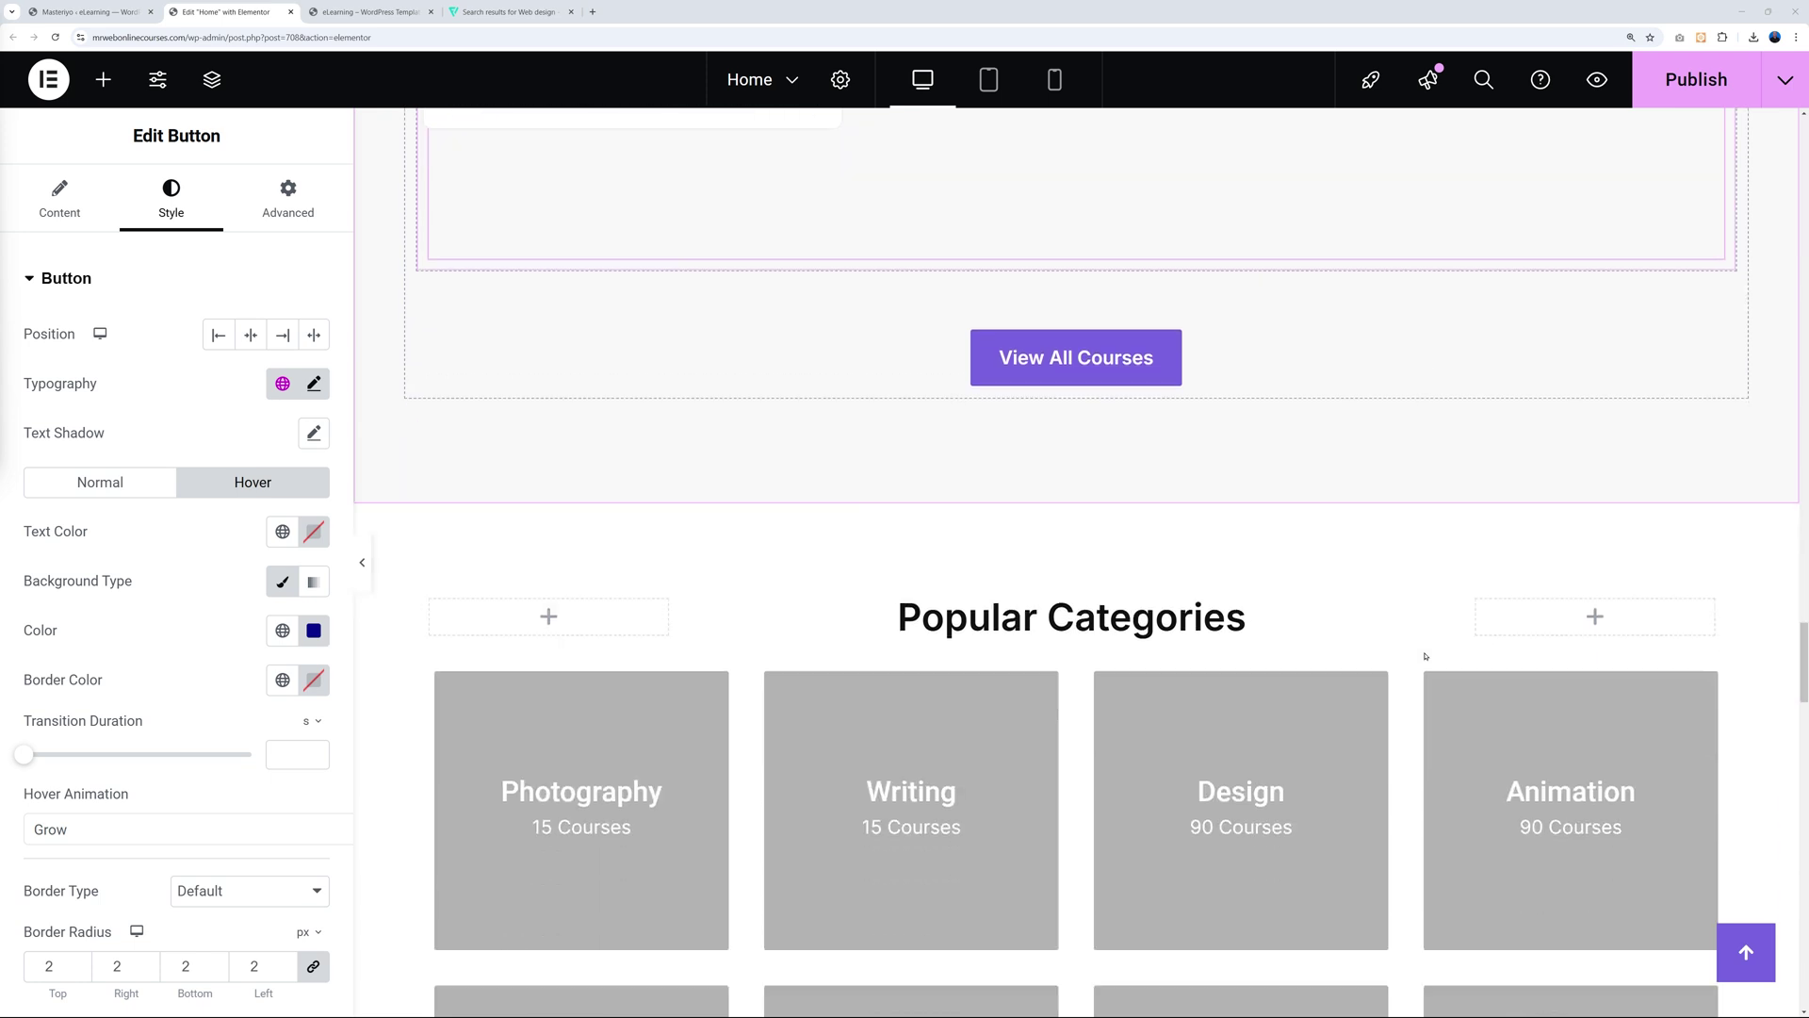
pyautogui.scroll(2, 1400, 491)
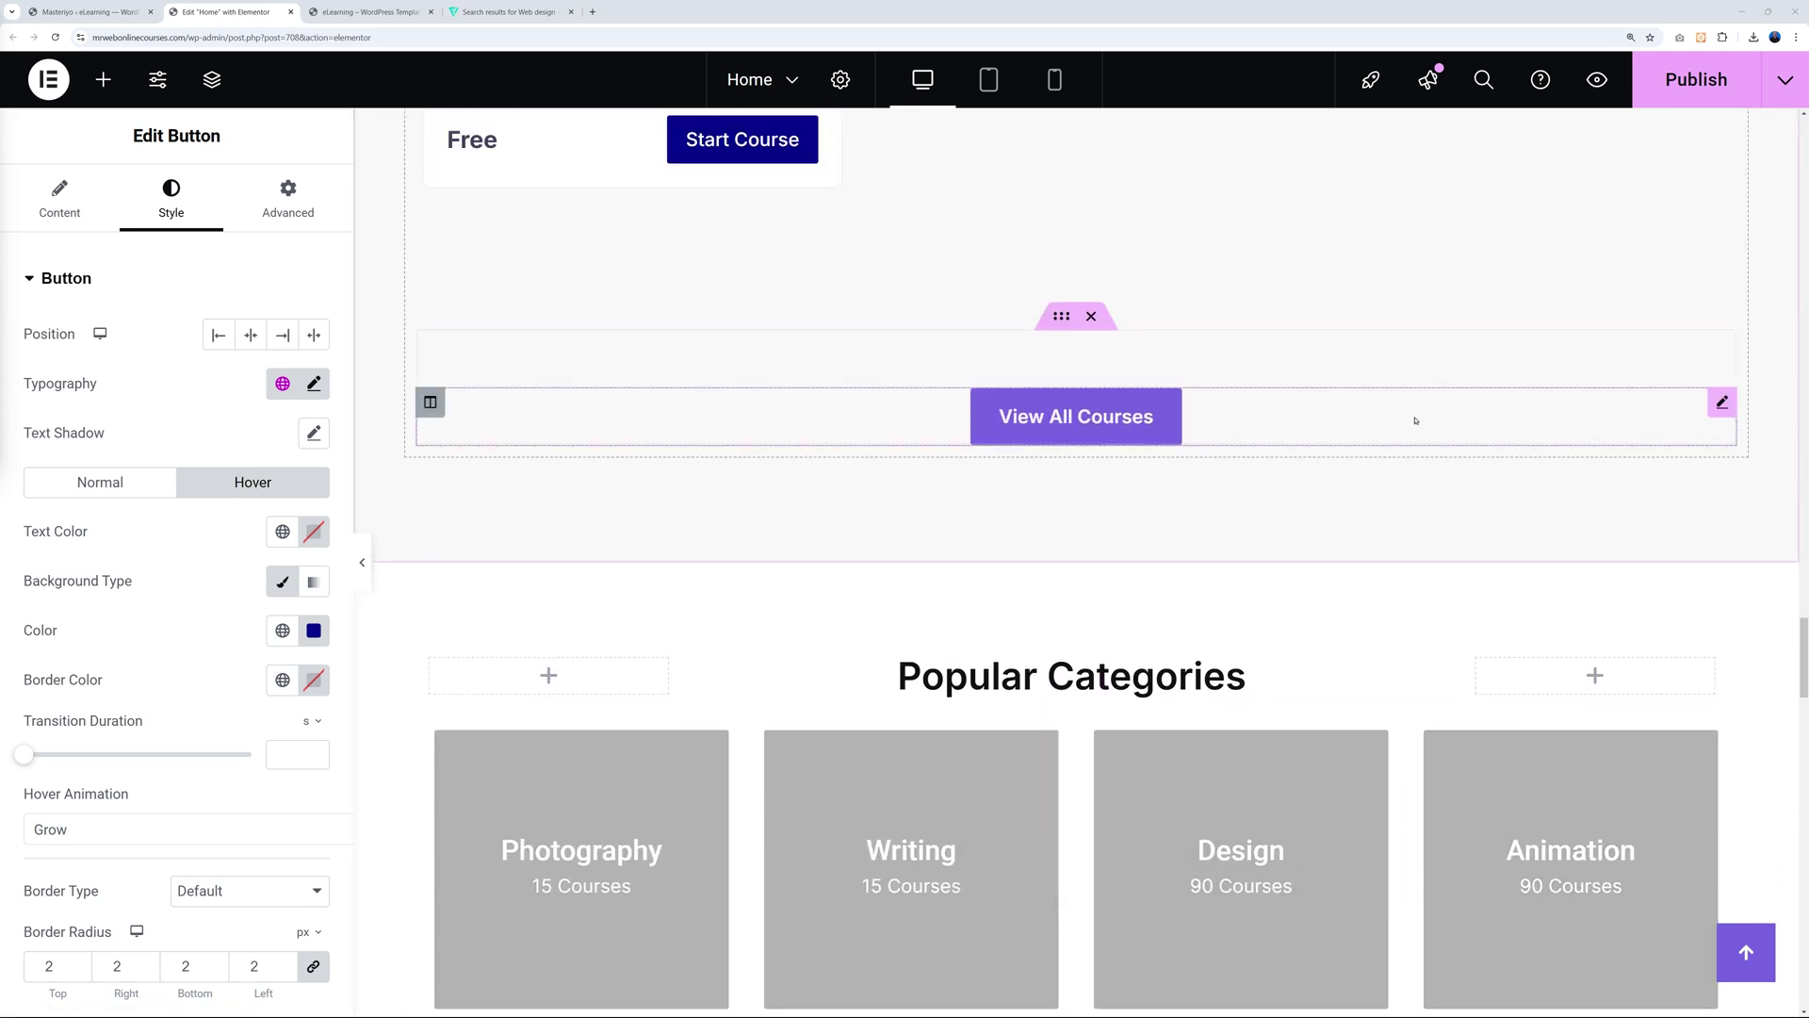
pyautogui.click(1716, 405)
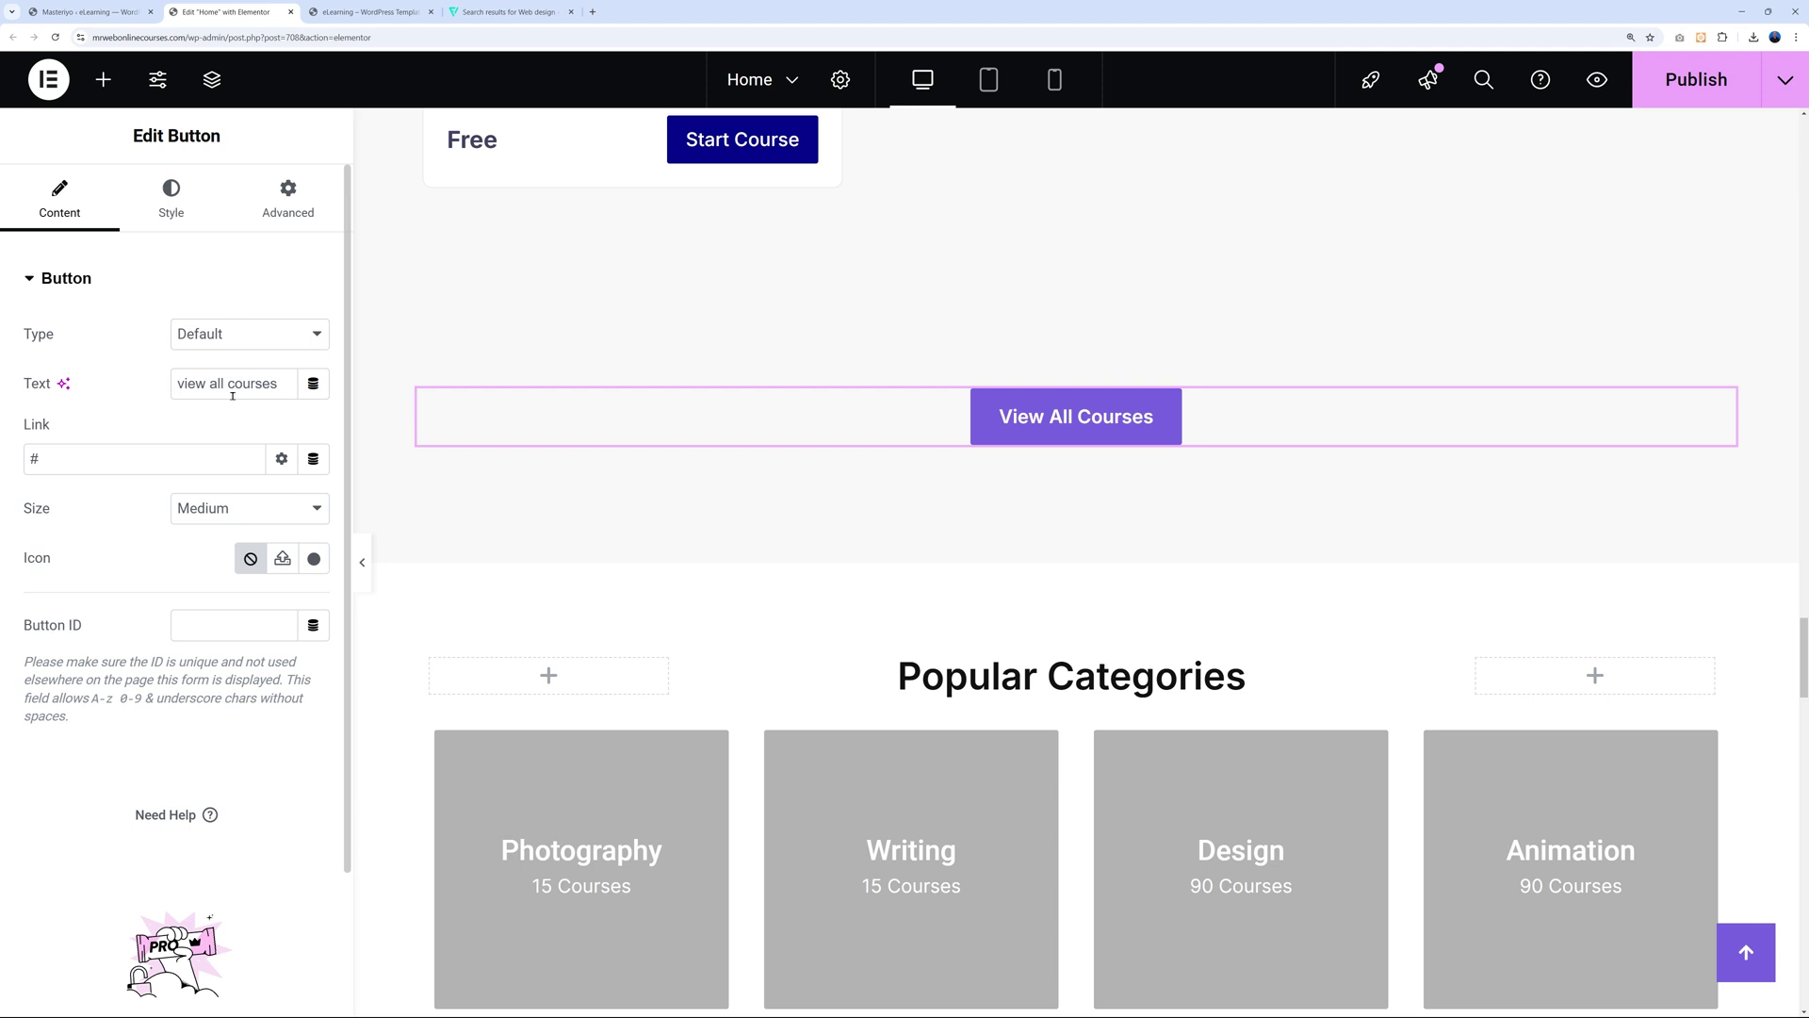
pyautogui.doubleClick(34, 459)
pyautogui.write('/courses/')
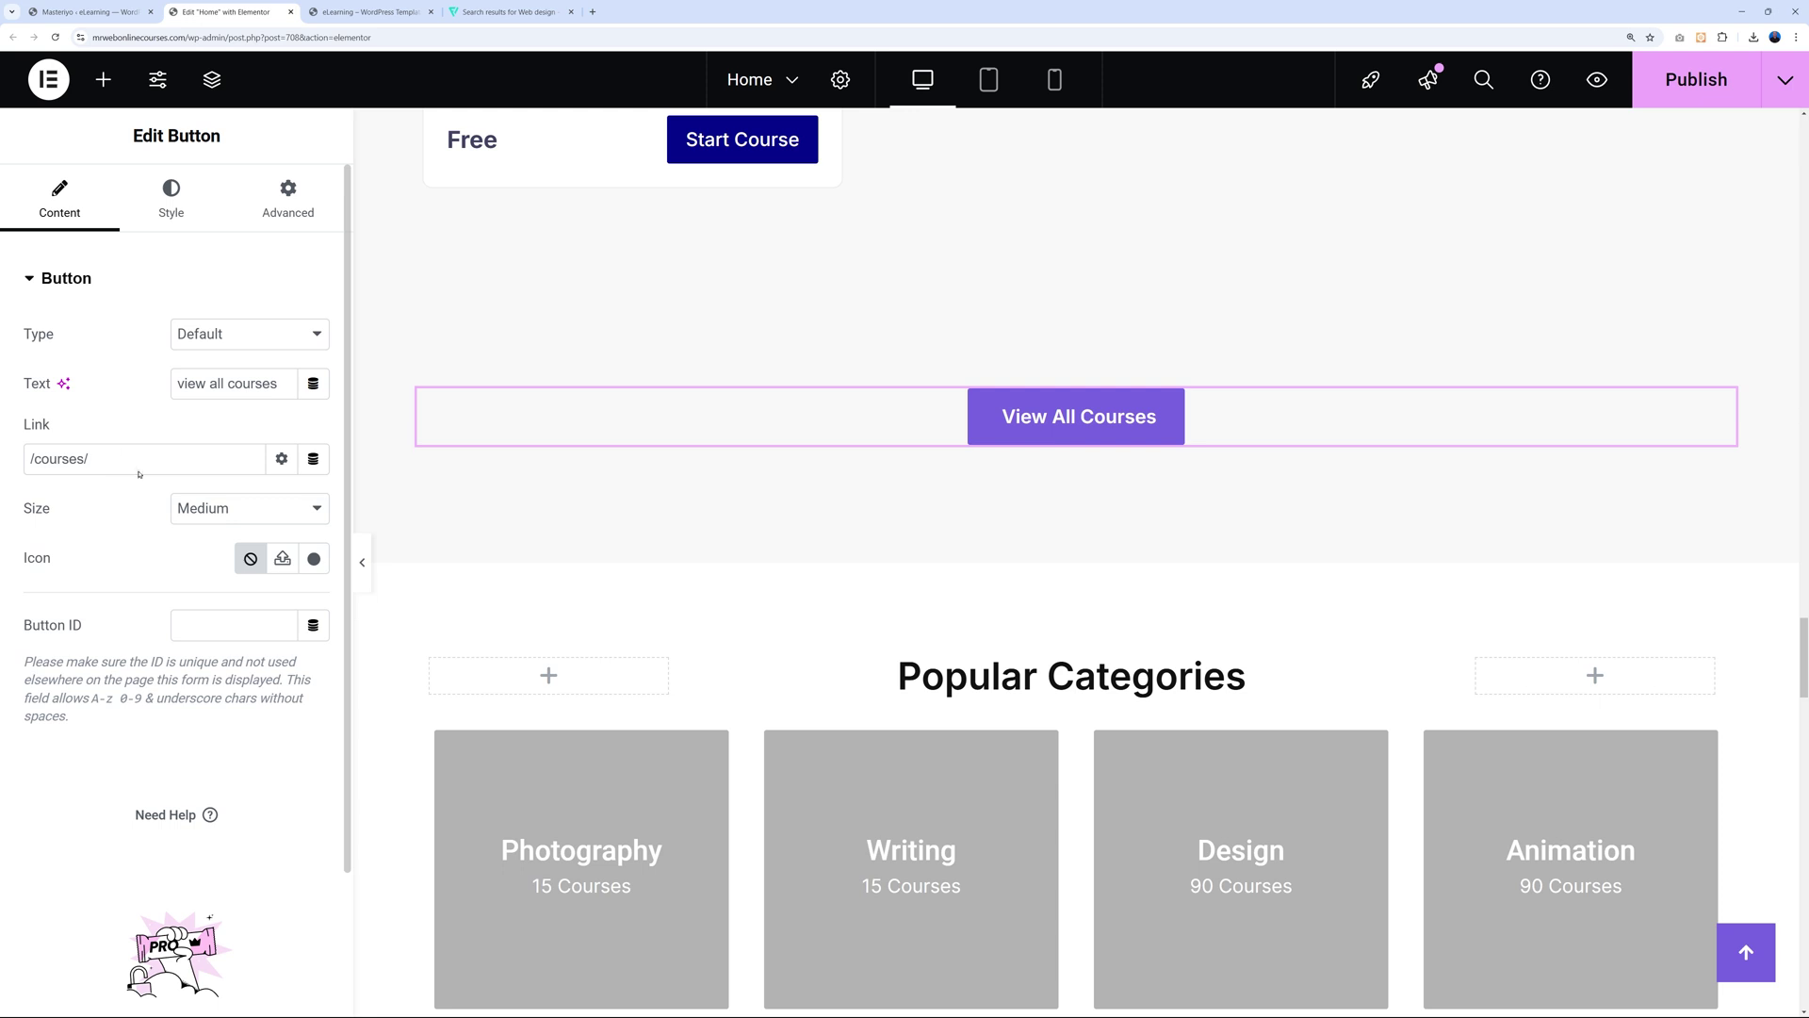
pyautogui.click(192, 212)
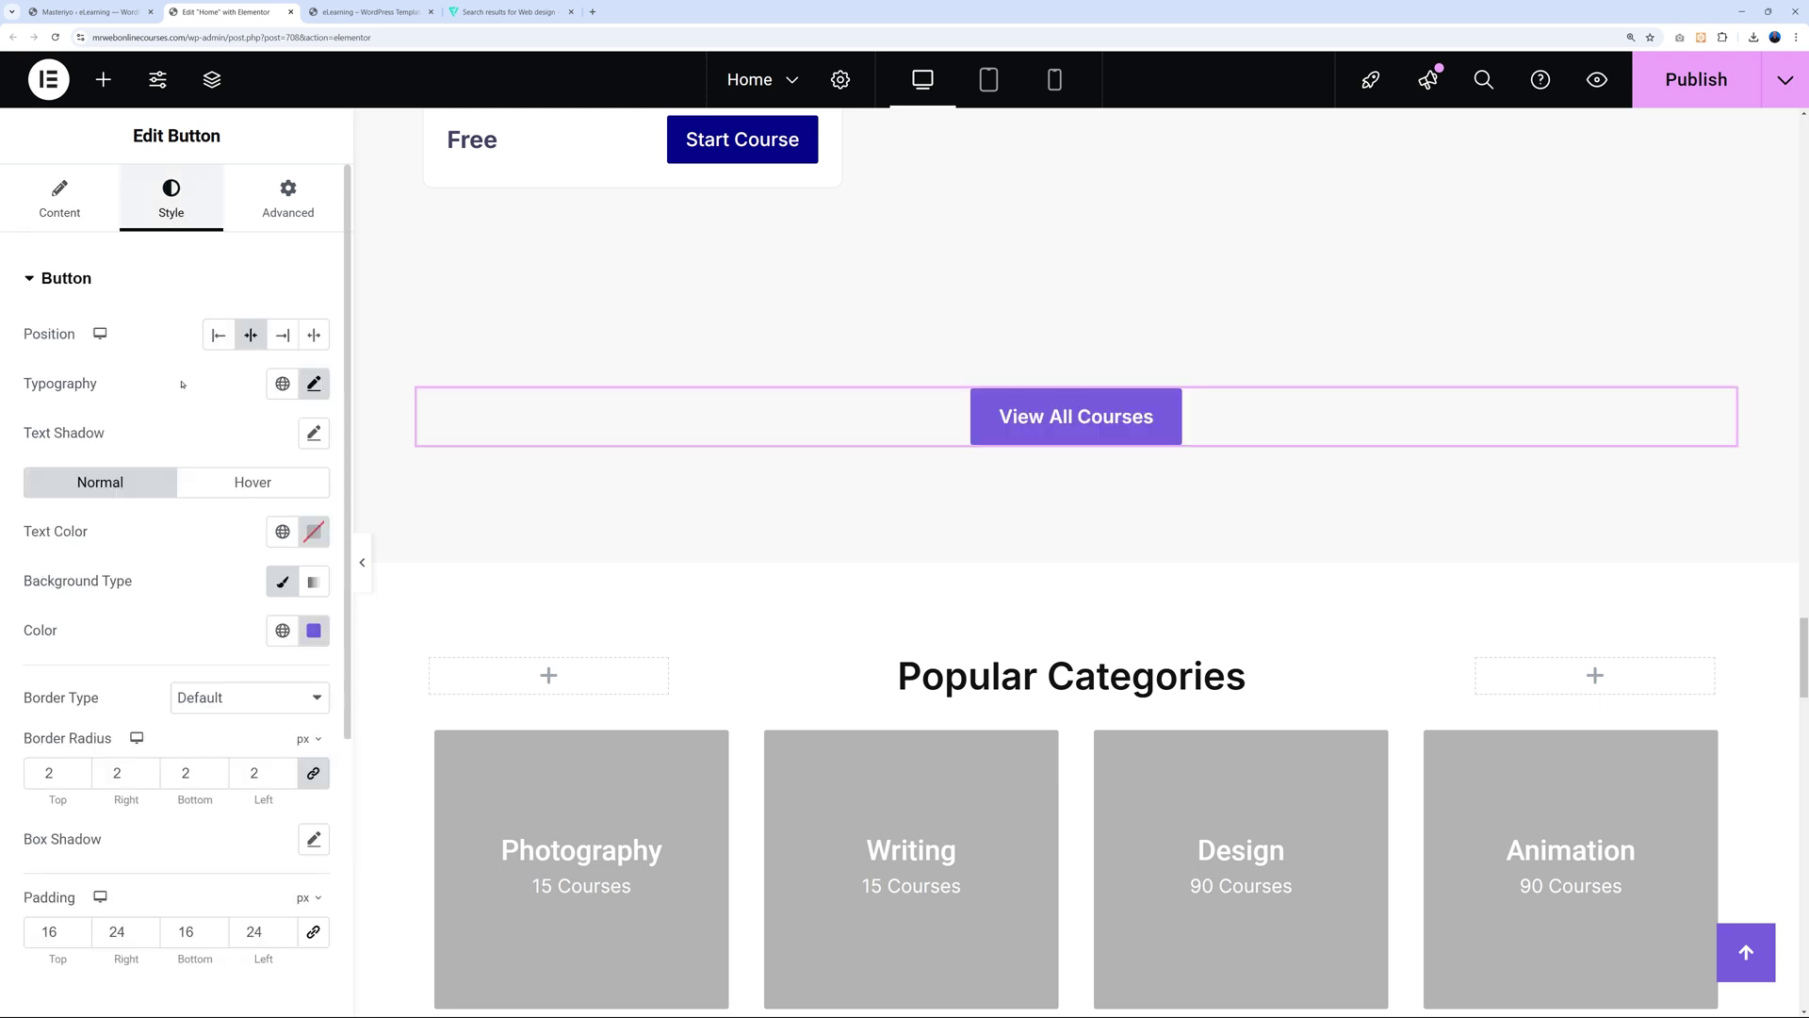
# Set the View All Courses button's normal background to navy #05098d.
pyautogui.click(308, 630)
pyautogui.click(193, 968)
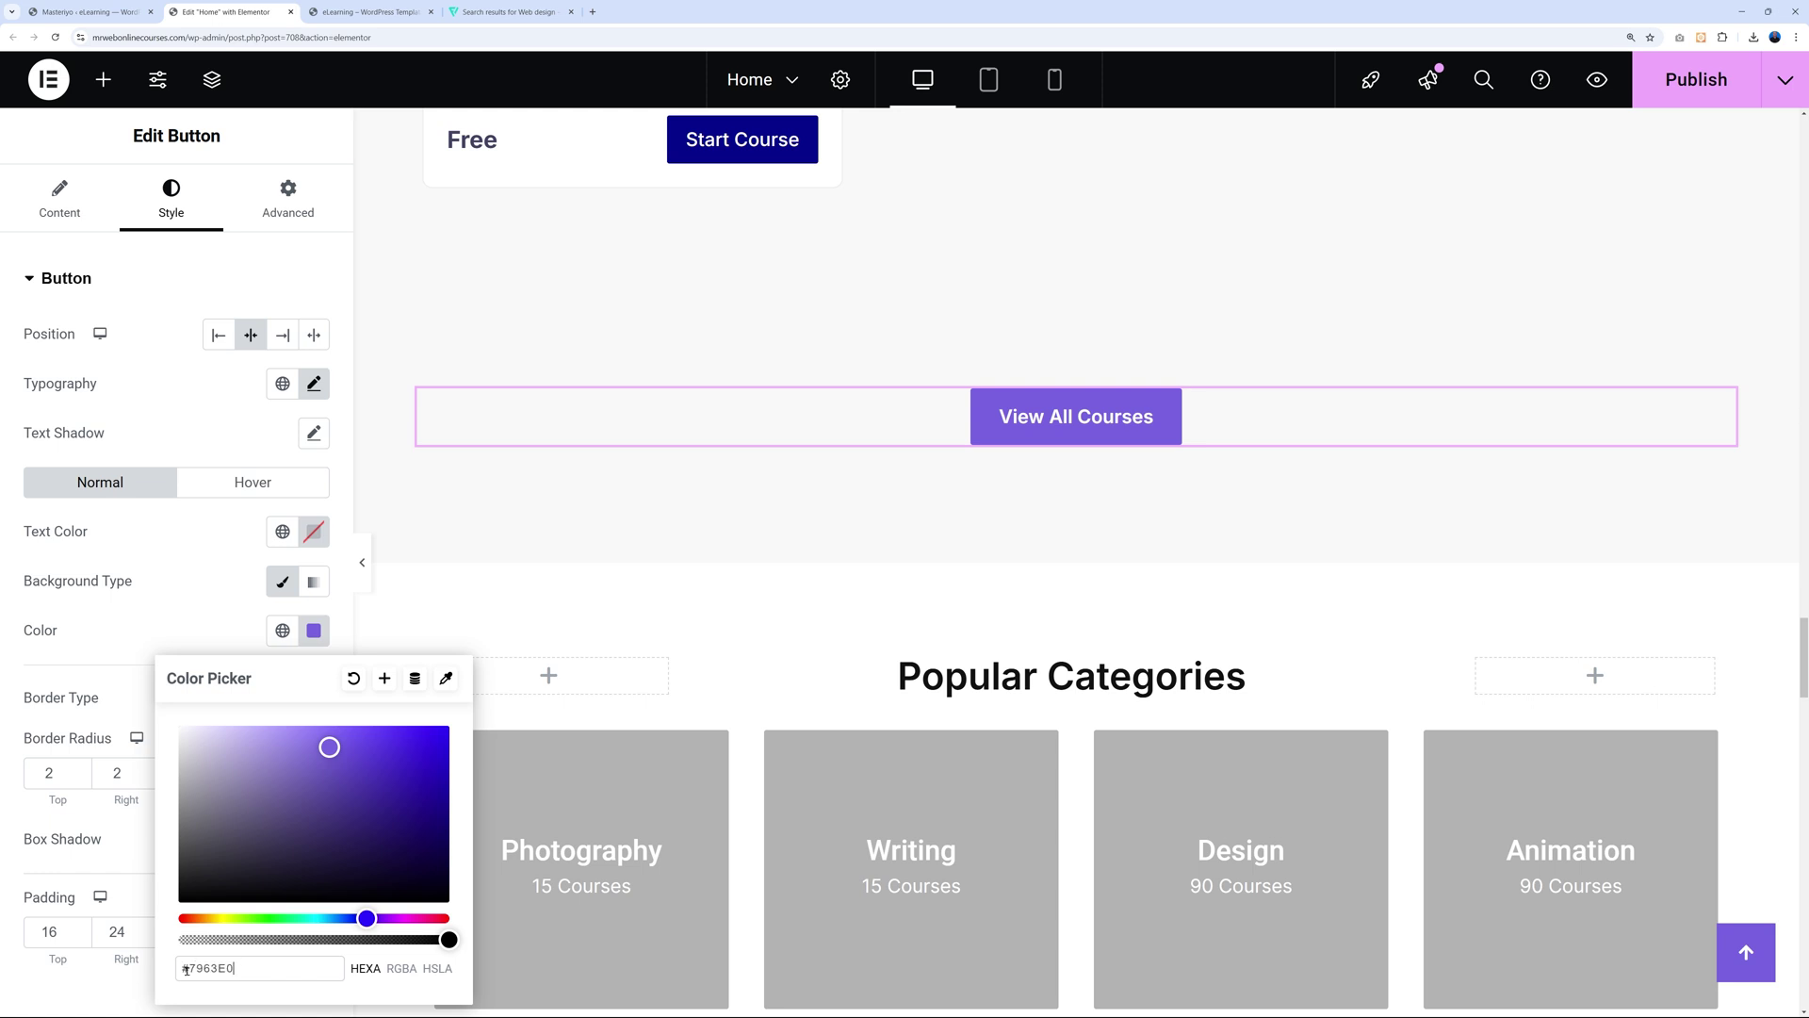
pyautogui.hotkey('ctrl', 'a')
pyautogui.hotkey('ctrl', 'v')
pyautogui.click(222, 584)
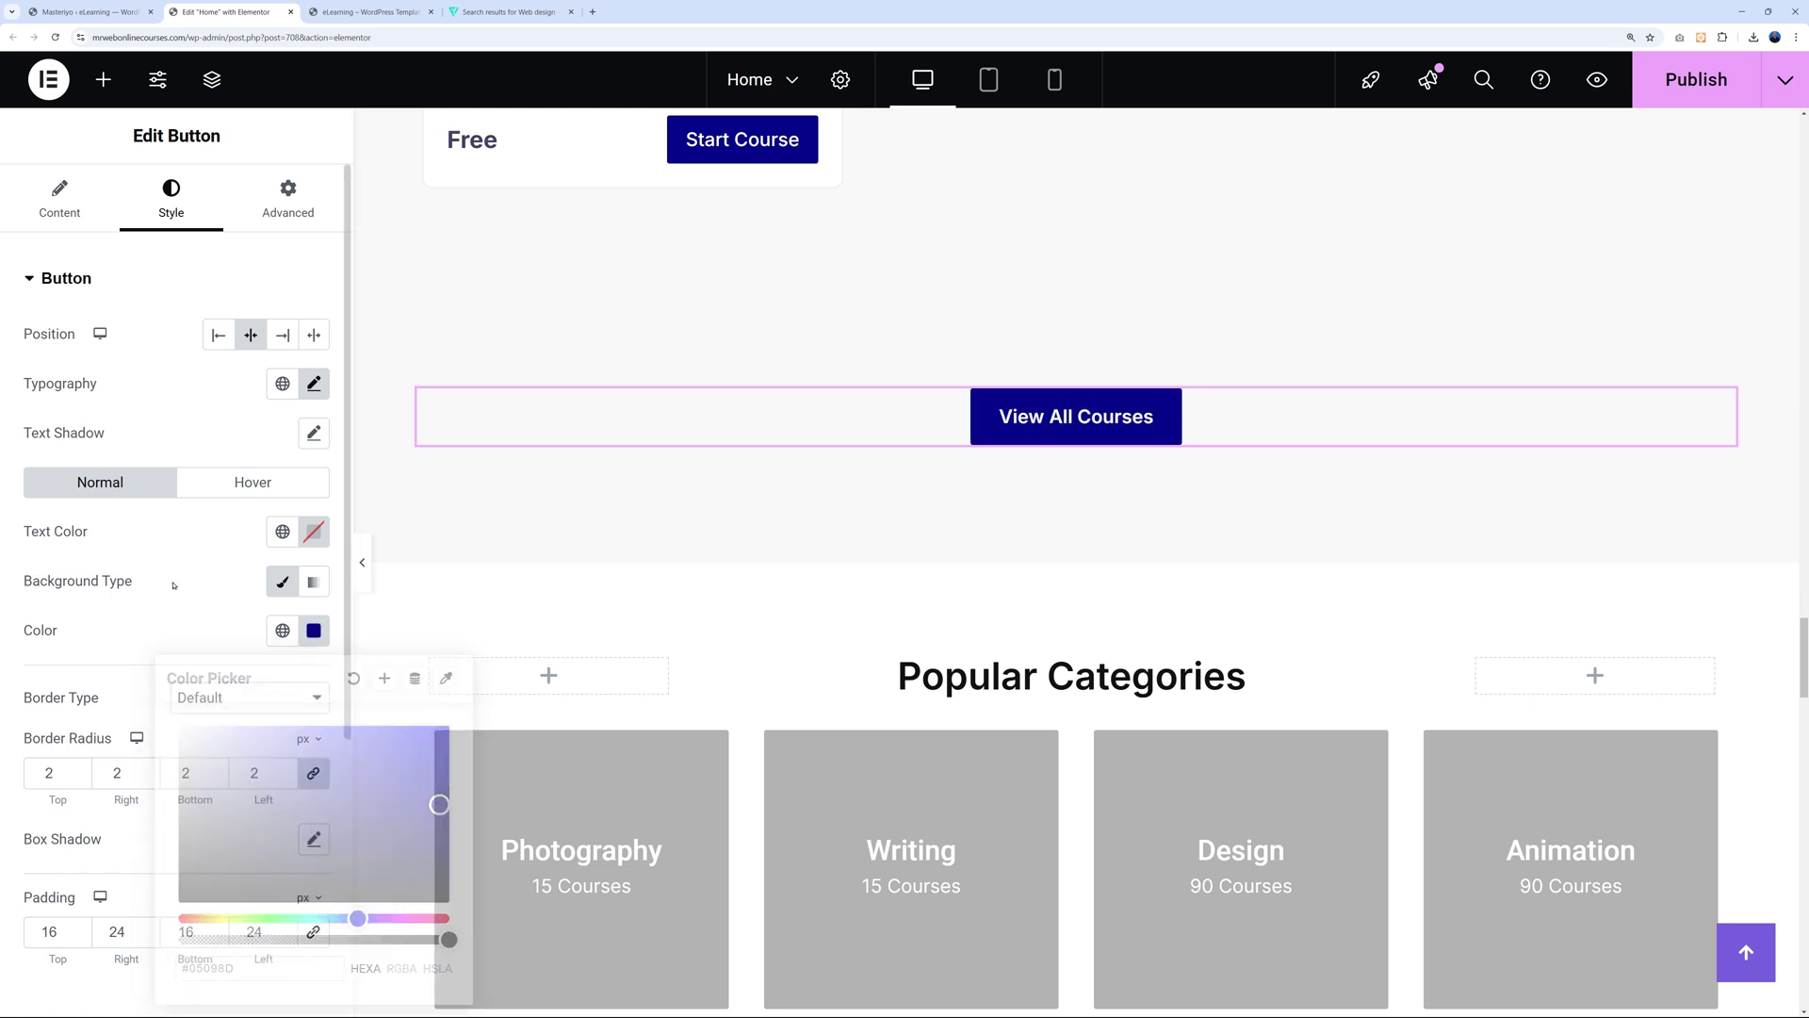
# Set its hover background to navy, lightened slightly to #0A0E8F.
pyautogui.click(238, 483)
pyautogui.click(314, 631)
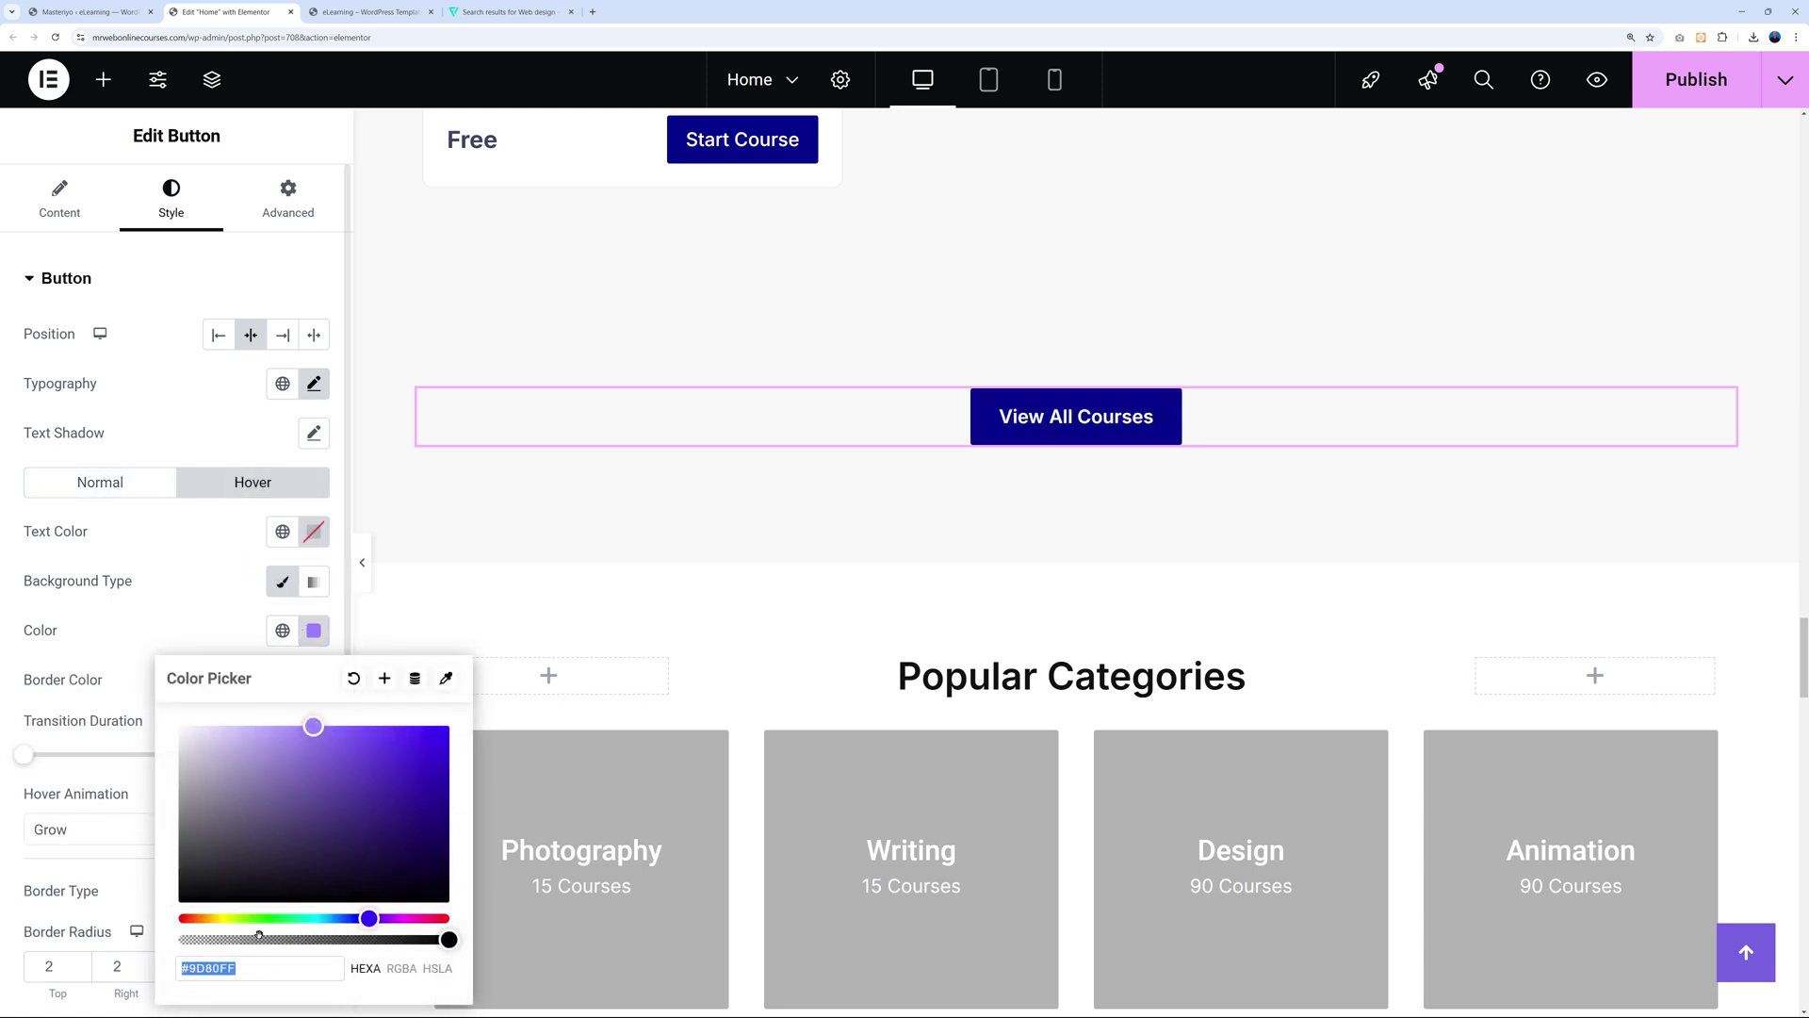
pyautogui.click(252, 974)
pyautogui.moveTo(188, 967); pyautogui.dragTo(238, 968)
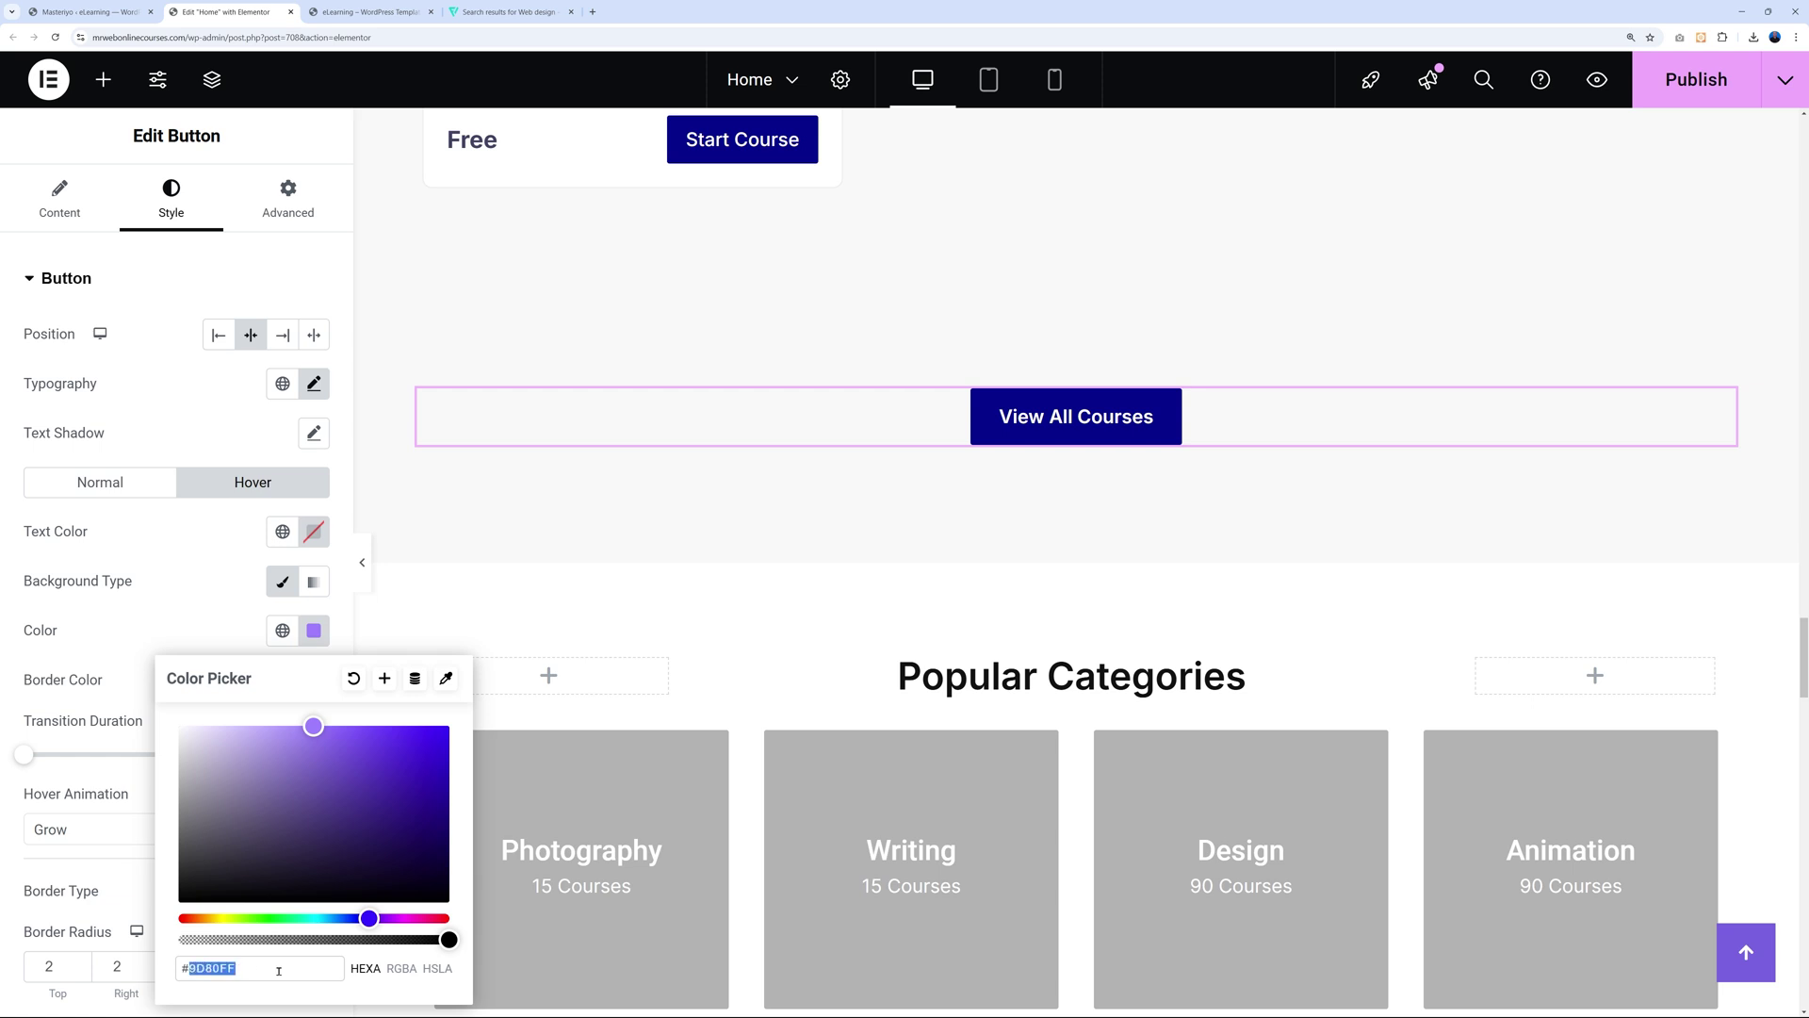
pyautogui.write('#05098d')
pyautogui.moveTo(436, 806); pyautogui.dragTo(386, 796)
pyautogui.press('Escape')
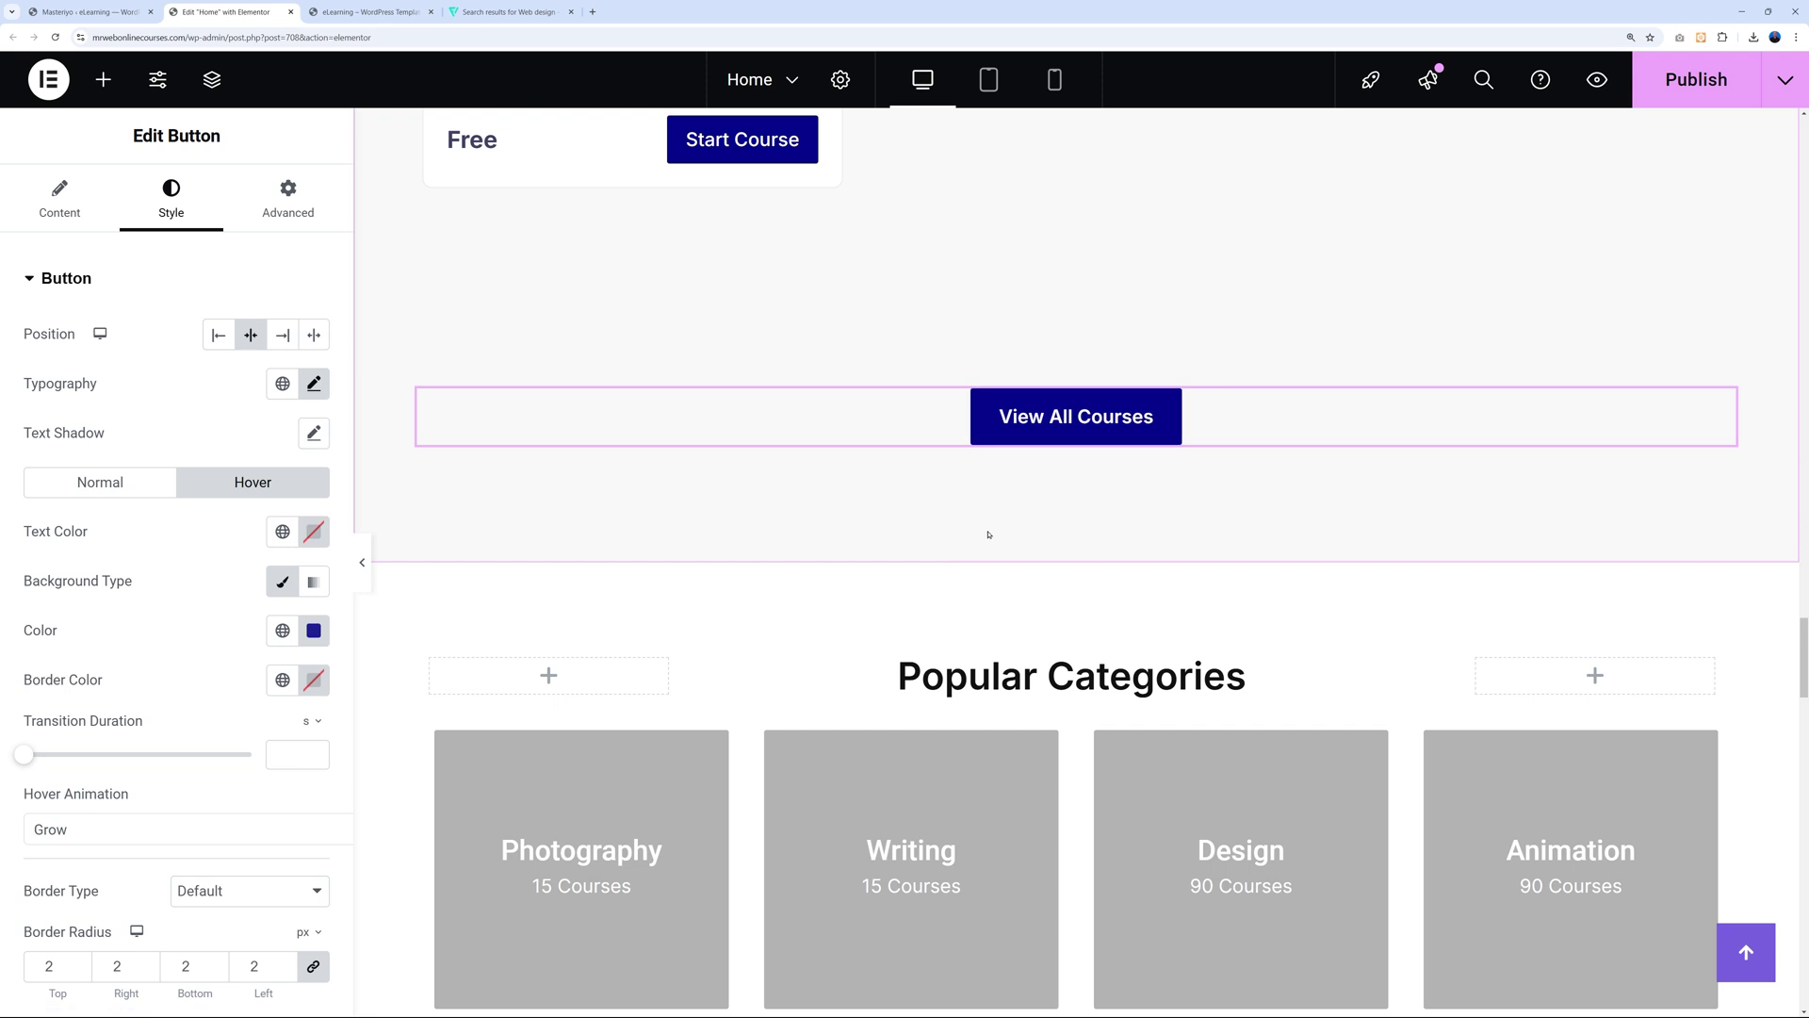
pyautogui.scroll(-4, 985, 528)
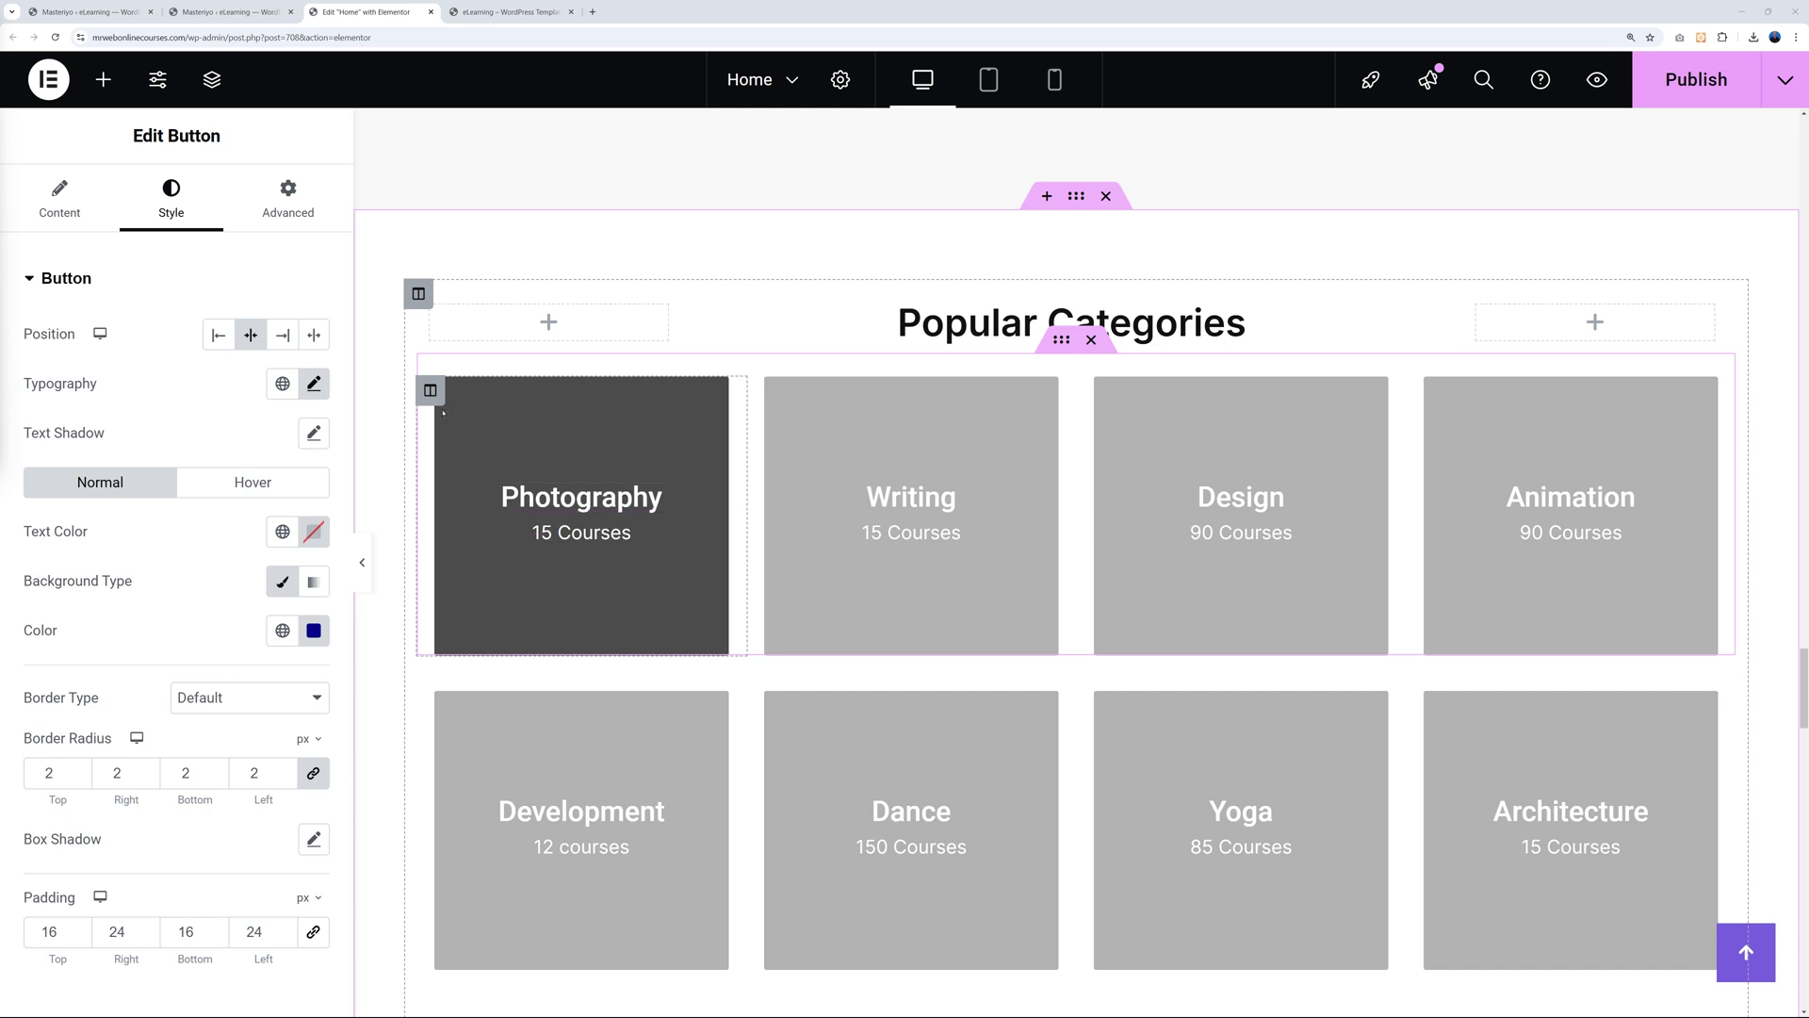
# Inspect the Photography column's background and text widgets, then return to Masteriyo's Styling settings.
pyautogui.click(431, 392)
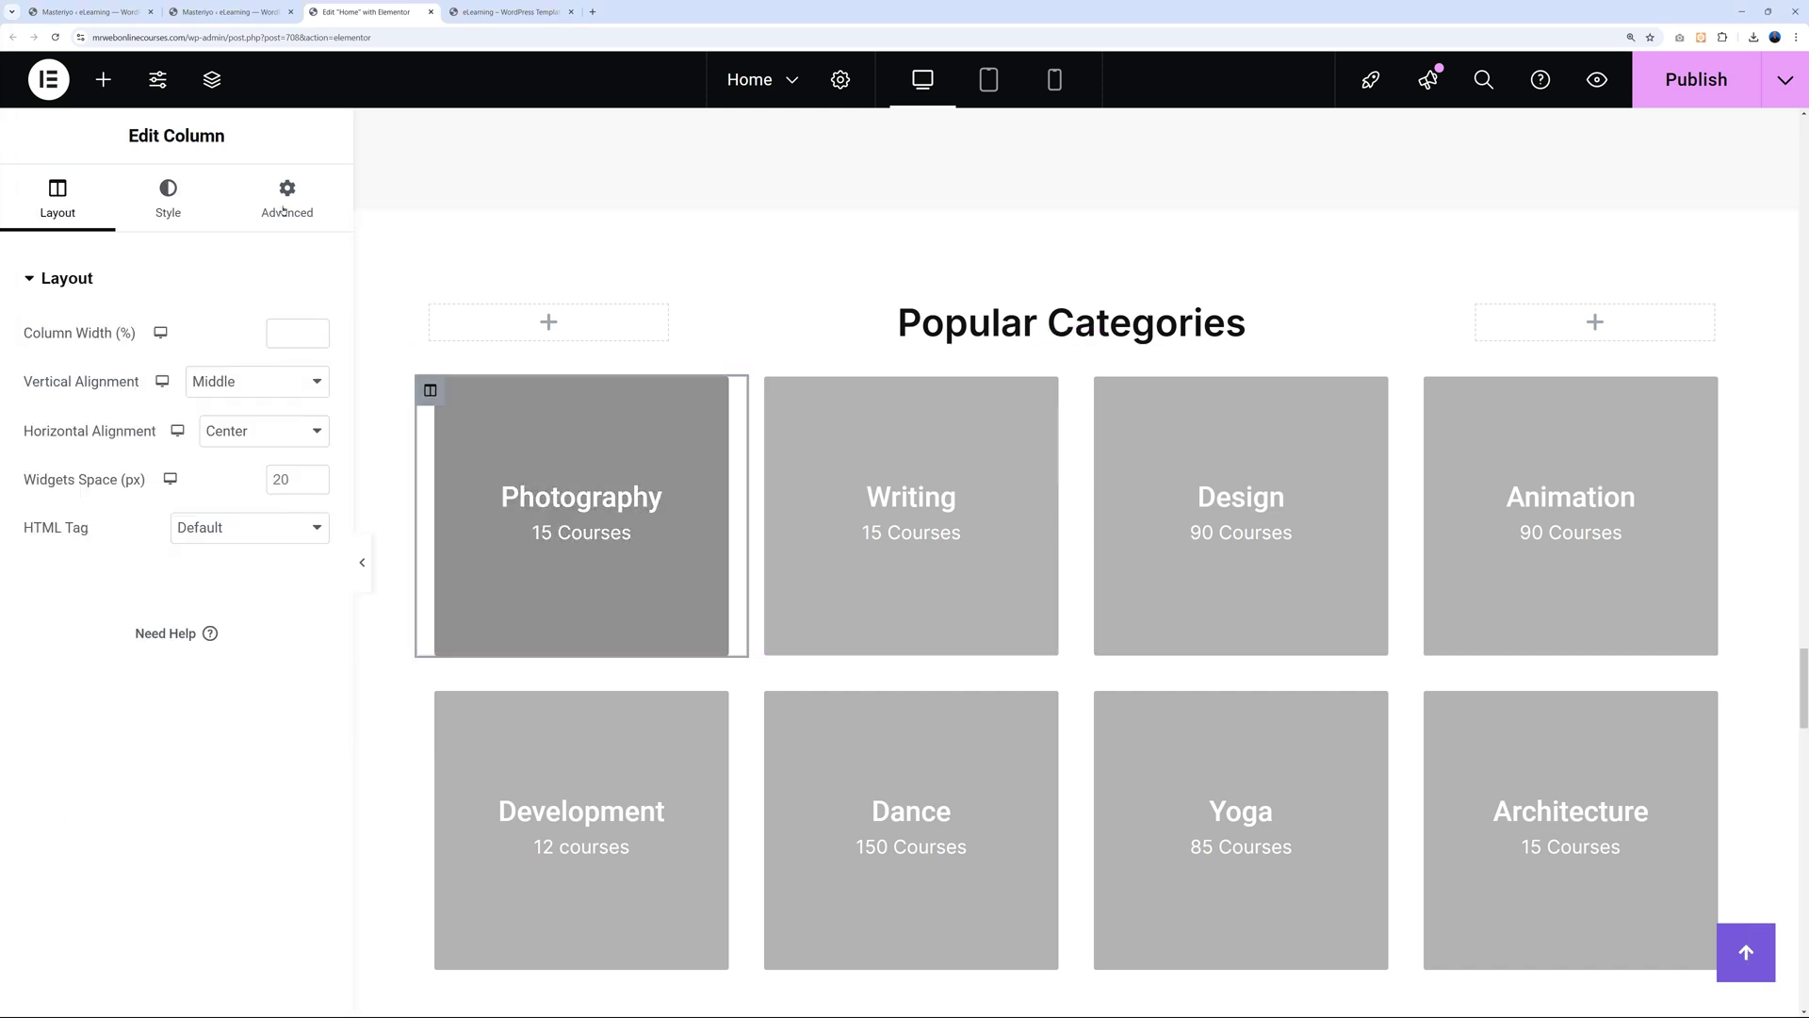
pyautogui.click(167, 198)
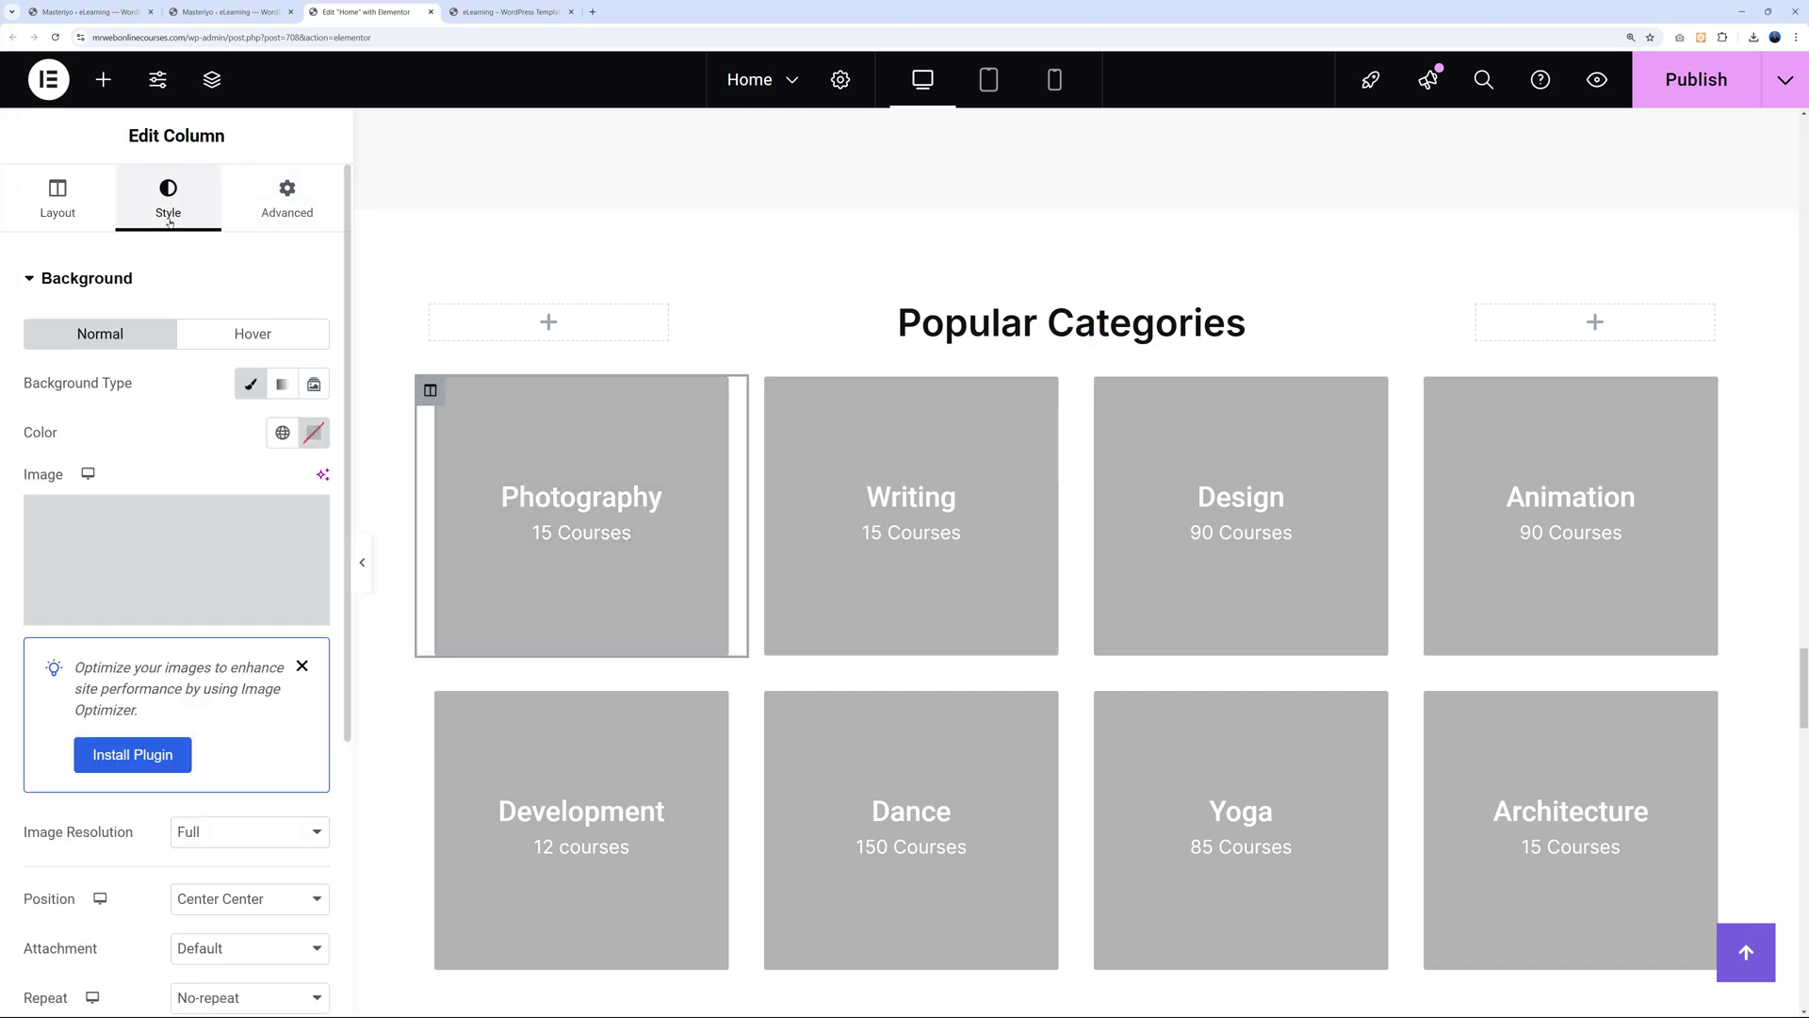
pyautogui.click(188, 556)
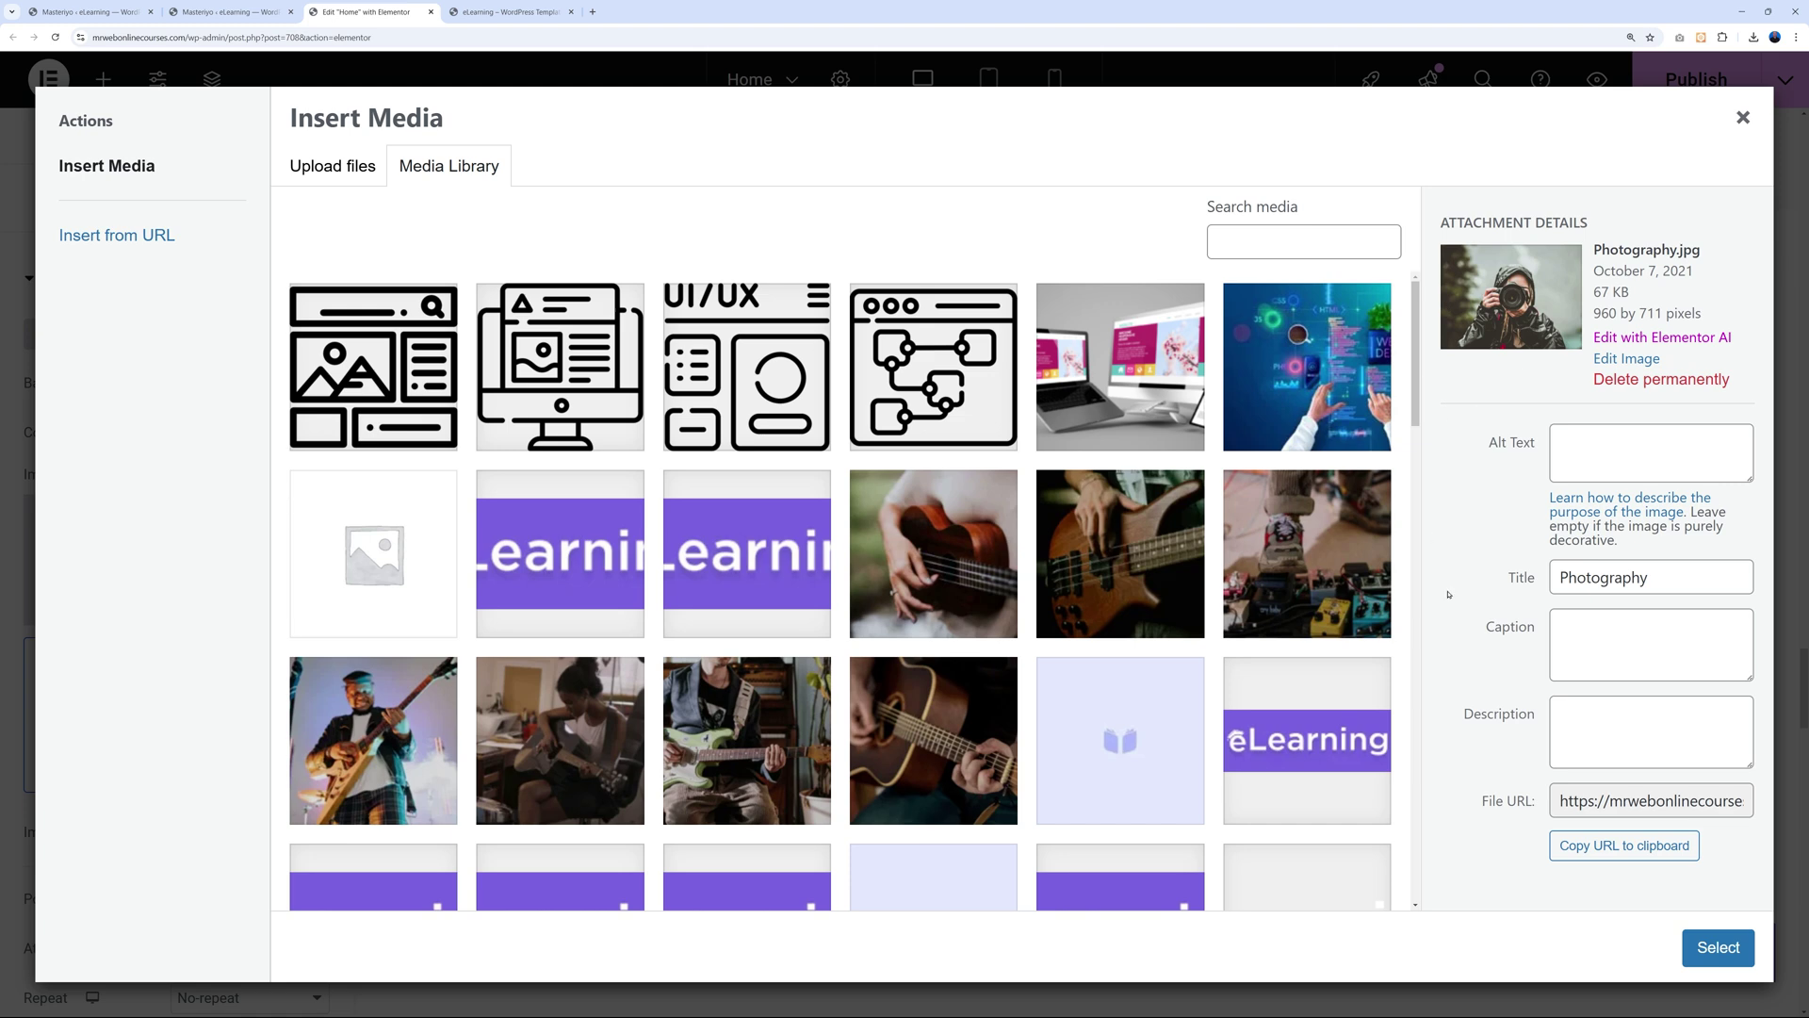
pyautogui.click(1742, 119)
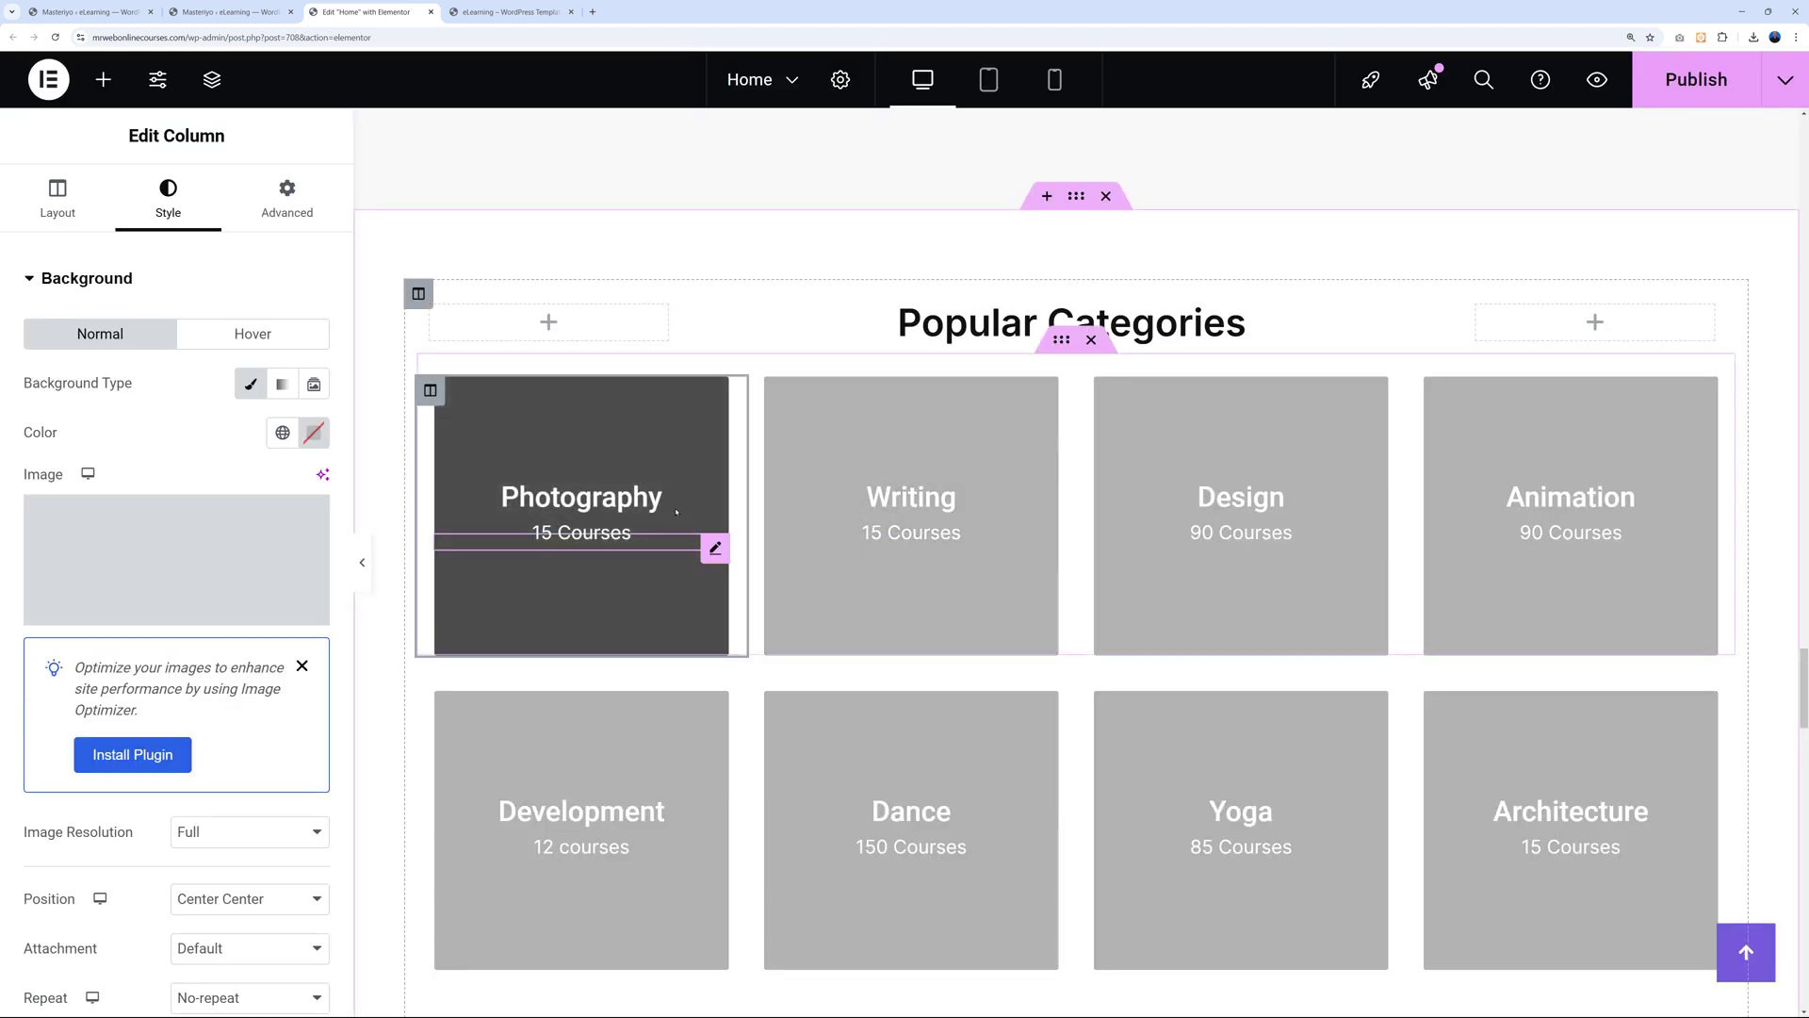
pyautogui.click(713, 498)
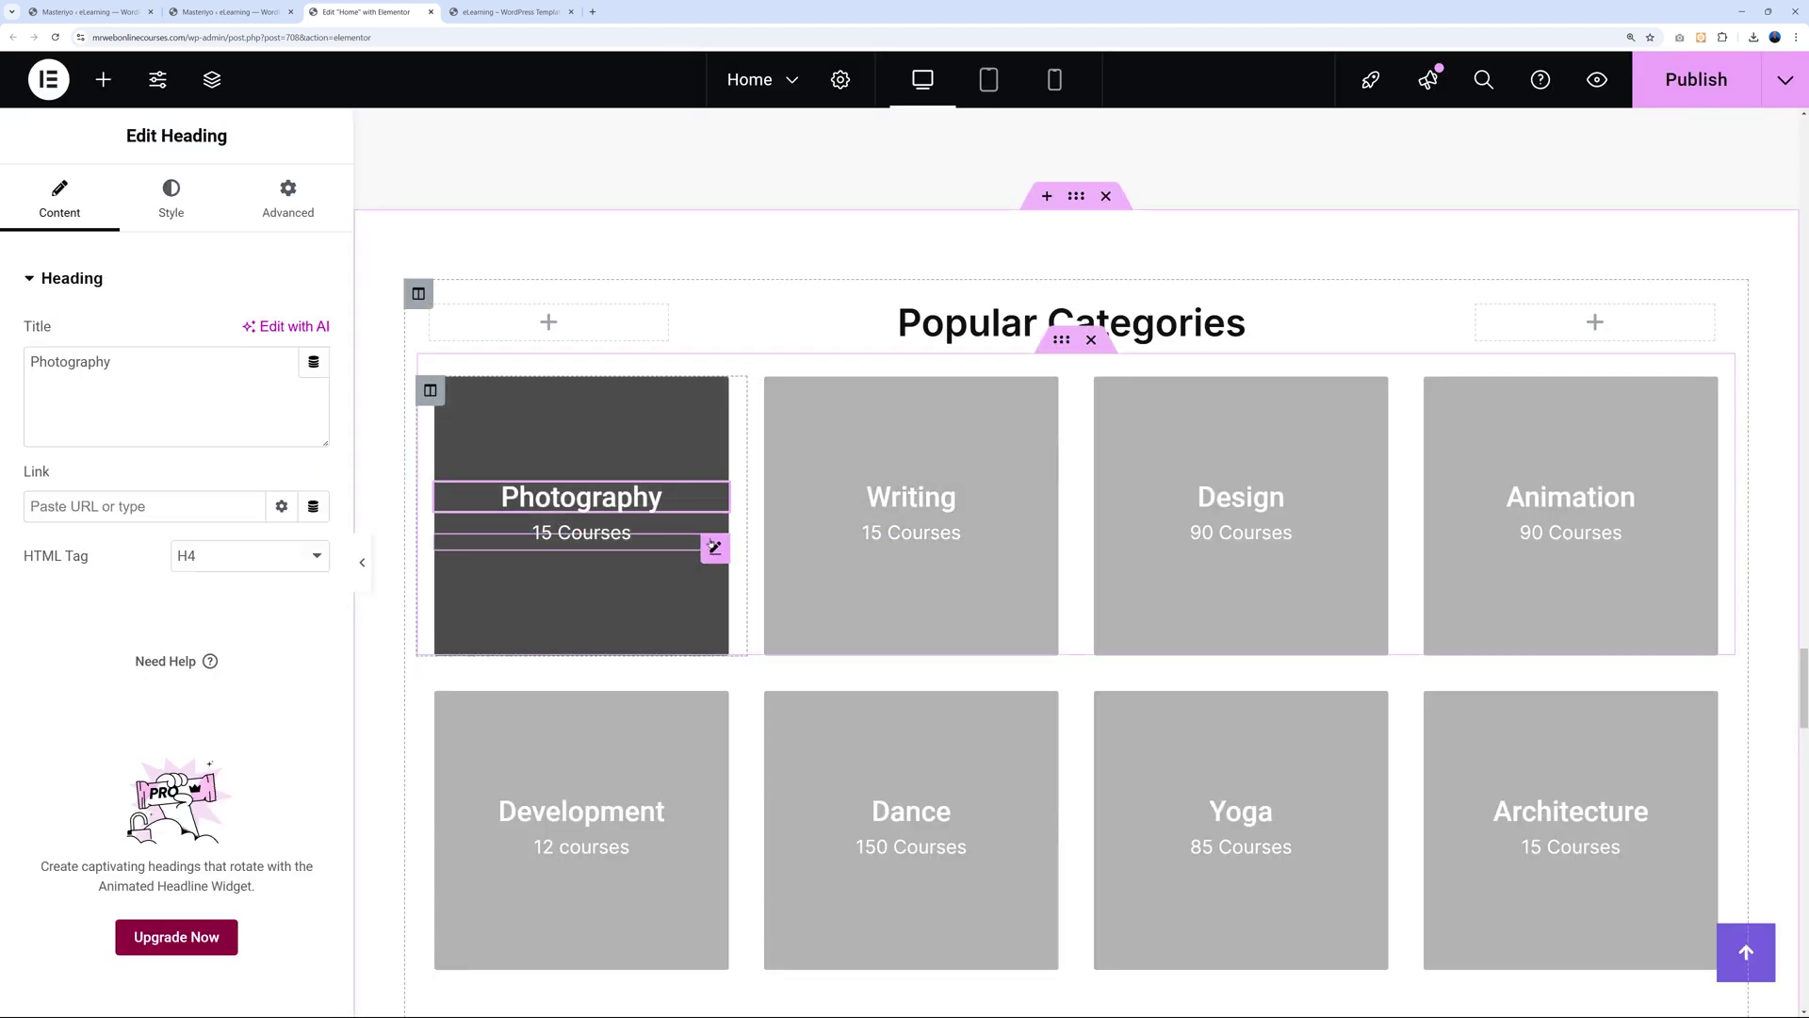
pyautogui.click(714, 547)
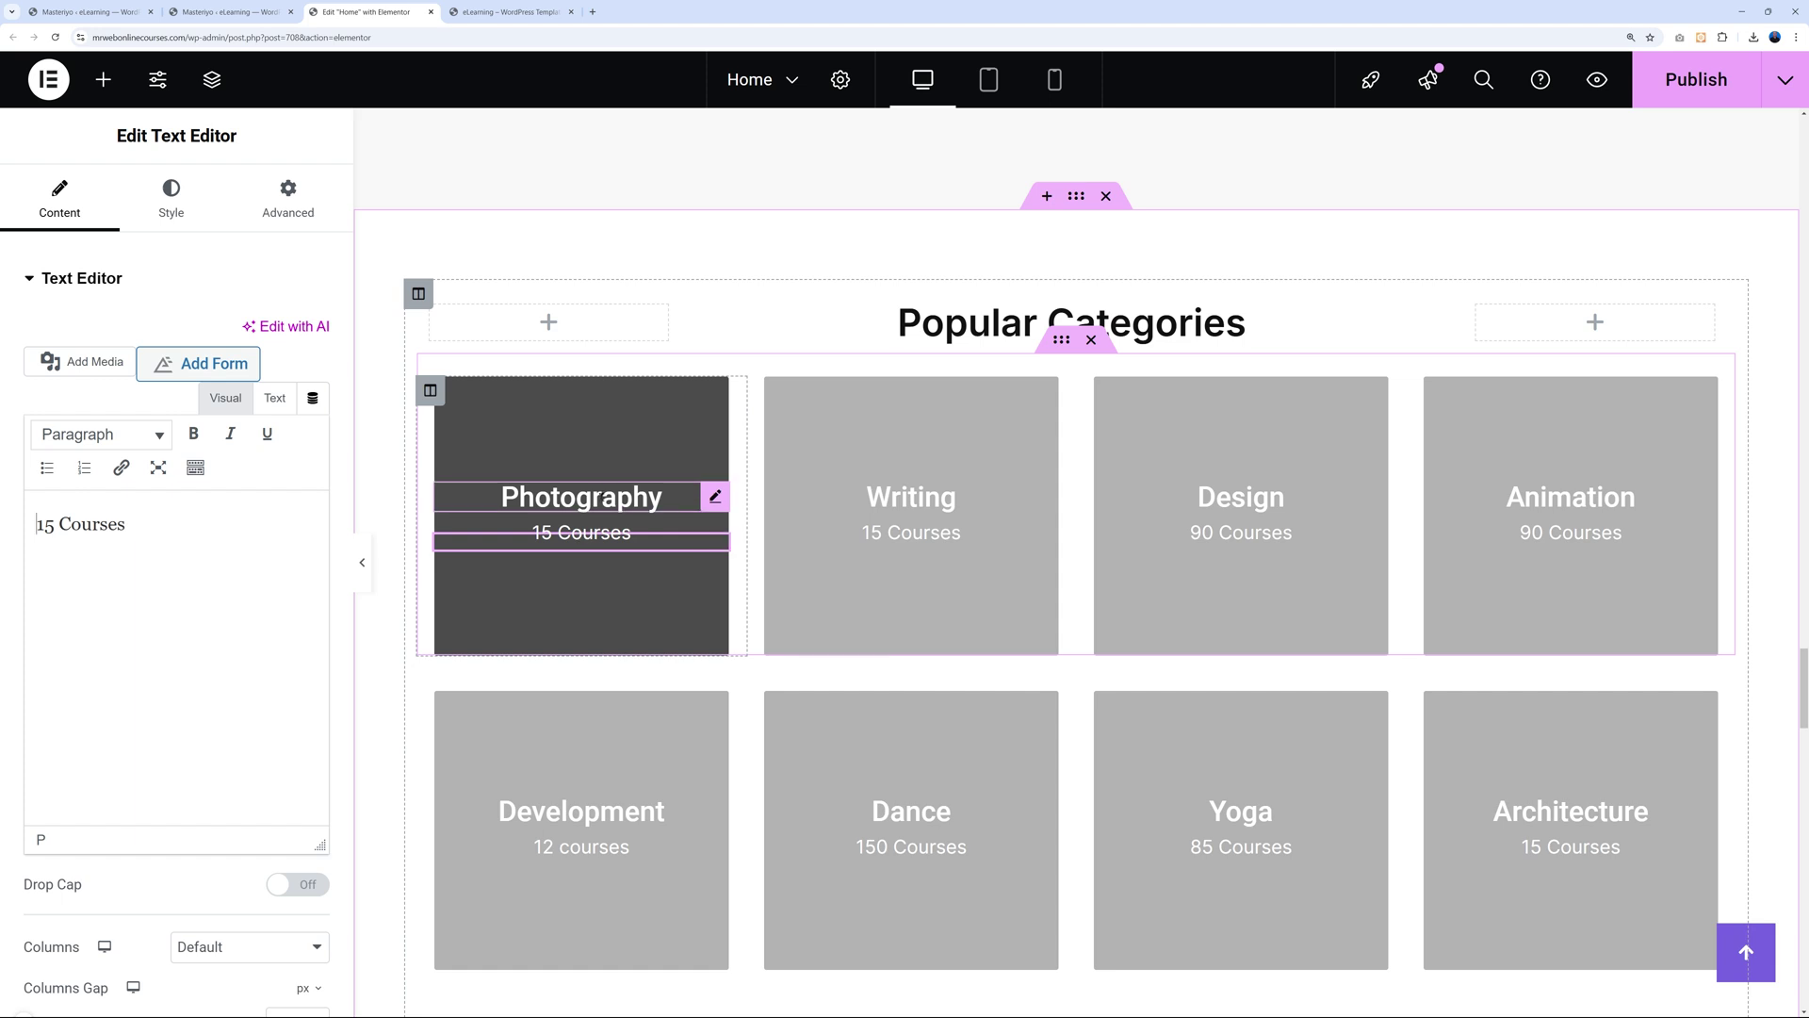
pyautogui.click(109, 14)
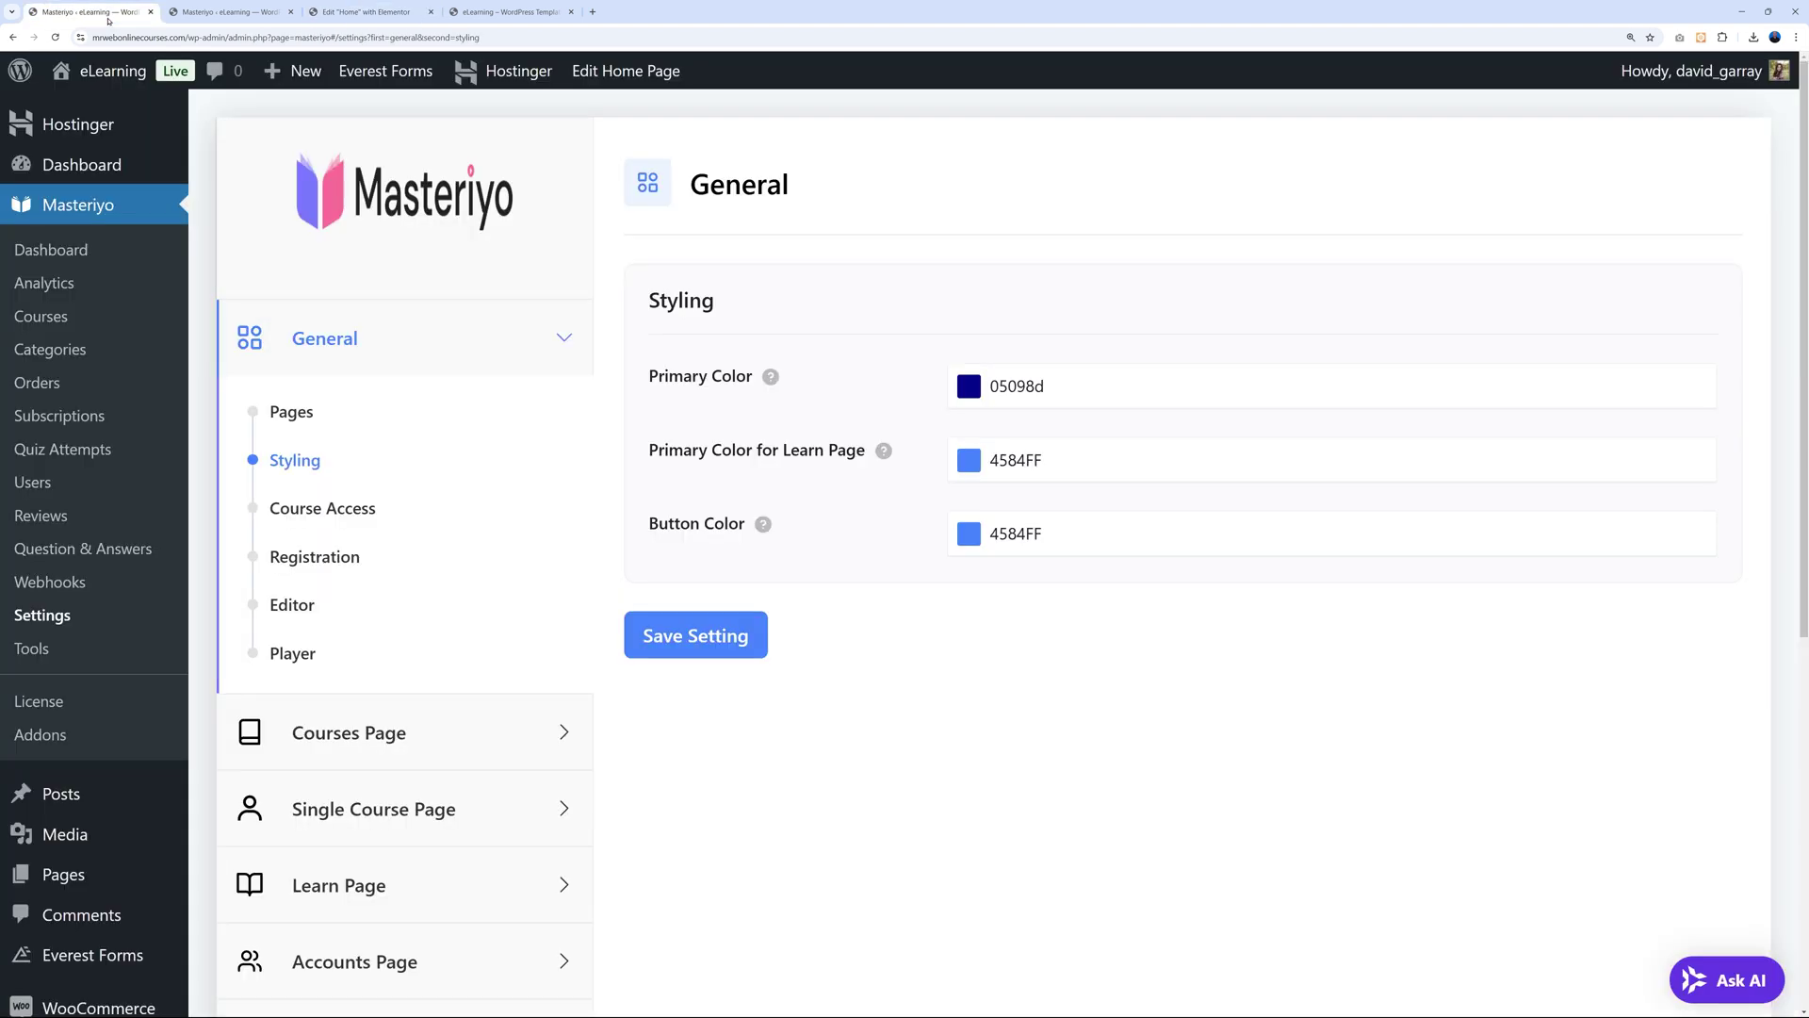
# Copy the [masteriyo_course_categories] shortcode from Masteriyo's Shortcodes list and return to the editor.
pyautogui.click(31, 648)
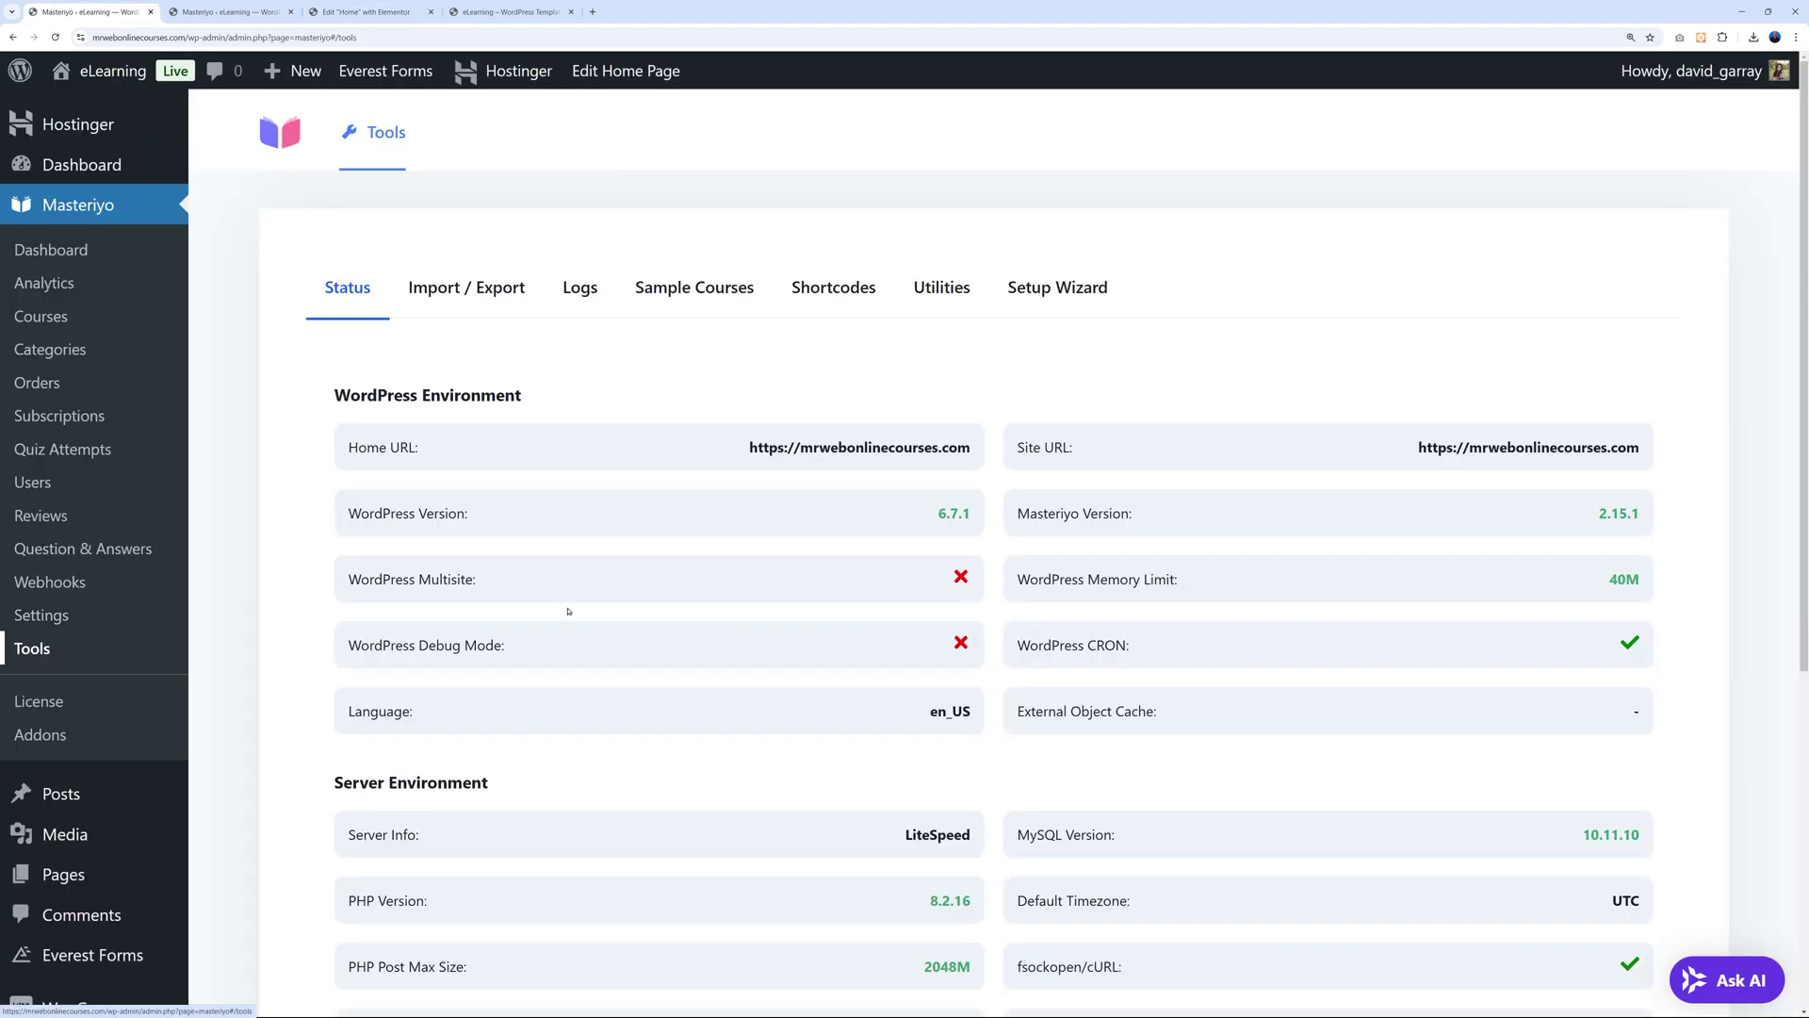
pyautogui.click(844, 290)
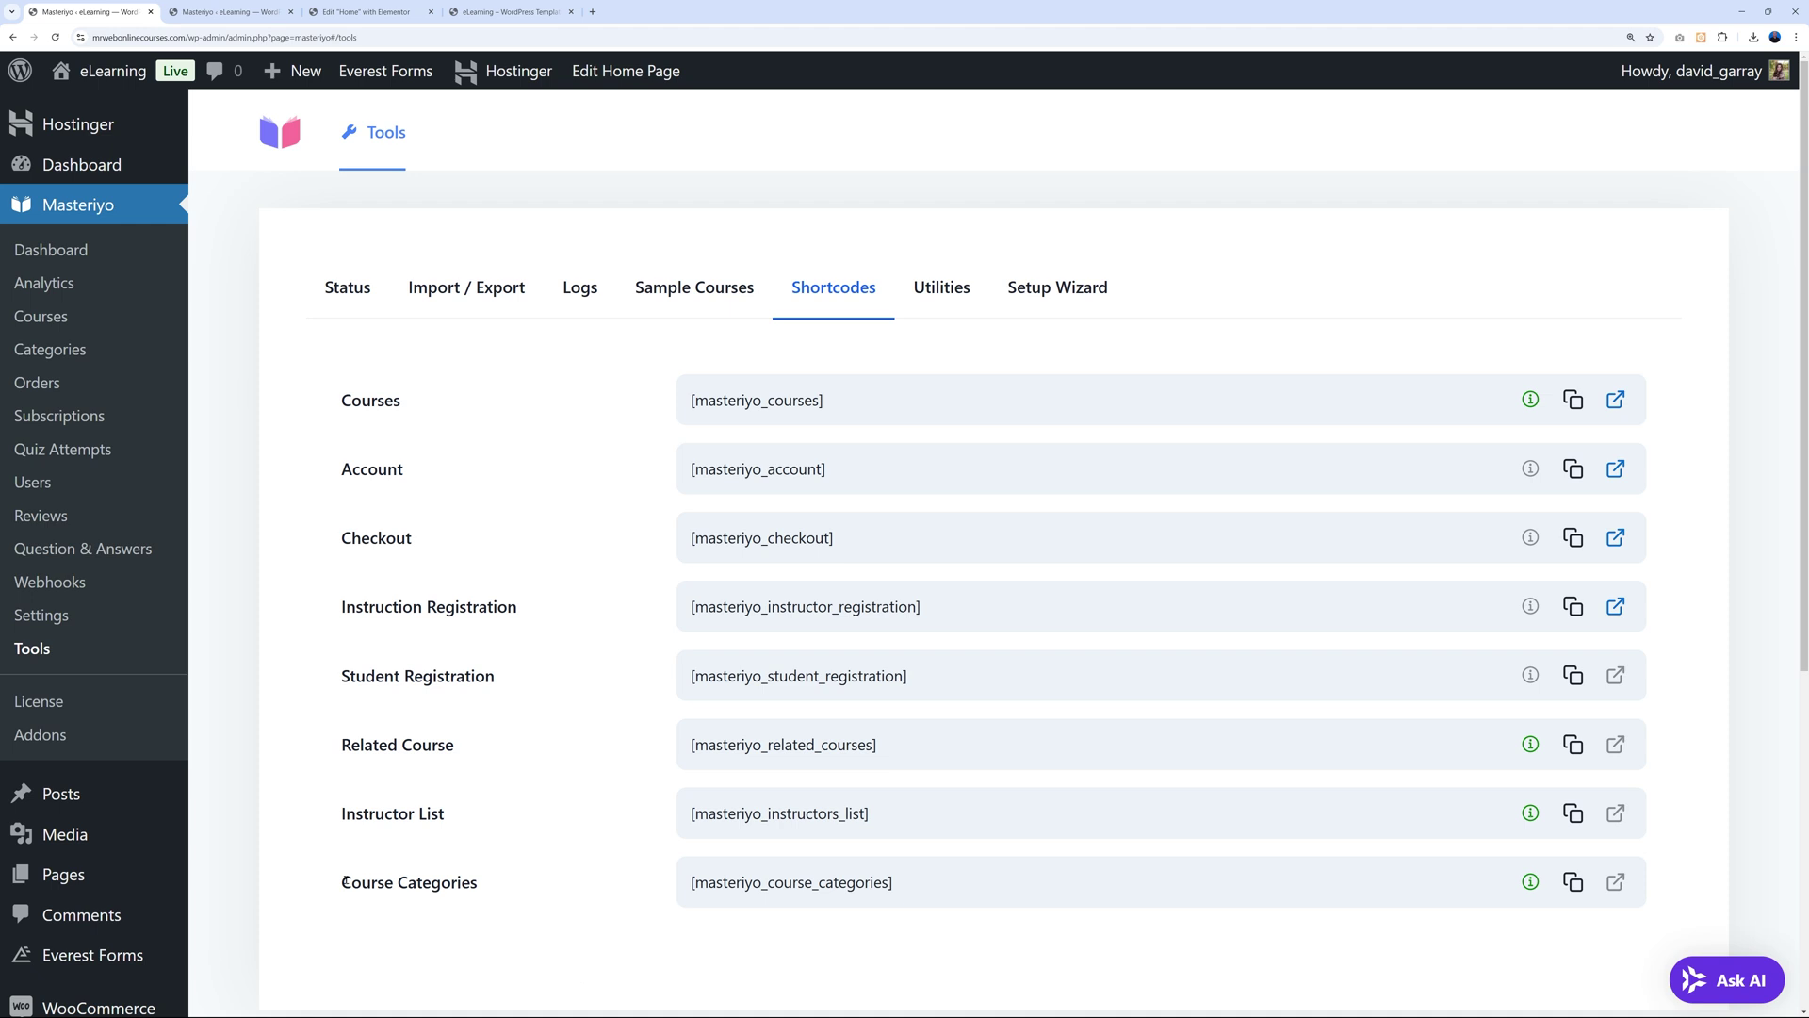
pyautogui.moveTo(342, 882); pyautogui.dragTo(552, 935)
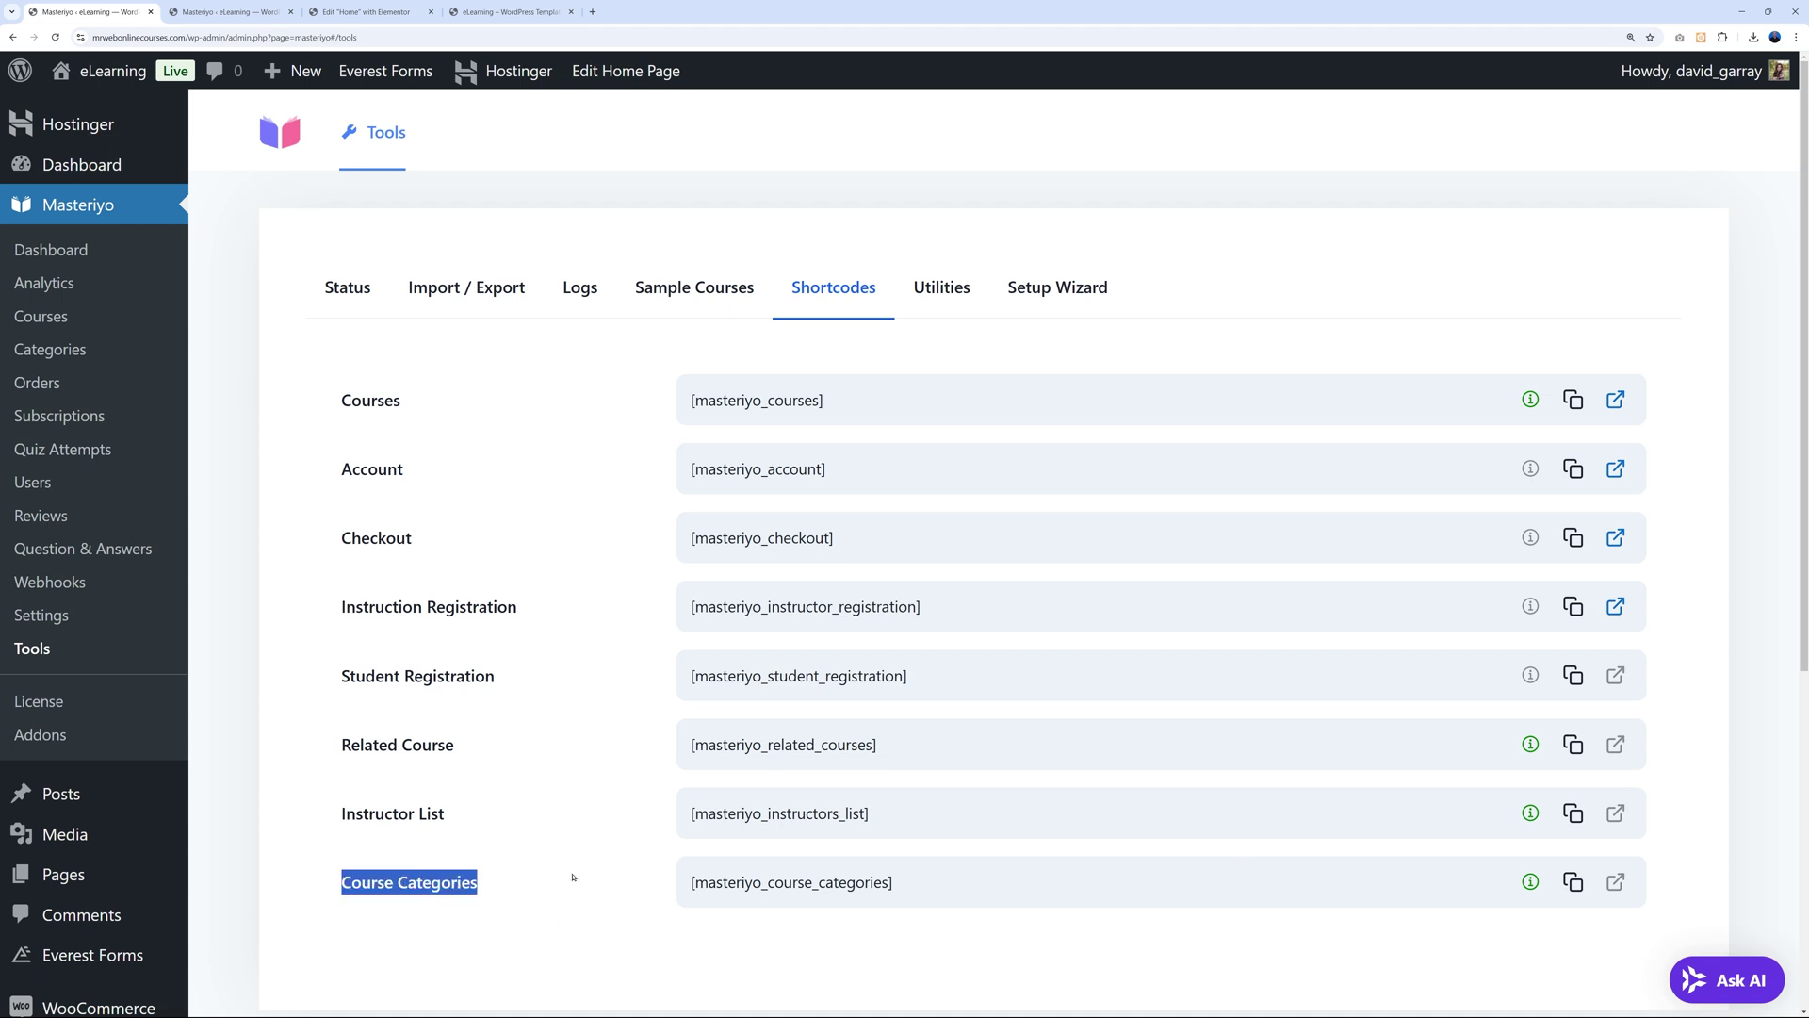
pyautogui.click(540, 905)
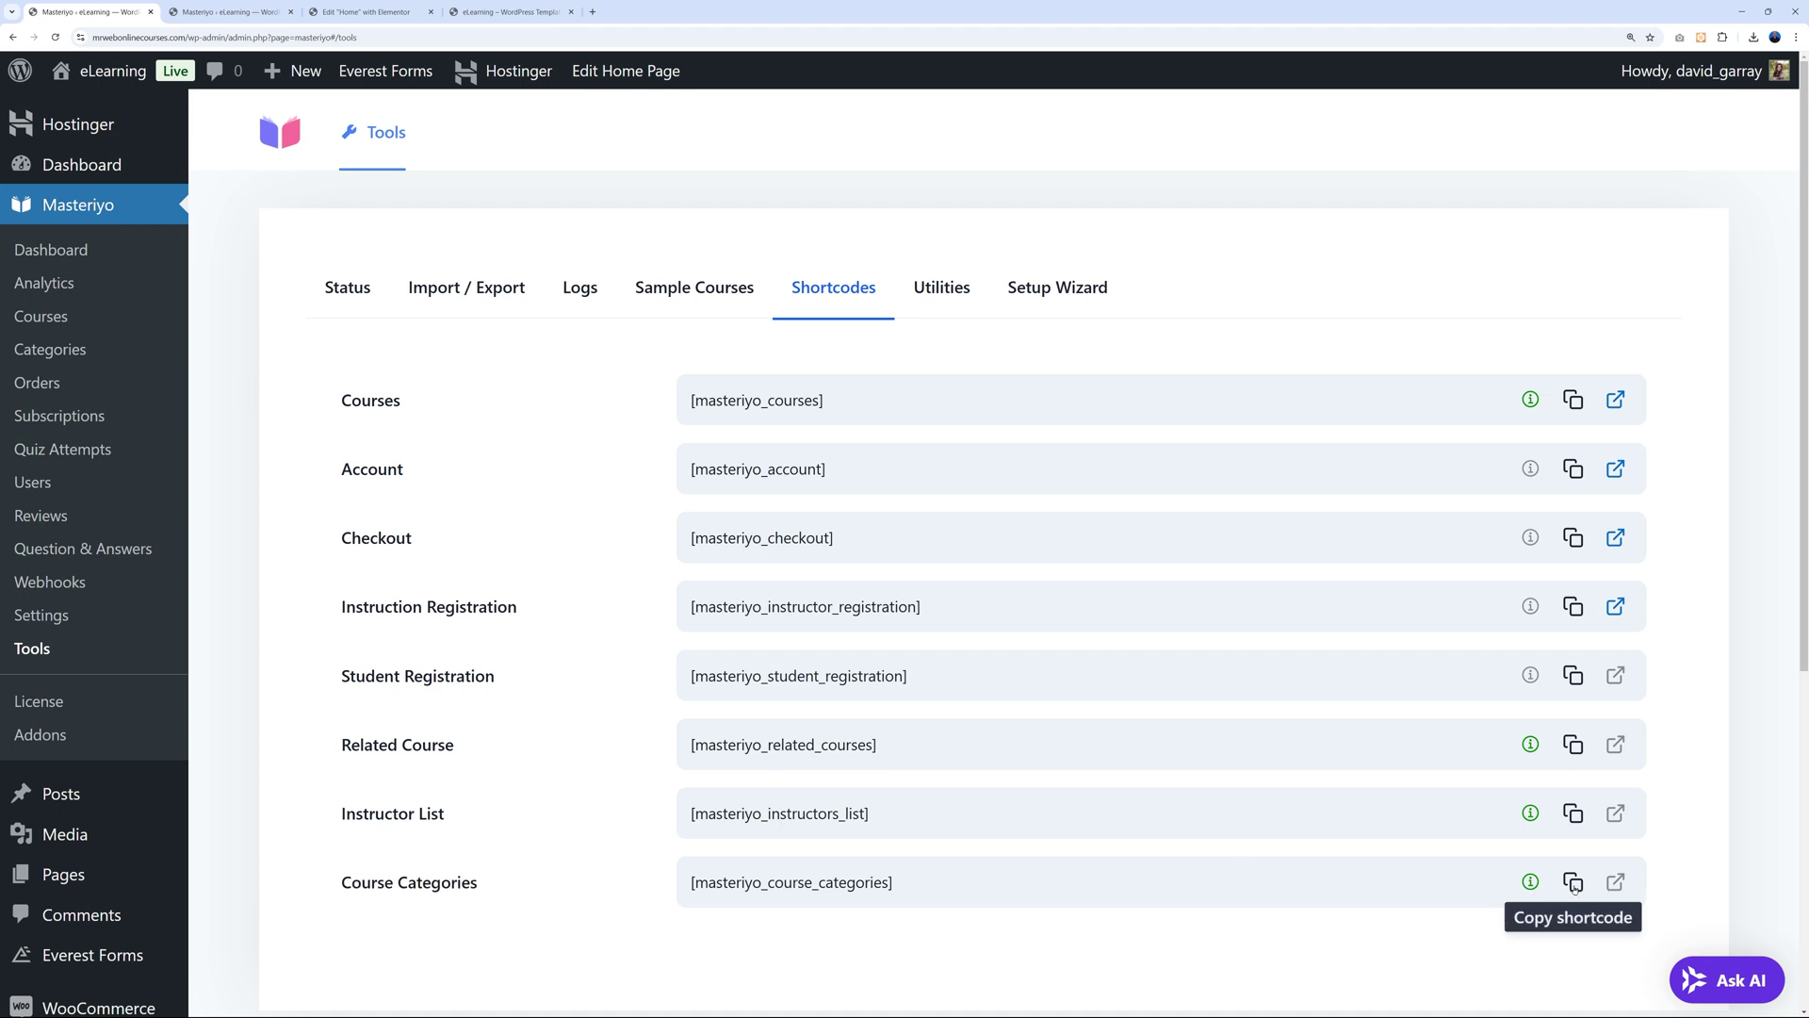
pyautogui.click(1573, 882)
pyautogui.click(264, 12)
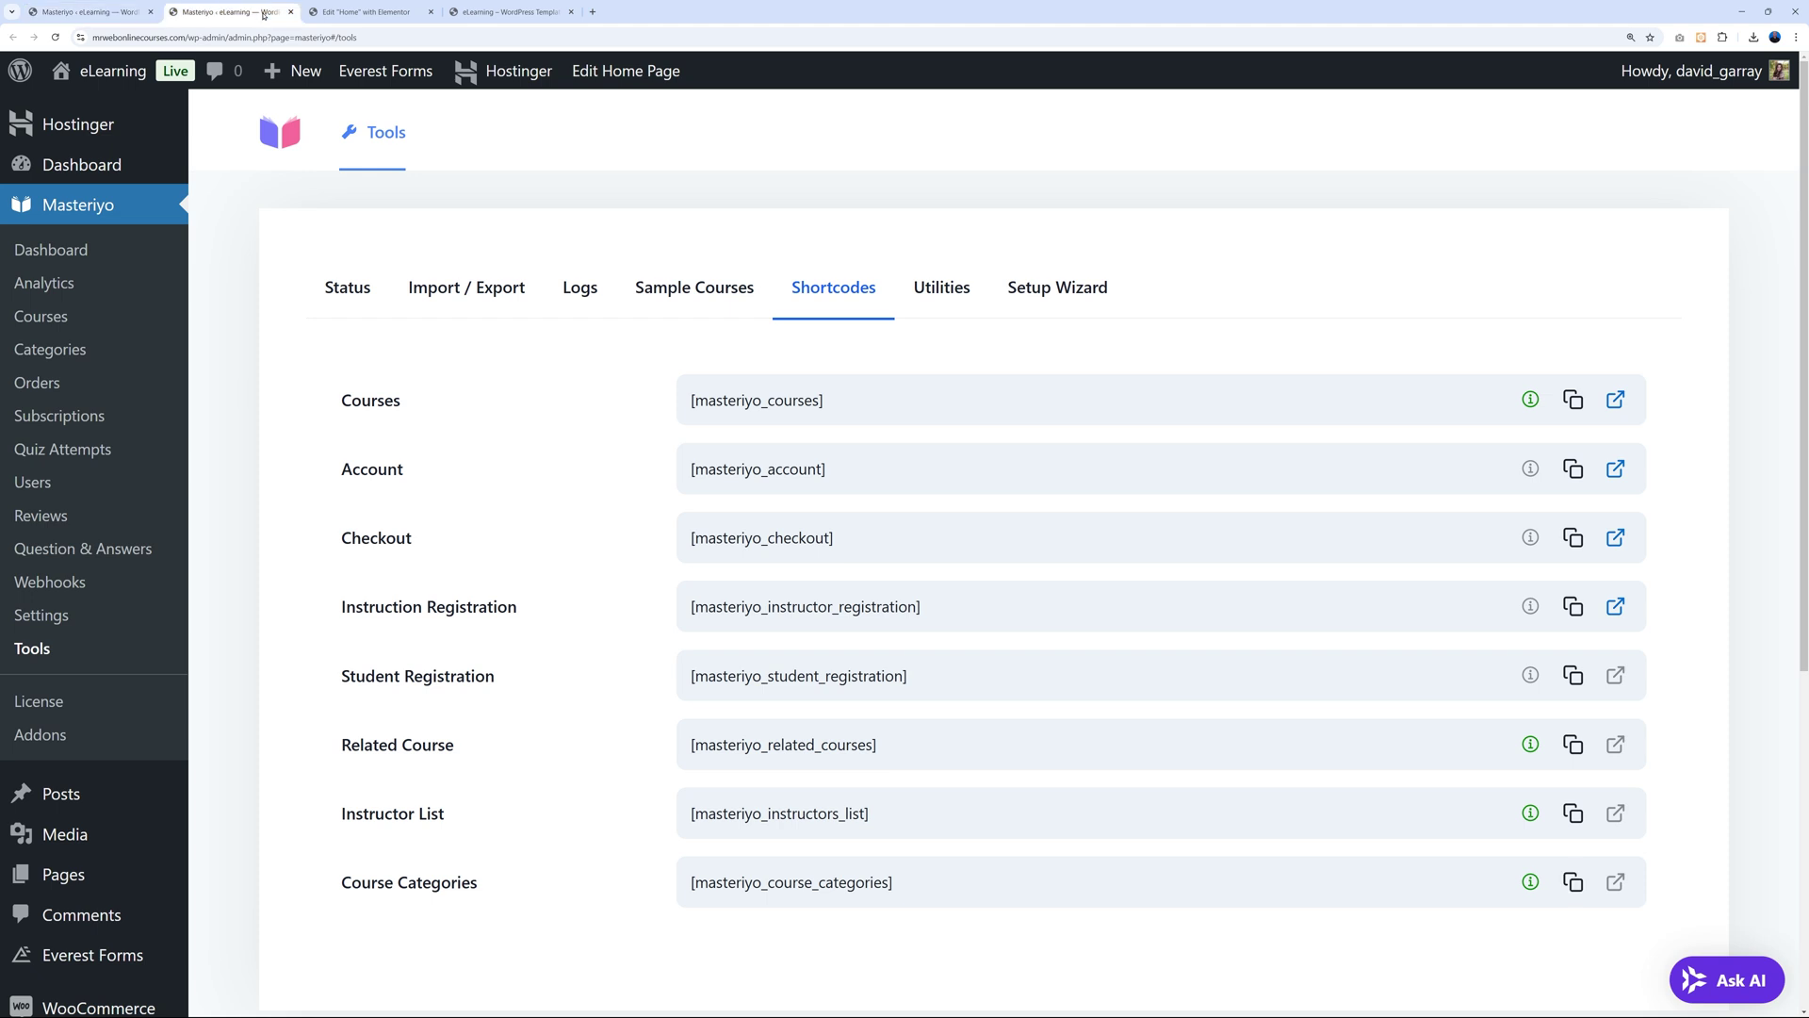
pyautogui.hotkey('ctrl', 'w')
pyautogui.scroll(2, 1371, 233)
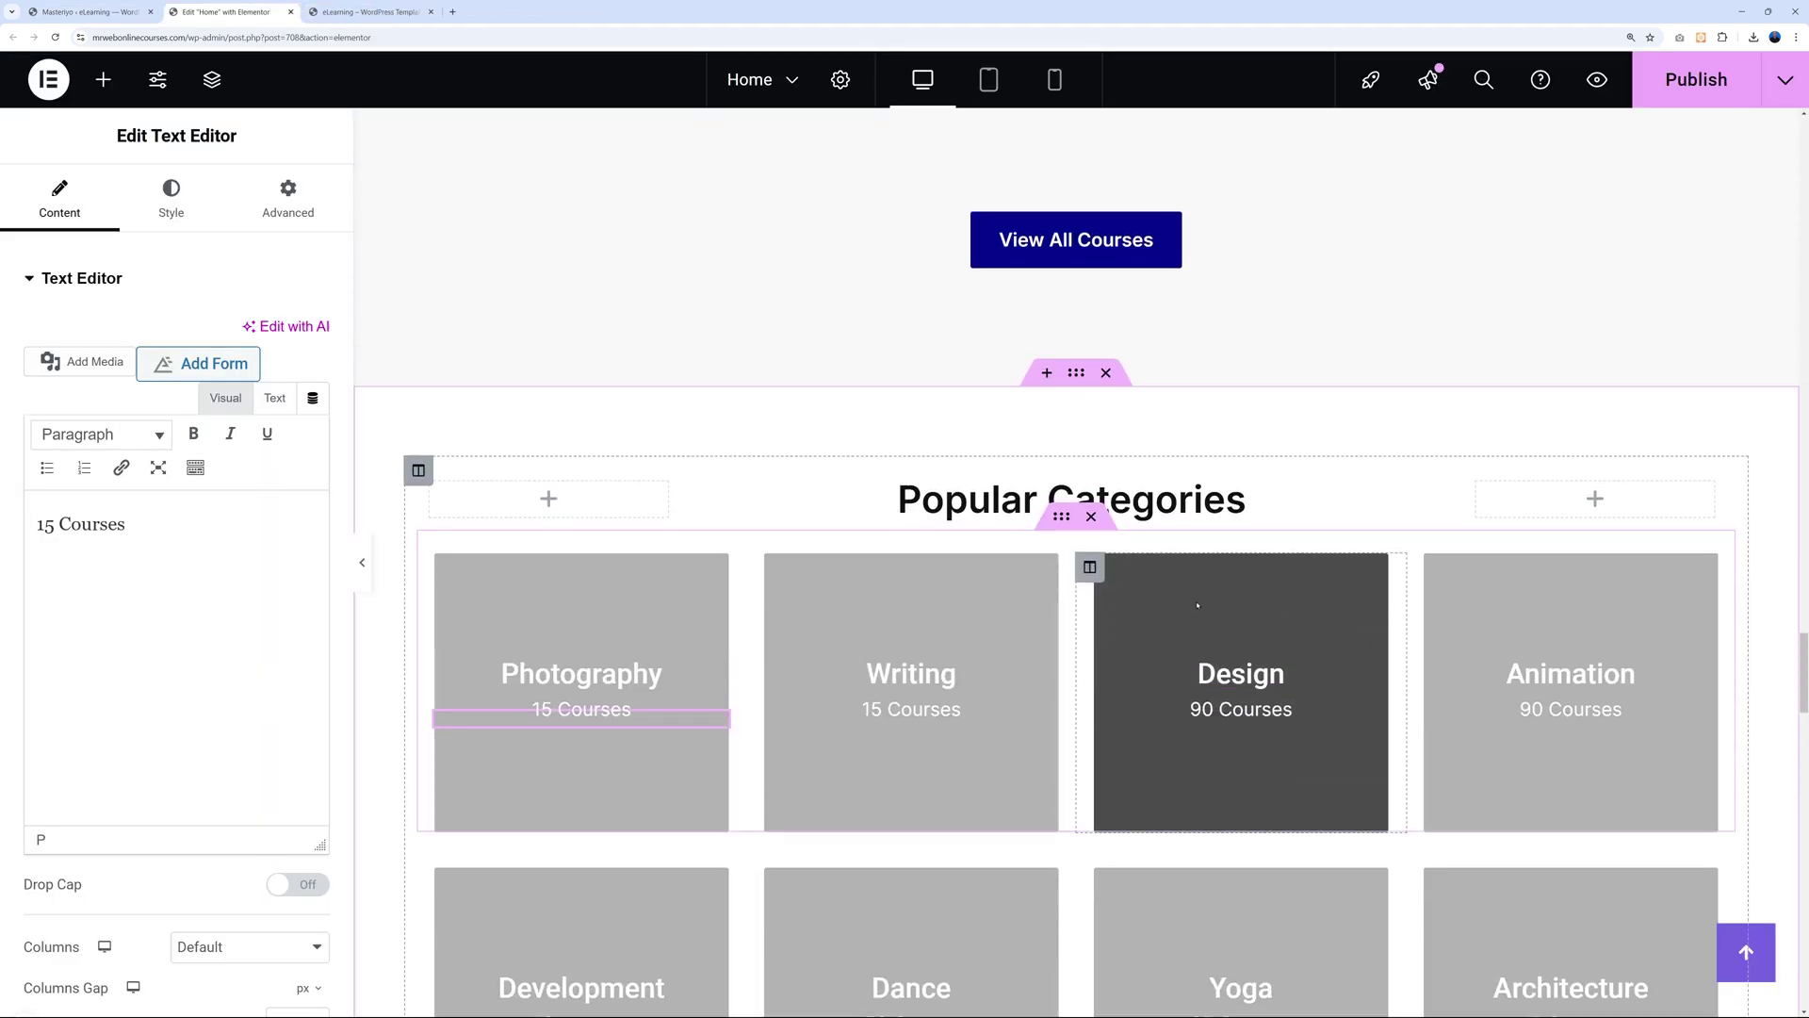
# Add a single-column Flexbox section above Popular Categories with a [masteriyo_course_categories] Shortcode widget.
pyautogui.click(1041, 377)
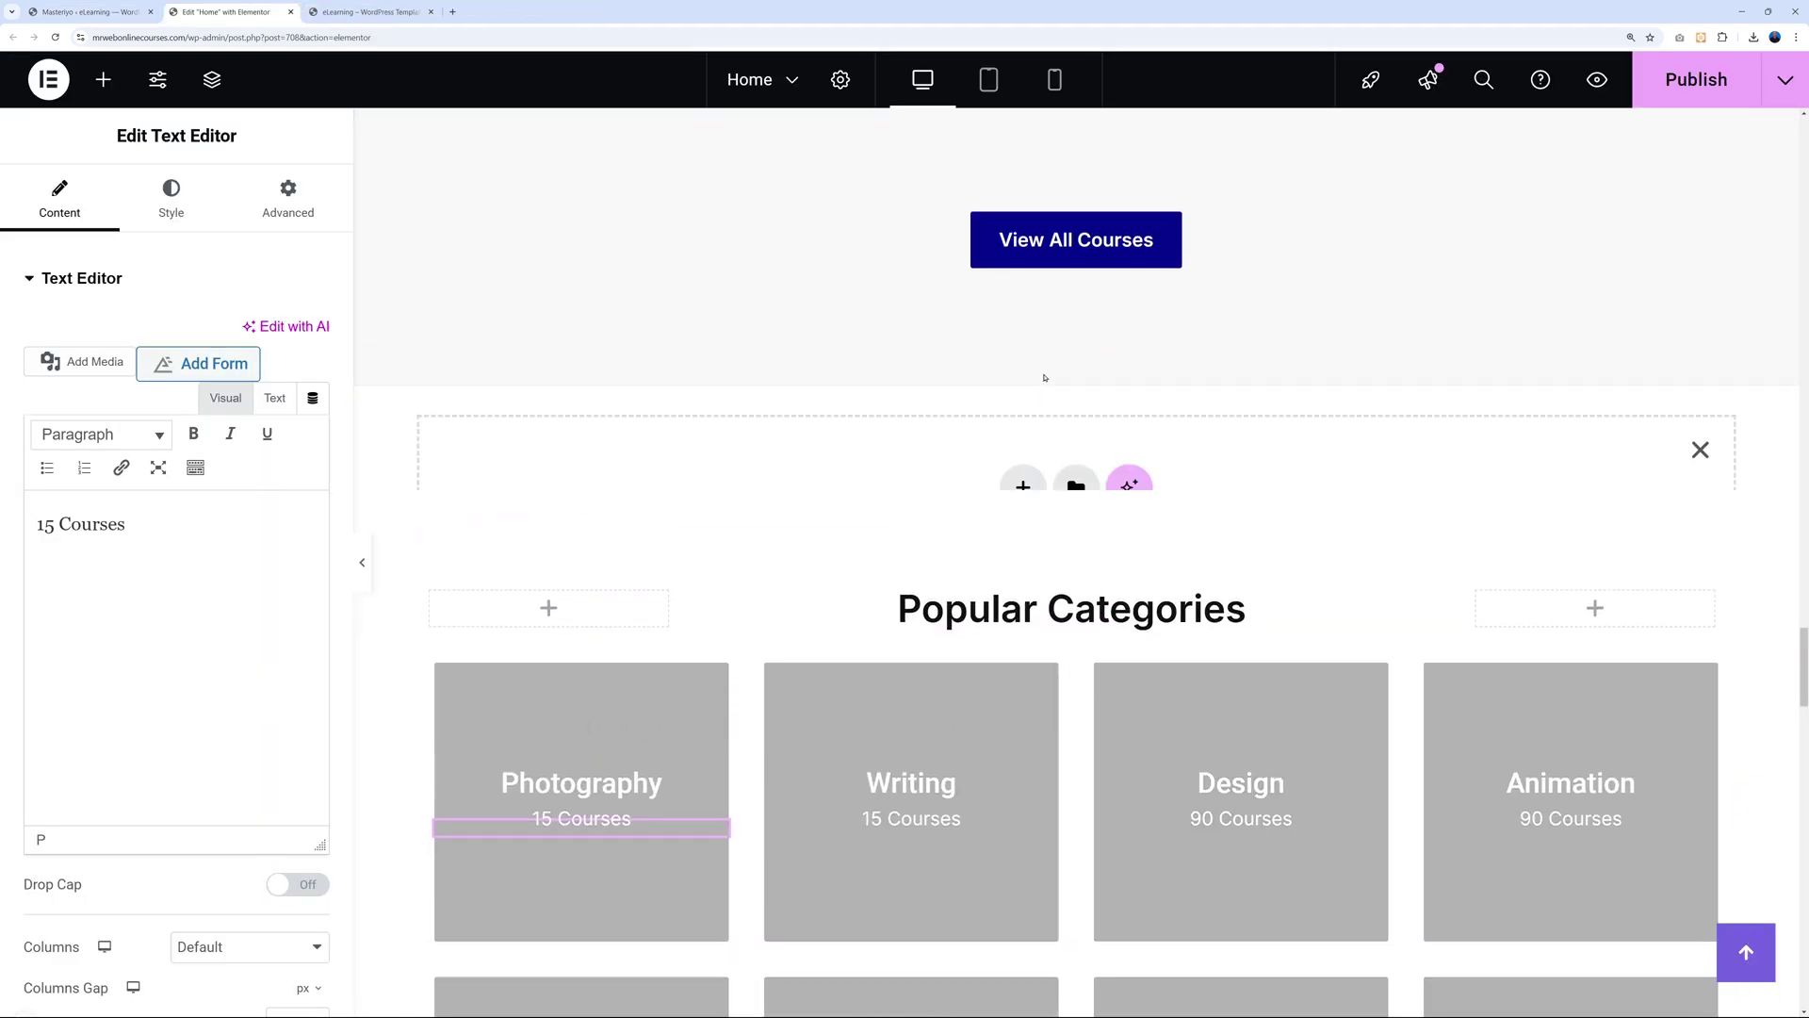
pyautogui.click(1024, 496)
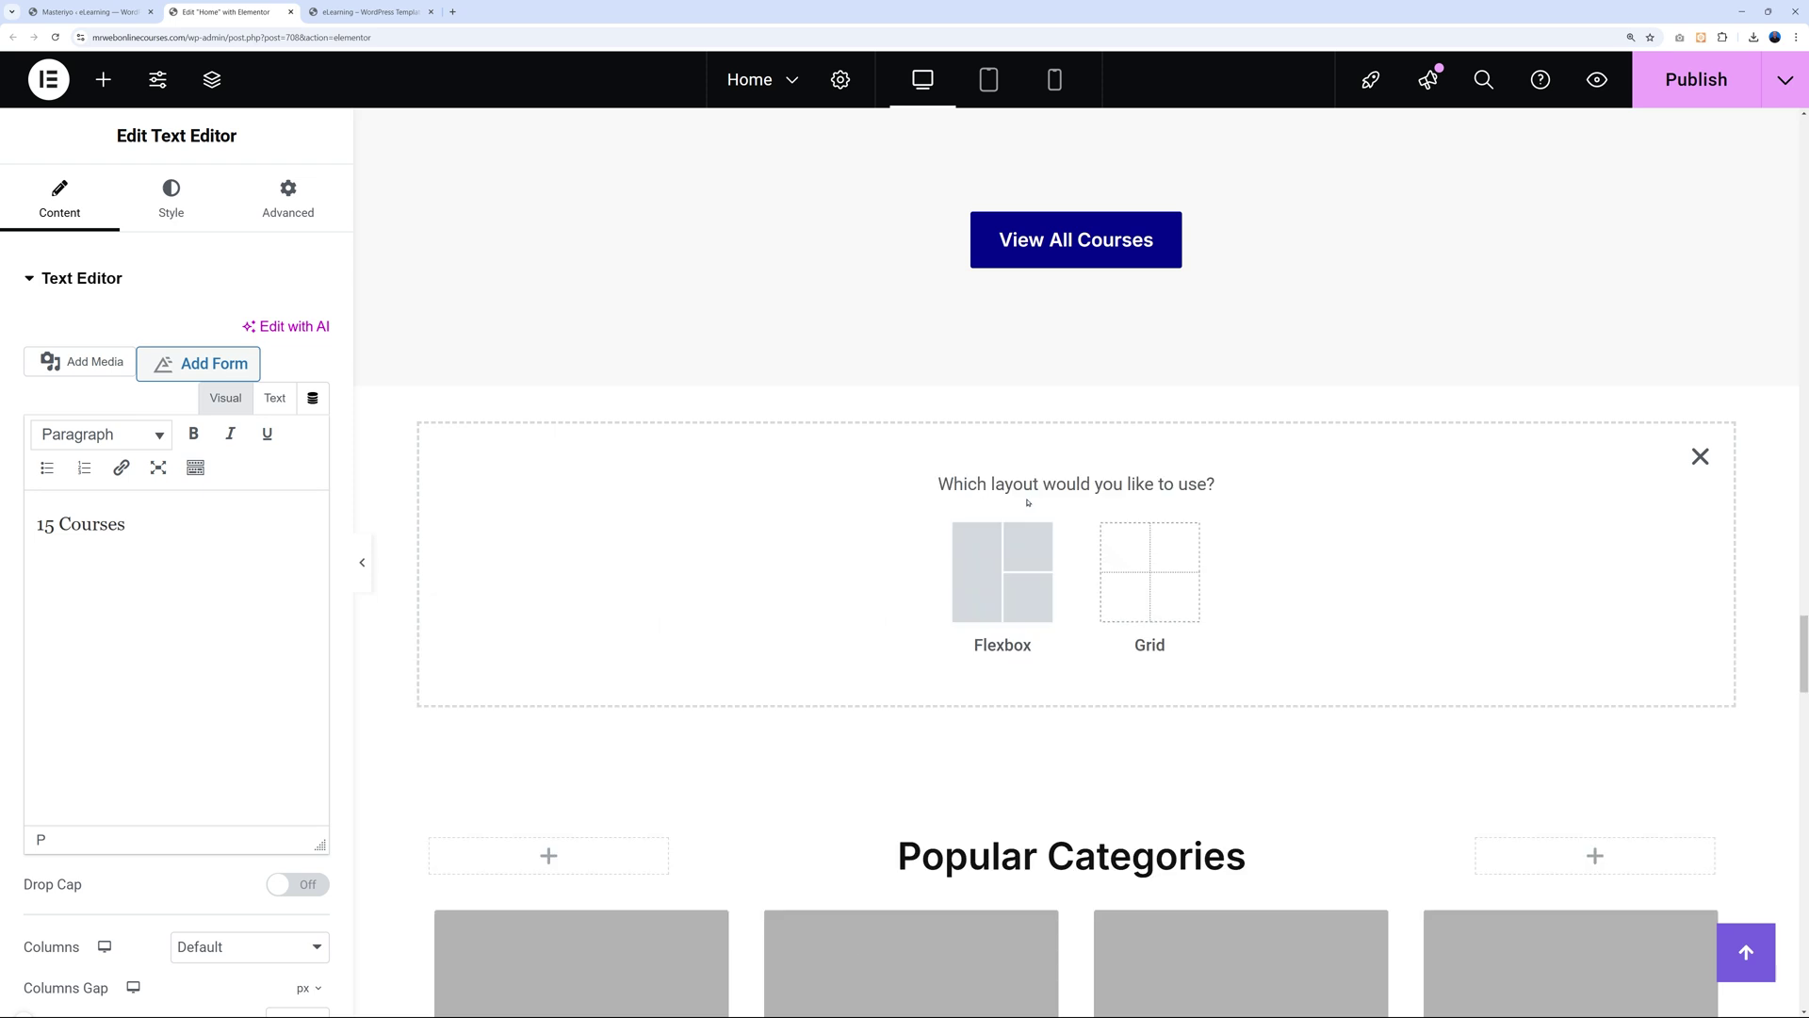
pyautogui.click(1001, 569)
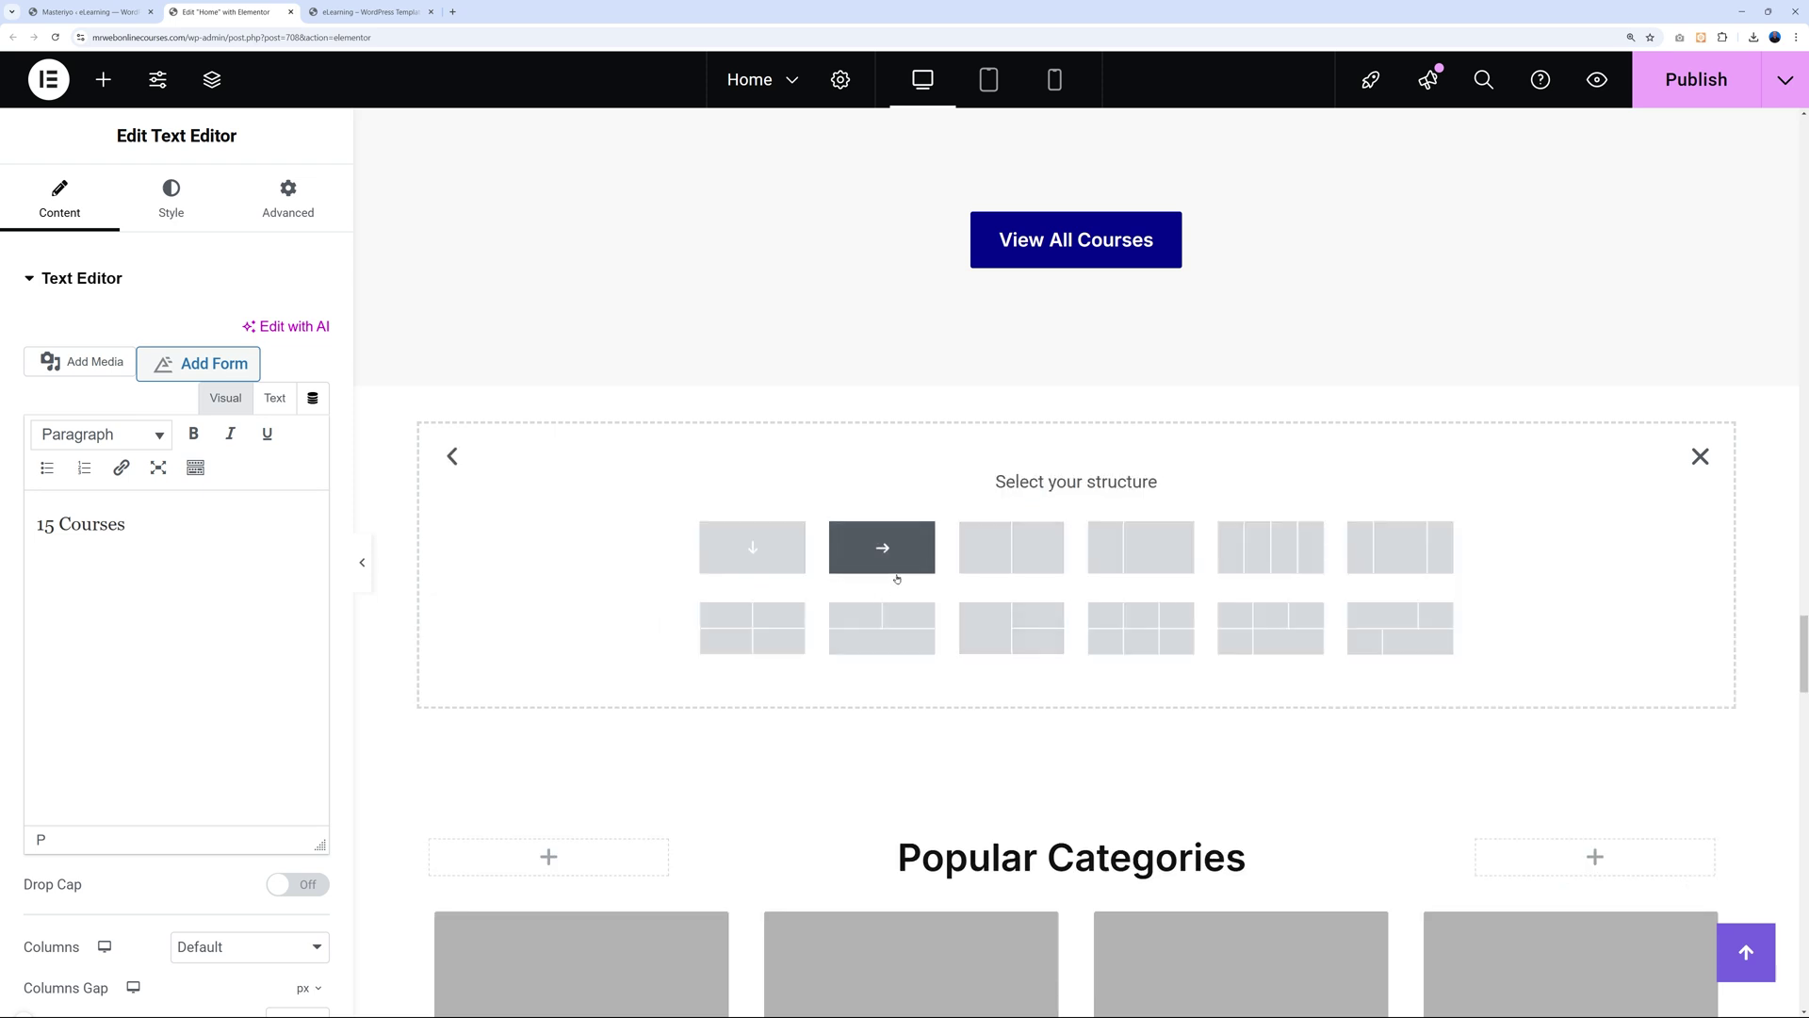
pyautogui.click(751, 547)
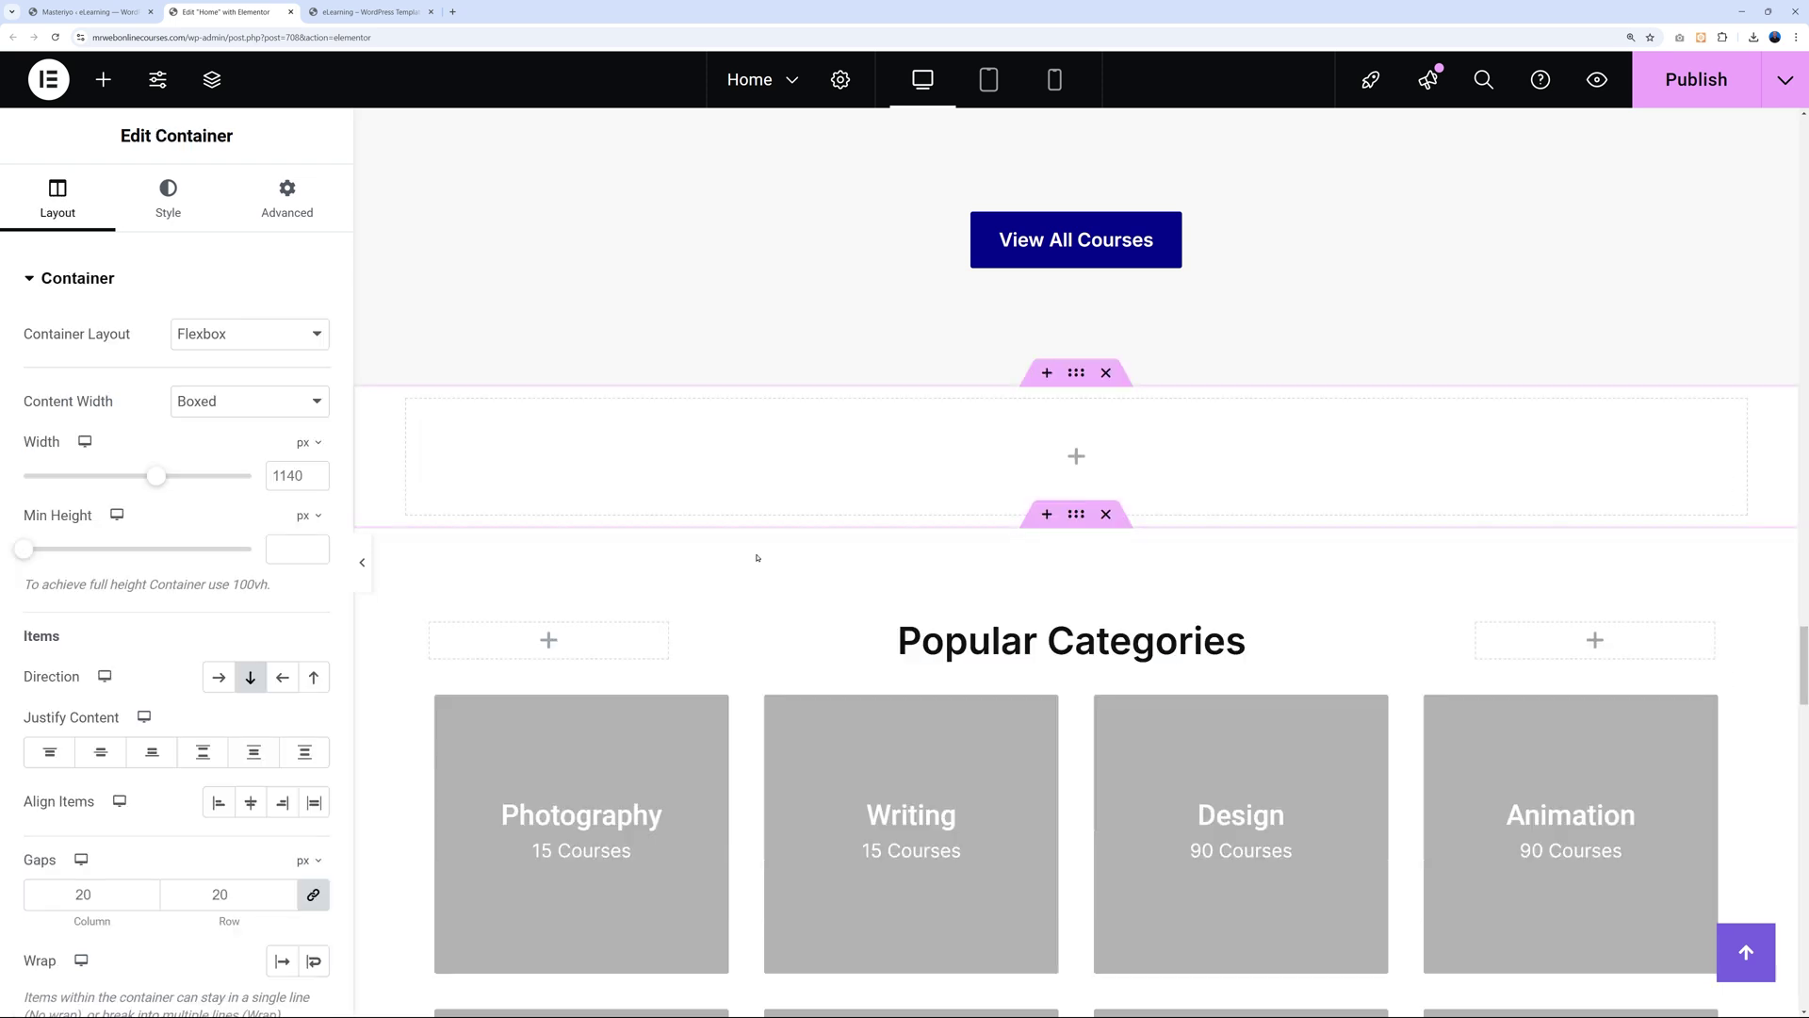
pyautogui.click(1076, 457)
pyautogui.write('short')
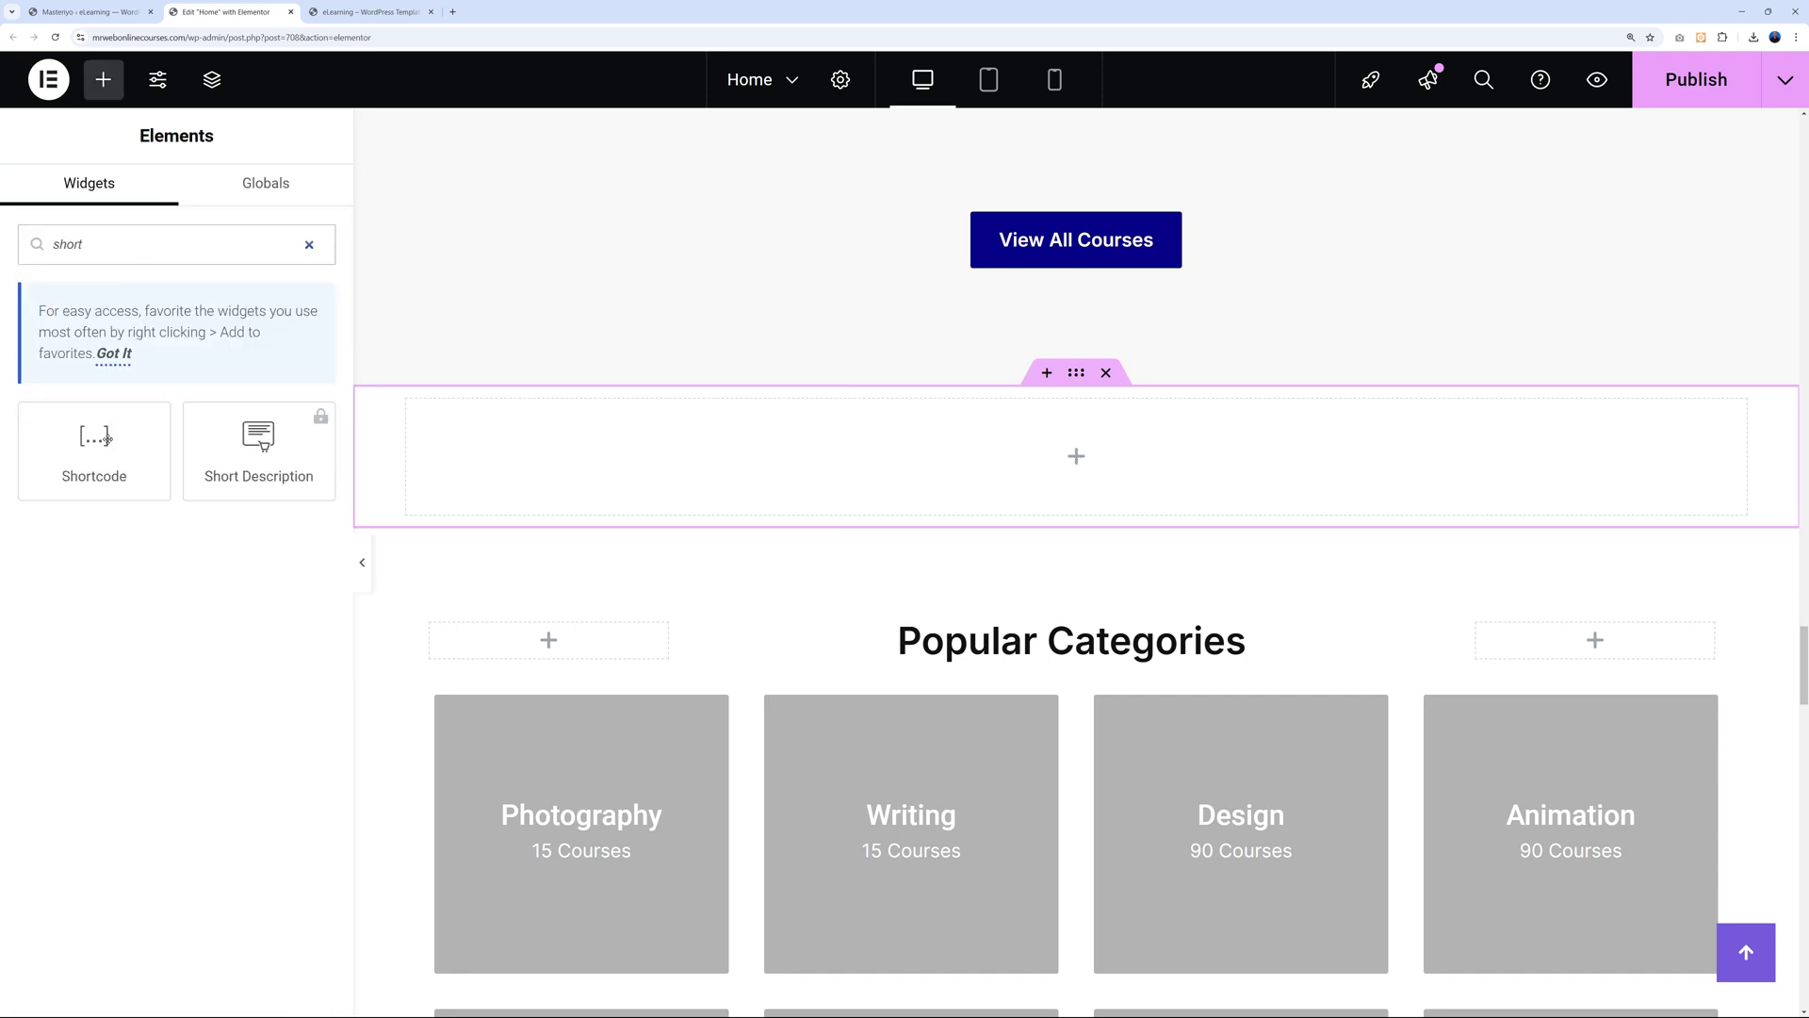
pyautogui.moveTo(106, 438); pyautogui.dragTo(767, 429)
pyautogui.click(114, 442)
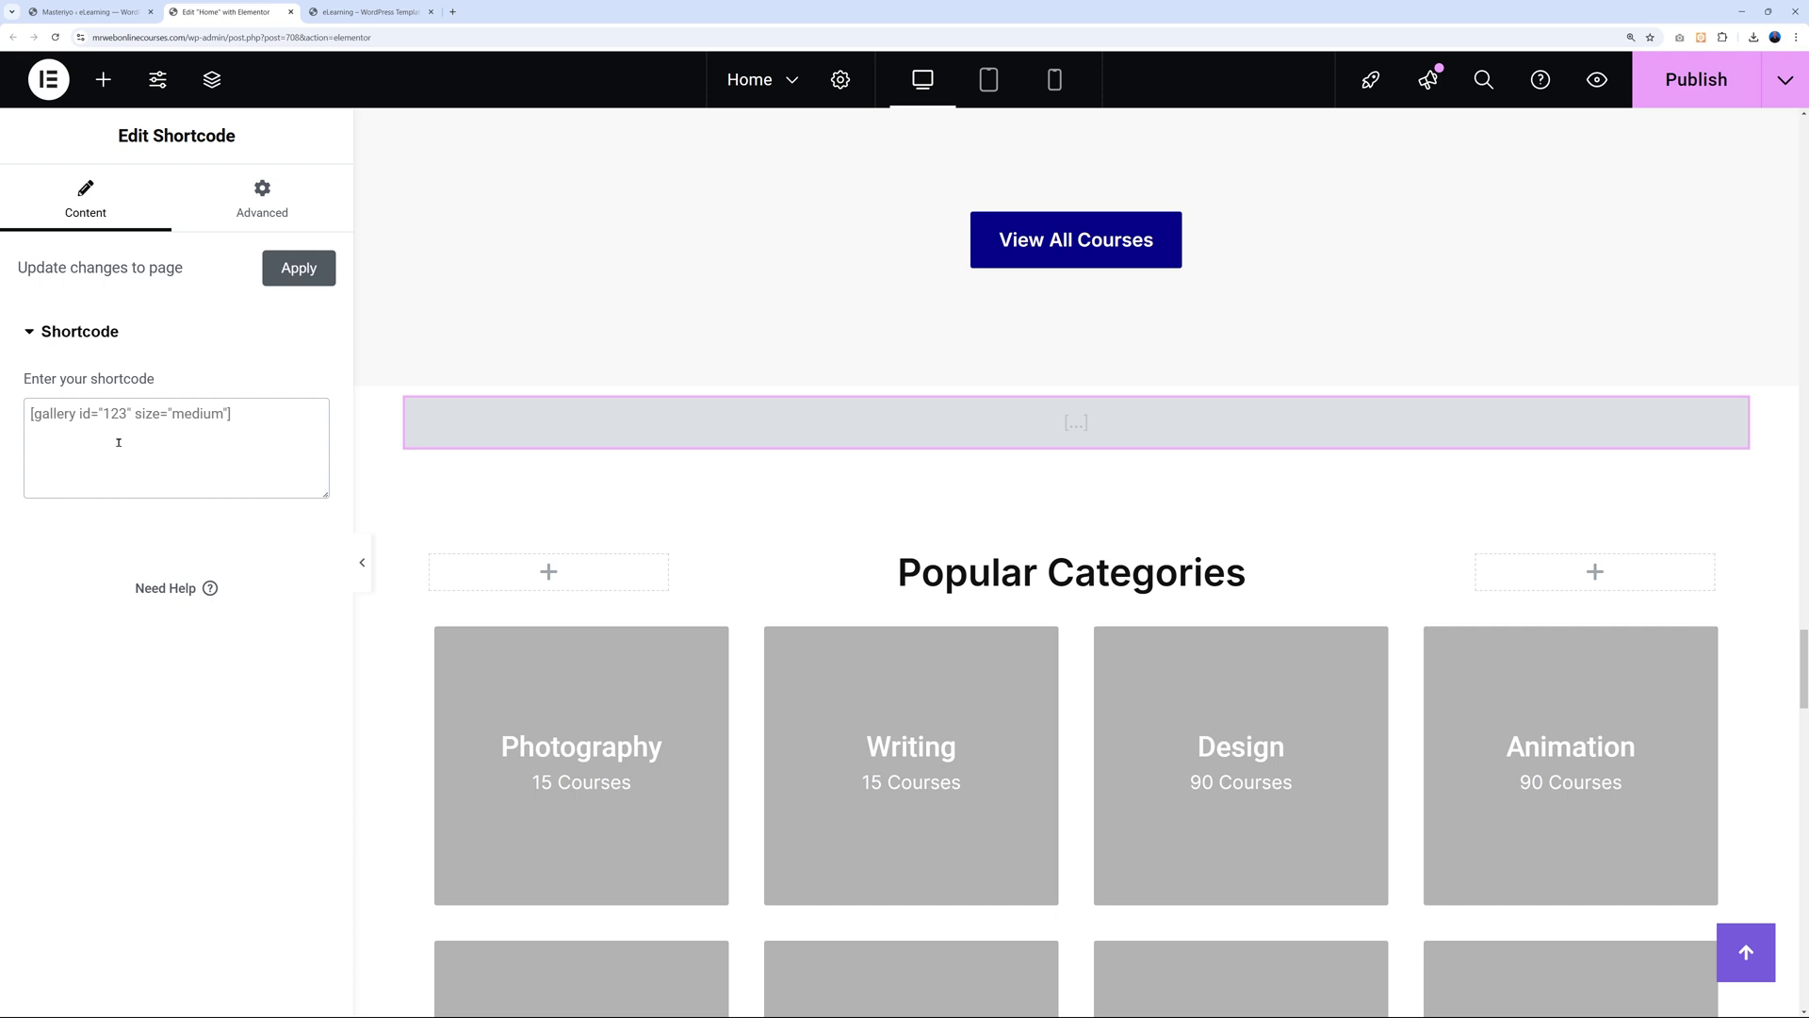
pyautogui.hotkey('ctrl', 'v')
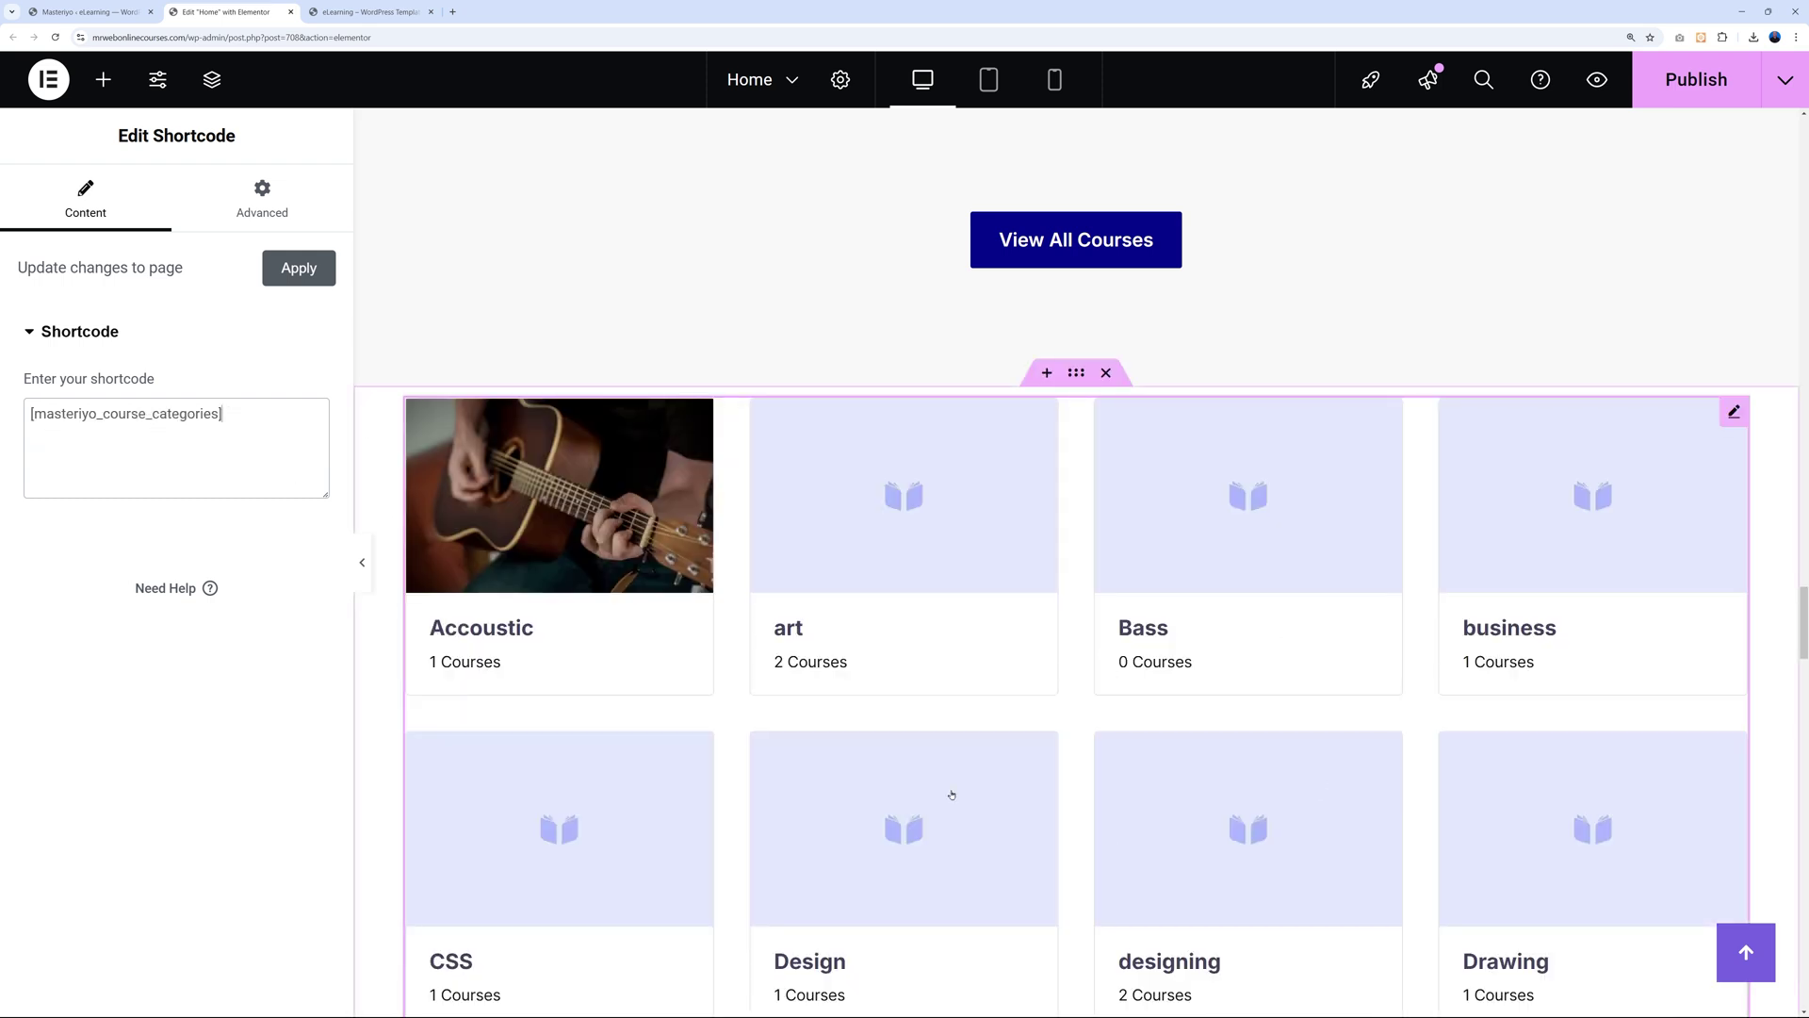
pyautogui.scroll(-6, 952, 795)
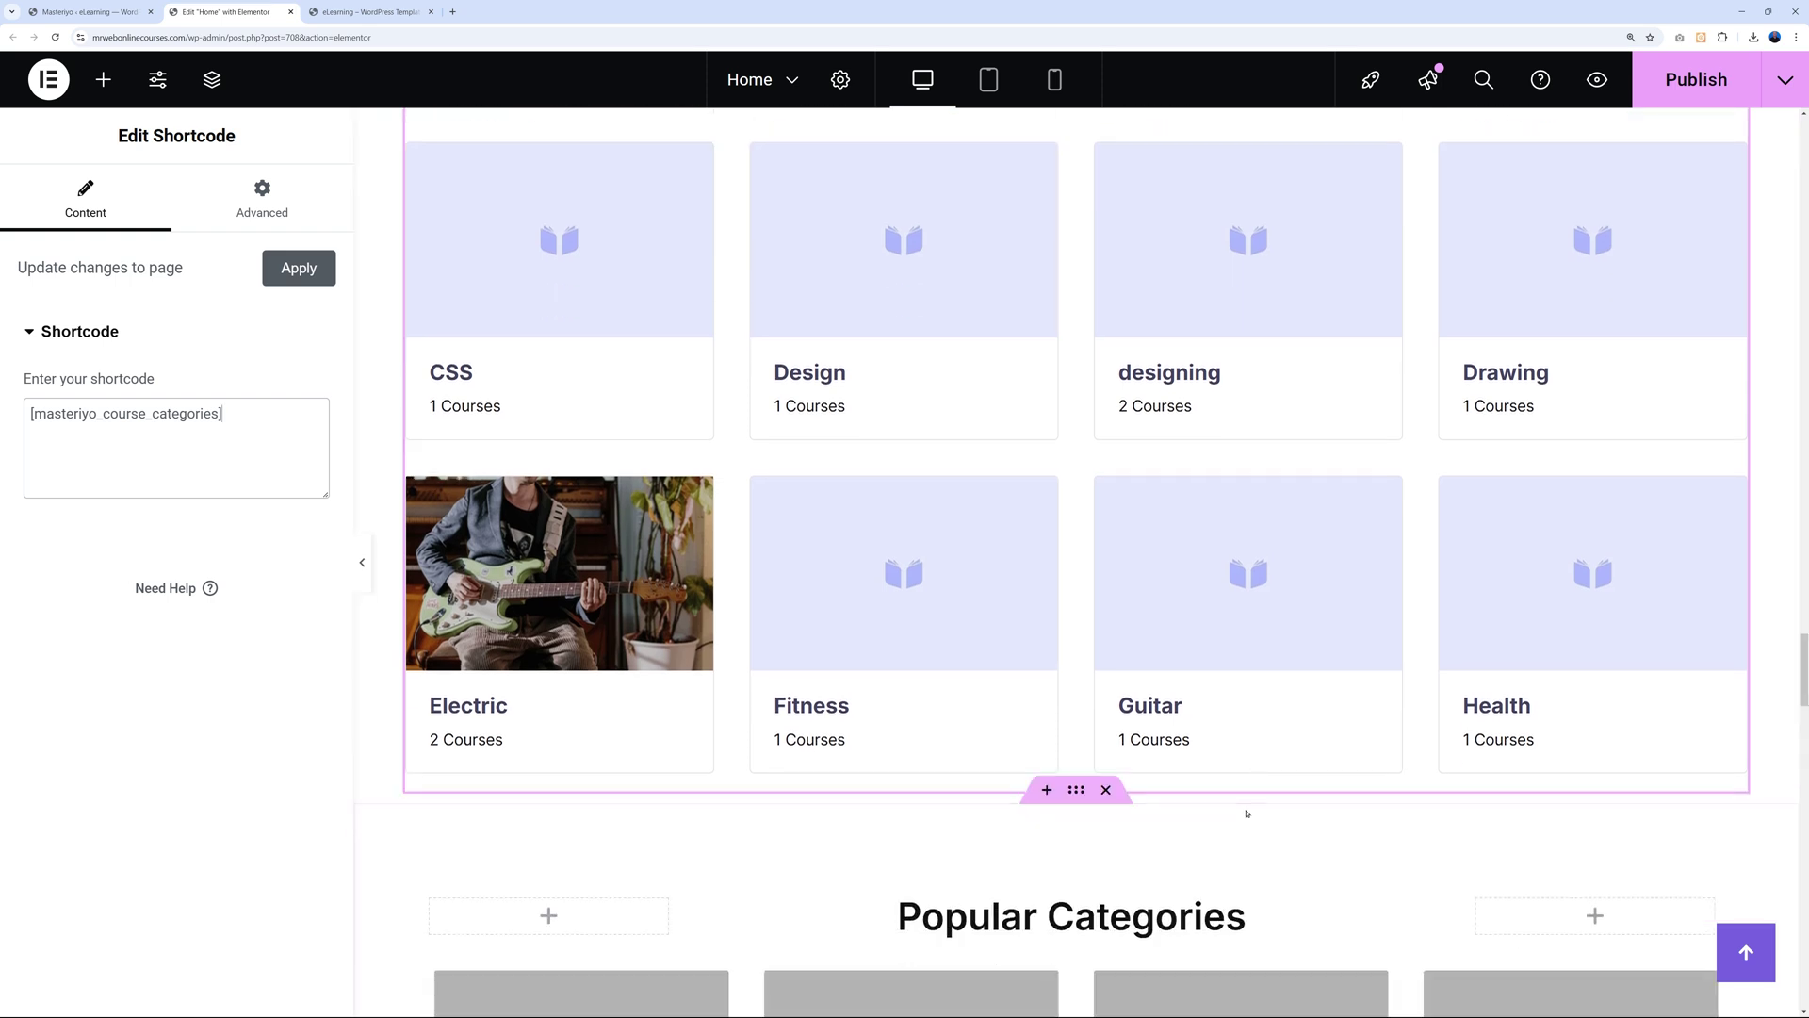
pyautogui.scroll(5, 1234, 811)
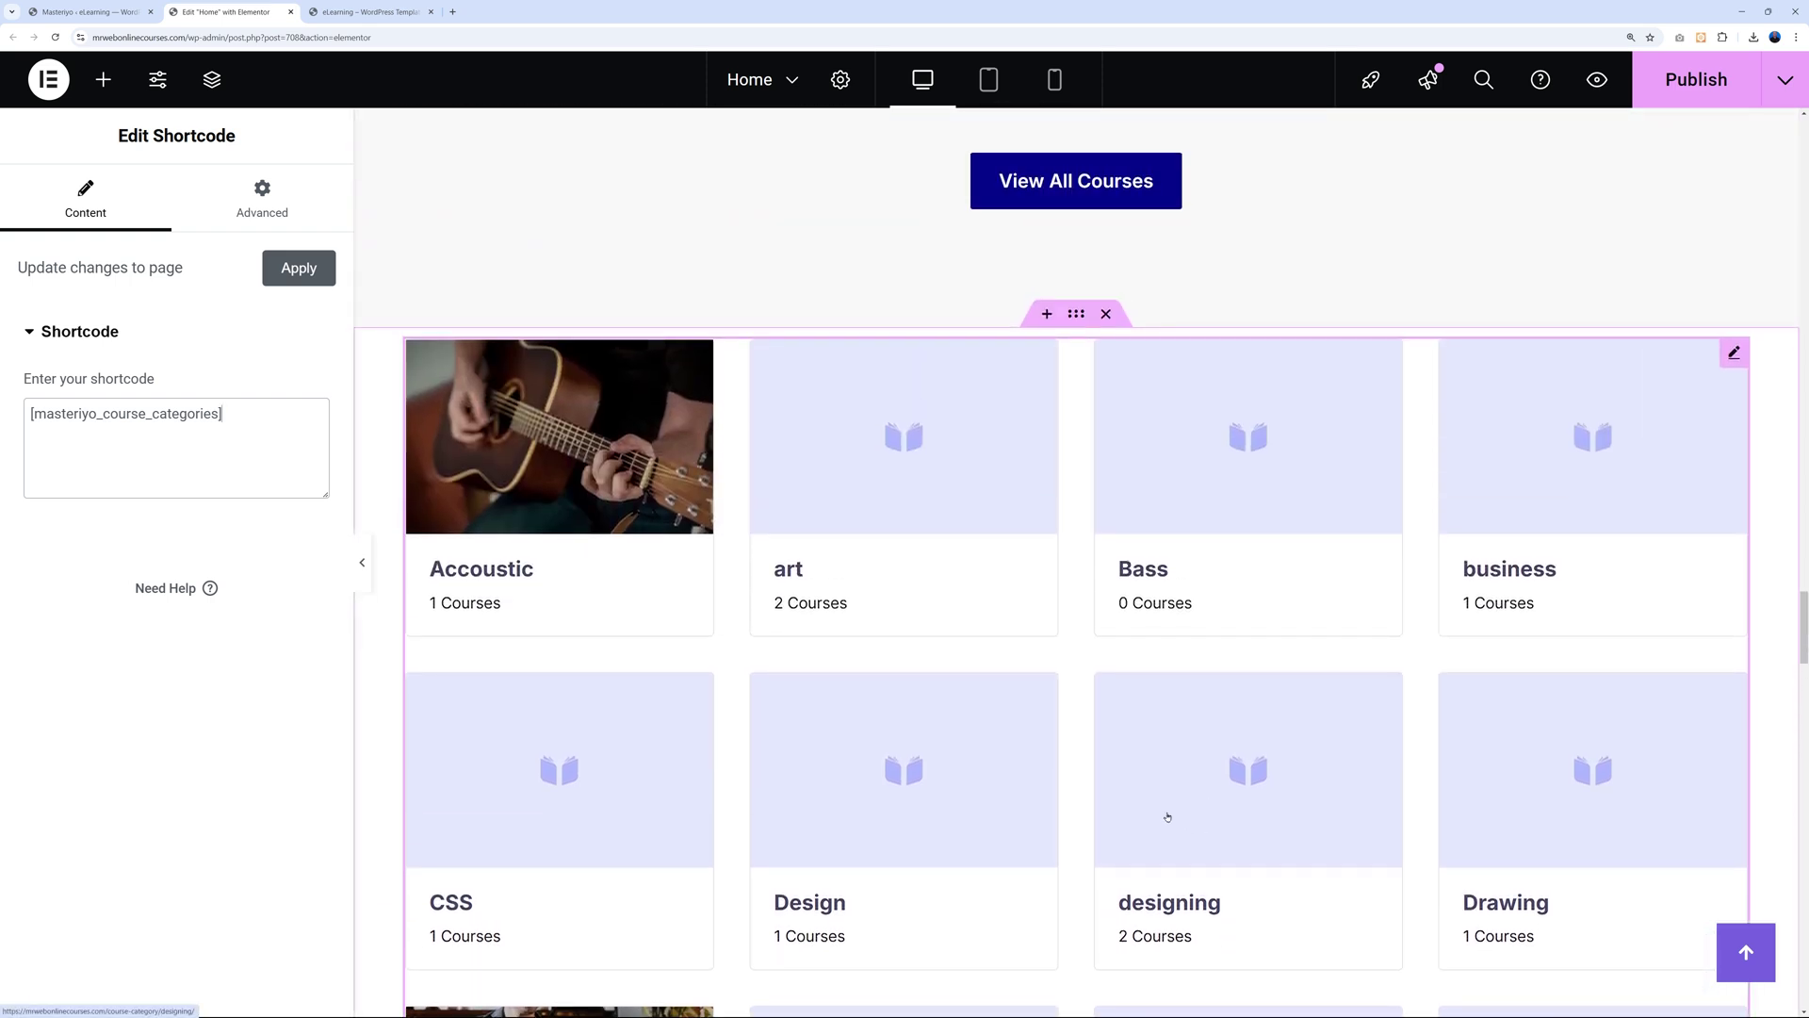
pyautogui.scroll(1, 1182, 678)
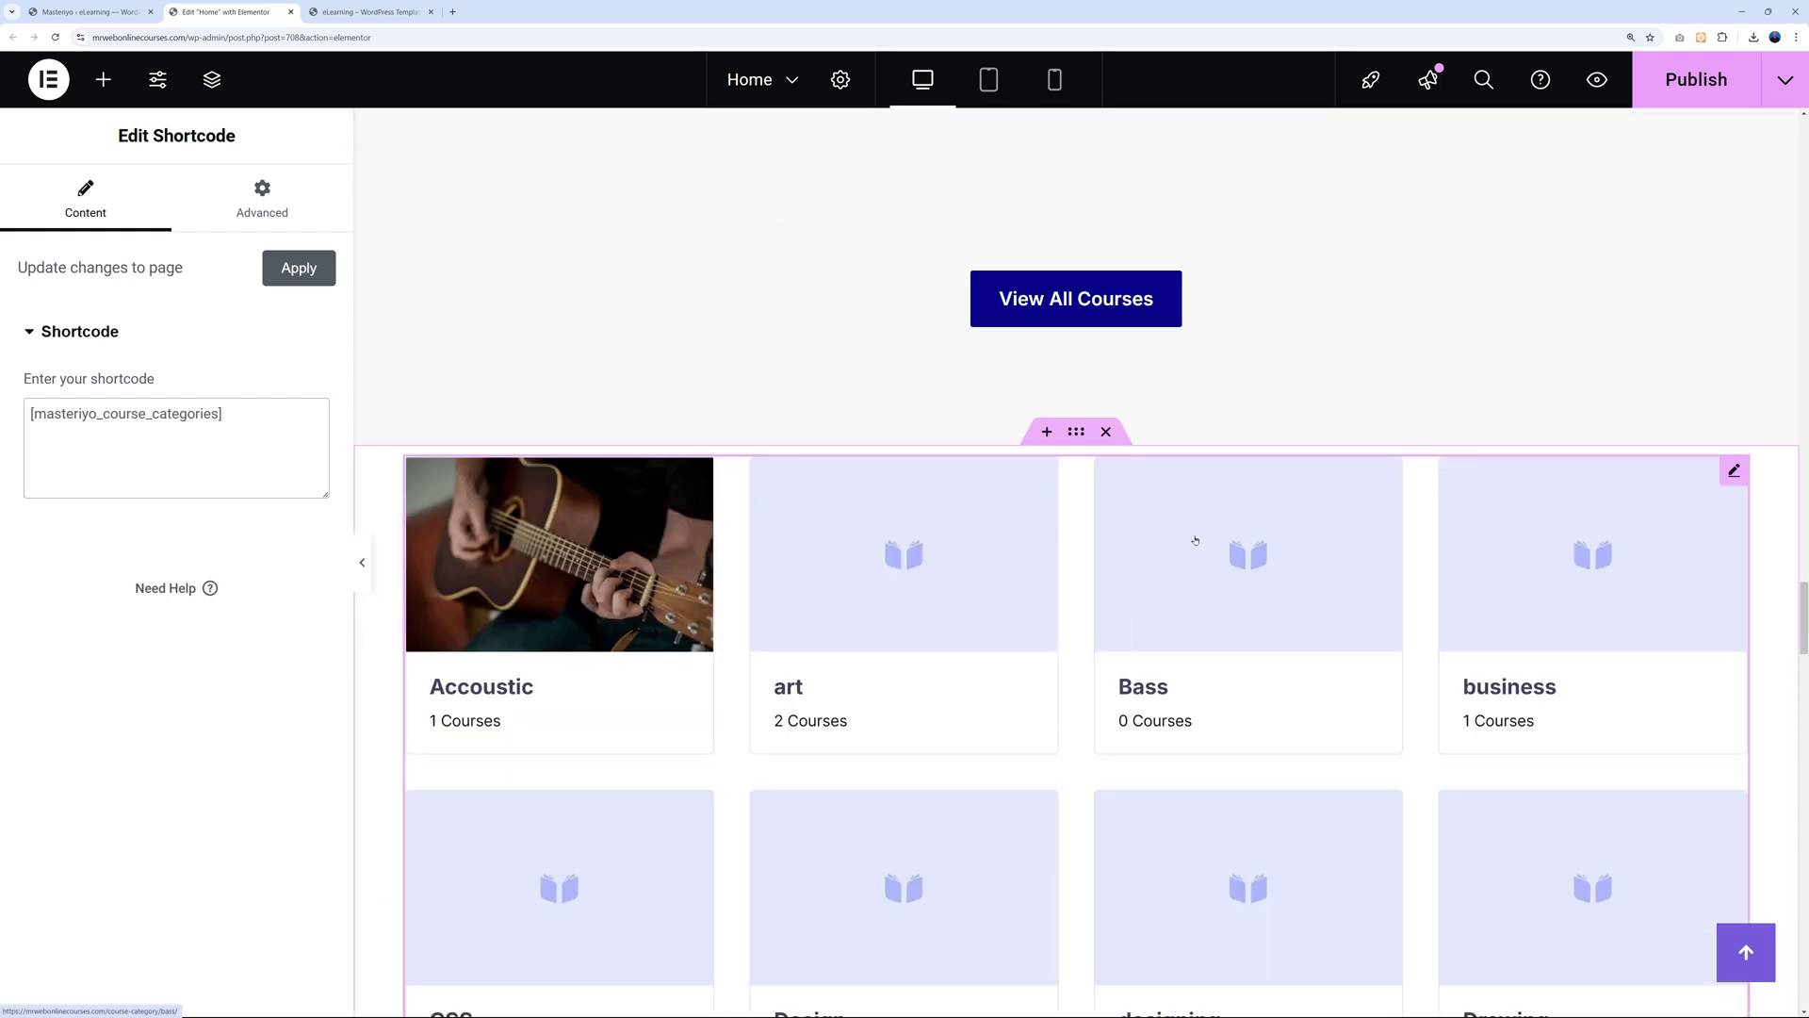
pyautogui.scroll(-9, 1143, 574)
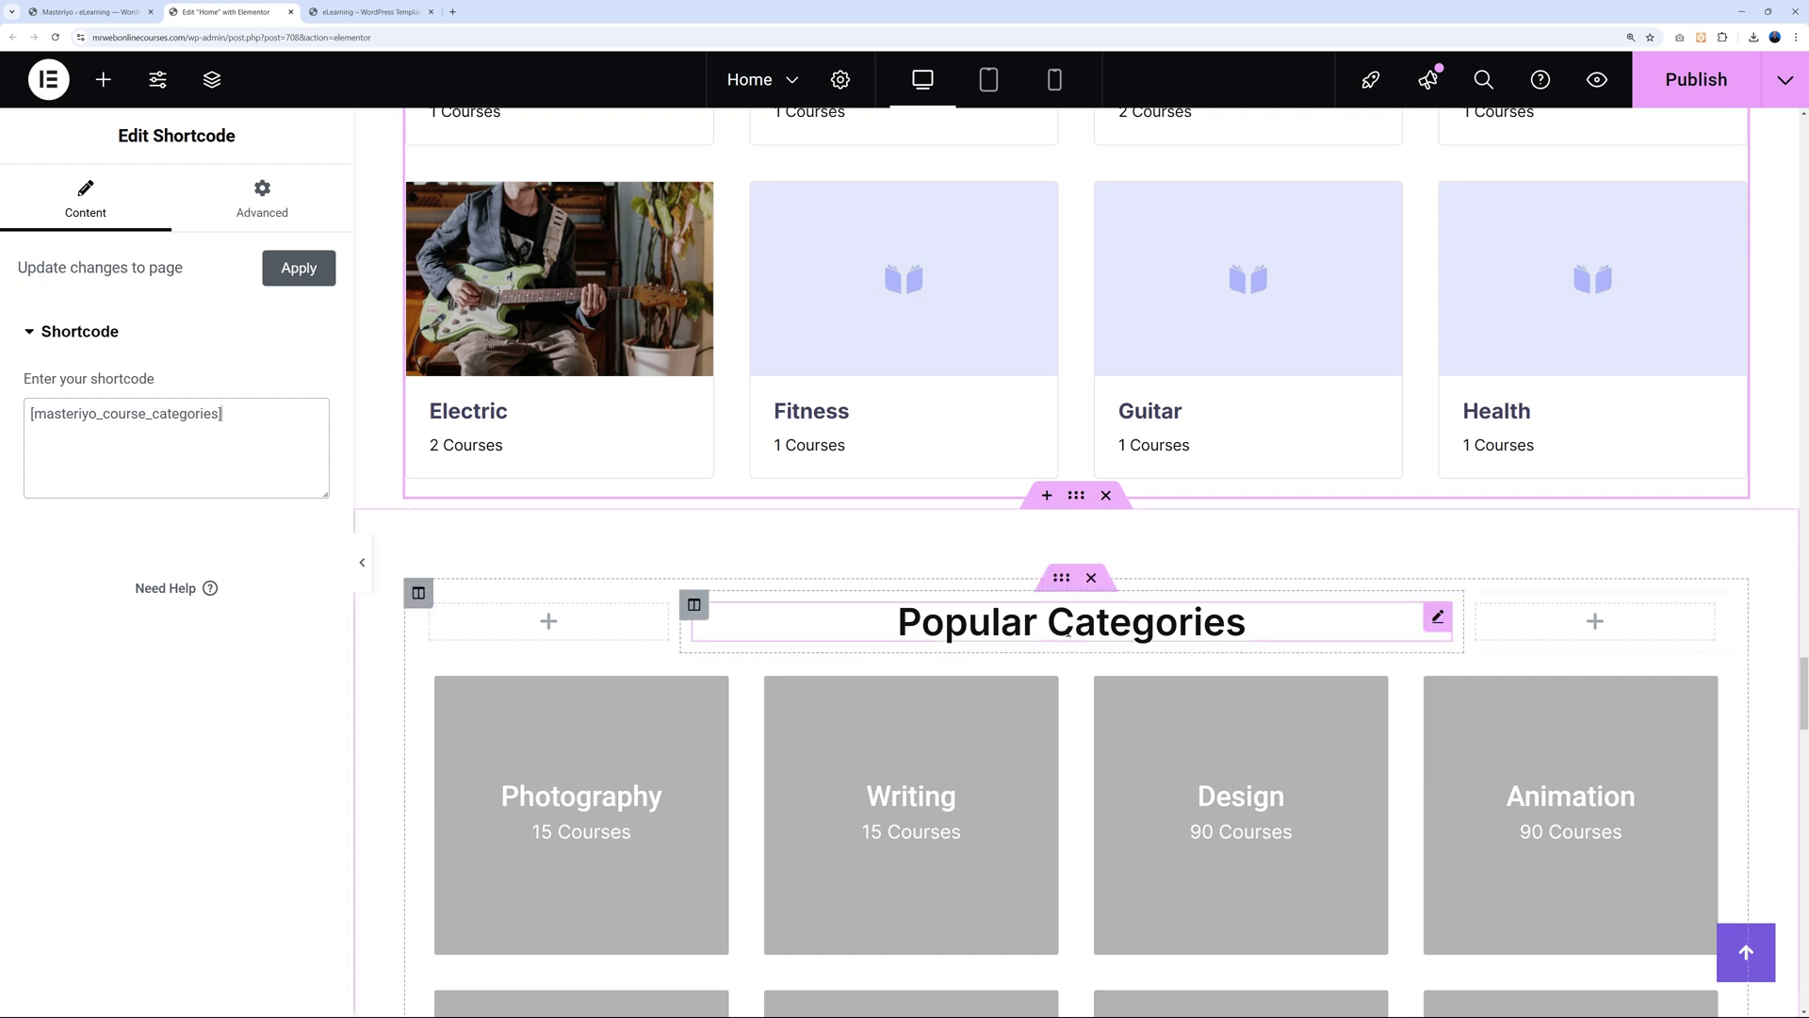
# Delete the Popular Categories section and select the container holding the category grid.
pyautogui.click(1106, 495)
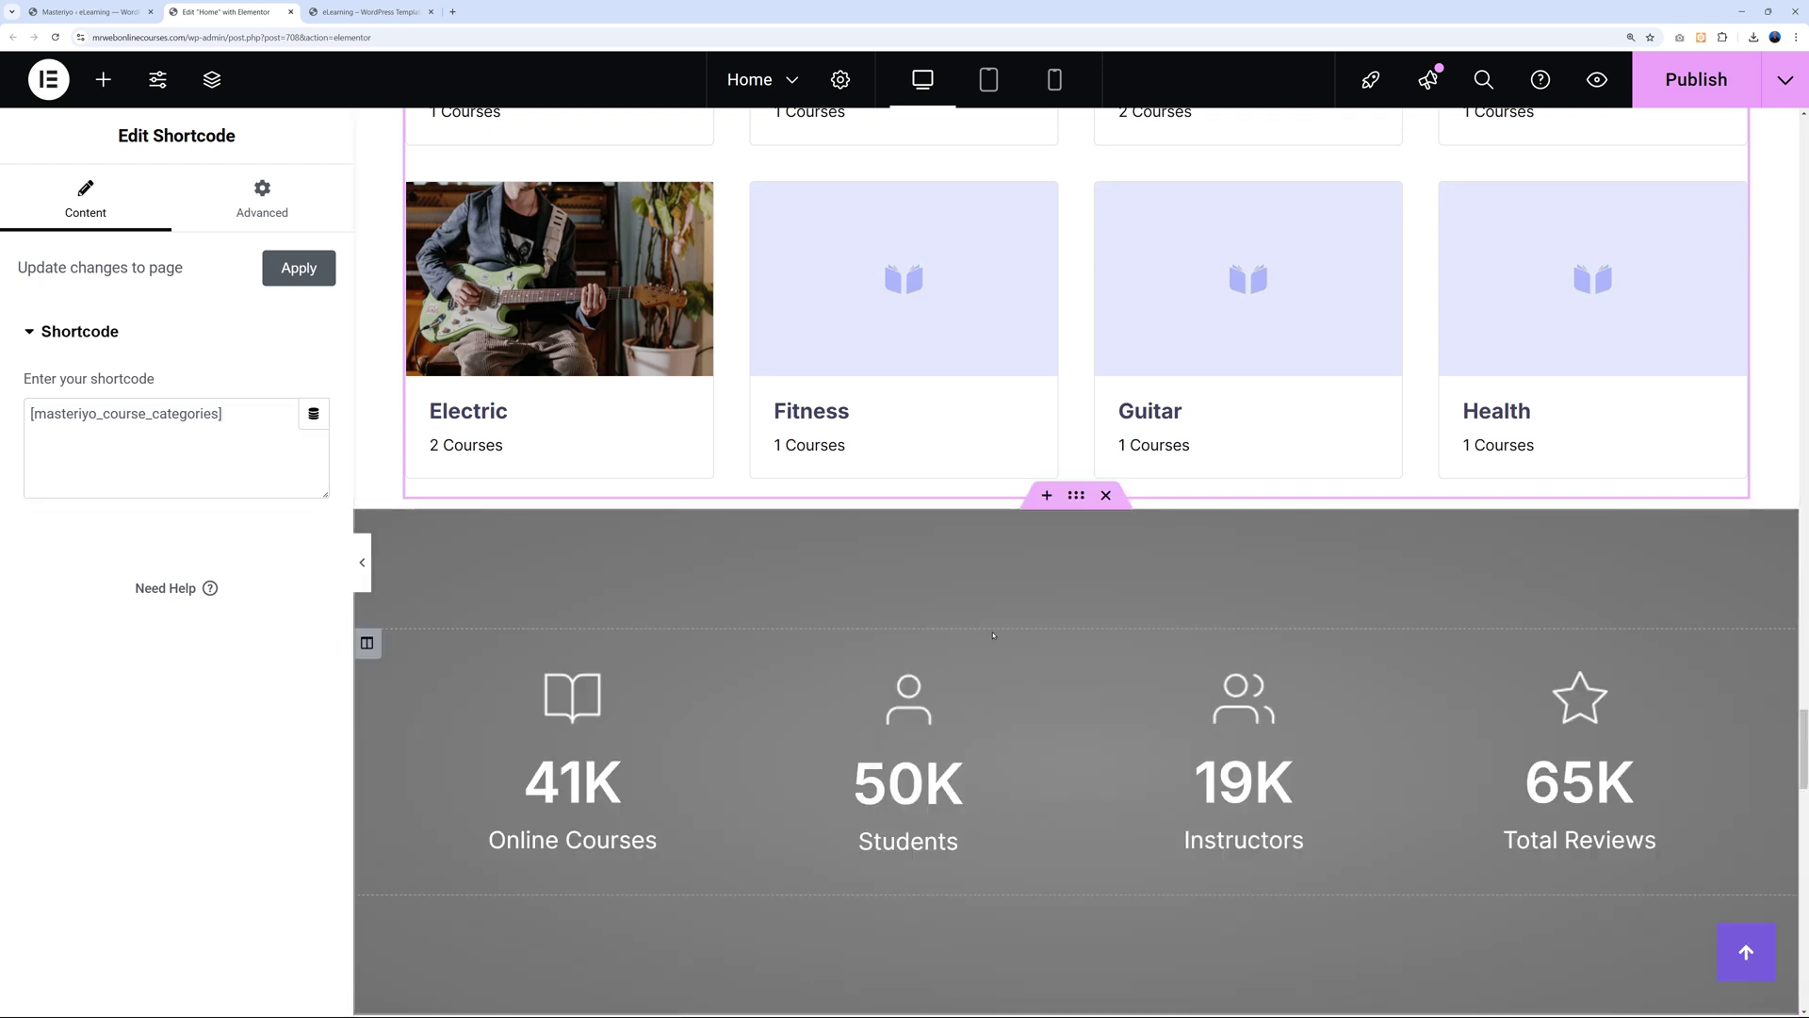
pyautogui.scroll(10, 1024, 627)
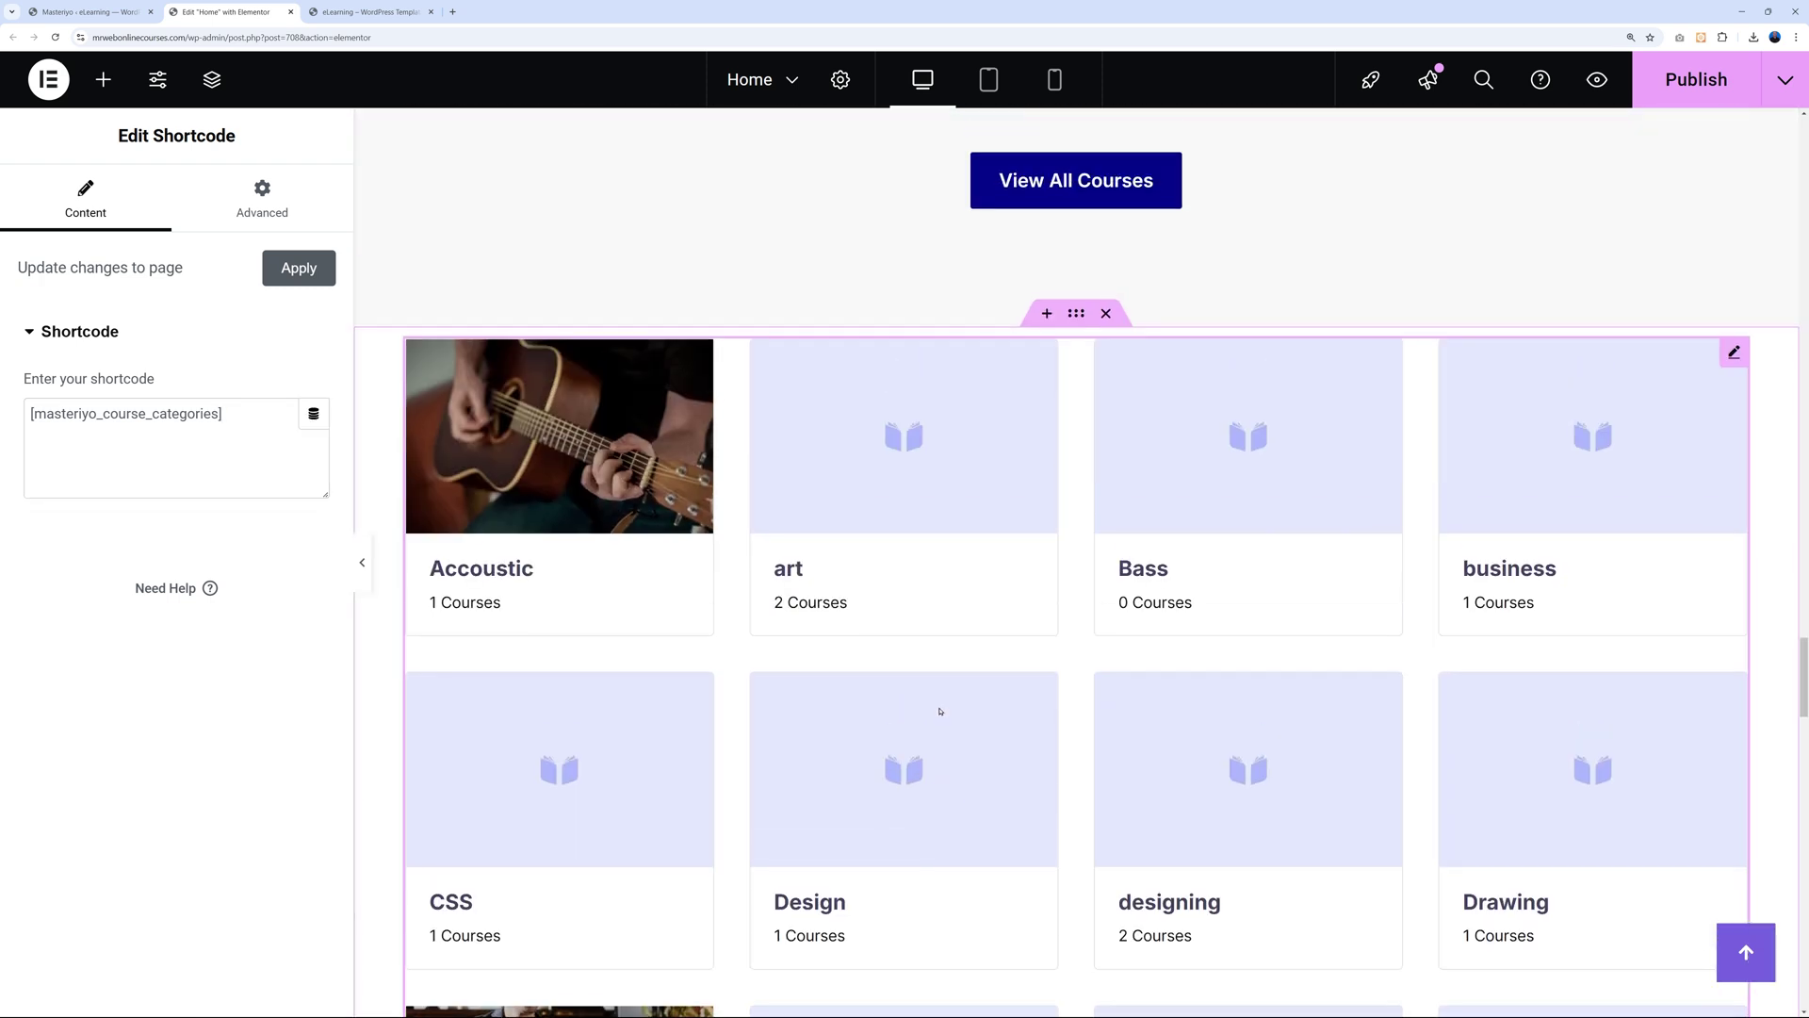
pyautogui.scroll(-9, 978, 502)
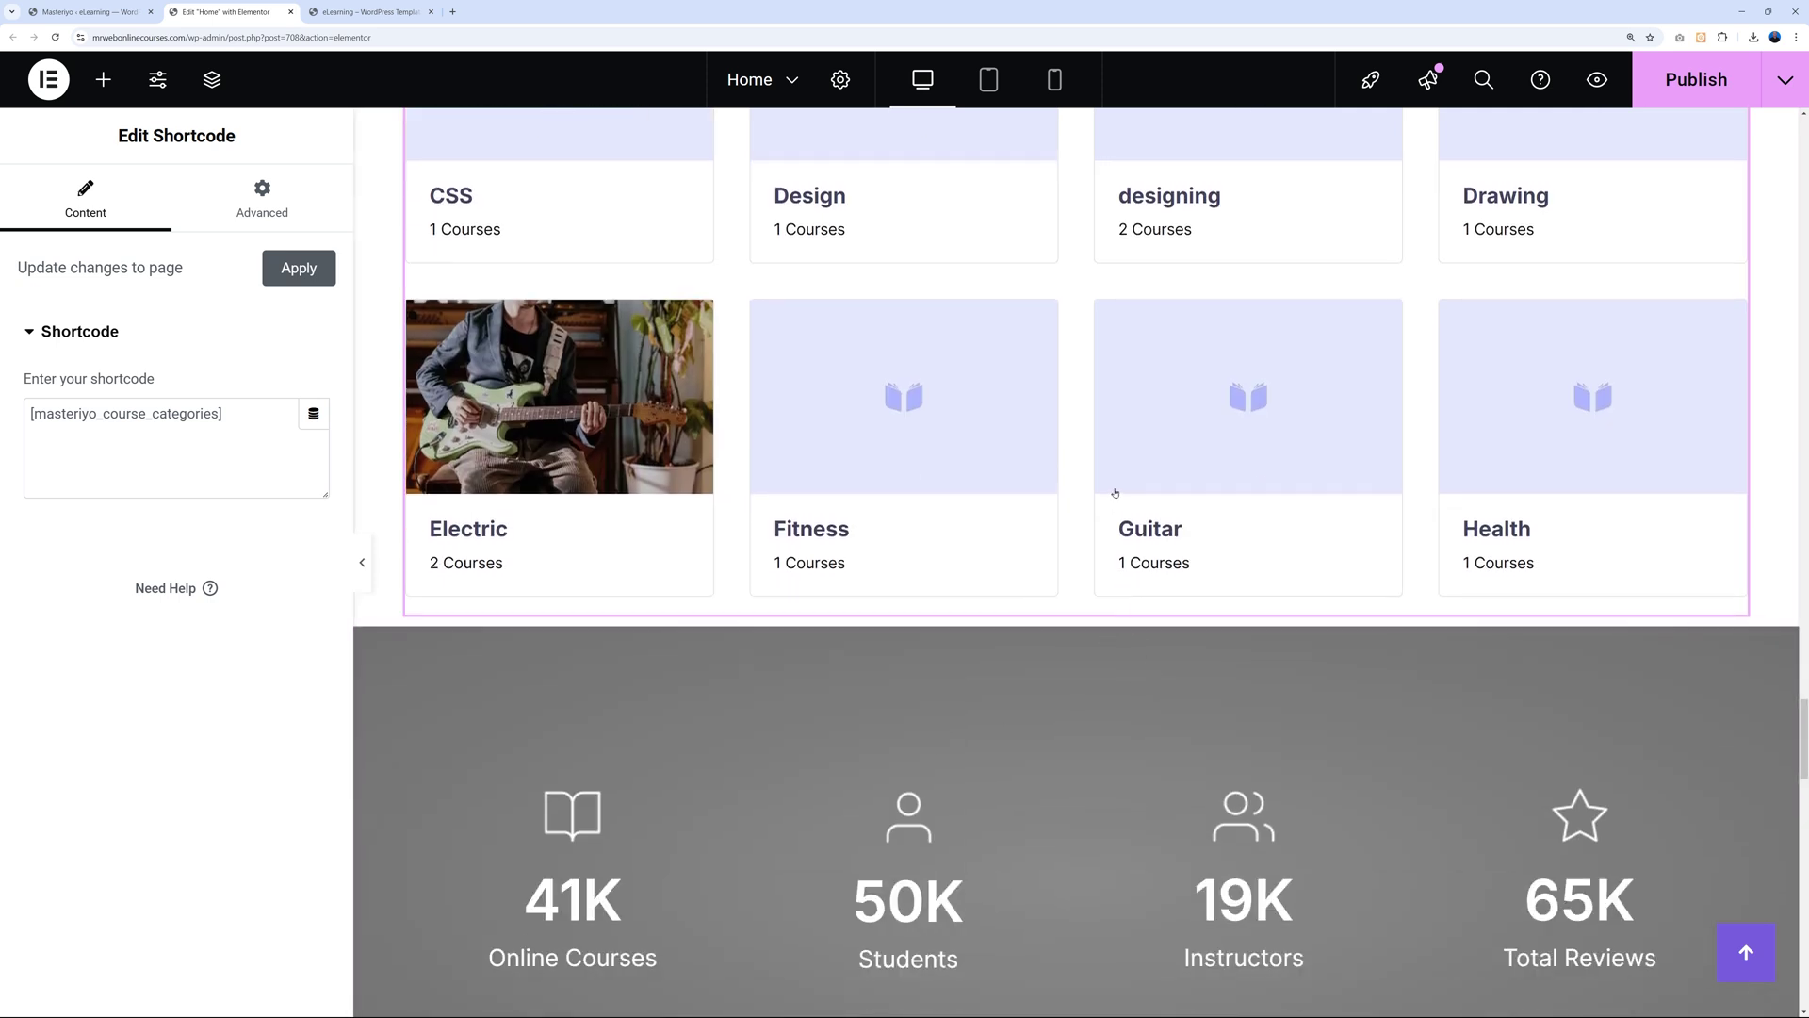
pyautogui.scroll(7, 1111, 500)
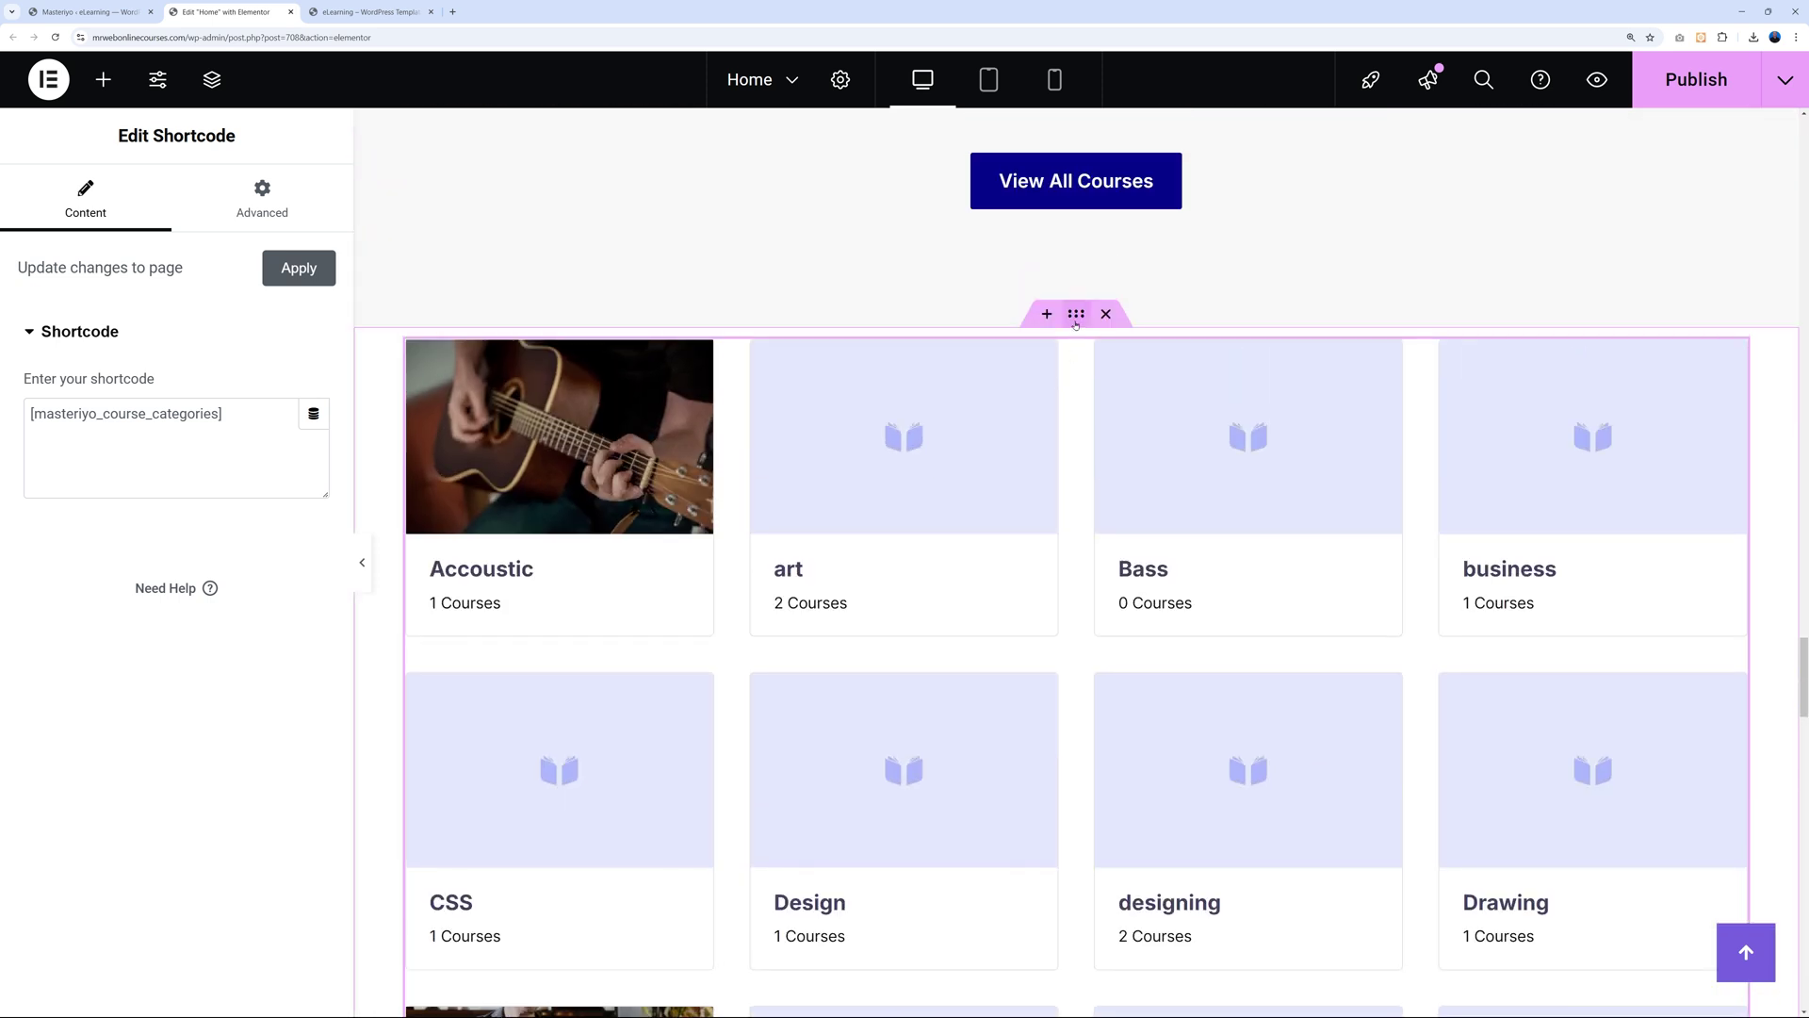
pyautogui.click(1076, 313)
# Unlink the container's padding and set top, right and left to 0, bottom to 80 px.
pyautogui.click(287, 209)
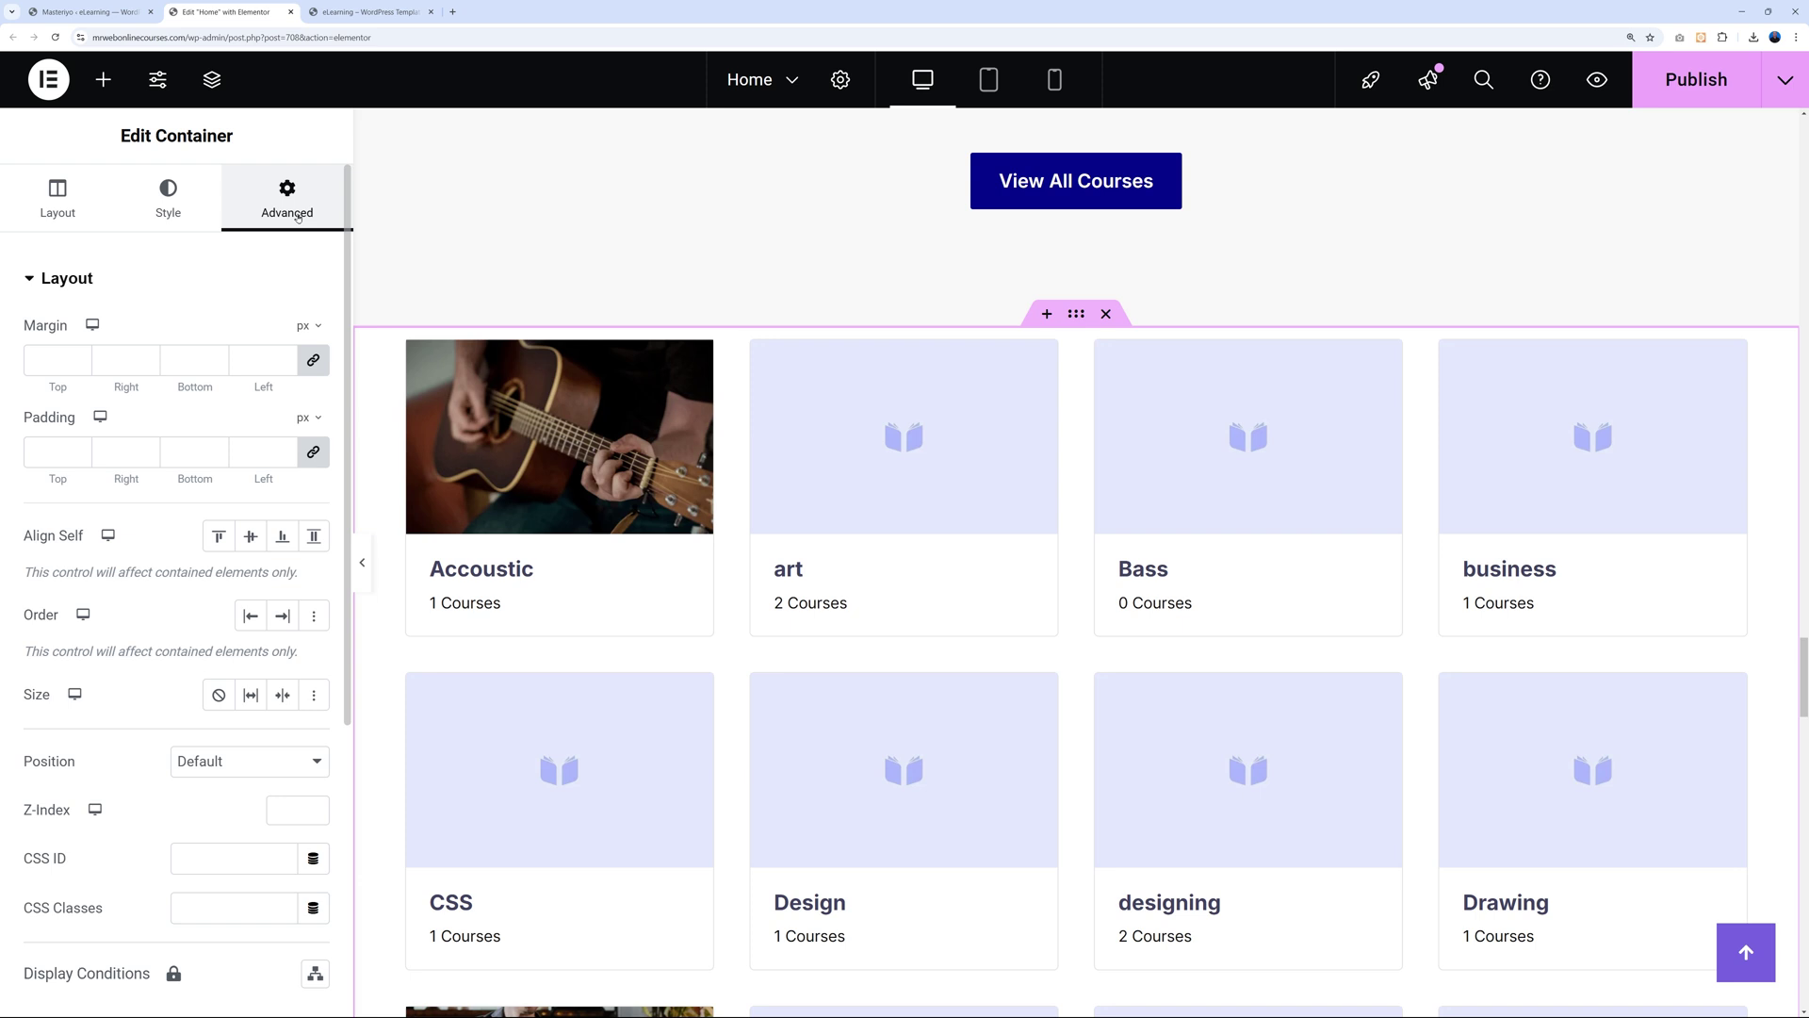
pyautogui.click(315, 453)
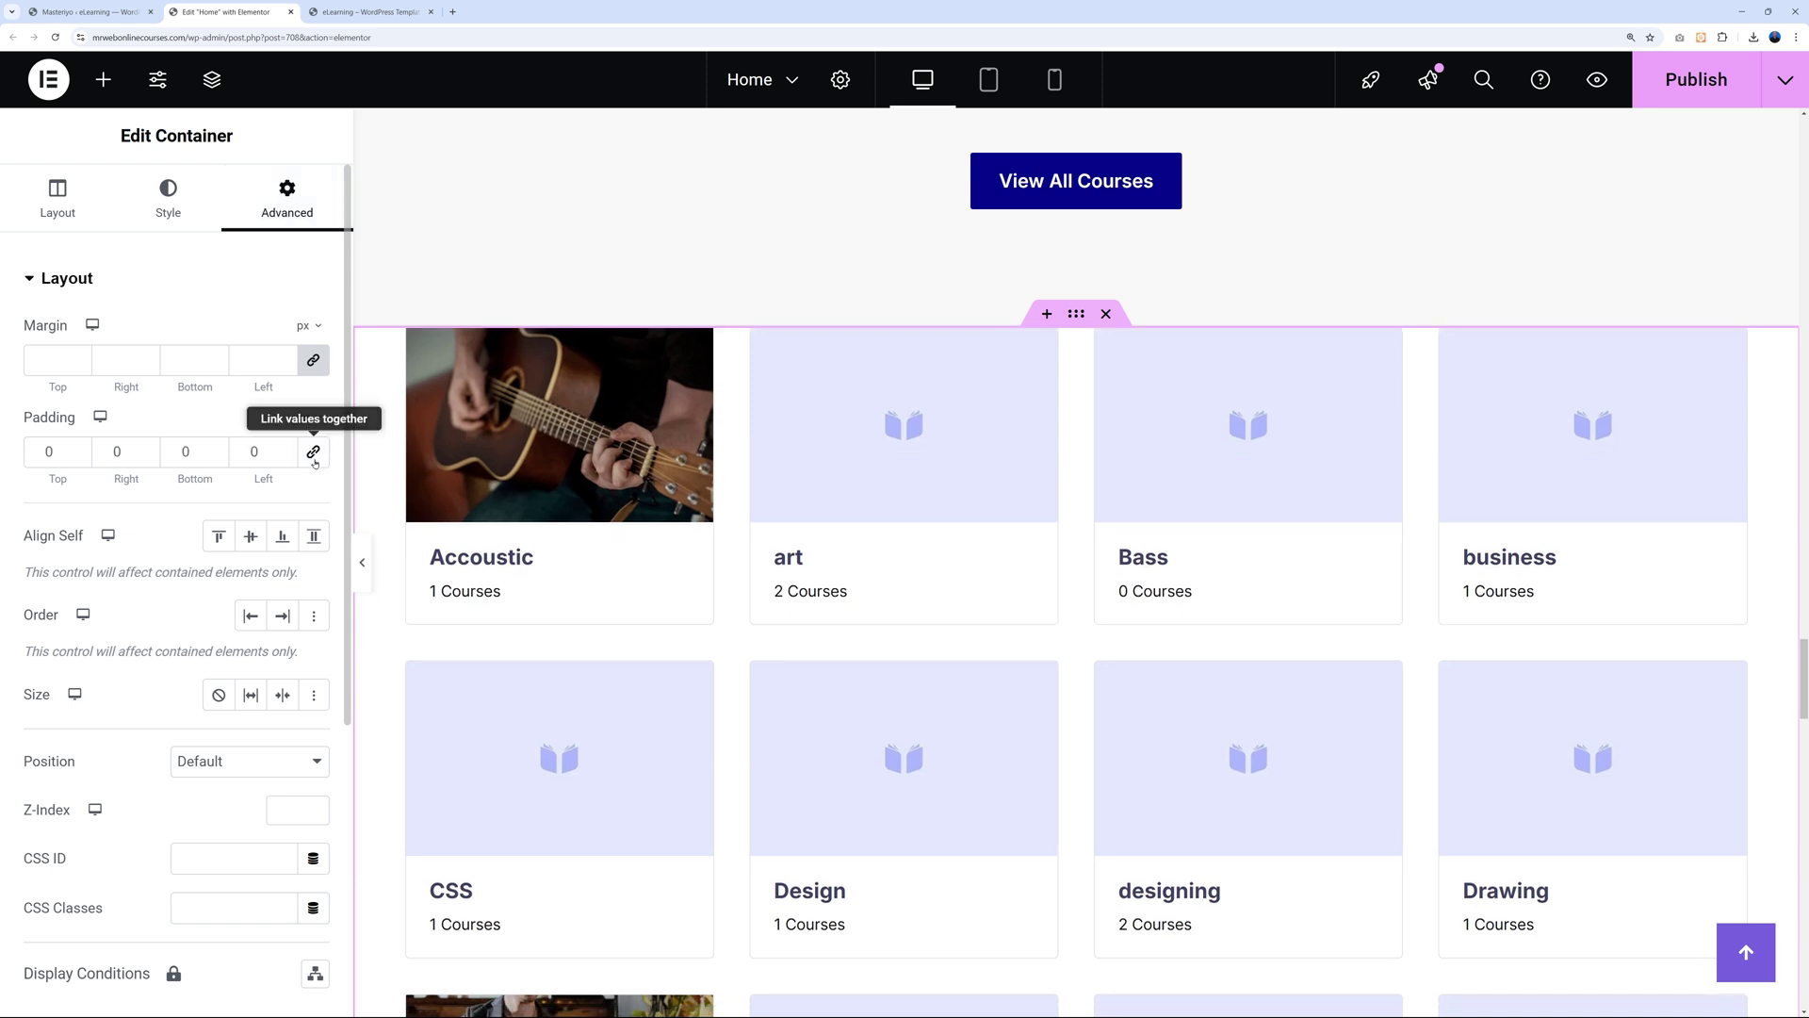
pyautogui.click(186, 452)
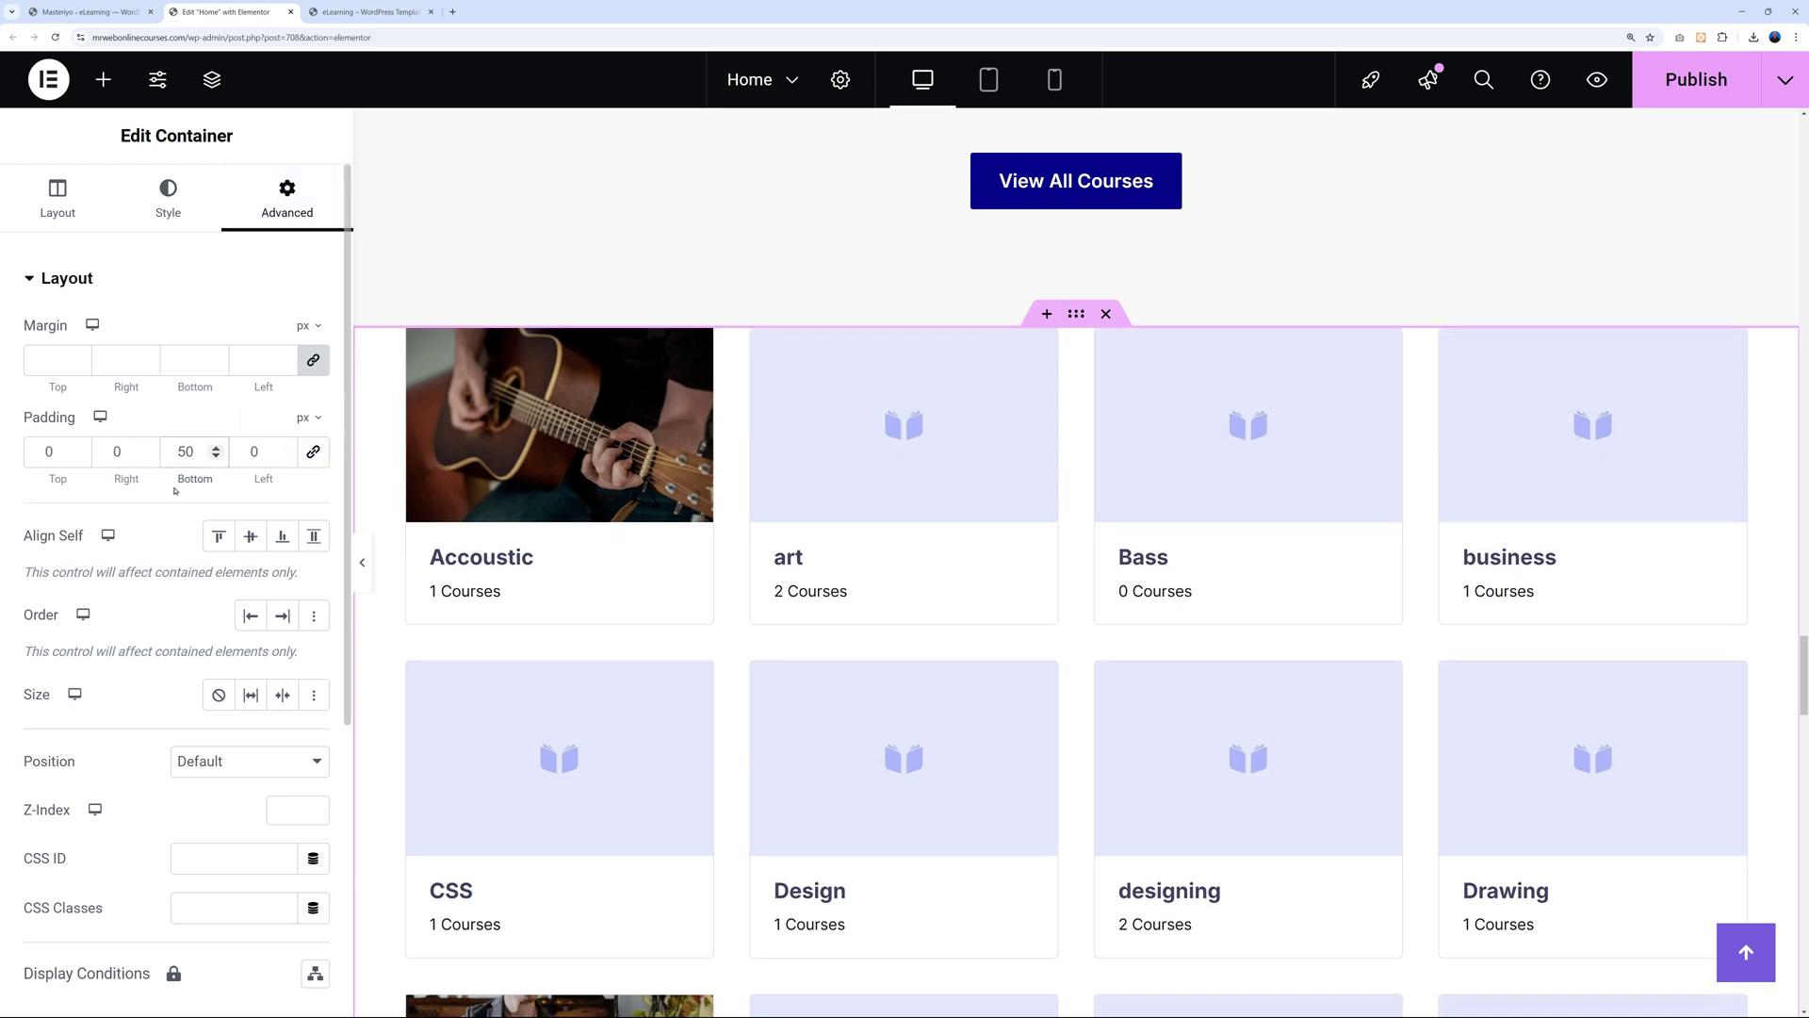
pyautogui.scroll(-7, 1079, 731)
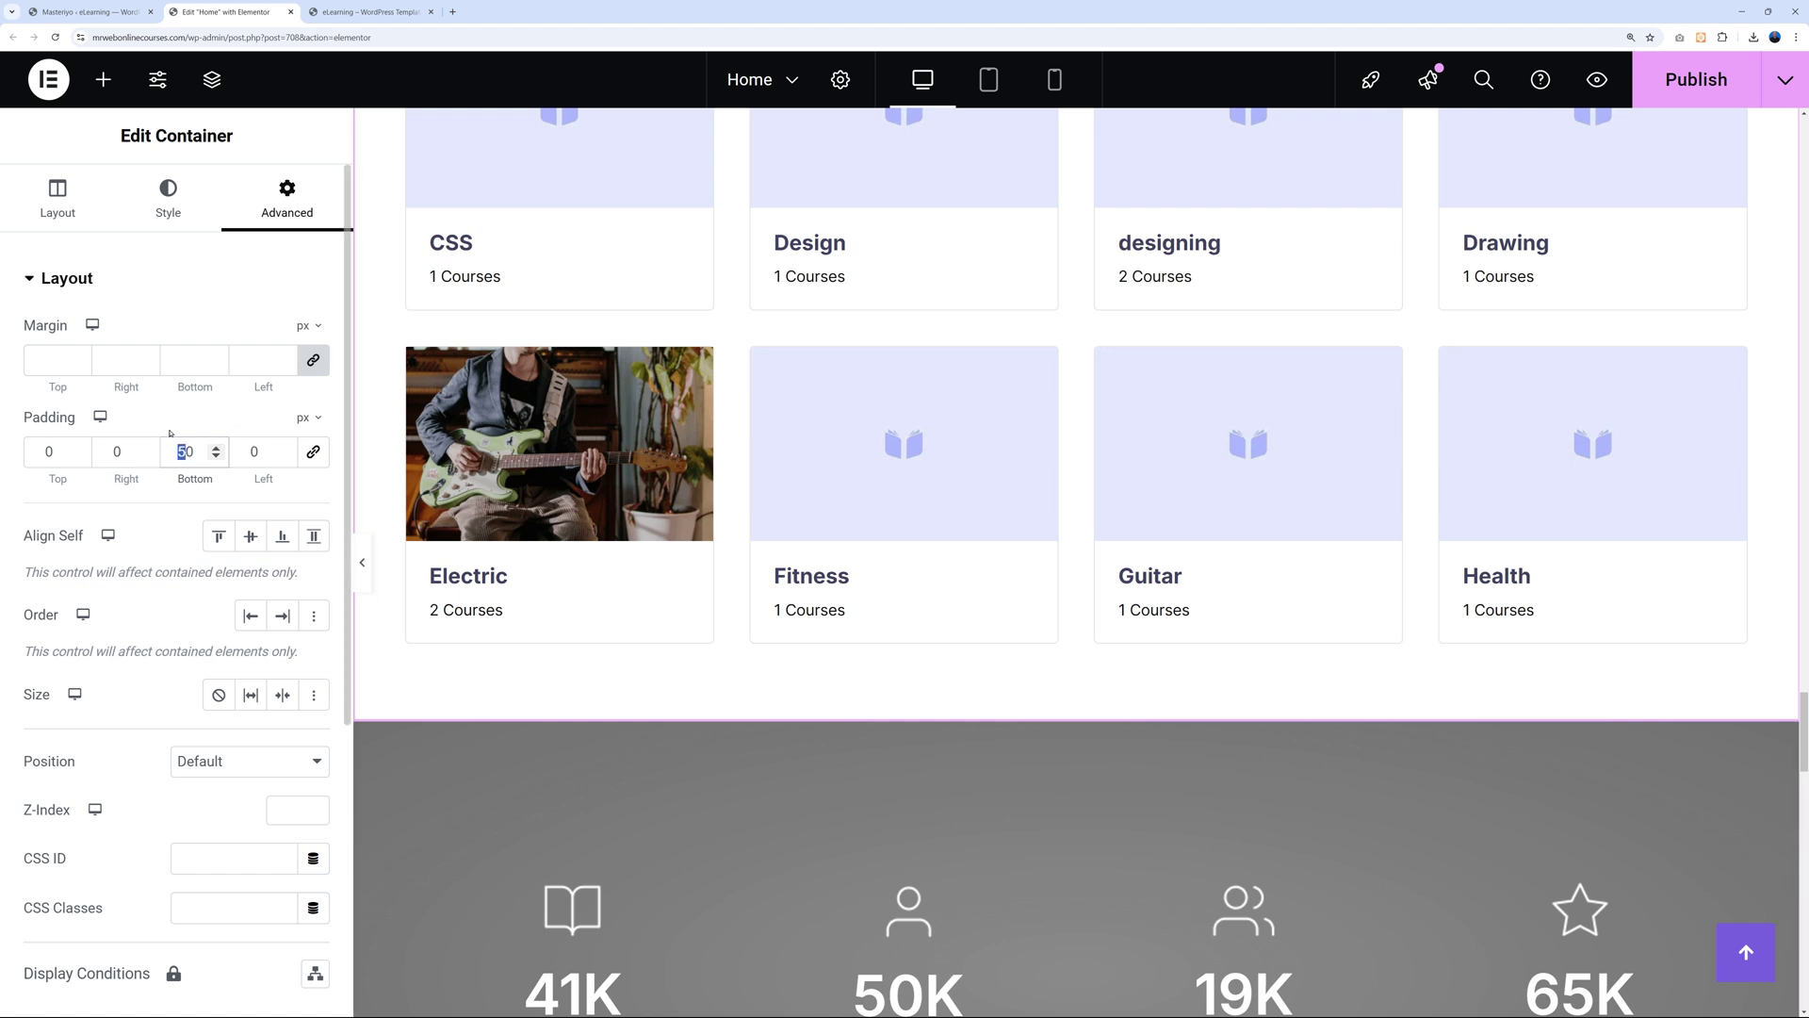
pyautogui.write('8')
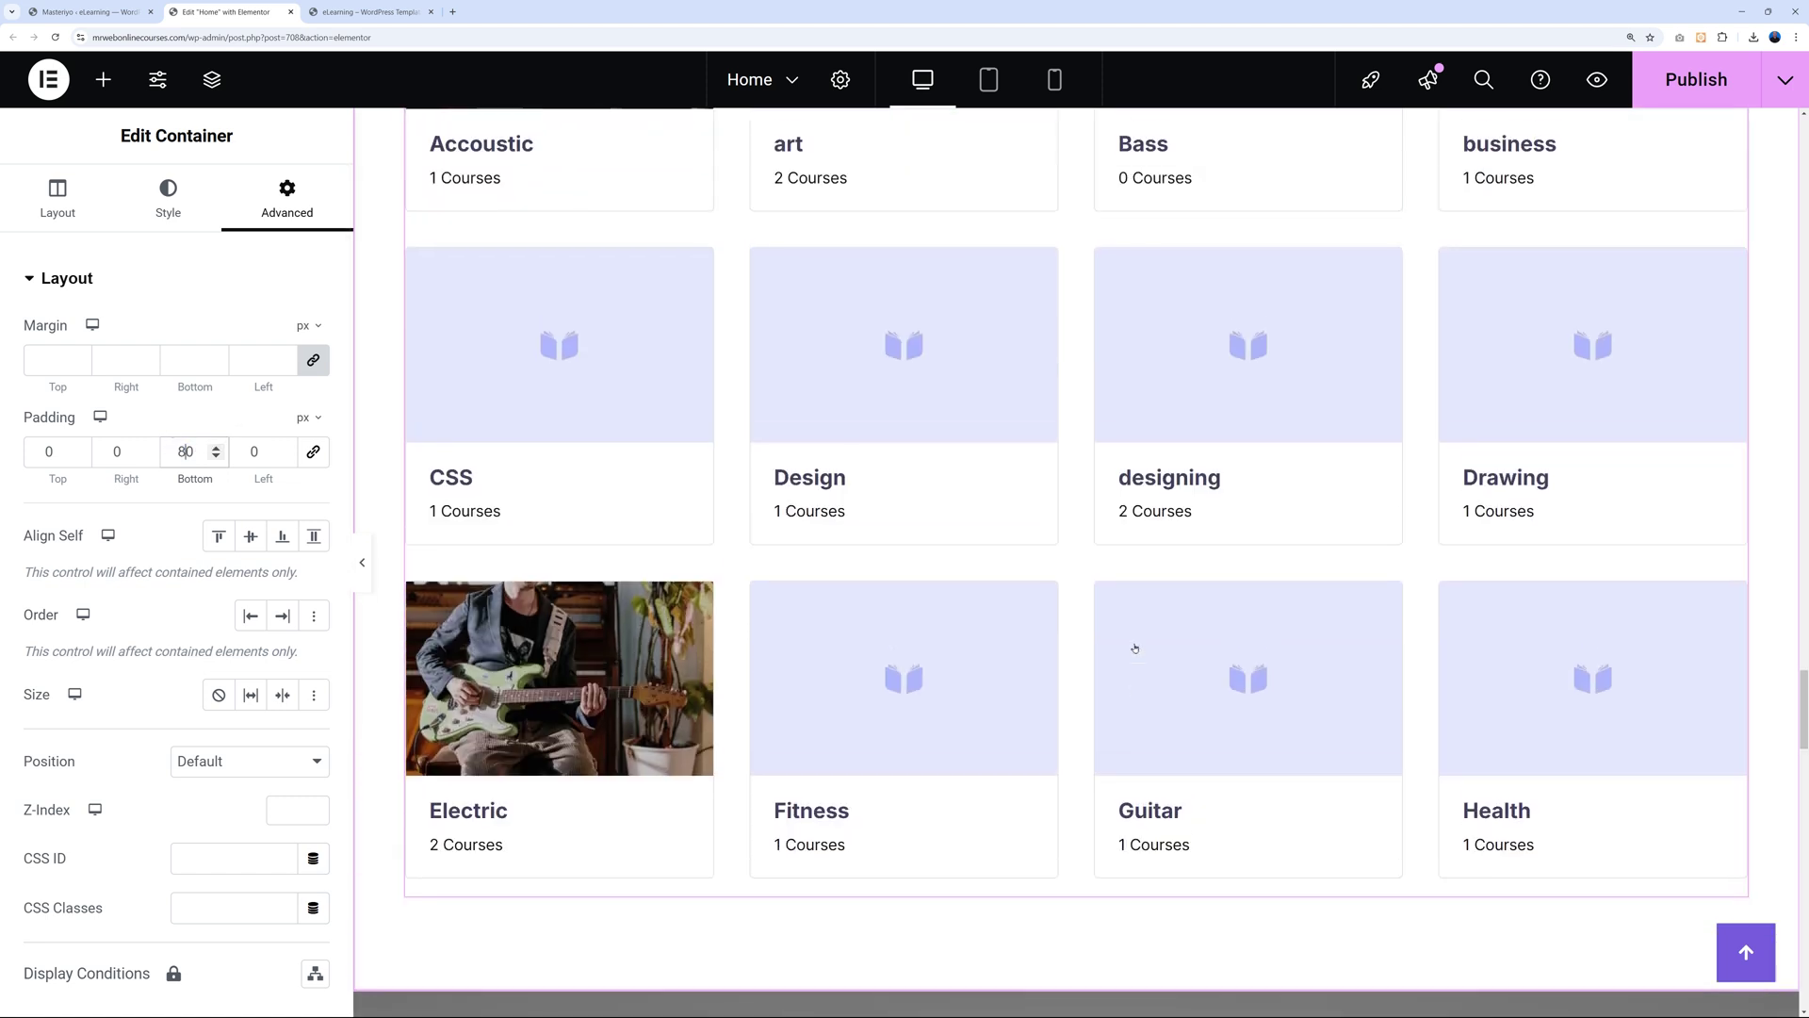
pyautogui.scroll(9, 1134, 646)
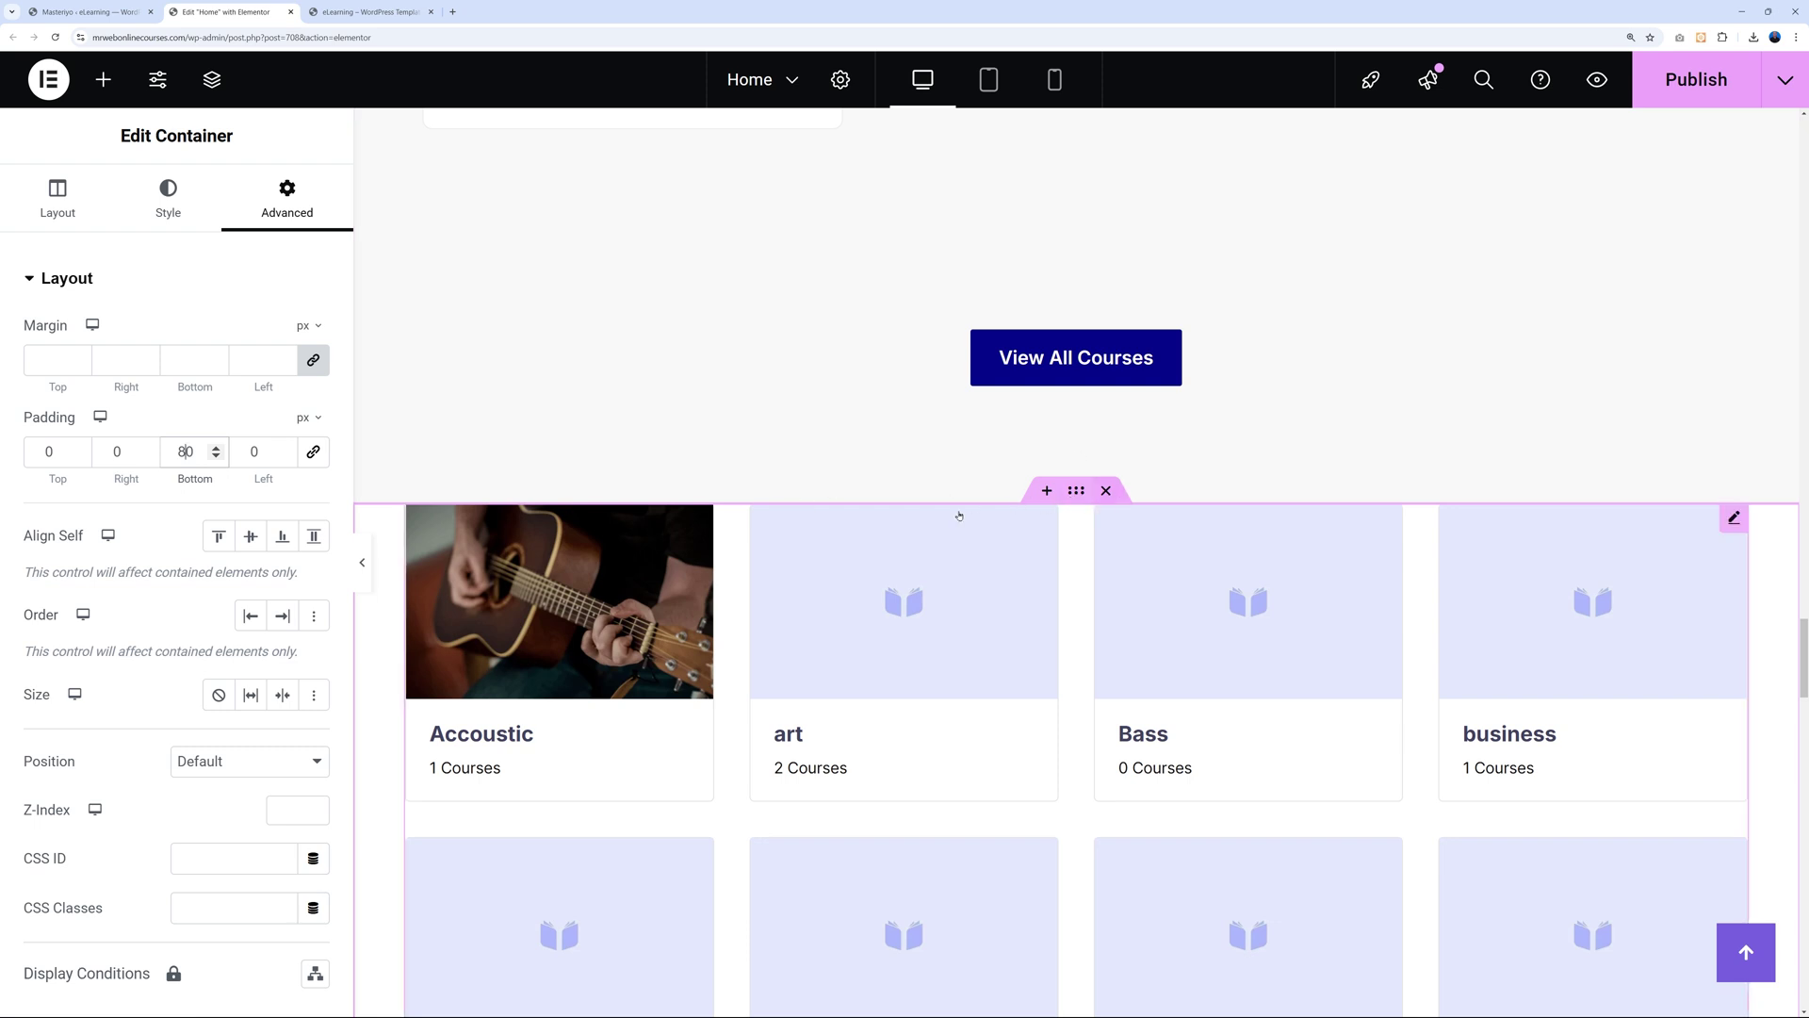
pyautogui.scroll(-1, 1467, 234)
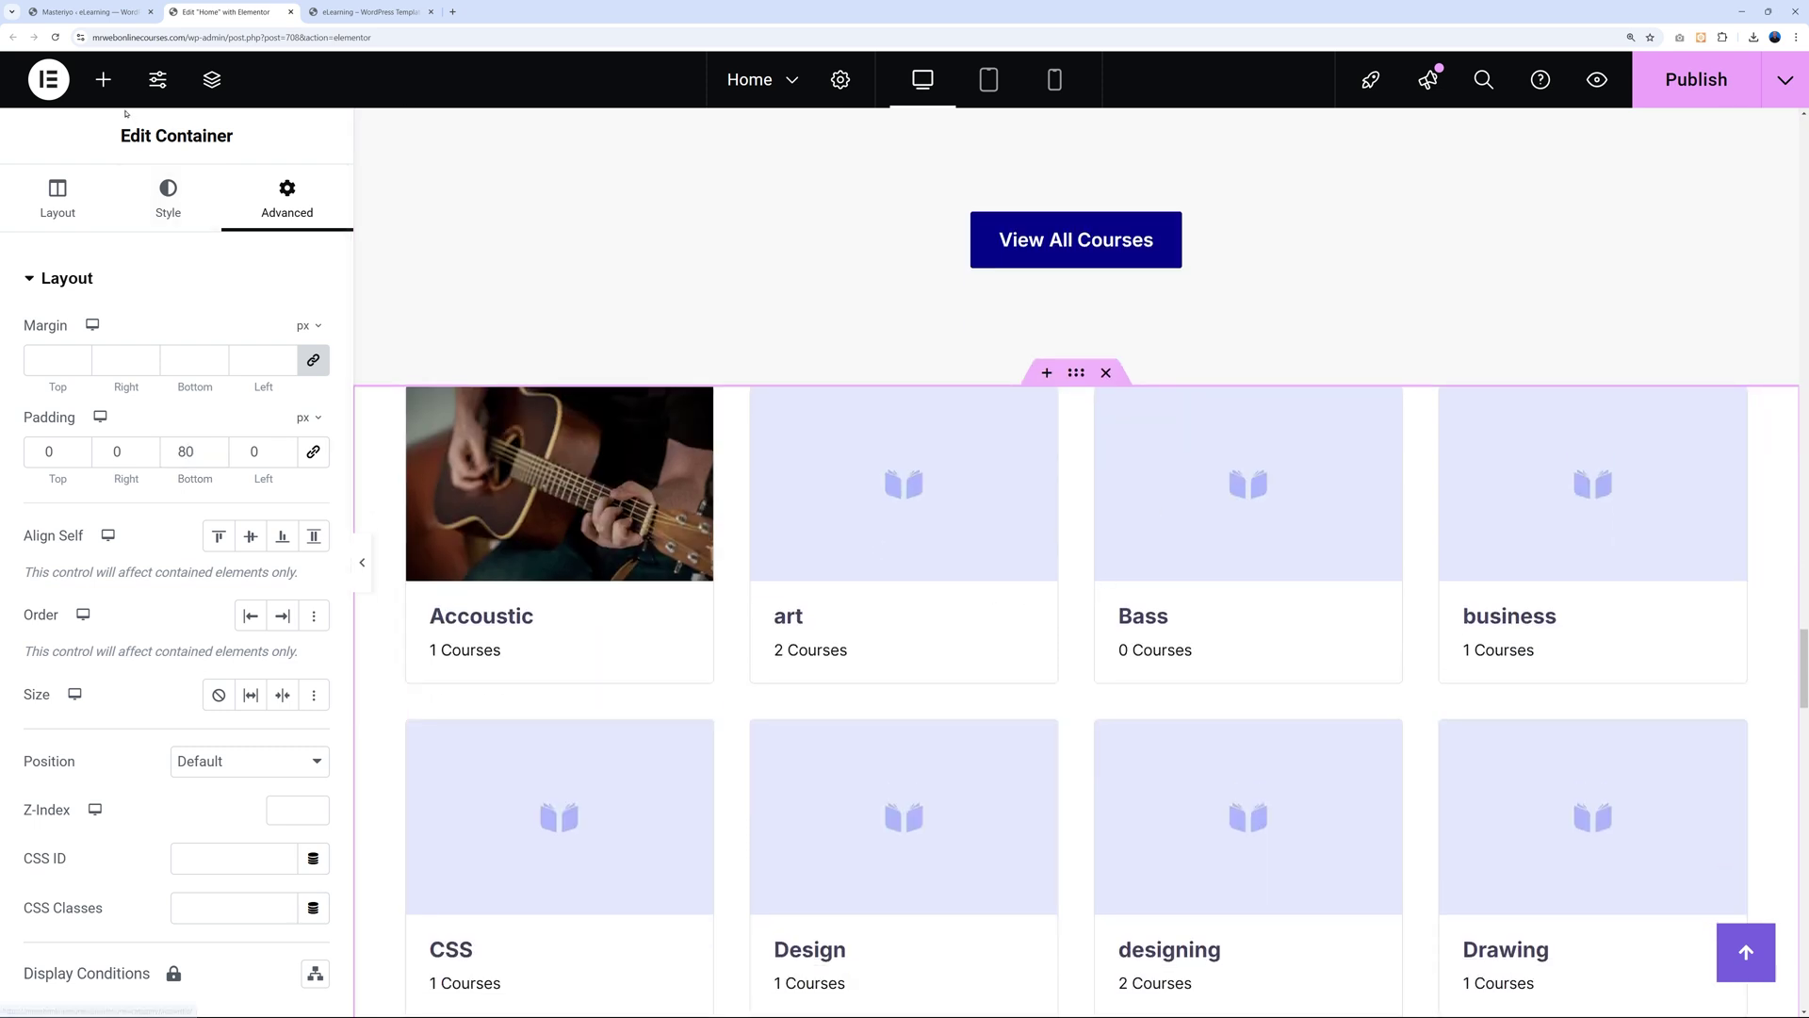
# Add a Heading widget above the course category grid reading 'Our Course Categories'.
pyautogui.click(104, 79)
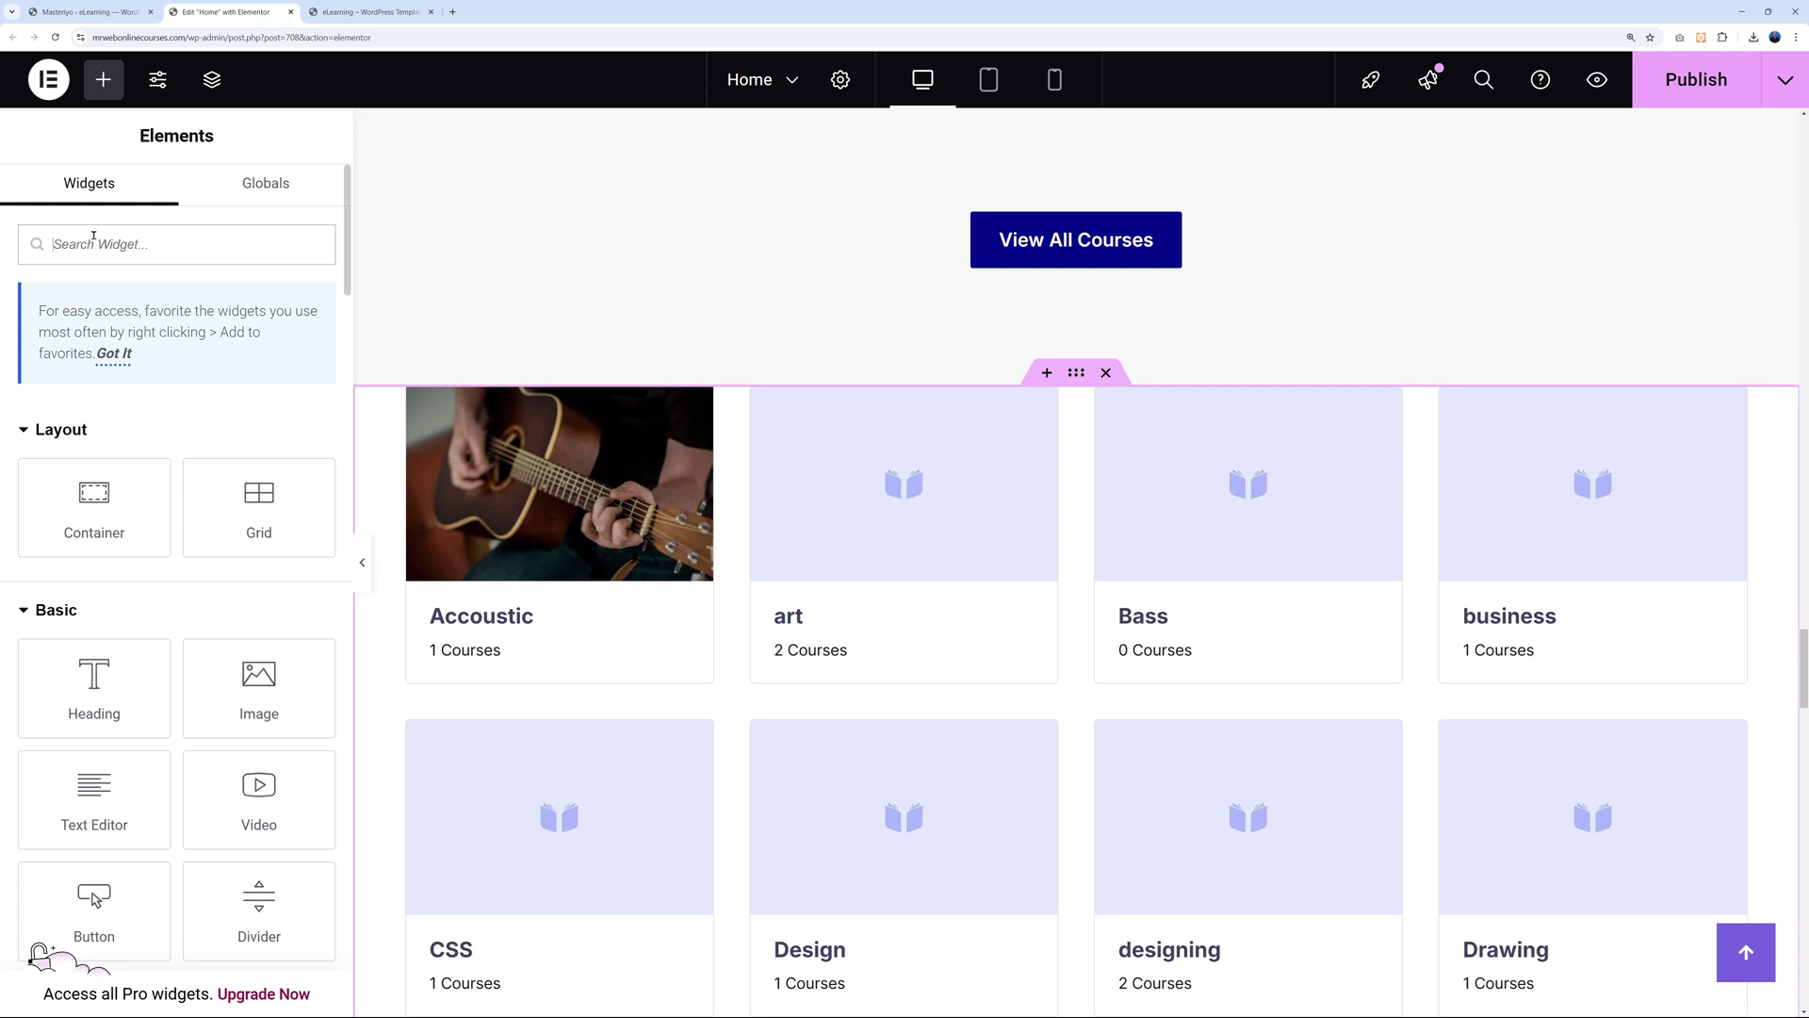
pyautogui.write('head')
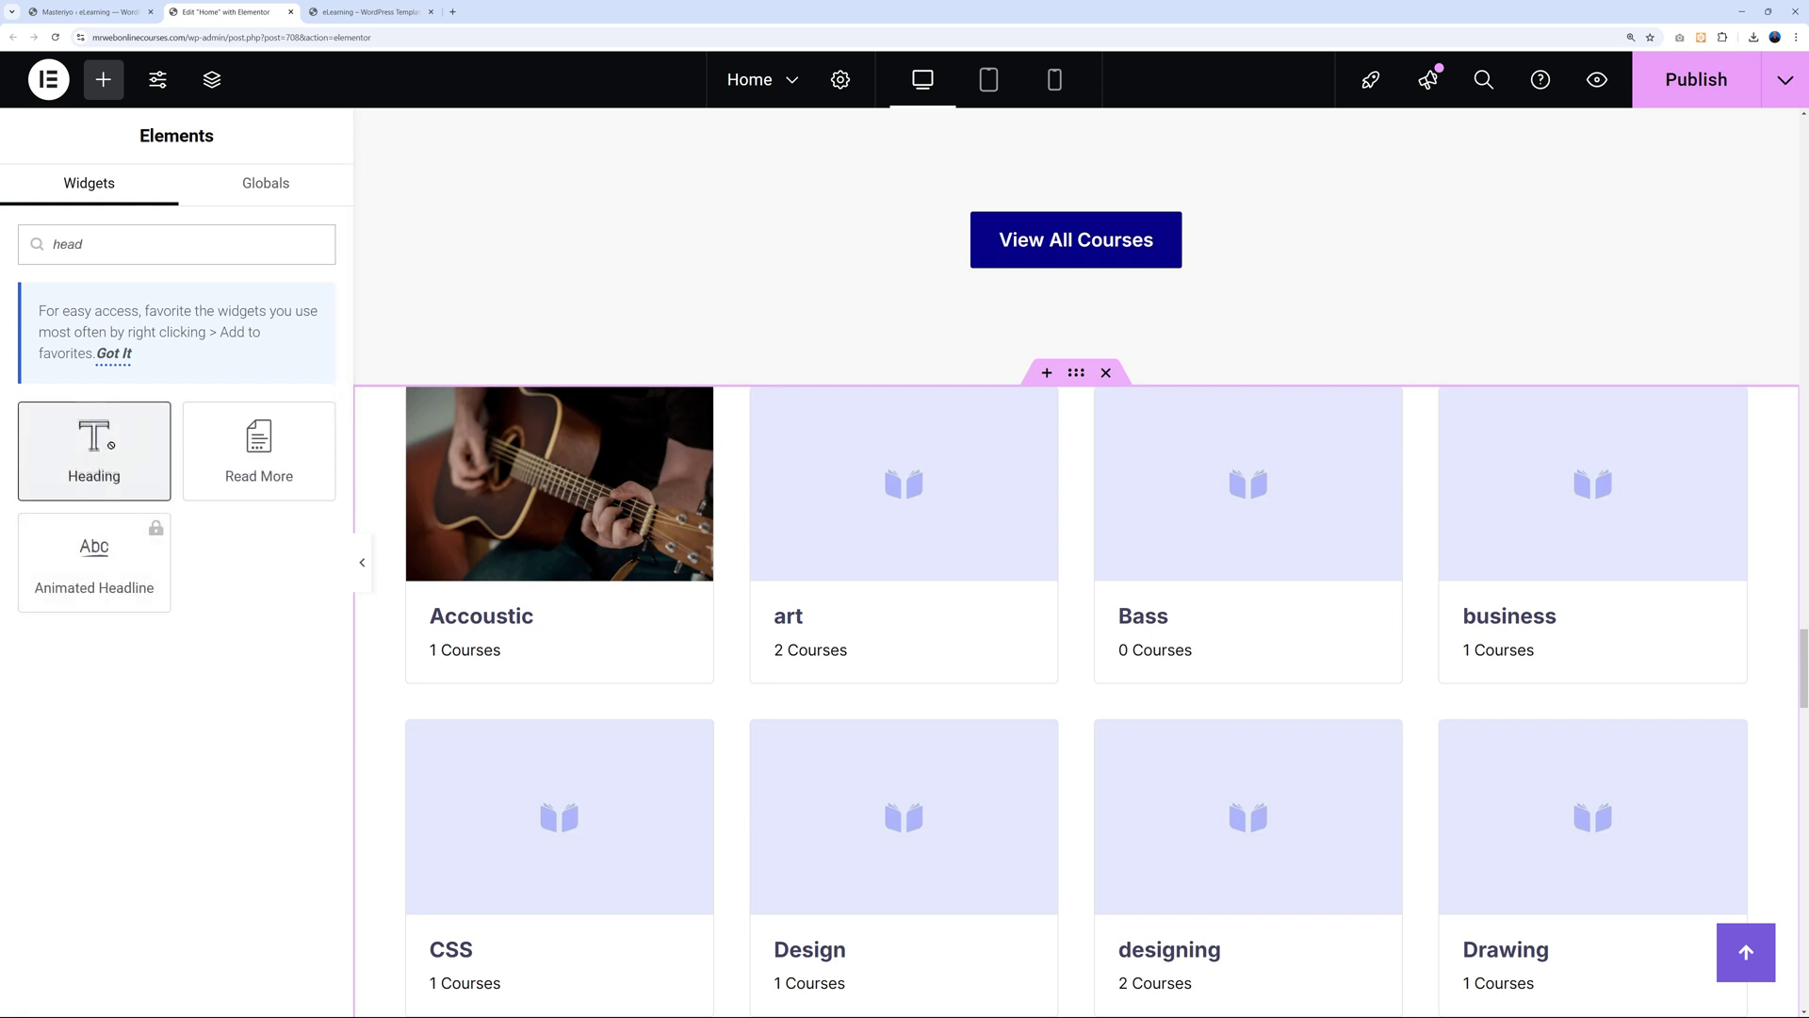
pyautogui.moveTo(94, 447); pyautogui.dragTo(882, 386)
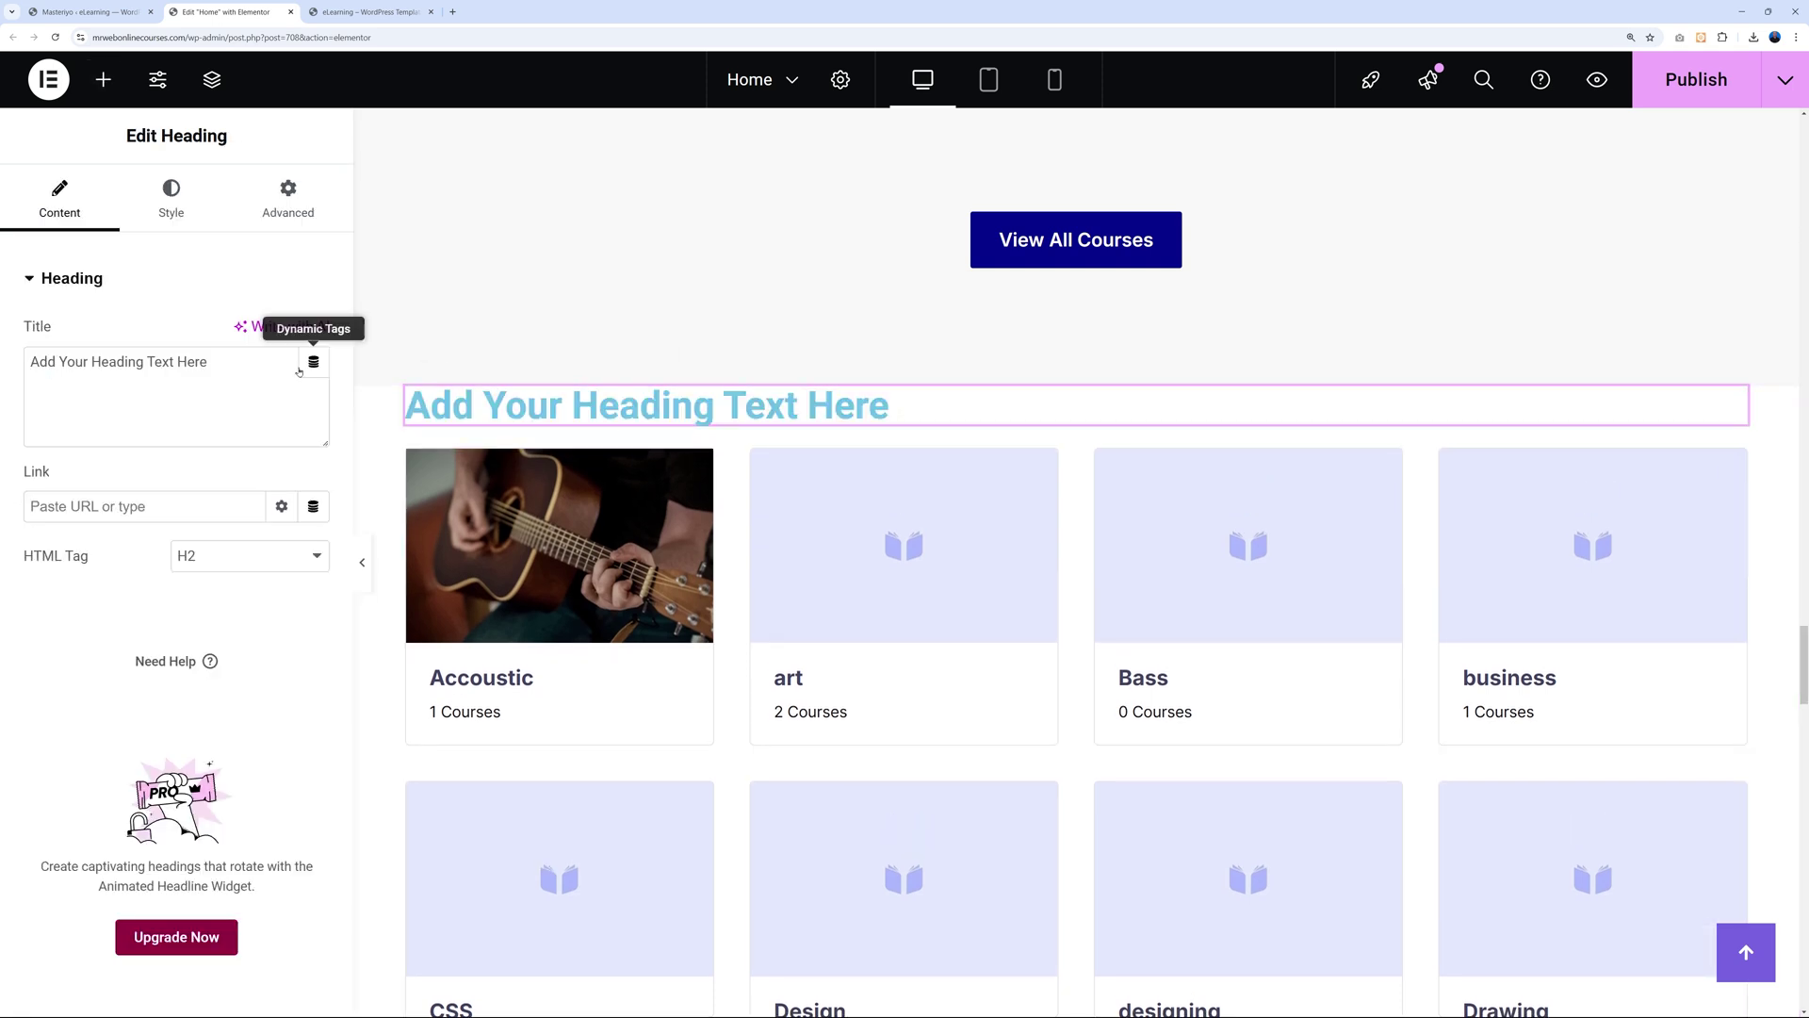
pyautogui.tripleClick(216, 363)
pyautogui.write('Our ')
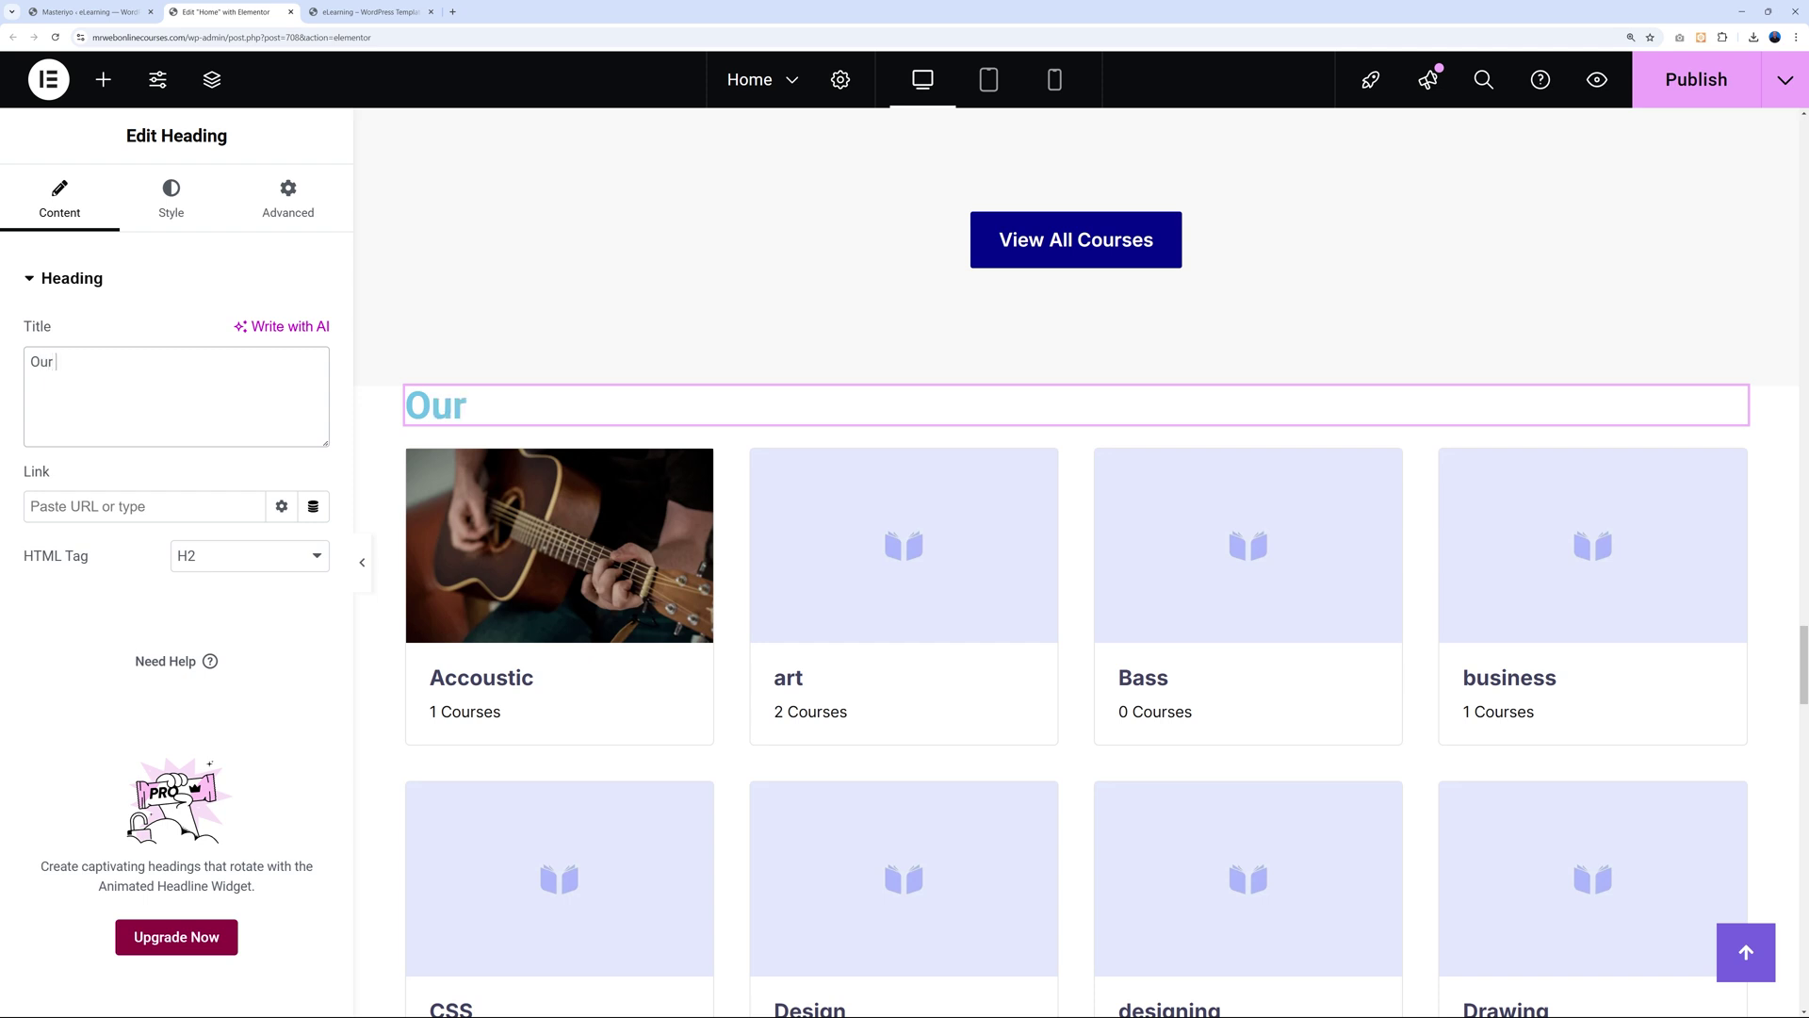
pyautogui.write('Course ')
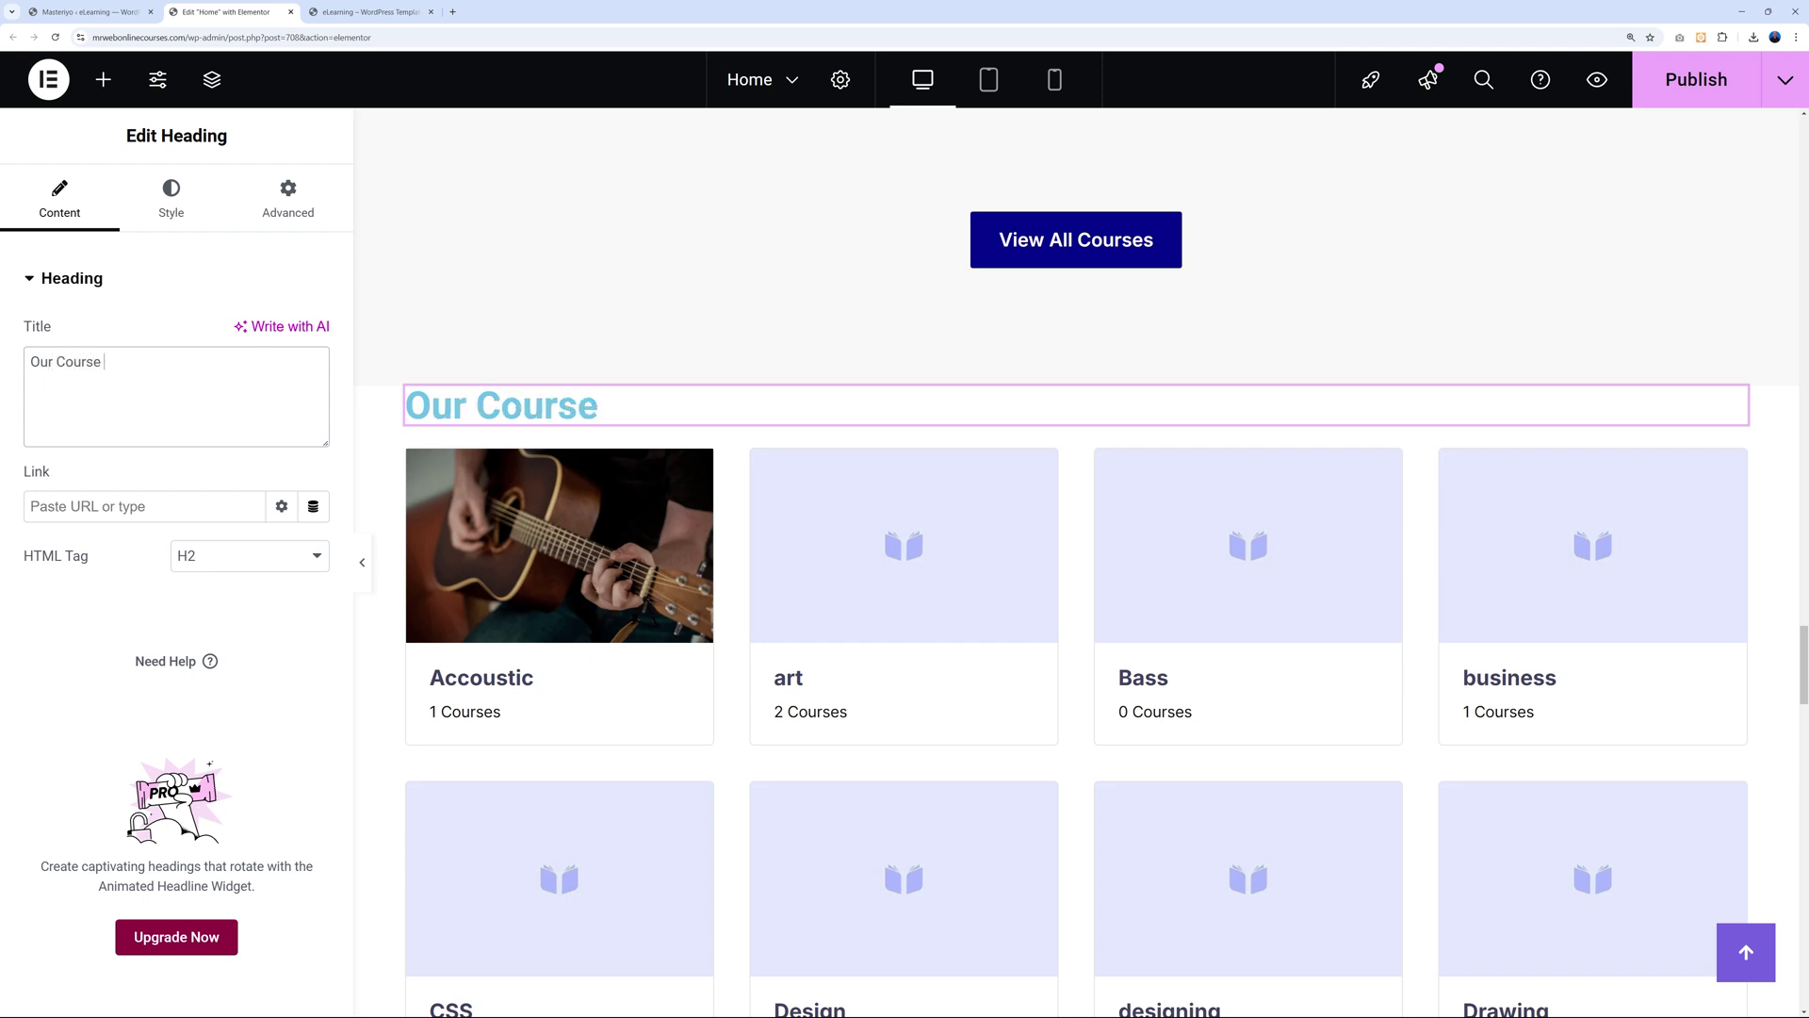
pyautogui.write('Categories')
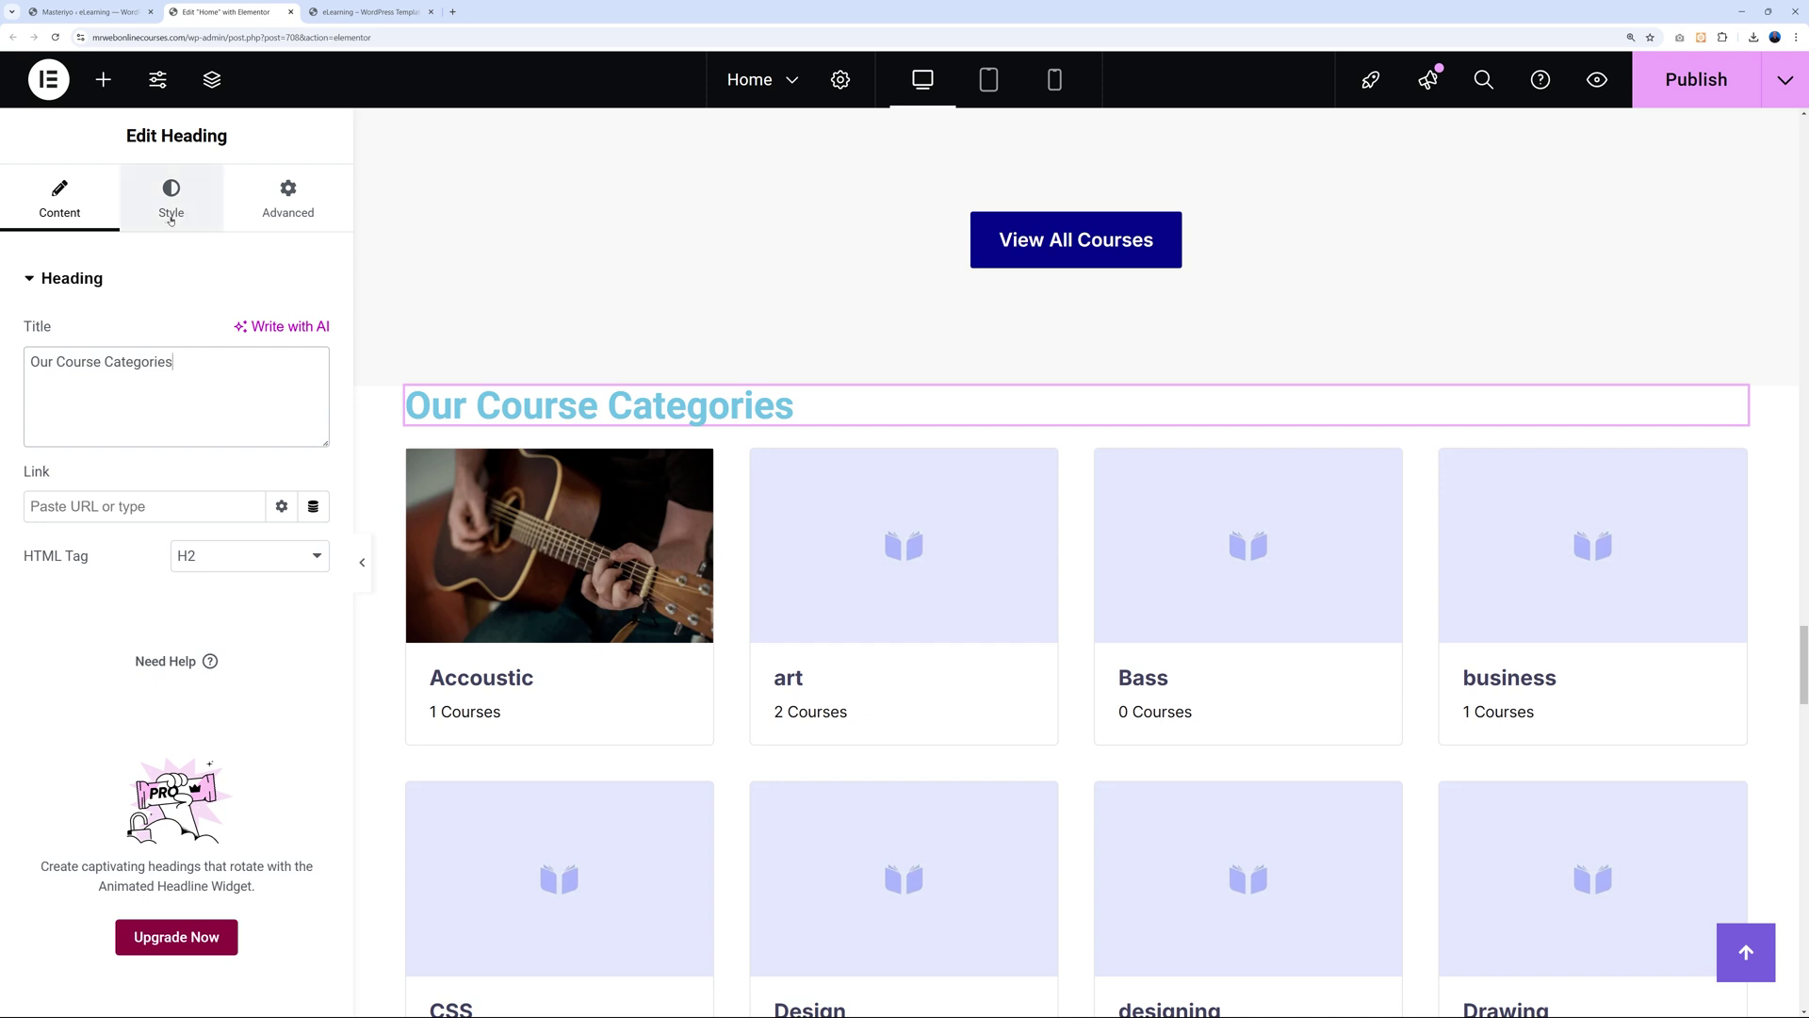
# Set the heading's text colour to black and center-align it.
pyautogui.click(168, 217)
pyautogui.click(314, 383)
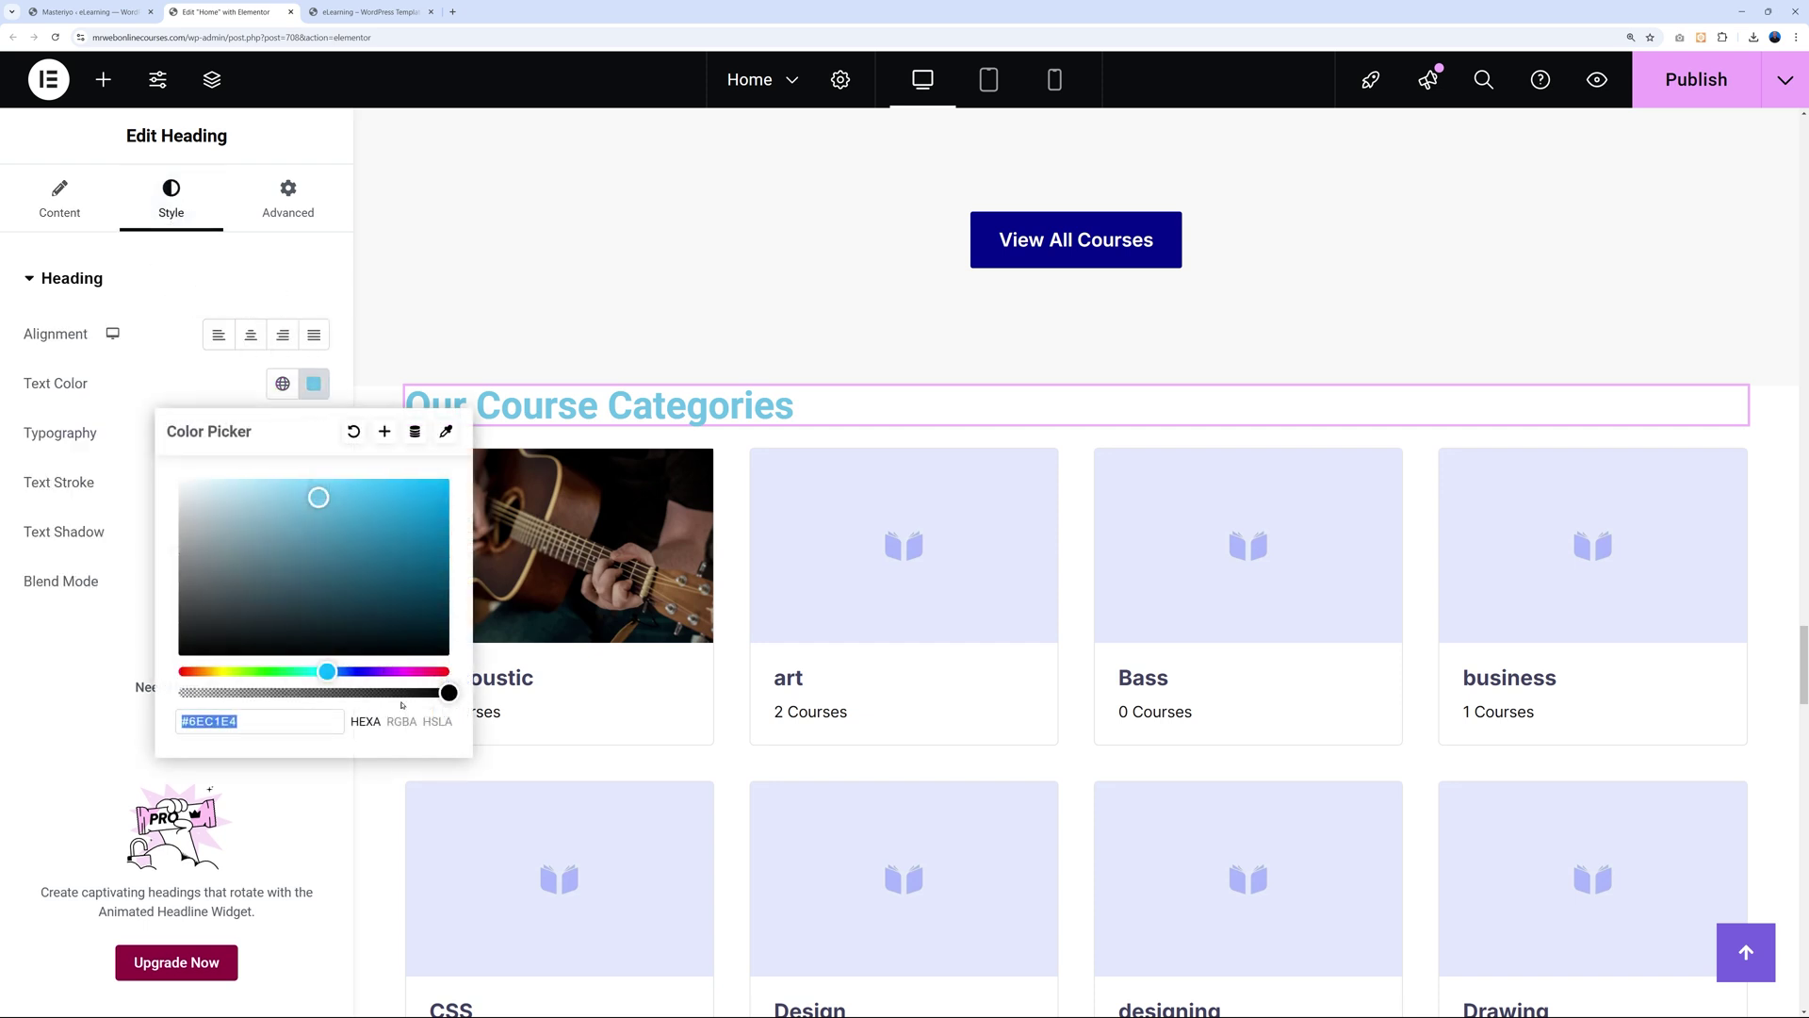
pyautogui.moveTo(365, 596); pyautogui.dragTo(175, 659)
pyautogui.click(212, 404)
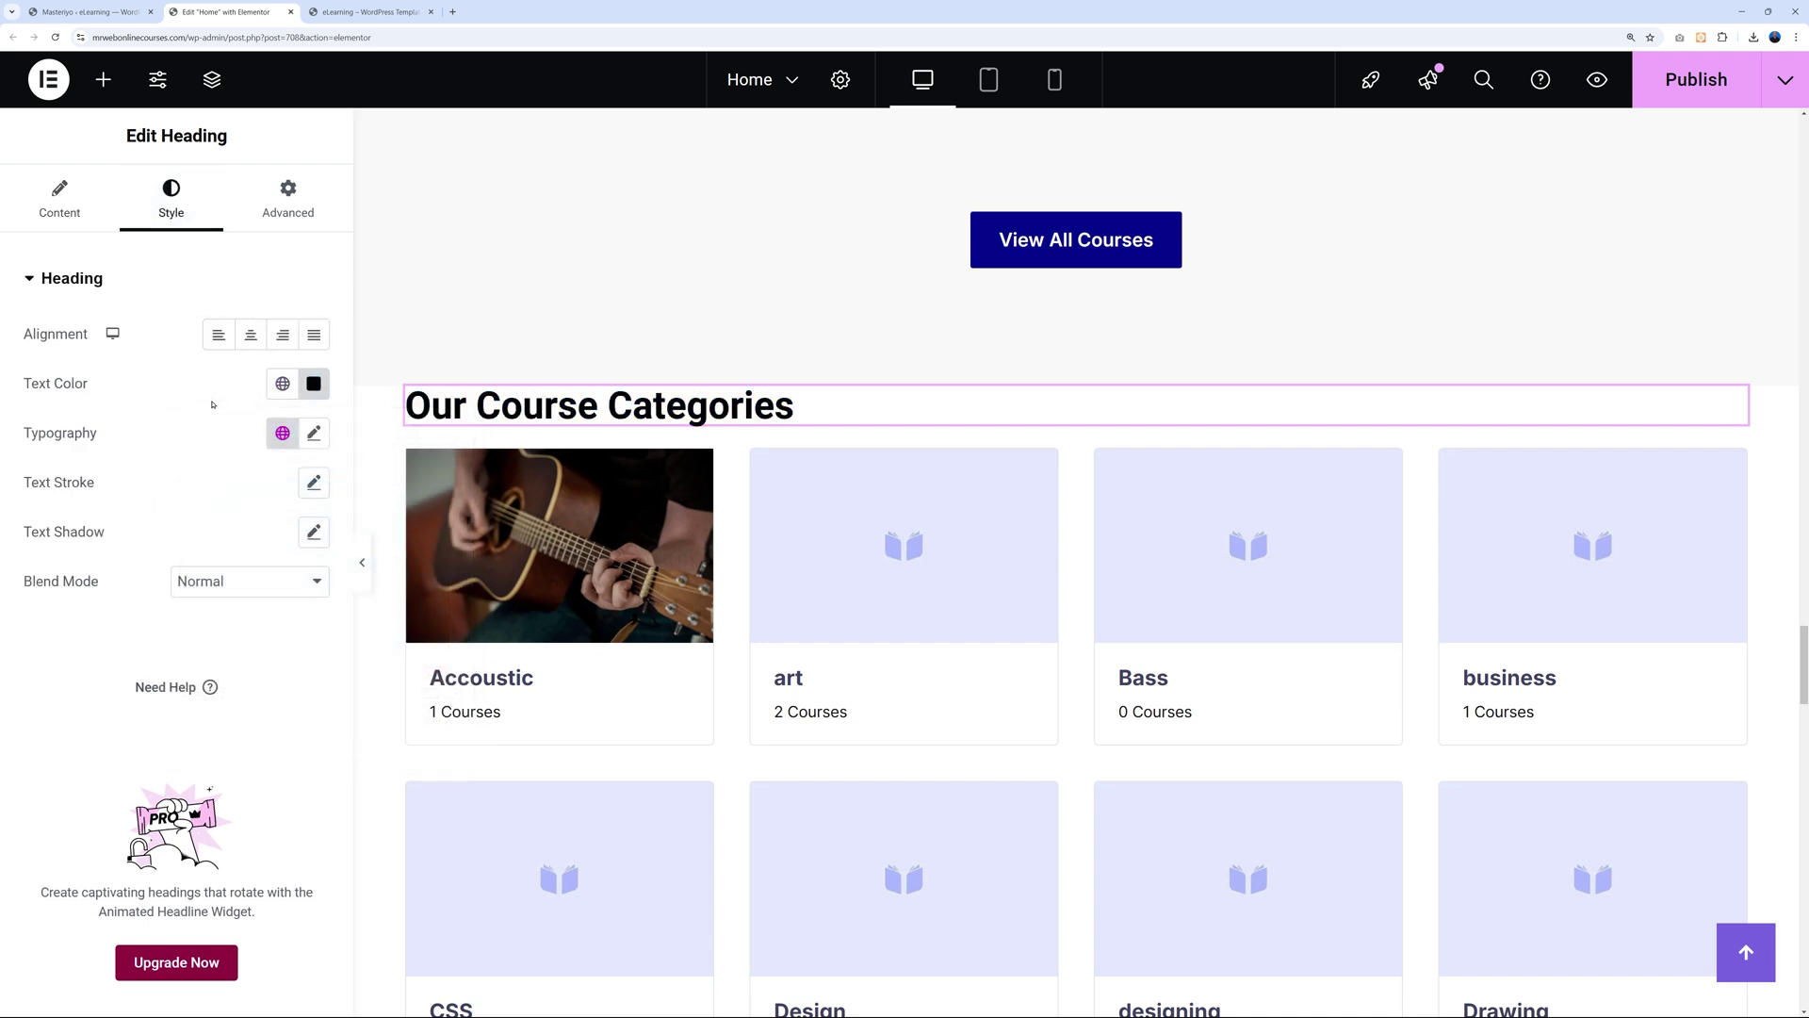
pyautogui.click(251, 334)
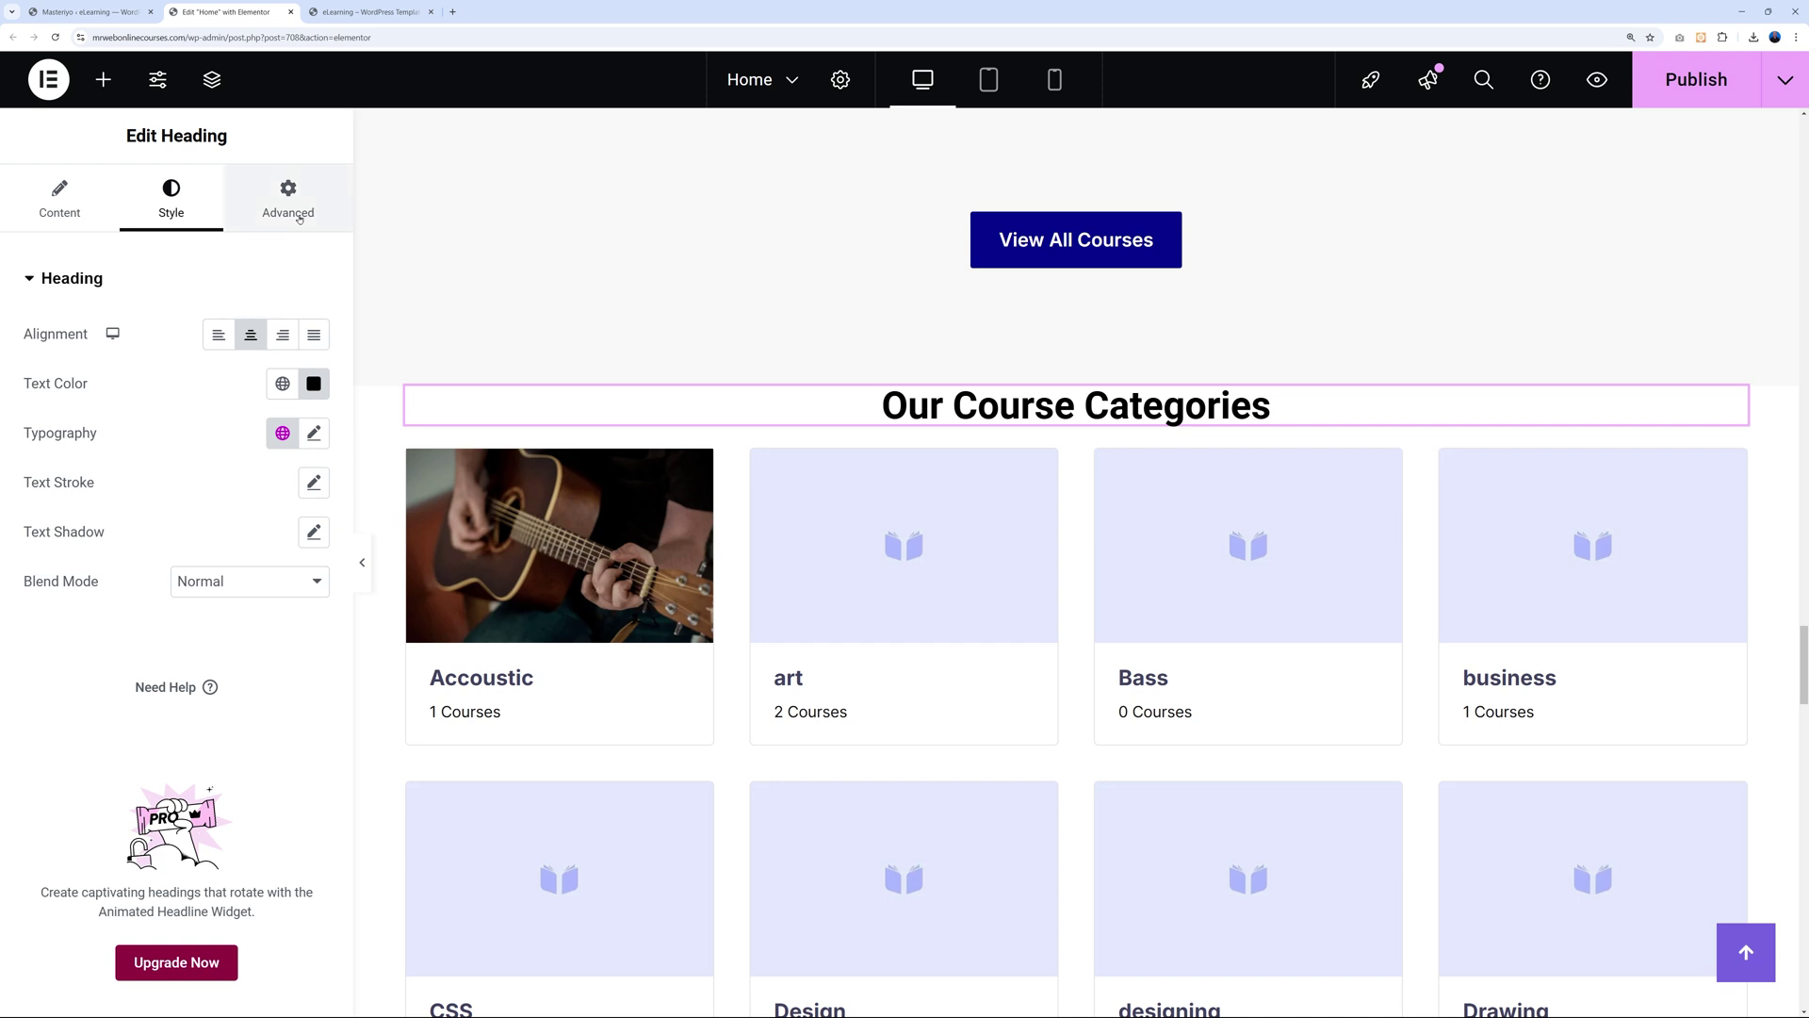
pyautogui.click(299, 217)
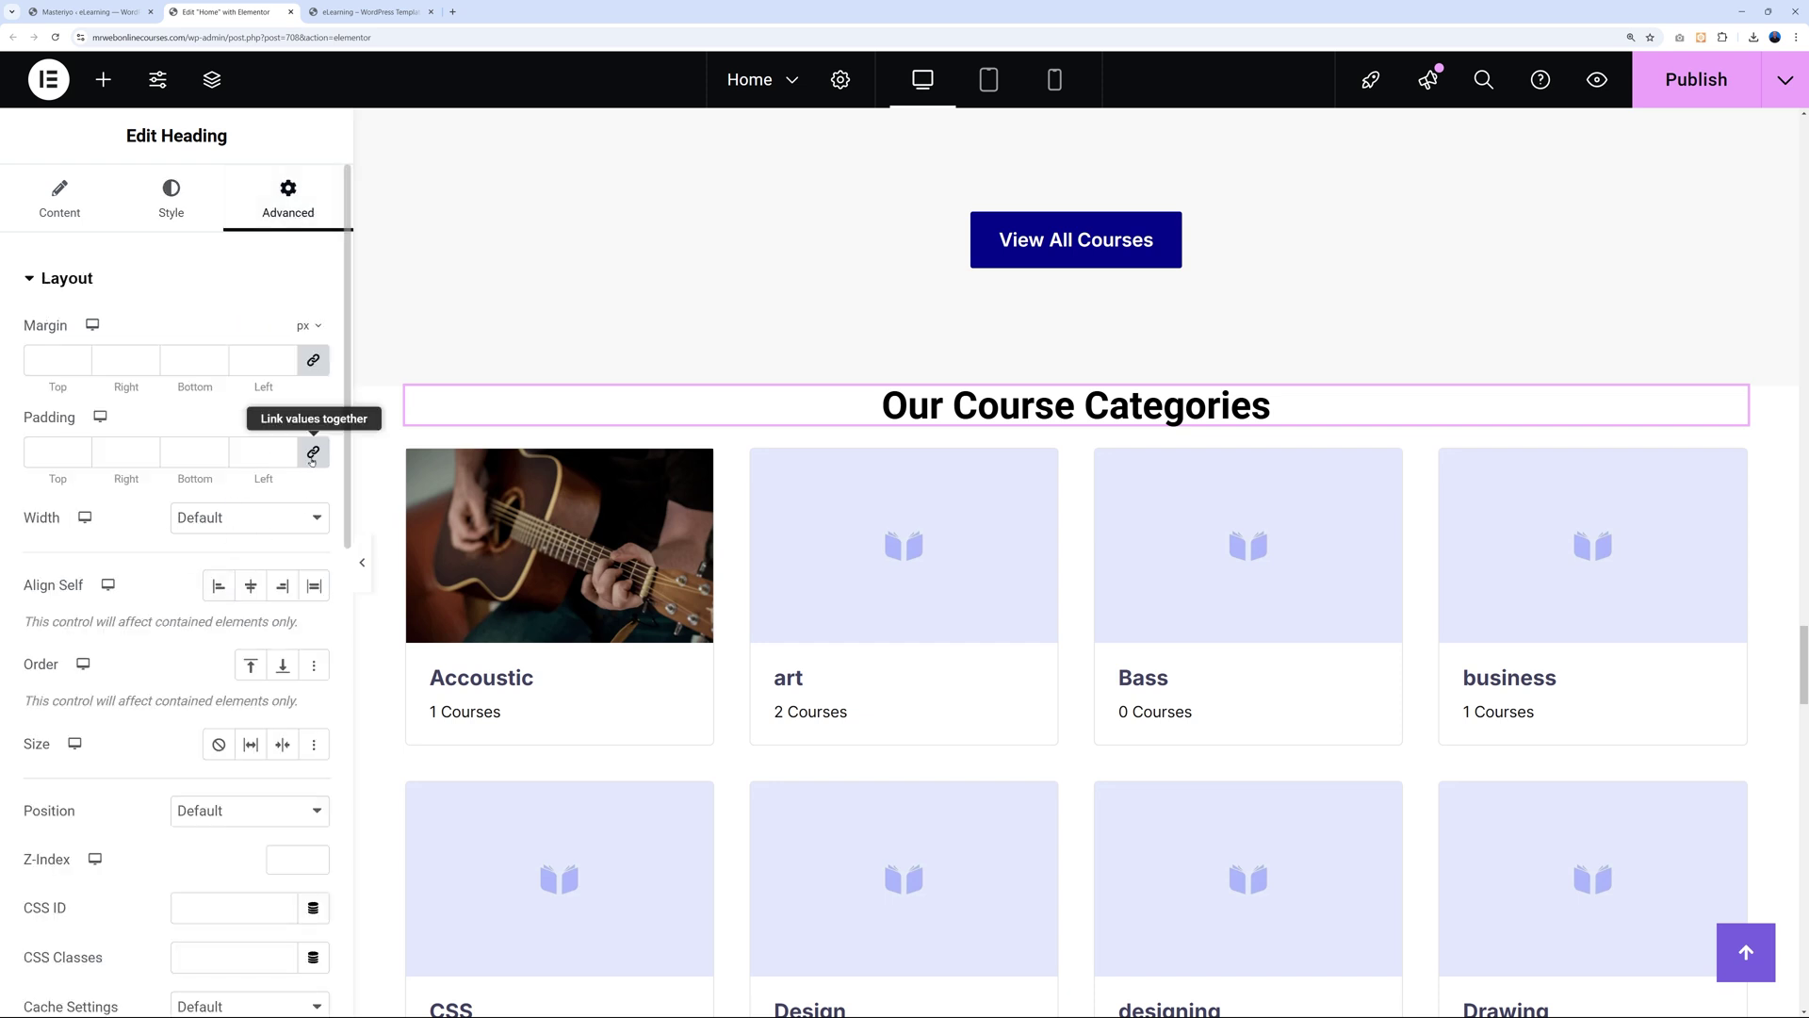
# Unlink the heading's padding and set top and bottom padding to 30 px.
pyautogui.click(313, 453)
pyautogui.click(188, 452)
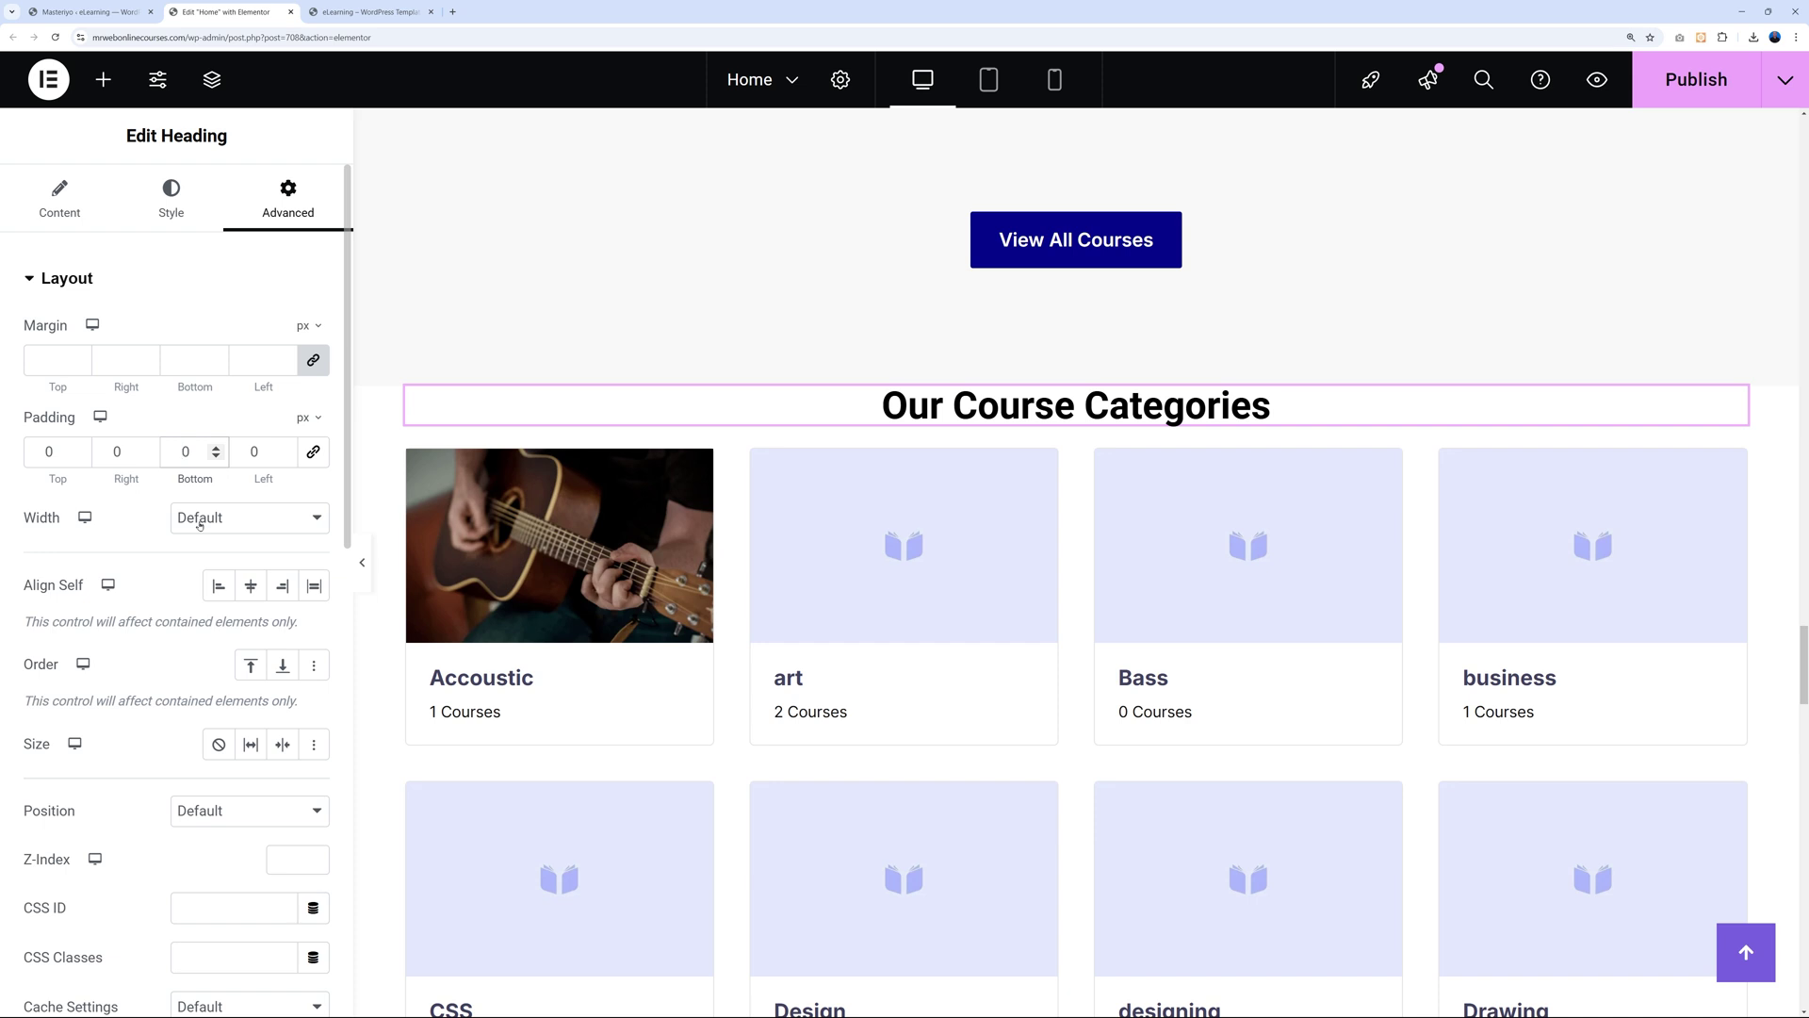
pyautogui.write('3')
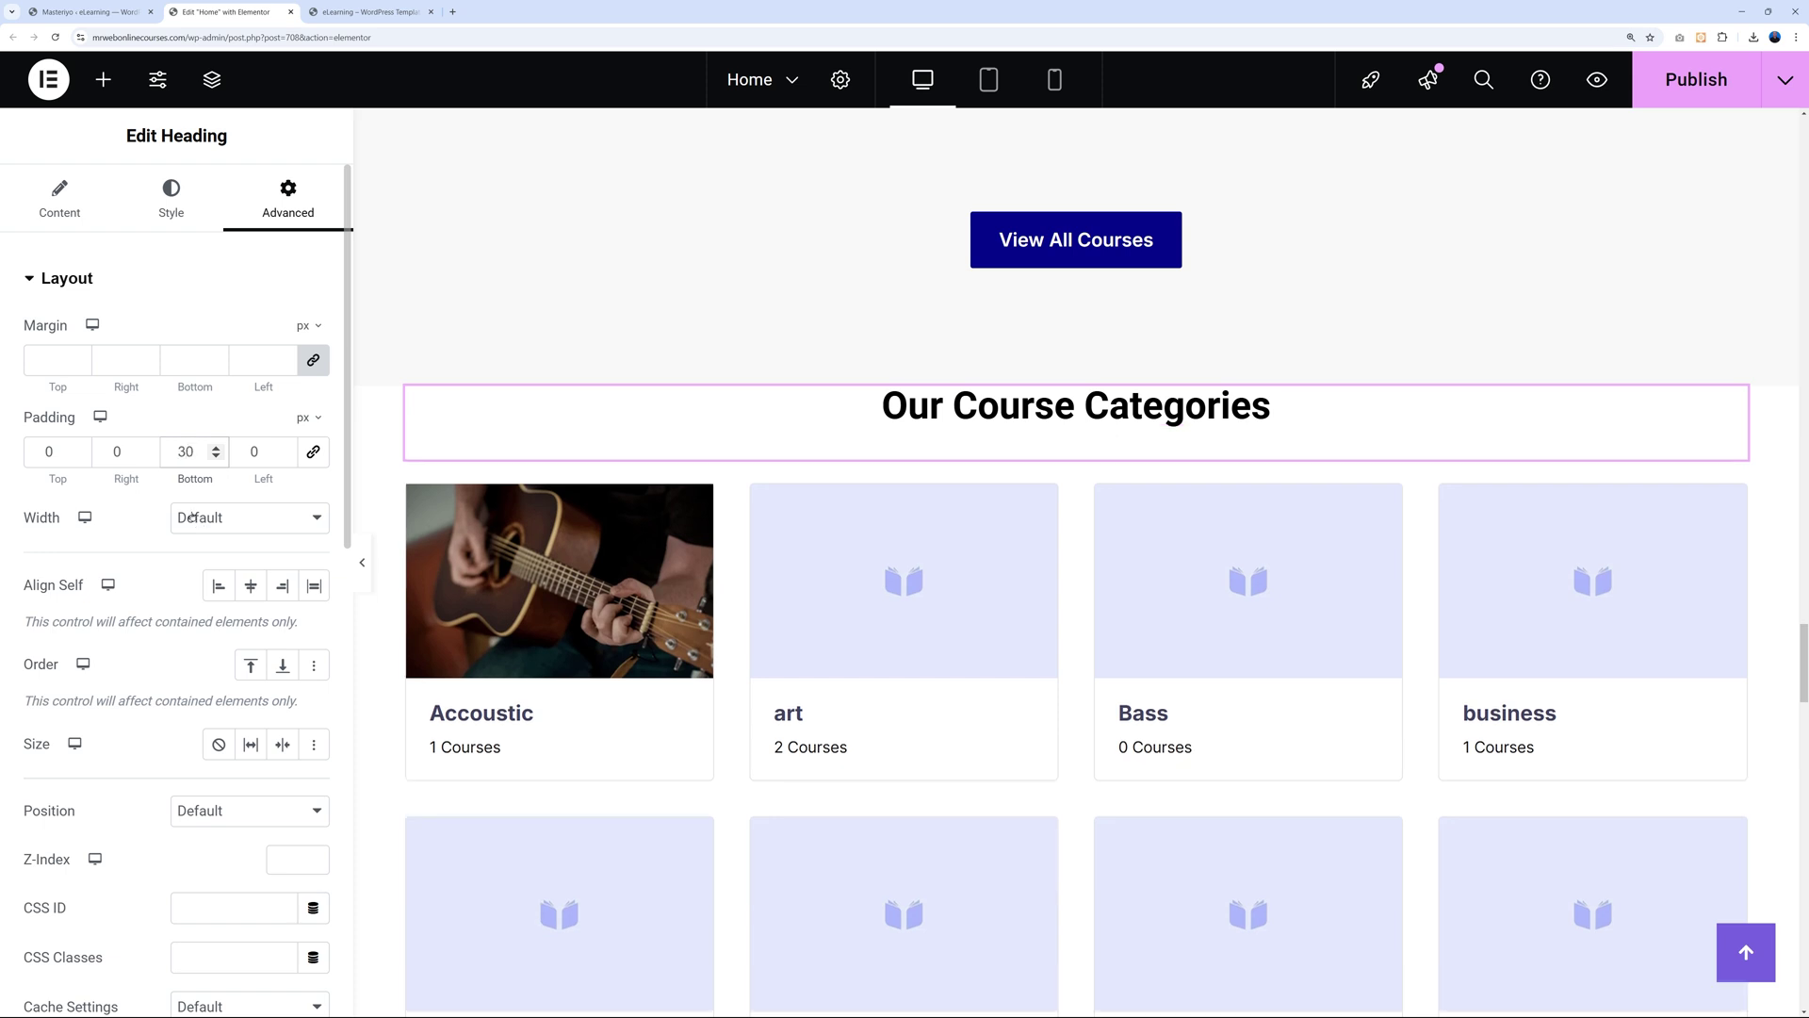
pyautogui.click(49, 456)
pyautogui.write('3')
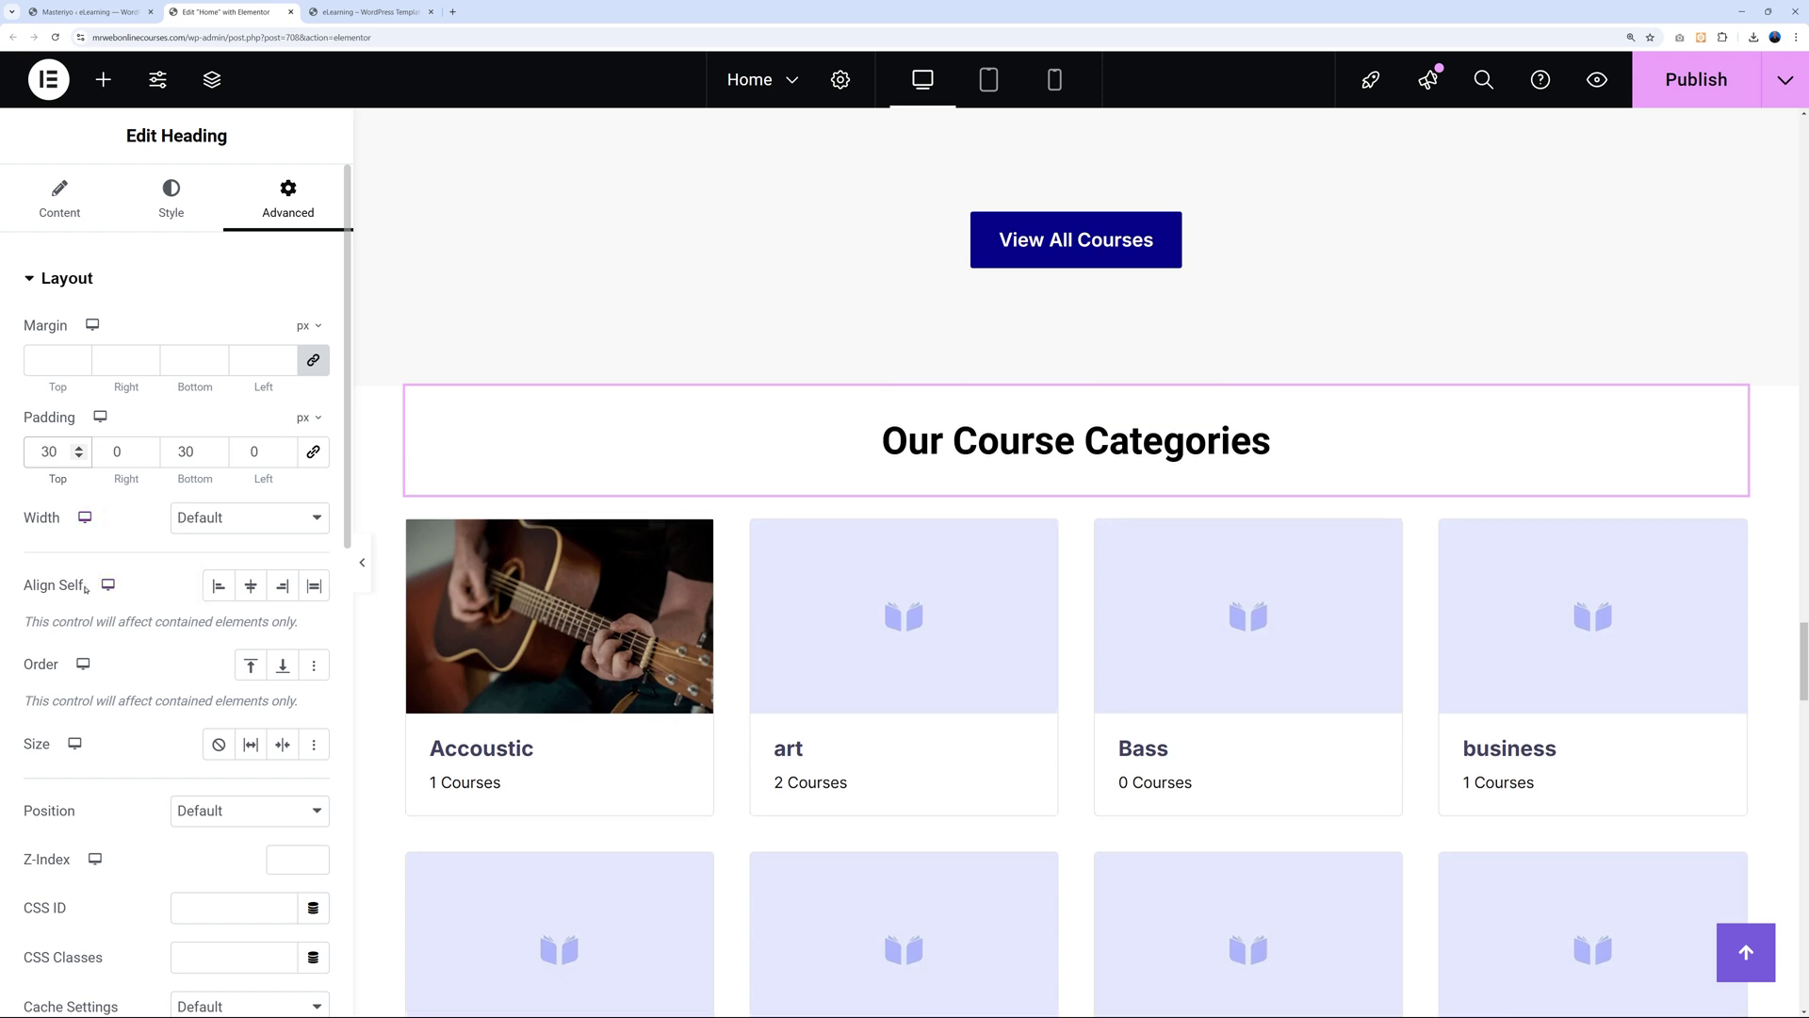
pyautogui.click(1001, 453)
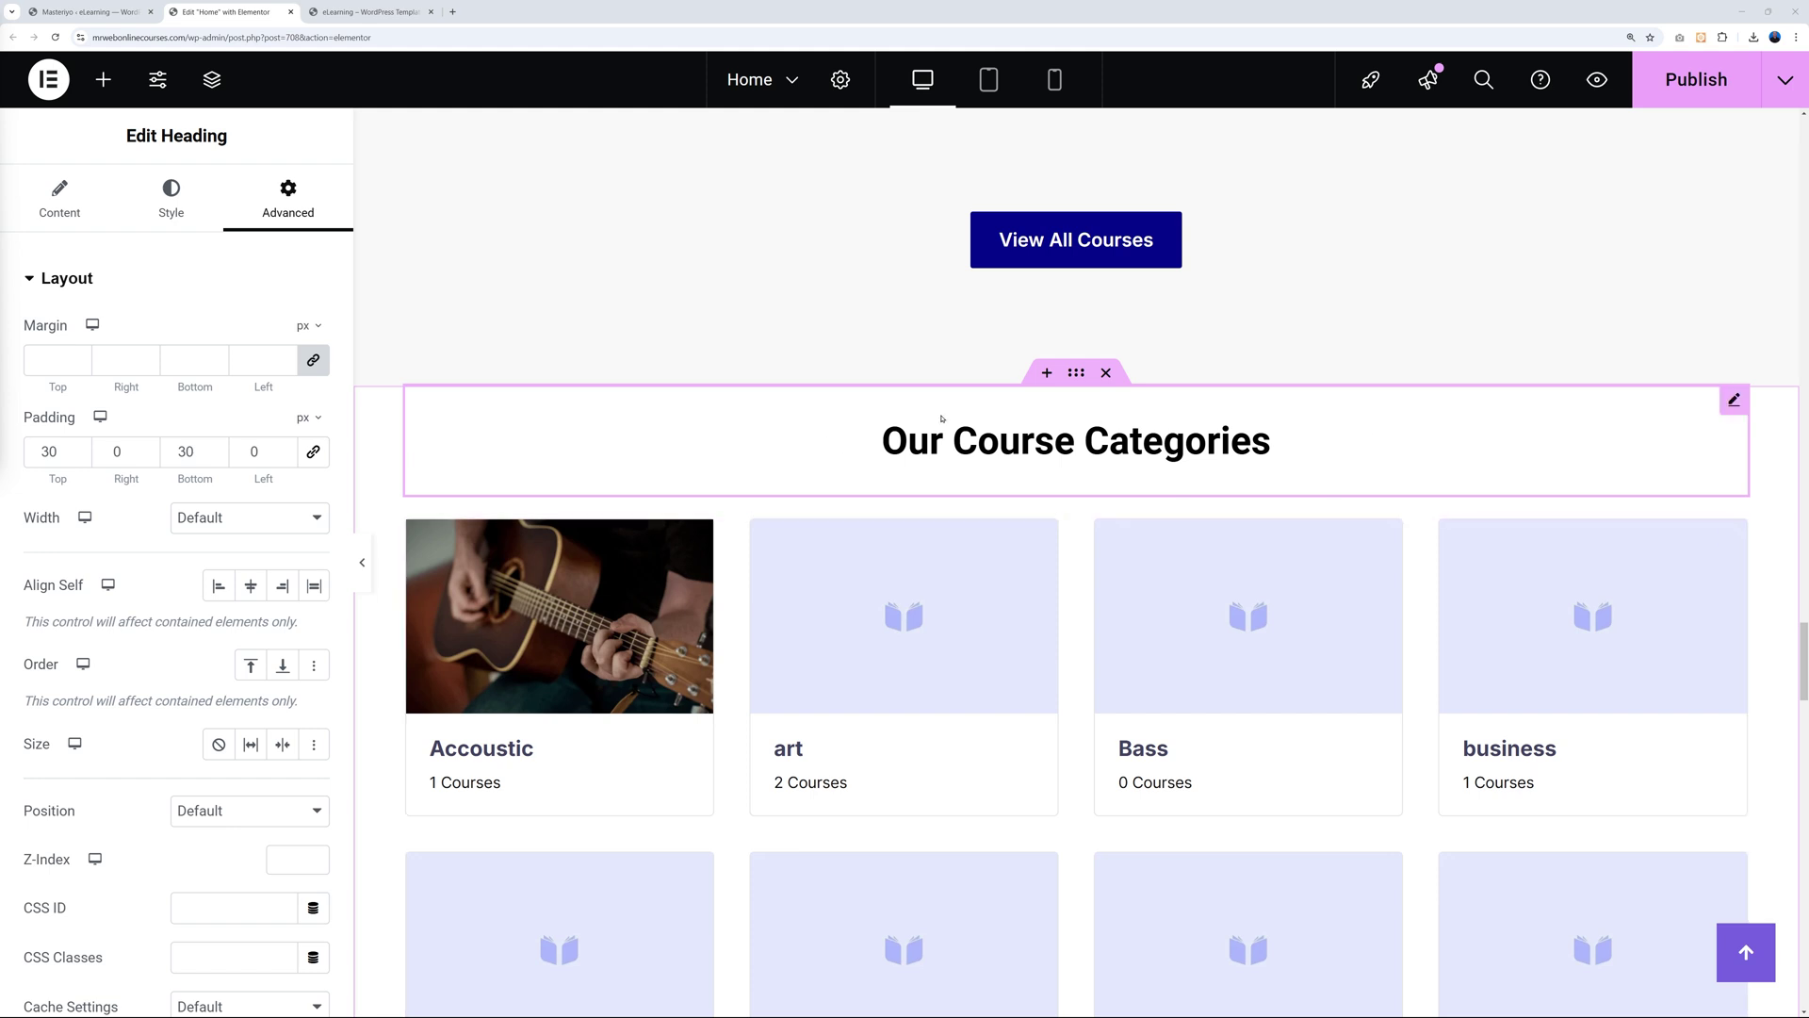
pyautogui.scroll(-10, 1708, 517)
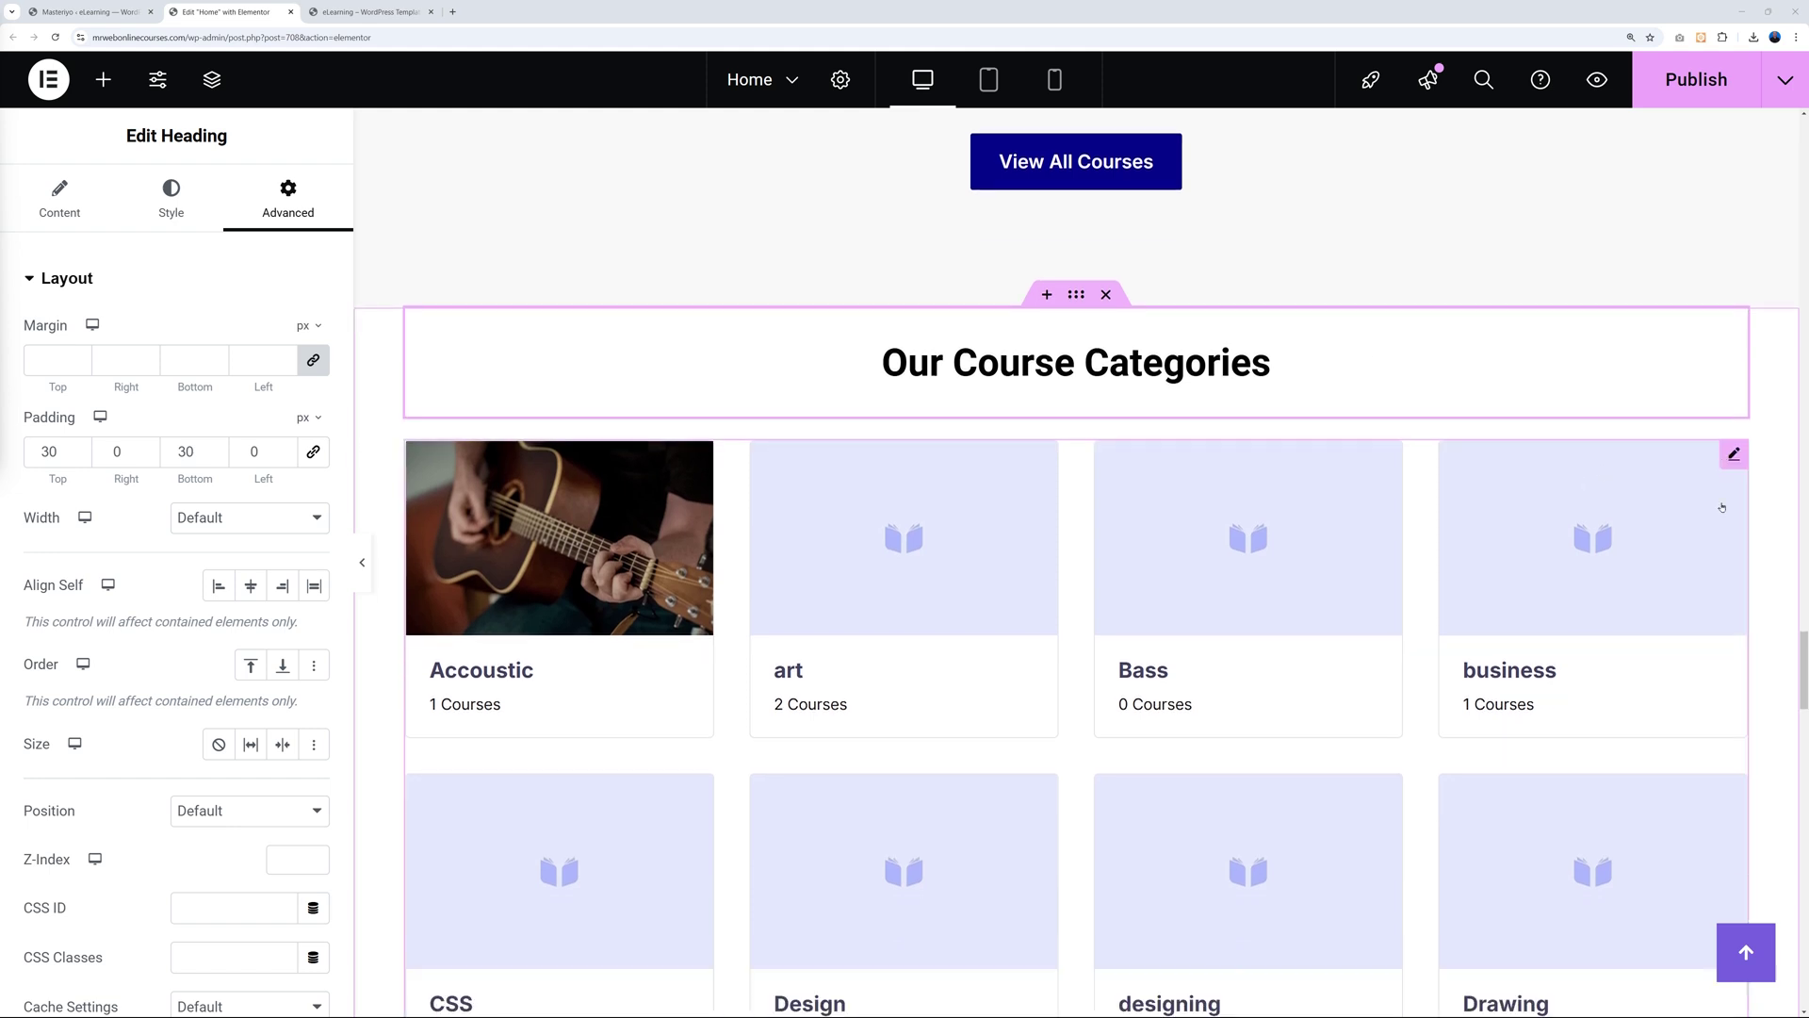
pyautogui.scroll(10, 1708, 517)
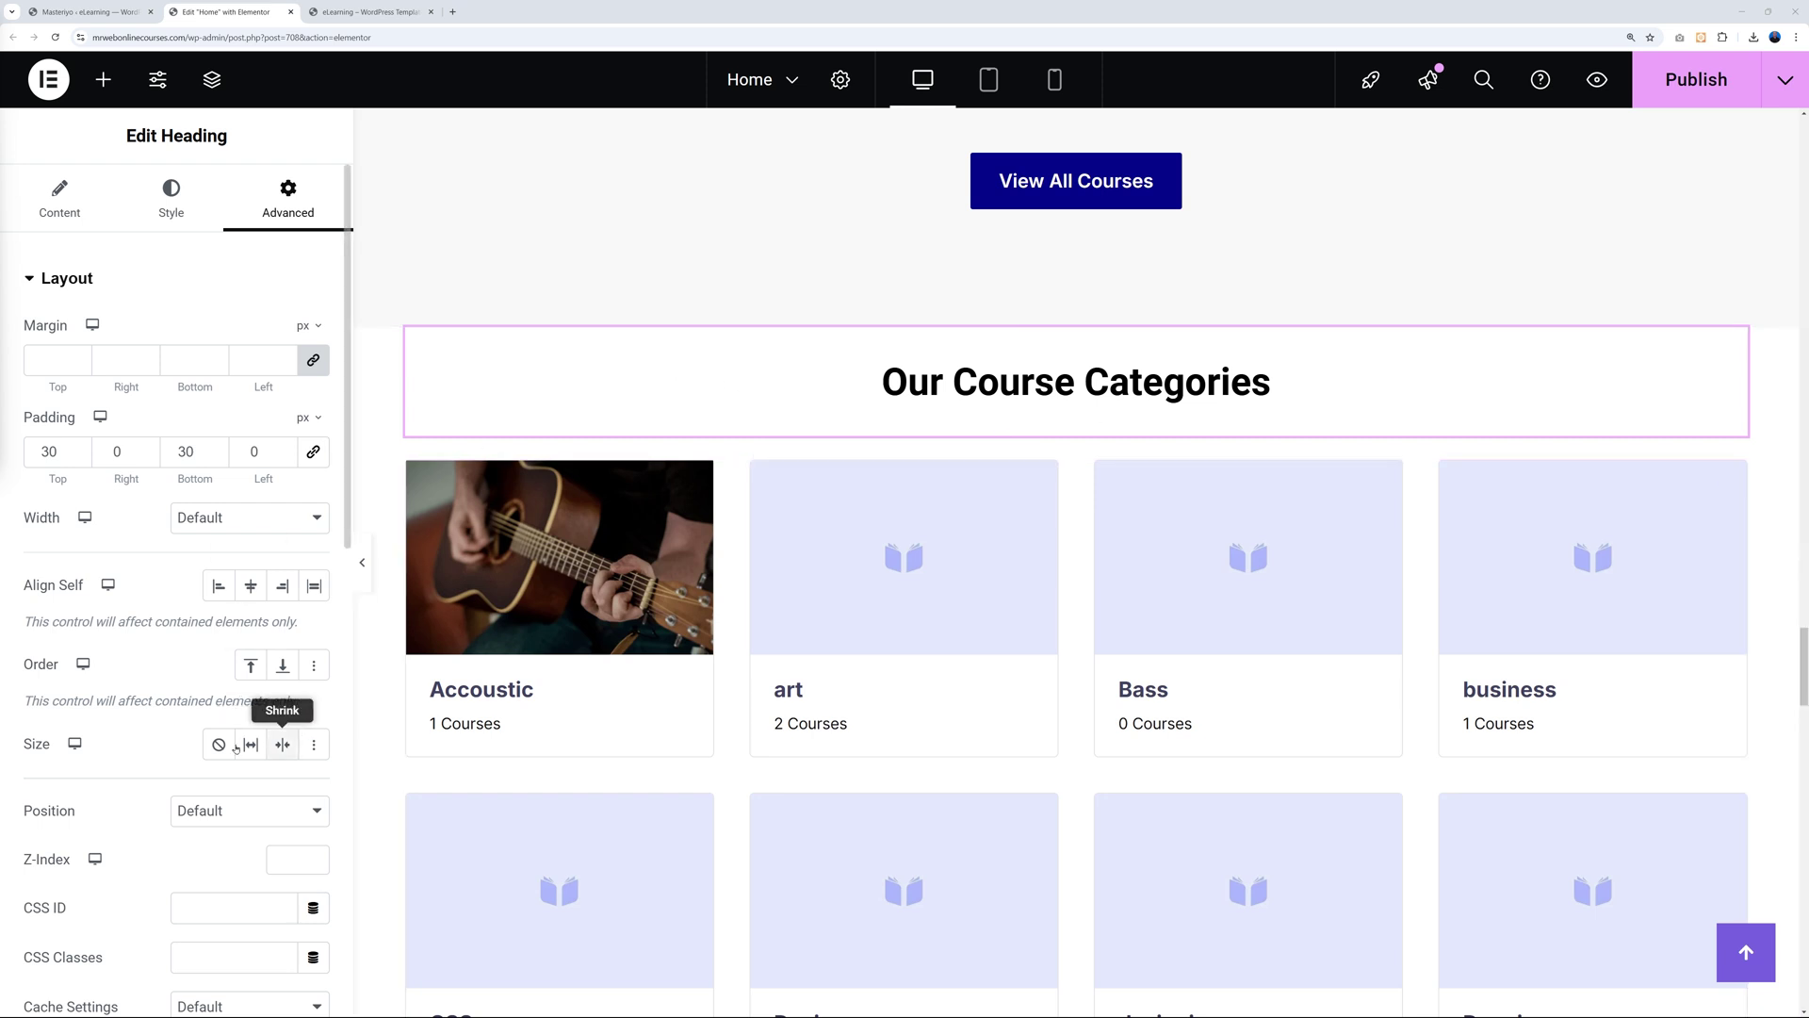
# Try light pink, then light blue heading backgrounds, then remove the background colour.
pyautogui.scroll(-6, 151, 757)
pyautogui.click(84, 812)
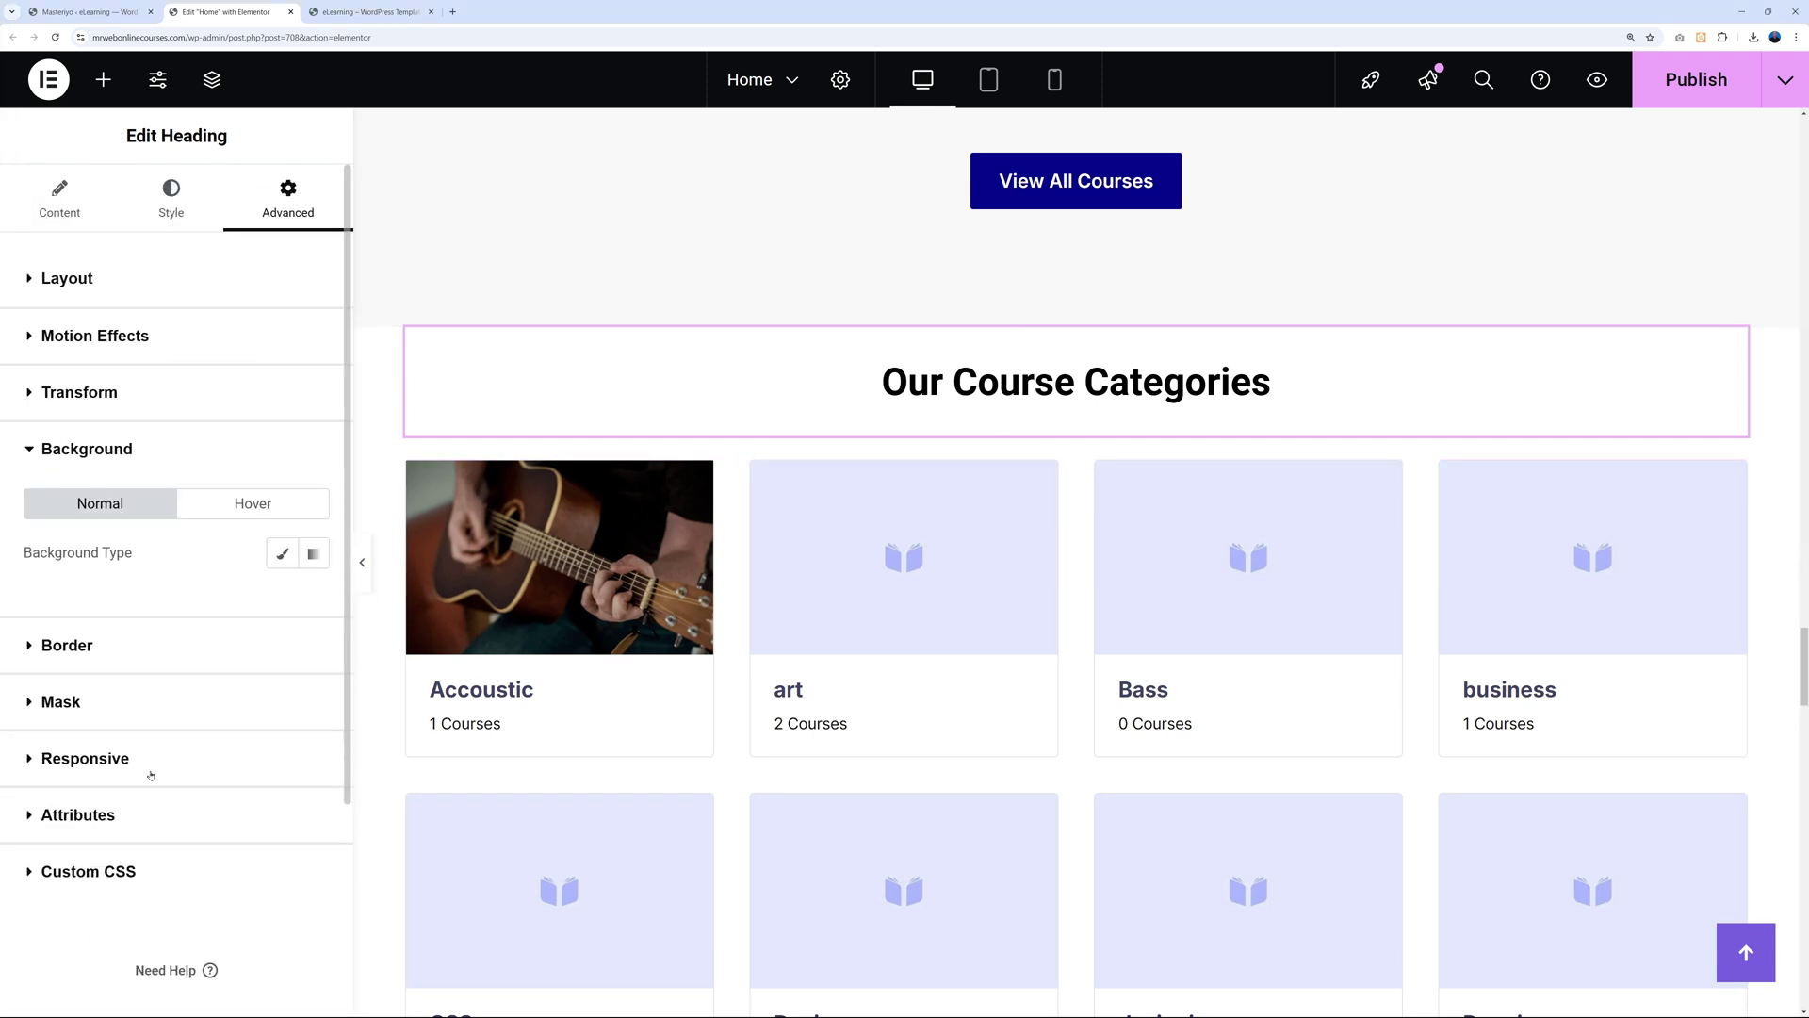
pyautogui.click(281, 494)
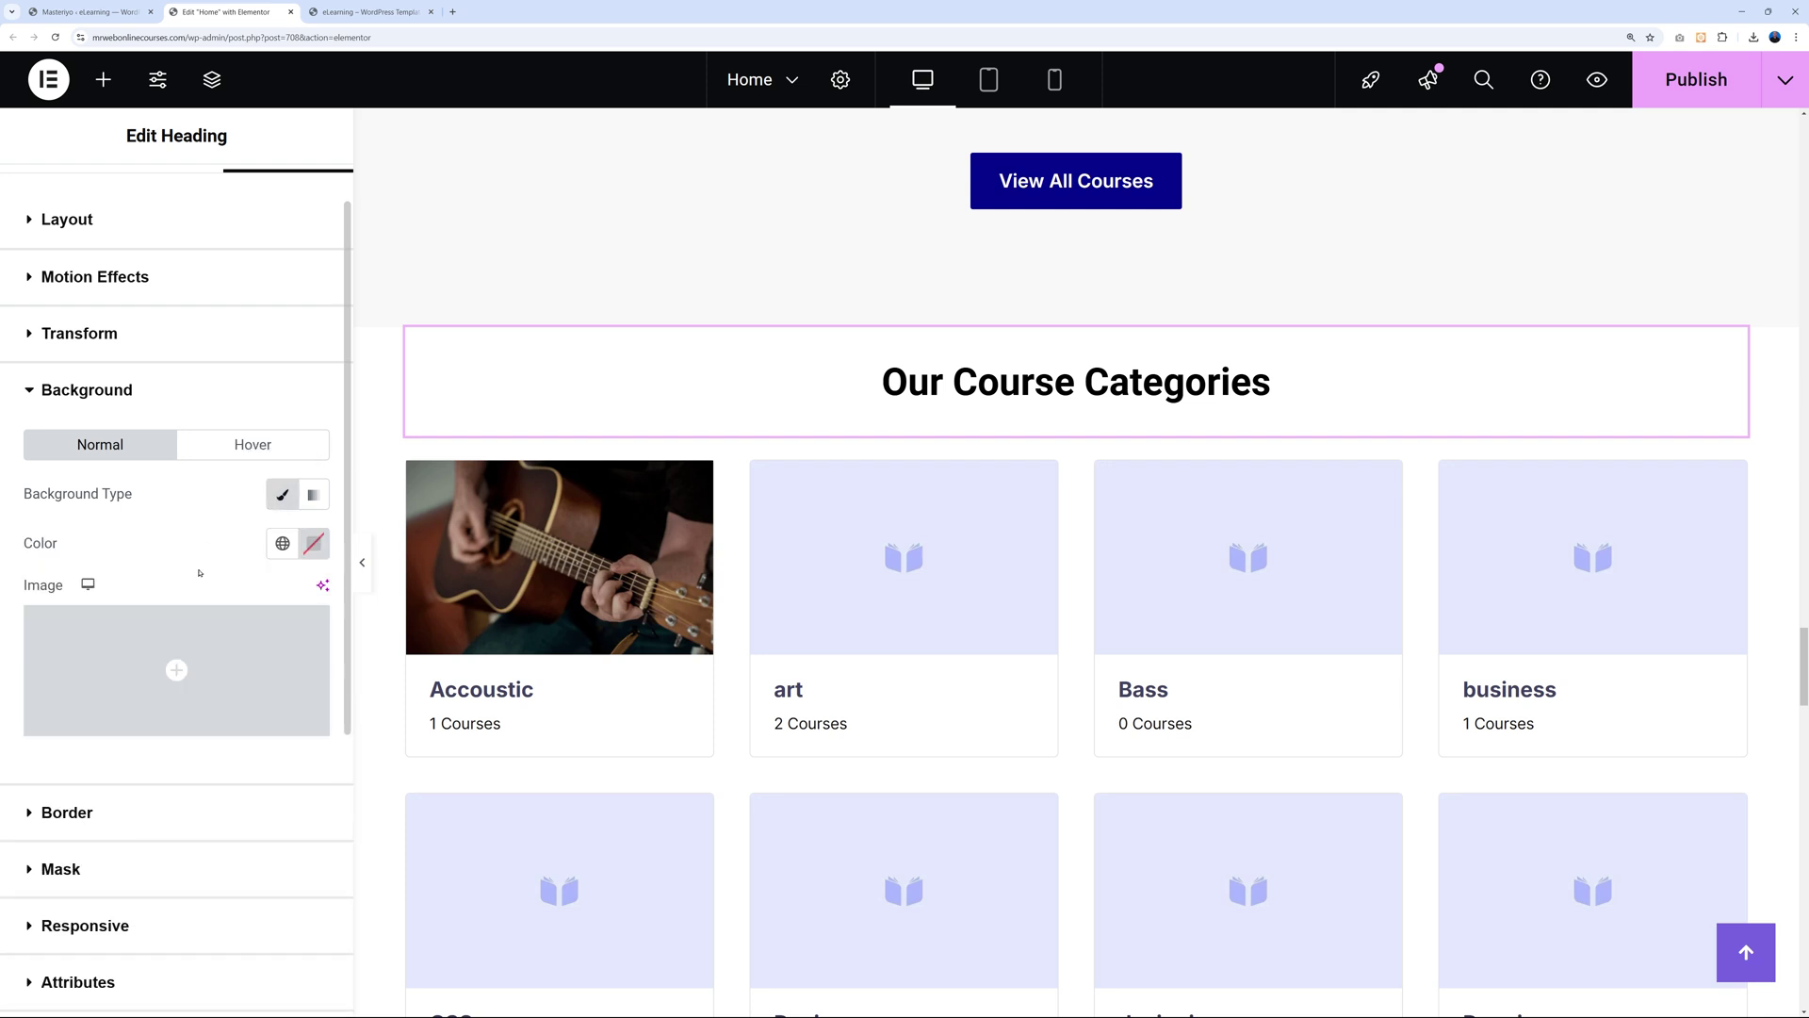
pyautogui.click(313, 544)
pyautogui.moveTo(225, 671); pyautogui.dragTo(226, 637)
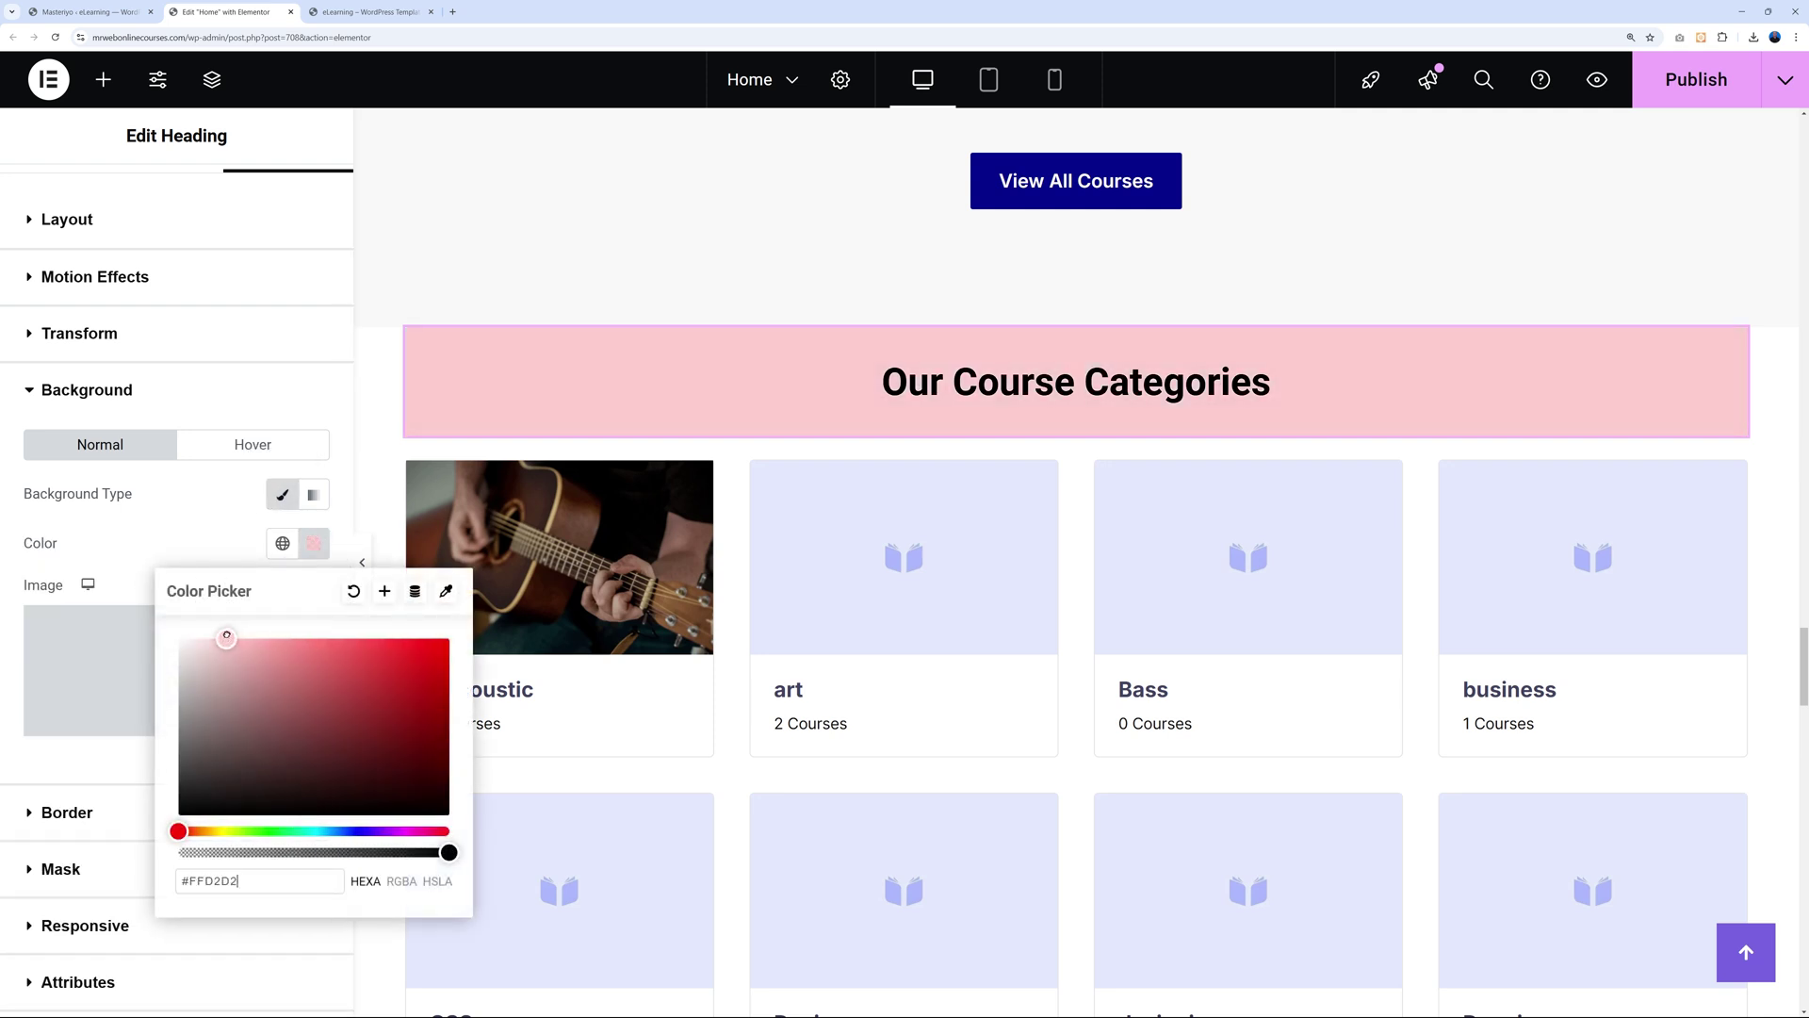
pyautogui.moveTo(285, 831); pyautogui.dragTo(336, 831)
pyautogui.click(244, 651)
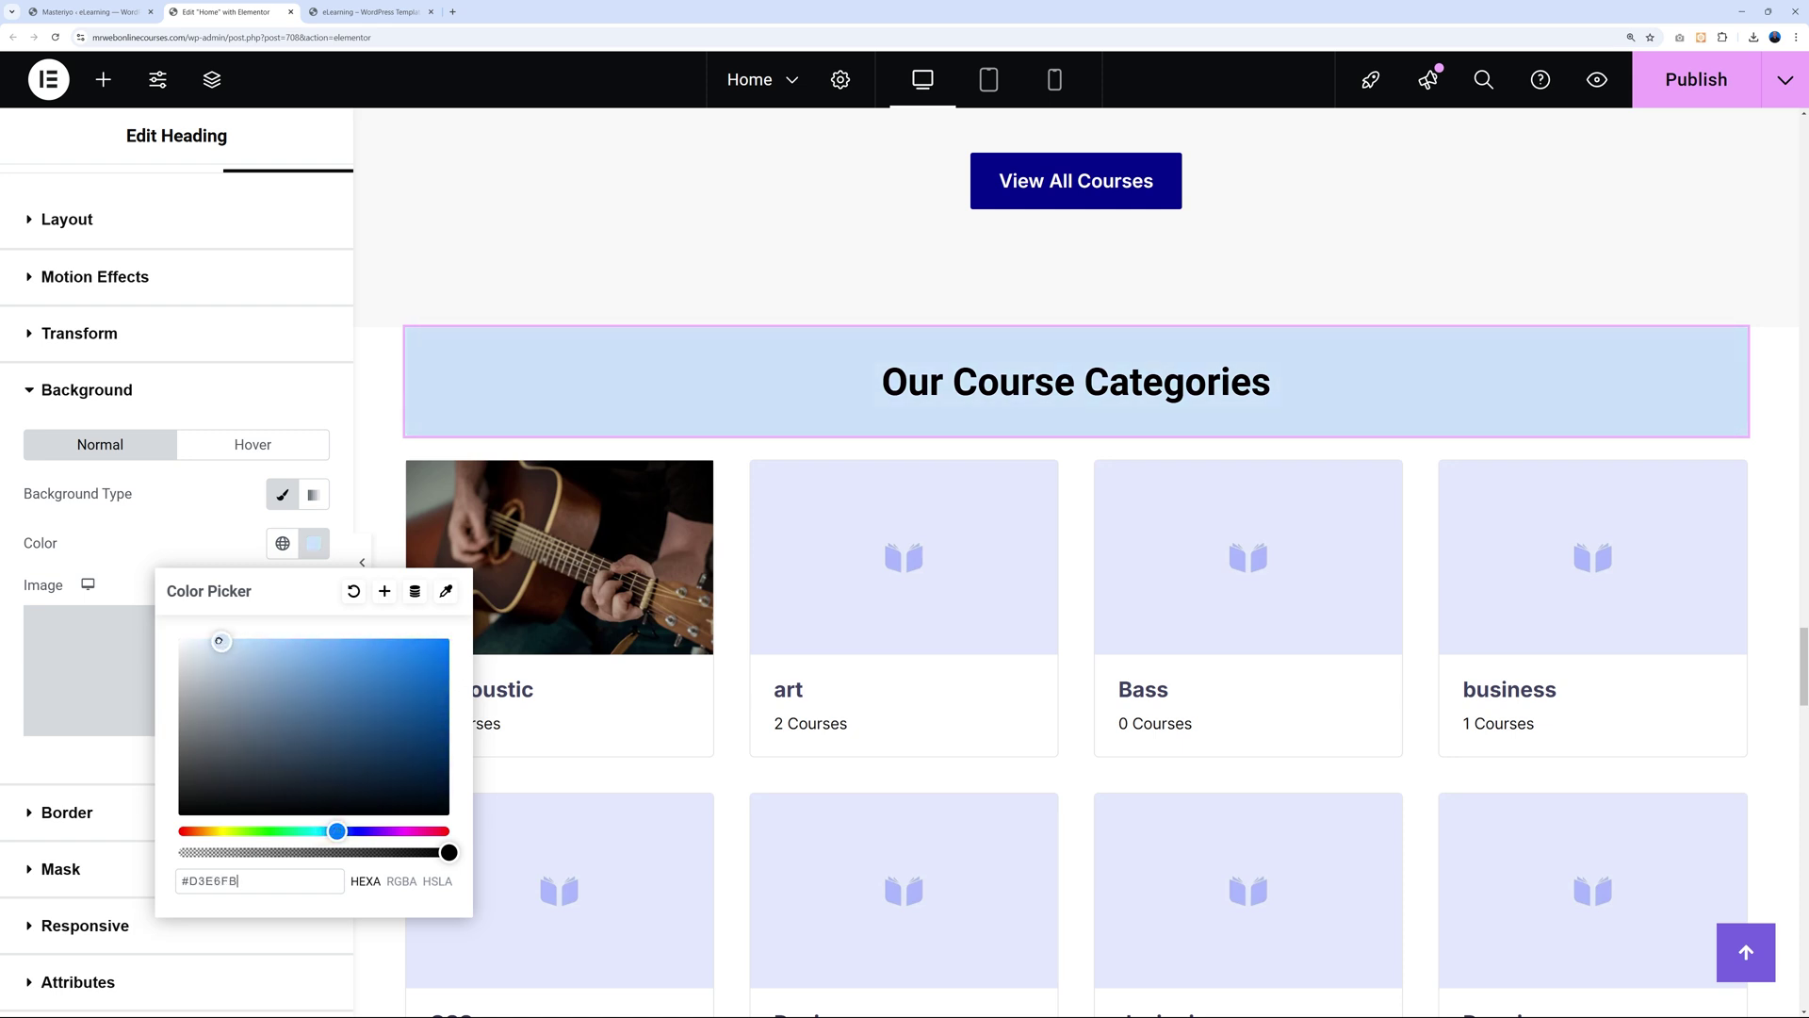
pyautogui.click(335, 679)
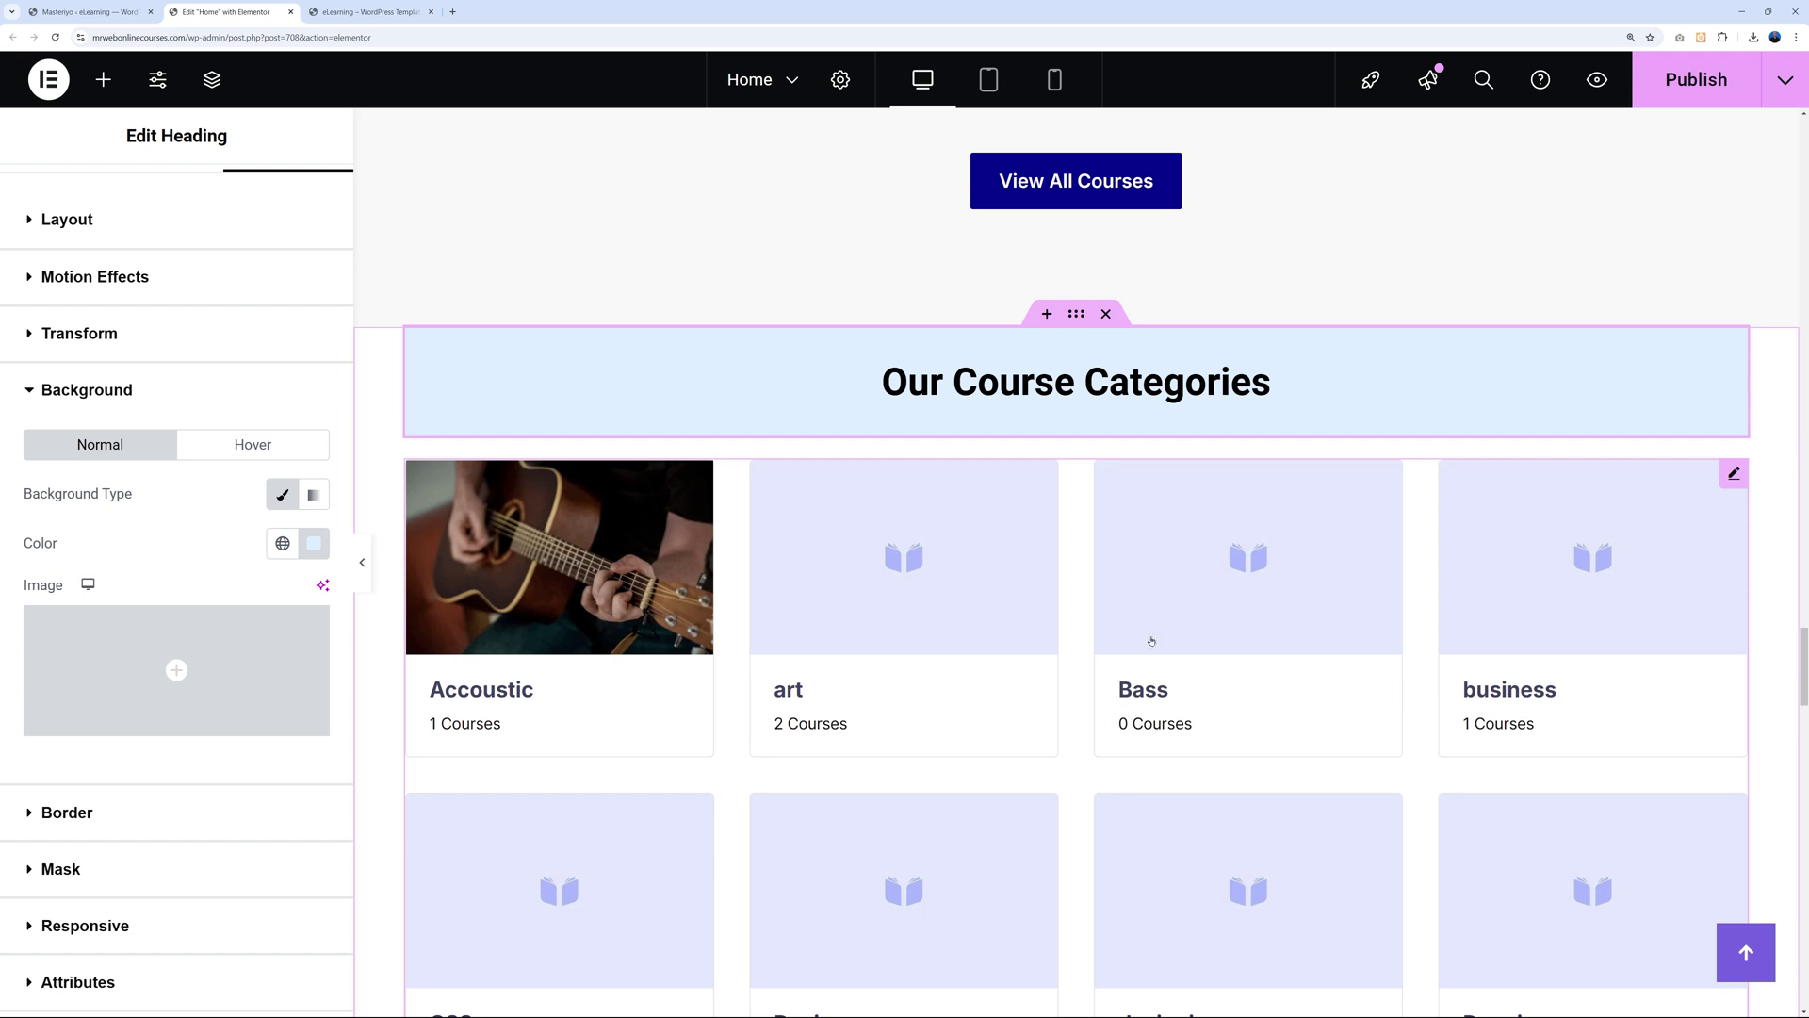
pyautogui.click(285, 494)
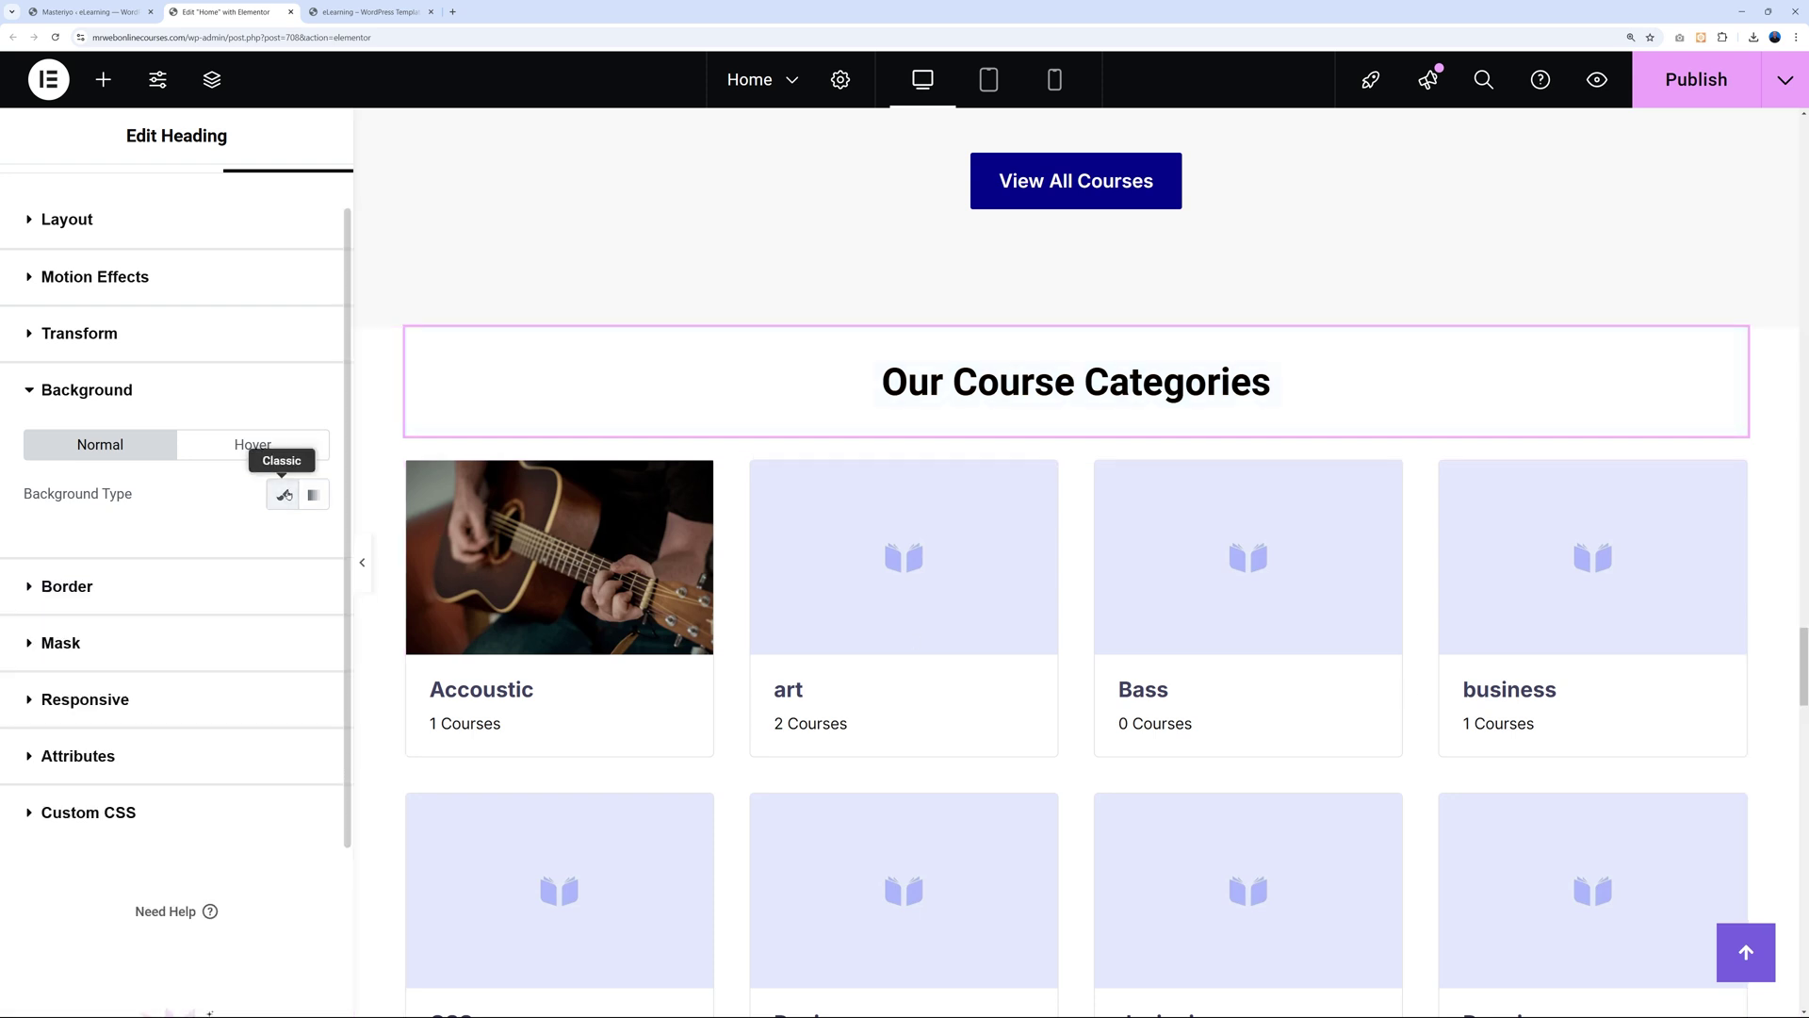
pyautogui.scroll(-2, 1104, 564)
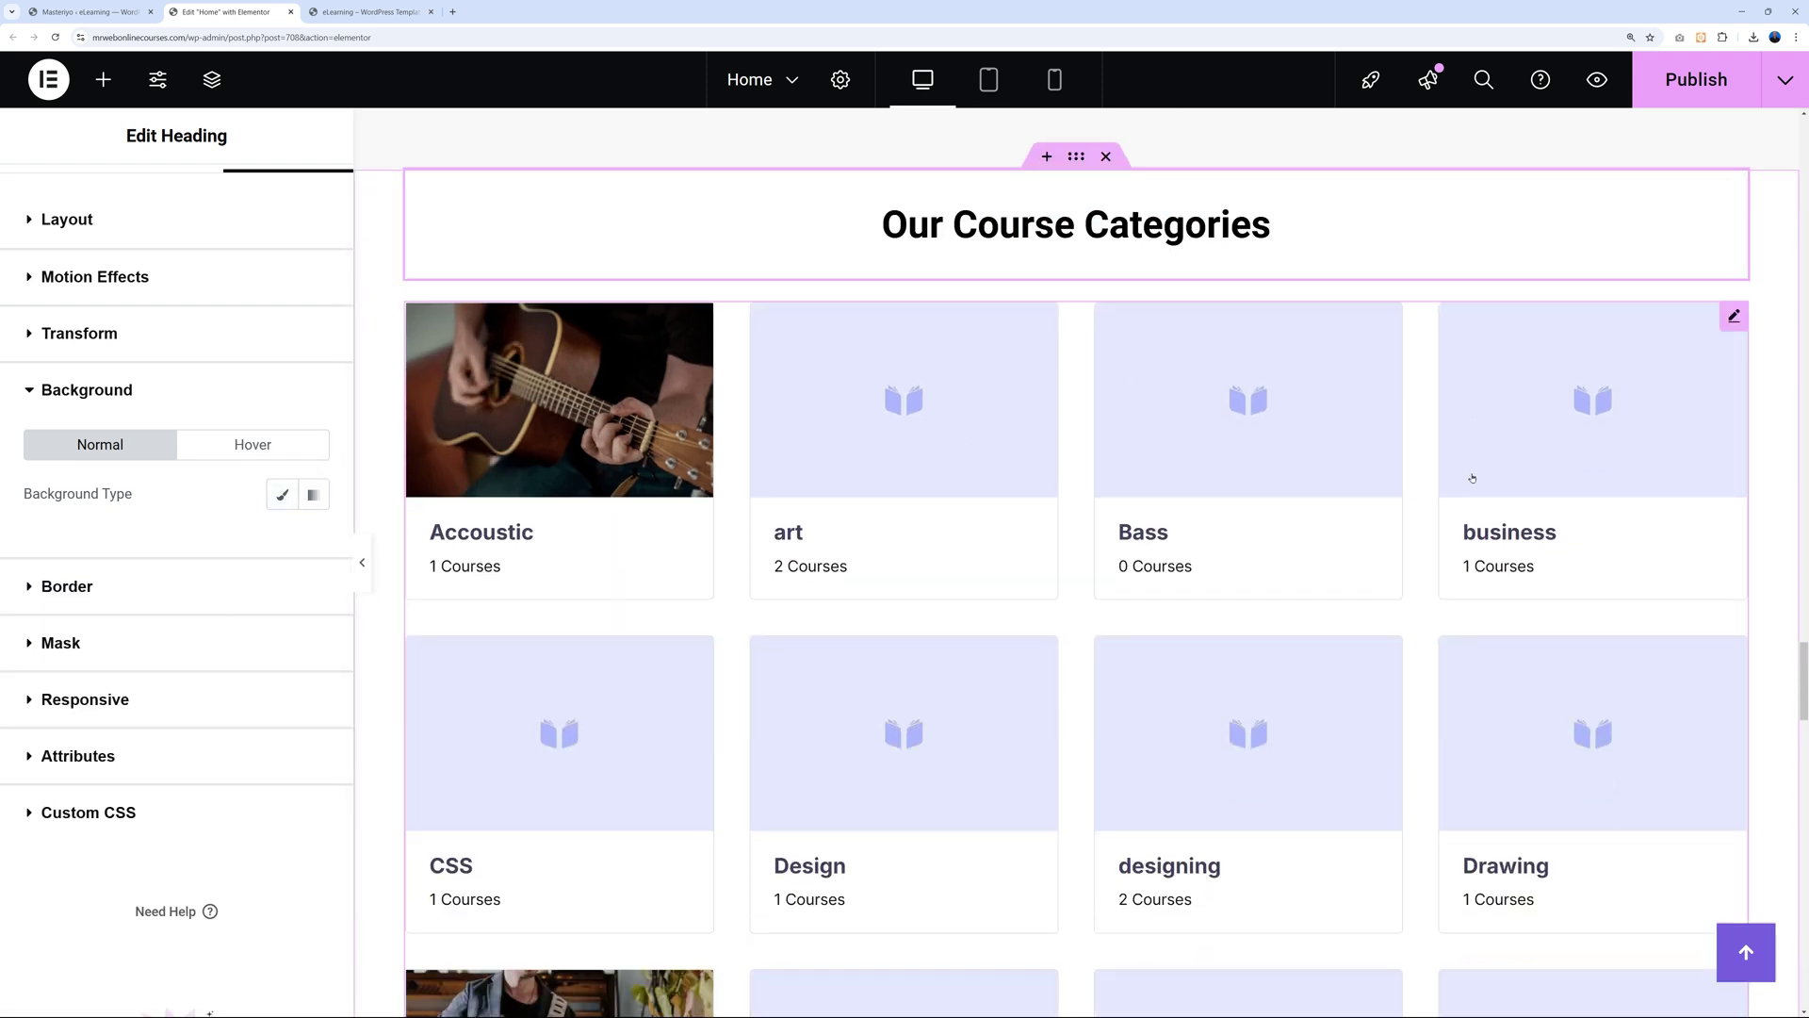
# Publish the Home page changes.
pyautogui.click(1696, 90)
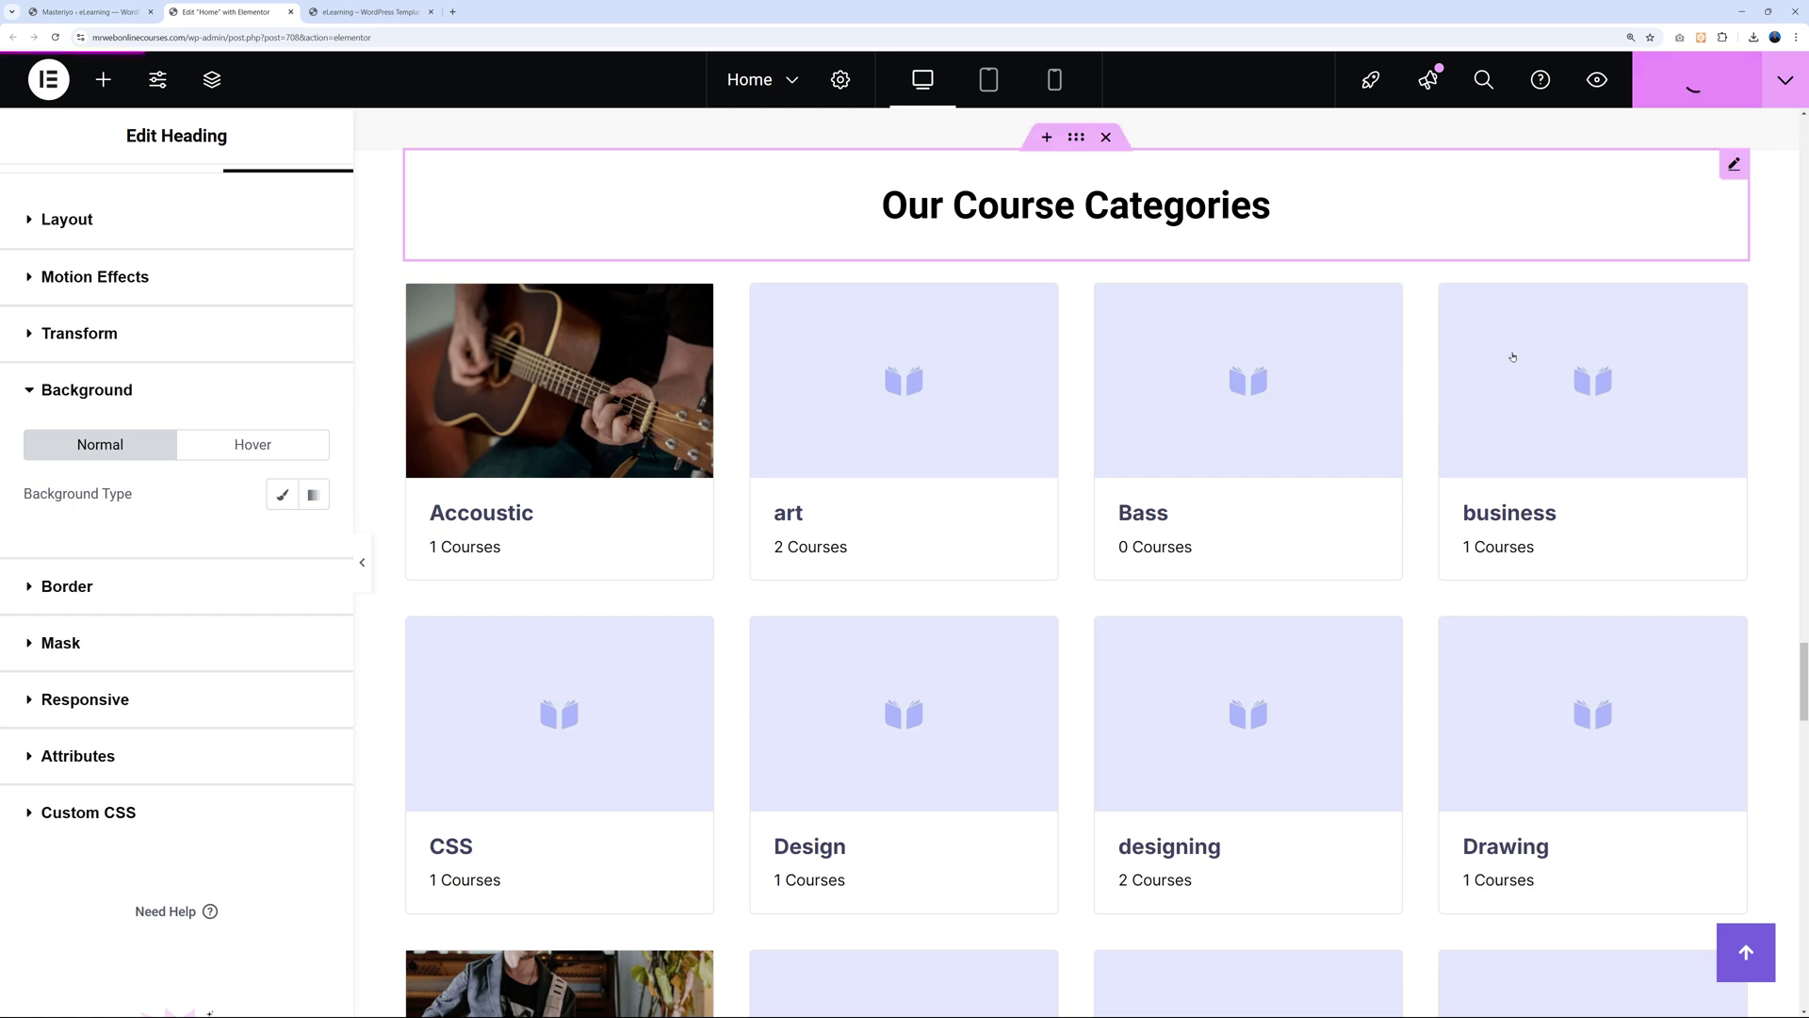
pyautogui.scroll(-2, 1393, 571)
pyautogui.scroll(-7, 1392, 571)
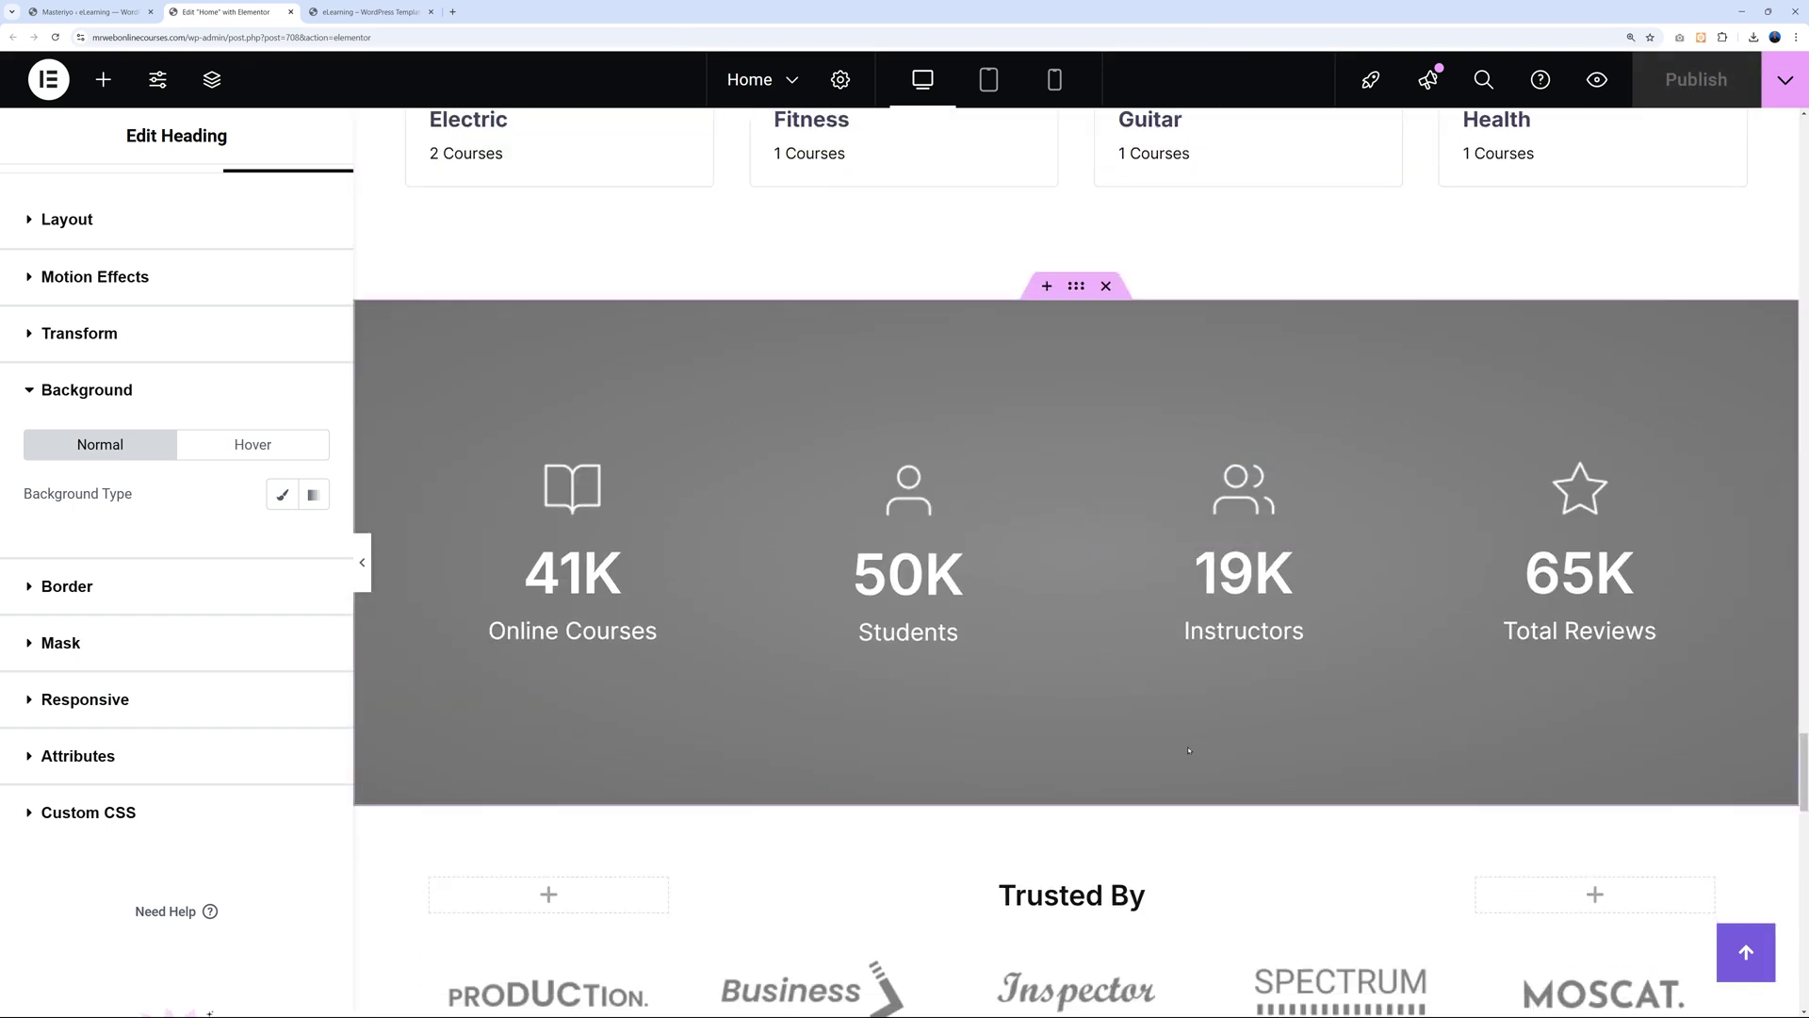
pyautogui.scroll(-1, 1191, 747)
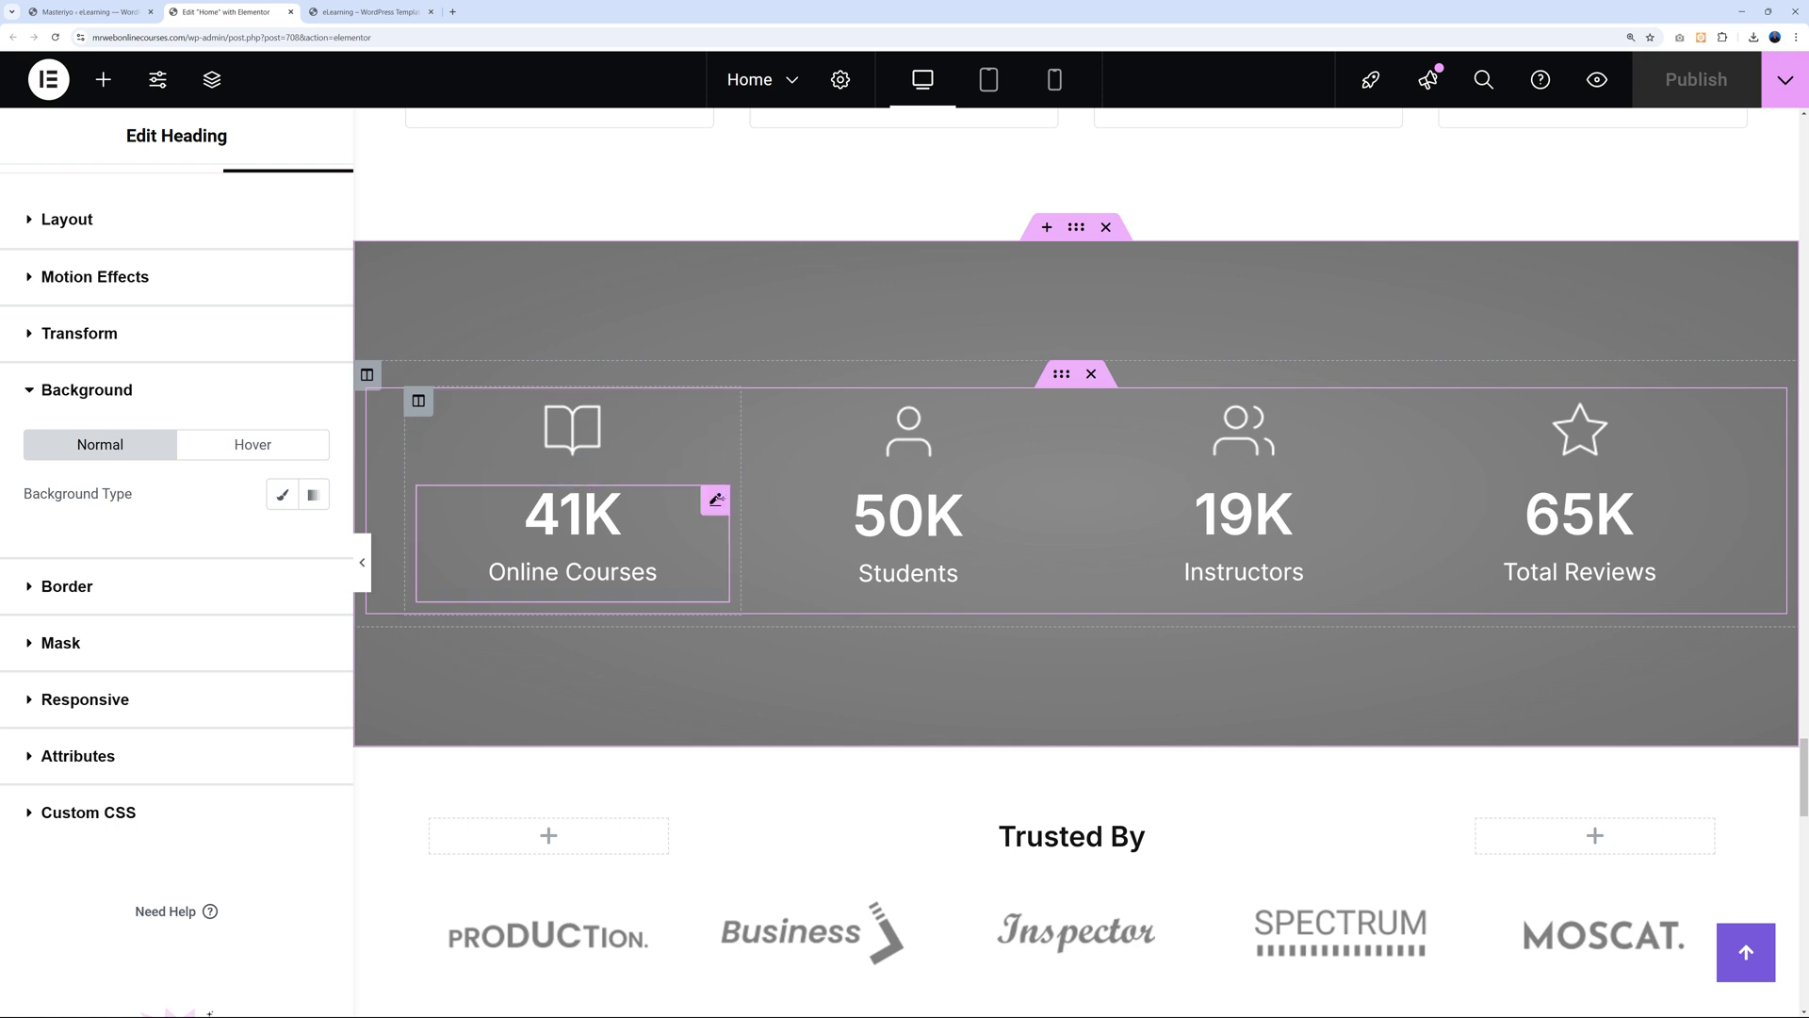
# Choose a new image for the Trusted By PRODUCTION logo in the media library.
pyautogui.click(705, 512)
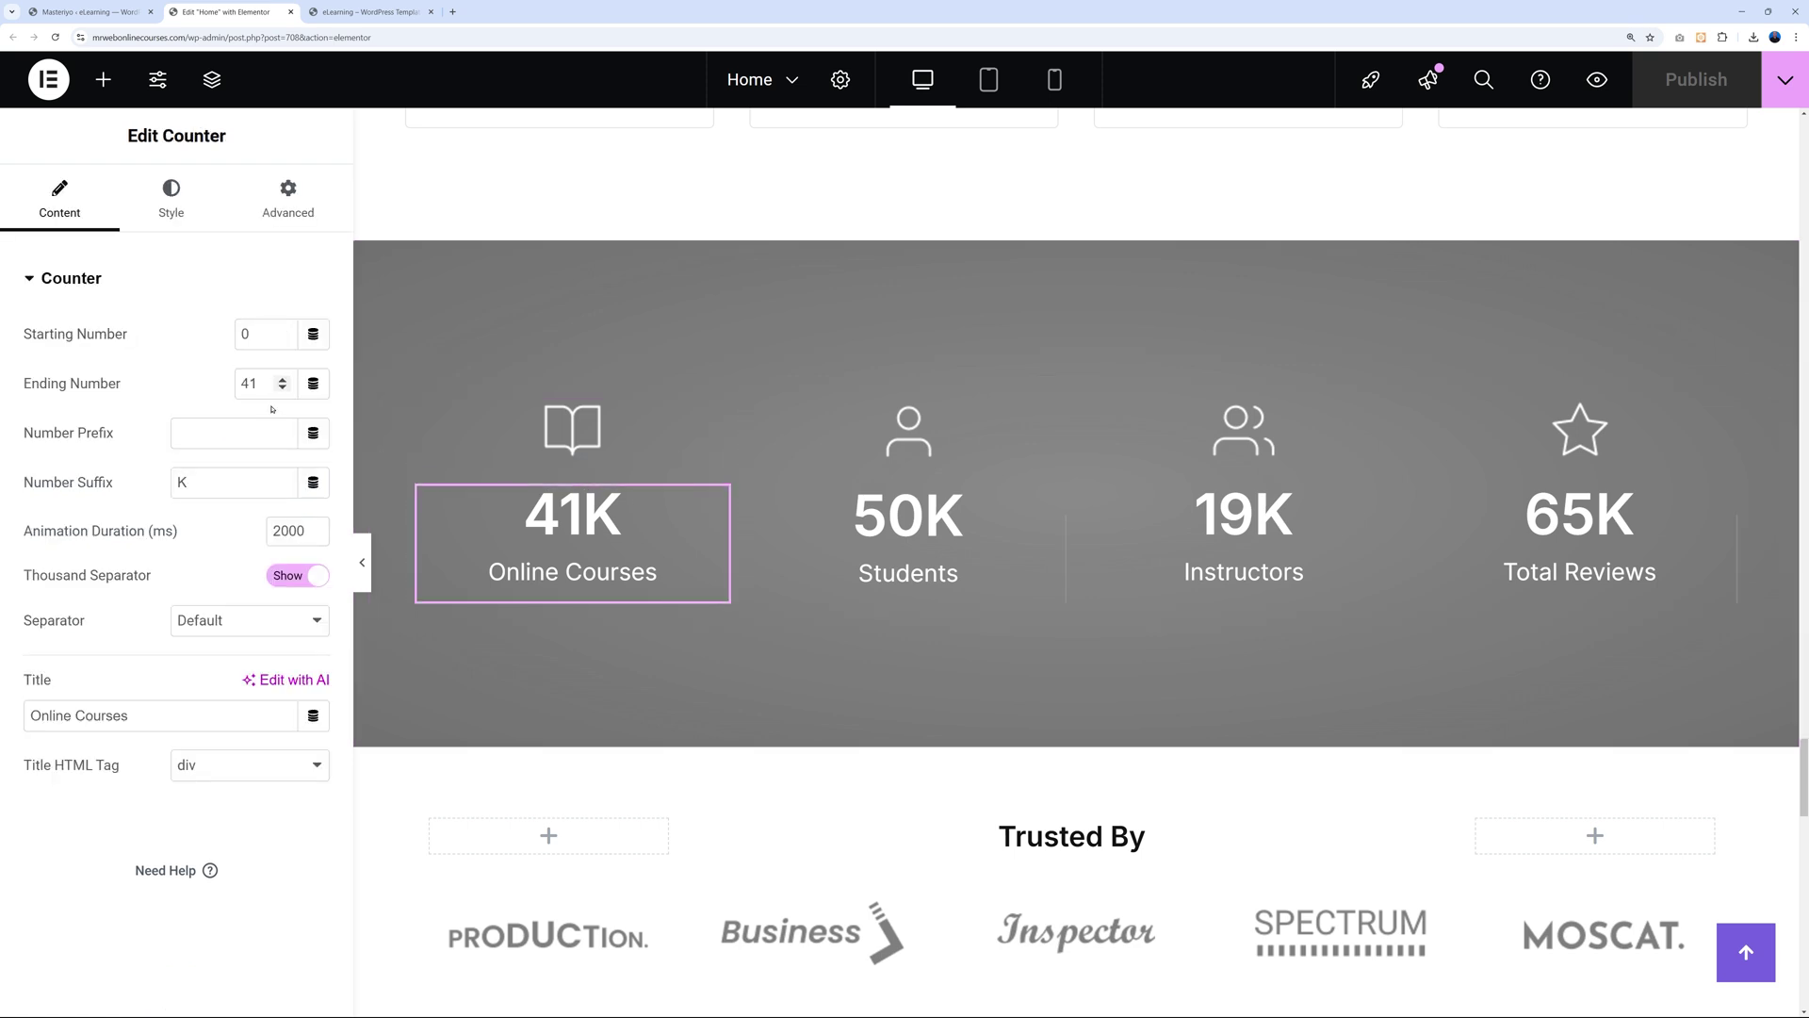
pyautogui.click(103, 80)
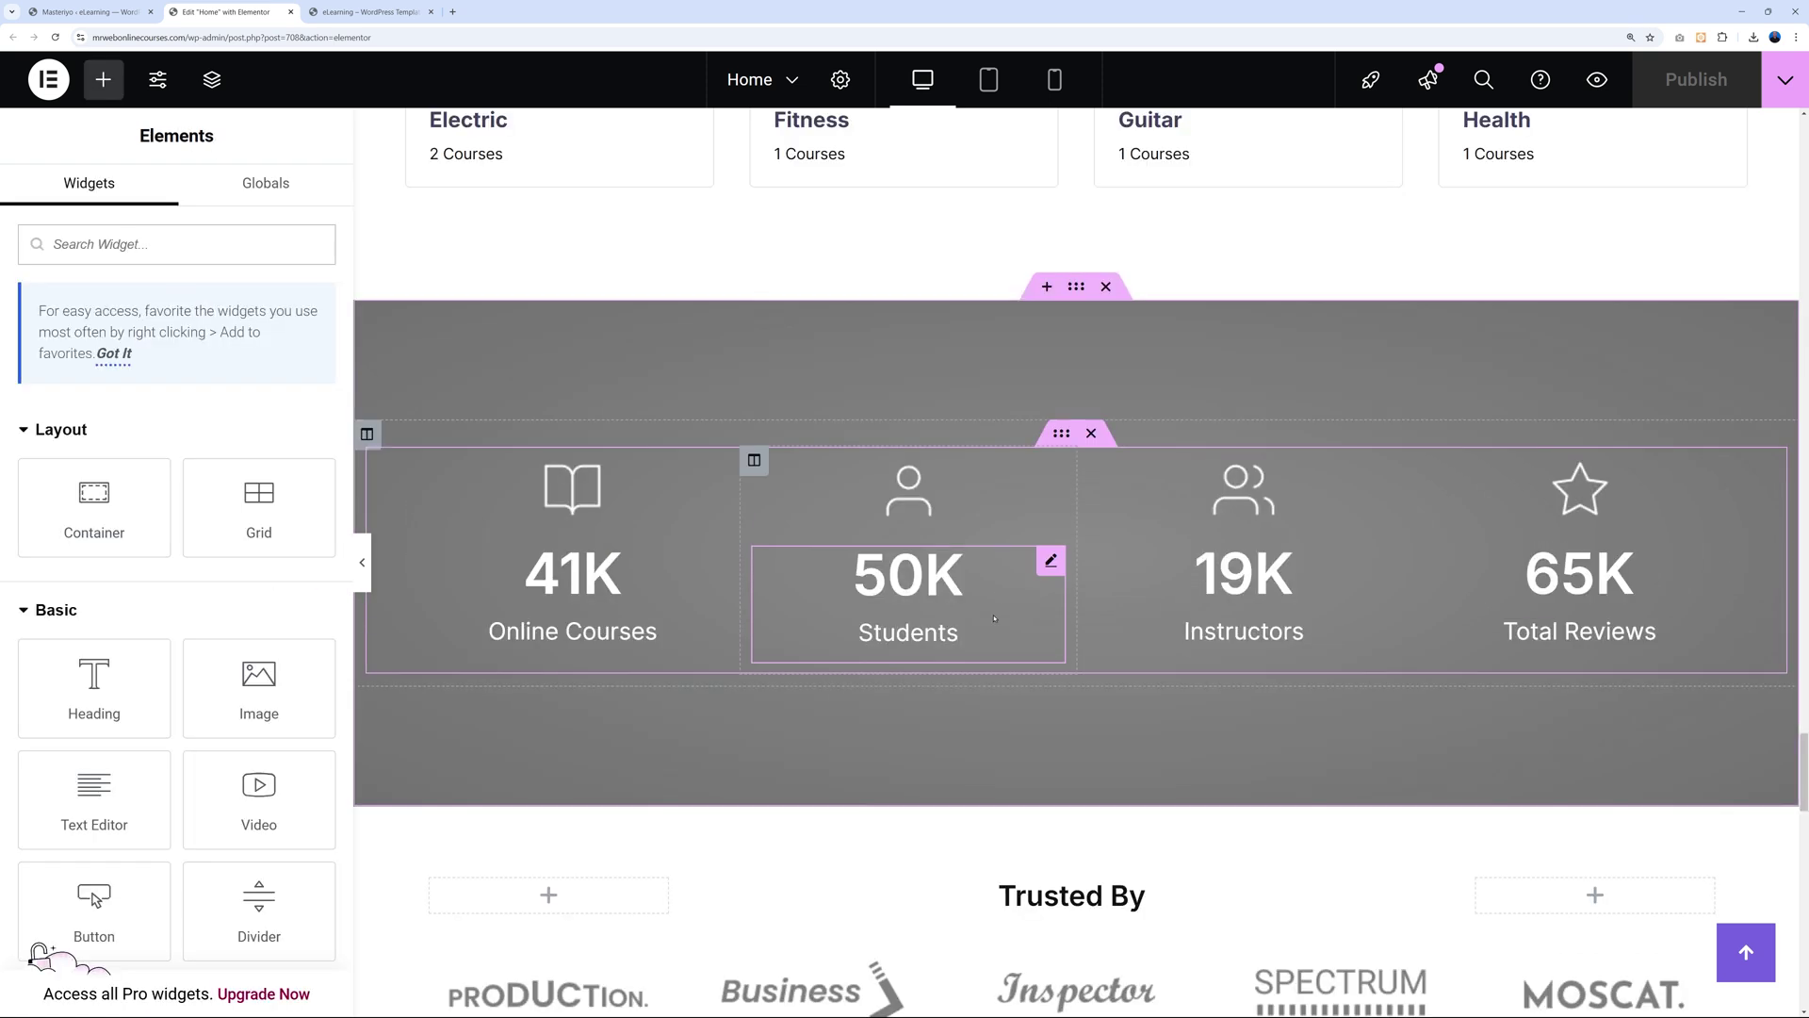
pyautogui.scroll(-5, 1225, 594)
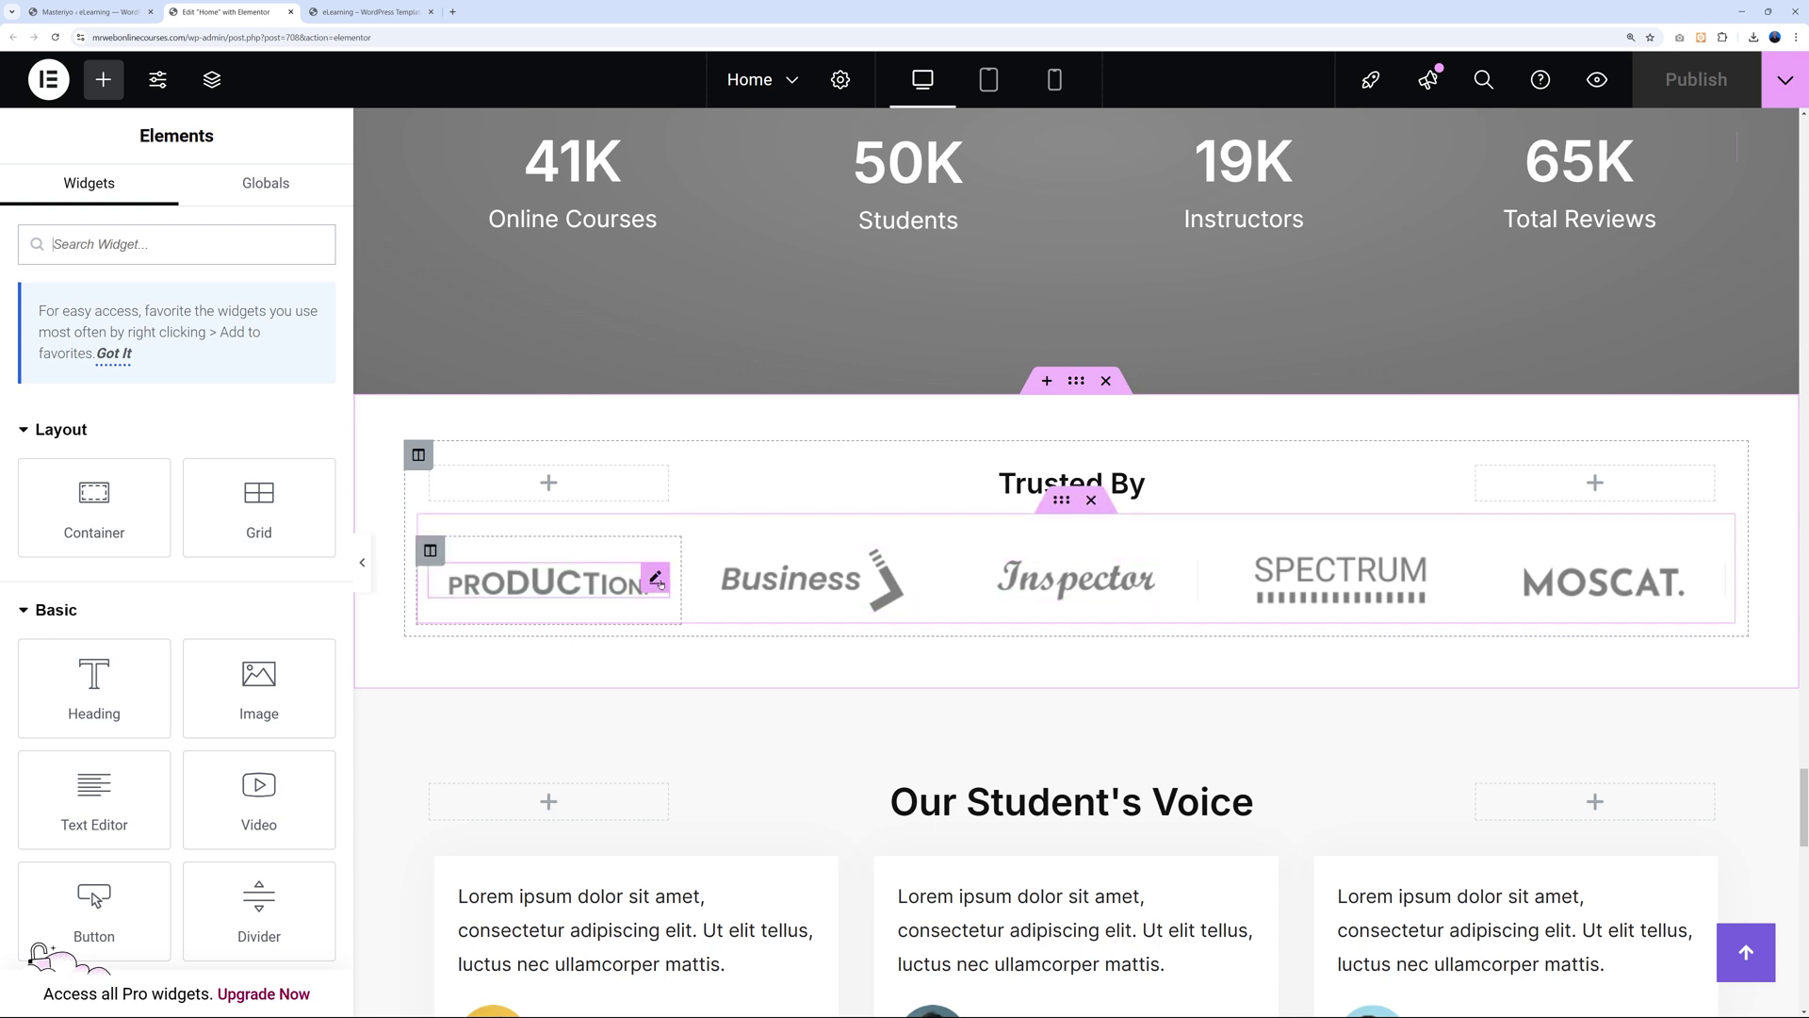
pyautogui.click(656, 579)
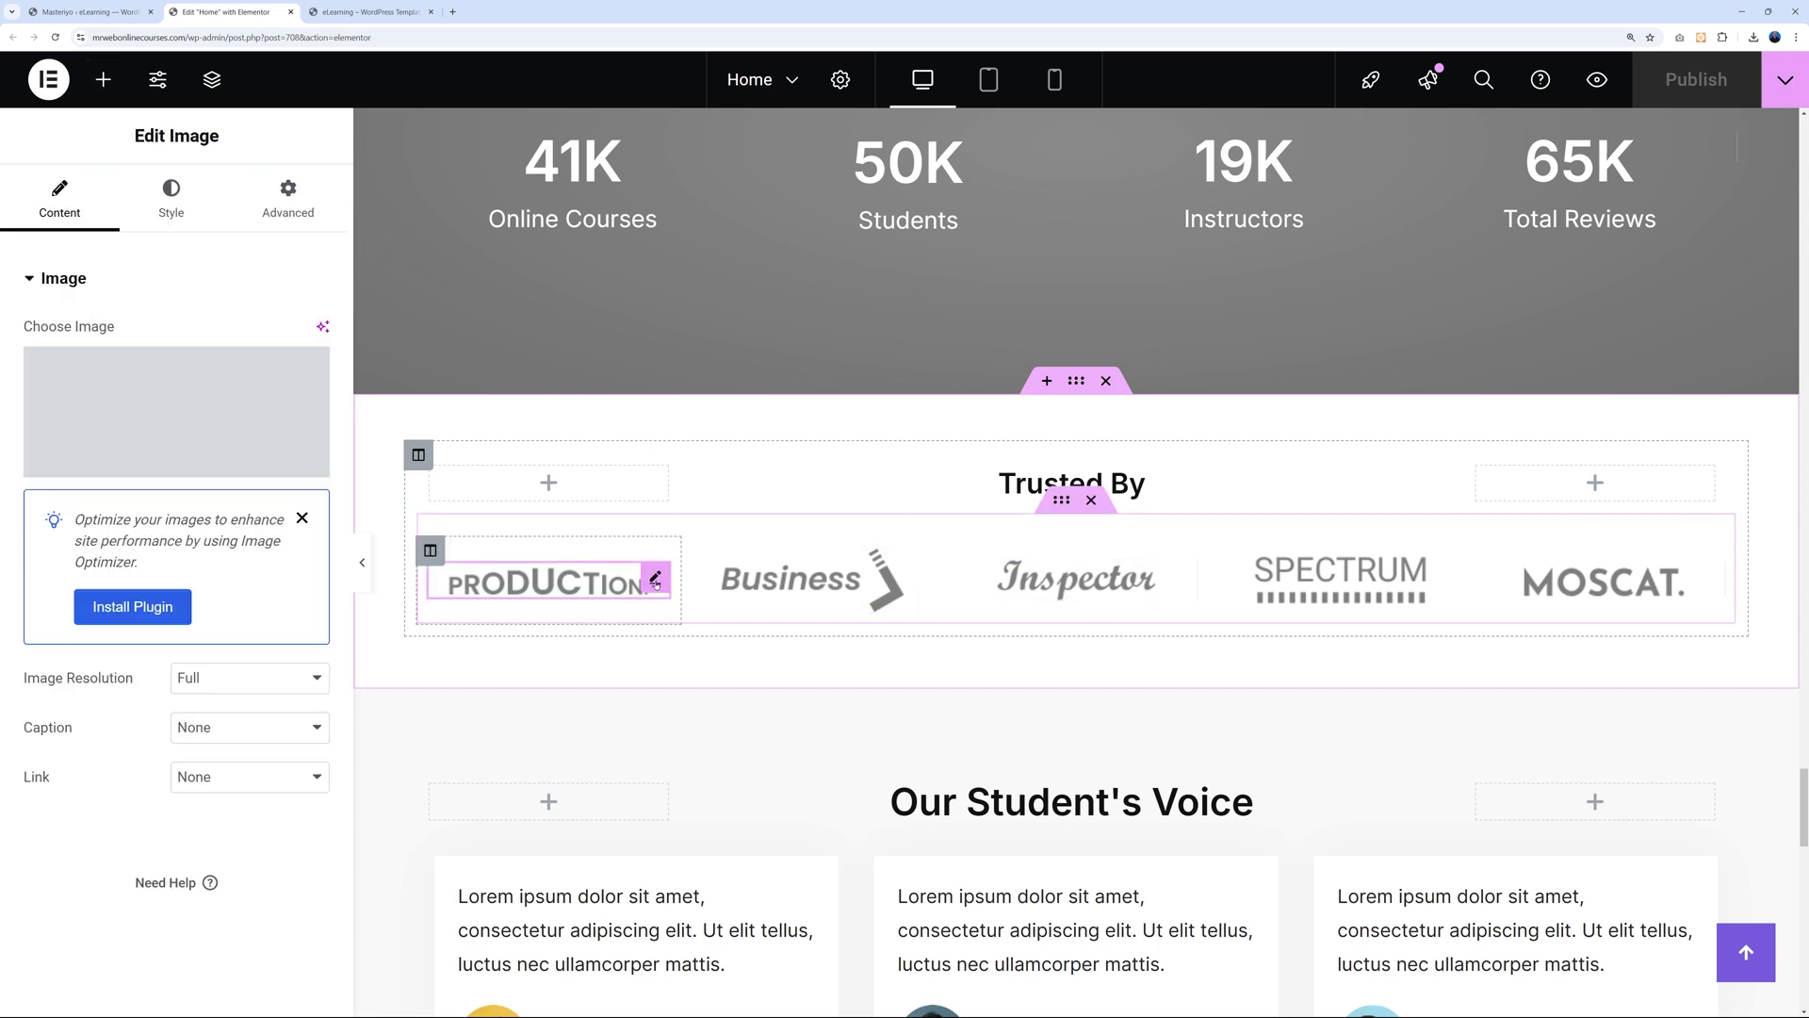
pyautogui.click(182, 422)
# Close the Insert Media dialog, leaving the PRODUCTION logo unchanged.
pyautogui.scroll(-5, 906, 557)
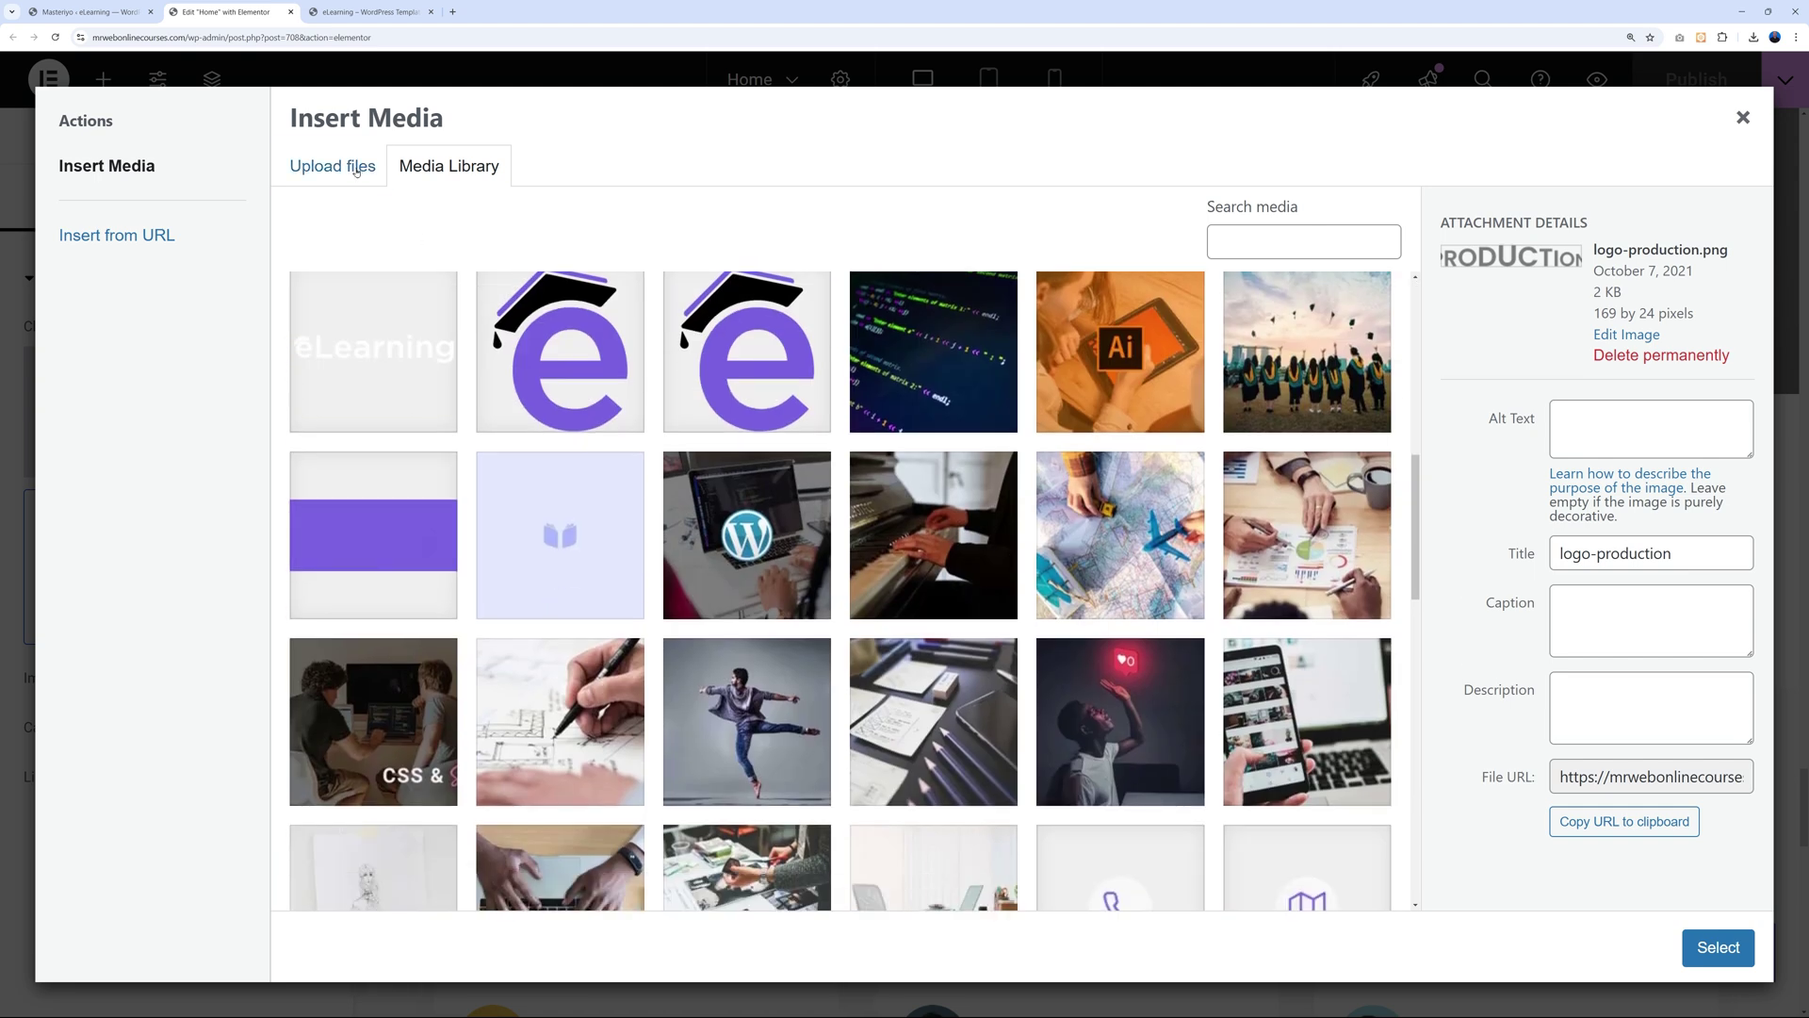
pyautogui.click(332, 166)
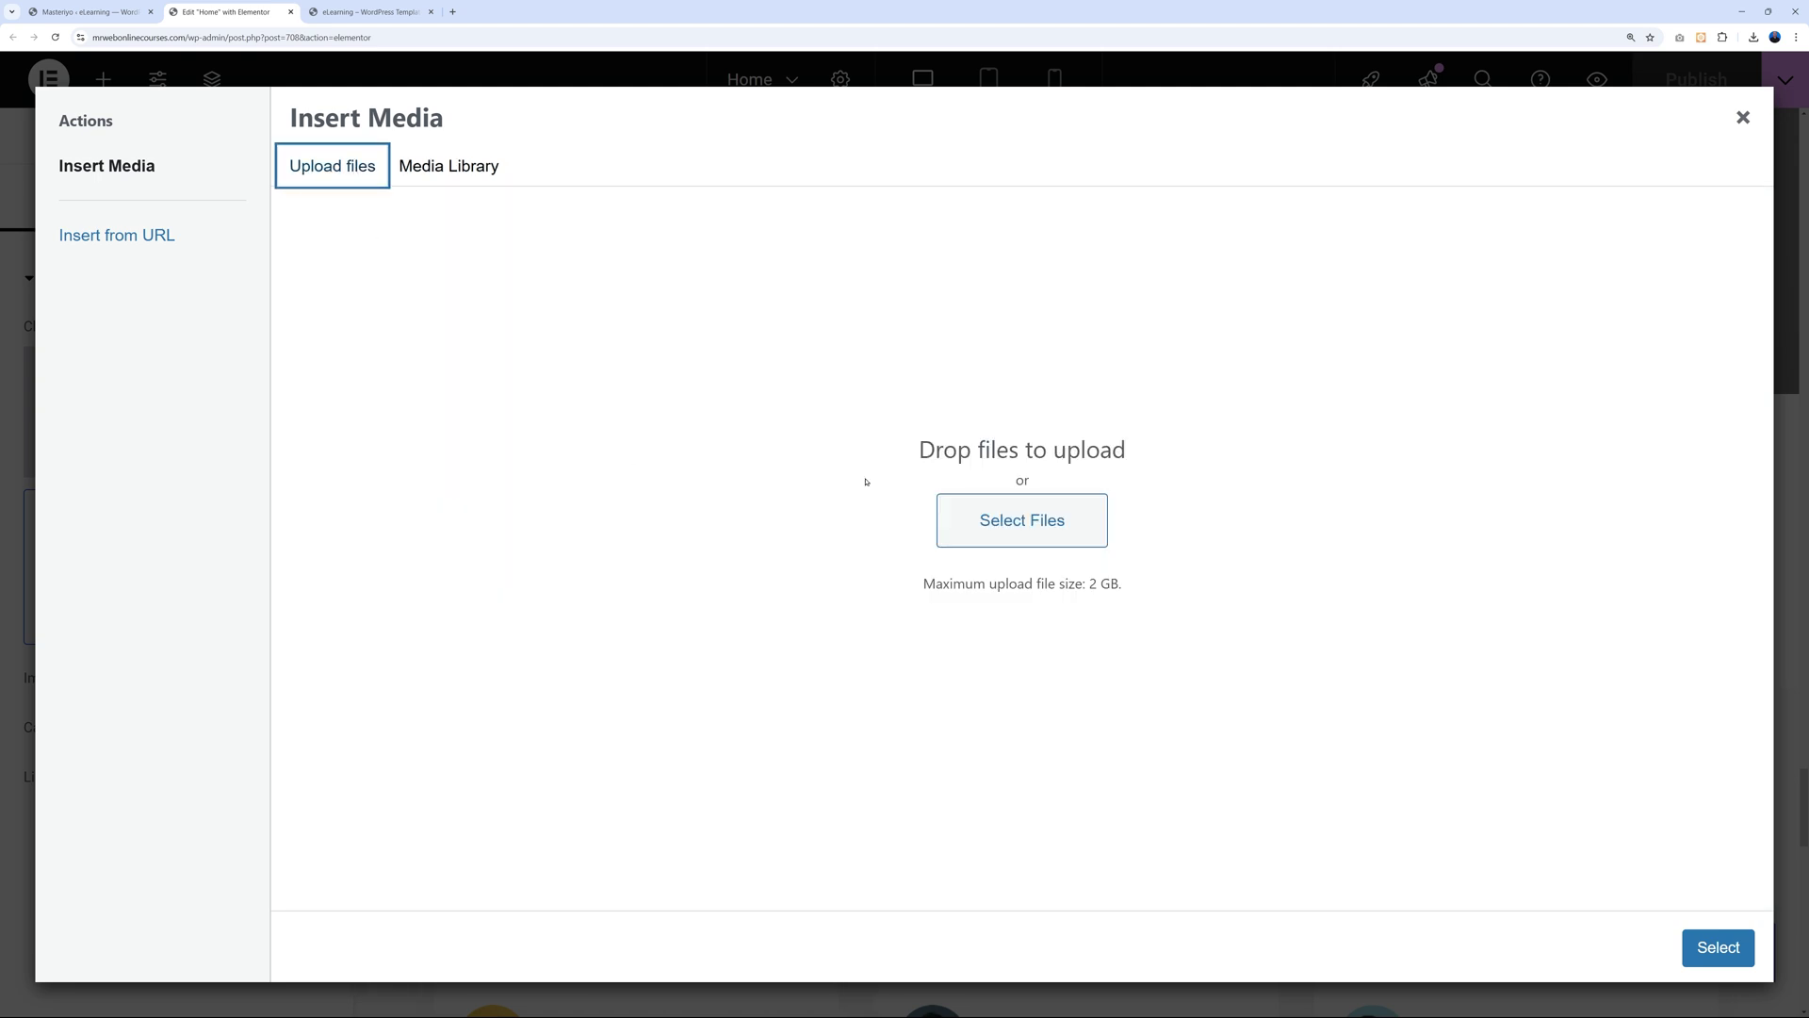
pyautogui.click(1759, 130)
pyautogui.scroll(-4, 1399, 606)
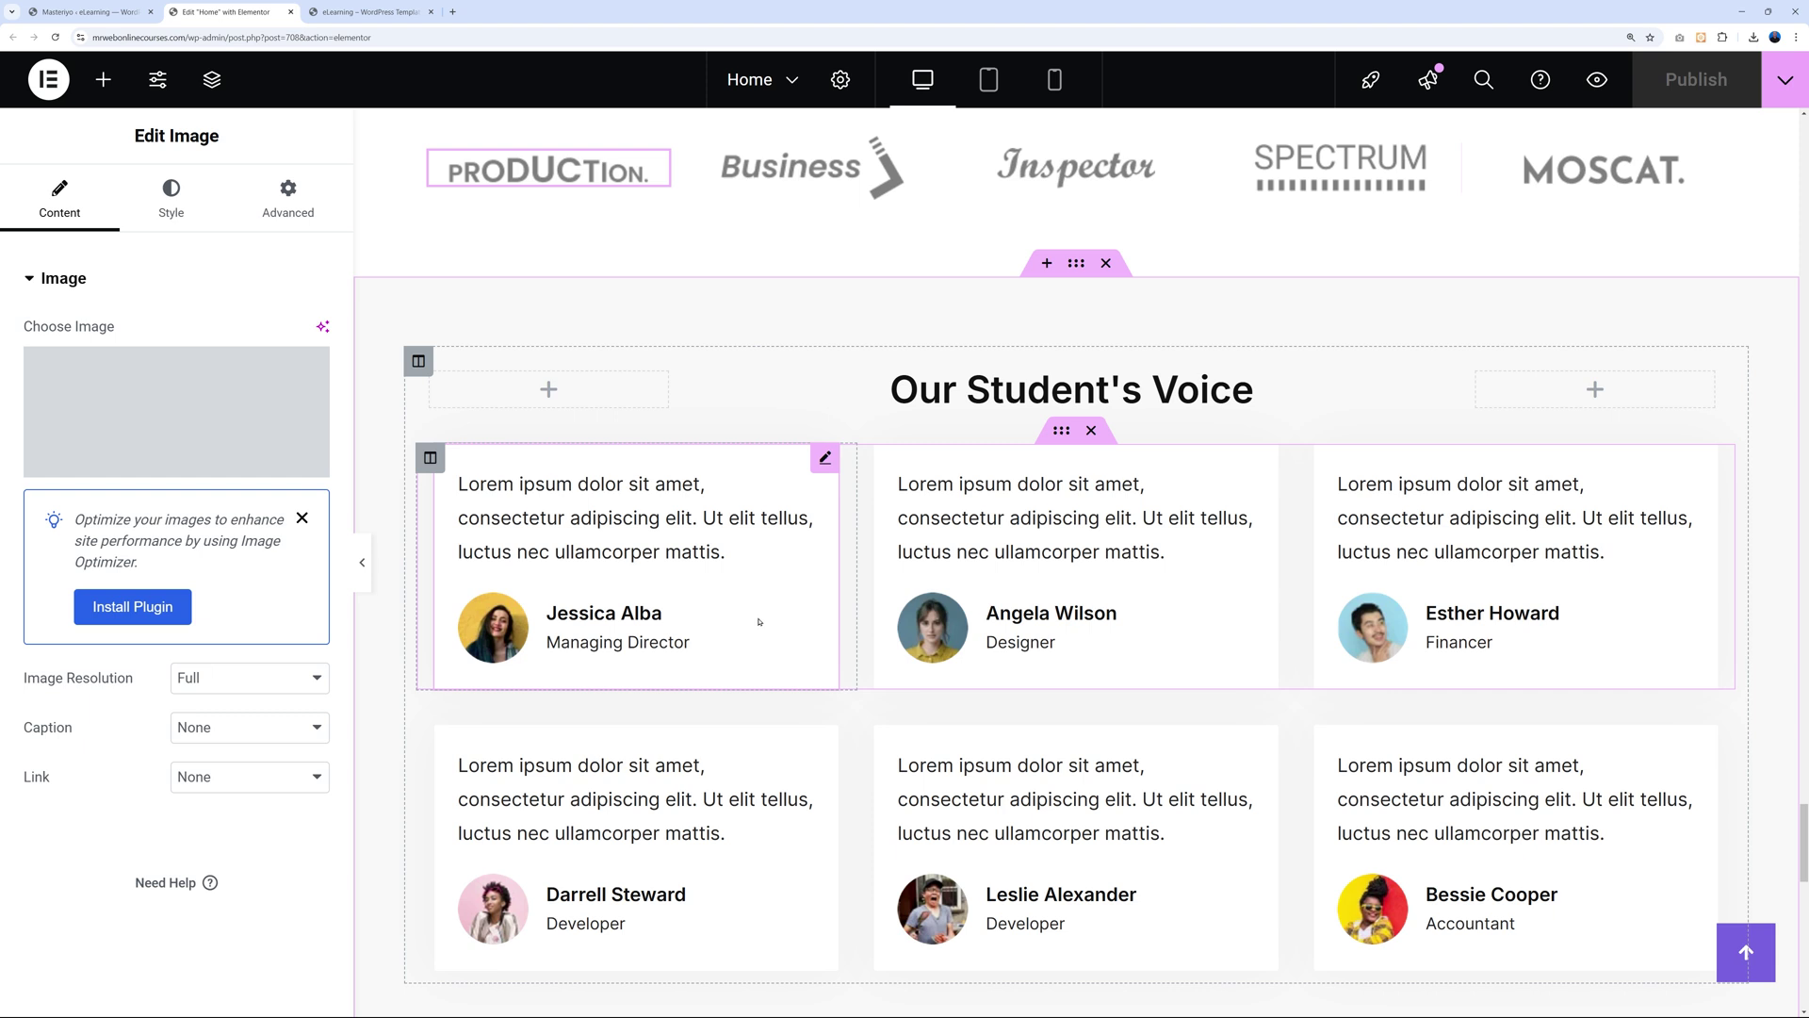
# Hide Our Student's Voice on desktop, tablet and mobile, publish, and view the live site.
pyautogui.click(1076, 267)
pyautogui.click(288, 197)
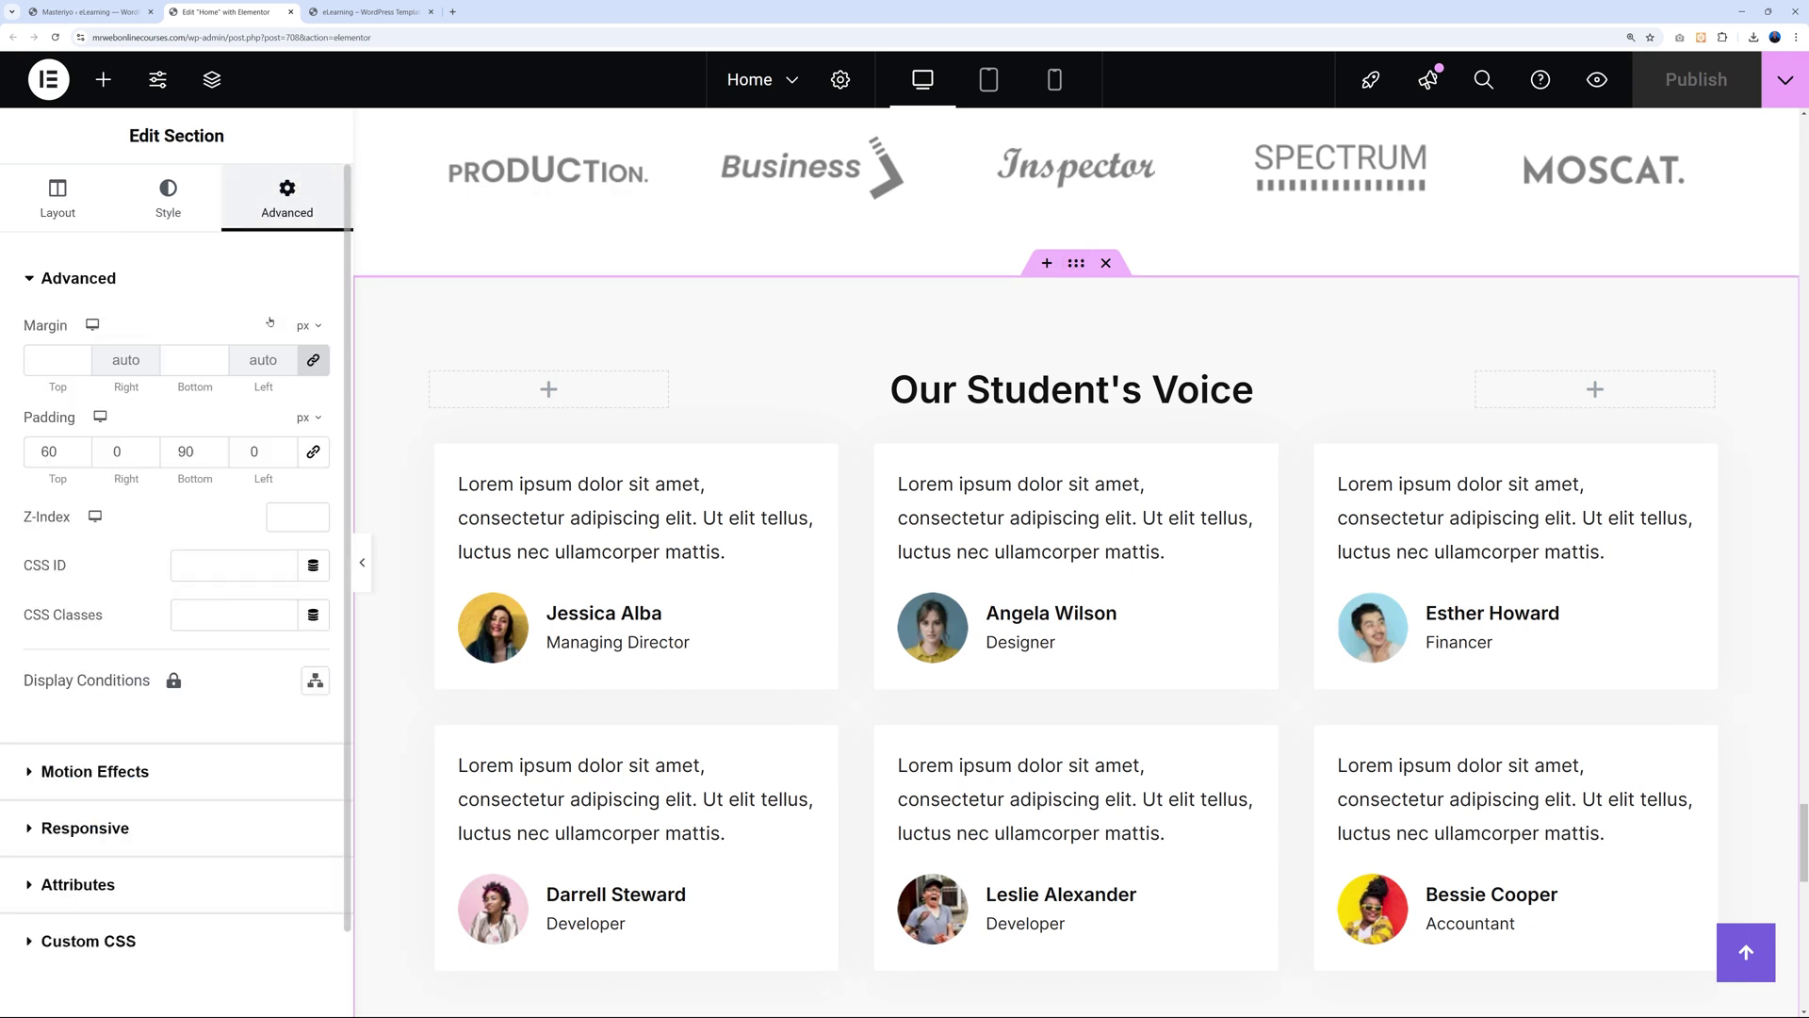
pyautogui.scroll(-1, 244, 777)
pyautogui.click(96, 732)
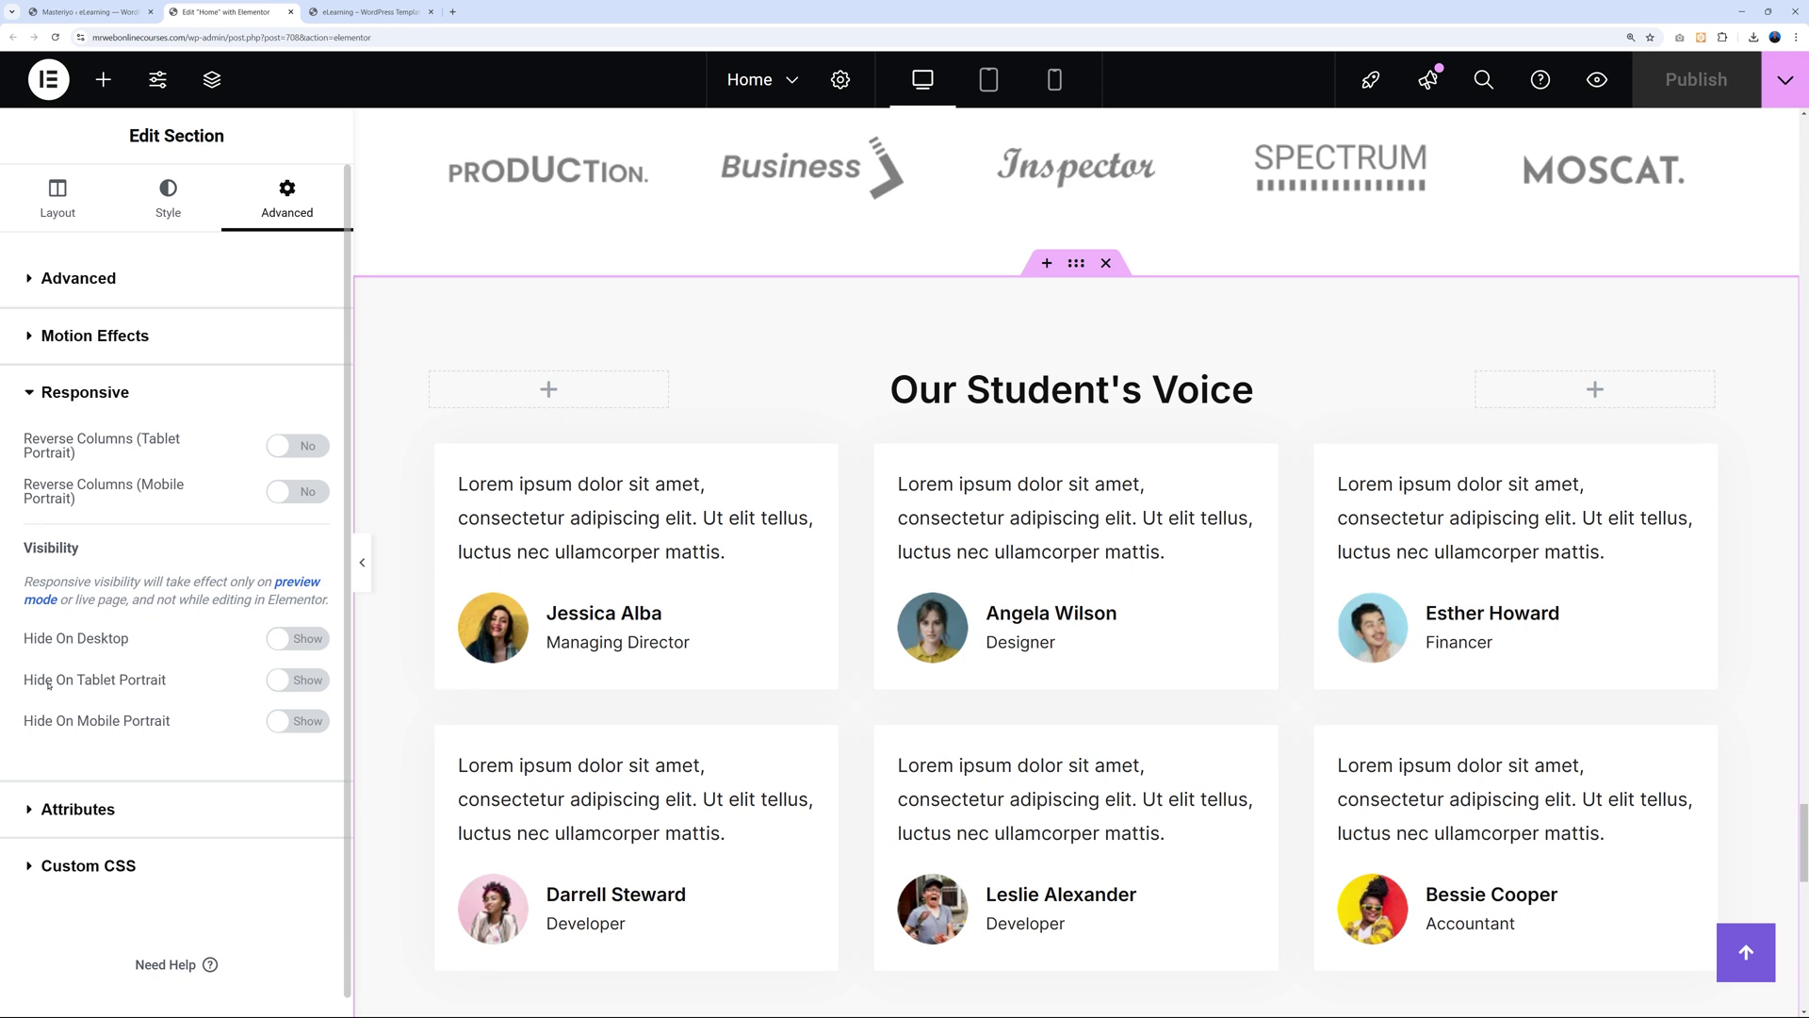
pyautogui.click(311, 639)
pyautogui.click(299, 680)
pyautogui.click(298, 720)
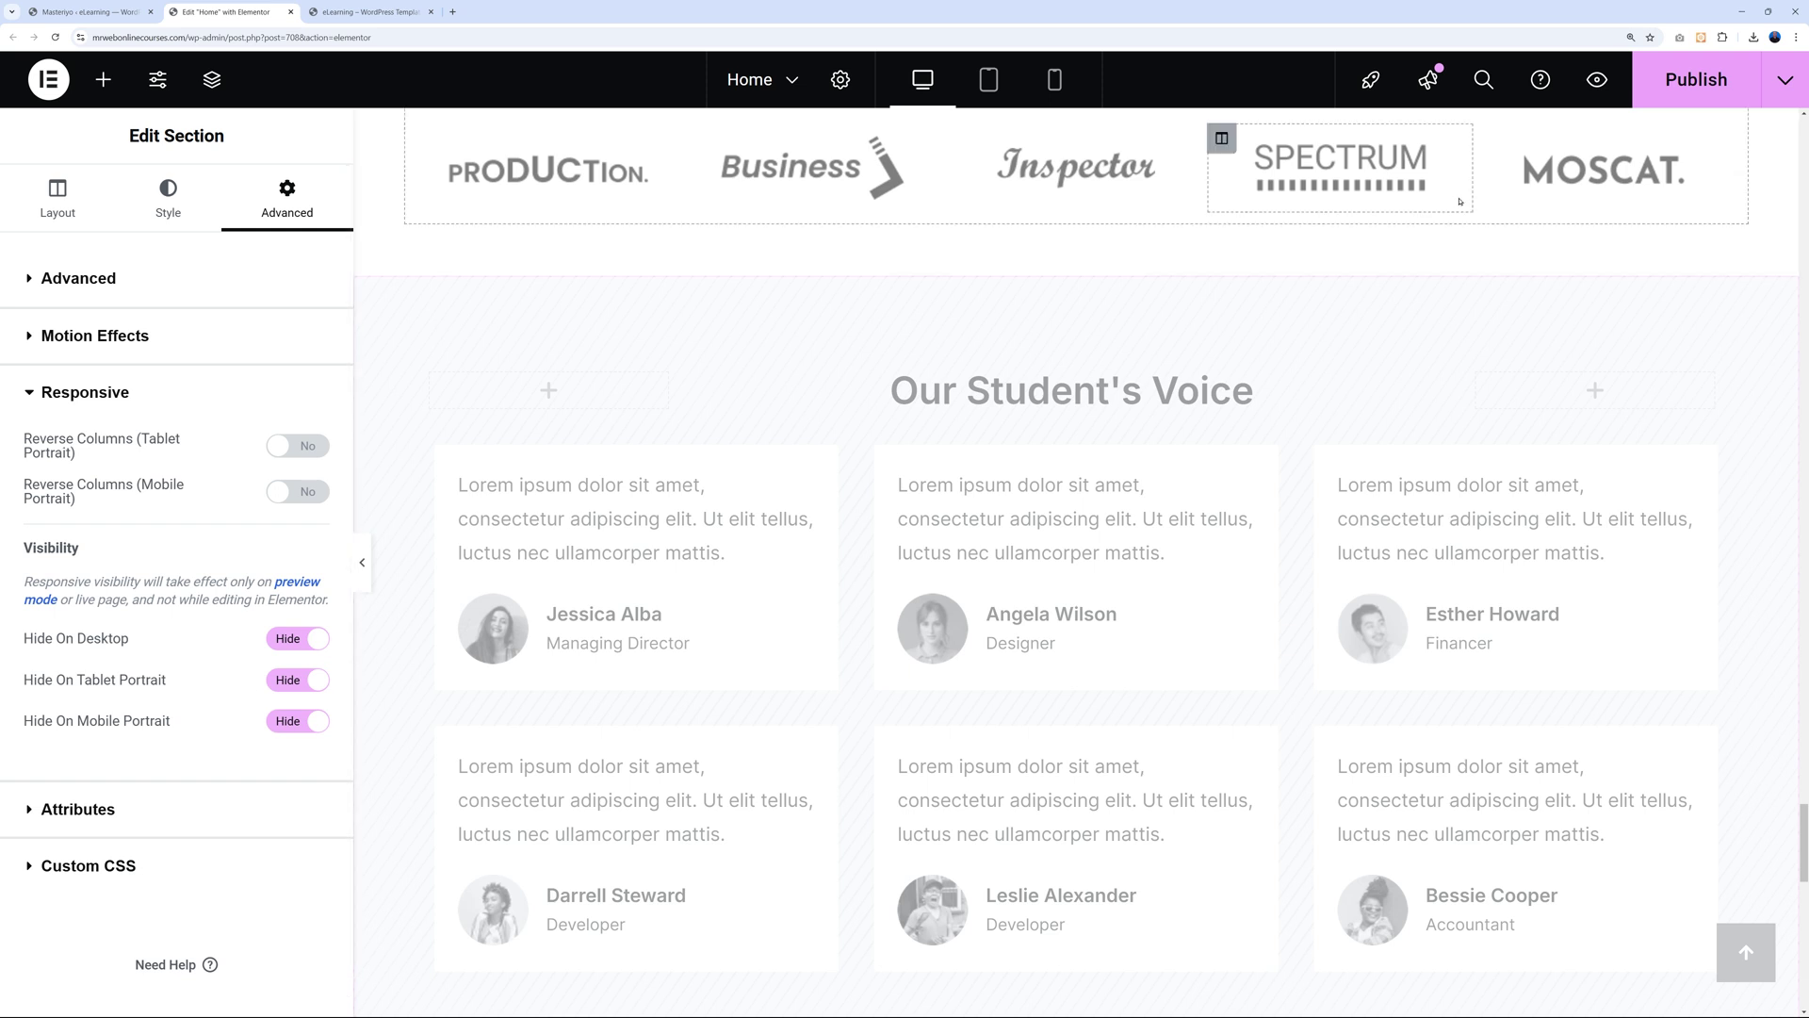
pyautogui.click(1670, 91)
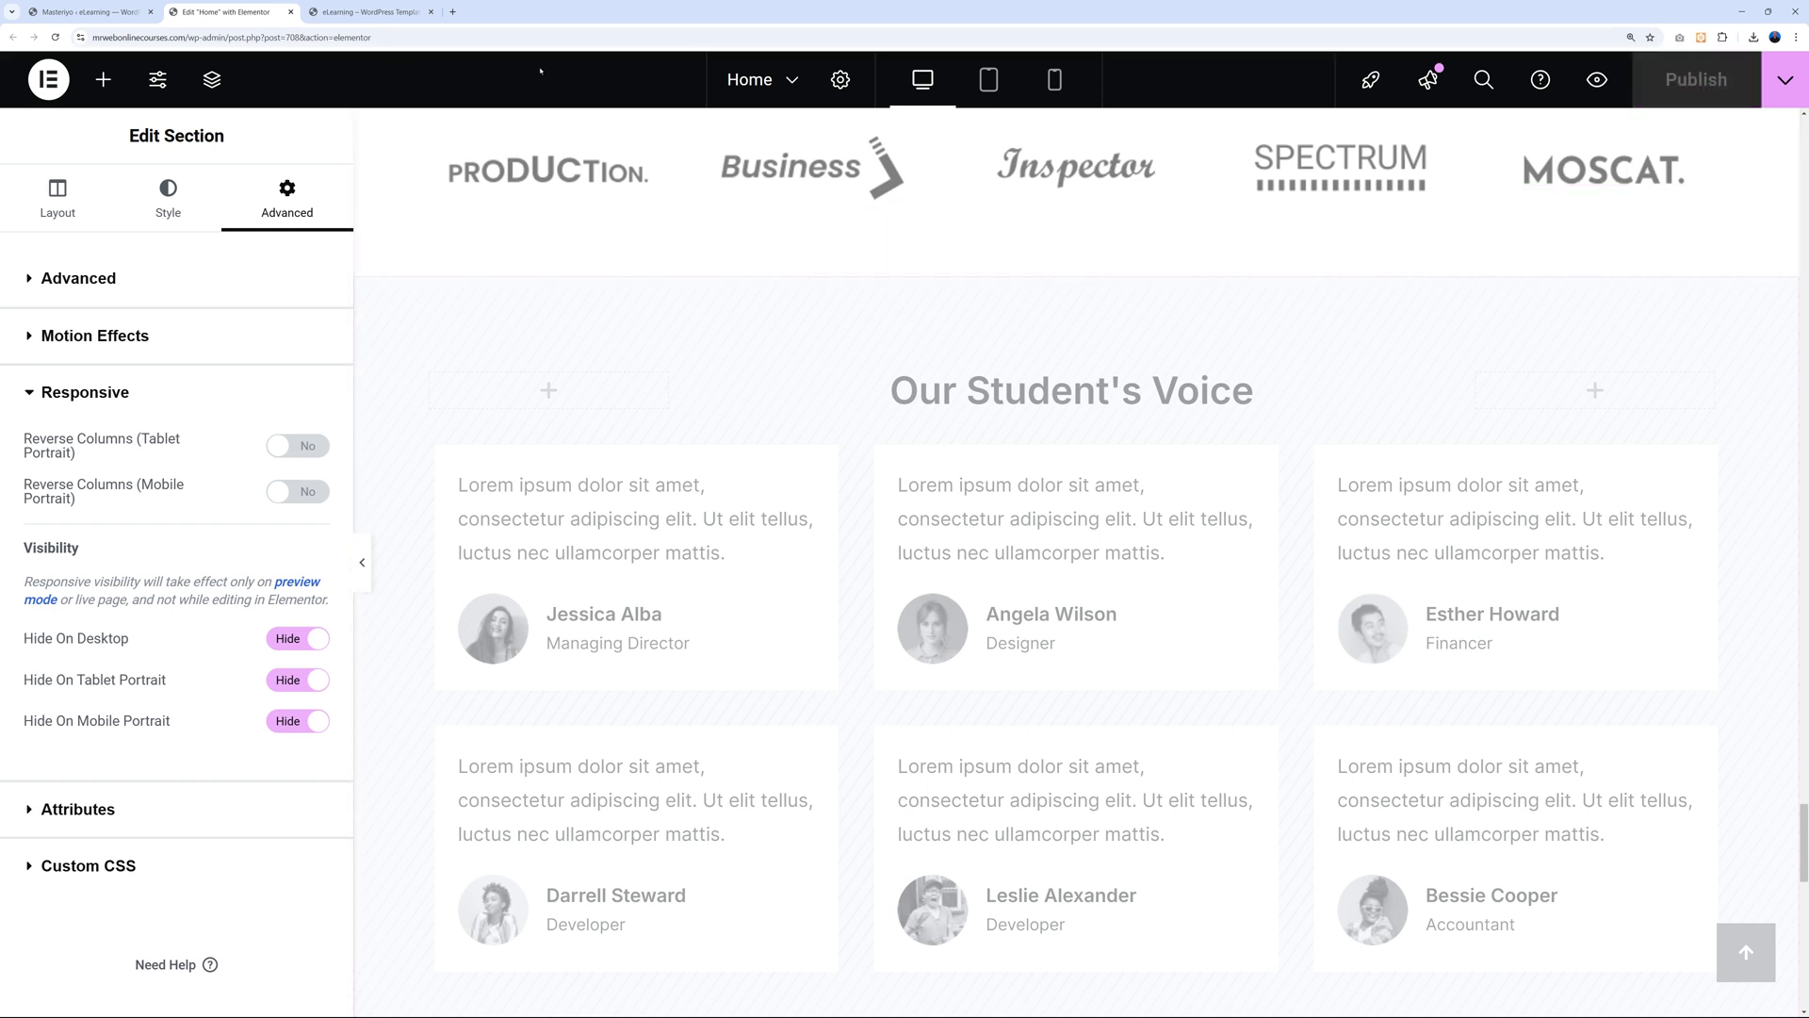
pyautogui.click(390, 13)
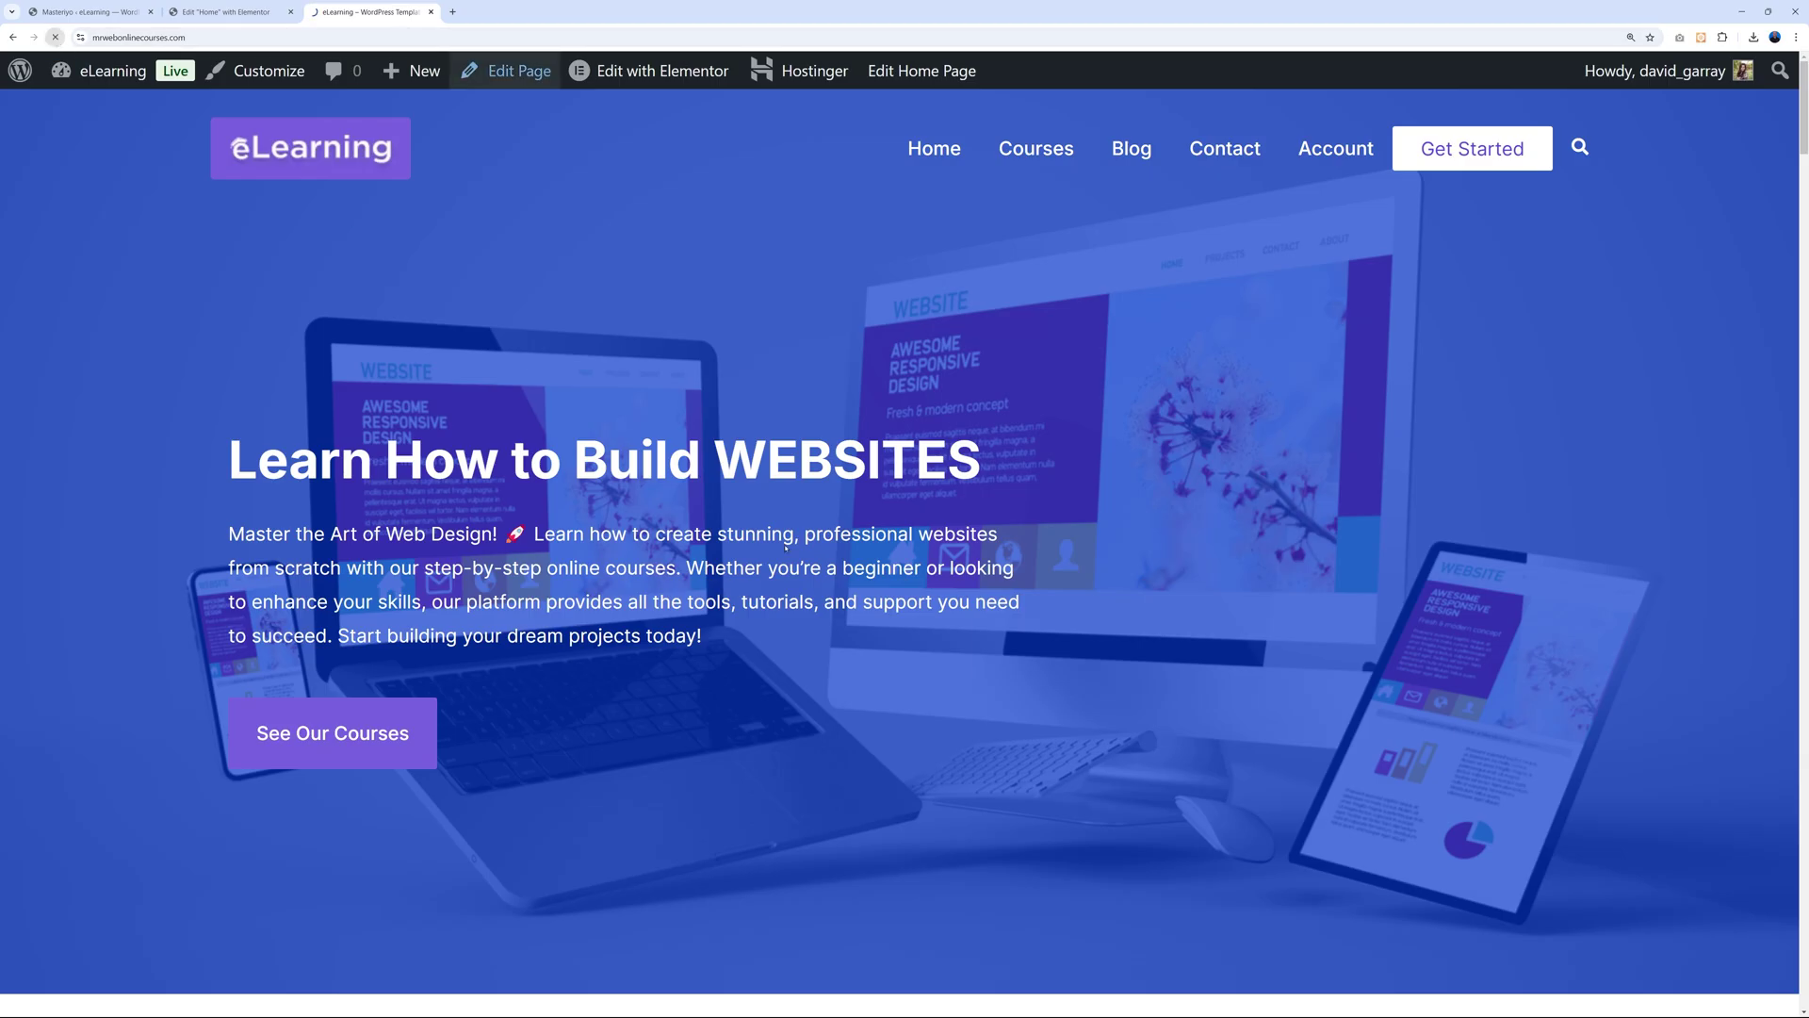
# Scroll the live home page to check the testimonials are gone, then return to Elementor.
pyautogui.scroll(-1, 1078, 526)
pyautogui.scroll(-20, 1078, 526)
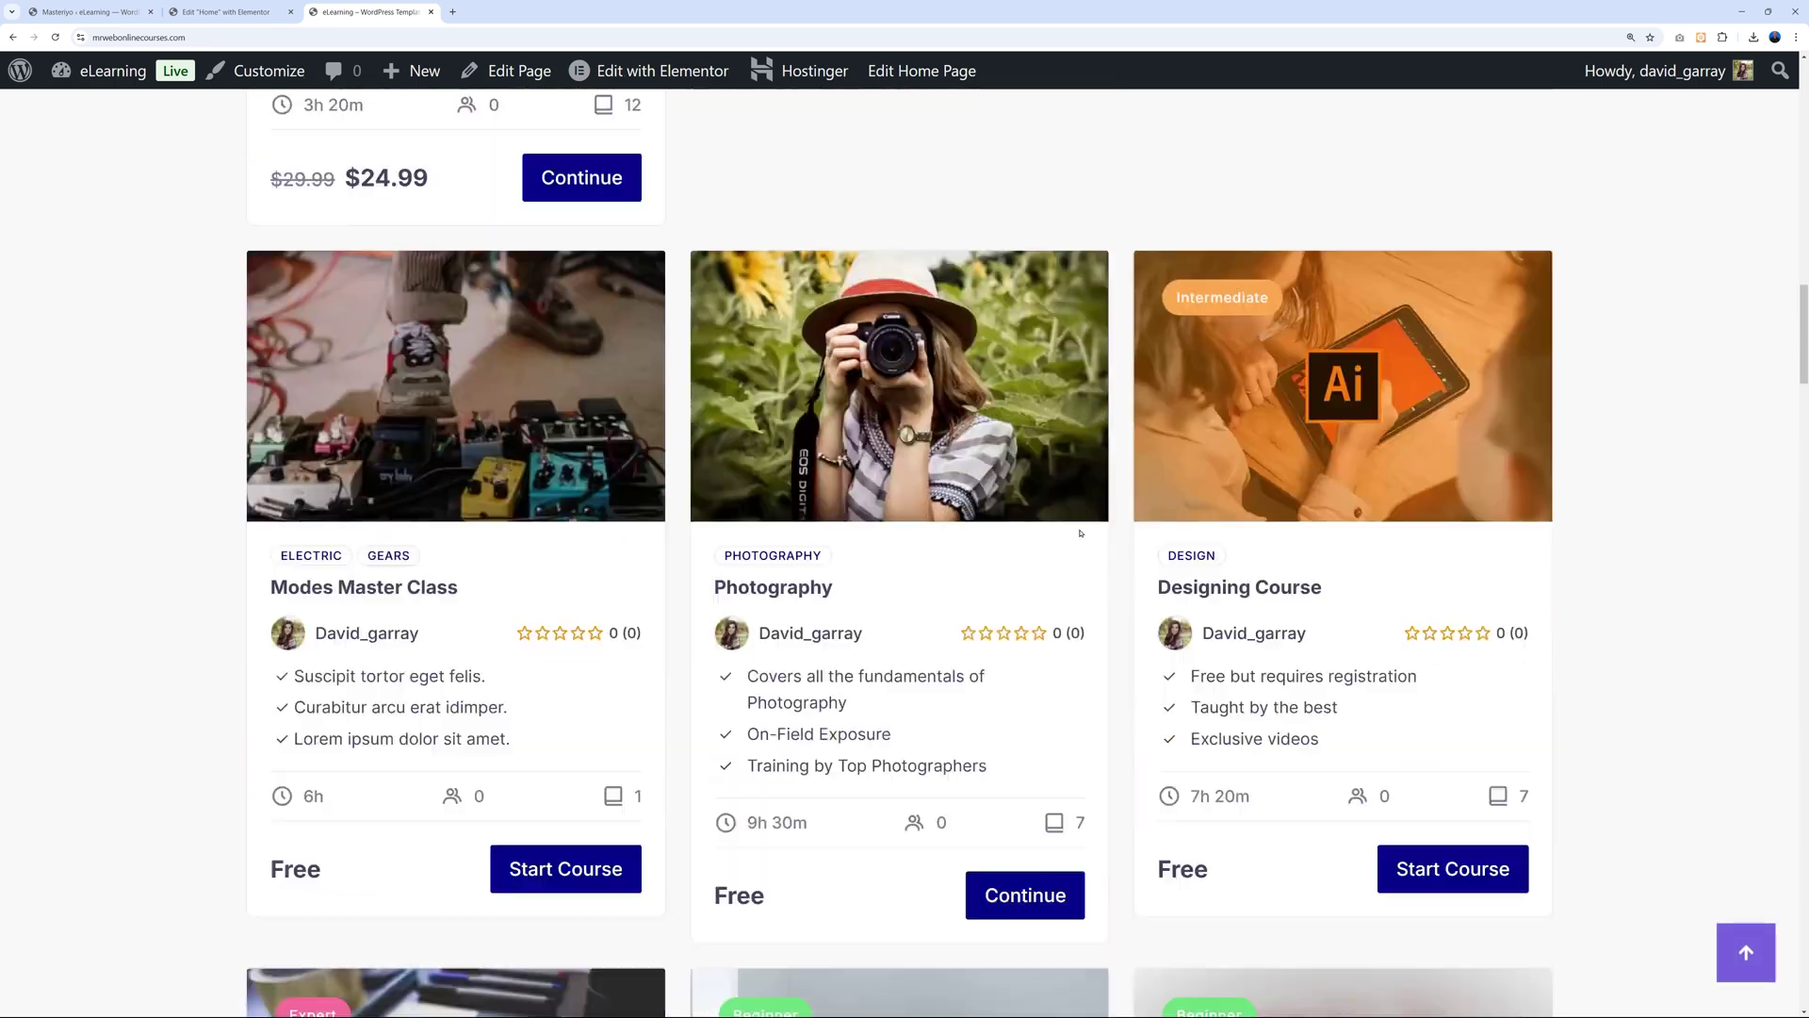
pyautogui.scroll(-20, 1080, 533)
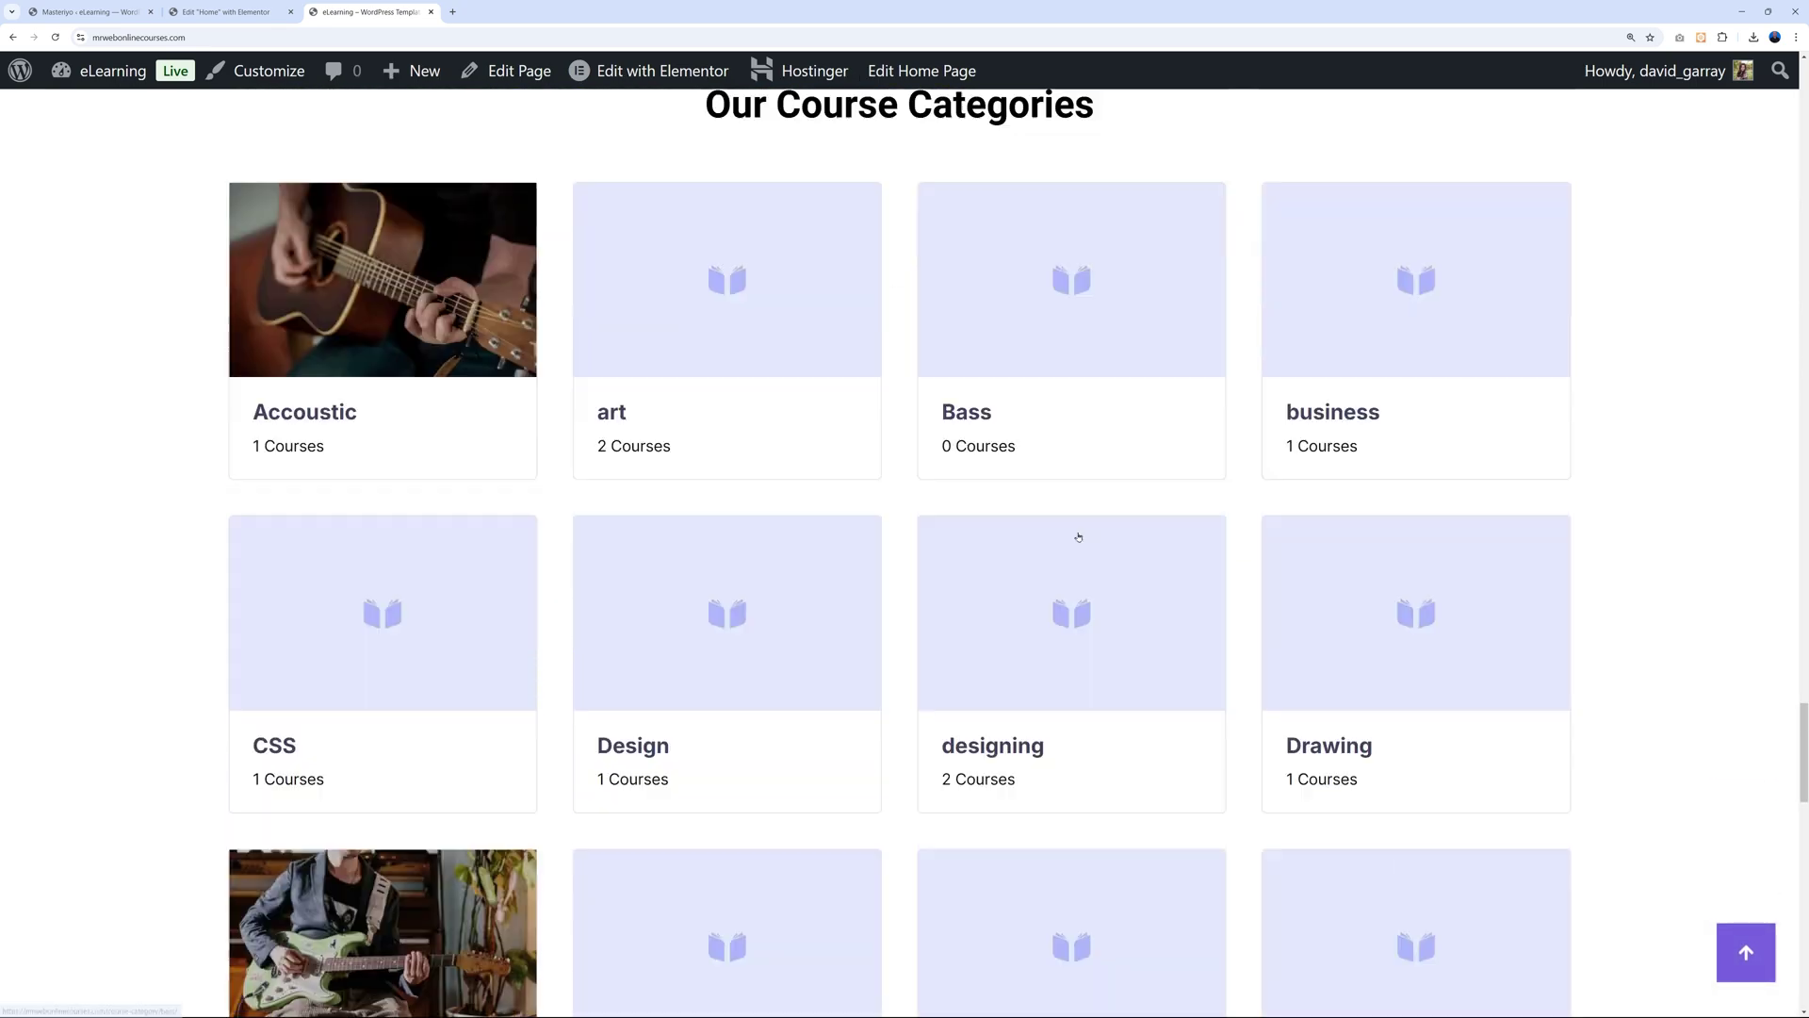
pyautogui.scroll(-5, 1079, 537)
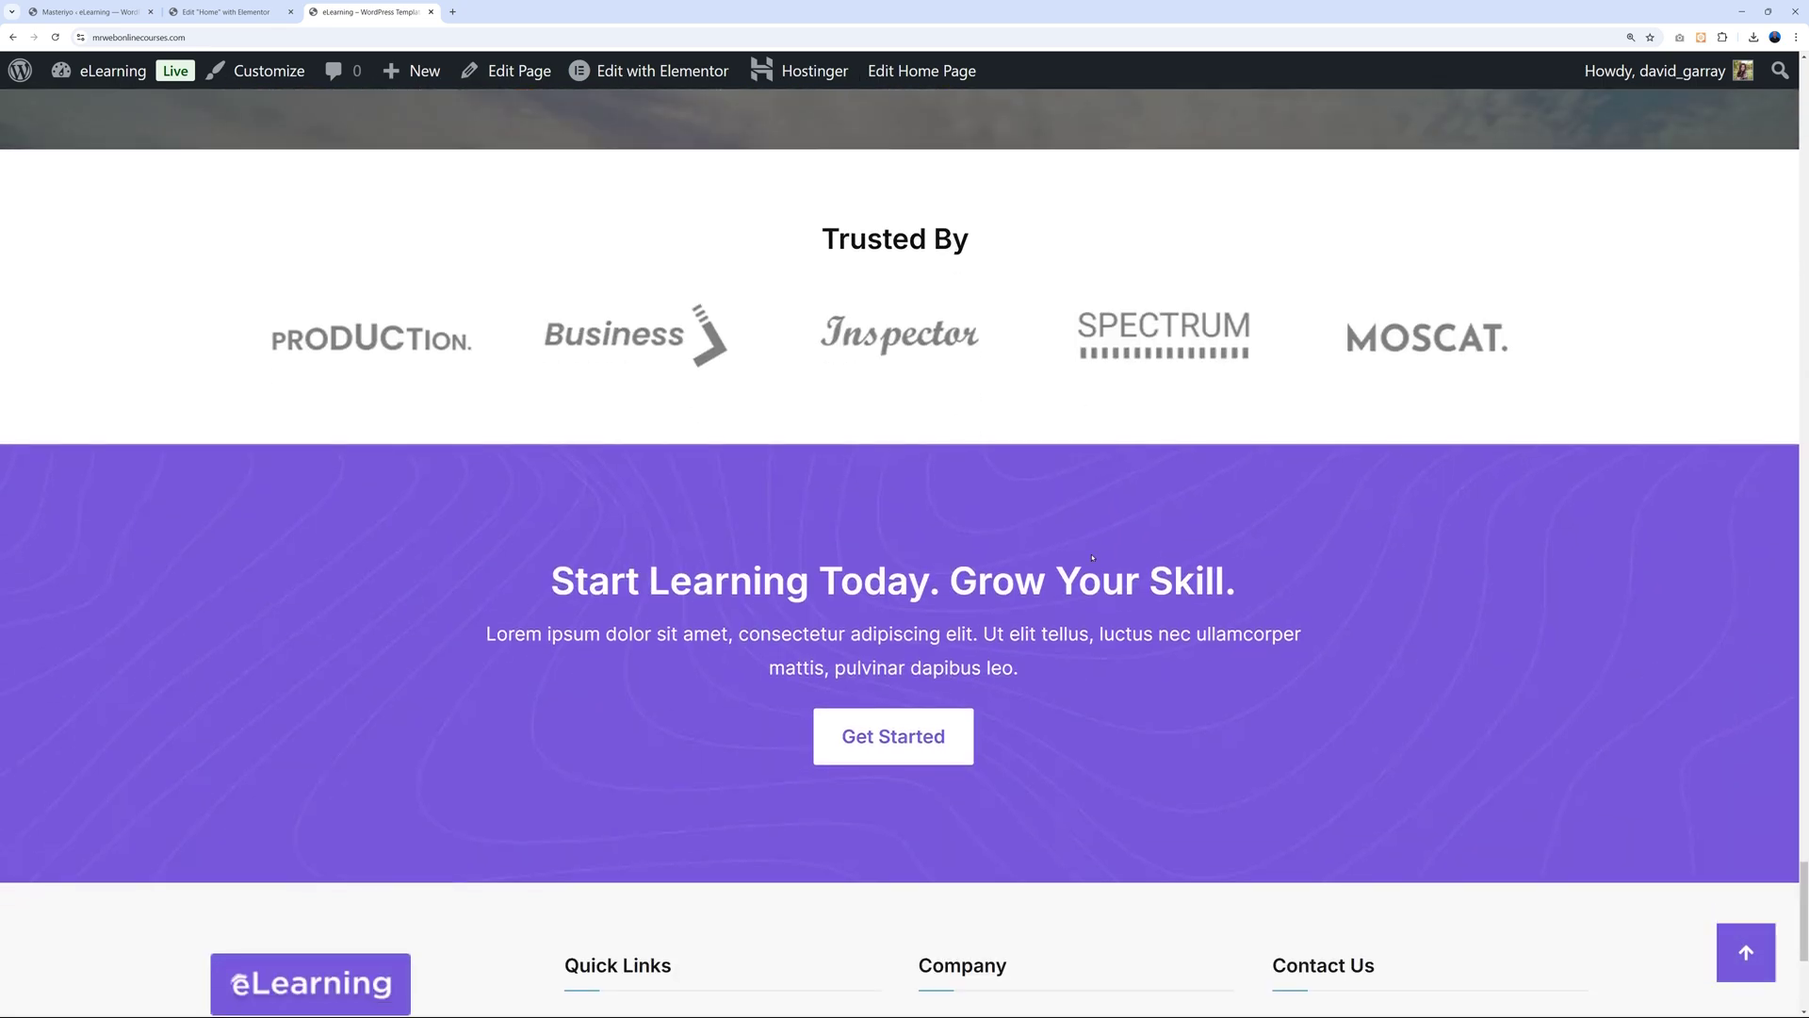
pyautogui.scroll(3, 961, 461)
pyautogui.scroll(-1, 996, 617)
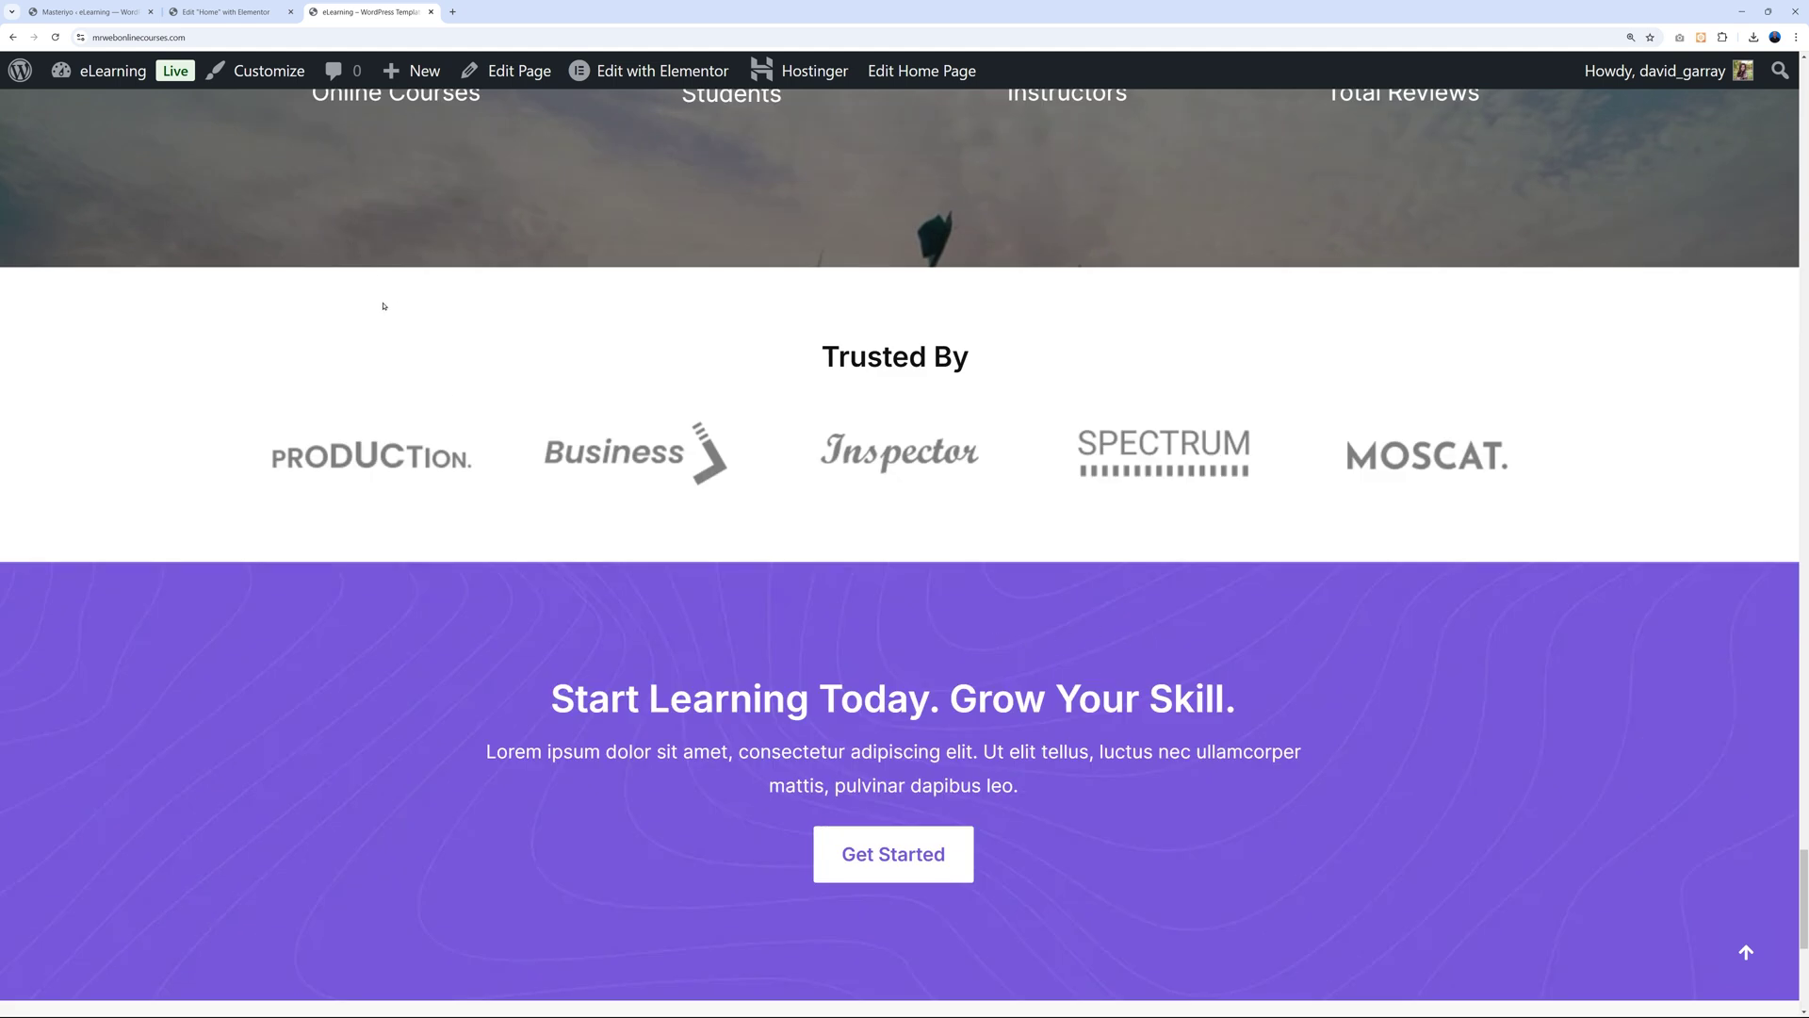
pyautogui.click(253, 12)
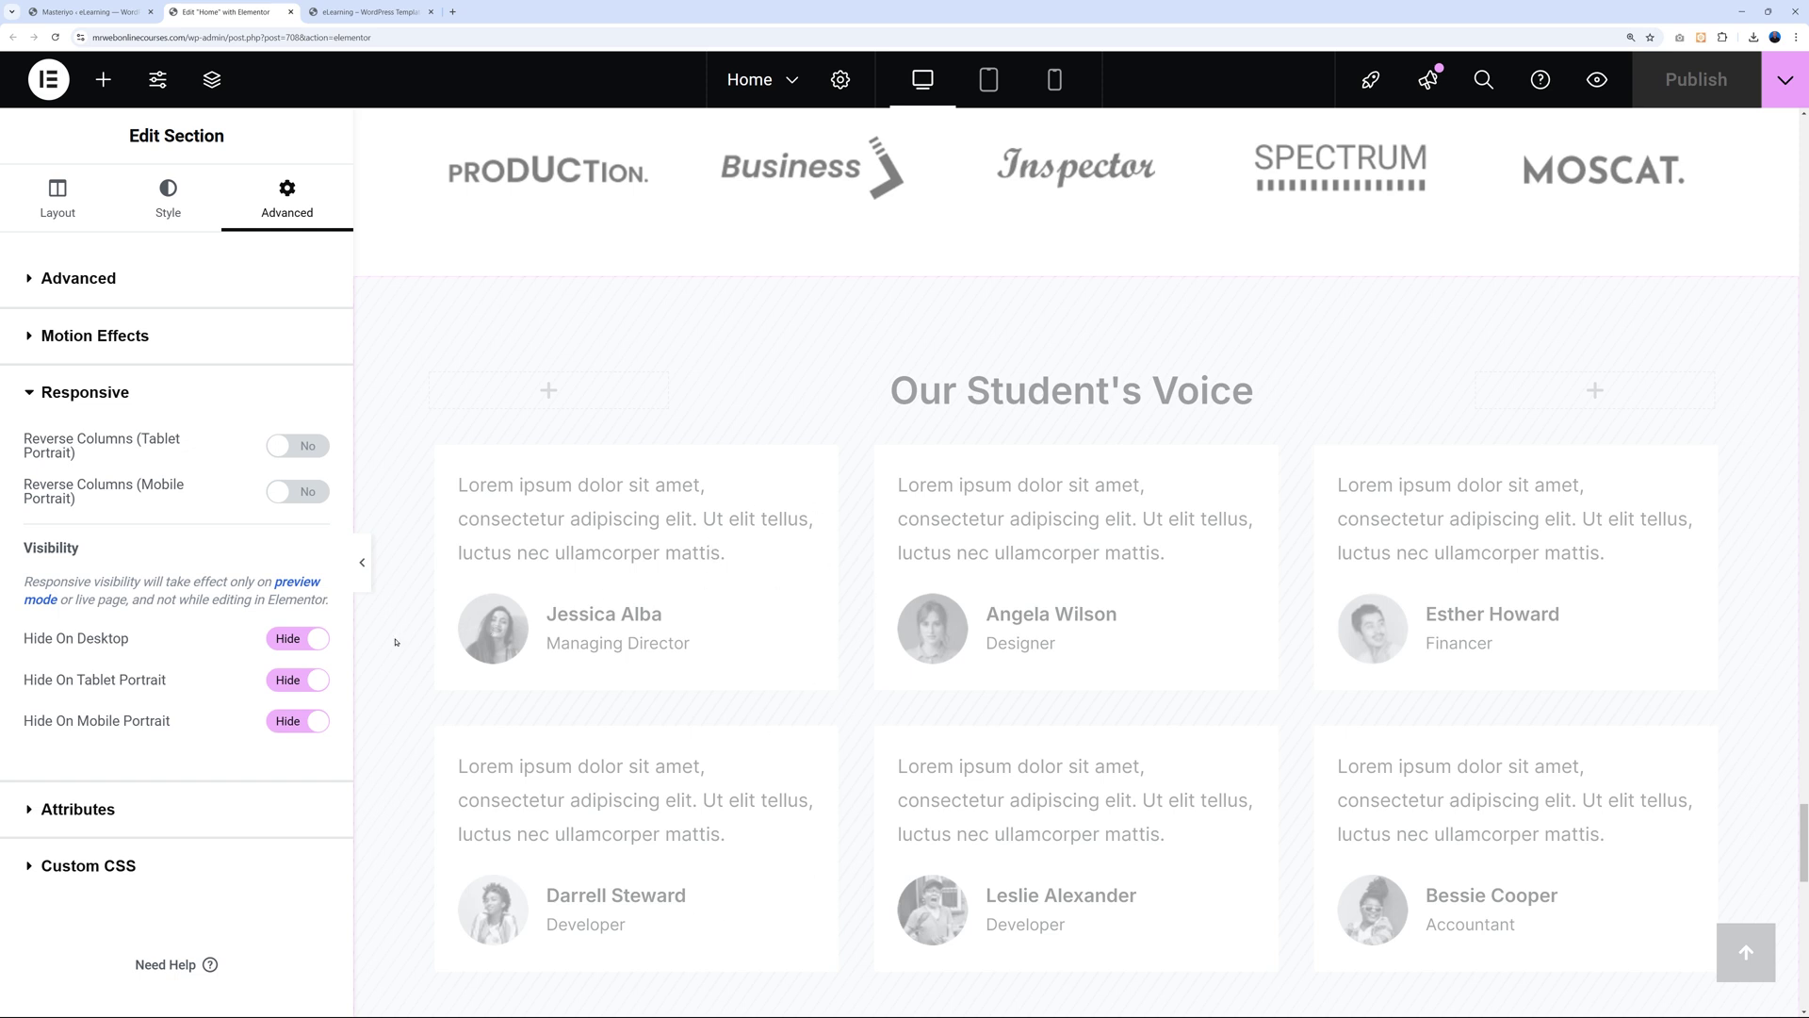
# Switch the testimonials section back to visible on desktop, tablet and mobile.
pyautogui.click(321, 640)
pyautogui.click(307, 681)
pyautogui.click(307, 721)
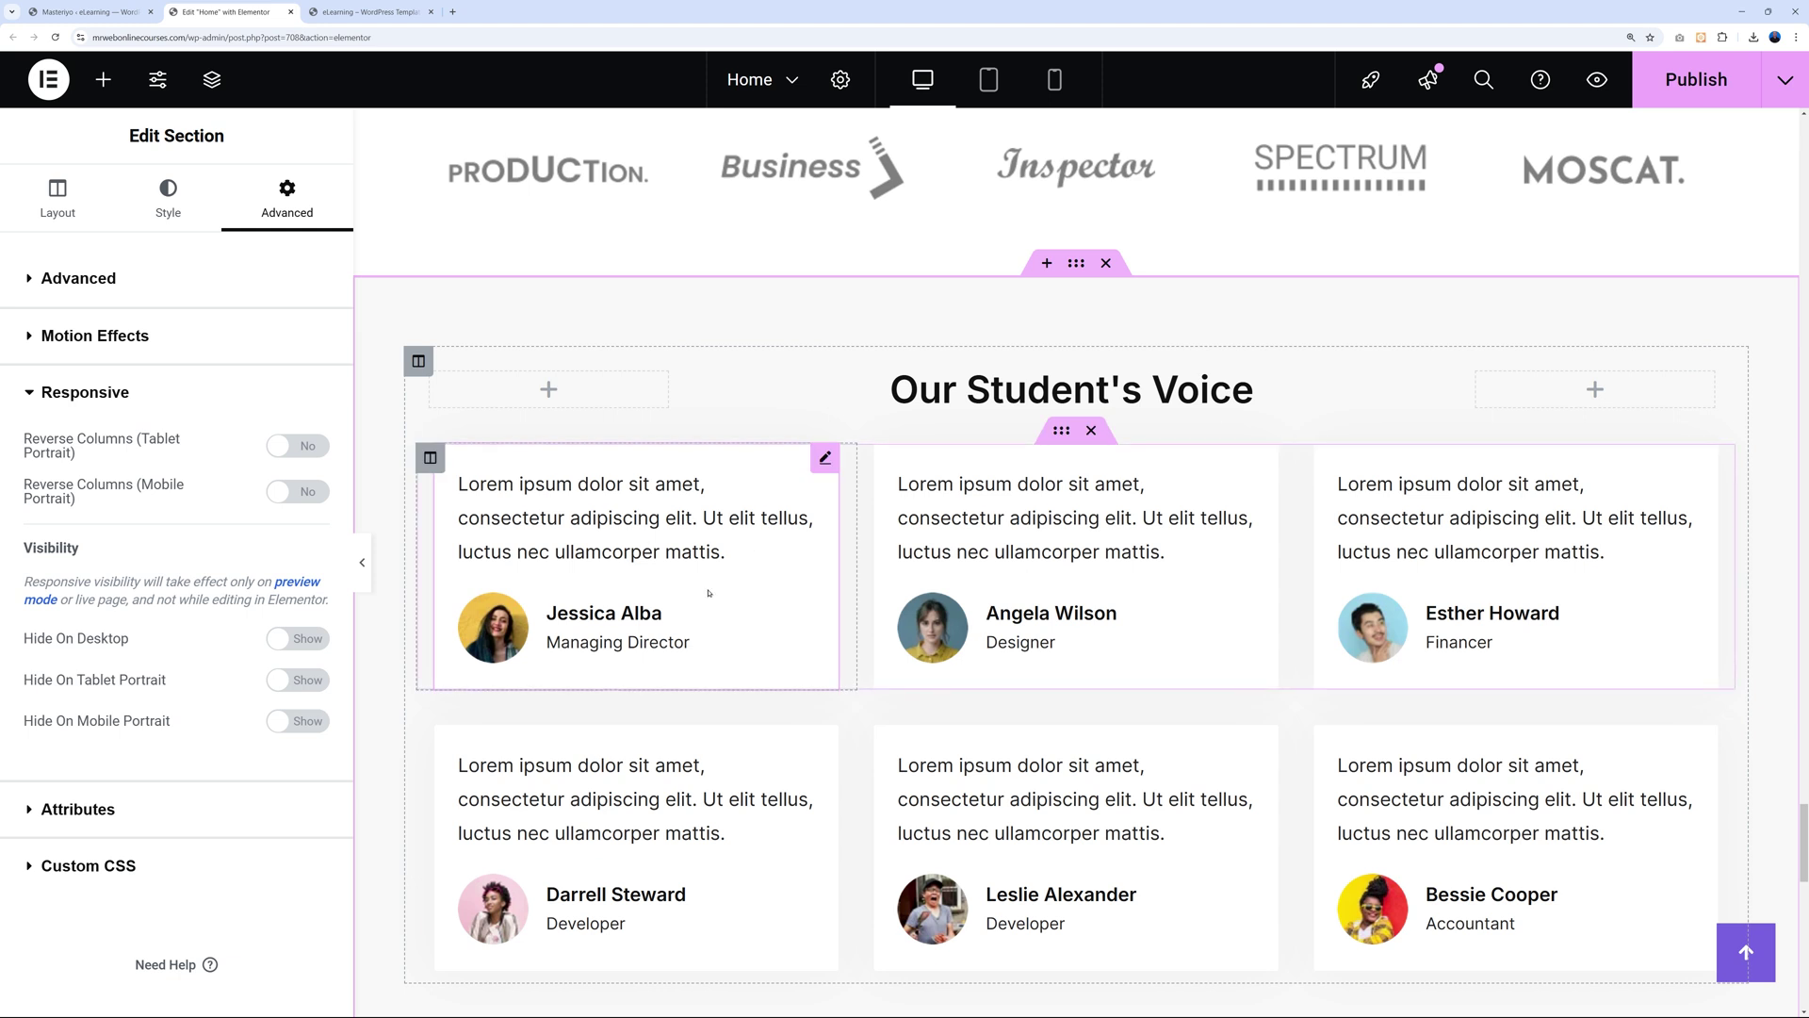
pyautogui.scroll(-3, 1366, 688)
pyautogui.scroll(2, 1053, 786)
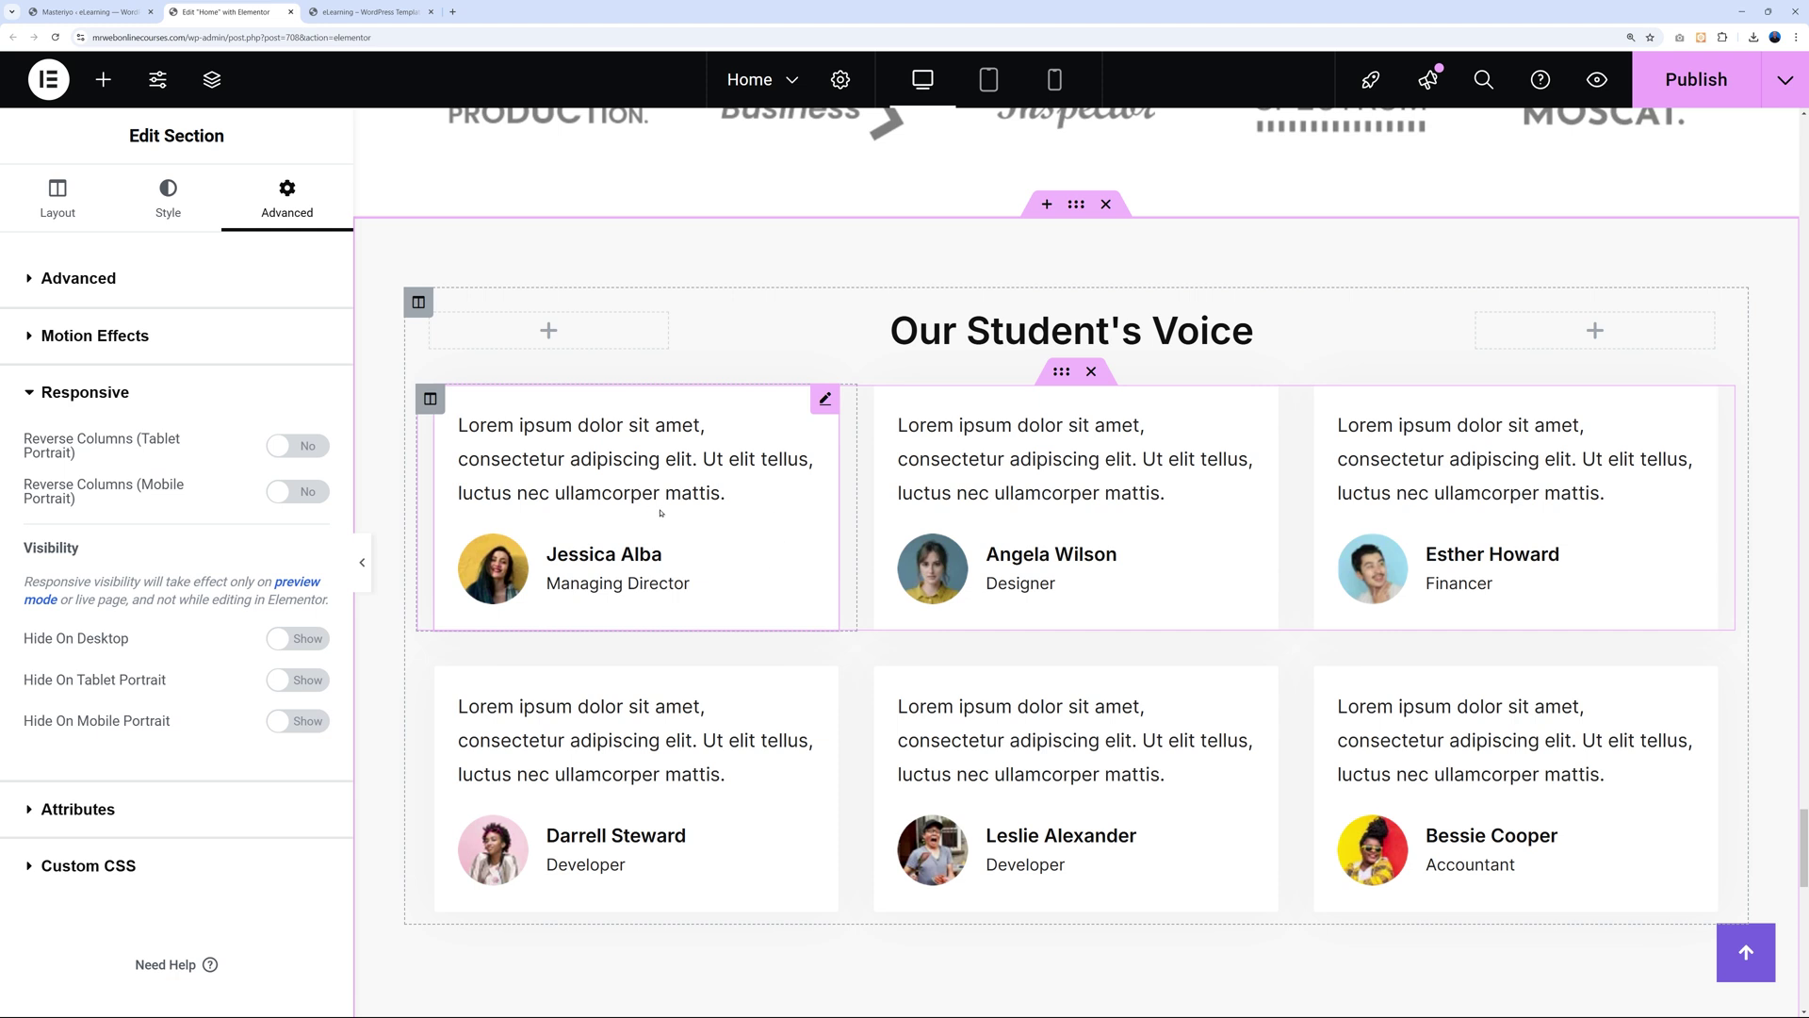
# Select a testimonial widget and scroll through its settings.
pyautogui.click(824, 400)
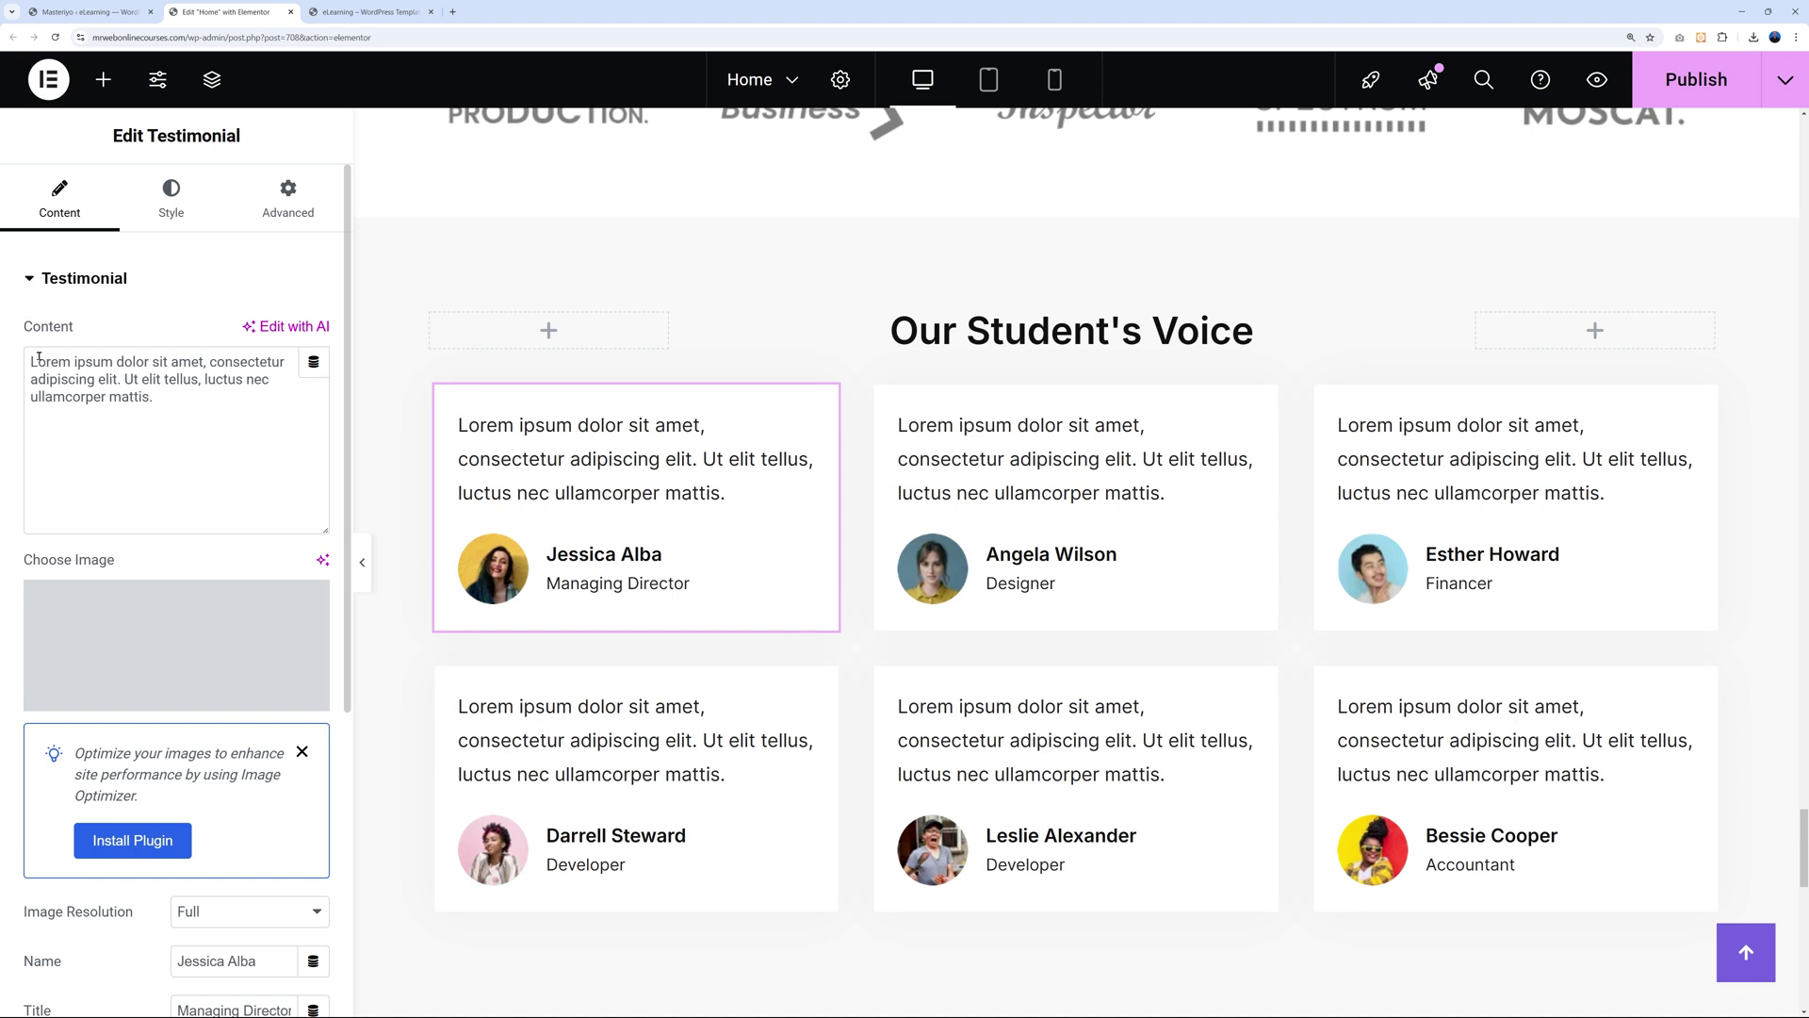
pyautogui.scroll(-3, 158, 673)
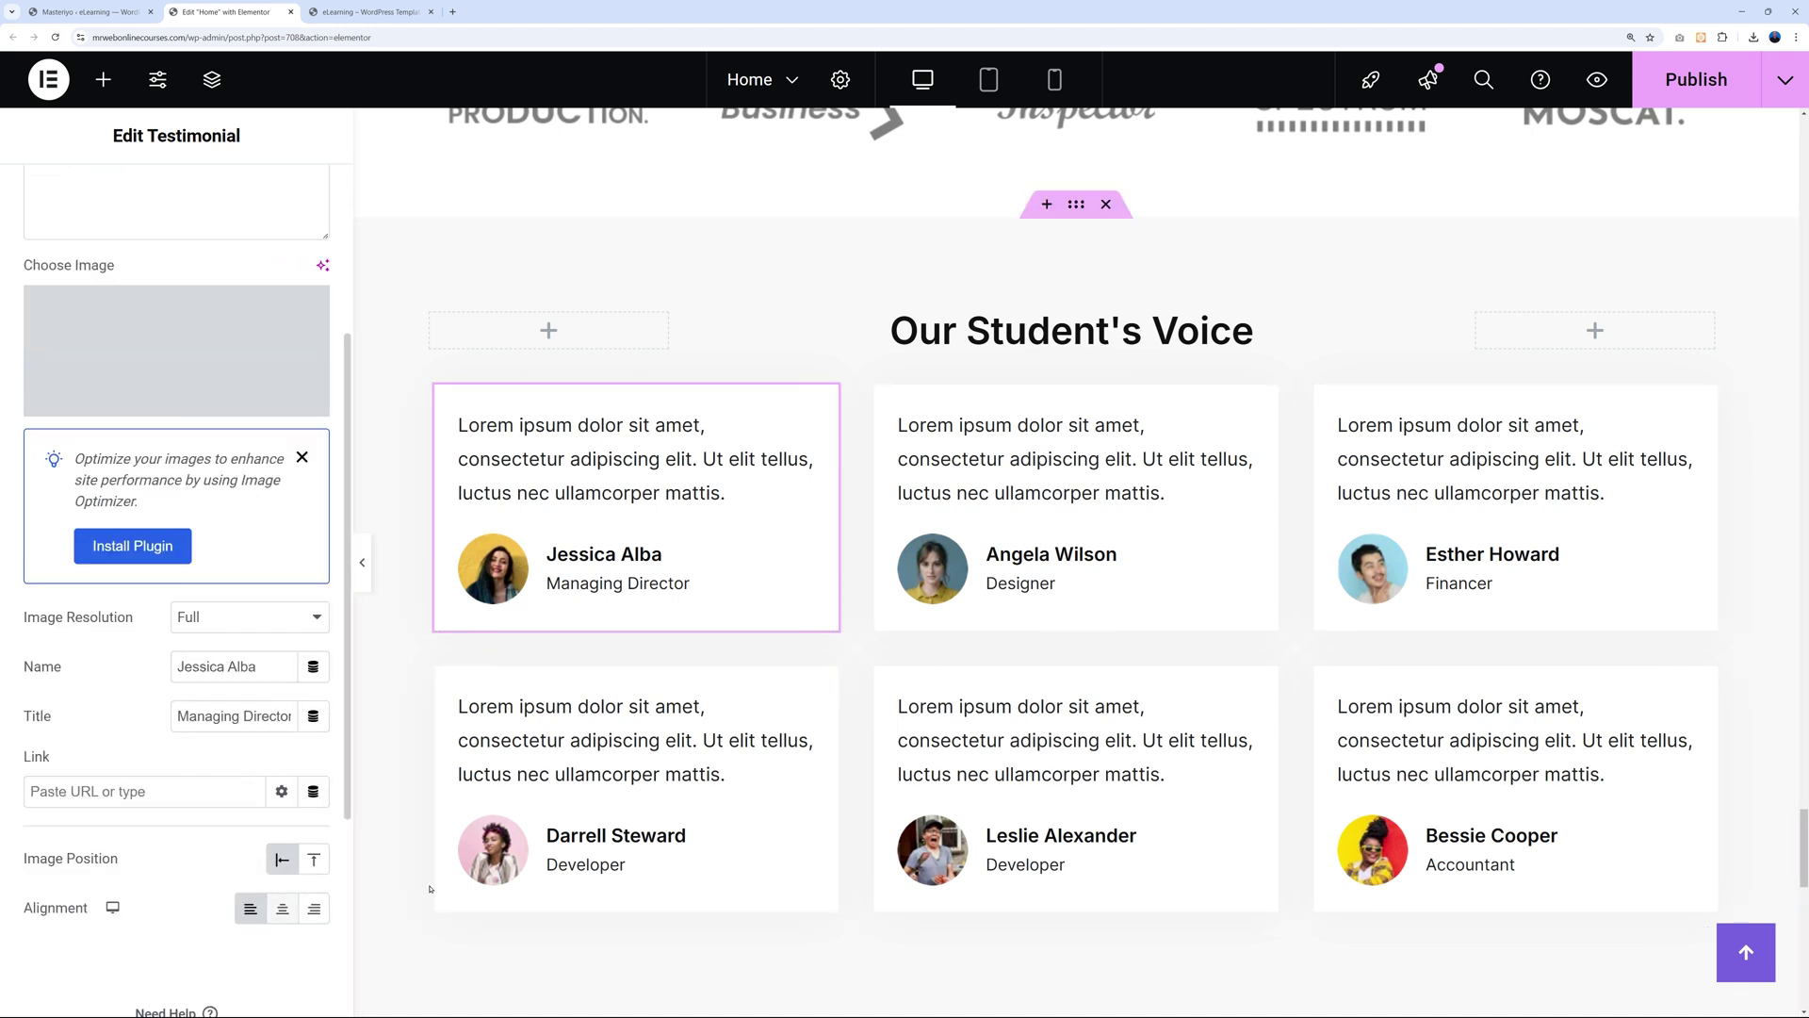
pyautogui.scroll(-1, 592, 886)
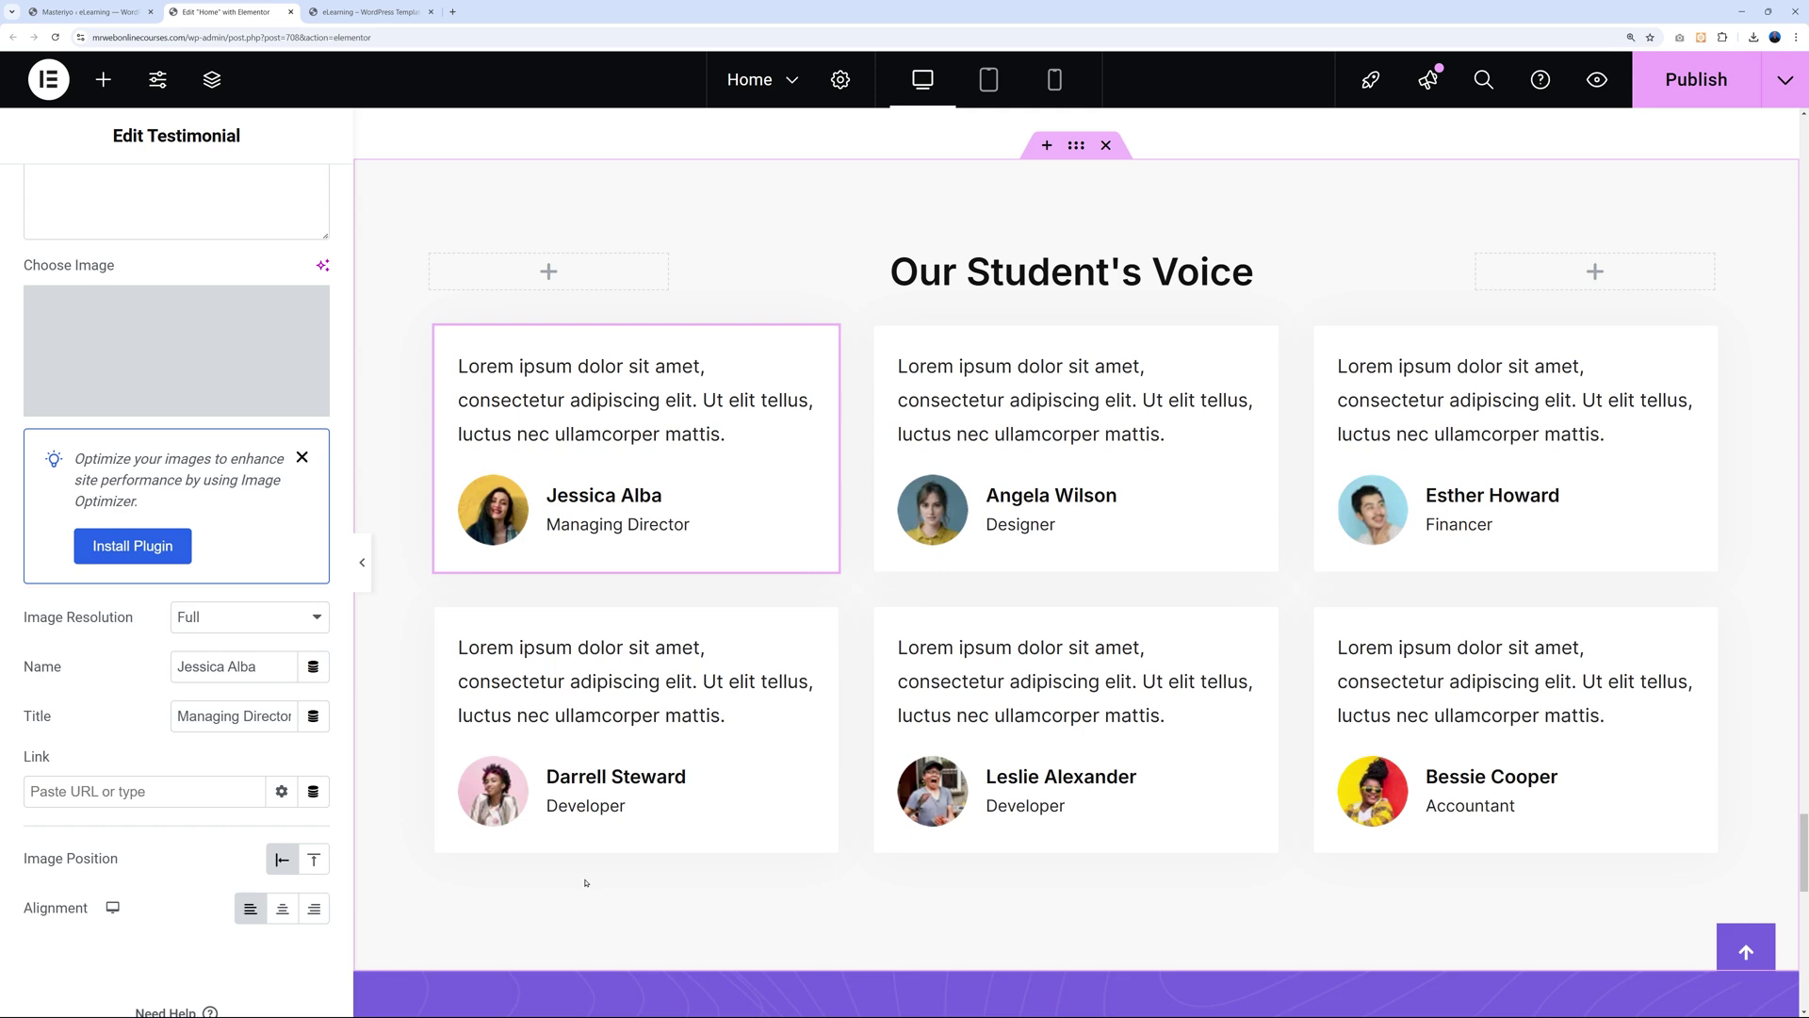
pyautogui.scroll(-3, 1309, 630)
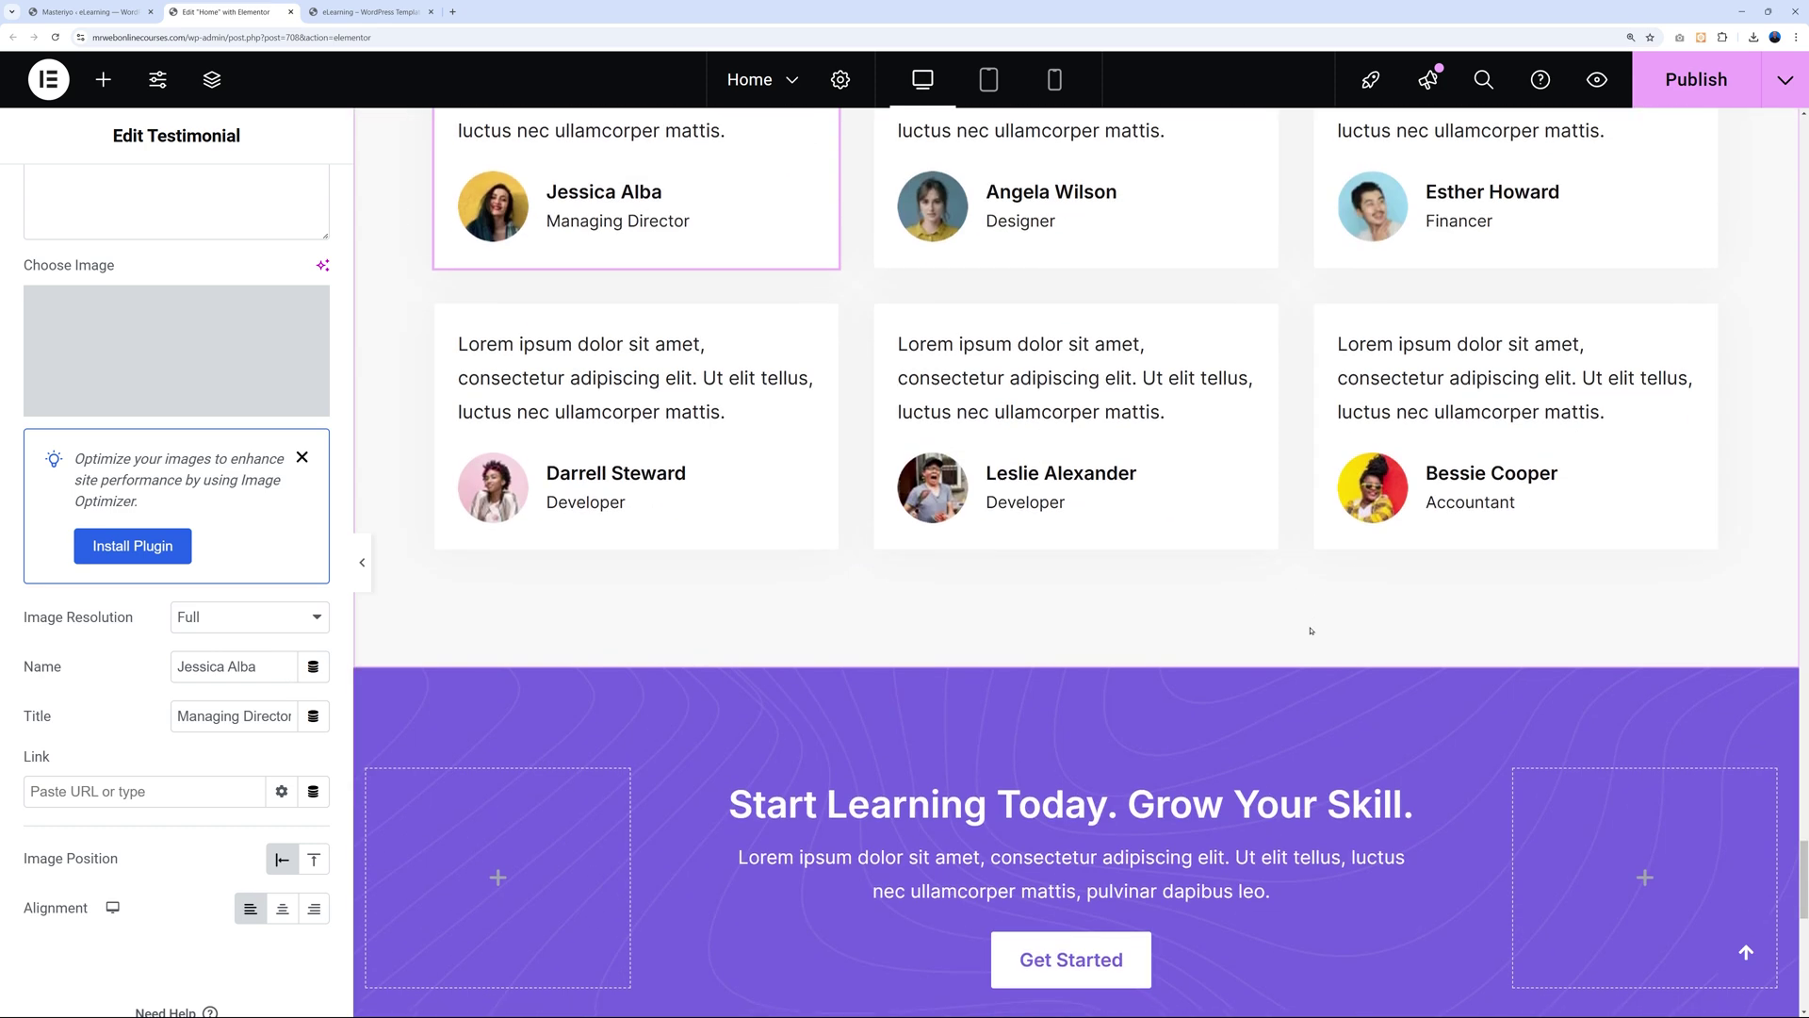
pyautogui.scroll(2, 1310, 630)
pyautogui.scroll(-5, 1253, 735)
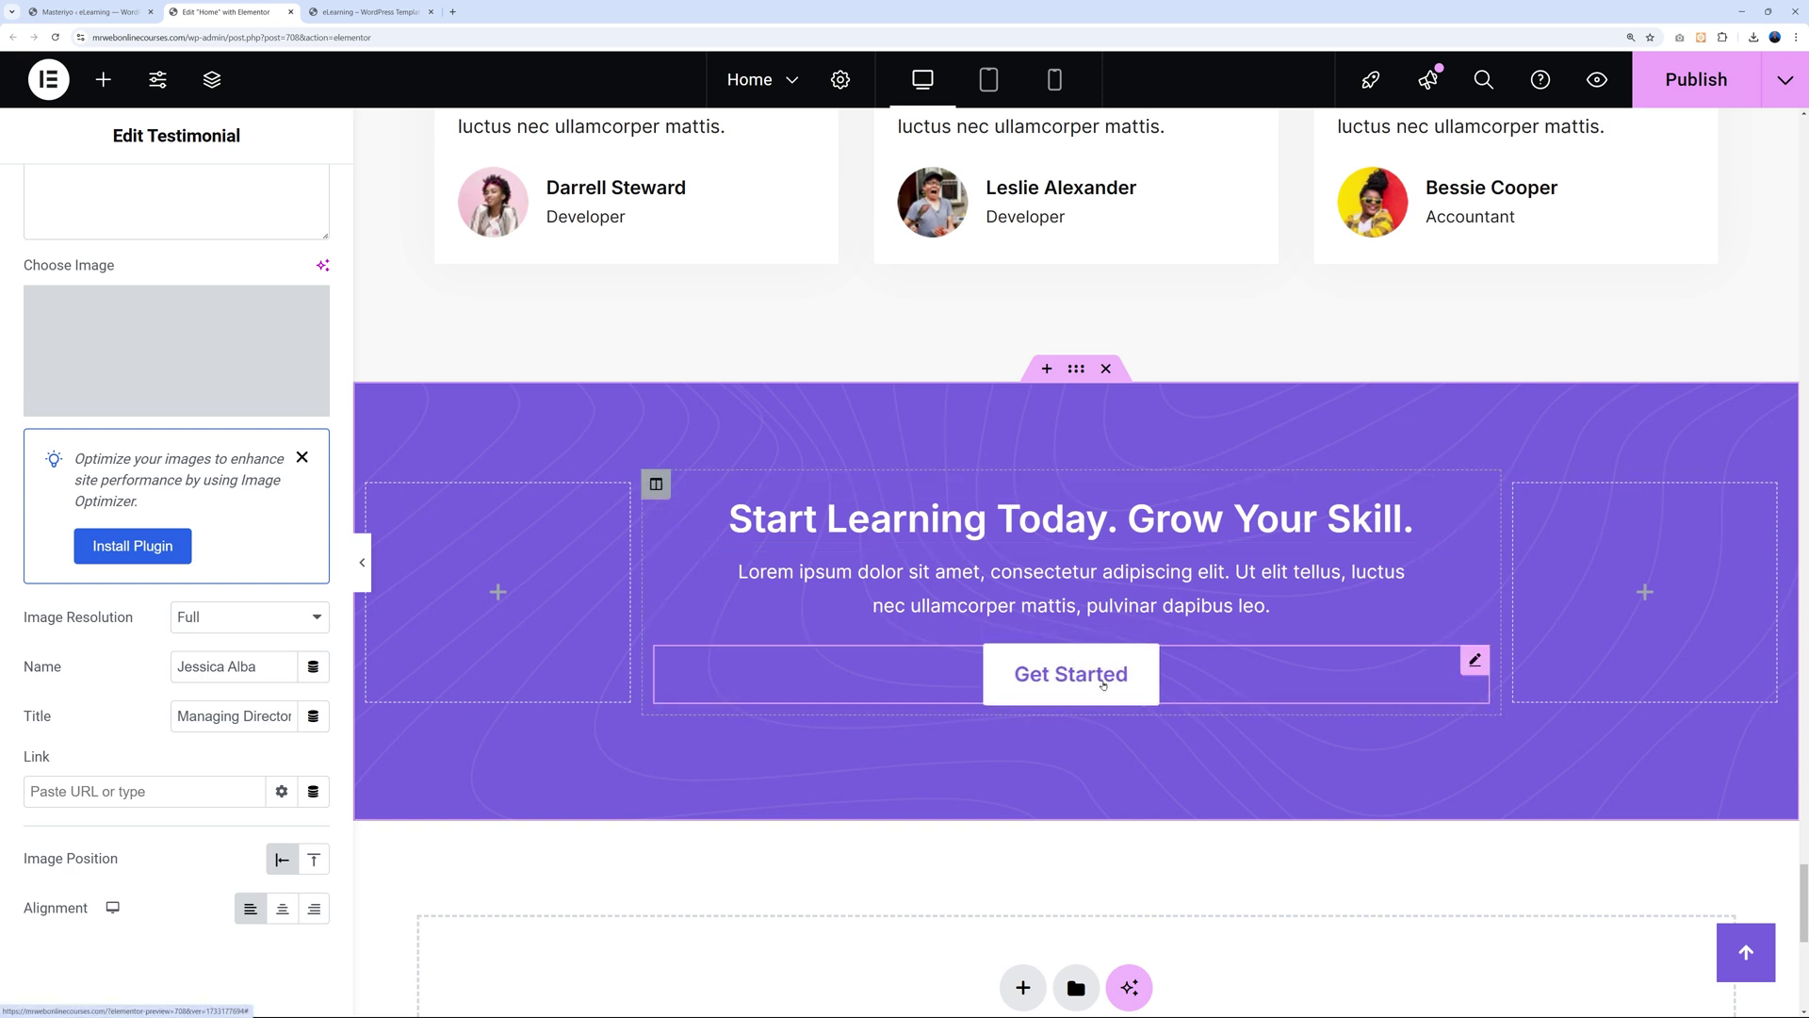
# Change the Get Started button's link from # to /courses/ and publish.
pyautogui.click(1473, 667)
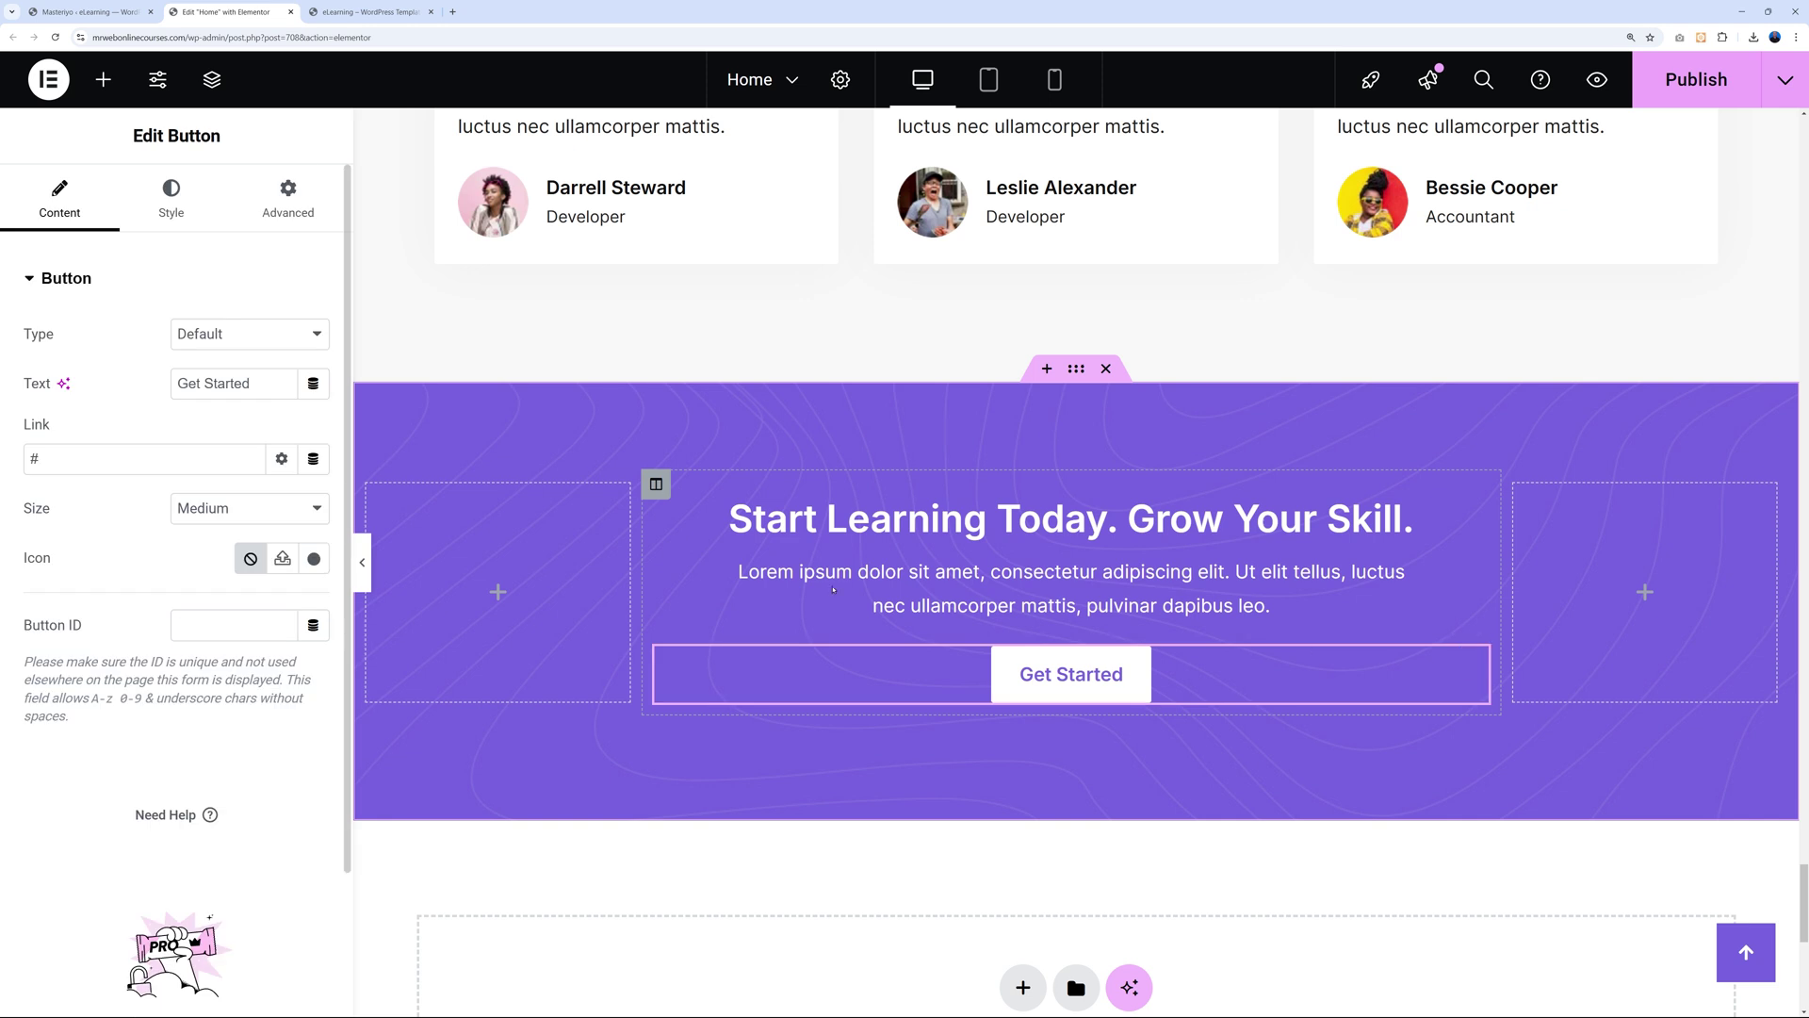
pyautogui.doubleClick(124, 464)
pyautogui.write('/')
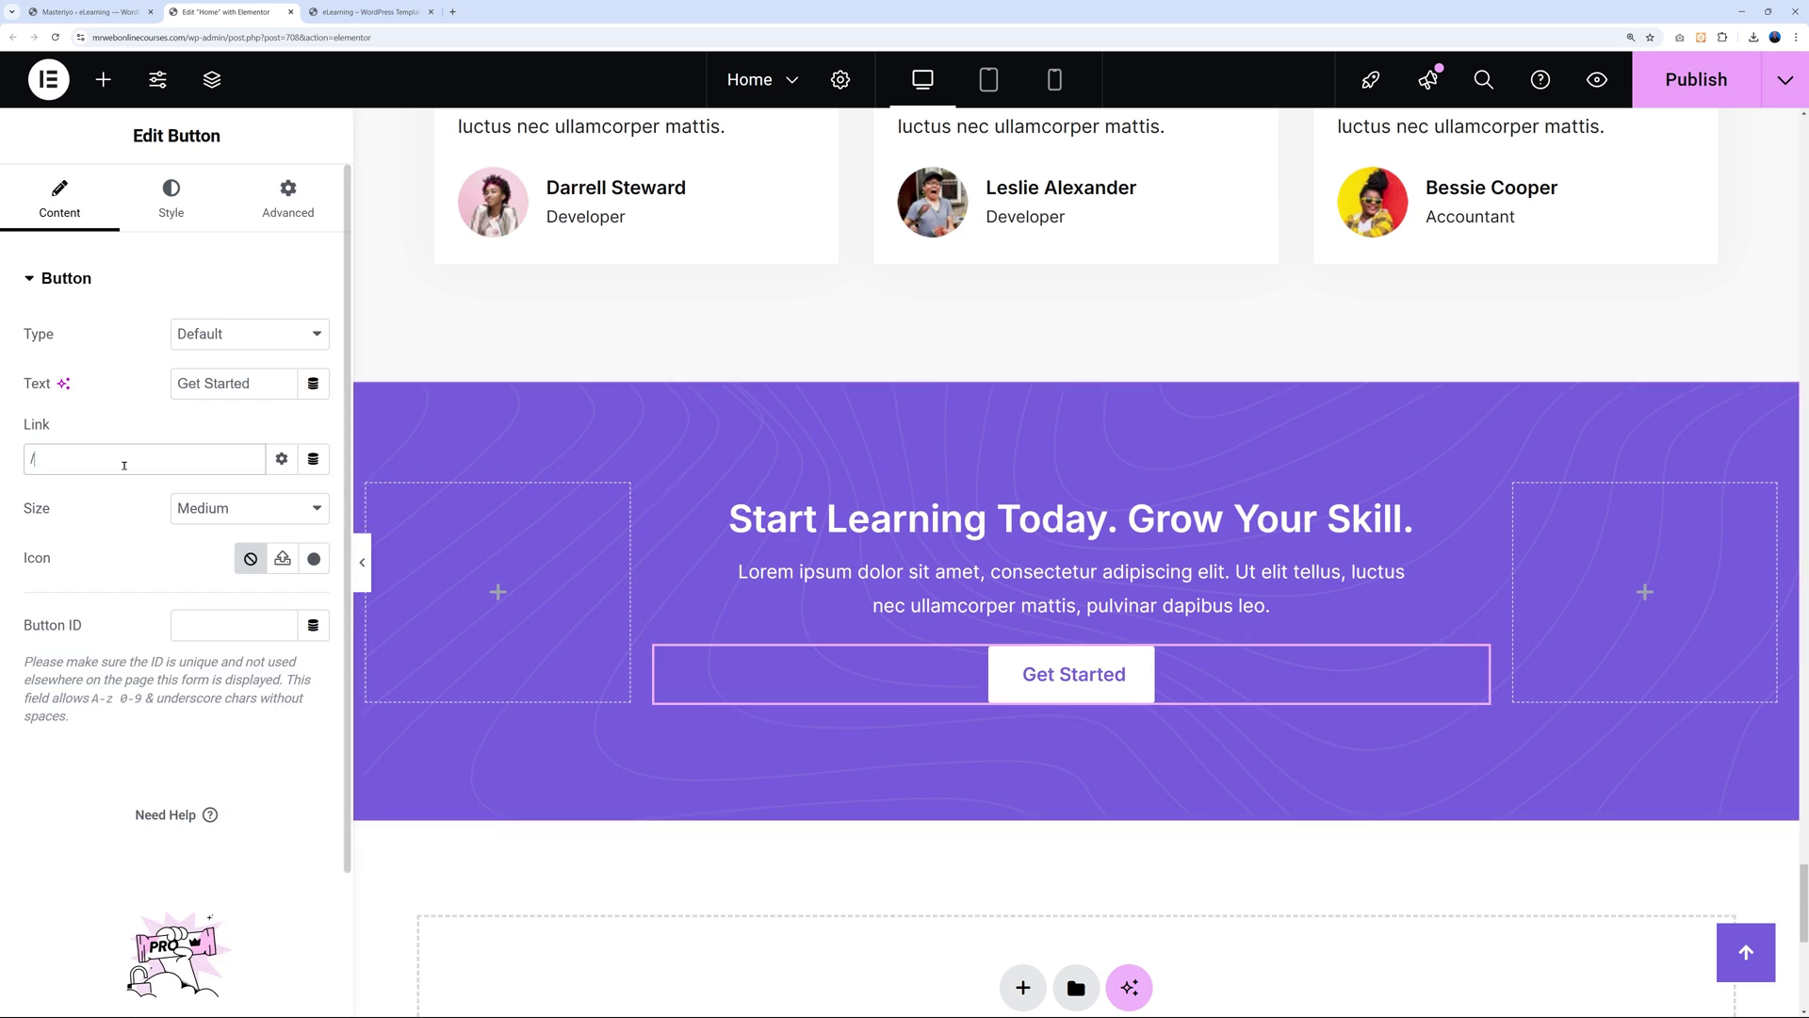
pyautogui.write('courses/')
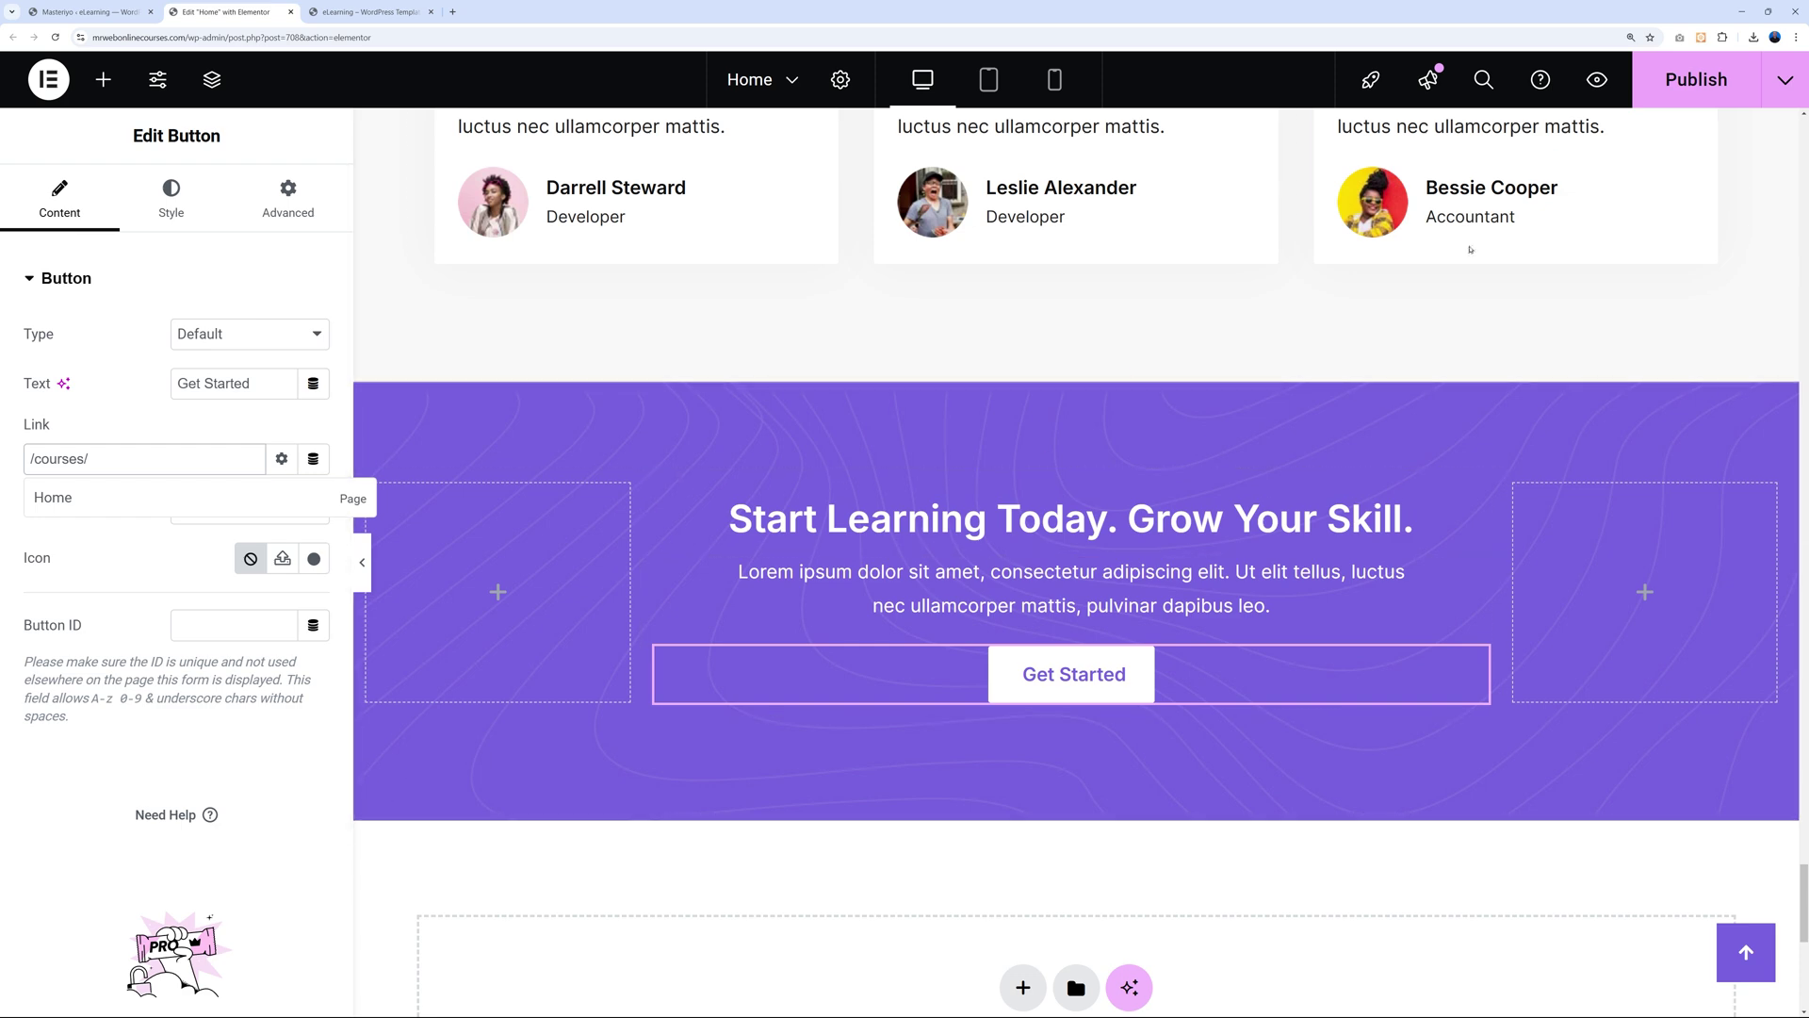
pyautogui.click(1674, 82)
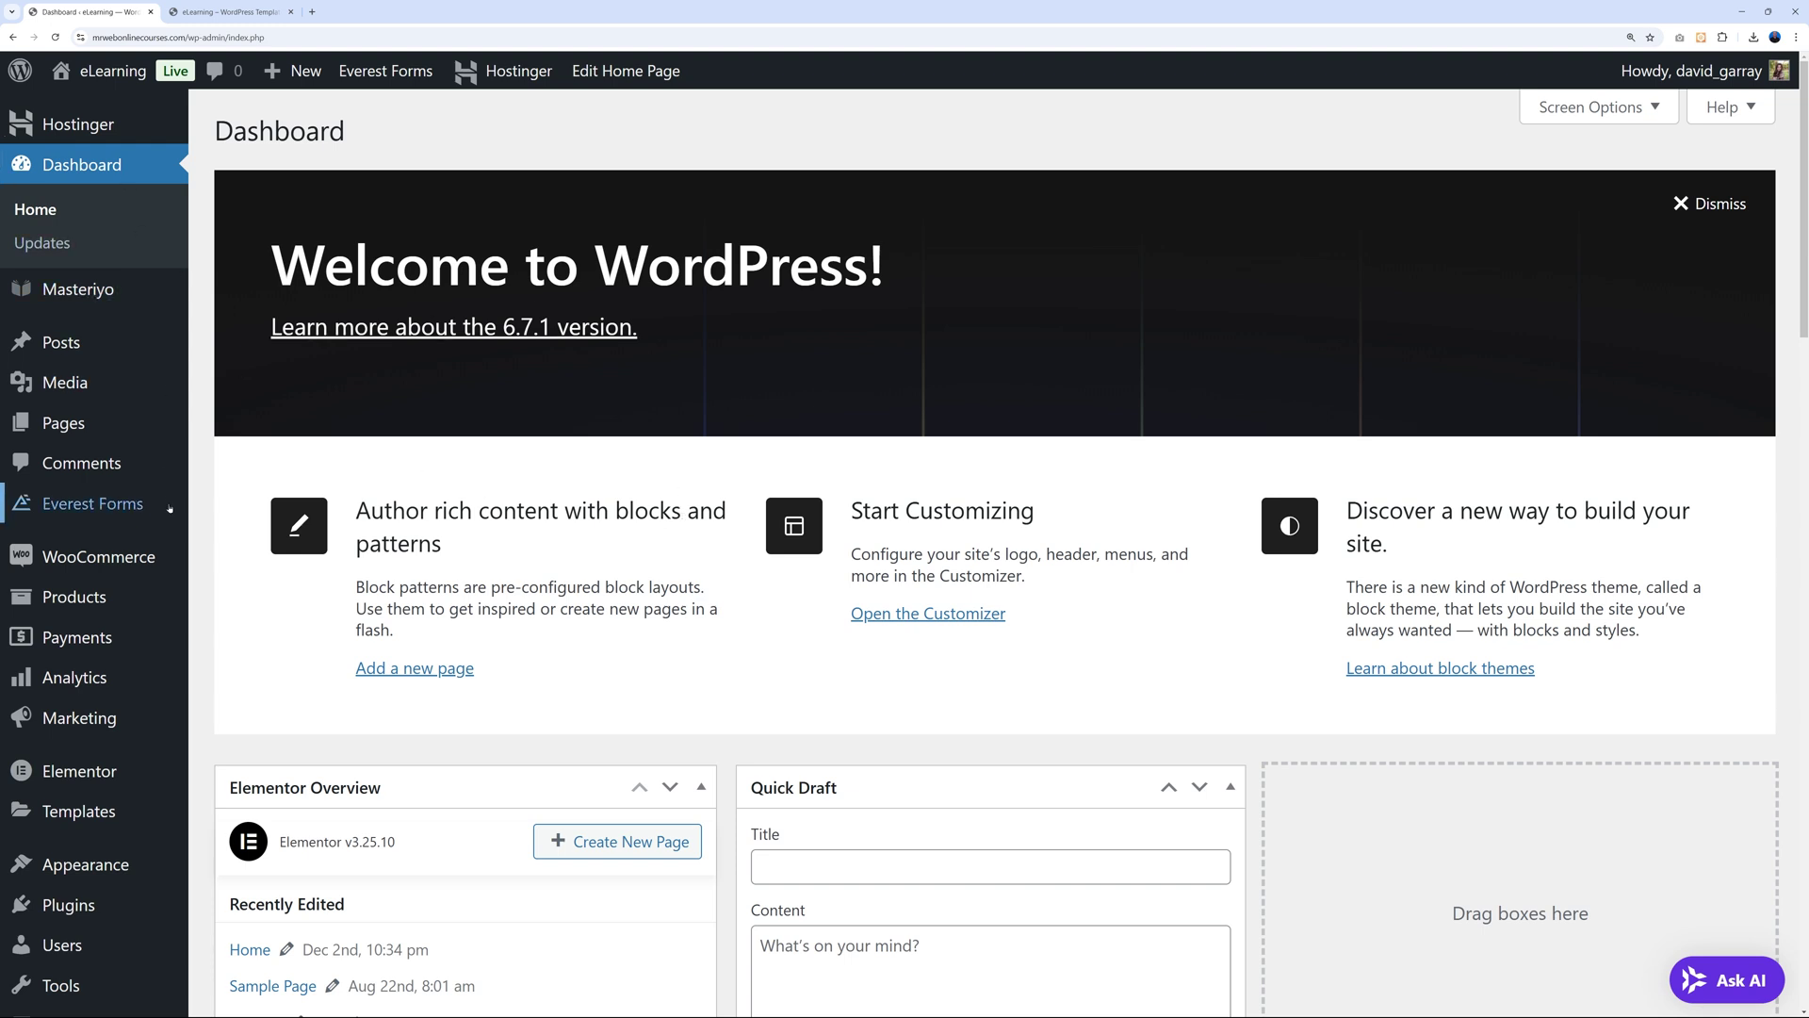
# Open the header's Logo settings from the logo in the Customizer preview.
pyautogui.moveTo(95, 864)
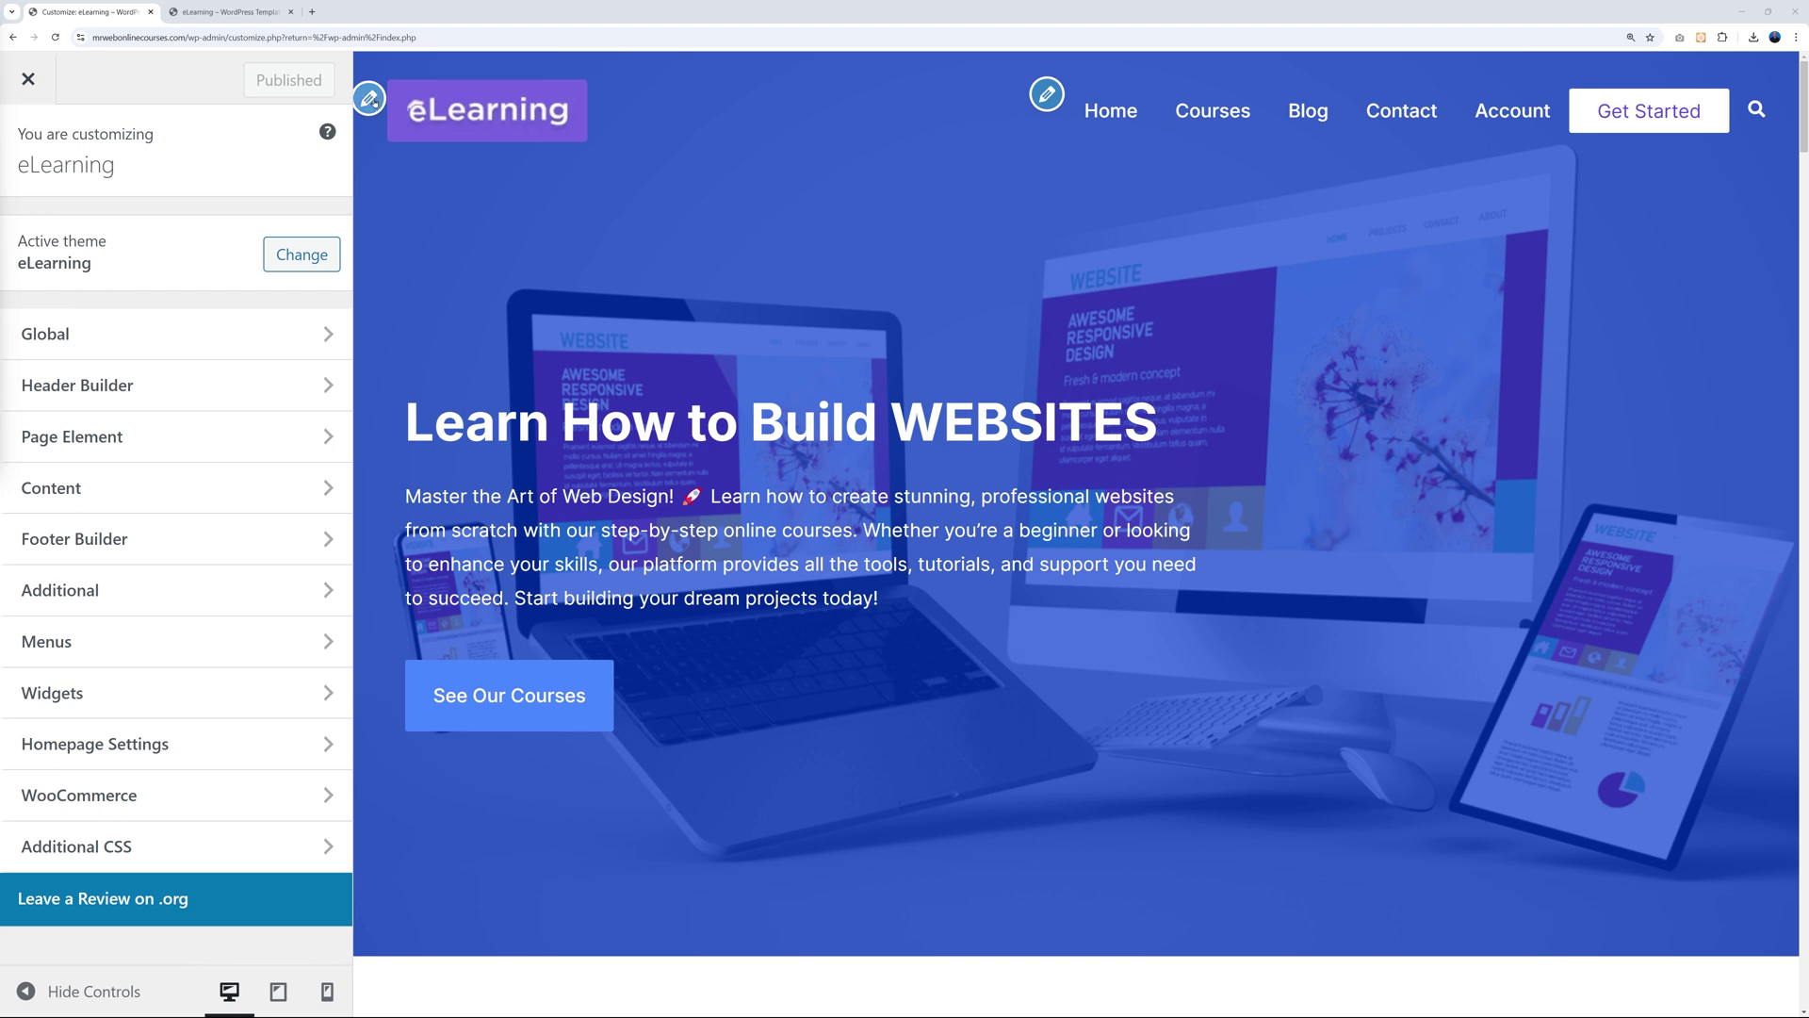
pyautogui.click(368, 98)
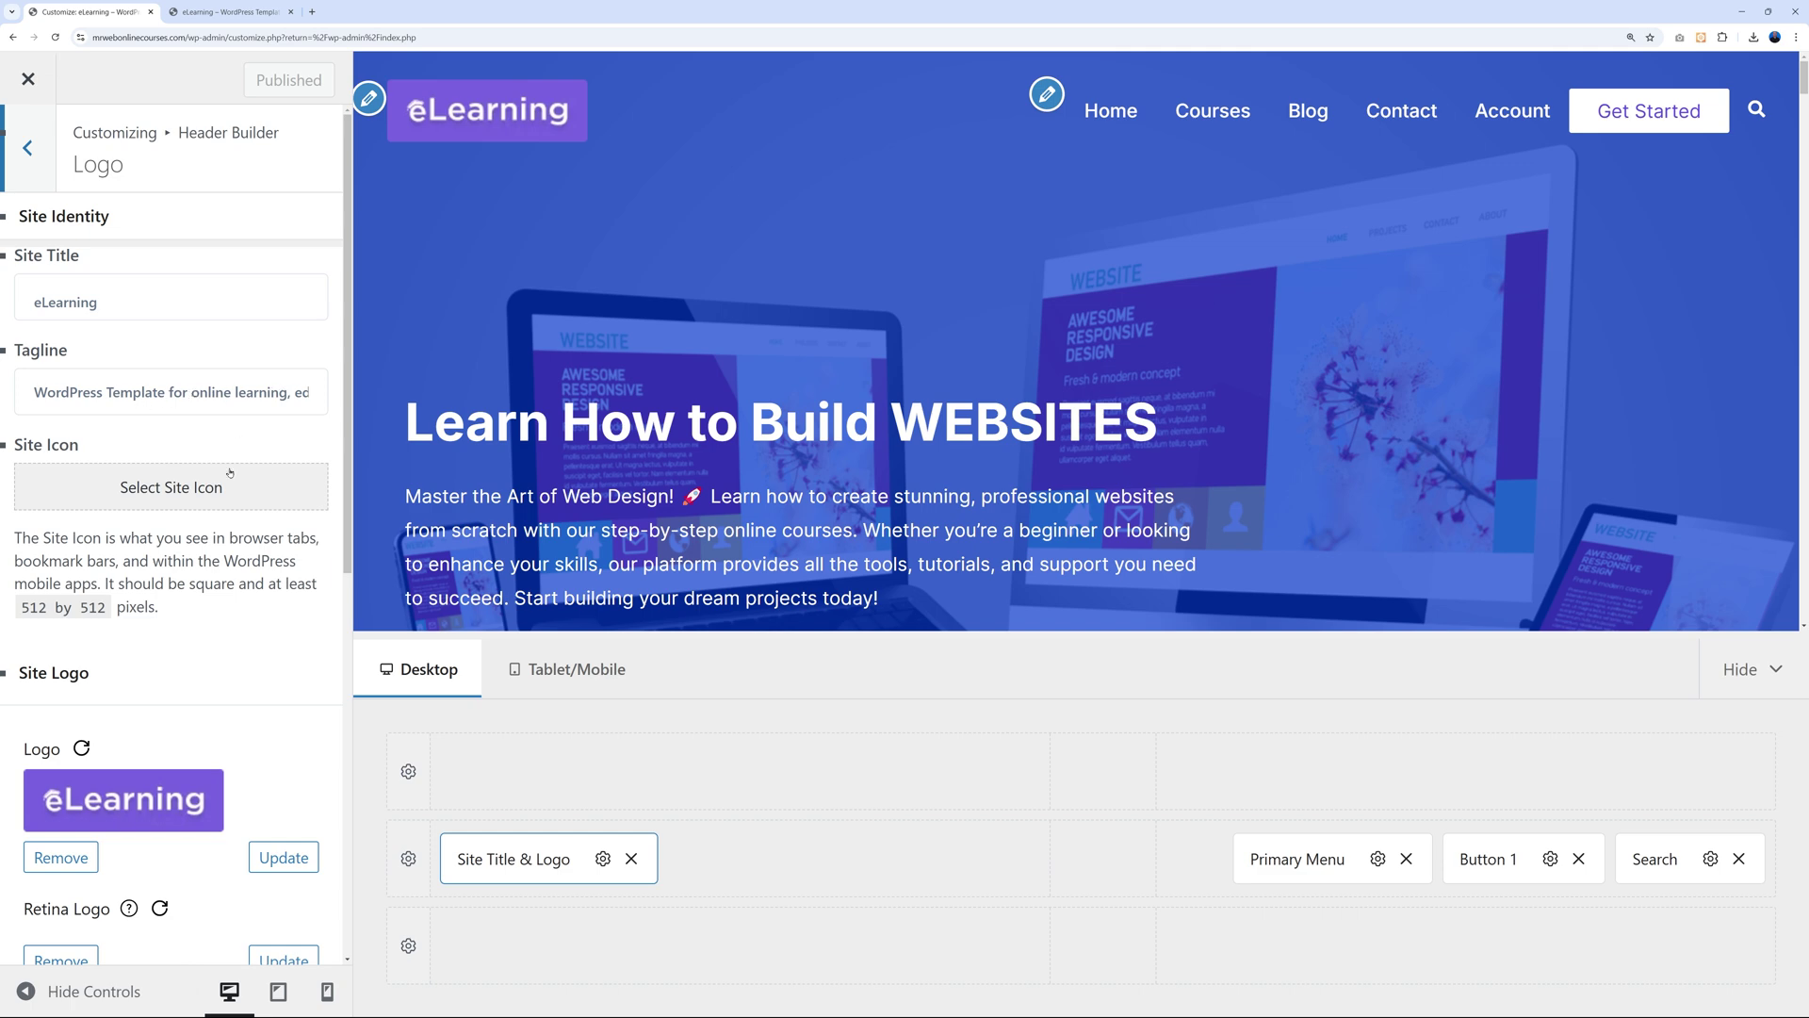
# Remove the eLearning logo and upload mr-web-2024-white.png as the new site logo.
pyautogui.scroll(-3, 230, 473)
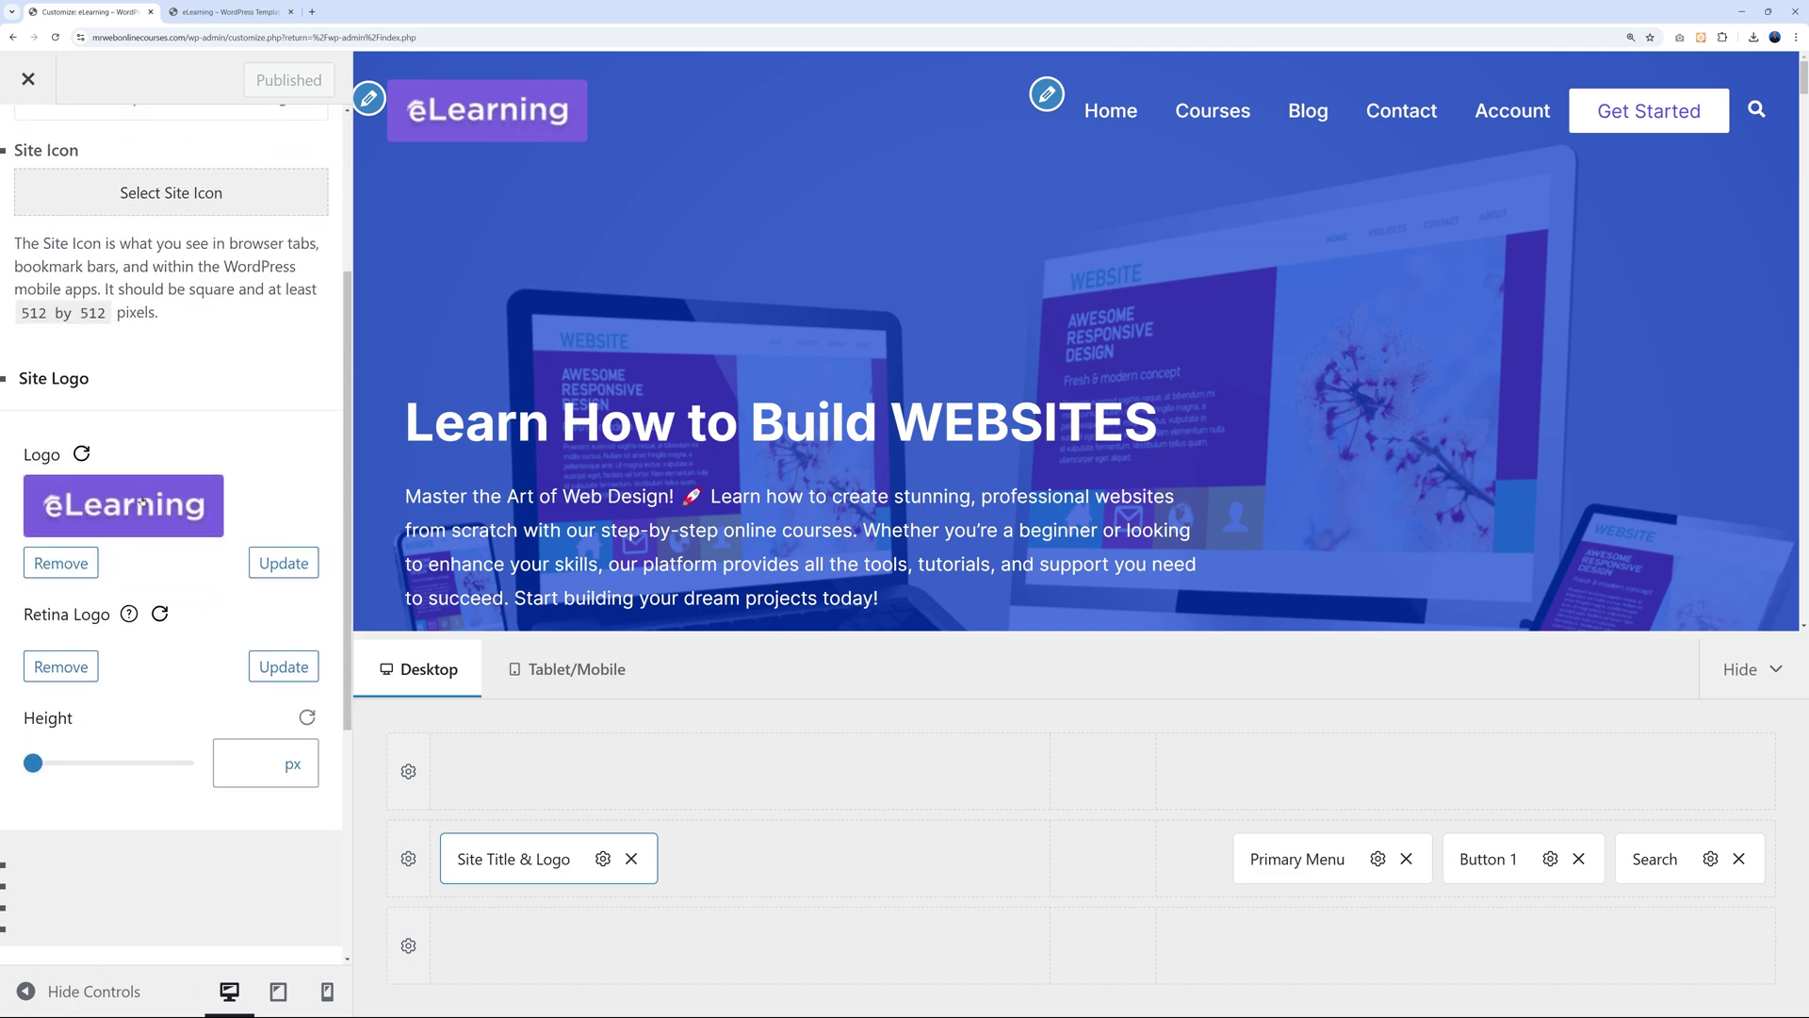
pyautogui.click(62, 563)
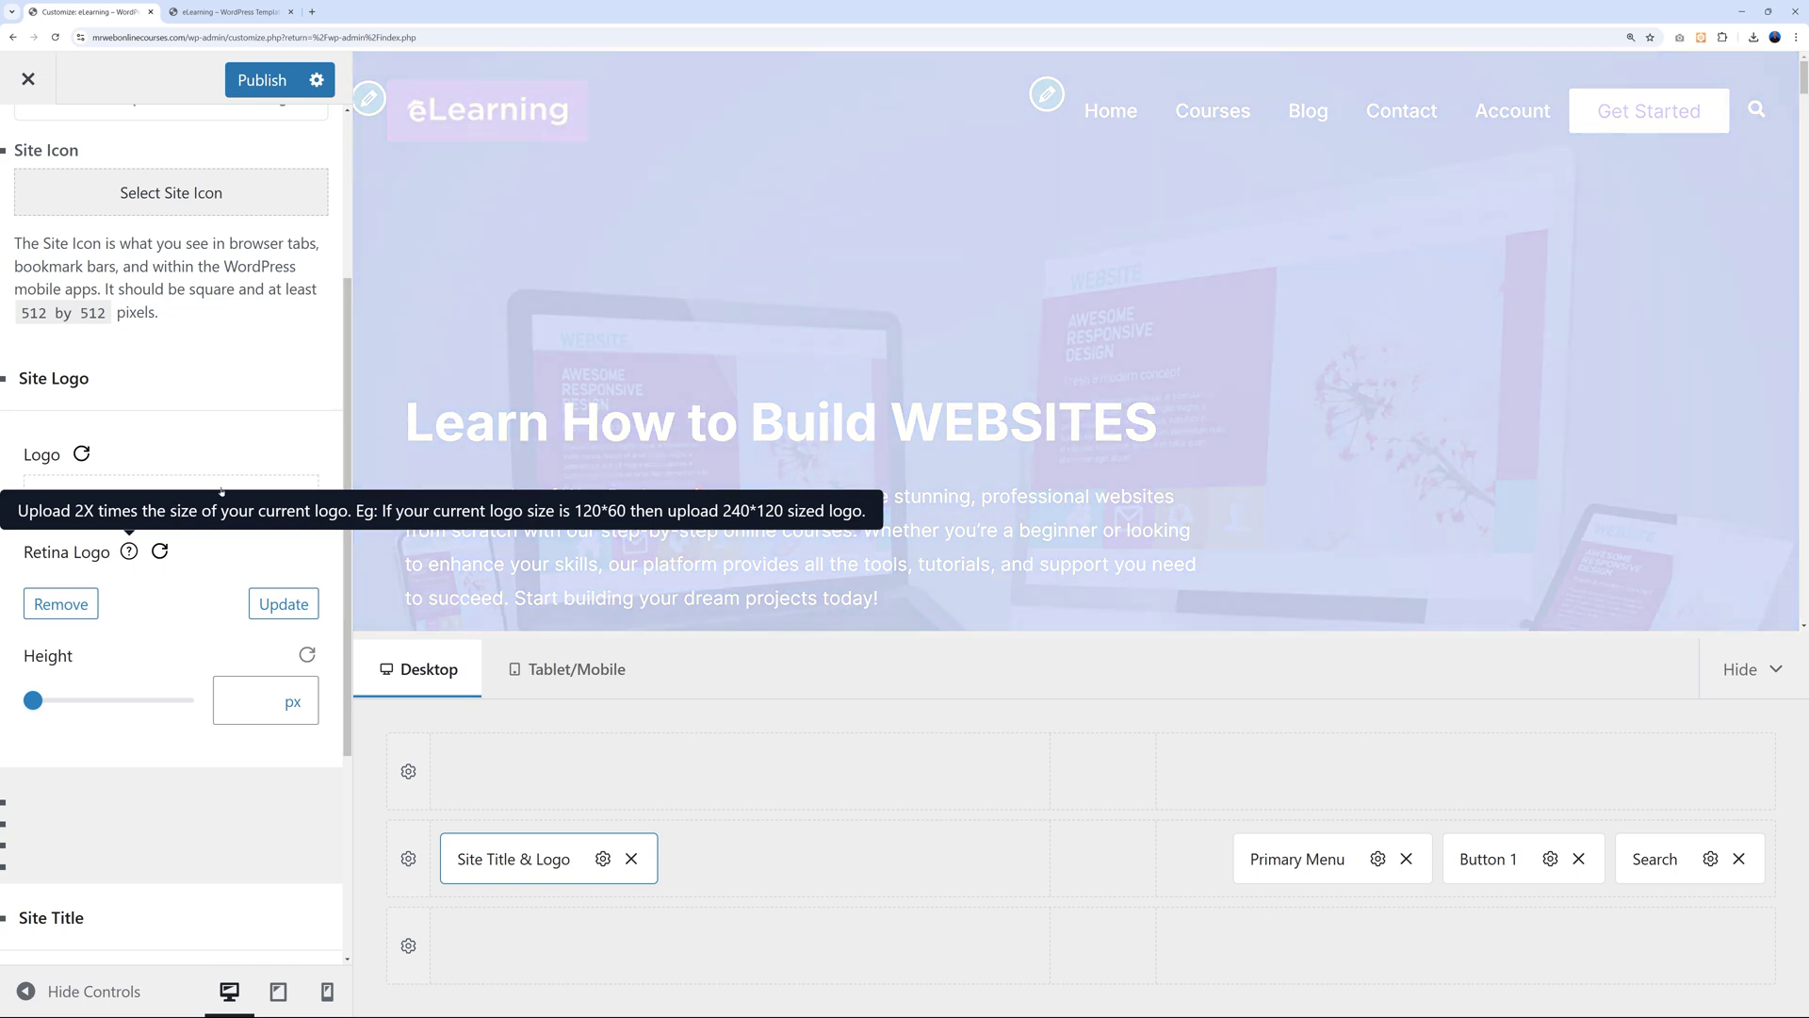
pyautogui.click(179, 496)
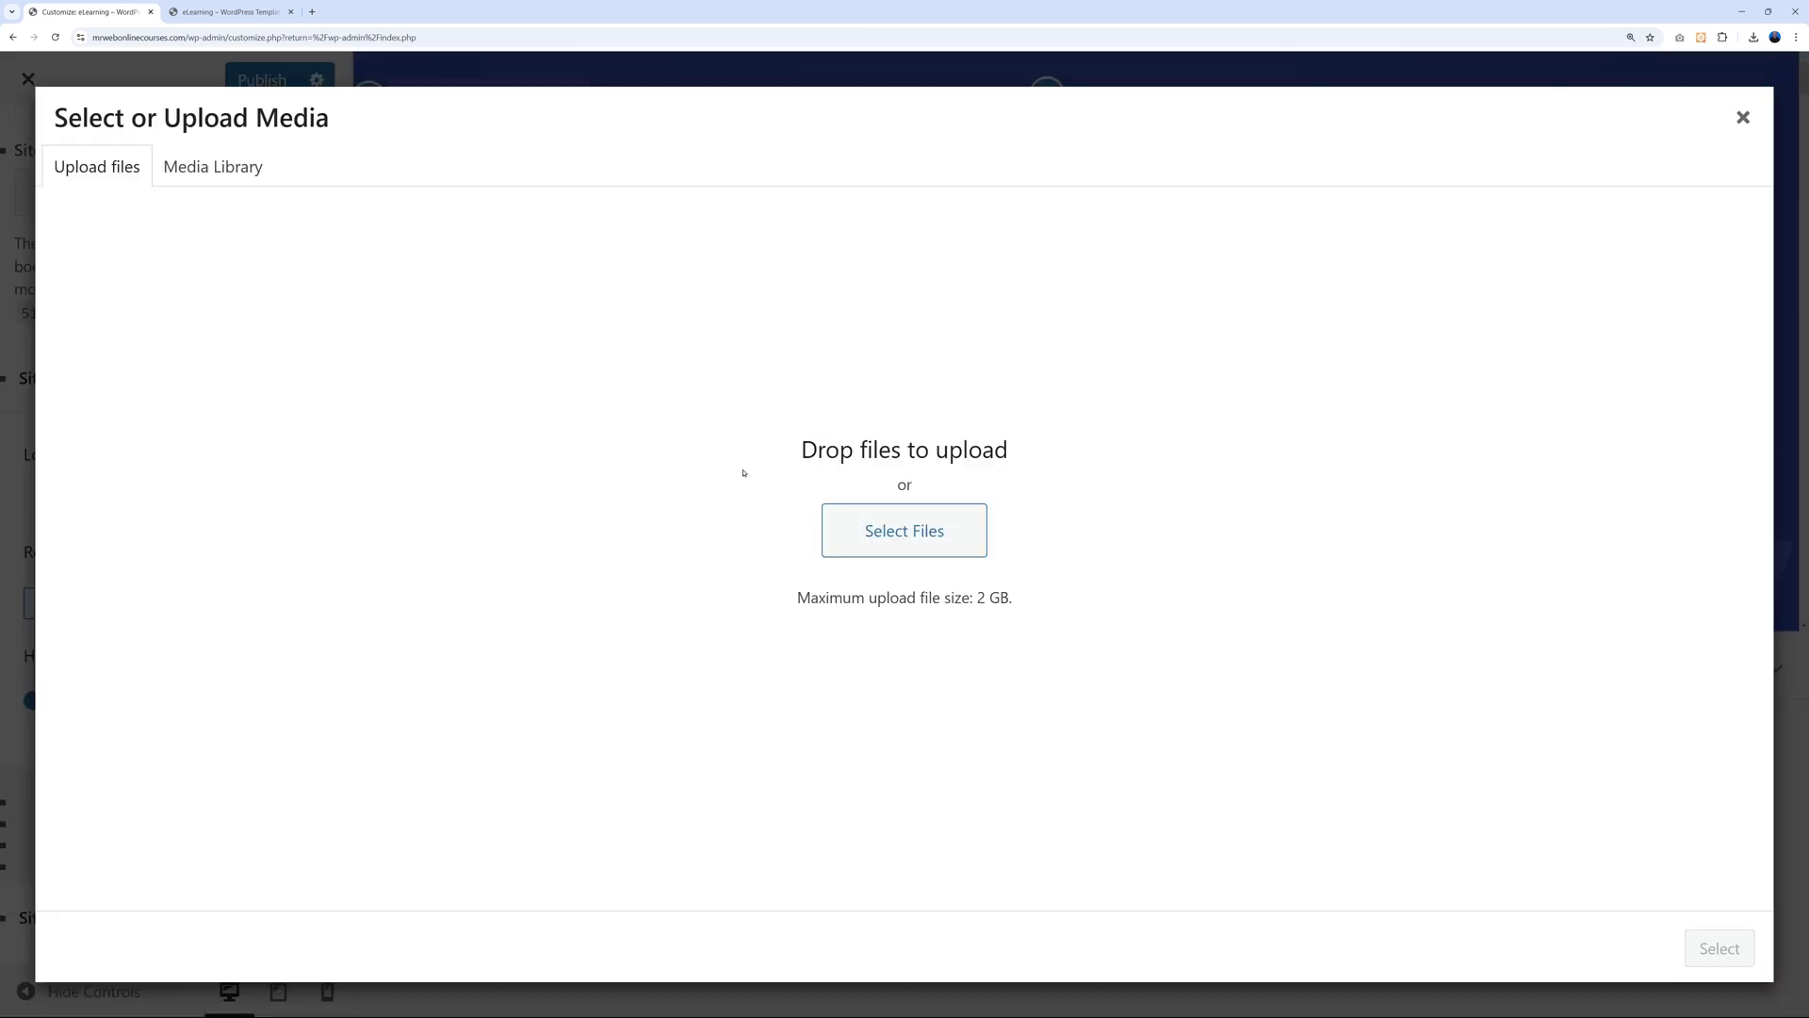
pyautogui.click(904, 530)
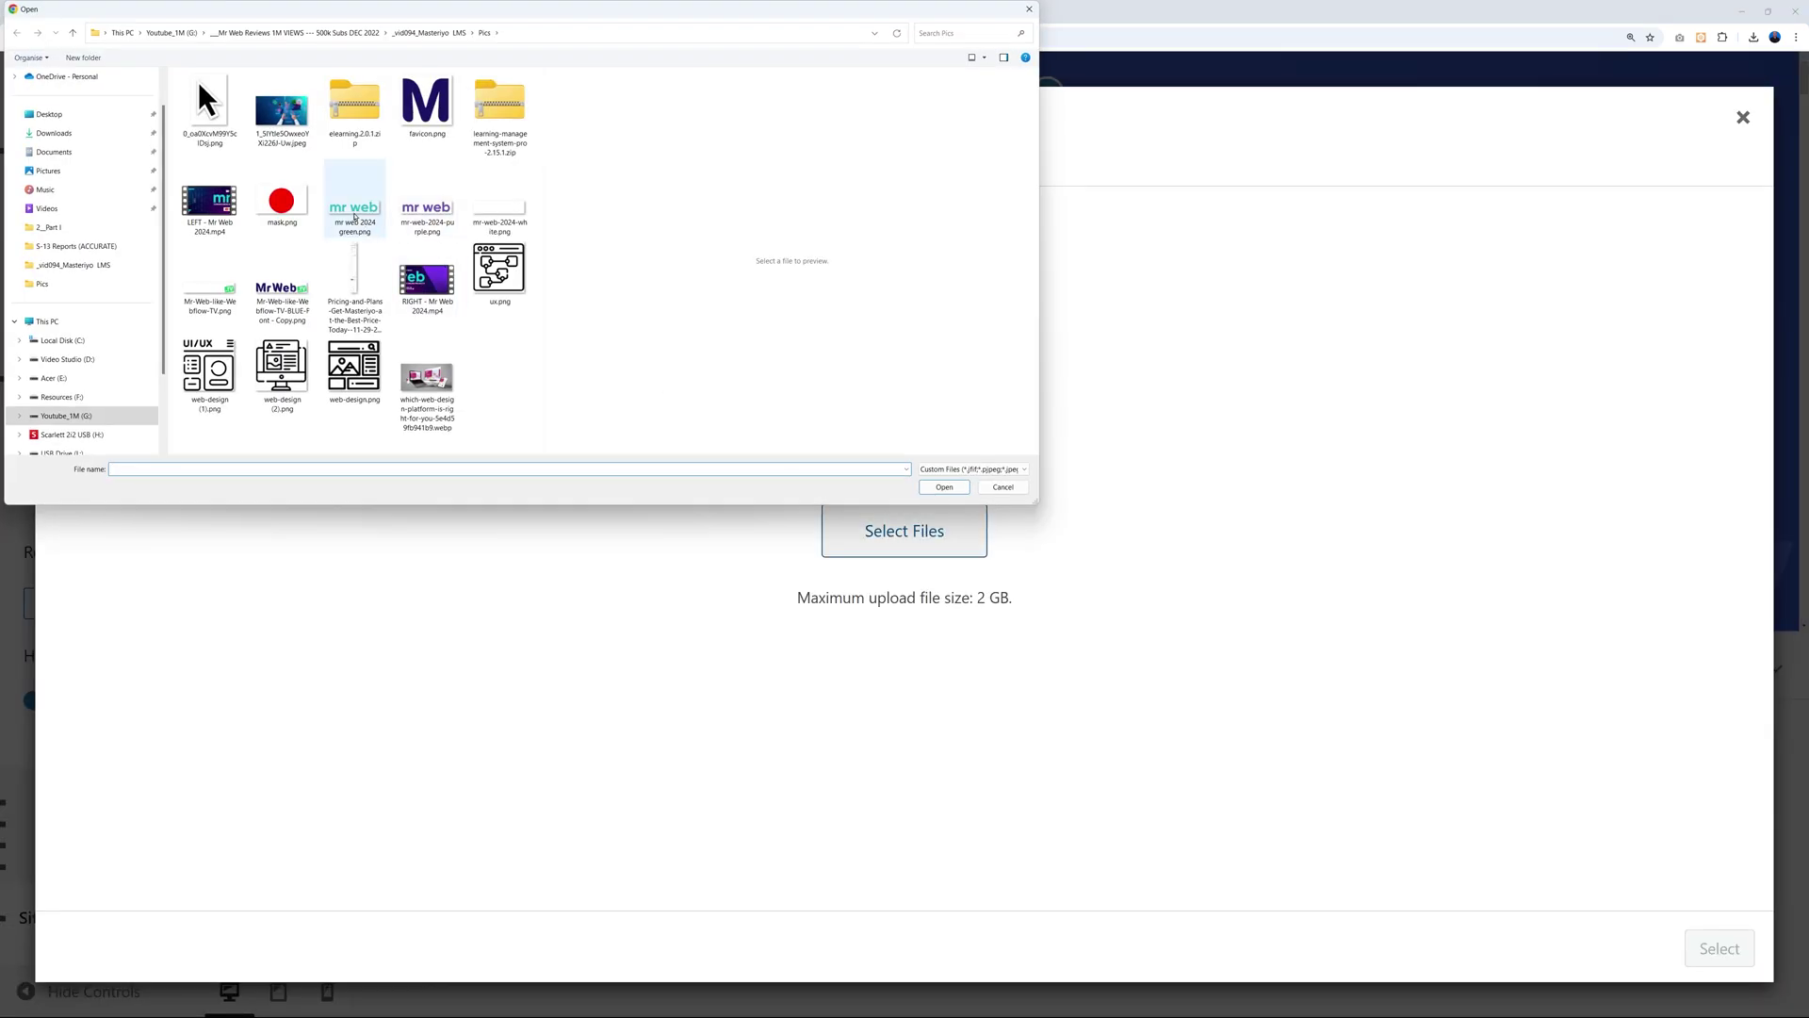
pyautogui.click(506, 221)
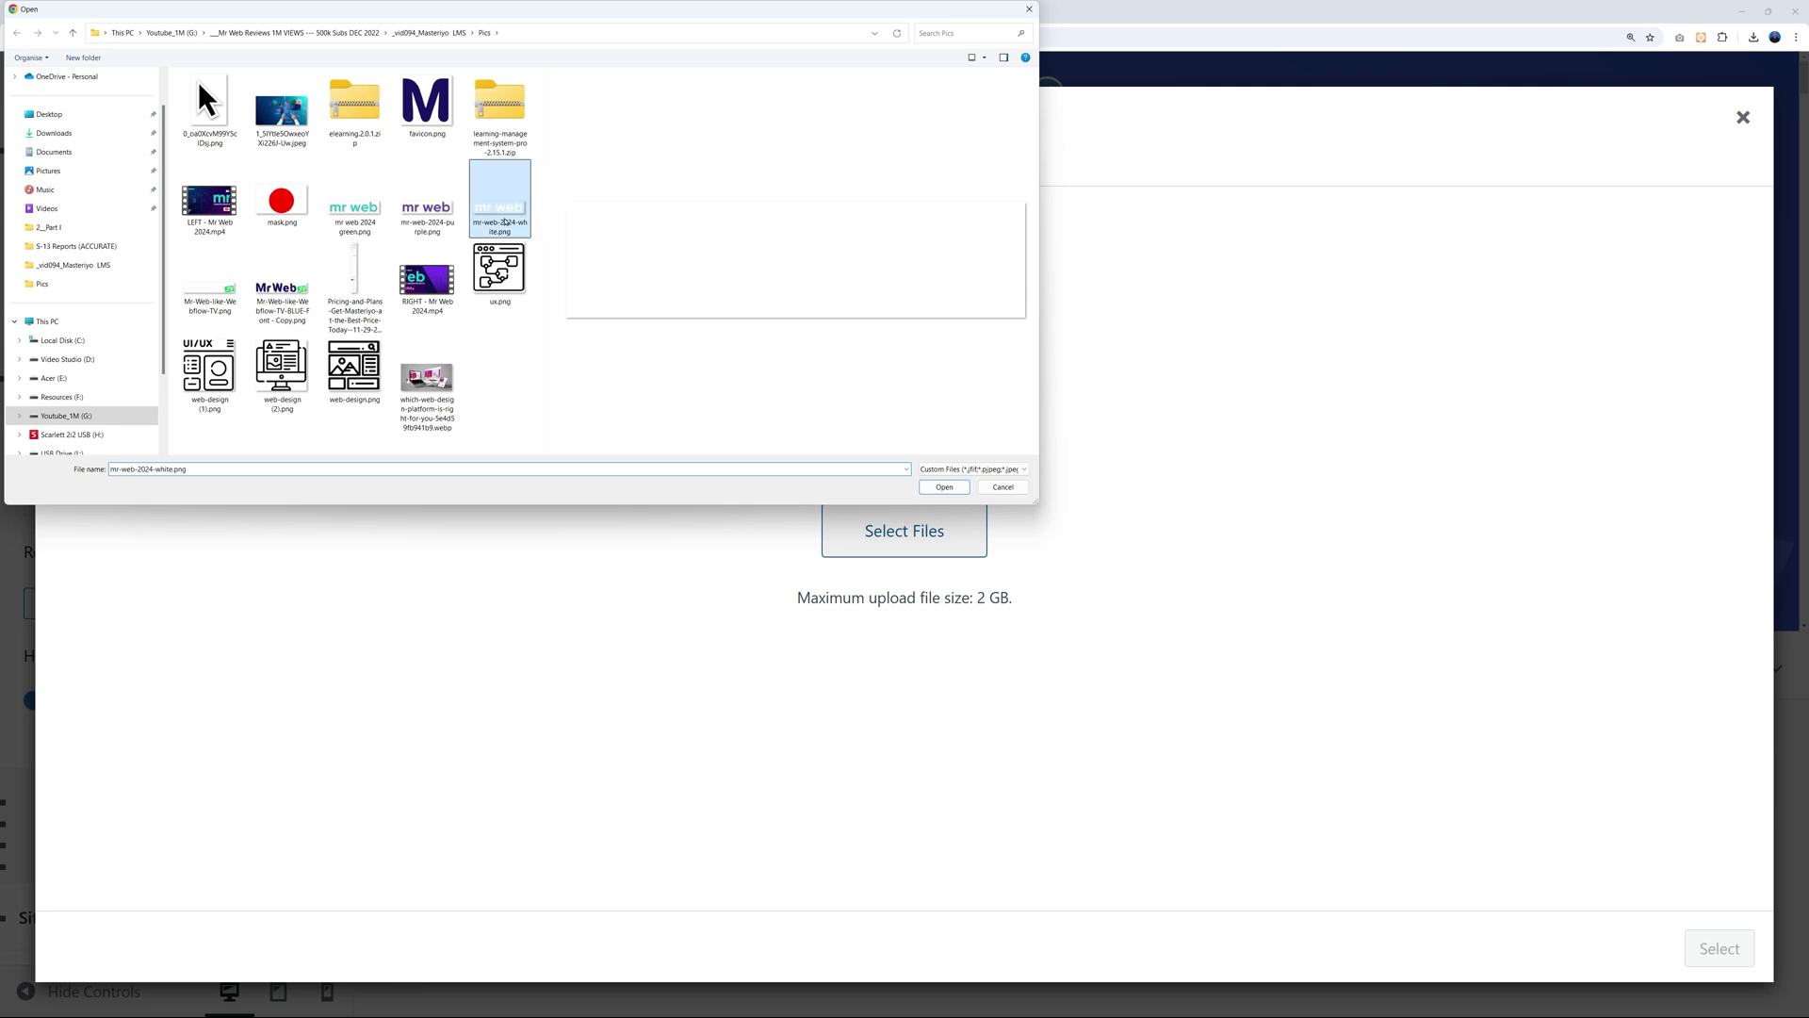
pyautogui.click(944, 486)
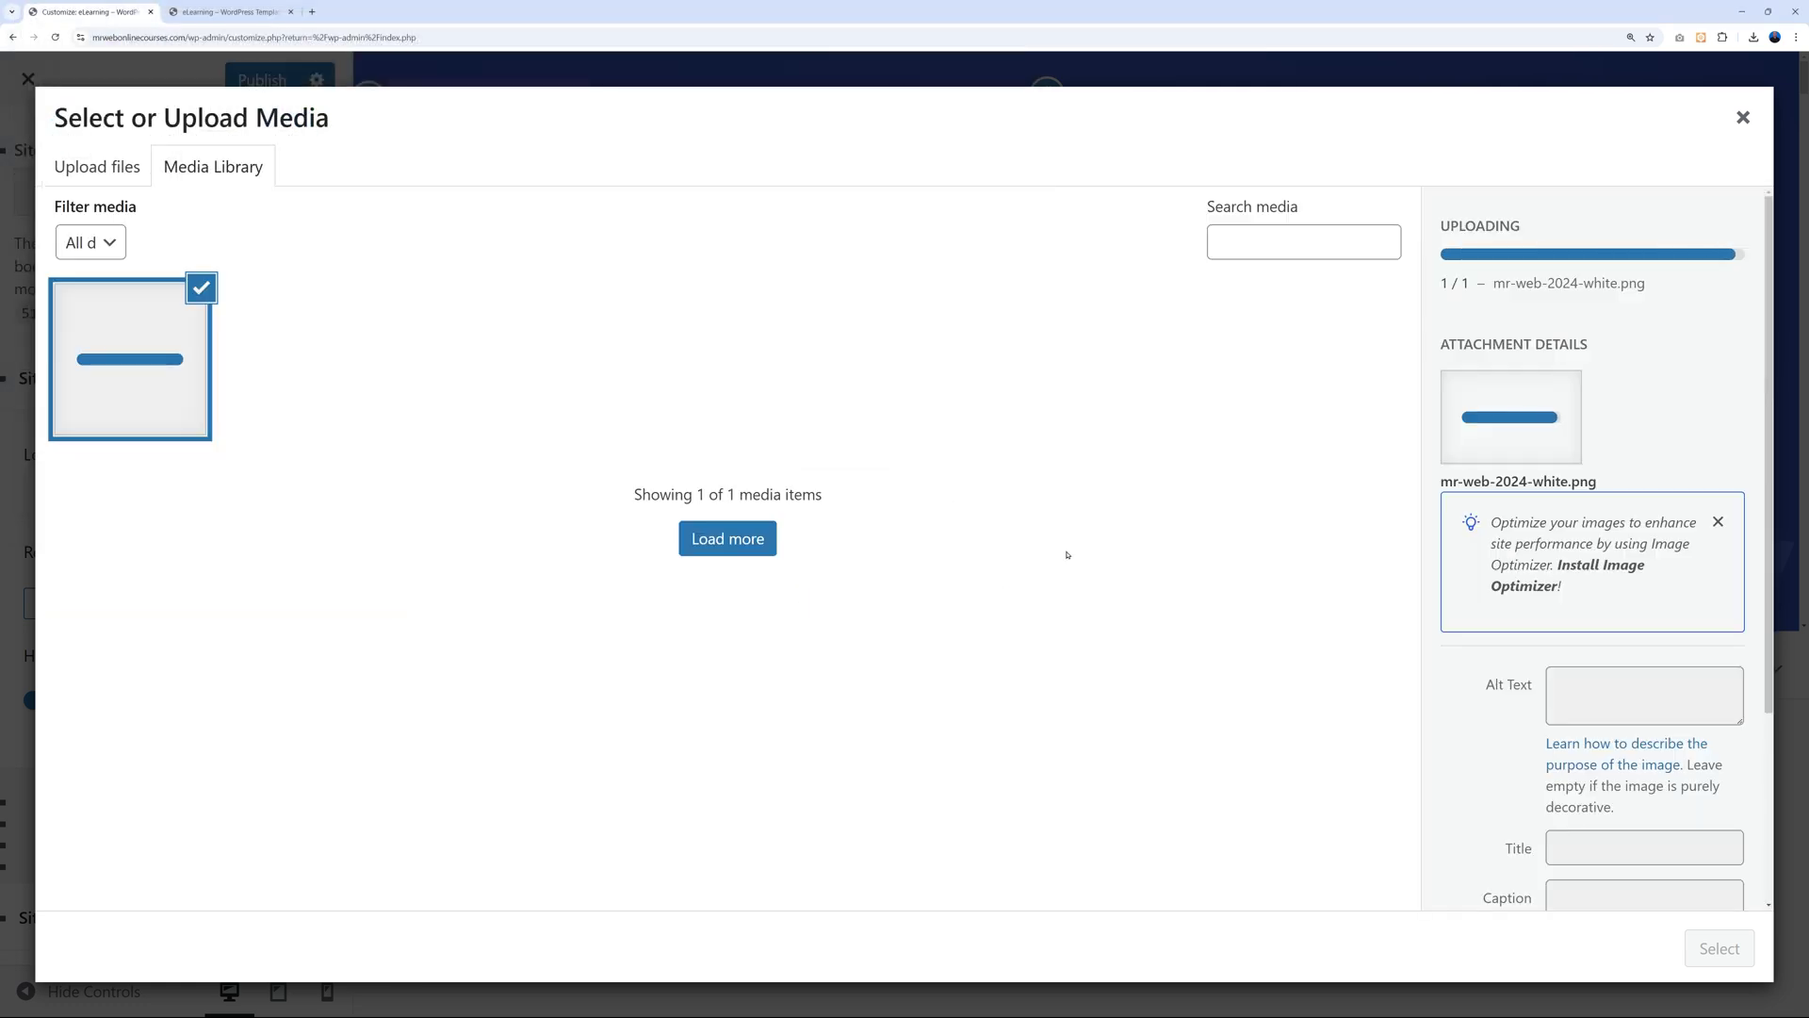
pyautogui.click(1719, 948)
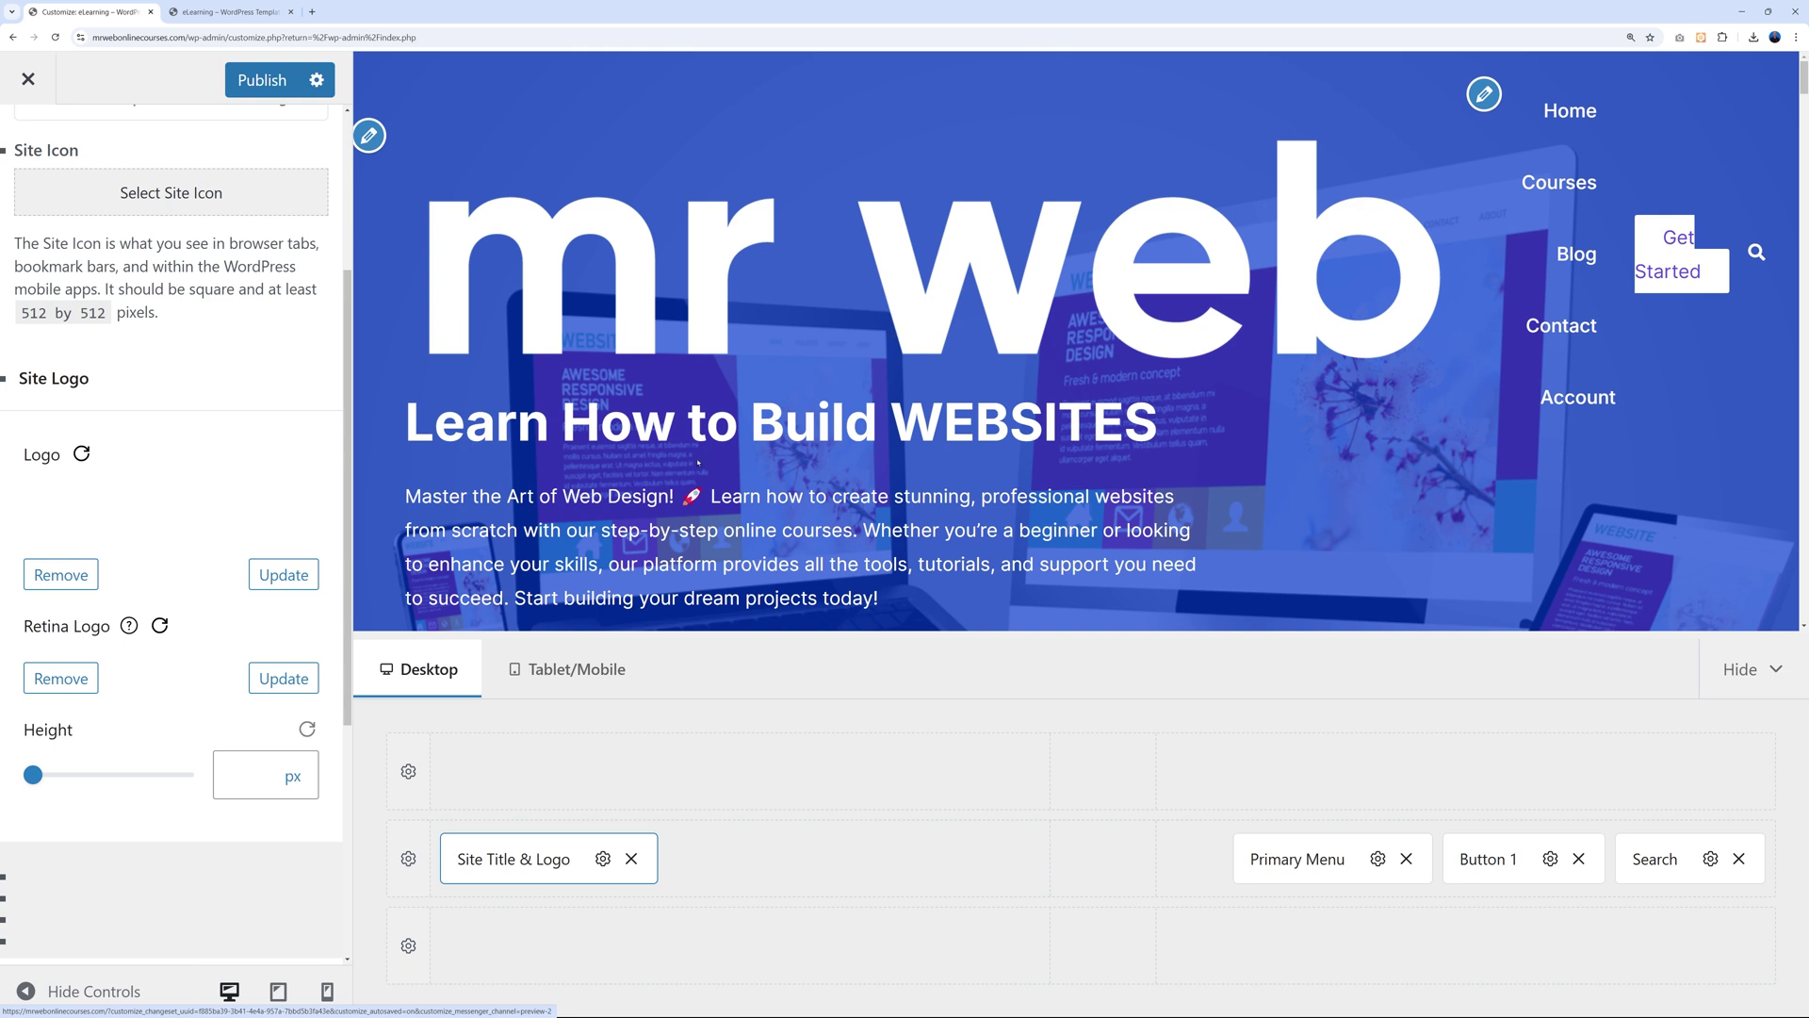
# Resize the mr web logo to a height of 131 px with the Logo Height slider.
pyautogui.scroll(-1, 170, 735)
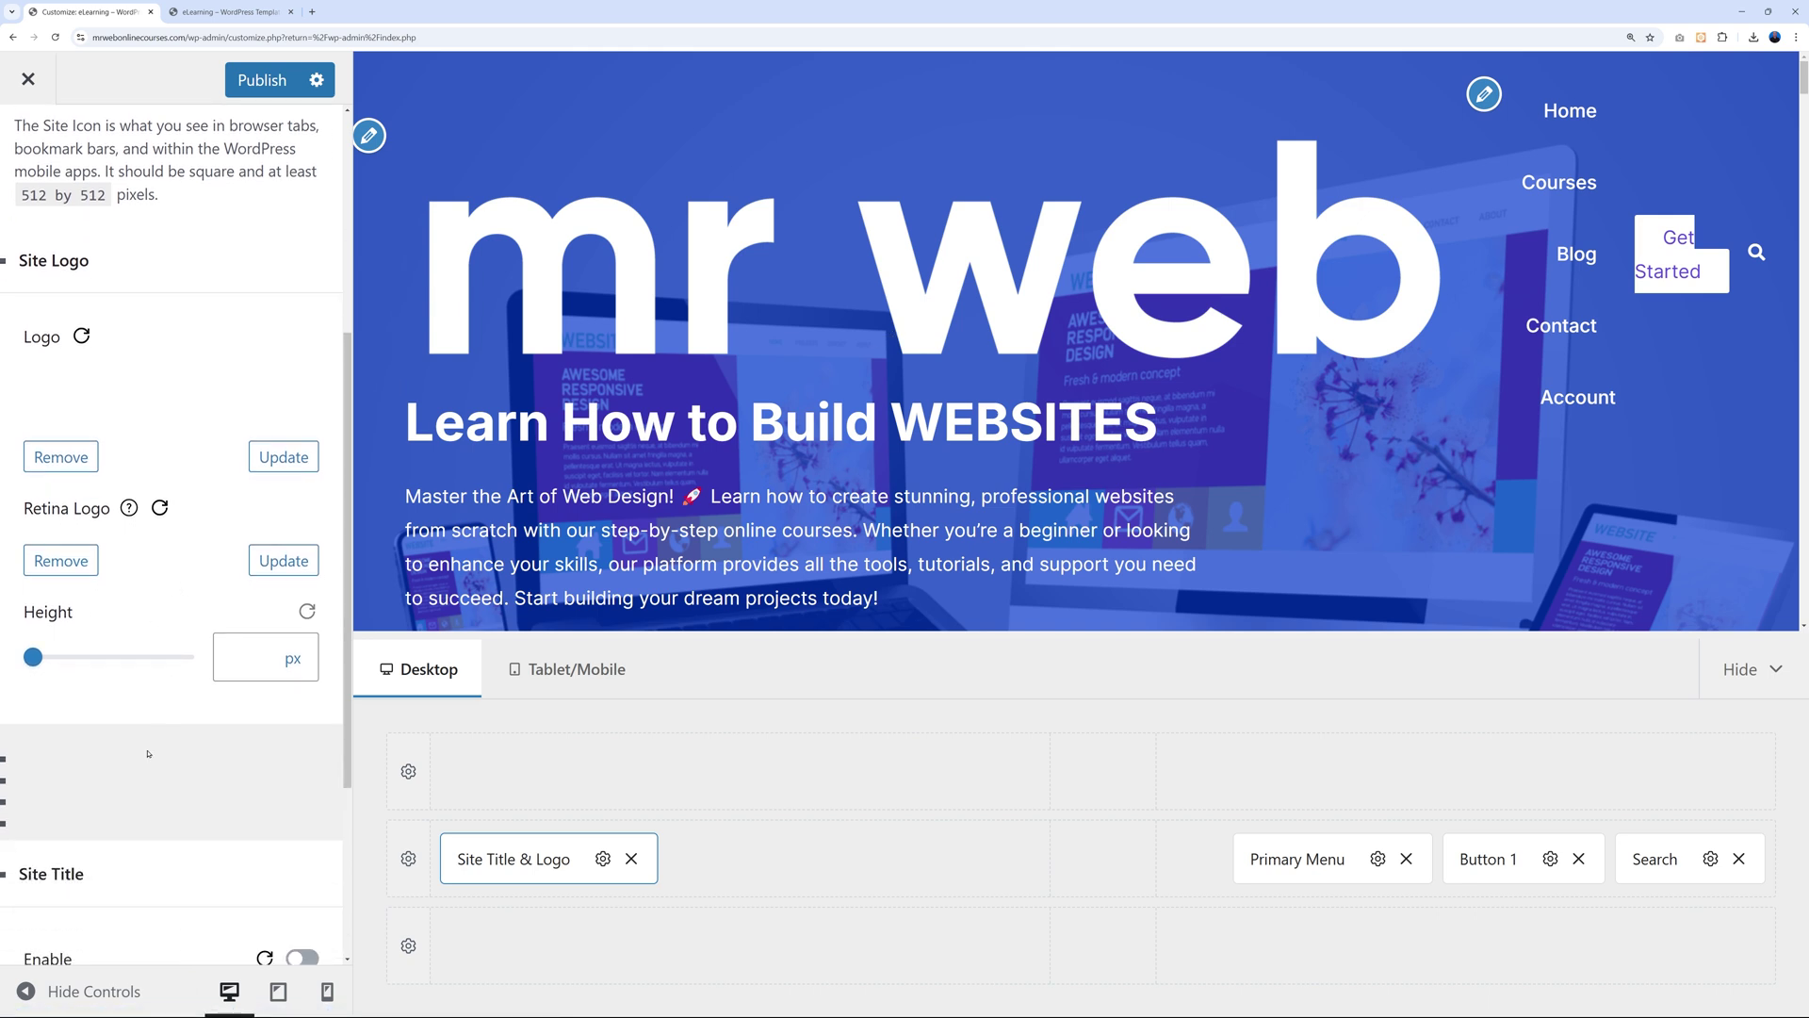
pyautogui.moveTo(34, 660); pyautogui.dragTo(65, 659)
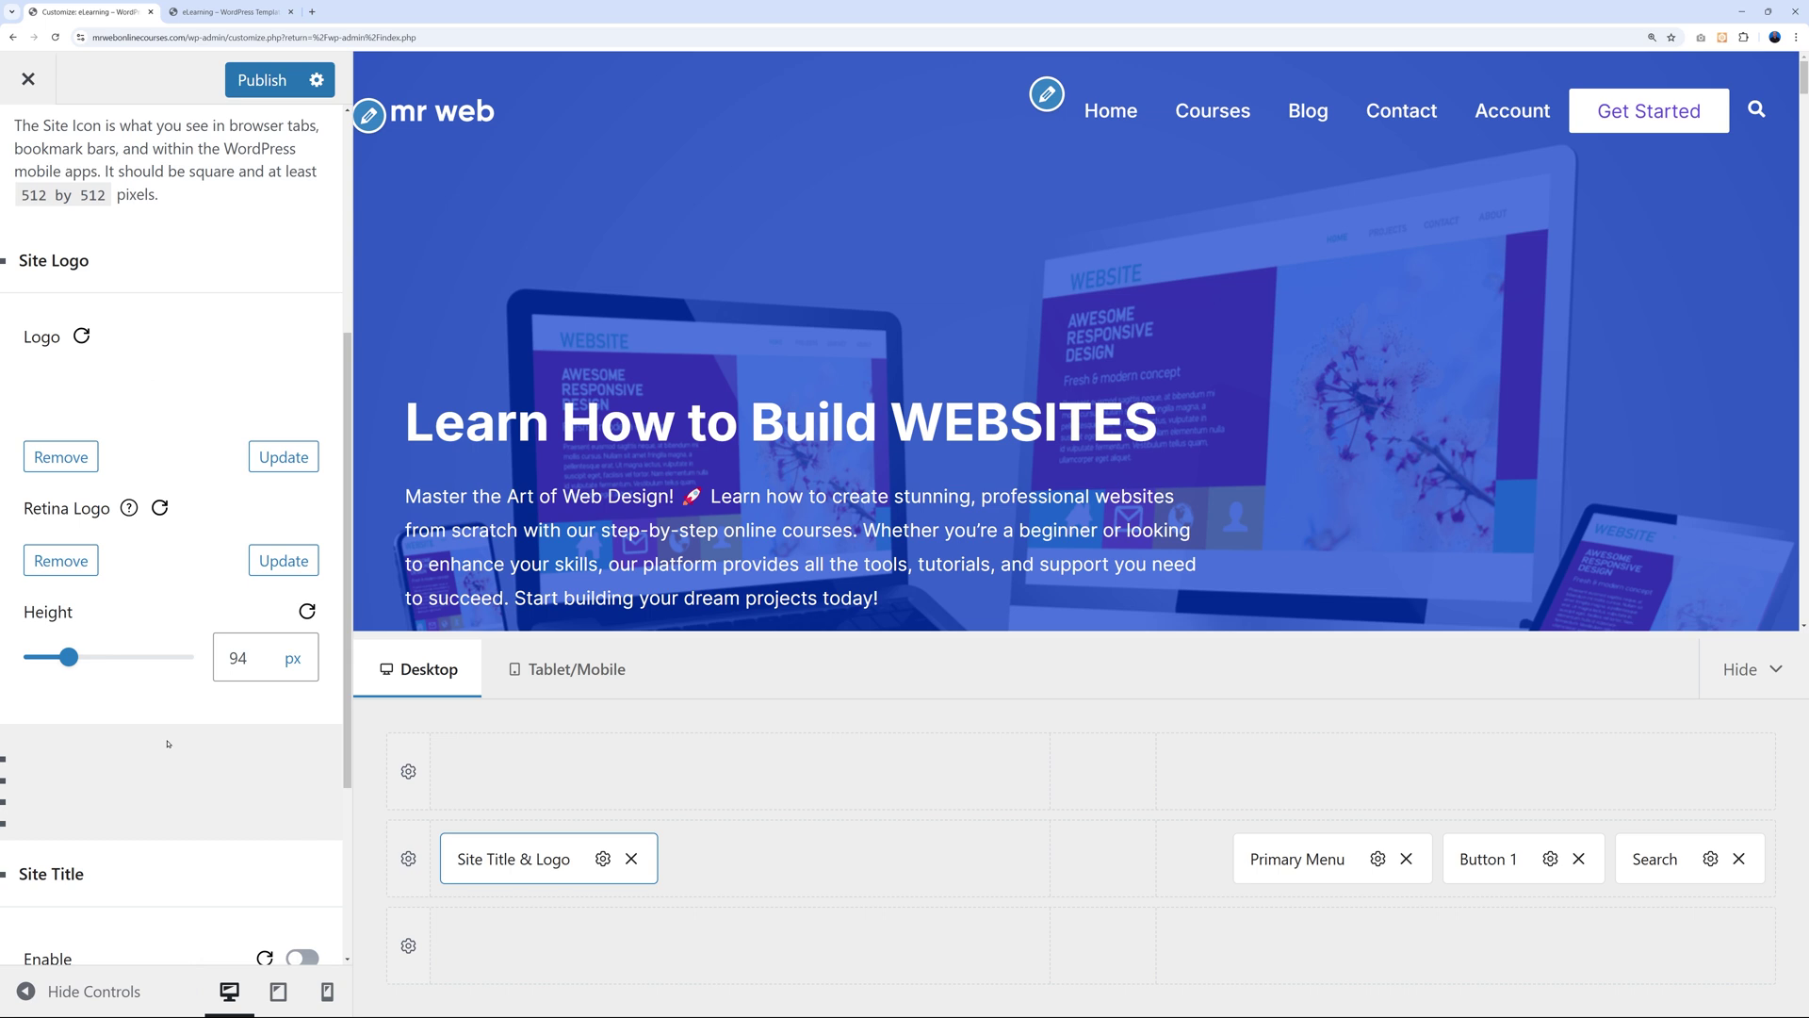
pyautogui.doubleClick(236, 658)
pyautogui.moveTo(69, 657); pyautogui.dragTo(83, 657)
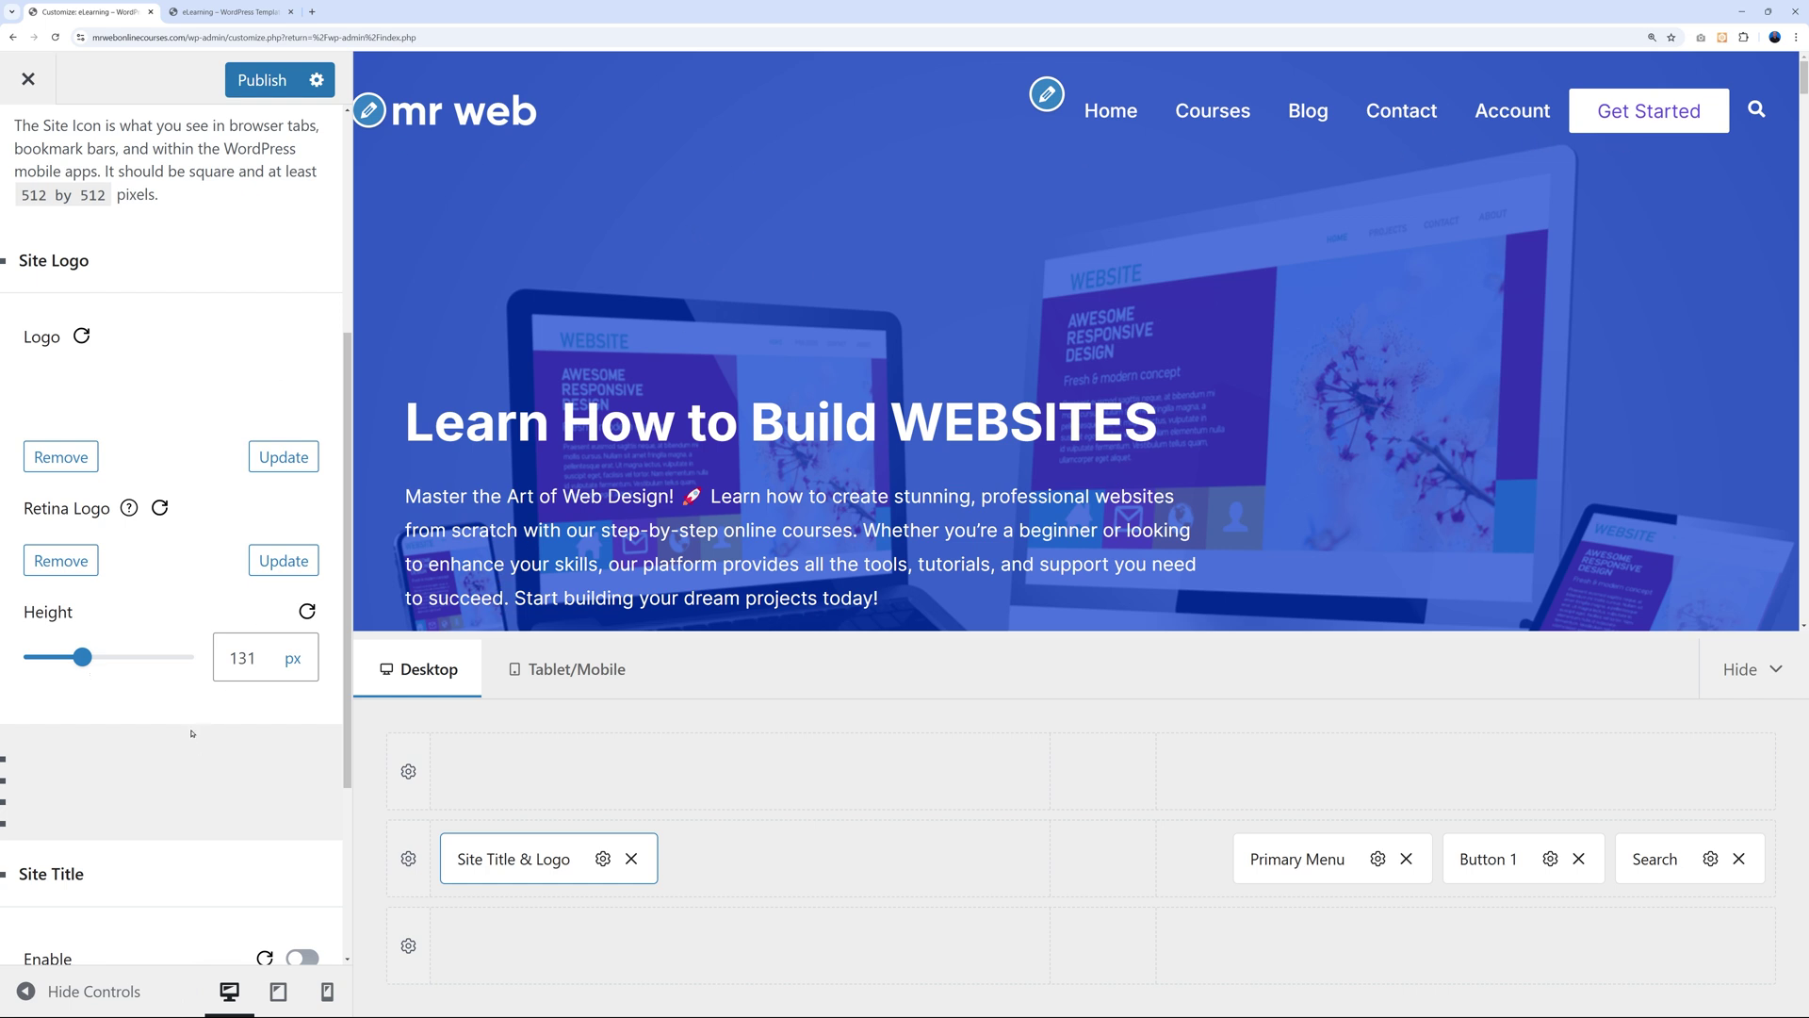
pyautogui.scroll(1, 250, 774)
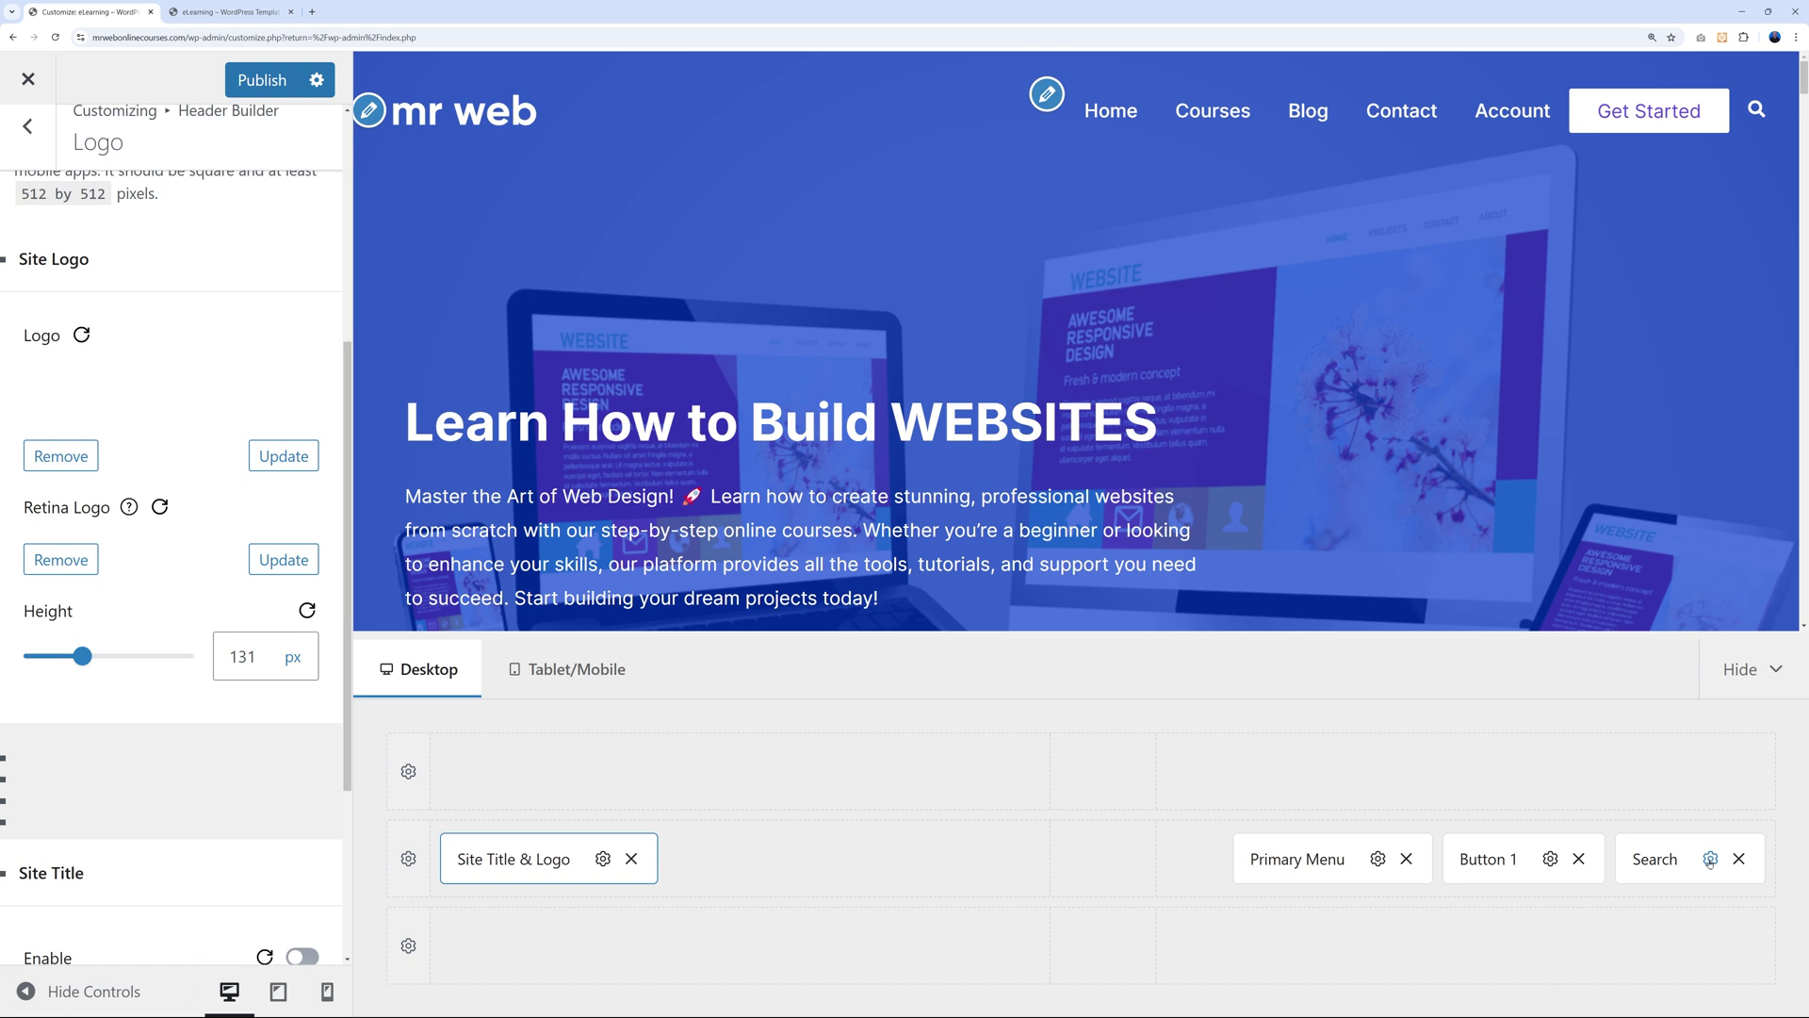
# Relabel the header button from Get Started to 'Our Courses'.
pyautogui.click(1710, 861)
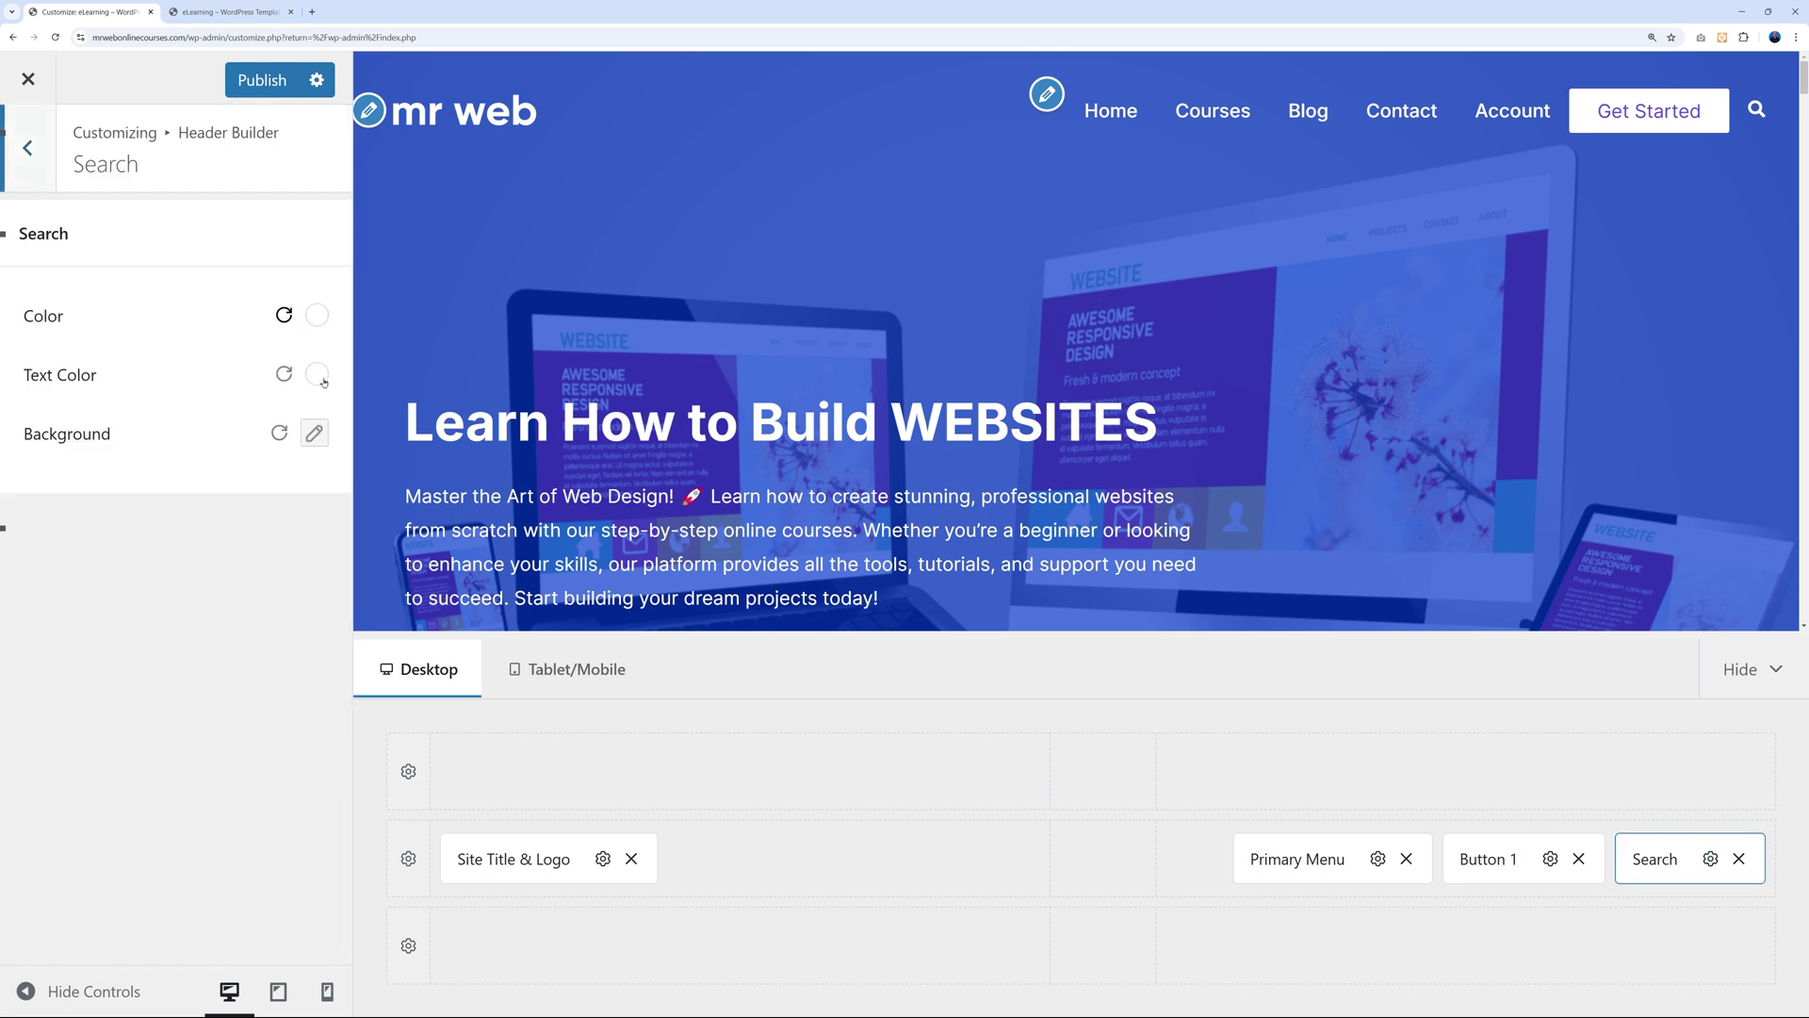
pyautogui.click(1551, 860)
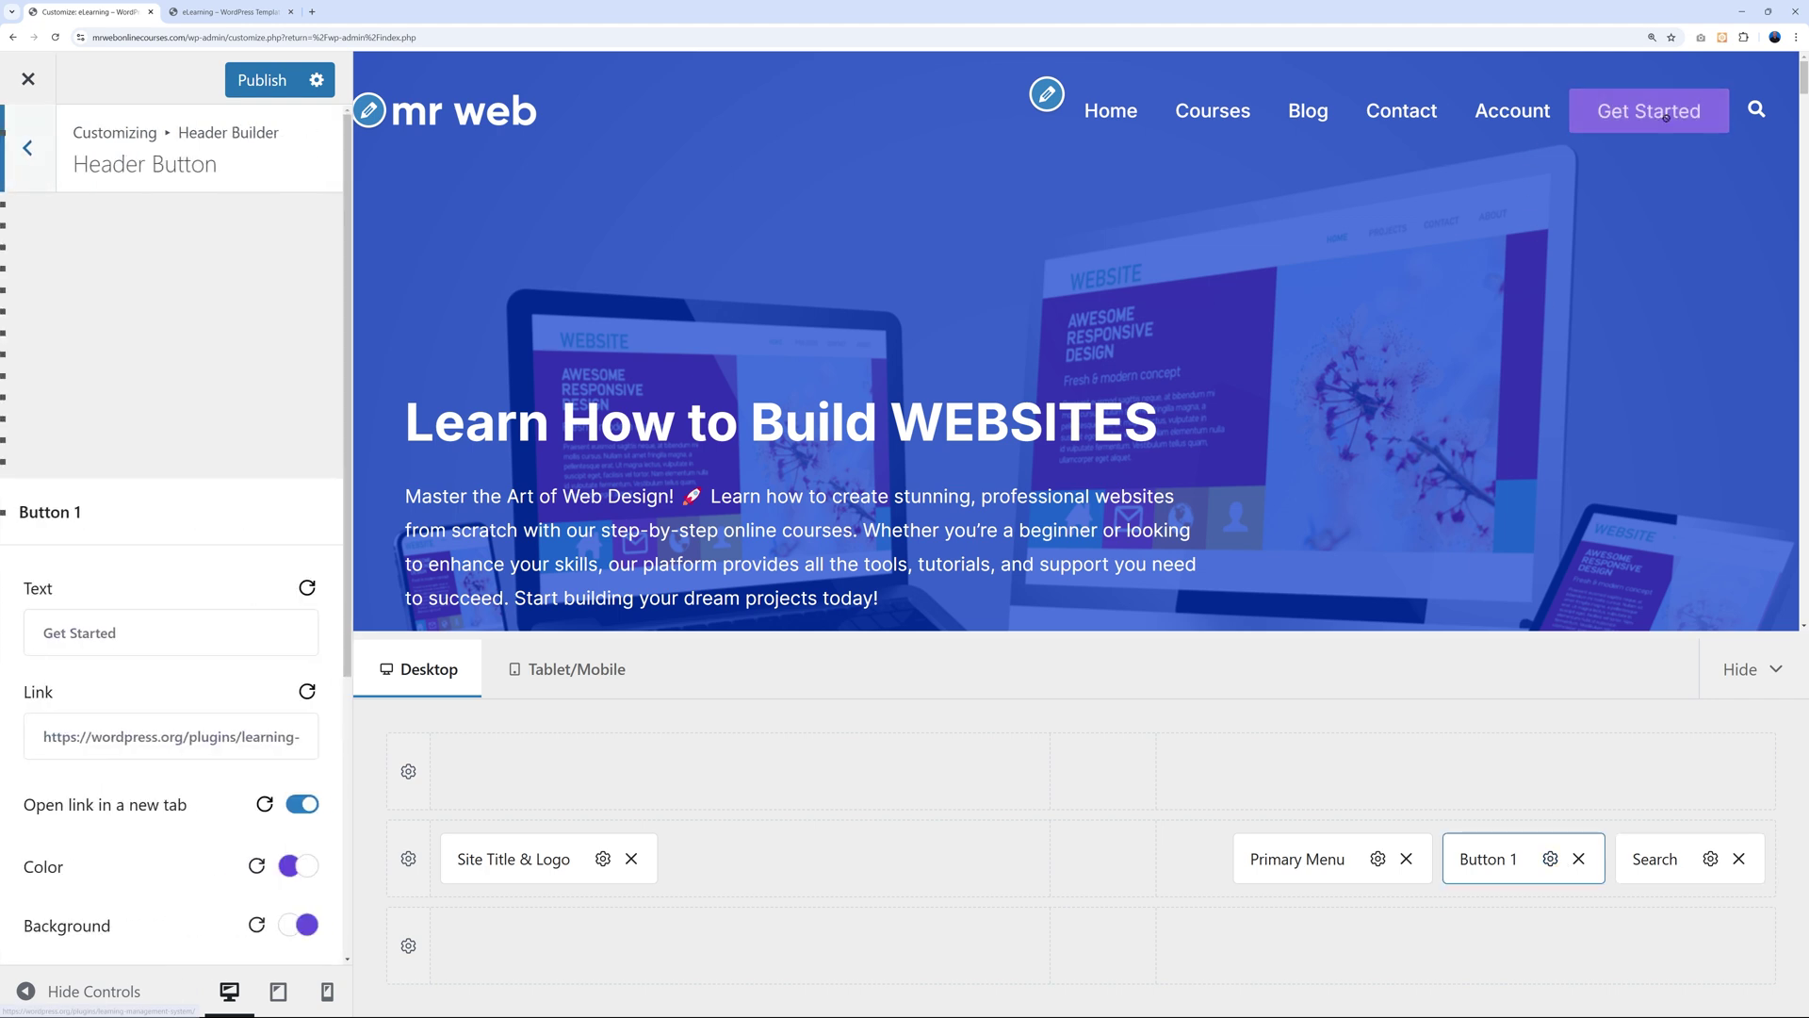
pyautogui.scroll(-3, 246, 681)
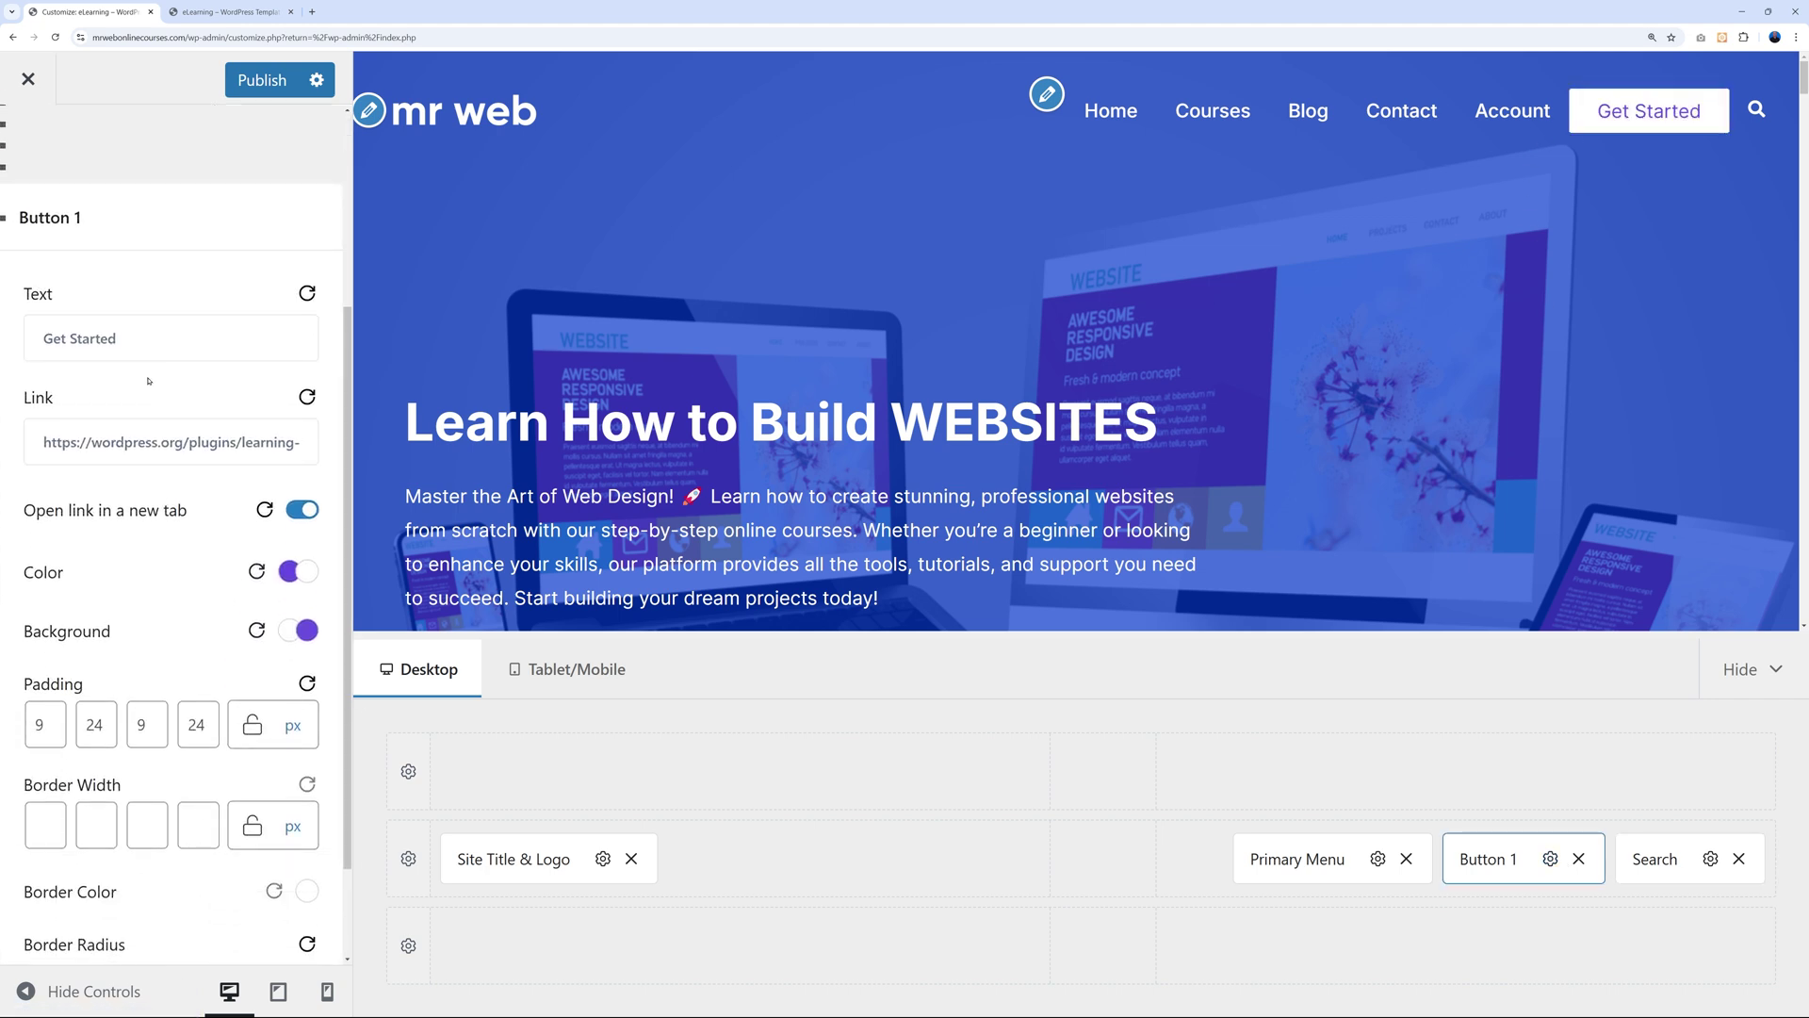
pyautogui.tripleClick(145, 351)
pyautogui.write('O')
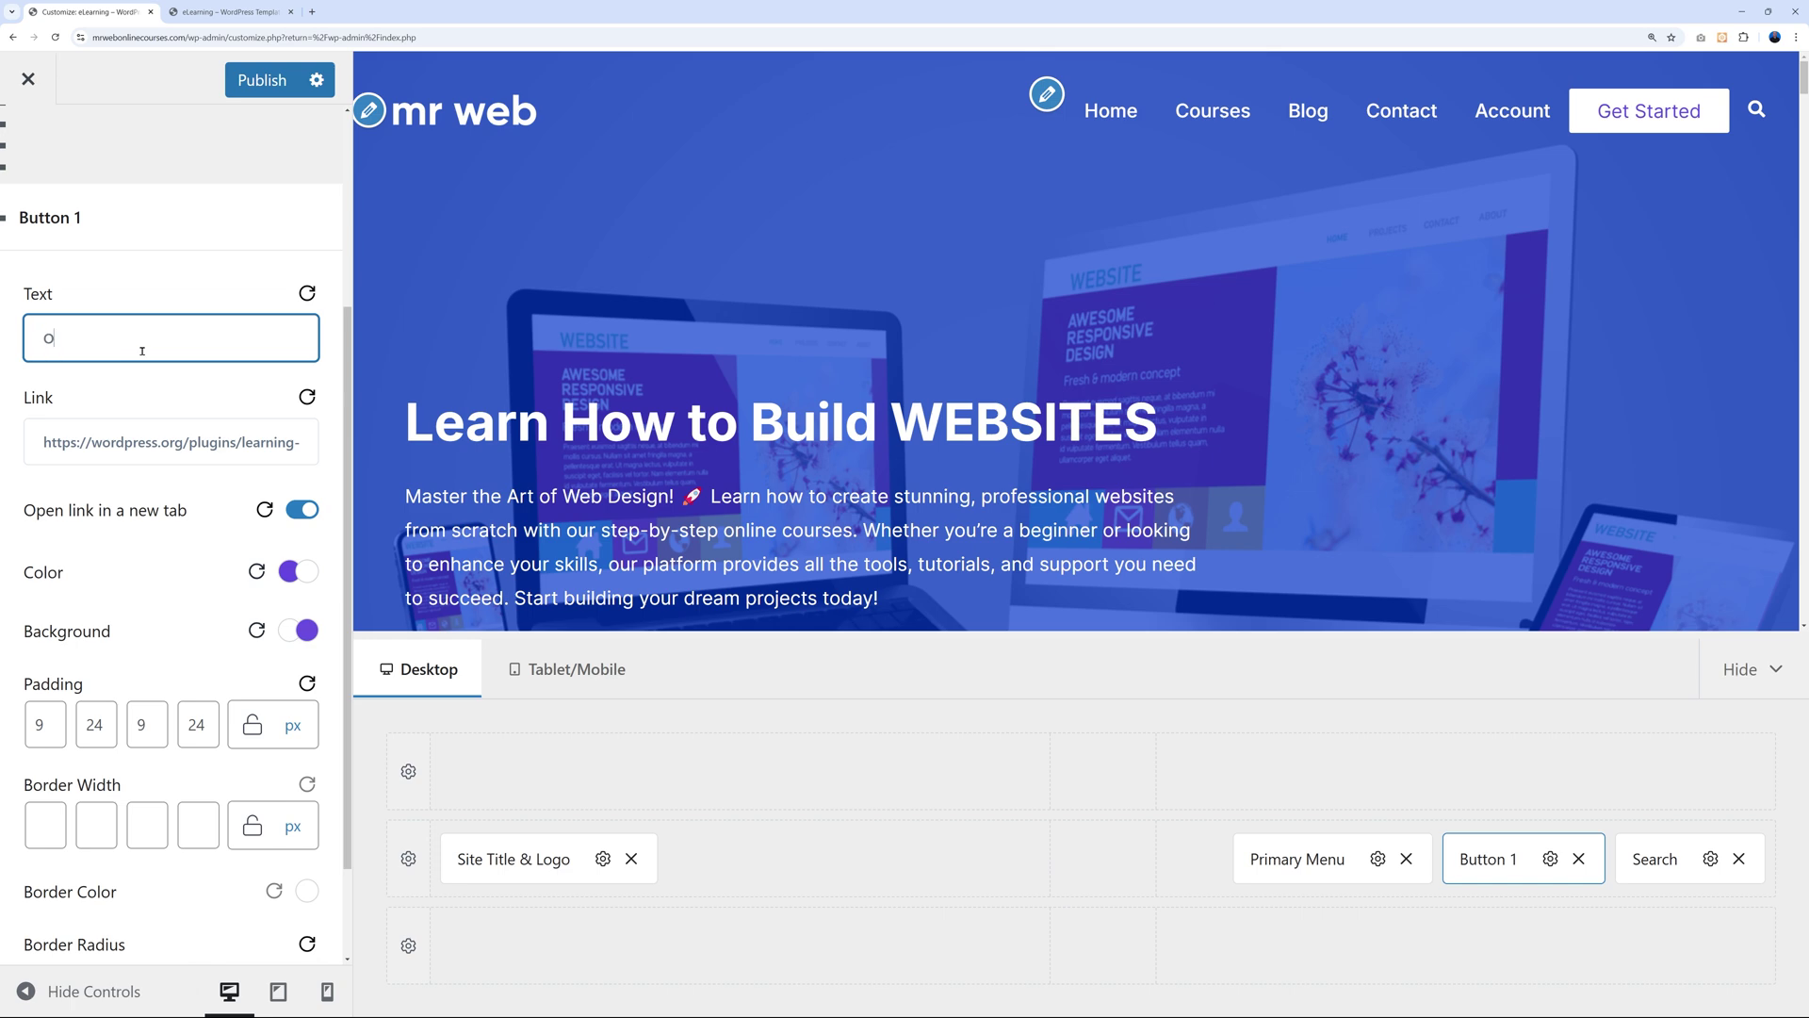
pyautogui.write('ur Courses')
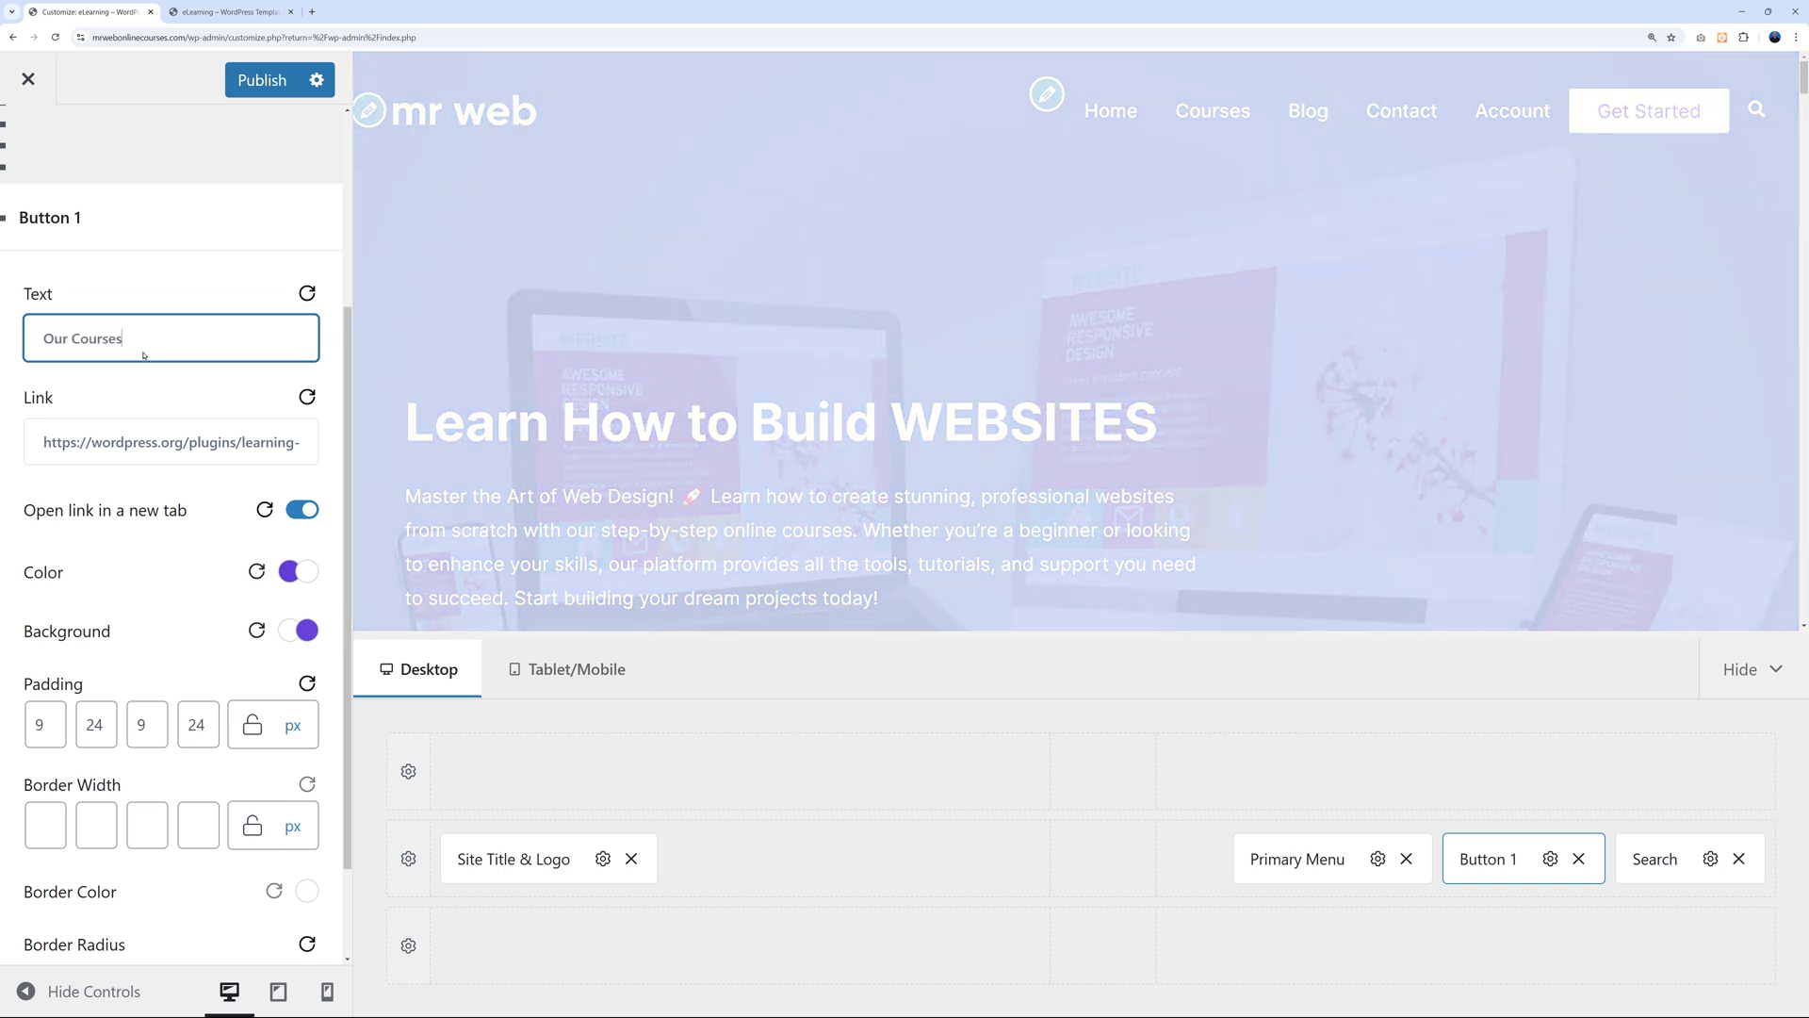
# Replace the button's placeholder link with '/courses/'.
pyautogui.tripleClick(171, 435)
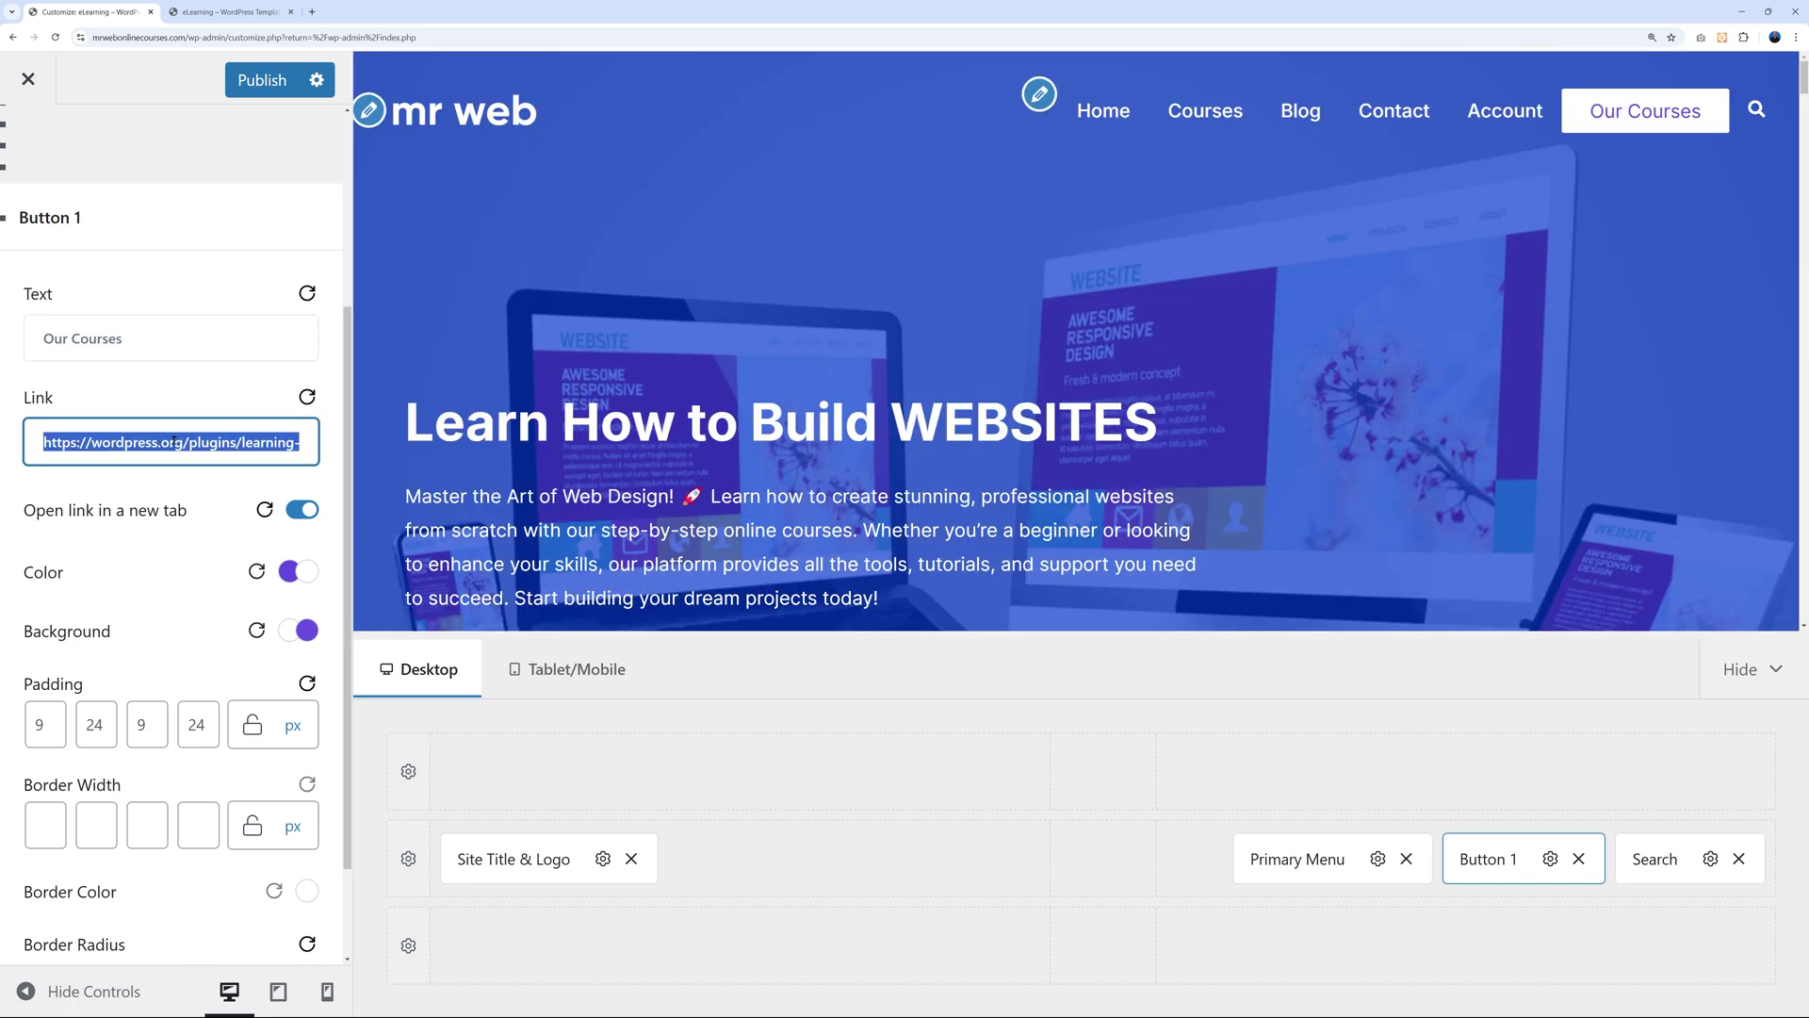
pyautogui.write('/')
pyautogui.press('BackSpace')
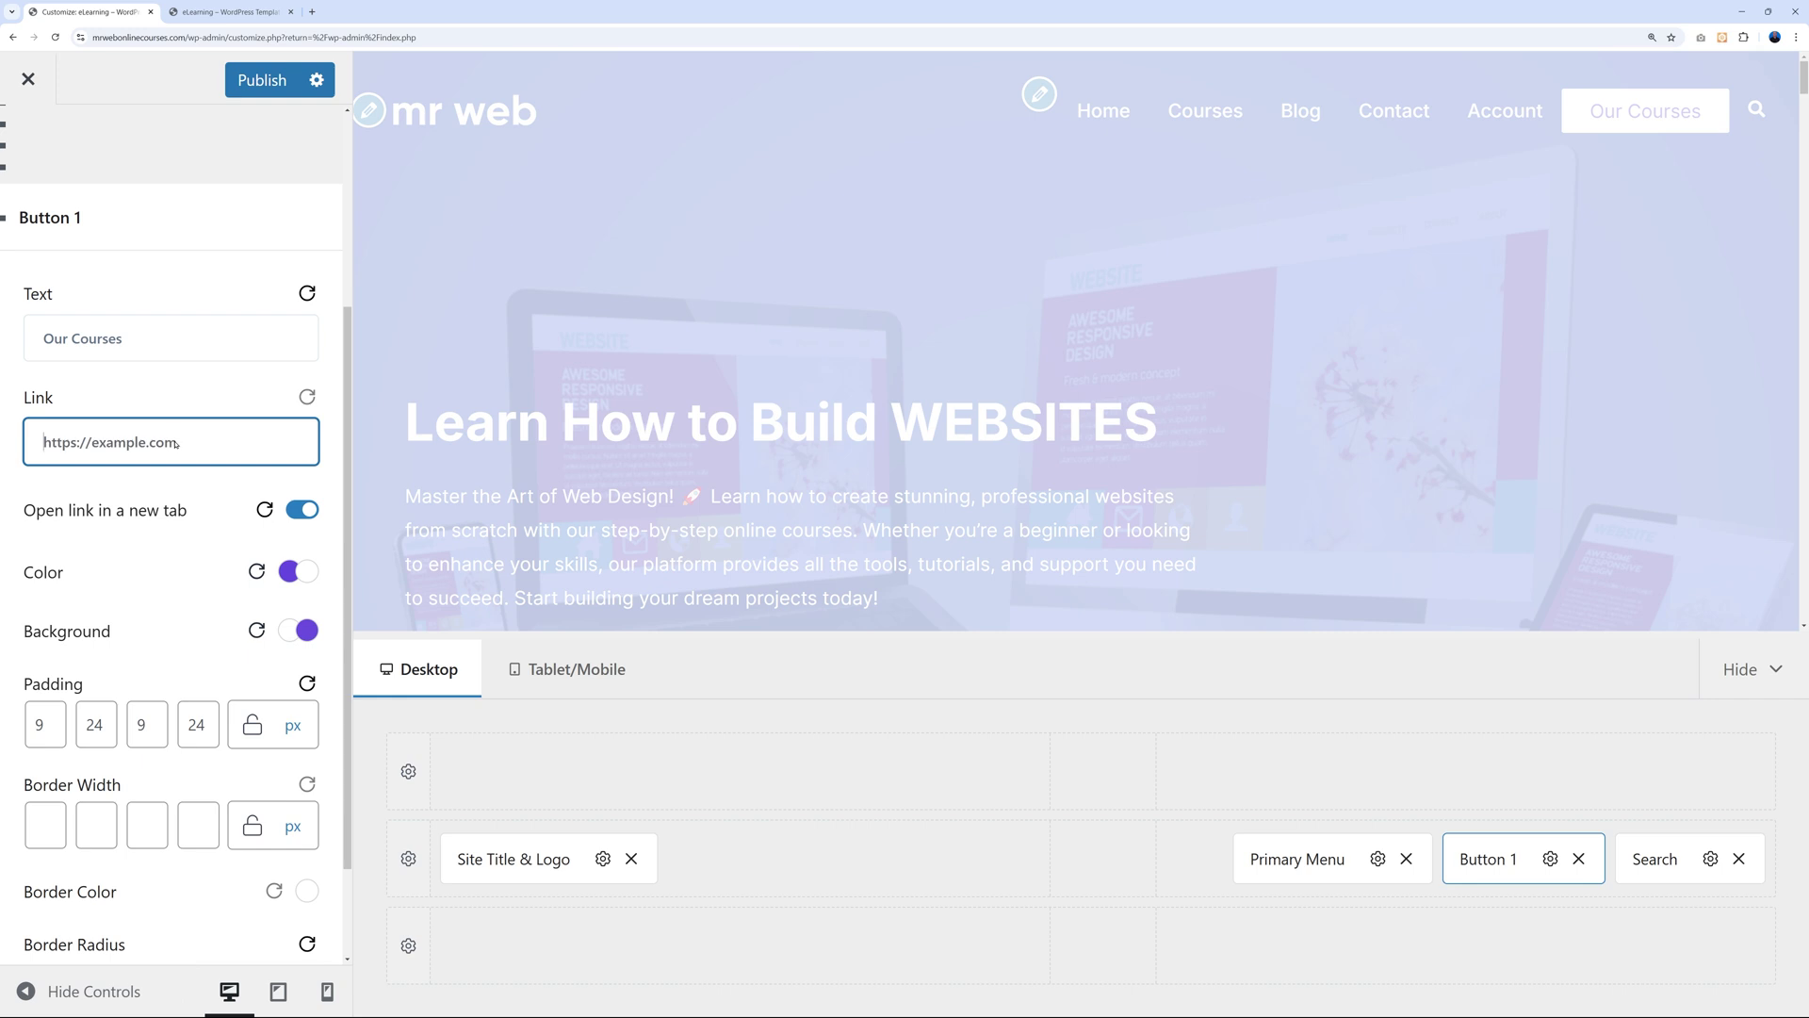
pyautogui.write('/courses/')
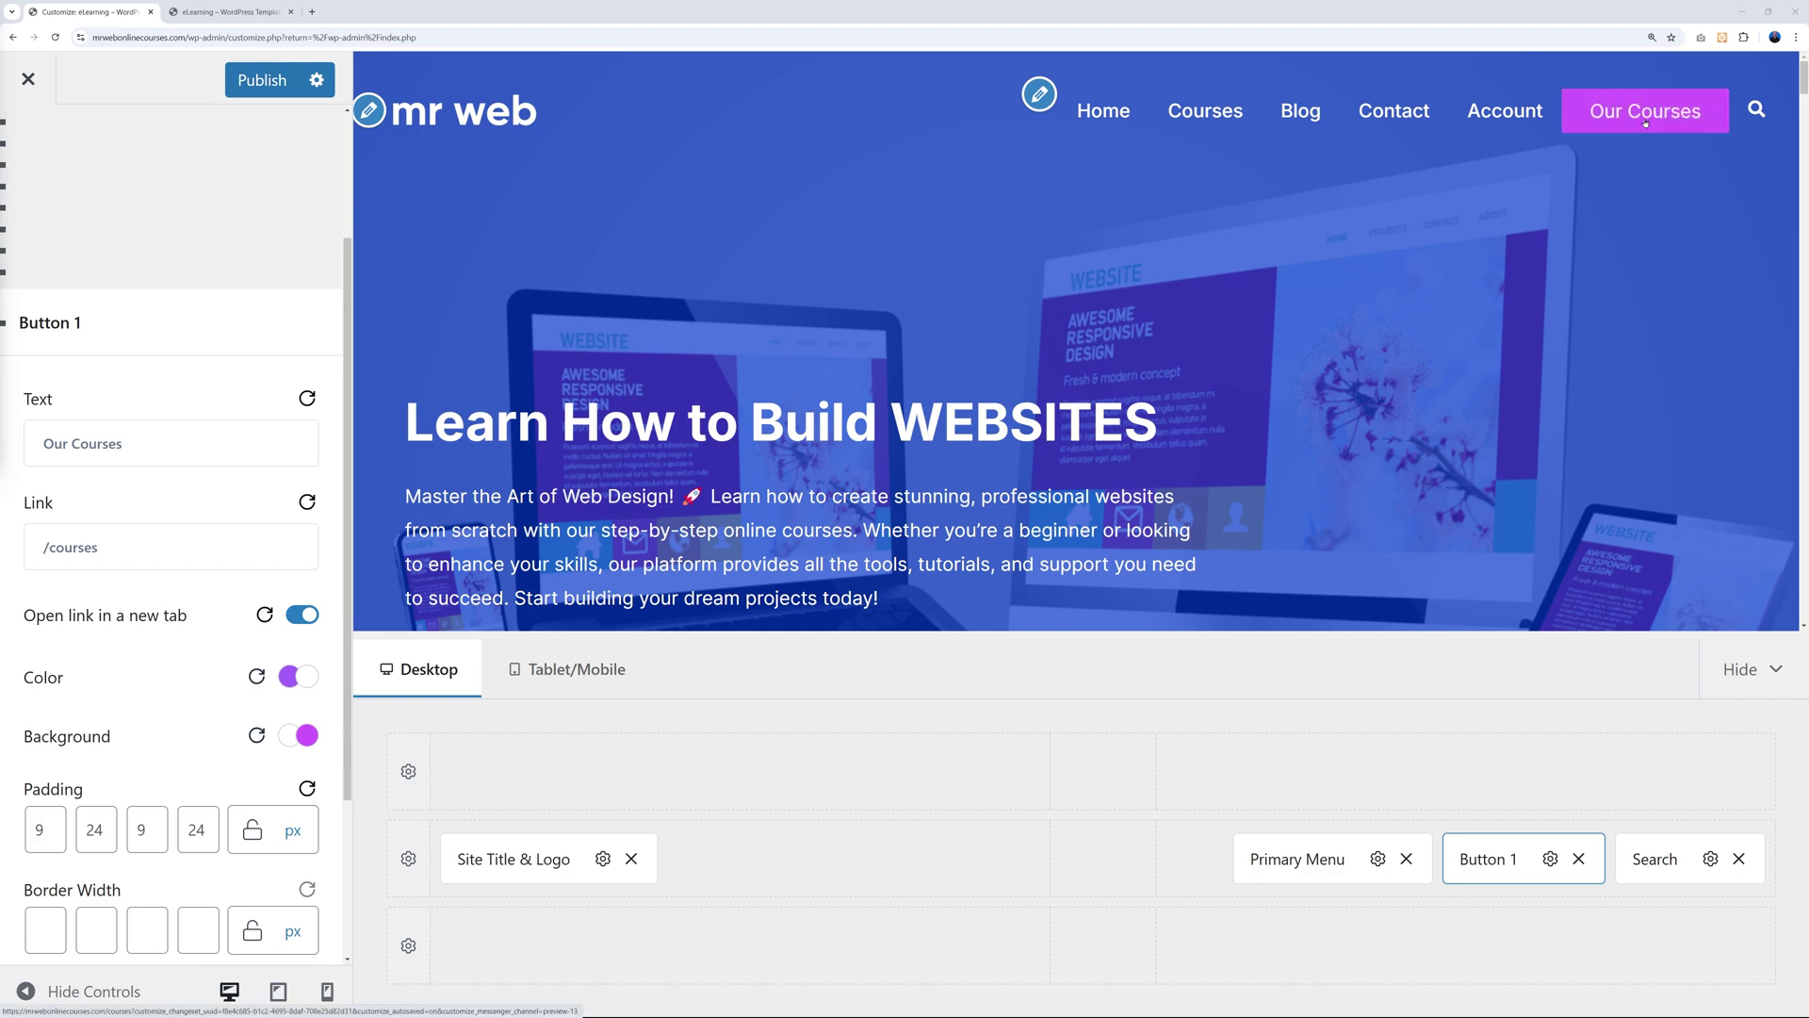
pyautogui.scroll(-10, 1232, 431)
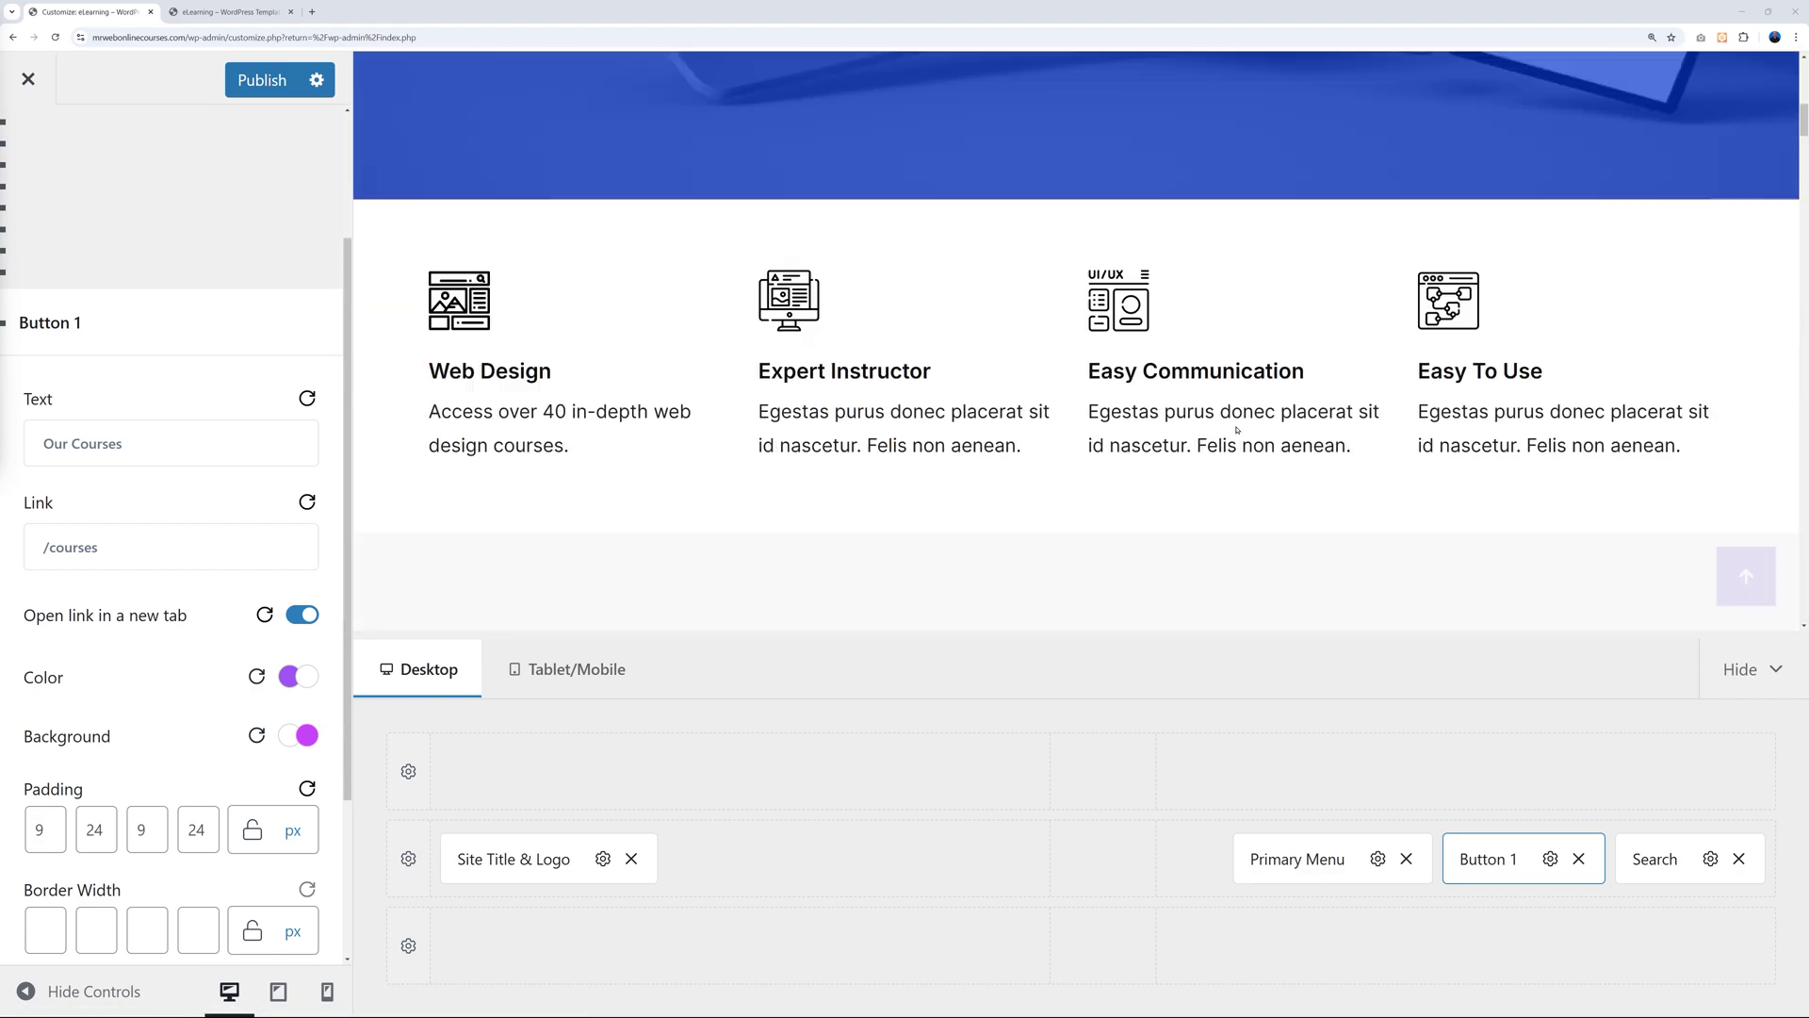
pyautogui.scroll(-5, 1233, 431)
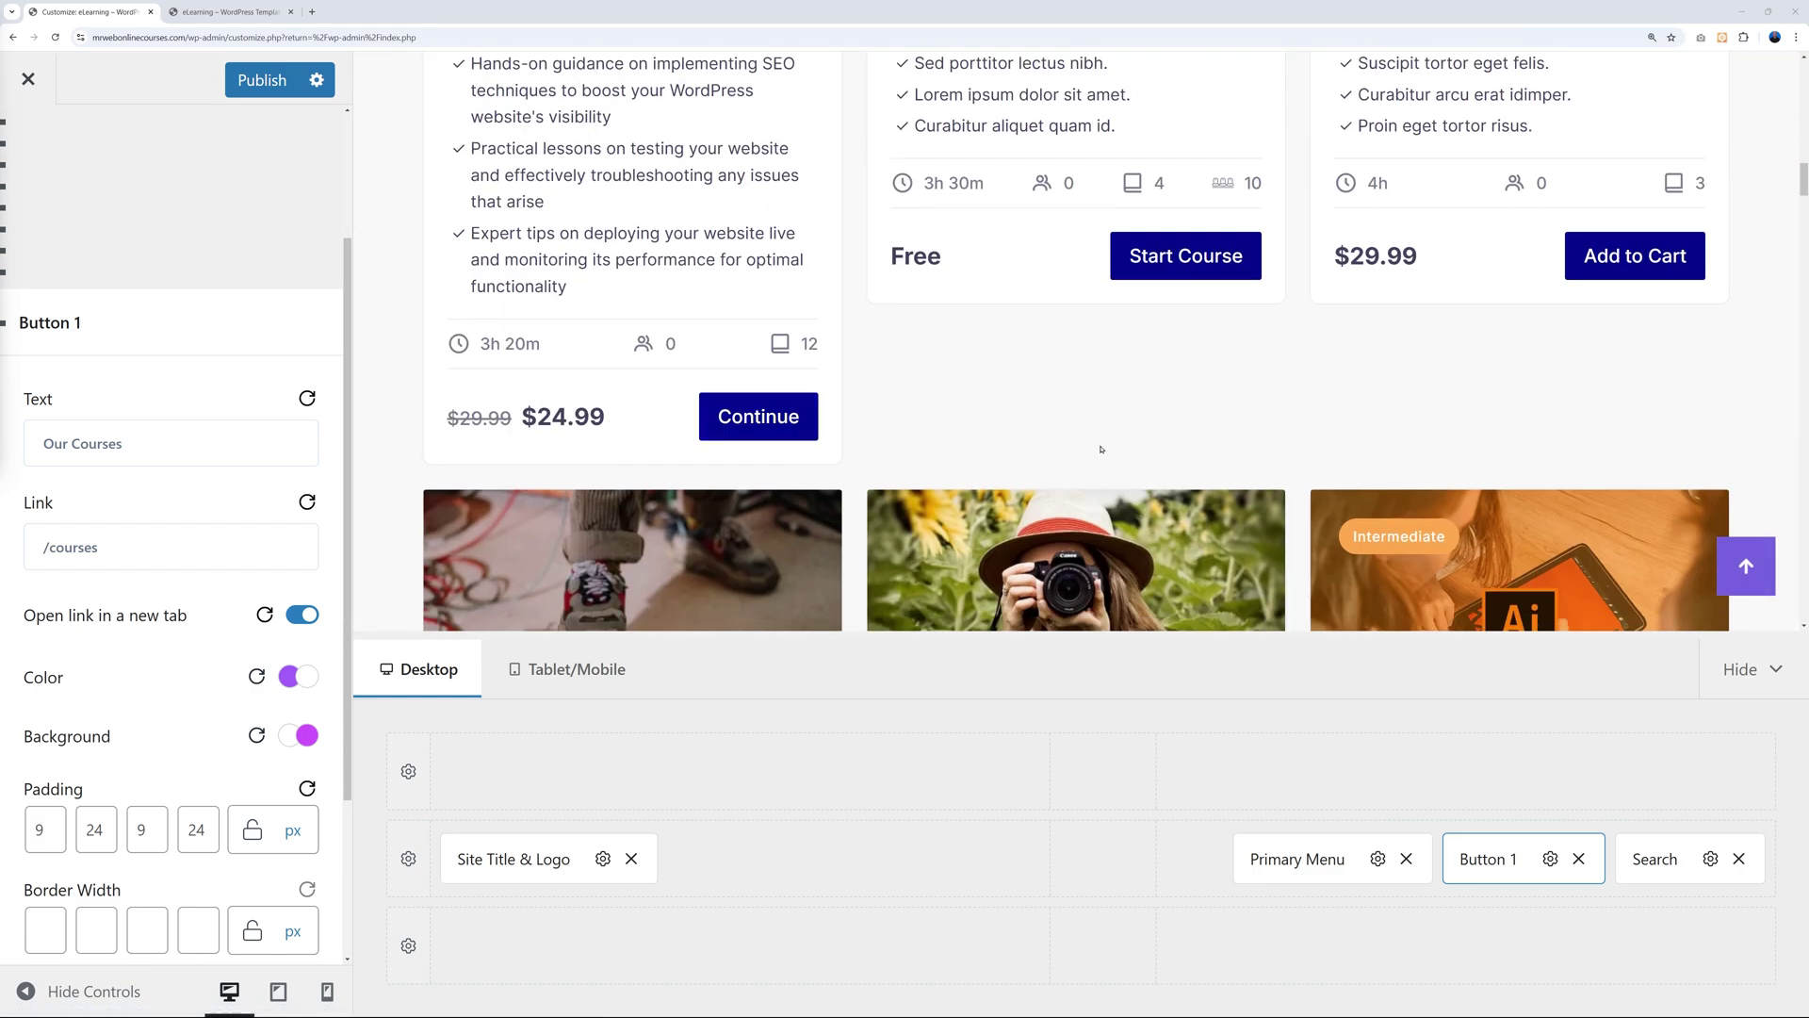
pyautogui.scroll(10, 1099, 443)
pyautogui.scroll(5, 1119, 454)
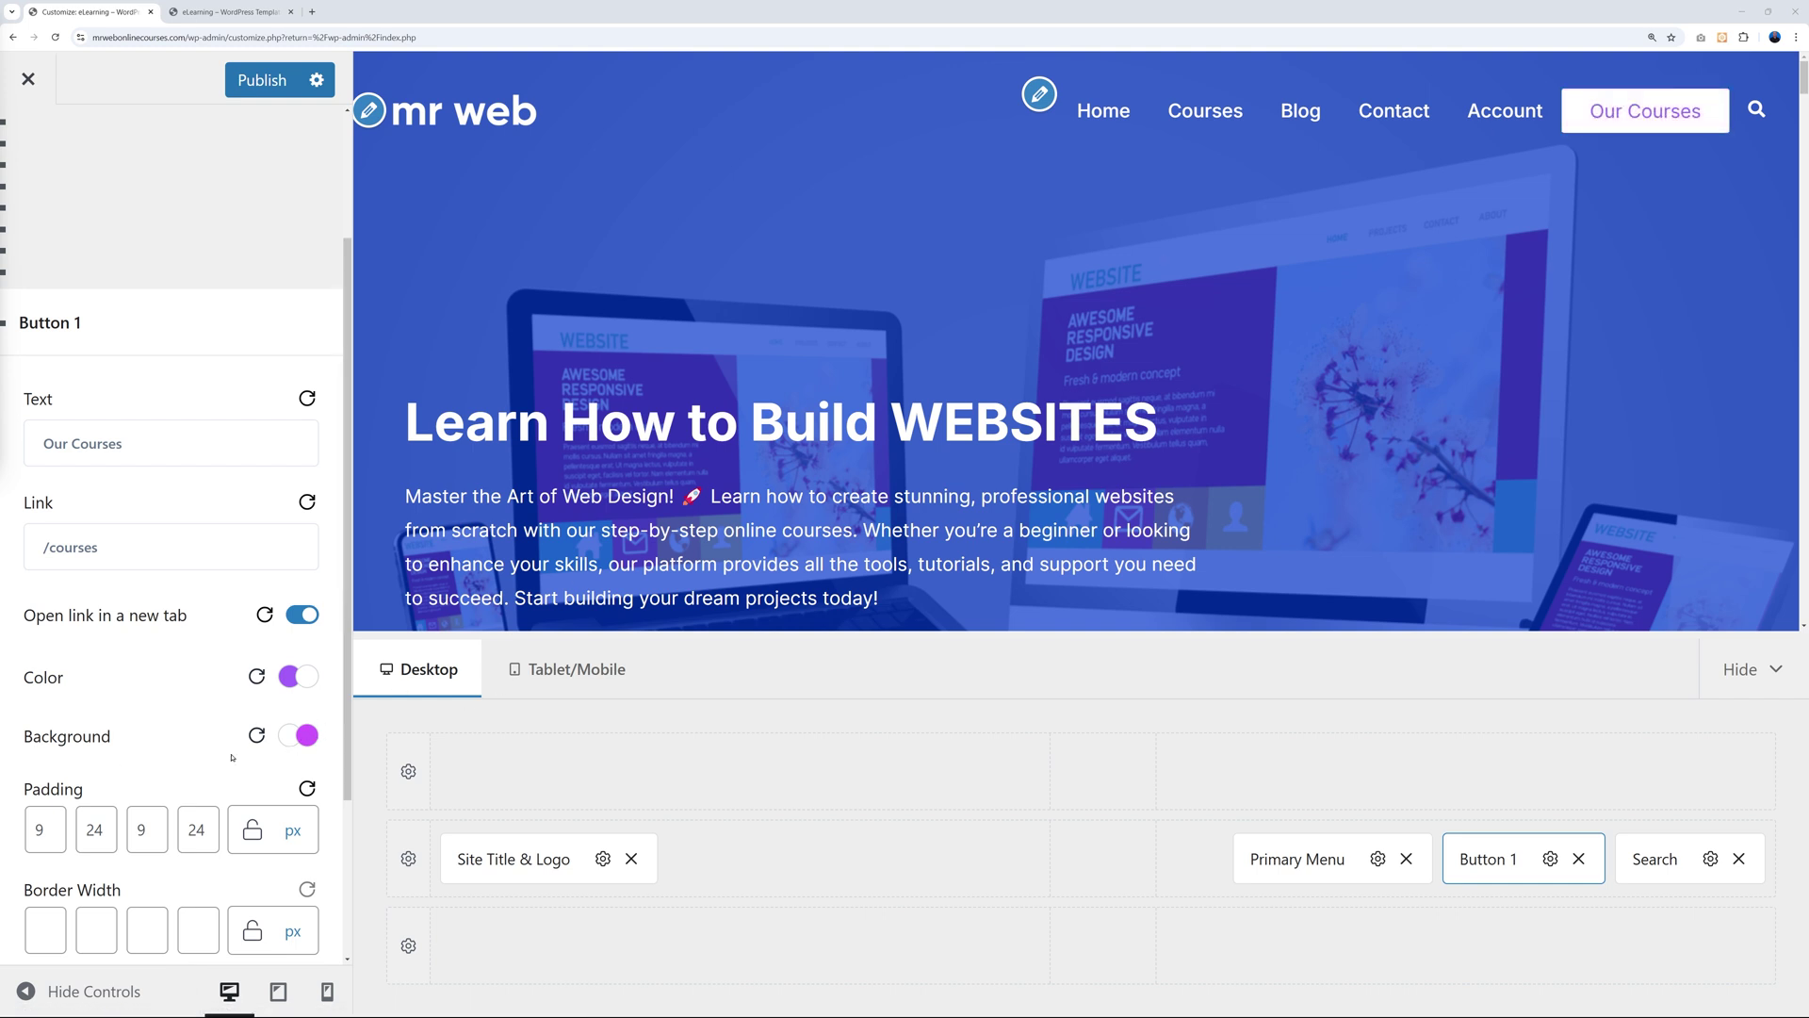
# Set the button's hover background colour to dark blue #05098d.
pyautogui.click(288, 736)
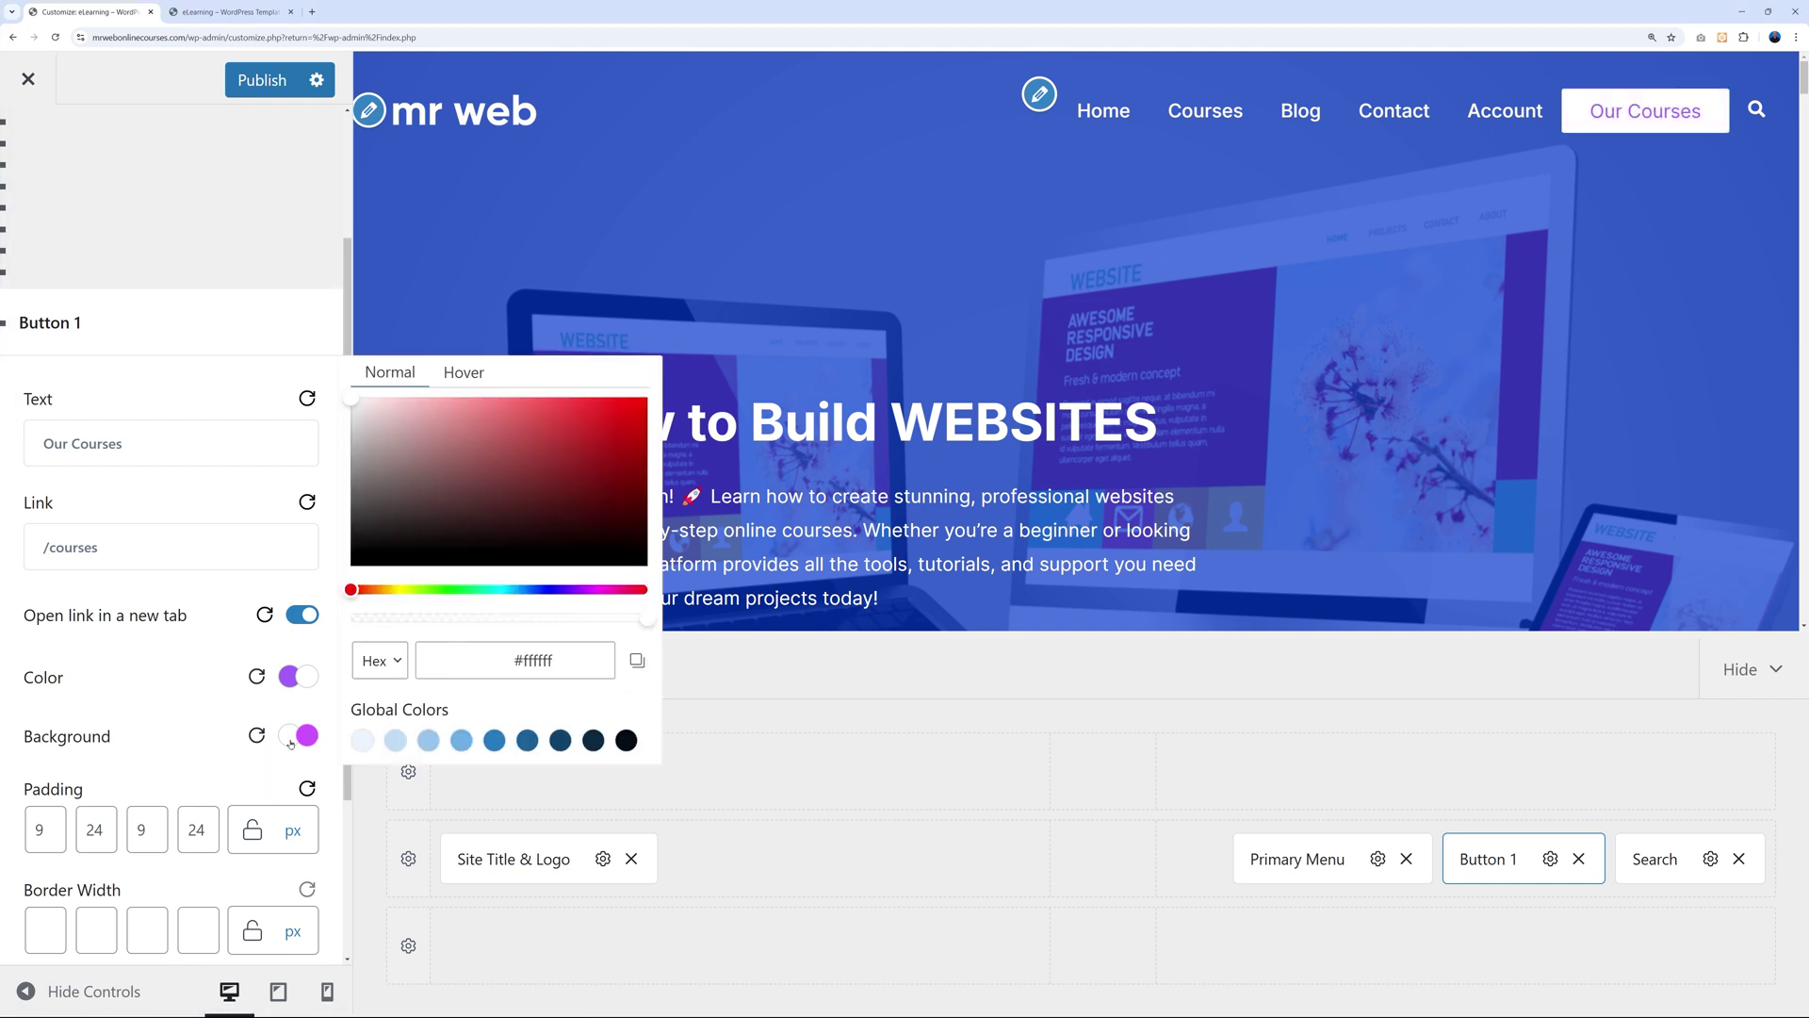
pyautogui.click(466, 373)
pyautogui.click(390, 373)
pyautogui.click(472, 374)
pyautogui.doubleClick(526, 671)
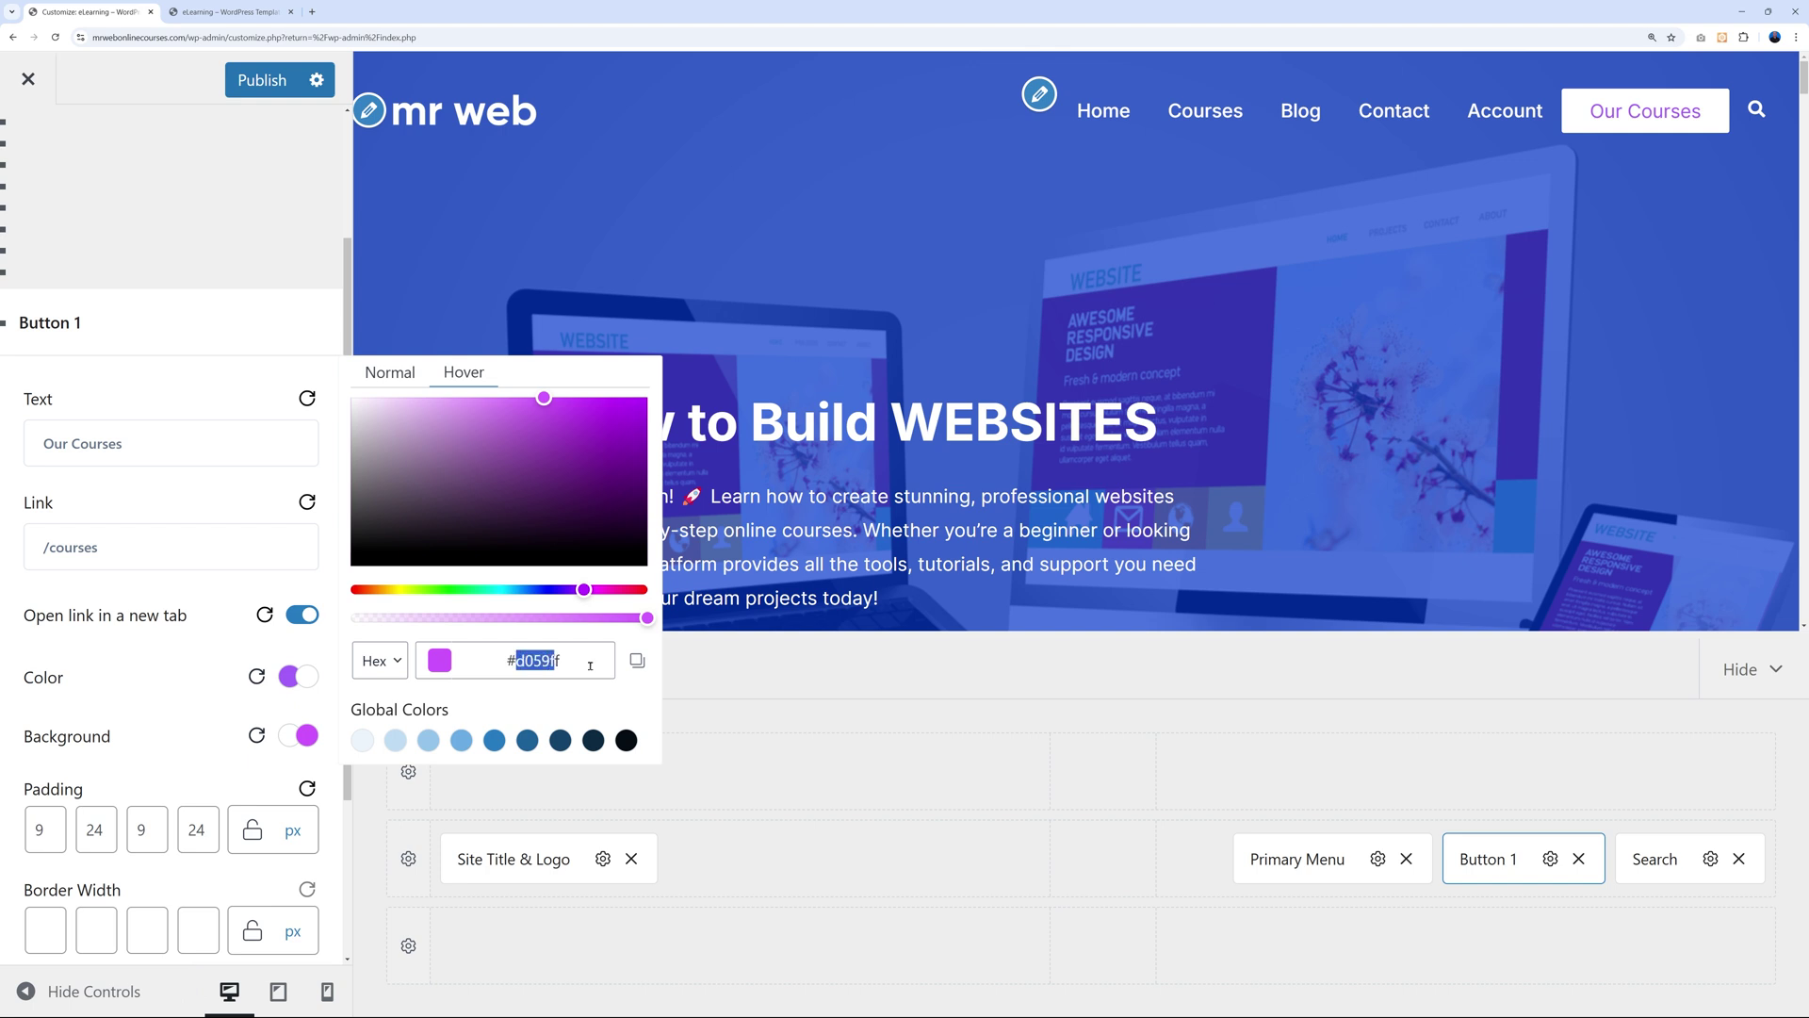
pyautogui.write('05098d')
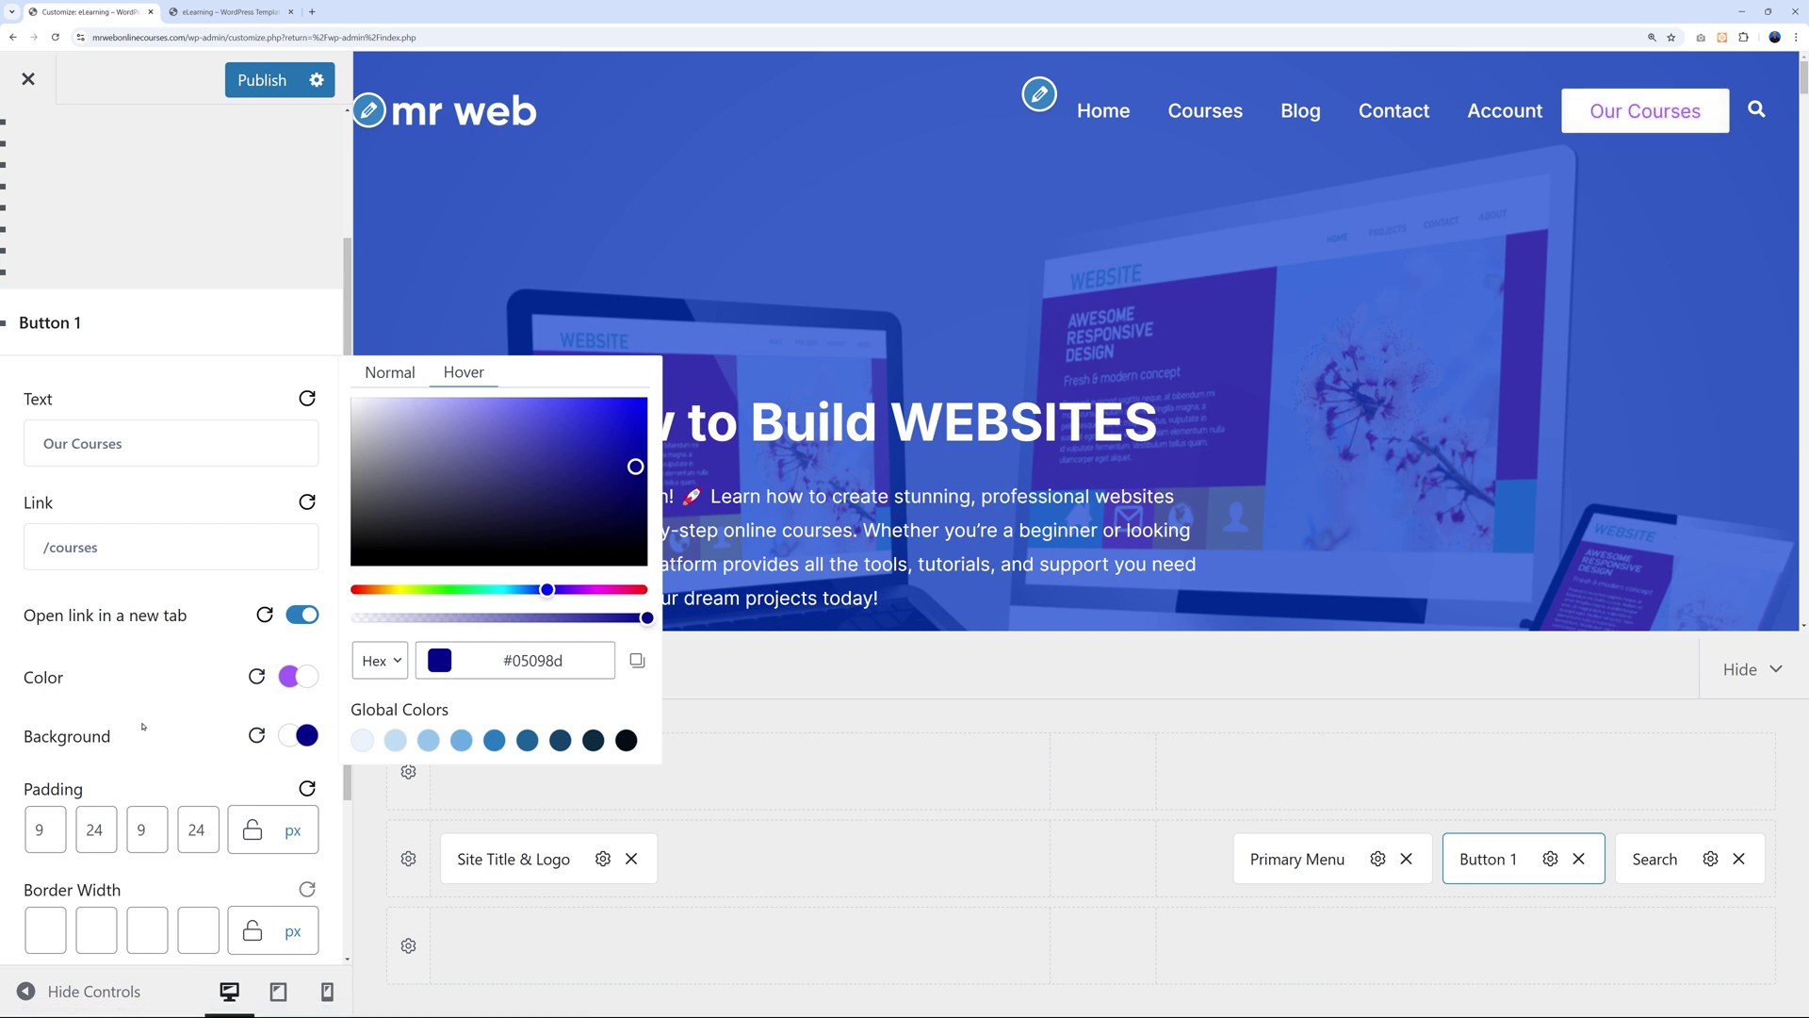
pyautogui.click(189, 693)
# Change the button text colour to a dark navy hex value.
pyautogui.click(290, 678)
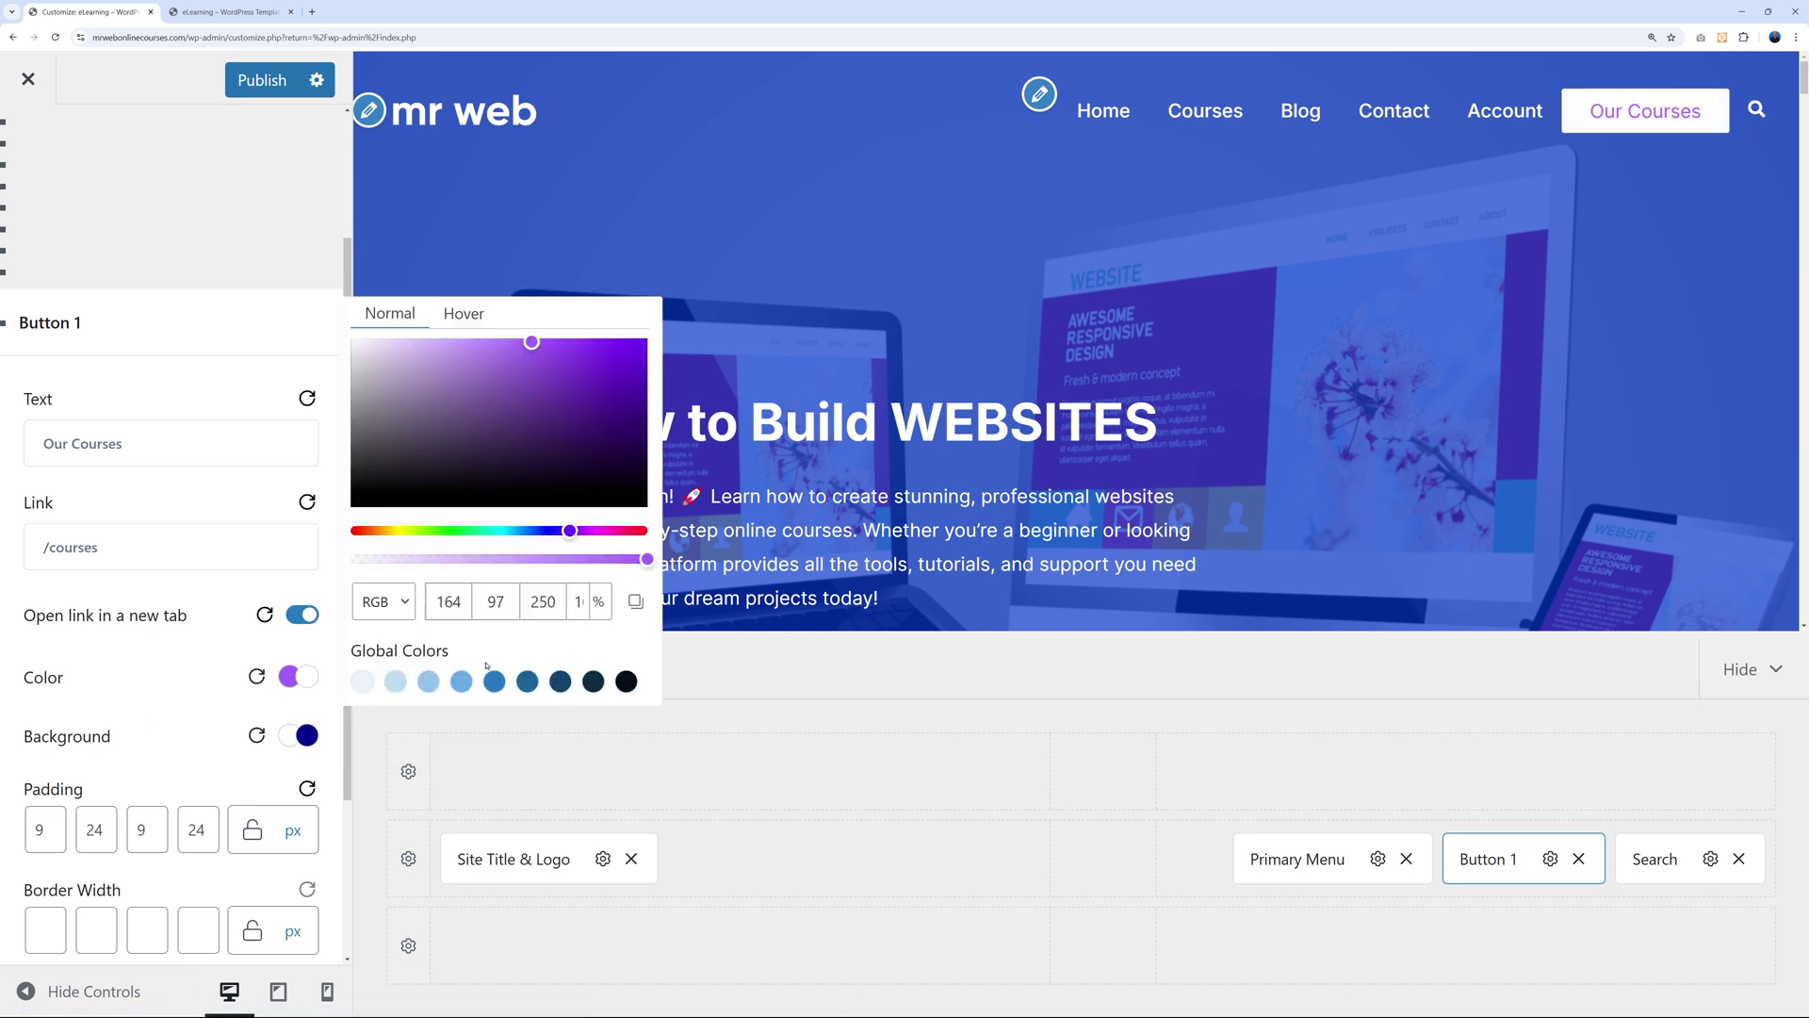
pyautogui.click(400, 605)
pyautogui.click(375, 628)
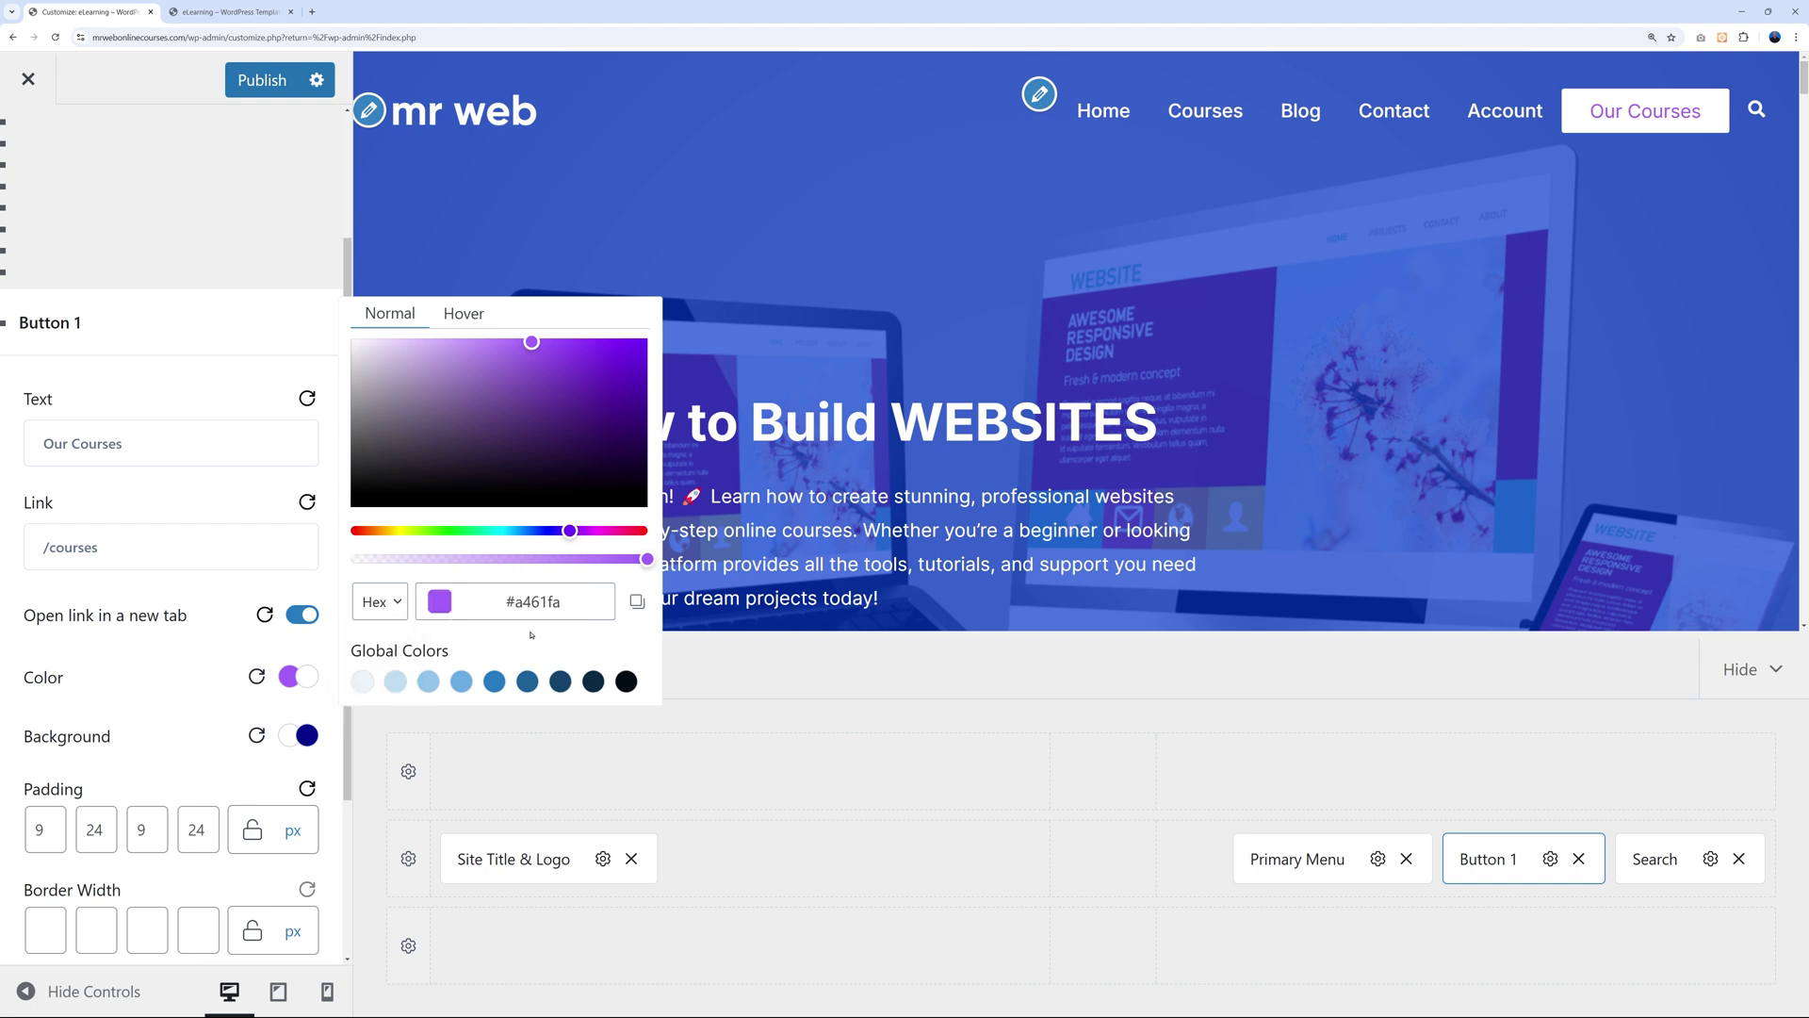
pyautogui.moveTo(523, 603); pyautogui.dragTo(574, 600)
pyautogui.hotkey('ctrl', 'a')
pyautogui.write('#070086')
pyautogui.click(171, 657)
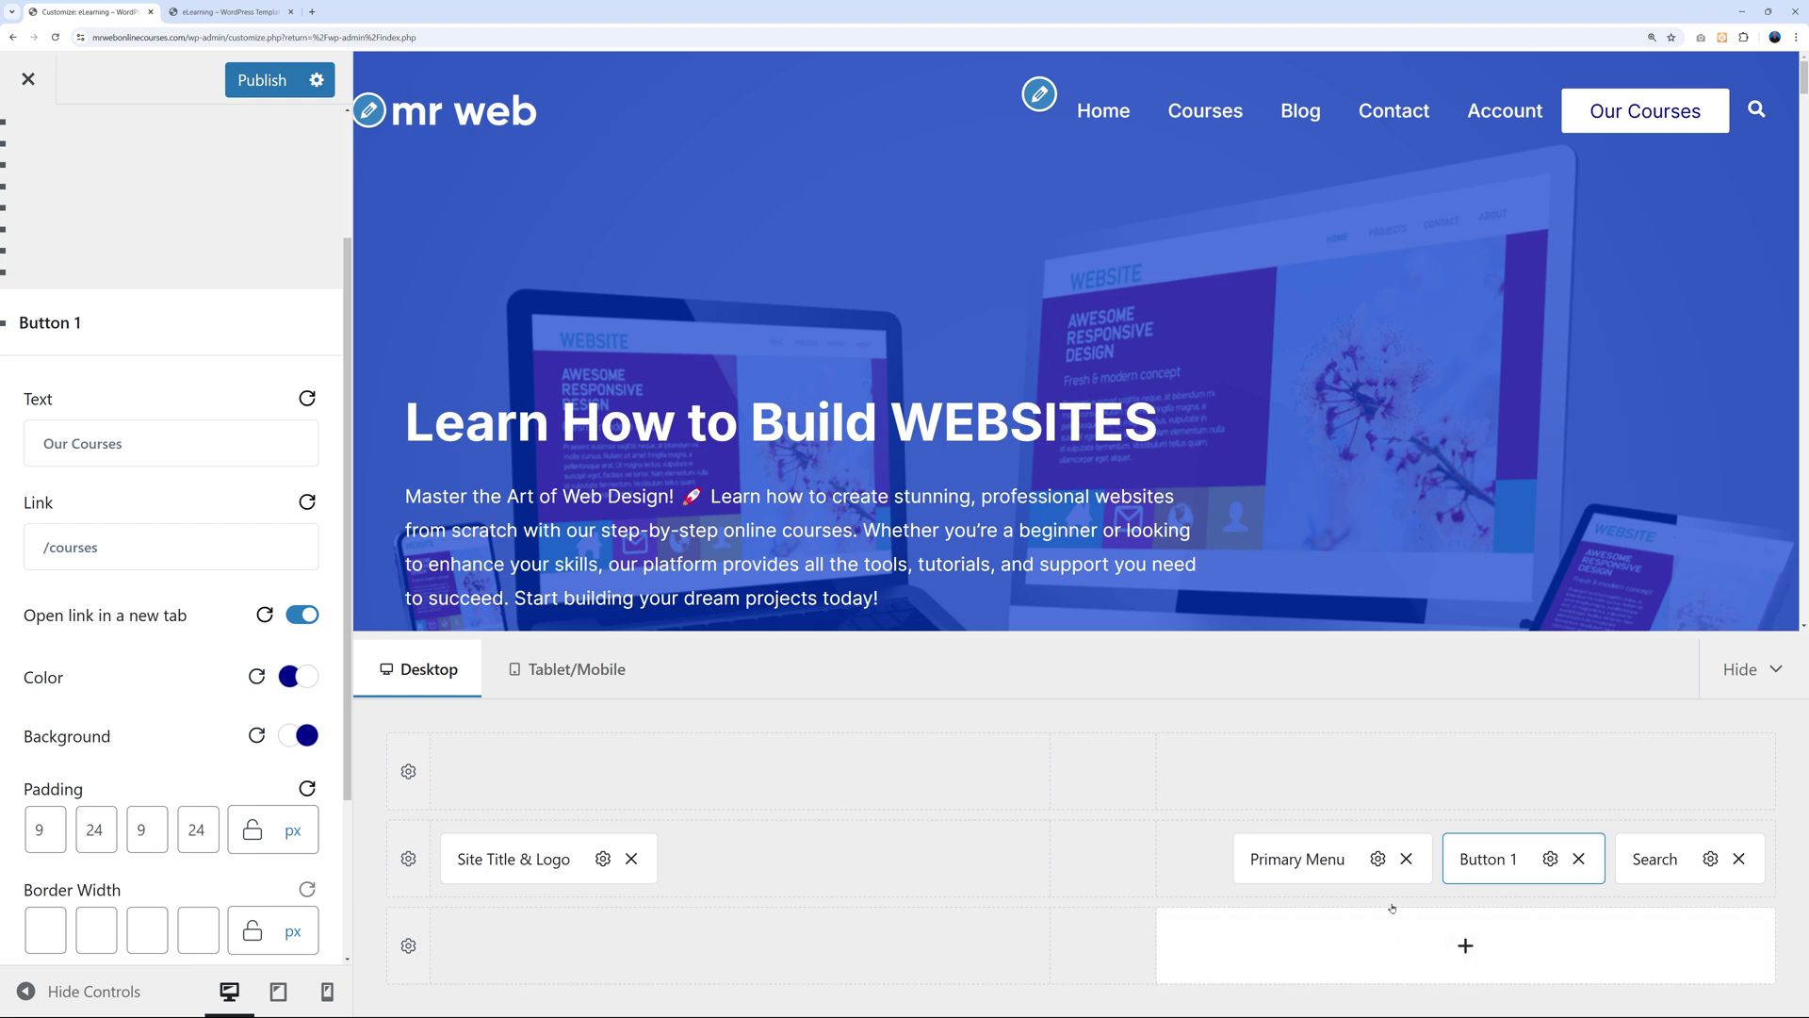
# Check that Main is the Primary and Mobile menu, then publish the Customizer changes.
pyautogui.click(1377, 859)
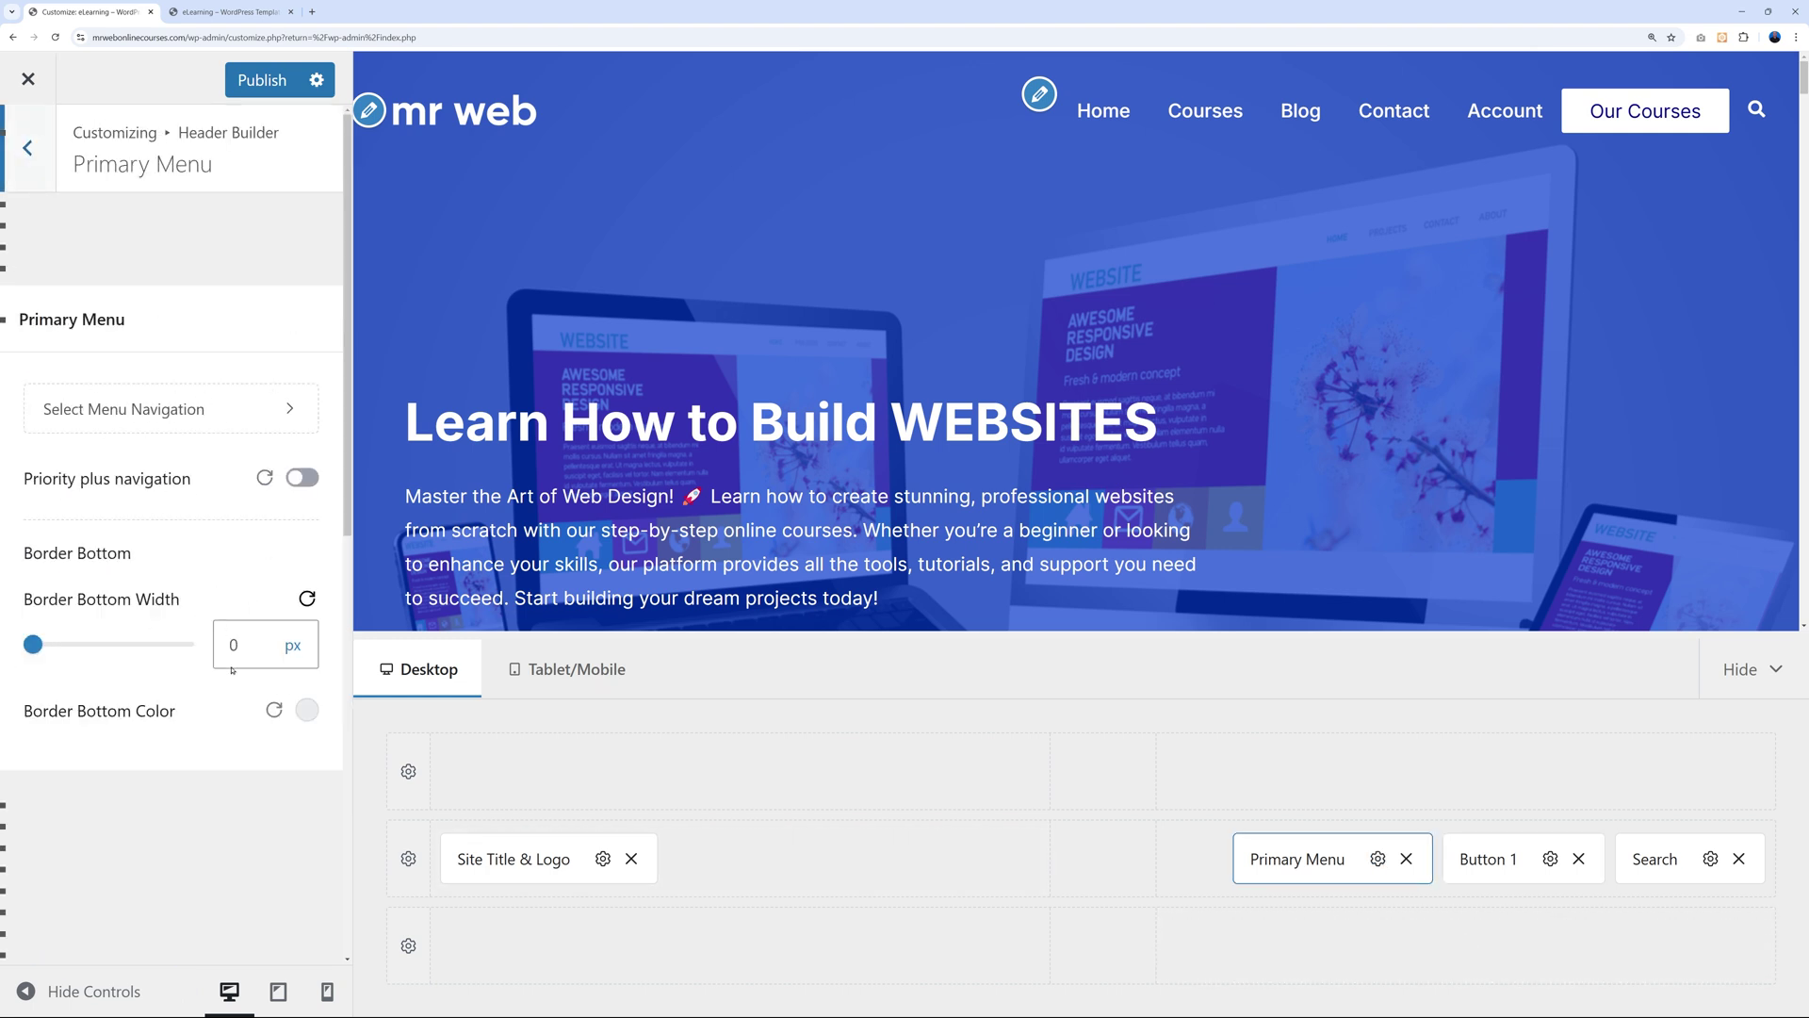
pyautogui.click(206, 424)
pyautogui.click(84, 614)
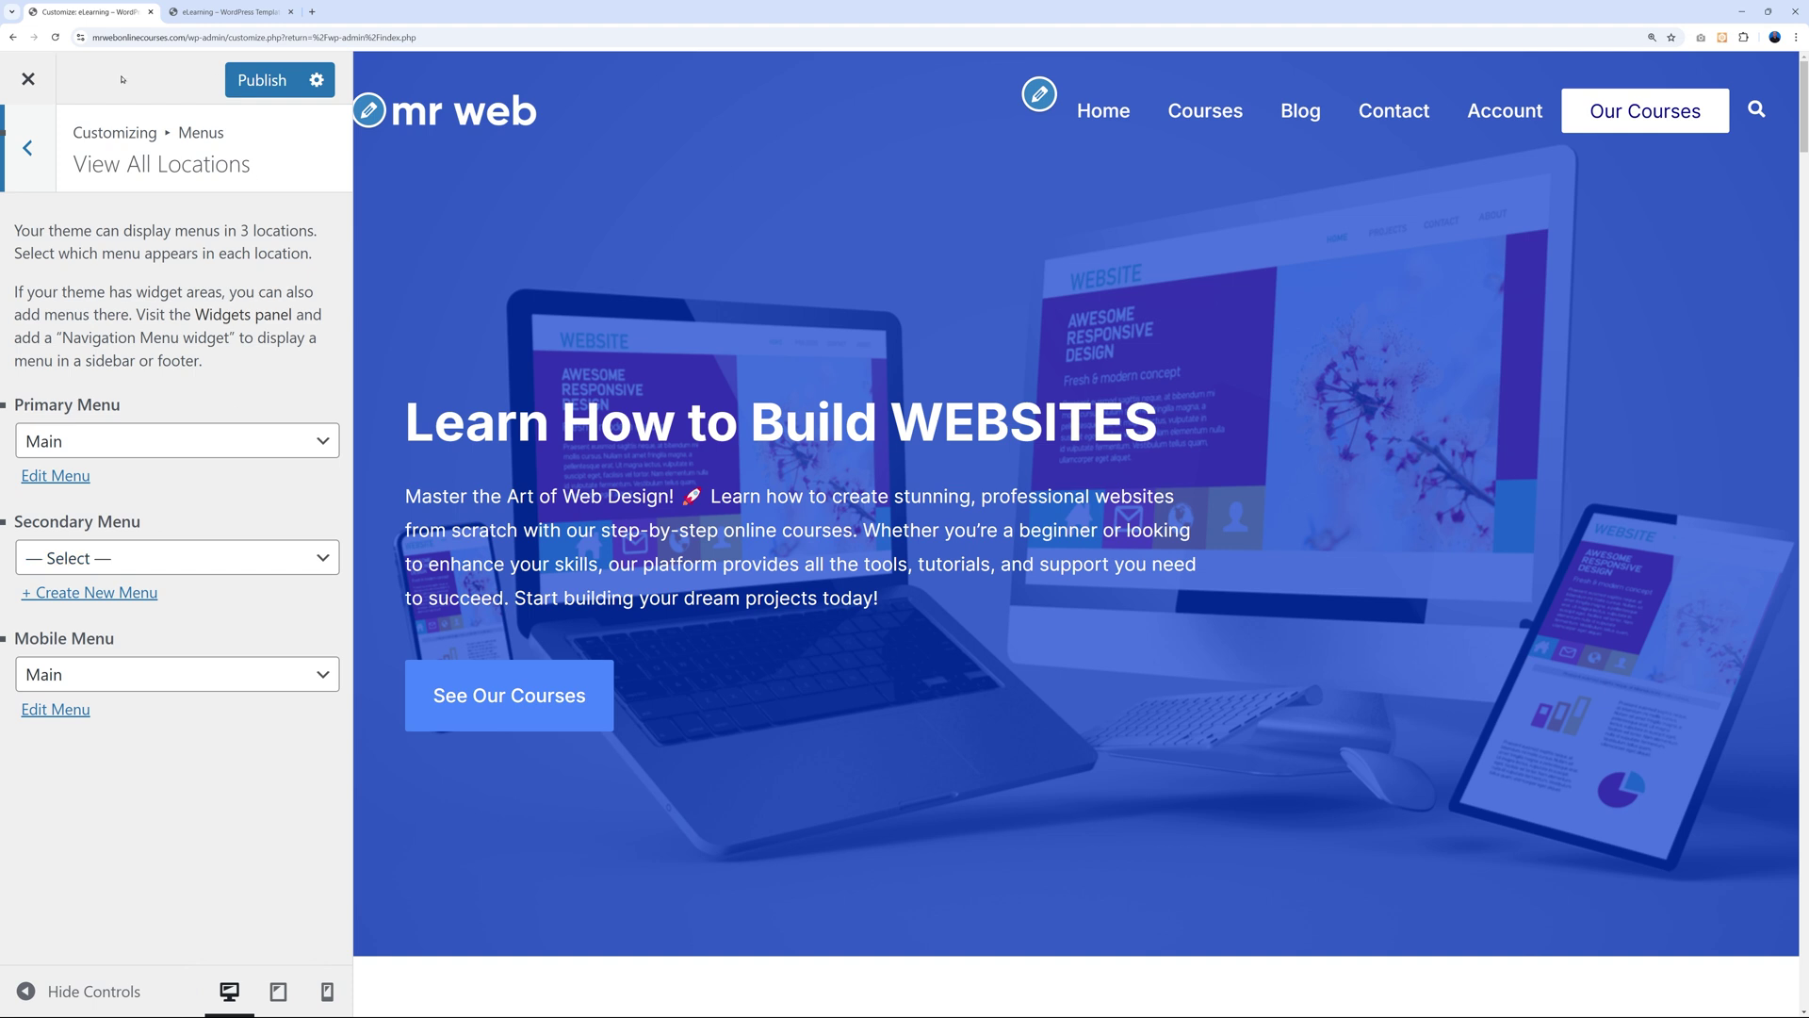
pyautogui.click(261, 83)
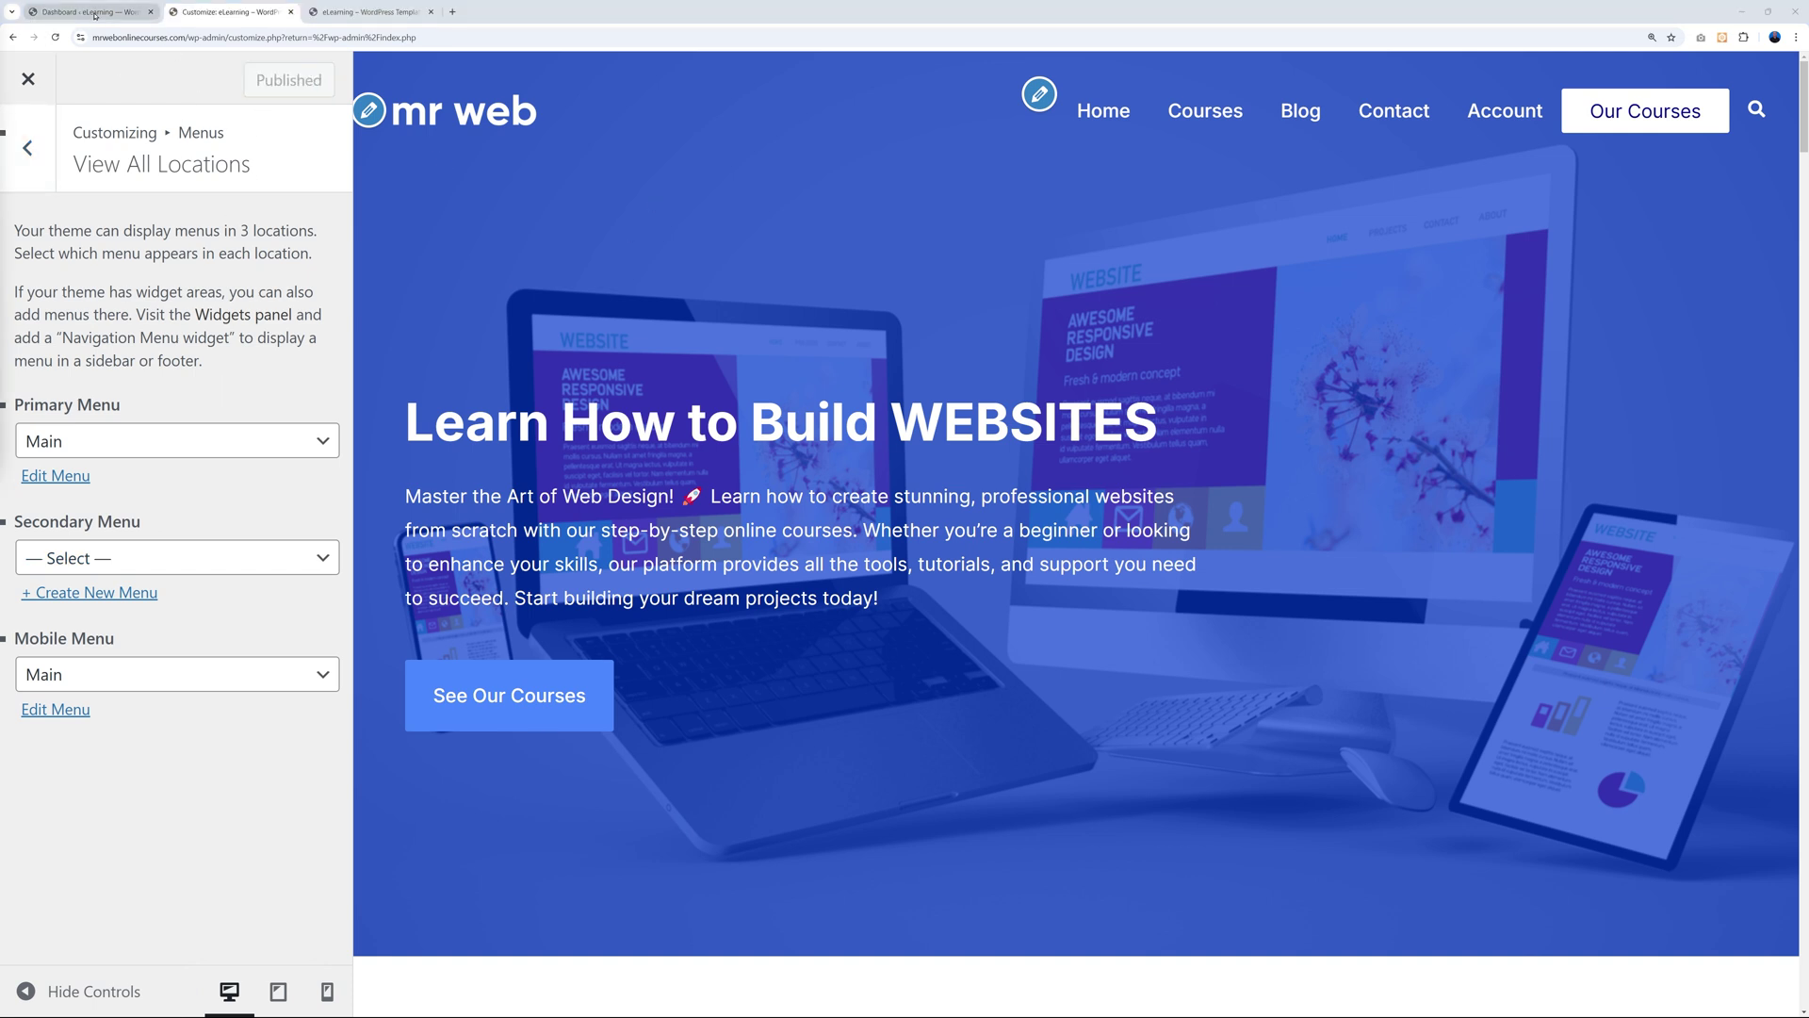
# Load the Main menu for editing in Appearance > Menus.
pyautogui.click(96, 14)
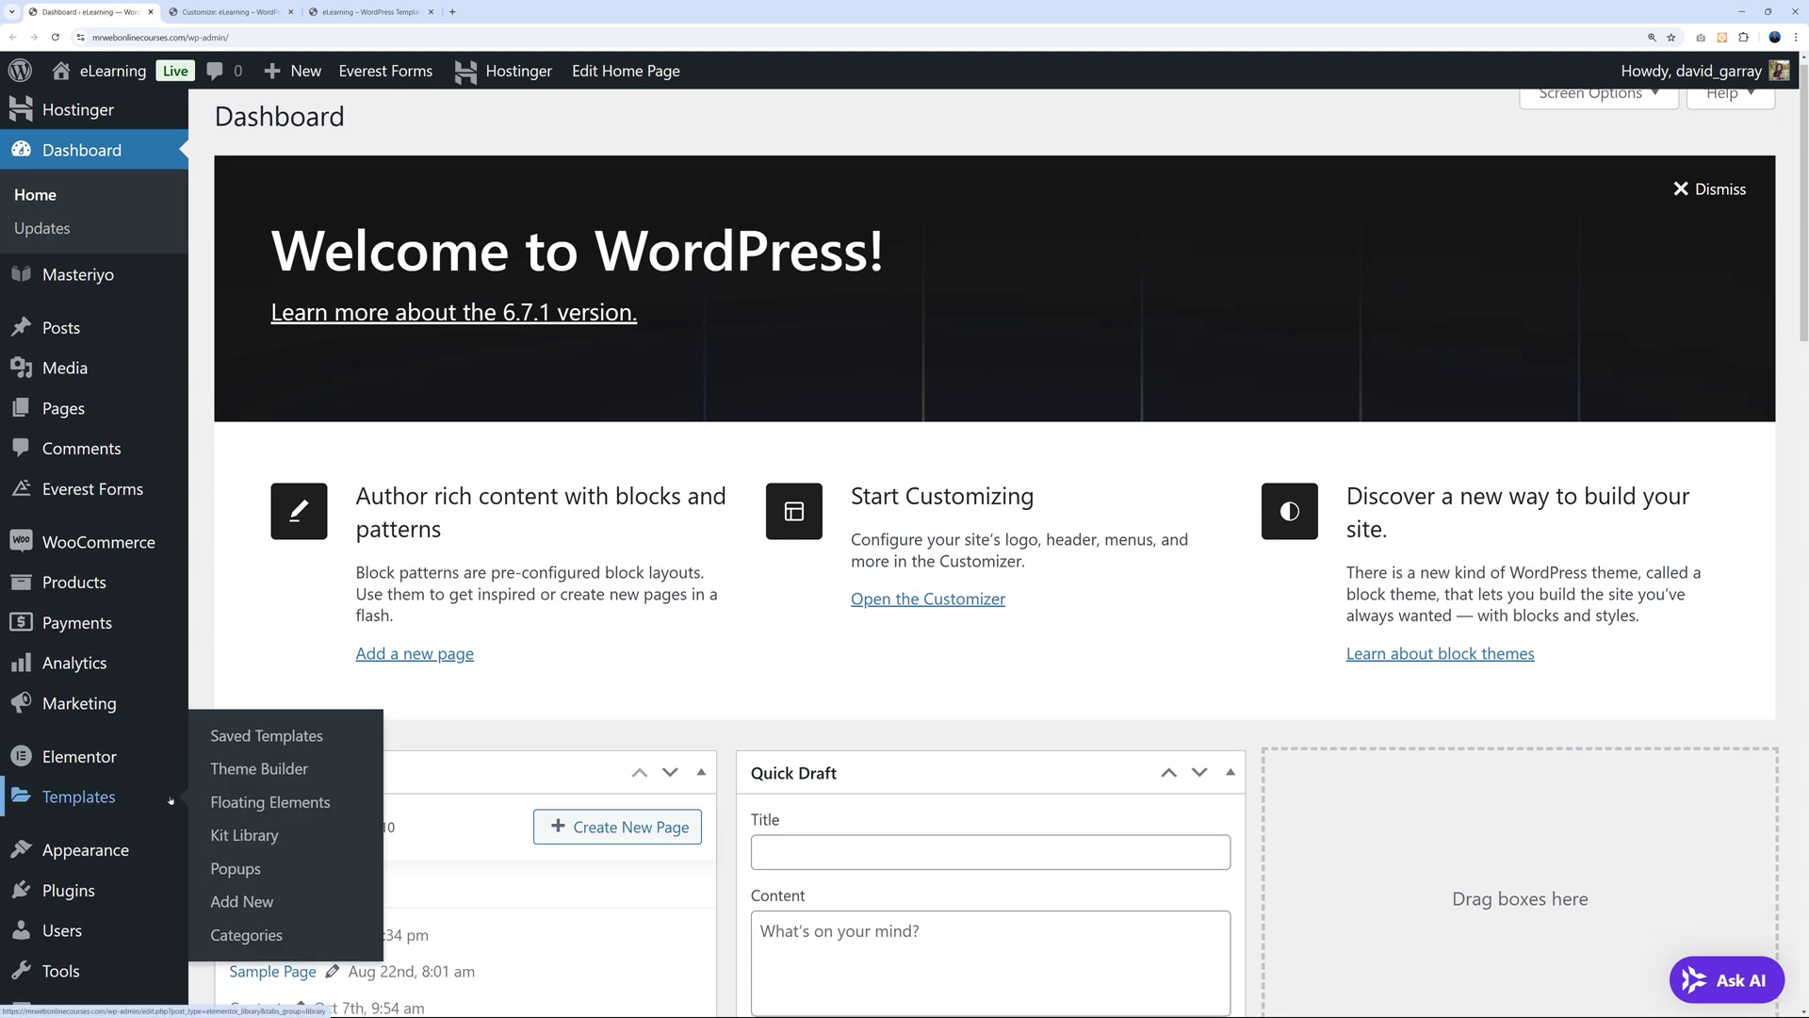
pyautogui.scroll(-2, 137, 792)
pyautogui.moveTo(136, 792)
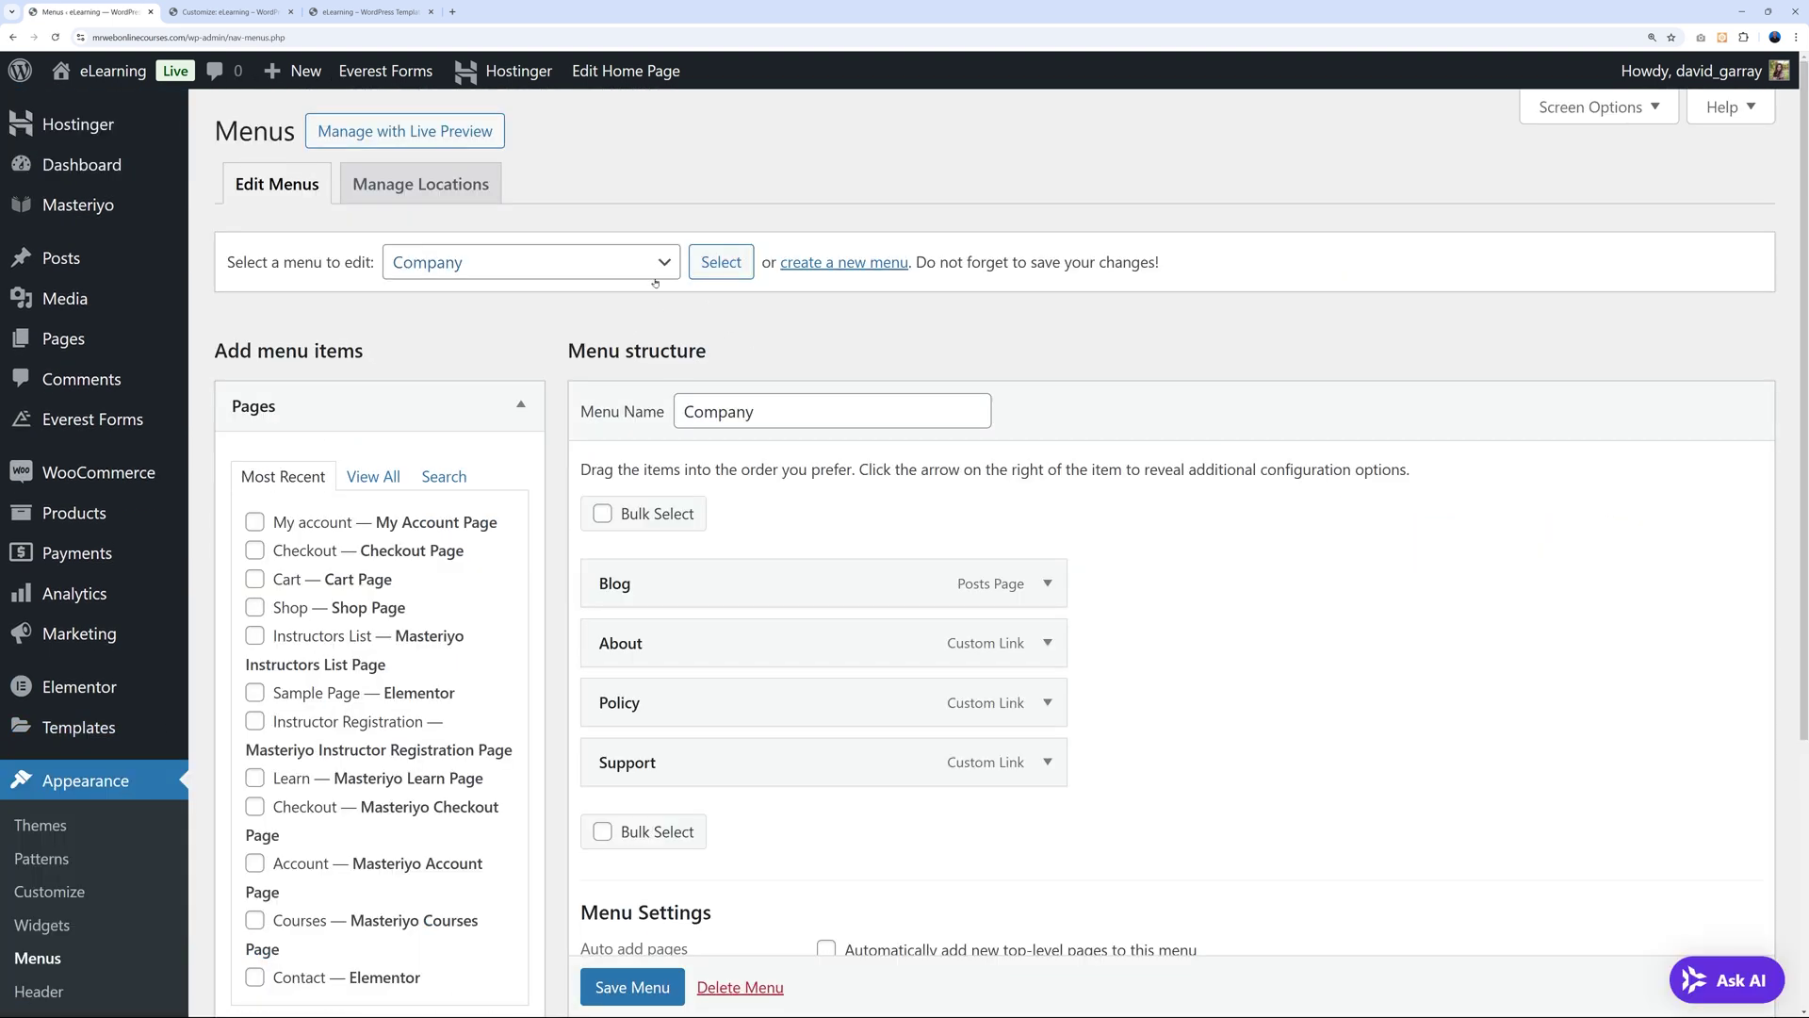
pyautogui.click(569, 277)
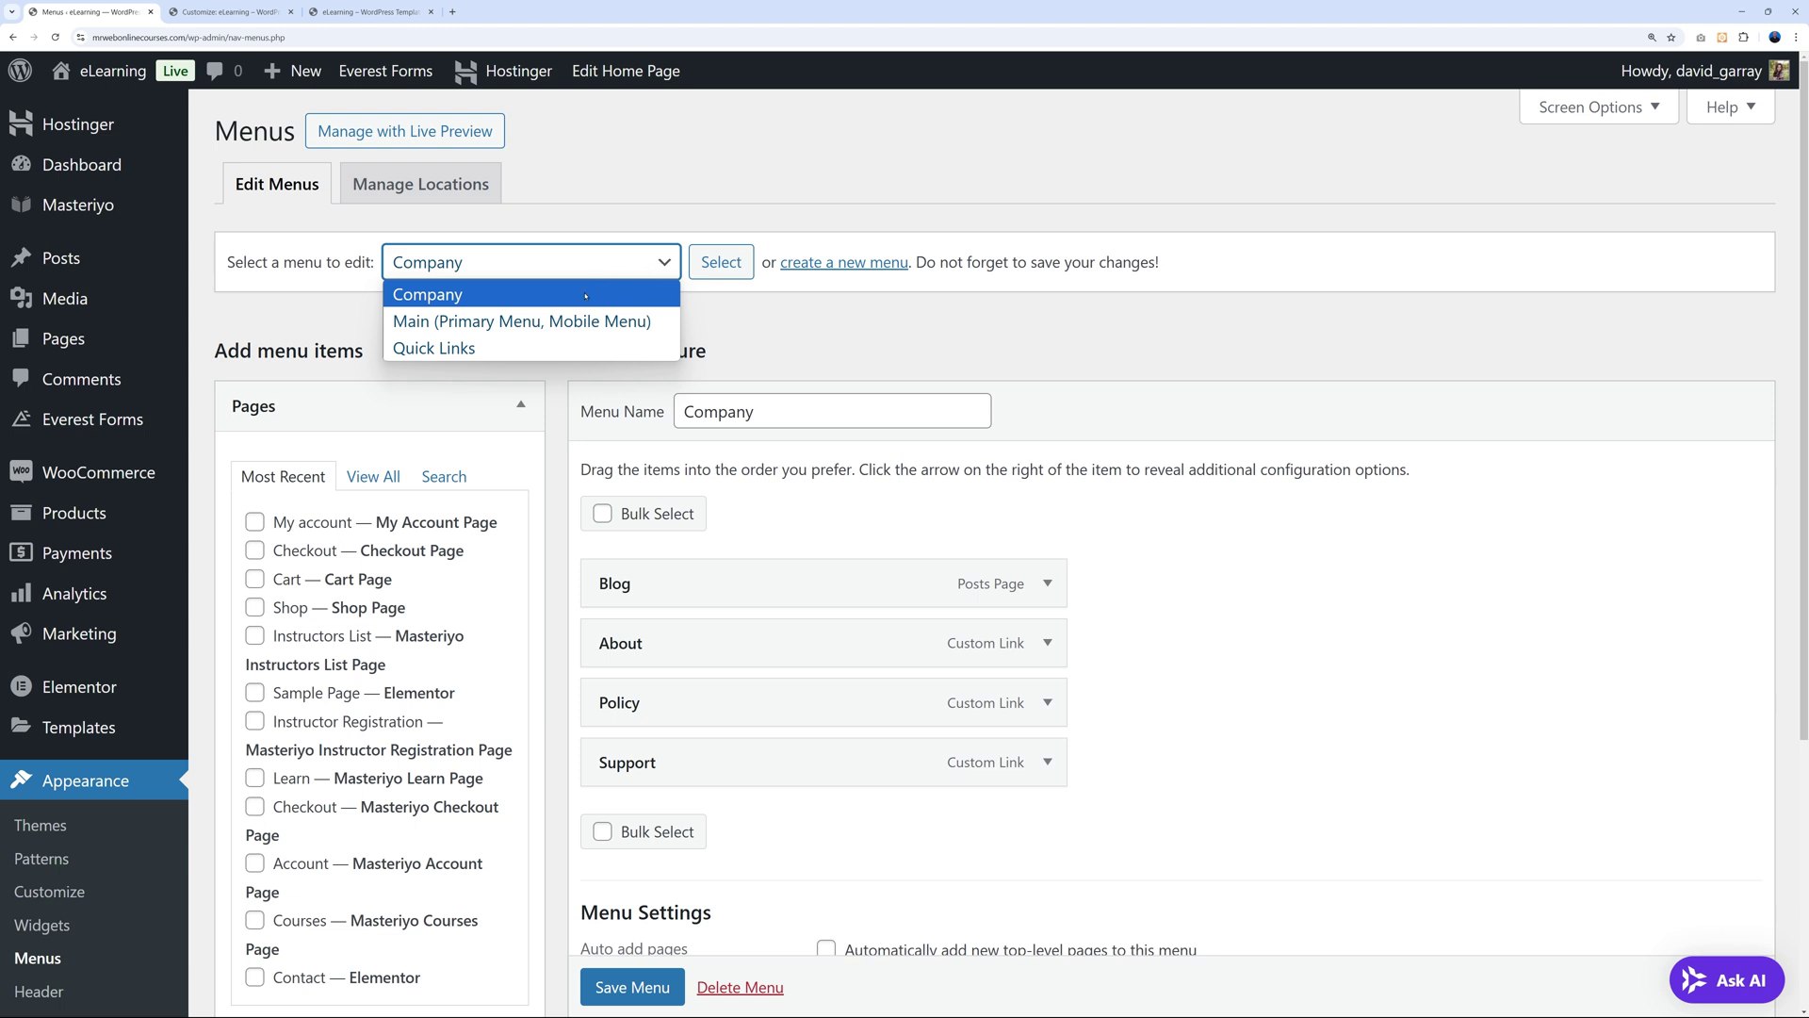
pyautogui.click(553, 321)
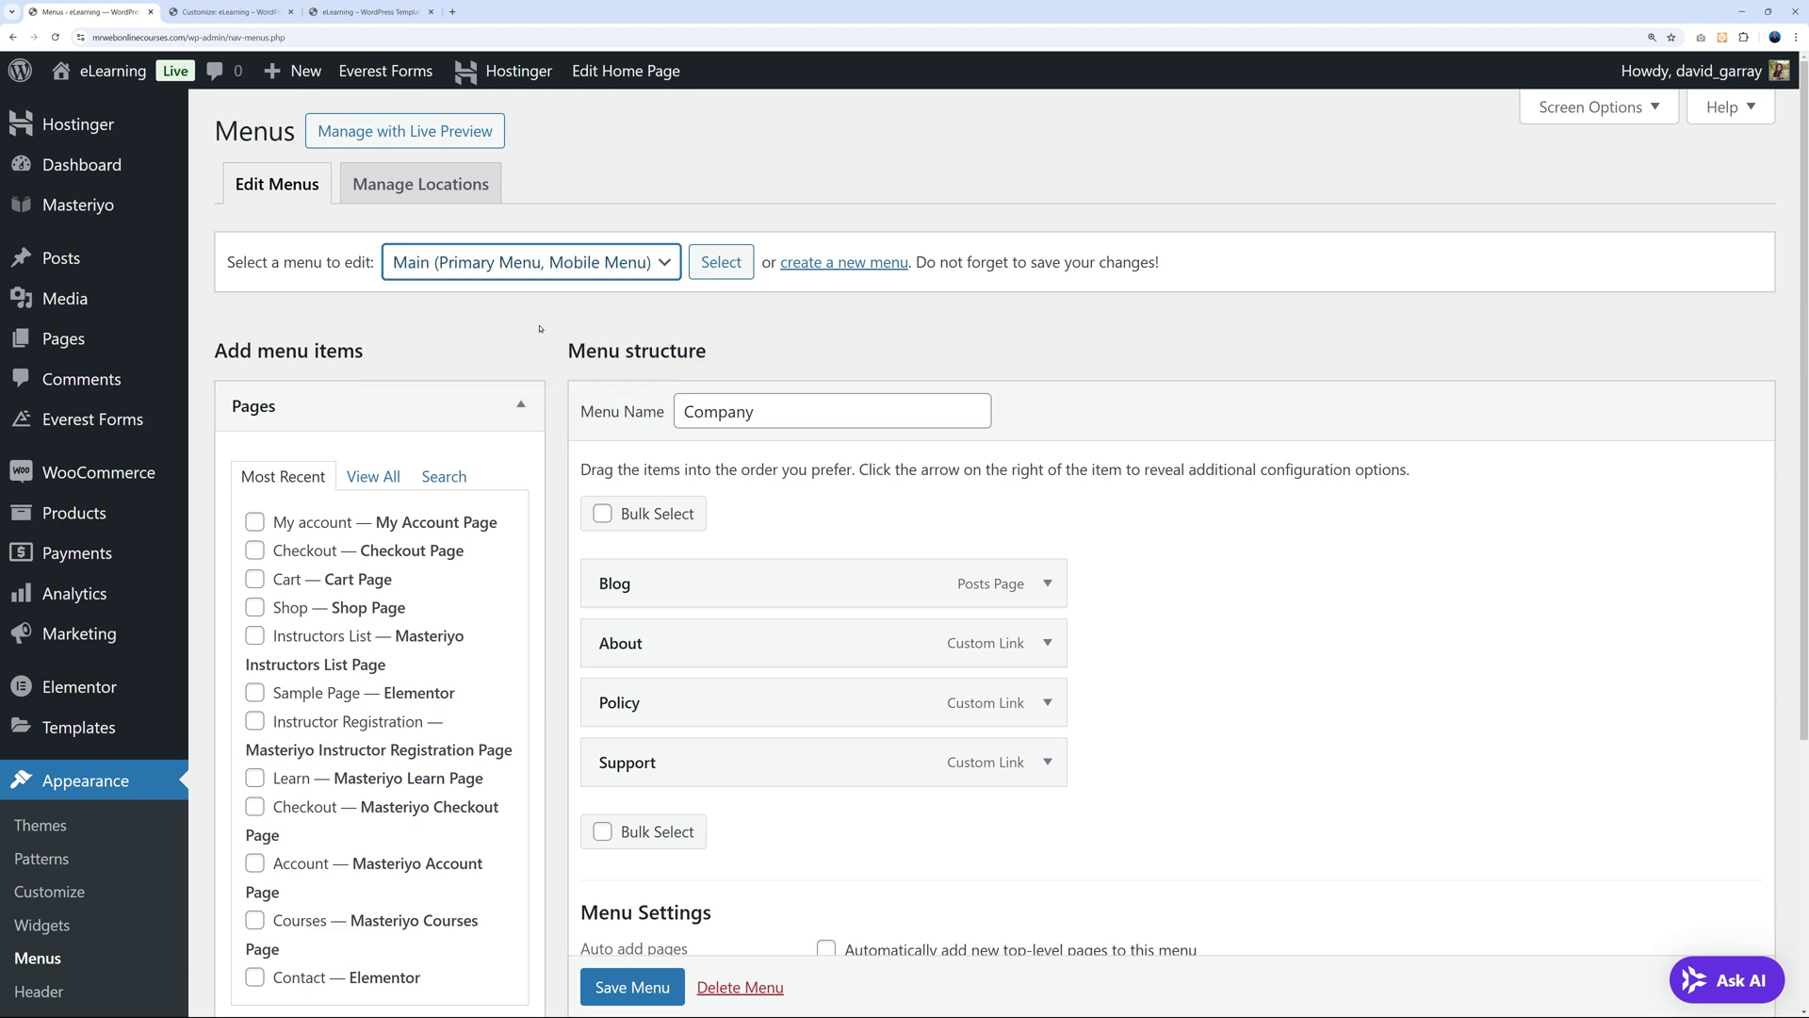
pyautogui.click(721, 262)
pyautogui.scroll(-3, 1378, 577)
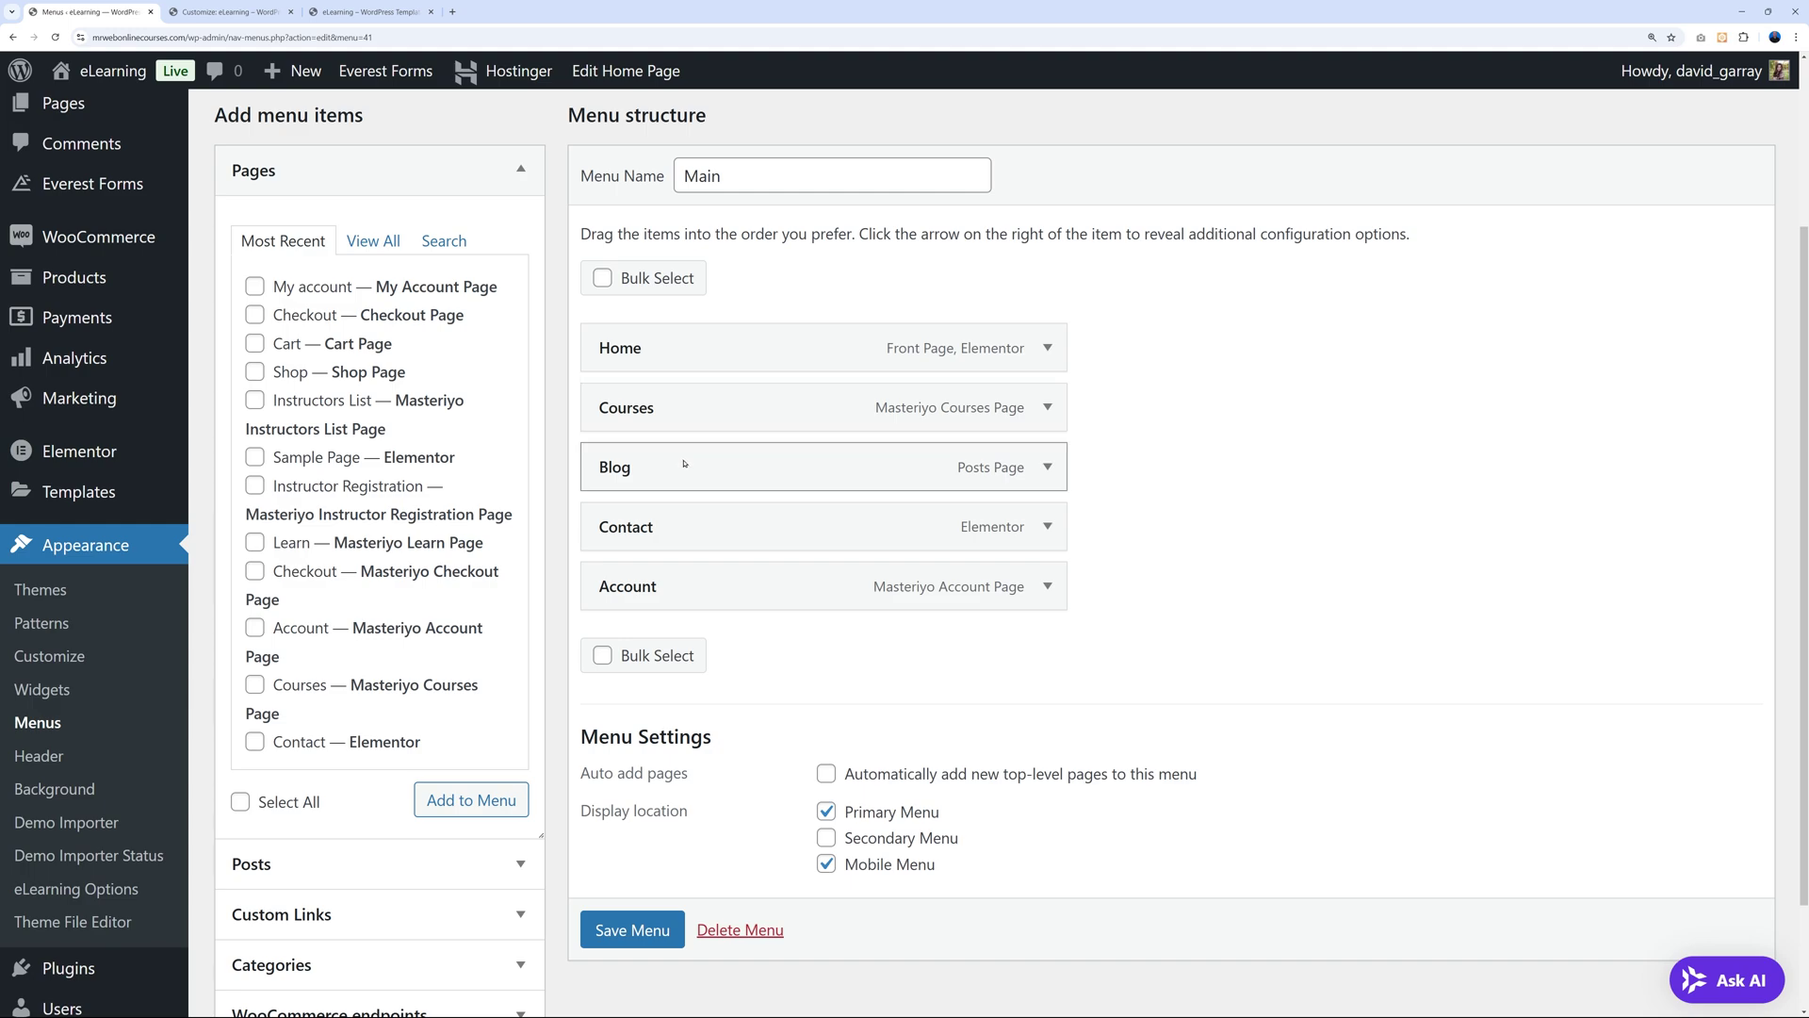
pyautogui.click(224, 13)
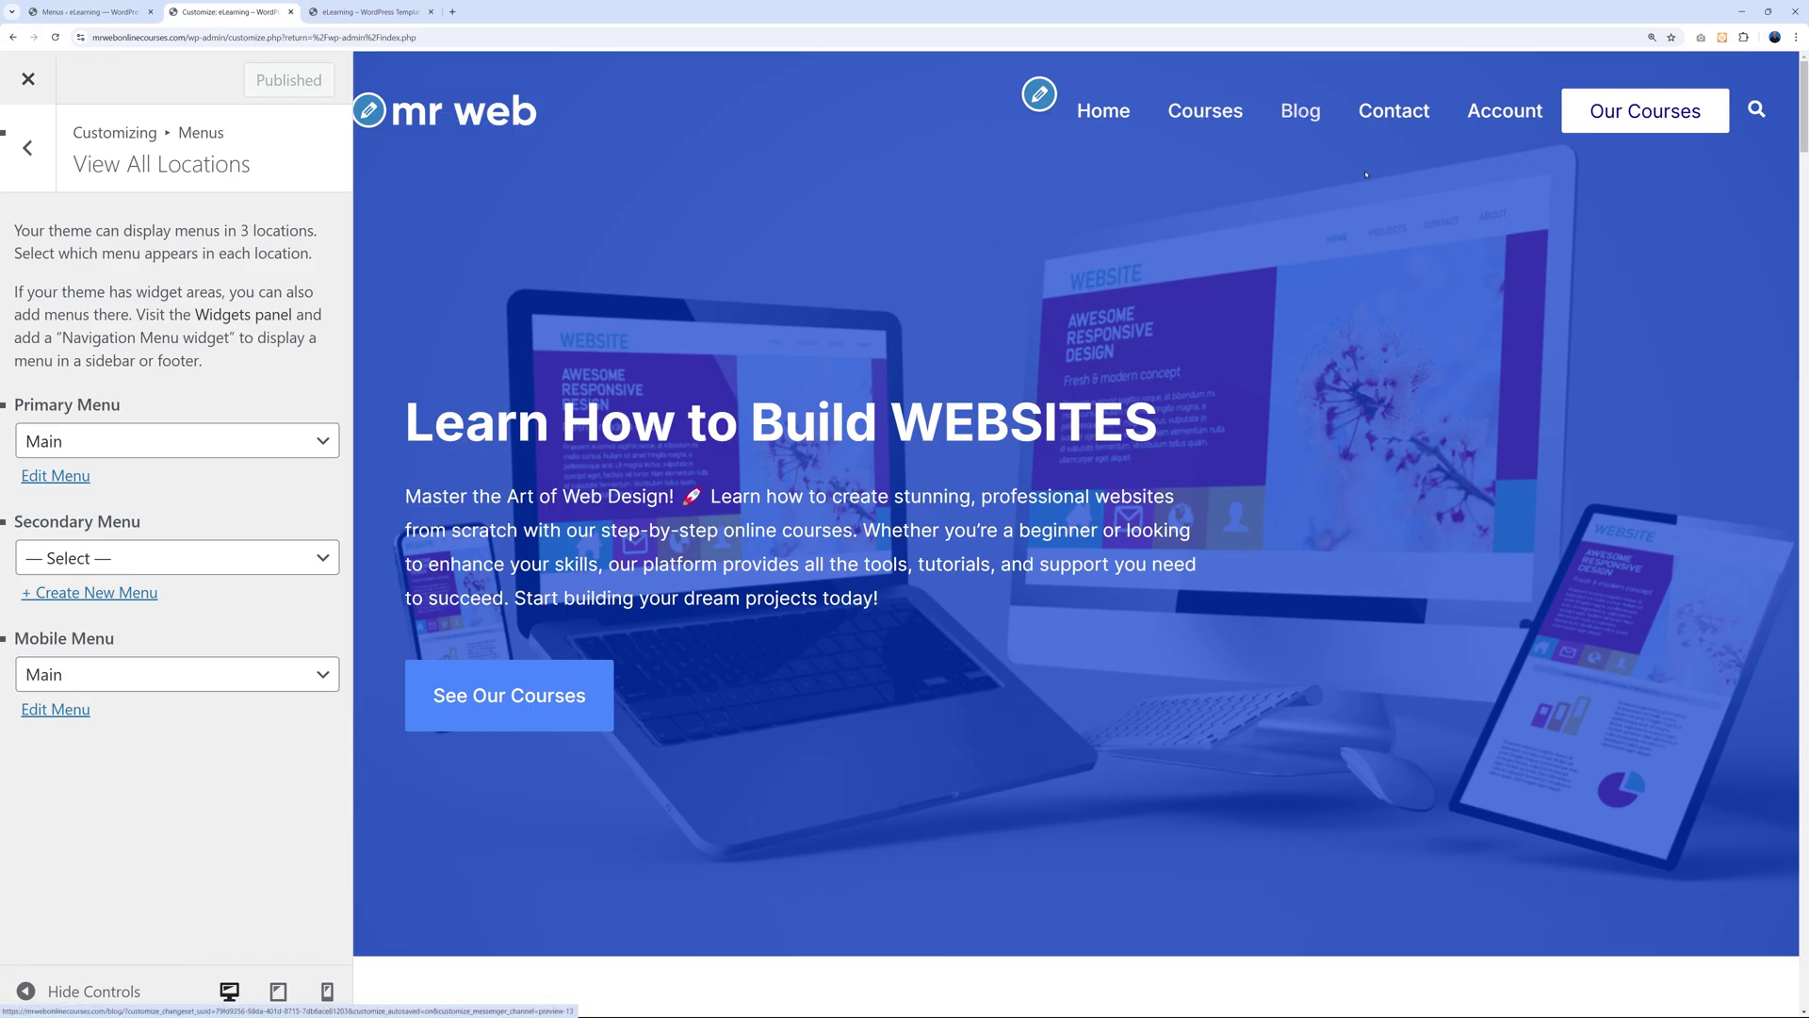
pyautogui.click(89, 13)
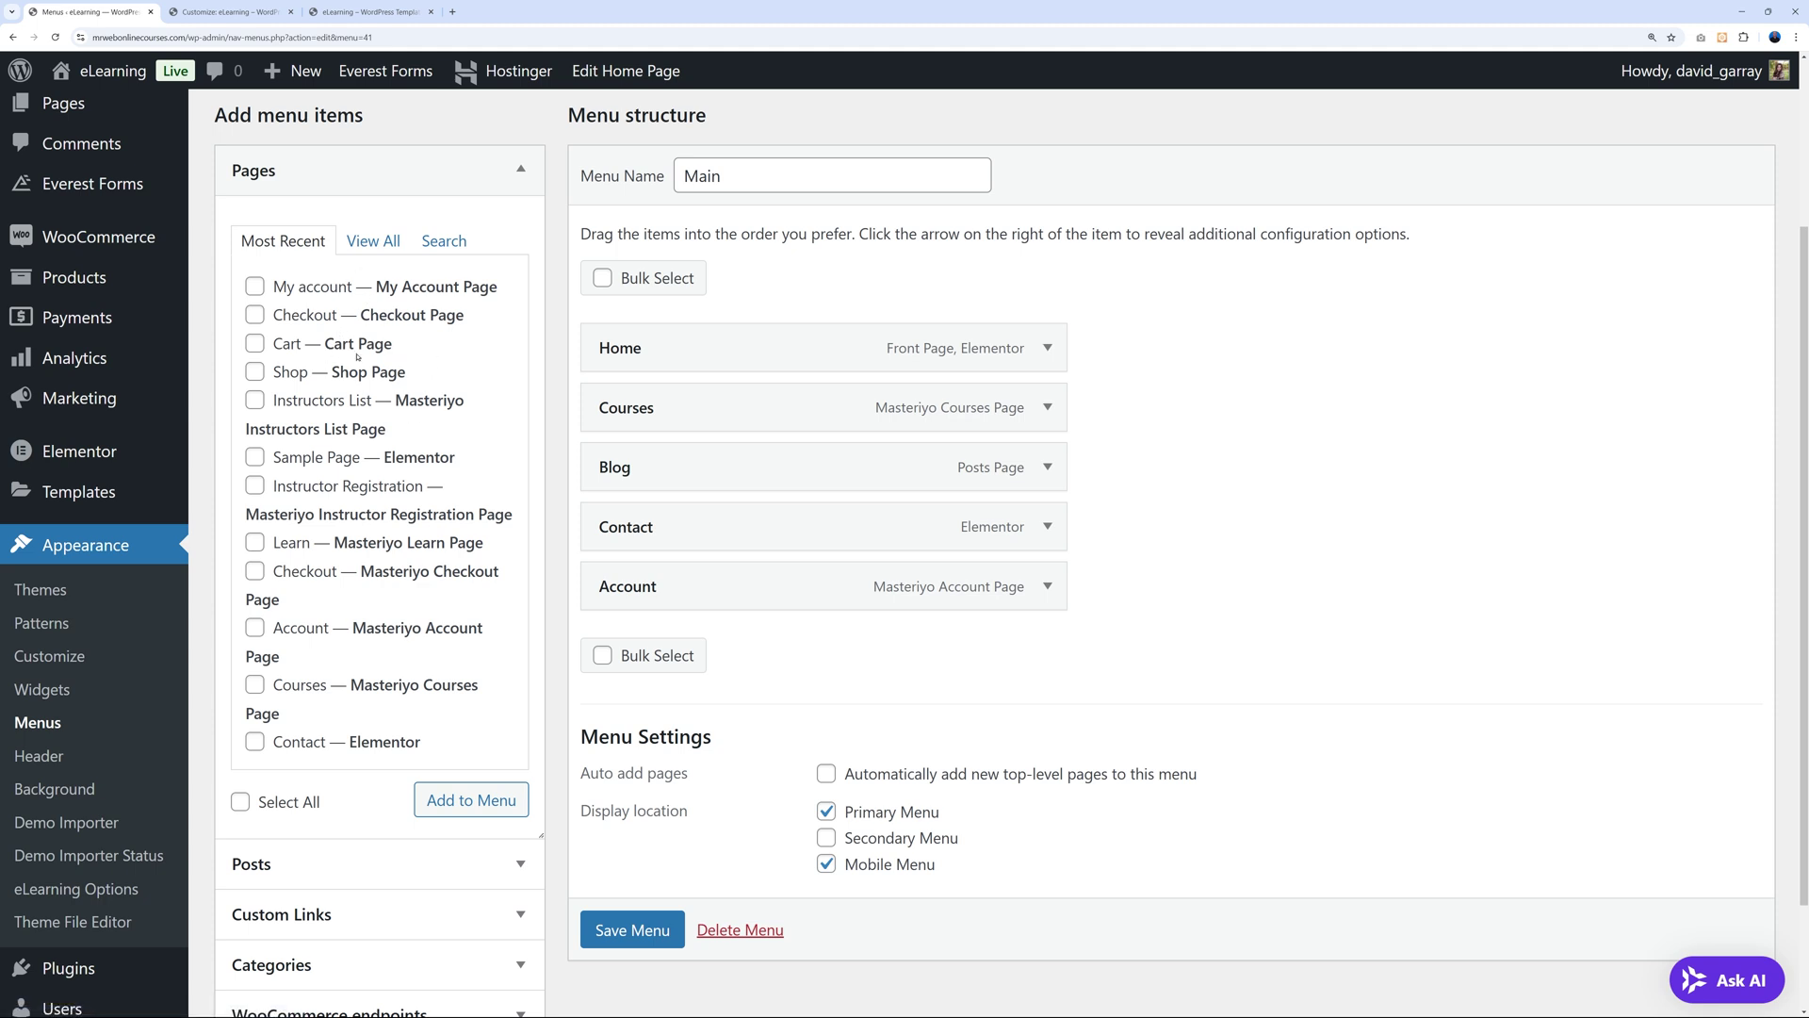
# Add the Checkout page to the Main menu, save it, and view the live site.
pyautogui.scroll(-1, 782, 664)
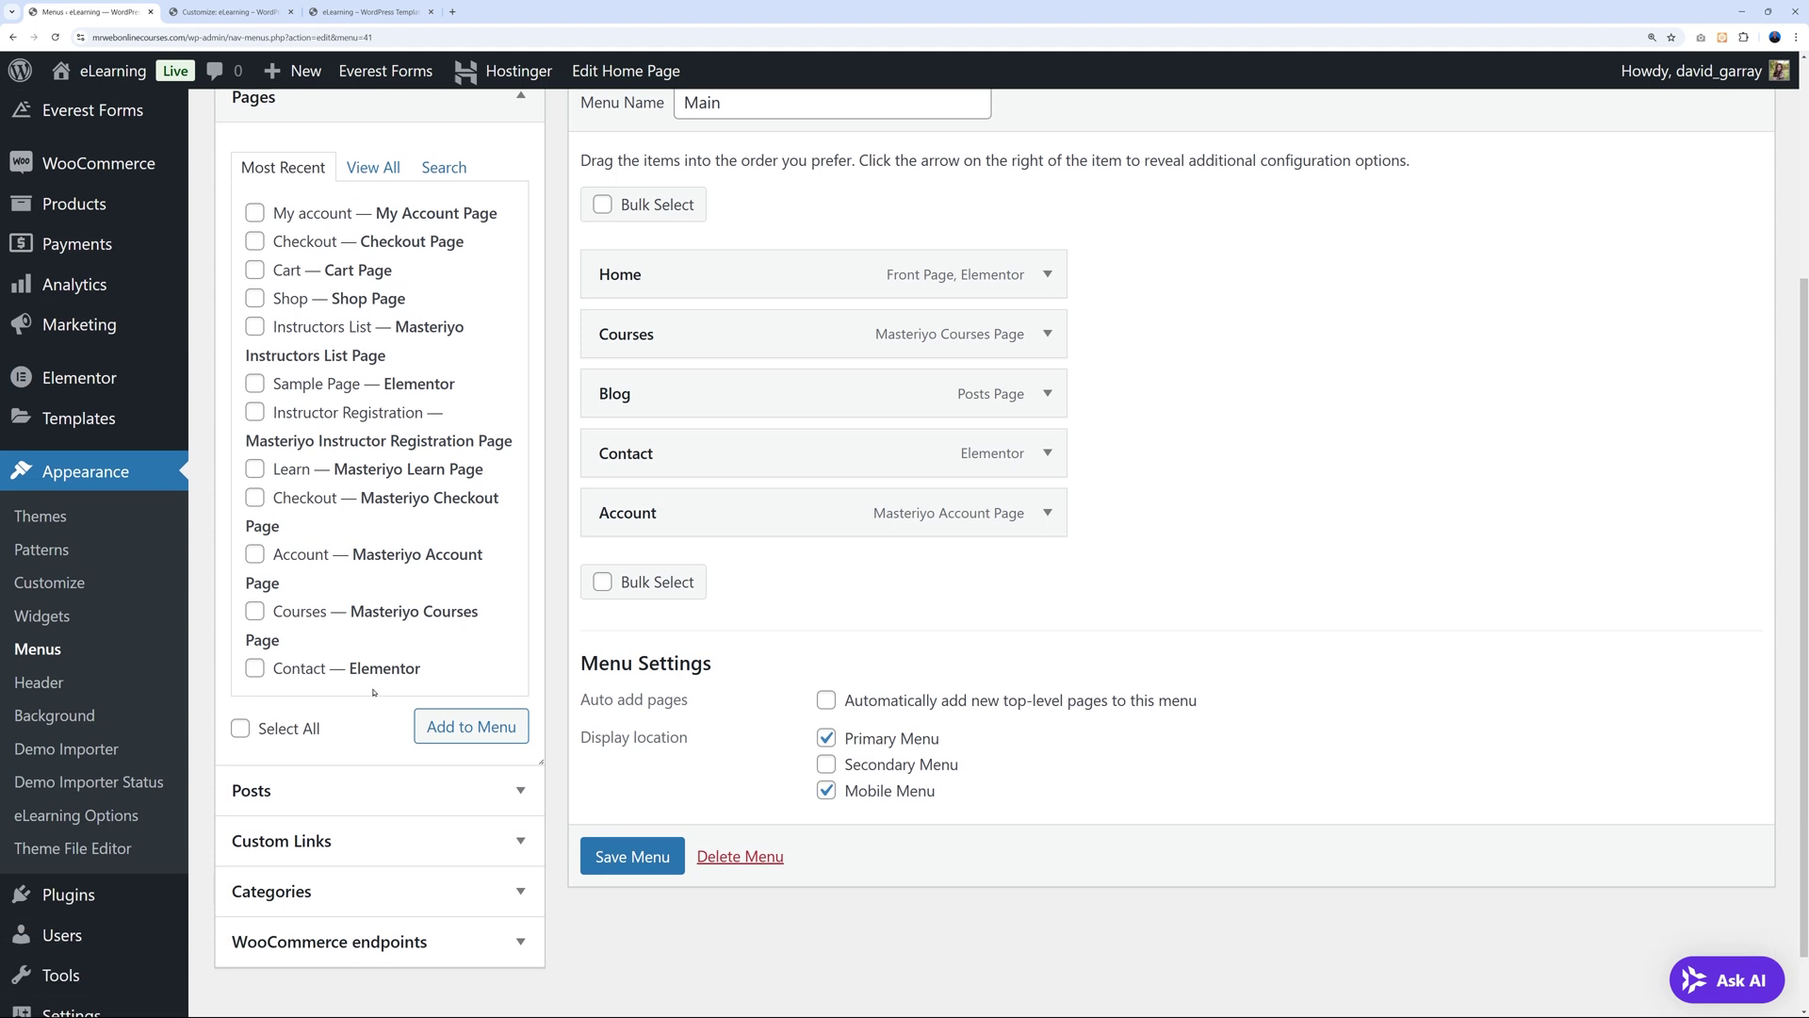
pyautogui.scroll(1, 1214, 667)
pyautogui.scroll(1, 1292, 618)
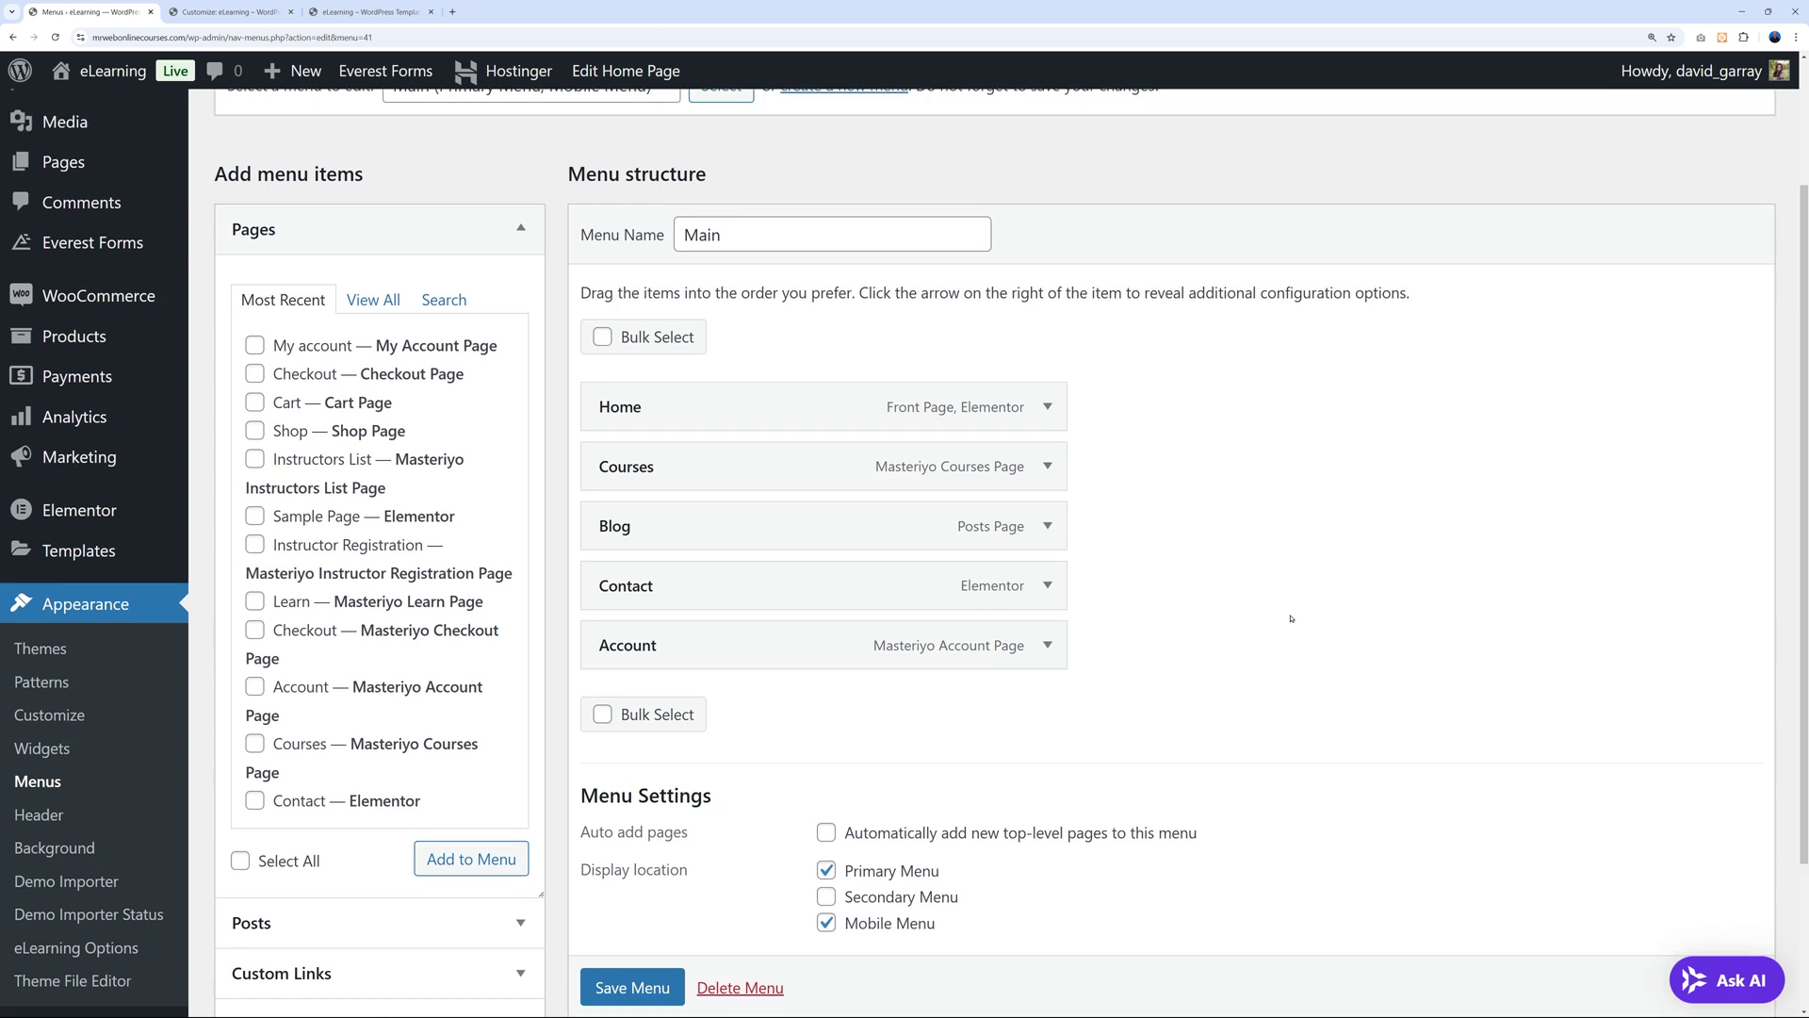
pyautogui.scroll(-1, 942, 613)
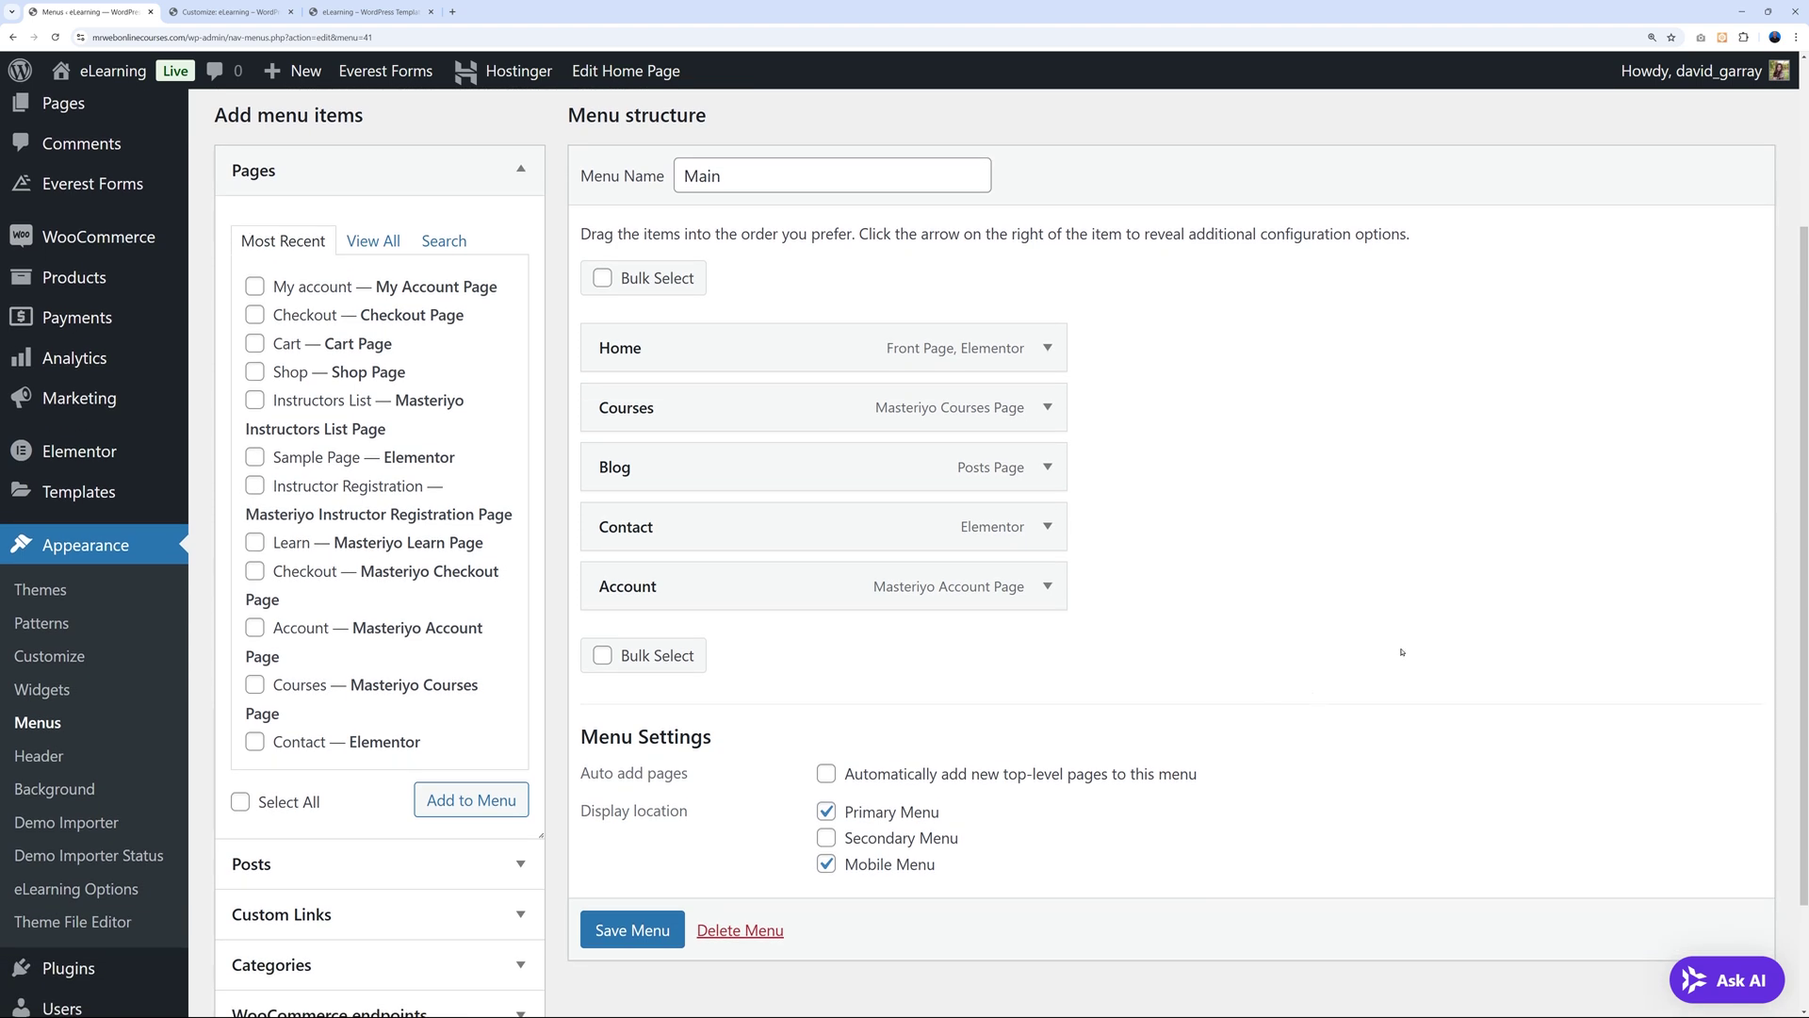
pyautogui.click(256, 574)
pyautogui.click(500, 811)
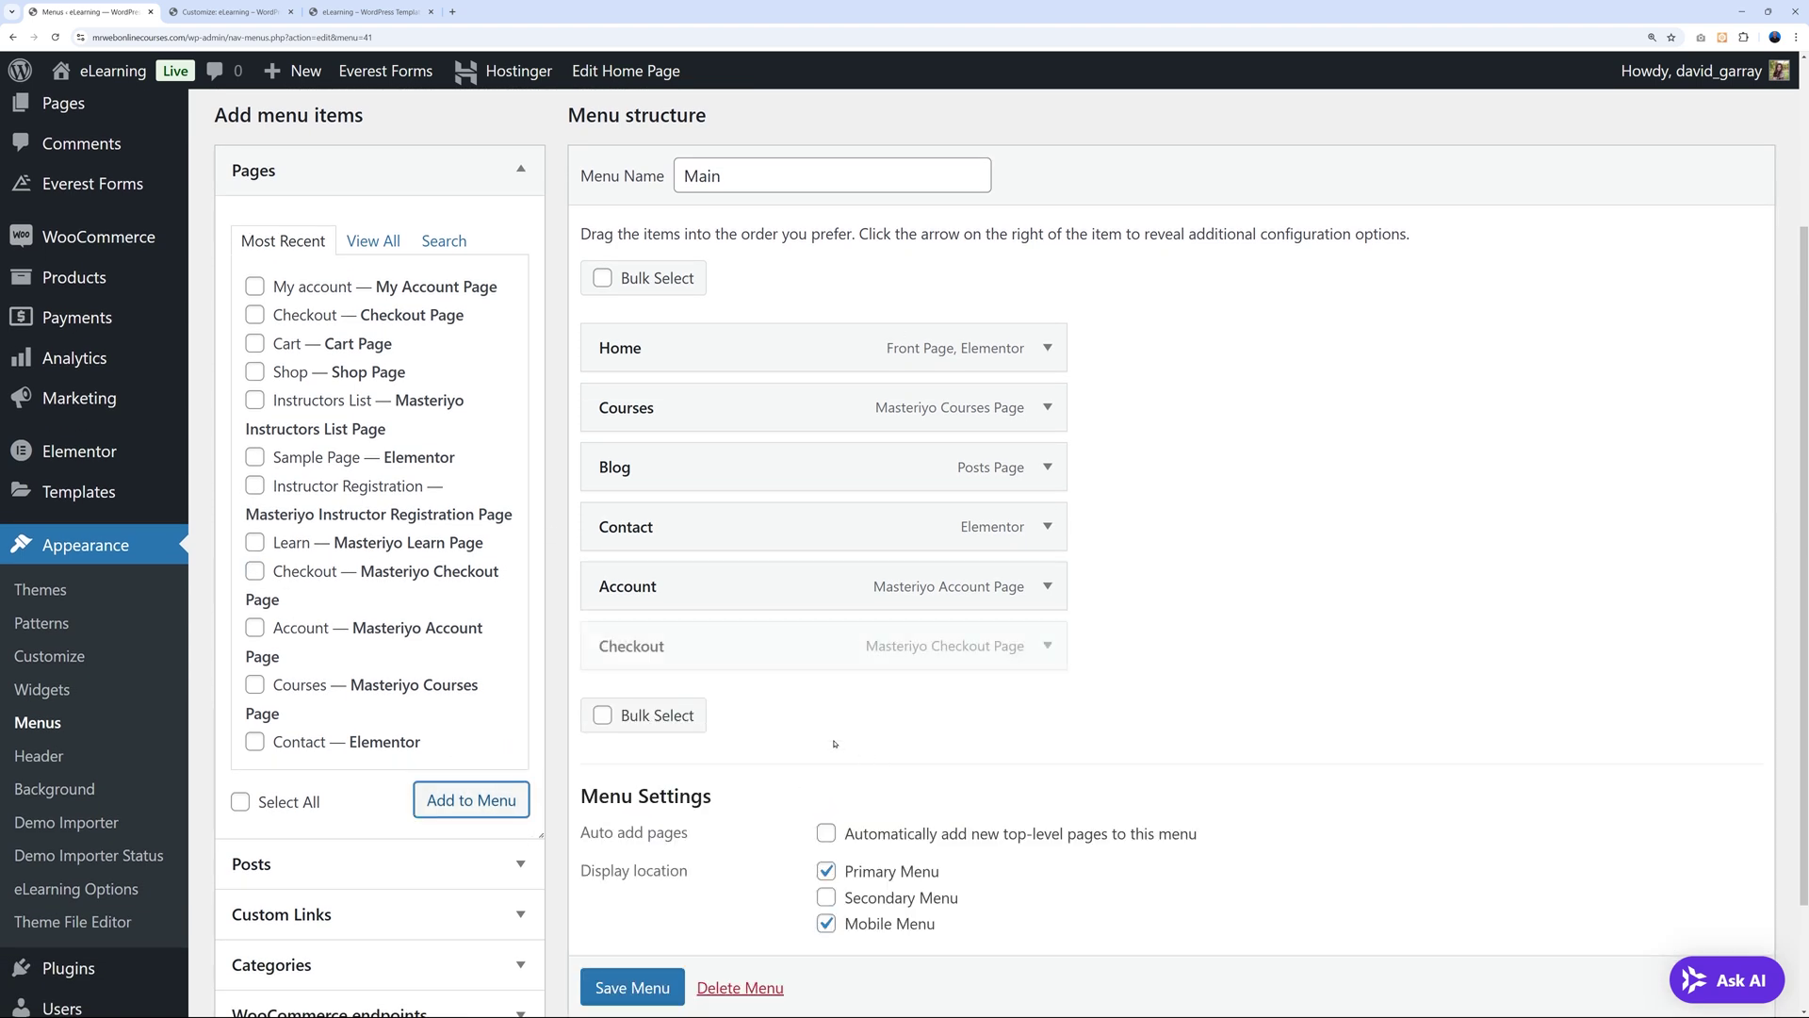
pyautogui.click(682, 987)
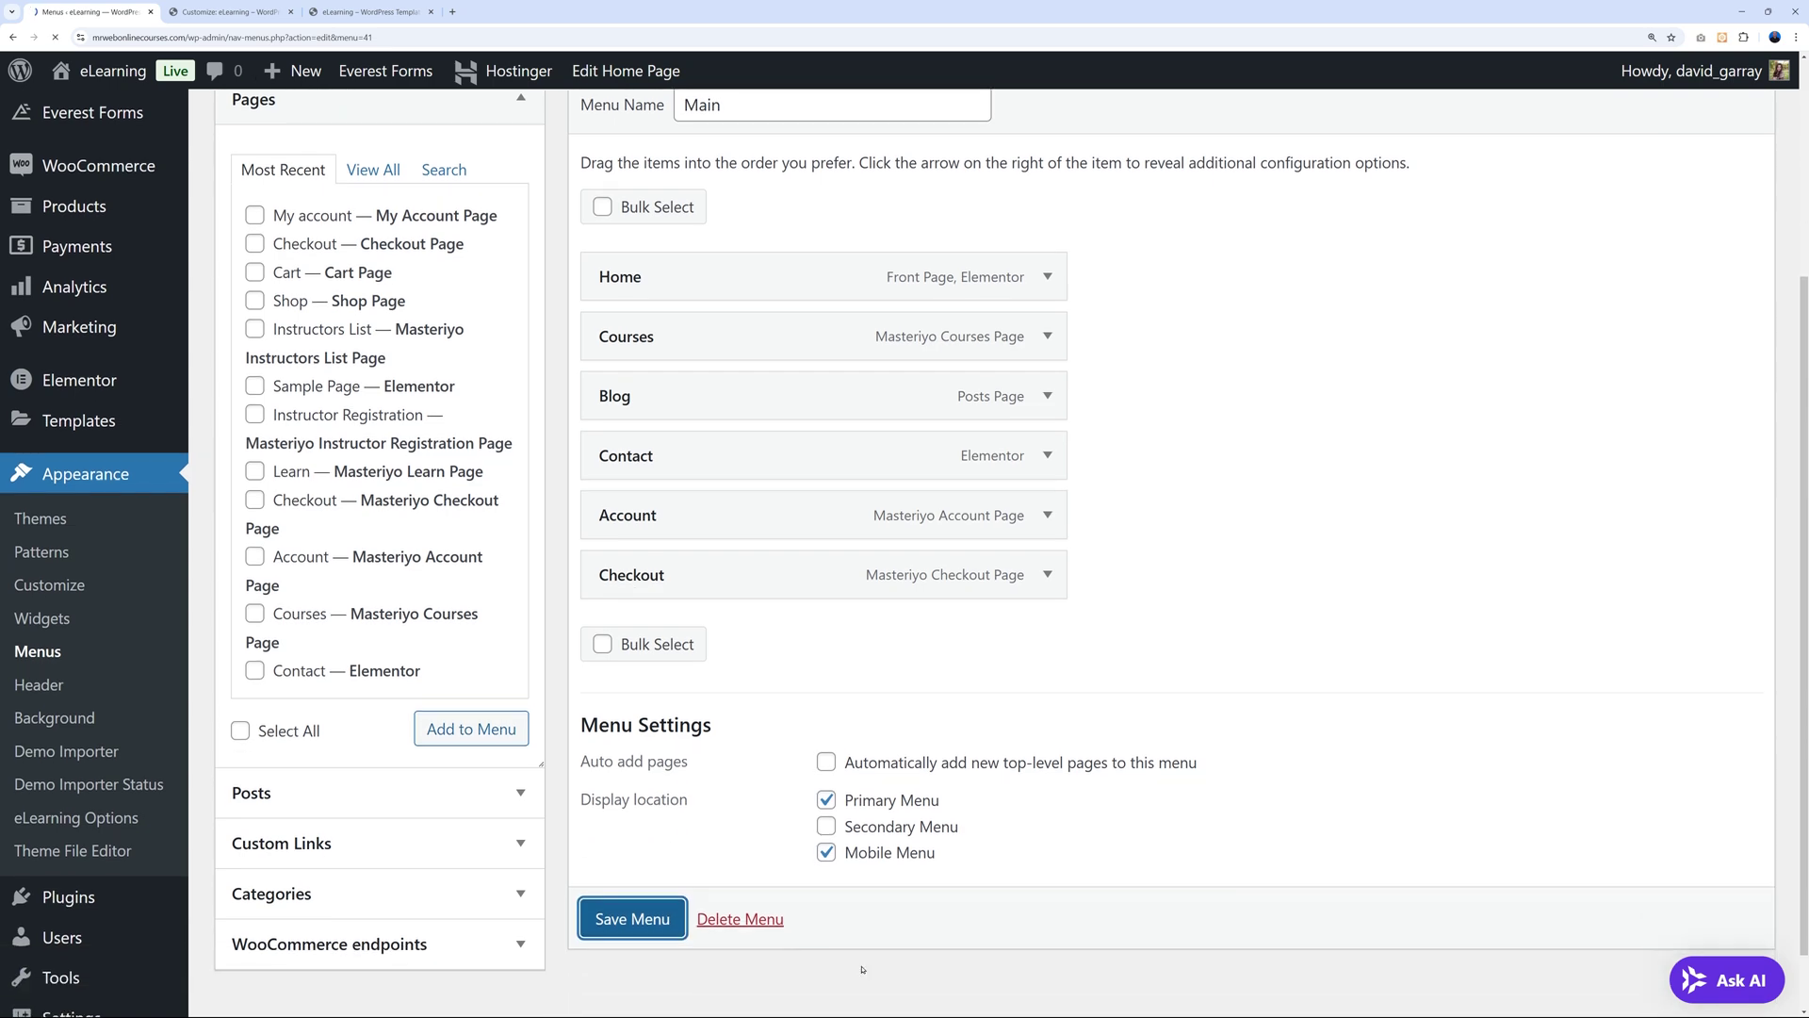
pyautogui.click(389, 12)
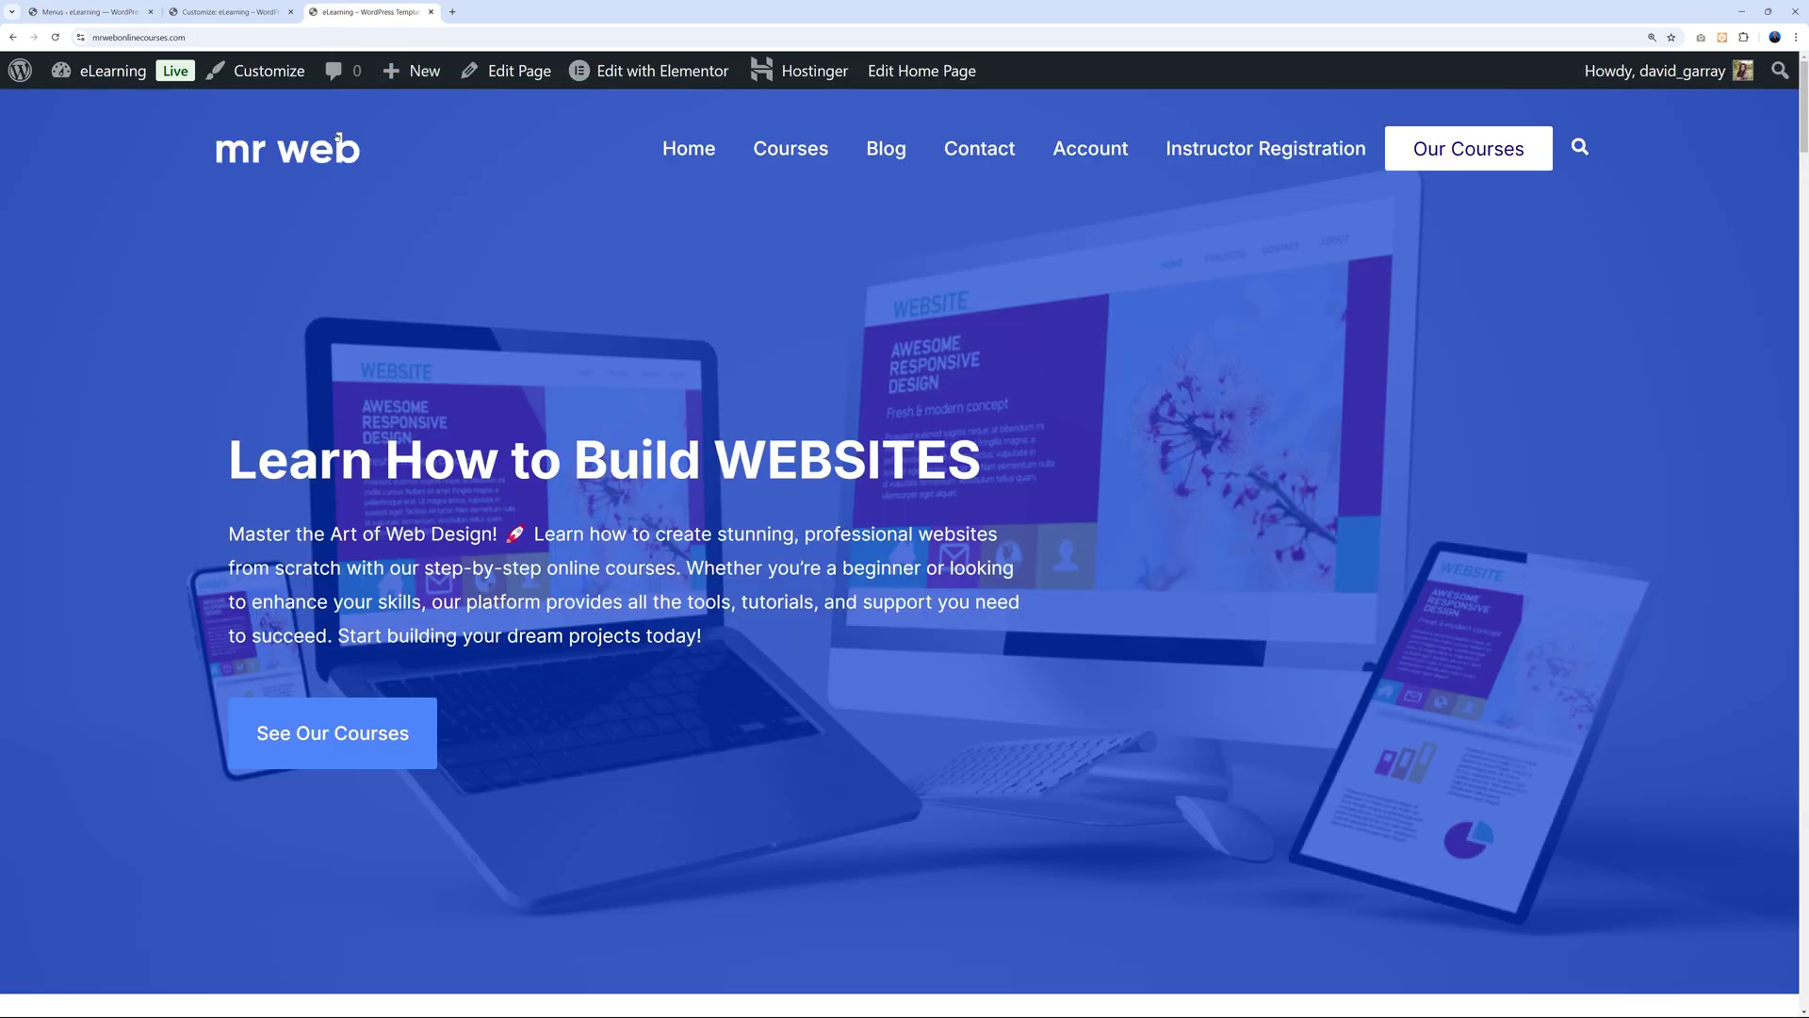
# Reload the live site, try the new Checkout link, and return to the homepage.
pyautogui.press('F5')
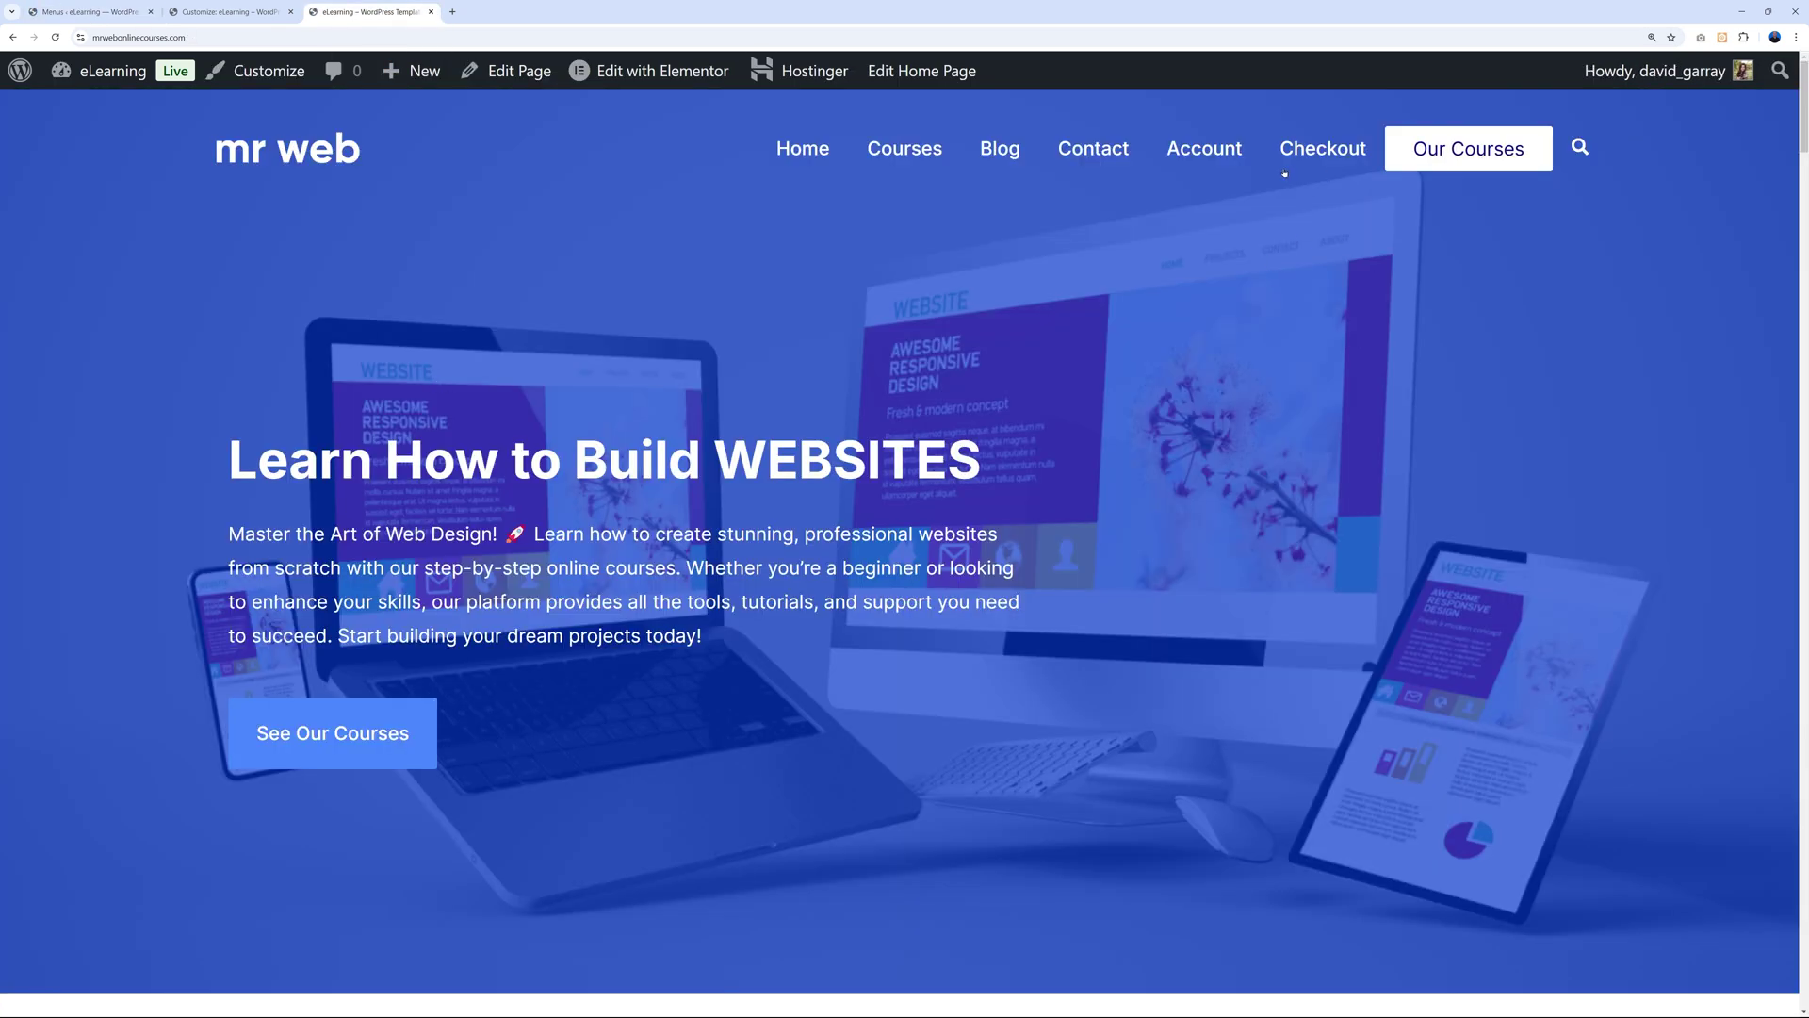
pyautogui.click(1323, 149)
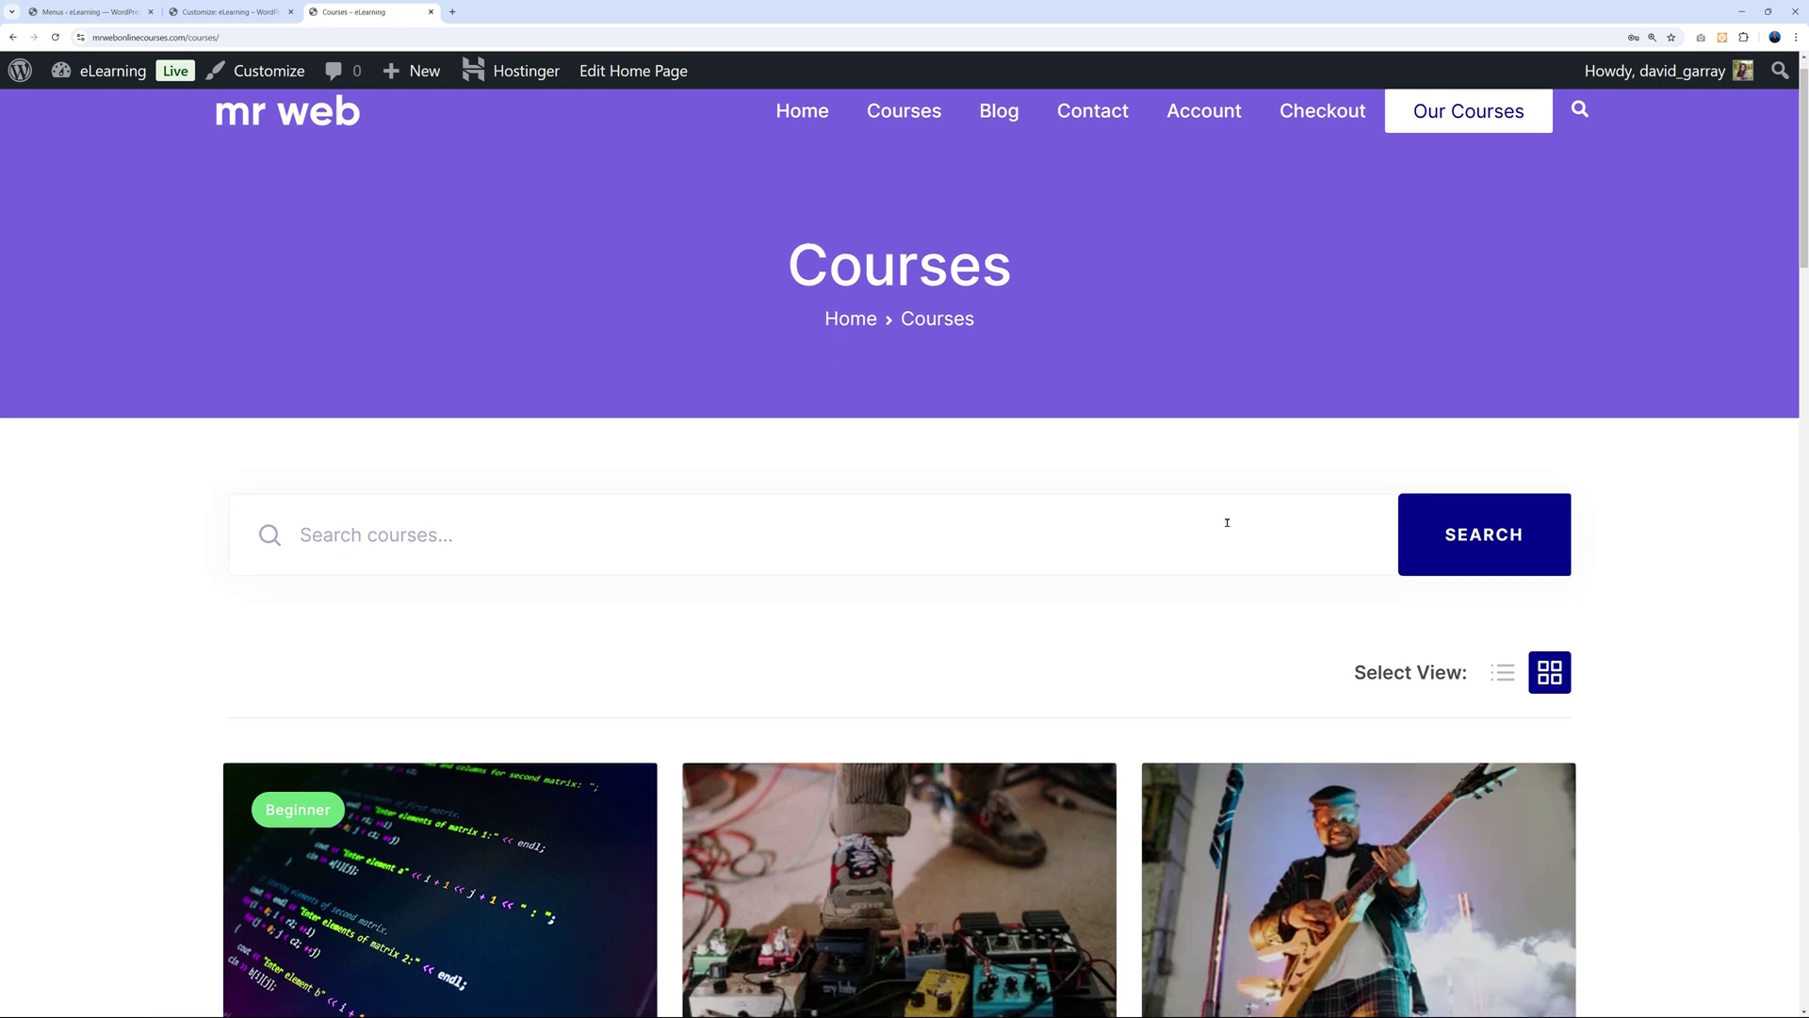
pyautogui.scroll(-2, 1226, 522)
pyautogui.scroll(3, 1177, 553)
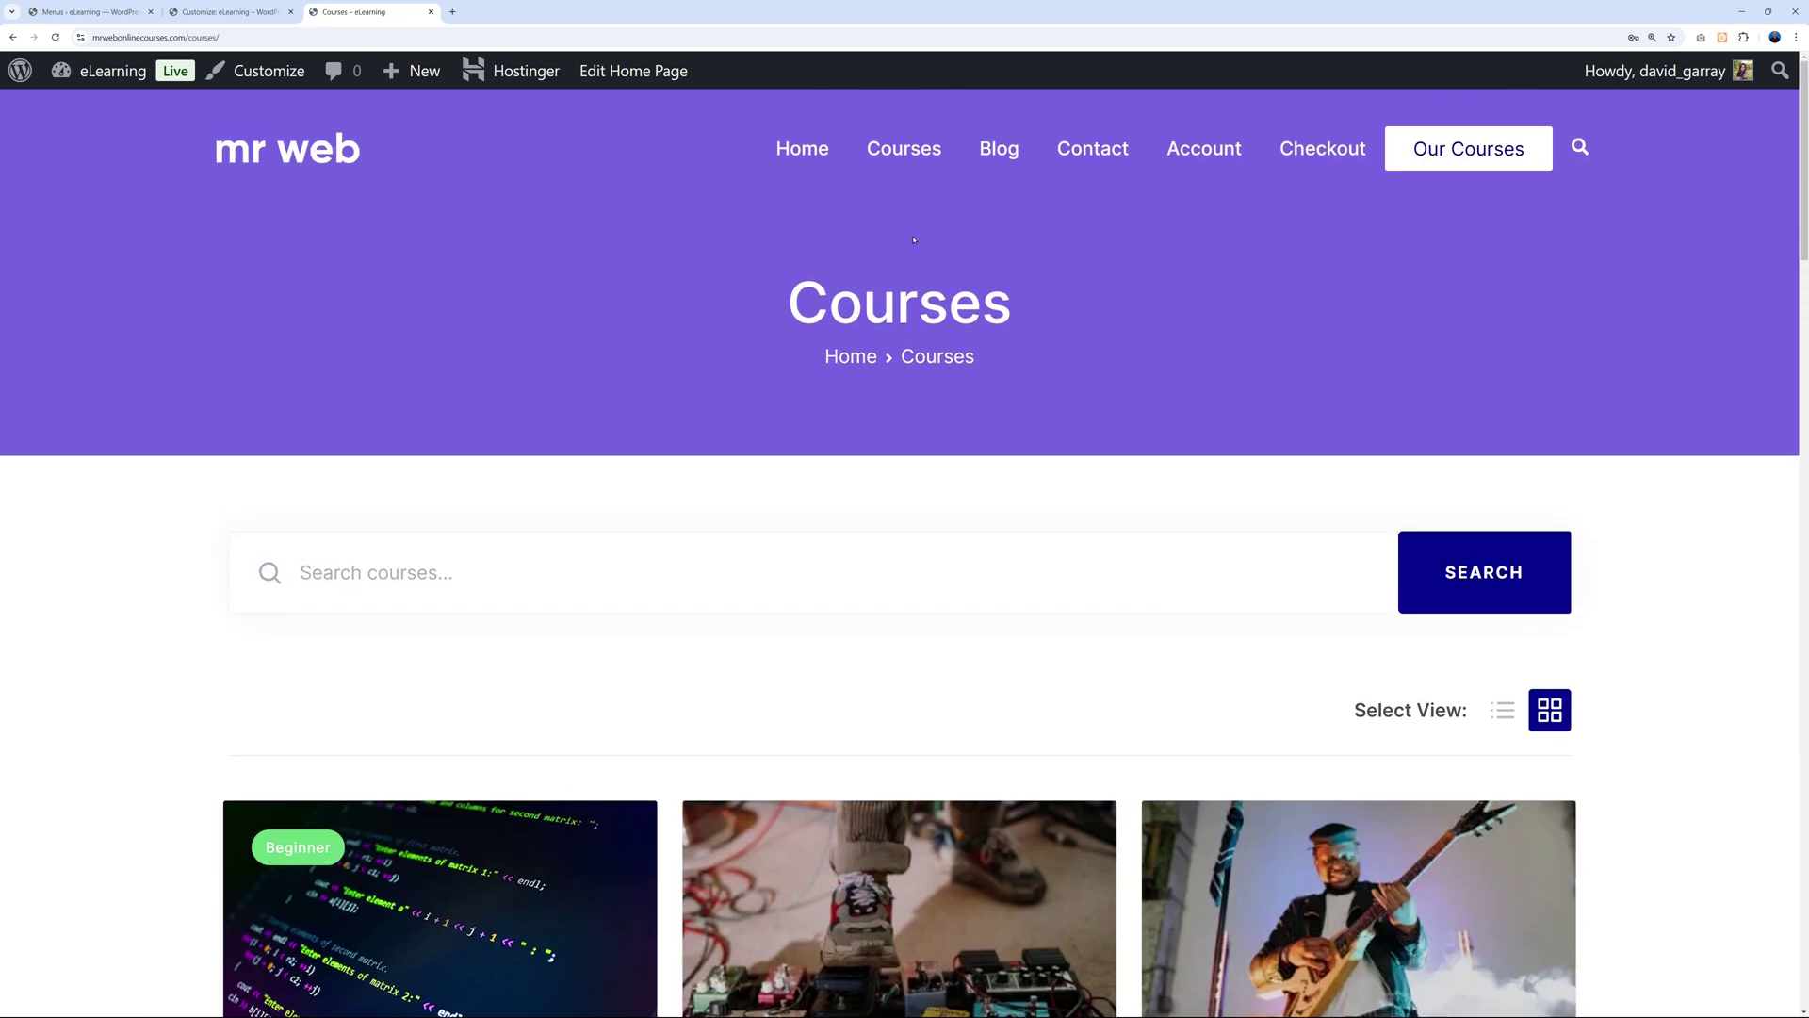
pyautogui.click(792, 151)
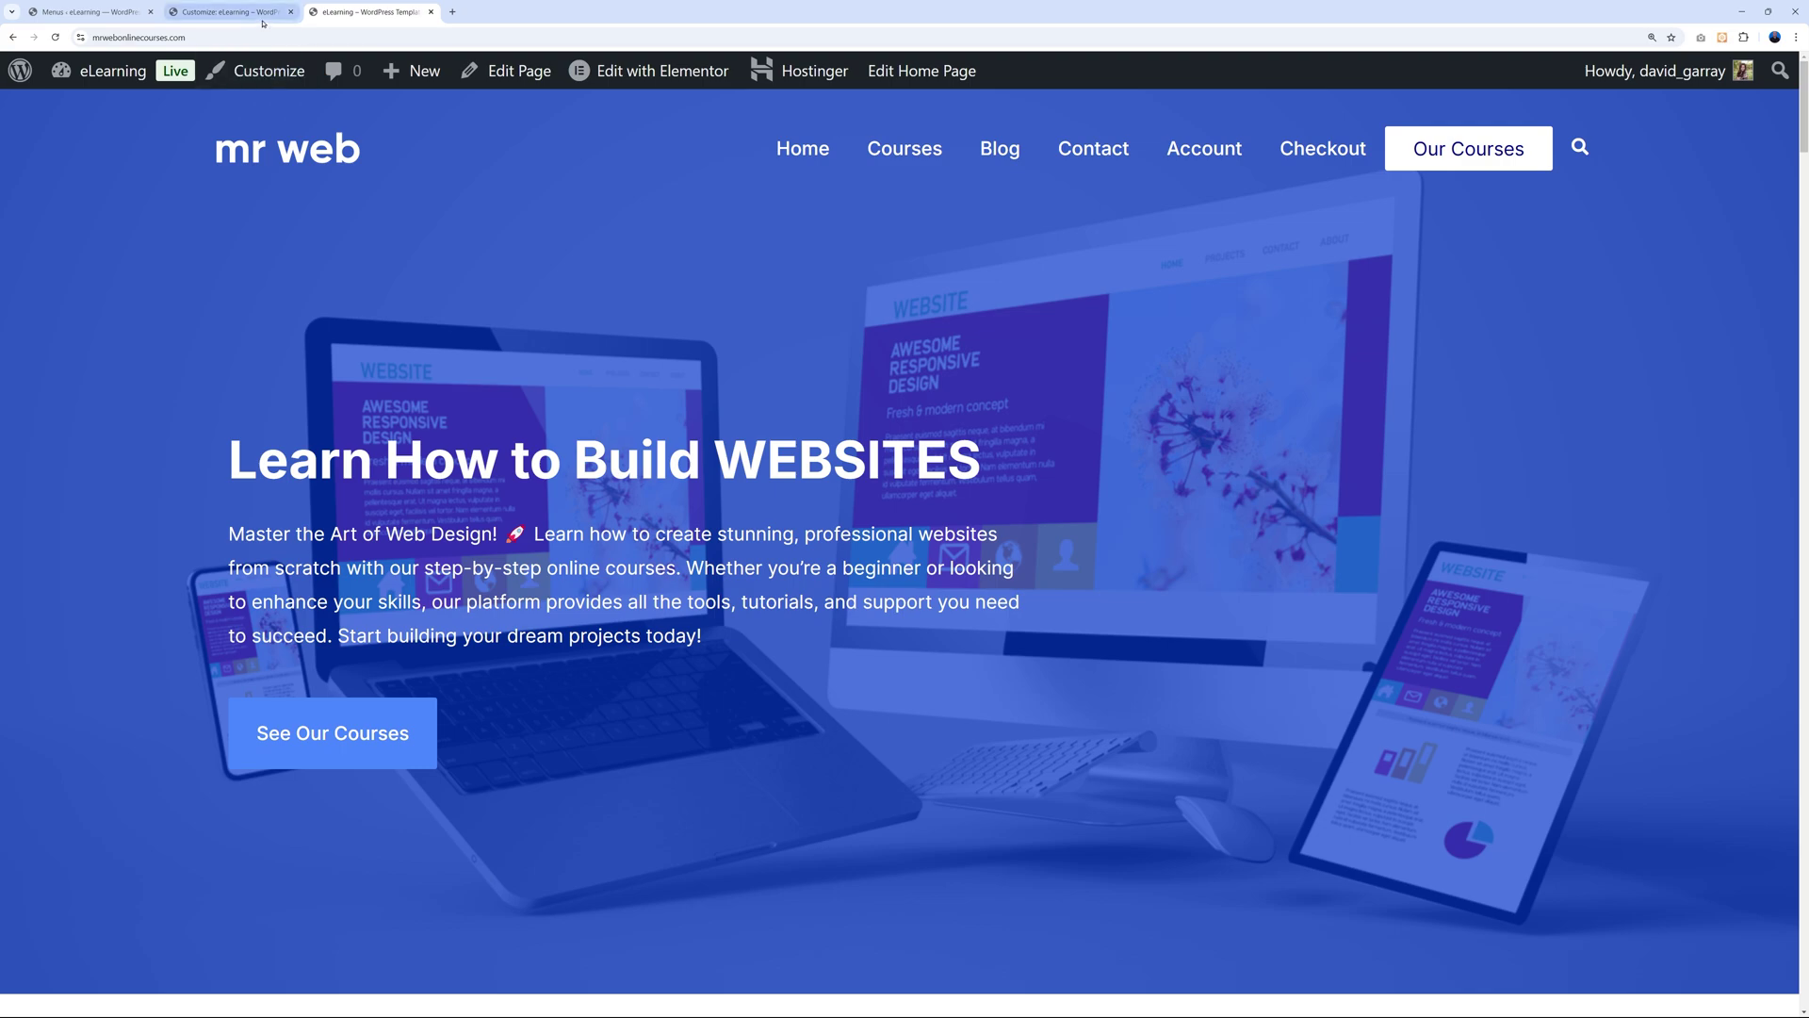
# Remove the Checkout item from the Main menu, save it, and view the live homepage.
pyautogui.click(226, 12)
pyautogui.click(122, 12)
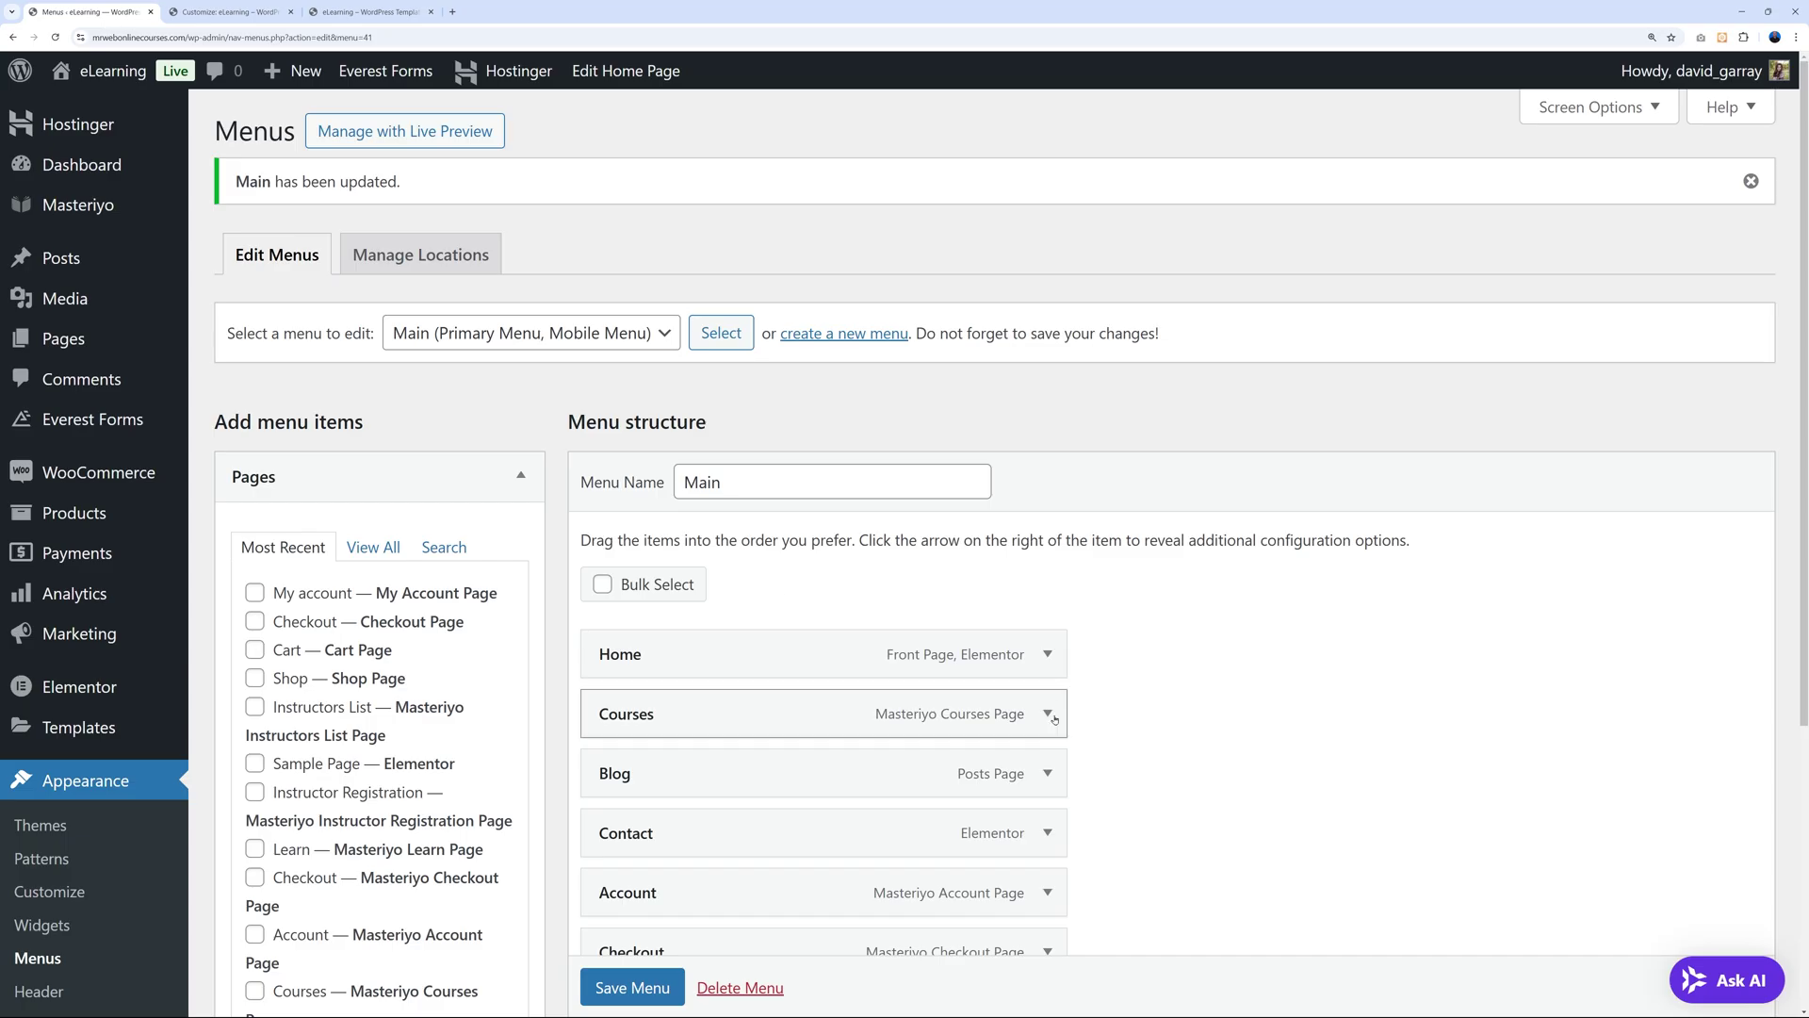
pyautogui.scroll(-4, 1110, 738)
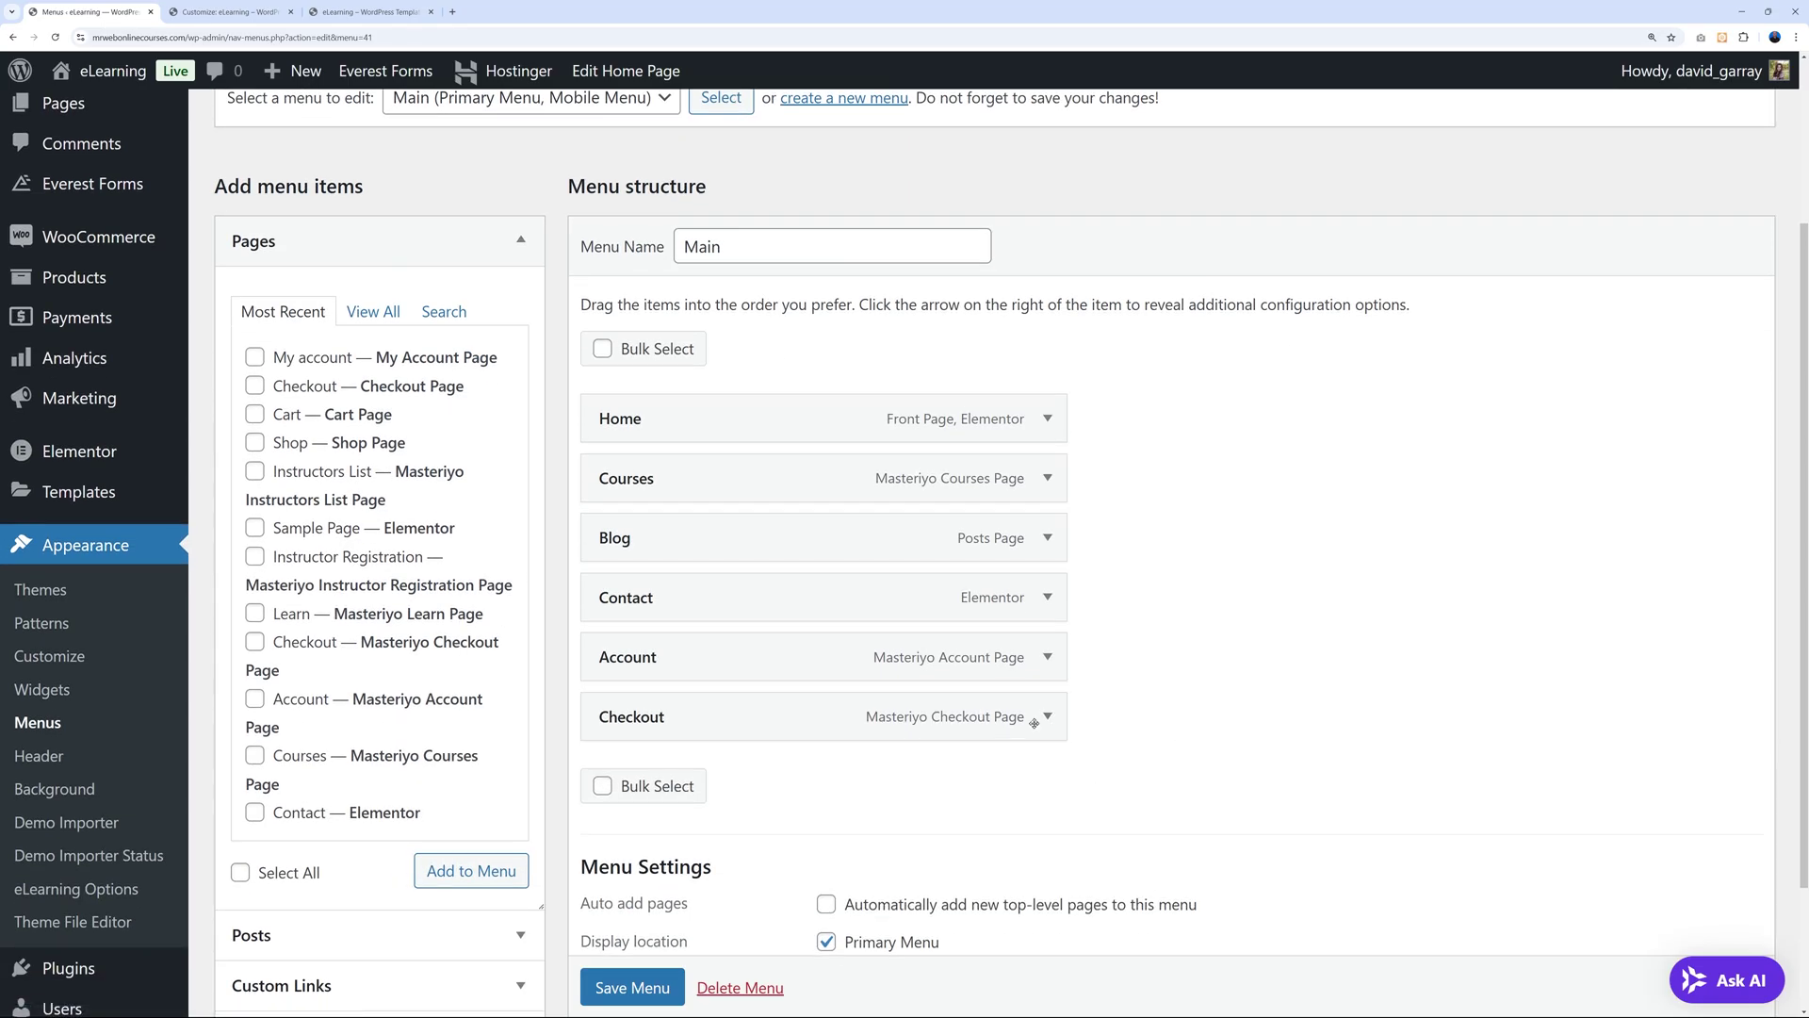
pyautogui.click(1047, 716)
pyautogui.scroll(-3, 716, 895)
pyautogui.click(614, 820)
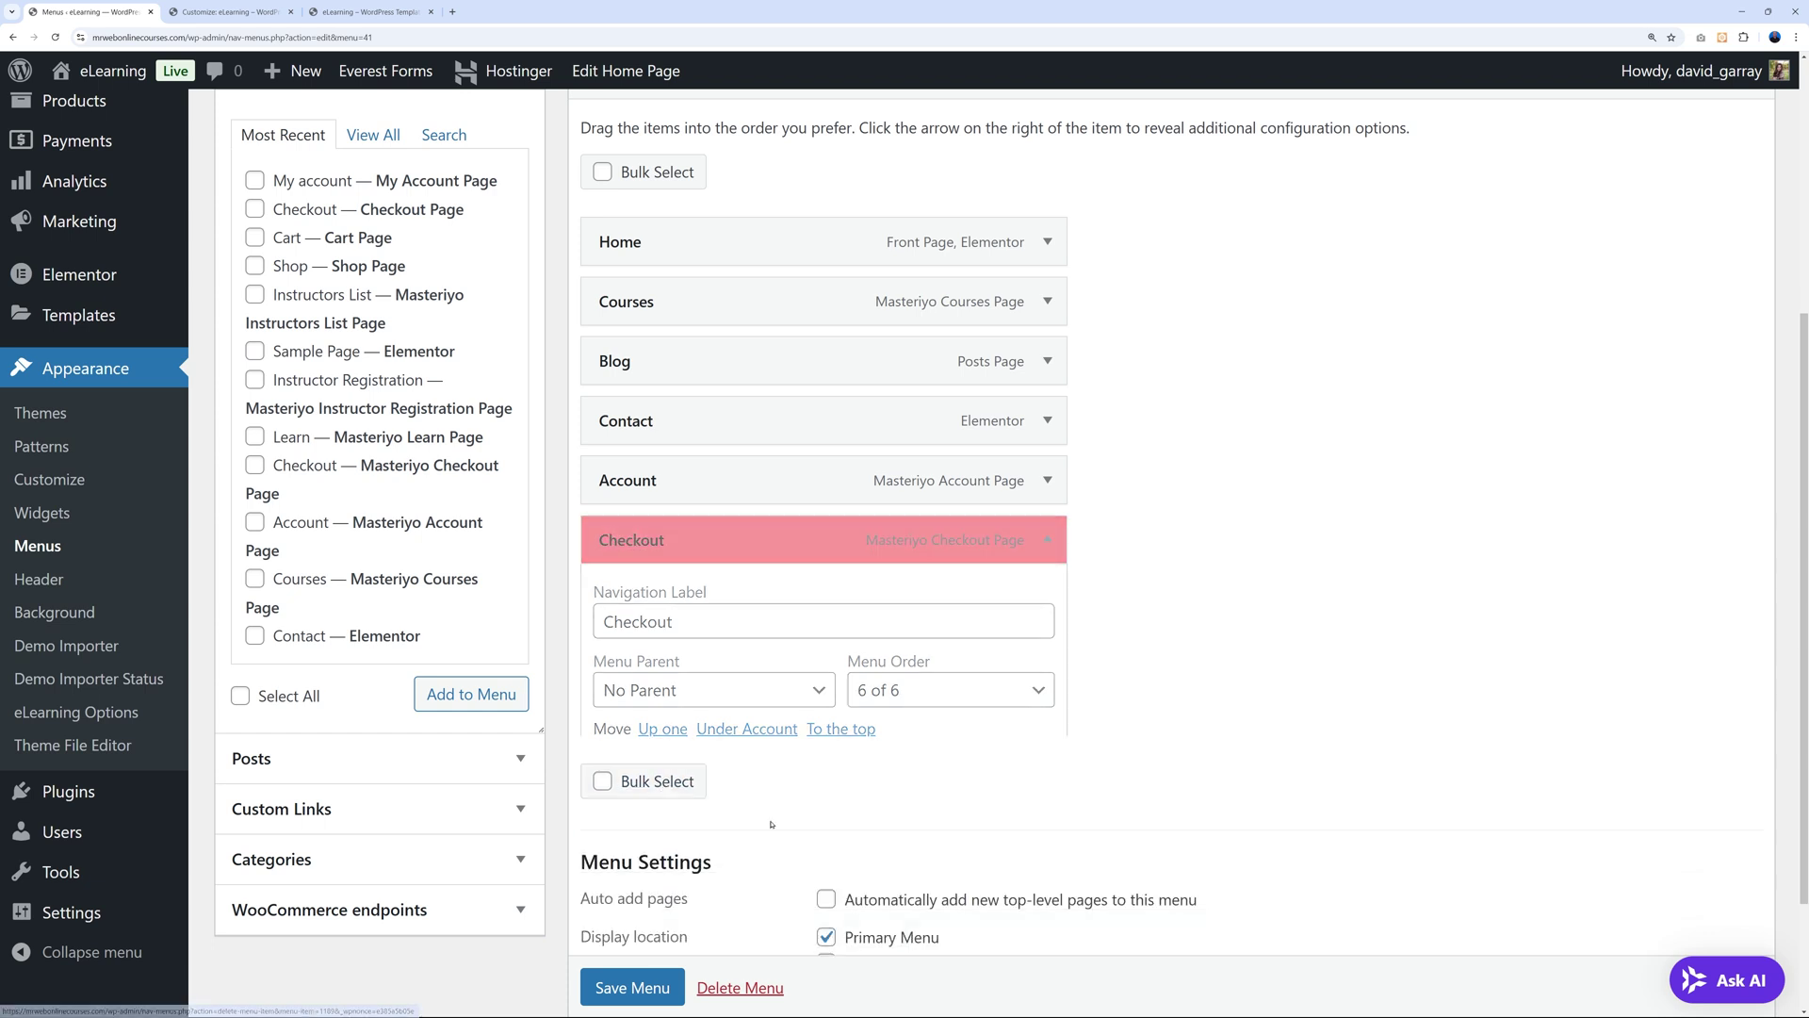
pyautogui.click(632, 828)
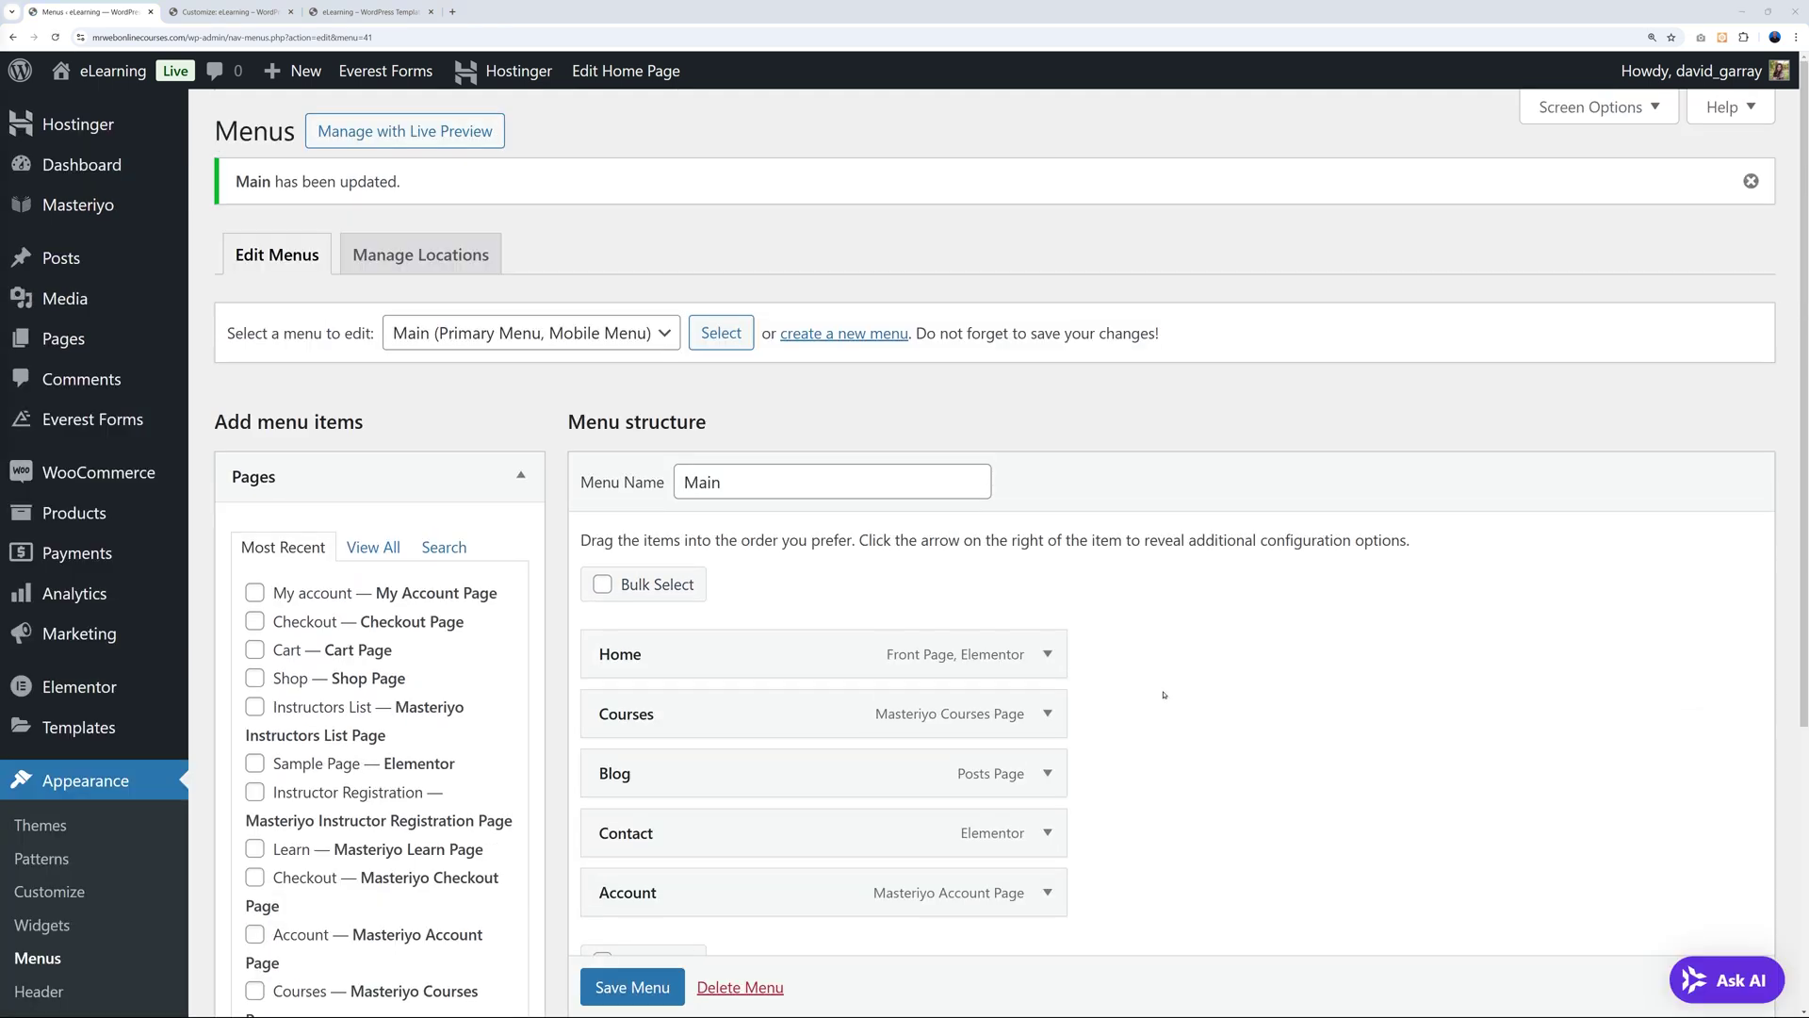
pyautogui.click(372, 11)
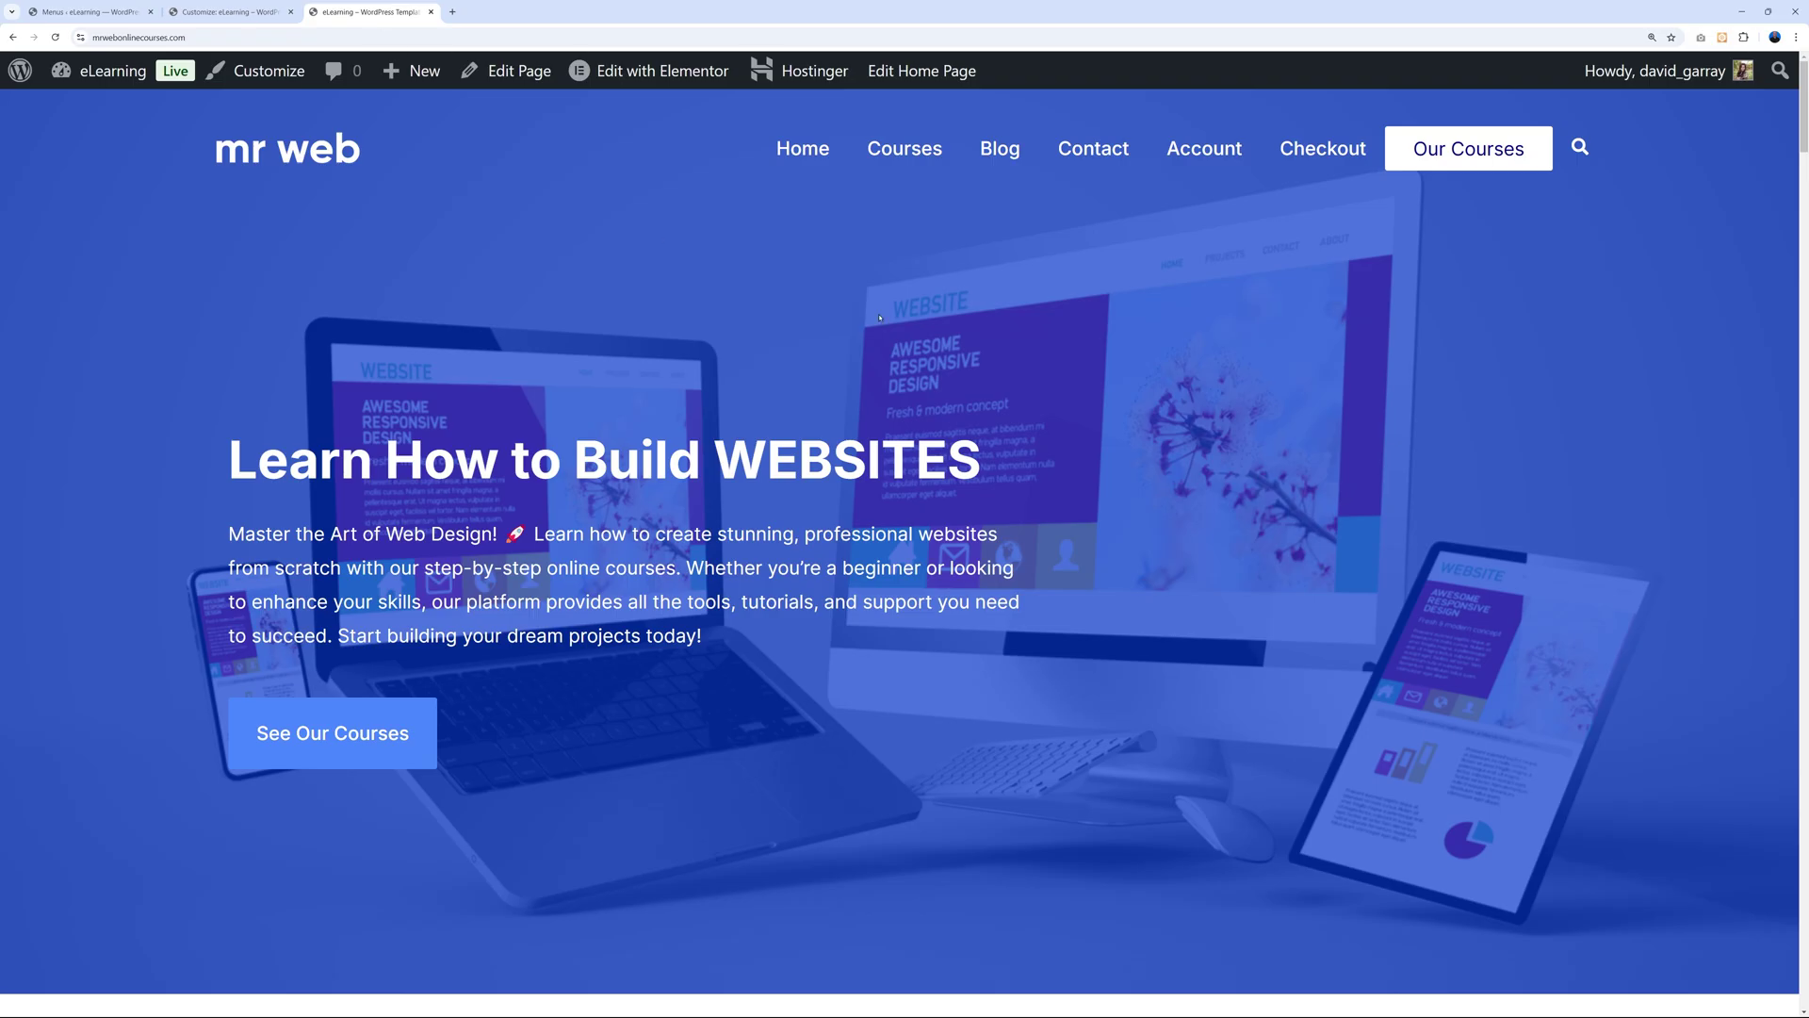
pyautogui.moveTo(1804, 118); pyautogui.dragTo(1681, 985)
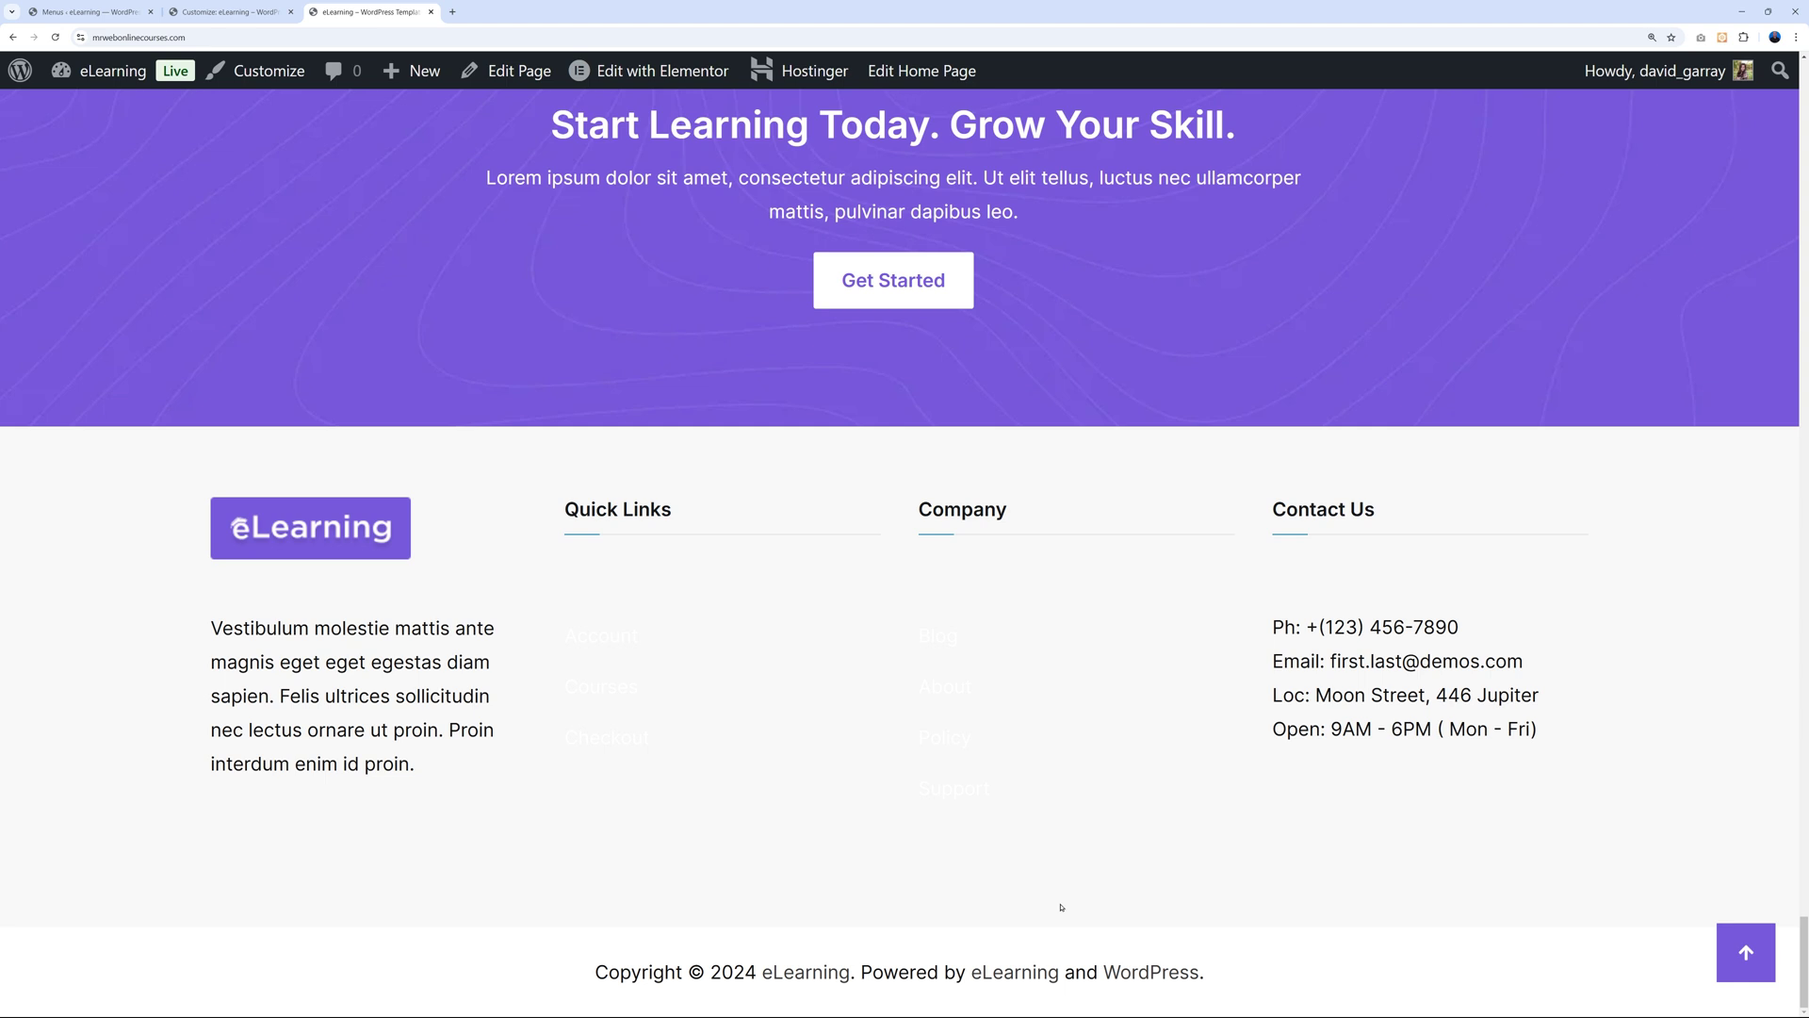
# Scroll the Customizer preview to the footer and open the Footer One builder settings.
pyautogui.click(227, 16)
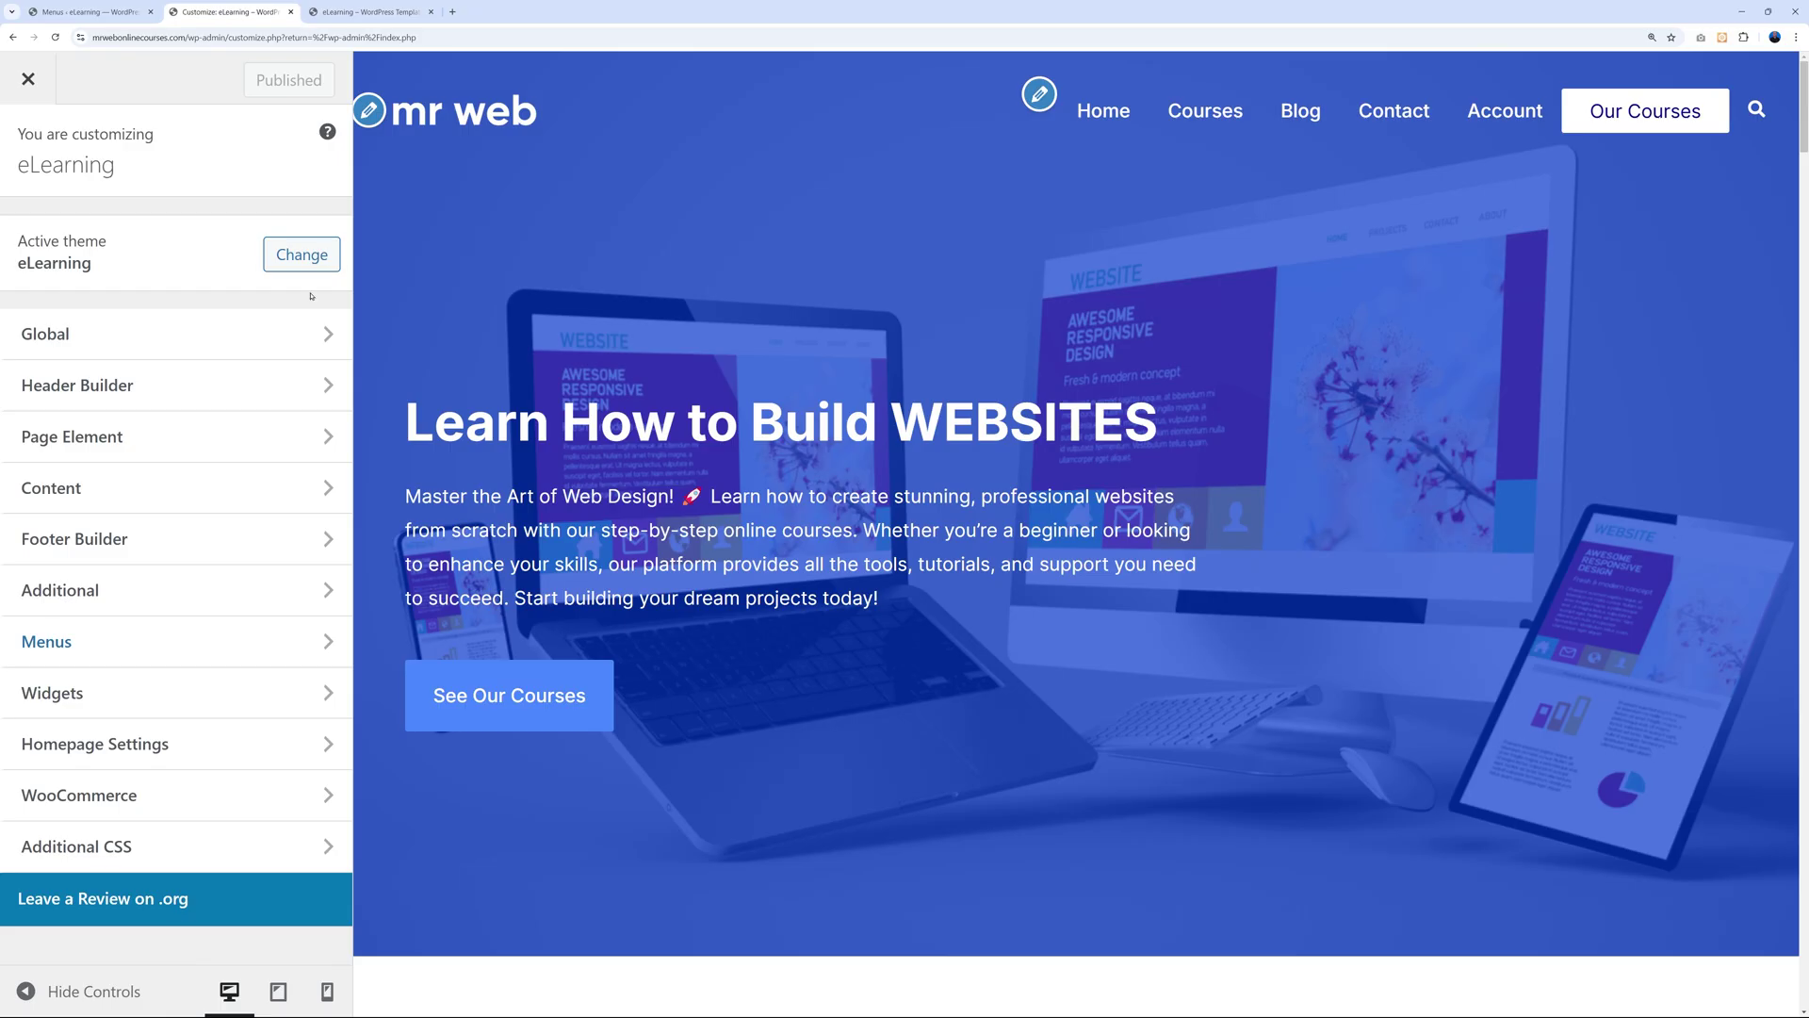
pyautogui.scroll(-20, 1426, 478)
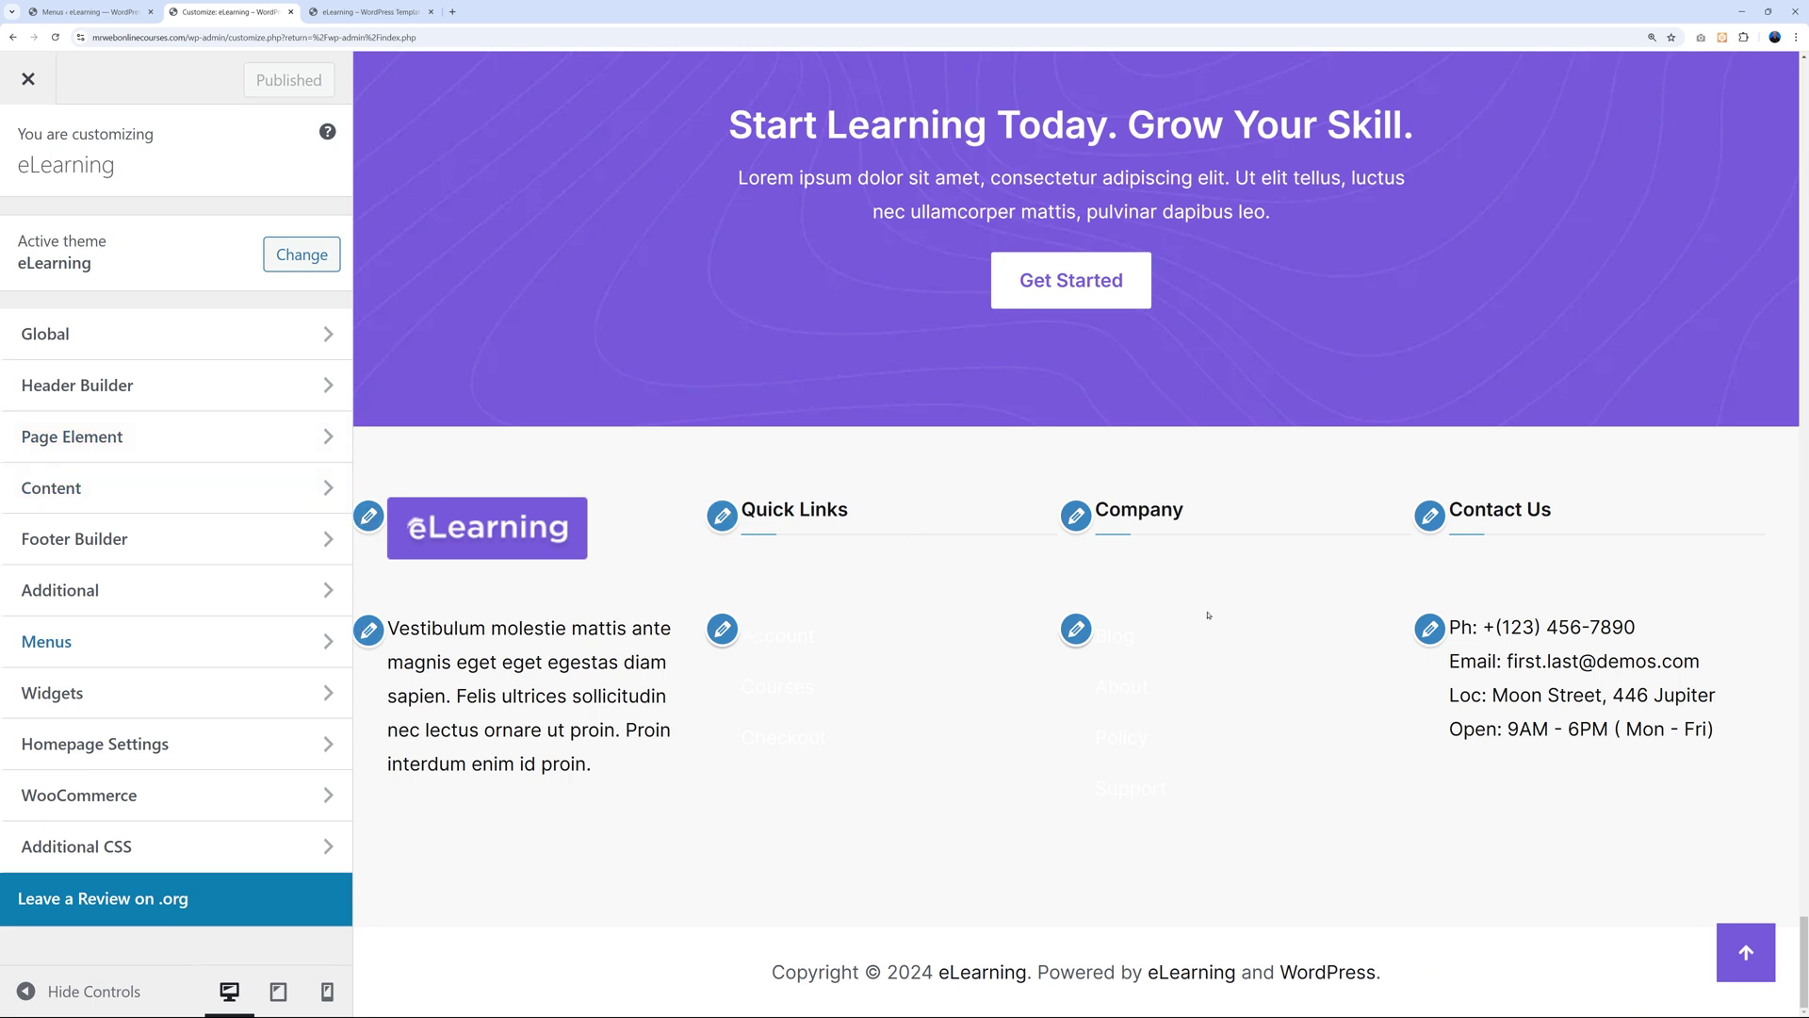
pyautogui.click(373, 531)
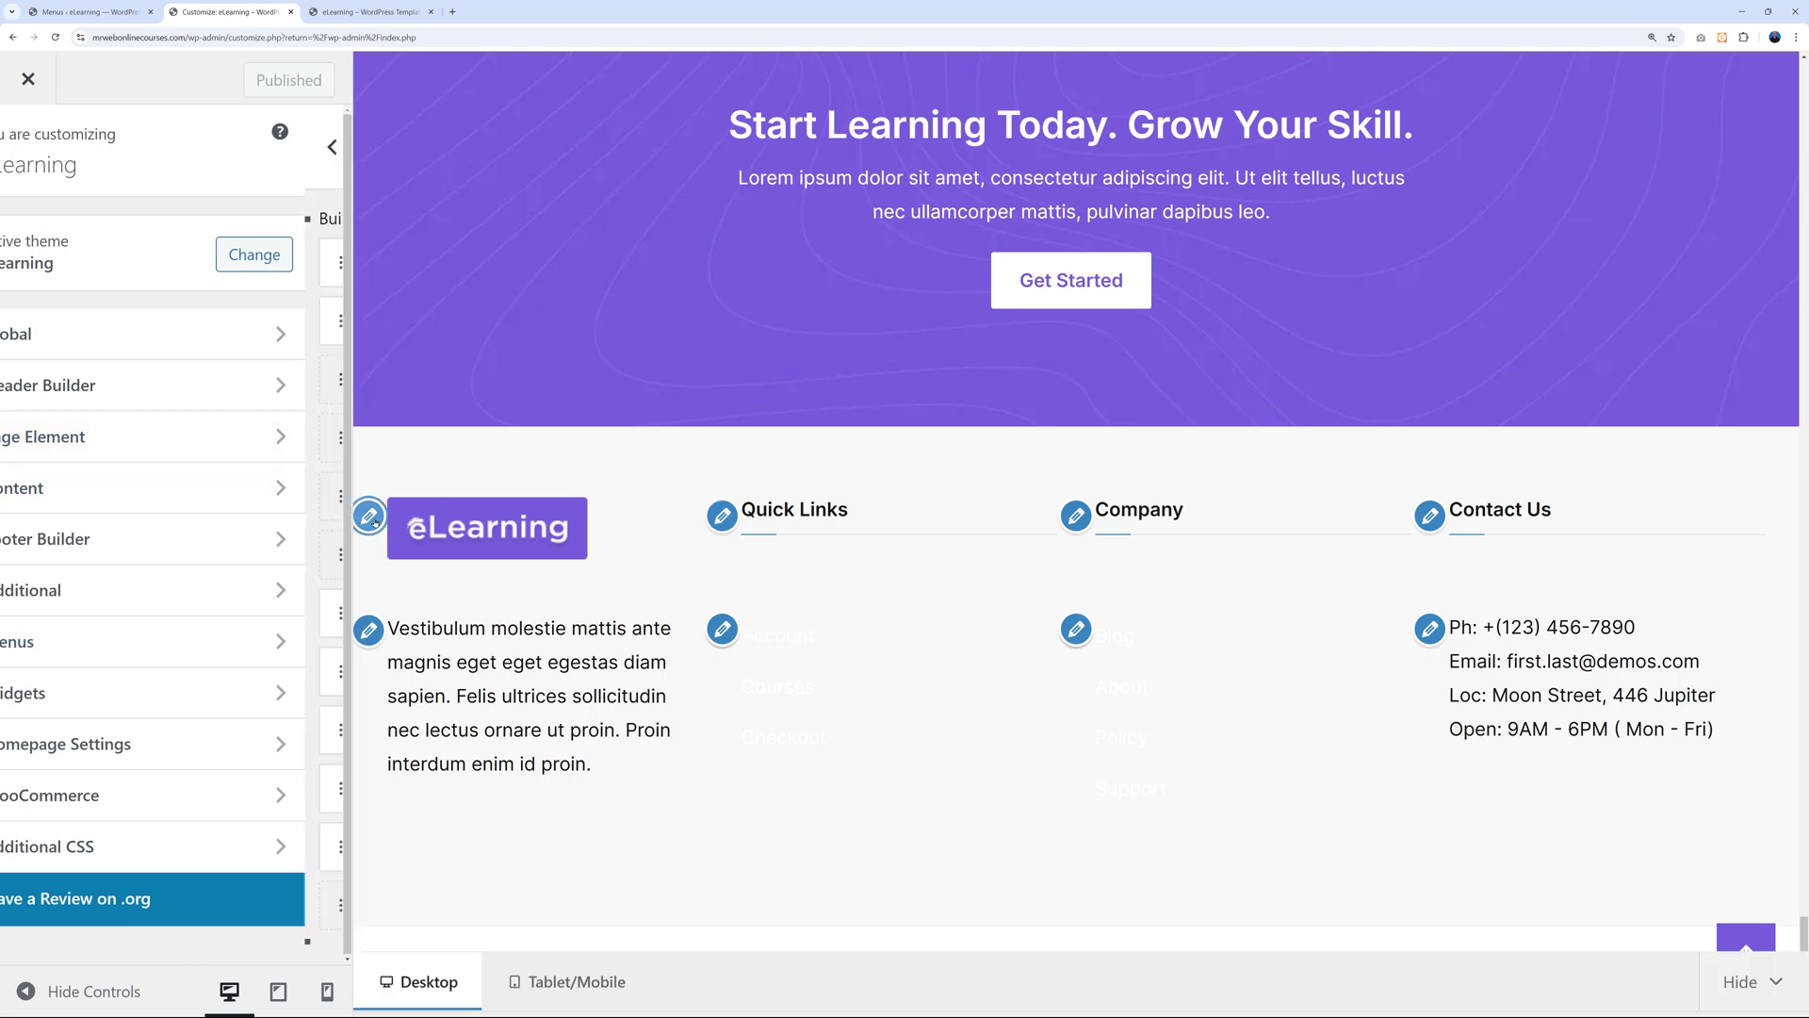
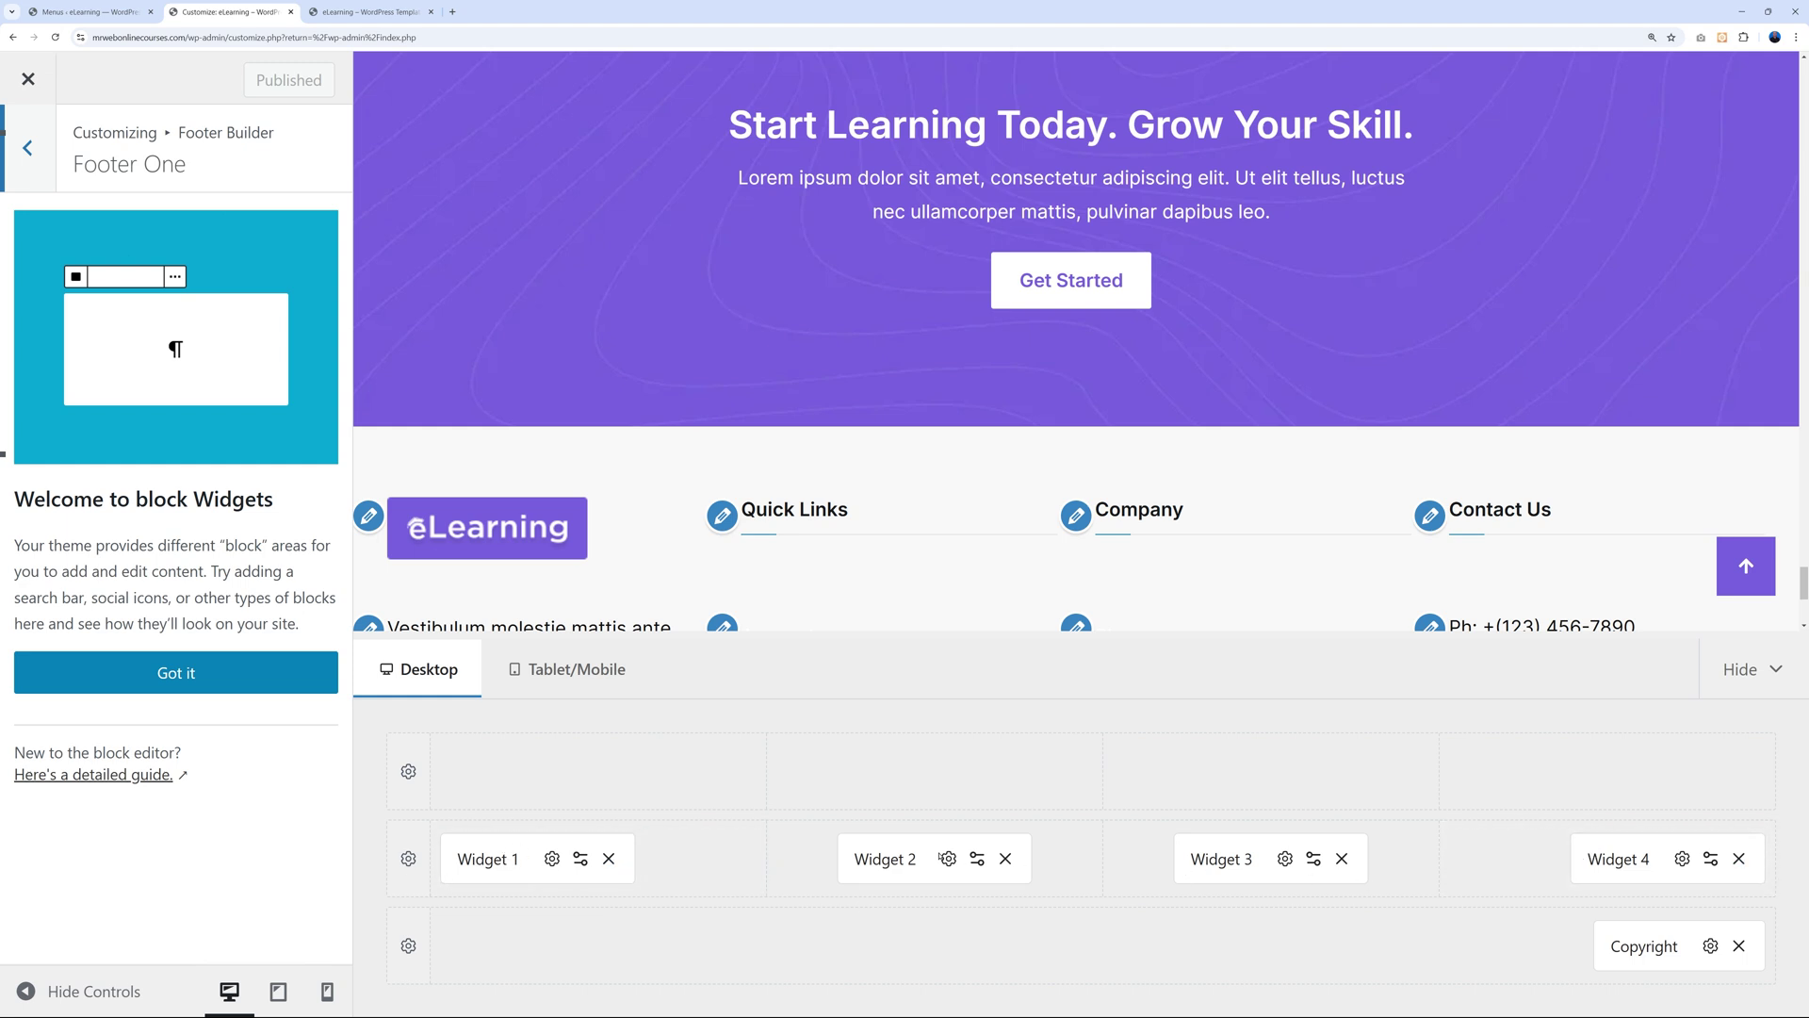
# Go from the Menus browser tab to the Appearance > Widgets admin page.
pyautogui.click(104, 14)
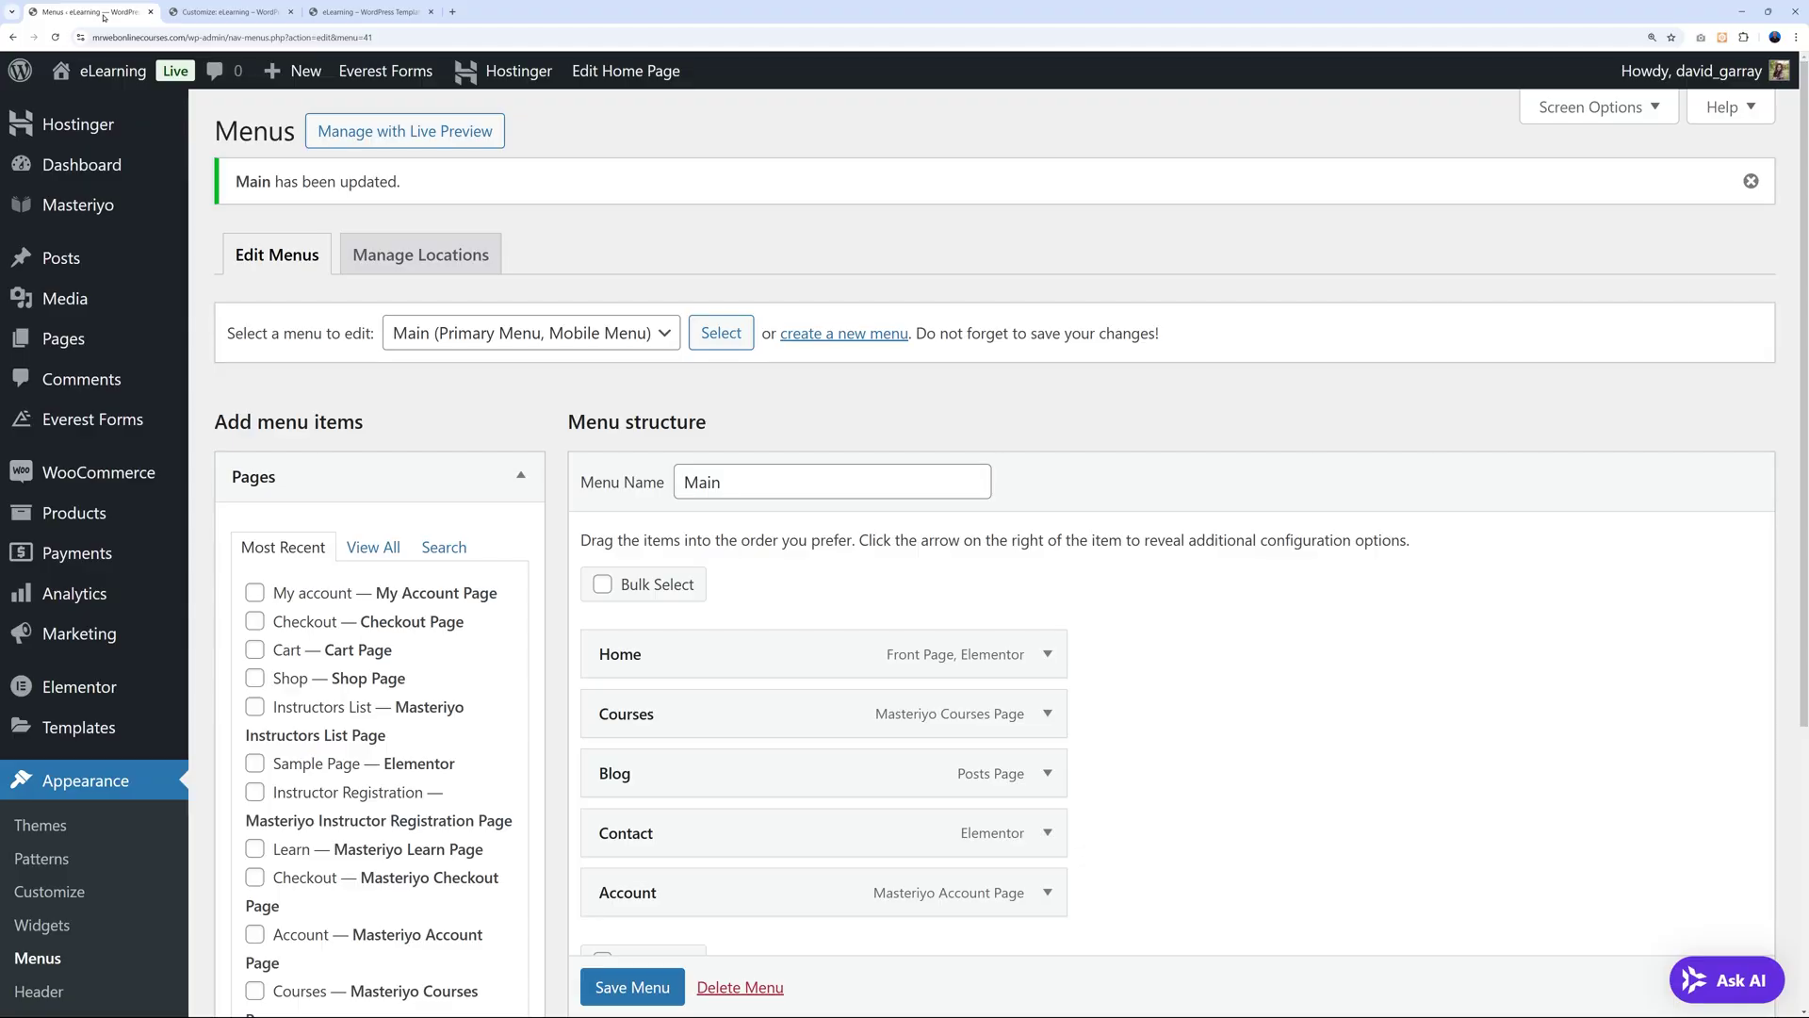
pyautogui.scroll(-2, 235, 612)
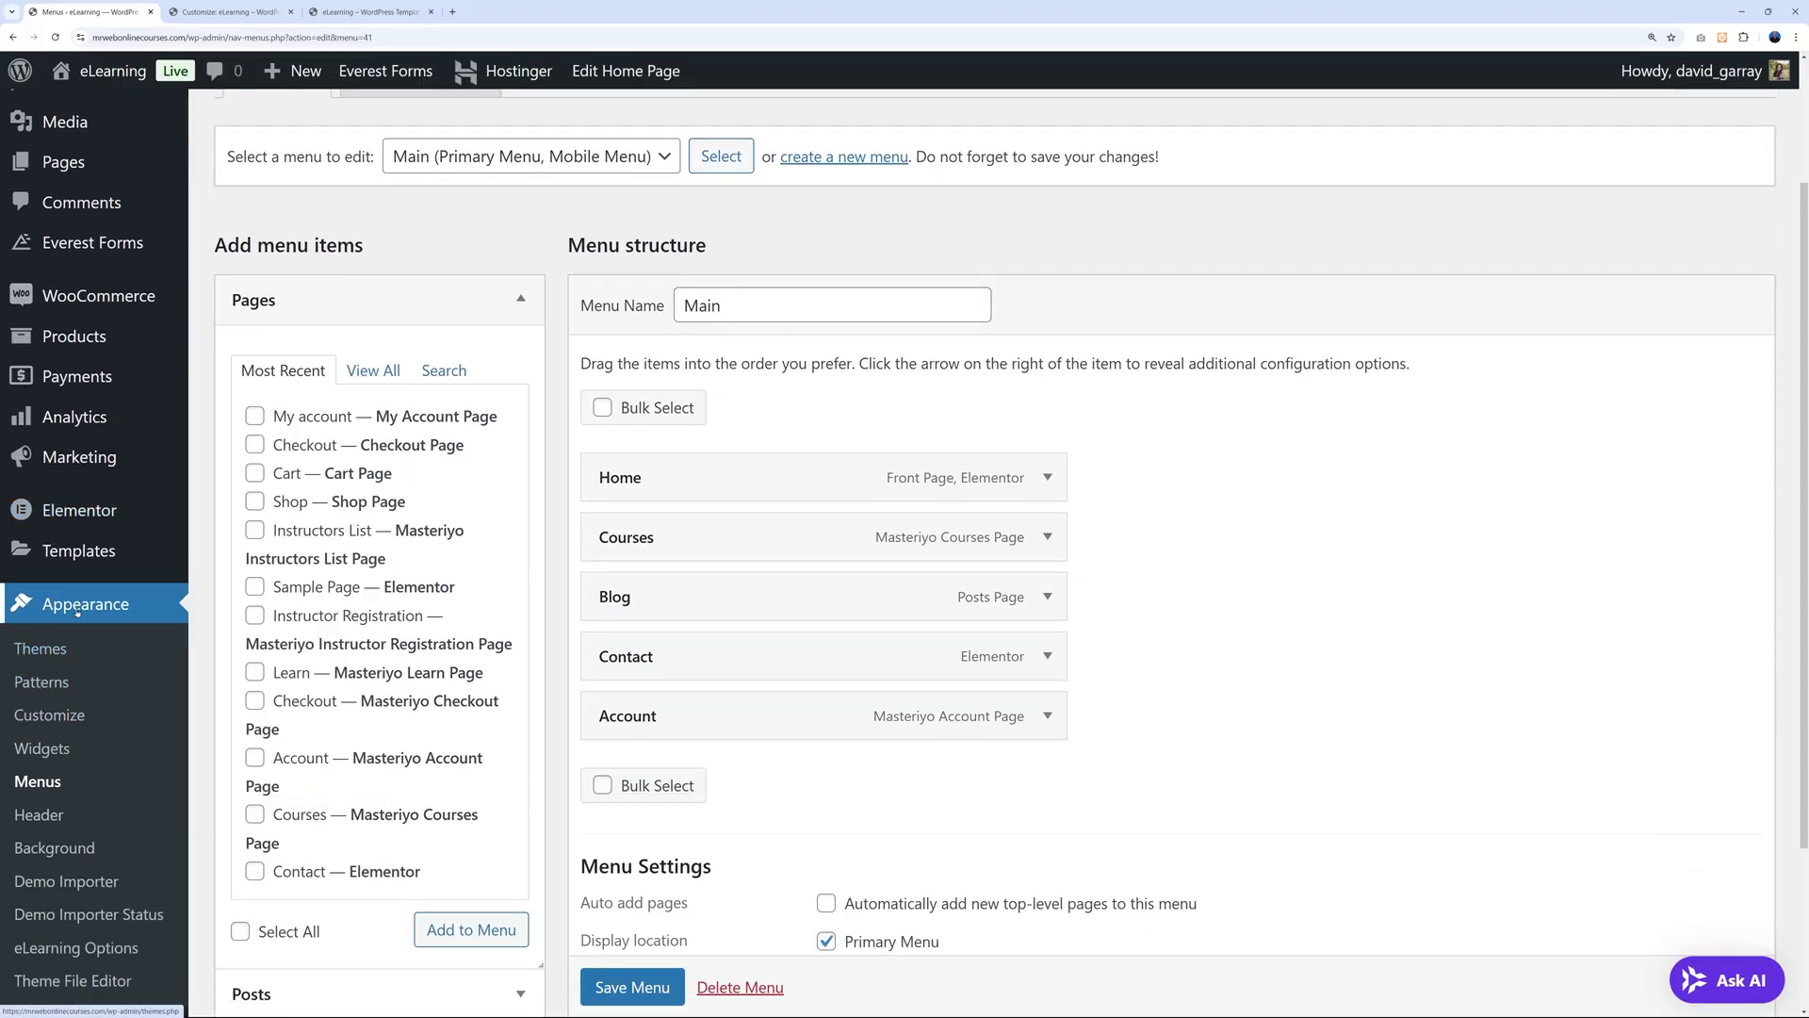
pyautogui.click(55, 753)
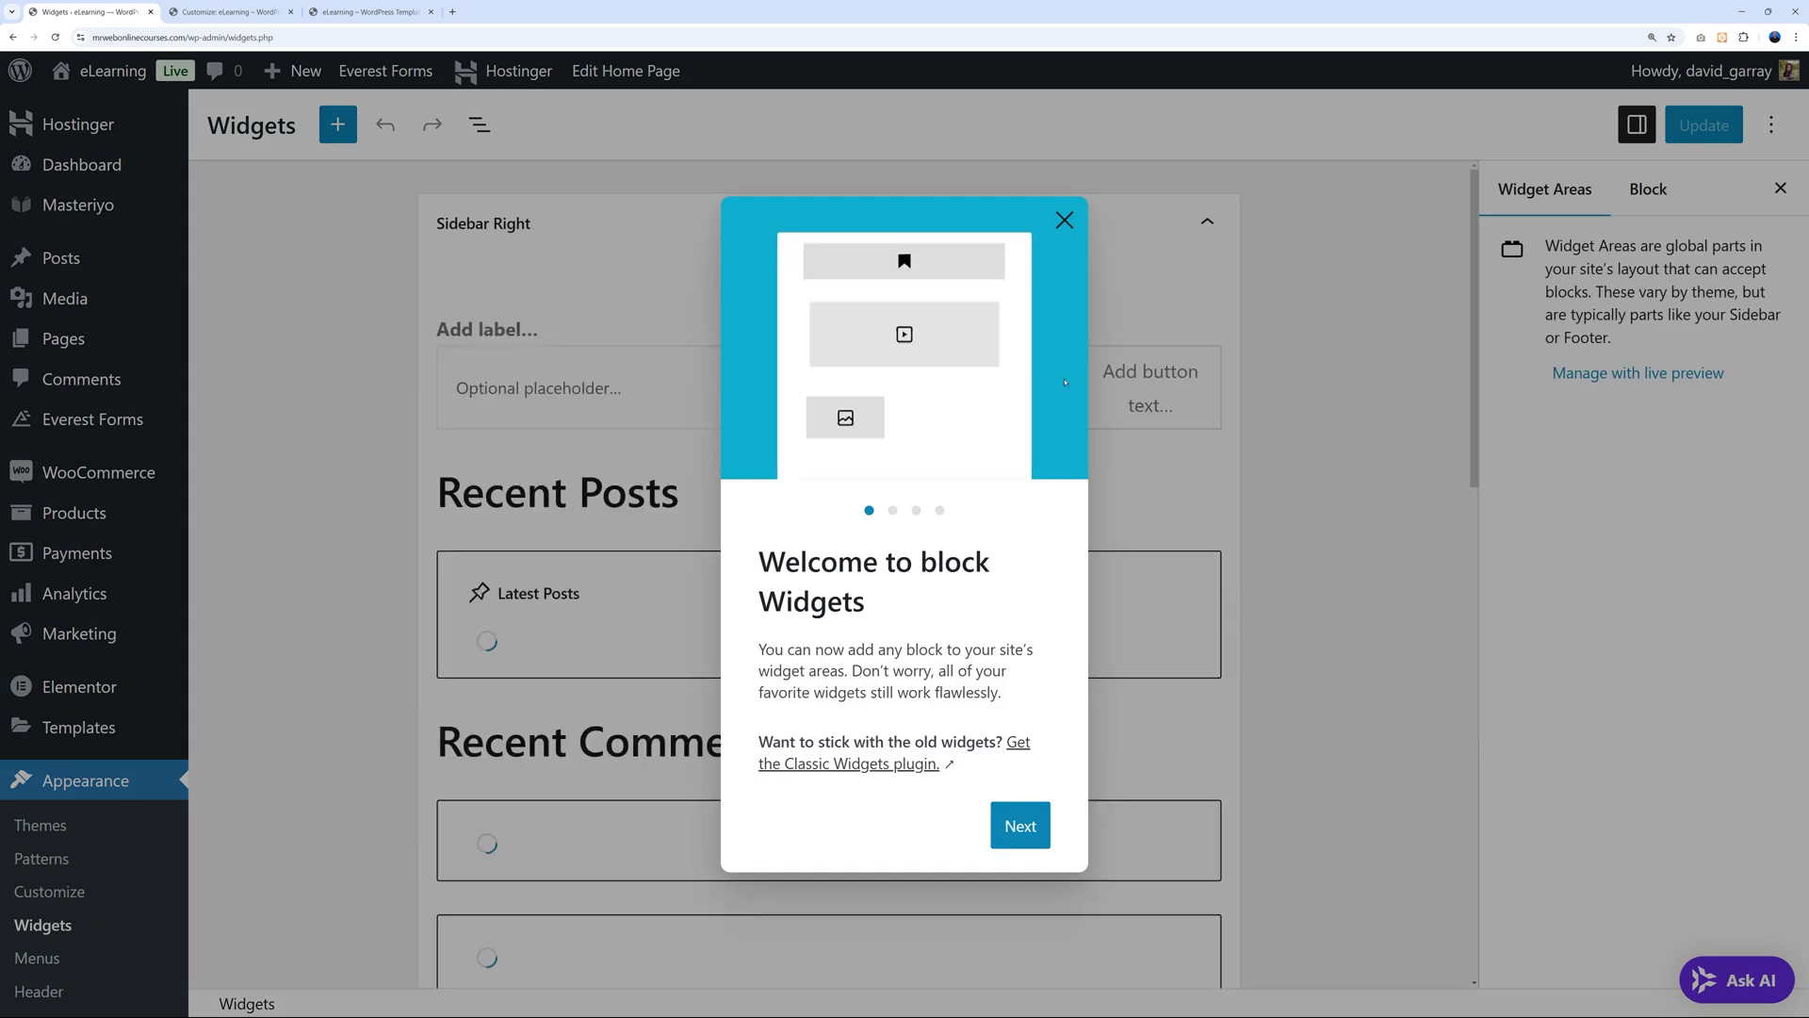
# Dismiss the Widgets welcome guide, collapse Sidebar Right, and expand the Footer One area.
pyautogui.click(1171, 385)
pyautogui.click(1202, 223)
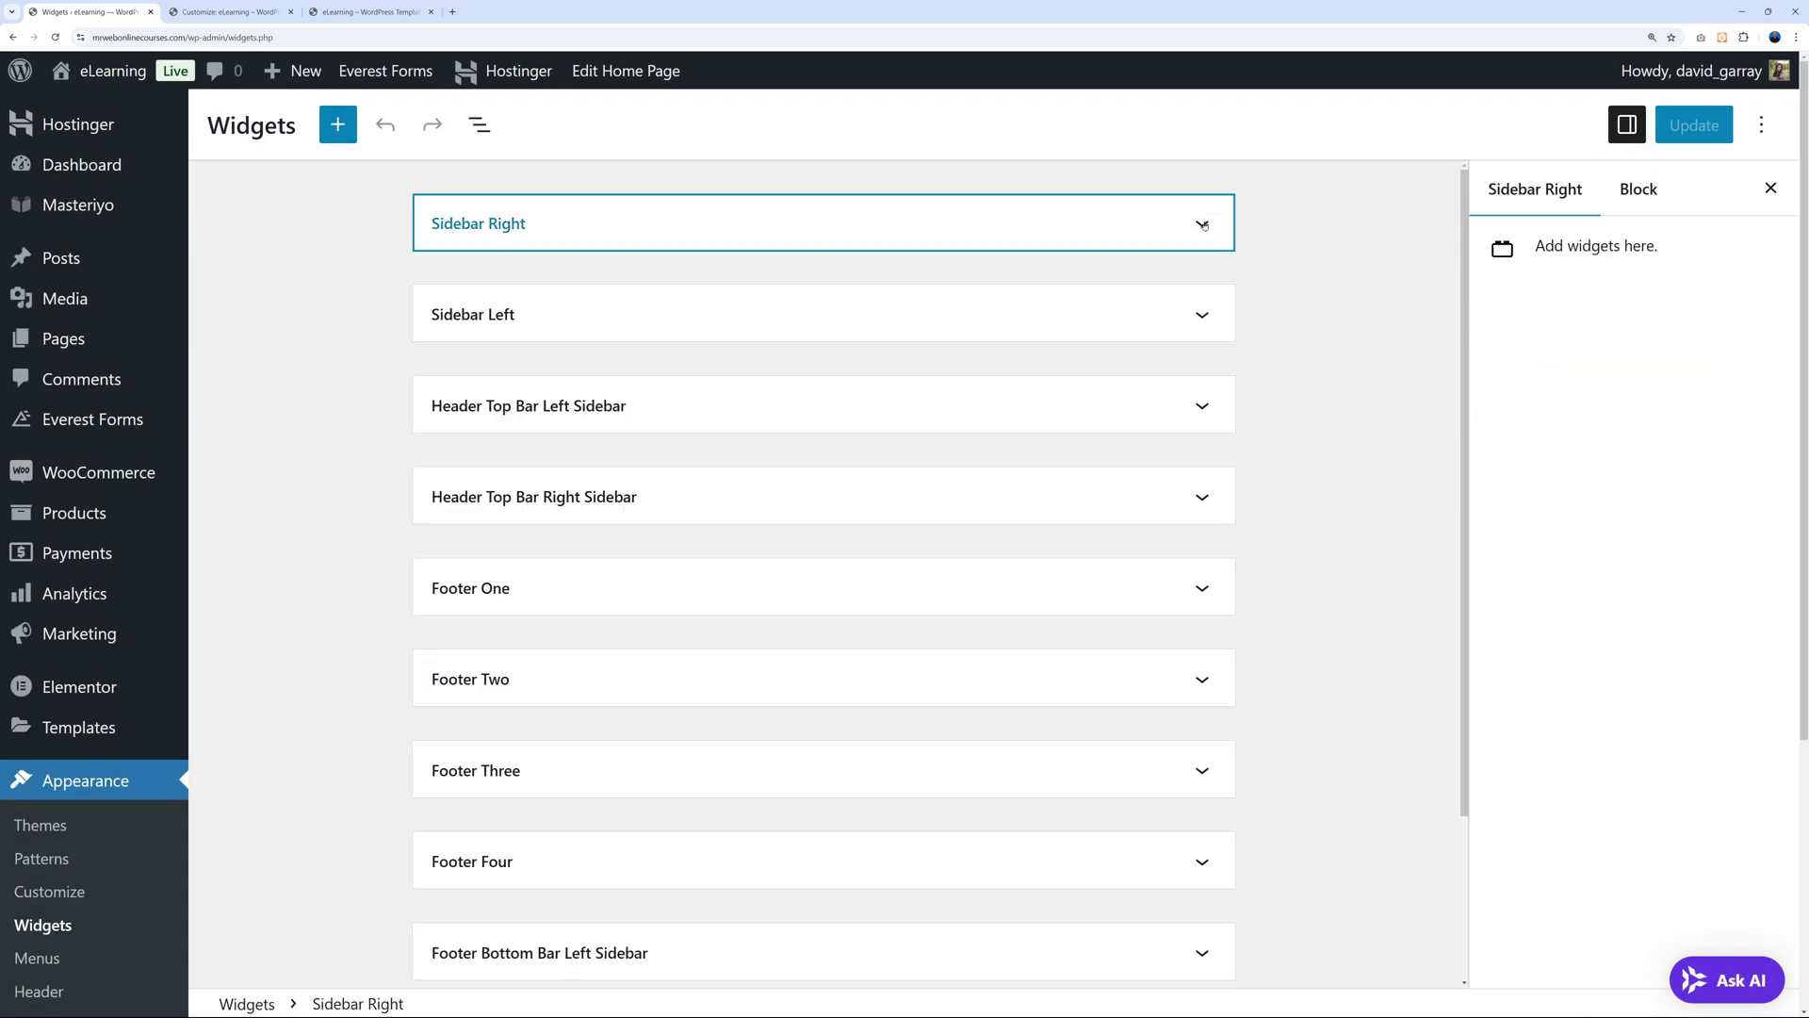
pyautogui.click(1297, 353)
pyautogui.scroll(-2, 1297, 355)
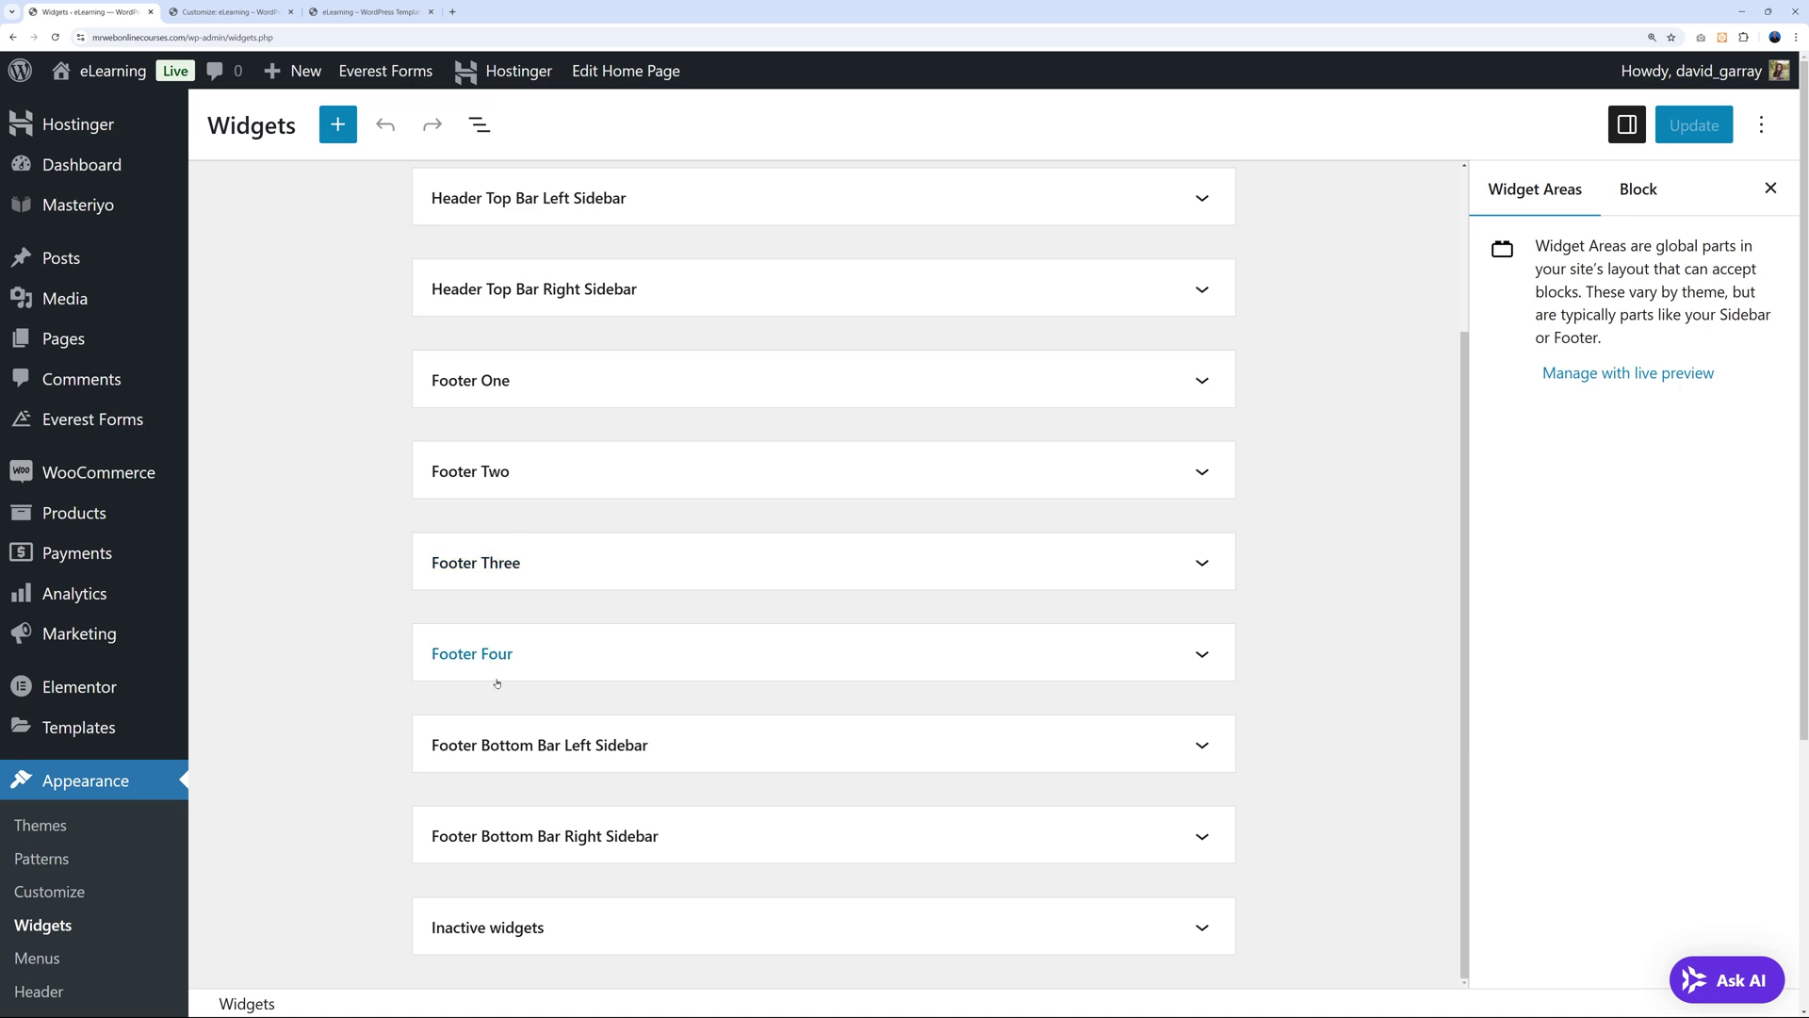
pyautogui.click(1203, 386)
pyautogui.scroll(-2, 835, 436)
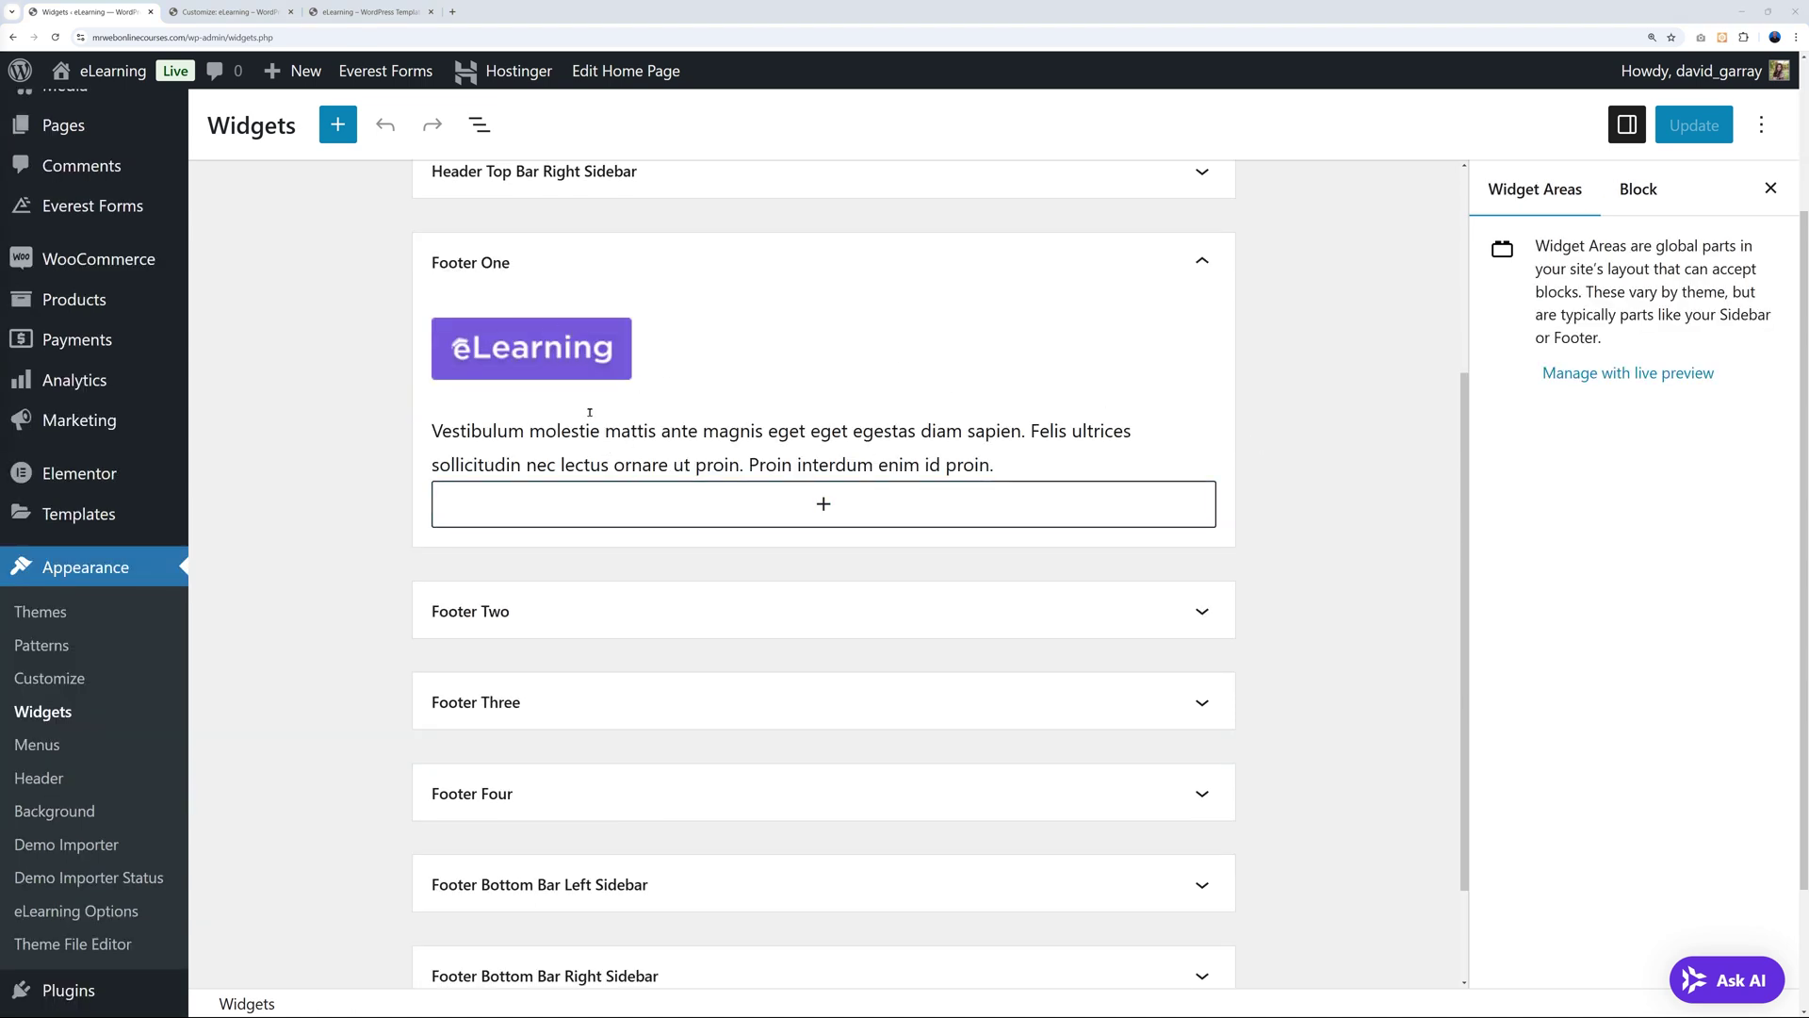
# Replace the eLearning logo with an uploaded mr-web-2024-purple.png and shrink it smaller.
pyautogui.click(576, 364)
pyautogui.click(927, 281)
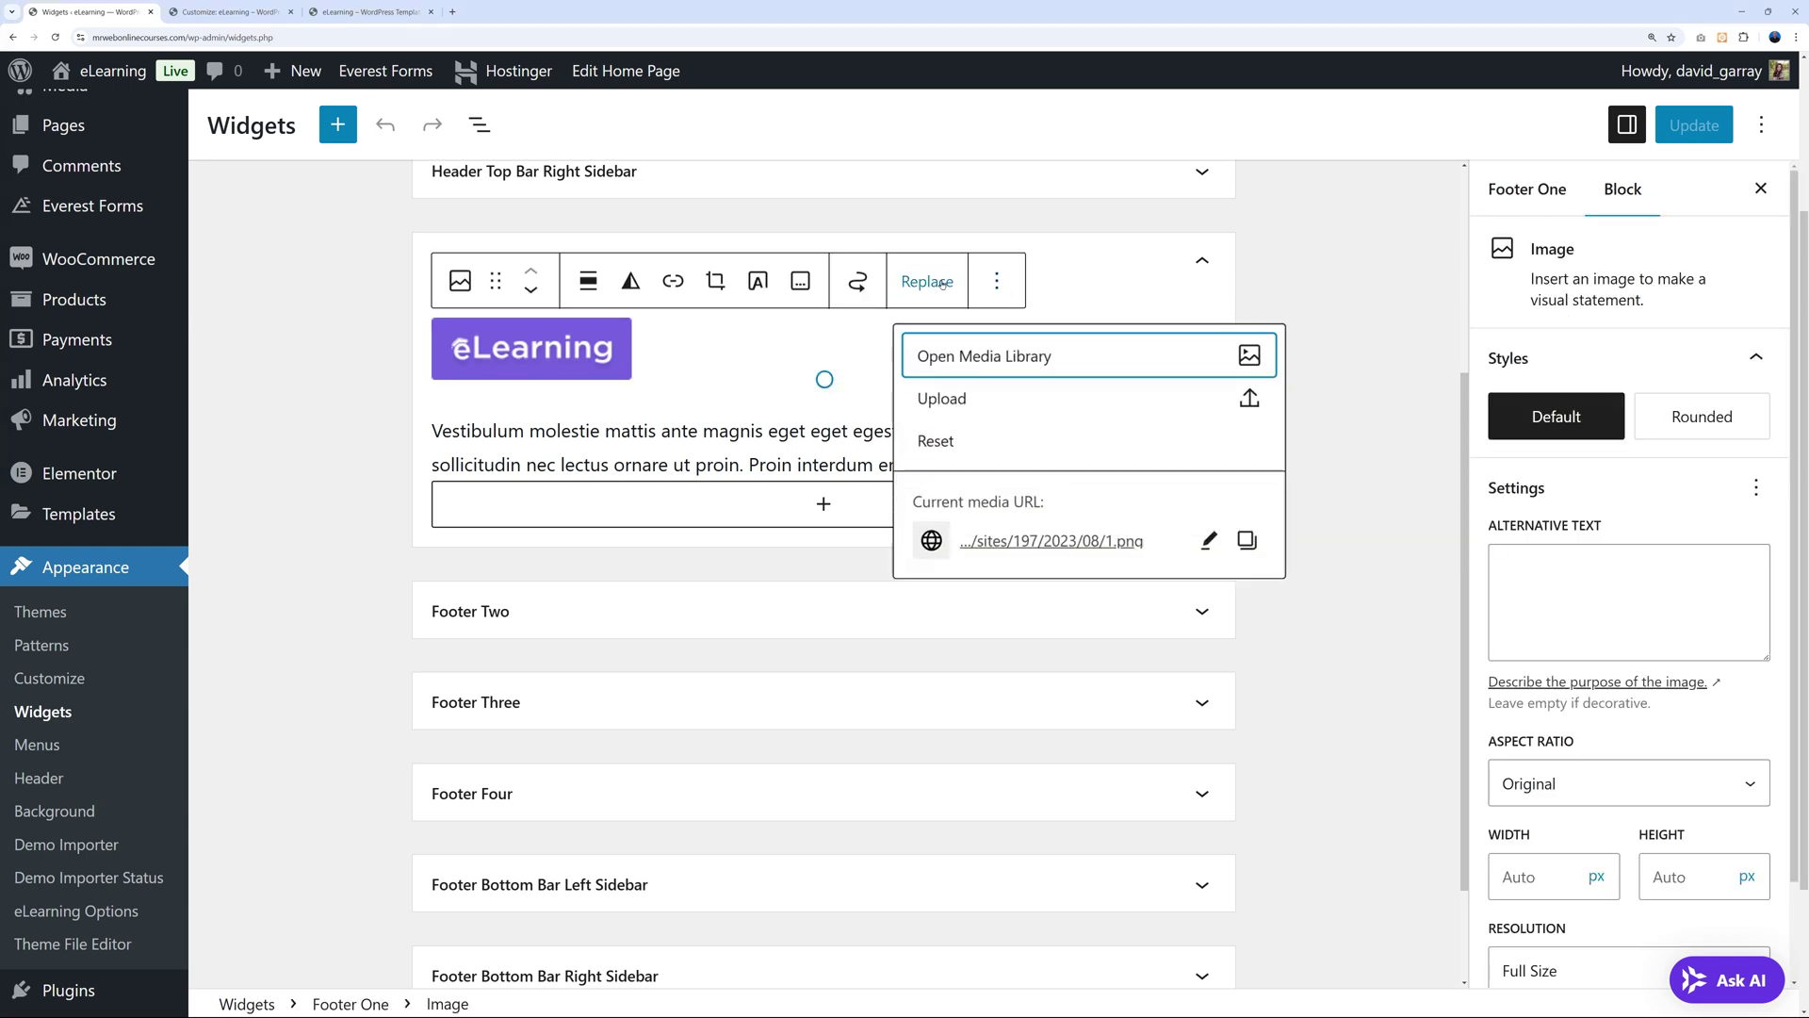
pyautogui.click(980, 399)
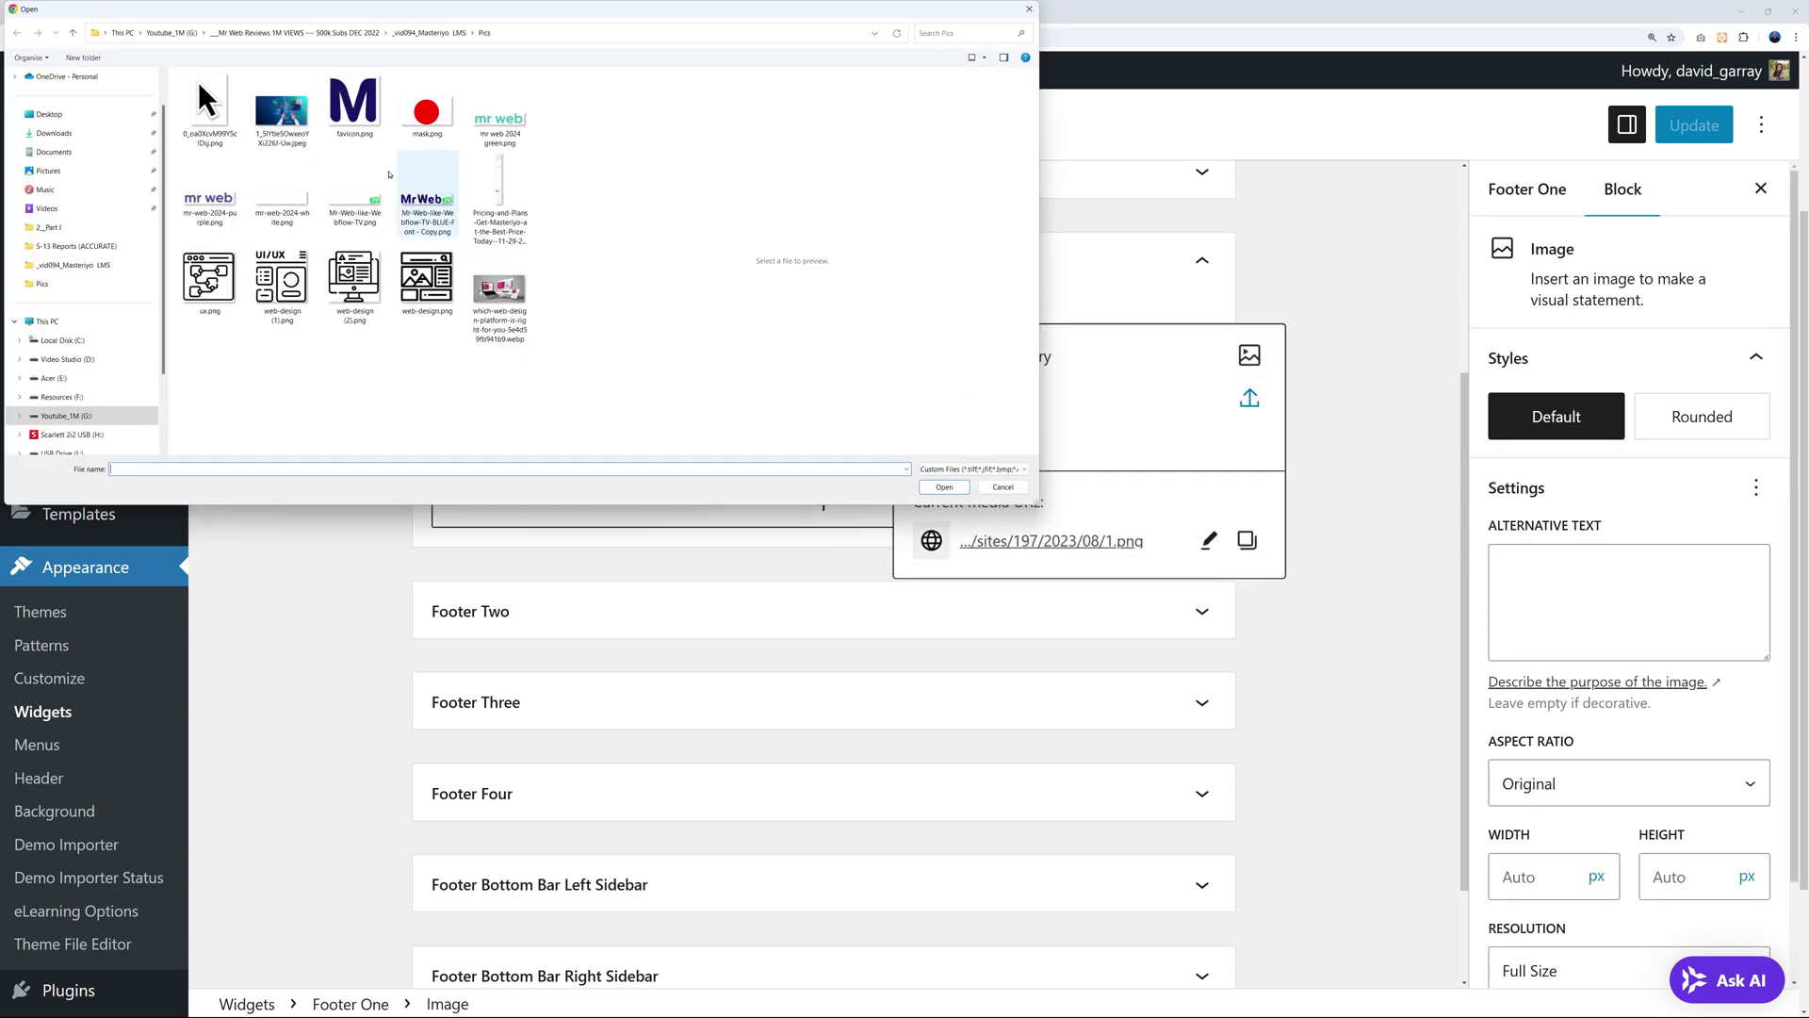
pyautogui.click(215, 208)
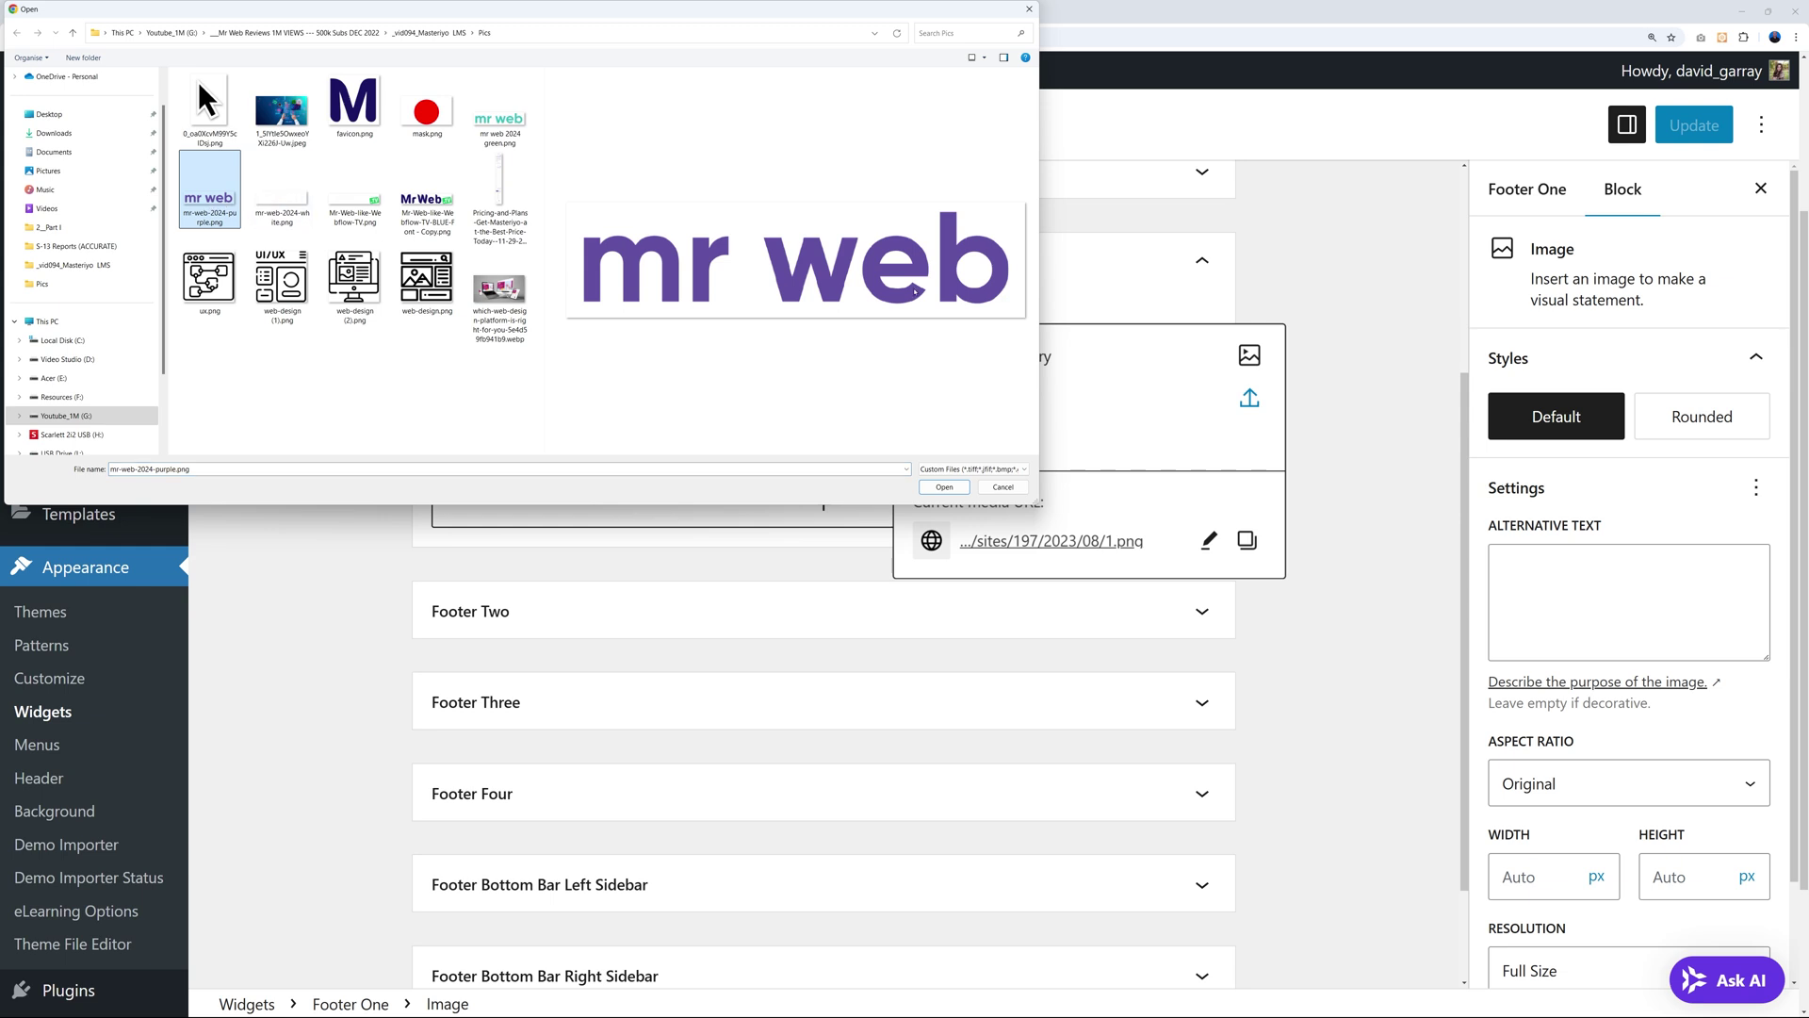
pyautogui.click(944, 486)
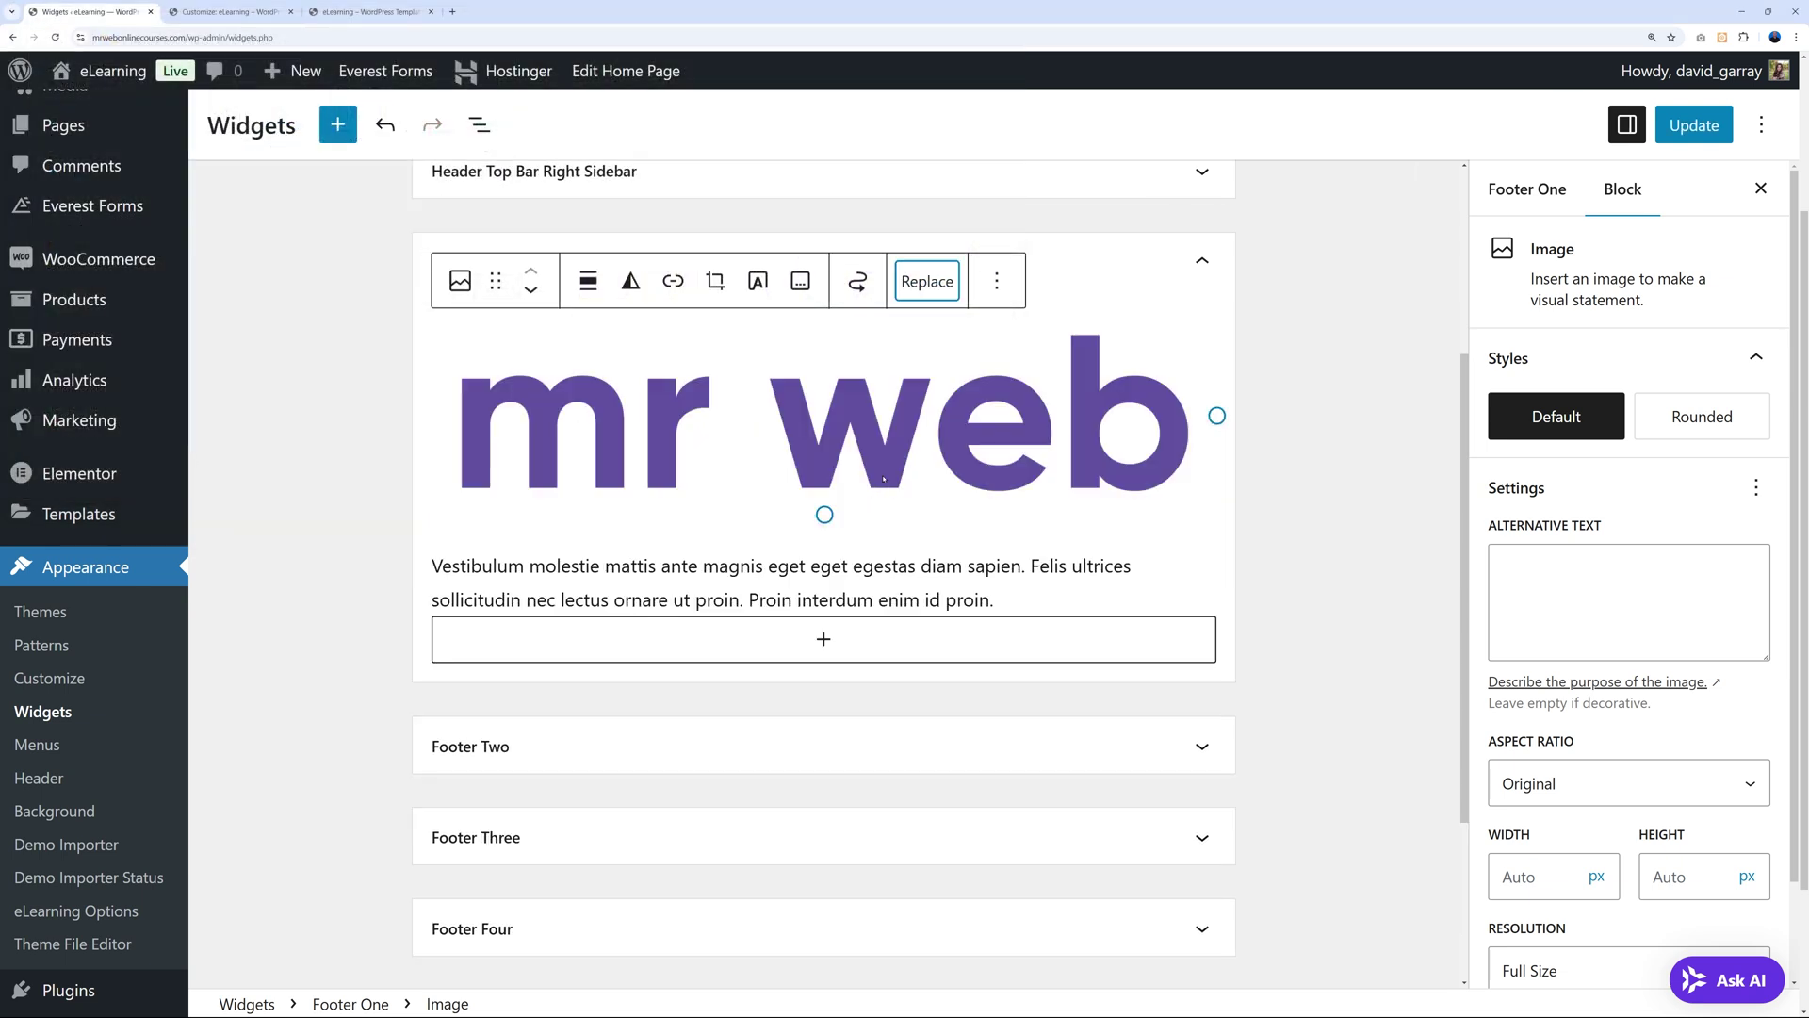
pyautogui.moveTo(1216, 415); pyautogui.dragTo(661, 425)
# Select the placeholder paragraph under the logo, then expand the Footer Two area.
pyautogui.click(661, 425)
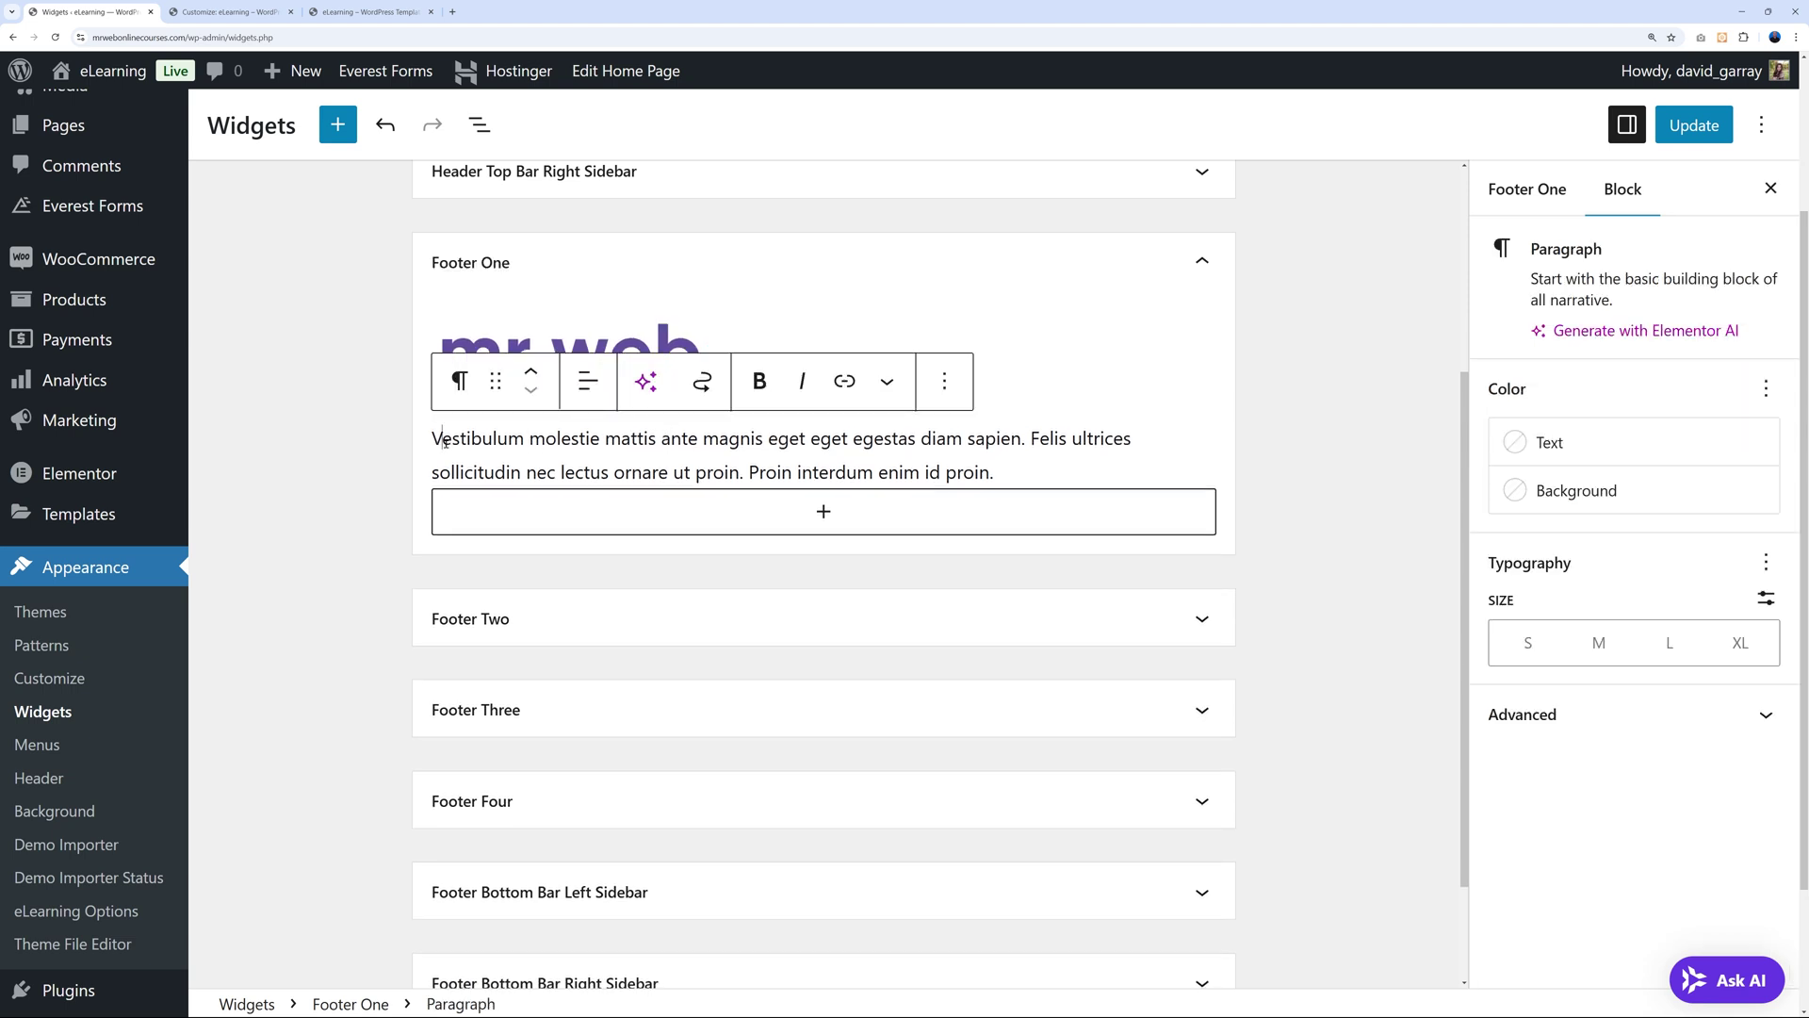
pyautogui.moveTo(440, 438); pyautogui.dragTo(1006, 479)
pyautogui.click(1328, 480)
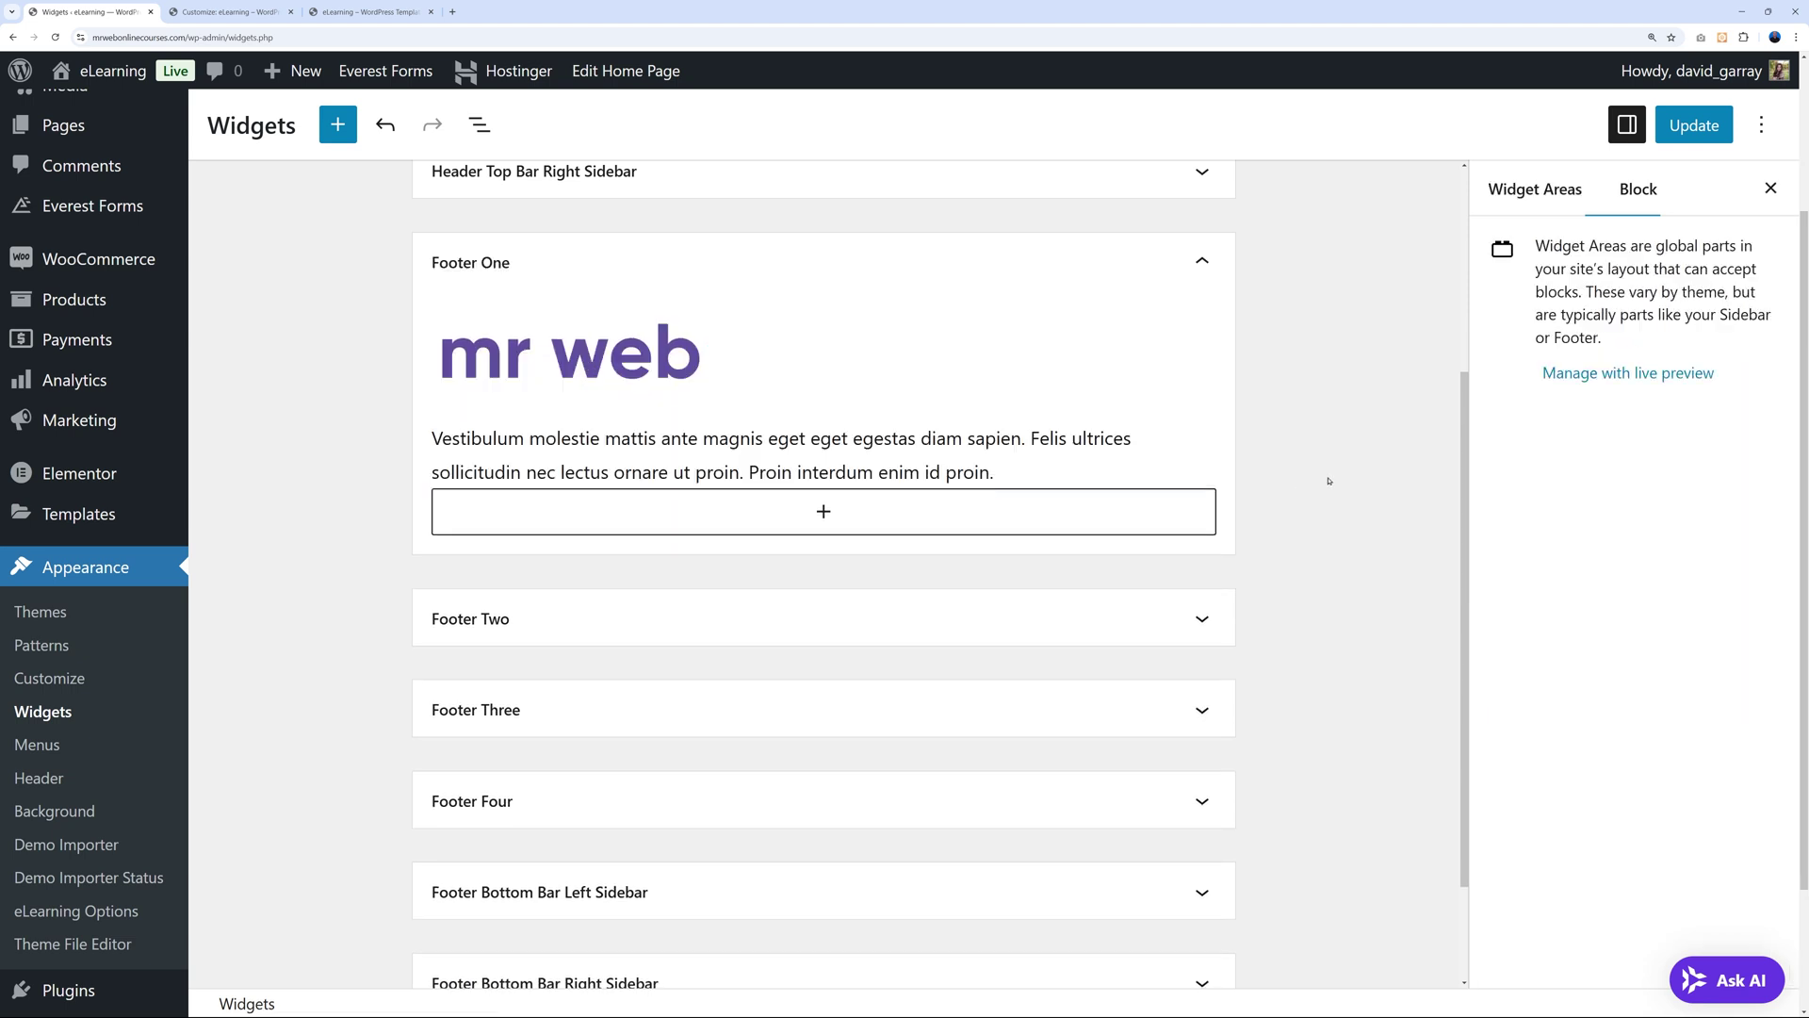
pyautogui.click(1202, 618)
# Select the Quick Links widget and load the Quick Links menu in a new Menus tab.
pyautogui.scroll(-5, 1300, 600)
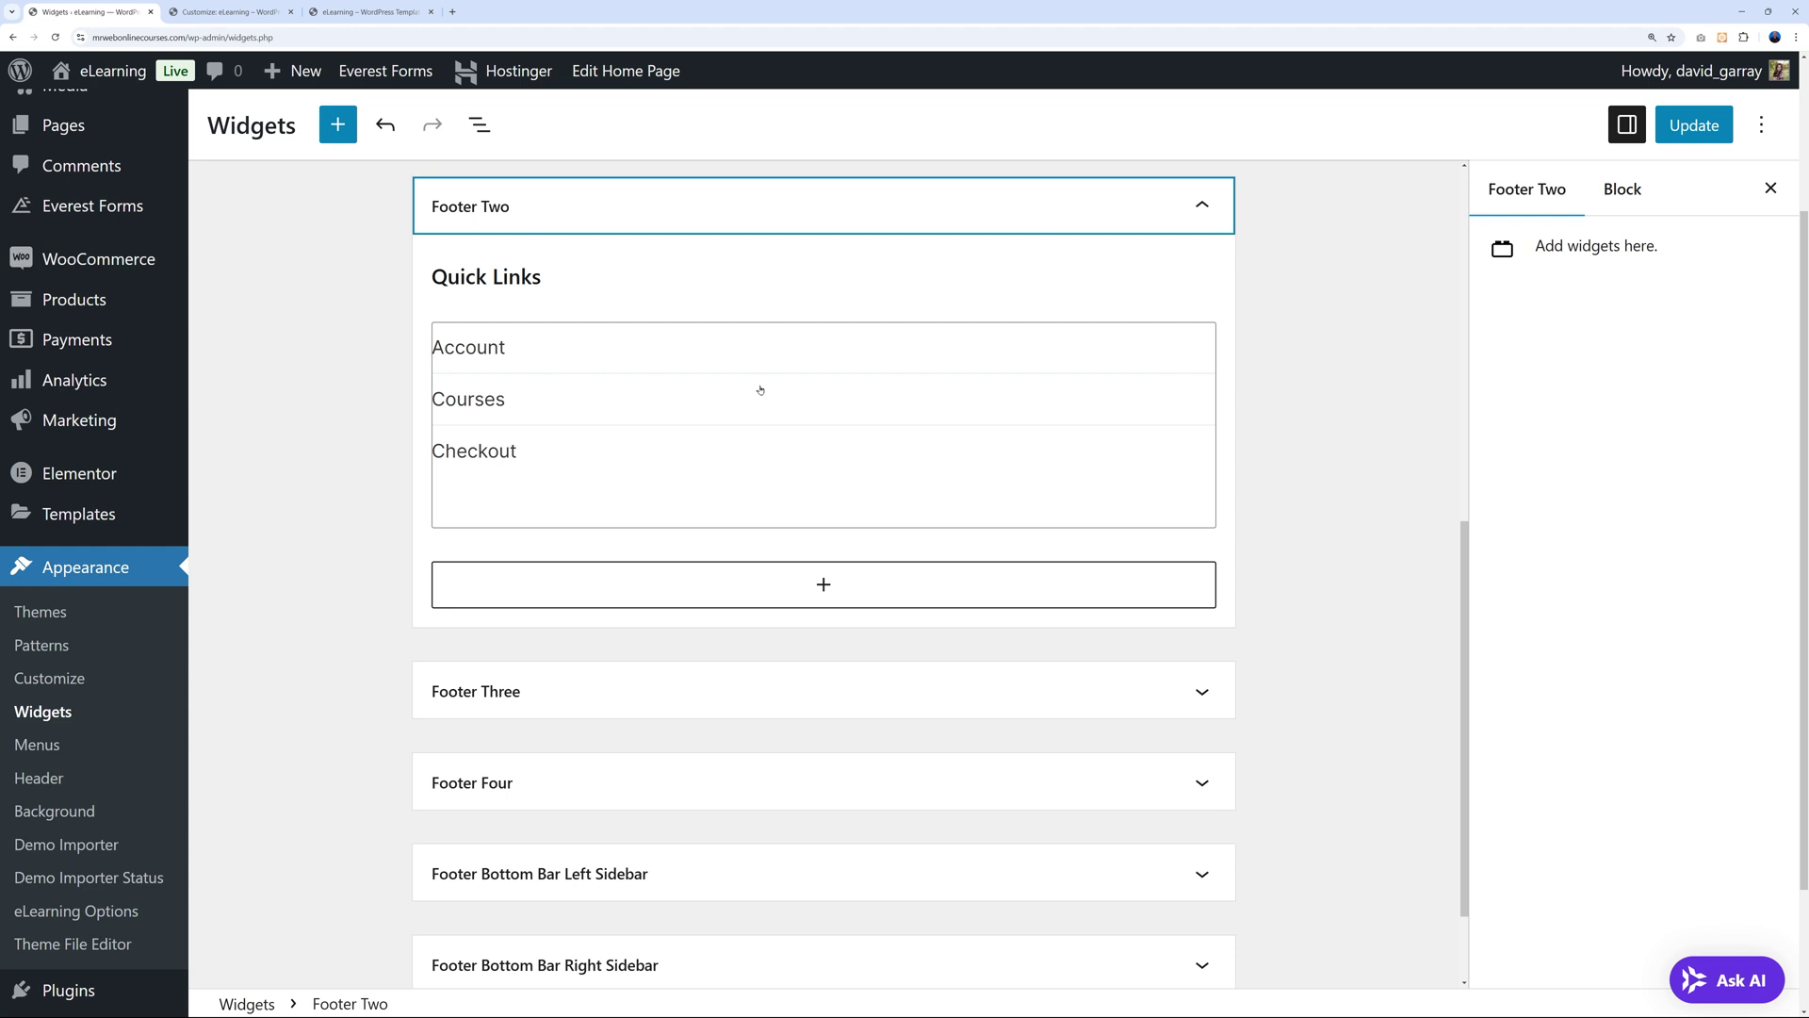
pyautogui.click(652, 353)
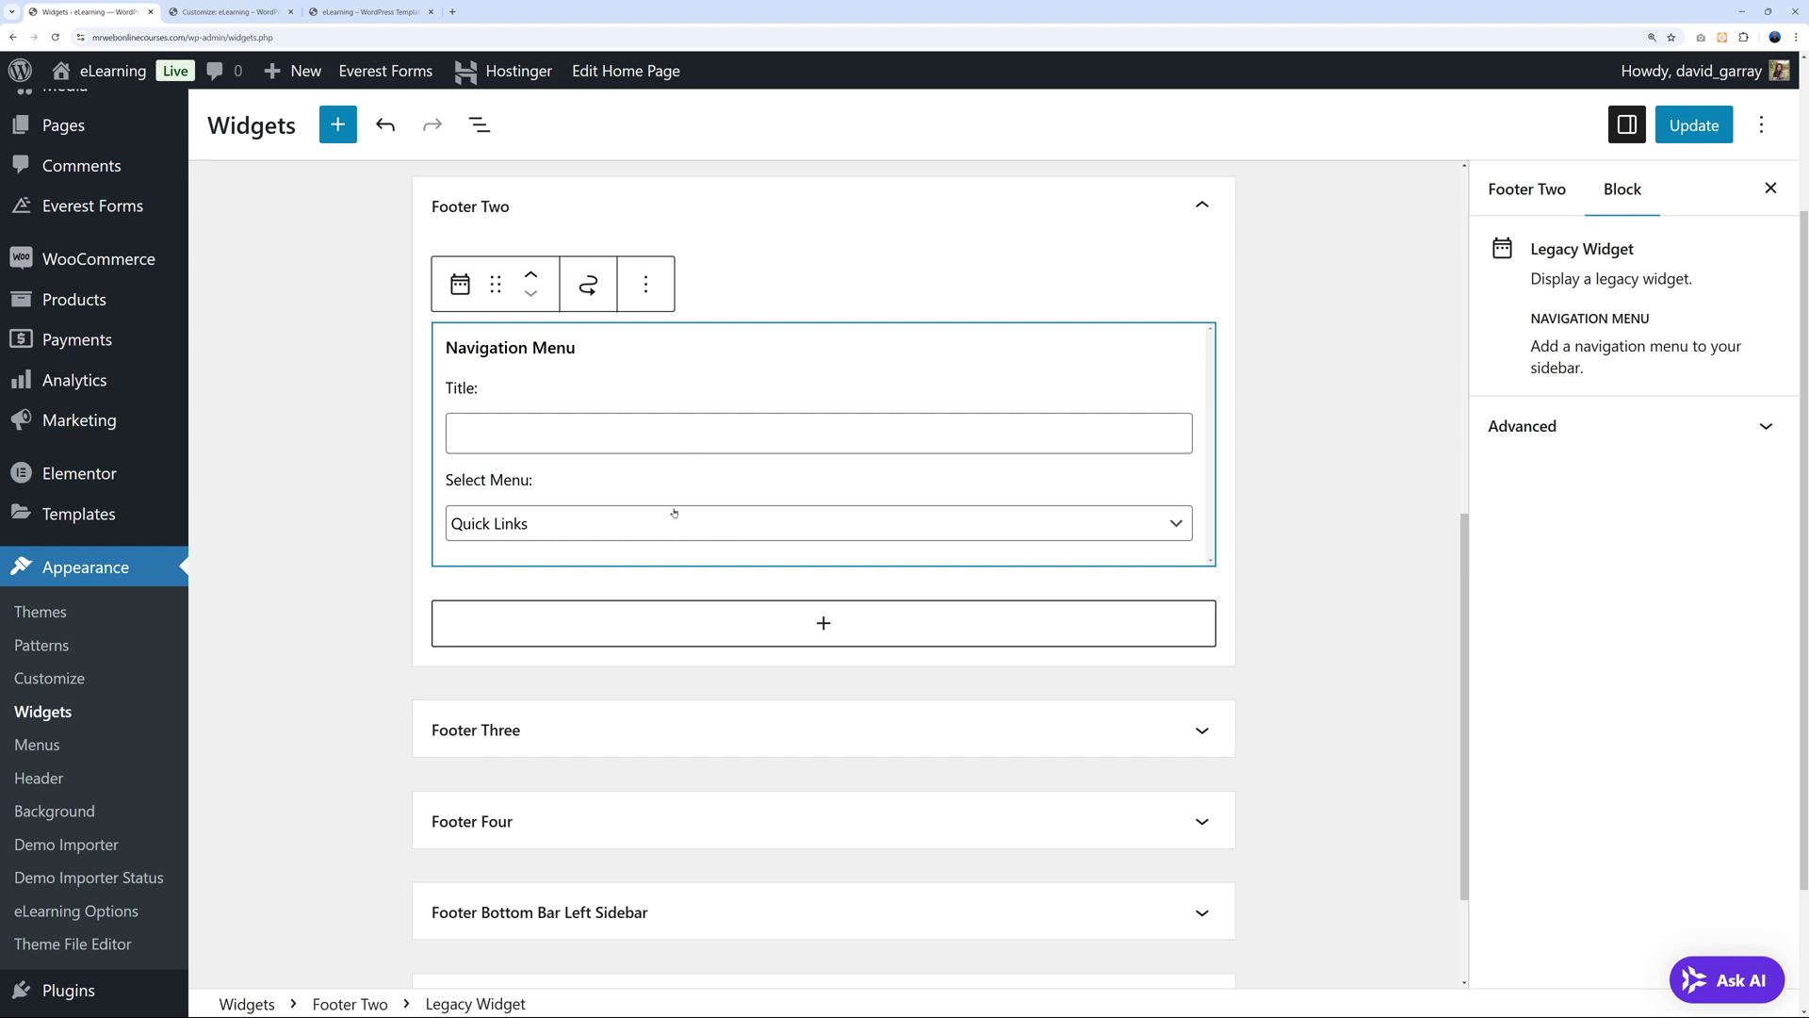
pyautogui.rightClick(43, 746)
pyautogui.click(85, 761)
pyautogui.click(187, 13)
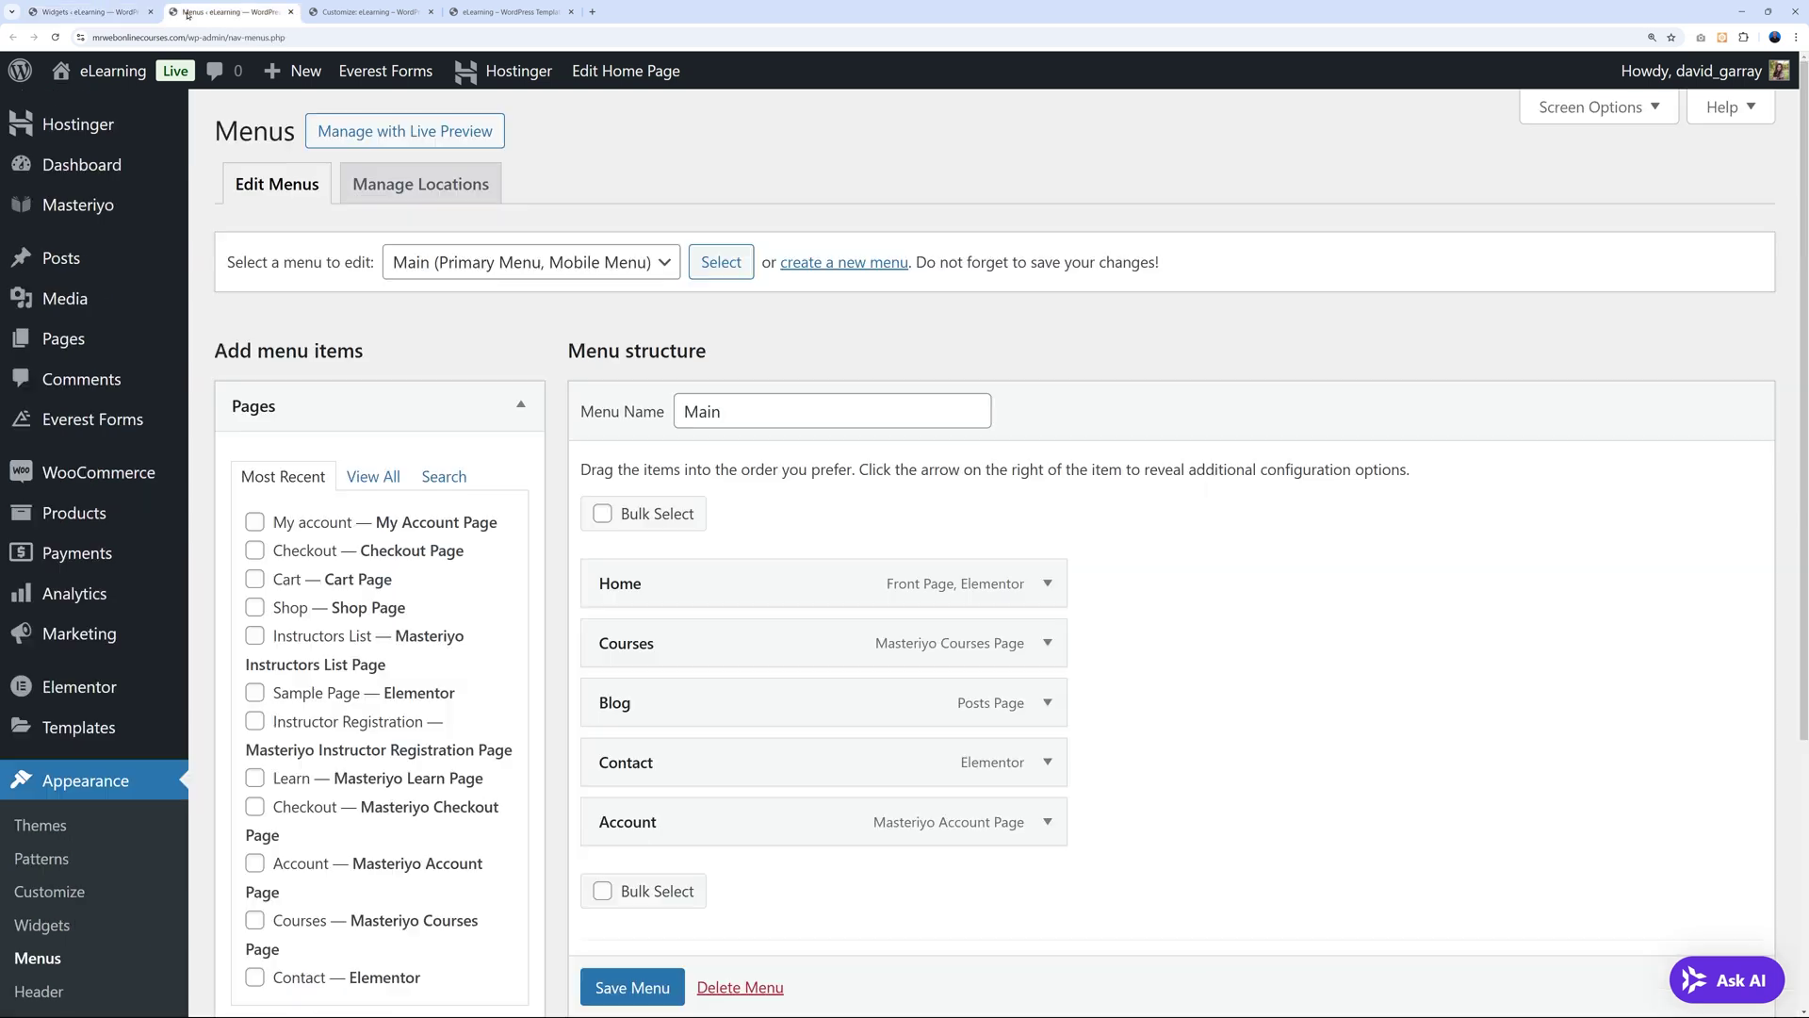
pyautogui.click(625, 265)
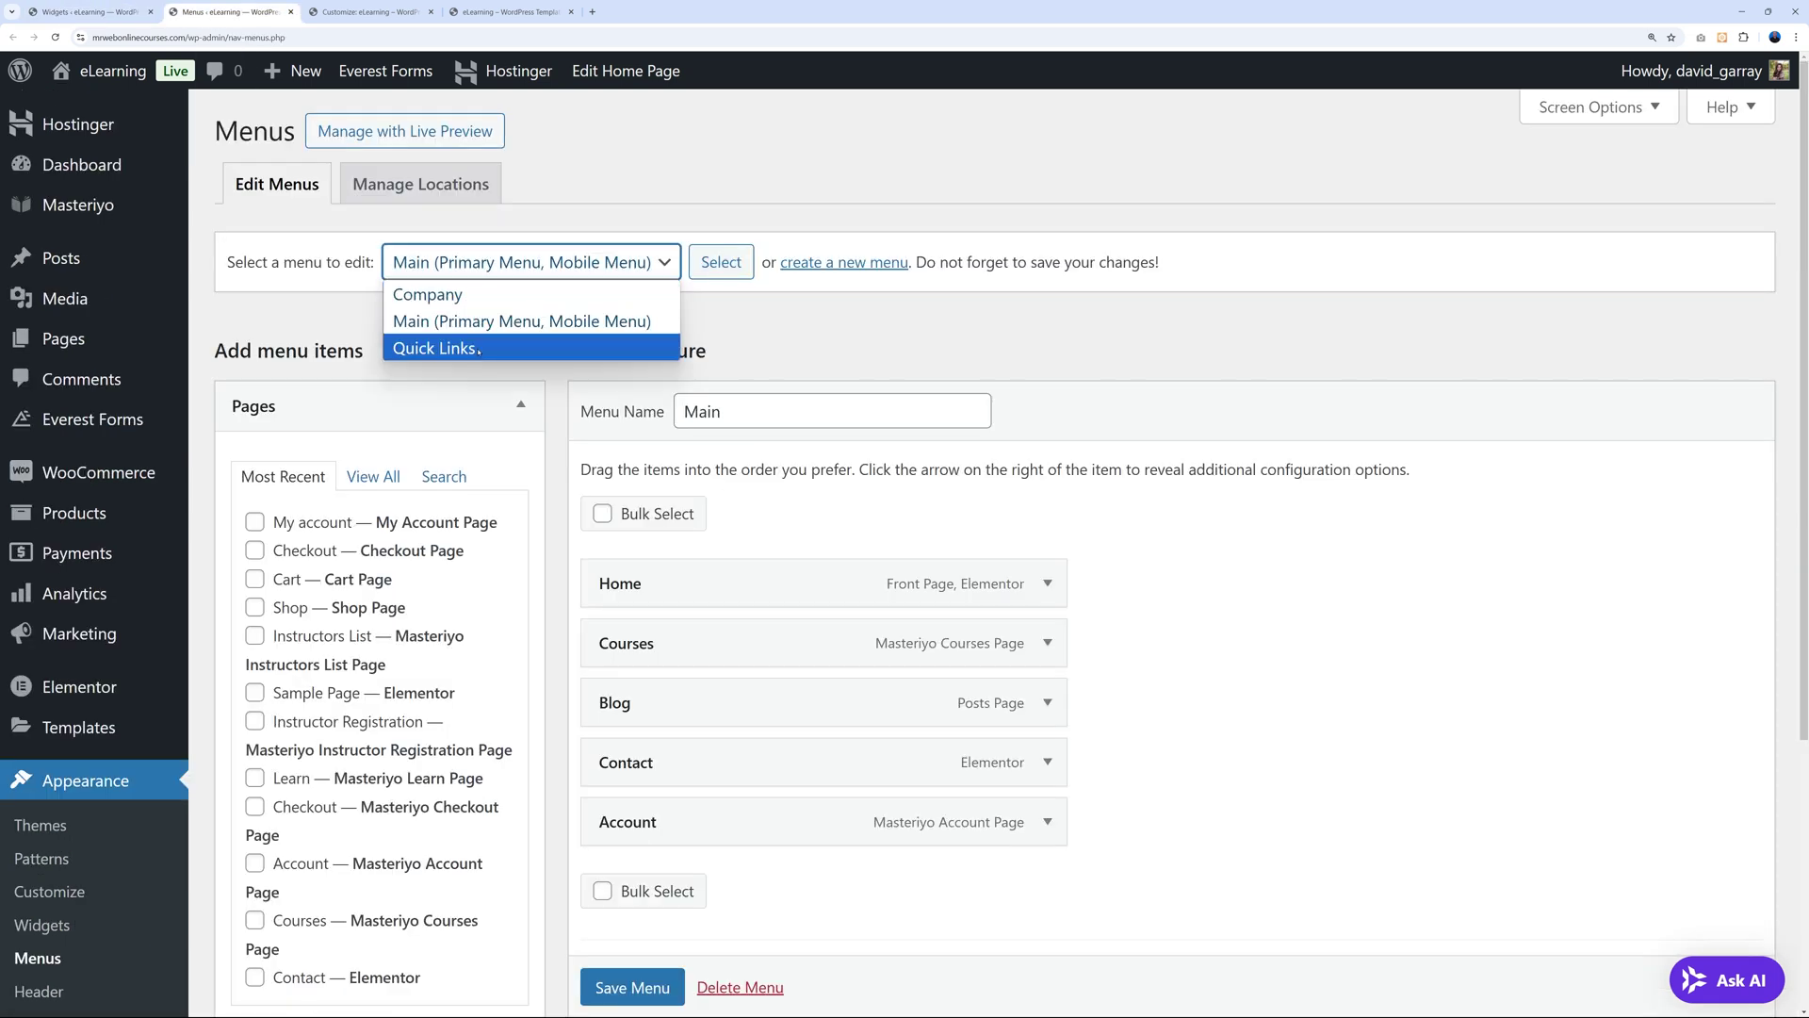
pyautogui.click(434, 348)
pyautogui.click(719, 271)
pyautogui.scroll(-1, 647, 468)
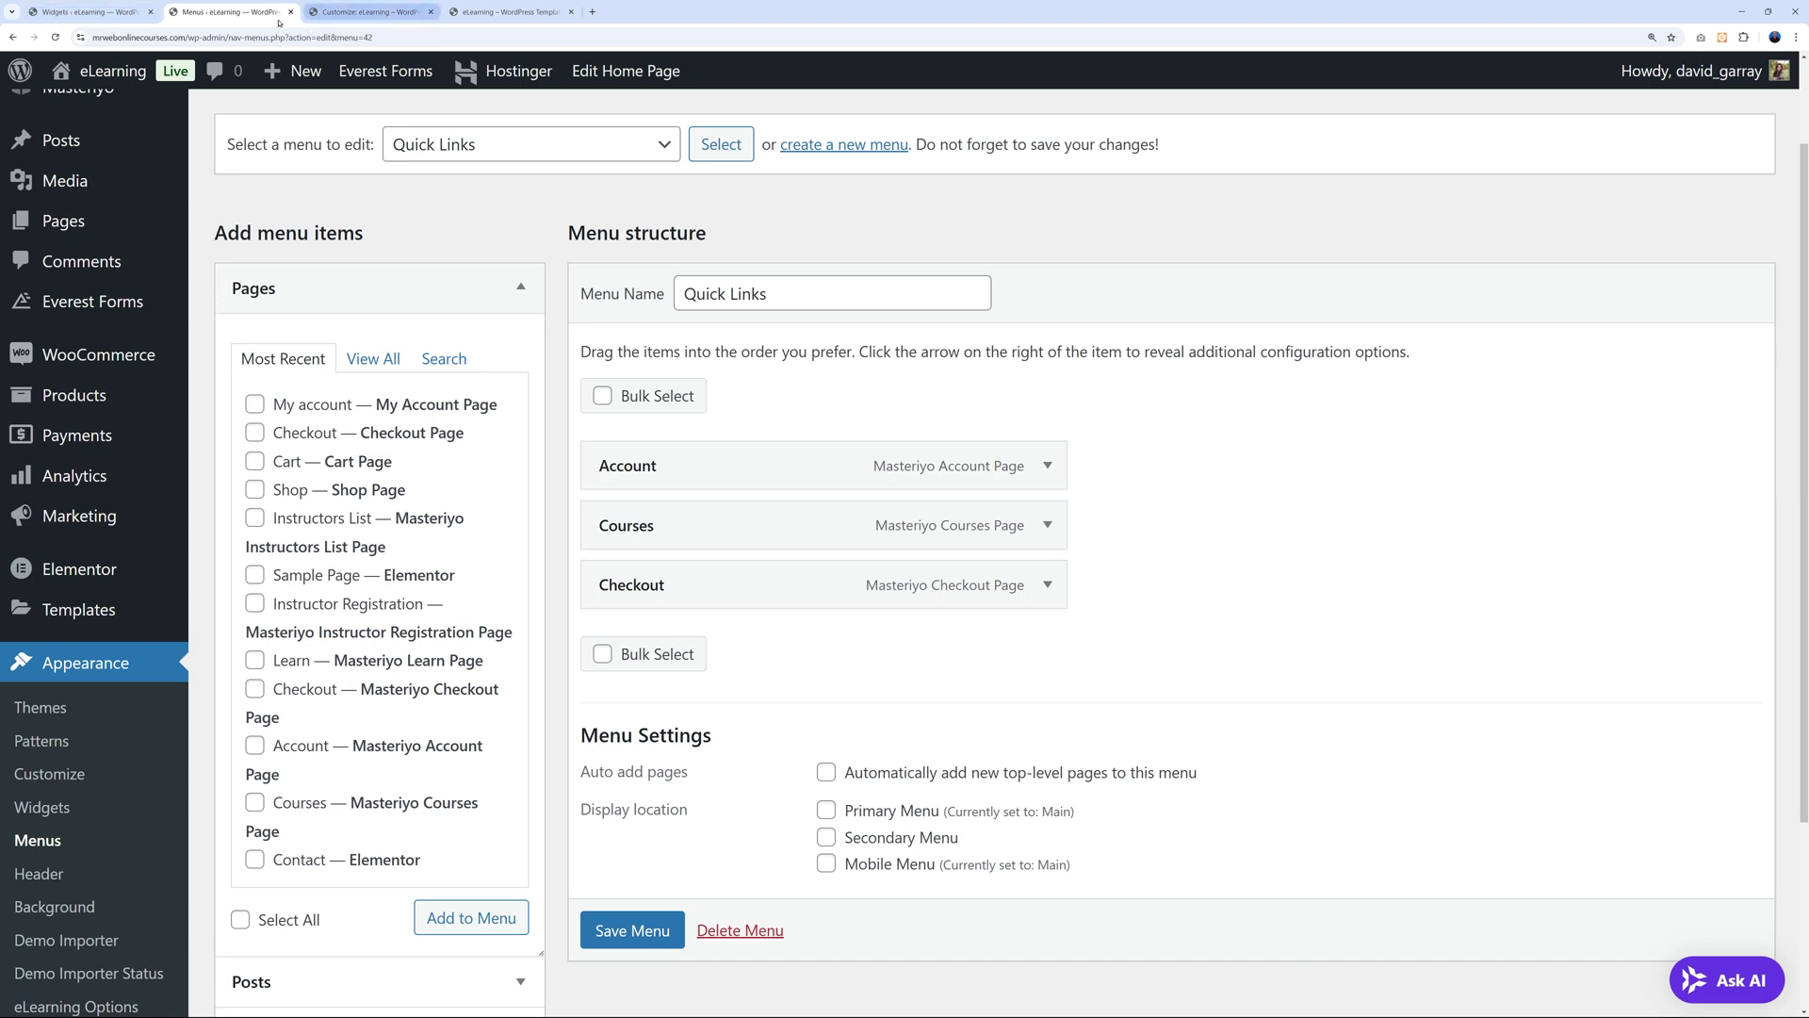
# Confirm the Footer Two widget keeps Quick Links as its menu.
pyautogui.click(89, 12)
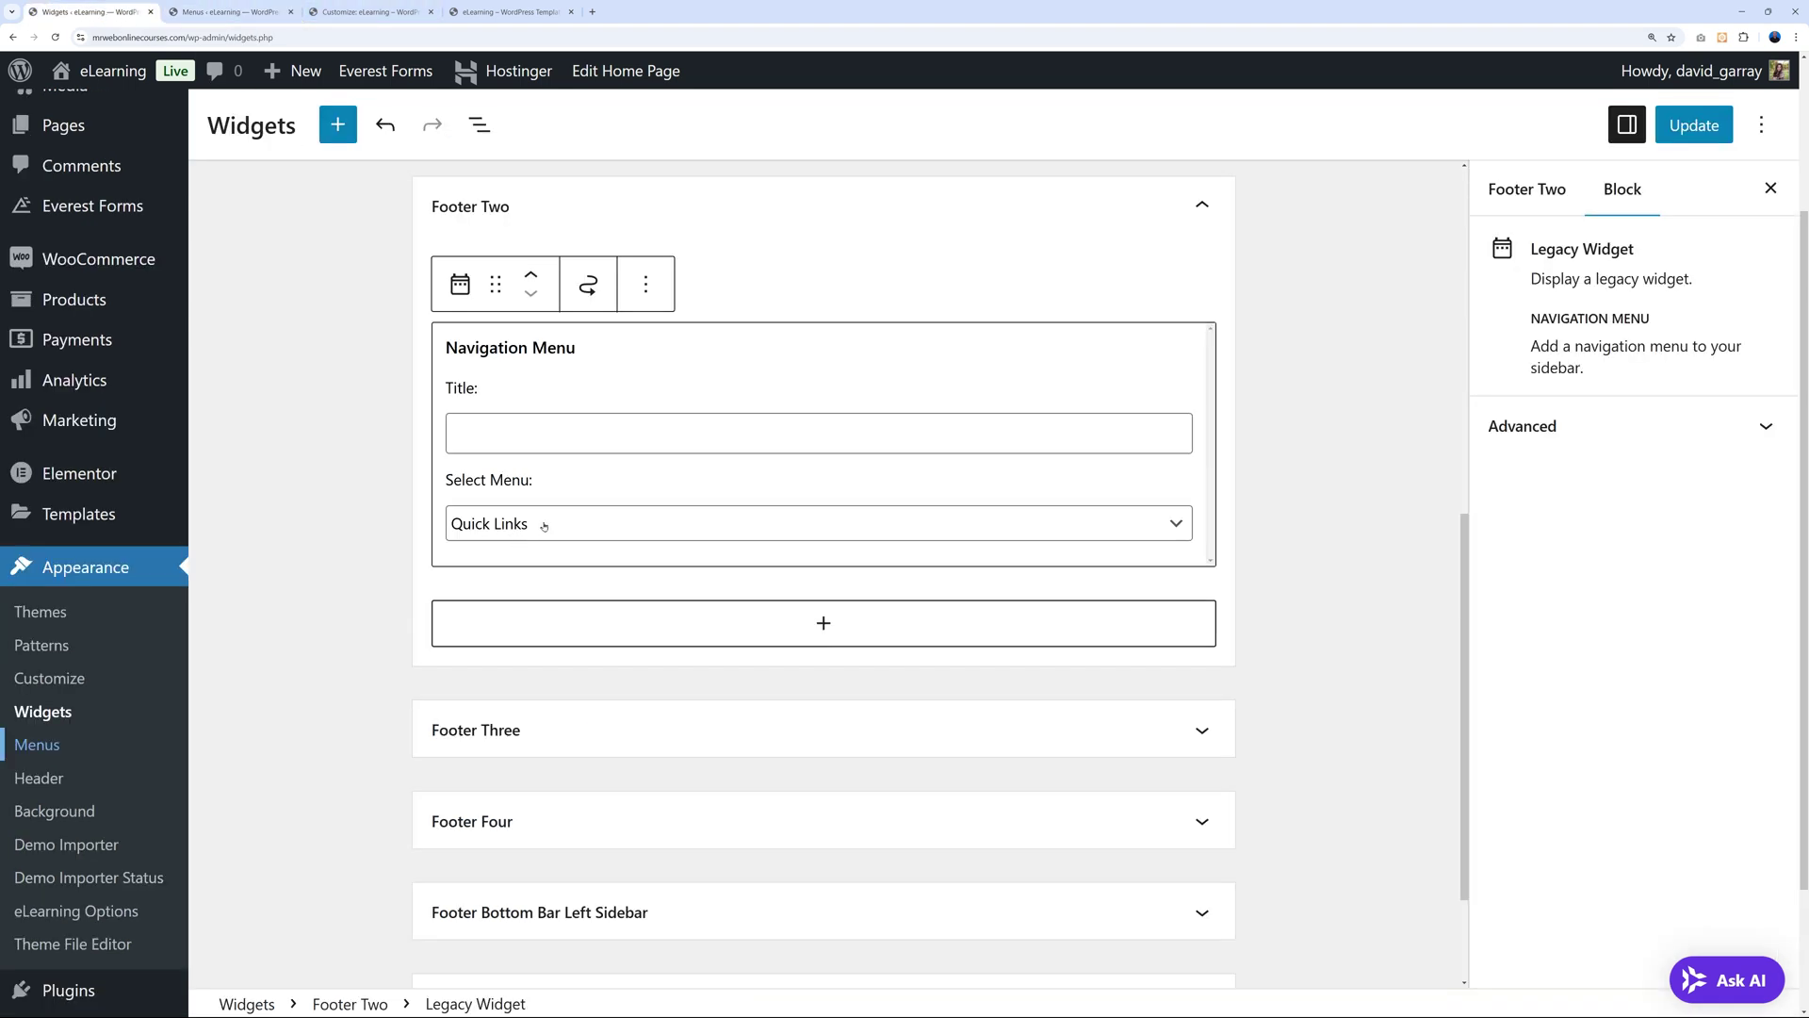
pyautogui.click(1176, 534)
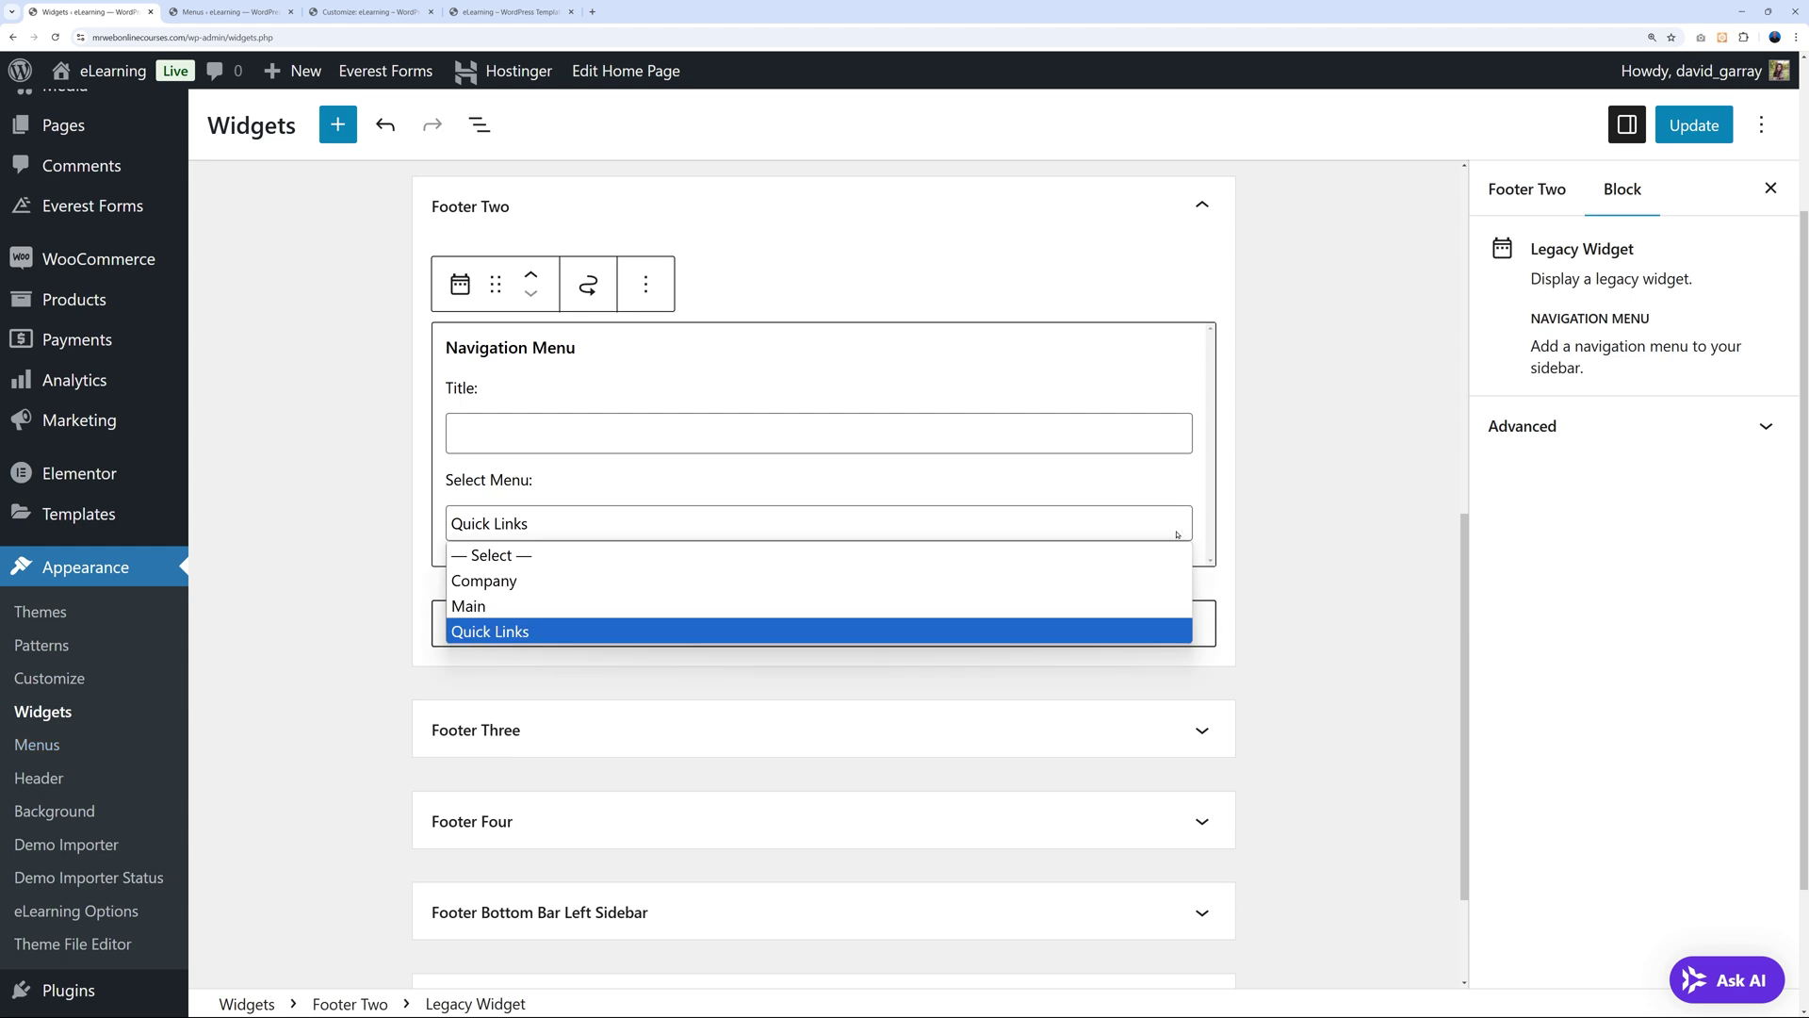
pyautogui.click(1176, 534)
pyautogui.click(1175, 474)
pyautogui.click(197, 13)
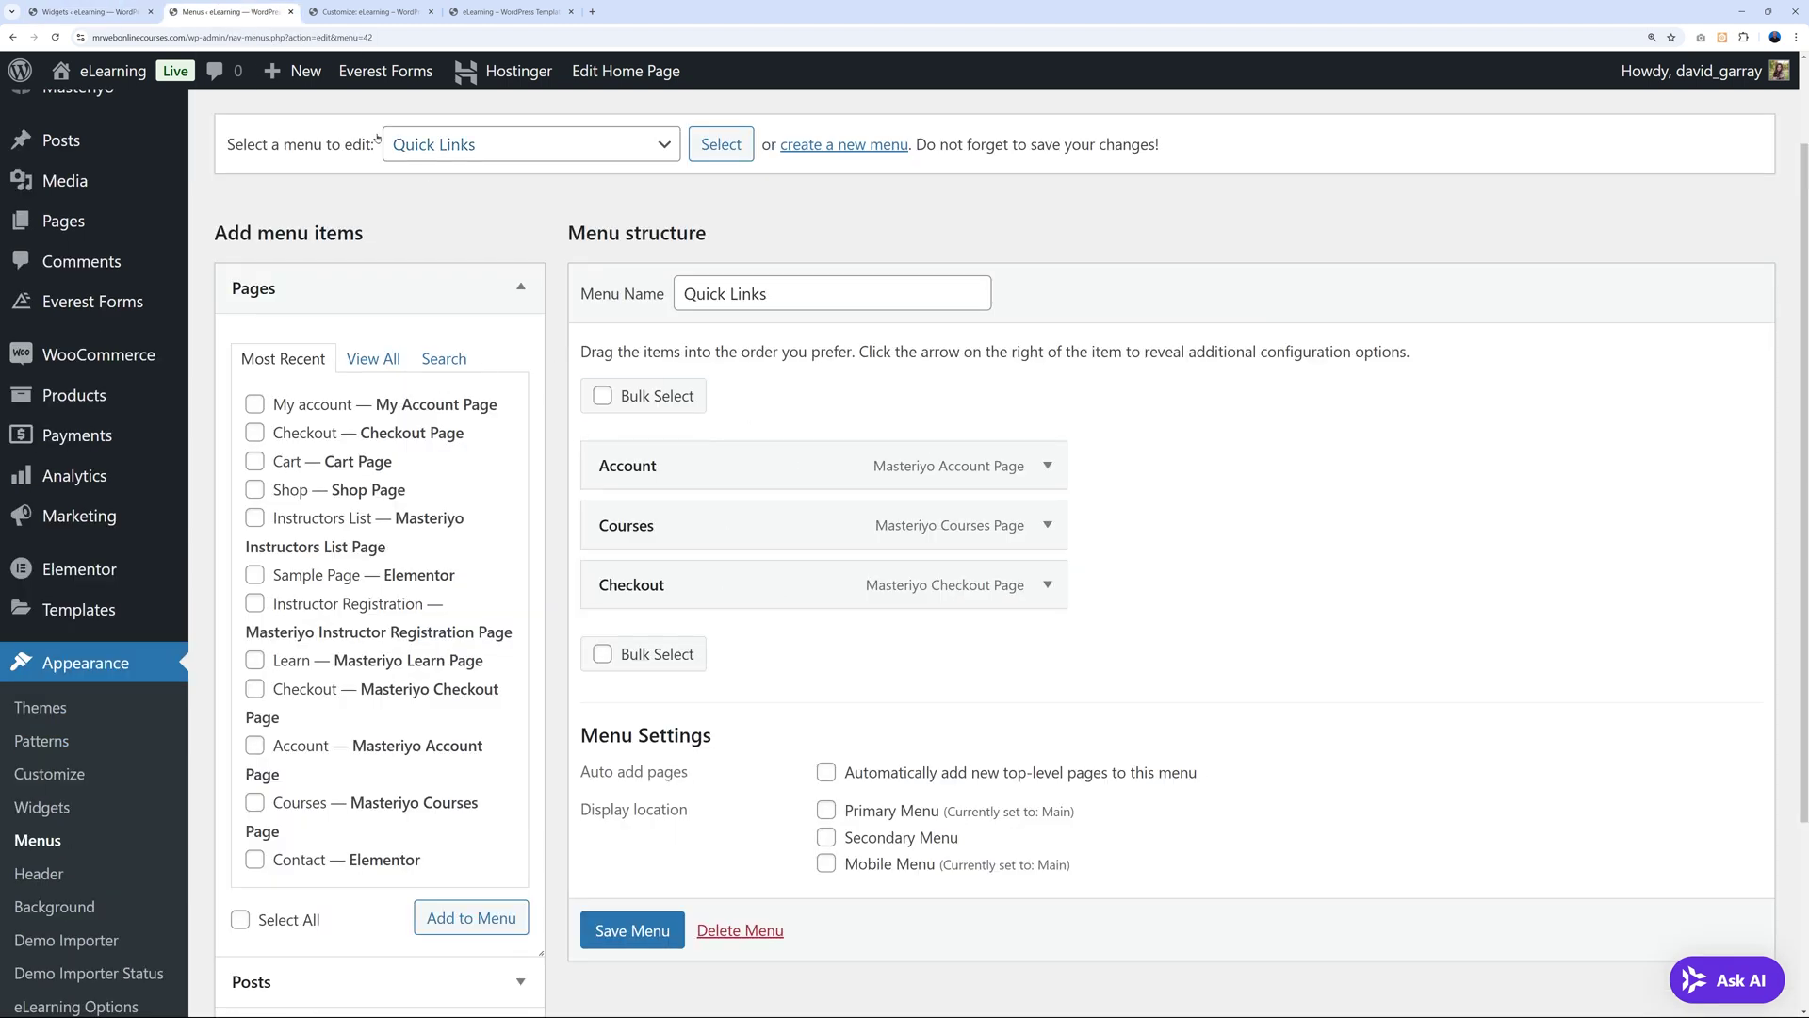
pyautogui.click(90, 11)
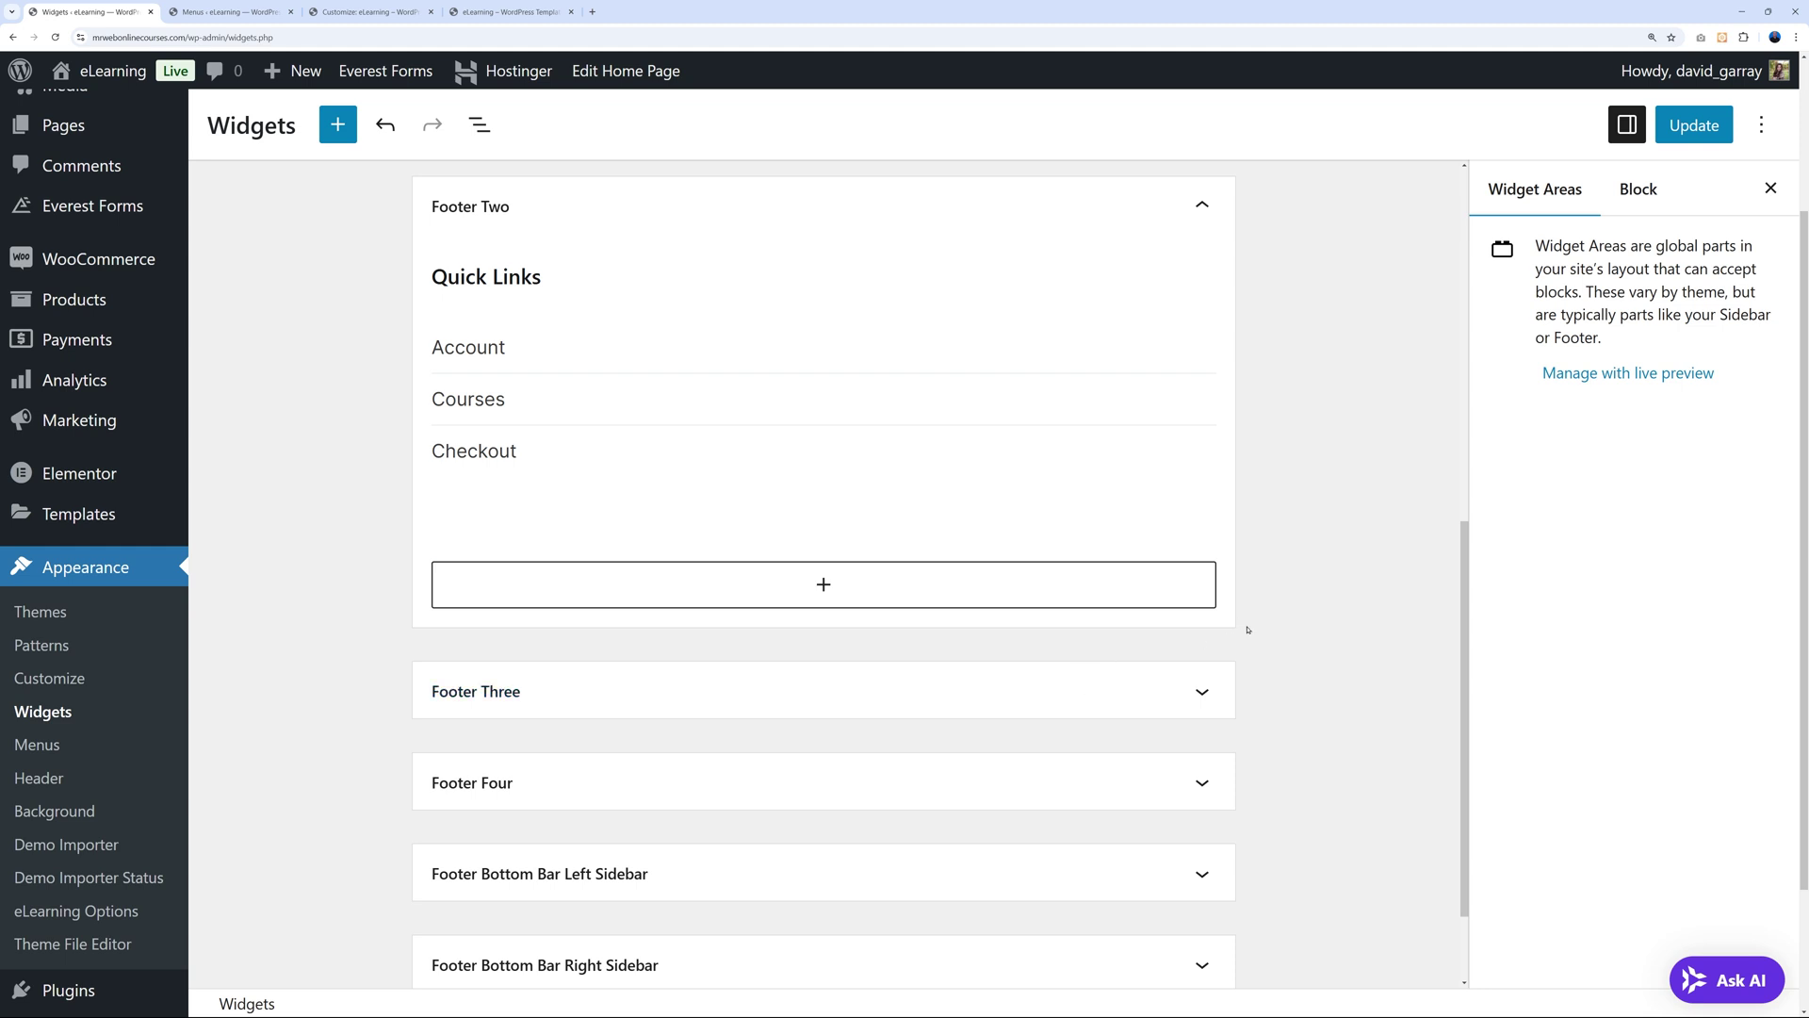
# Expand Footer Three, select its Company menu widget, and load the Company menu in Menus.
pyautogui.scroll(-2, 1036, 594)
pyautogui.click(1159, 564)
pyautogui.scroll(-3, 1178, 575)
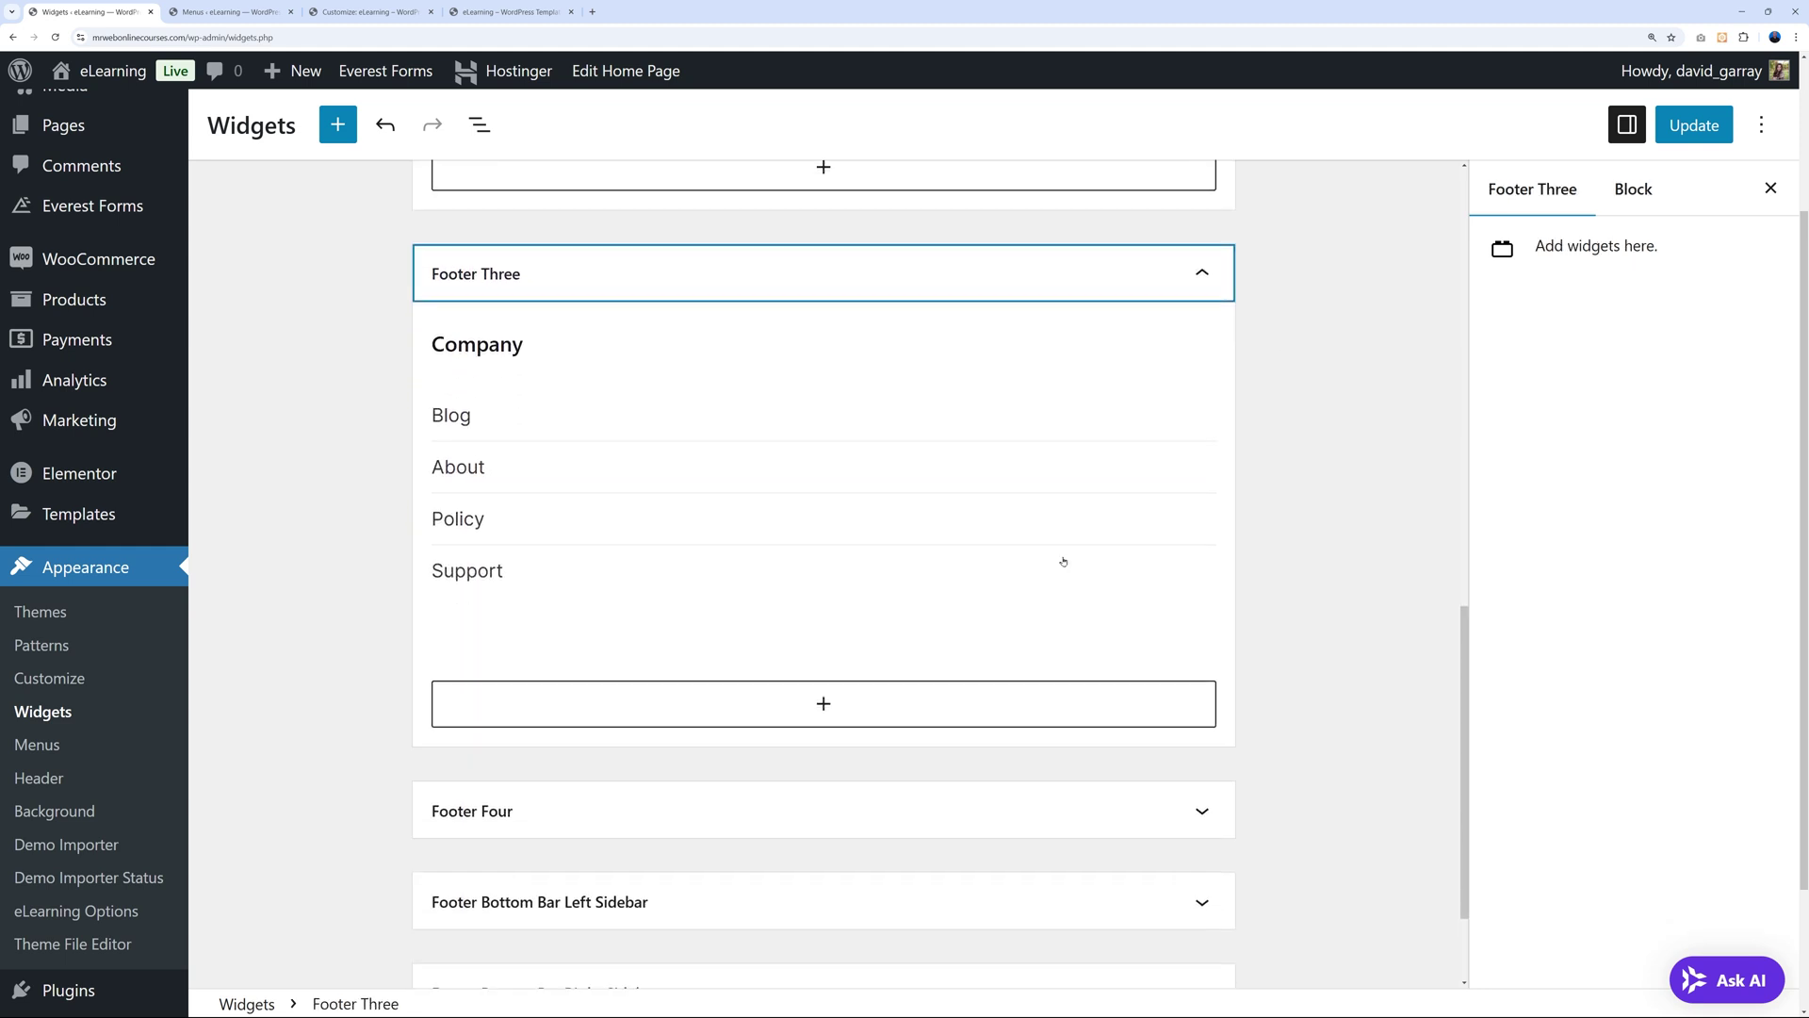
pyautogui.click(514, 403)
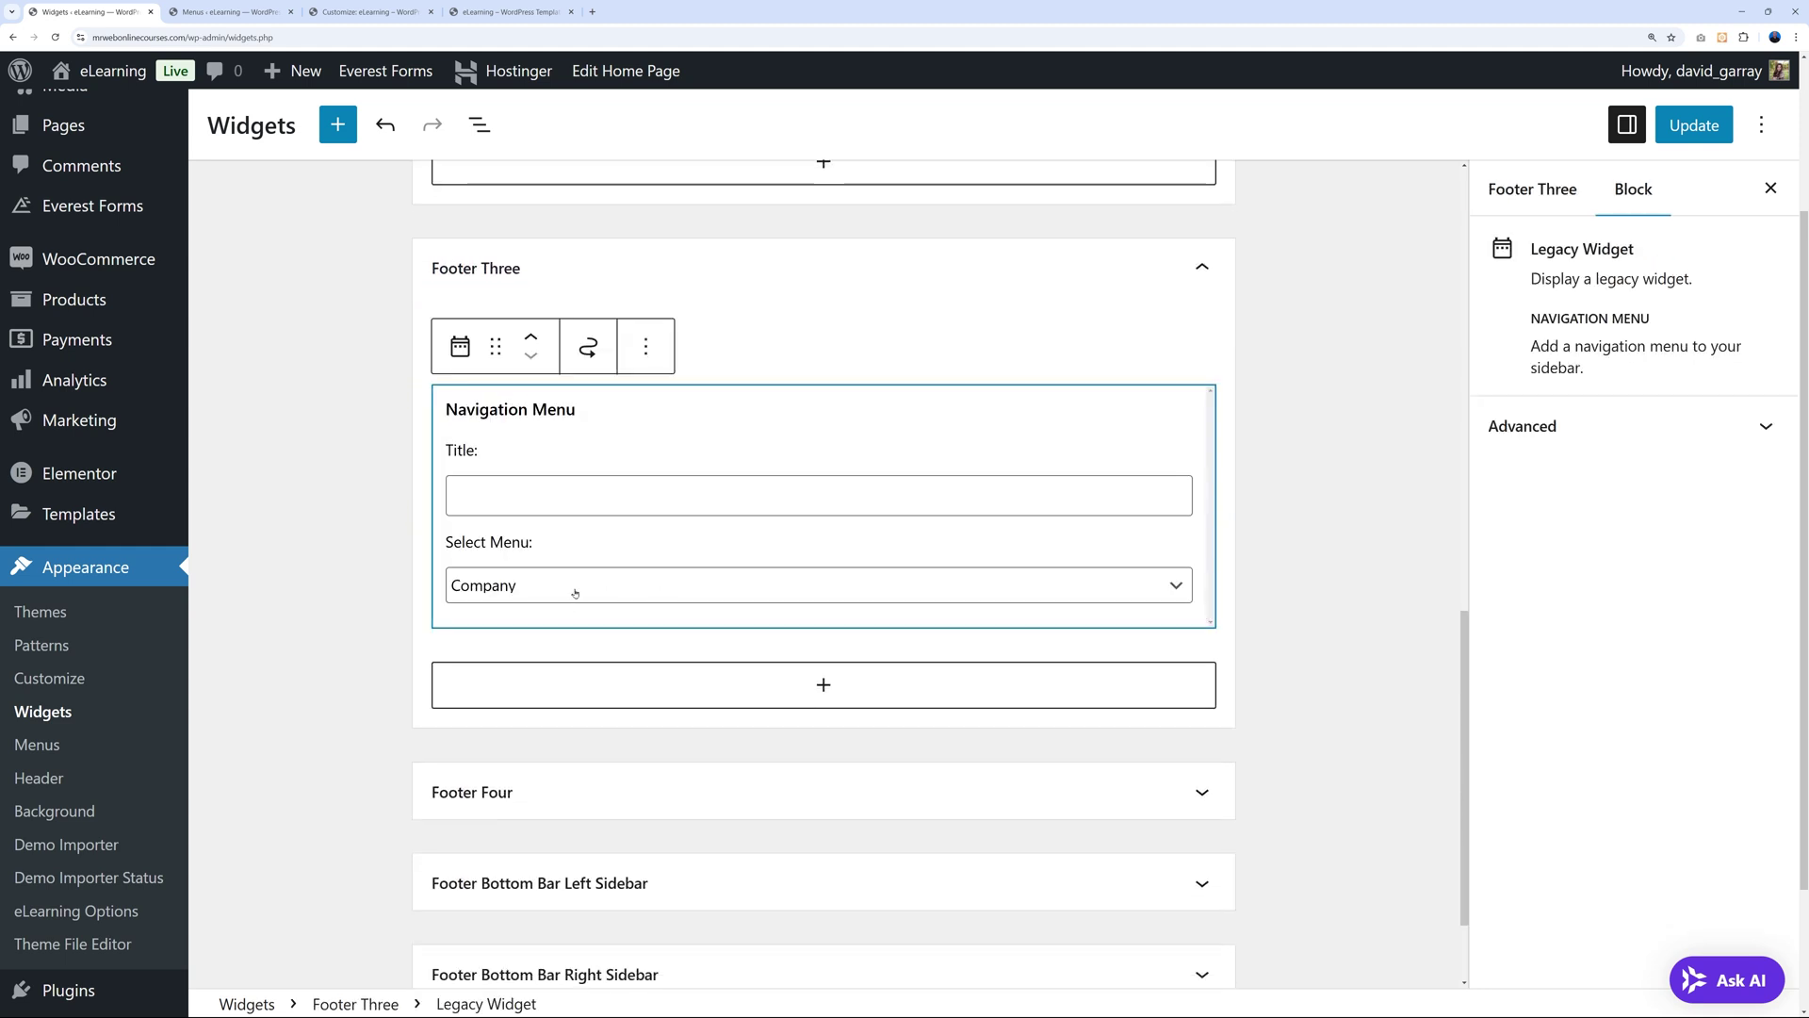
pyautogui.click(226, 11)
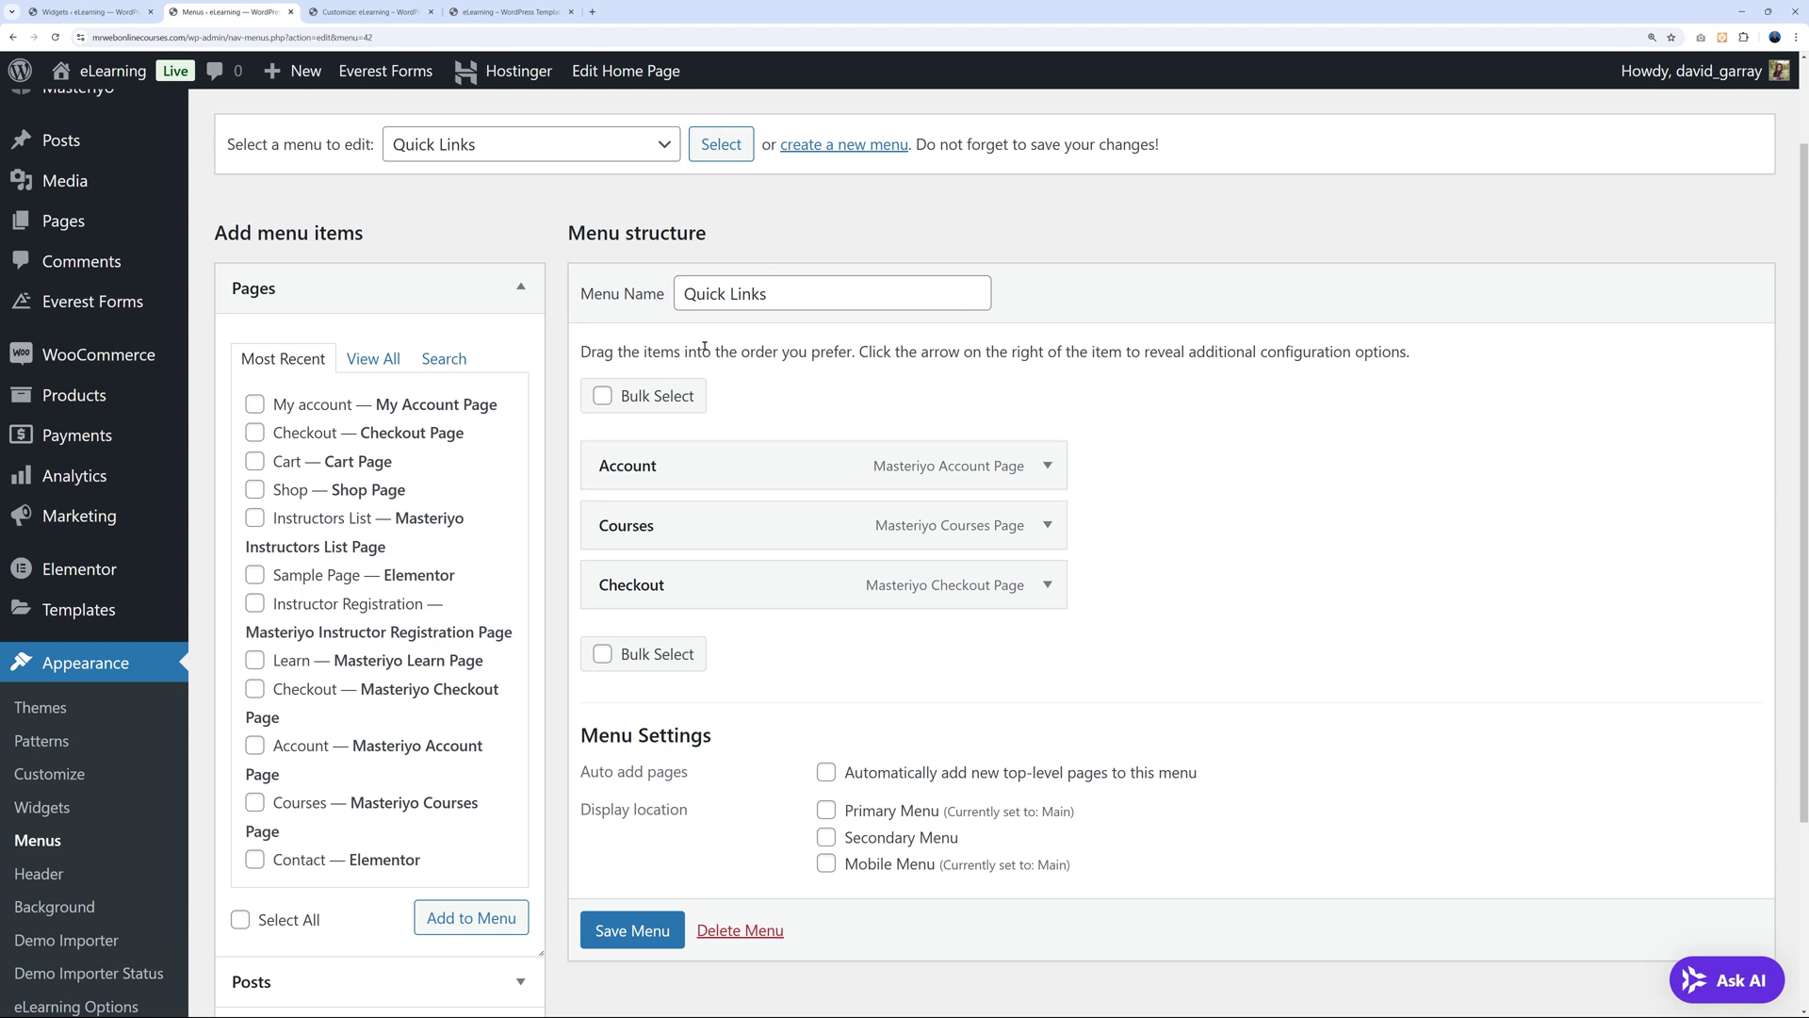
pyautogui.click(528, 144)
pyautogui.click(424, 174)
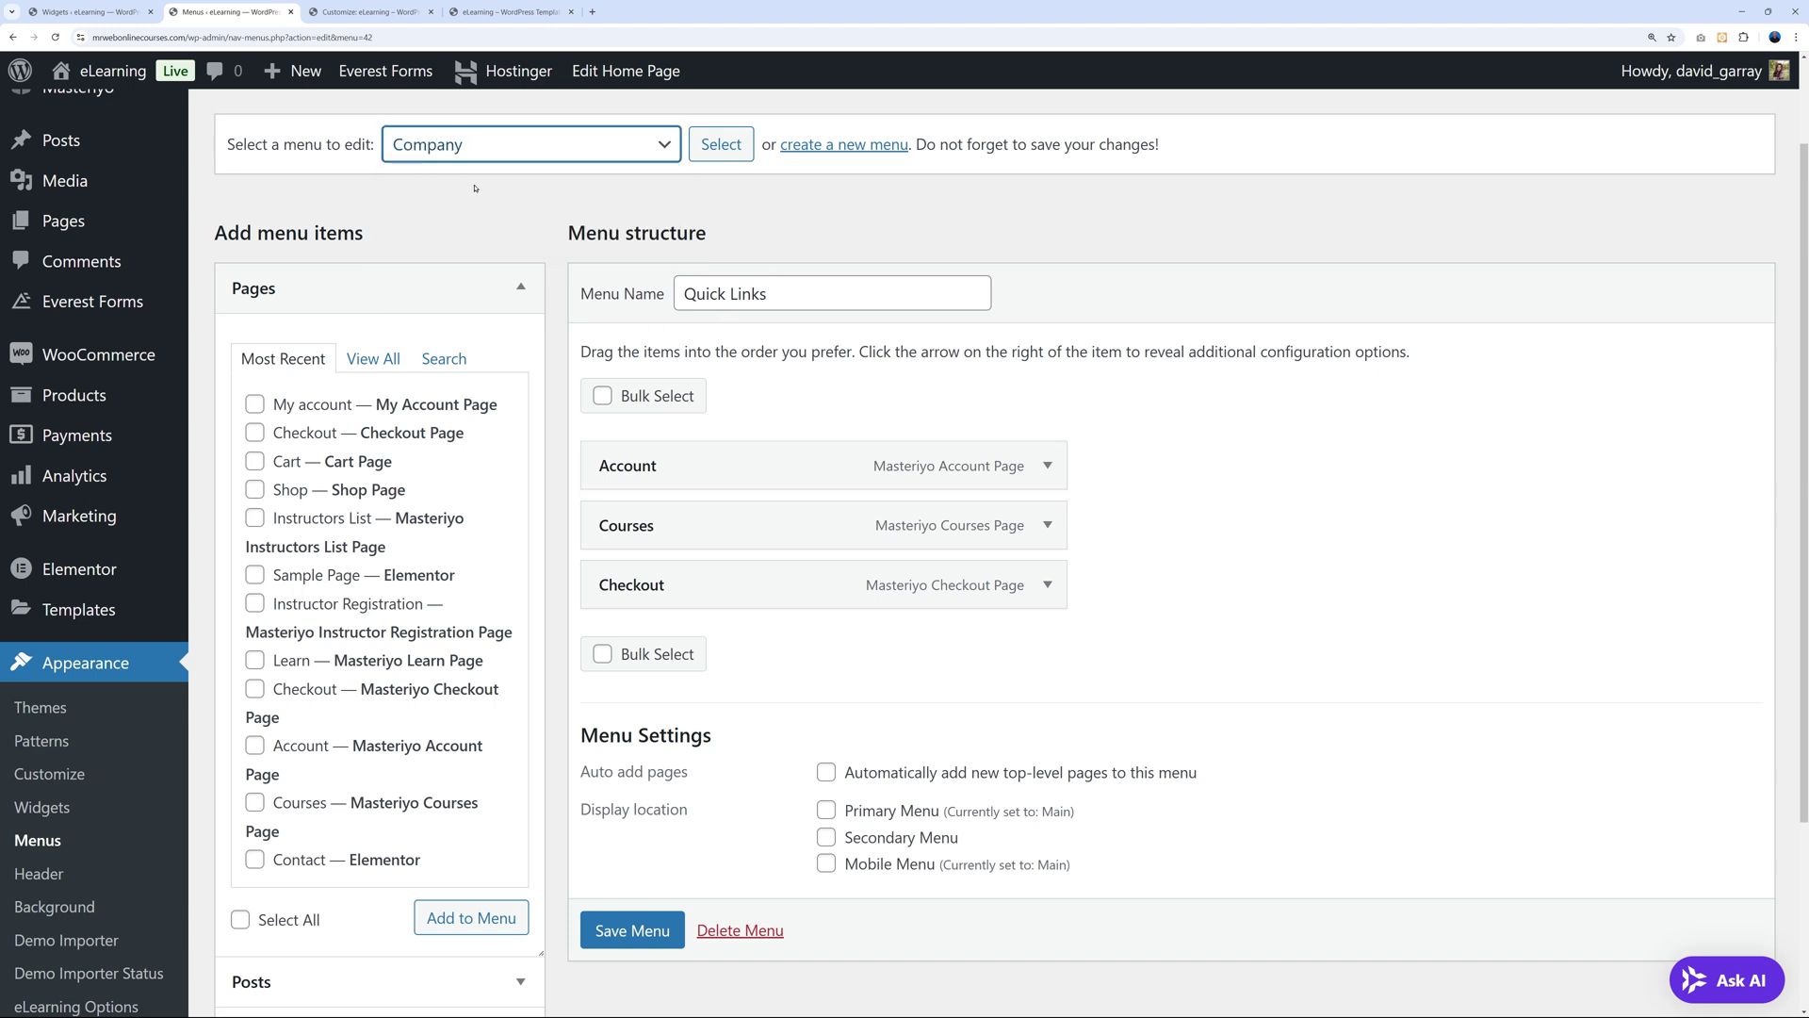
pyautogui.click(709, 156)
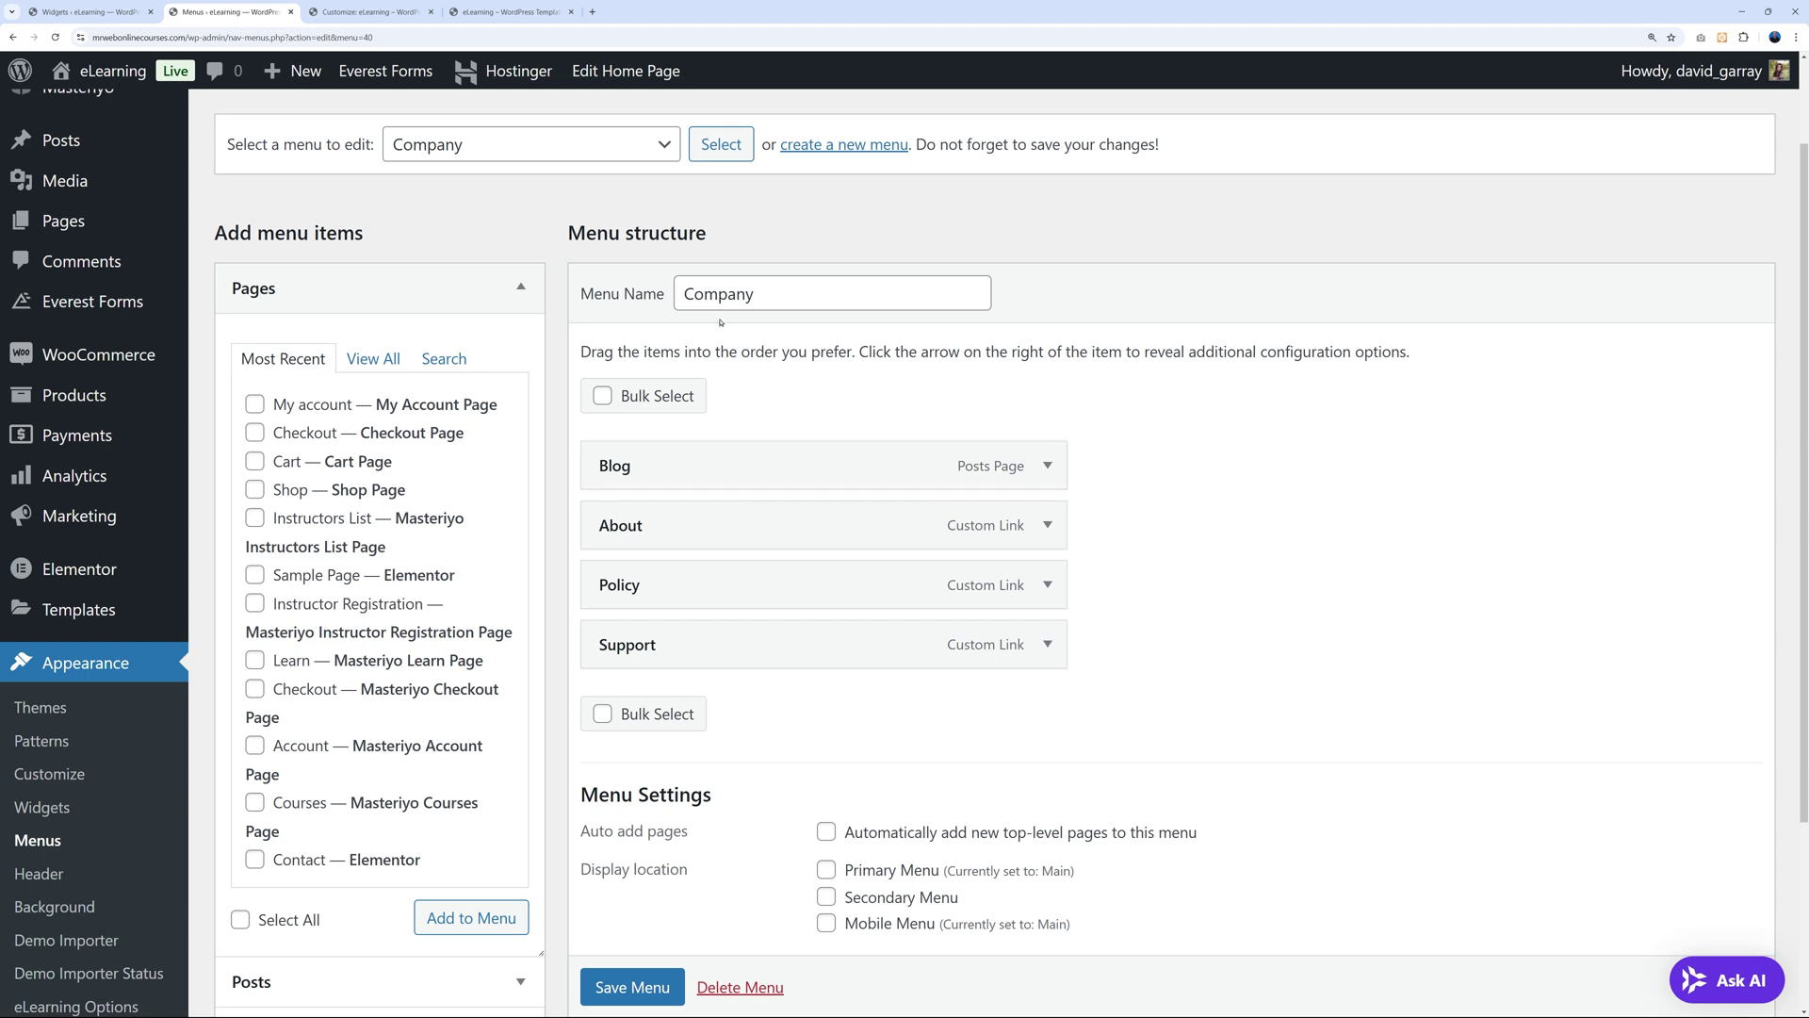
# Back in Widgets, expand the Footer Four widget area.
pyautogui.click(126, 13)
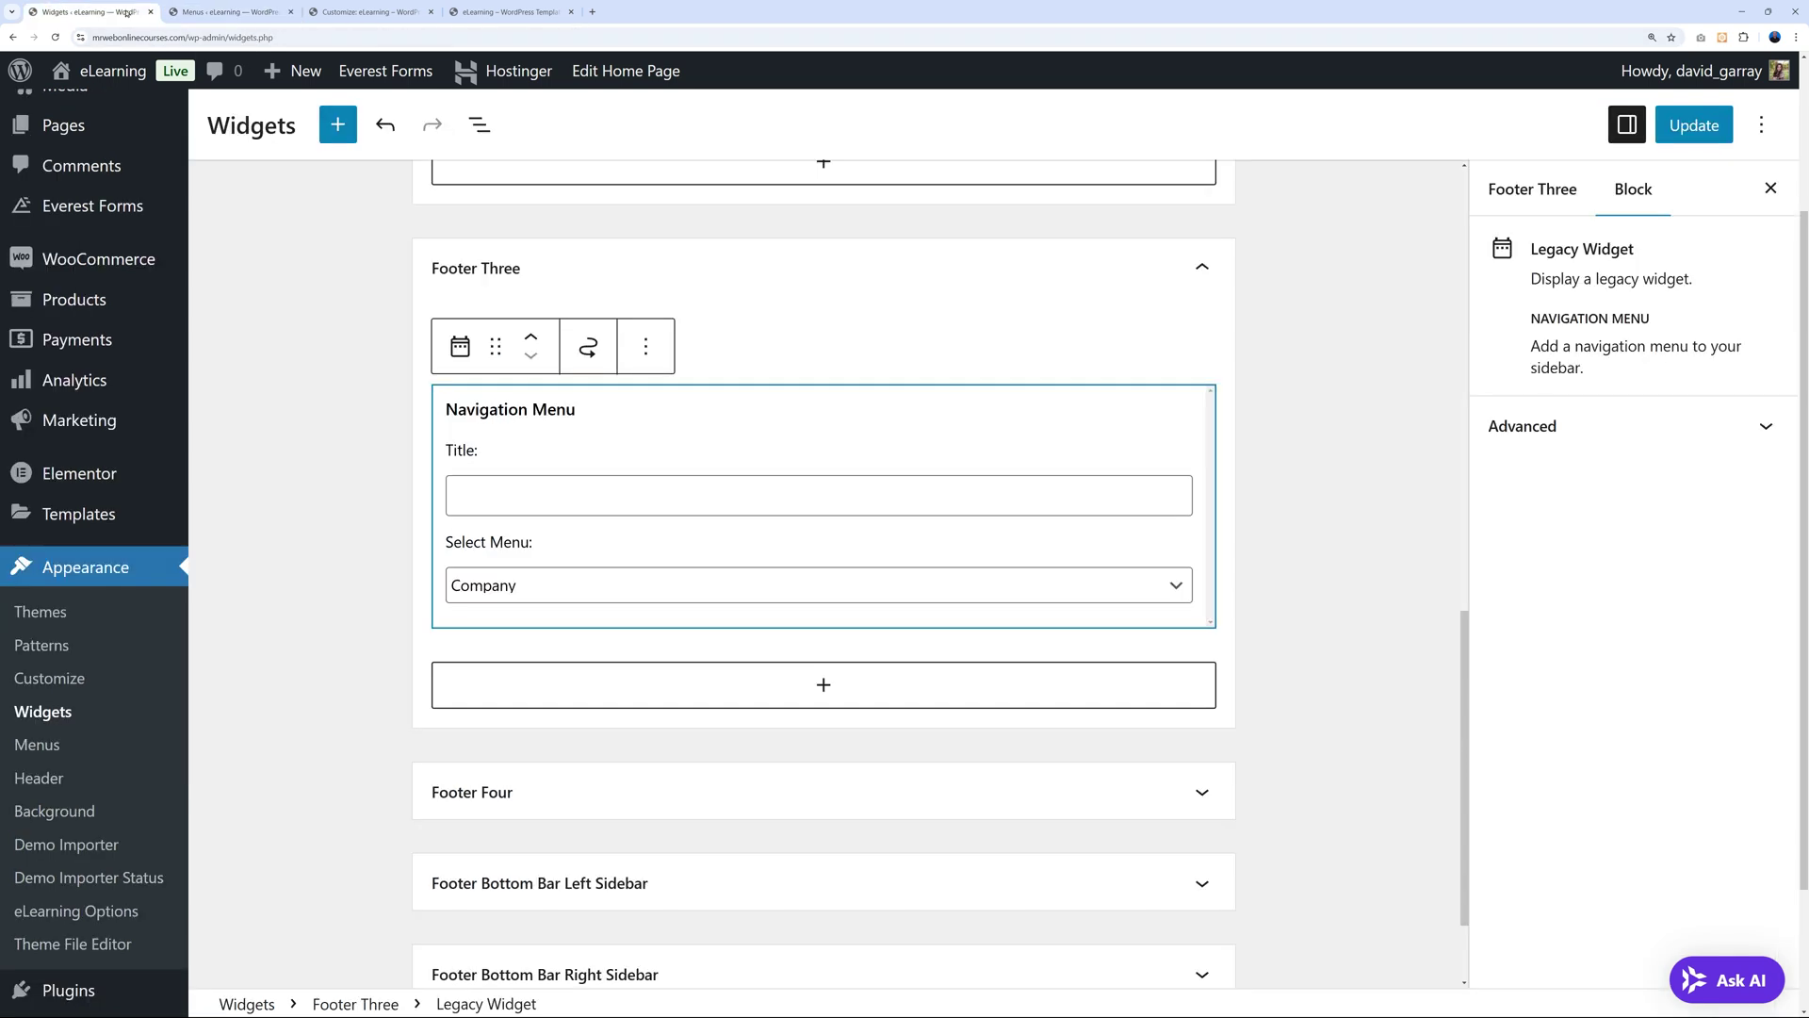
pyautogui.scroll(-2, 712, 693)
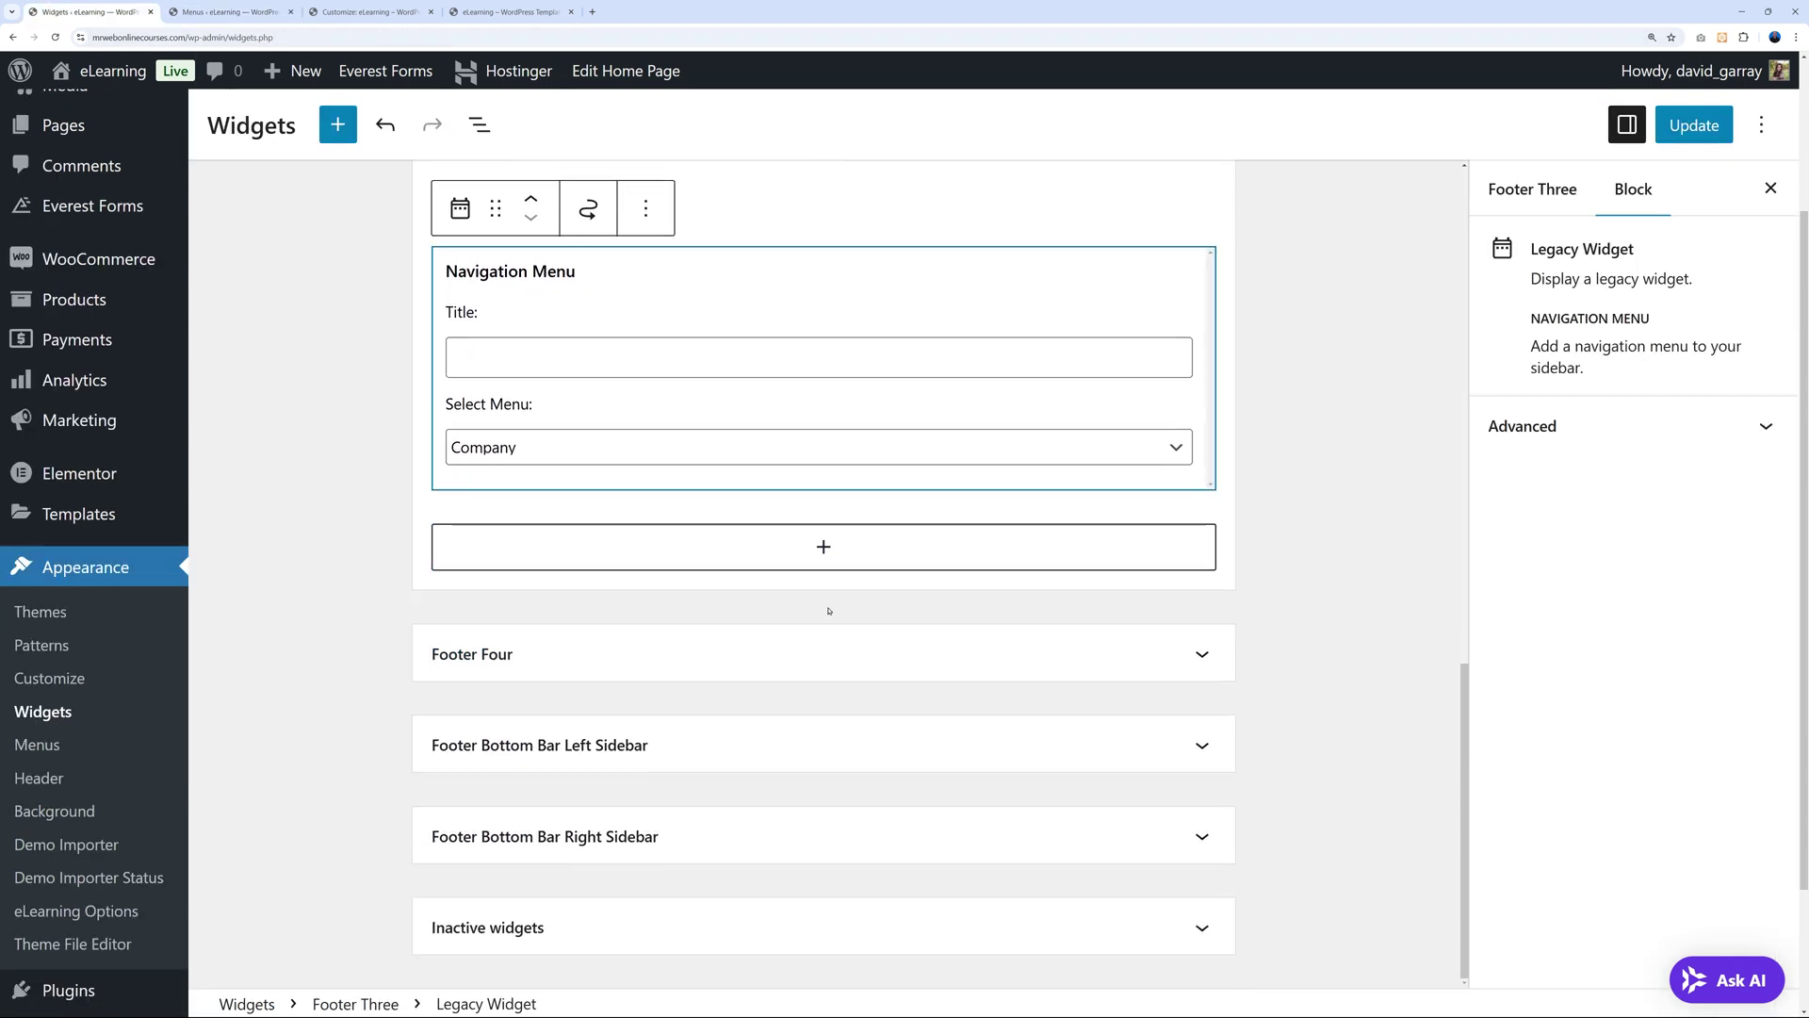
pyautogui.click(1202, 654)
pyautogui.scroll(-3, 1201, 629)
# Replace Footer Four's contact email with the new company address, save the widgets, and view the site.
pyautogui.click(604, 469)
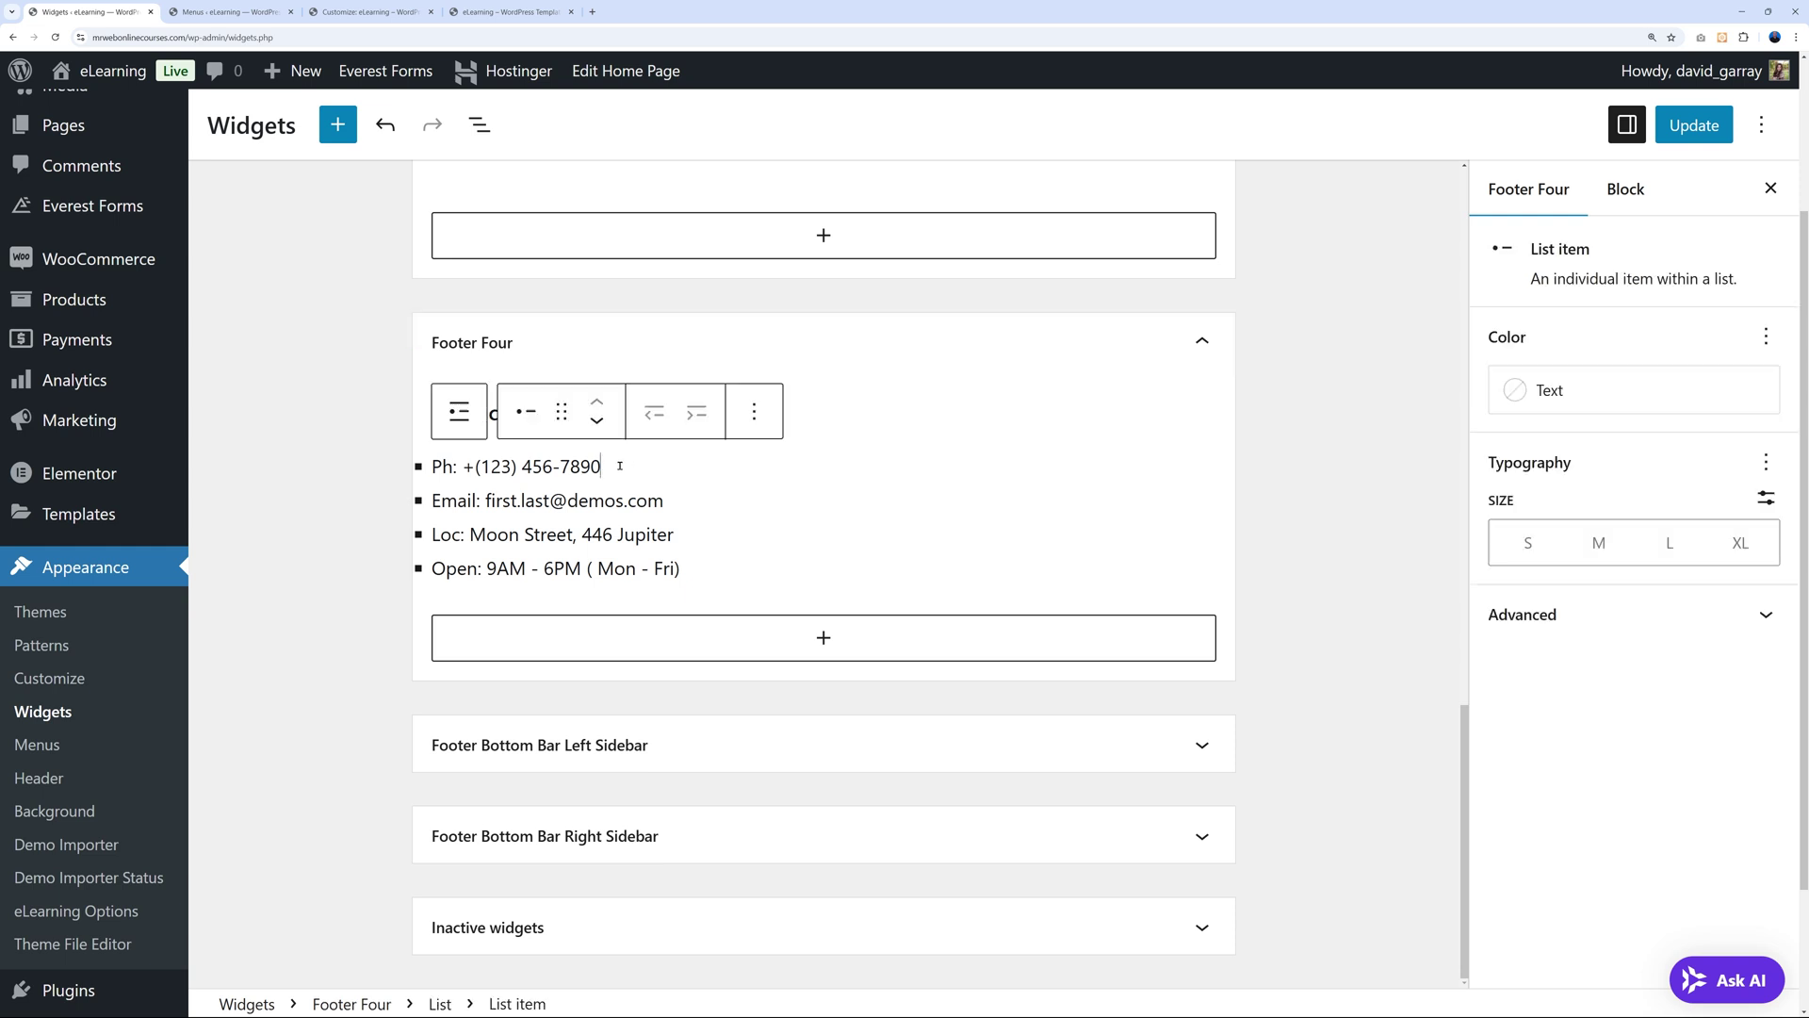
pyautogui.moveTo(440, 465); pyautogui.dragTo(590, 467)
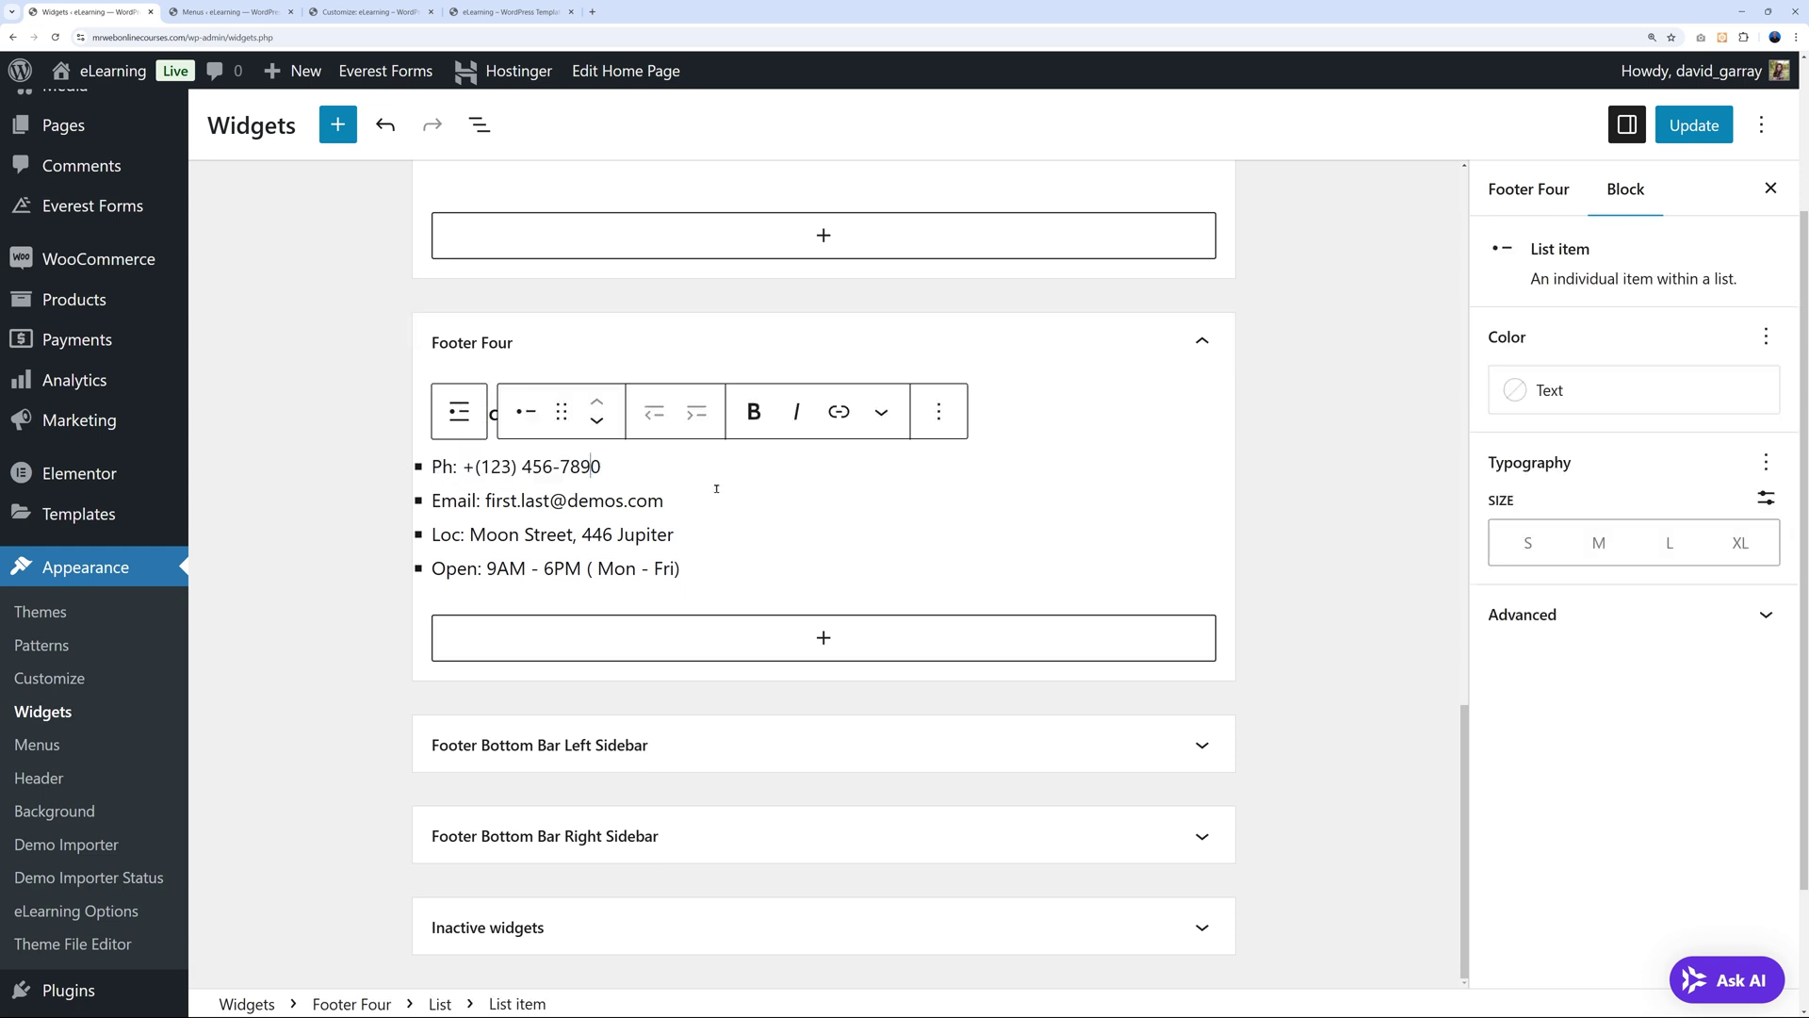
pyautogui.moveTo(486, 500); pyautogui.dragTo(666, 509)
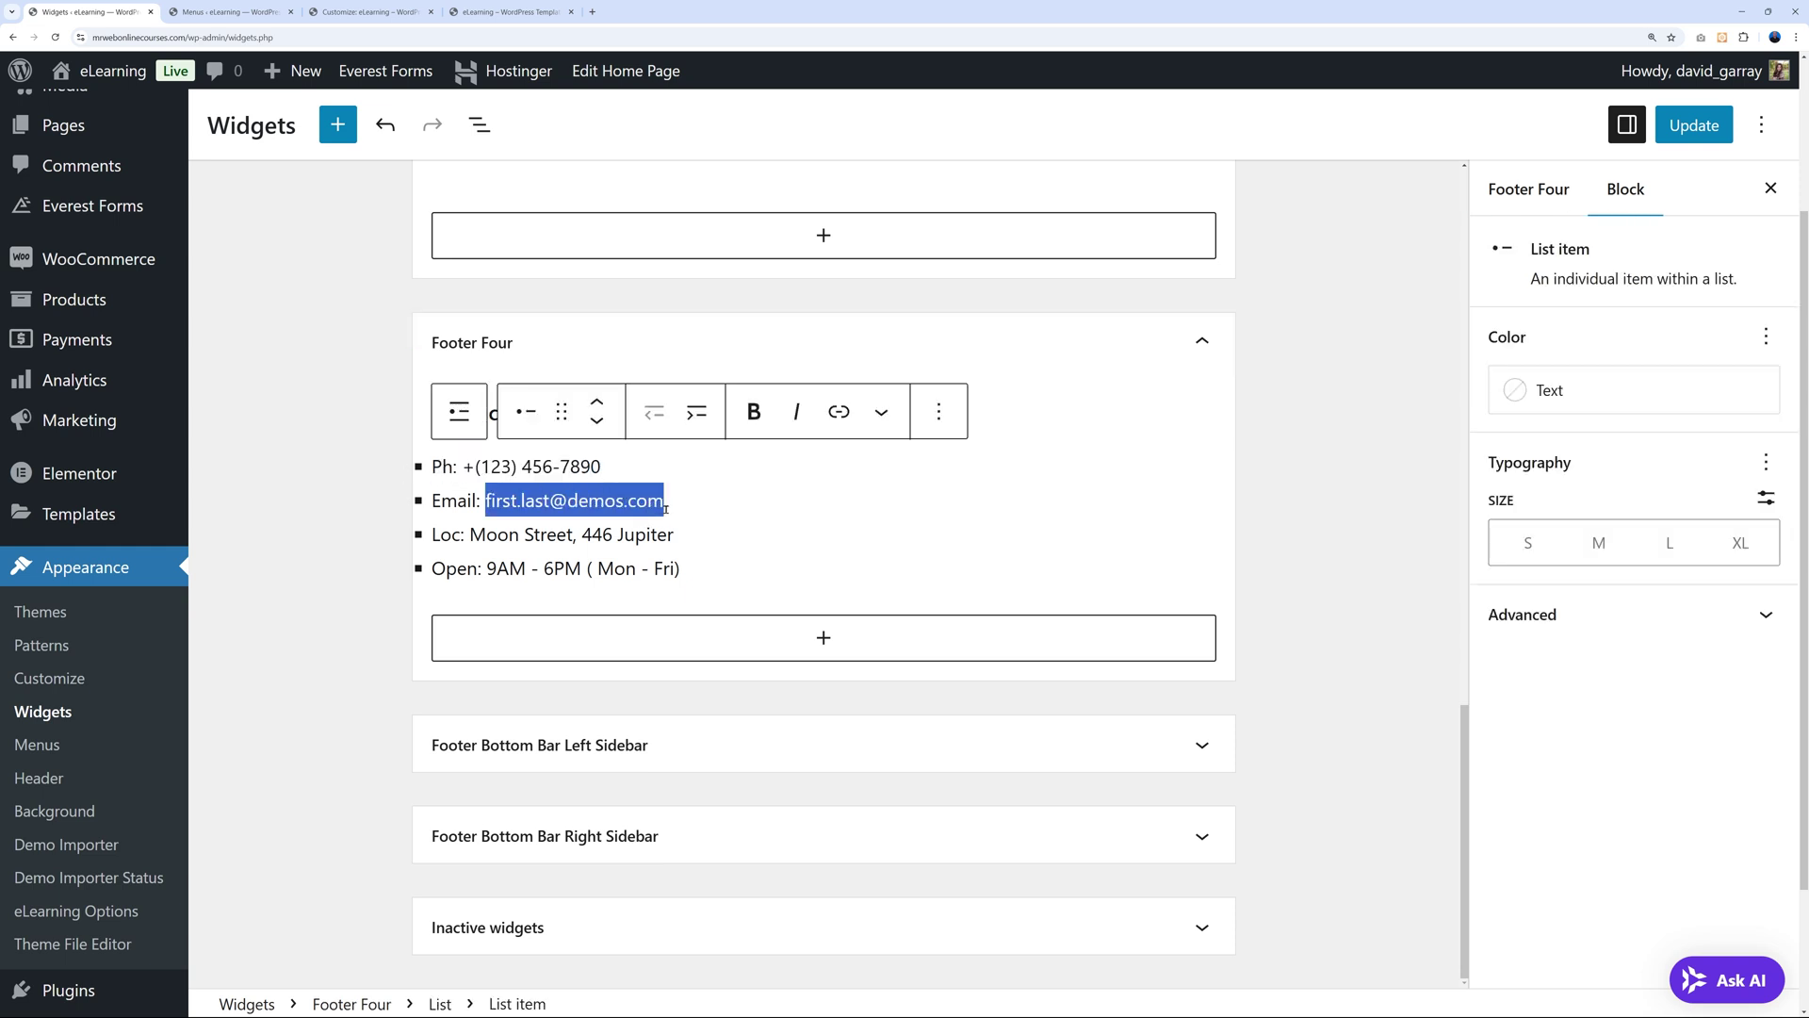
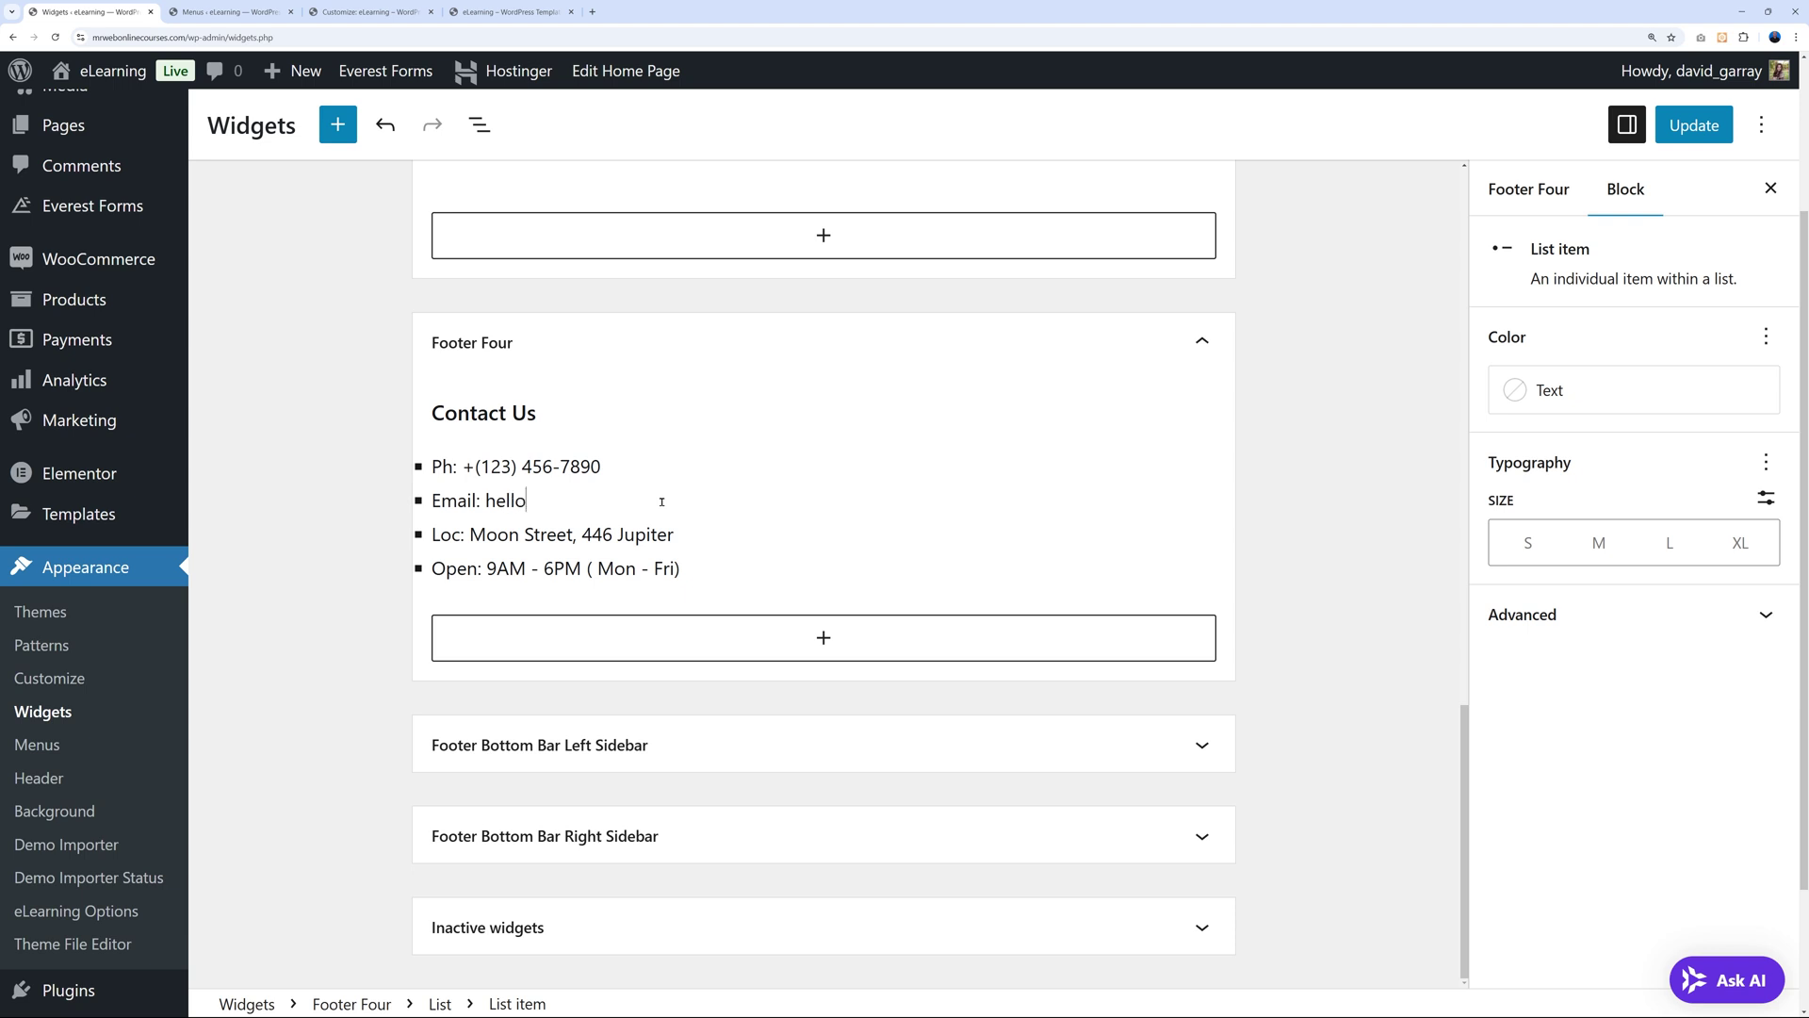
pyautogui.click(1682, 126)
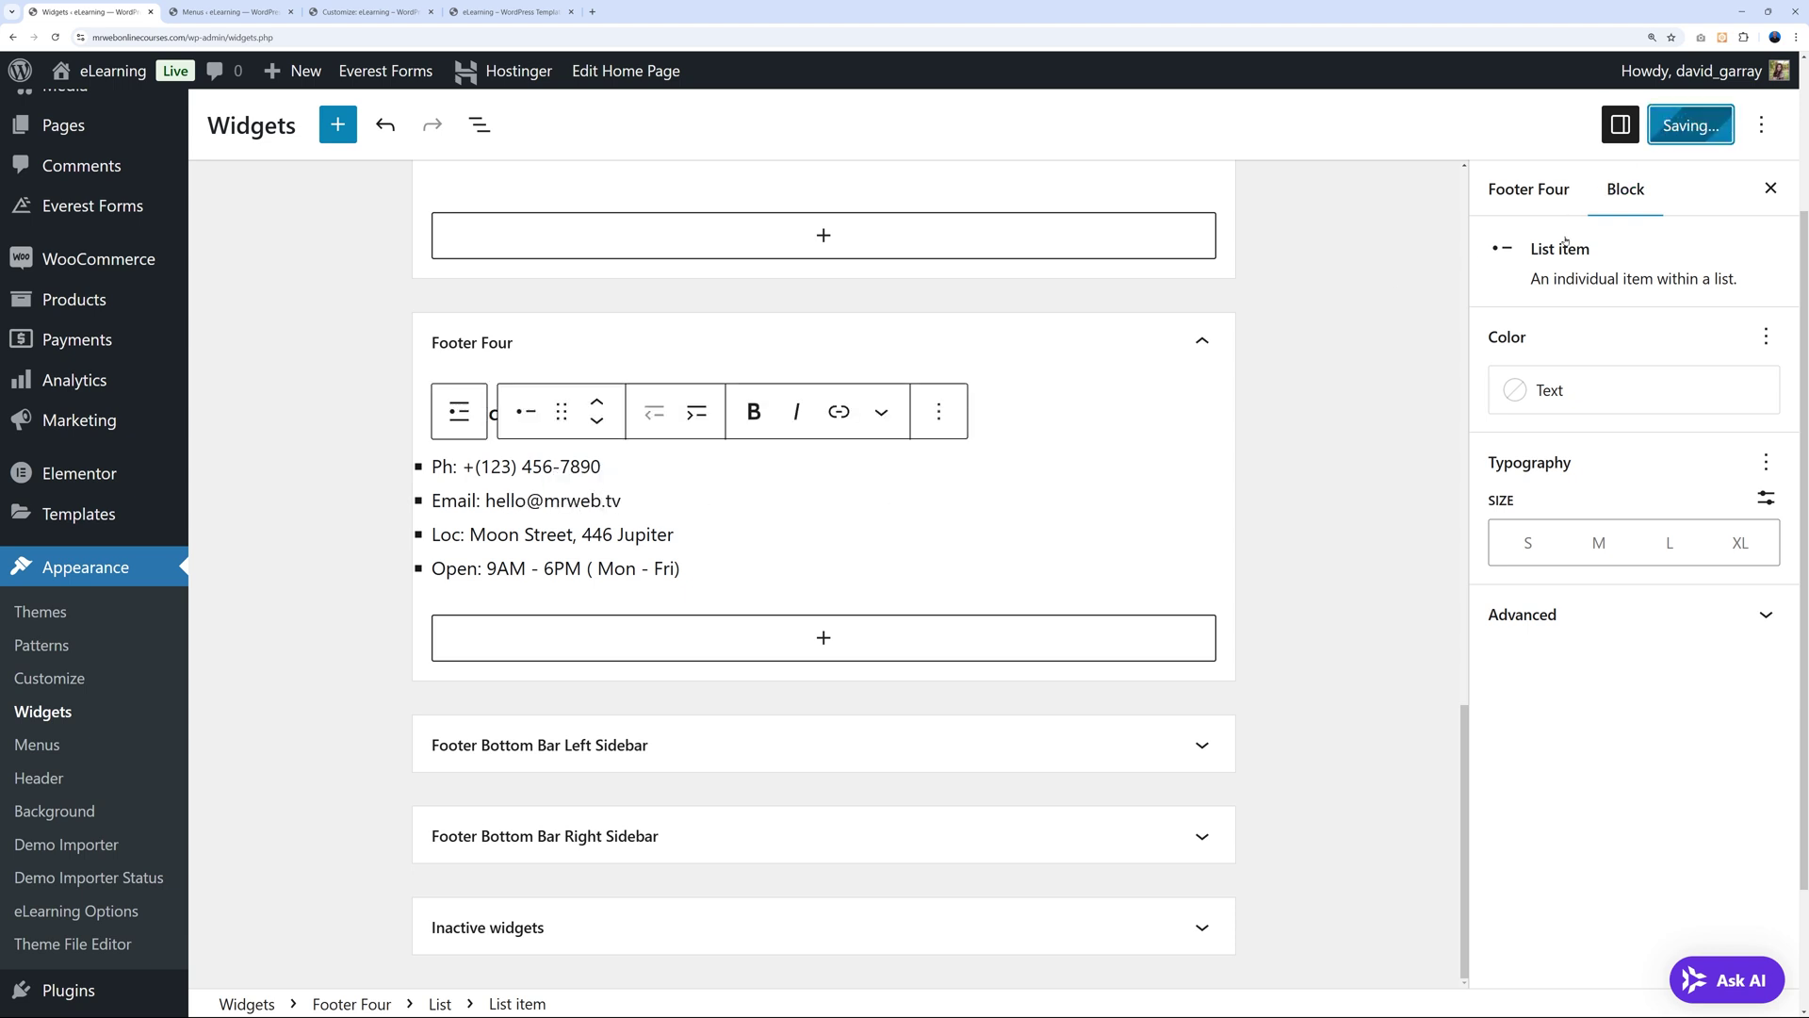
pyautogui.click(509, 12)
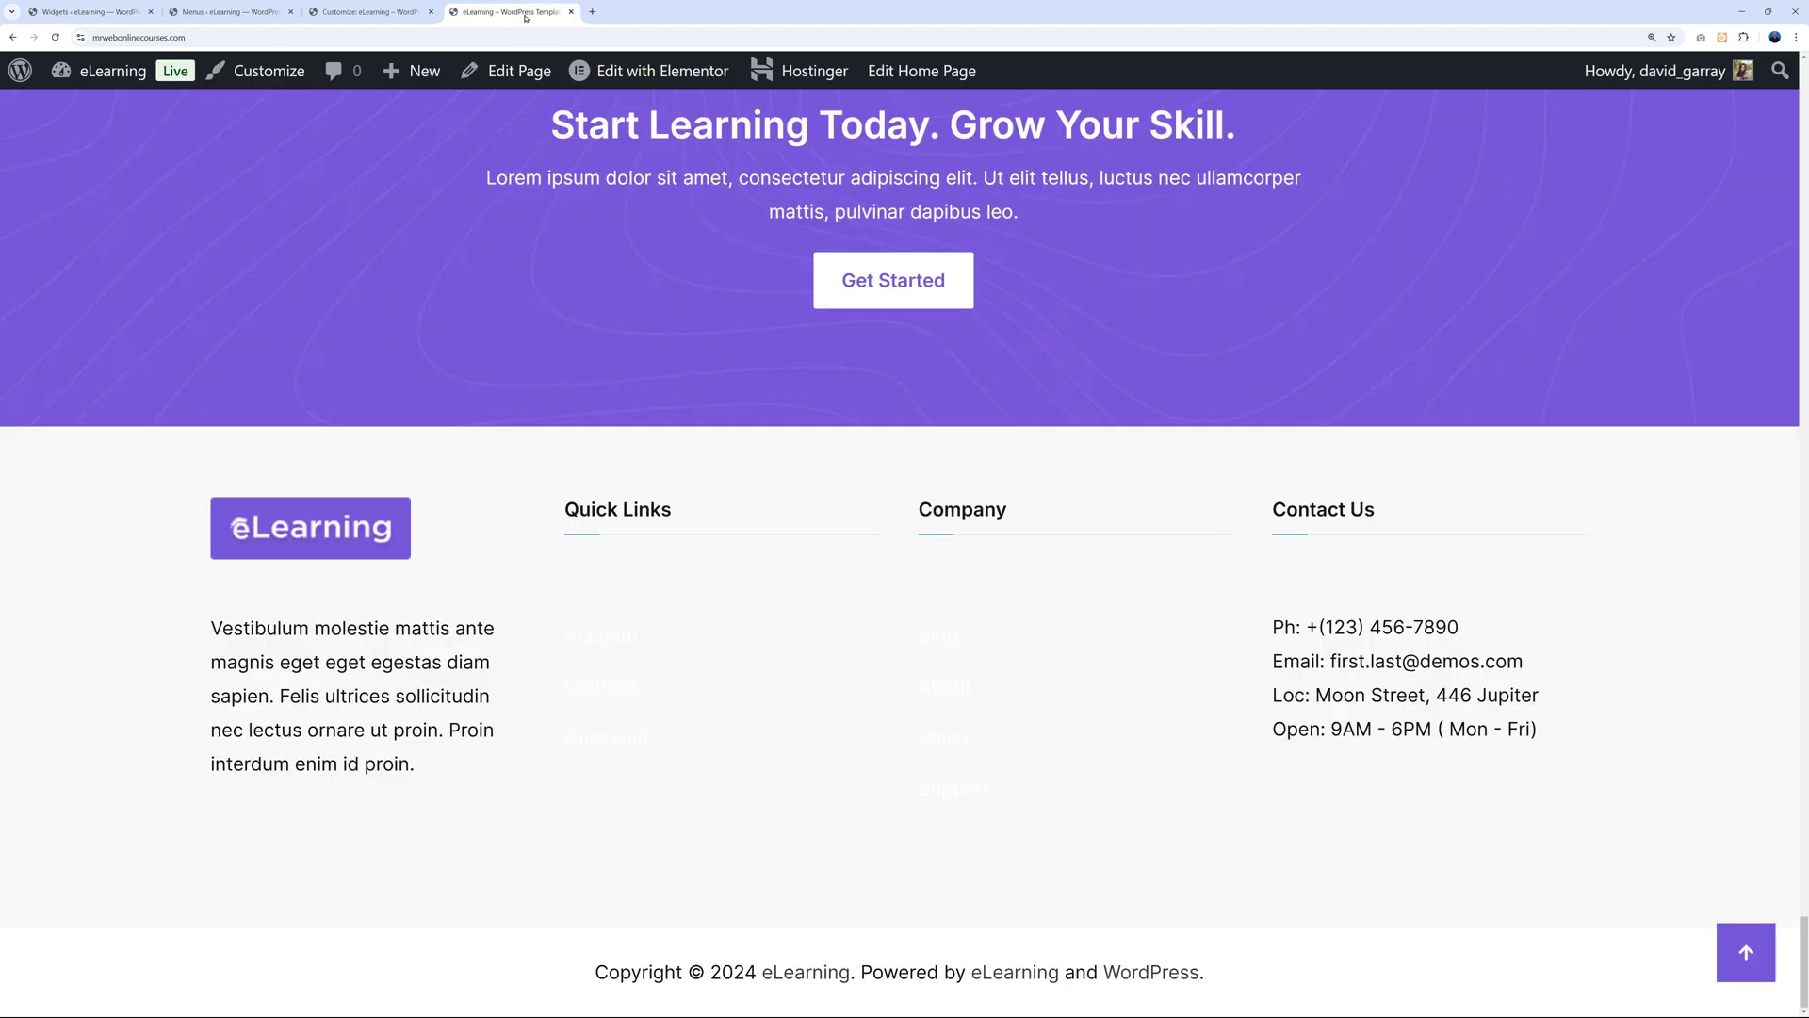
# Reload the live site to check the footer's mr web logo and new email, then return to the Customizer.
pyautogui.click(54, 37)
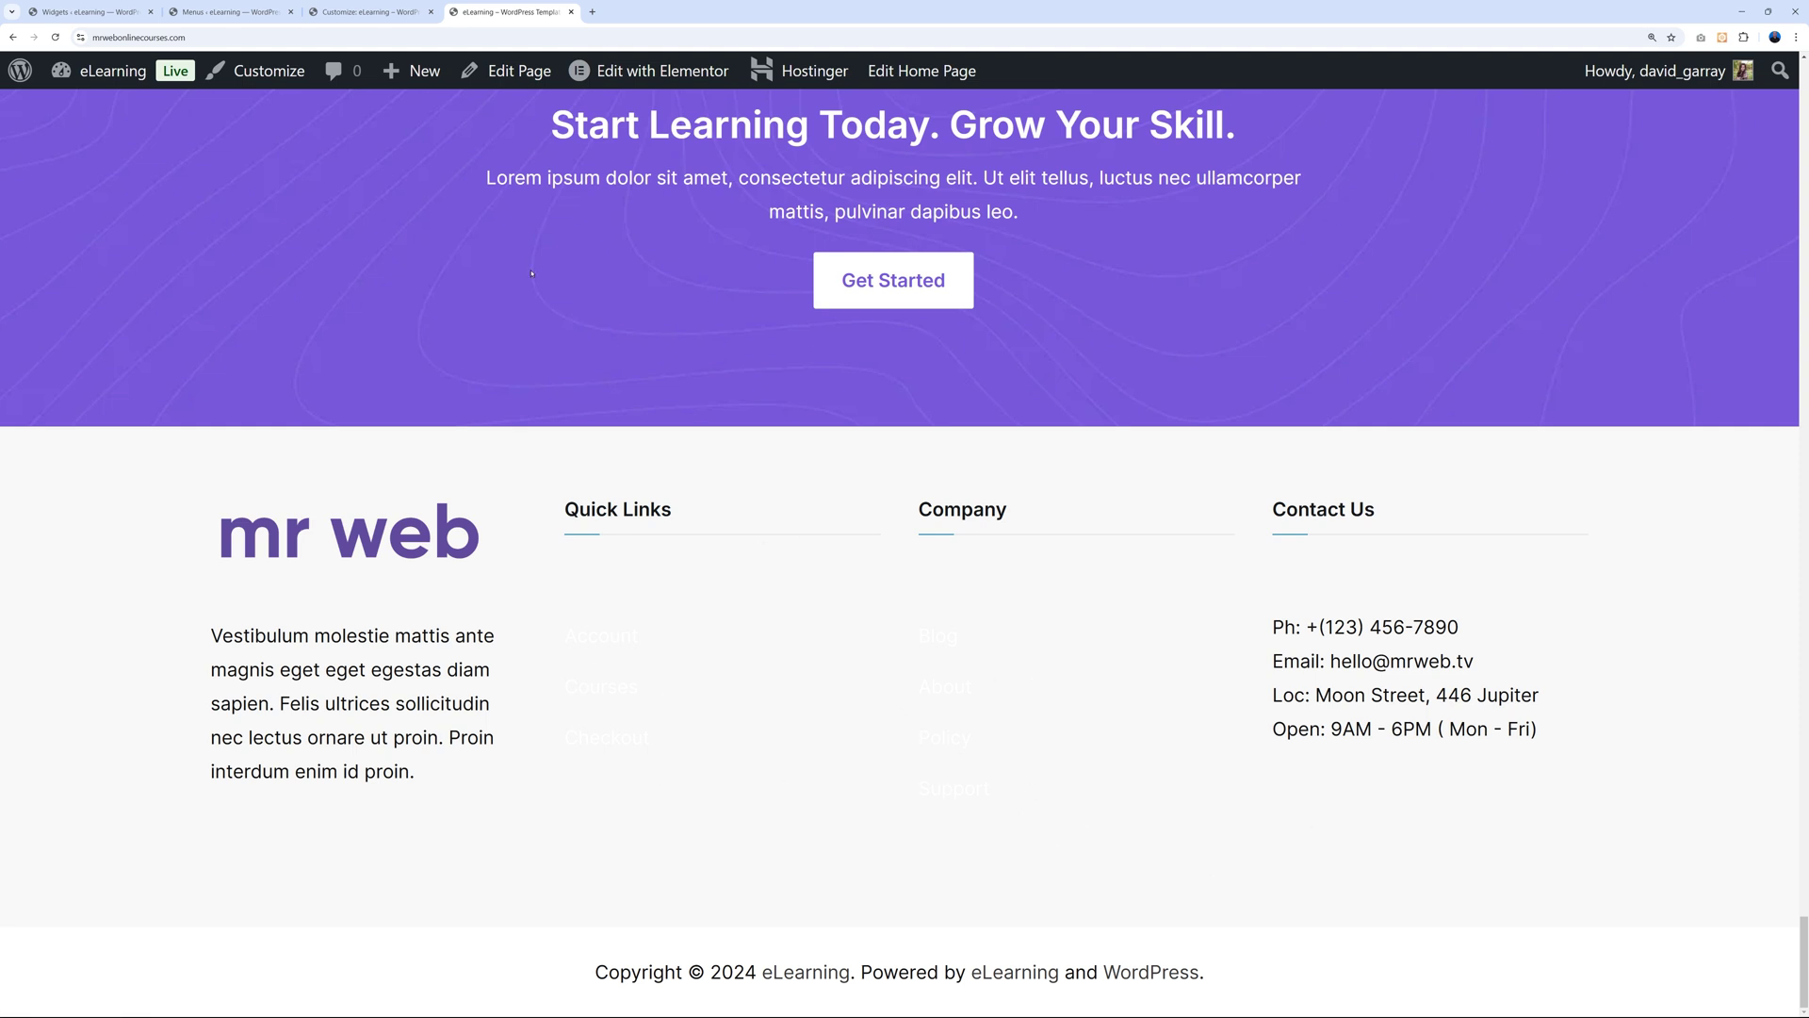
pyautogui.click(363, 13)
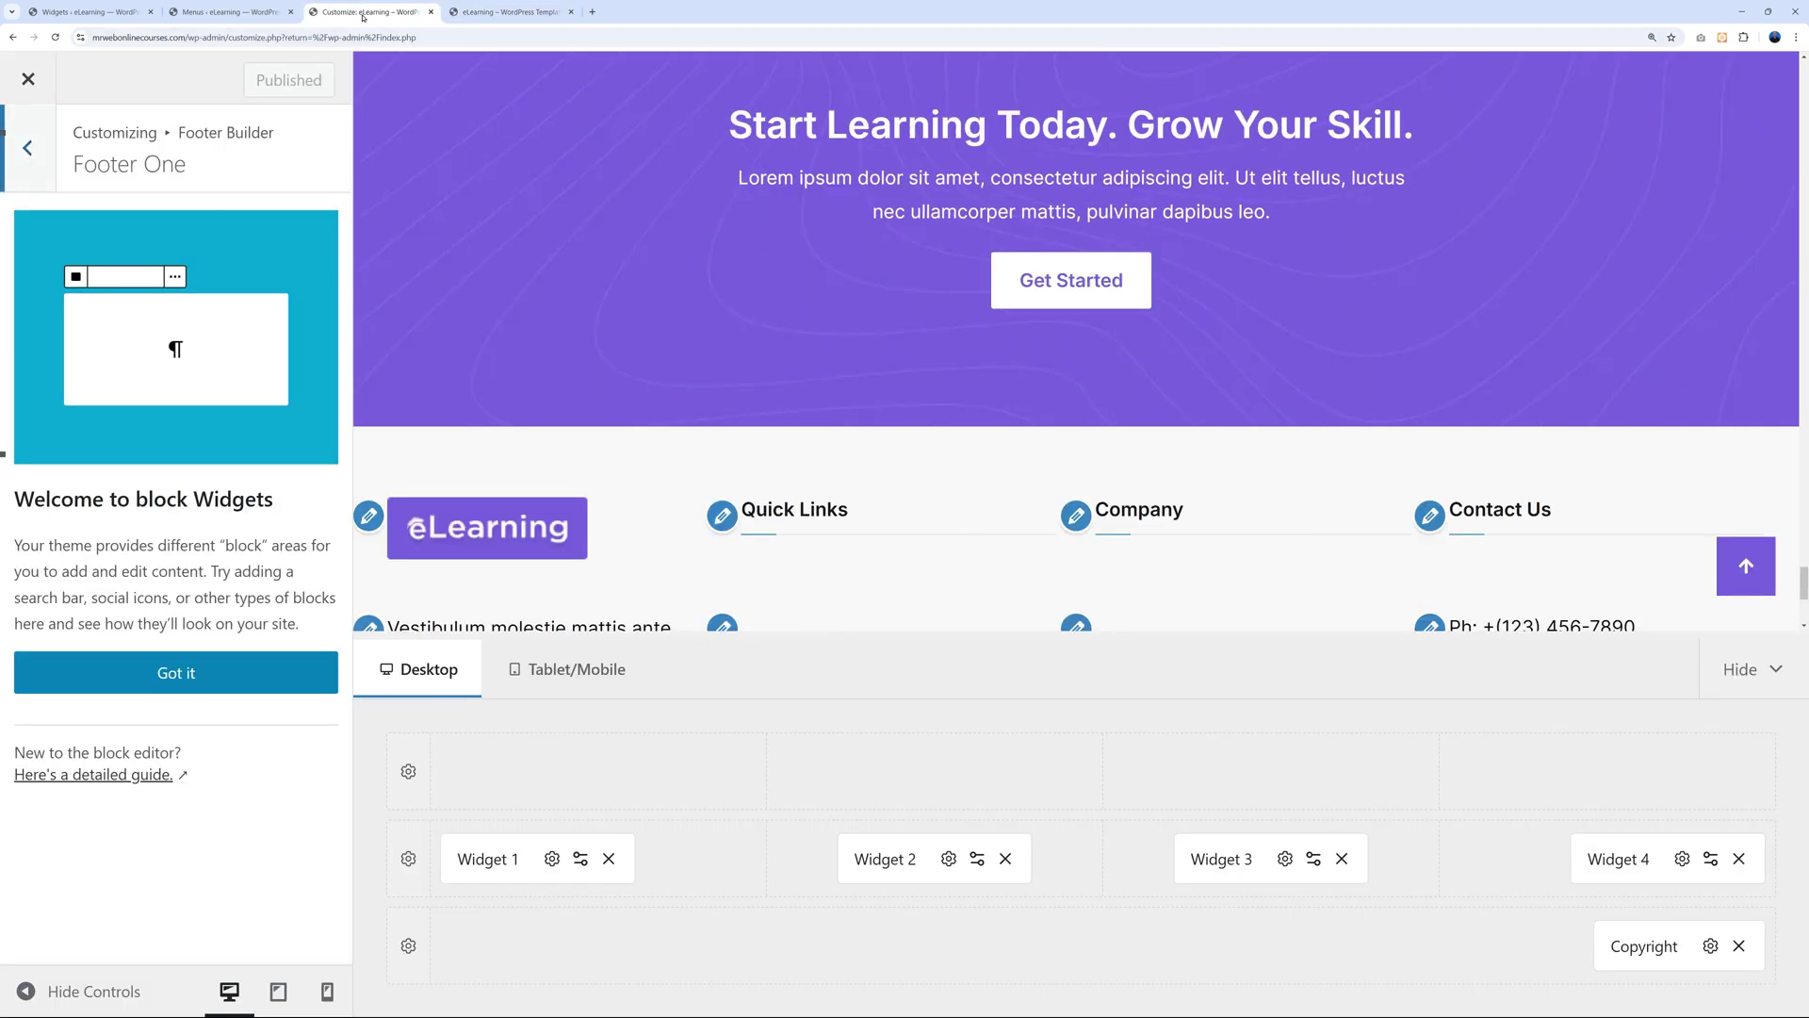
# Set the Quick Links (Widget 2) and Company (Widget 3) link colours to #000000 and publish.
pyautogui.scroll(-3, 1151, 441)
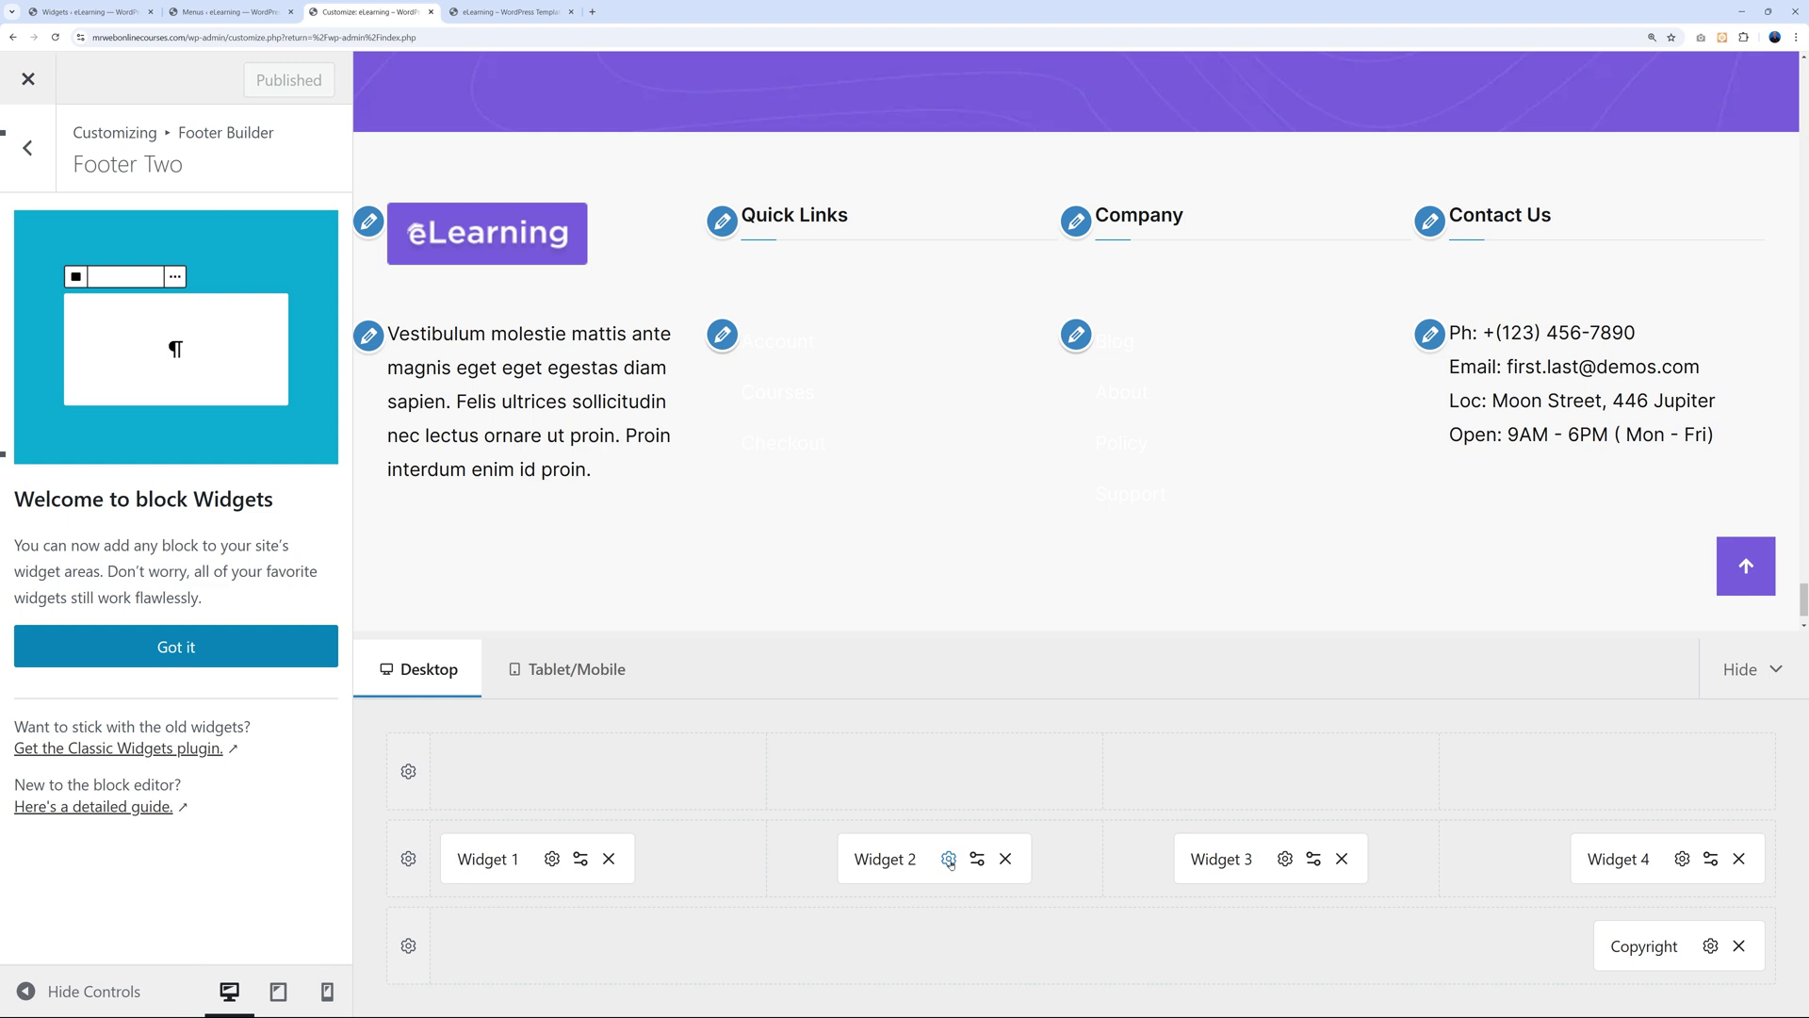
pyautogui.click(949, 860)
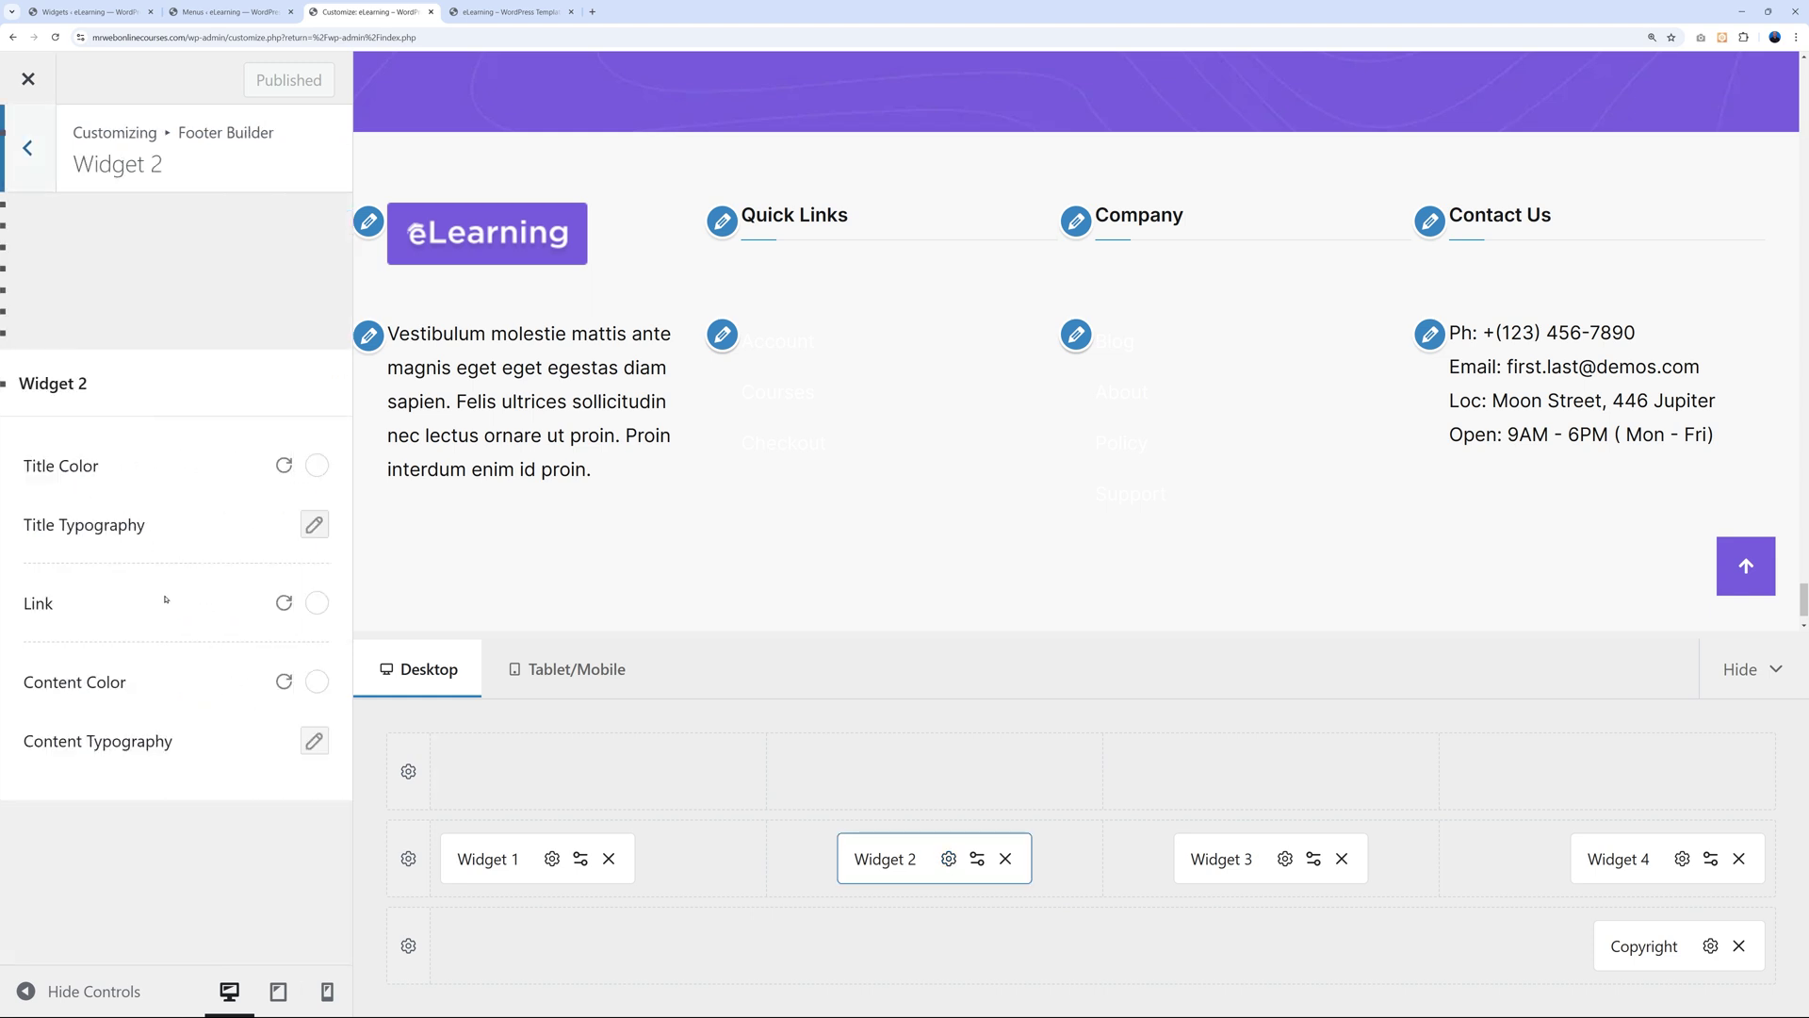
pyautogui.click(317, 604)
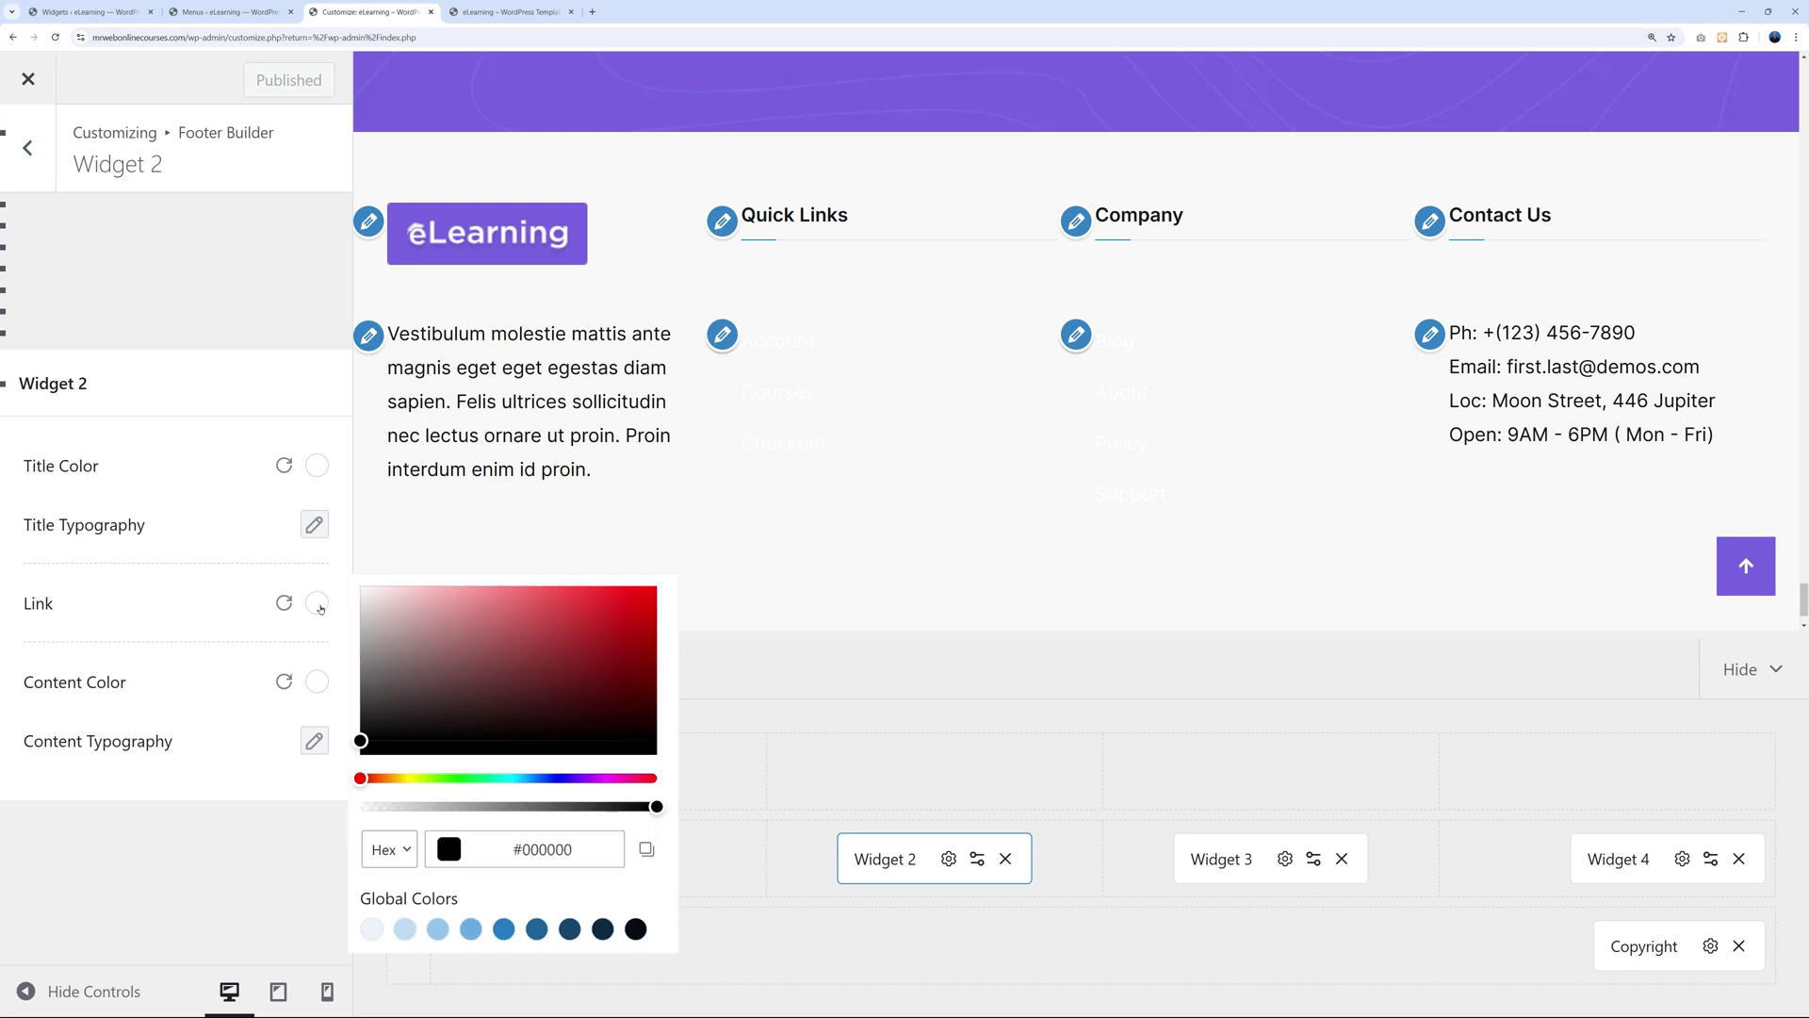
pyautogui.moveTo(450, 712); pyautogui.dragTo(360, 743)
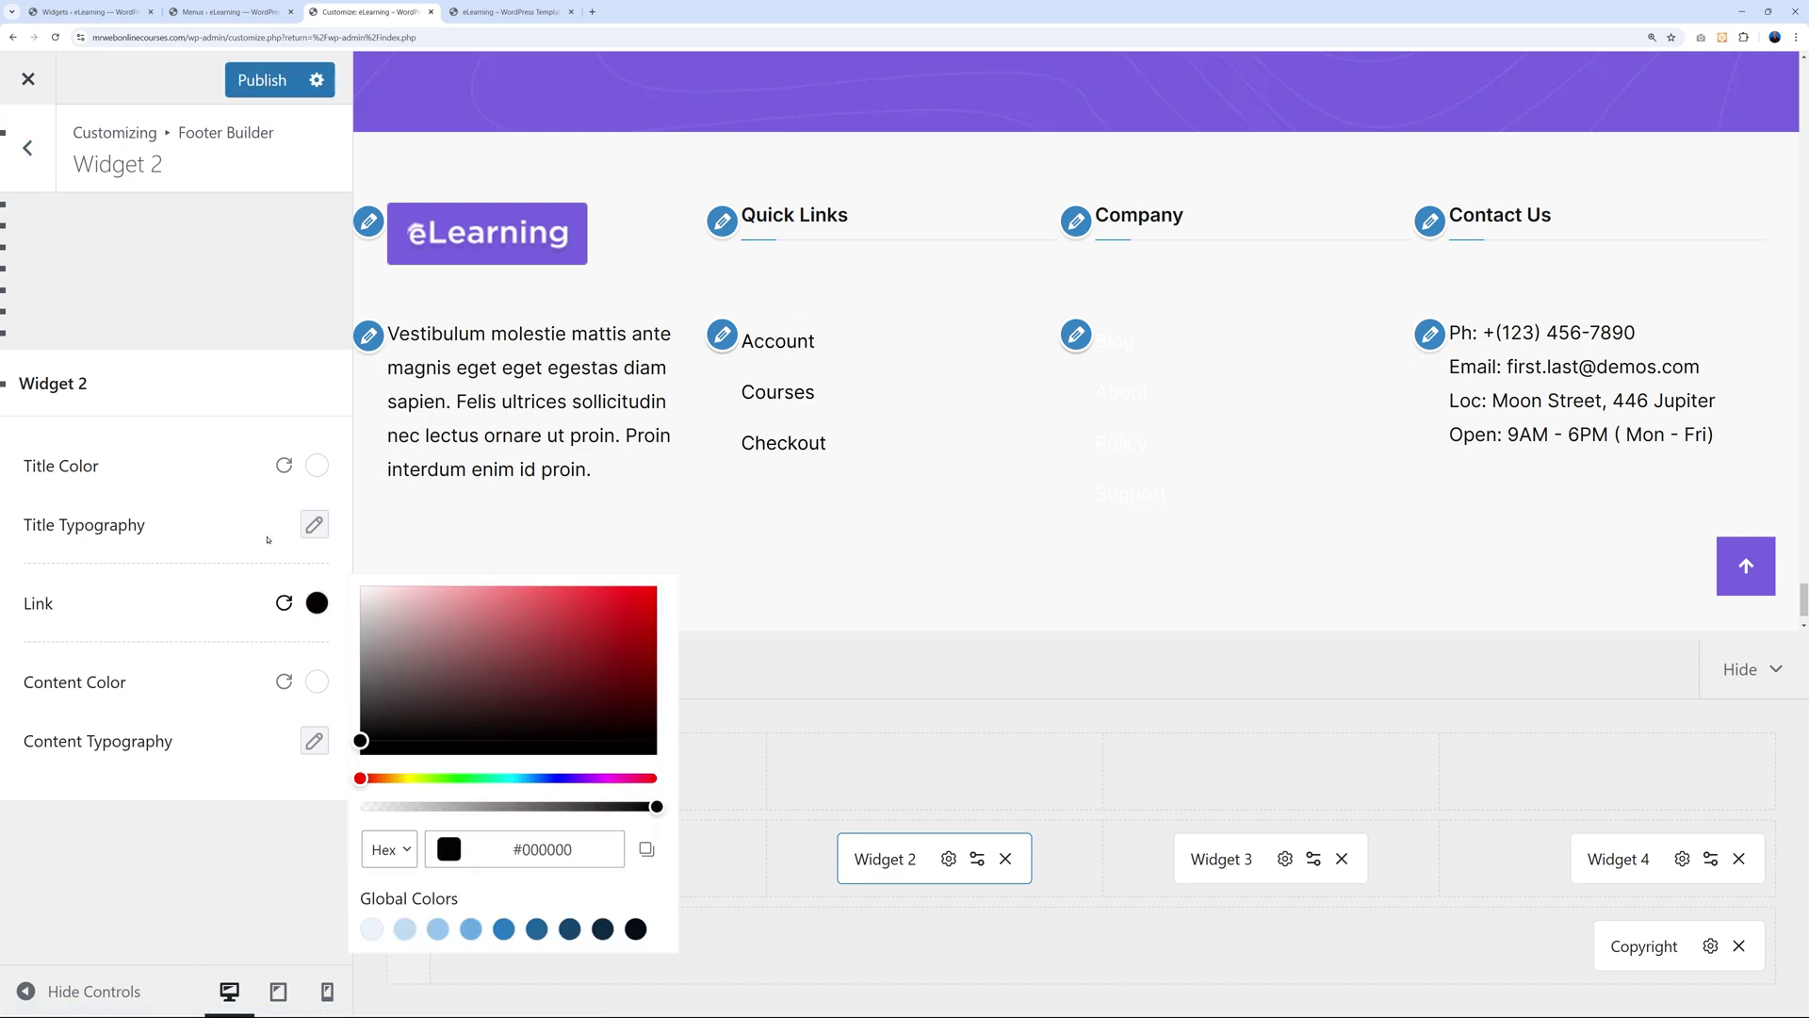
pyautogui.click(1285, 858)
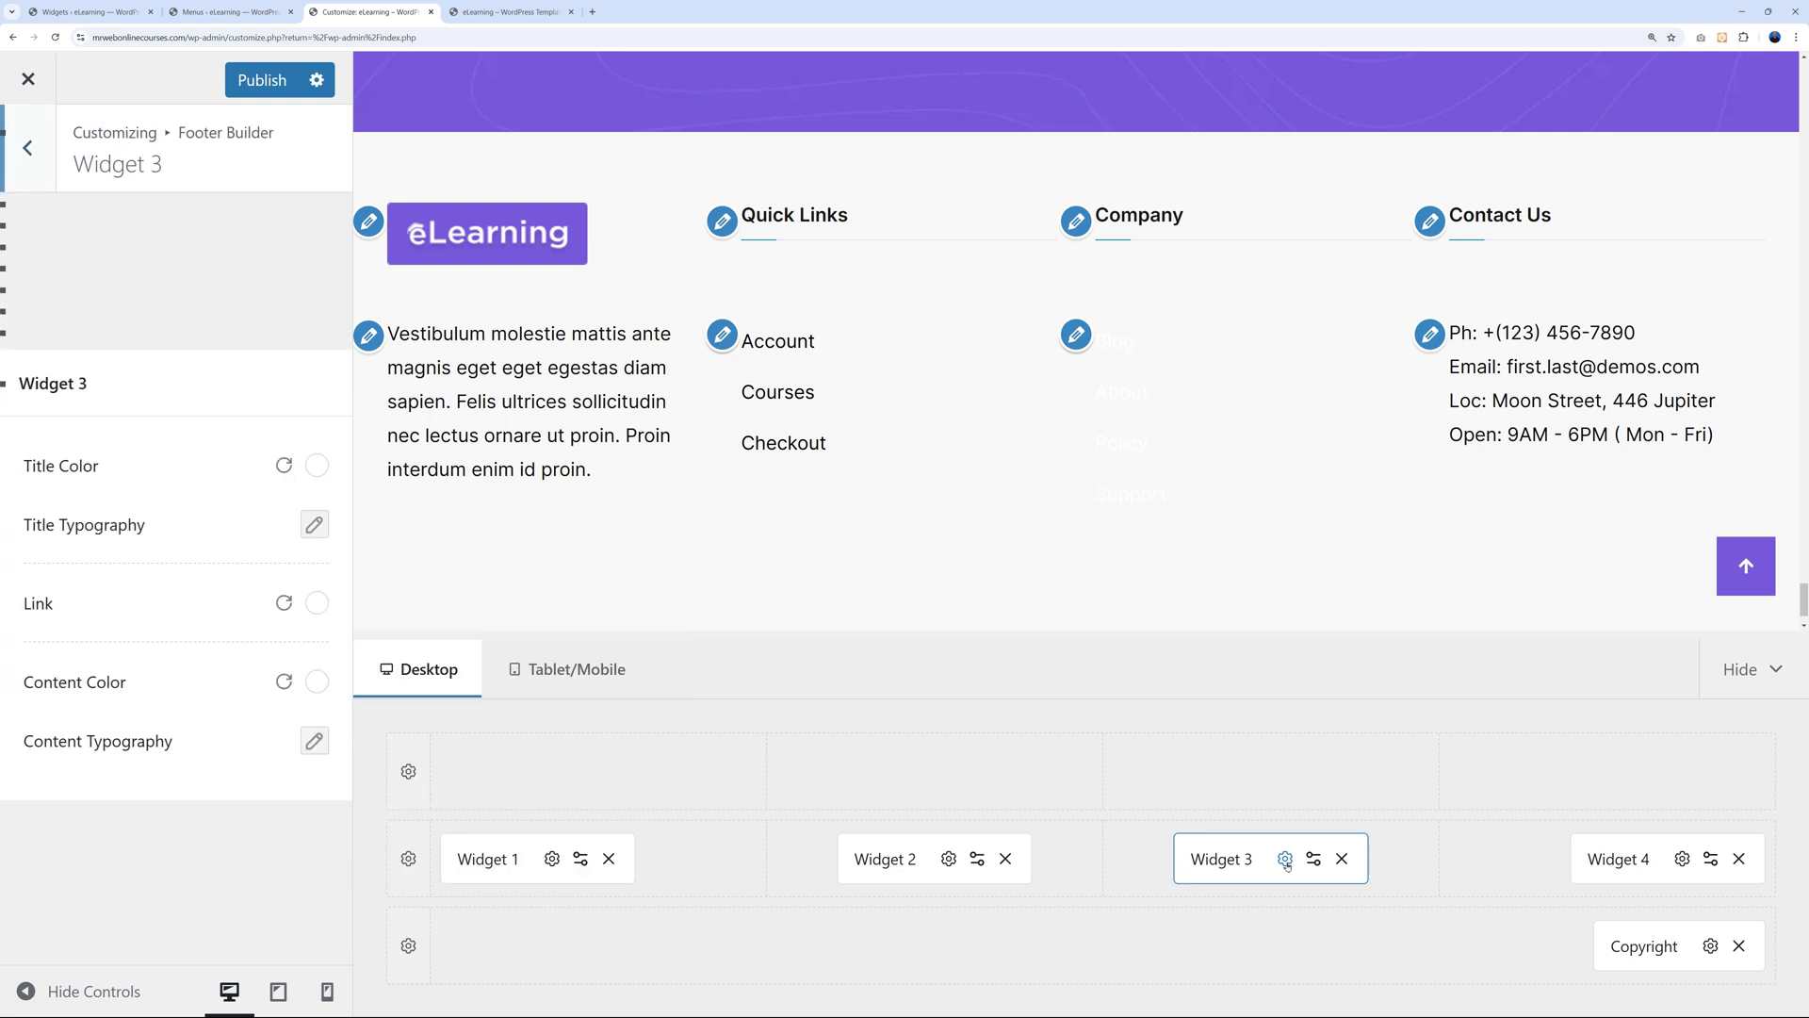
pyautogui.click(318, 604)
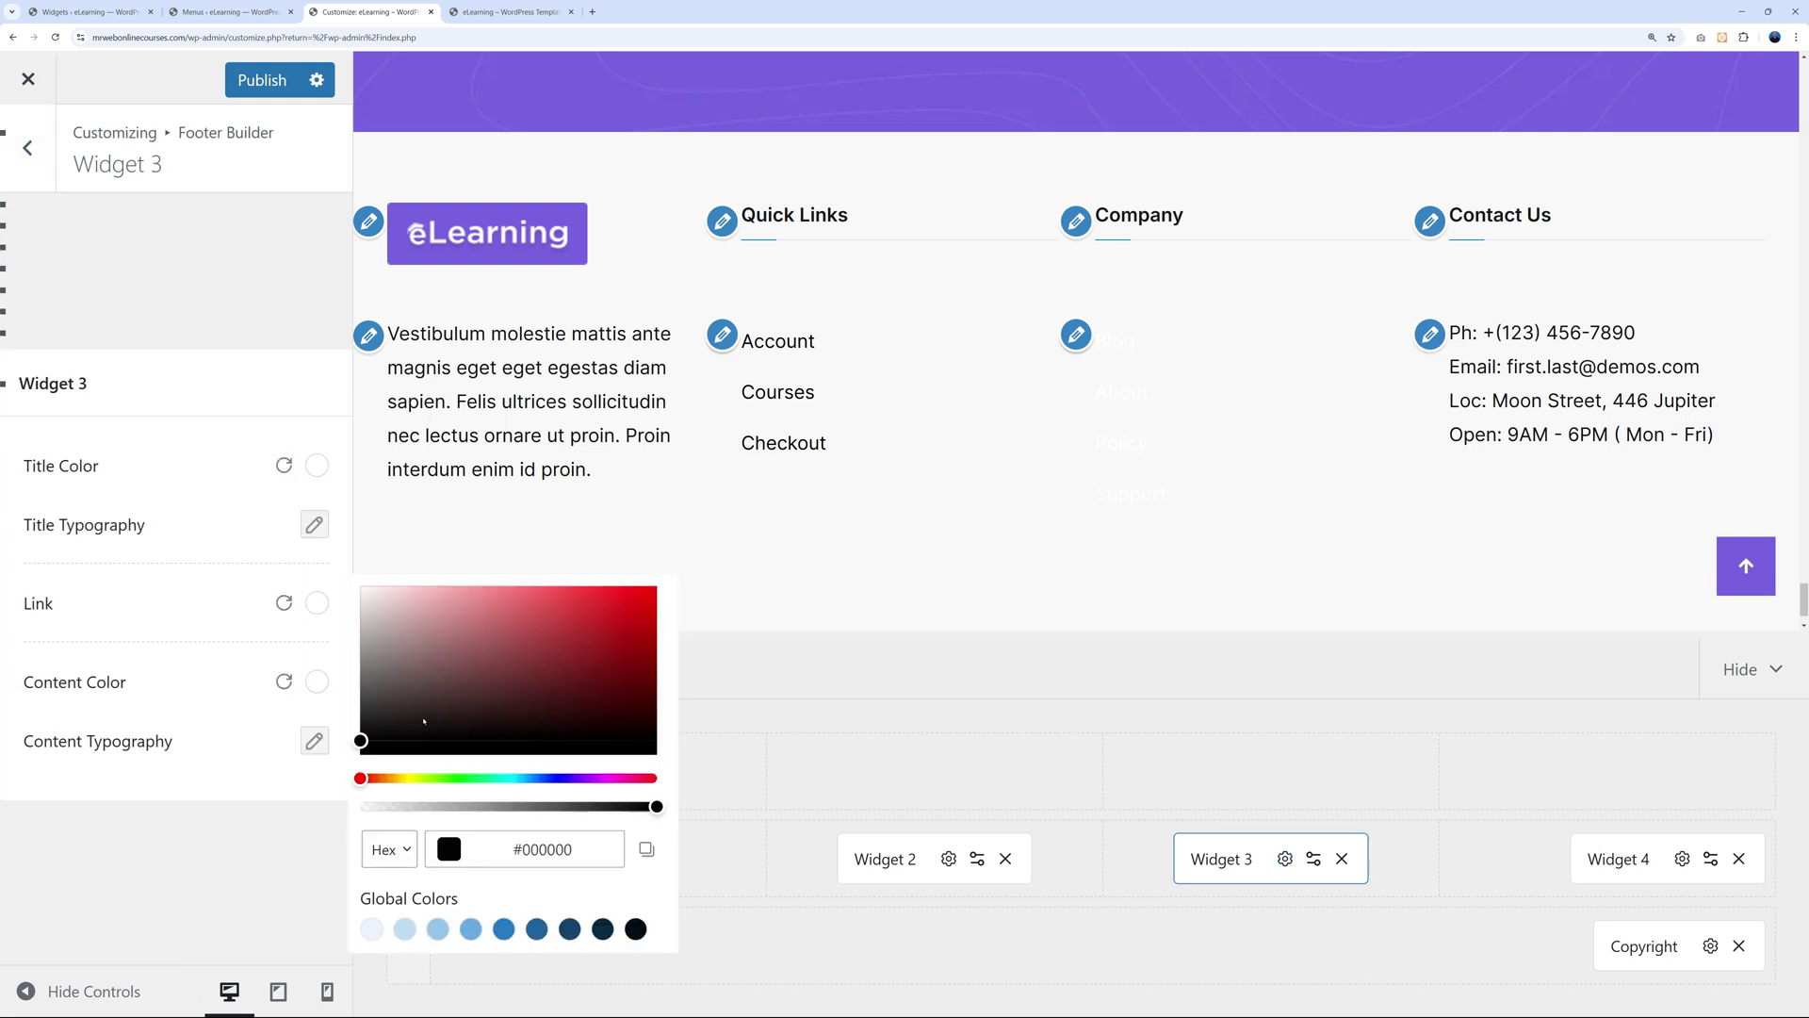
pyautogui.moveTo(424, 722); pyautogui.dragTo(361, 742)
pyautogui.click(233, 610)
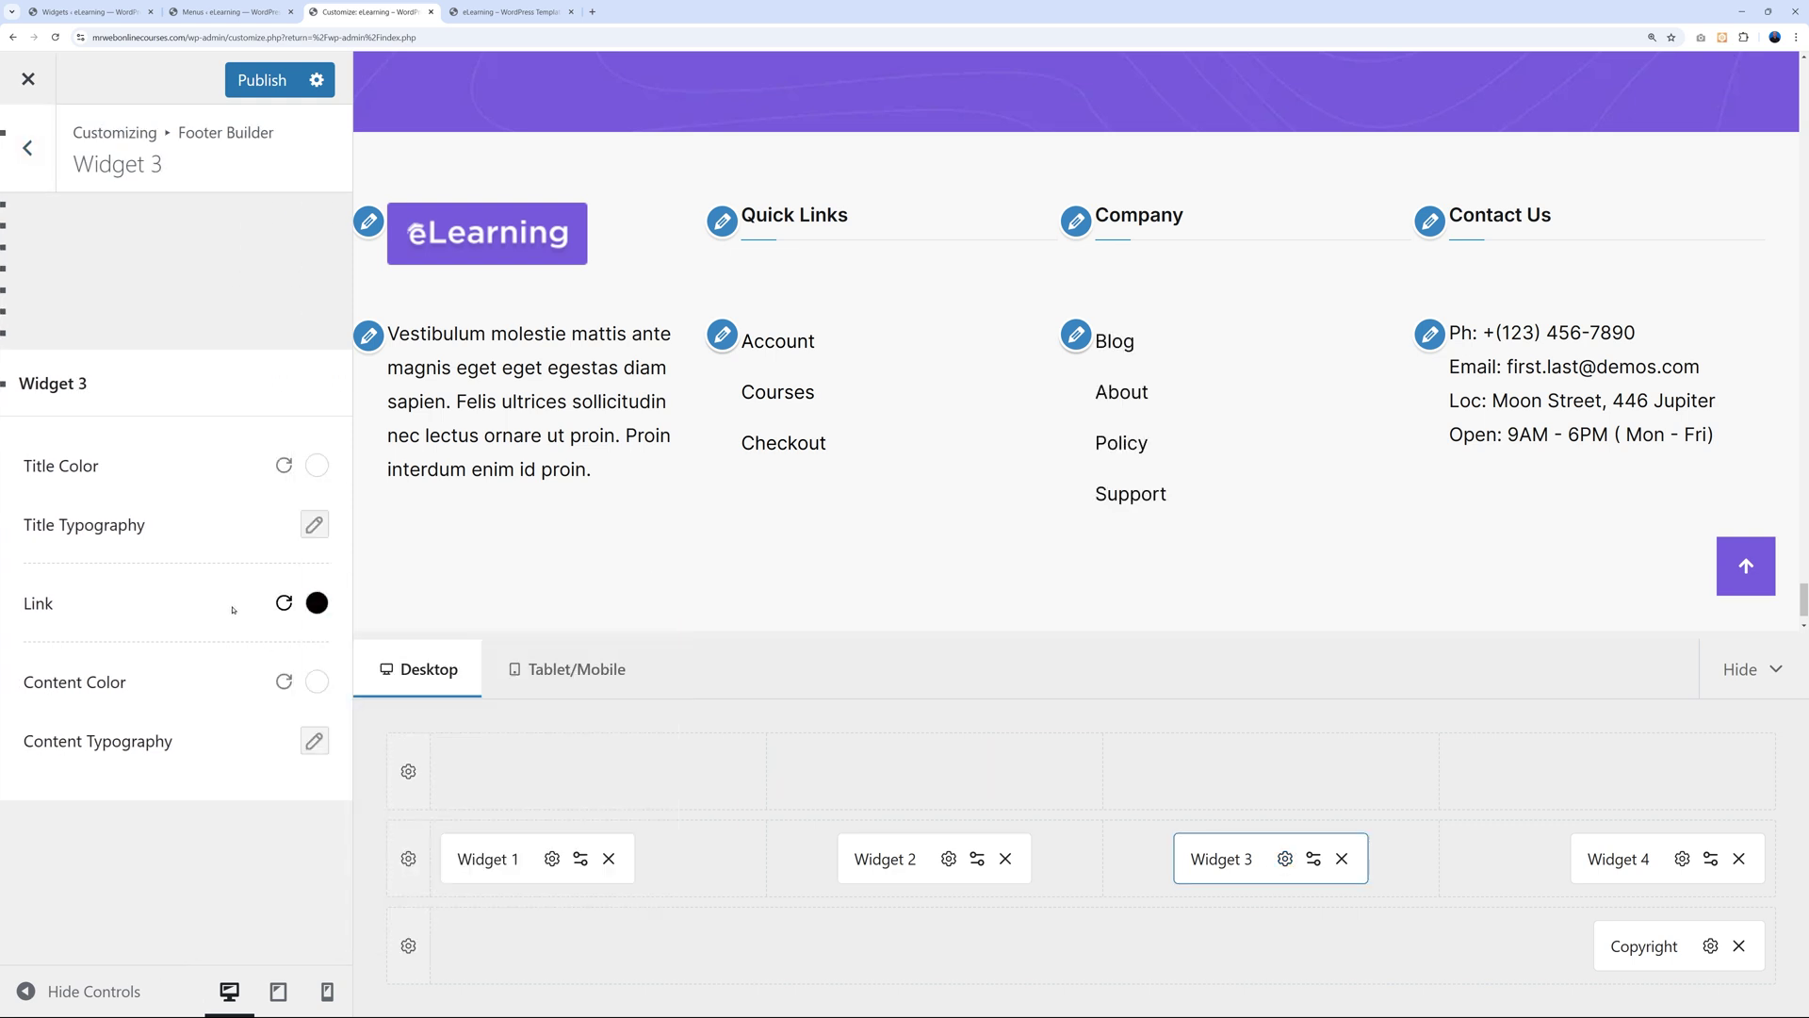
pyautogui.click(256, 93)
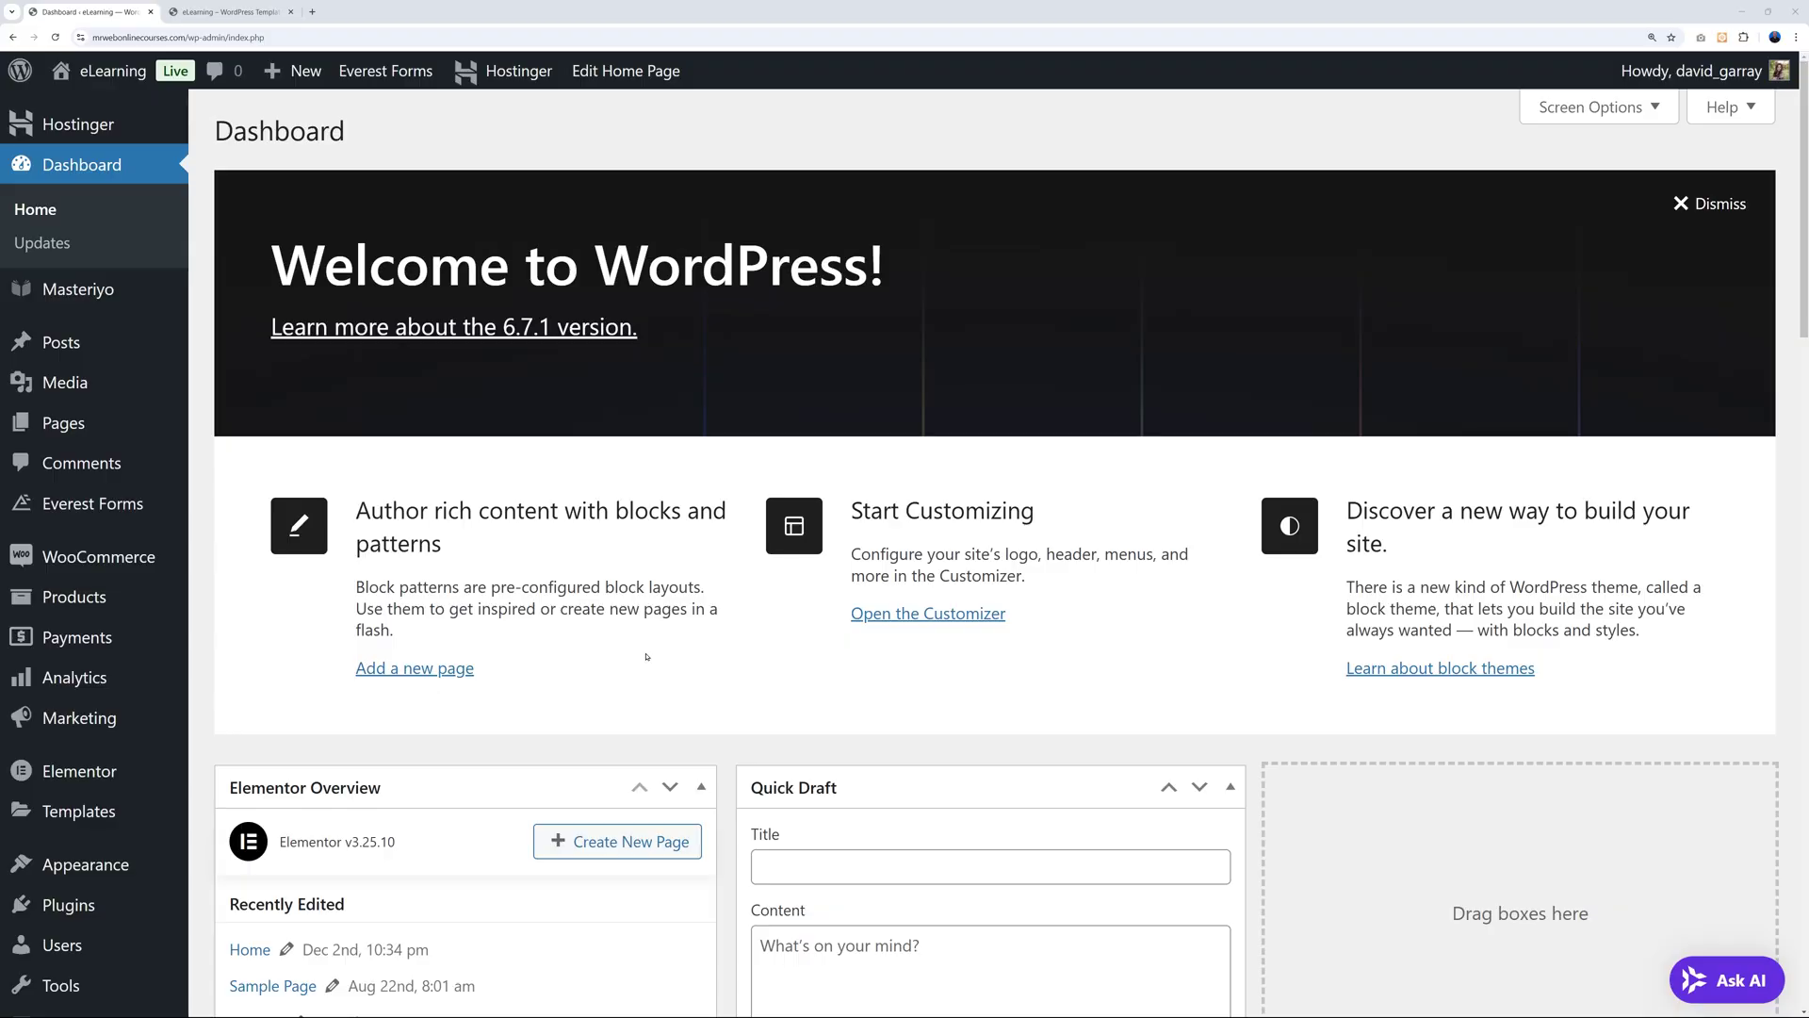
# Search the plugin directory for 'omnisend', then install and activate the Omnisend plugin.
pyautogui.moveTo(69, 904)
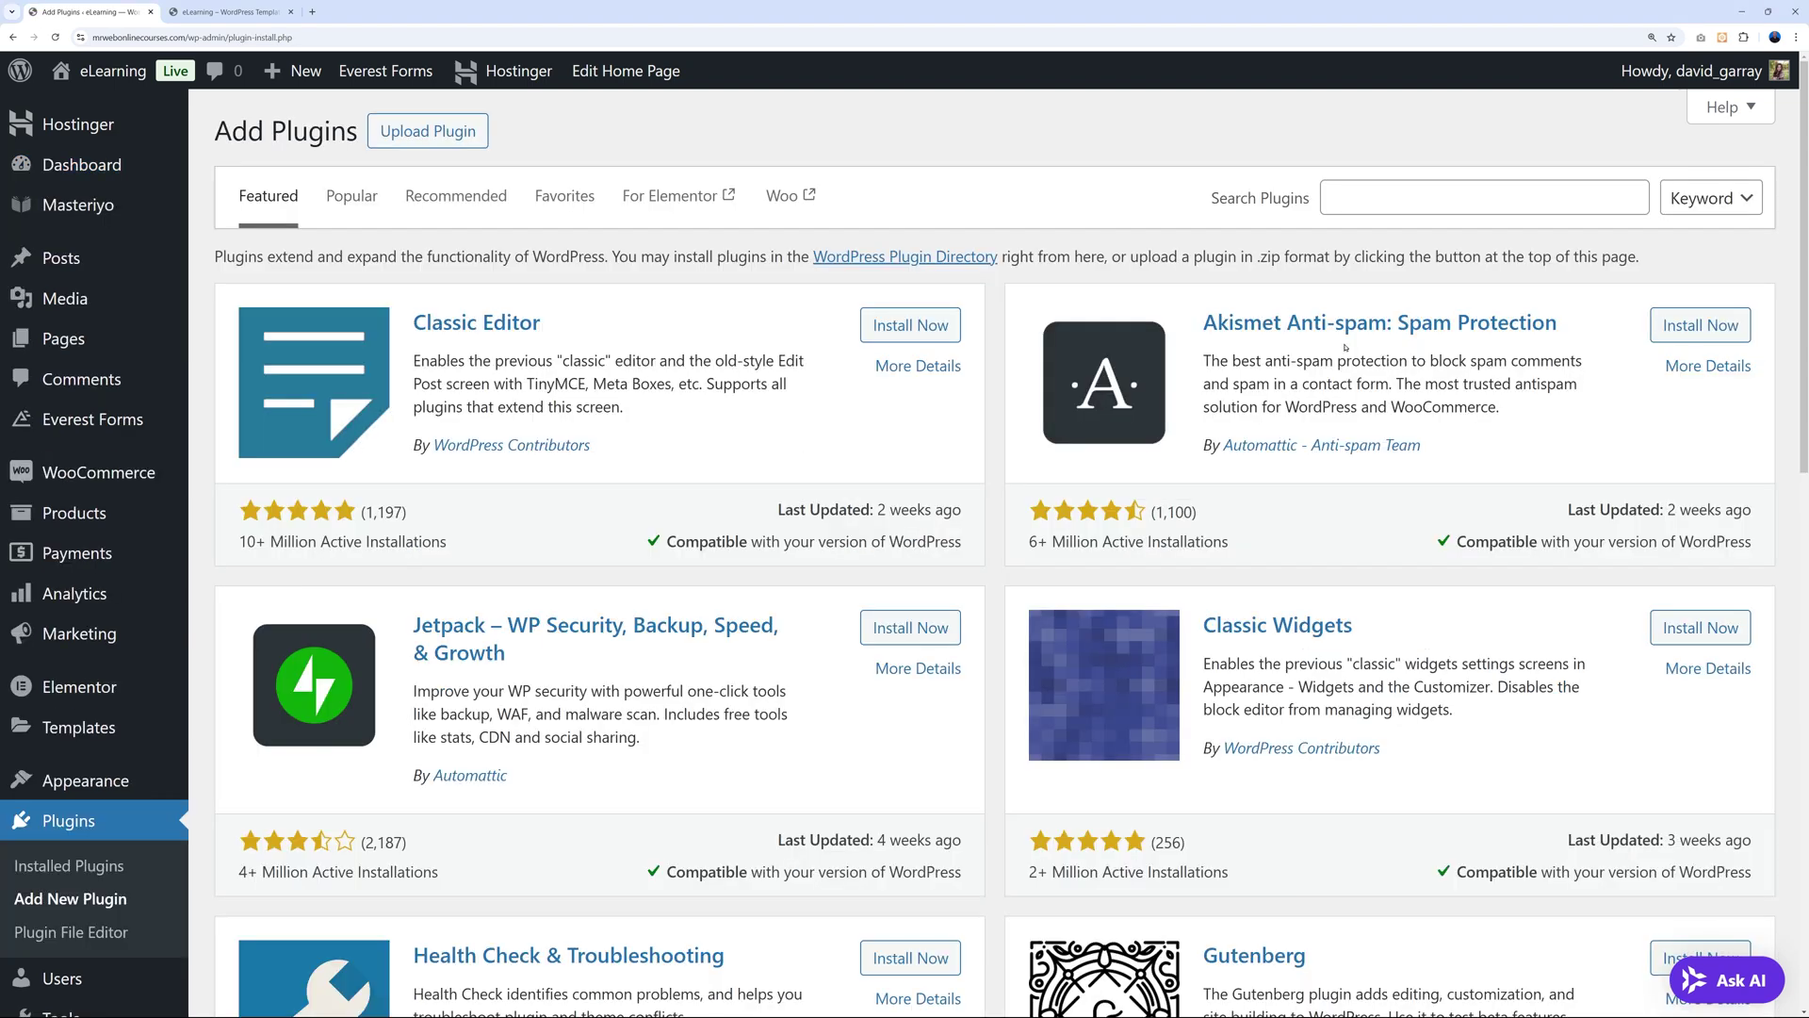
pyautogui.click(1502, 207)
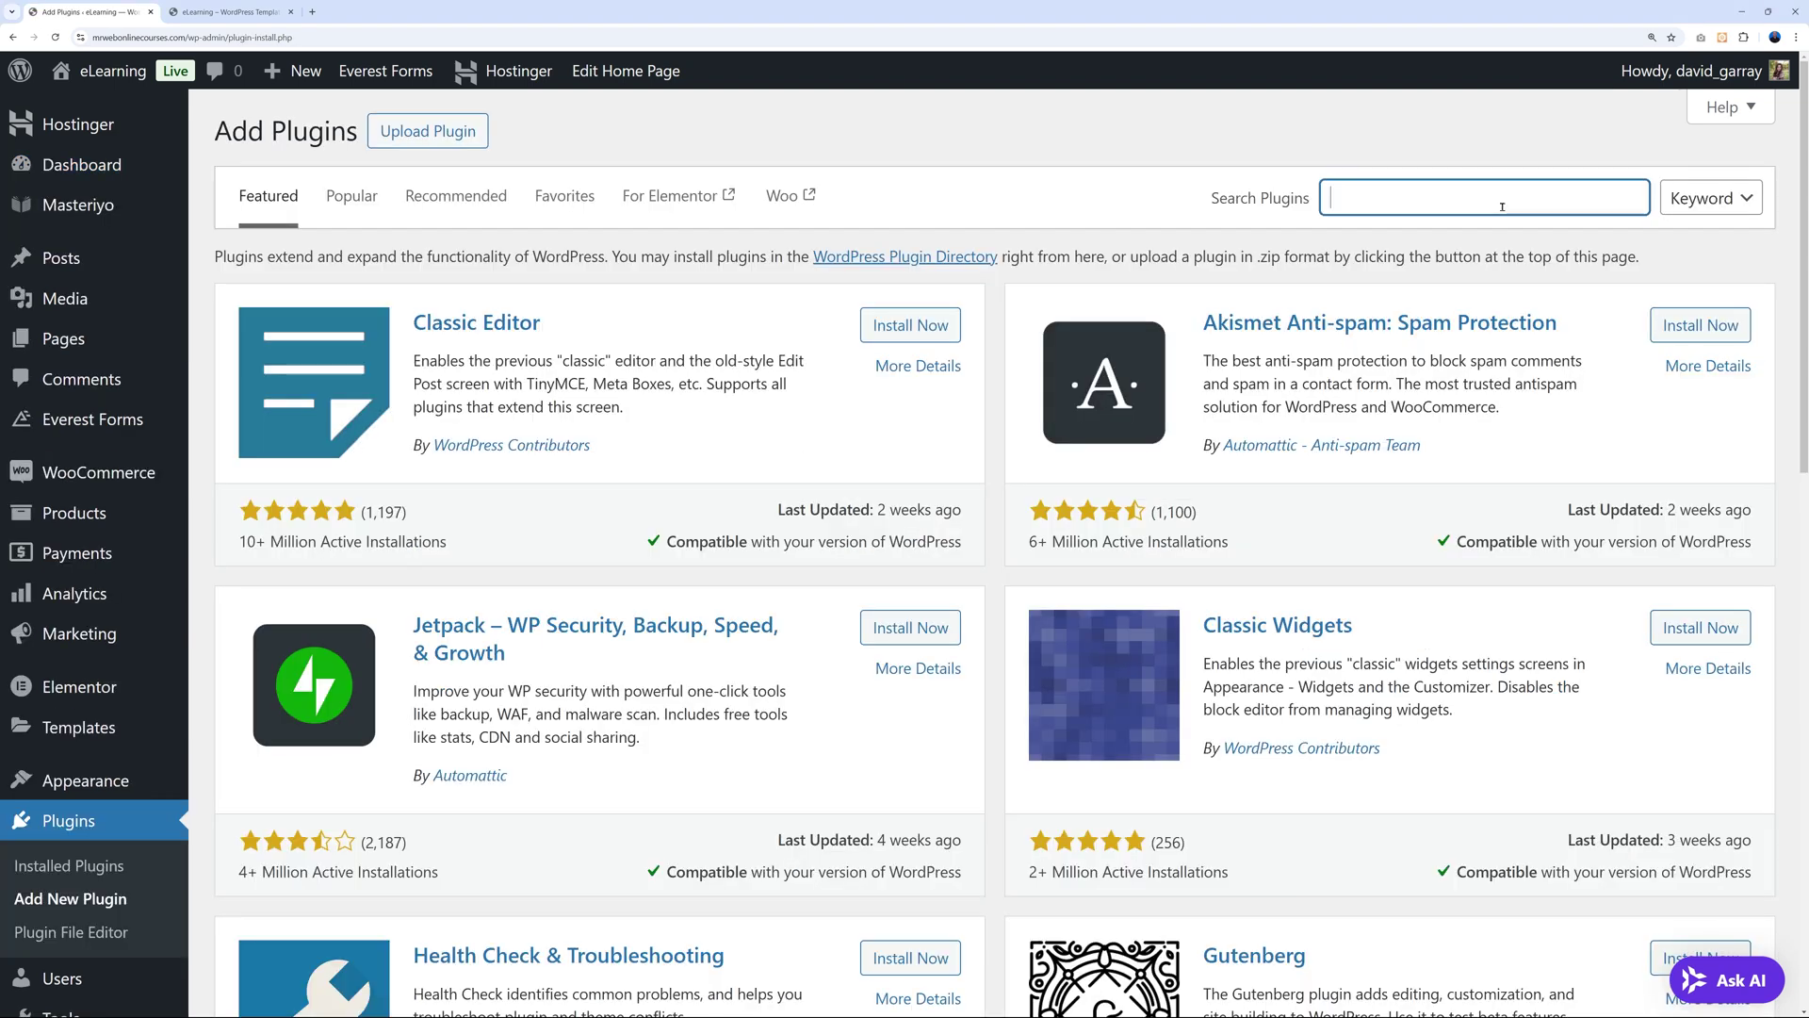
pyautogui.write('omnisend')
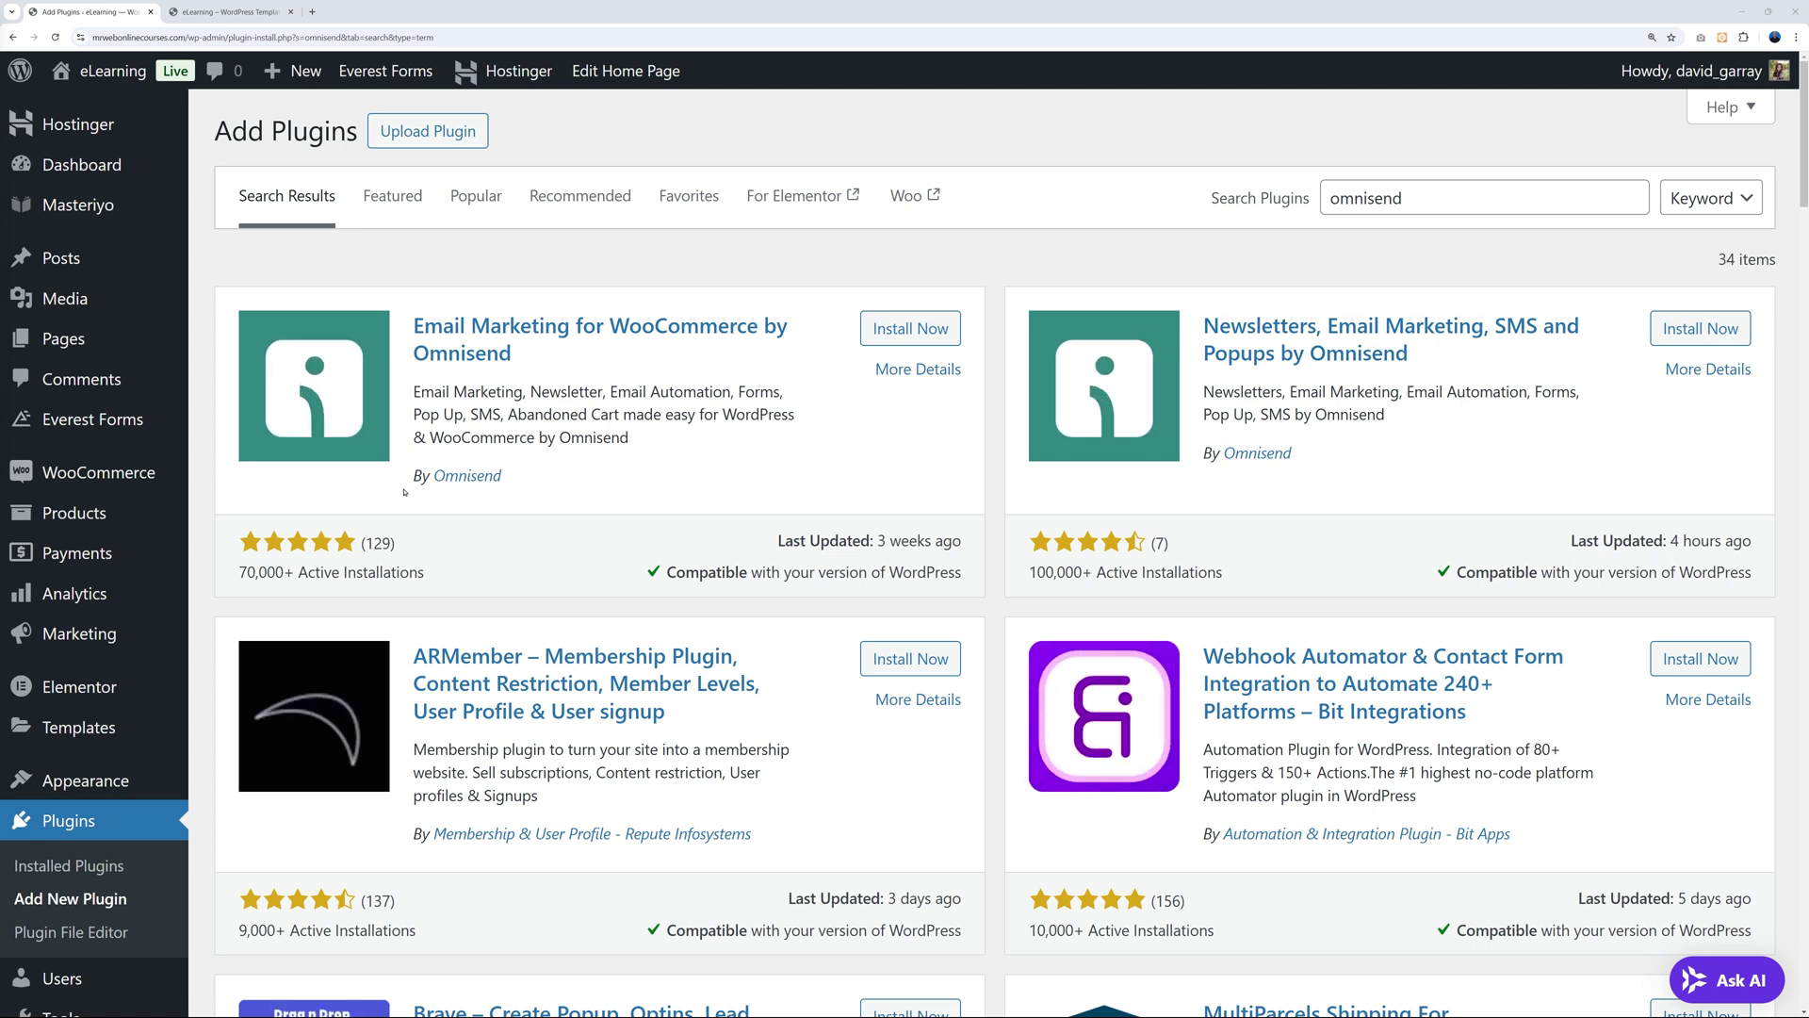
pyautogui.moveTo(122, 476)
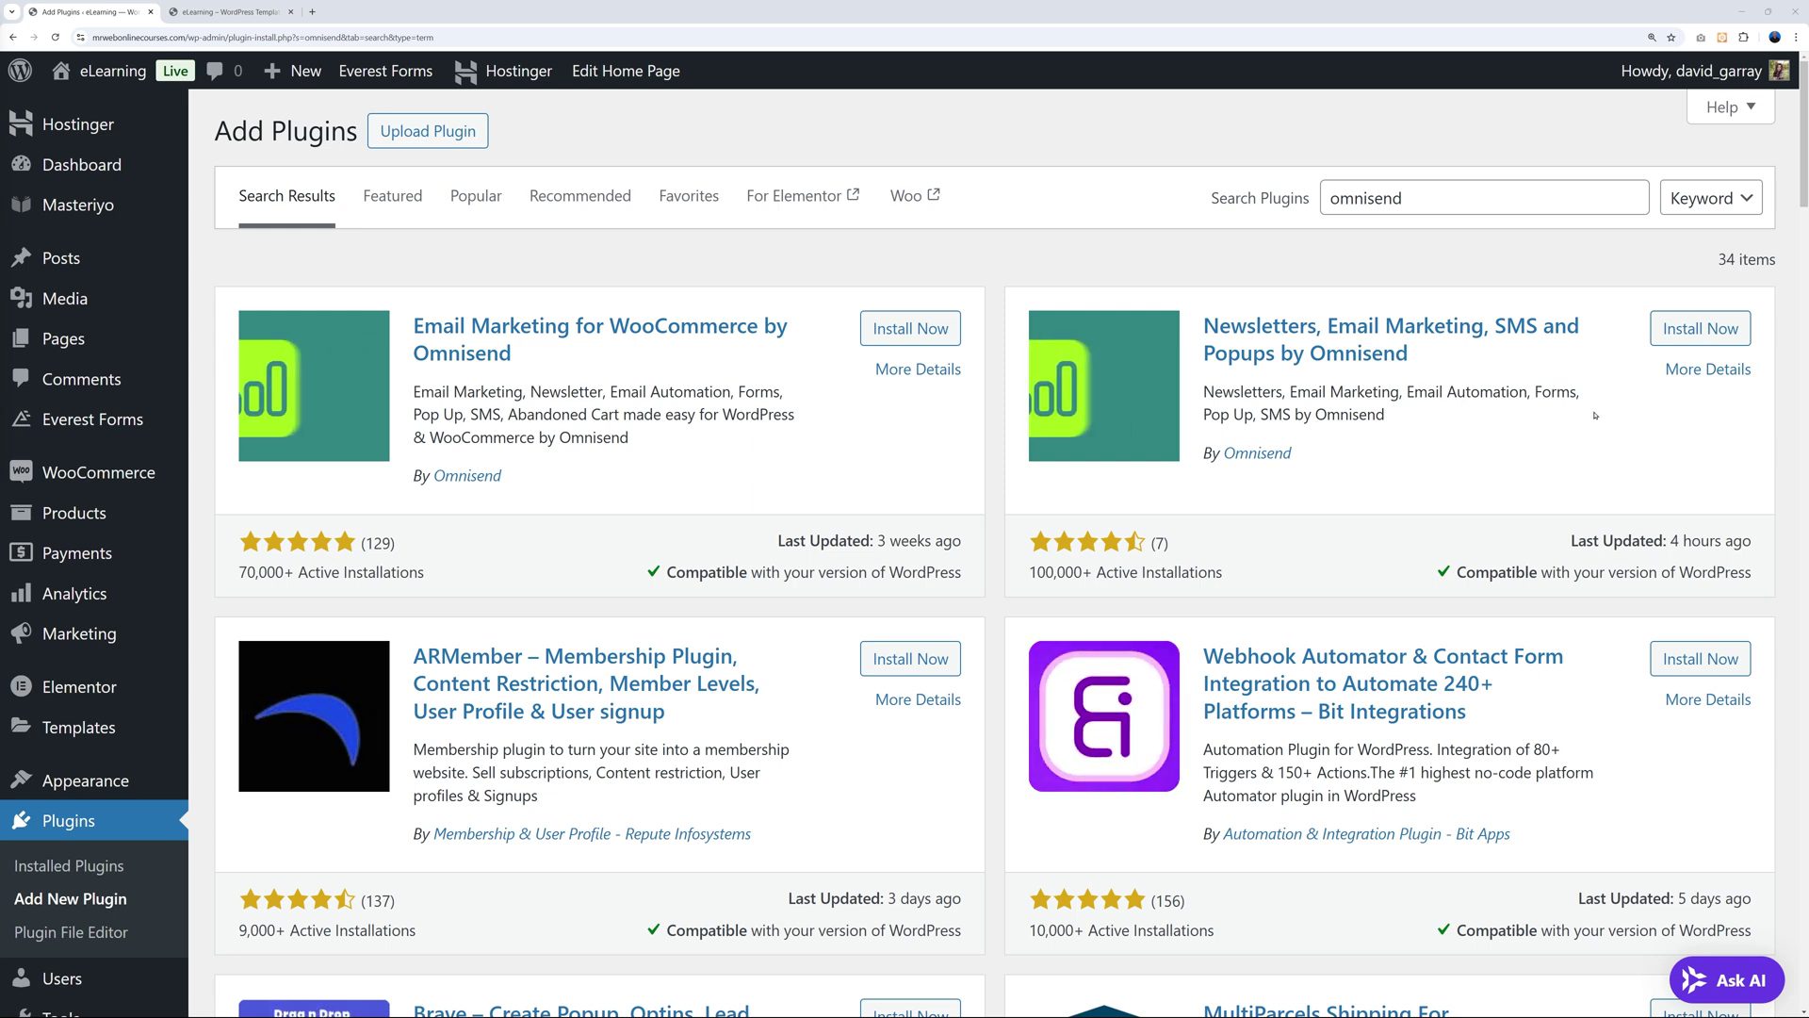
pyautogui.click(1696, 332)
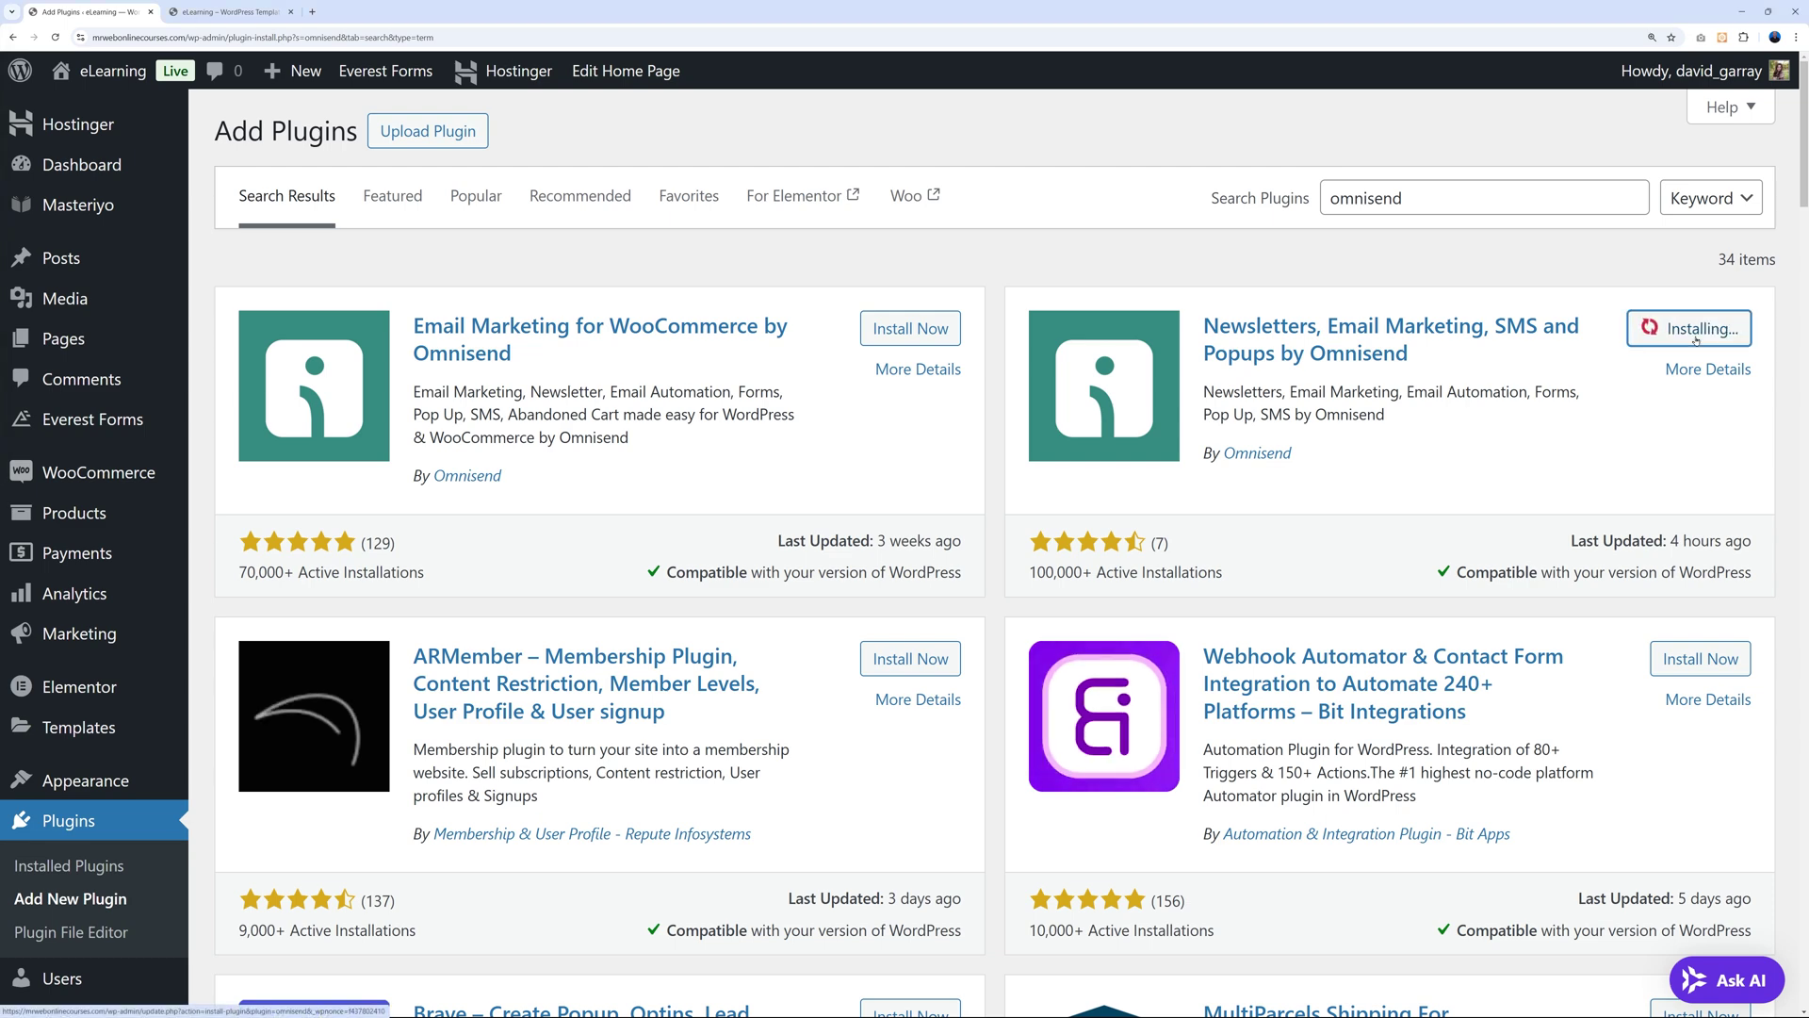
pyautogui.click(1691, 330)
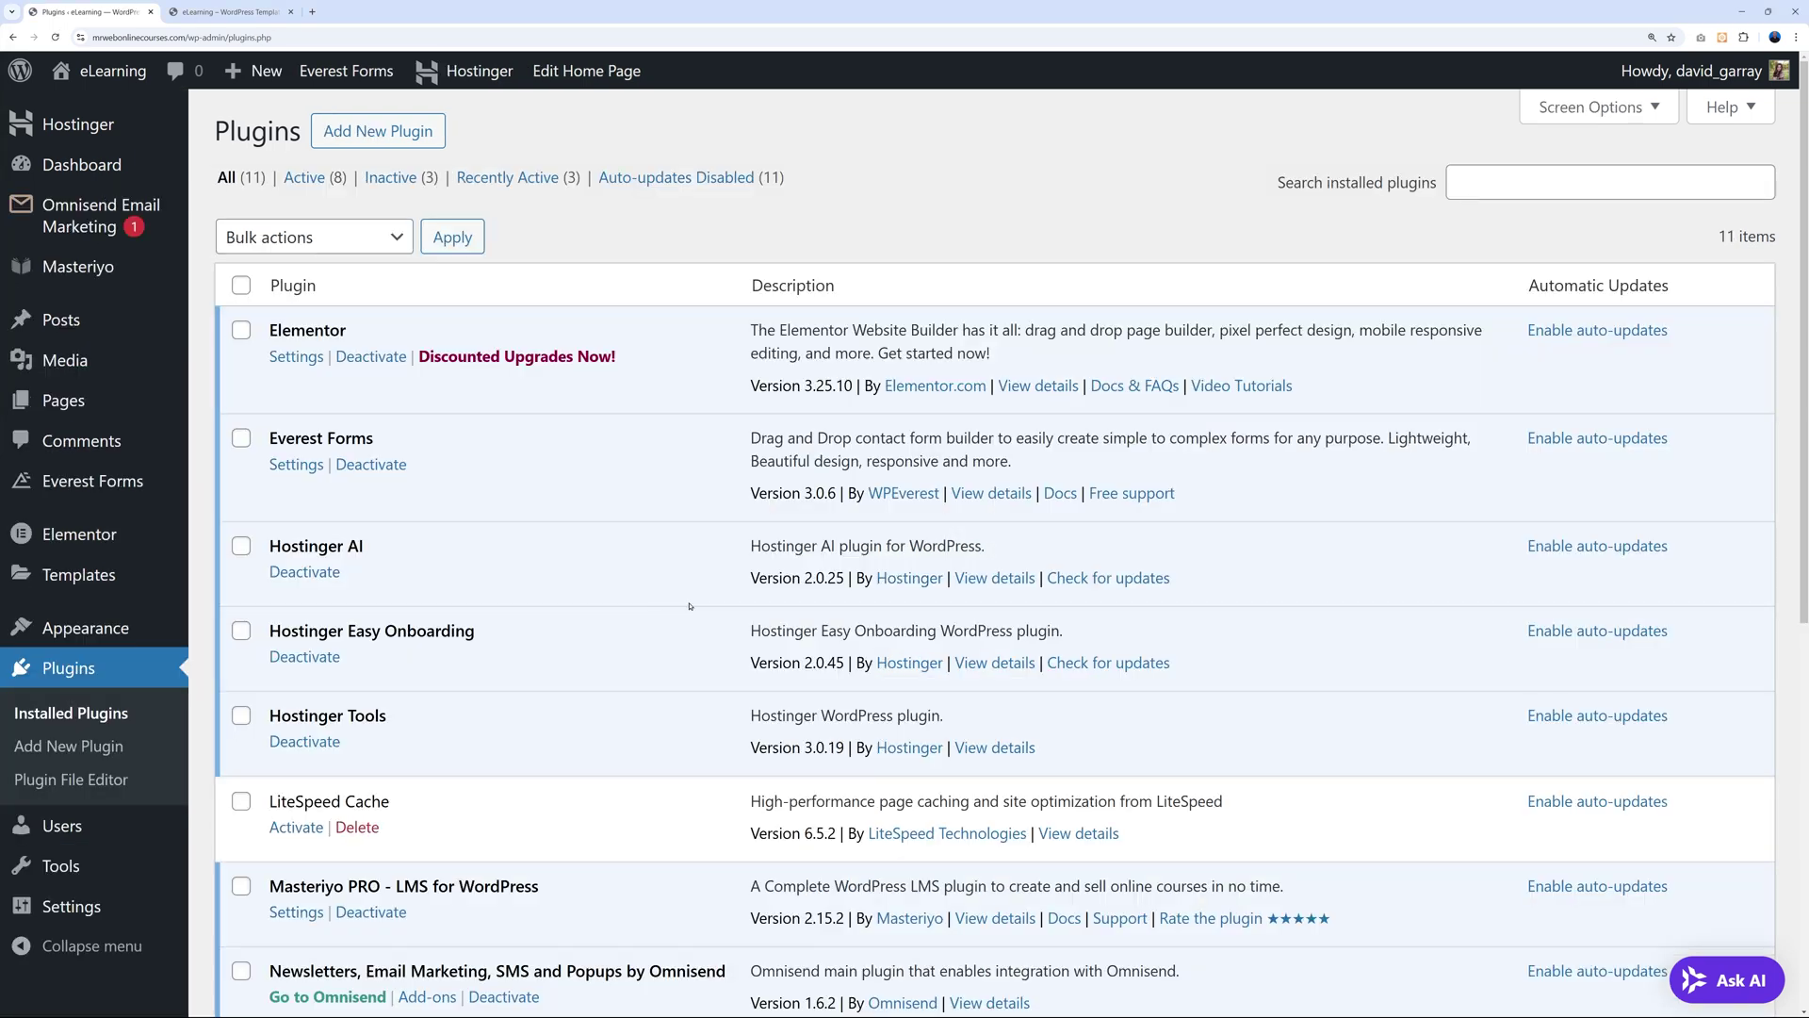
# Open the Omnisend Email Marketing page and start the Connect Omnisend setup.
pyautogui.scroll(-1, 690, 606)
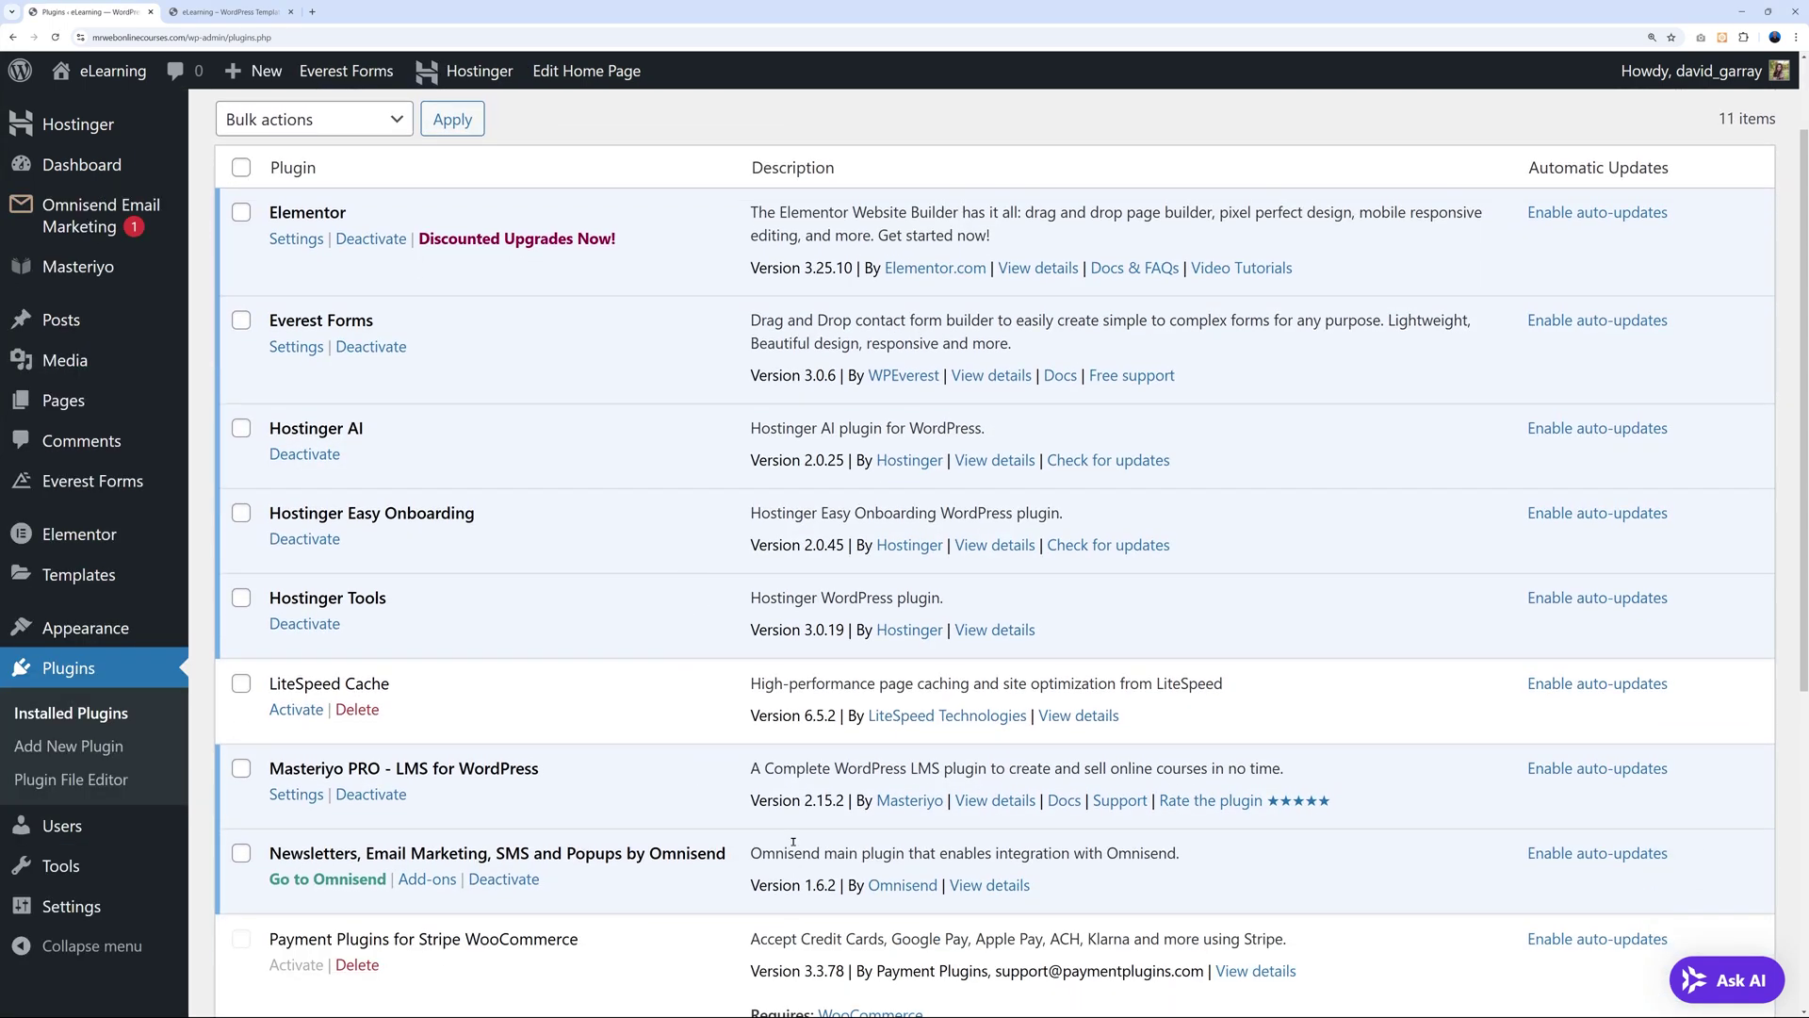
pyautogui.click(61, 231)
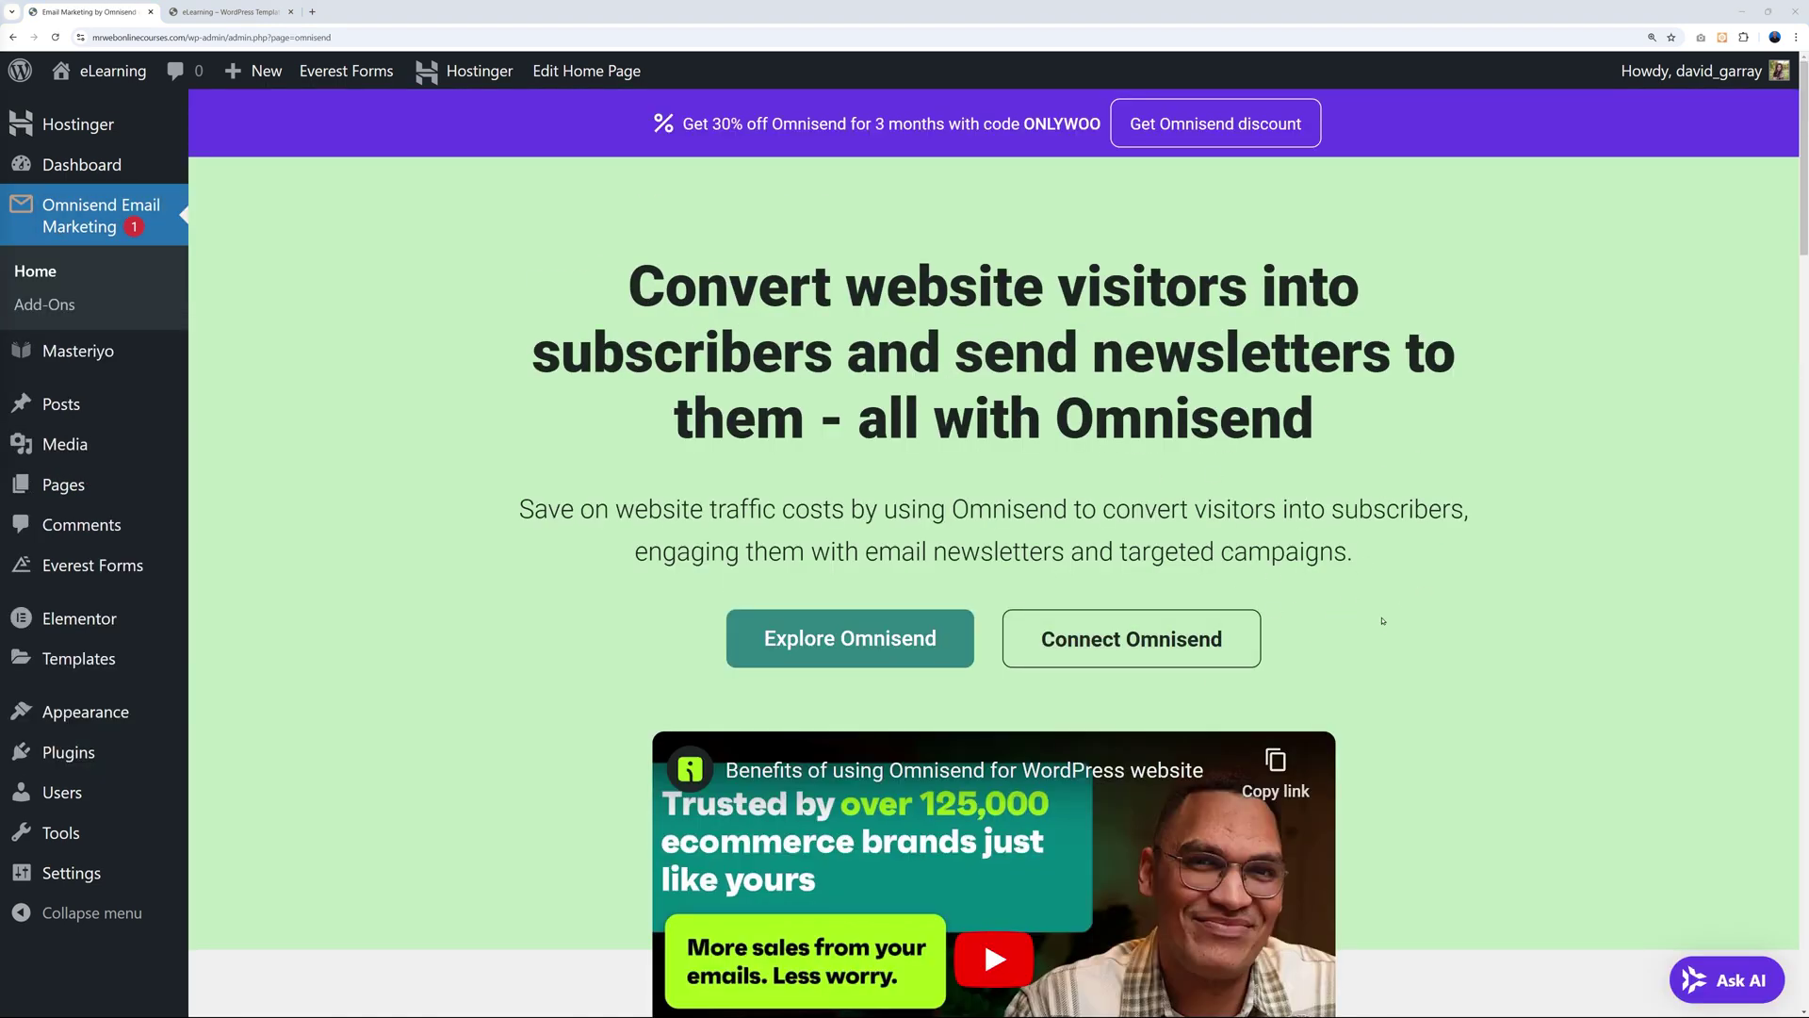
pyautogui.click(1130, 639)
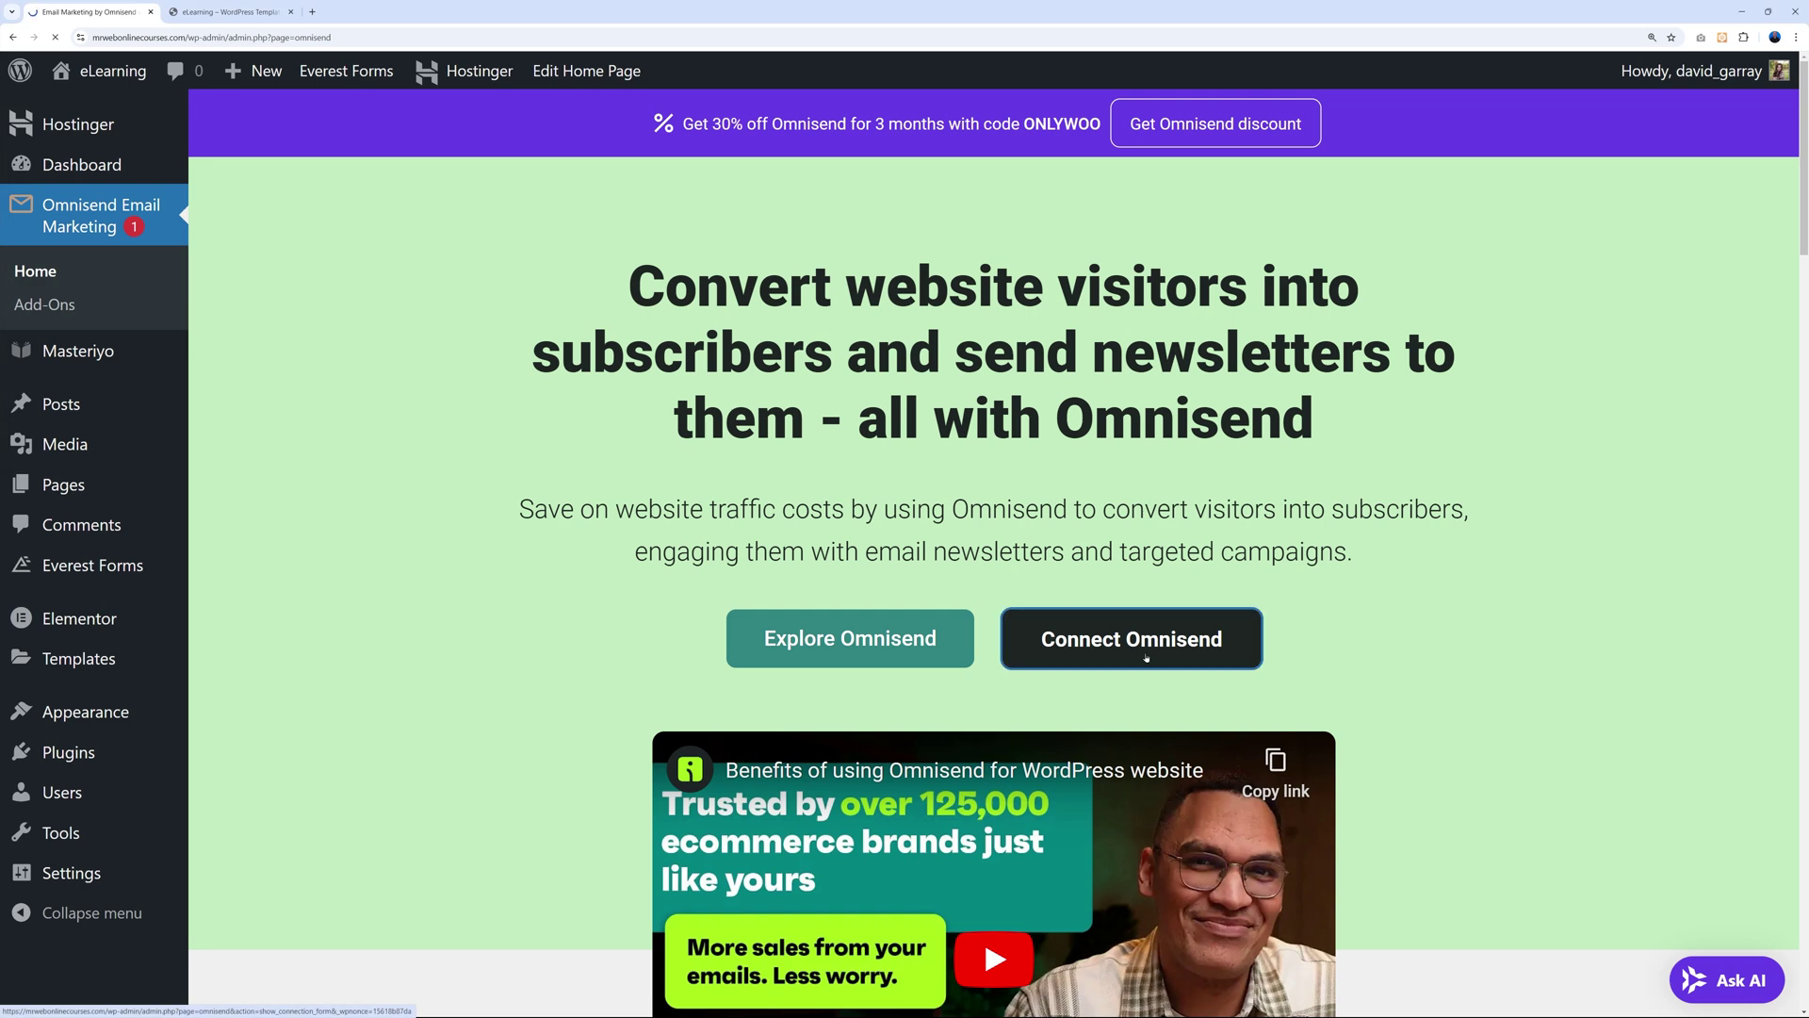
pyautogui.scroll(-1, 1079, 662)
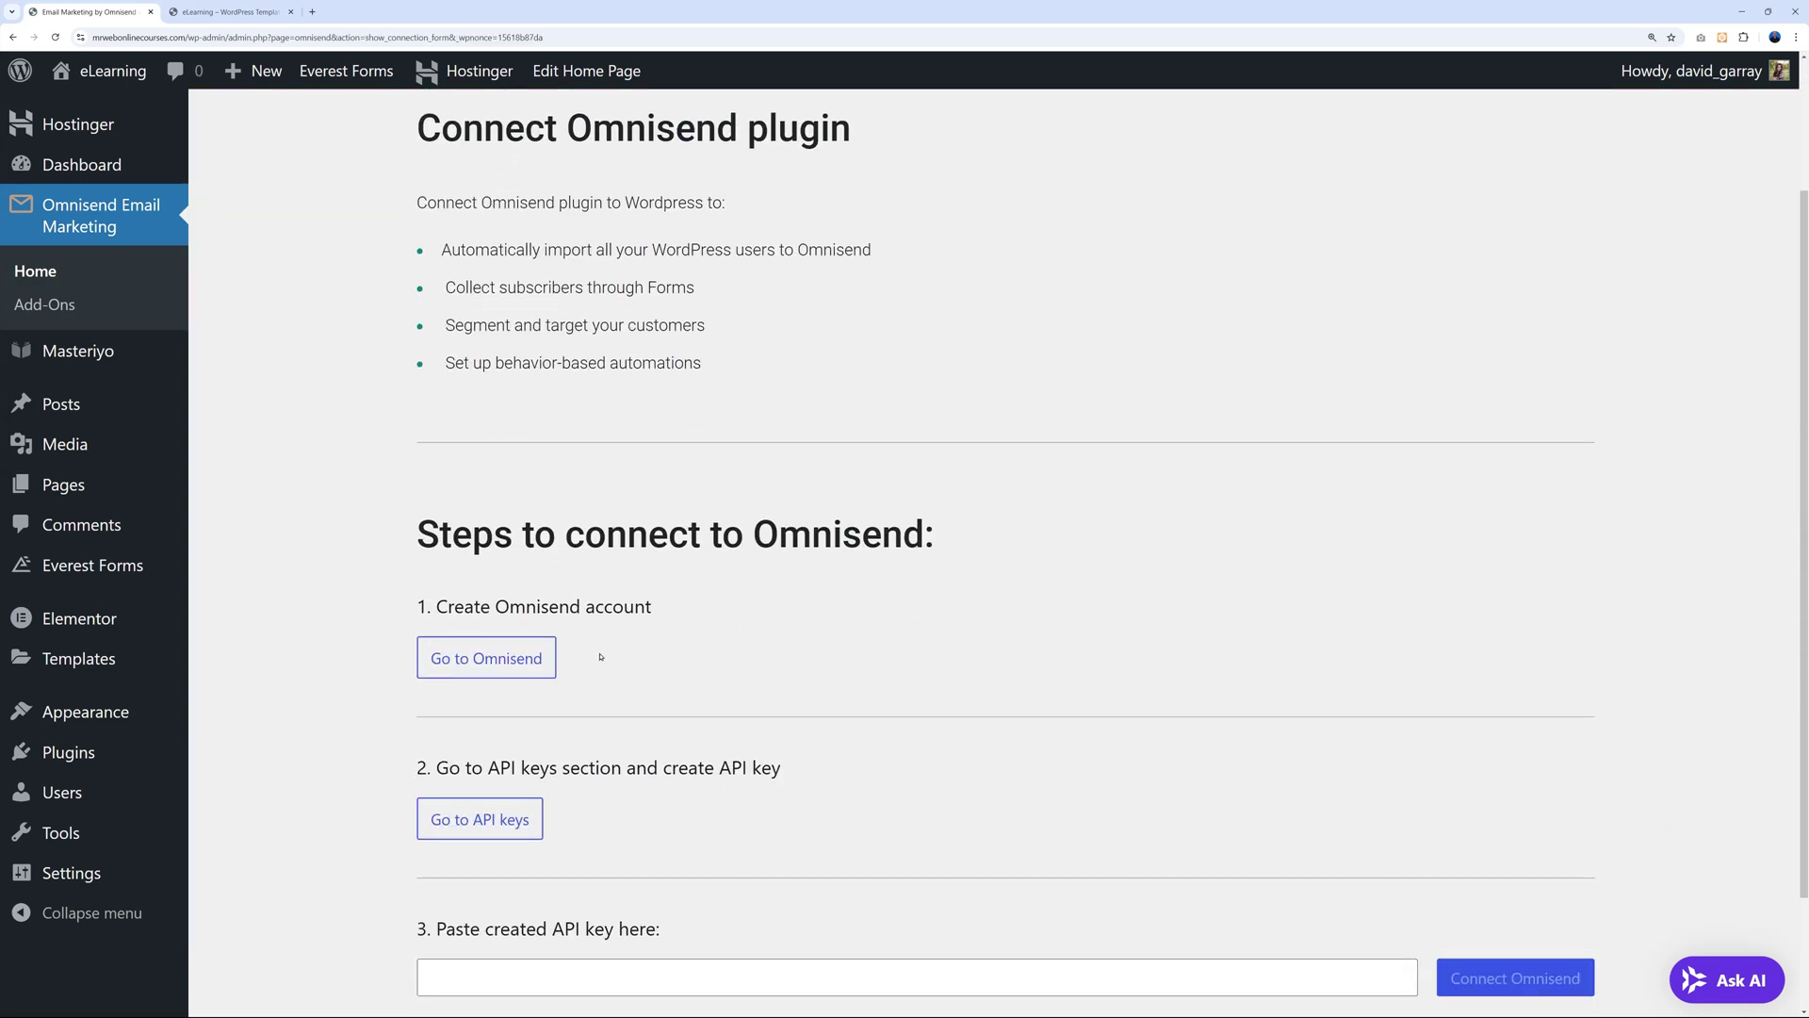
# Log in to Omnisend and open Store settings > API keys.
pyautogui.click(461, 675)
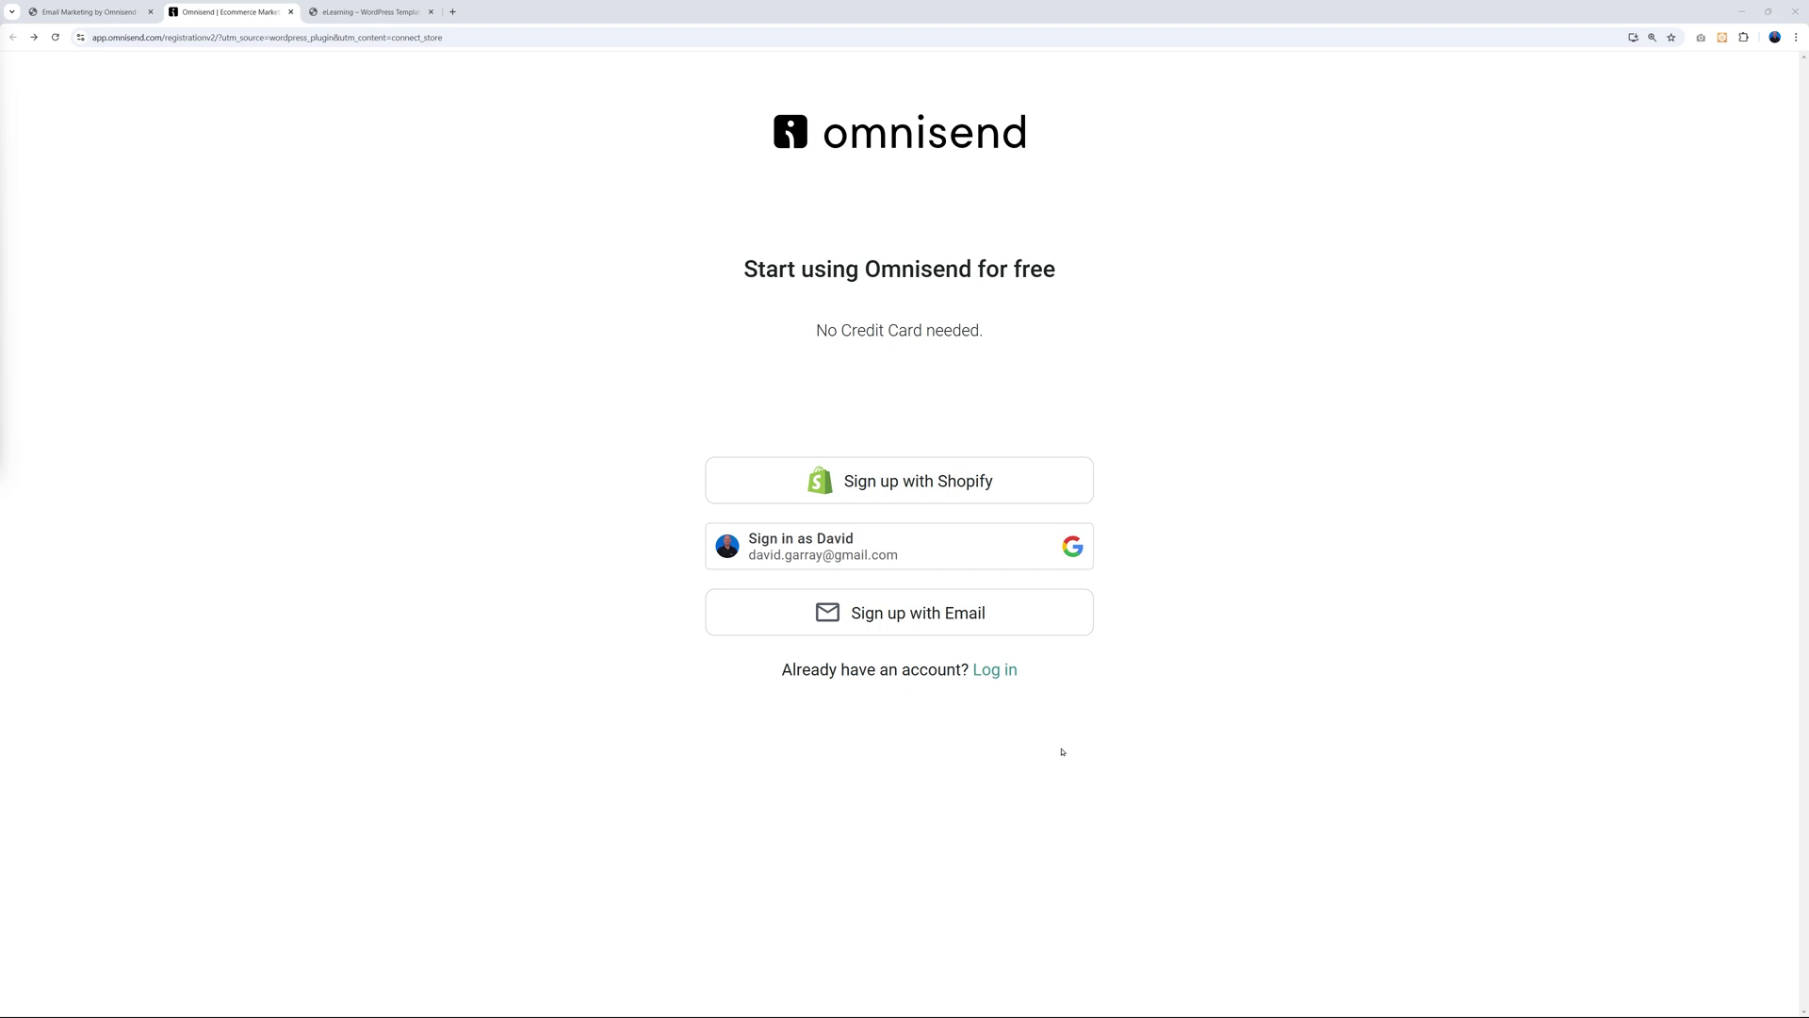
pyautogui.click(1001, 671)
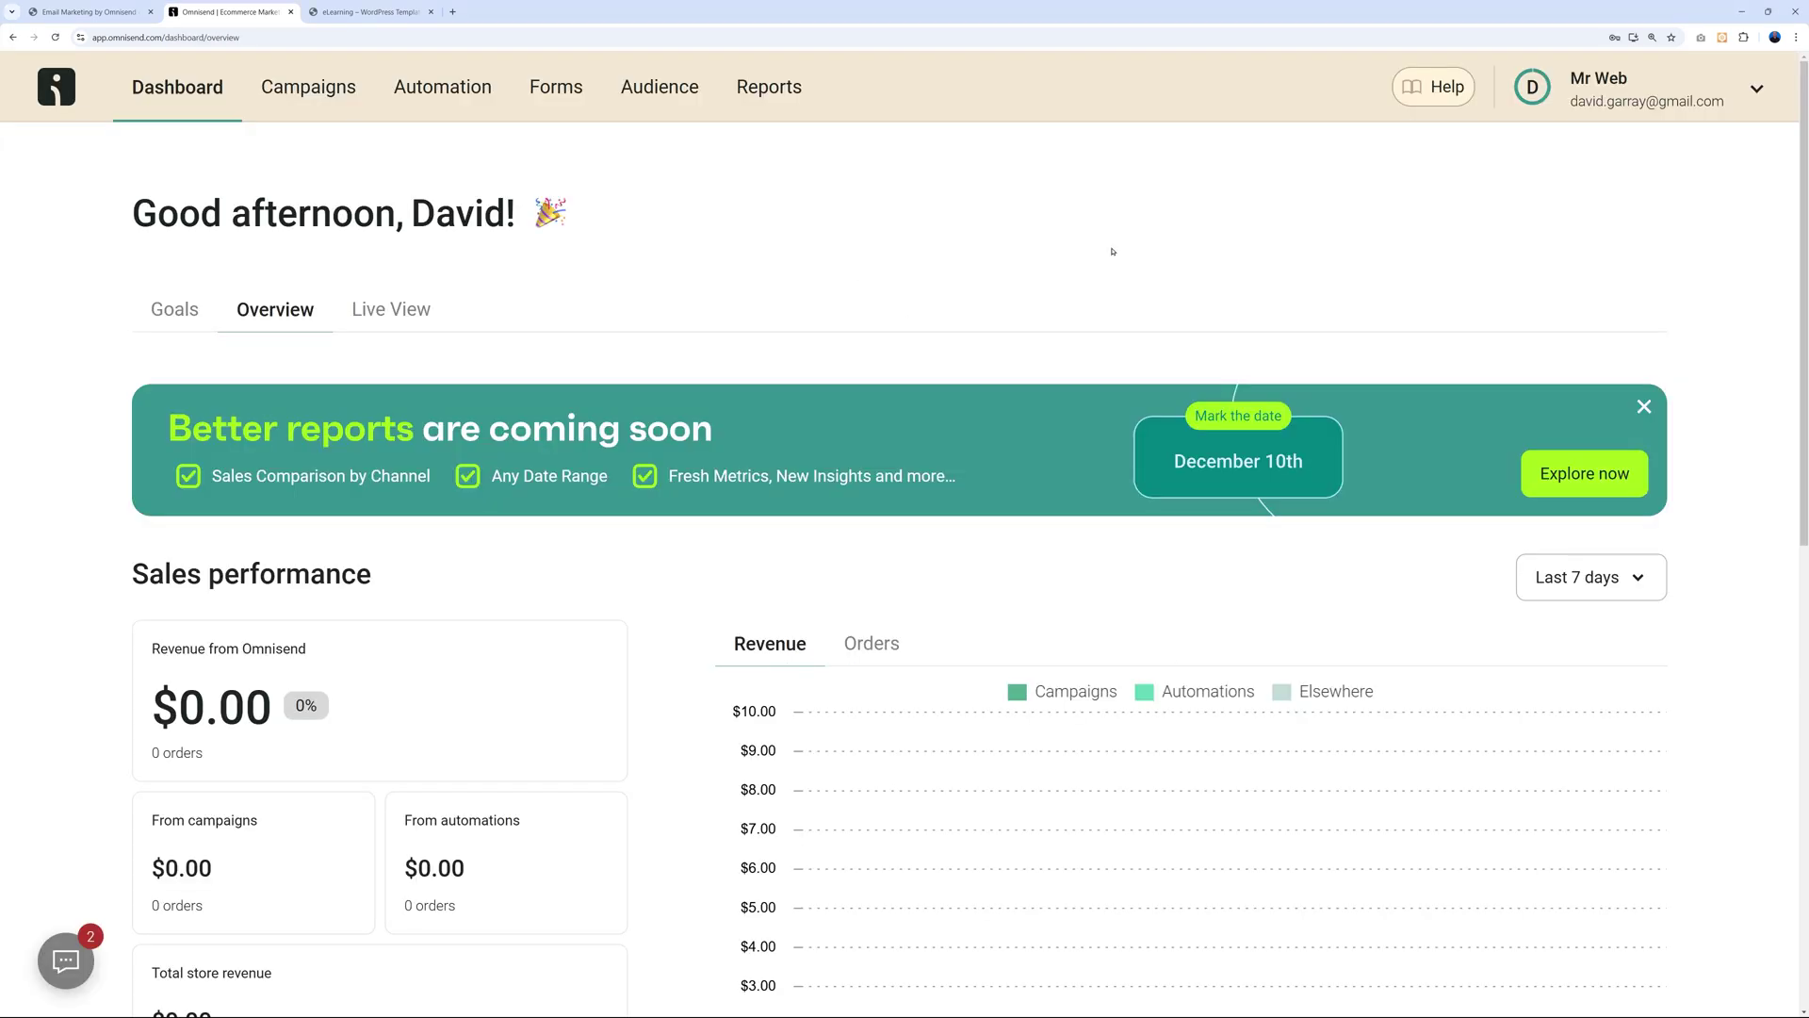
pyautogui.click(90, 12)
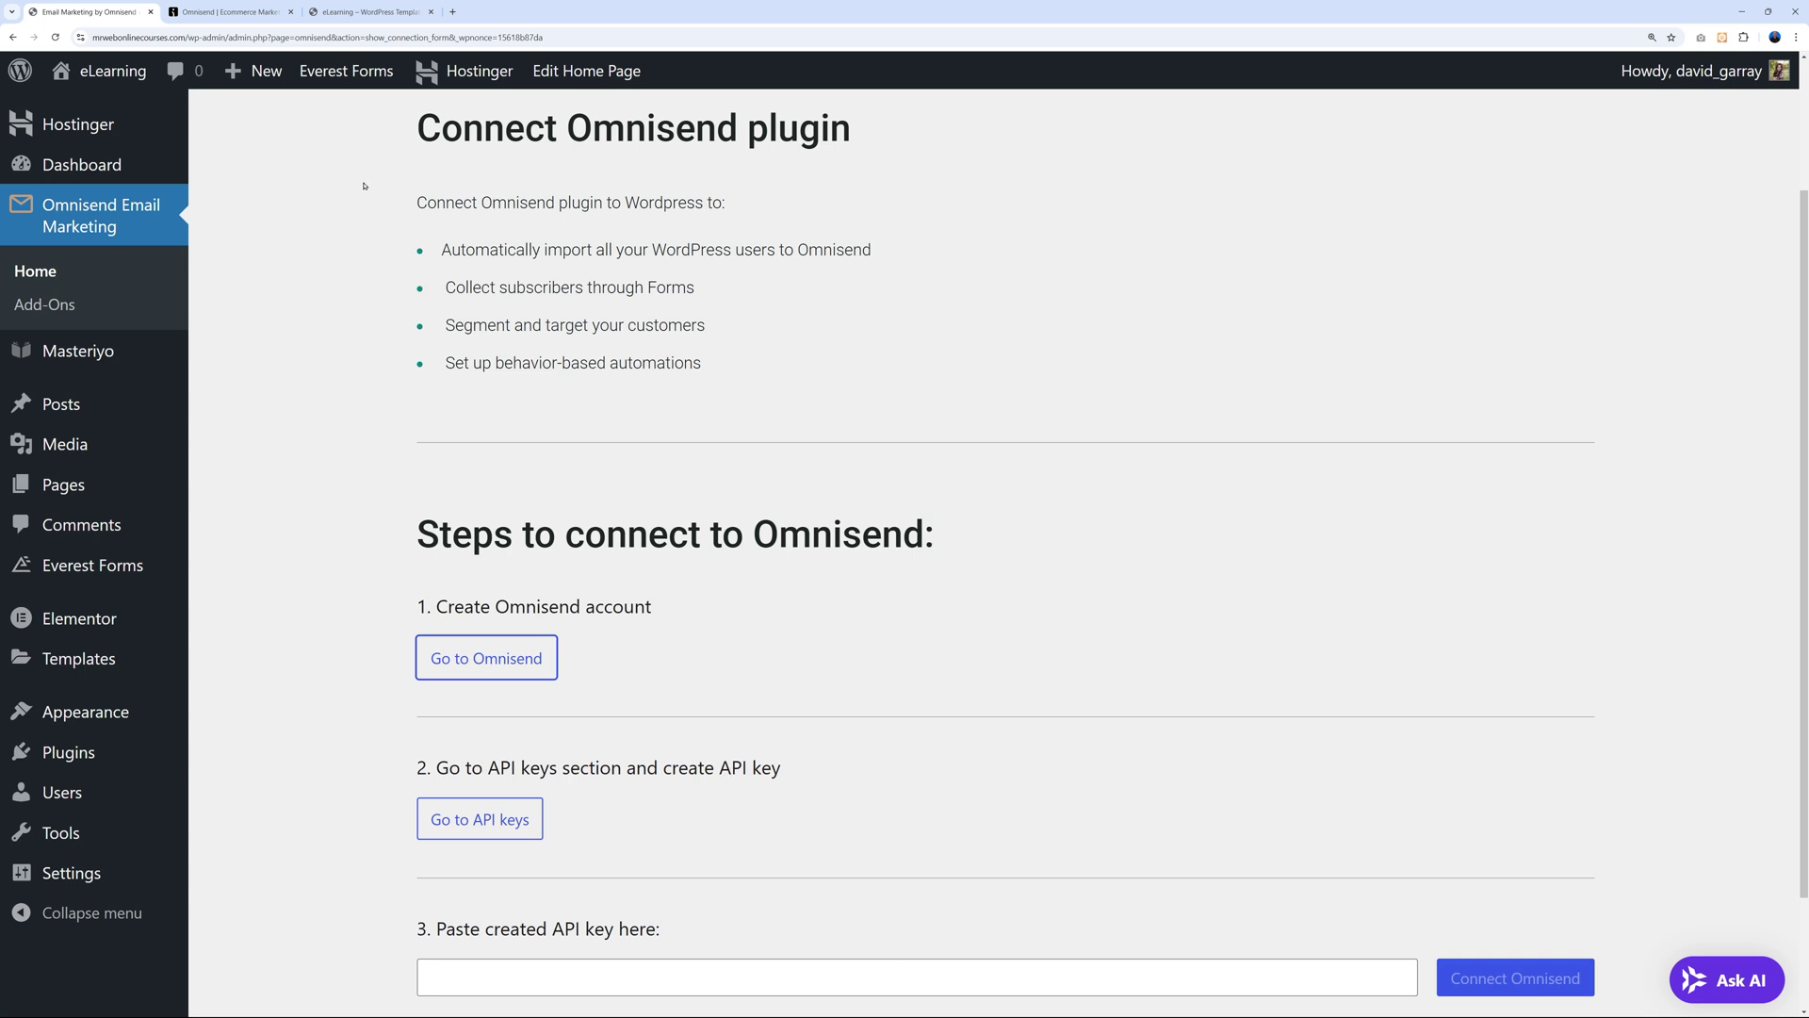
pyautogui.click(231, 11)
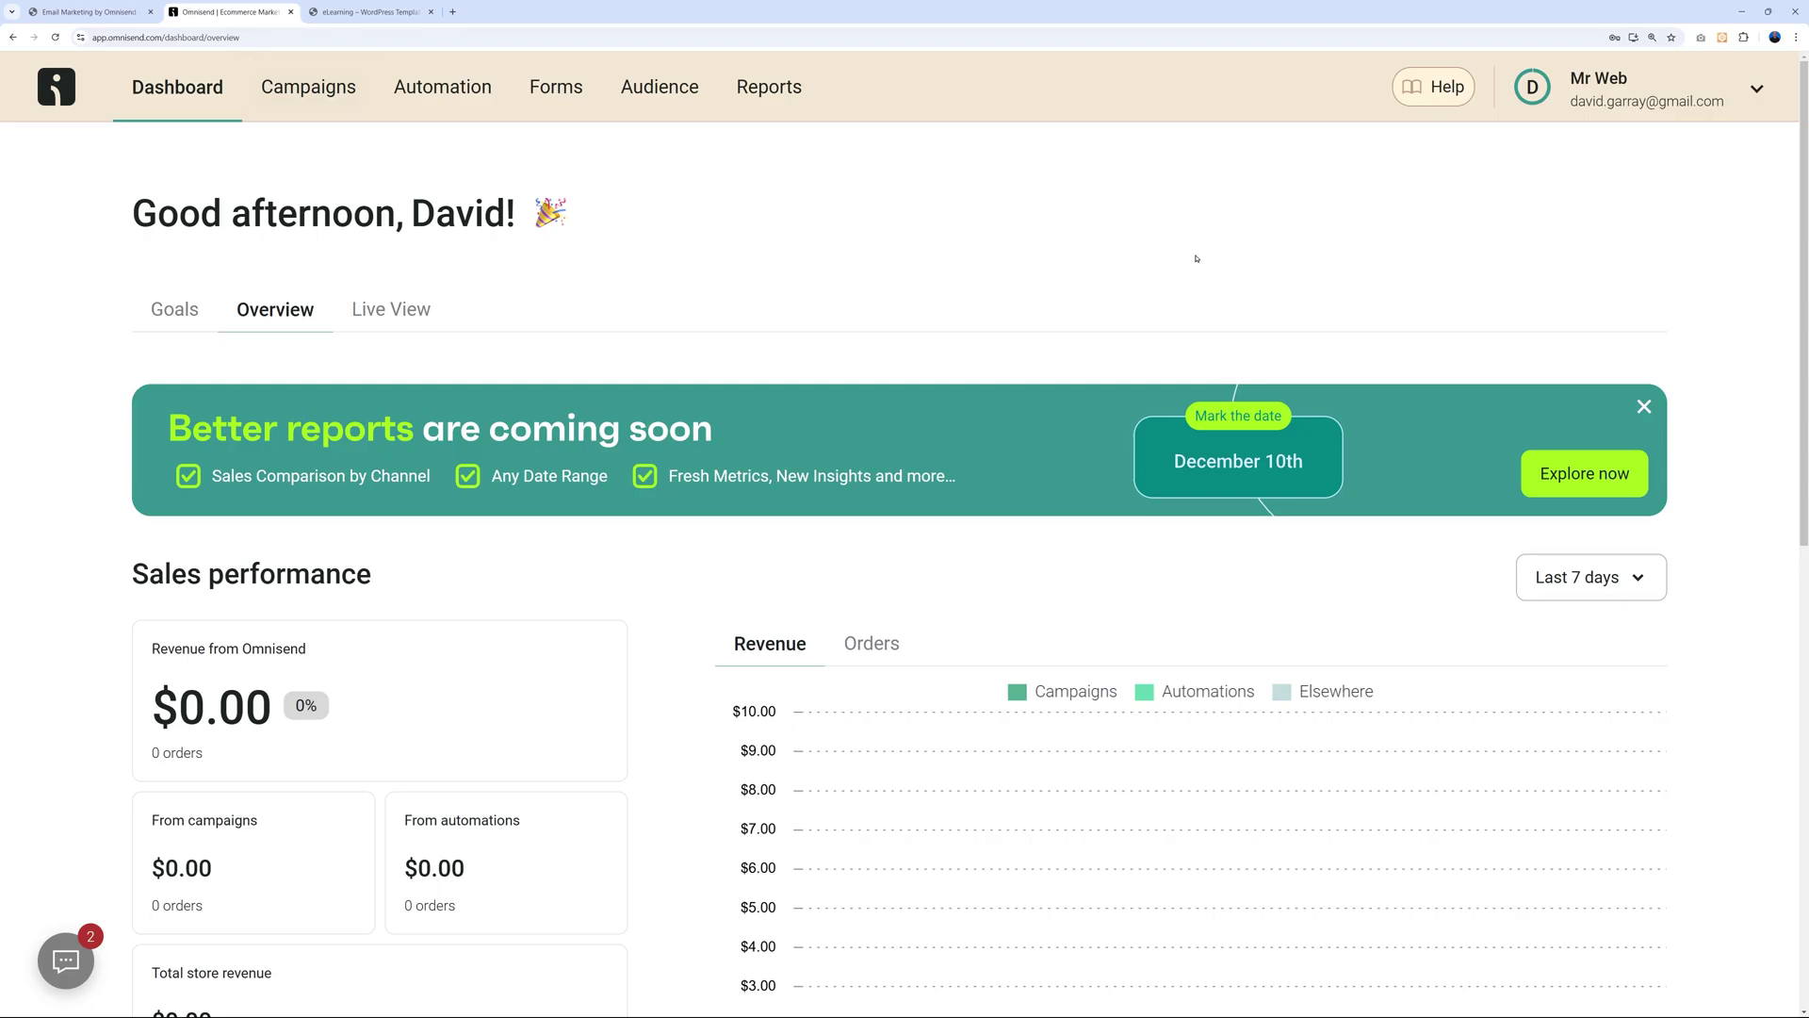
pyautogui.click(1758, 89)
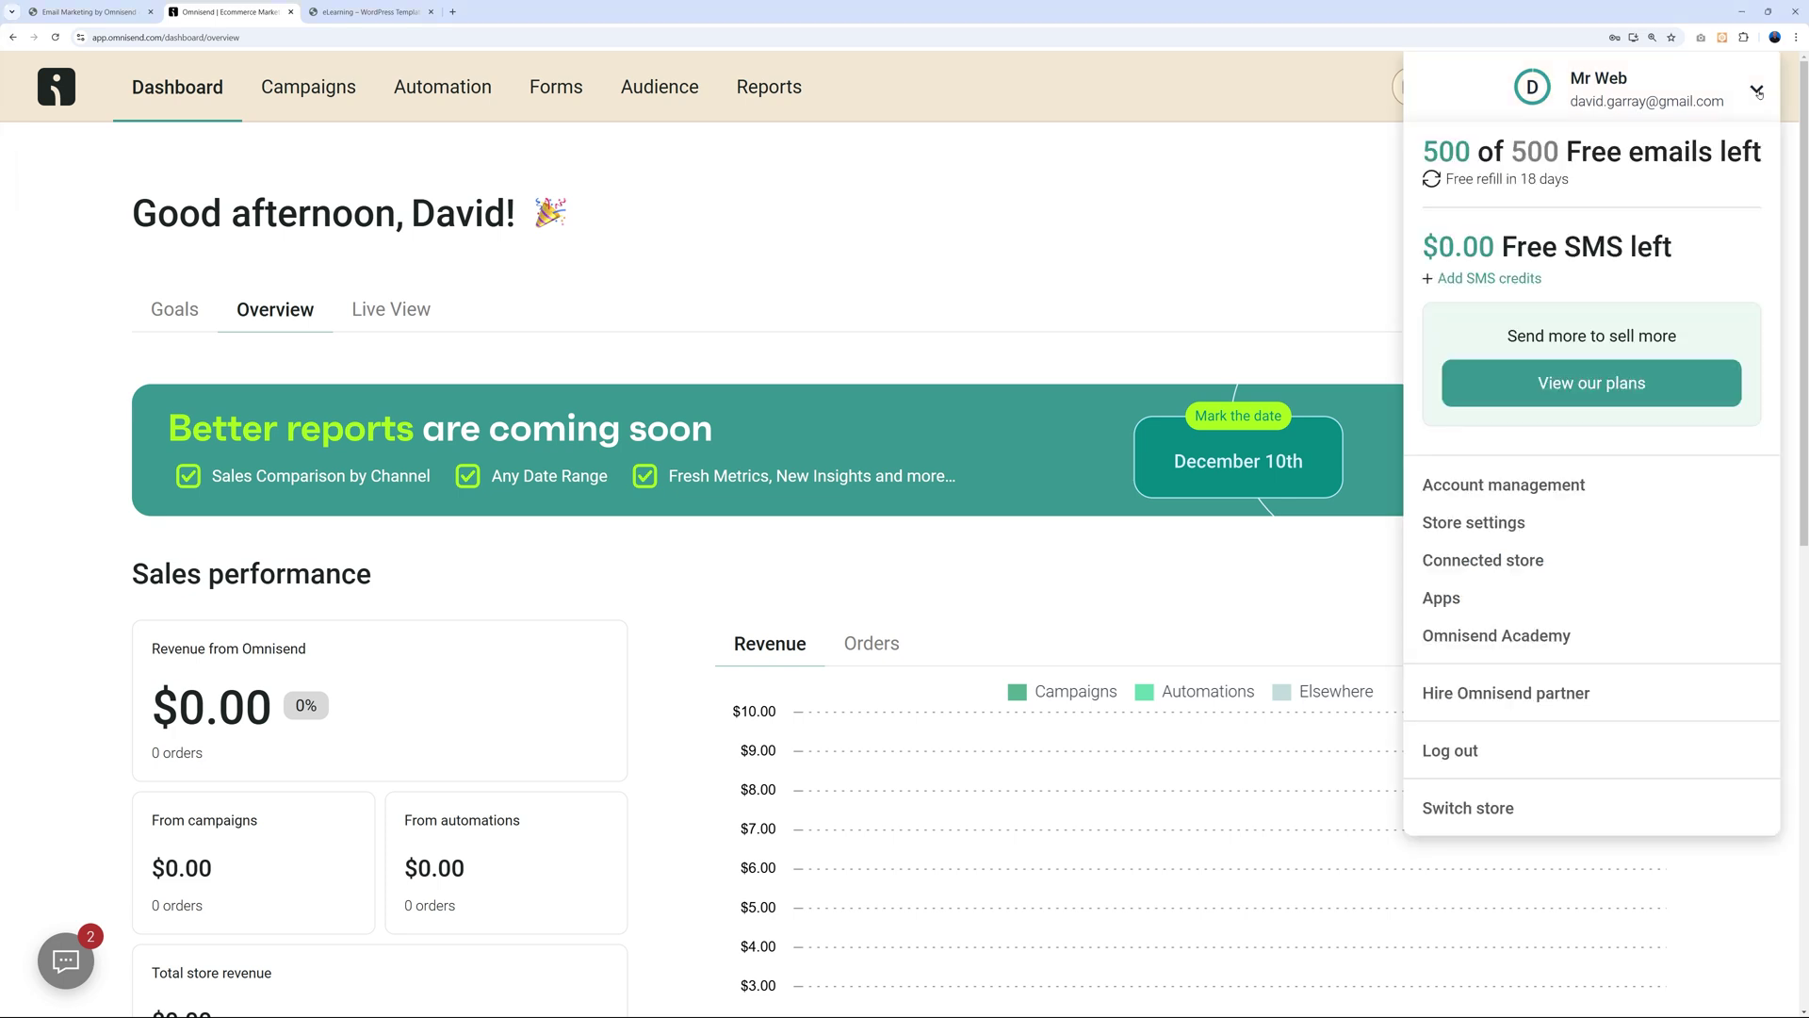
pyautogui.click(1500, 522)
pyautogui.scroll(-5, 750, 612)
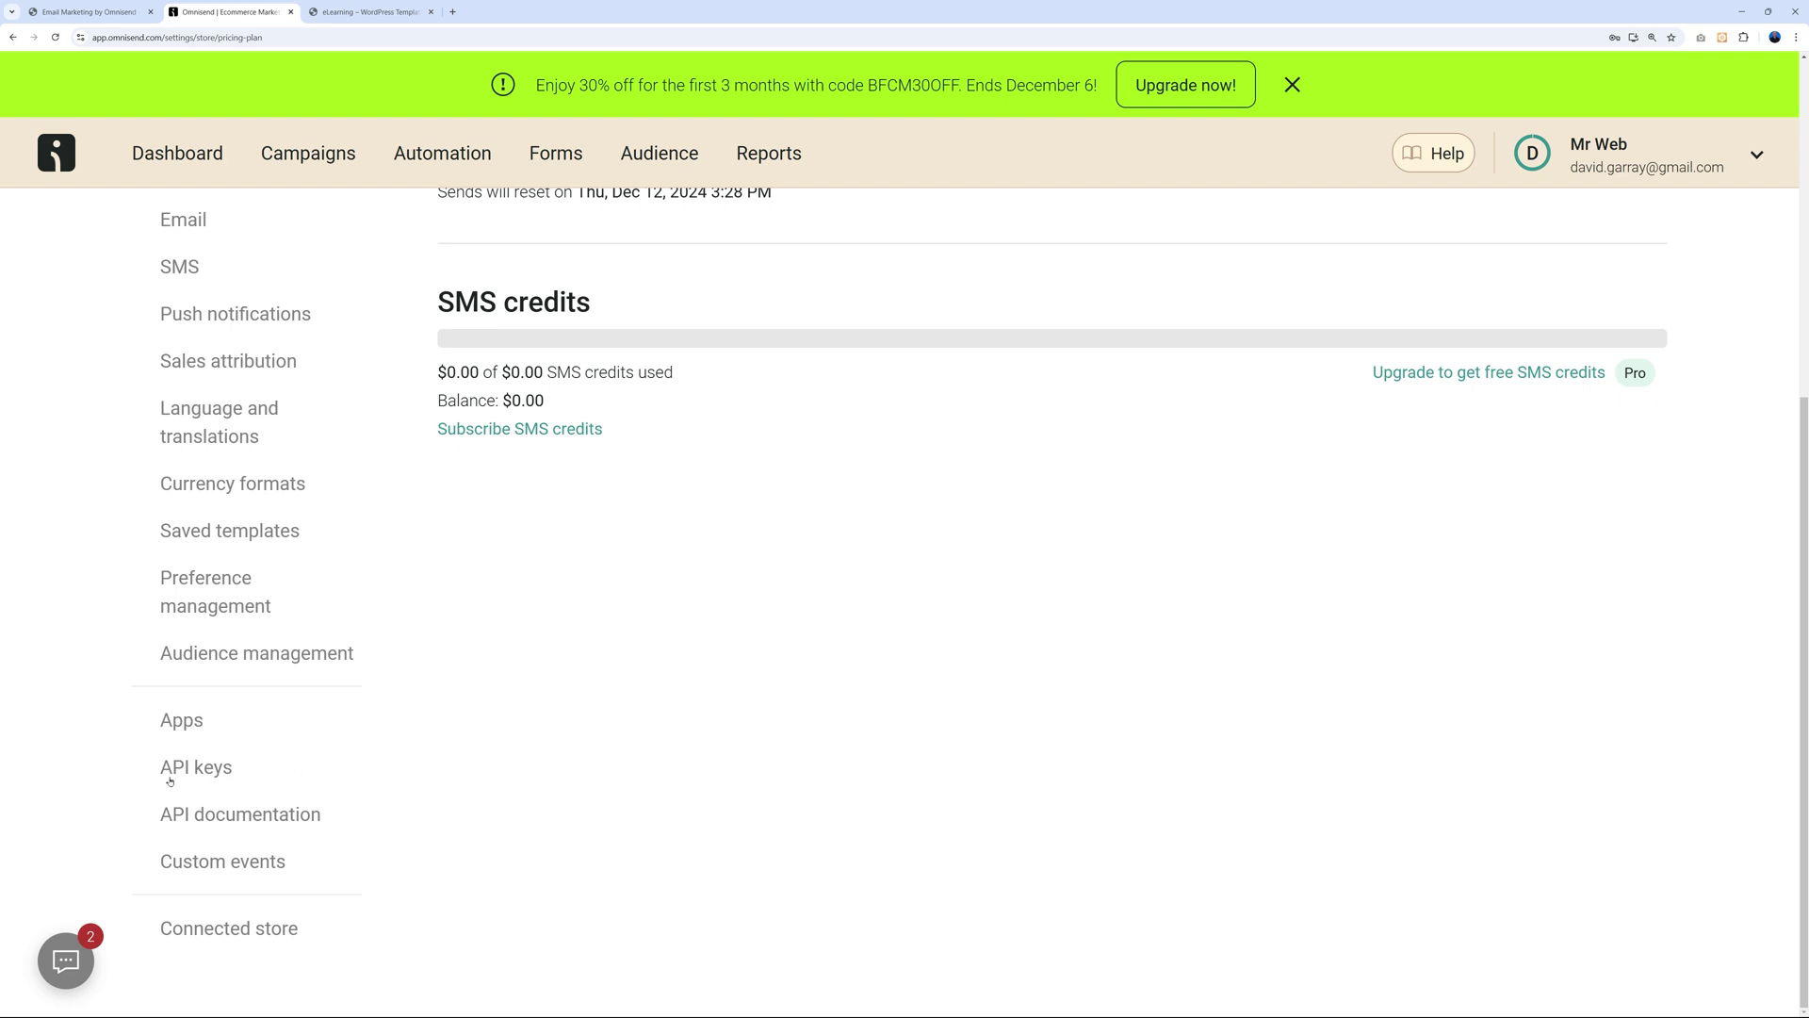
pyautogui.click(214, 770)
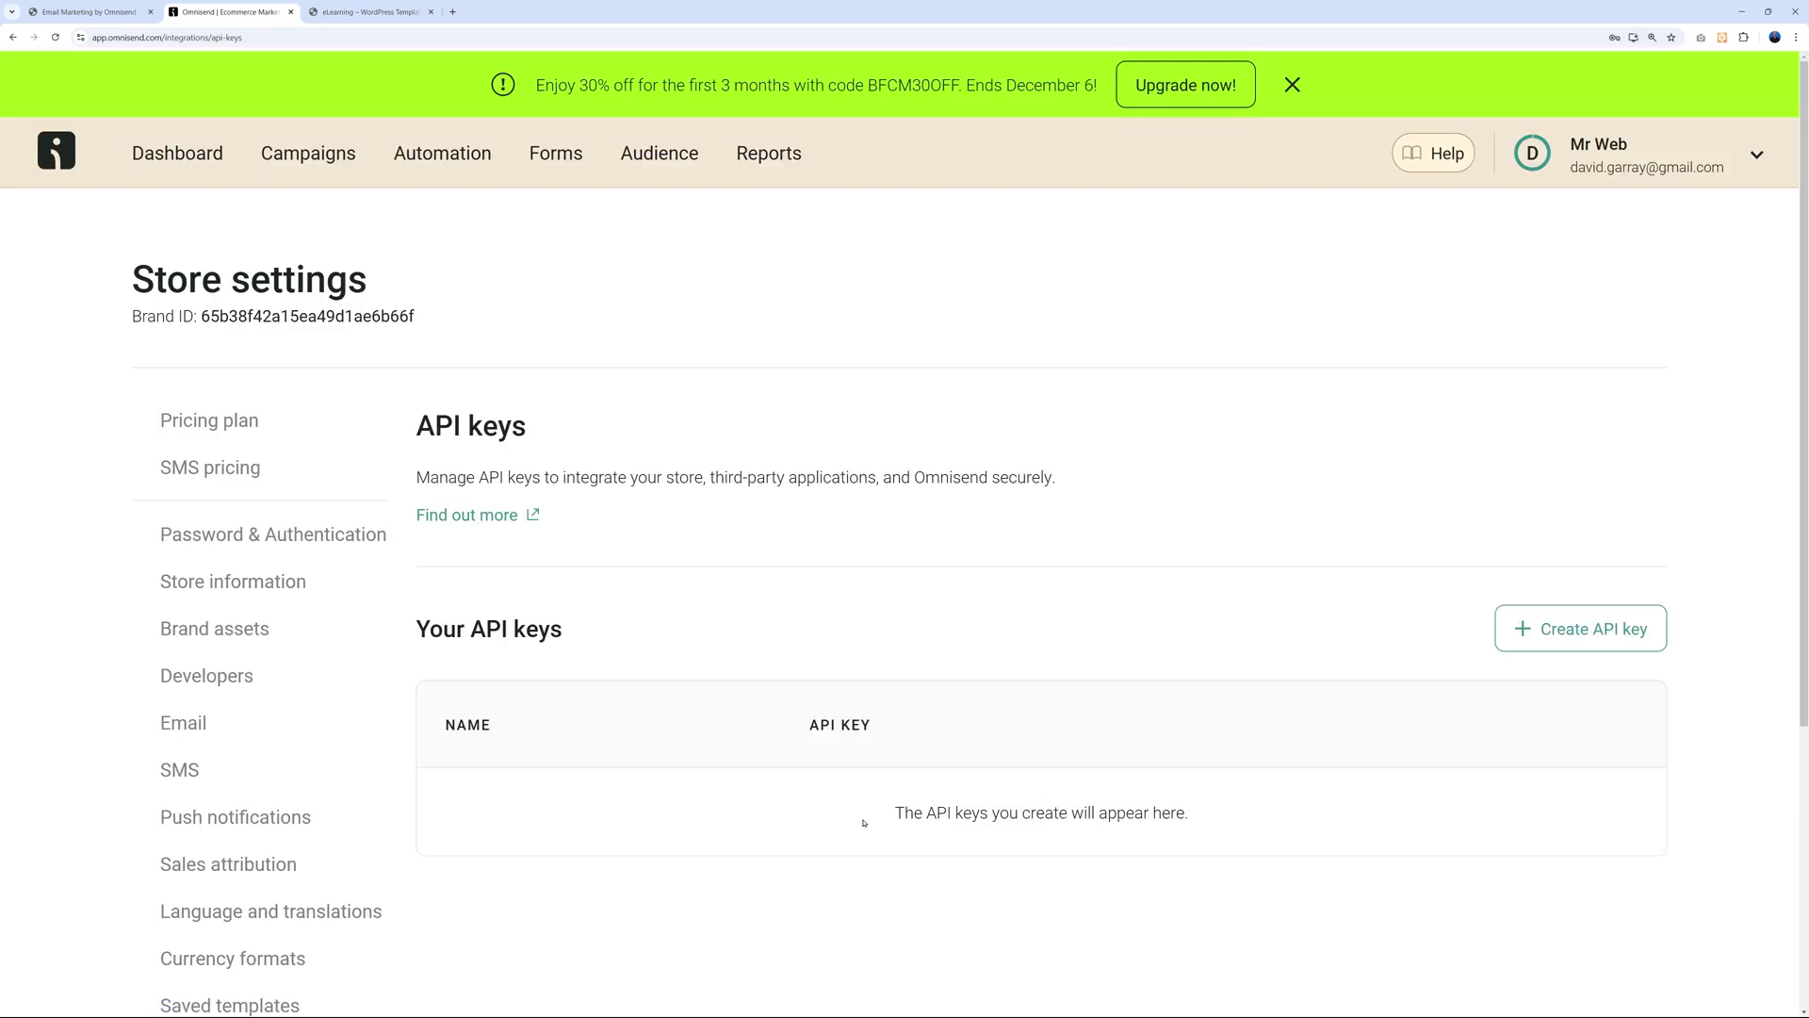
# Create an API key named 'Mr Web Online Courses' with all permissions and copy it.
pyautogui.click(1596, 638)
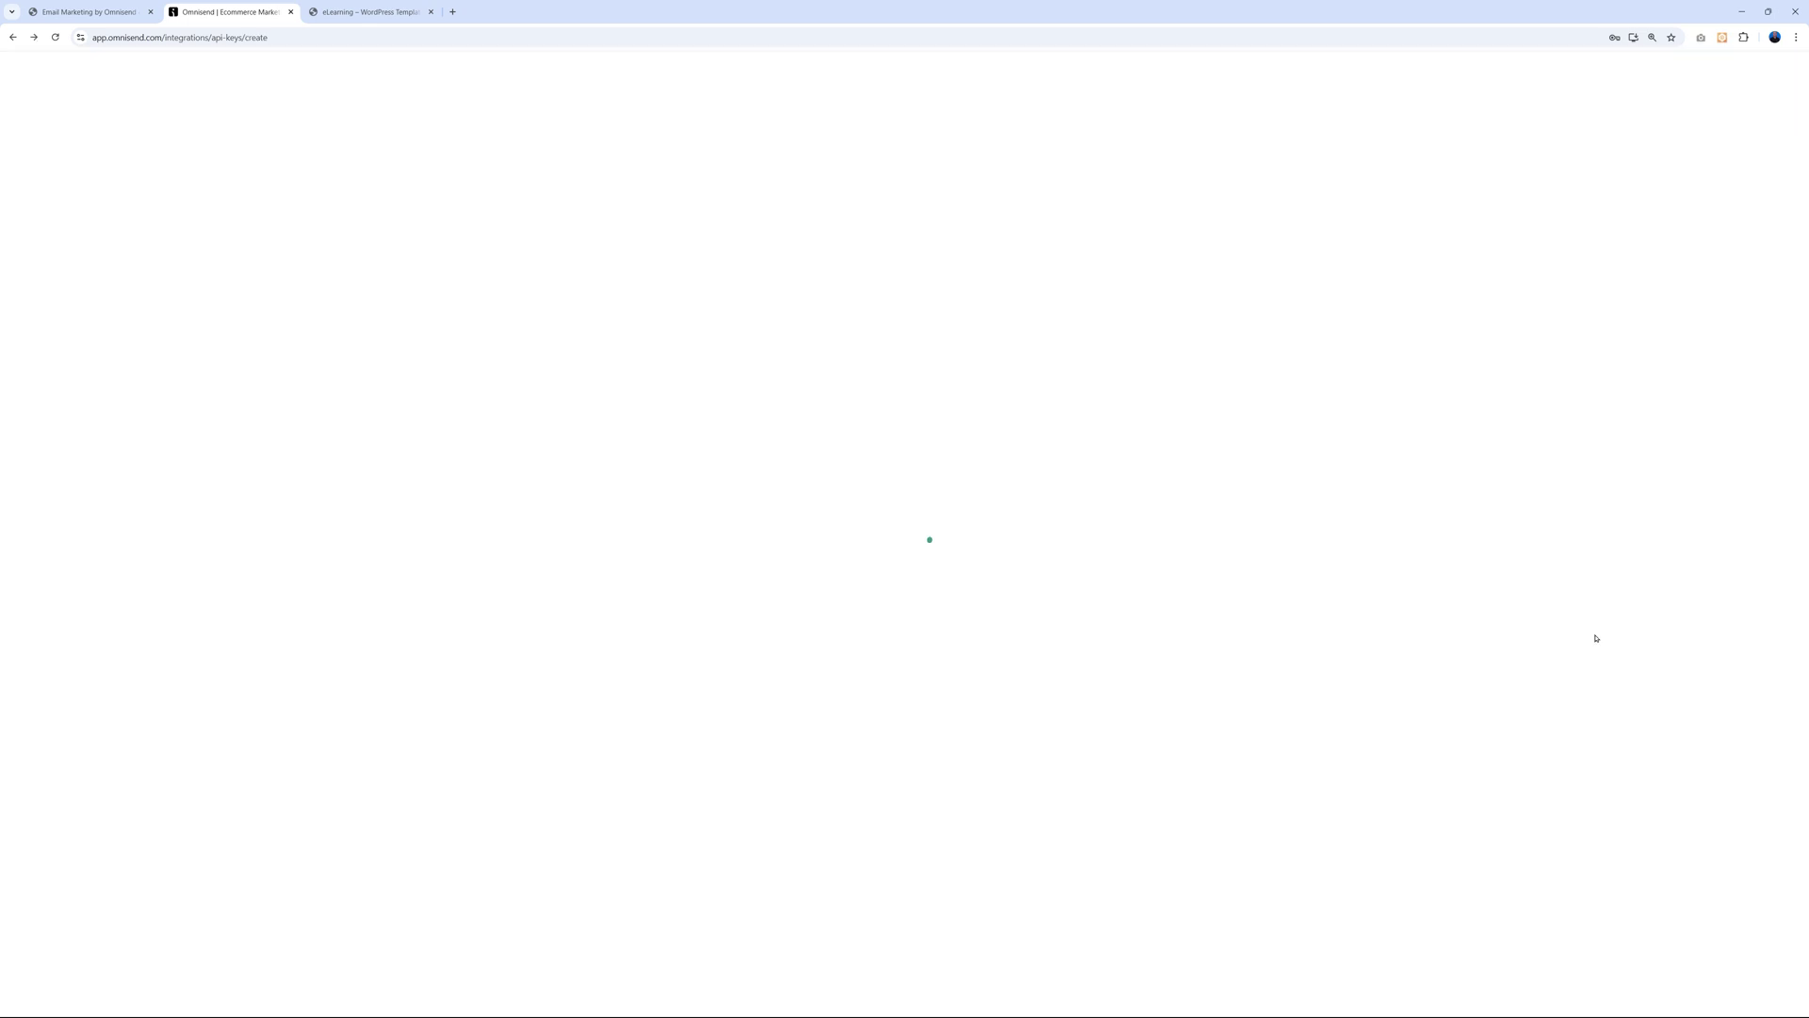
pyautogui.click(549, 310)
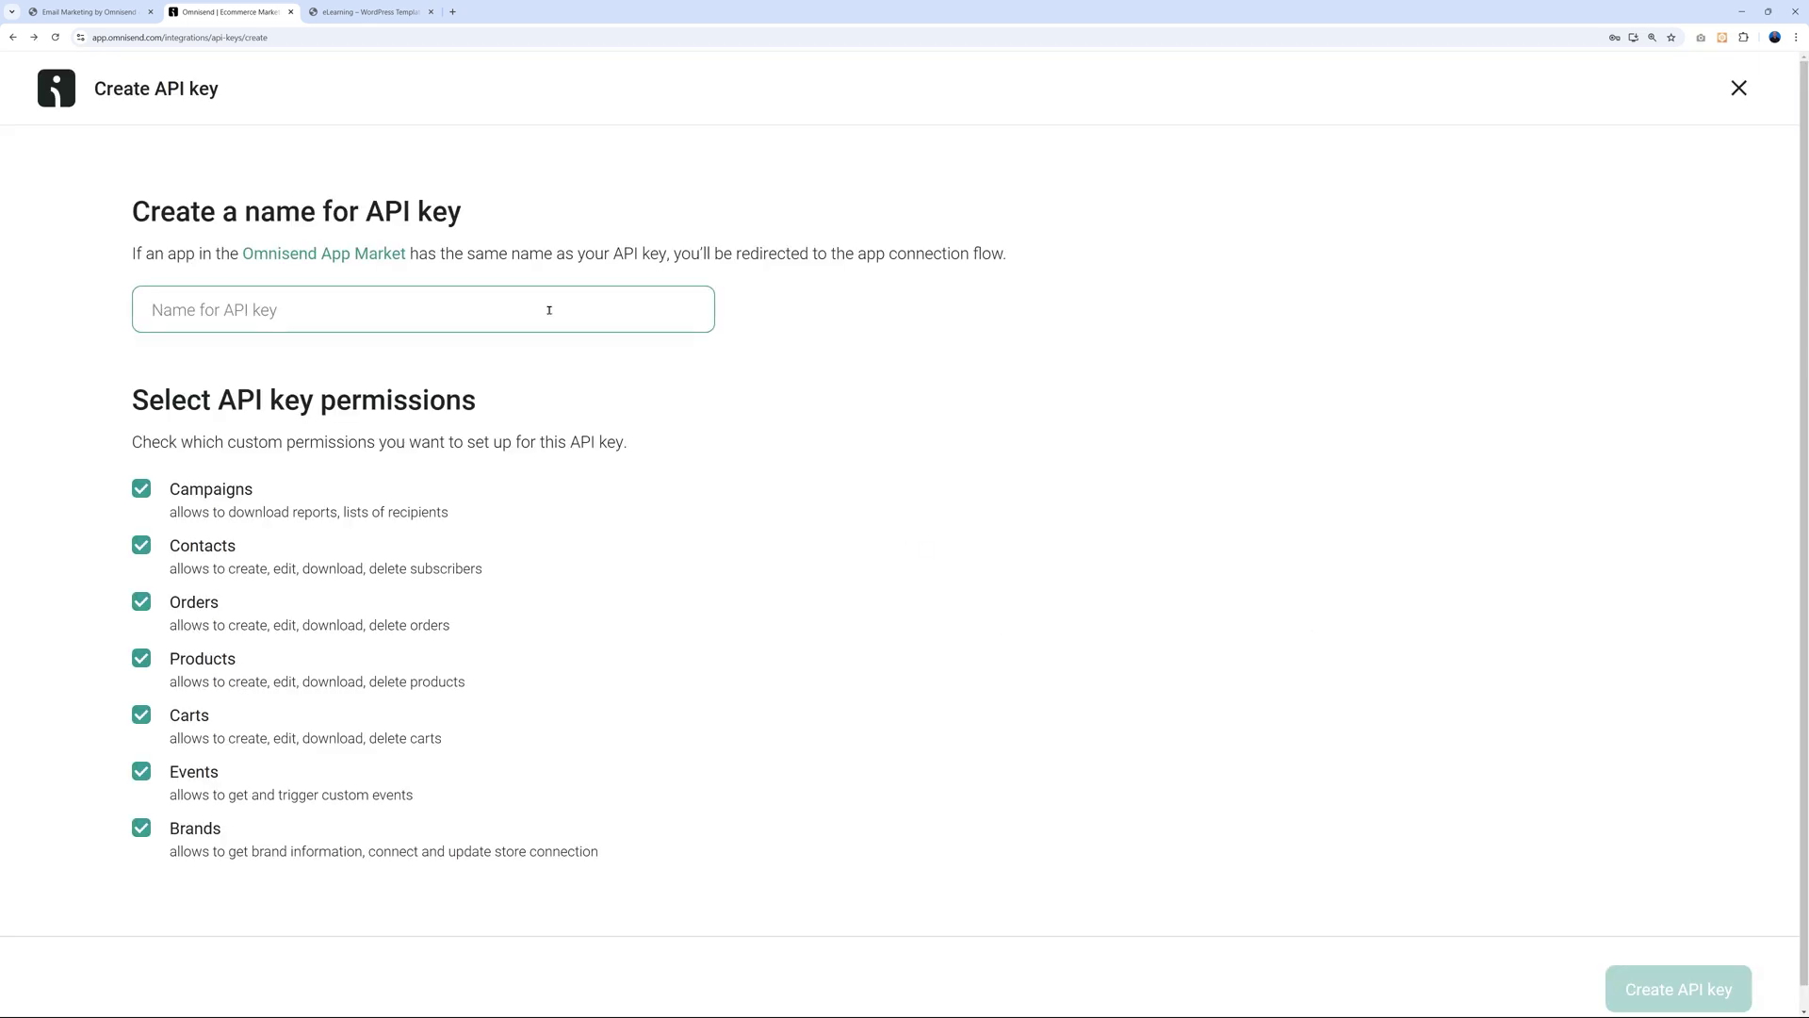
pyautogui.write('Mr Web Online Courses')
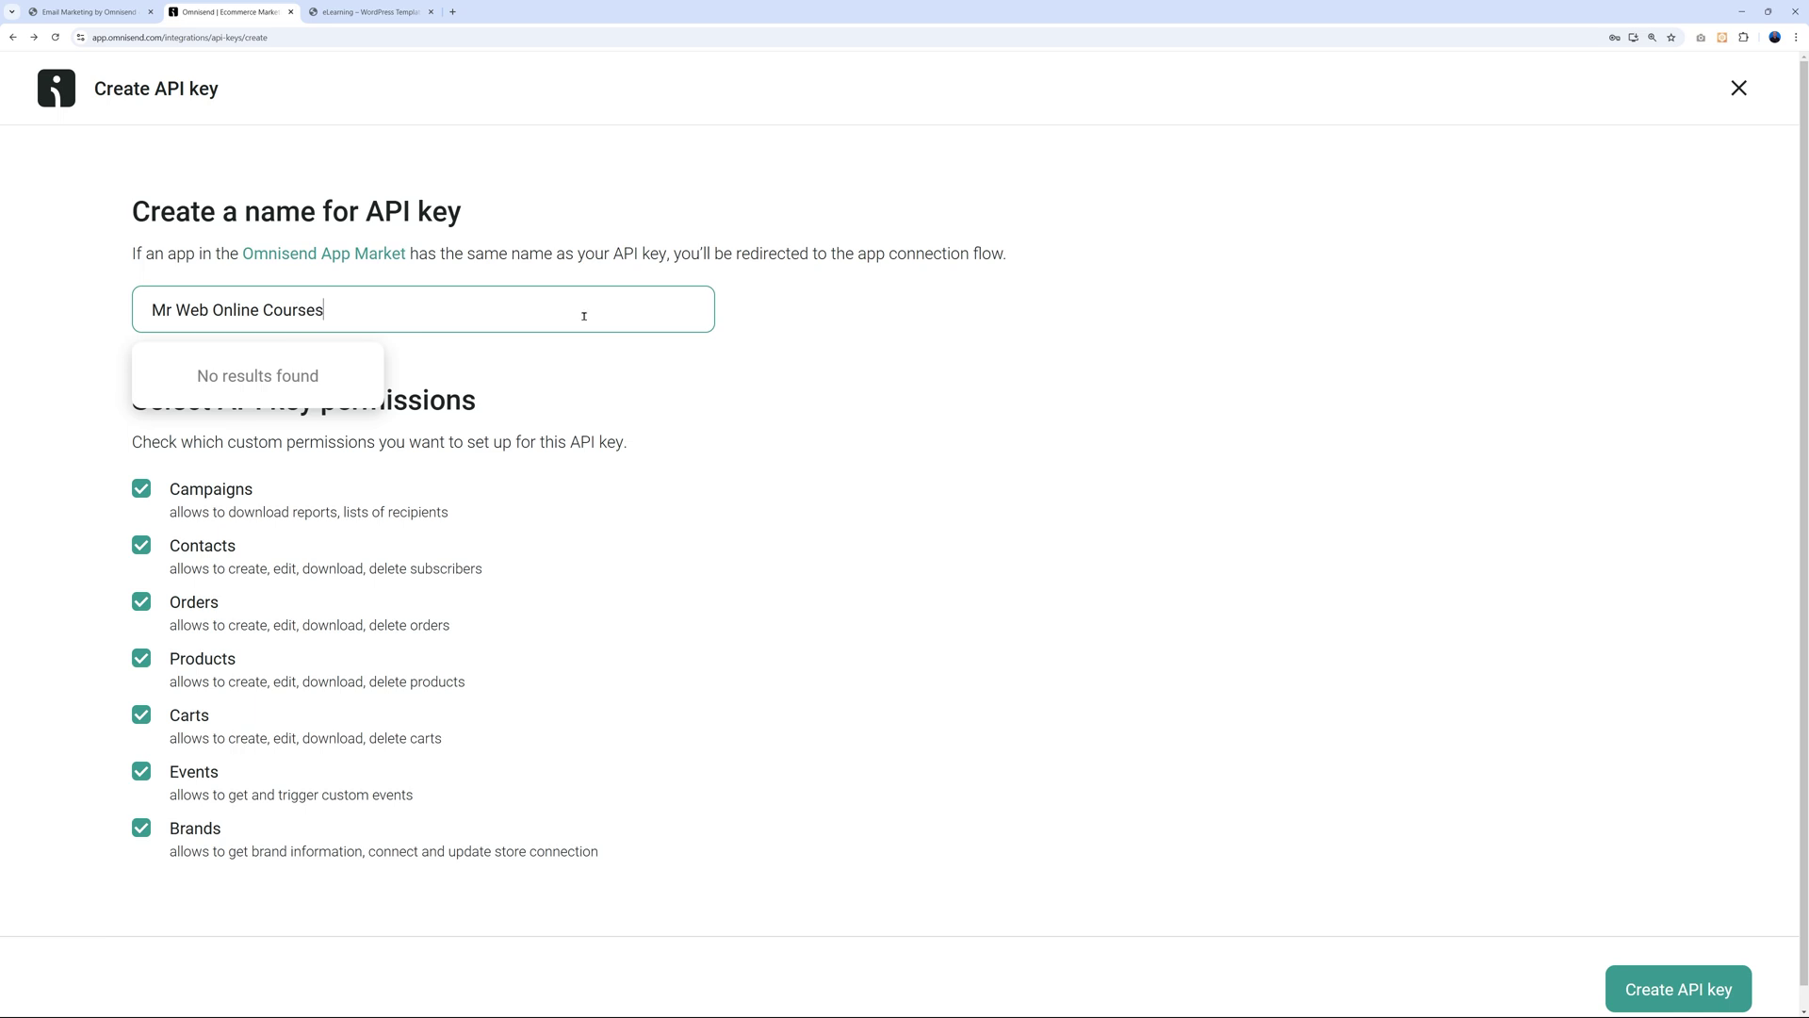
pyautogui.click(749, 460)
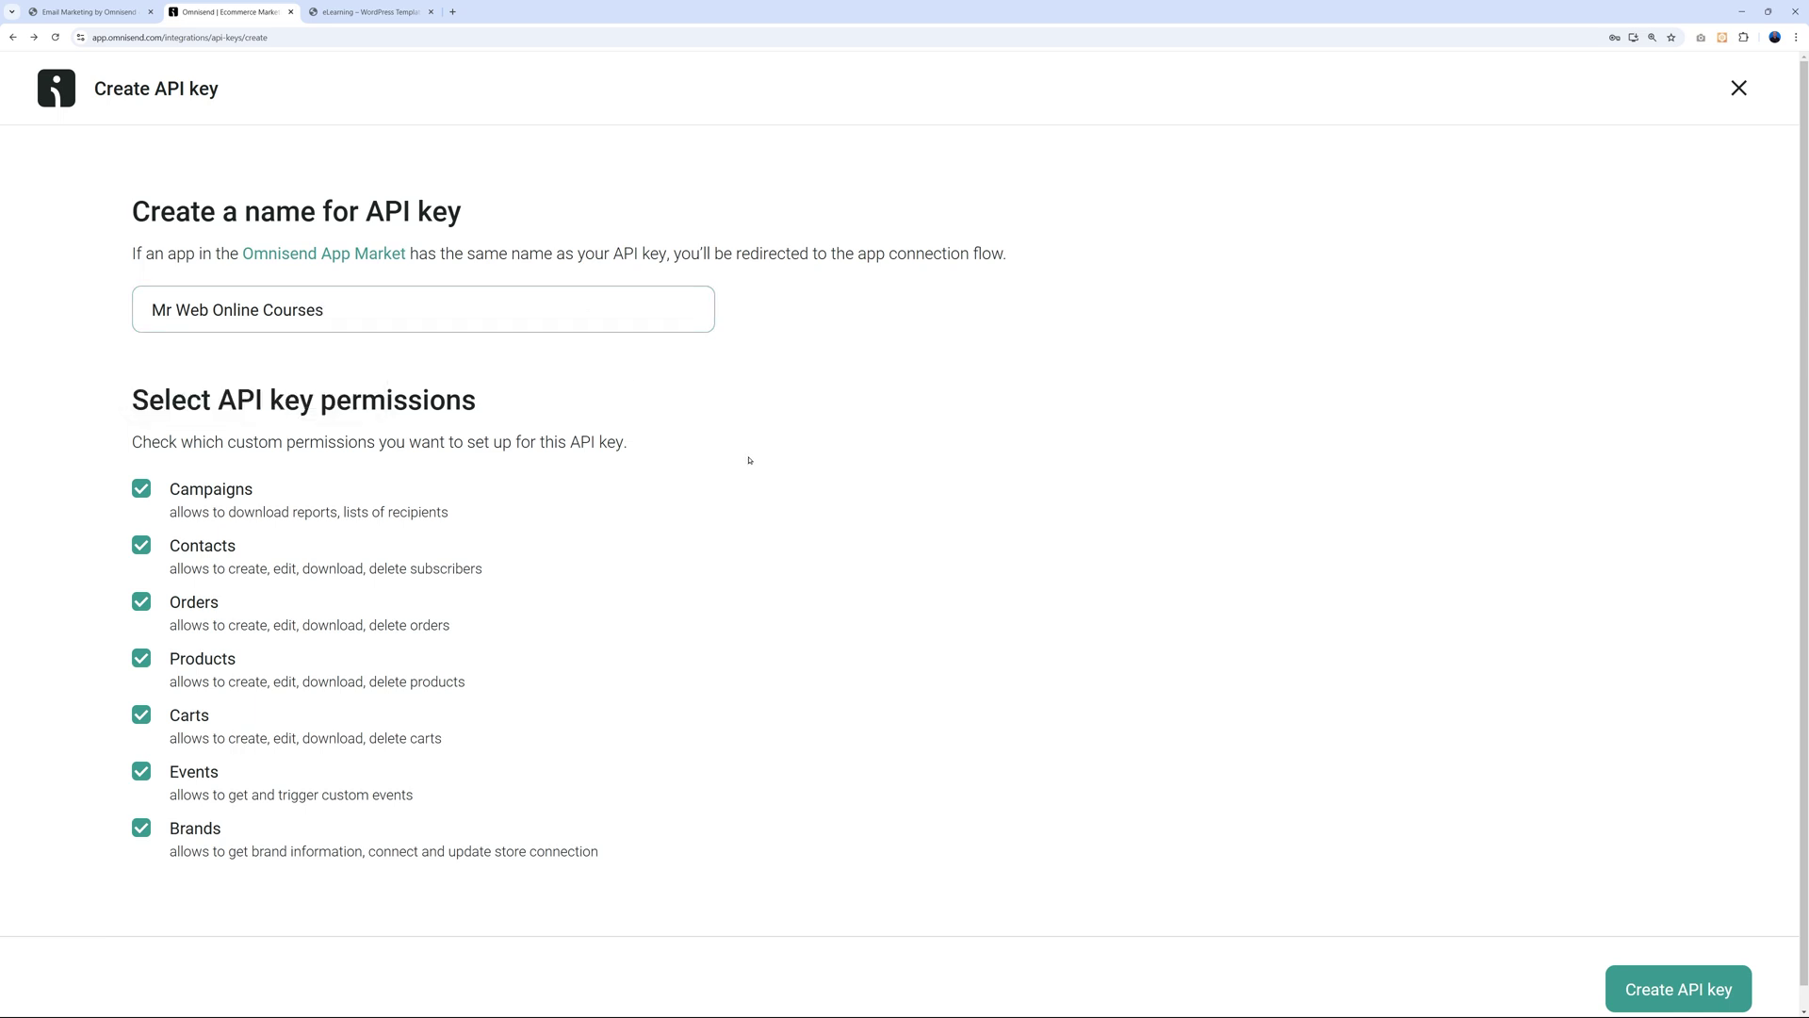
pyautogui.click(1667, 988)
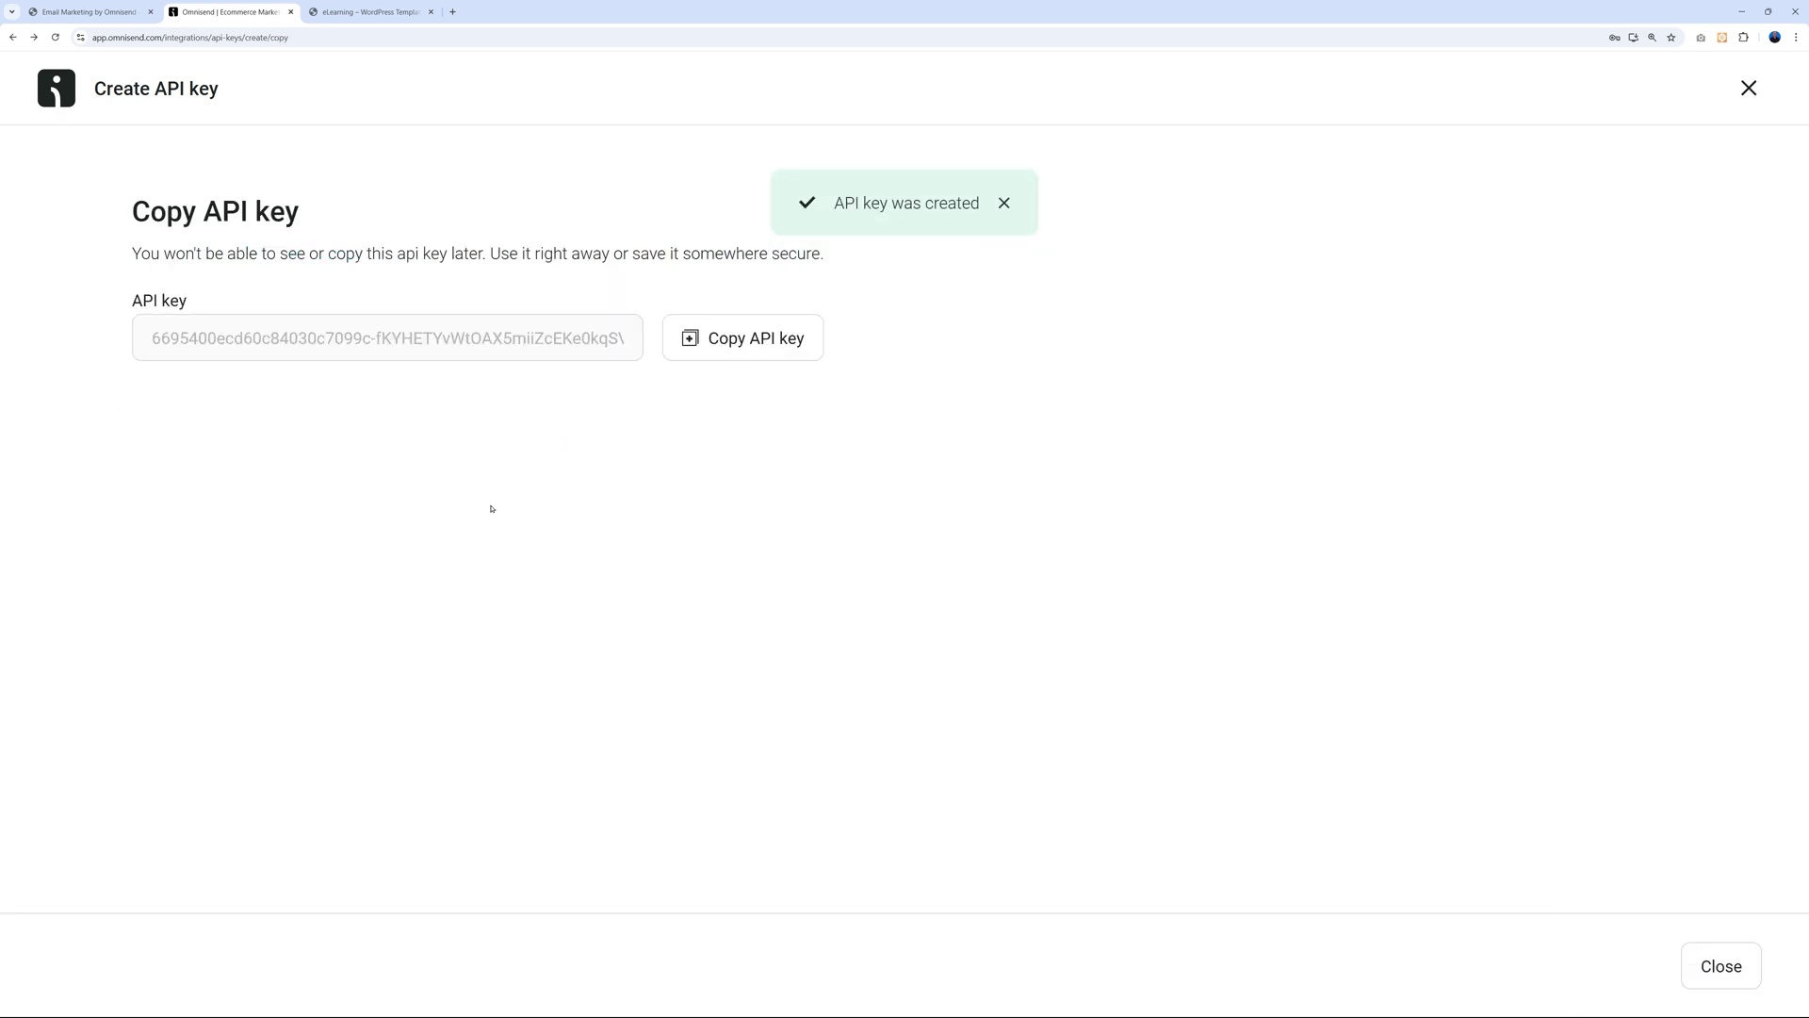
pyautogui.click(767, 351)
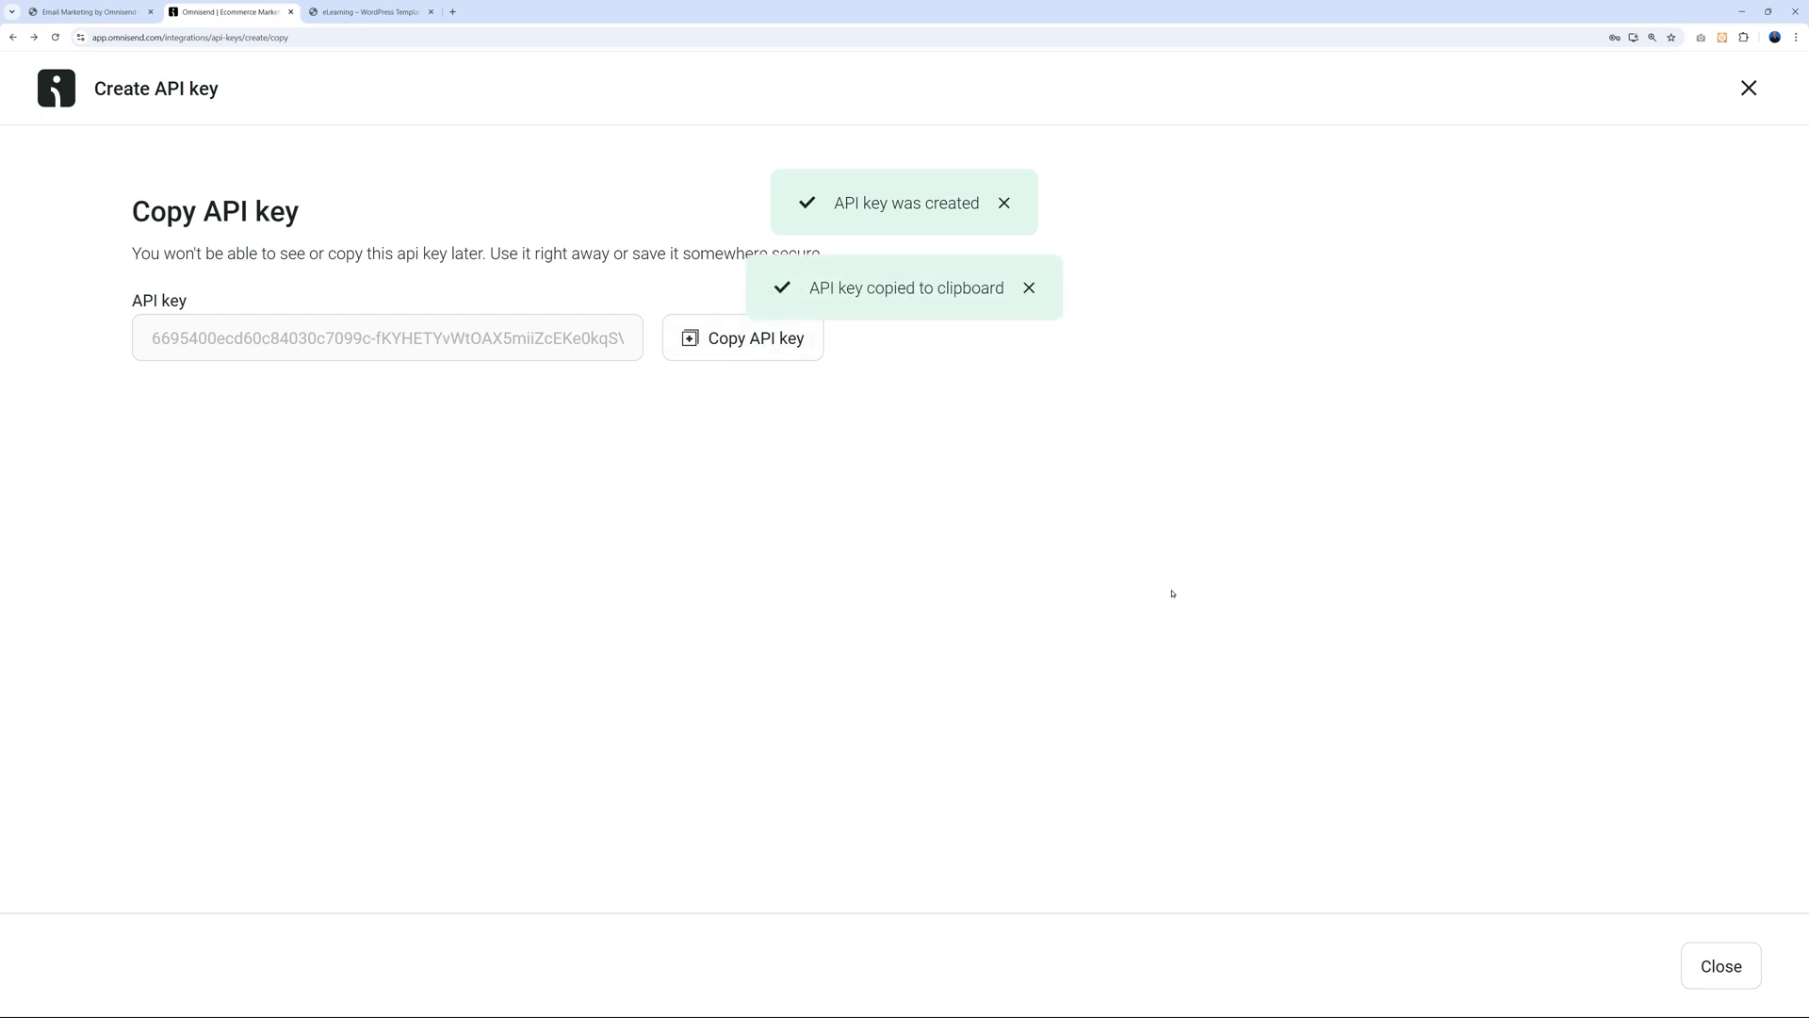
pyautogui.click(90, 12)
# Paste the copied API key into the plugin's field and connect to Omnisend.
pyautogui.scroll(-2, 633, 754)
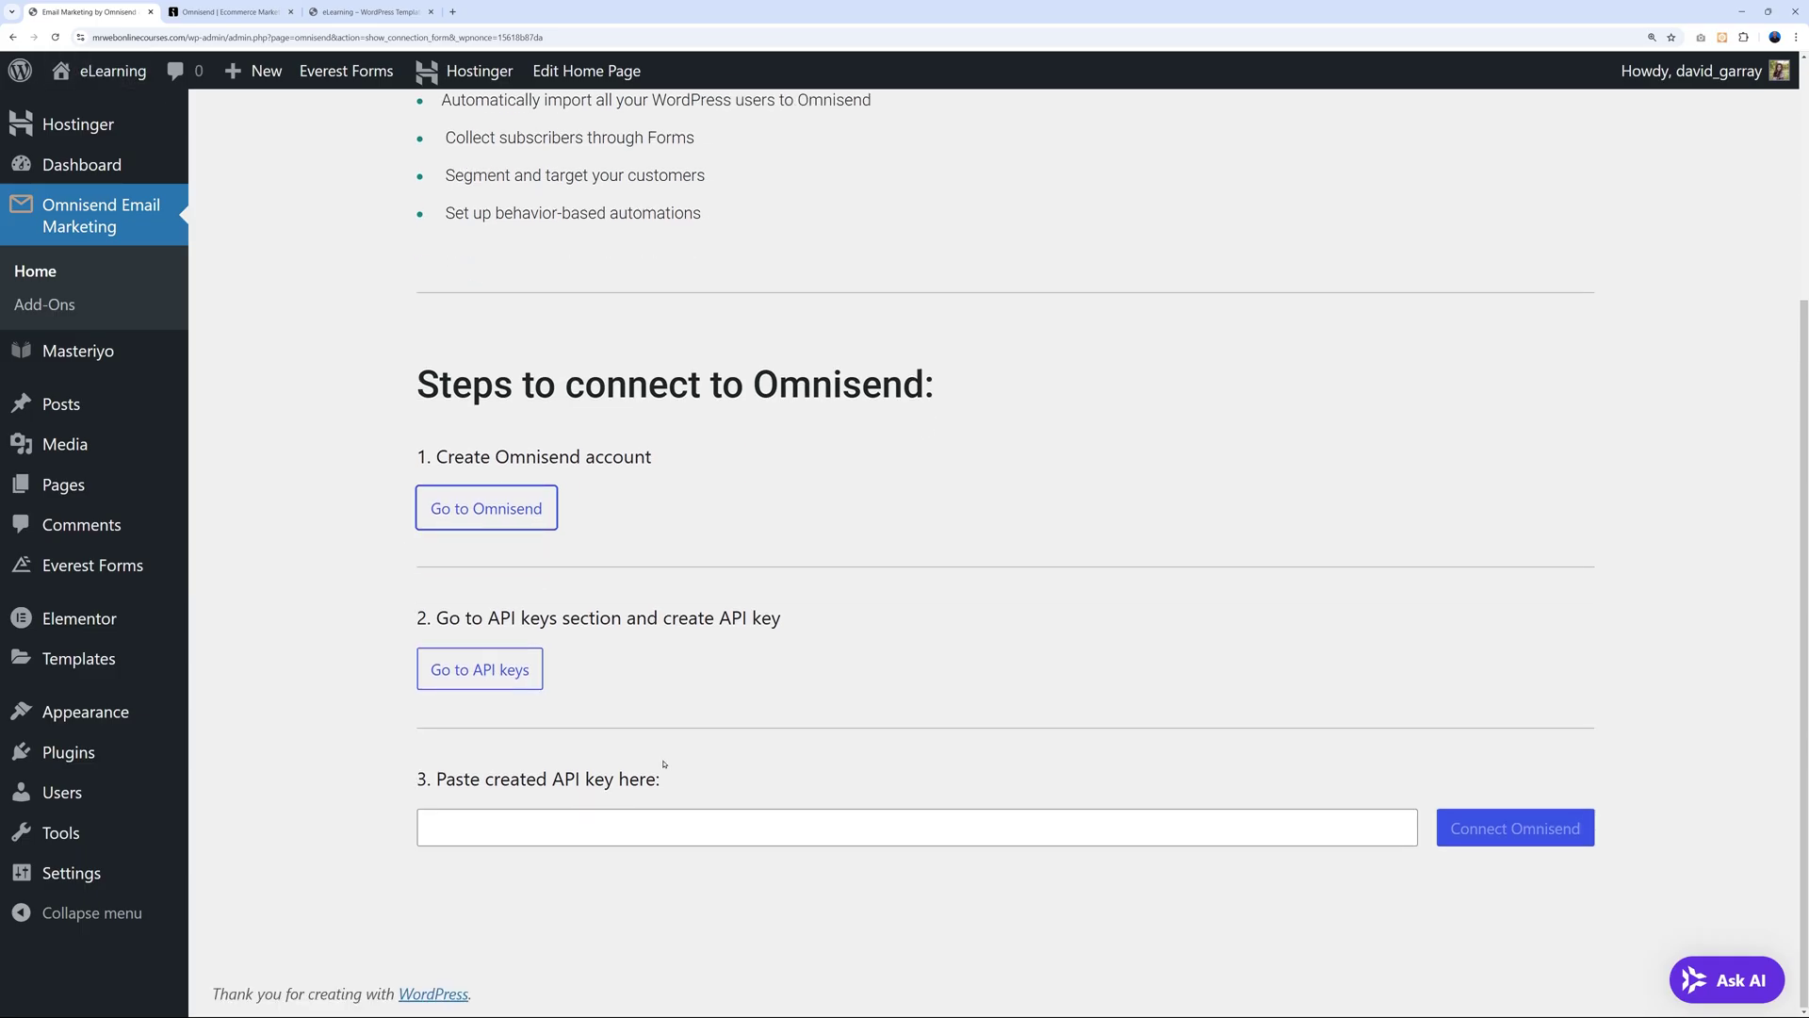
pyautogui.click(633, 826)
pyautogui.hotkey('ctrl', 'v')
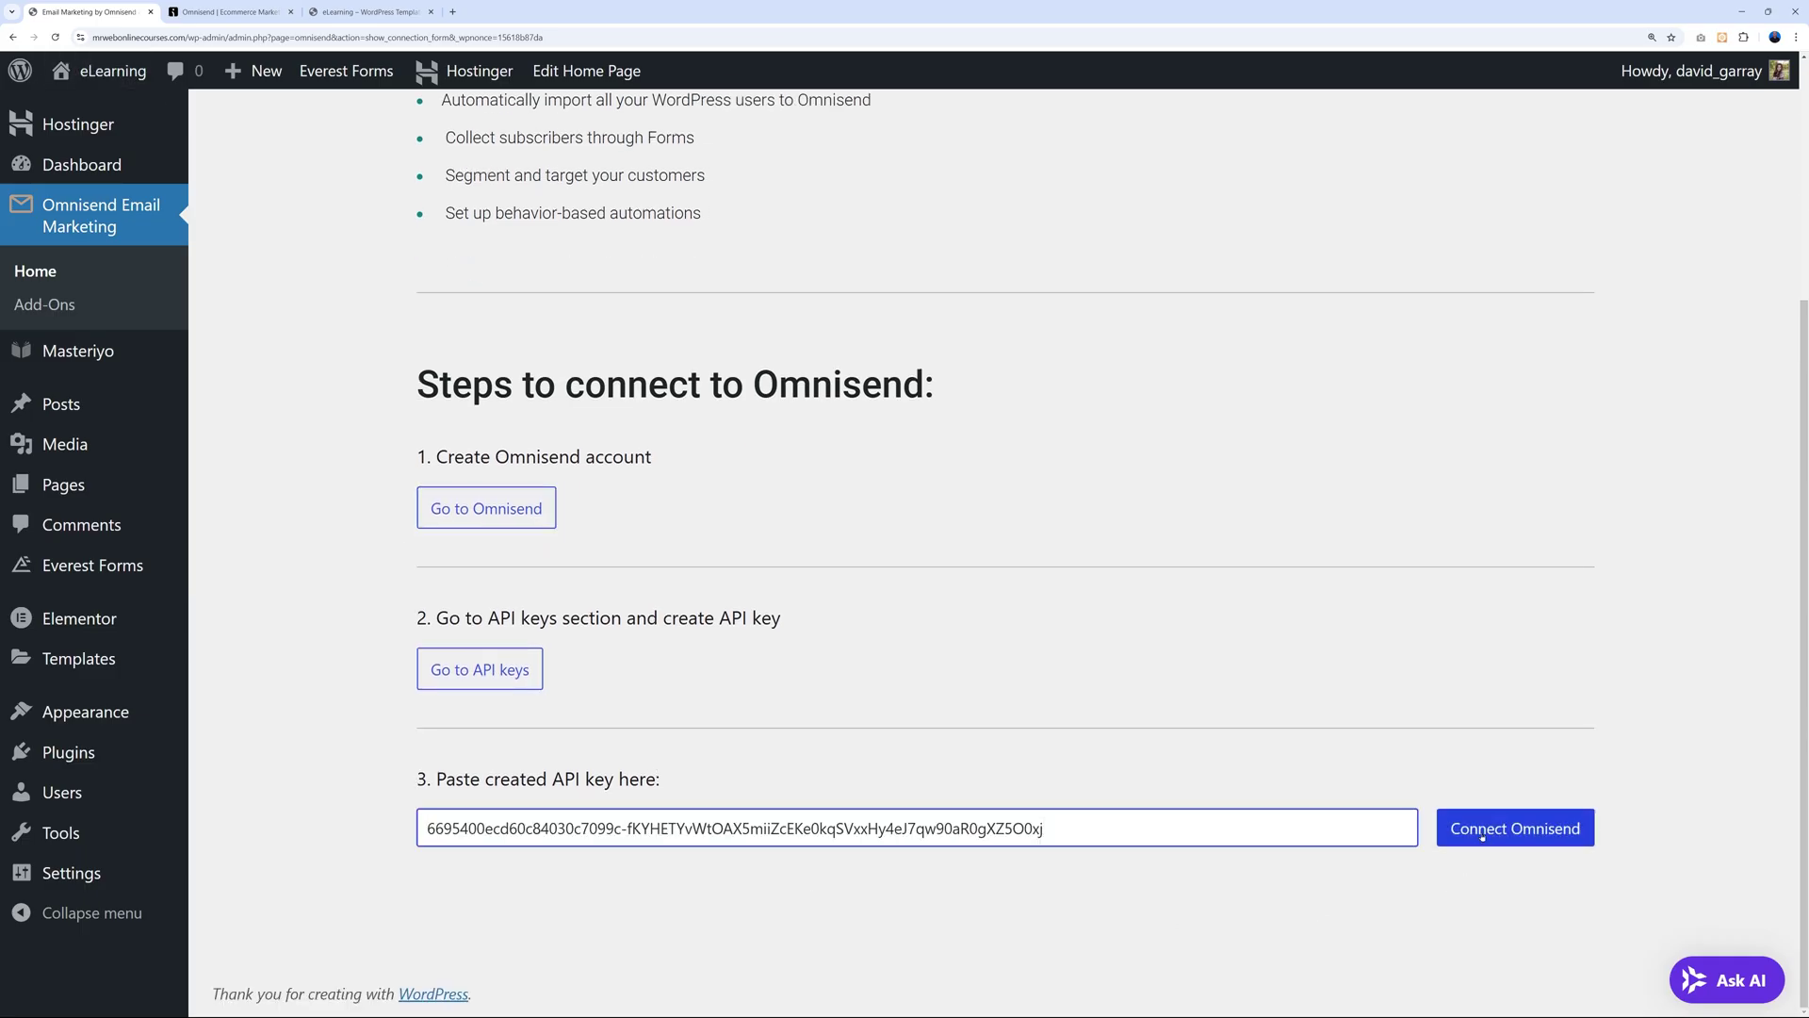
pyautogui.click(1458, 840)
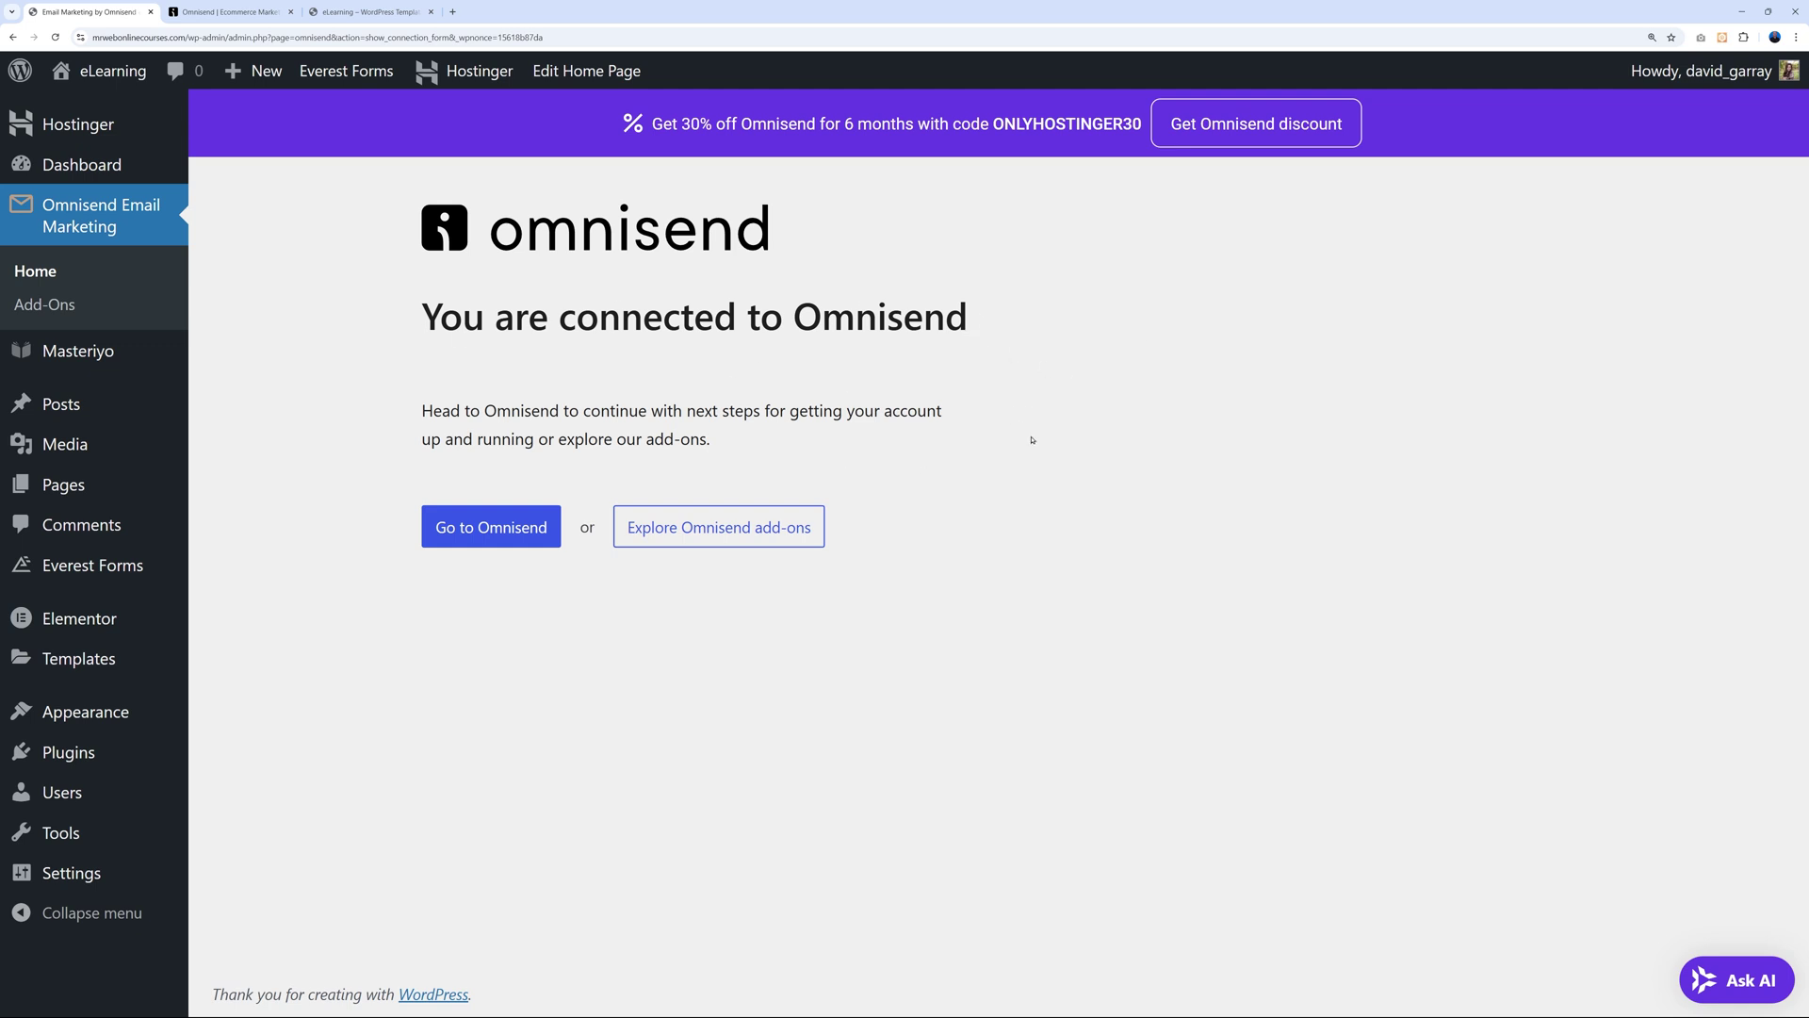
pyautogui.click(223, 17)
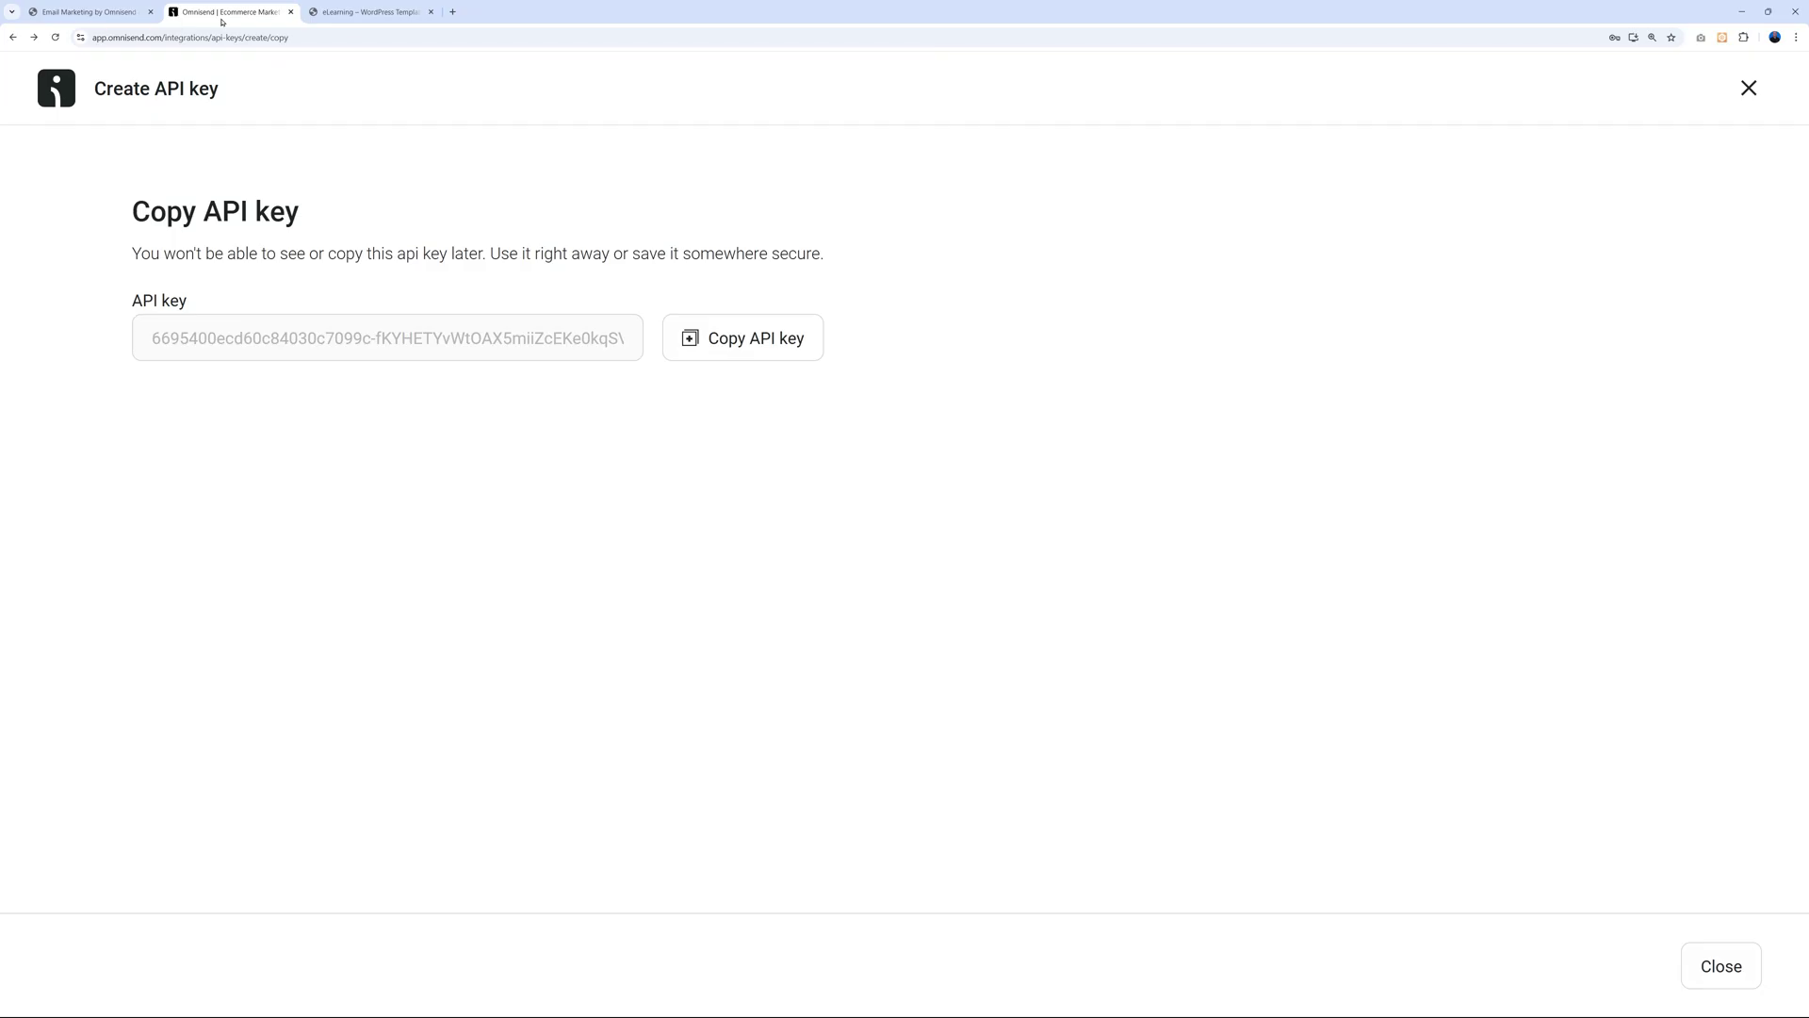
# Close the API key page, open Forms, and browse the other form type templates.
pyautogui.click(1741, 967)
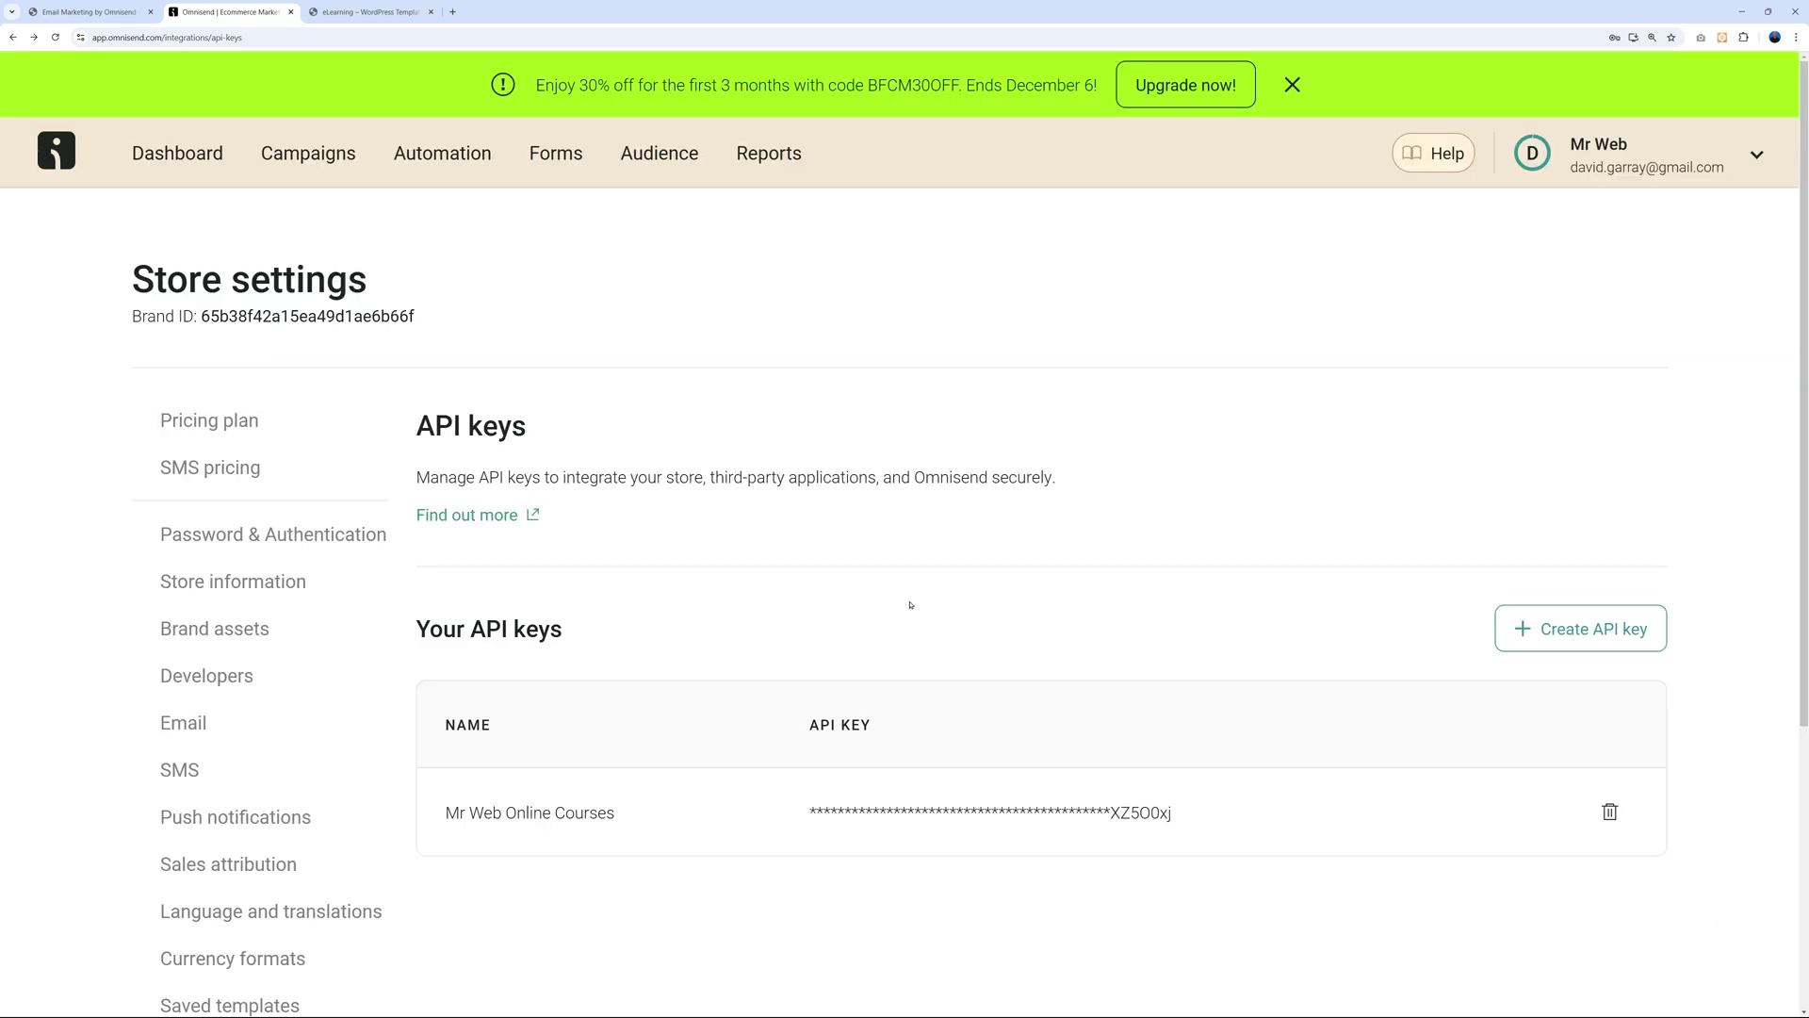
pyautogui.click(556, 162)
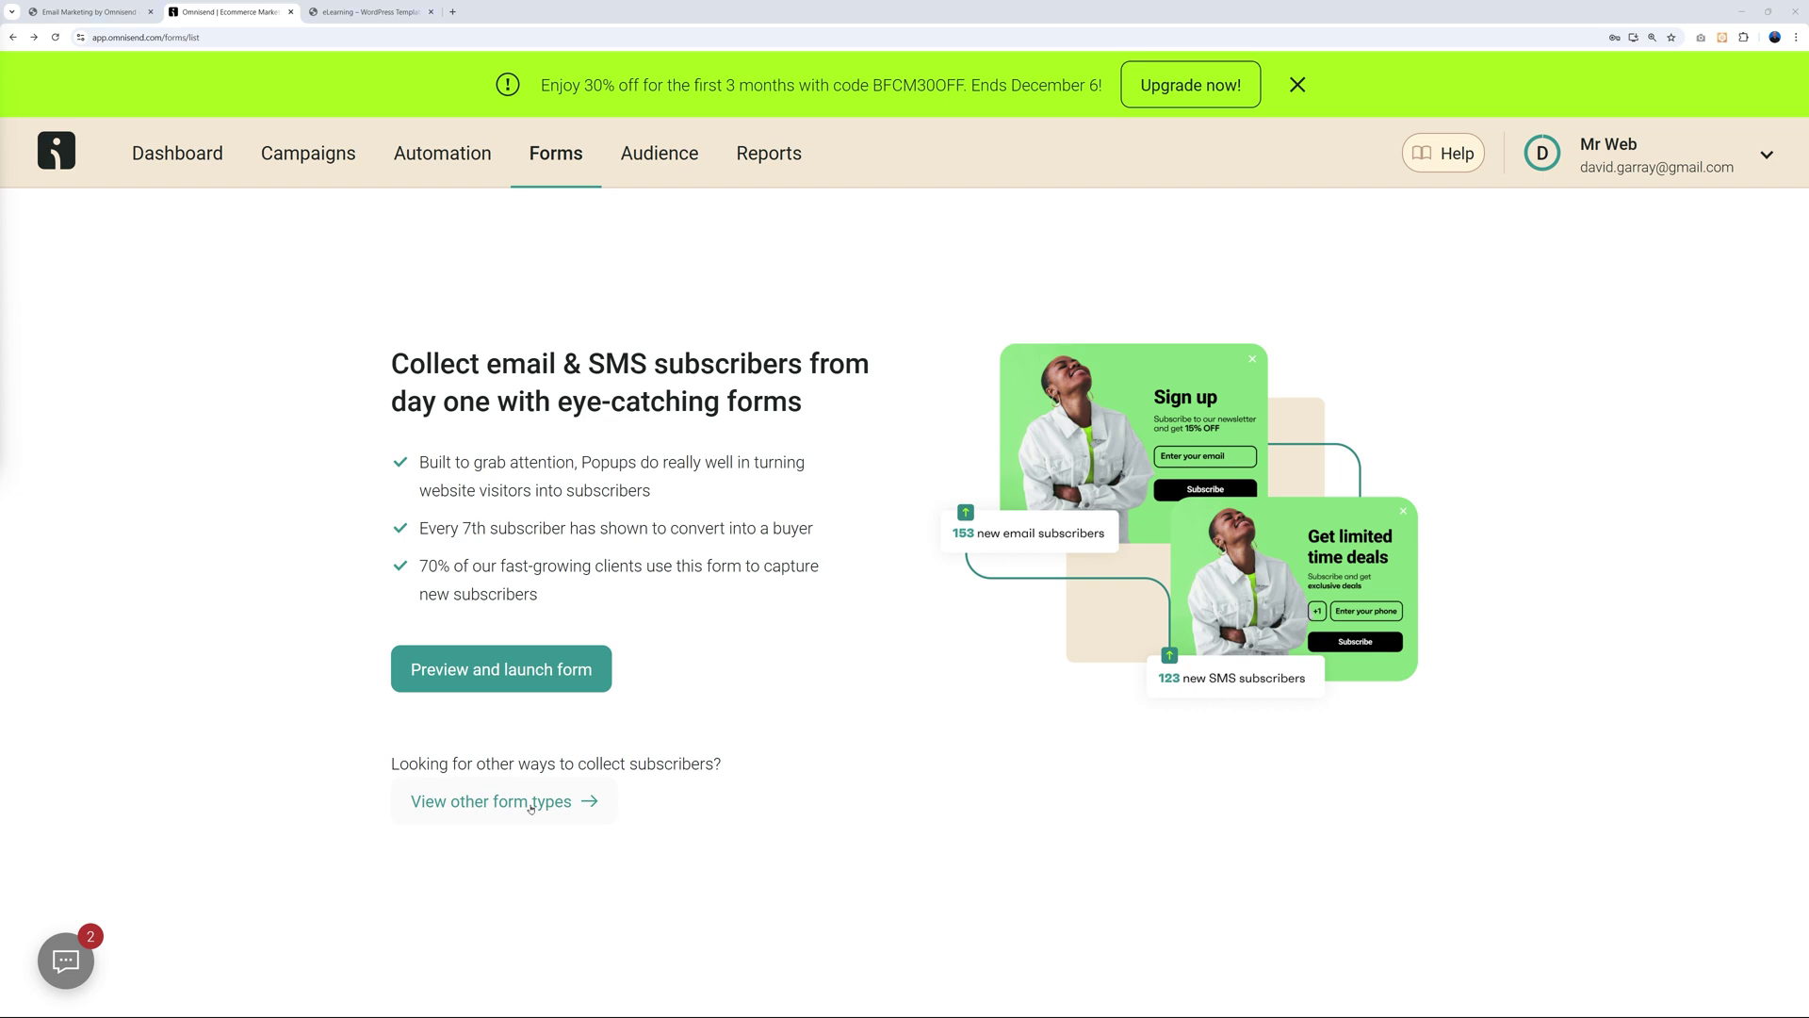
pyautogui.click(531, 803)
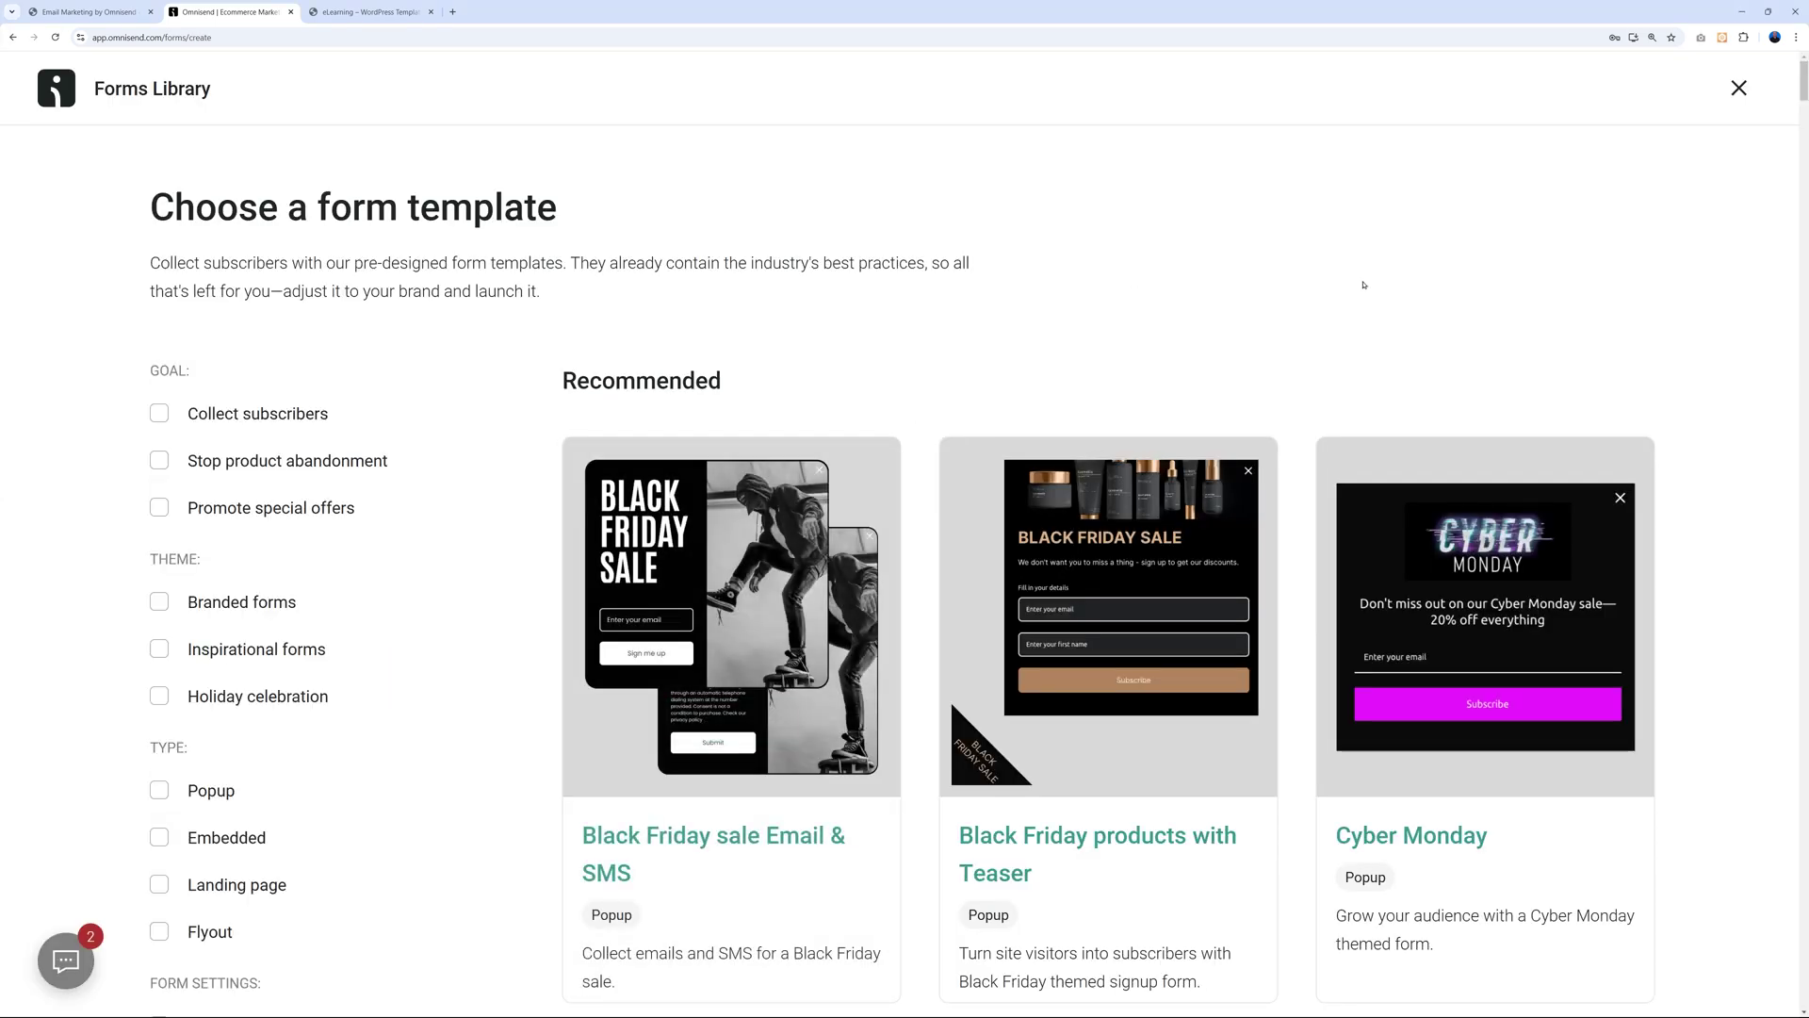
pyautogui.scroll(-5, 1765, 595)
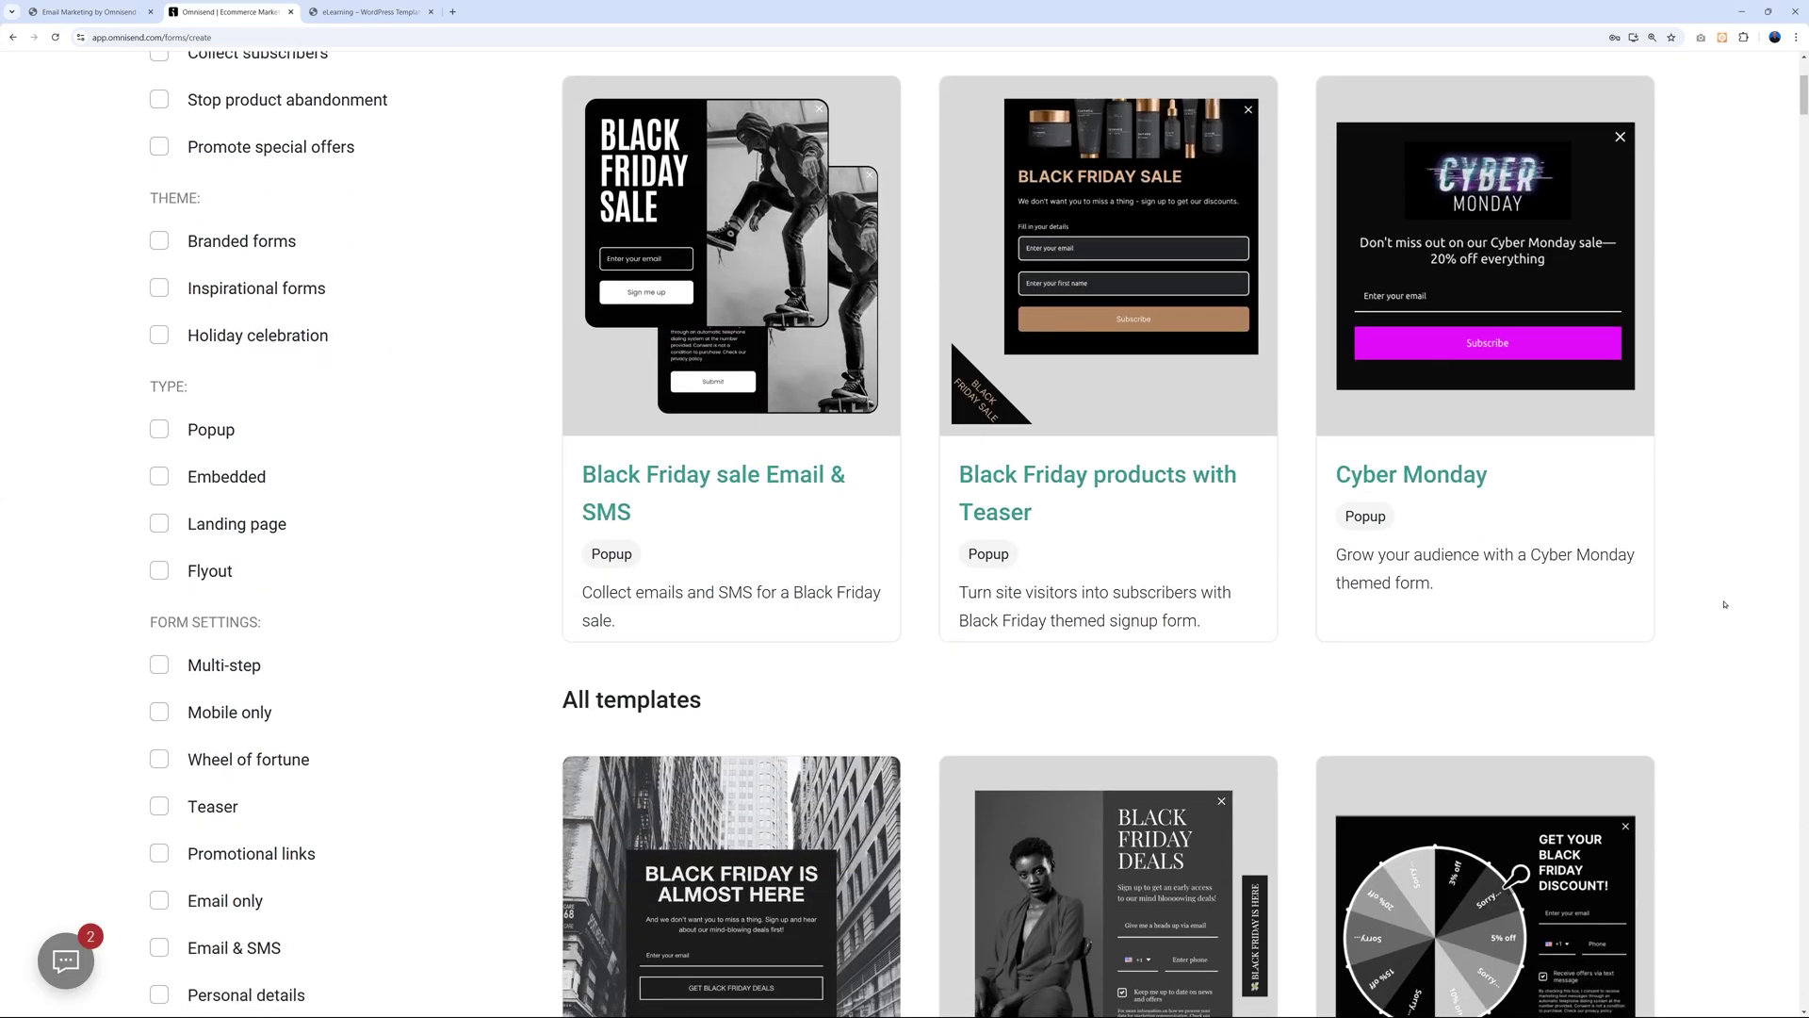
pyautogui.scroll(3, 1719, 612)
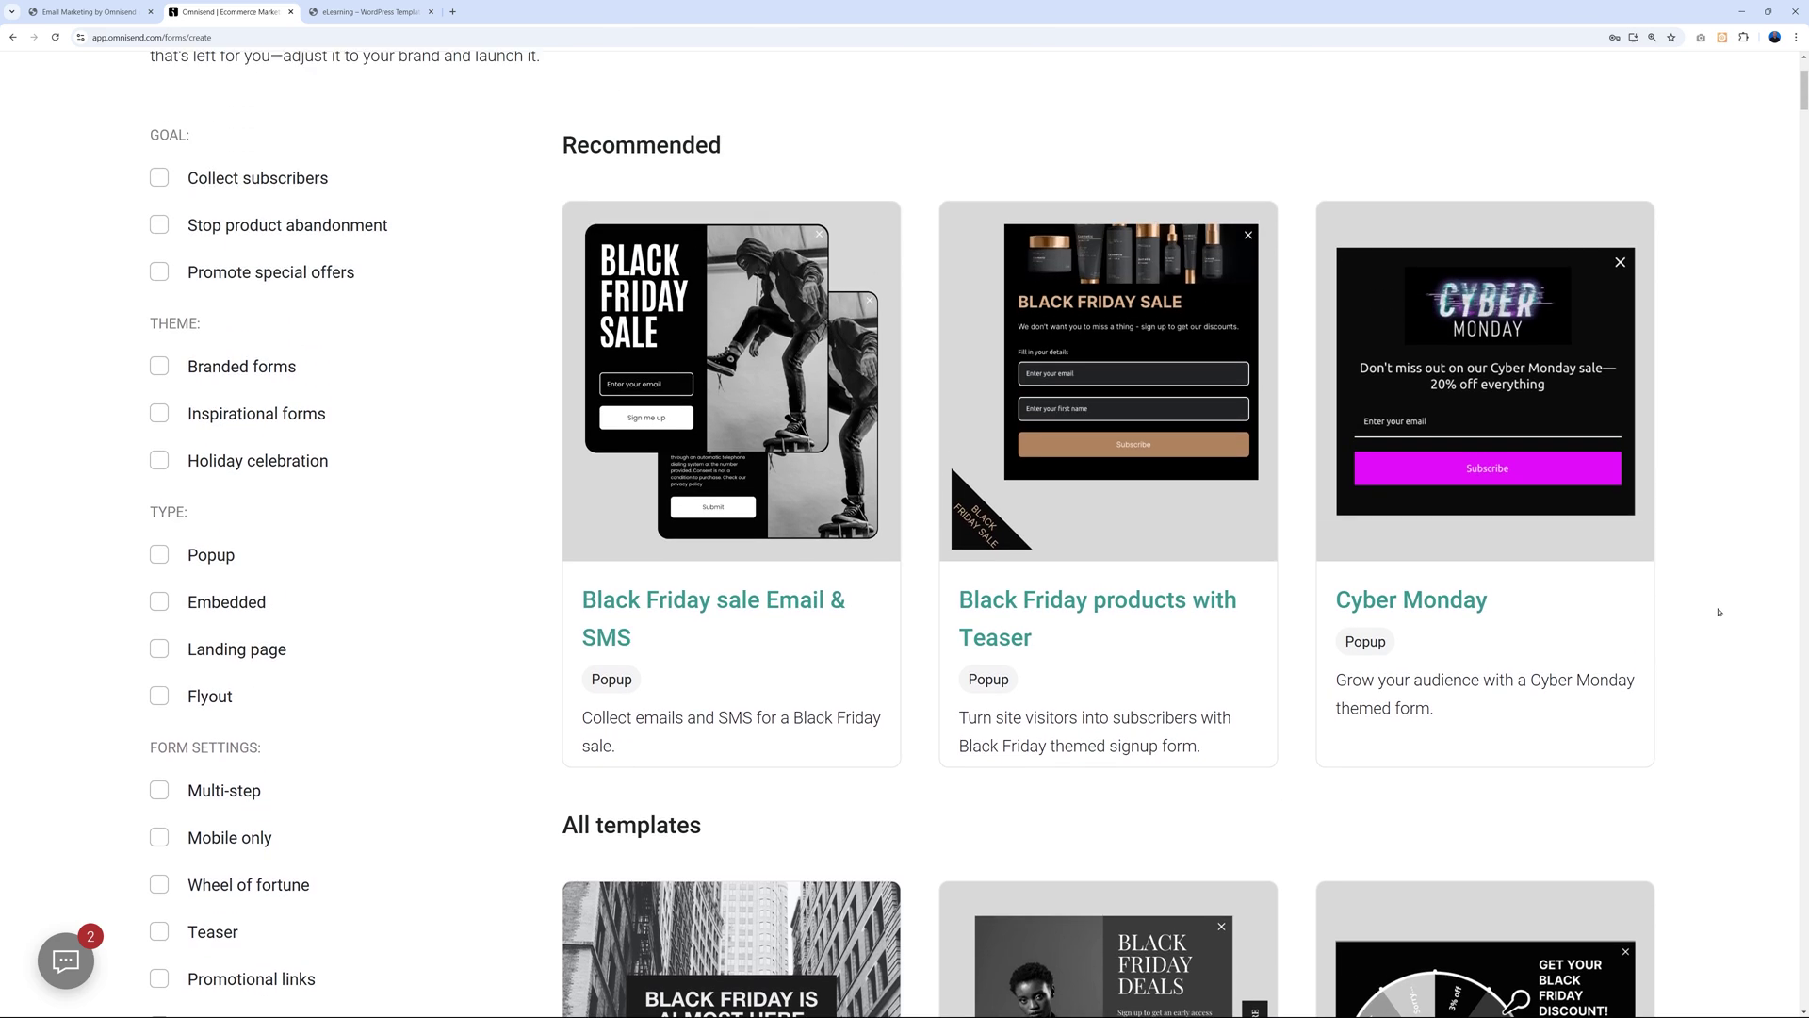
pyautogui.scroll(-1, 1718, 612)
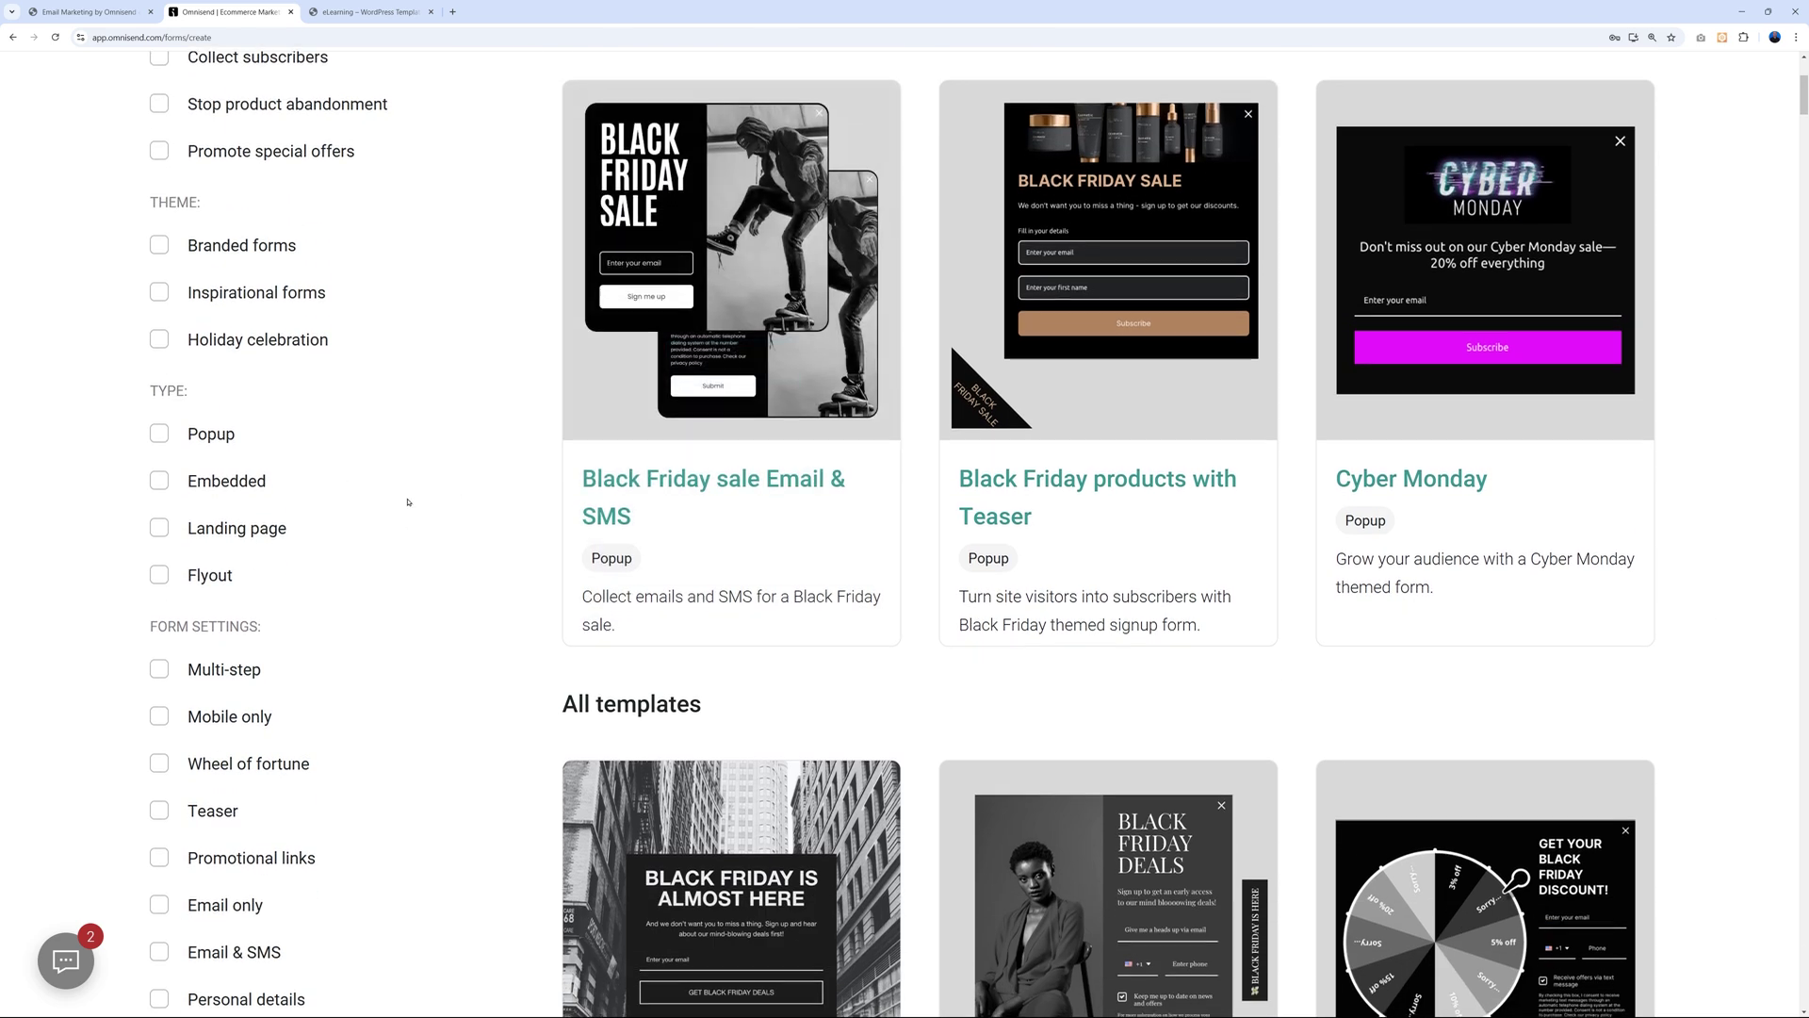
pyautogui.scroll(-2, 408, 500)
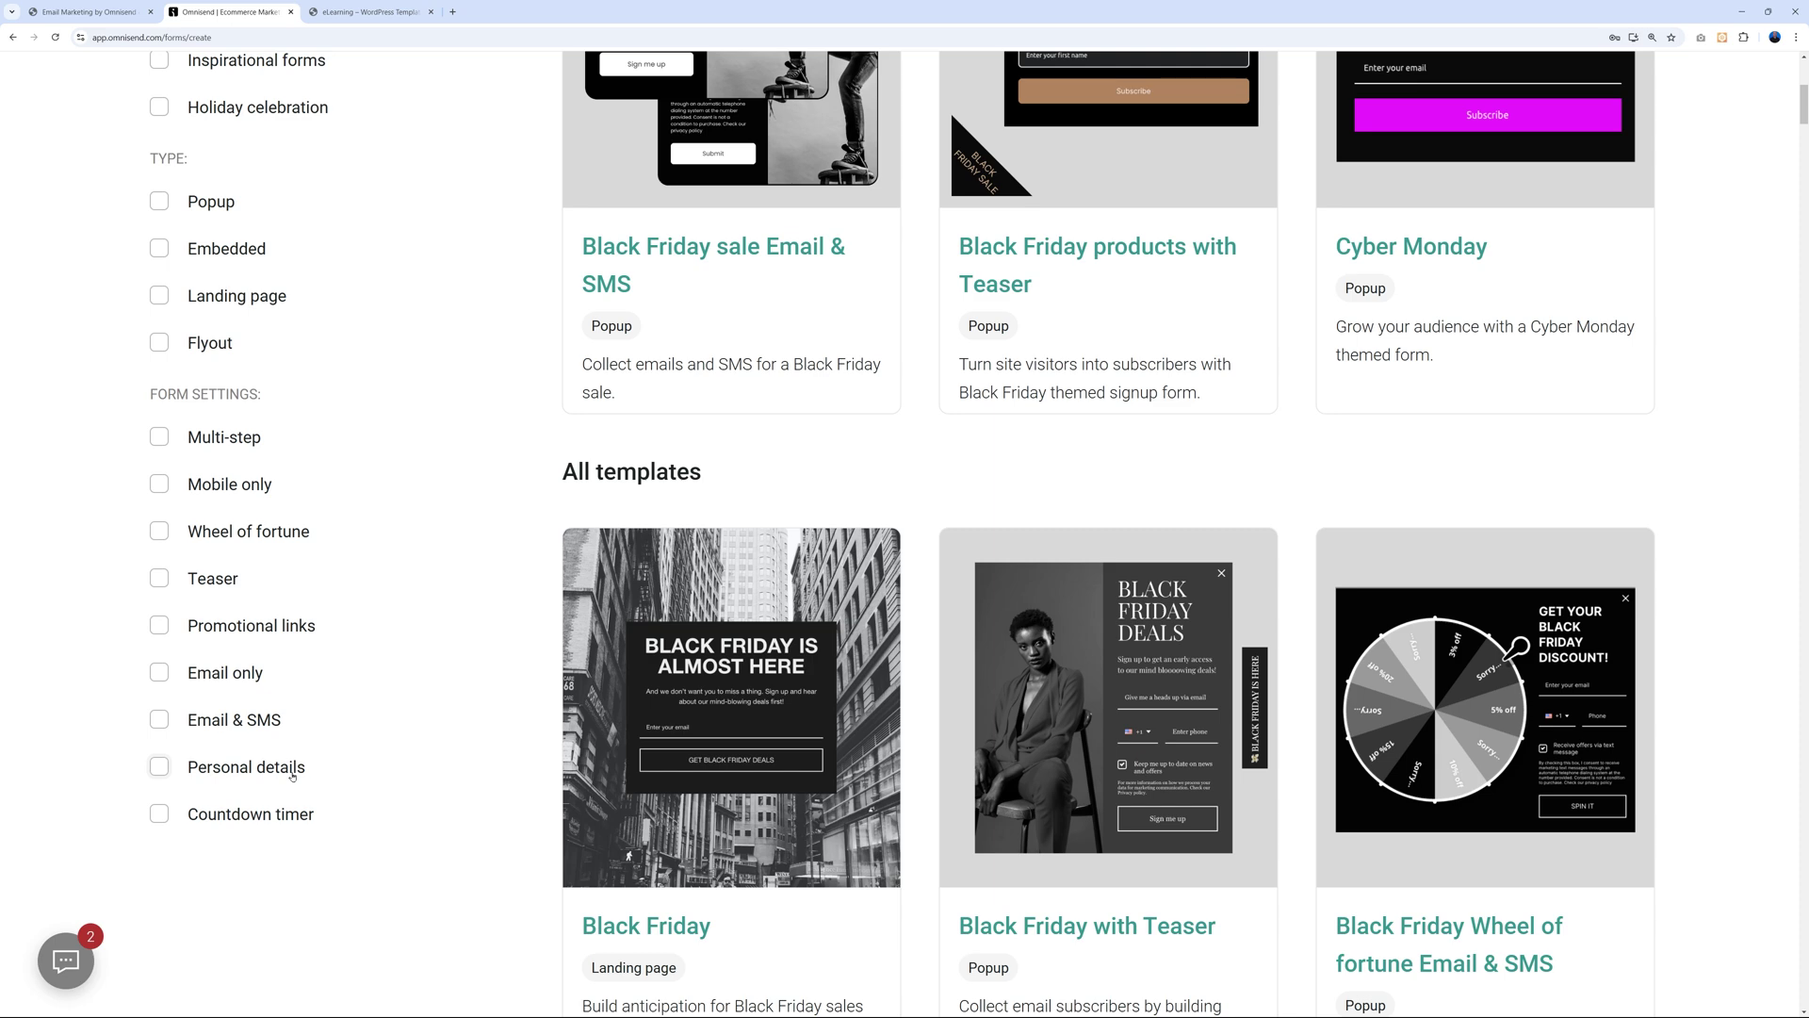
pyautogui.scroll(6, 461, 754)
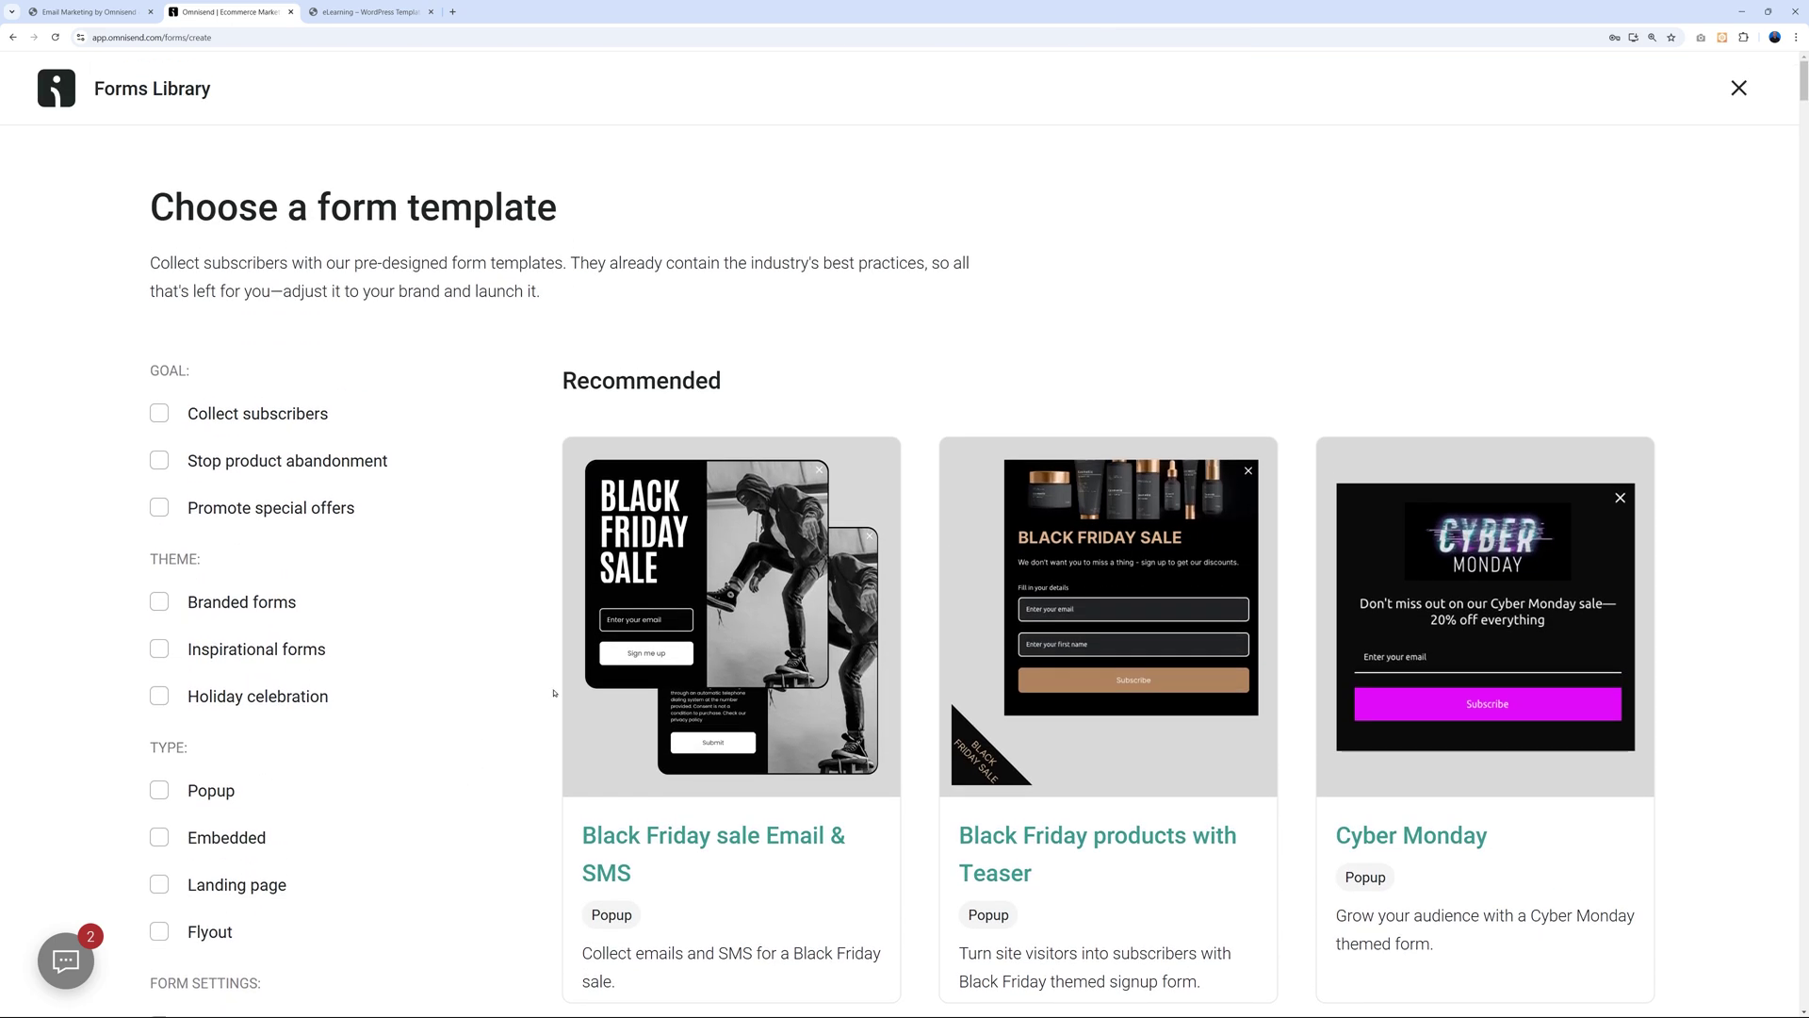
pyautogui.moveTo(847, 686)
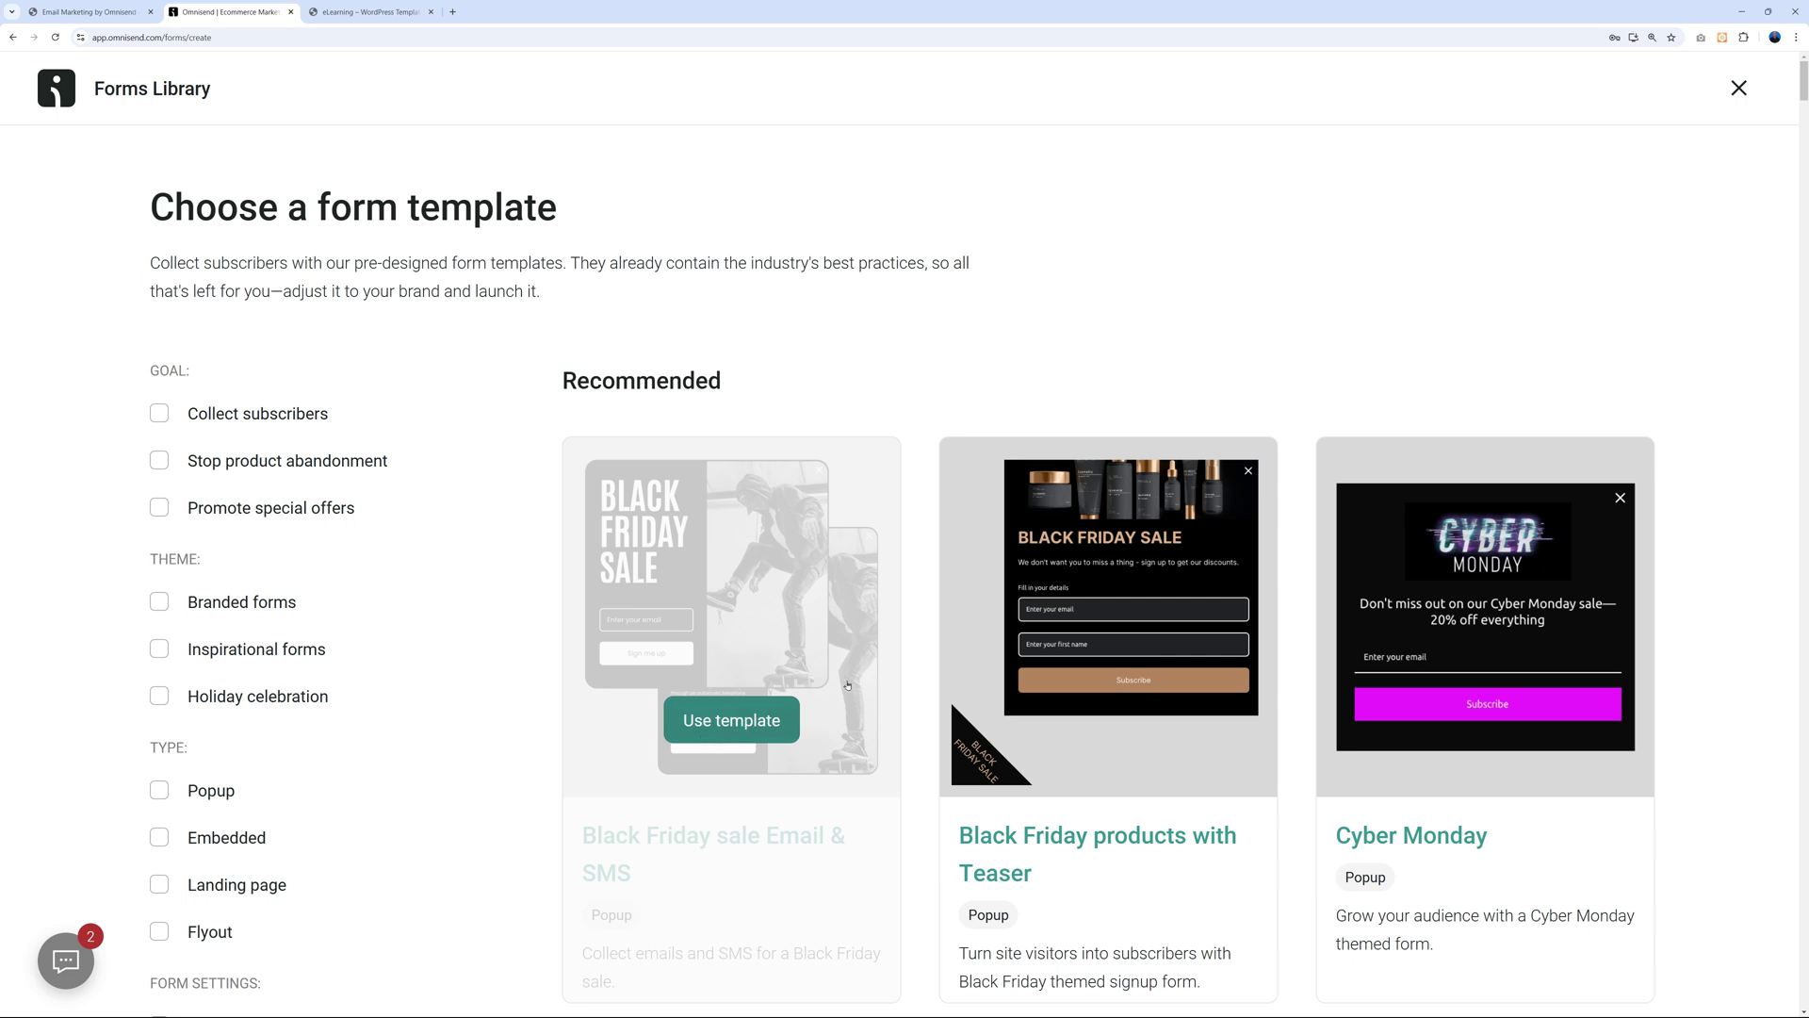
# Reopen the suggested signup form and change the headline to 'GET 50% OFF YOUR FIRST COURSE'.
pyautogui.click(13, 39)
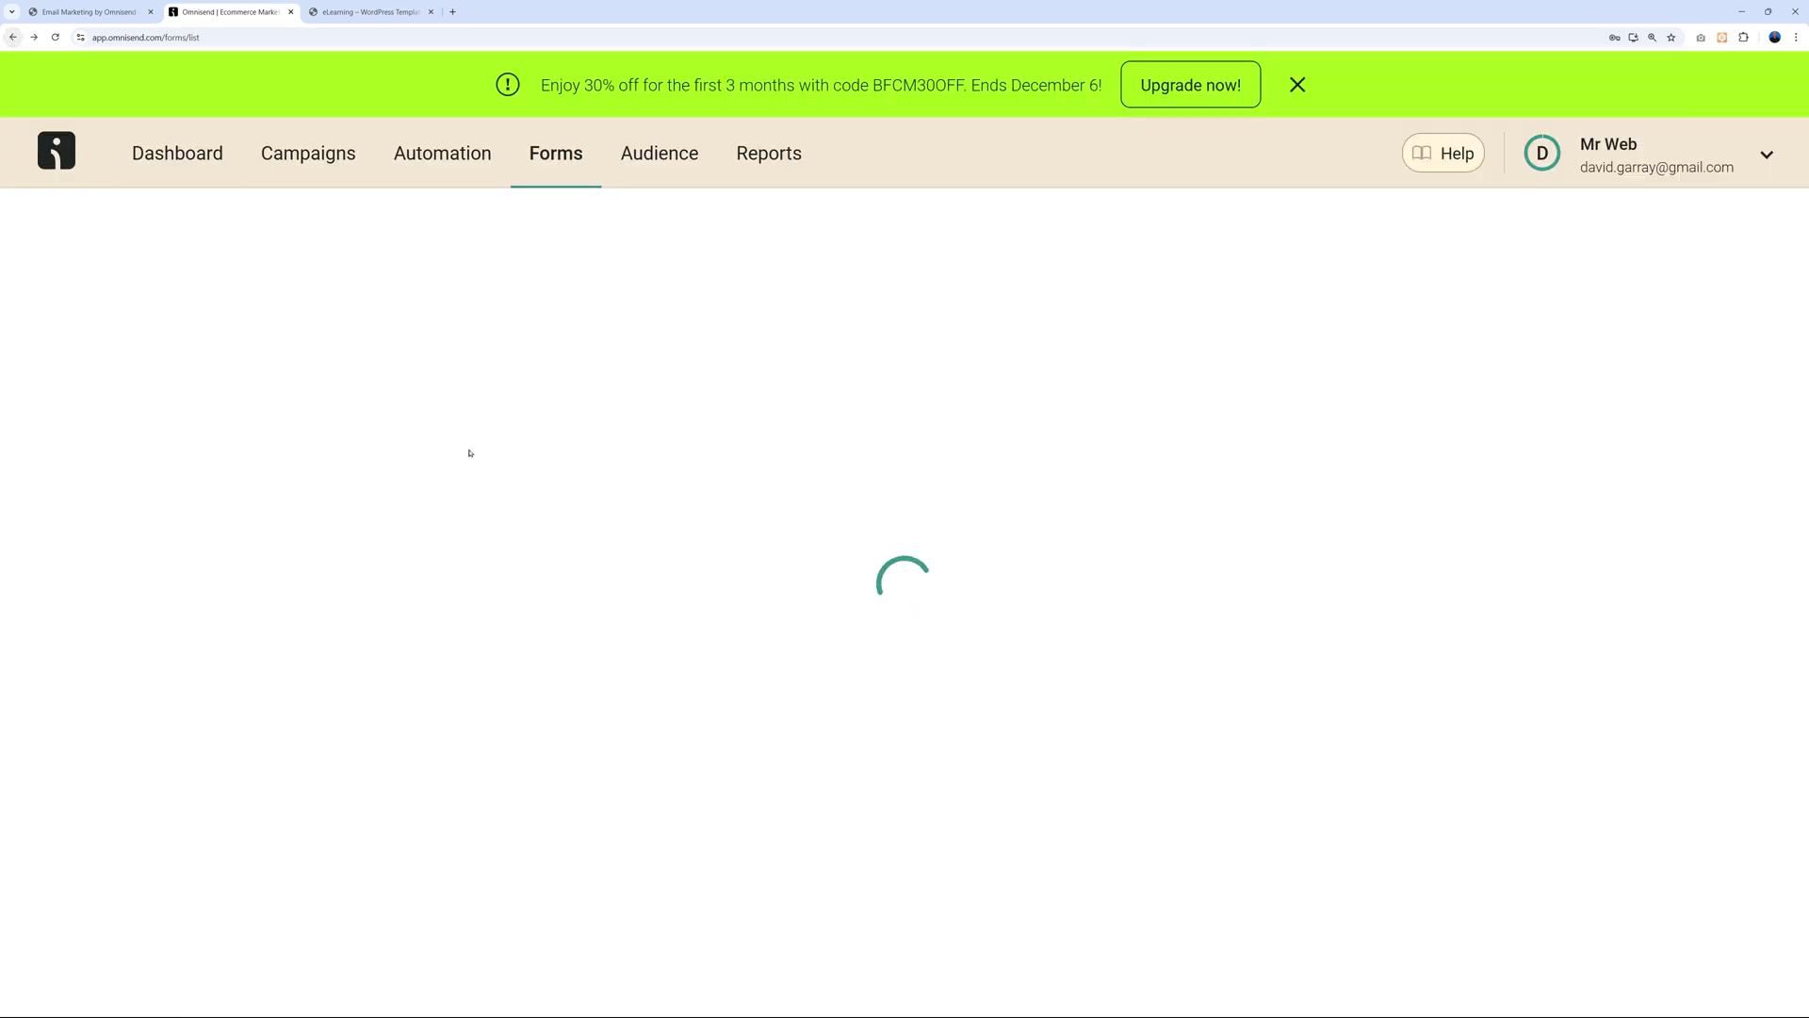
pyautogui.click(534, 671)
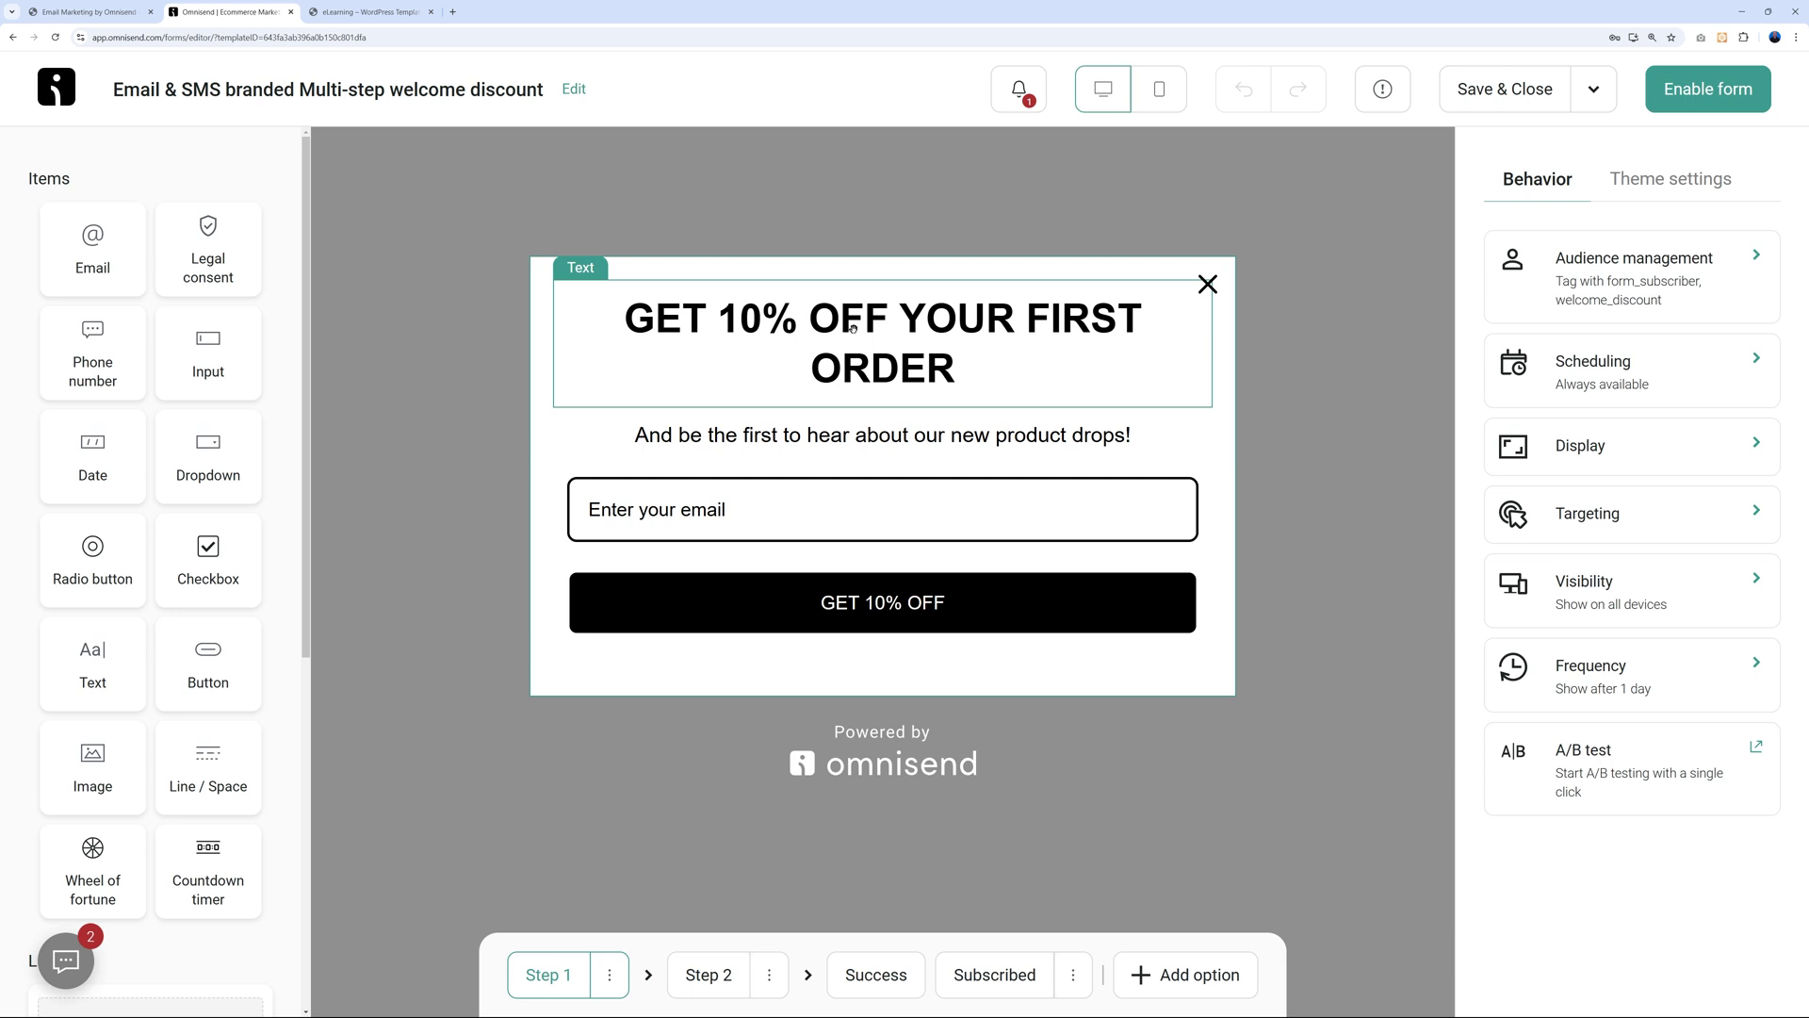
pyautogui.click(813, 337)
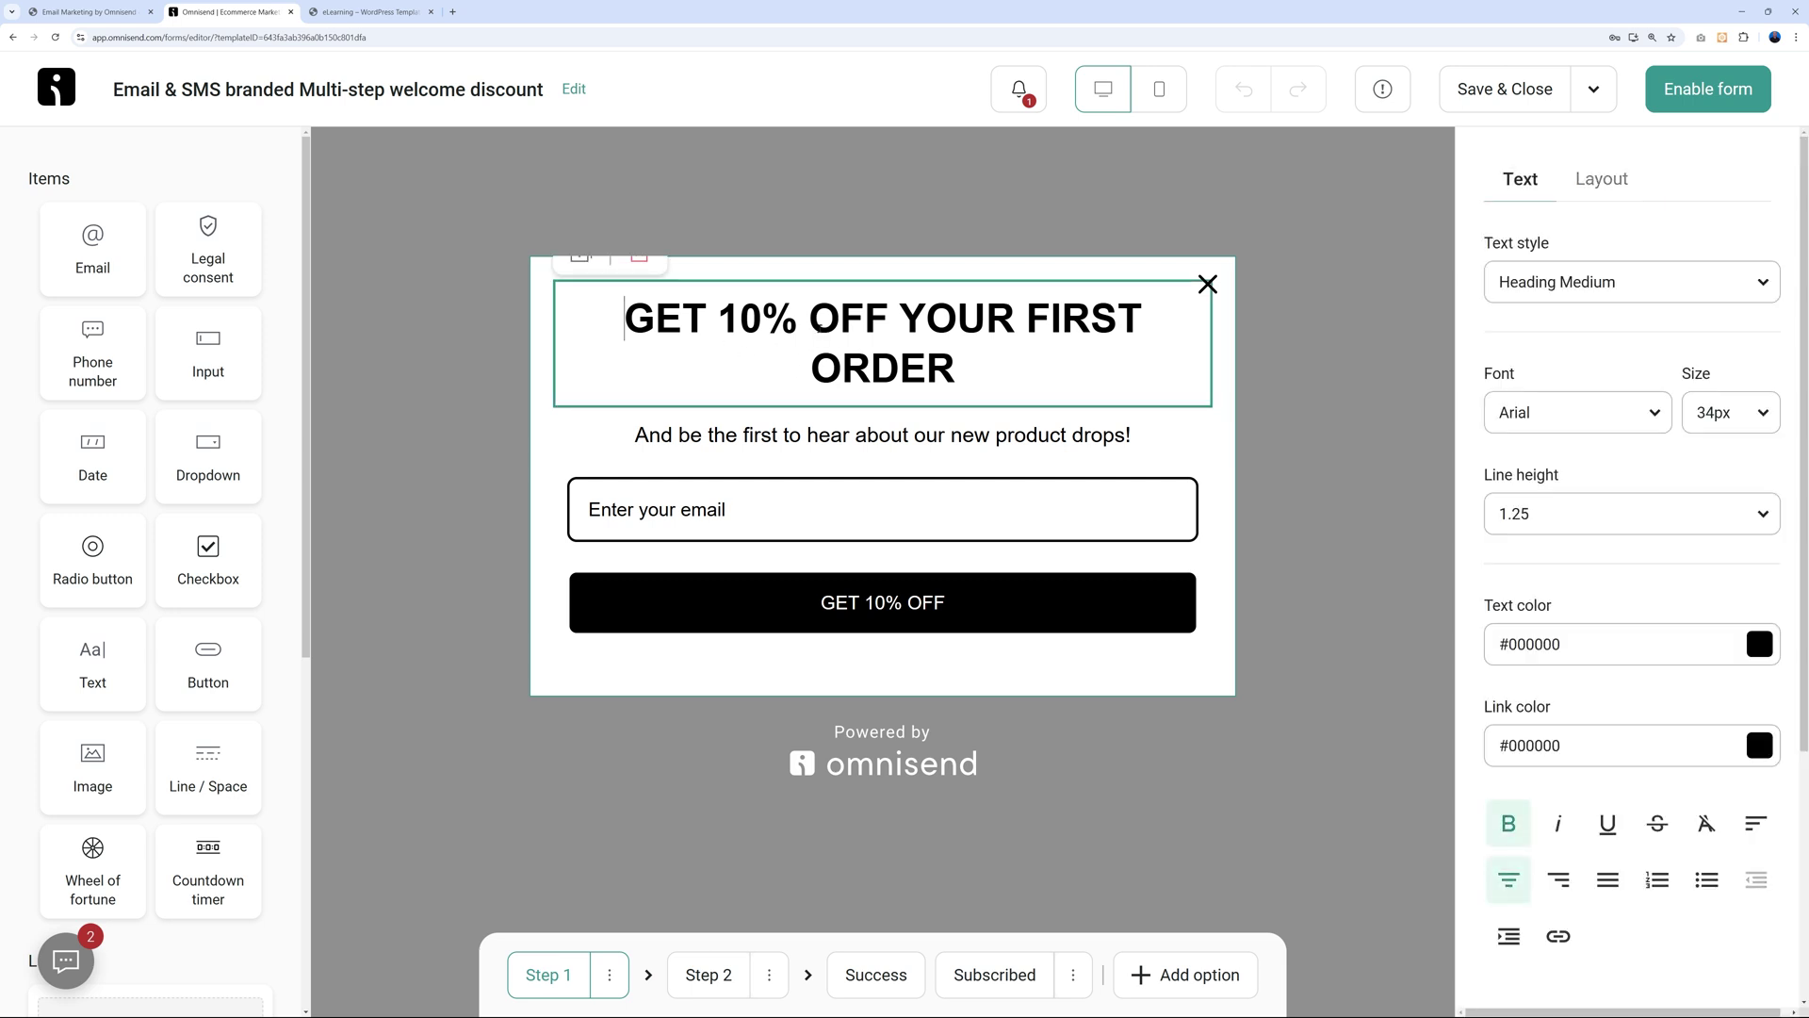
pyautogui.click(764, 325)
pyautogui.press('BackSpace')
pyautogui.press('BackSpace')
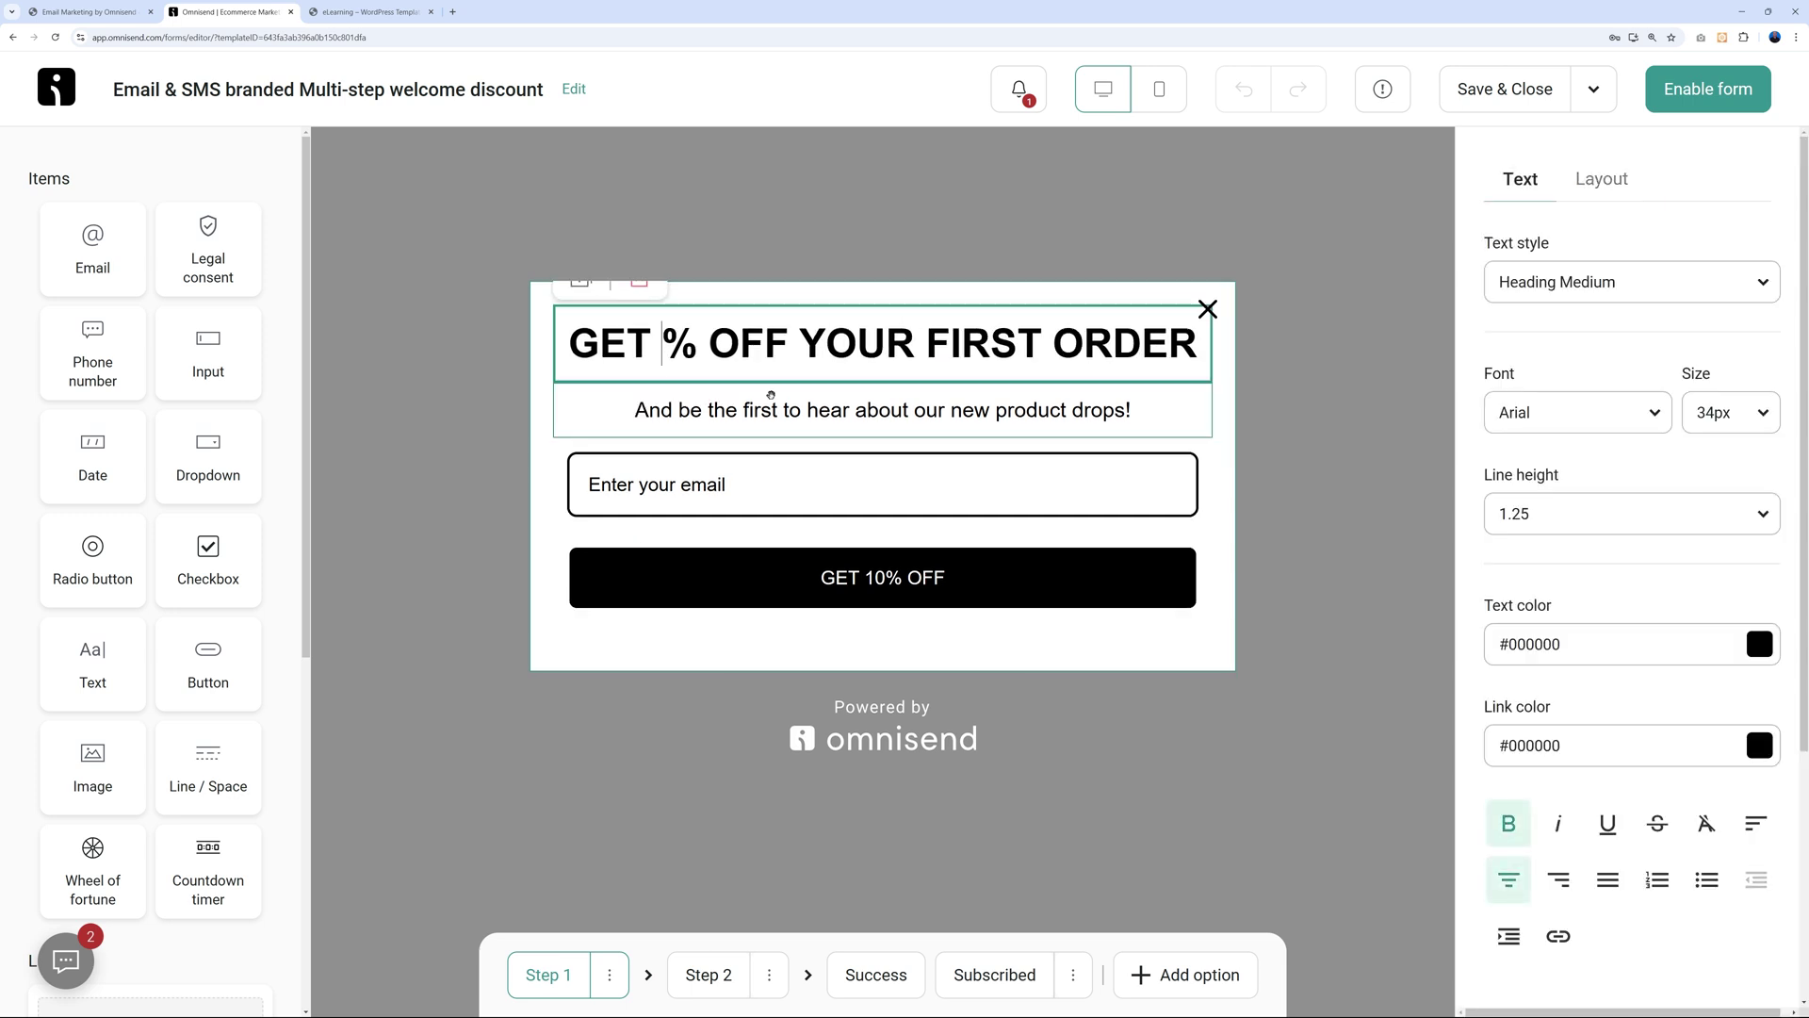
pyautogui.write('50')
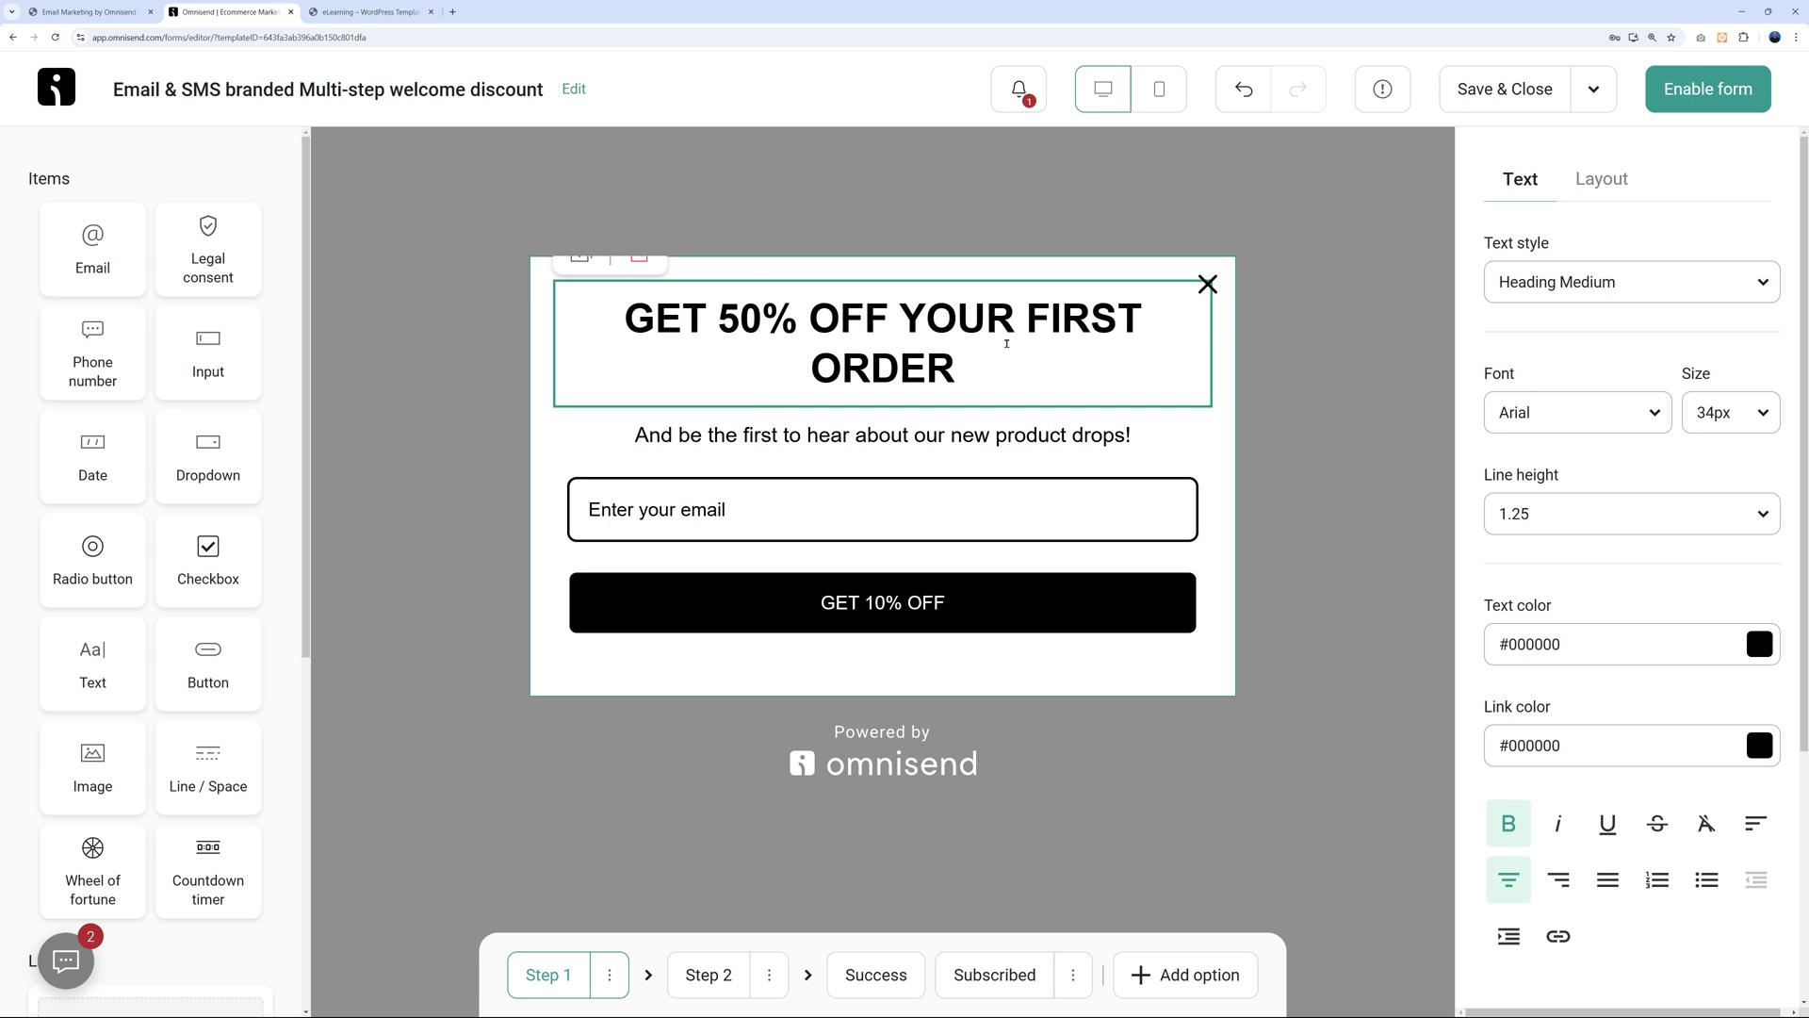
pyautogui.click(822, 369)
pyautogui.moveTo(823, 368); pyautogui.dragTo(955, 384)
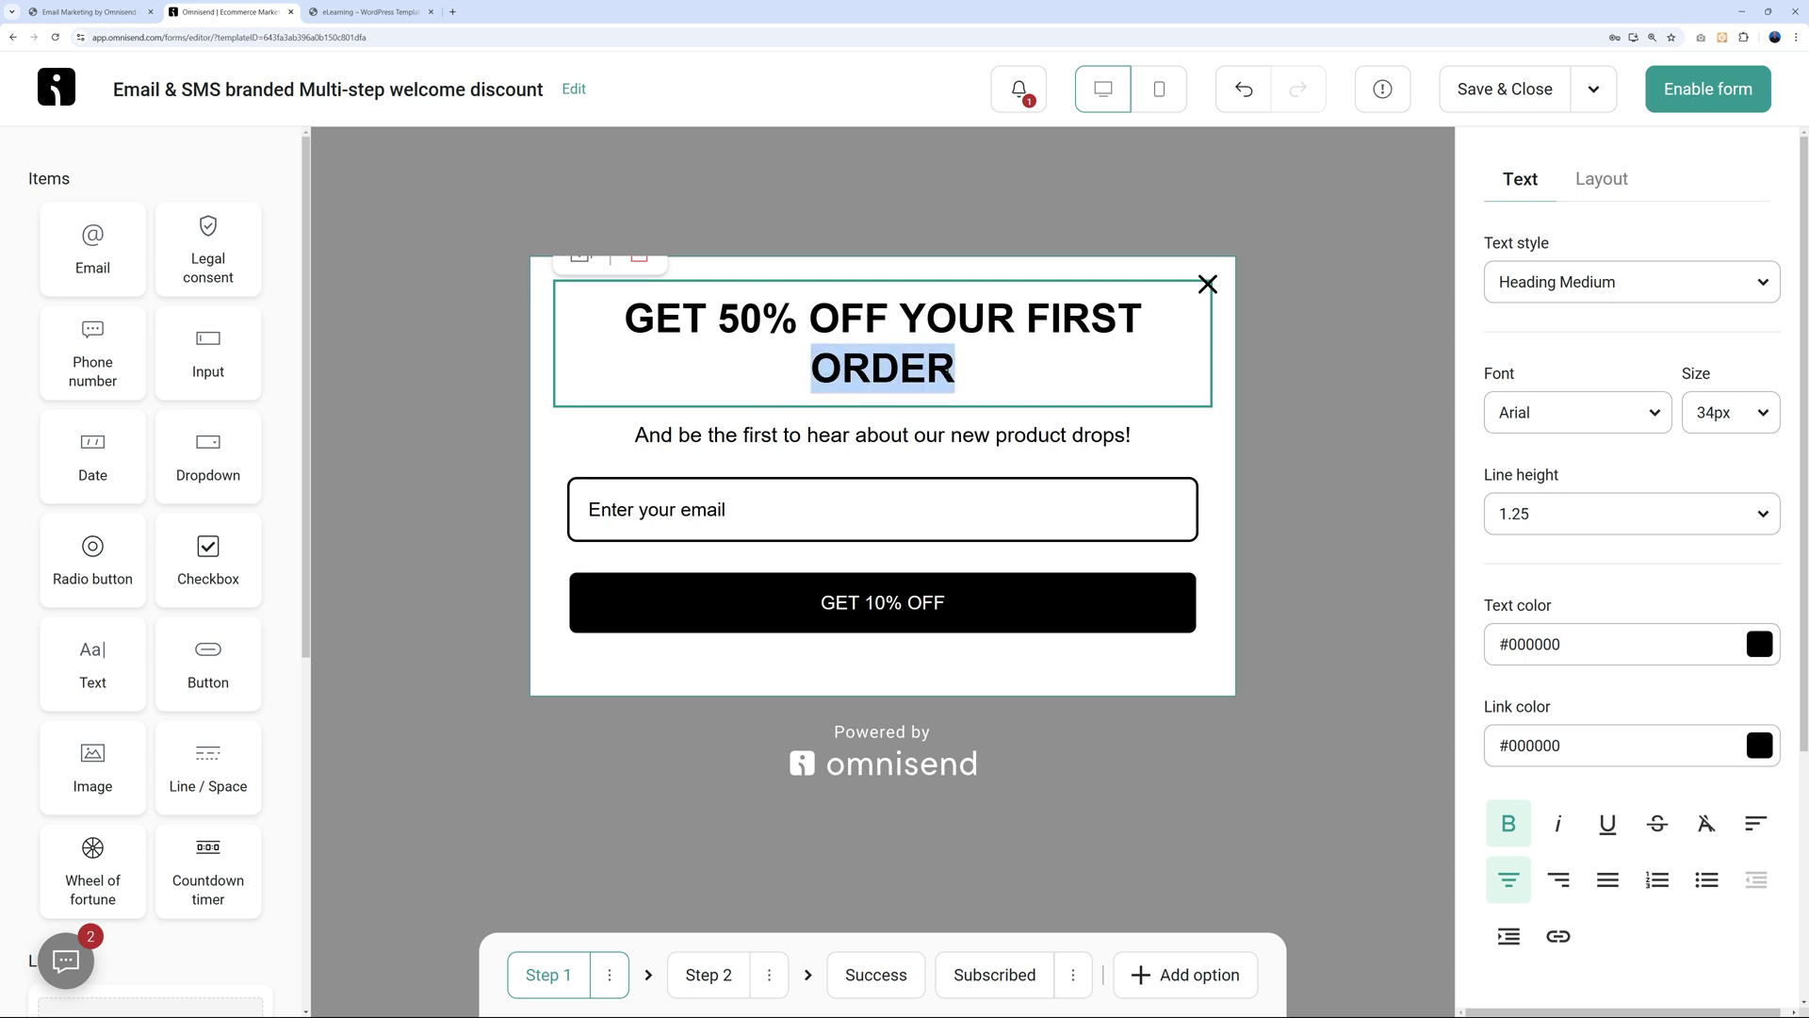
pyautogui.write('COURSE')
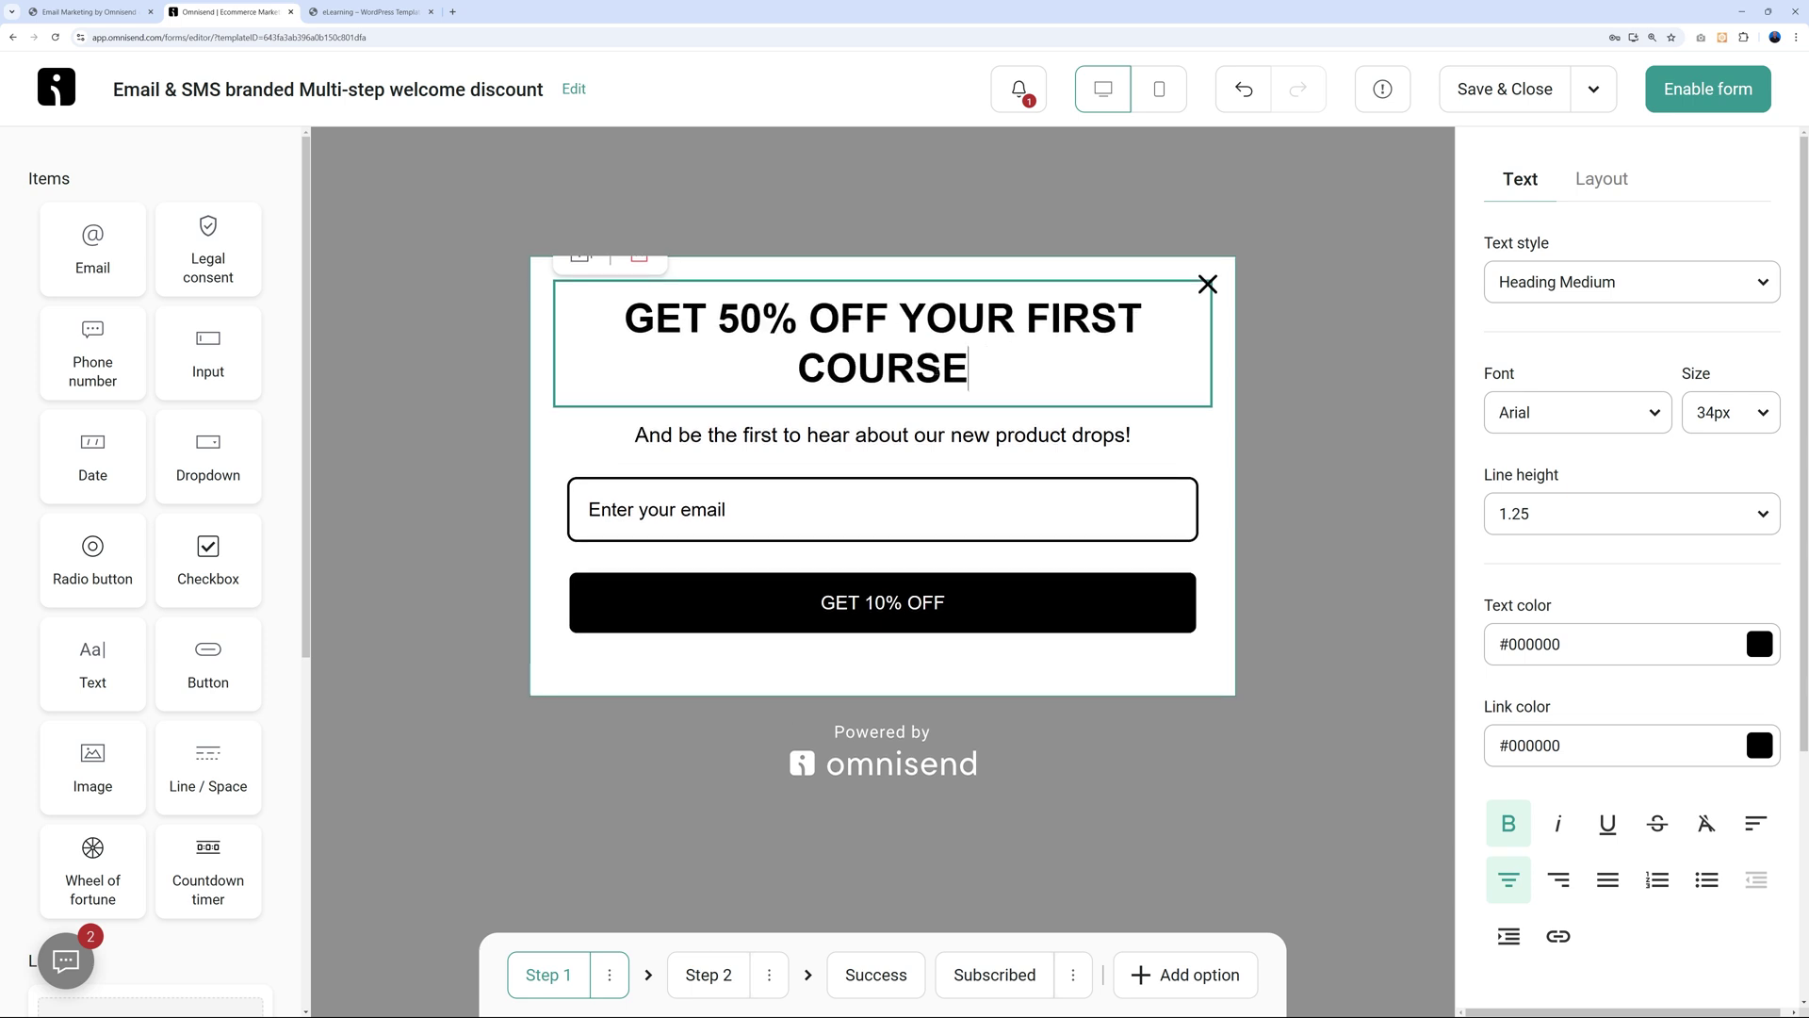
# Replace the subheading with the coupon-code email line and centre-align it.
pyautogui.click(806, 444)
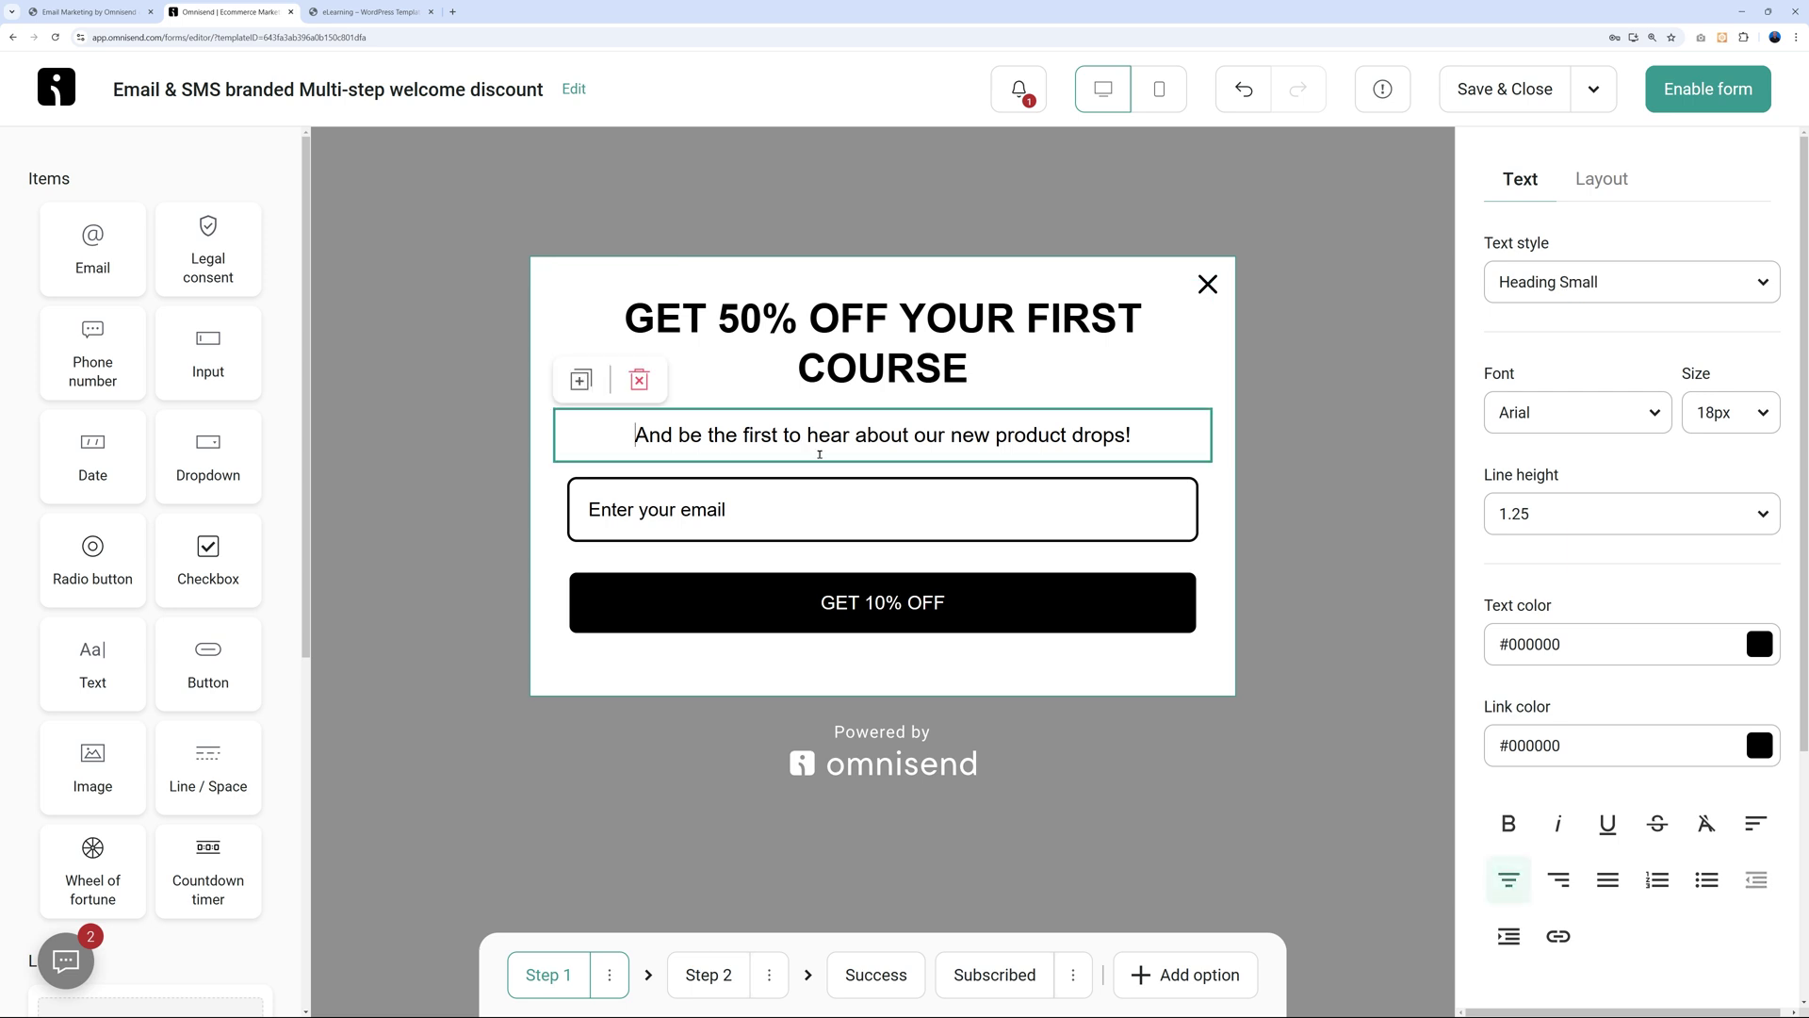
pyautogui.hotkey('ctrl', 'a')
pyautogui.write('Enter your email address to receive this COUPON code')
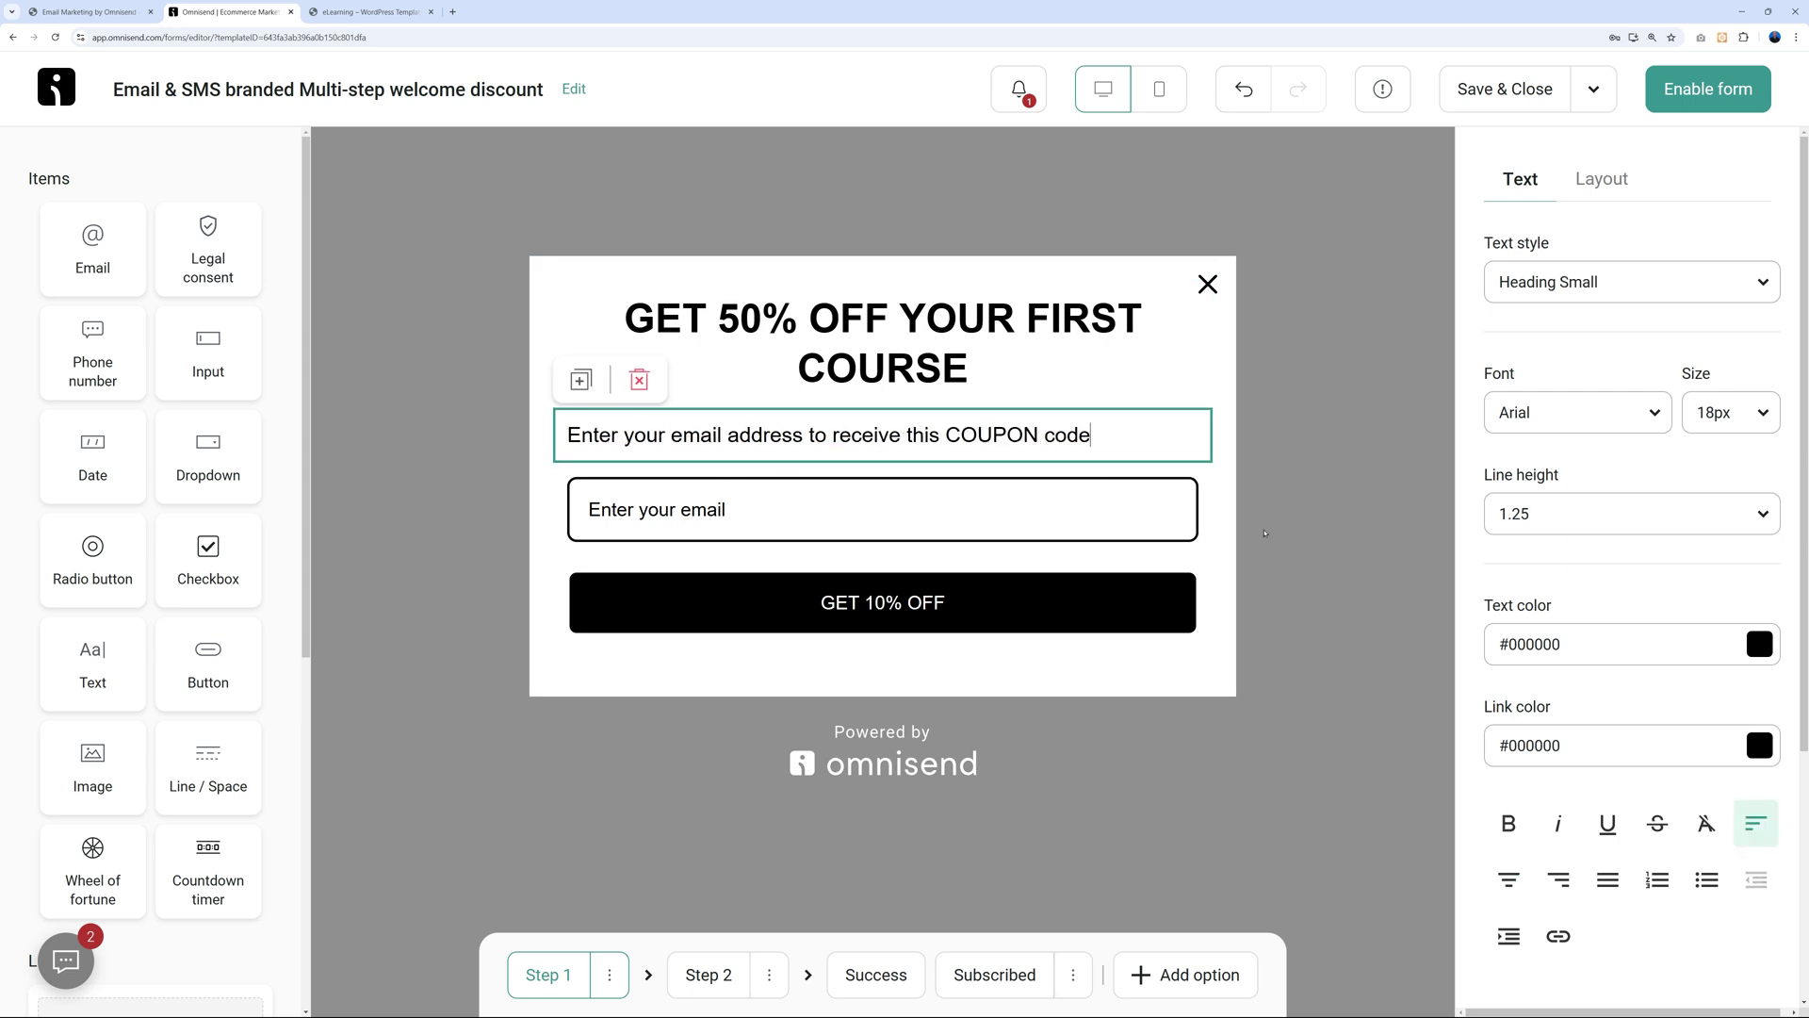
pyautogui.click(1296, 530)
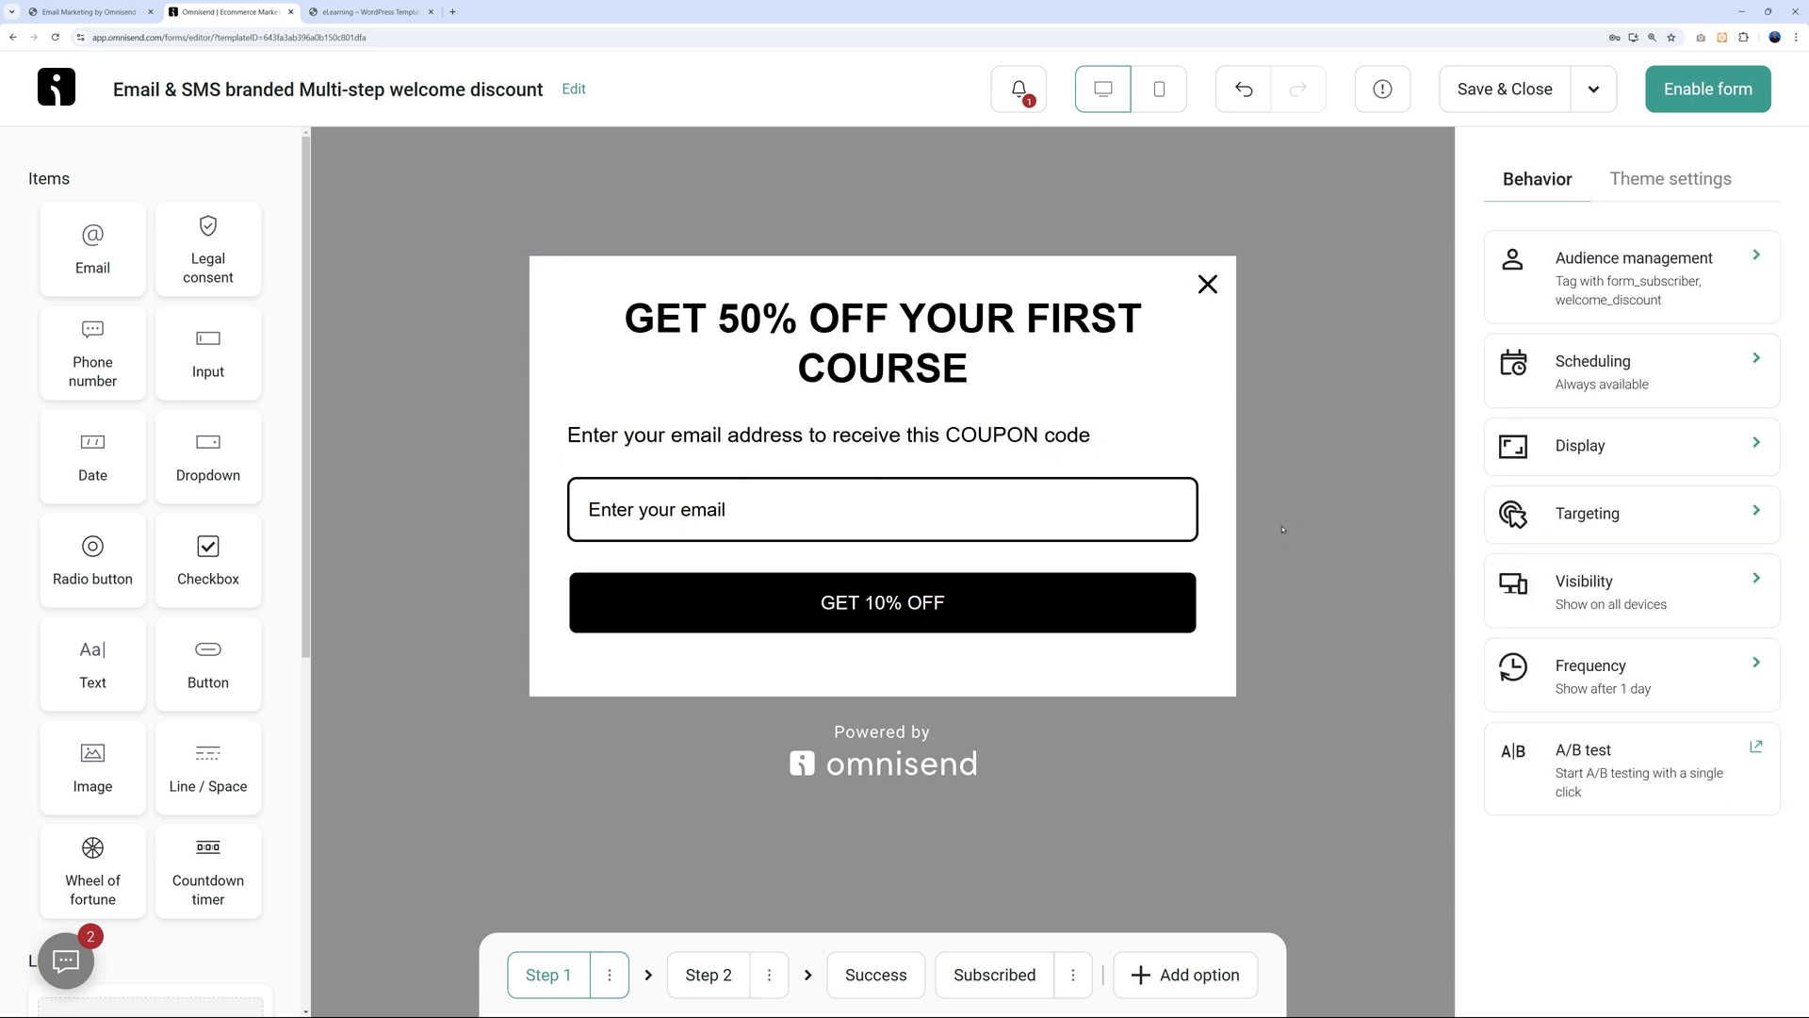
pyautogui.click(1038, 436)
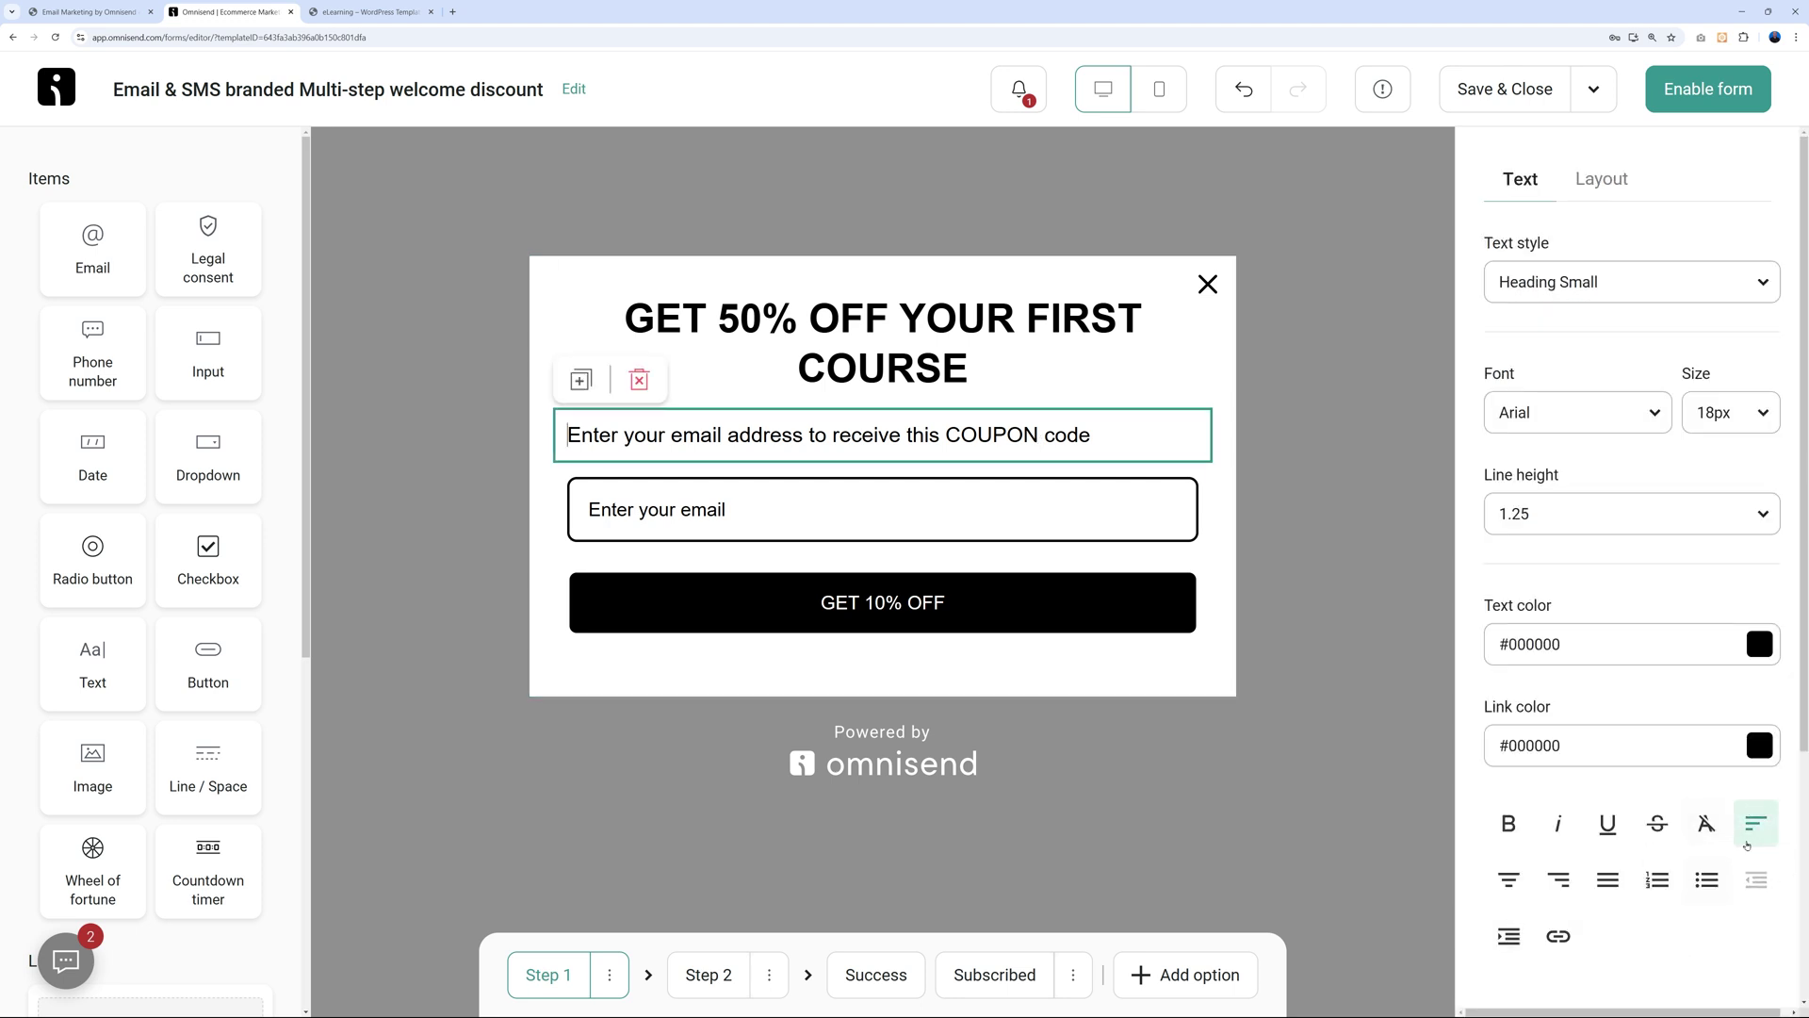
pyautogui.click(1508, 879)
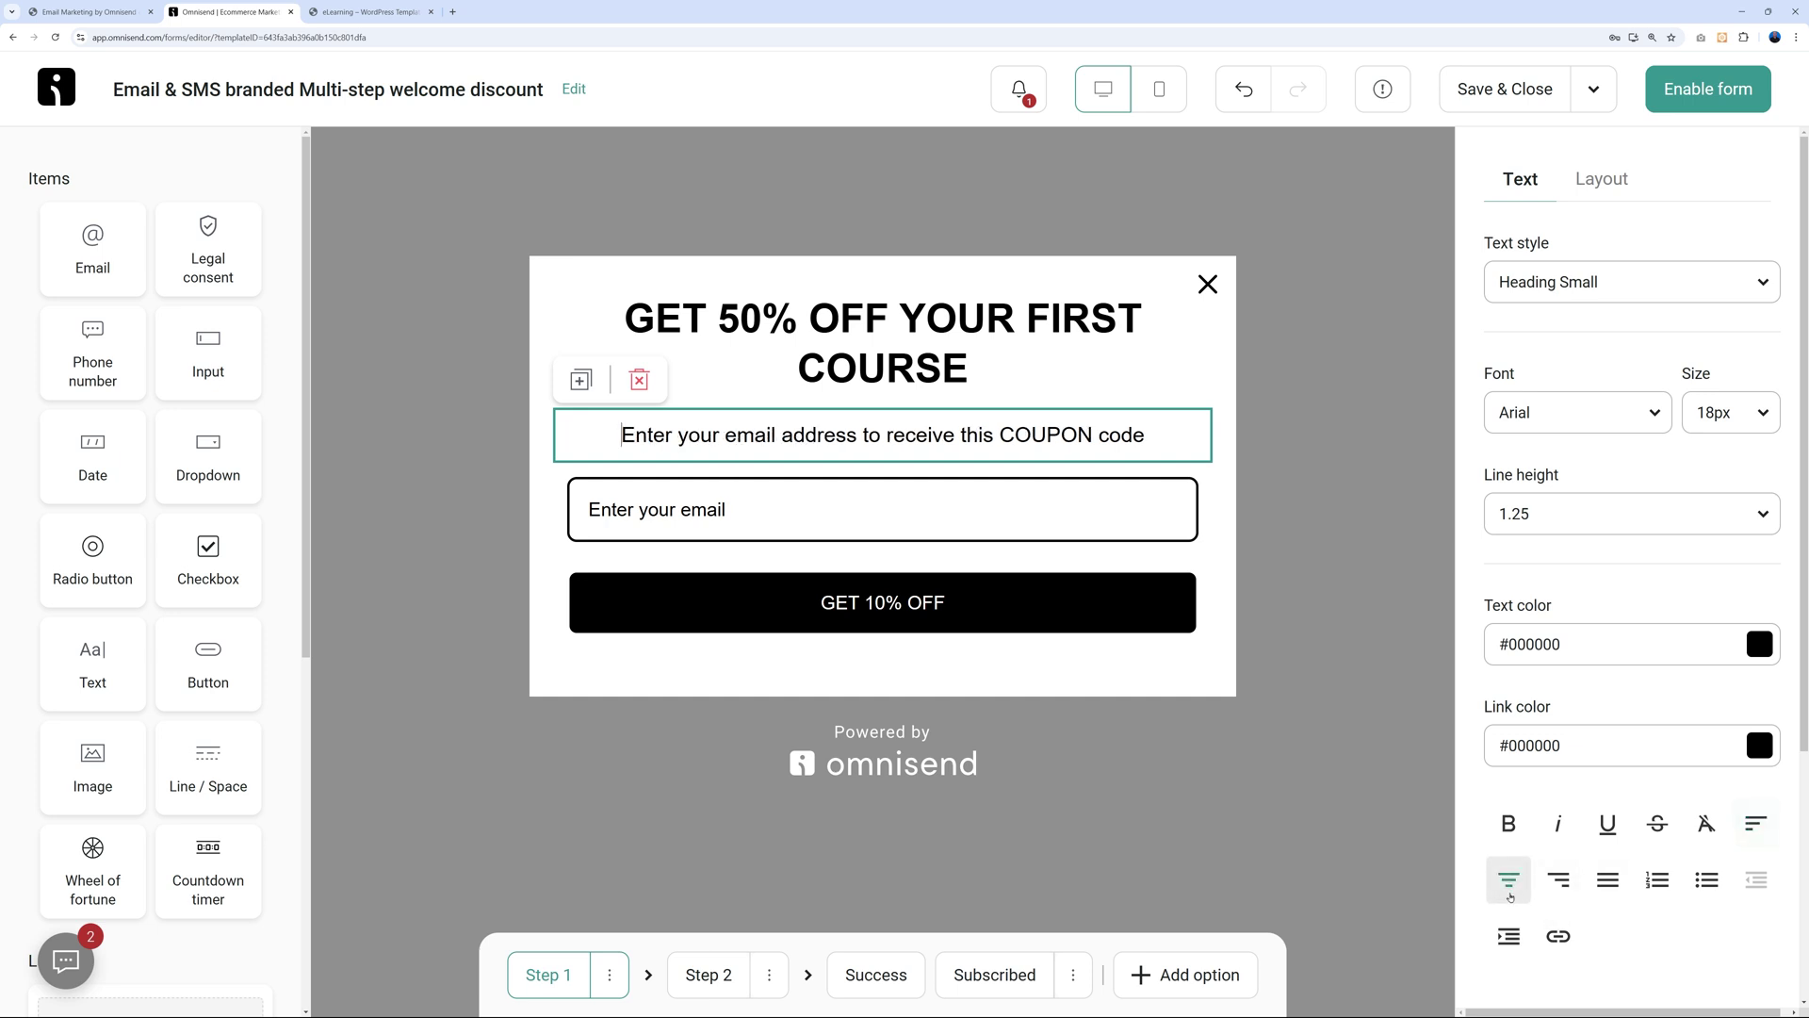
# Change the button label from GET 10% OFF to GET 50% OFF, then show Step 2.
pyautogui.click(1342, 675)
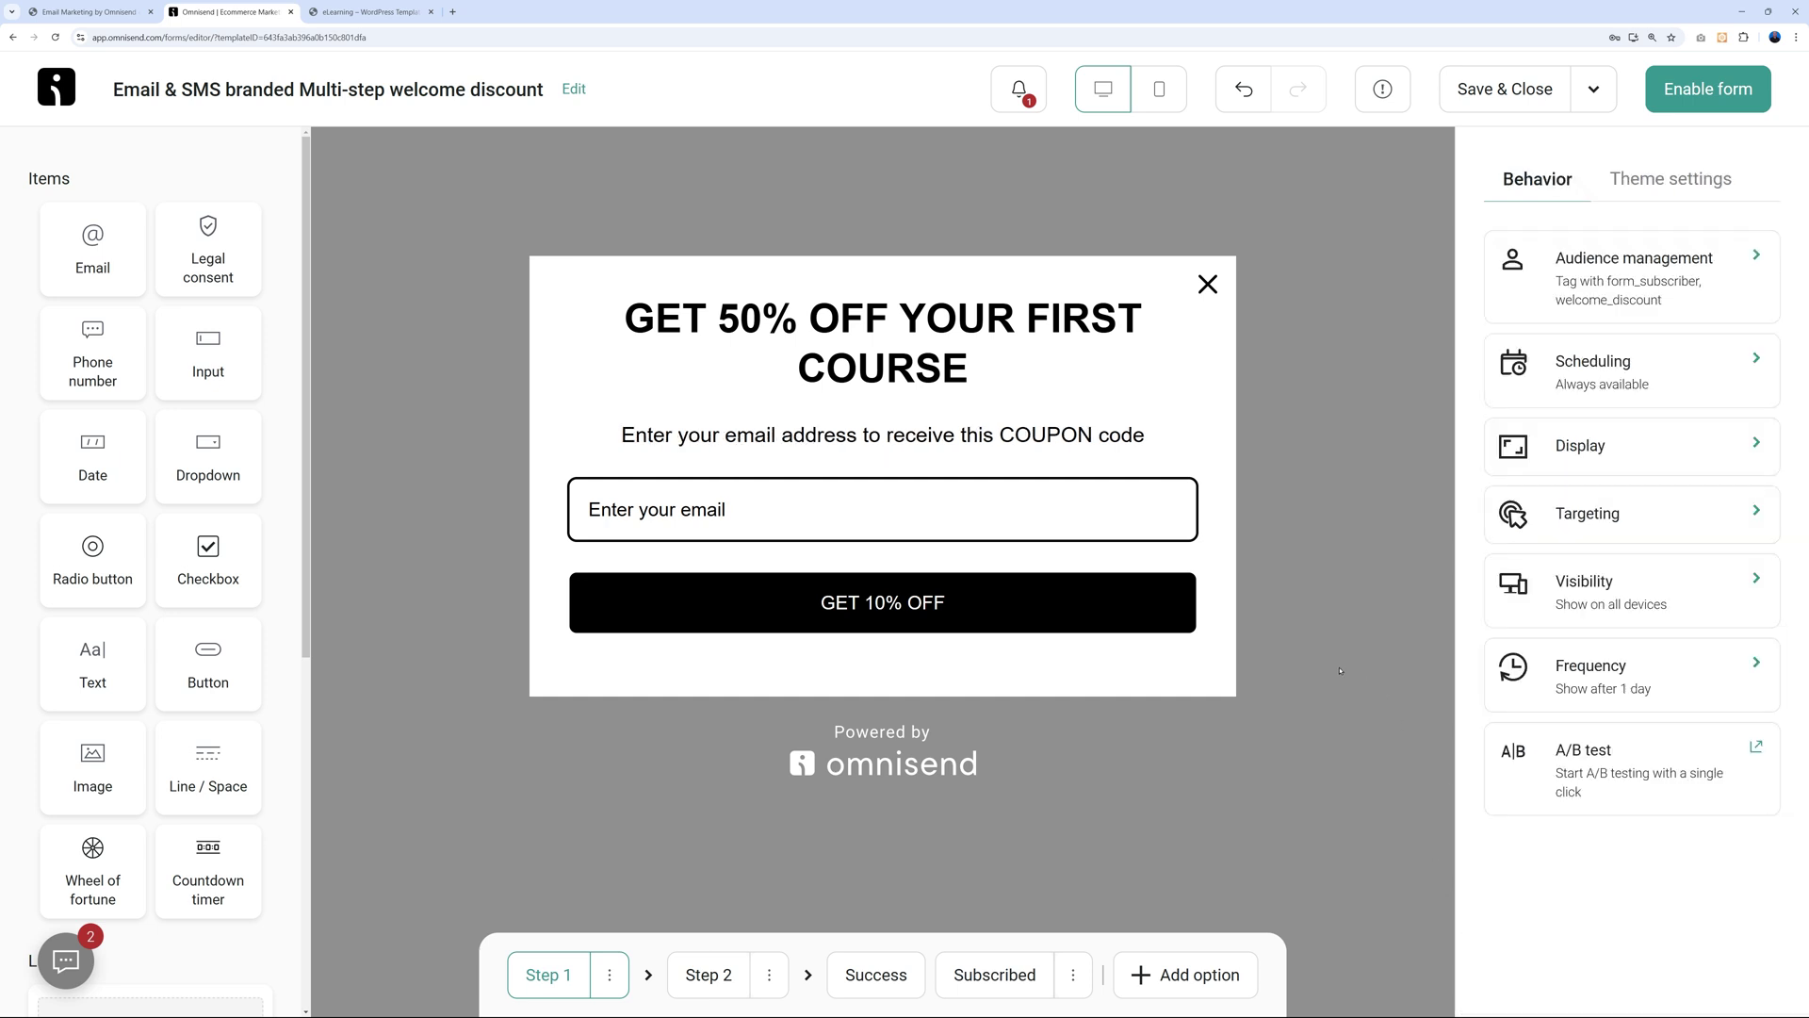
pyautogui.click(1061, 521)
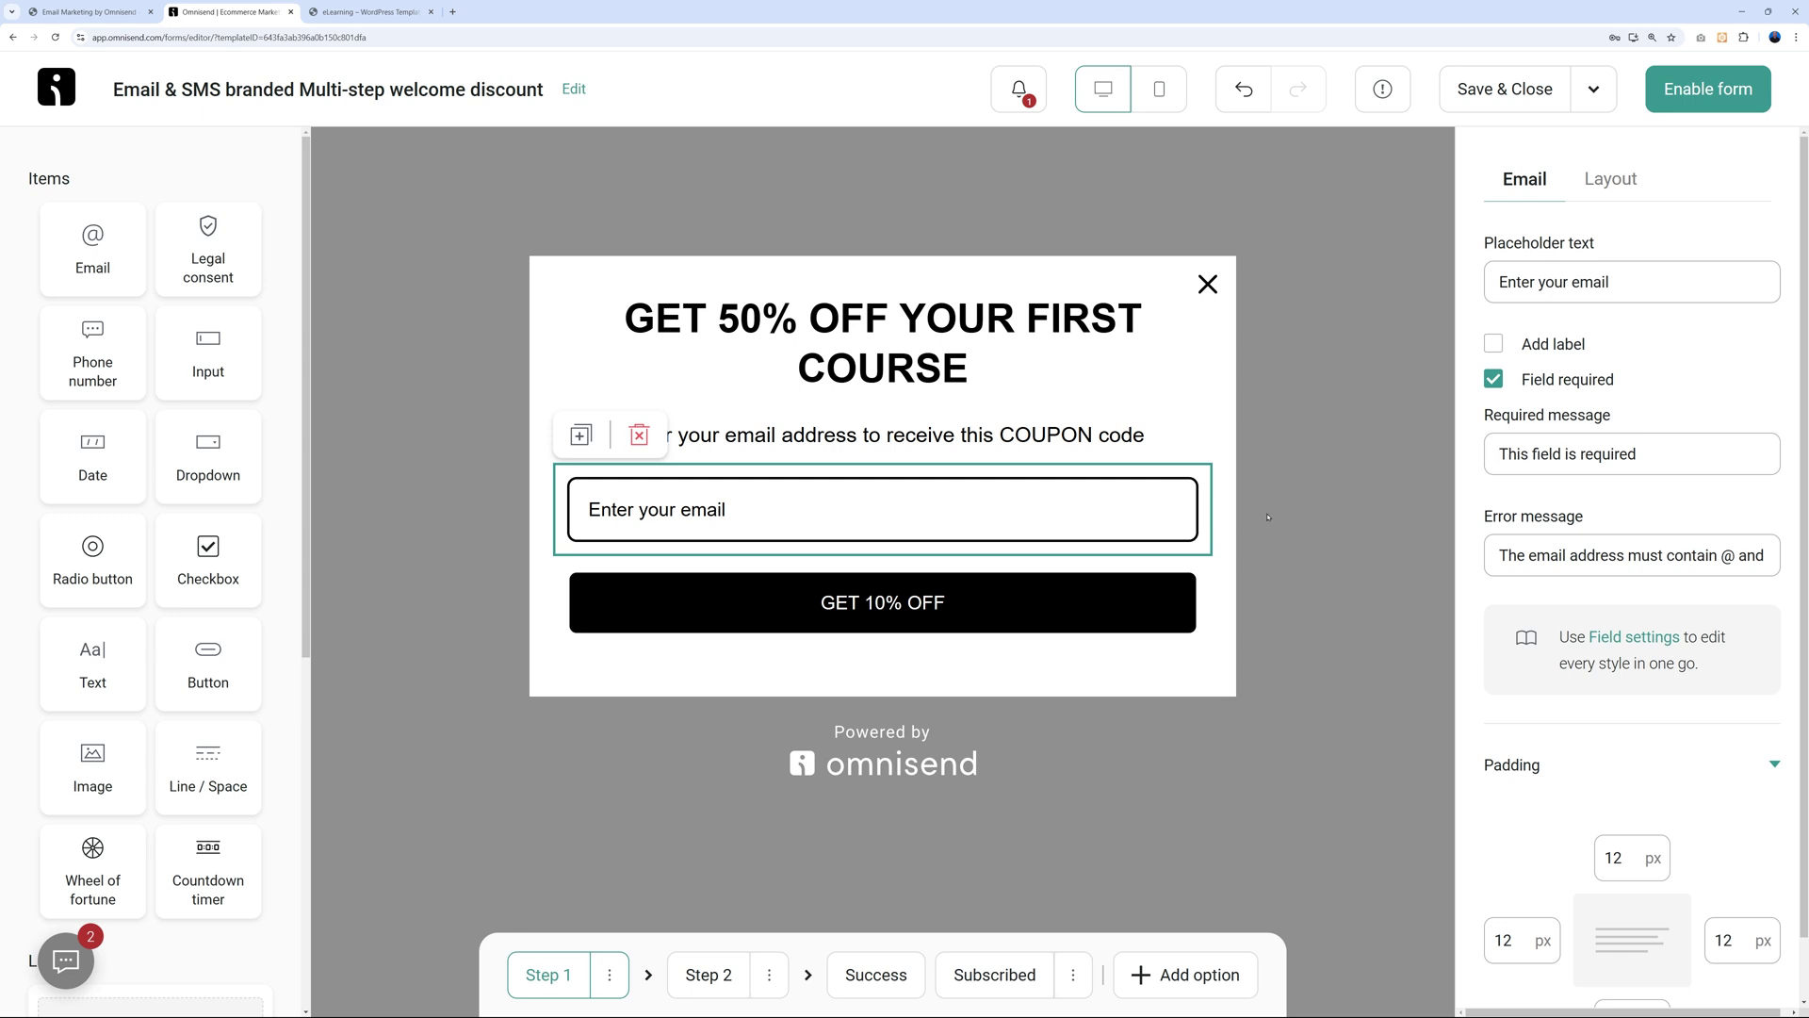
pyautogui.click(1298, 512)
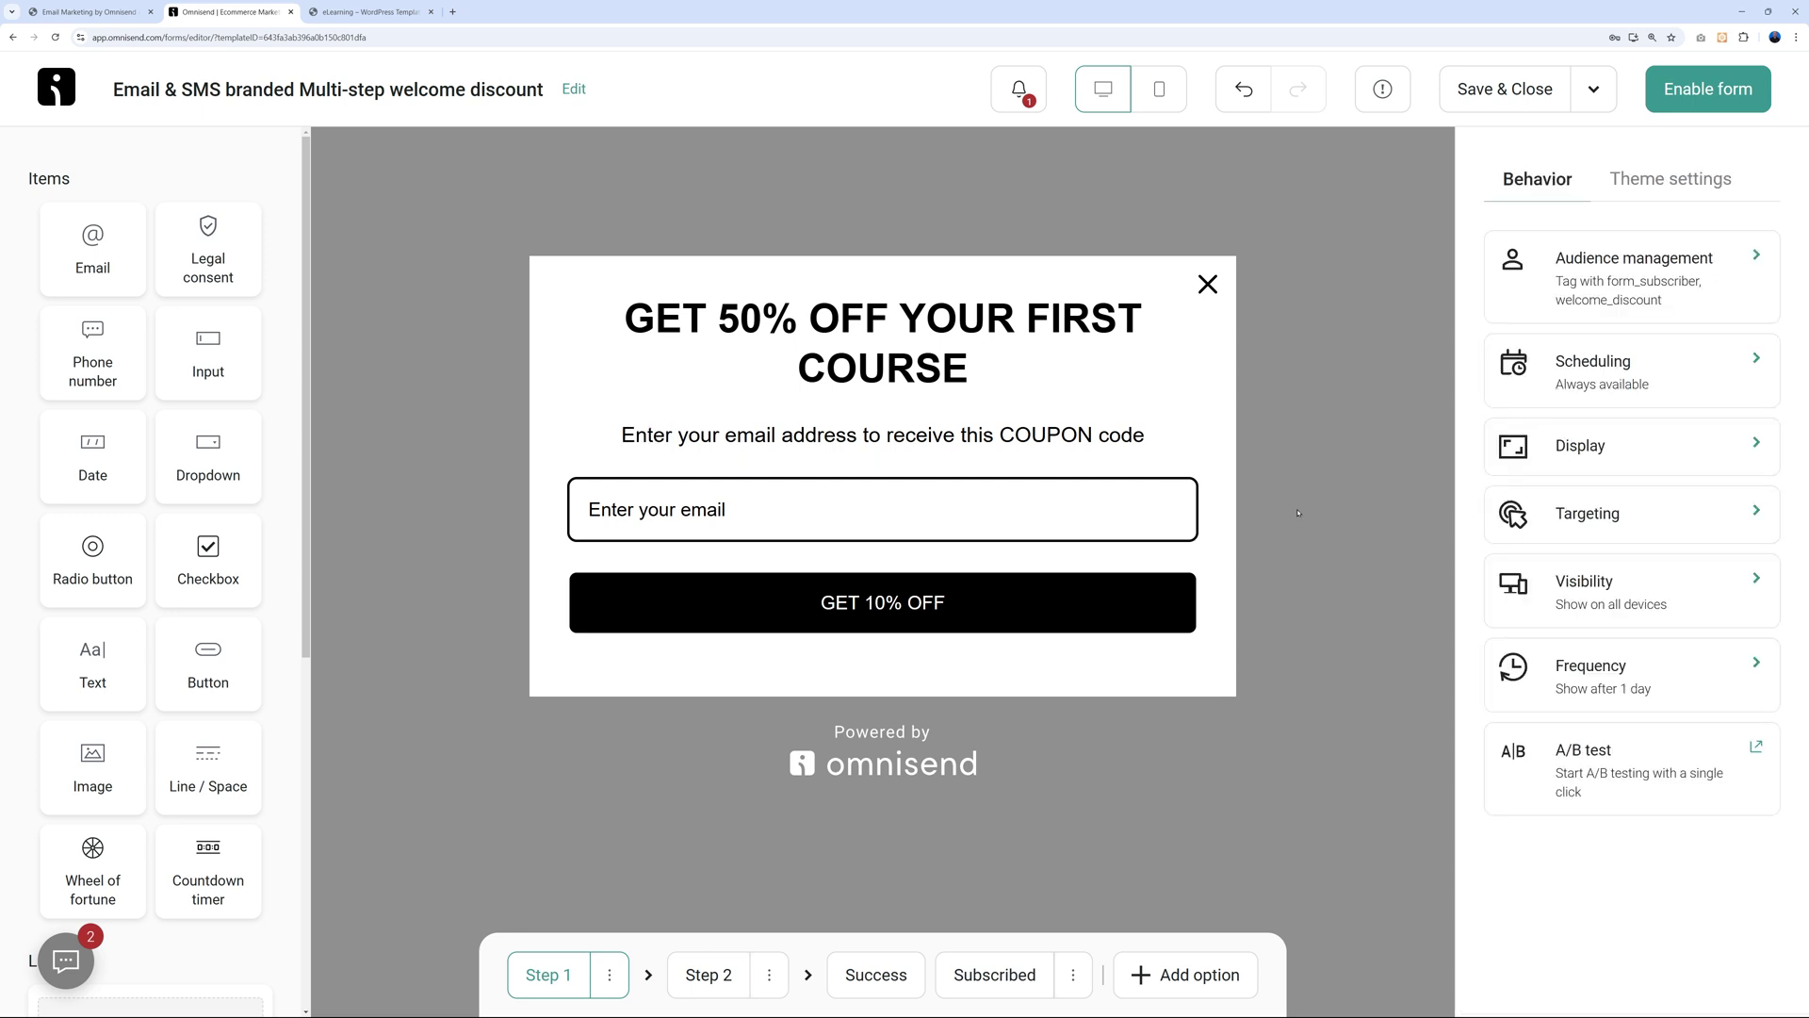
pyautogui.click(1124, 614)
pyautogui.click(1528, 383)
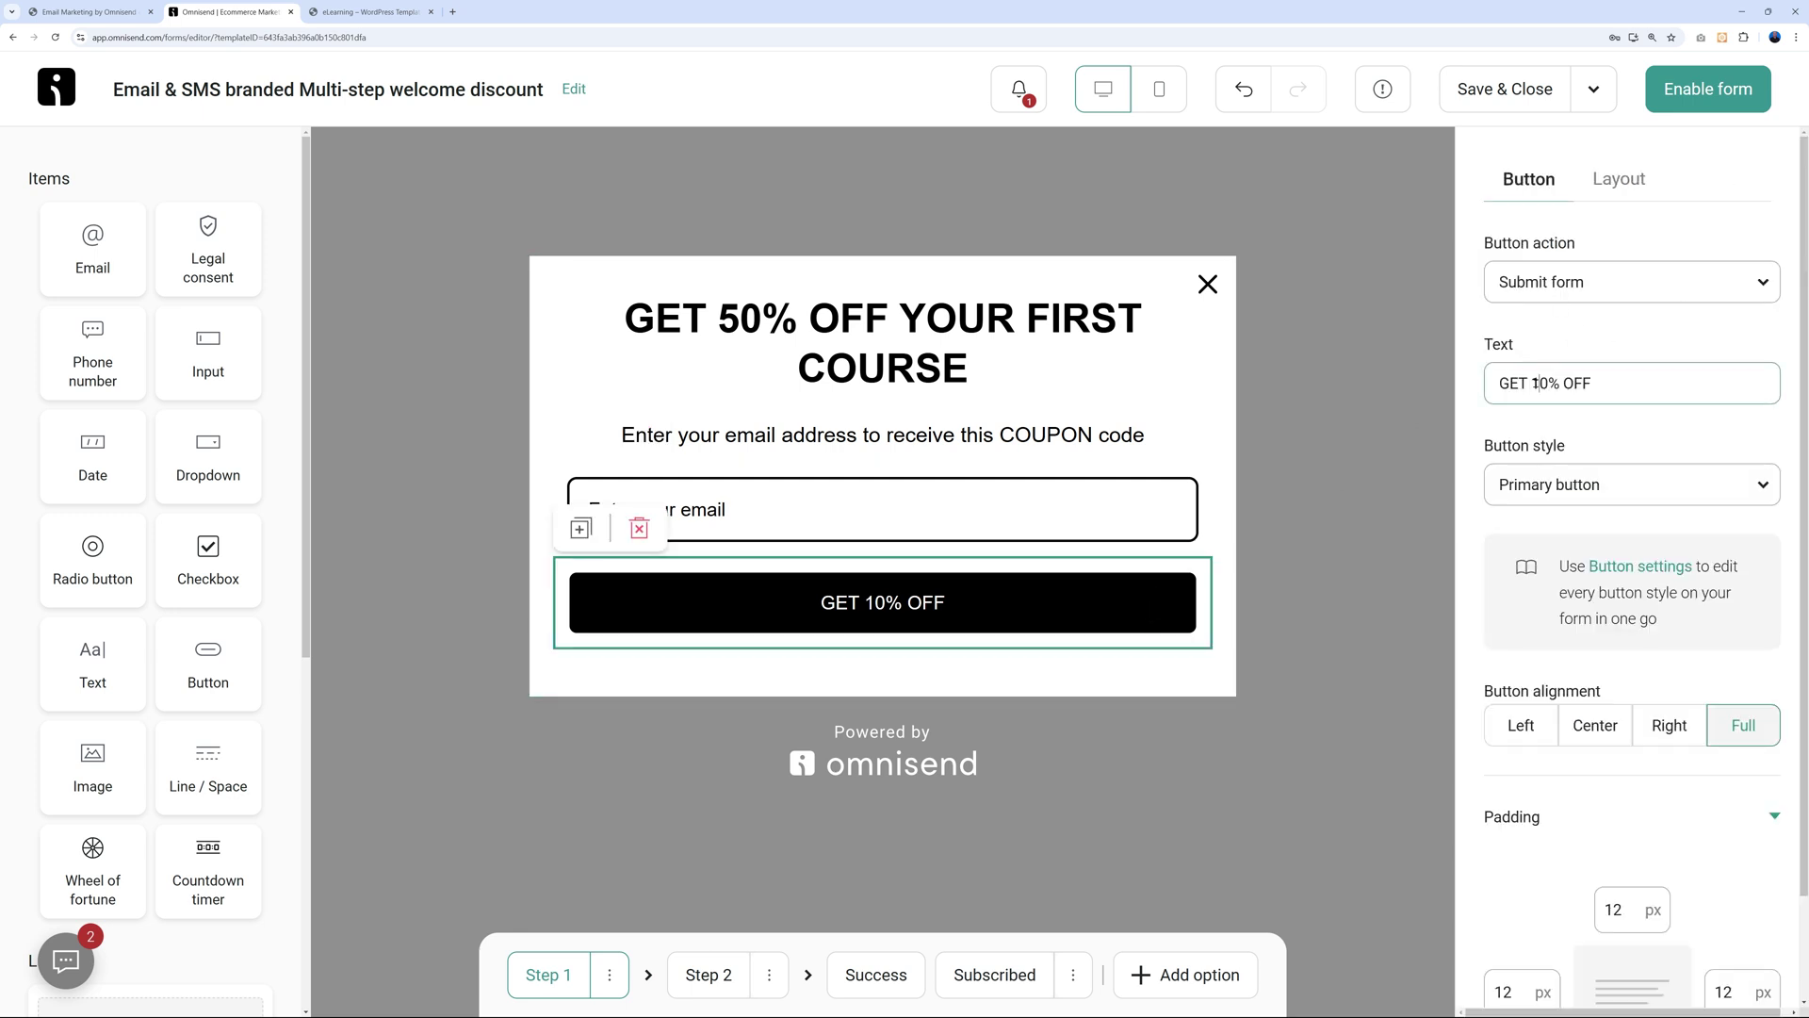
pyautogui.press('Delete')
pyautogui.write('5')
pyautogui.click(1345, 501)
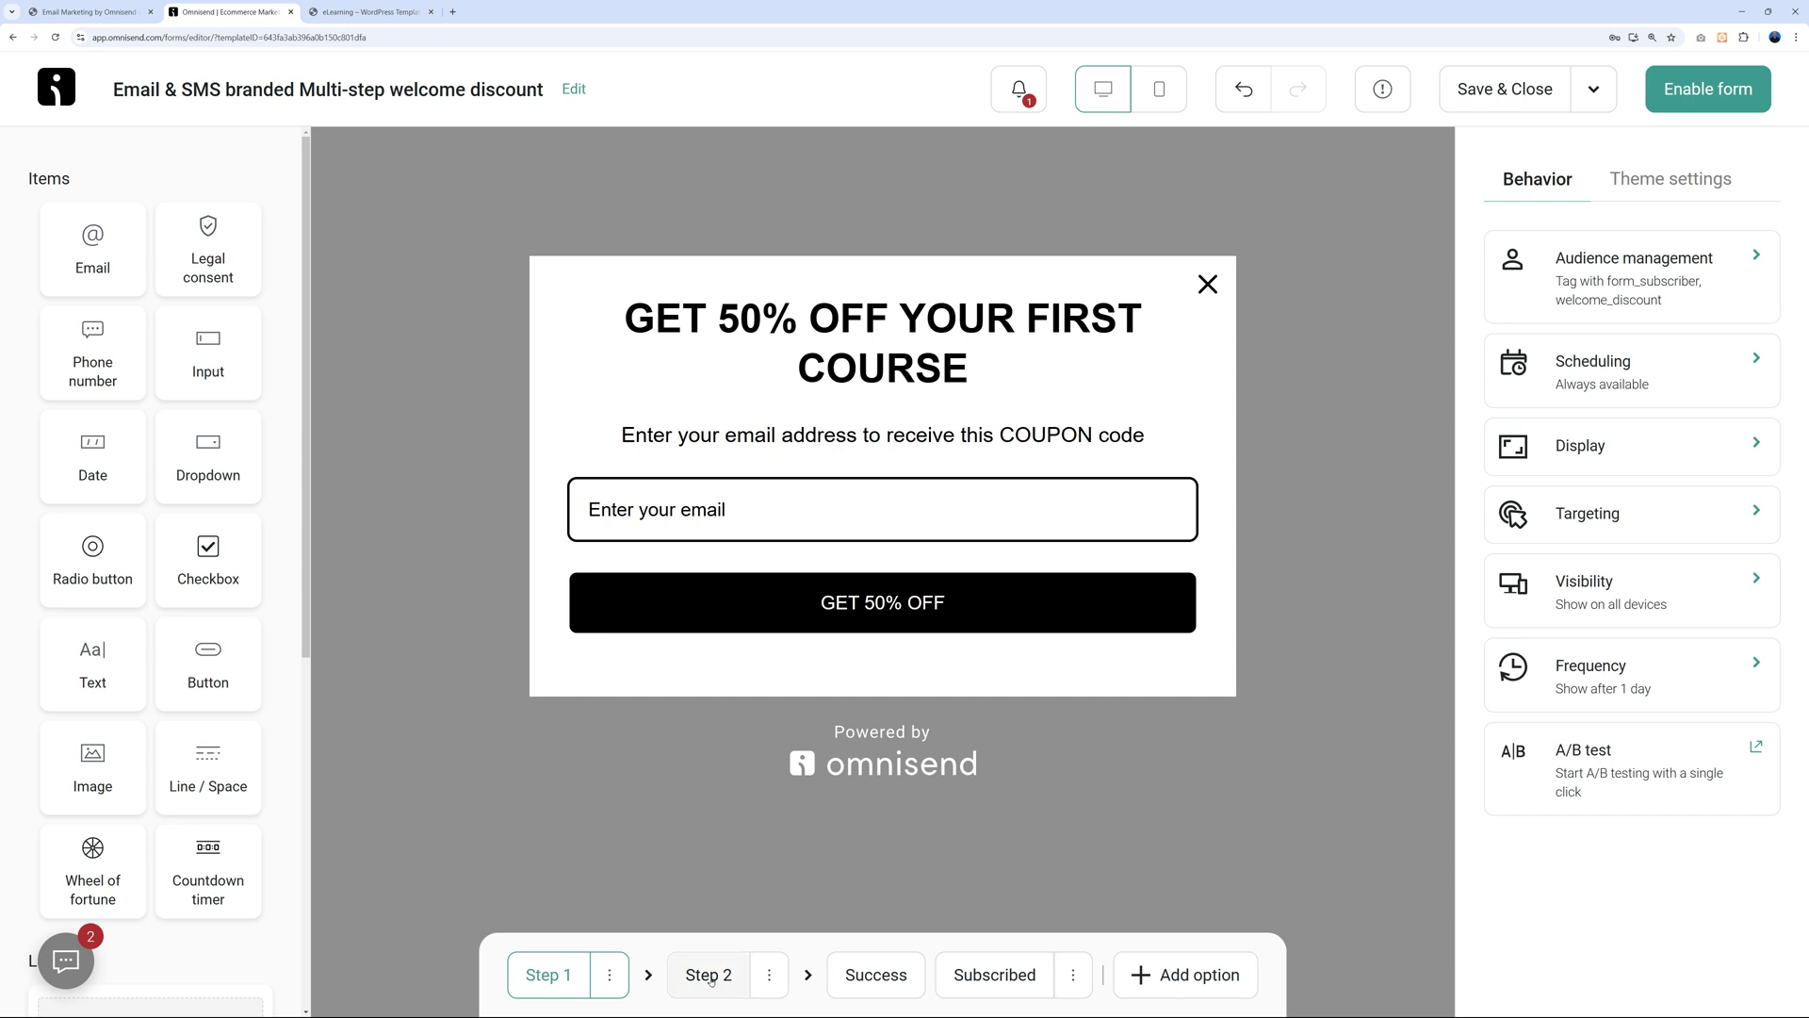
pyautogui.click(711, 976)
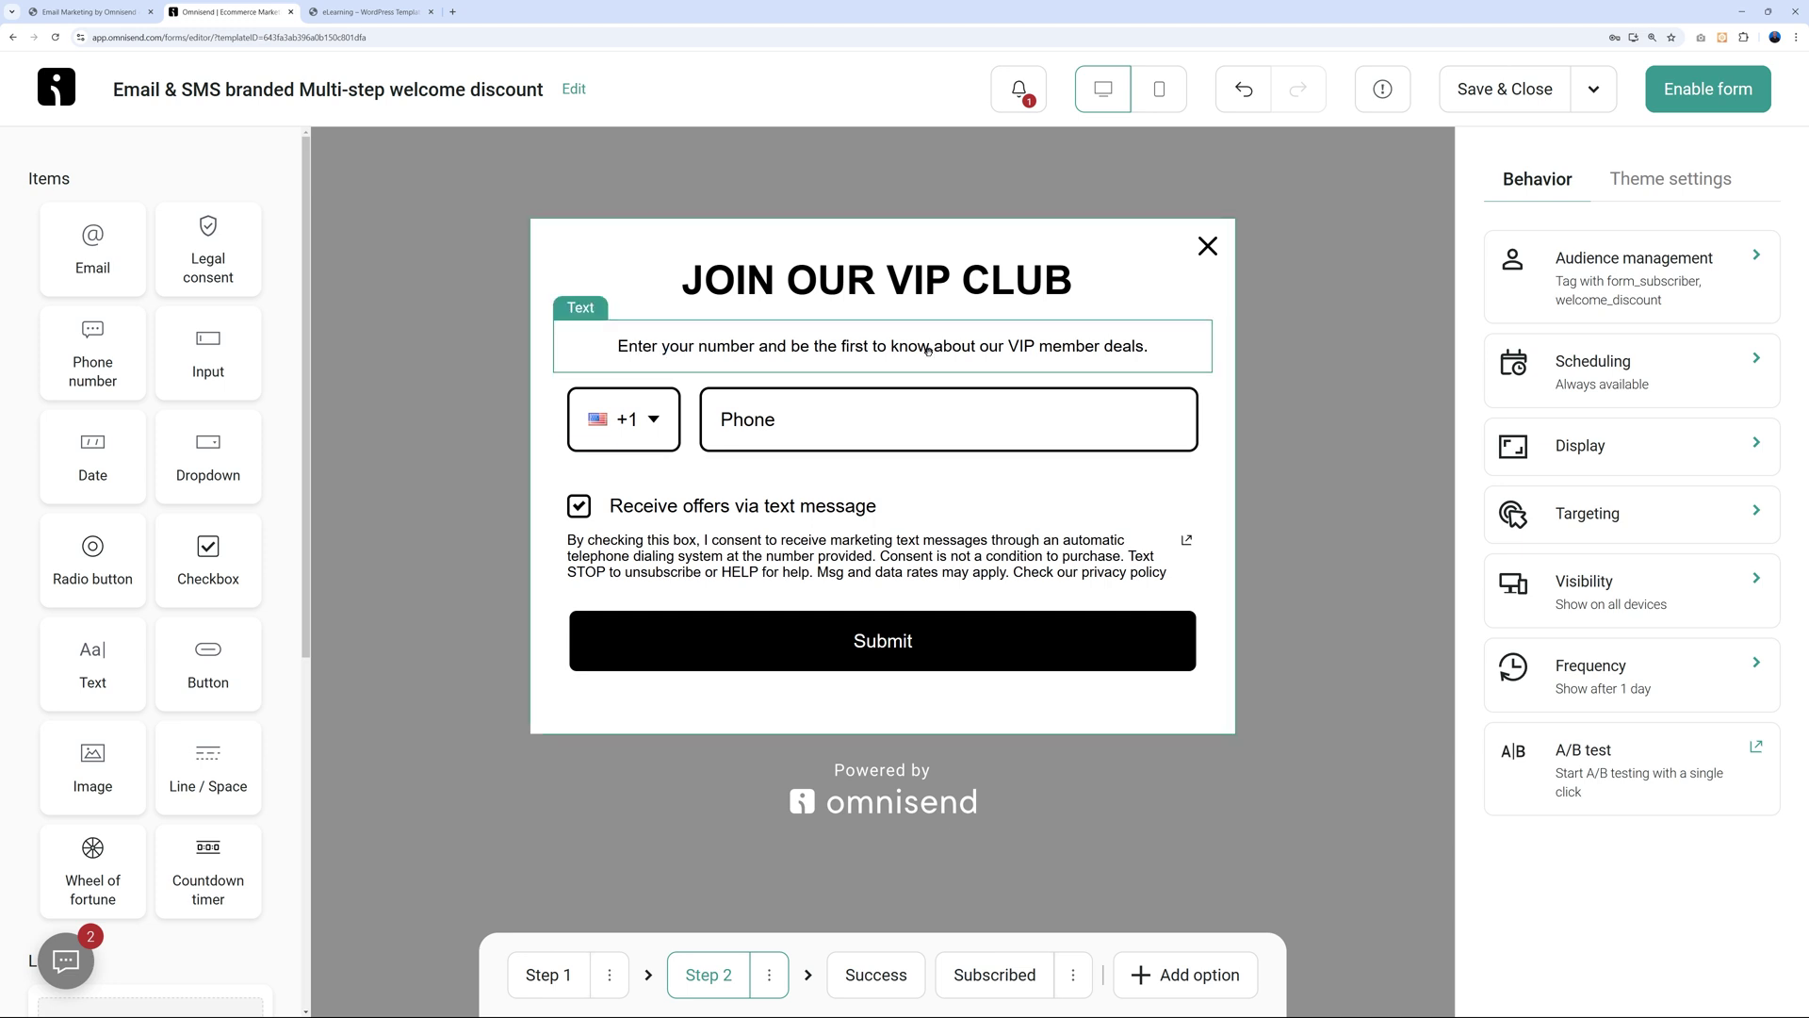
# Delete Step 2, the 'JOIN OUR VIP CLUB' phone signup, from the form.
pyautogui.click(771, 978)
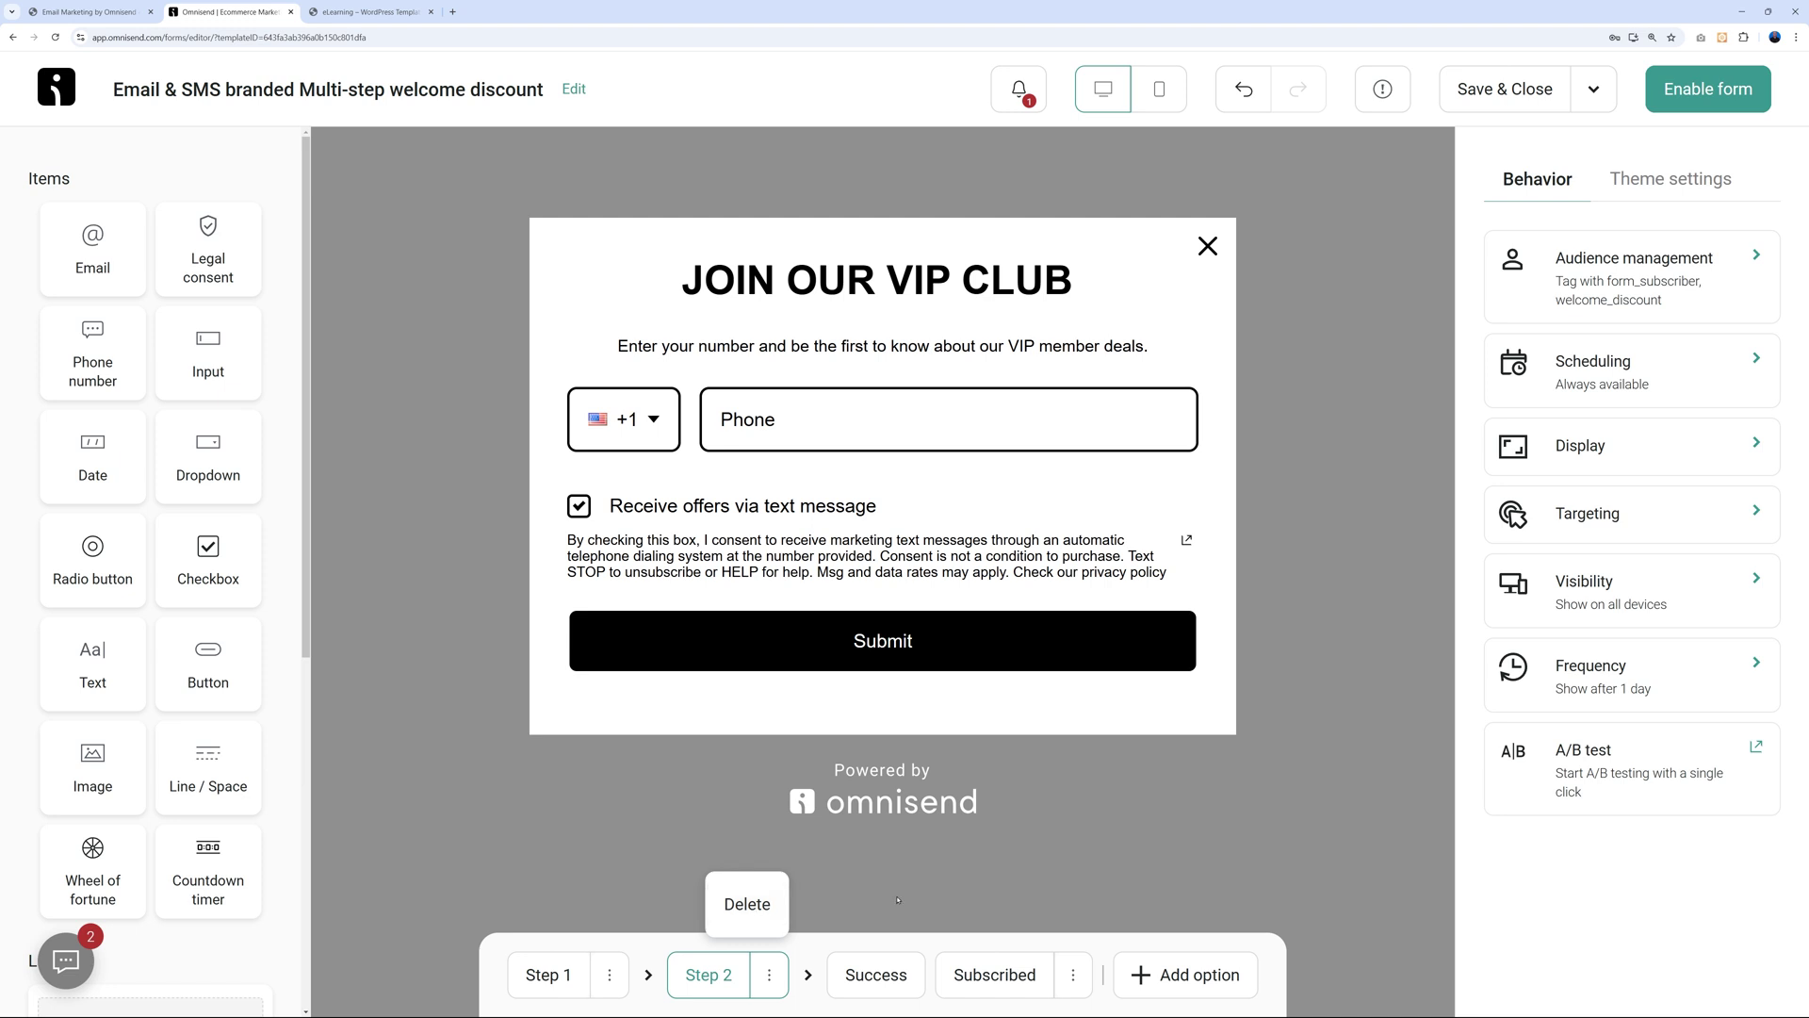
pyautogui.click(748, 903)
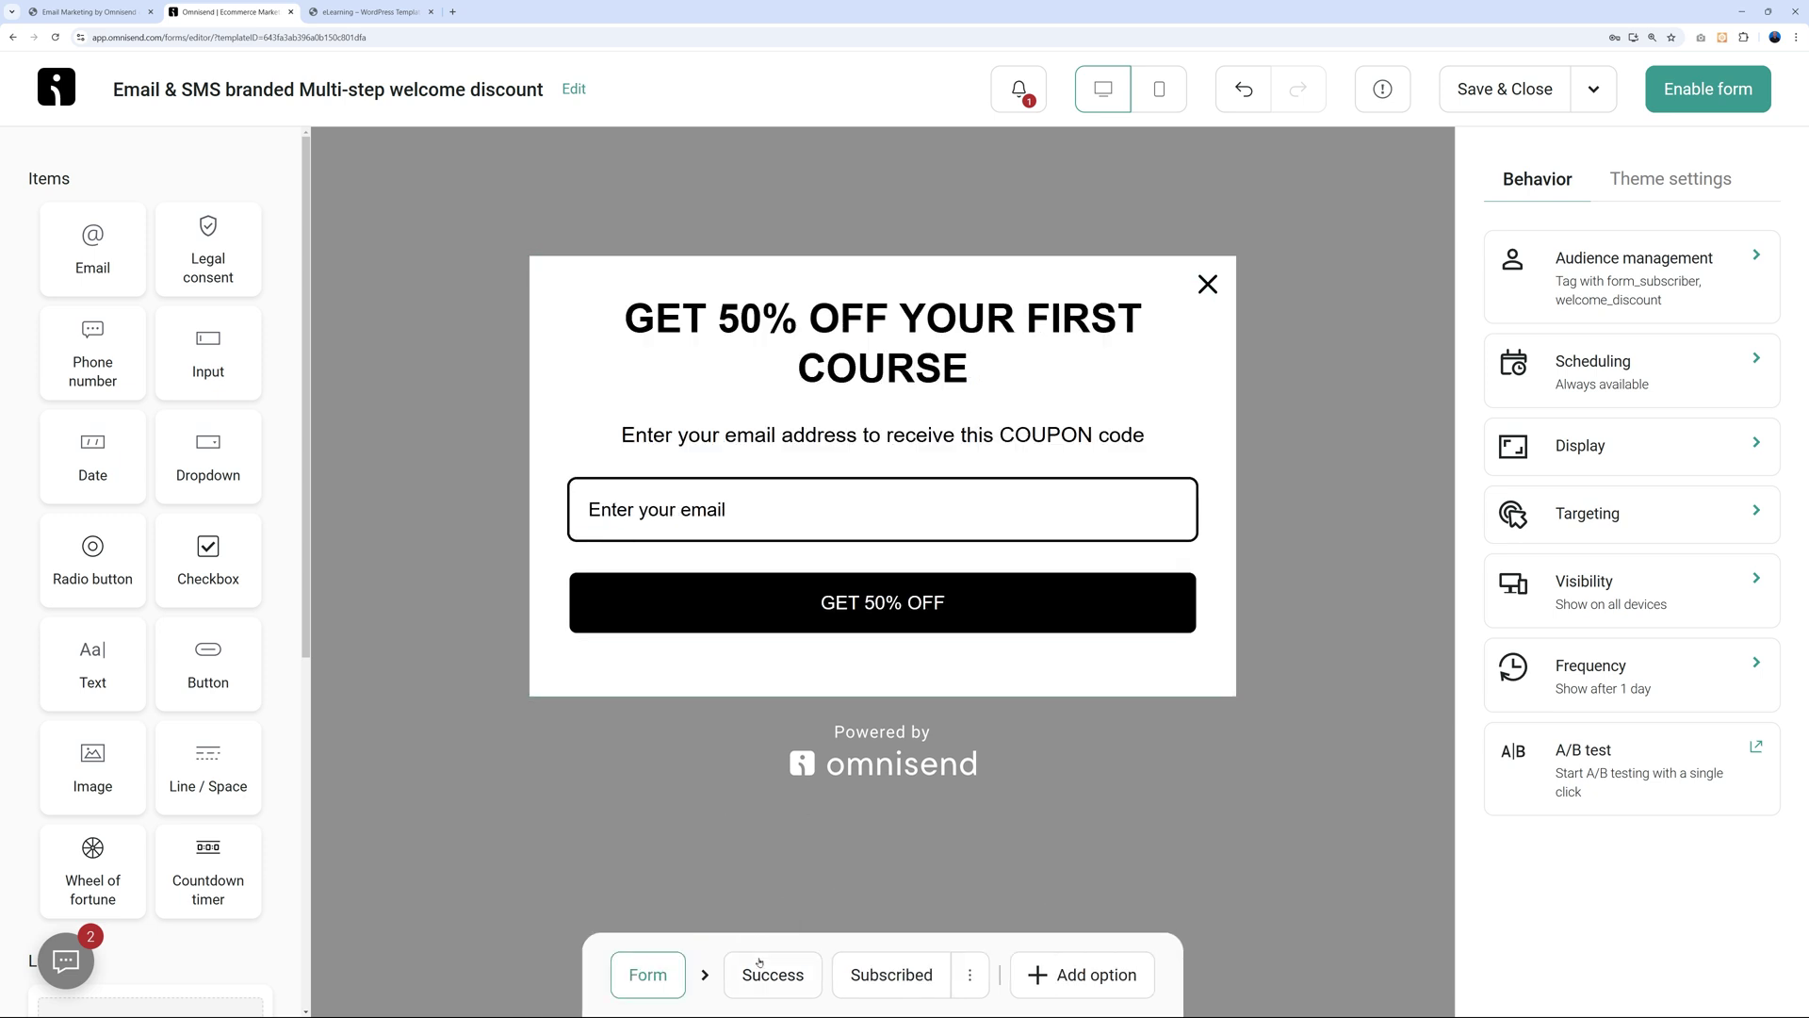
# Edit the Success subtitle to read 'you'll find a 50% coupon code in your inbox'.
pyautogui.click(787, 976)
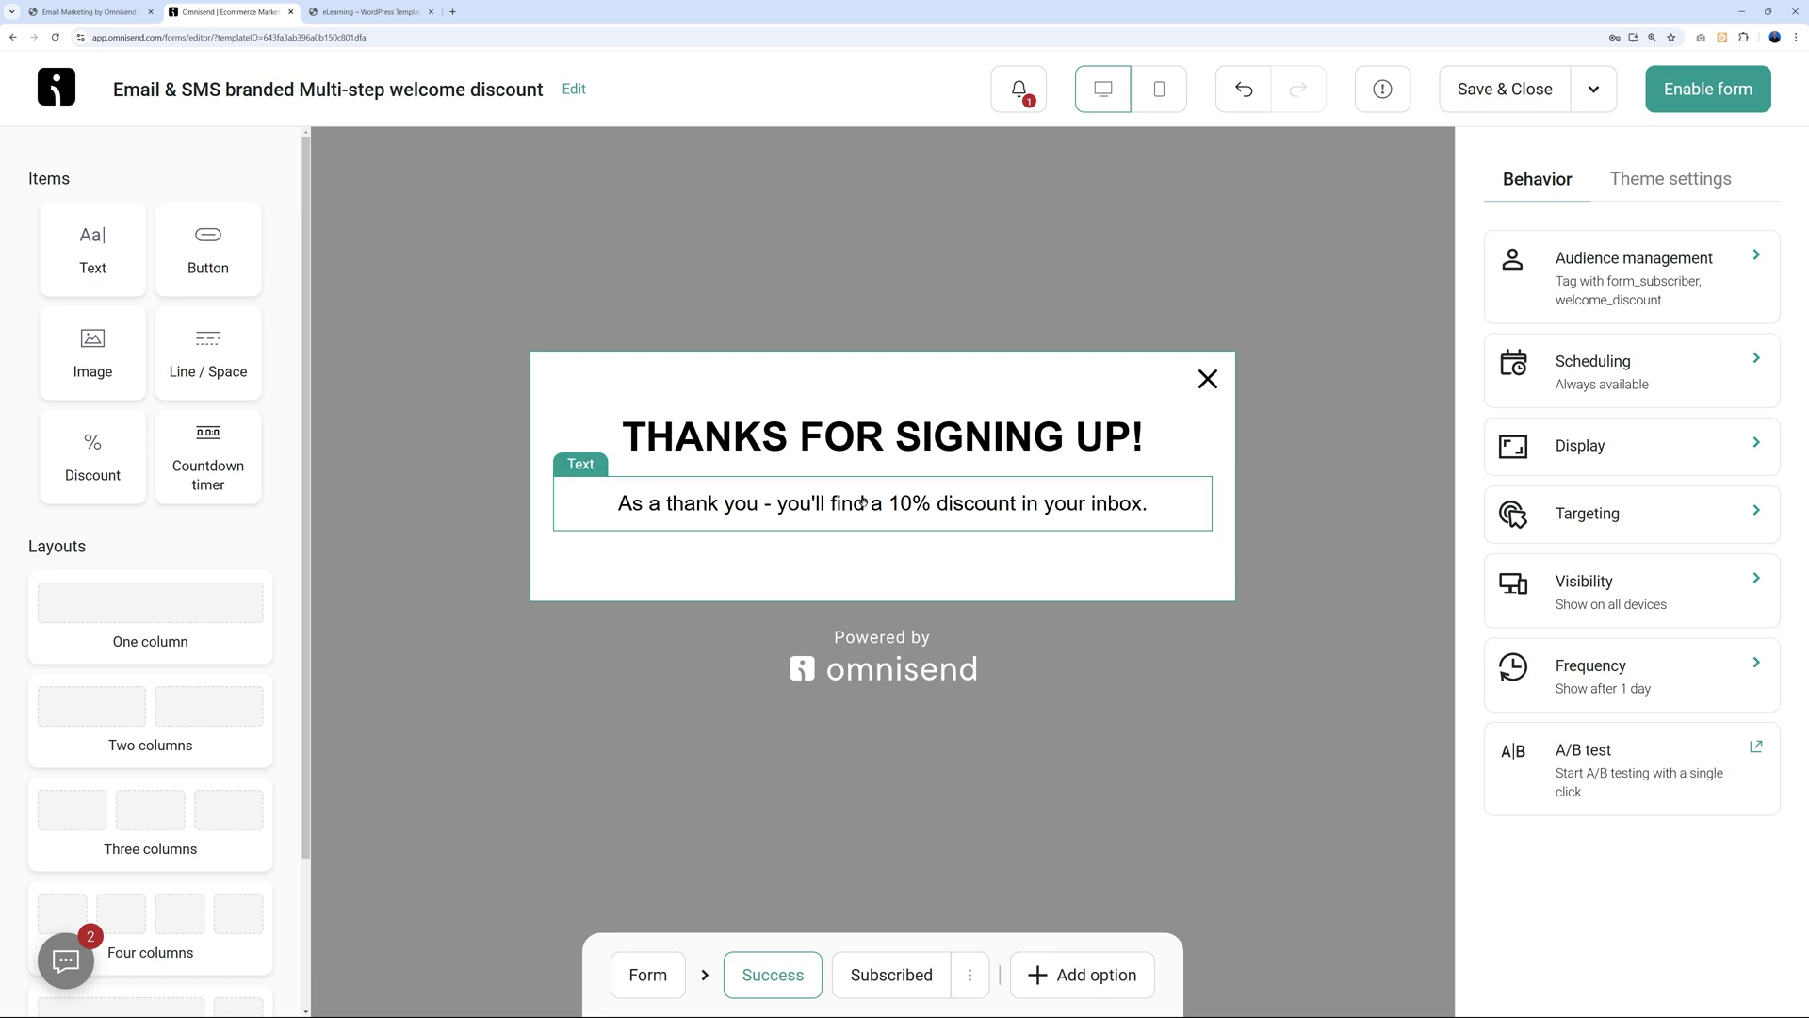
pyautogui.click(901, 503)
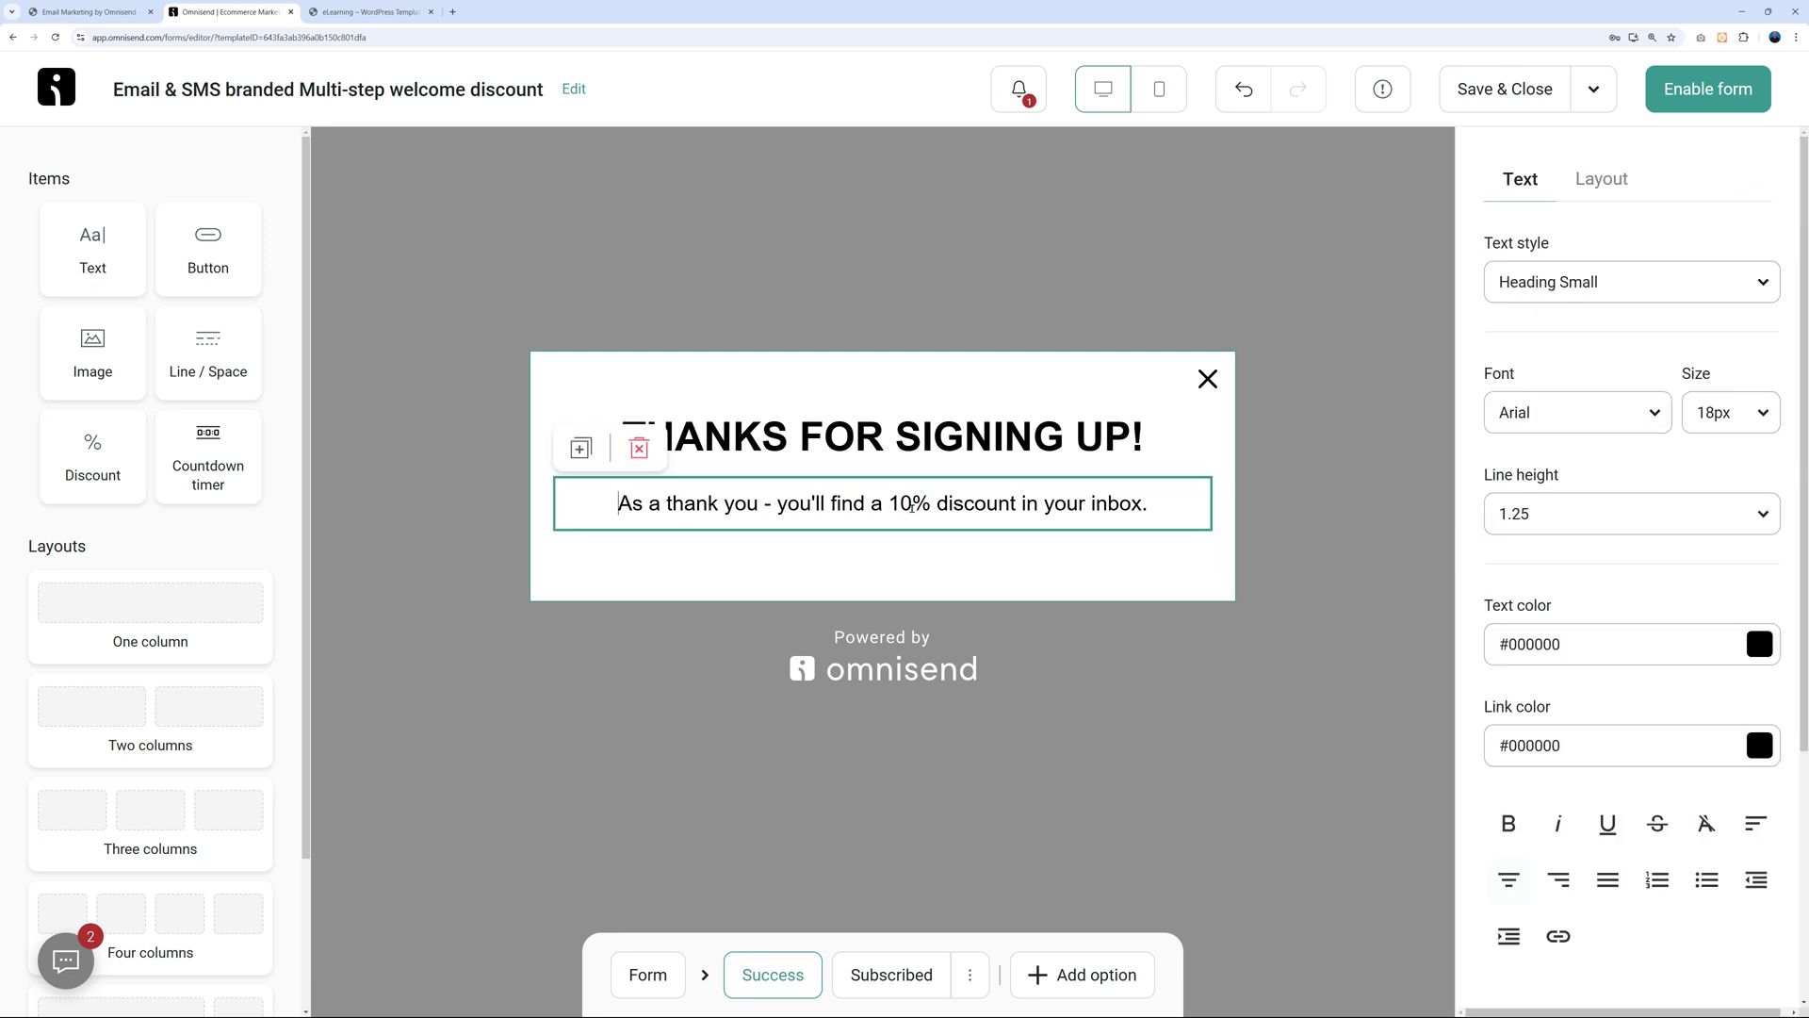
pyautogui.press('BackSpace')
pyautogui.write('5')
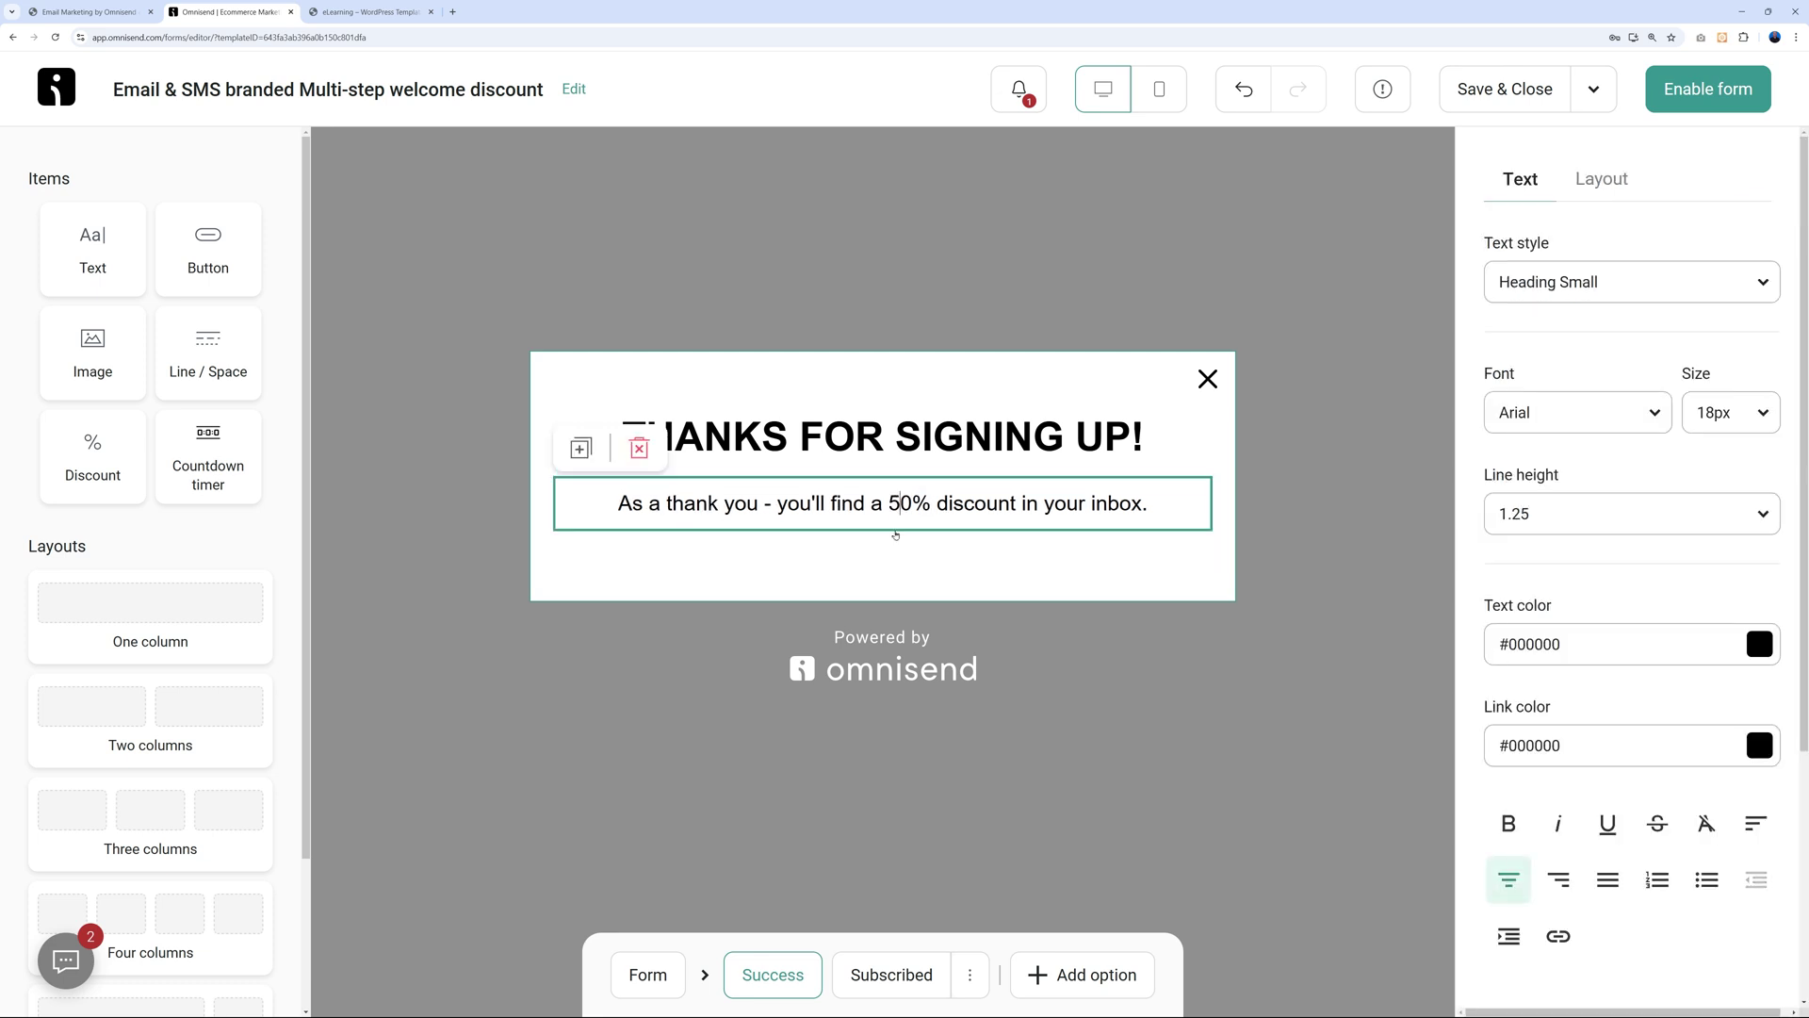
pyautogui.click(1186, 694)
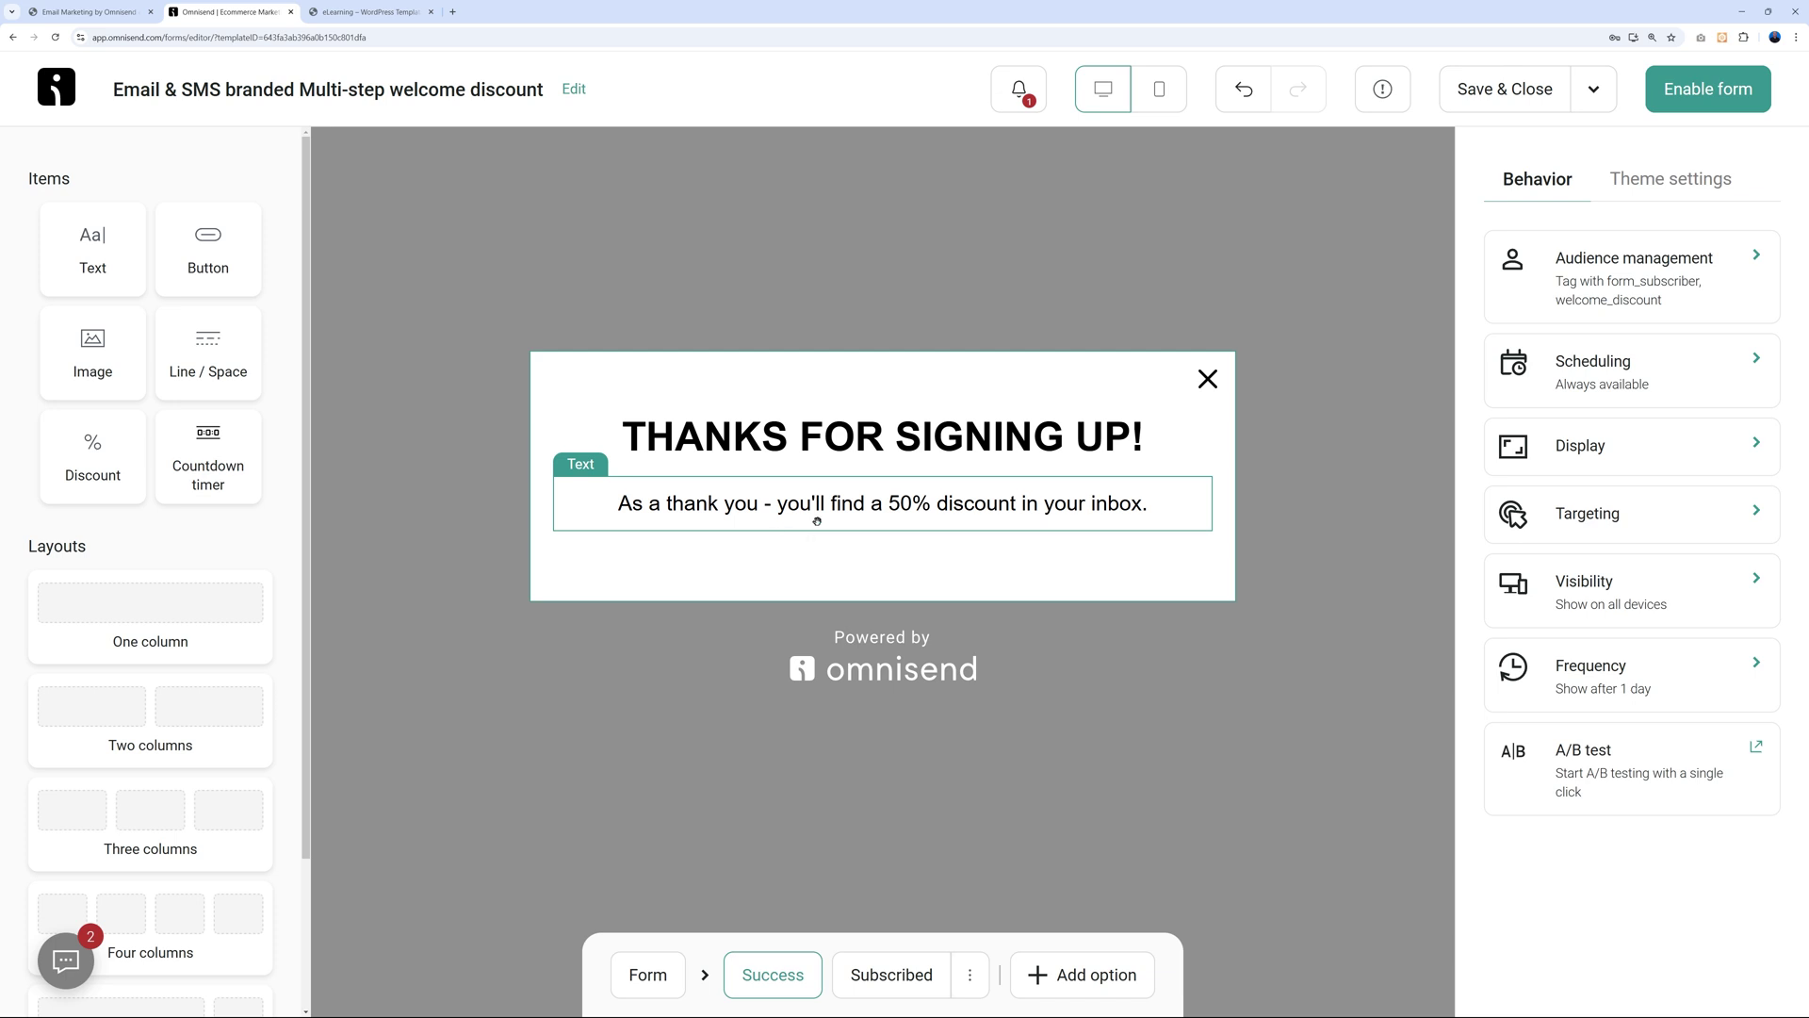
pyautogui.click(1059, 507)
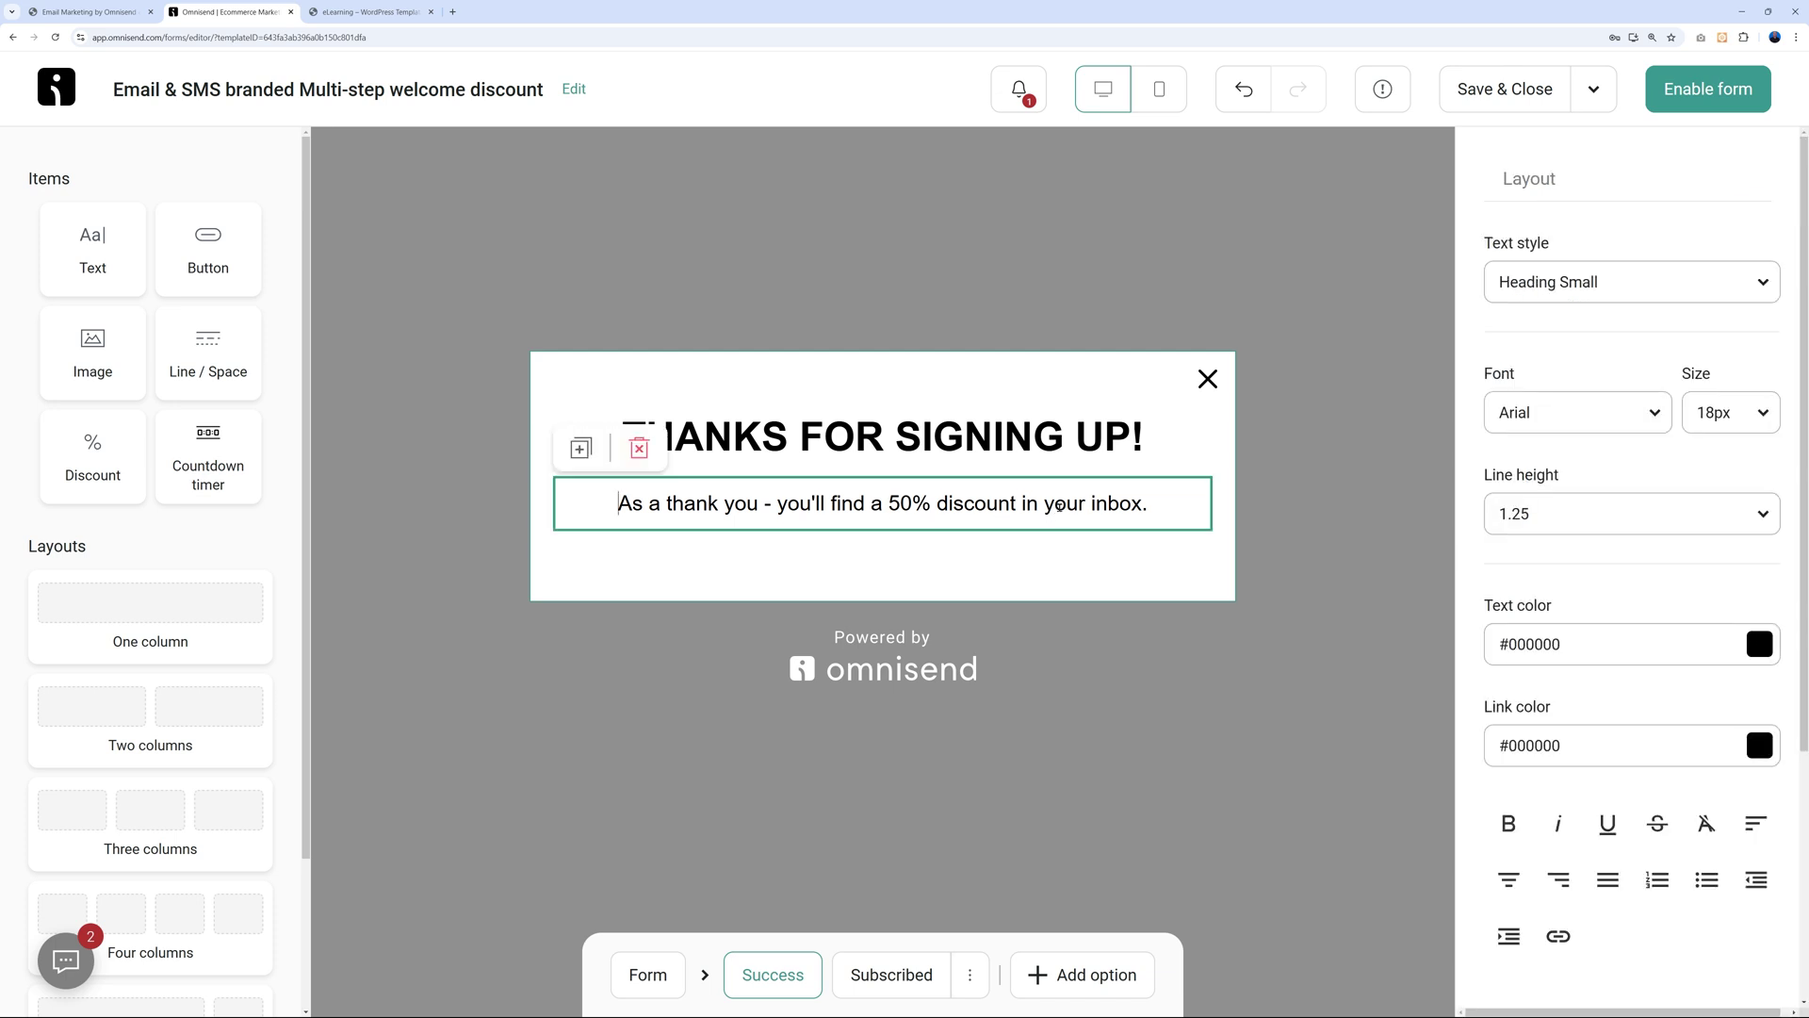
pyautogui.doubleClick(980, 504)
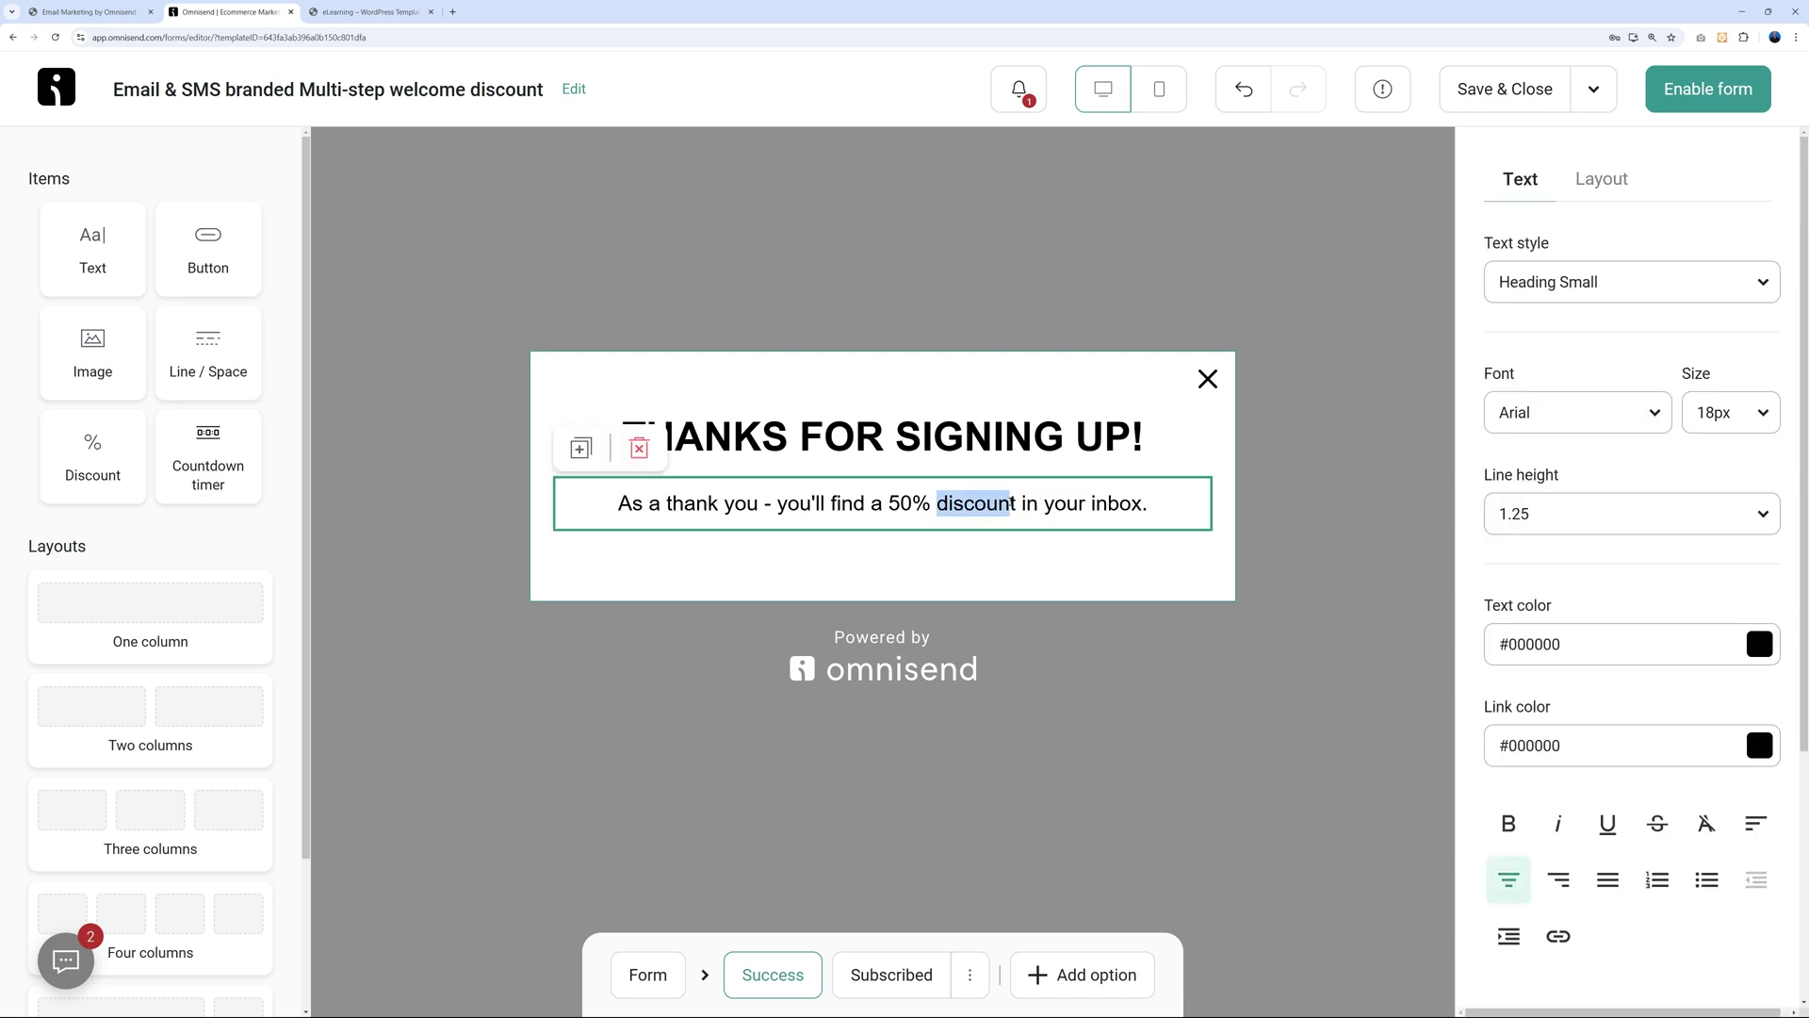
pyautogui.write('coupon ')
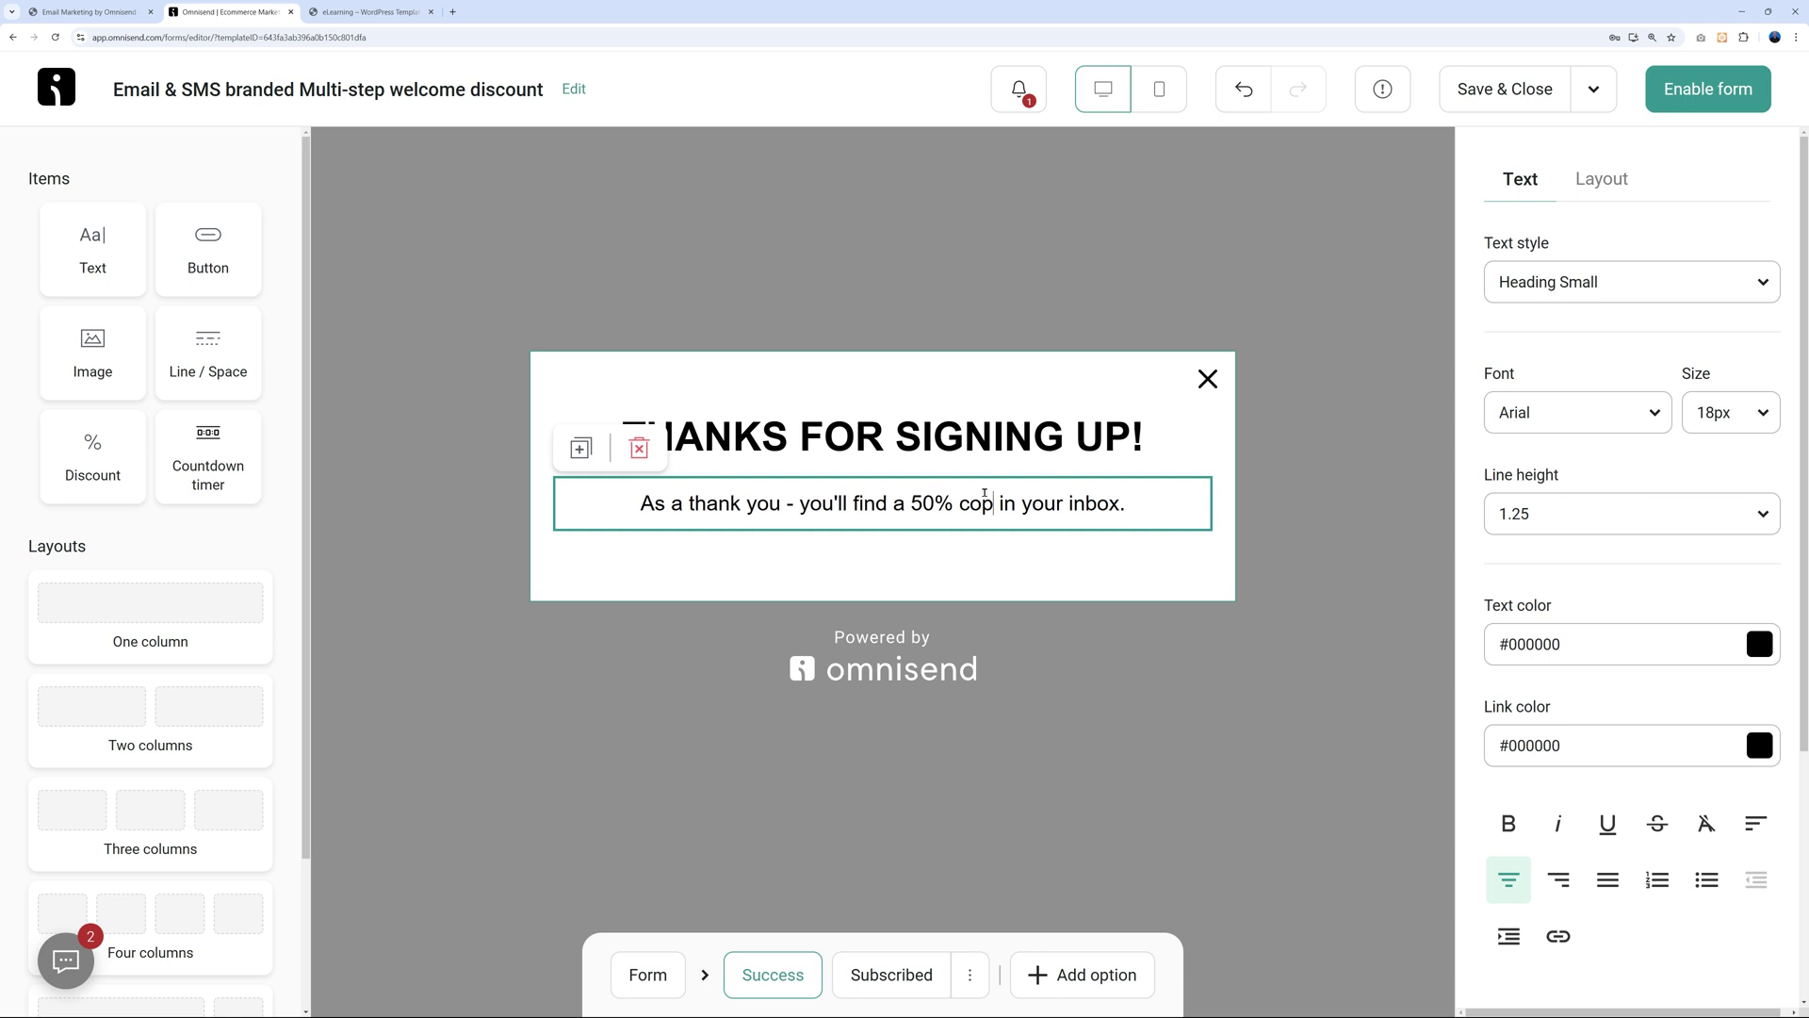
pyautogui.write('code')
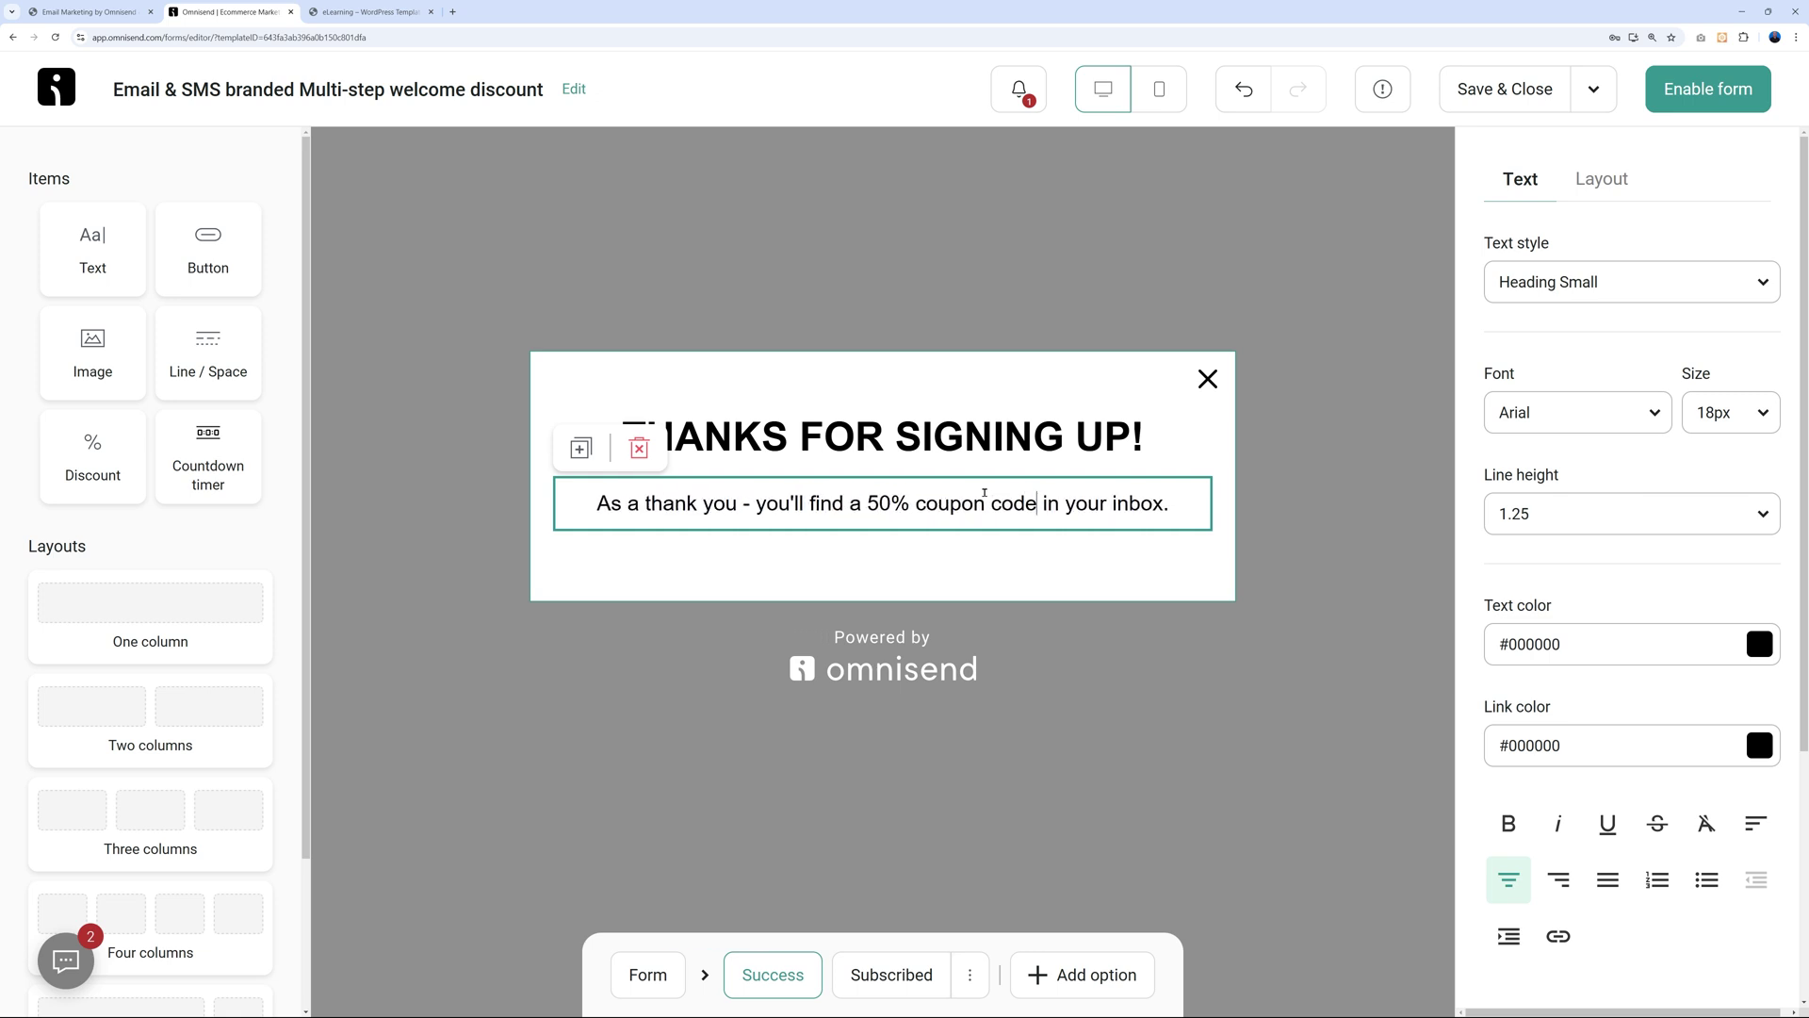
pyautogui.press('Escape')
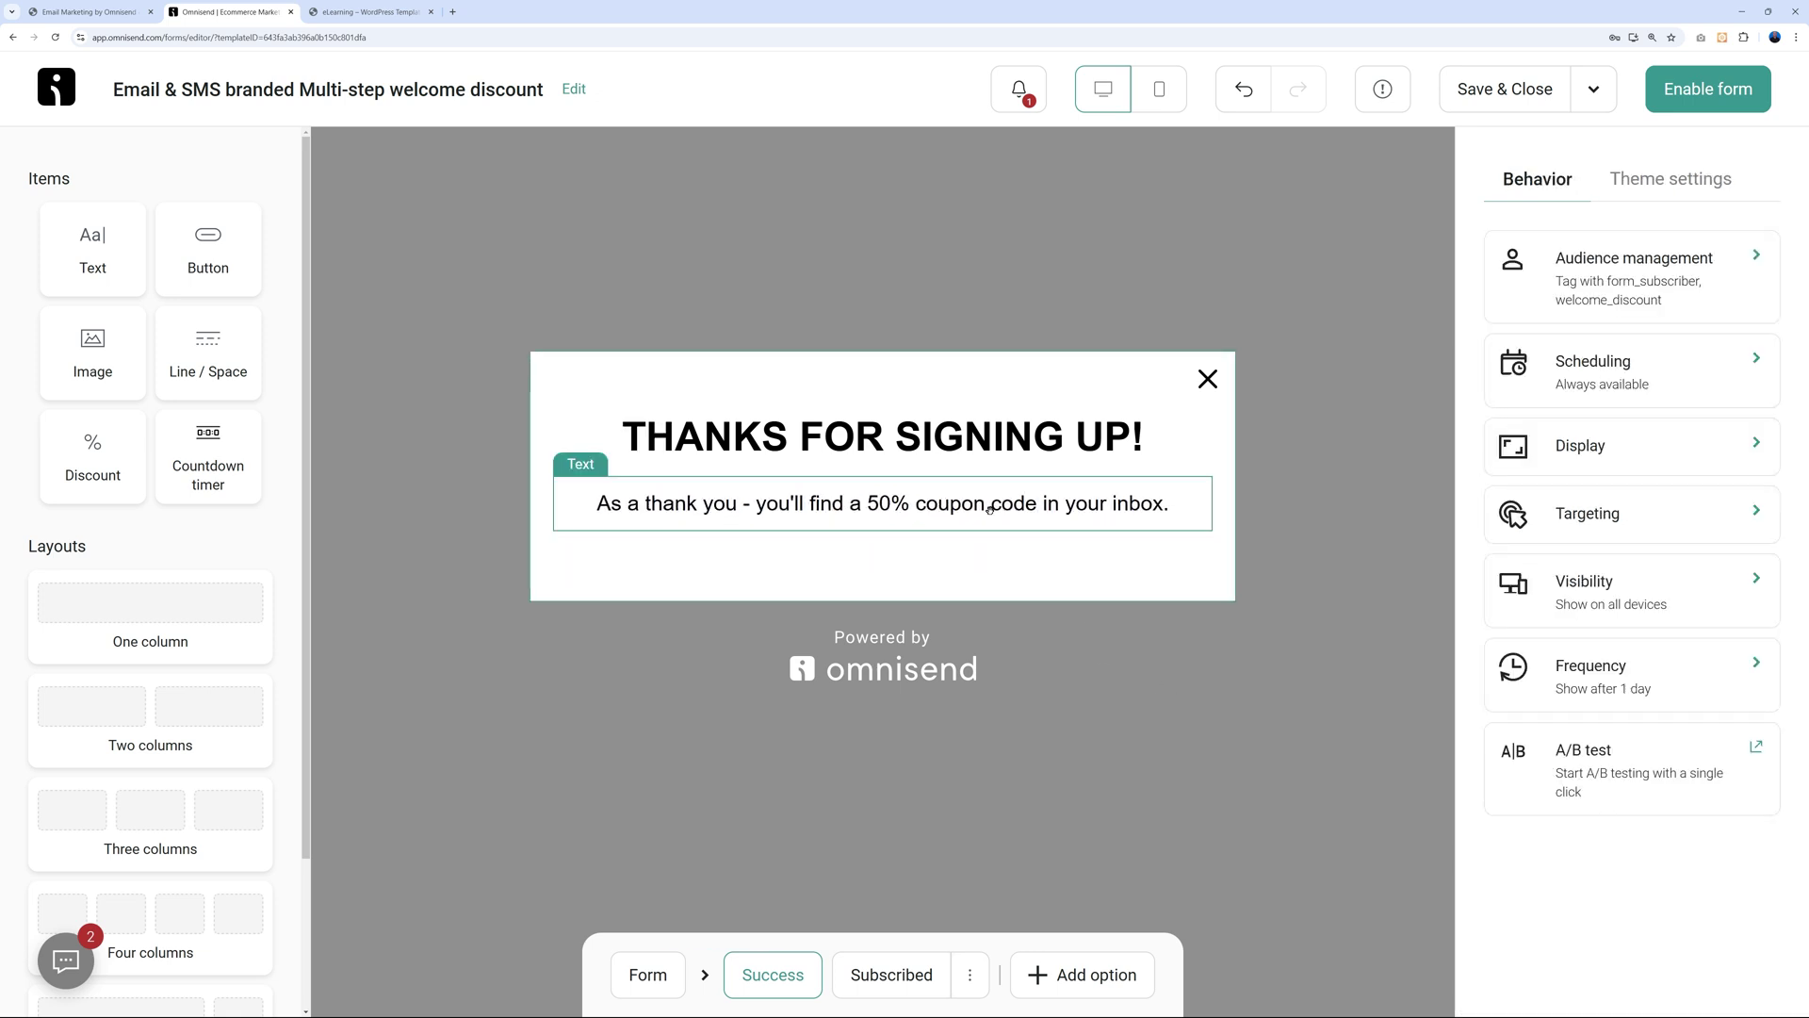
# Show the Subscribed message and list the form_subscriber and welcome_discount audience tags.
pyautogui.click(886, 974)
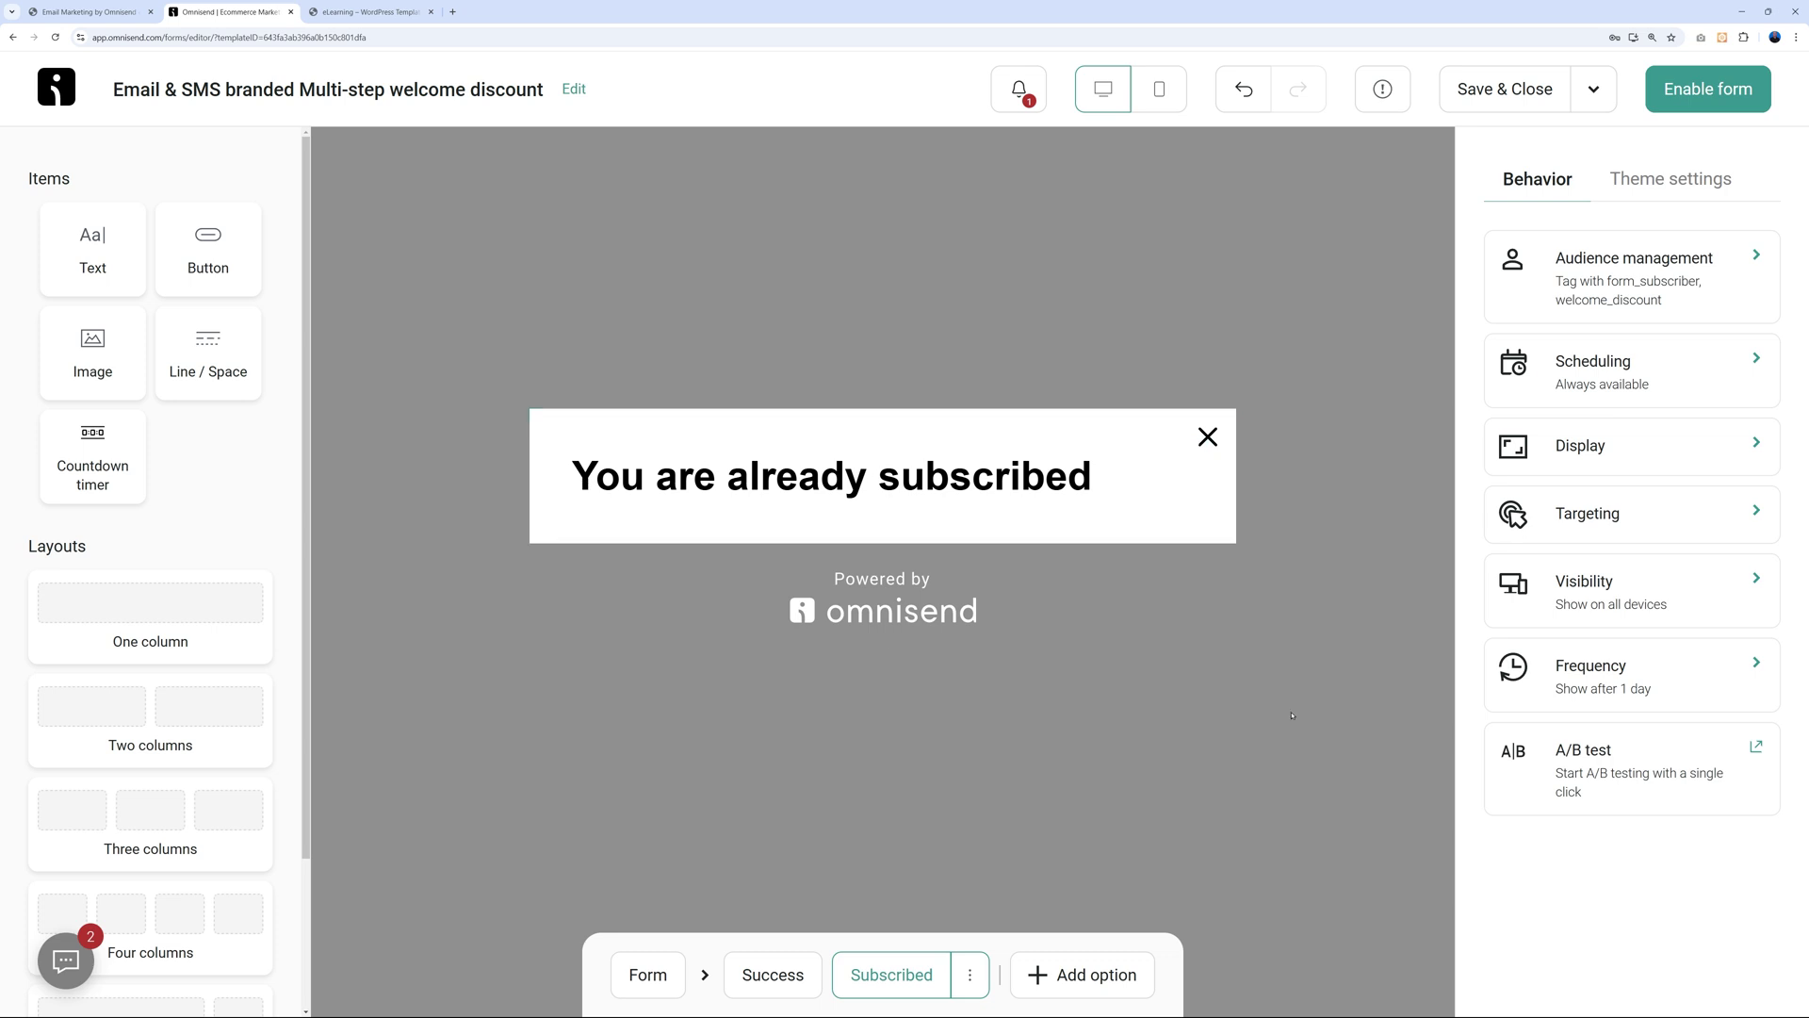
pyautogui.click(1719, 269)
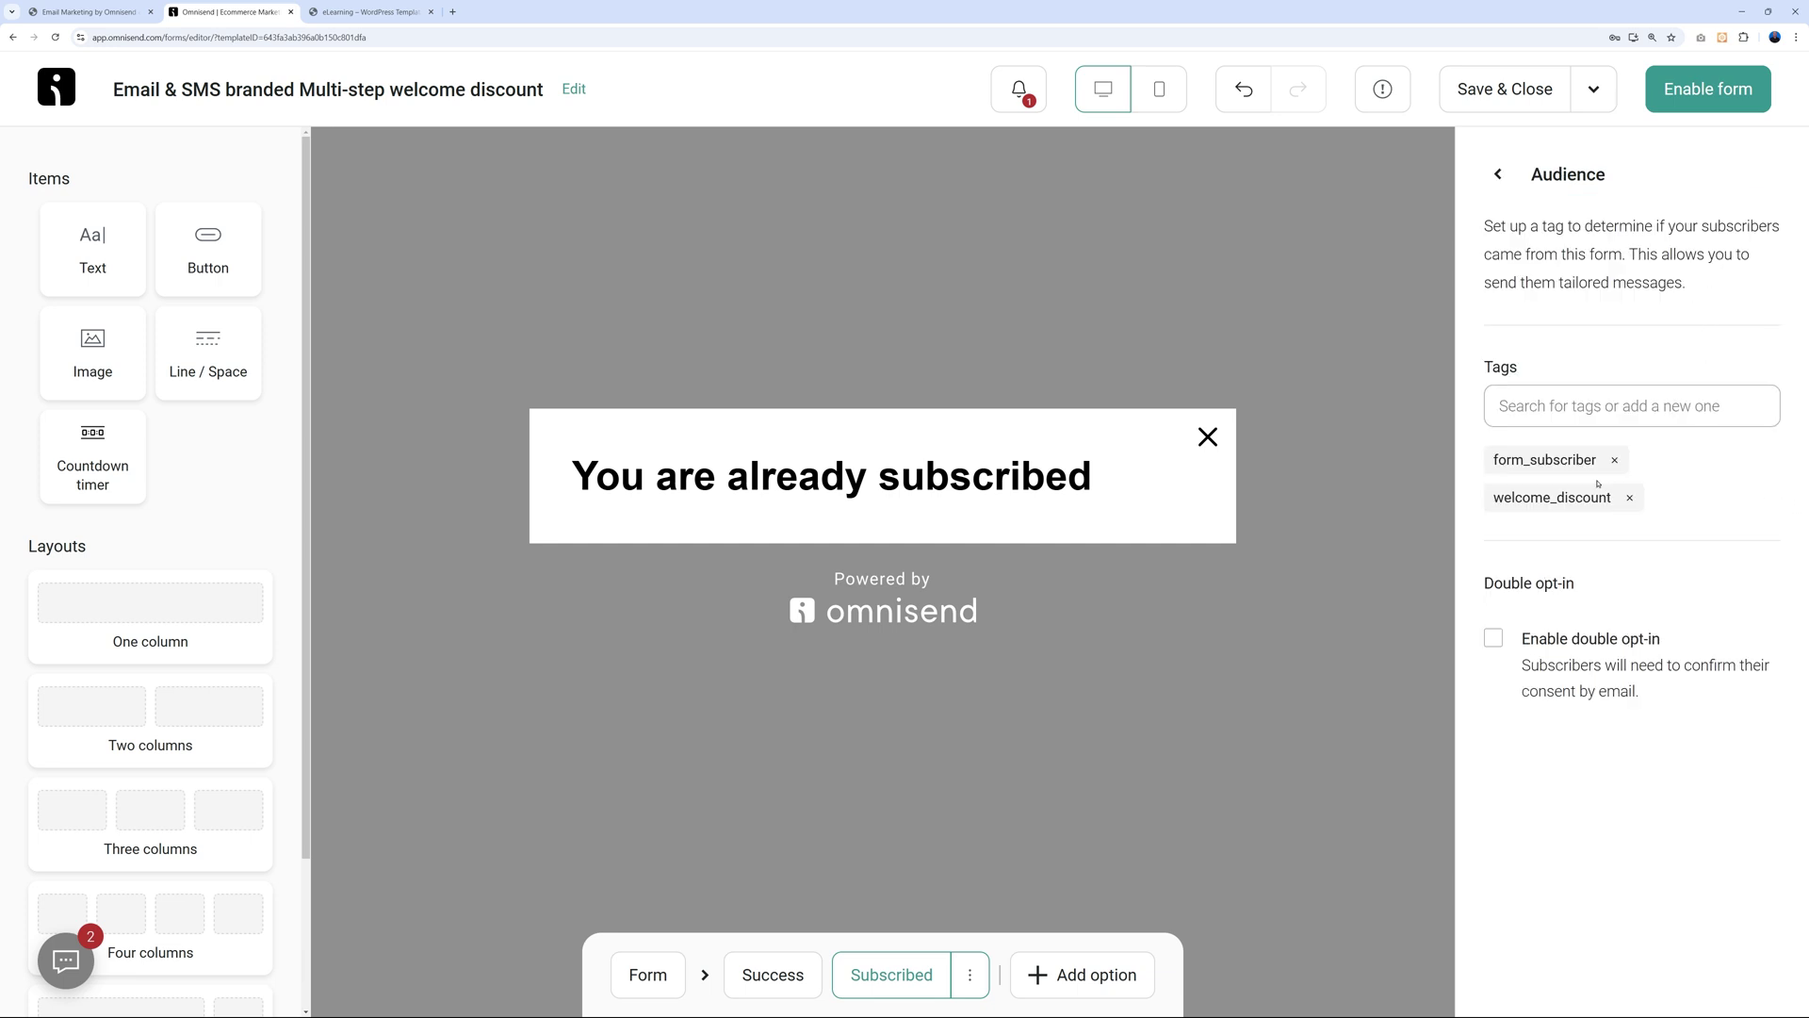
pyautogui.click(1666, 405)
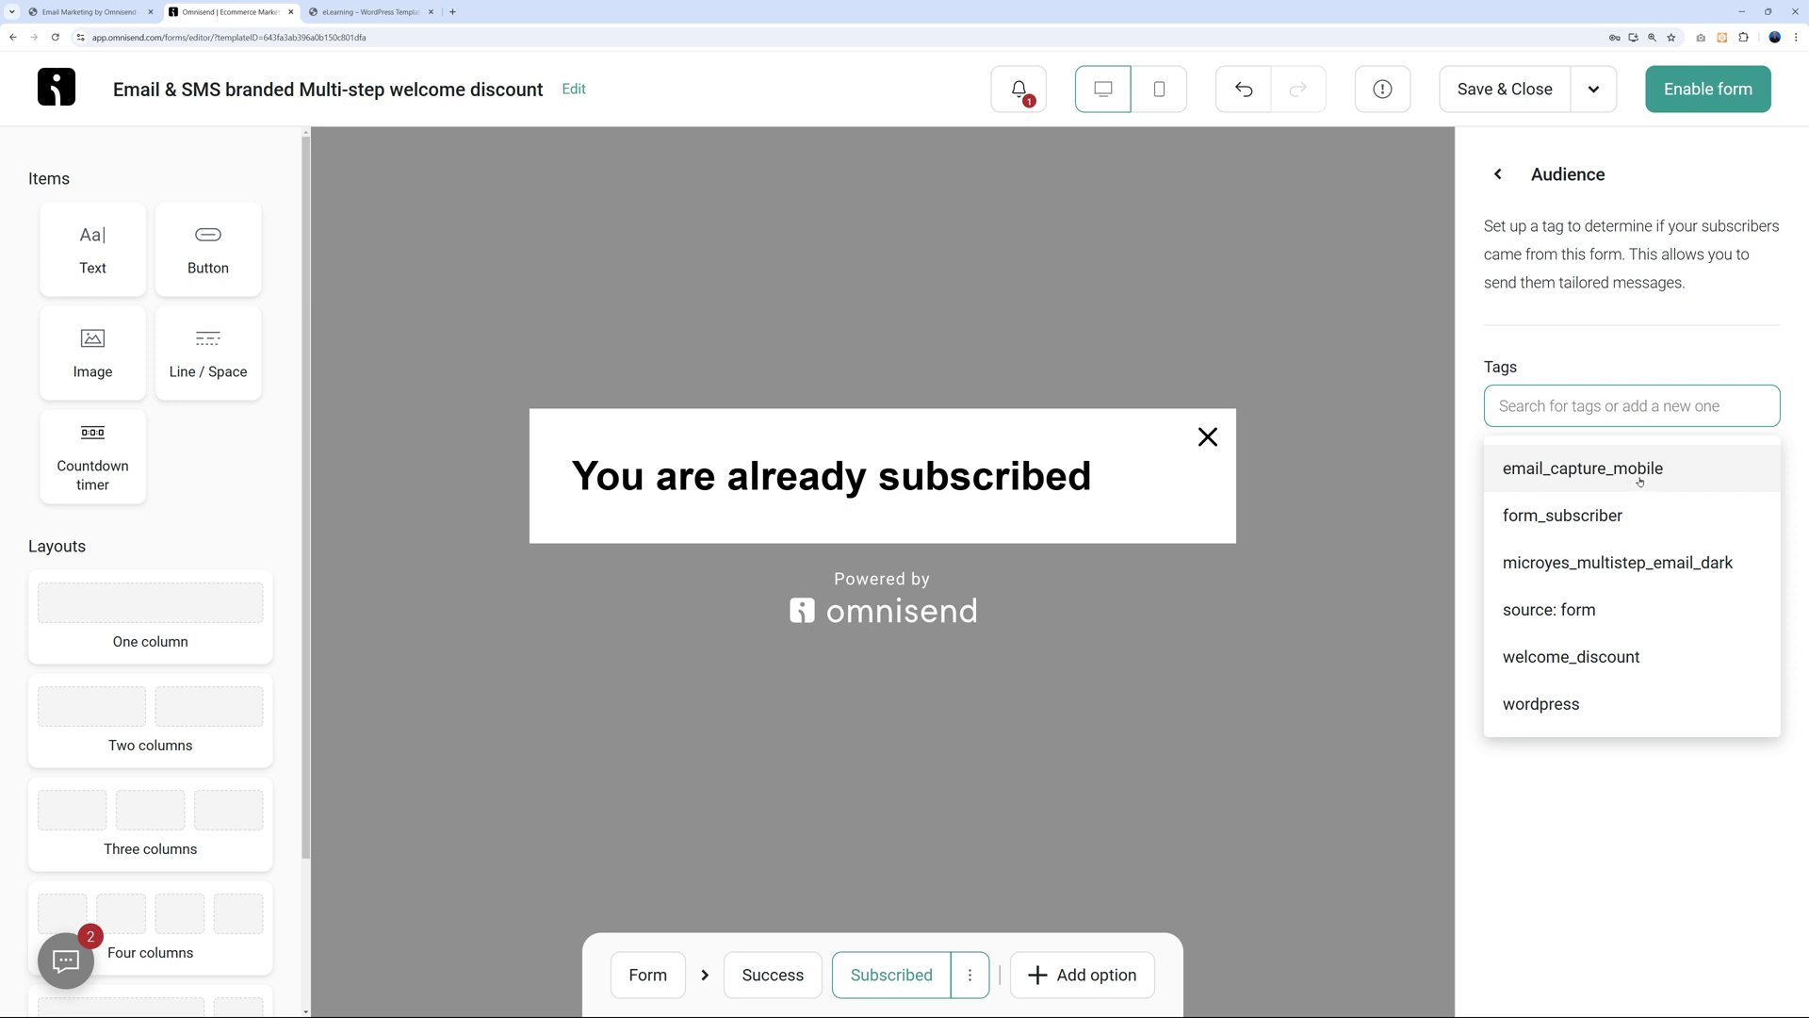
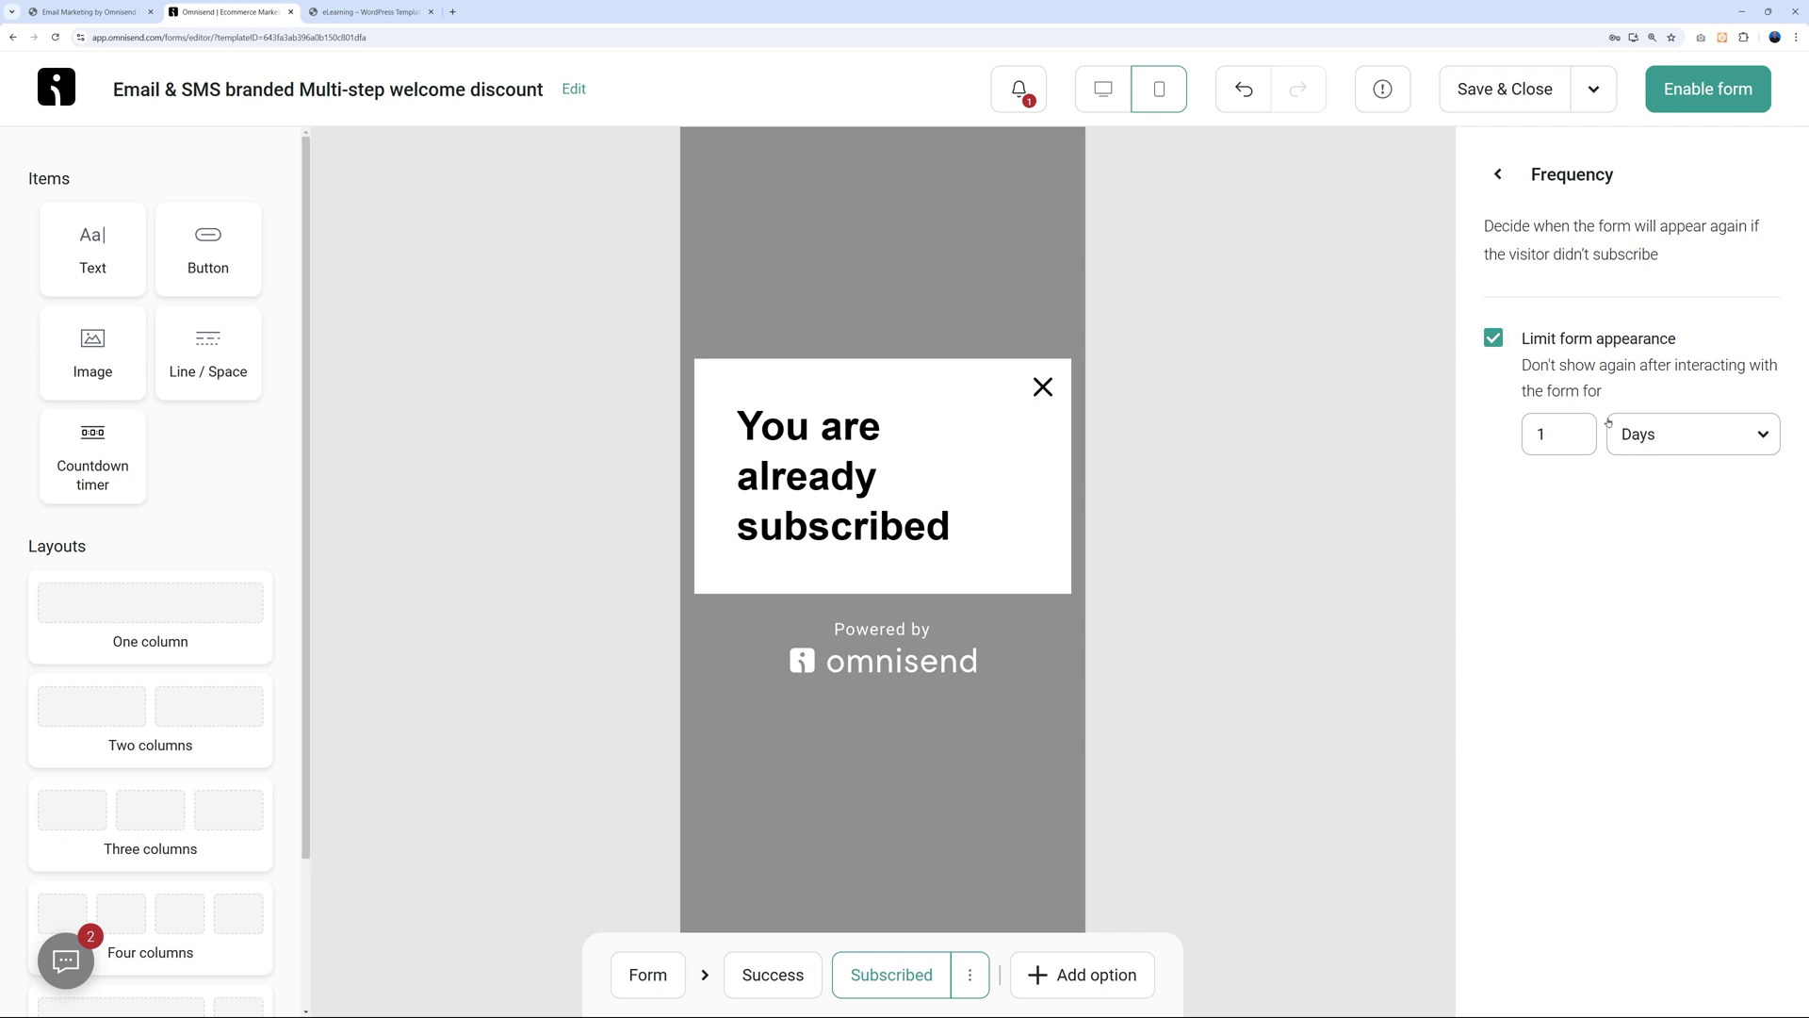
# Return to the form's behavior settings list with the 1-day reappearance limit in place.
pyautogui.click(1497, 175)
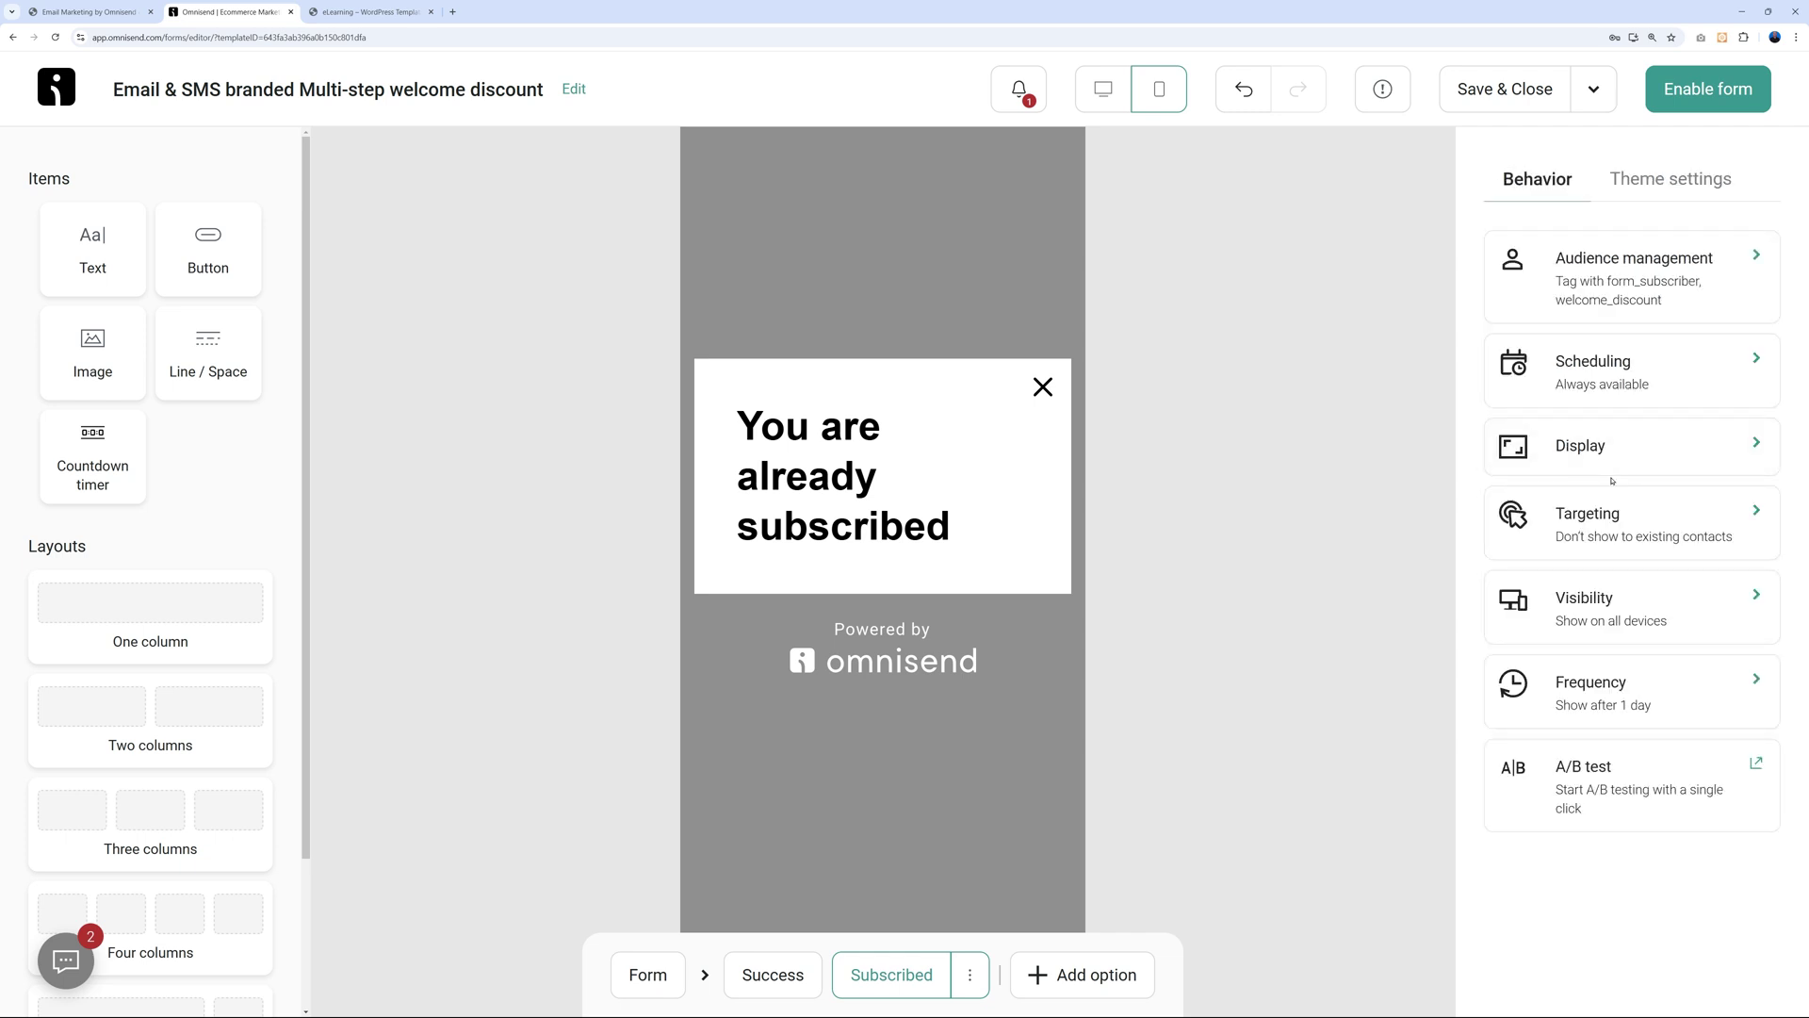
# Start an A/B test splitting the welcome discount form 50/50 between two versions.
pyautogui.click(1632, 802)
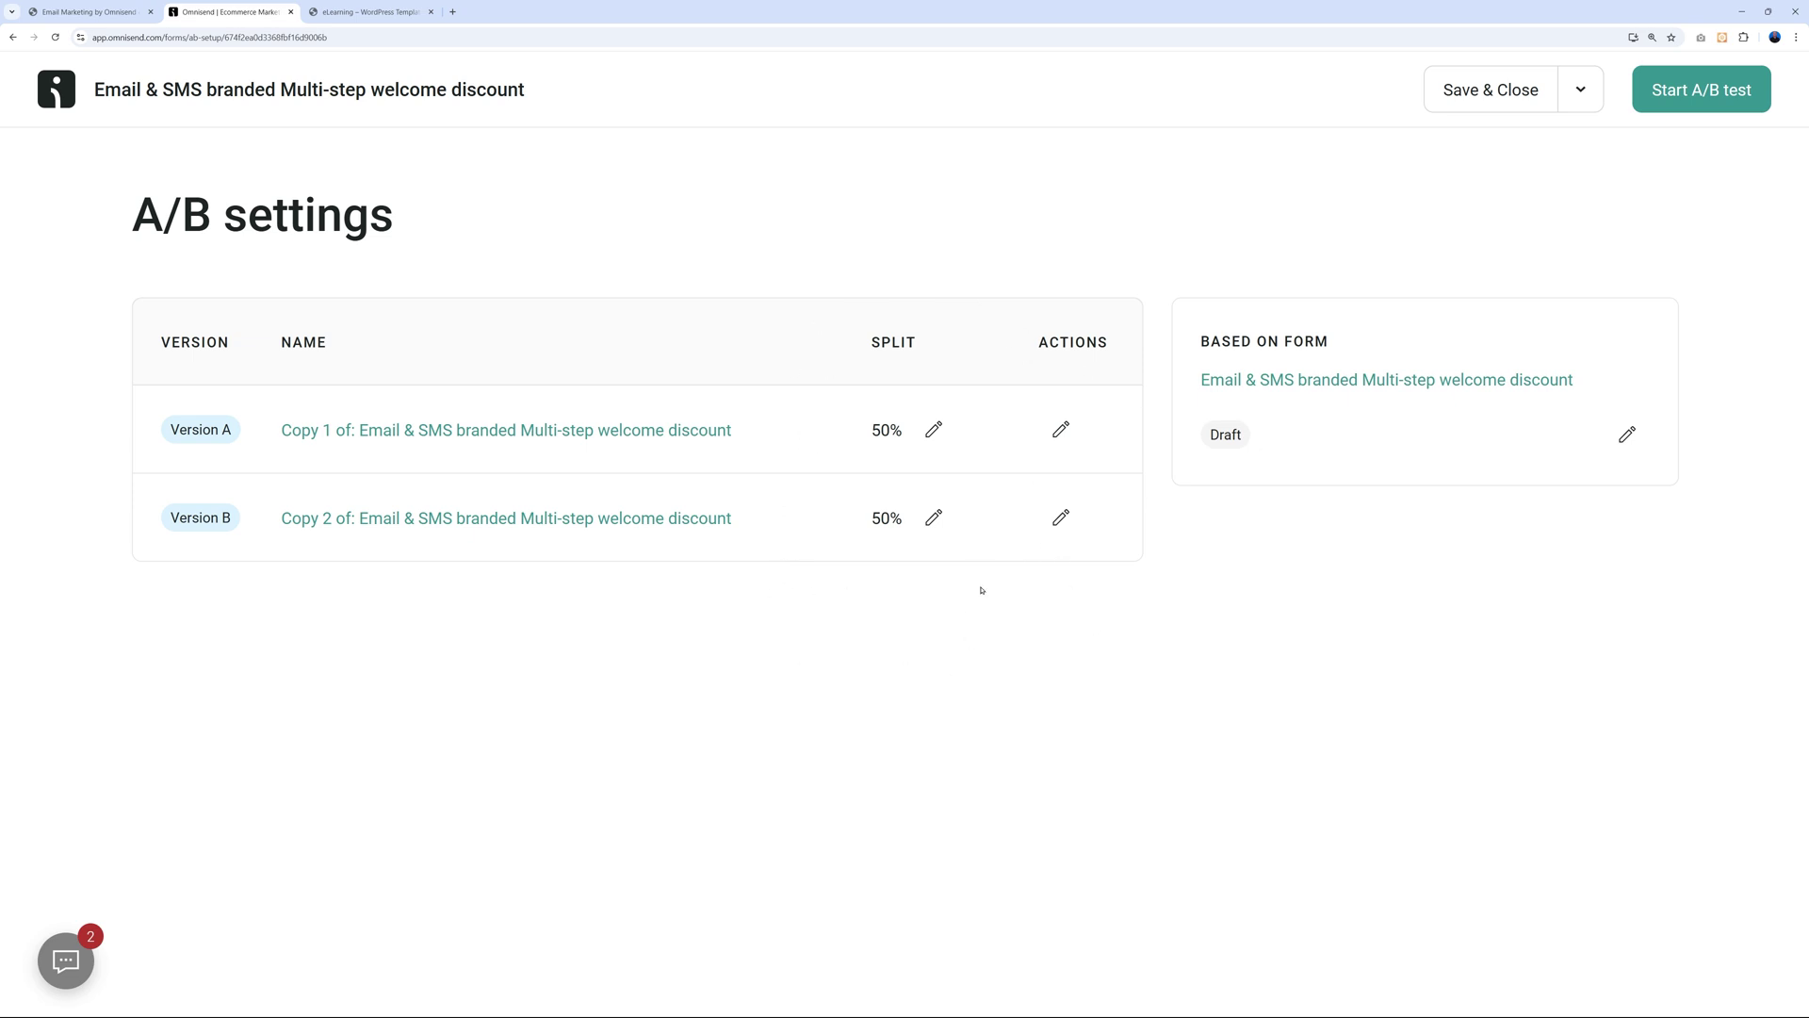
pyautogui.click(1702, 101)
pyautogui.scroll(-1, 565, 605)
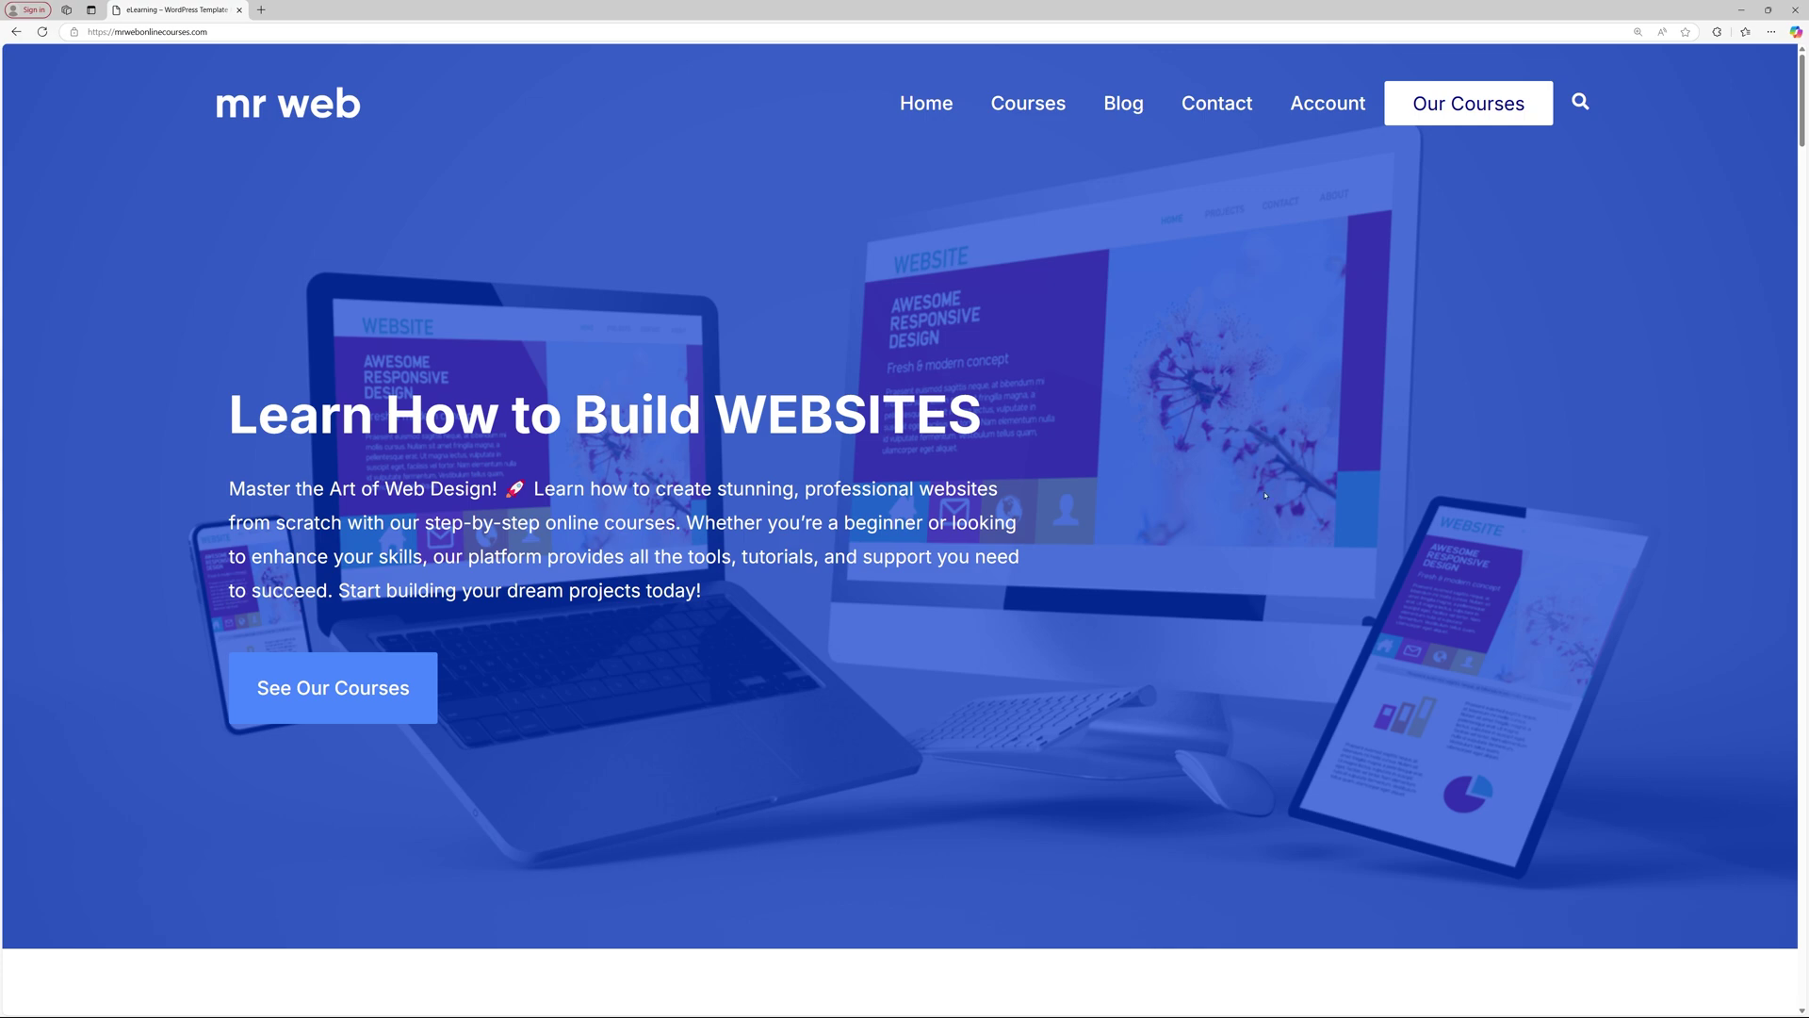
# On the live site, submit a saved email in the GET 50% OFF popup and dismiss the thank-you message.
pyautogui.scroll(-10, 1260, 515)
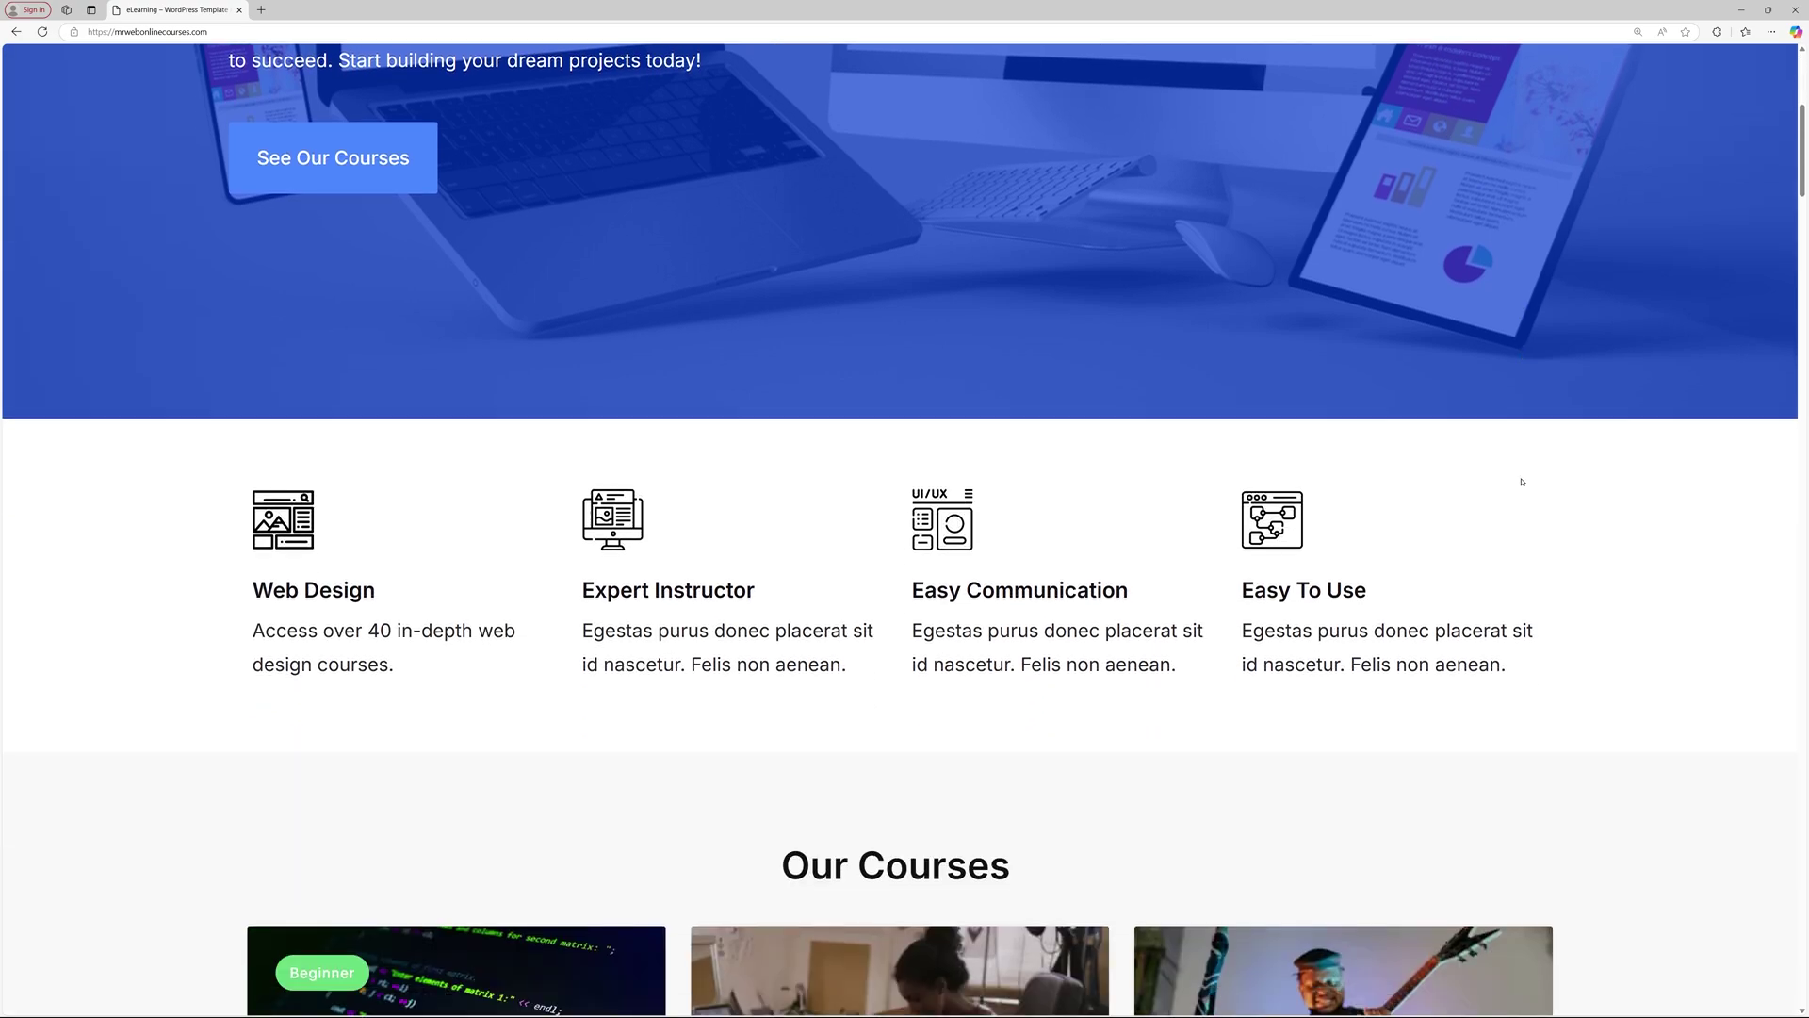
pyautogui.scroll(-15, 1537, 484)
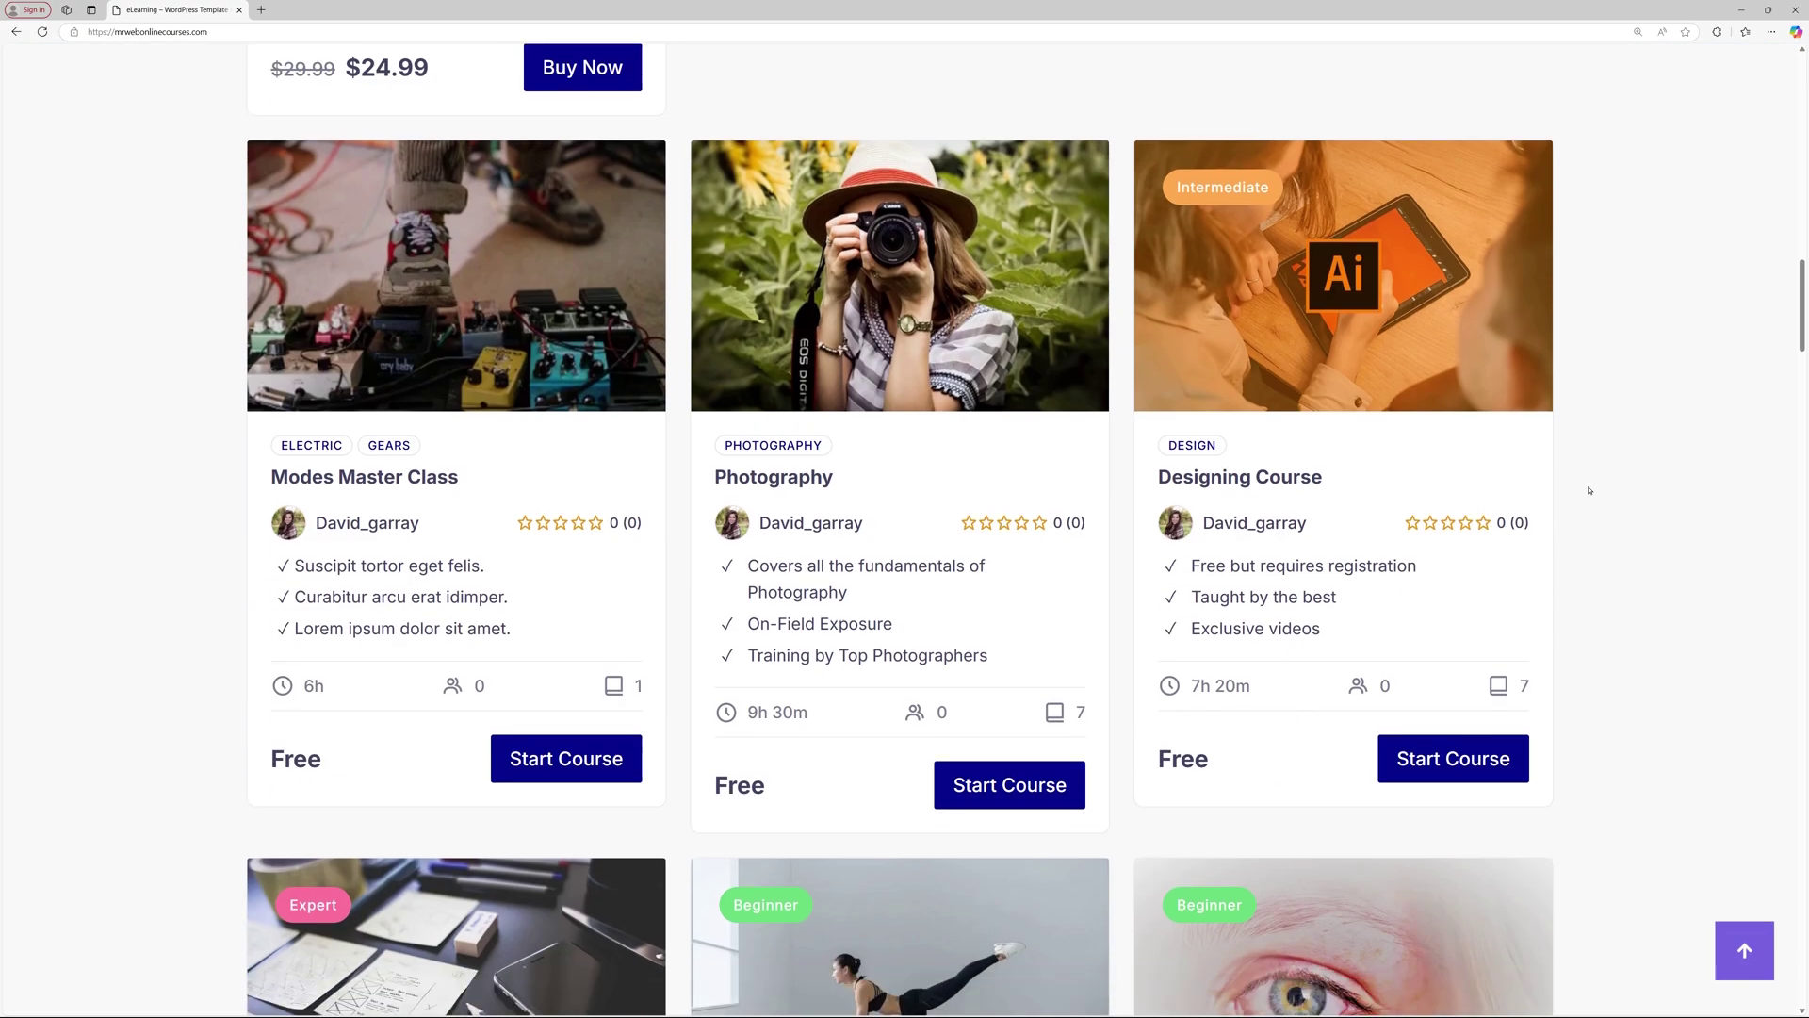
pyautogui.scroll(-12, 1589, 490)
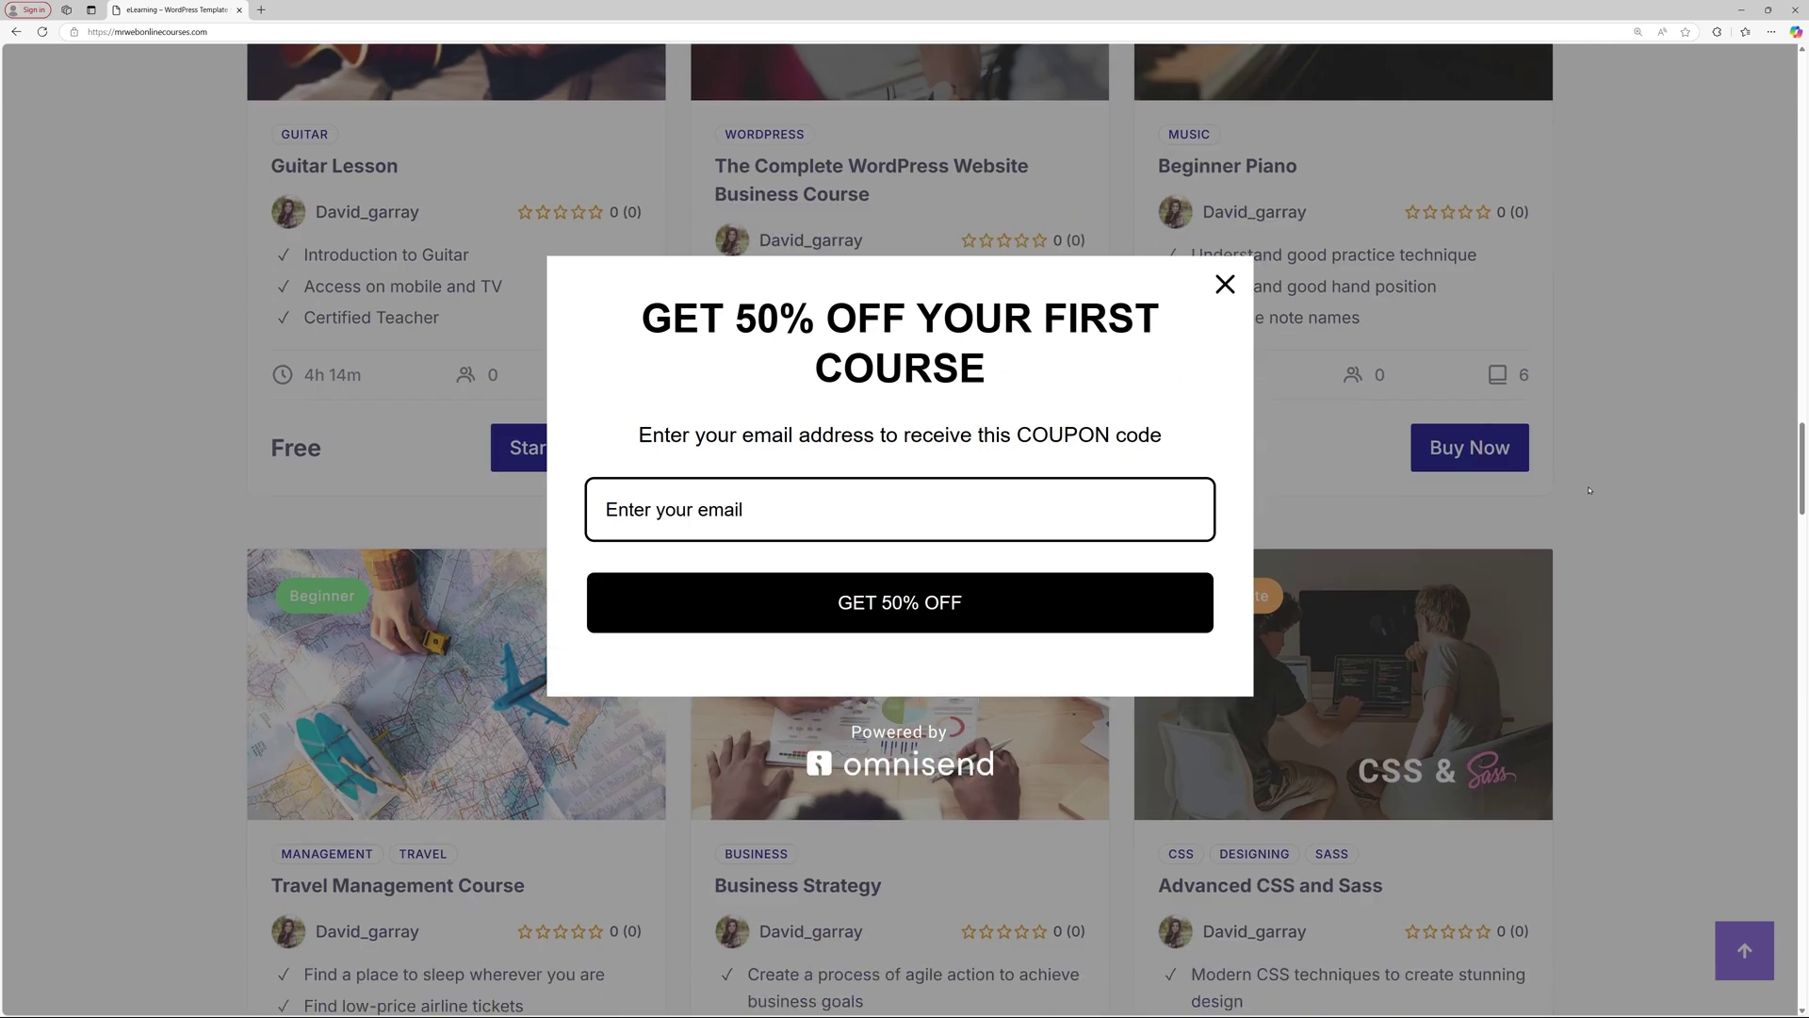
pyautogui.click(801, 505)
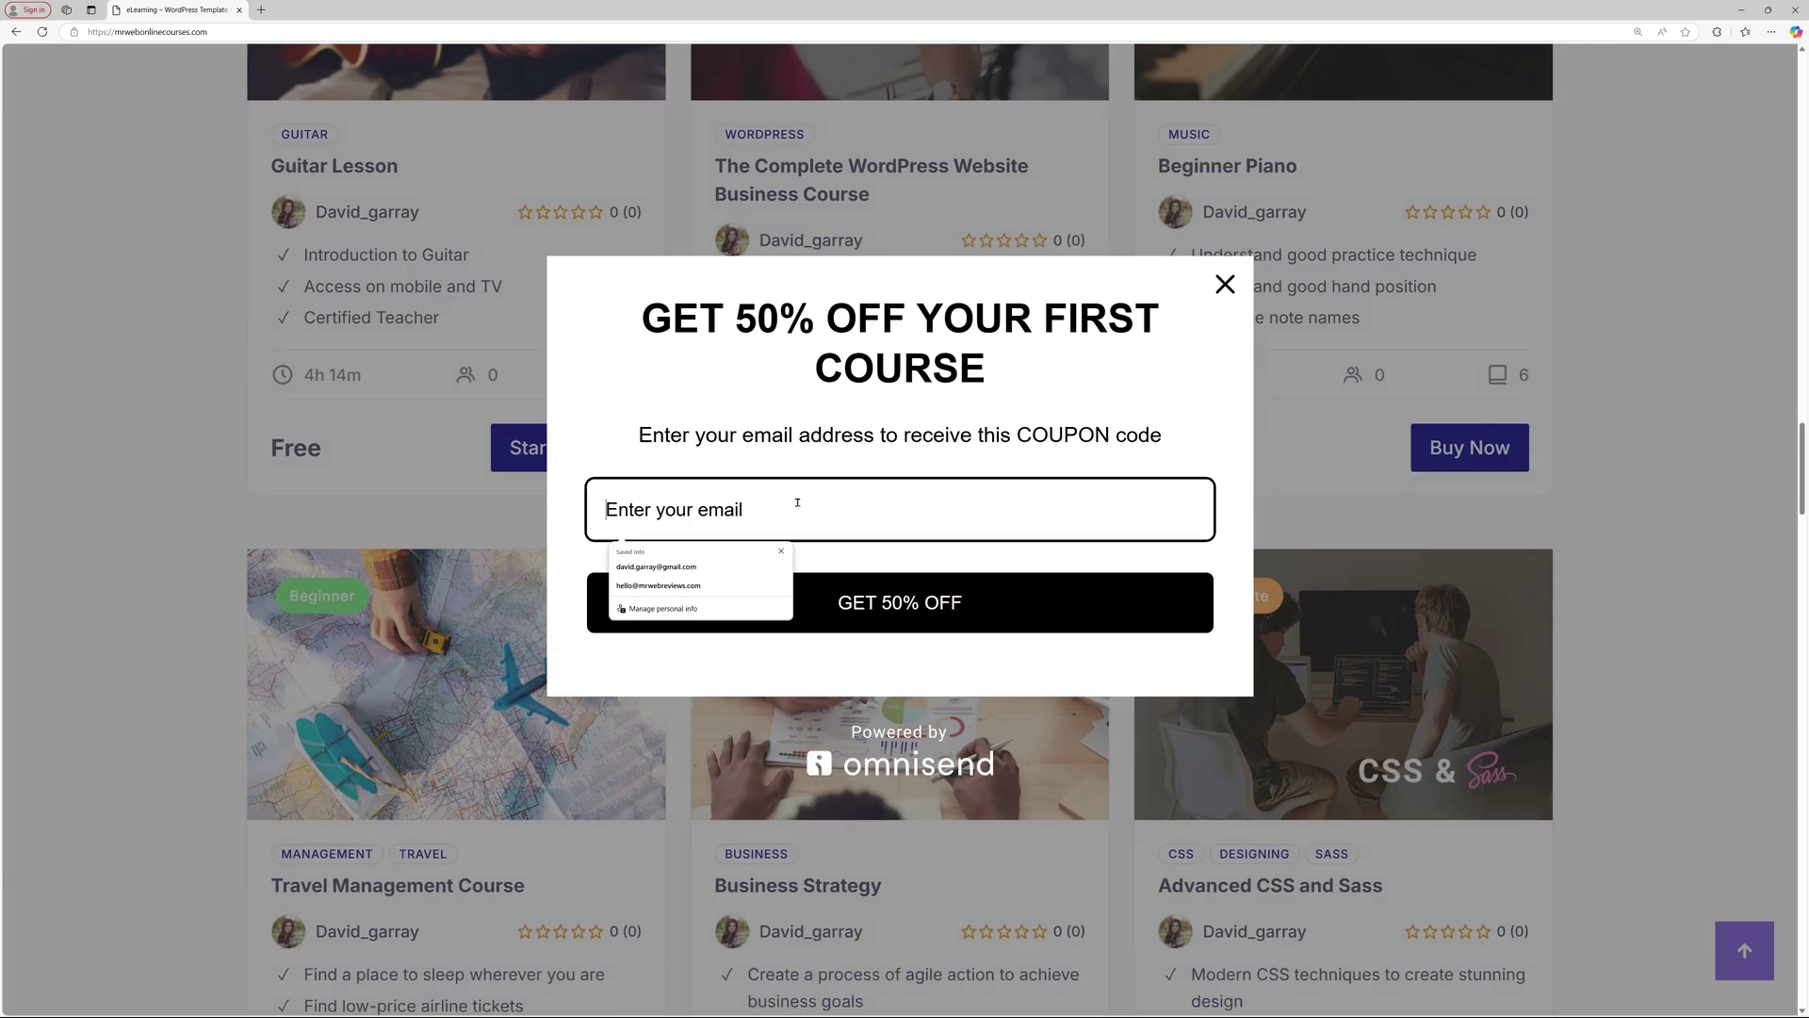
pyautogui.click(657, 566)
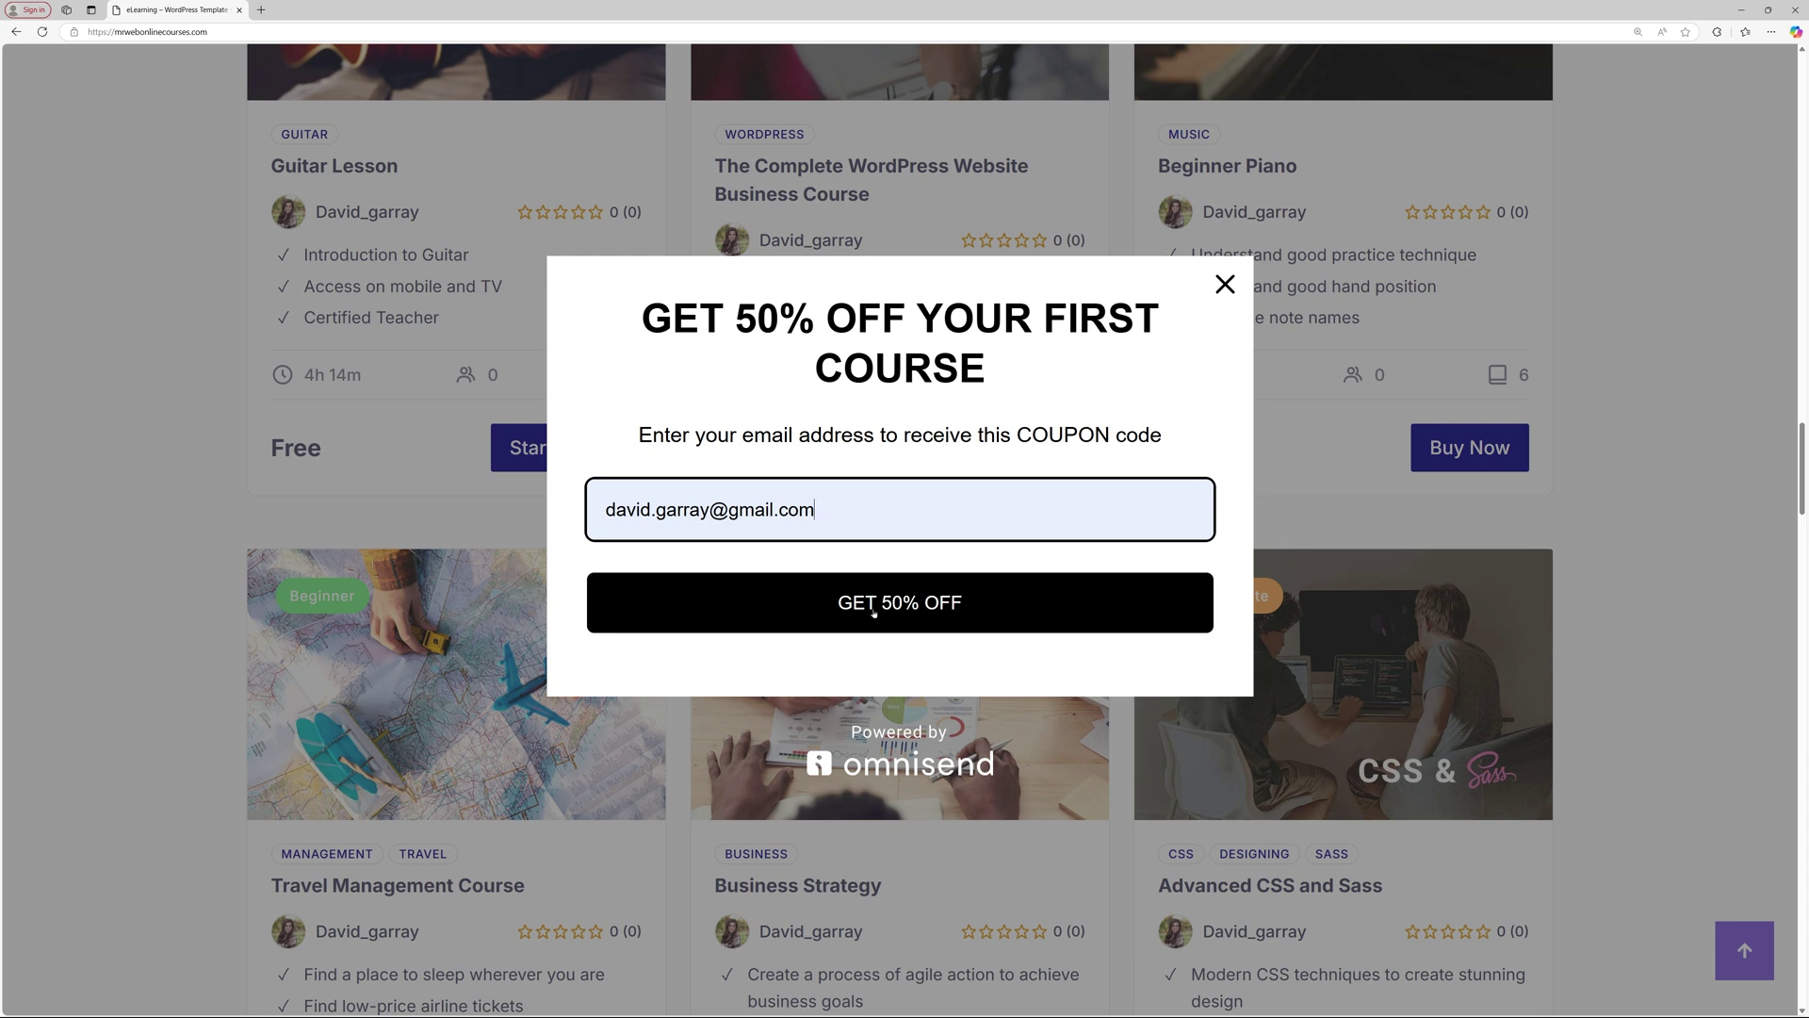
pyautogui.click(935, 608)
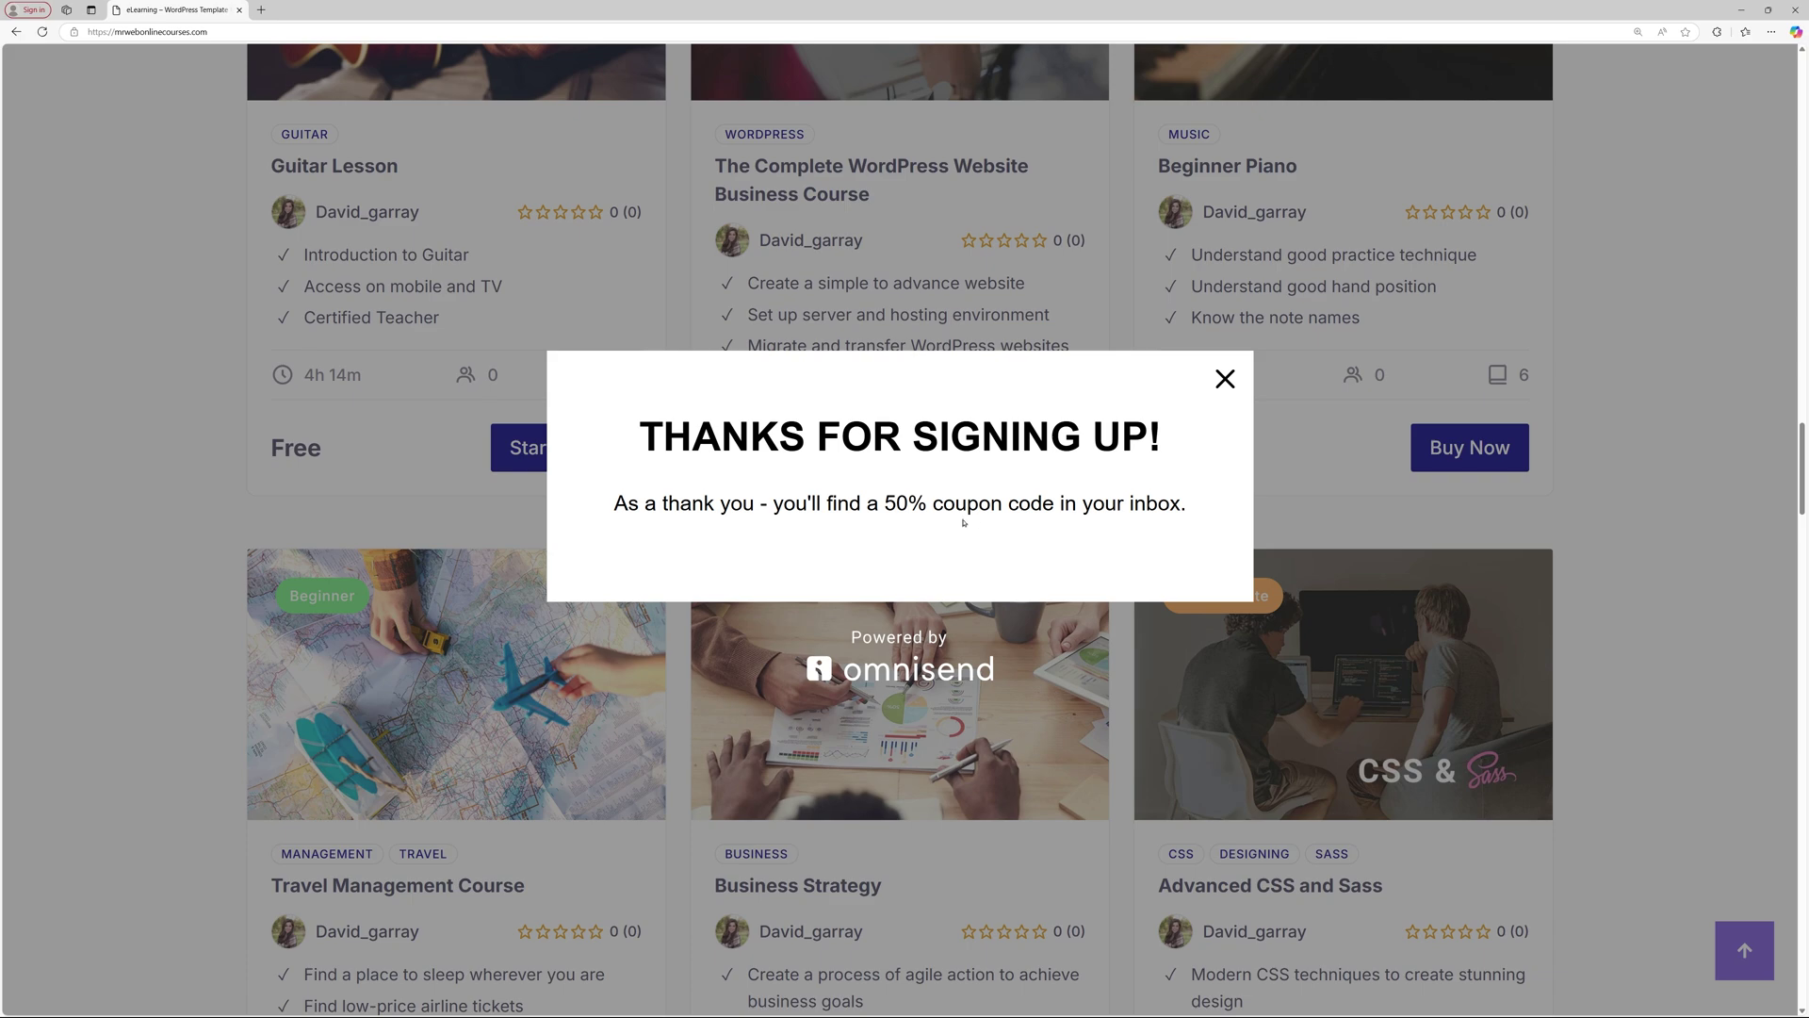
pyautogui.click(1222, 381)
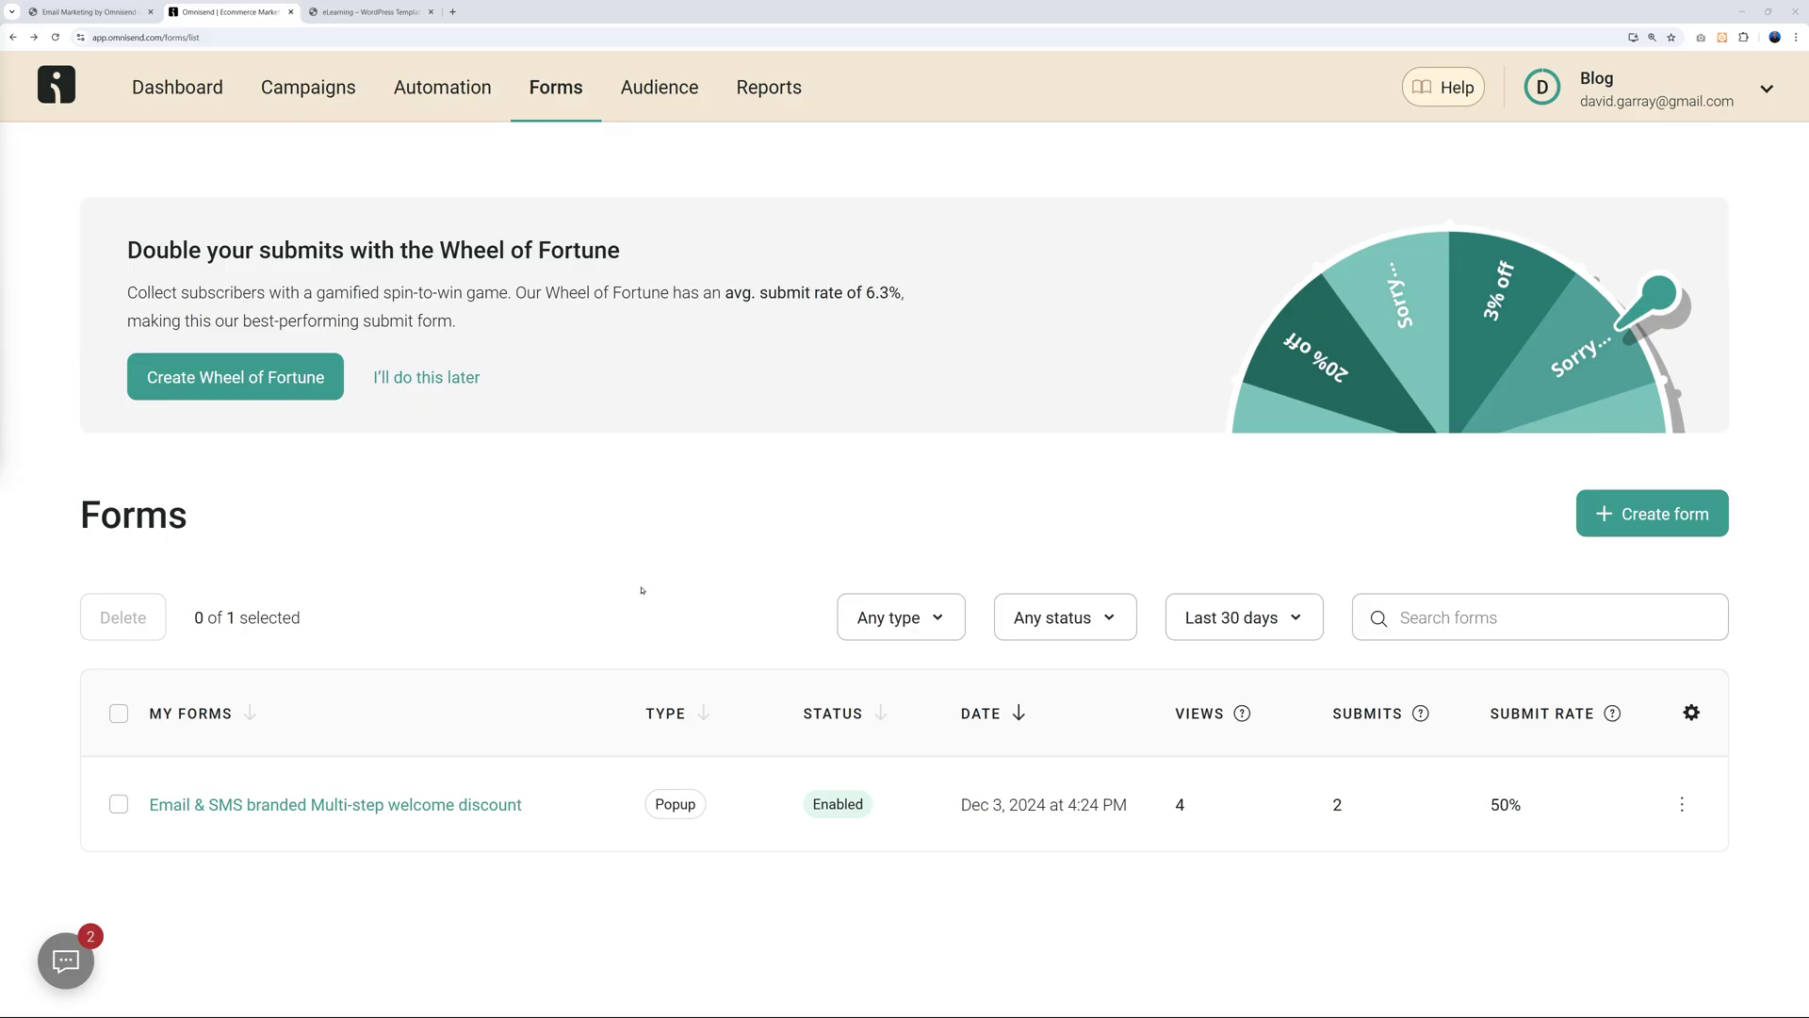
# Create a new automation from the pre-built Welcome Email workflow template.
pyautogui.click(443, 87)
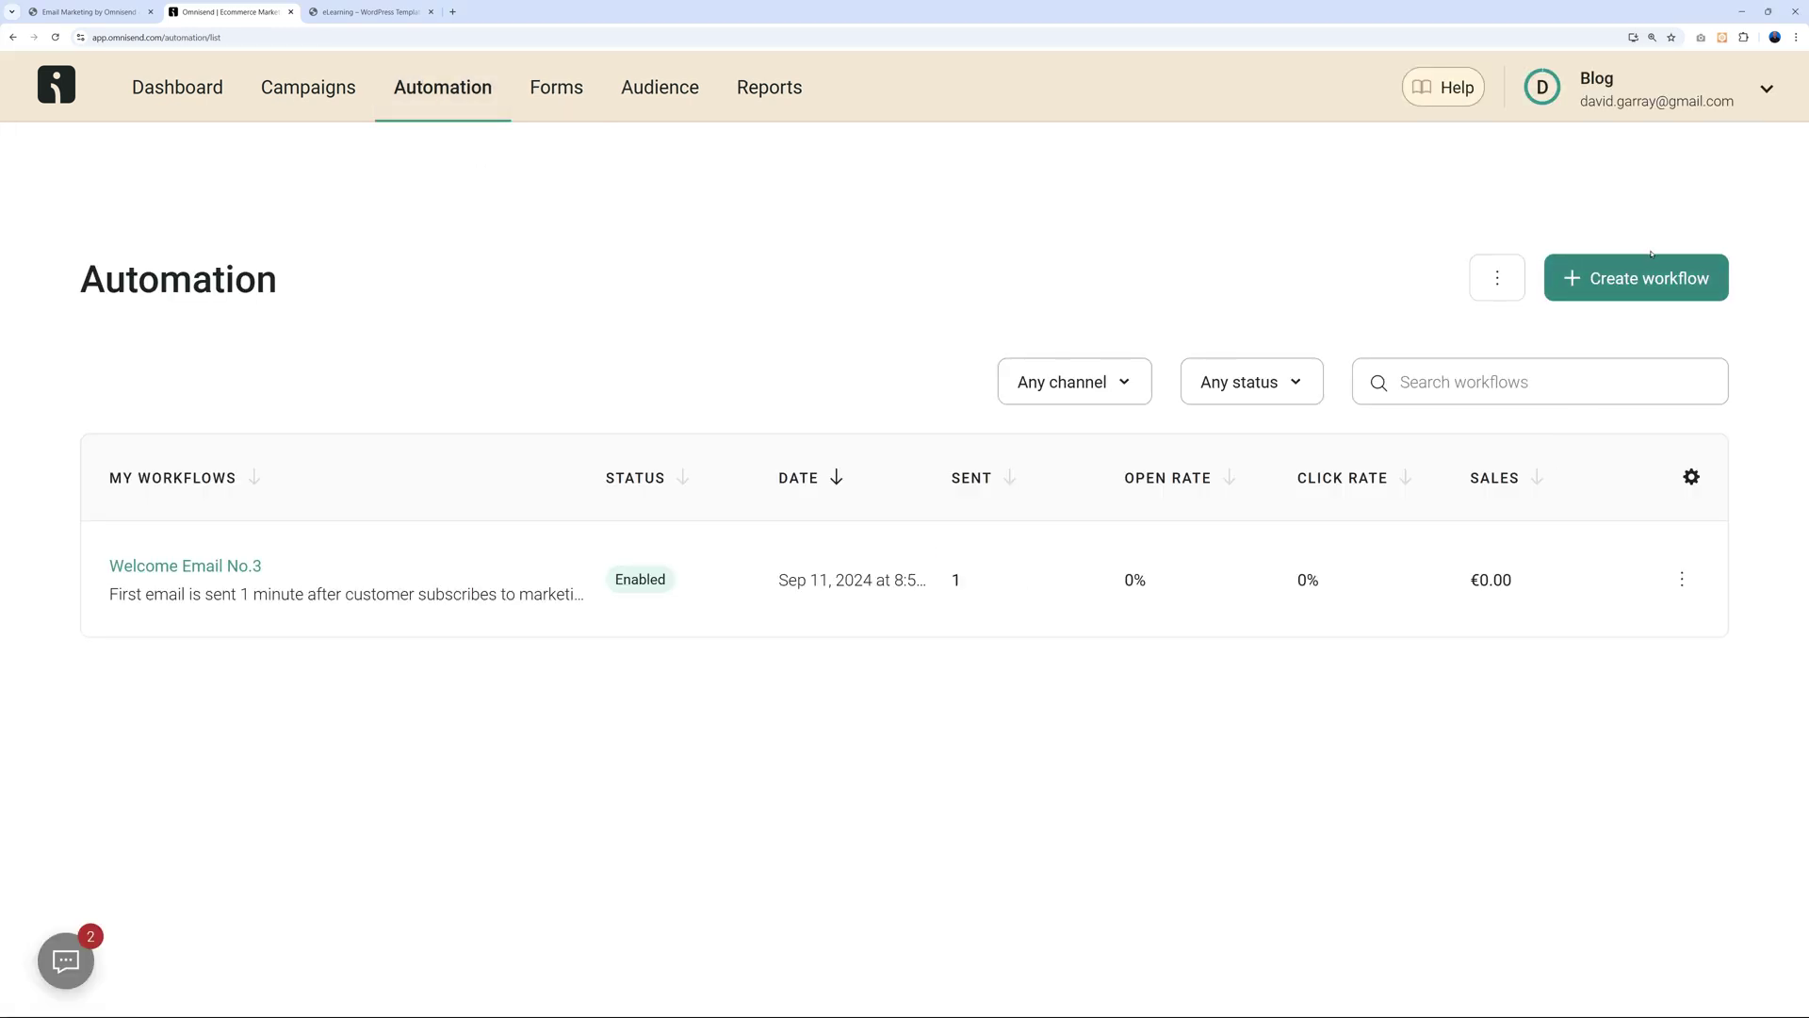
pyautogui.click(1618, 298)
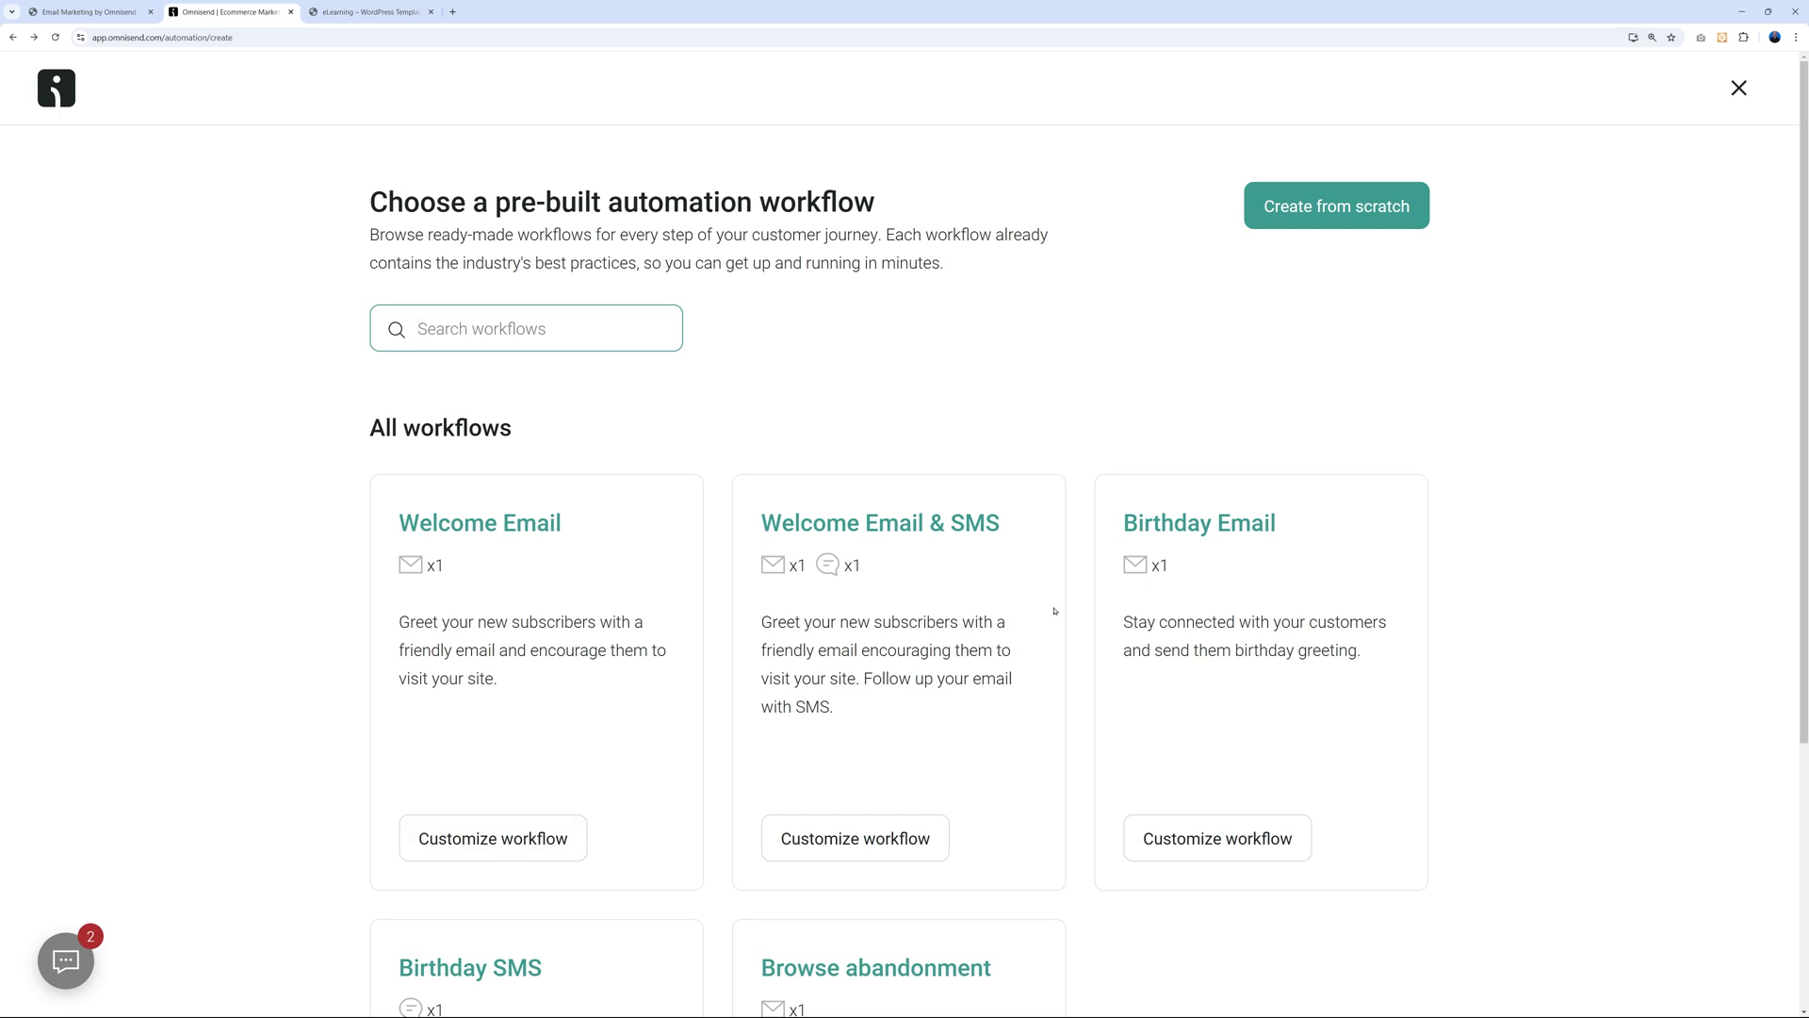
pyautogui.scroll(-4, 1388, 638)
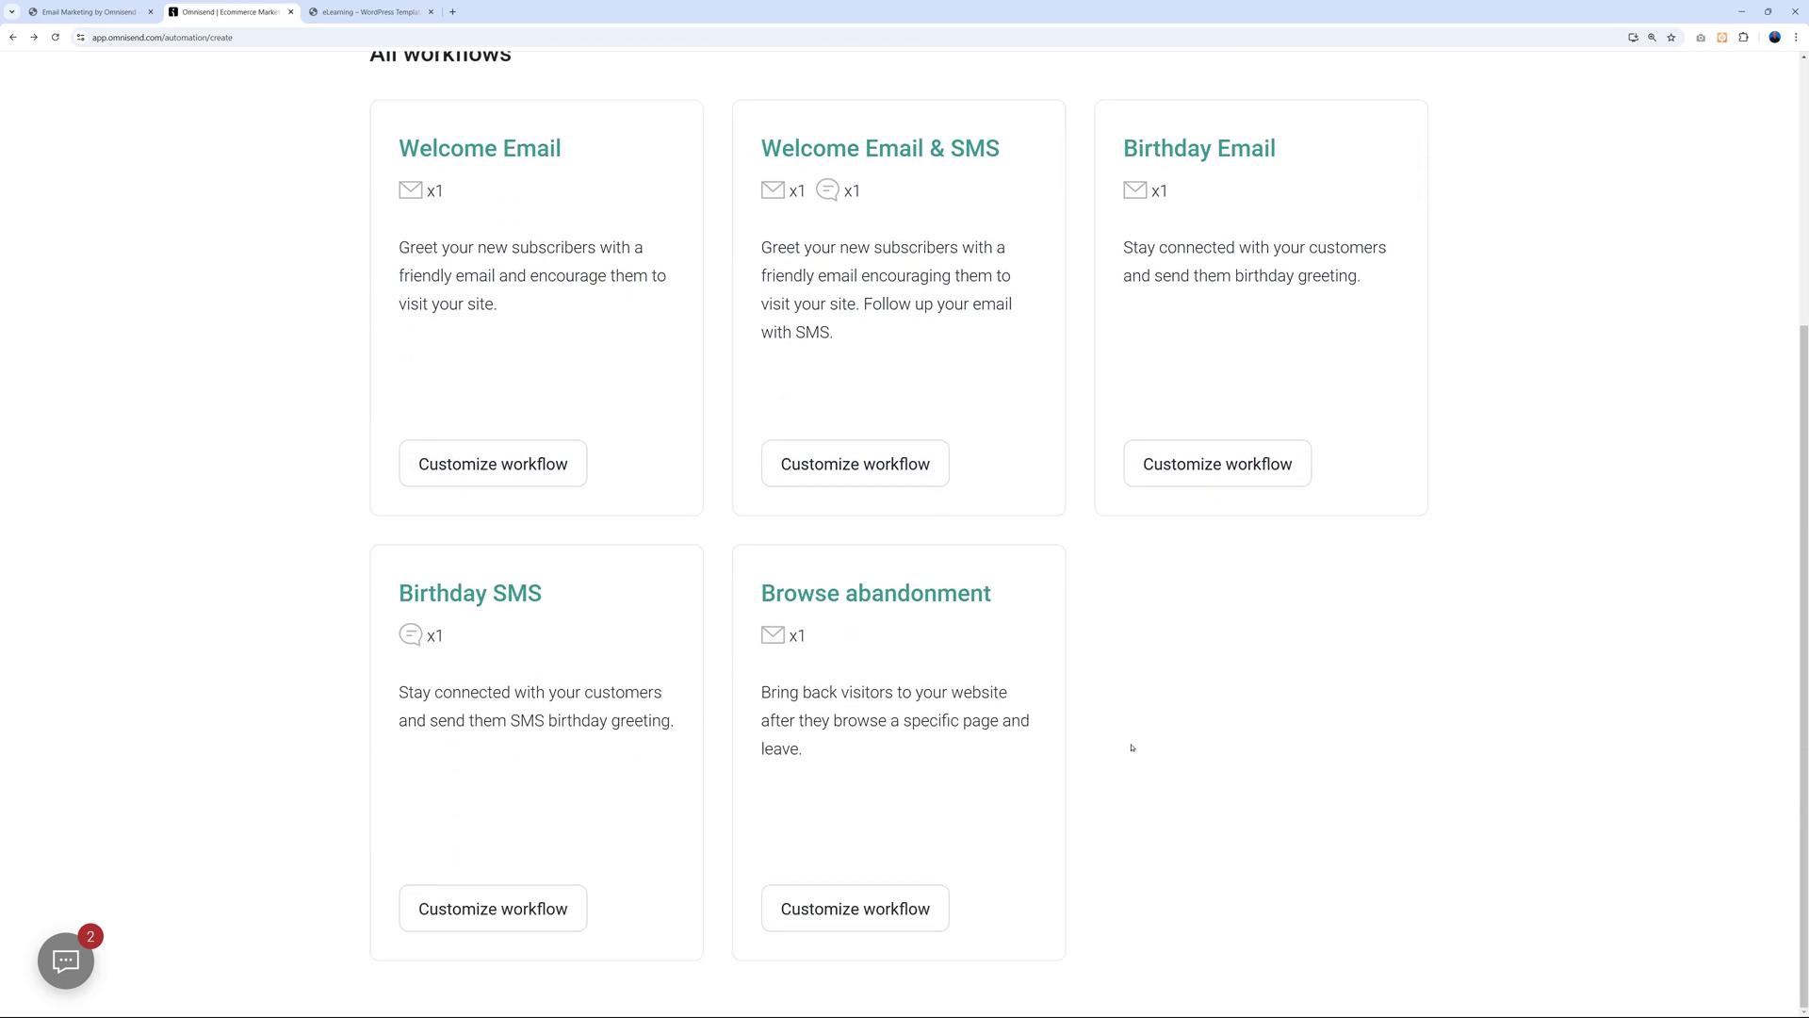
pyautogui.scroll(4, 1385, 758)
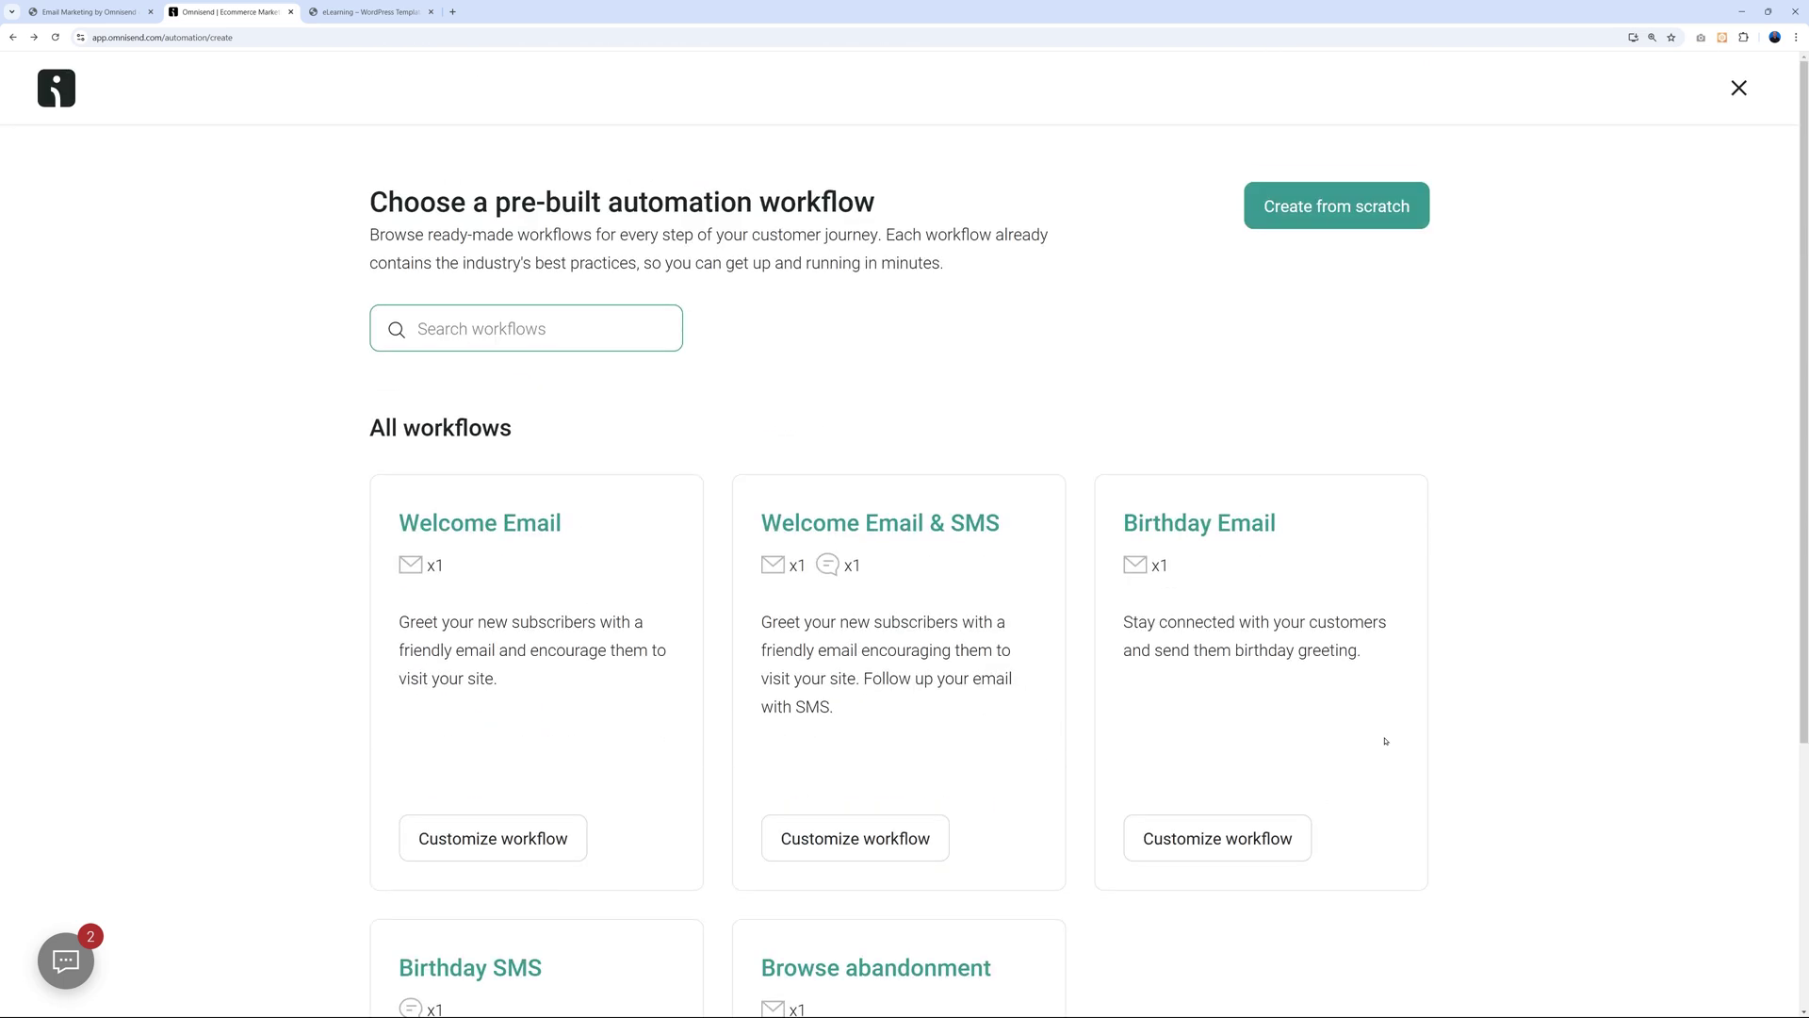
pyautogui.click(497, 845)
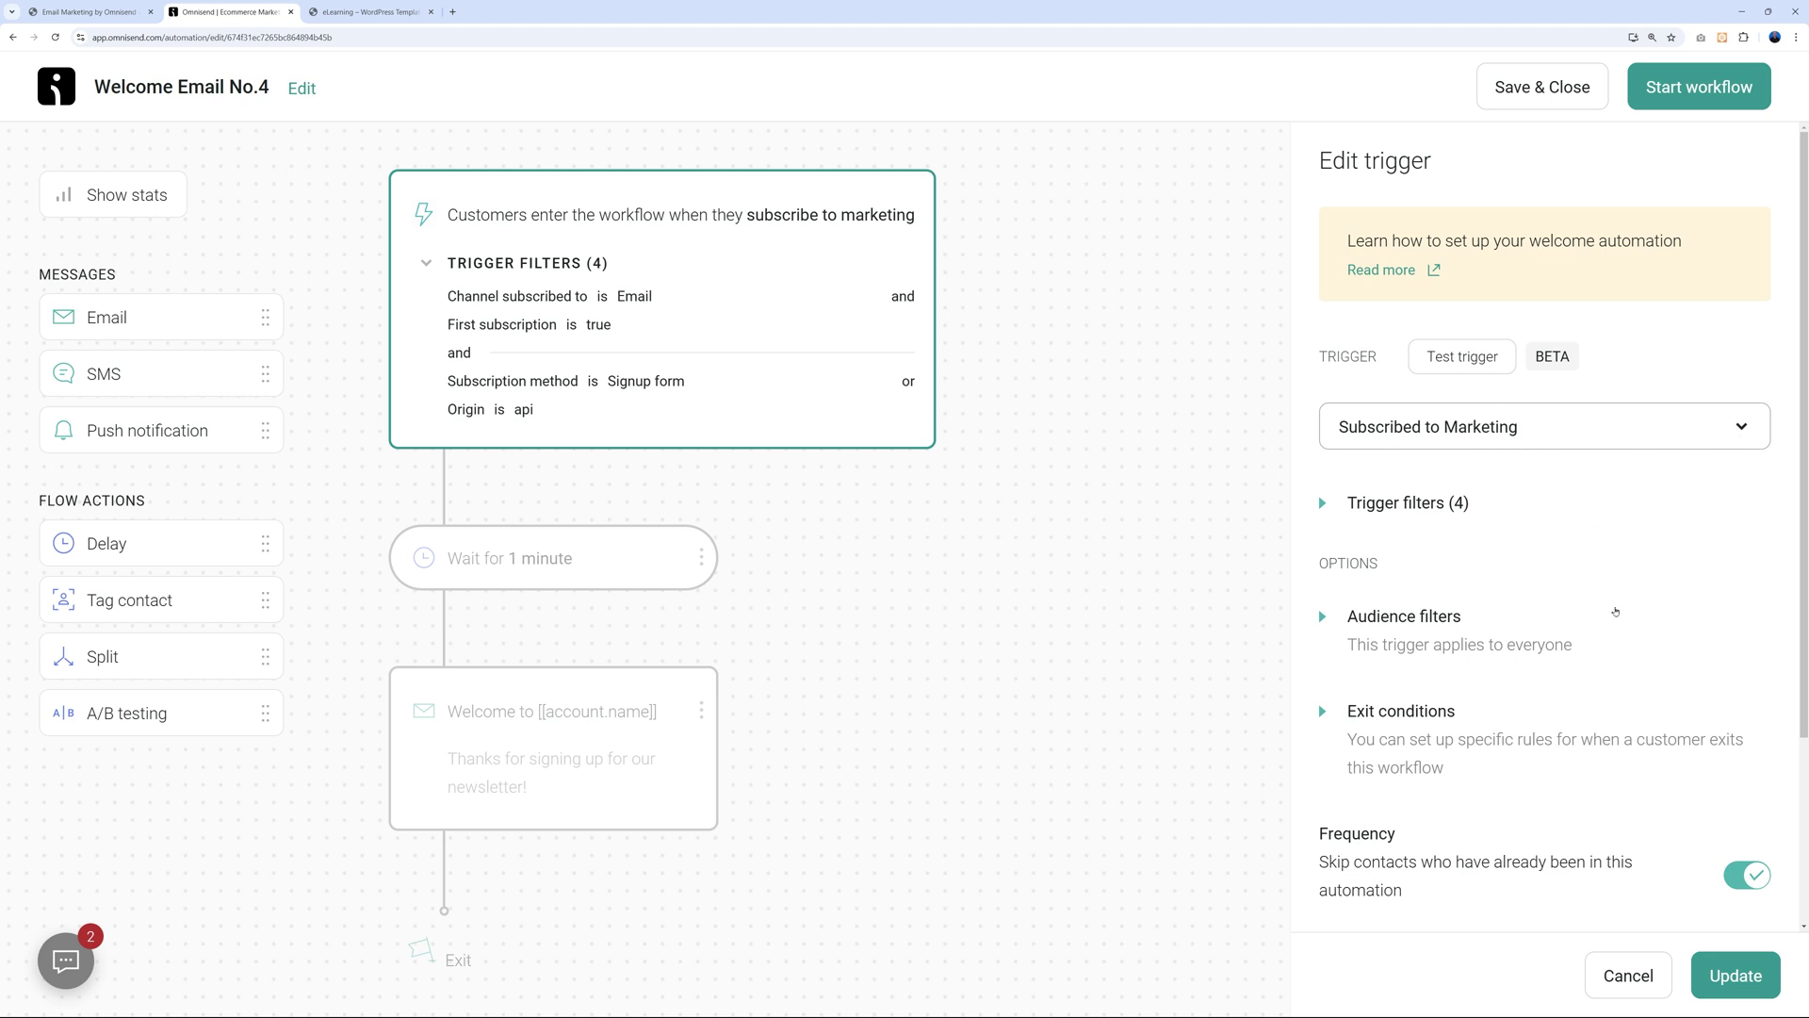
# Keep the 1-minute wait in Minutes and open the welcome email's content for editing.
pyautogui.click(626, 572)
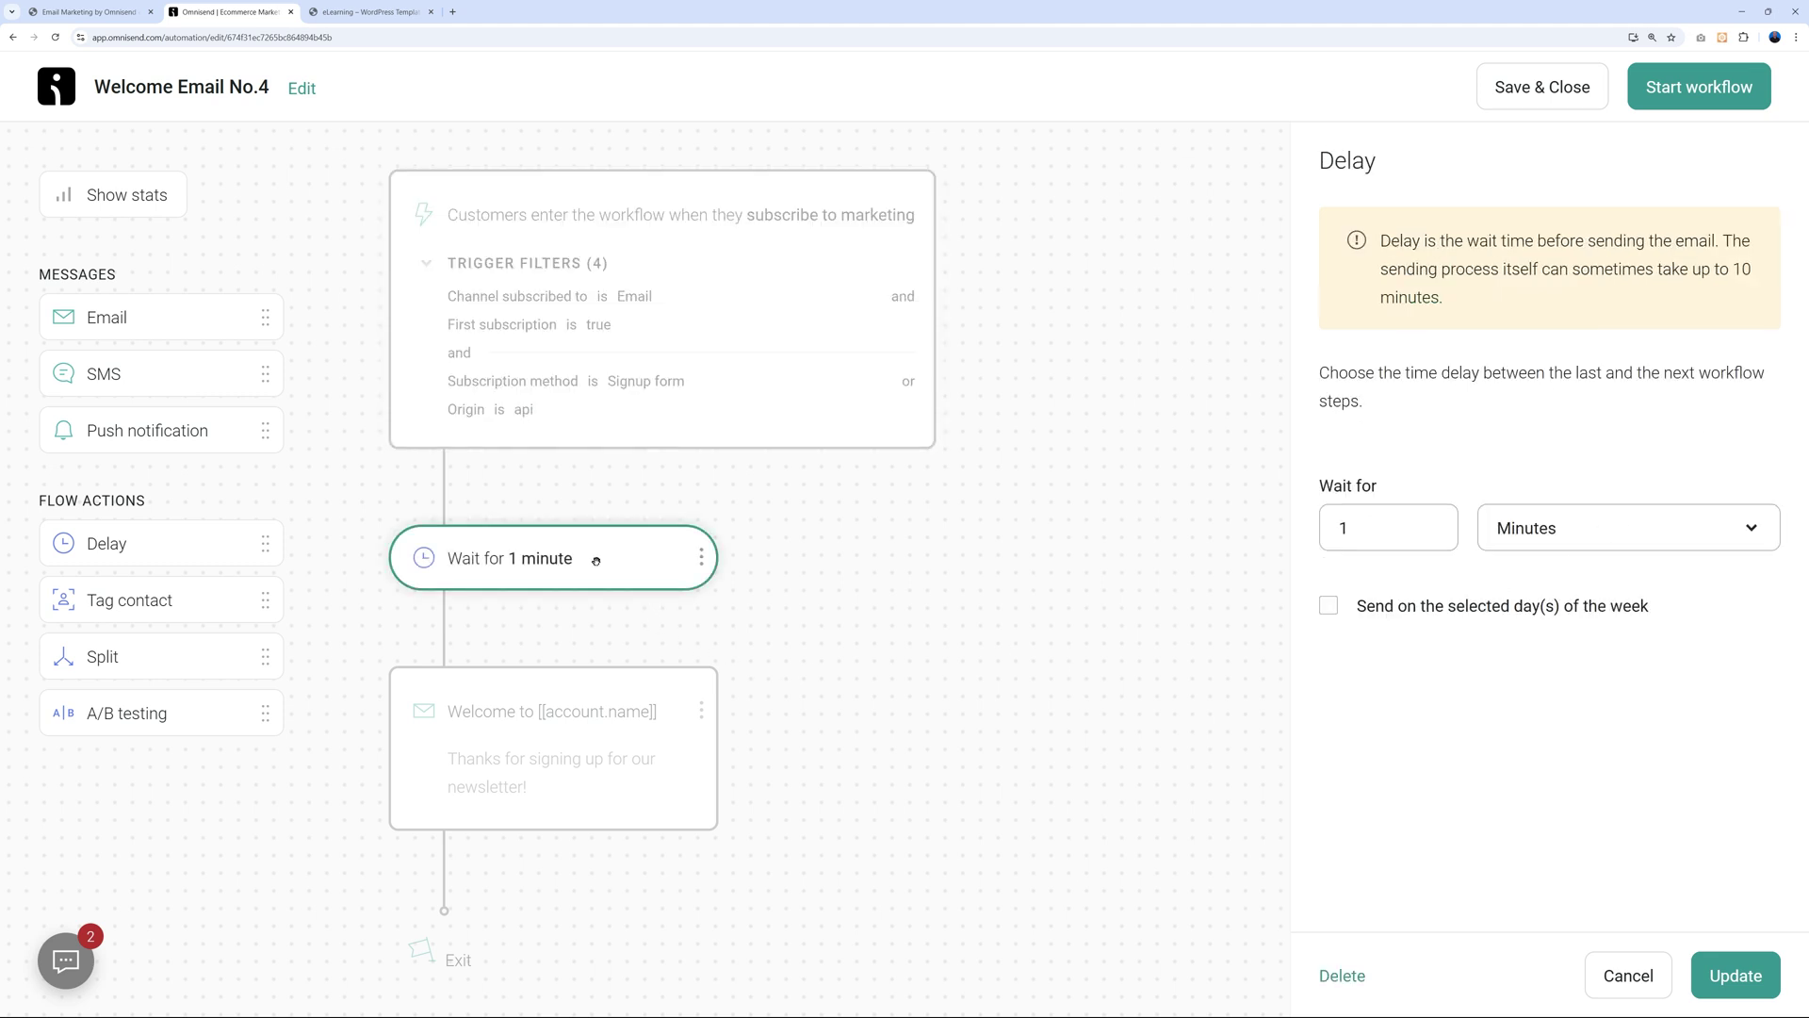
pyautogui.click(1623, 527)
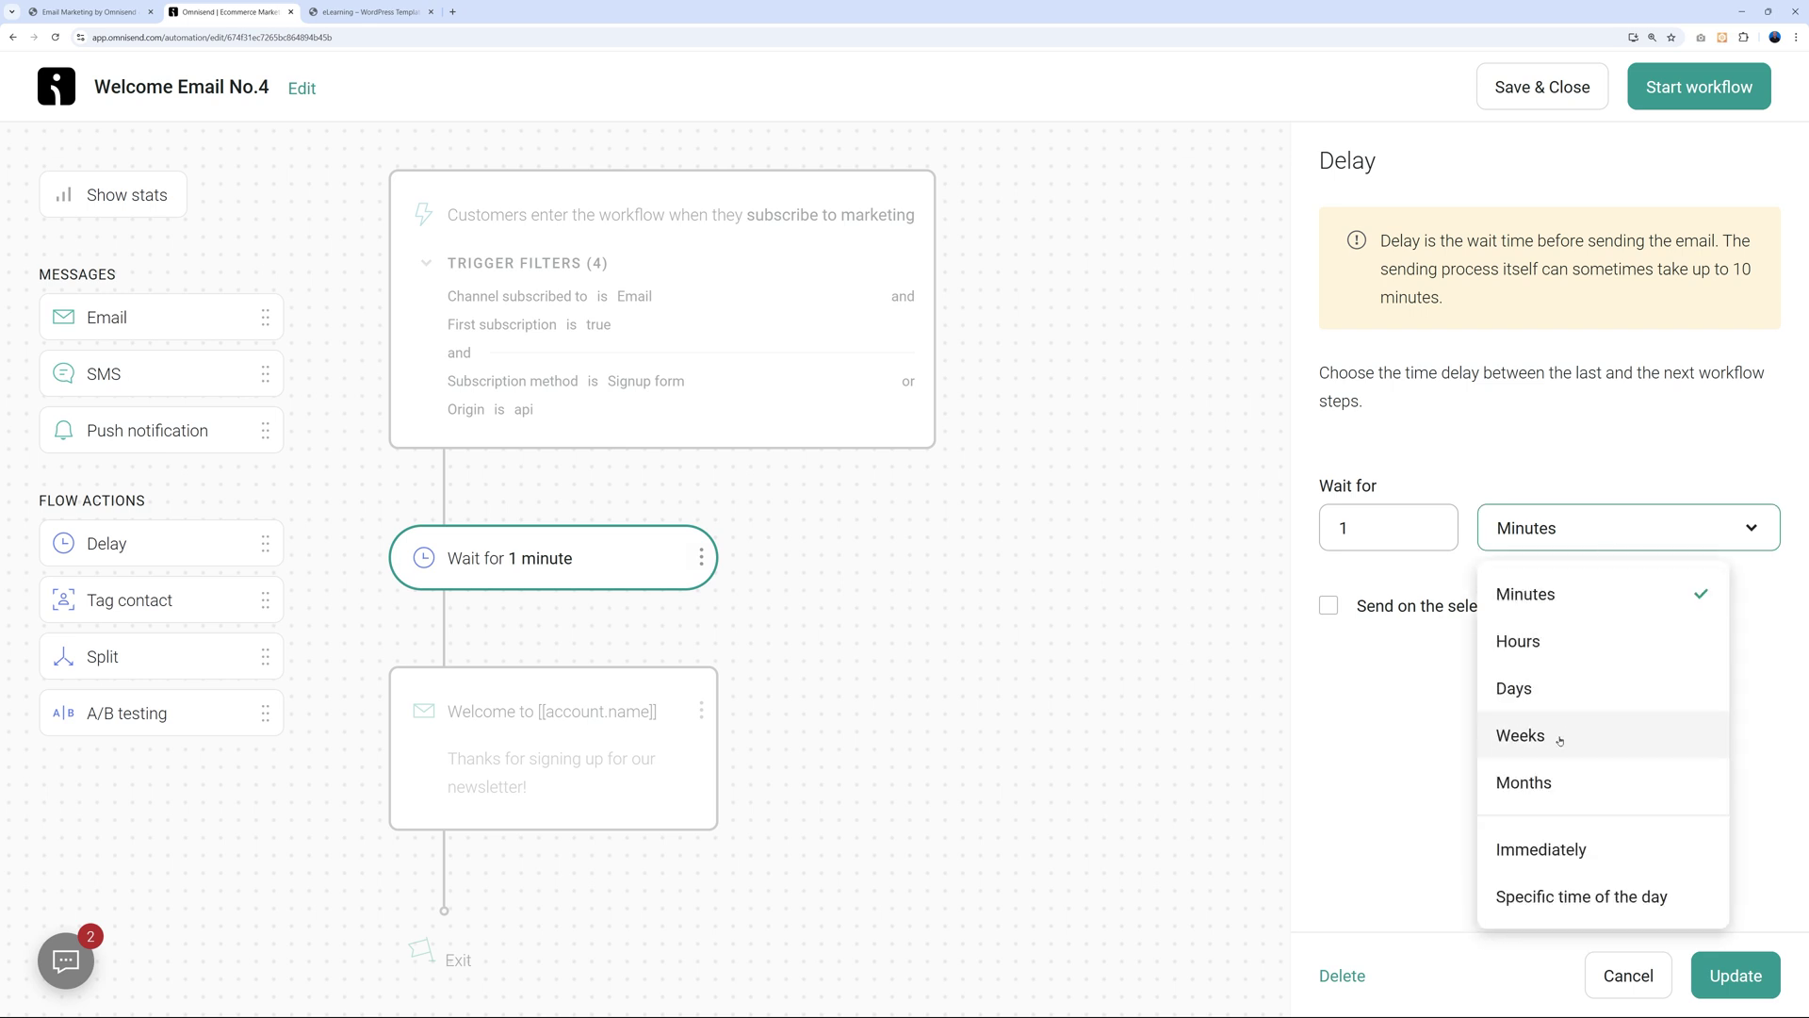
pyautogui.click(1557, 438)
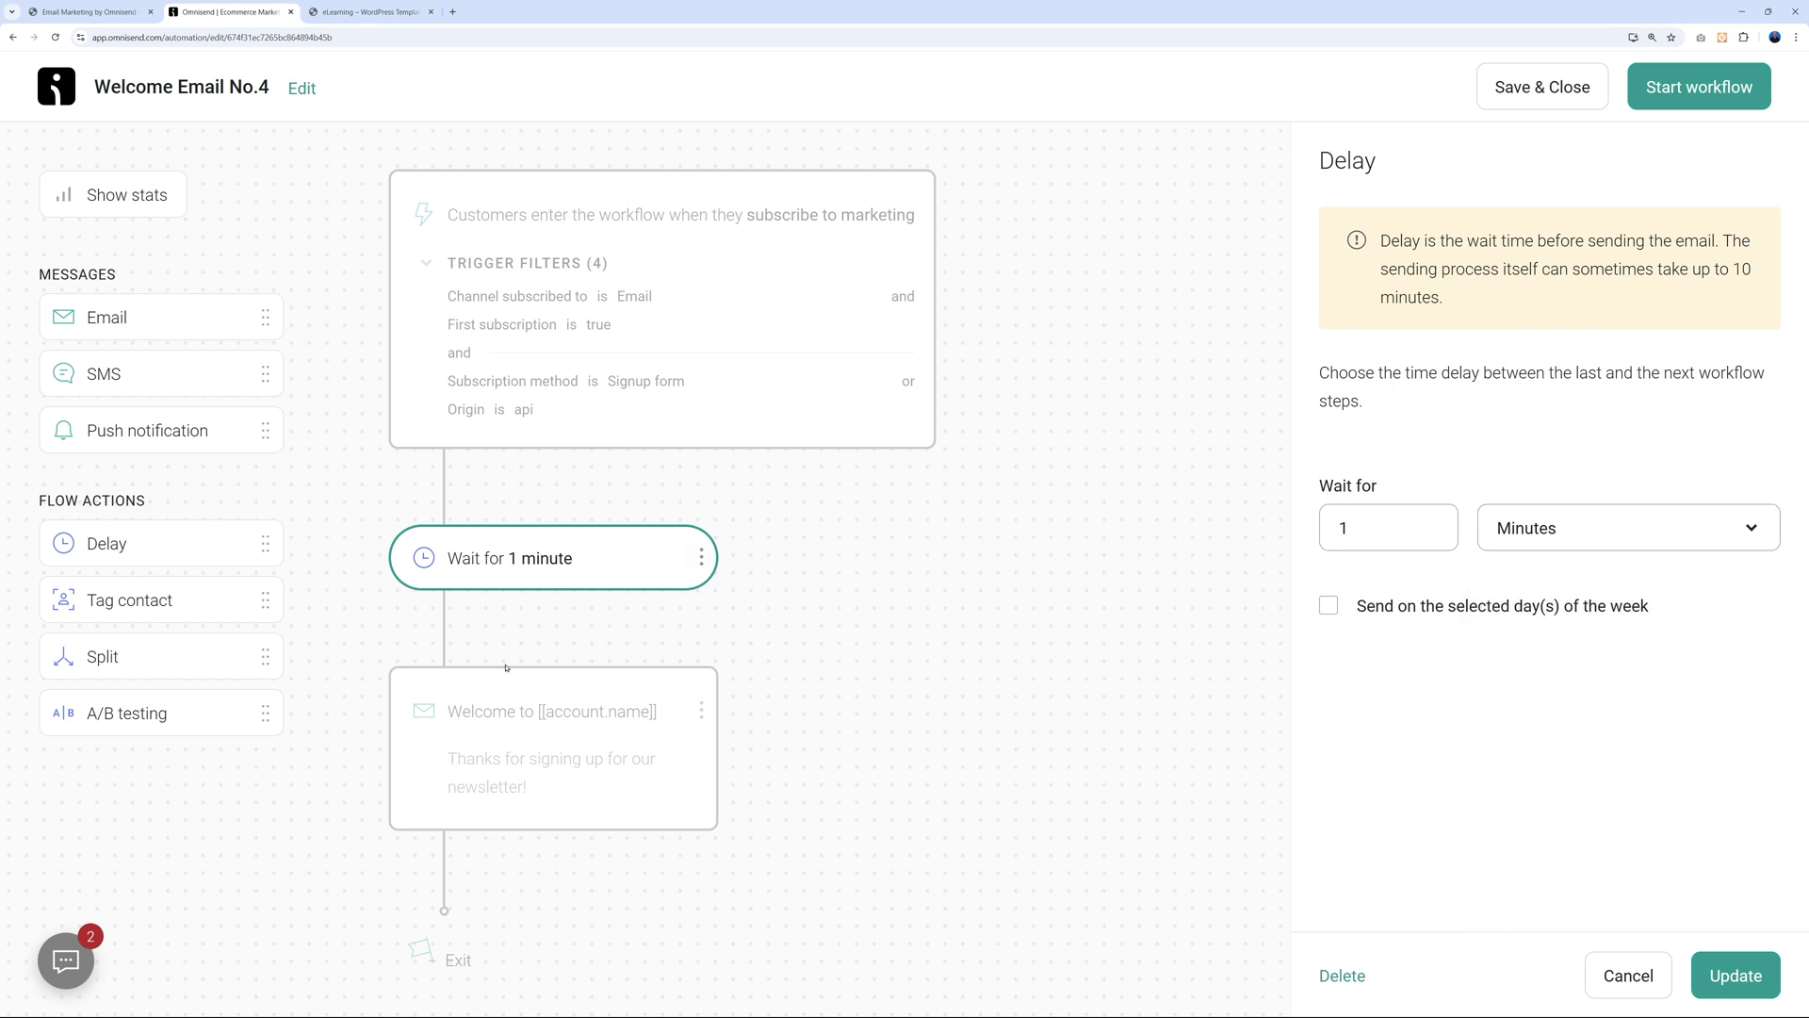
pyautogui.click(646, 761)
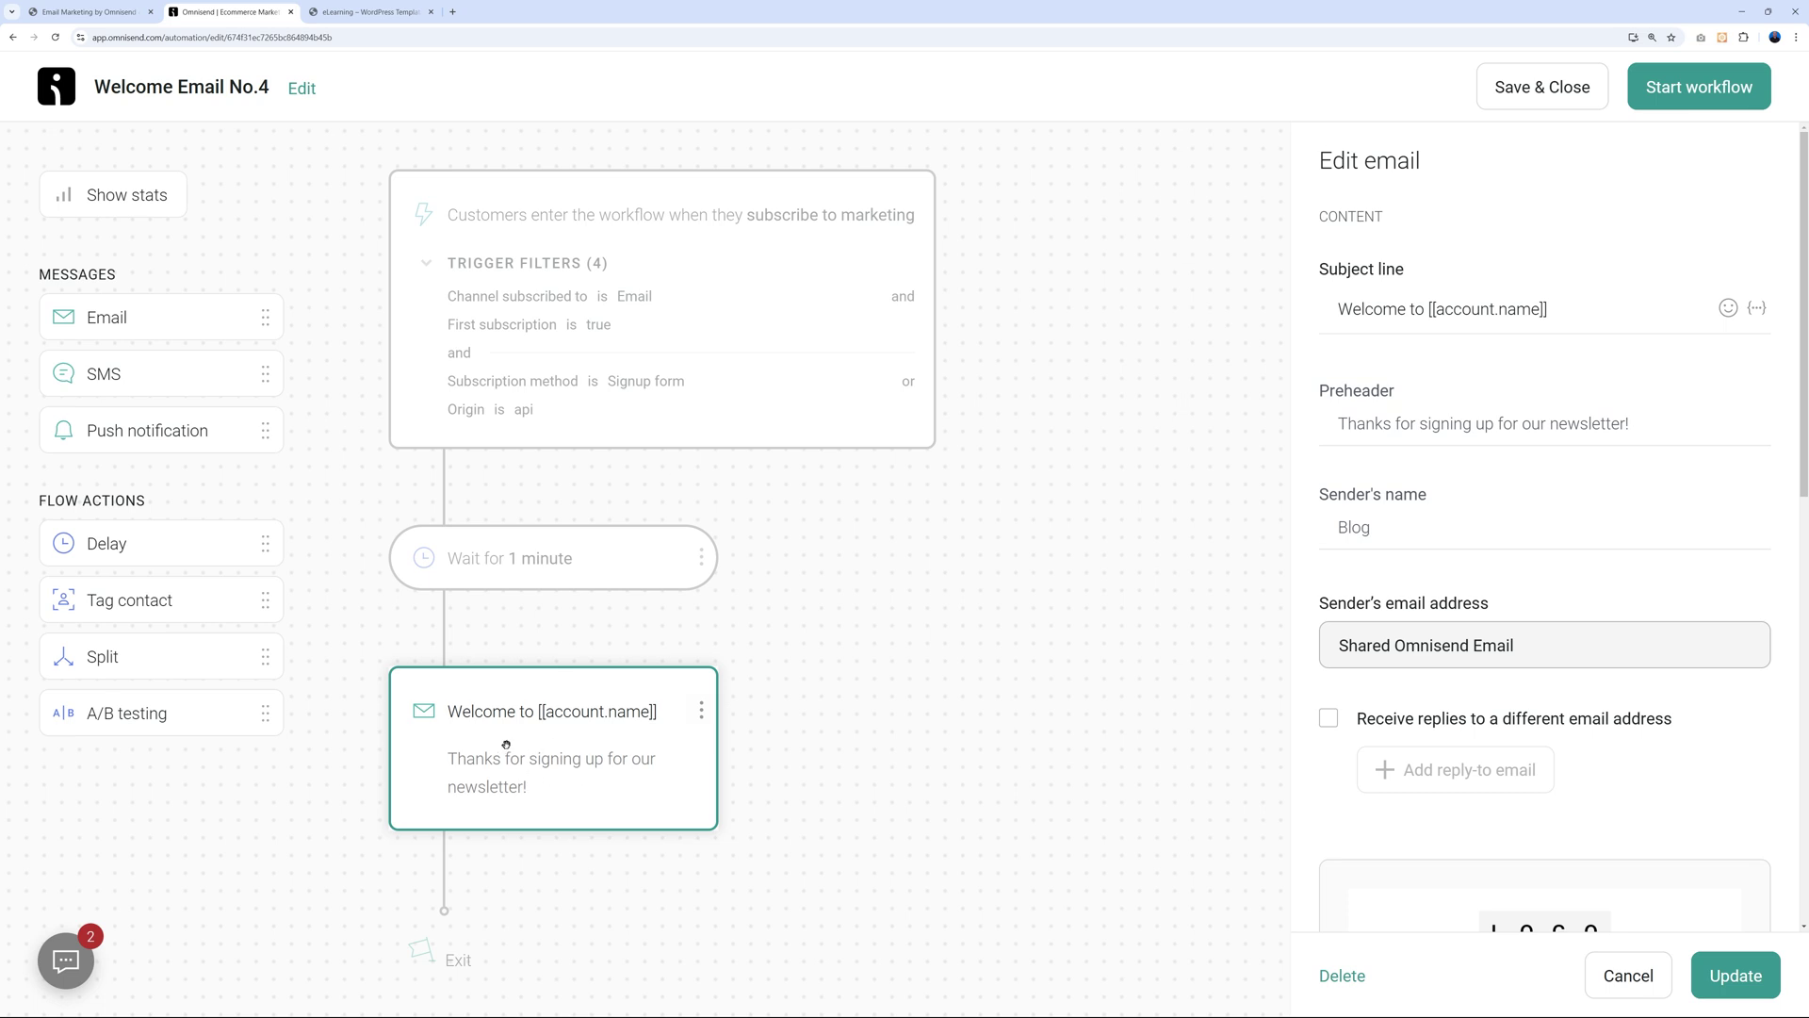
pyautogui.scroll(-7, 1649, 646)
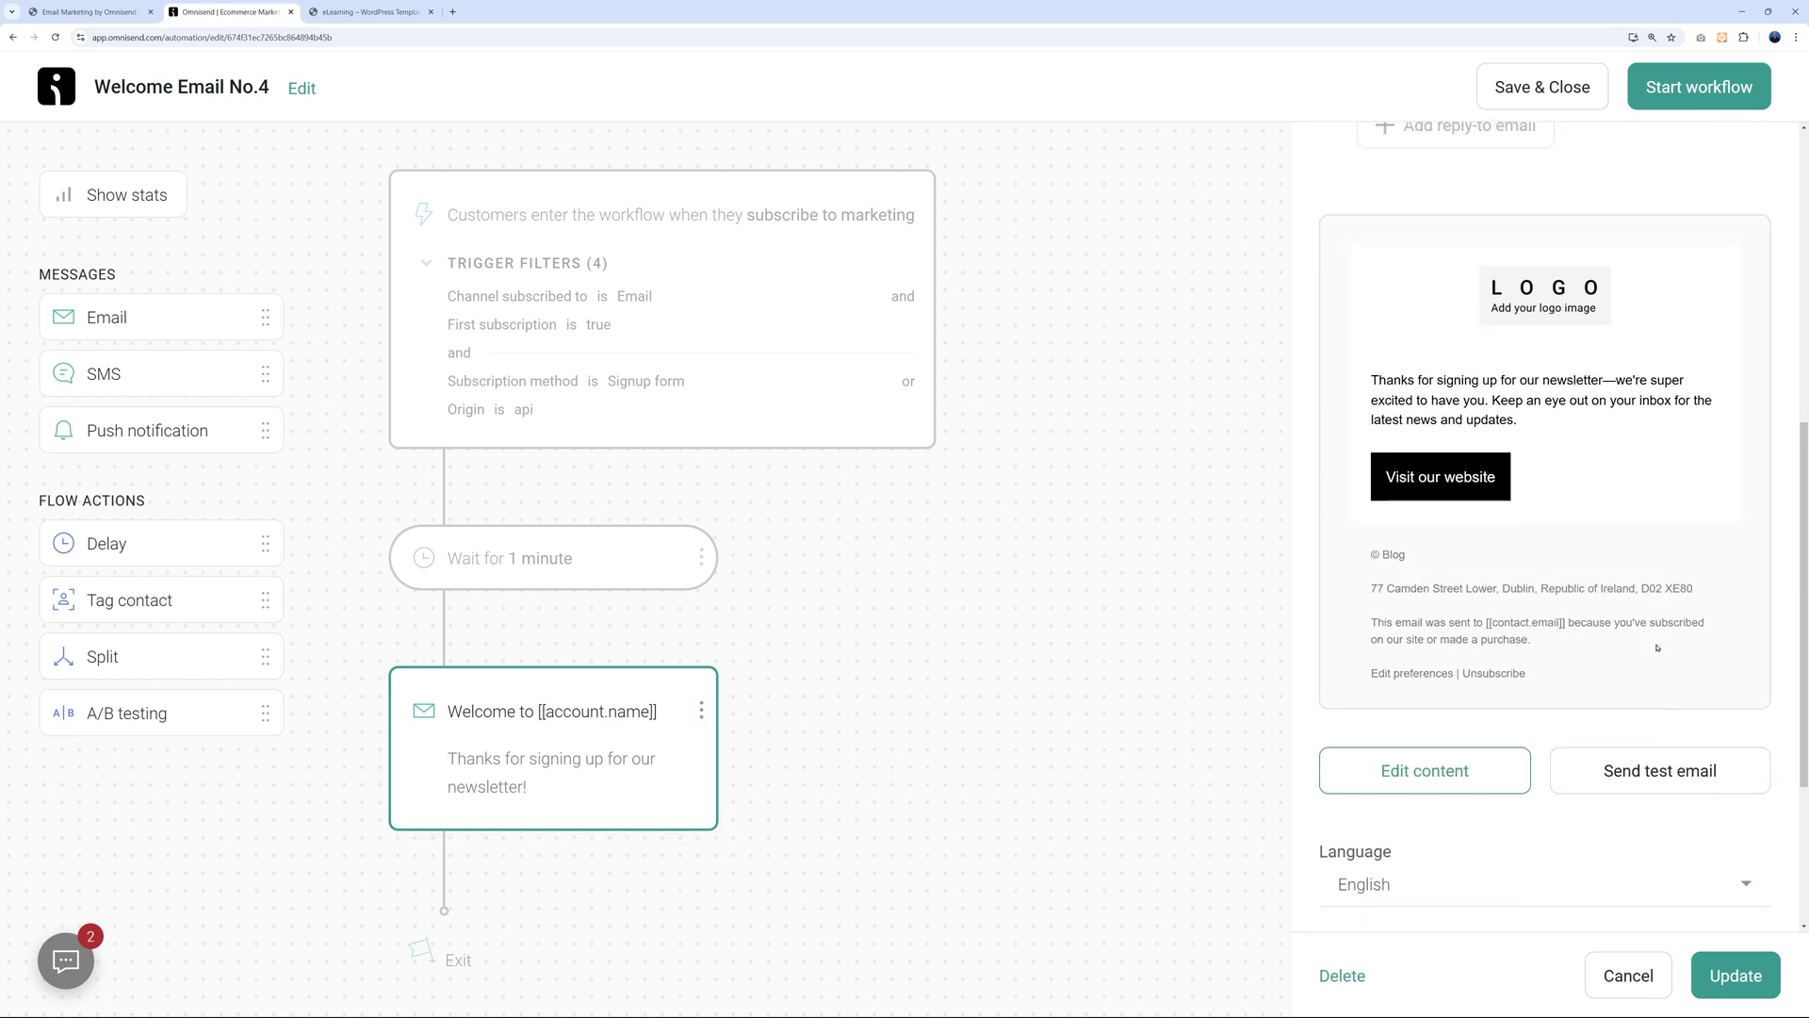
pyautogui.scroll(1, 1503, 369)
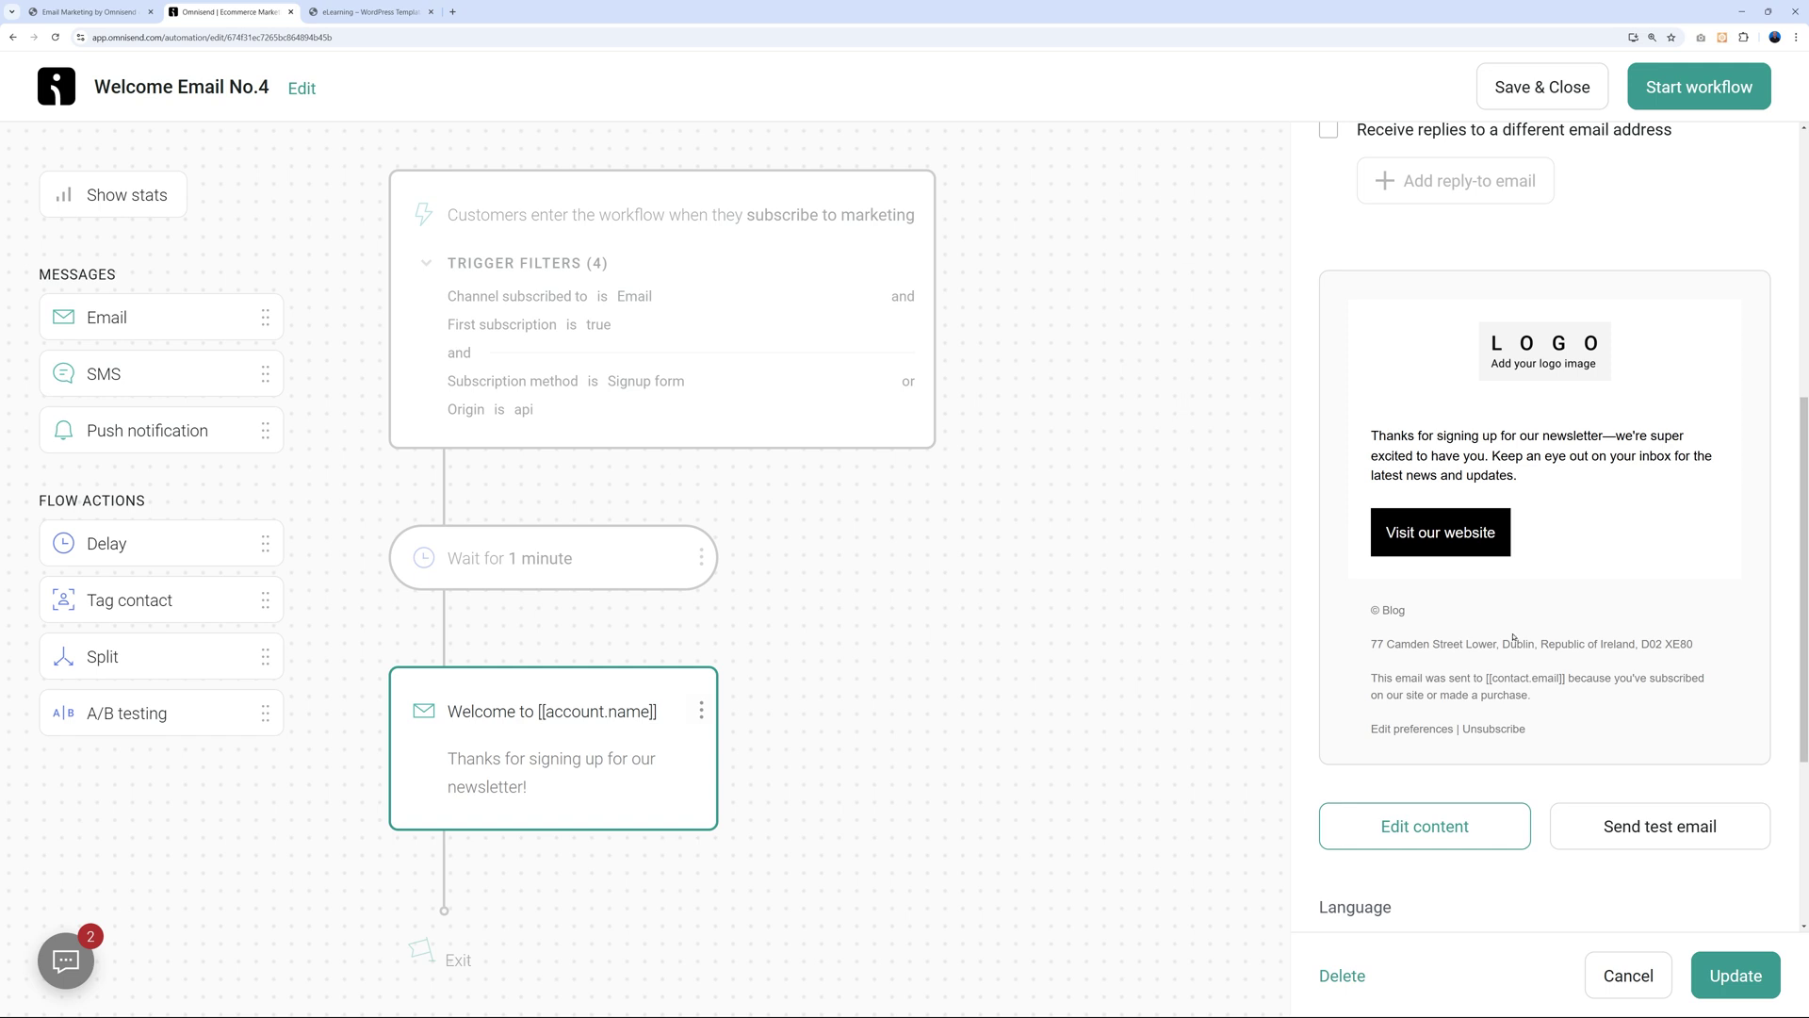
pyautogui.click(1437, 829)
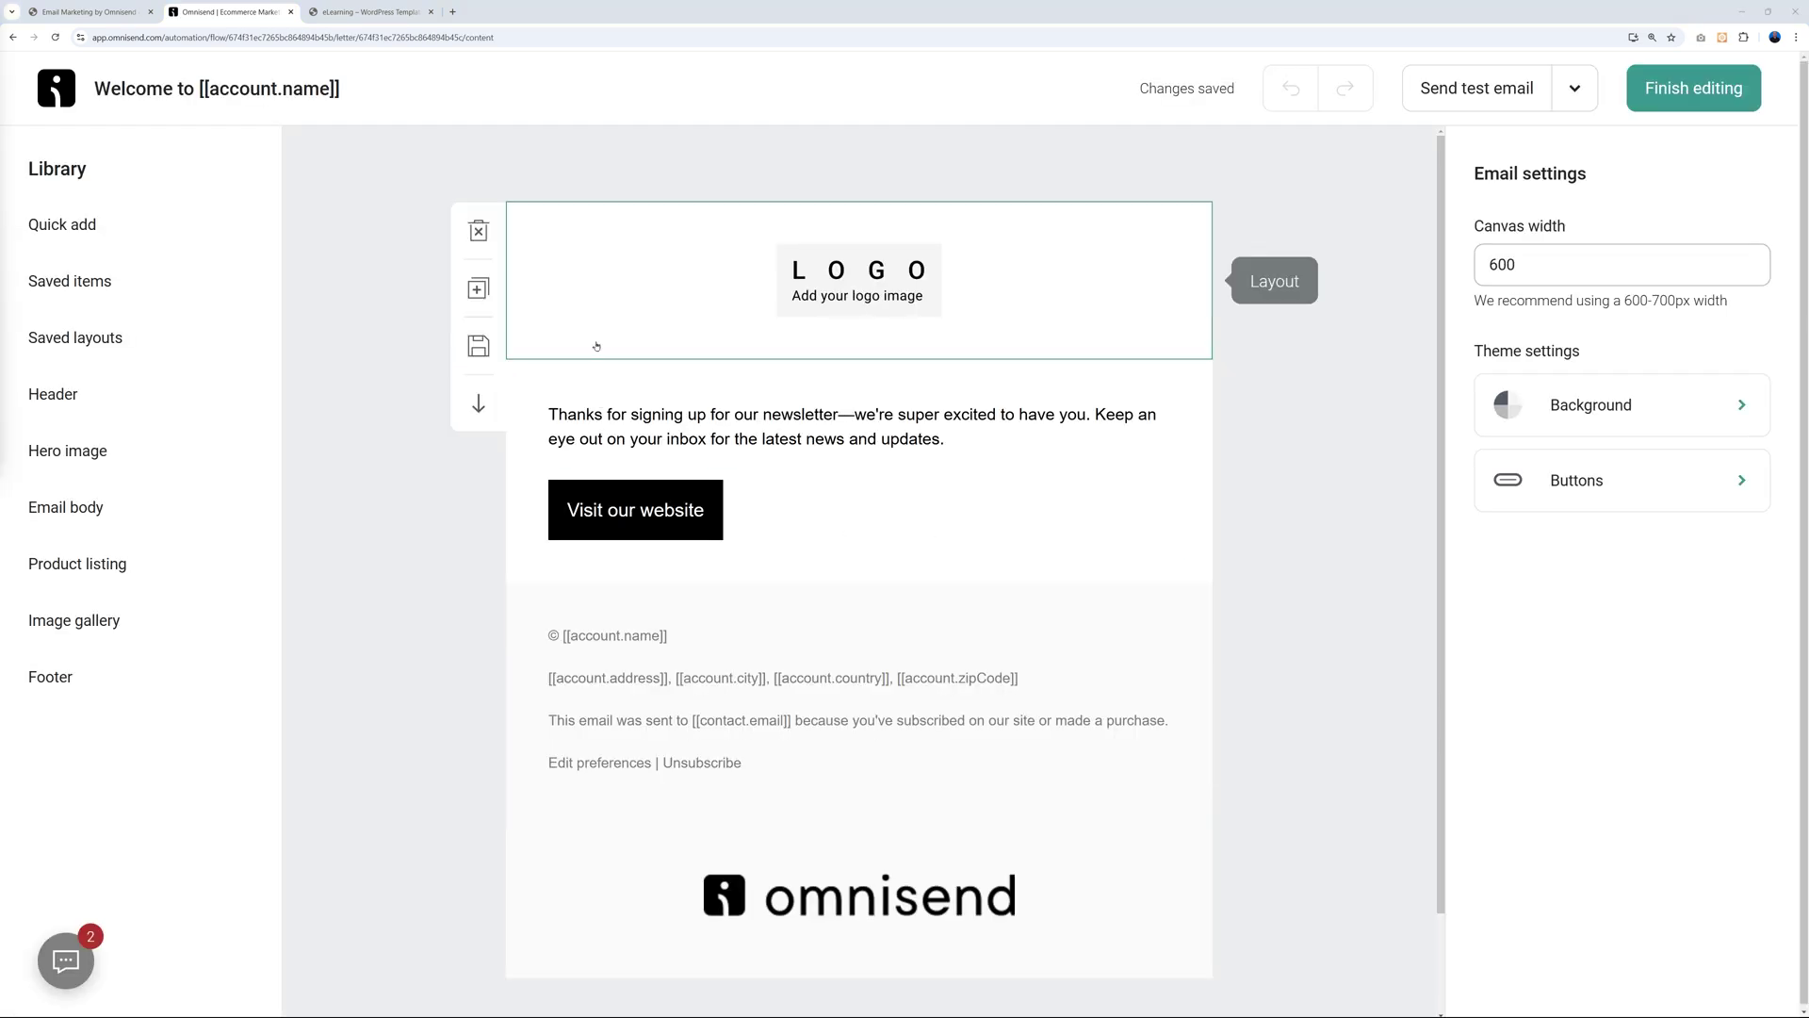
# Browse the list of content blocks that can be added to the email.
pyautogui.click(62, 224)
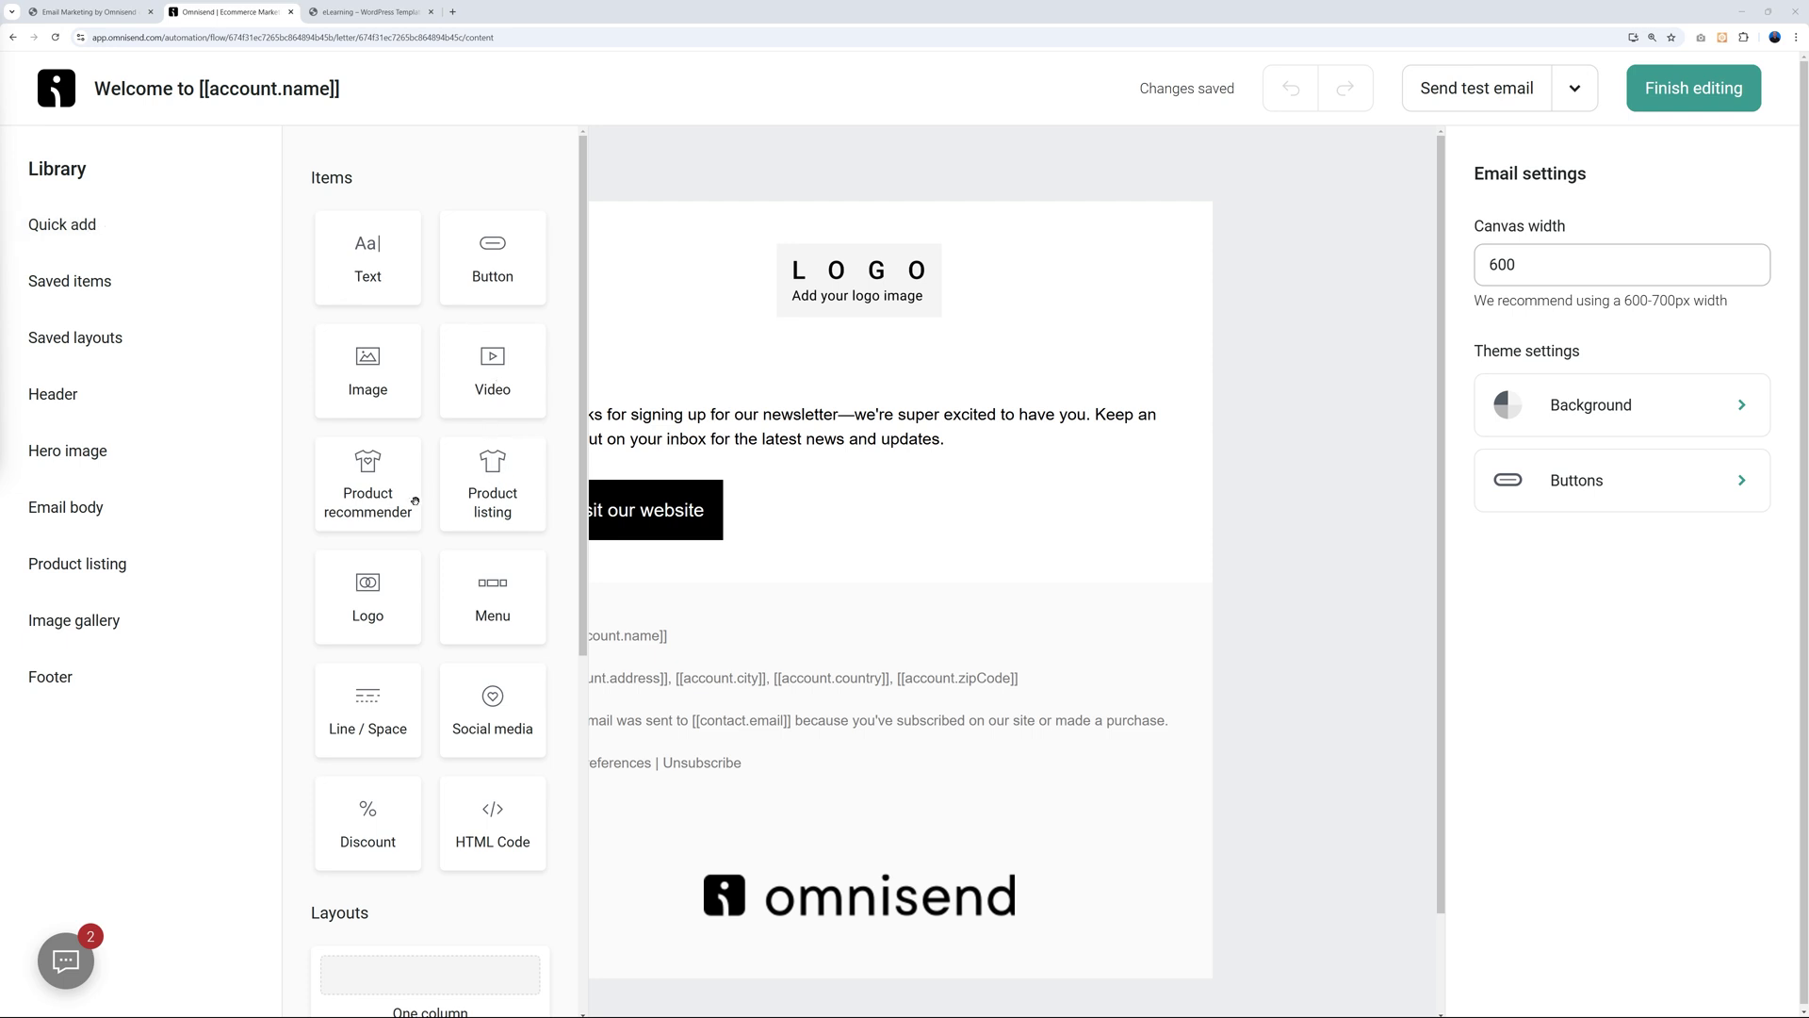
pyautogui.scroll(-2, 472, 772)
pyautogui.scroll(2, 476, 791)
pyautogui.click(1269, 603)
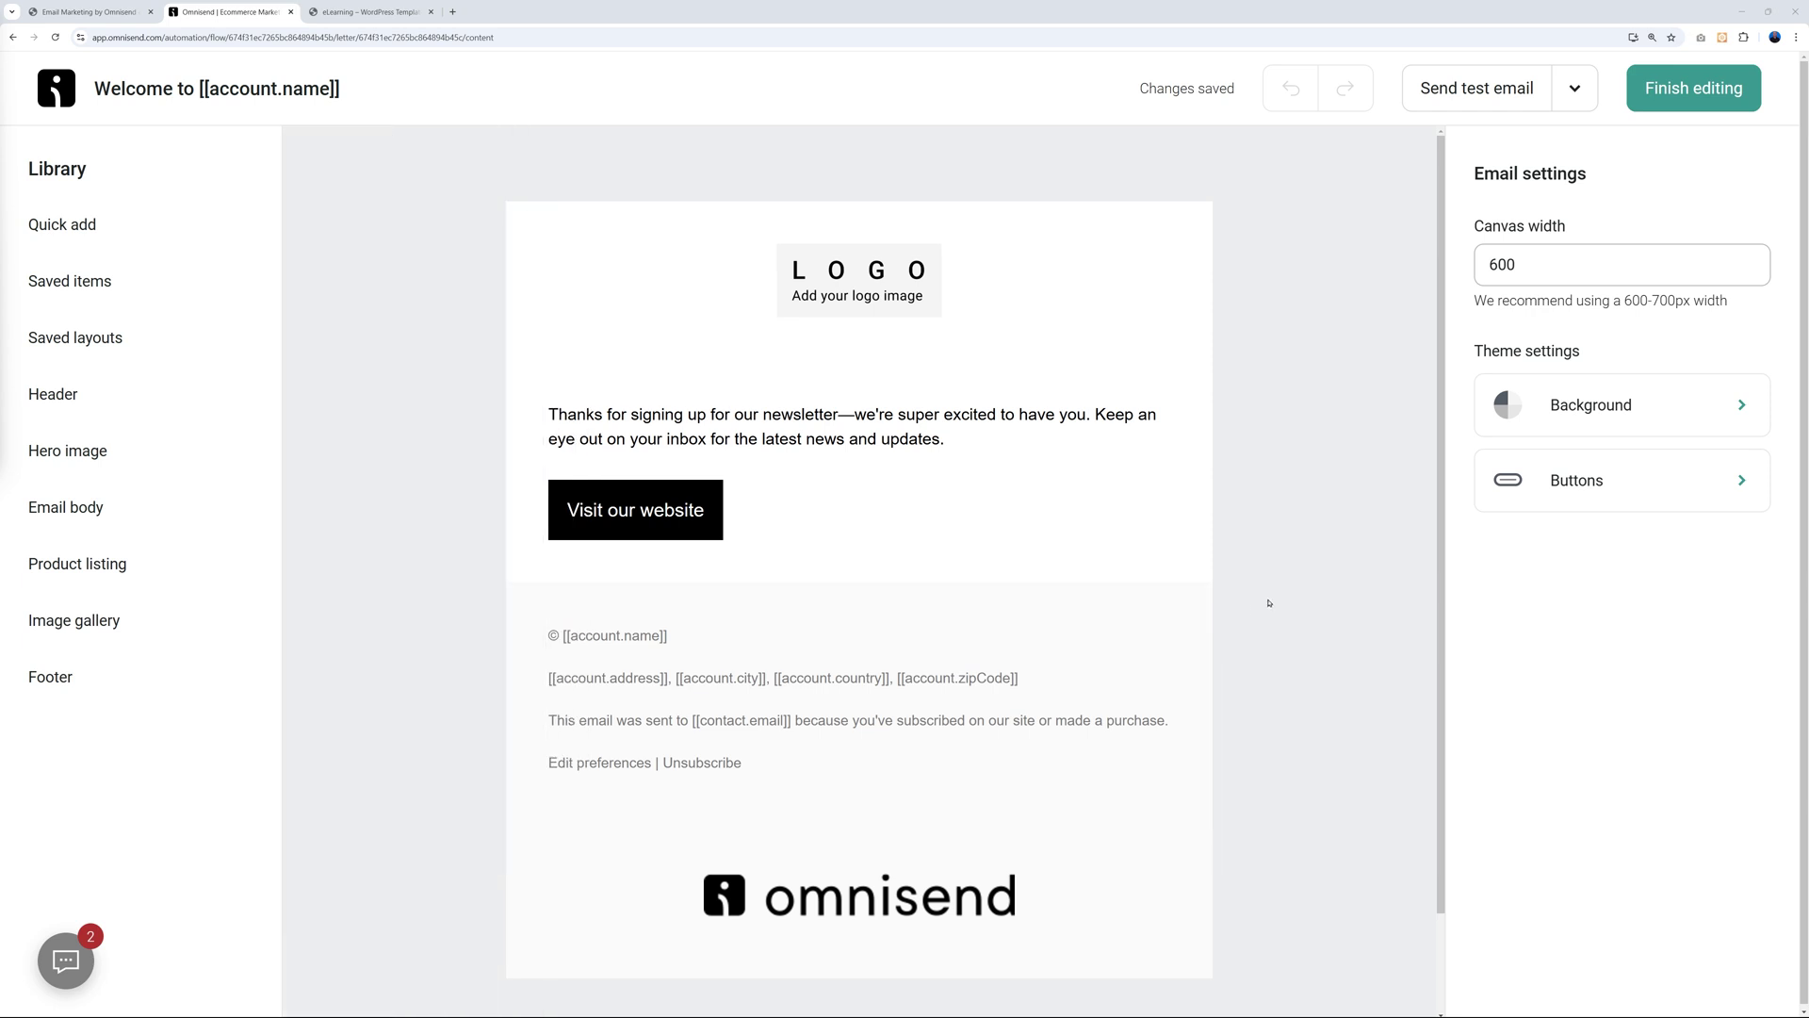
# Replace the logo placeholder with the purple mr-web-2024-purple.png image from the Image library.
pyautogui.click(879, 298)
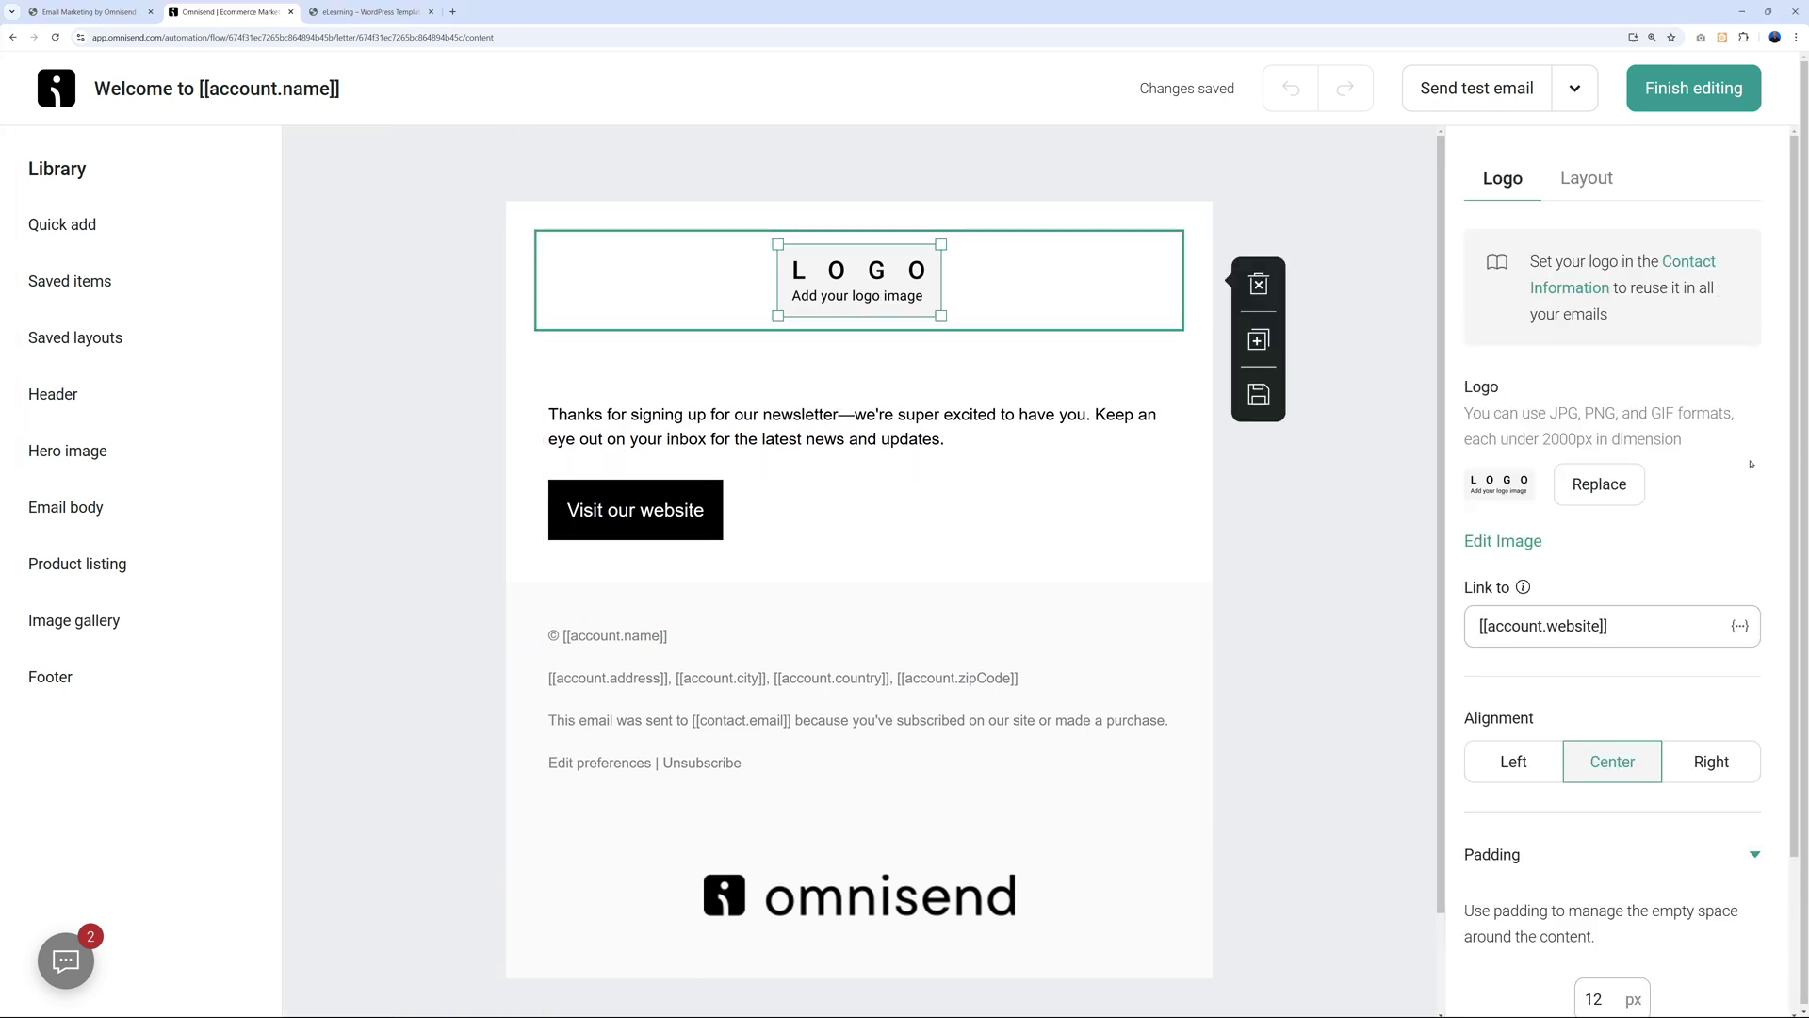
pyautogui.click(1599, 486)
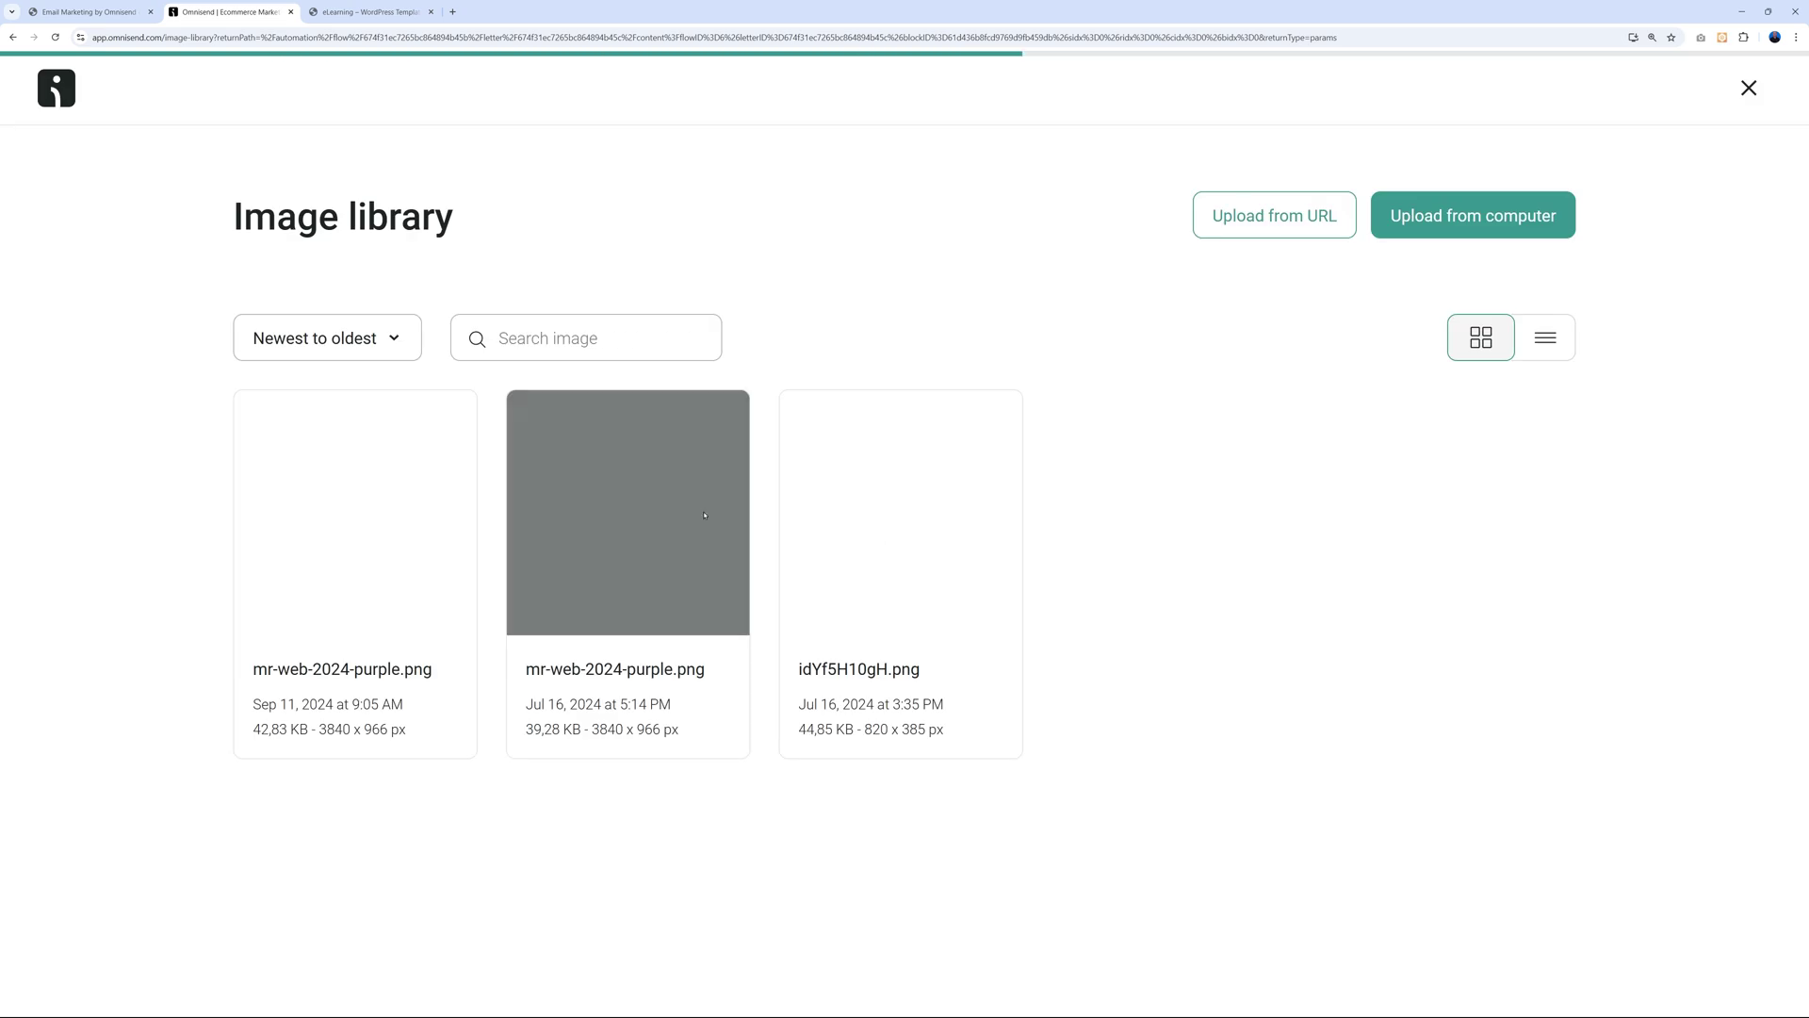
pyautogui.moveTo(475, 417)
pyautogui.moveTo(641, 573)
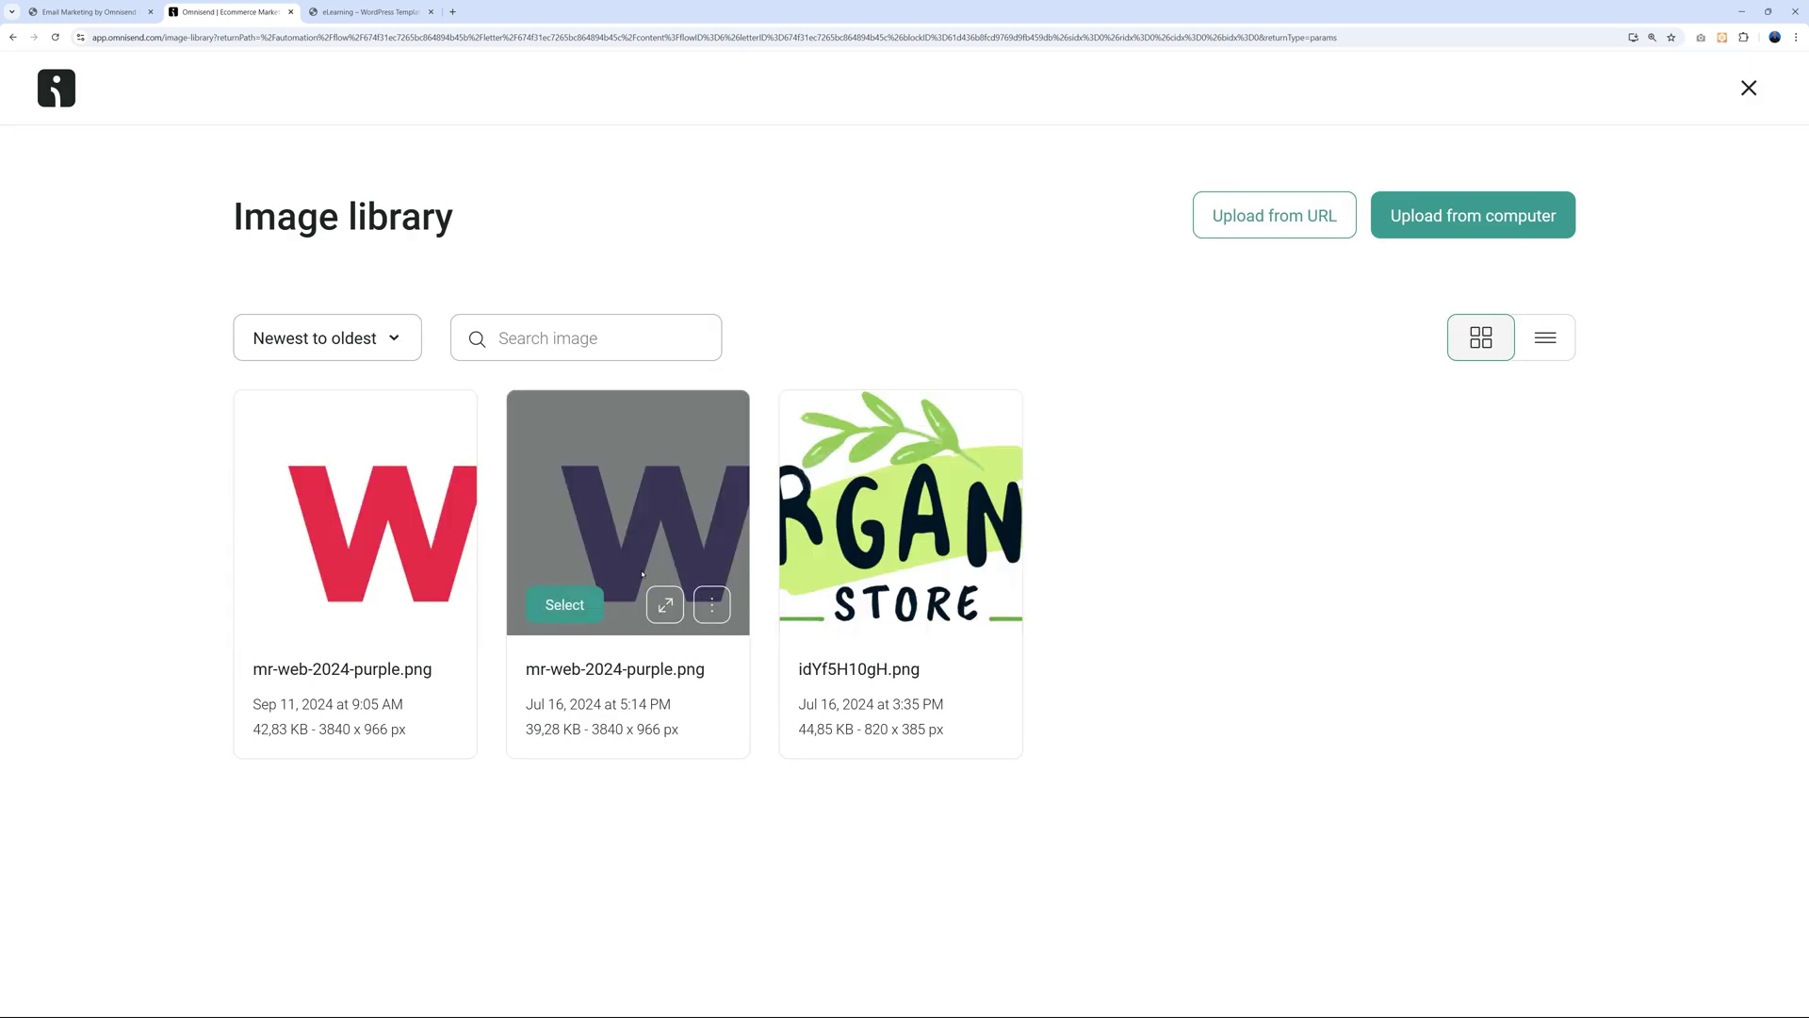
pyautogui.click(564, 604)
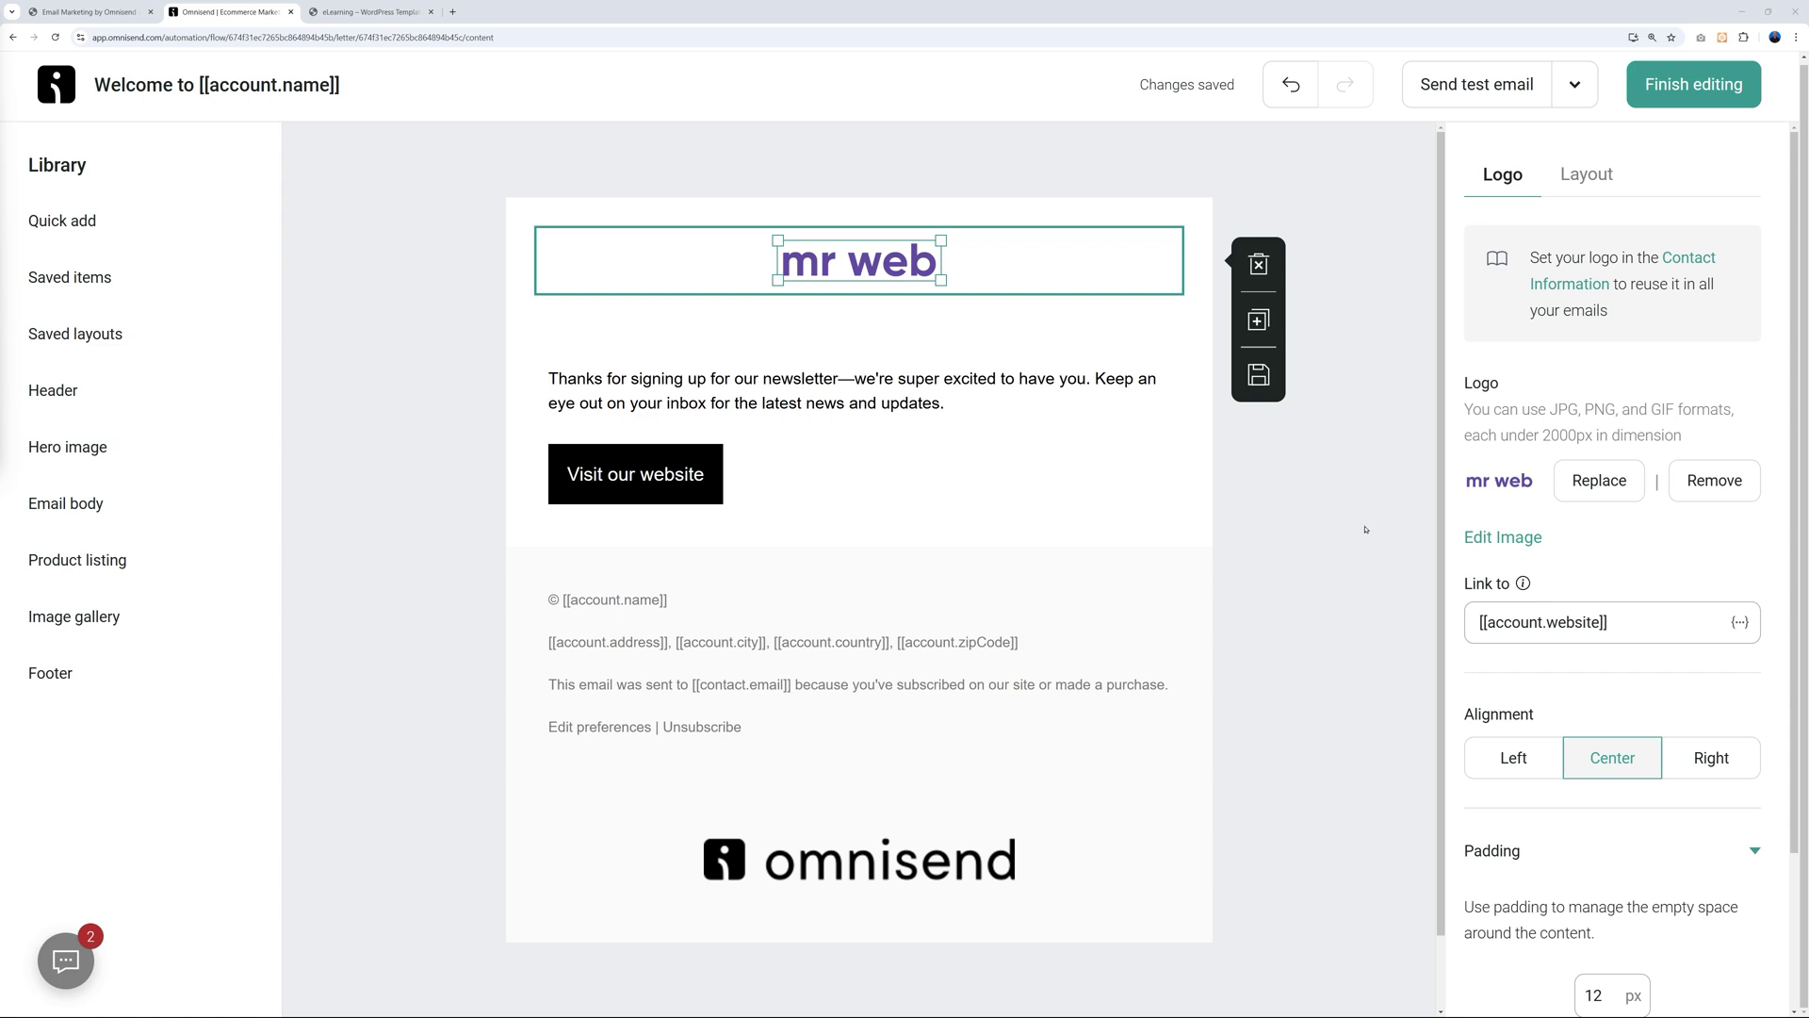
pyautogui.press('Escape')
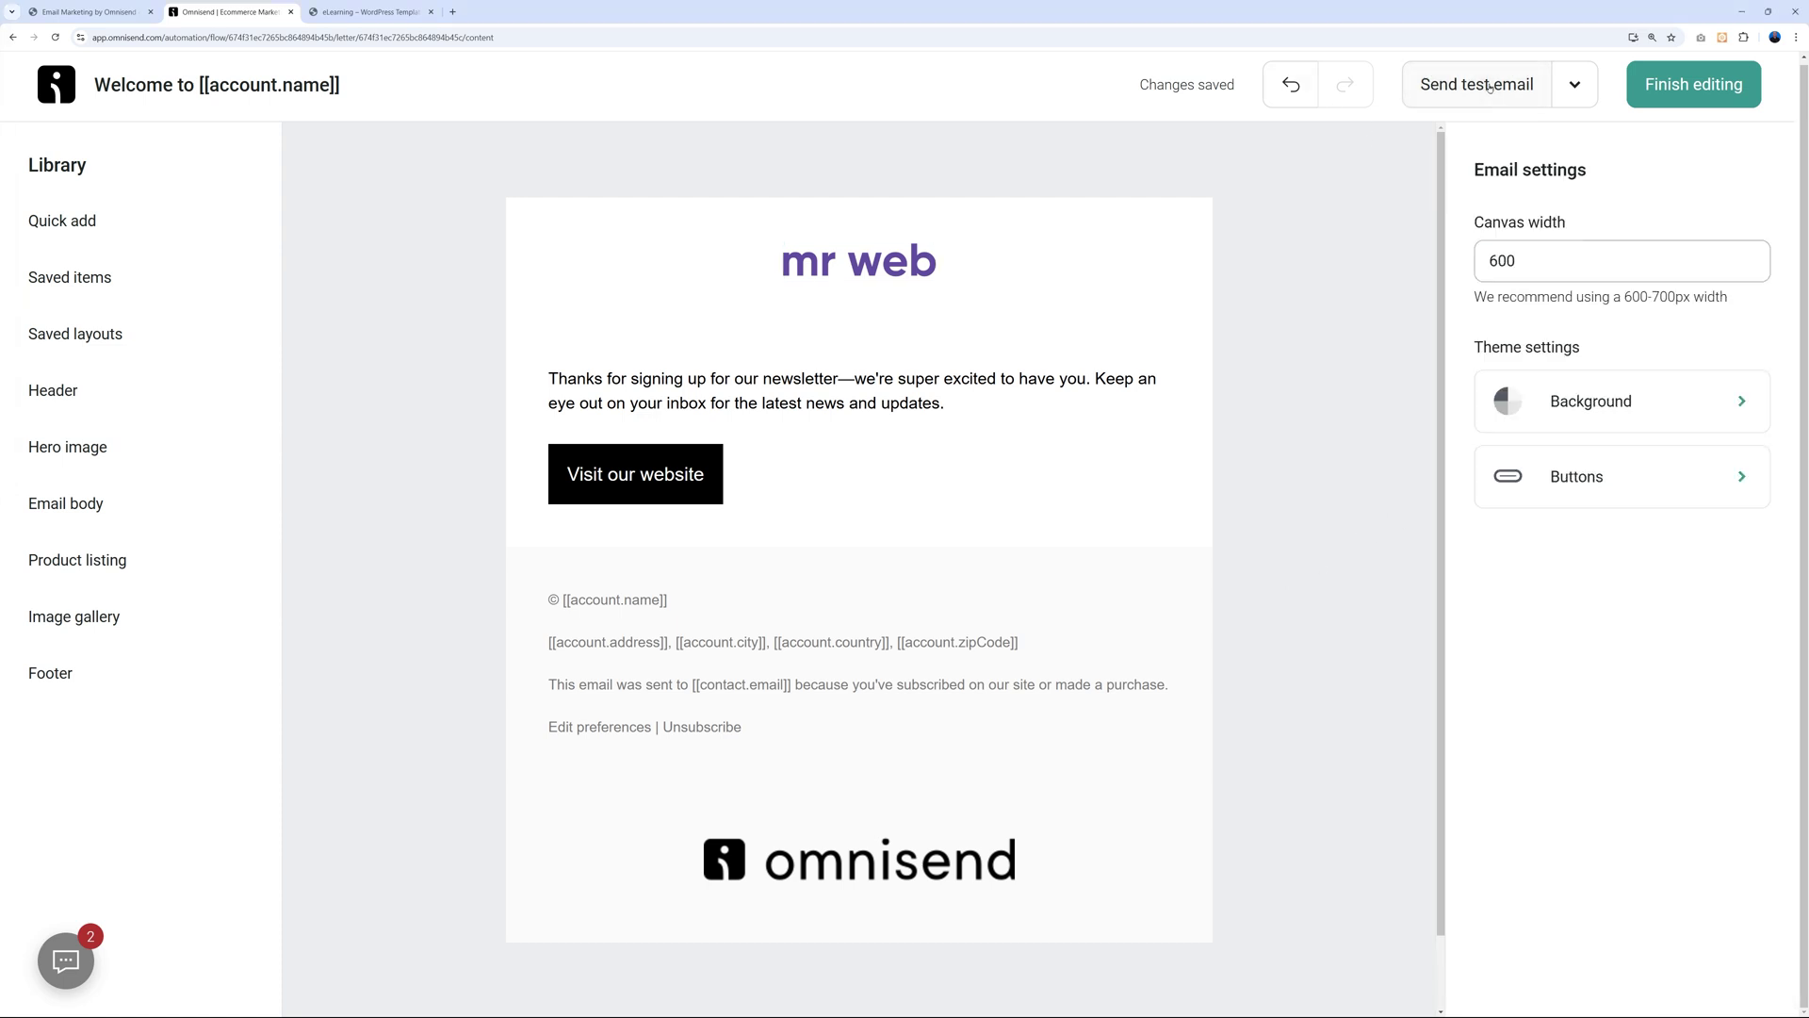
# Send a test of the welcome email to the account's prefilled address.
pyautogui.click(1489, 87)
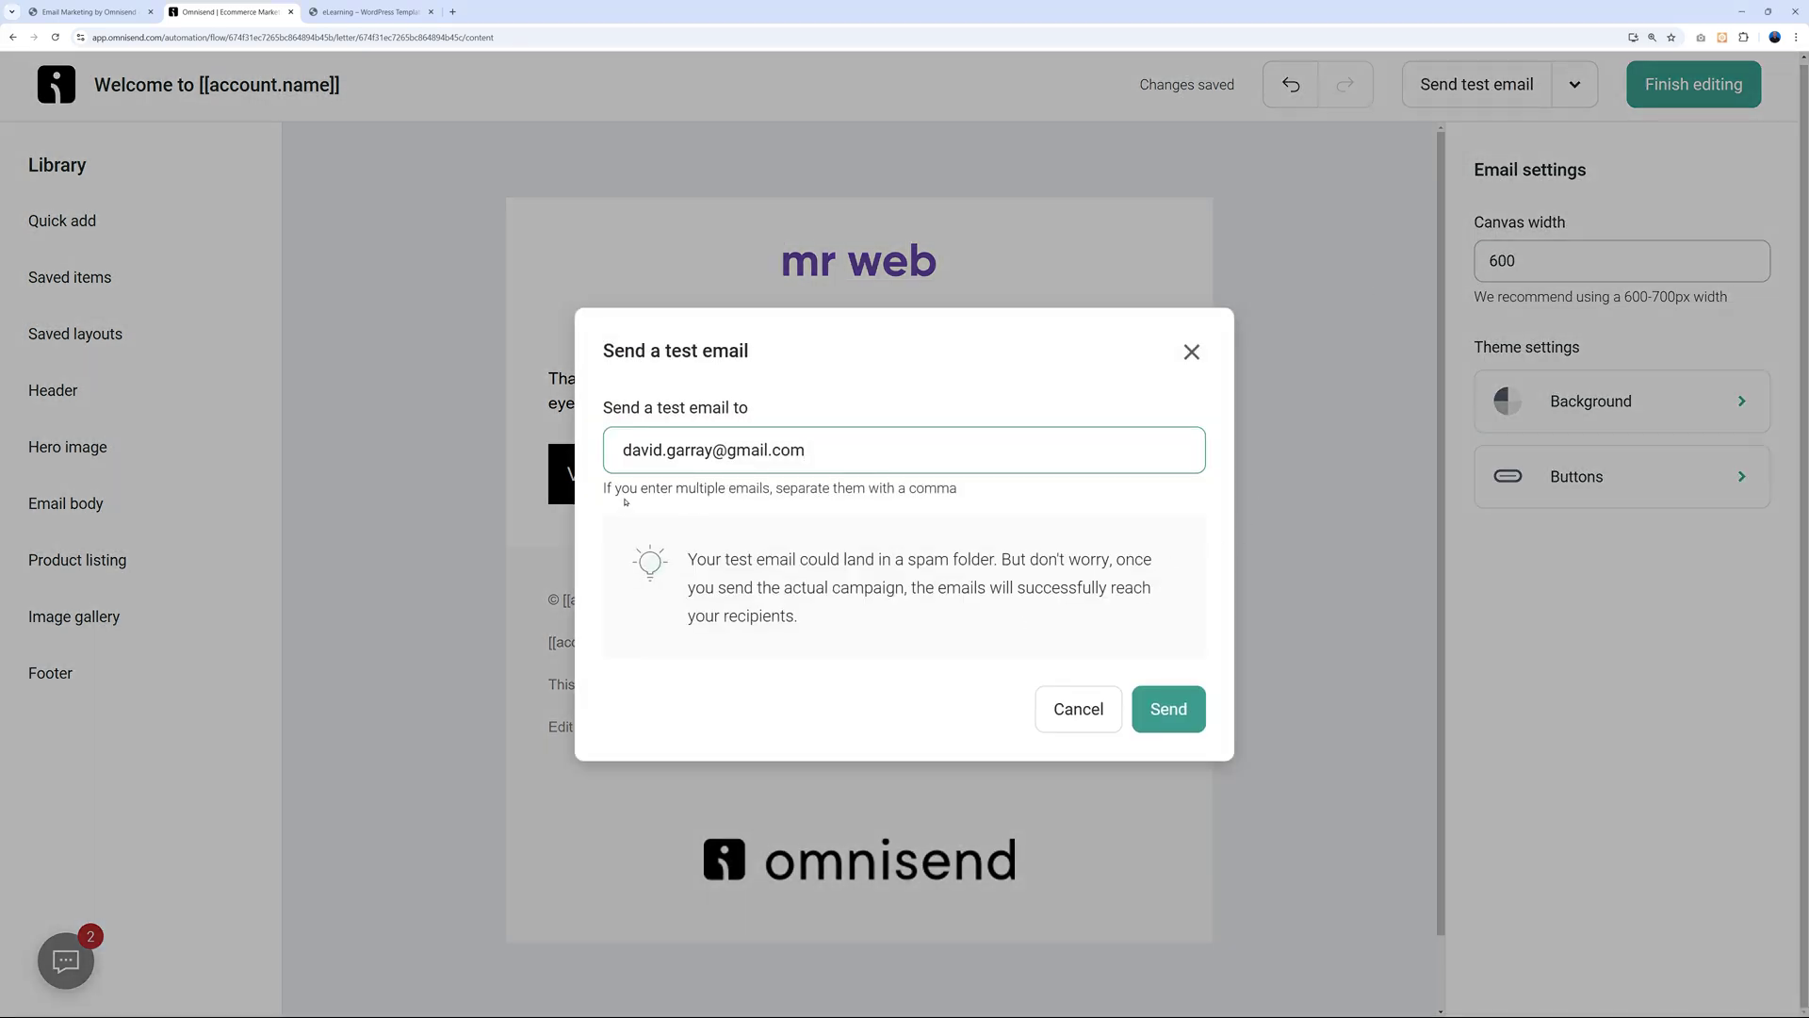
pyautogui.click(1168, 709)
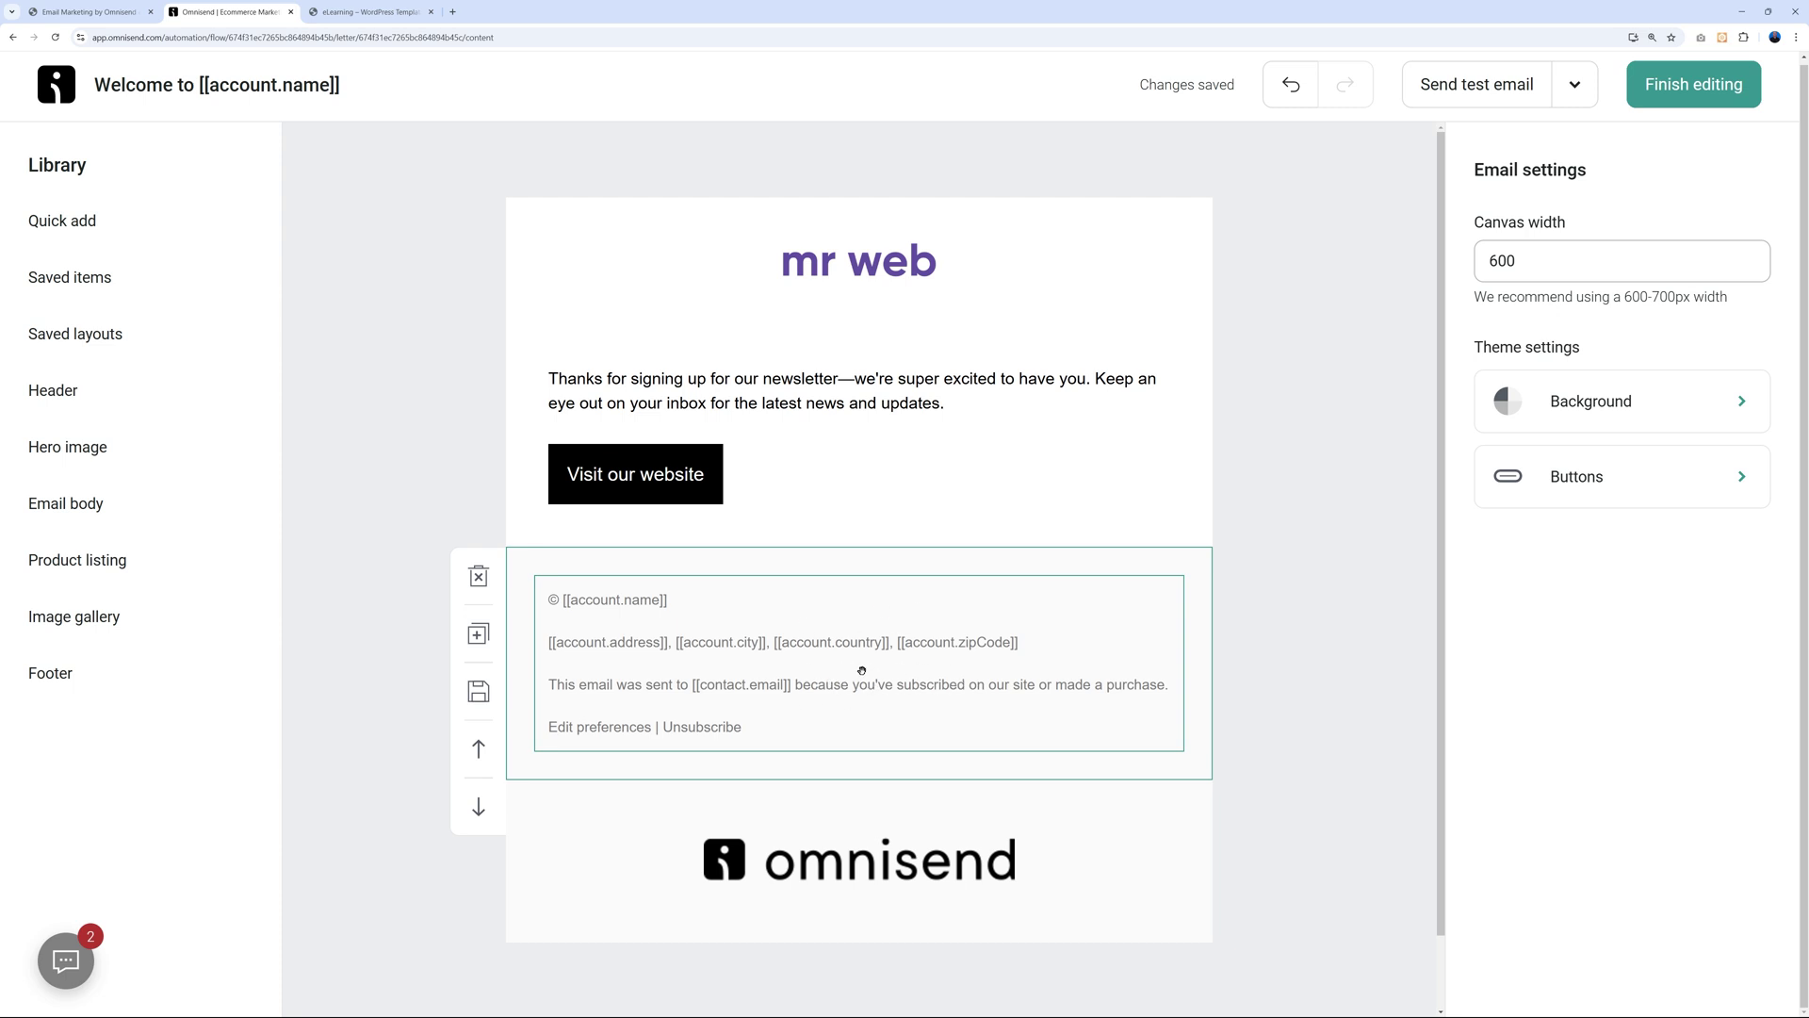
# Finish editing, start the Welcome Email No.4 workflow, and go to Campaigns.
pyautogui.click(1672, 98)
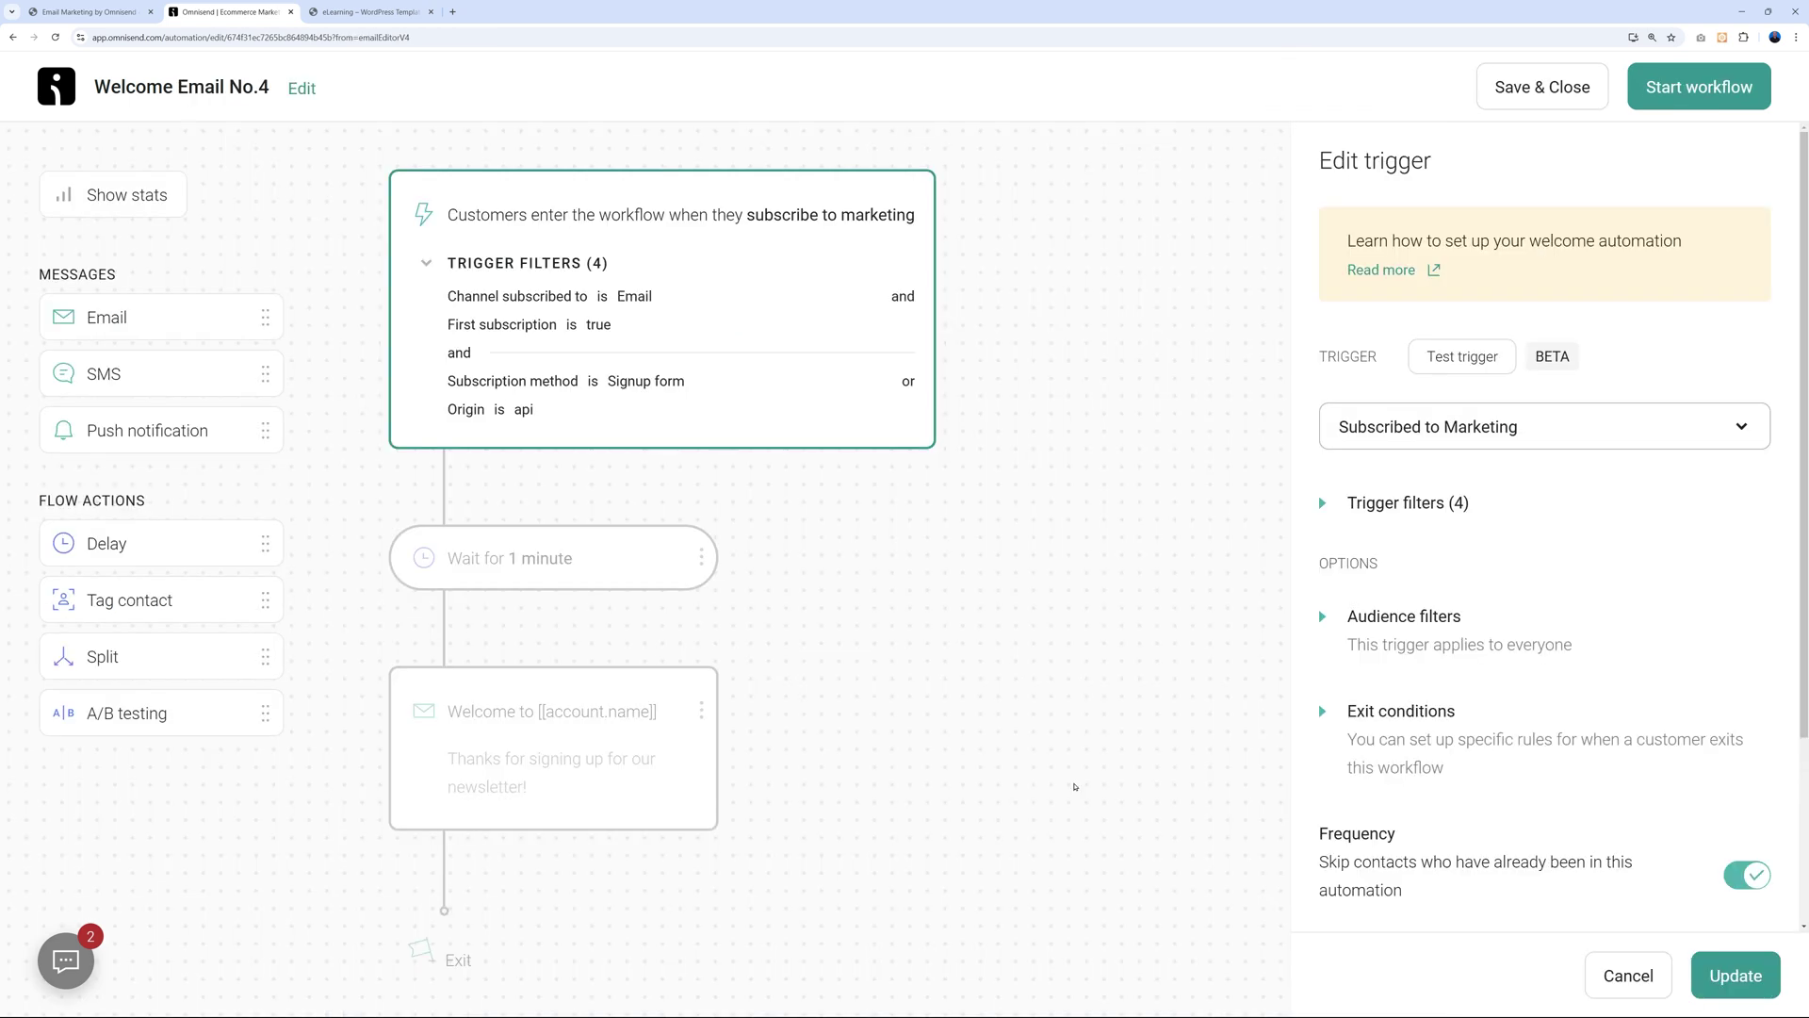
pyautogui.click(1707, 90)
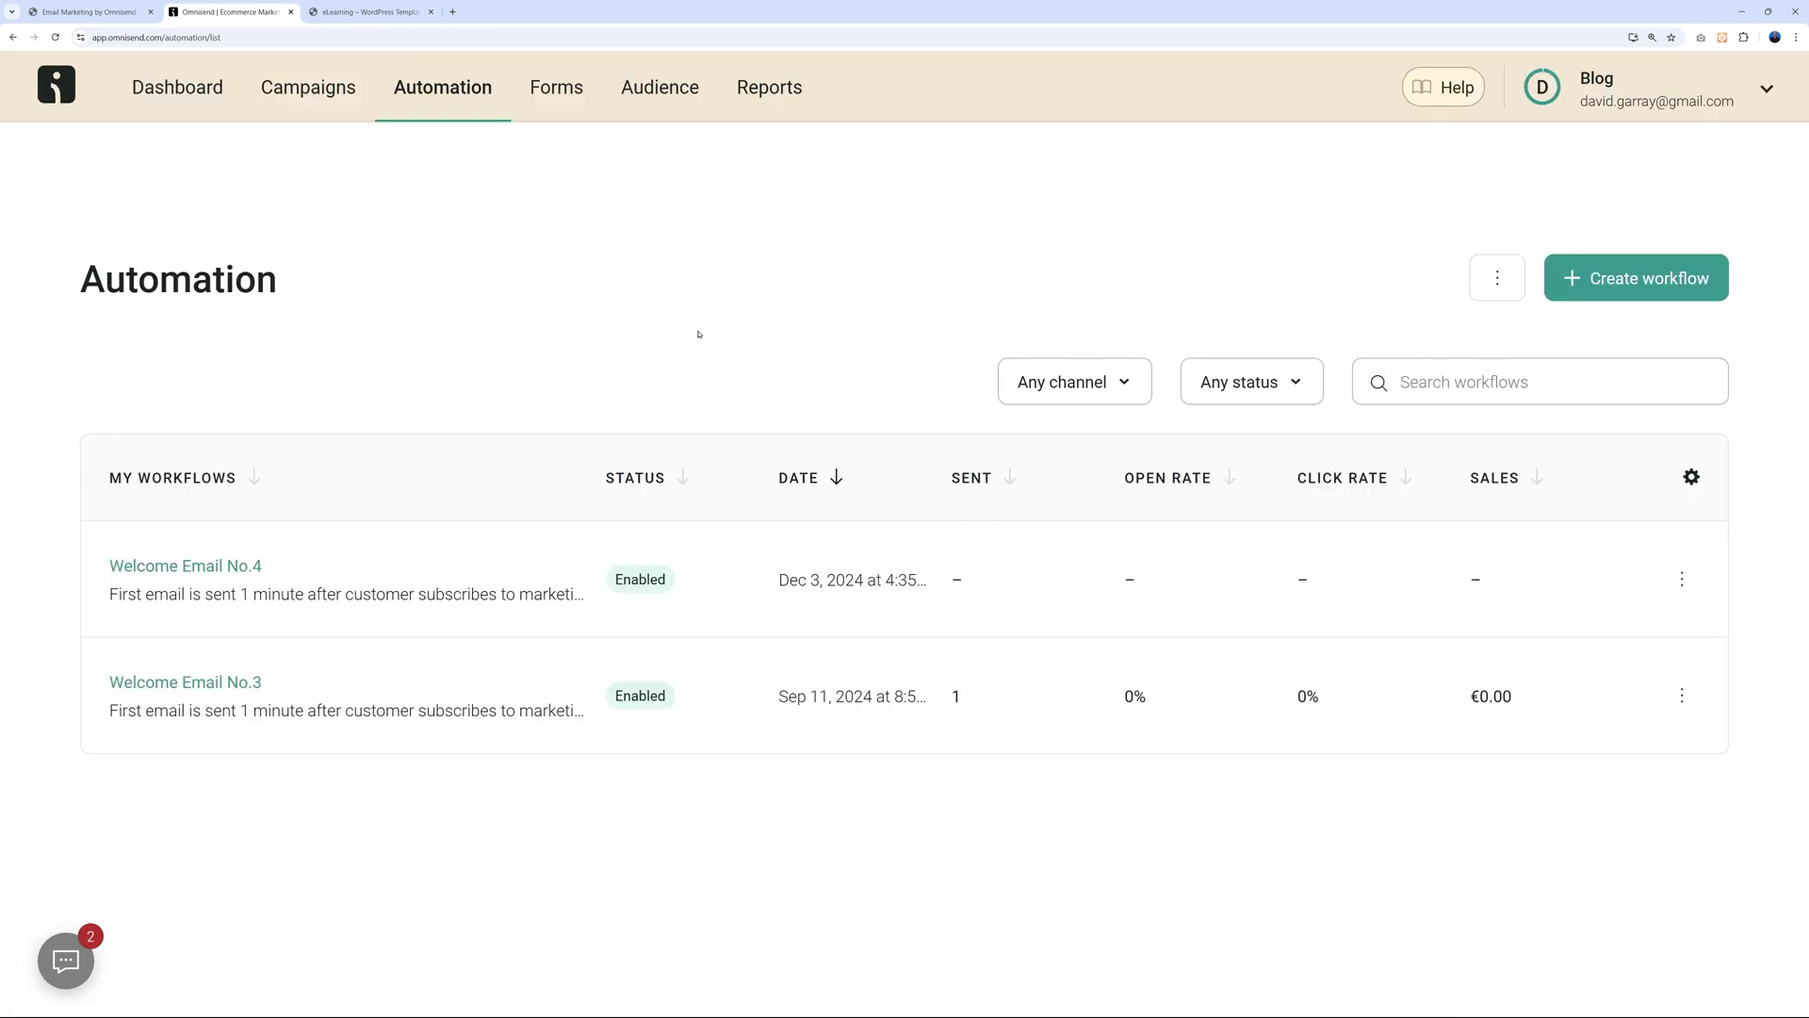
pyautogui.click(308, 86)
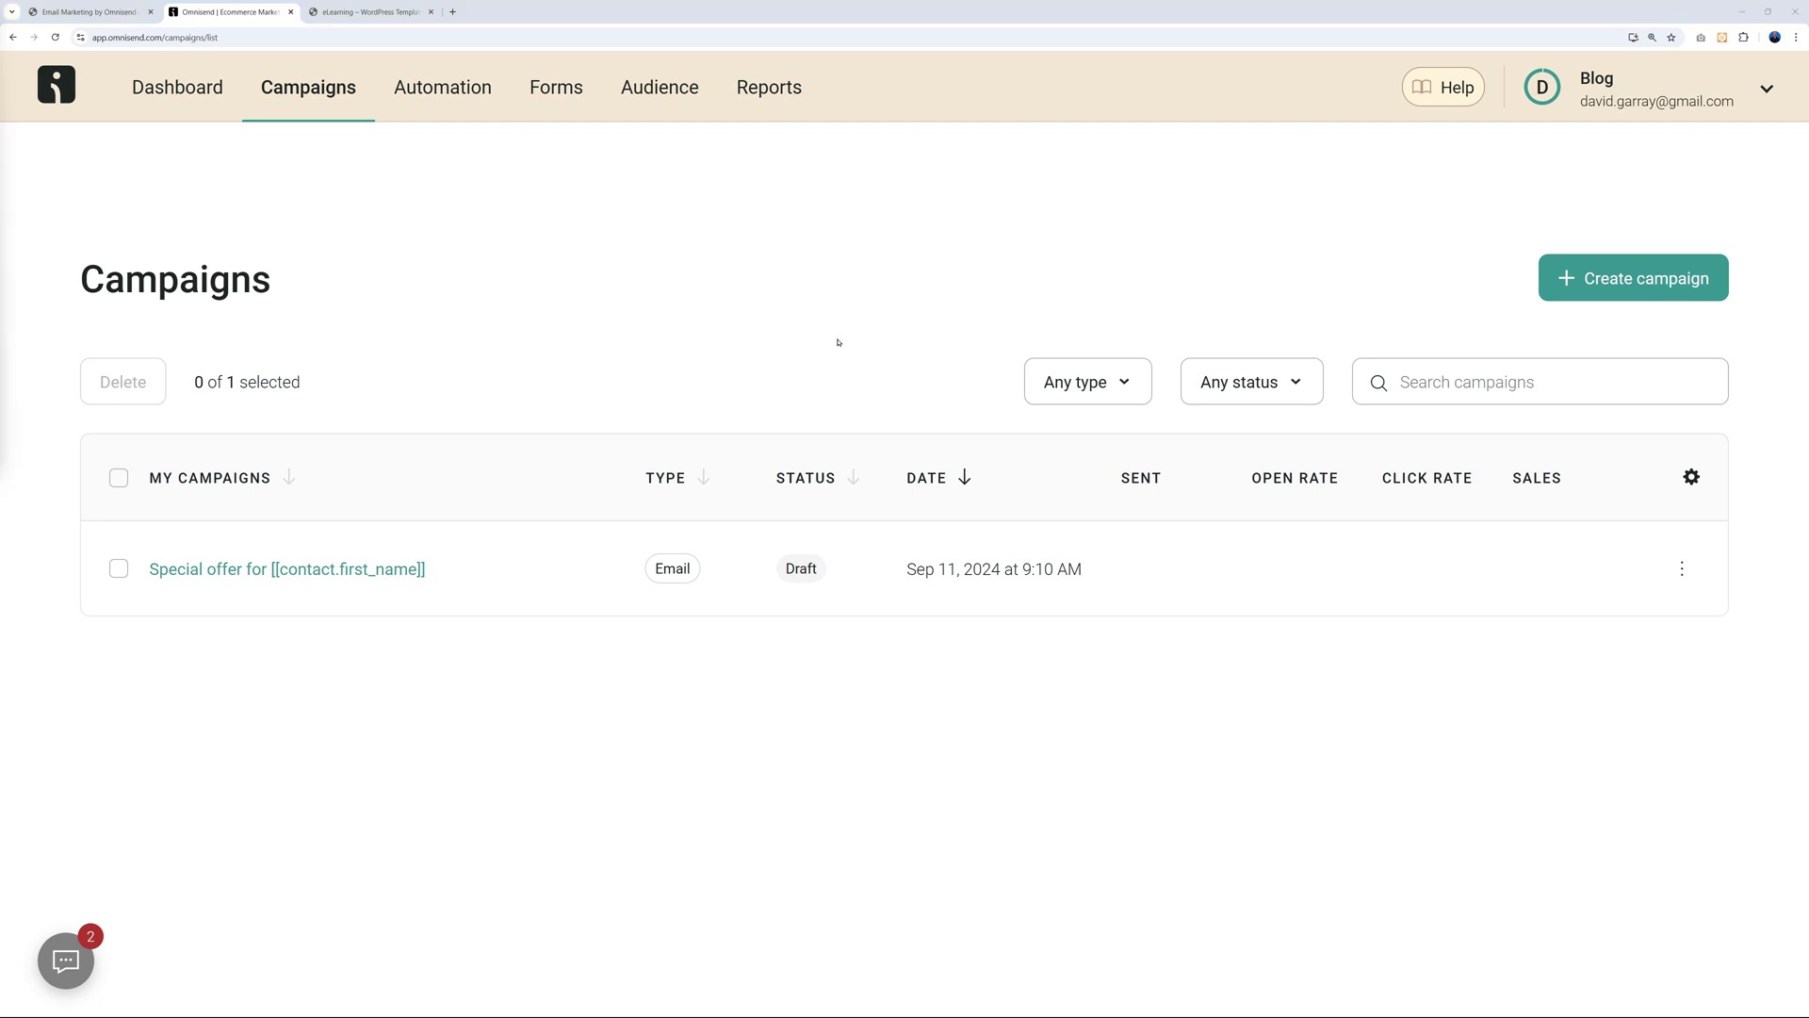
# Create a new one-time email campaign and begin its subject with 'Discounted Cours'.
pyautogui.click(1623, 288)
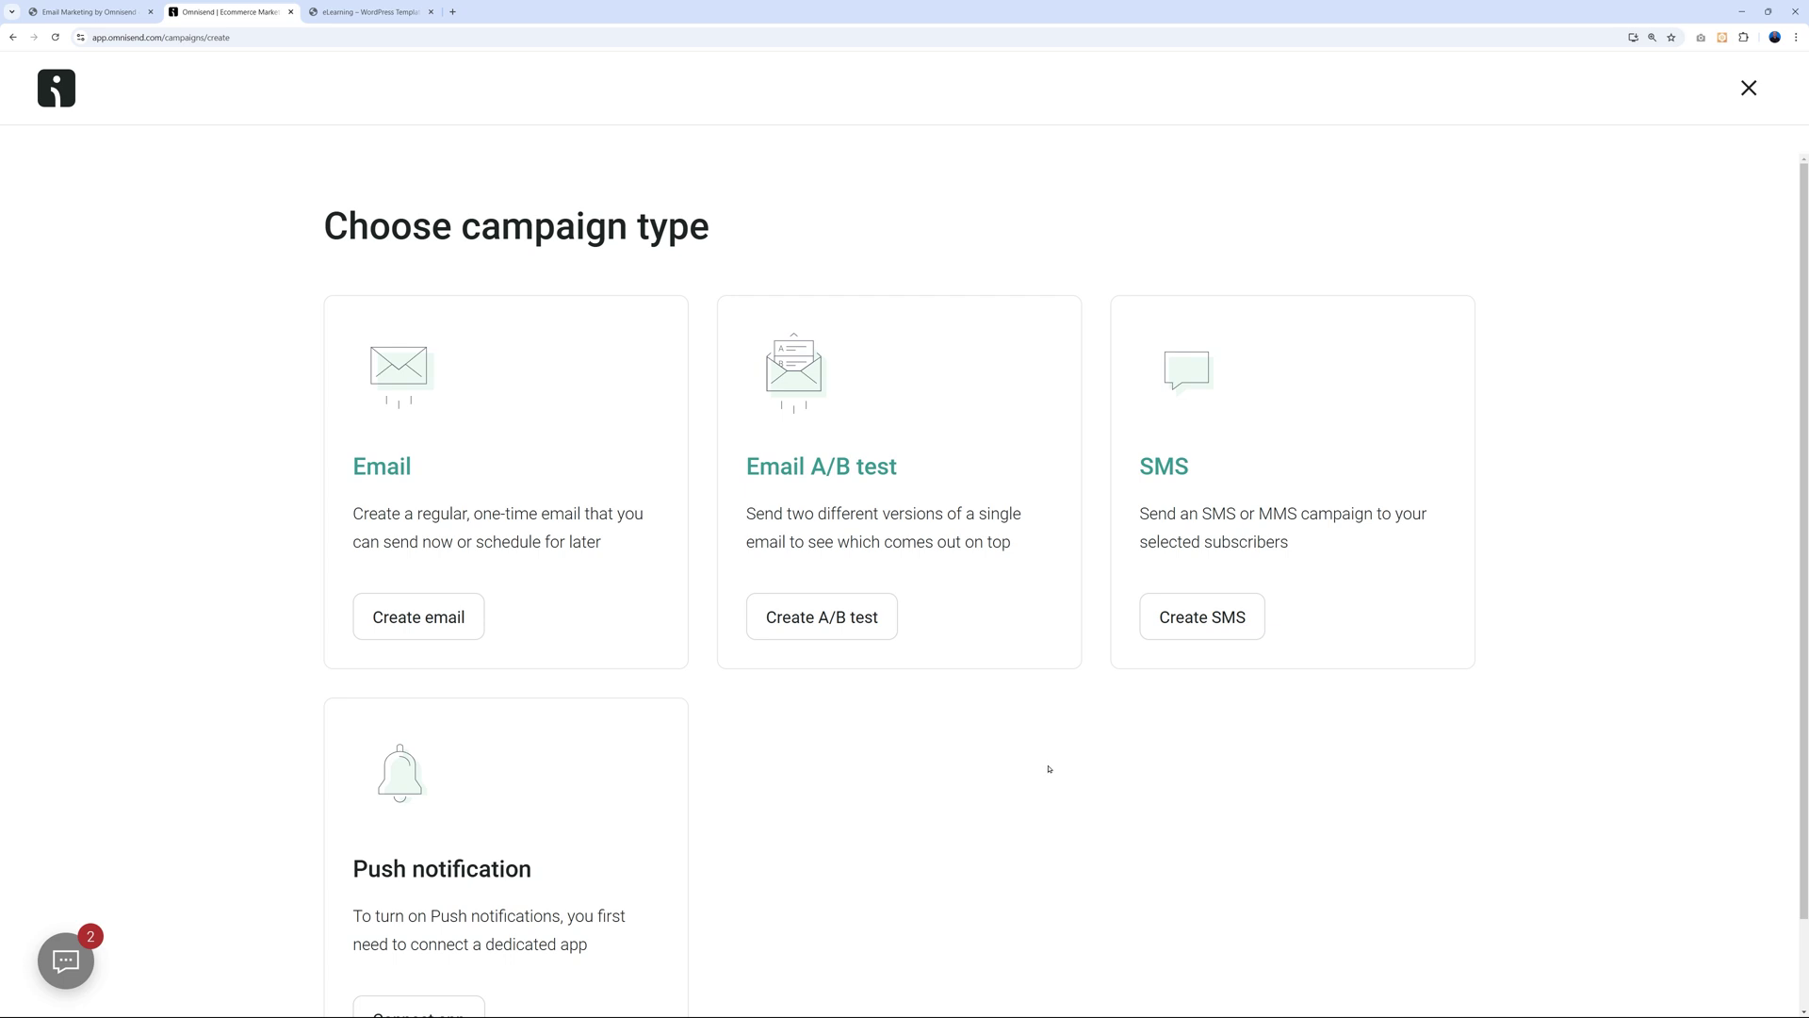
pyautogui.click(447, 607)
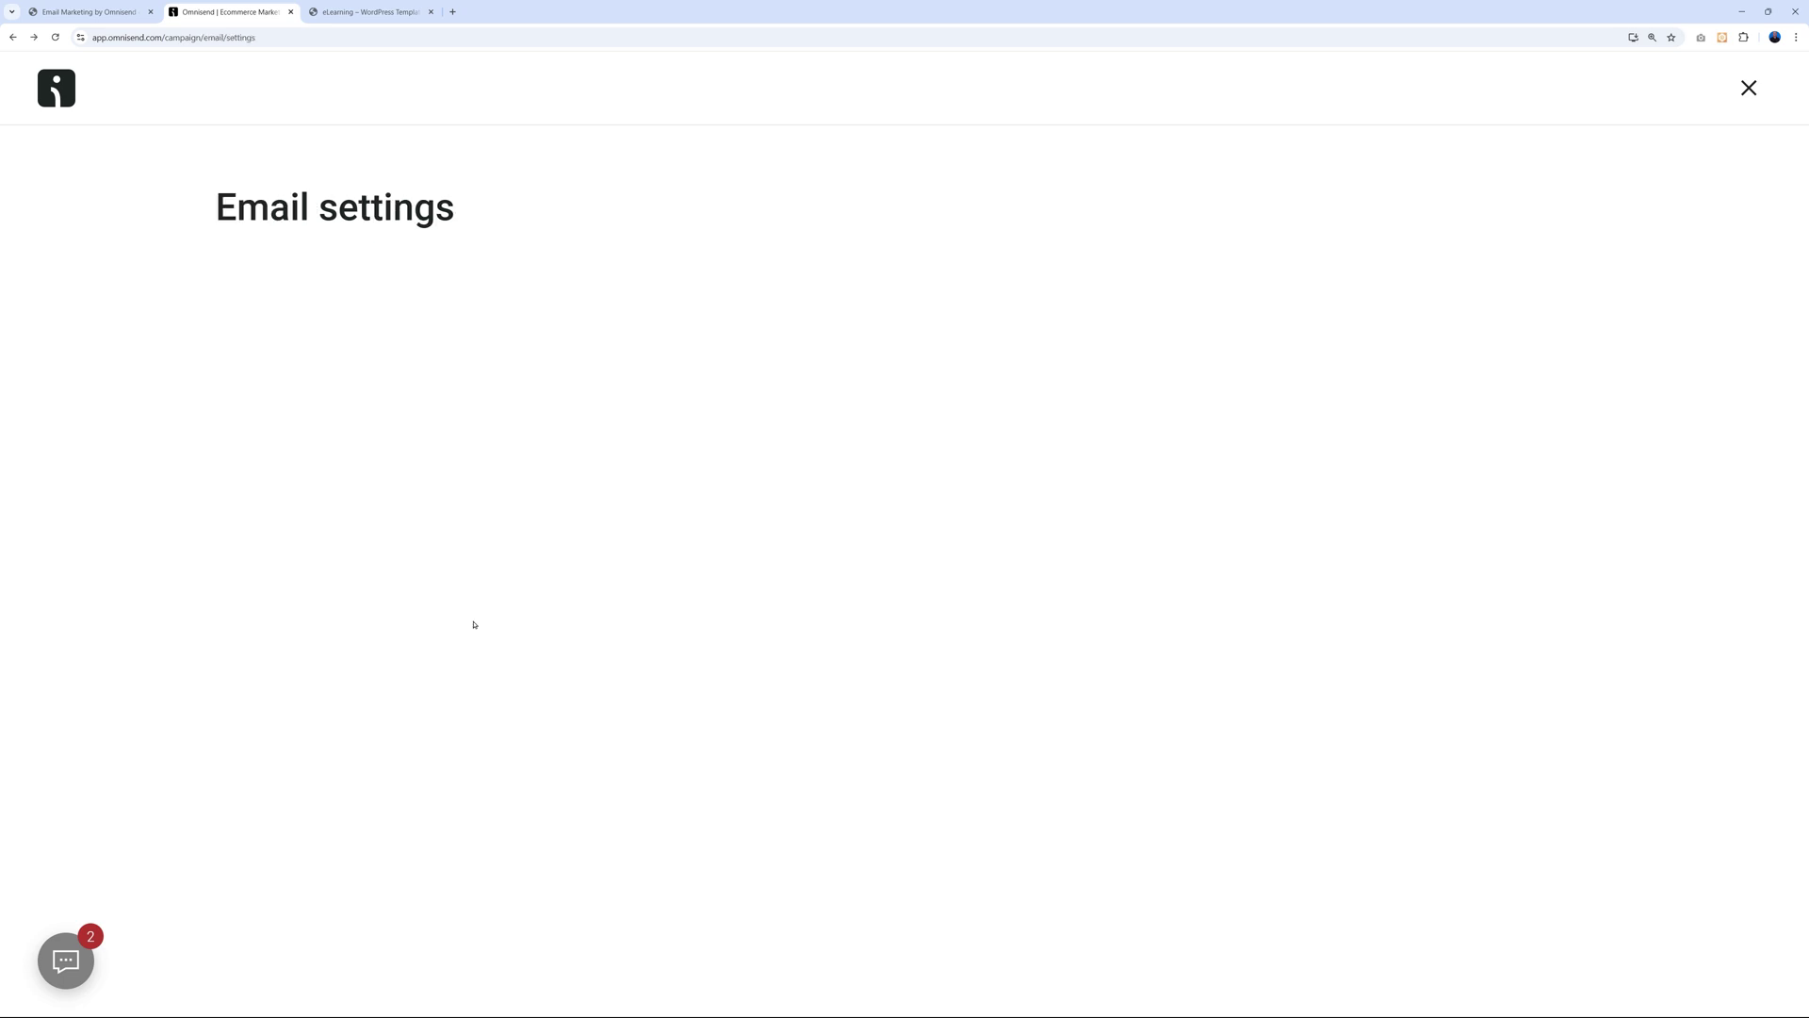
pyautogui.click(582, 354)
pyautogui.write('Di')
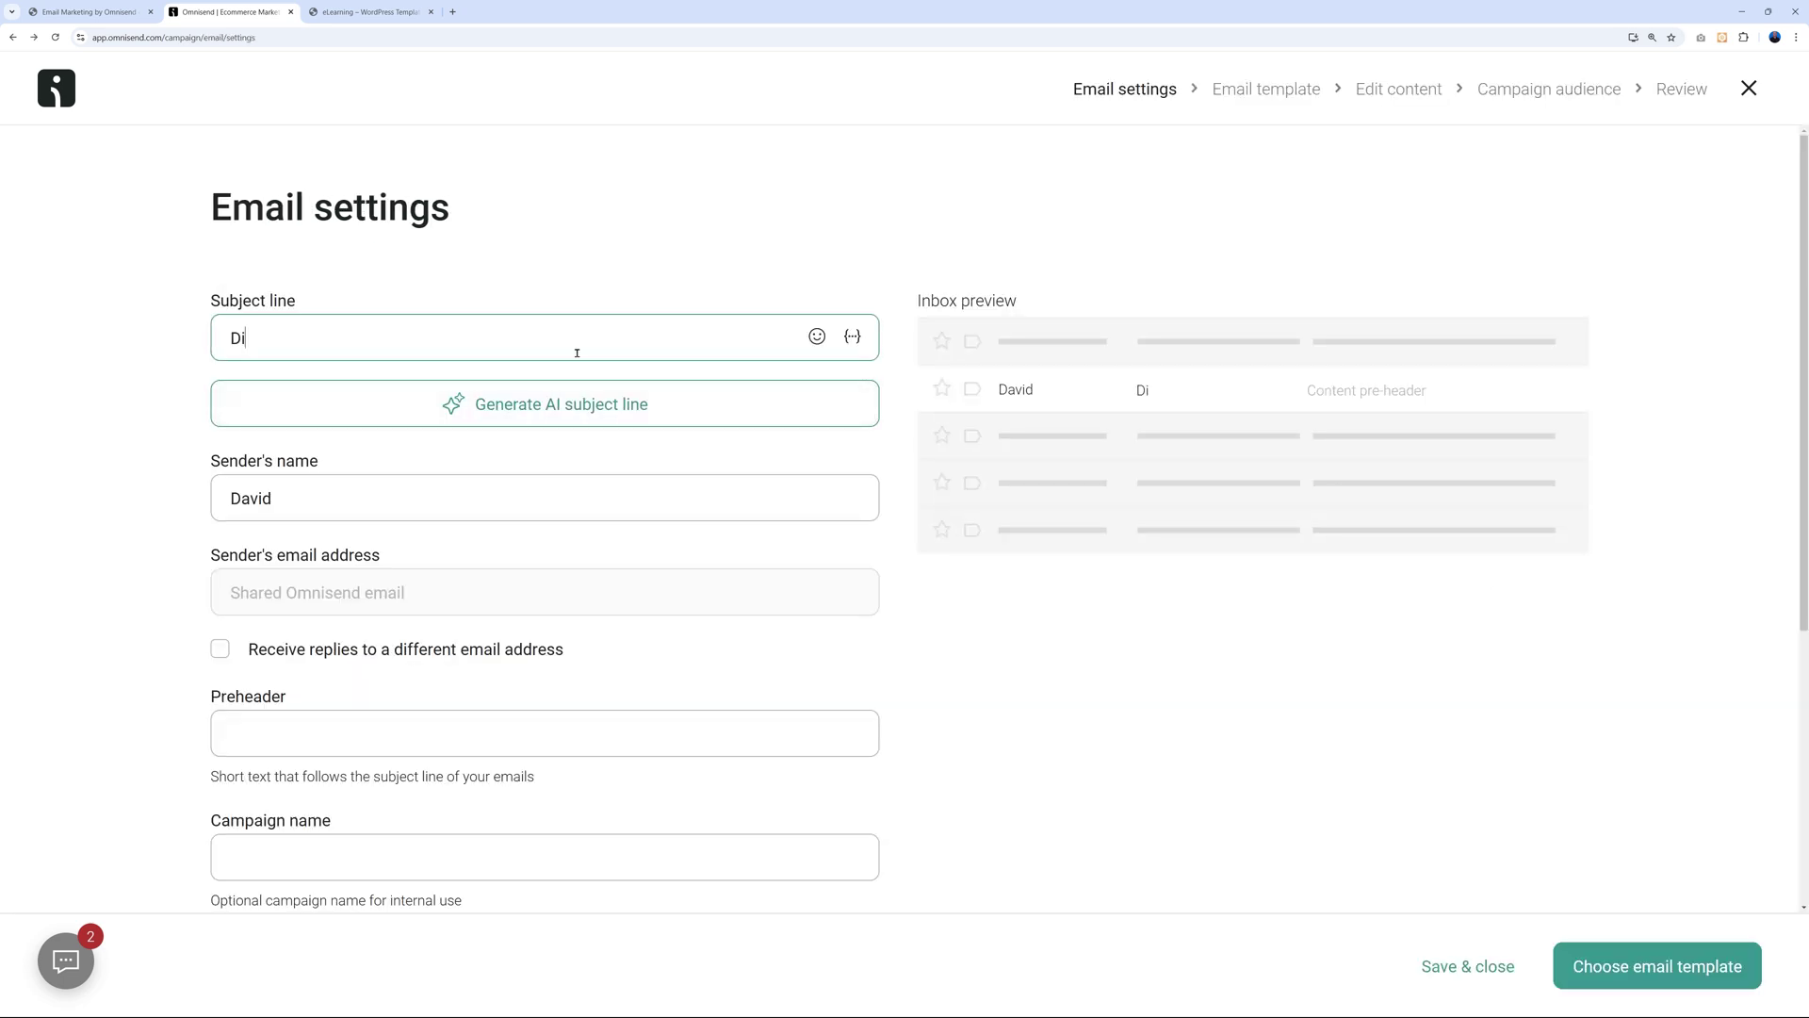
pyautogui.write('scounted Courses')
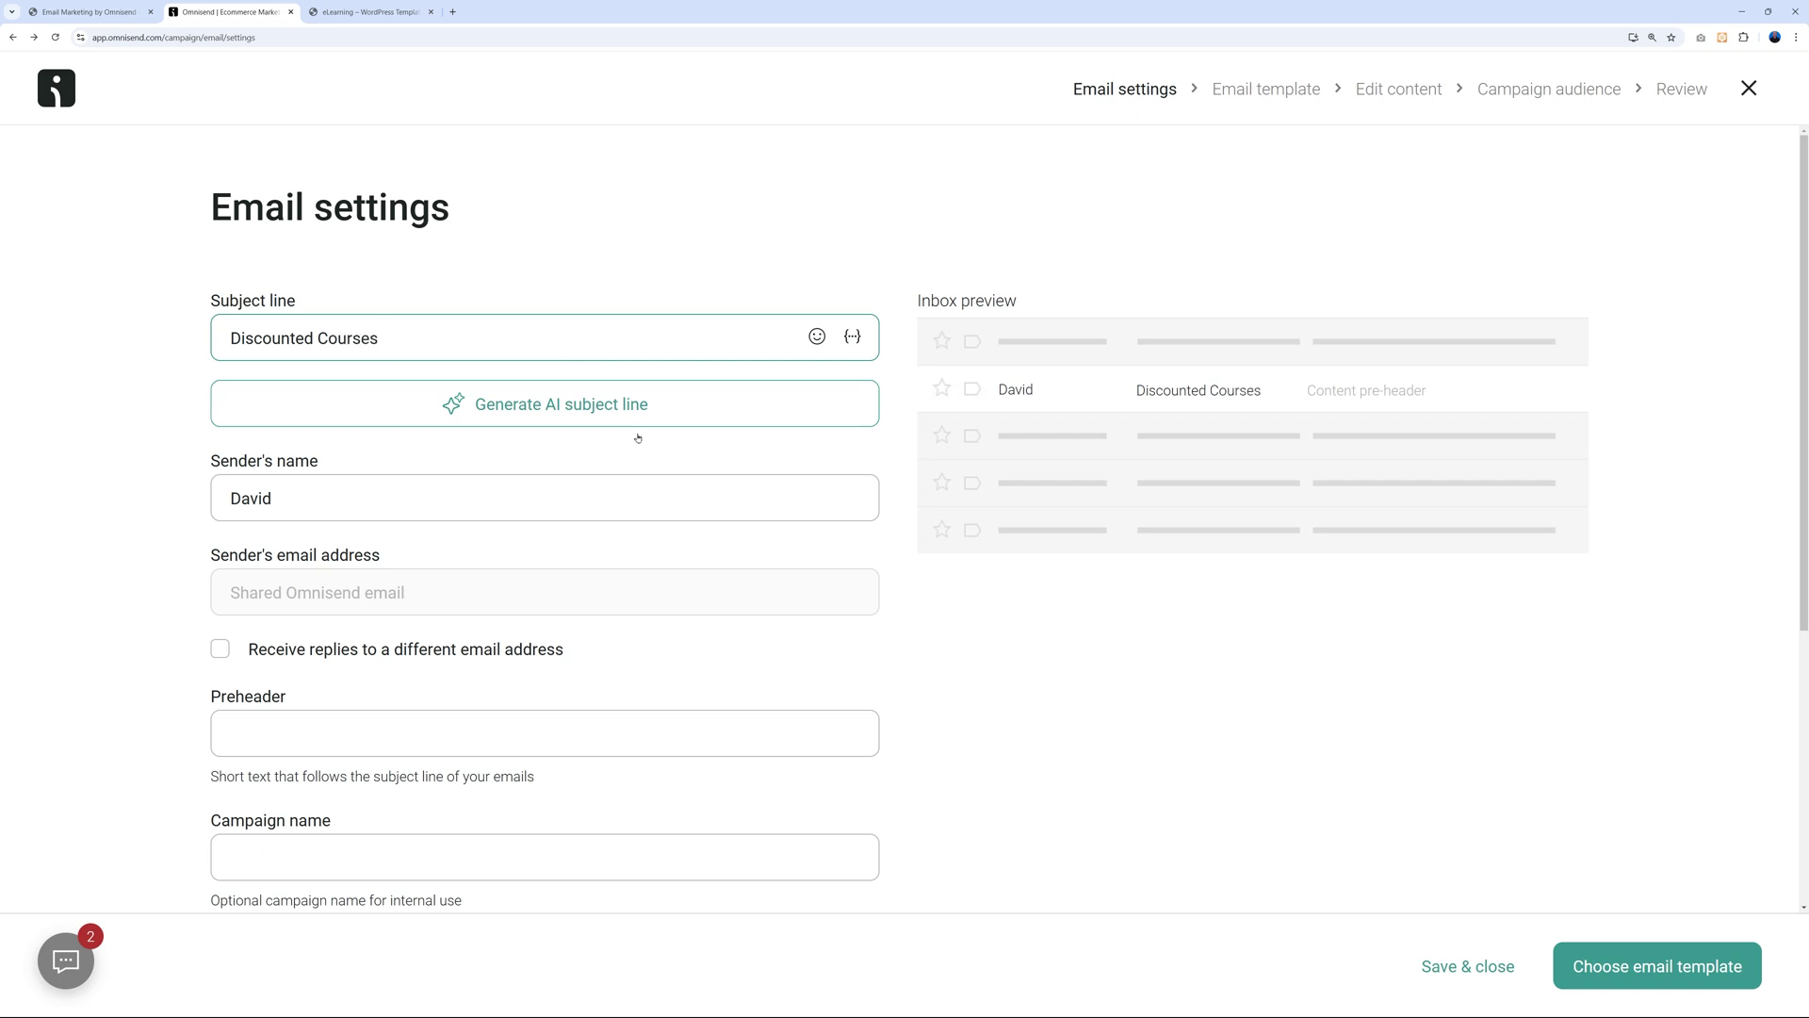
pyautogui.click(1024, 665)
# Name the campaign 'Special Offer', leaving the sender's name unchanged.
pyautogui.click(292, 504)
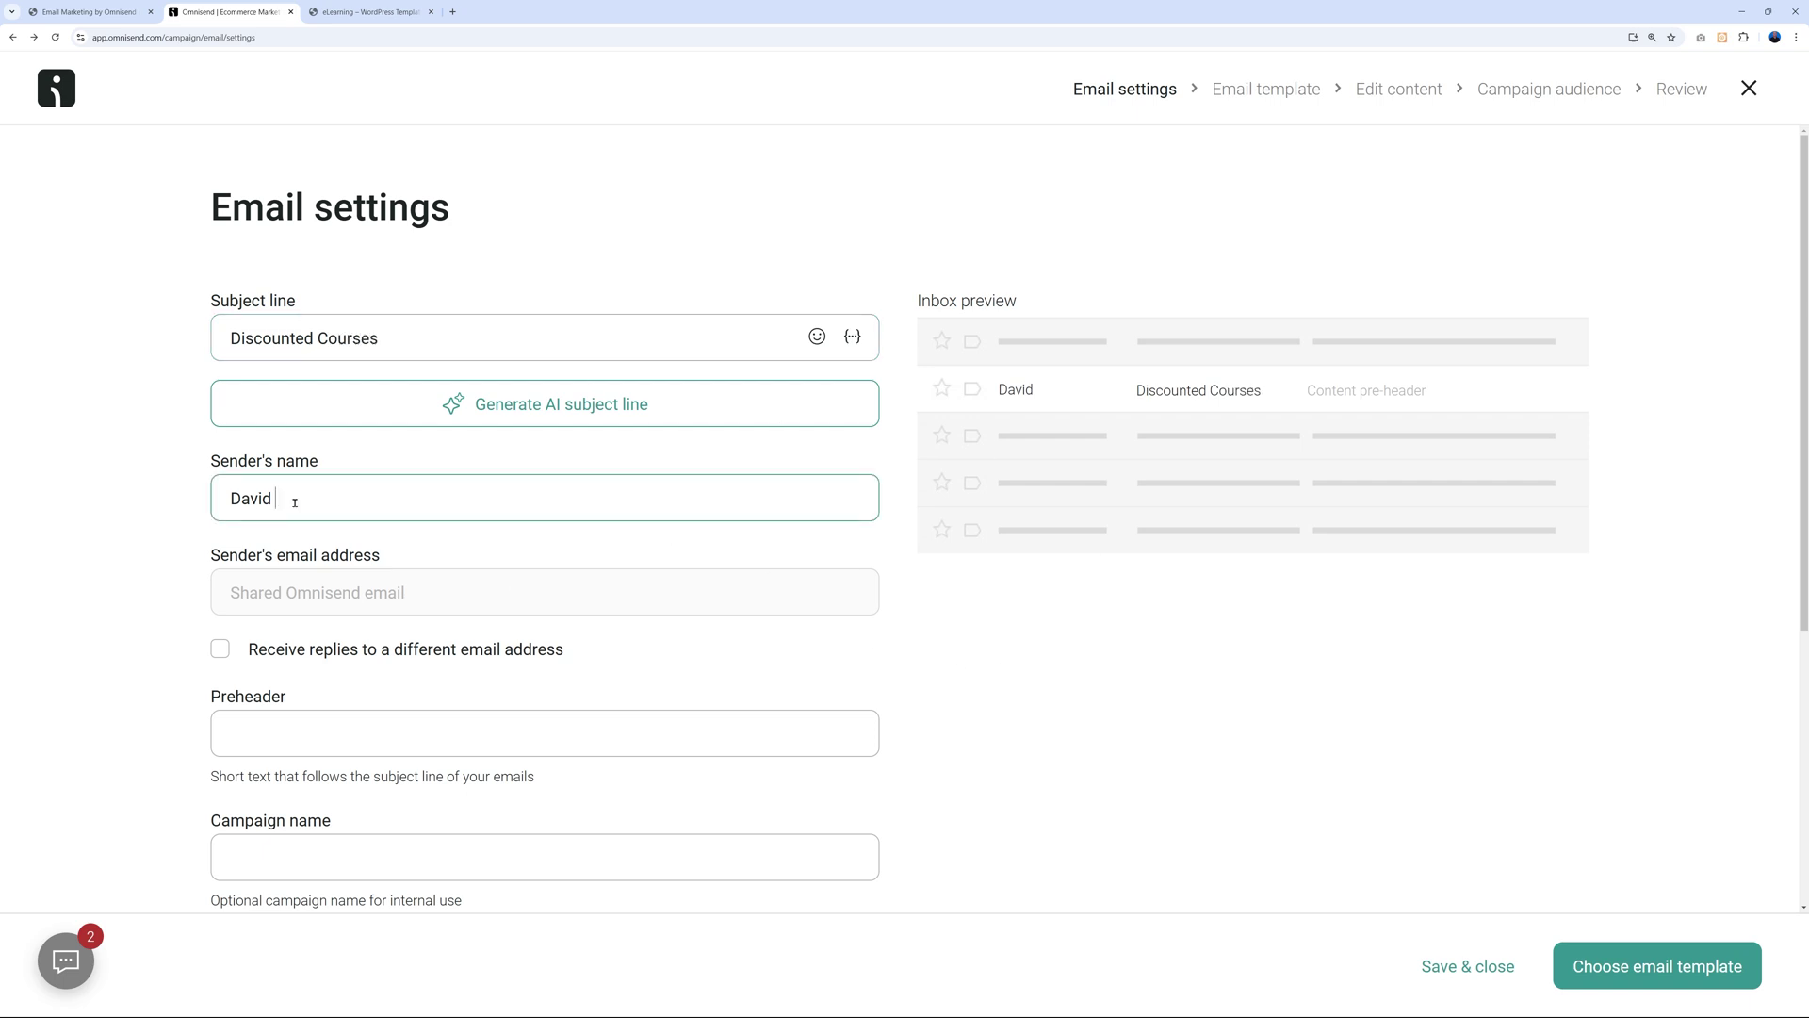
pyautogui.click(129, 617)
pyautogui.scroll(-2, 129, 618)
pyautogui.scroll(-2, 129, 617)
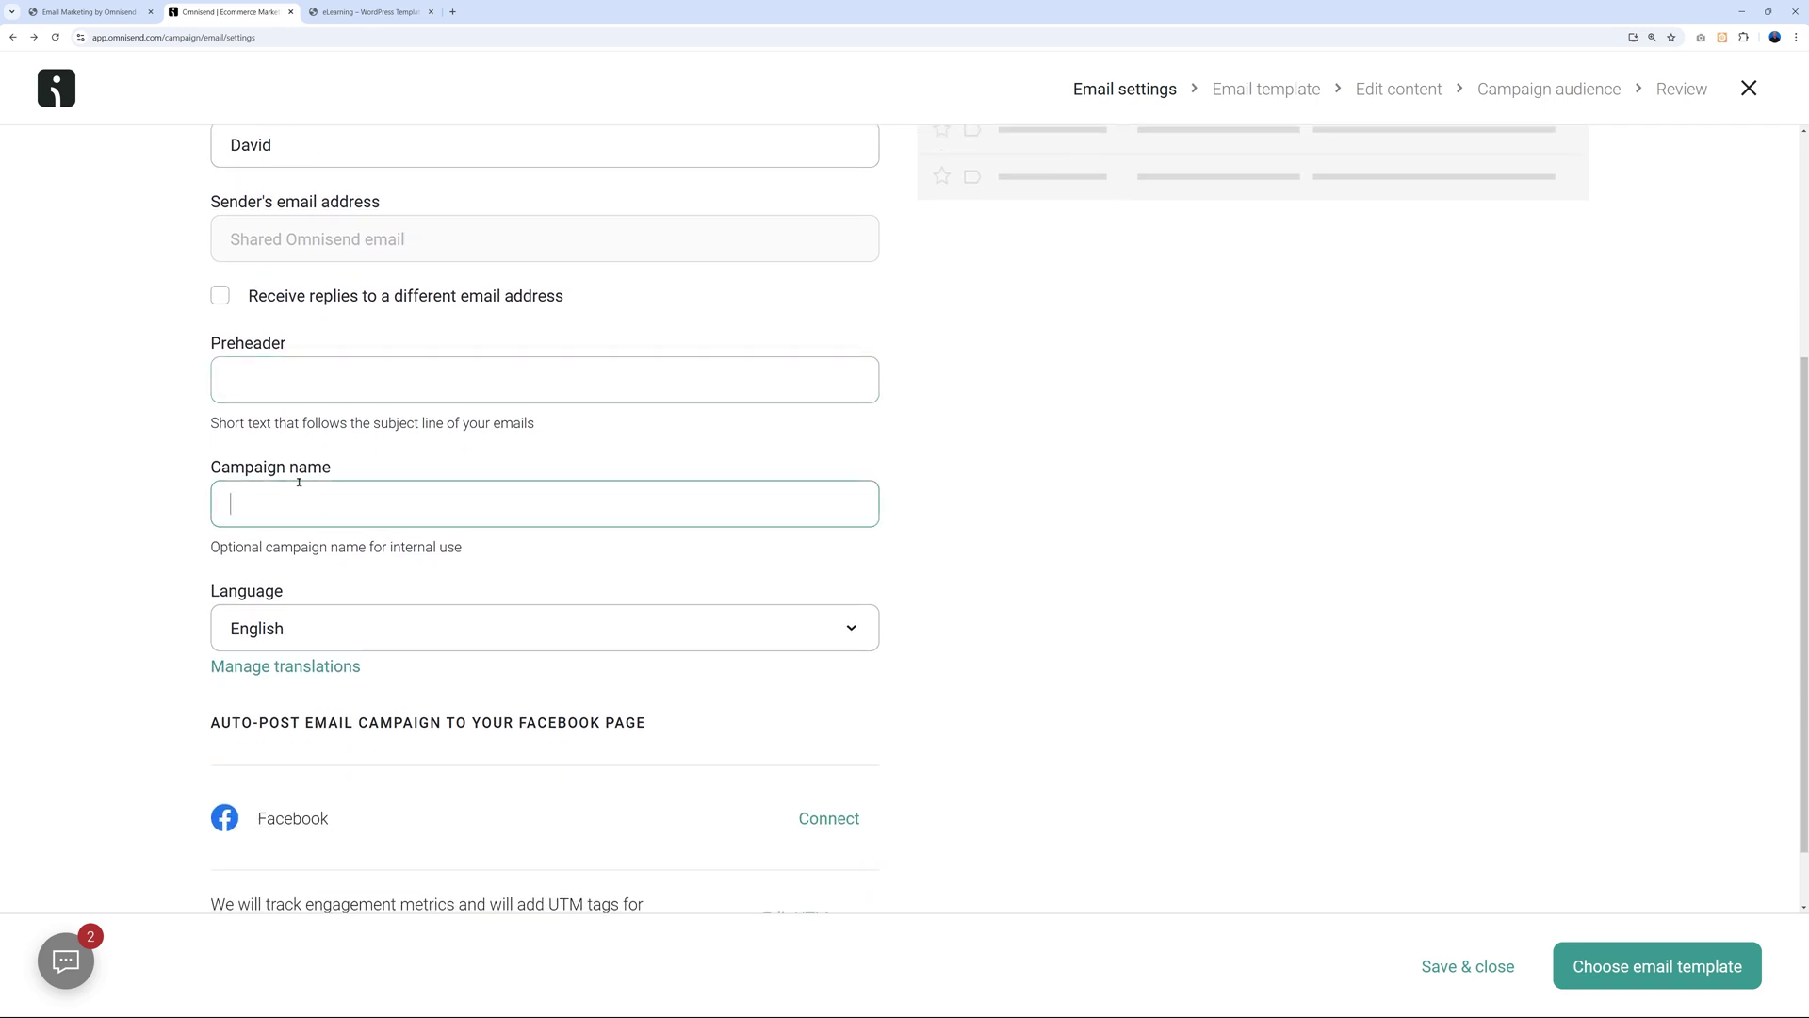
pyautogui.write('Special Offer')
pyautogui.click(1106, 645)
# Complete the subject as 'Discounted Courses for [[contact.first_name]]' using the first-name tag.
pyautogui.scroll(4, 1110, 645)
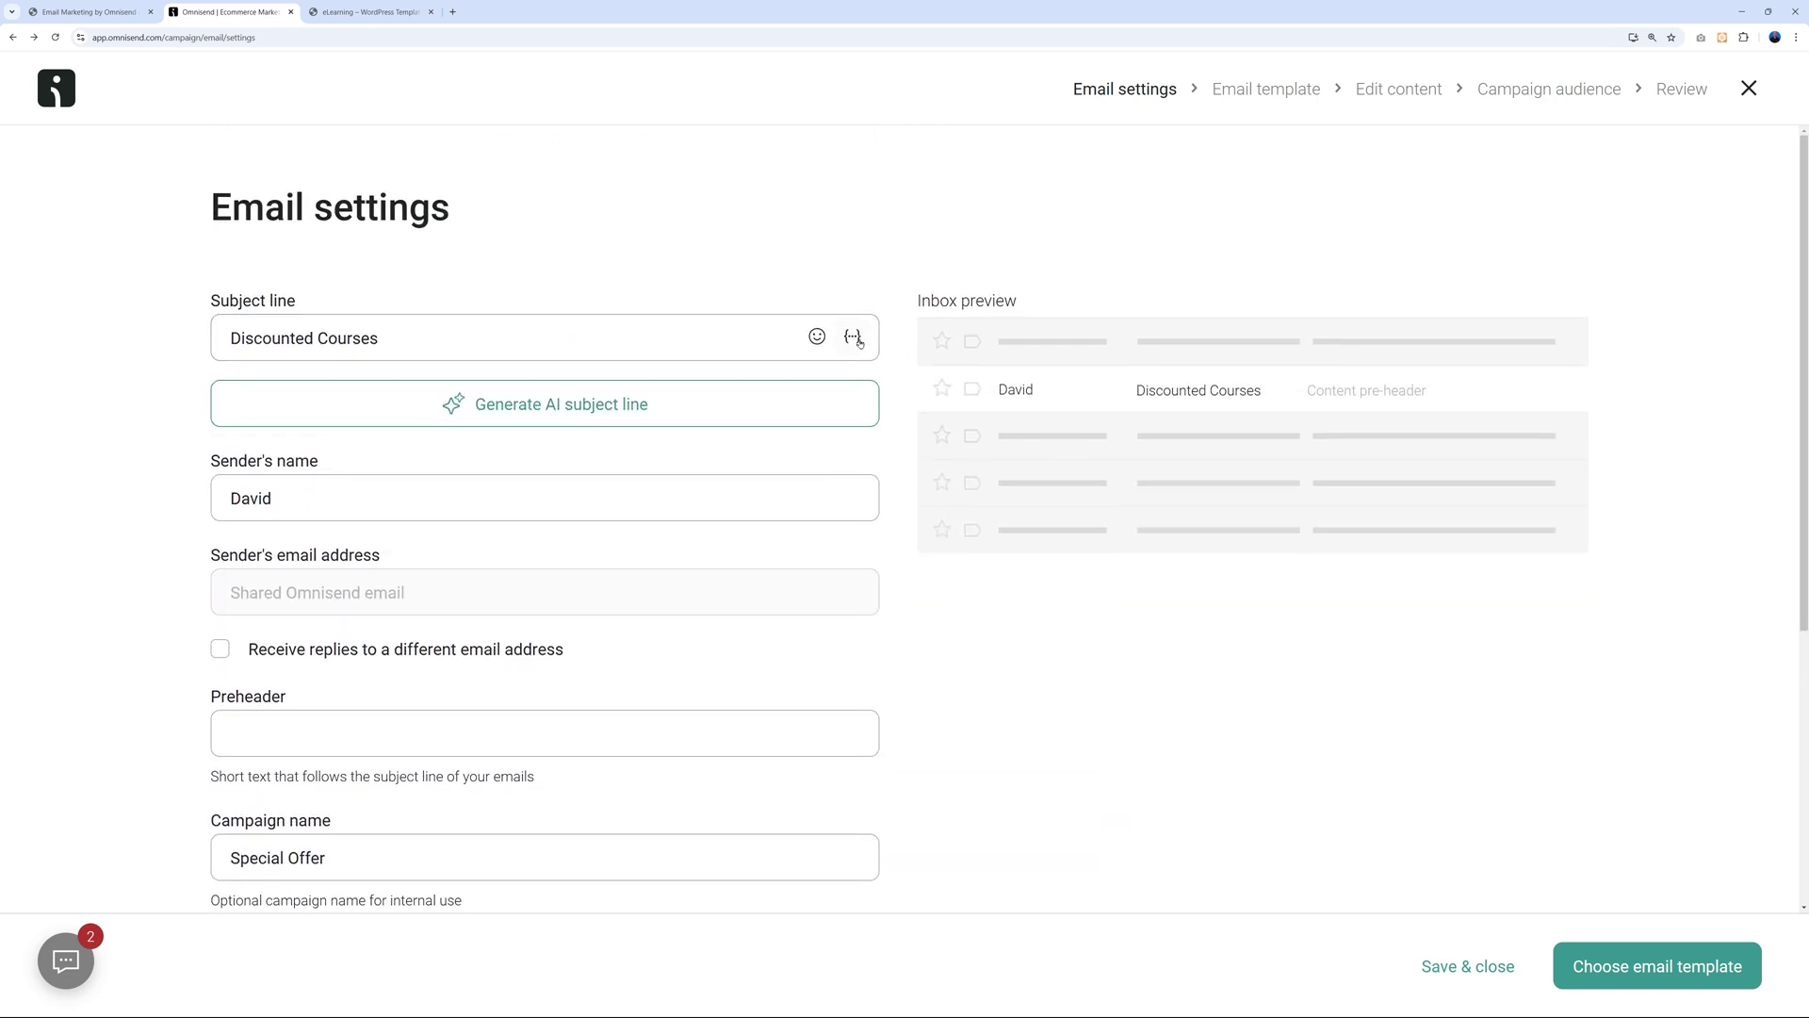
pyautogui.click(338, 343)
pyautogui.write('for')
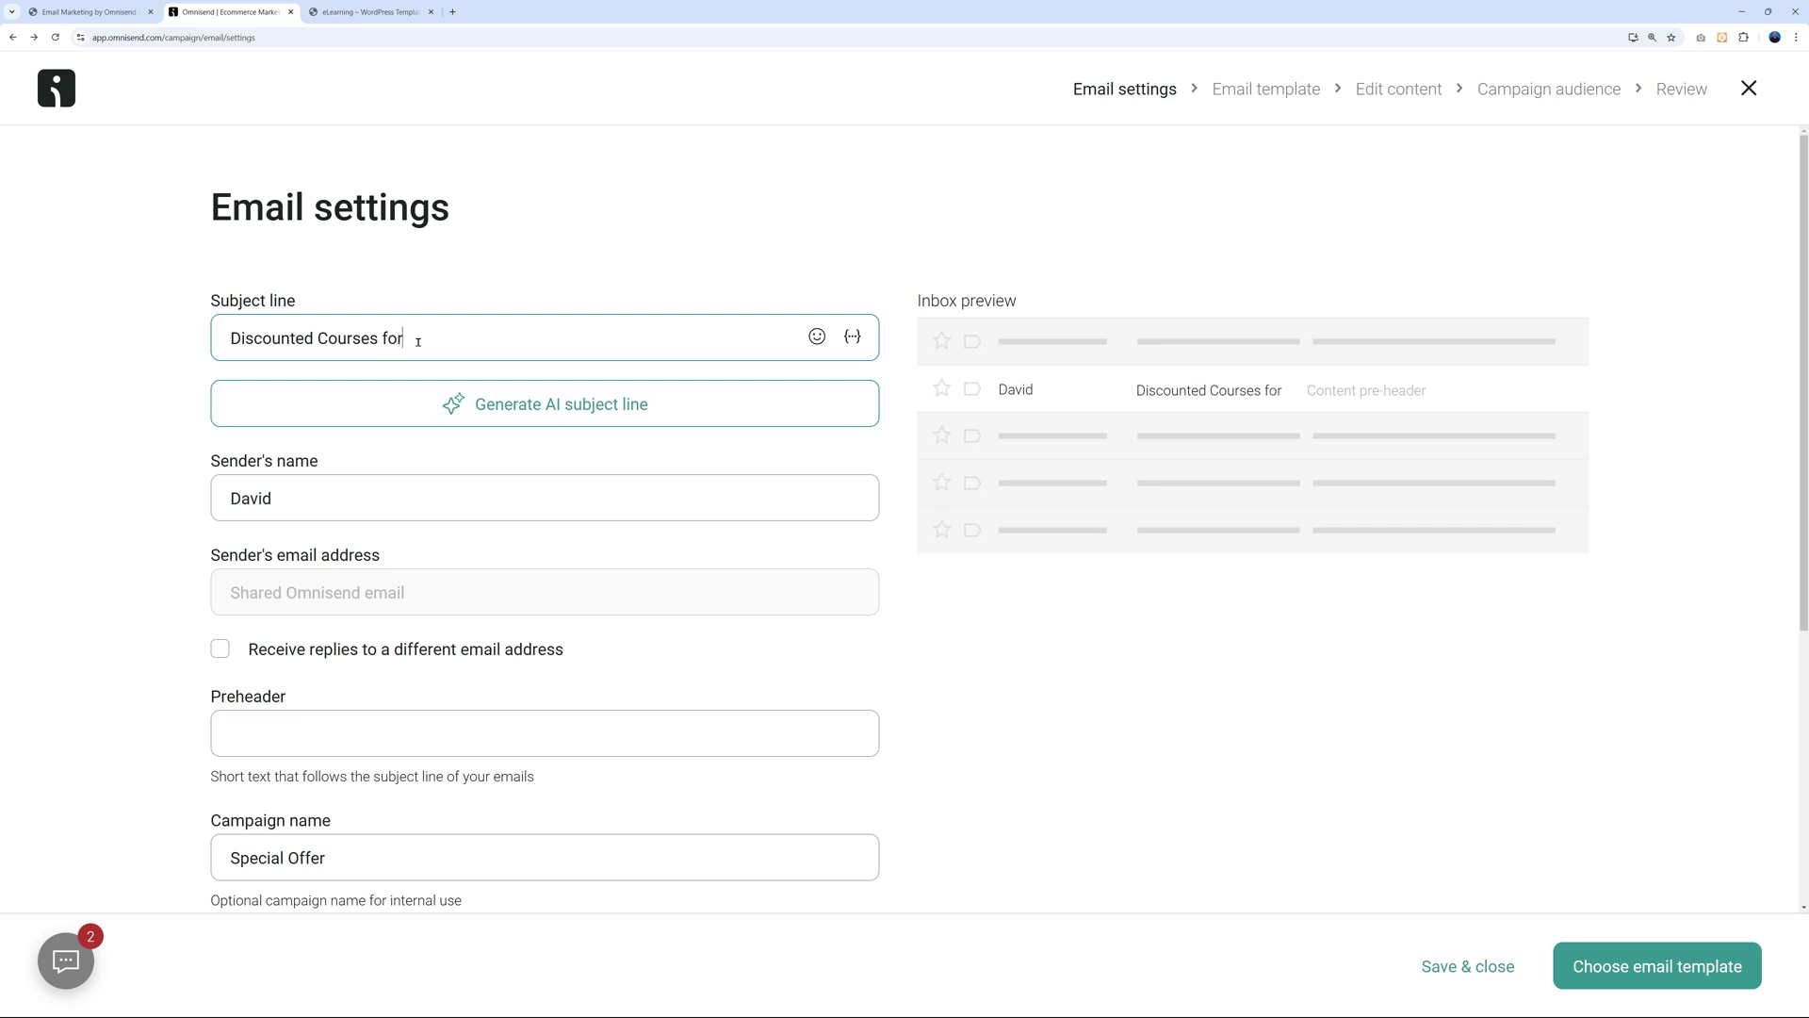
pyautogui.click(852, 336)
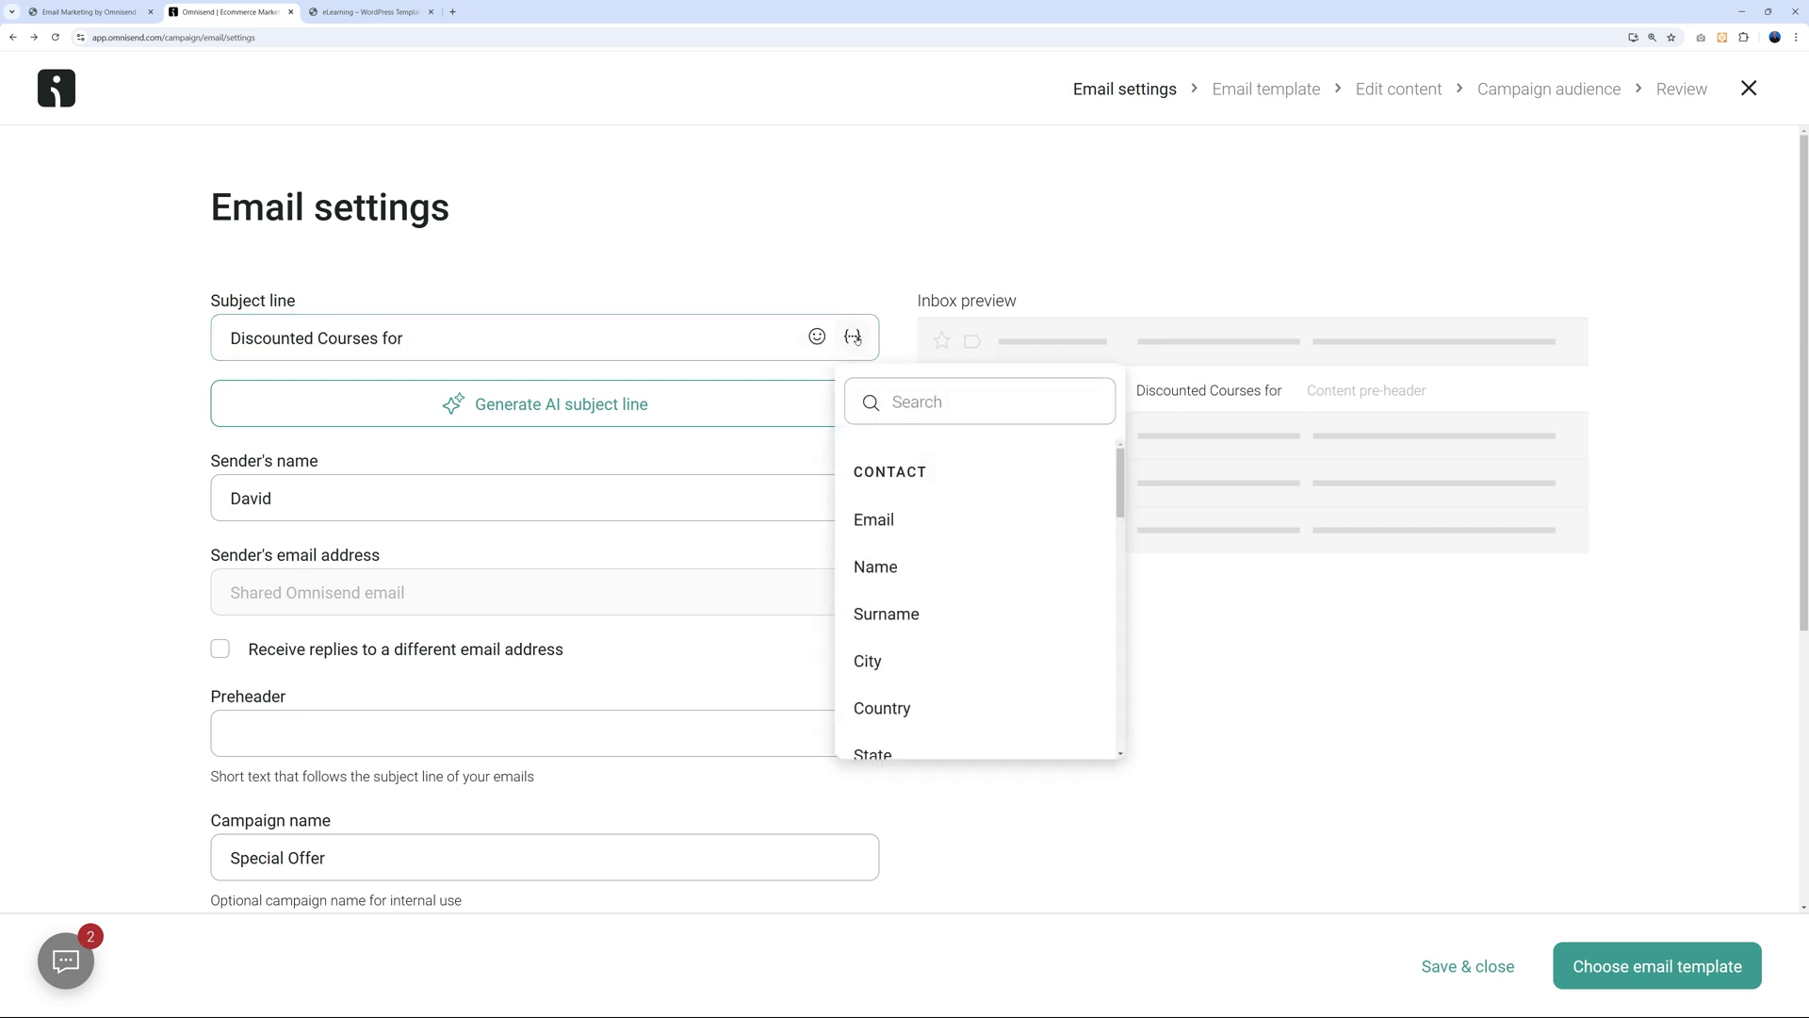
pyautogui.click(892, 578)
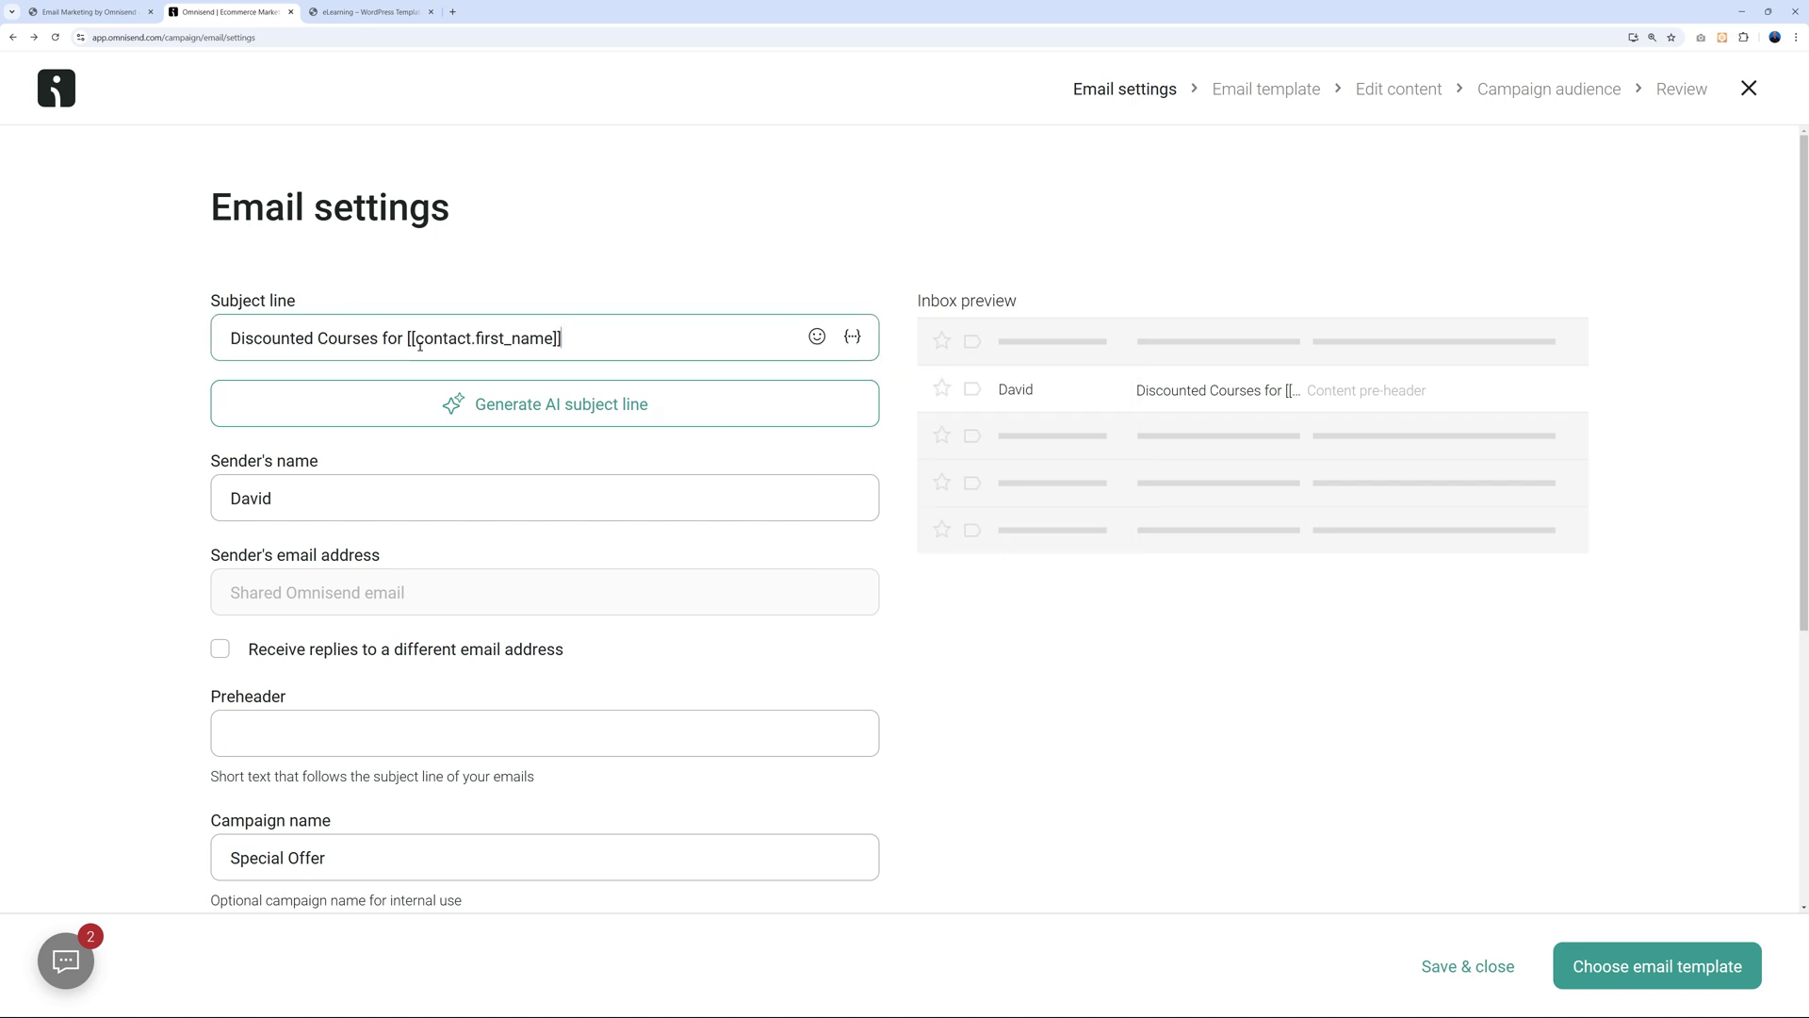
pyautogui.click(996, 658)
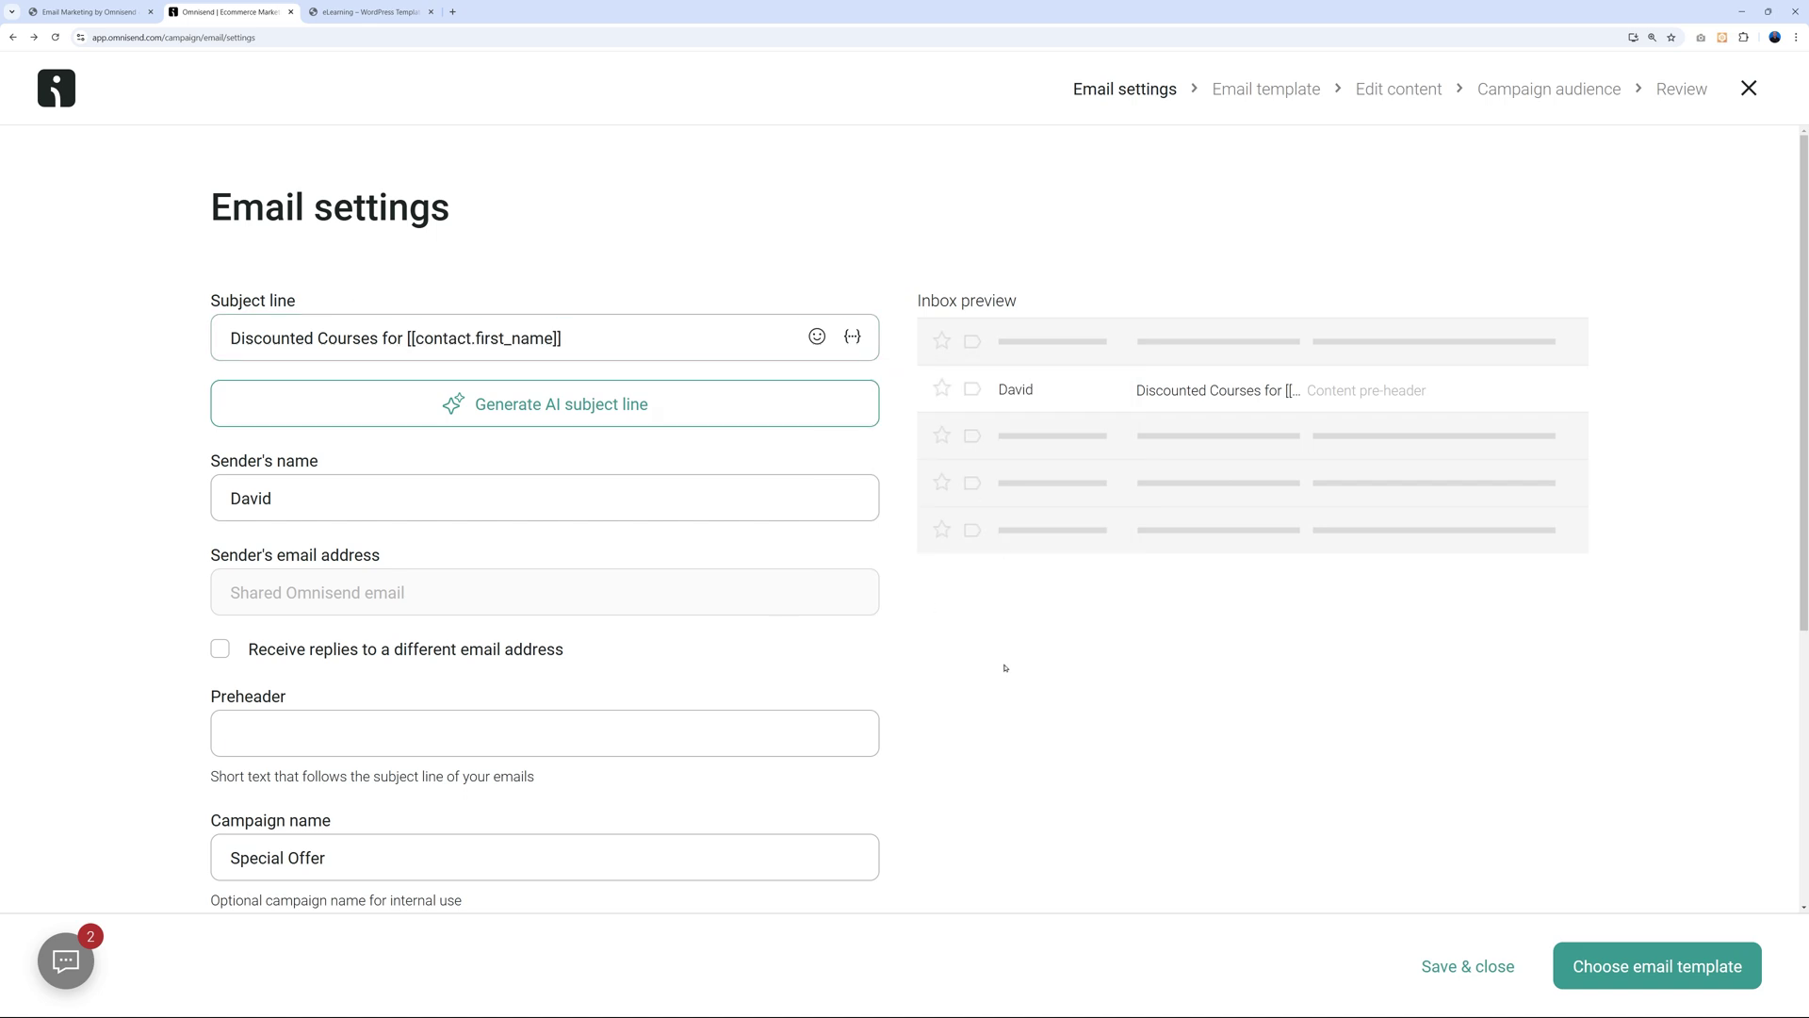
# Apply the green 50% OFF template and continue to recipients, targeting All subscribers.
pyautogui.click(1654, 965)
pyautogui.scroll(-9, 1690, 595)
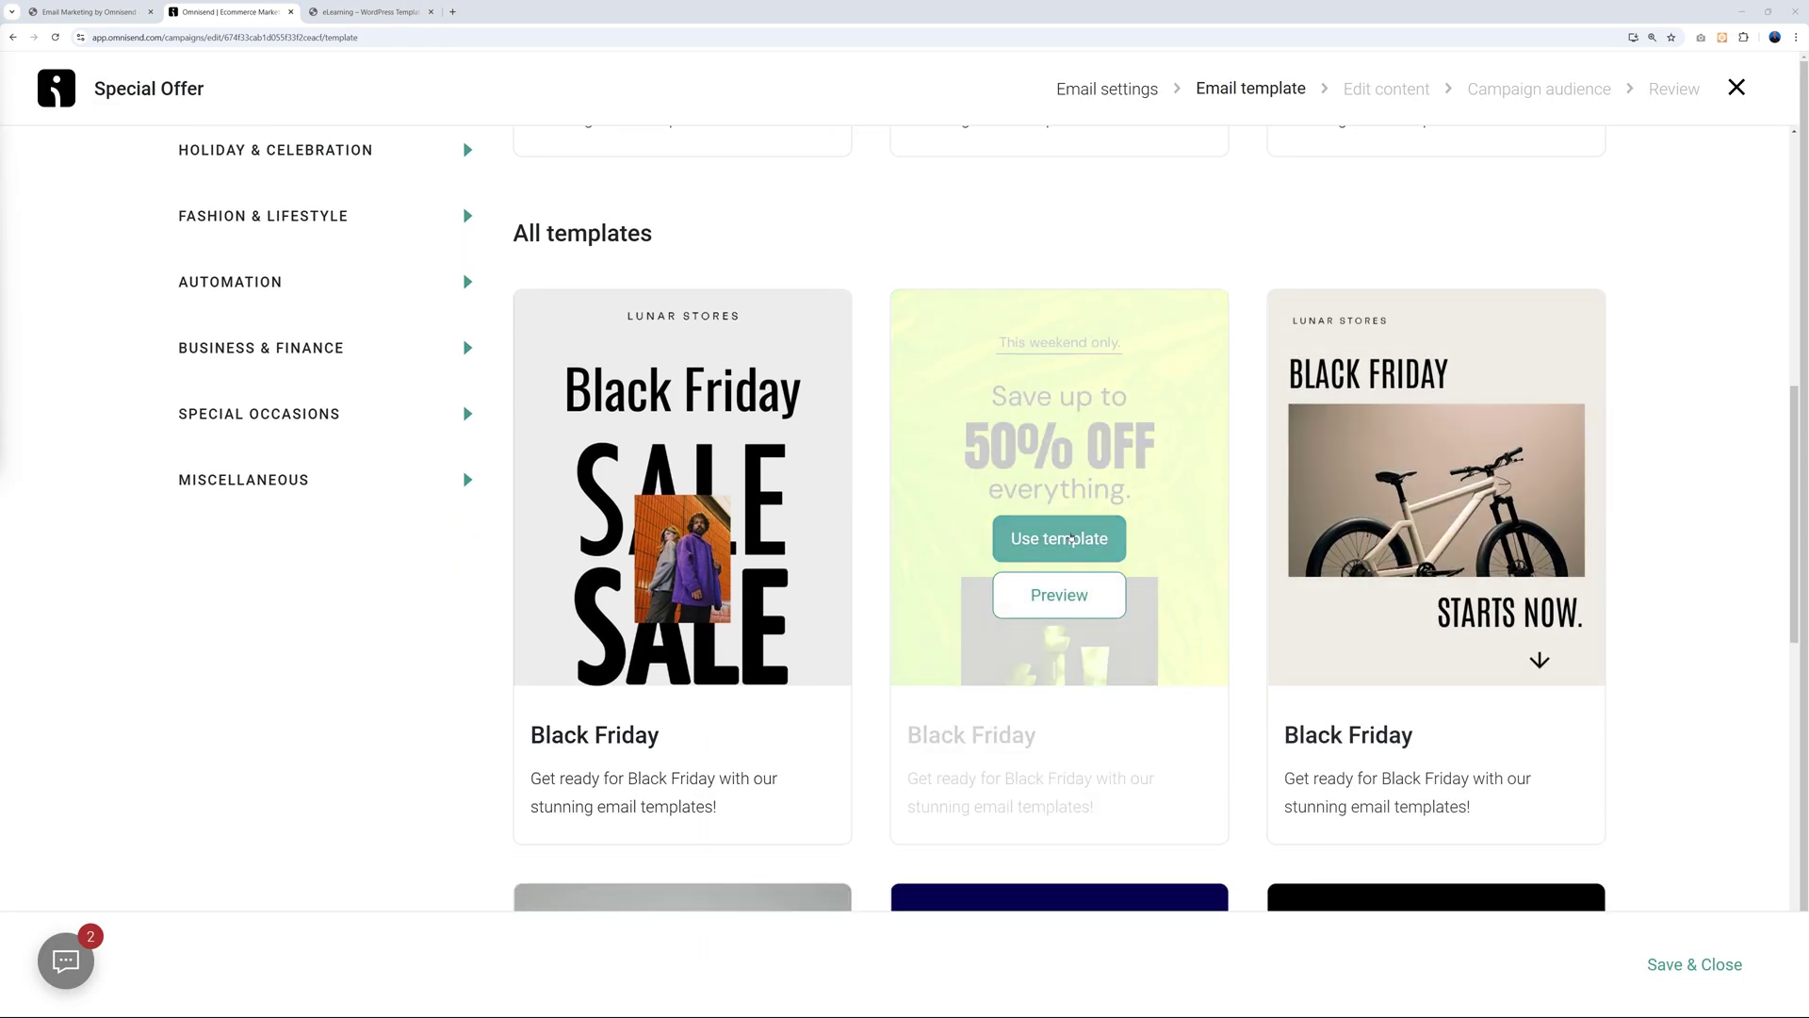
pyautogui.click(1061, 540)
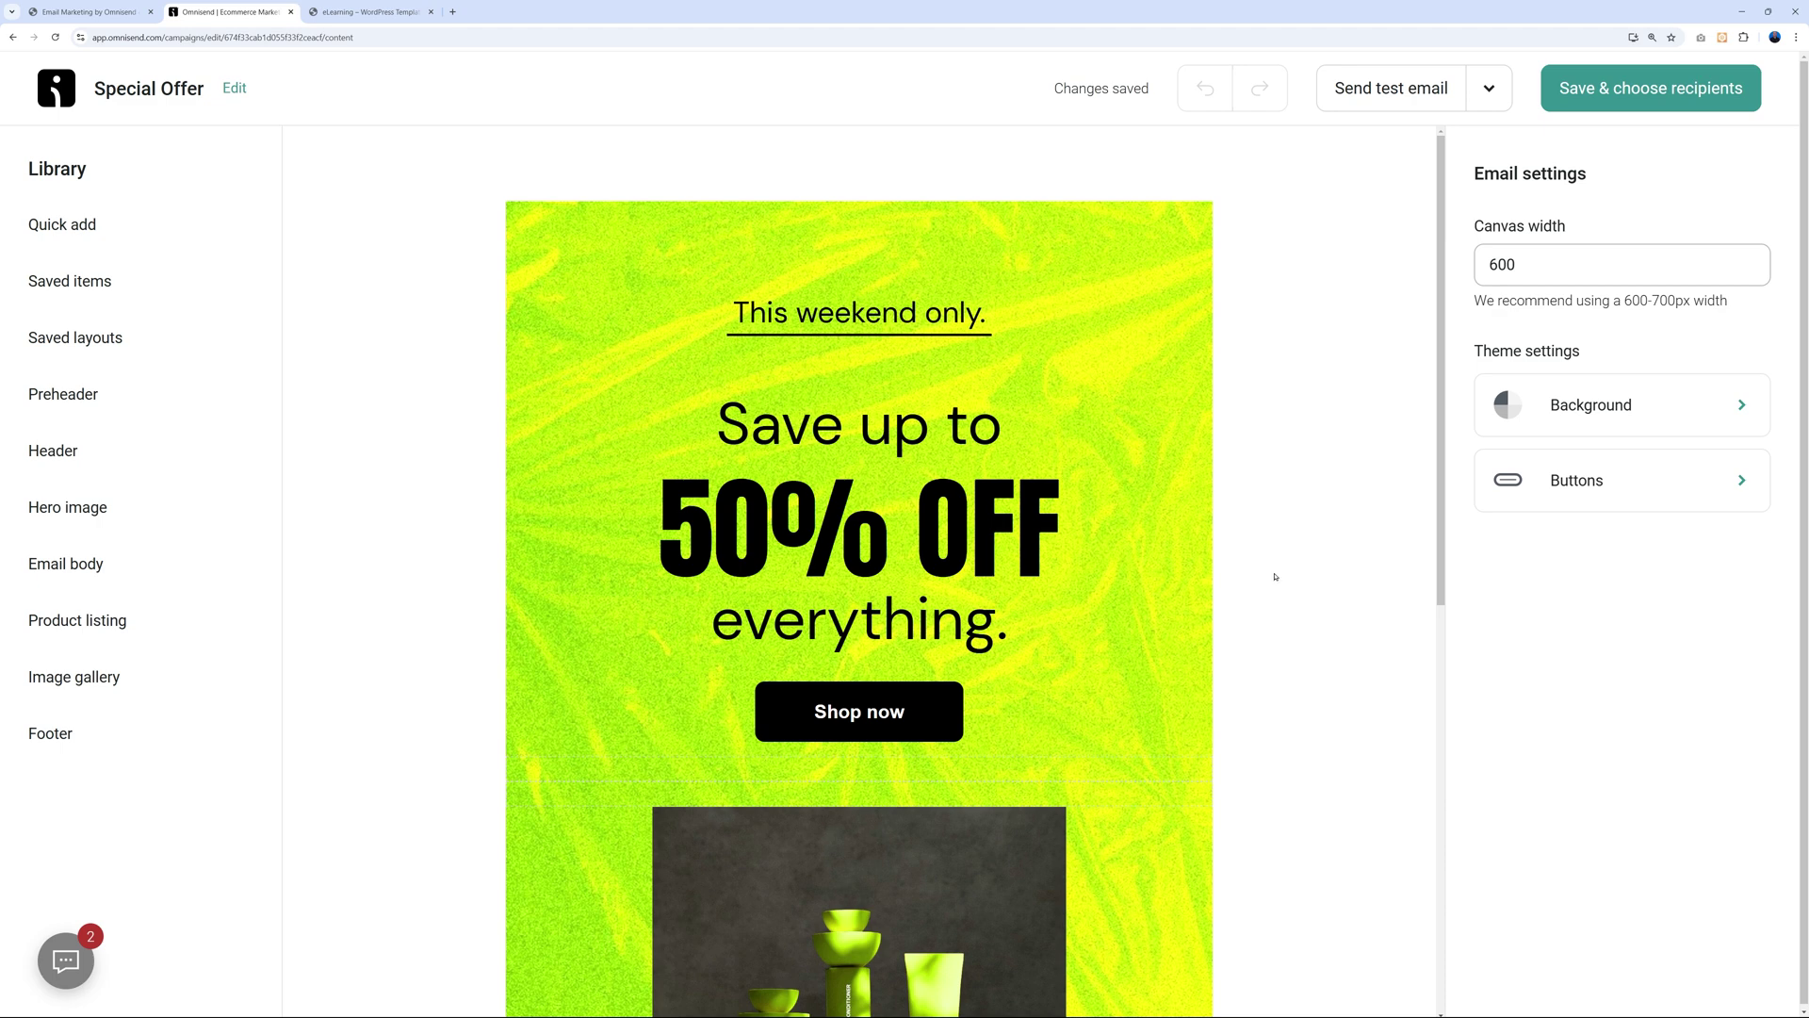
pyautogui.click(1637, 103)
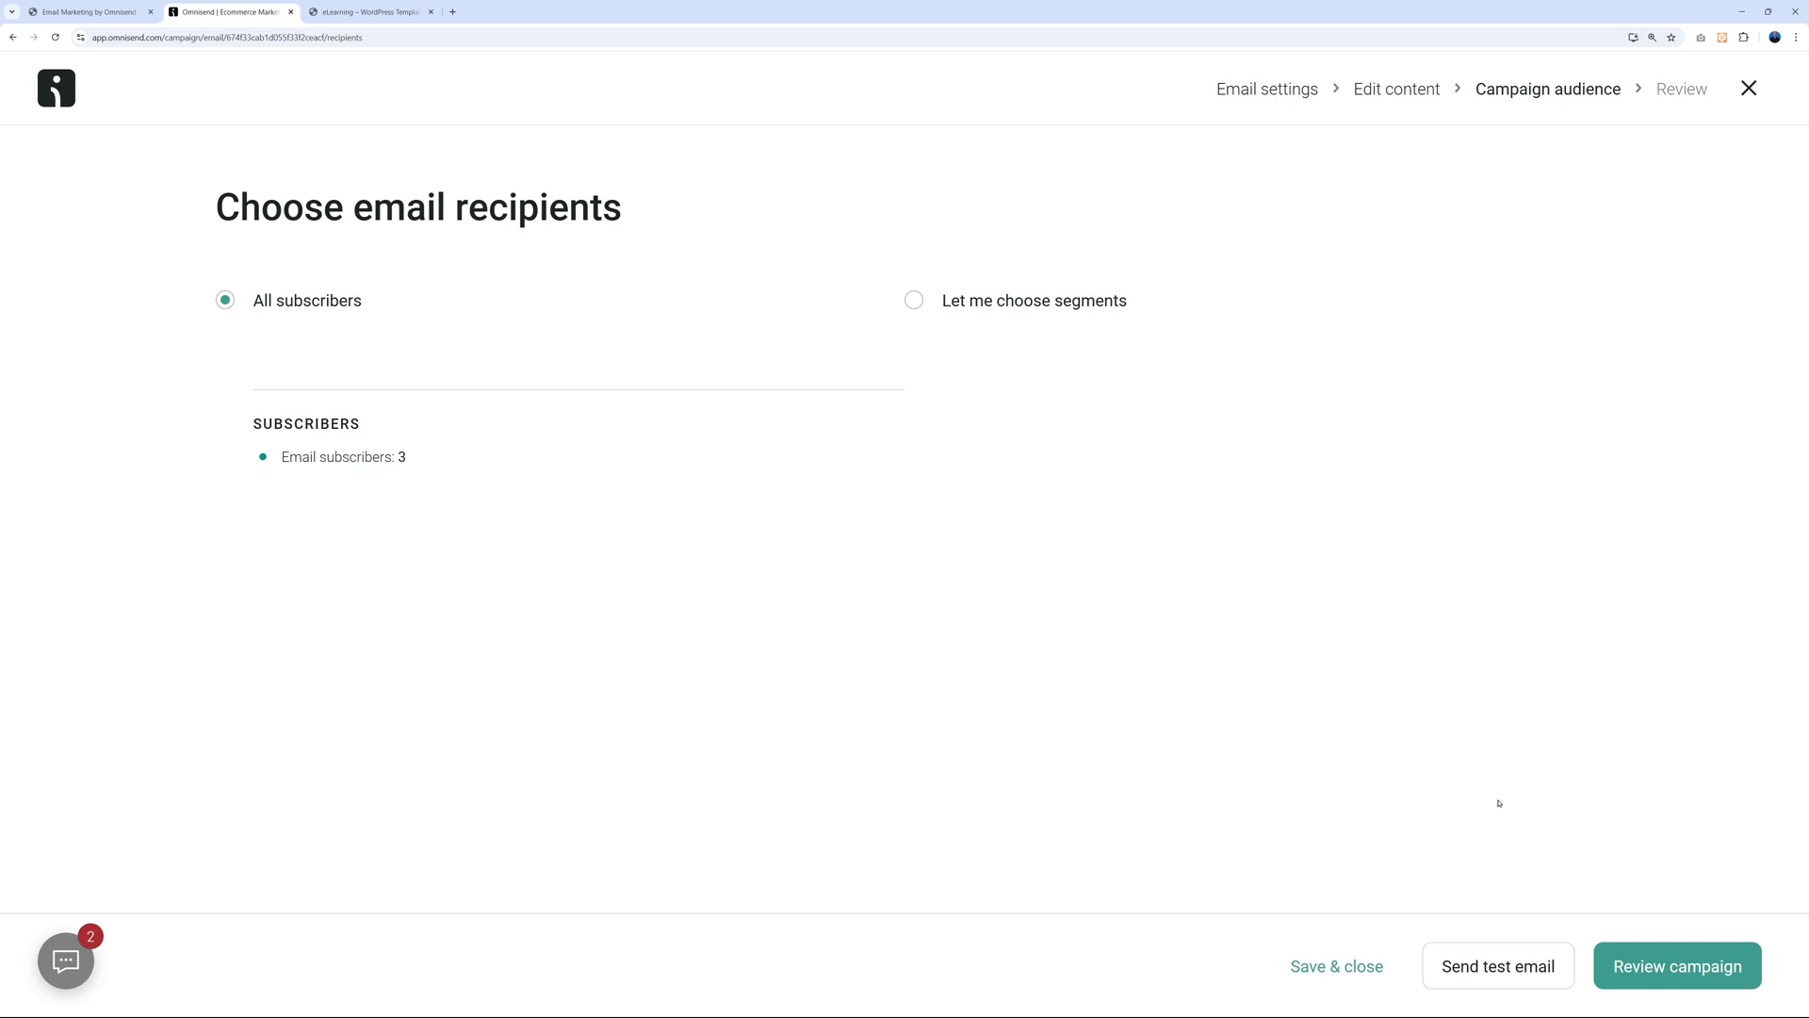
# Review the Special Offer campaign and send it now to all 3 subscribers.
pyautogui.click(1657, 980)
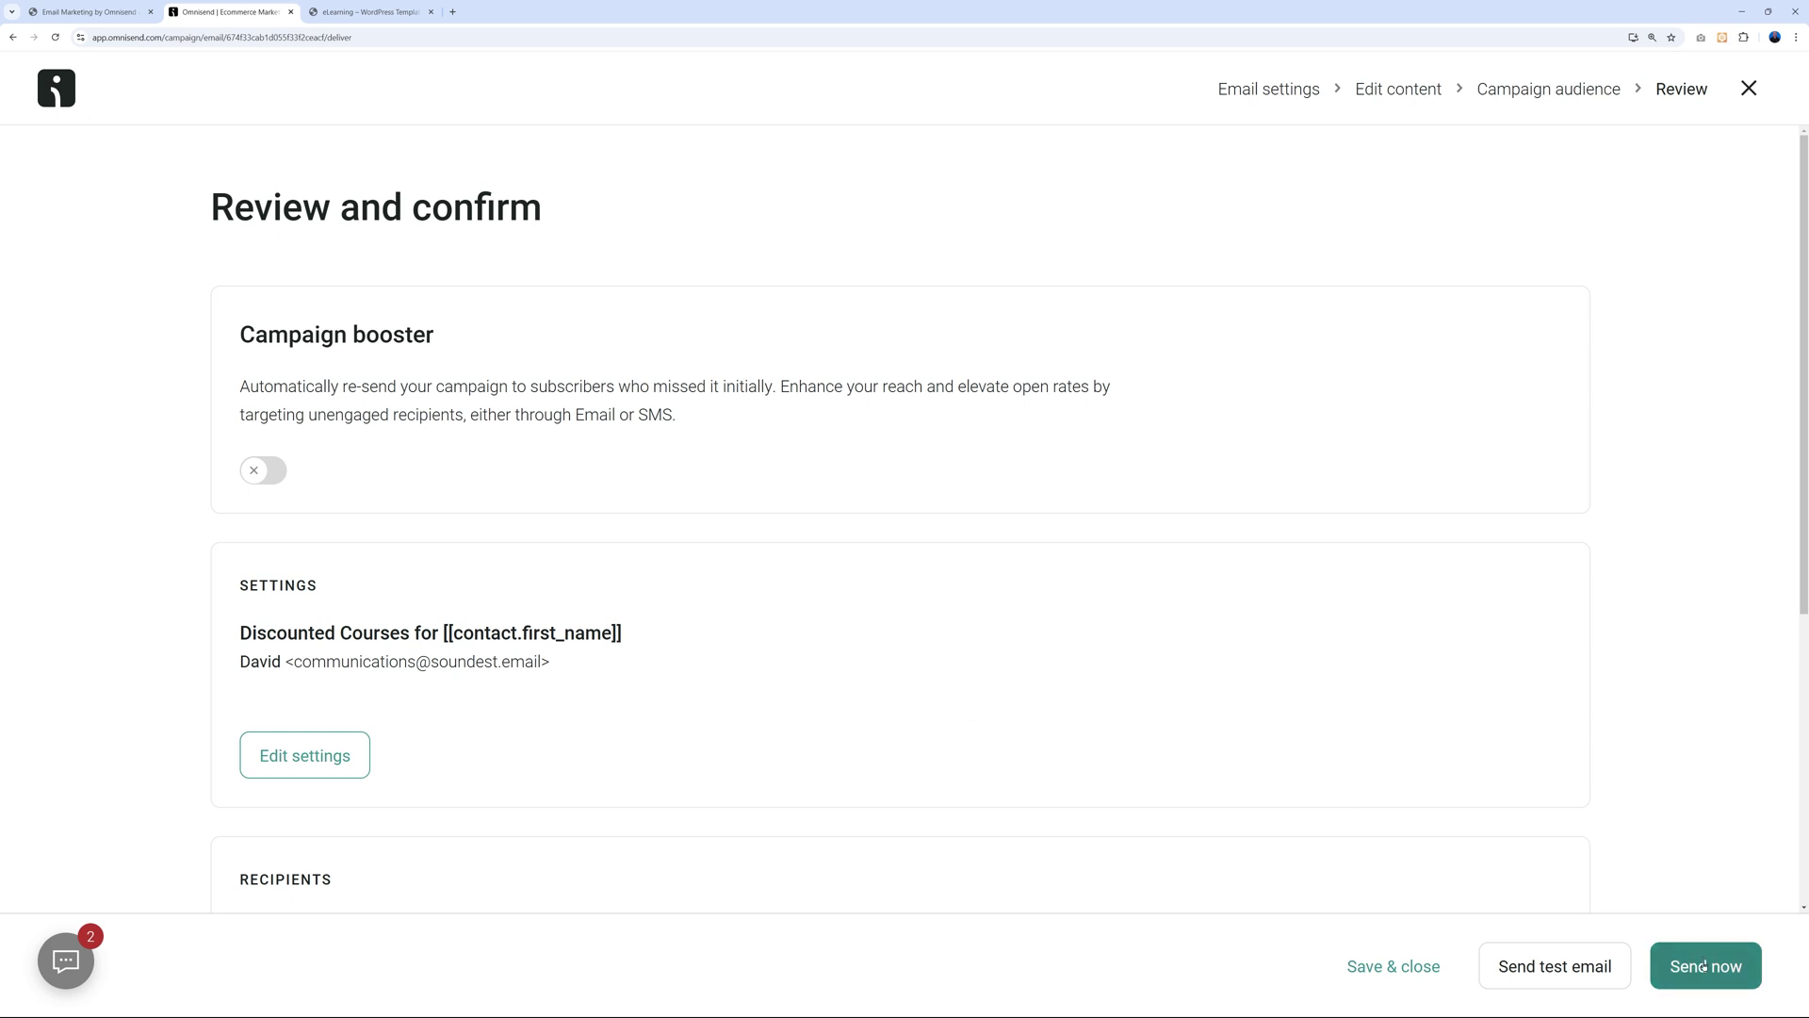
pyautogui.scroll(-3, 993, 597)
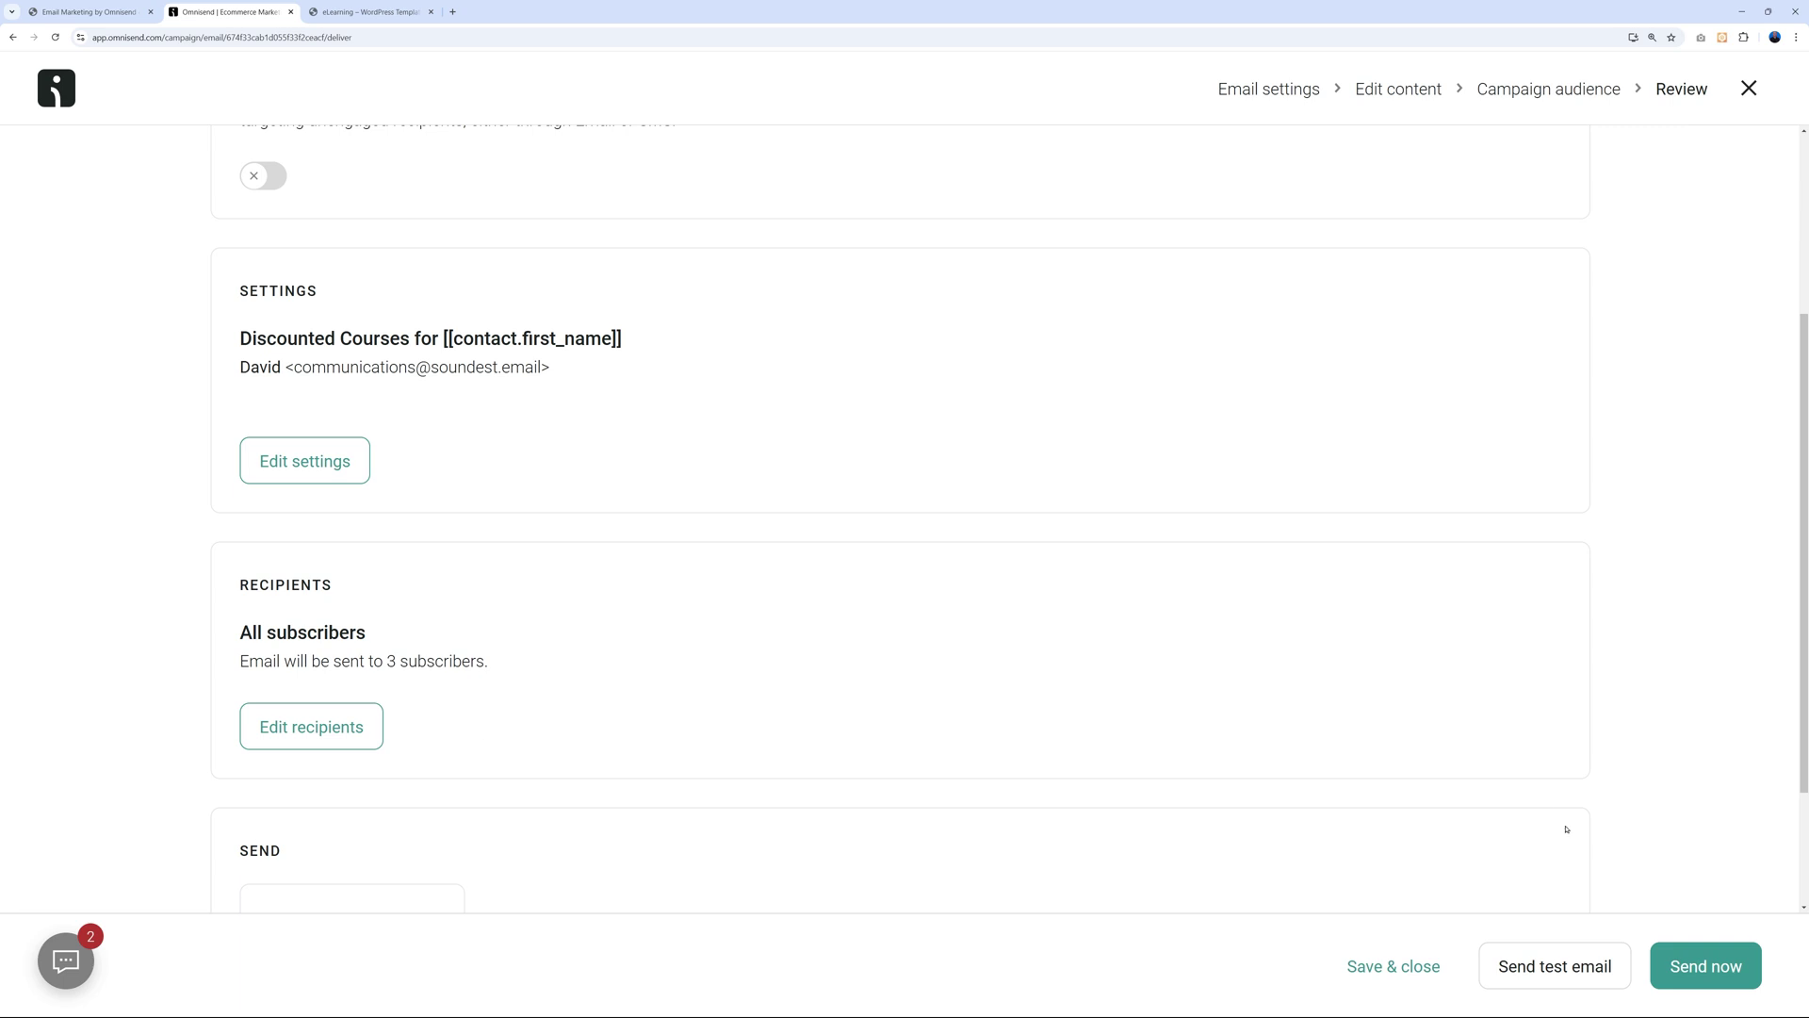
pyautogui.click(1704, 966)
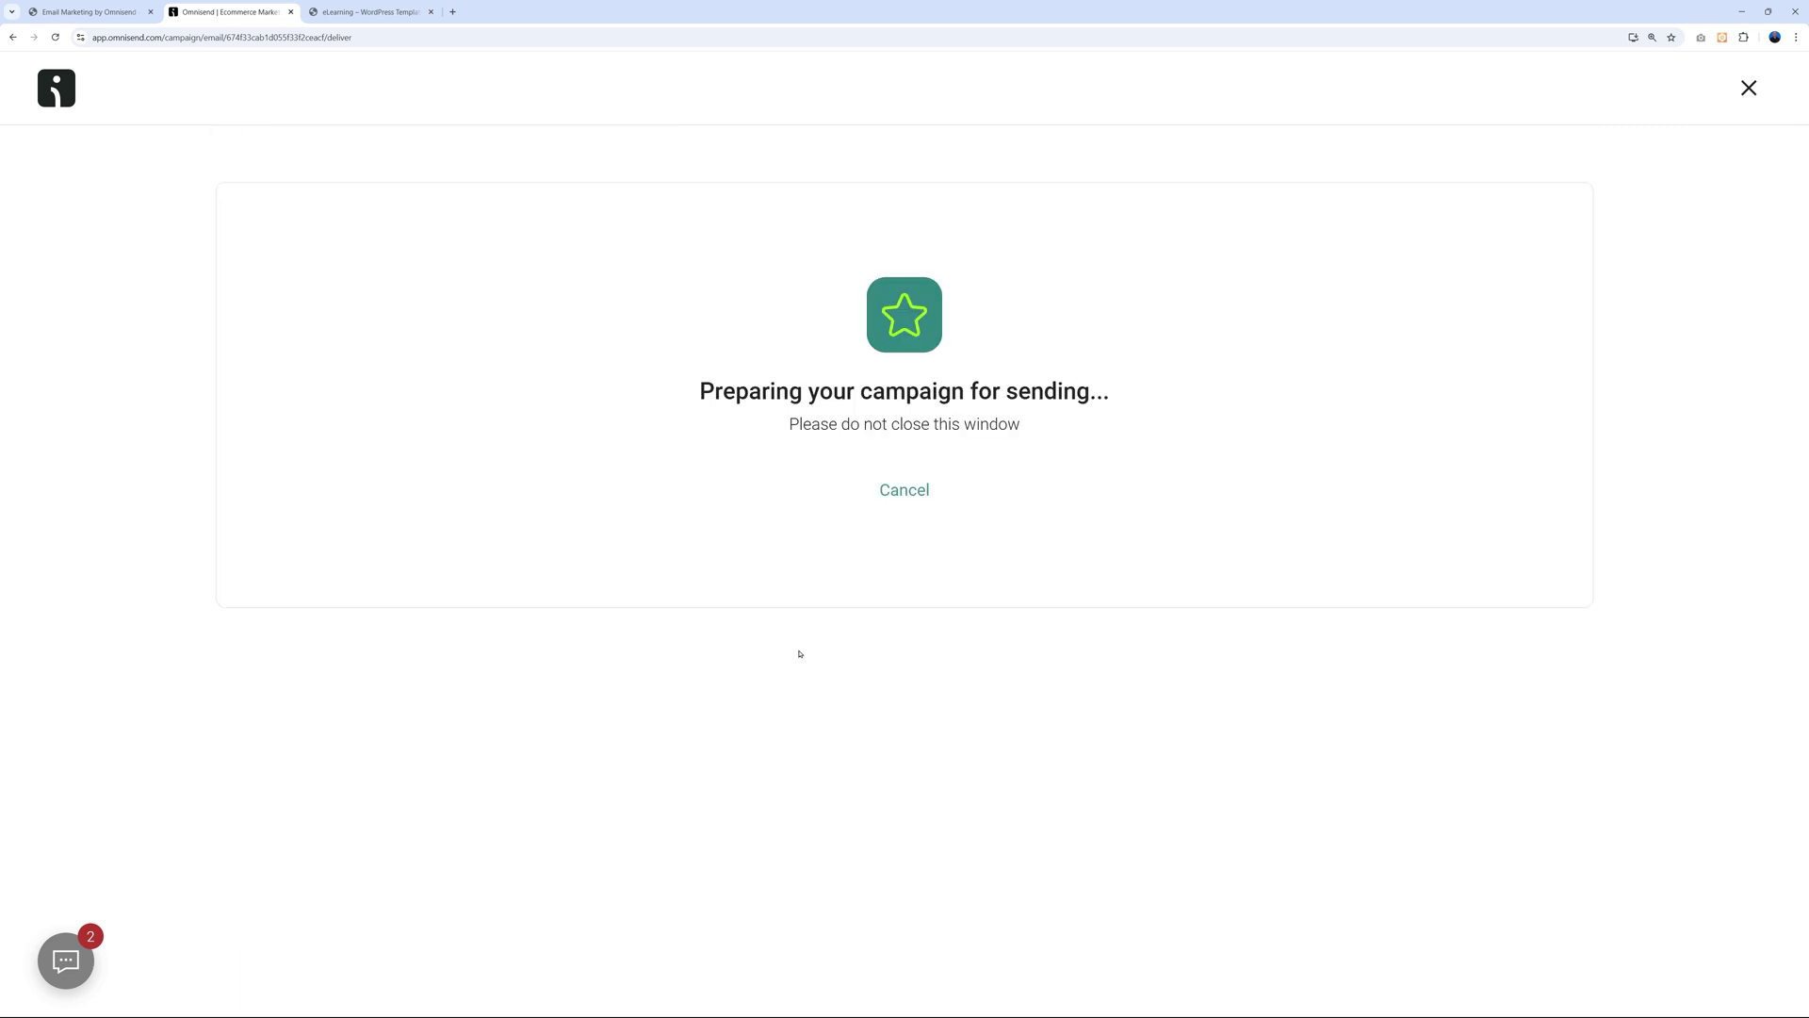